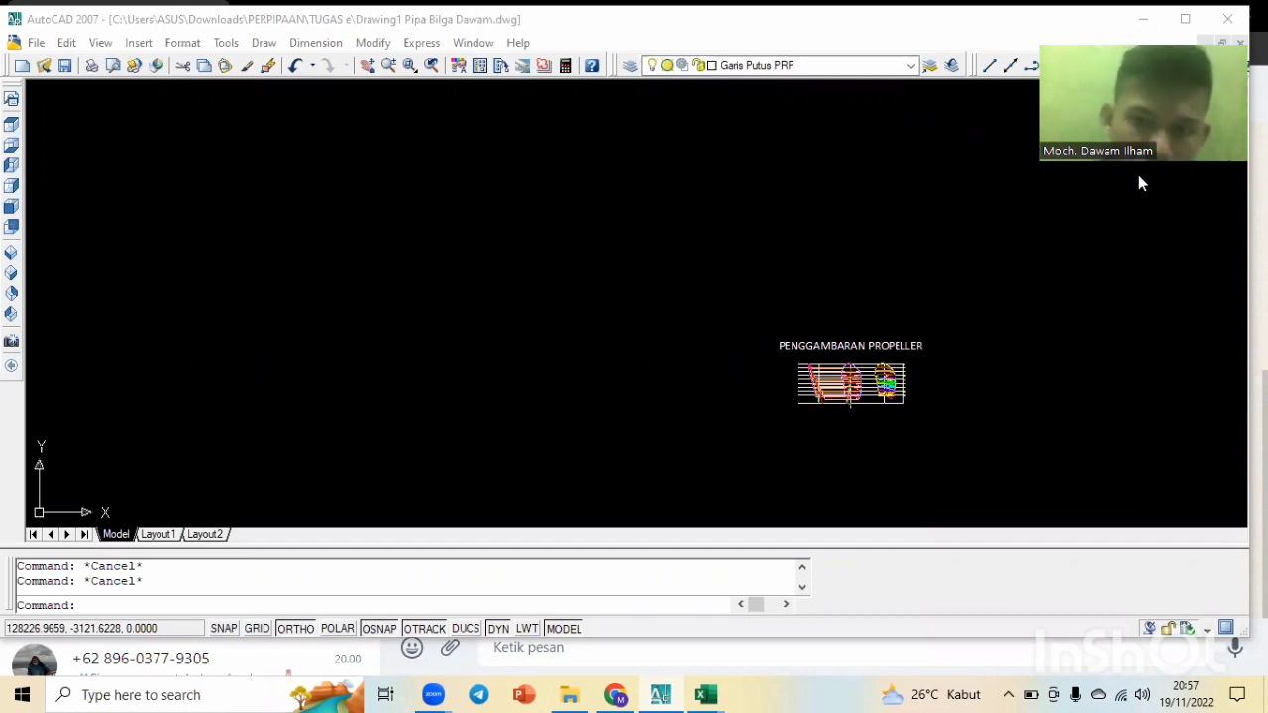
# Switch to the propeller selection workbook in Excel and dismiss the list of recovered documents.
pyautogui.scroll(3, 952, 371)
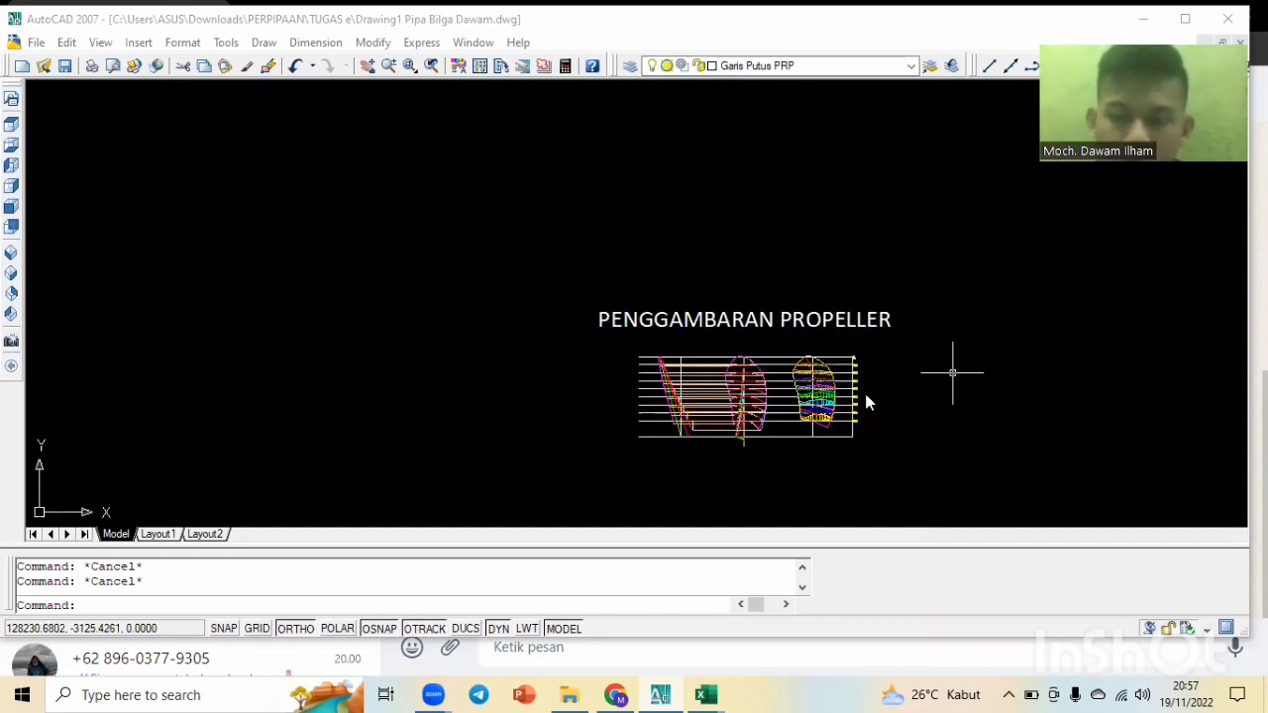
pyautogui.scroll(2, 851, 426)
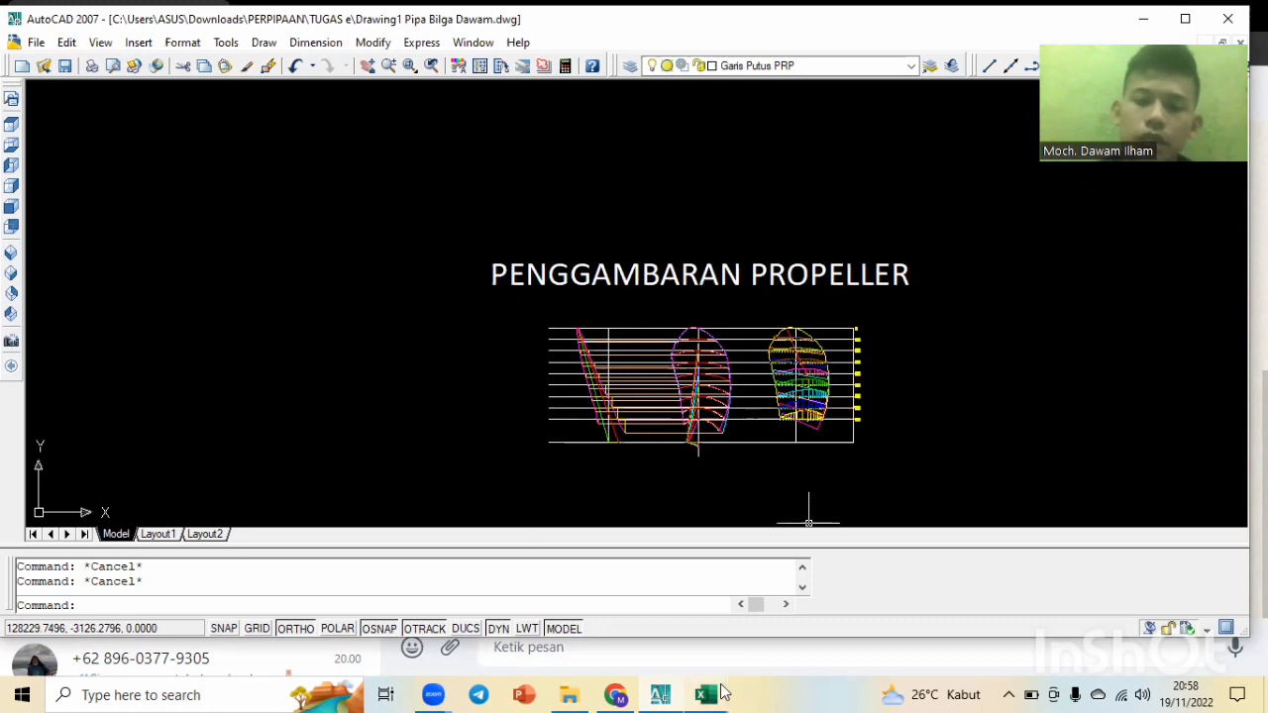
pyautogui.moveTo(723, 693)
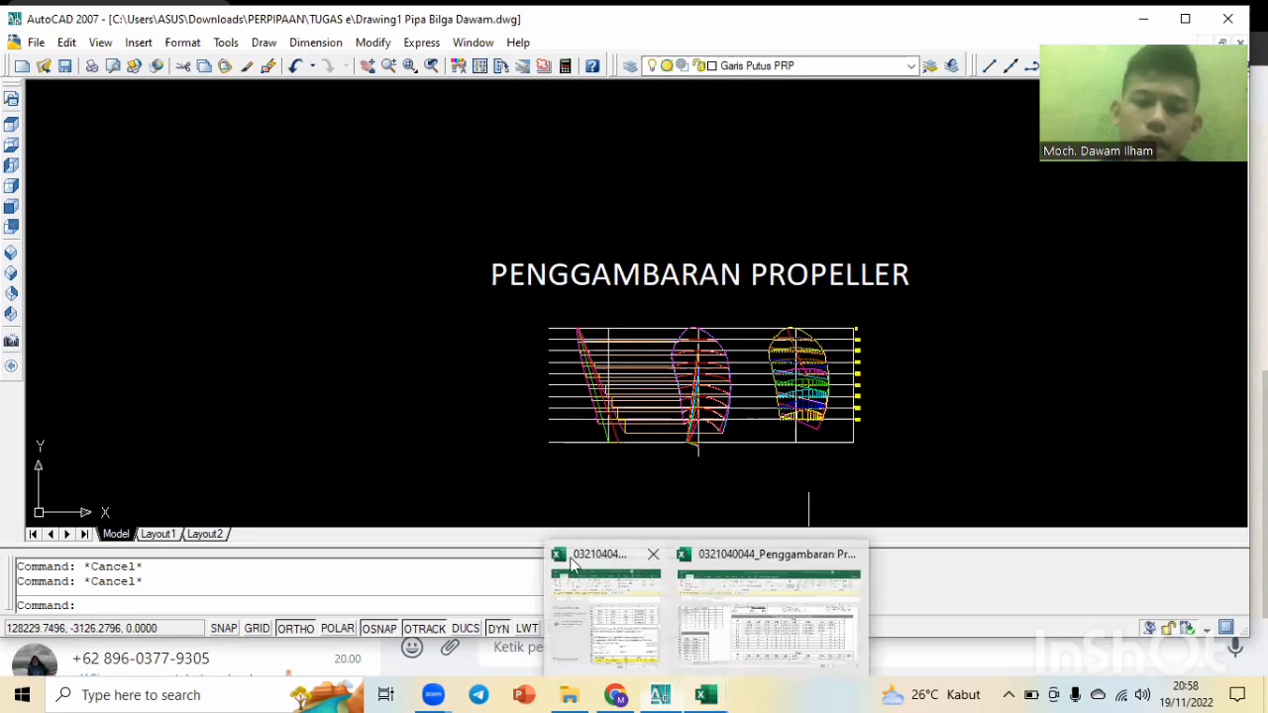
pyautogui.click(592, 614)
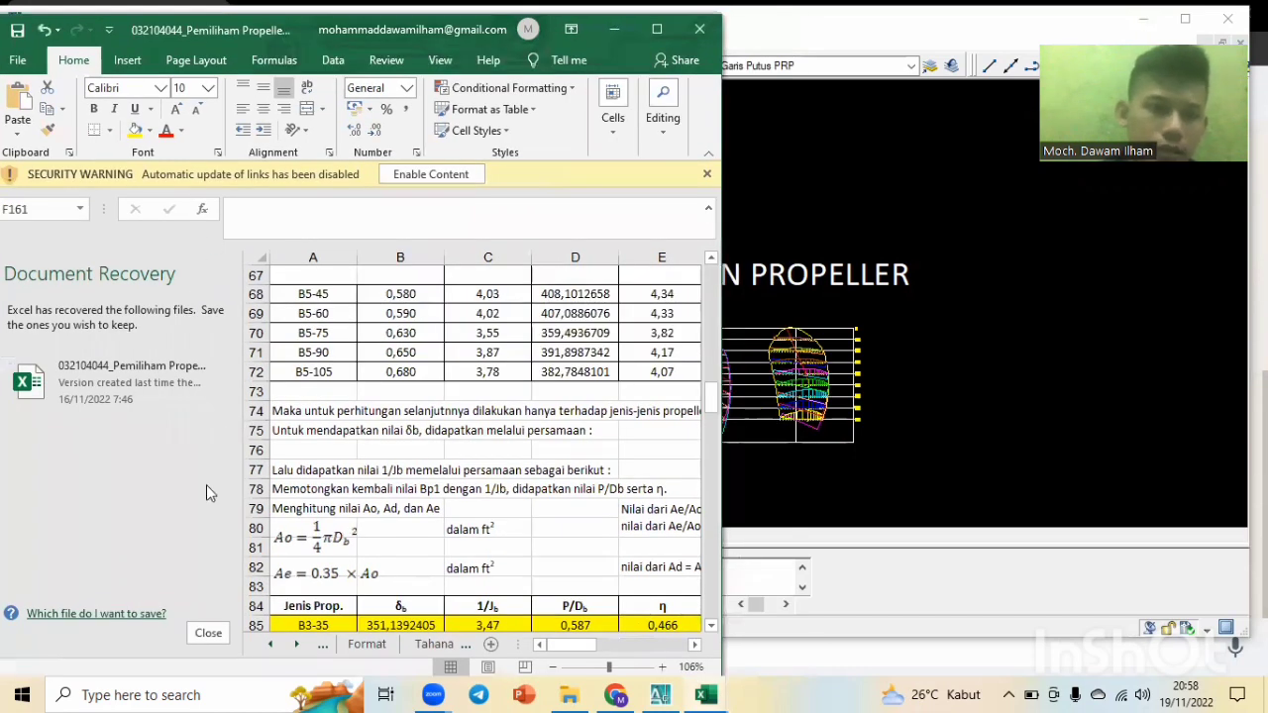
pyautogui.click(208, 633)
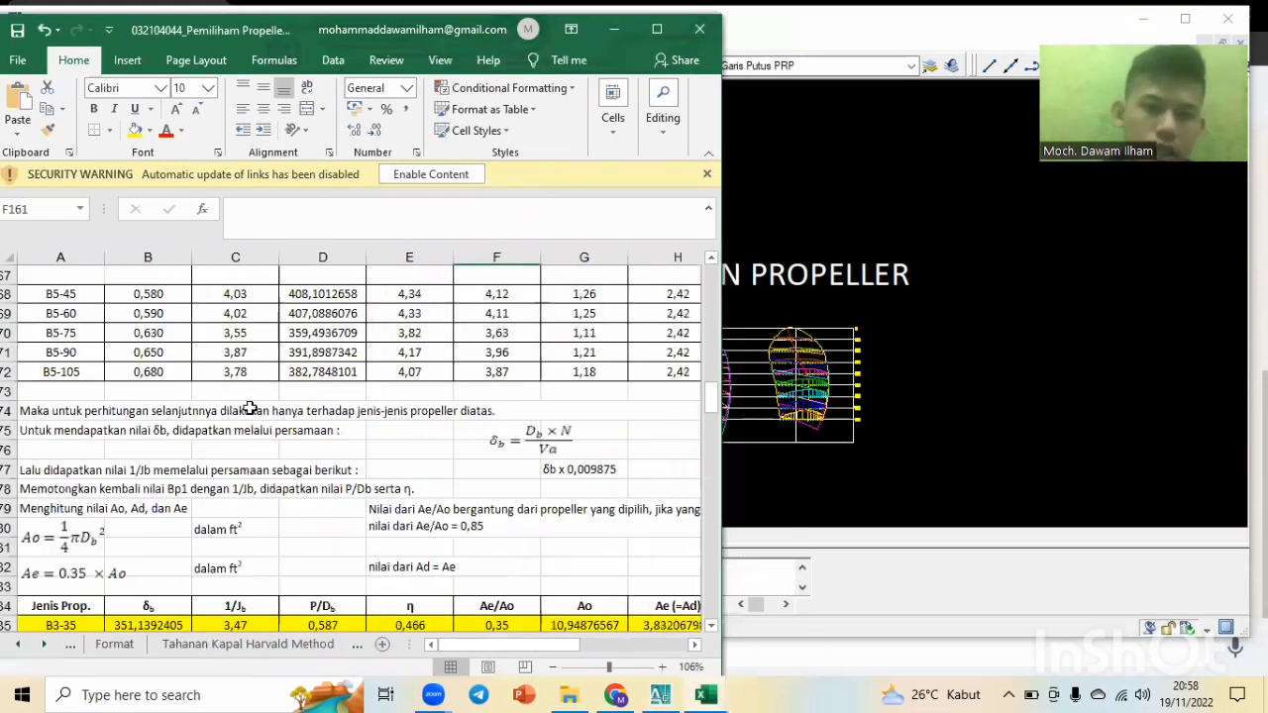
# Examine the propeller diameter calculations and the table comparing Db with Dmax for the B3, B4 and B5 series.
pyautogui.scroll(4, 253, 405)
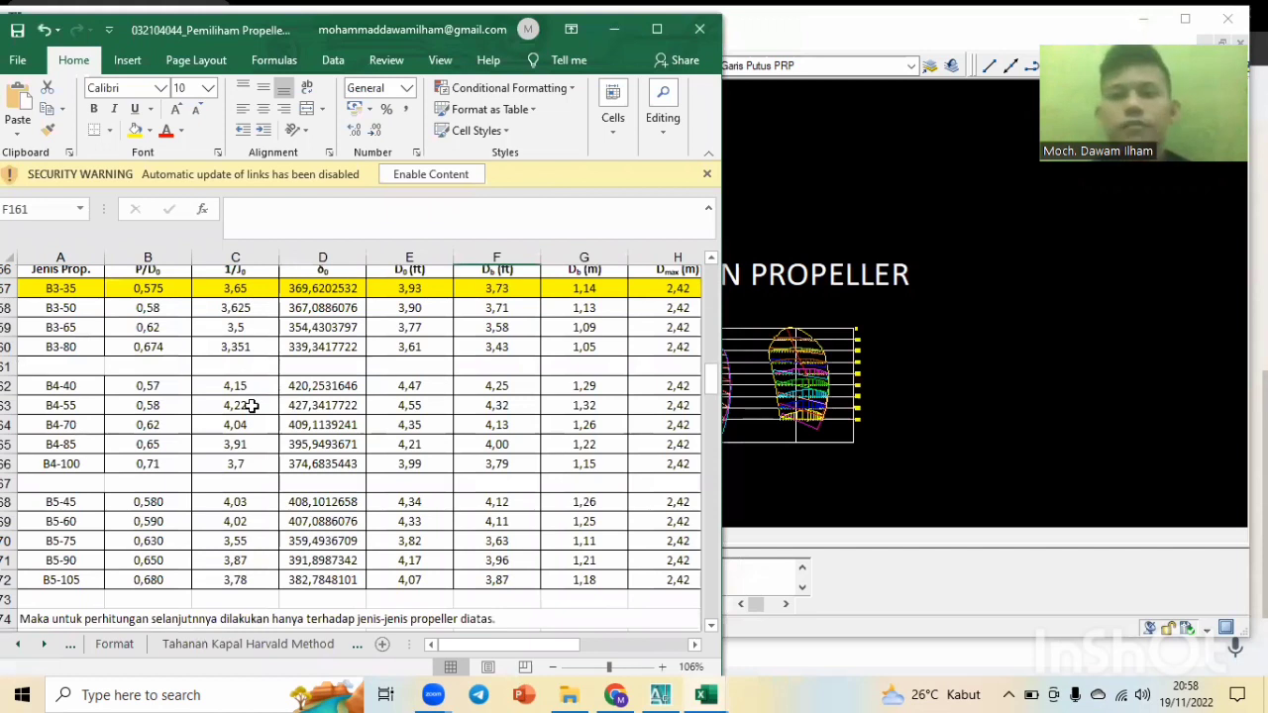
pyautogui.scroll(1, 252, 405)
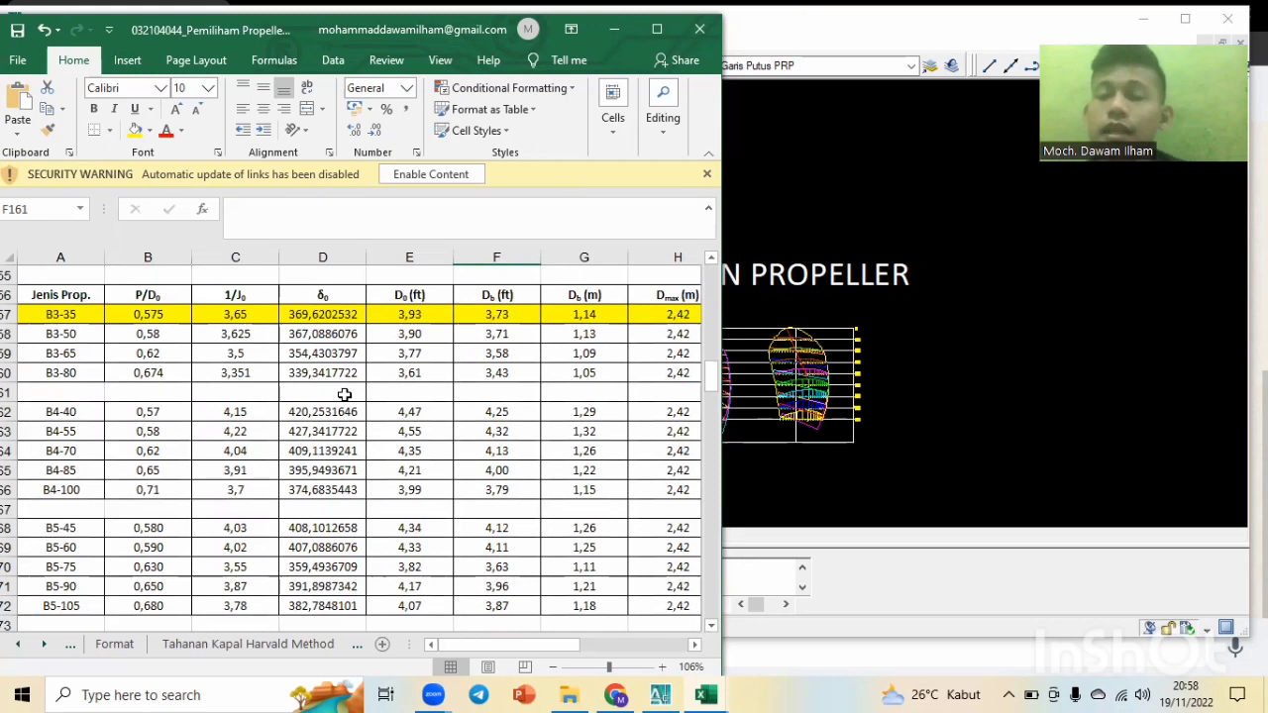
pyautogui.scroll(1, 344, 395)
pyautogui.scroll(-10, 349, 397)
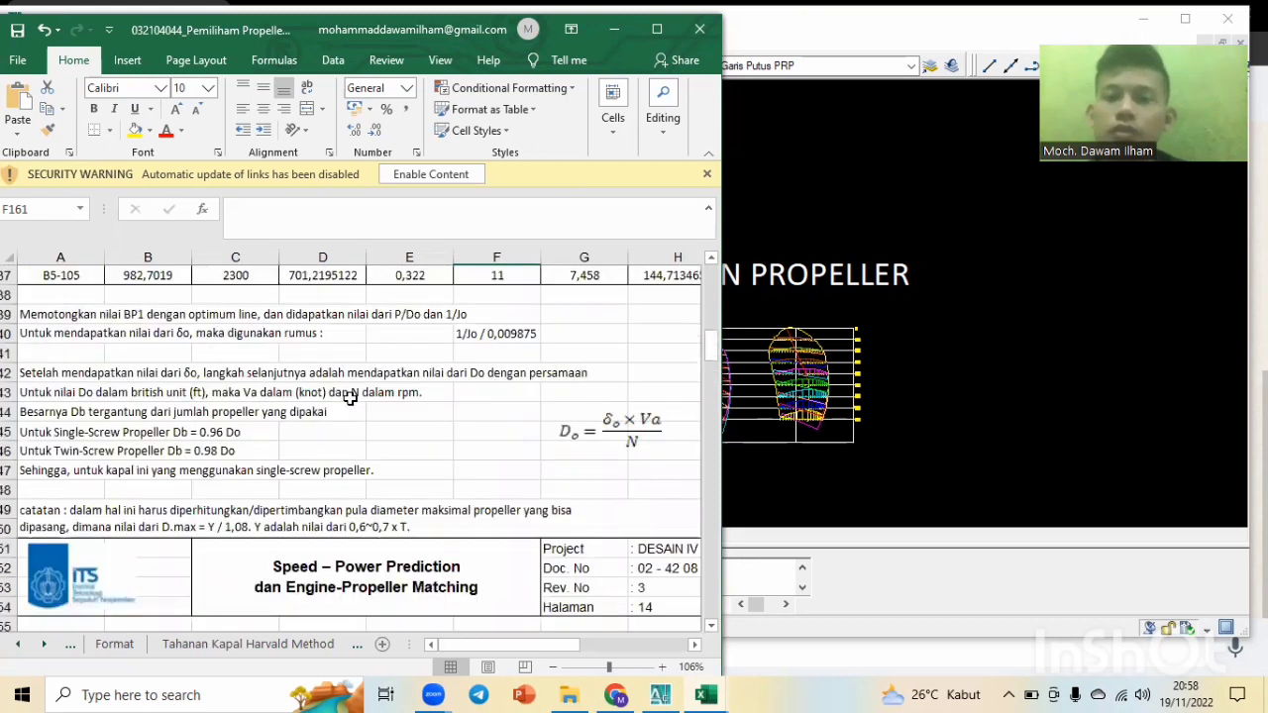
pyautogui.scroll(8, 350, 398)
pyautogui.scroll(-7, 351, 396)
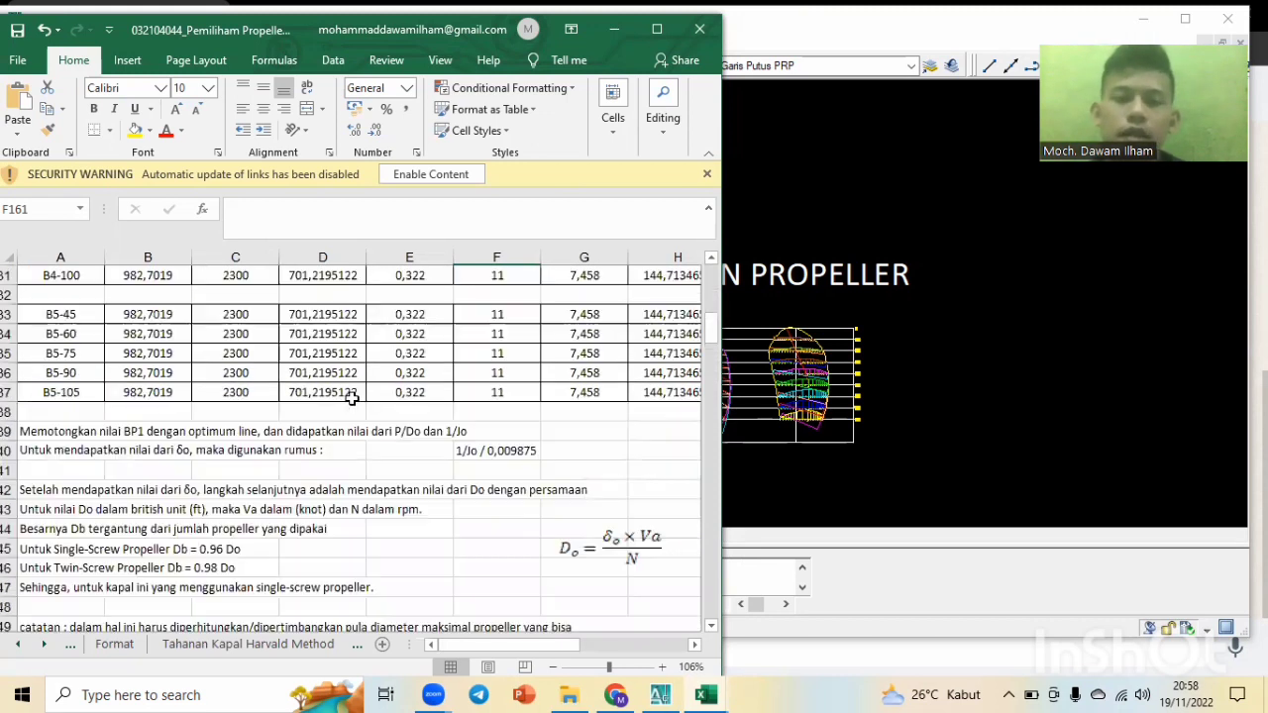
pyautogui.scroll(-4, 351, 397)
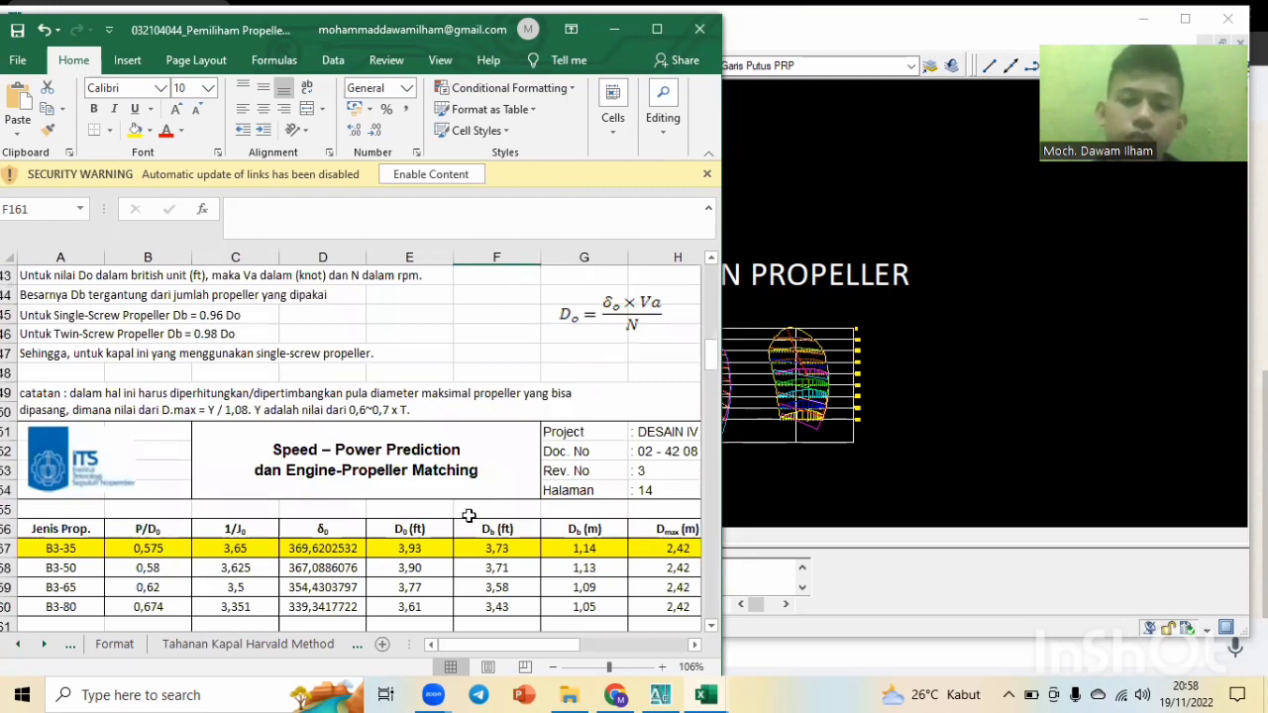
pyautogui.moveTo(547, 654); pyautogui.dragTo(571, 653)
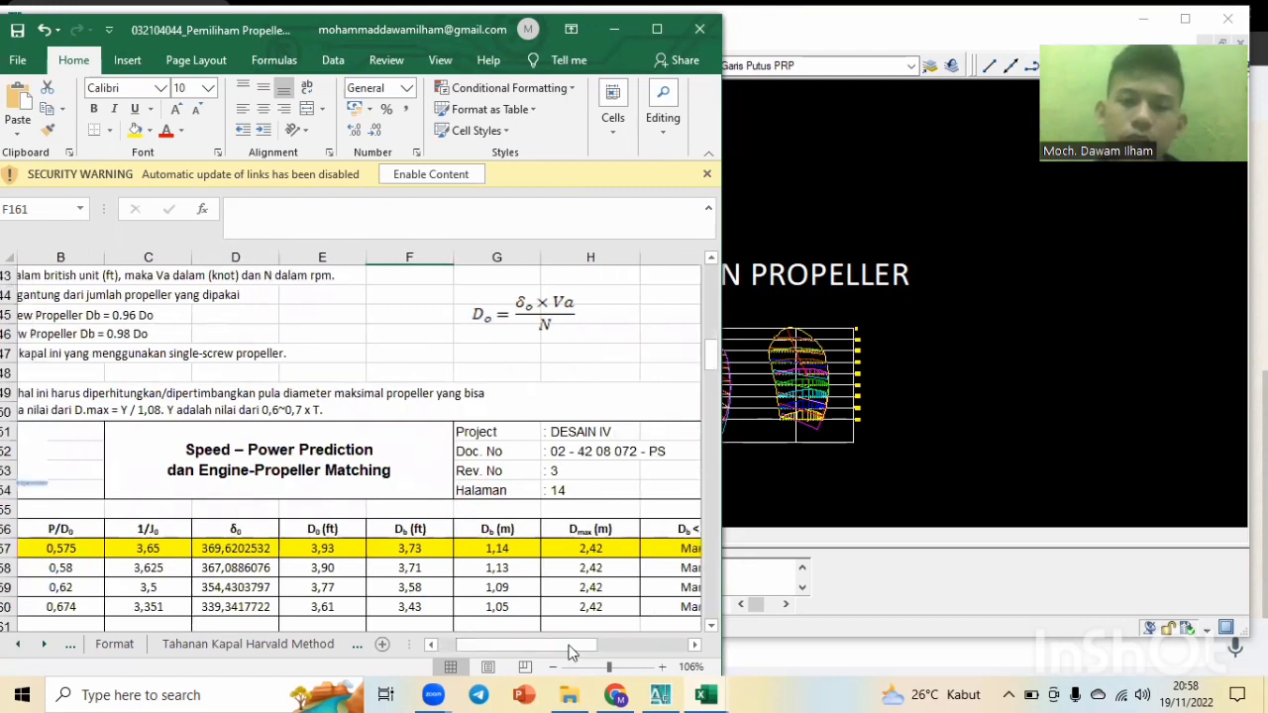
pyautogui.scroll(-2, 590, 571)
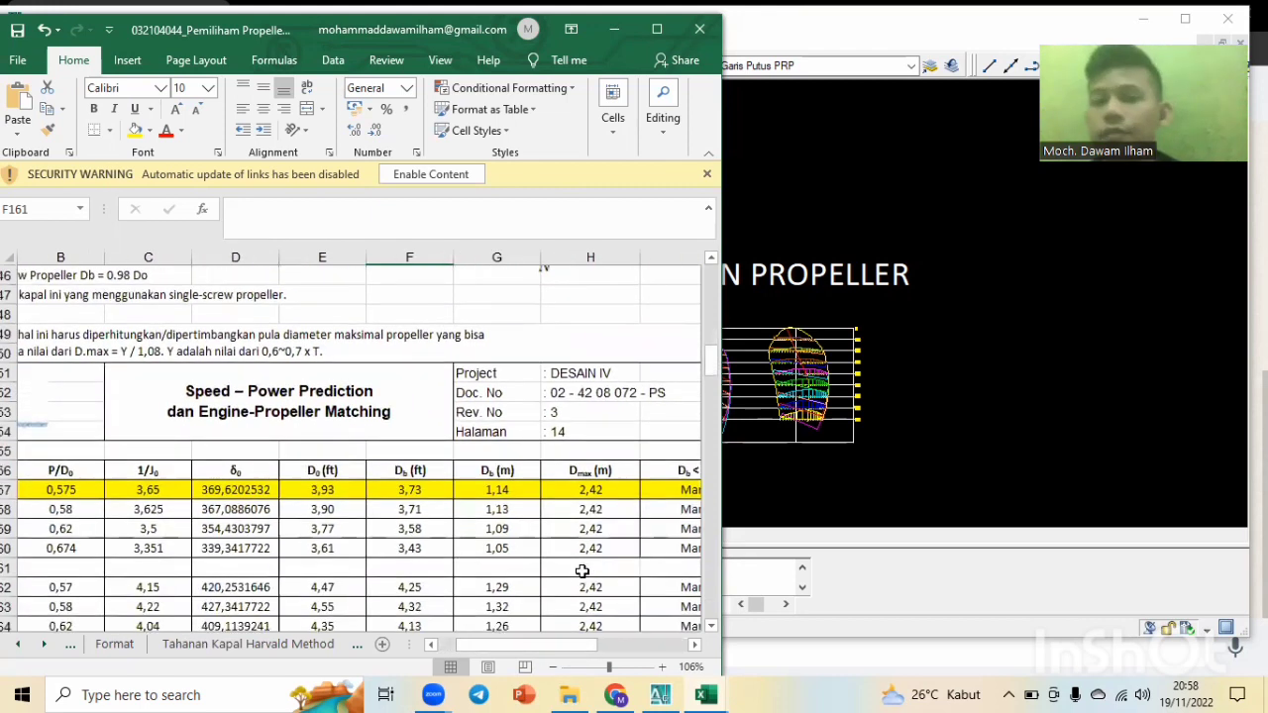
pyautogui.moveTo(545, 654); pyautogui.dragTo(499, 656)
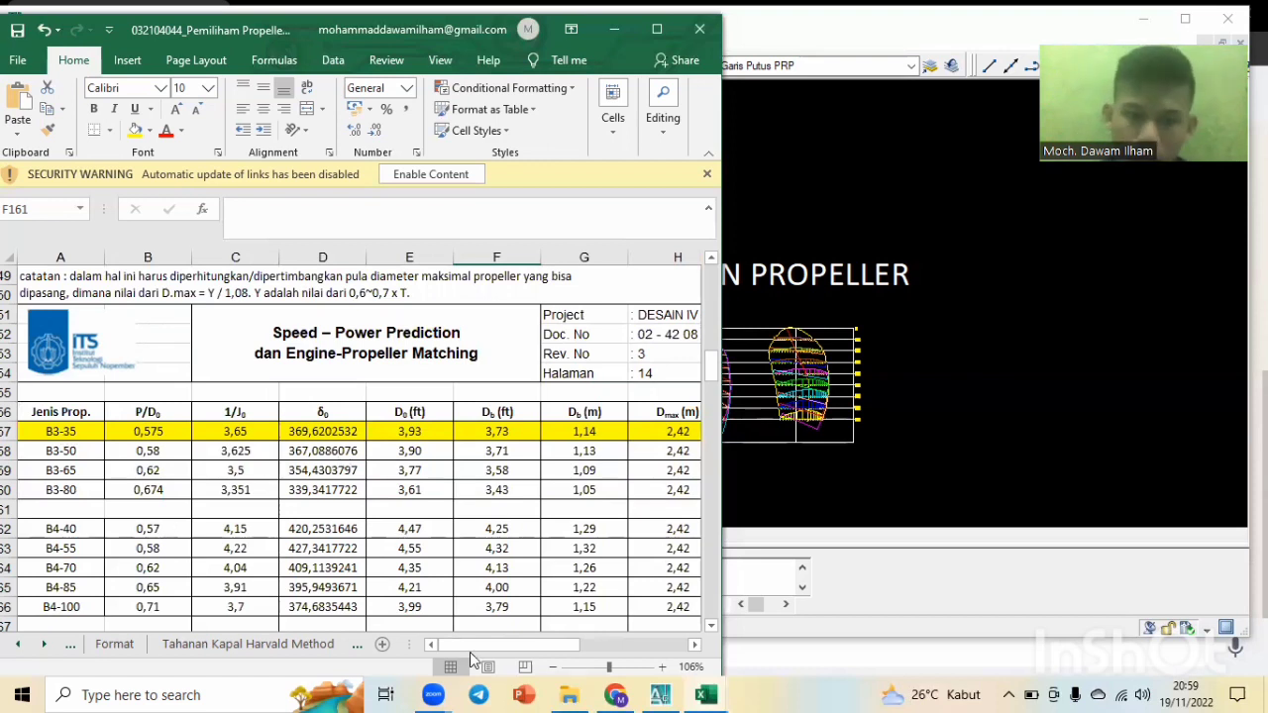
pyautogui.moveTo(475, 645); pyautogui.dragTo(510, 645)
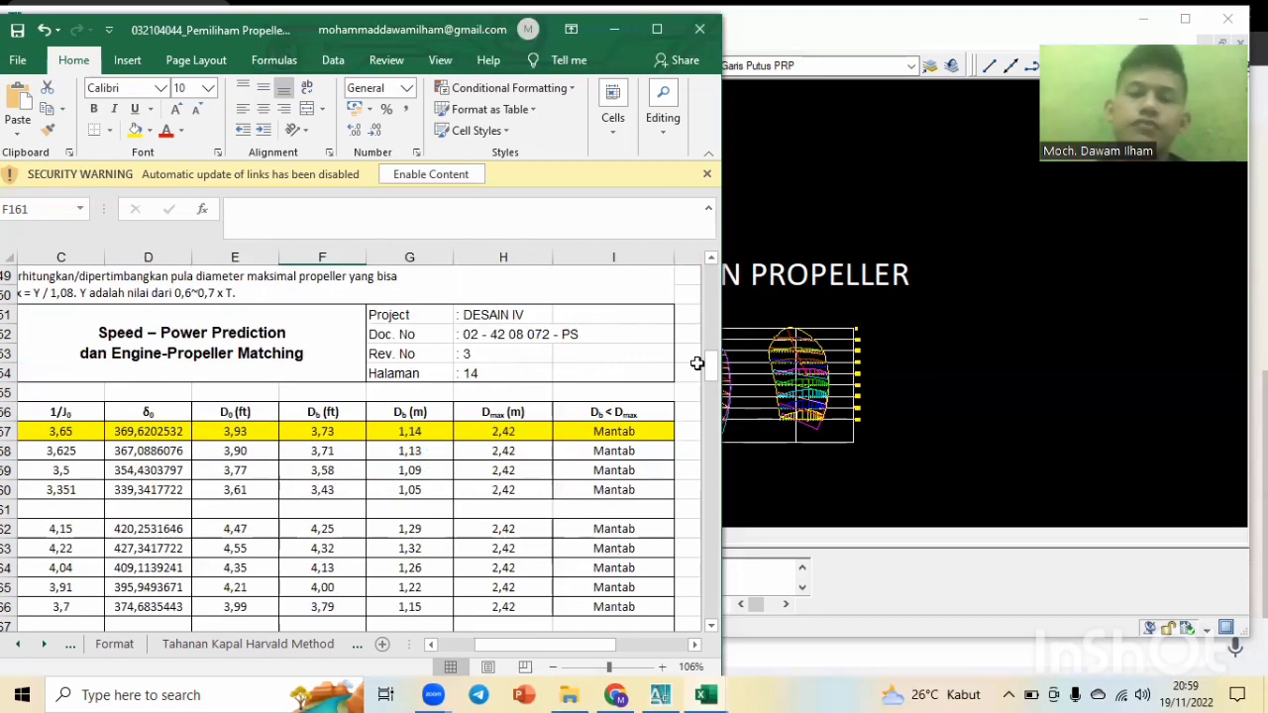
# Examine the area ratio and efficiency table, the cavitation check and the propeller selection criteria further down the sheet.
pyautogui.scroll(-10, 446, 483)
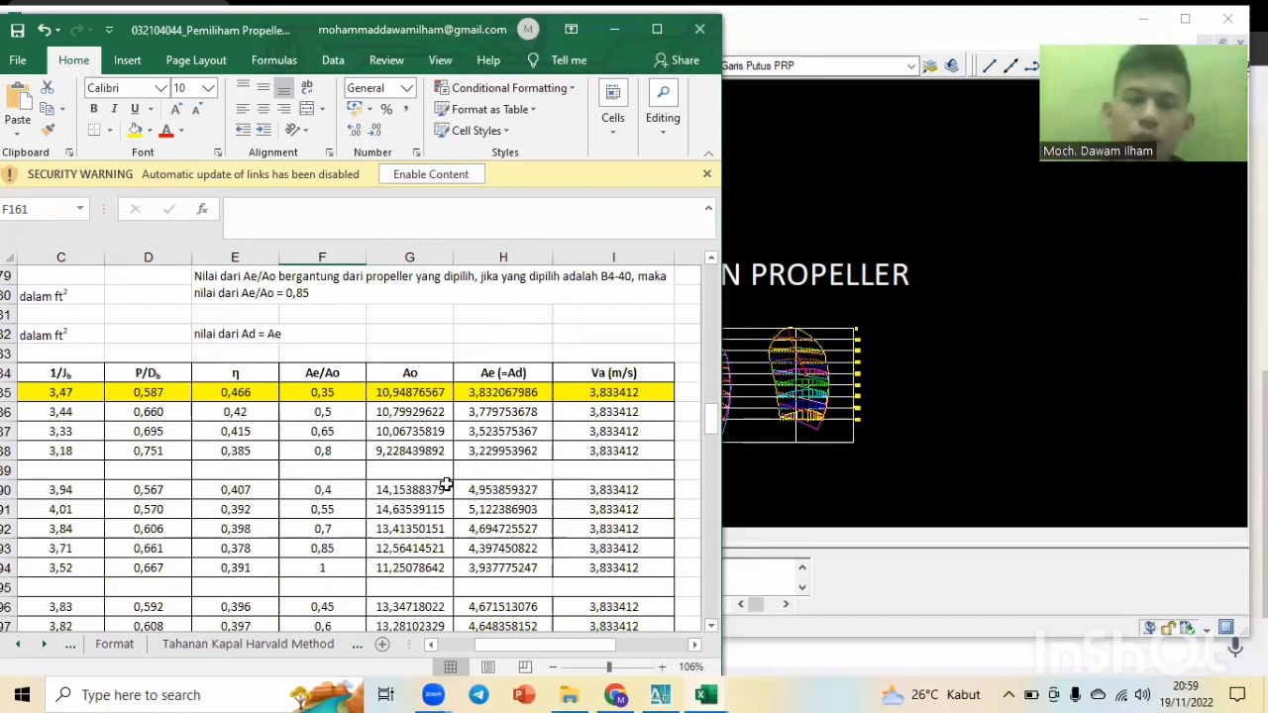
pyautogui.scroll(-3, 446, 483)
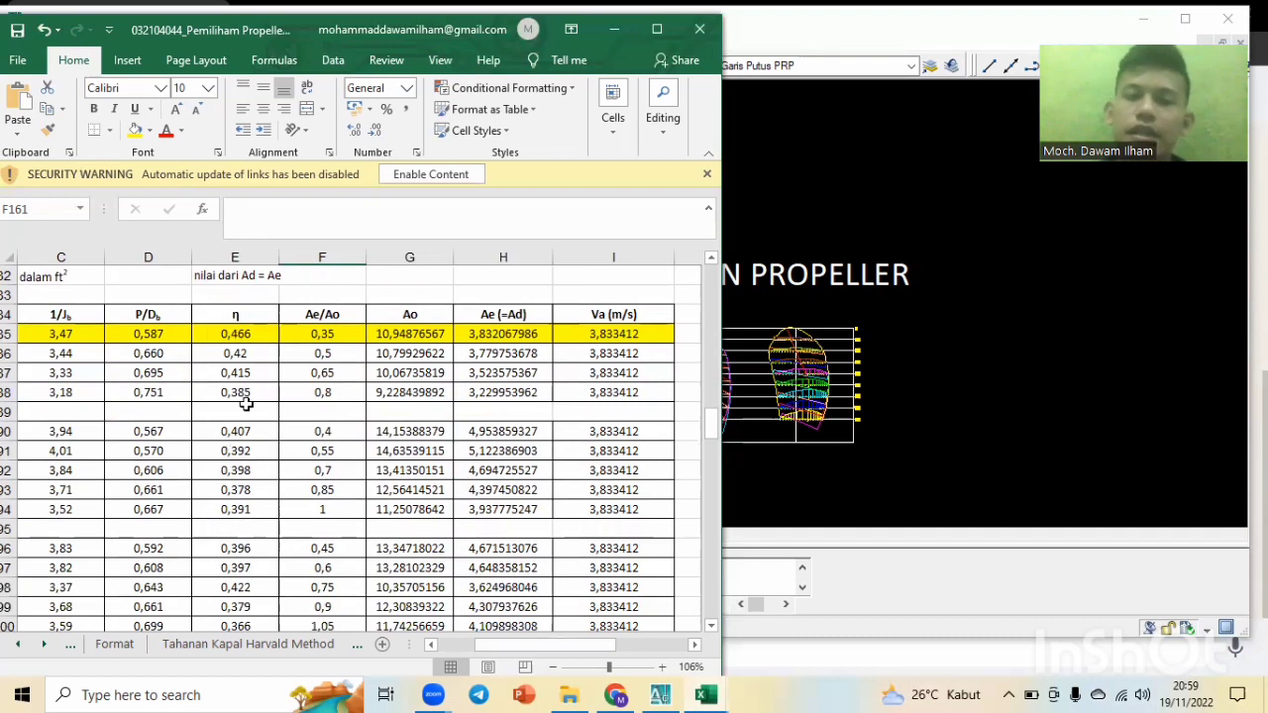
pyautogui.scroll(-3, 242, 416)
pyautogui.scroll(-1, 255, 565)
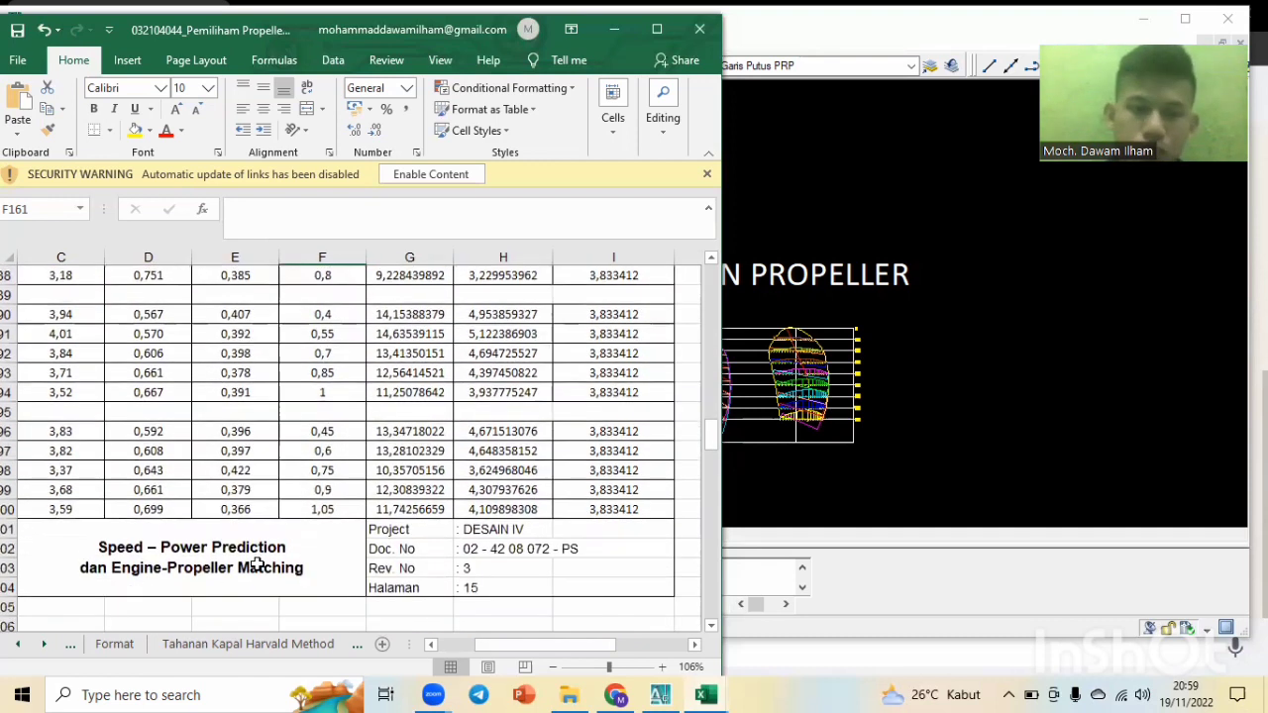
pyautogui.scroll(-2, 277, 483)
pyautogui.scroll(-7, 311, 482)
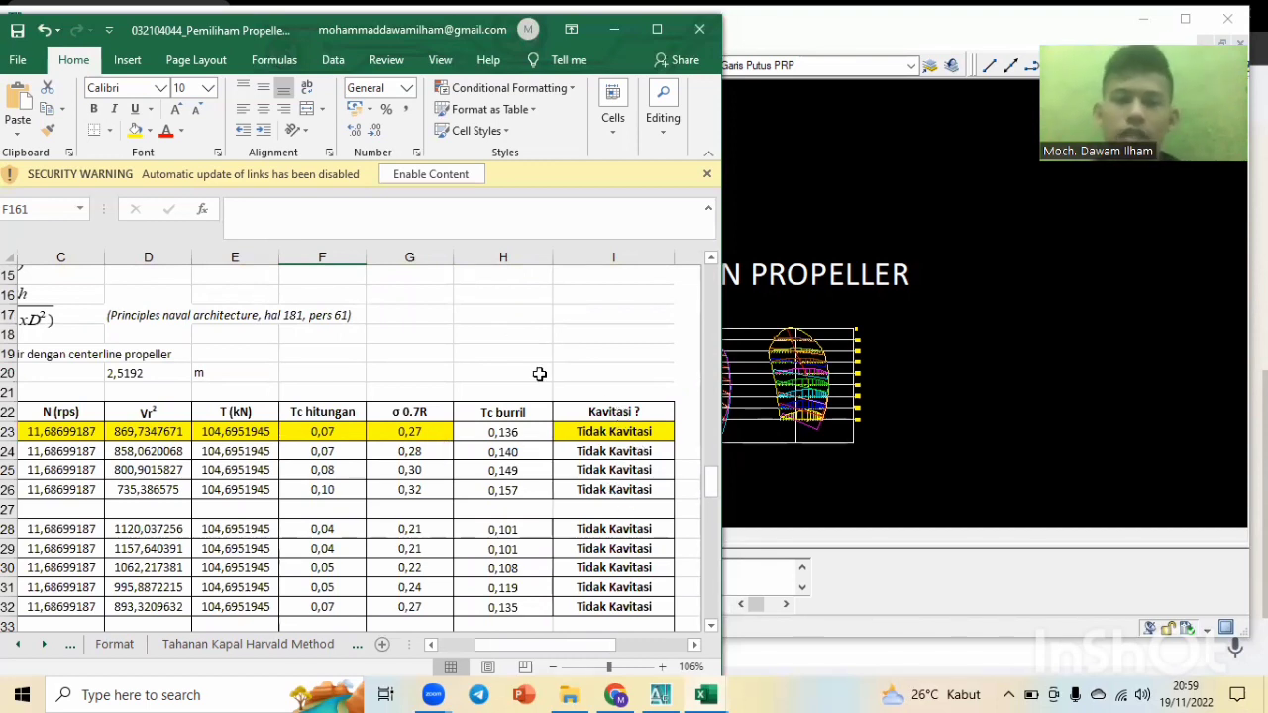
pyautogui.scroll(-4, 519, 341)
pyautogui.scroll(-3, 519, 340)
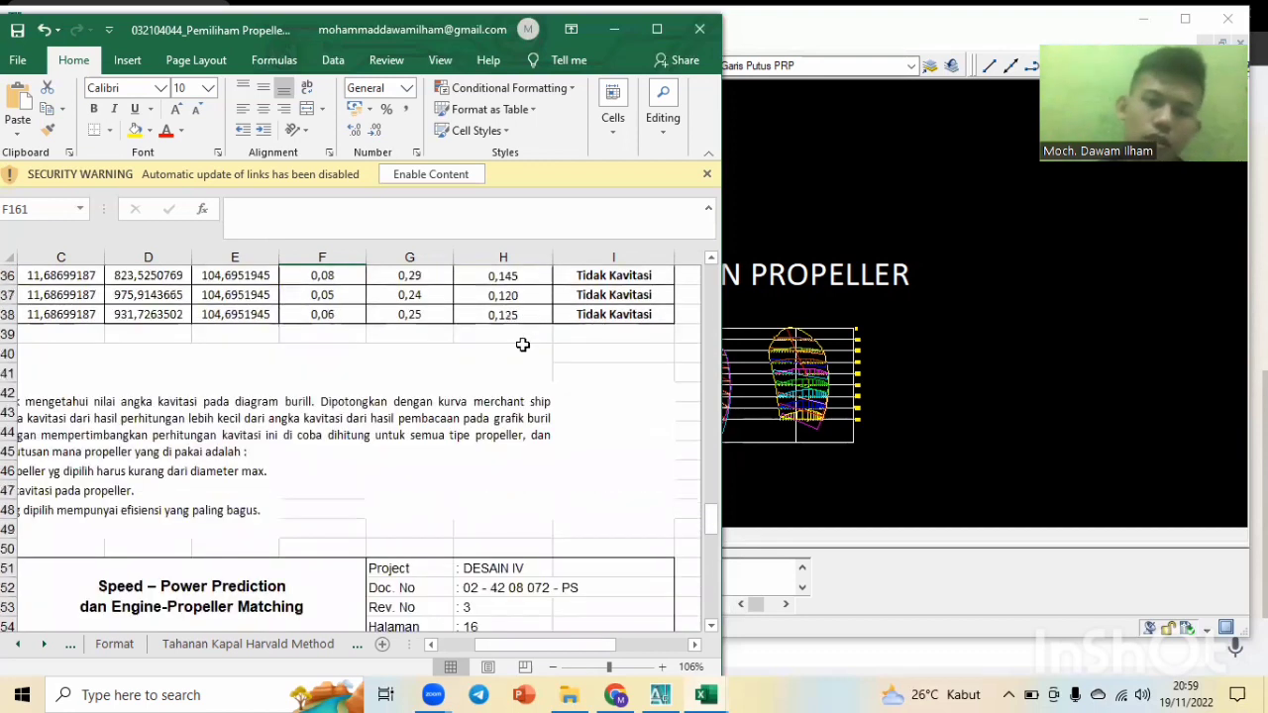
# Close the propeller selection workbook and arrange the Penggambaran Propeller 3 Blade workbook side by side with AutoCAD.
pyautogui.click(700, 30)
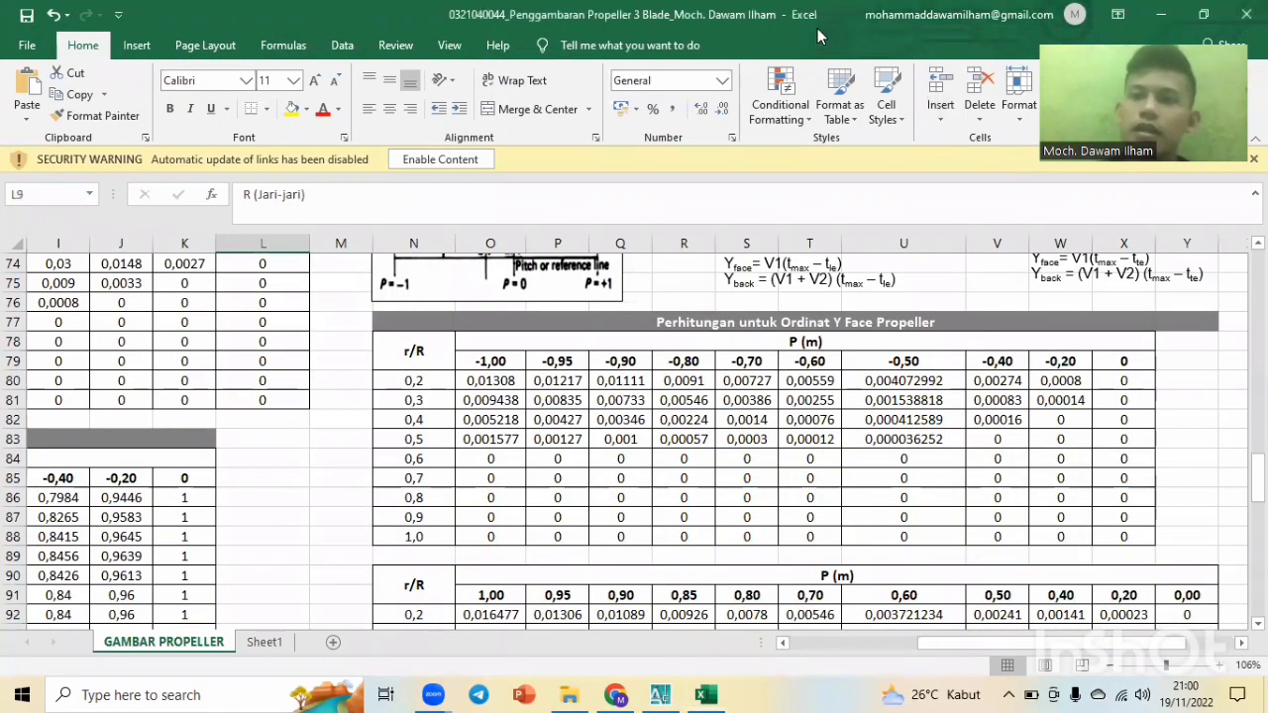
pyautogui.press('super+Down')
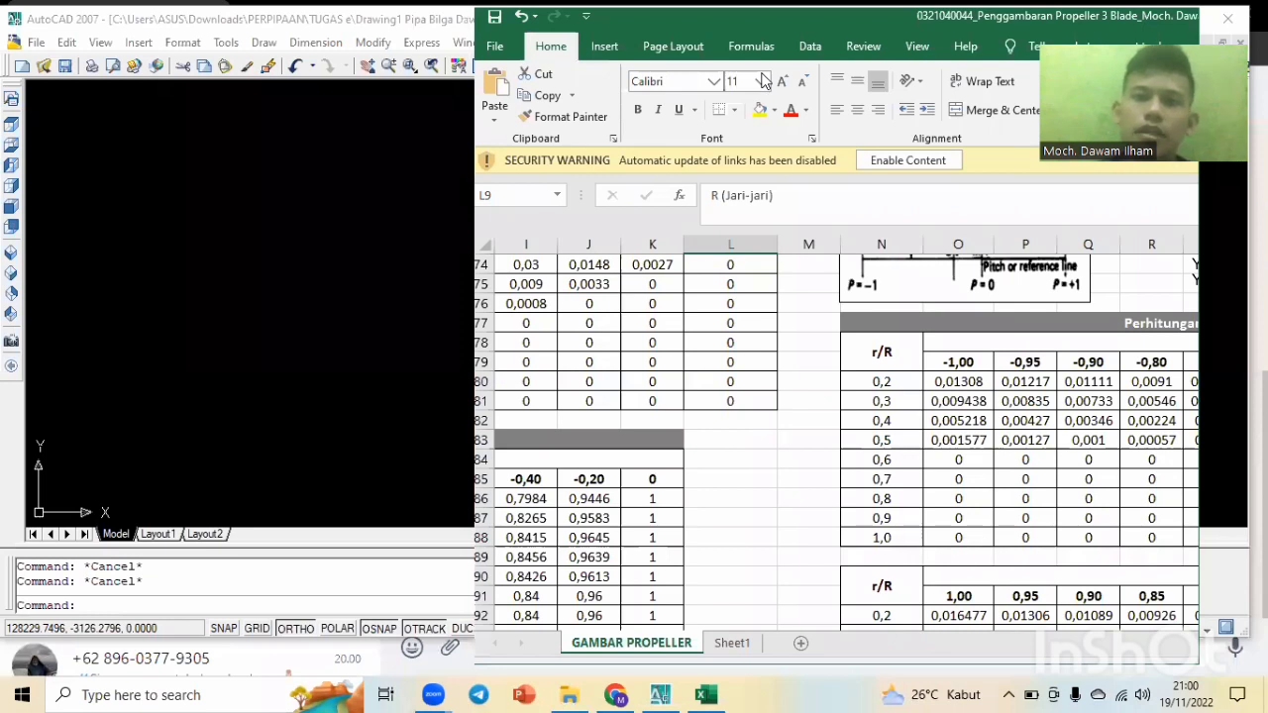
pyautogui.moveTo(1003, 17); pyautogui.dragTo(384, 149)
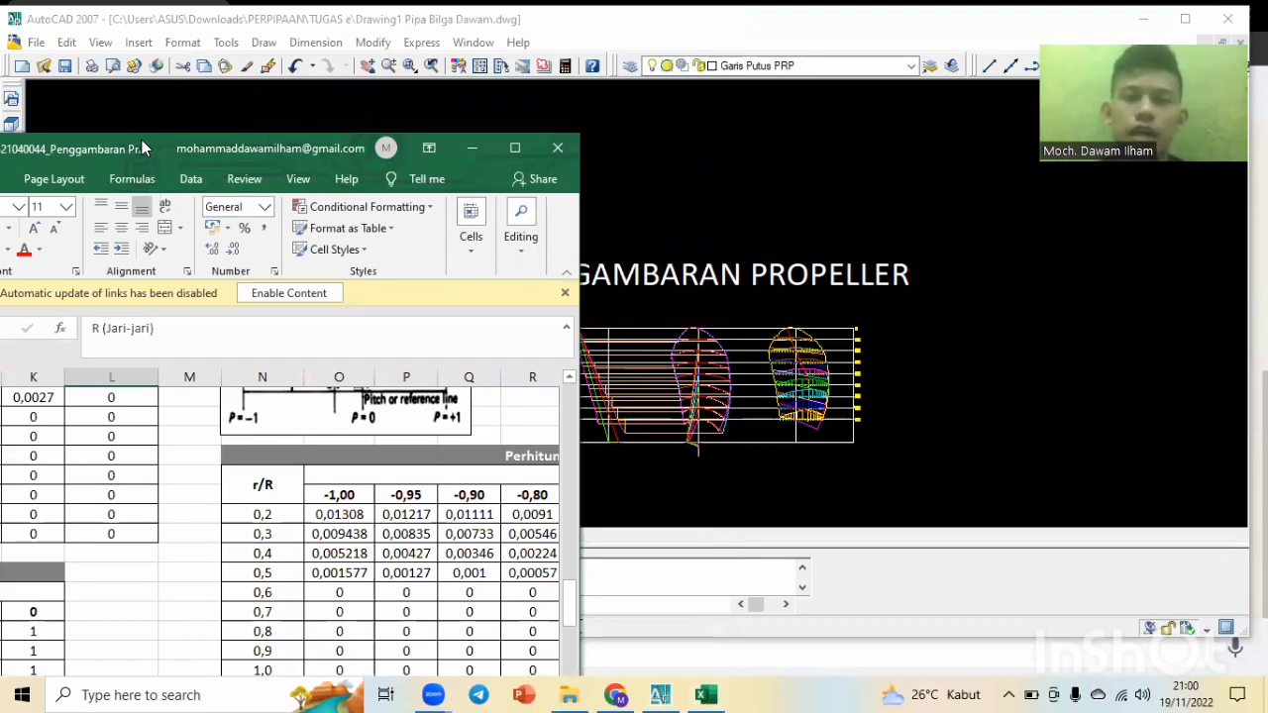
pyautogui.moveTo(141, 139); pyautogui.dragTo(4, 111)
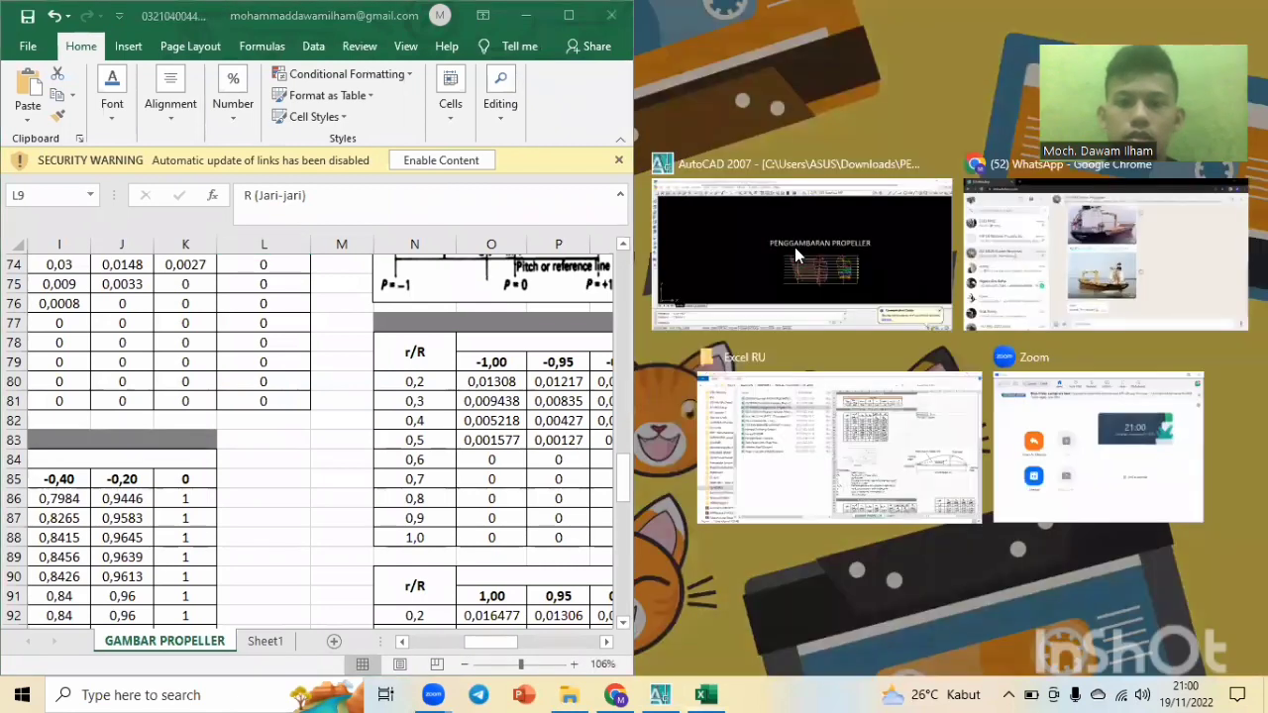
pyautogui.click(796, 250)
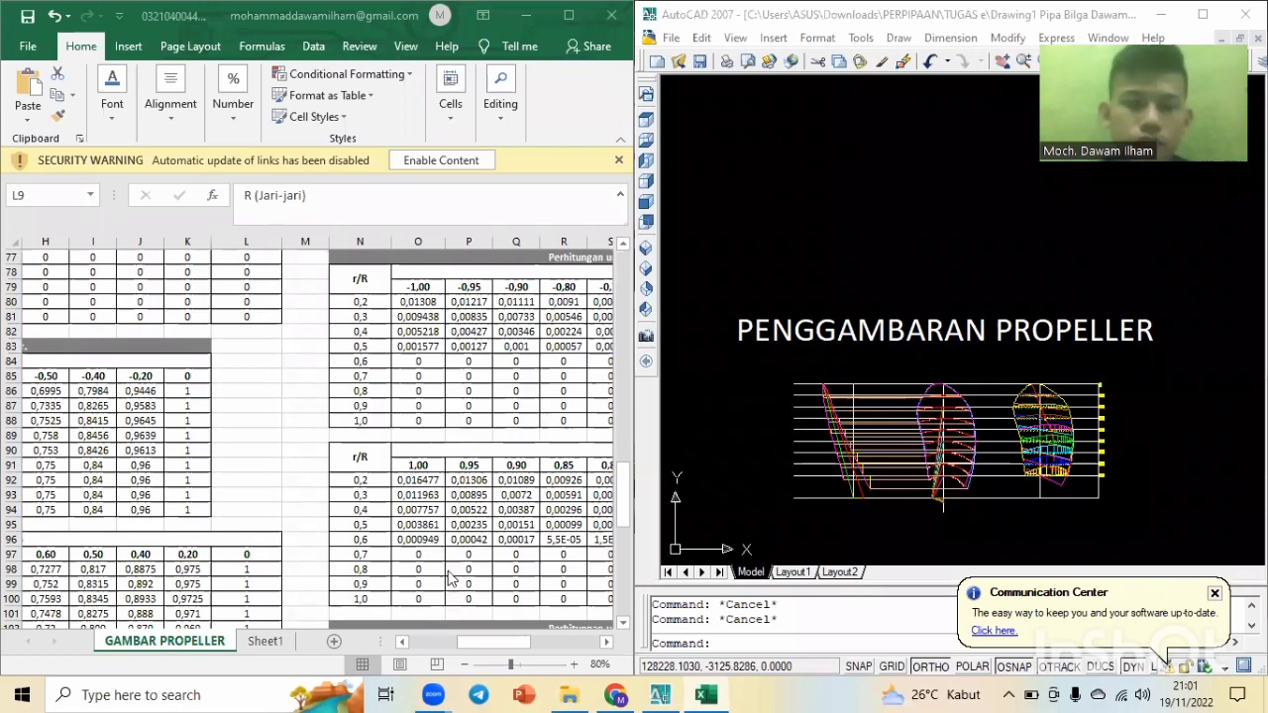
# Review the GAMBAR PROPELLER sheet from the Y face ordinate tables back to the propeller data and Wageningen B-Series dimensions.
pyautogui.click(510, 643)
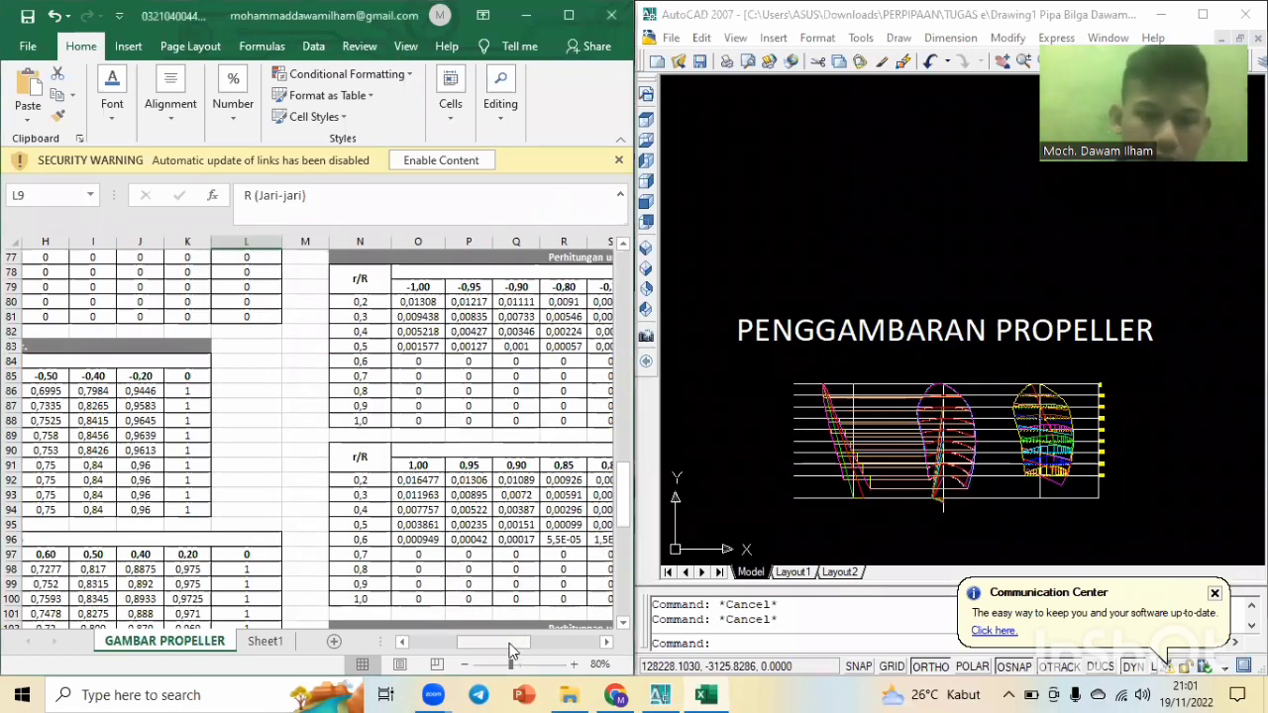
pyautogui.moveTo(527, 642); pyautogui.dragTo(556, 643)
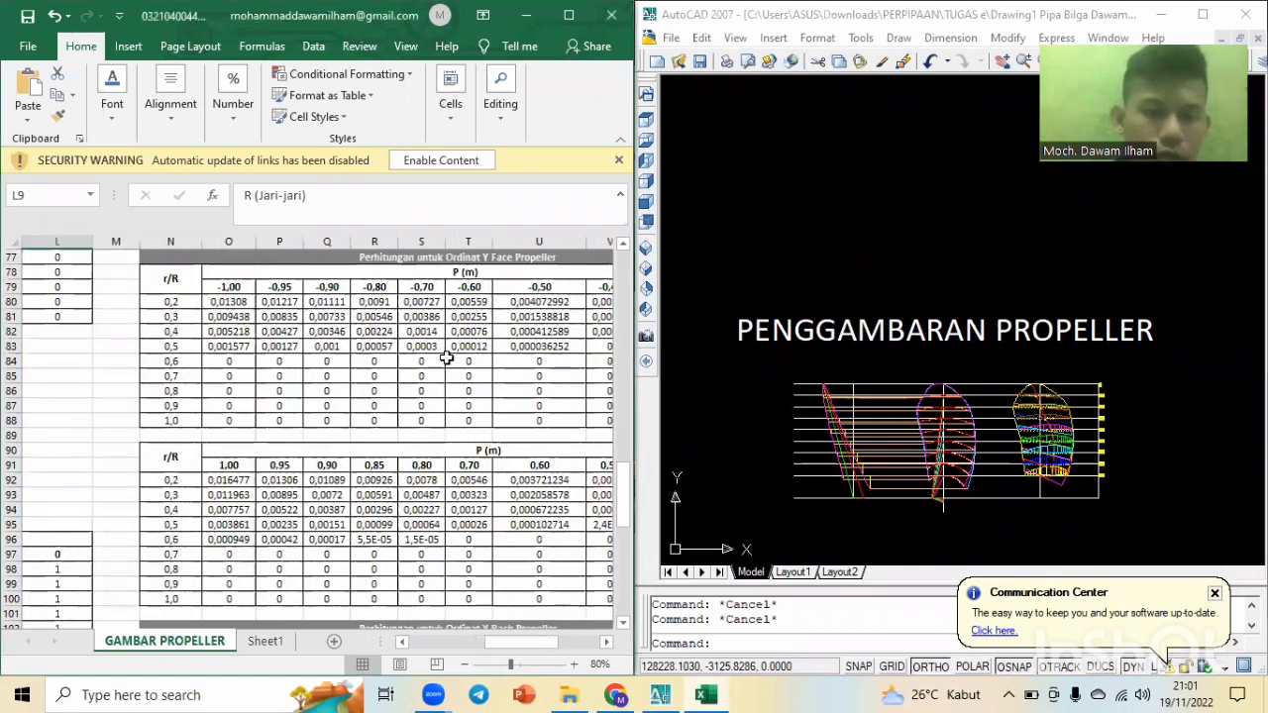
pyautogui.scroll(8, 450, 360)
pyautogui.scroll(17, 451, 359)
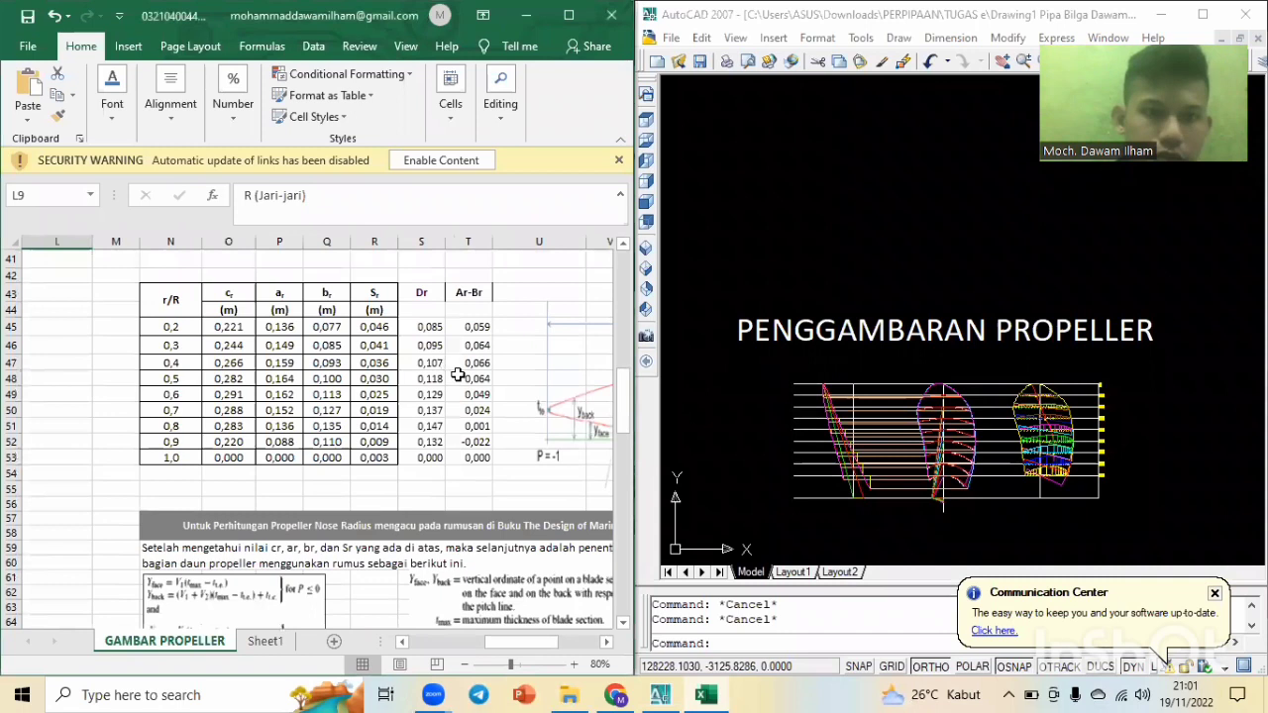
pyautogui.scroll(1, 386, 475)
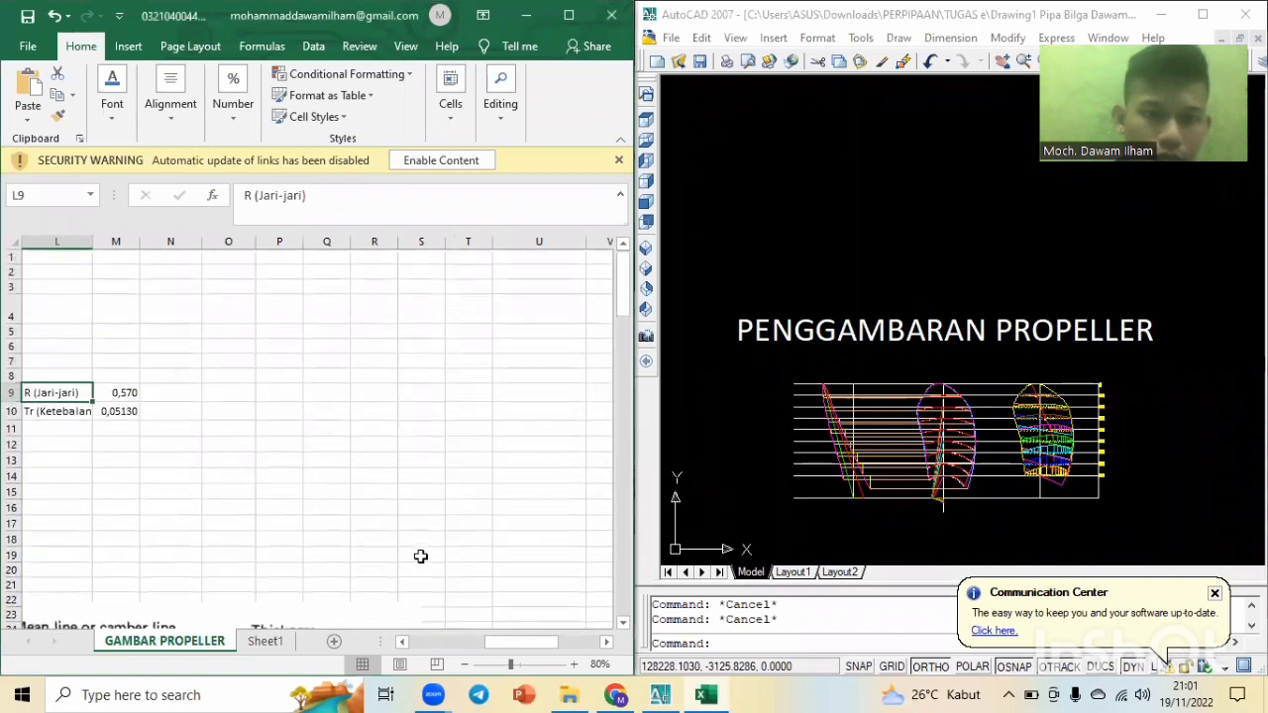
pyautogui.moveTo(503, 645); pyautogui.dragTo(421, 644)
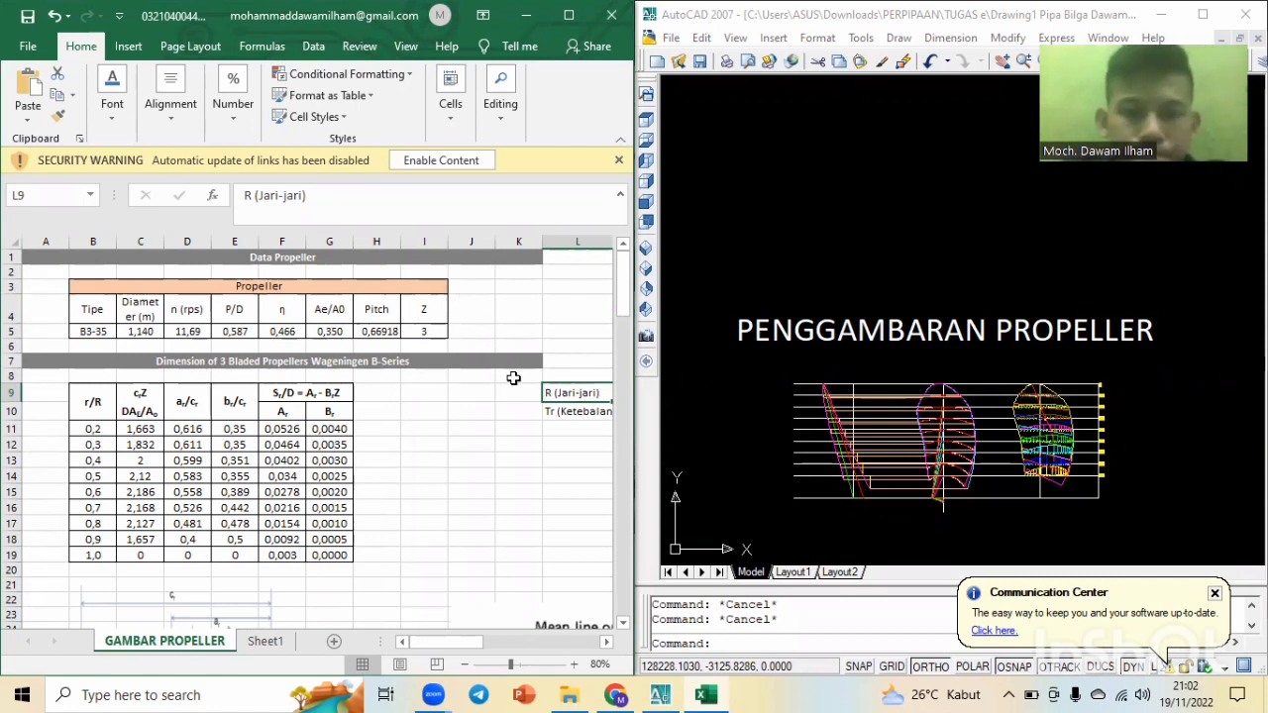
pyautogui.scroll(-3, 952, 396)
pyautogui.scroll(5, 981, 440)
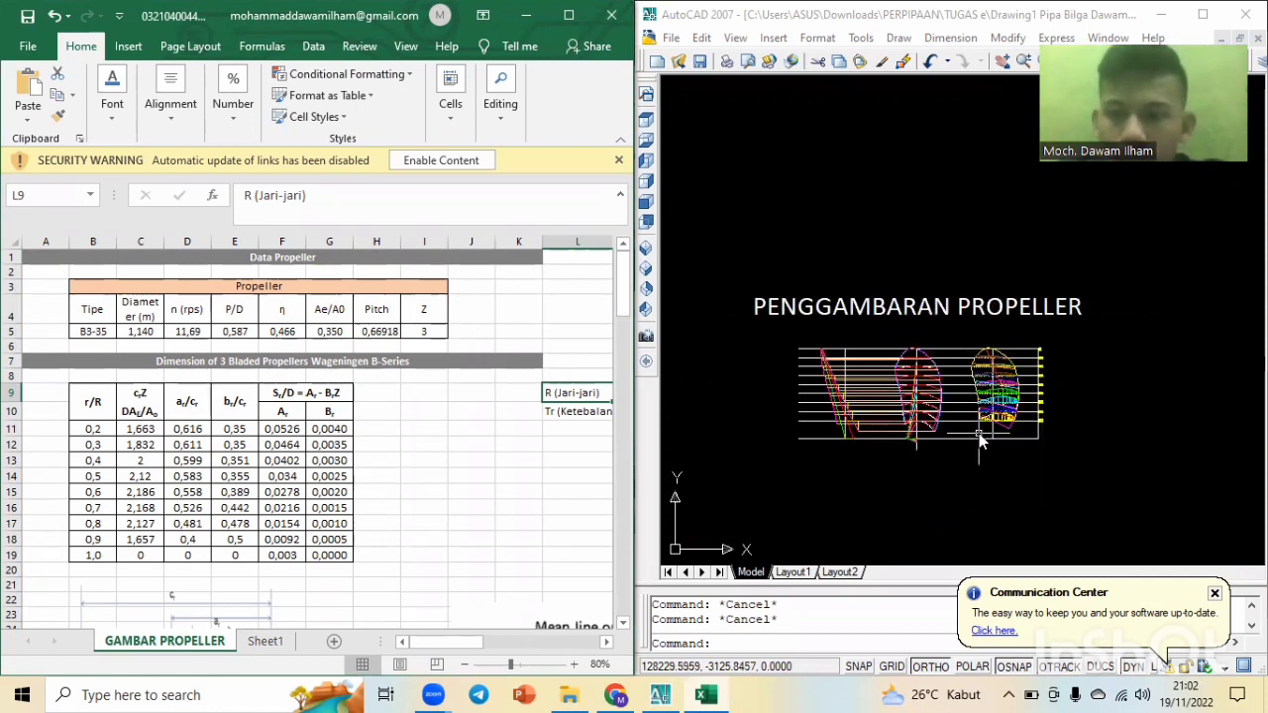
# Draw a vertical line 0.570 long in the empty area below the existing propeller drawing, using radius R from the workbook.
pyautogui.scroll(-3, 1011, 439)
pyautogui.moveTo(1001, 459); pyautogui.dragTo(1019, 360, button='middle')
pyautogui.scroll(5, 1019, 361)
pyautogui.moveTo(1009, 406)
pyautogui.mouseDown(button='middle')
pyautogui.moveTo(1027, 315)
pyautogui.moveTo(1091, 167)
pyautogui.moveTo(1008, 214)
pyautogui.mouseUp(button='middle')
pyautogui.scroll(-5, 1008, 214)
pyautogui.moveTo(976, 273); pyautogui.dragTo(857, 274, button='middle')
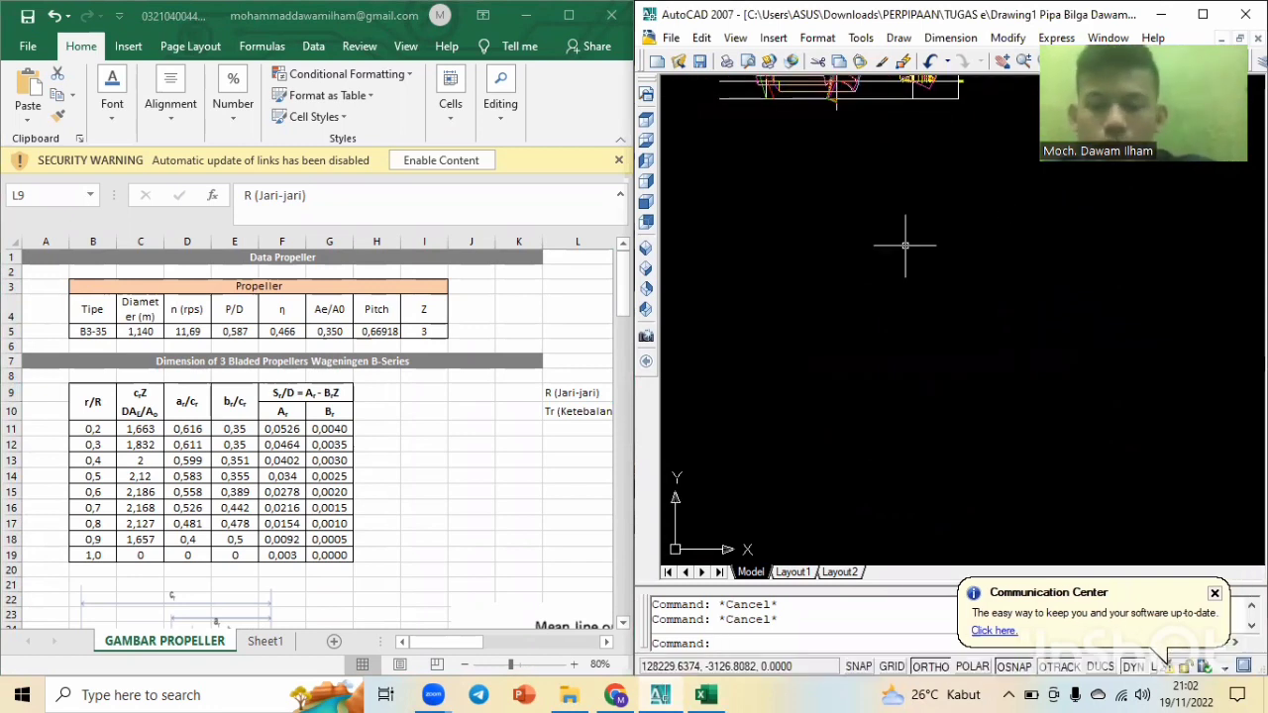
pyautogui.write('l')
pyautogui.press('Return')
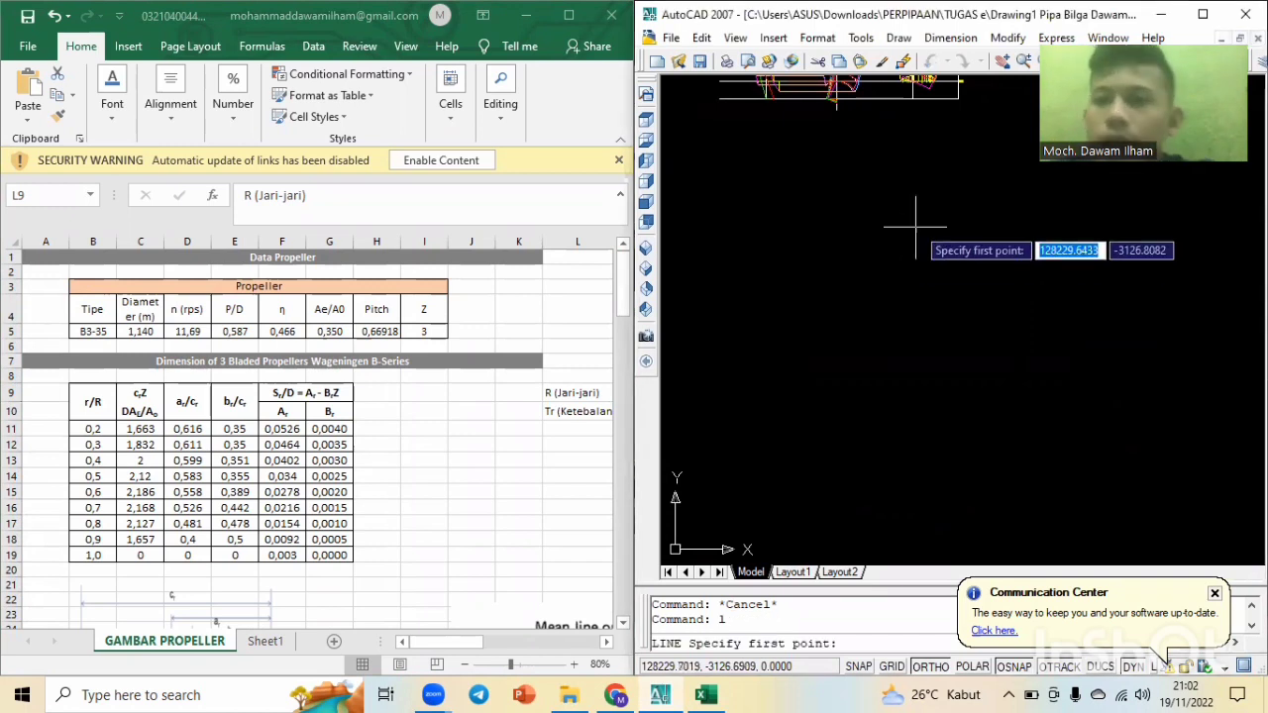
pyautogui.click(966, 185)
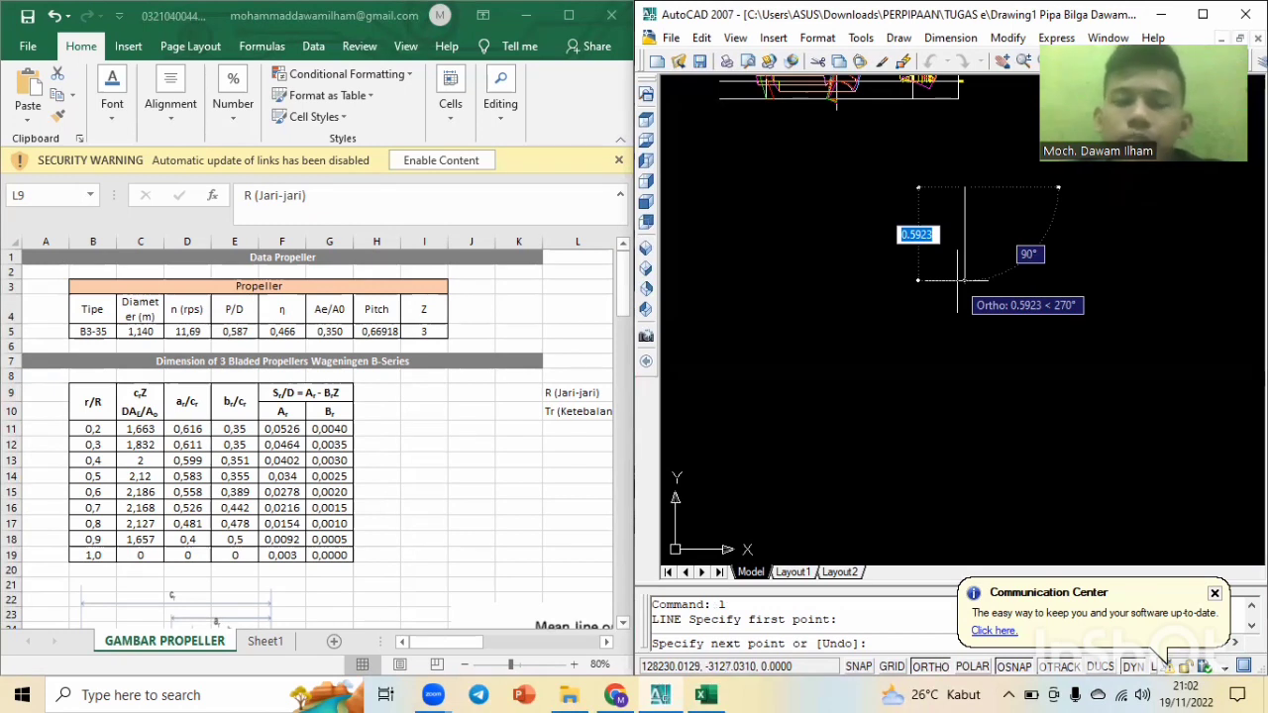
pyautogui.click(566, 399)
pyautogui.moveTo(469, 649); pyautogui.dragTo(491, 646)
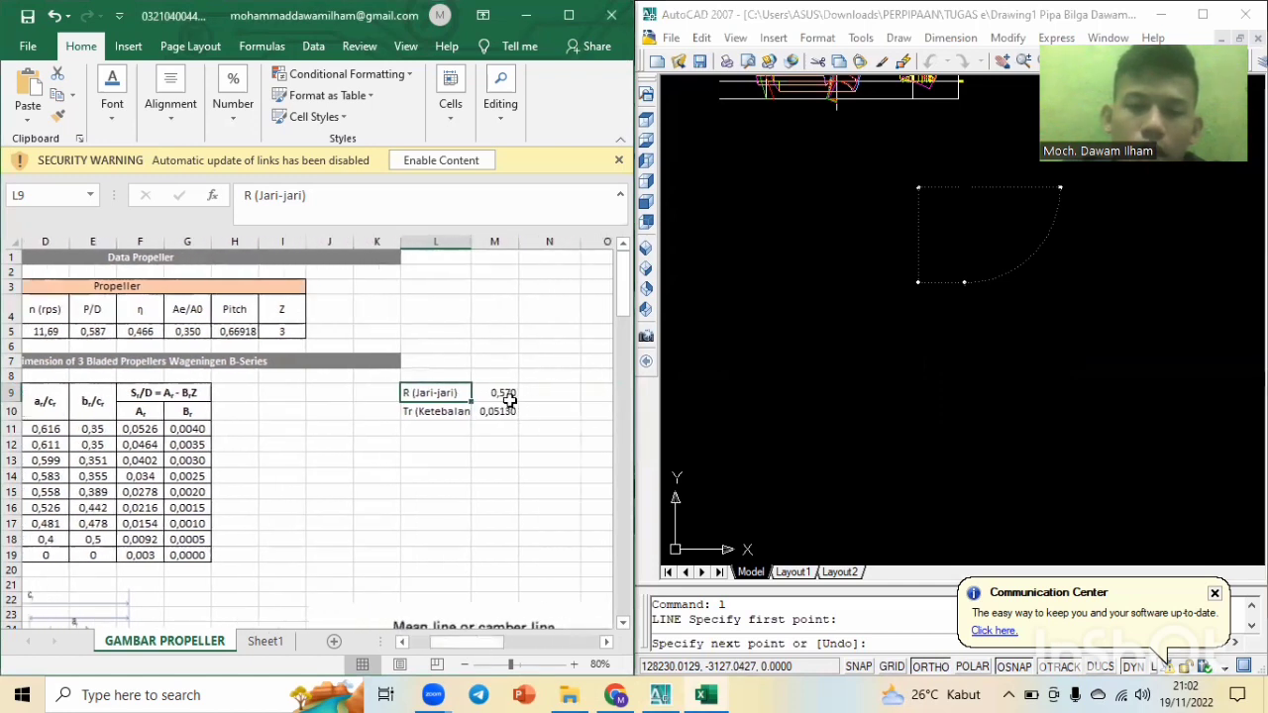
pyautogui.click(505, 394)
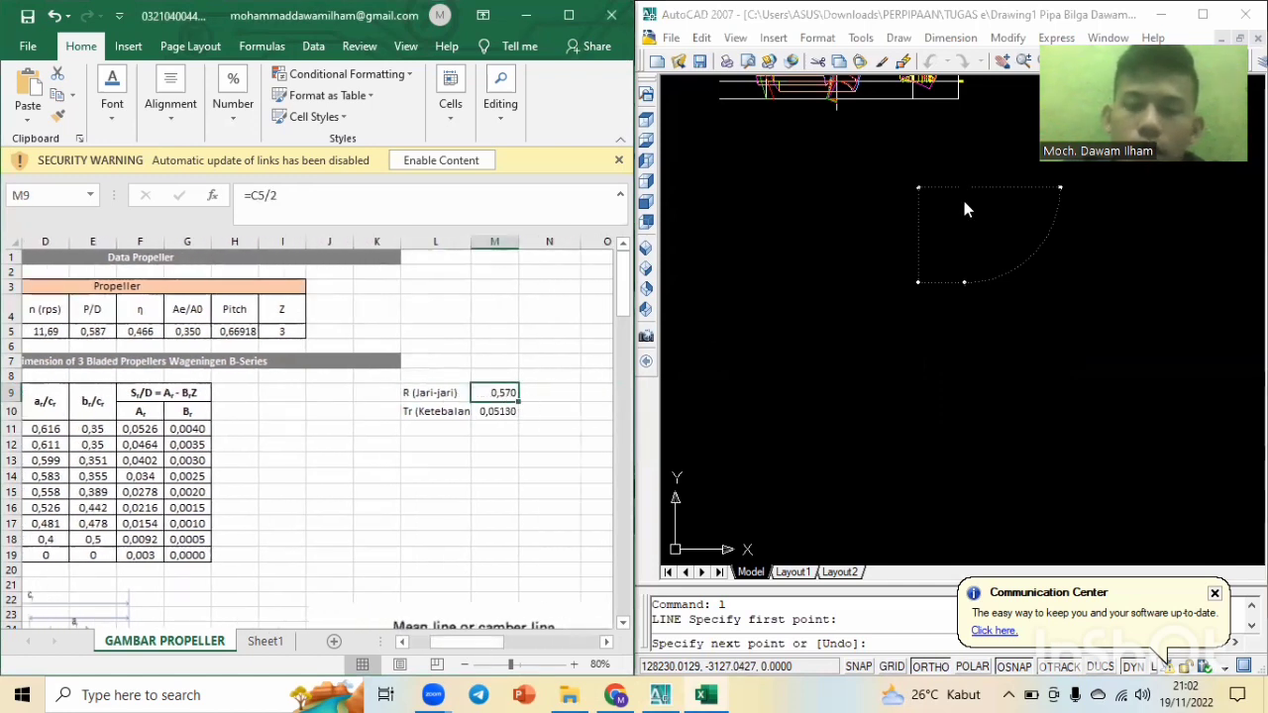
pyautogui.click(922, 202)
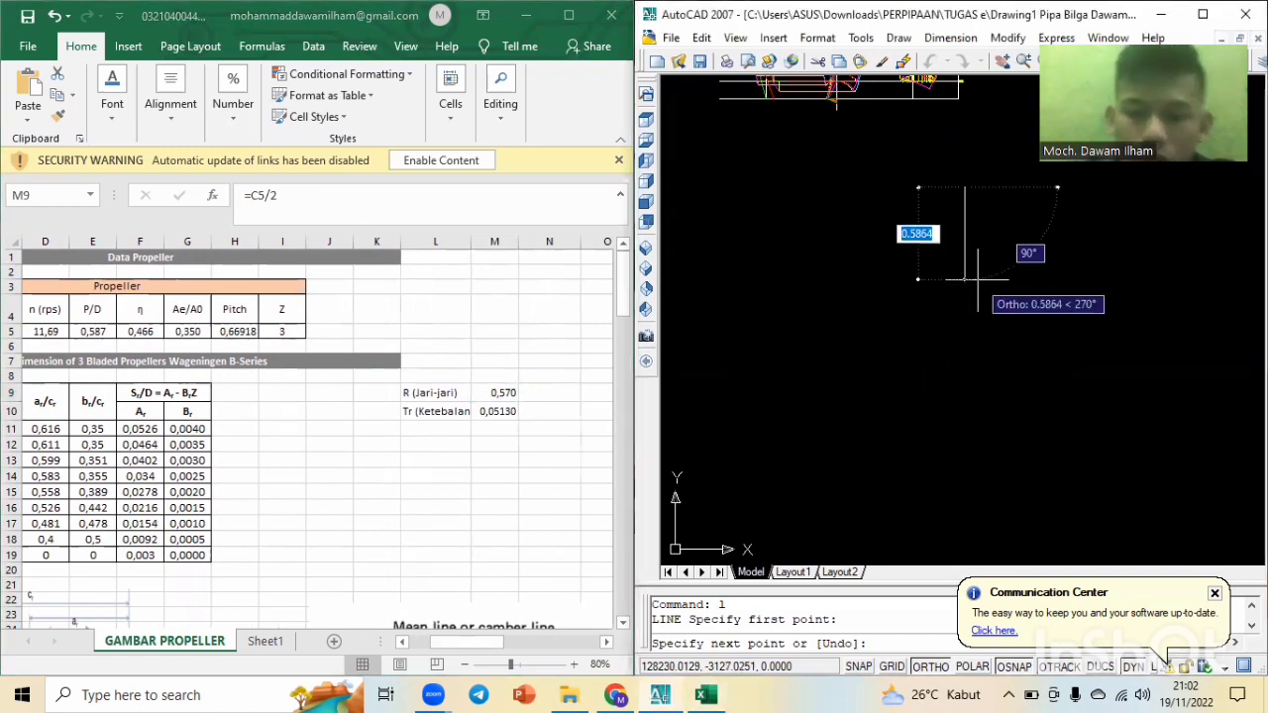
pyautogui.write('0.570')
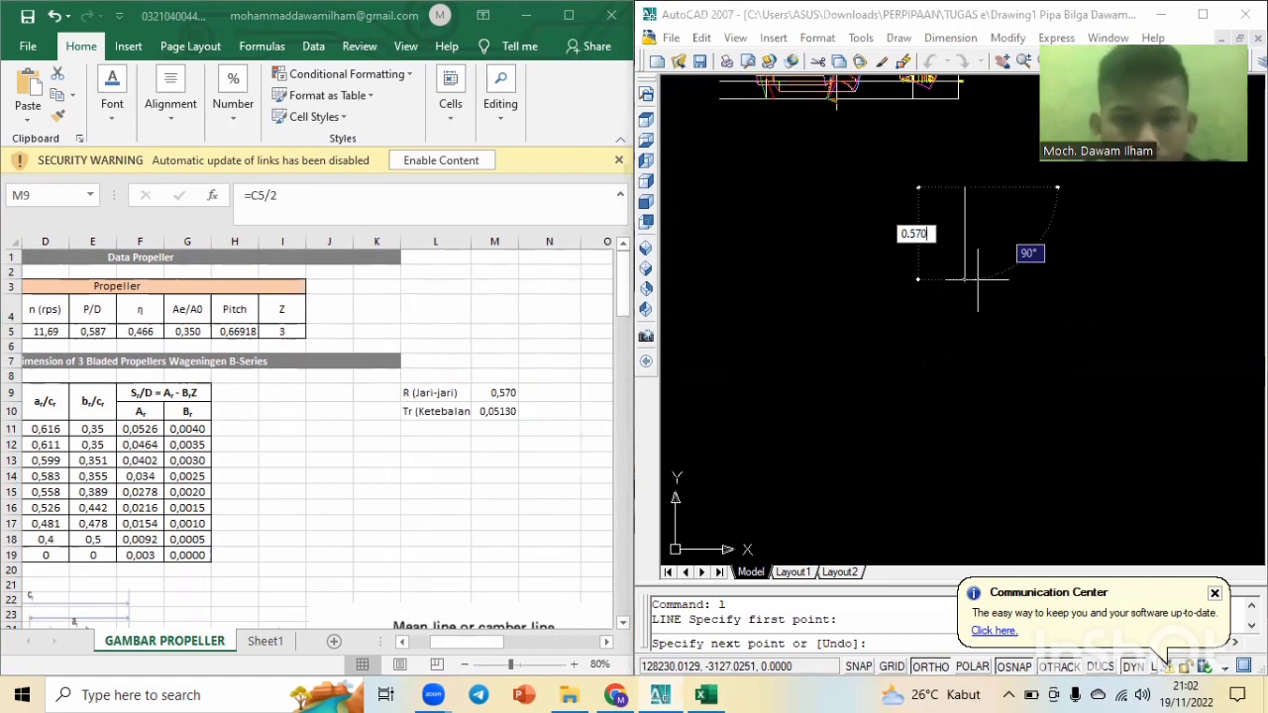
pyautogui.press('Return')
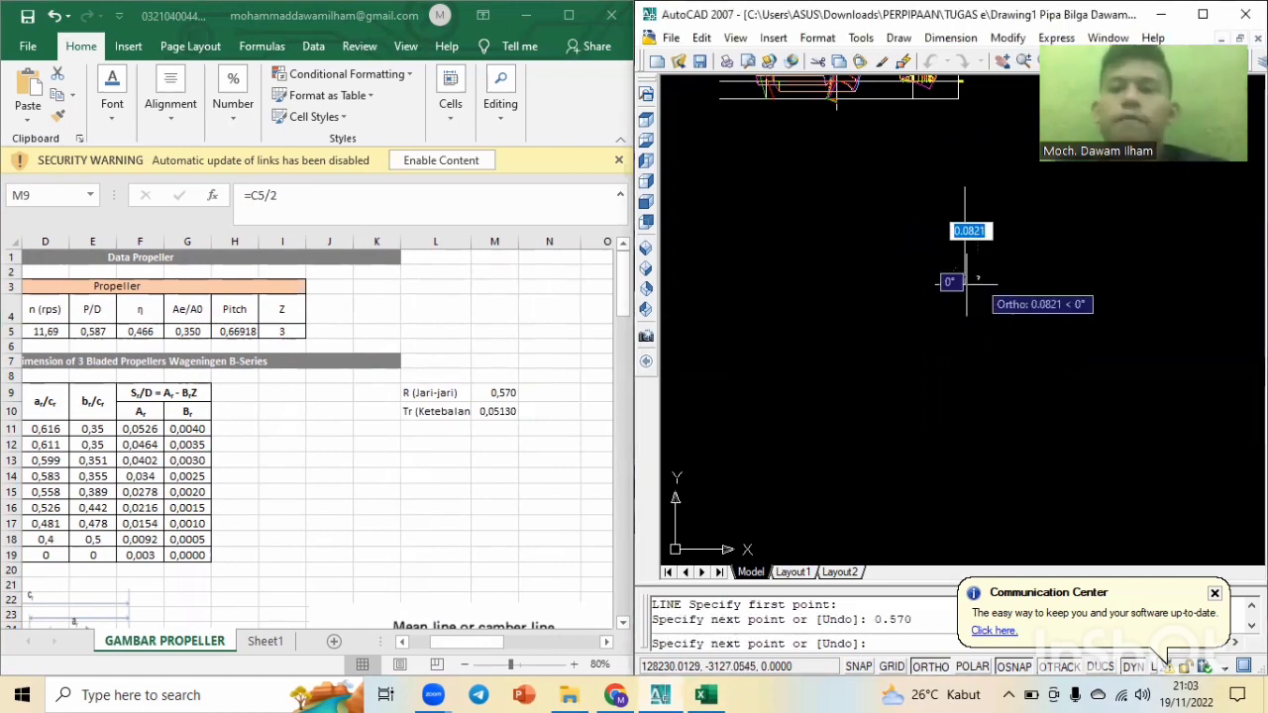
pyautogui.scroll(-2, 812, 277)
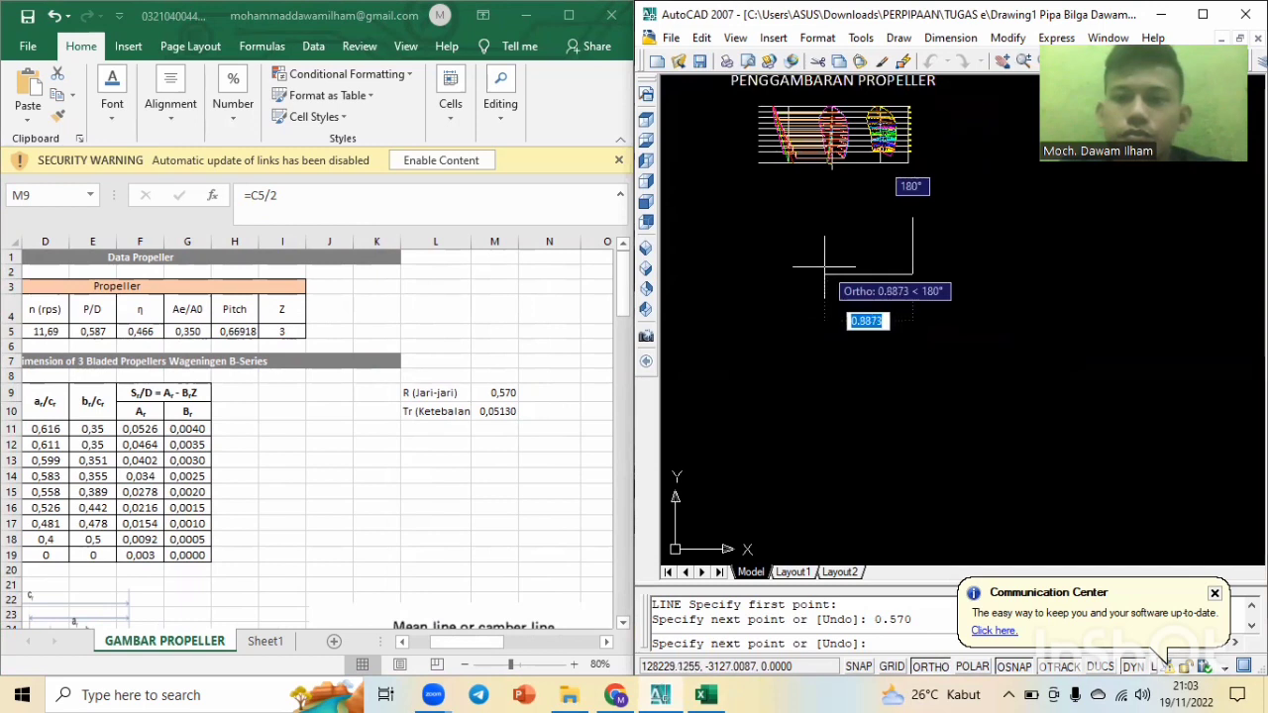
pyautogui.scroll(2, 817, 266)
pyautogui.write('1')
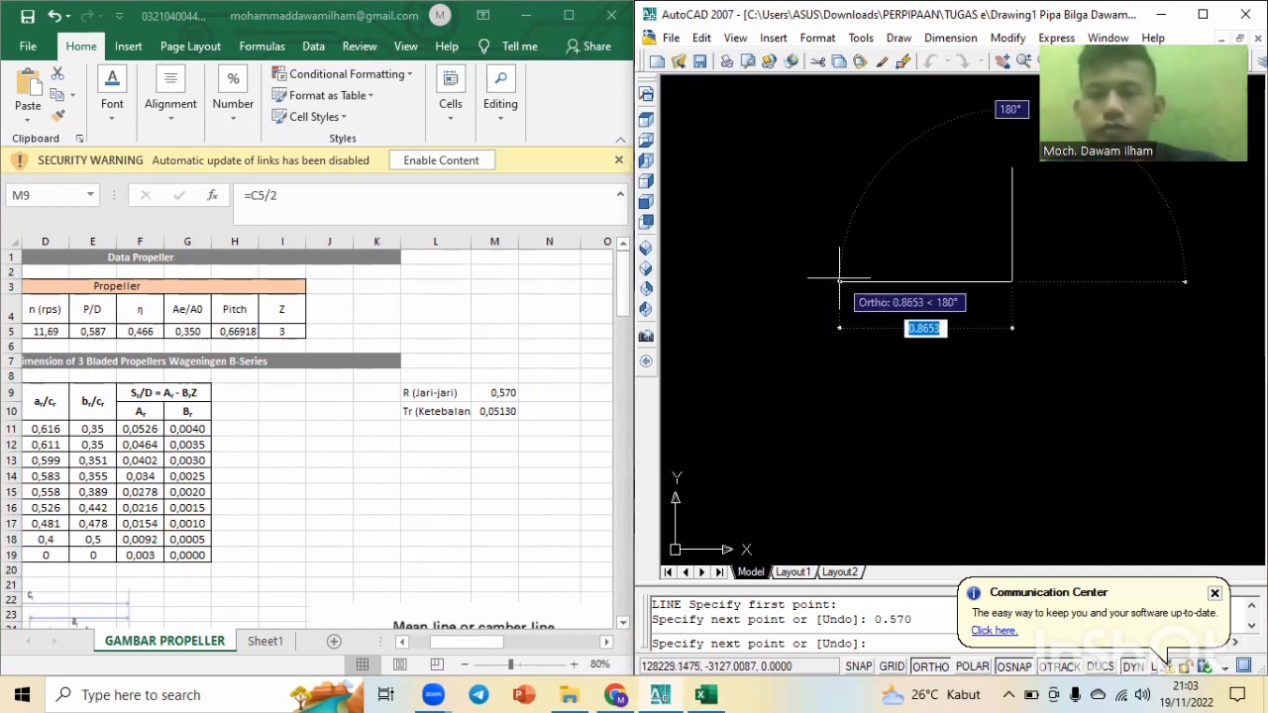
pyautogui.press('Escape')
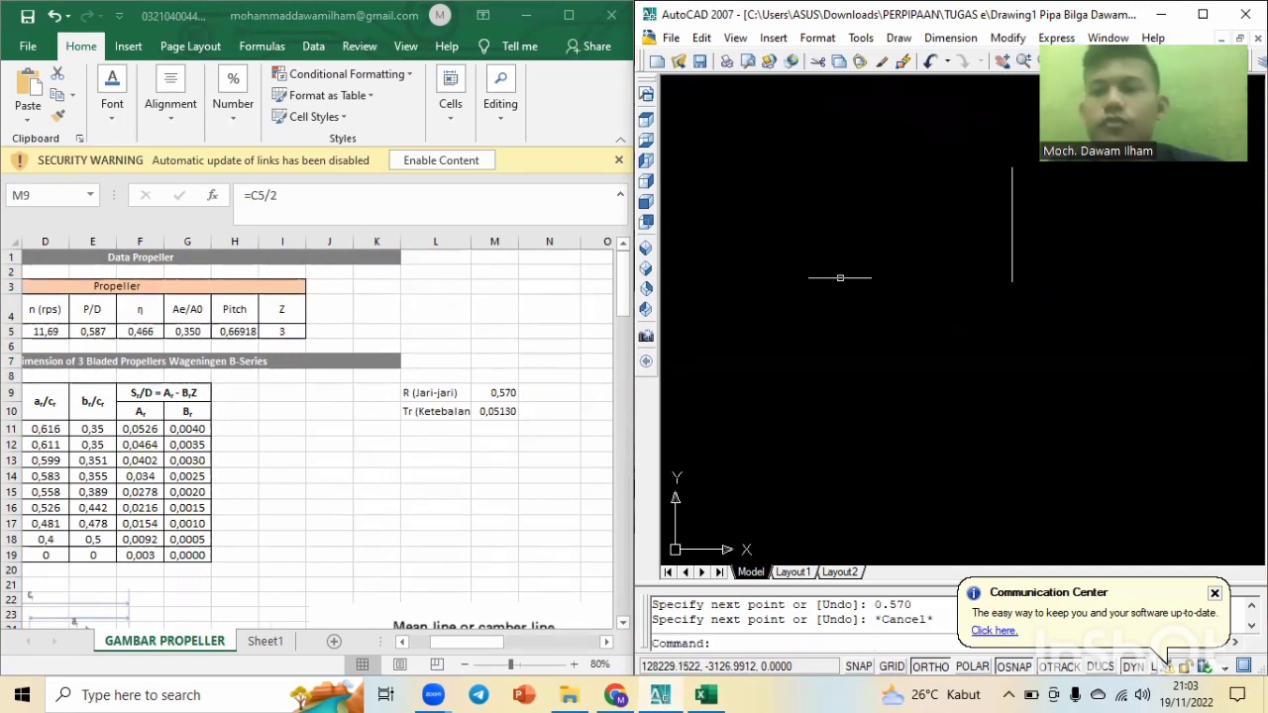
# Divide the vertical radius line into 10 equal segments with the Divide command.
pyautogui.scroll(-2, 1071, 309)
pyautogui.scroll(2, 1084, 277)
pyautogui.moveTo(1092, 281); pyautogui.dragTo(1032, 326, button='middle')
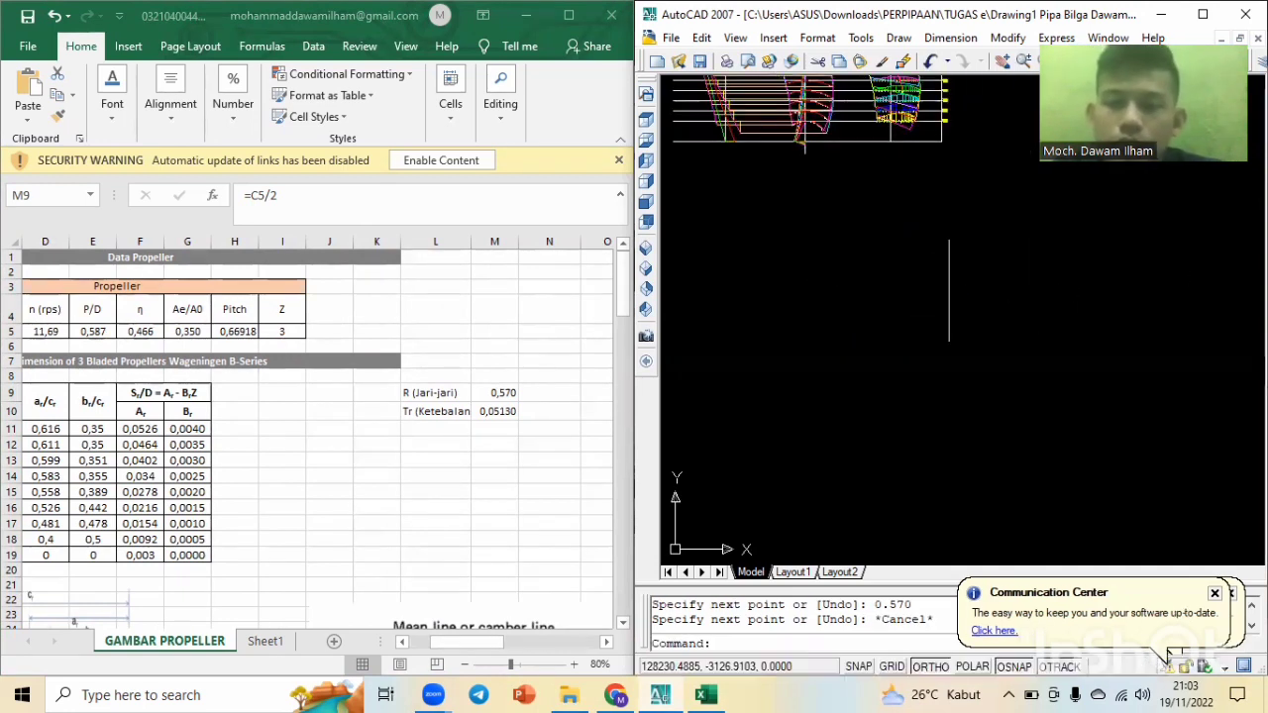
pyautogui.scroll(3, 1030, 282)
pyautogui.scroll(2, 1011, 270)
pyautogui.scroll(-5, 899, 241)
pyautogui.scroll(1, 905, 241)
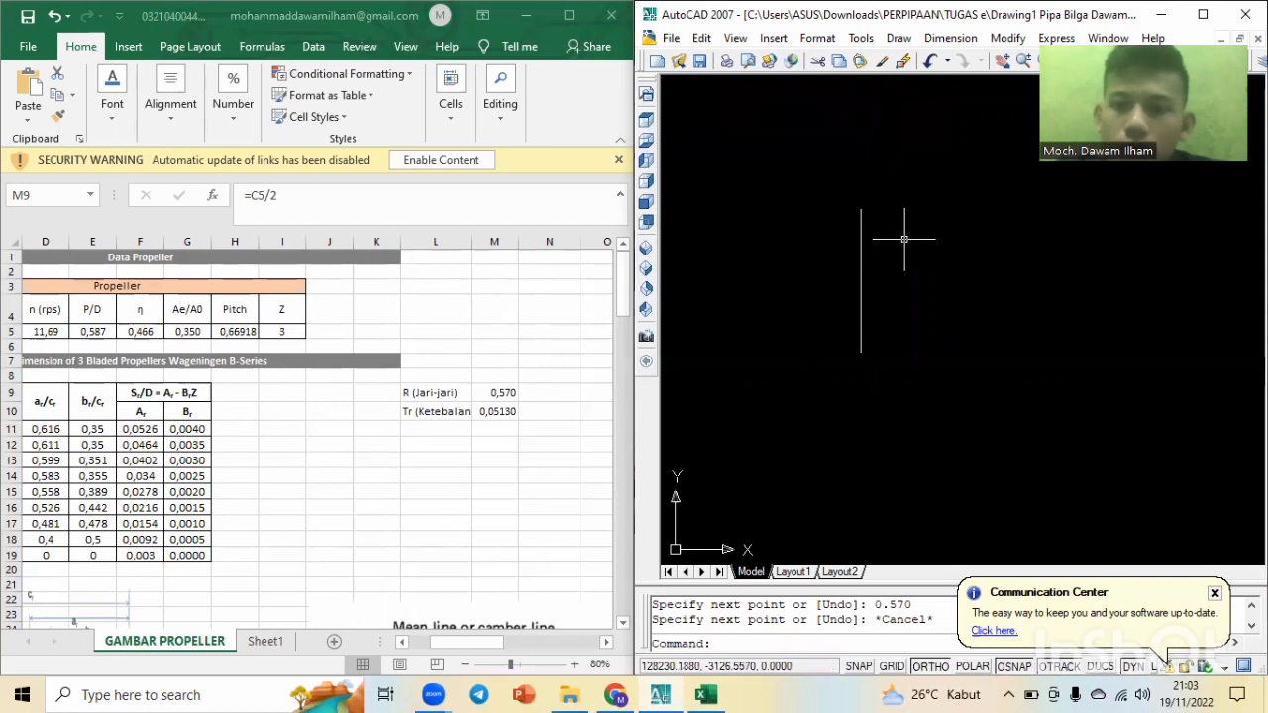
pyautogui.click(880, 191)
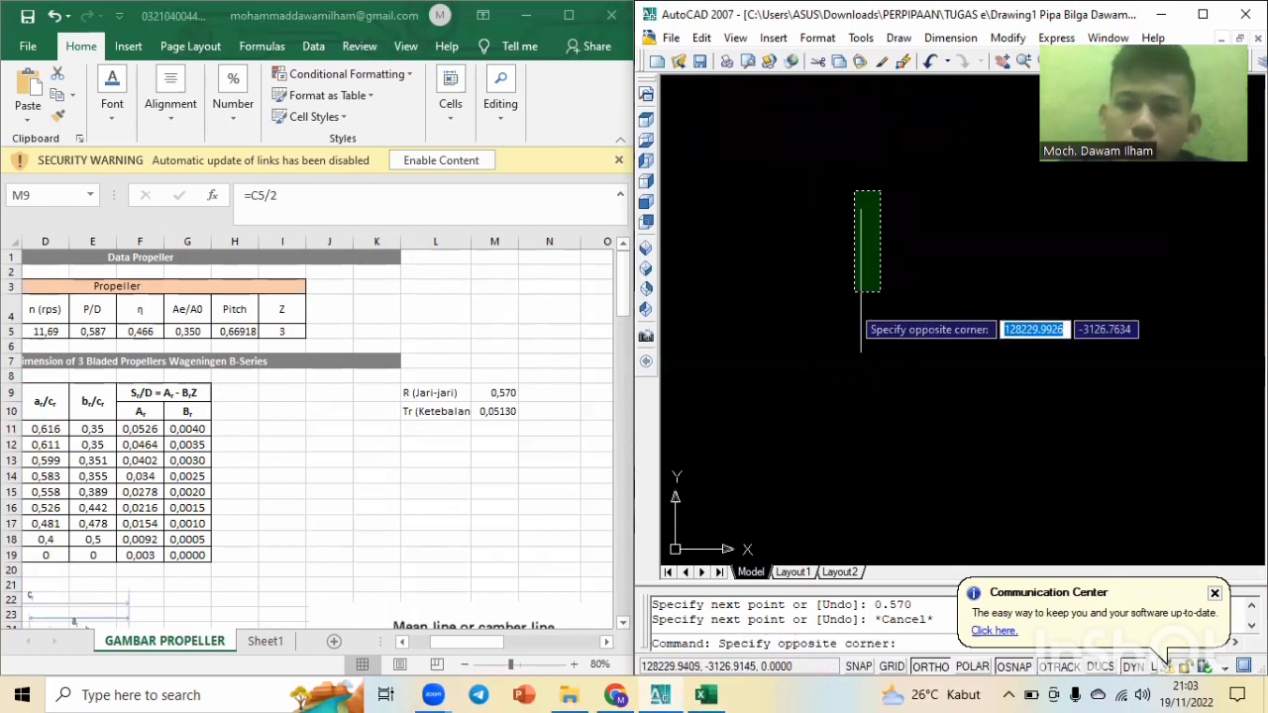
pyautogui.click(833, 388)
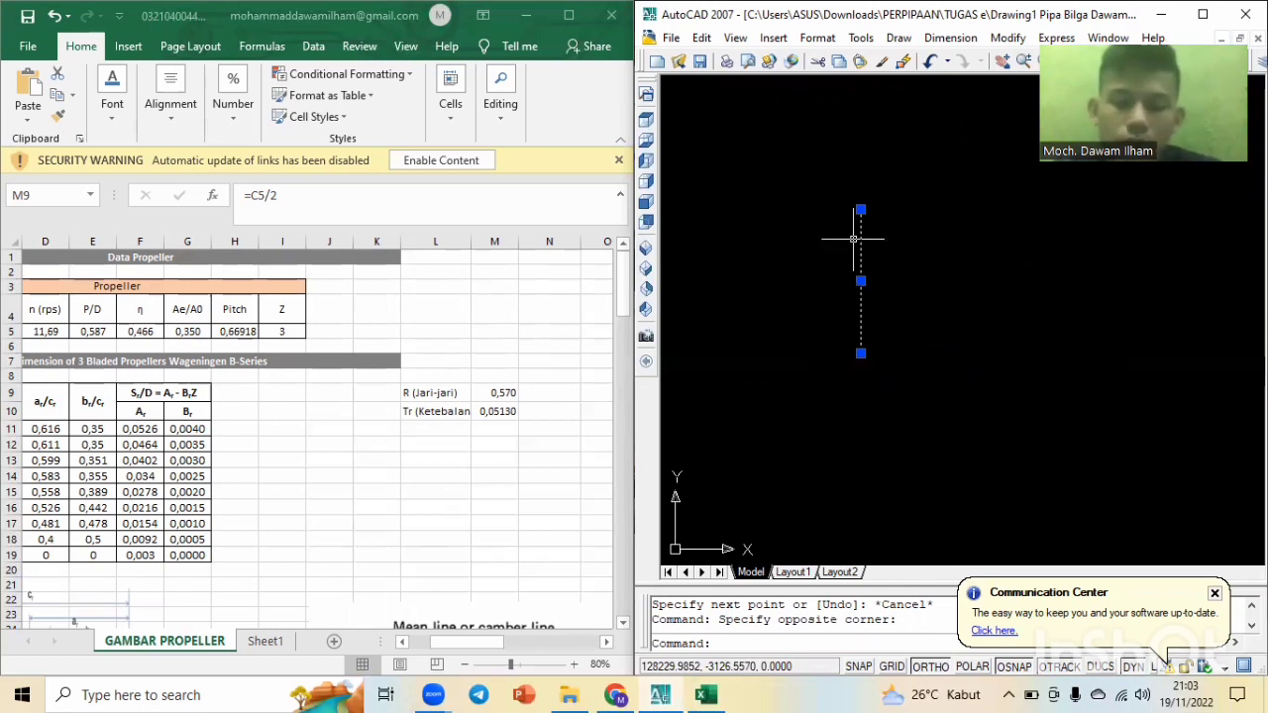
pyautogui.write('div')
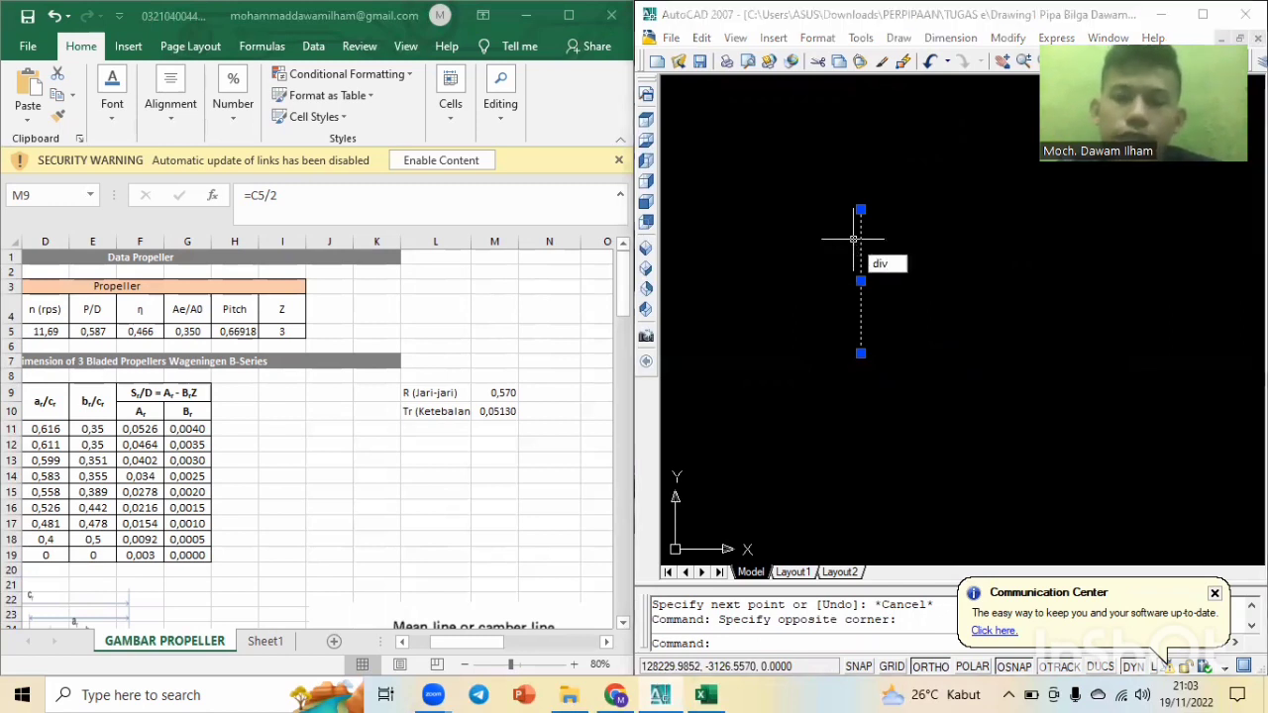
pyautogui.press('Return')
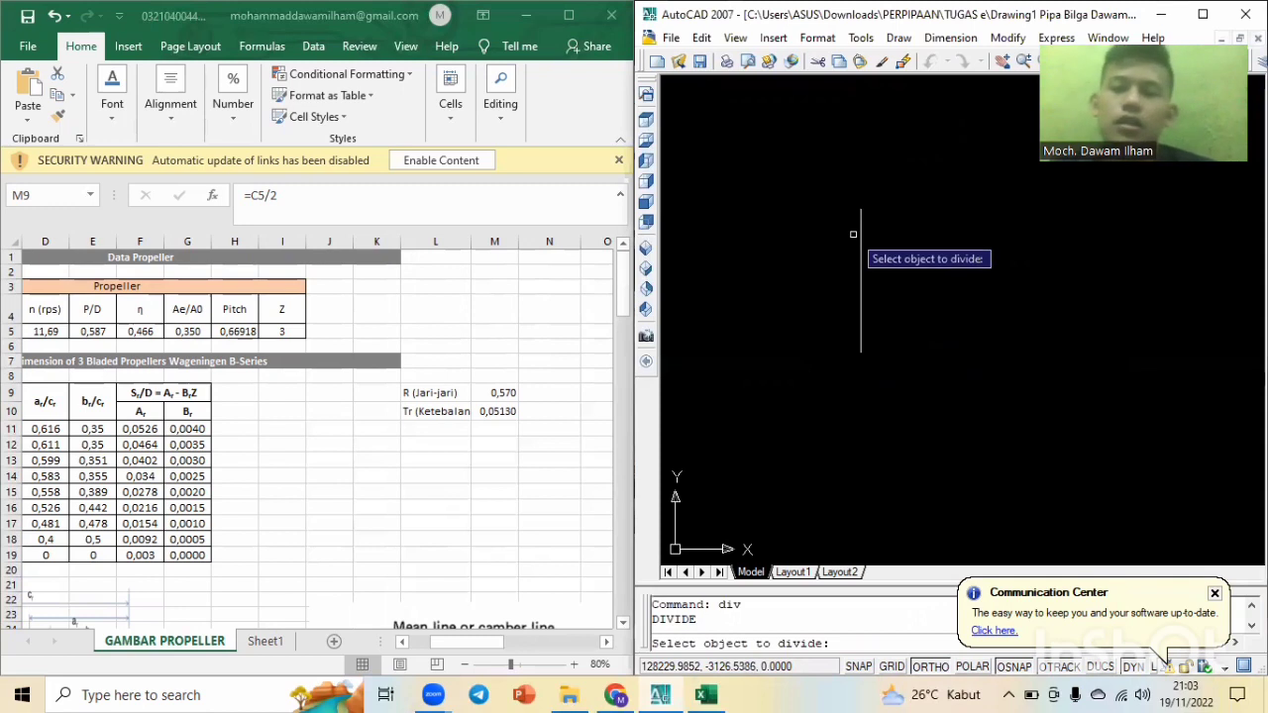
pyautogui.click(859, 256)
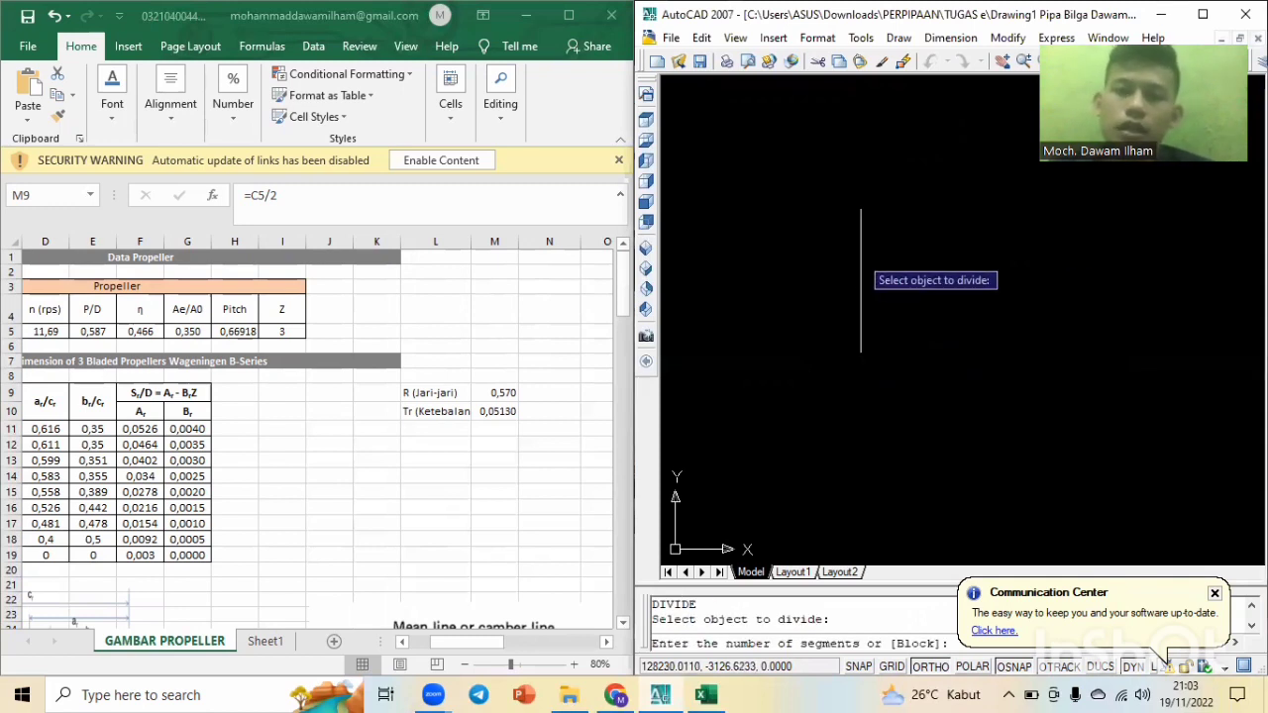
pyautogui.write('10')
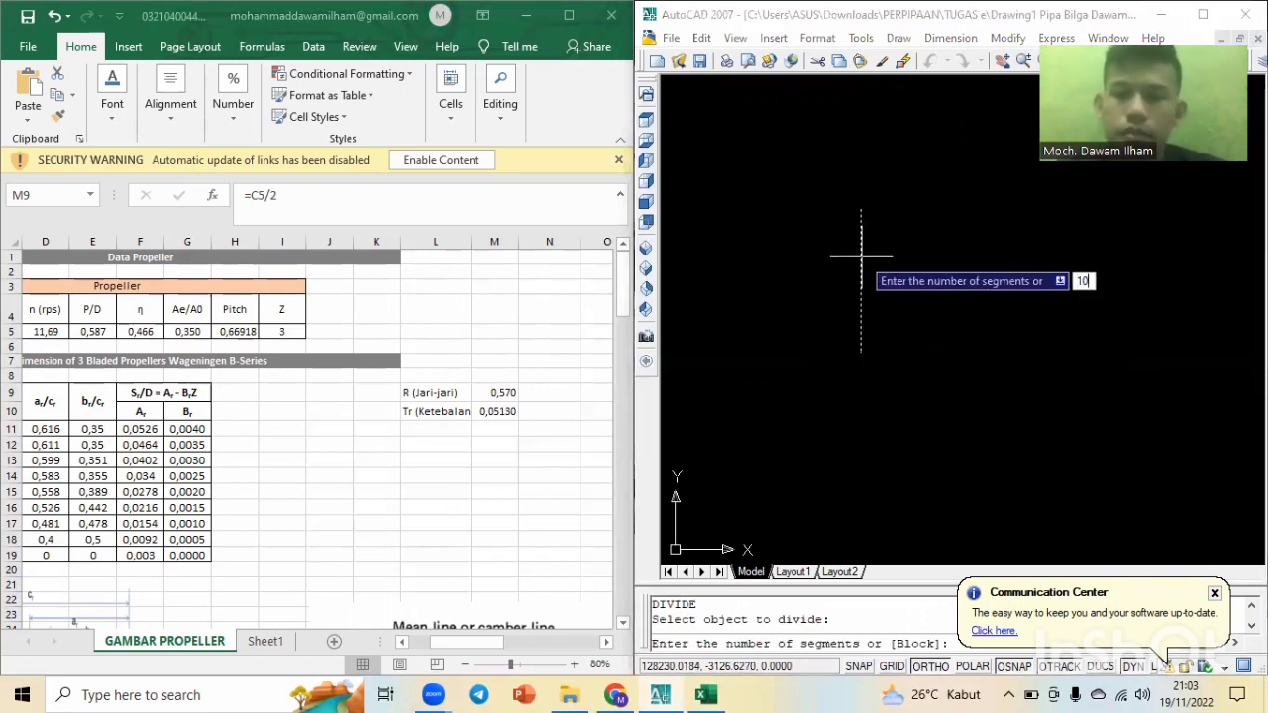
pyautogui.press('Return')
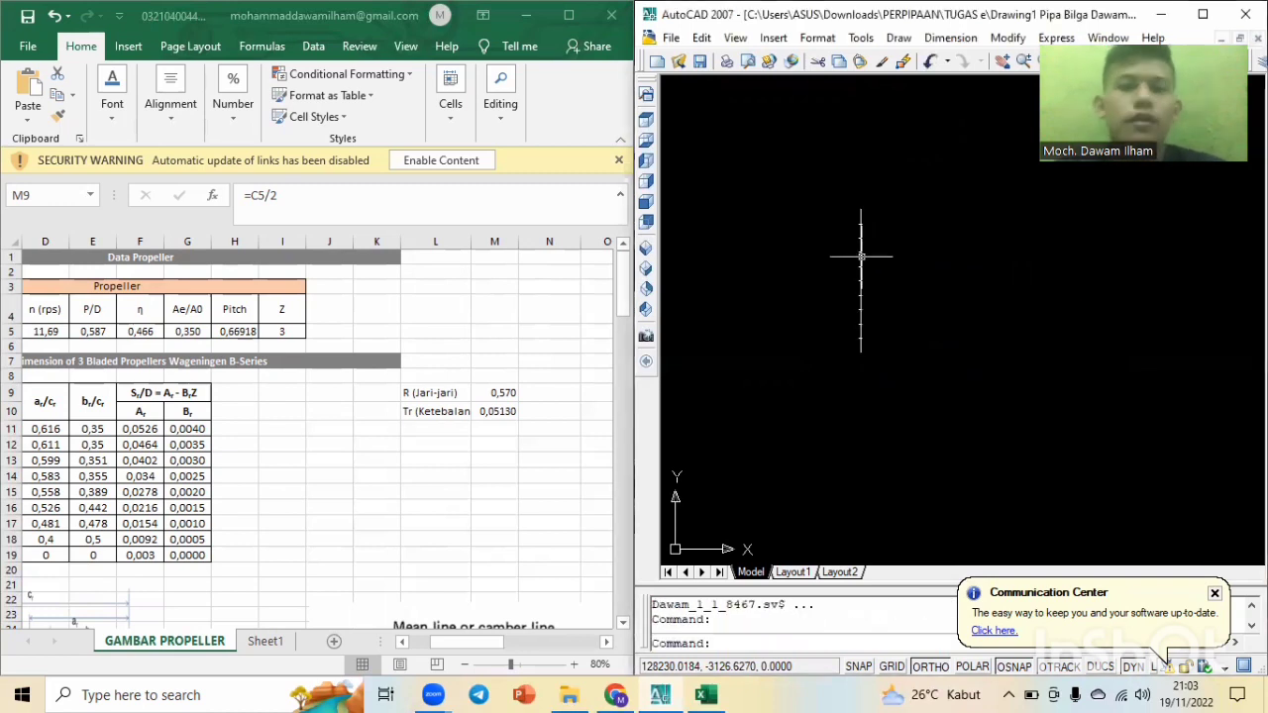
pyautogui.press('Escape')
pyautogui.press('Escape')
# Inspect the division marks along the radius line and the Point Style settings, leaving the style as it is.
pyautogui.scroll(2, 899, 261)
pyautogui.scroll(2, 850, 210)
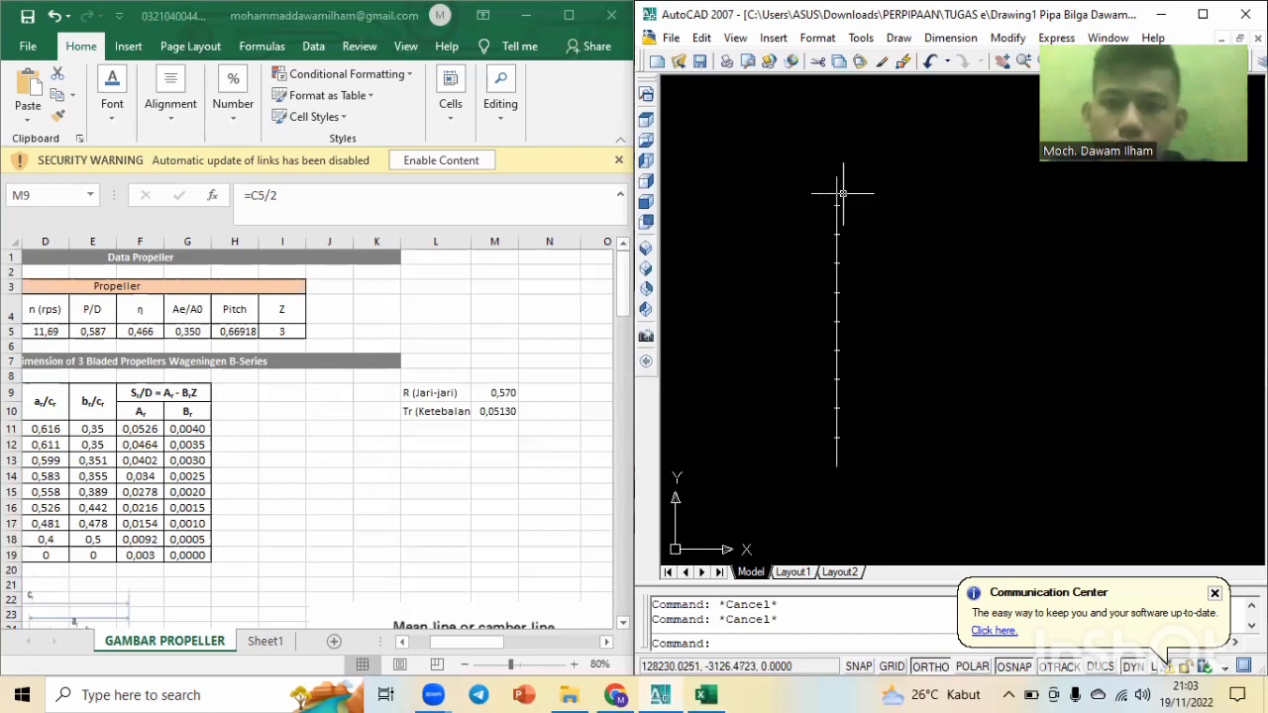
pyautogui.scroll(3, 844, 194)
pyautogui.scroll(-4, 818, 239)
pyautogui.scroll(2, 831, 402)
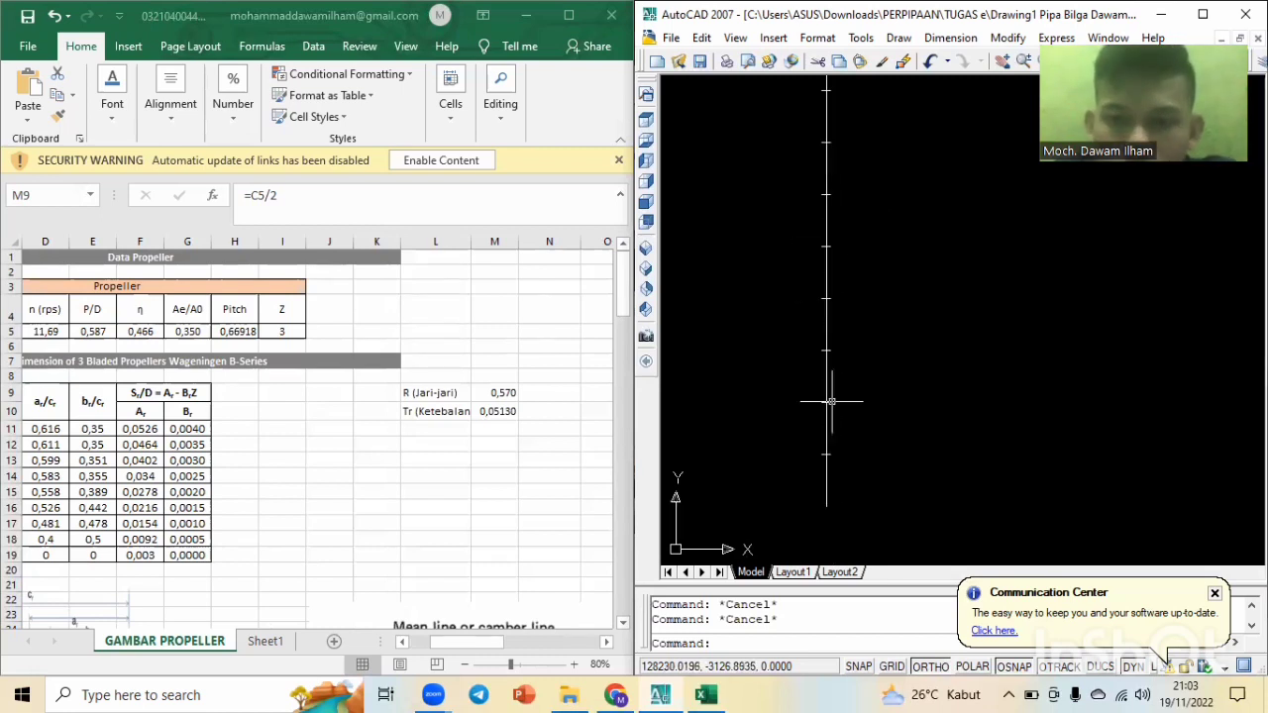
pyautogui.scroll(-2, 826, 416)
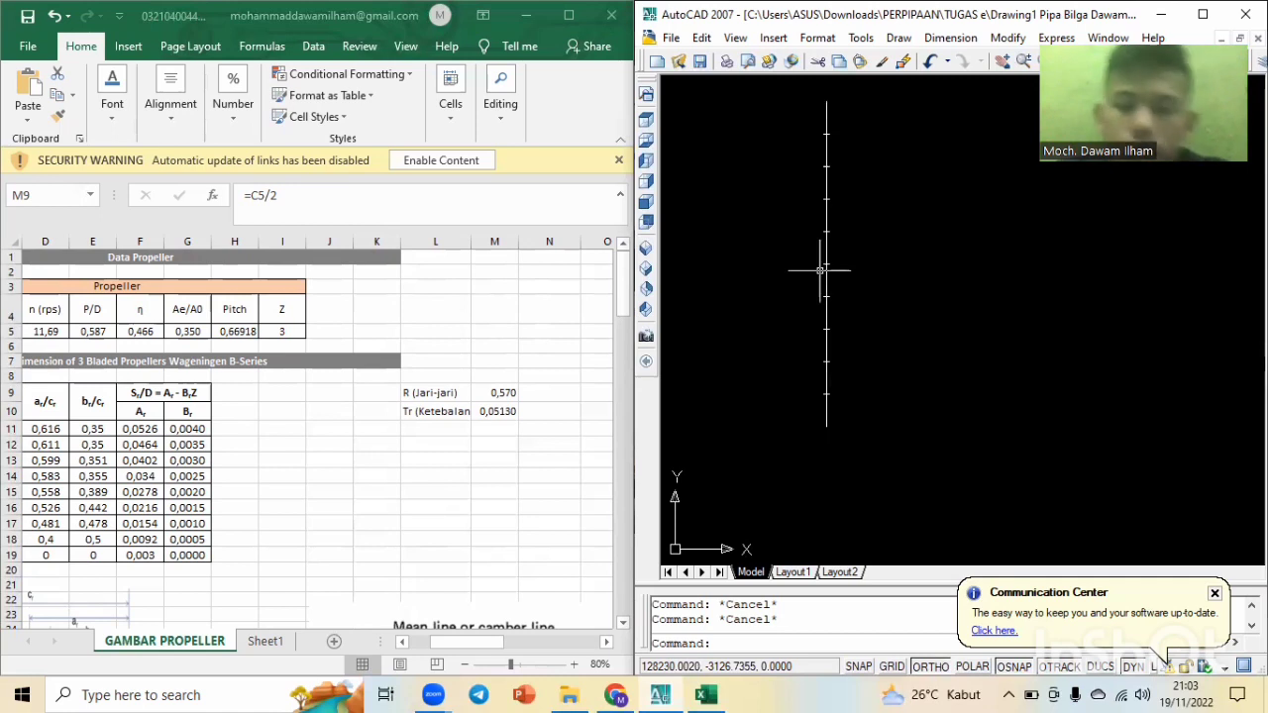
pyautogui.write('ddp')
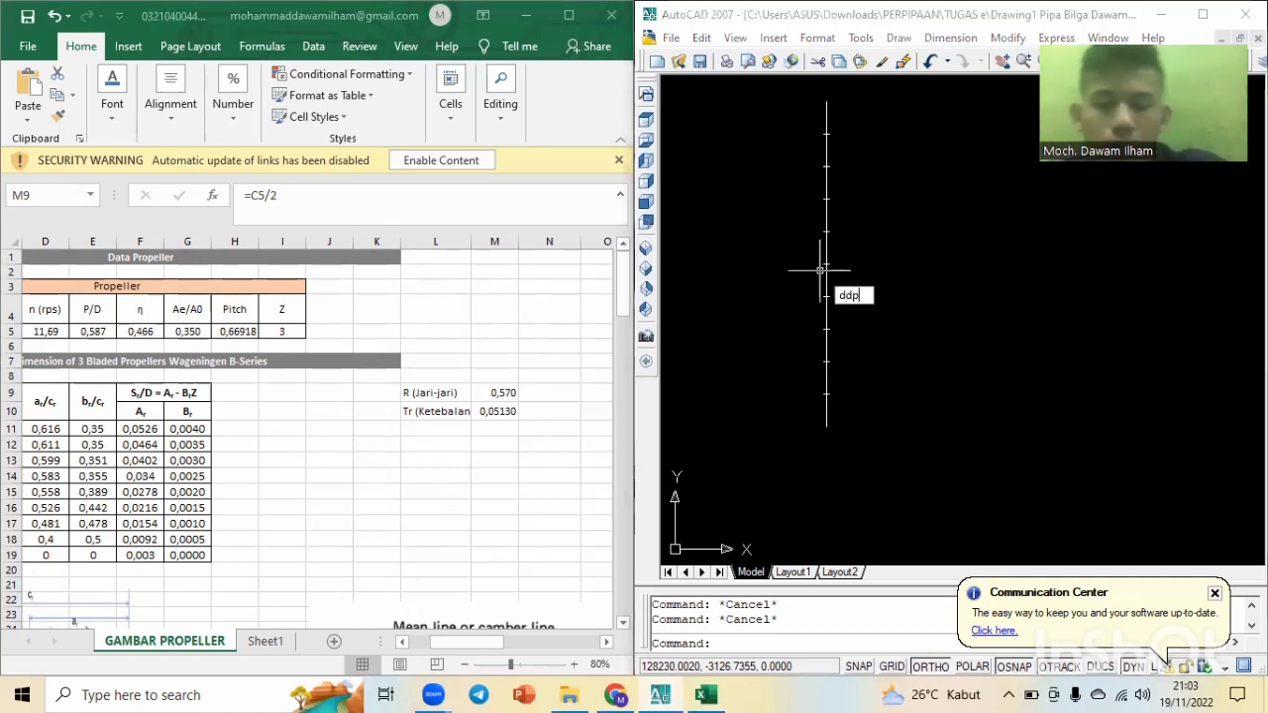
pyautogui.write('type')
pyautogui.press('Return')
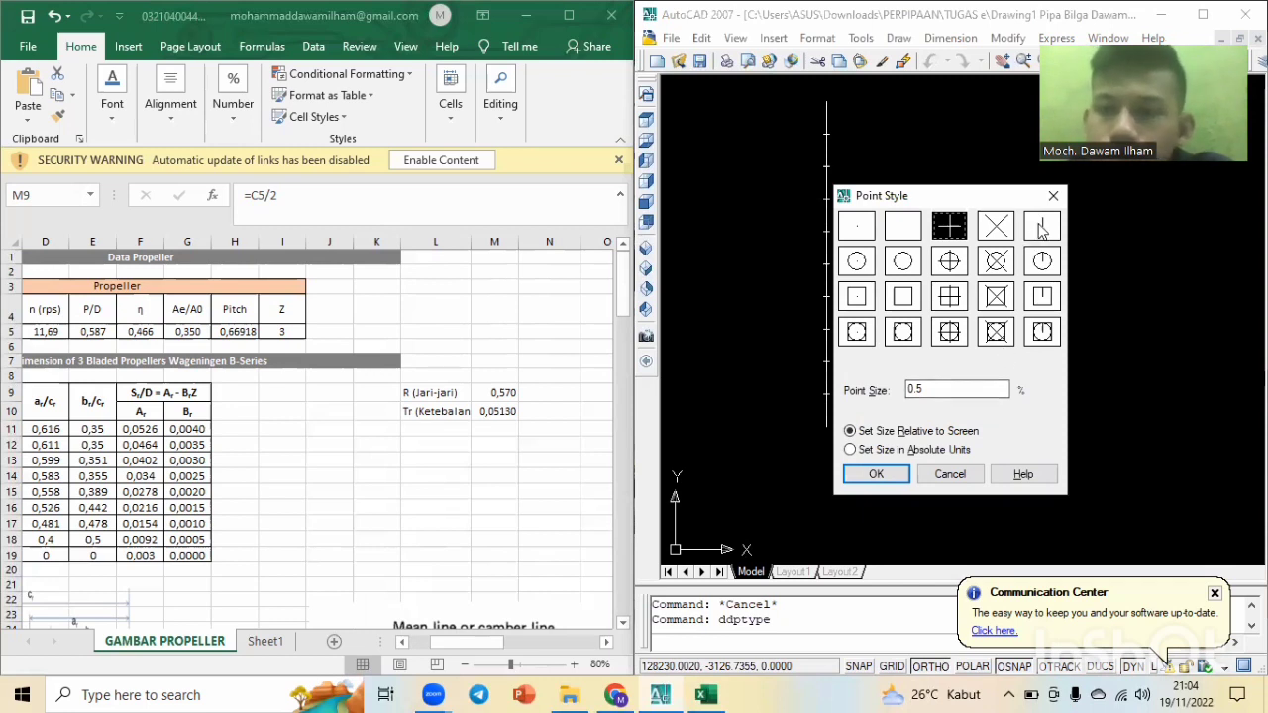
pyautogui.click(1053, 195)
pyautogui.scroll(-2, 890, 157)
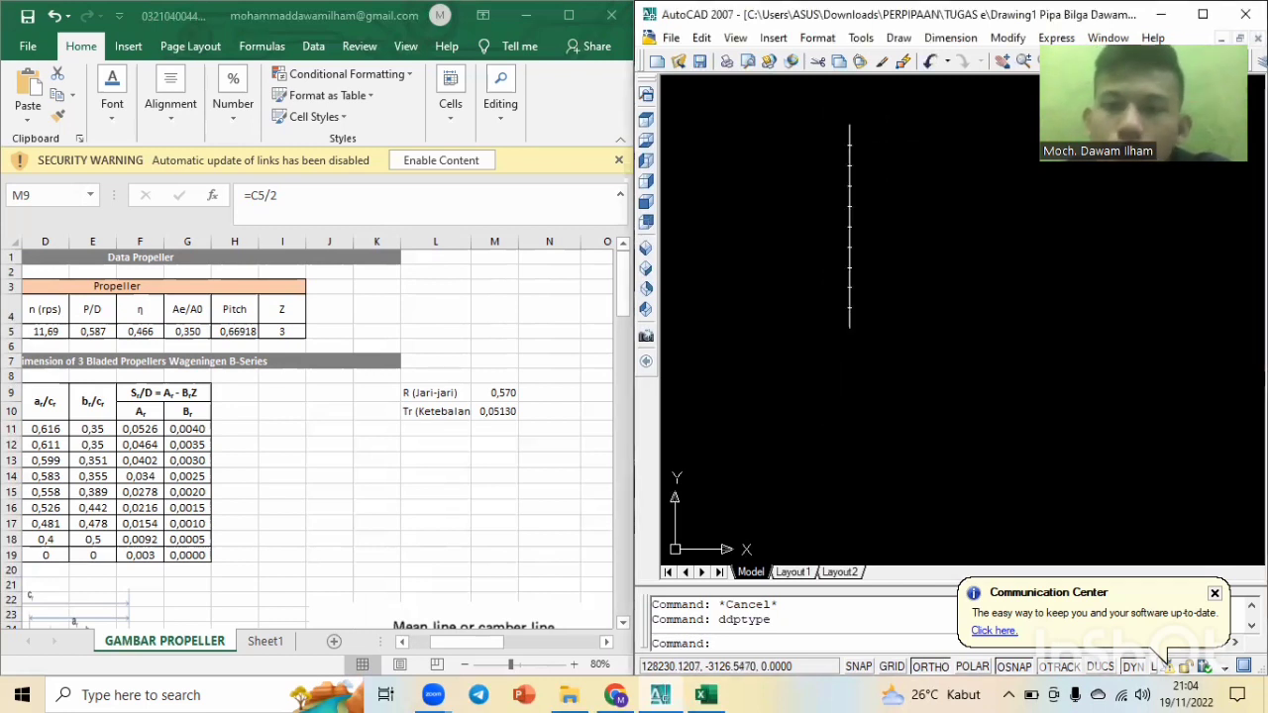
pyautogui.scroll(3, 819, 240)
pyautogui.scroll(-2, 871, 303)
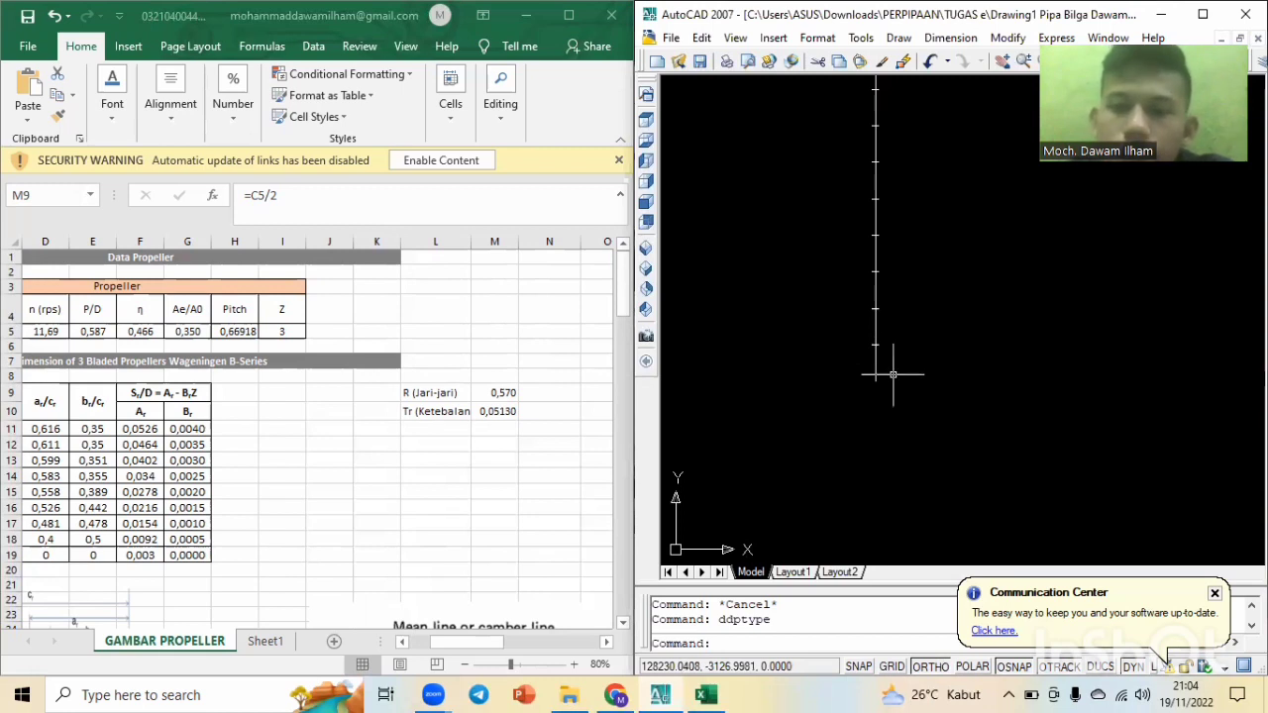
pyautogui.scroll(-2, 892, 375)
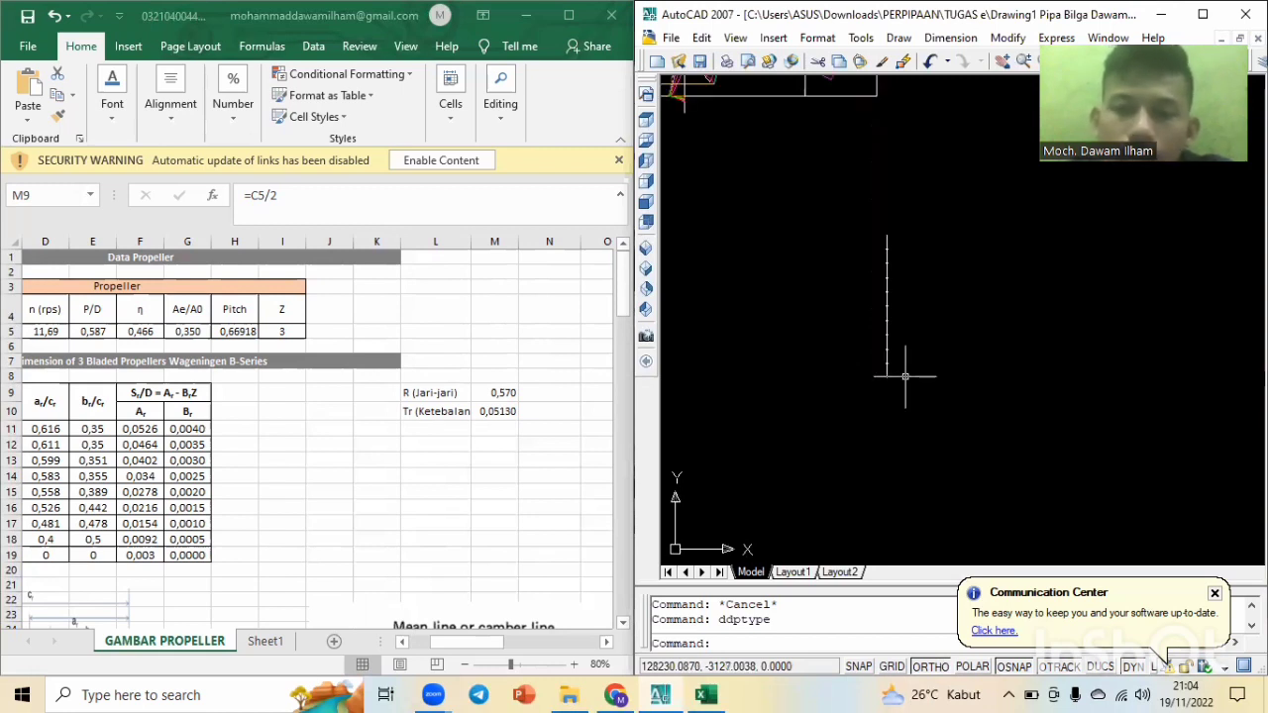
pyautogui.scroll(2, 904, 376)
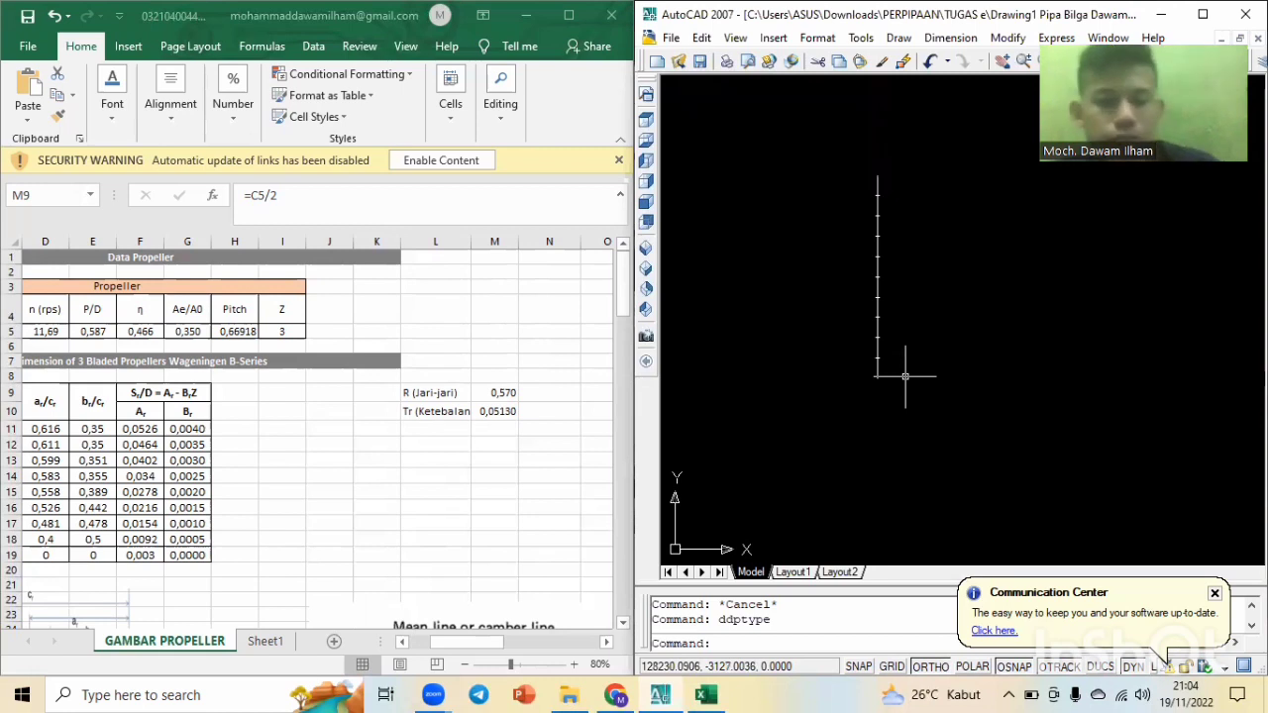
# Add the text label 0,2R with a height of about 0.11 beside the lowest division mark of the radius line.
pyautogui.press('Escape')
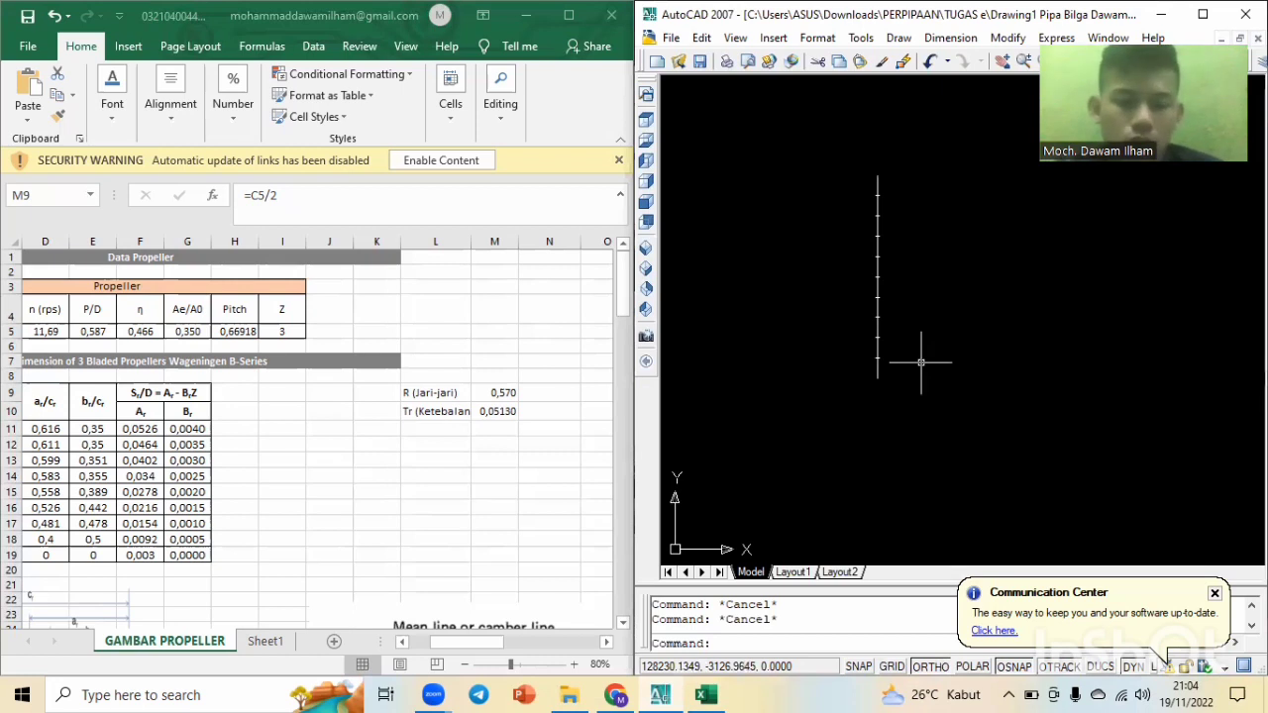
pyautogui.write('text')
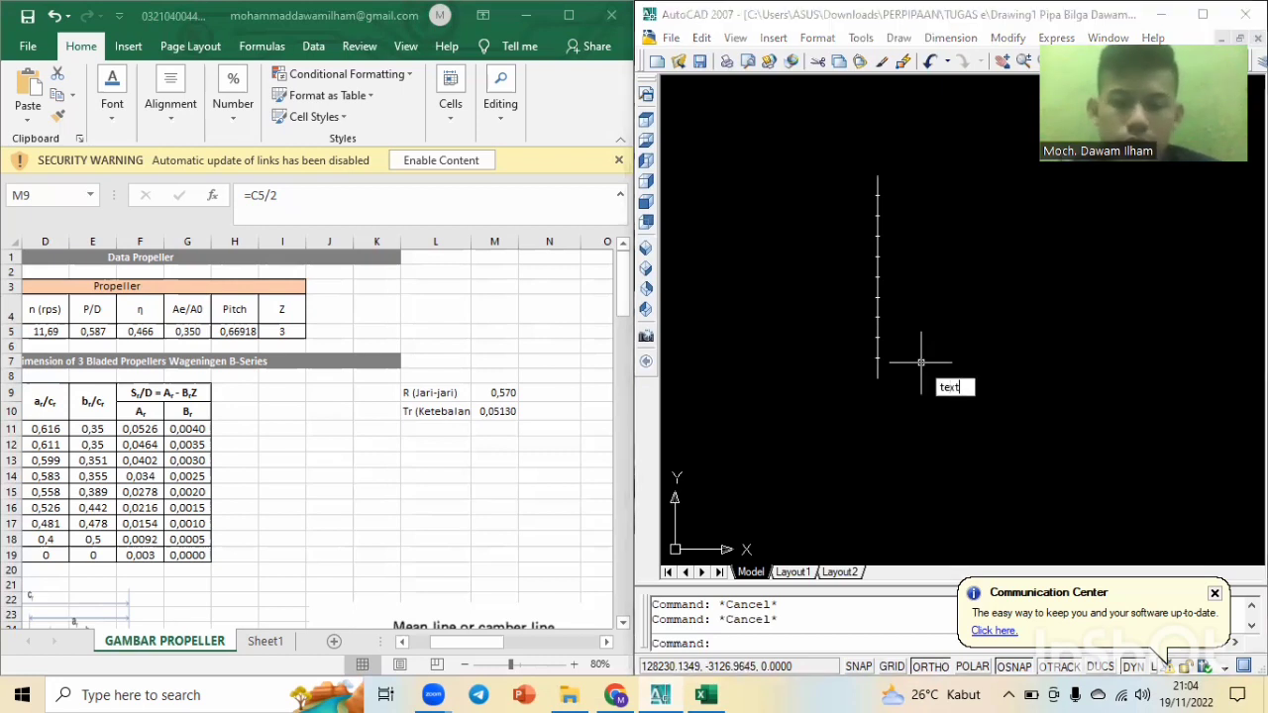
pyautogui.press('Return')
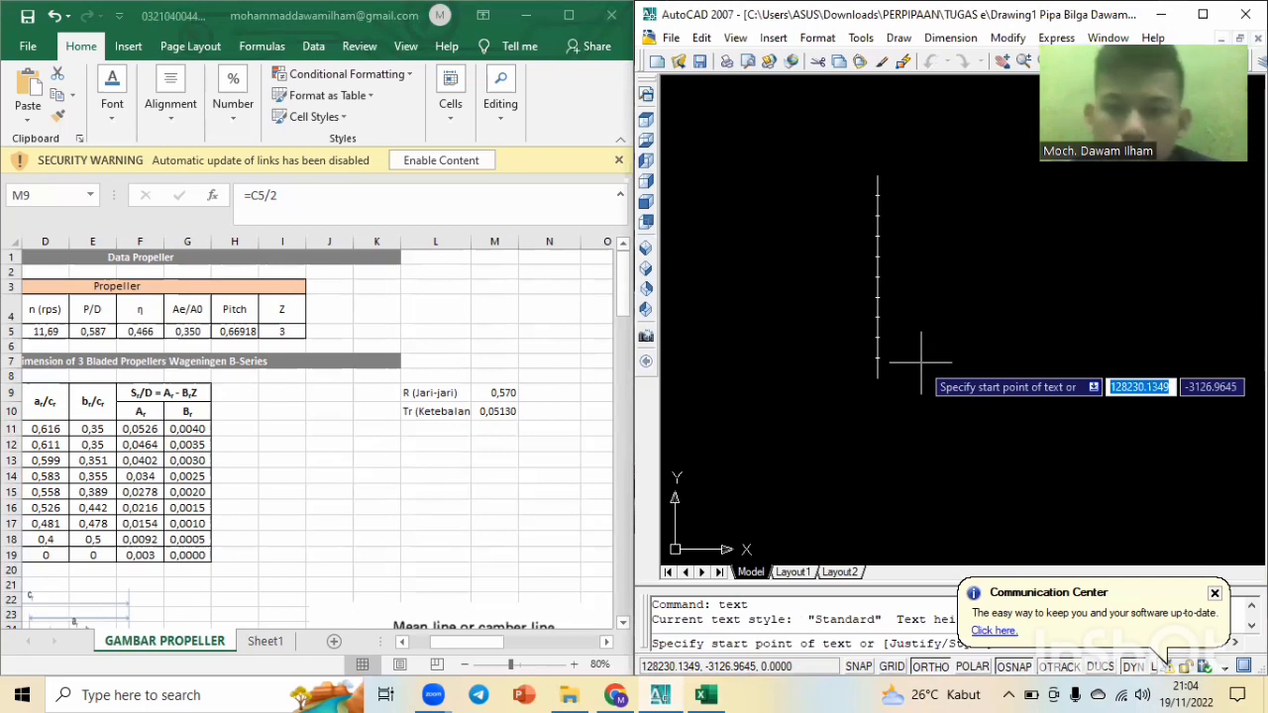
pyautogui.click(920, 361)
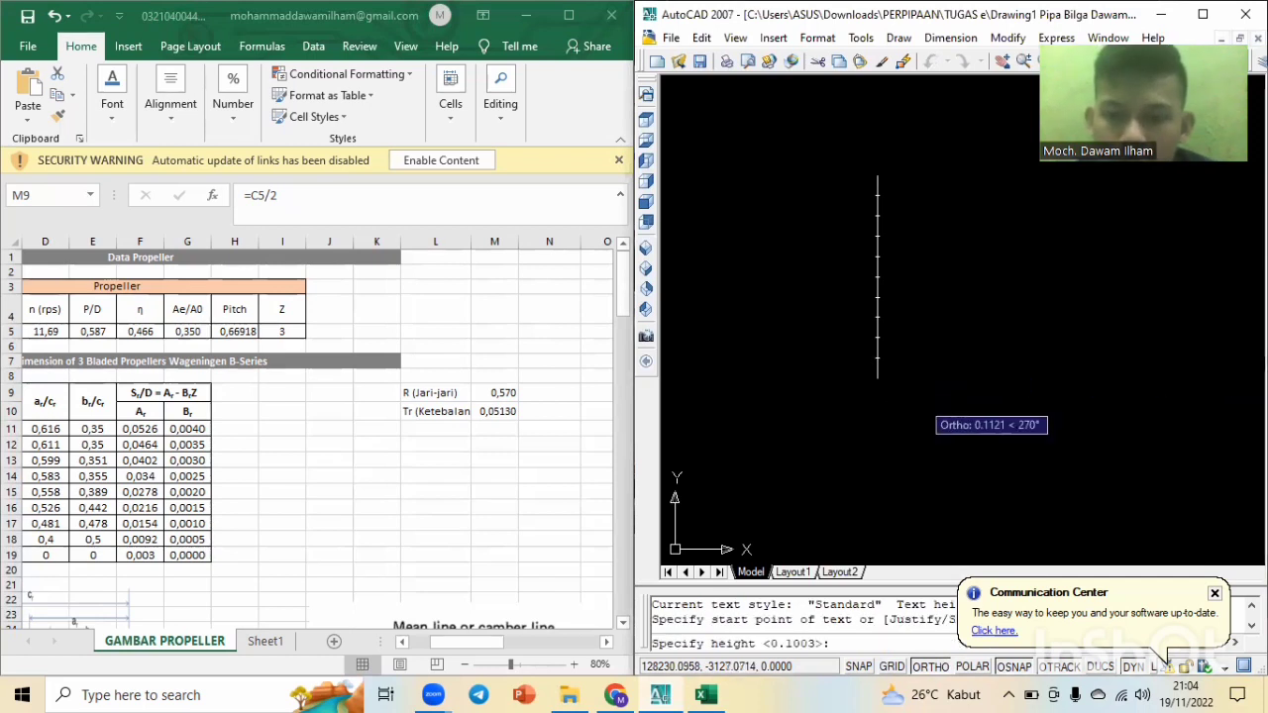
pyautogui.click(920, 402)
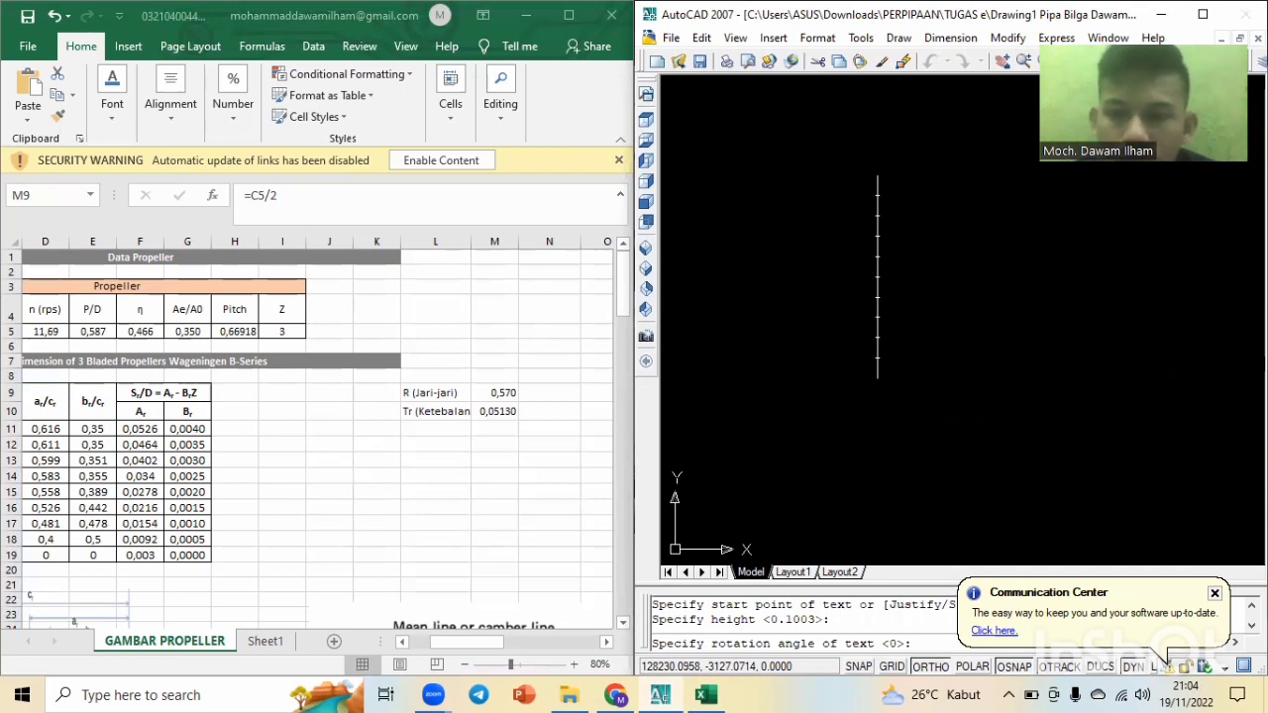
pyautogui.press('Return')
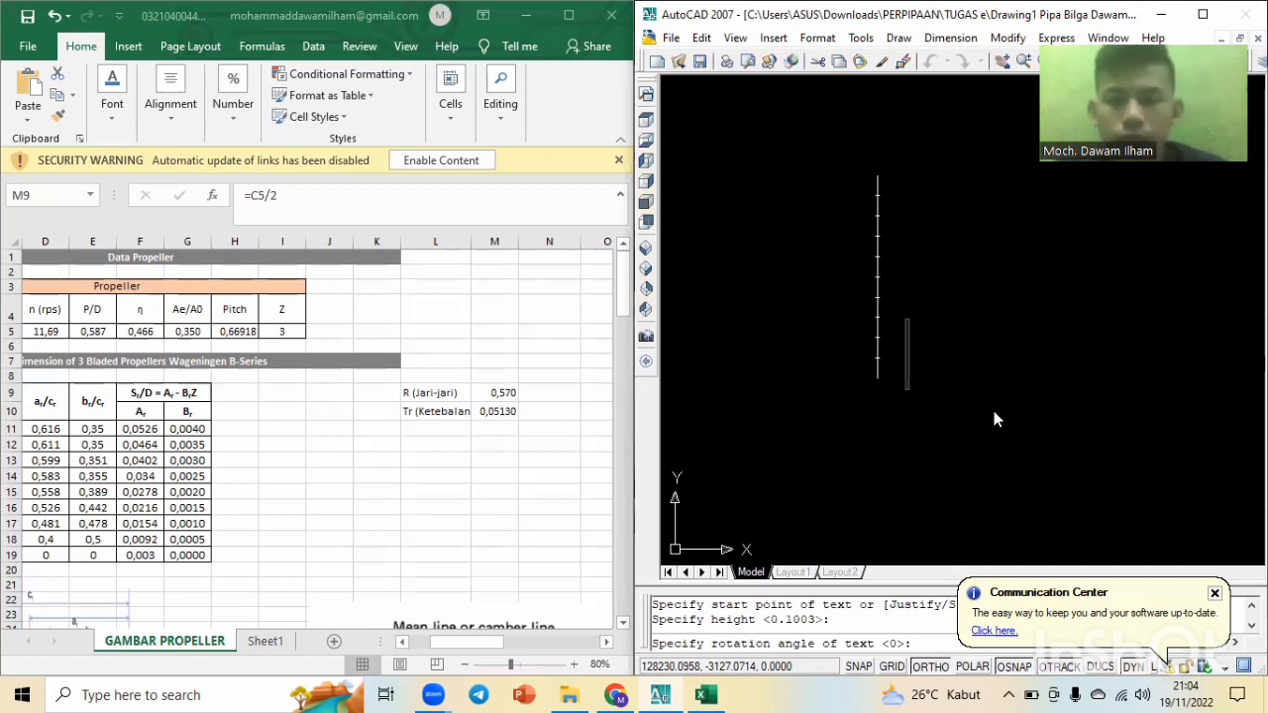
pyautogui.write('0')
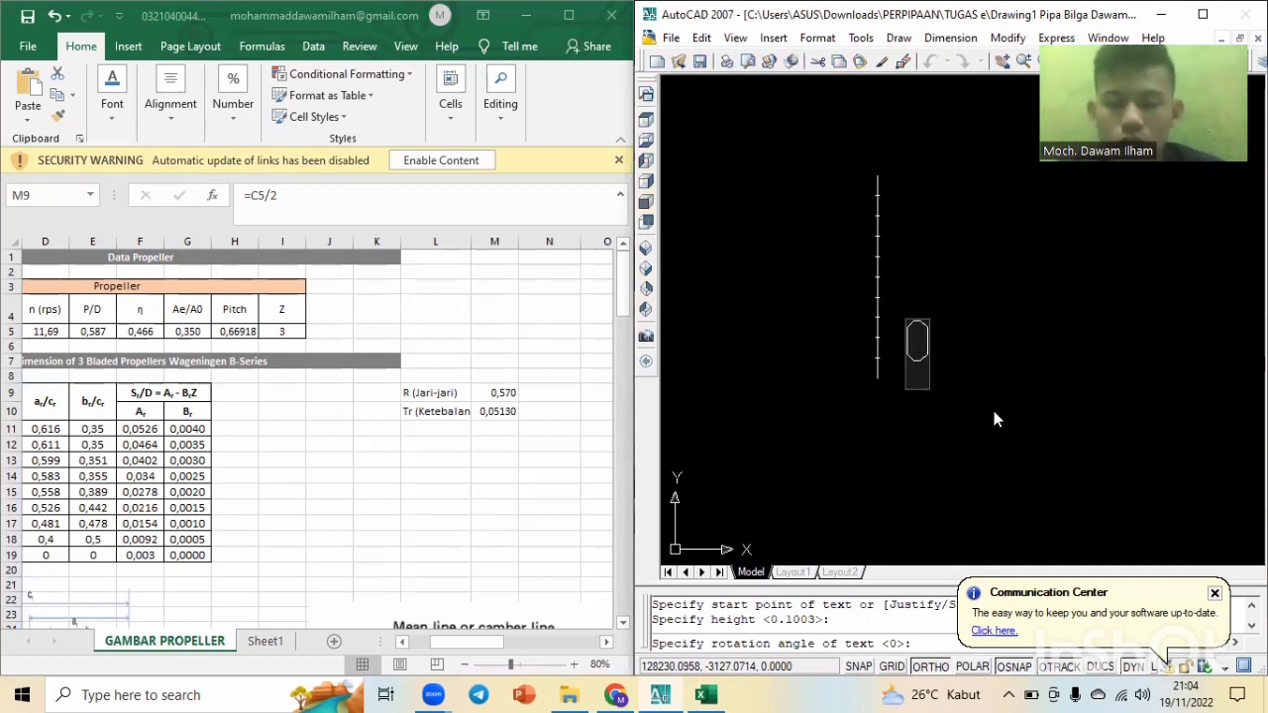
pyautogui.write(',2')
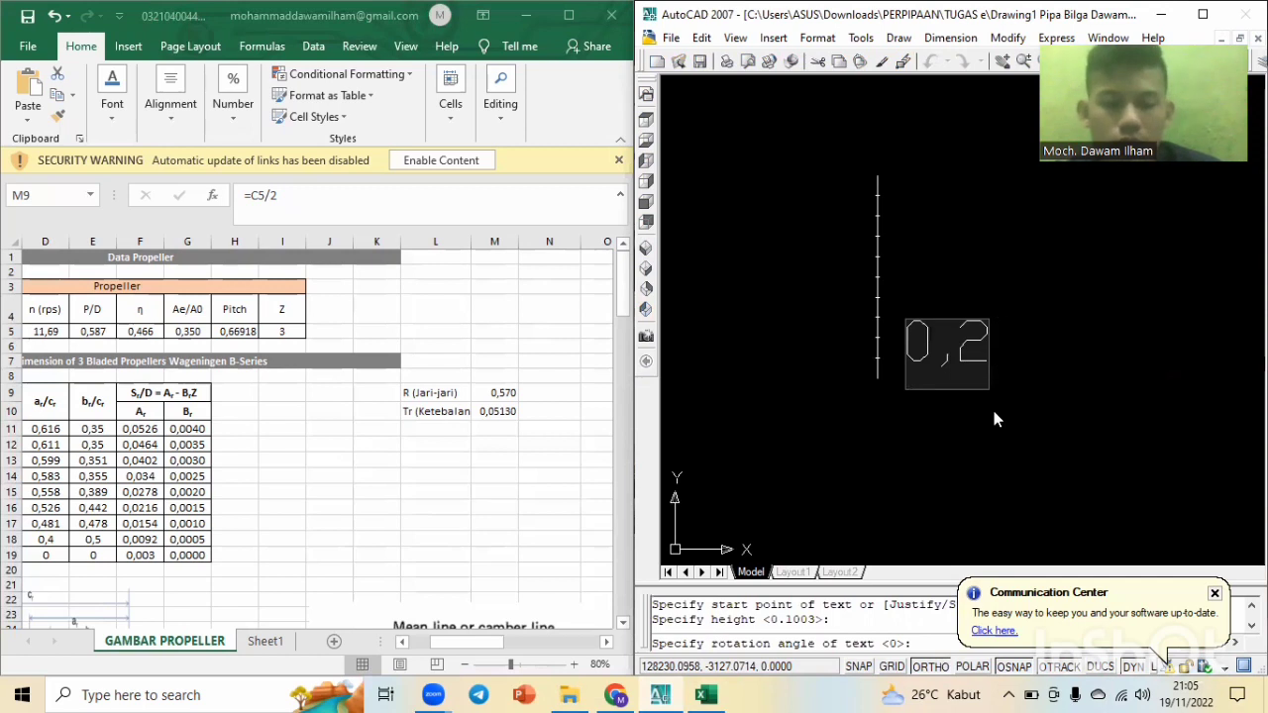
pyautogui.write('R')
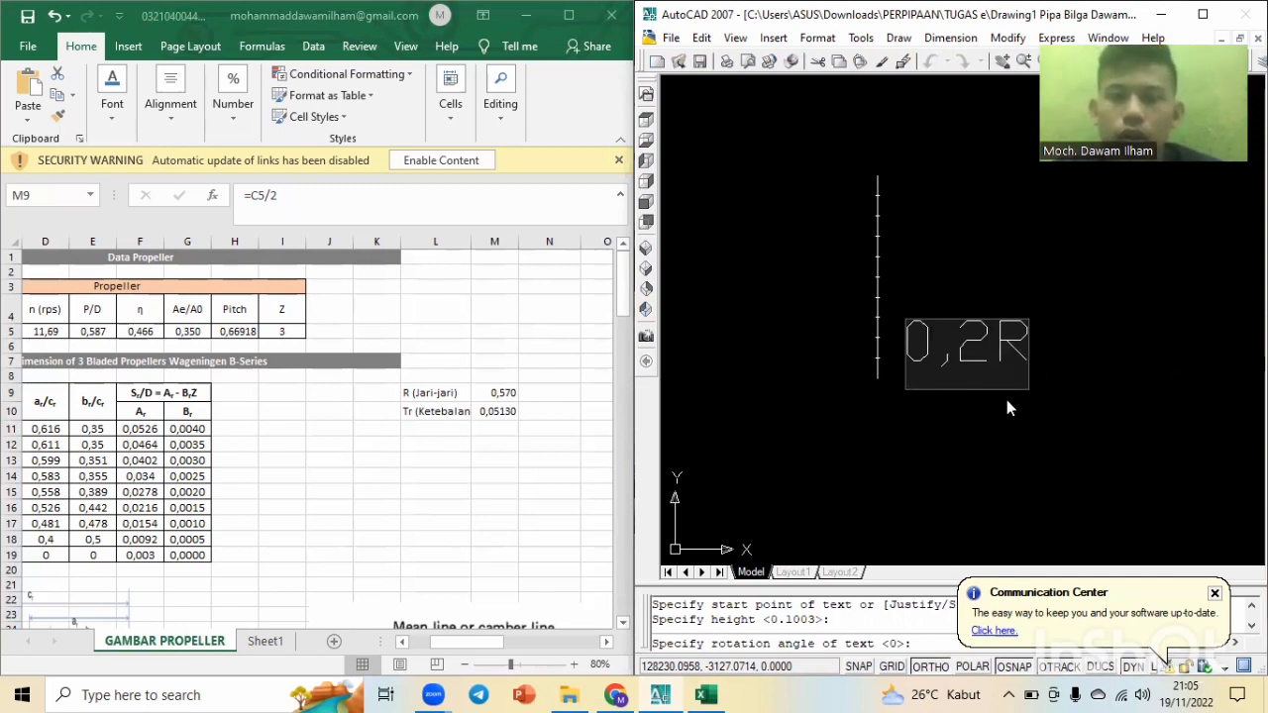
pyautogui.click(1079, 373)
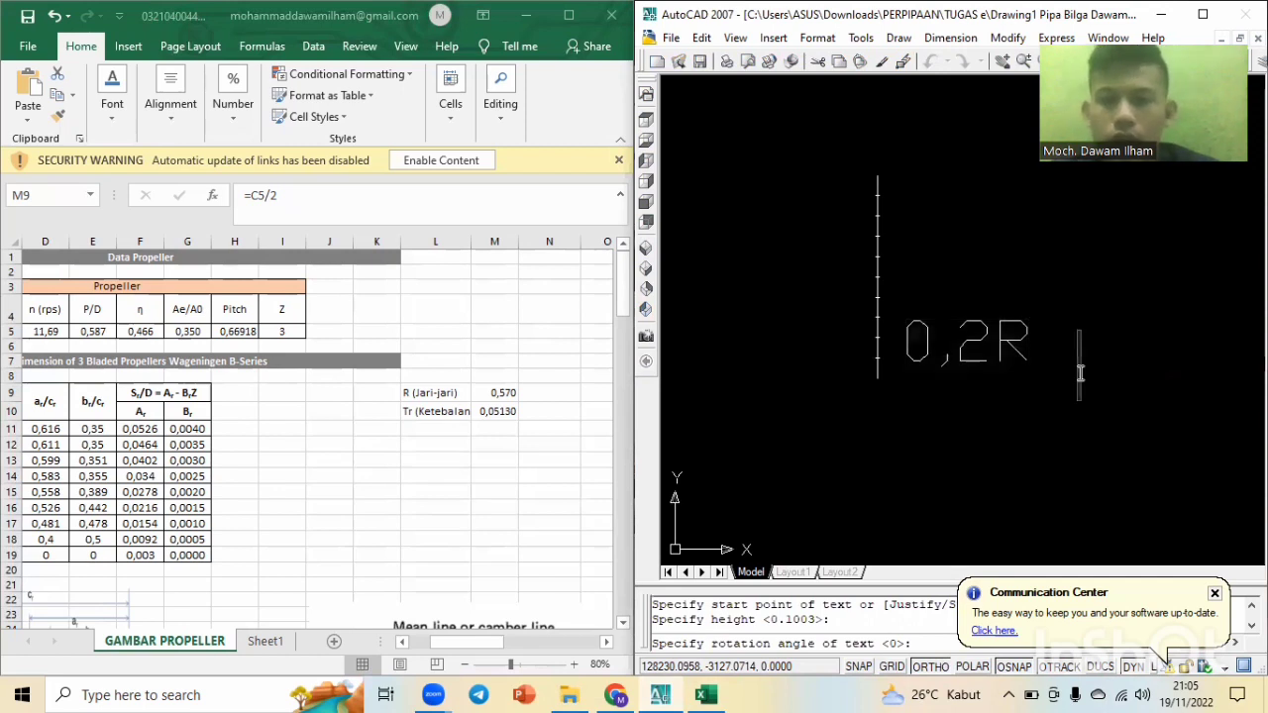
pyautogui.press('Return')
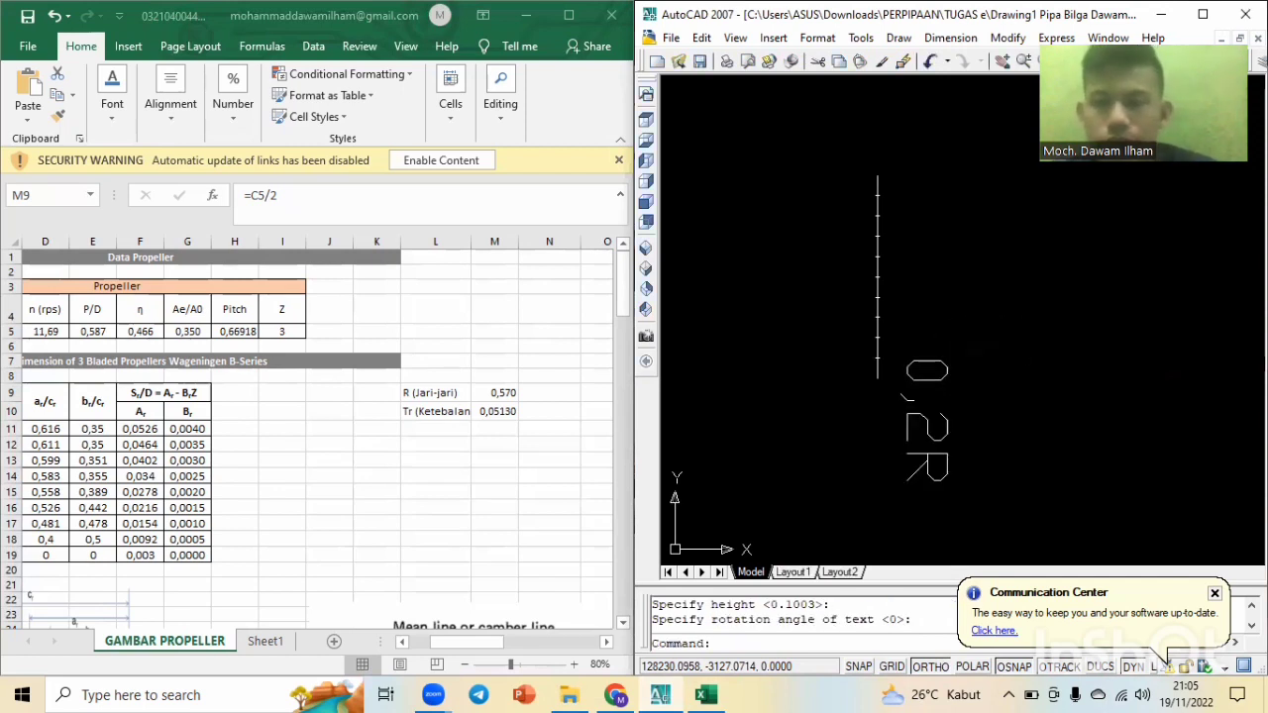
# Rotate the 0,2R label about its insertion point so that it reads horizontally.
pyautogui.click(937, 344)
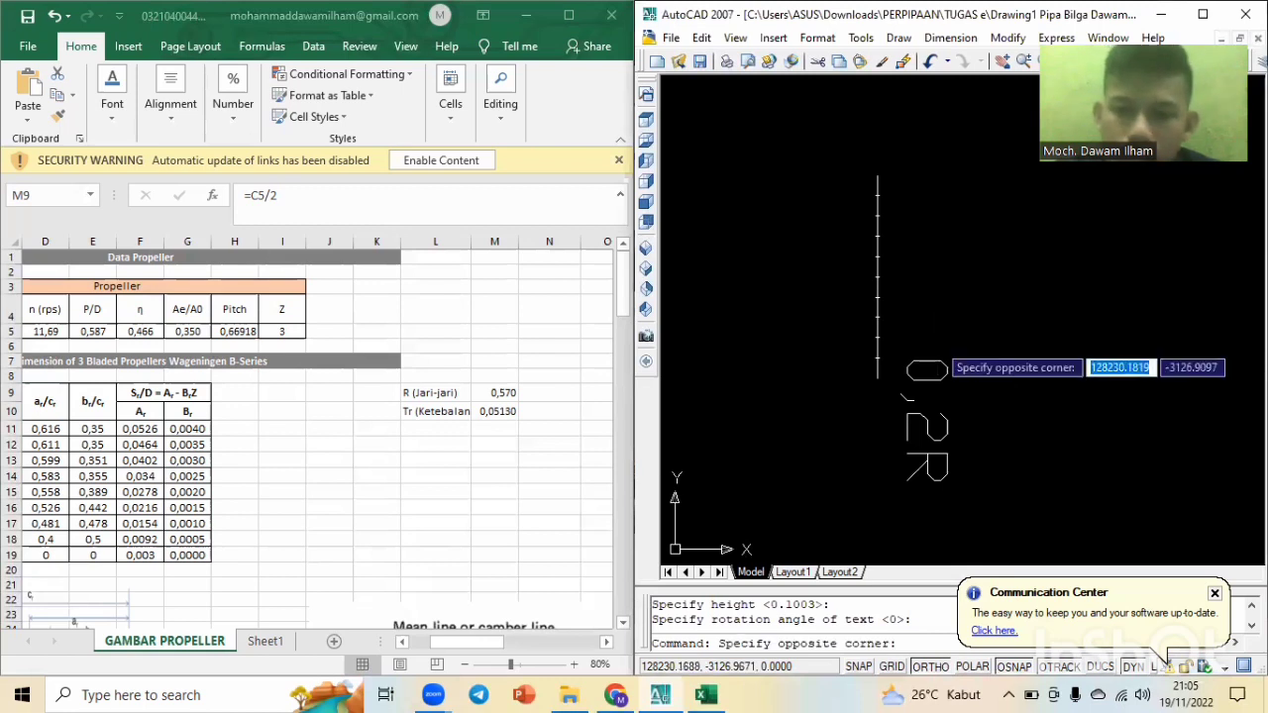
pyautogui.click(925, 401)
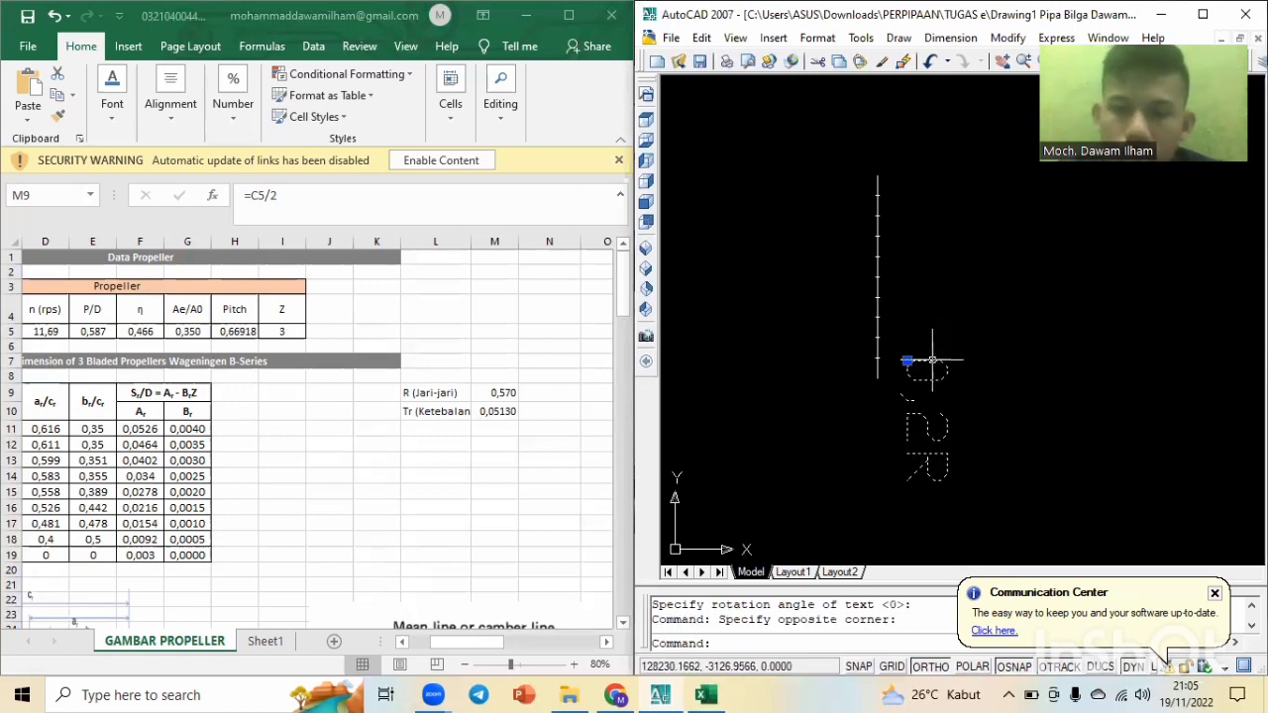
pyautogui.write('rotate')
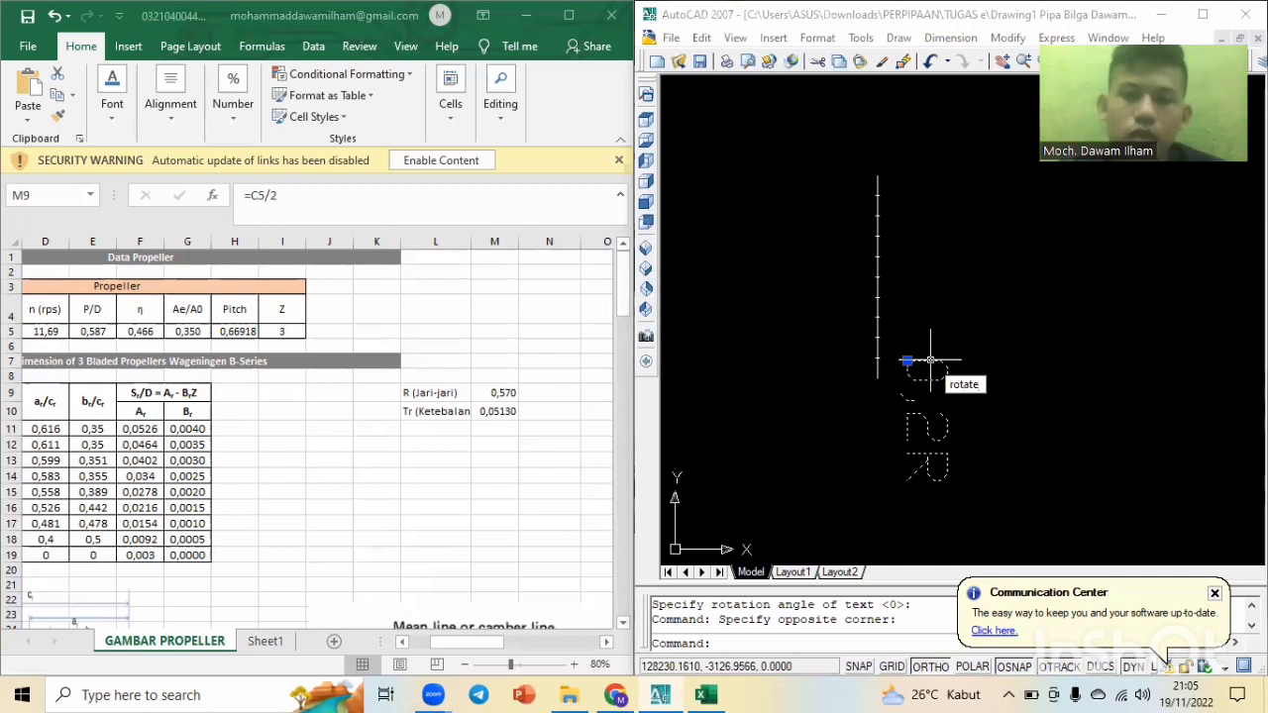
pyautogui.press('Return')
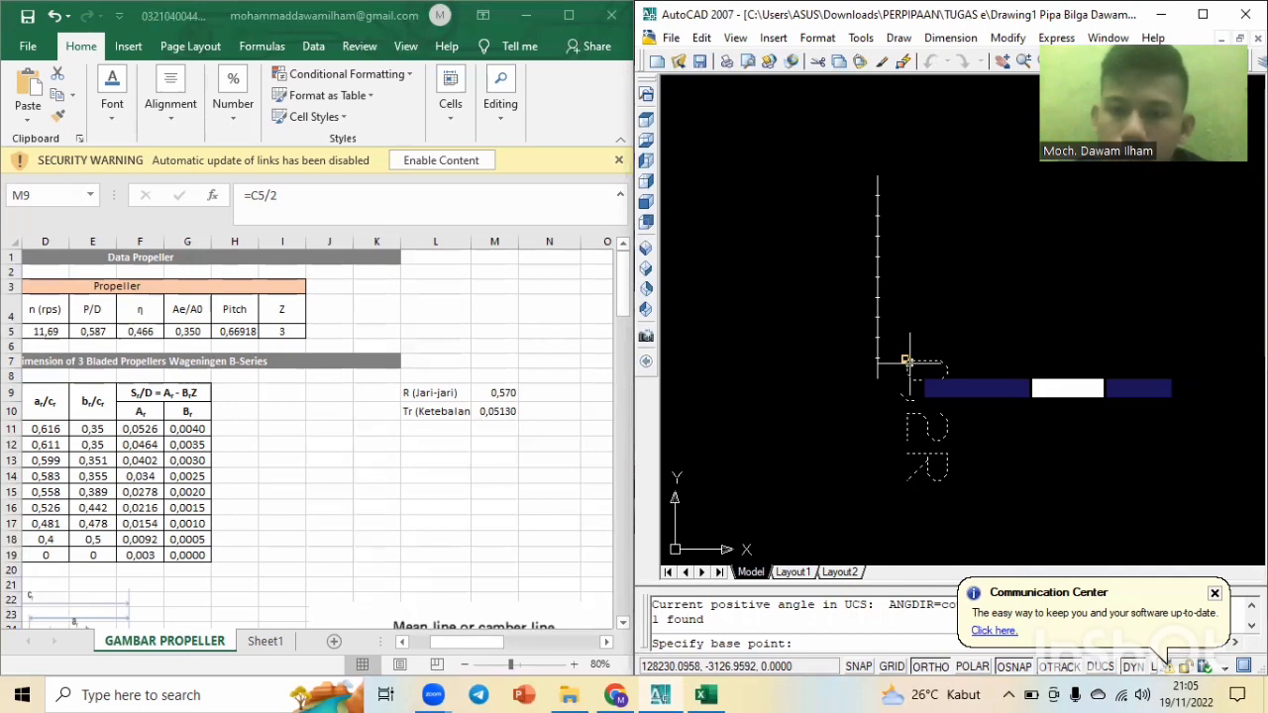
pyautogui.click(906, 360)
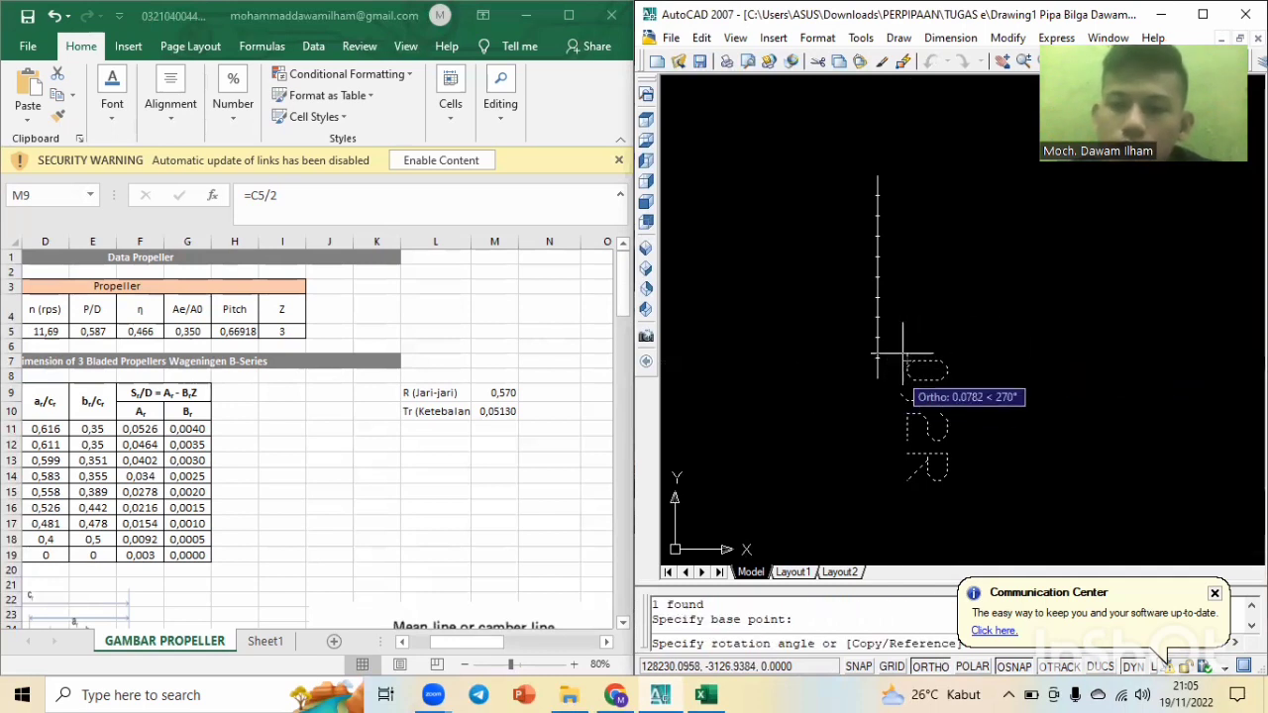
pyautogui.click(971, 184)
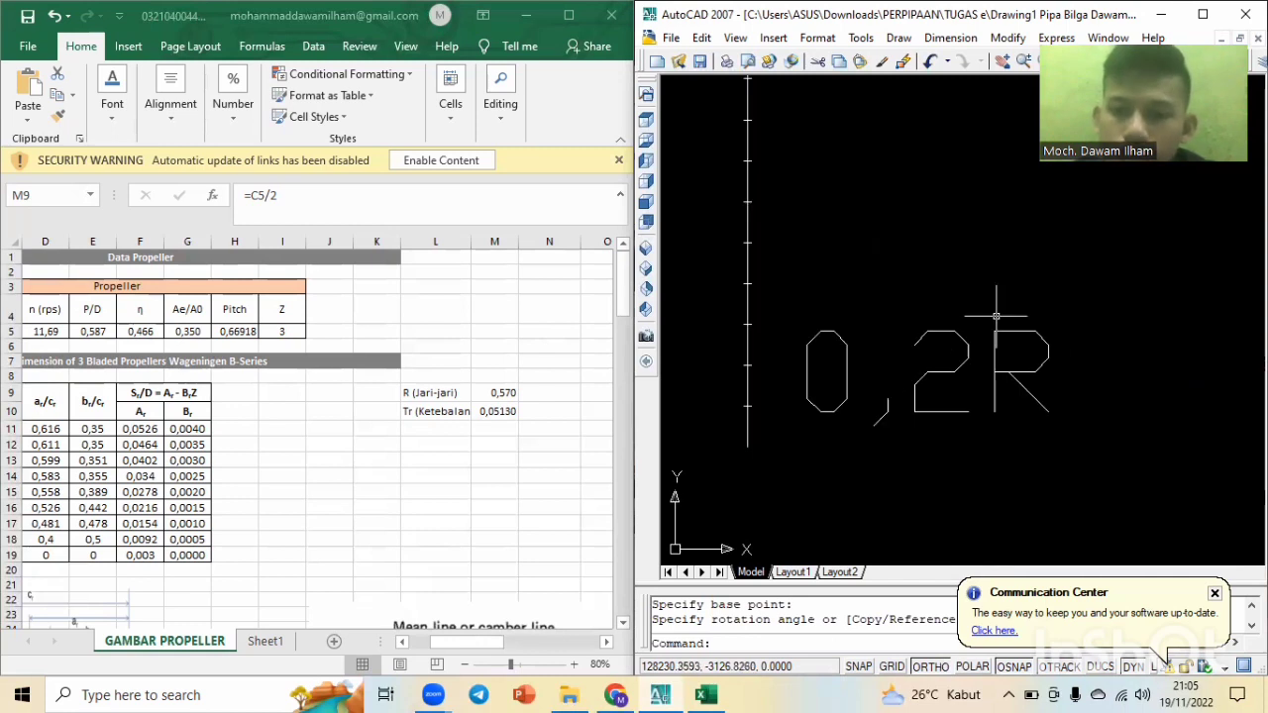
pyautogui.scroll(-2, 1074, 320)
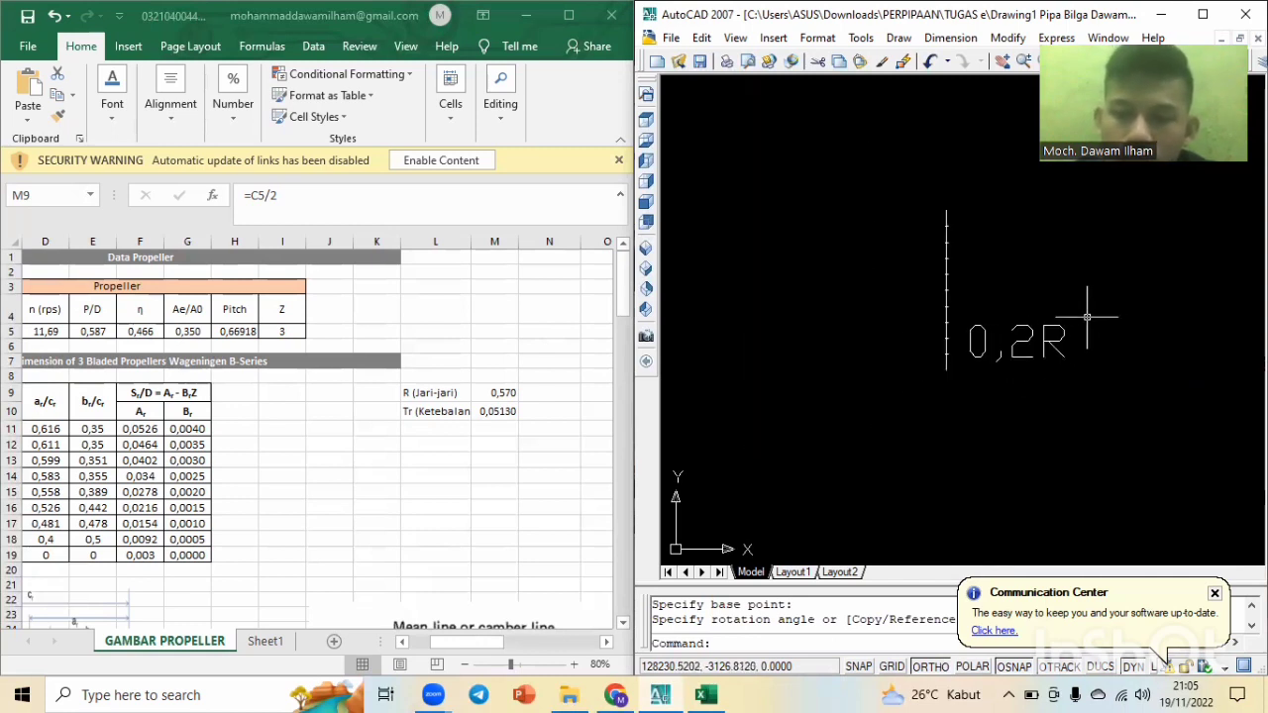
pyautogui.scroll(2, 1074, 320)
pyautogui.click(1076, 321)
pyautogui.click(831, 414)
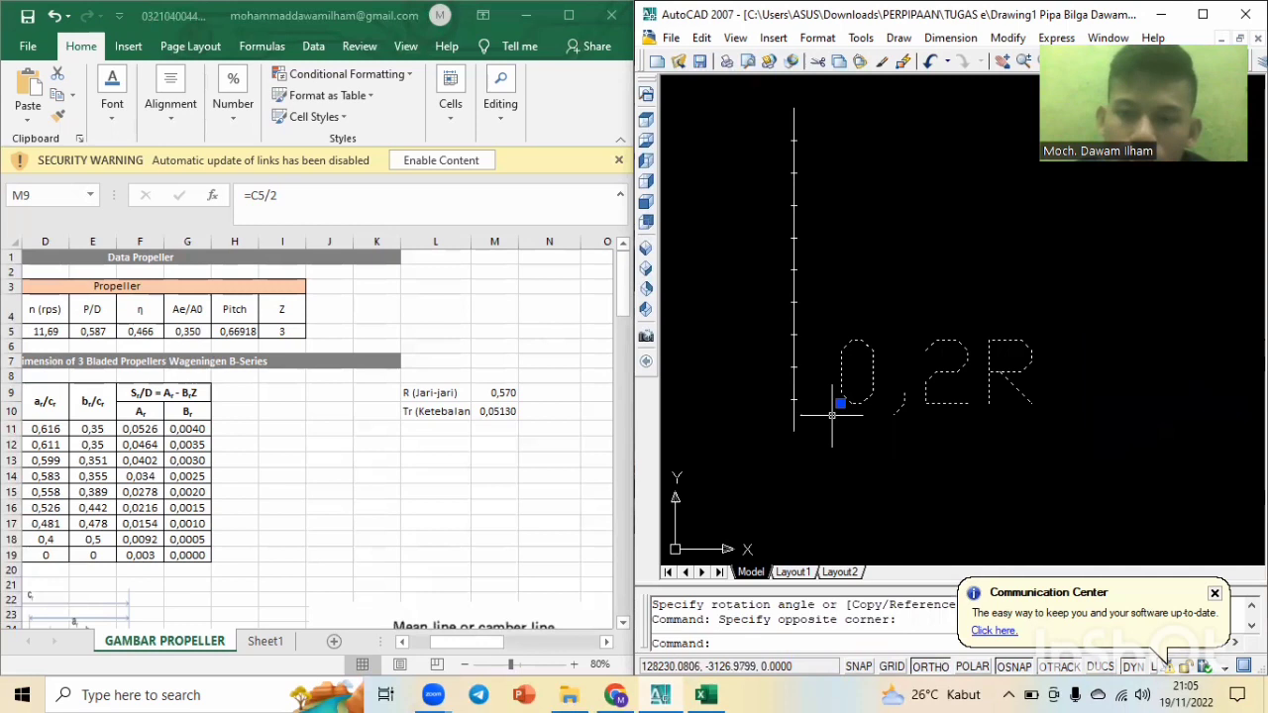
pyautogui.write('sc')
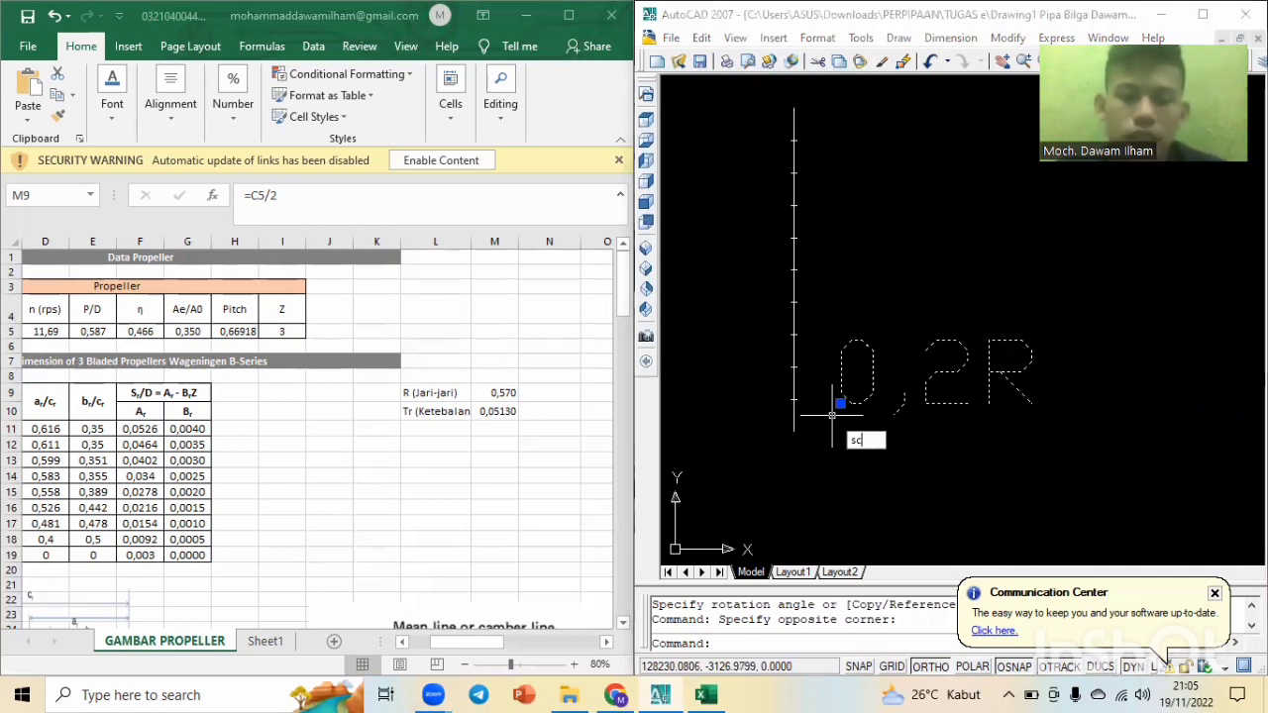
pyautogui.press('Return')
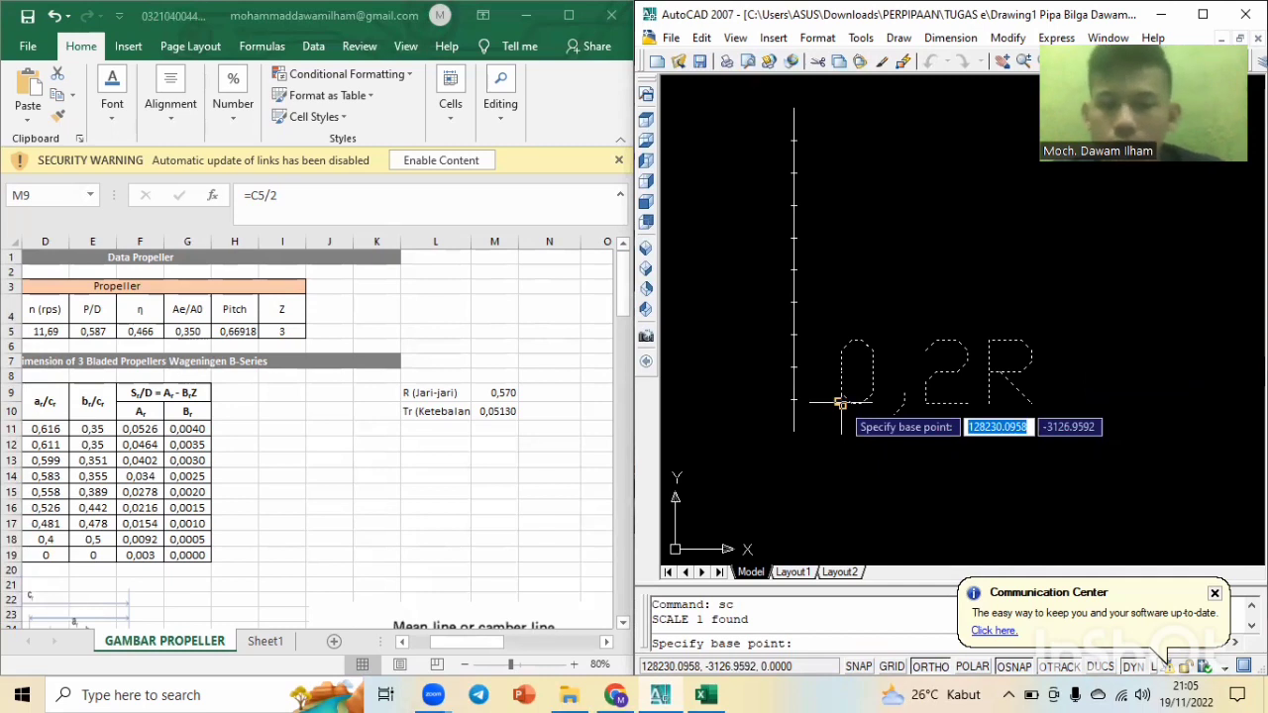
pyautogui.press('Escape')
pyautogui.press('Escape')
# Scale the 0,2R label by a factor of 0.5 about its insertion point.
pyautogui.click(1067, 347)
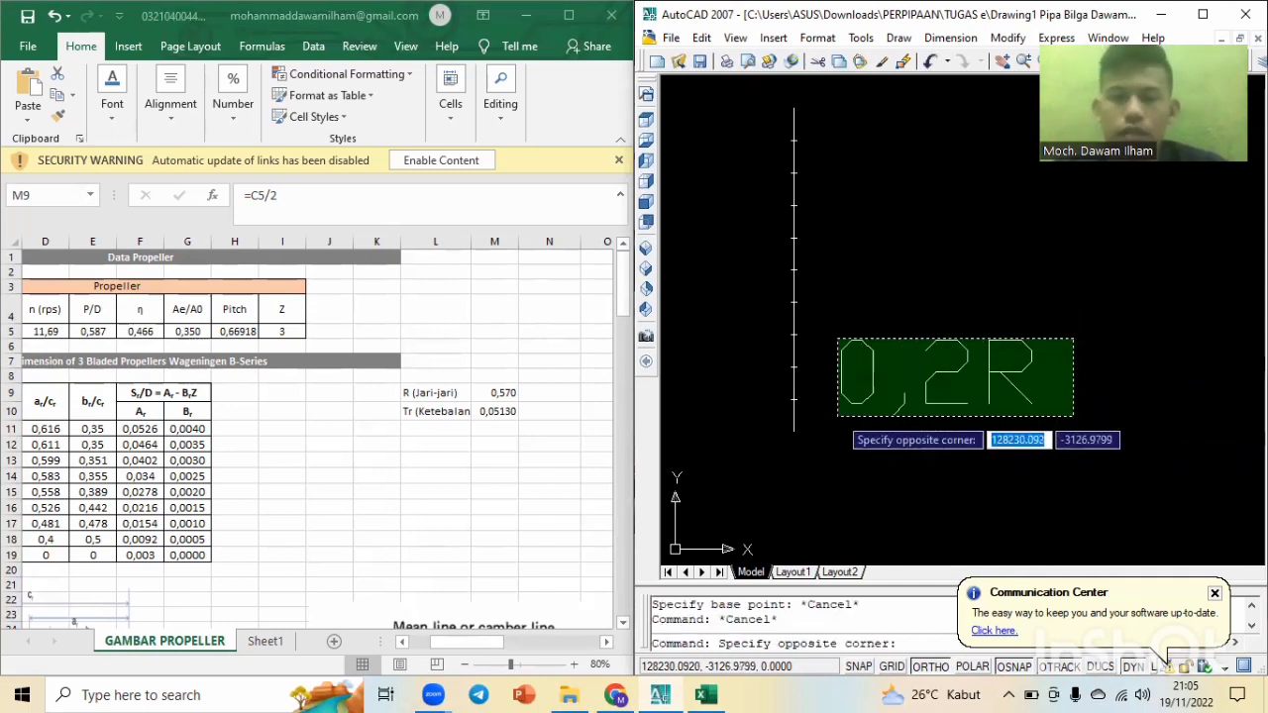
pyautogui.click(844, 413)
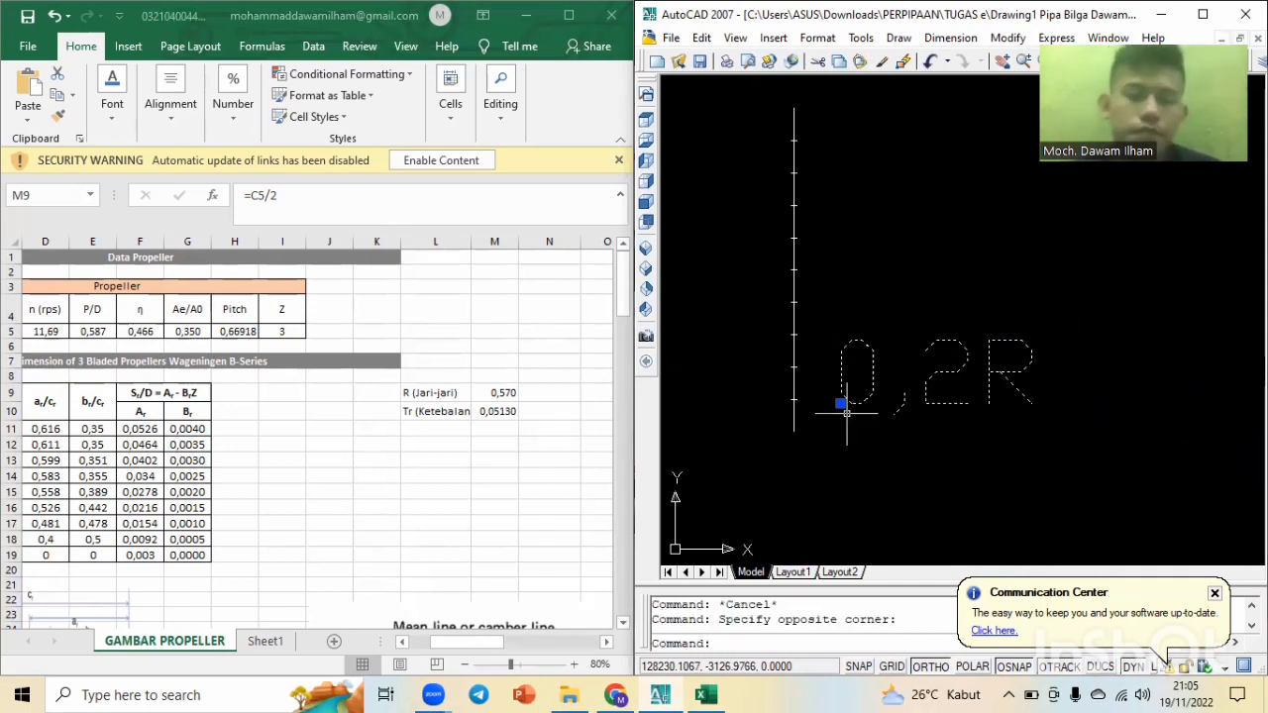
pyautogui.write('sc')
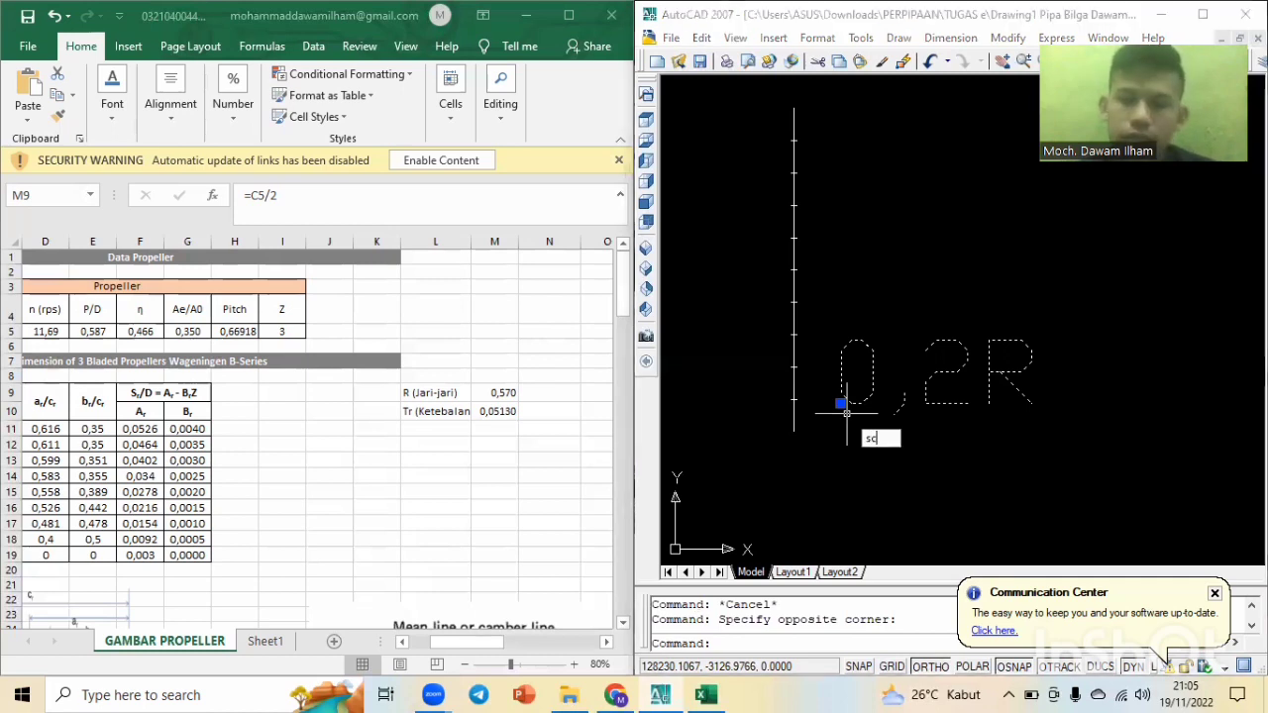
pyautogui.press('Return')
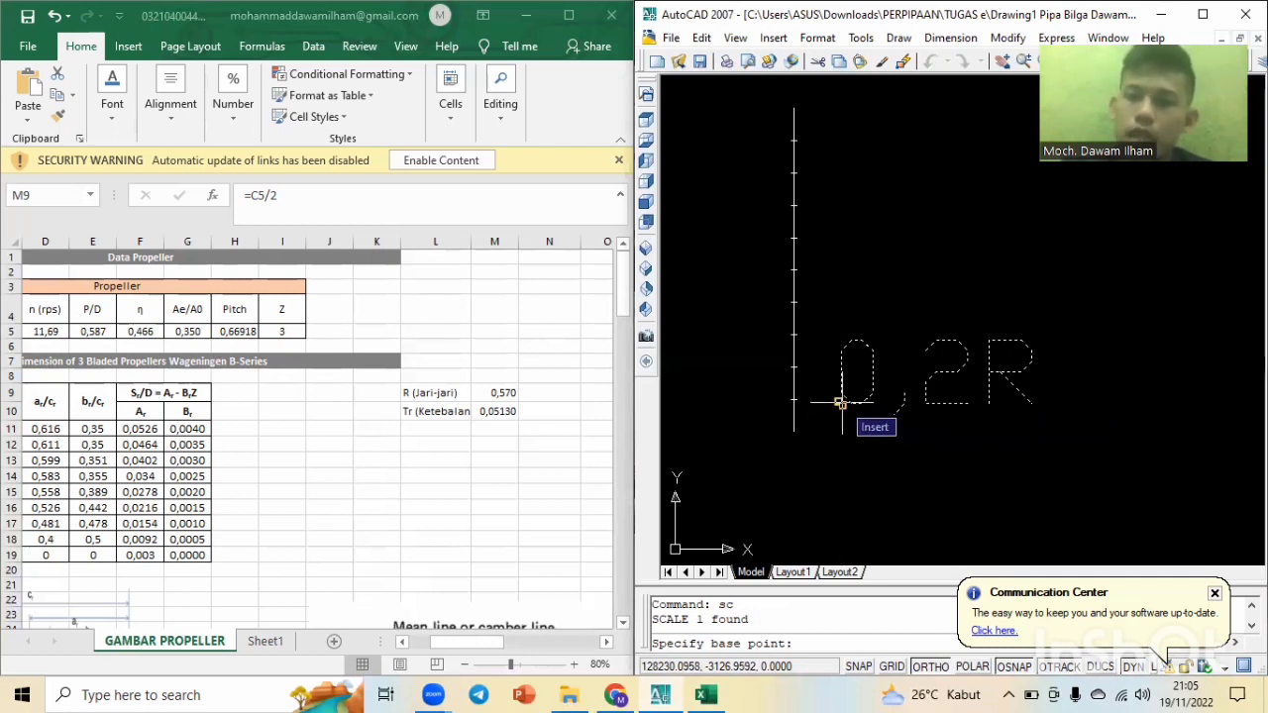
pyautogui.click(839, 403)
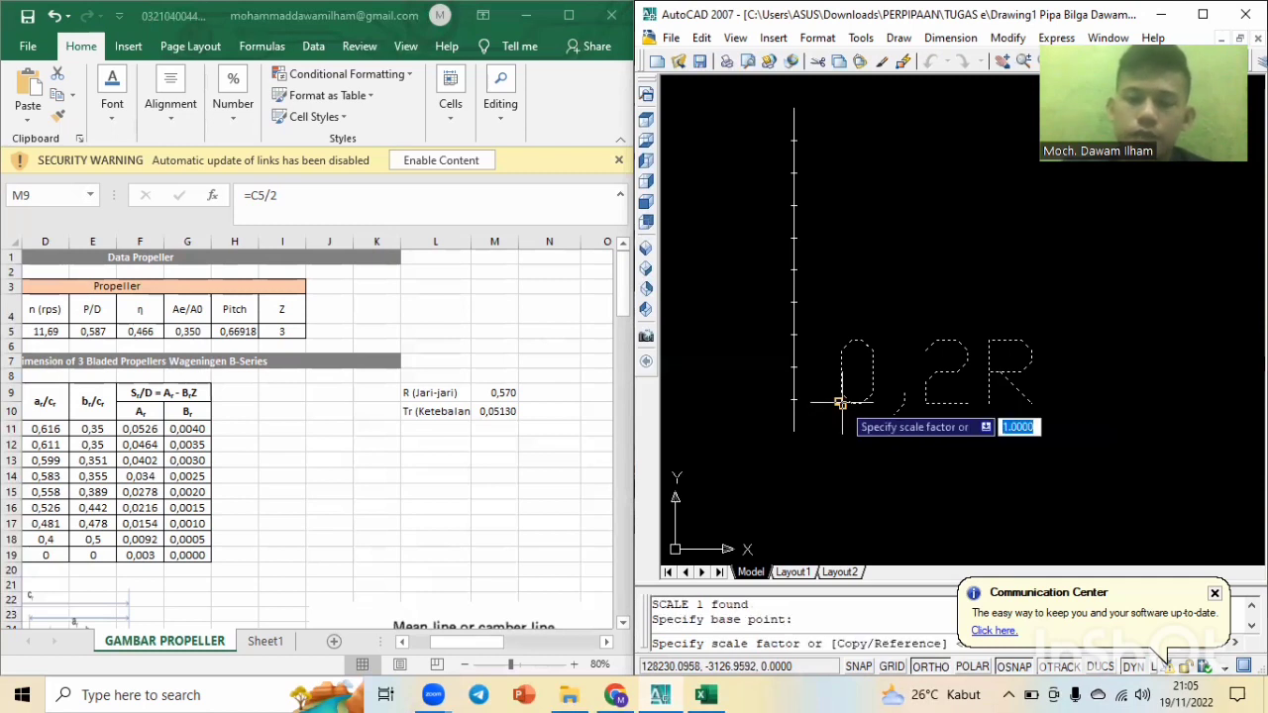
pyautogui.write('0')
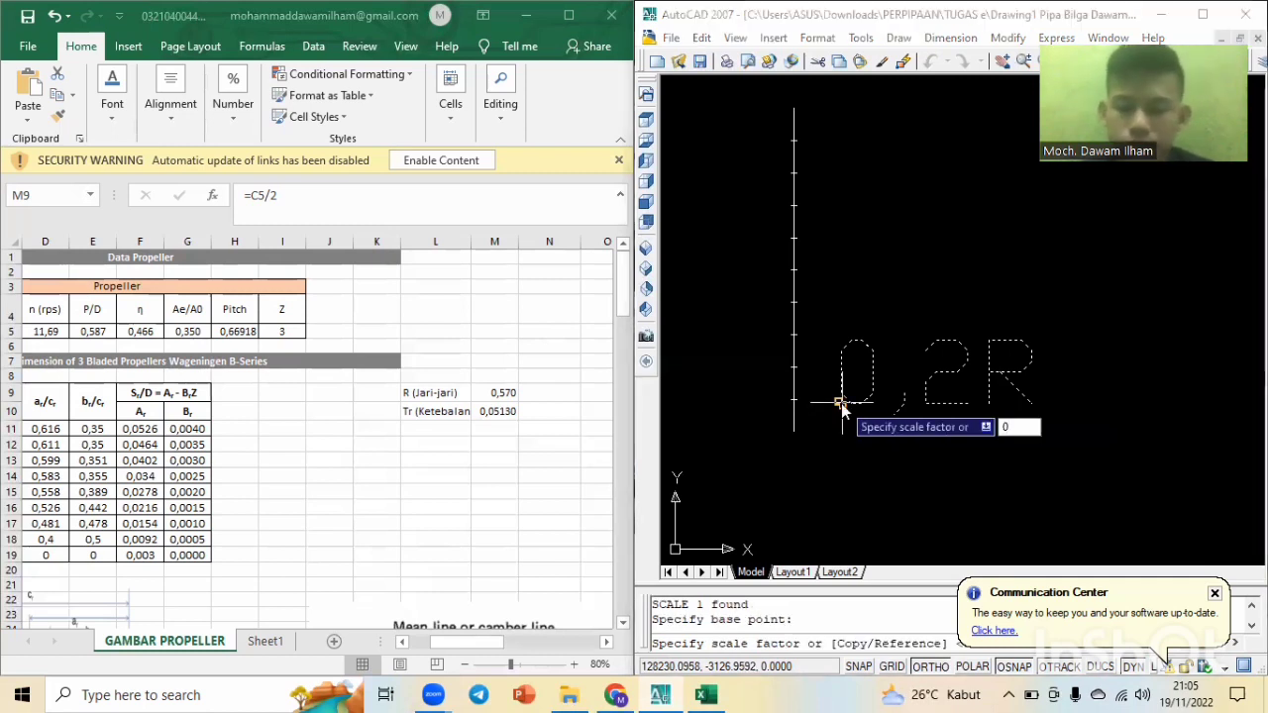
pyautogui.write('.')
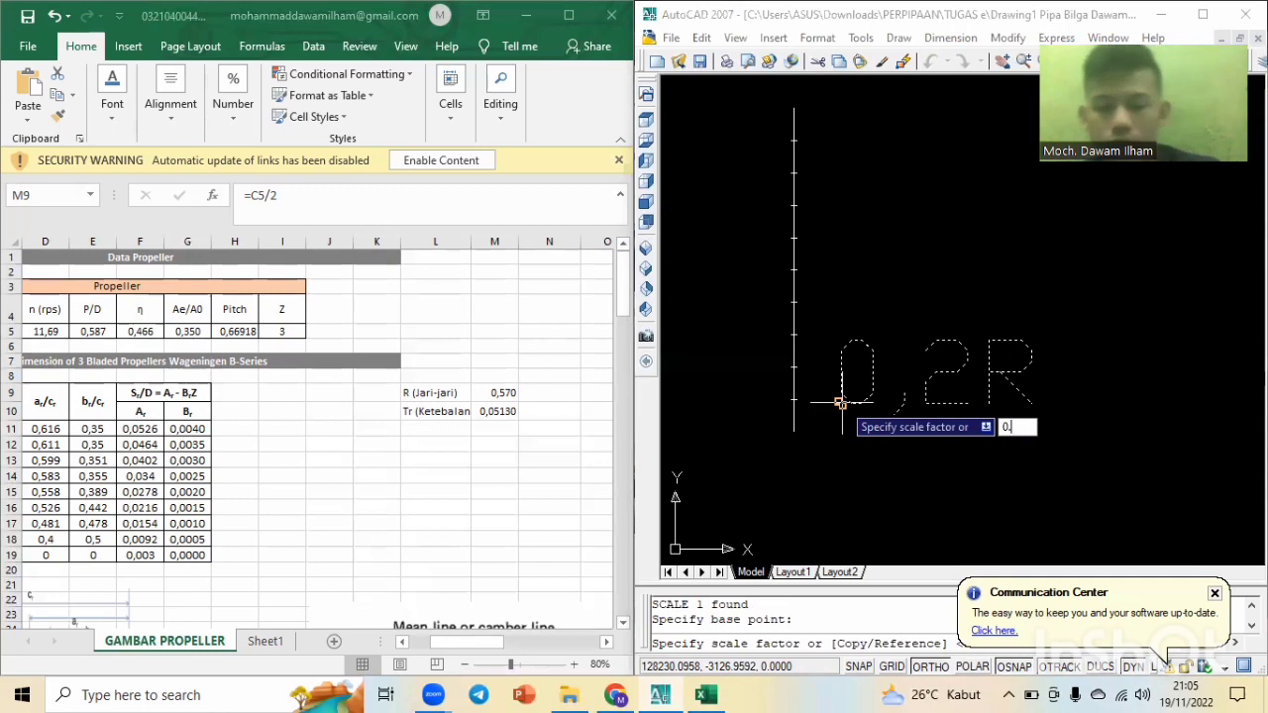
pyautogui.write('5')
pyautogui.press('Return')
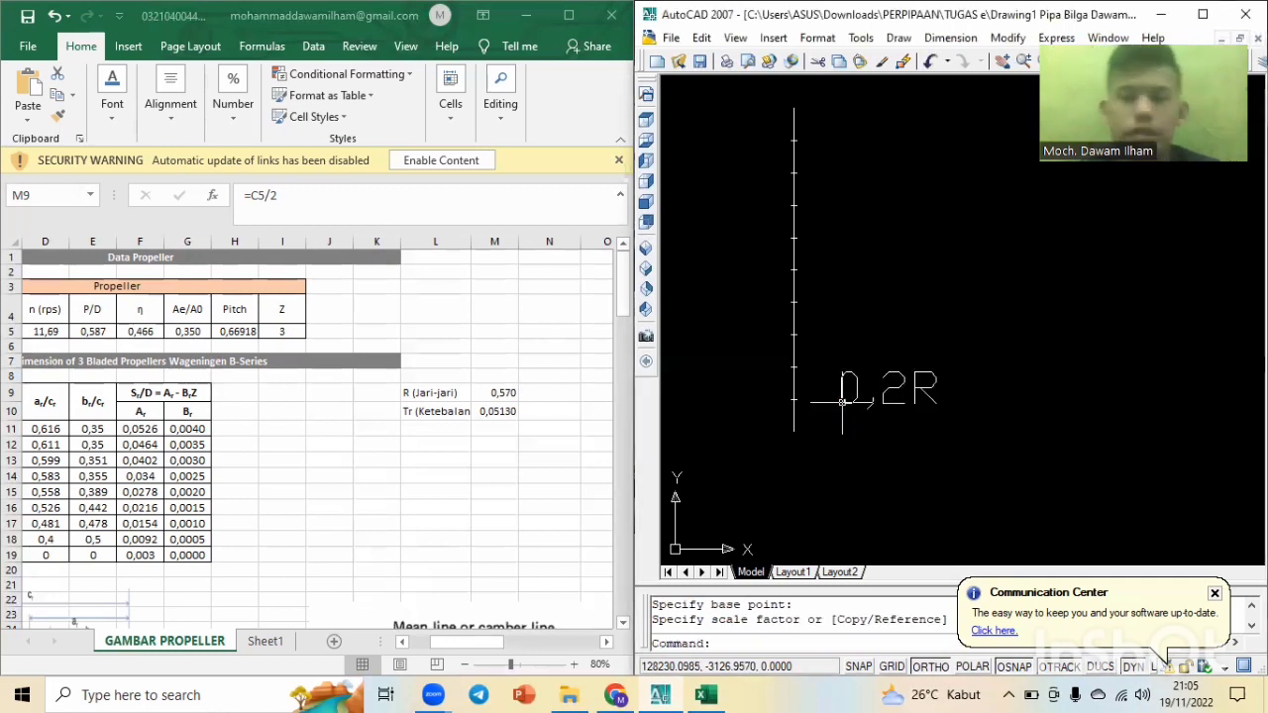
pyautogui.press('Escape')
# Scale the 0,2R label down once more by a factor of 0.5 about its lower-left corner.
pyautogui.click(943, 369)
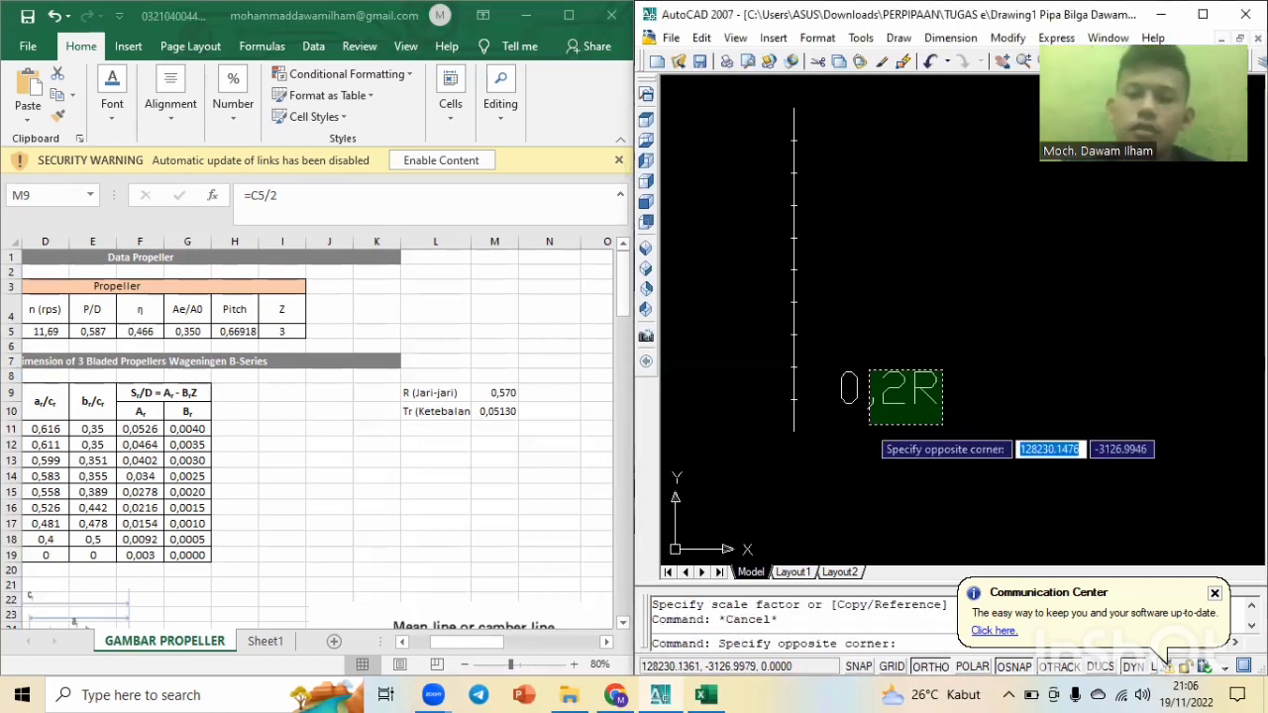
pyautogui.click(869, 427)
pyautogui.write('sc')
pyautogui.press('Return')
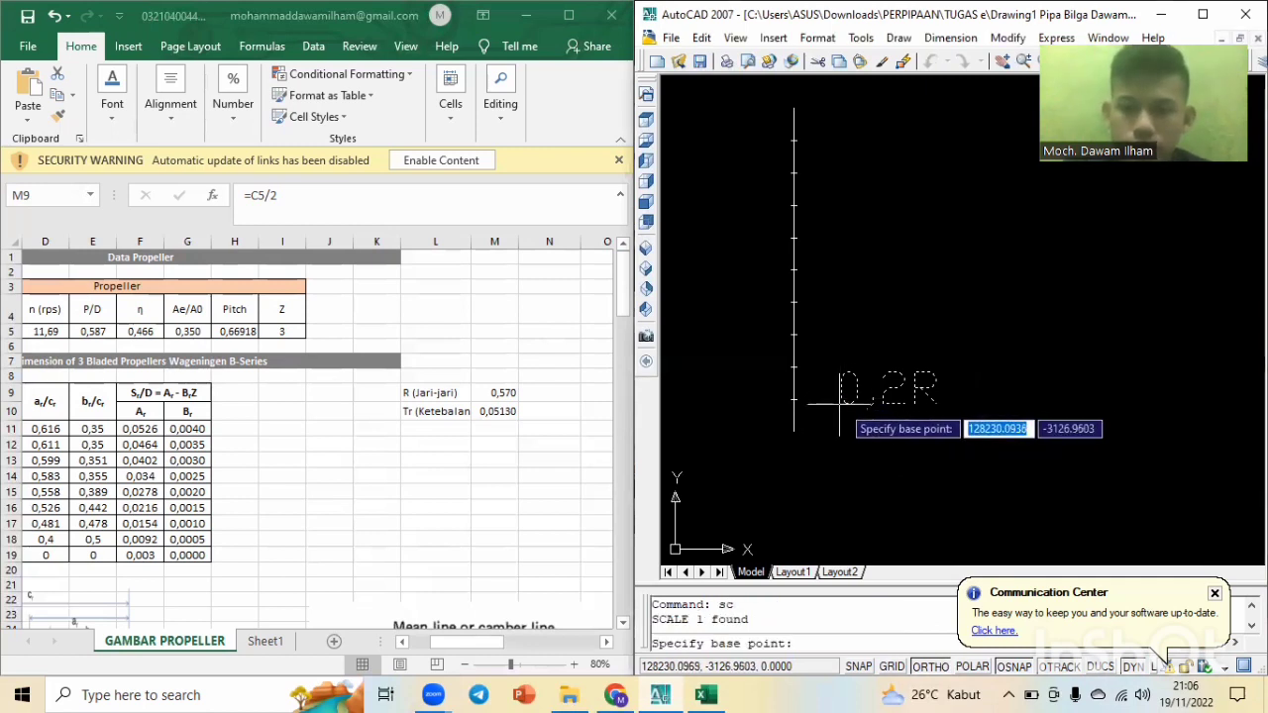
pyautogui.click(840, 402)
pyautogui.write('0.')
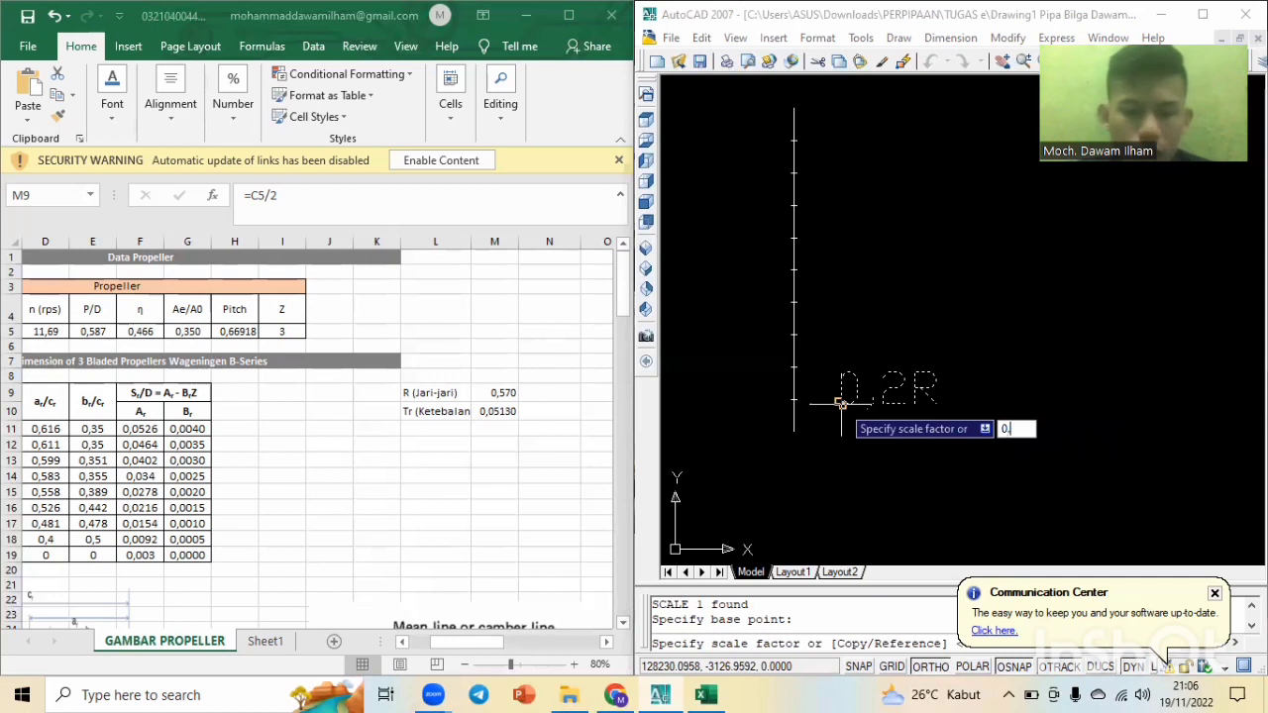
pyautogui.write('5')
pyautogui.press('Return')
pyautogui.scroll(5, 840, 402)
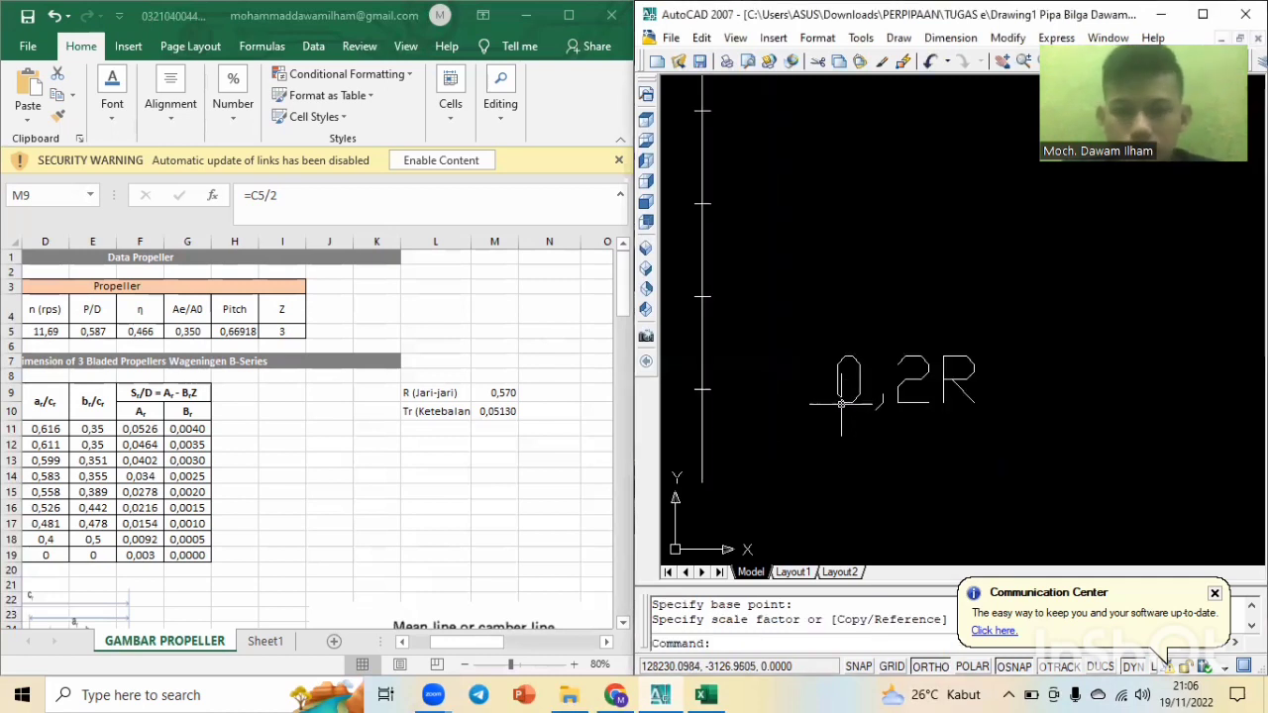
pyautogui.press('Escape')
pyautogui.press('Escape')
# Turn Ortho off and move the 0,2R label by its grip to just beside the radius line's lowest division mark.
pyautogui.click(968, 348)
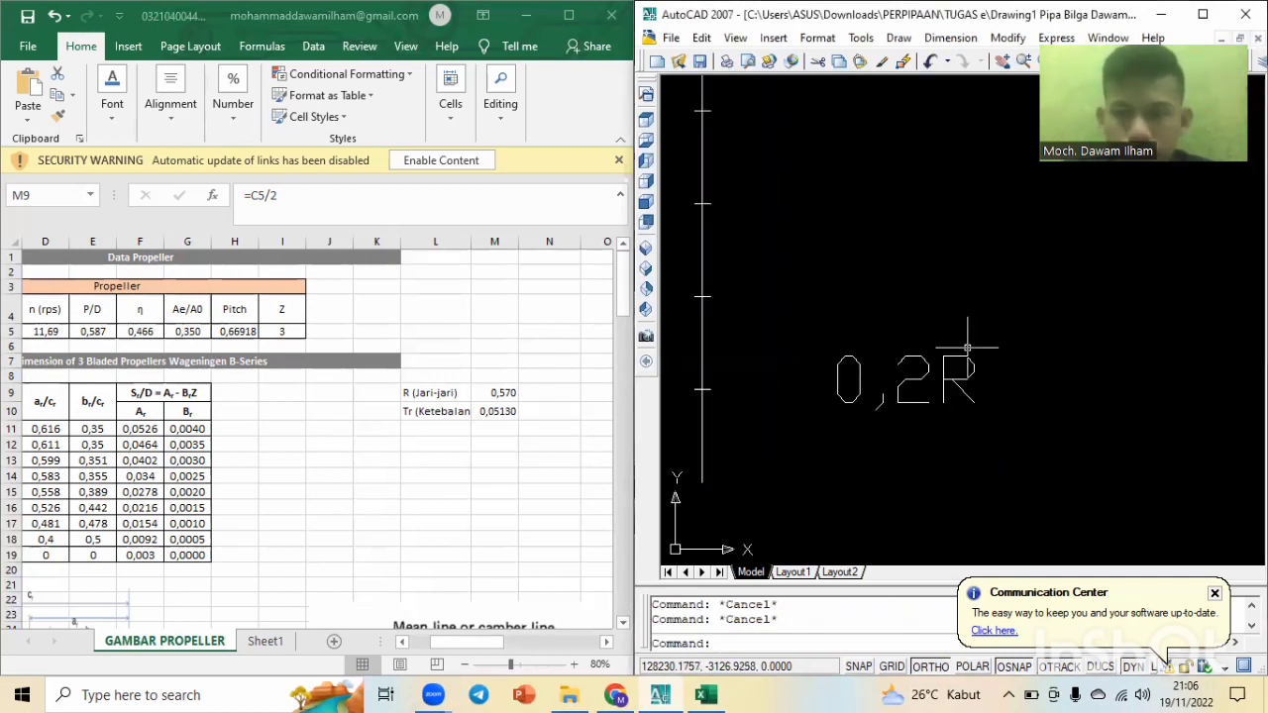
pyautogui.click(898, 408)
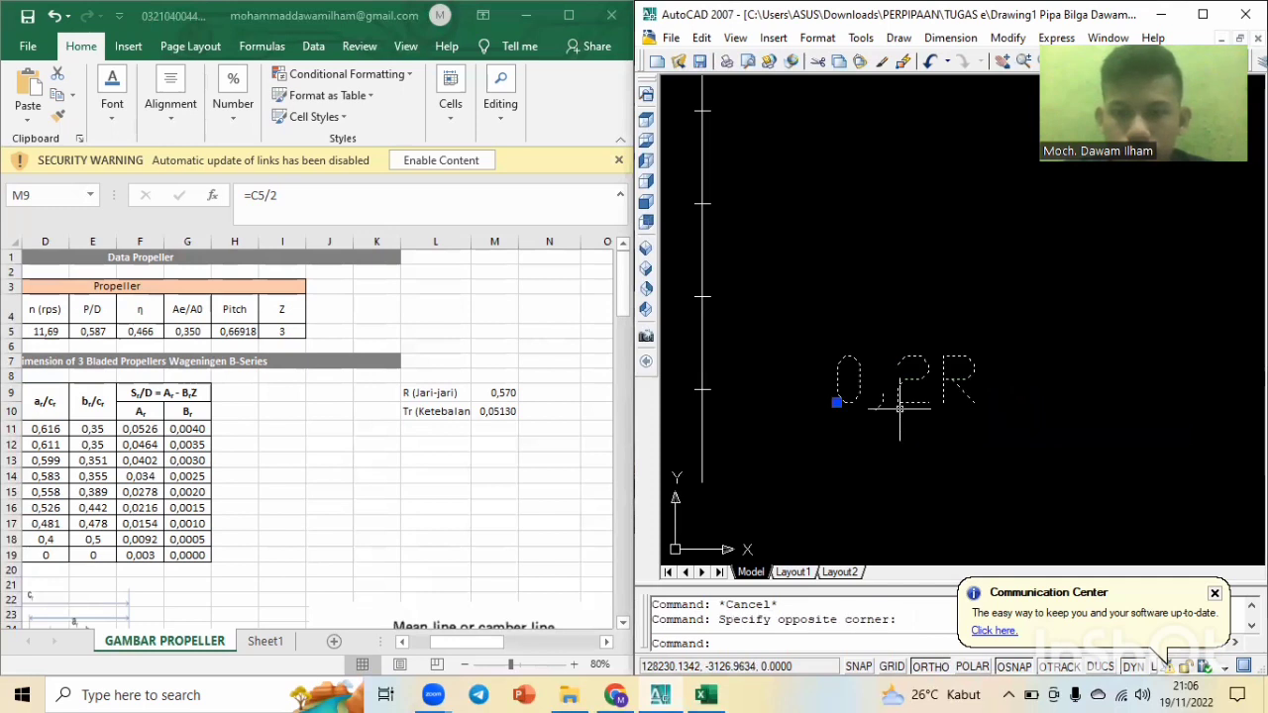
pyautogui.click(837, 403)
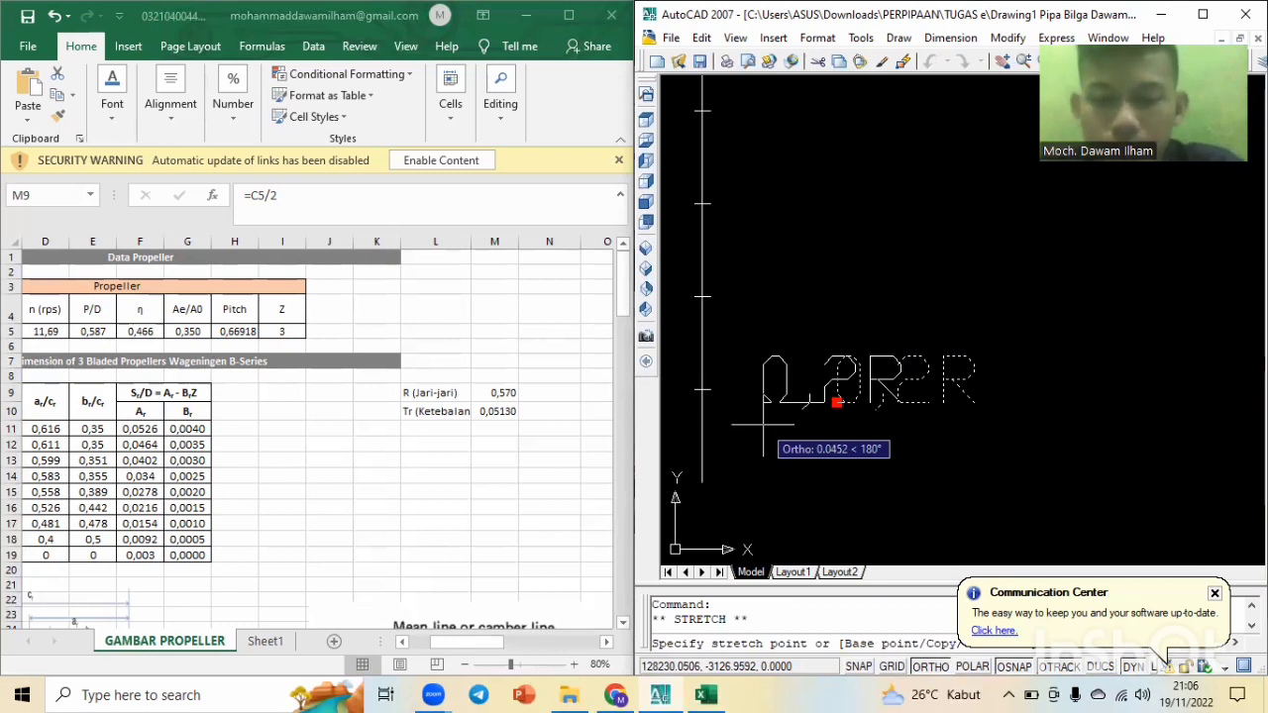
pyautogui.press('F8')
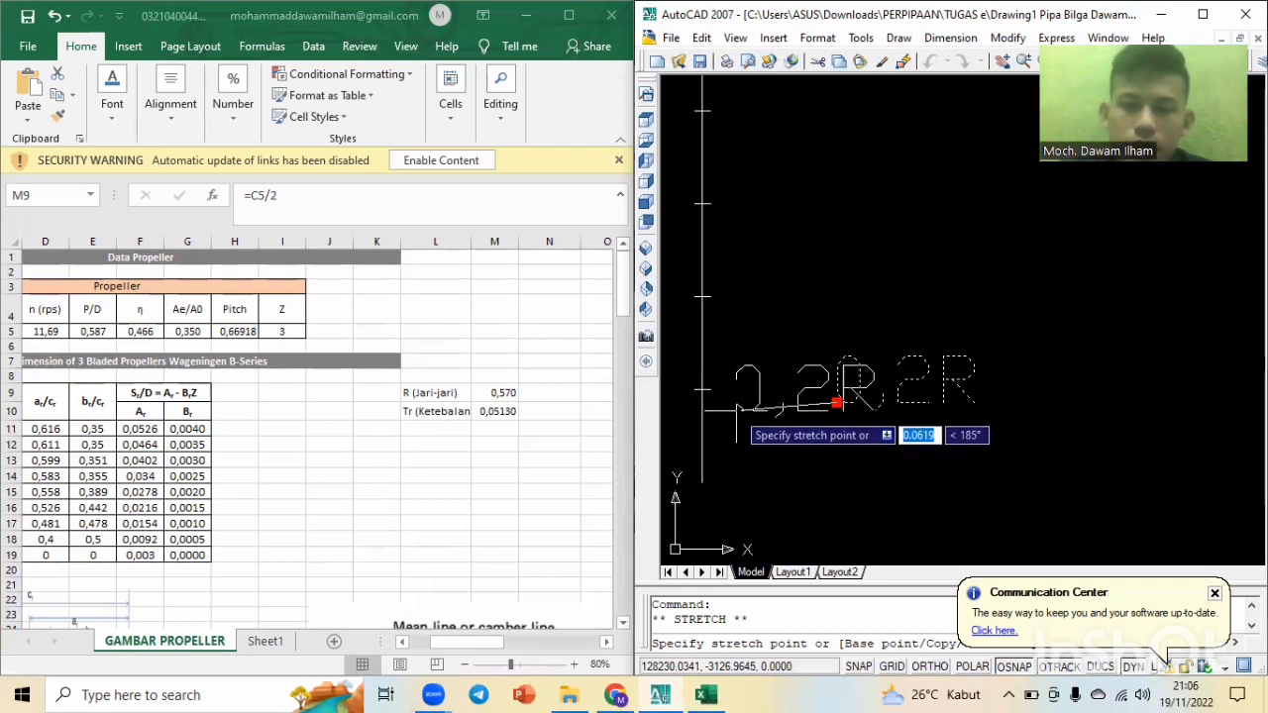
pyautogui.click(736, 410)
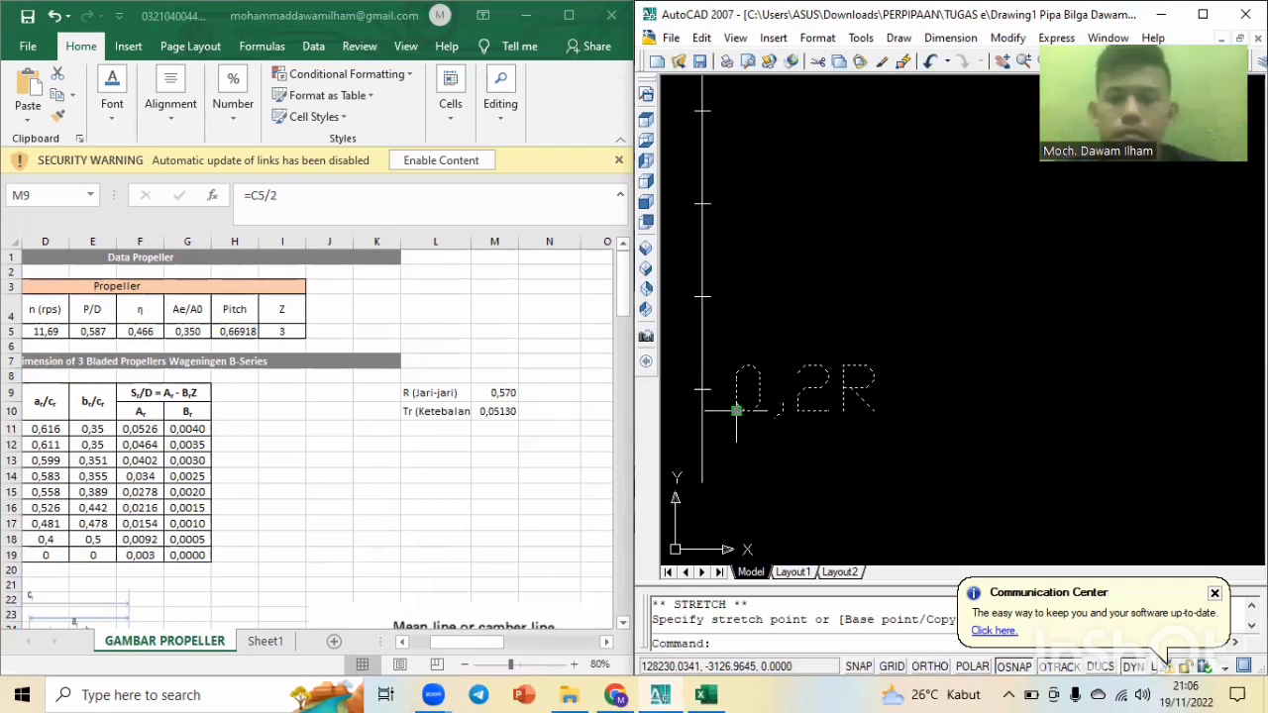
pyautogui.press('Escape')
pyautogui.press('Escape')
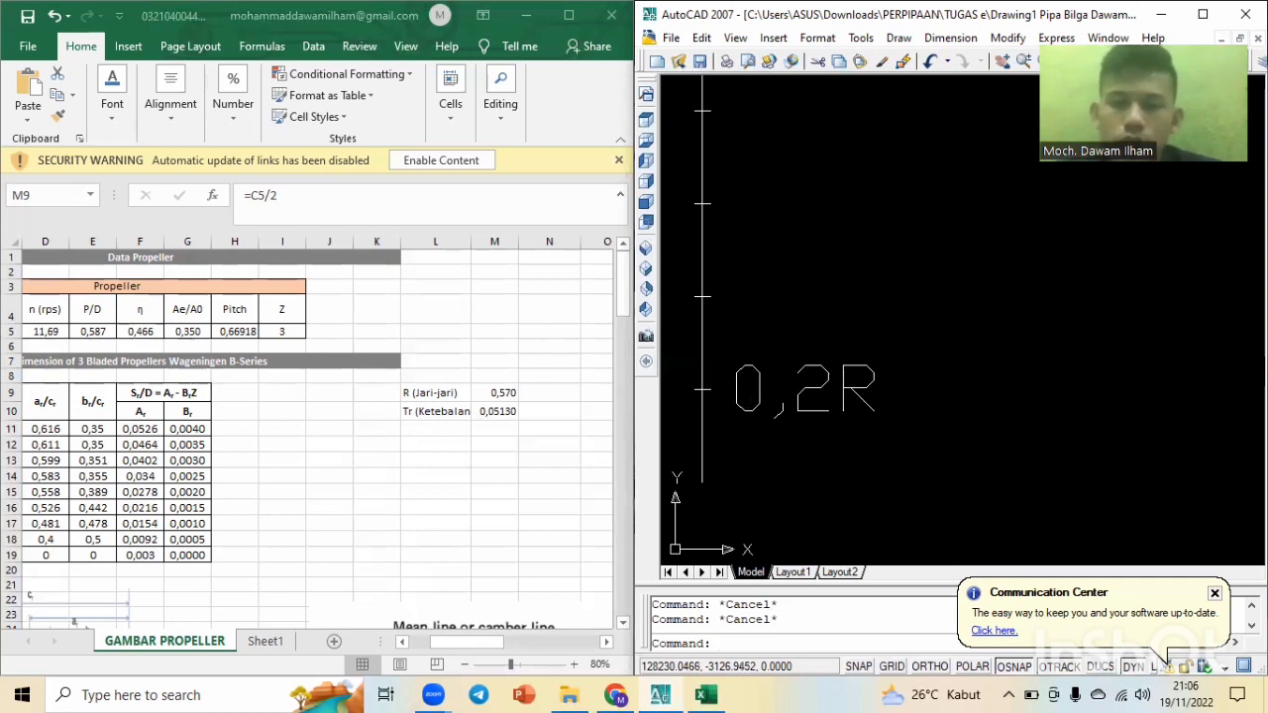
# With Ortho on, copy the 0,2R label straight up to each remaining division mark and the top end of the radius line.
pyautogui.press('F8')
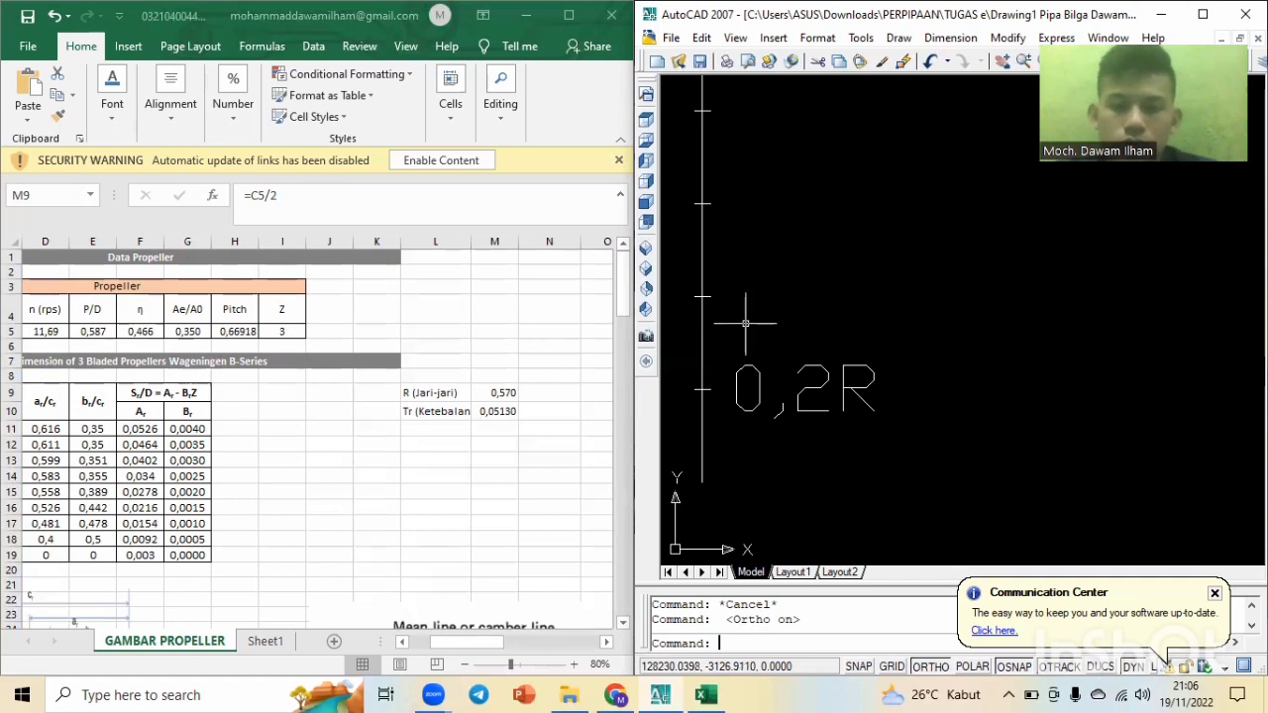
pyautogui.click(742, 401)
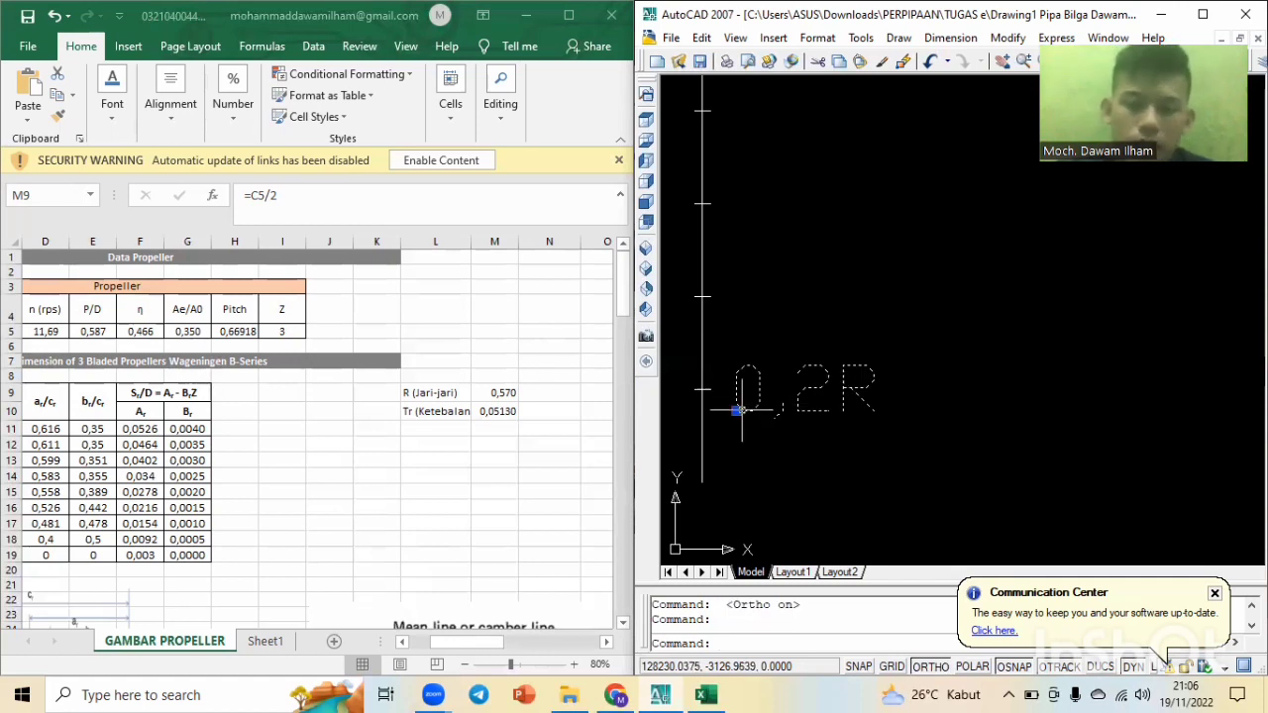
pyautogui.write('co')
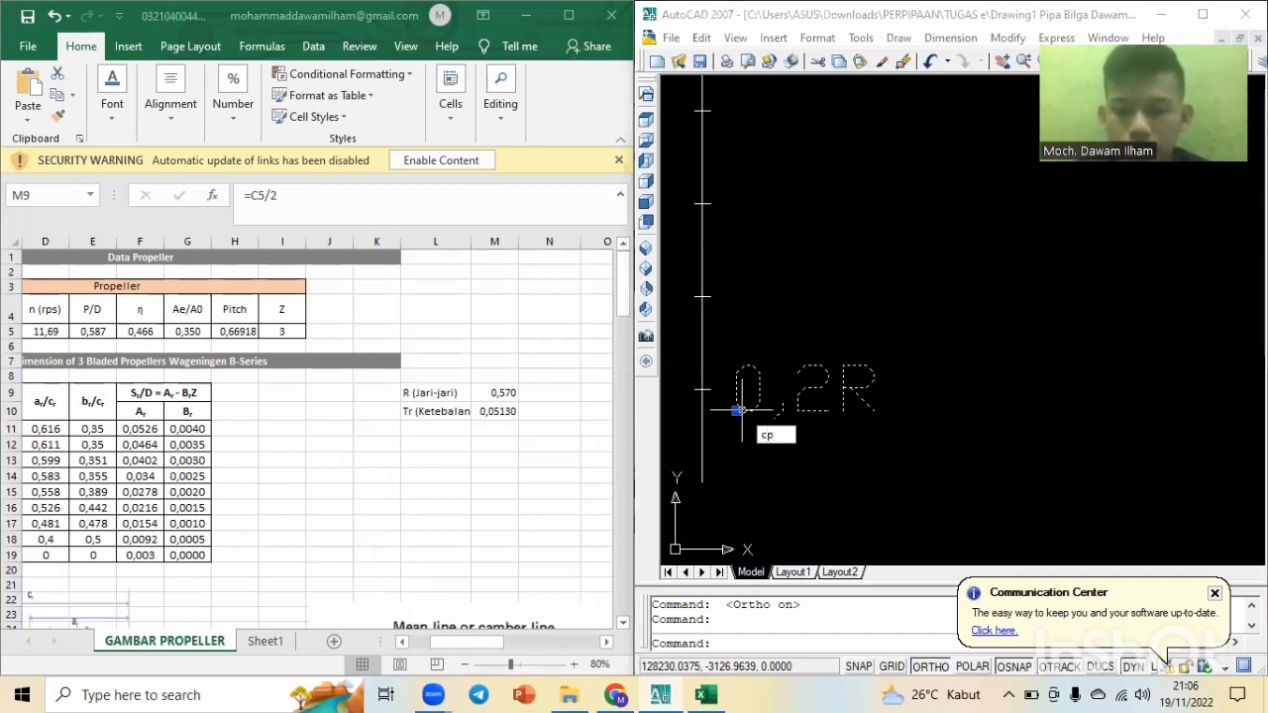
pyautogui.press('Return')
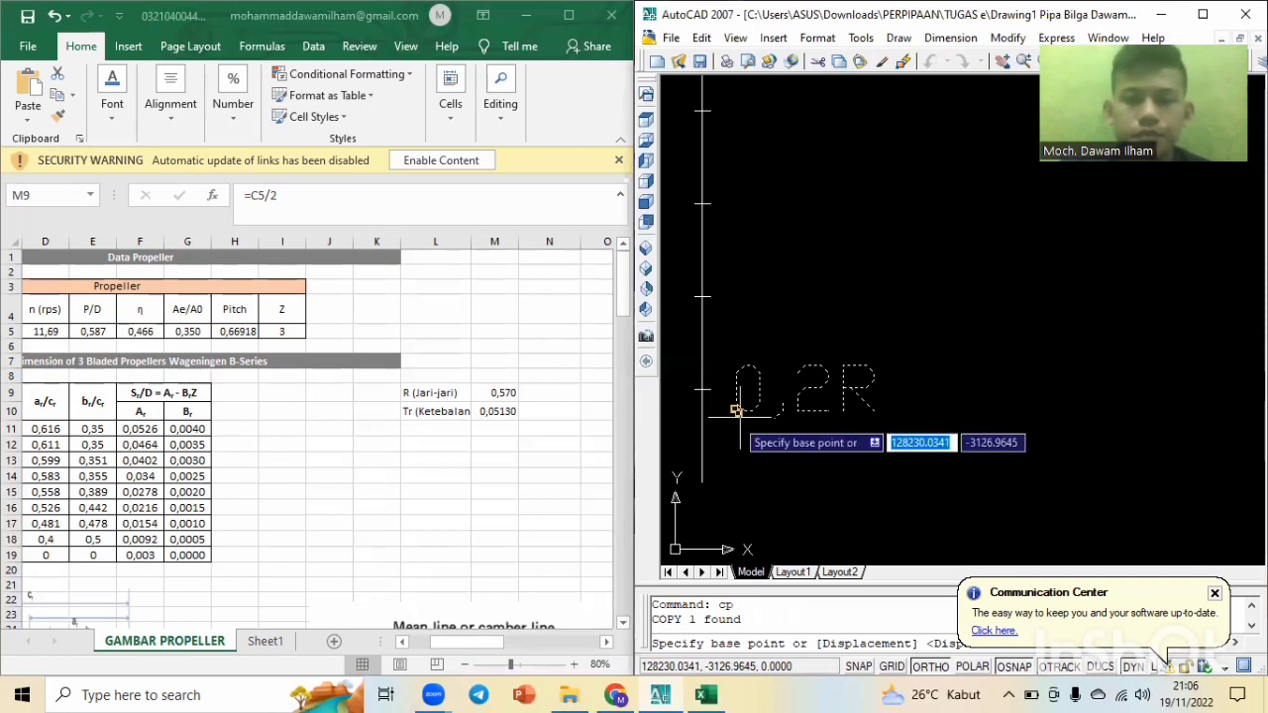
pyautogui.click(736, 409)
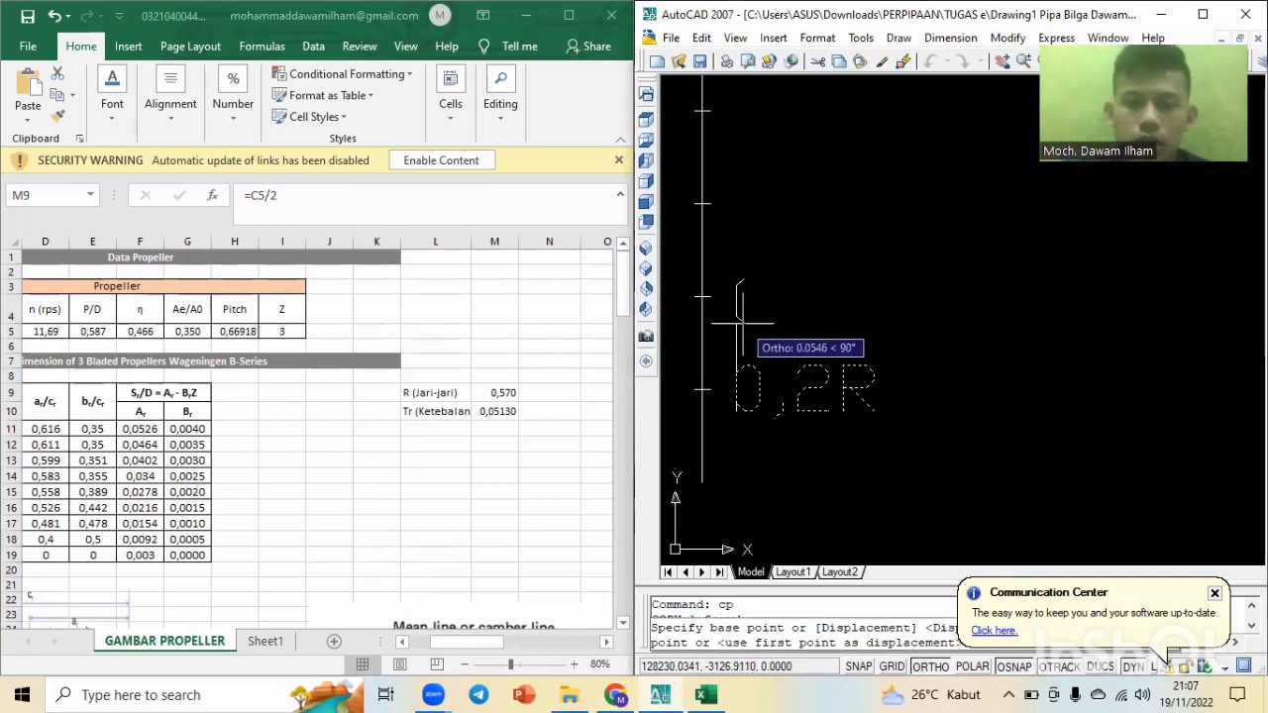
pyautogui.click(735, 324)
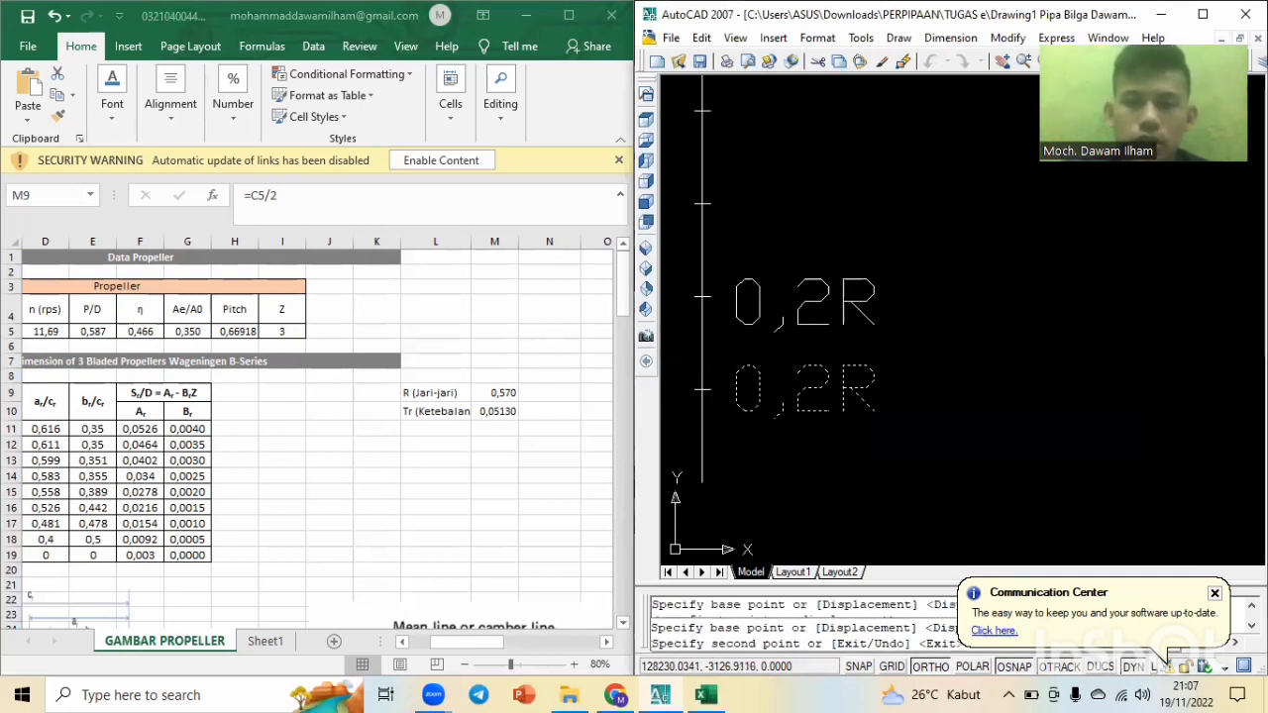
pyautogui.click(746, 225)
pyautogui.moveTo(747, 213)
pyautogui.mouseDown(button='middle')
pyautogui.moveTo(718, 550)
pyautogui.moveTo(712, 399)
pyautogui.mouseUp(button='middle')
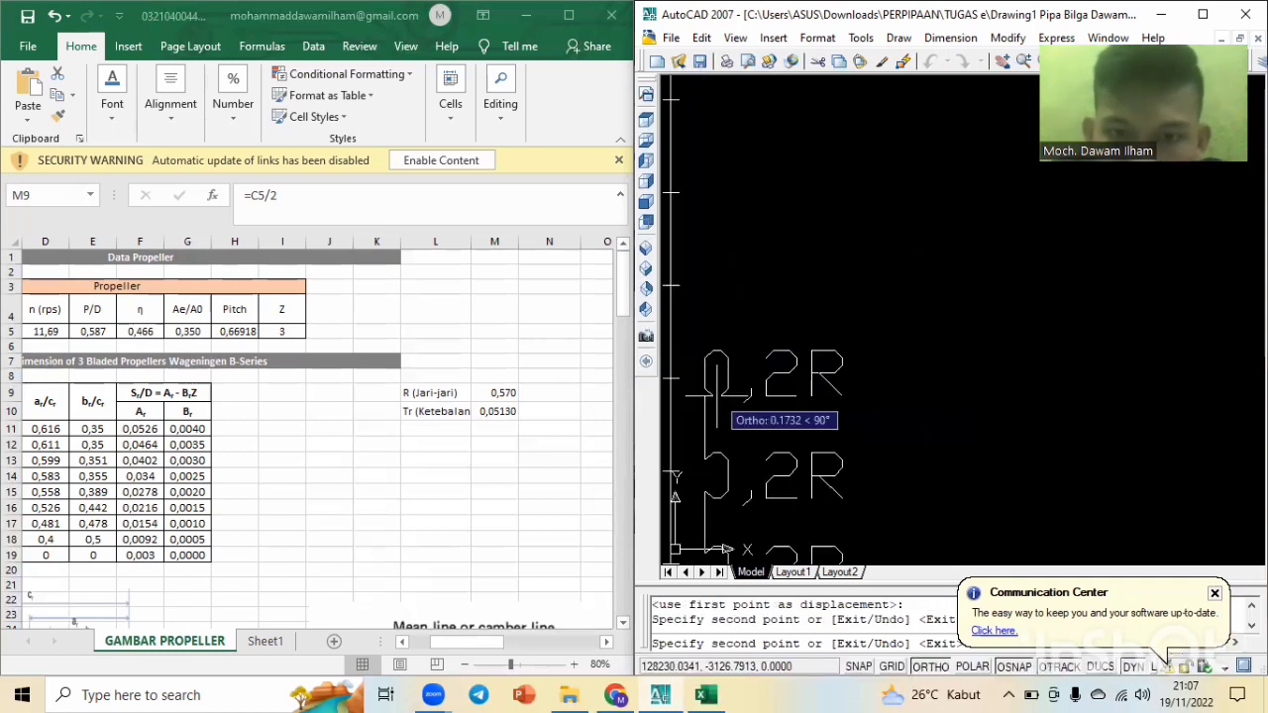
pyautogui.click(704, 403)
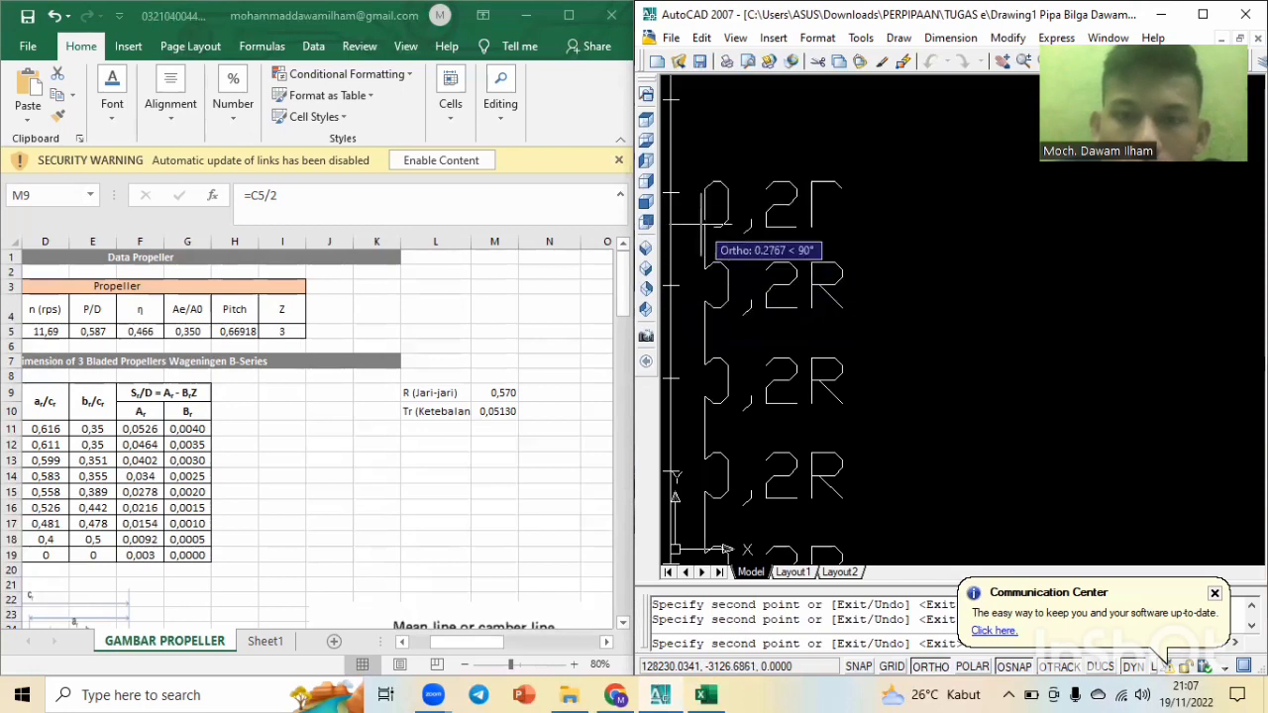
pyautogui.moveTo(702, 219); pyautogui.dragTo(699, 281, button='middle')
pyautogui.scroll(3, 701, 347)
pyautogui.moveTo(702, 349); pyautogui.dragTo(706, 389, button='middle')
pyautogui.scroll(-4, 753, 388)
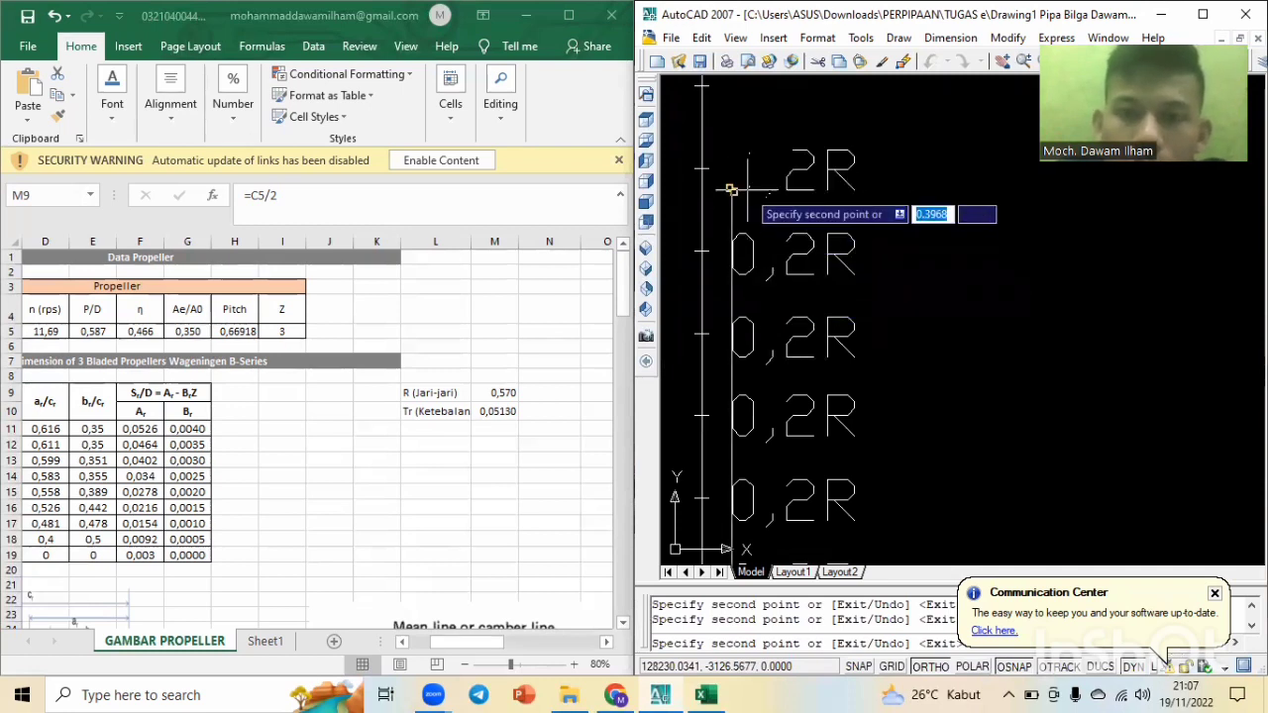
pyautogui.moveTo(752, 189); pyautogui.dragTo(765, 236, button='middle')
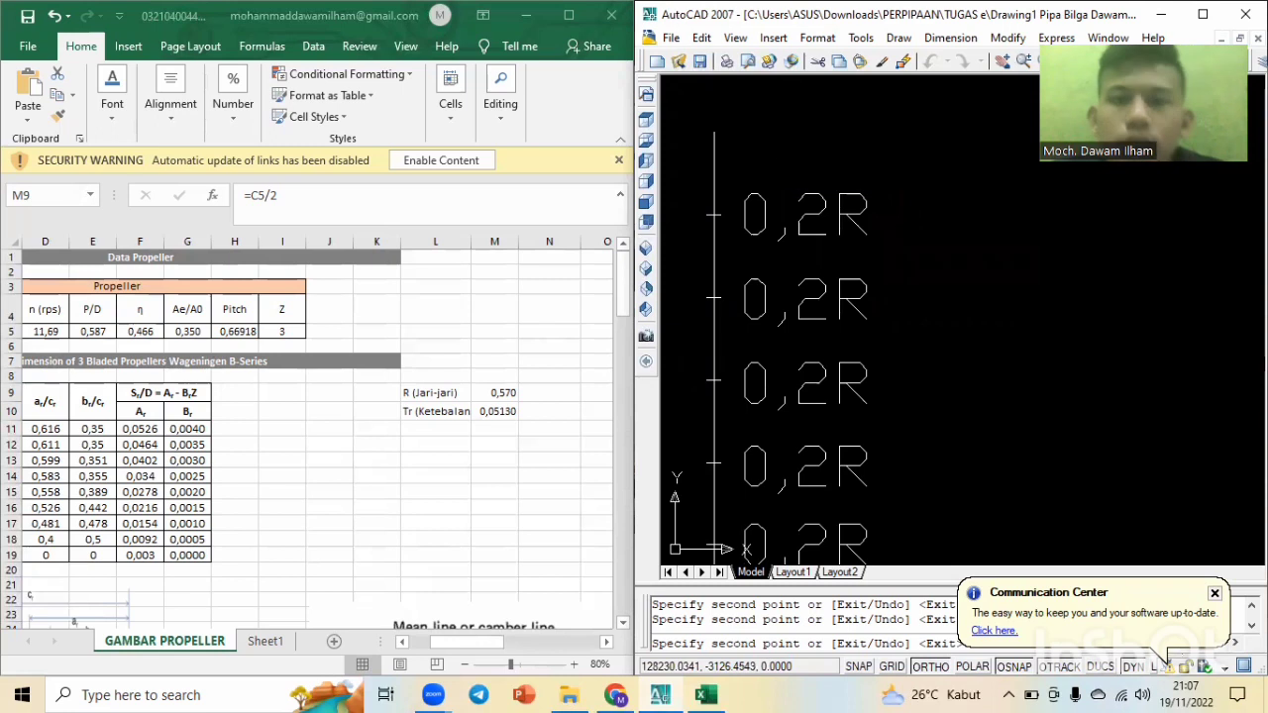
pyautogui.click(770, 153)
pyautogui.press('Return')
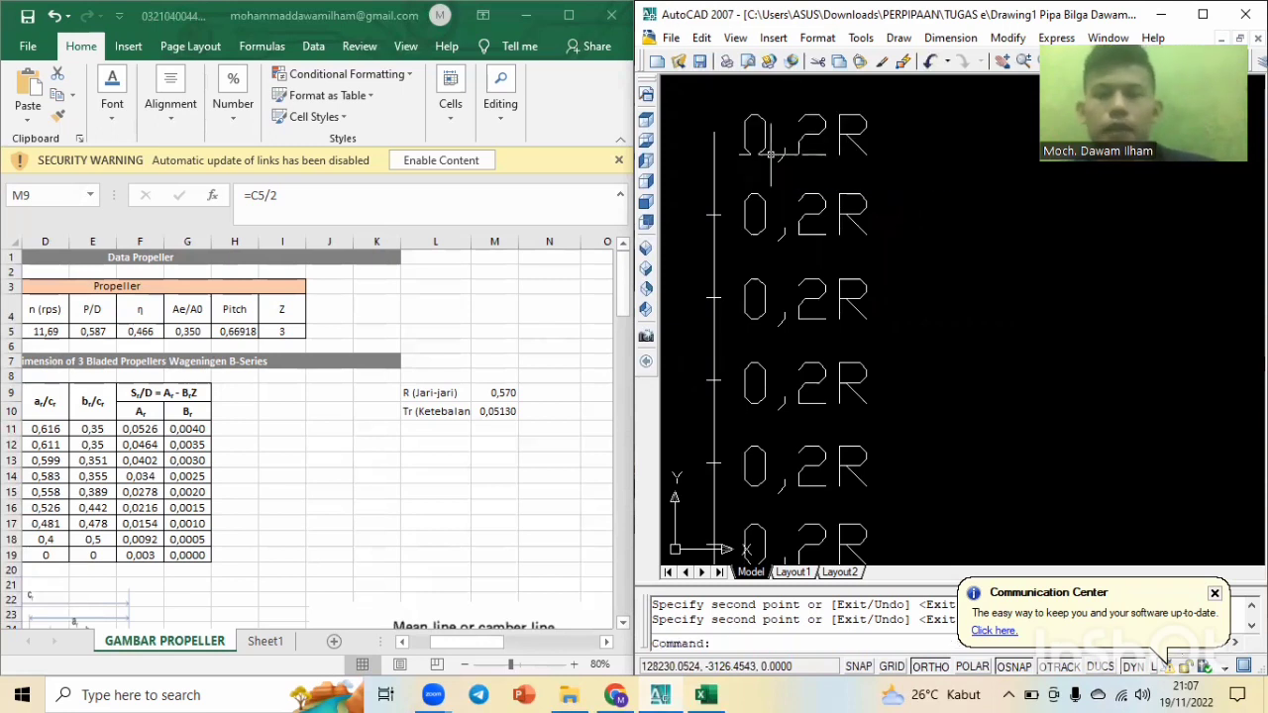
pyautogui.scroll(-3, 770, 154)
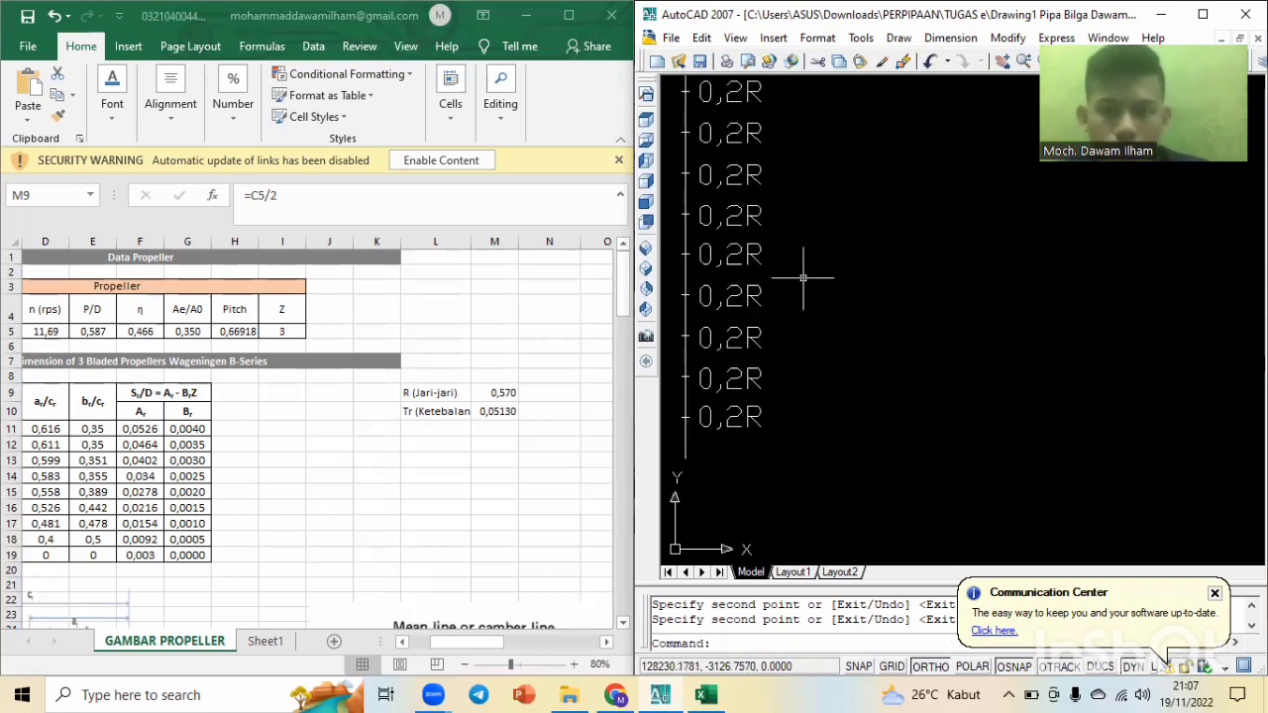
pyautogui.scroll(-1, 814, 260)
pyautogui.click(785, 126)
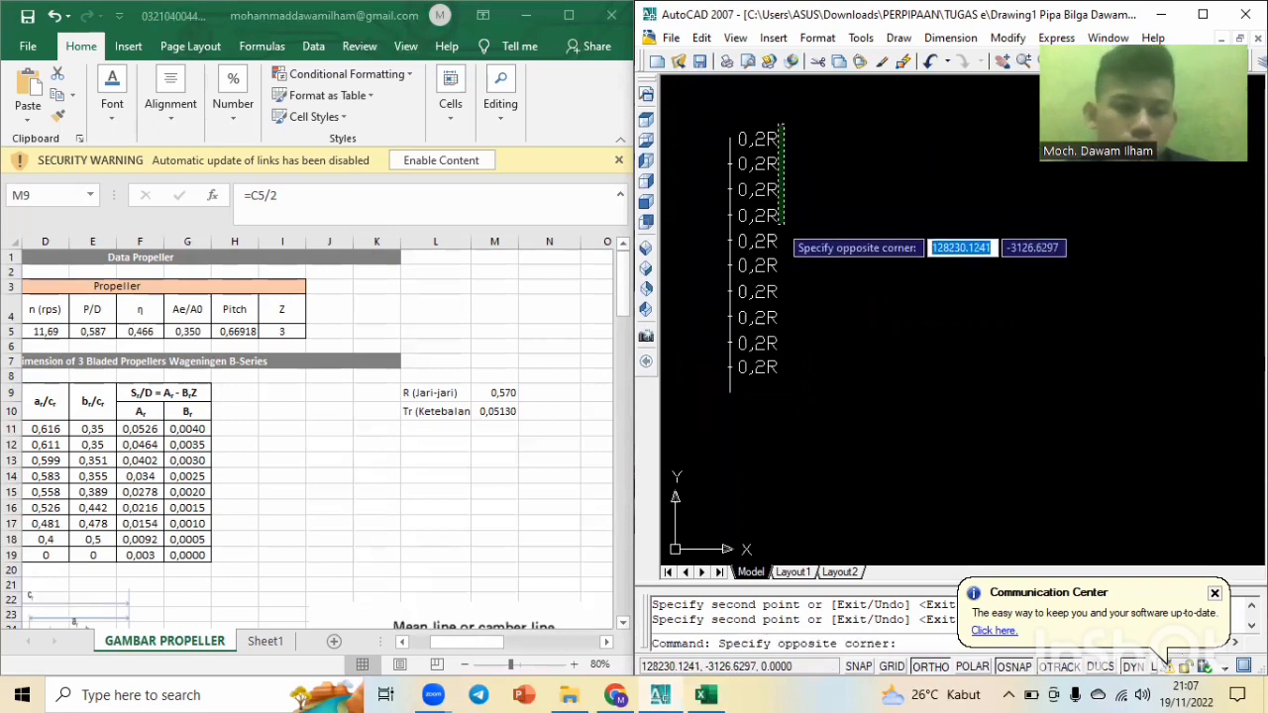
pyautogui.press('Escape')
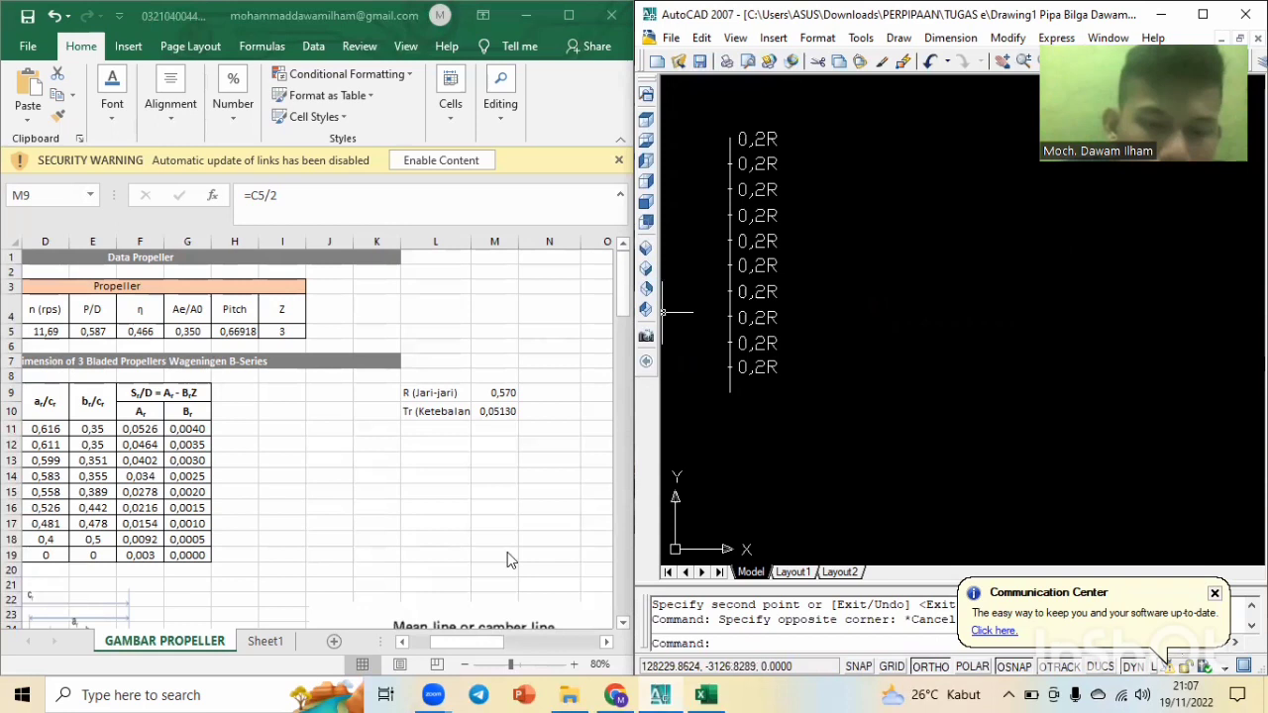
# Switch to the Excel sheet and consult the r/R table listing cr, ar, br and Sr for sections 0,2 to 1,0.
pyautogui.scroll(-3, 507, 552)
pyautogui.scroll(-3, 517, 610)
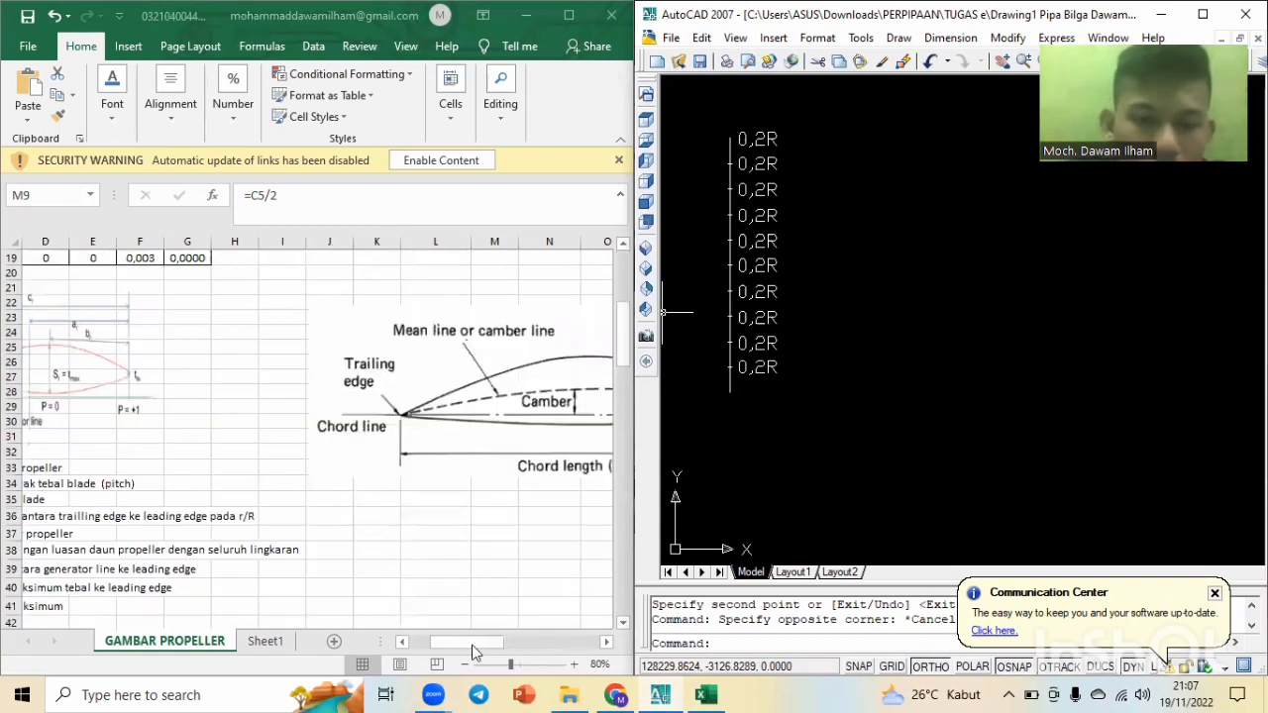
pyautogui.click(472, 645)
pyautogui.scroll(-2, 511, 537)
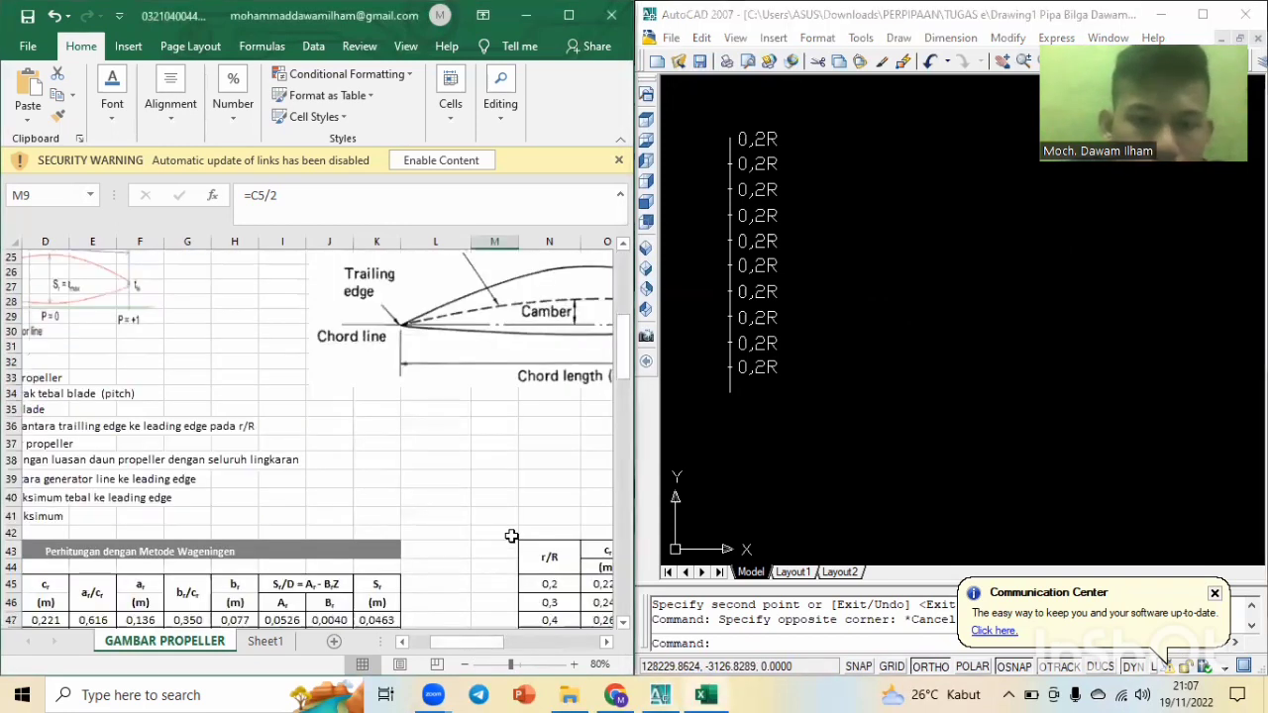
pyautogui.scroll(-4, 524, 510)
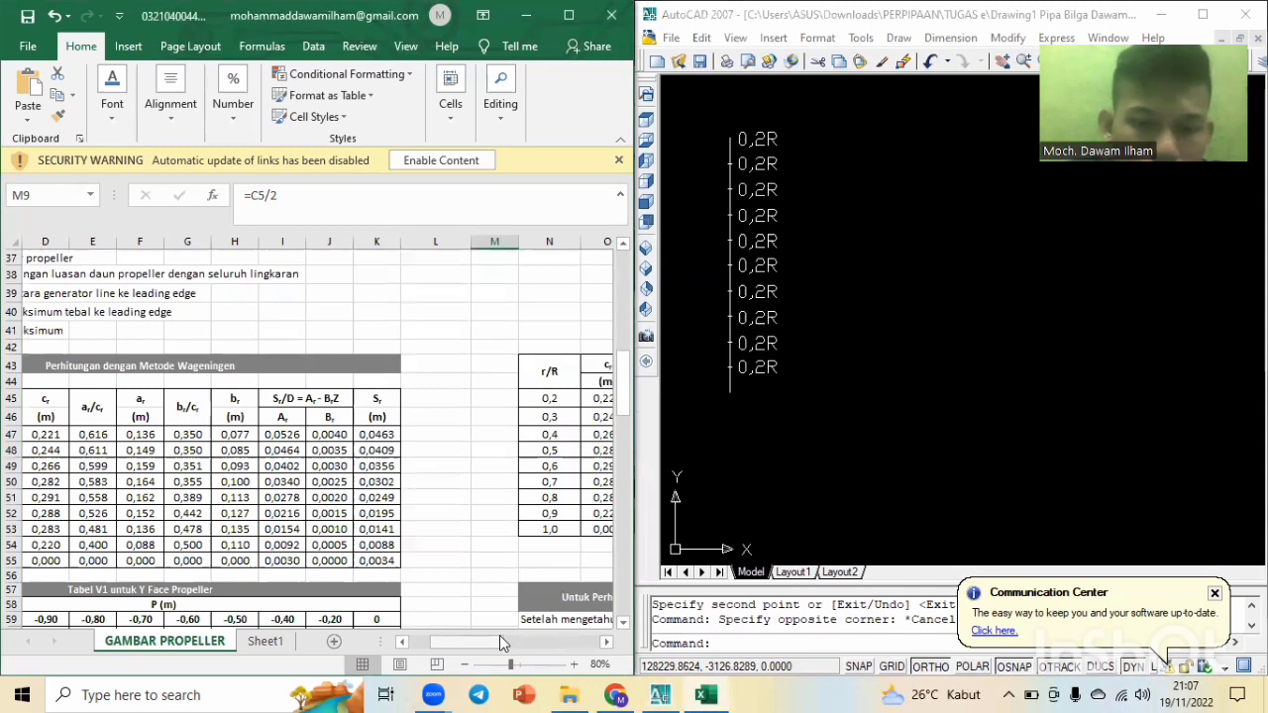
pyautogui.moveTo(499, 634); pyautogui.dragTo(547, 634)
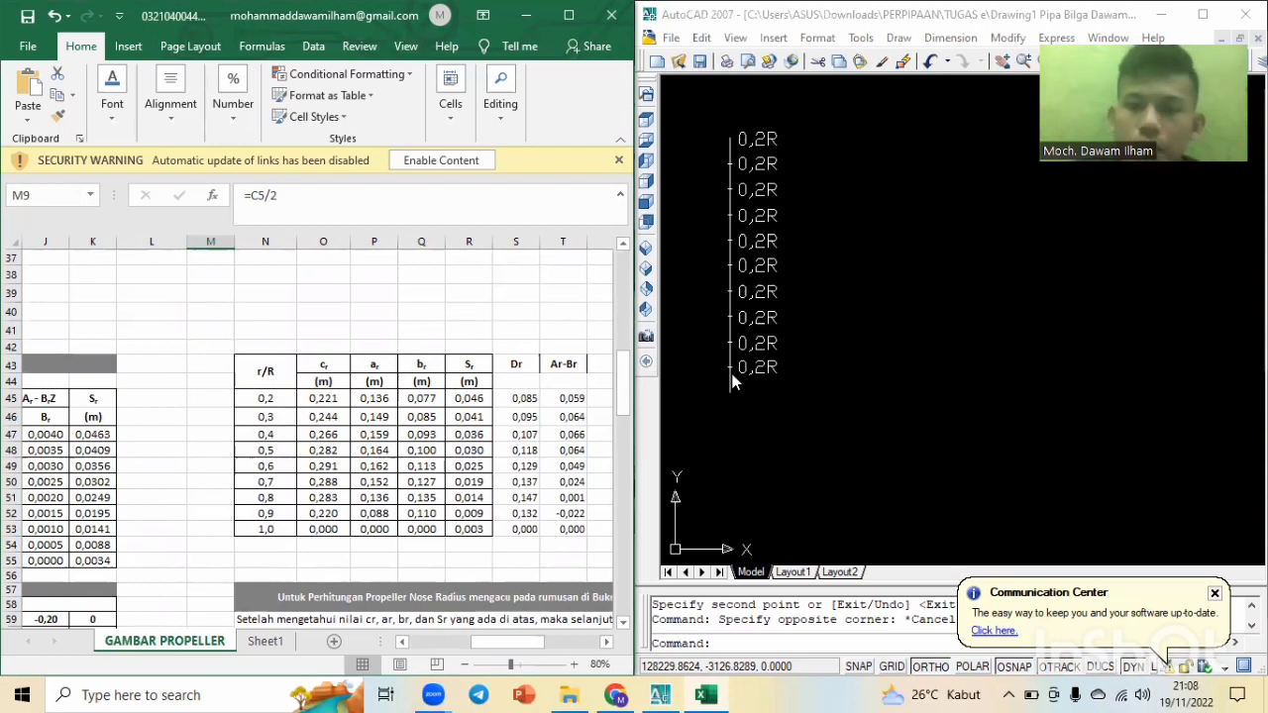
# Back in AutoCAD, erase the lowest 0,2R label together with its division mark on the radius line.
pyautogui.scroll(3, 743, 375)
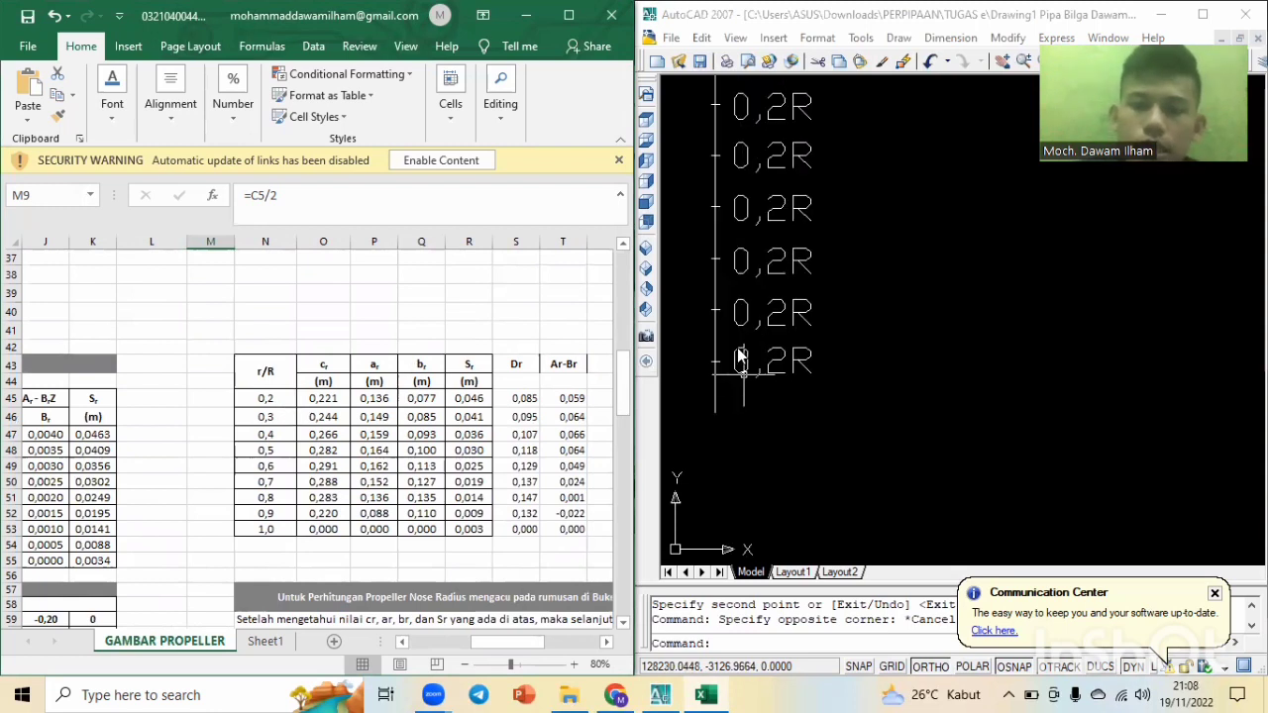
pyautogui.click(738, 375)
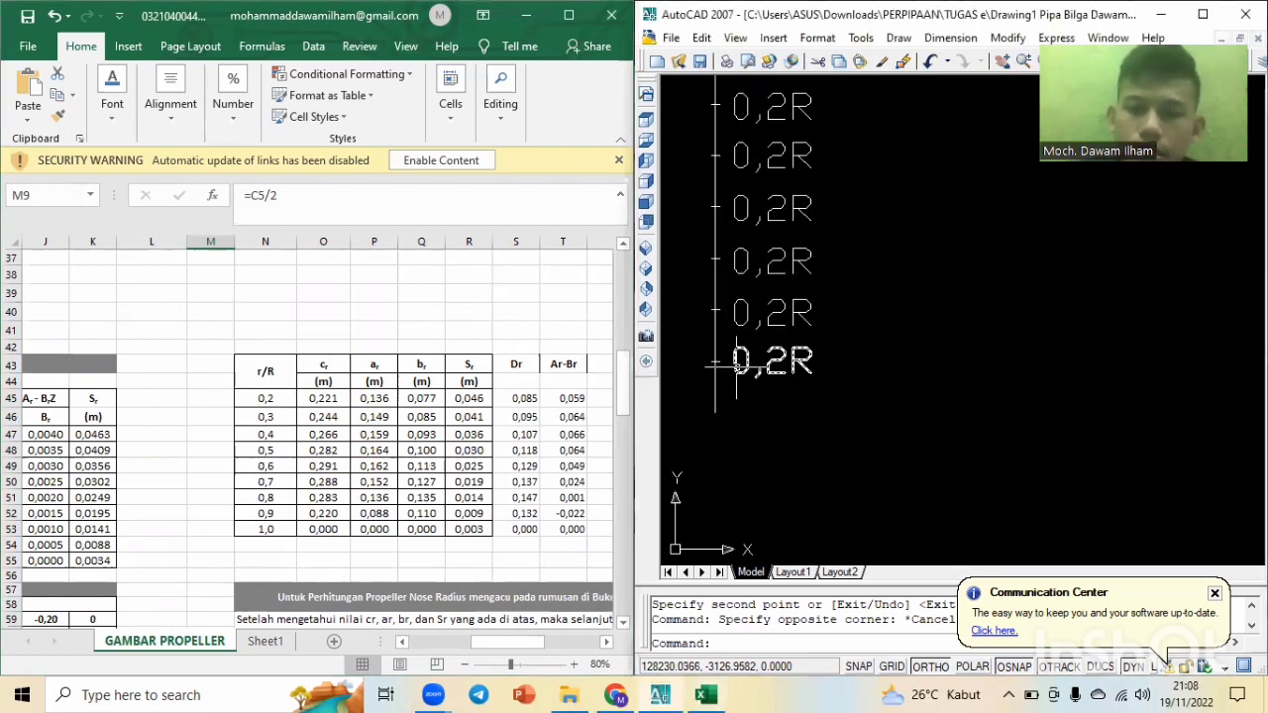
pyautogui.click(824, 365)
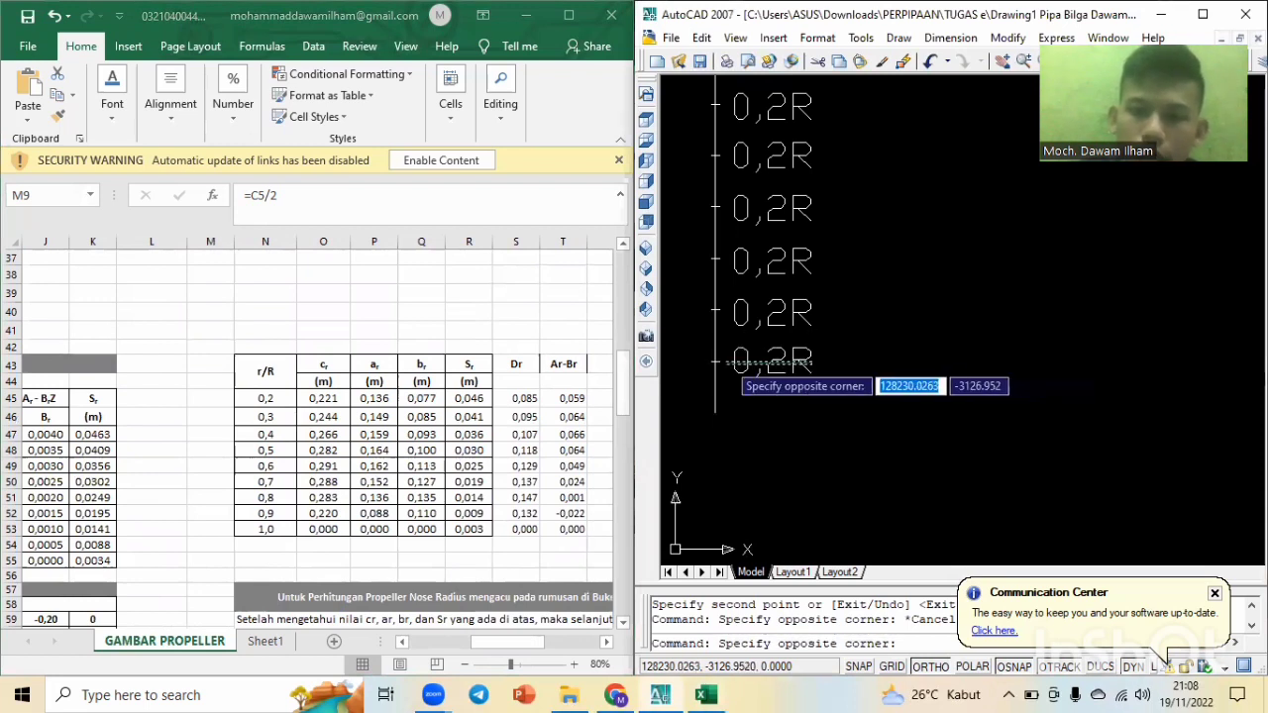
pyautogui.click(731, 363)
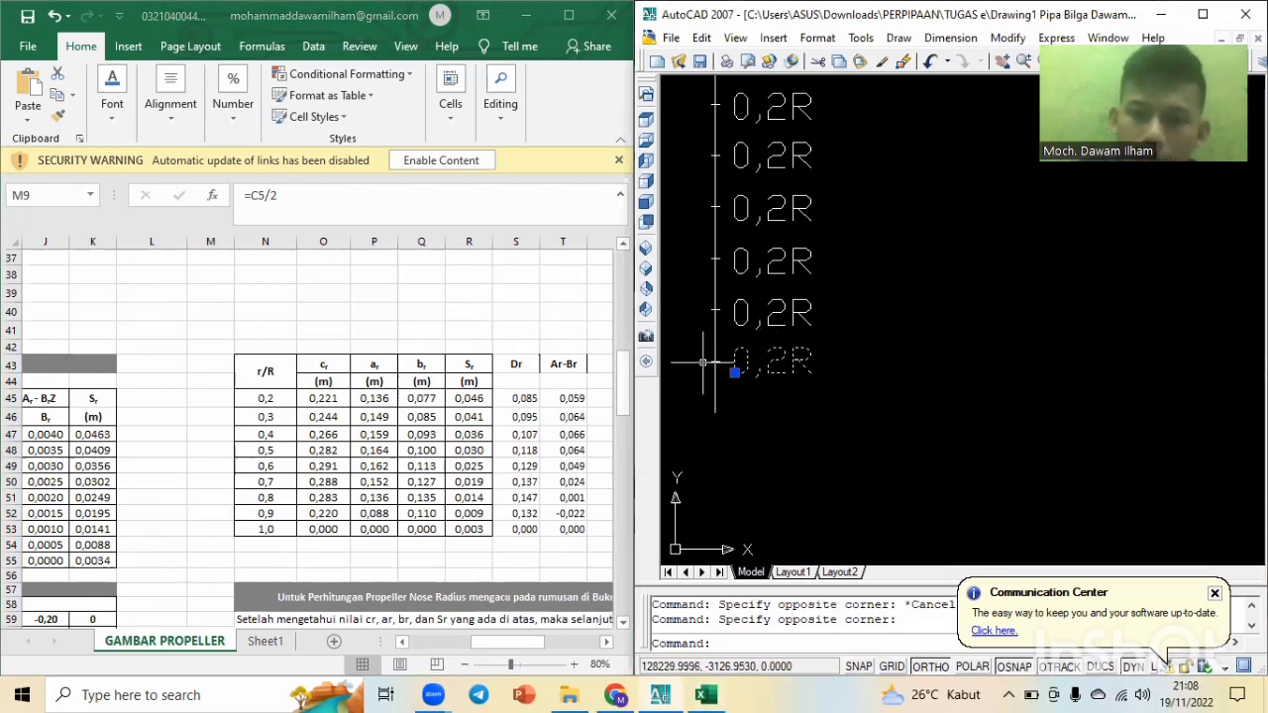
pyautogui.scroll(5, 697, 359)
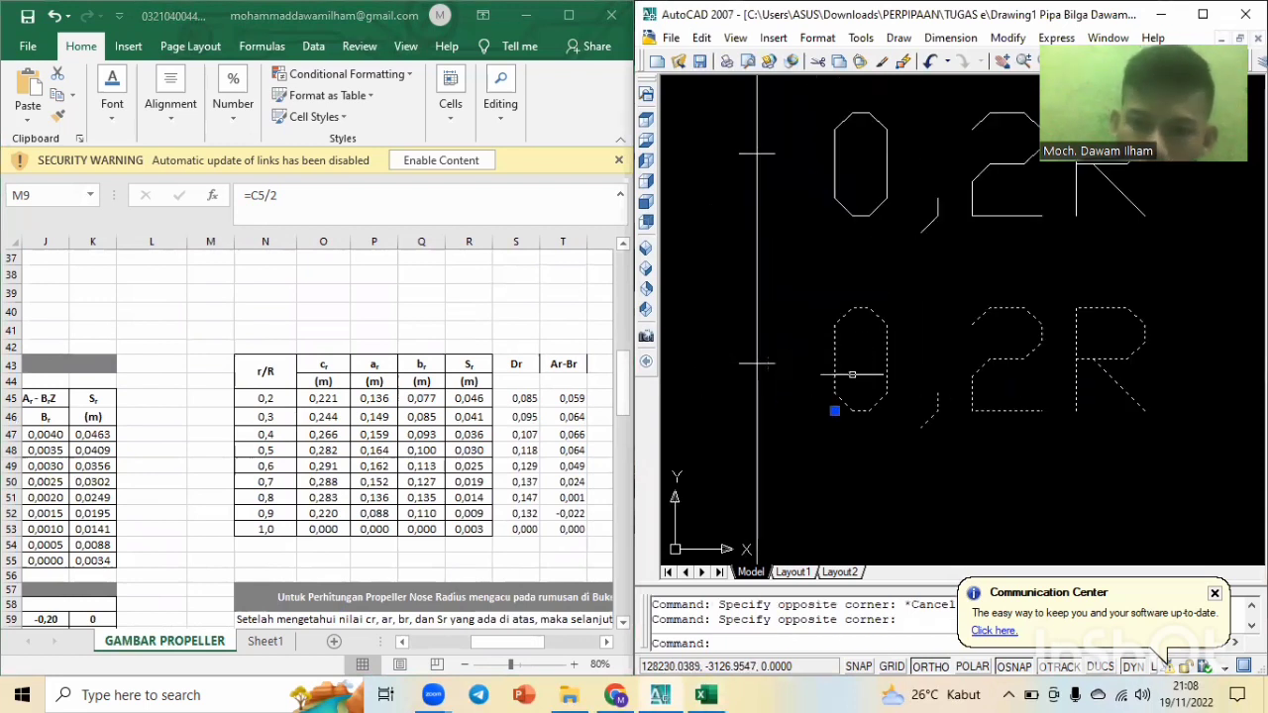
pyautogui.click(757, 362)
pyautogui.press('Delete')
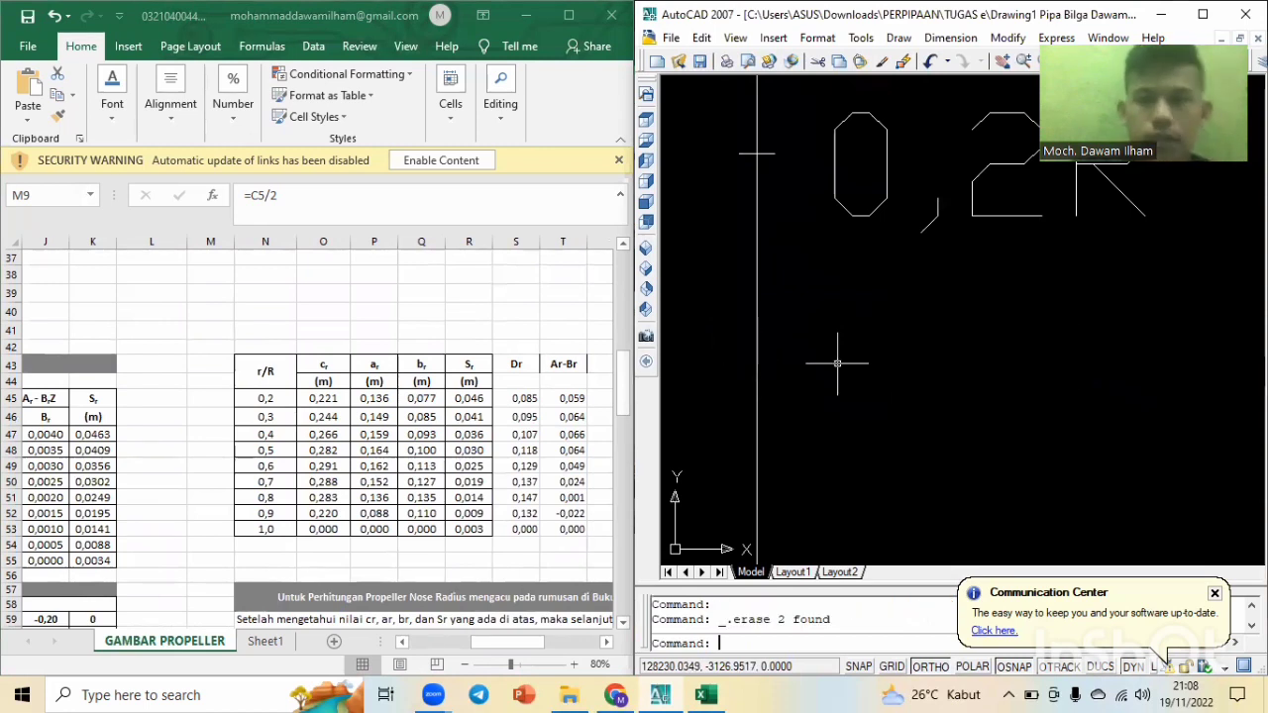
pyautogui.scroll(-3, 832, 346)
pyautogui.scroll(2, 808, 322)
pyautogui.scroll(-3, 809, 321)
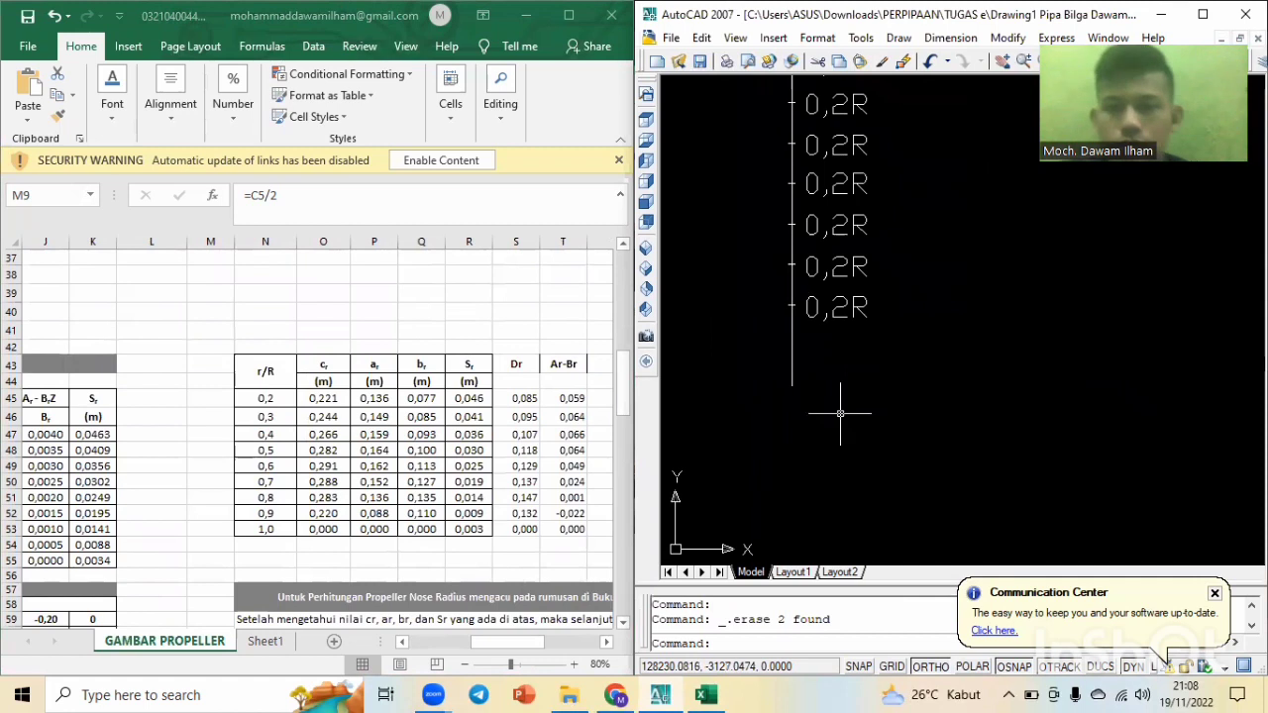
pyautogui.scroll(-2, 902, 327)
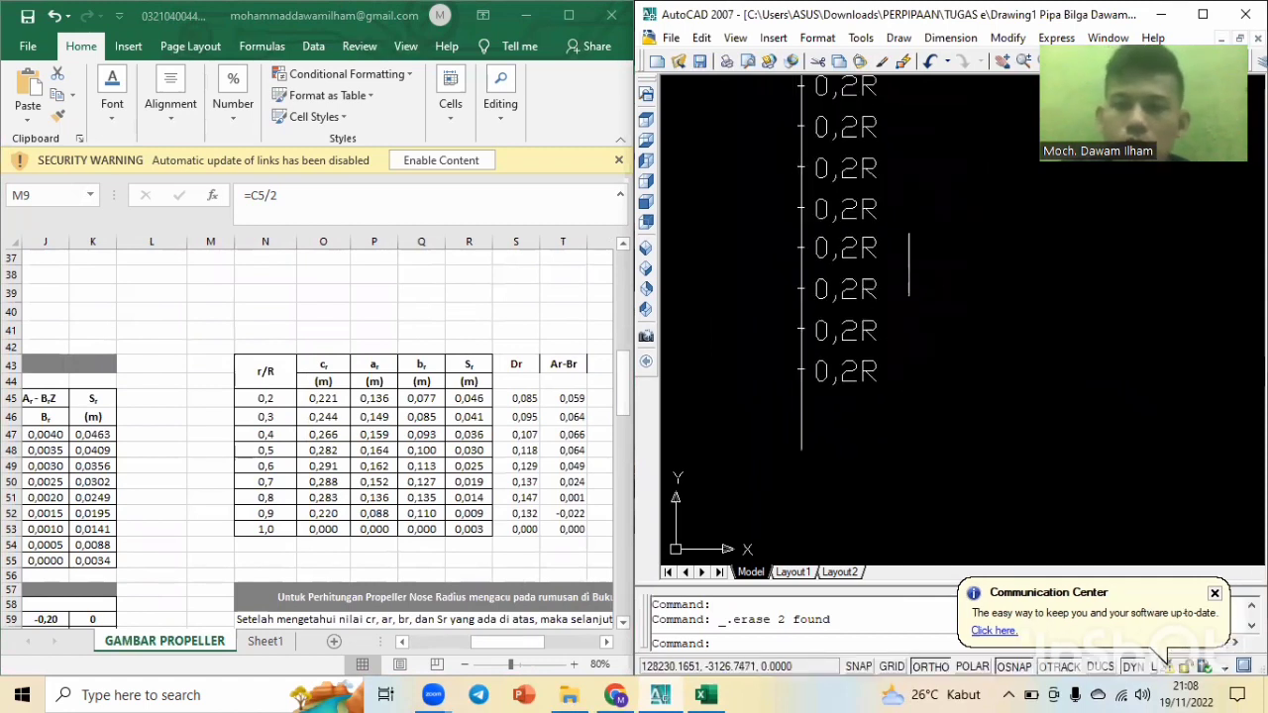
pyautogui.moveTo(837, 300); pyautogui.dragTo(863, 409, button='middle')
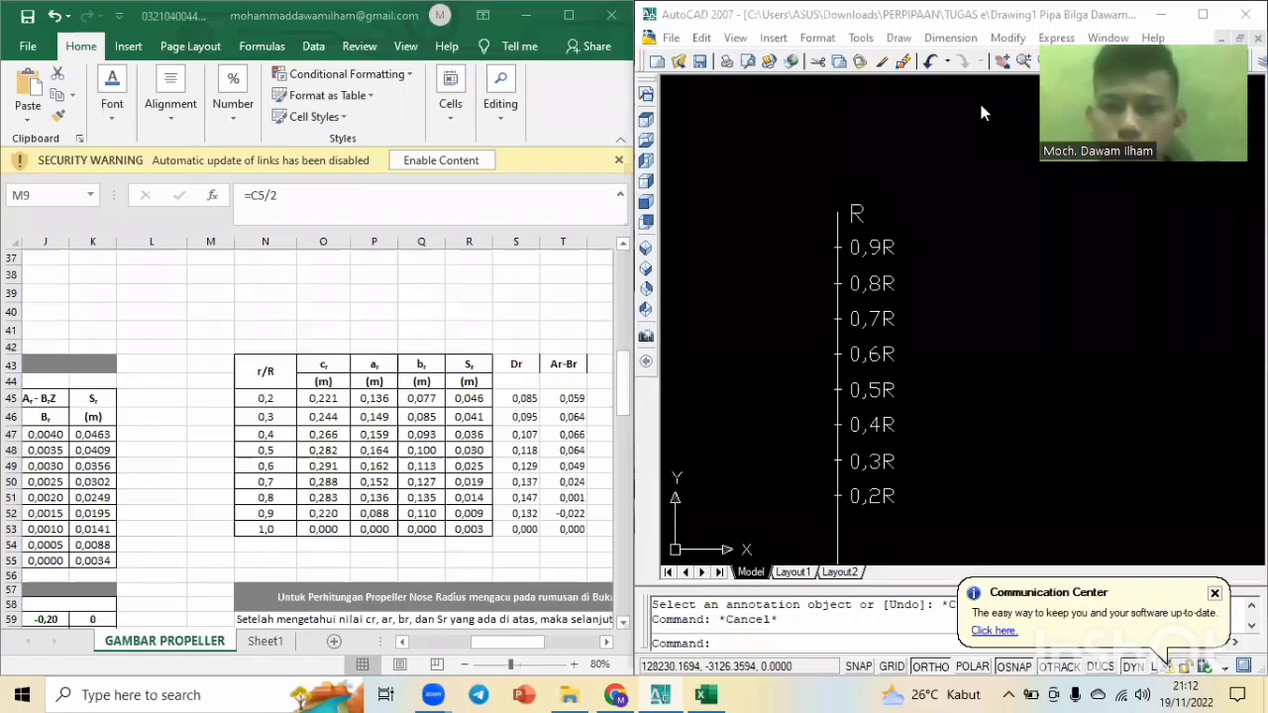
pyautogui.scroll(-3, 926, 363)
pyautogui.scroll(1, 927, 378)
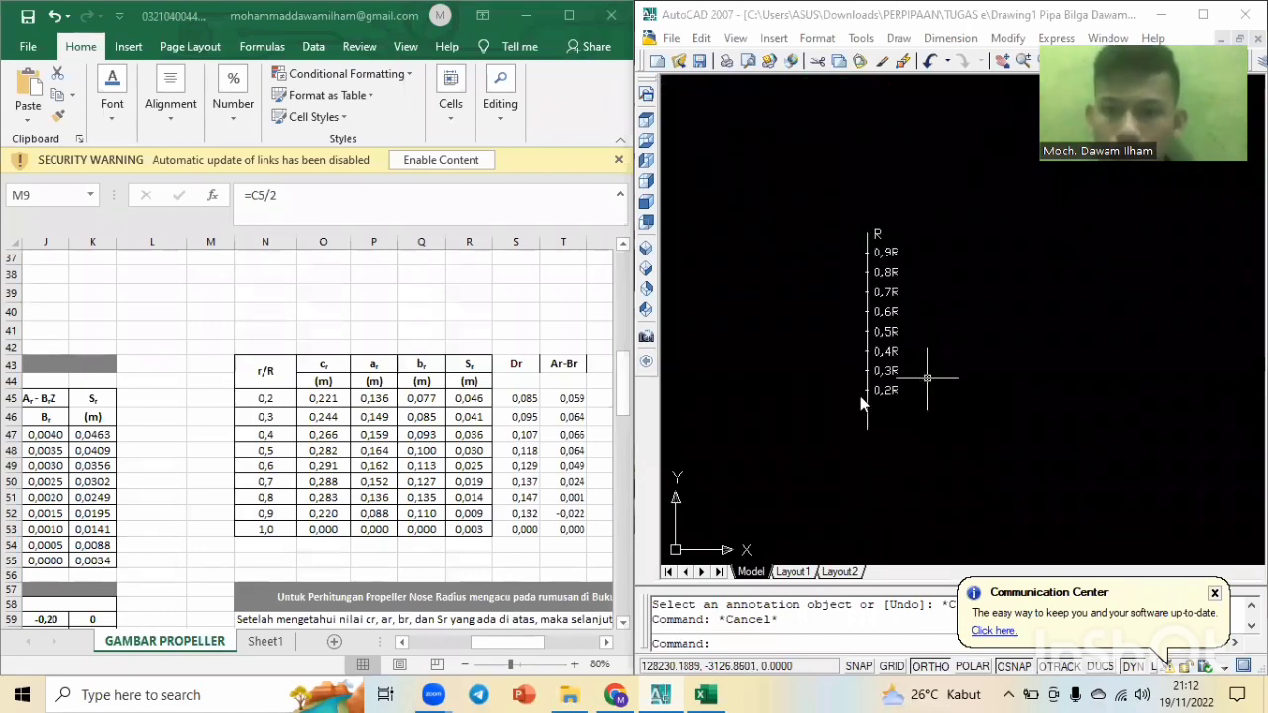
pyautogui.scroll(3, 862, 396)
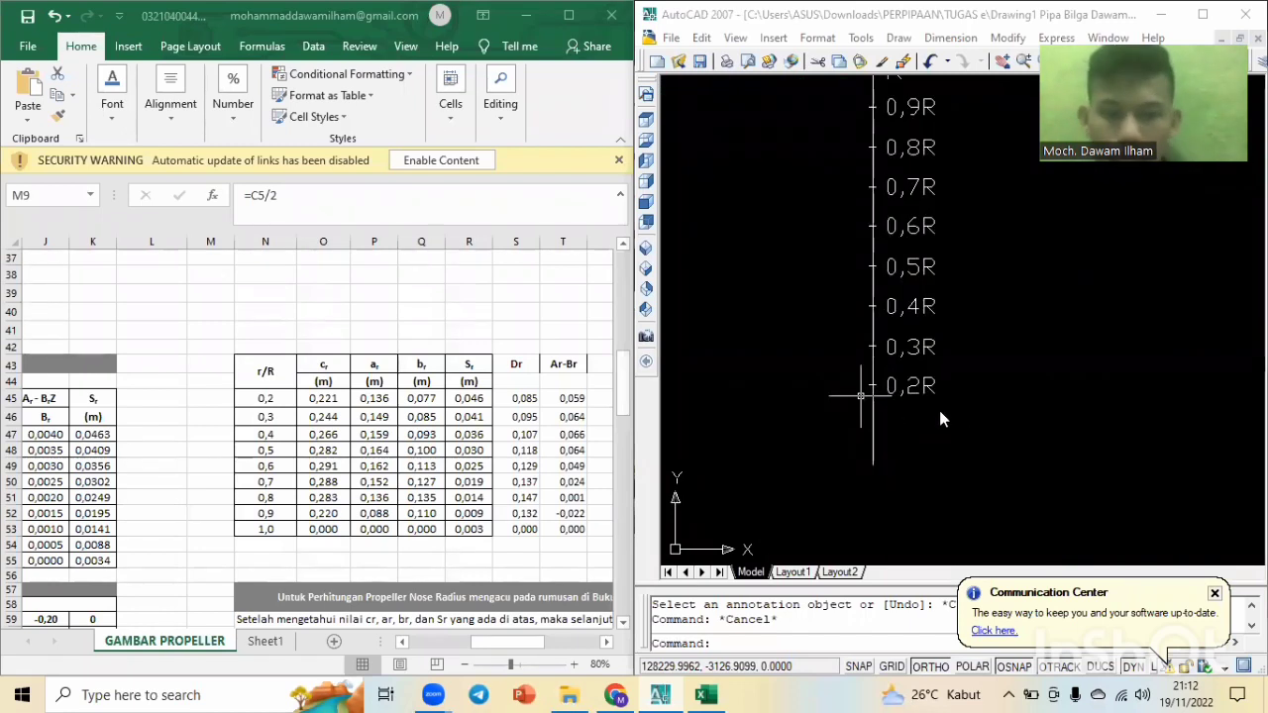
pyautogui.click(941, 423)
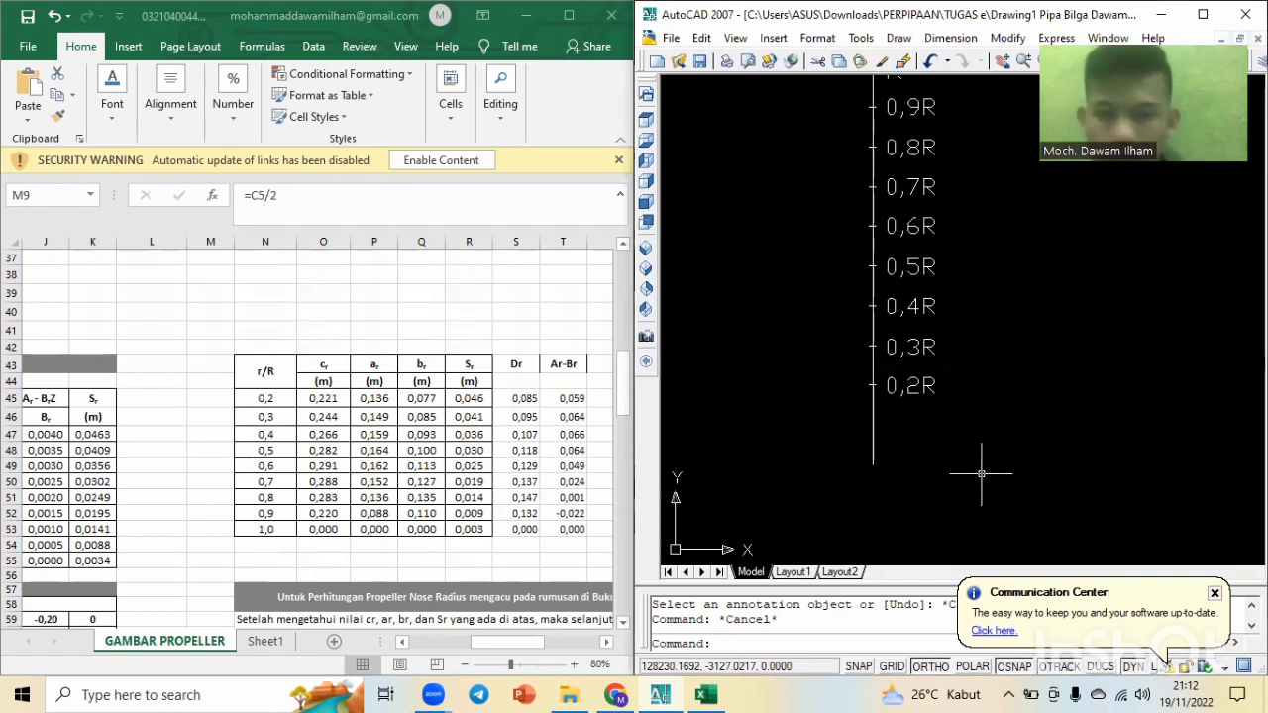
pyautogui.press('Escape')
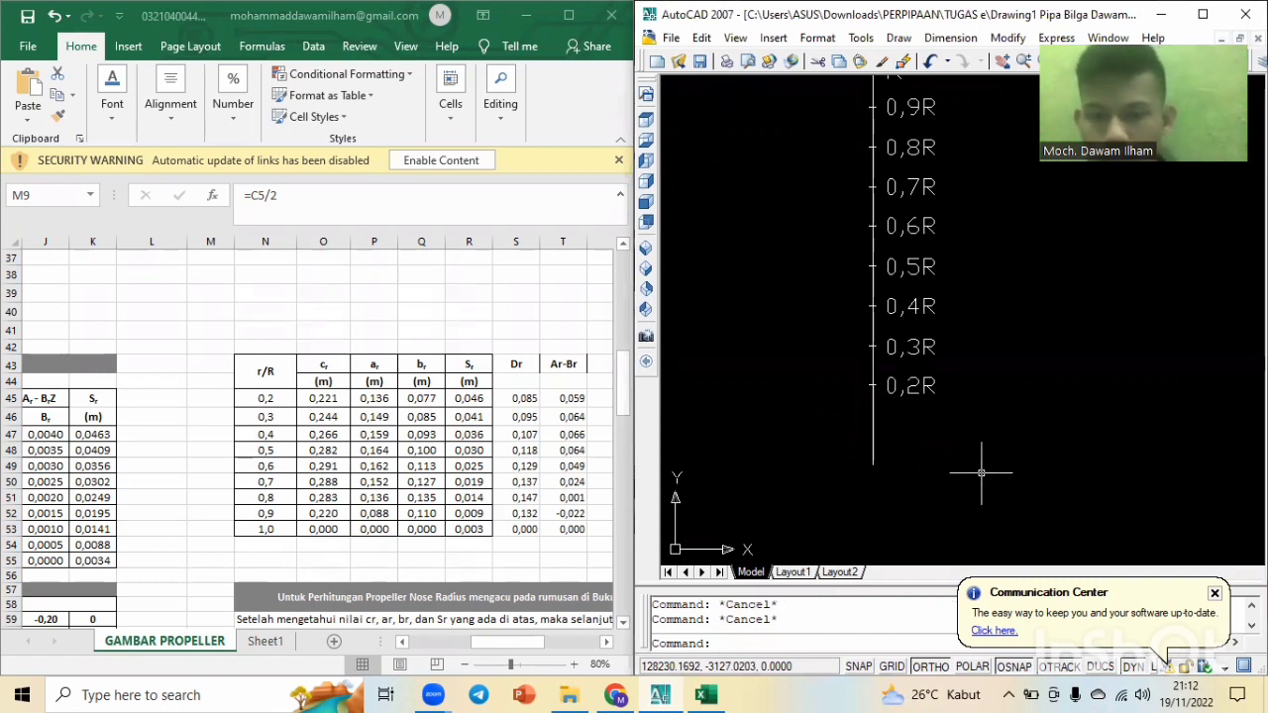
# Draw a horizontal line about 1.58 units long leftward from the bottom end of the radius line.
pyautogui.write('l')
pyautogui.press('Return')
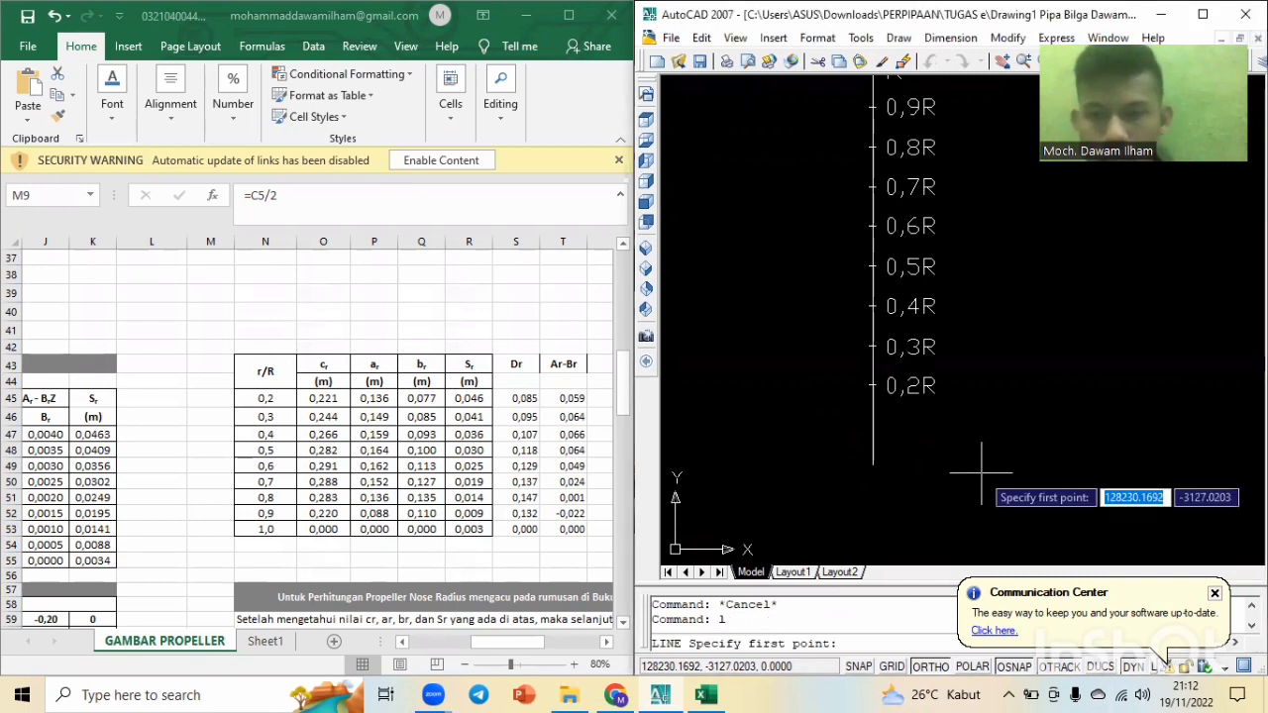
pyautogui.click(873, 464)
pyautogui.moveTo(852, 463); pyautogui.dragTo(1188, 463, button='middle')
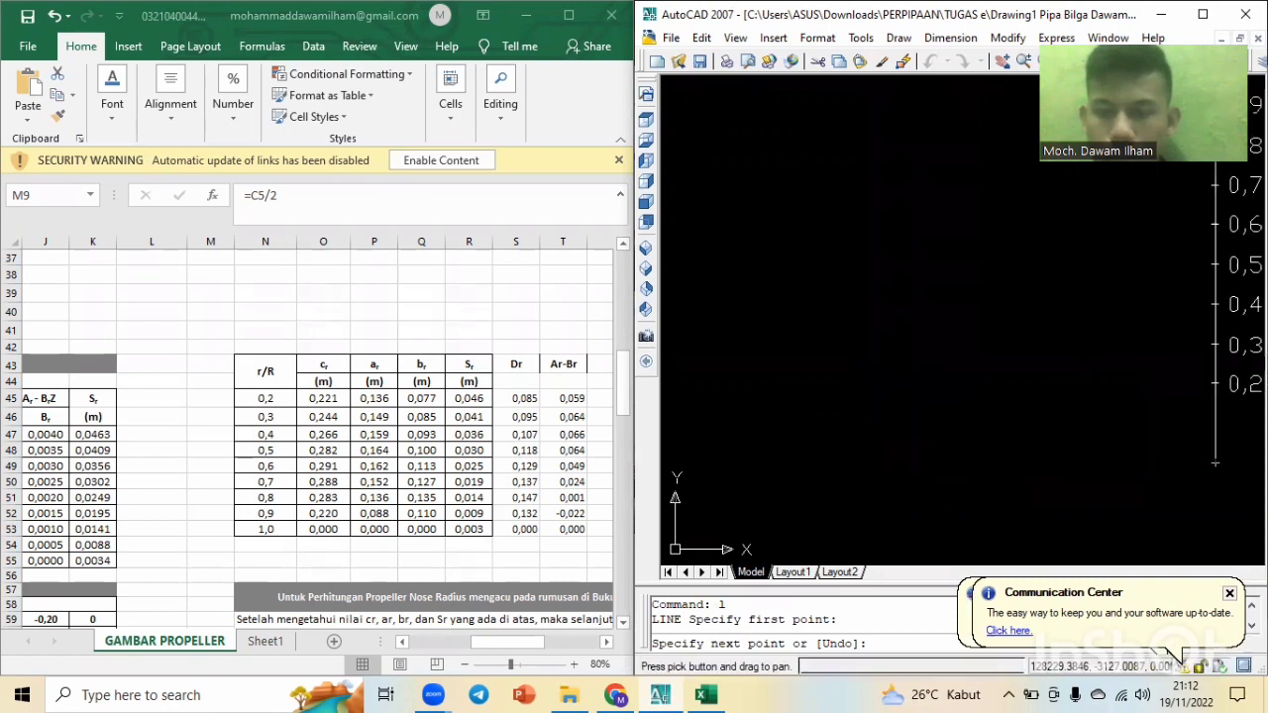
pyautogui.scroll(-2, 1091, 453)
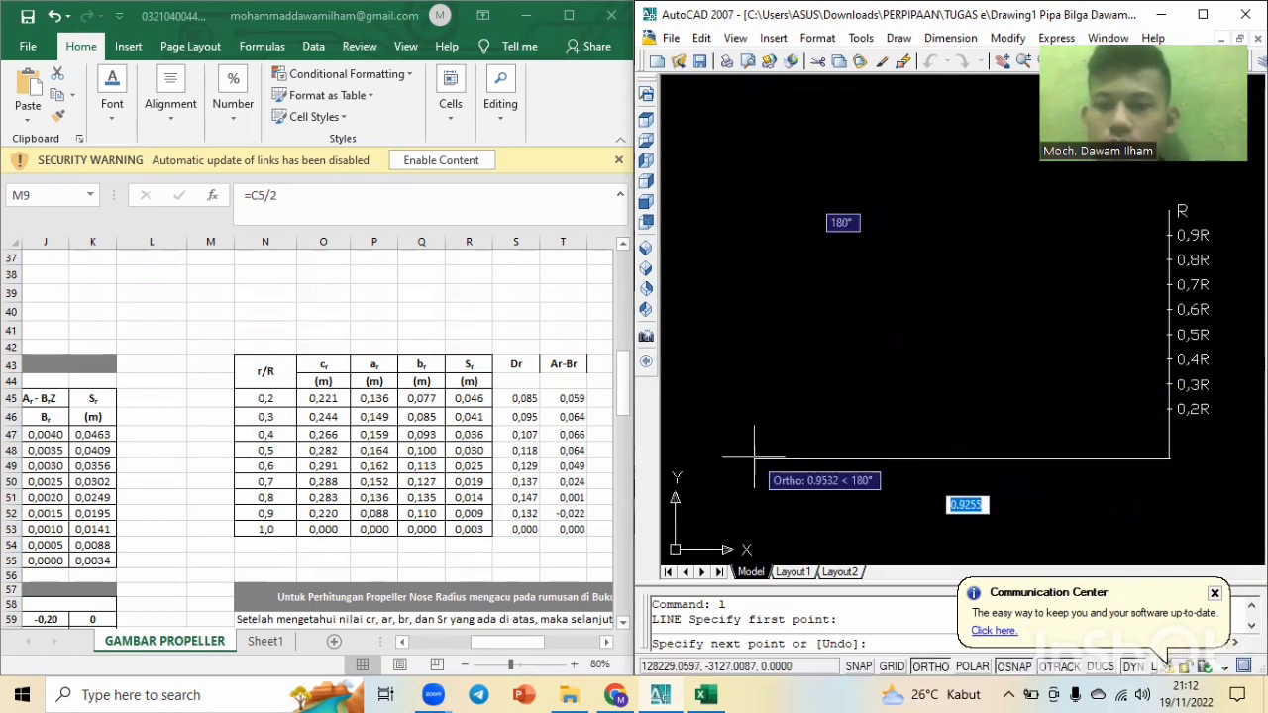
pyautogui.moveTo(743, 462); pyautogui.dragTo(896, 472, button='middle')
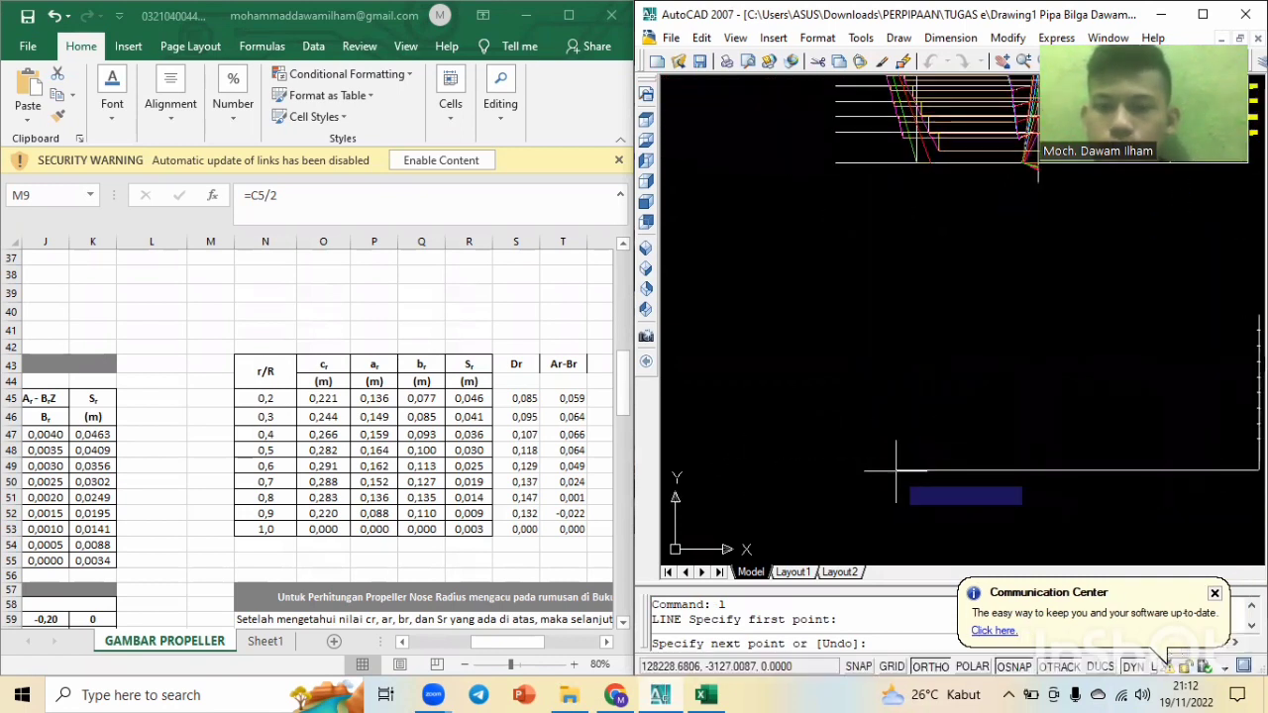
pyautogui.click(828, 459)
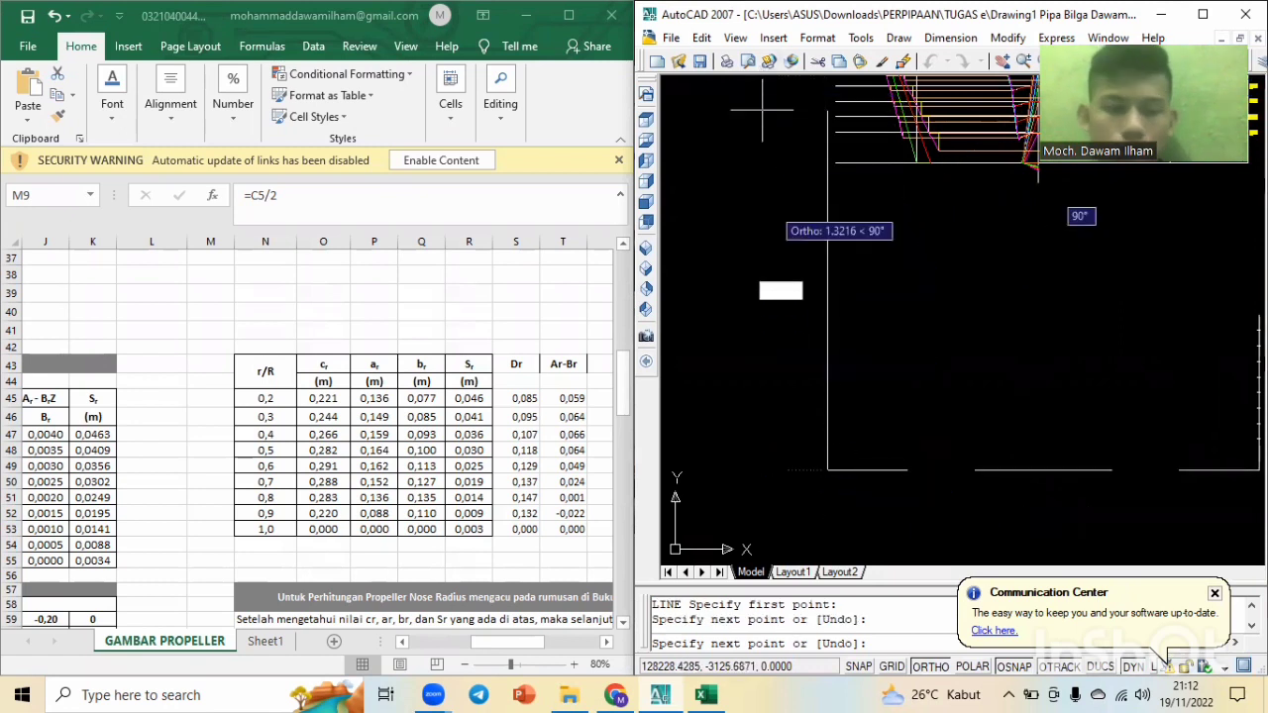
pyautogui.press('Escape')
pyautogui.press('Escape')
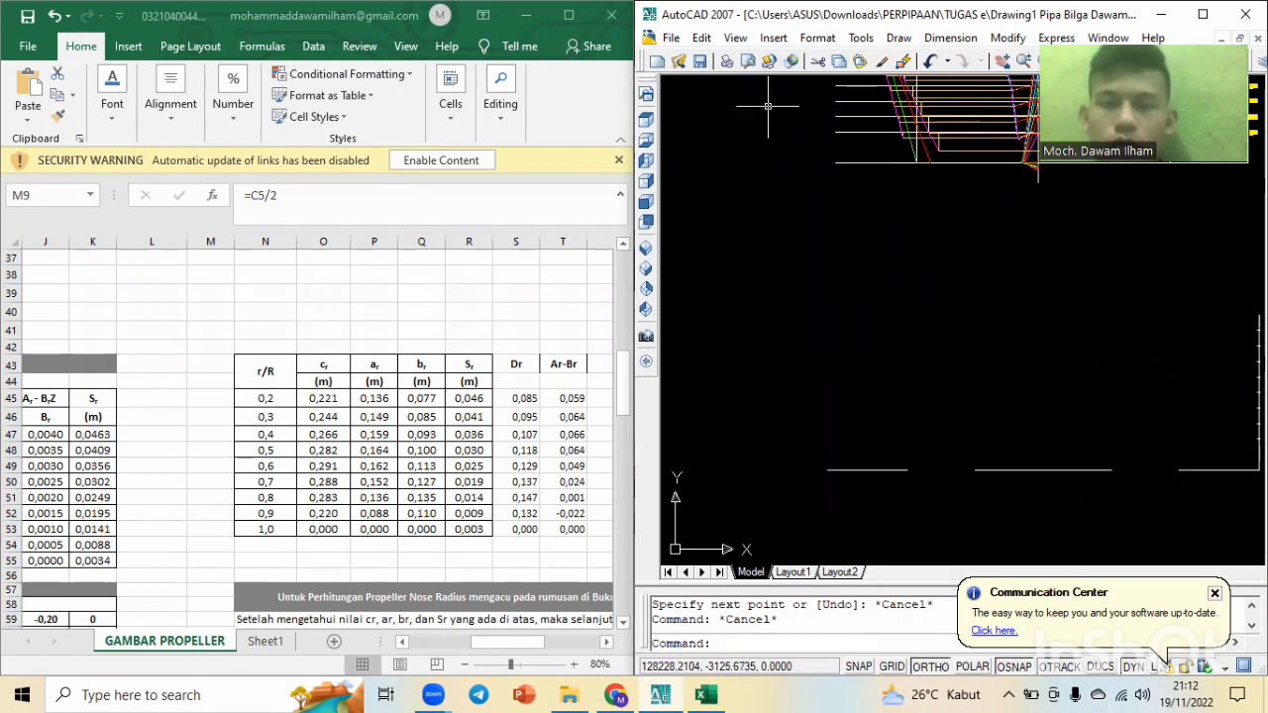
# Maximise the AutoCAD window and assign the new horizontal baseline to the Garis Center layer.
pyautogui.scroll(-4, 950, 418)
pyautogui.scroll(3, 997, 423)
pyautogui.click(1013, 433)
pyautogui.click(988, 451)
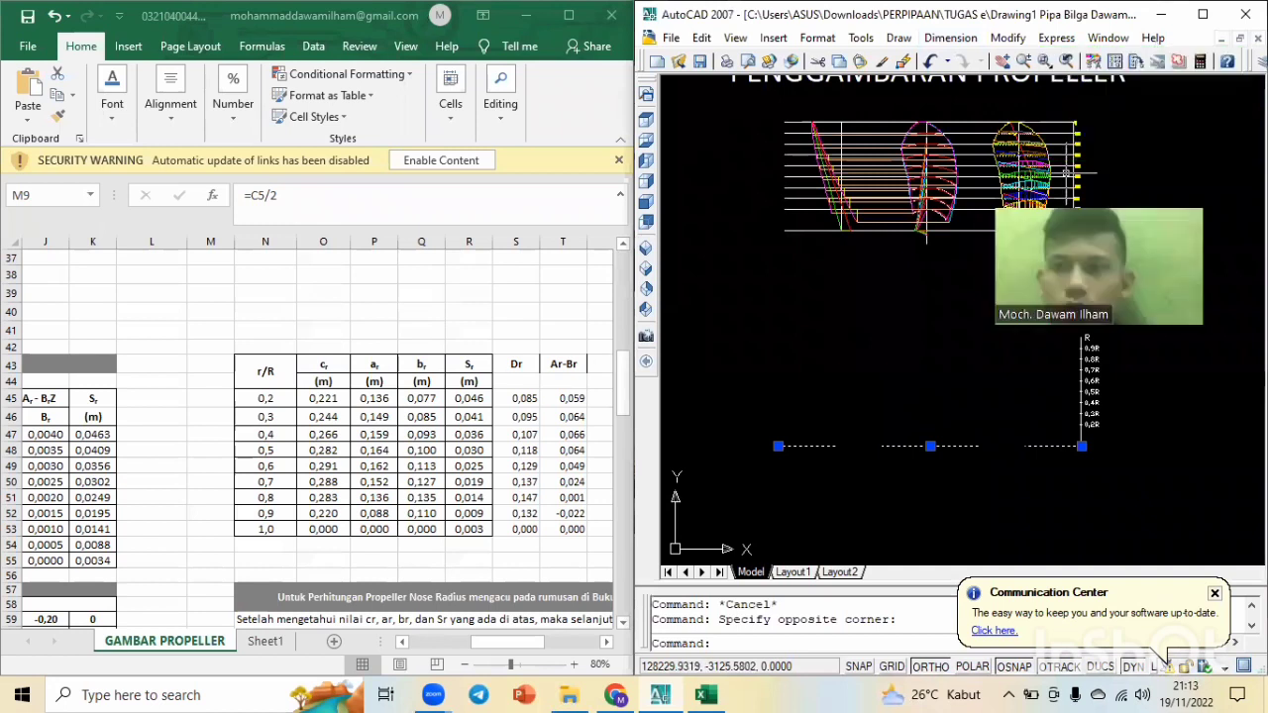
pyautogui.click(1203, 17)
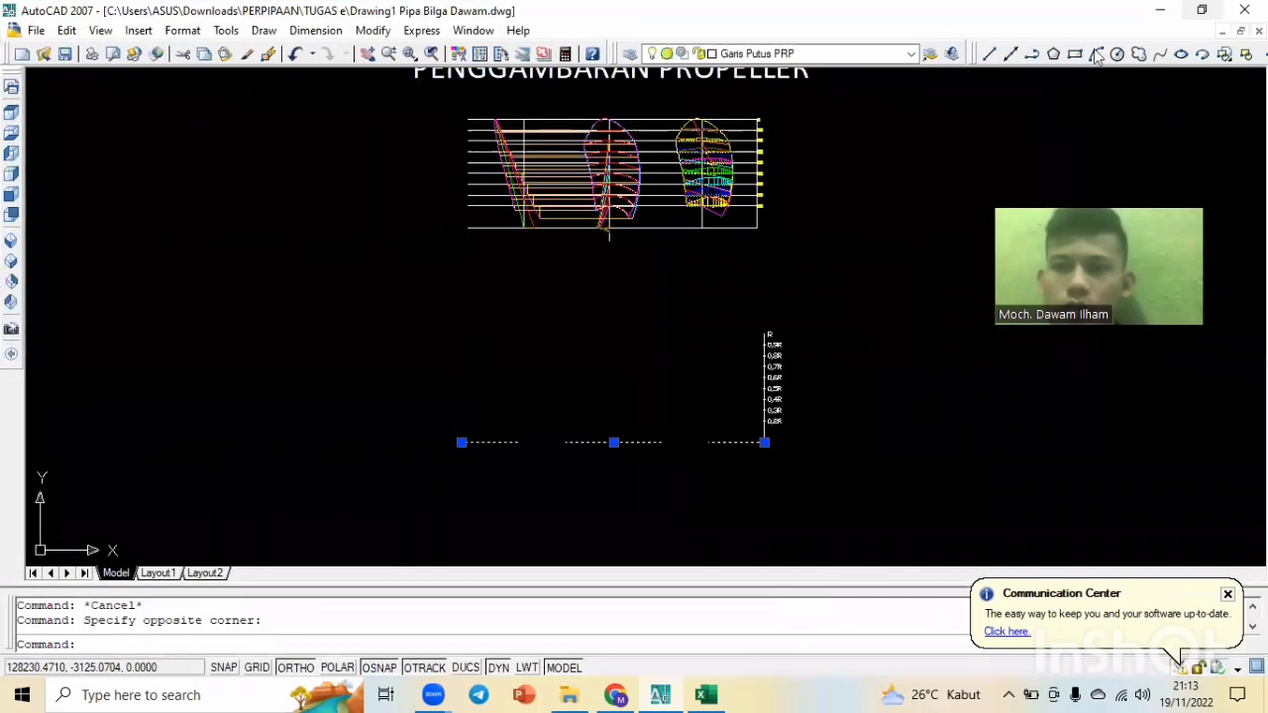
pyautogui.click(908, 55)
pyautogui.click(831, 100)
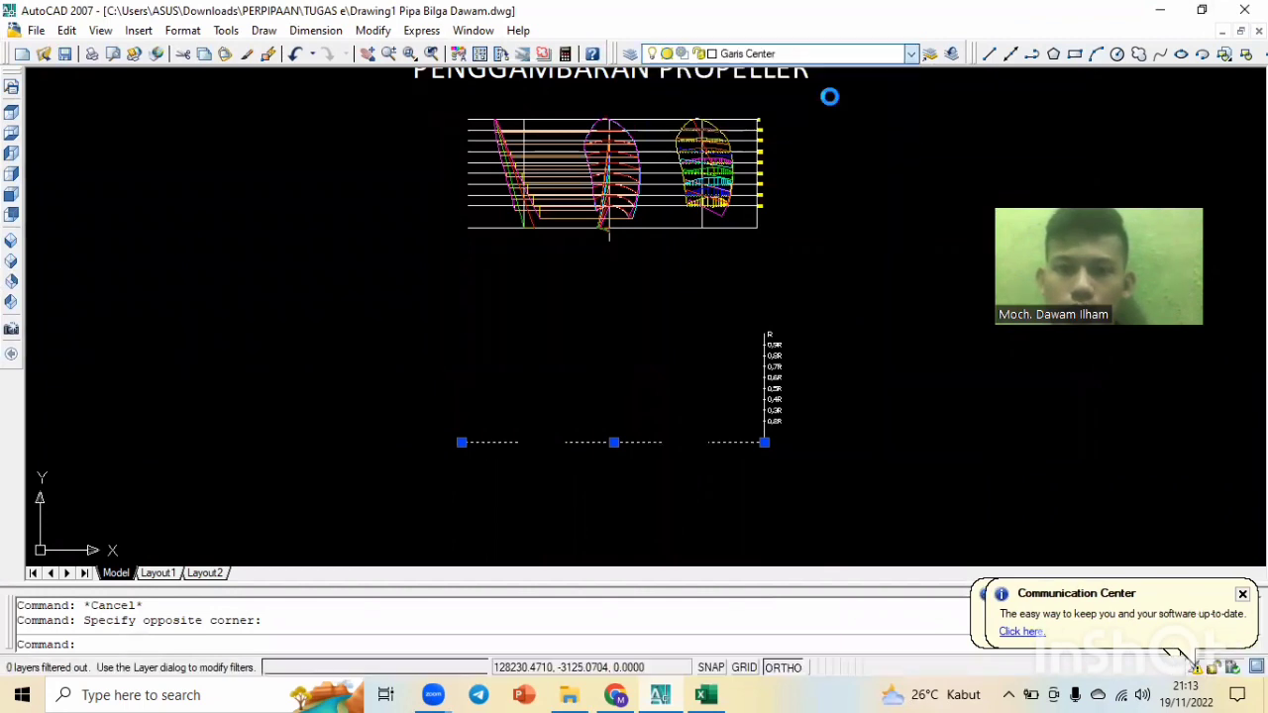
pyautogui.press('Escape')
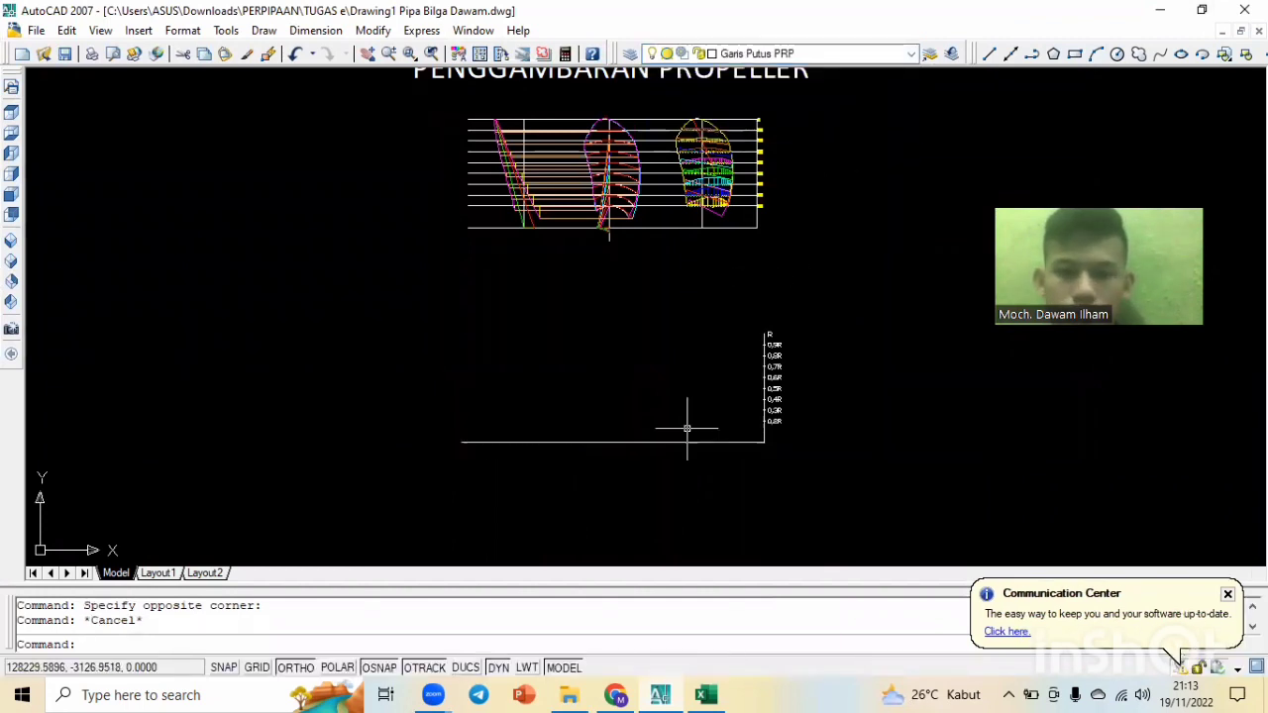
# Open the horizontal baseline's properties and set its linetype scale to 0.01.
pyautogui.scroll(6, 667, 438)
pyautogui.click(679, 436)
pyautogui.click(612, 485)
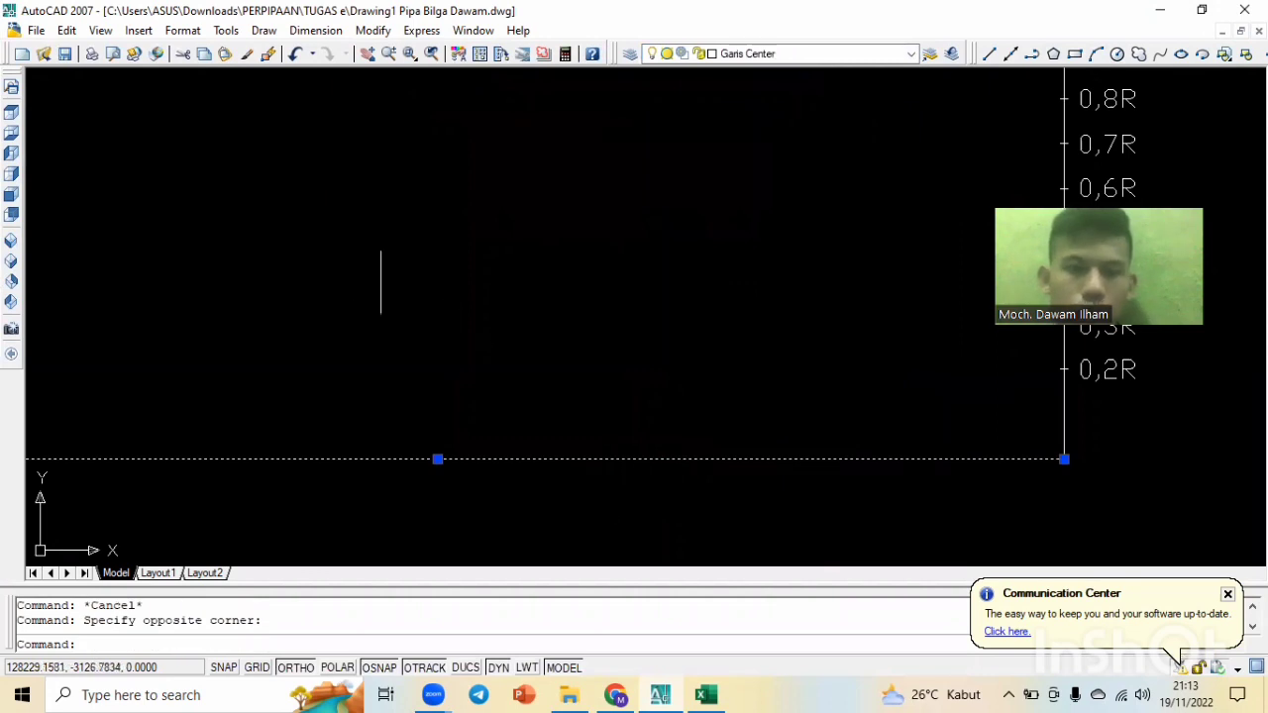
pyautogui.doubleClick(699, 457)
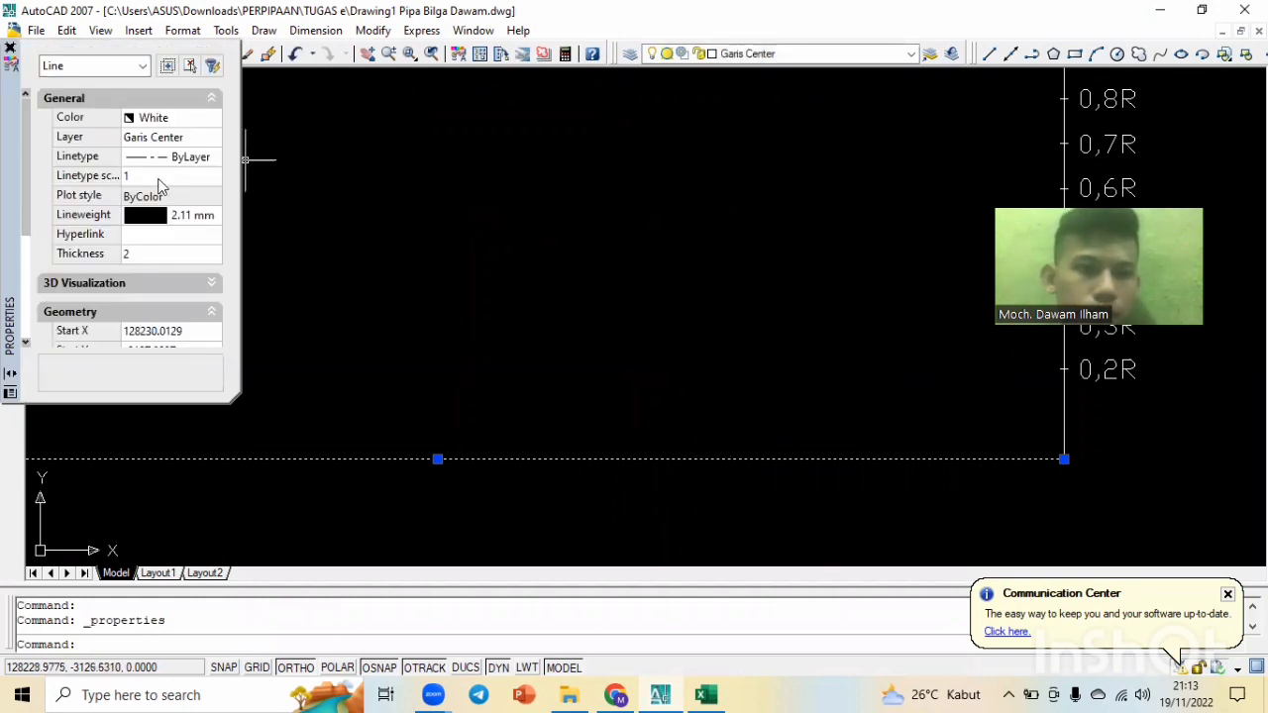
pyautogui.click(160, 178)
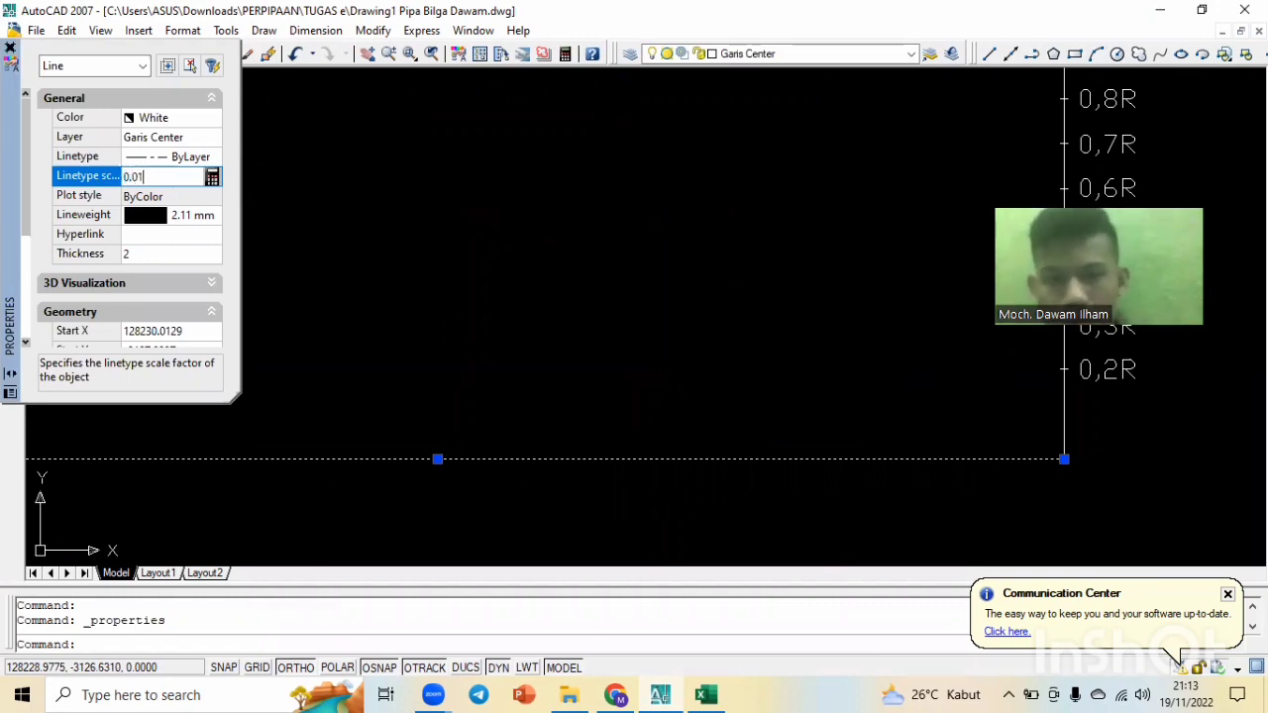
pyautogui.click(159, 188)
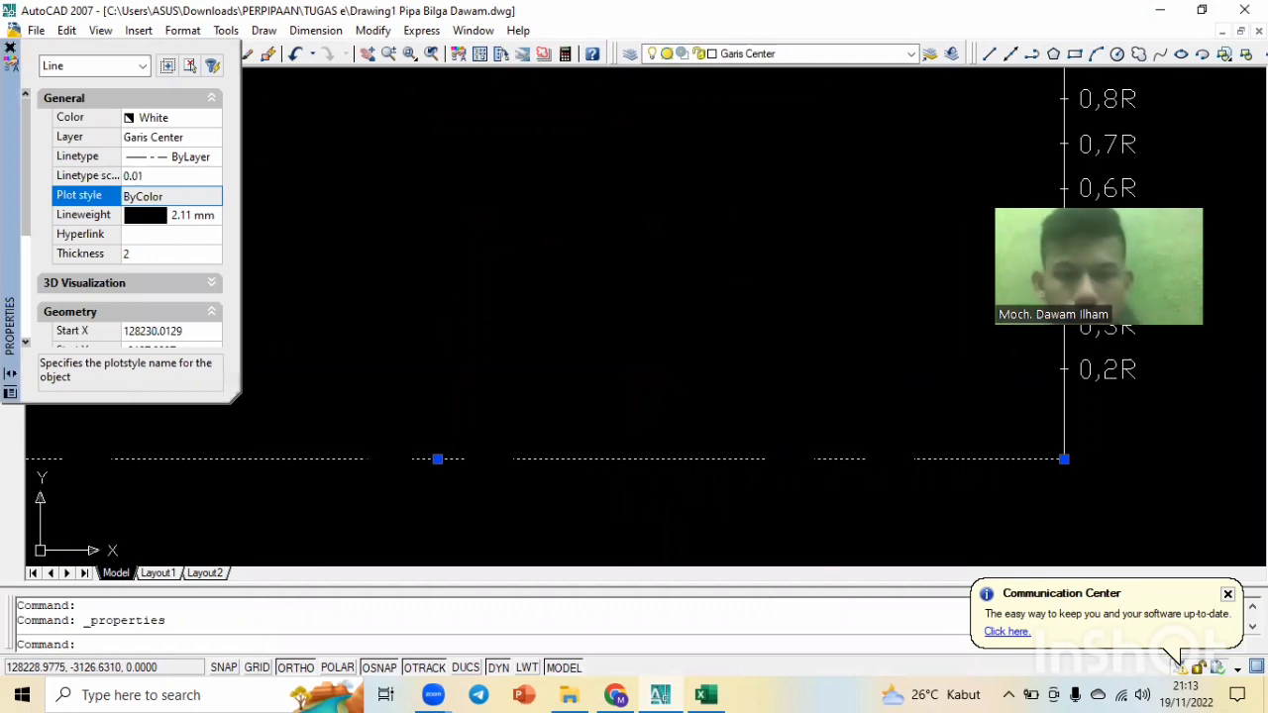
pyautogui.press('Escape')
# Set the horizontal baseline's linetype scale to 0.001 and clear the selection.
pyautogui.scroll(-4, 782, 530)
pyautogui.scroll(2, 770, 516)
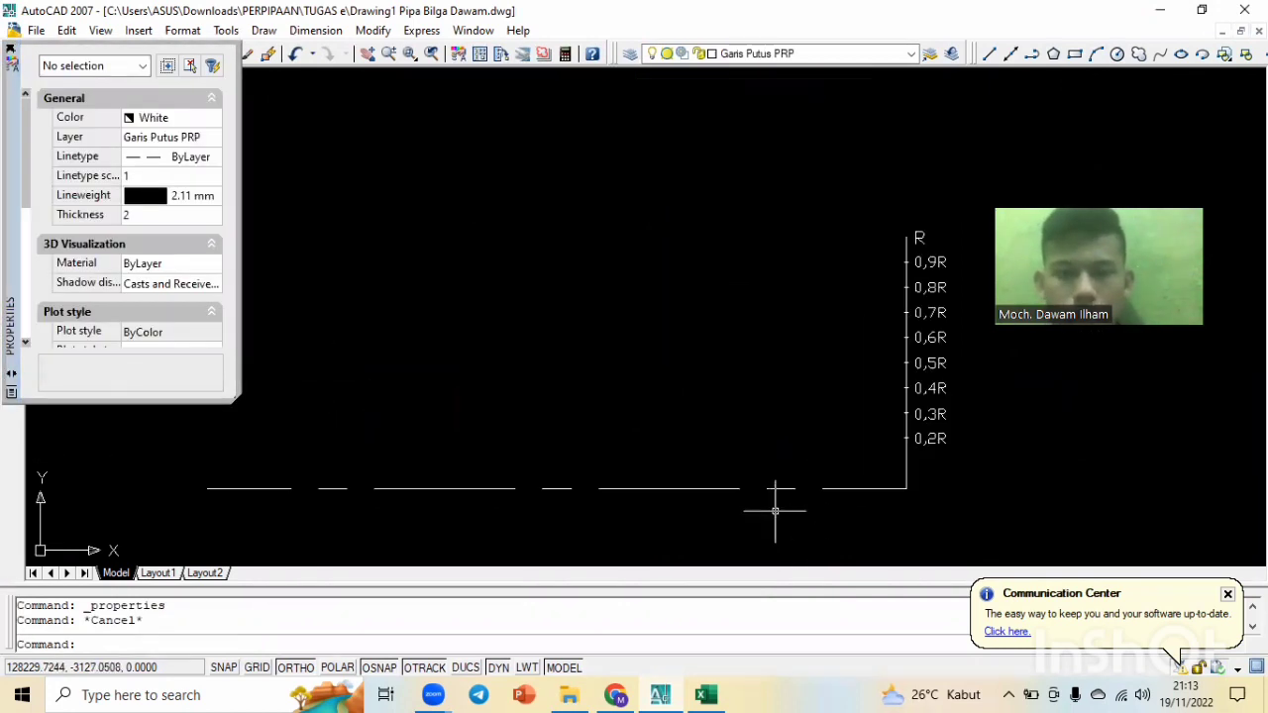
pyautogui.click(809, 480)
pyautogui.click(747, 504)
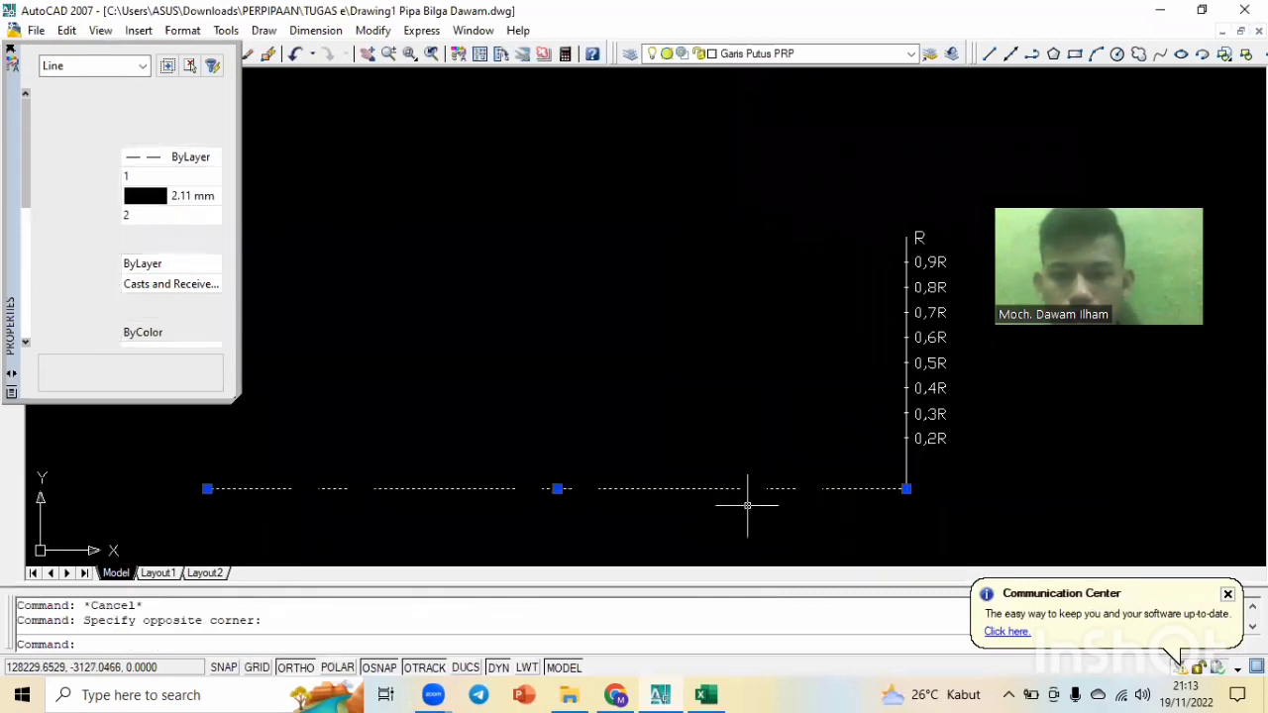
pyautogui.click(153, 176)
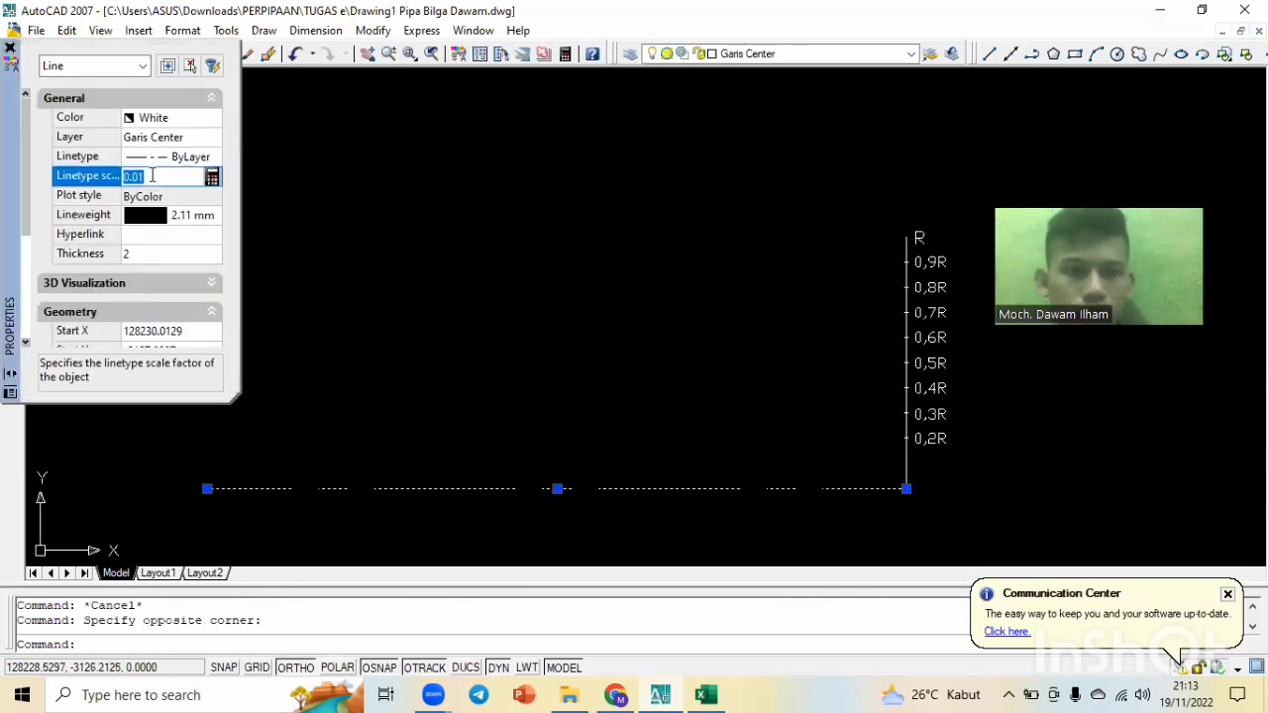
pyautogui.press('BackSpace')
pyautogui.write('01')
pyautogui.press('Return')
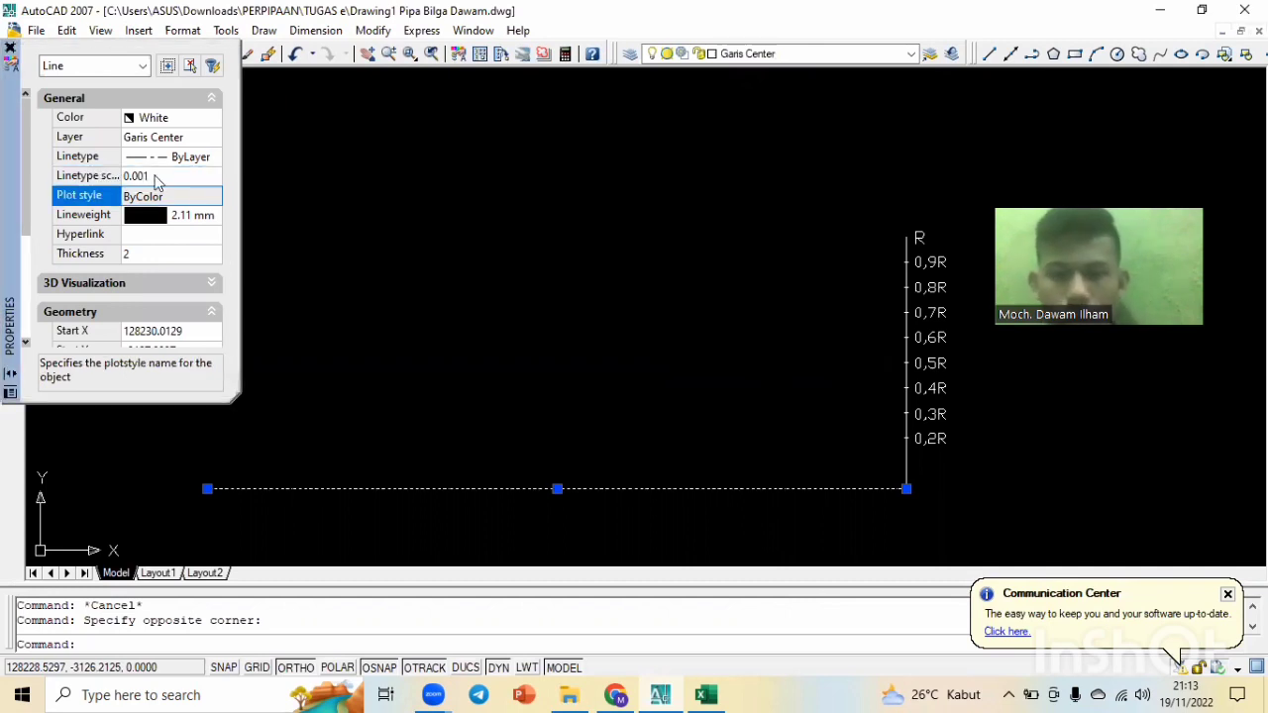
pyautogui.press('Escape')
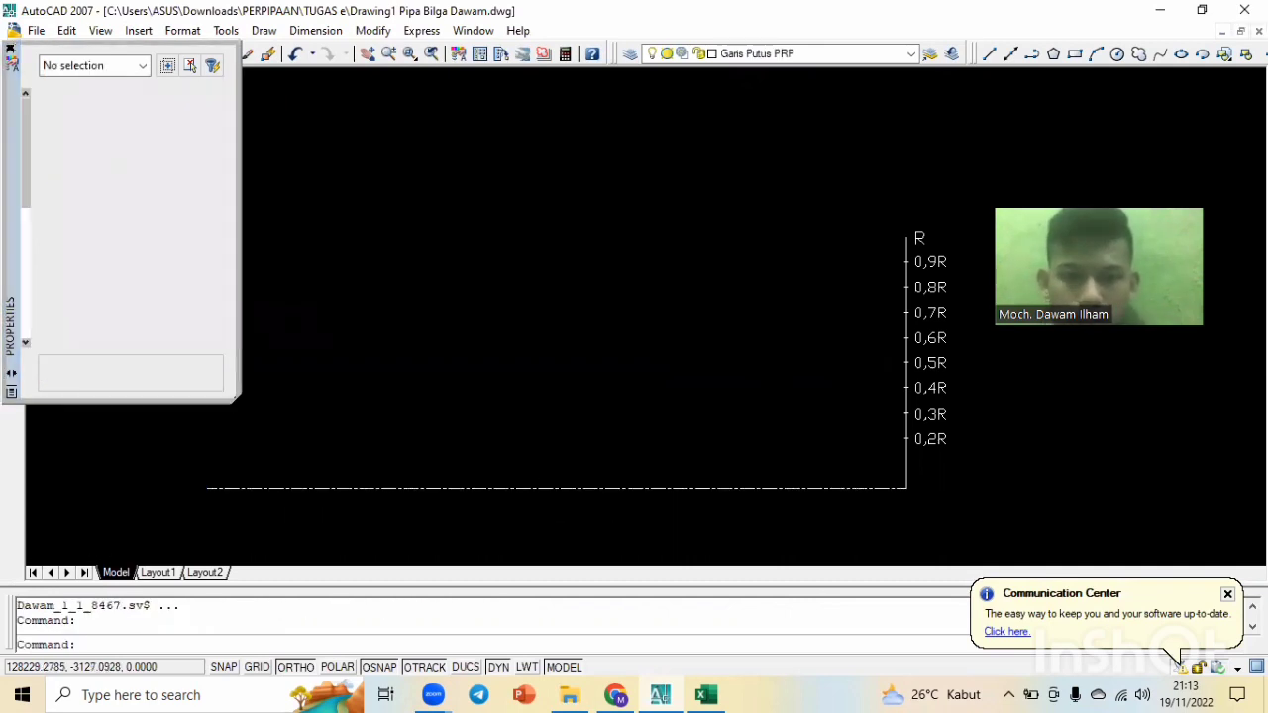
# Inspect the centre-line pattern of the horizontal baseline and its junction with the radius line up close.
pyautogui.scroll(2, 645, 499)
pyautogui.scroll(4, 646, 498)
pyautogui.scroll(2, 715, 432)
pyautogui.scroll(2, 783, 439)
pyautogui.scroll(-7, 790, 442)
pyautogui.scroll(3, 867, 460)
pyautogui.moveTo(955, 459)
pyautogui.mouseDown(button='middle')
pyautogui.moveTo(882, 478)
pyautogui.moveTo(890, 459)
pyautogui.mouseUp(button='middle')
pyautogui.scroll(-4, 889, 460)
pyautogui.scroll(-2, 900, 364)
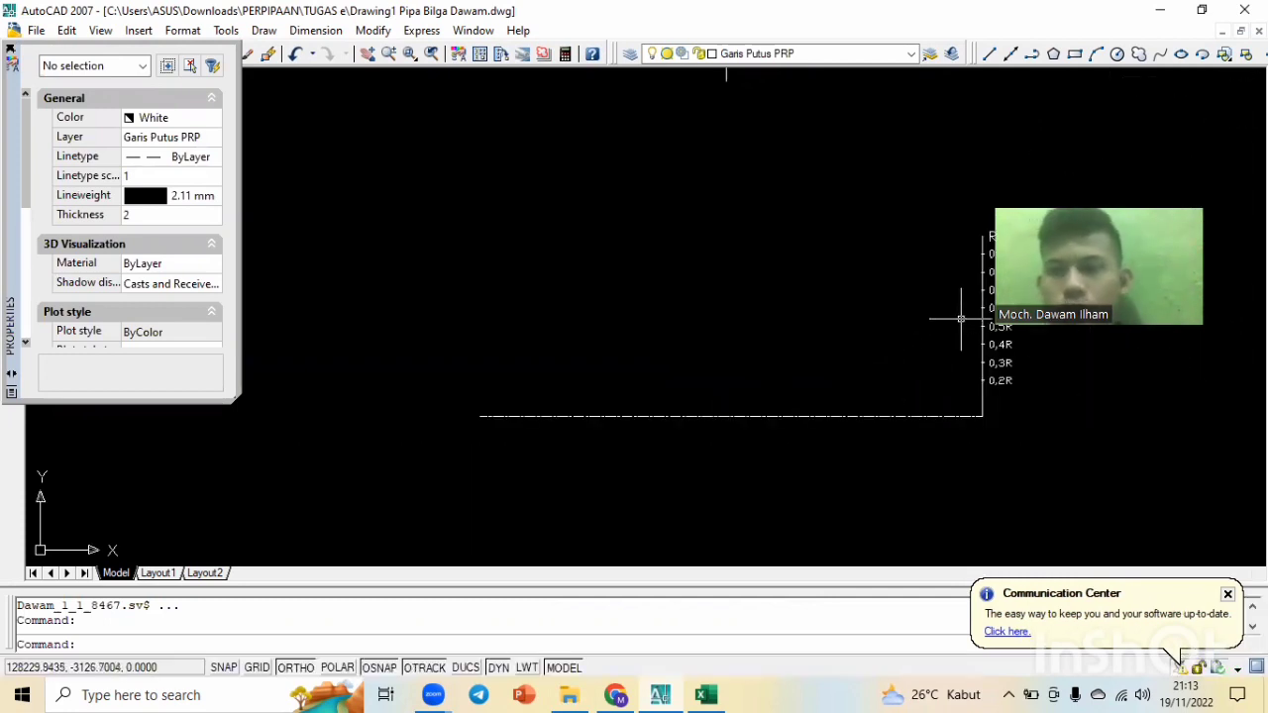
pyautogui.moveTo(1161, 183); pyautogui.dragTo(1201, 9)
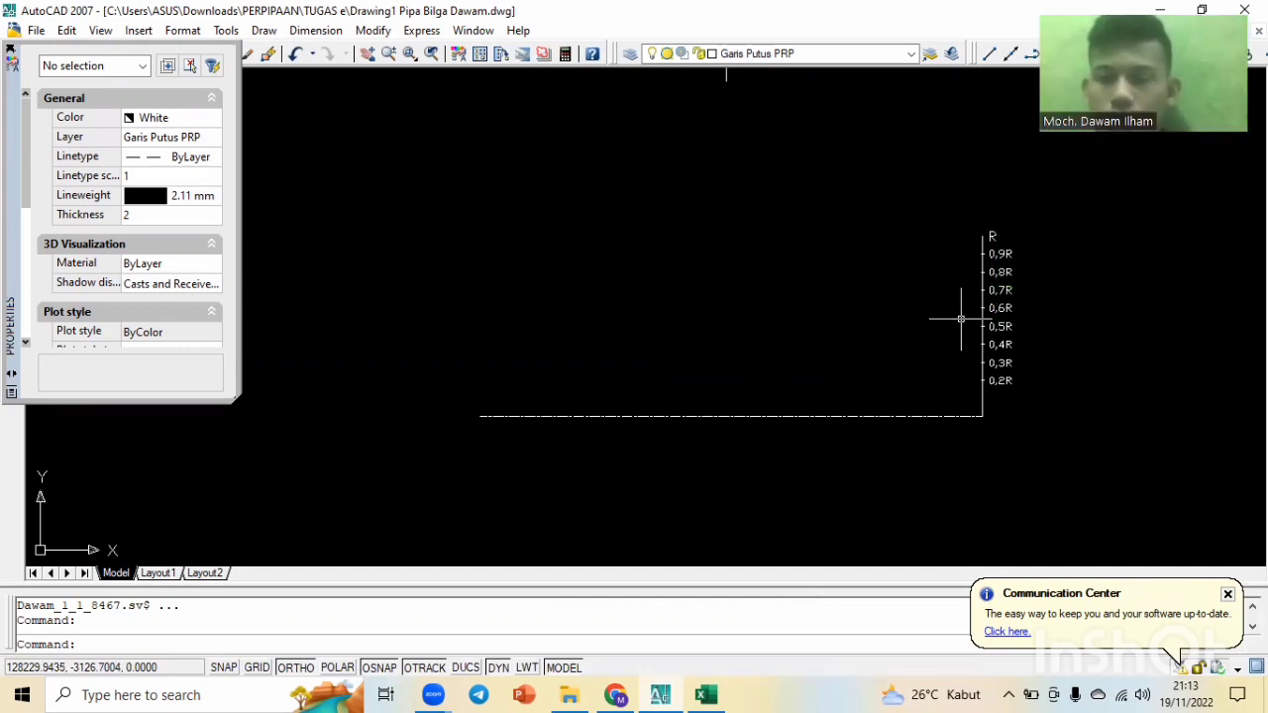
# Draw a horizontal line from the 0,2R mark on the radius line leftward to directly above the baseline's left end.
pyautogui.scroll(1, 981, 337)
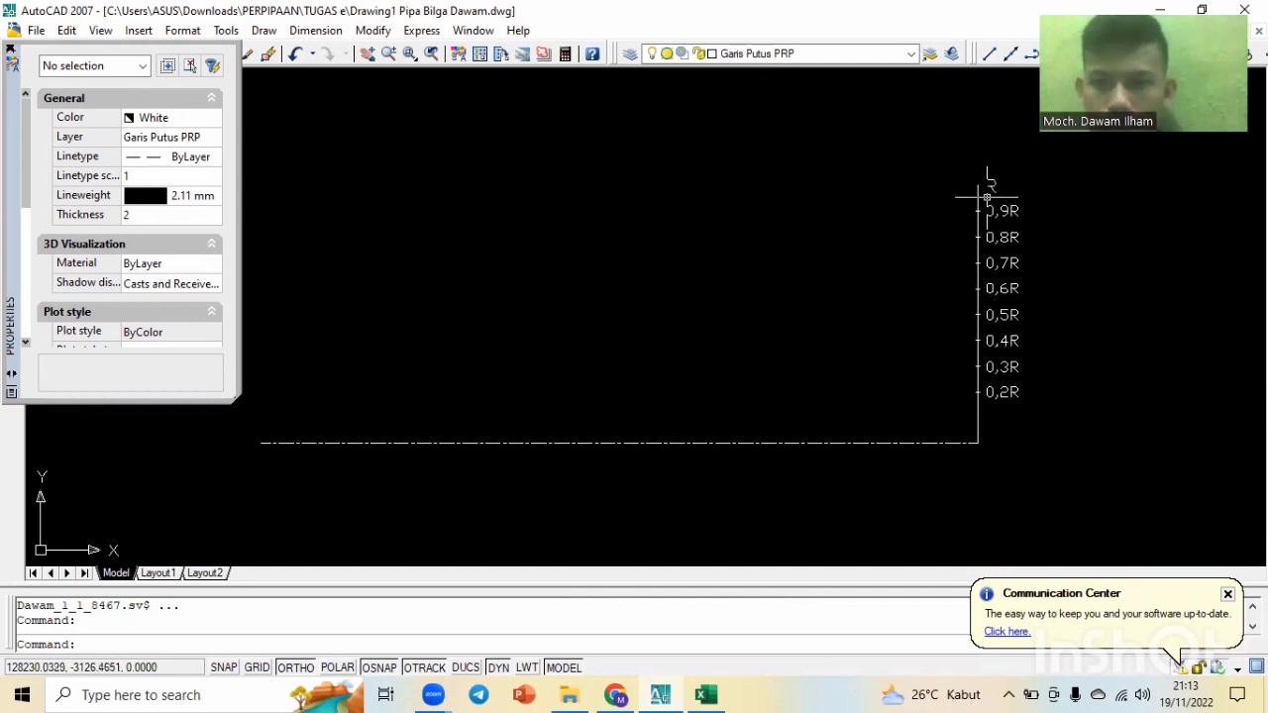
pyautogui.press('Escape')
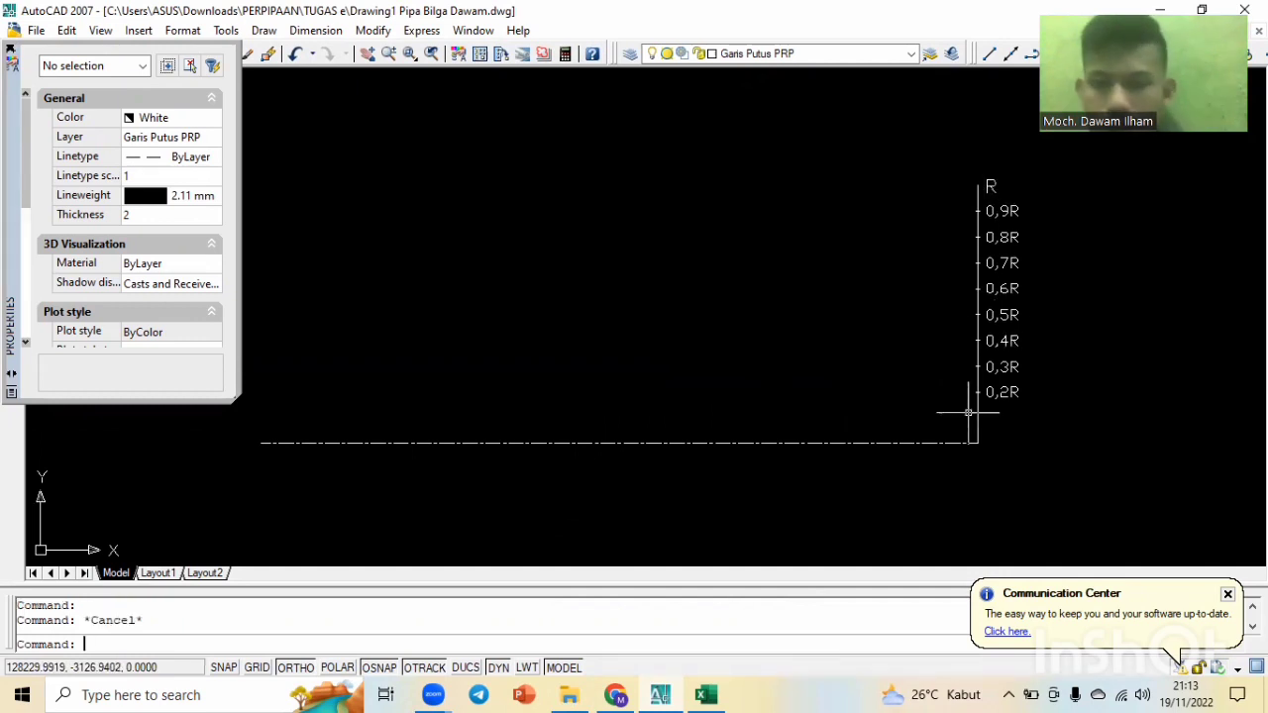
pyautogui.write('l')
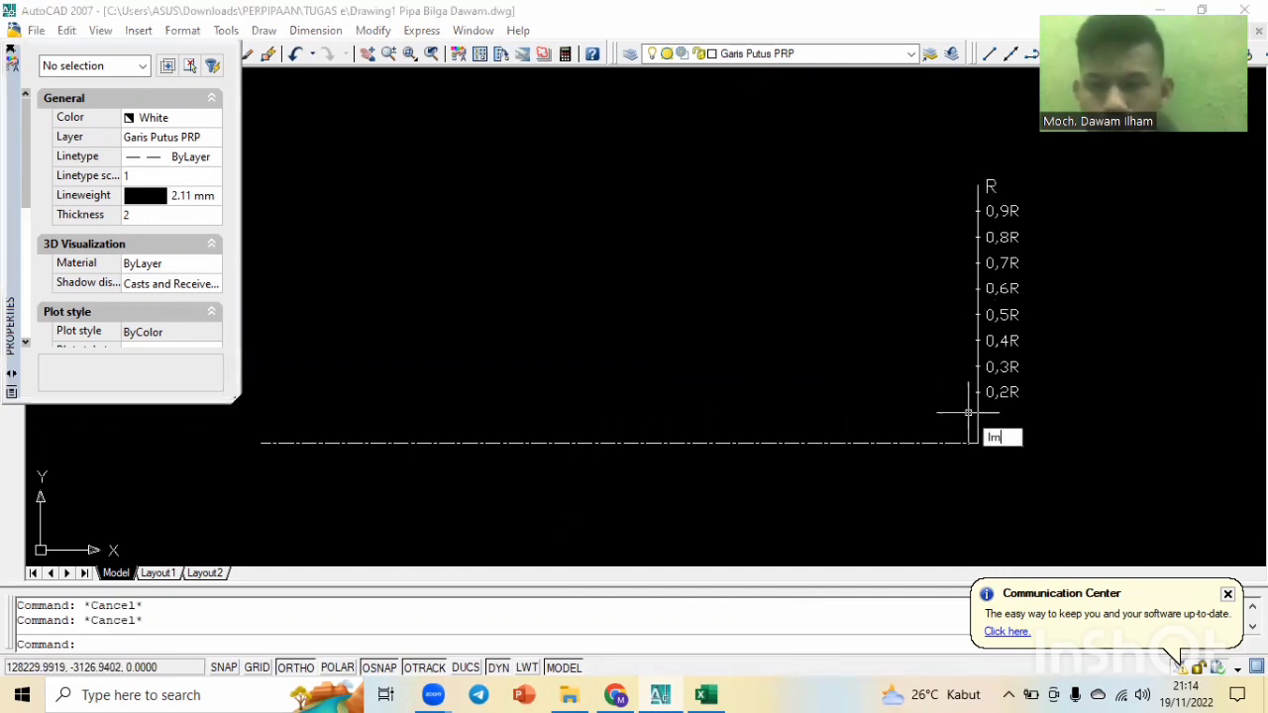
pyautogui.press('Return')
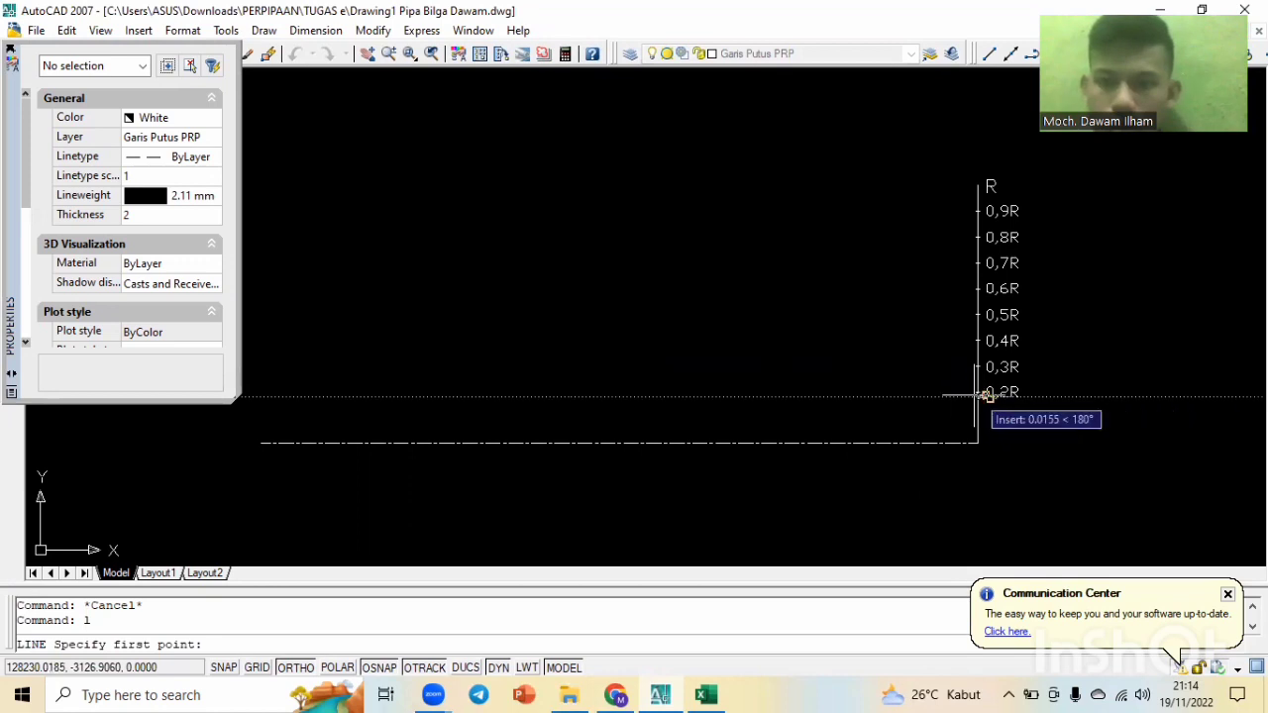
pyautogui.click(977, 392)
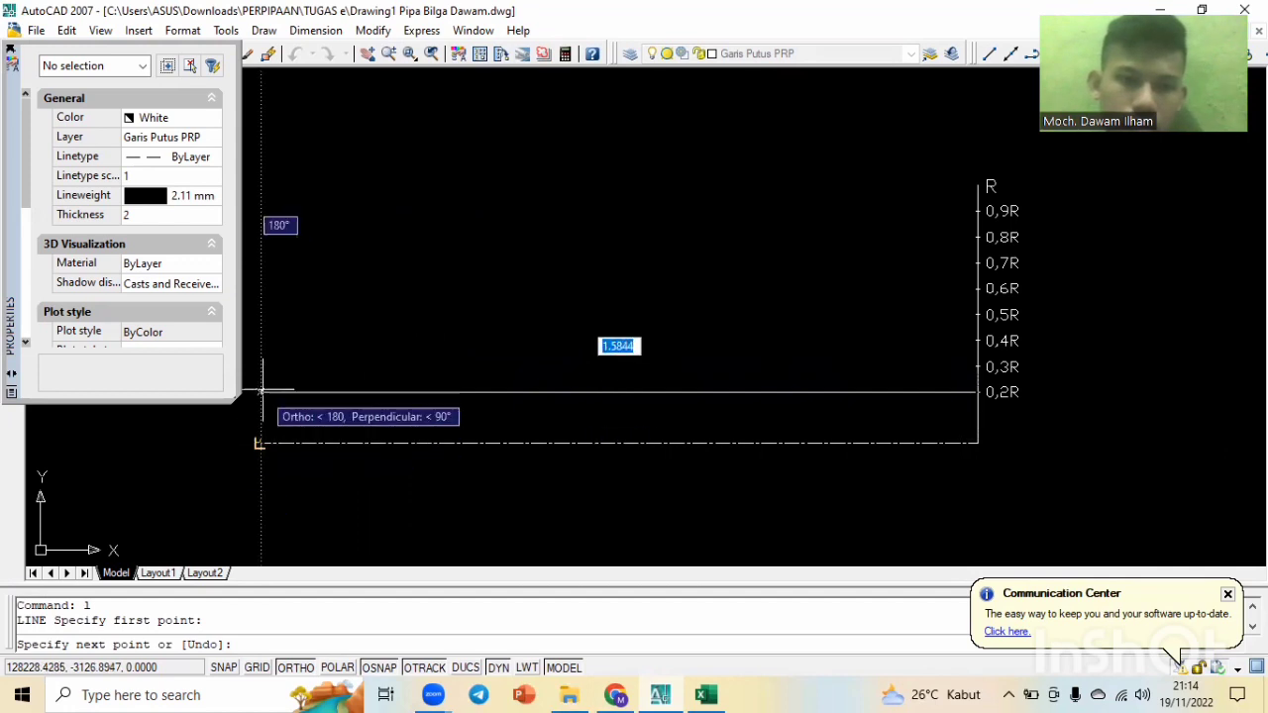
pyautogui.click(261, 392)
pyautogui.press('Escape')
pyautogui.press('Escape')
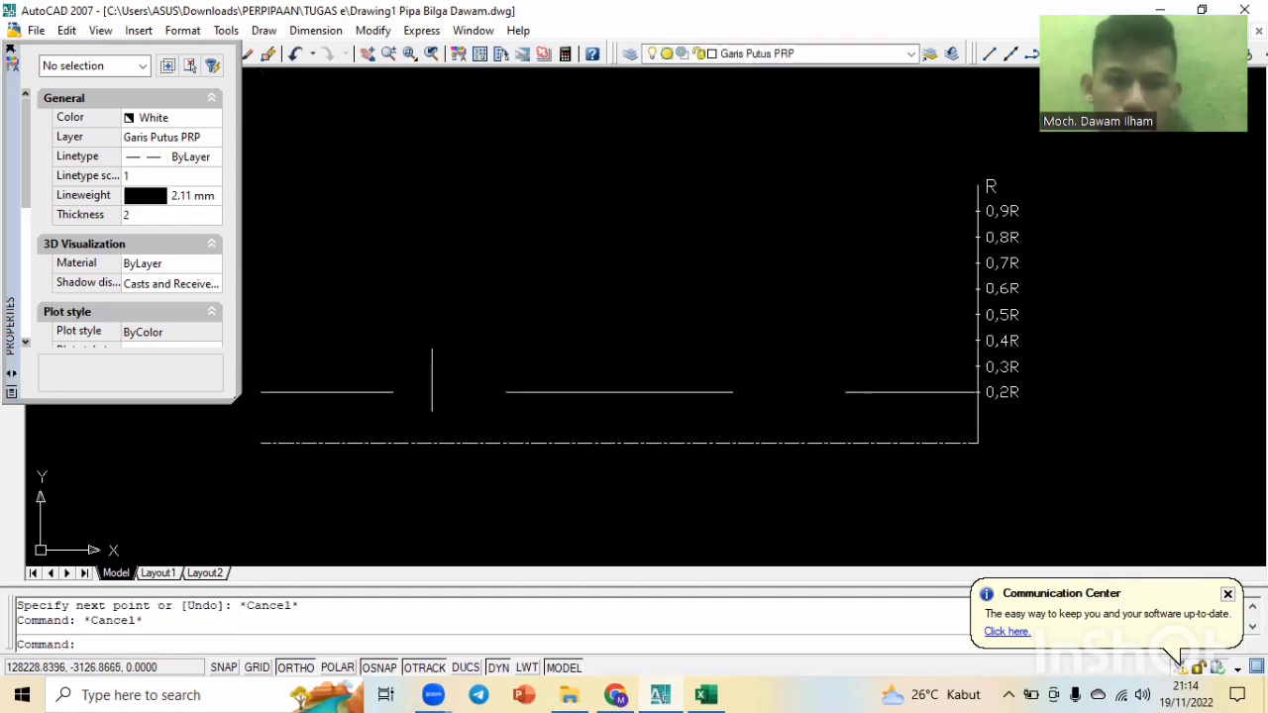
# Set the linetype scale of the dashed 0,2R line to 0.001 and inspect its pattern up close.
pyautogui.click(723, 411)
pyautogui.click(668, 372)
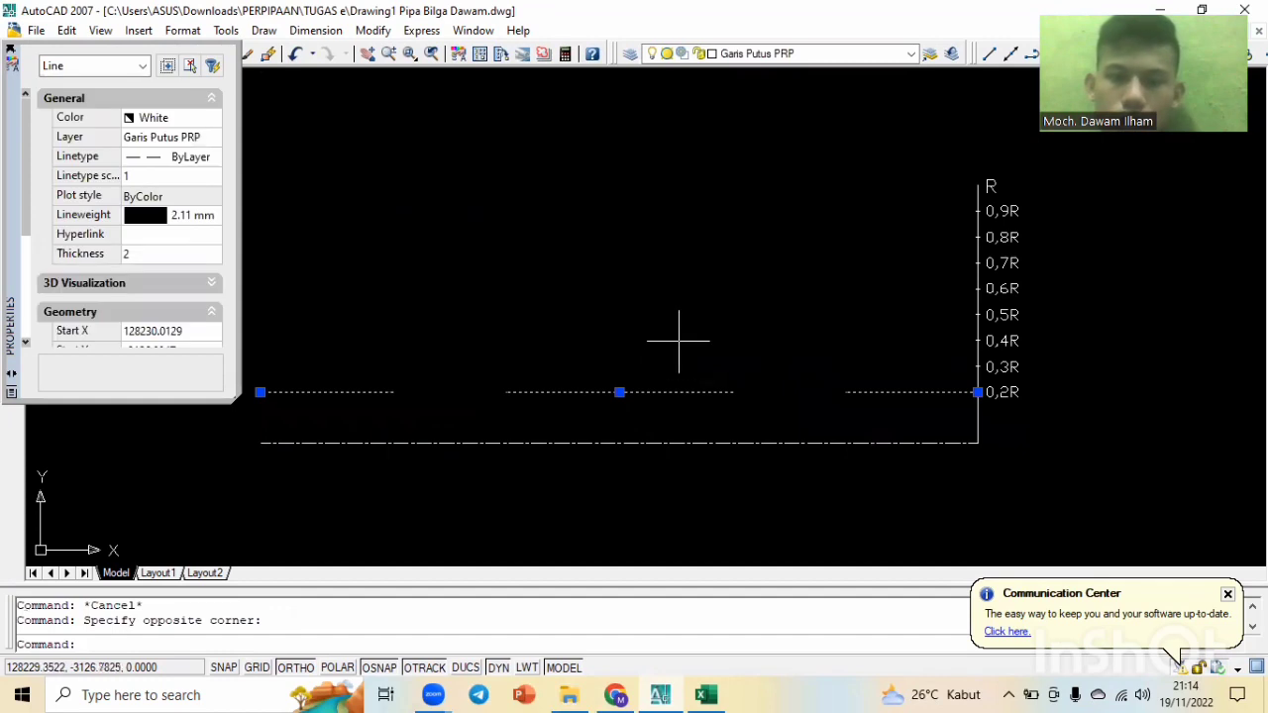
pyautogui.click(189, 178)
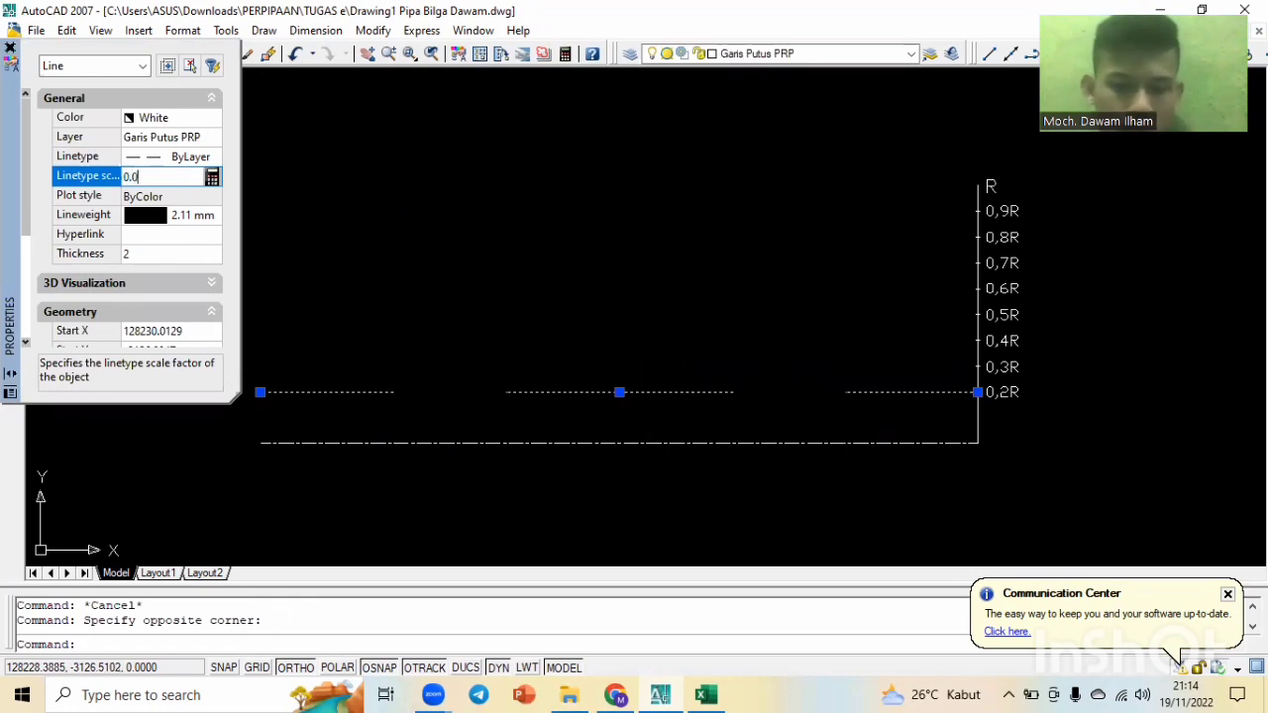
pyautogui.click(191, 191)
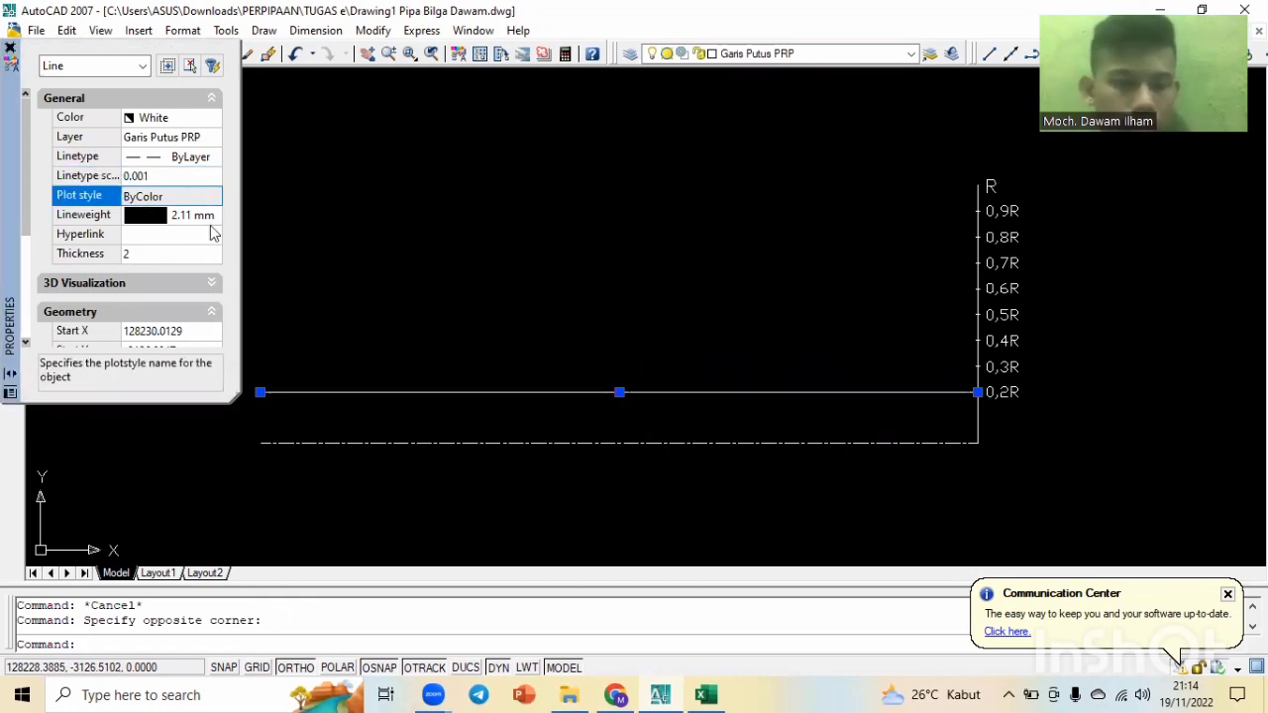
pyautogui.press('Escape')
pyautogui.scroll(4, 377, 428)
pyautogui.scroll(4, 355, 334)
pyautogui.scroll(-6, 684, 307)
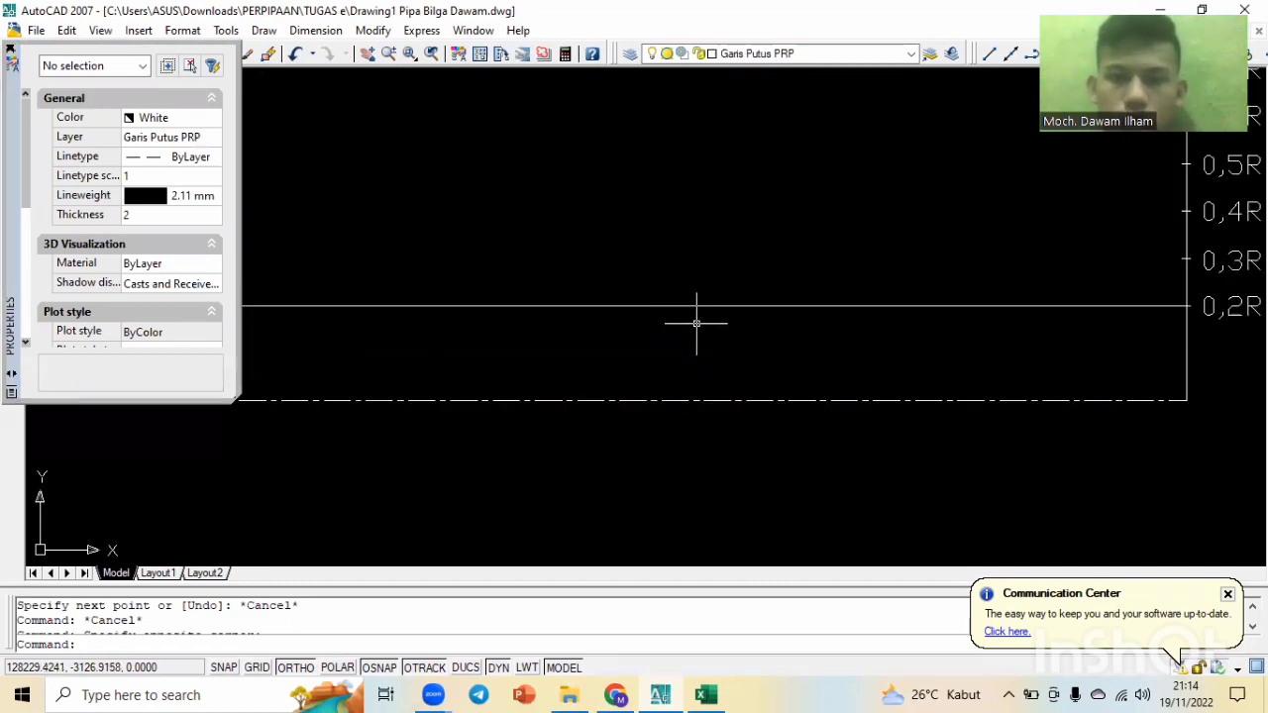
# Set the linetype scale of the 0,2R section line to 0.01 and clear the selection.
pyautogui.click(698, 325)
pyautogui.click(657, 278)
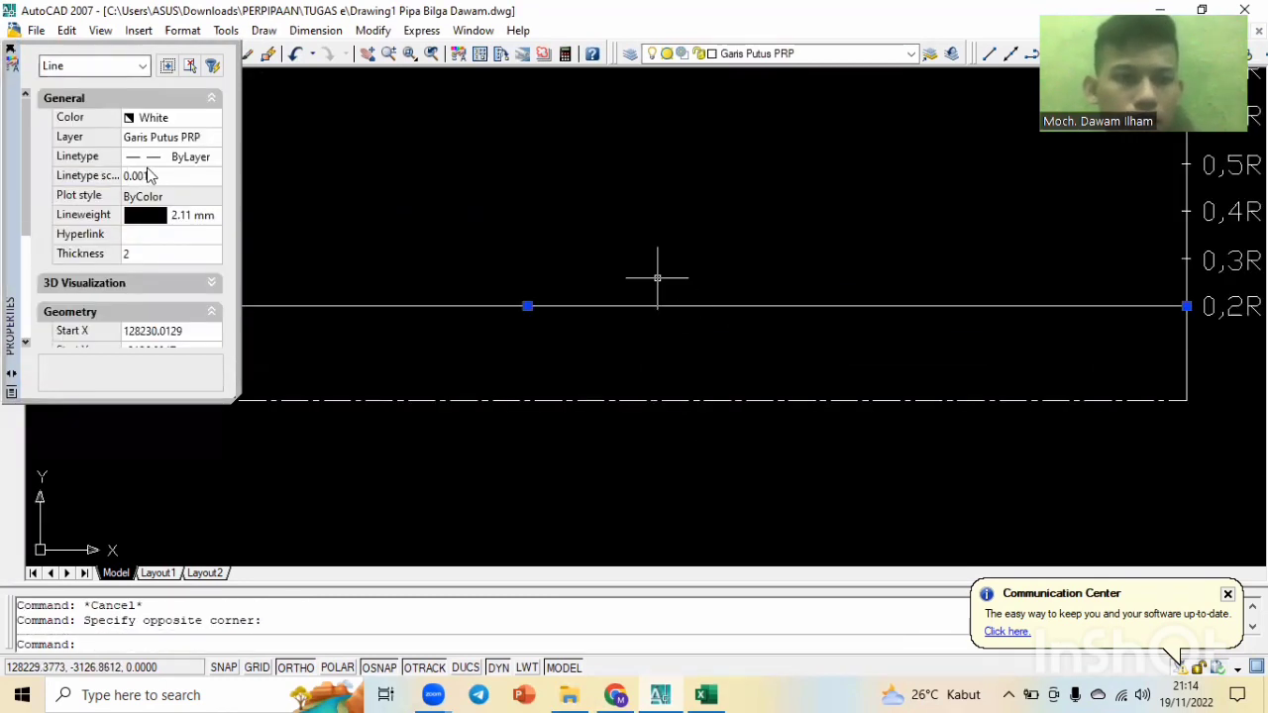
pyautogui.click(141, 176)
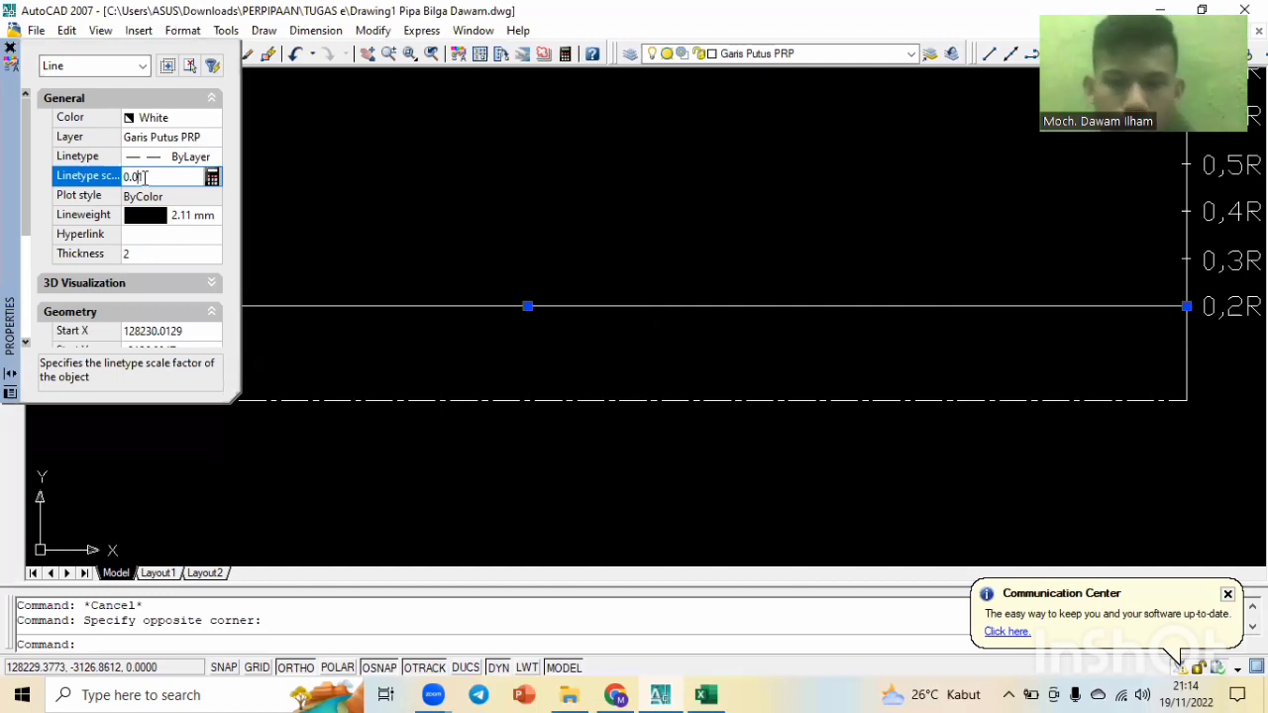
pyautogui.write('0.01')
pyautogui.press('Tab')
pyautogui.press('Escape')
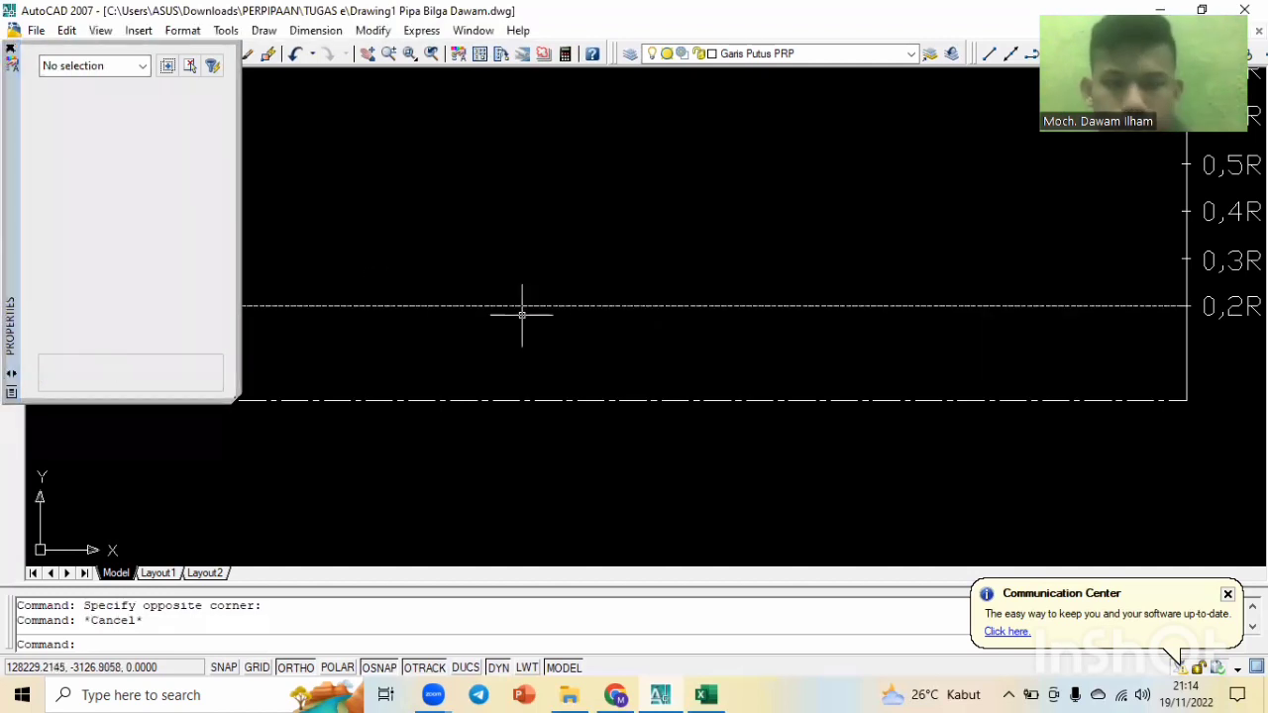
pyautogui.scroll(2, 806, 350)
# Set the linetype scale of the 0,2R section line to 0.1 and clear the selection.
pyautogui.click(805, 338)
pyautogui.click(759, 274)
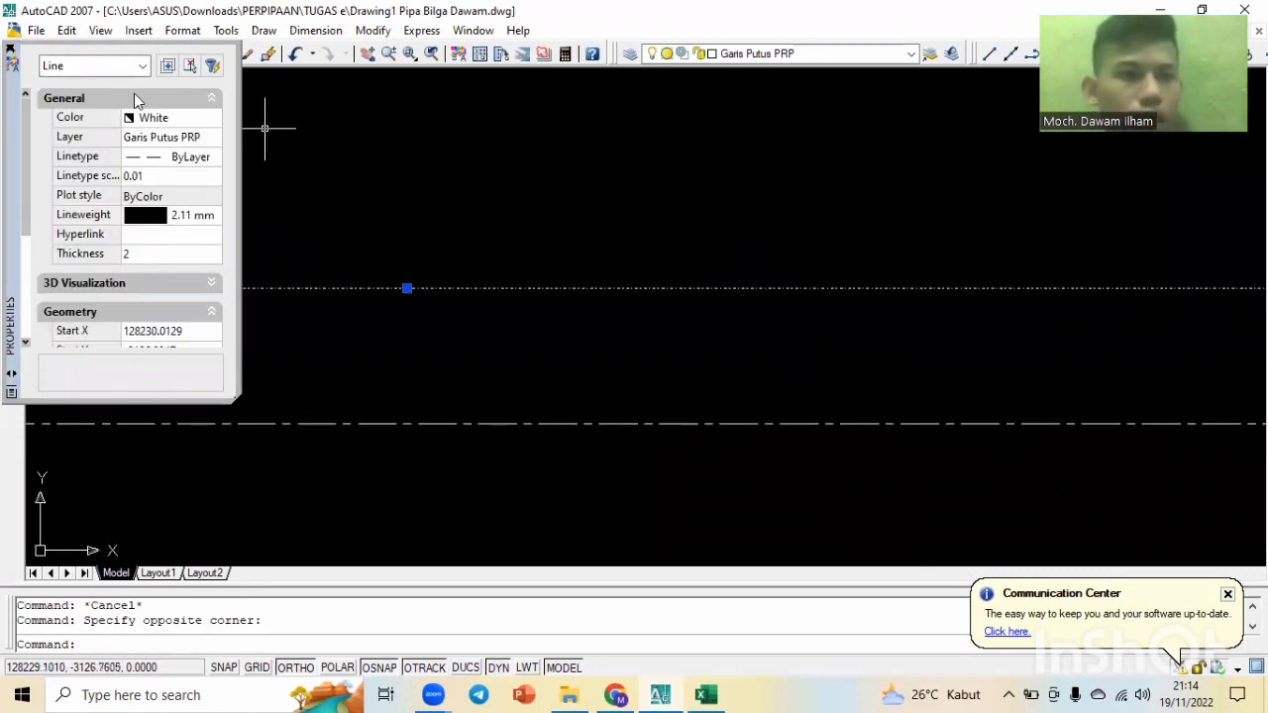
pyautogui.click(155, 177)
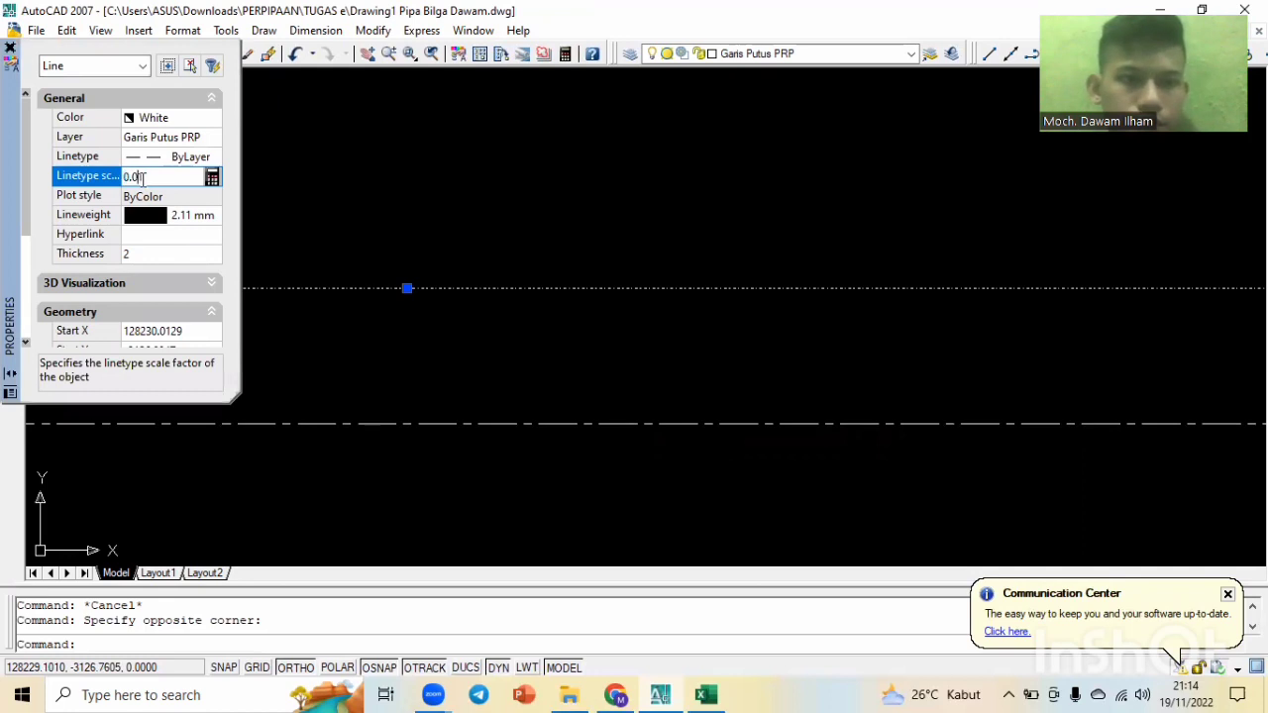
pyautogui.write('0.1')
pyautogui.click(145, 196)
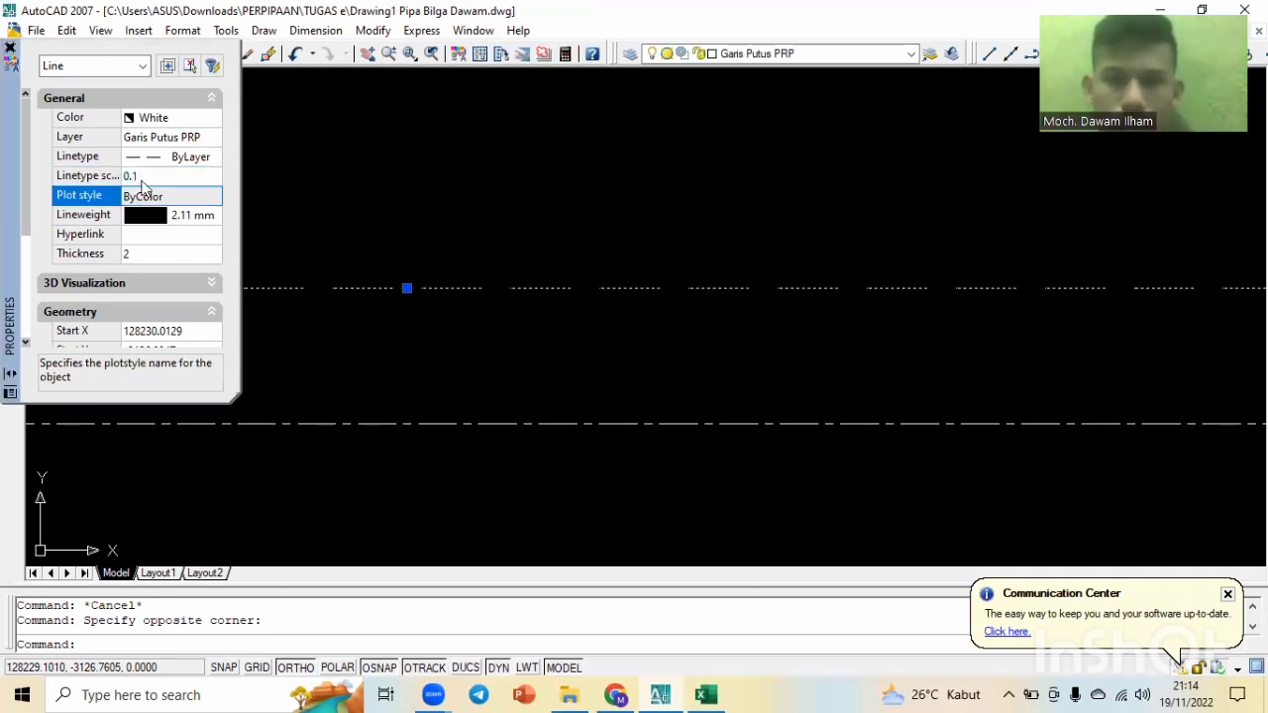
pyautogui.press('Escape')
pyautogui.scroll(-2, 580, 299)
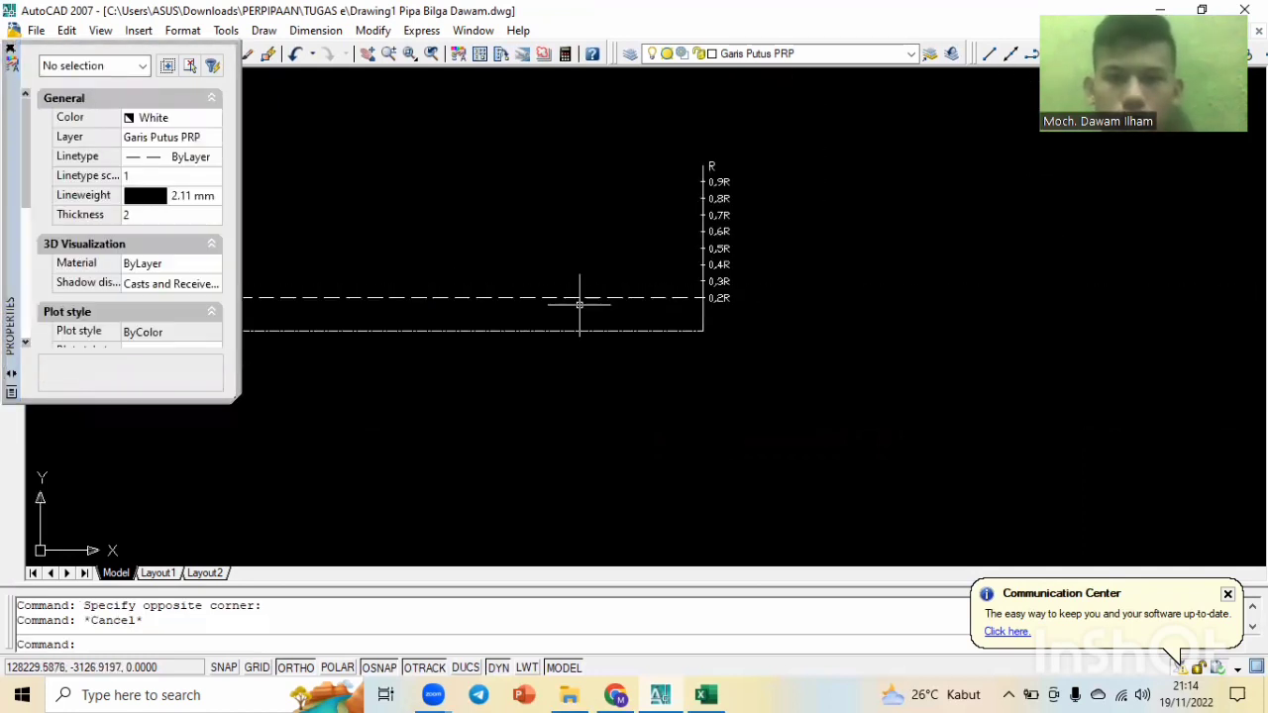
# Copy the dashed 0,2R line from its intersection with the radius line to the 0,3R, 0,4R and 0,5R marks.
pyautogui.scroll(2, 594, 300)
pyautogui.click(696, 304)
pyautogui.click(689, 297)
pyautogui.click(689, 297)
pyautogui.click(672, 278)
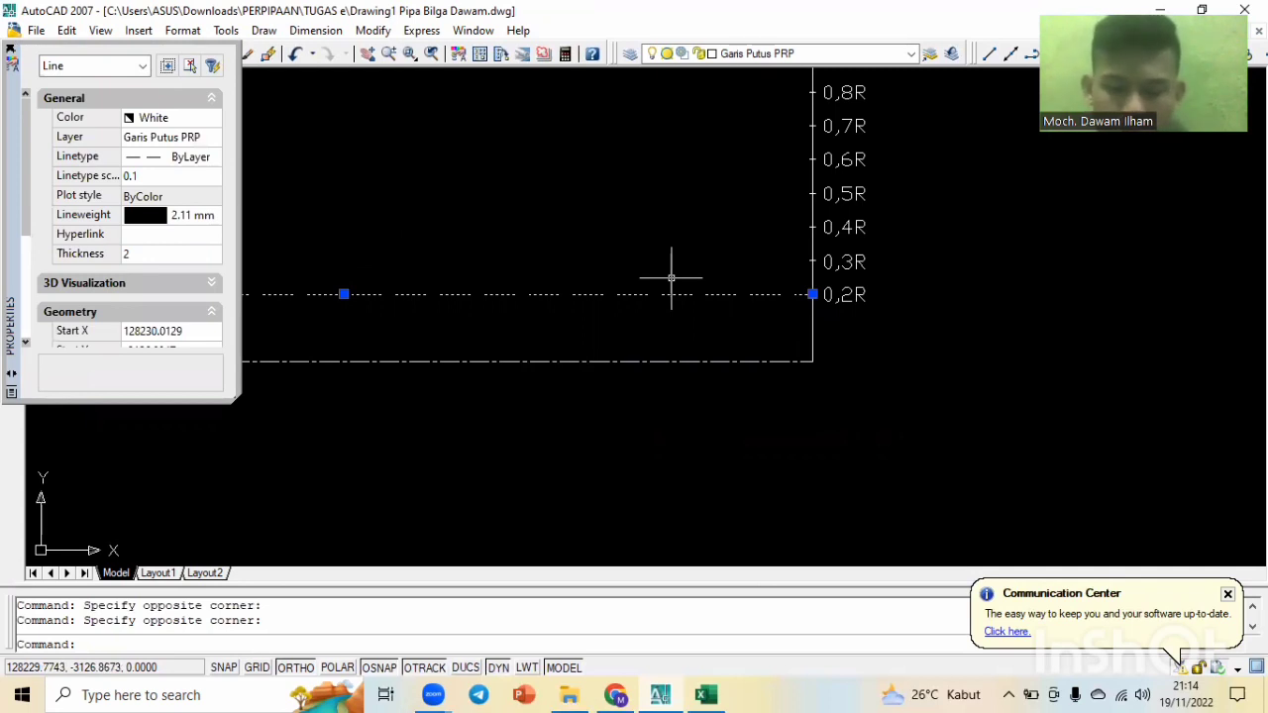
pyautogui.write('co')
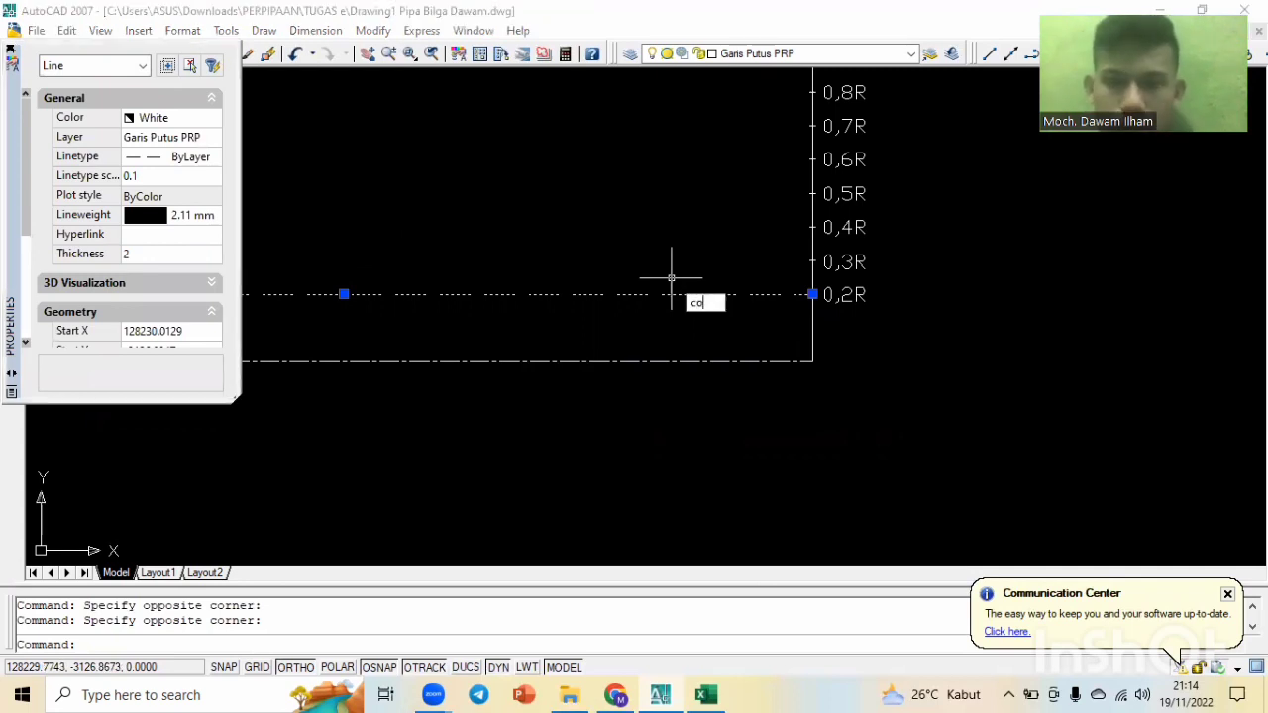
pyautogui.press('Return')
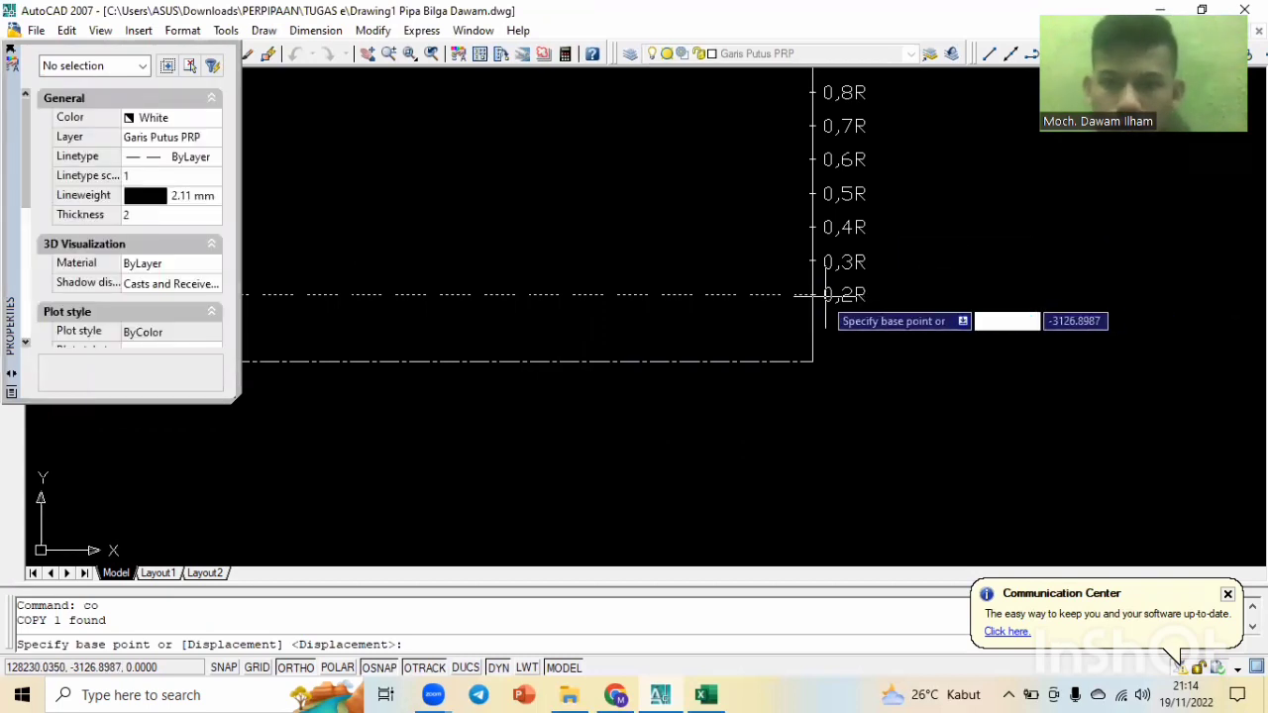
pyautogui.scroll(4, 821, 294)
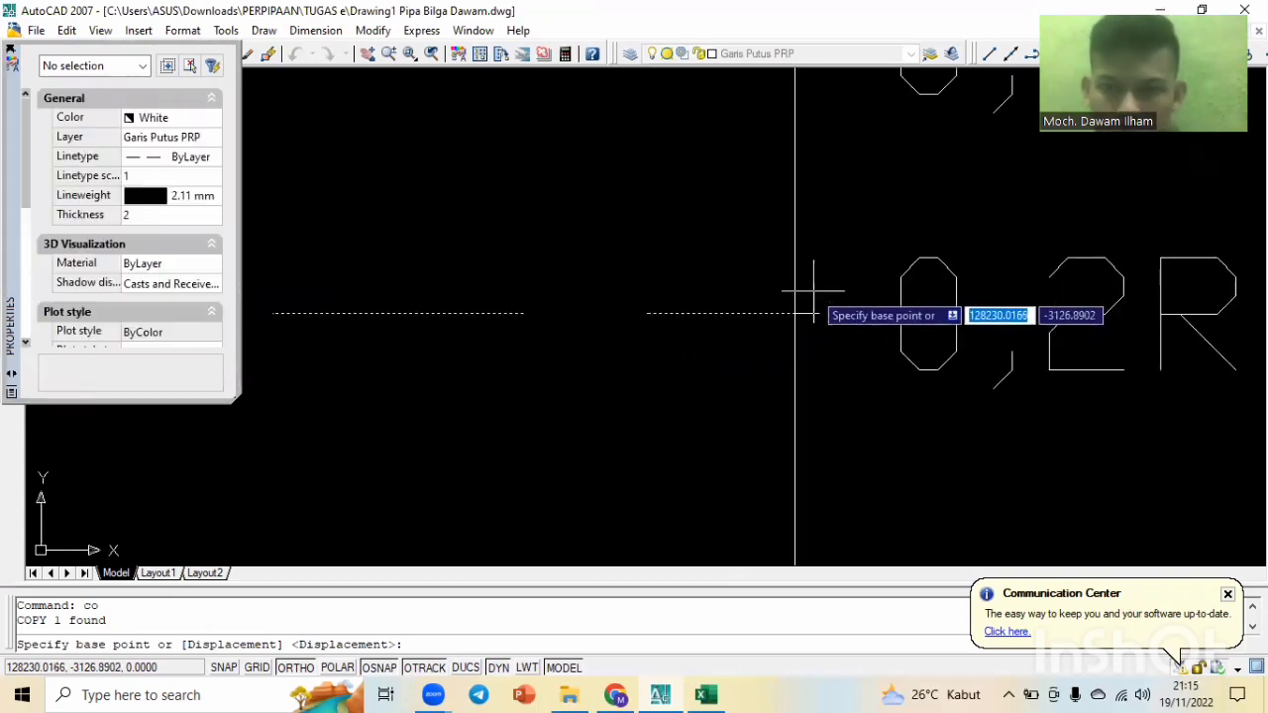
pyautogui.click(794, 313)
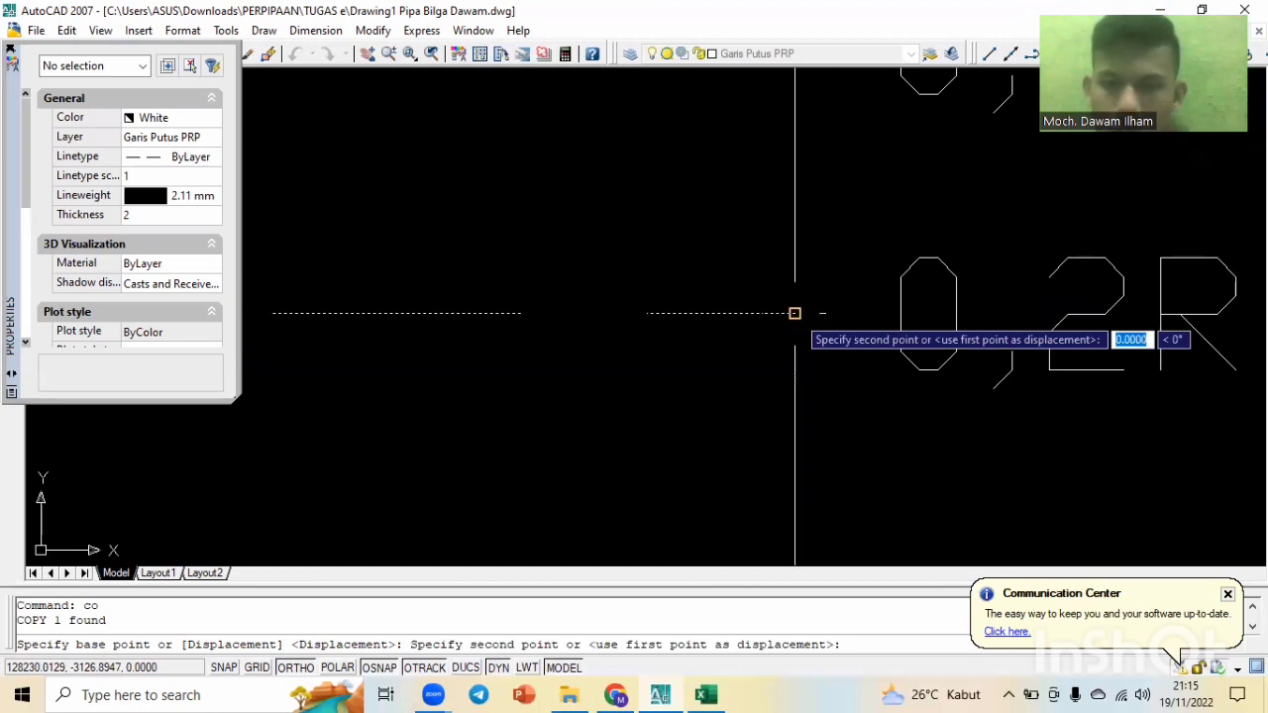
pyautogui.scroll(-4, 797, 313)
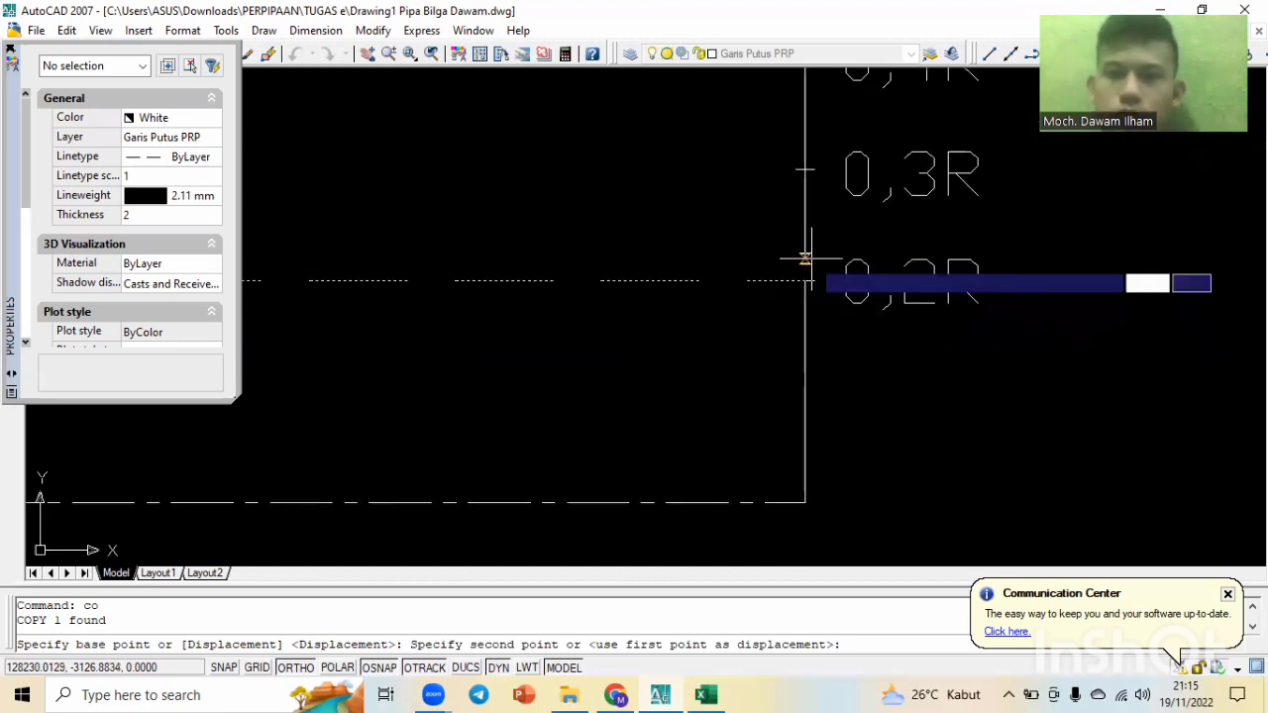
pyautogui.click(805, 169)
pyautogui.moveTo(805, 138); pyautogui.dragTo(805, 352, button='middle')
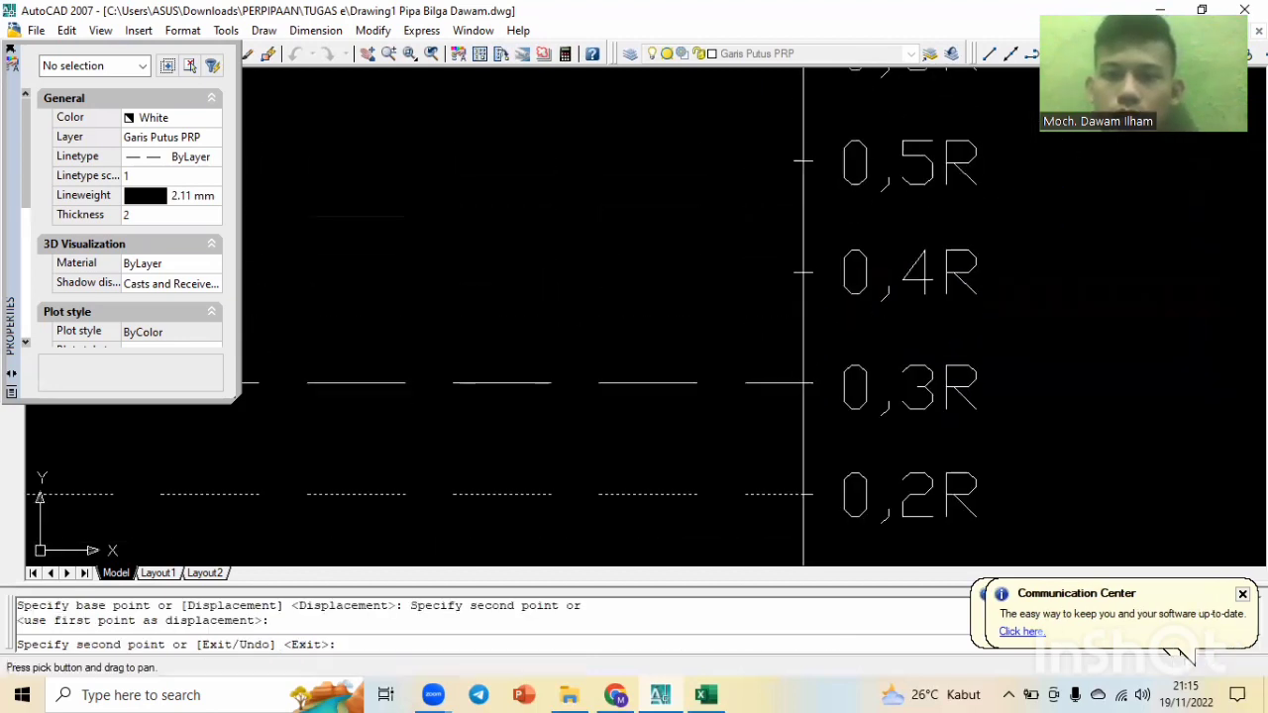
pyautogui.click(805, 272)
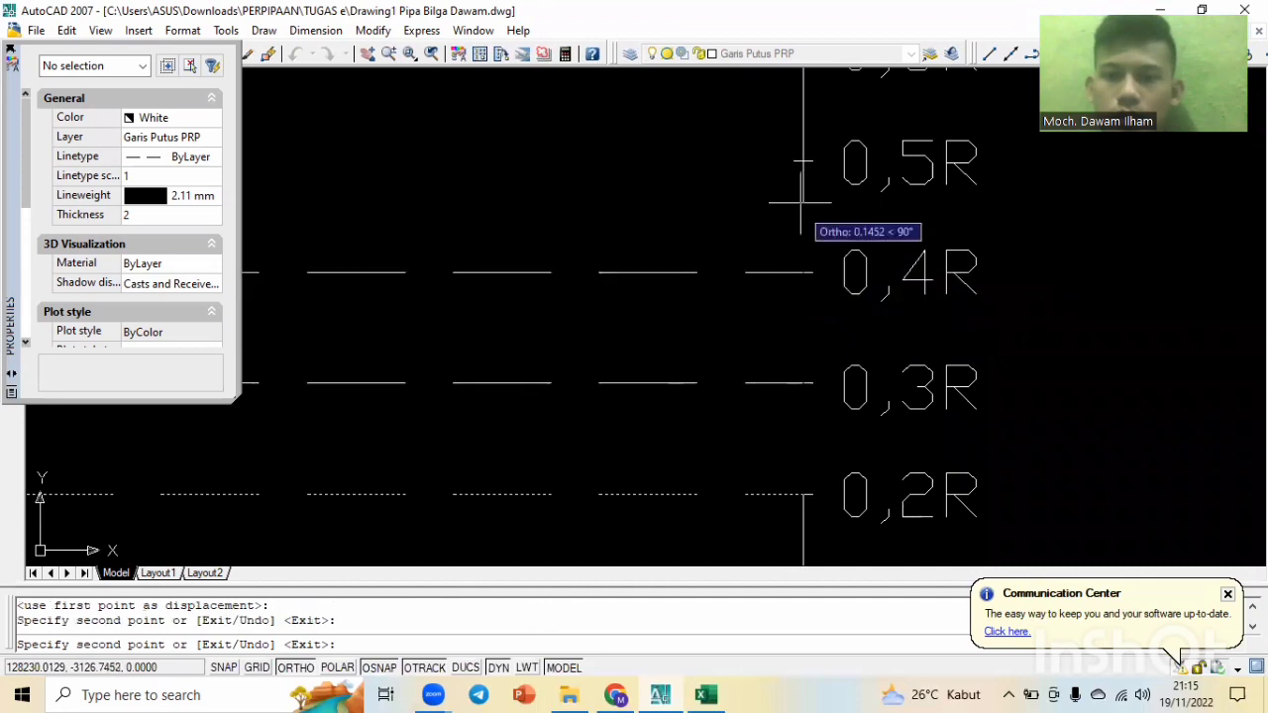
pyautogui.click(802, 161)
# Place further copies of the dashed line at the 0,6R, 0,7R, 0,8R, 0,9R and R marks and end the copying.
pyautogui.moveTo(801, 132); pyautogui.dragTo(781, 354, button='middle')
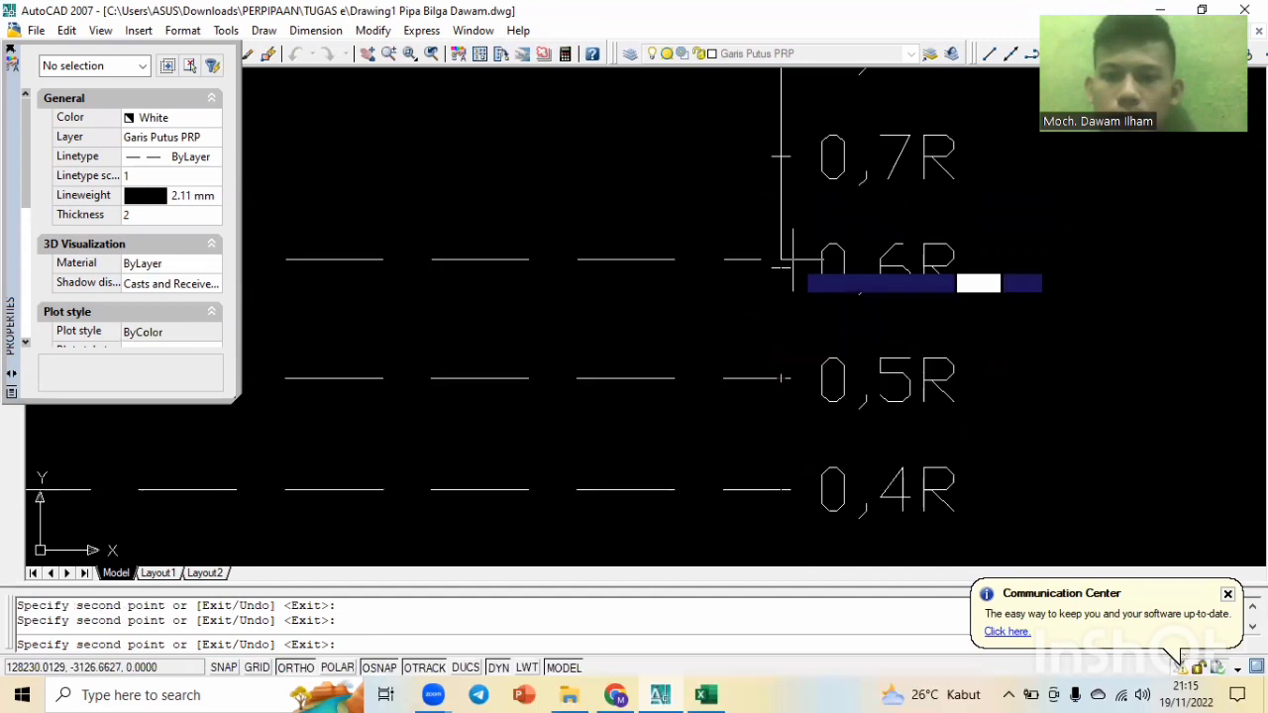
pyautogui.click(782, 273)
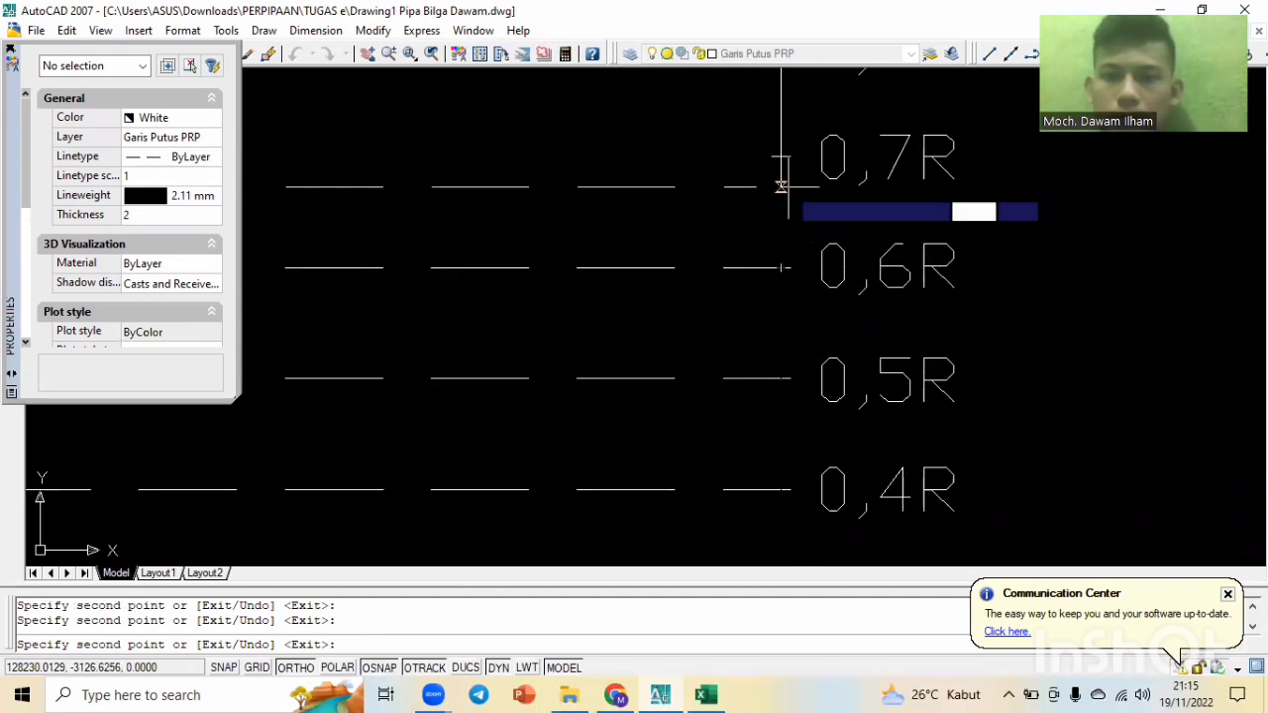
pyautogui.click(783, 158)
pyautogui.moveTo(786, 157); pyautogui.dragTo(790, 382, button='middle')
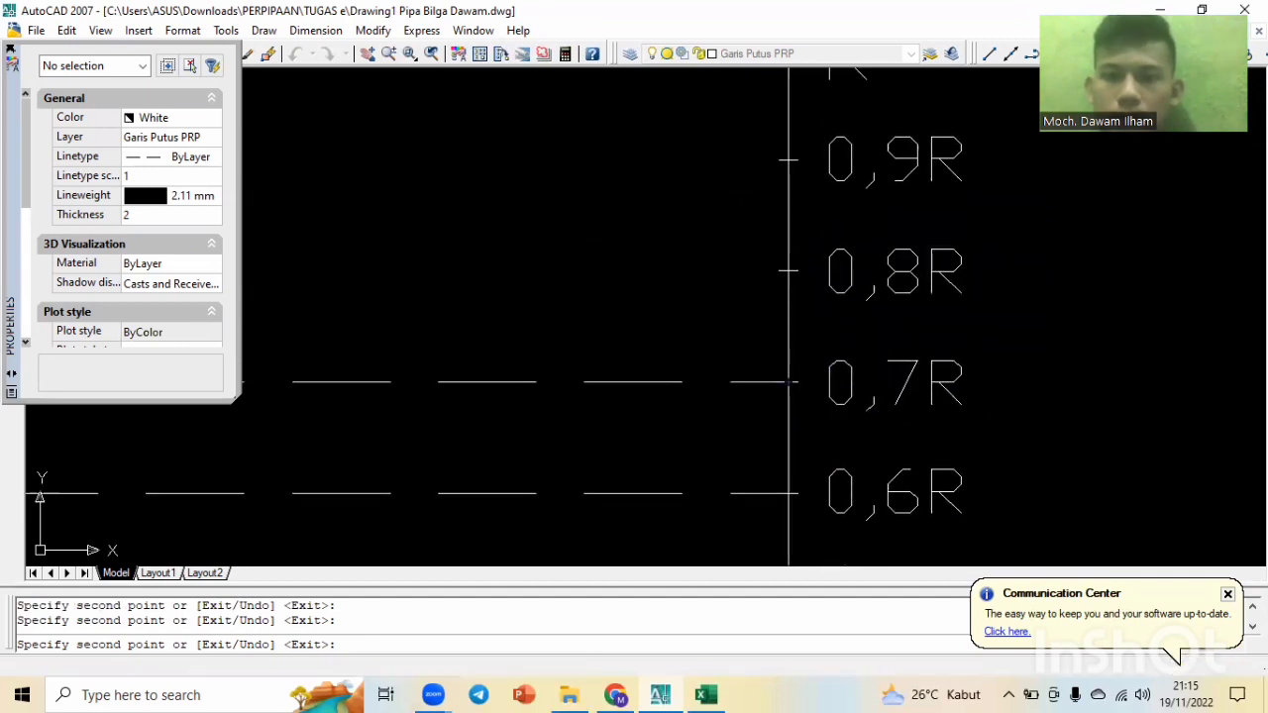
pyautogui.click(788, 270)
pyautogui.moveTo(787, 221); pyautogui.dragTo(787, 380, button='middle')
pyautogui.click(787, 318)
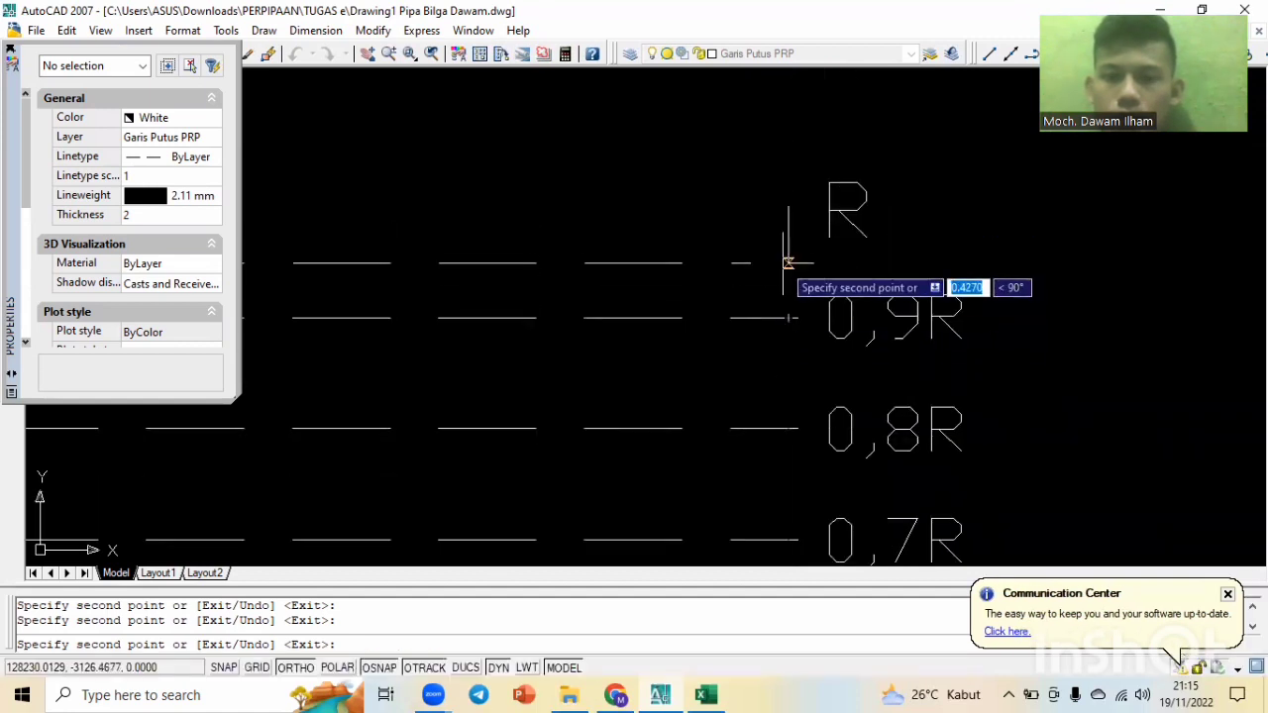
pyautogui.click(788, 207)
pyautogui.press('Escape')
pyautogui.press('Escape')
pyautogui.scroll(-8, 788, 207)
pyautogui.scroll(3, 737, 213)
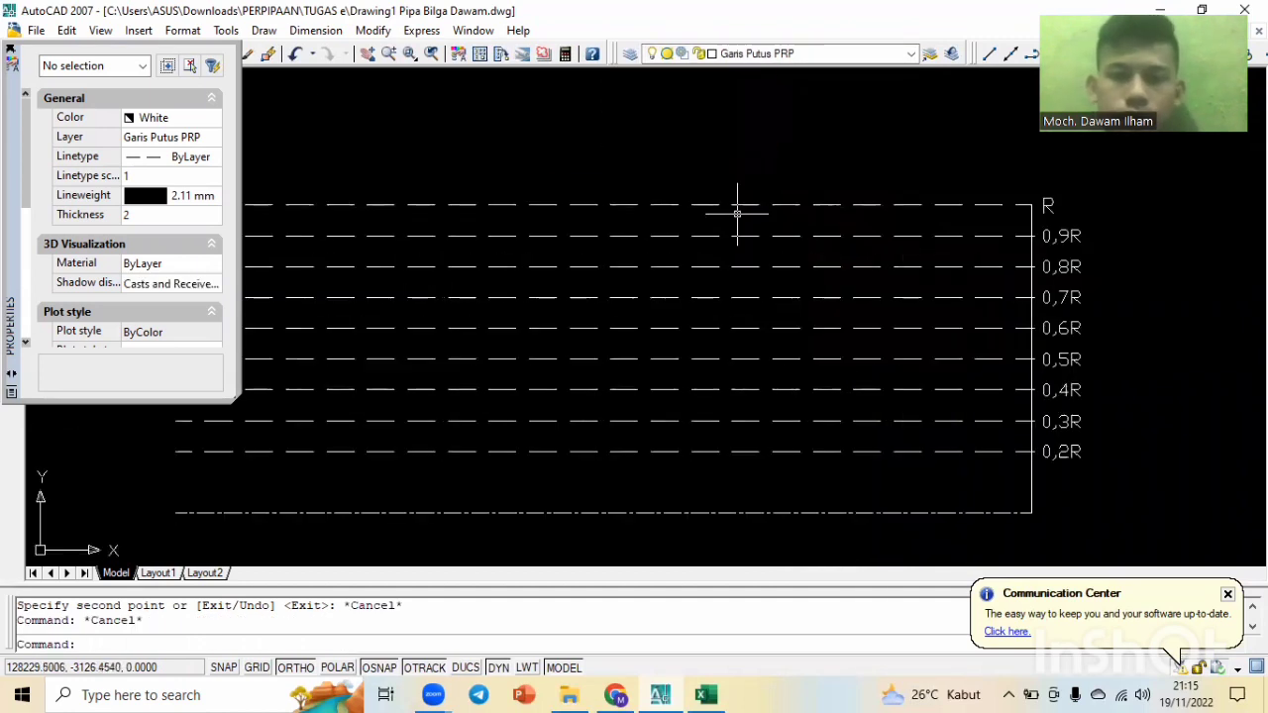
# Make layer 0 the current layer in place of the dashed-line layer.
pyautogui.scroll(2, 946, 342)
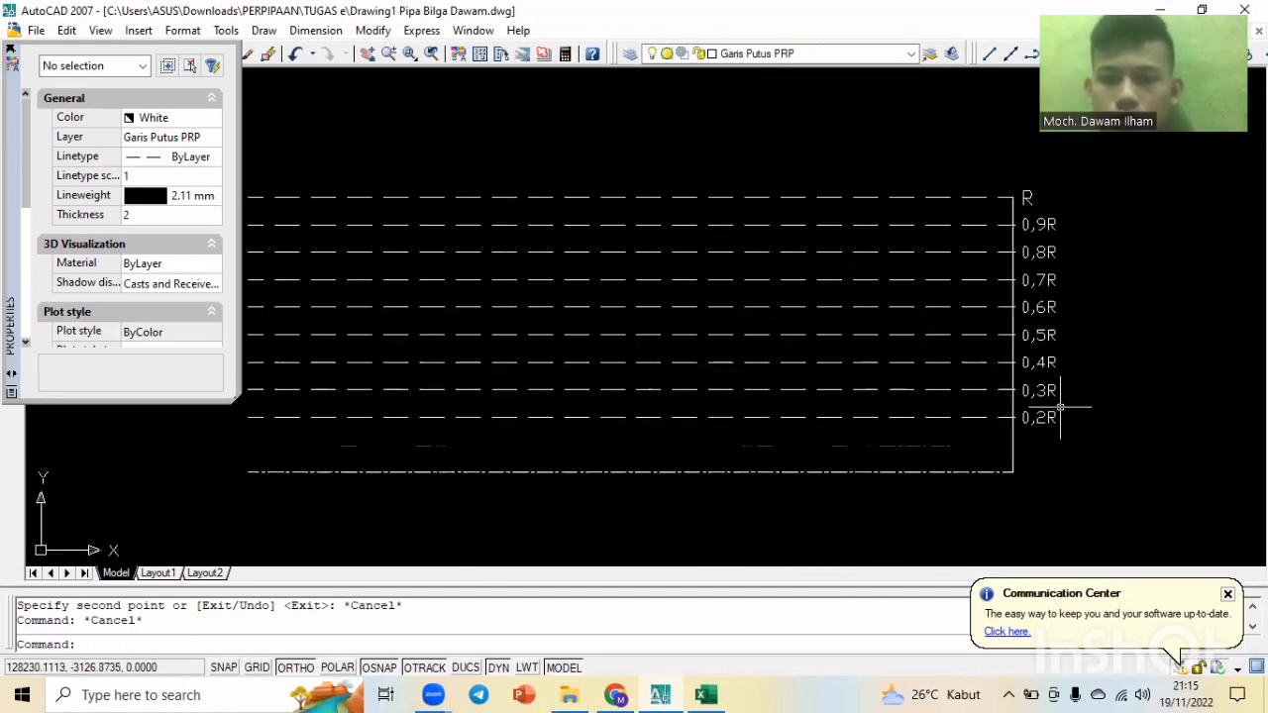
pyautogui.scroll(2, 1030, 456)
pyautogui.scroll(-4, 1030, 475)
pyautogui.scroll(2, 1033, 473)
pyautogui.scroll(-1, 948, 416)
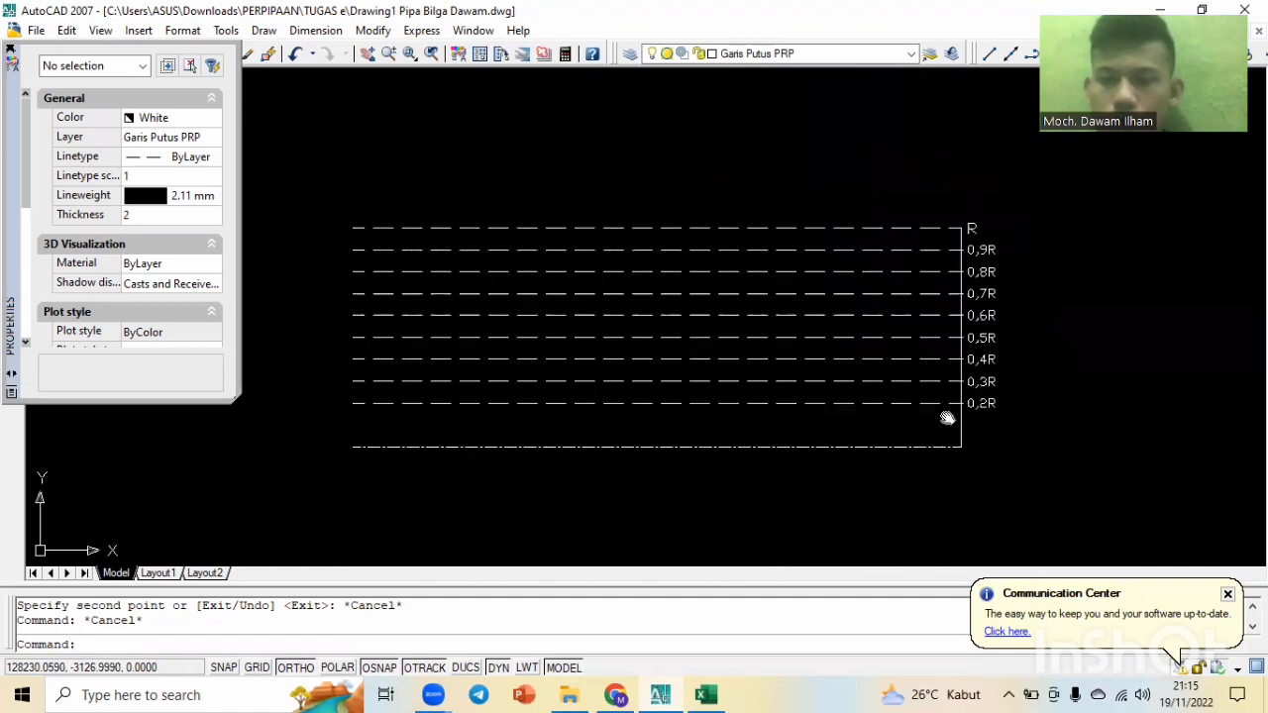
pyautogui.press('Escape')
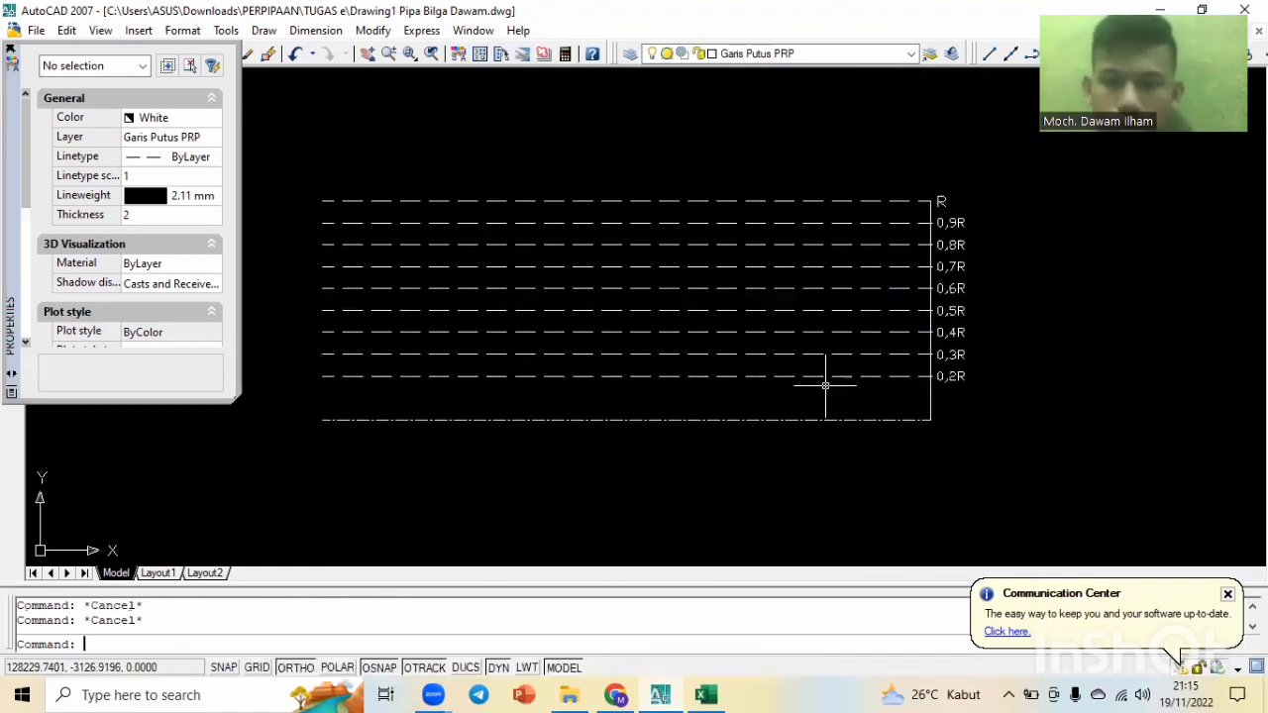
pyautogui.write('l')
pyautogui.press('Return')
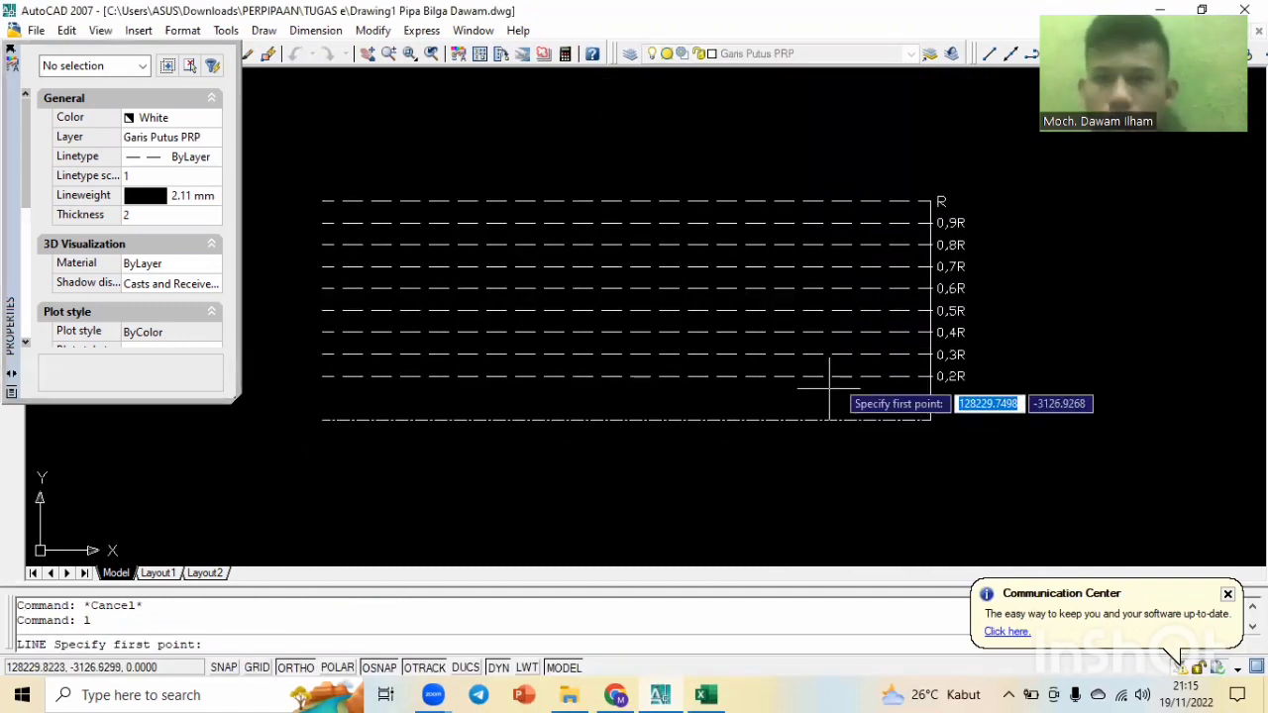
pyautogui.click(899, 55)
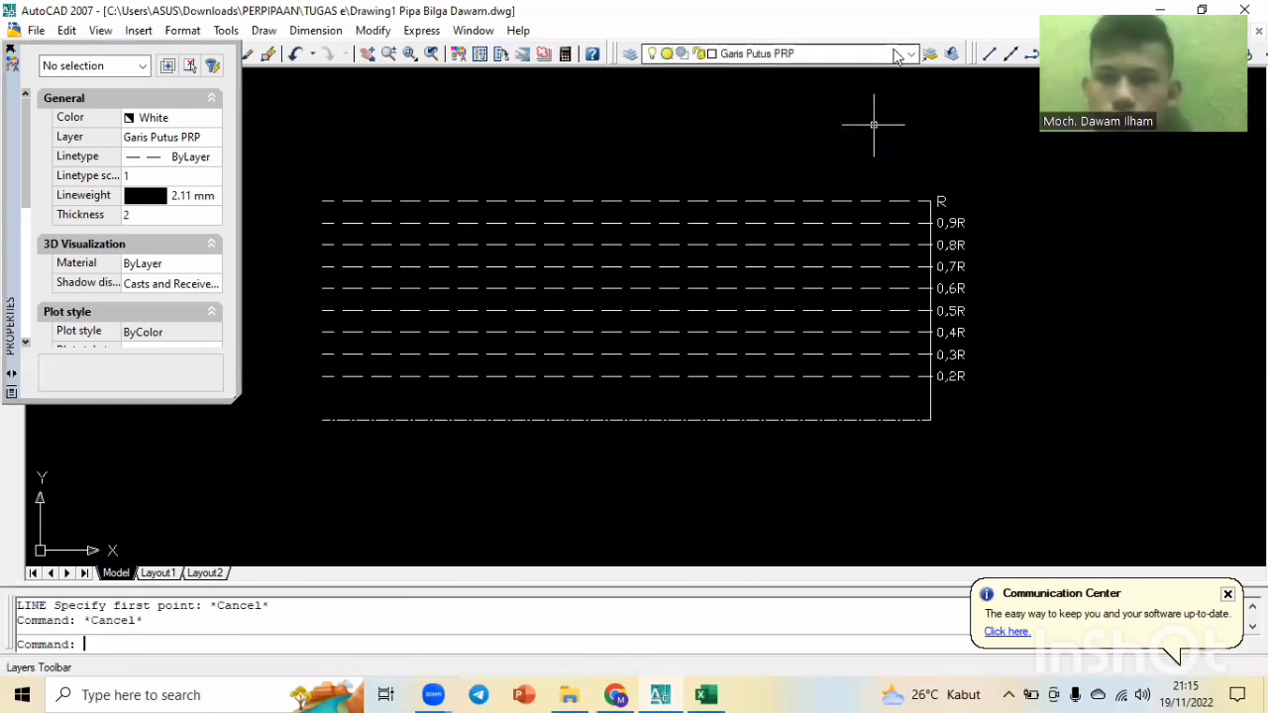
pyautogui.click(864, 66)
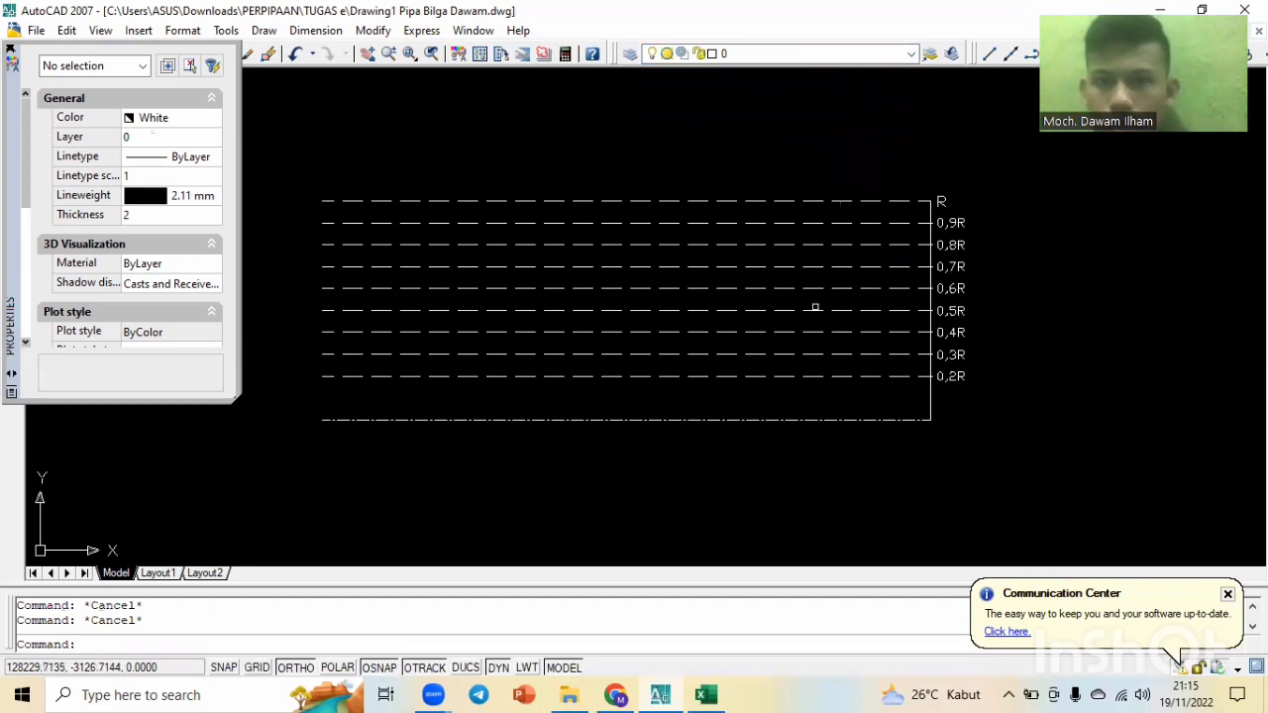
# Draw a vertical reference line from the dash-dot centreline up to the dashed R line, left of the radius line.
pyautogui.write('l')
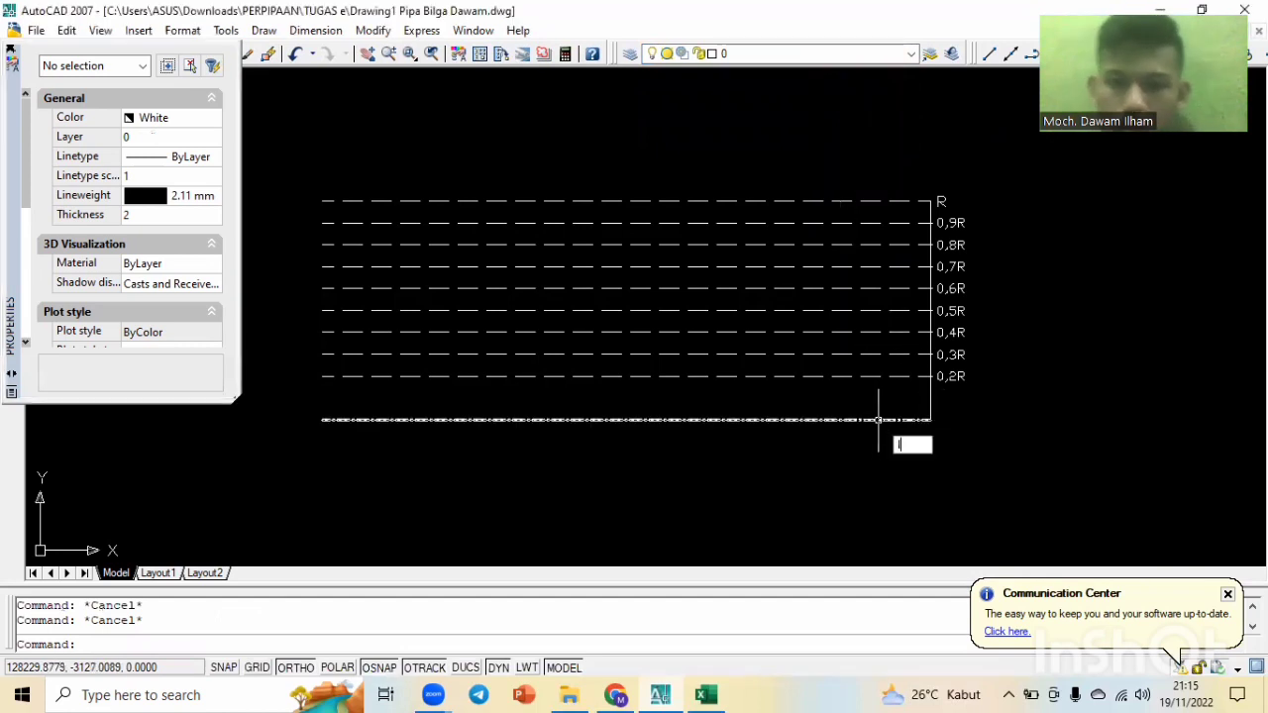
pyautogui.press('Return')
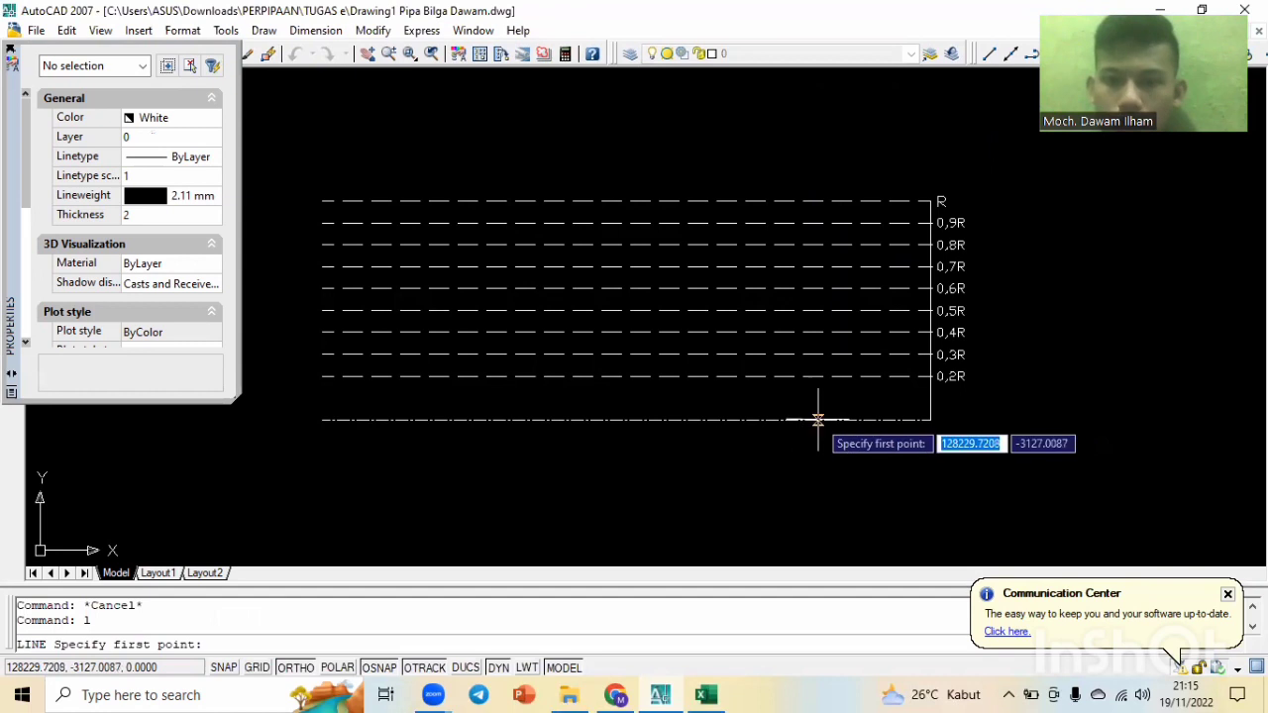
pyautogui.scroll(3, 803, 420)
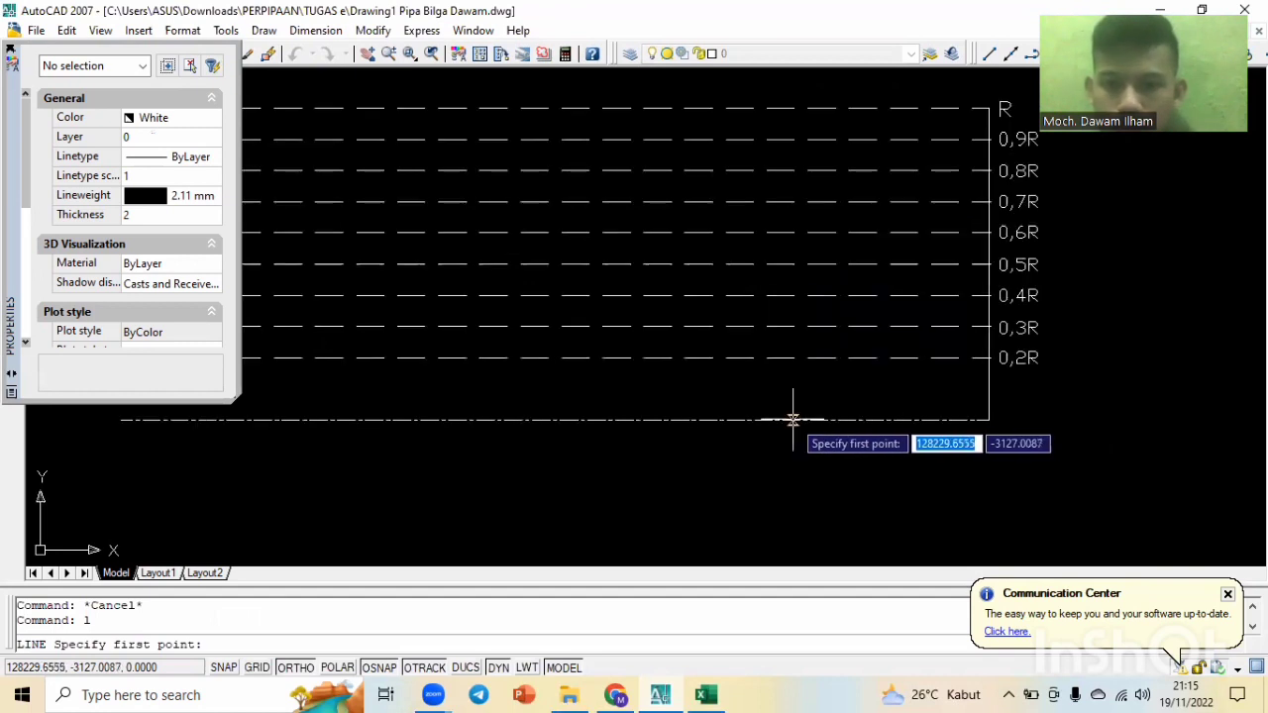
pyautogui.click(809, 420)
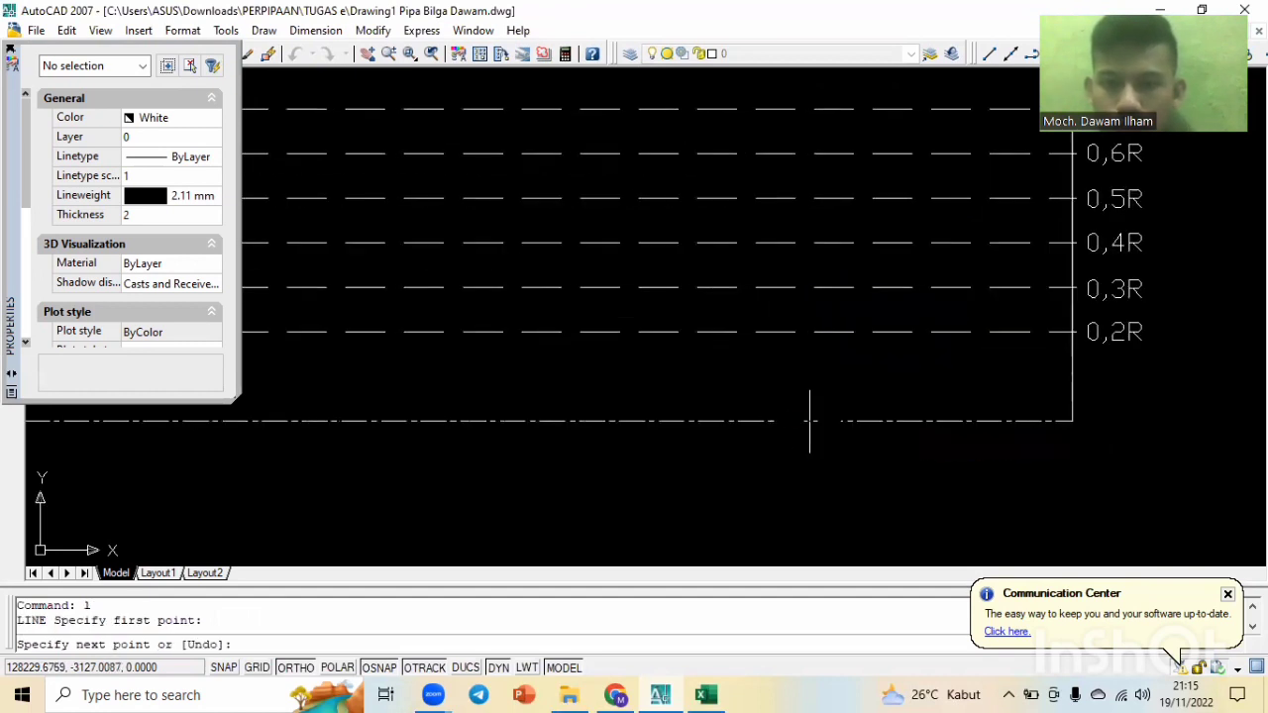
pyautogui.moveTo(838, 209); pyautogui.dragTo(811, 445, button='middle')
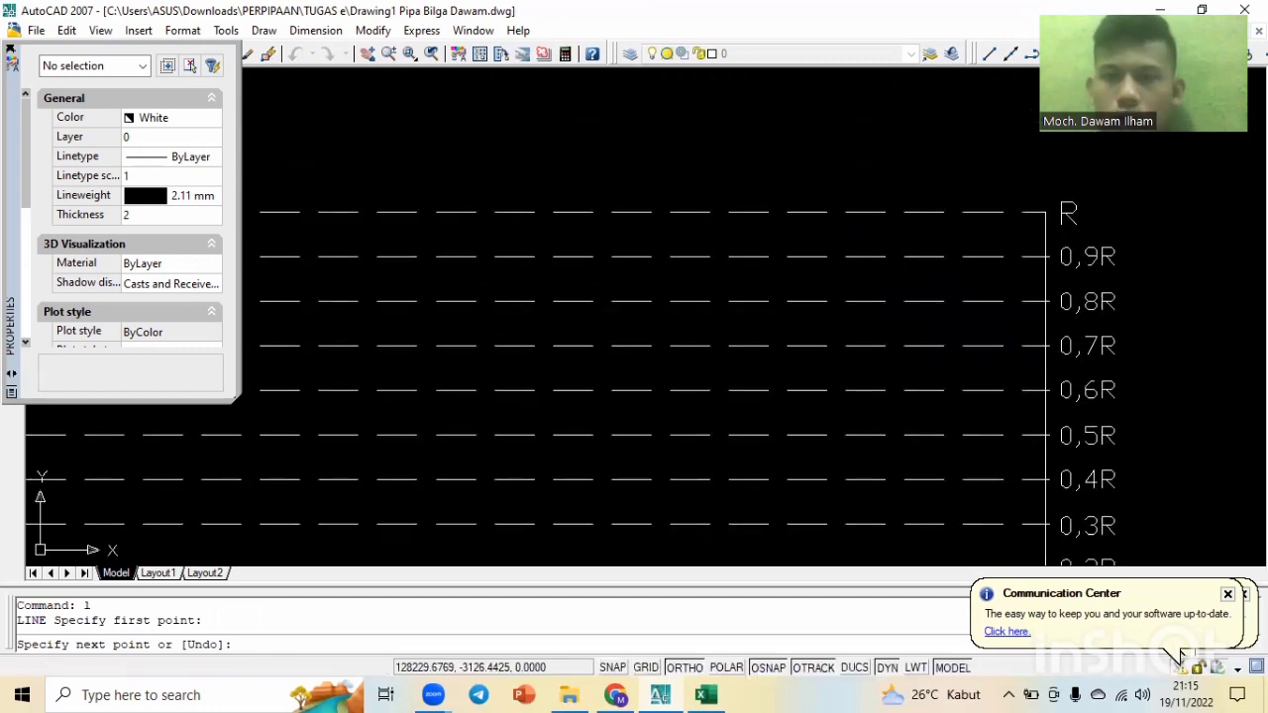
pyautogui.click(781, 212)
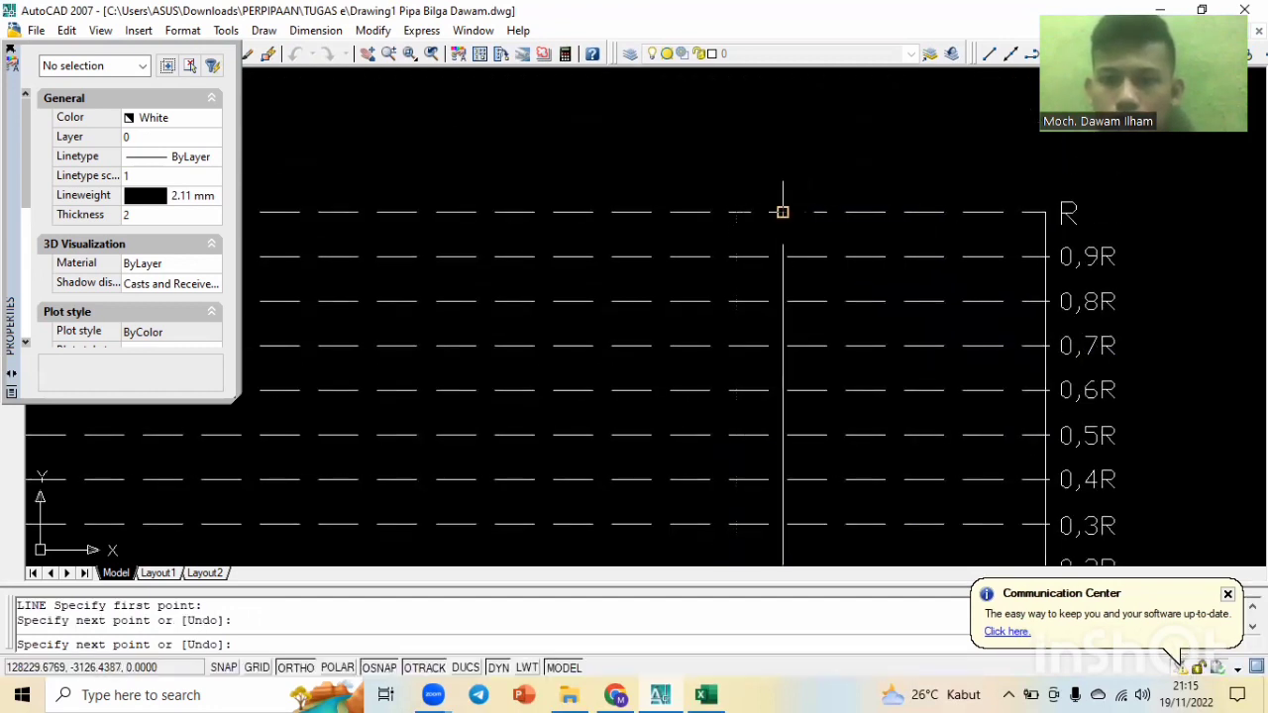
pyautogui.press('Escape')
pyautogui.press('Escape')
pyautogui.scroll(-2, 782, 210)
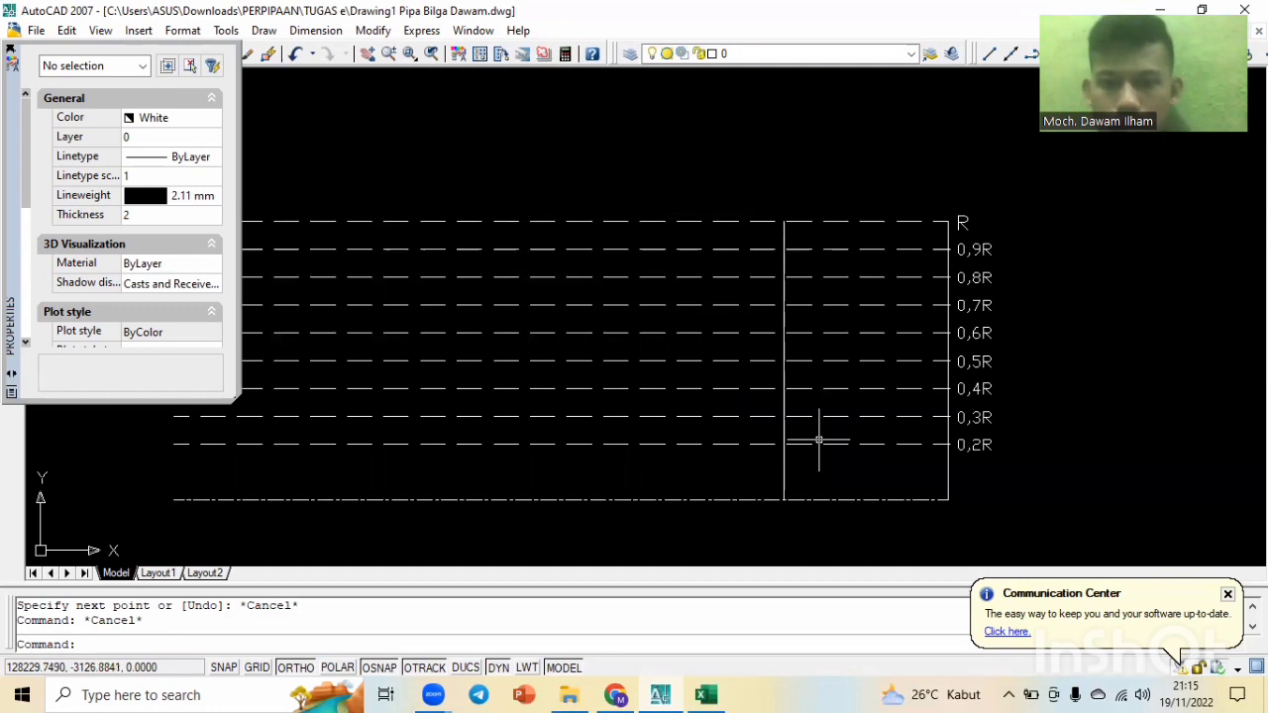
pyautogui.scroll(2, 795, 465)
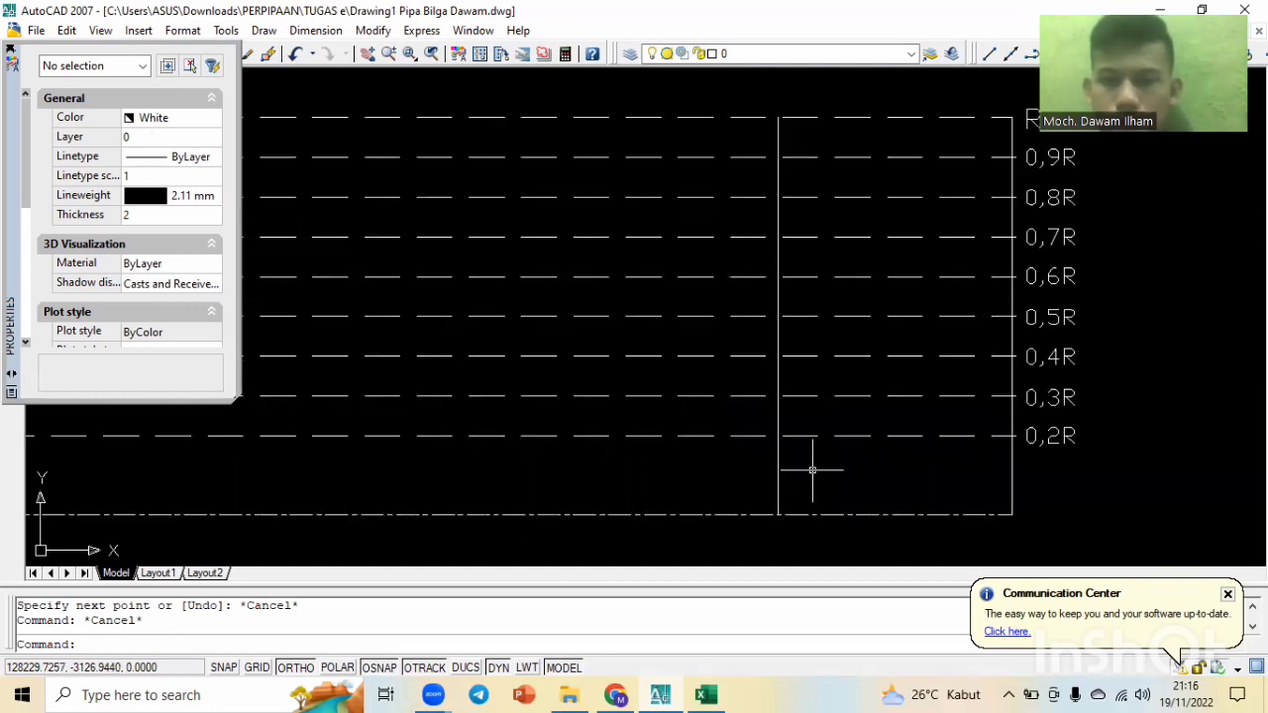
pyautogui.scroll(-1, 813, 470)
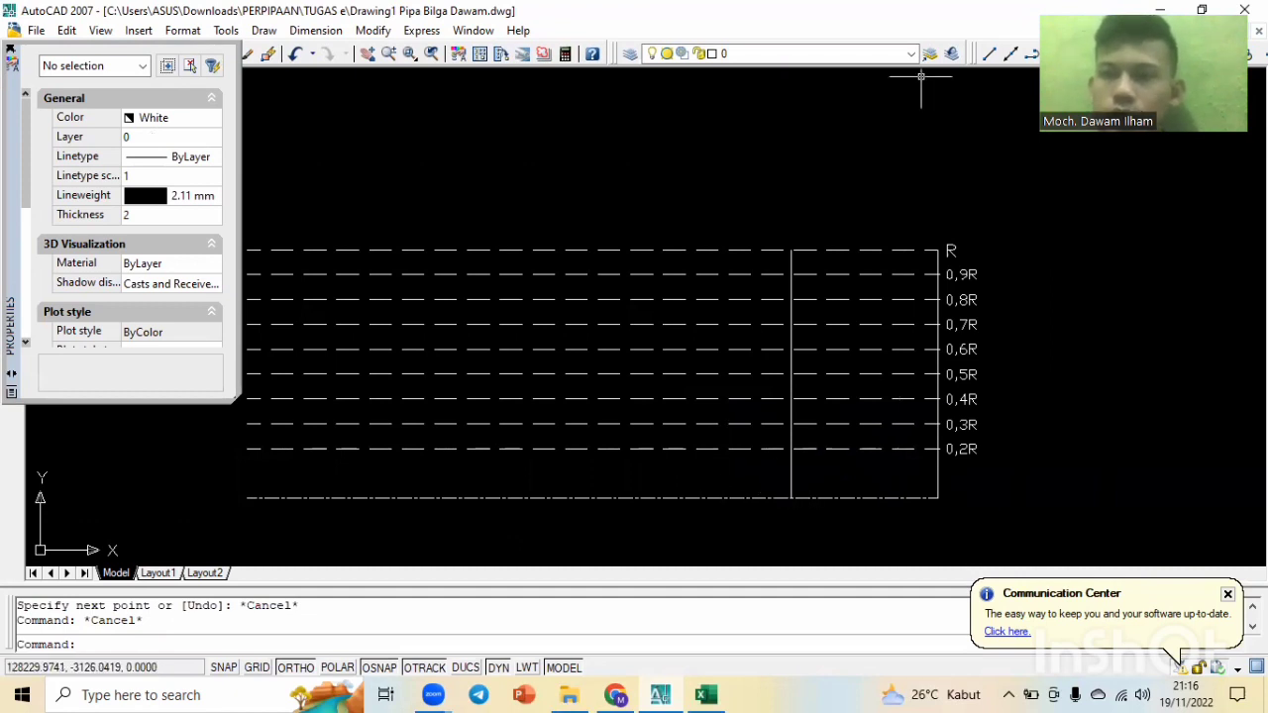
# Place the drawing window beside the propeller dimension spreadsheet and close the Properties palette.
pyautogui.click(1201, 10)
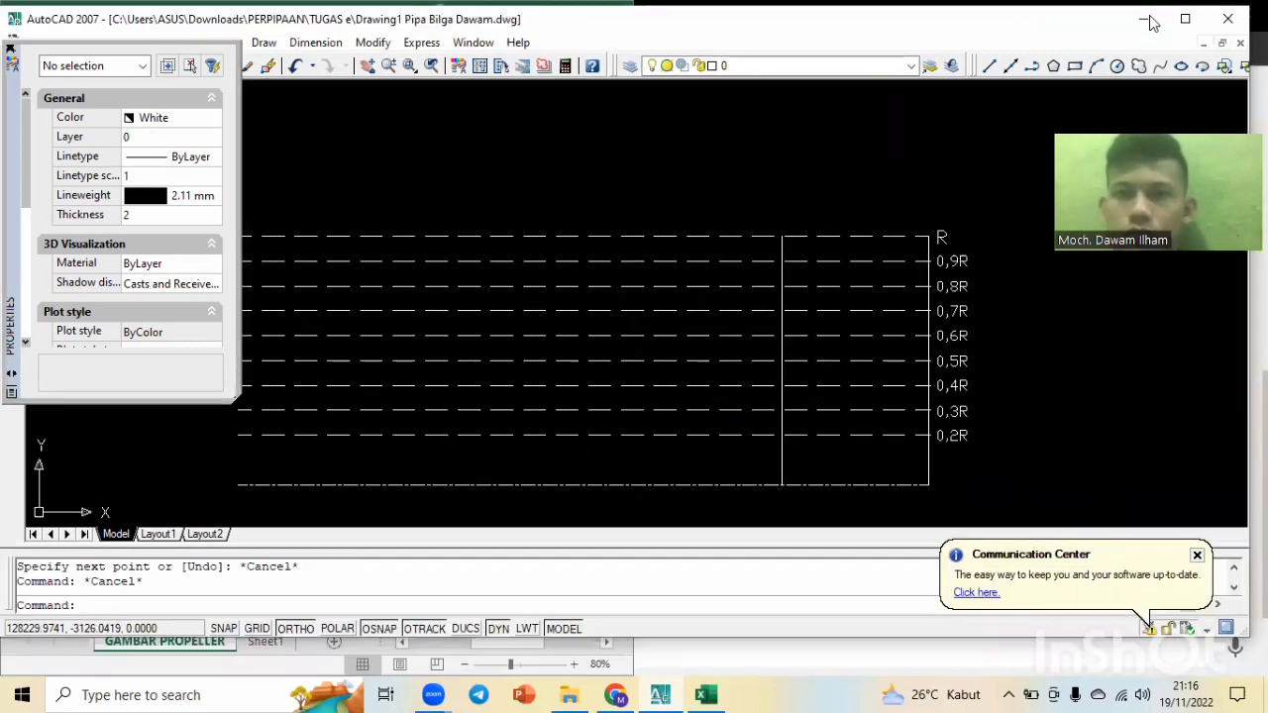
pyautogui.press('super+Right')
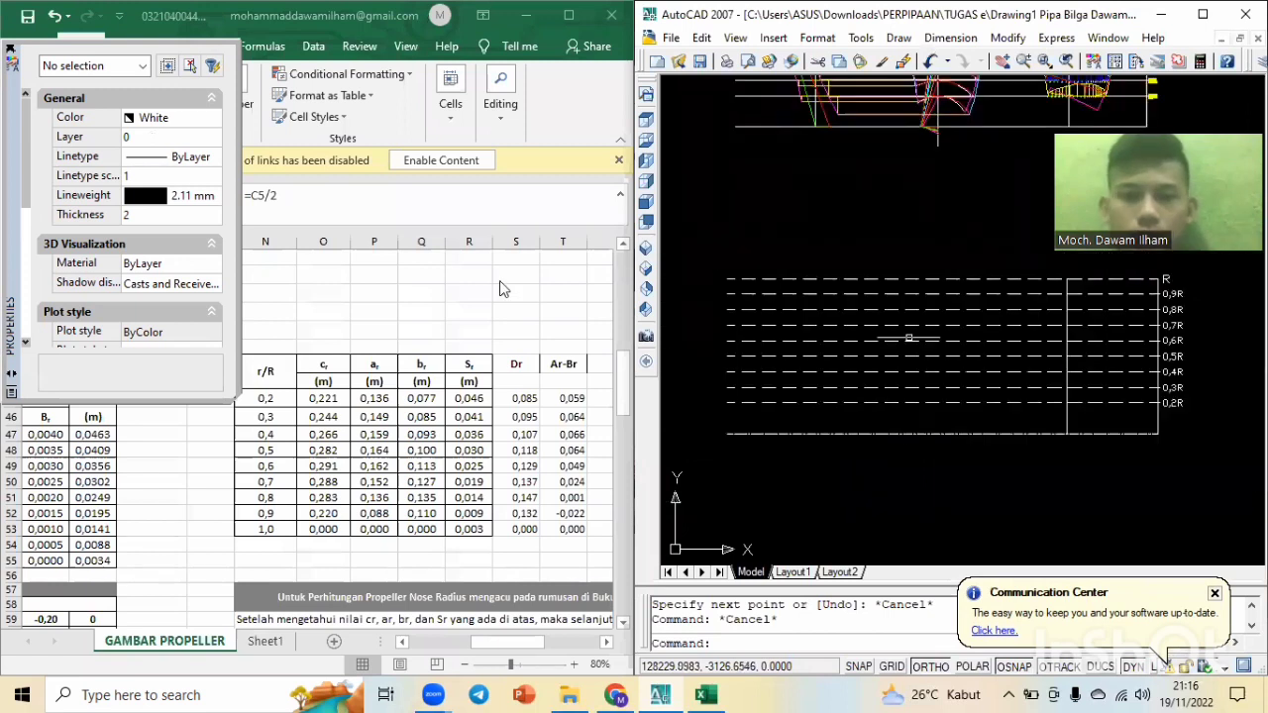
pyautogui.click(10, 47)
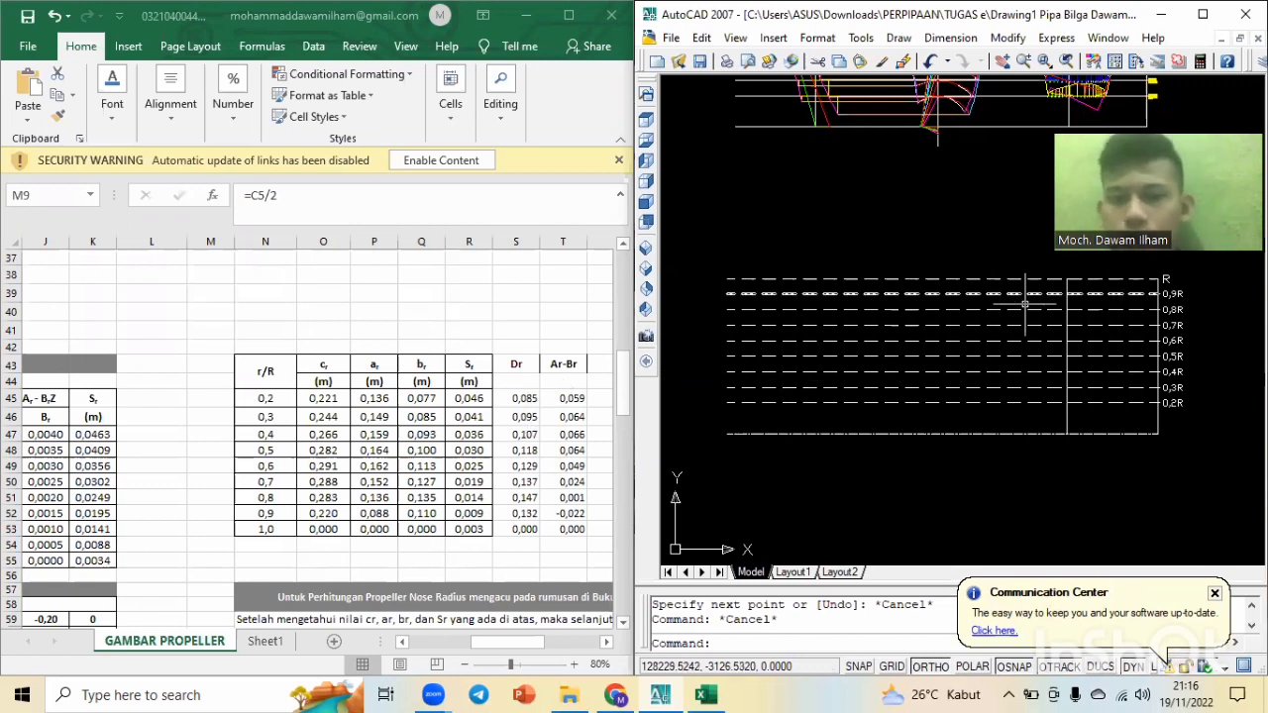
# Draw a 0.136 long horizontal line rightward along 0,2R from its intersection with the vertical reference line.
pyautogui.scroll(3, 990, 388)
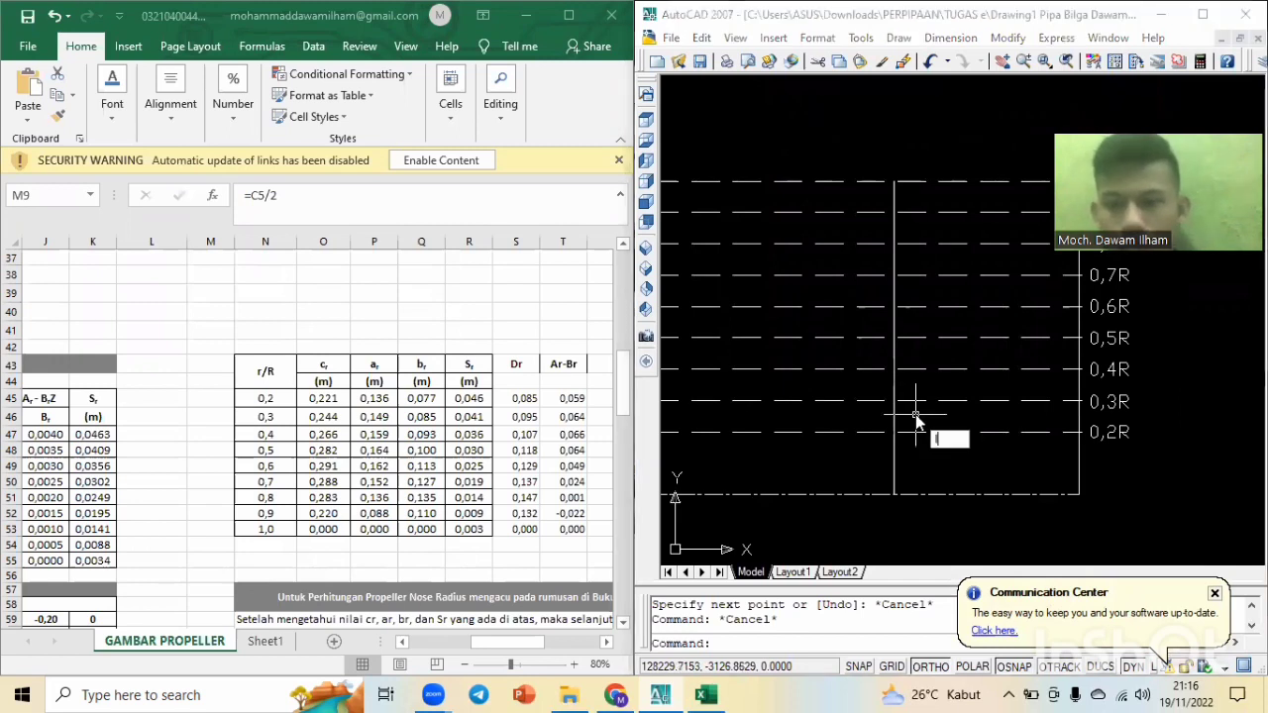
pyautogui.press('Return')
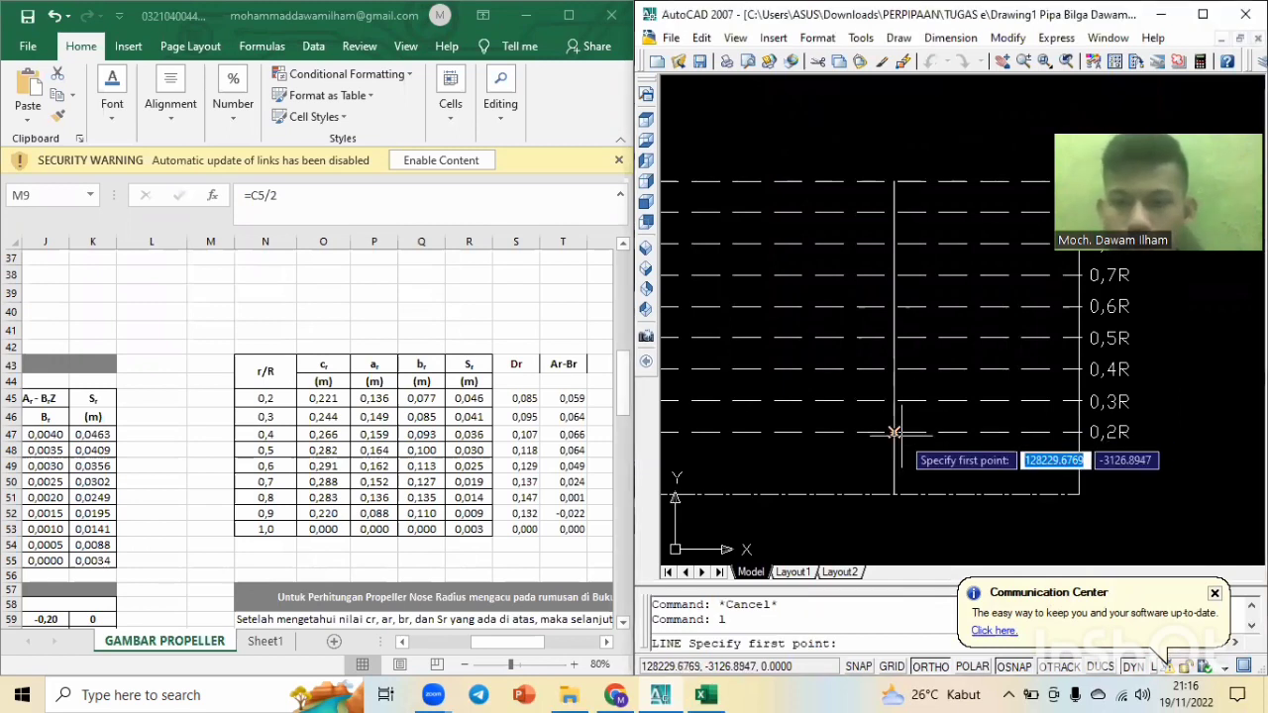
pyautogui.scroll(4, 887, 429)
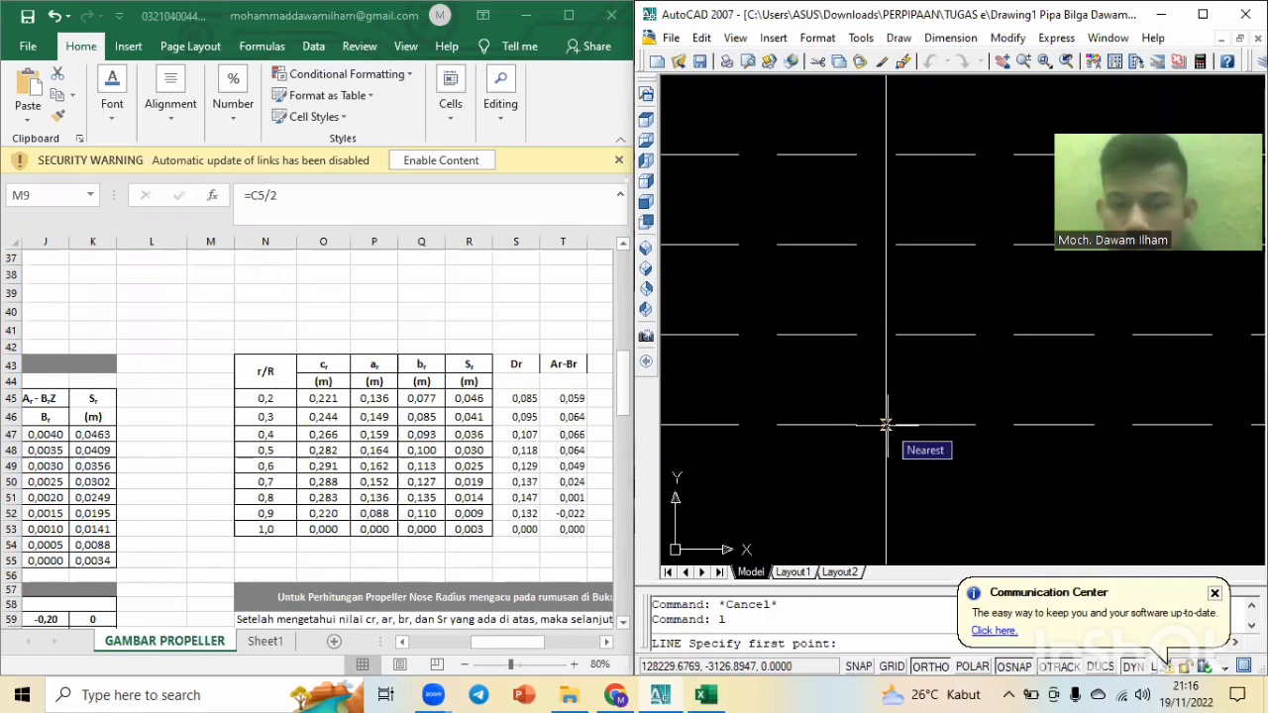
pyautogui.click(886, 424)
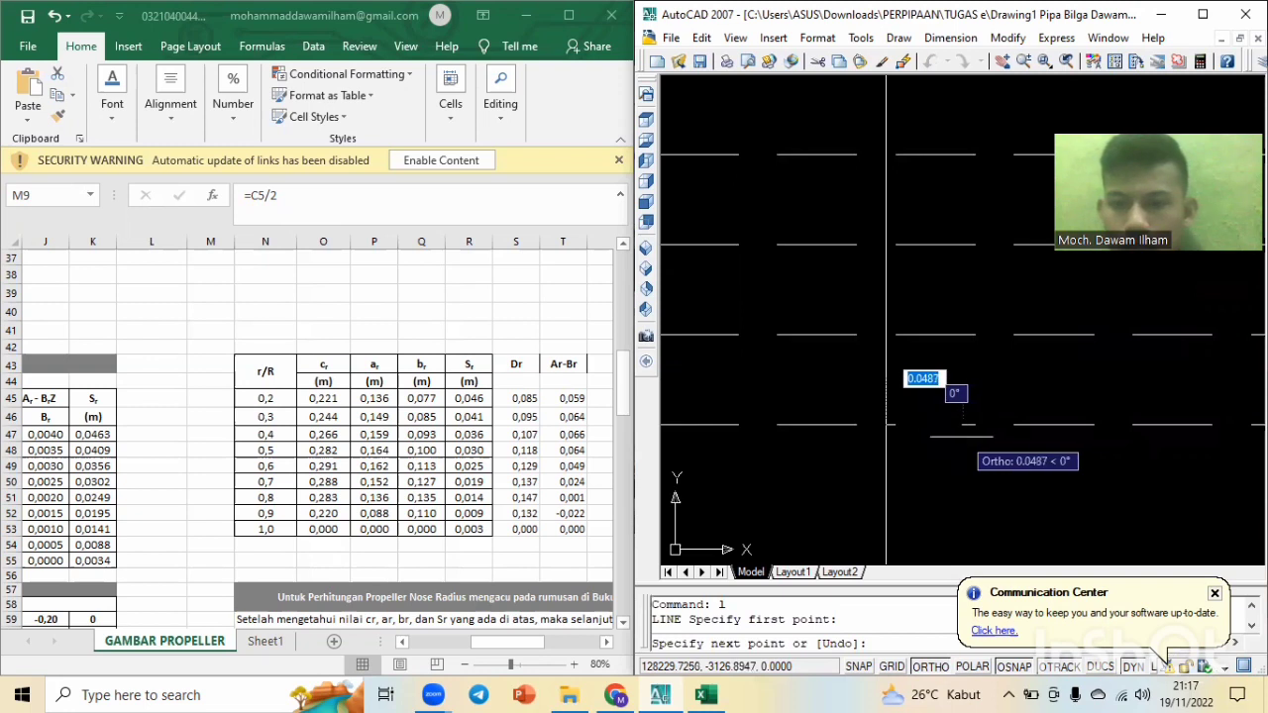
pyautogui.scroll(-3, 950, 431)
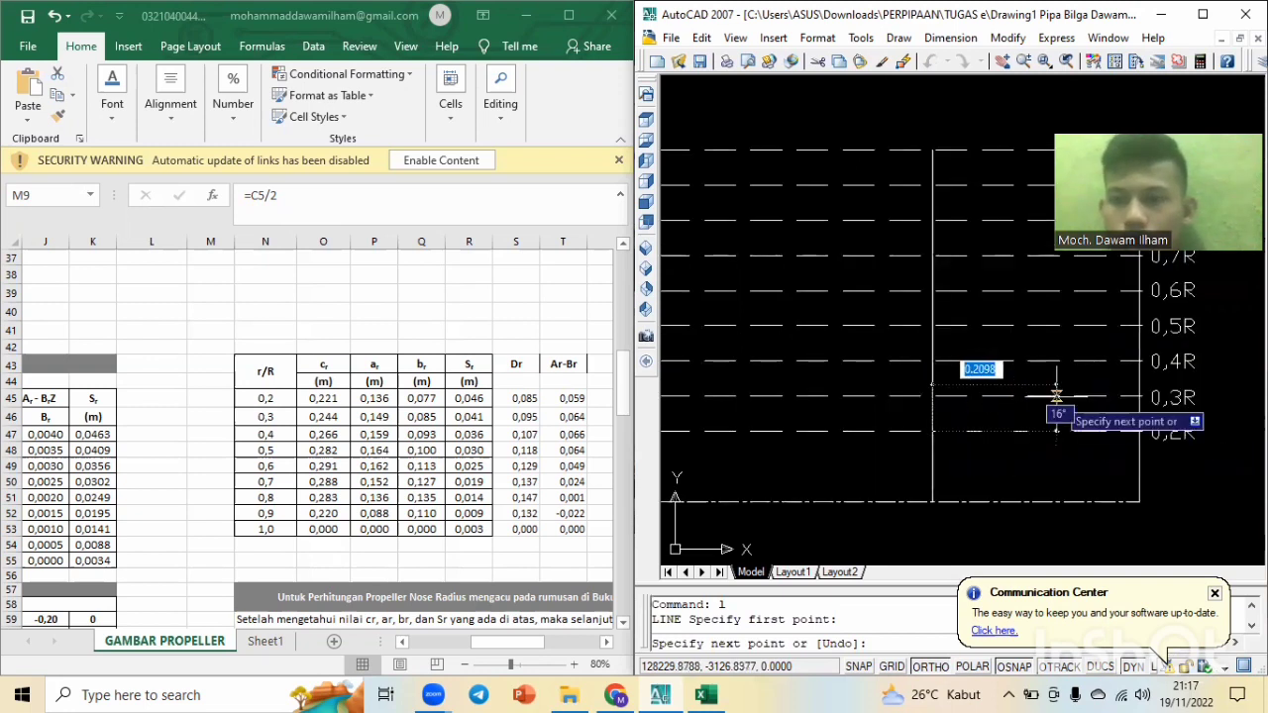
pyautogui.moveTo(1055, 396)
pyautogui.mouseDown(button='middle')
pyautogui.moveTo(1007, 512)
pyautogui.moveTo(1010, 450)
pyautogui.mouseUp(button='middle')
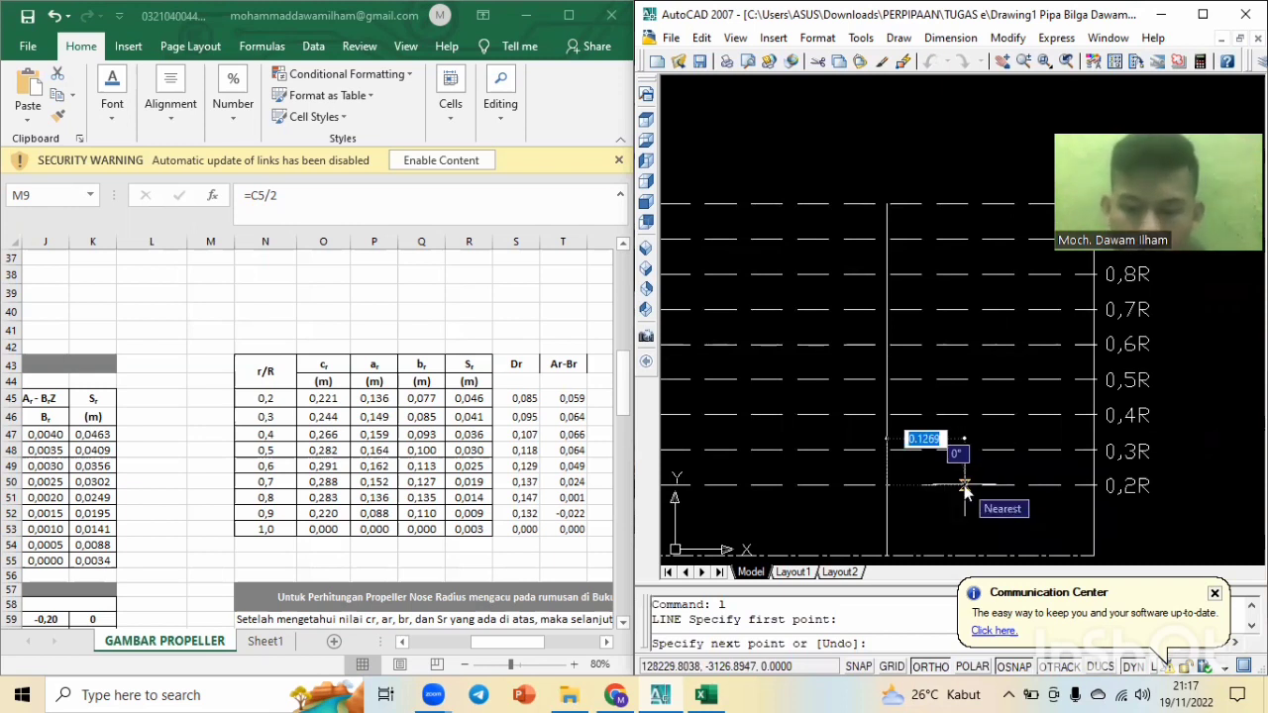
pyautogui.write('0')
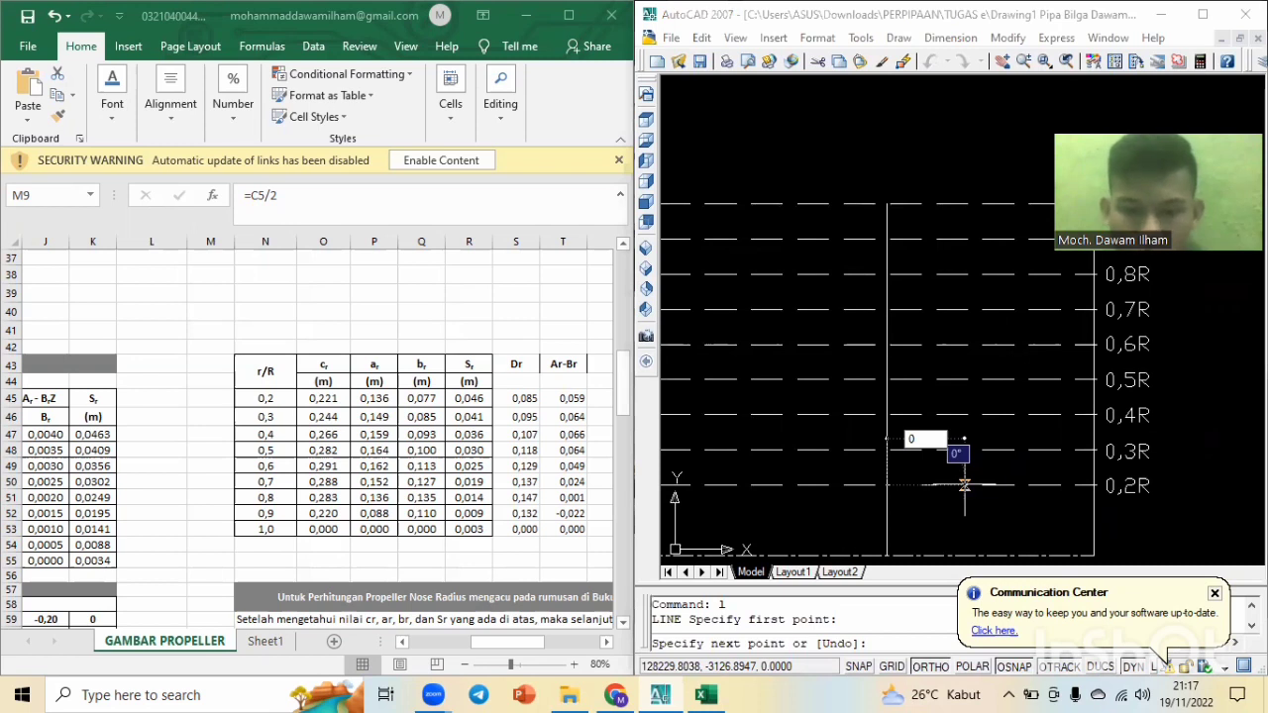
pyautogui.write(',')
pyautogui.write('13')
pyautogui.write('6')
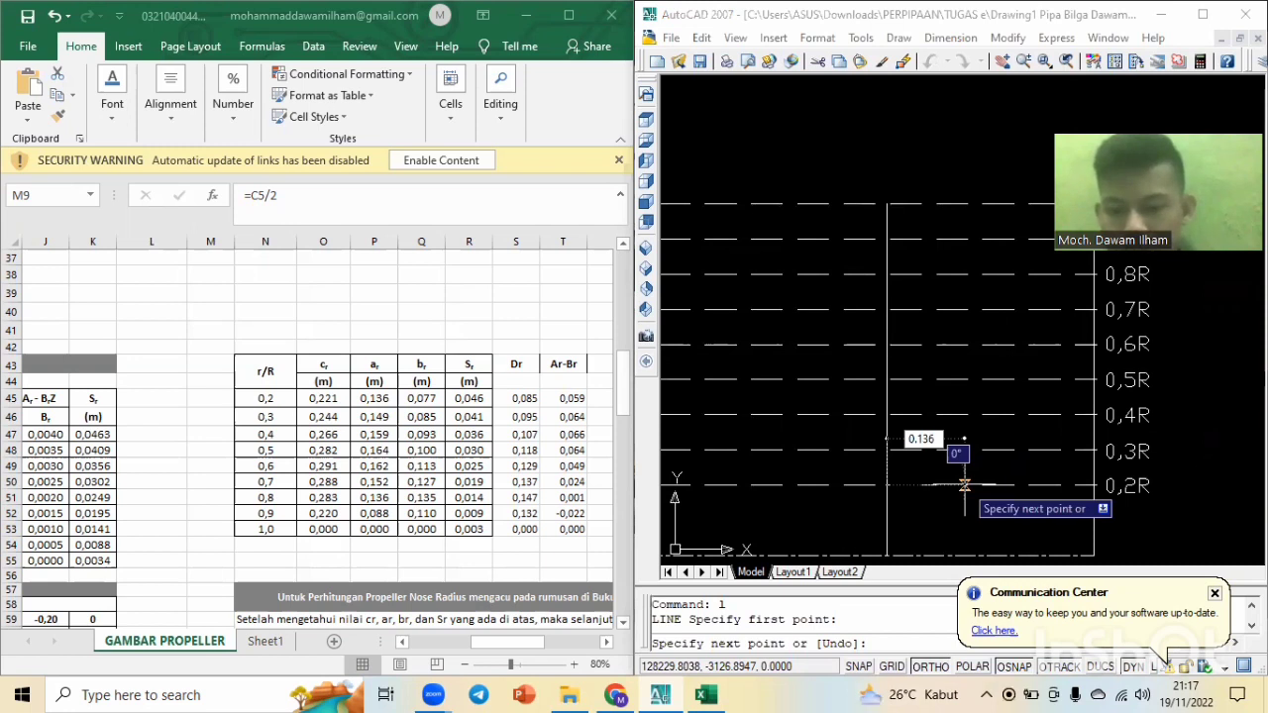
pyautogui.press('Return')
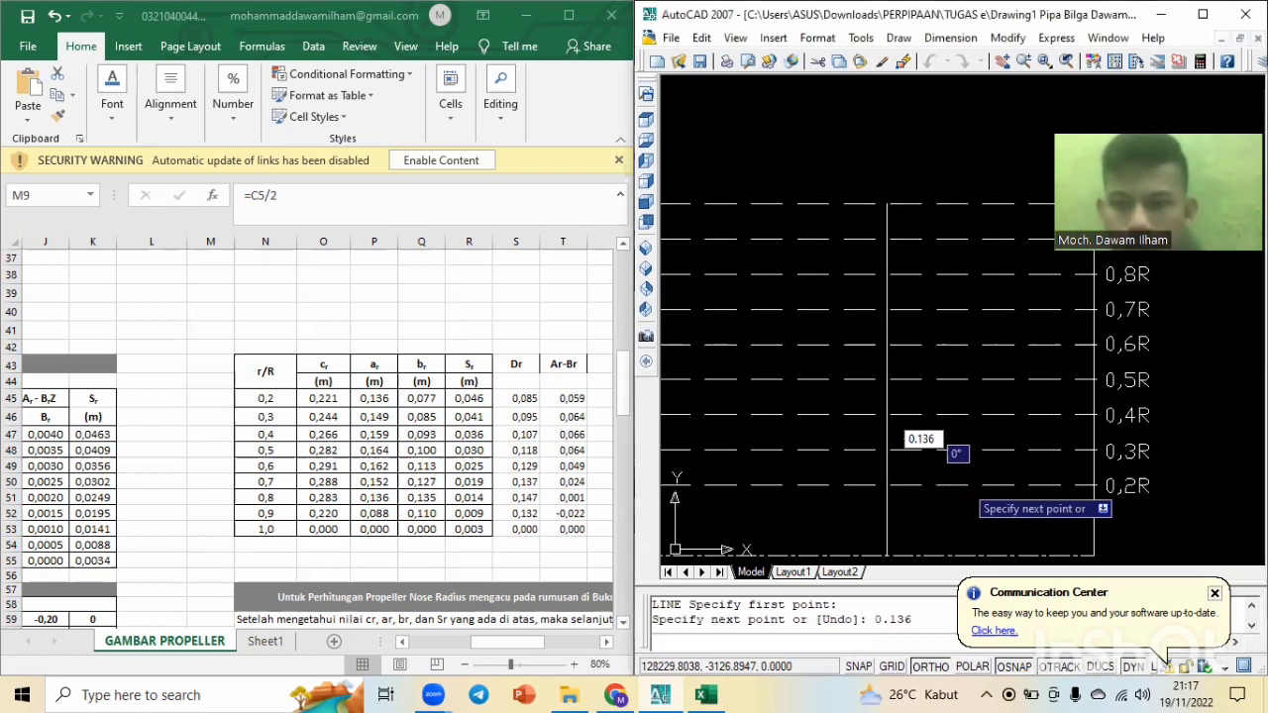
pyautogui.click(970, 535)
pyautogui.press('Escape')
pyautogui.press('Escape')
# Change the colour of the new horizontal 0,2R line to Yellow and clear the selection.
pyautogui.scroll(5, 959, 476)
pyautogui.moveTo(959, 477); pyautogui.dragTo(1014, 385, button='middle')
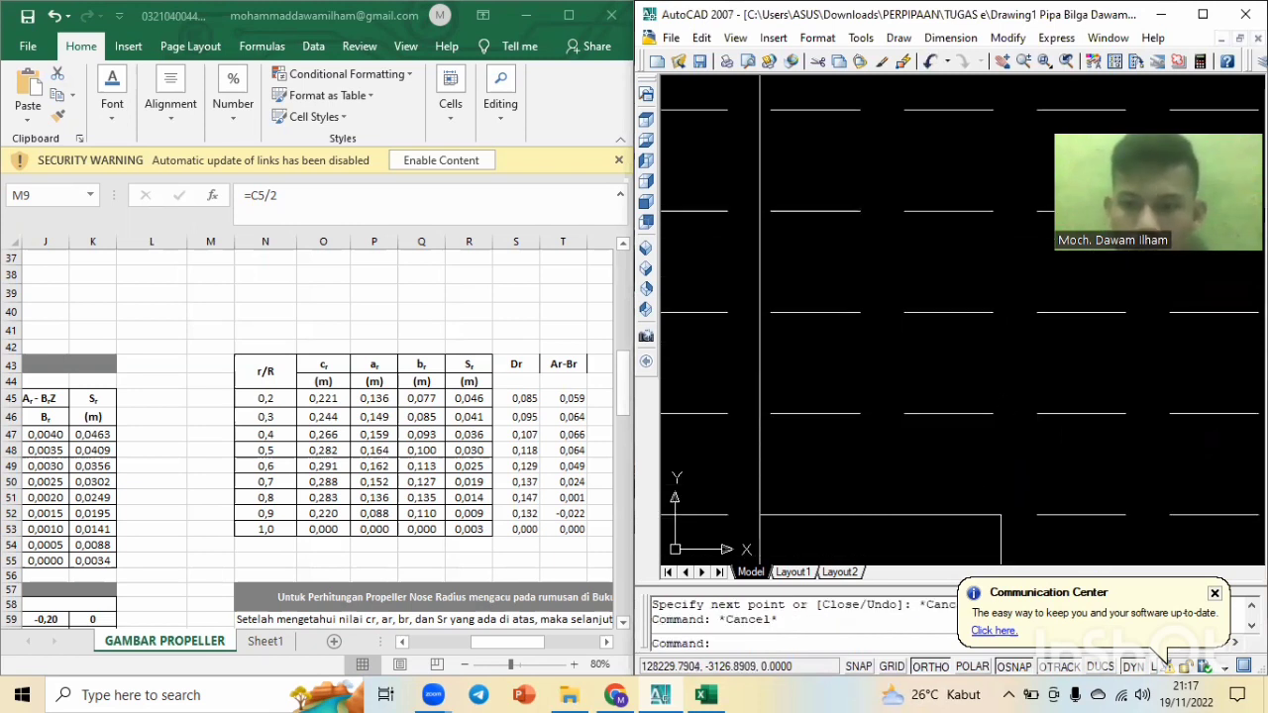
pyautogui.click(954, 411)
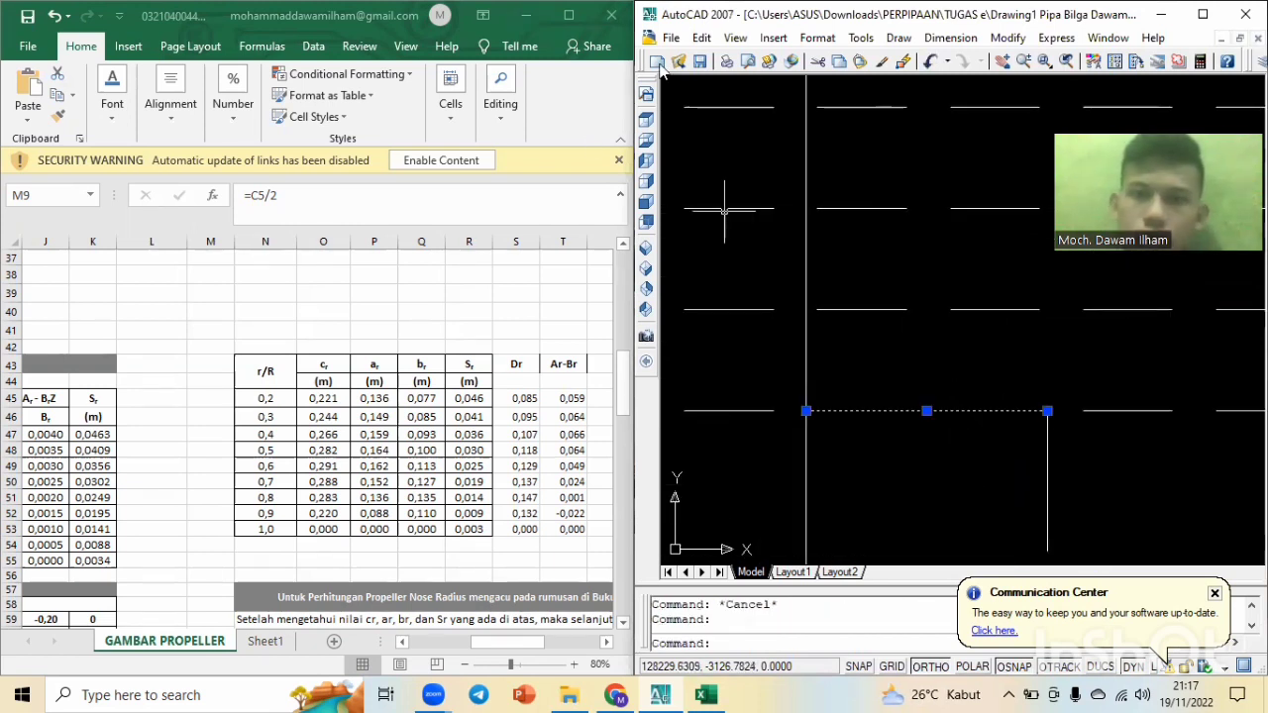
pyautogui.doubleClick(954, 412)
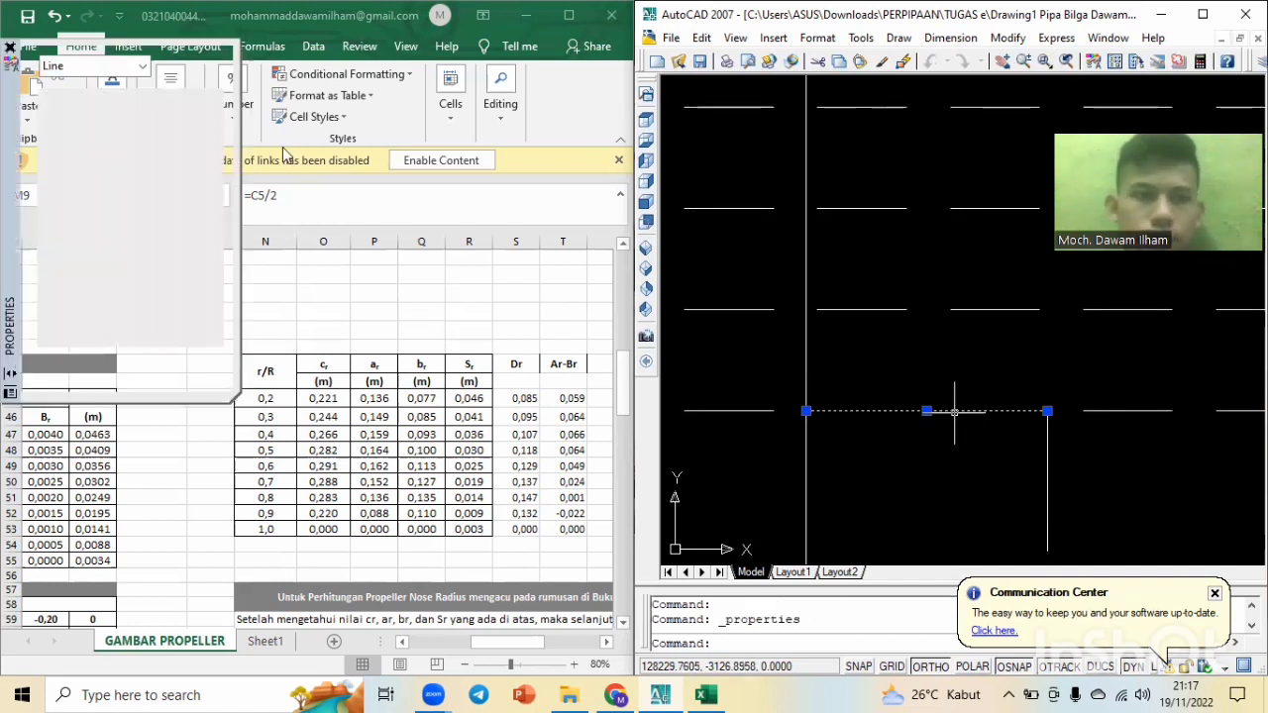
pyautogui.click(198, 124)
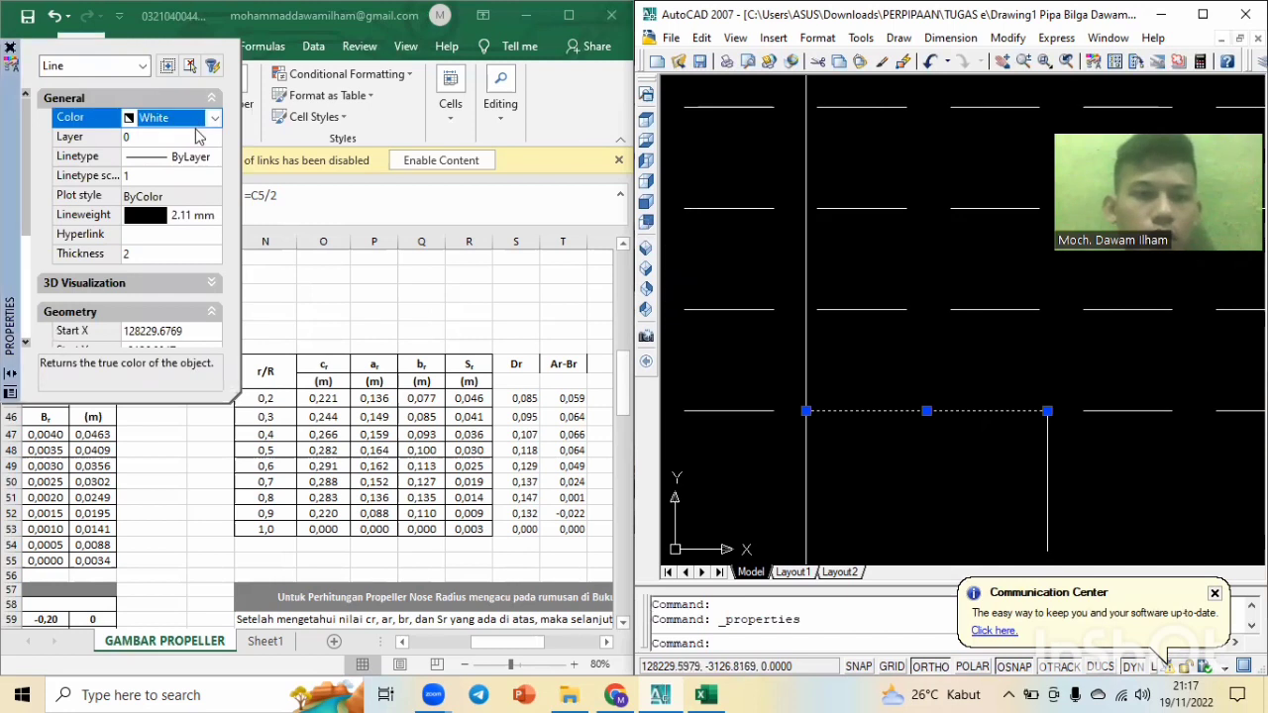
pyautogui.click(198, 126)
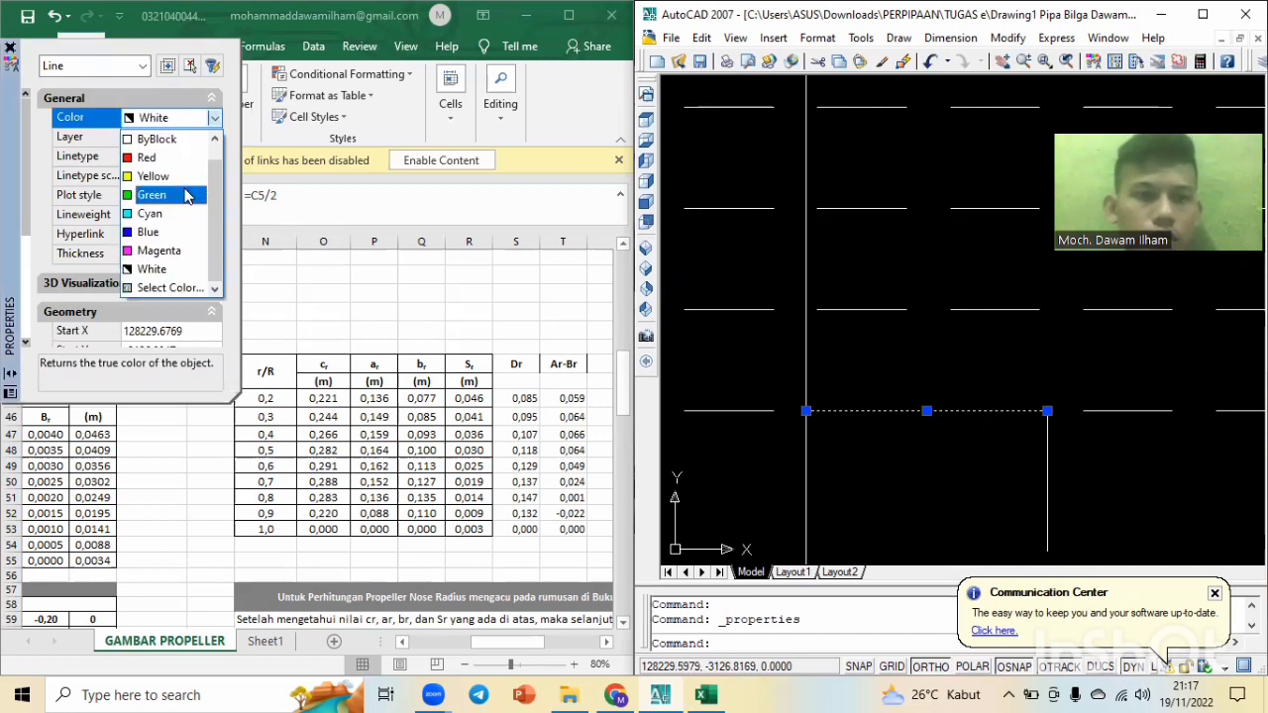
pyautogui.click(185, 178)
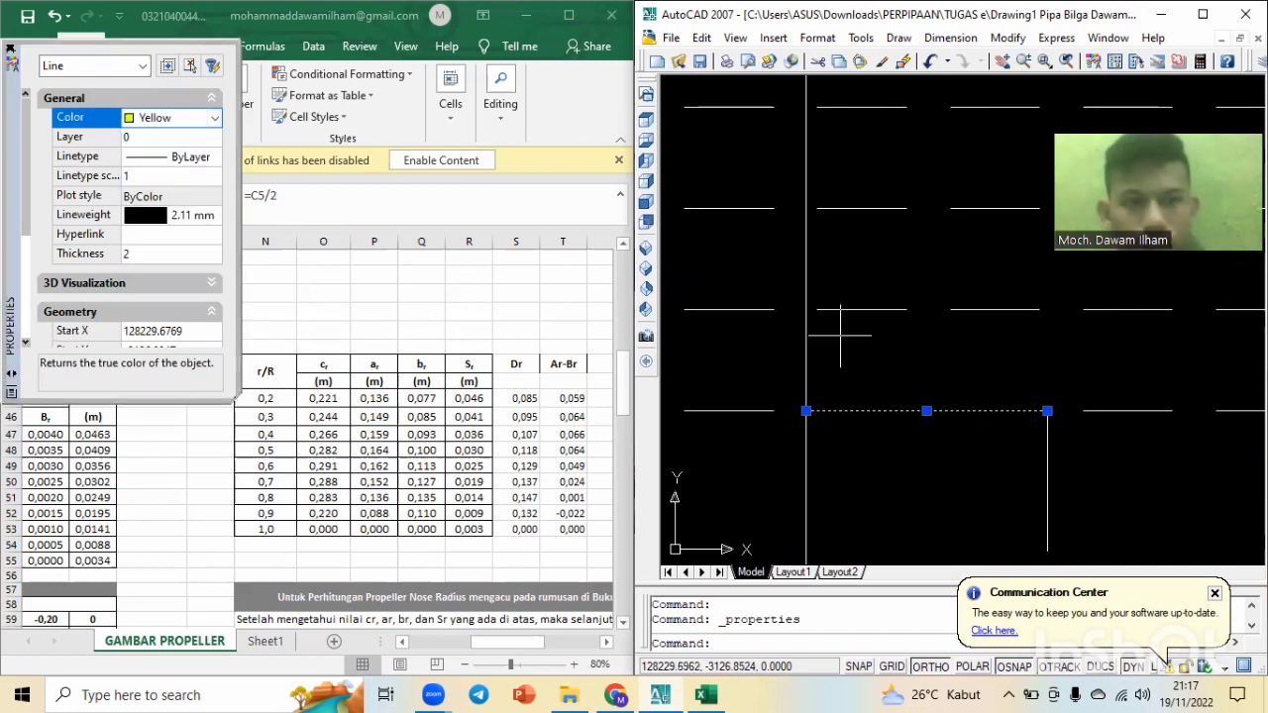
pyautogui.press('Escape')
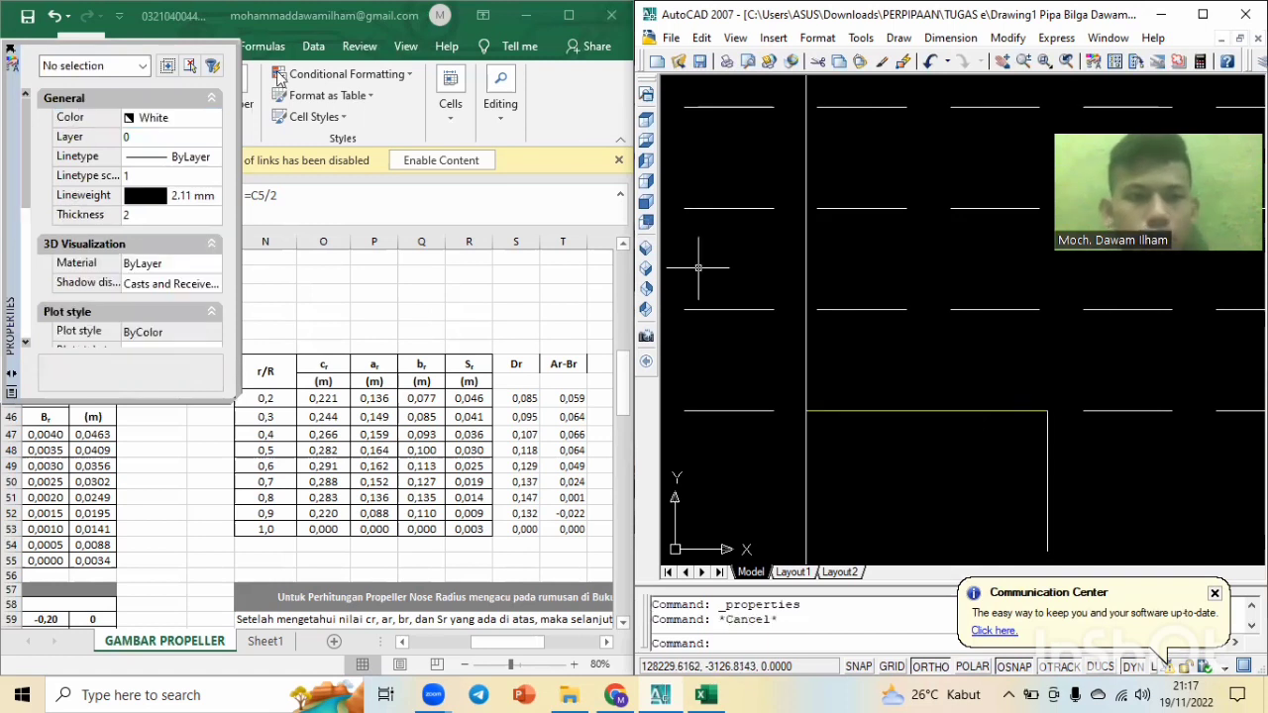
# Make Yellow the current colour for new objects.
pyautogui.click(203, 125)
pyautogui.click(212, 119)
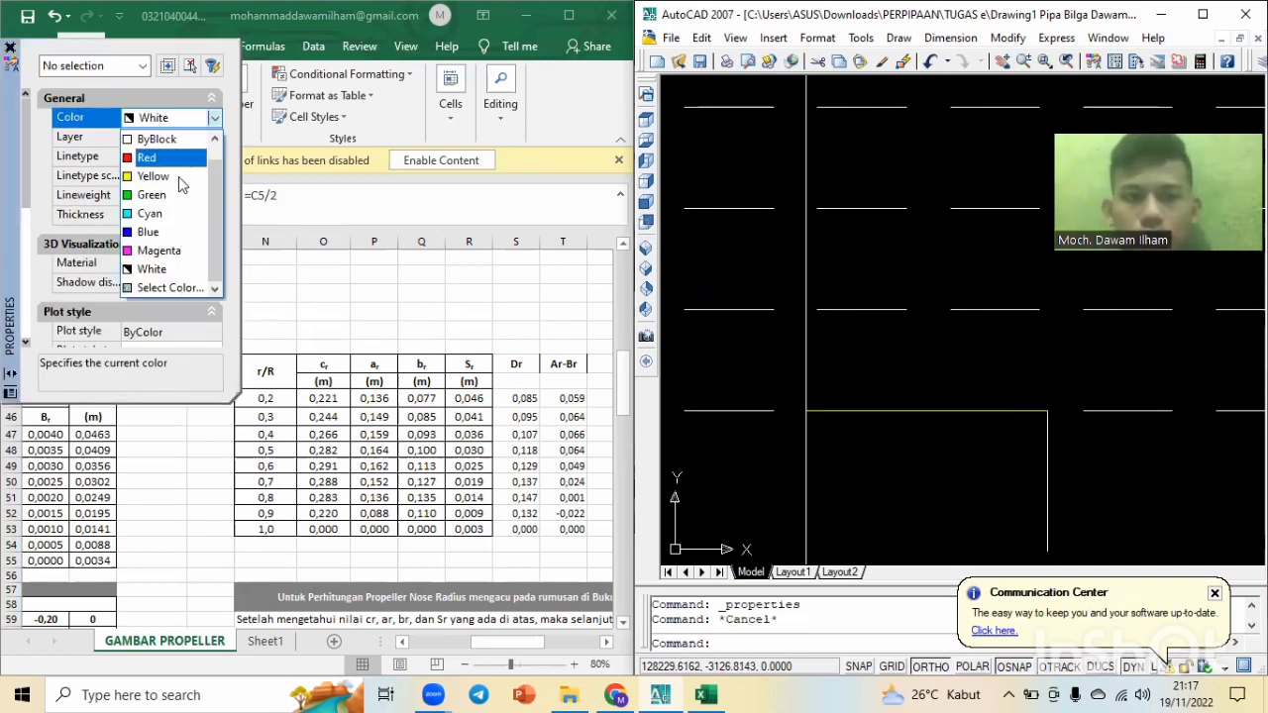
pyautogui.click(182, 184)
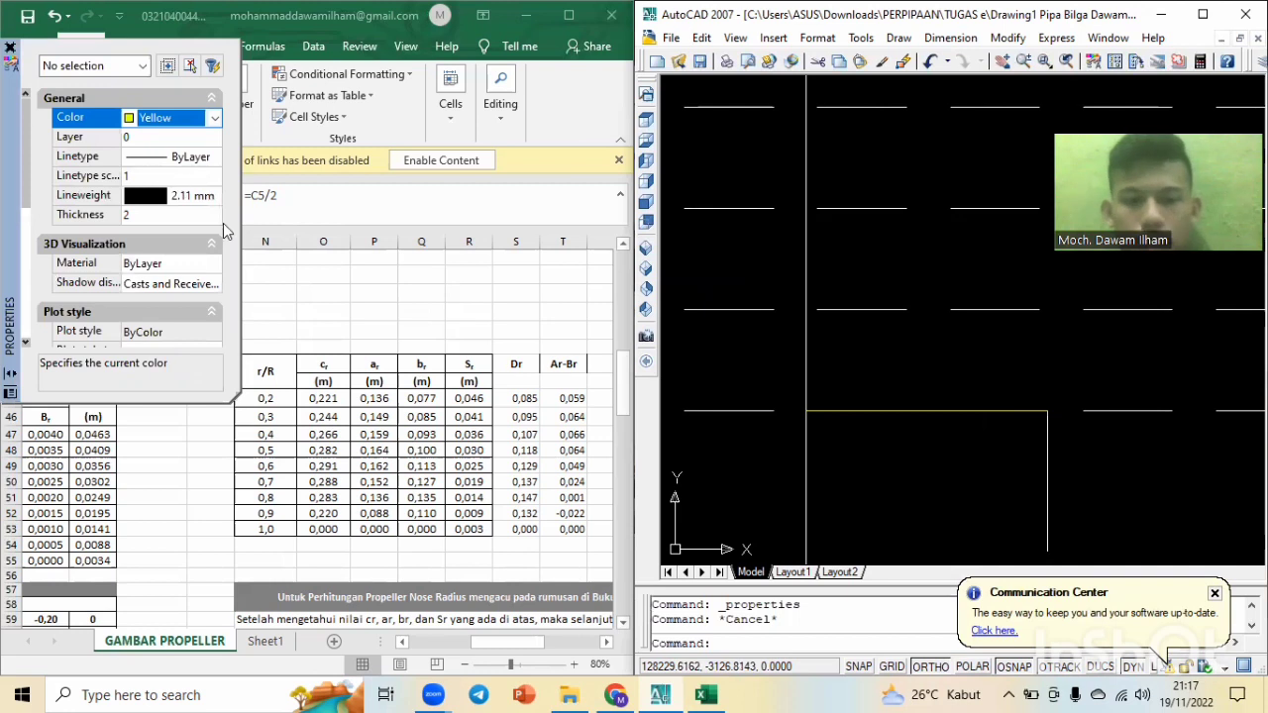
# Erase the stray vertical segment hanging from the end of the yellow 0,2R line.
pyautogui.click(1160, 440)
pyautogui.click(1035, 490)
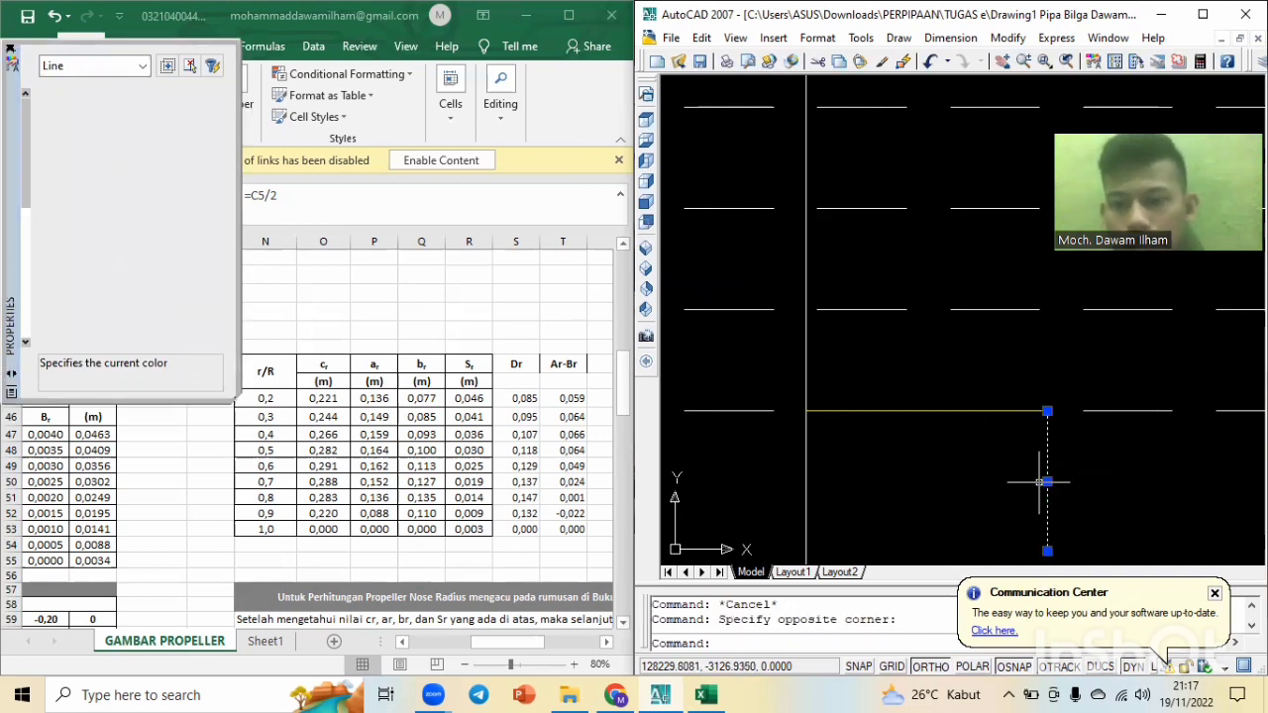
pyautogui.press('Delete')
# Draw a 0.149 long horizontal line rightward along 0,3R from its intersection with the vertical reference line.
pyautogui.scroll(-2, 1035, 480)
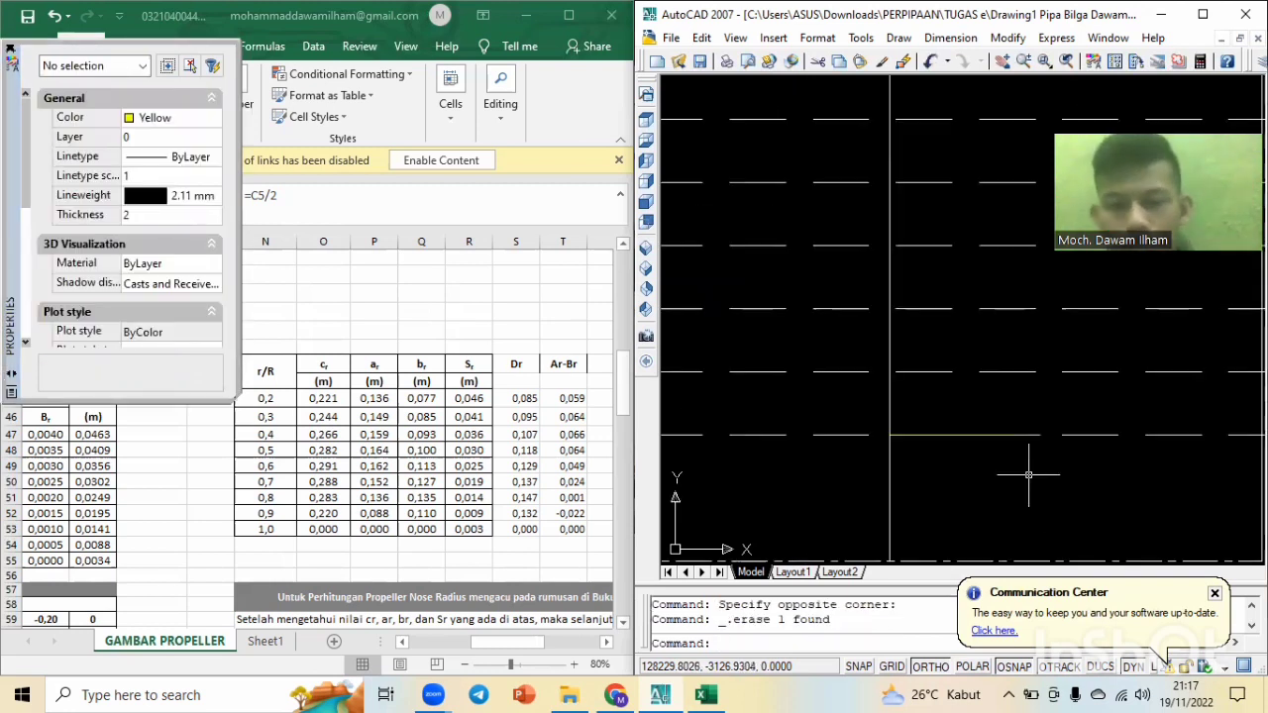
pyautogui.scroll(-3, 1028, 475)
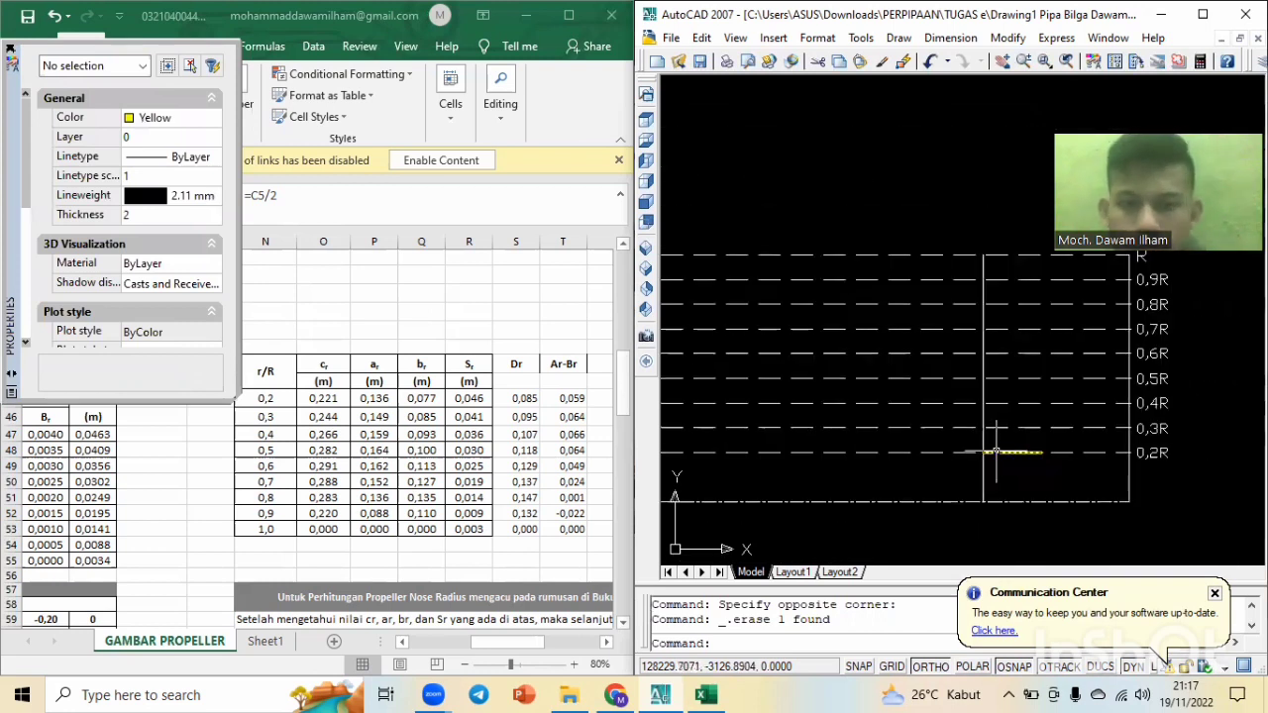
pyautogui.scroll(3, 1000, 436)
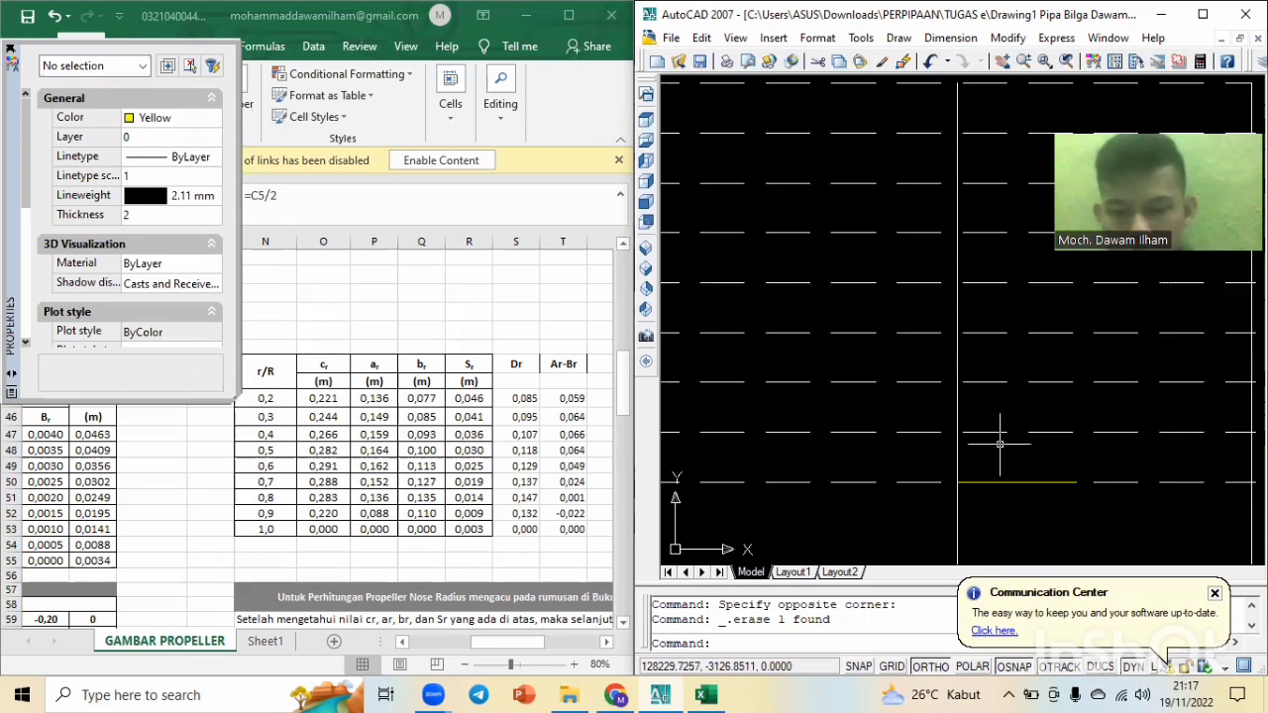
pyautogui.write('l')
pyautogui.press('Return')
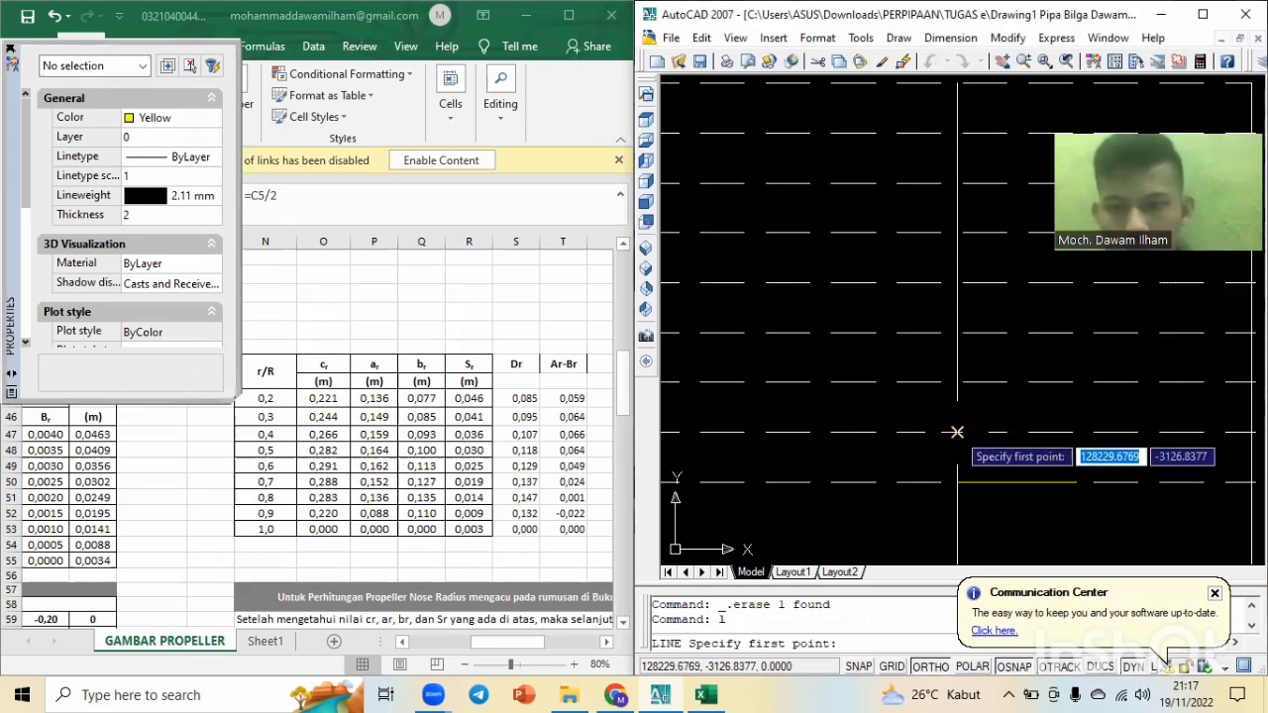
pyautogui.click(955, 432)
pyautogui.write('0')
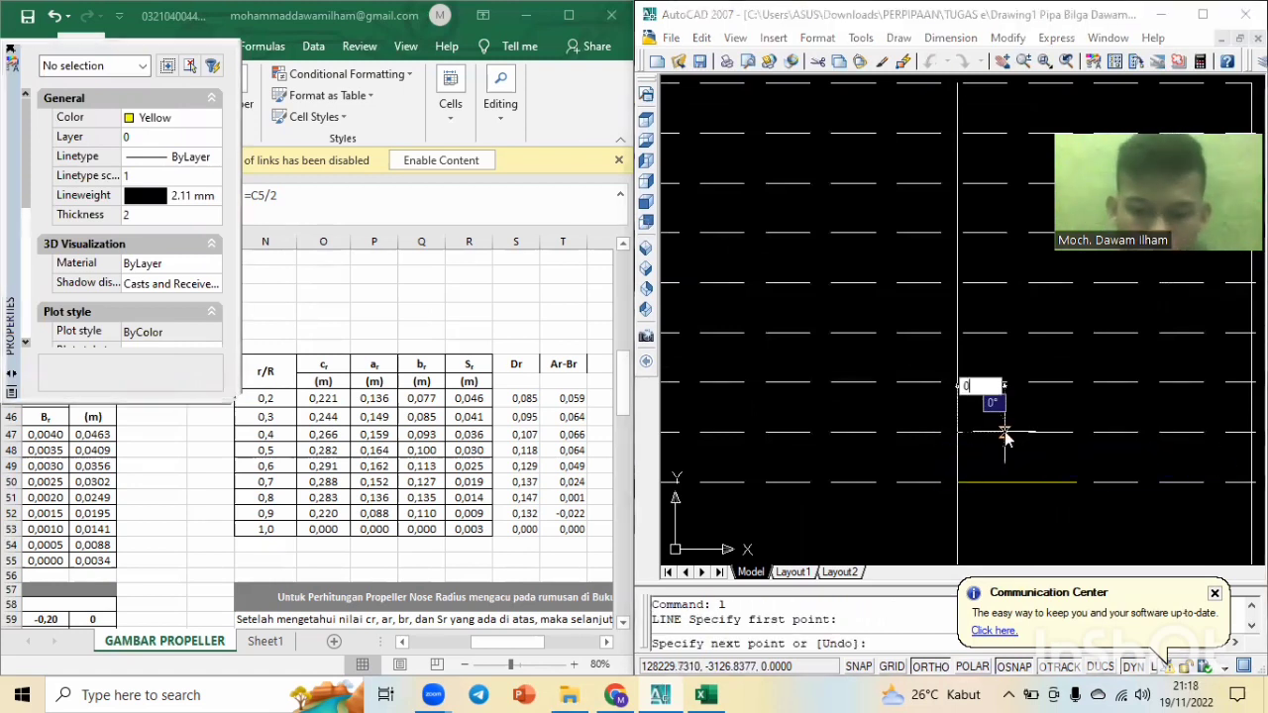
pyautogui.write('.149')
pyautogui.press('Return')
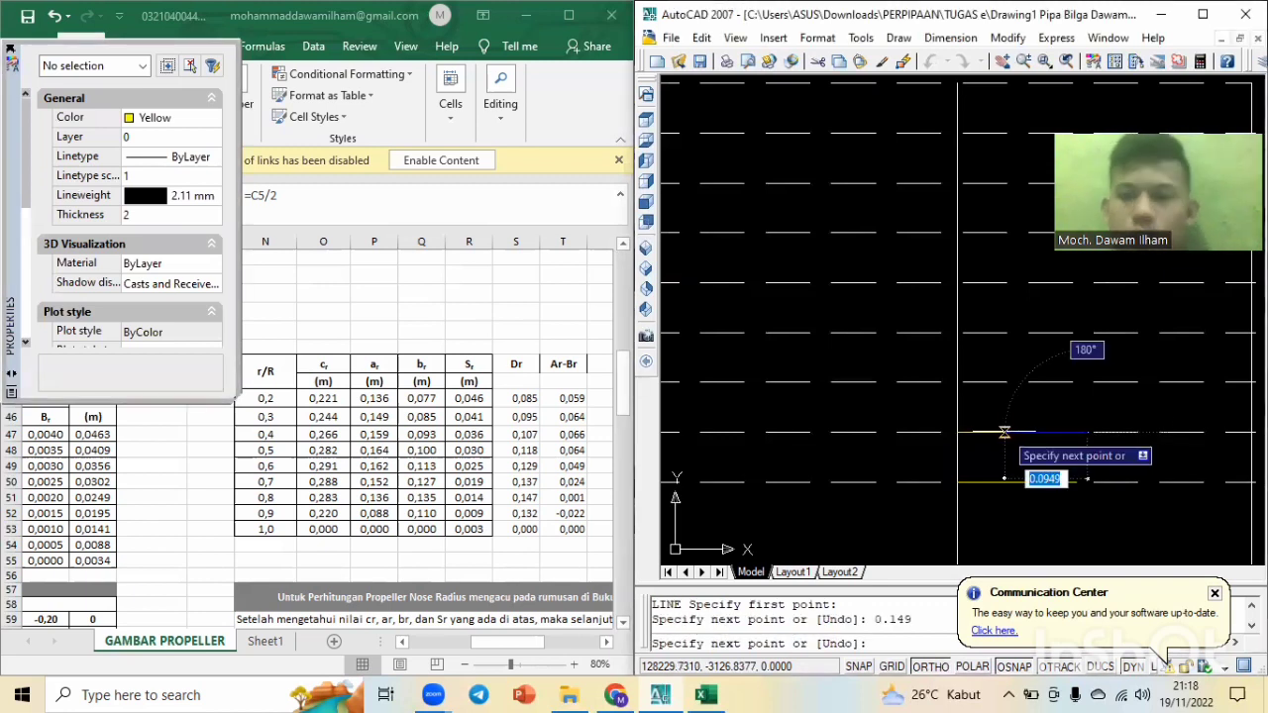
pyautogui.press('Escape')
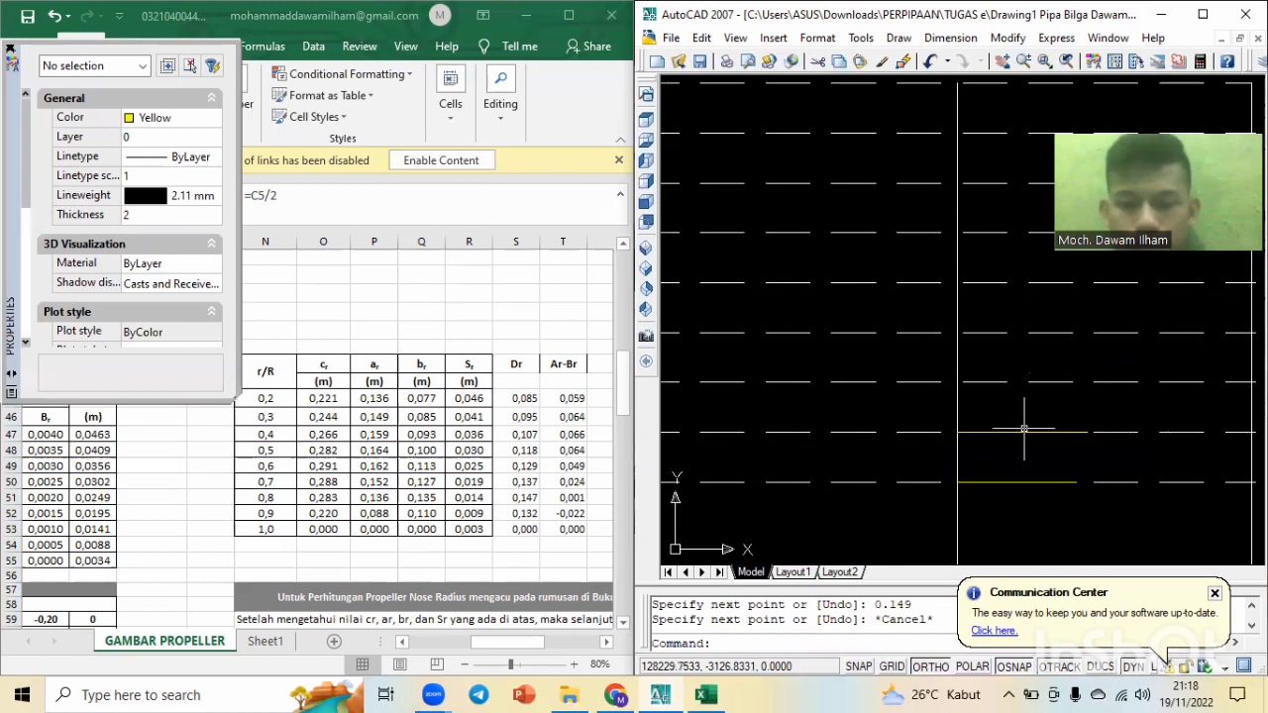
# Start a yellow horizontal line rightward along 0,4R from its intersection with the vertical reference line.
pyautogui.write('l')
pyautogui.press('Return')
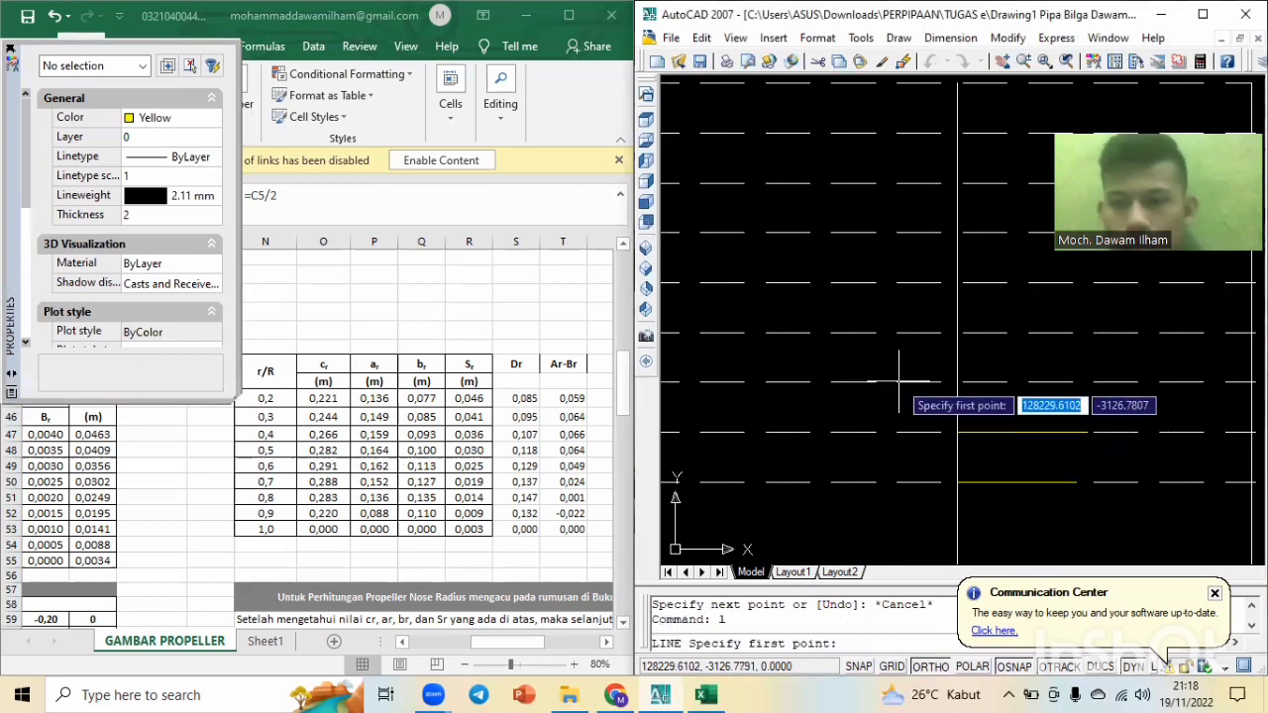
pyautogui.click(973, 382)
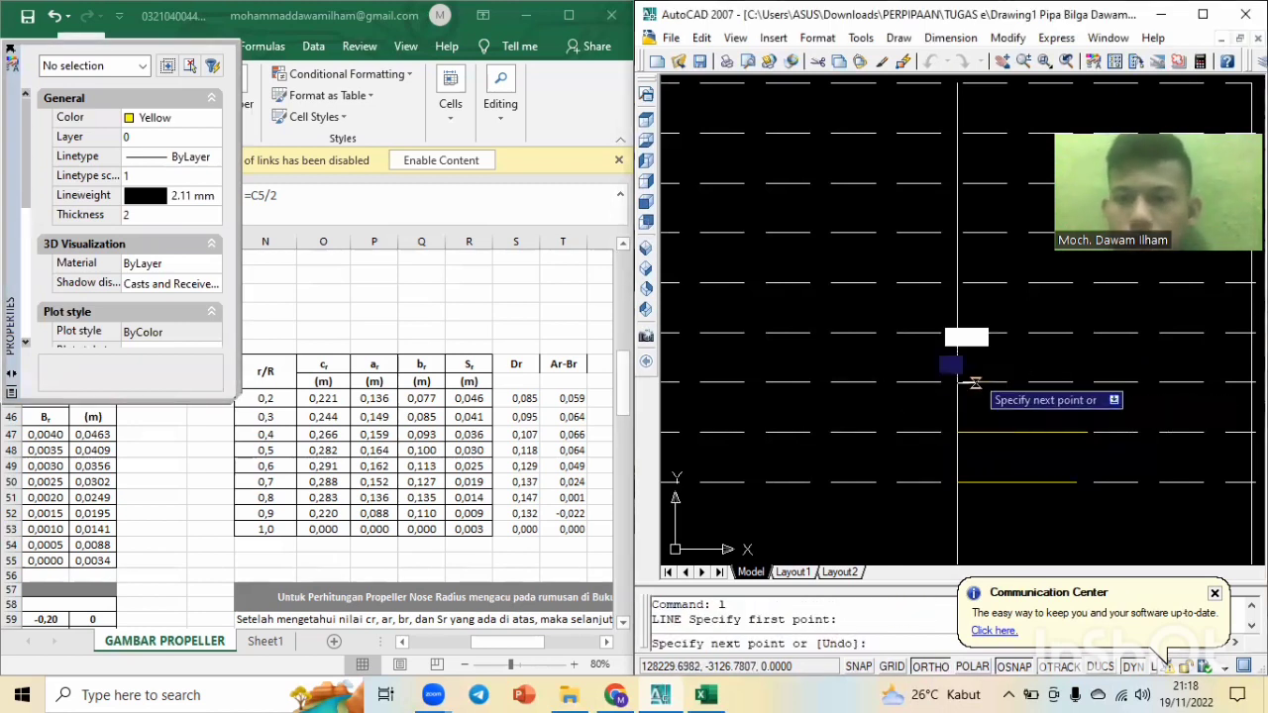
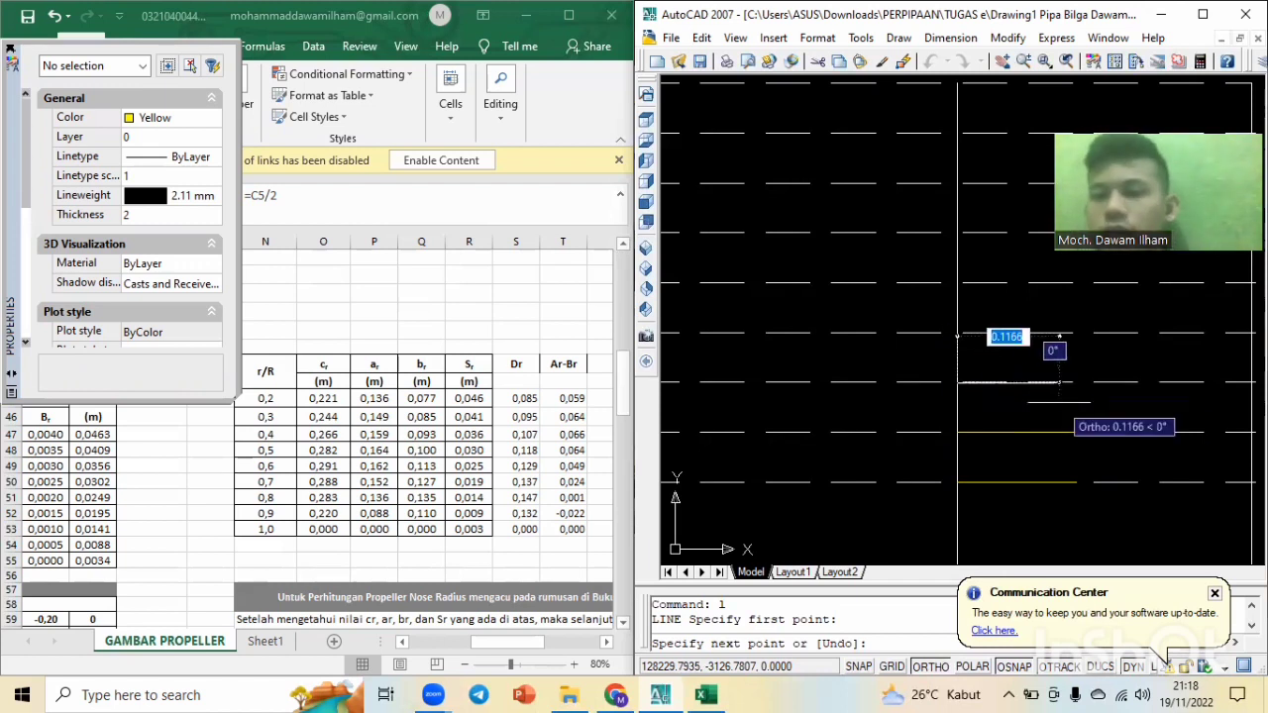
pyautogui.scroll(3, 1050, 394)
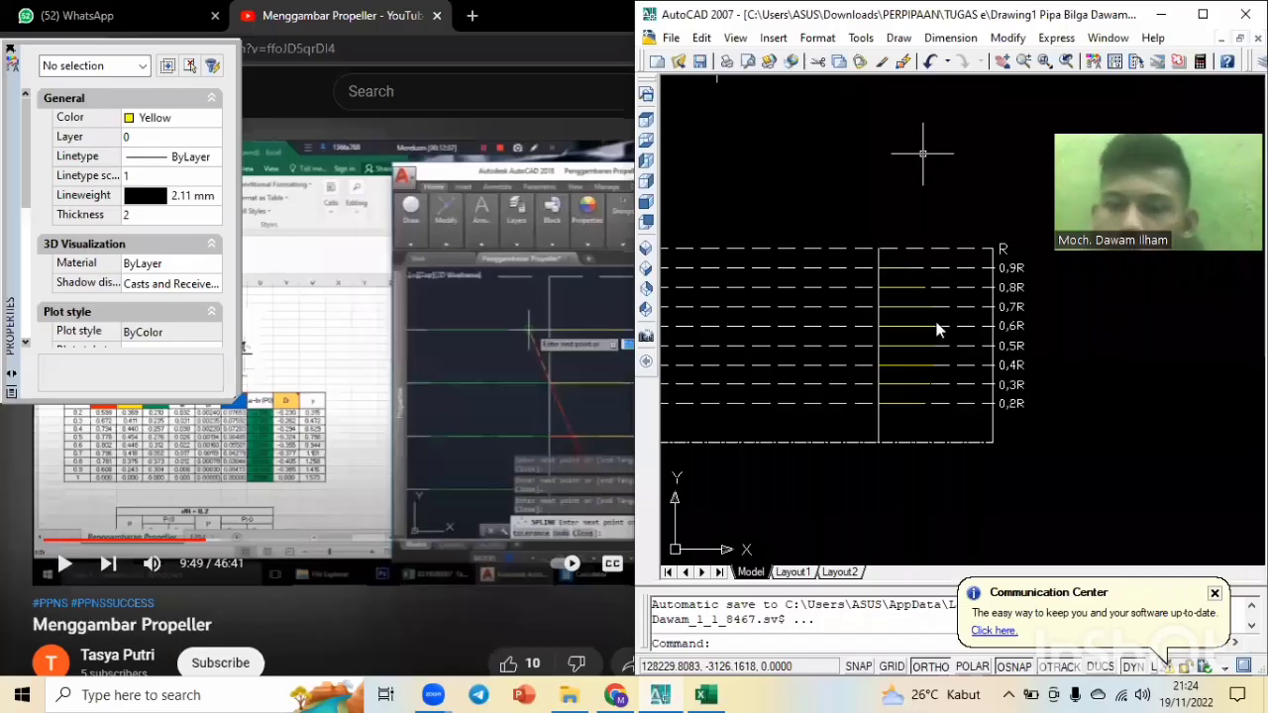
# Switch from the browser video to the Excel workbook with the r/R dimension table, keeping it beside the drawing.
pyautogui.scroll(2, 924, 387)
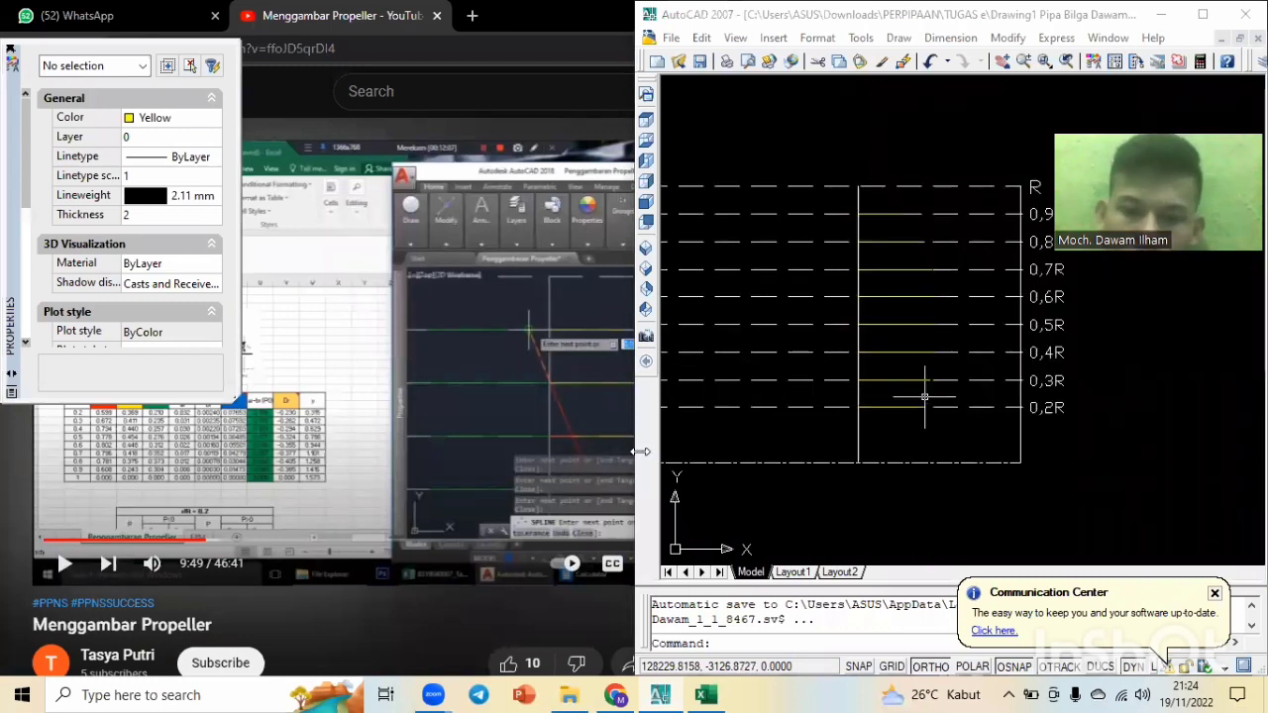
pyautogui.hotkey('alt', 'Tab')
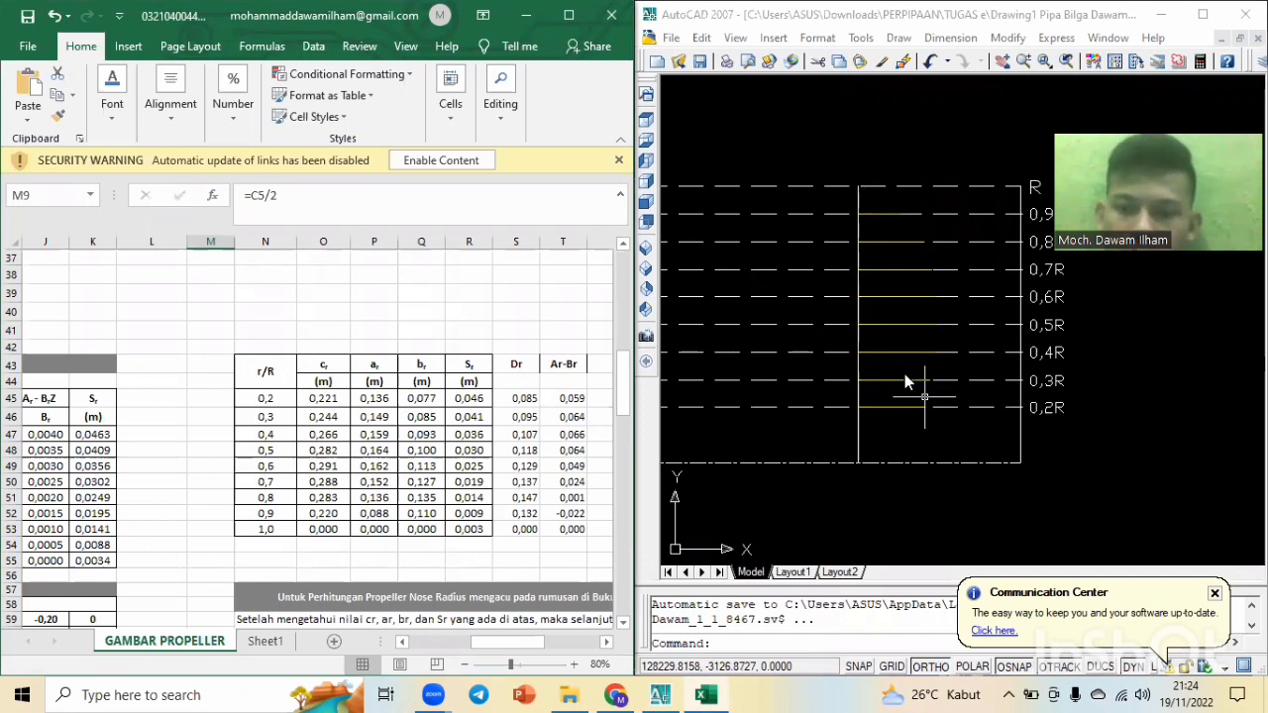
pyautogui.hotkey('ctrl', '1')
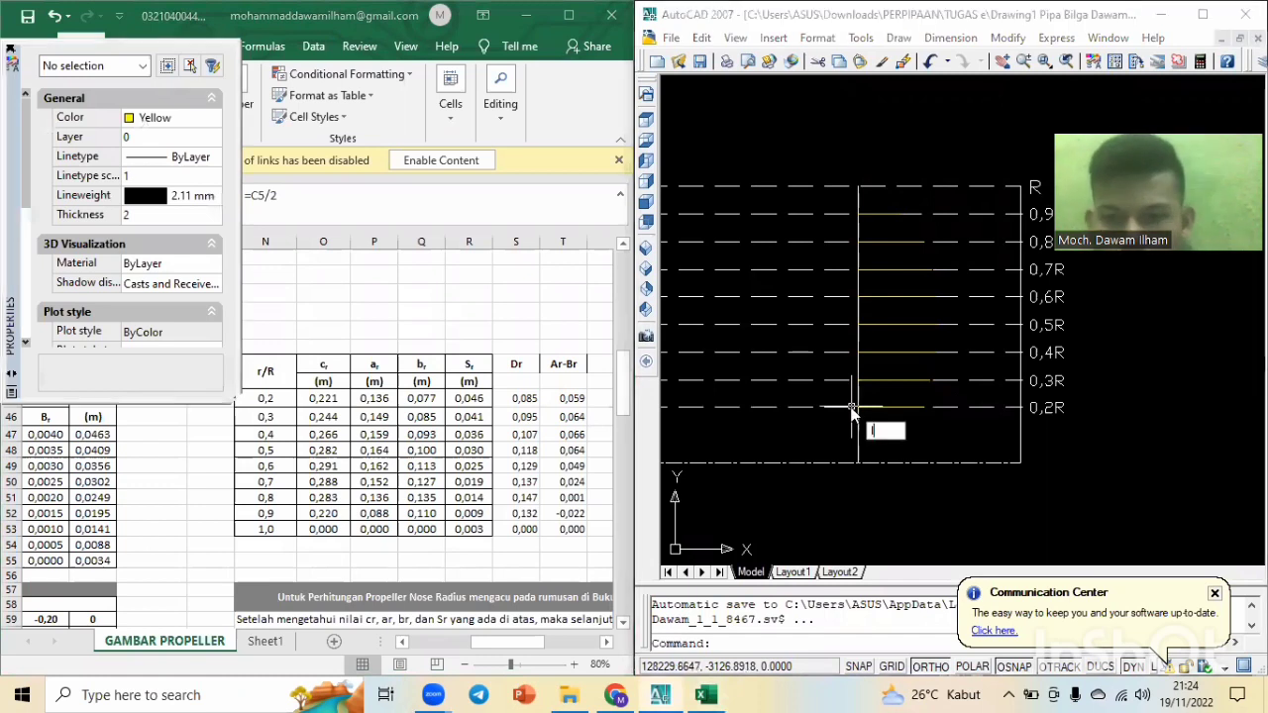
# Make Green the current colour for new objects.
pyautogui.press('Escape')
pyautogui.press('Escape')
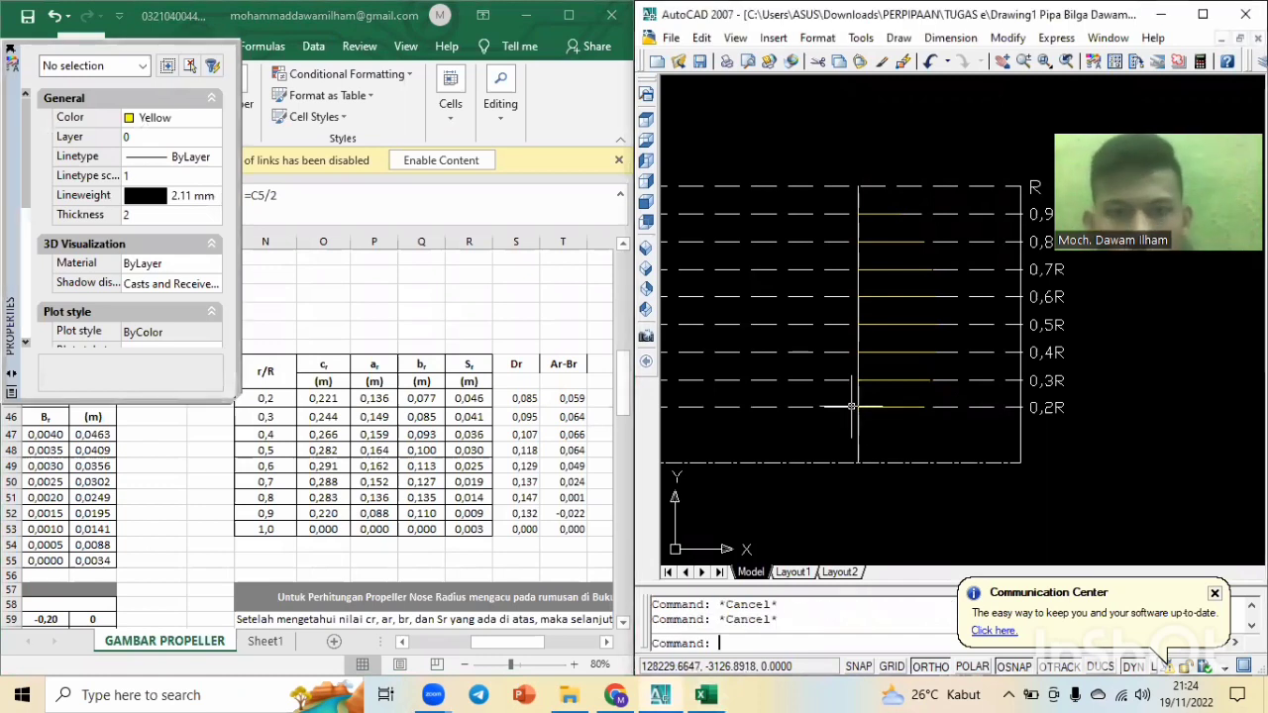
pyautogui.click(156, 116)
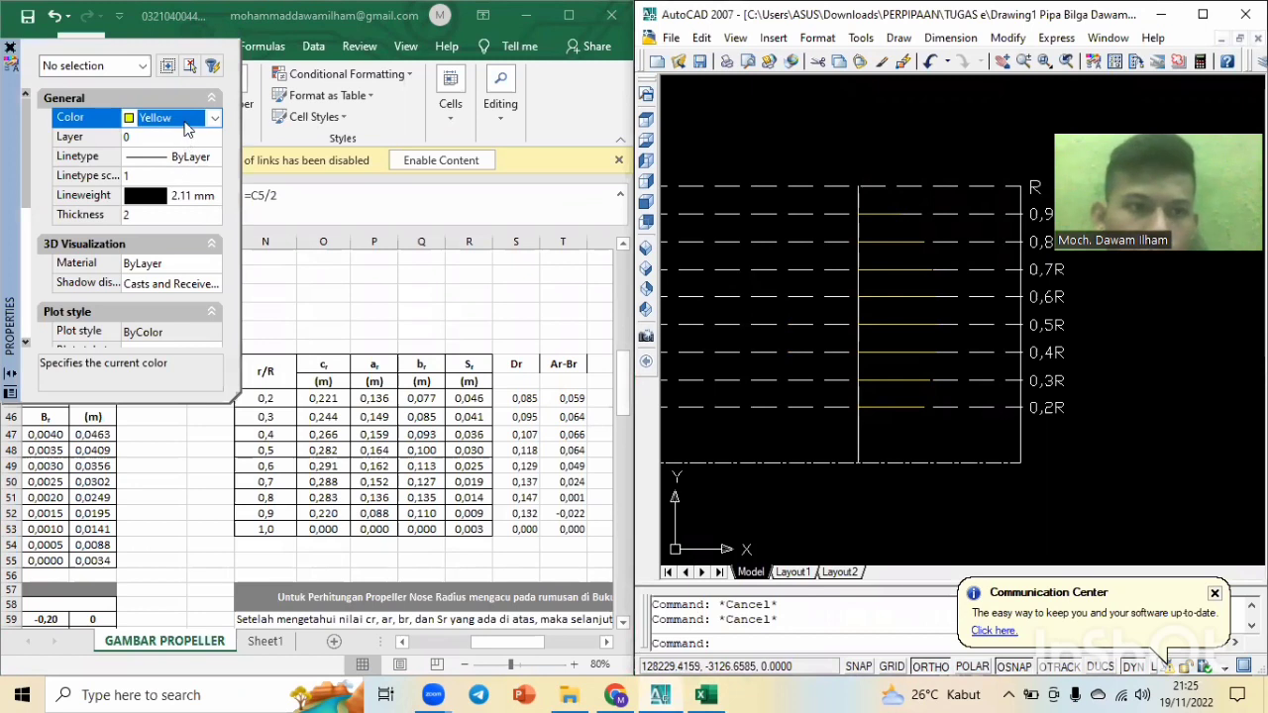
pyautogui.click(188, 121)
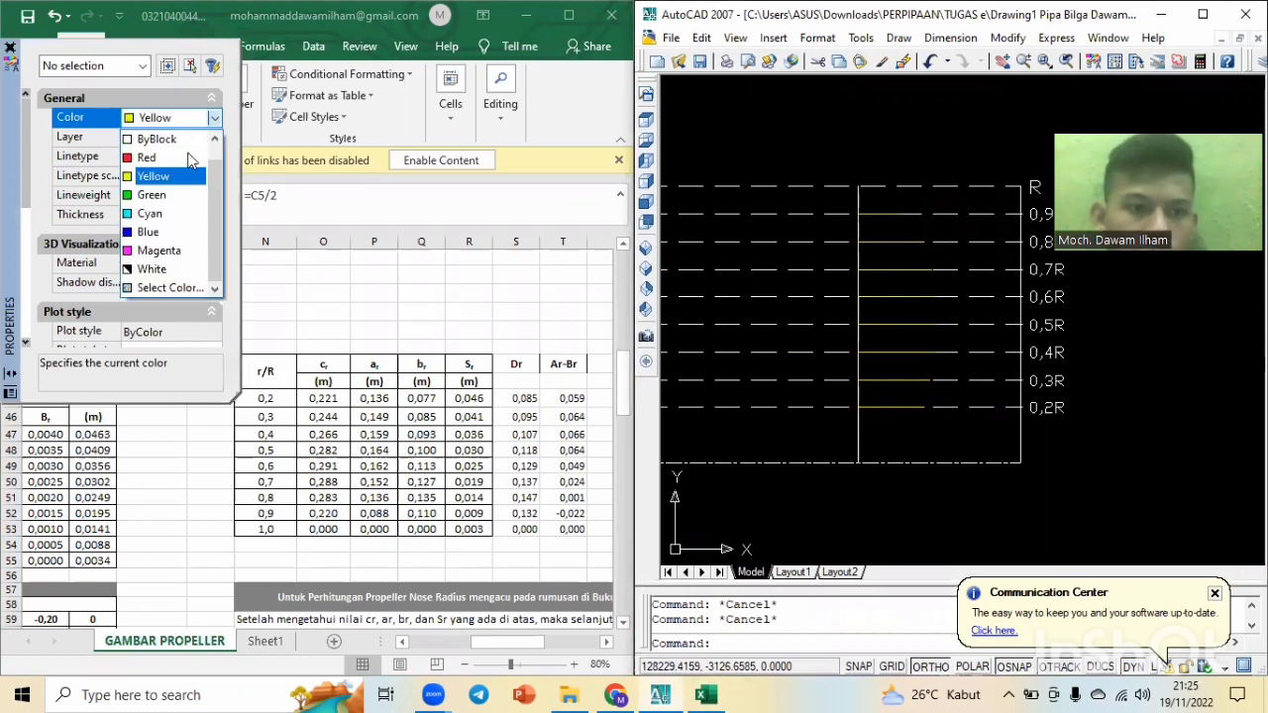
pyautogui.click(183, 195)
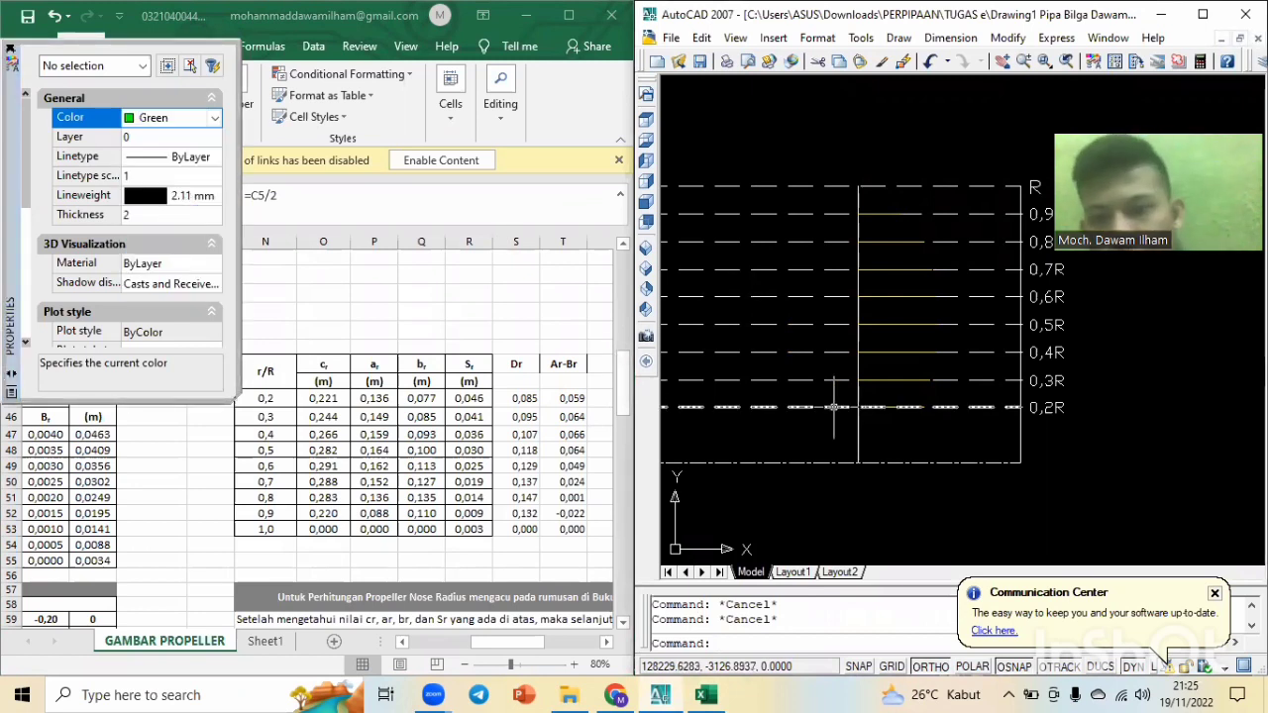
pyautogui.write('l')
pyautogui.press('Return')
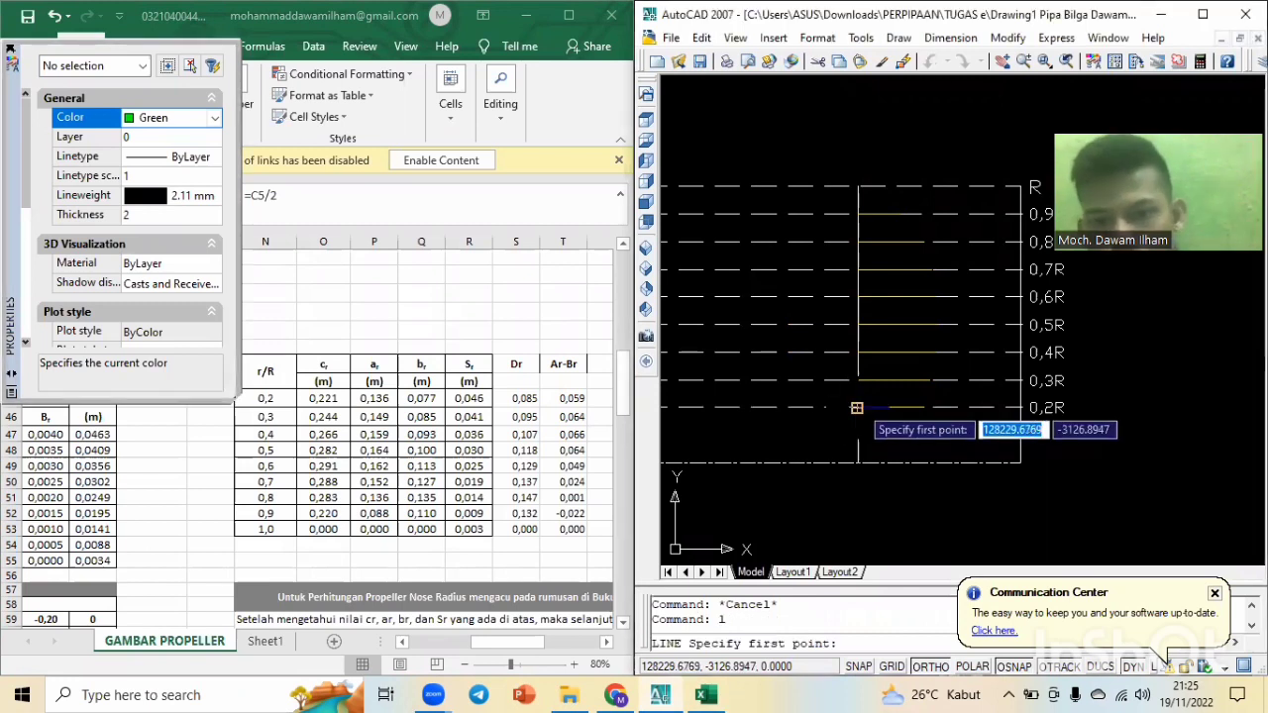
pyautogui.click(856, 407)
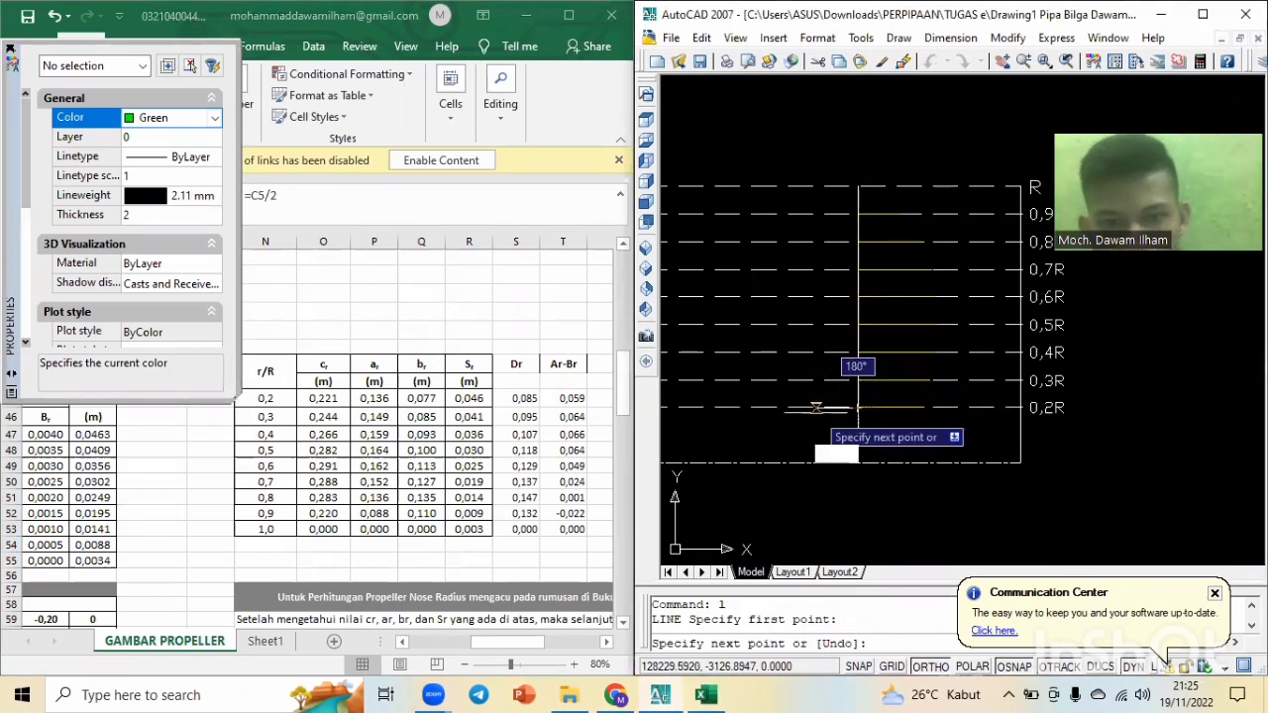
pyautogui.scroll(3, 814, 407)
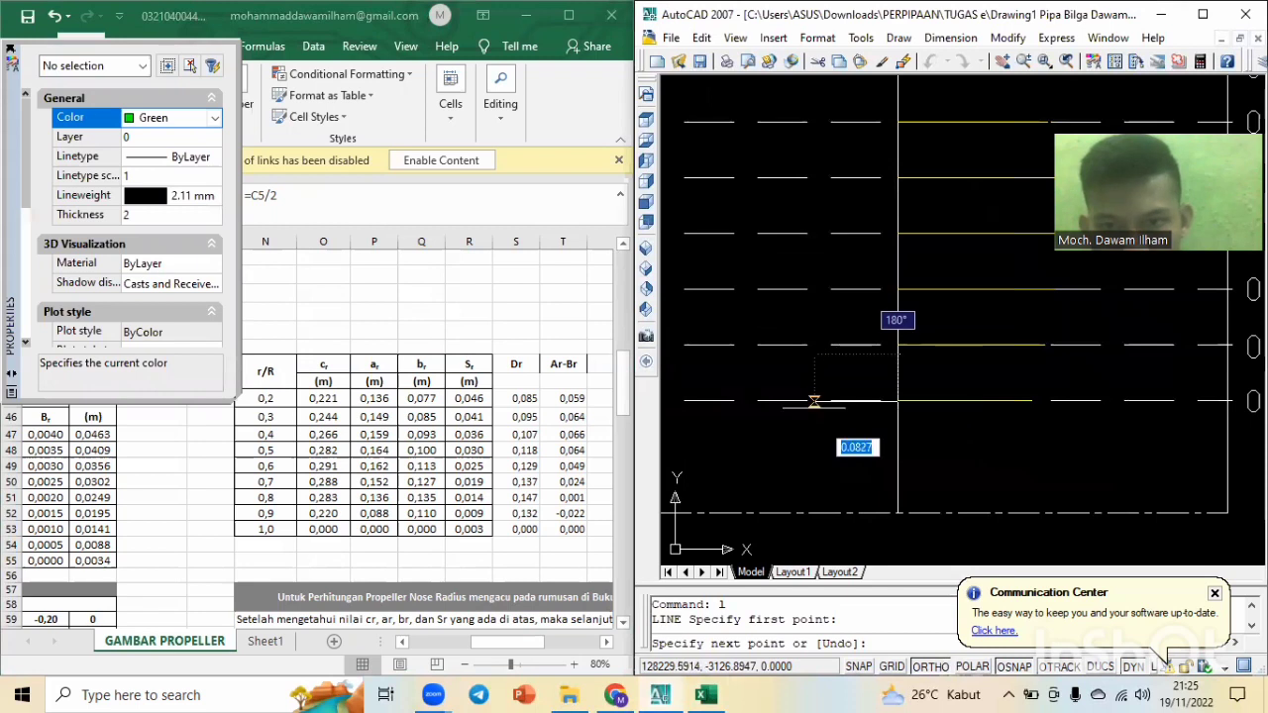
pyautogui.press('Escape')
pyautogui.press('Escape')
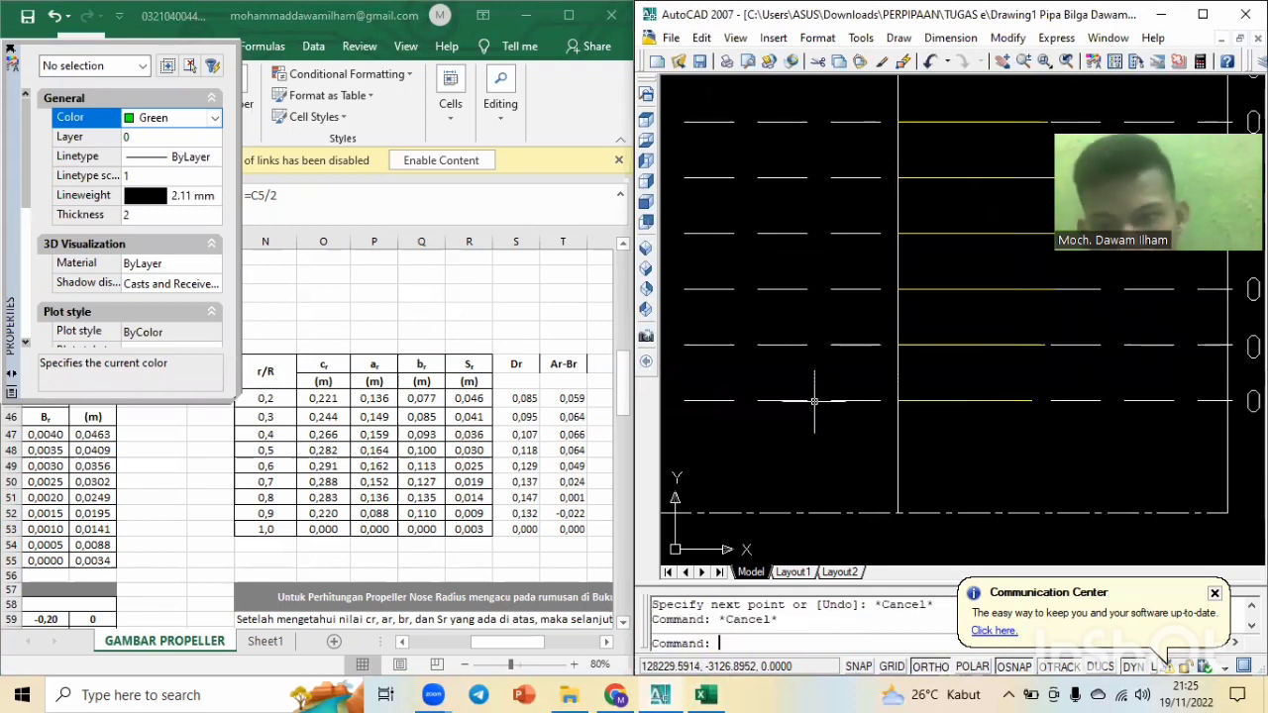
# Draw a 0.085 long green line leftward along 0,2R from its intersection with the vertical reference line.
pyautogui.write('l')
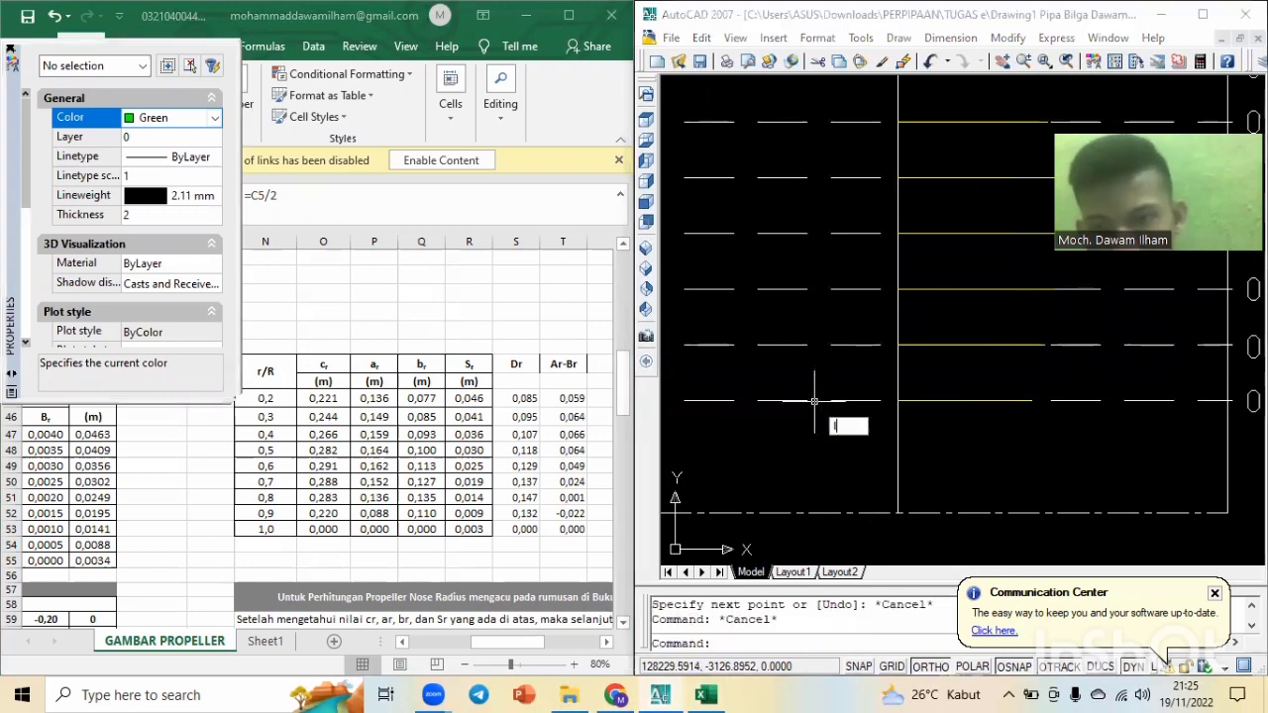
pyautogui.press('Return')
pyautogui.click(898, 401)
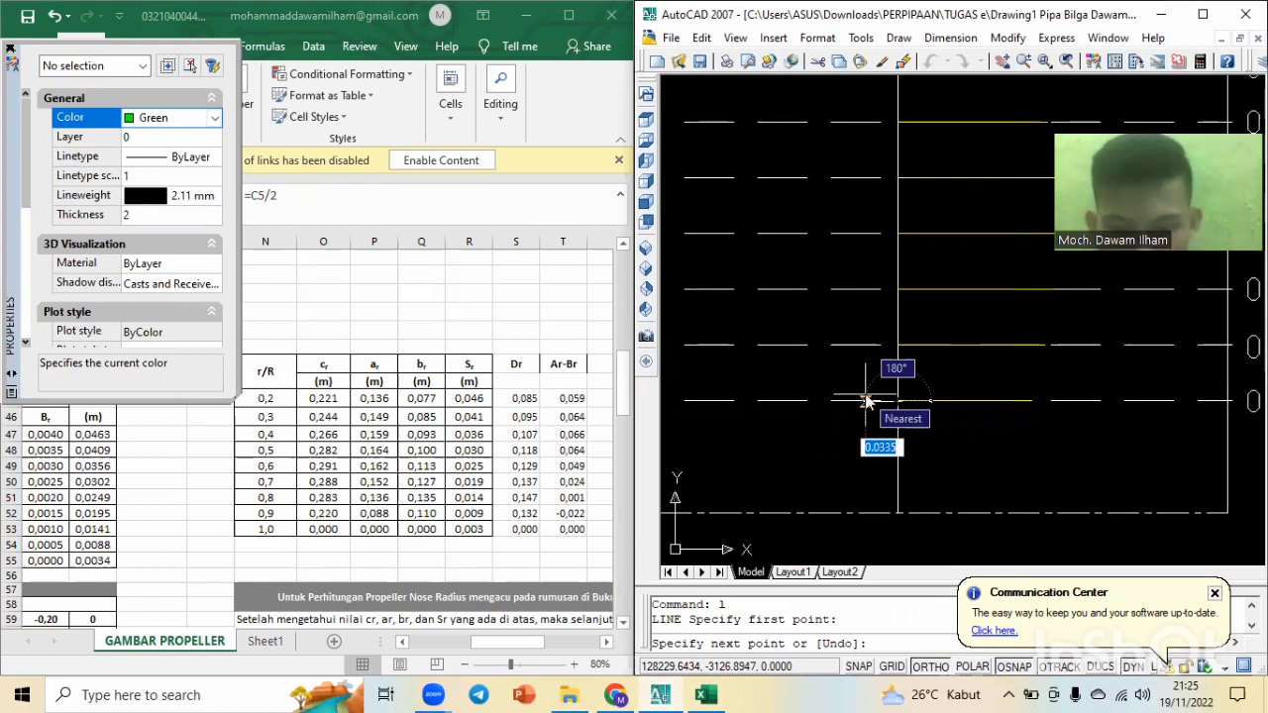
pyautogui.write('0.')
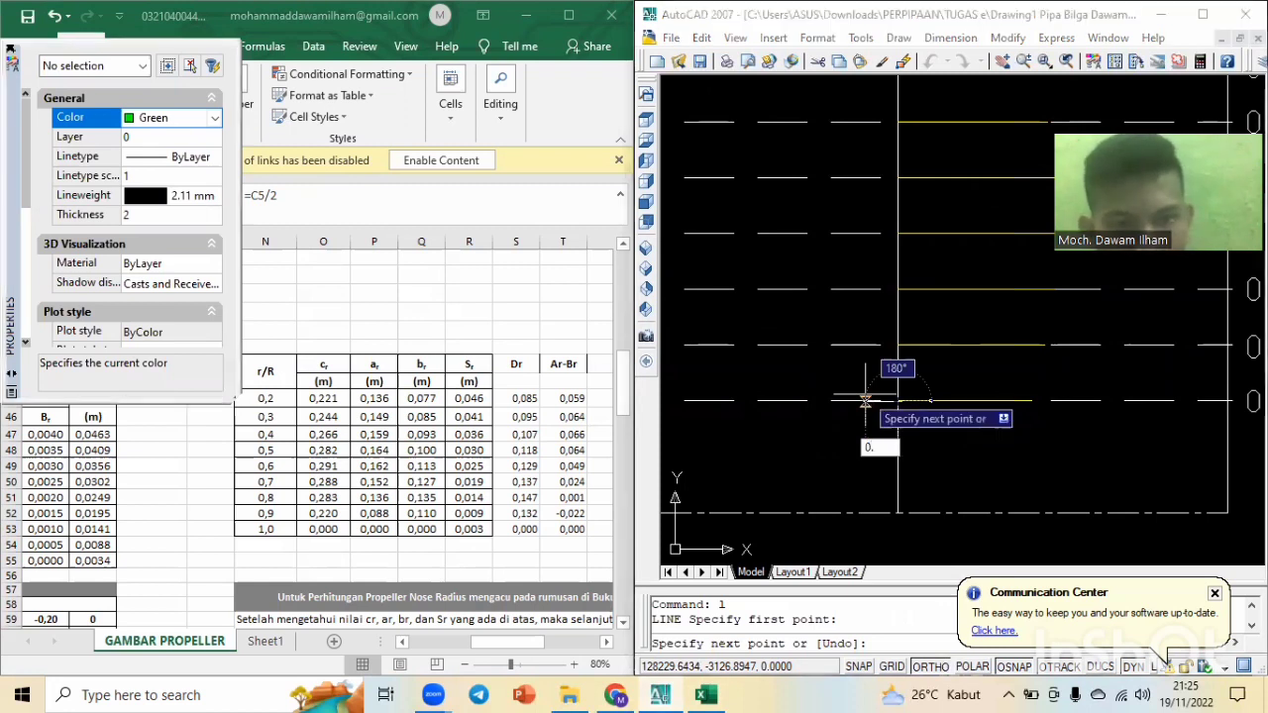
pyautogui.write('085')
pyautogui.press('Return')
pyautogui.press('Escape')
pyautogui.press('Escape')
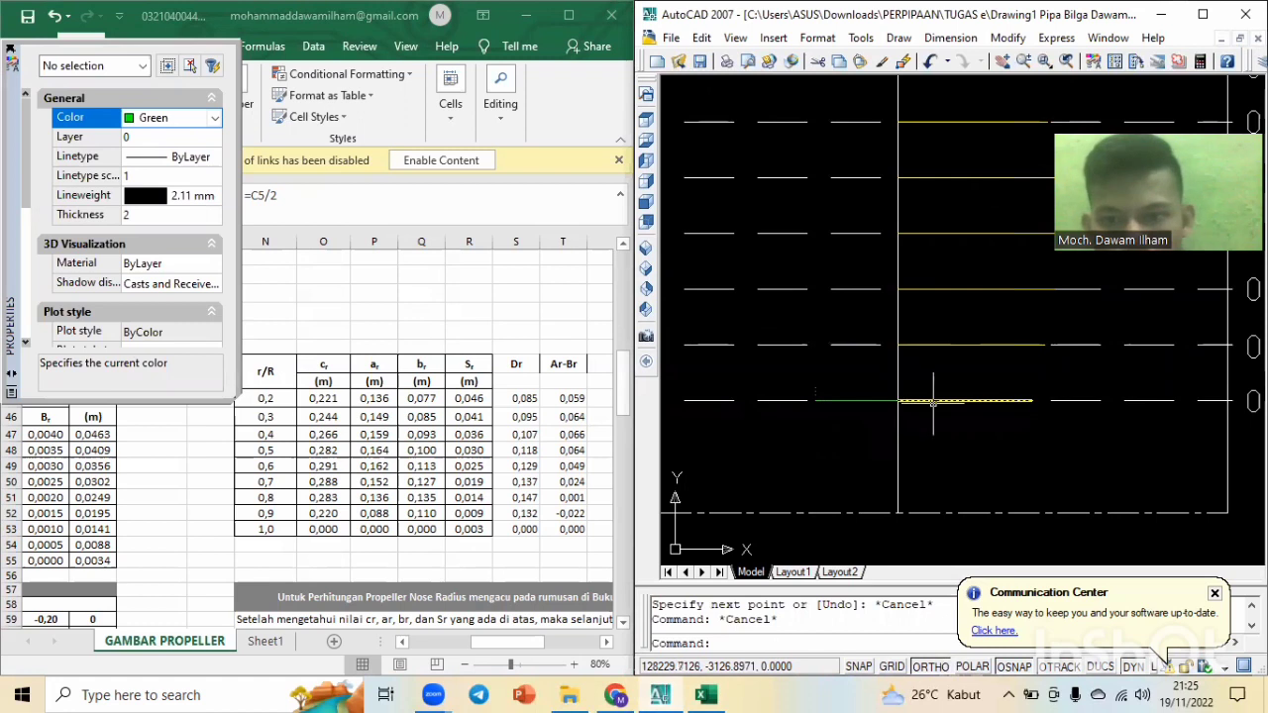
# Draw a 0.095 long green line leftward along 0,3R from its intersection with the vertical reference line.
pyautogui.scroll(-3, 934, 377)
pyautogui.write('l')
pyautogui.press('Return')
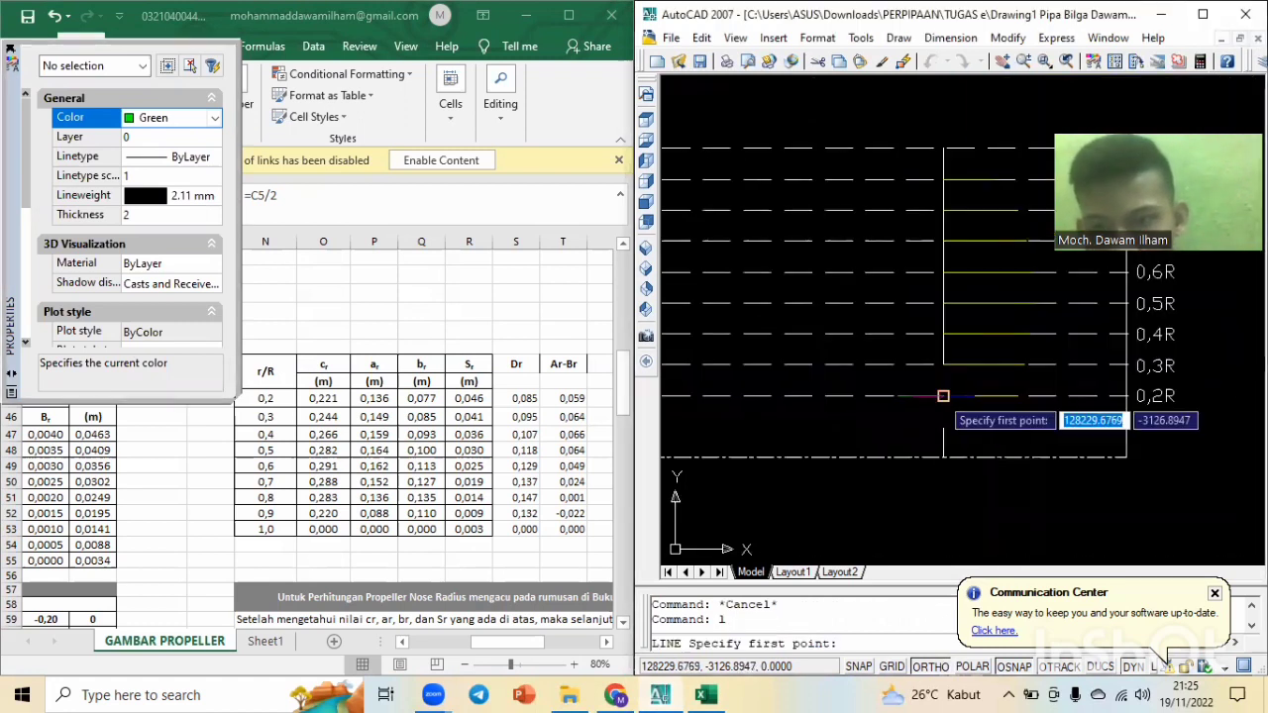
pyautogui.scroll(3, 940, 402)
pyautogui.click(938, 350)
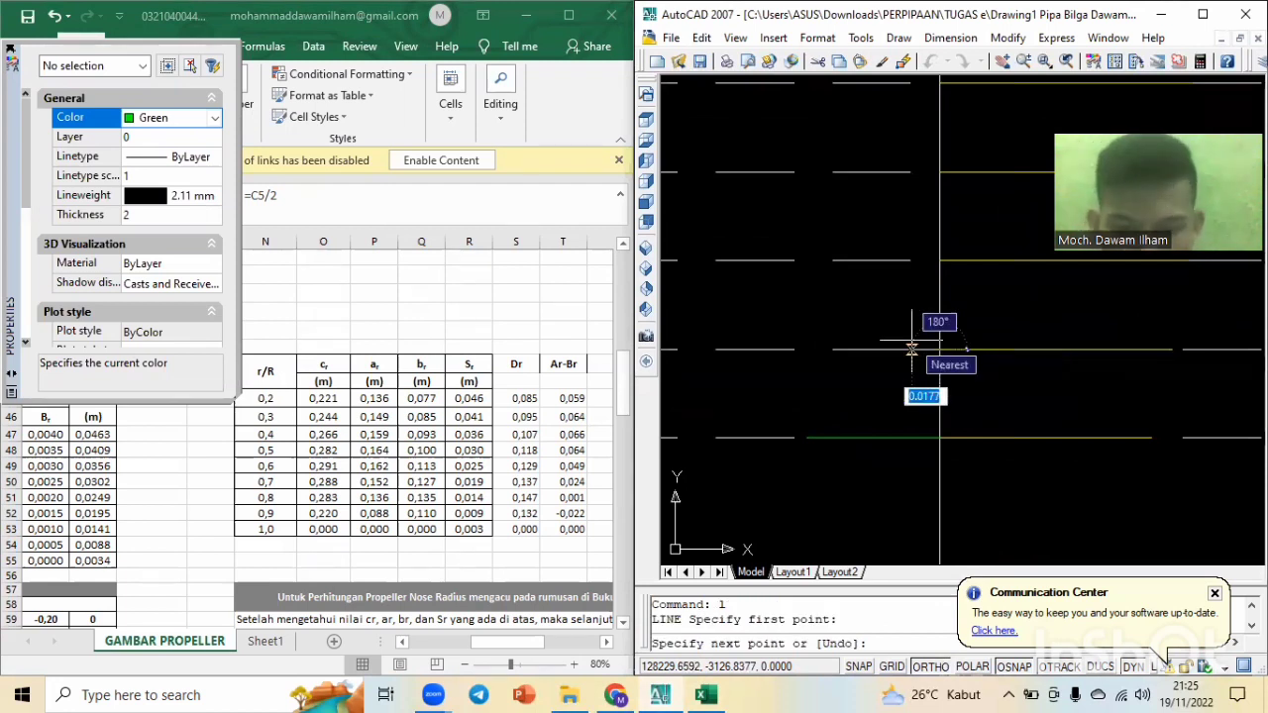
pyautogui.write('0,')
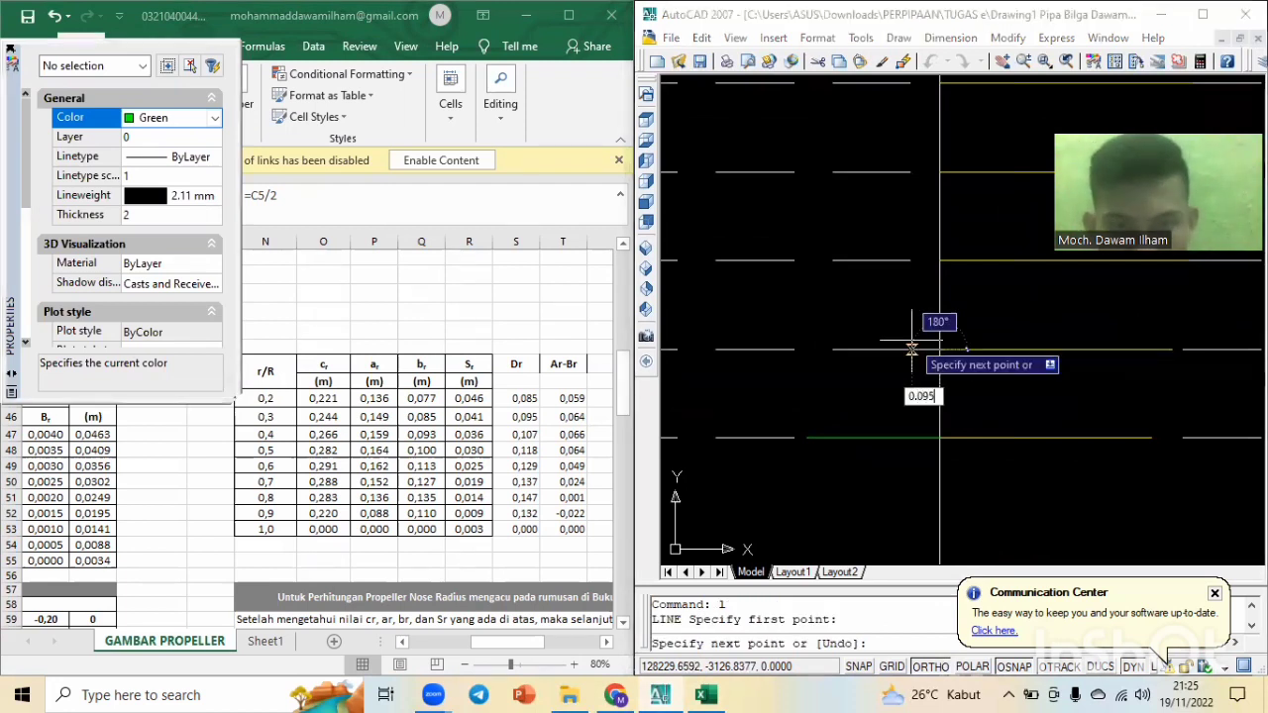
pyautogui.write('095')
pyautogui.press('Return')
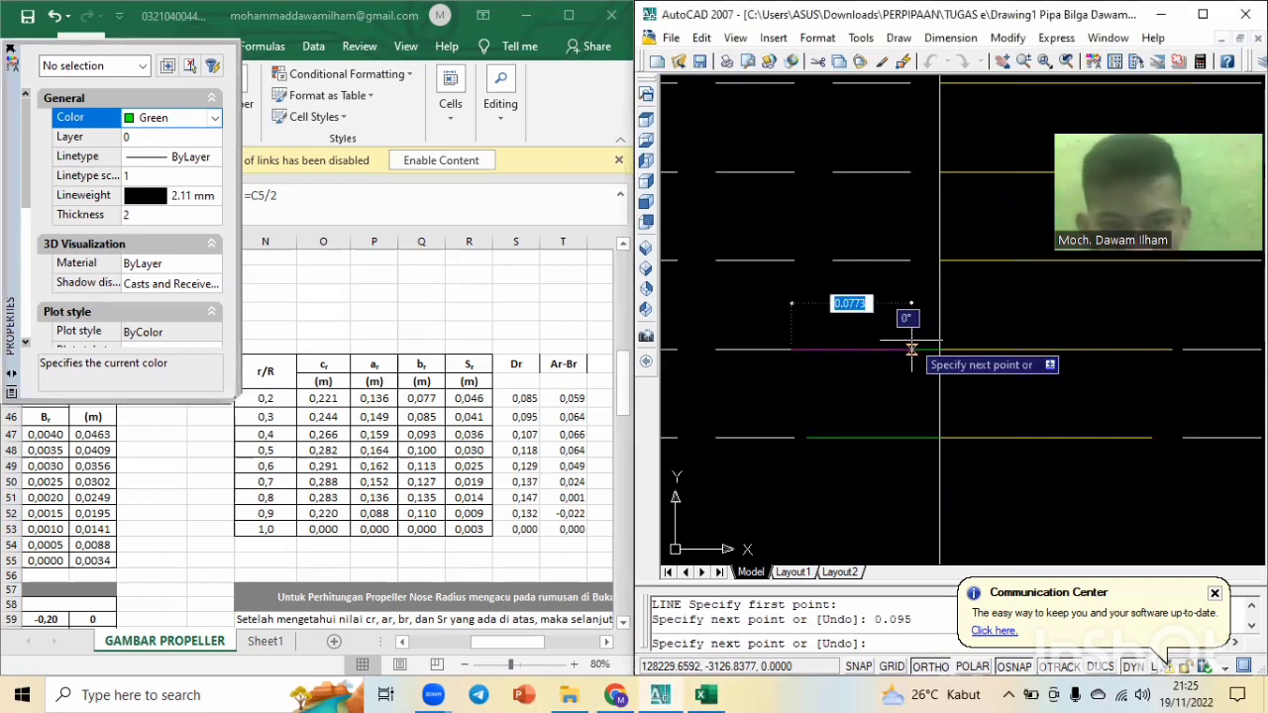
pyautogui.press('Escape')
# Draw a 0.107 long green line leftward along 0,4R from its intersection with the vertical reference line.
pyautogui.write('l')
pyautogui.press('Return')
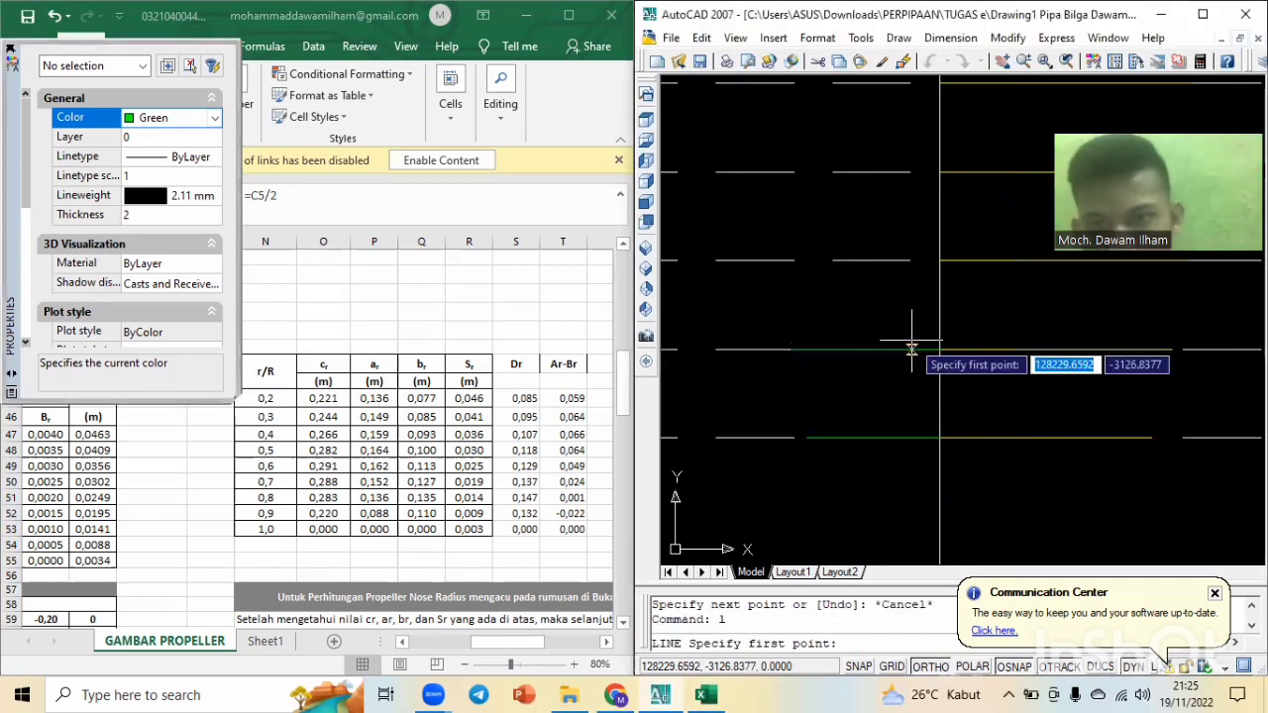
pyautogui.click(938, 261)
pyautogui.write('0.')
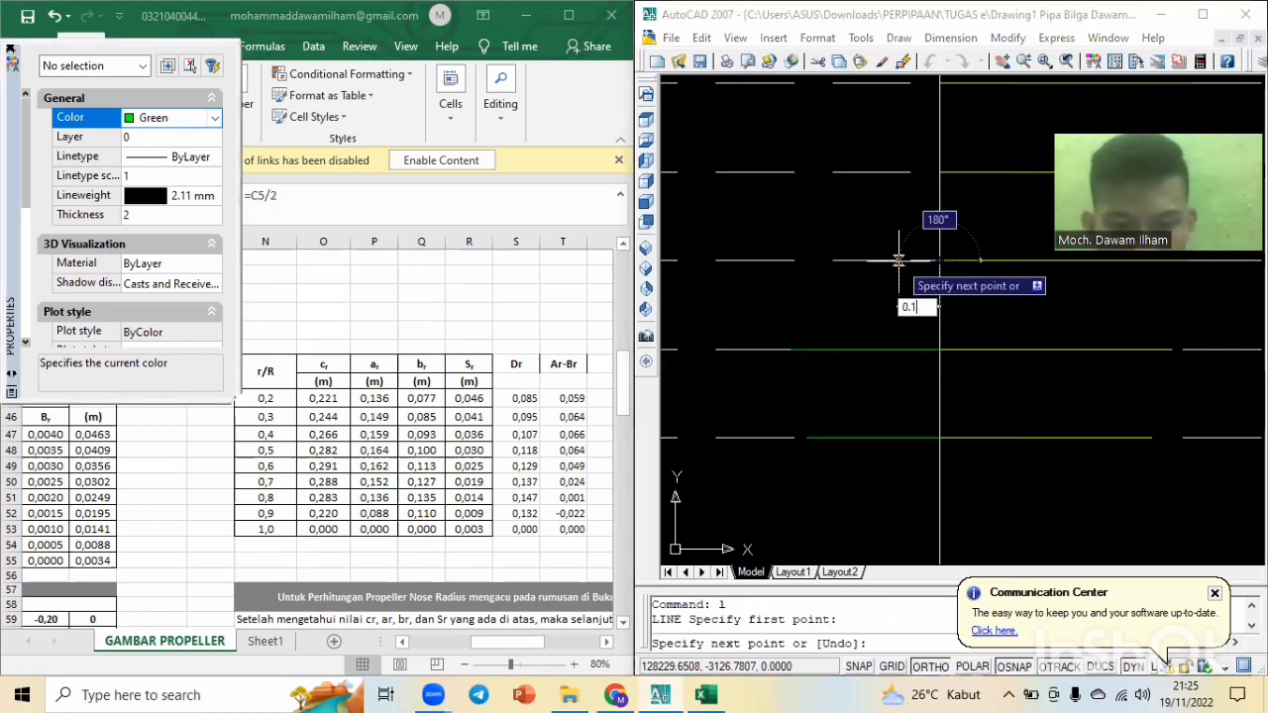
pyautogui.write('107')
pyautogui.press('Return')
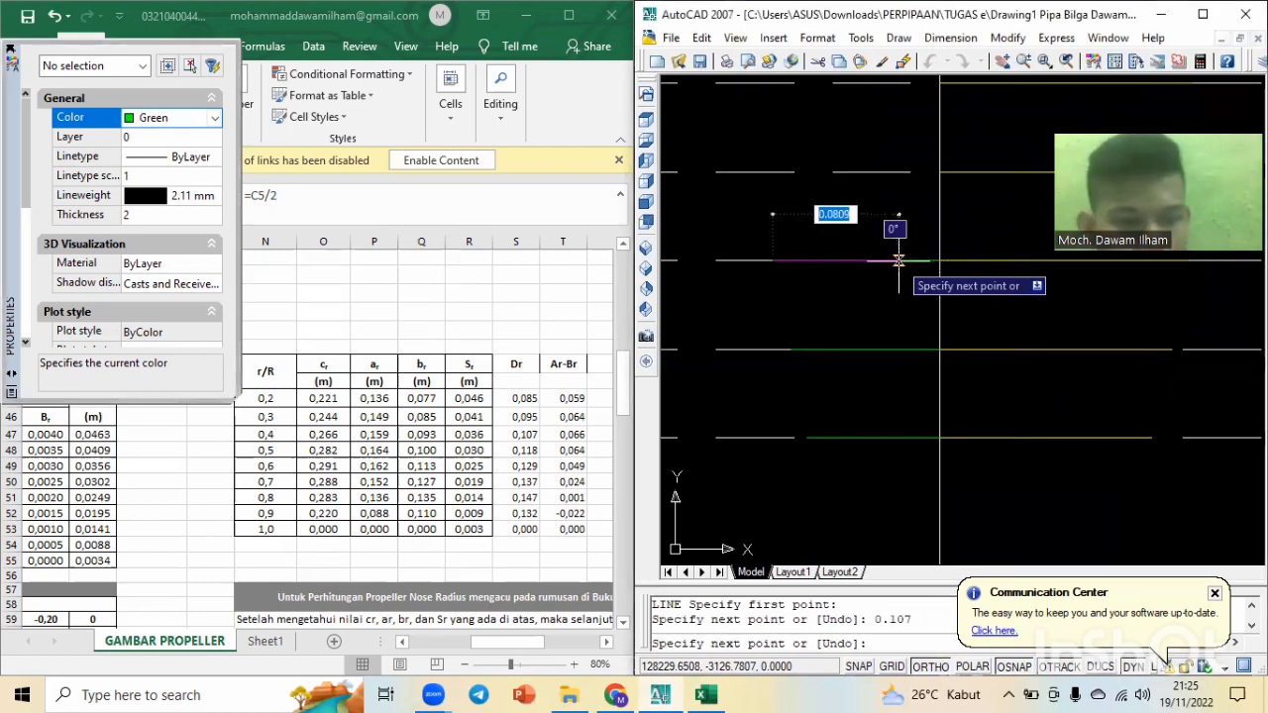
pyautogui.press('Escape')
pyautogui.press('Escape')
# Draw a 0.118 long green line leftward along 0,5R from its intersection with the vertical reference line.
pyautogui.write('l')
pyautogui.press('Return')
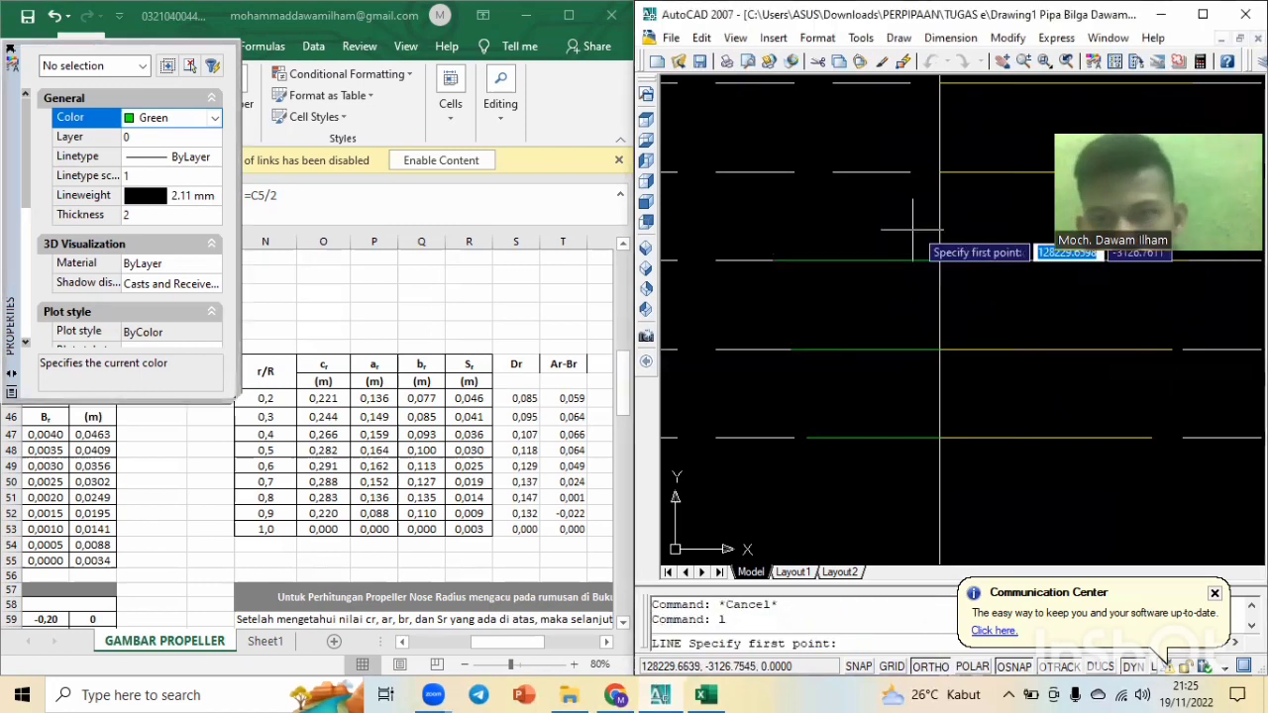
pyautogui.click(940, 171)
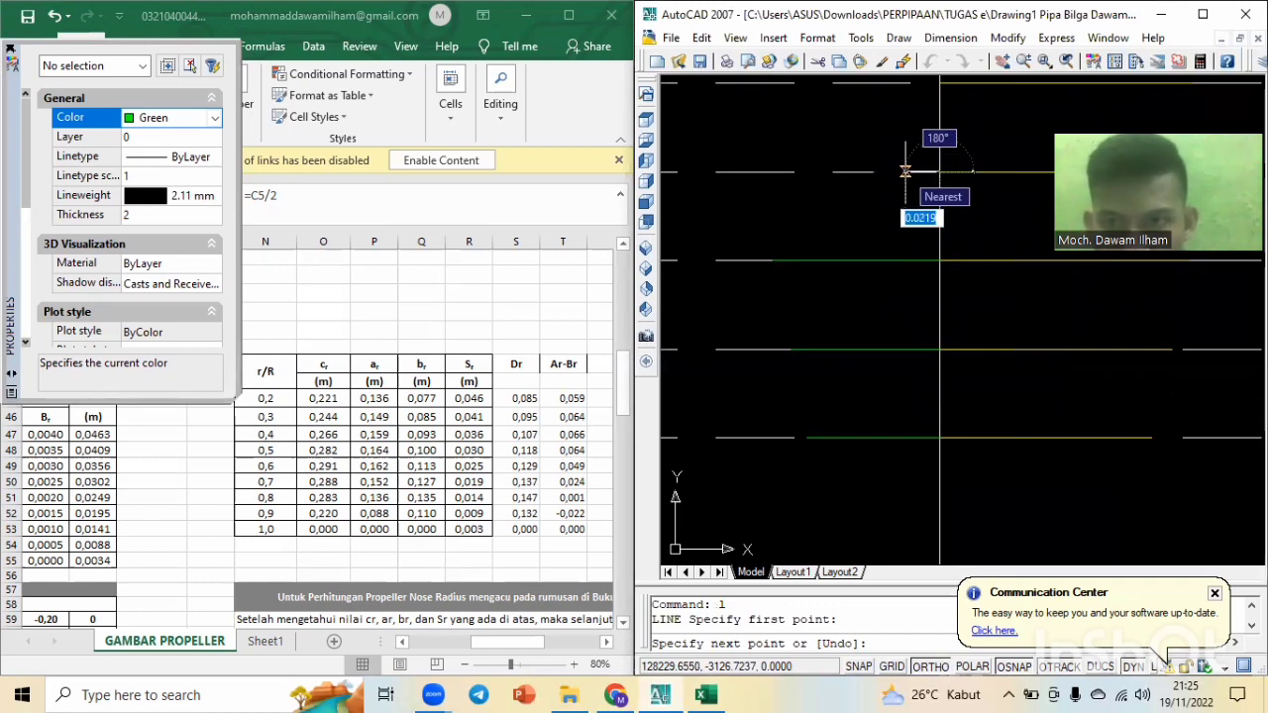
pyautogui.write('0')
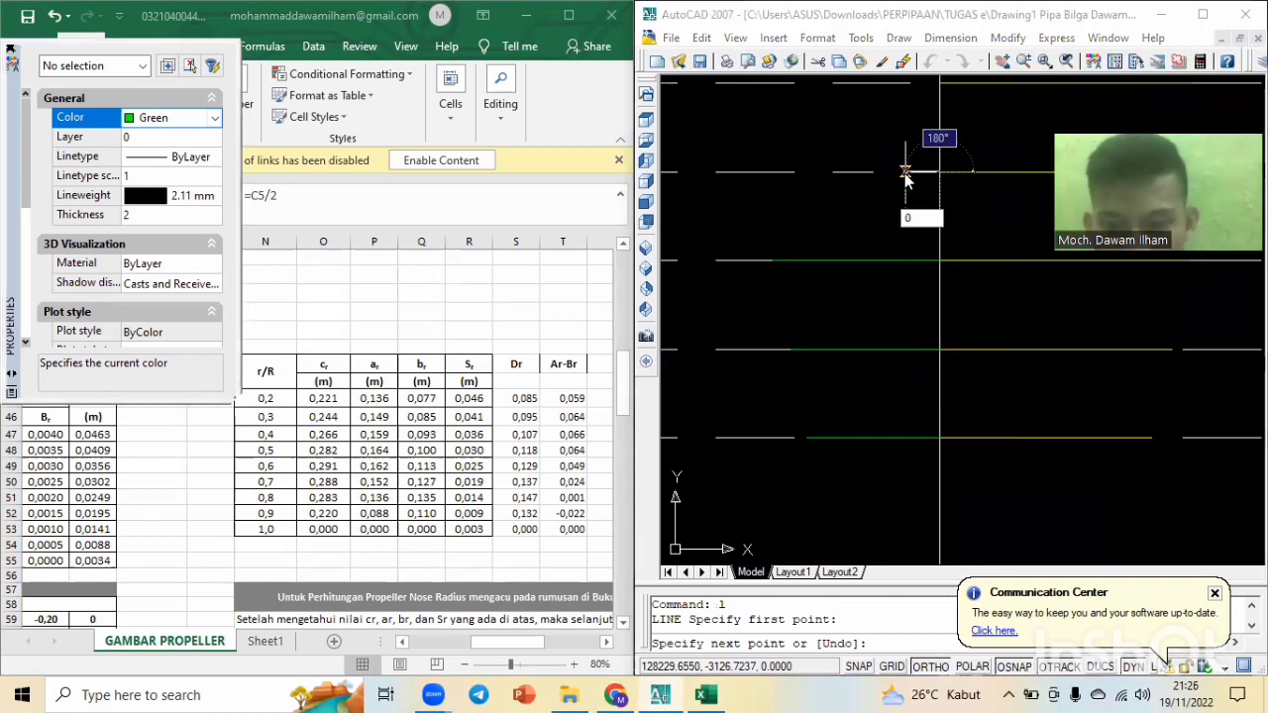
pyautogui.write('.')
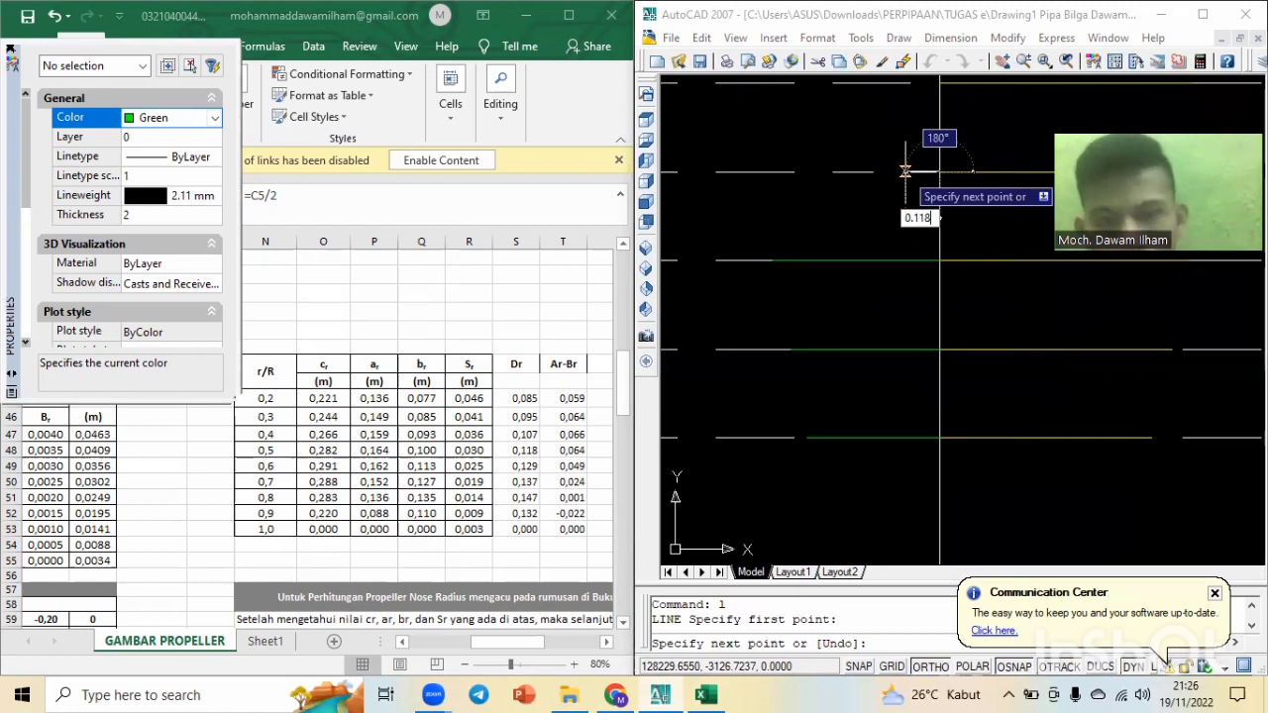
pyautogui.write('118')
pyautogui.press('Return')
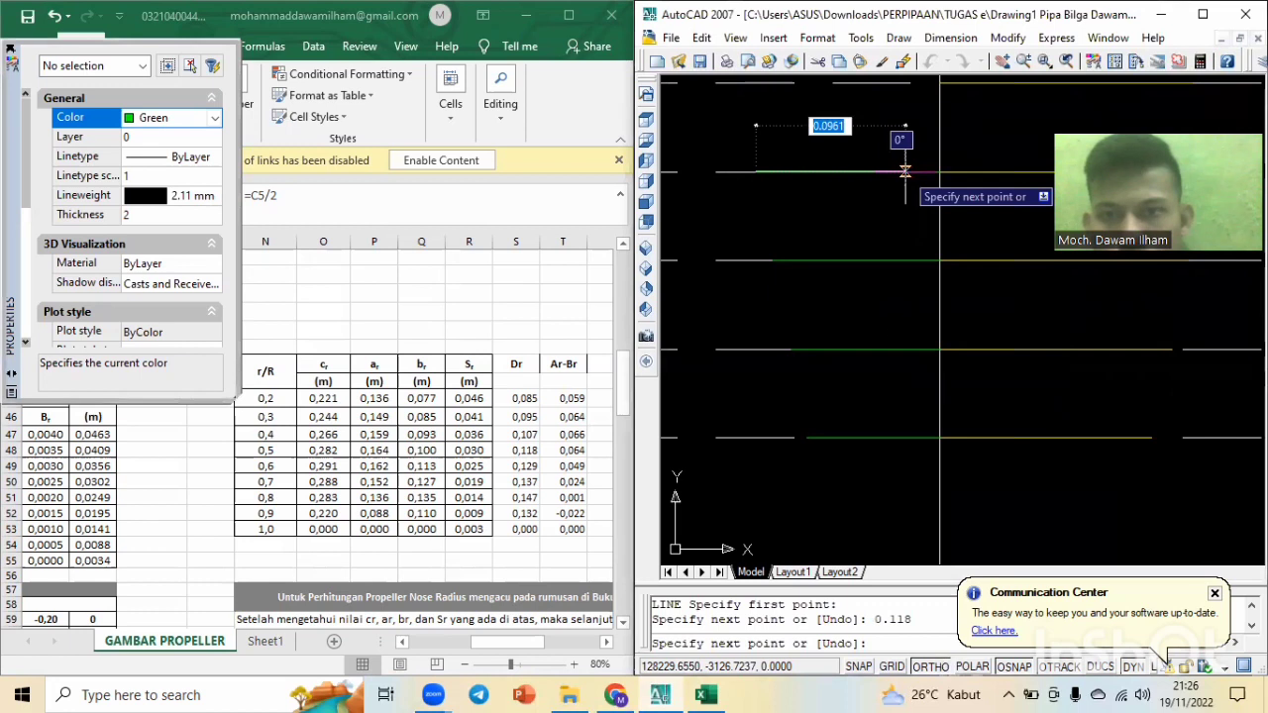
pyautogui.moveTo(904, 170); pyautogui.dragTo(888, 455, button='middle')
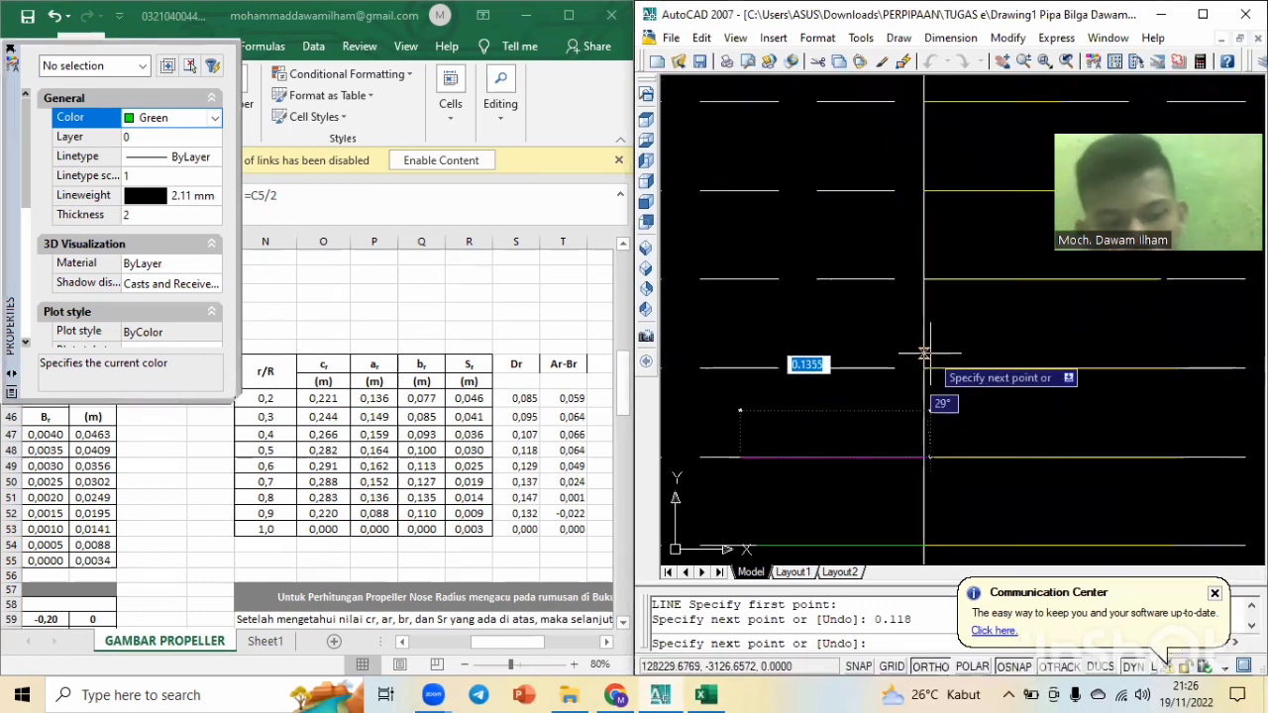
pyautogui.press('Escape')
# Draw a 0.129 long green line leftward along 0,6R from its intersection with the vertical reference line.
pyautogui.write('l')
pyautogui.press('Return')
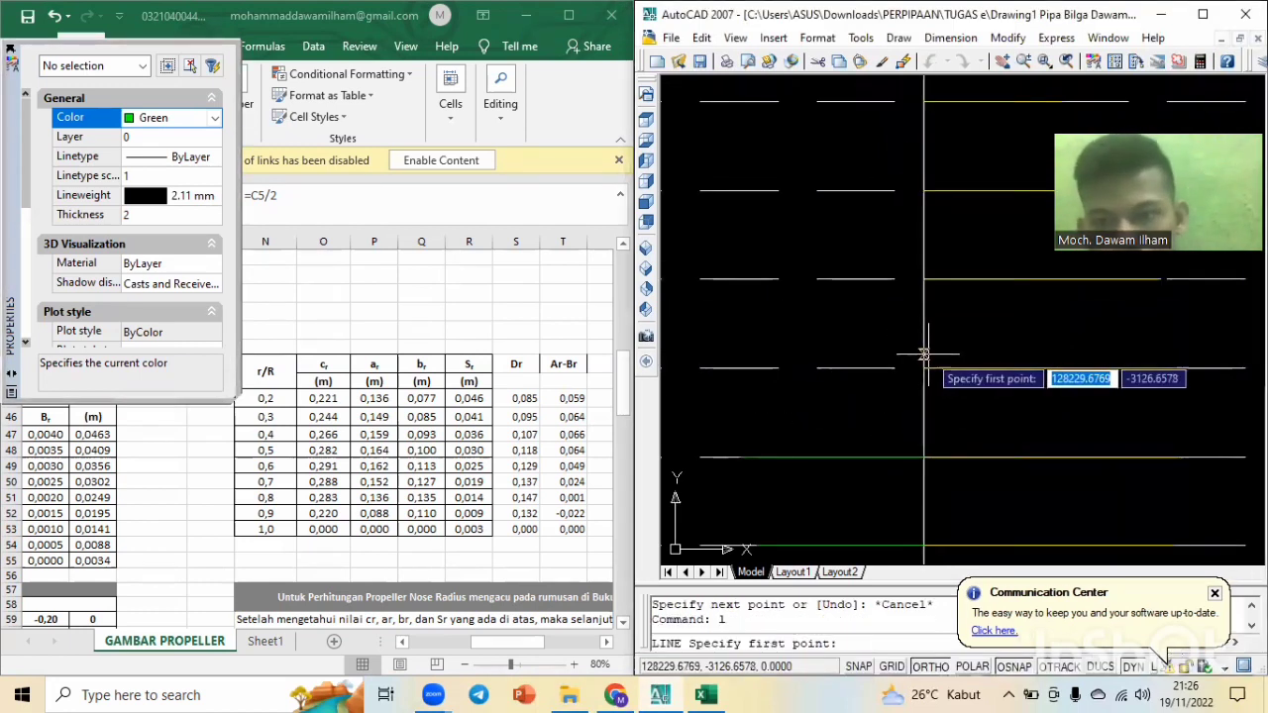
pyautogui.click(924, 368)
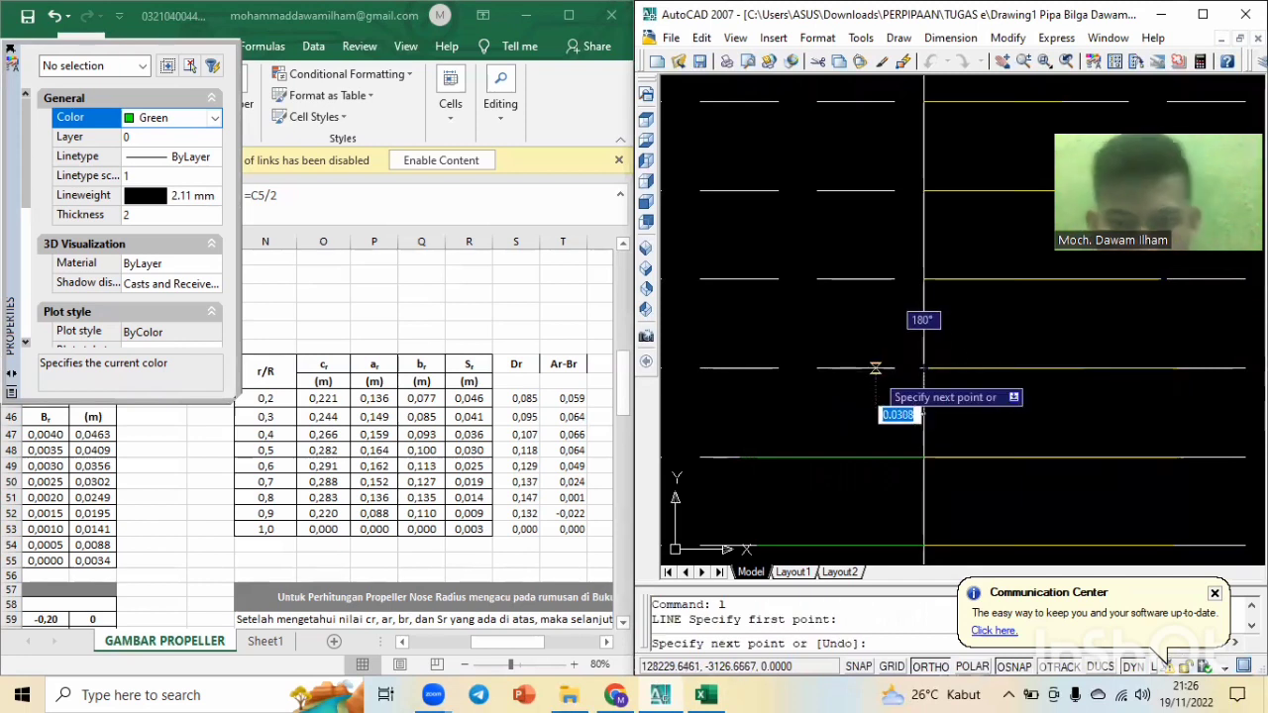
pyautogui.write('0.0')
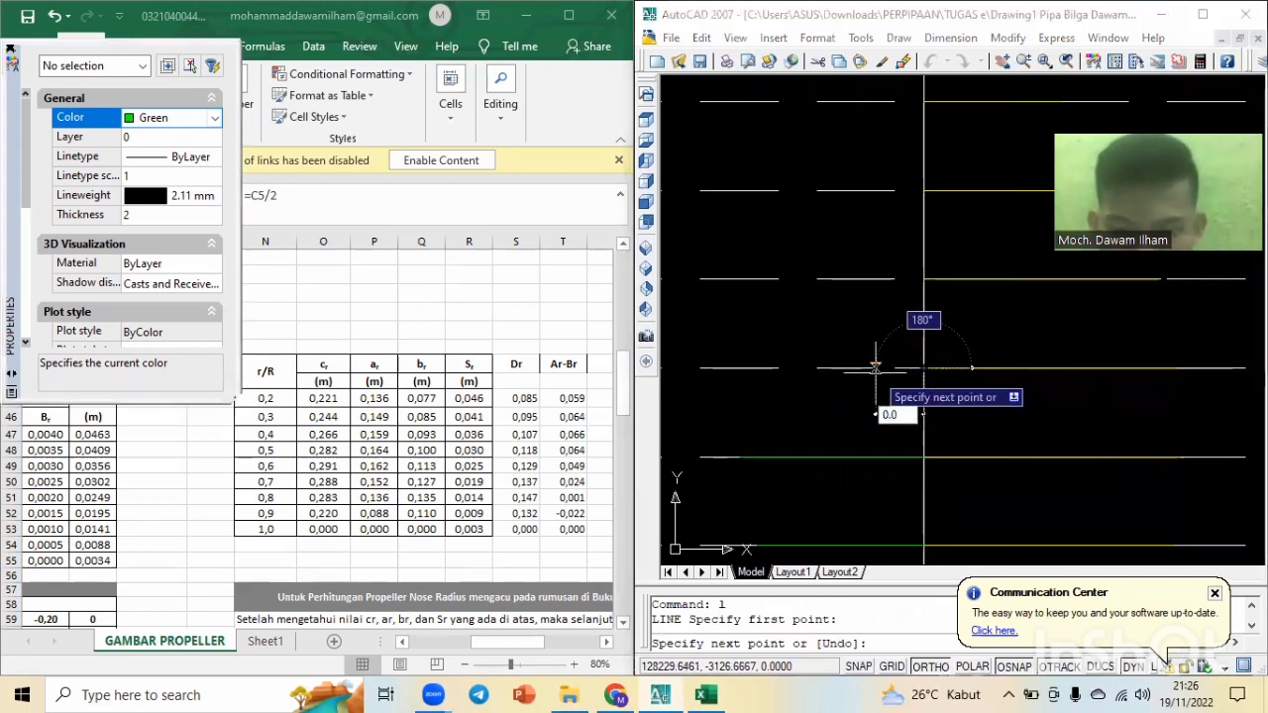
pyautogui.write('129')
pyautogui.press('Return')
pyautogui.press('Escape')
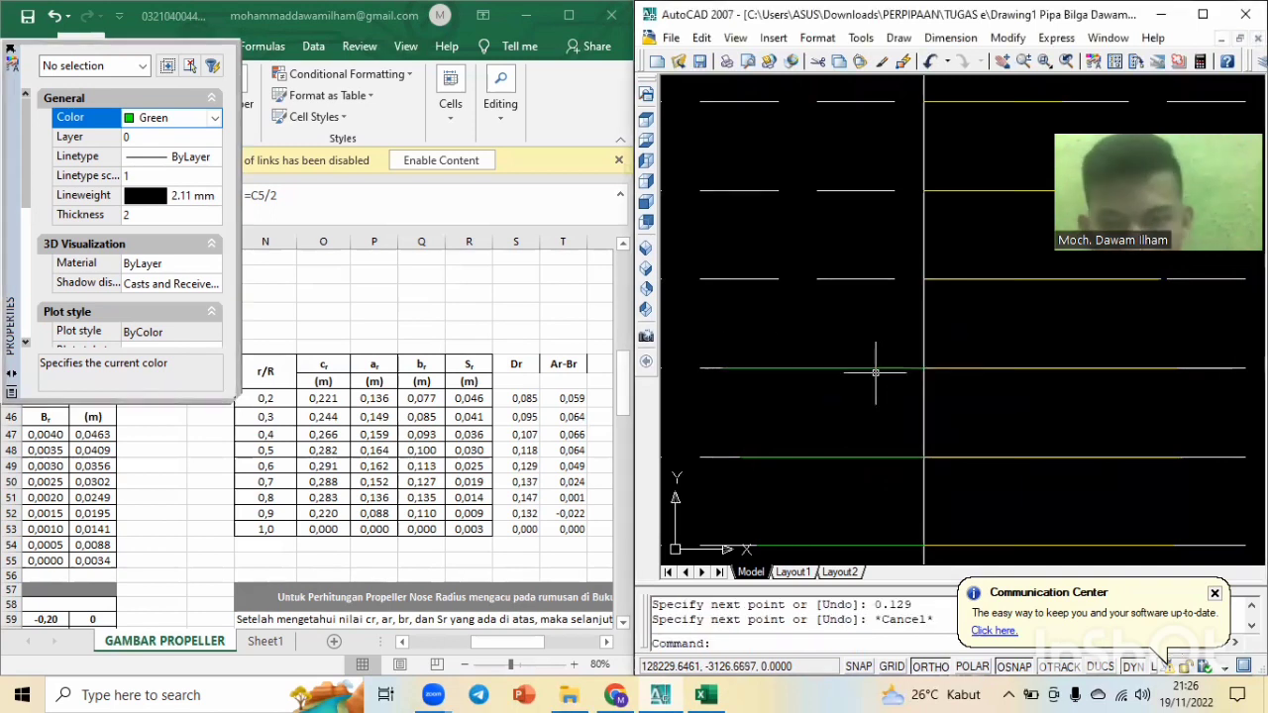
# Draw a 0.137 long green line leftward along 0,7R from its intersection with the vertical reference line.
pyautogui.write('l')
pyautogui.press('Return')
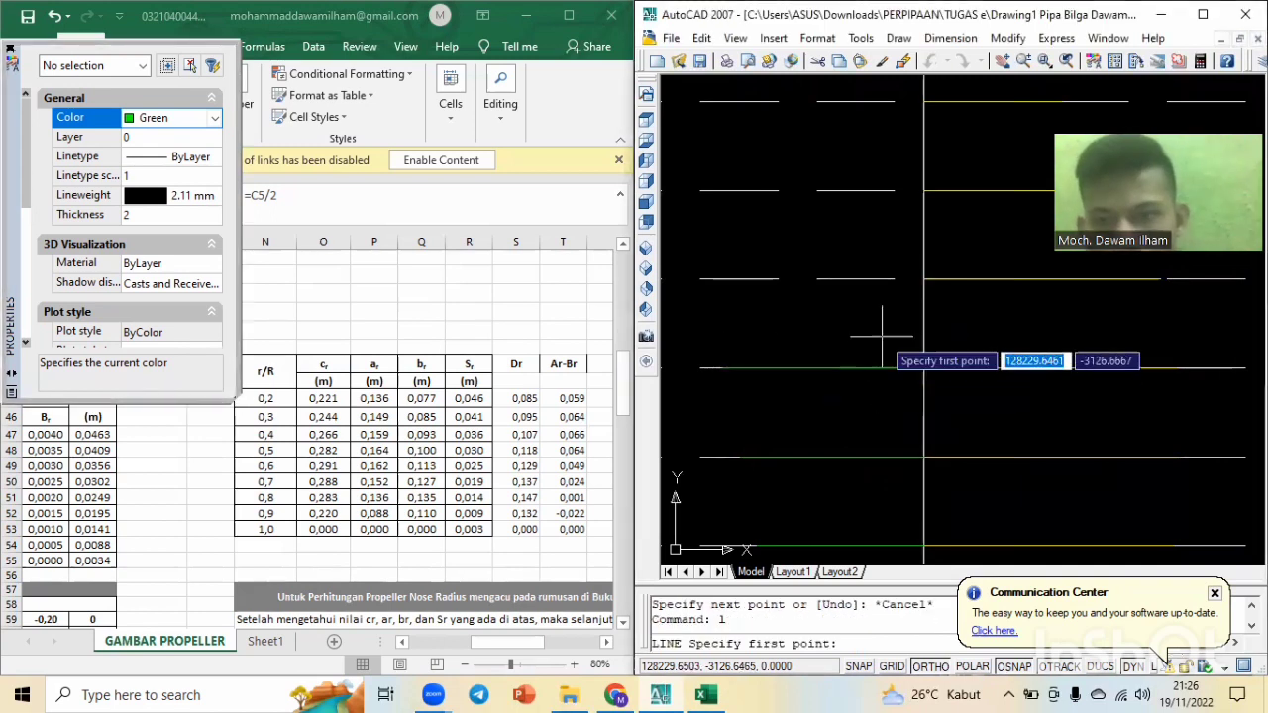
pyautogui.click(923, 278)
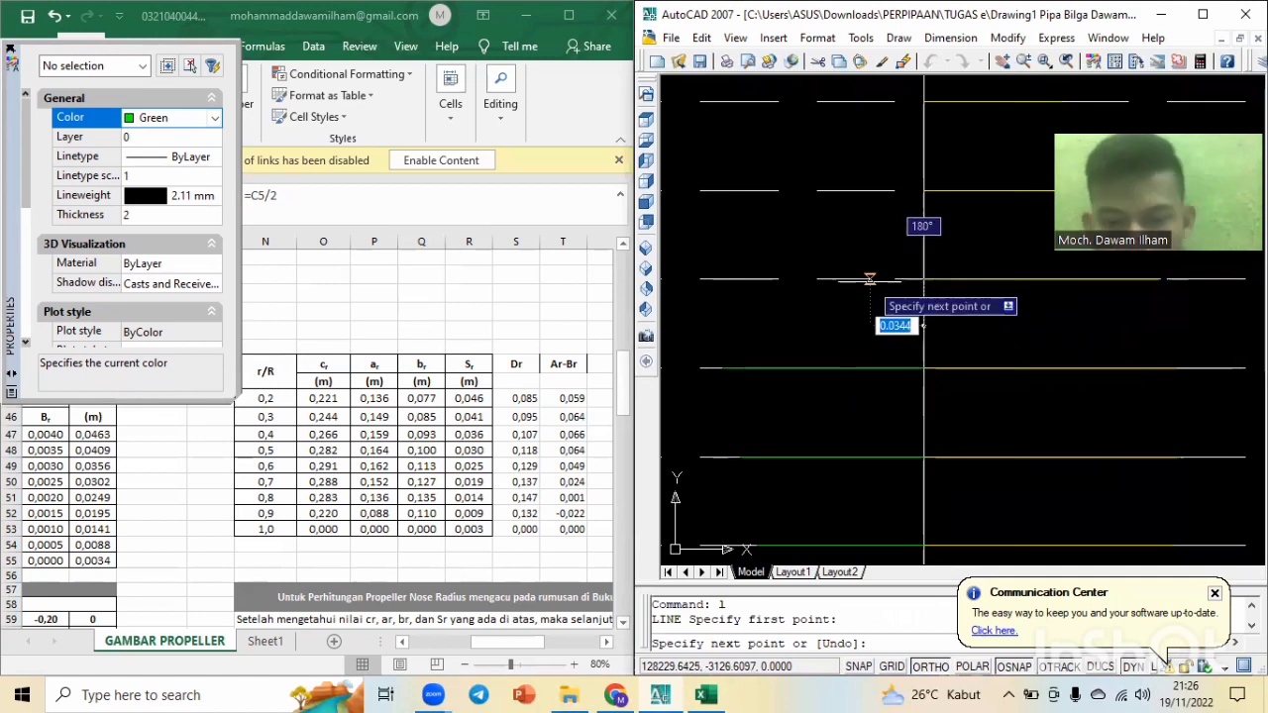
pyautogui.write('0.')
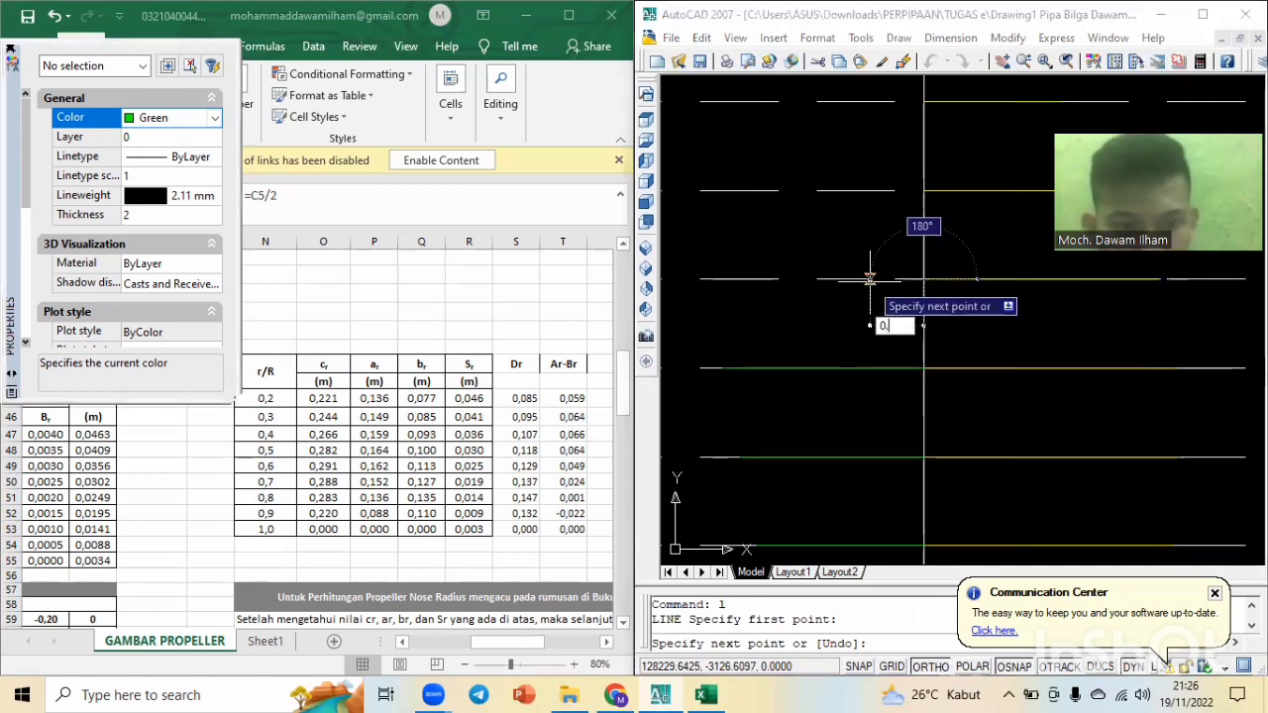
pyautogui.write('137')
pyautogui.press('Return')
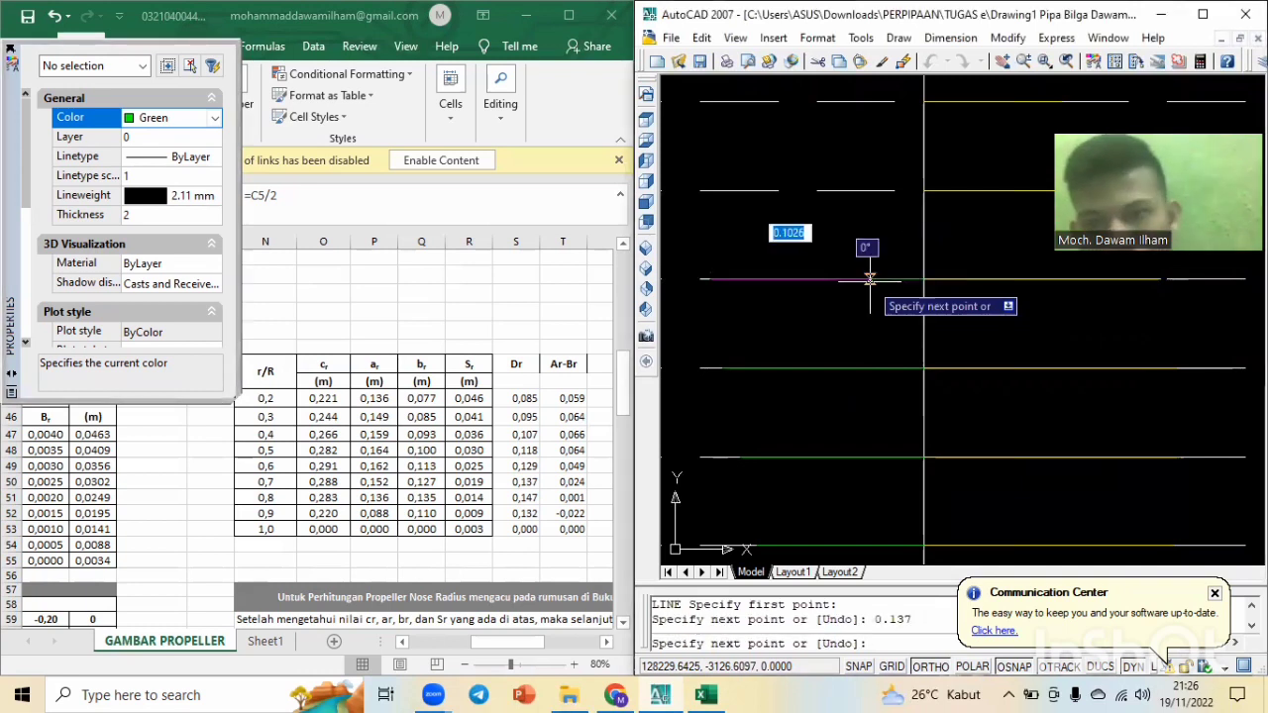
pyautogui.press('Escape')
pyautogui.press('Escape')
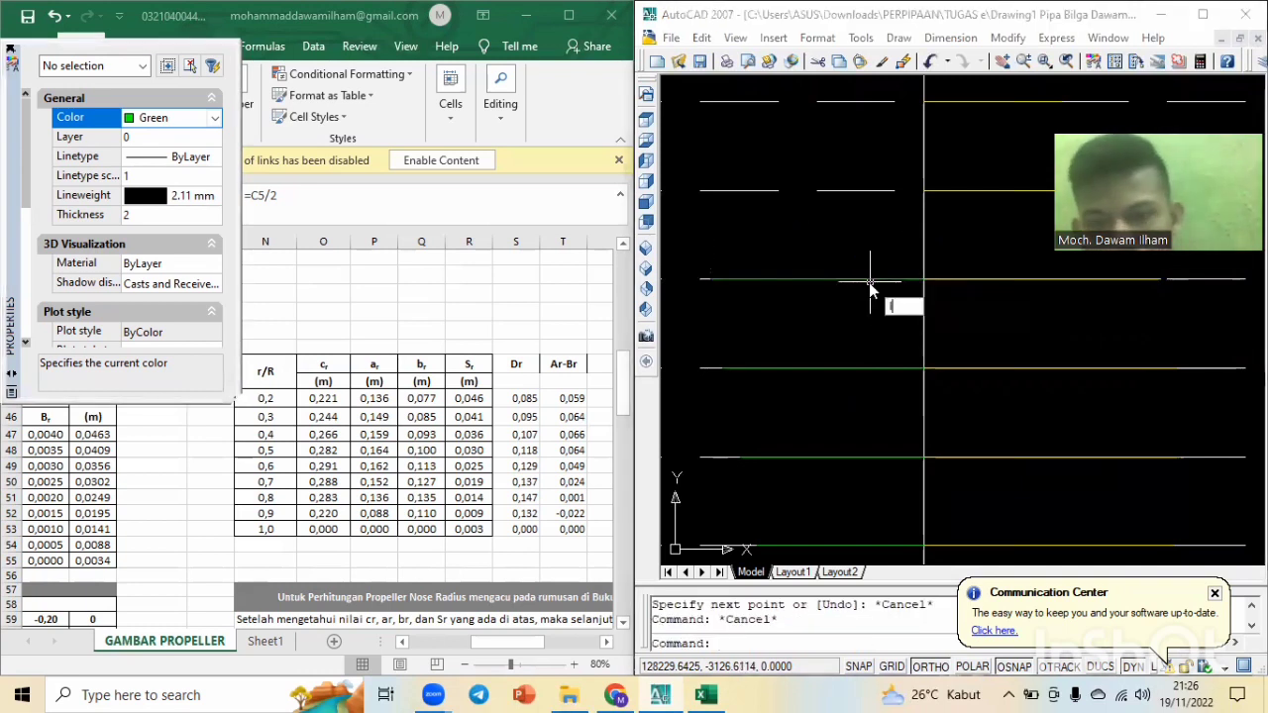
# Draw a 0.147 long green line leftward along 0,8R from its intersection with the vertical reference line.
pyautogui.write('l')
pyautogui.press('Return')
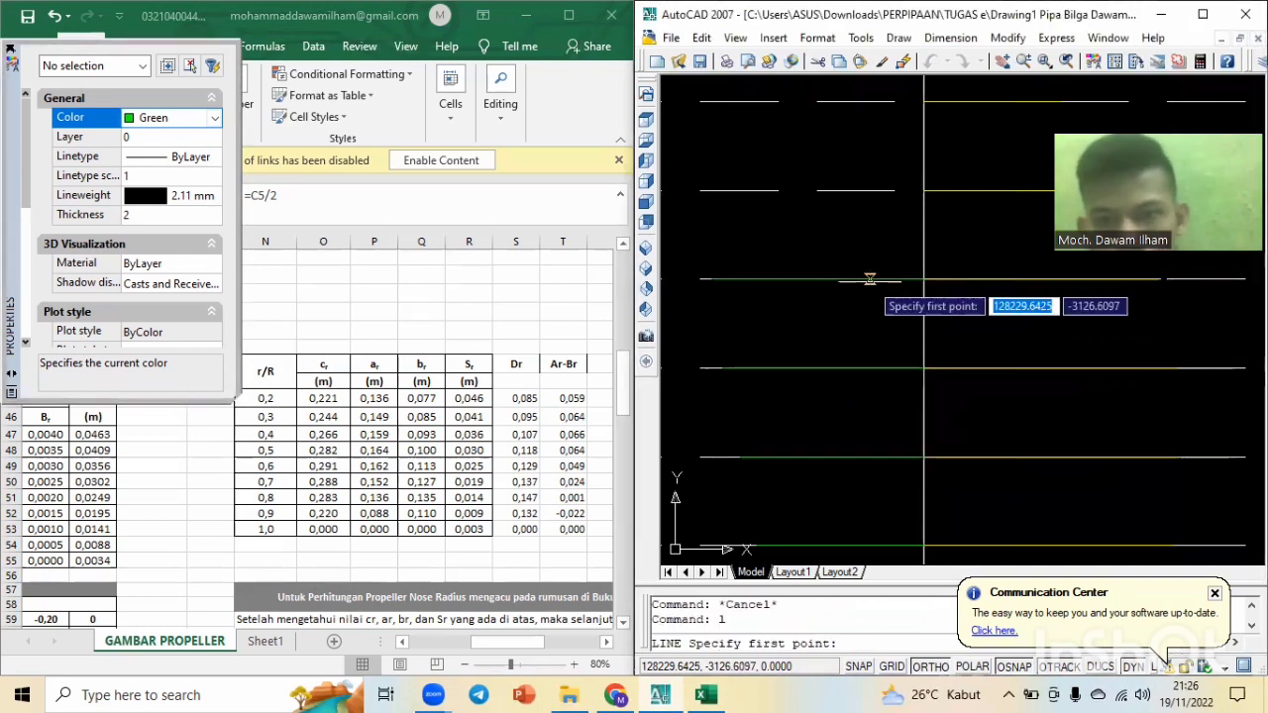
pyautogui.click(923, 189)
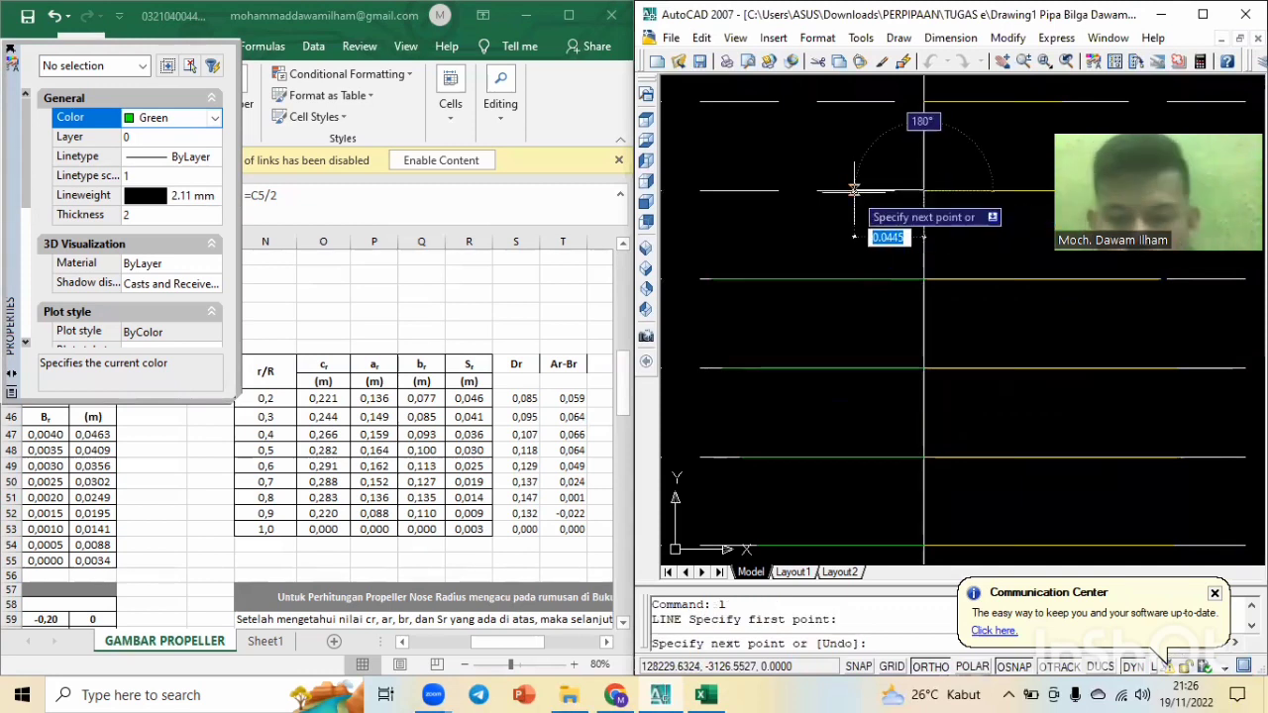
pyautogui.write('0,')
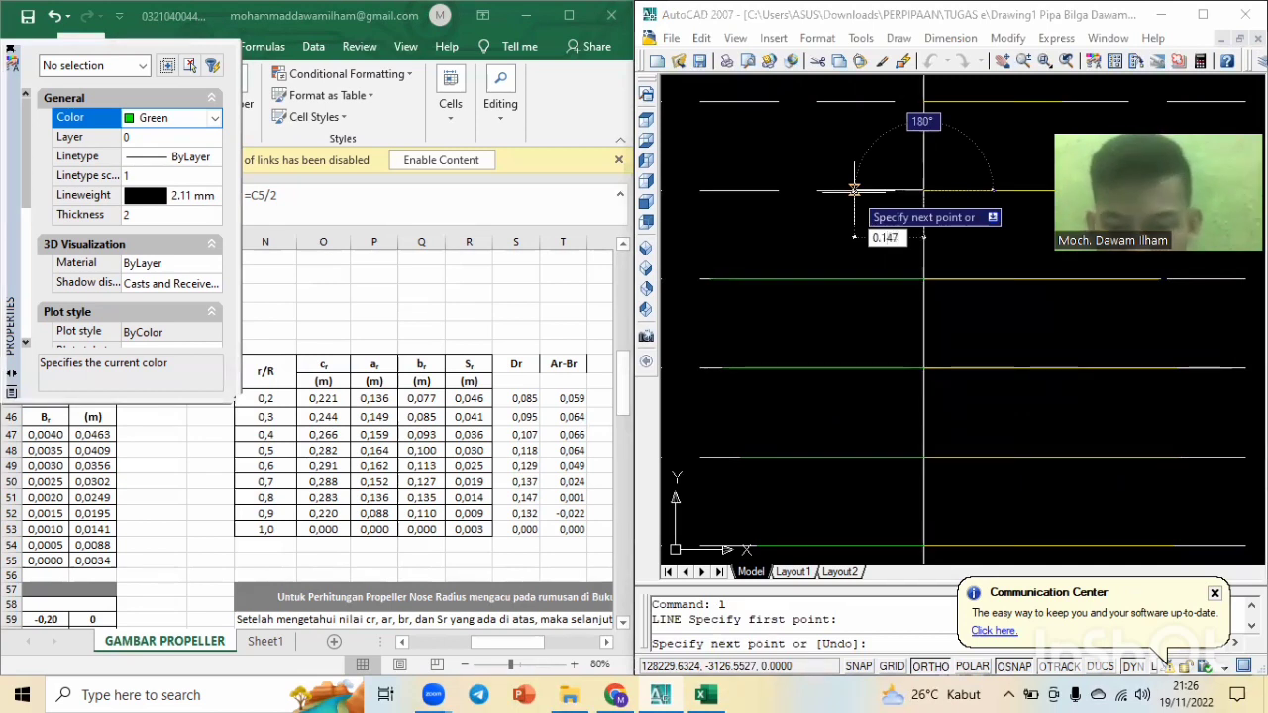
pyautogui.press('Escape')
pyautogui.press('Escape')
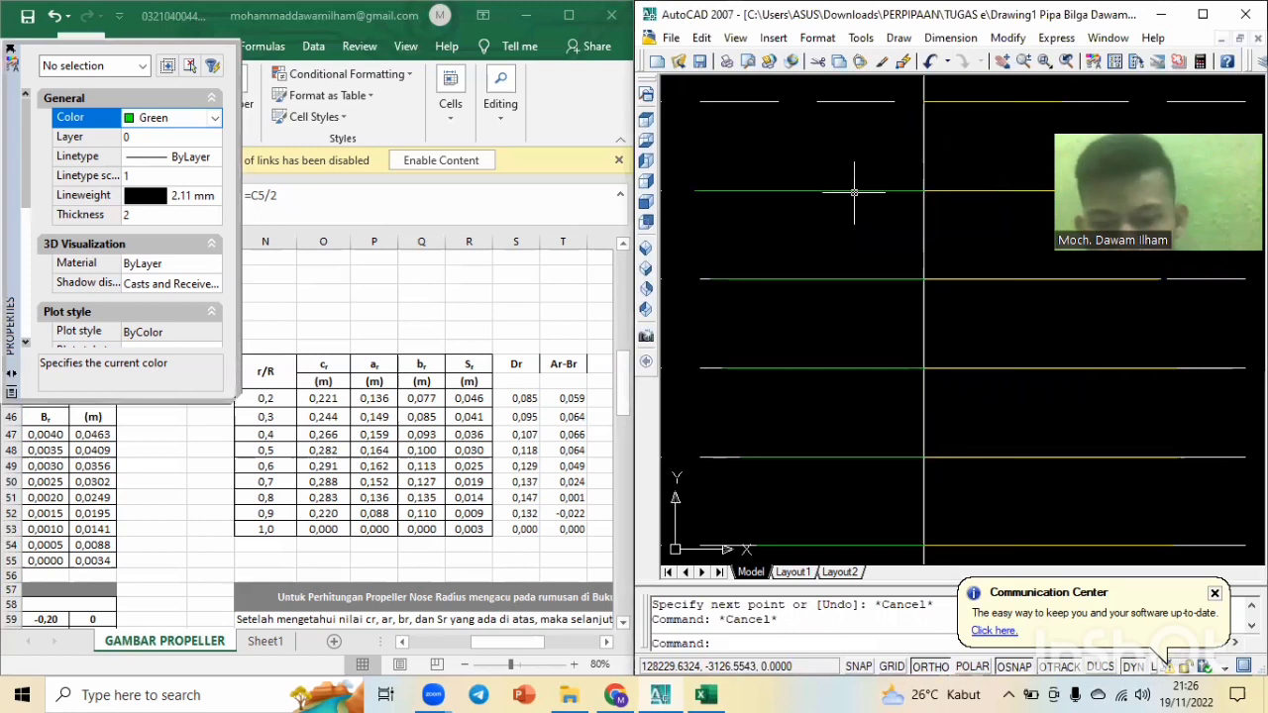
# Draw a 0.132 long green line leftward along 0,9R from its intersection with the vertical reference line.
pyautogui.write('l')
pyautogui.press('Return')
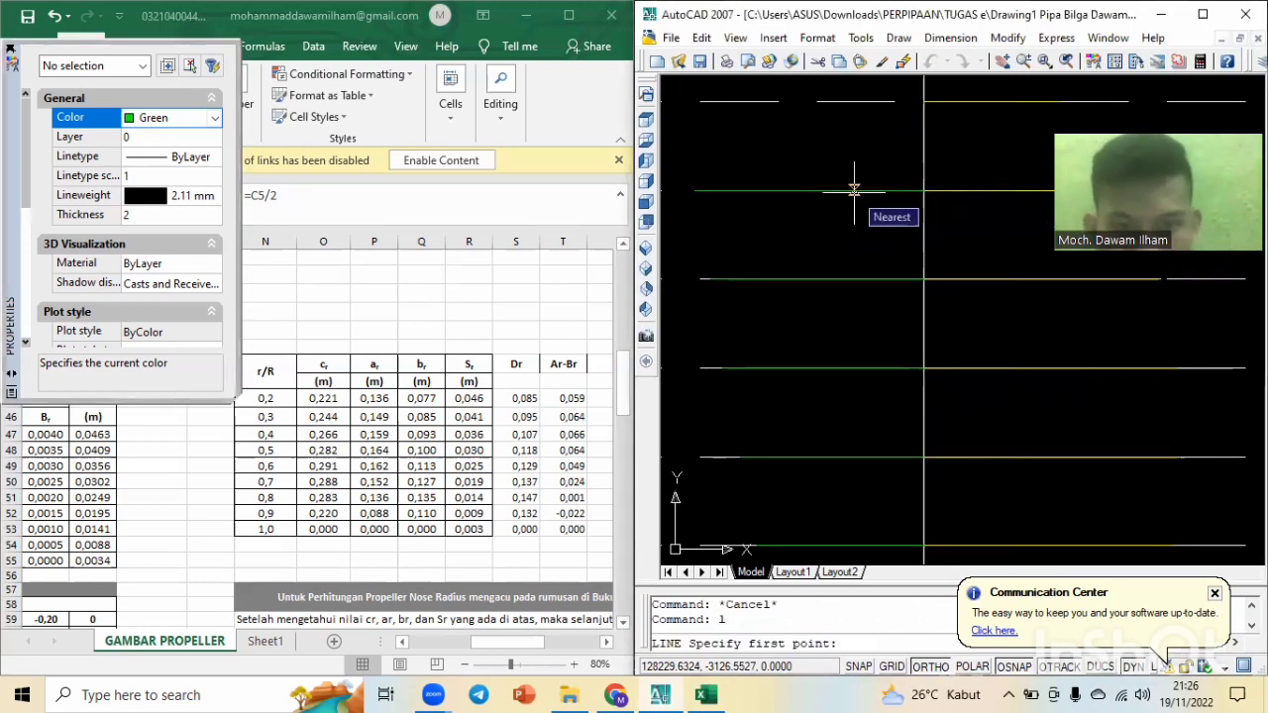
pyautogui.click(923, 102)
pyautogui.write('0.1')
pyautogui.press('Escape')
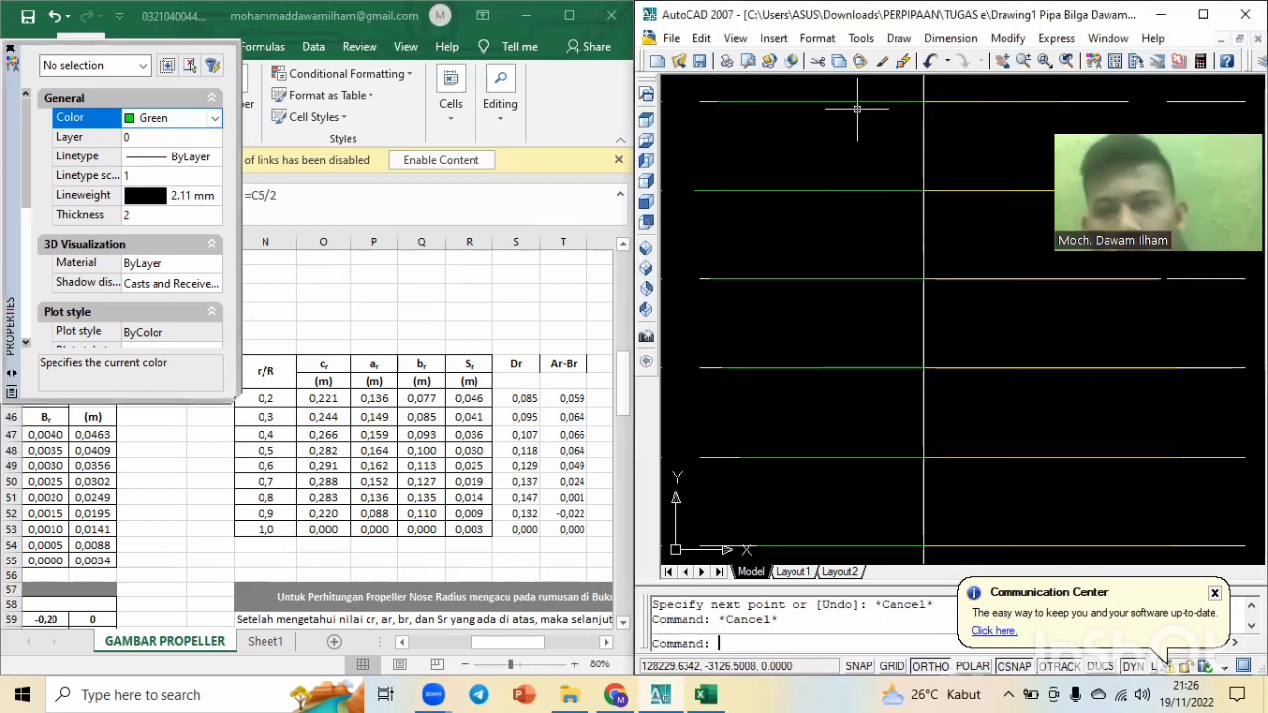
# Make Red the current colour for new objects.
pyautogui.scroll(-4, 856, 109)
pyautogui.moveTo(885, 188); pyautogui.dragTo(885, 286, button='middle')
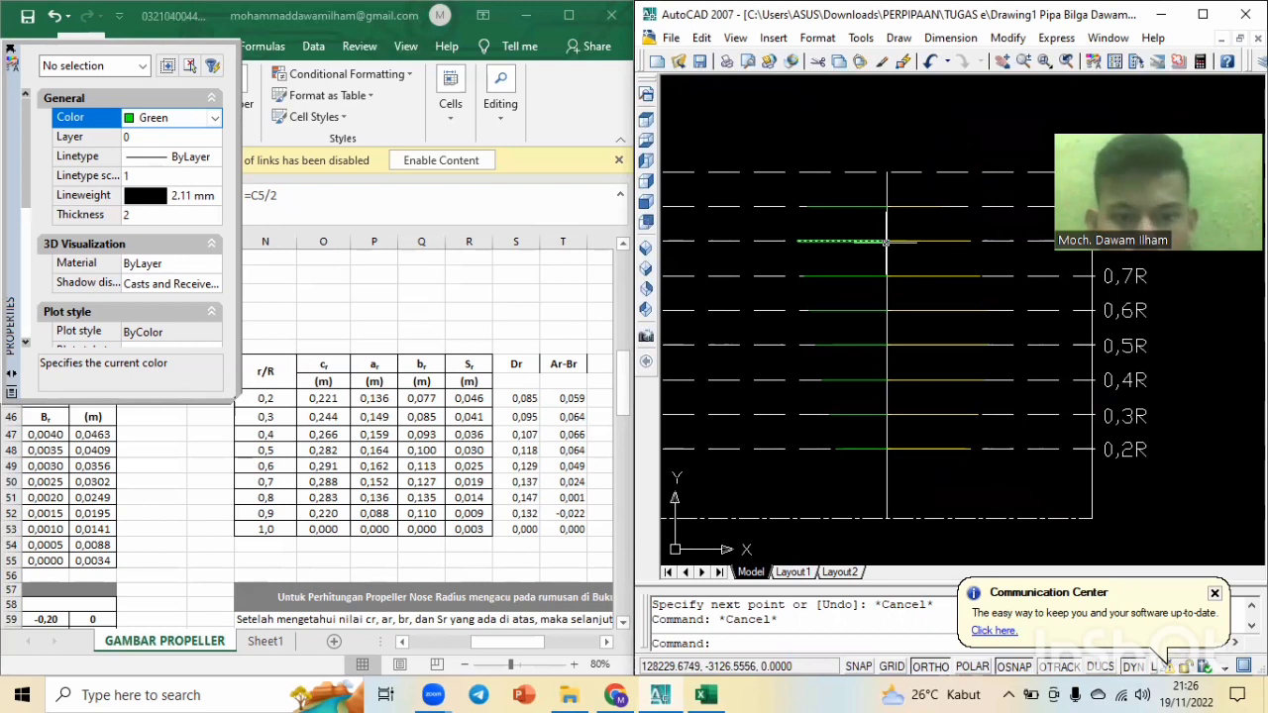
pyautogui.scroll(-2, 885, 241)
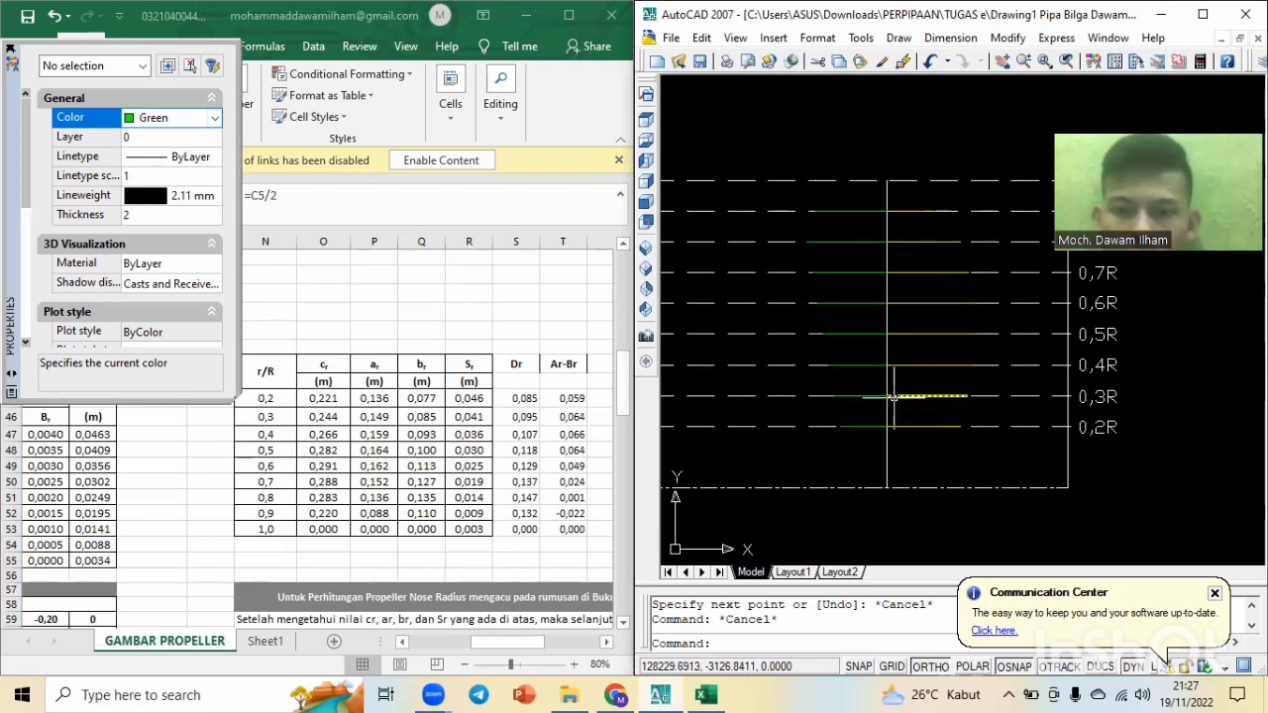
pyautogui.scroll(2, 885, 402)
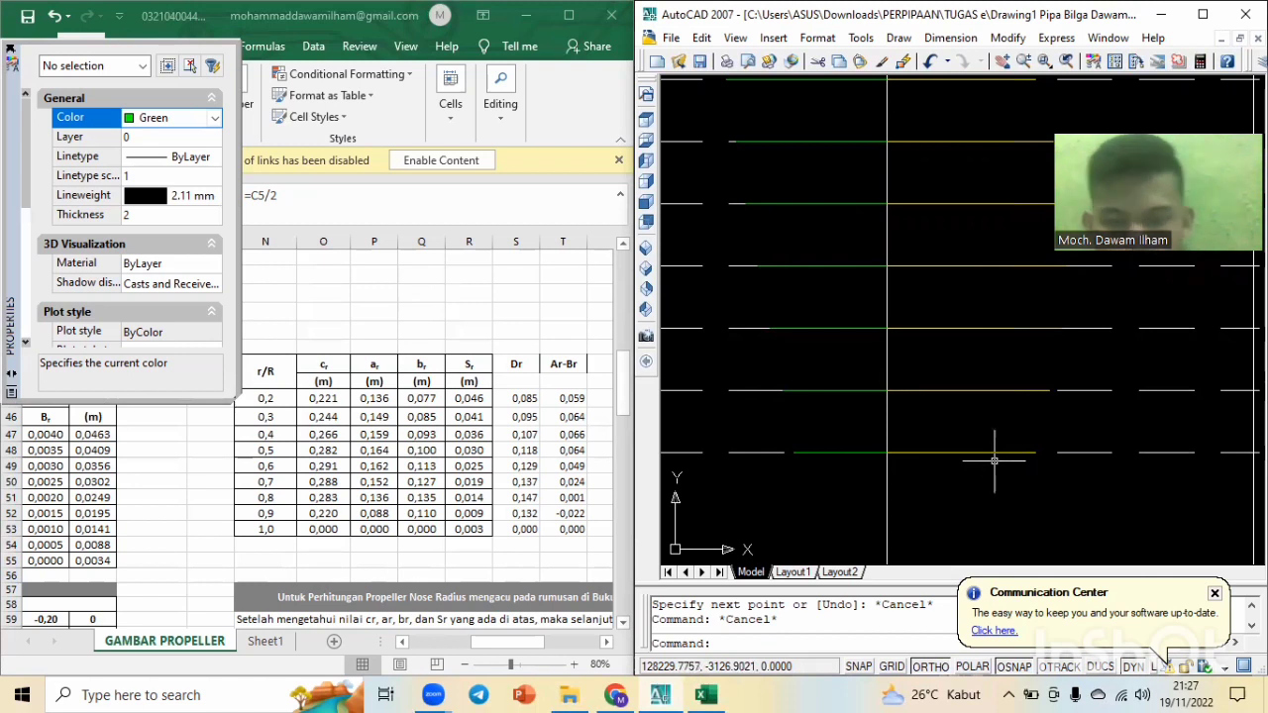
pyautogui.press('Escape')
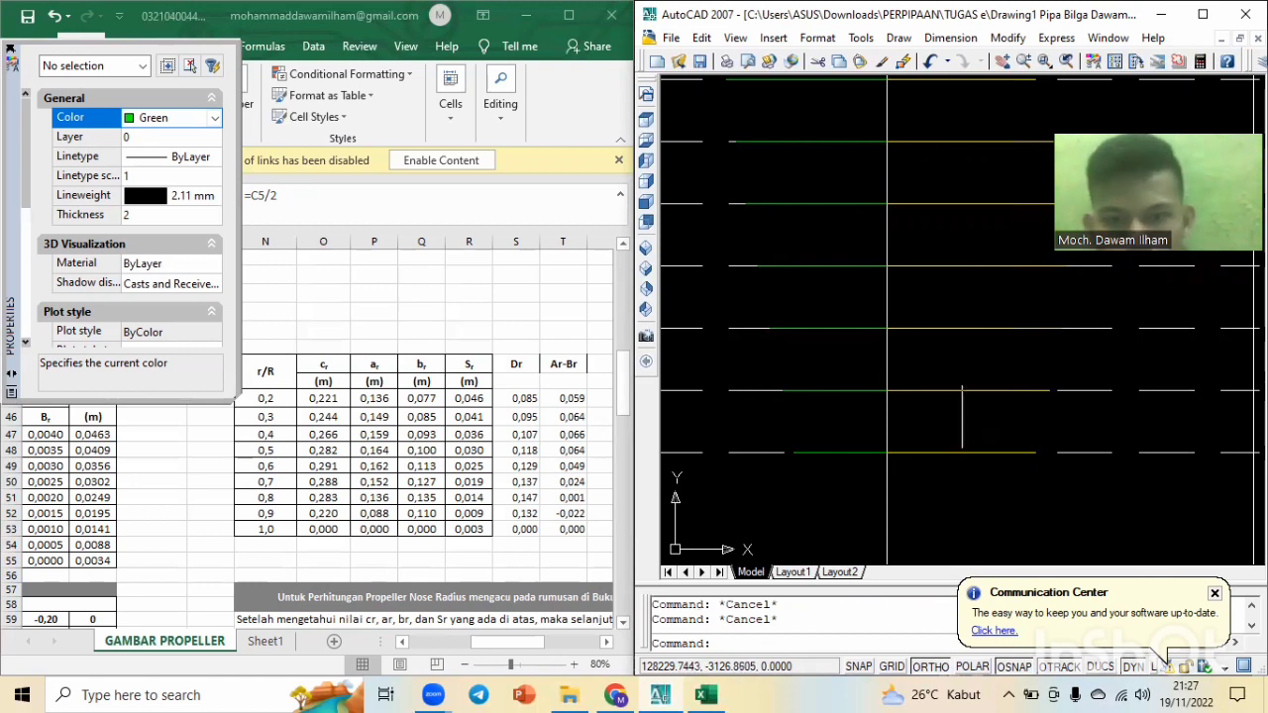
pyautogui.click(148, 118)
pyautogui.click(157, 161)
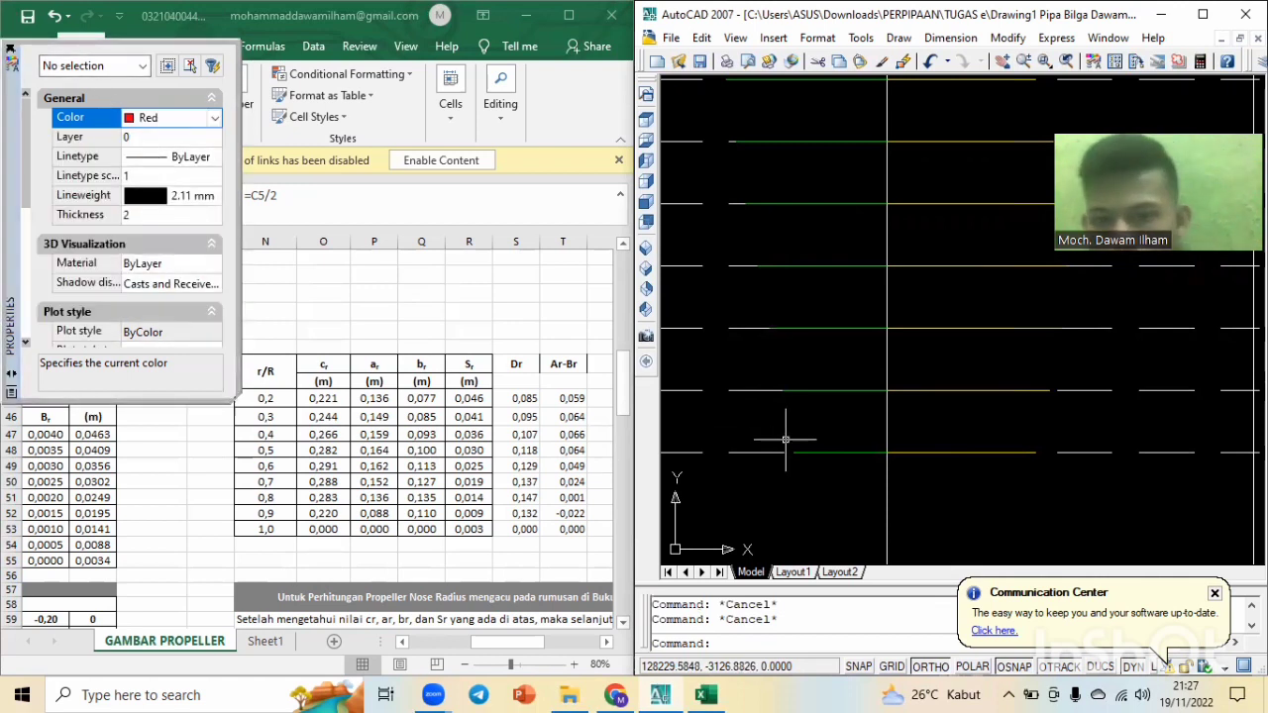
# Draw a 0.059 long red line rightward along 0,2R from its intersection with the vertical reference line.
pyautogui.write('l')
pyautogui.press('Return')
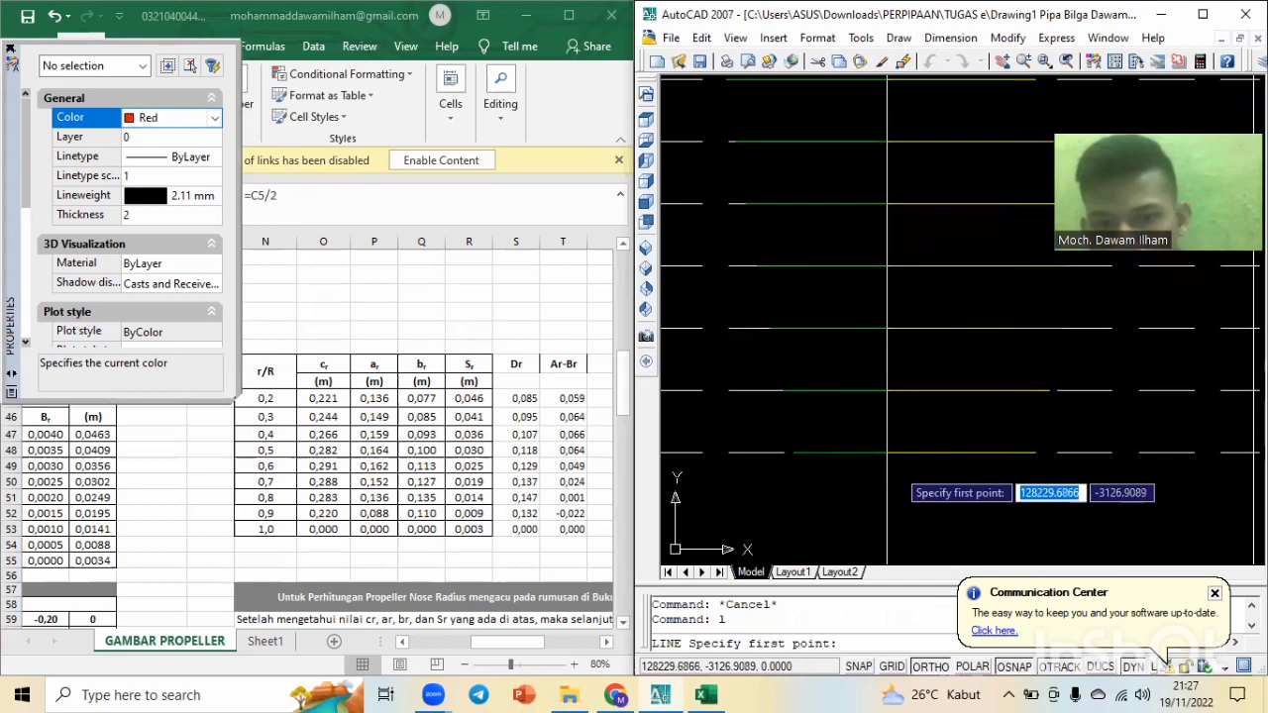
pyautogui.click(887, 452)
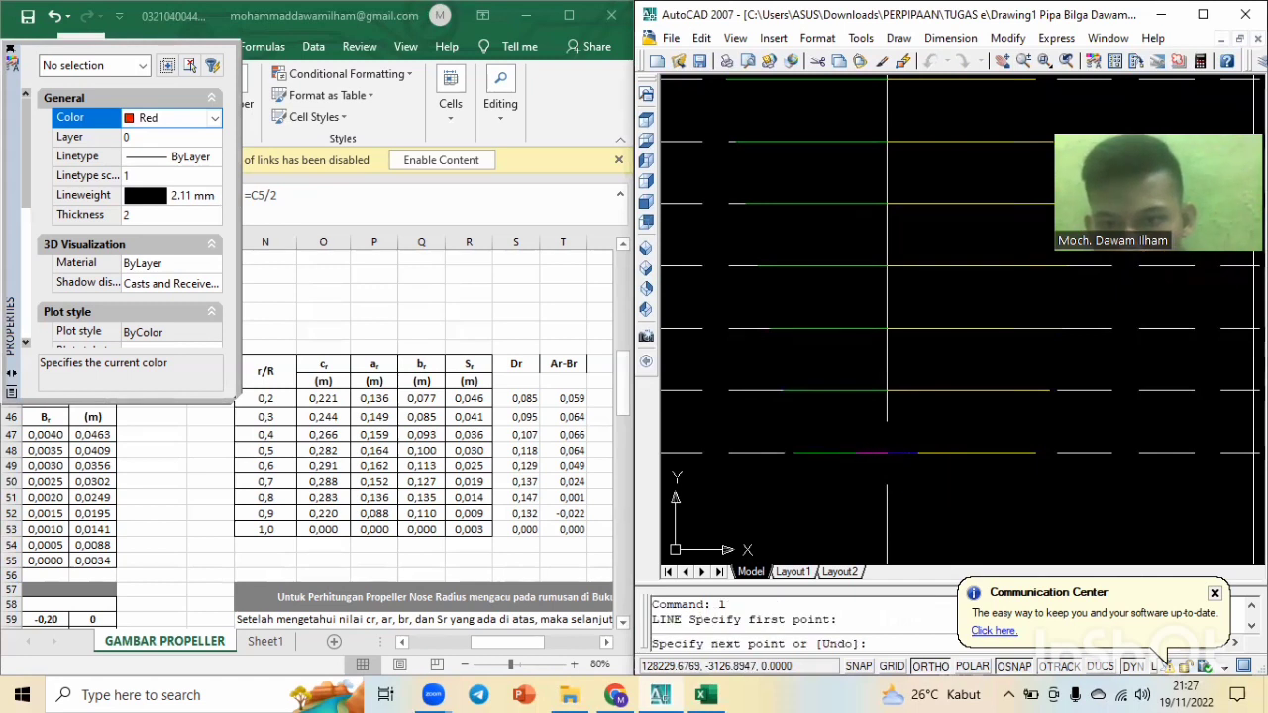
pyautogui.write('0.05')
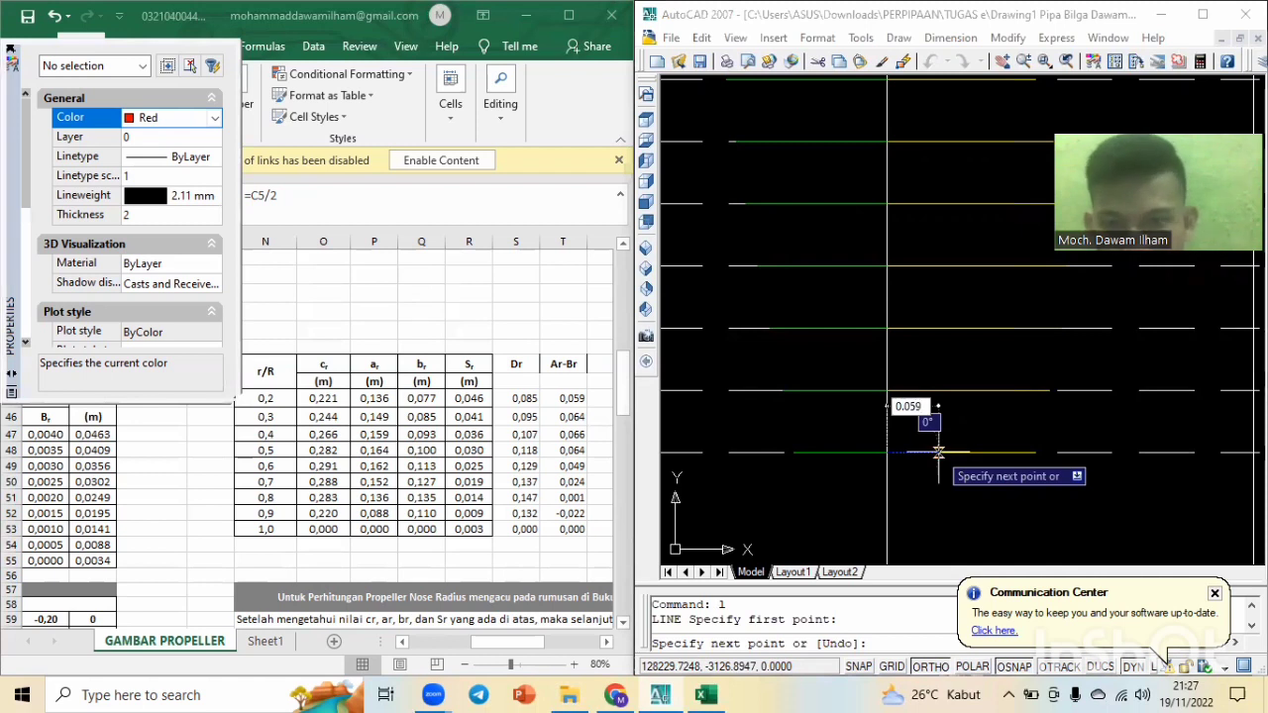
pyautogui.write('9')
pyautogui.press('Return')
pyautogui.press('Escape')
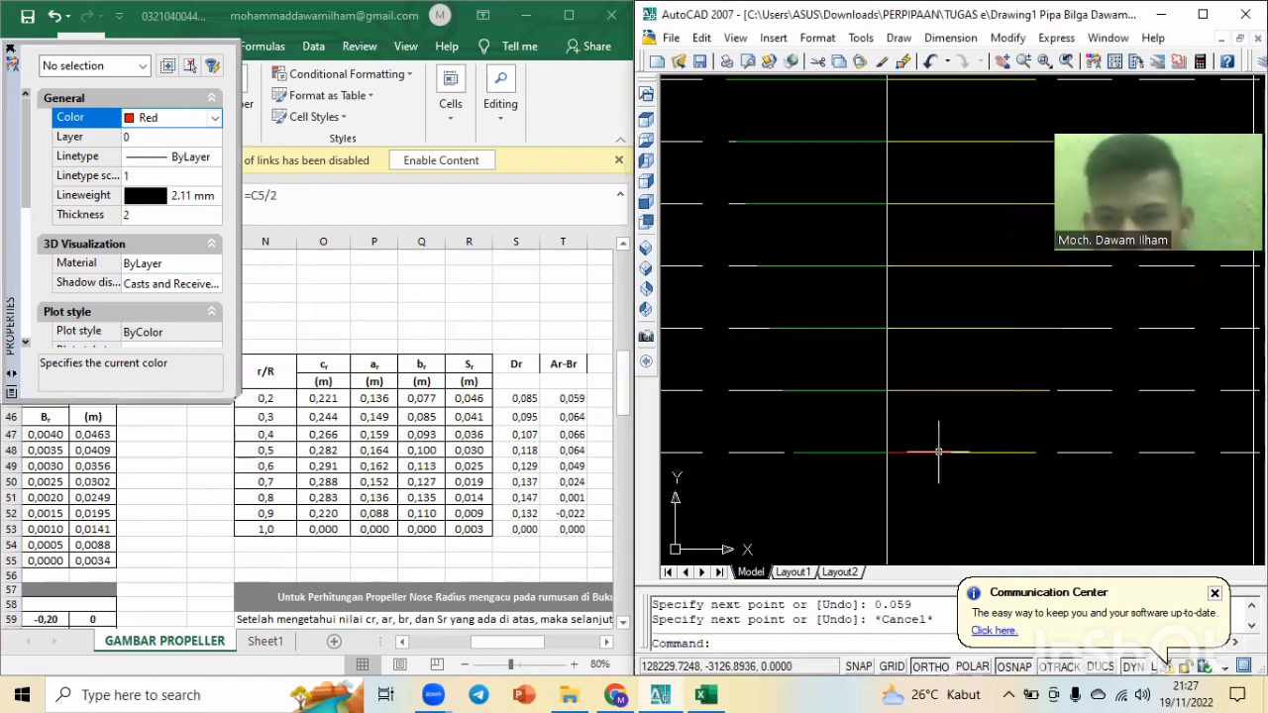
# Draw a 0.064 long red line rightward along 0,3R from its intersection with the vertical reference line.
pyautogui.write('l')
pyautogui.press('Return')
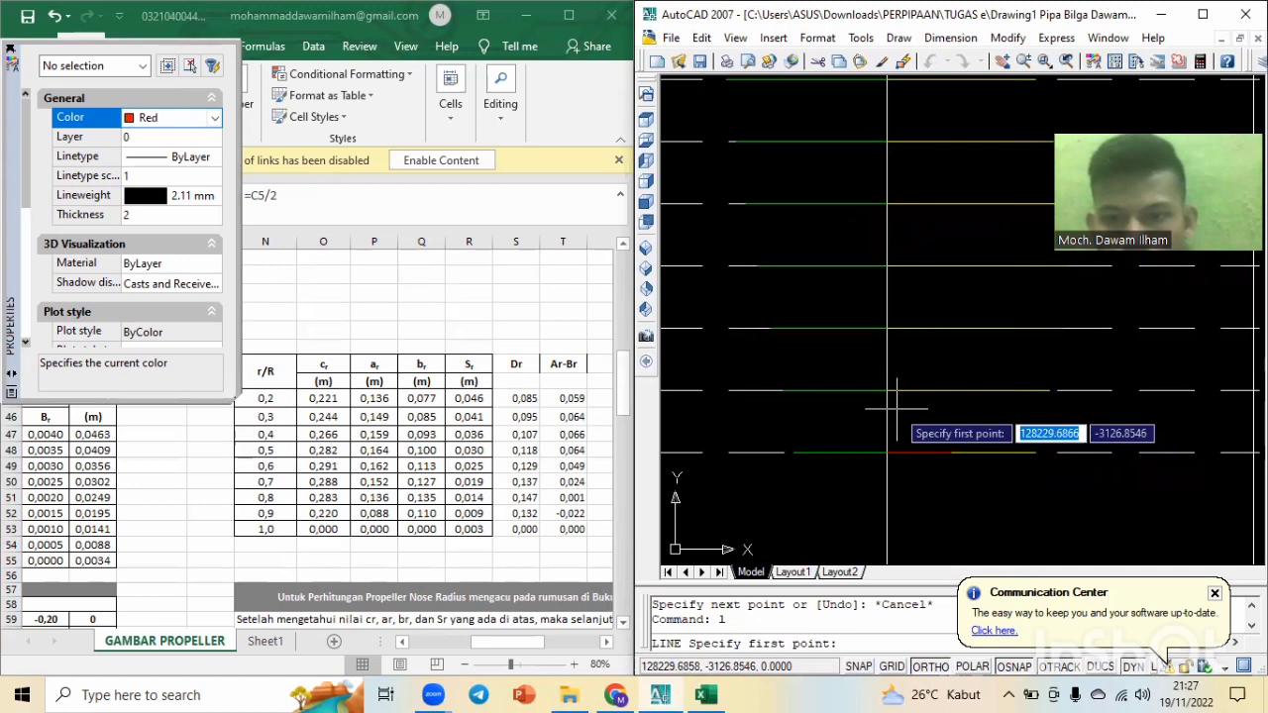
pyautogui.click(887, 390)
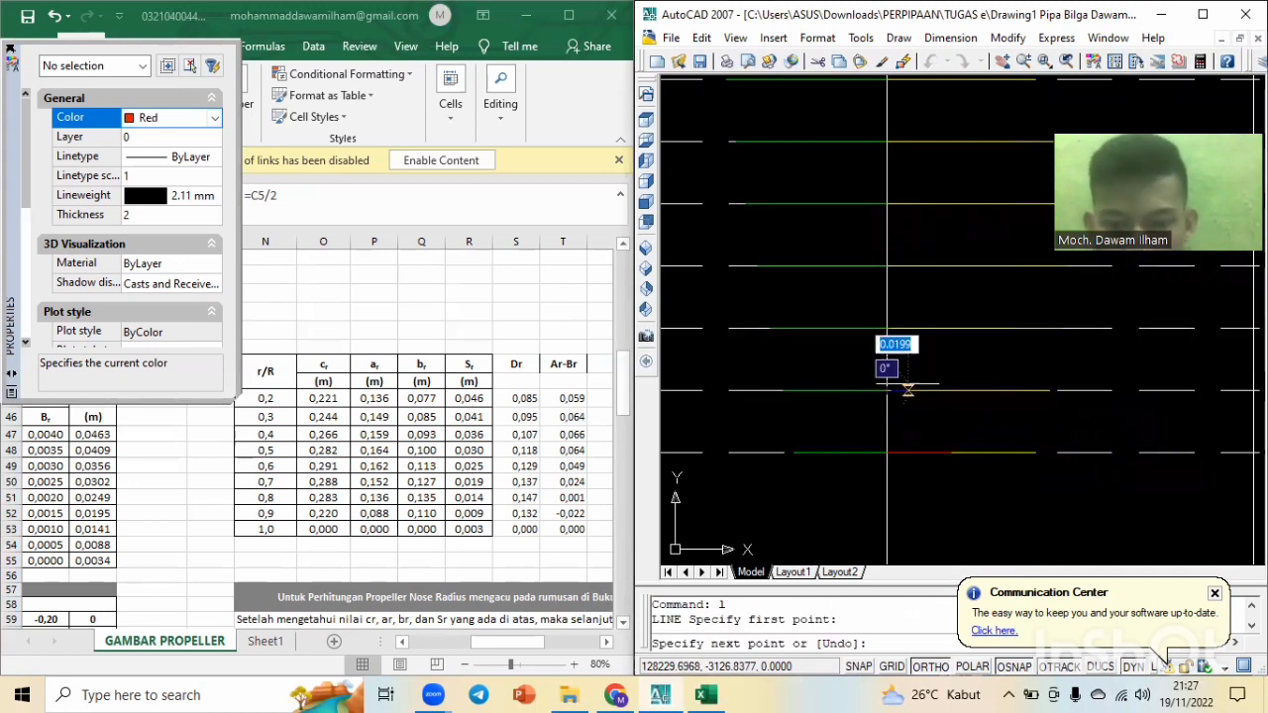
pyautogui.write('0.')
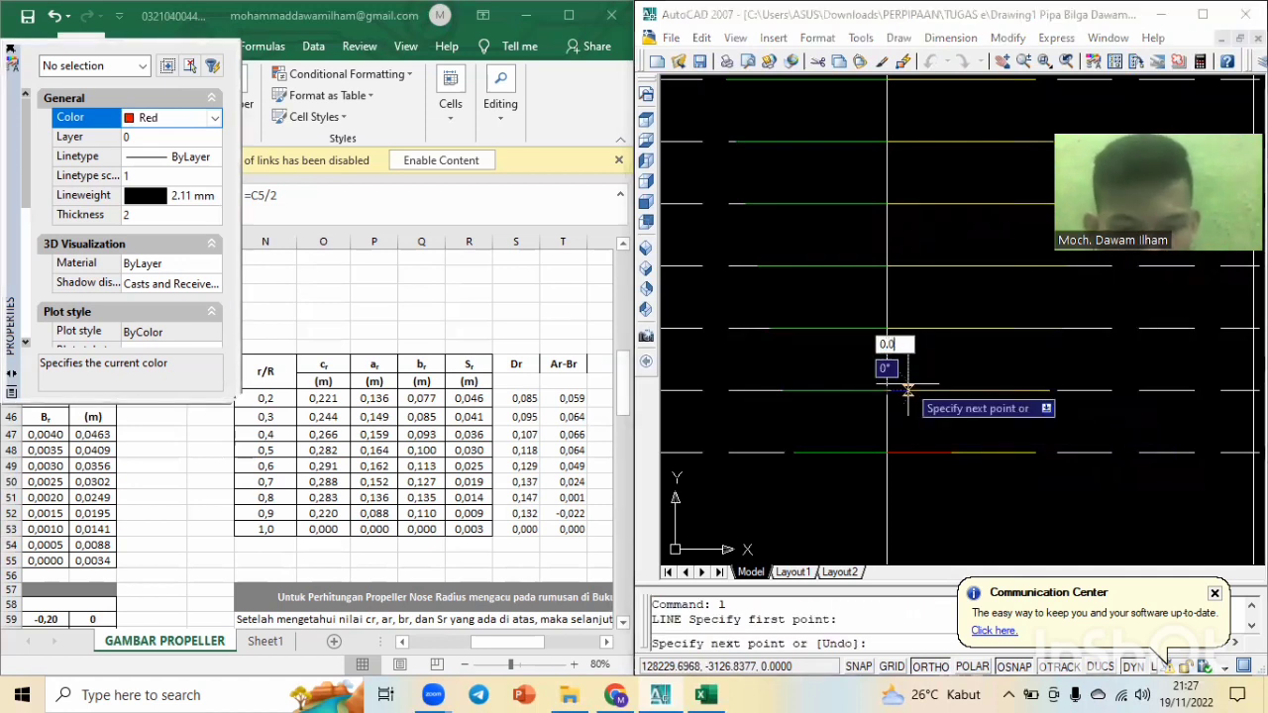
pyautogui.press('Return')
pyautogui.press('Escape')
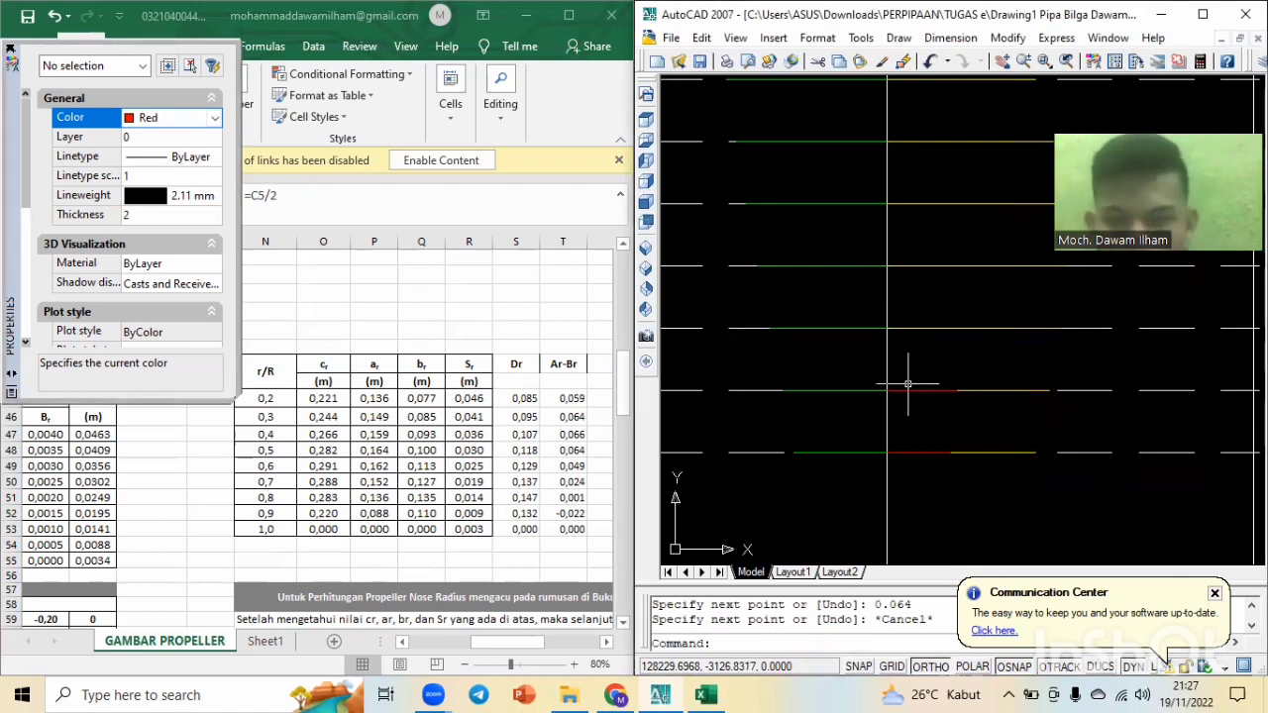
# Draw a 0.066 long red line rightward along 0,4R from its intersection with the vertical reference line.
pyautogui.write('l')
pyautogui.press('Return')
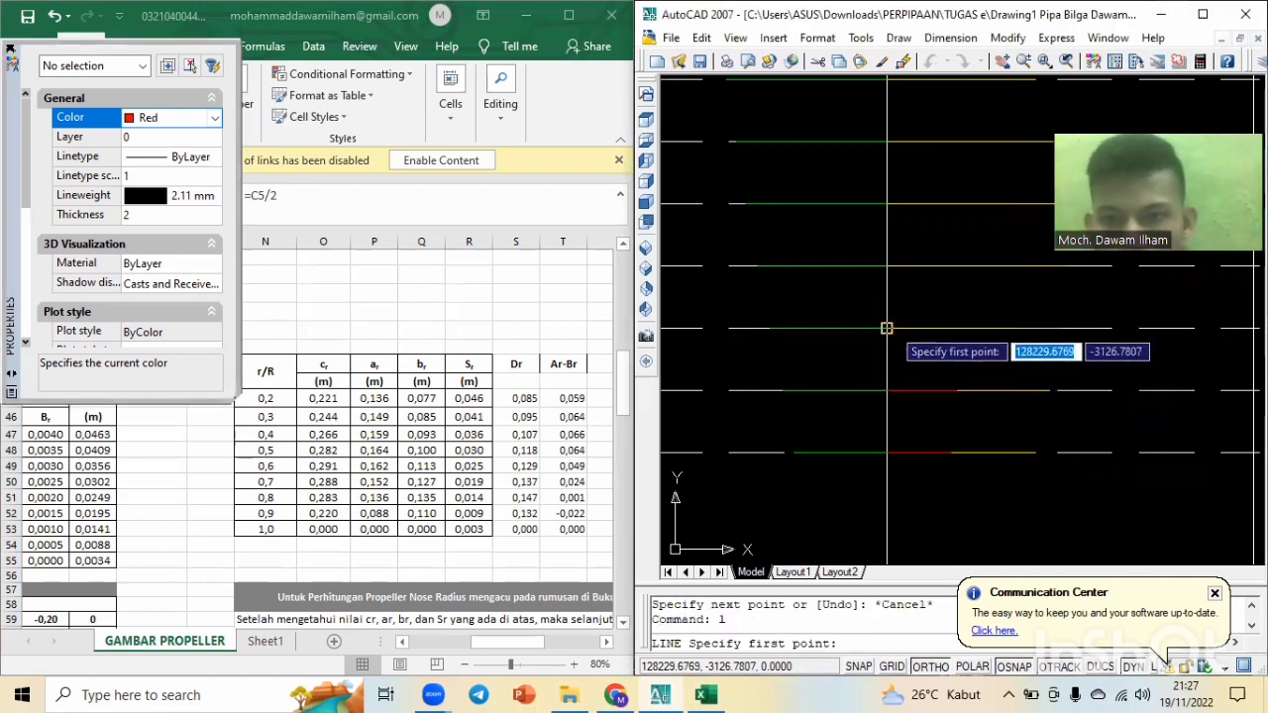
pyautogui.click(886, 328)
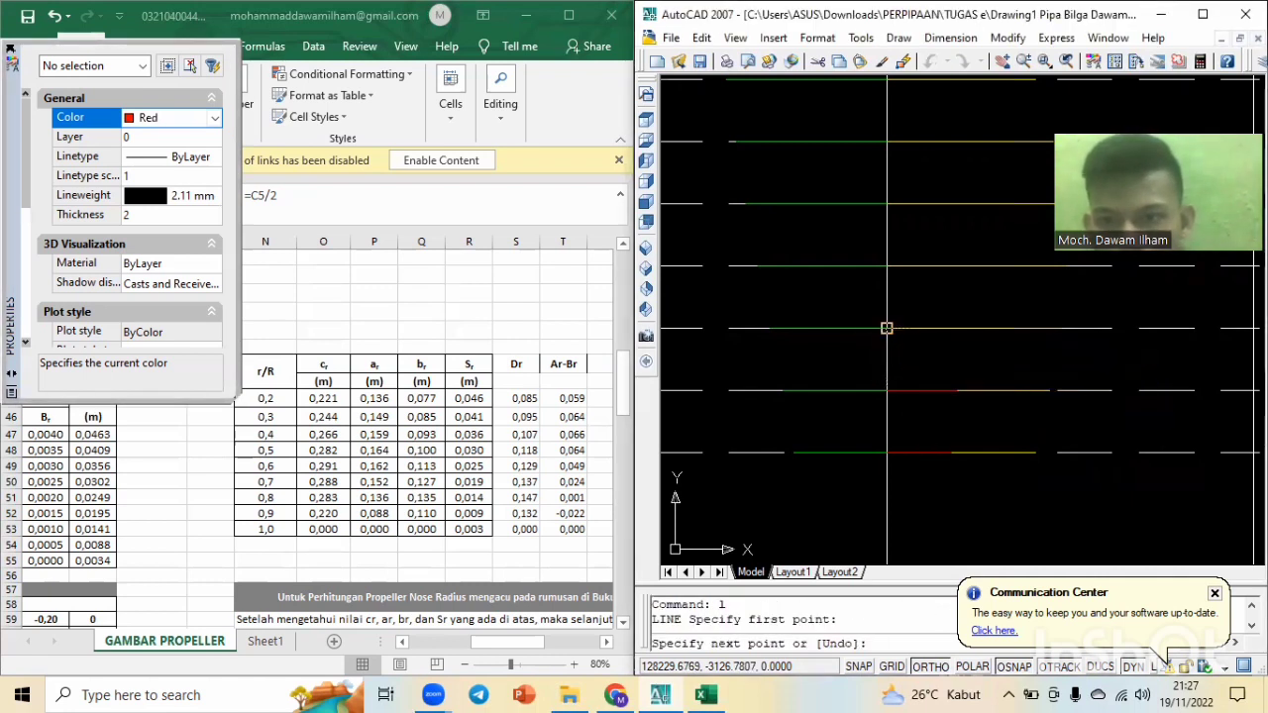
pyautogui.write('0.066')
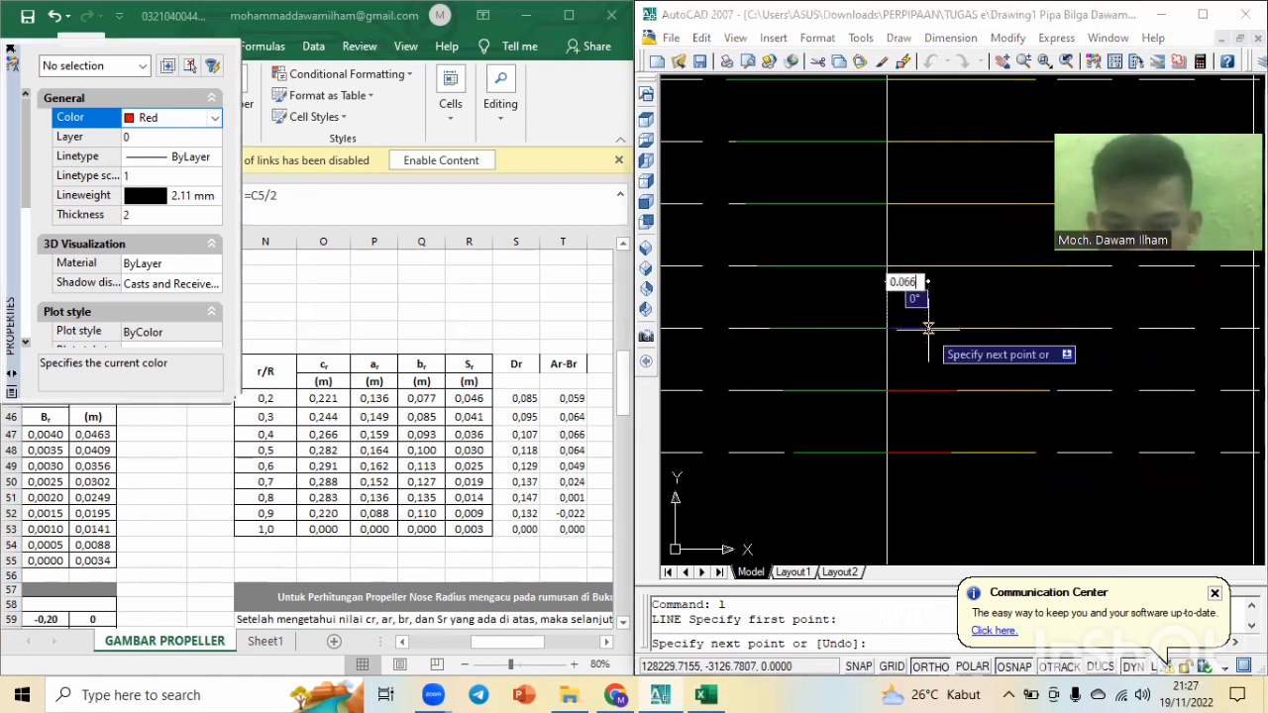
pyautogui.press('Return')
pyautogui.press('Escape')
pyautogui.press('Escape')
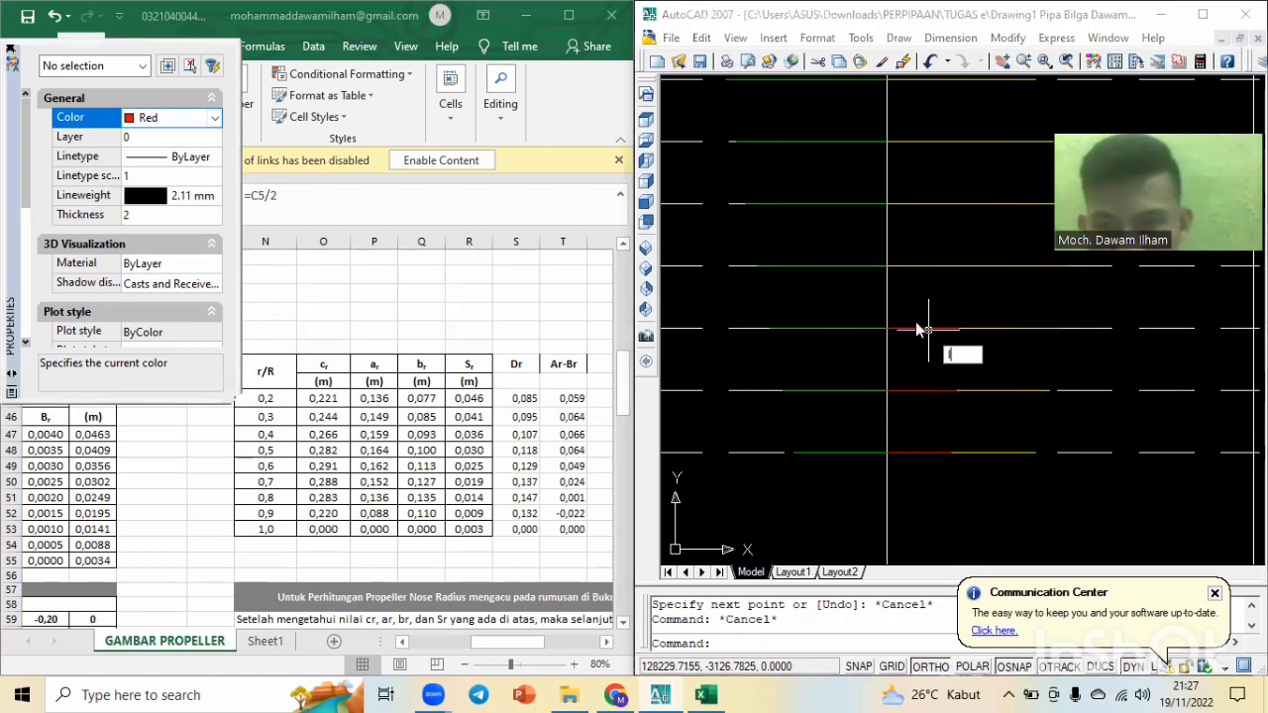
# Draw a 0.064 long red line rightward along 0,5R from its intersection with the vertical reference line.
pyautogui.write('l')
pyautogui.press('Return')
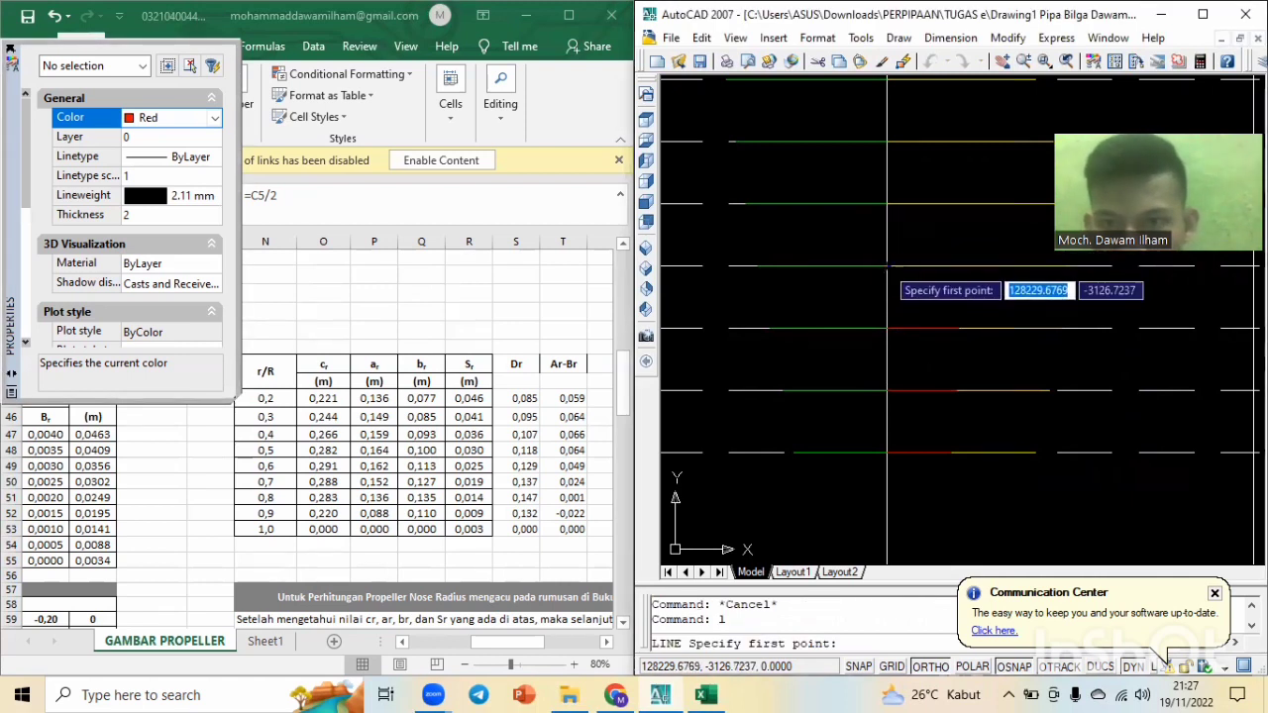
pyautogui.click(889, 265)
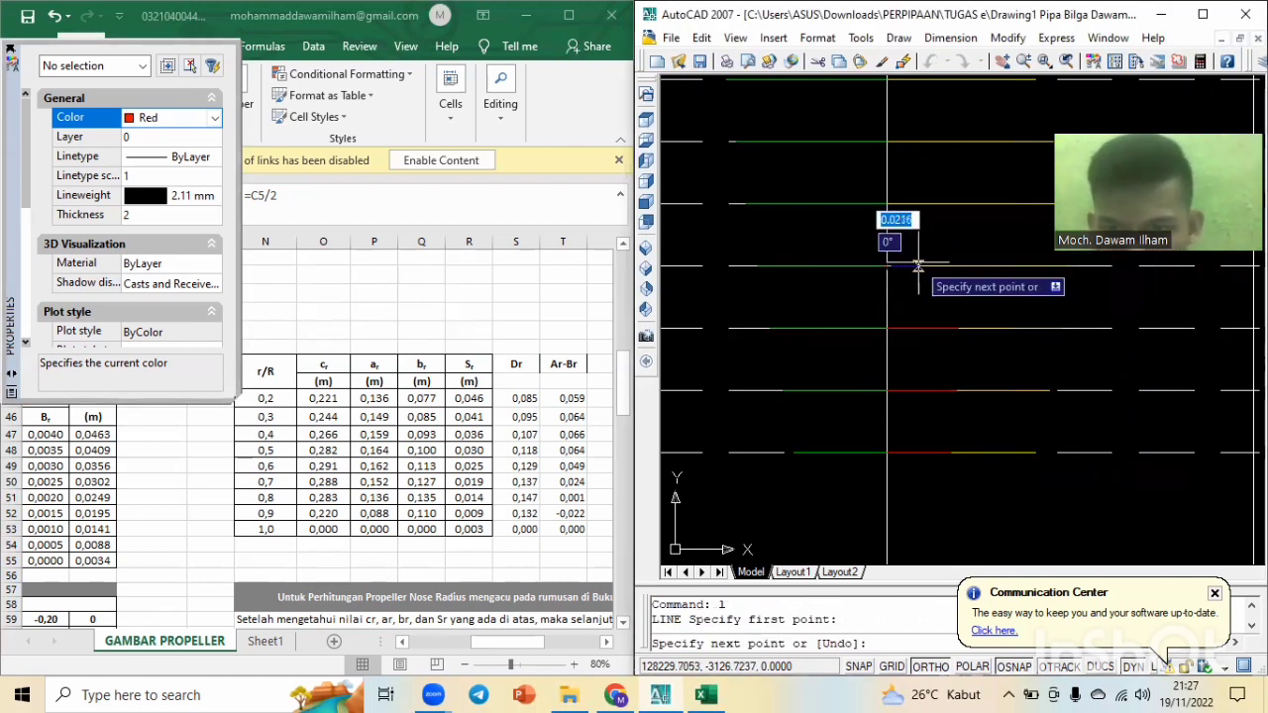
pyautogui.write('0.')
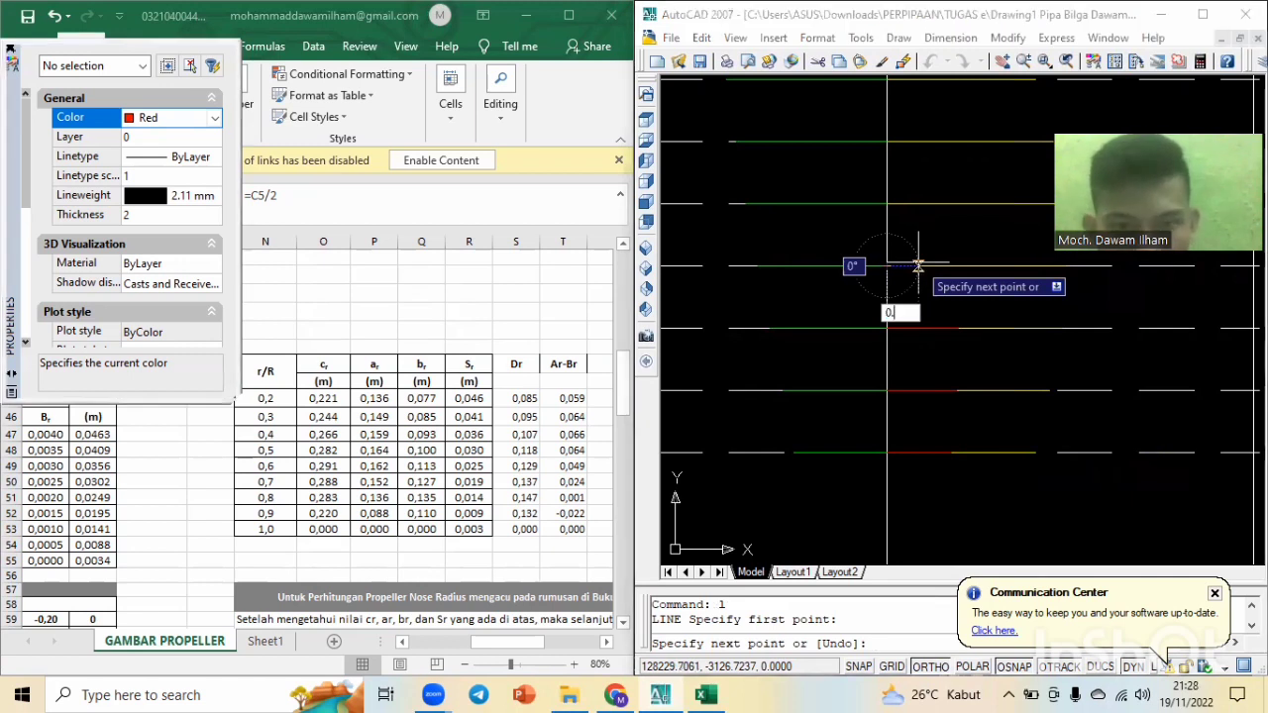
pyautogui.write('064')
pyautogui.press('Escape')
pyautogui.press('Escape')
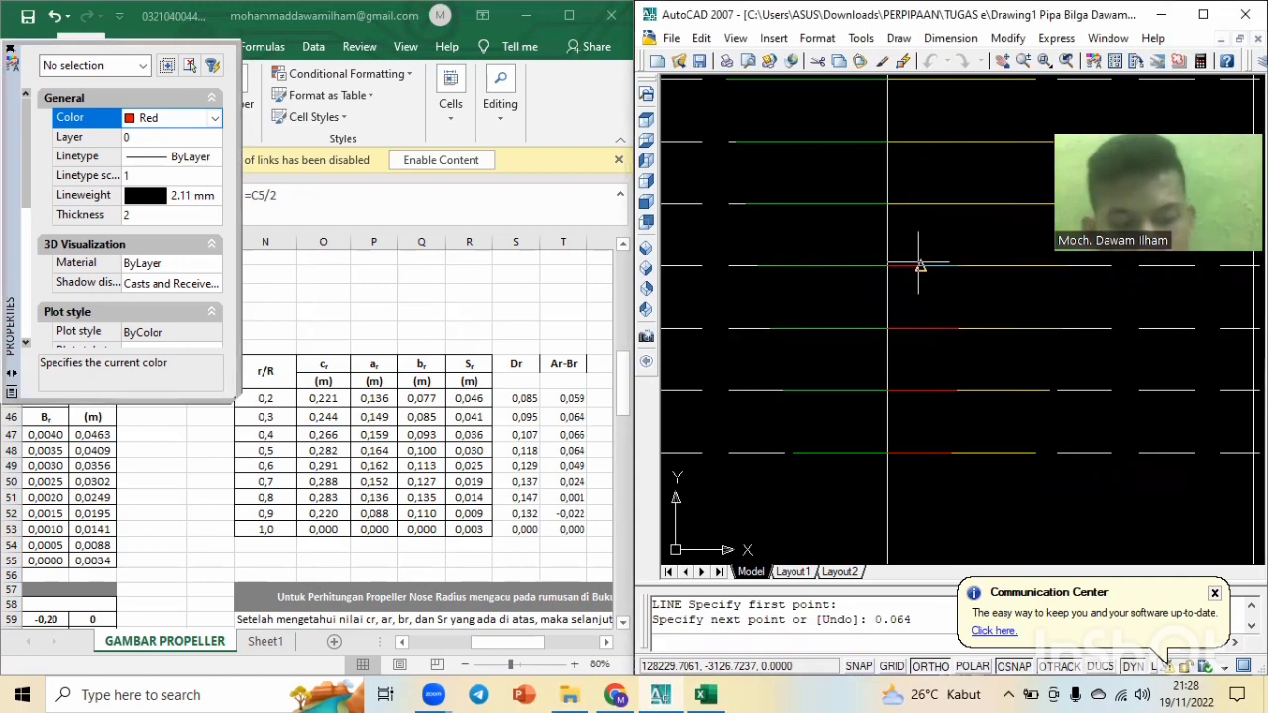
# Draw a 0.049 long red line rightward along 0,6R from its intersection with the vertical reference line.
pyautogui.write('l')
pyautogui.press('Return')
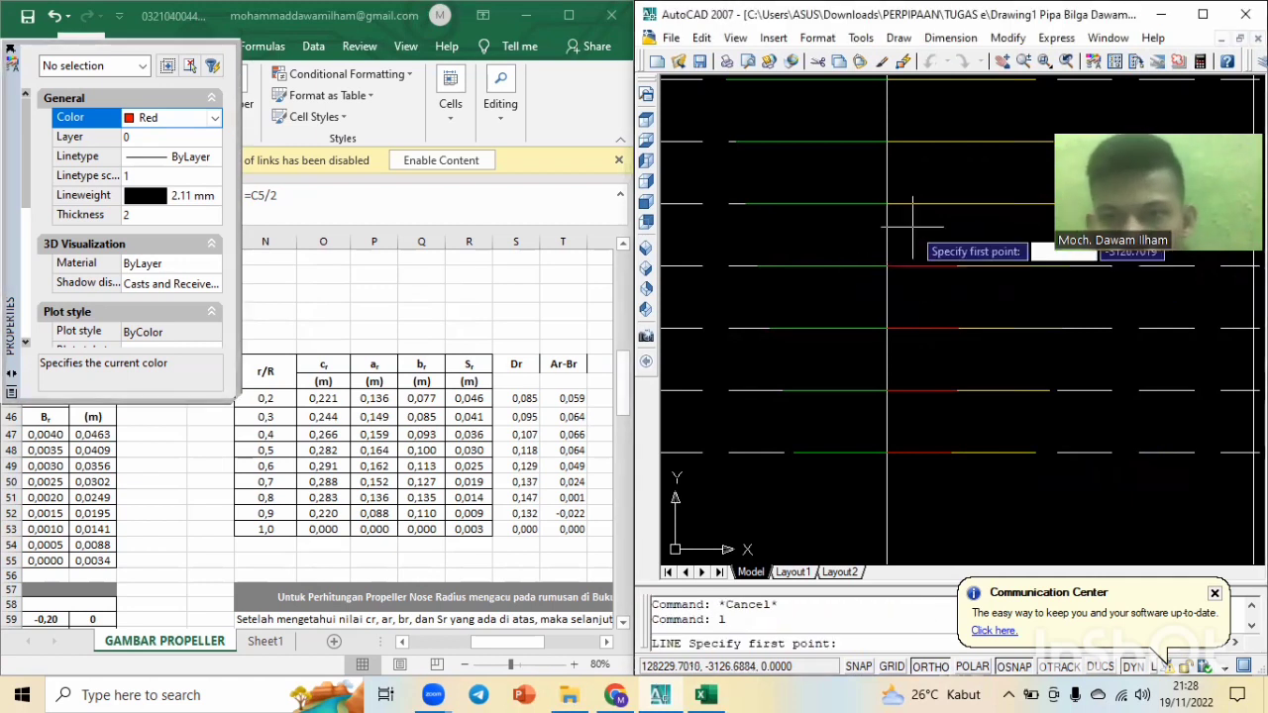
pyautogui.click(886, 204)
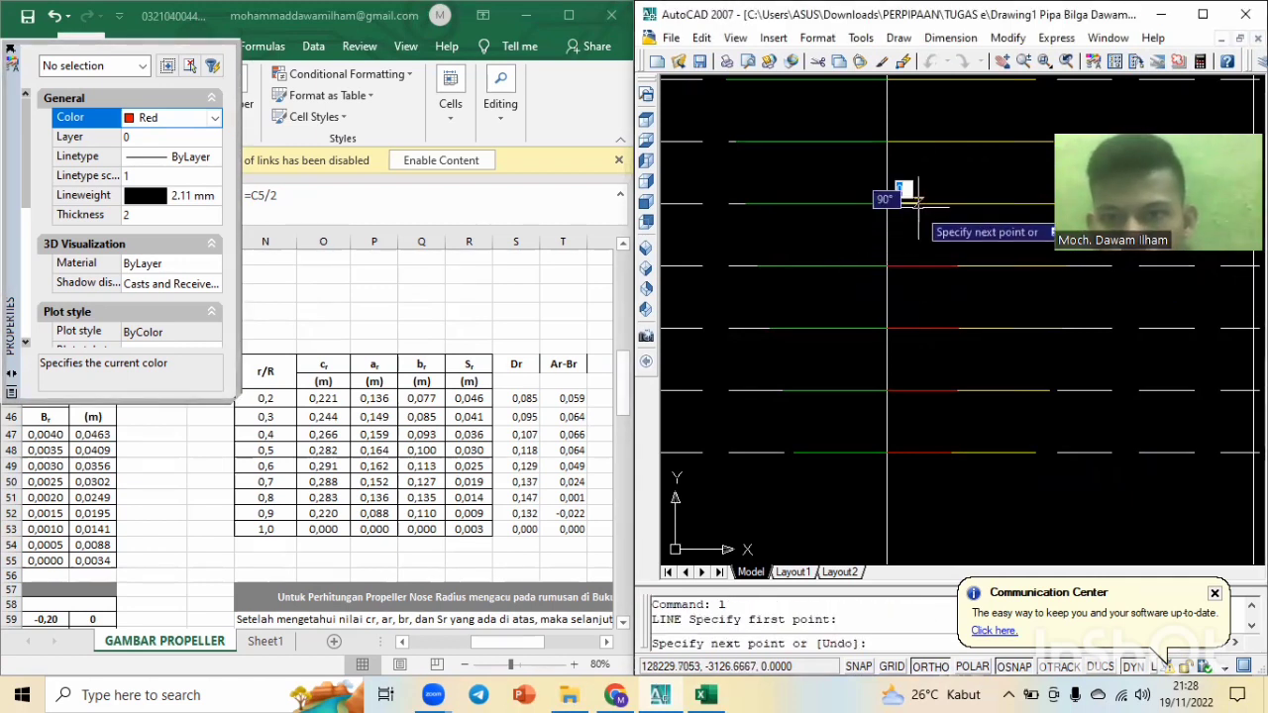
pyautogui.write('0.0')
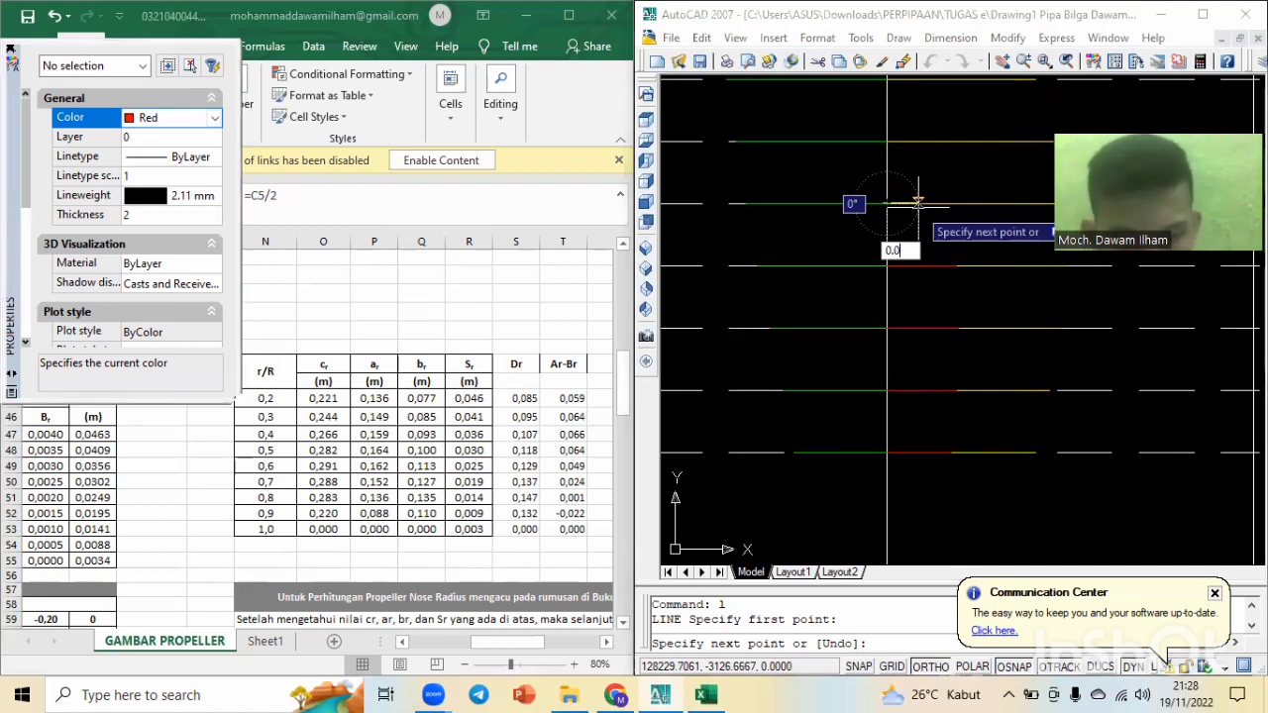
pyautogui.write('49')
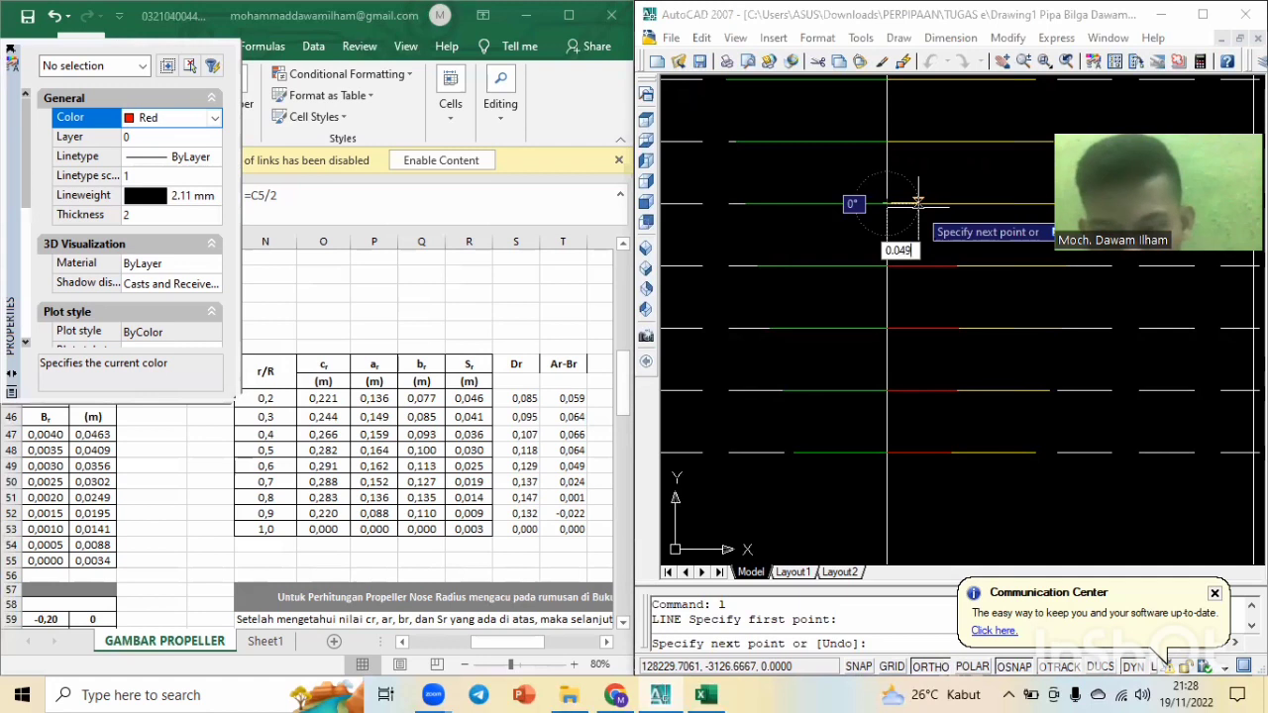
pyautogui.press('Escape')
pyautogui.press('Escape')
# Draw a 0.024 long red line rightward along 0,7R from its intersection with the vertical reference line.
pyautogui.write('l')
pyautogui.press('Return')
pyautogui.moveTo(918, 207); pyautogui.dragTo(915, 327, button='middle')
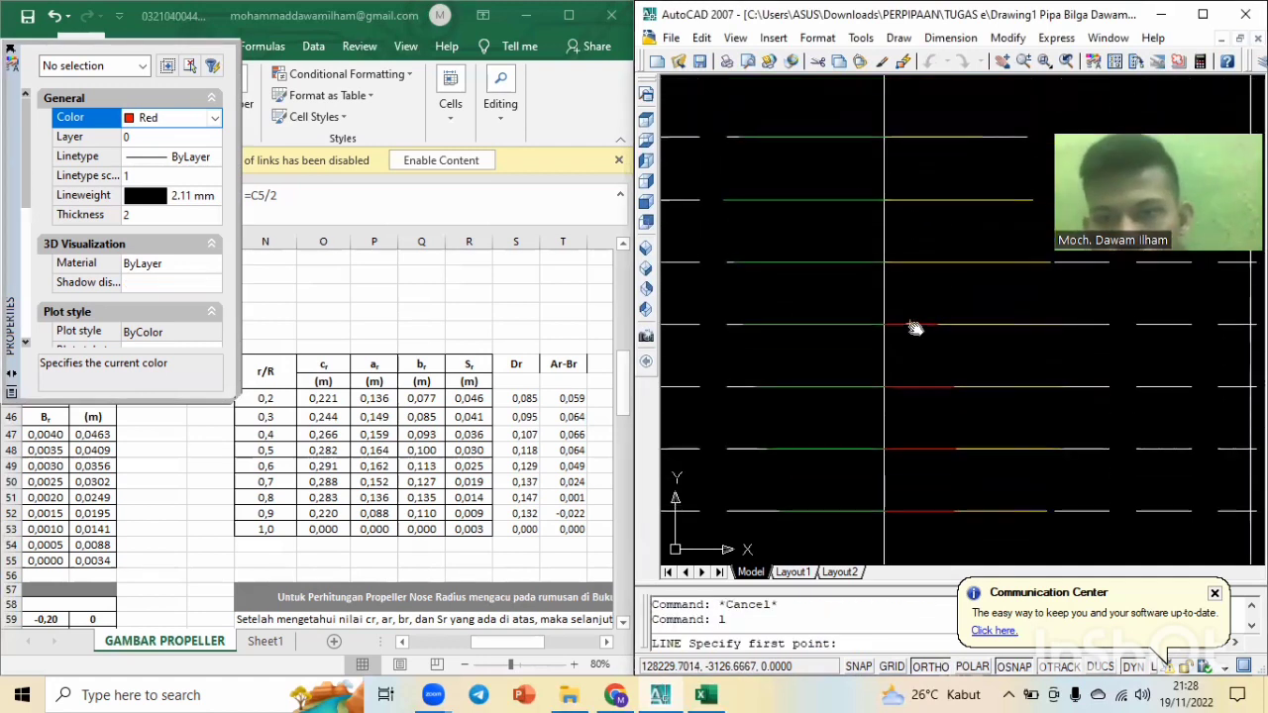
pyautogui.click(884, 263)
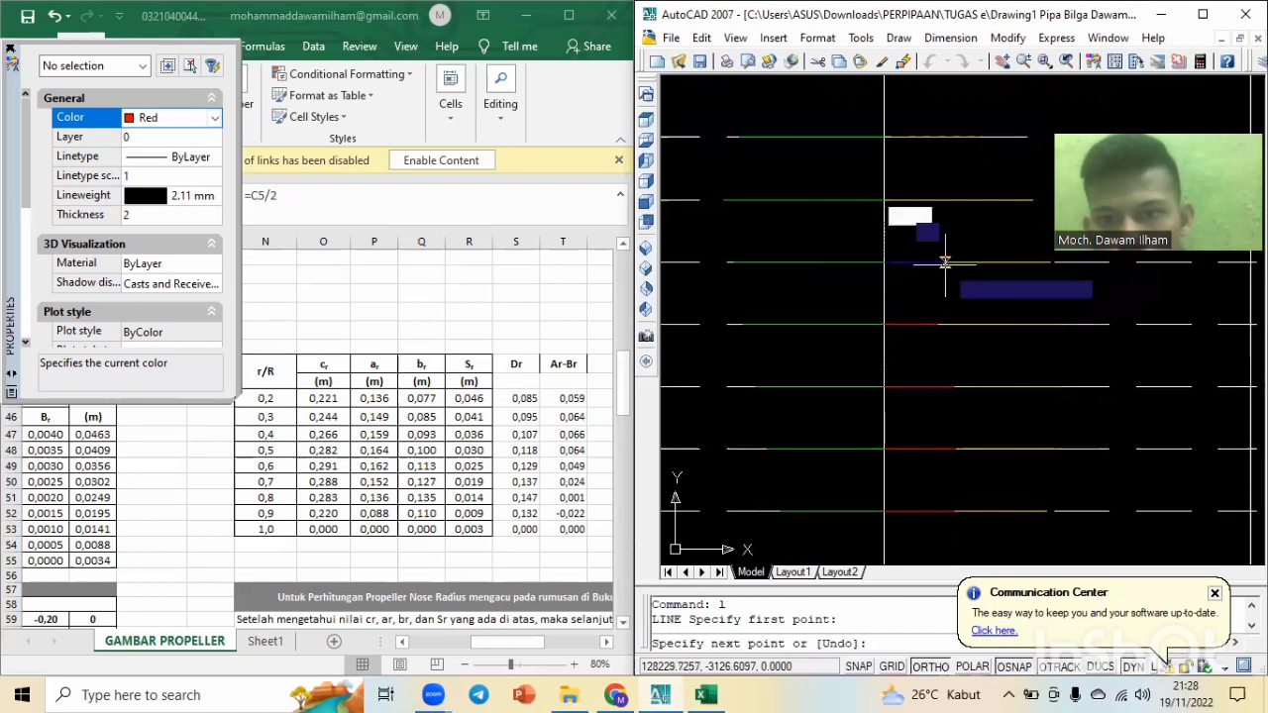
pyautogui.write('0.')
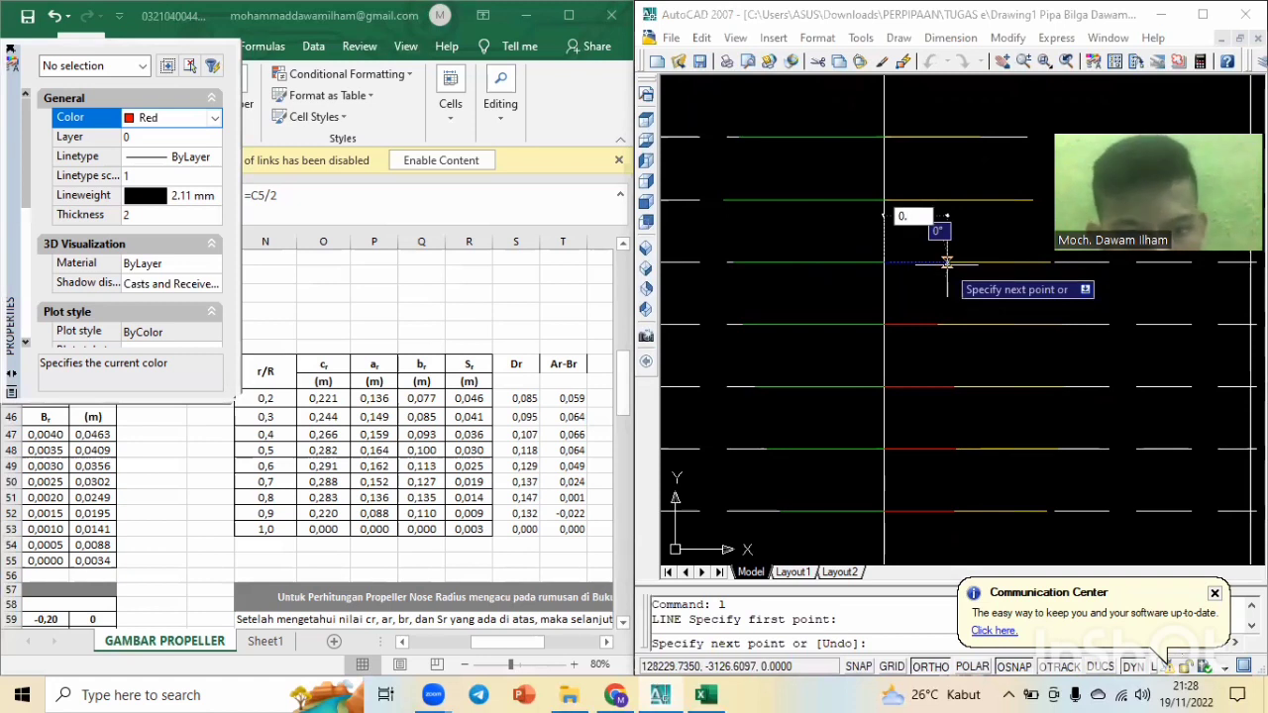
pyautogui.write('024')
pyautogui.press('Return')
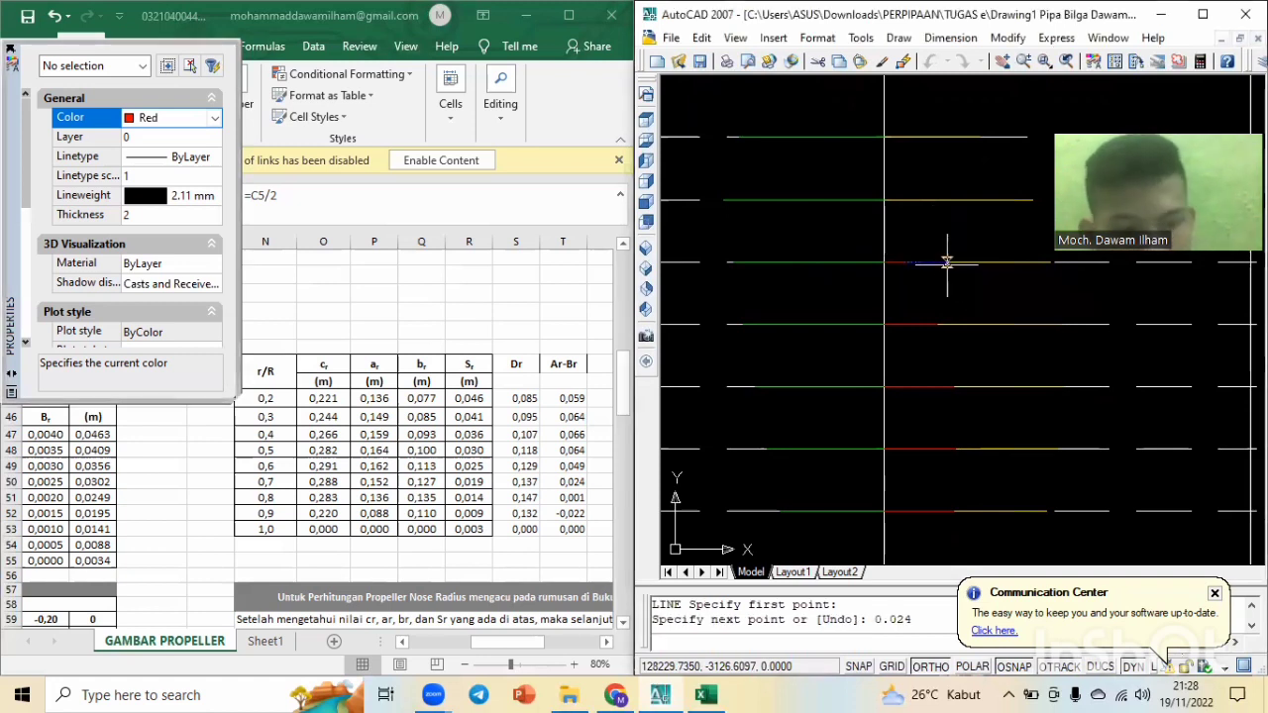
pyautogui.press('Escape')
pyautogui.press('Escape')
# Draw a 0.001 long red line rightward along 0,8R from its intersection with the vertical reference line.
pyautogui.write('l')
pyautogui.press('Return')
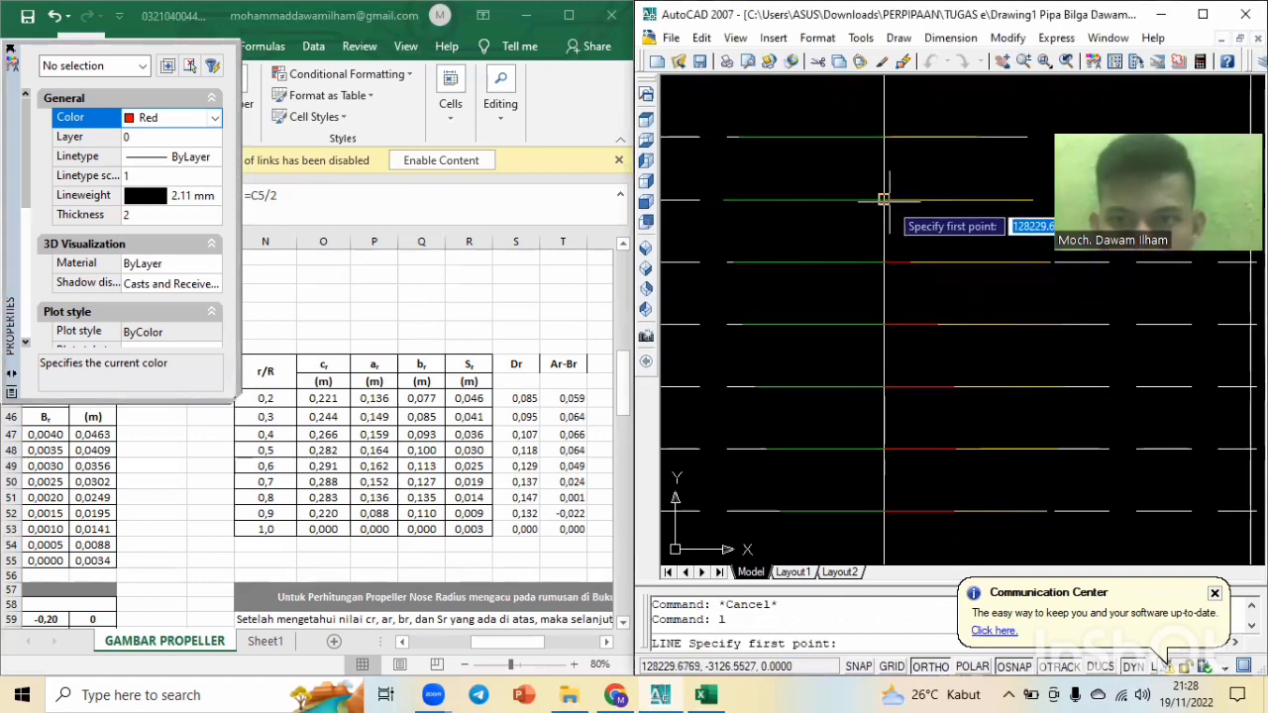
pyautogui.moveTo(884, 199); pyautogui.dragTo(894, 278, button='middle')
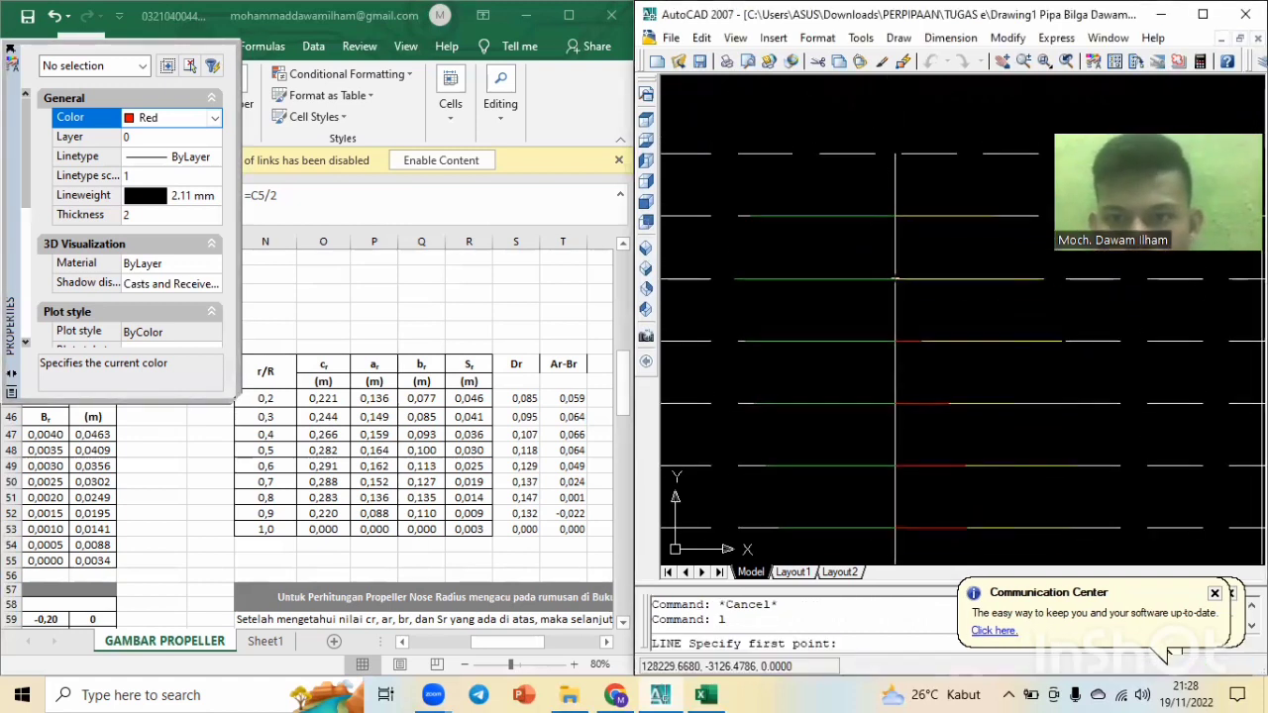
pyautogui.click(894, 280)
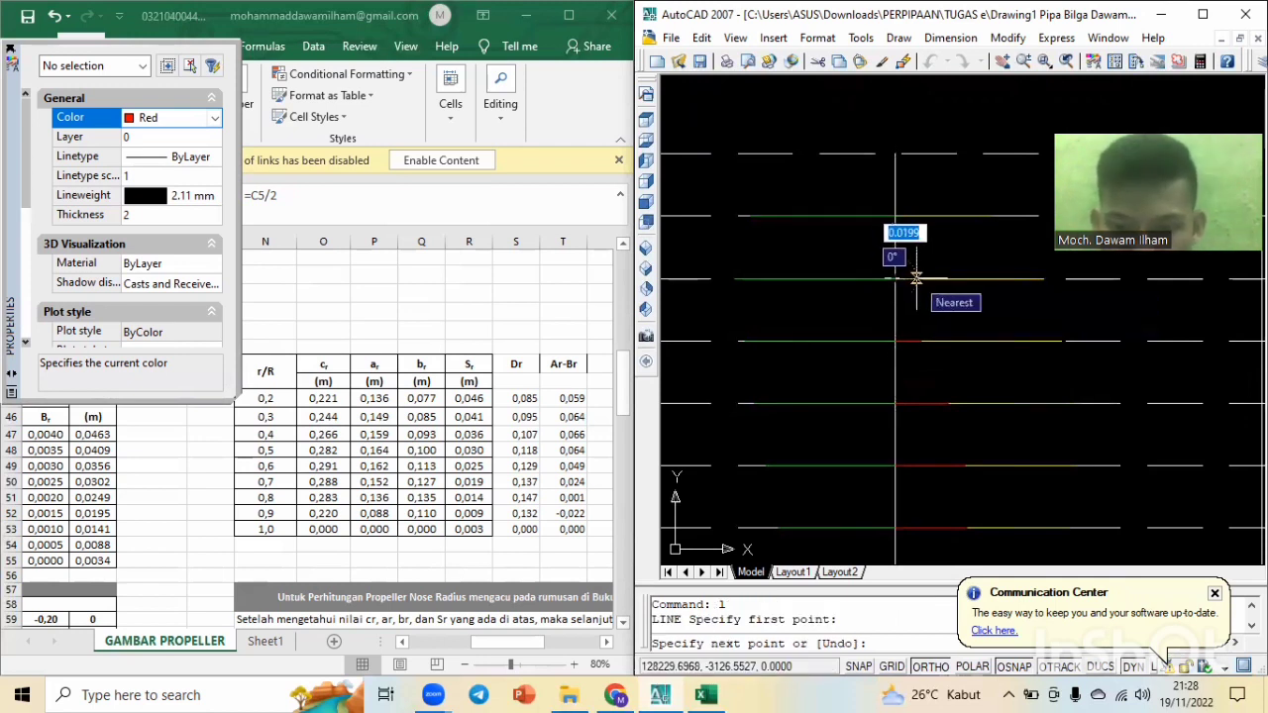
pyautogui.write('0.')
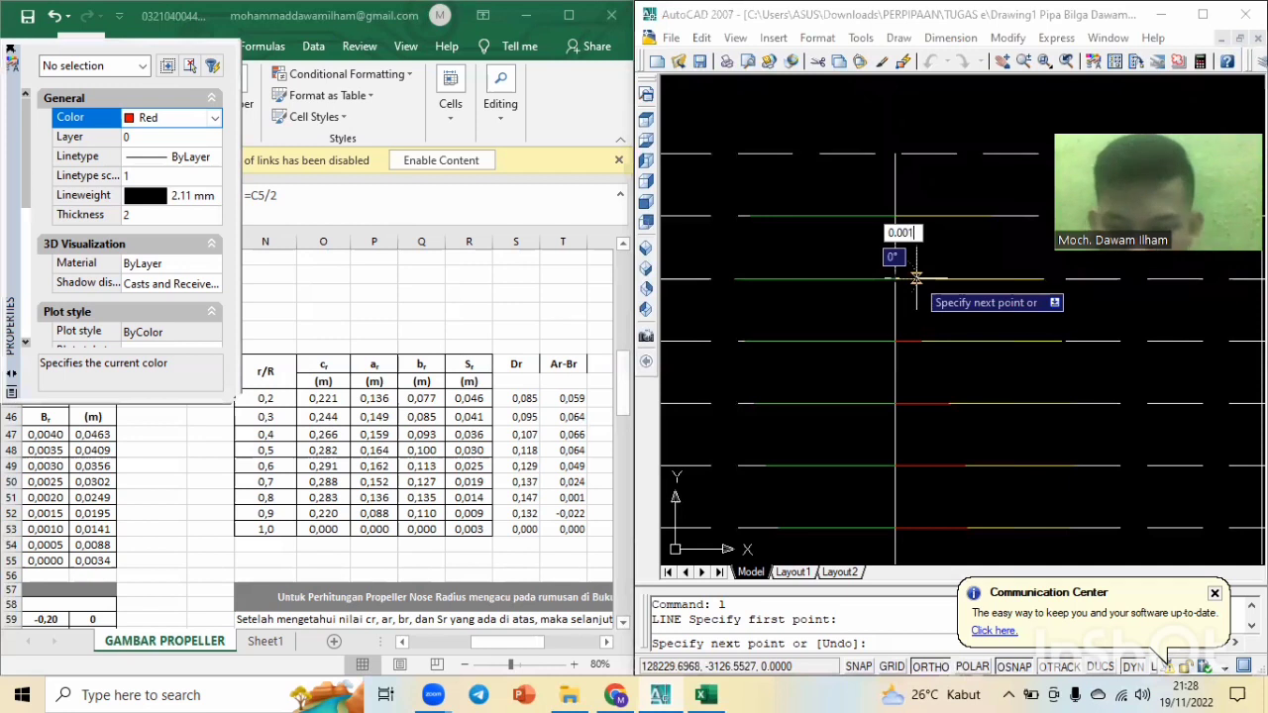
pyautogui.press('Return')
pyautogui.press('Escape')
pyautogui.press('Escape')
pyautogui.press('Escape')
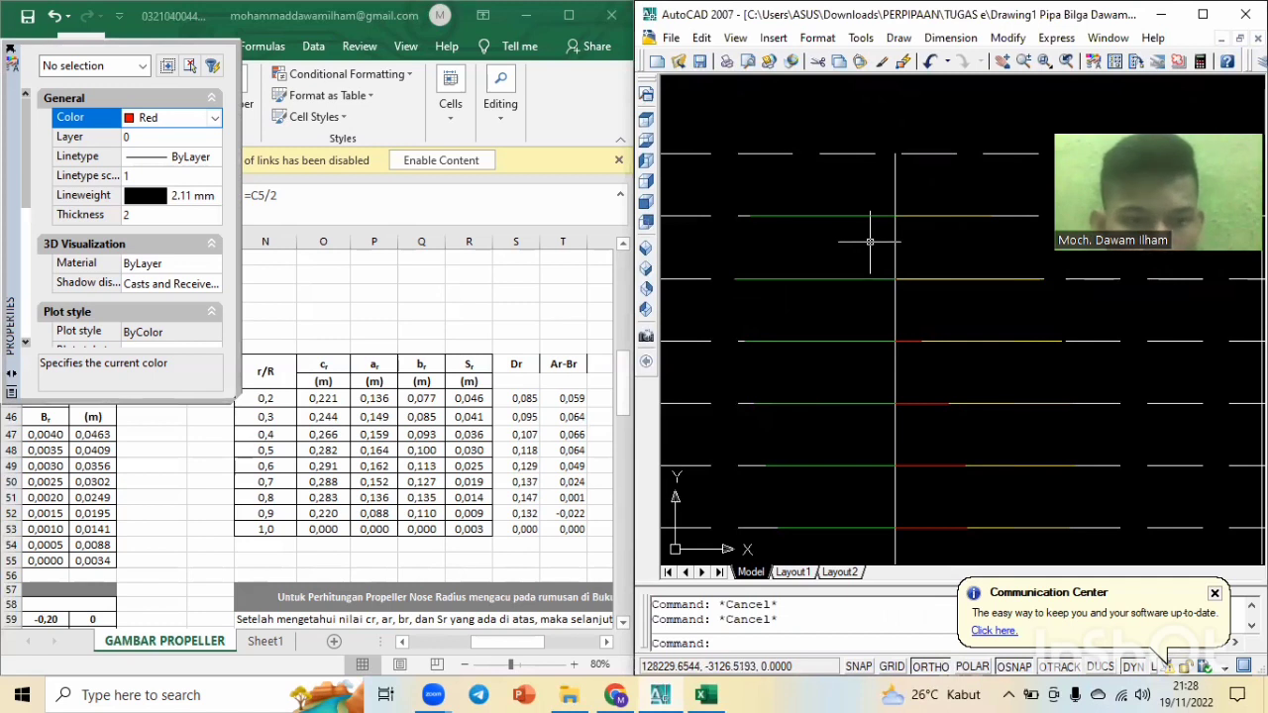
# Draw a 0.022 long red line leftward along 0,9R from its intersection with the vertical reference line.
pyautogui.scroll(-1, 970, 348)
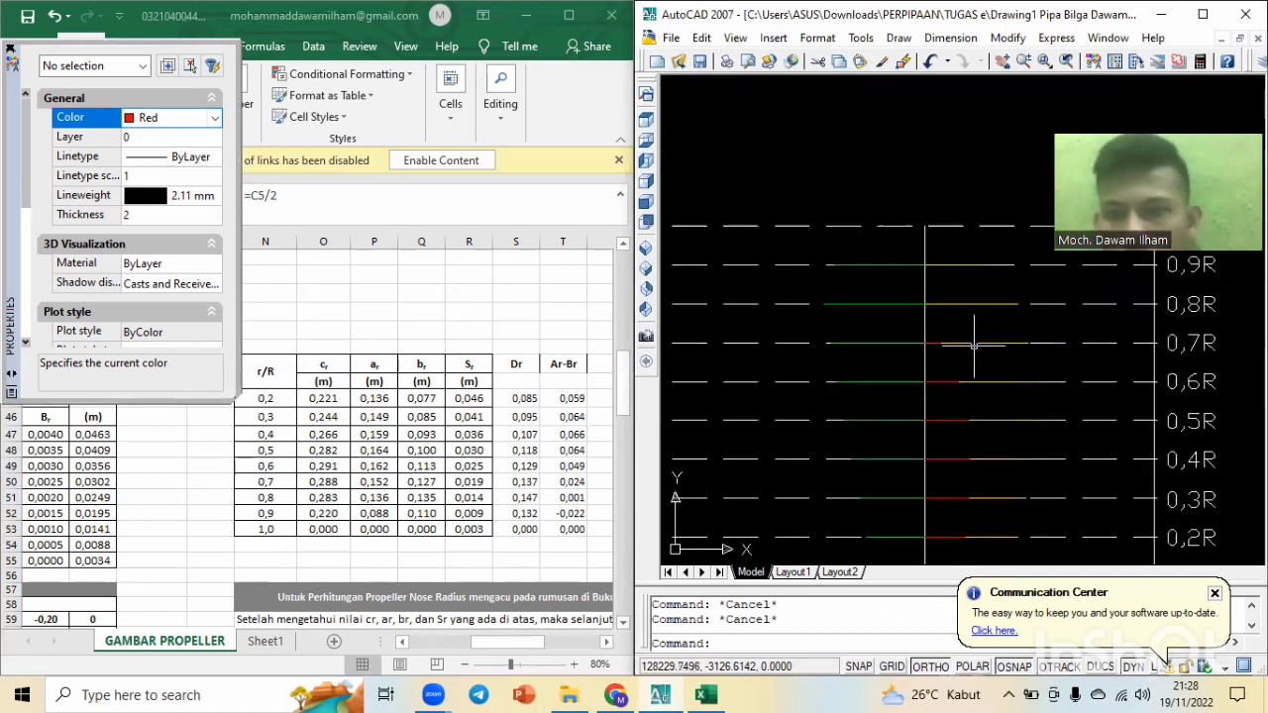
pyautogui.scroll(-1, 954, 370)
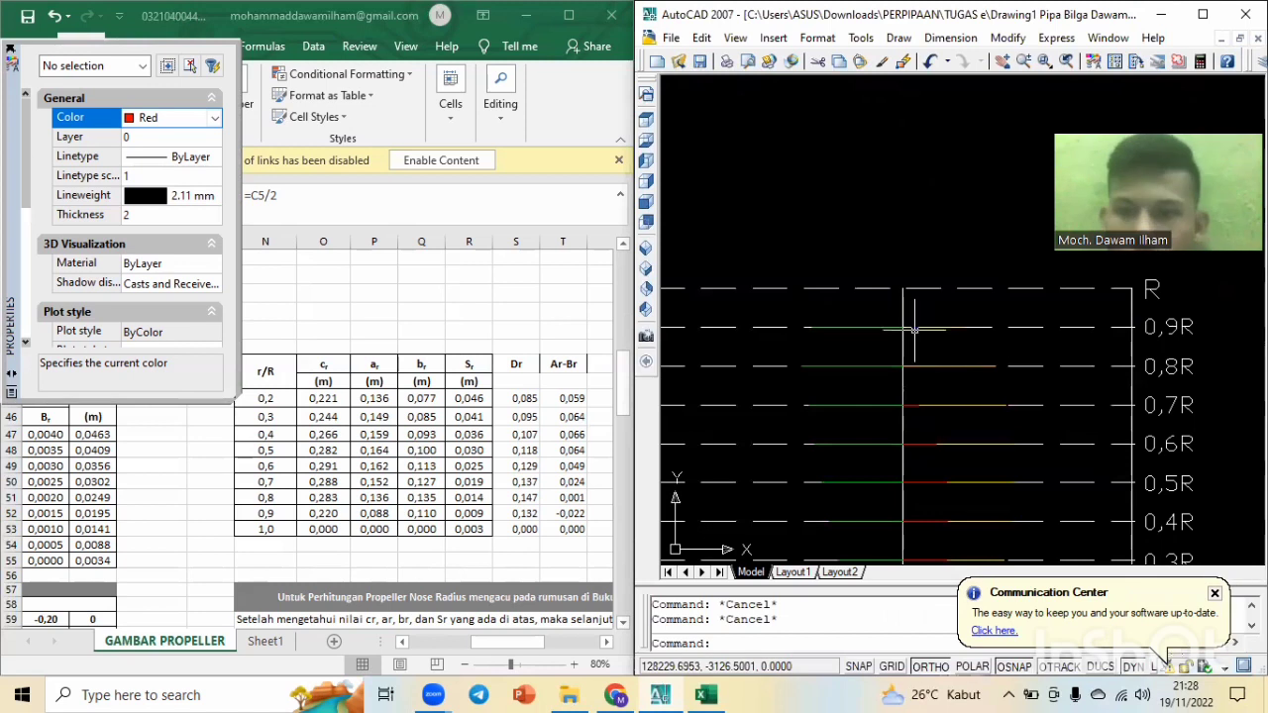
pyautogui.scroll(3, 911, 325)
pyautogui.write('l')
pyautogui.press('Return')
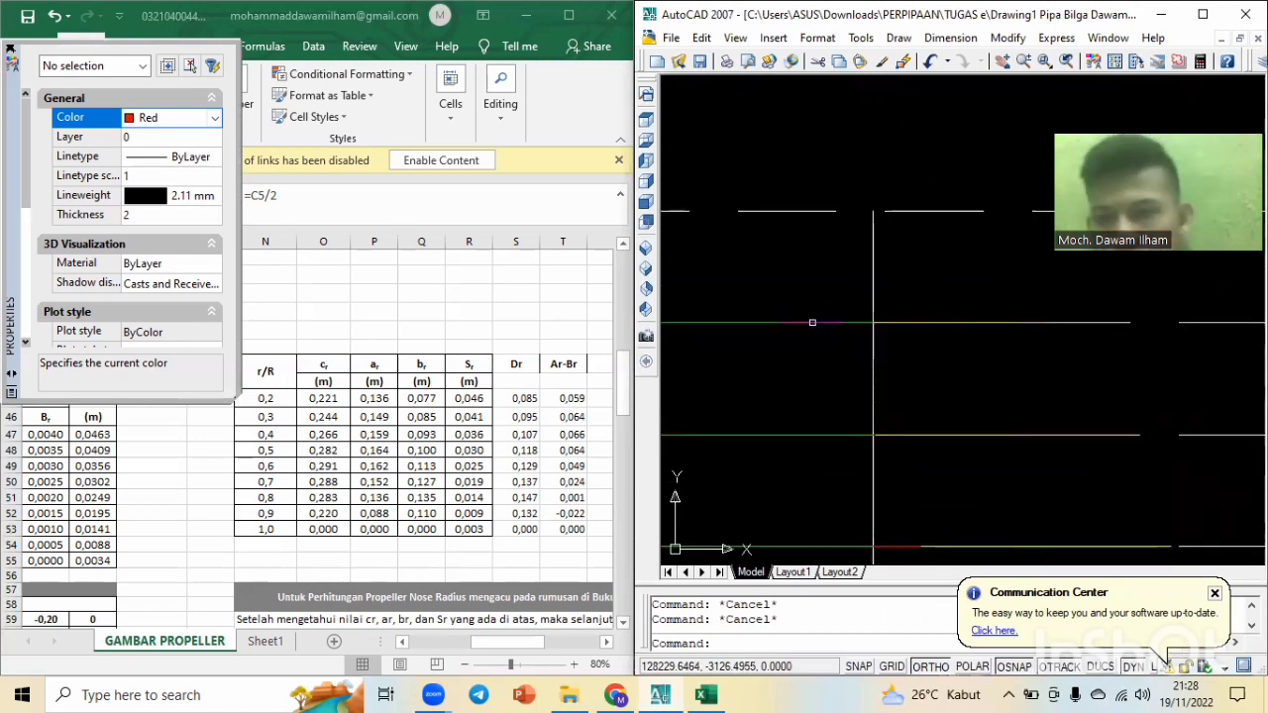
pyautogui.click(872, 321)
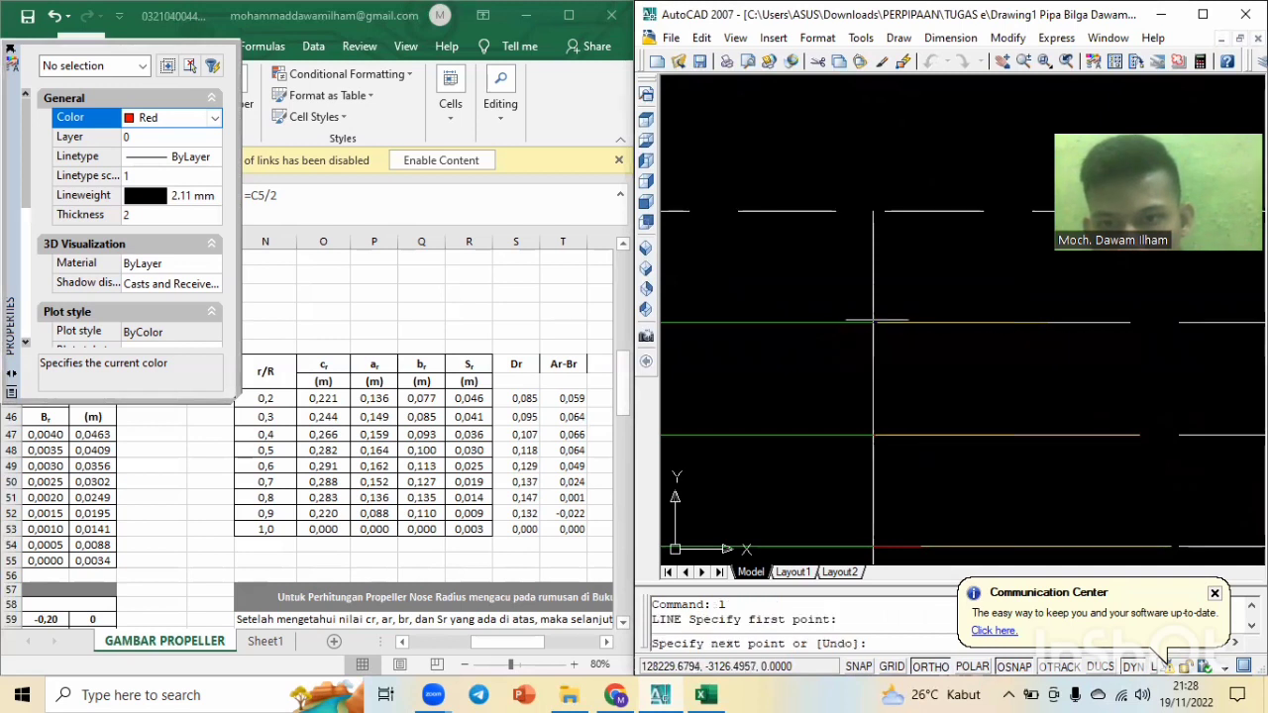
pyautogui.write('0.022')
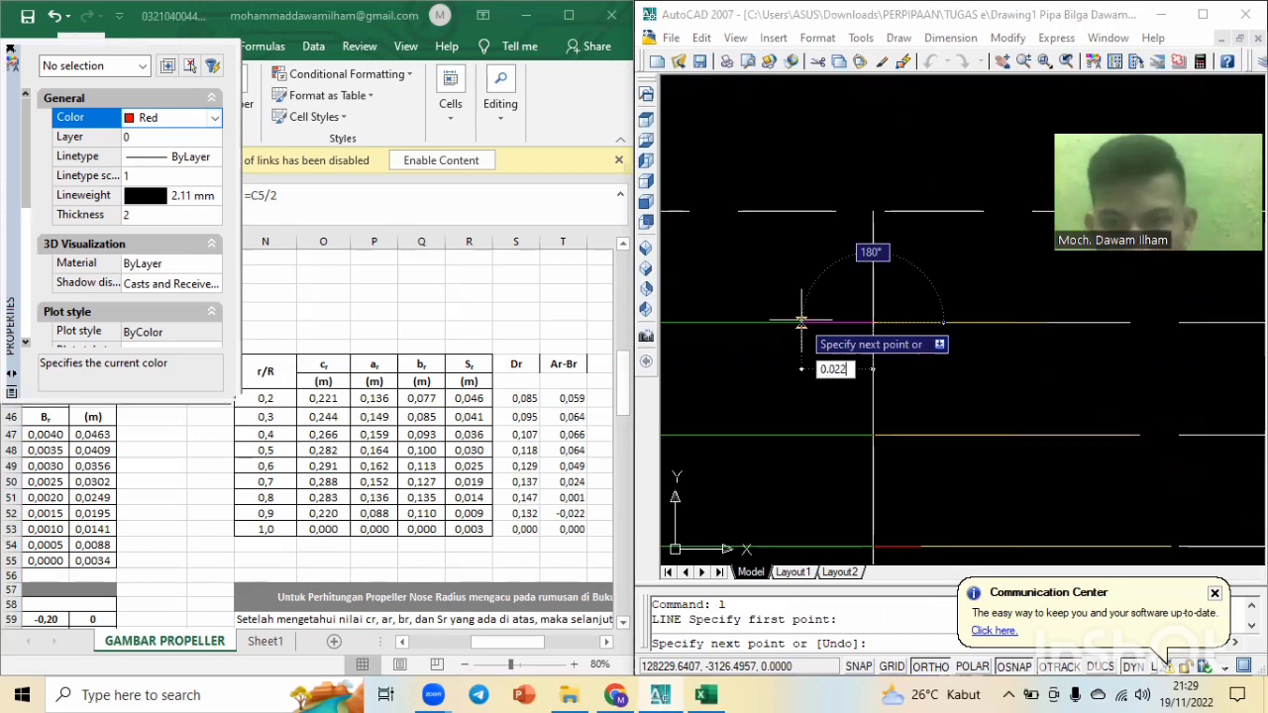
pyautogui.press('Escape')
pyautogui.press('Escape')
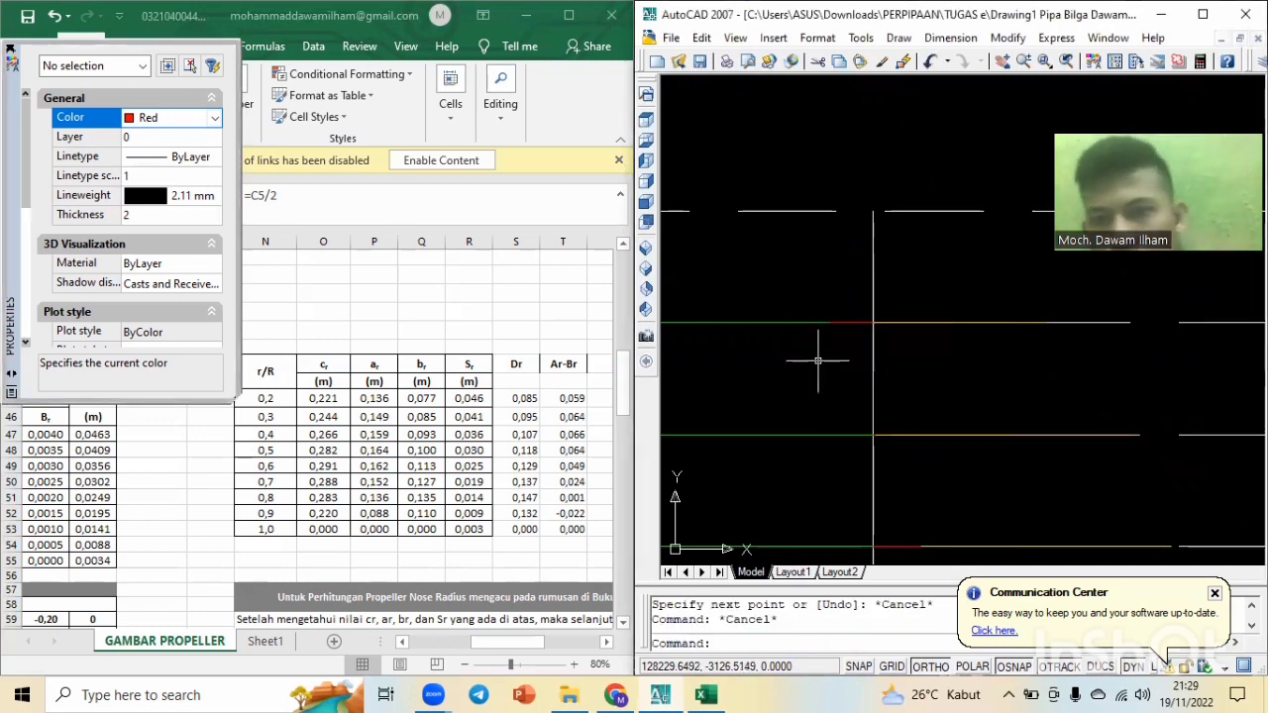
# Start a red spline through the free ends of the red lines at 0,2R, 0,3R, 0,4R, 0,5R and 0,6R.
pyautogui.scroll(-4, 872, 406)
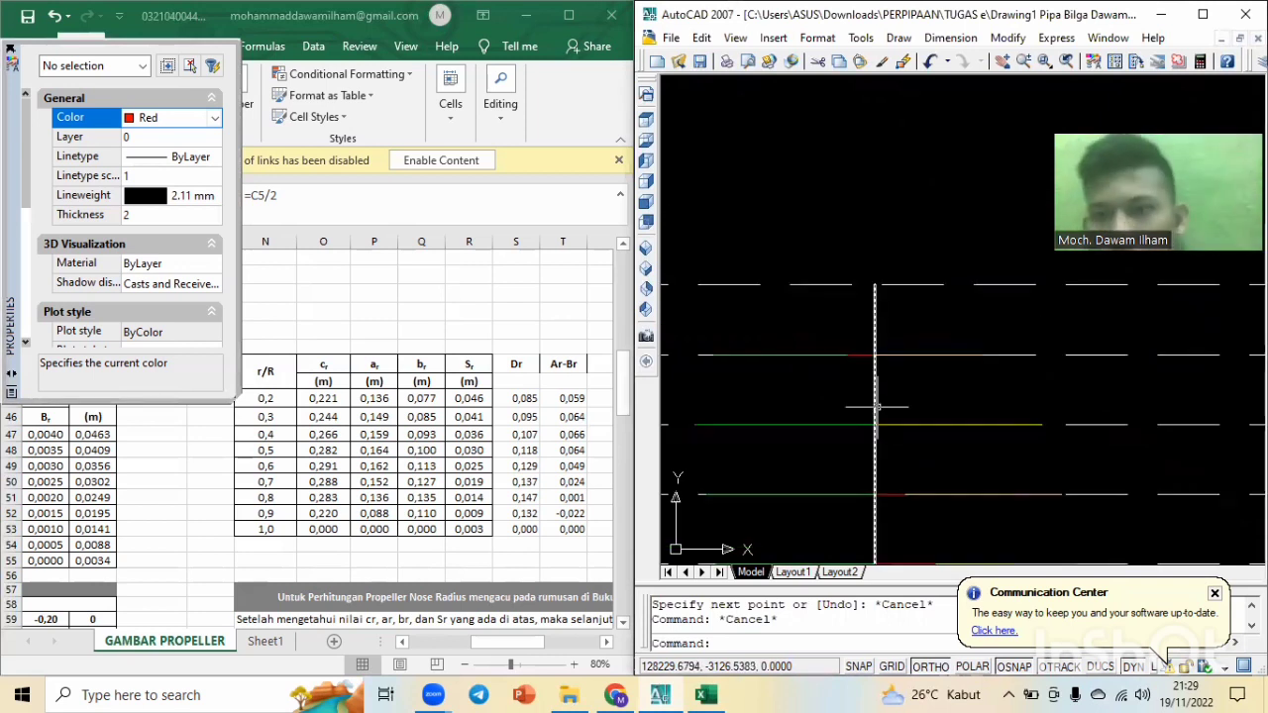
pyautogui.moveTo(876, 444); pyautogui.dragTo(879, 291, button='middle')
pyautogui.scroll(-3, 891, 294)
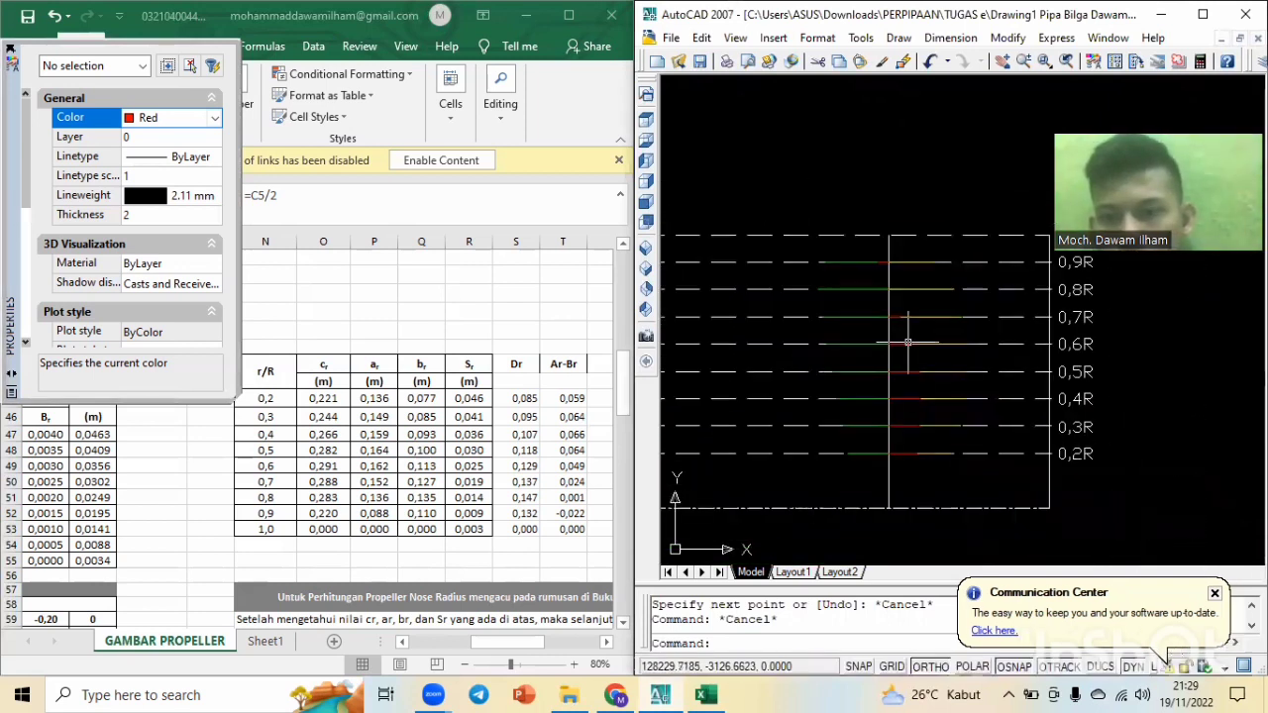
pyautogui.scroll(2, 921, 410)
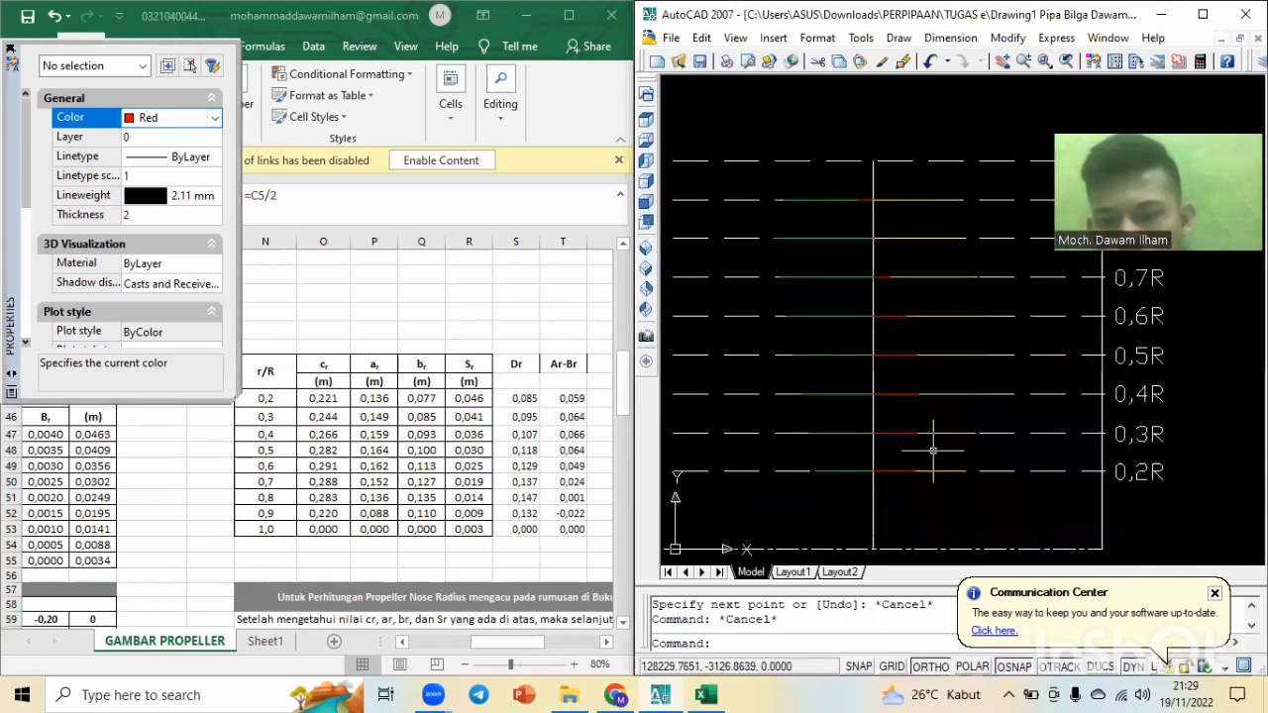
pyautogui.write('s')
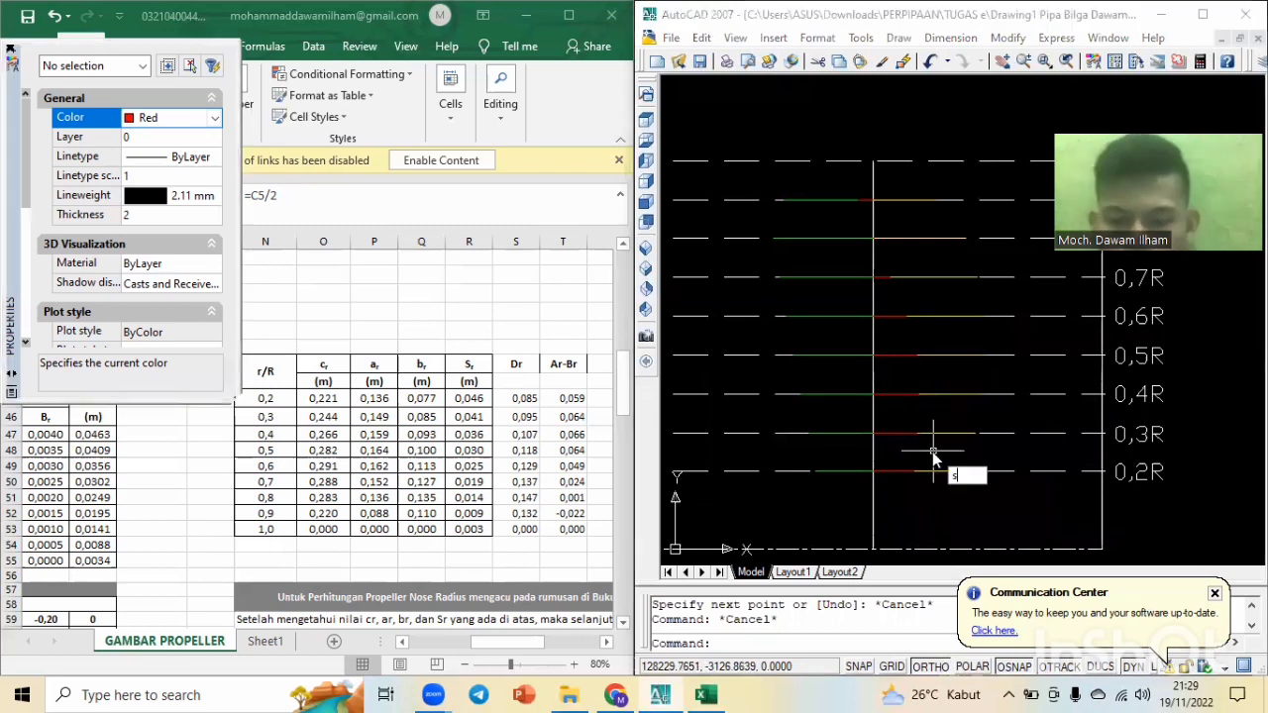
pyautogui.write('pl')
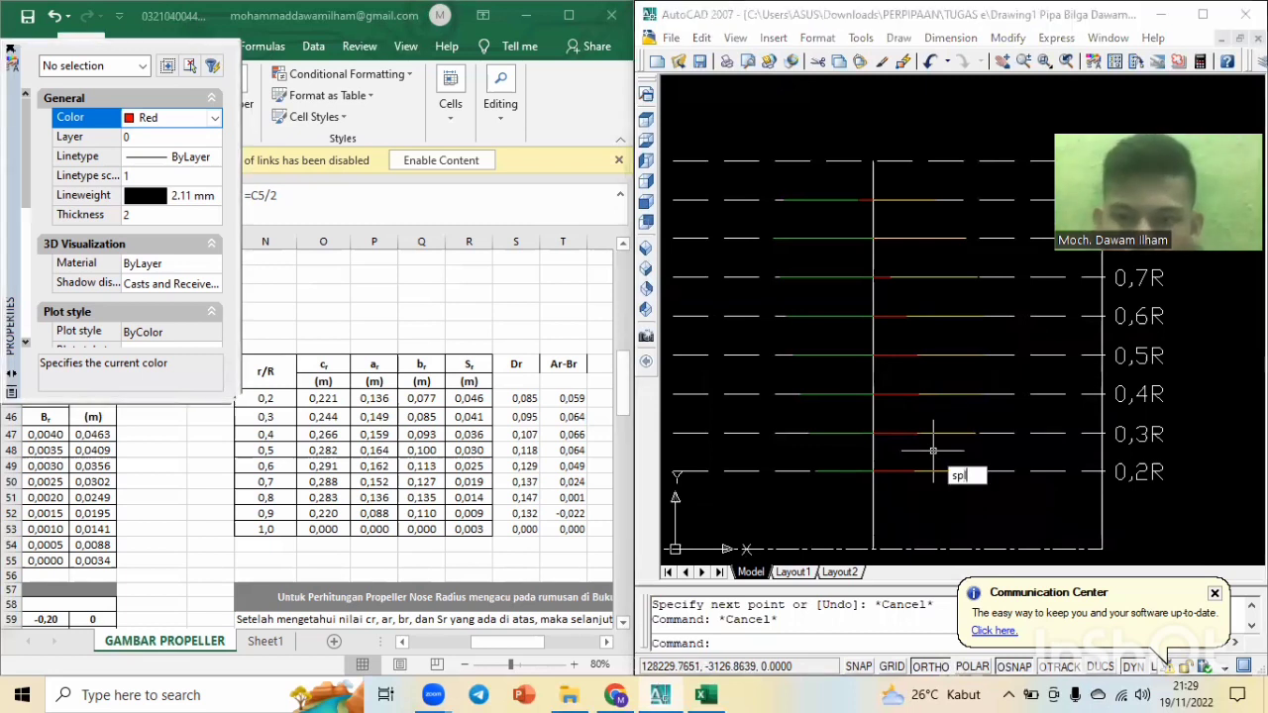
pyautogui.press('Return')
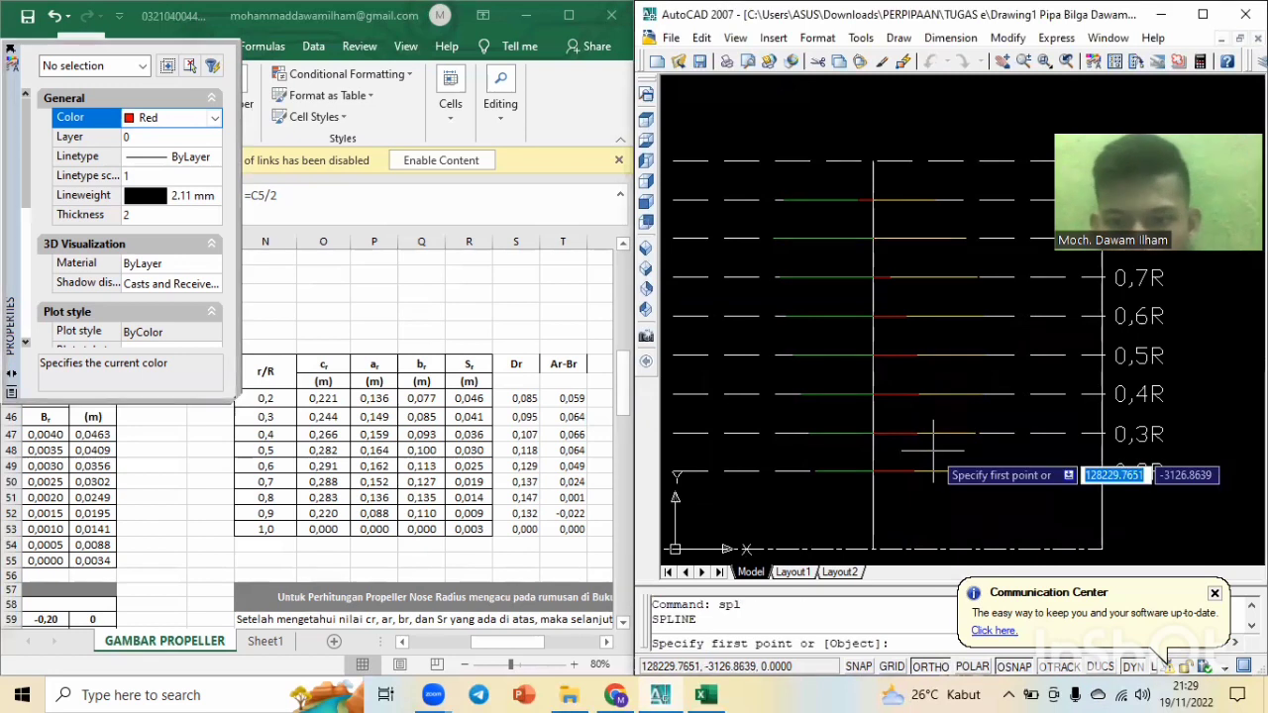
pyautogui.click(913, 473)
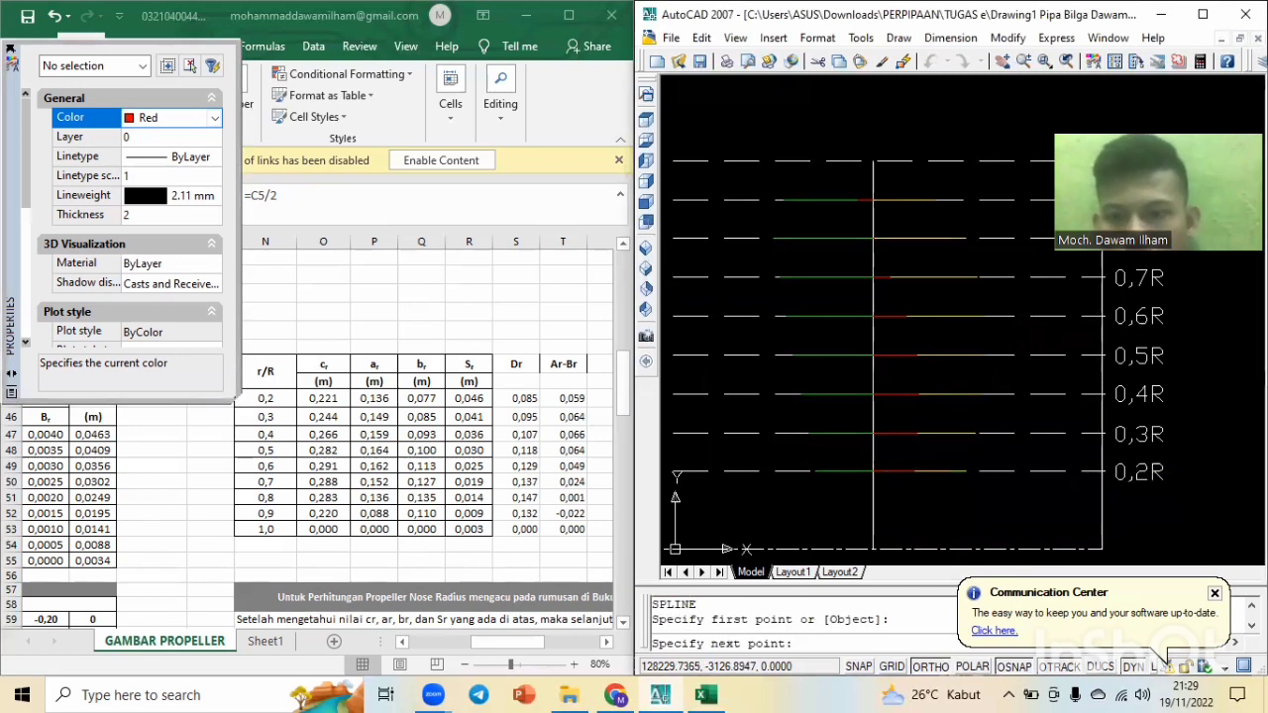
pyautogui.click(918, 433)
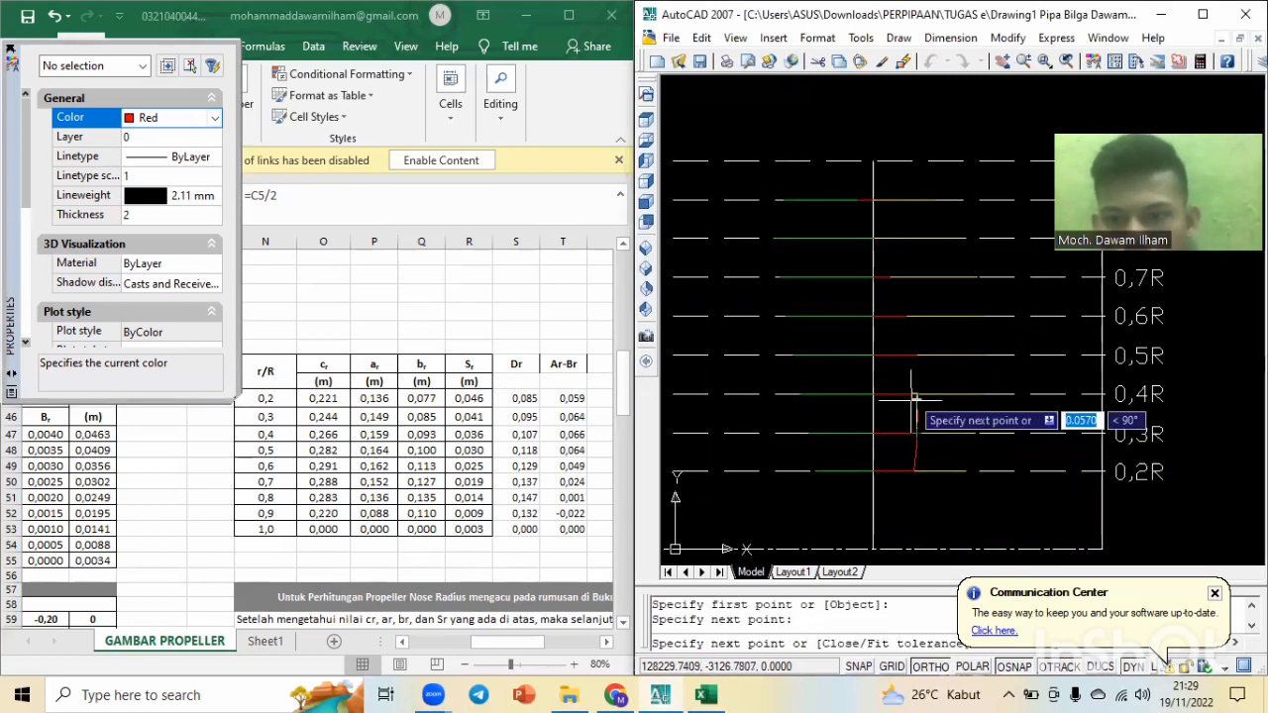
pyautogui.scroll(3, 919, 402)
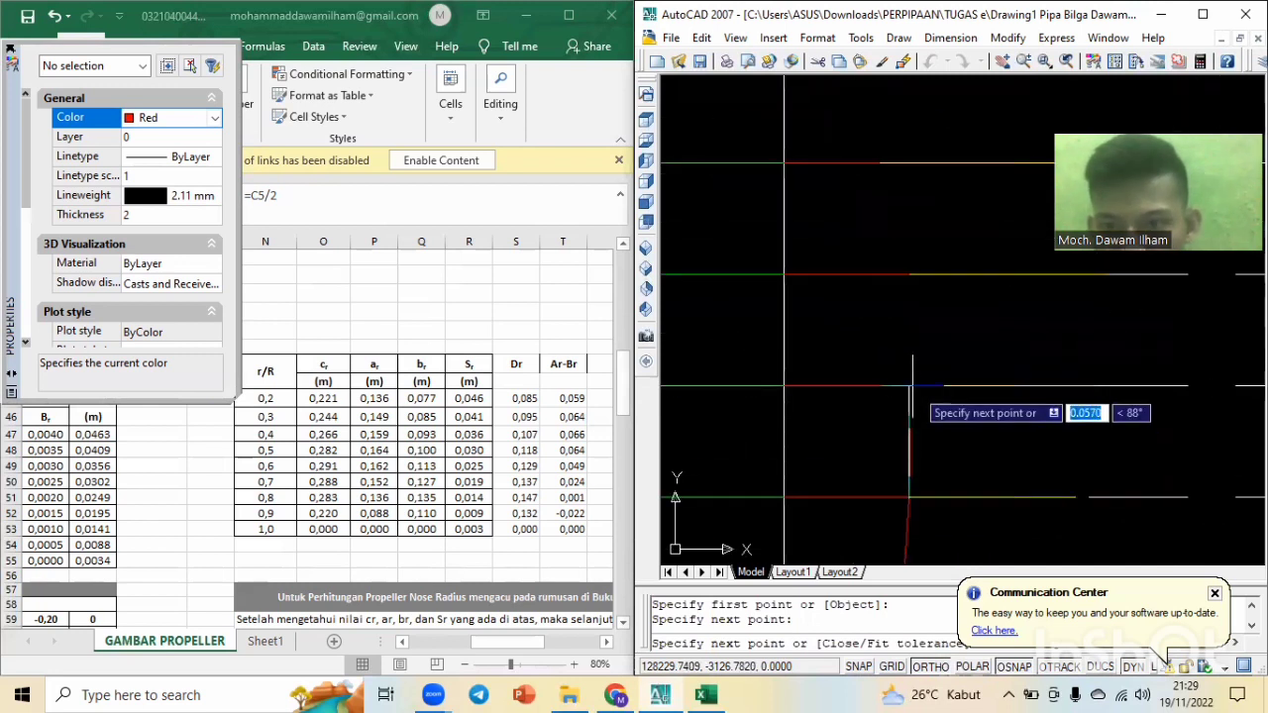
pyautogui.click(914, 385)
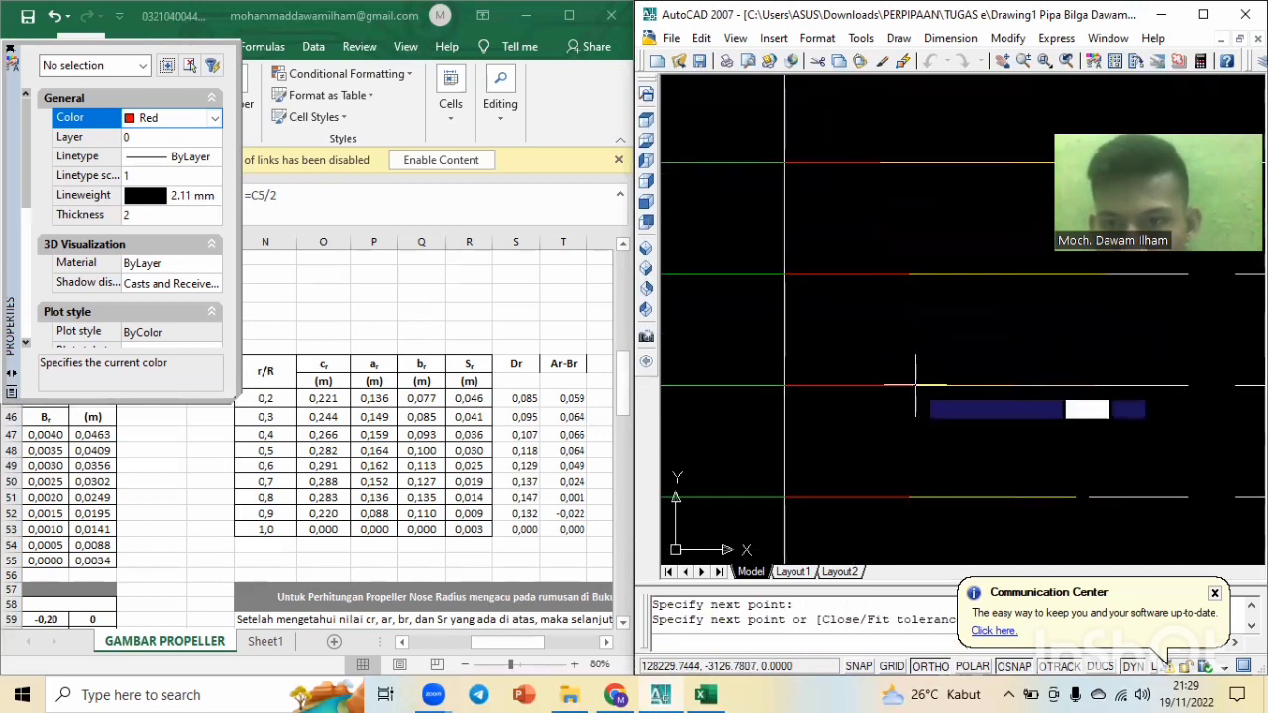
pyautogui.click(911, 273)
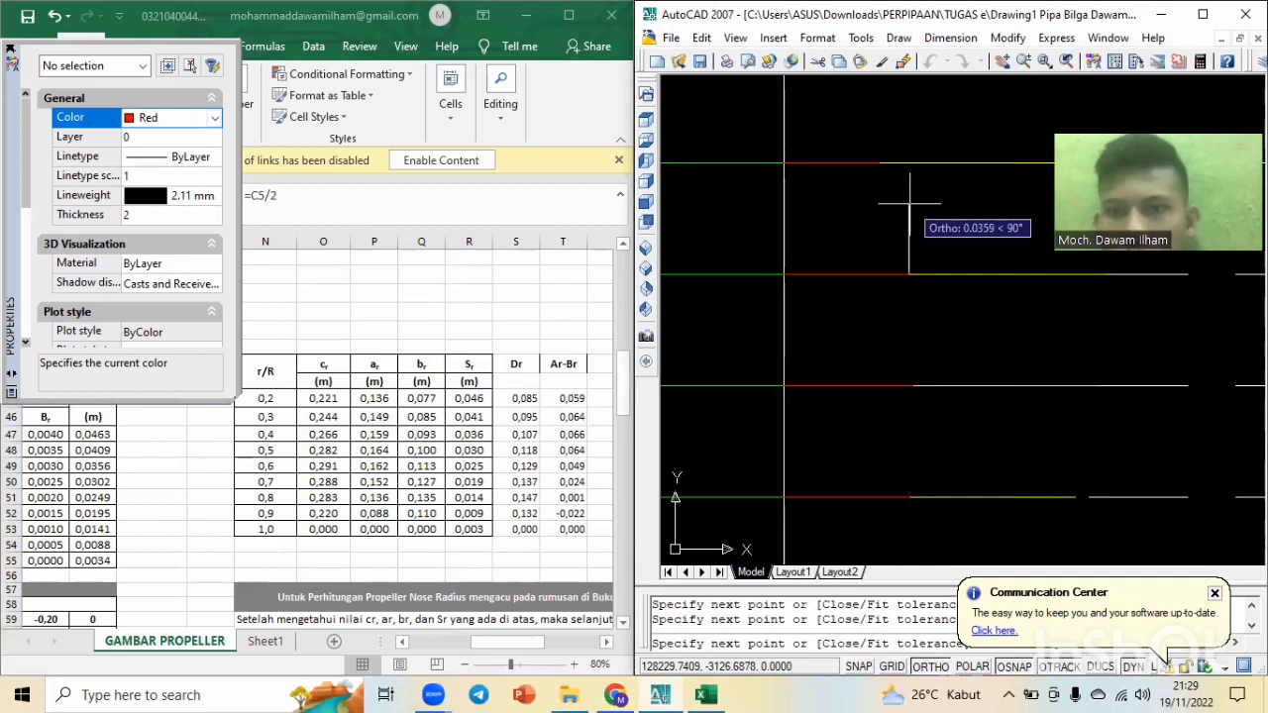
pyautogui.click(879, 162)
# Continue the spline through the red line ends at 0,7R, 0,8R and 0,9R and finish it with default tangents.
pyautogui.moveTo(878, 163); pyautogui.dragTo(917, 495, button='middle')
pyautogui.scroll(3, 896, 401)
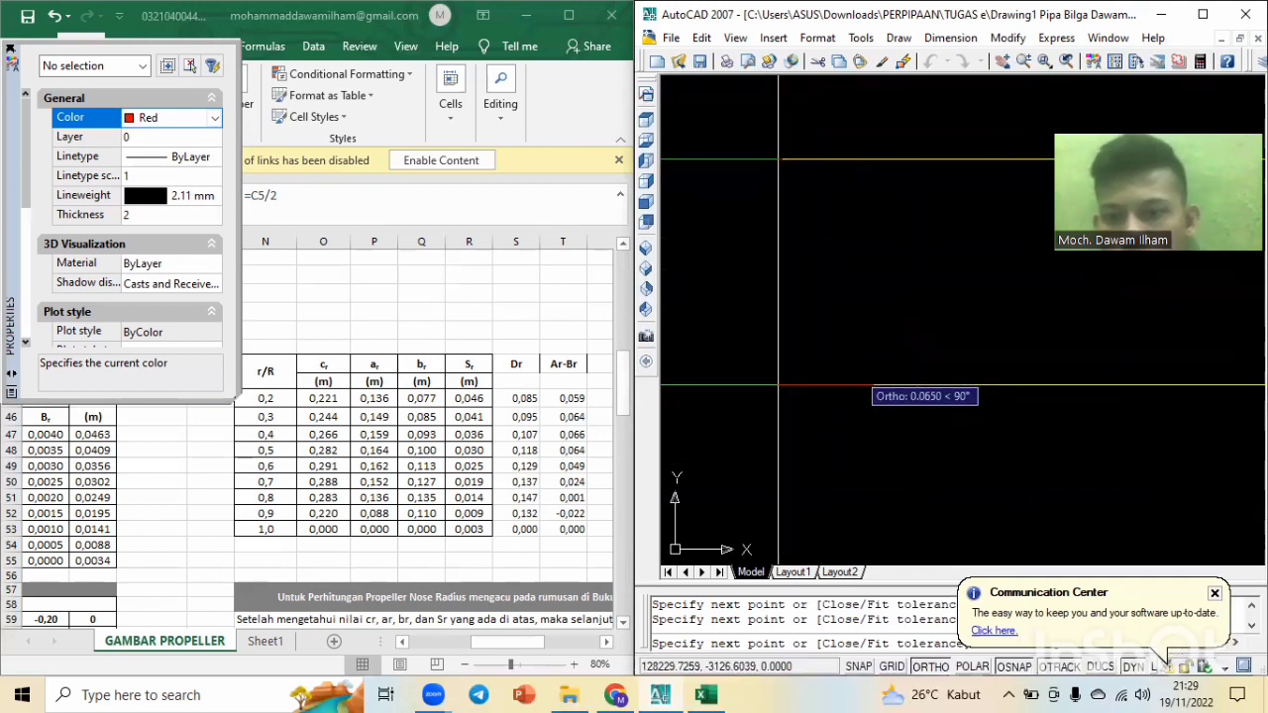
pyautogui.click(876, 385)
pyautogui.moveTo(867, 280); pyautogui.dragTo(915, 534, button='middle')
pyautogui.scroll(6, 846, 392)
pyautogui.moveTo(797, 315); pyautogui.dragTo(1076, 521, button='middle')
pyautogui.moveTo(933, 312); pyautogui.dragTo(852, 310, button='middle')
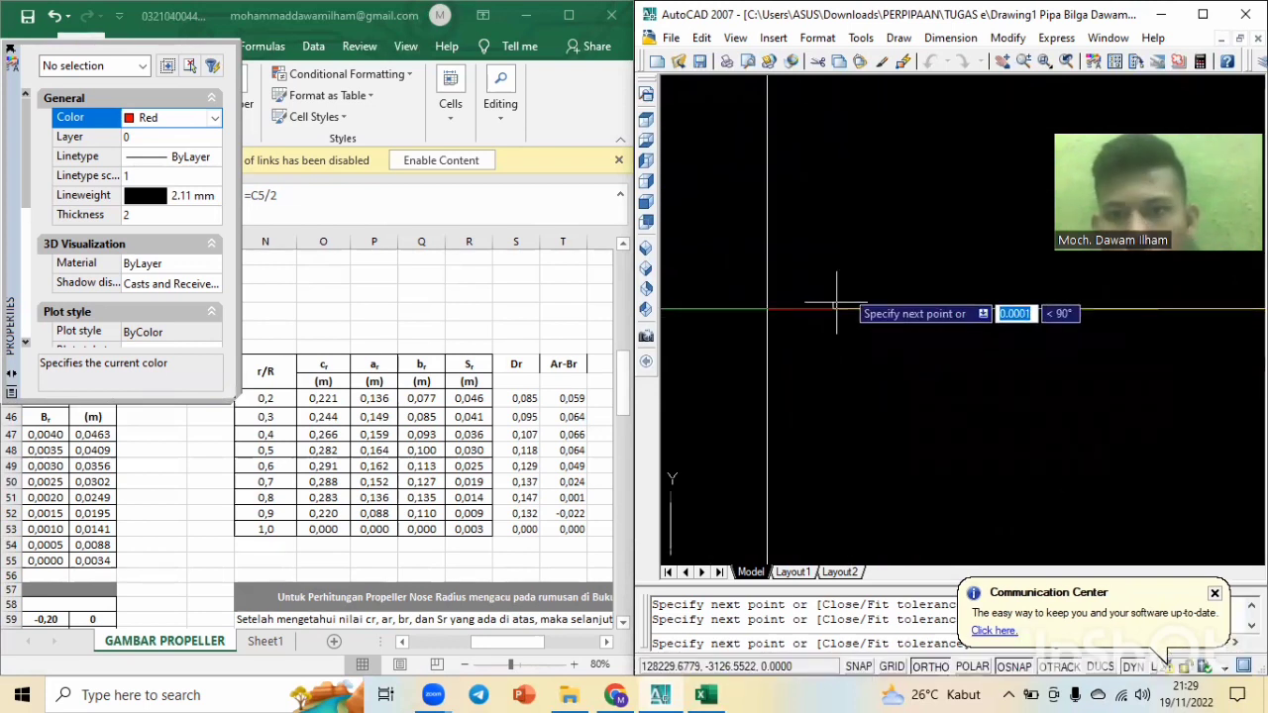
pyautogui.scroll(5, 840, 258)
pyautogui.moveTo(848, 247); pyautogui.dragTo(935, 602, button='middle')
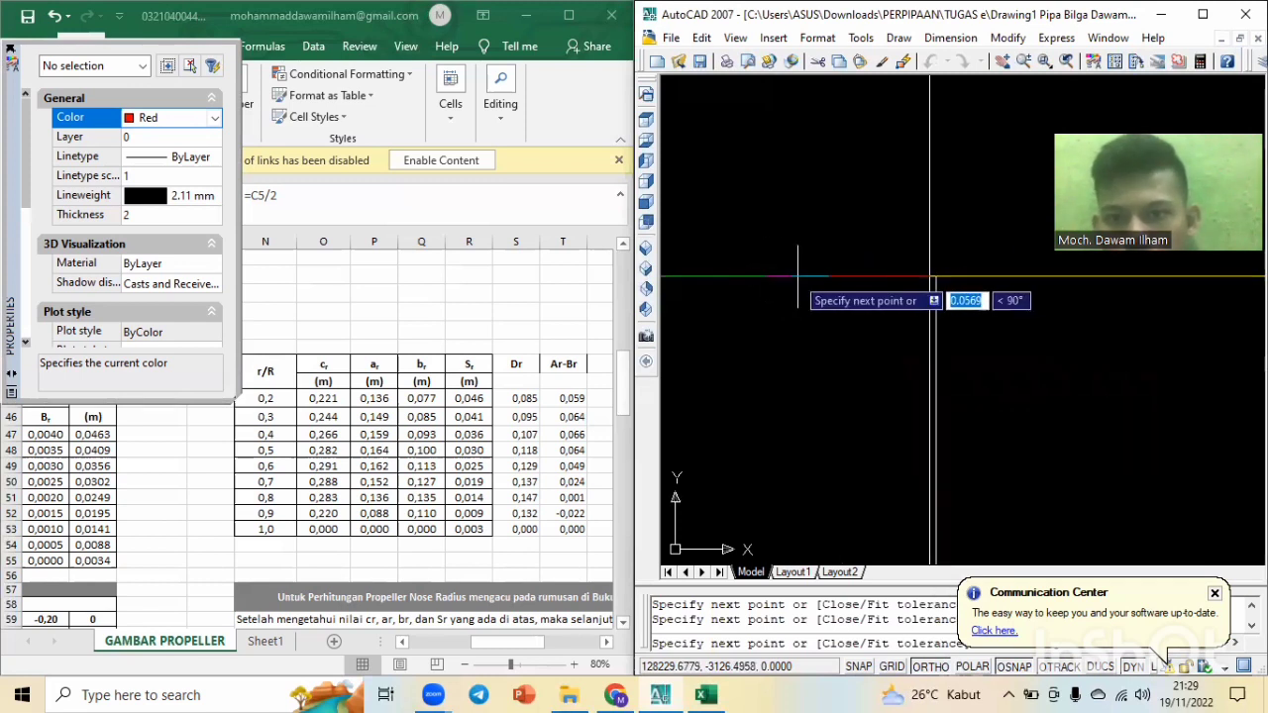
pyautogui.scroll(-3, 789, 275)
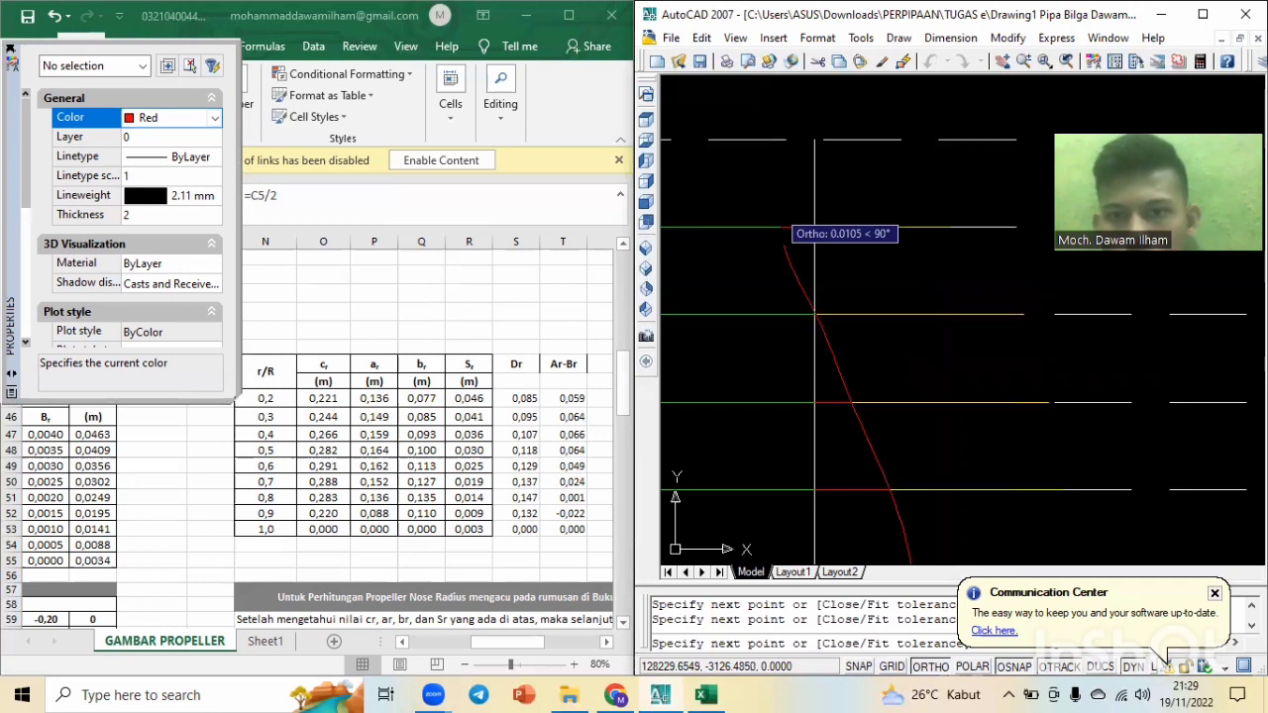
pyautogui.press('Return')
pyautogui.press('Return')
pyautogui.press('Return')
pyautogui.press('Return')
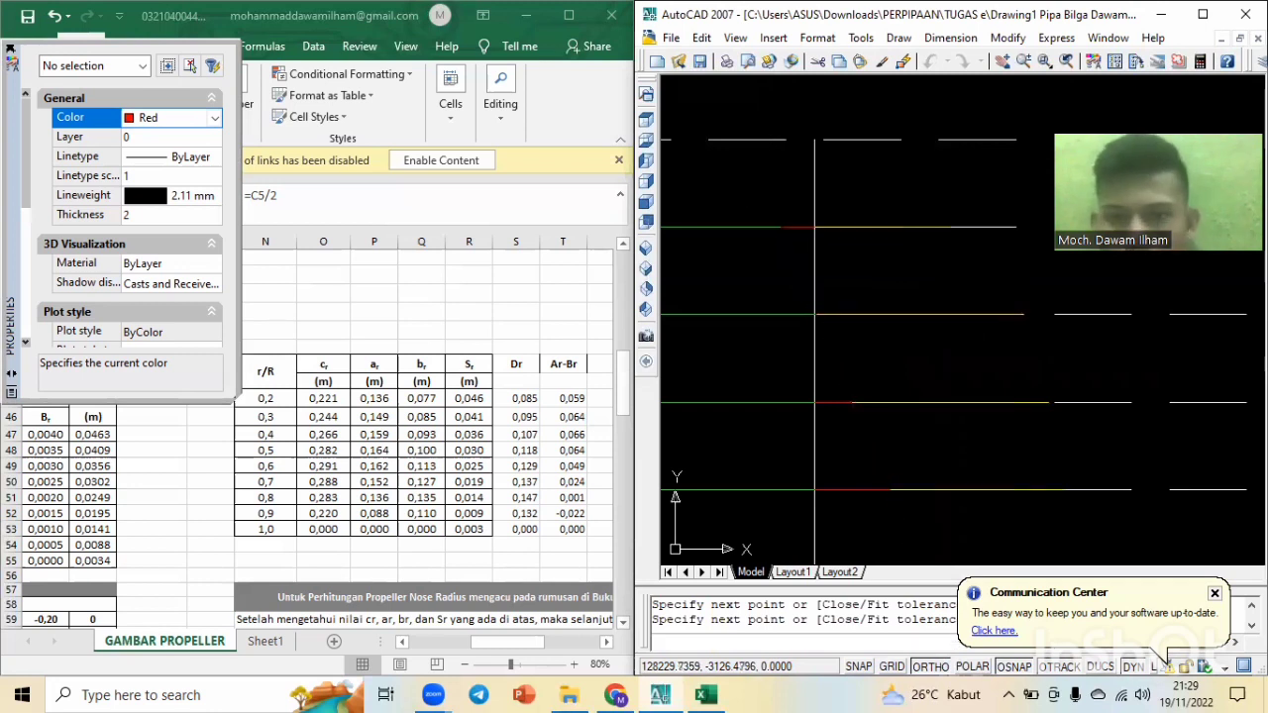
pyautogui.press('Escape')
pyautogui.press('Escape')
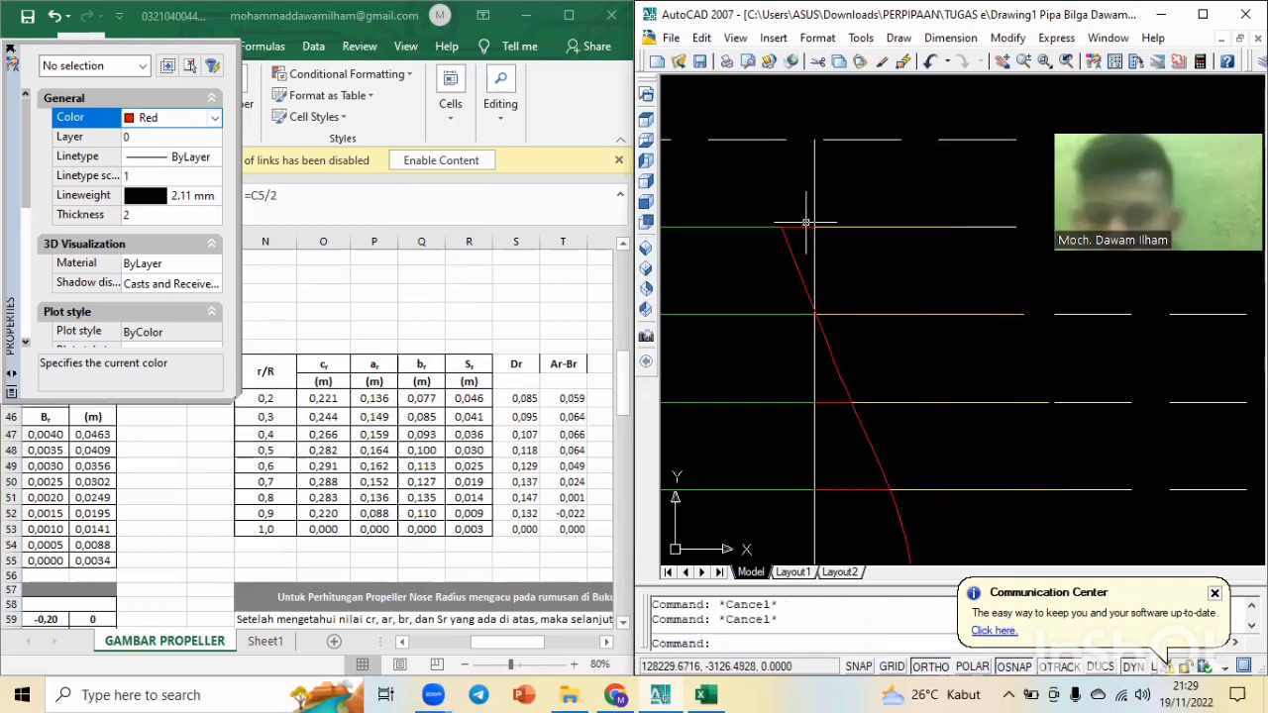
# Try to extend the red spline's upper end to the dashed line at R.
pyautogui.write('e')
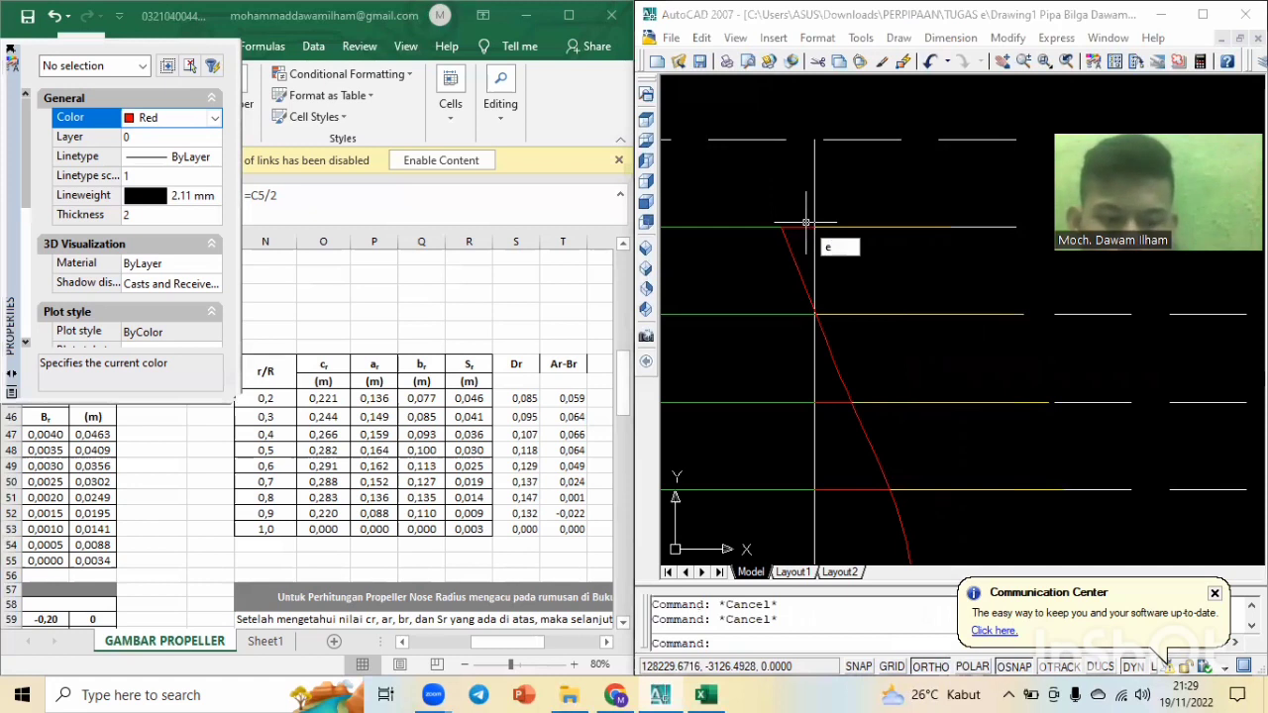
pyautogui.press('Return')
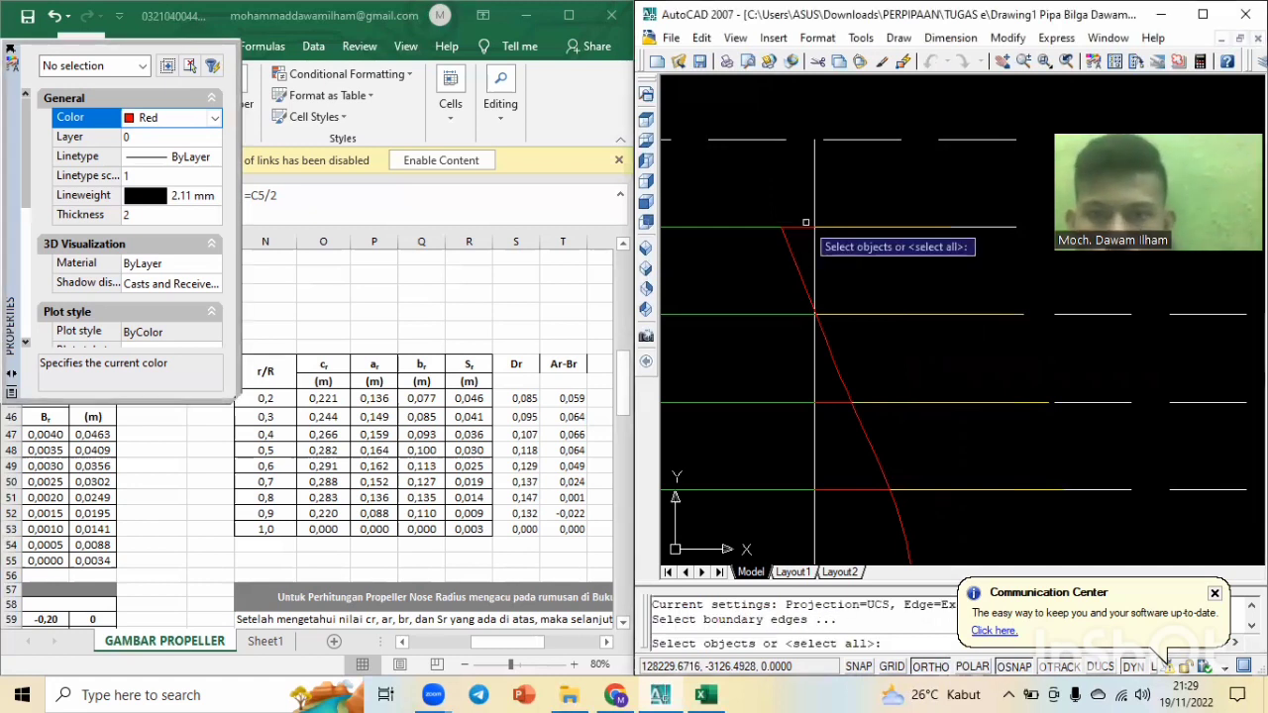
pyautogui.click(747, 139)
pyautogui.press('Return')
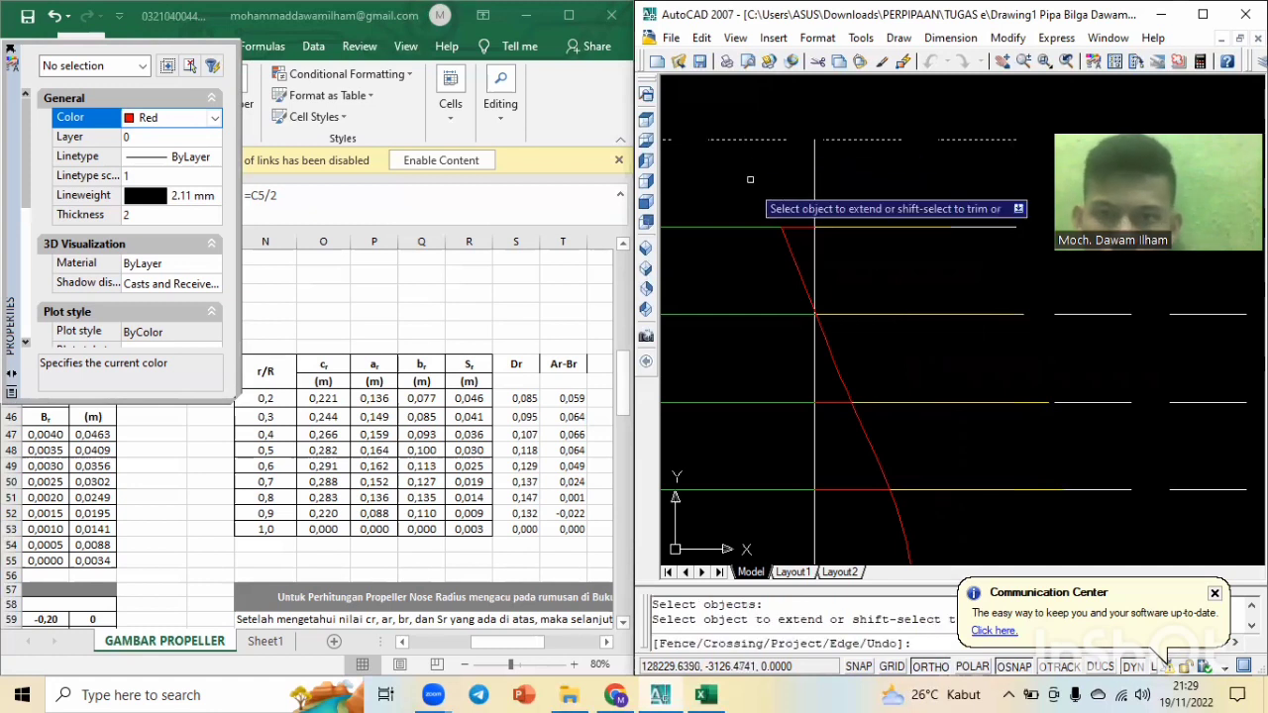
pyautogui.click(792, 258)
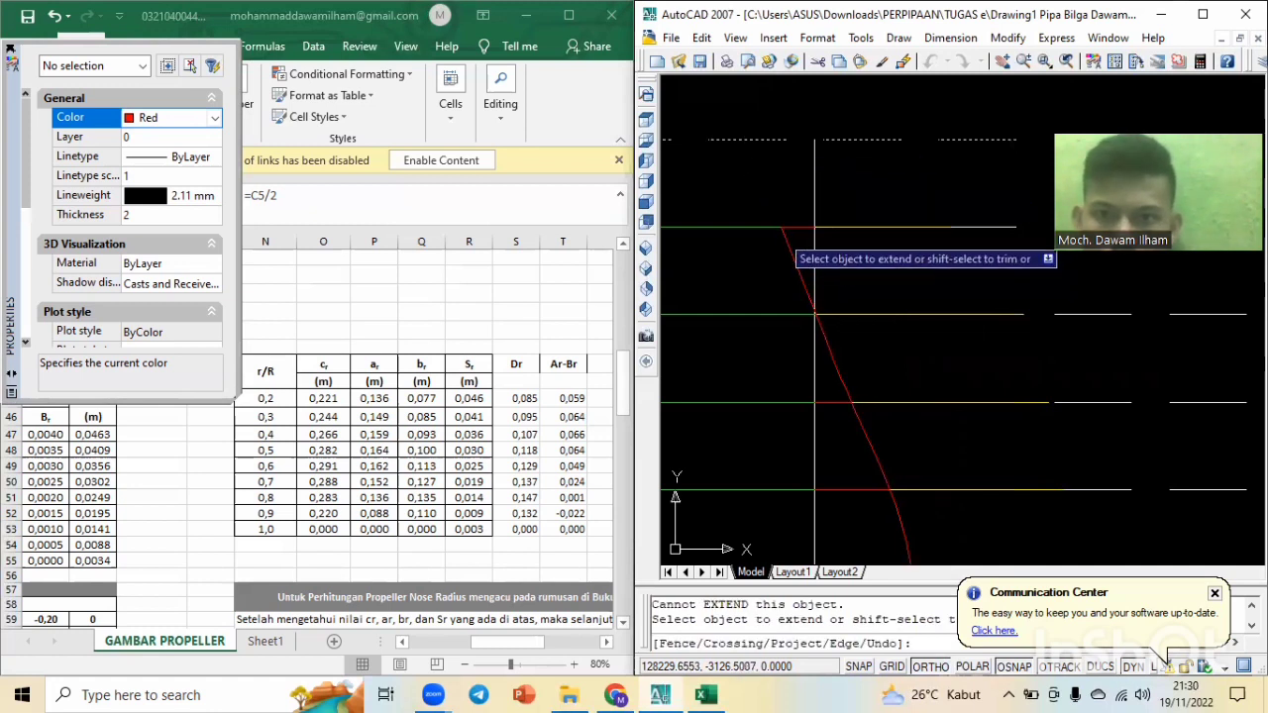
pyautogui.click(793, 241)
pyautogui.click(781, 257)
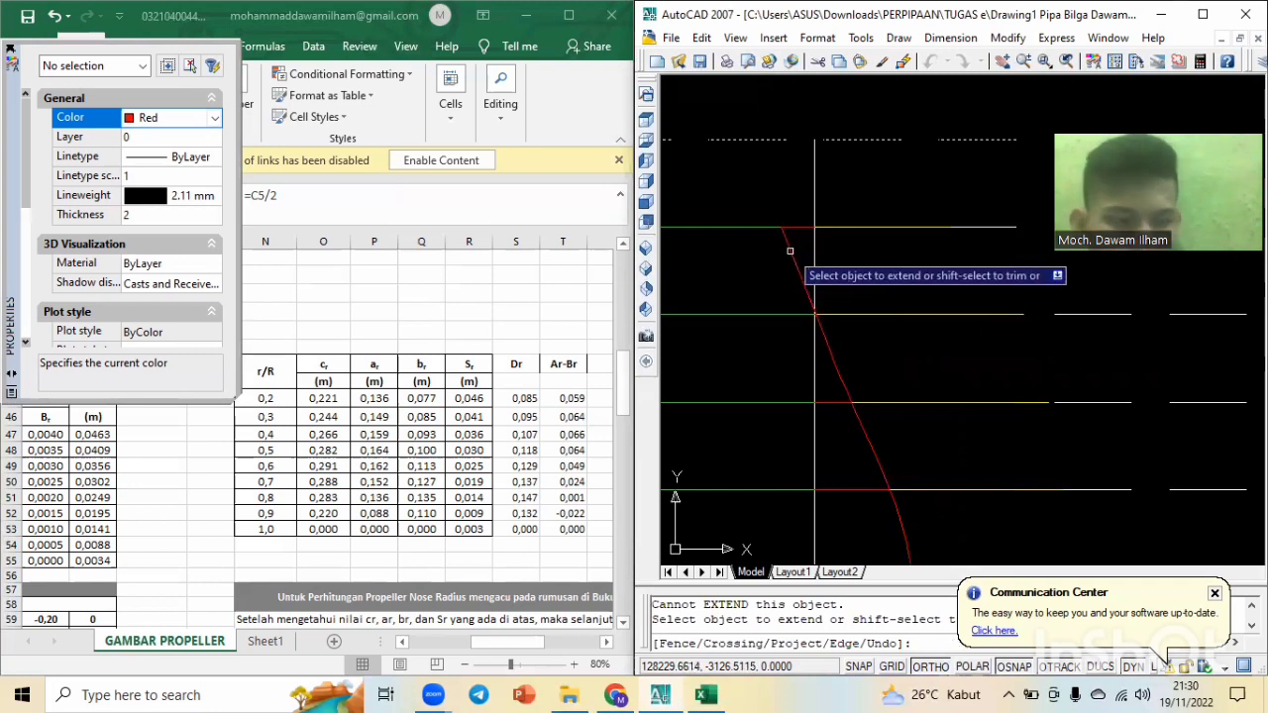
pyautogui.press('Escape')
pyautogui.press('Escape')
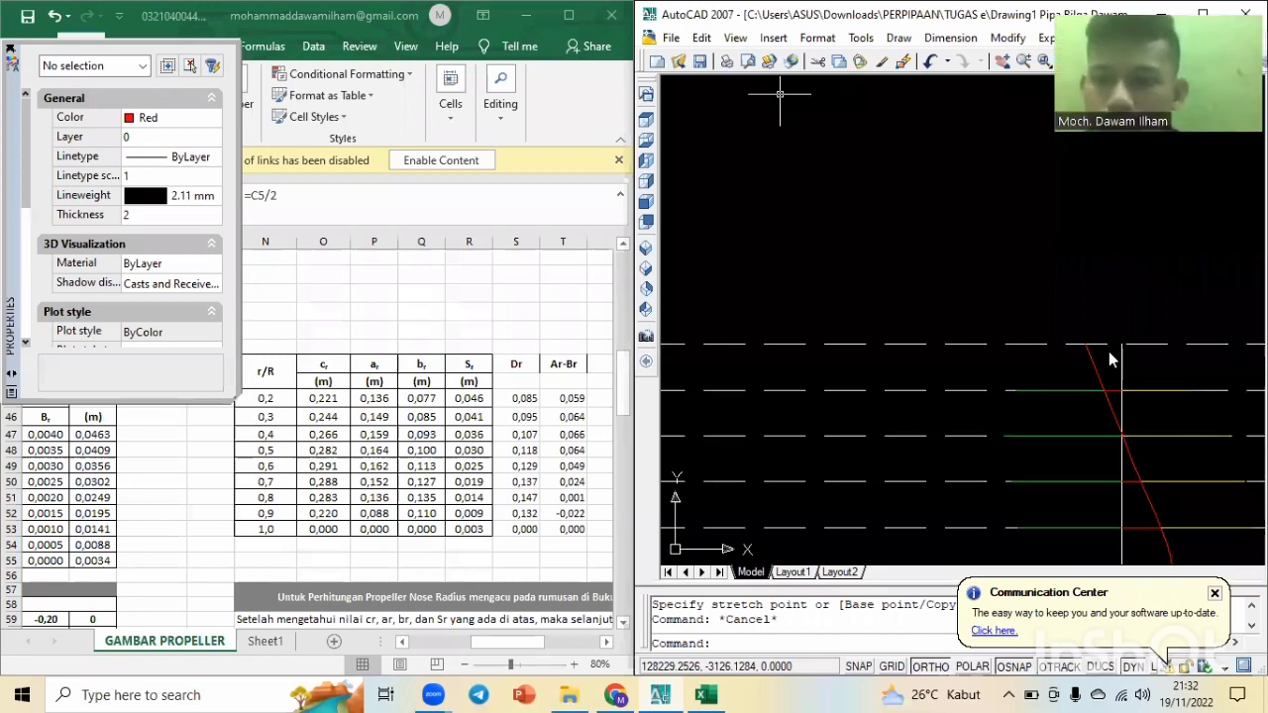
pyautogui.scroll(3, 1109, 386)
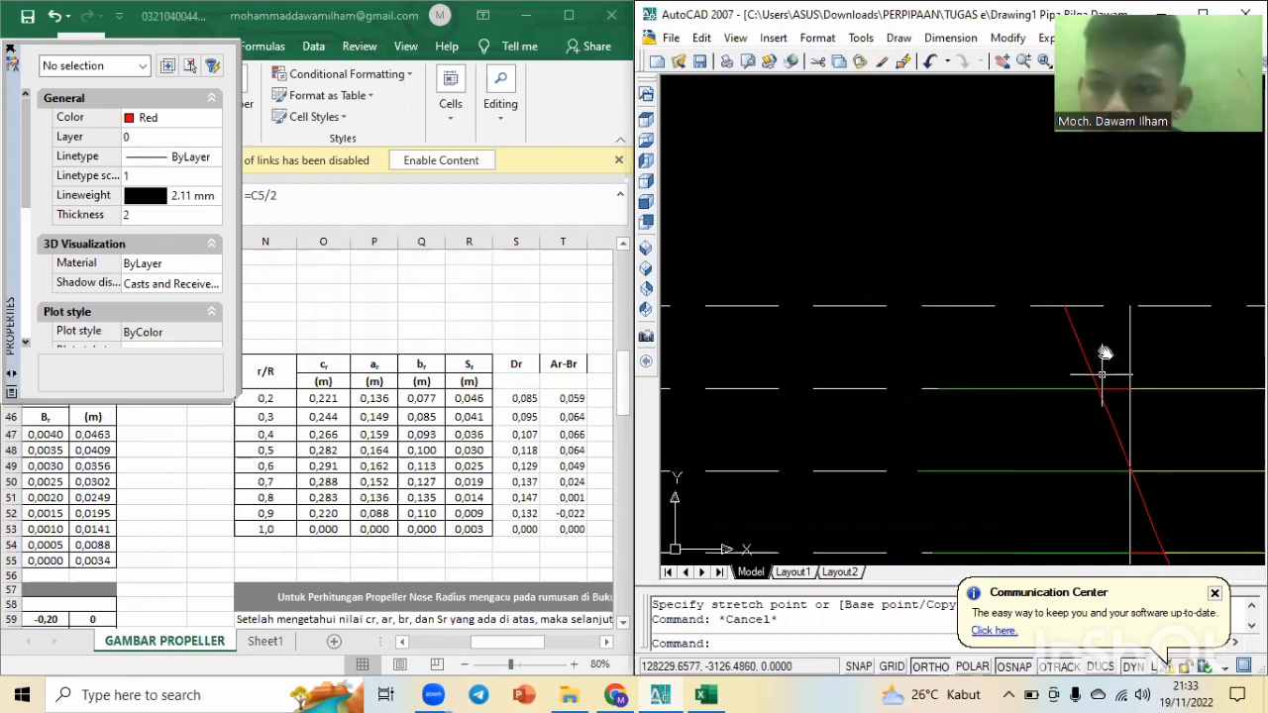
pyautogui.scroll(-4, 1102, 374)
pyautogui.moveTo(1099, 376); pyautogui.dragTo(1054, 316, button='middle')
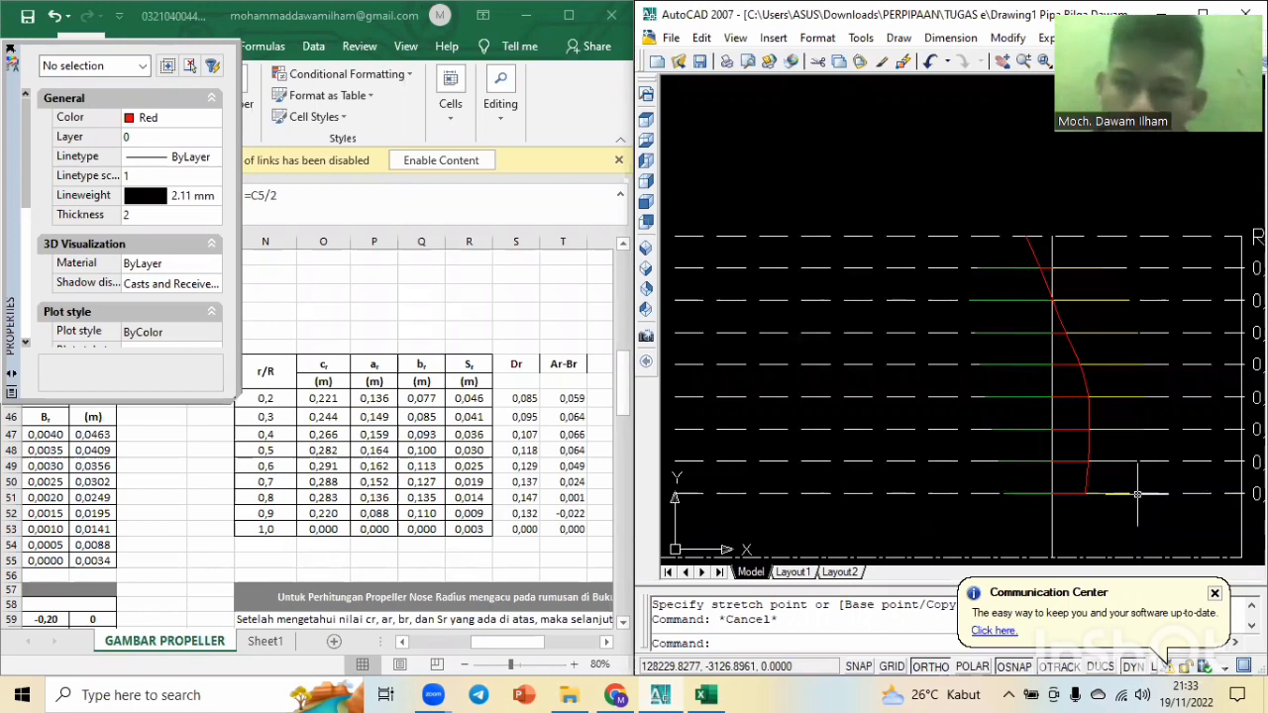
pyautogui.press('Escape')
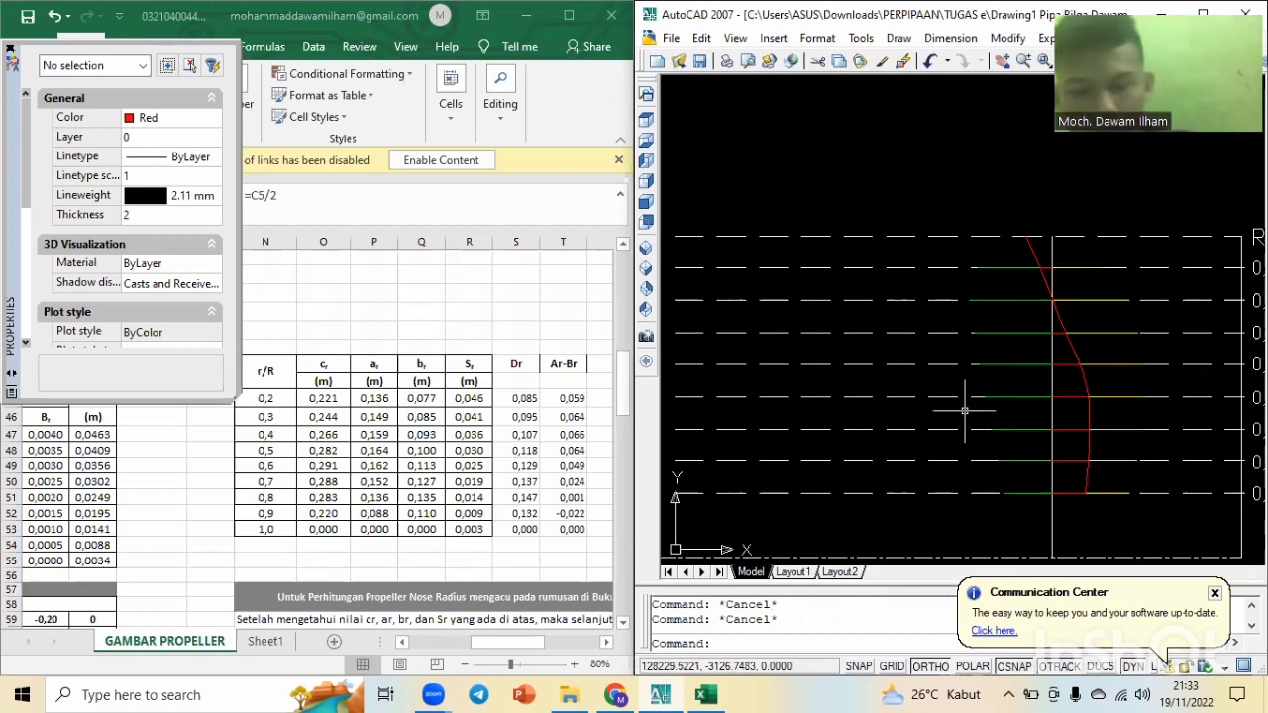
pyautogui.write('sp')
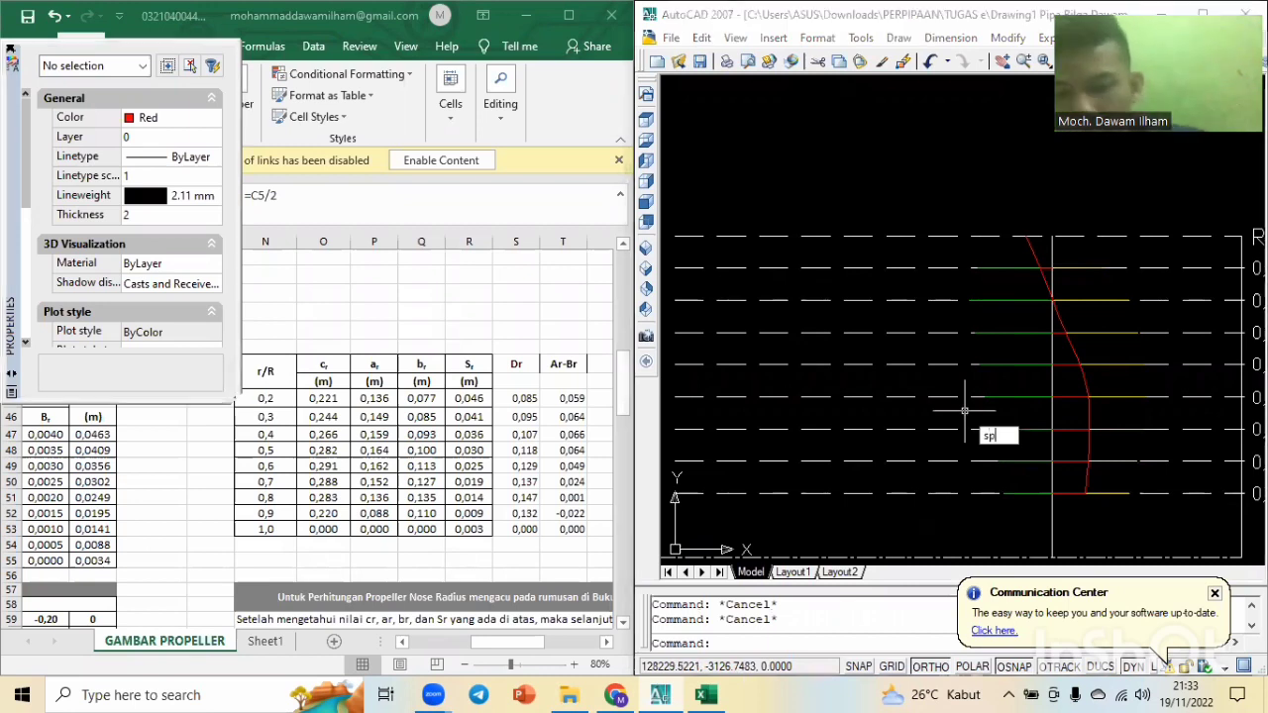
pyautogui.write('l')
pyautogui.press('Return')
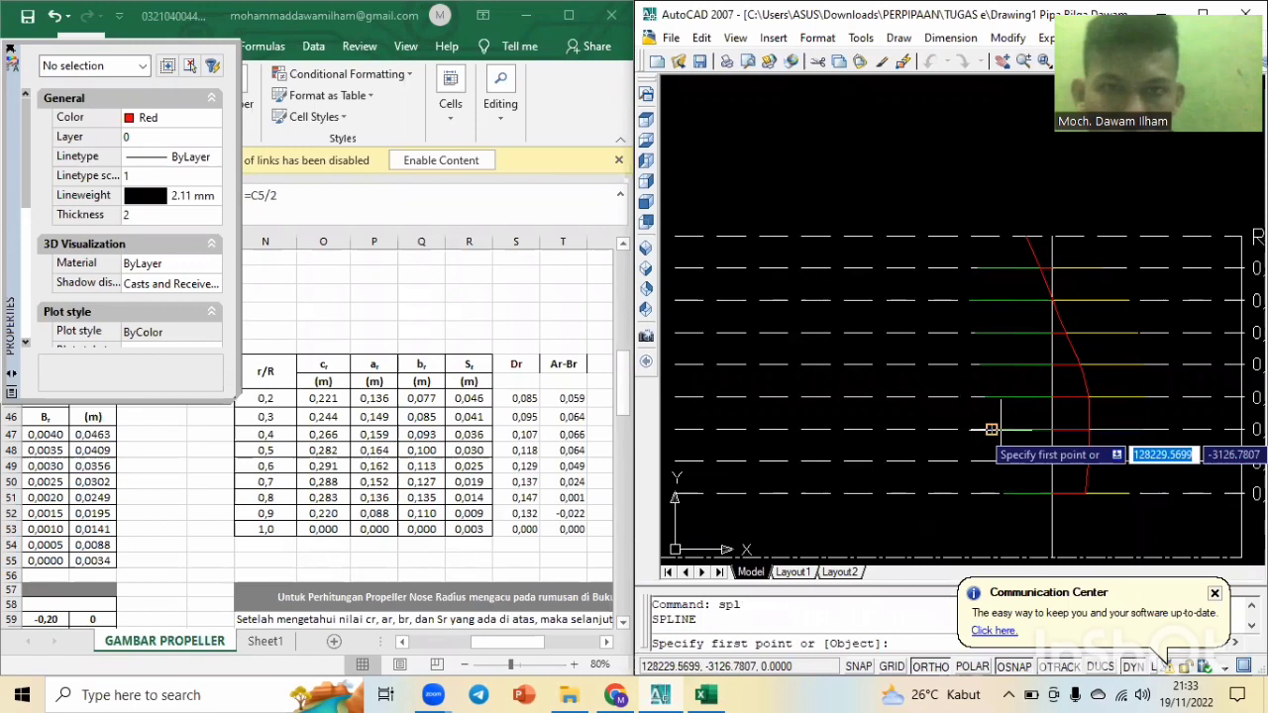
pyautogui.press('Escape')
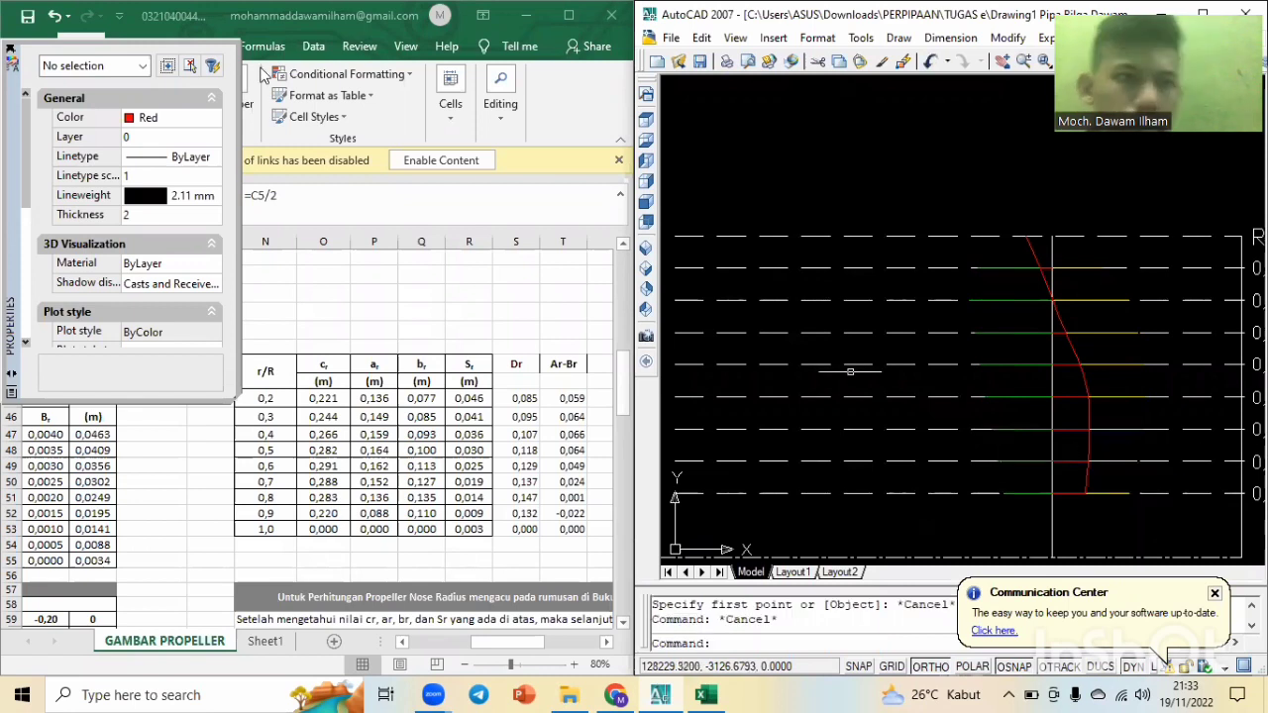
# Set the current drawing color to Yellow with nothing selected.
pyautogui.click(215, 118)
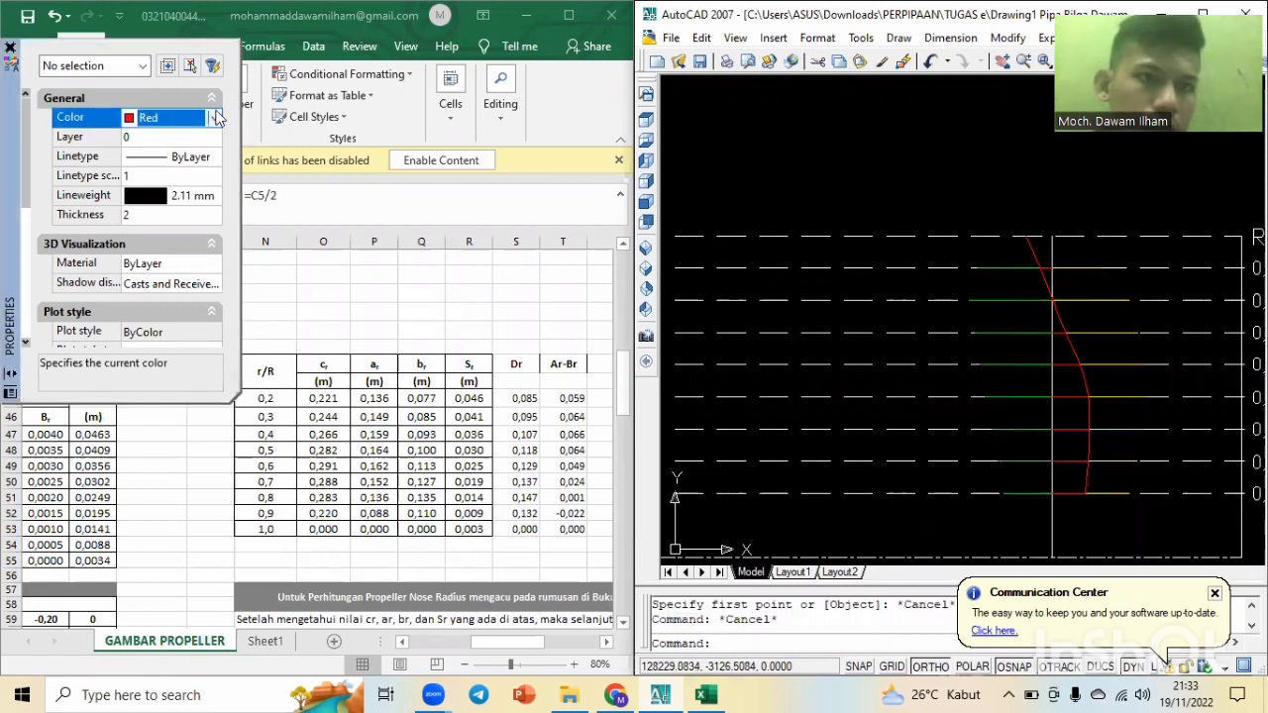
pyautogui.click(214, 118)
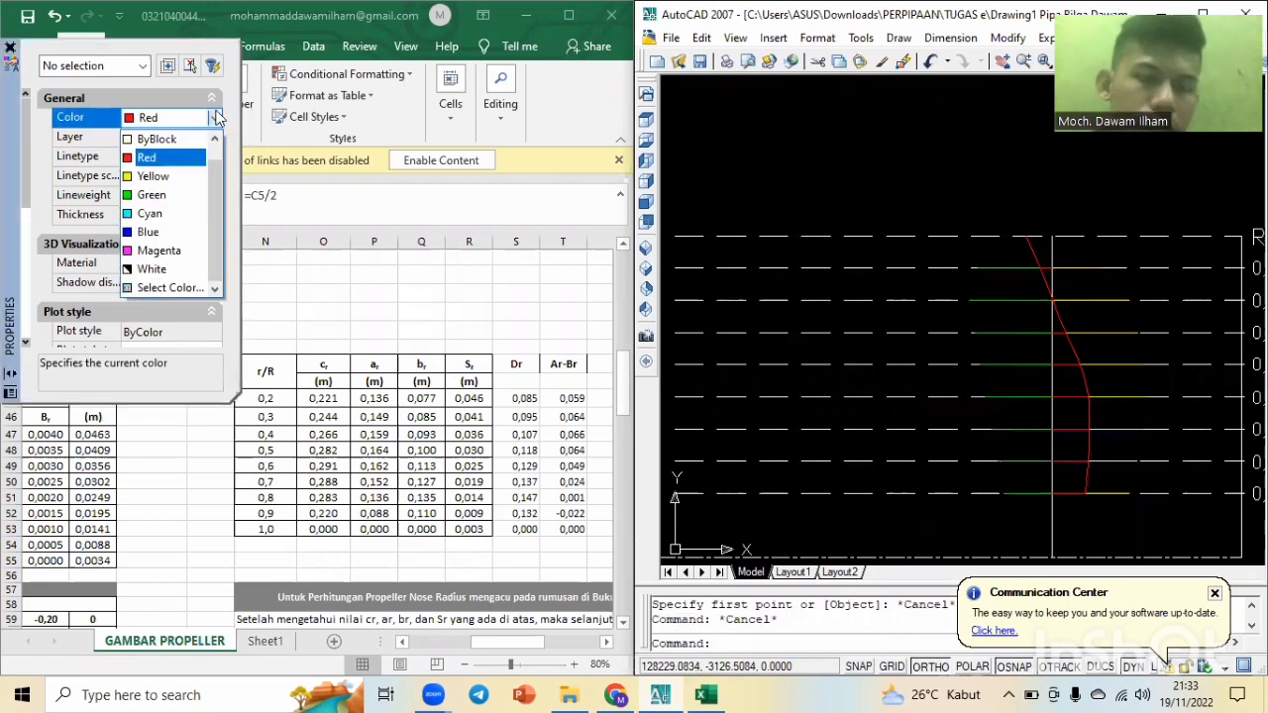
pyautogui.click(186, 180)
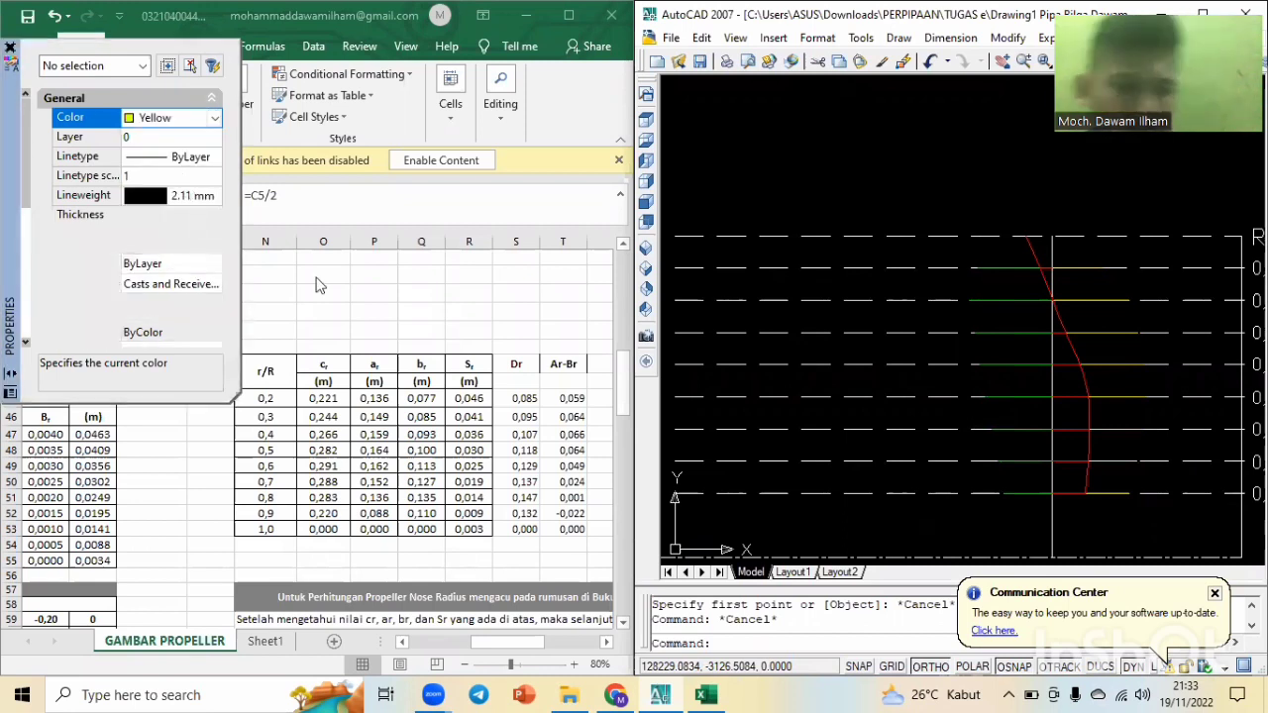
pyautogui.press('Escape')
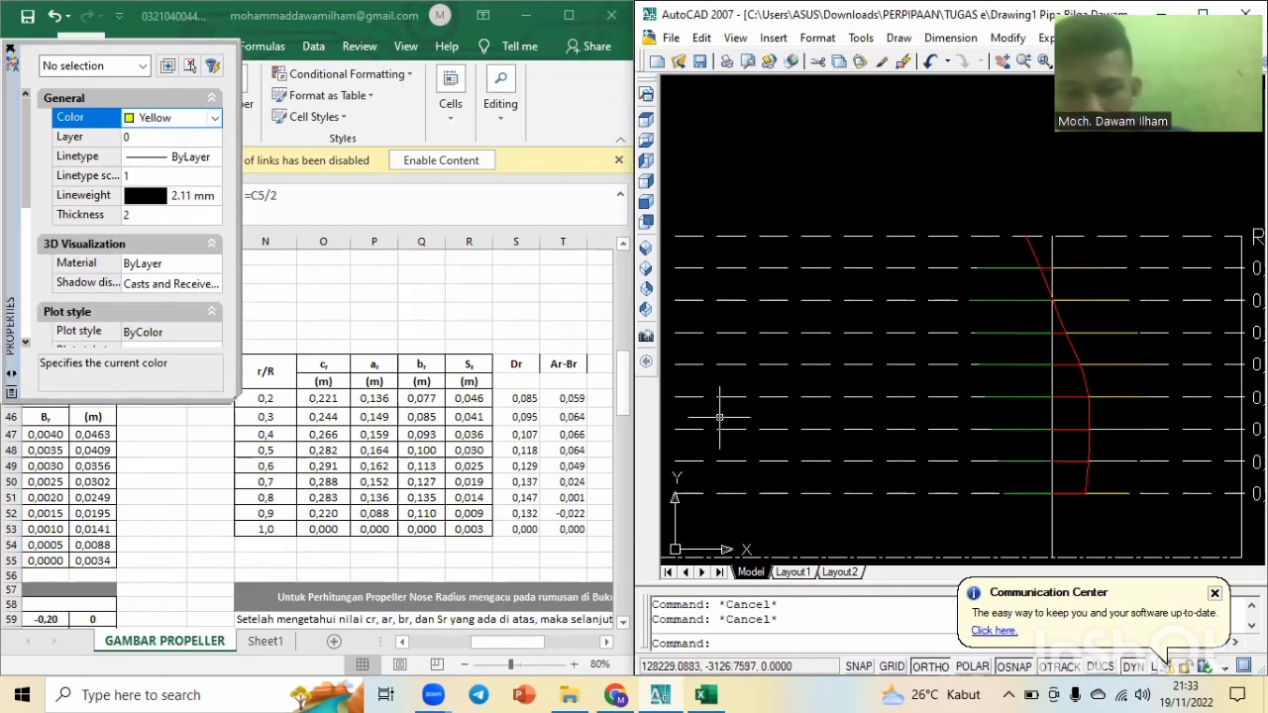
# Start a yellow spline at the outer end of the yellow line at 0,2R and pass it through the yellow line end at 0,3R.
pyautogui.write('s')
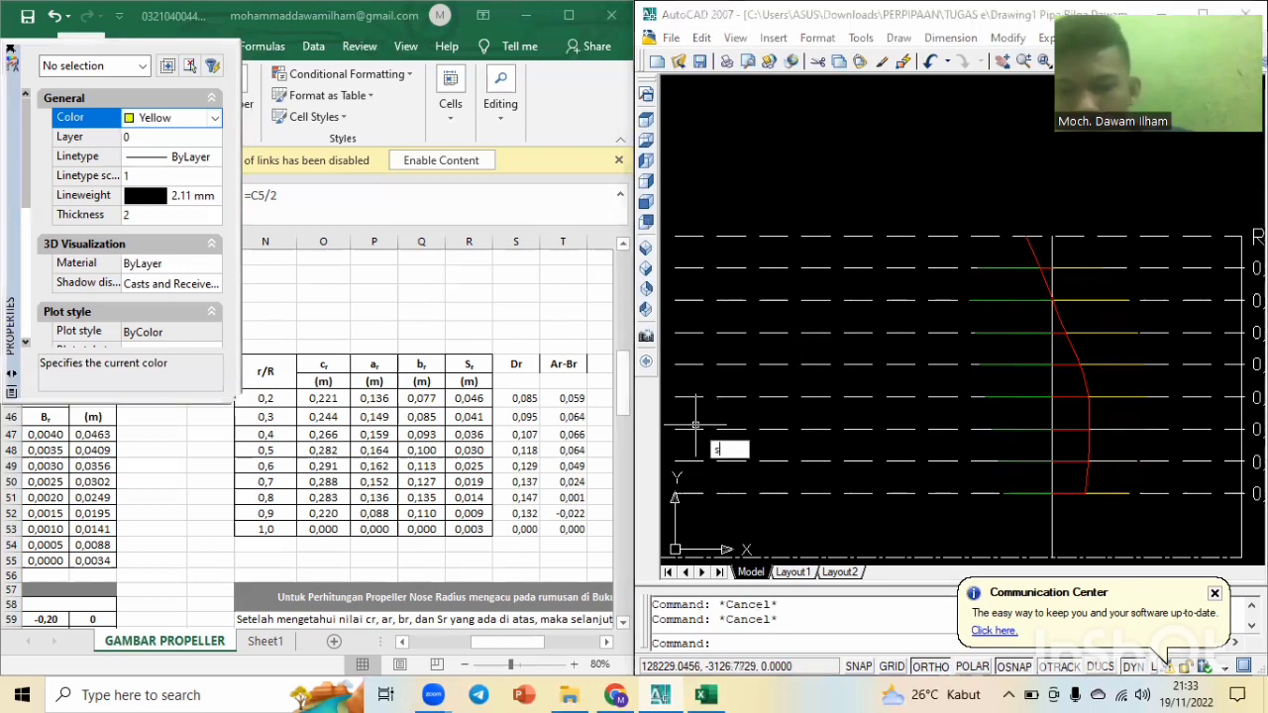
pyautogui.write('pl')
pyautogui.press('Return')
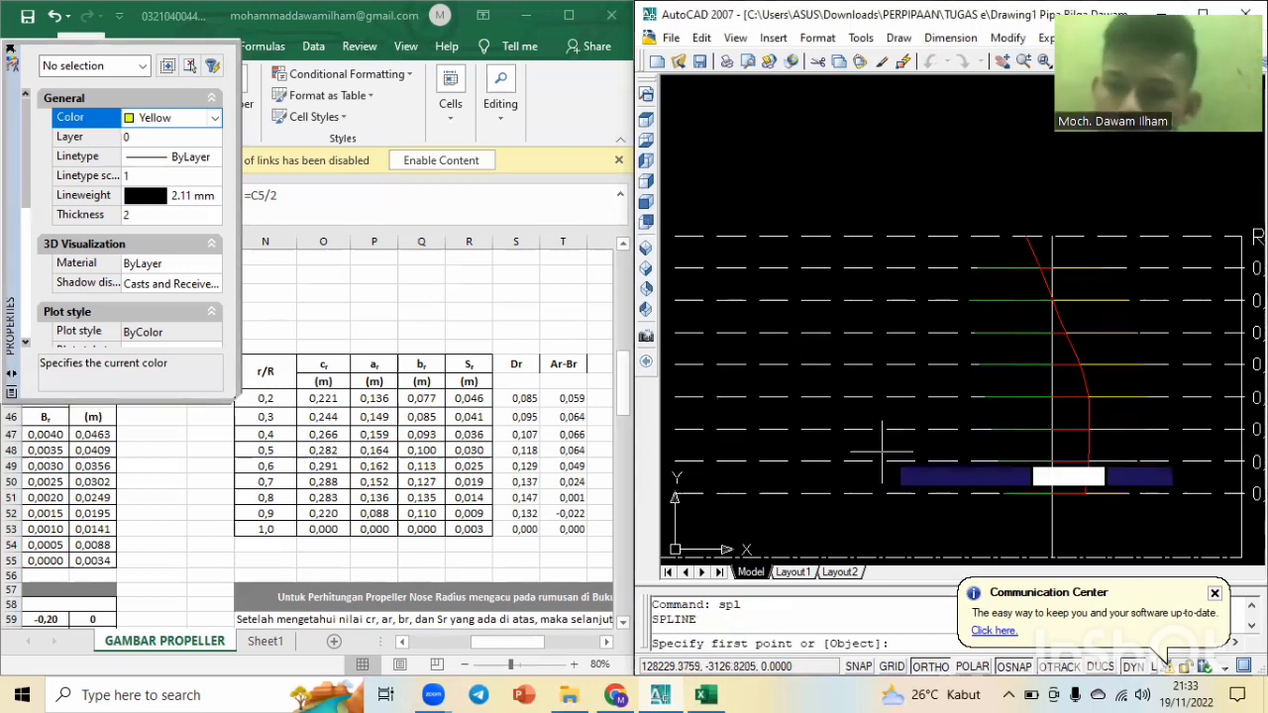
pyautogui.click(1127, 493)
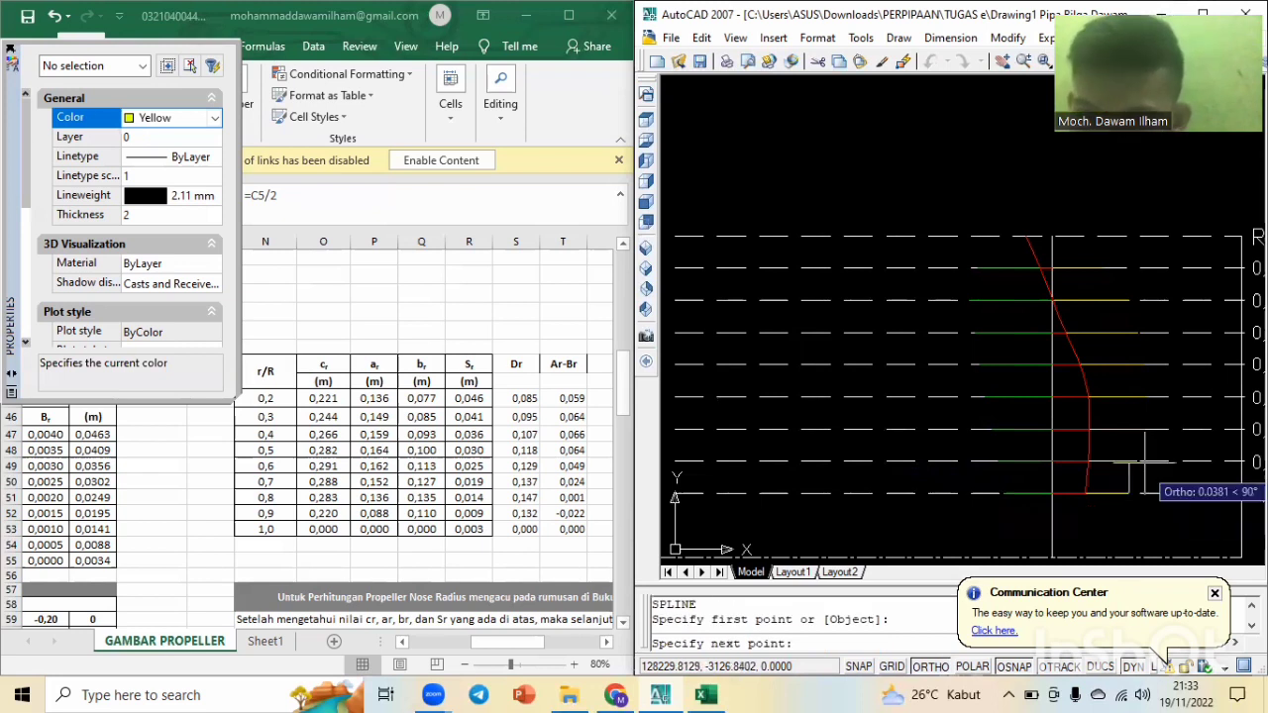
pyautogui.scroll(5, 1105, 454)
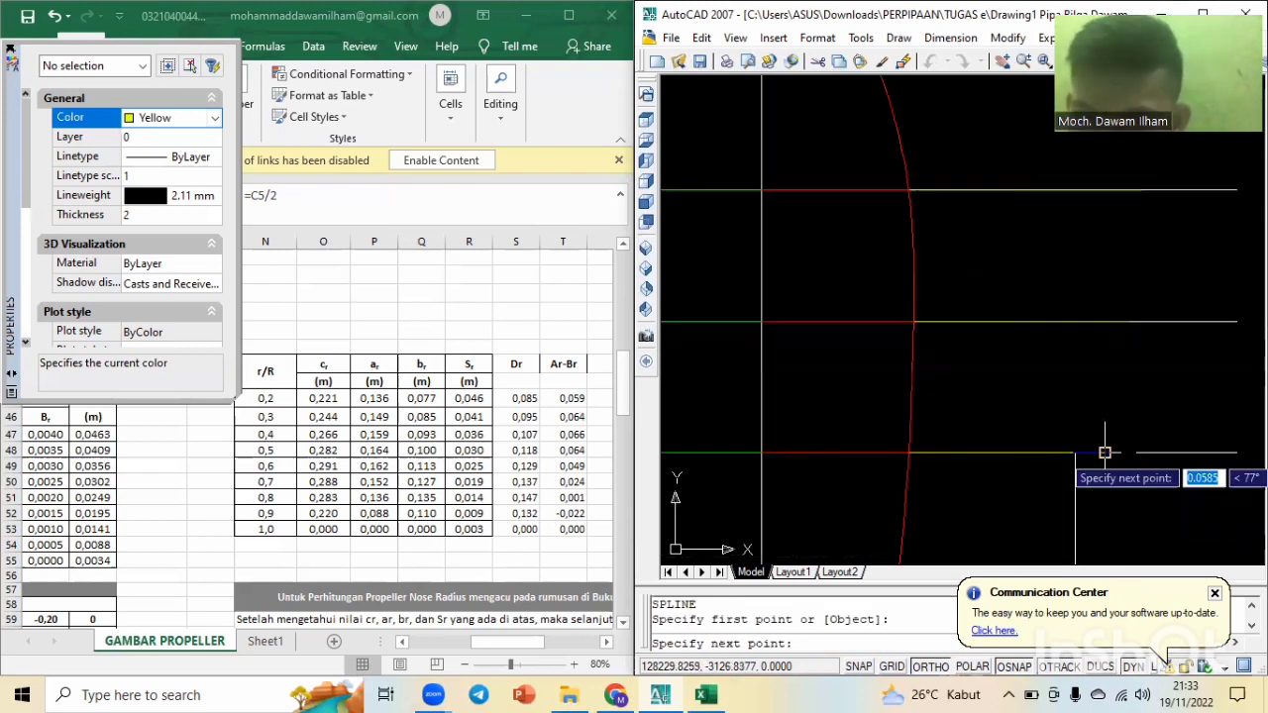
pyautogui.scroll(3, 1105, 453)
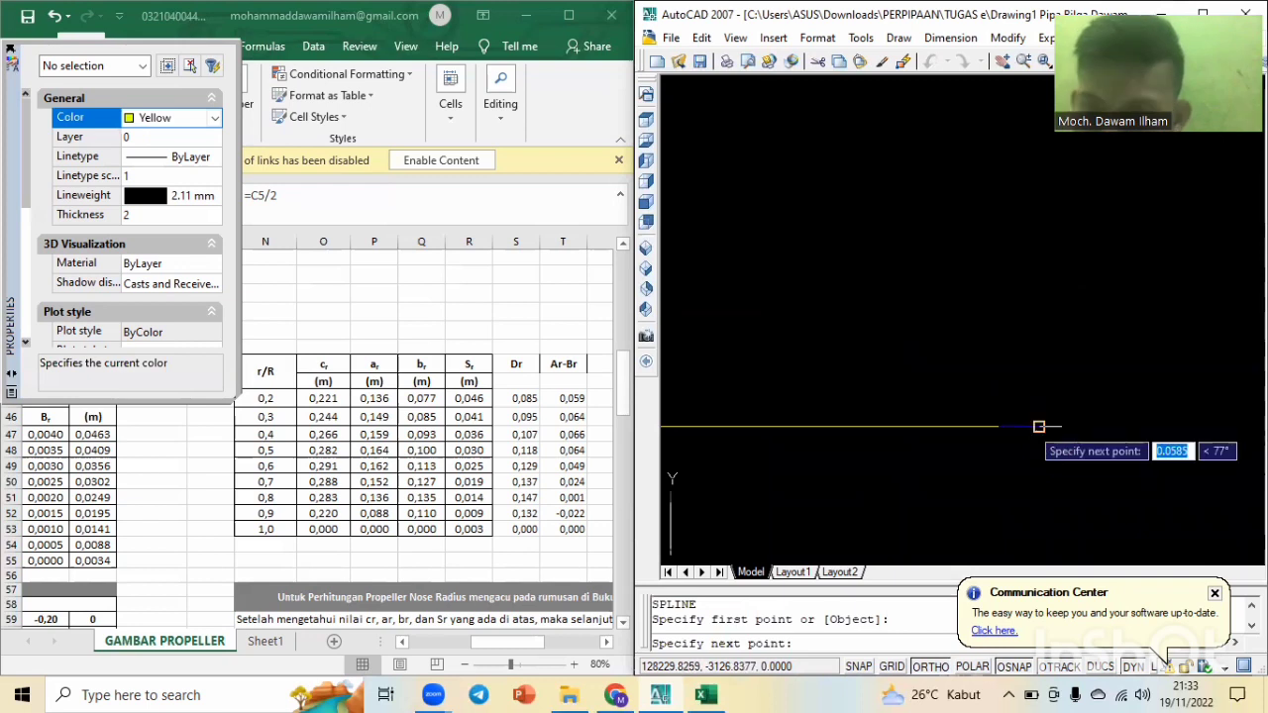
pyautogui.click(1039, 426)
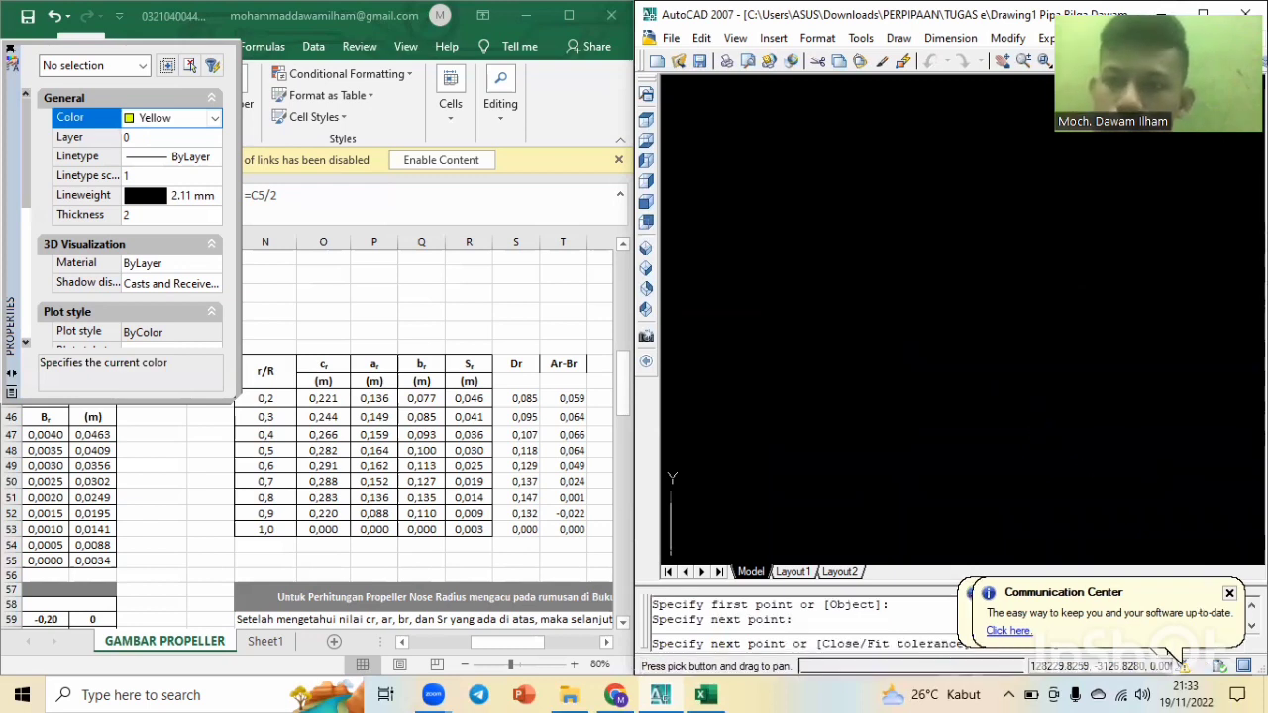
# Continue the yellow spline through the outer ends of the yellow lines at 0,4R and 0,5R.
pyautogui.moveTo(1082, 436); pyautogui.dragTo(1081, 492, button='middle')
pyautogui.moveTo(1088, 310); pyautogui.dragTo(1085, 559, button='middle')
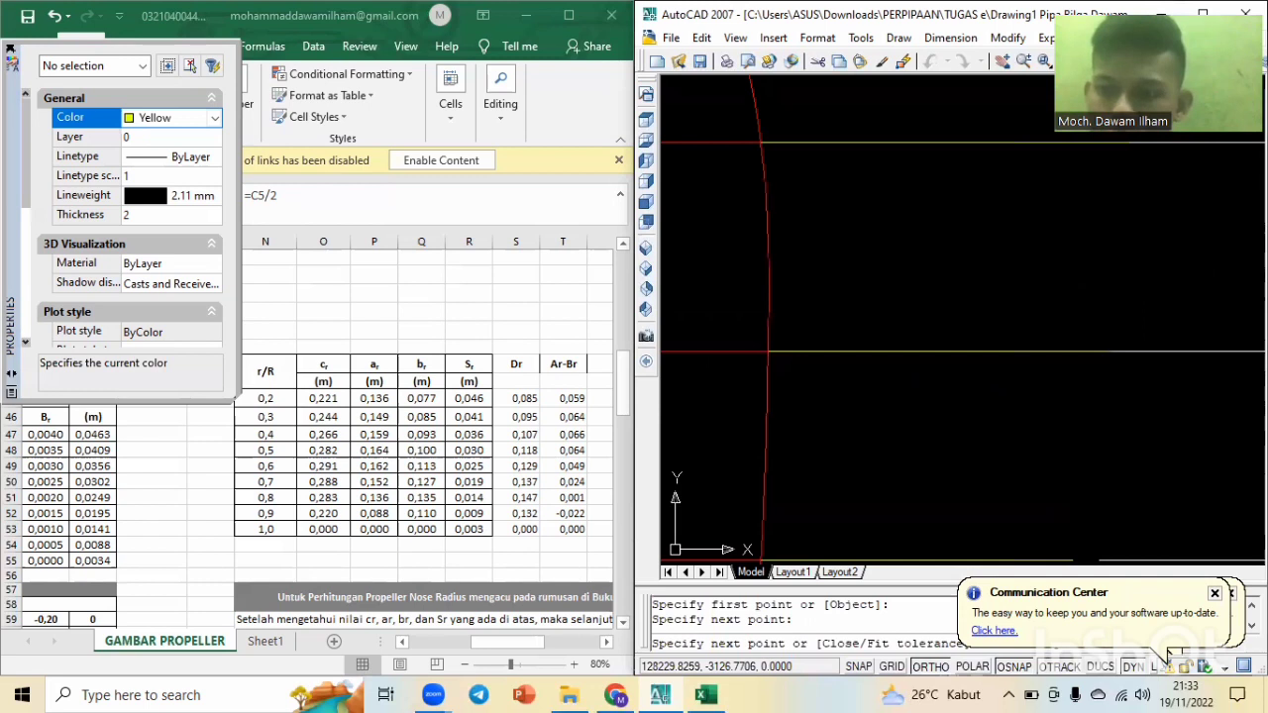
pyautogui.click(1109, 352)
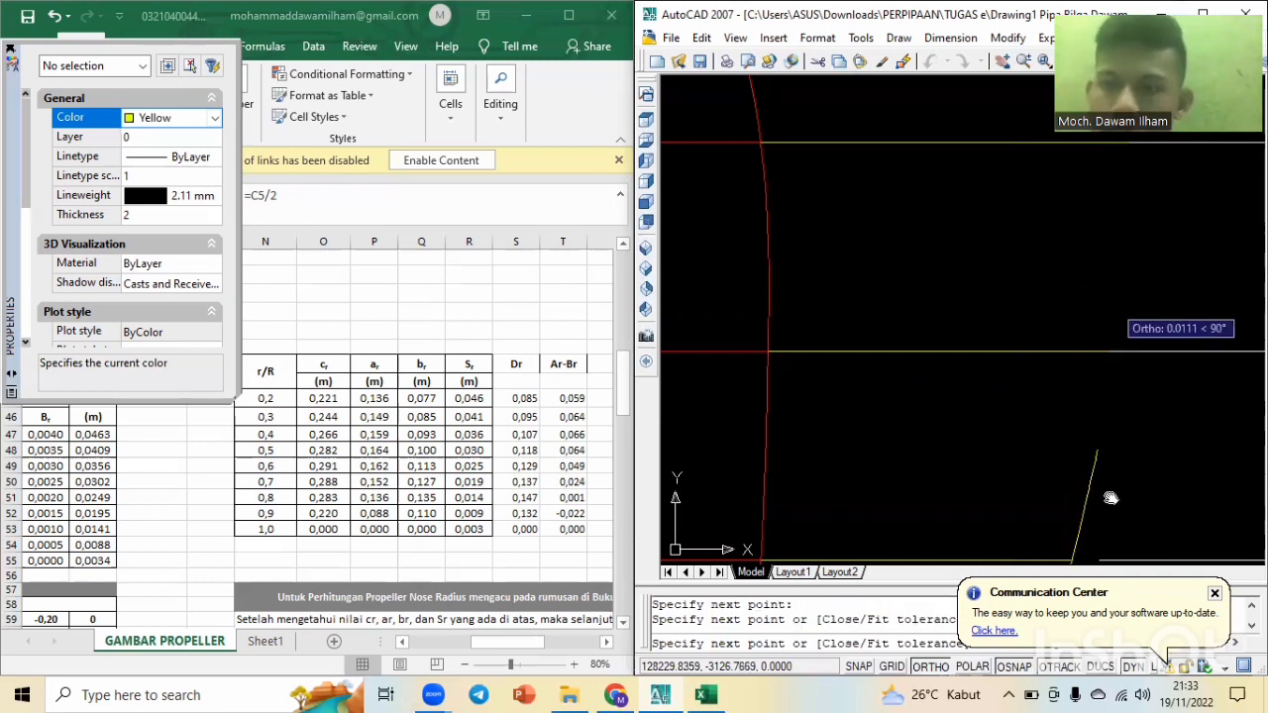
pyautogui.moveTo(1110, 498); pyautogui.dragTo(1110, 496, button='middle')
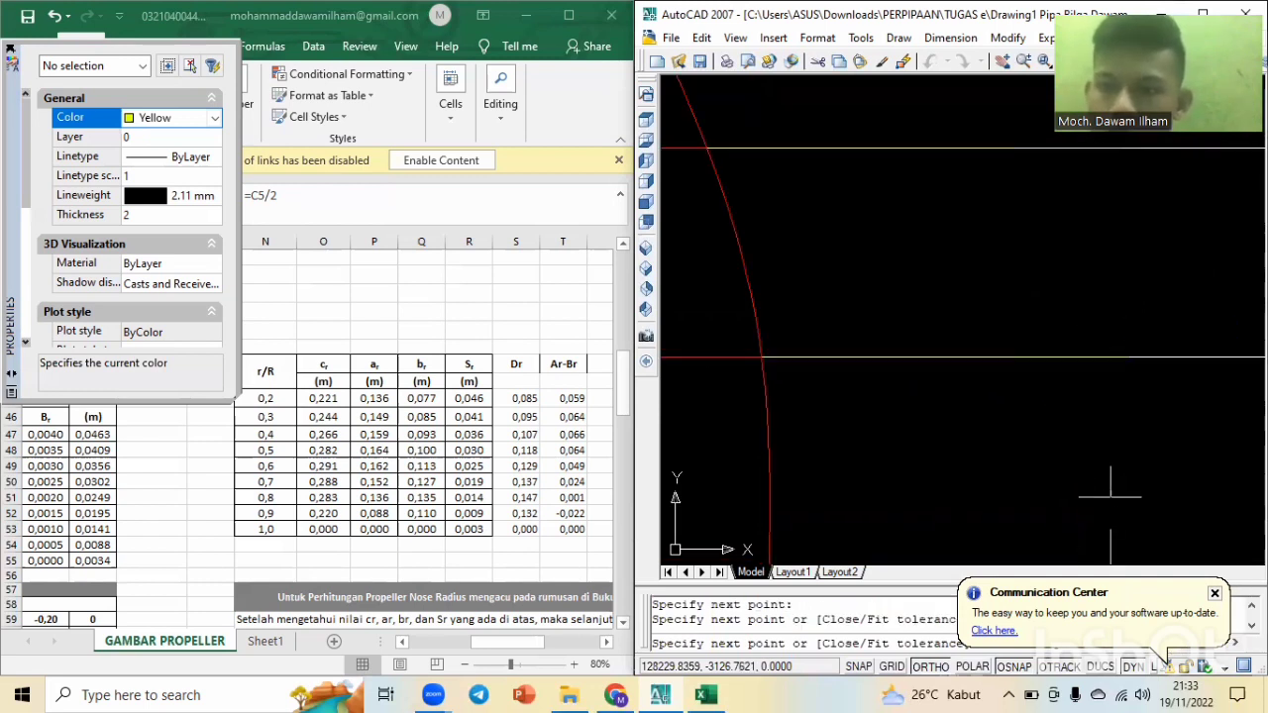
pyautogui.click(1124, 353)
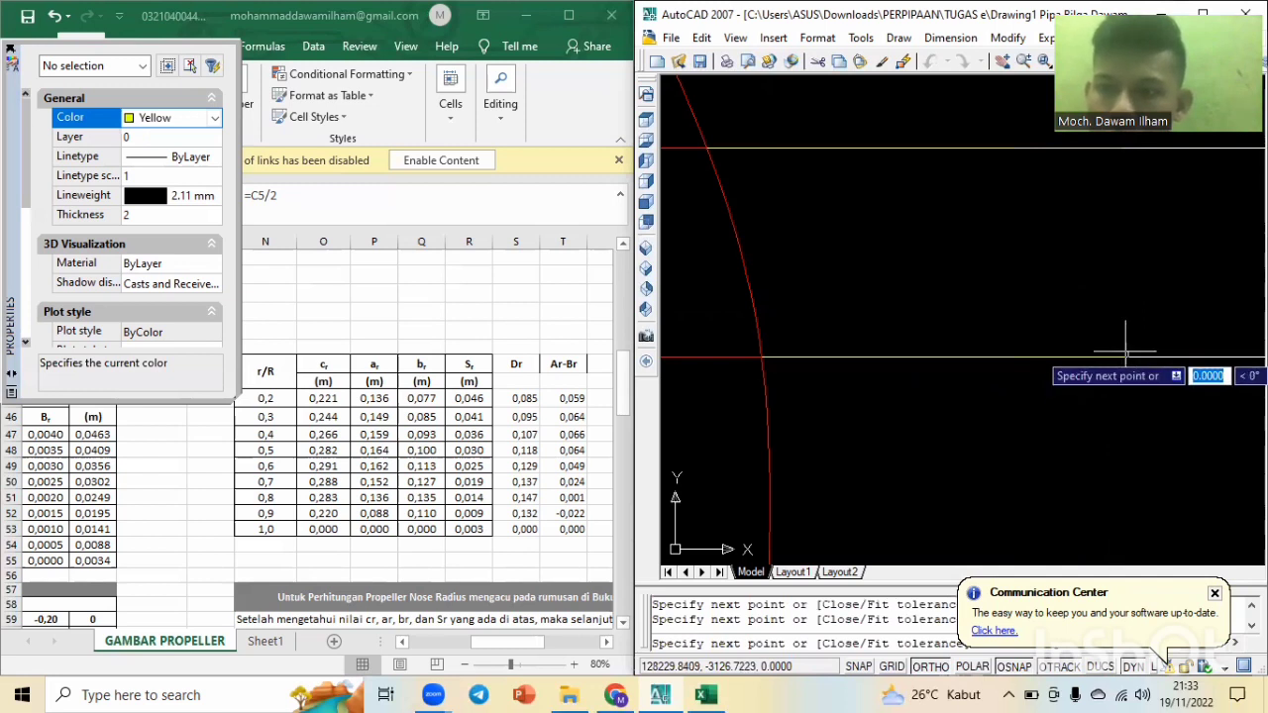
# Continue the yellow spline through the outer ends of the yellow lines at 0,6R and 0,7R.
pyautogui.scroll(-3, 1124, 353)
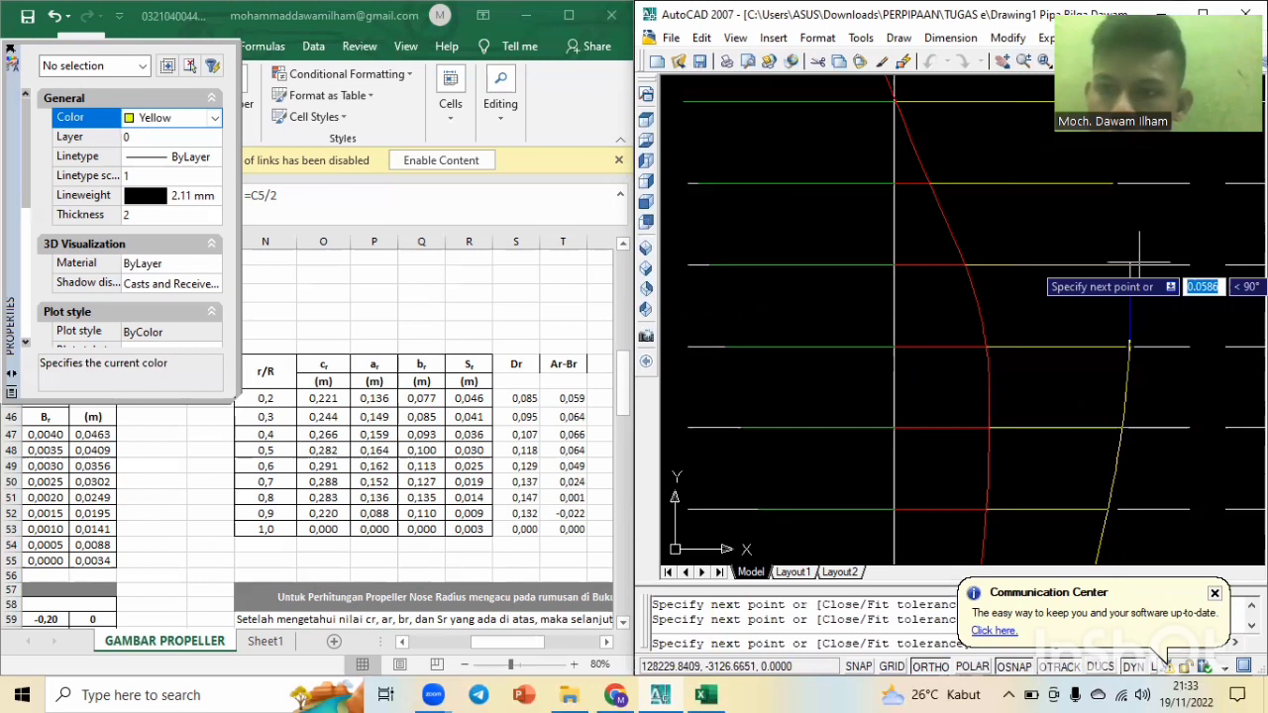
pyautogui.scroll(5, 1126, 264)
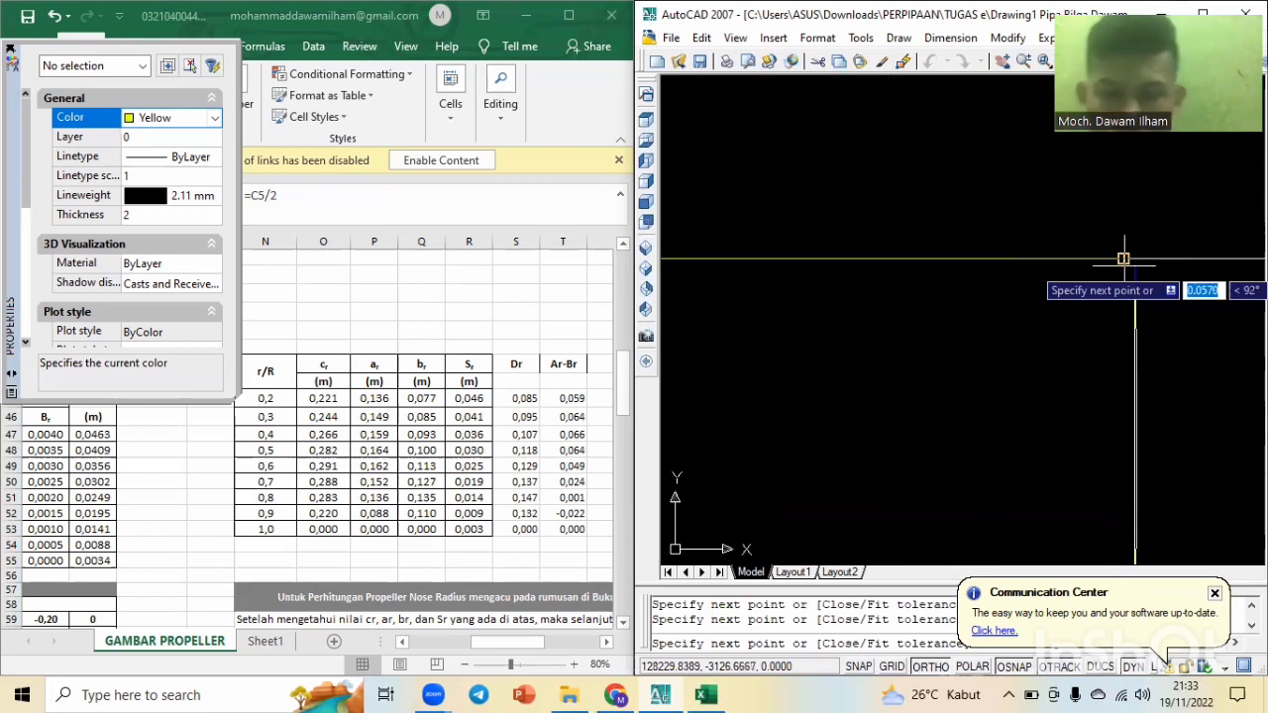
pyautogui.scroll(-3, 1128, 253)
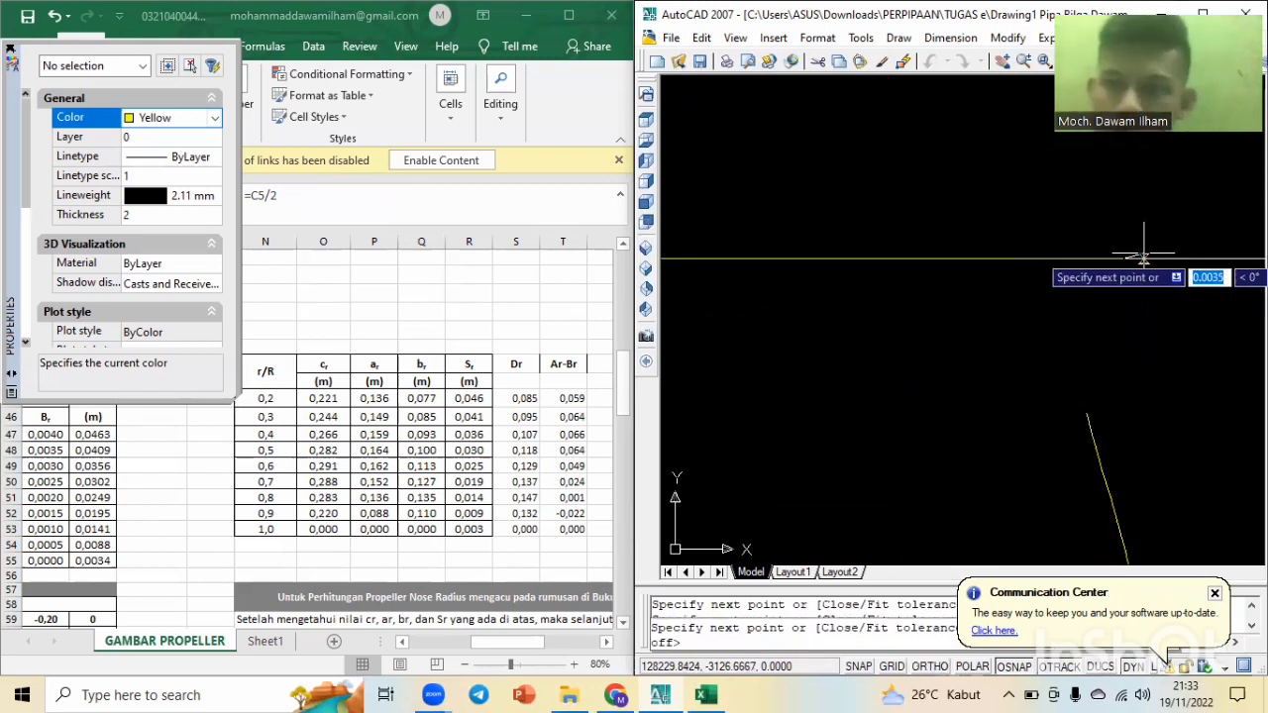
pyautogui.scroll(-2, 1129, 228)
pyautogui.scroll(3, 1089, 386)
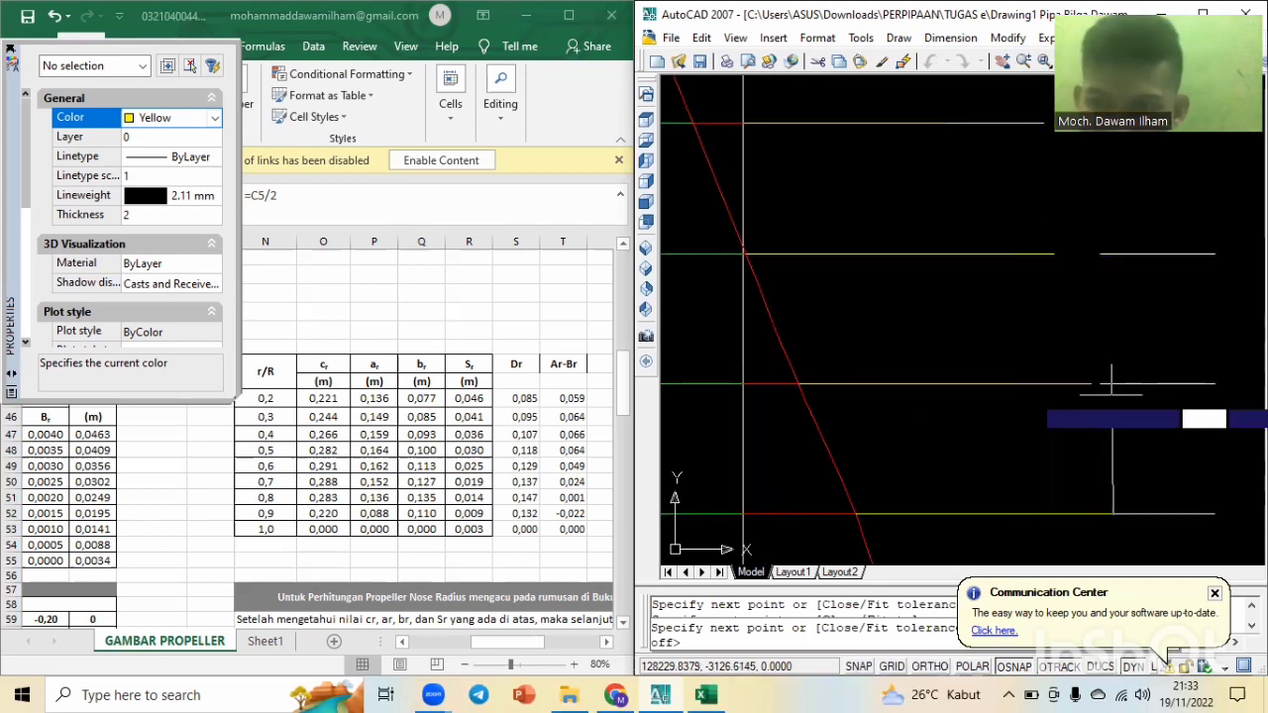
pyautogui.scroll(2, 1005, 411)
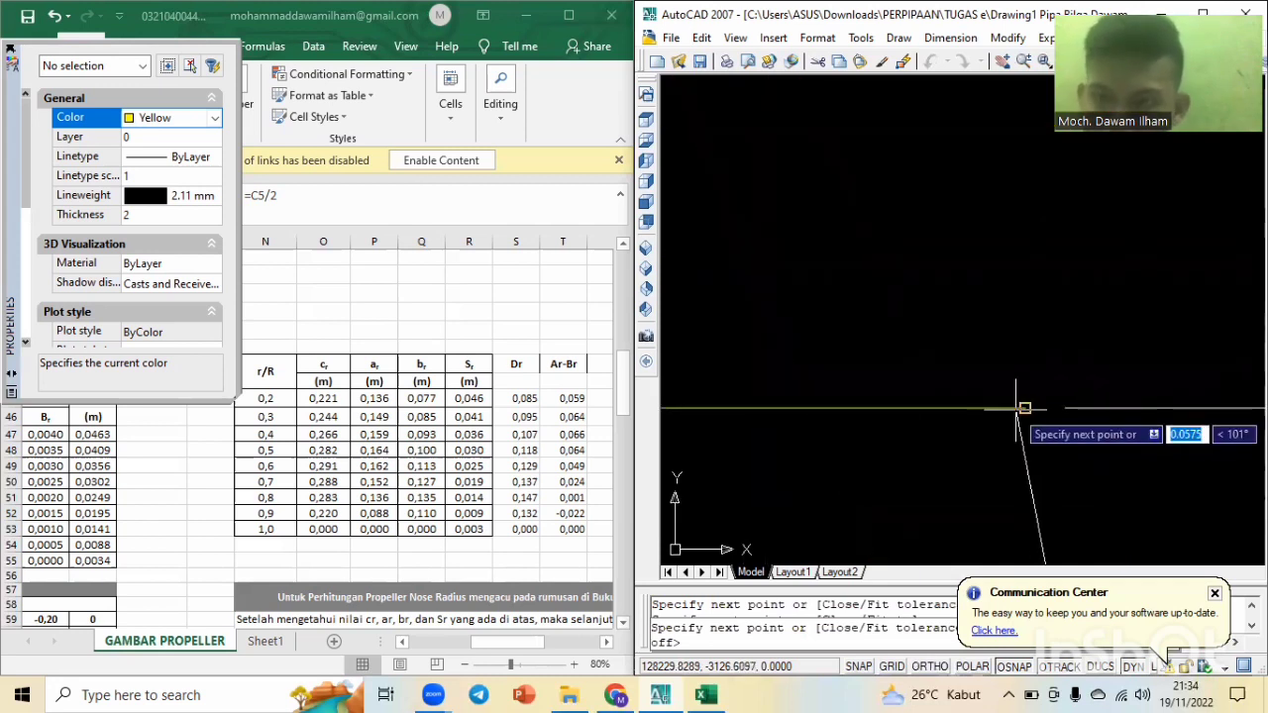
pyautogui.click(1022, 406)
# Continue the yellow spline through the outer ends of the yellow lines at 0,8R and 0,9R.
pyautogui.scroll(-3, 1010, 293)
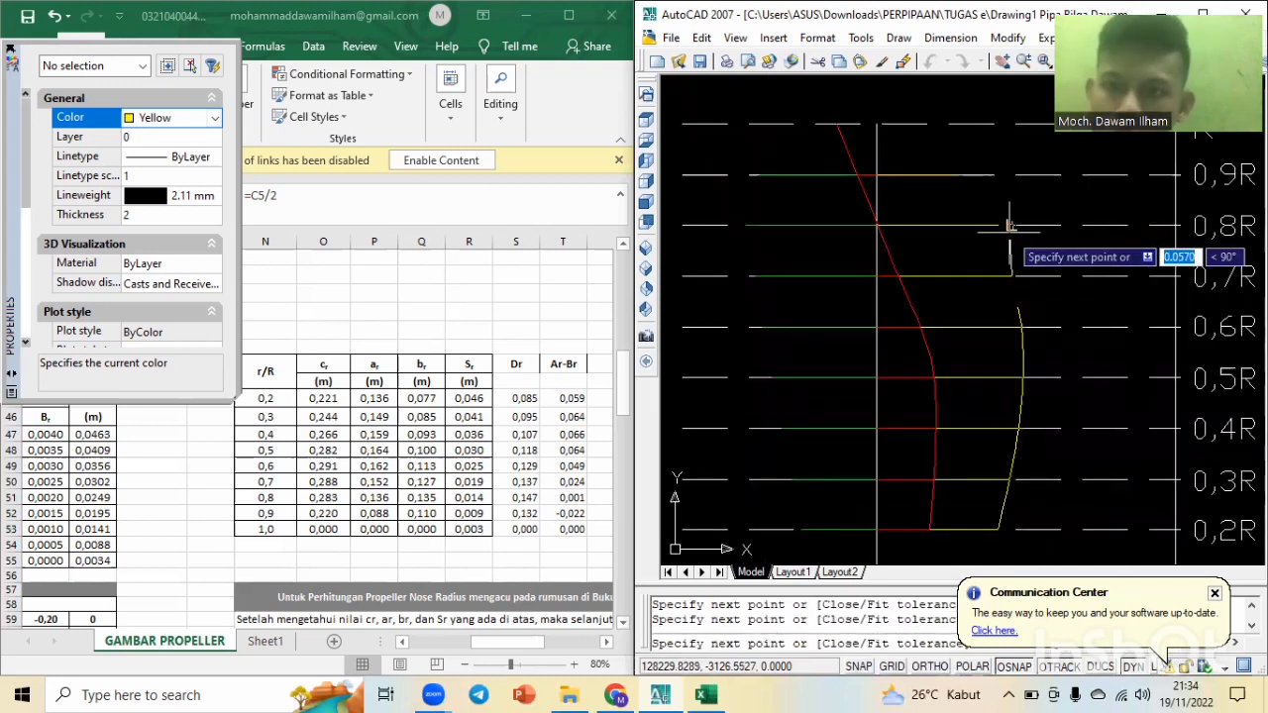
pyautogui.scroll(2, 1008, 226)
pyautogui.scroll(3, 1008, 226)
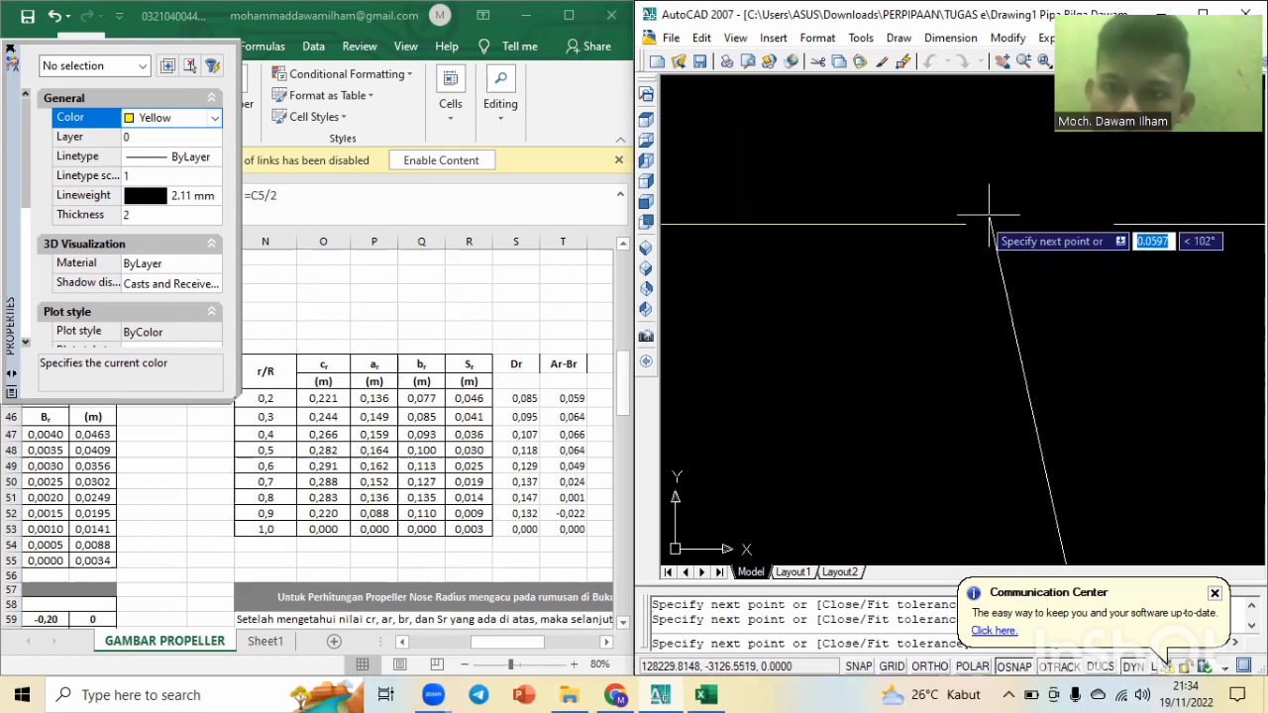
pyautogui.click(965, 224)
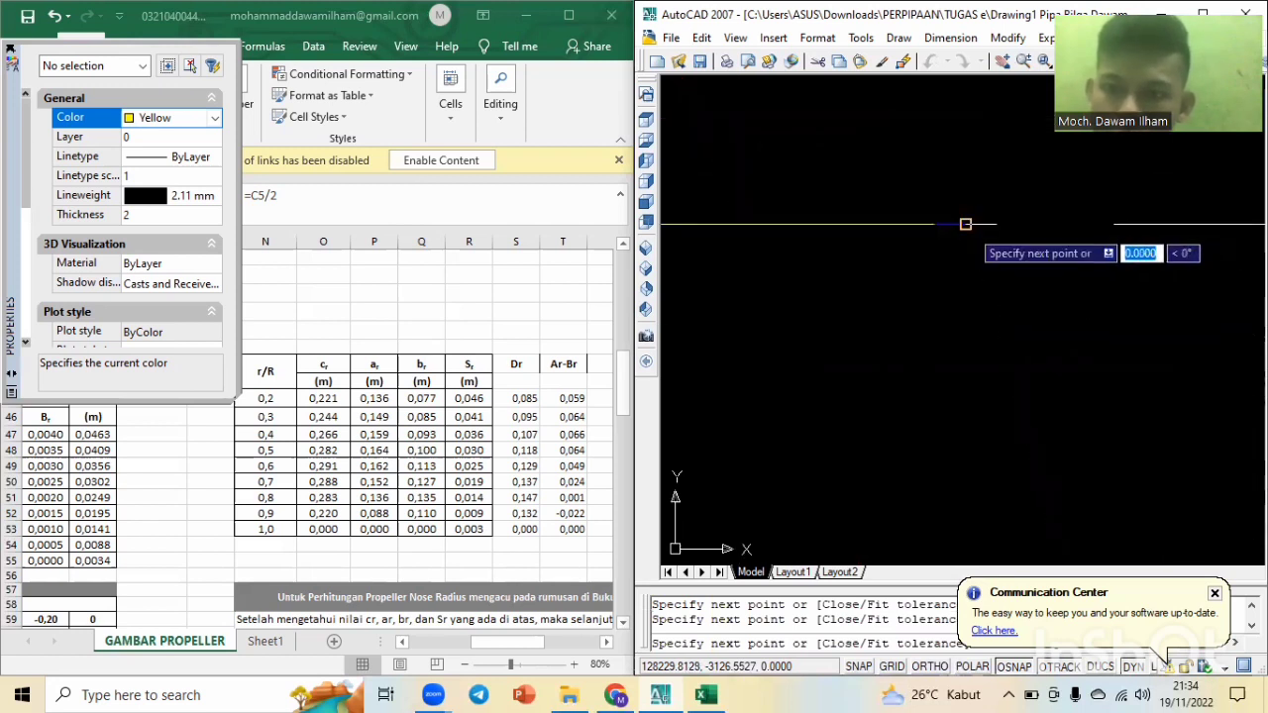
pyautogui.scroll(-5, 965, 224)
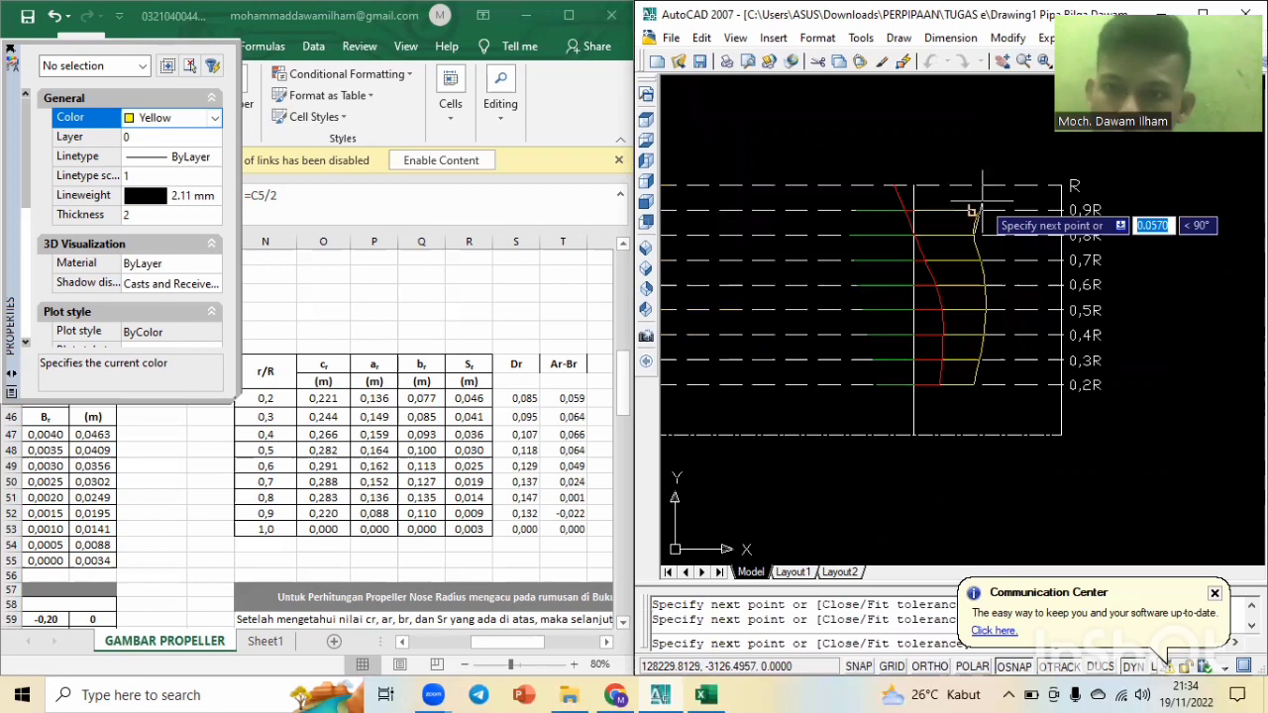
pyautogui.scroll(3, 974, 210)
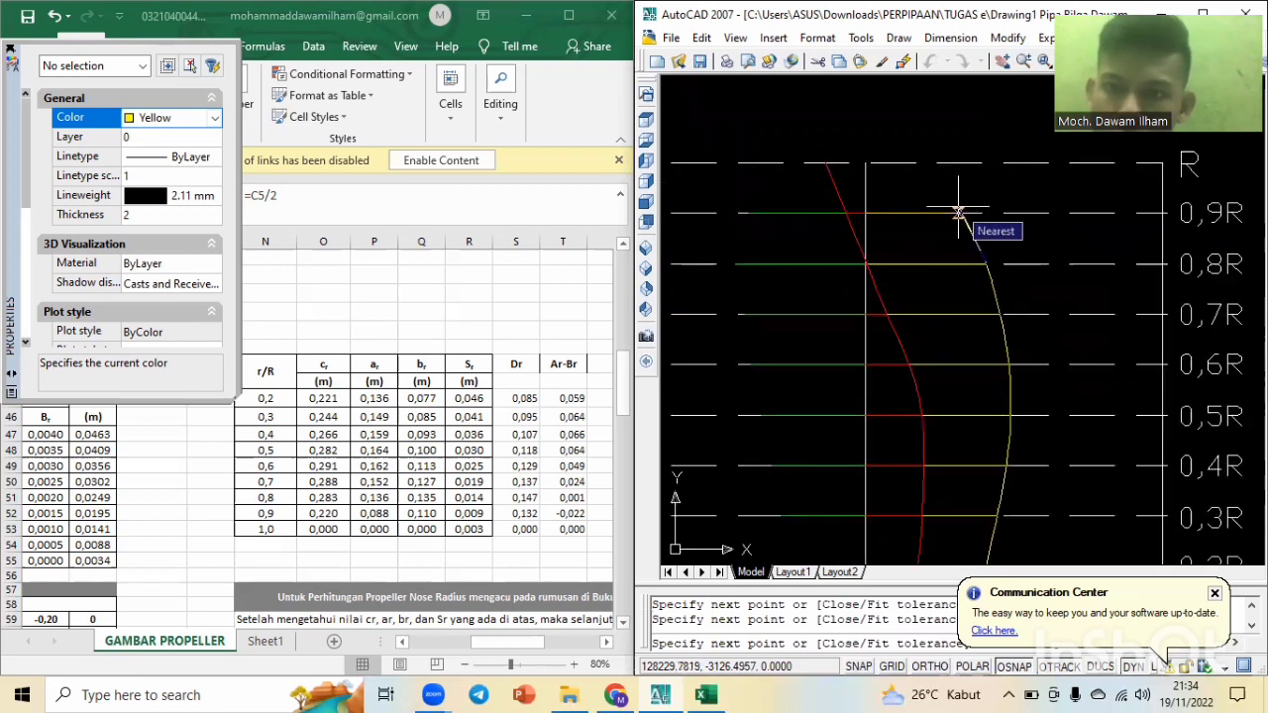
# Continue the yellow blade outline spline through the right end of the 0,9R line to the blade tip on the R line.
pyautogui.scroll(2, 958, 212)
pyautogui.scroll(3, 958, 213)
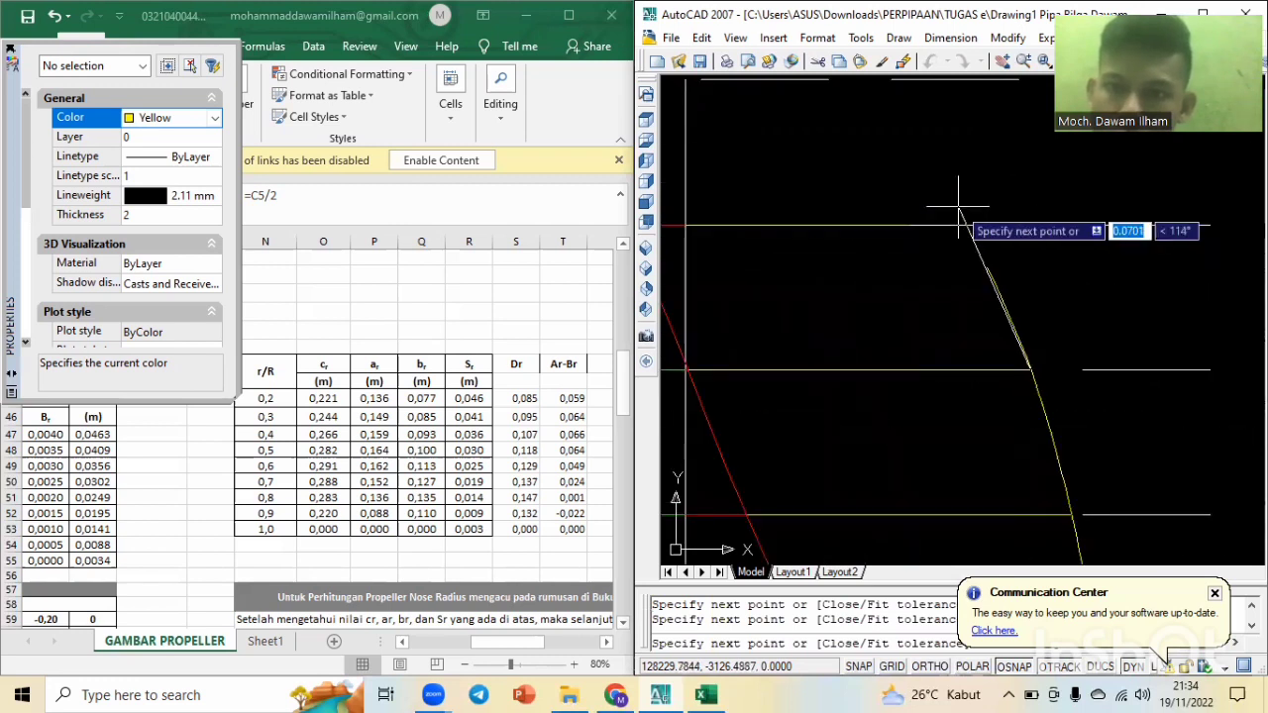
pyautogui.click(908, 224)
pyautogui.scroll(-4, 854, 206)
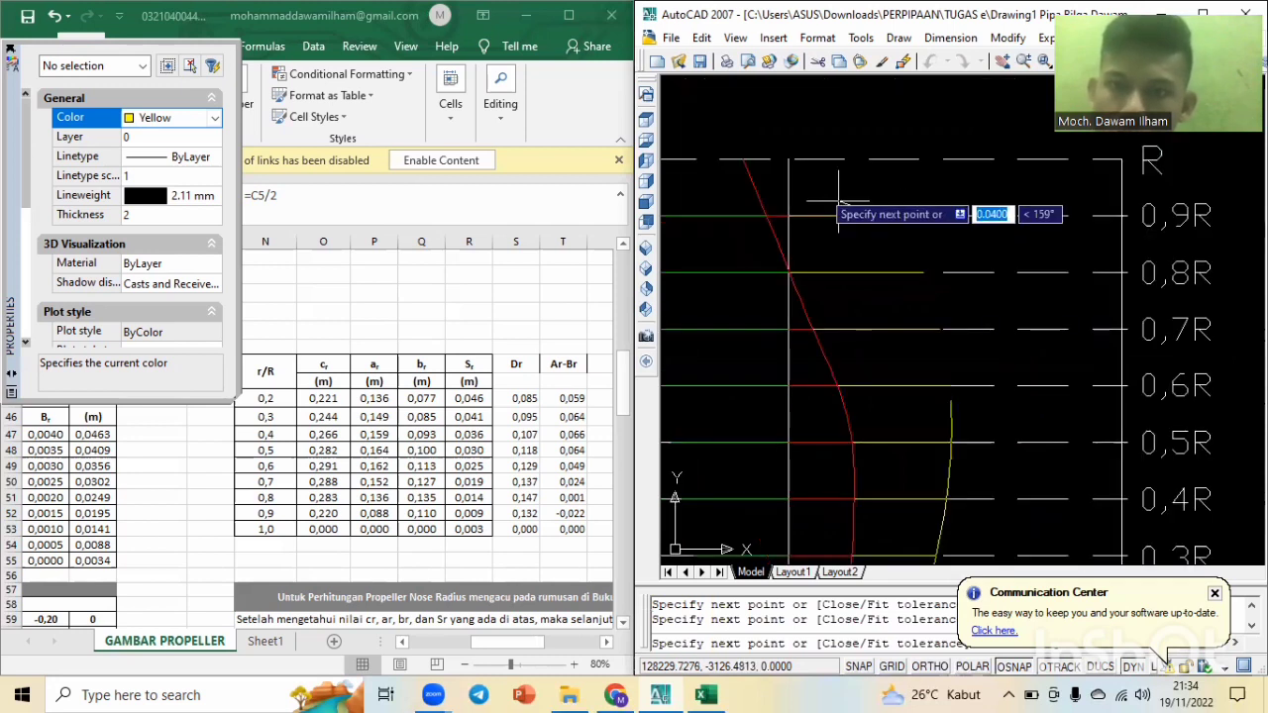
pyautogui.click(738, 159)
pyautogui.moveTo(743, 158); pyautogui.dragTo(908, 159, button='middle')
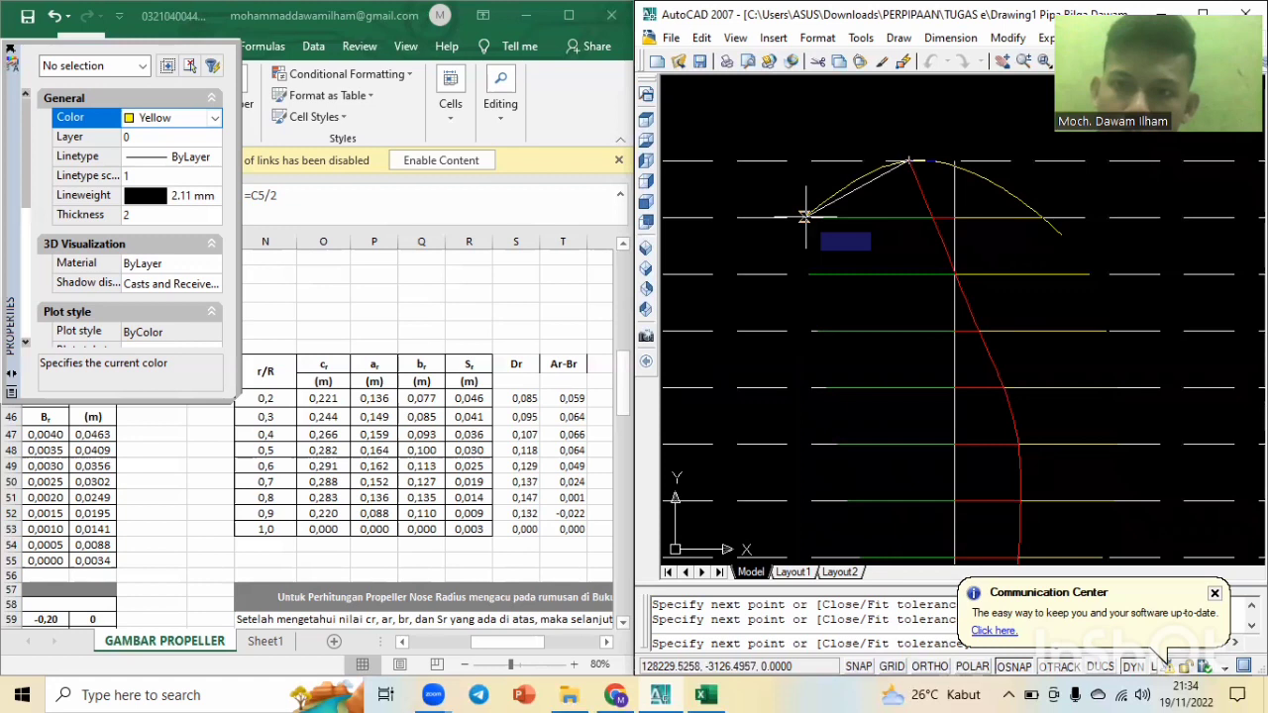
# Continue the outline spline down the blade's left side through the left ends of the green 0,9R, 0,8R and 0,7R lines.
pyautogui.scroll(1, 805, 217)
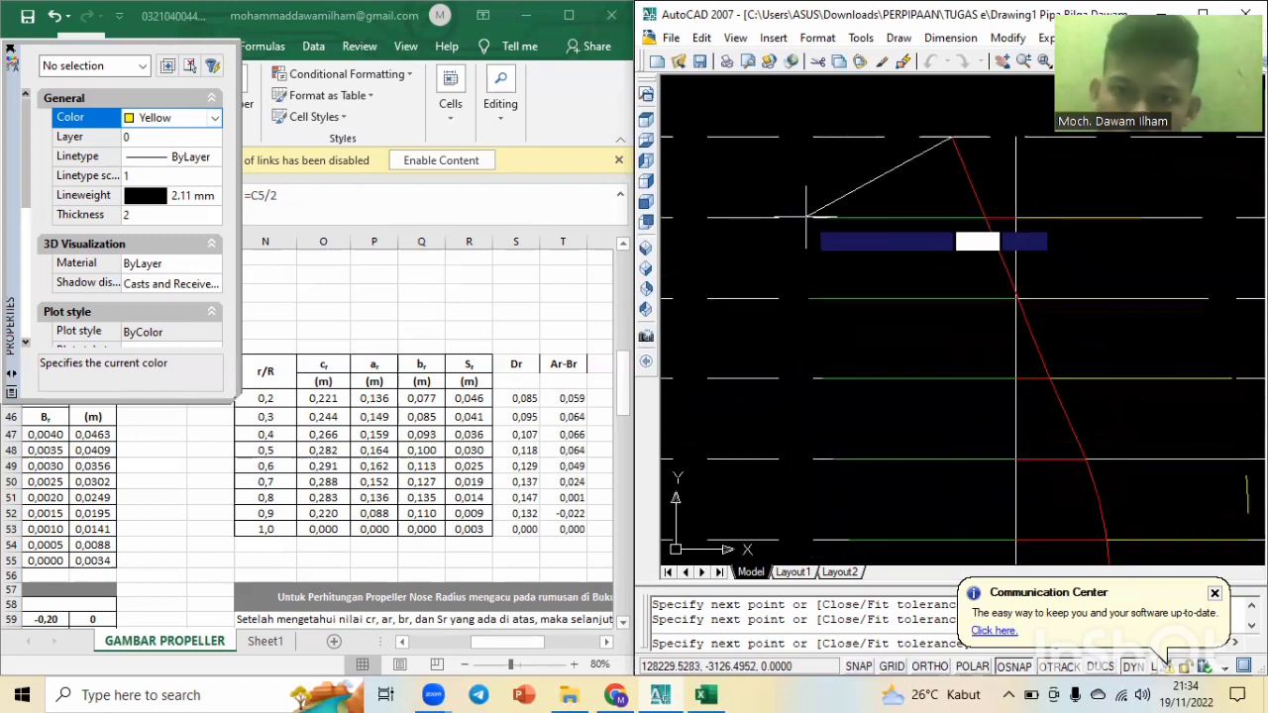
pyautogui.scroll(2, 805, 217)
pyautogui.click(852, 221)
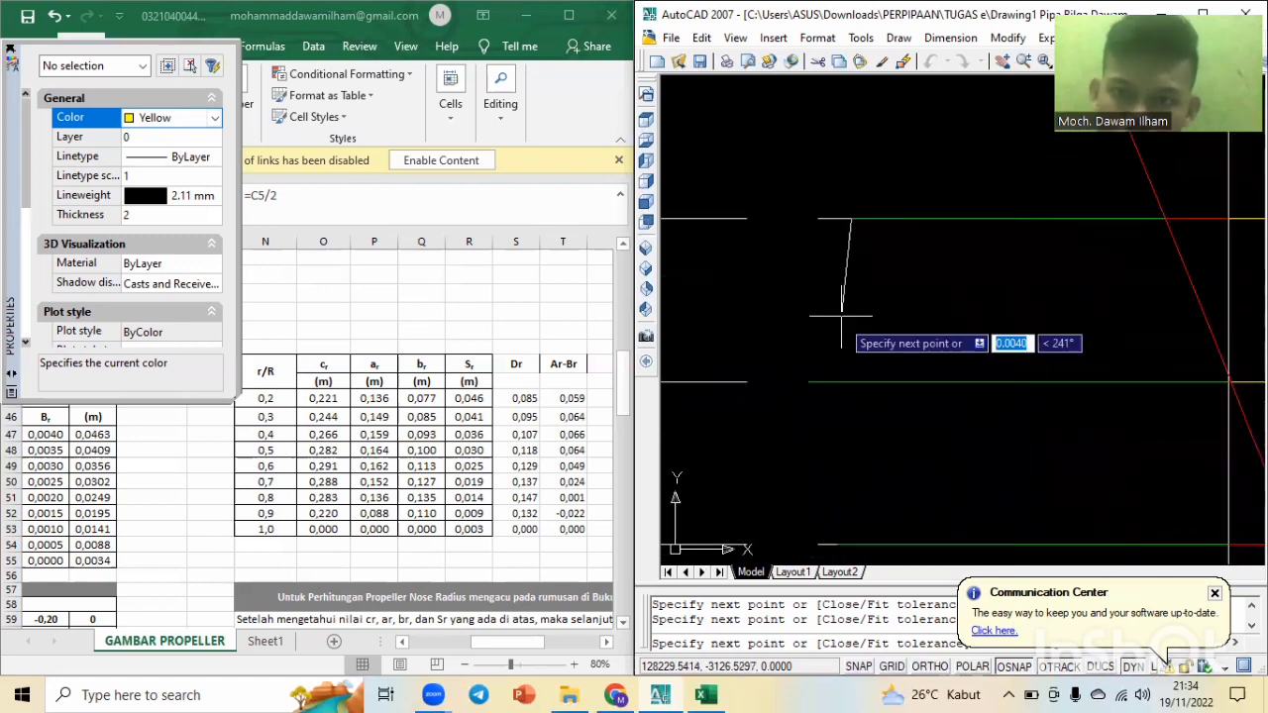
pyautogui.click(809, 390)
pyautogui.moveTo(840, 457); pyautogui.dragTo(811, 318, button='middle')
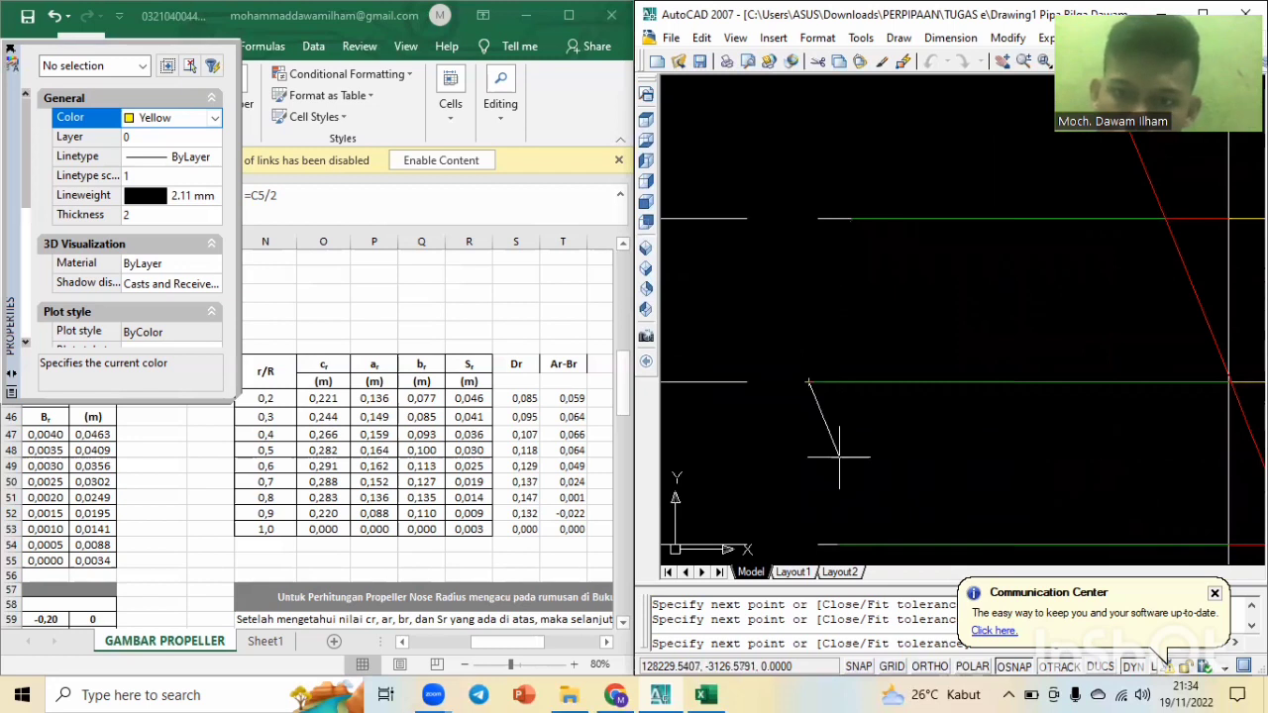
pyautogui.moveTo(839, 457); pyautogui.dragTo(812, 316, button='middle')
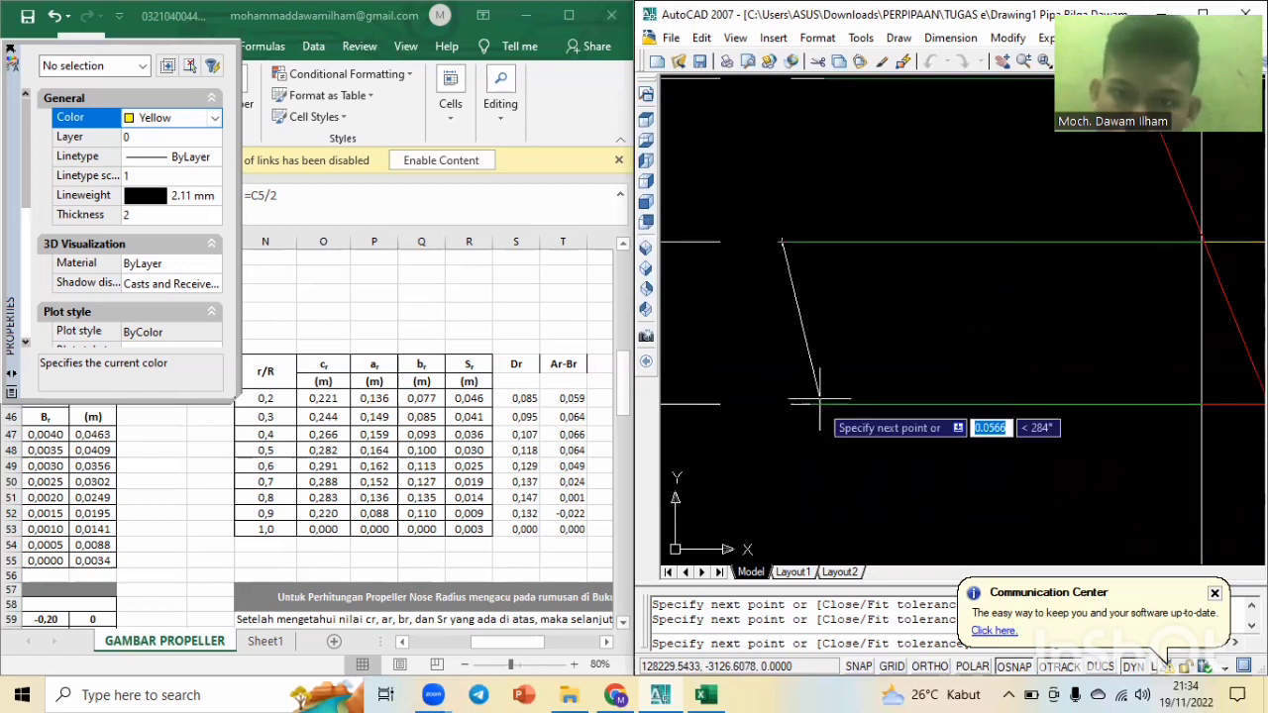
pyautogui.moveTo(848, 300); pyautogui.dragTo(813, 227, button='middle')
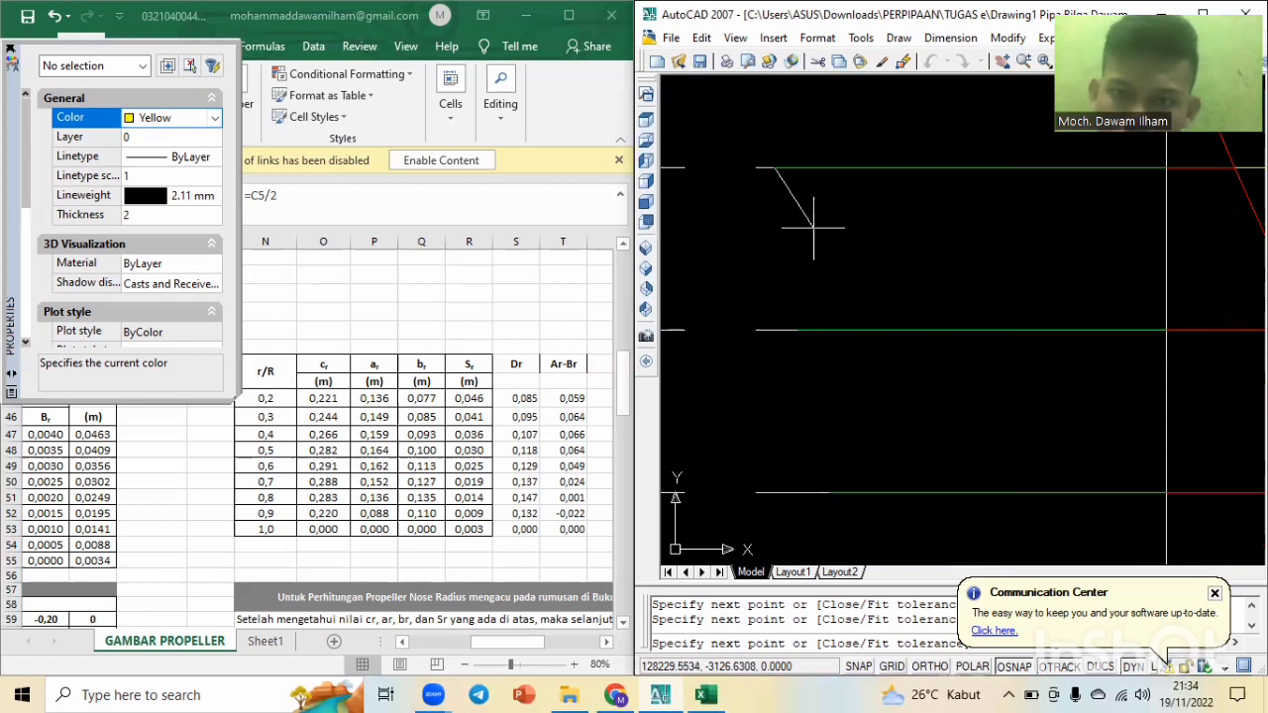
# Carry the outline spline through the left ends of the green 0,6R, 0,5R and 0,4R lines.
pyautogui.click(798, 328)
pyautogui.click(830, 486)
pyautogui.moveTo(830, 482); pyautogui.dragTo(844, 214, button='middle')
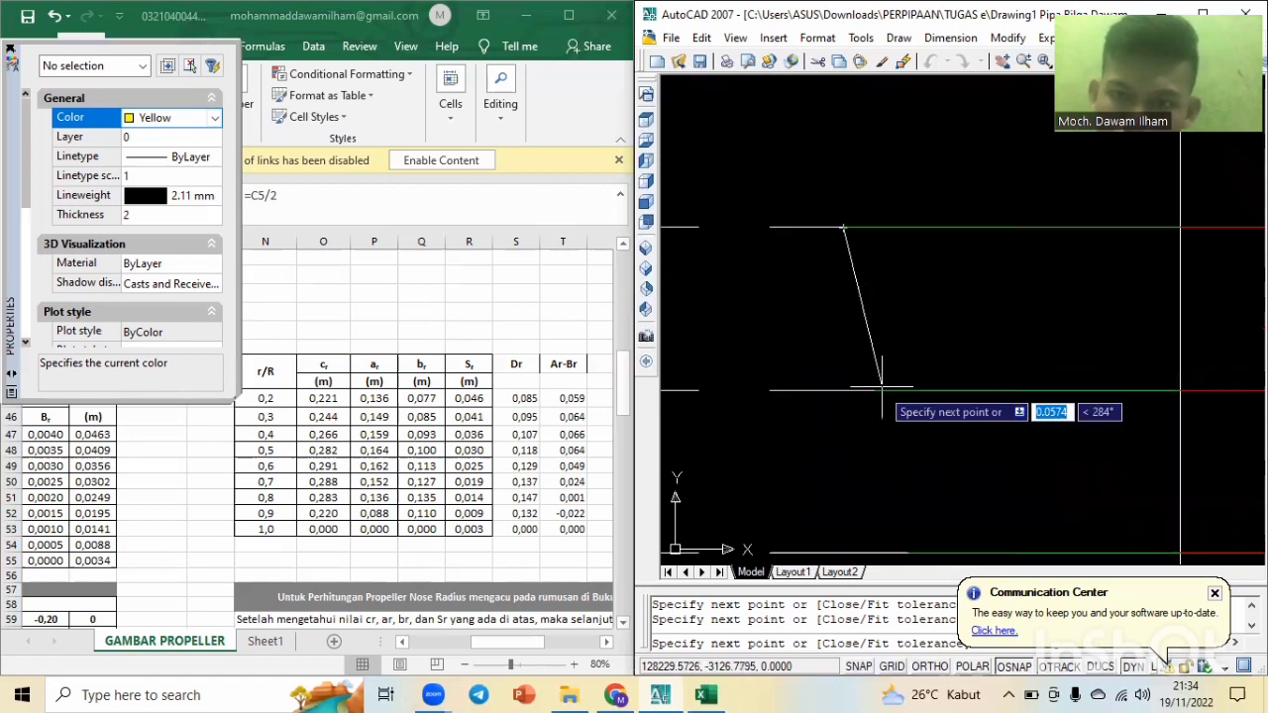
pyautogui.click(881, 389)
pyautogui.moveTo(882, 388)
pyautogui.mouseDown(button='middle')
pyautogui.moveTo(895, 248)
pyautogui.moveTo(873, 191)
pyautogui.mouseUp(button='middle')
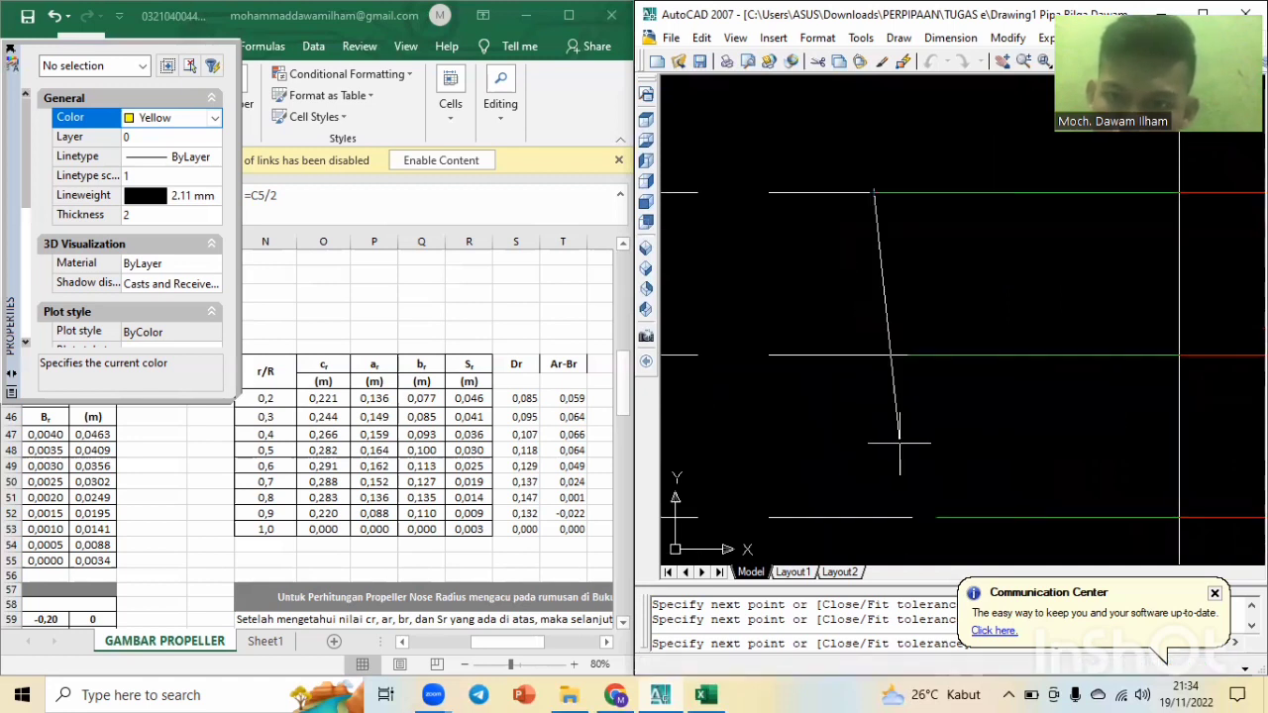
# Run the outline spline through the left ends of the 0,3R and 0,2R lines and finish it with default end tangents.
pyautogui.click(909, 352)
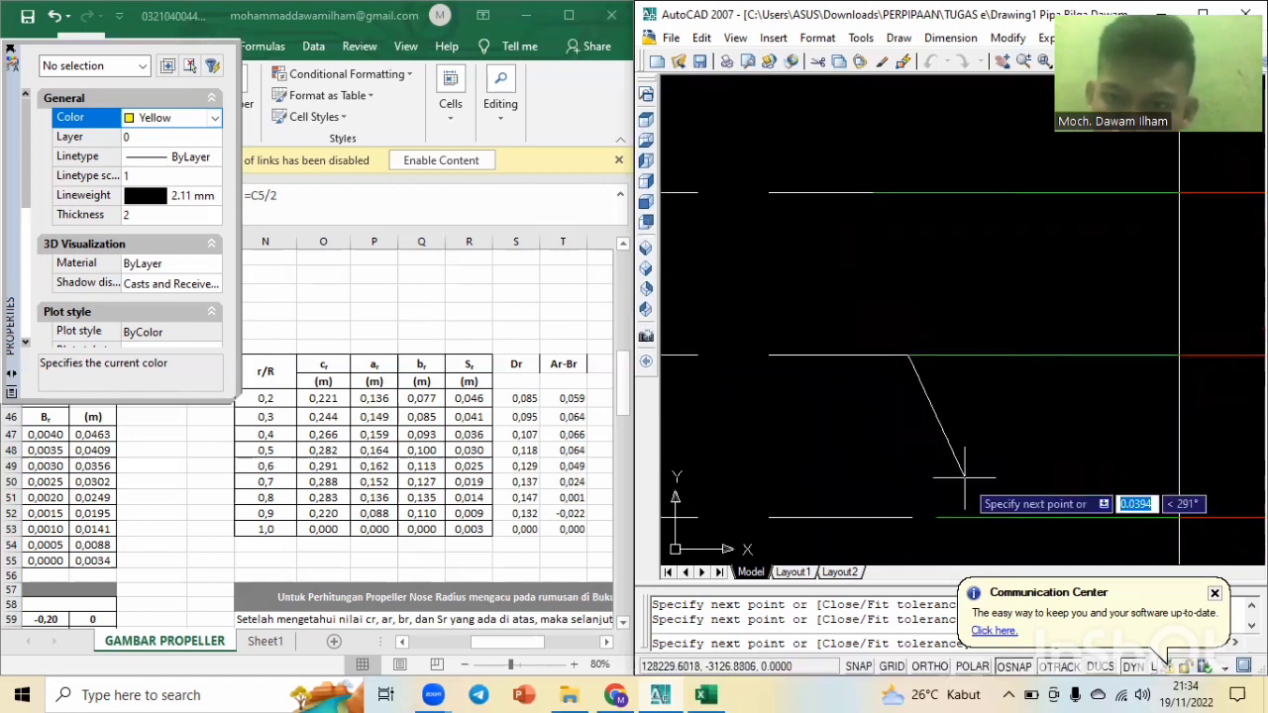
pyautogui.moveTo(956, 516); pyautogui.dragTo(938, 430, button='middle')
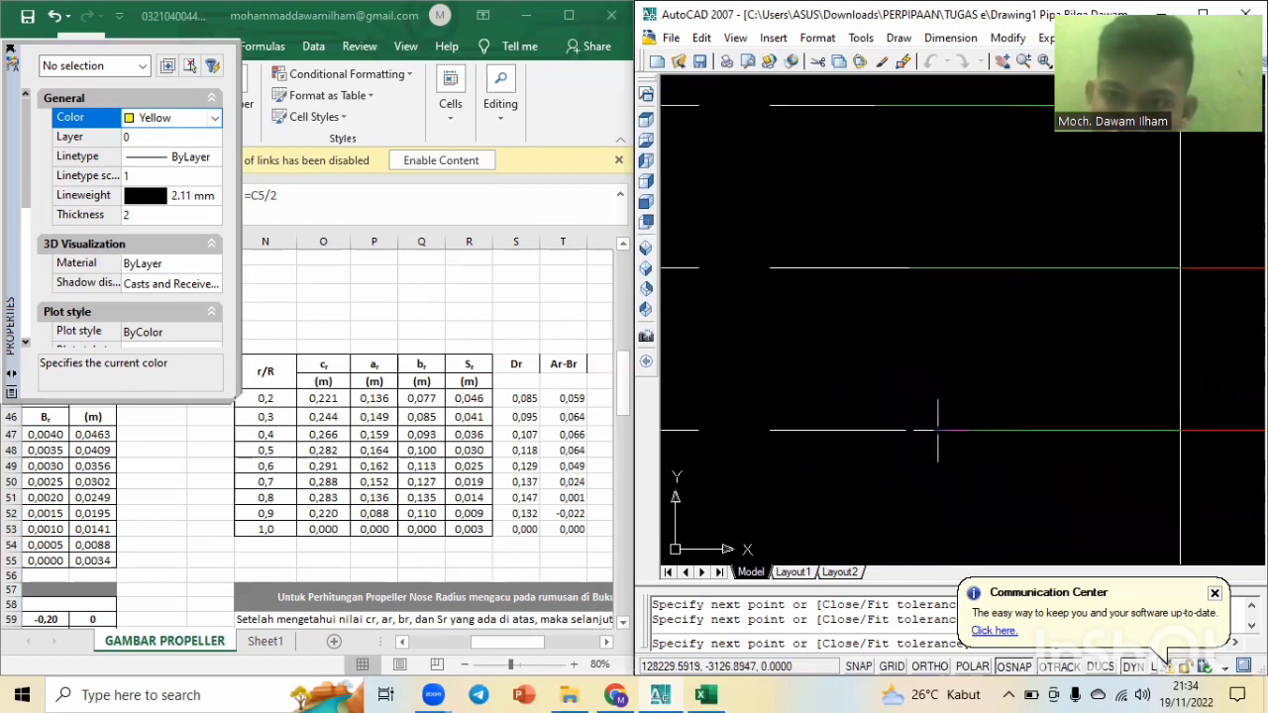
pyautogui.scroll(-4, 937, 430)
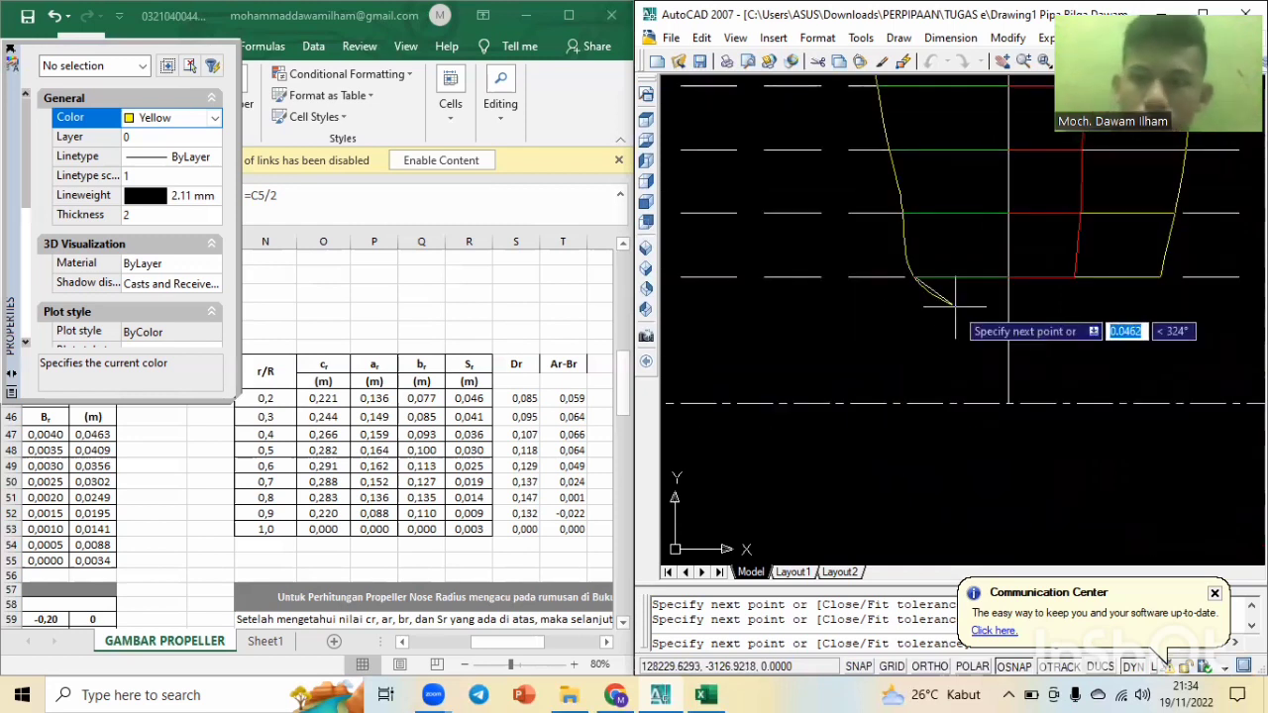
pyautogui.press('Return')
pyautogui.press('Return')
pyautogui.press('Return')
pyautogui.press('Return')
# Examine the blade outline on both sides for smoothness where it crosses the radius lines.
pyautogui.scroll(-2, 963, 351)
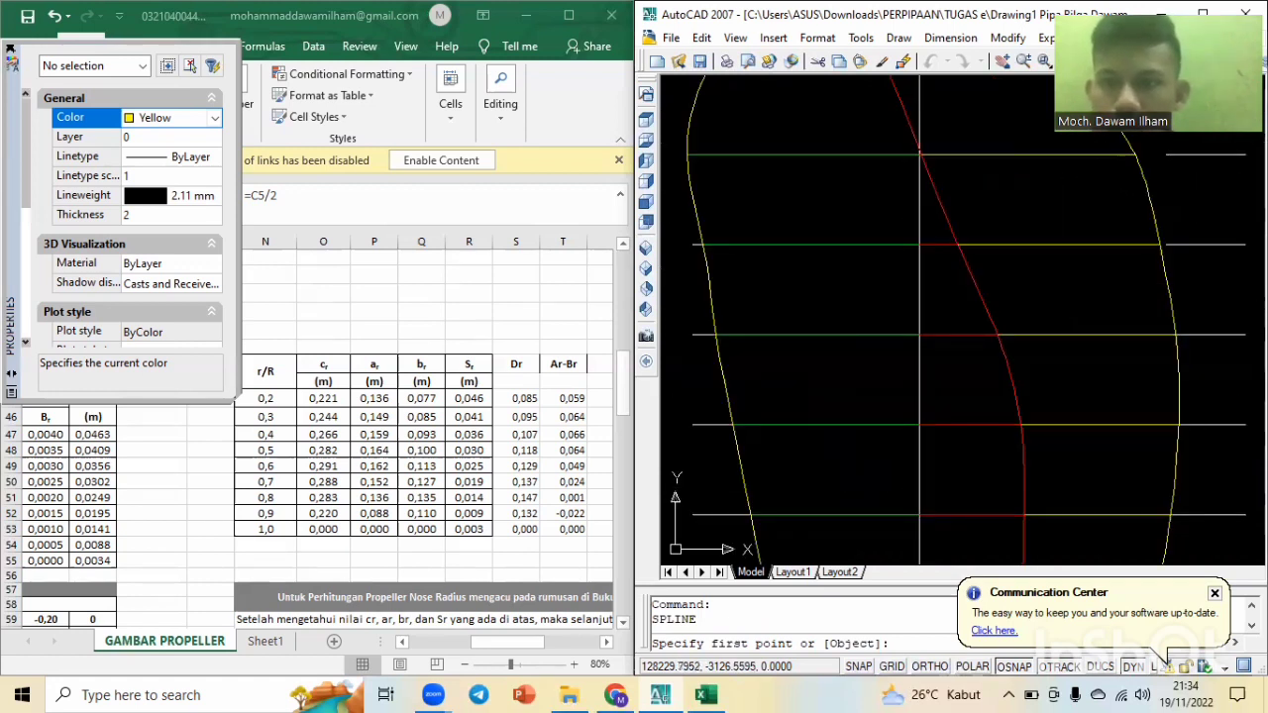
pyautogui.scroll(-5, 1170, 284)
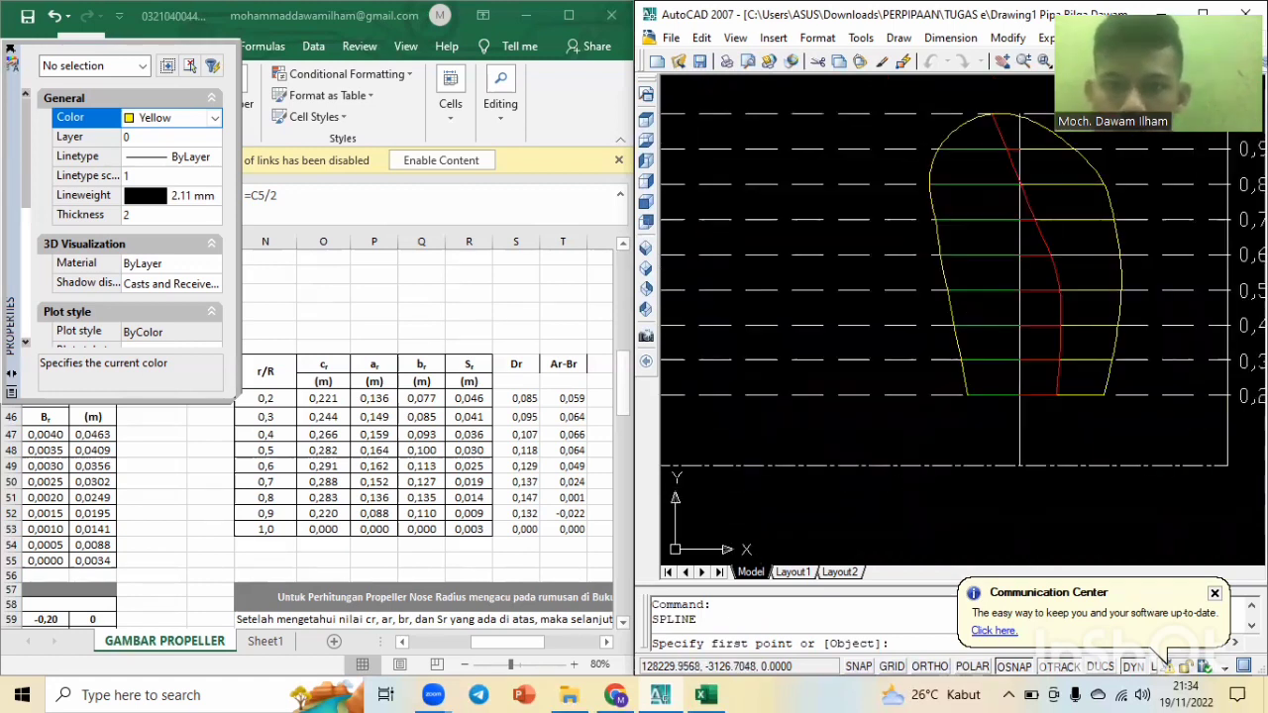
pyautogui.scroll(3, 1095, 208)
pyautogui.scroll(2, 1094, 208)
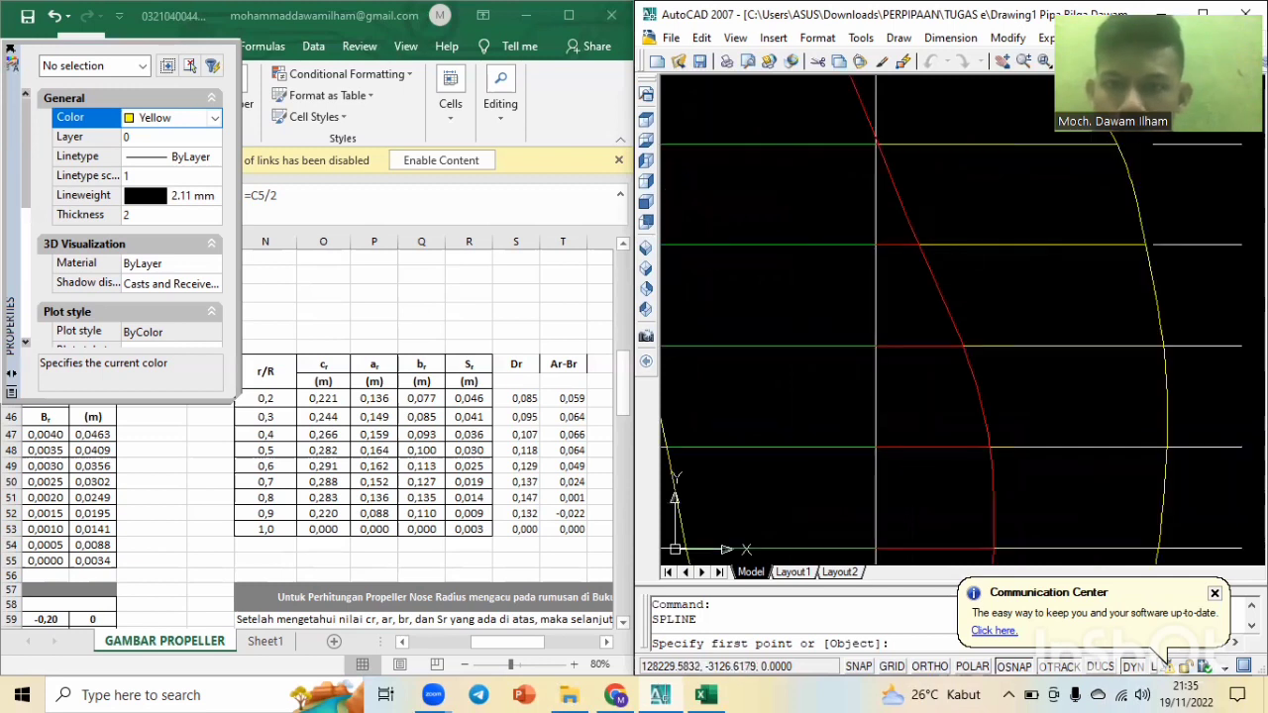
pyautogui.scroll(2, 1049, 282)
pyautogui.scroll(2, 976, 295)
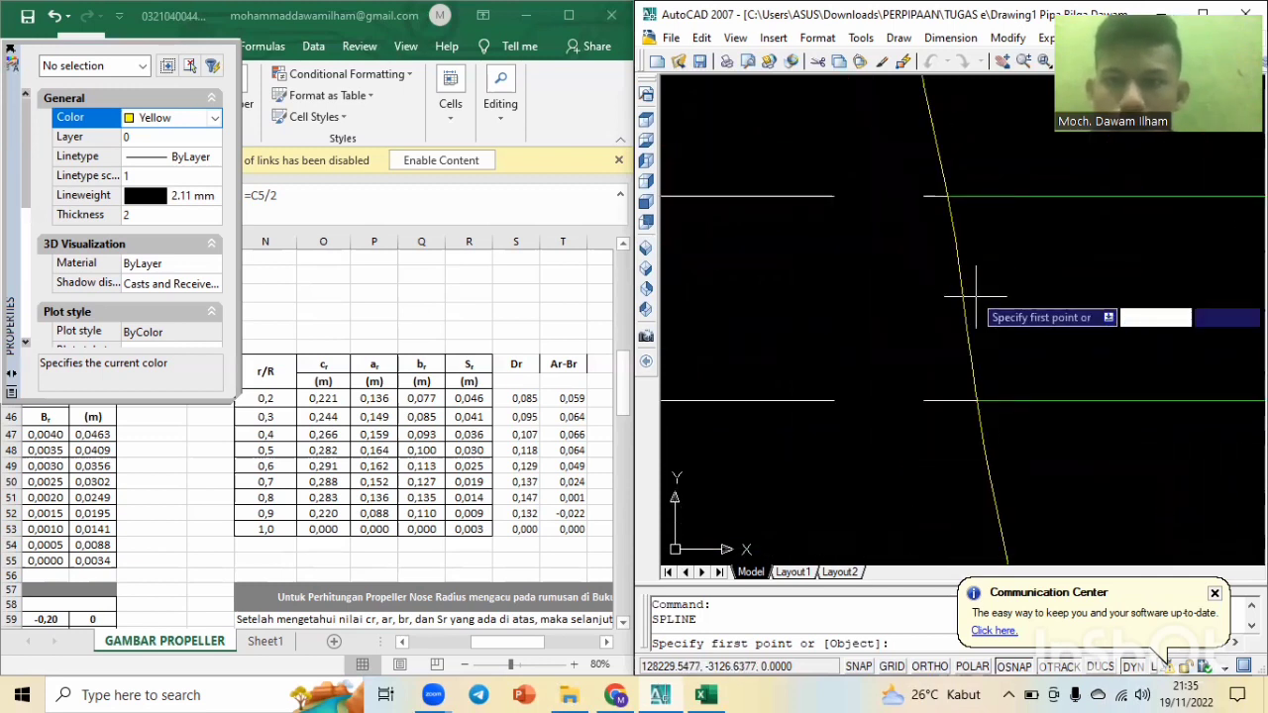
pyautogui.scroll(3, 968, 193)
pyautogui.scroll(-3, 966, 154)
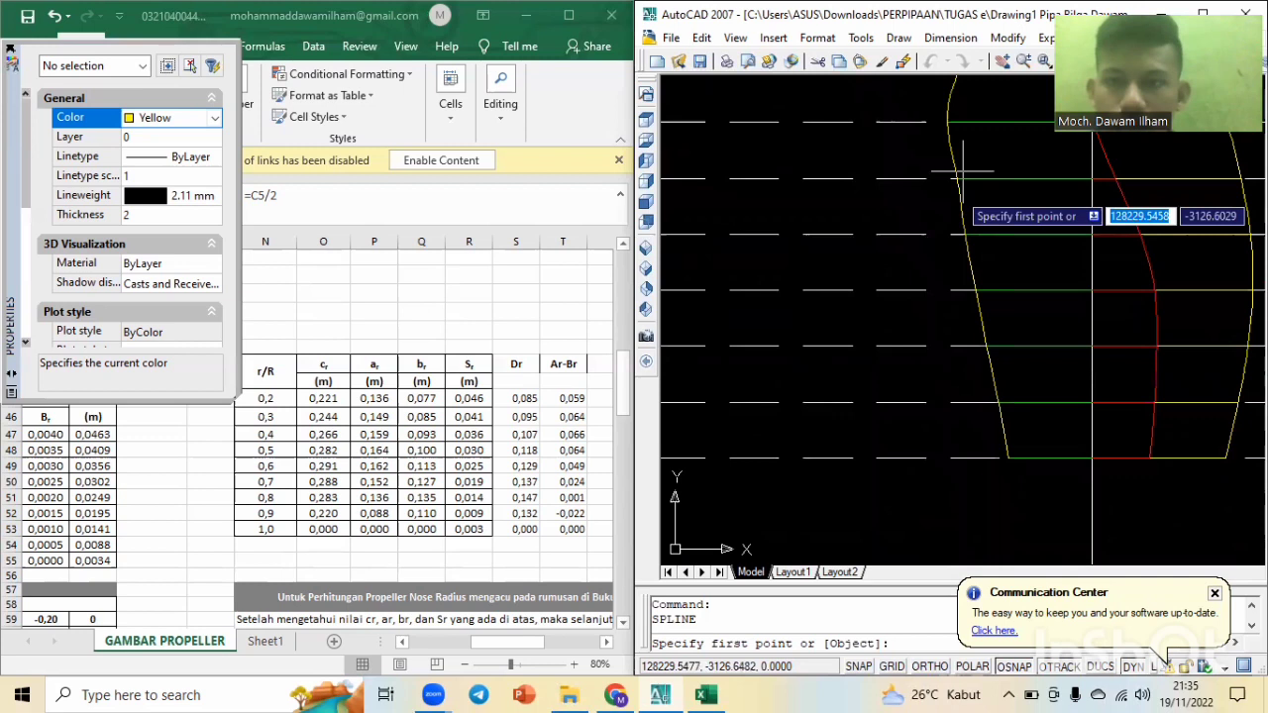
pyautogui.scroll(1, 990, 282)
pyautogui.click(1008, 254)
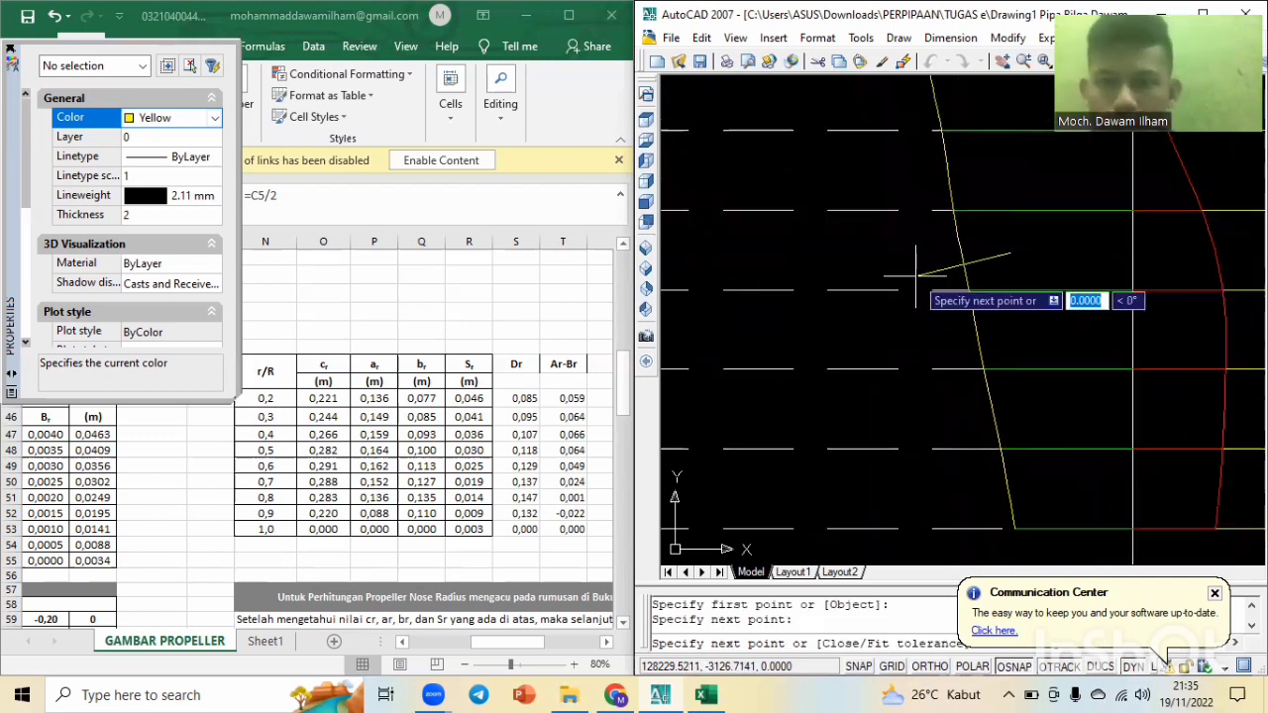
pyautogui.press('Escape')
pyautogui.press('Escape')
# Stretch the outline spline's fit point on the left side of the 0,6R line onto that green line's end, and deselect the spline.
pyautogui.click(954, 245)
pyautogui.click(936, 242)
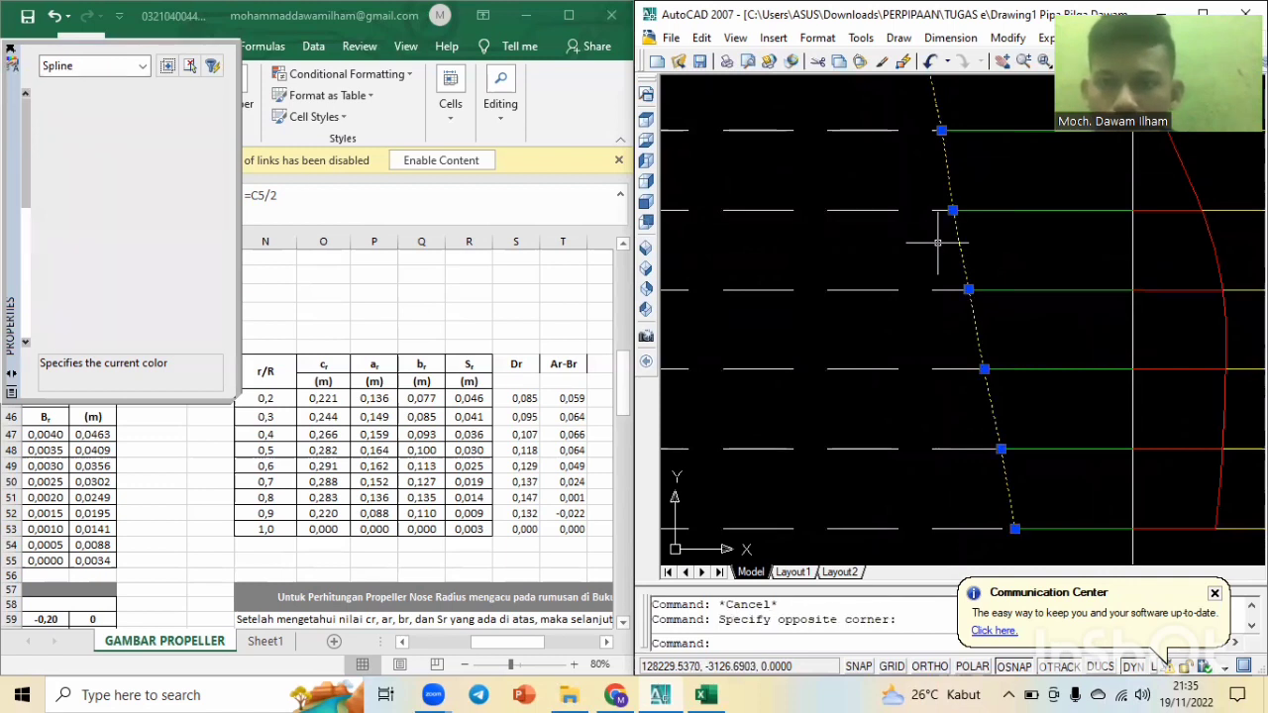
pyautogui.scroll(2, 937, 242)
pyautogui.scroll(3, 967, 179)
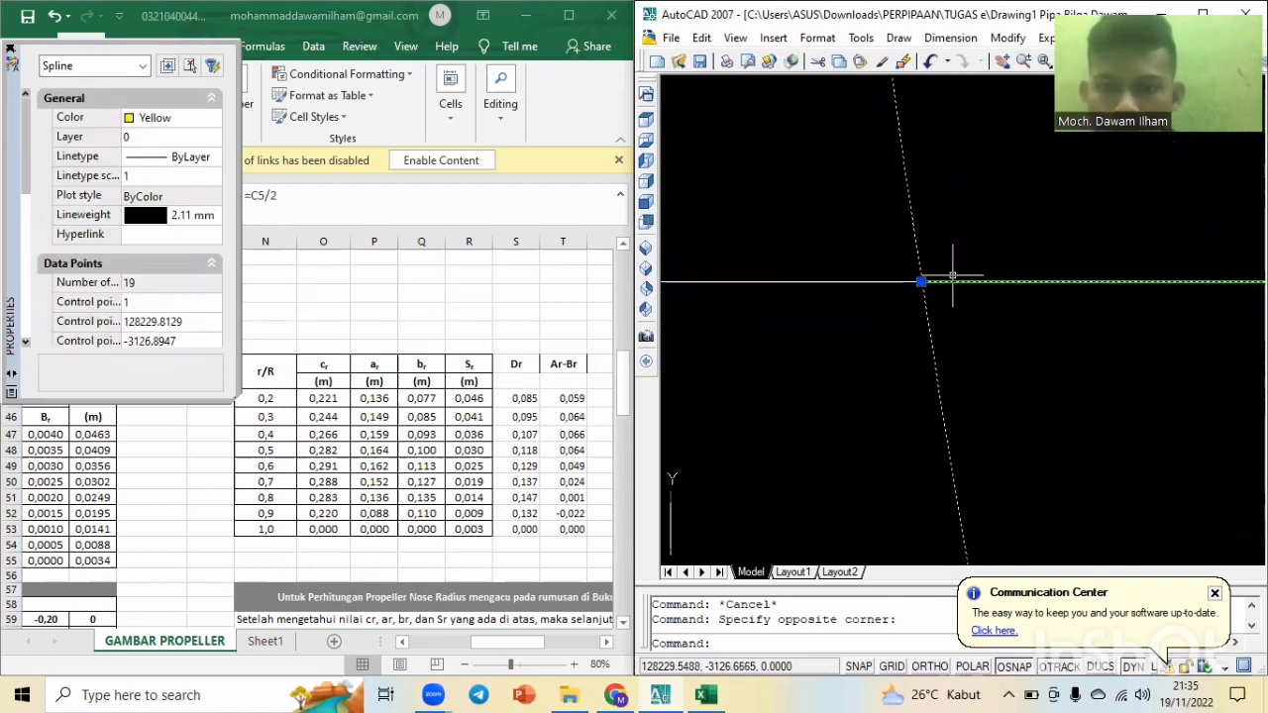
pyautogui.moveTo(952, 275); pyautogui.dragTo(913, 271, button='middle')
pyautogui.click(894, 269)
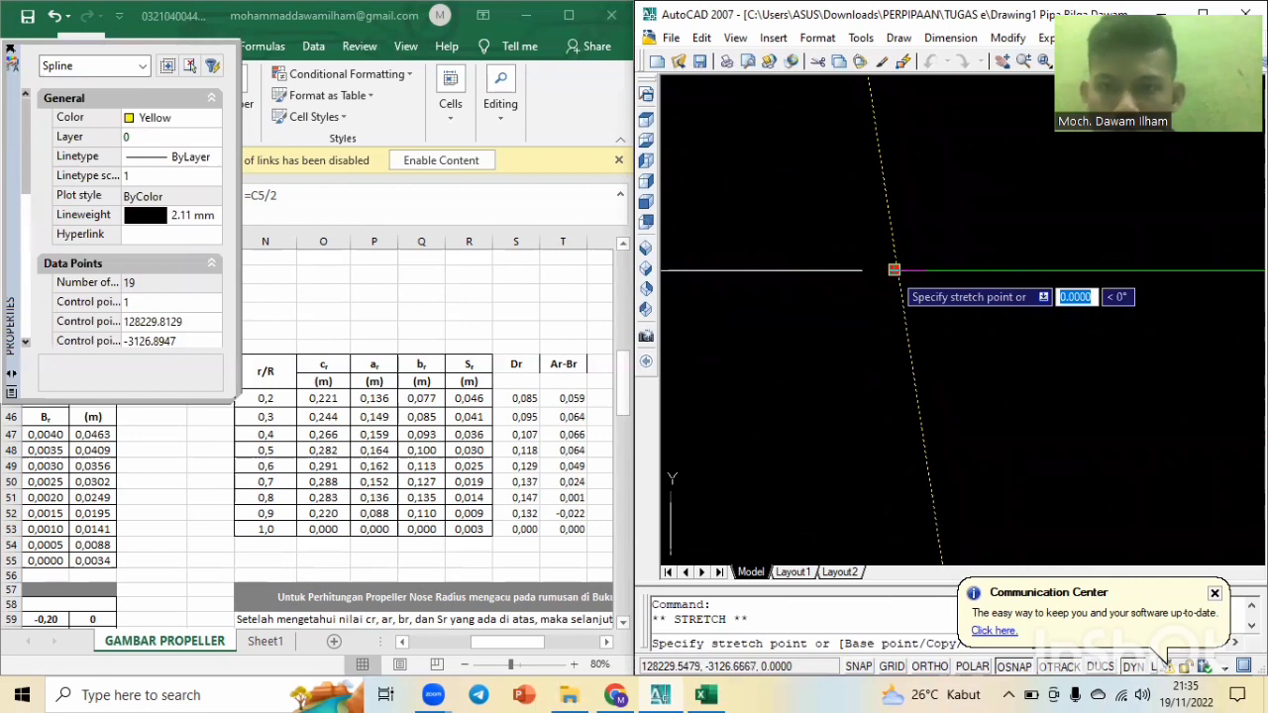
pyautogui.click(902, 268)
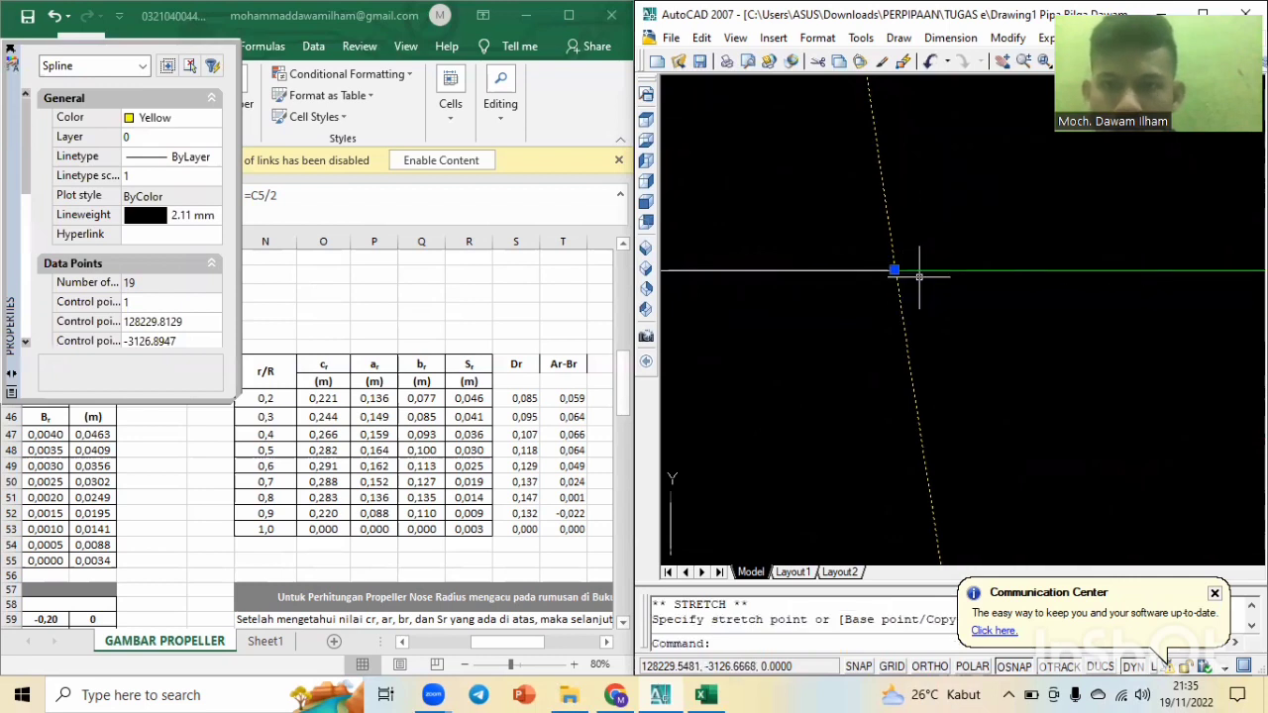
pyautogui.press('Escape')
pyautogui.press('Escape')
# Regenerate the drawing with the whole blade outline in view.
pyautogui.scroll(-5, 930, 290)
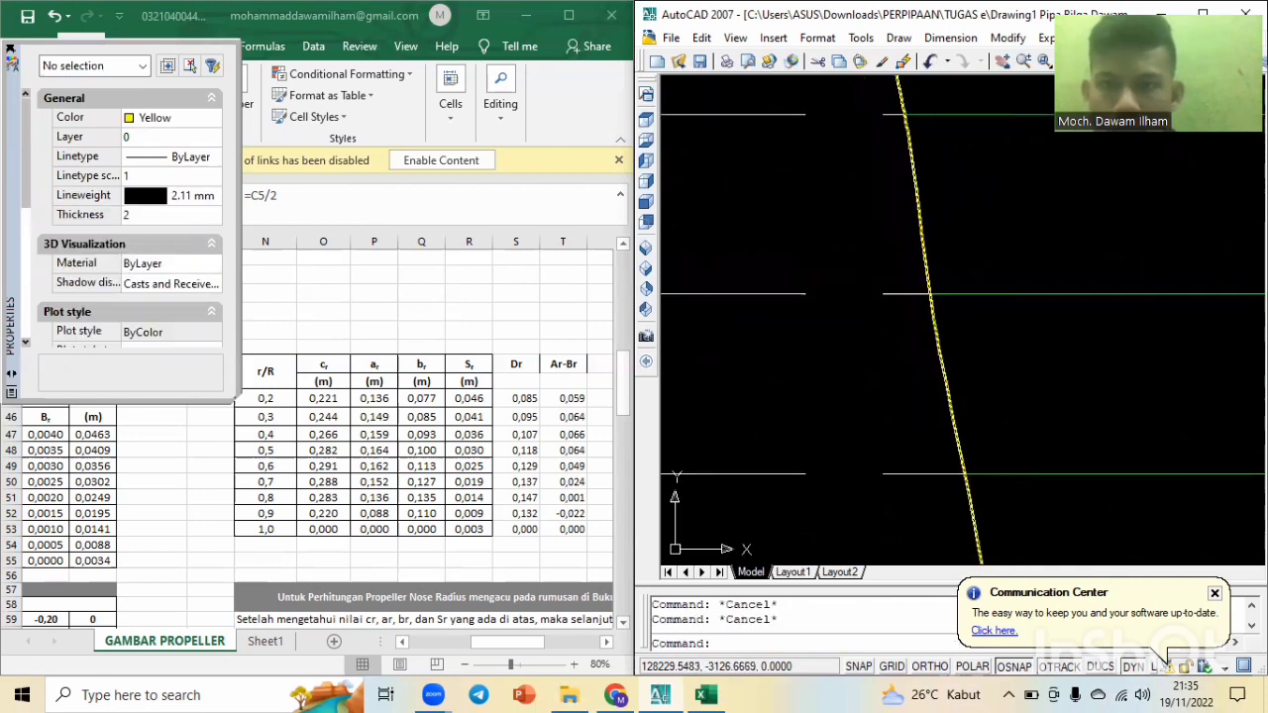
pyautogui.scroll(-3, 1032, 341)
pyautogui.scroll(-3, 1031, 342)
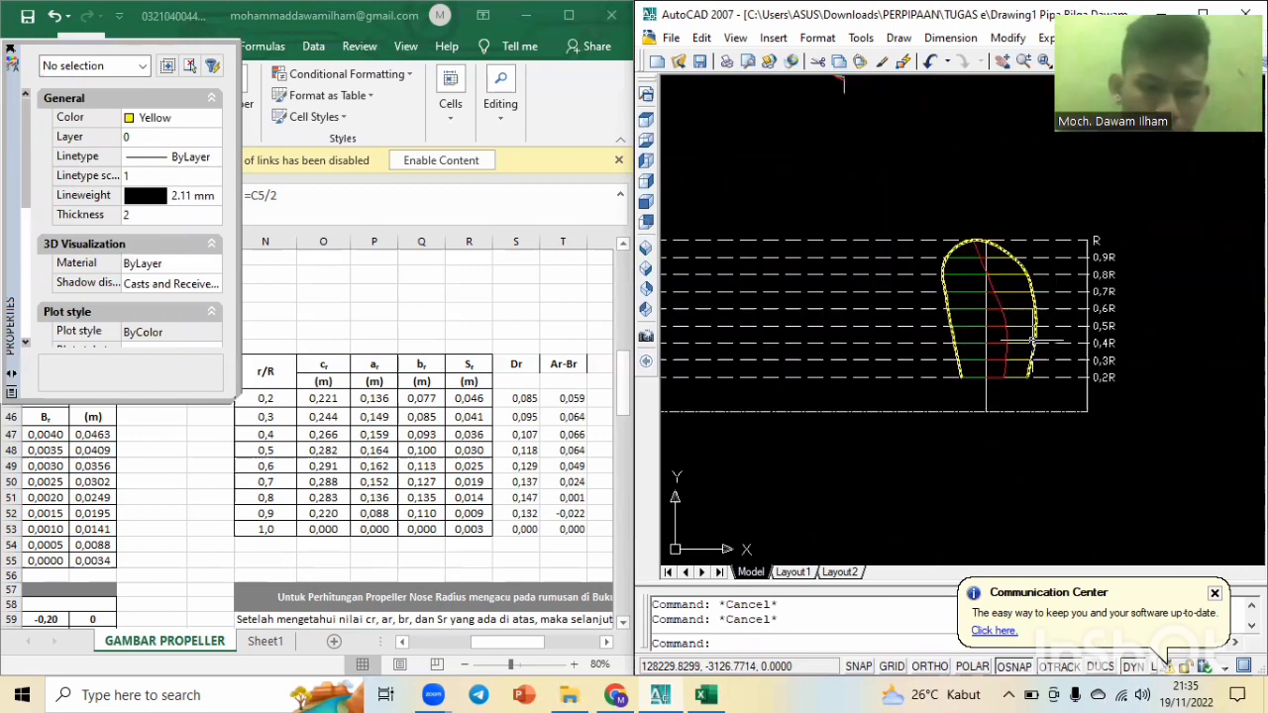
pyautogui.write('regen')
pyautogui.press('Return')
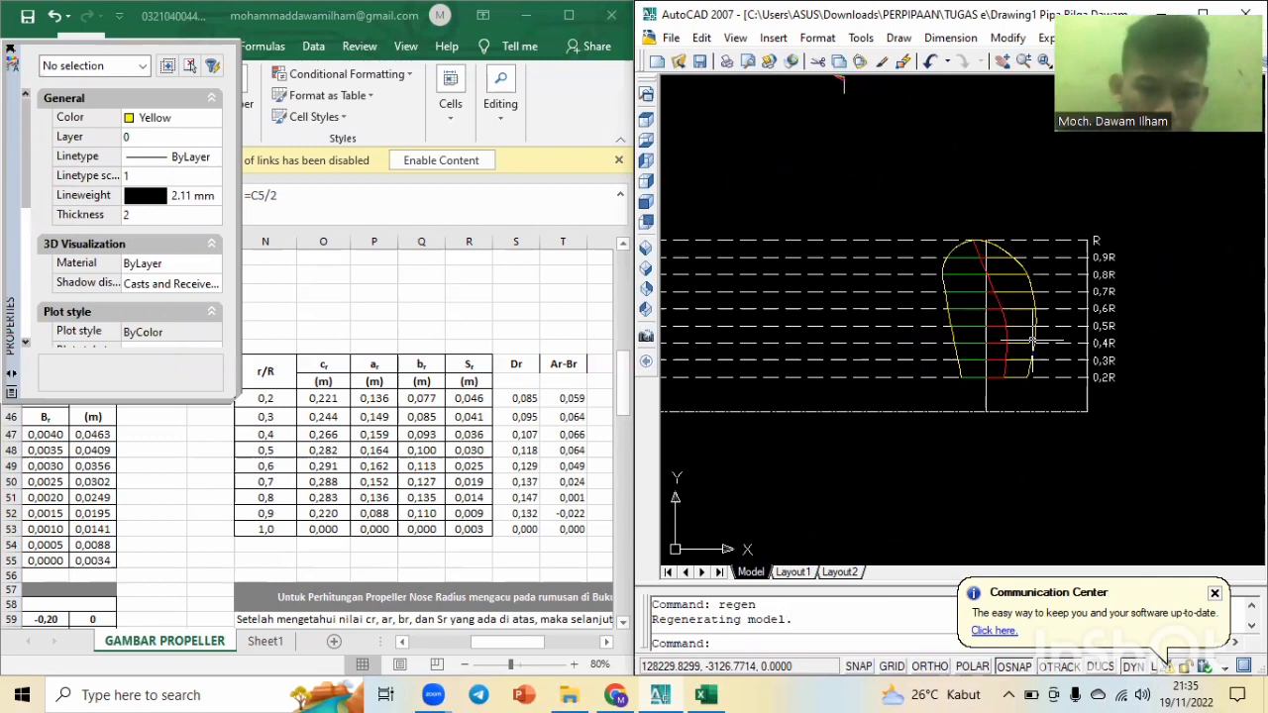
pyautogui.press('Escape')
pyautogui.press('Escape')
pyautogui.write('regen')
pyautogui.press('Return')
# Examine the blade outline and the red curve from the tip down to the 0,2R line.
pyautogui.scroll(2, 1032, 342)
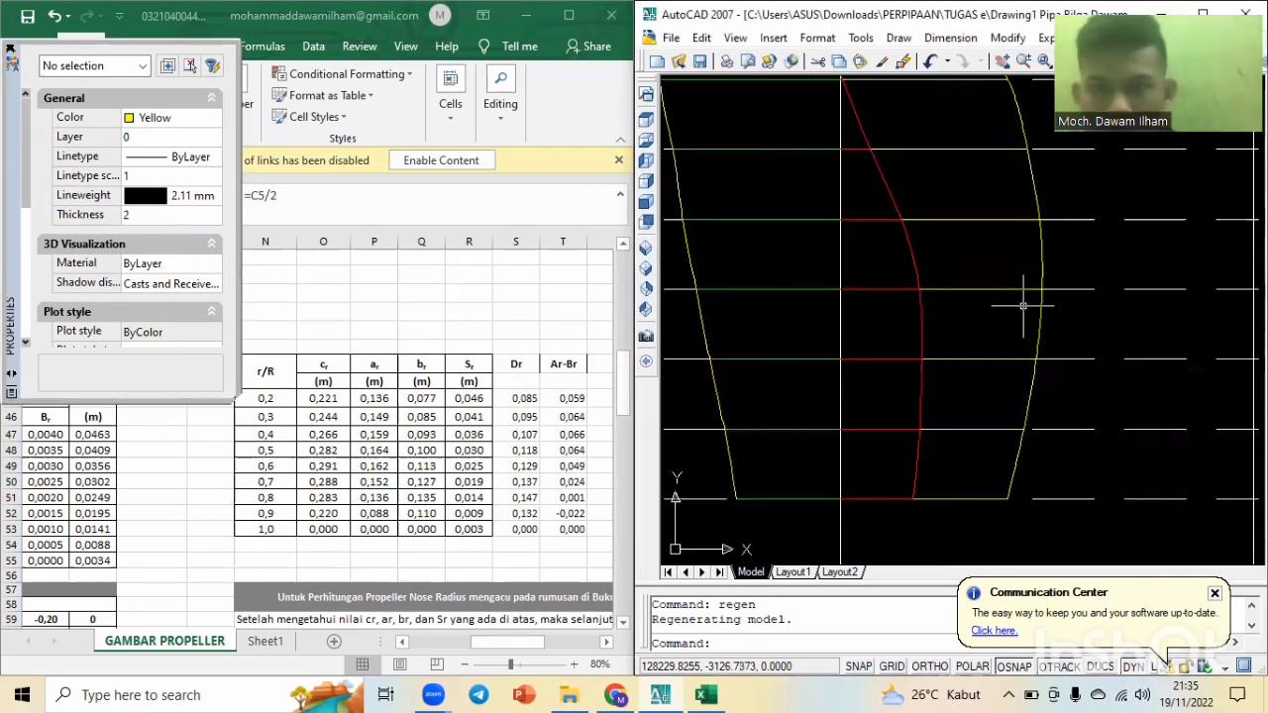
pyautogui.scroll(1, 961, 283)
pyautogui.scroll(-1, 961, 283)
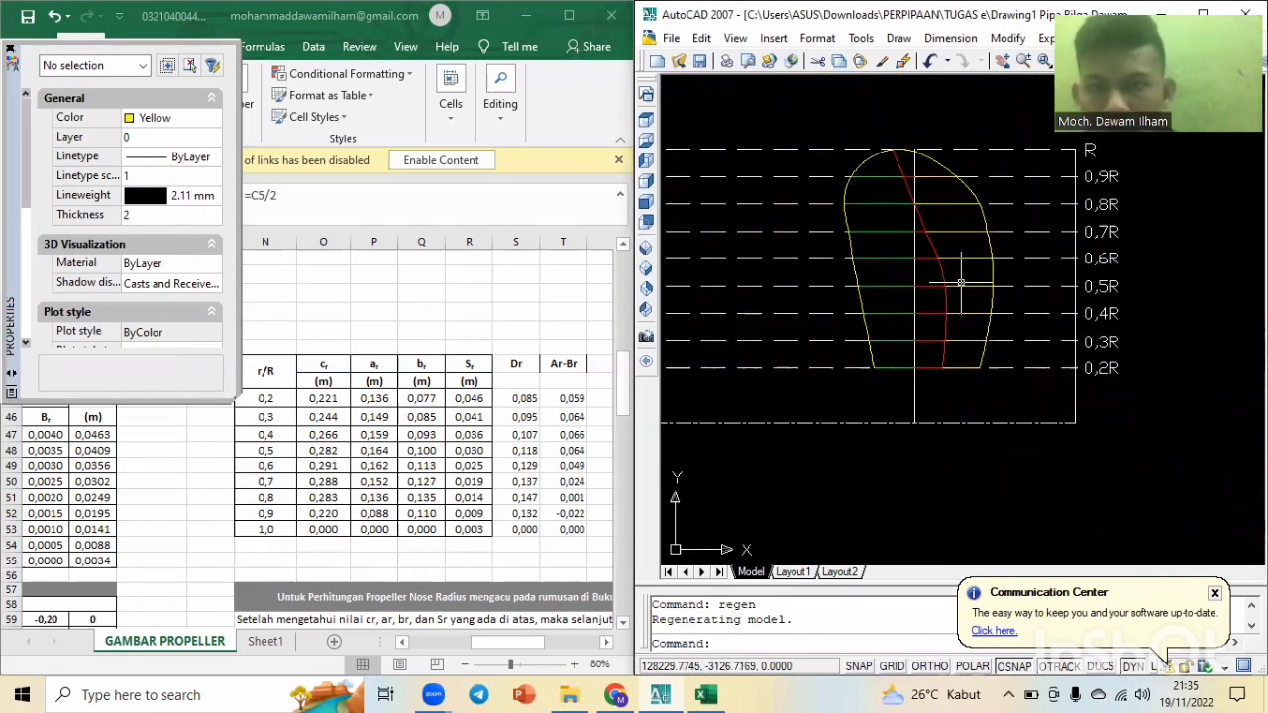
pyautogui.scroll(4, 902, 177)
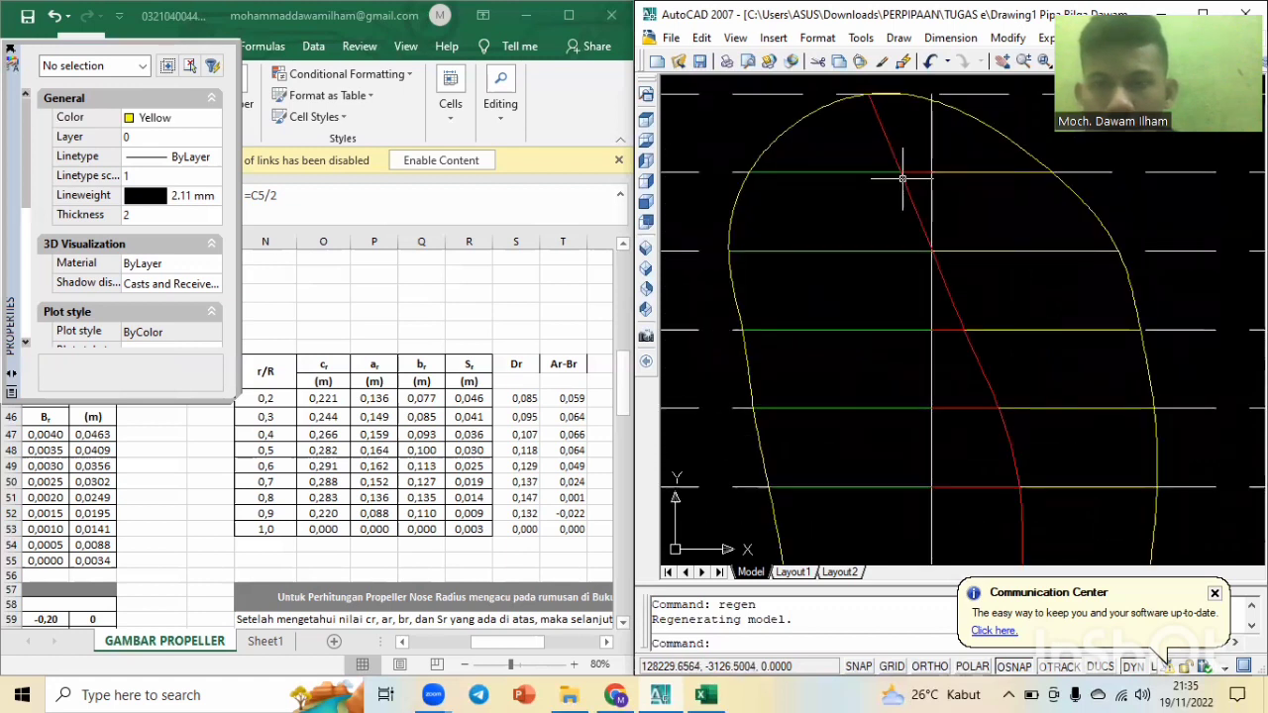
pyautogui.scroll(-1, 1021, 177)
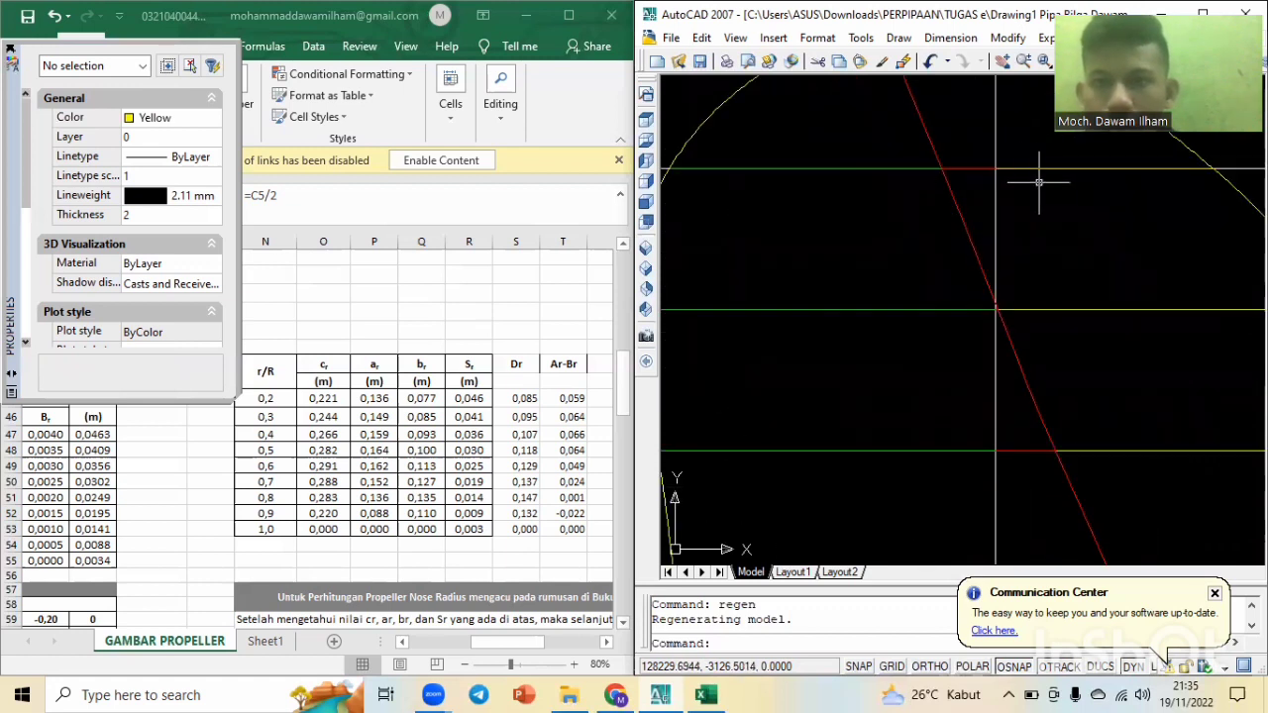
pyautogui.scroll(2, 1037, 184)
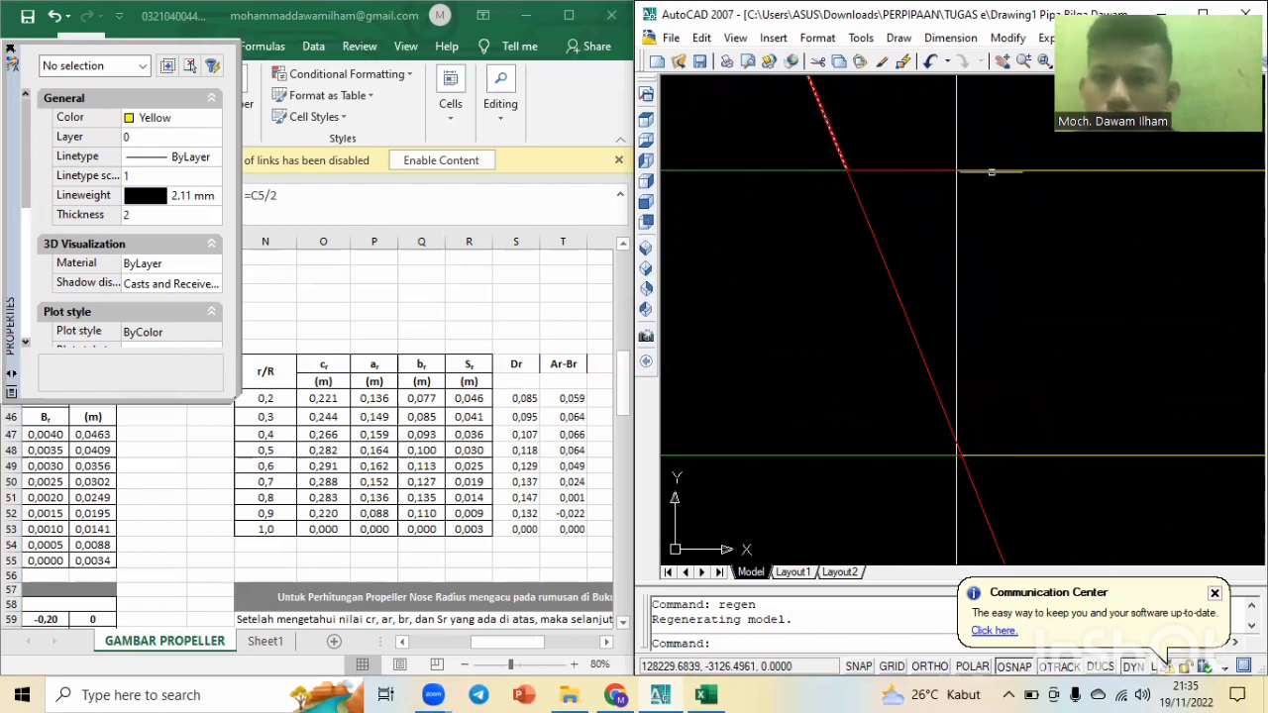
pyautogui.scroll(-2, 1002, 237)
pyautogui.moveTo(1040, 372); pyautogui.dragTo(1023, 281, button='middle')
pyautogui.scroll(-2, 1083, 367)
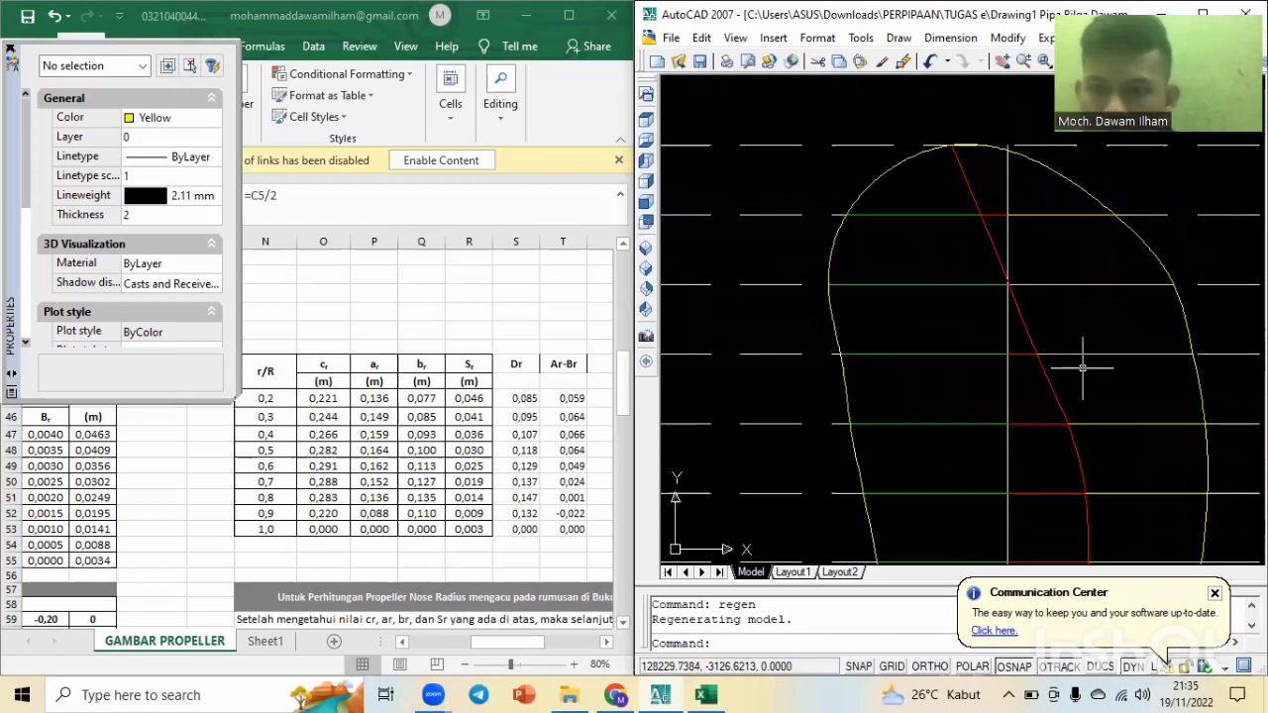
pyautogui.scroll(-3, 1086, 370)
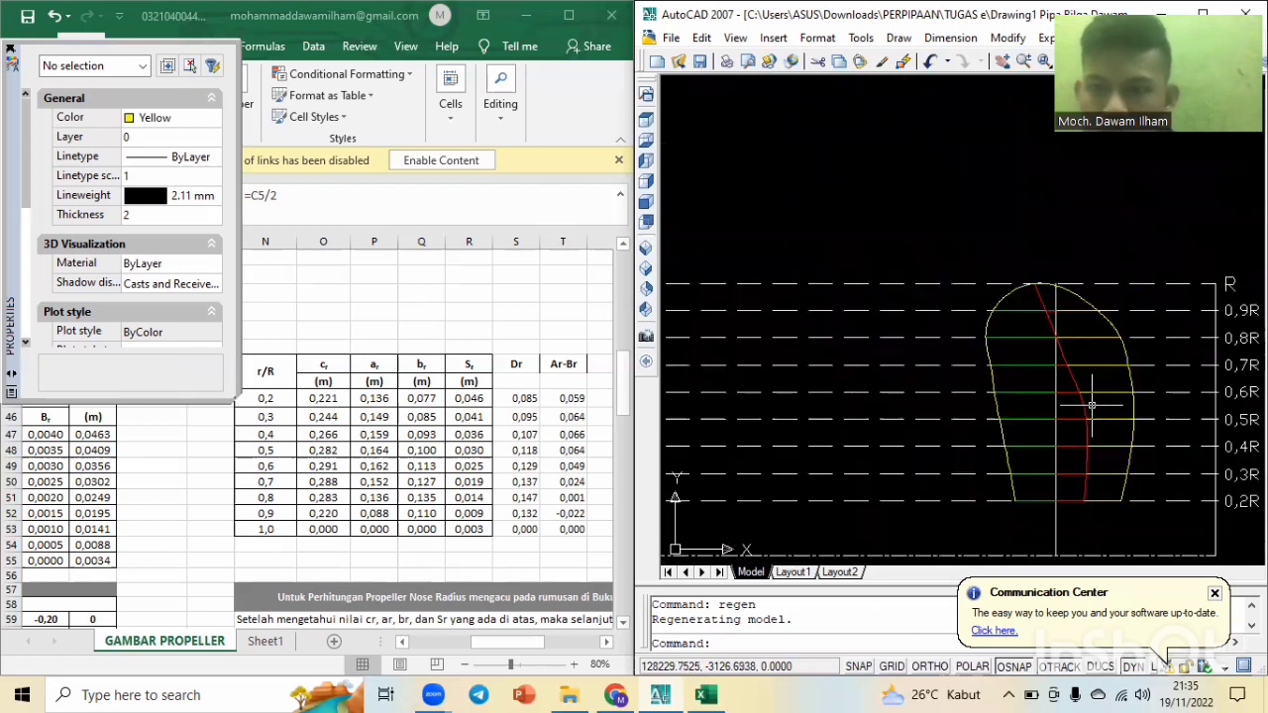
pyautogui.scroll(5, 1053, 404)
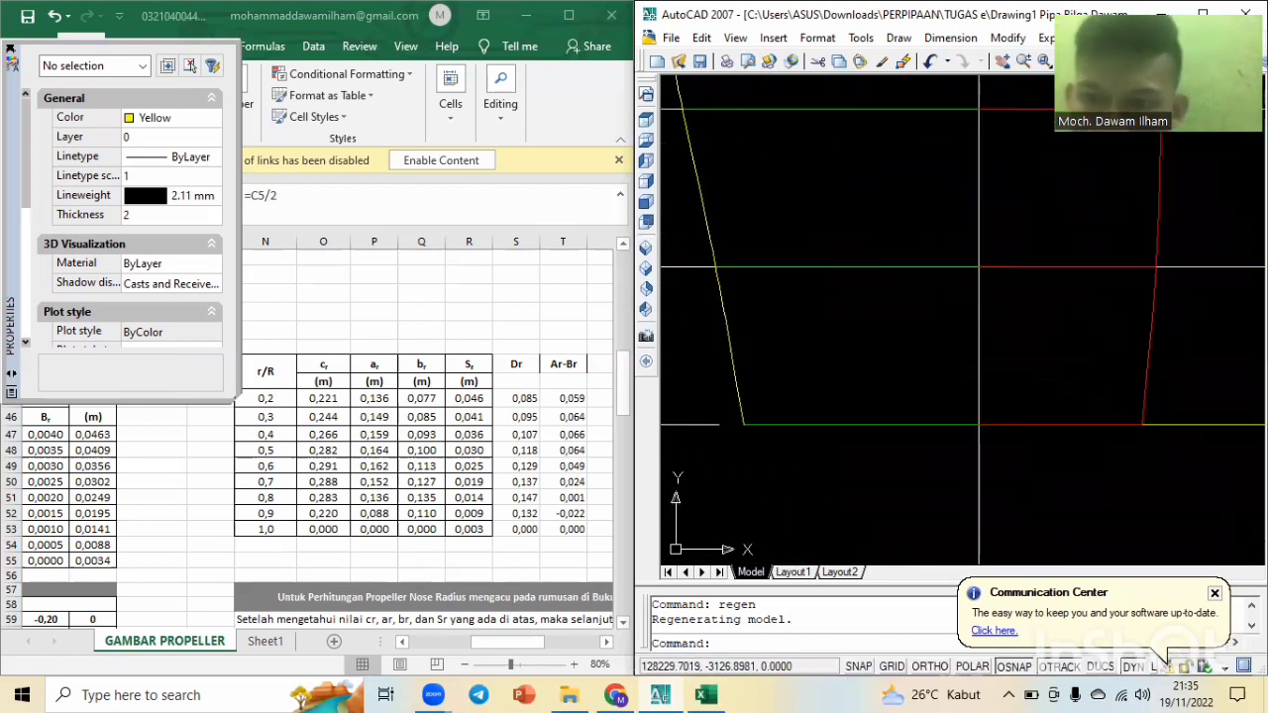
pyautogui.click(976, 478)
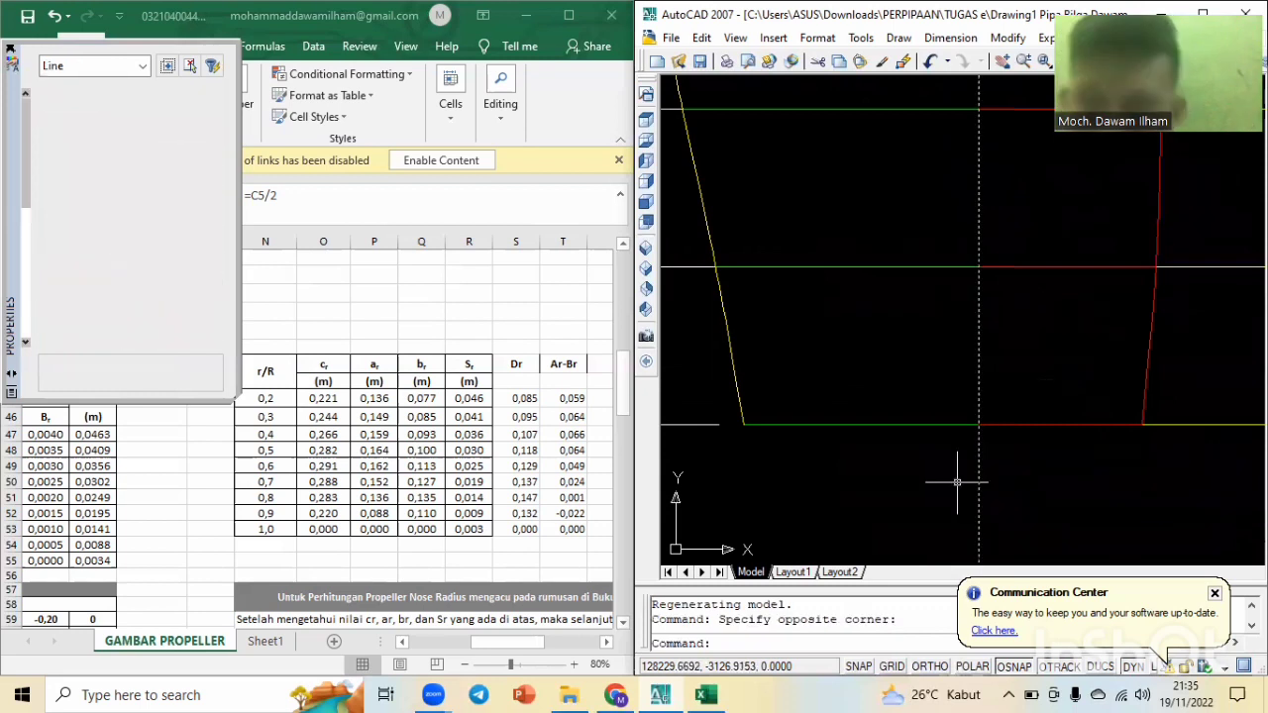
pyautogui.press('Escape')
pyautogui.press('Escape')
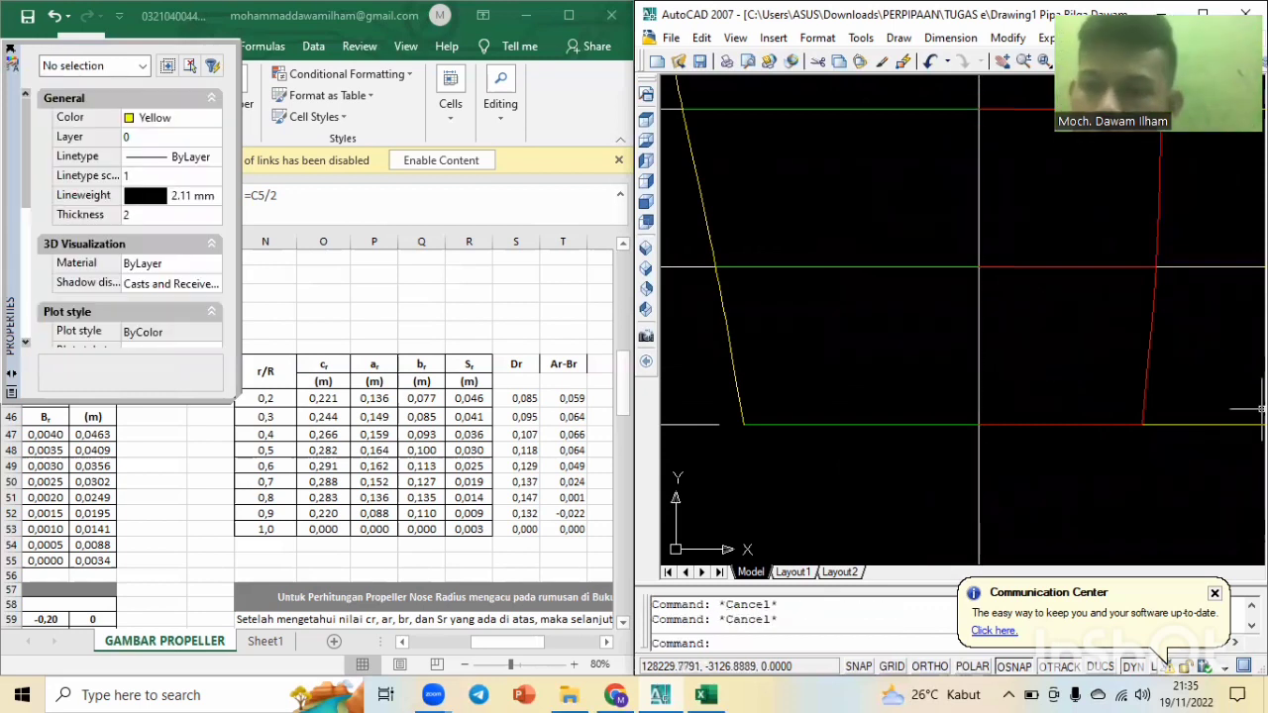
# Stretch the green 0,2R line's end from the vertical centreline to the red curve's lower end, and deselect it.
pyautogui.click(981, 424)
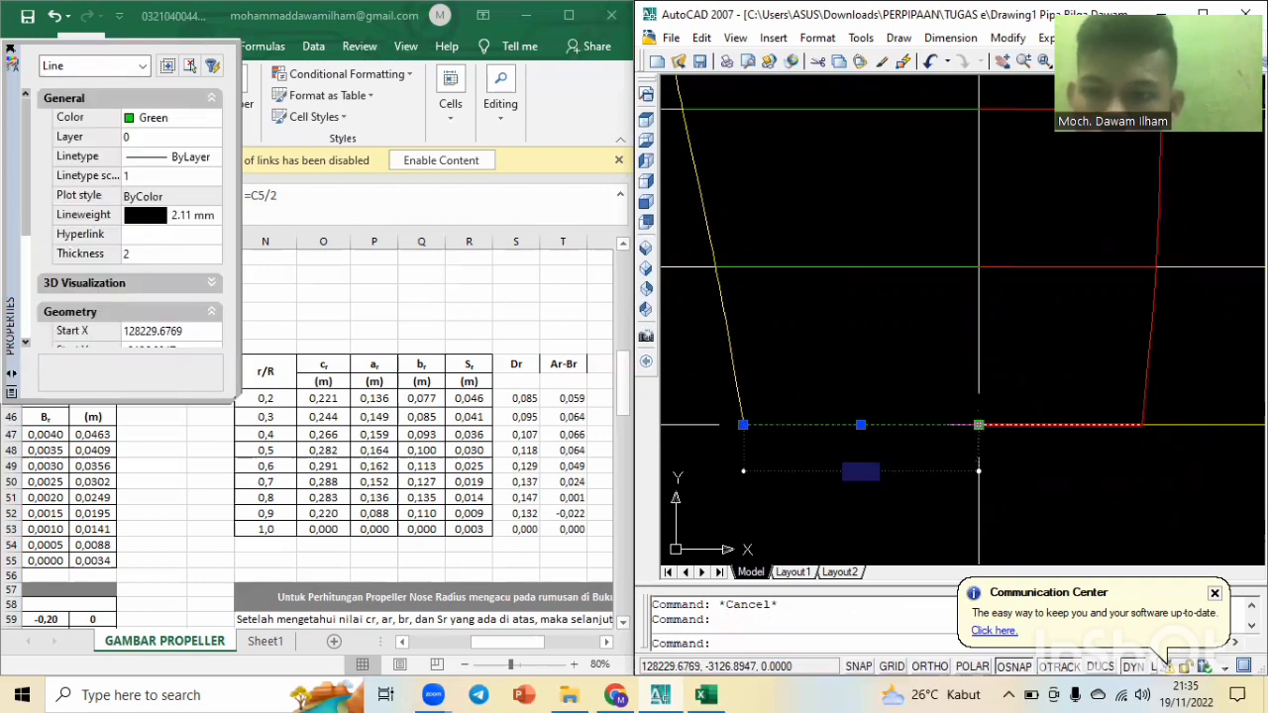
pyautogui.click(979, 425)
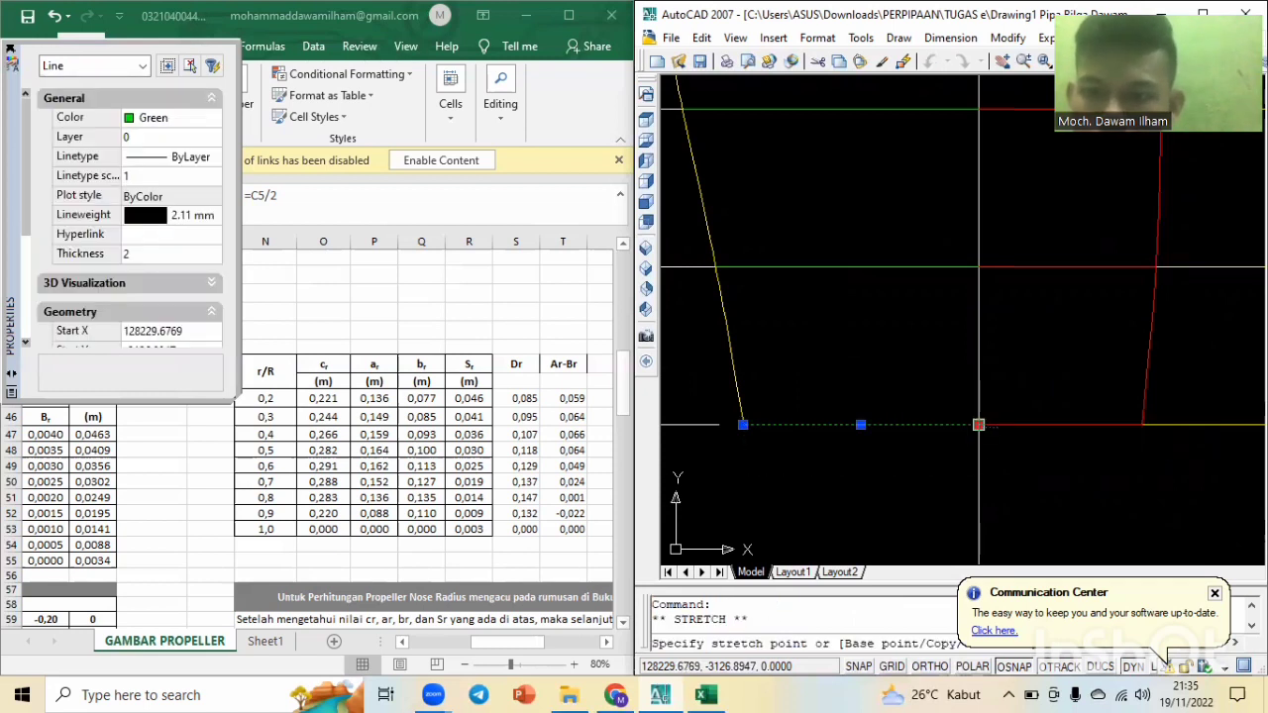
pyautogui.click(1141, 425)
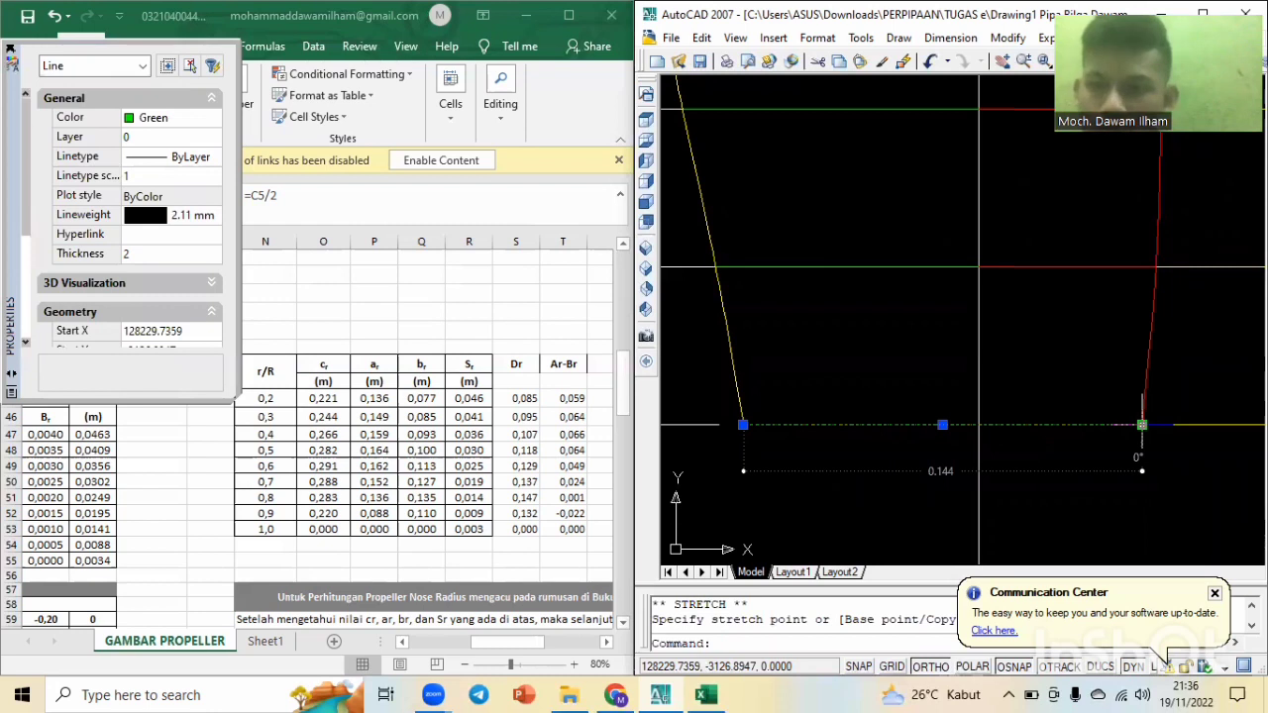
pyautogui.press('Escape')
pyautogui.press('Escape')
# Stretch the yellow 0,2R line's inner end from the centreline to the red curve's lower end, and deselect it.
pyautogui.click(1143, 426)
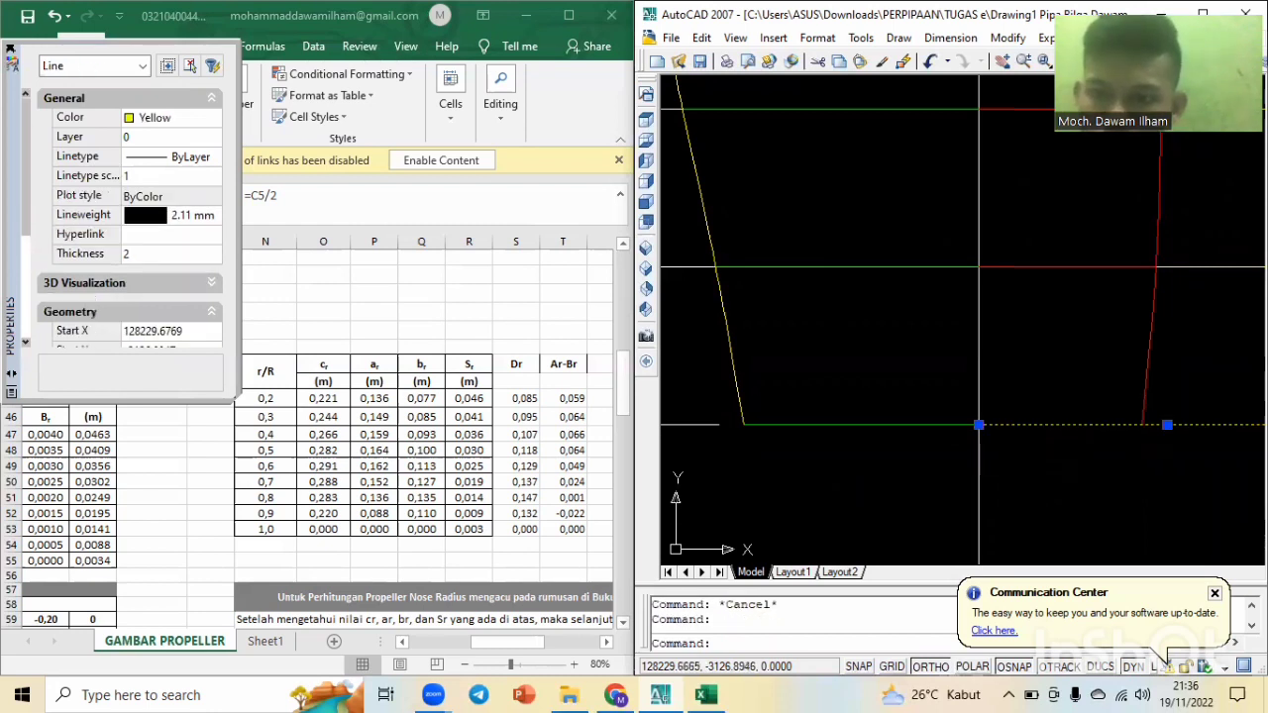
pyautogui.click(978, 425)
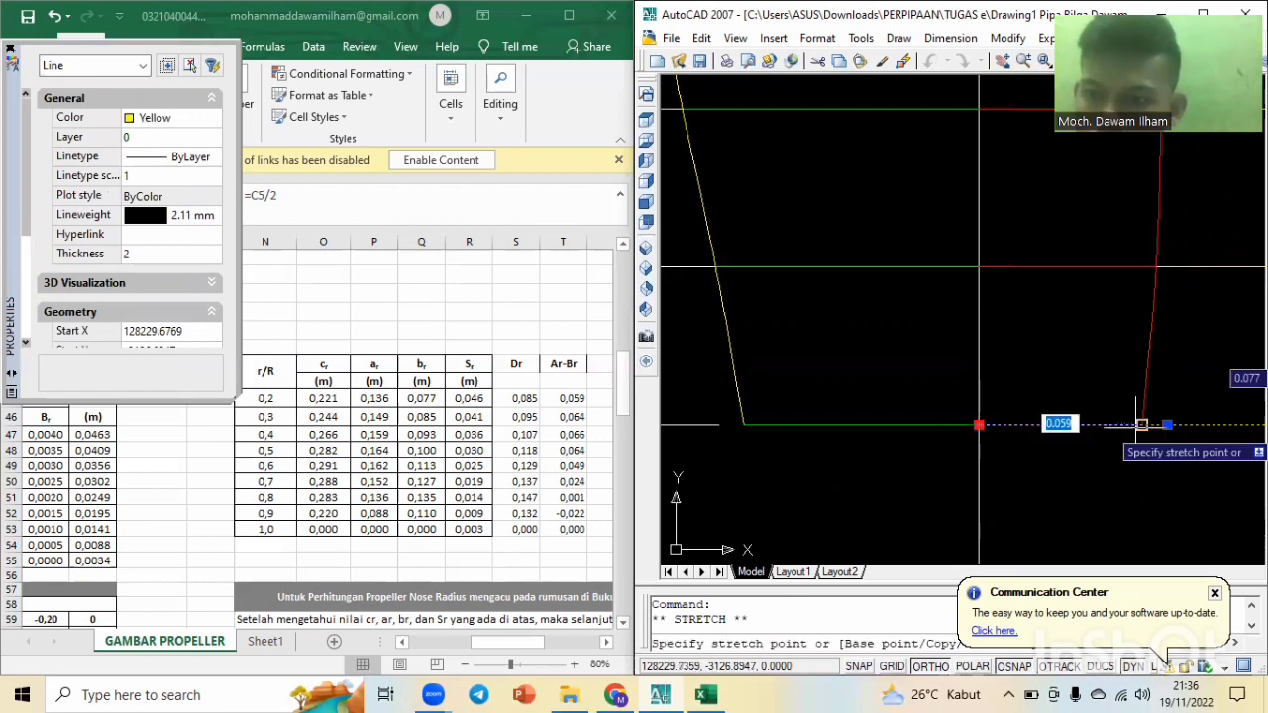
pyautogui.press('Escape')
pyautogui.press('Escape')
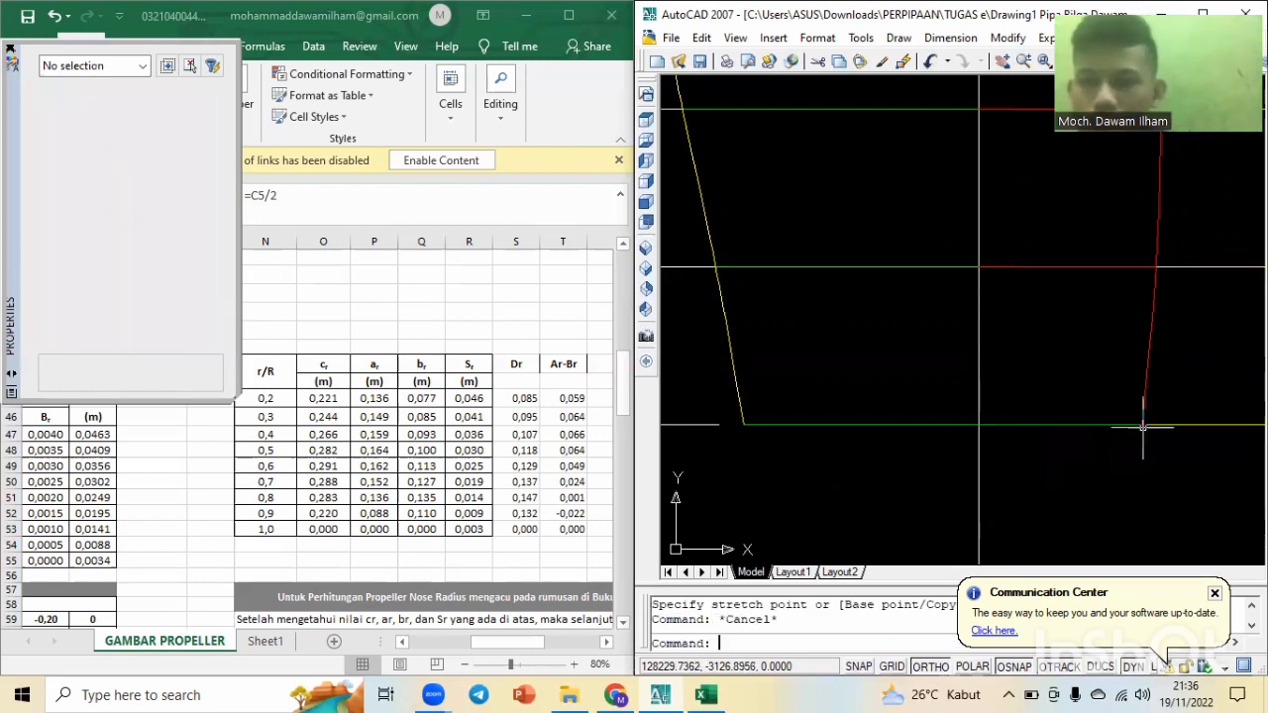
pyautogui.press('Escape')
# Examine the blade outline from the tip to the 0,2R line, and bring the Excel propeller table up beside the drawing.
pyautogui.scroll(-4, 1142, 427)
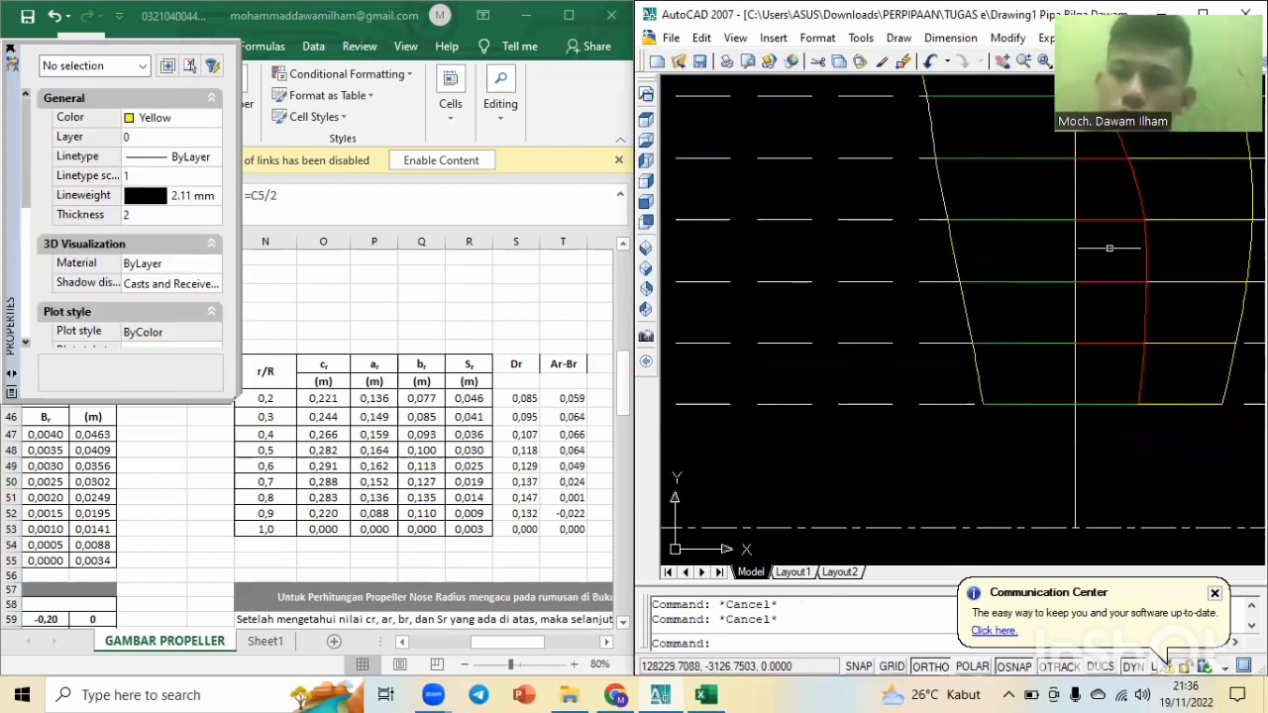
pyautogui.moveTo(1110, 248); pyautogui.dragTo(1099, 387, button='middle')
pyautogui.moveTo(1041, 103); pyautogui.dragTo(1033, 162, button='middle')
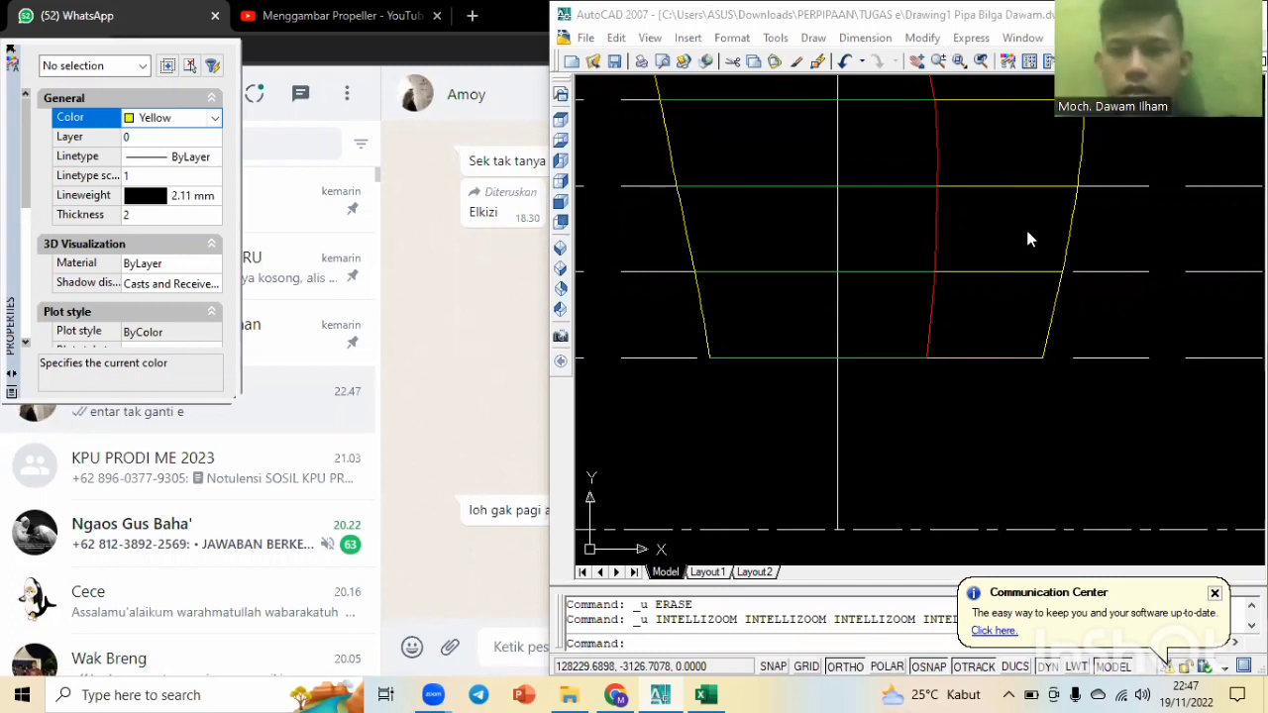
pyautogui.scroll(-3, 1026, 233)
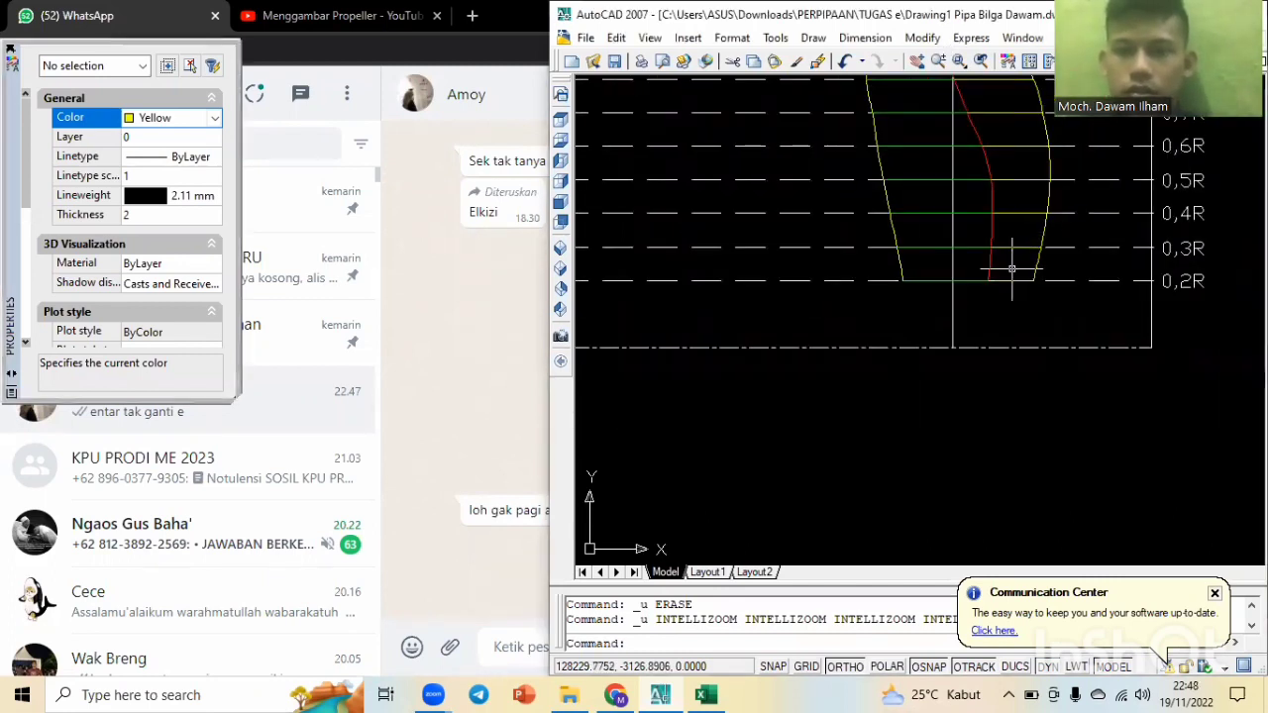
pyautogui.scroll(2, 993, 315)
pyautogui.moveTo(993, 316)
pyautogui.mouseDown(button='middle')
pyautogui.moveTo(973, 462)
pyautogui.moveTo(980, 325)
pyautogui.moveTo(980, 400)
pyautogui.mouseUp(button='middle')
pyautogui.click(706, 693)
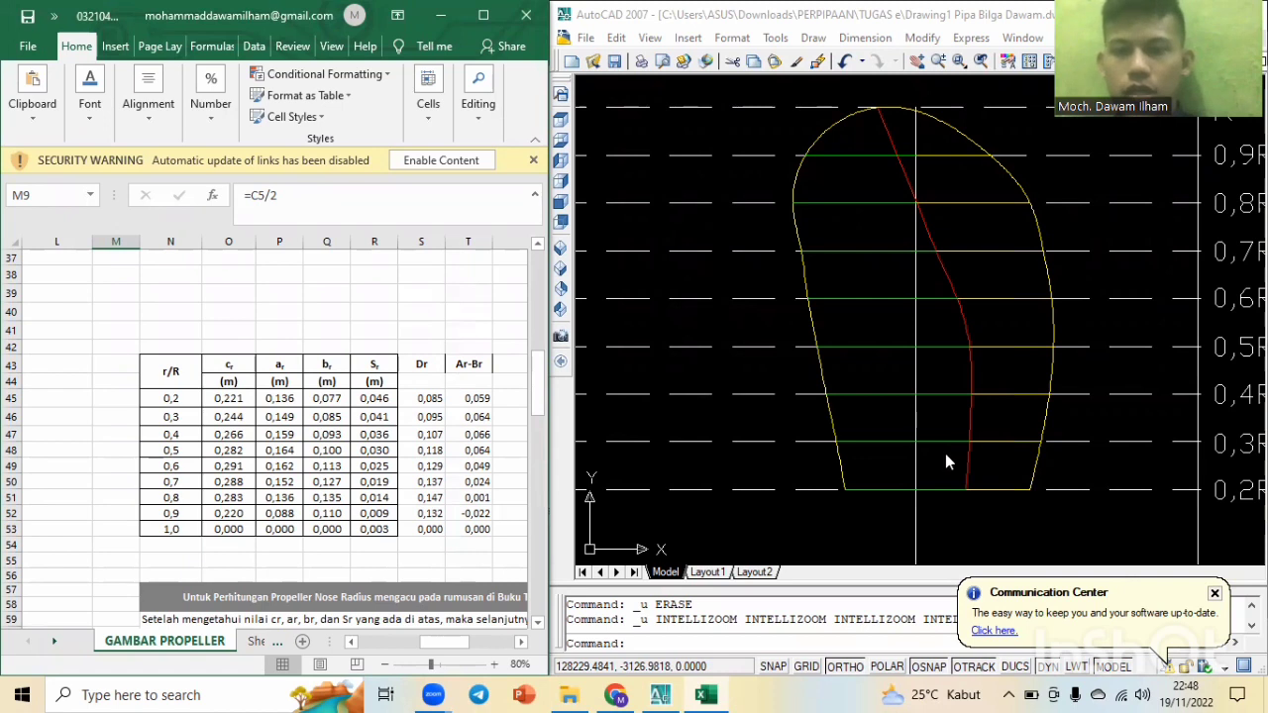
# Check the vertical centreline and the red segment at the 0,2R line by selecting each, leaving both deselected.
pyautogui.scroll(2, 892, 491)
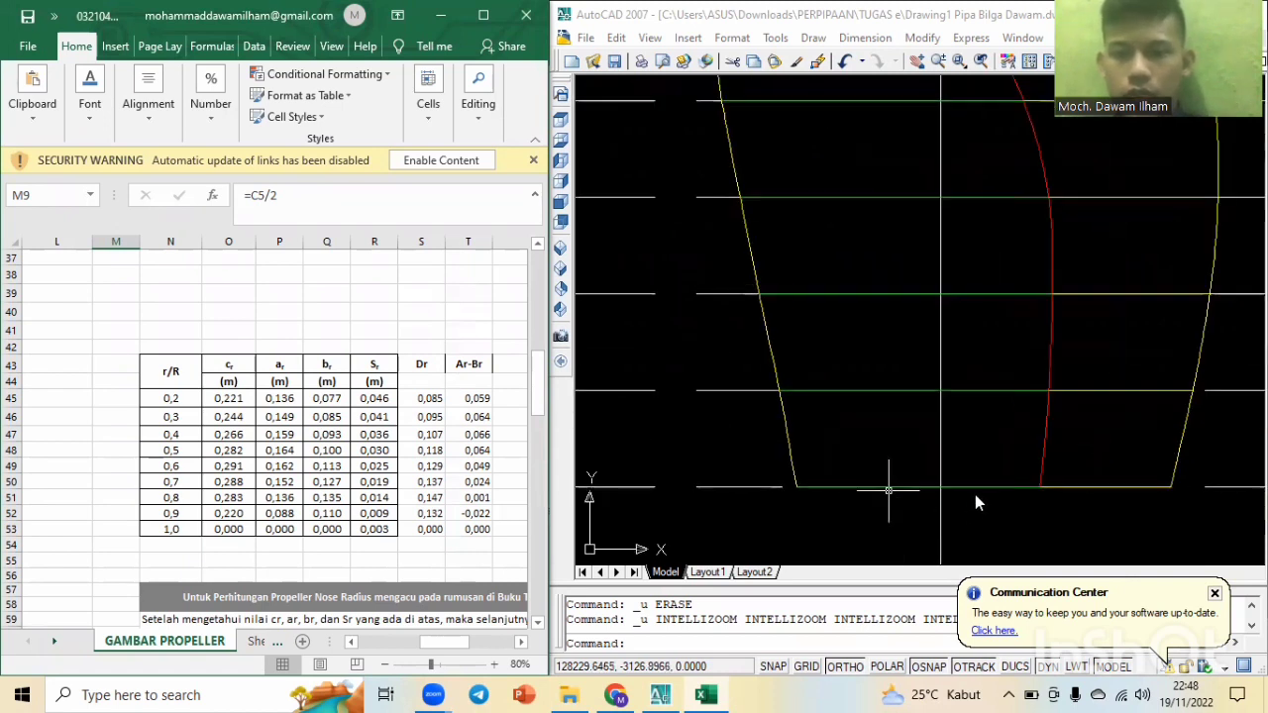
pyautogui.hotkey('ctrl', '1')
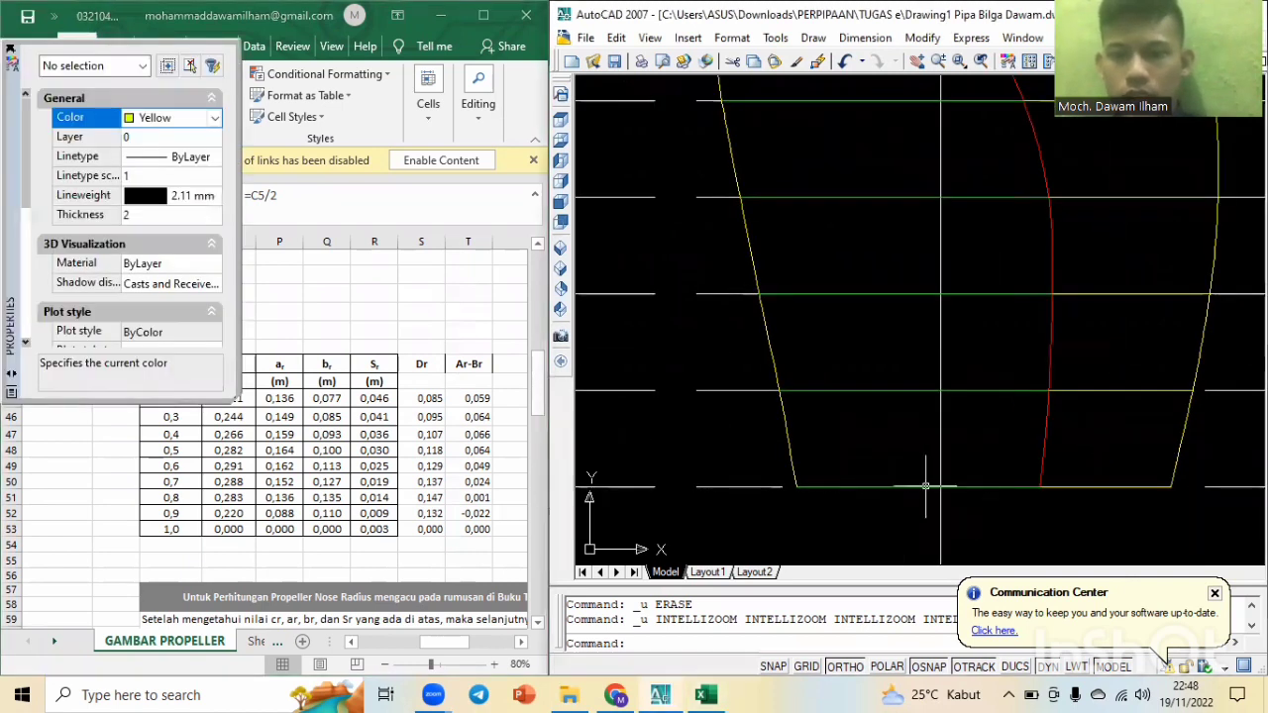
pyautogui.click(971, 455)
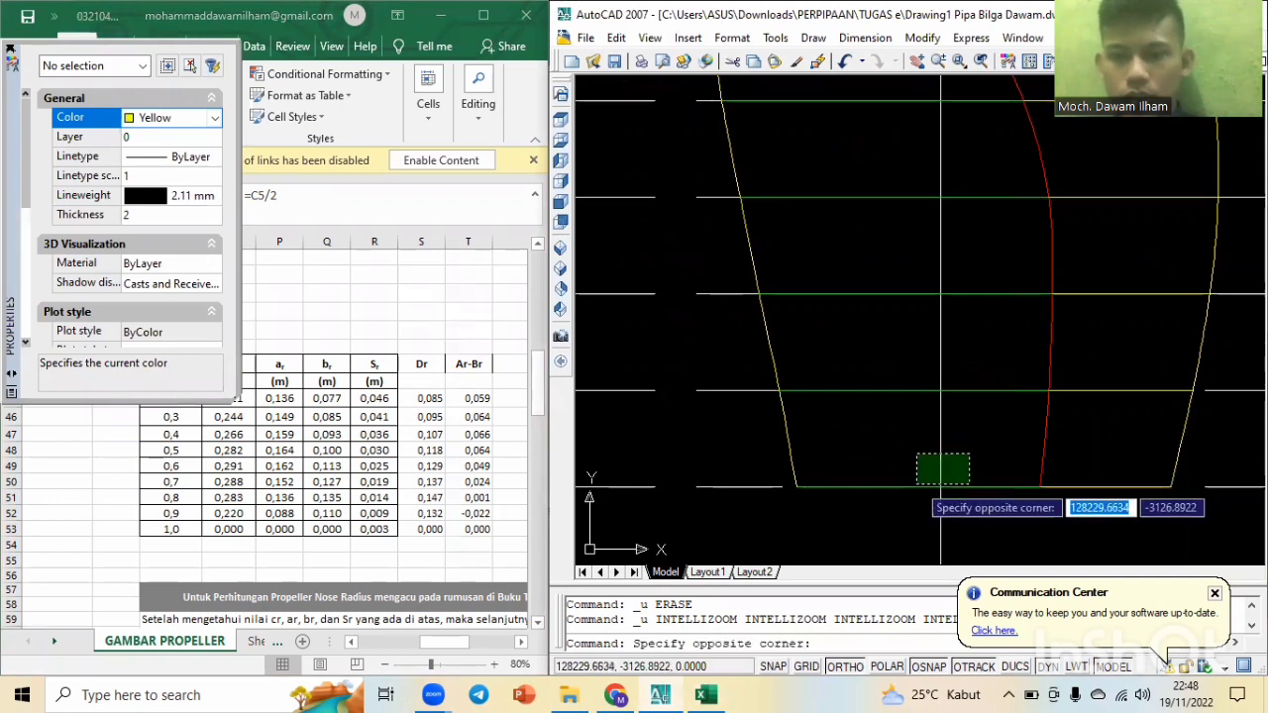
pyautogui.click(916, 454)
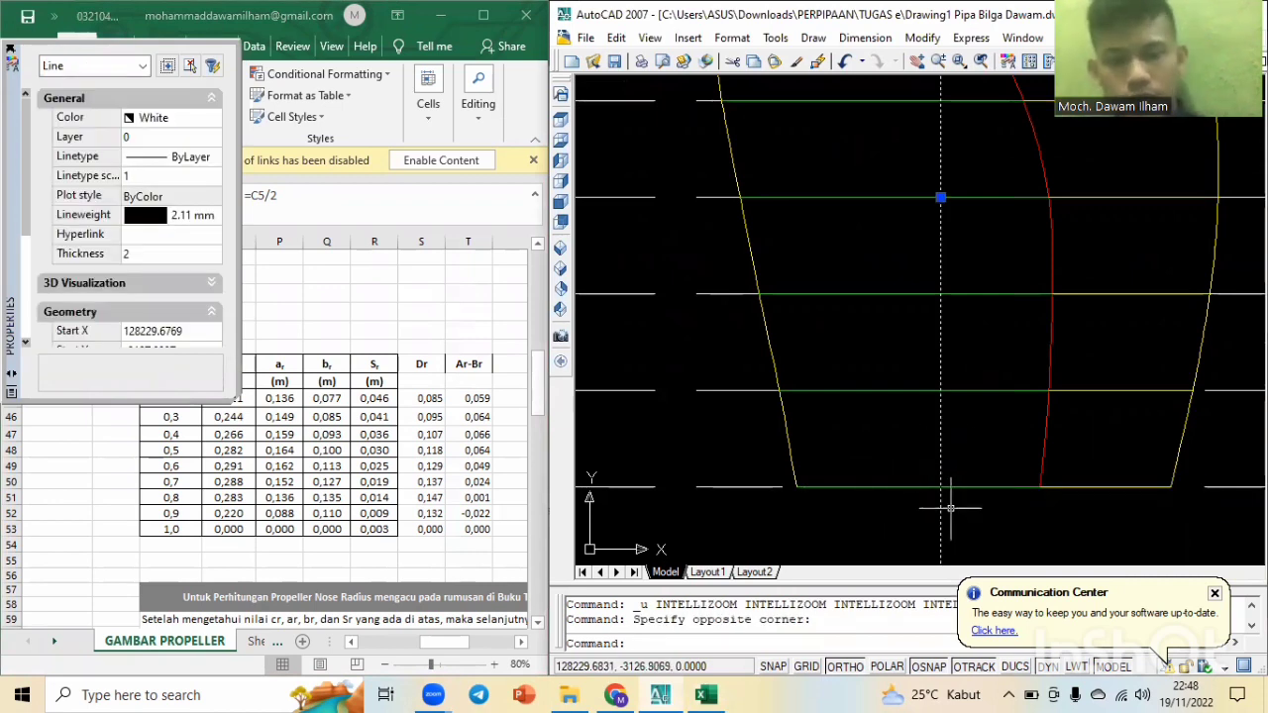
pyautogui.press('Escape')
pyautogui.press('Escape')
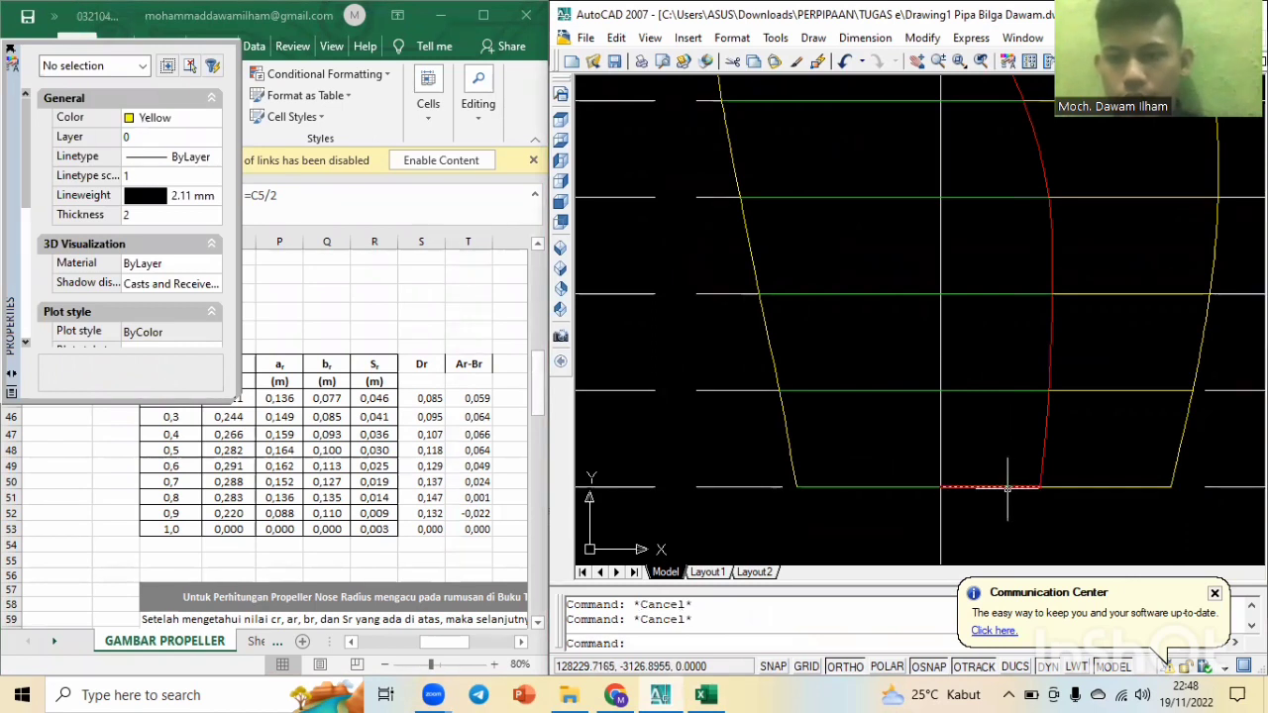
pyautogui.click(1007, 487)
pyautogui.press('Escape')
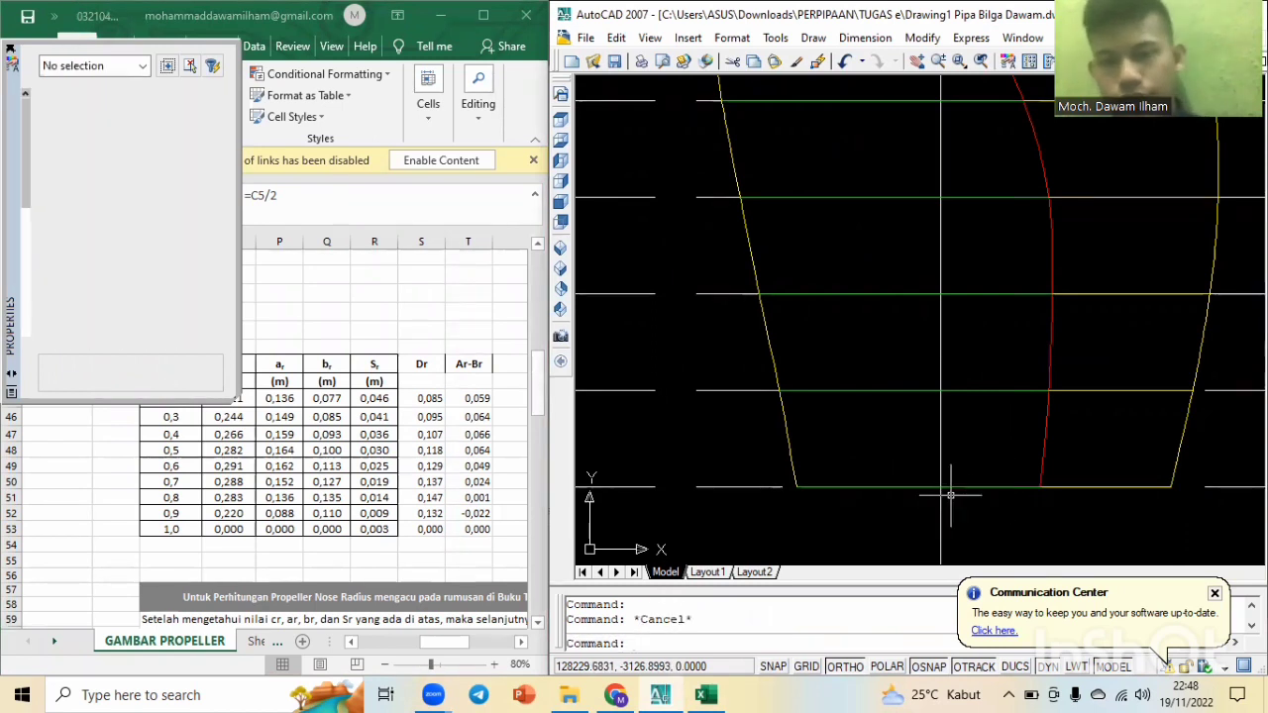
# Highlight the green and yellow segments of the 0,2R line together to check them, leaving both deselected.
pyautogui.click(869, 487)
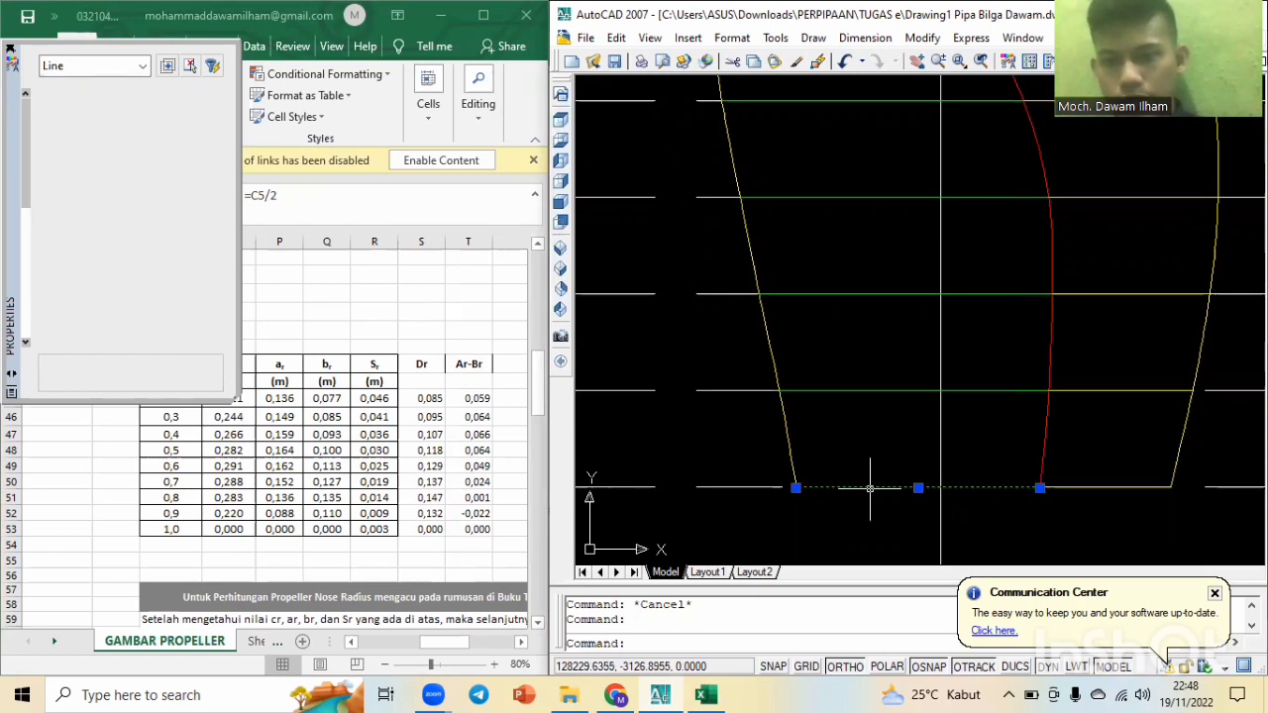
pyautogui.click(1139, 487)
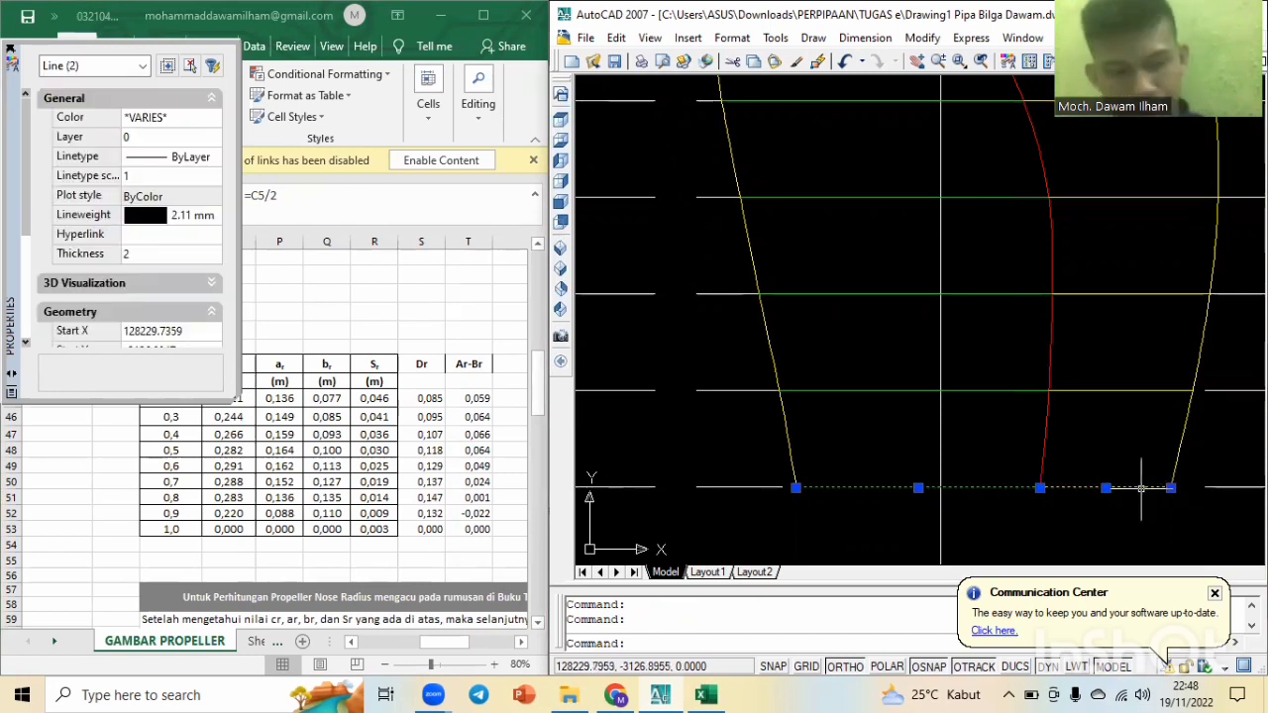
pyautogui.press('Escape')
pyautogui.scroll(-4, 1141, 487)
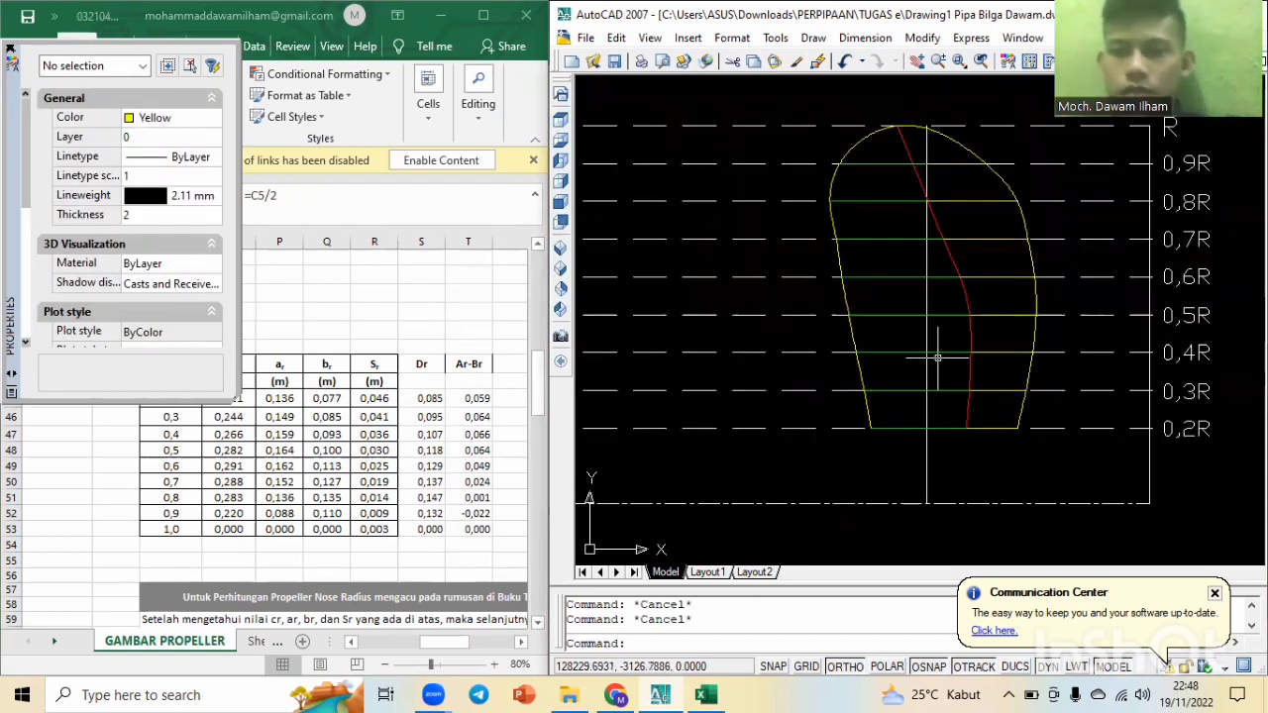
pyautogui.scroll(4, 955, 396)
pyautogui.scroll(3, 901, 441)
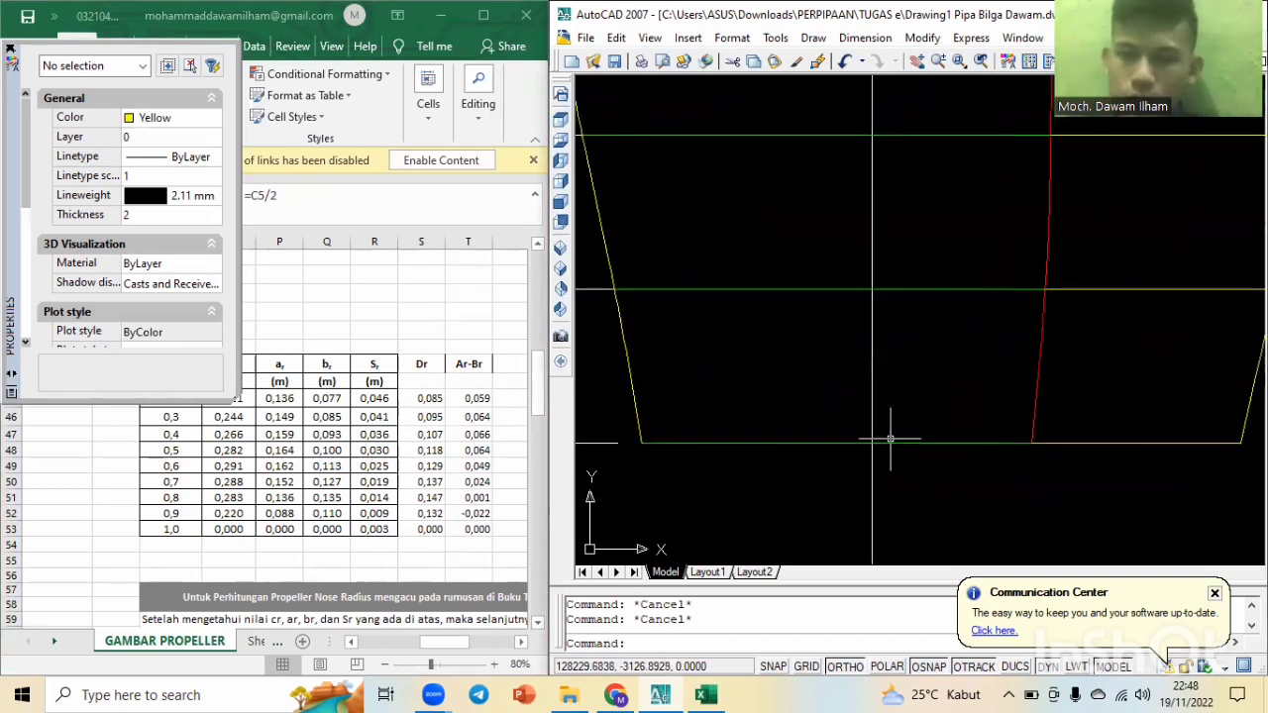
pyautogui.click(711, 442)
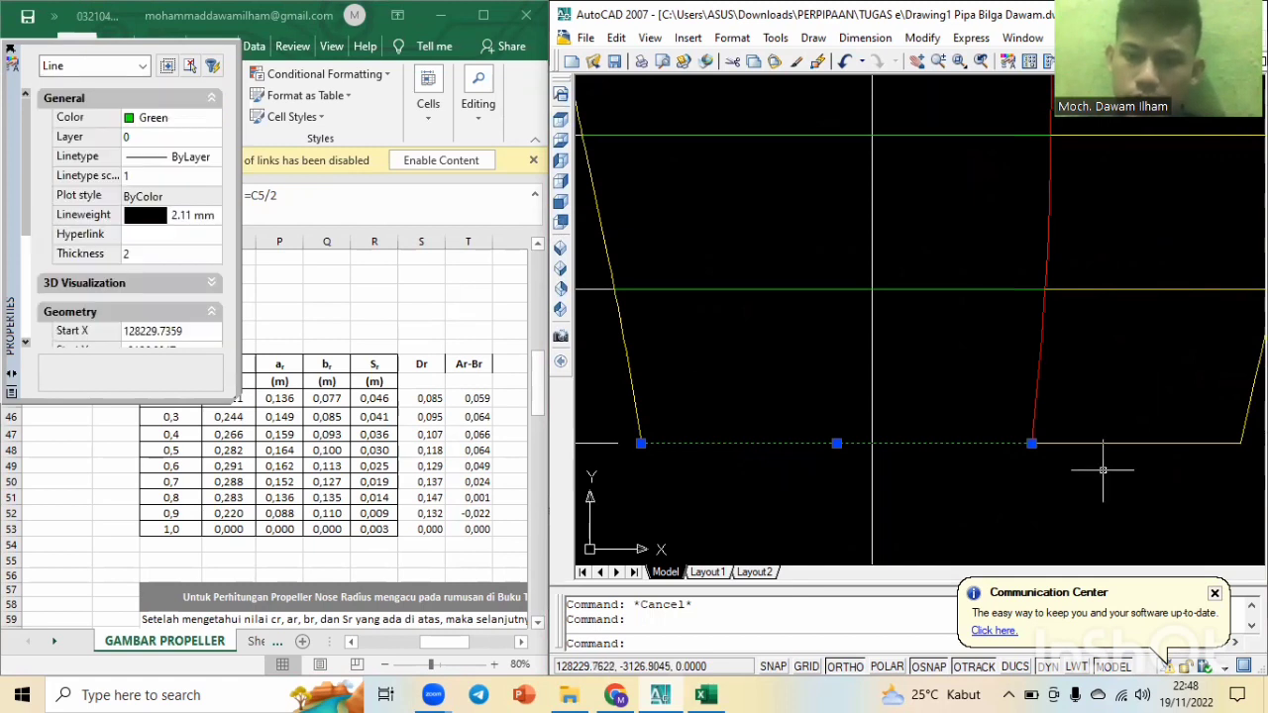
pyautogui.click(1161, 443)
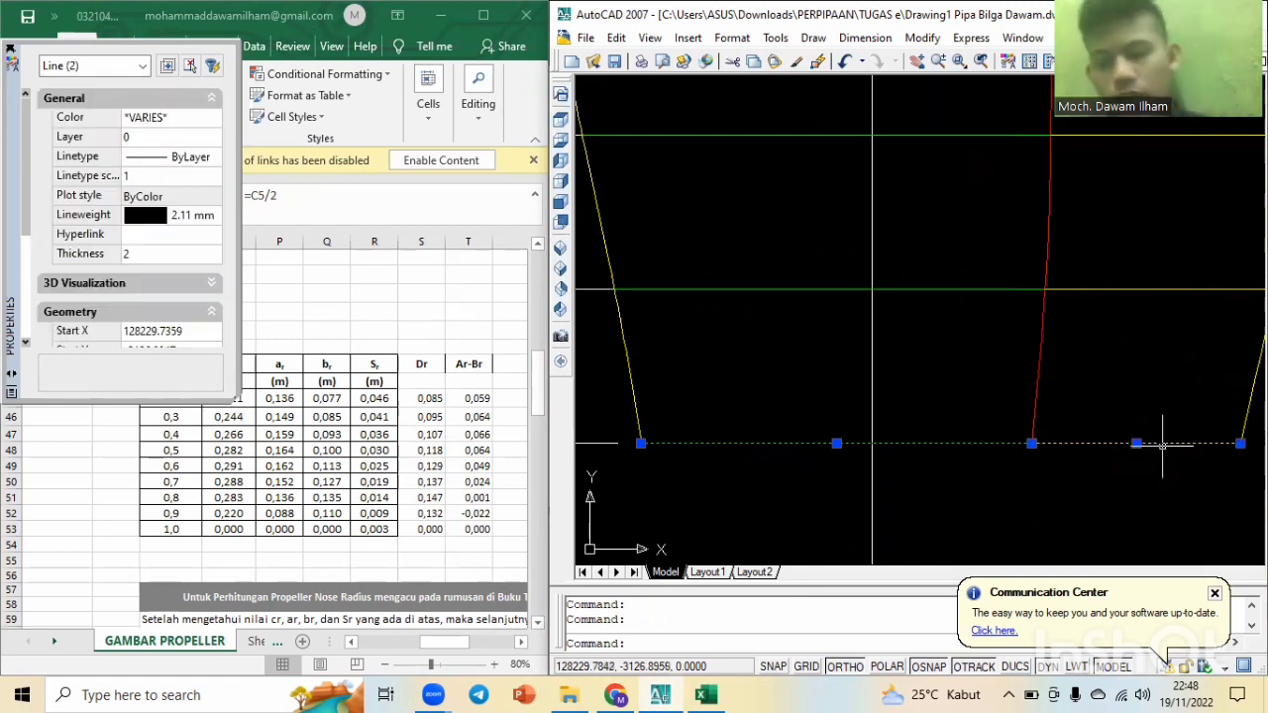
pyautogui.press('Escape')
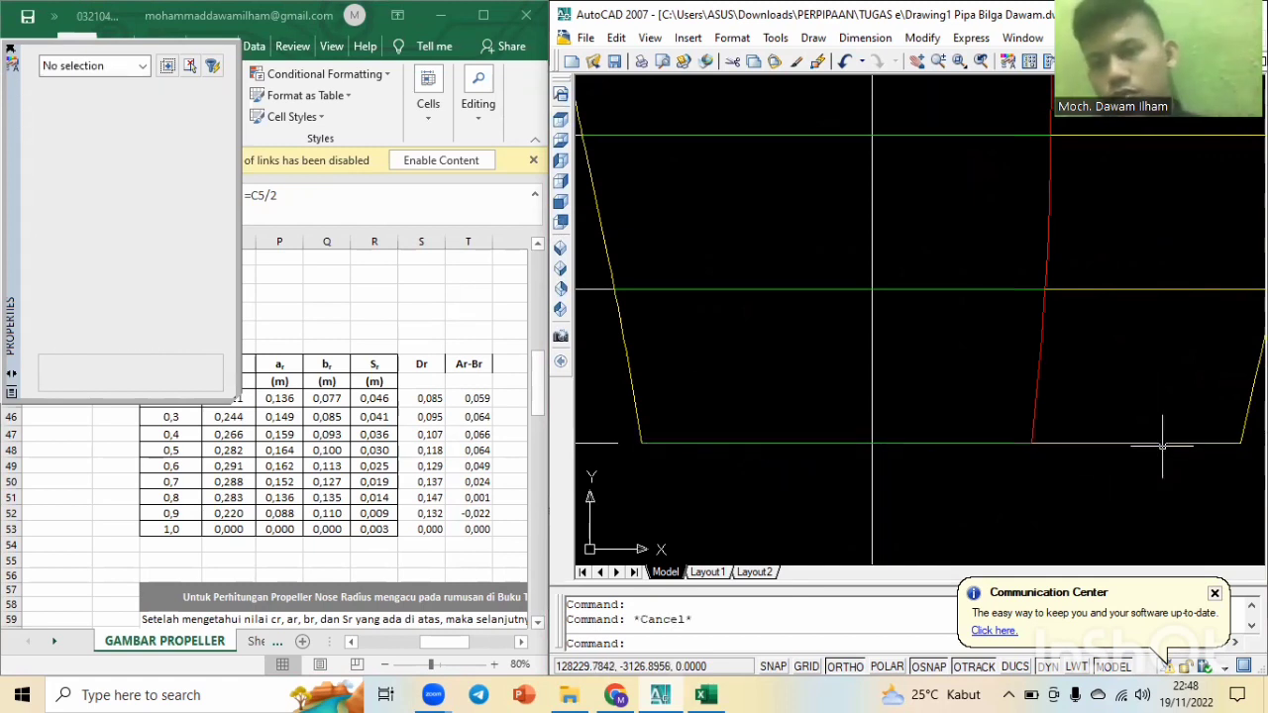
# Divide the green segment of the 0,2R line into 10 equal segments with the Divide command.
pyautogui.click(760, 443)
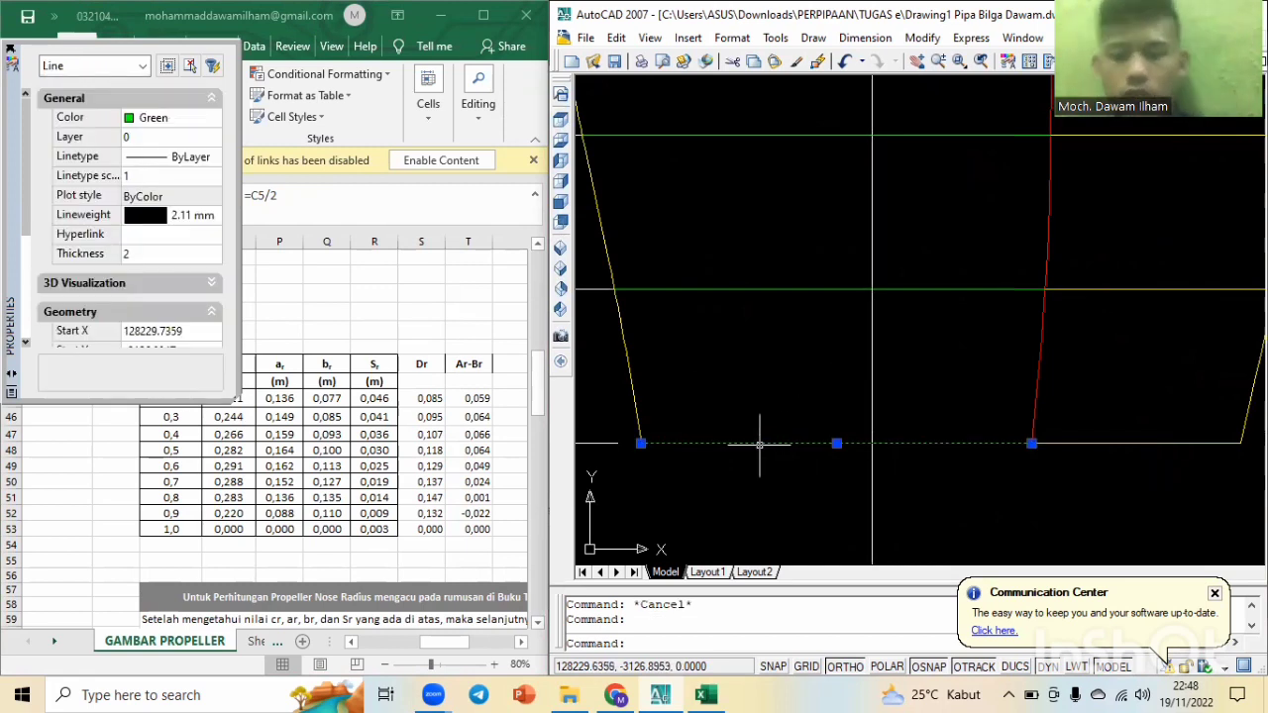
pyautogui.write('di')
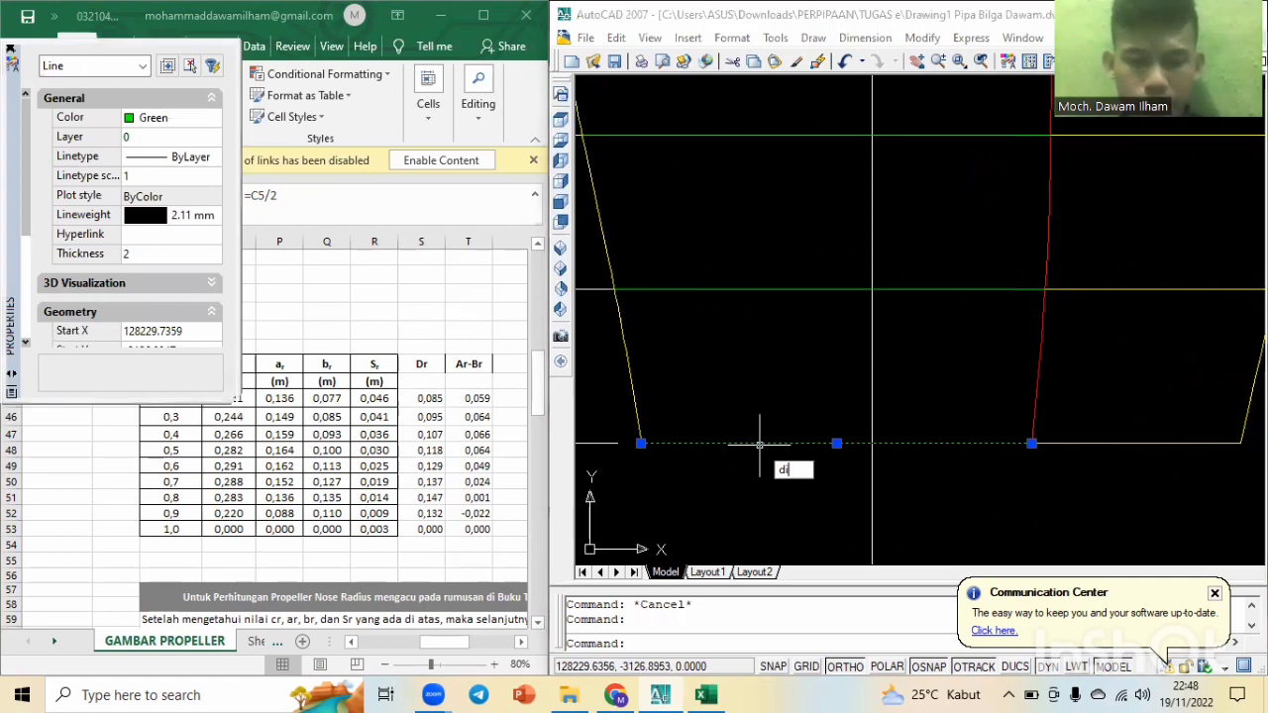
pyautogui.write('v')
pyautogui.press('Return')
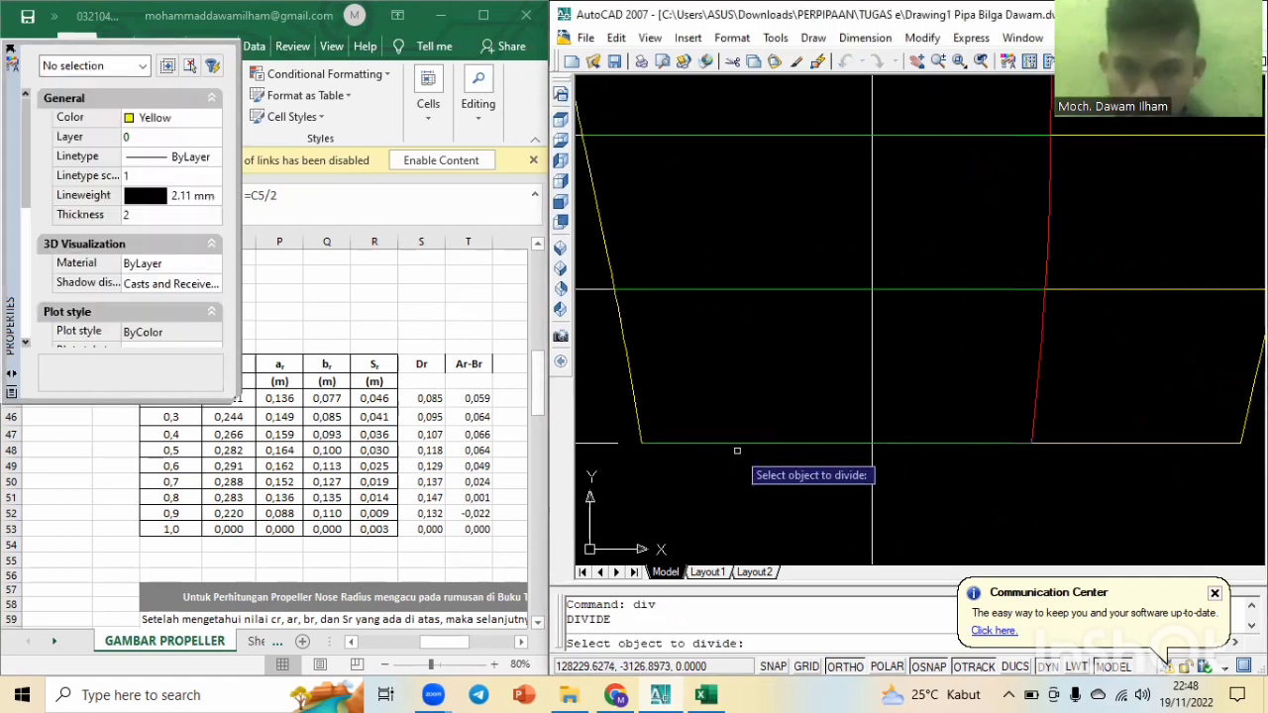
pyautogui.click(735, 444)
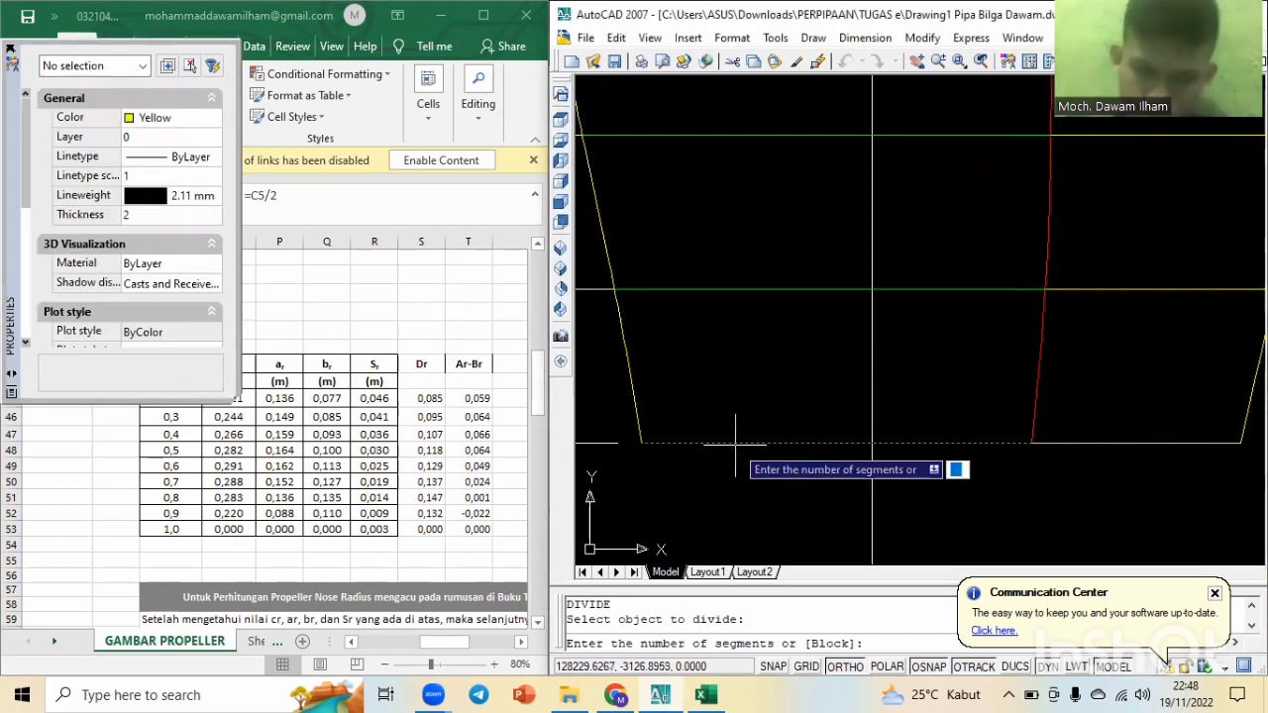
pyautogui.write('10')
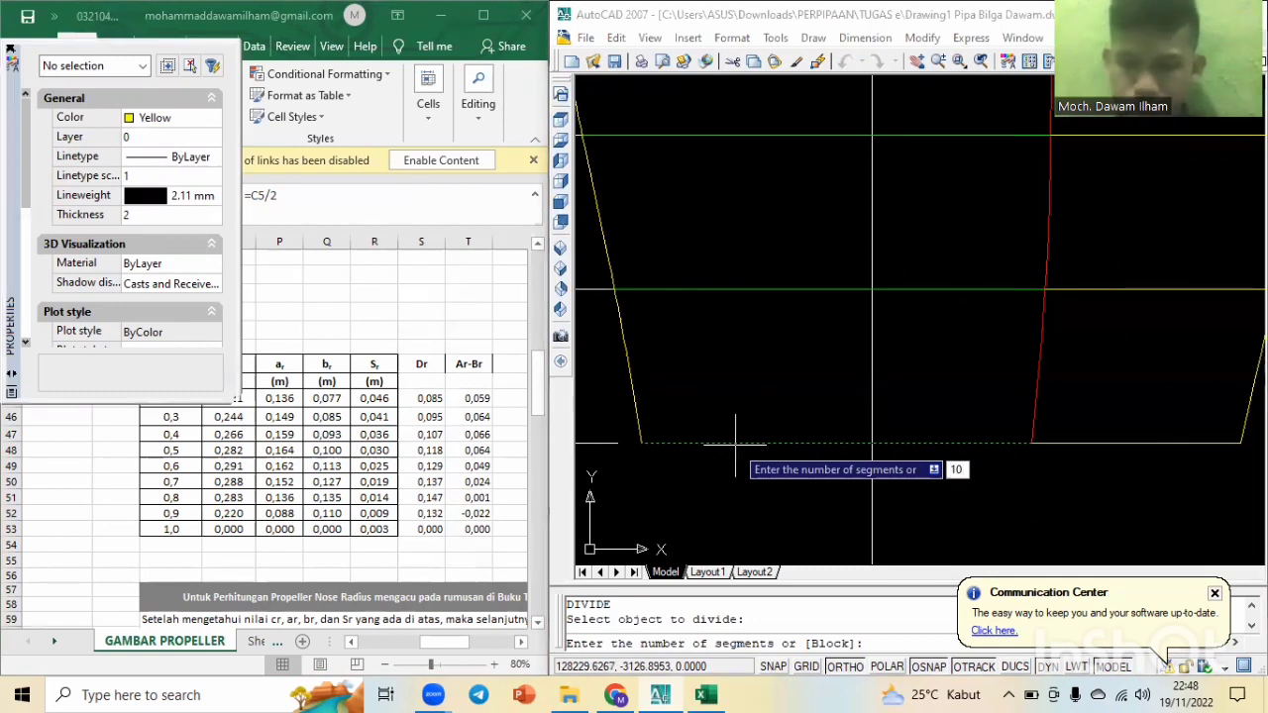
pyautogui.press('Return')
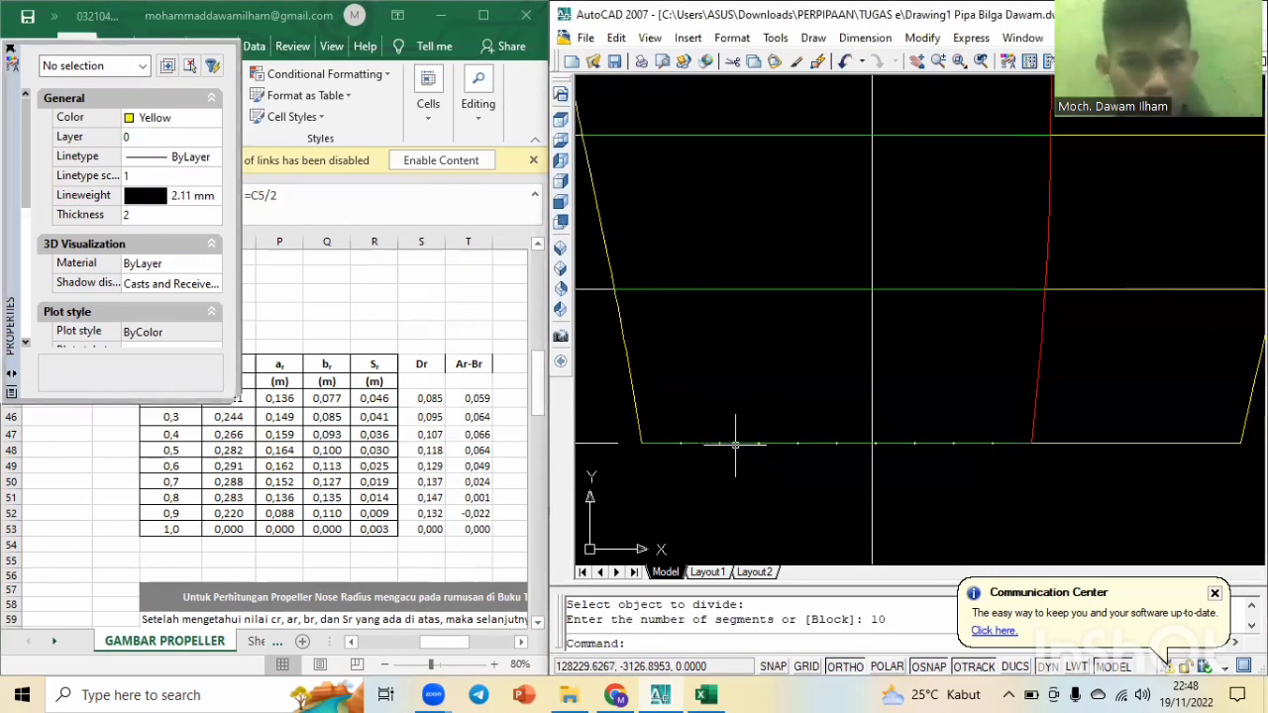
pyautogui.press('Escape')
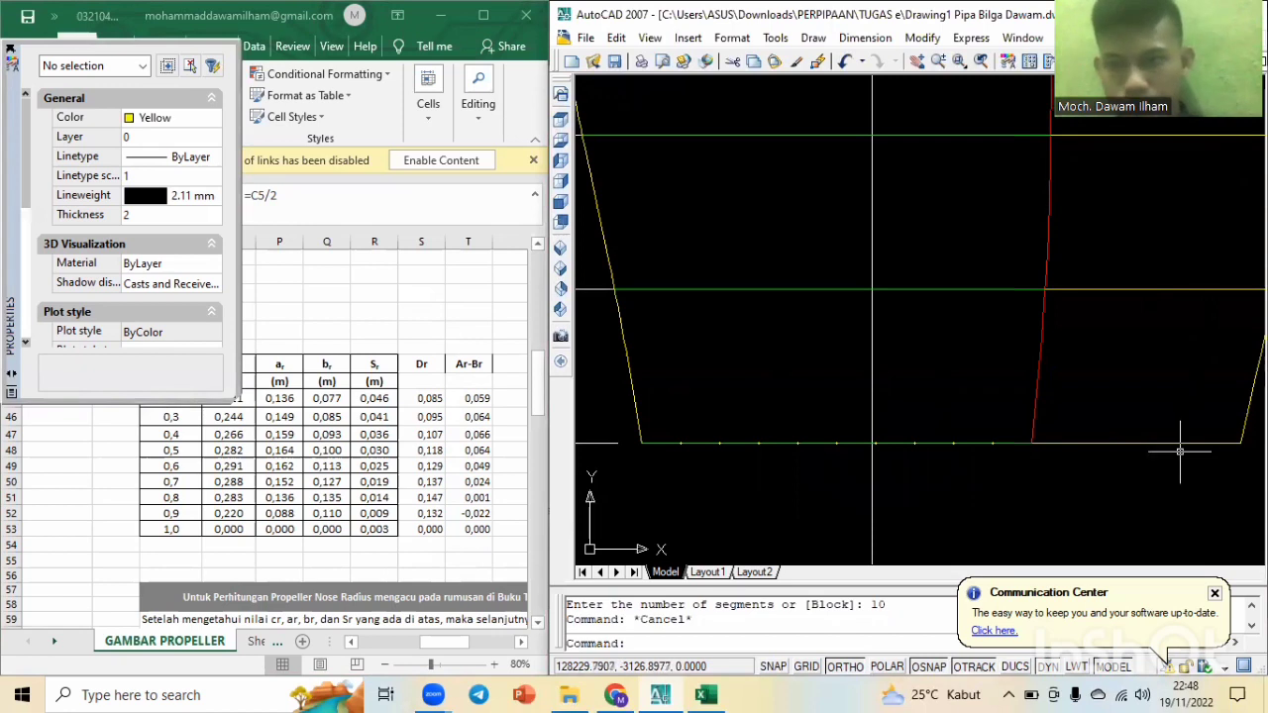
# Divide the yellow segment of the 0,2R line into 10 equal segments with the Divide command.
pyautogui.click(1175, 447)
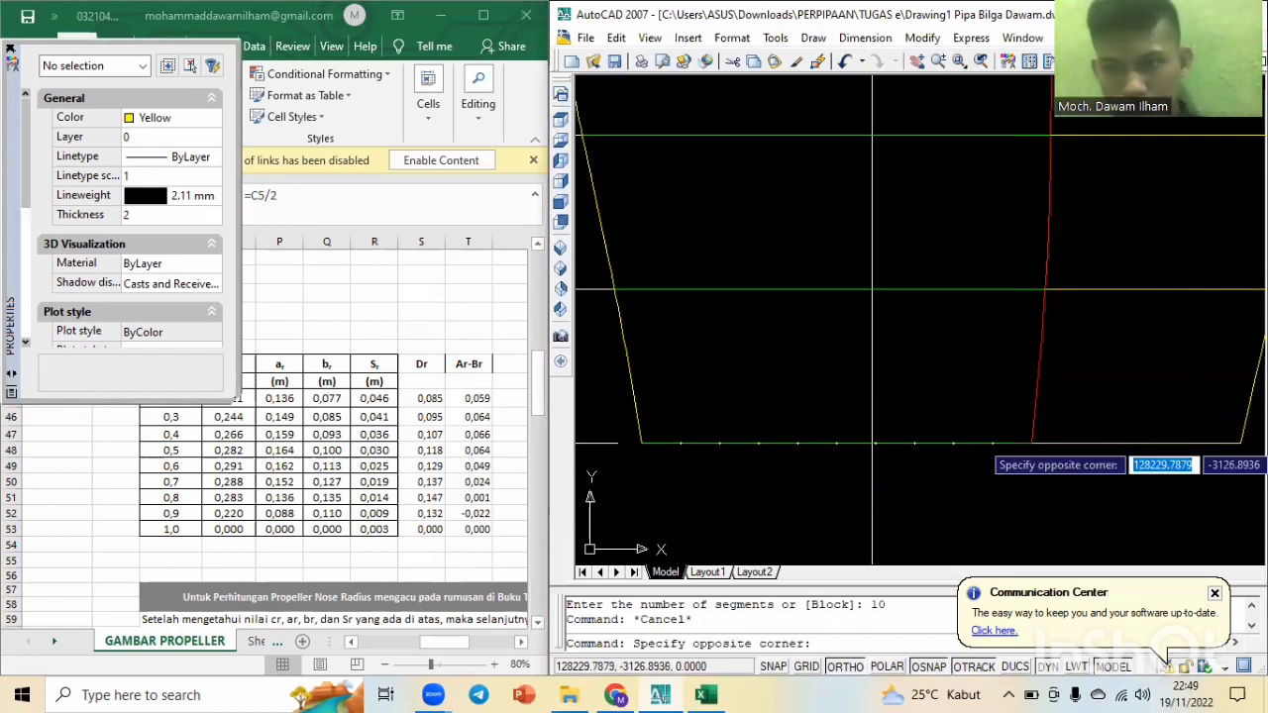
pyautogui.press('Escape')
pyautogui.click(1161, 445)
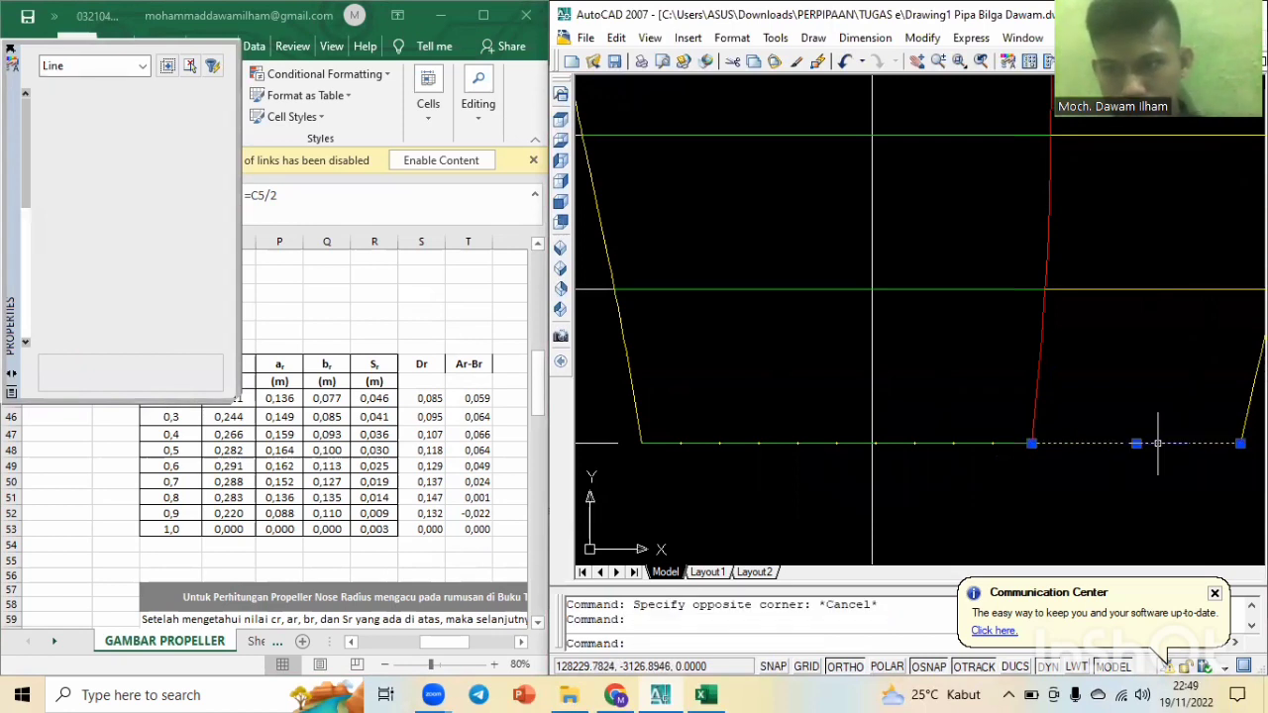
pyautogui.write('div')
pyautogui.press('Return')
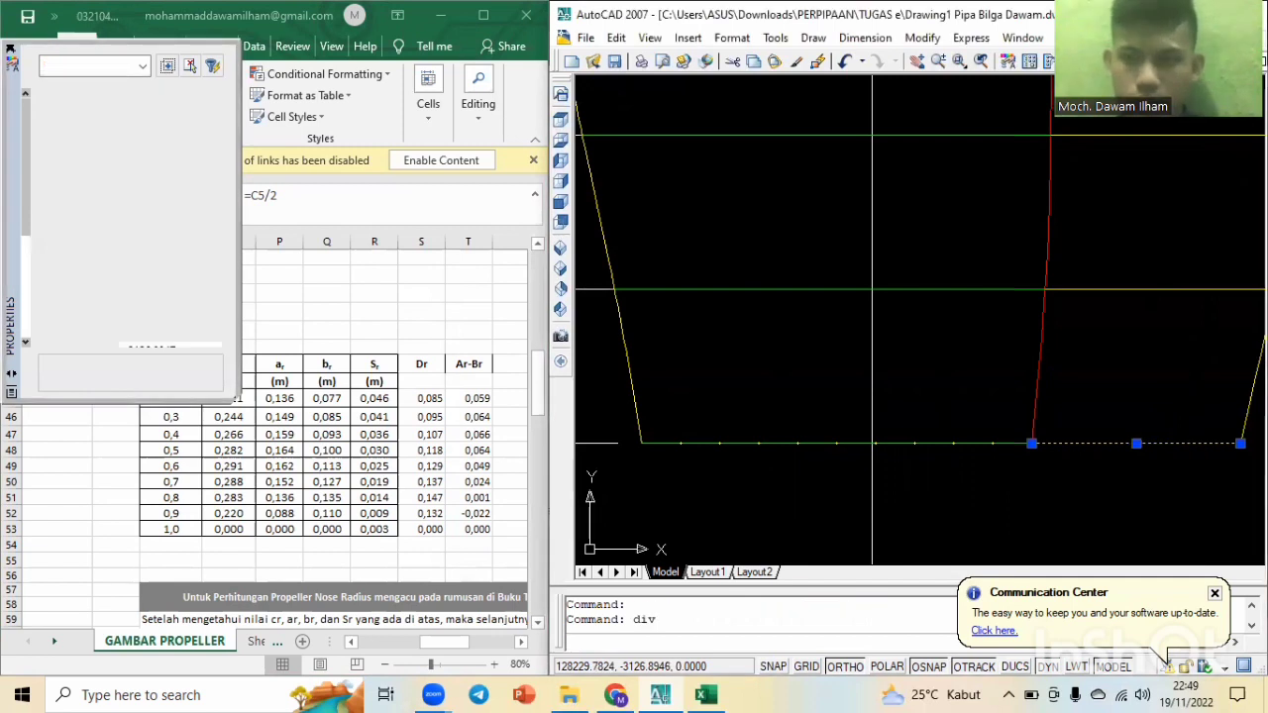
pyautogui.click(1157, 443)
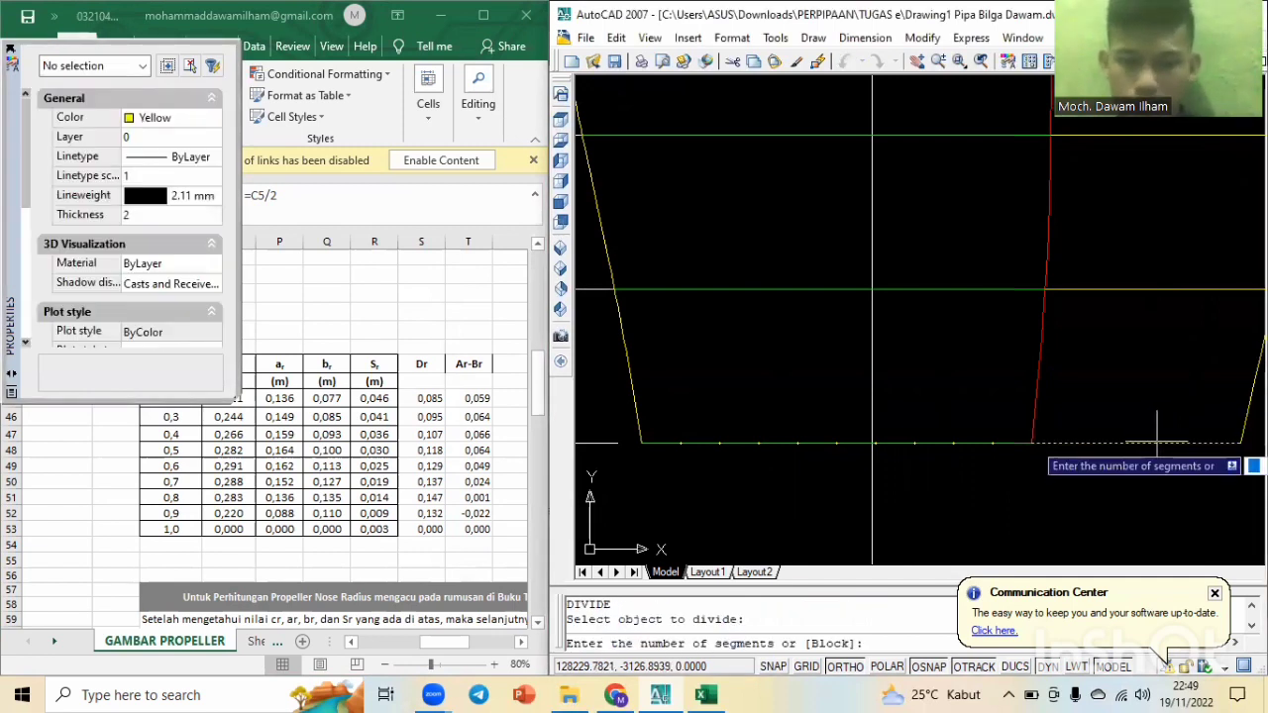
pyautogui.write('10')
pyautogui.press('Return')
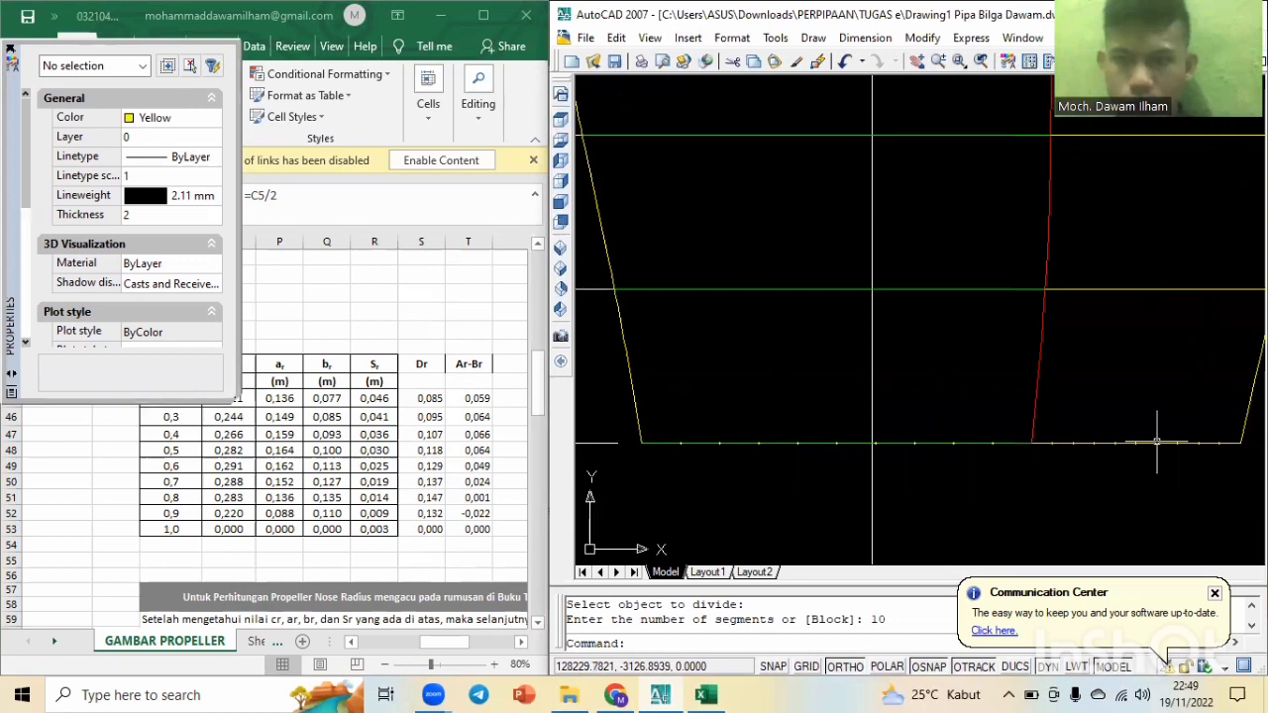
pyautogui.press('Escape')
pyautogui.press('Escape')
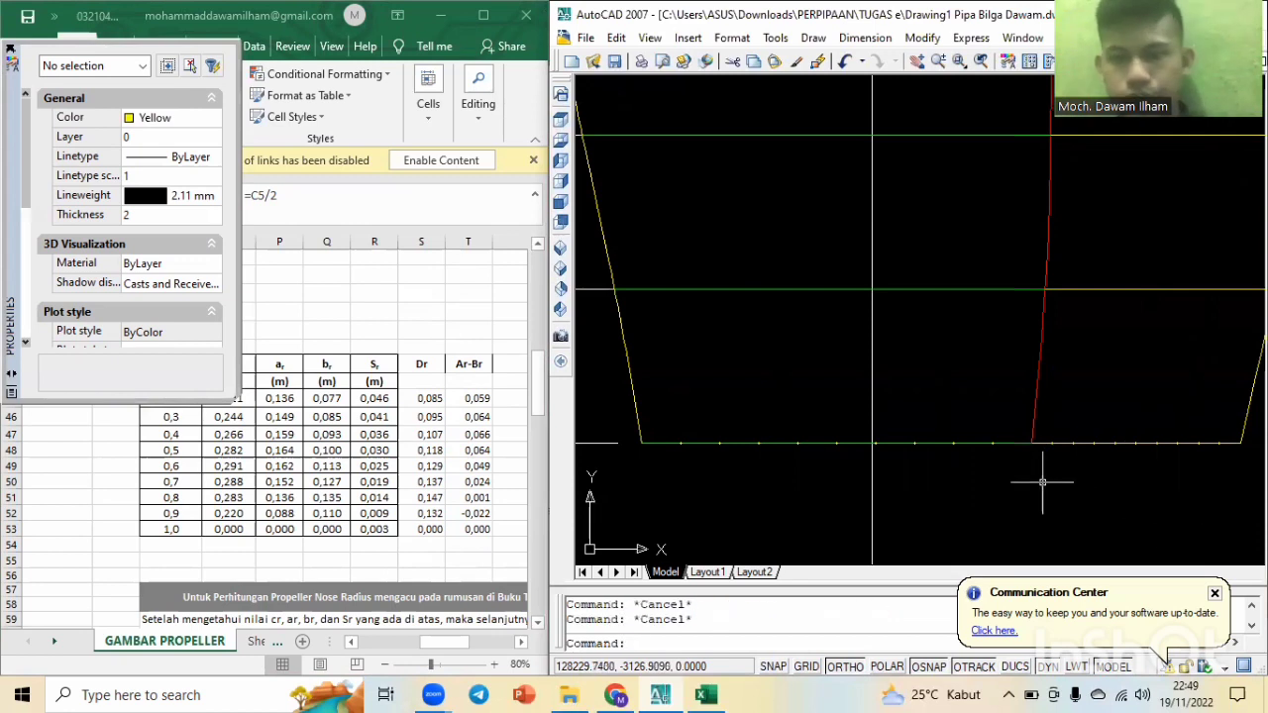
# Find the Y Face ordinate table in the propeller spreadsheet and show its P columns from -1,00 to -0,20.
pyautogui.scroll(-2, 585, 474)
pyautogui.scroll(-2, 421, 462)
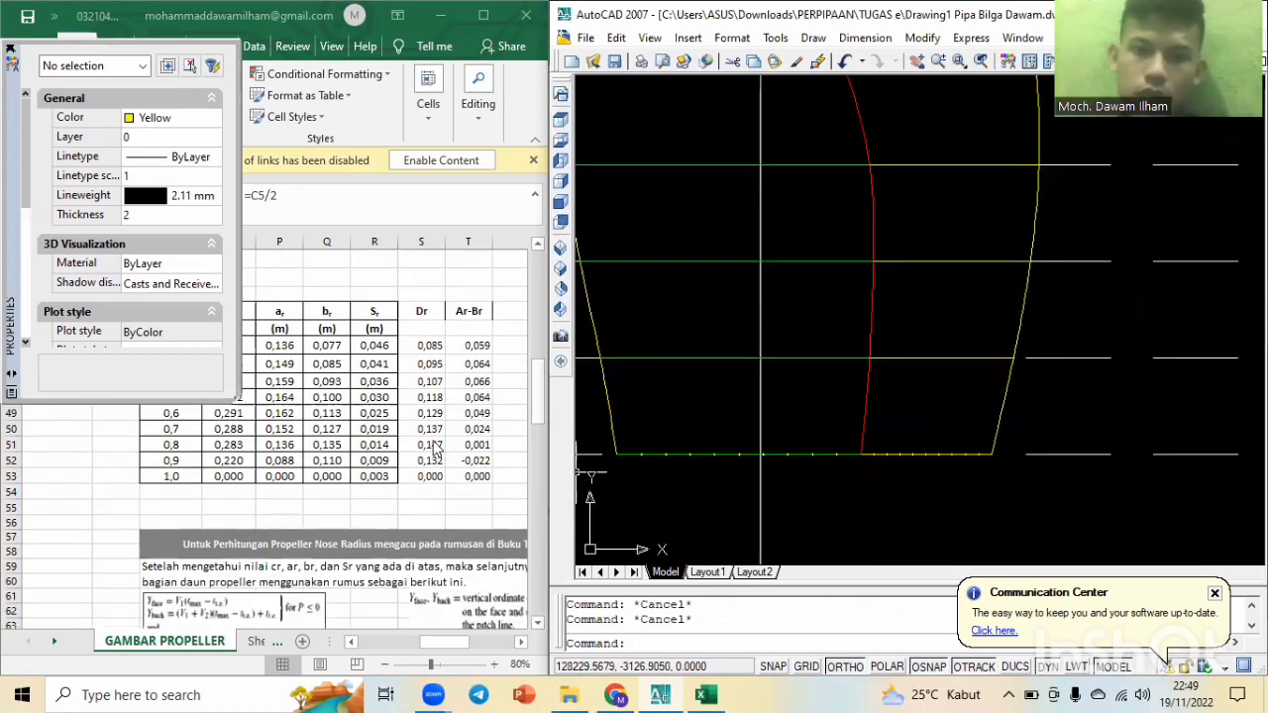
pyautogui.scroll(-7, 433, 448)
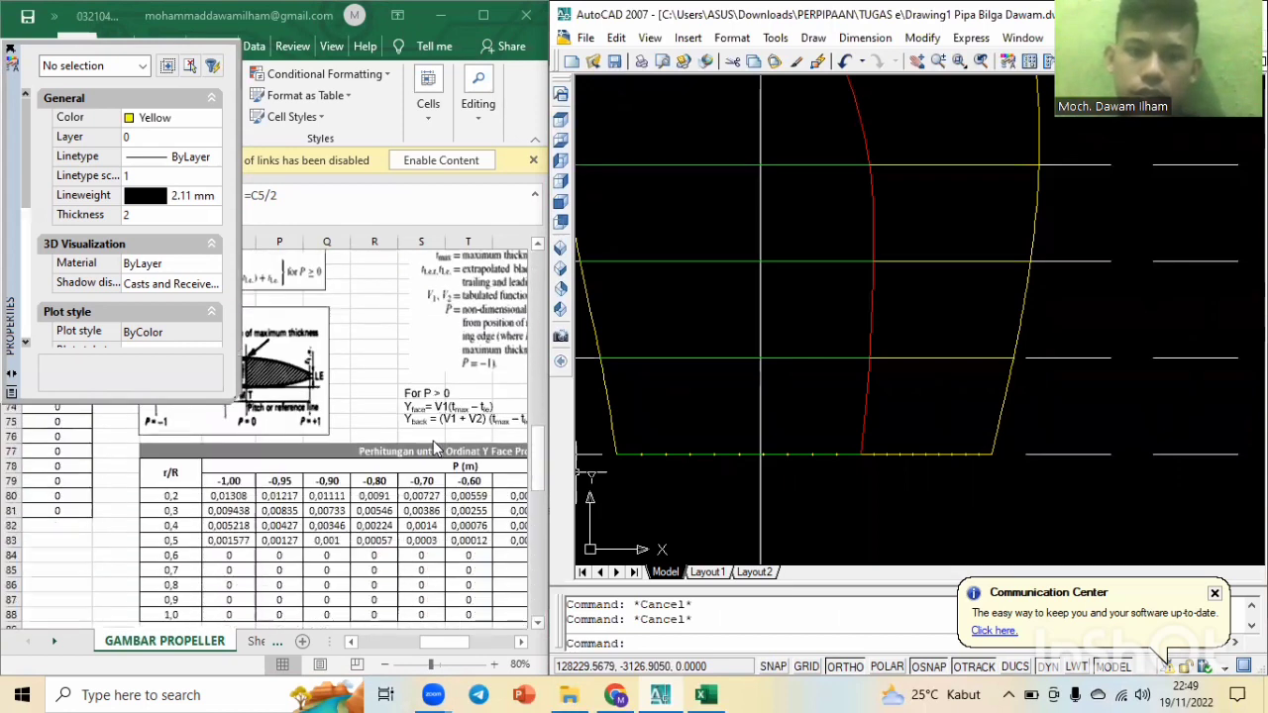
pyautogui.scroll(-4, 433, 449)
pyautogui.scroll(4, 433, 448)
pyautogui.scroll(-4, 433, 449)
pyautogui.scroll(3, 433, 449)
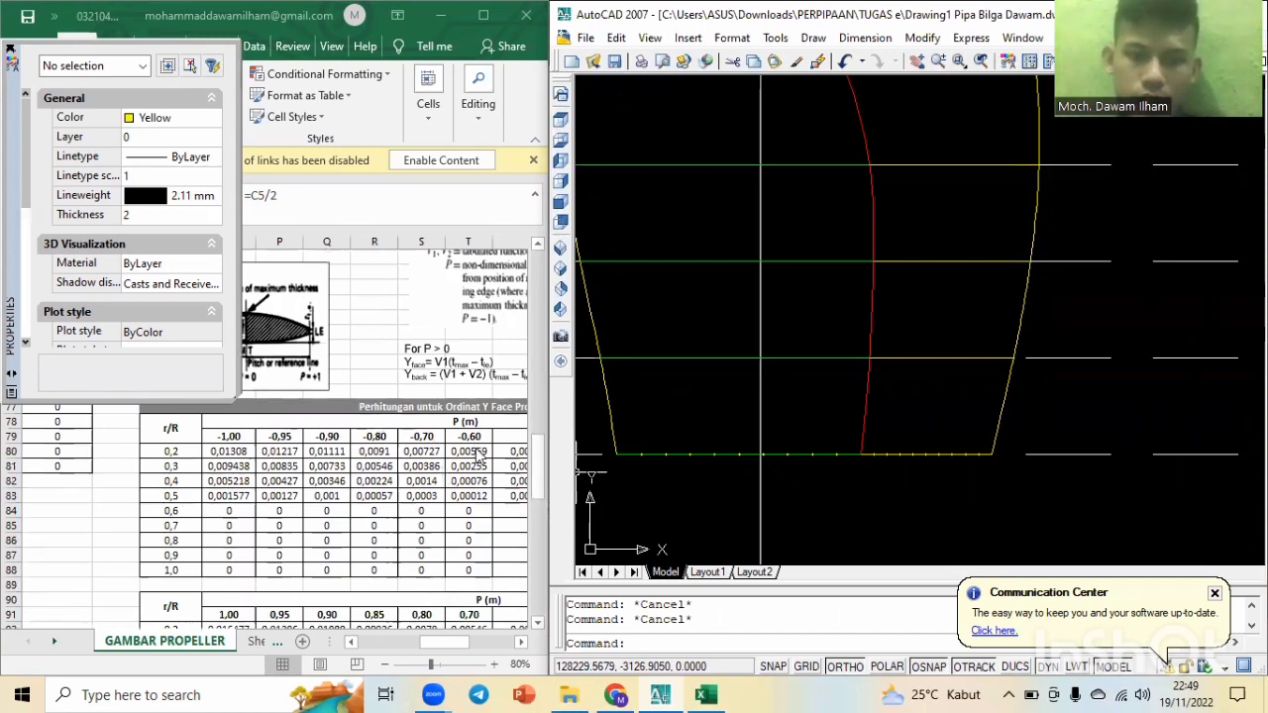
pyautogui.click(448, 650)
pyautogui.moveTo(448, 651)
pyautogui.mouseDown()
pyautogui.moveTo(498, 648)
pyautogui.moveTo(448, 645)
pyautogui.moveTo(471, 651)
pyautogui.mouseUp()
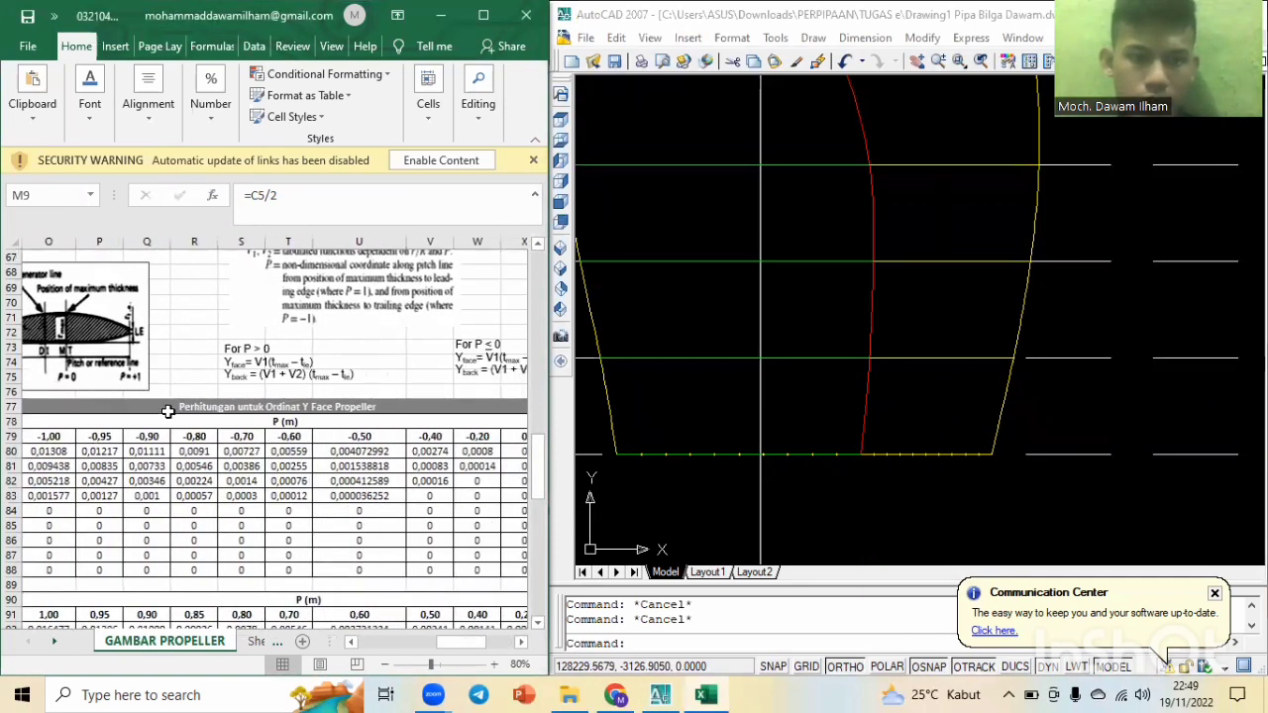
# Compare the Y Face ordinates for negative and positive P with the Y Back table, ending at the r/R column of the Y Face table.
pyautogui.scroll(-2, 229, 494)
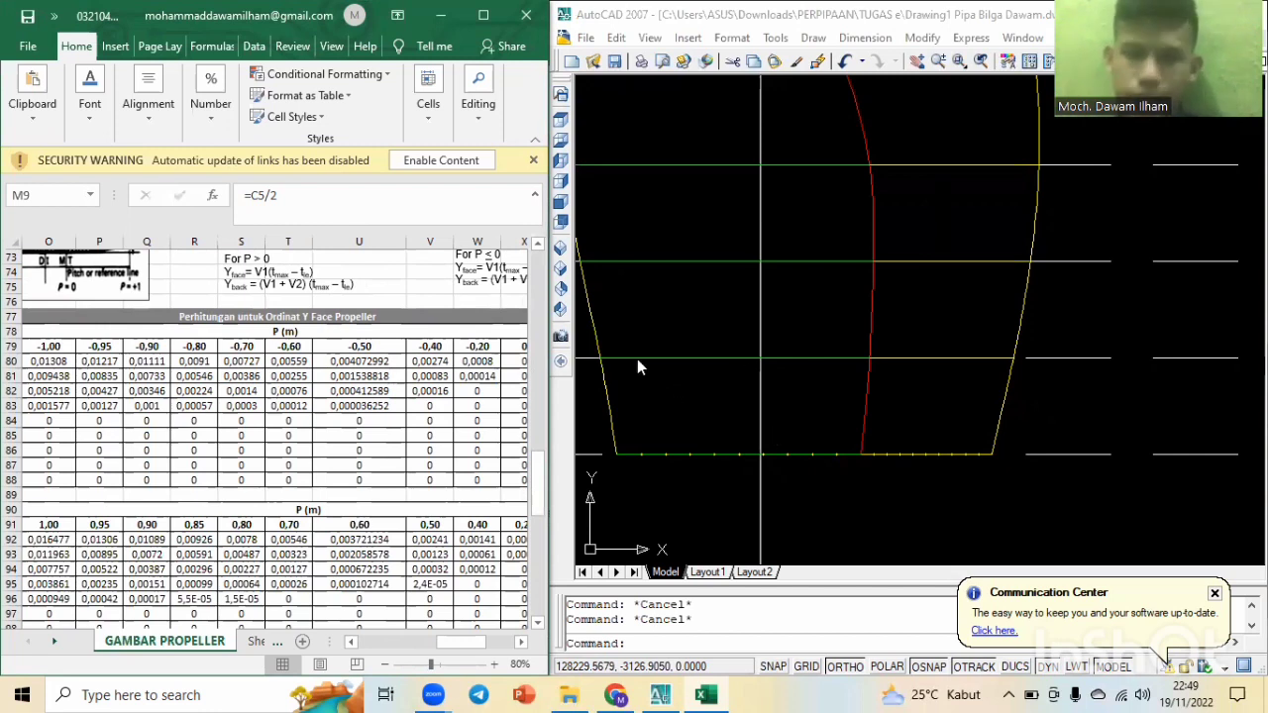
pyautogui.scroll(-2, 287, 450)
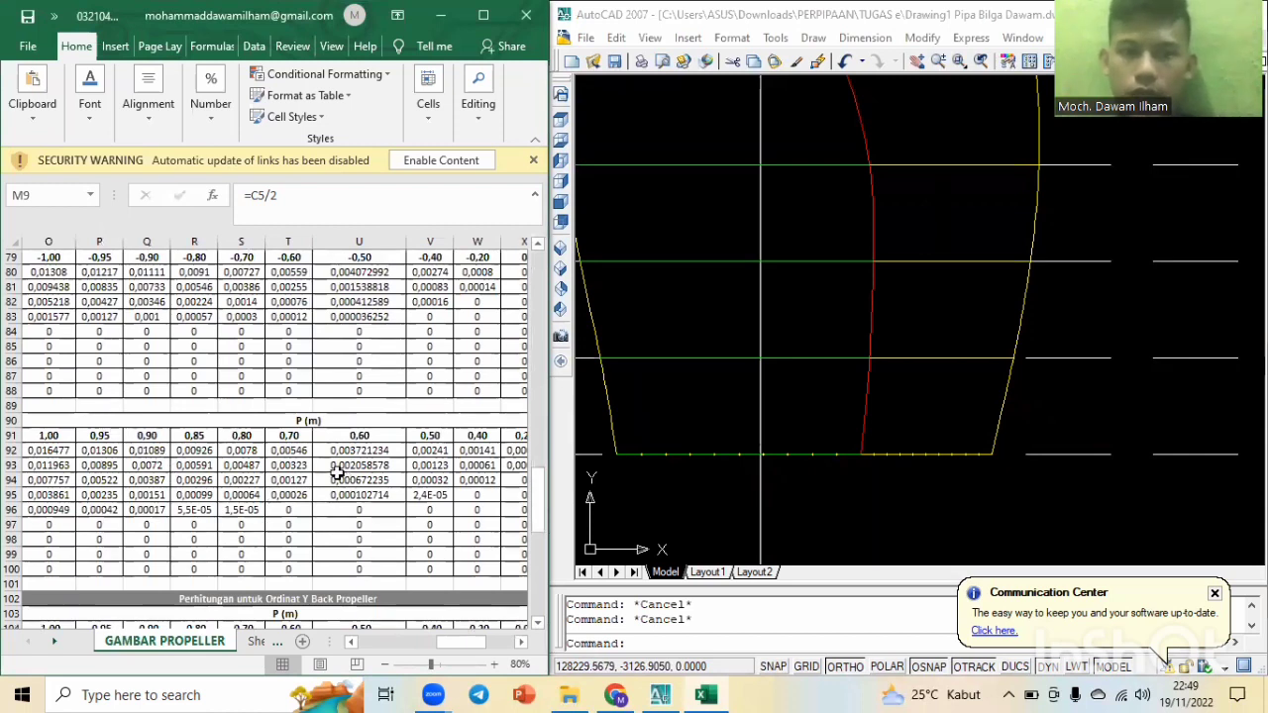
pyautogui.scroll(1, 116, 462)
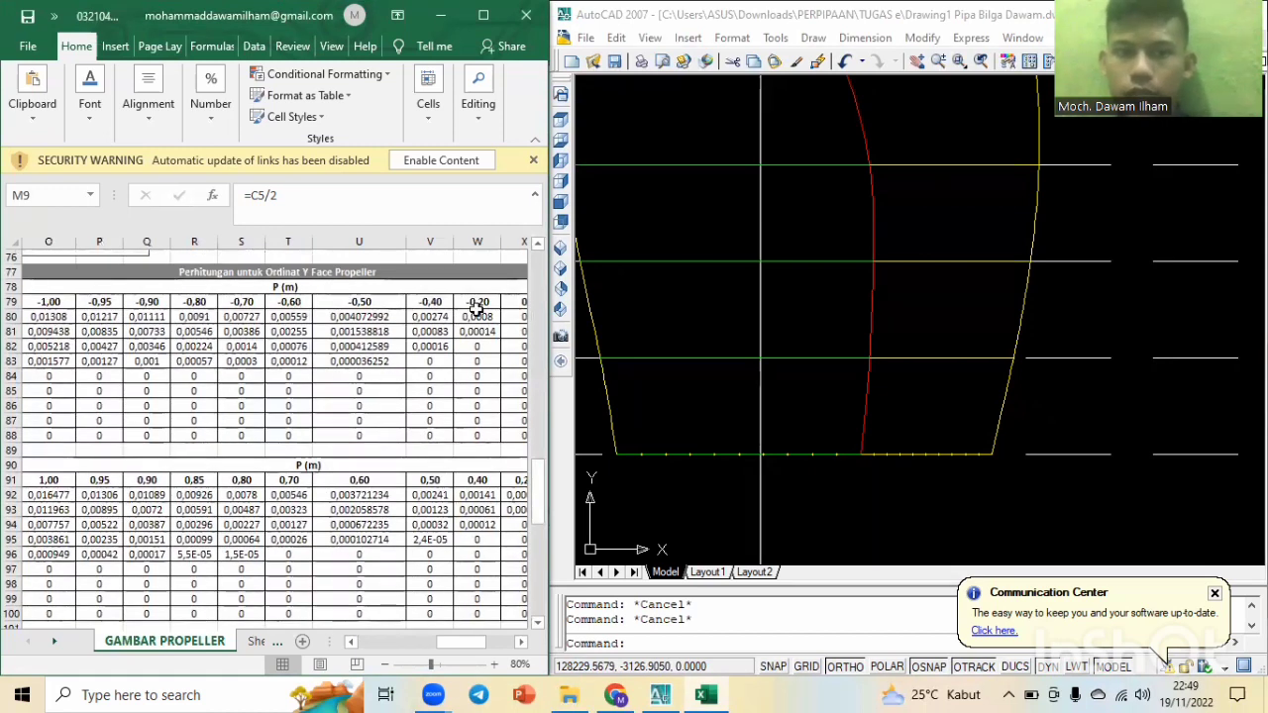
pyautogui.scroll(-7, 241, 483)
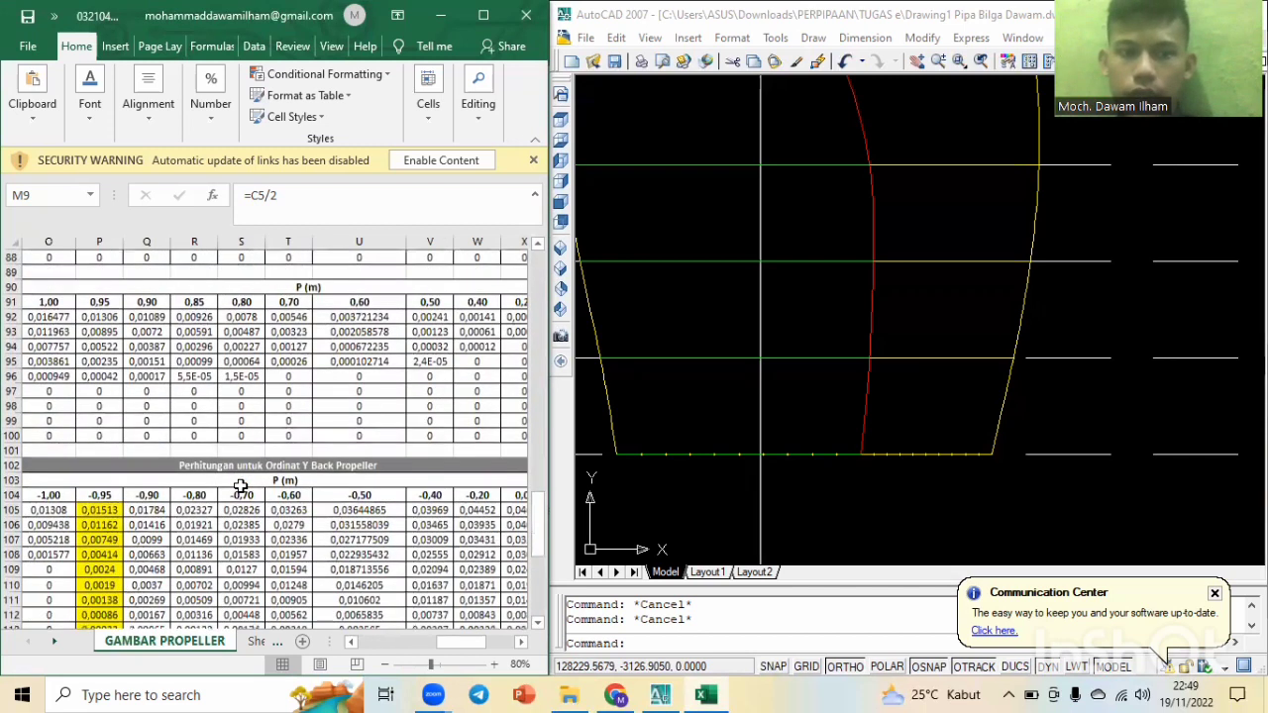
pyautogui.scroll(10, 241, 486)
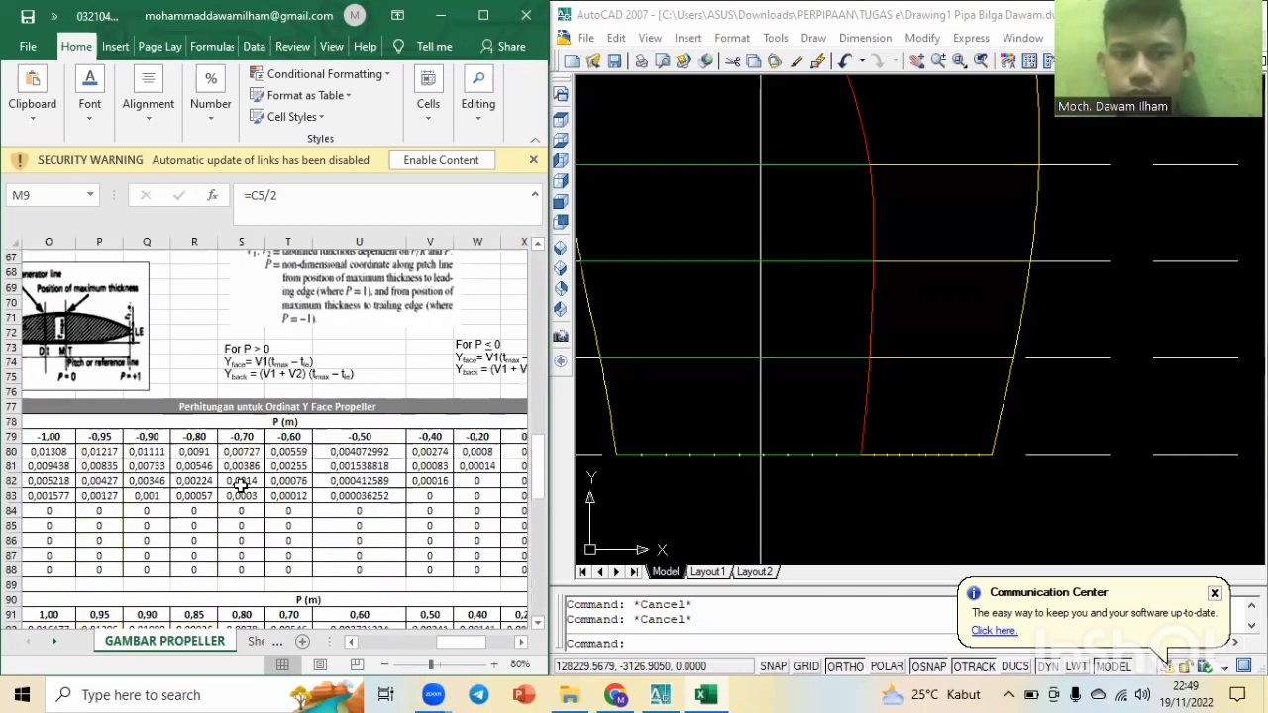
pyautogui.scroll(-2, 241, 485)
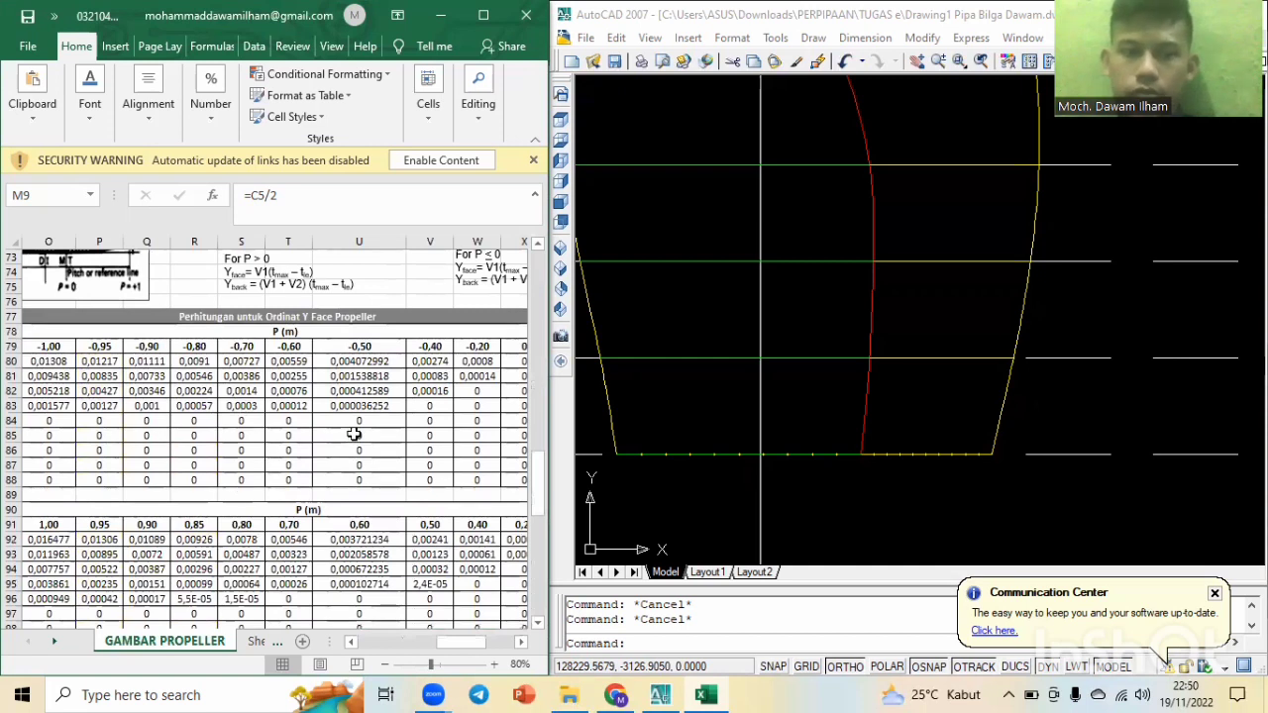
pyautogui.scroll(1, 354, 434)
pyautogui.moveTo(446, 646); pyautogui.dragTo(416, 646)
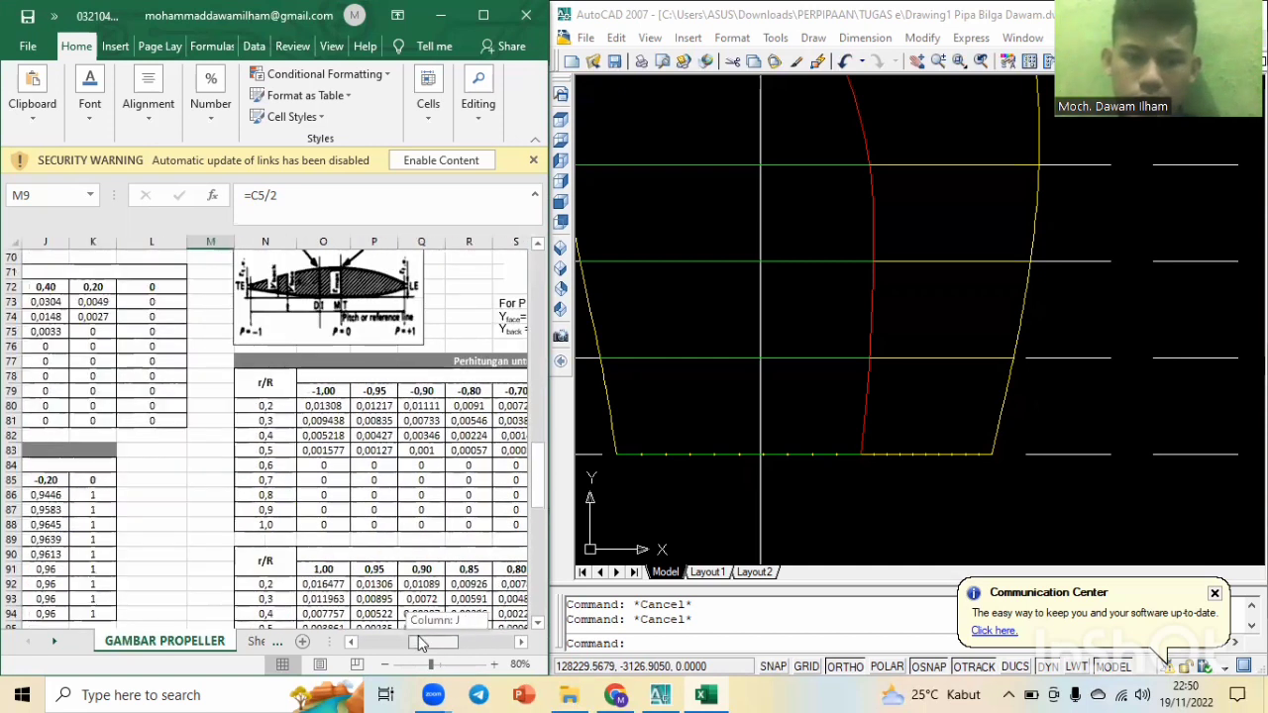
# Return to the AutoCAD drawing and examine the division points near the trailing start of the green 0,2R segment.
pyautogui.click(668, 482)
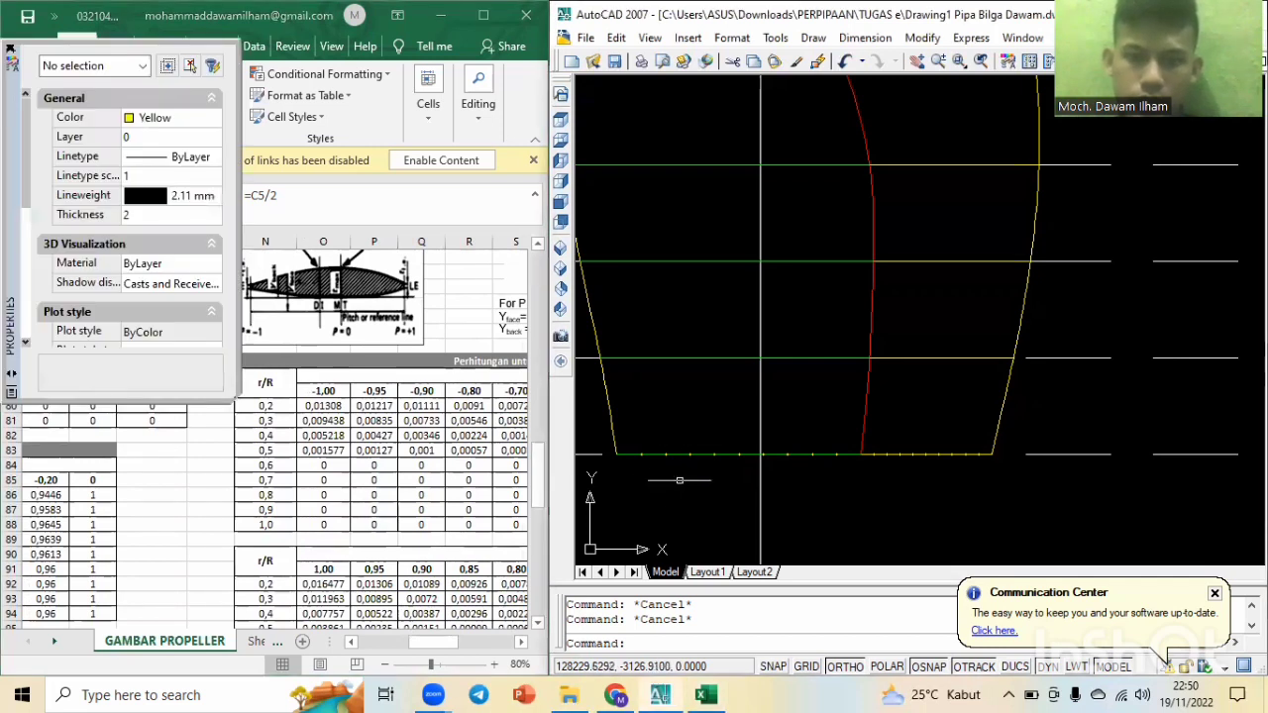
pyautogui.scroll(-2, 694, 467)
pyautogui.scroll(4, 699, 488)
pyautogui.moveTo(716, 449); pyautogui.dragTo(814, 423, button='middle')
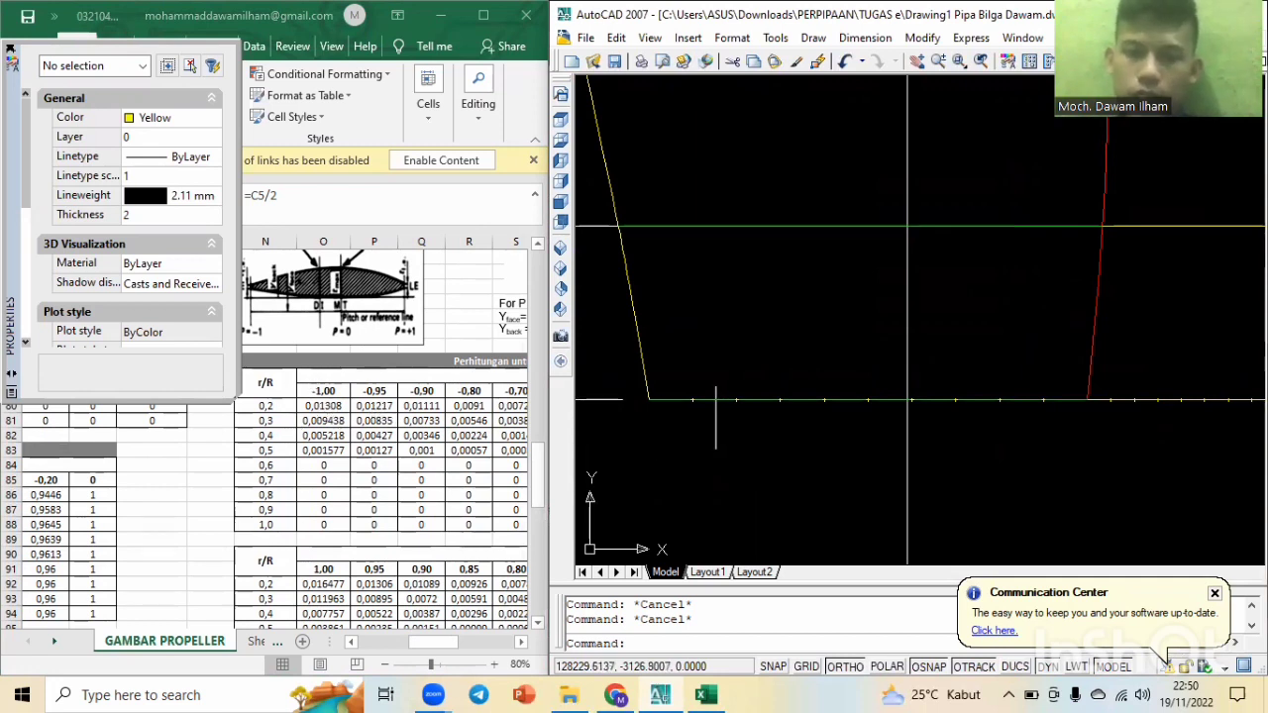
pyautogui.scroll(2, 706, 419)
pyautogui.scroll(1, 724, 408)
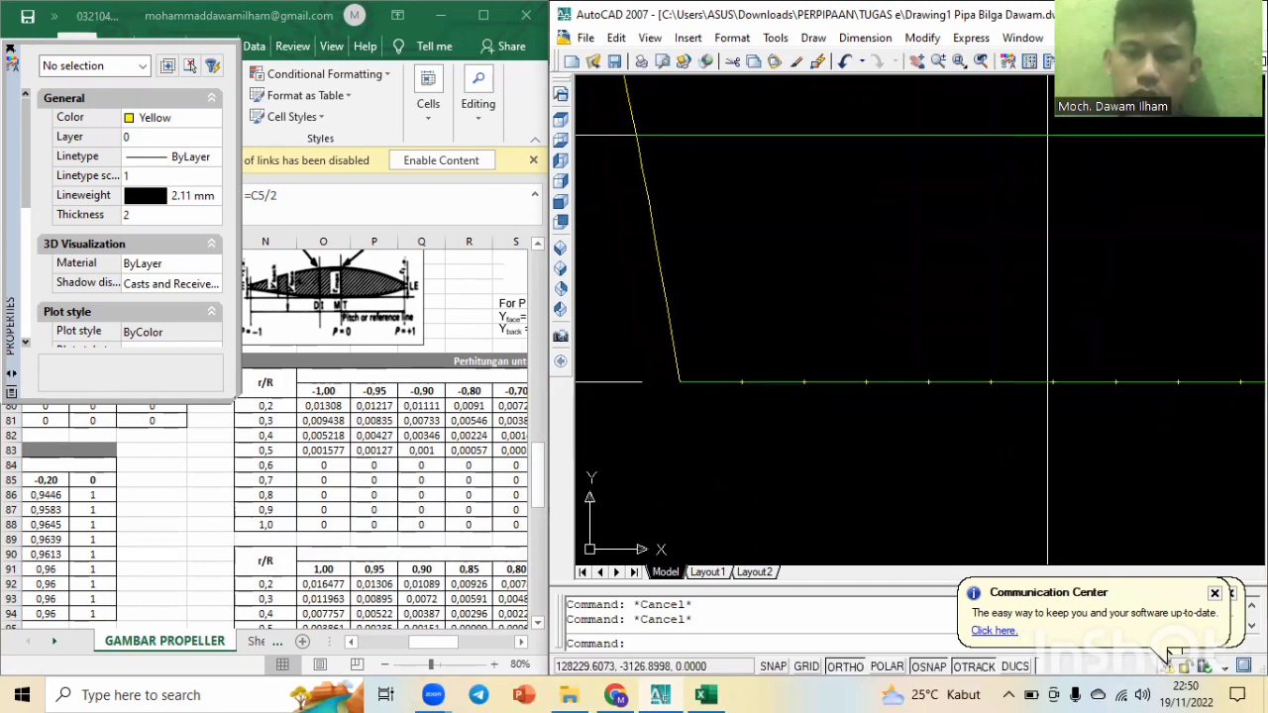
pyautogui.scroll(1, 718, 399)
pyautogui.moveTo(715, 394); pyautogui.dragTo(788, 377, button='middle')
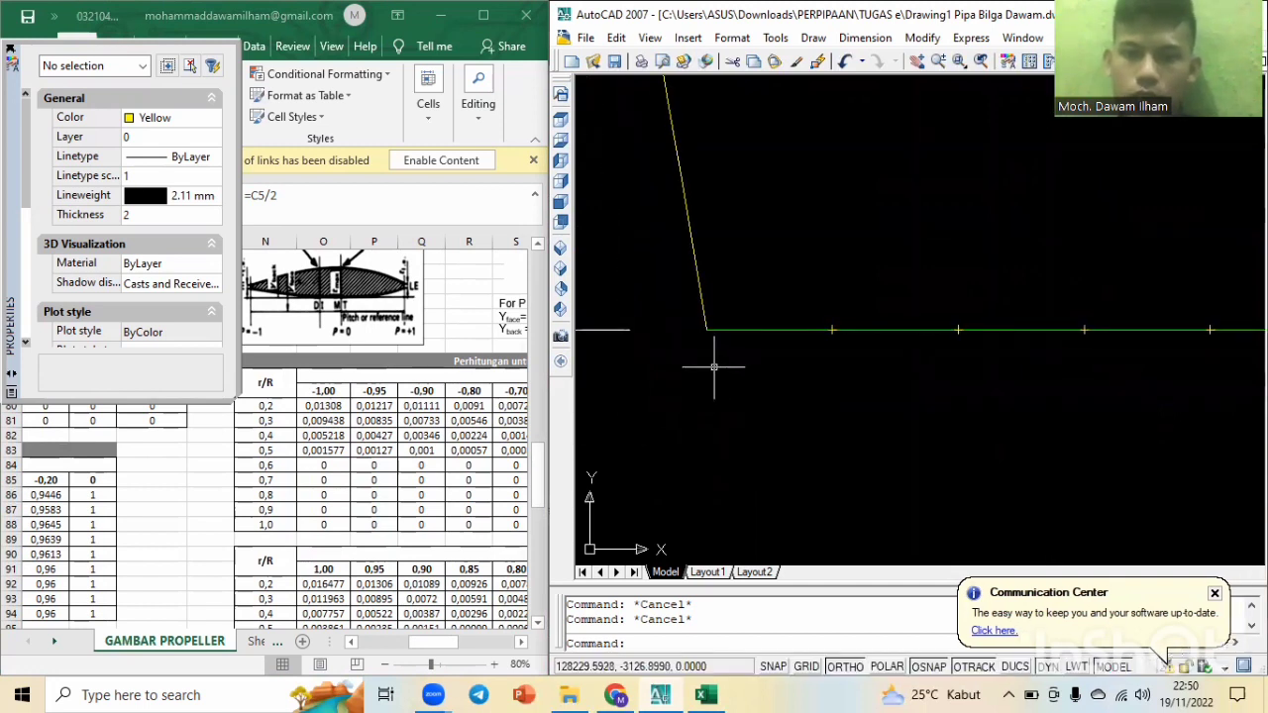
# Copy the 0,2R text label from its insertion point to just below the start of the green 0,2R segment, with Ortho off.
pyautogui.scroll(-5, 713, 358)
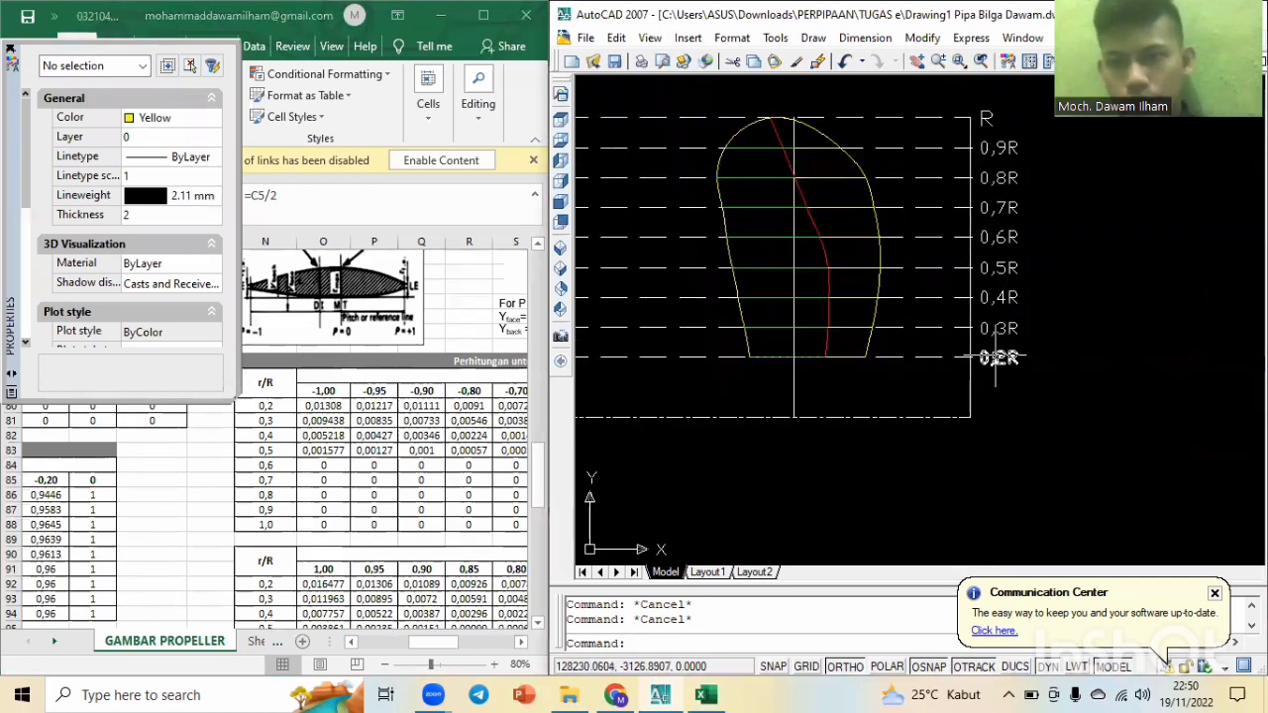
pyautogui.click(996, 356)
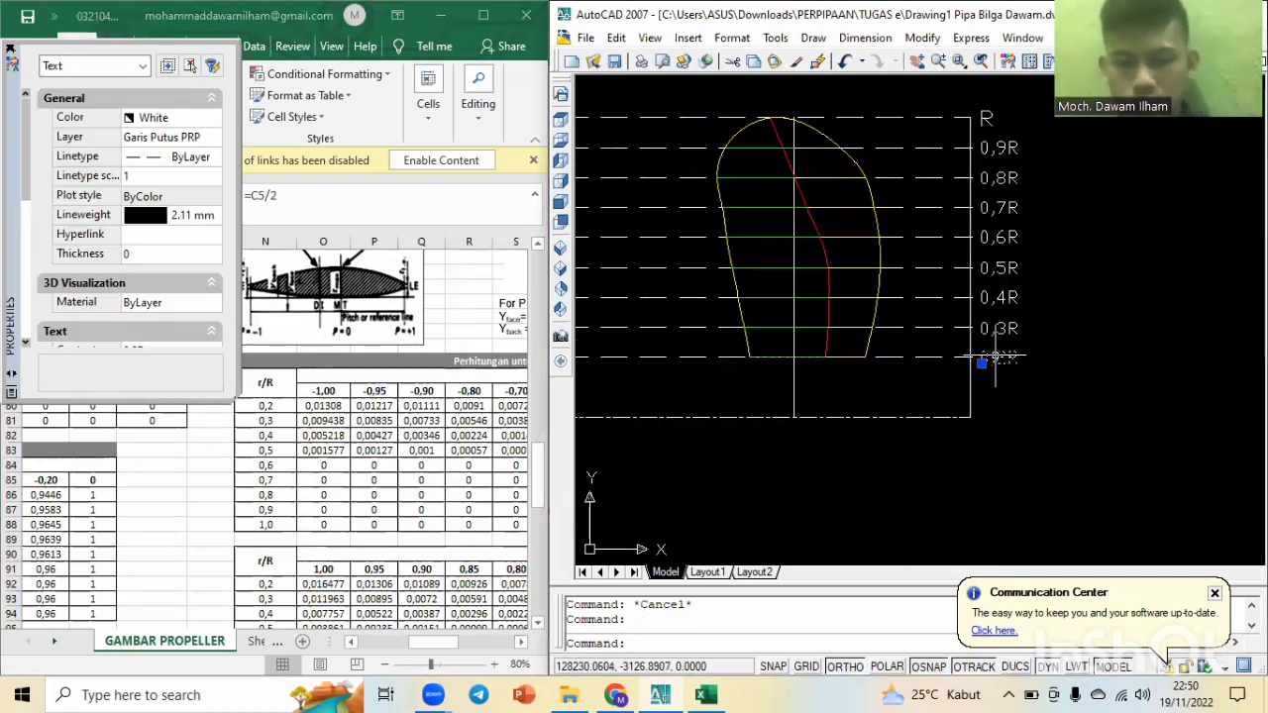
pyautogui.write('co')
pyautogui.press('Return')
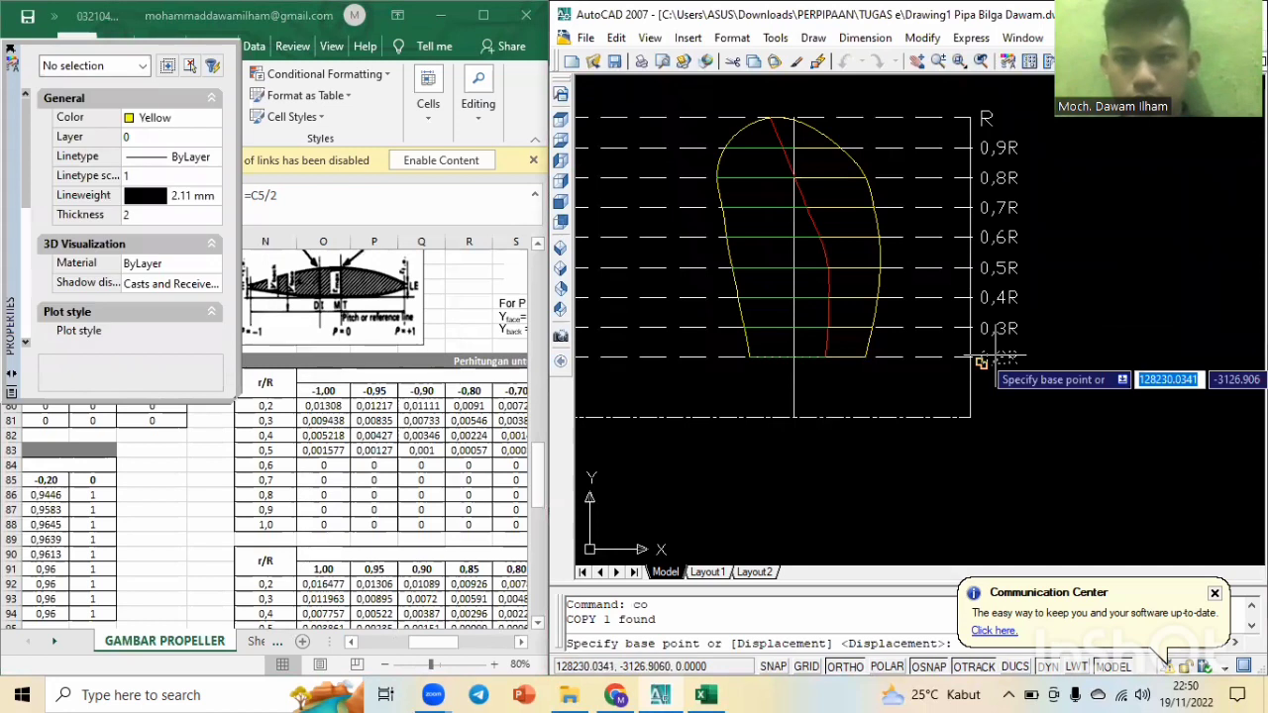
pyautogui.click(978, 361)
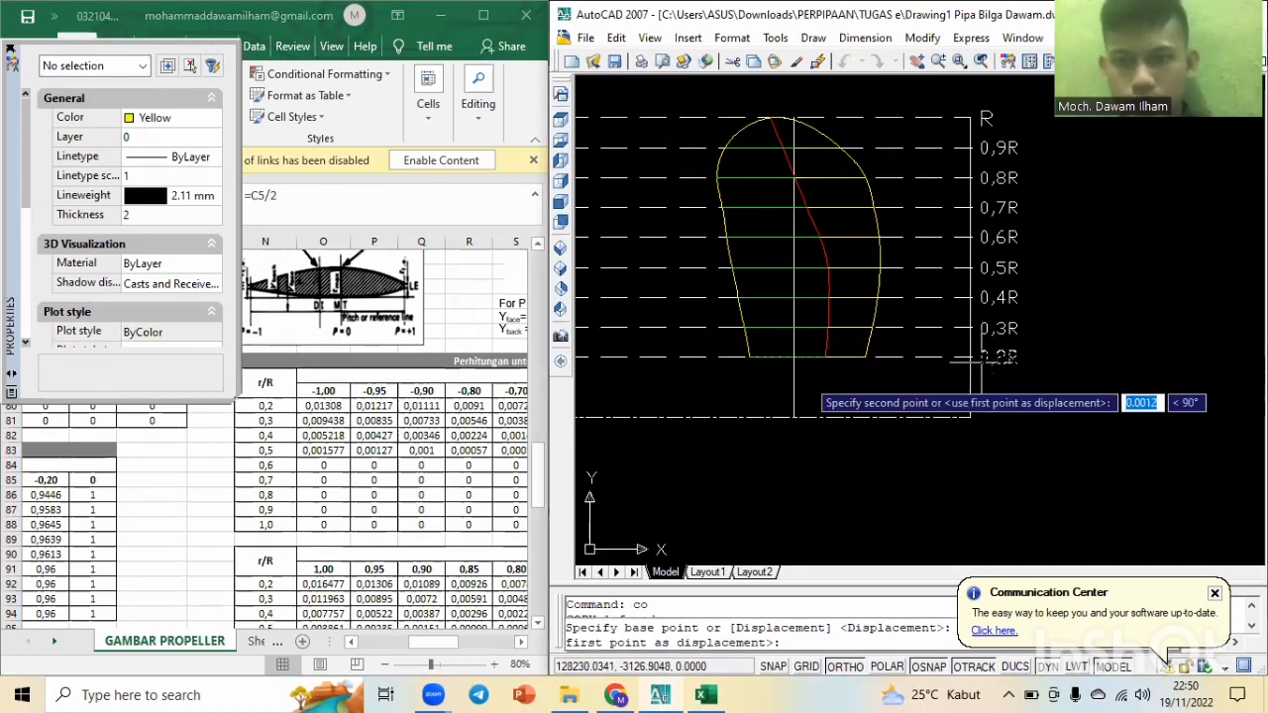
pyautogui.scroll(6, 793, 377)
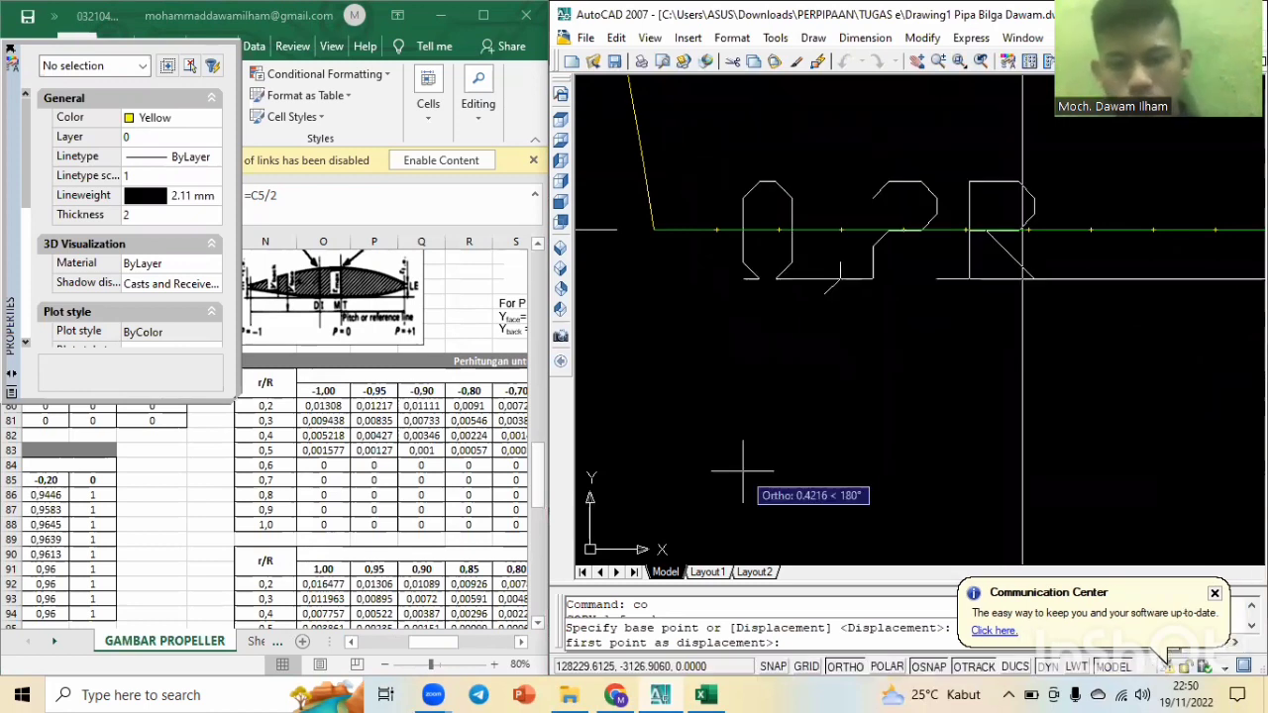
pyautogui.press('F8')
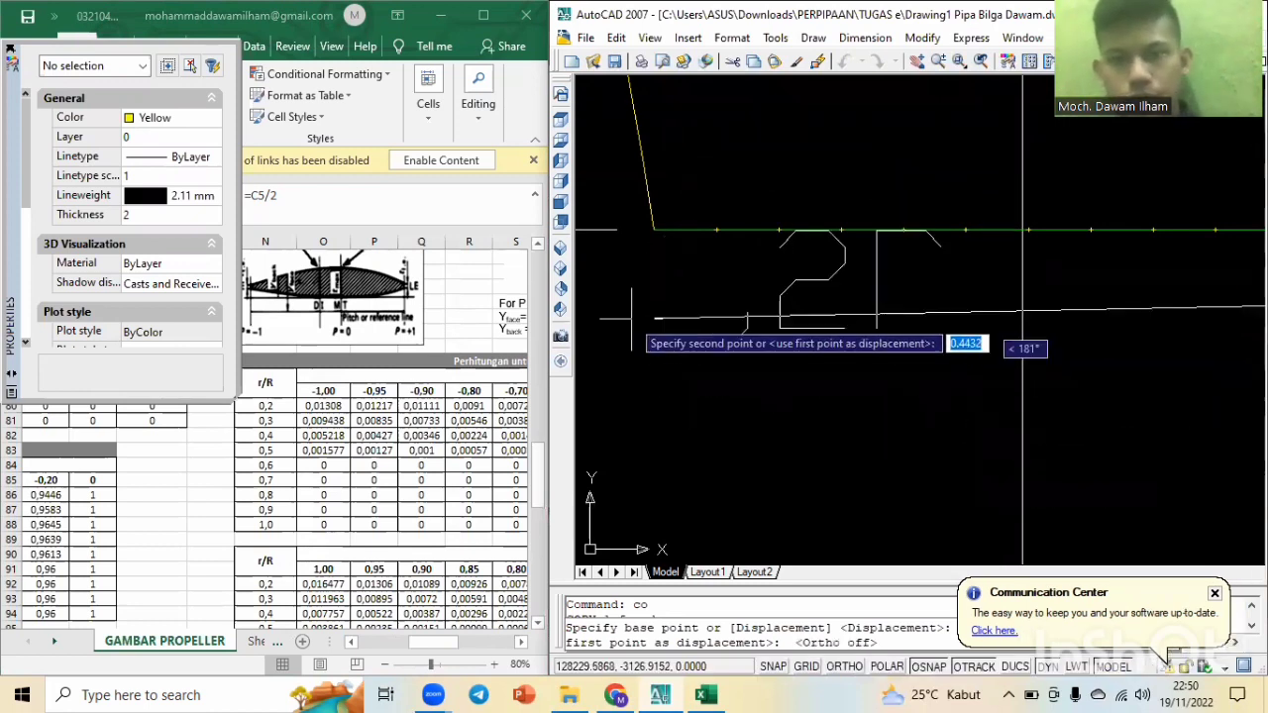
pyautogui.click(589, 355)
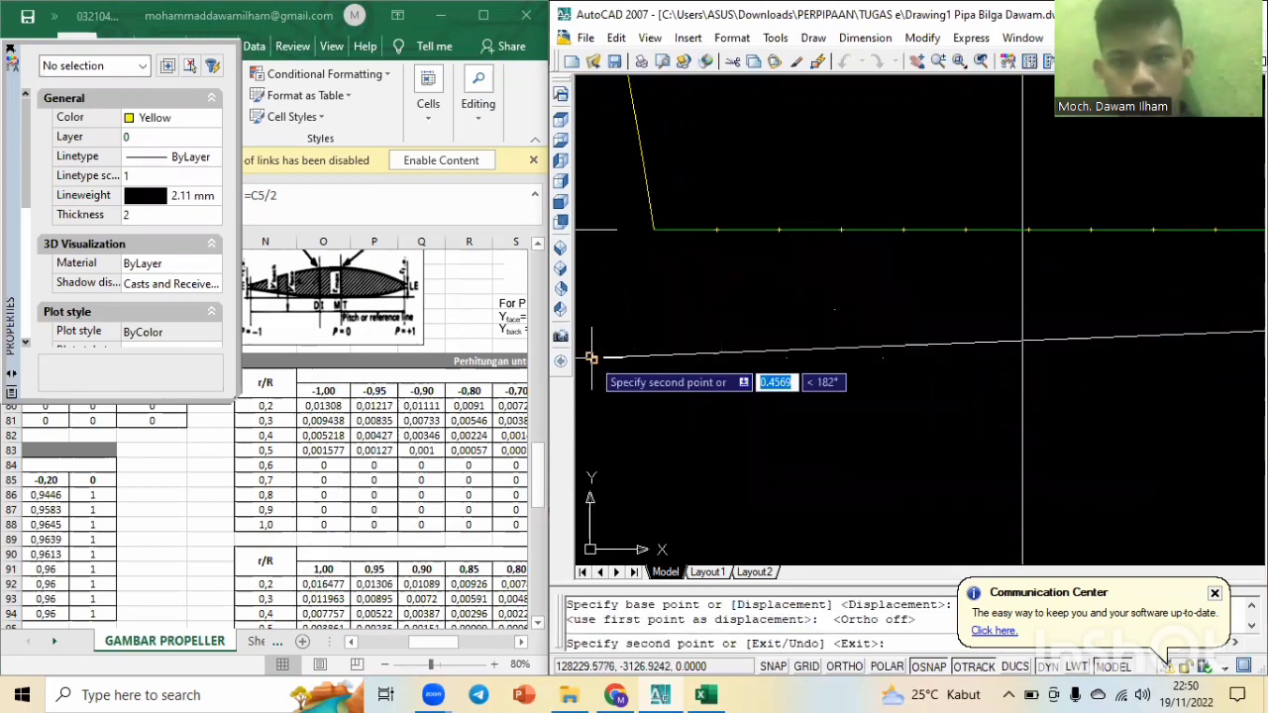
pyautogui.press('Escape')
# Scale the copied 0,2R label by a factor of 0.5 about its insertion point.
pyautogui.click(739, 315)
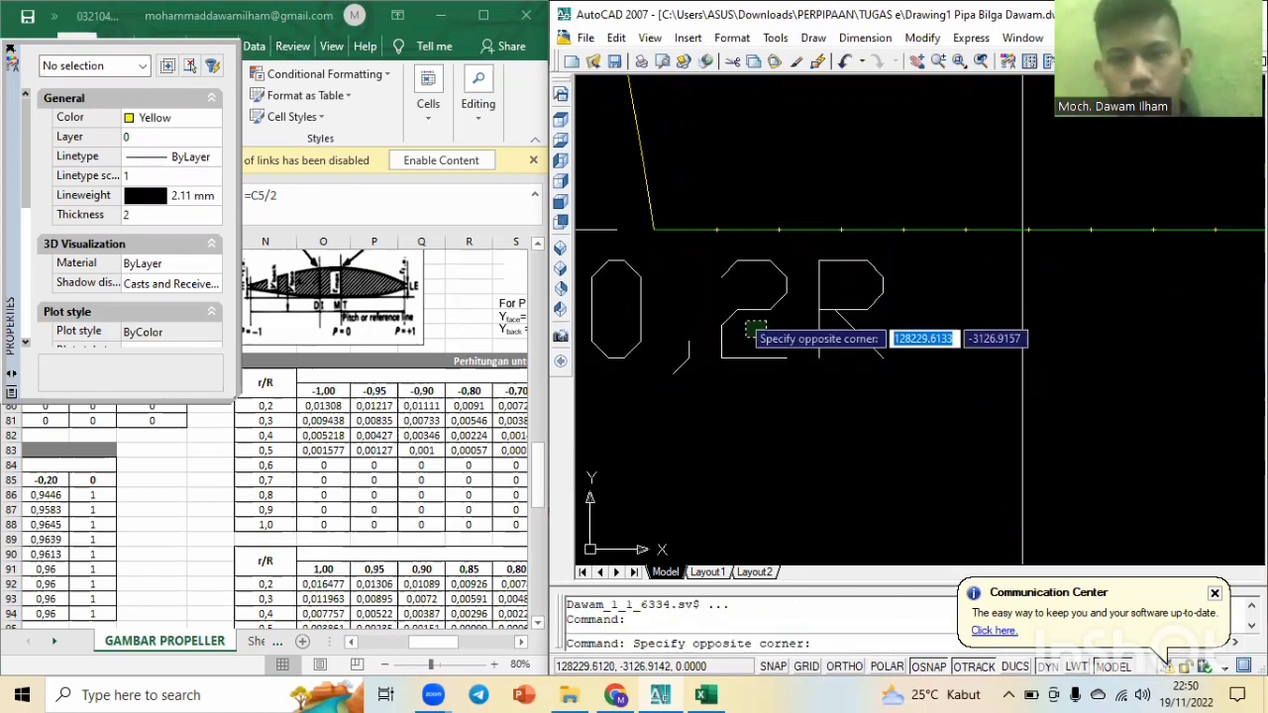
pyautogui.click(740, 315)
pyautogui.click(740, 315)
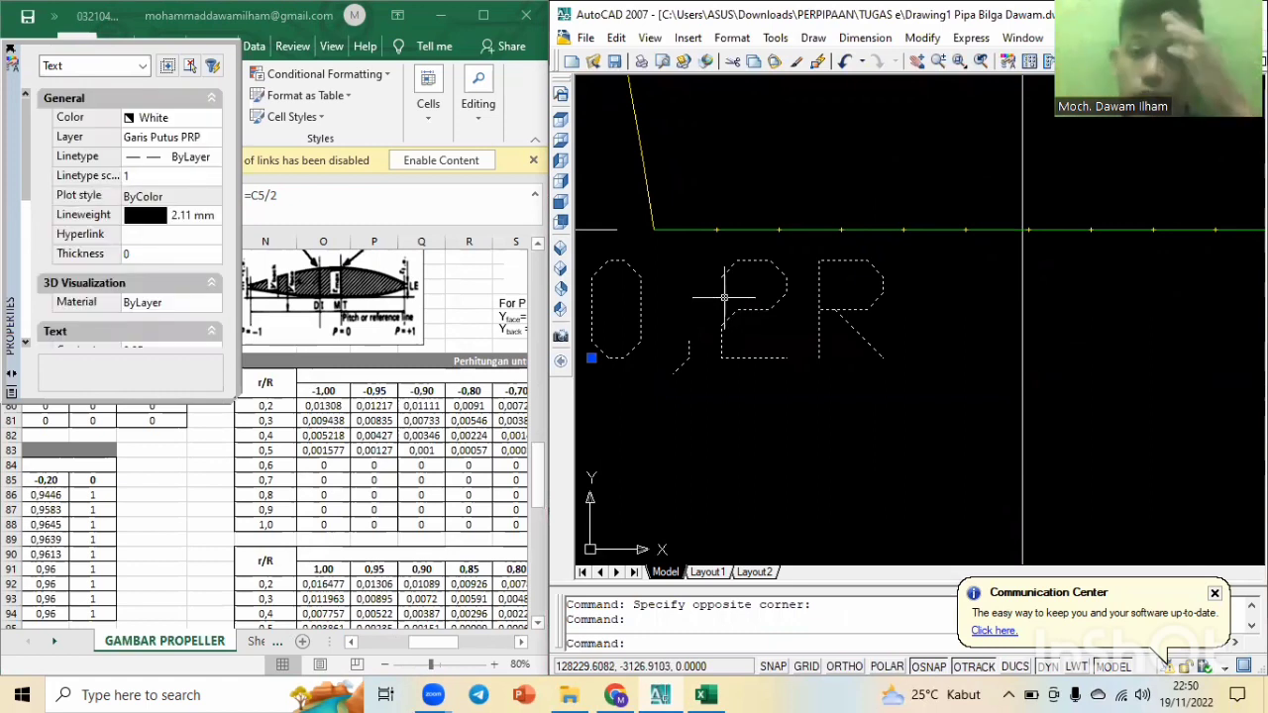
pyautogui.scroll(-1, 725, 295)
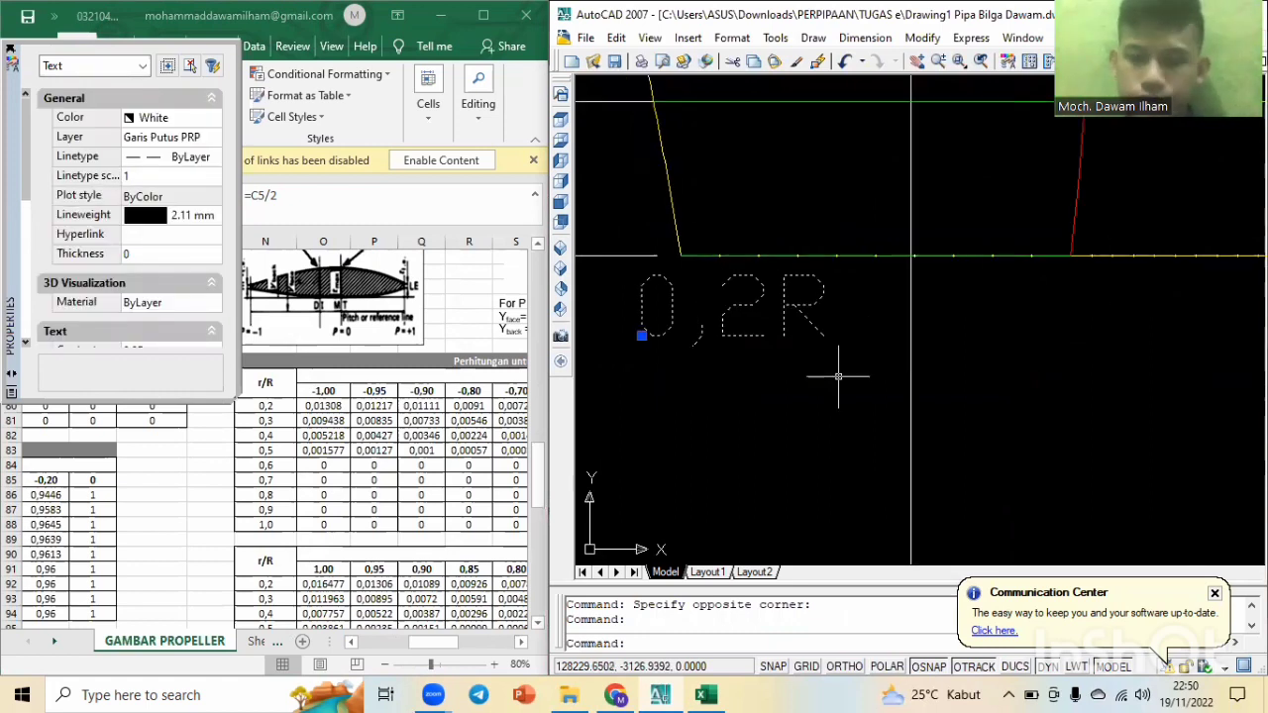
pyautogui.write('sc')
pyautogui.press('Return')
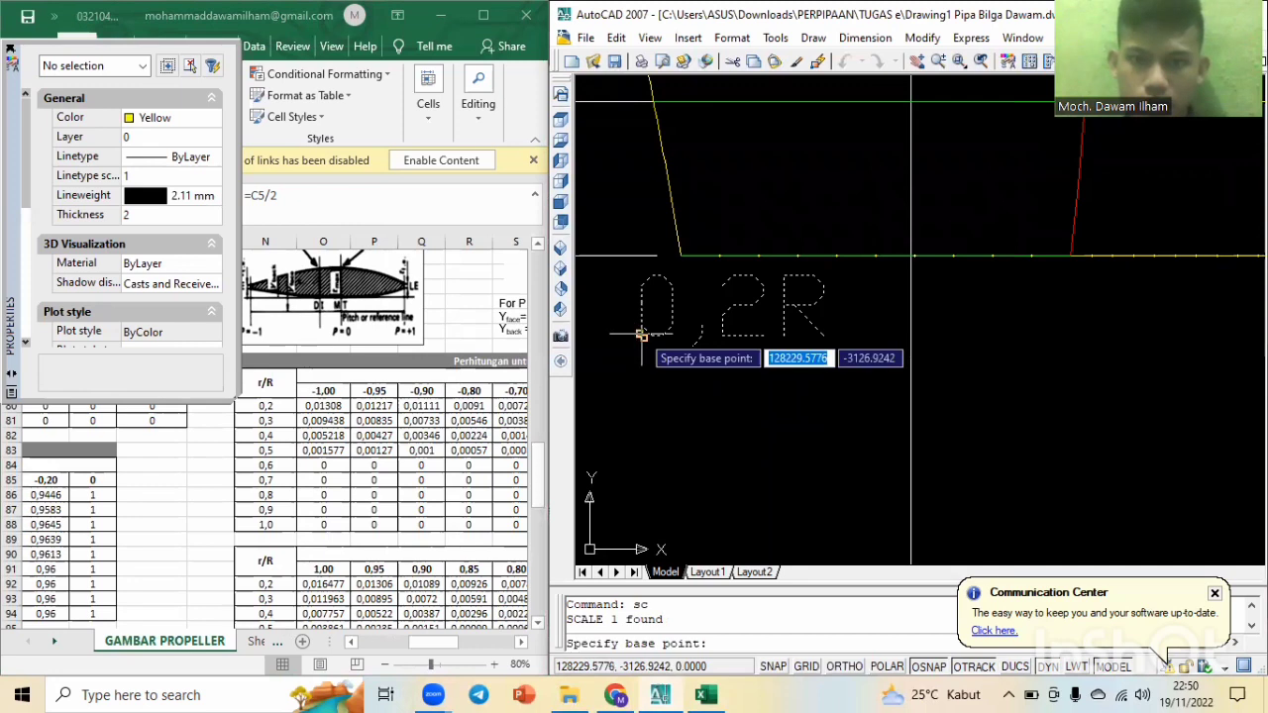
pyautogui.click(642, 335)
pyautogui.write('0.')
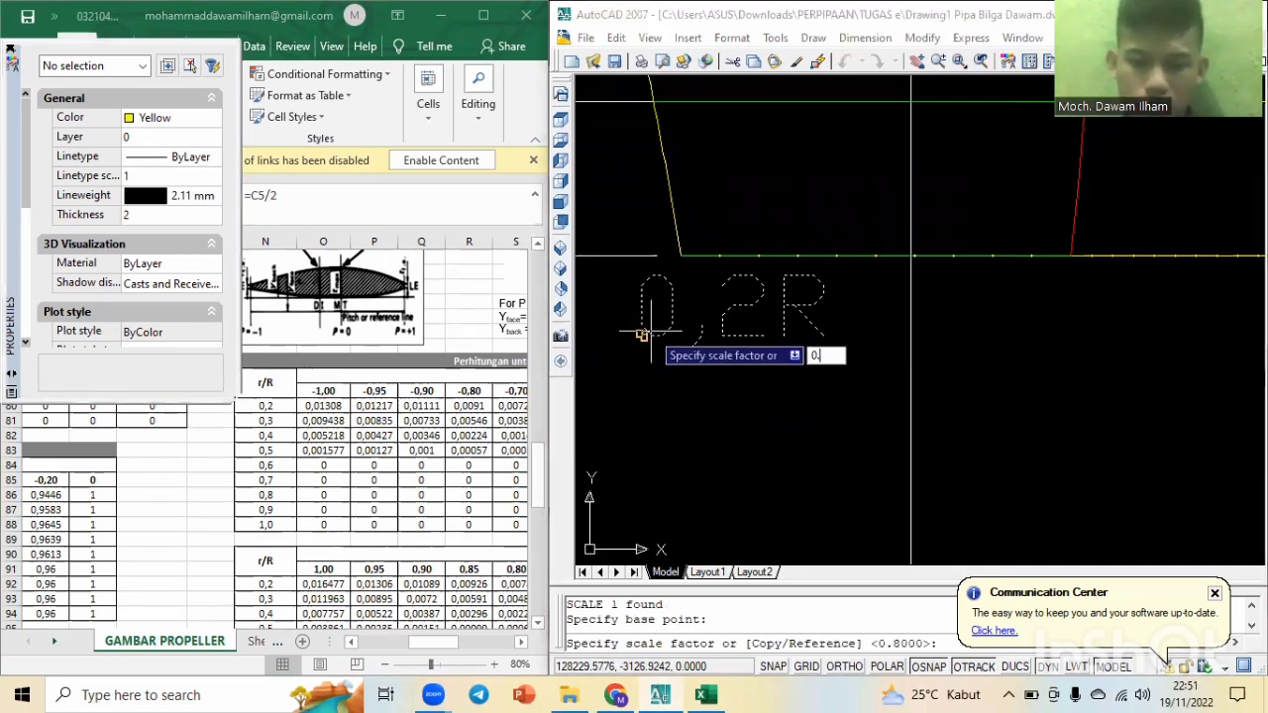
pyautogui.write('5')
pyautogui.press('Return')
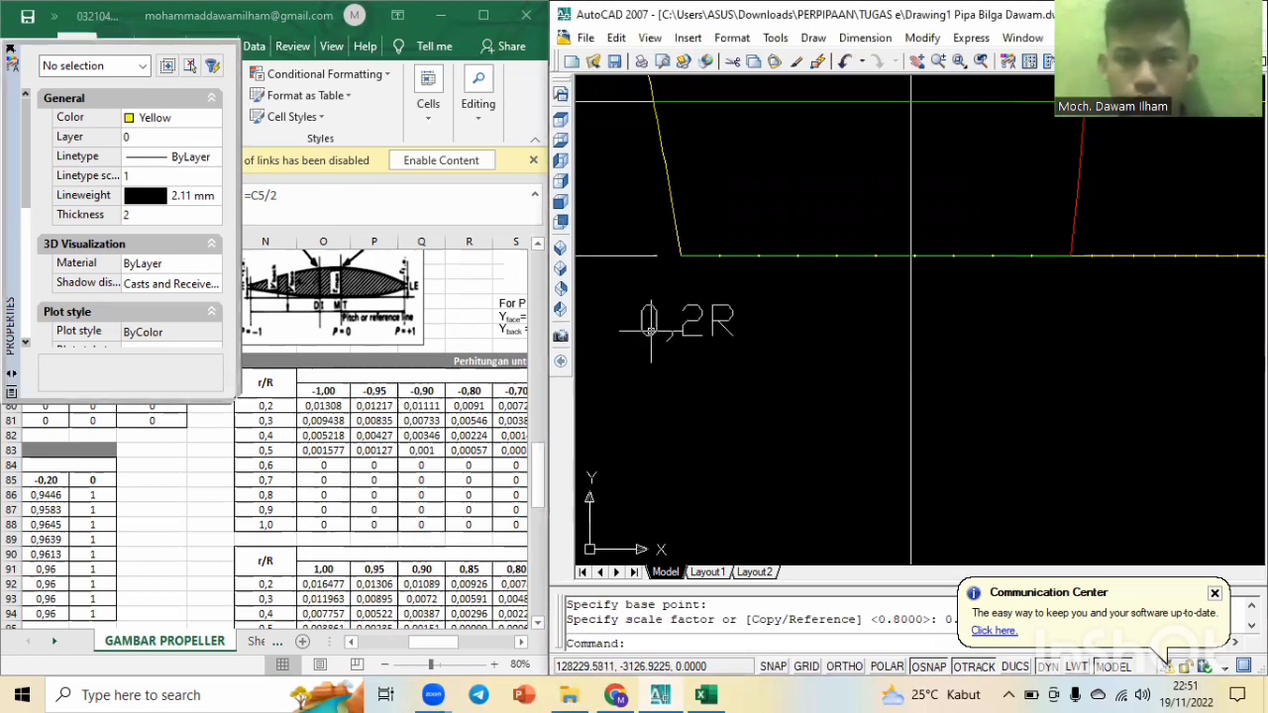
pyautogui.press('Escape')
# Scale the copied 0,2R label again by a factor of 0.5 about its insertion point.
pyautogui.click(727, 309)
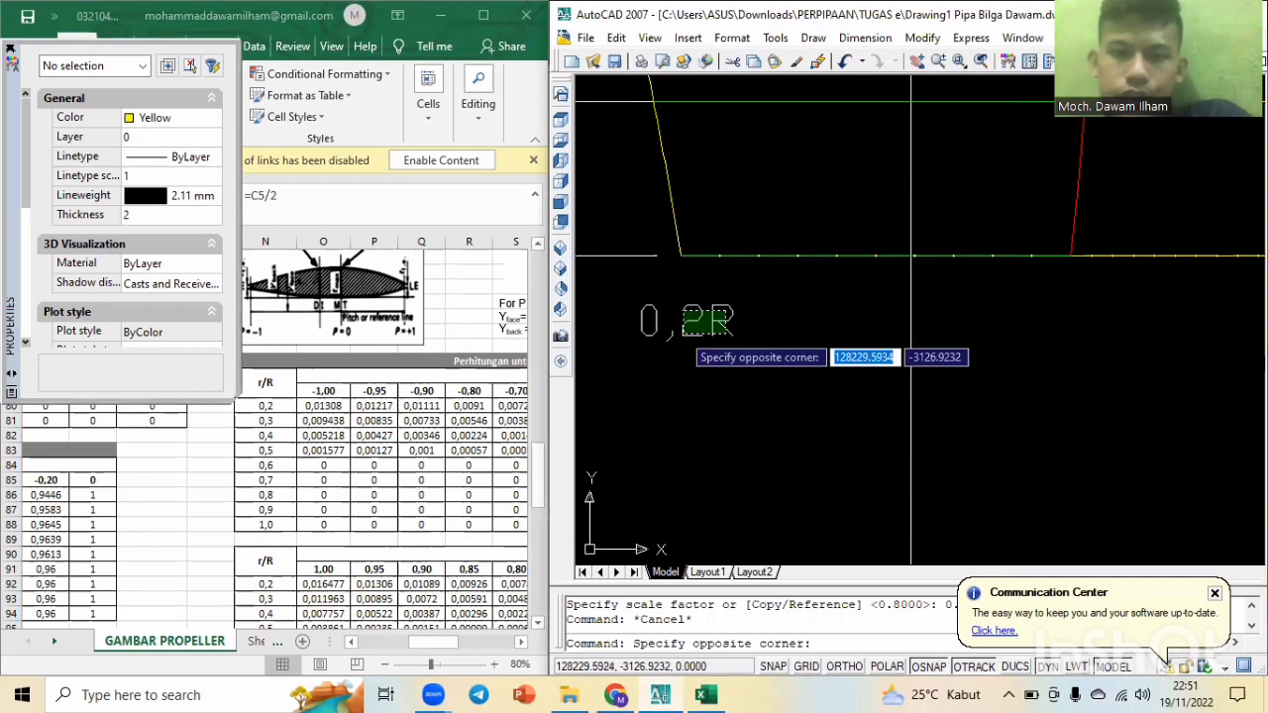
pyautogui.click(681, 335)
pyautogui.write('sc')
pyautogui.press('Return')
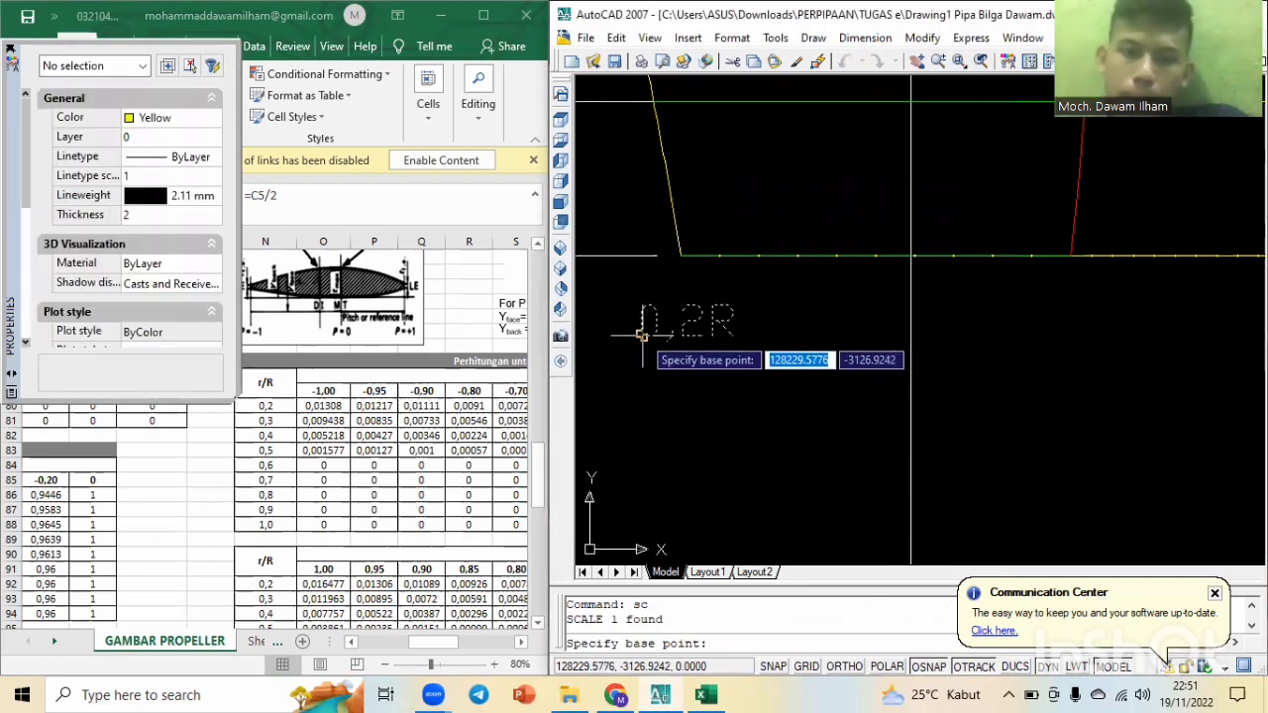
pyautogui.click(642, 335)
pyautogui.write('0.')
pyautogui.press('Return')
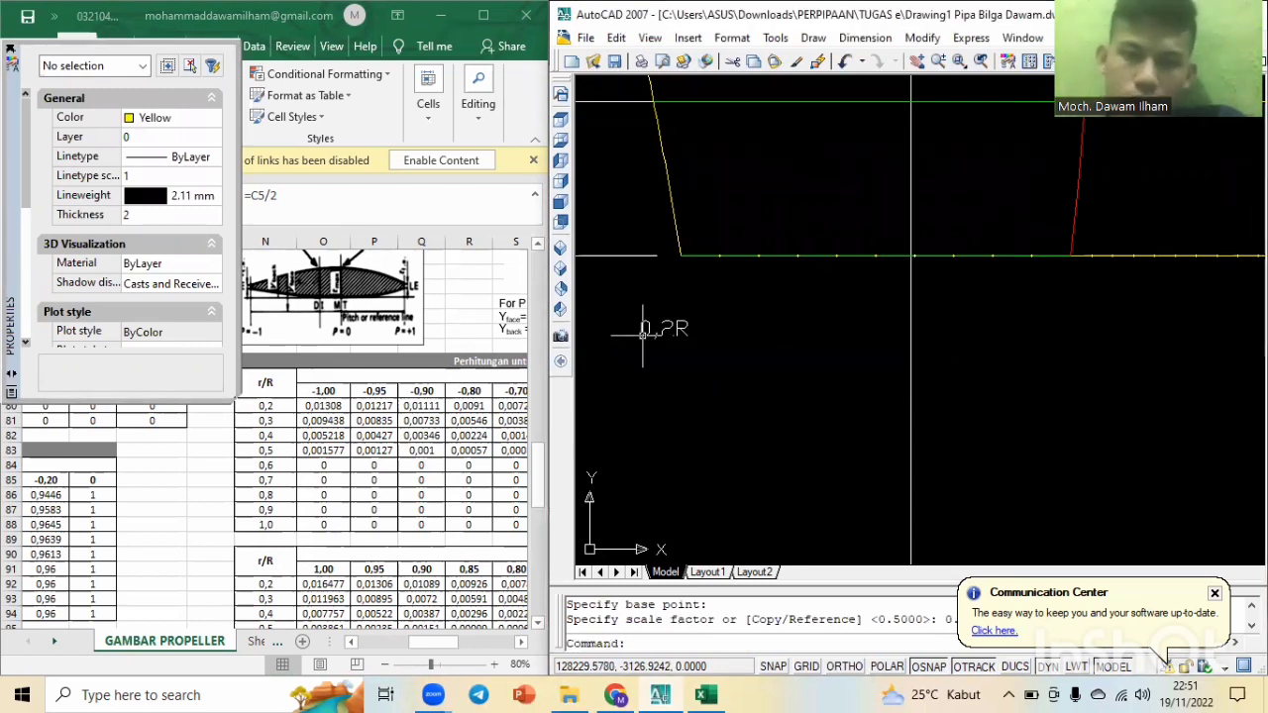
pyautogui.press('Escape')
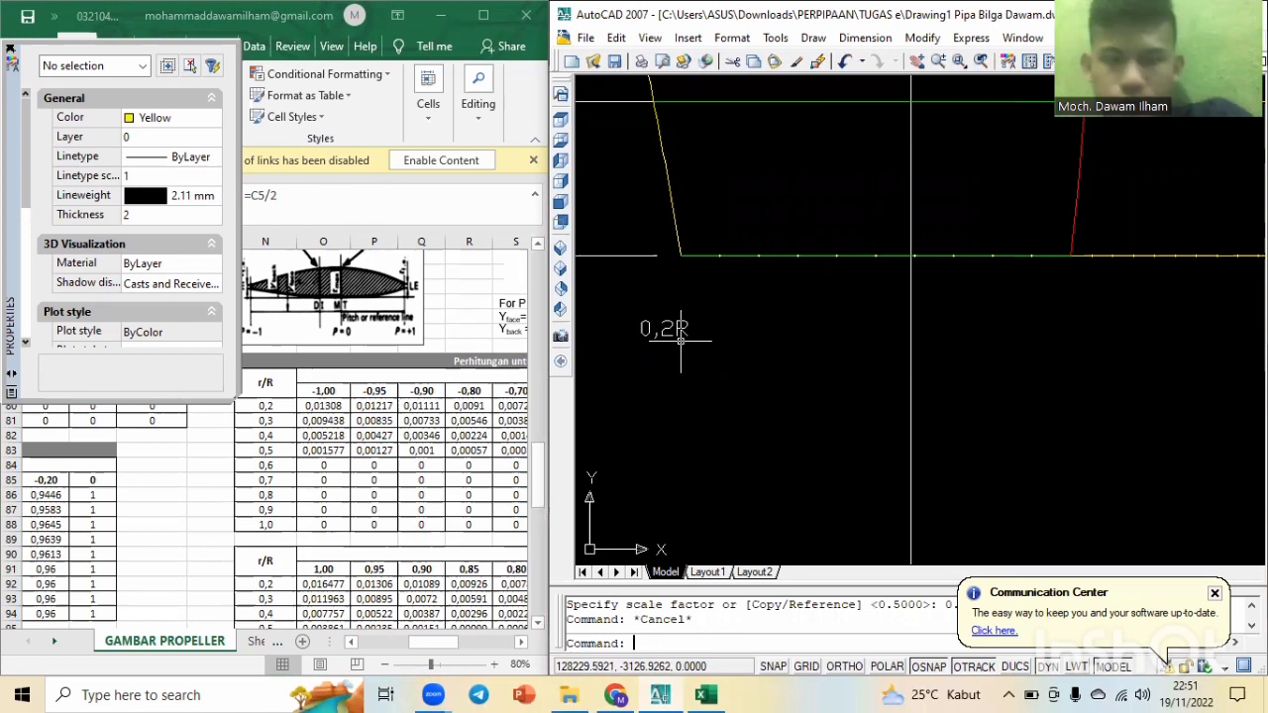
# Move the reduced 0,2R label up close beneath the start of the green 0,2R segment.
pyautogui.click(681, 335)
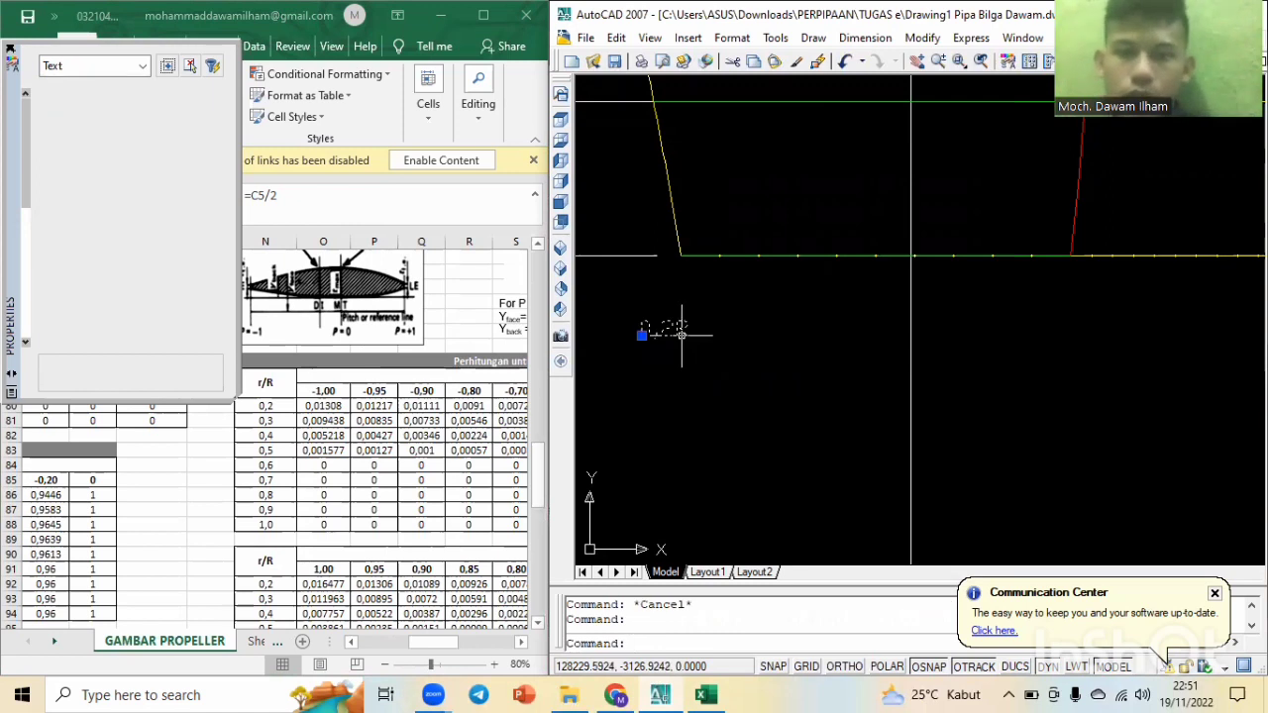
pyautogui.scroll(2, 650, 340)
pyautogui.click(624, 327)
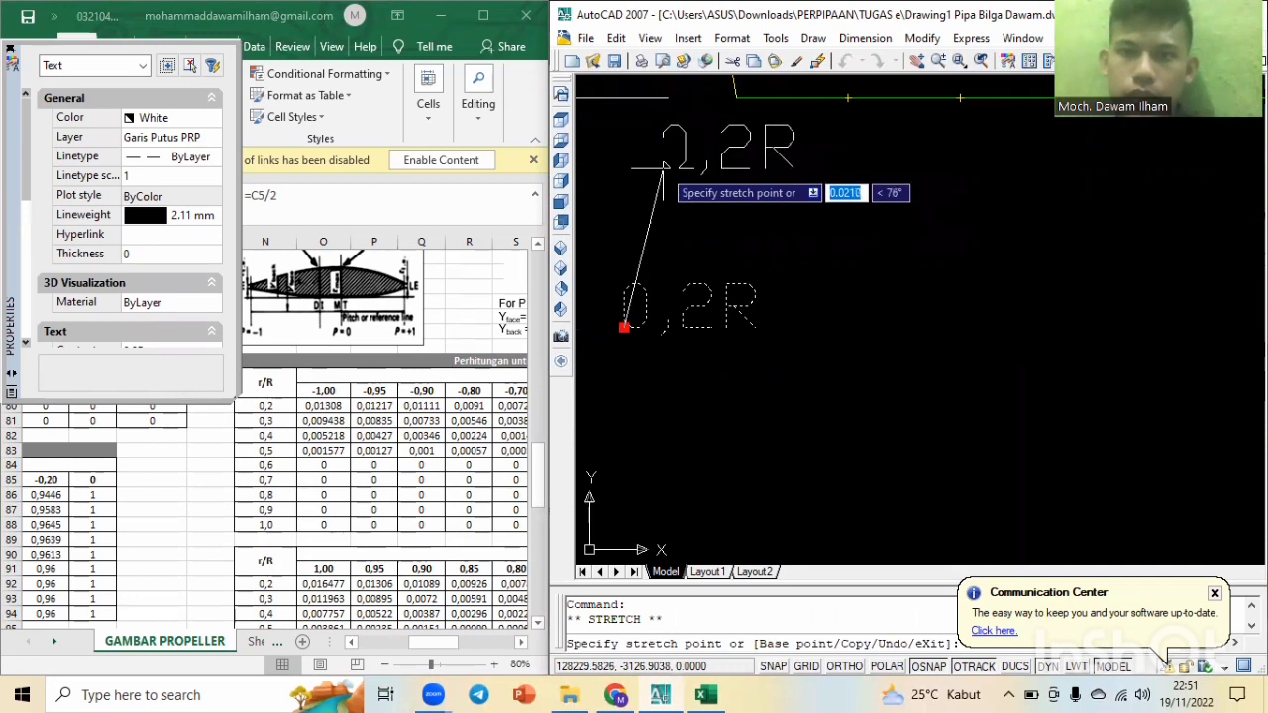
pyautogui.click(664, 169)
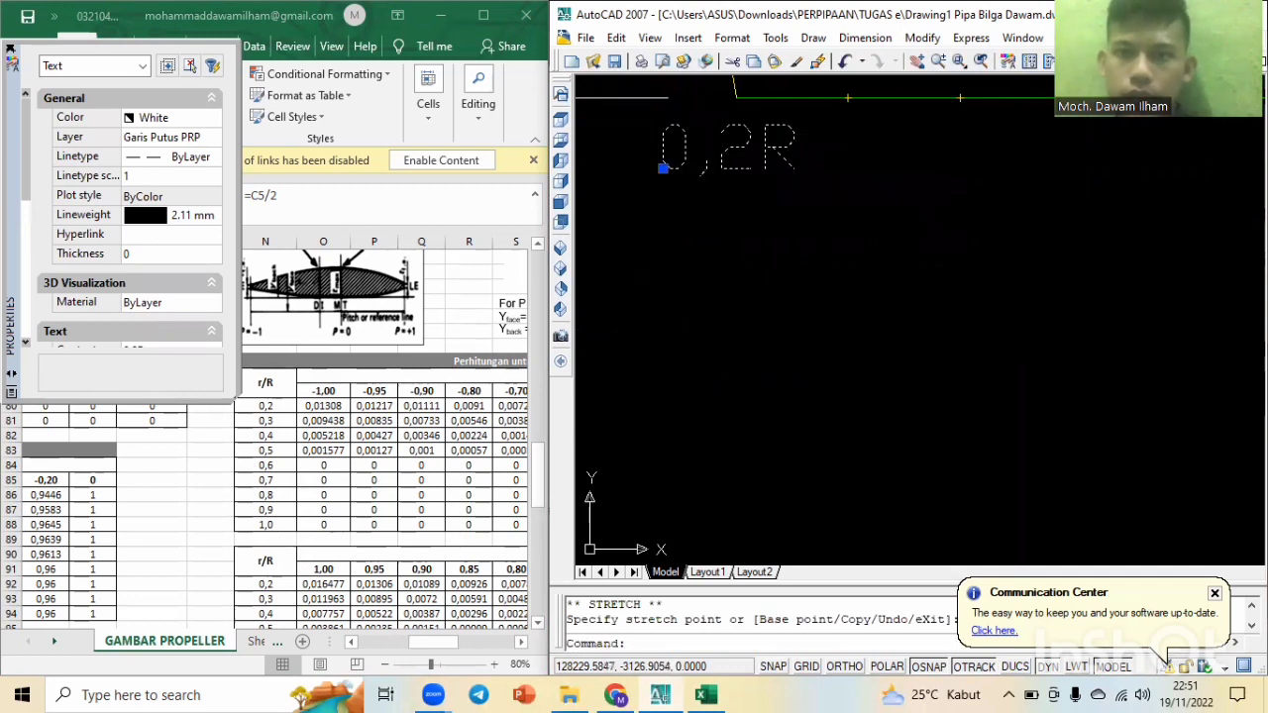
pyautogui.press('Escape')
pyautogui.press('Escape')
# Change the text of the small 0,2R label below the green segment to -1.
pyautogui.click(774, 139)
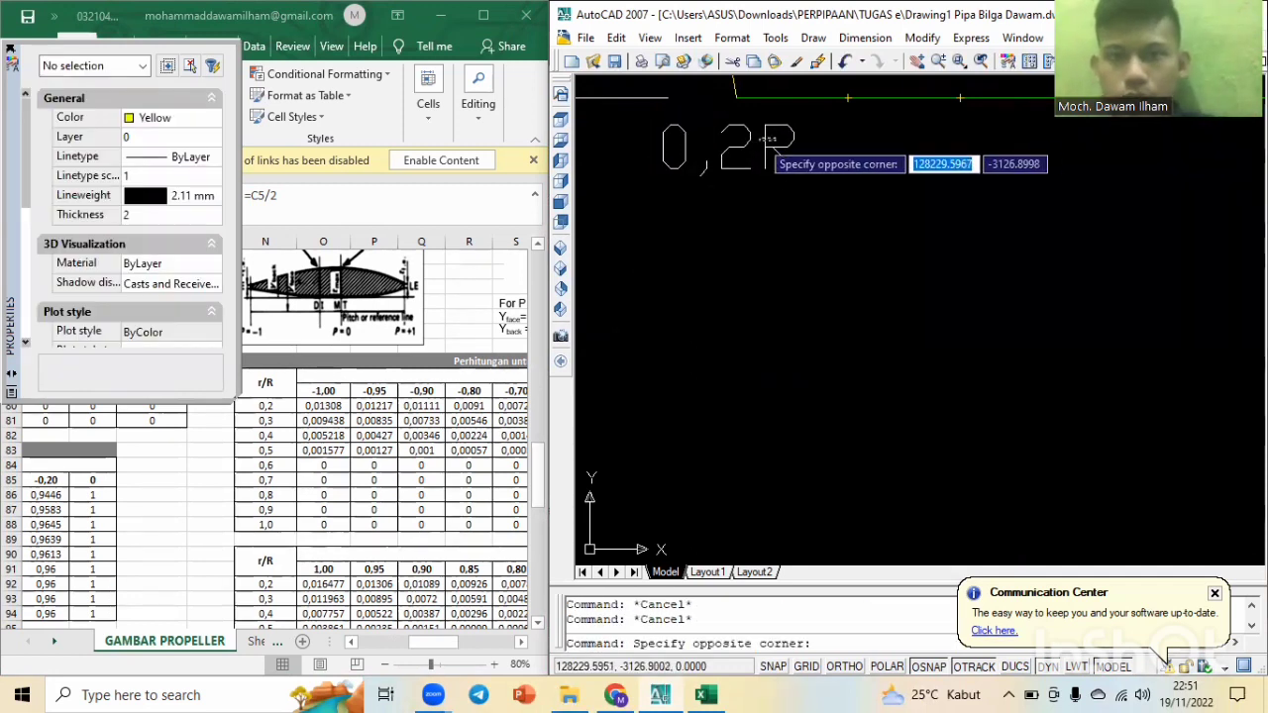
pyautogui.click(759, 138)
pyautogui.click(761, 140)
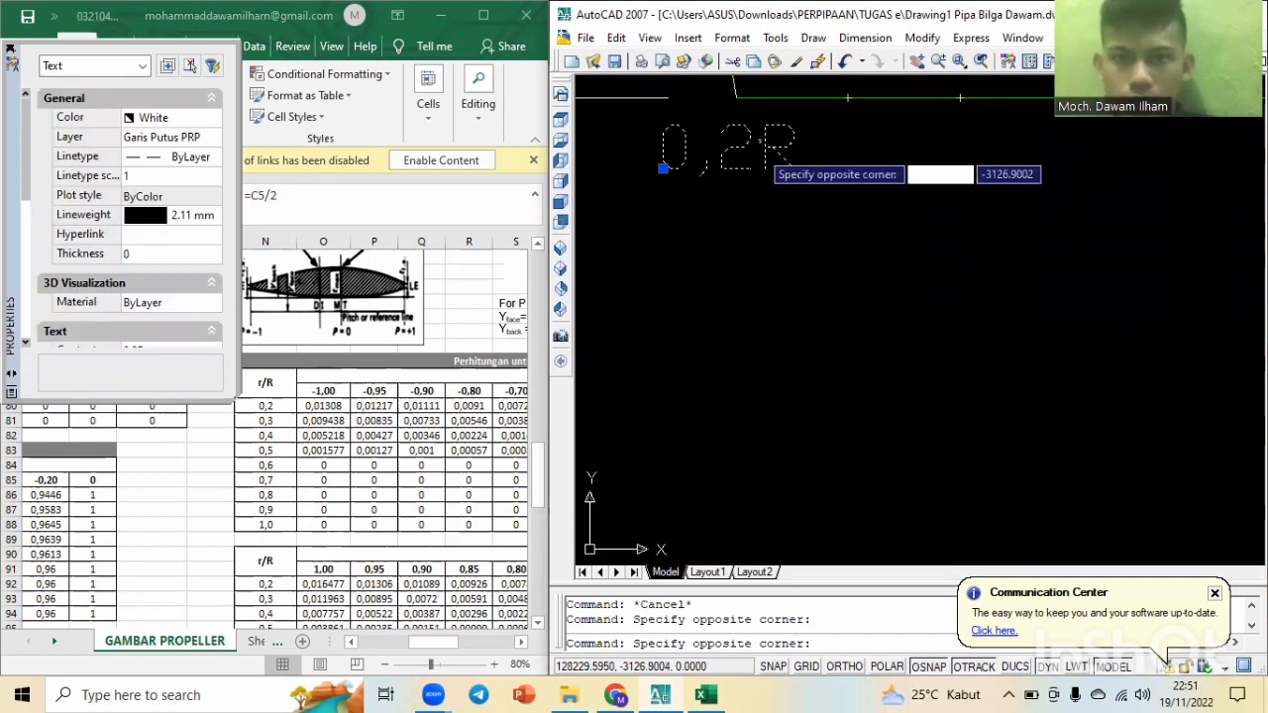
pyautogui.click(755, 148)
pyautogui.click(739, 139)
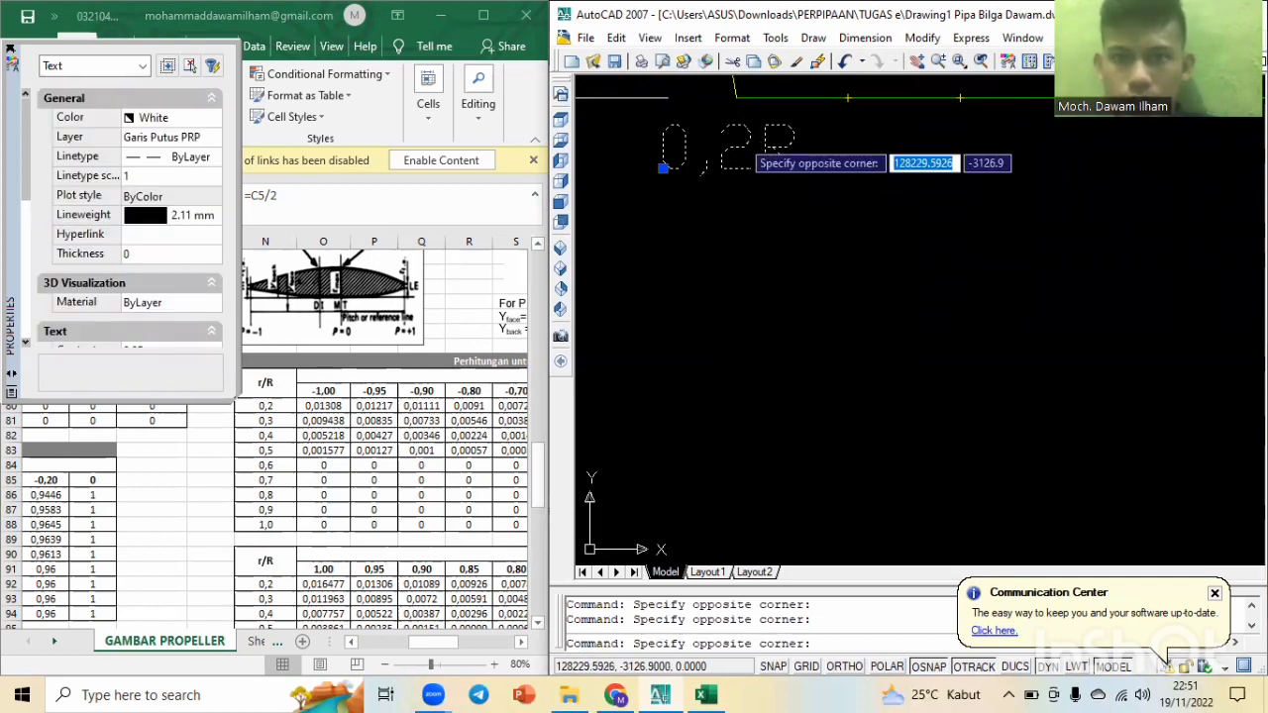
pyautogui.click(755, 146)
pyautogui.doubleClick(746, 136)
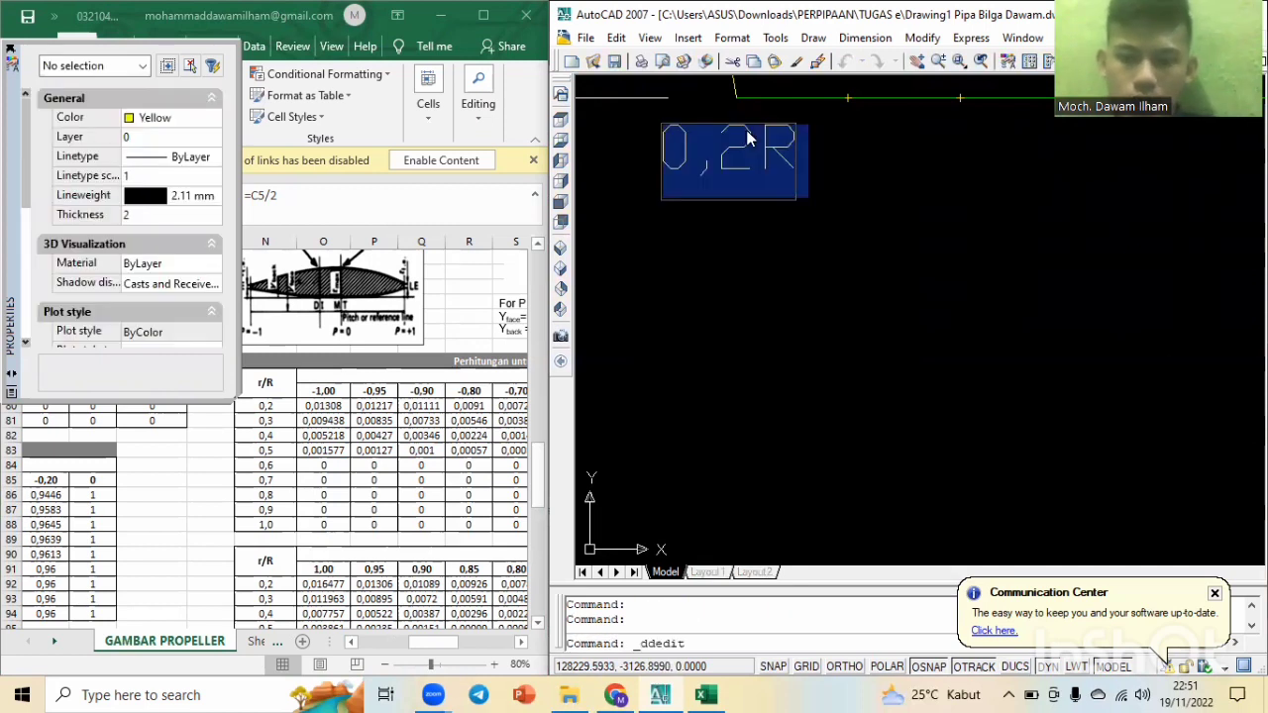
pyautogui.write('1')
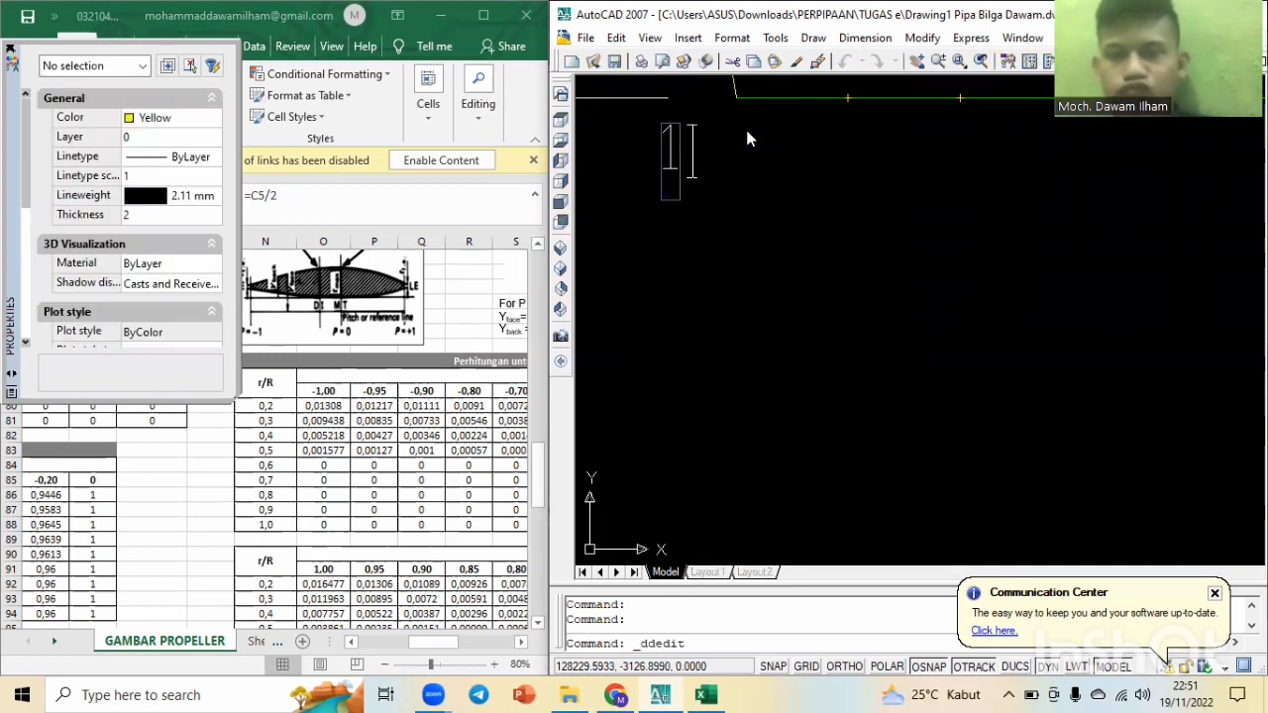
pyautogui.press('BackSpace')
pyautogui.write('-1')
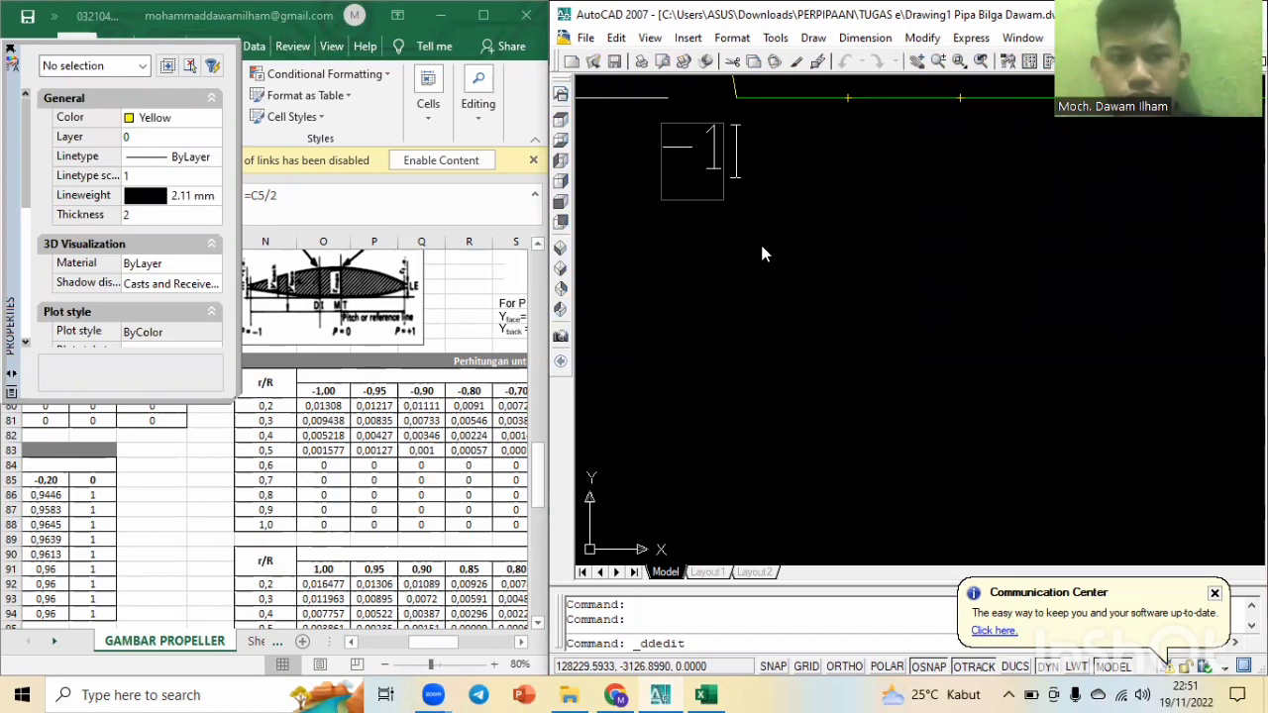
pyautogui.press('Return')
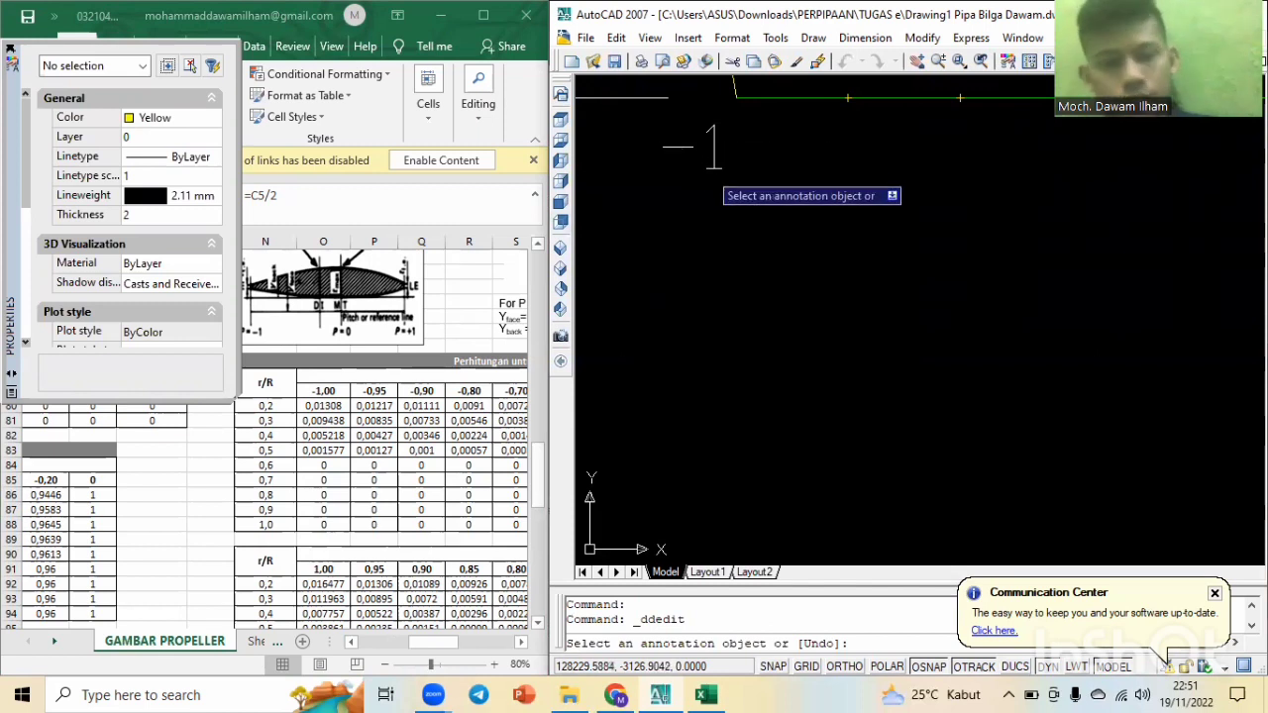
pyautogui.press('Escape')
# Shift the -1 label slightly up and right, so it sits under the starting corner of the green segment.
pyautogui.click(715, 135)
pyautogui.click(709, 158)
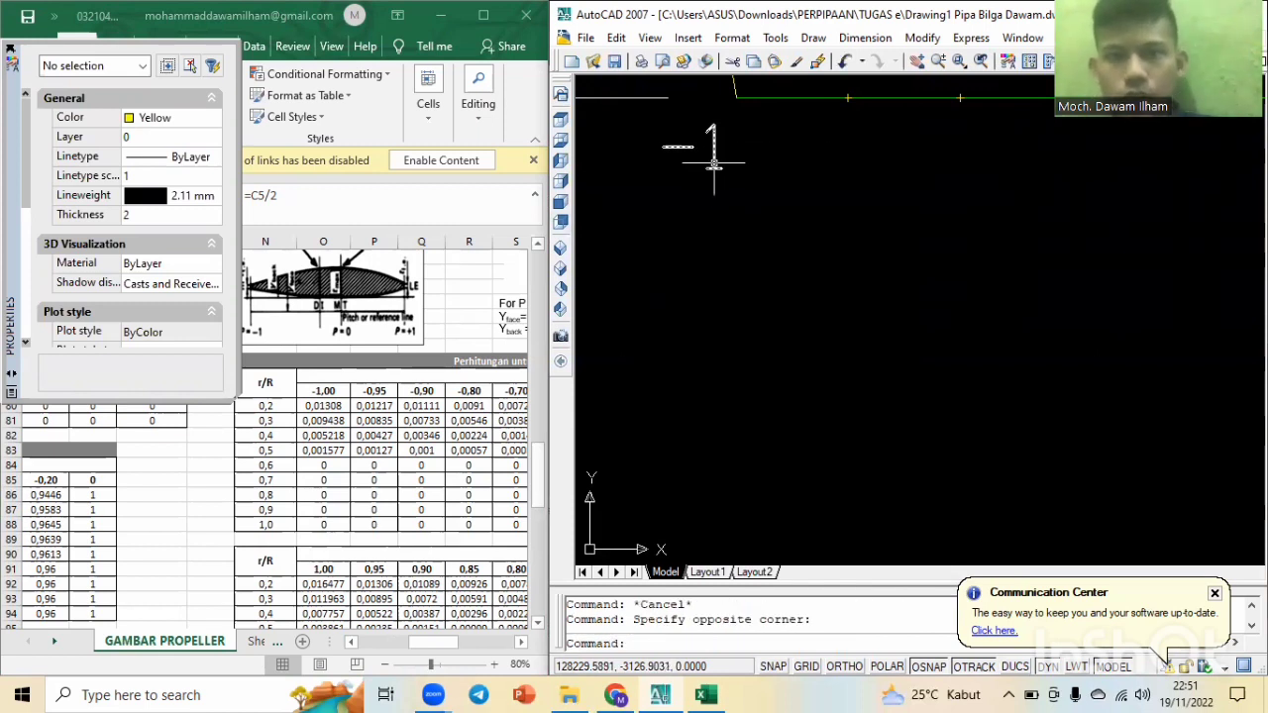
pyautogui.scroll(-1, 709, 188)
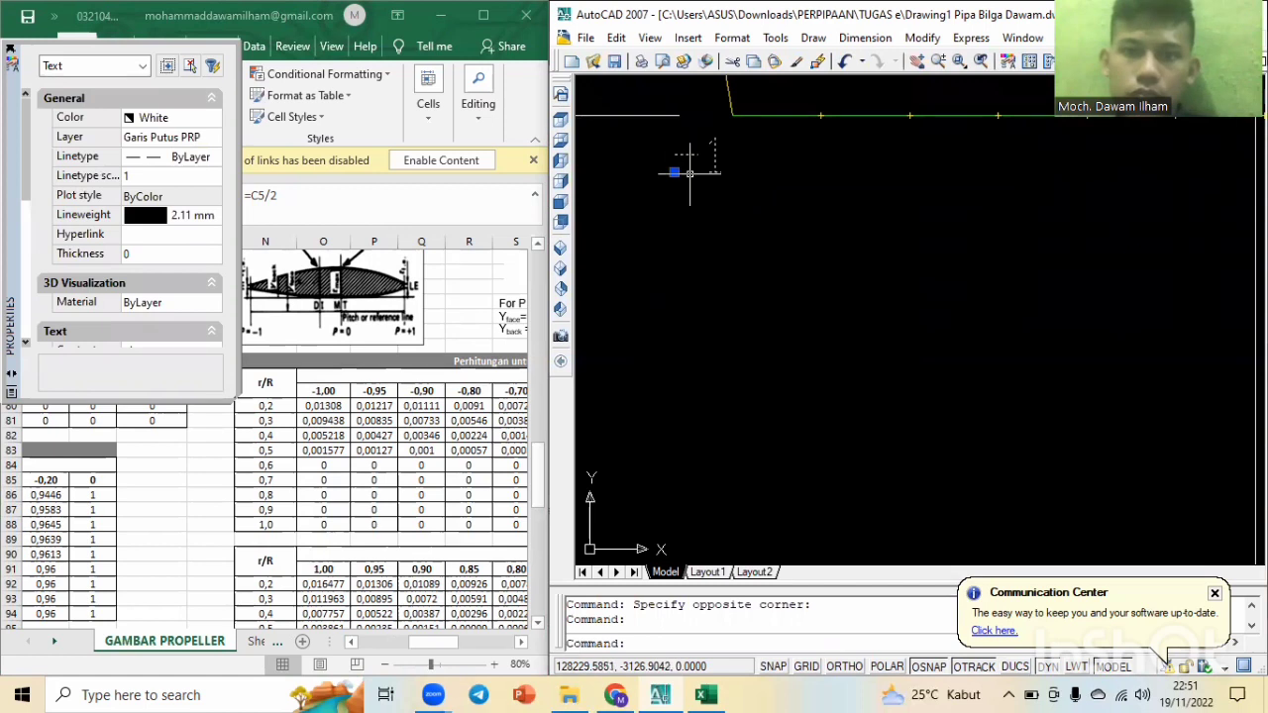
pyautogui.click(674, 172)
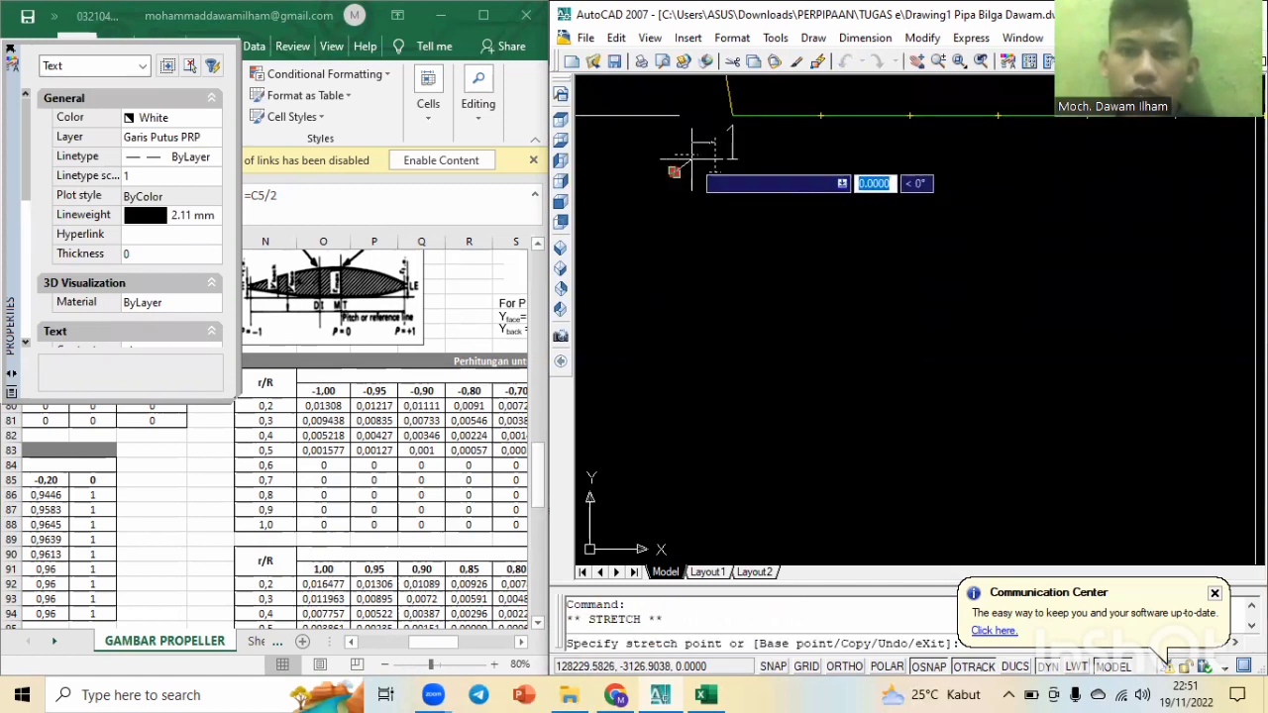
pyautogui.click(697, 165)
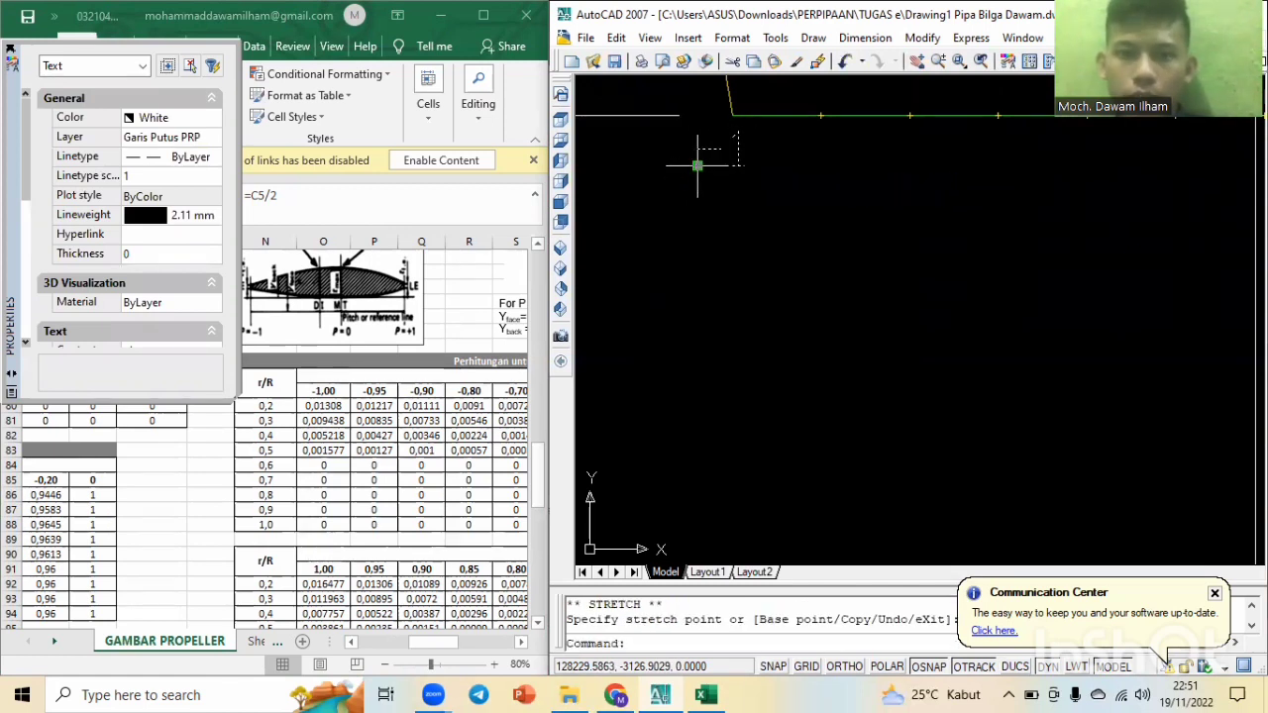
pyautogui.press('Escape')
pyautogui.press('Escape')
pyautogui.scroll(-1, 733, 198)
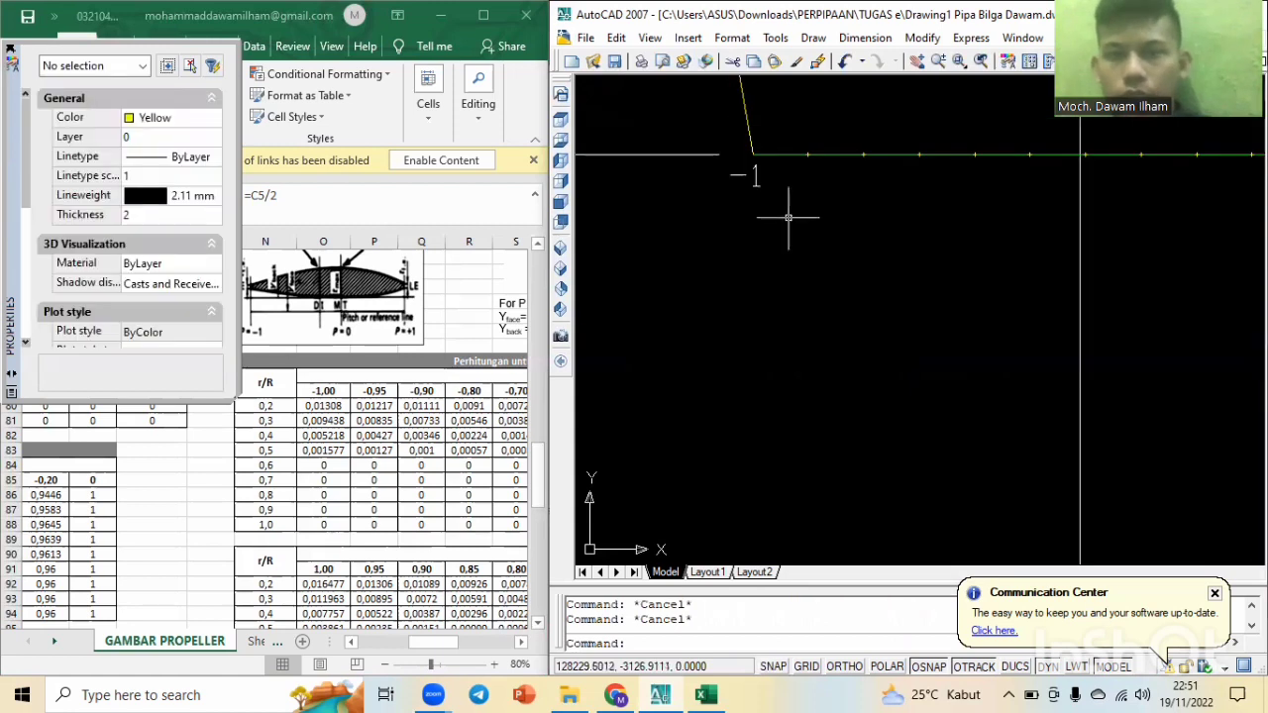
# Scale the -1 label by a factor of 0.8 about its insertion point.
pyautogui.scroll(2, 806, 276)
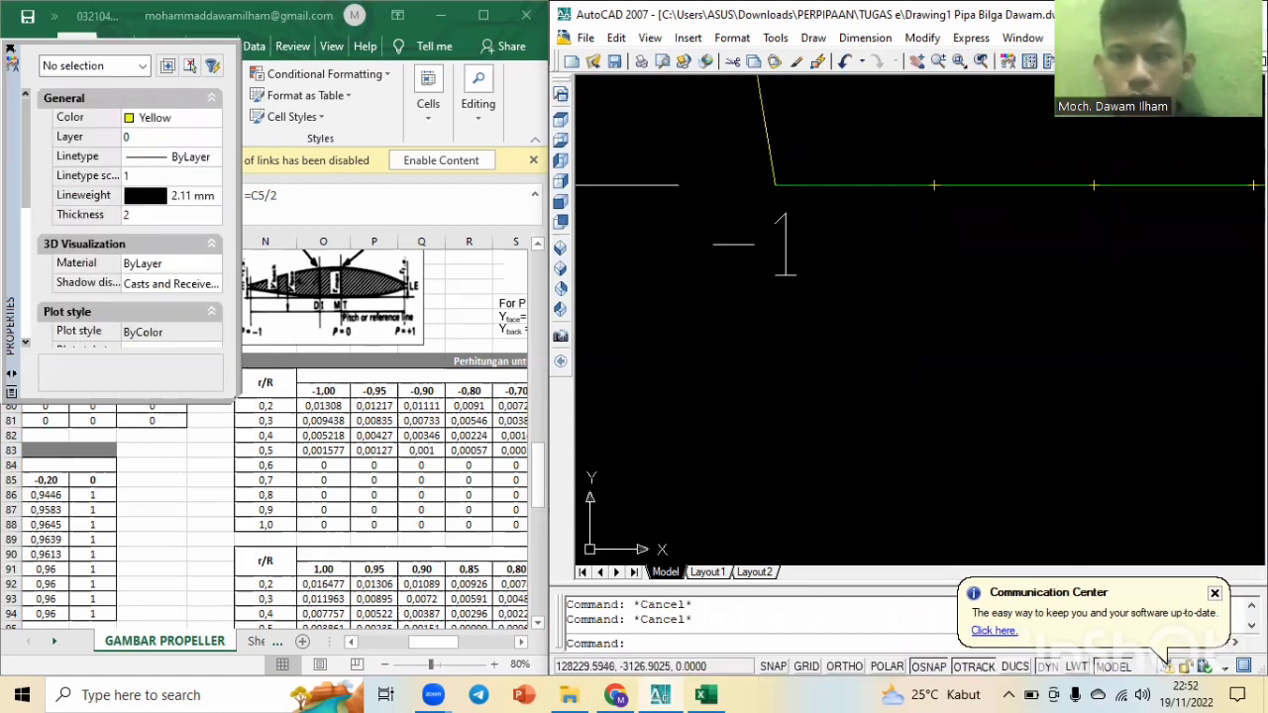
pyautogui.click(757, 248)
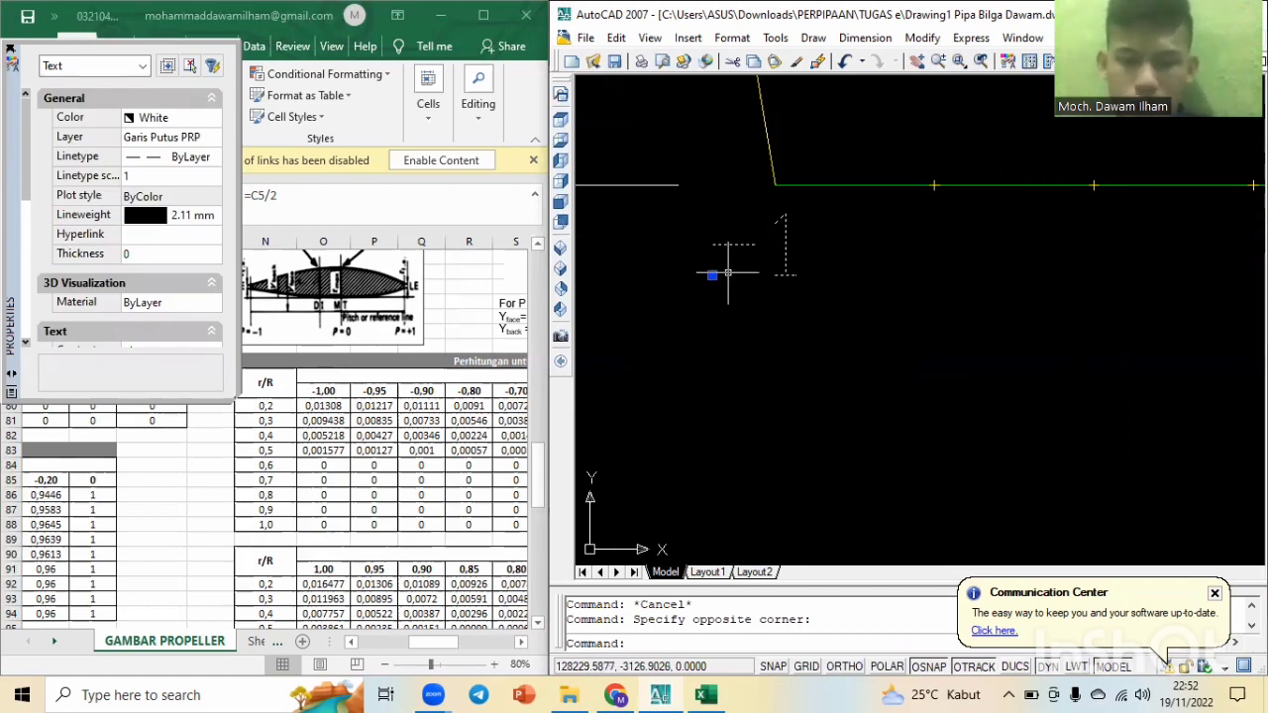
pyautogui.write('sc')
pyautogui.press('Return')
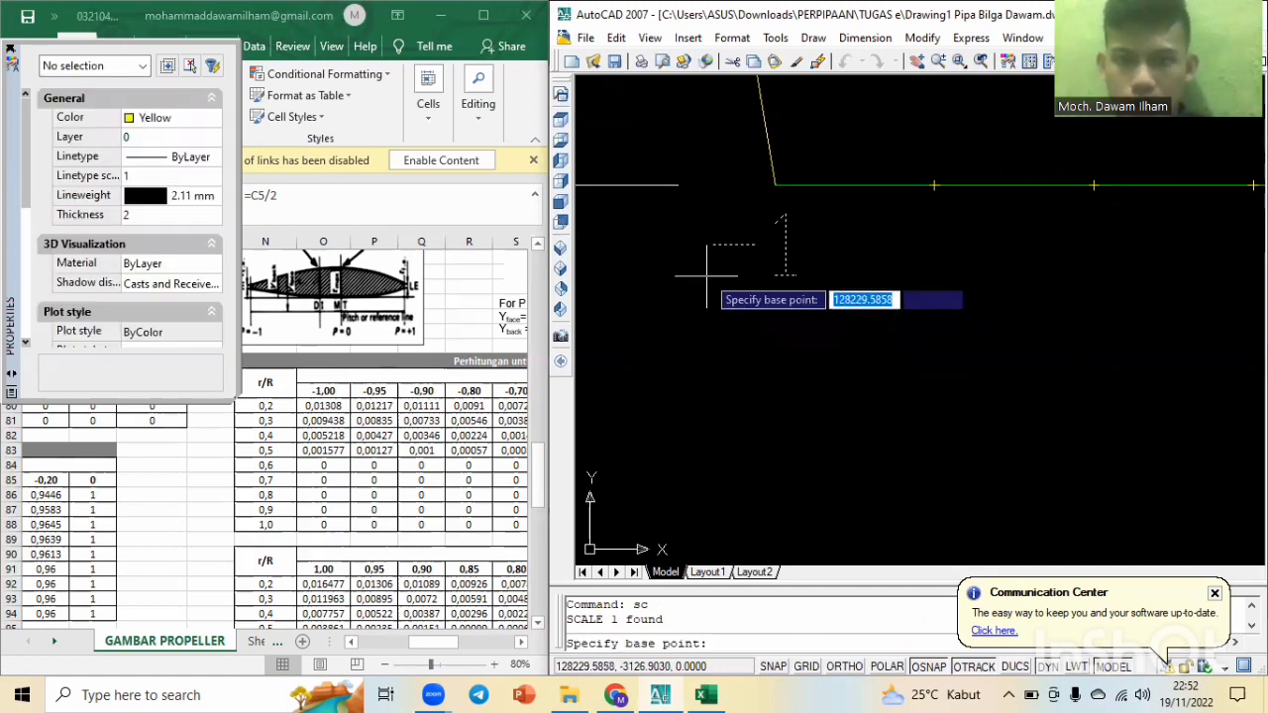
pyautogui.click(712, 248)
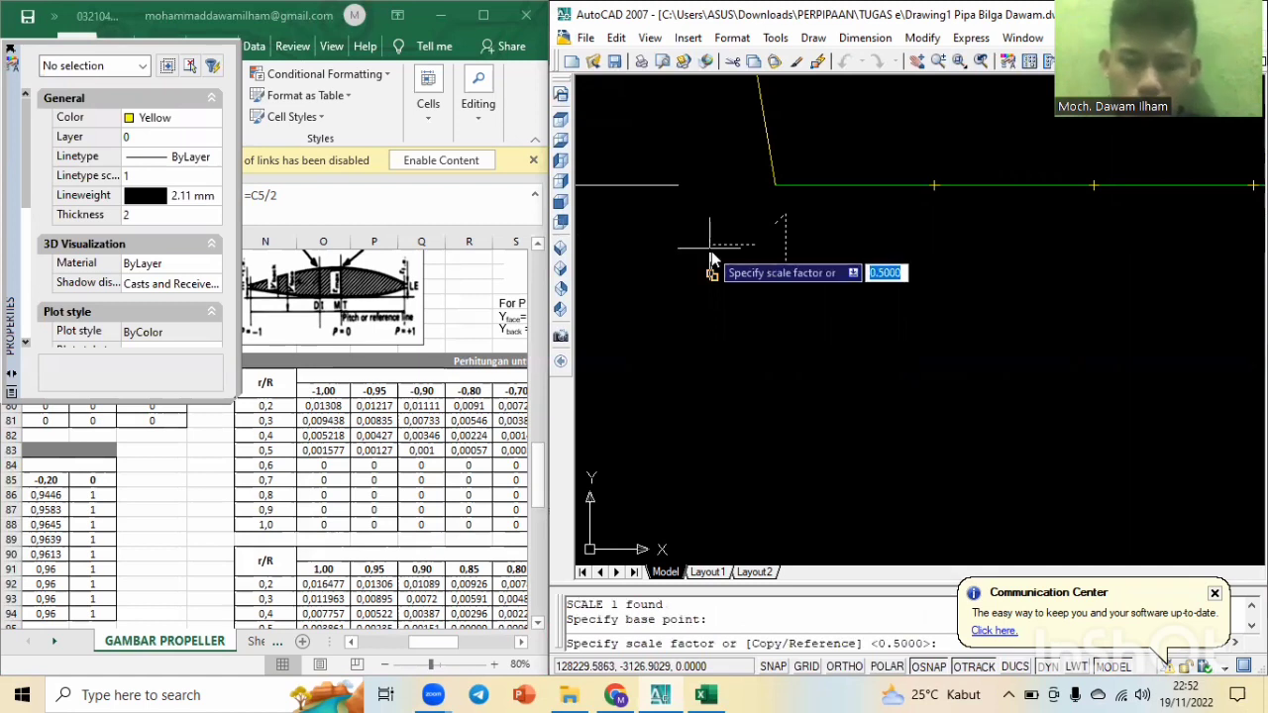
pyautogui.write('0')
pyautogui.write(',8')
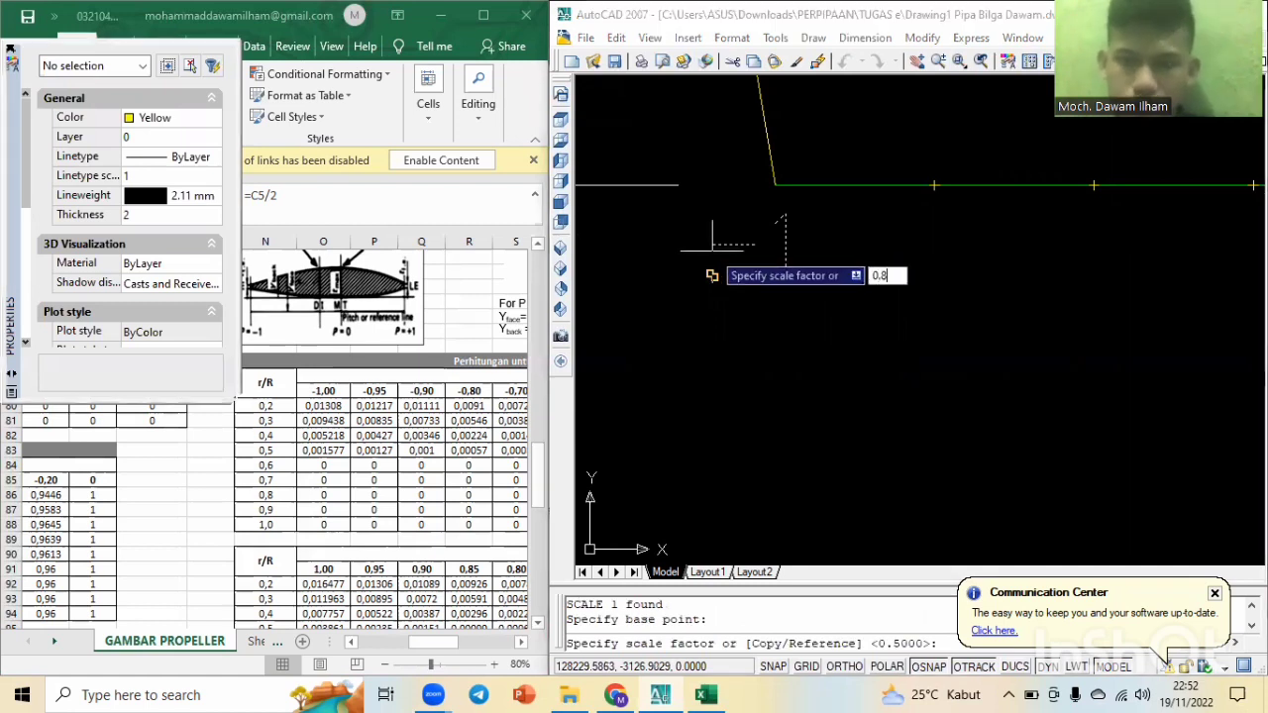
pyautogui.press('Return')
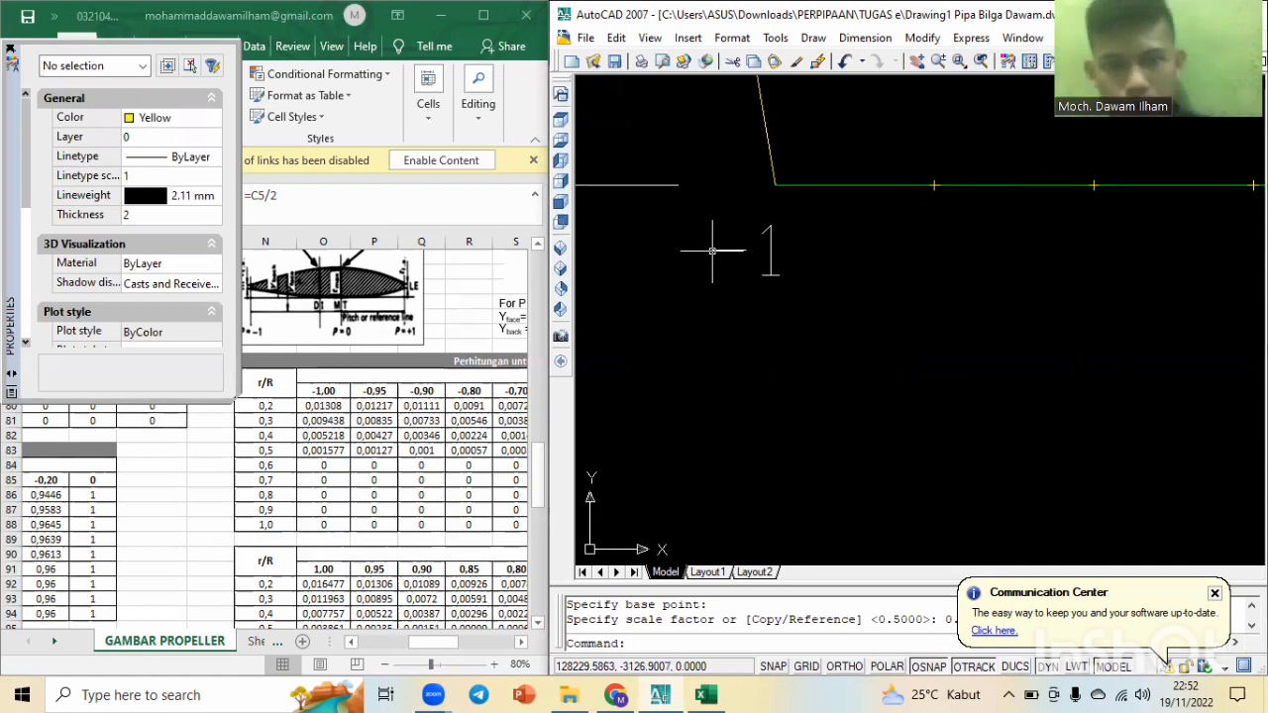
pyautogui.press('Escape')
# Nudge the scaled -1 label so its digit sits directly beneath the start of the green segment.
pyautogui.click(786, 303)
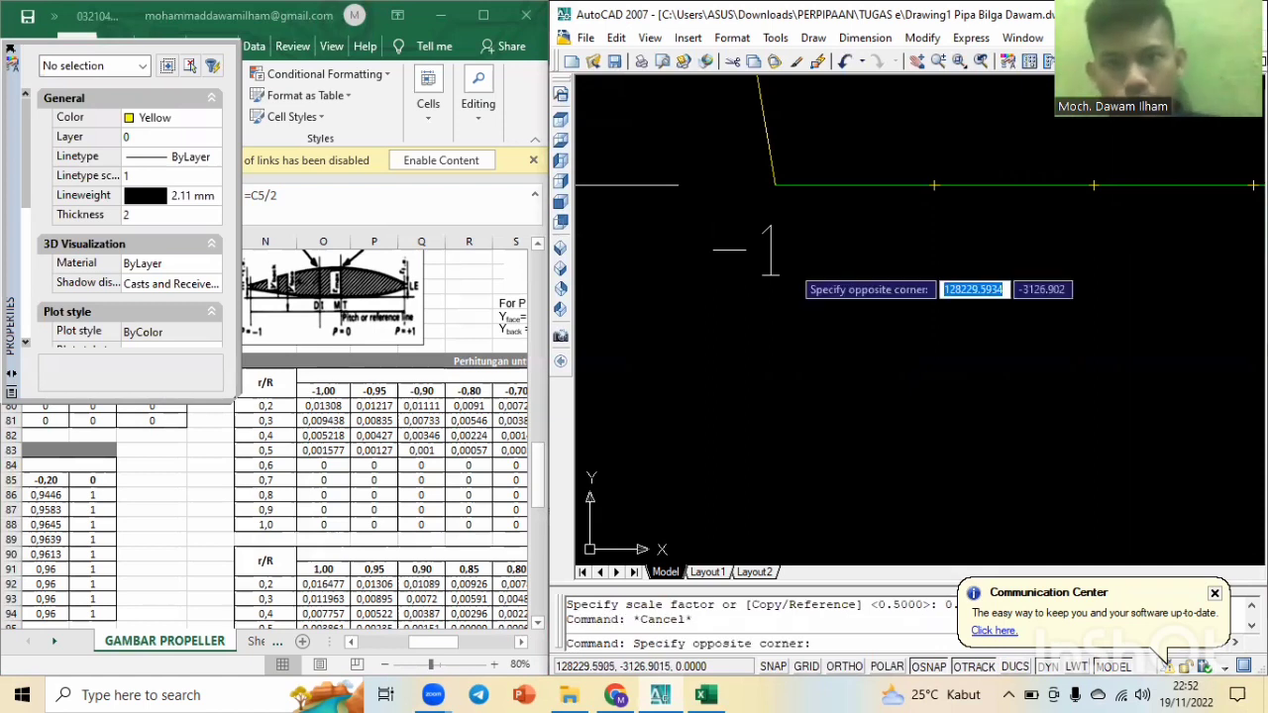
pyautogui.click(750, 258)
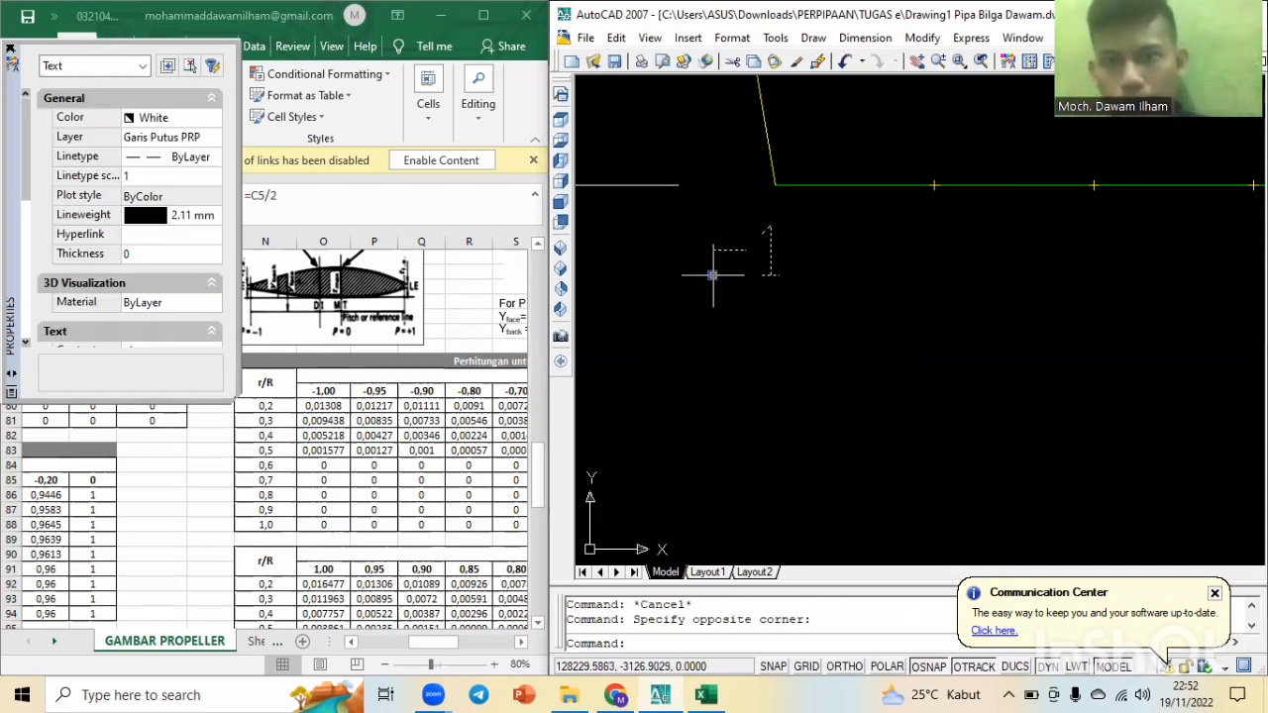
pyautogui.click(712, 275)
pyautogui.press('Escape')
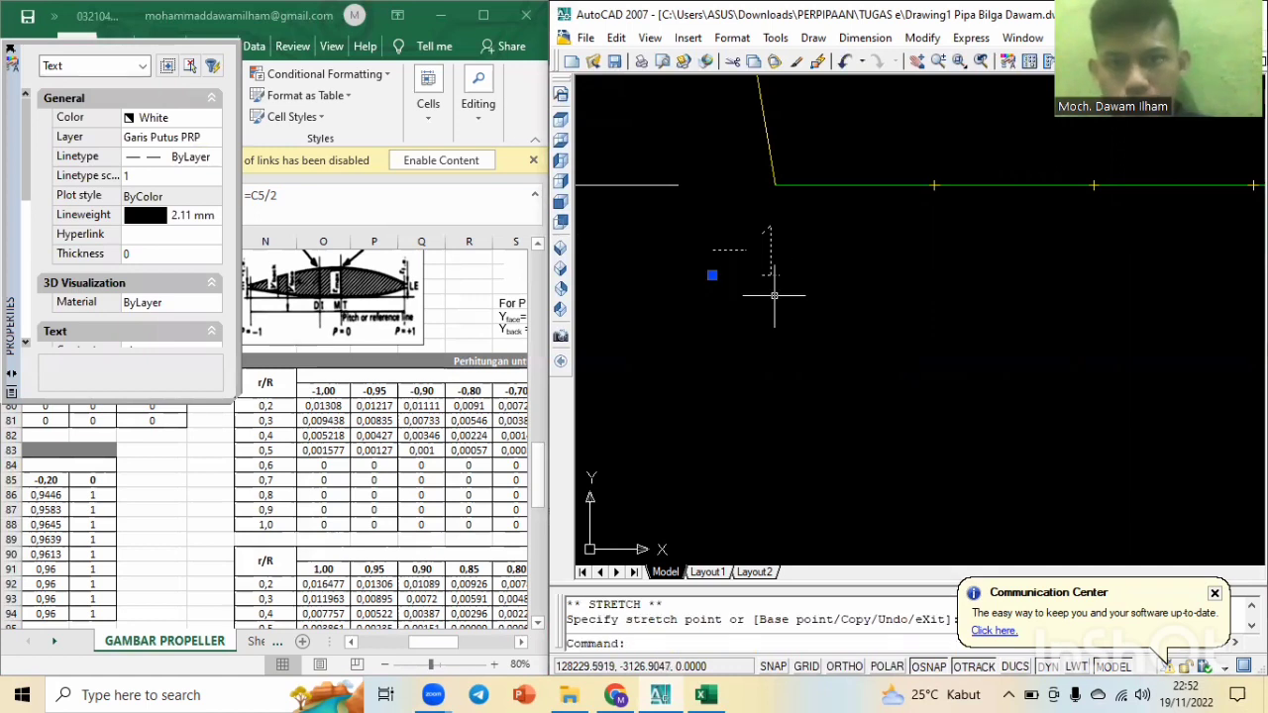
pyautogui.click(712, 274)
pyautogui.scroll(3, 743, 274)
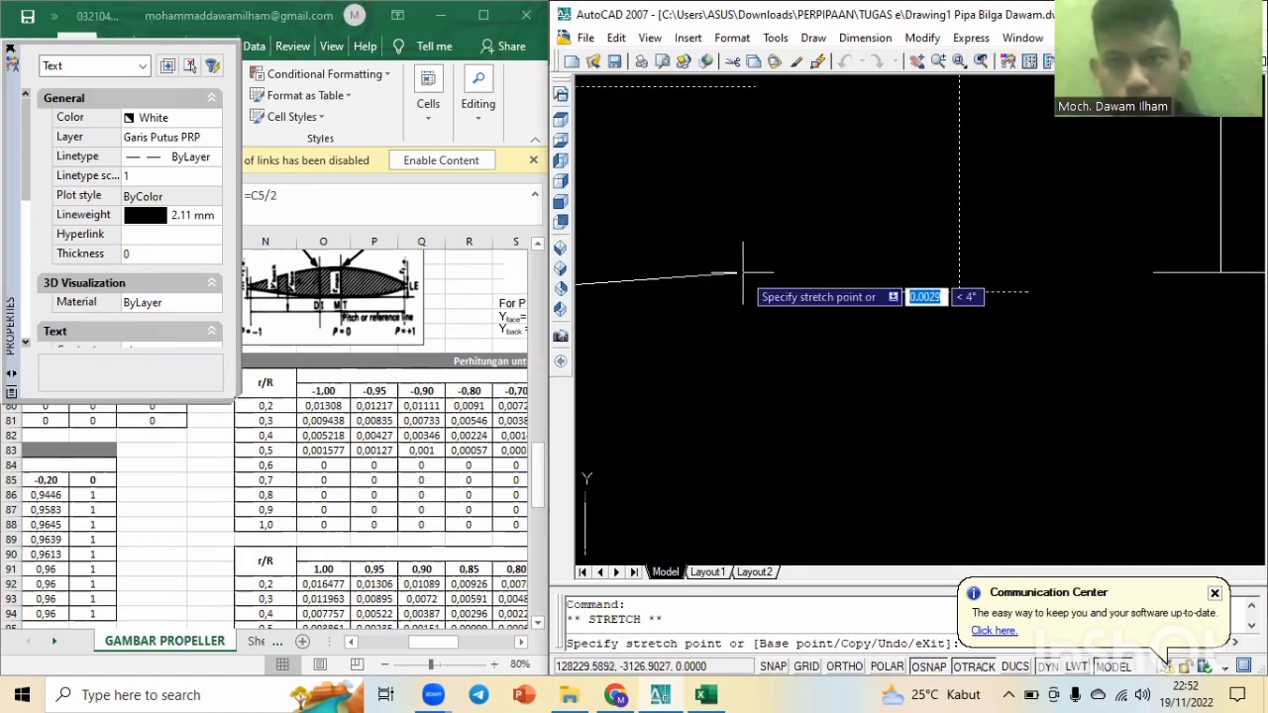
pyautogui.click(605, 246)
pyautogui.scroll(-3, 715, 267)
pyautogui.moveTo(855, 197); pyautogui.dragTo(868, 289, button='middle')
pyautogui.moveTo(848, 228); pyautogui.dragTo(860, 330, button='middle')
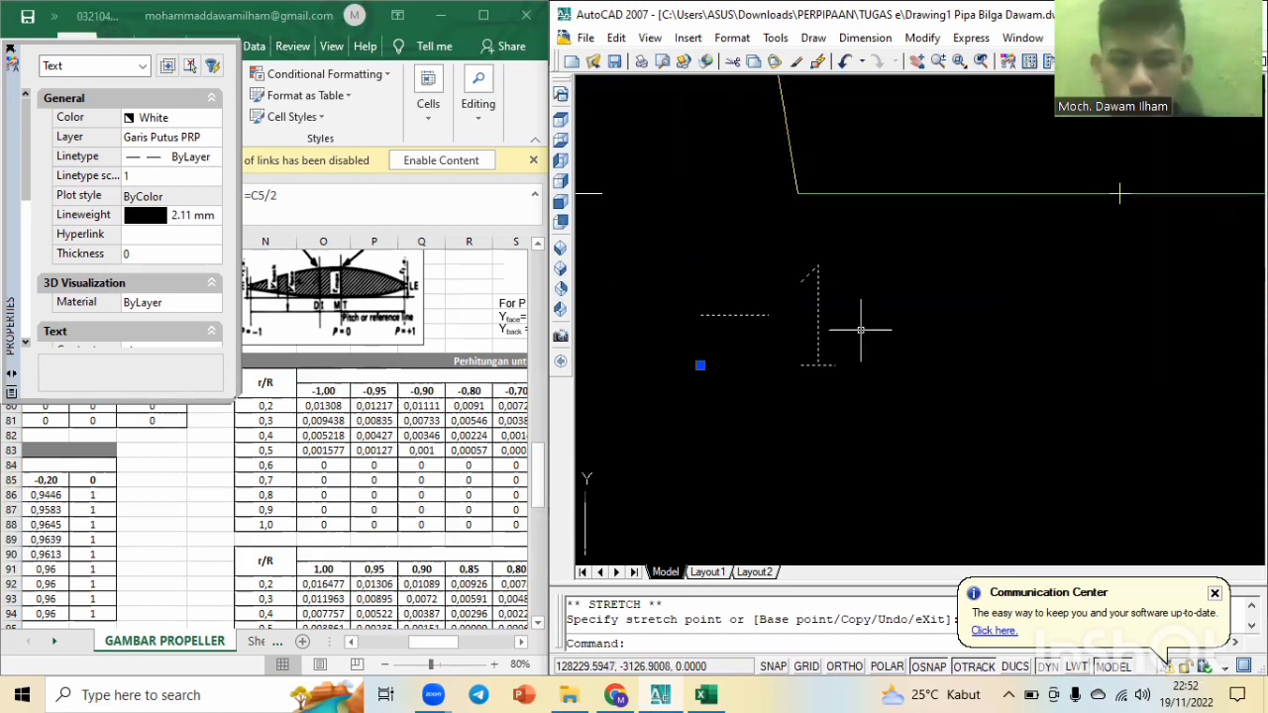
# Copy the -1 label horizontally with ortho on, placing copies beneath the first three division points after the green segment's start.
pyautogui.write('co')
pyautogui.press('Return')
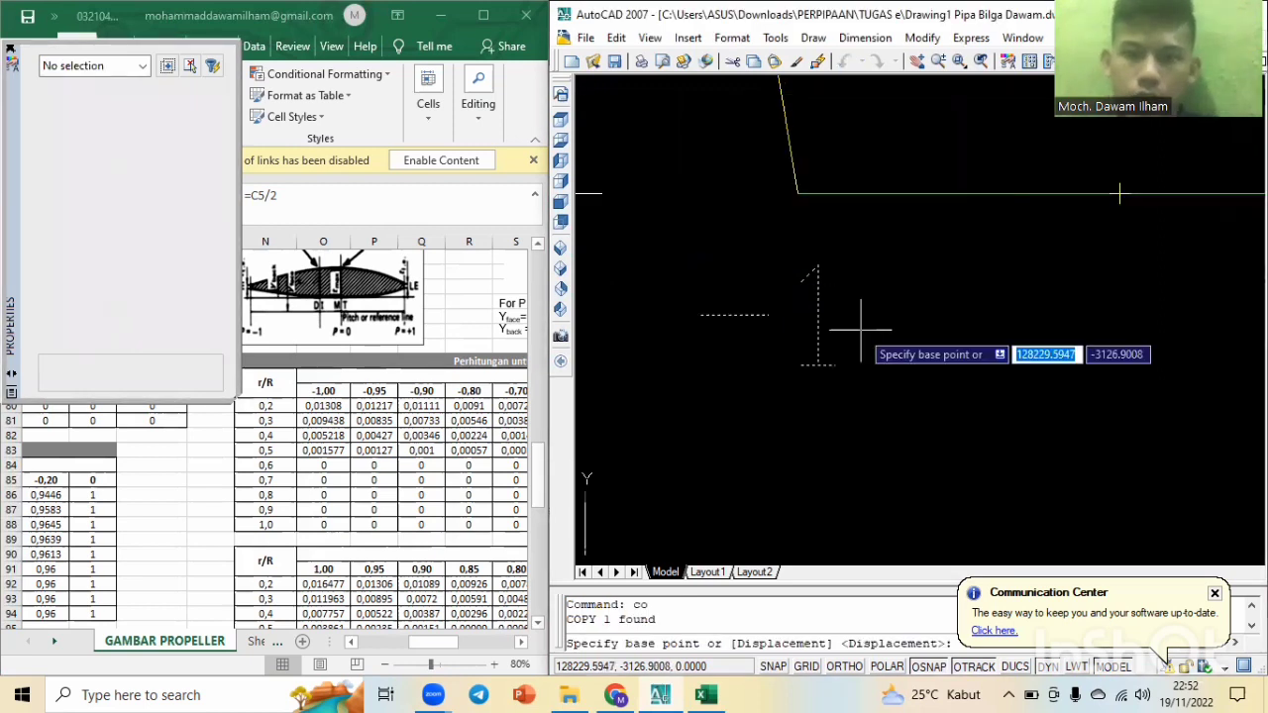
pyautogui.click(705, 362)
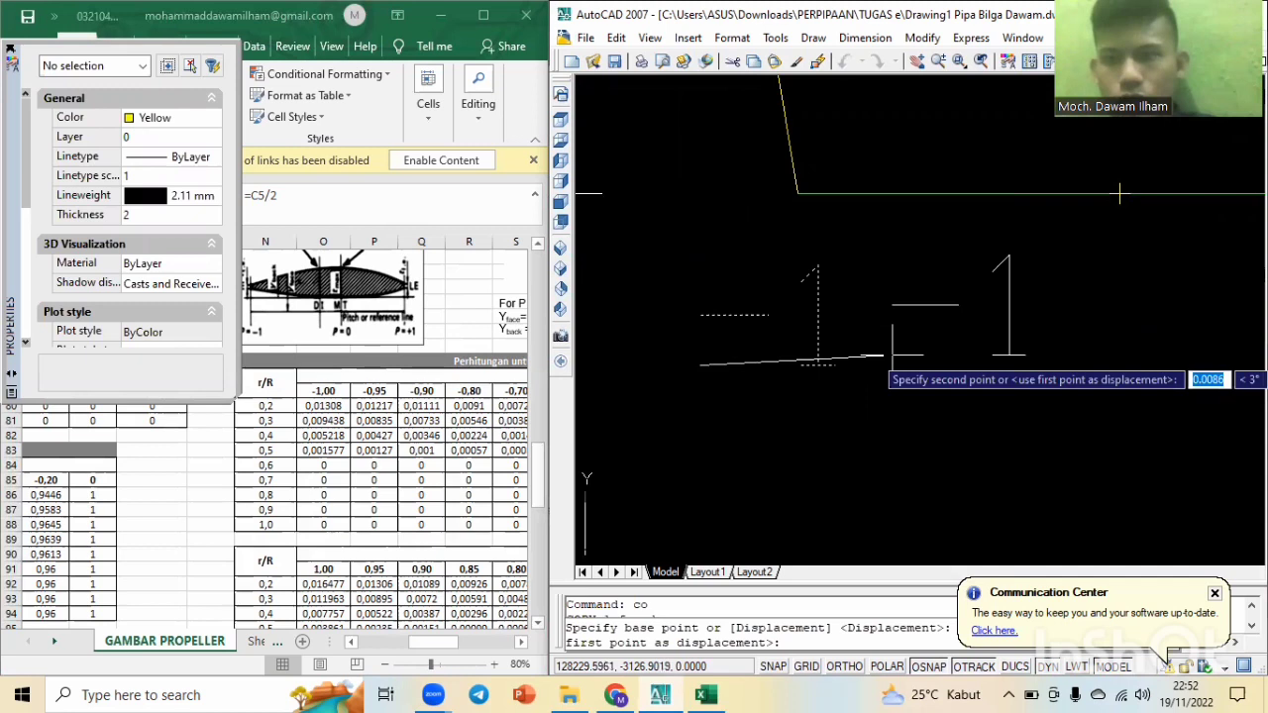
pyautogui.press('F8')
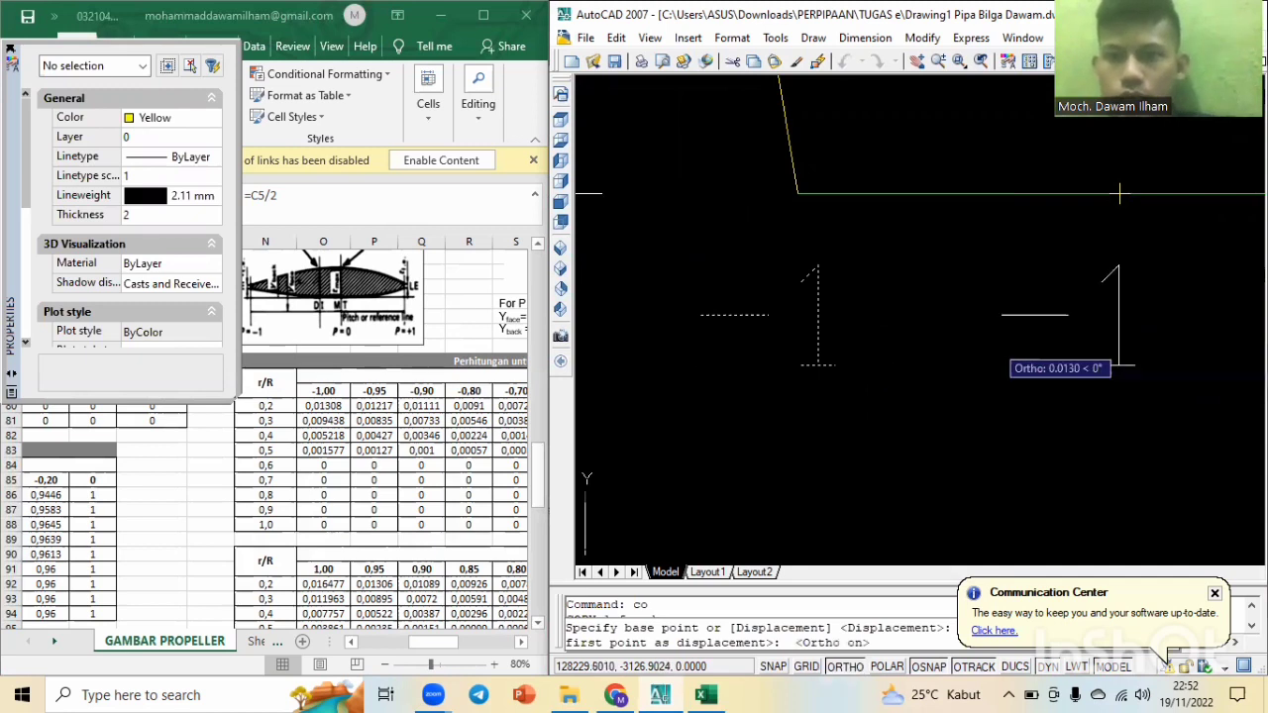
pyautogui.click(998, 340)
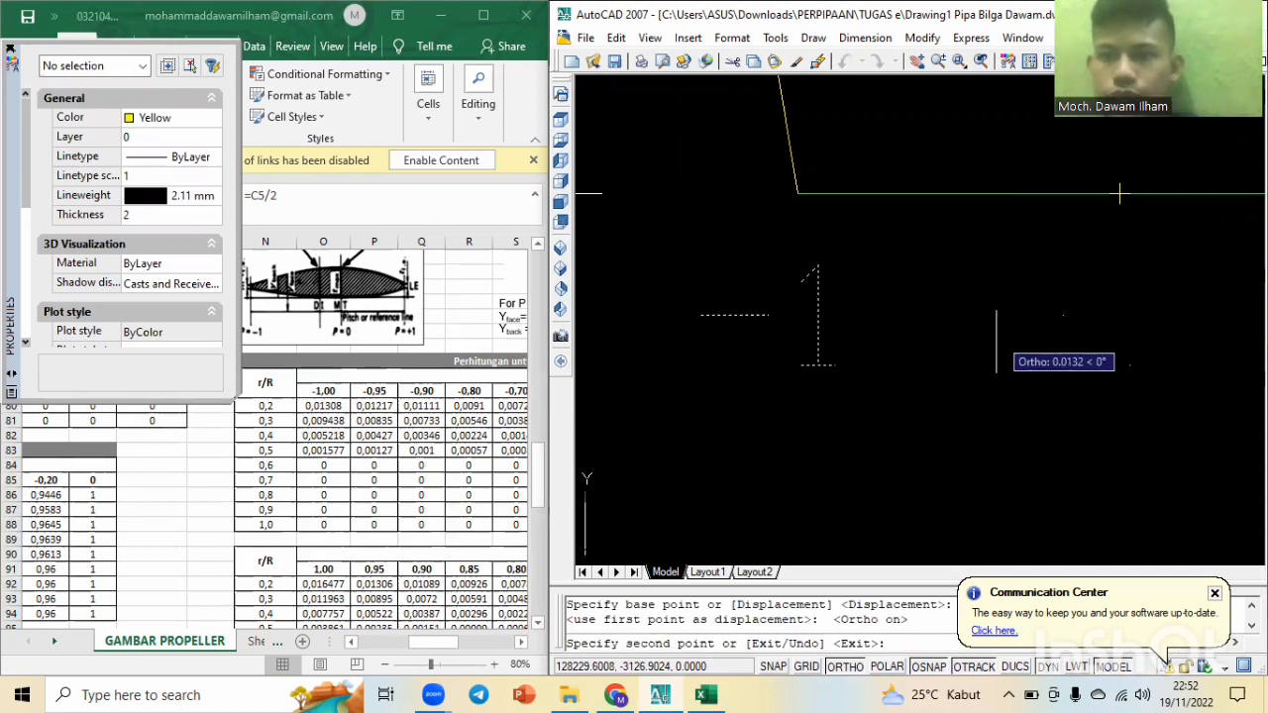
pyautogui.scroll(-1, 1139, 342)
pyautogui.moveTo(1188, 341); pyautogui.dragTo(931, 368, button='middle')
pyautogui.scroll(-4, 953, 368)
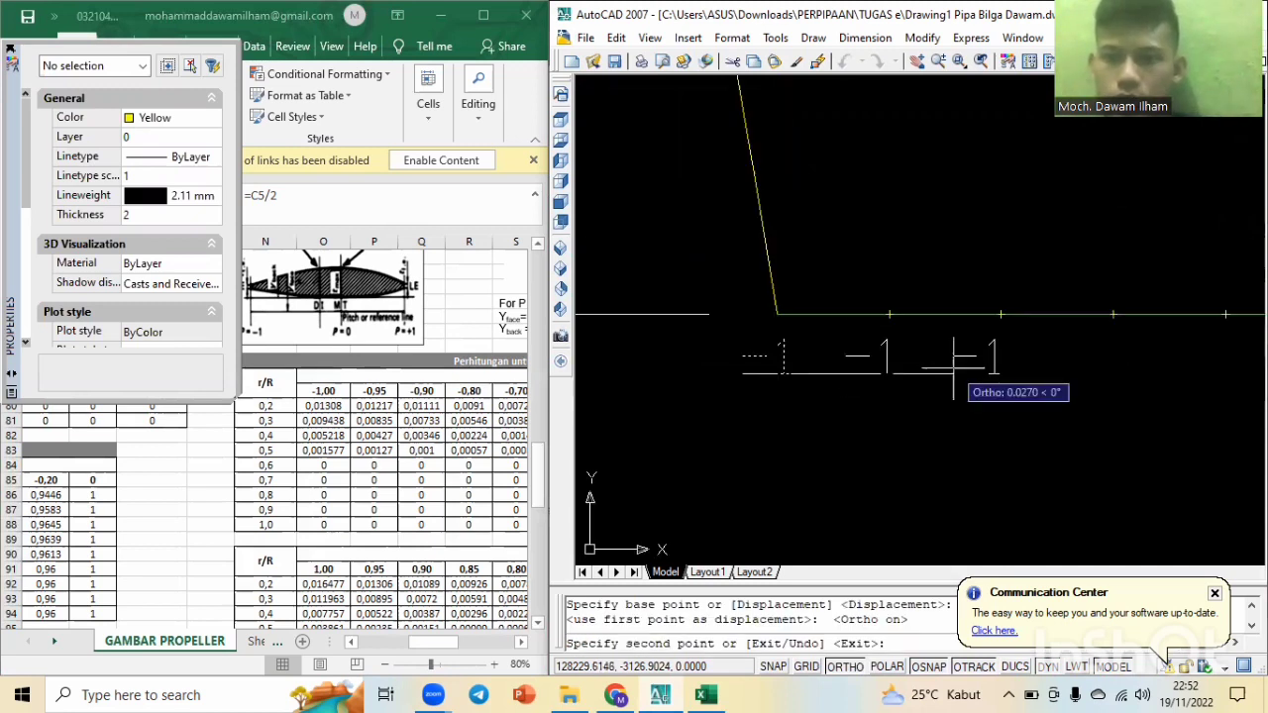
pyautogui.click(959, 369)
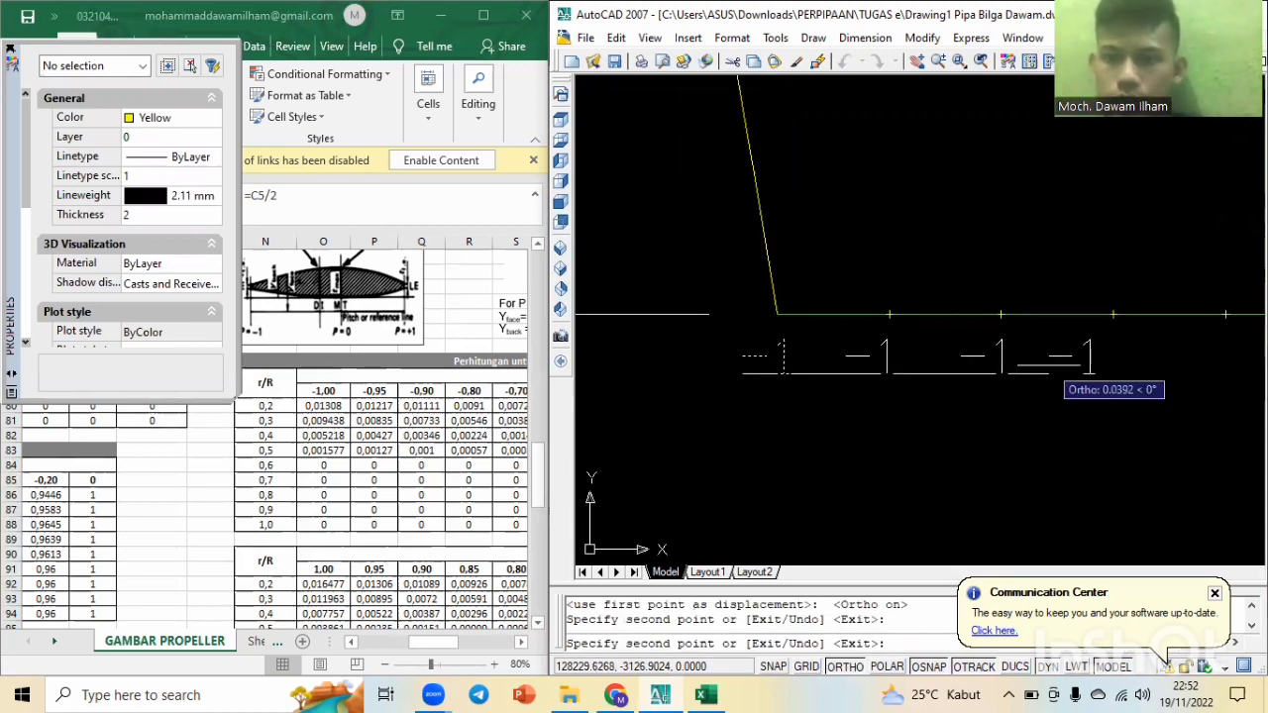
pyautogui.click(1072, 369)
# Place further copies of the -1 label beneath the remaining green division points, ending under the foot of the red curve.
pyautogui.moveTo(1114, 366); pyautogui.dragTo(881, 353, button='middle')
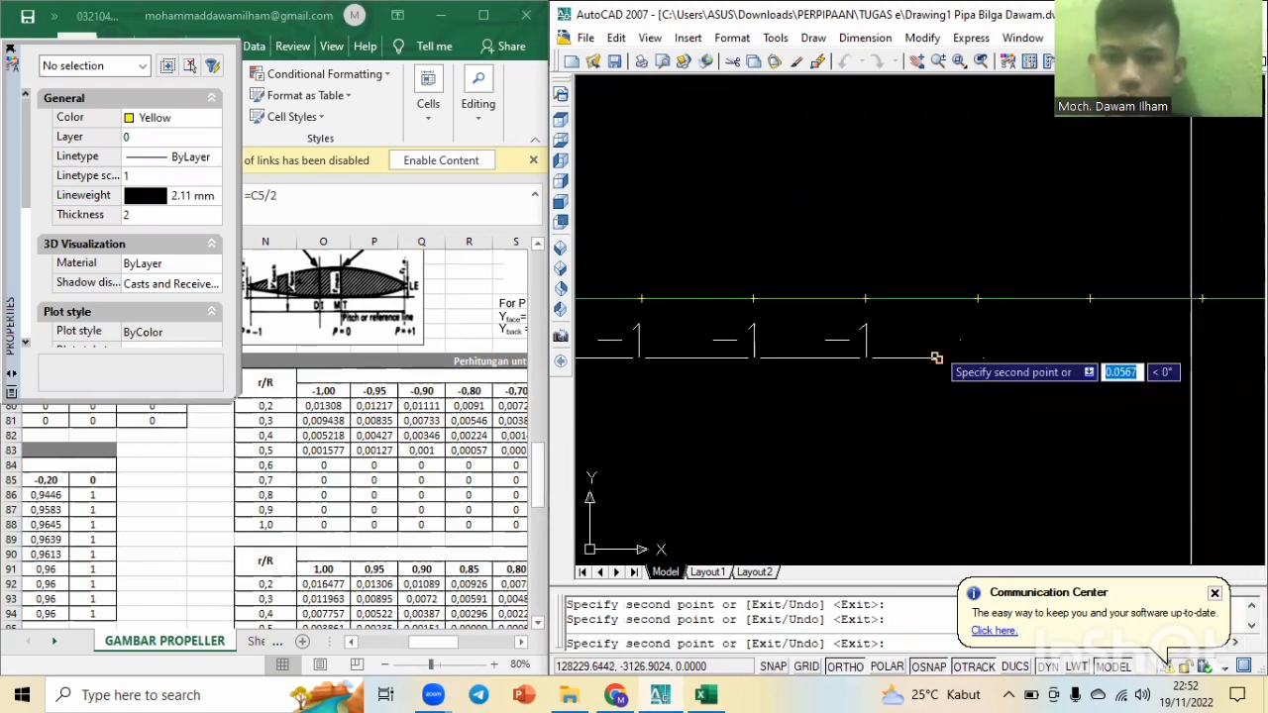
pyautogui.click(937, 357)
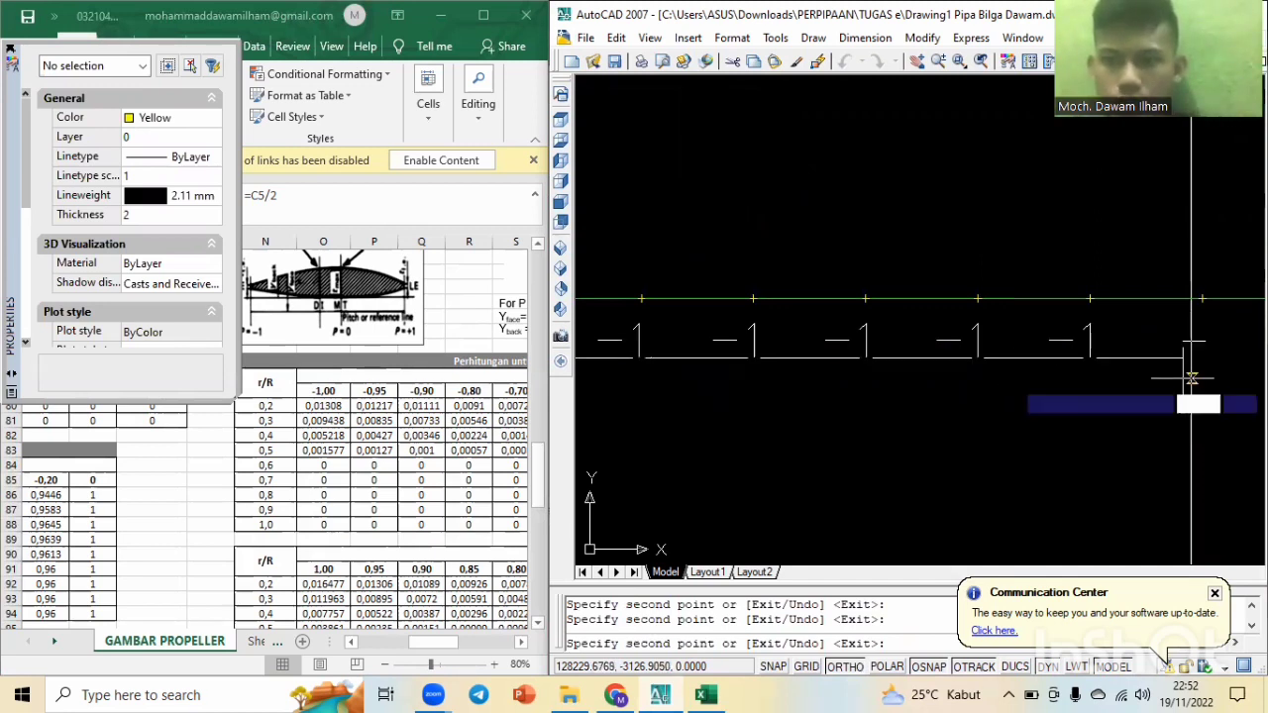
pyautogui.moveTo(1183, 378); pyautogui.dragTo(1006, 379, button='middle')
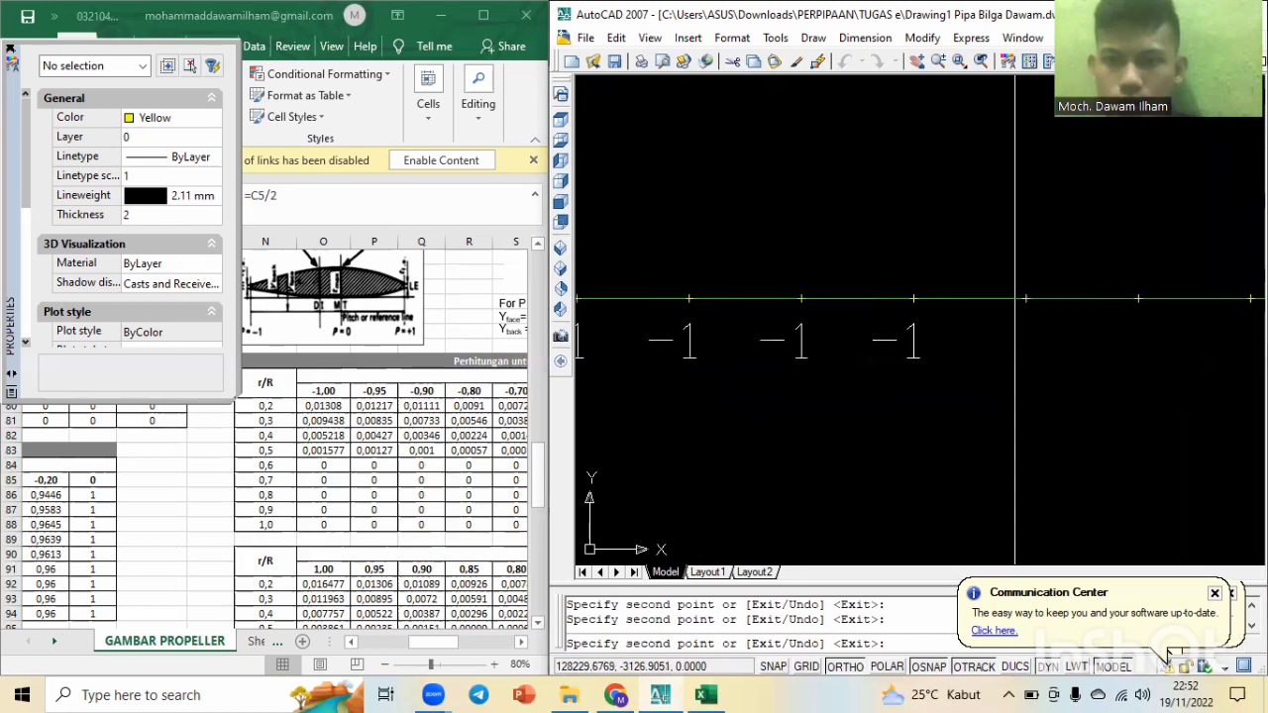
pyautogui.click(993, 365)
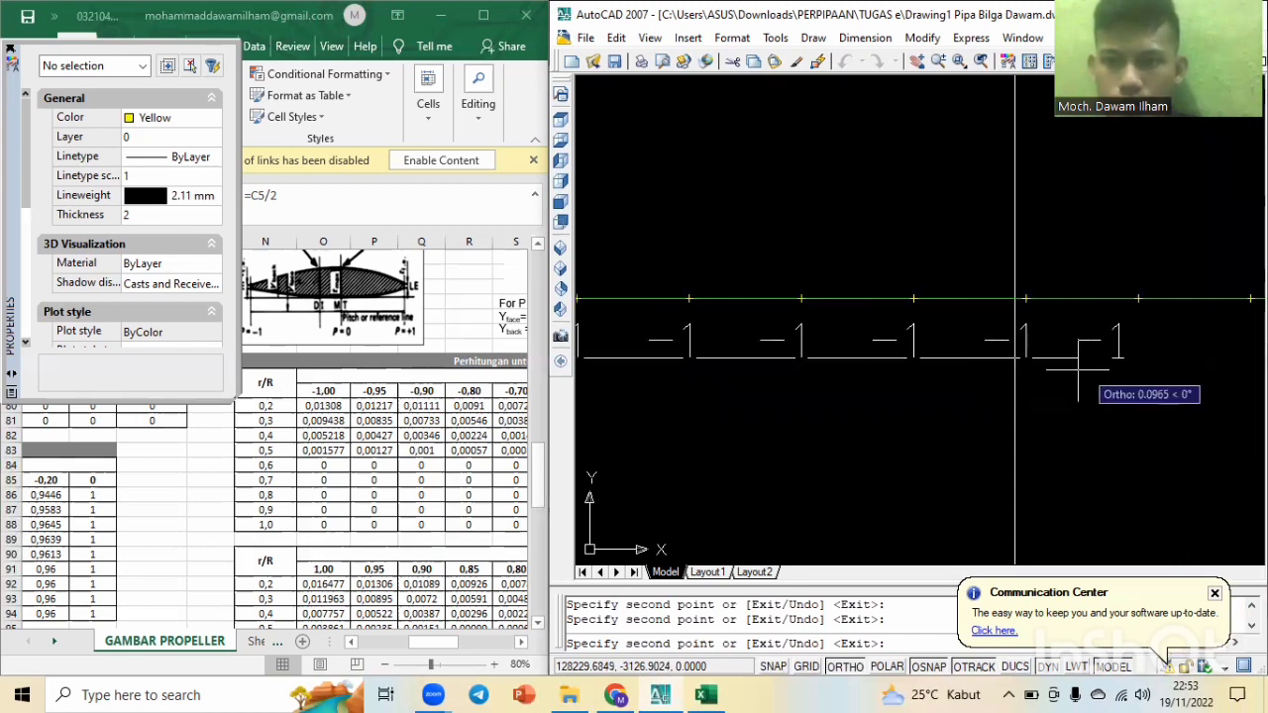
pyautogui.moveTo(1078, 368); pyautogui.dragTo(843, 396, button='middle')
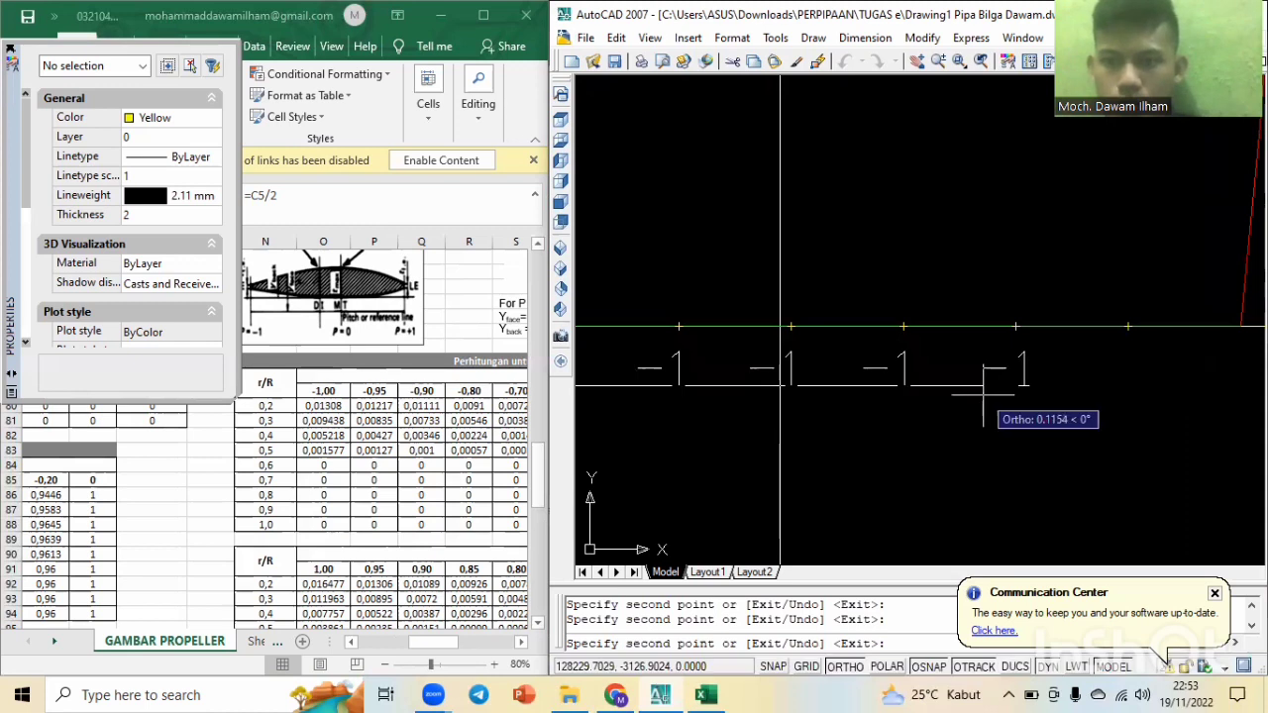
pyautogui.click(1083, 395)
pyautogui.moveTo(1083, 396)
pyautogui.mouseDown(button='middle')
pyautogui.moveTo(954, 414)
pyautogui.moveTo(1082, 396)
pyautogui.mouseUp(button='middle')
pyautogui.moveTo(1177, 390); pyautogui.dragTo(992, 409, button='middle')
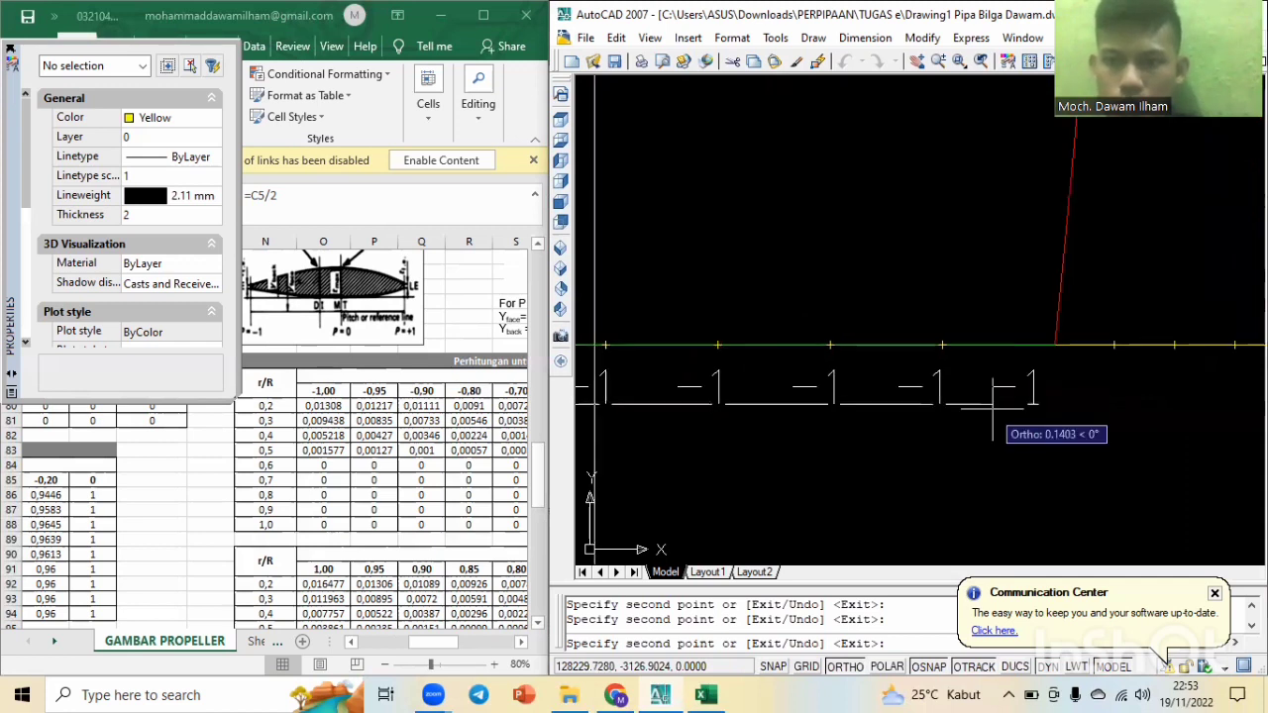
pyautogui.click(1056, 402)
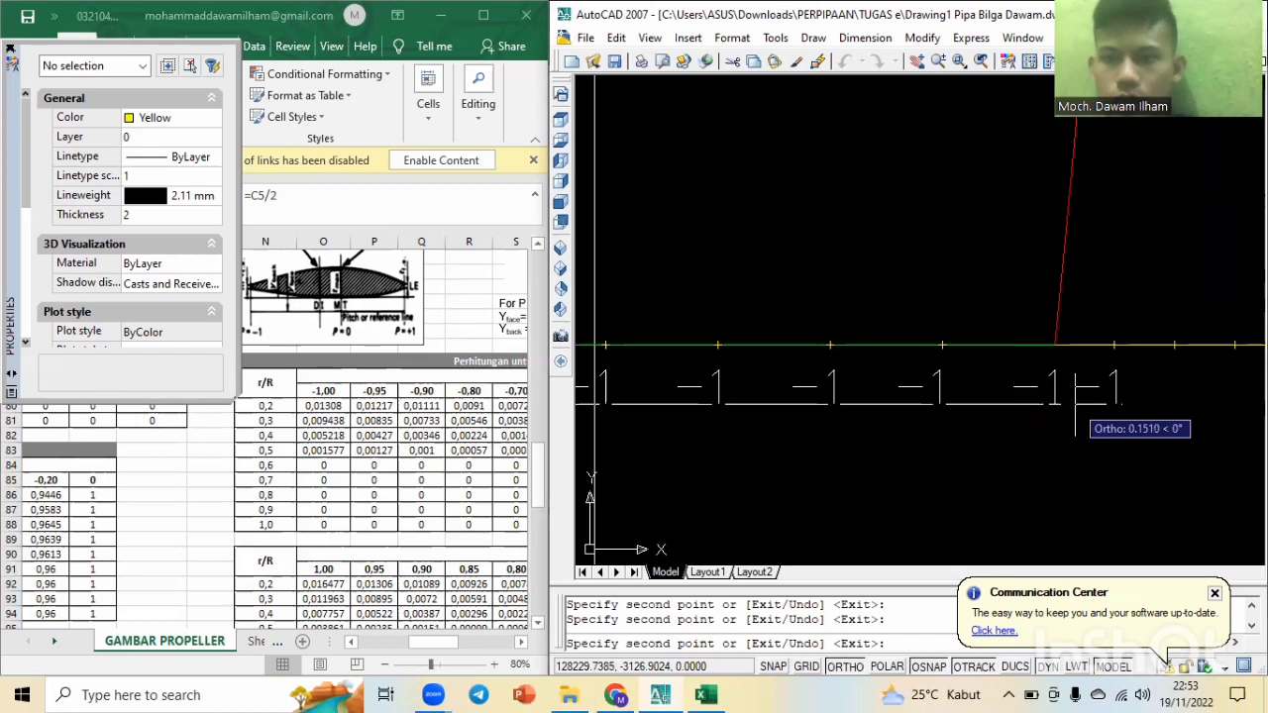
# Continue copying the -1 label beneath the first seven division points of the yellow segment beyond the red curve.
pyautogui.click(1075, 403)
pyautogui.moveTo(1160, 404); pyautogui.dragTo(931, 425, button='middle')
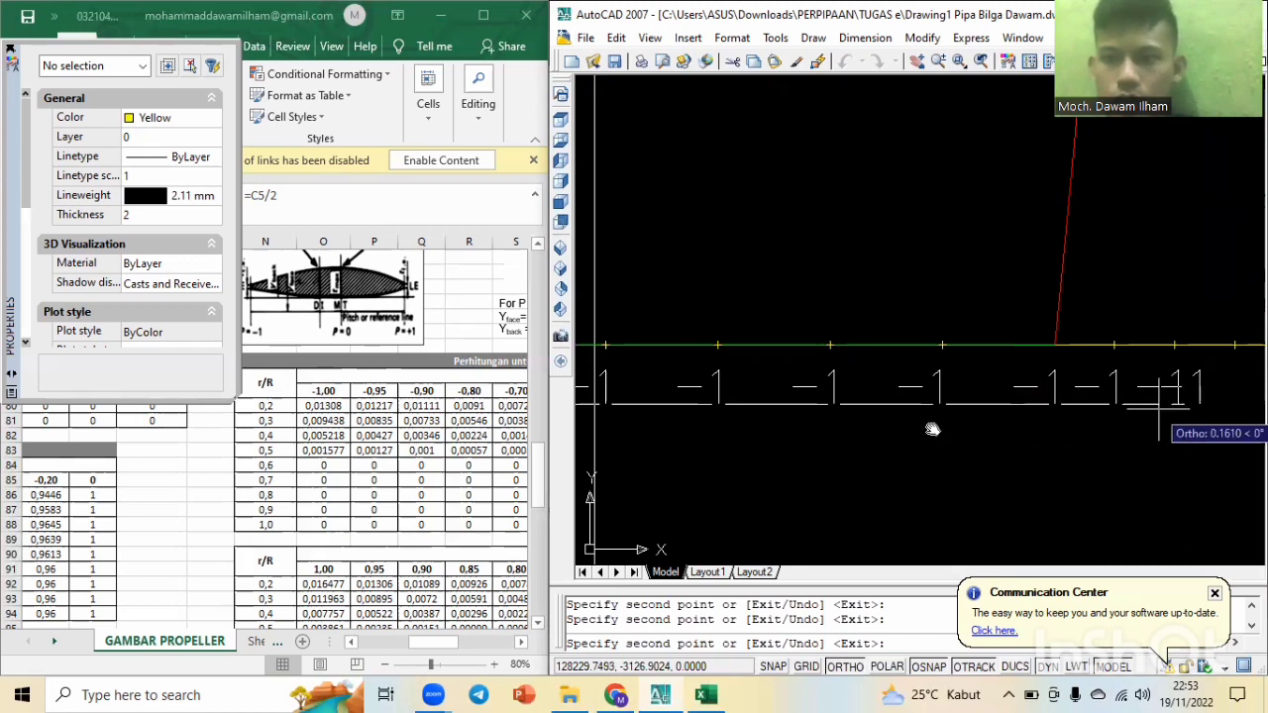
pyautogui.press('Escape')
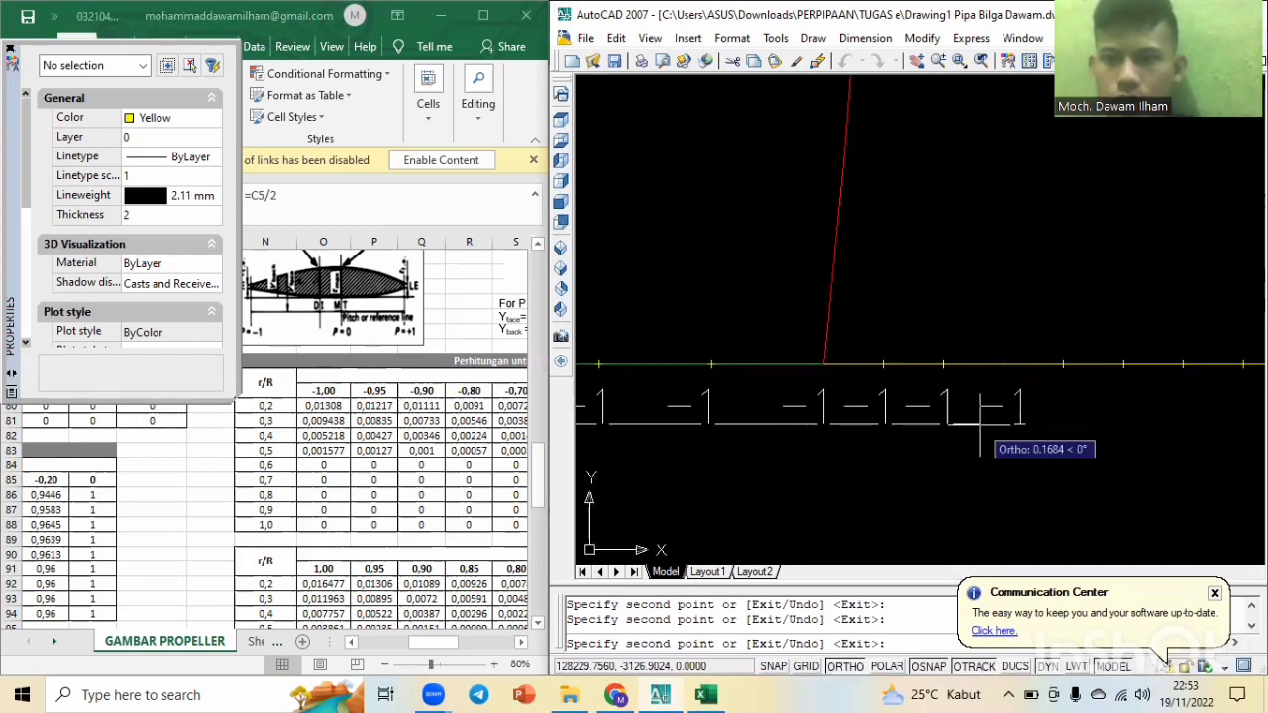
pyautogui.click(981, 423)
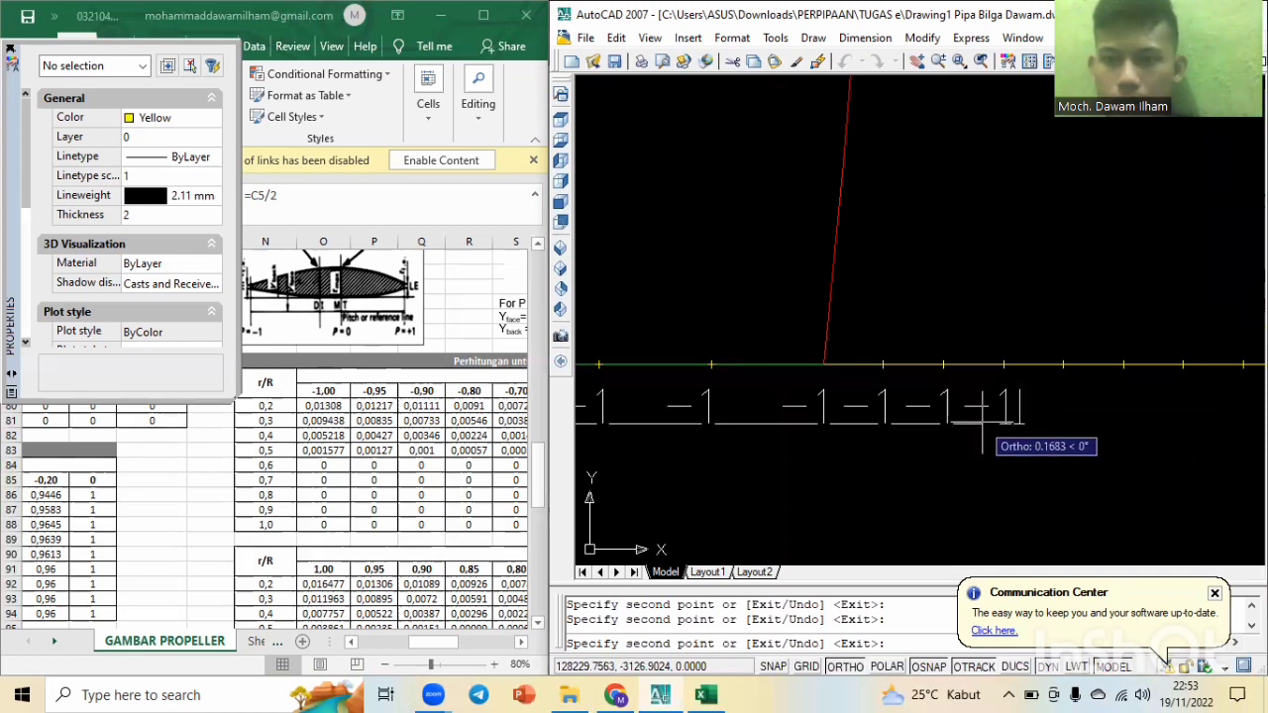
pyautogui.click(1068, 421)
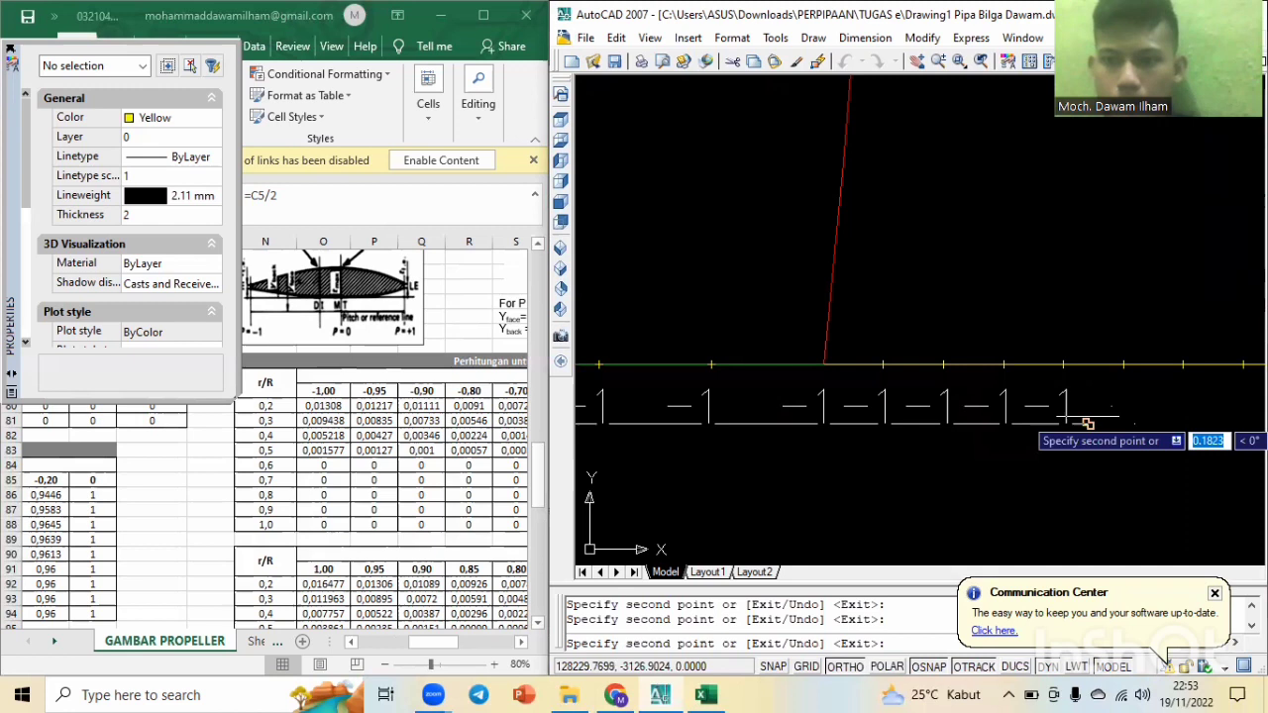
pyautogui.click(1122, 418)
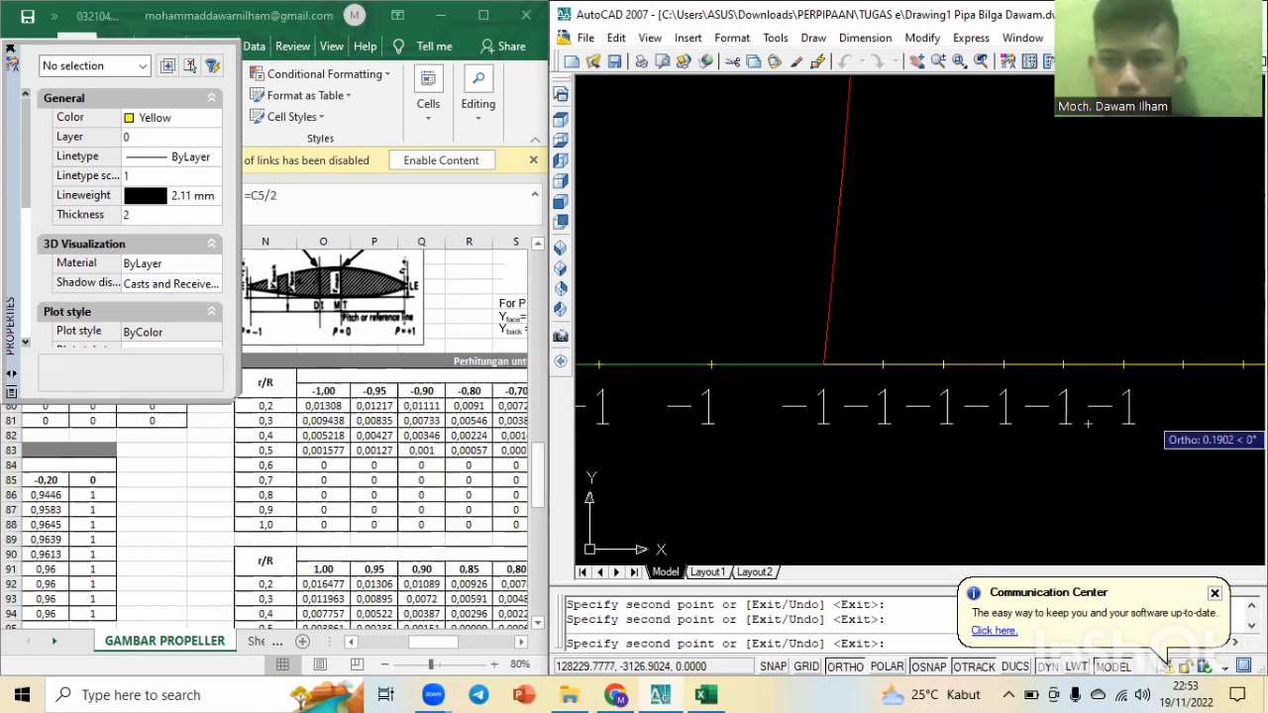
pyautogui.click(1180, 414)
pyautogui.click(1241, 416)
# Place the last copies of the -1 label up to the yellow segment's end corner and finish copying.
pyautogui.moveTo(1166, 429); pyautogui.dragTo(907, 435, button='middle')
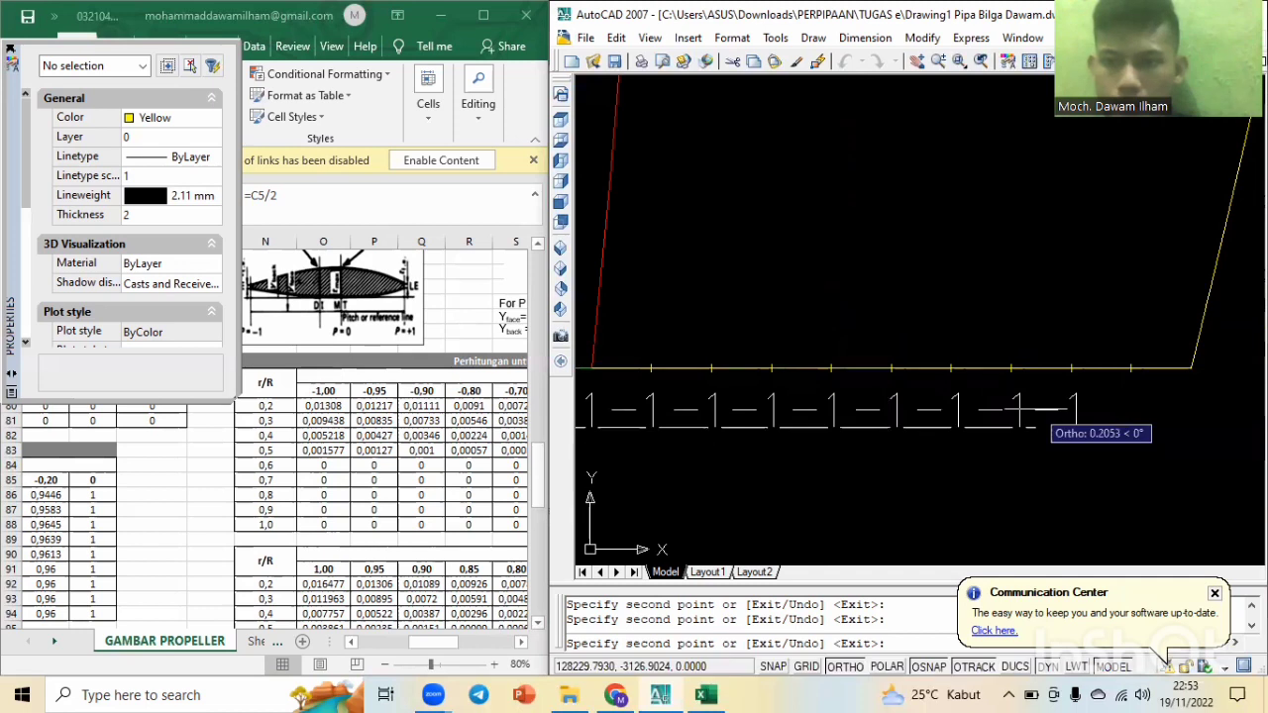
pyautogui.click(1036, 407)
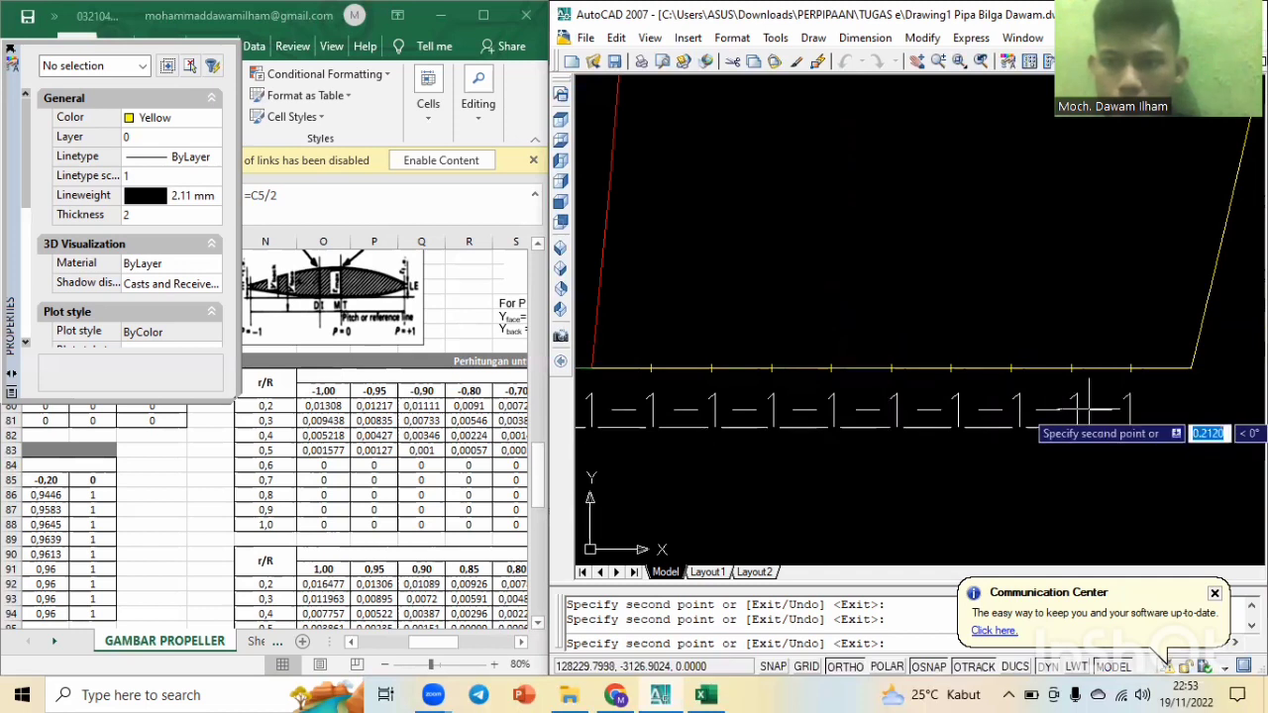
pyautogui.click(1088, 408)
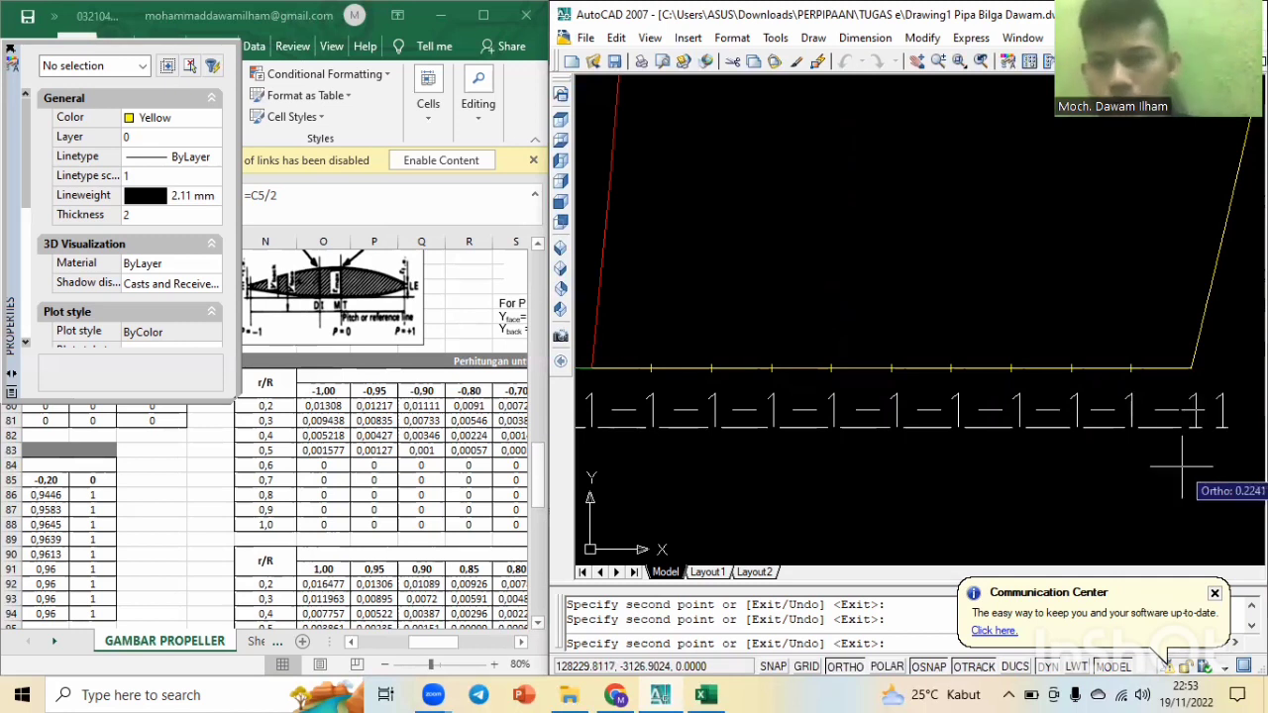
pyautogui.press('Escape')
pyautogui.press('Escape')
pyautogui.scroll(-2, 1181, 466)
pyautogui.scroll(-2, 1182, 466)
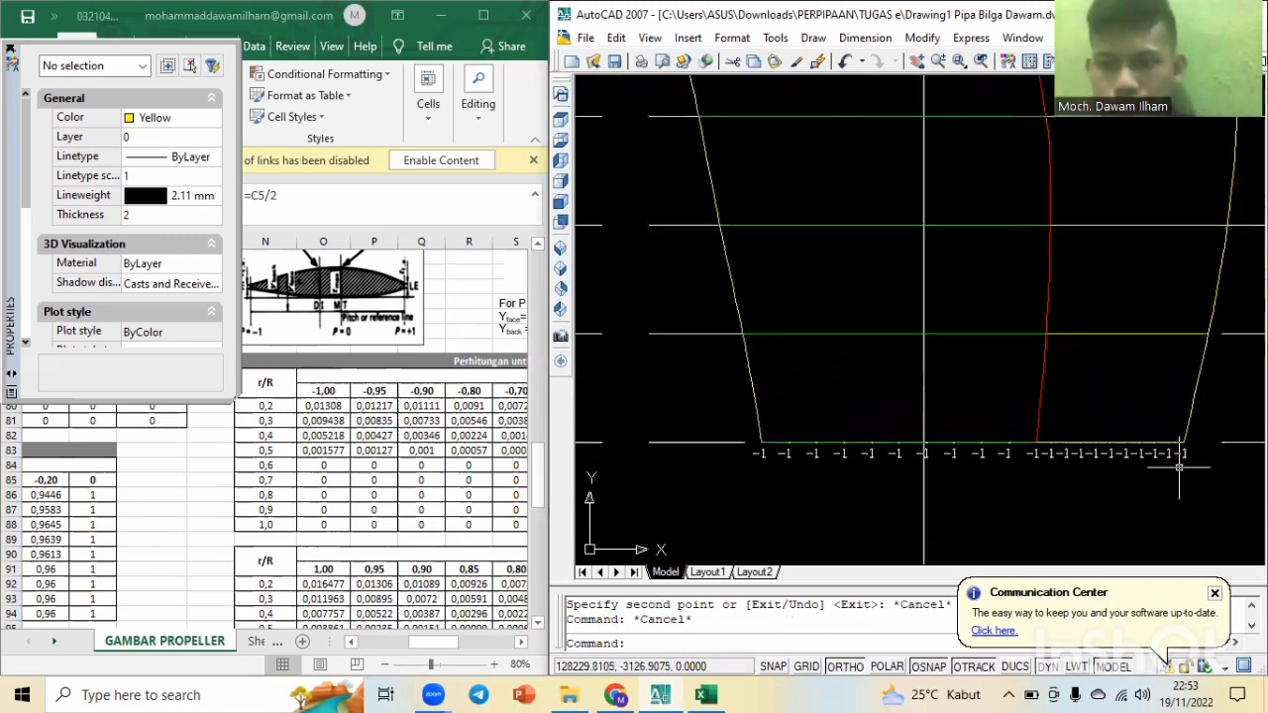
pyautogui.scroll(-1, 1179, 465)
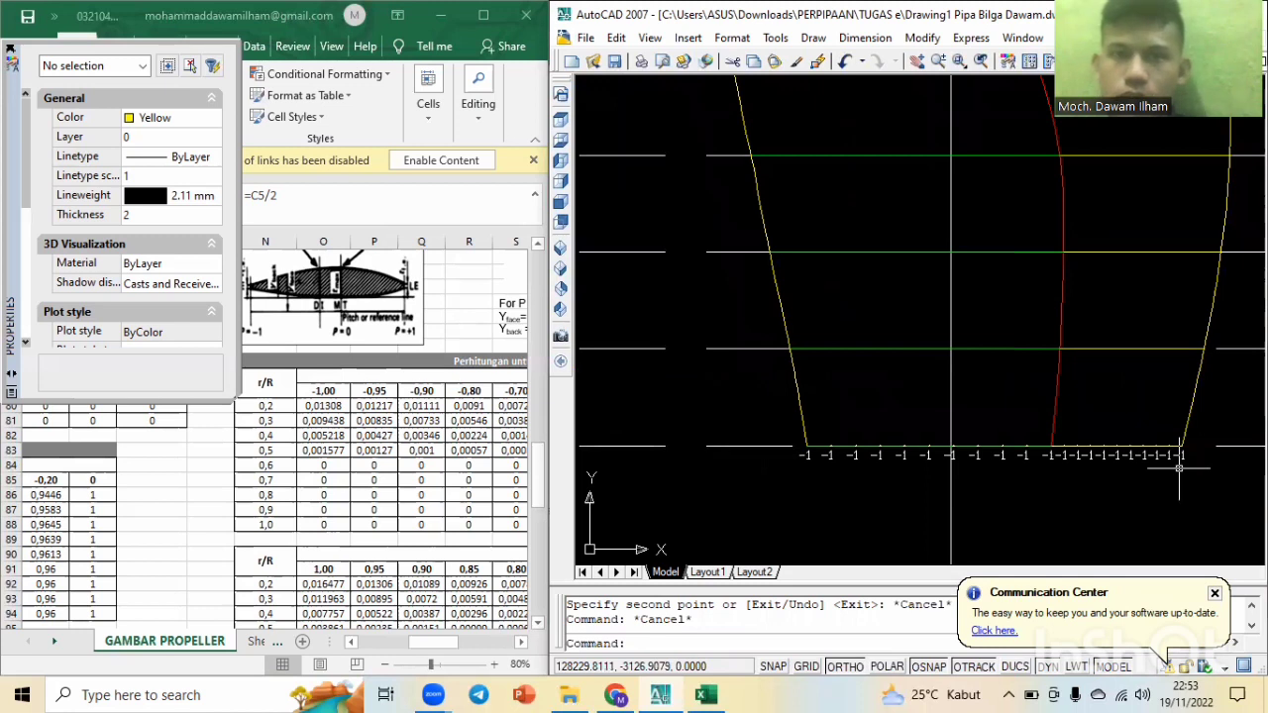
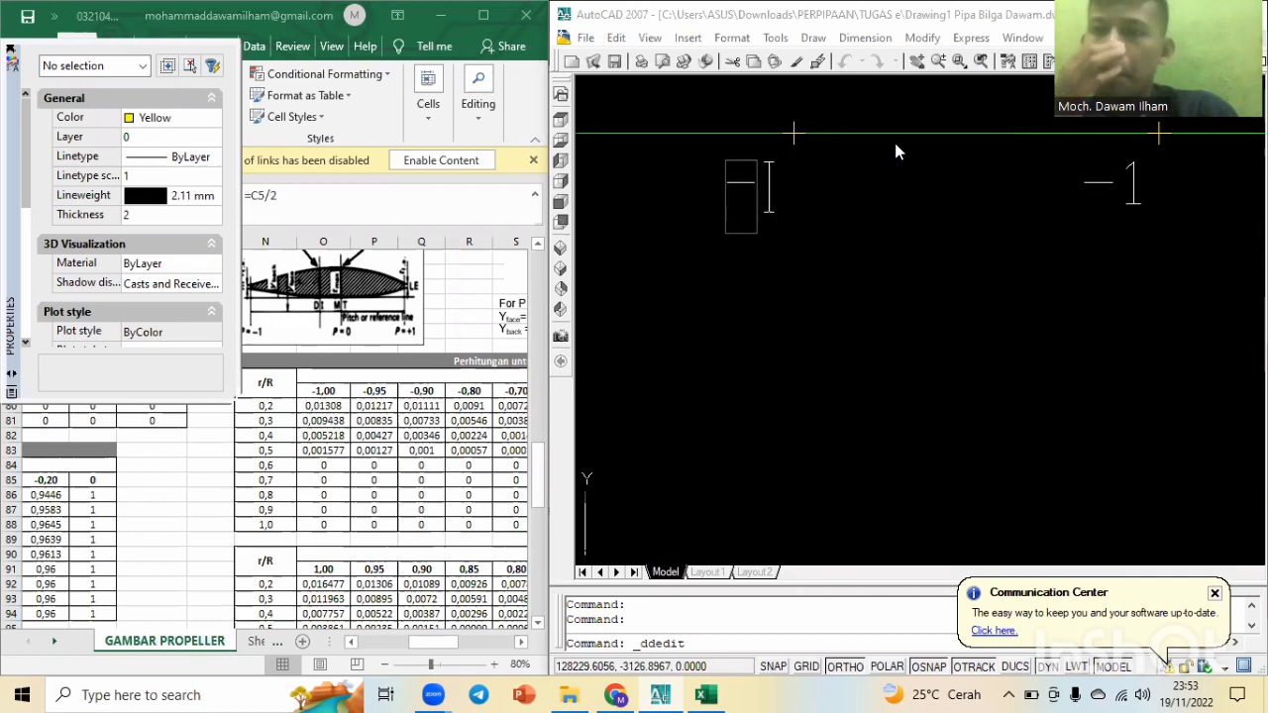
# Change the label beneath the first division point after the green segment's start to -0,9.
pyautogui.scroll(-1, 891, 178)
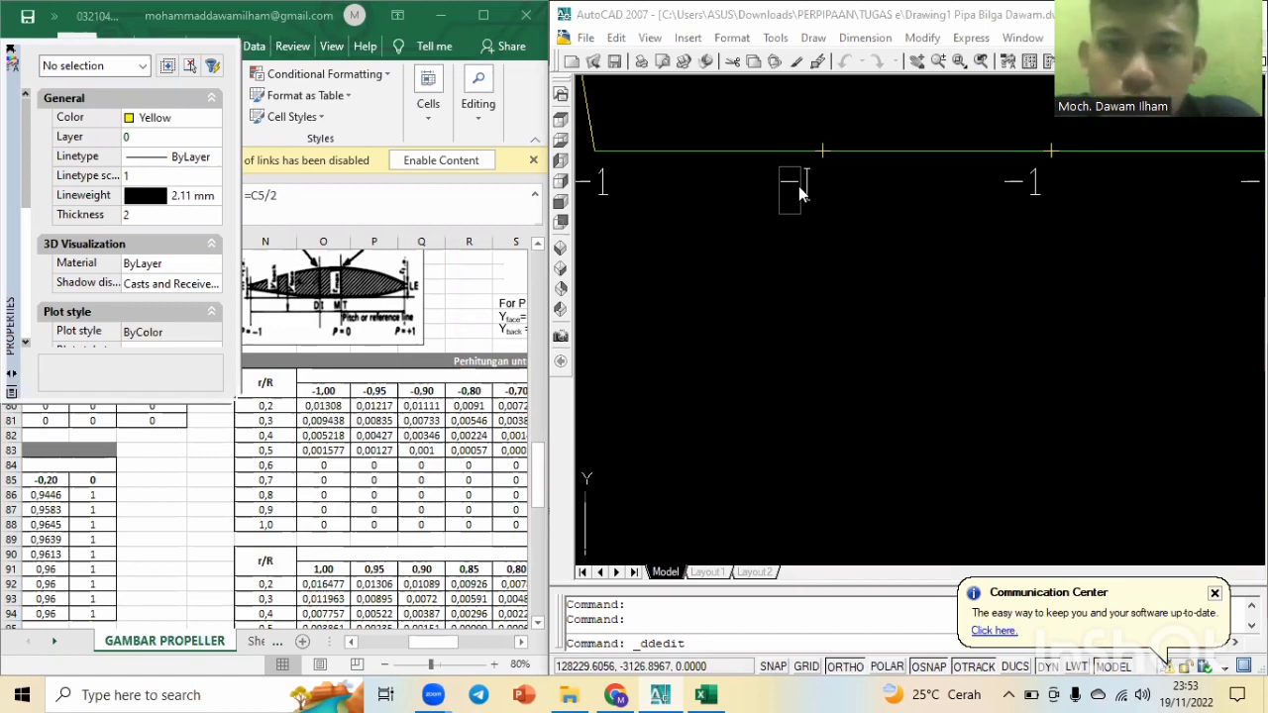
pyautogui.scroll(-1, 798, 187)
pyautogui.scroll(-2, 1025, 242)
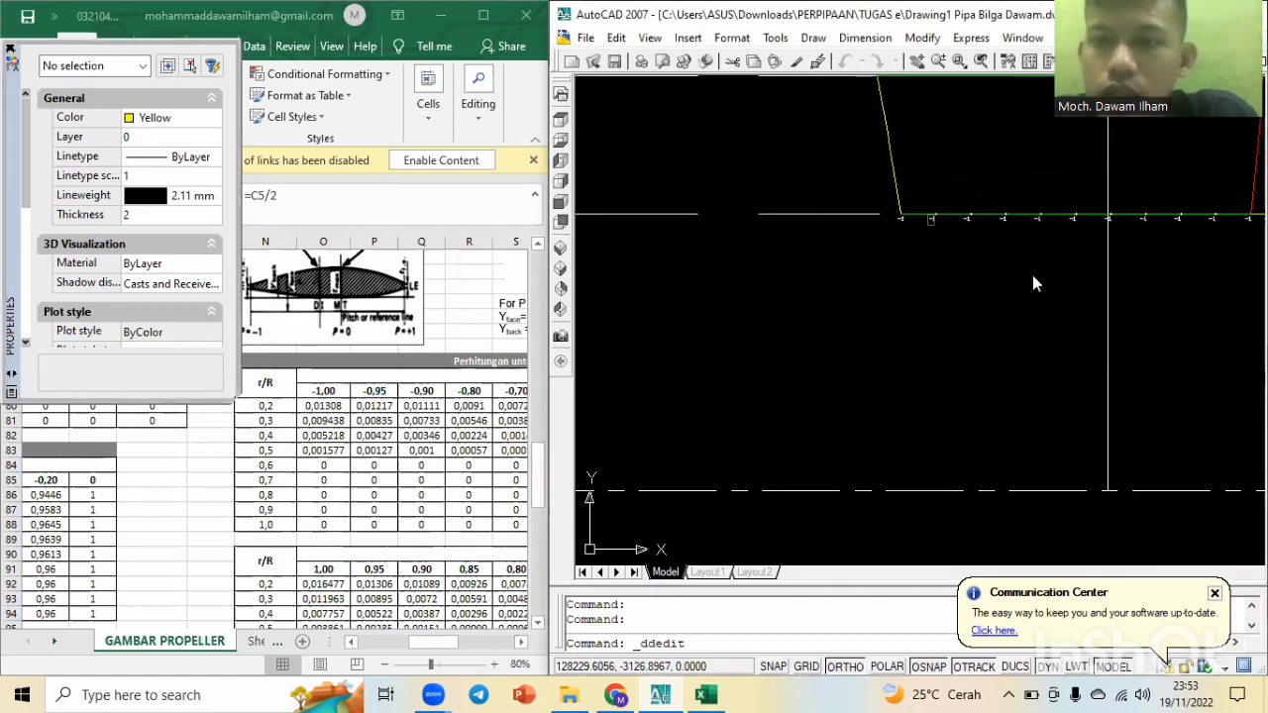
pyautogui.moveTo(1045, 259); pyautogui.dragTo(801, 258, button='middle')
pyautogui.moveTo(1066, 260); pyautogui.dragTo(1048, 259, button='middle')
pyautogui.scroll(4, 887, 223)
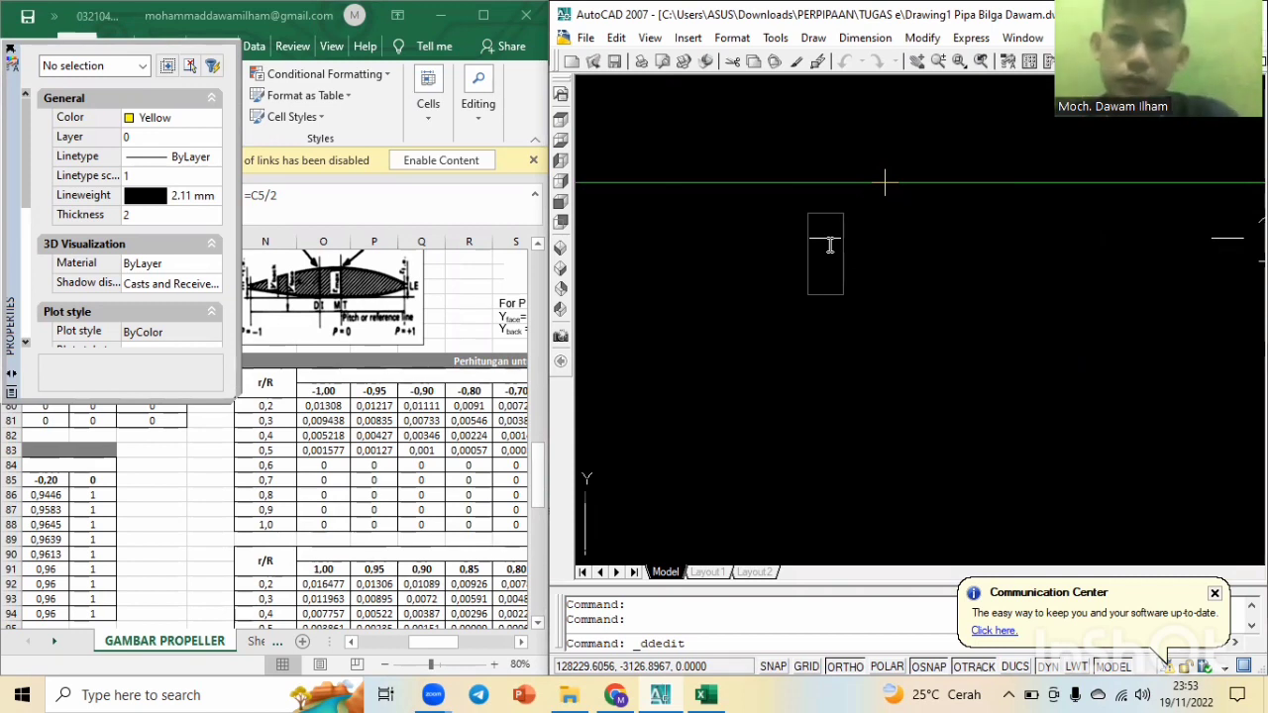
pyautogui.scroll(-3, 830, 246)
pyautogui.scroll(3, 829, 245)
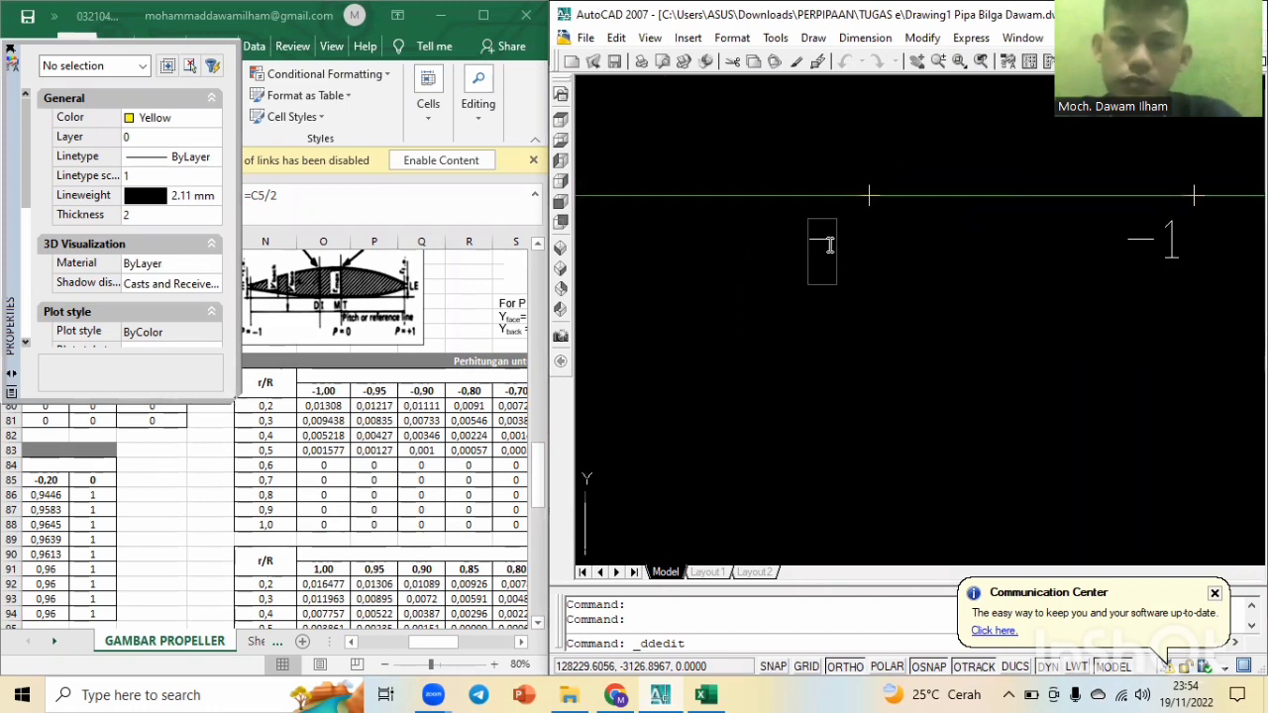
pyautogui.write('0')
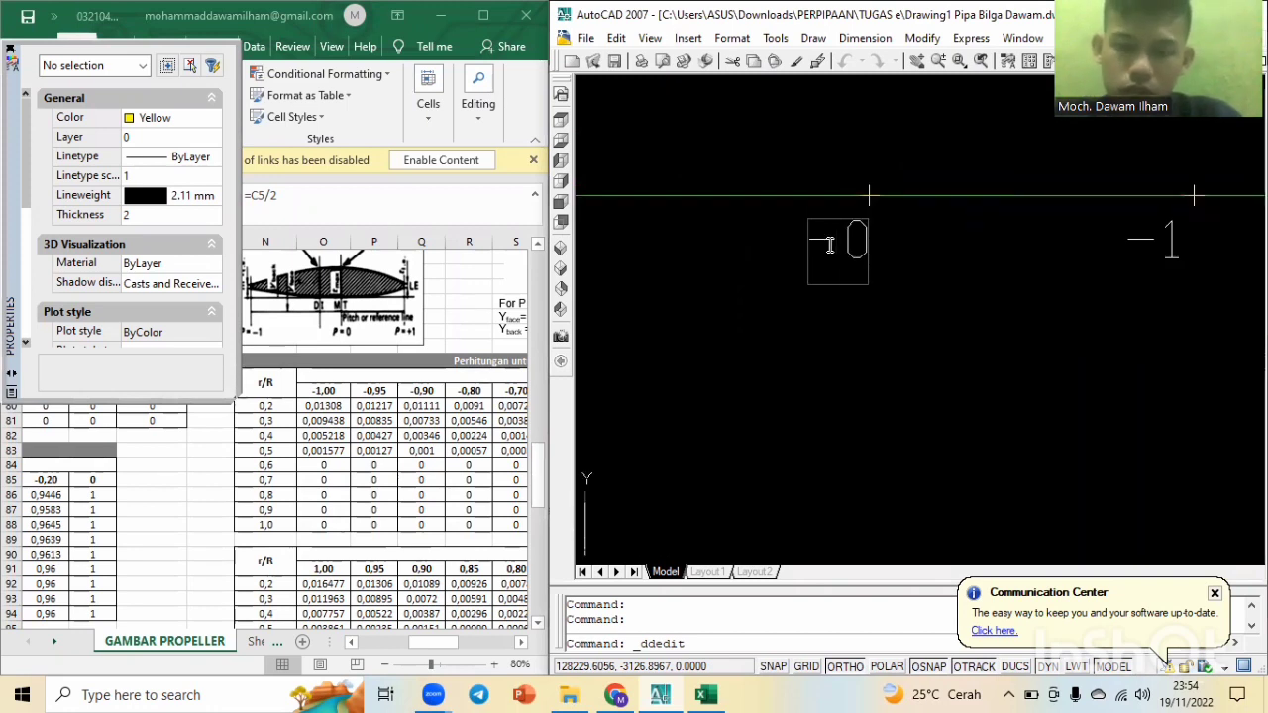
pyautogui.write(',9')
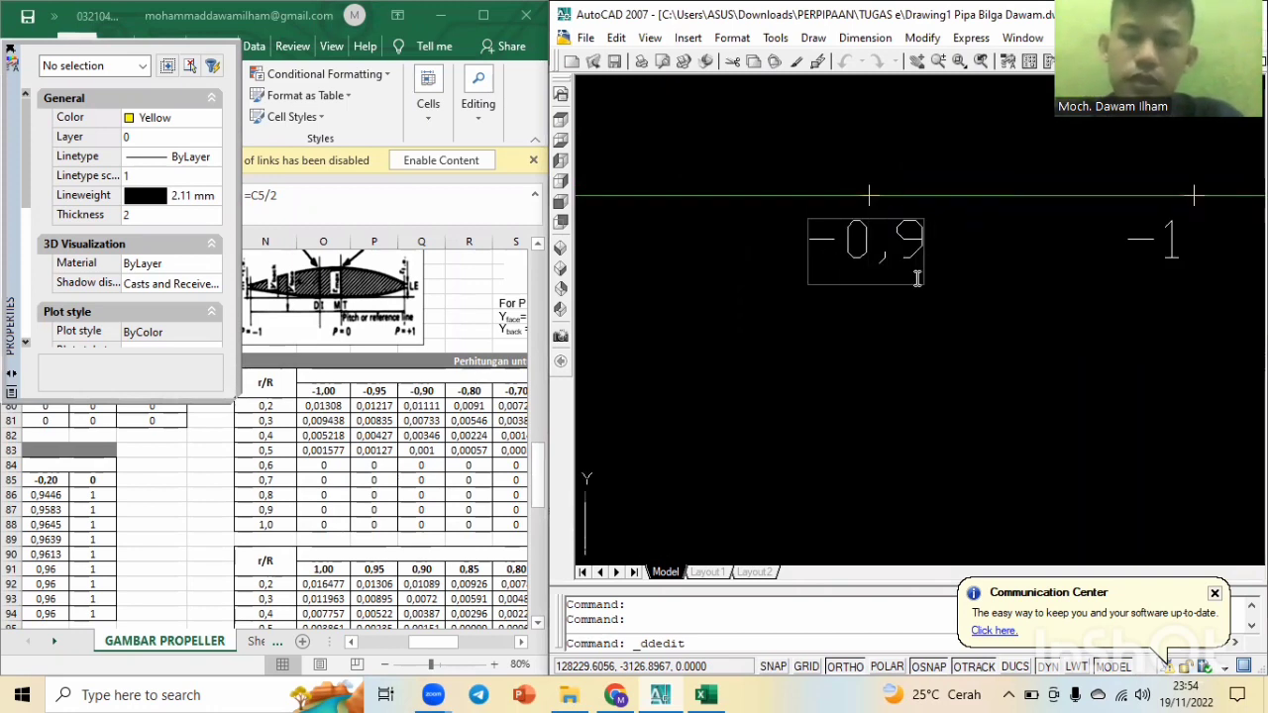
pyautogui.click(1108, 214)
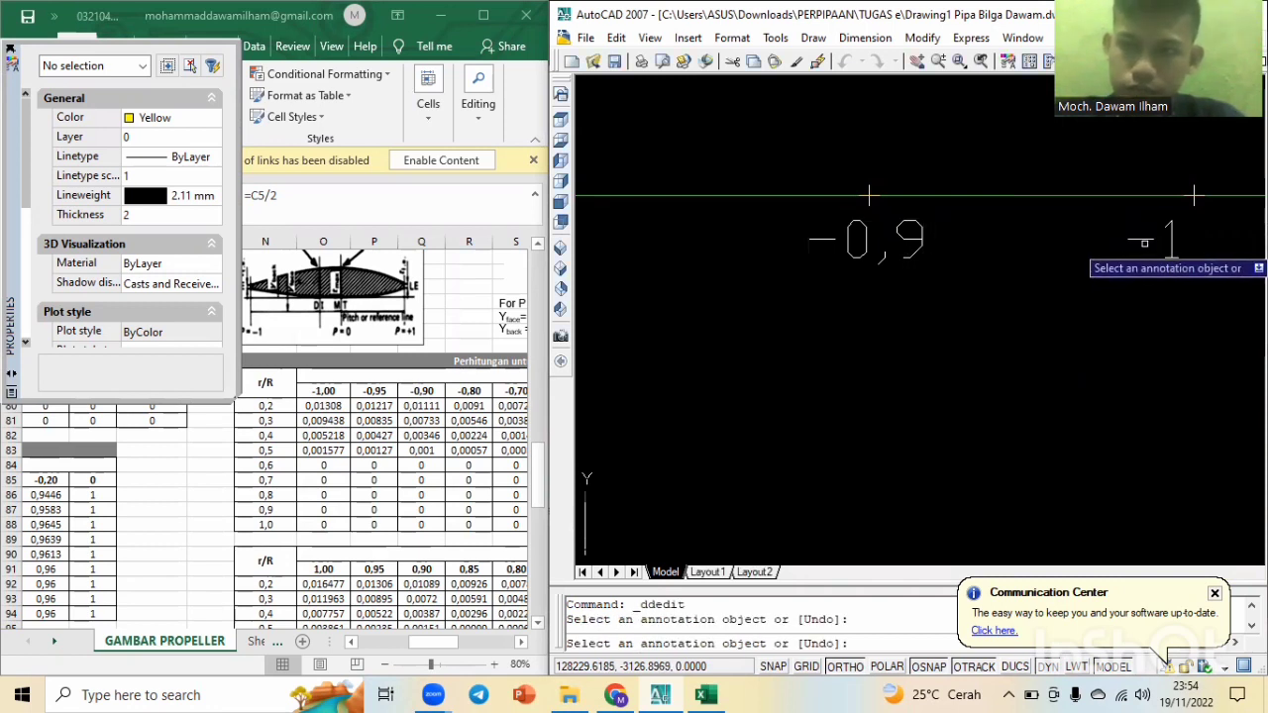
# Change the label beneath the second division point after the green segment's start to -0,8.
pyautogui.click(1142, 240)
pyautogui.press('Delete')
pyautogui.write('0,8')
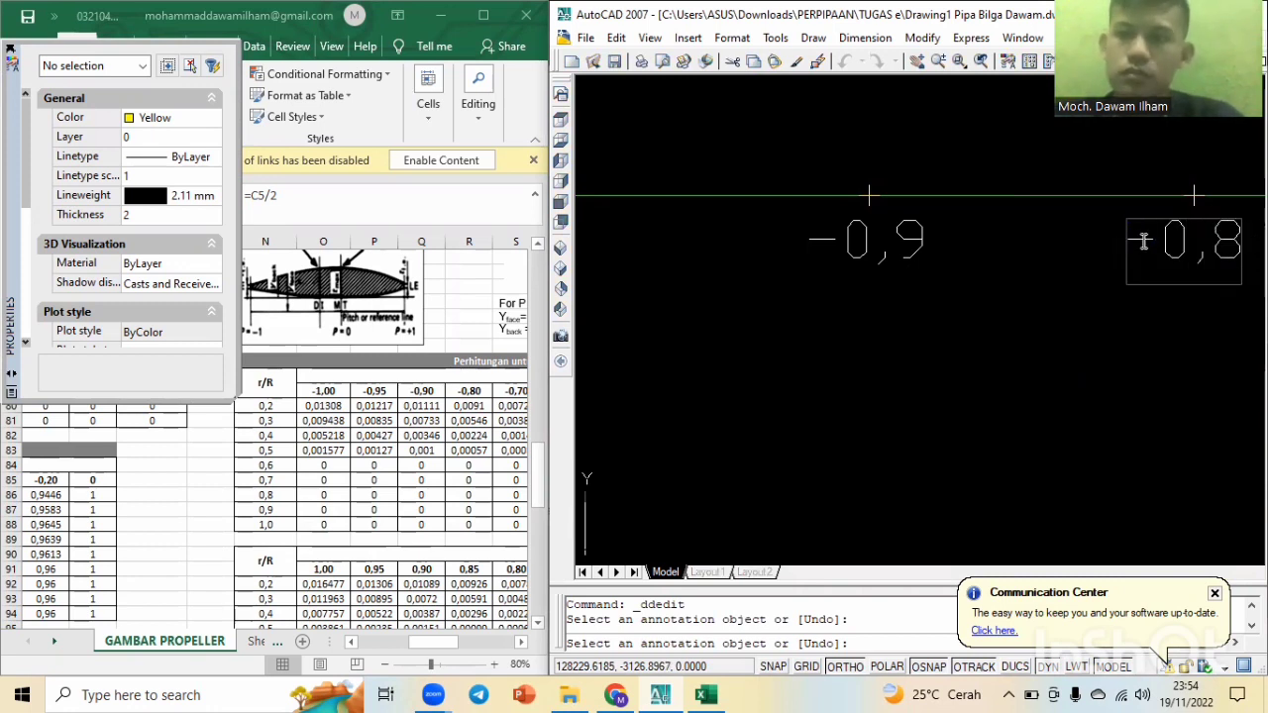
pyautogui.scroll(-4, 1149, 247)
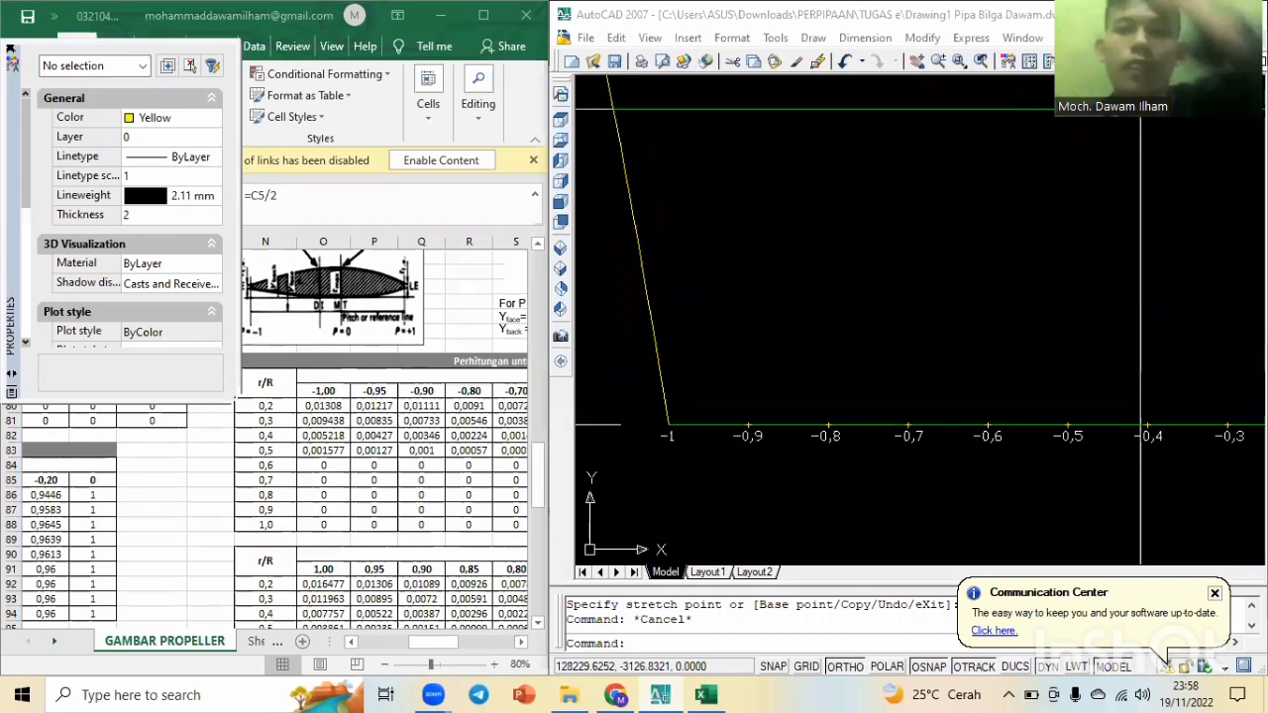
pyautogui.scroll(-3, 1050, 273)
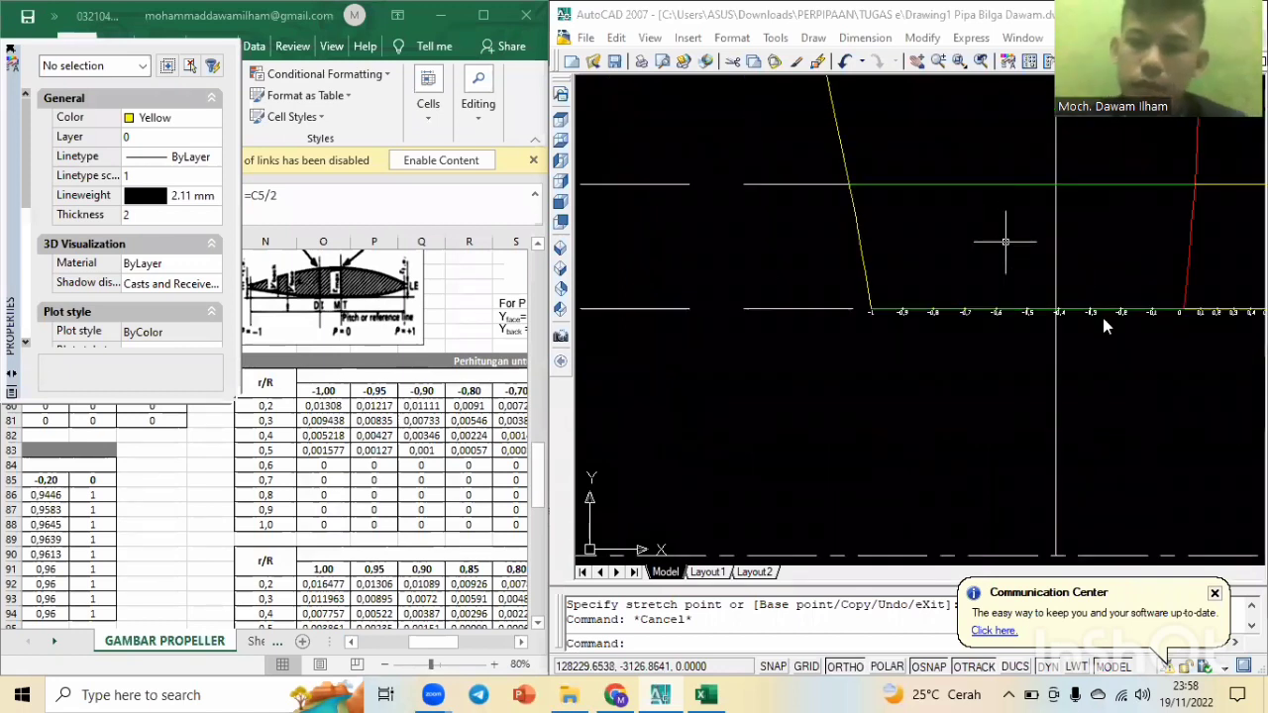
pyautogui.scroll(-1, 1153, 318)
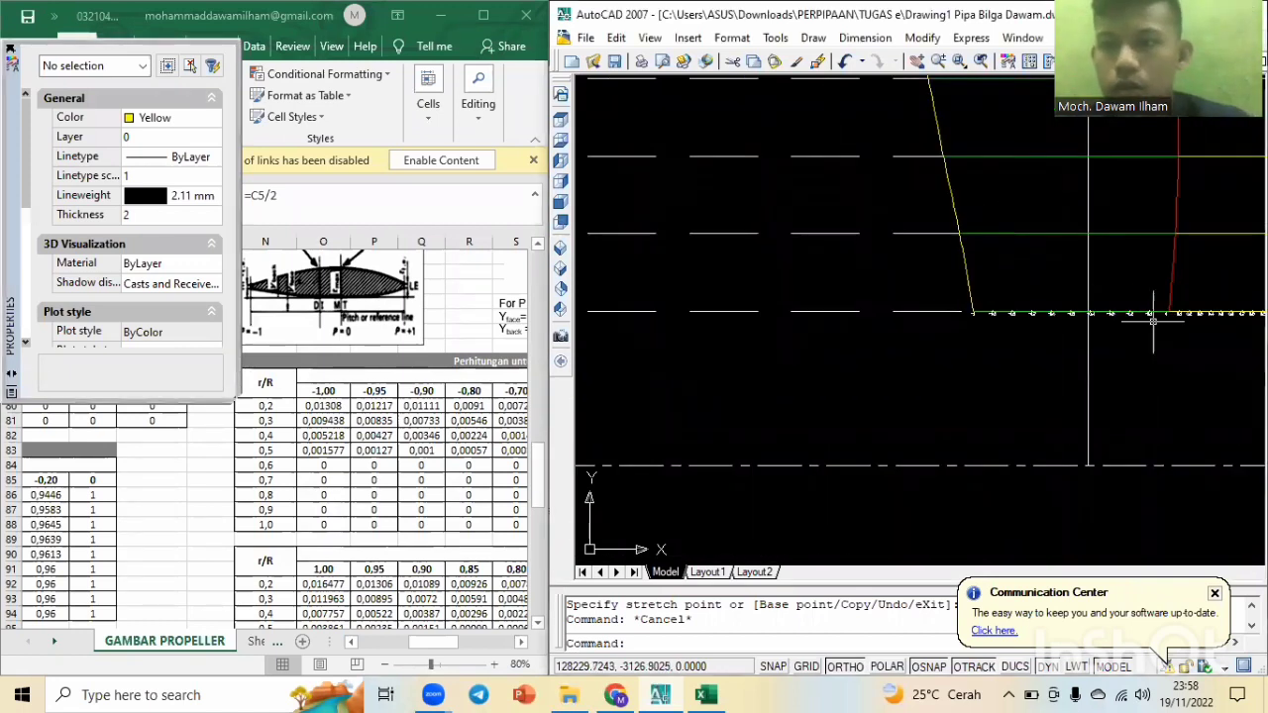
# Draw a vertical line 0.01308 long upward from the 0,2R line's start point labelled -1.
pyautogui.scroll(3, 1156, 318)
pyautogui.scroll(4, 752, 288)
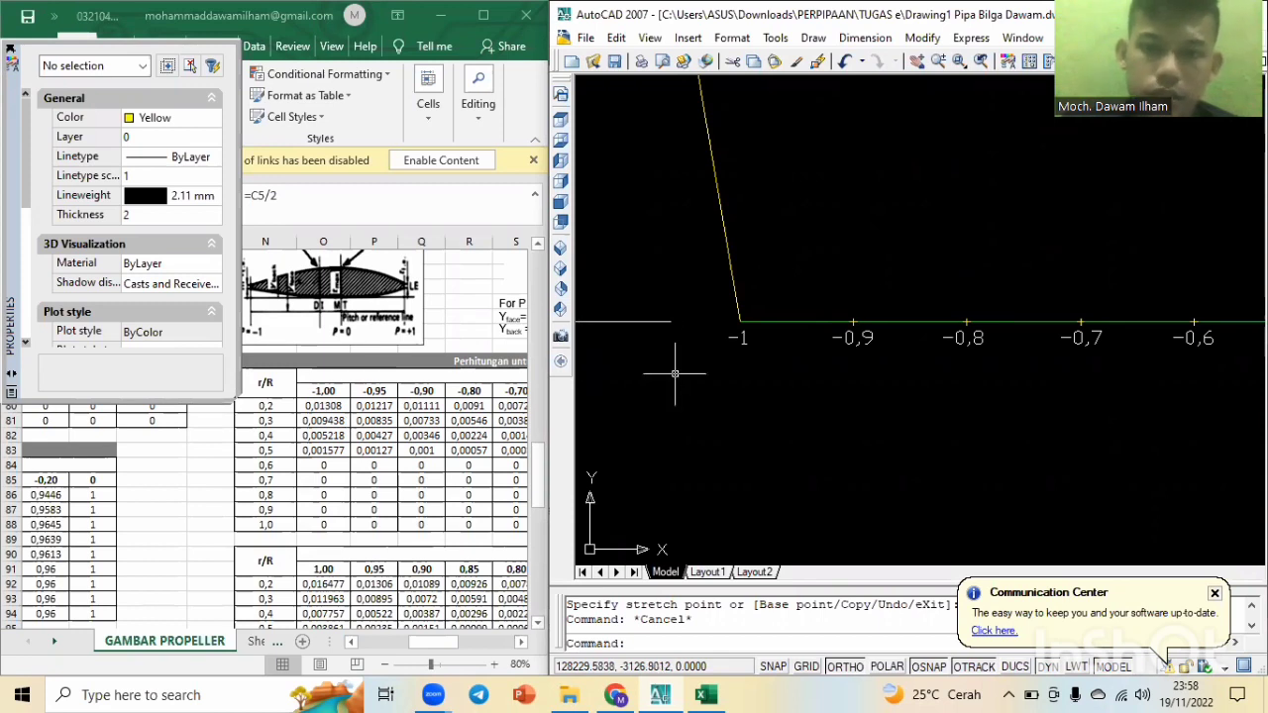
pyautogui.press('Escape')
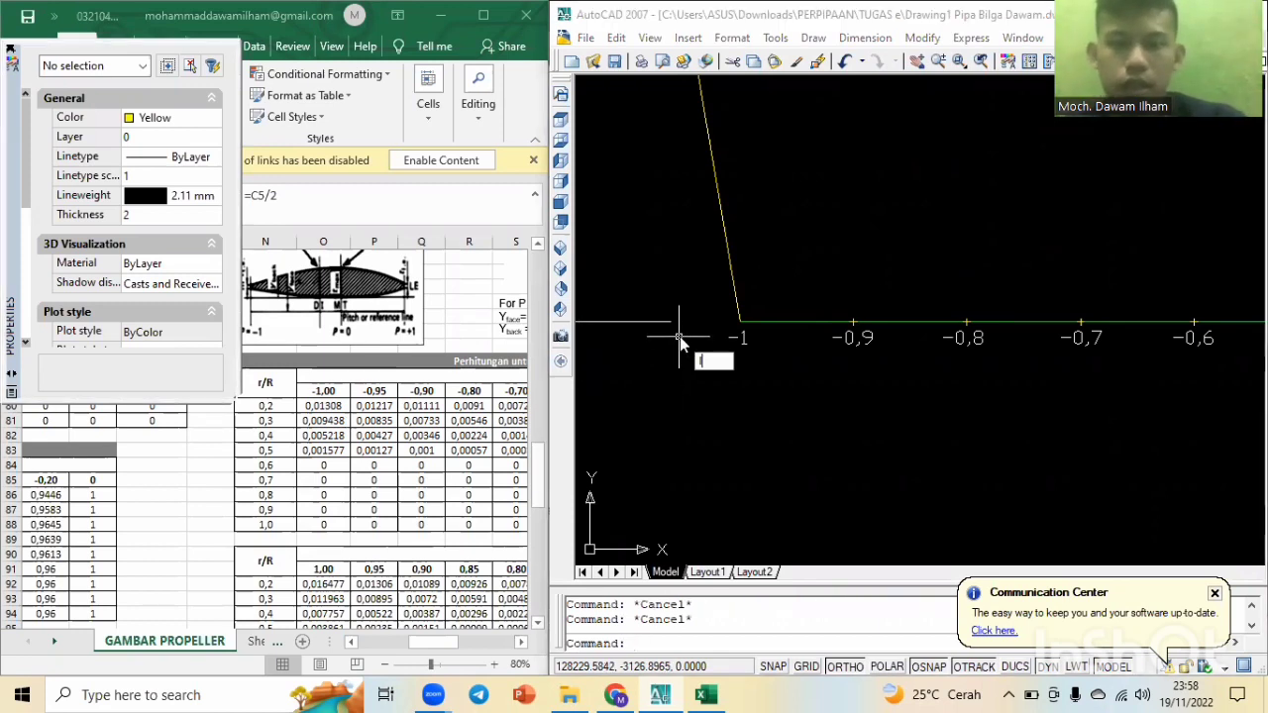
pyautogui.write('l')
pyautogui.press('Return')
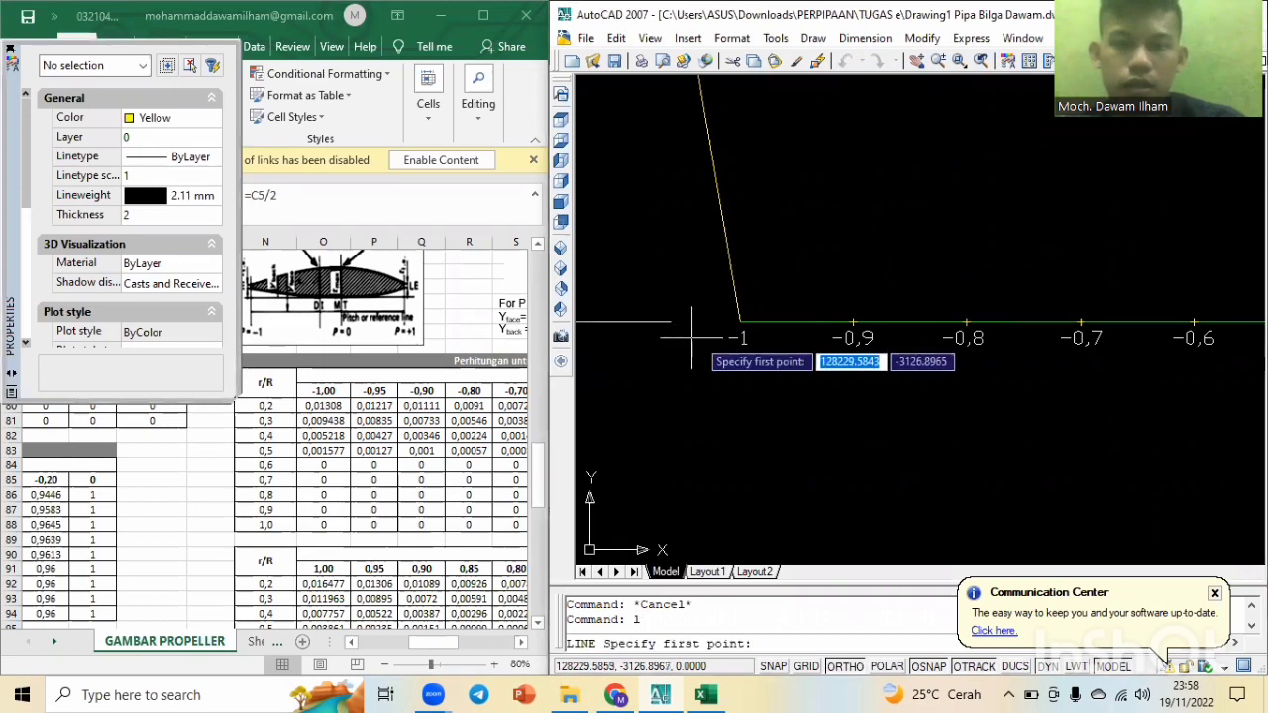
pyautogui.click(740, 321)
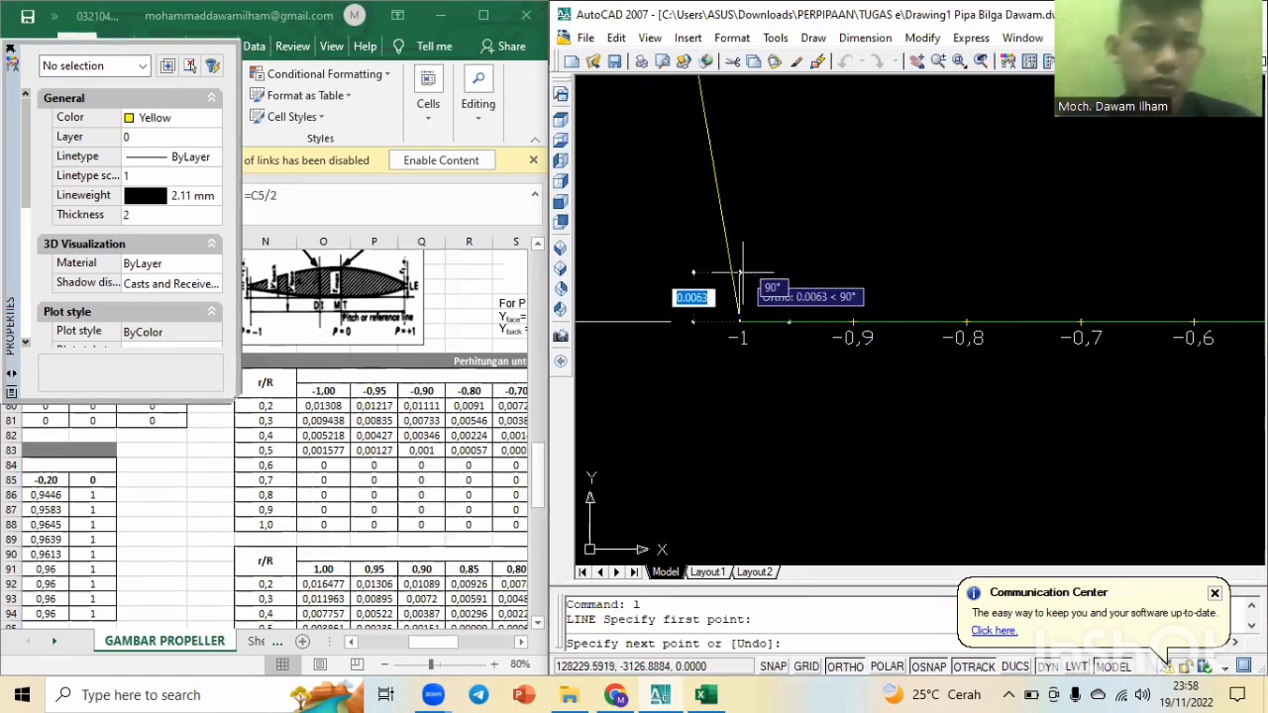
pyautogui.write('0.0')
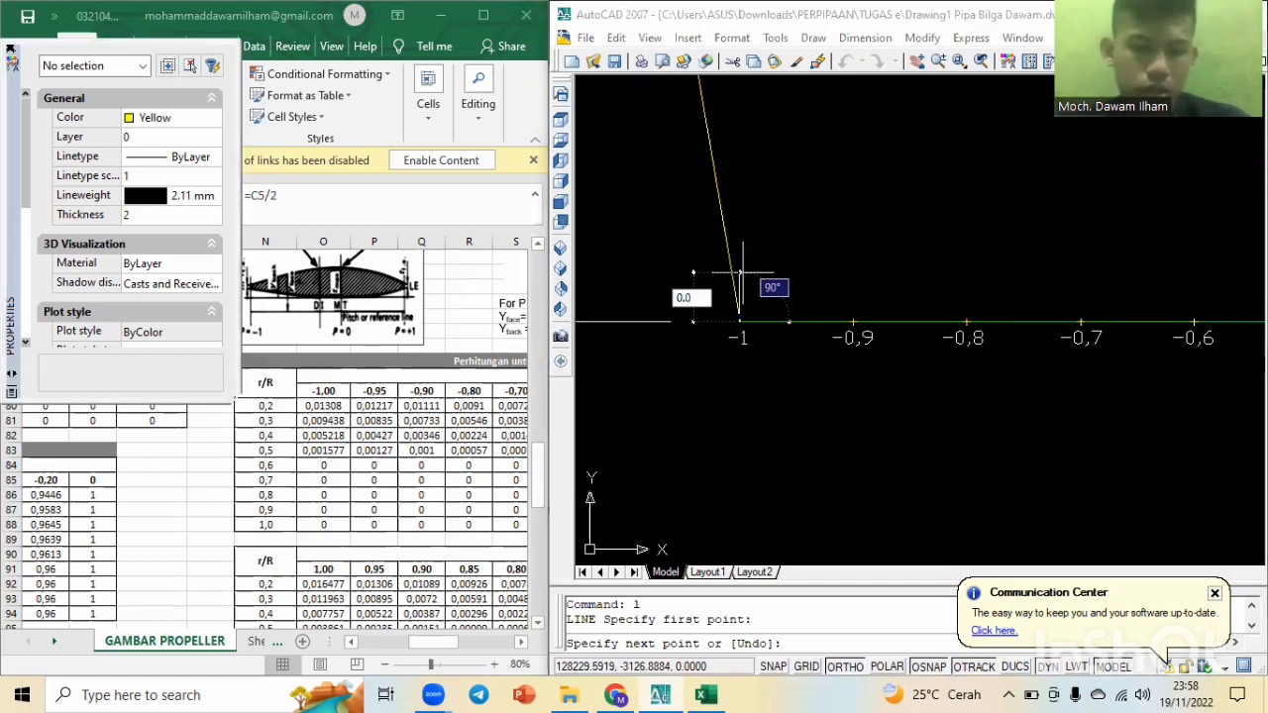
pyautogui.write('1308')
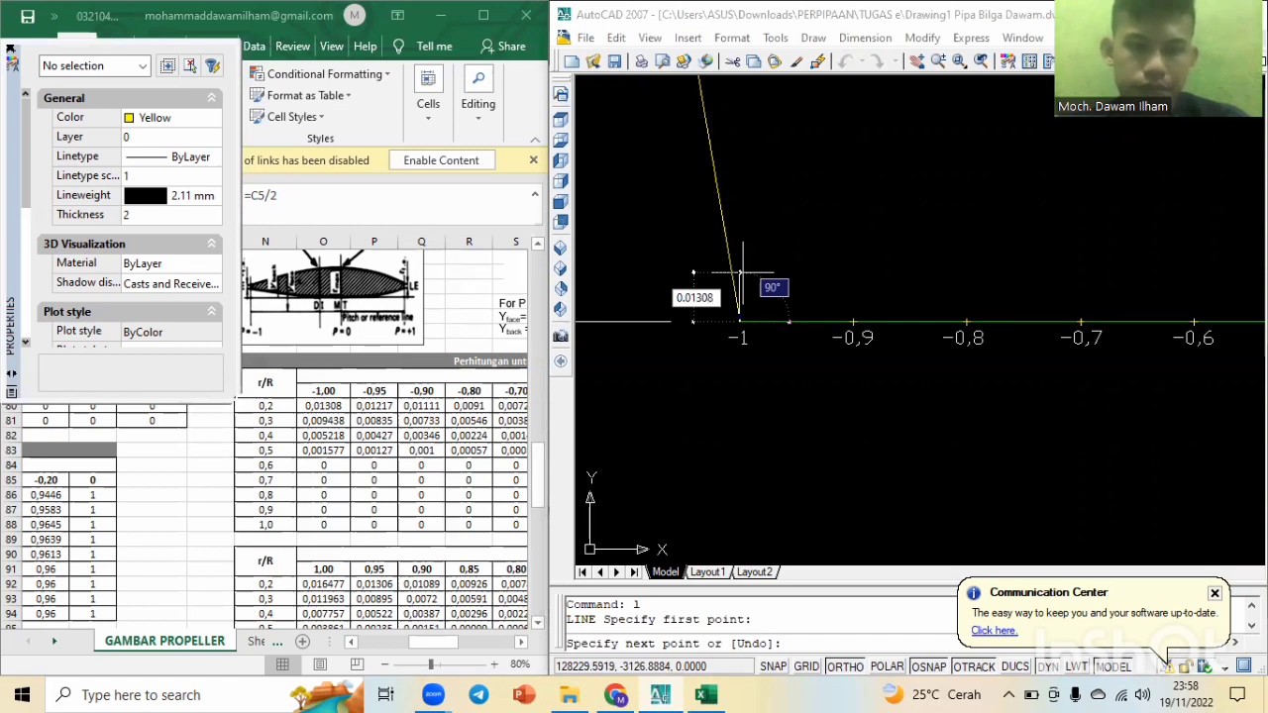
pyautogui.press('Return')
pyautogui.press('Escape')
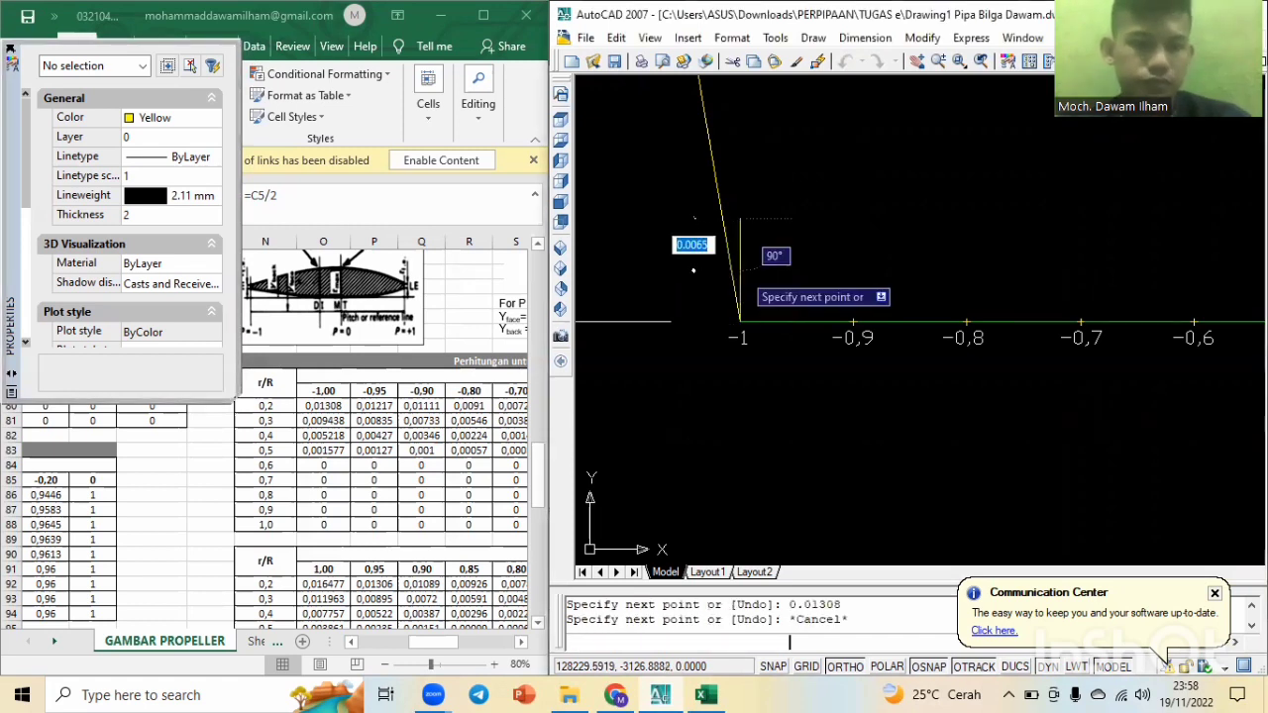
# Draw a vertical line 0.01111 long upward from the -0,9 division point on the 0,2R line.
pyautogui.write('l')
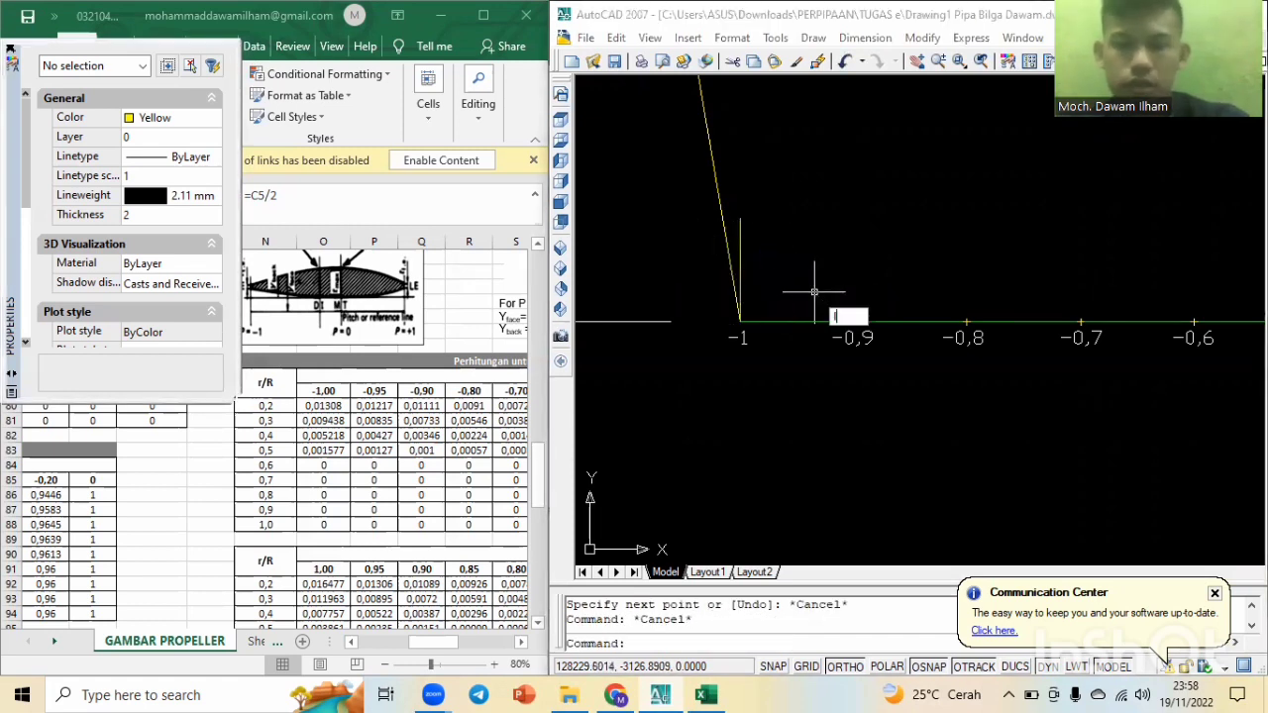
pyautogui.press('Return')
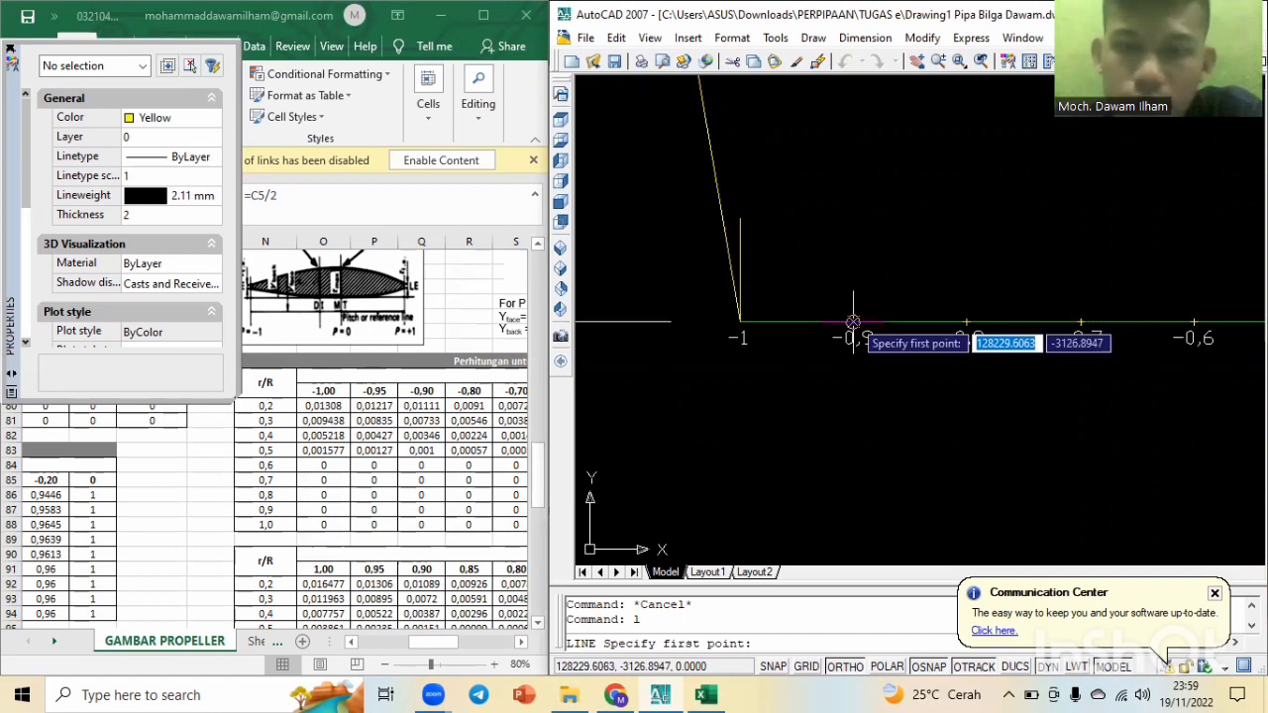
pyautogui.click(853, 322)
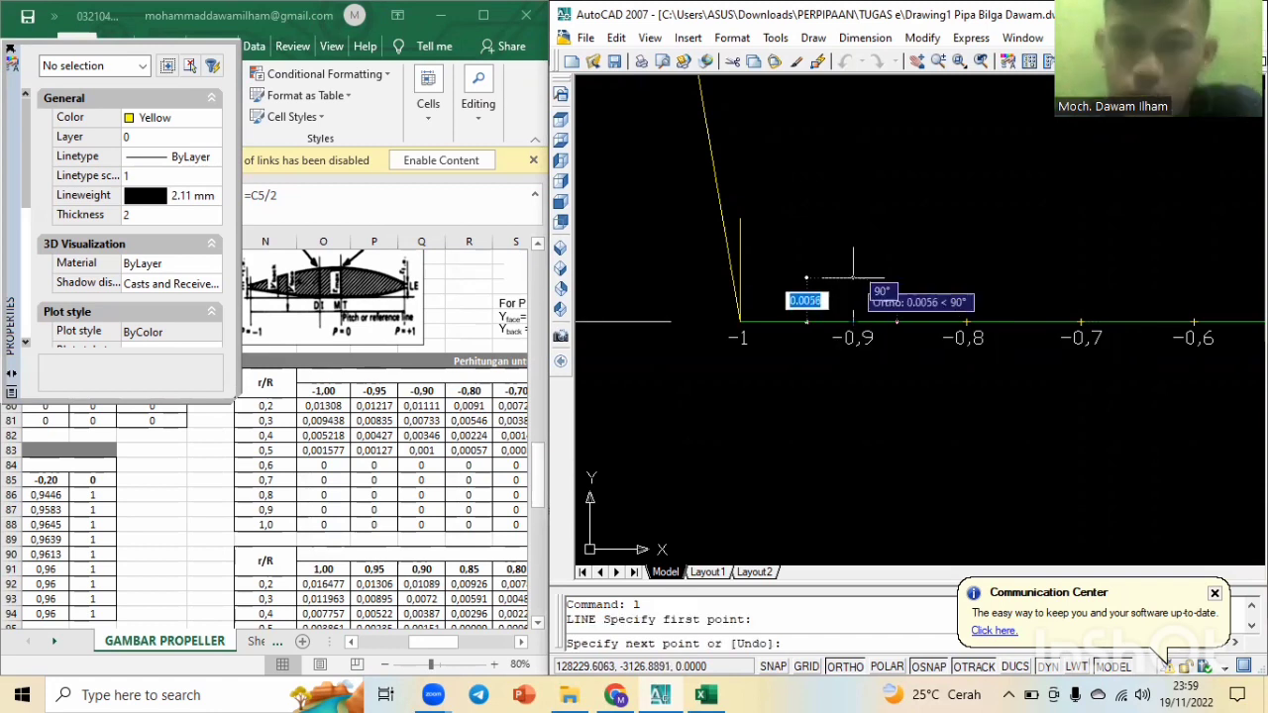
pyautogui.write('0.0')
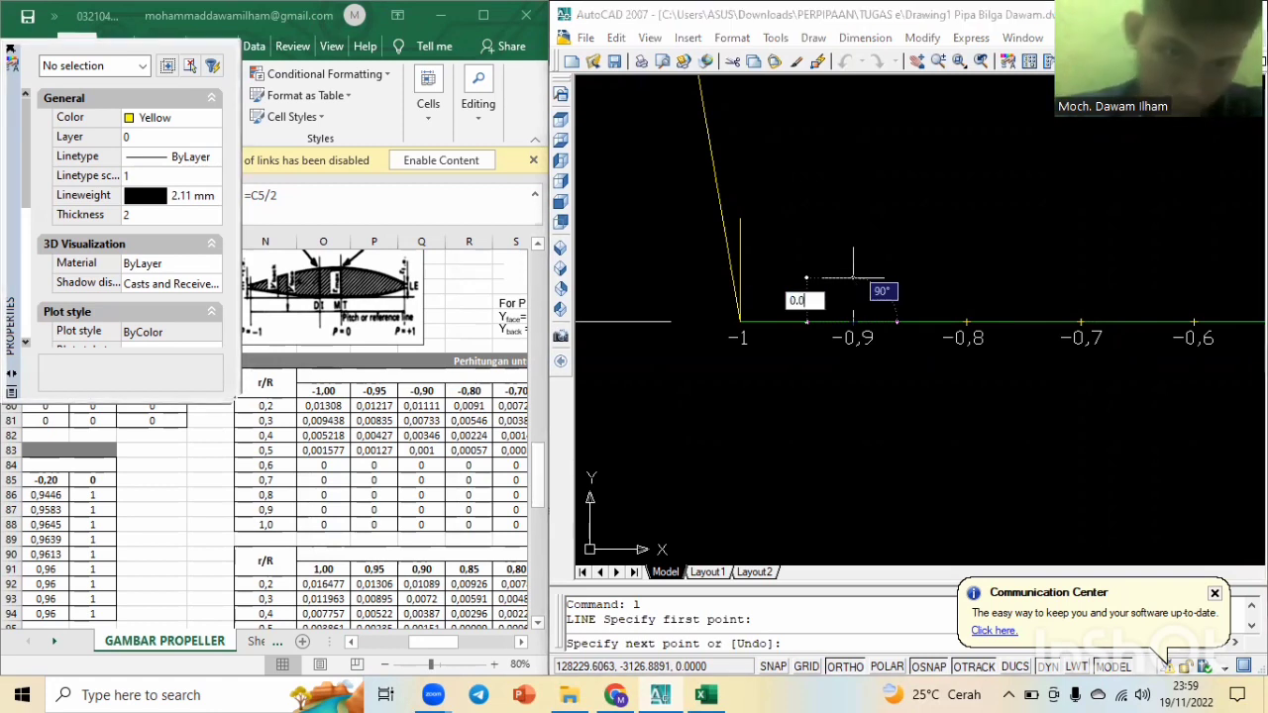
pyautogui.write('1111')
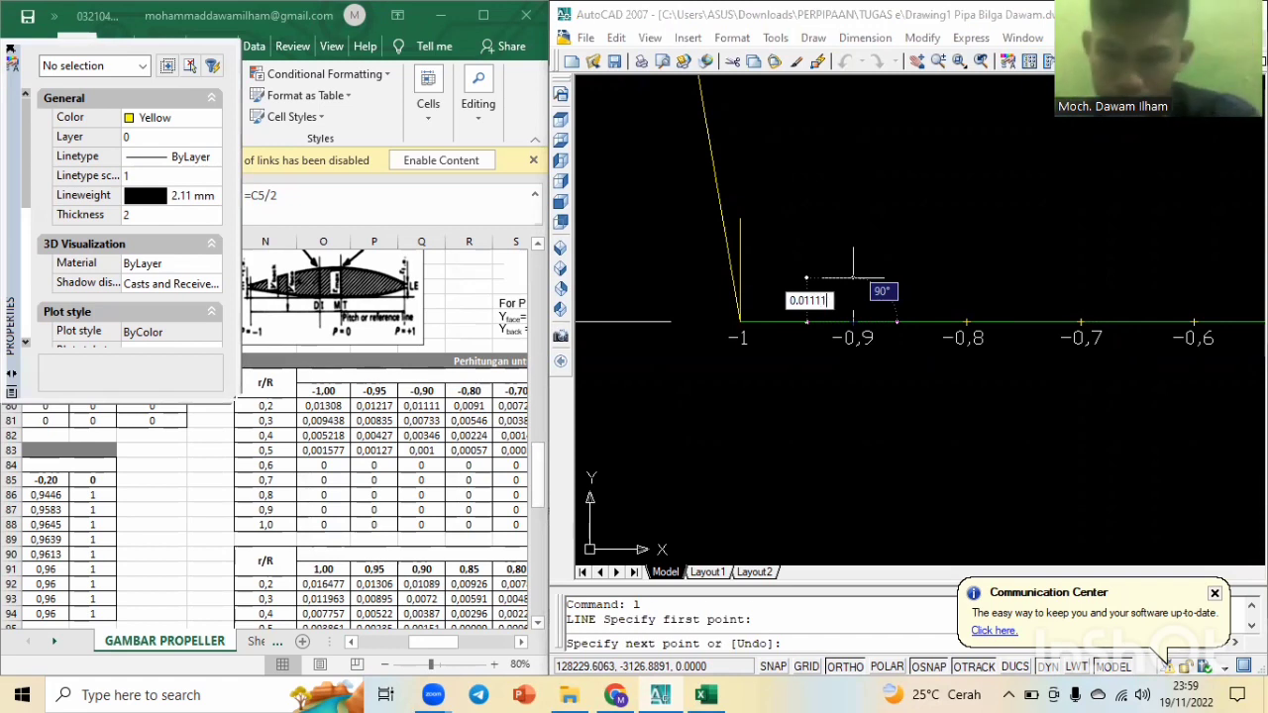
pyautogui.press('Return')
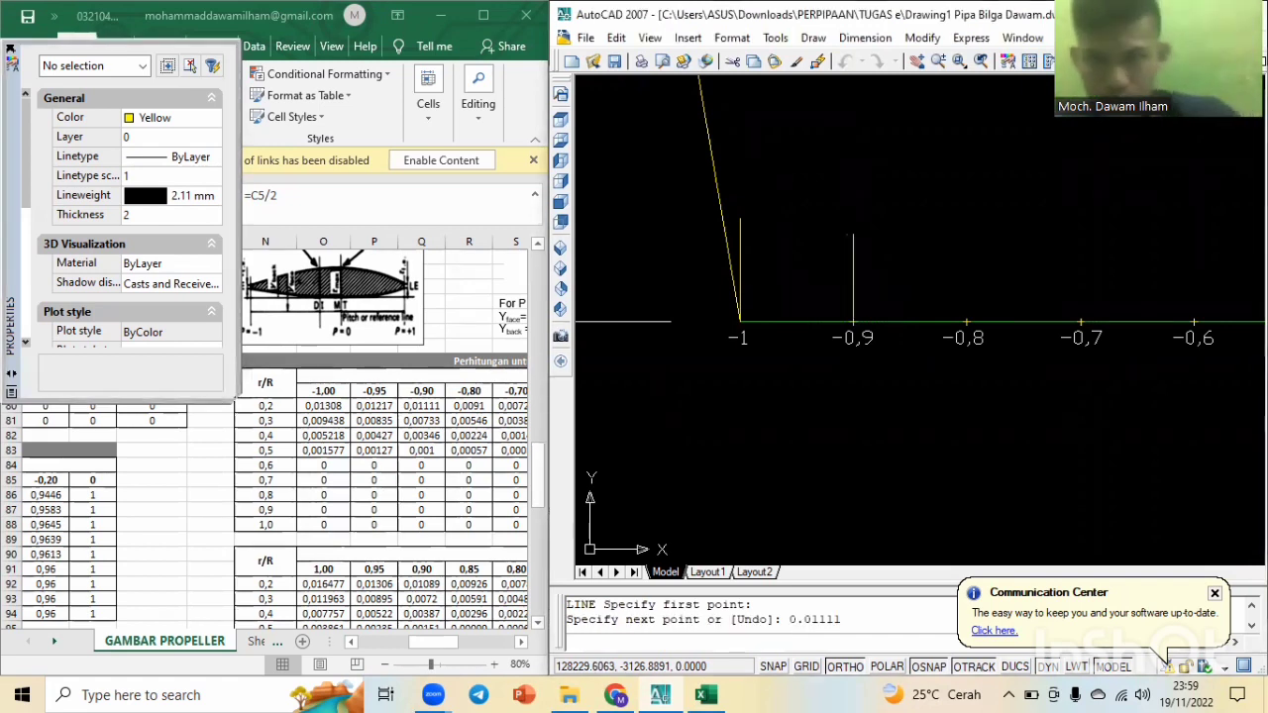
pyautogui.press('Escape')
pyautogui.press('Escape')
# Draw a vertical line 0.0091 long upward from the -0,8 division point on the 0,2R line.
pyautogui.write('l')
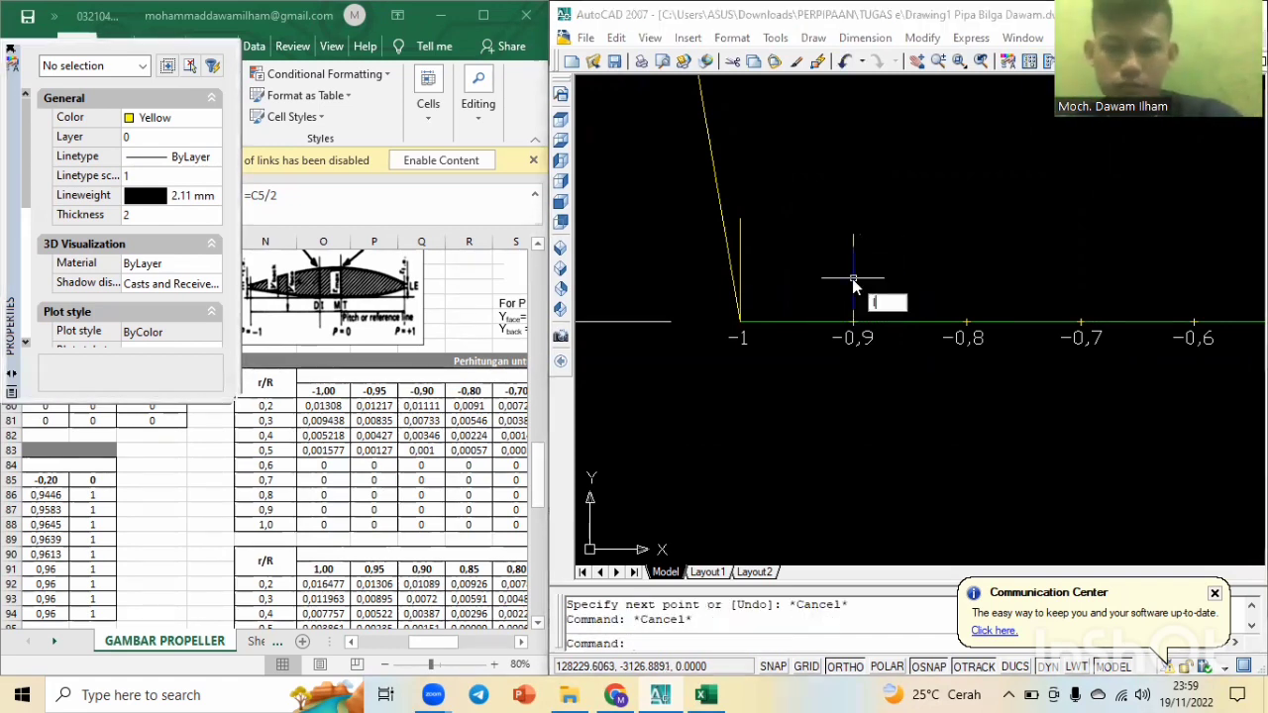
pyautogui.press('Return')
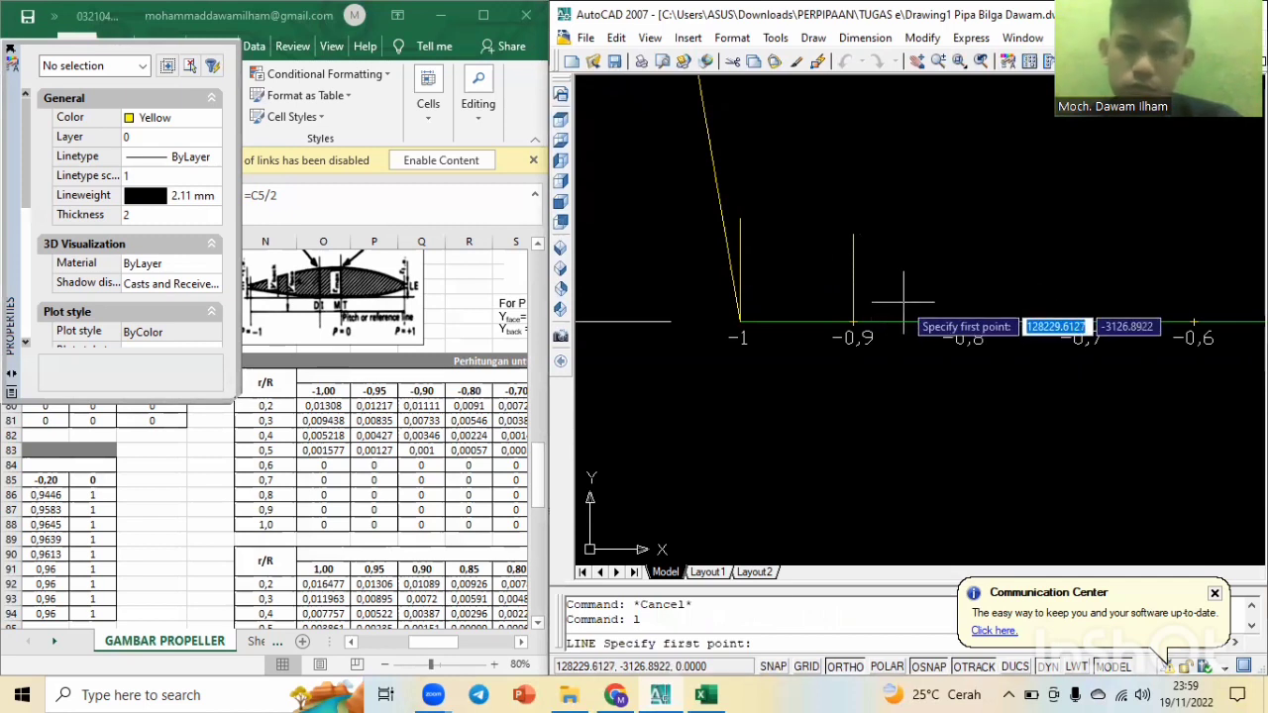
pyautogui.click(964, 321)
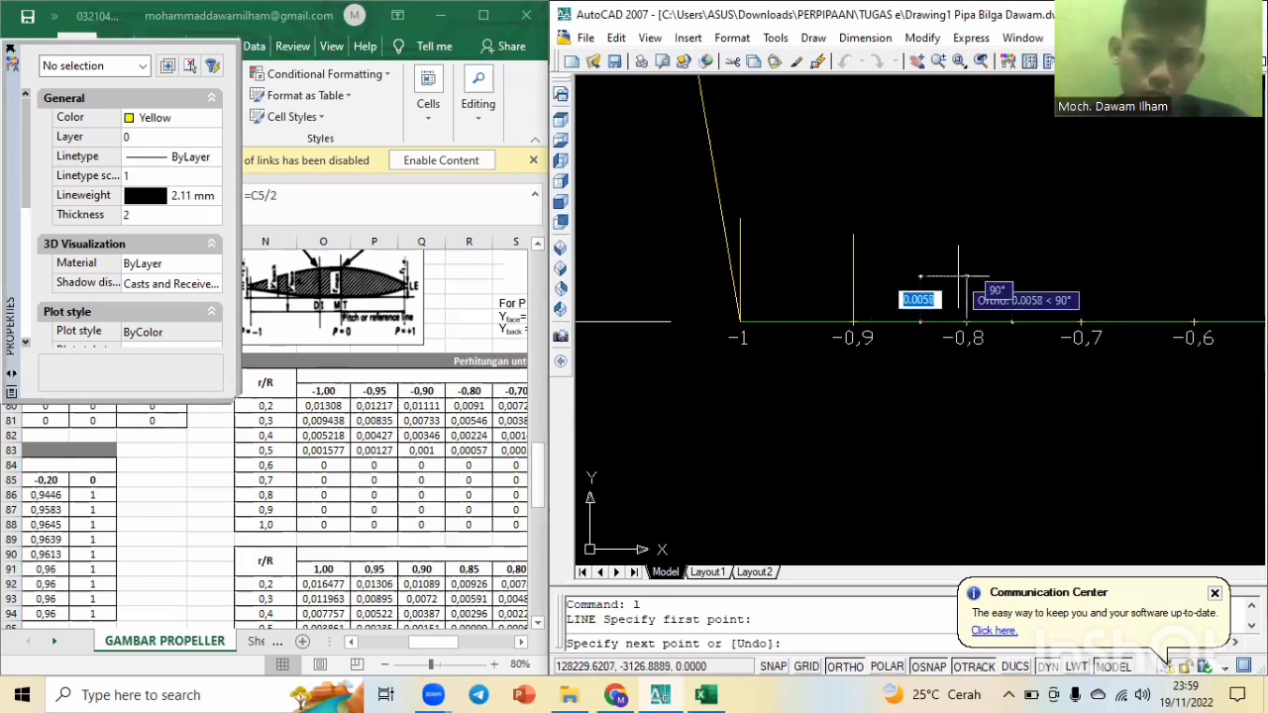
pyautogui.write('0.00')
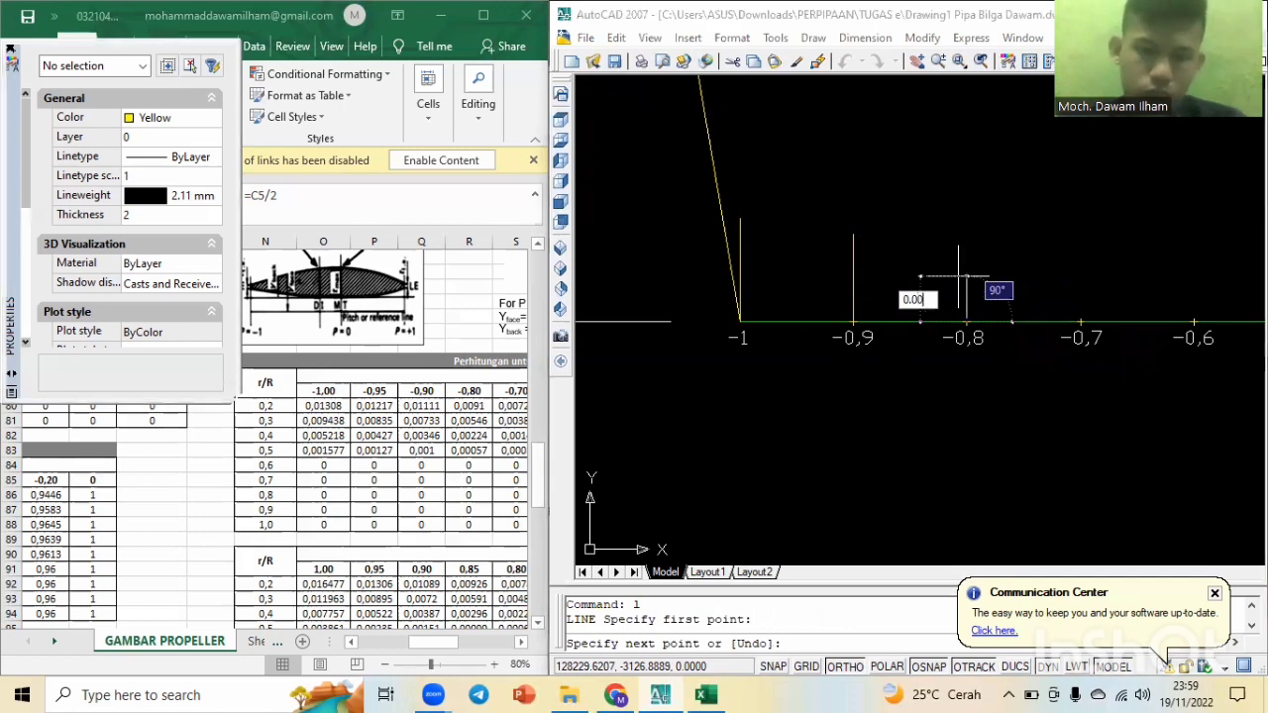
pyautogui.write('91')
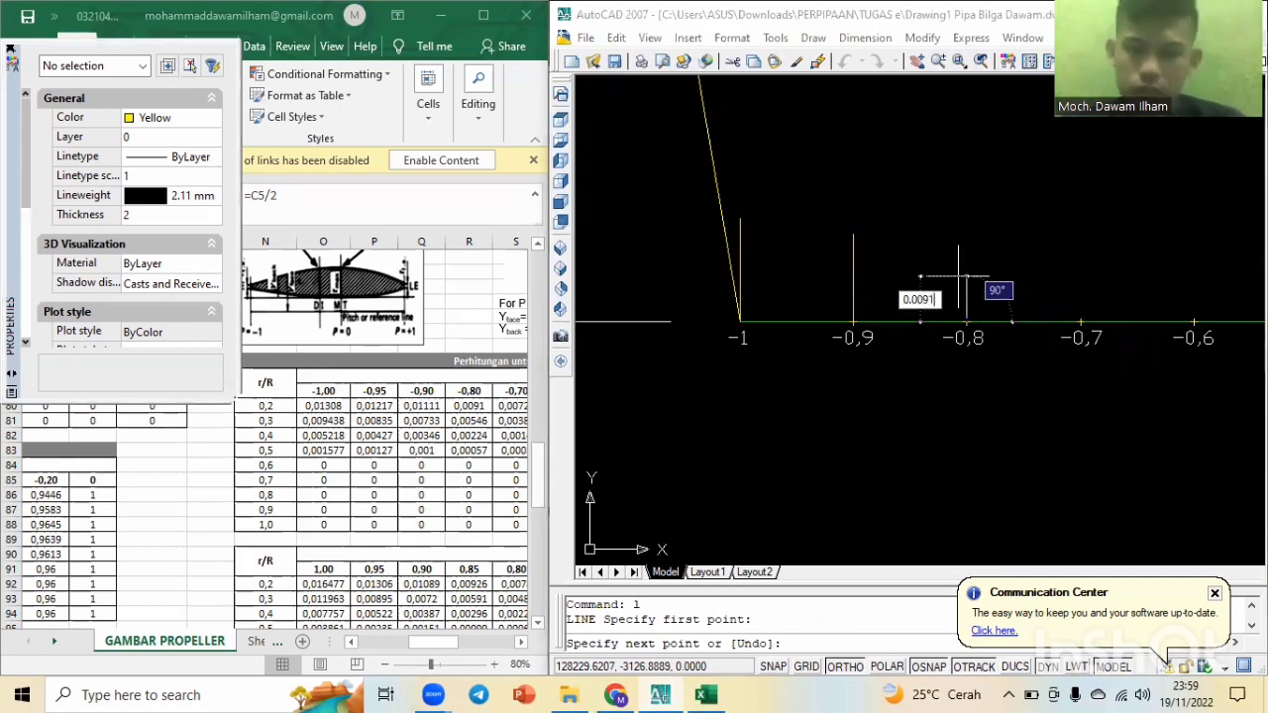
pyautogui.press('Return')
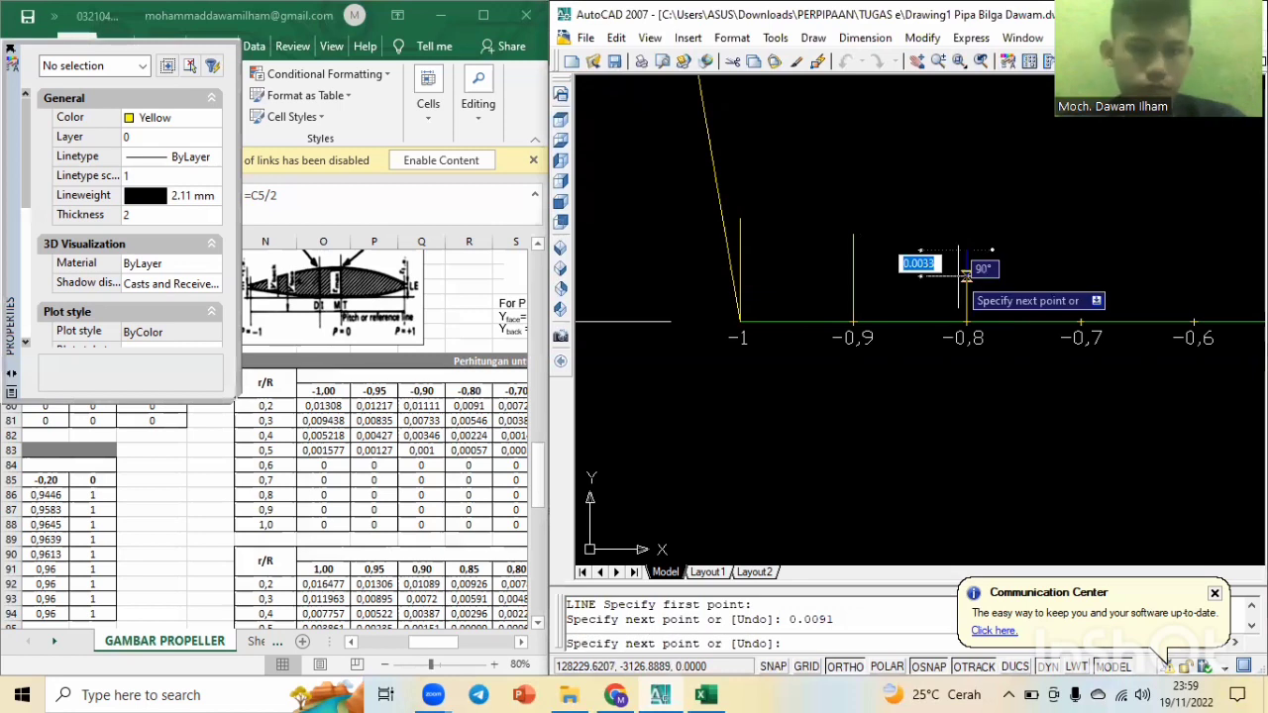
pyautogui.press('Escape')
# Bring the face ordinate table's -0,70 to -0,20 columns into view in Excel and close AutoCAD's Properties palette covering the sheet.
pyautogui.scroll(-2, 965, 288)
pyautogui.moveTo(1052, 334); pyautogui.dragTo(858, 349, button='middle')
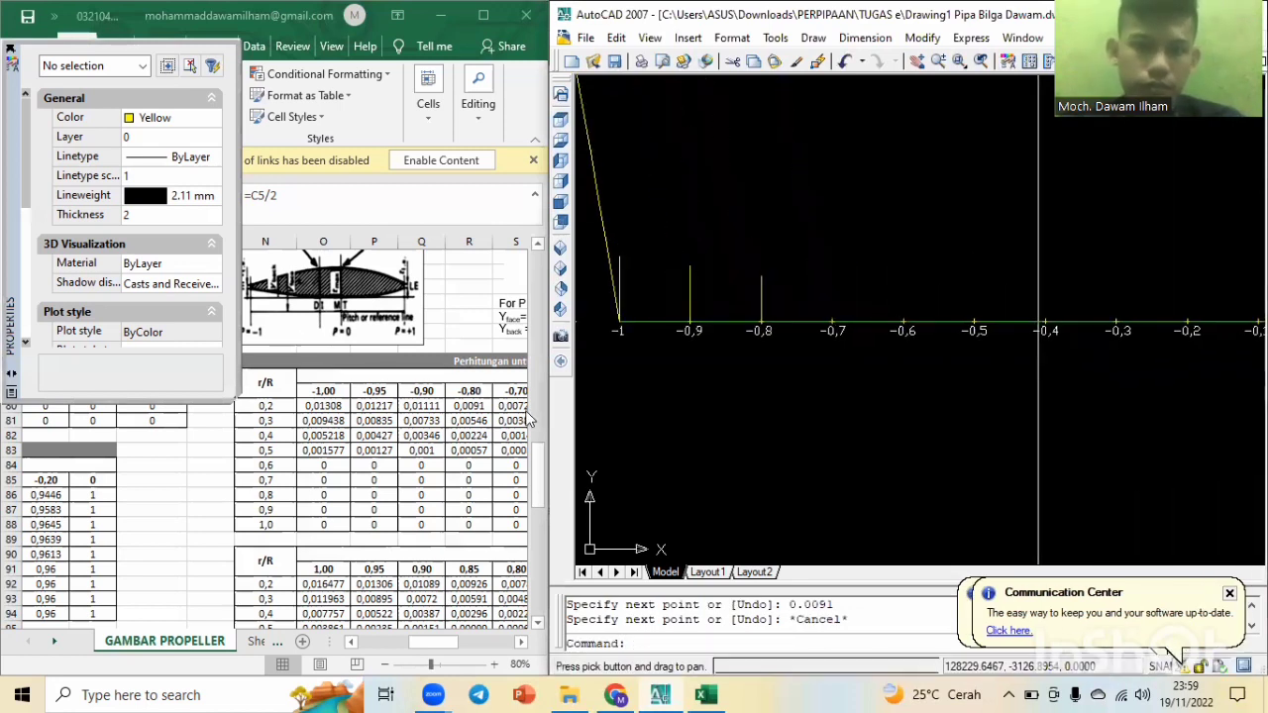
pyautogui.click(450, 651)
pyautogui.moveTo(451, 650); pyautogui.dragTo(485, 664)
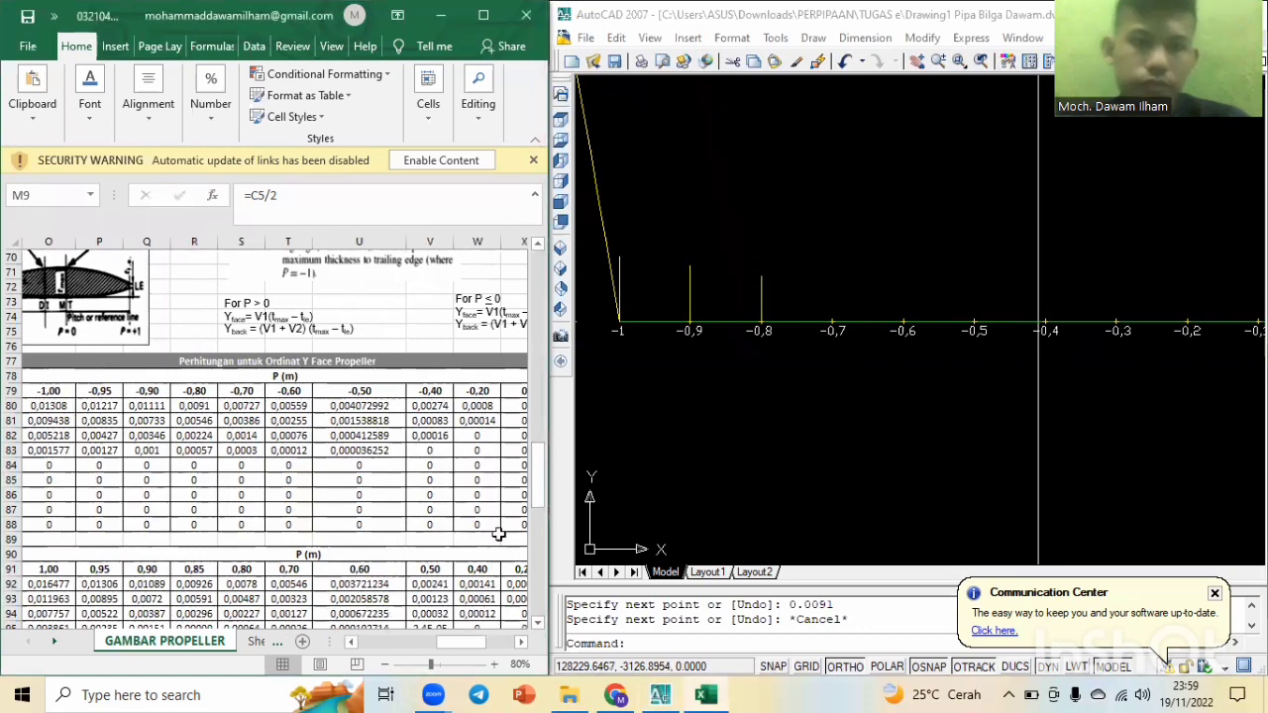
pyautogui.click(826, 324)
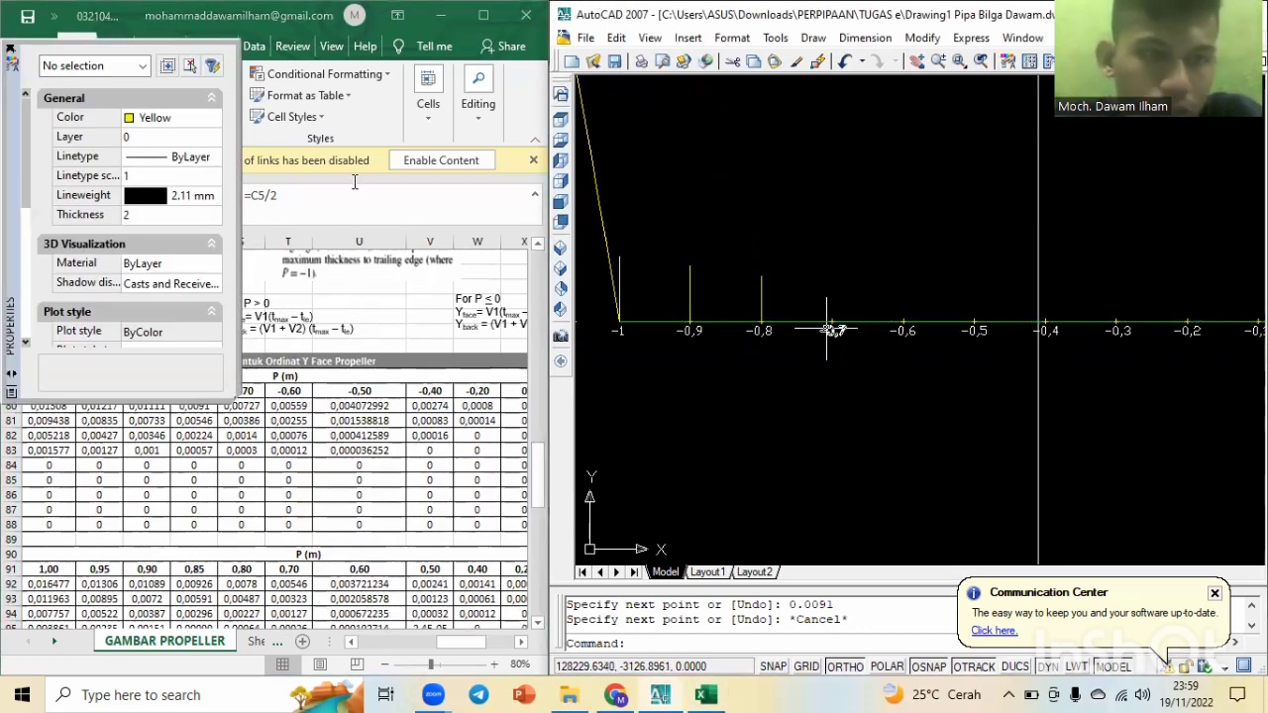
pyautogui.click(9, 52)
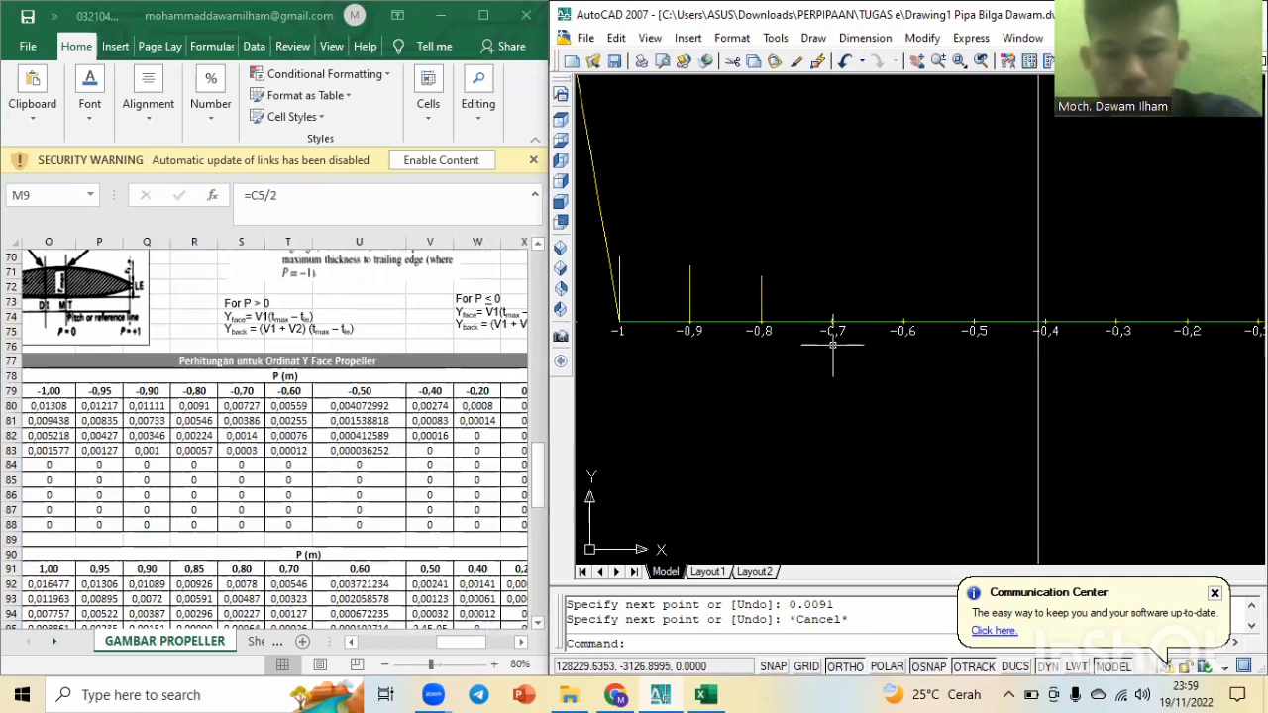
# Draw a vertical line 0.00727 long upward from the -0,7 division point on the 0,2R line.
pyautogui.write('l')
pyautogui.press('Return')
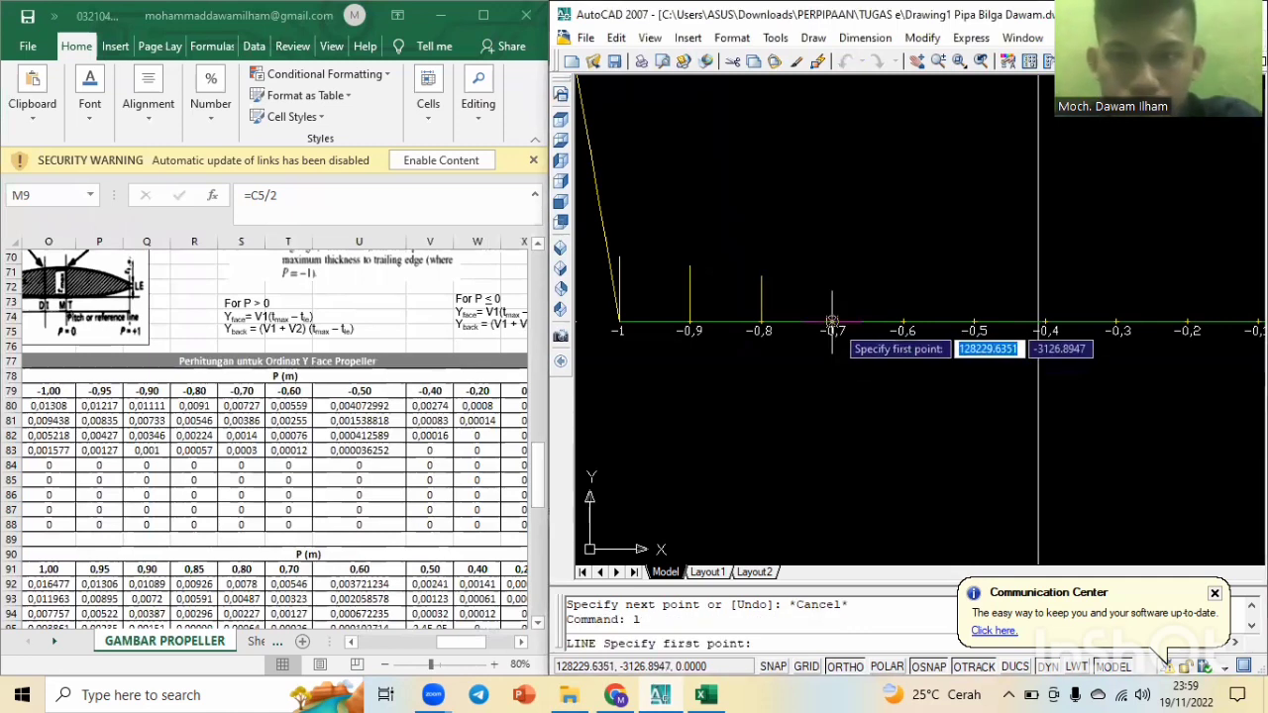
pyautogui.click(832, 293)
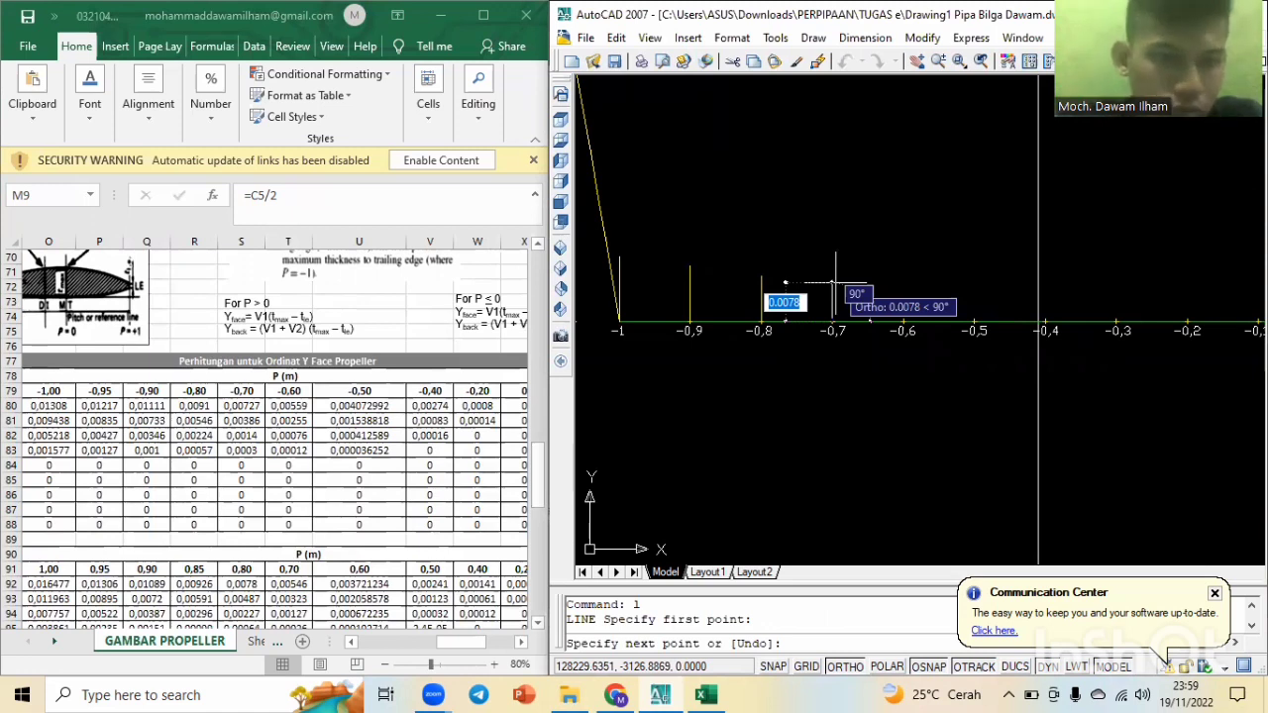
pyautogui.write('0.')
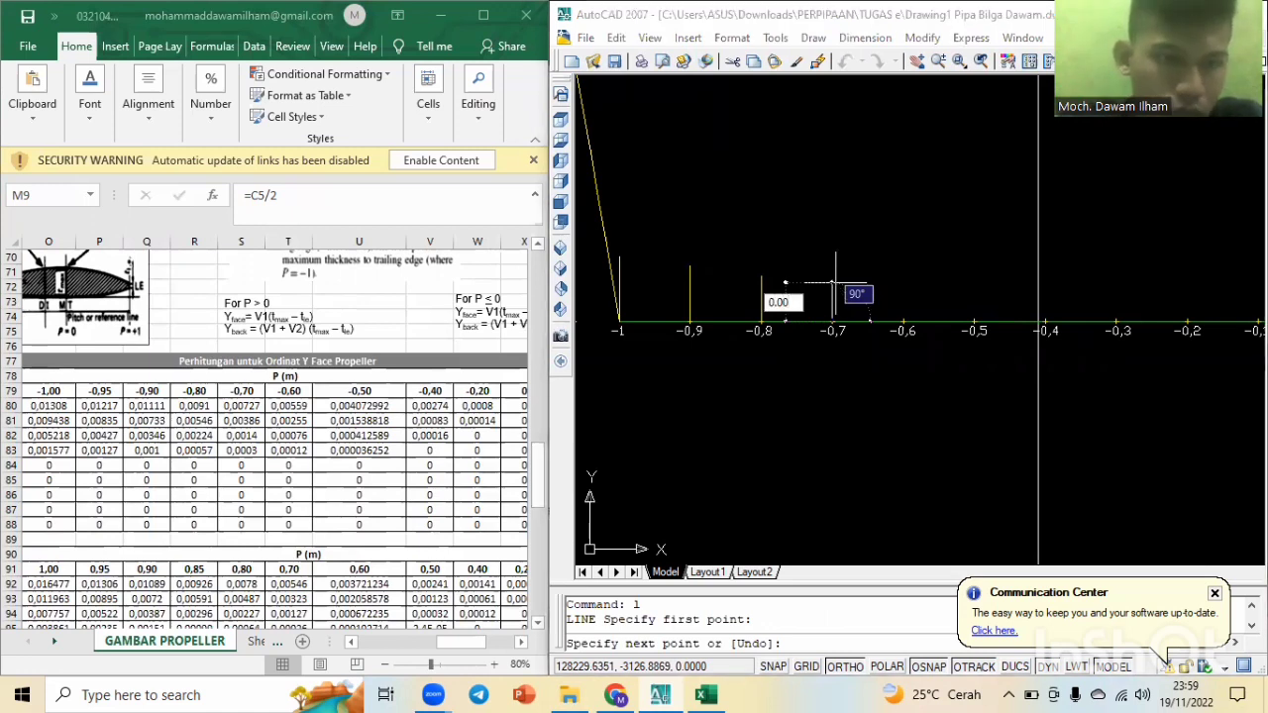
pyautogui.write('00727')
pyautogui.press('Return')
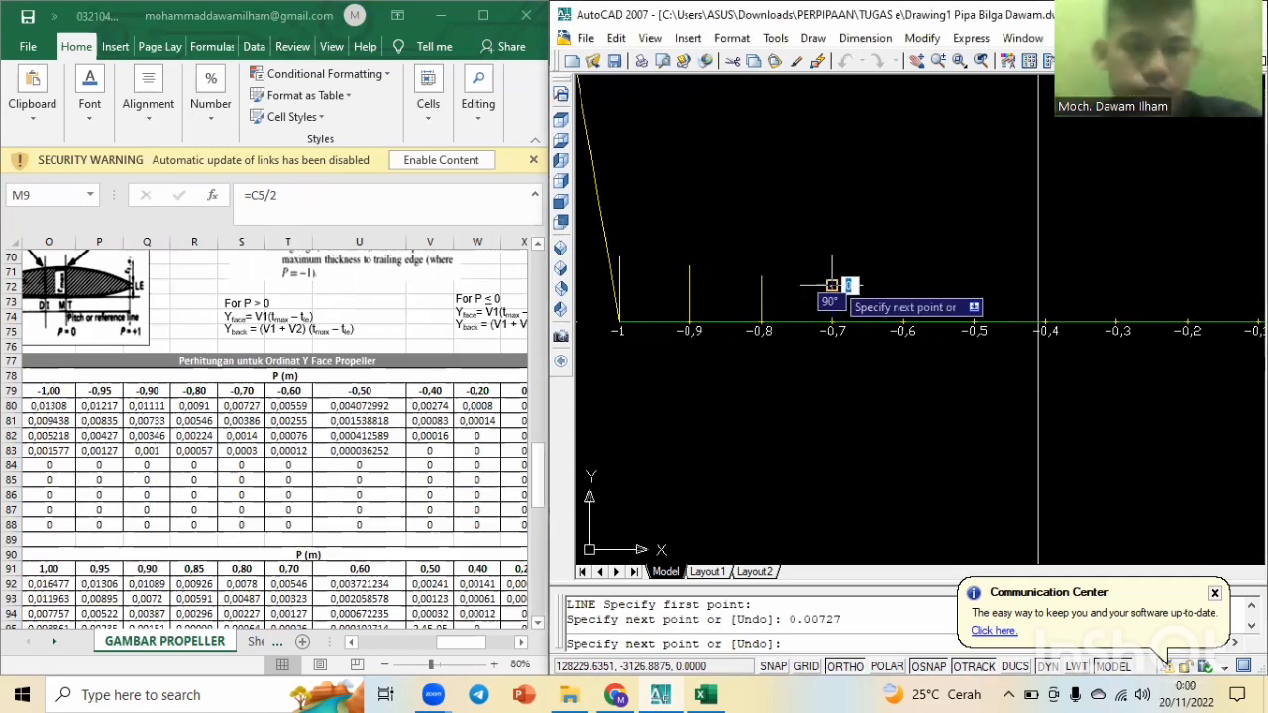
pyautogui.press('Escape')
# Draw a vertical line 0.00559 long upward from the -0,6 division point on the 0,2R line.
pyautogui.write('l')
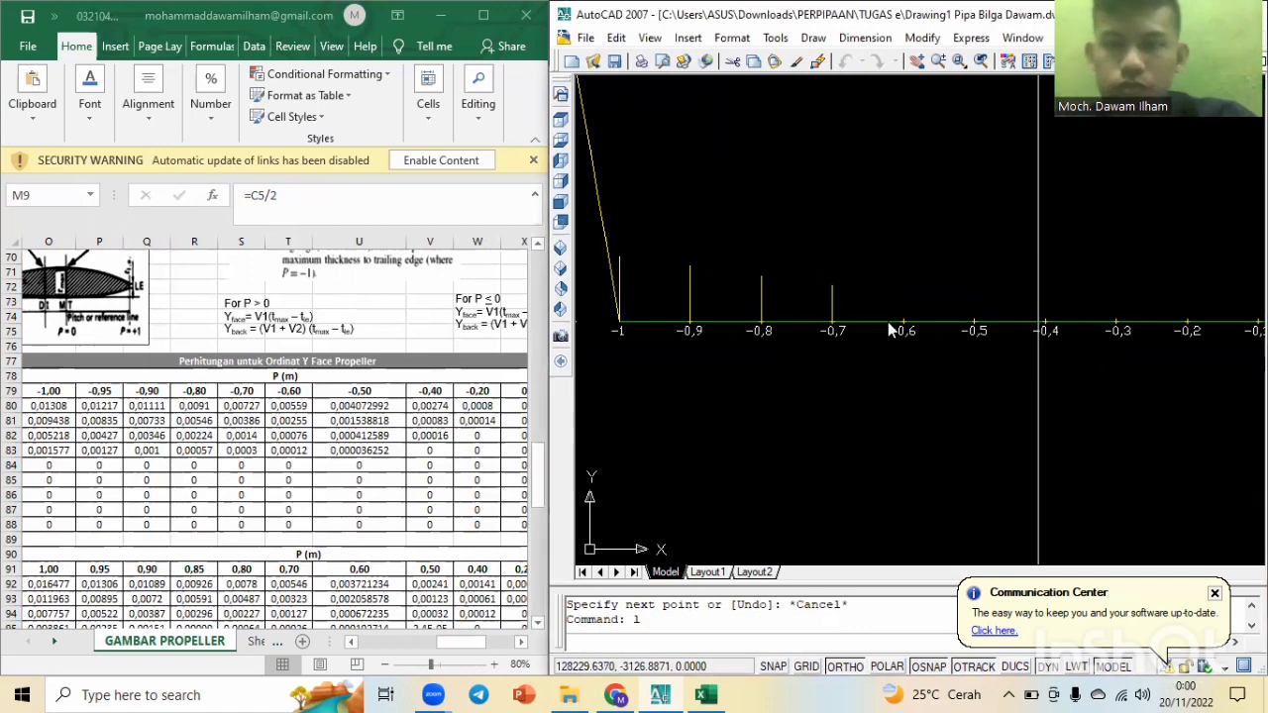
pyautogui.press('Return')
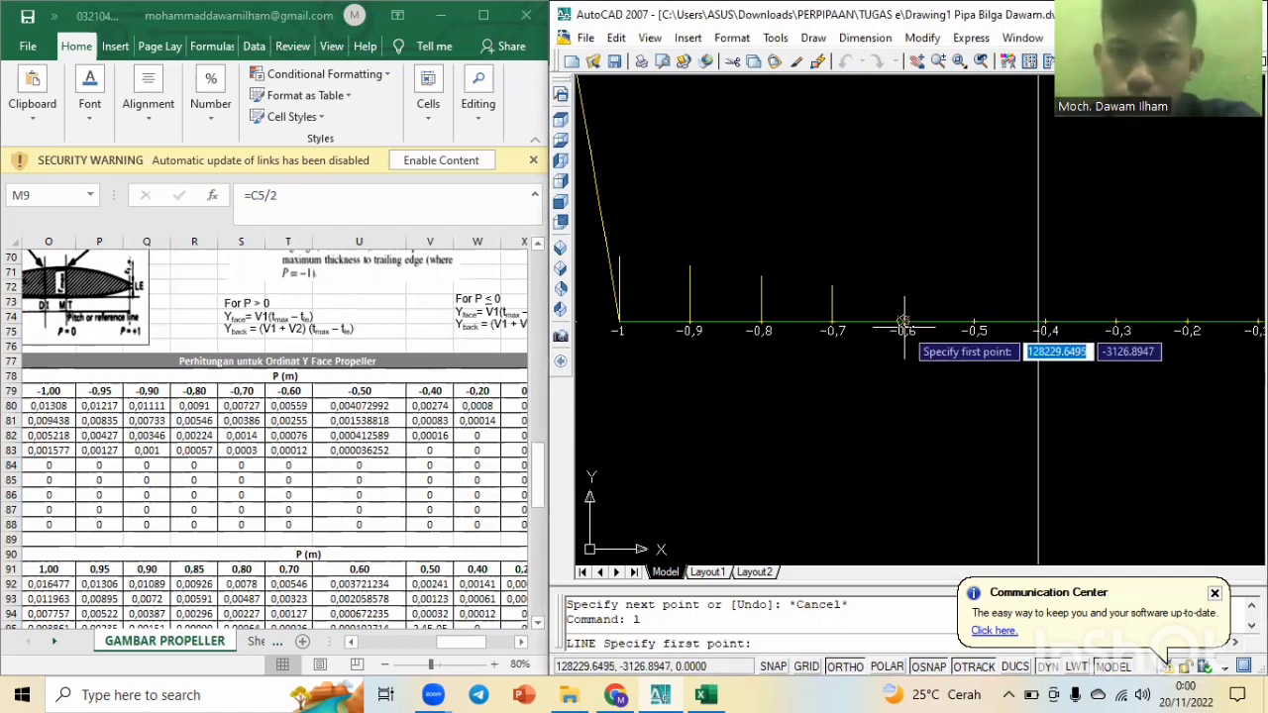
pyautogui.scroll(8, 903, 327)
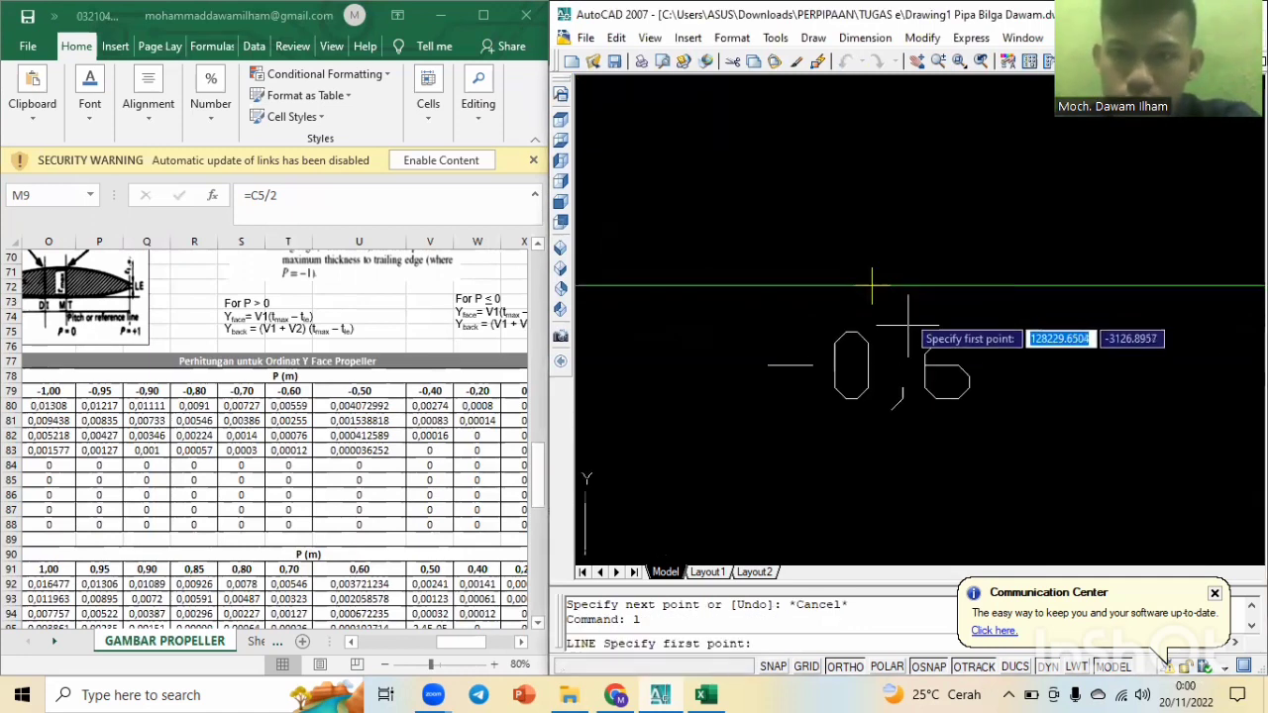
pyautogui.click(870, 287)
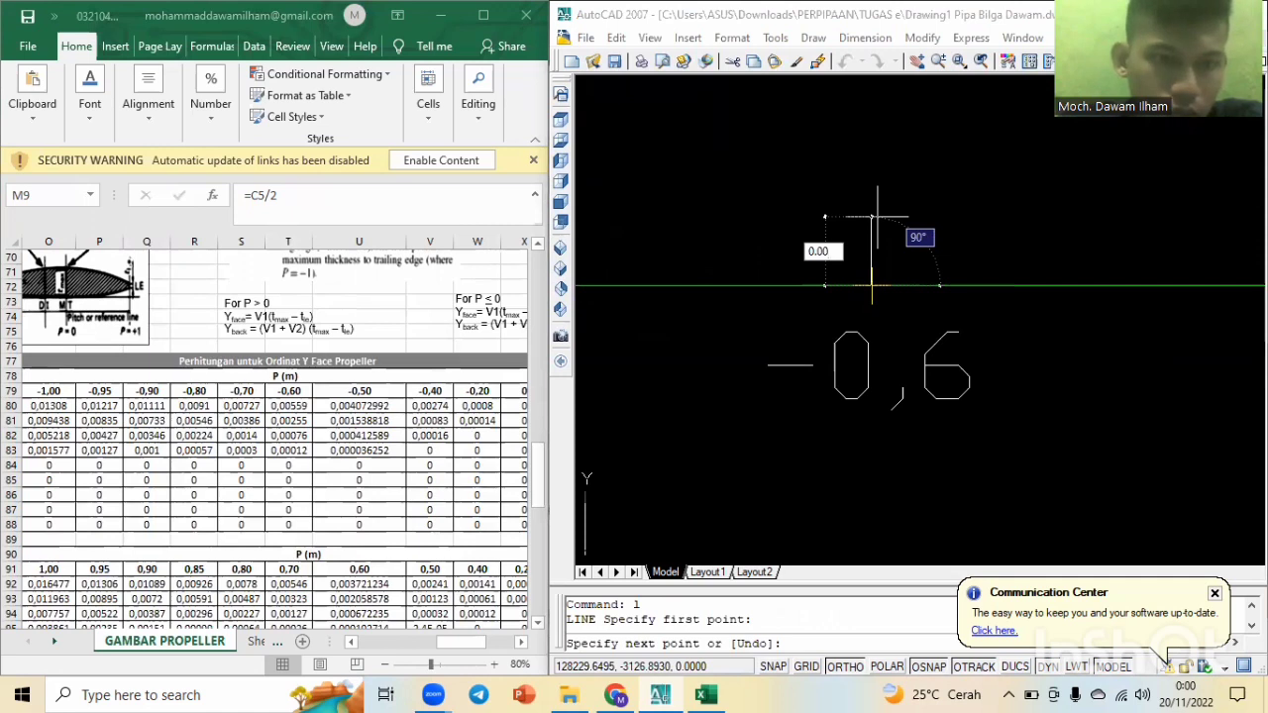
pyautogui.write('559')
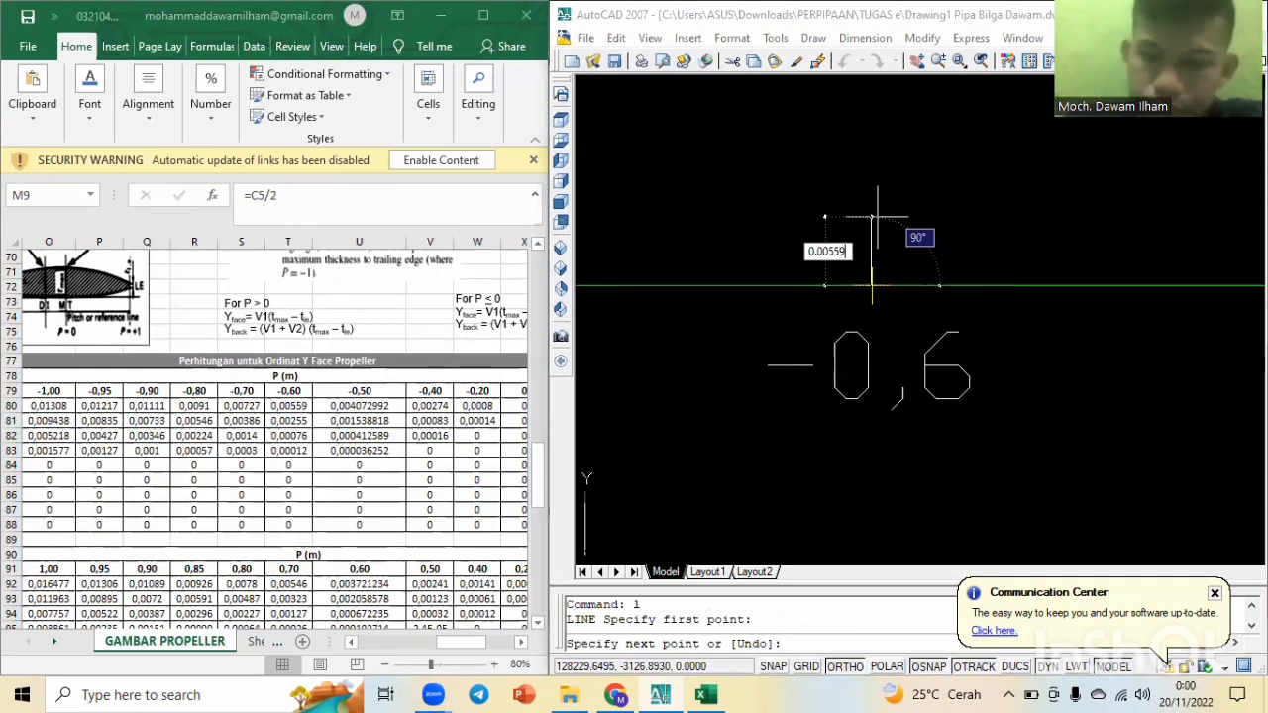
pyautogui.press('Return')
pyautogui.scroll(-3, 901, 268)
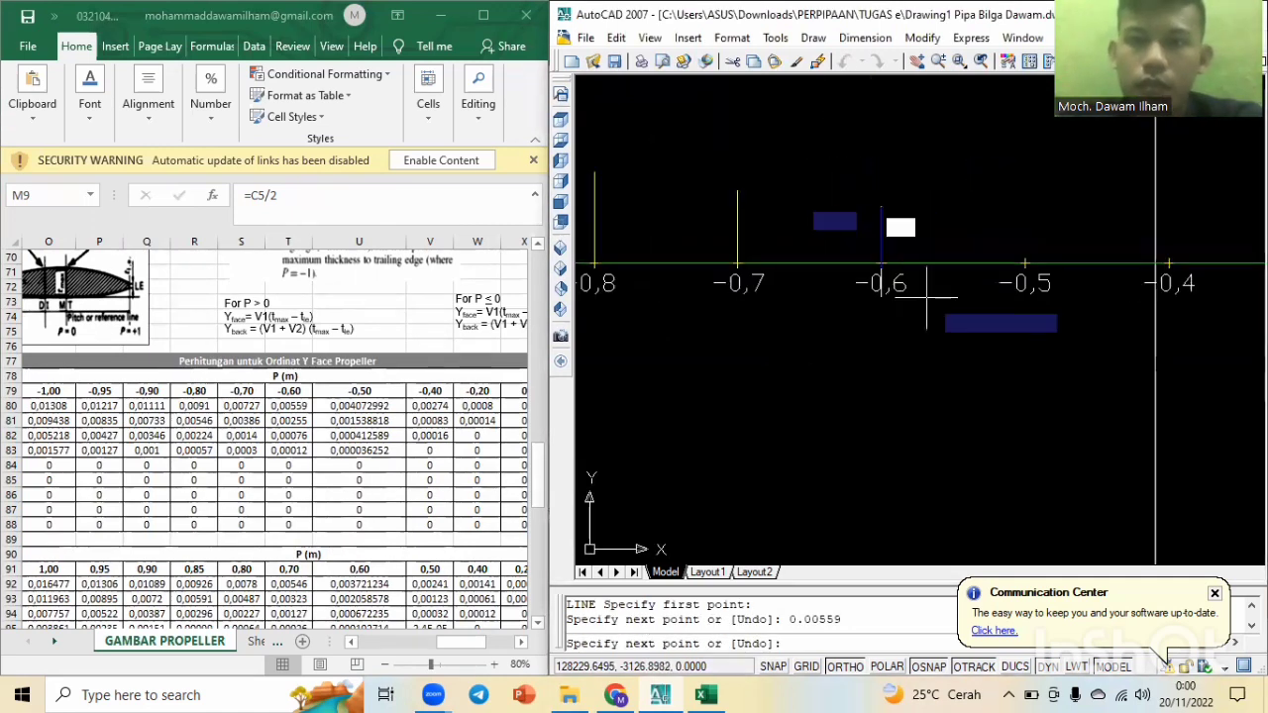
pyautogui.press('Escape')
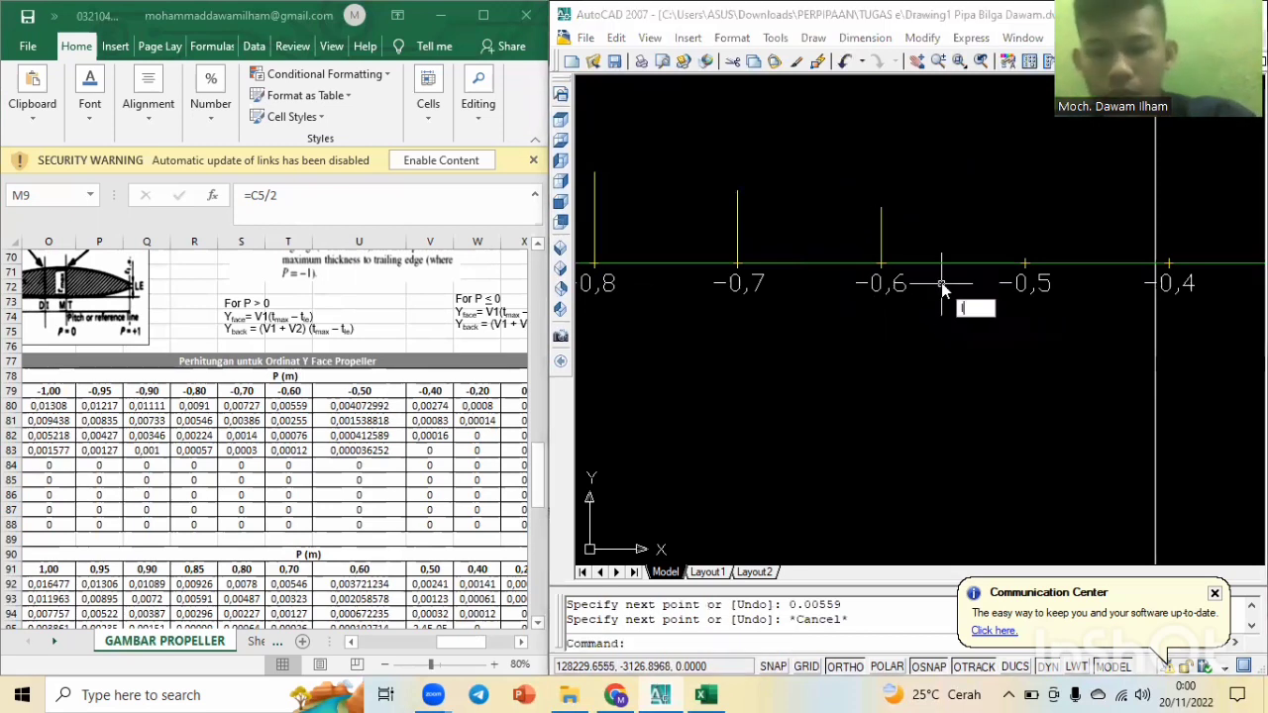
# Draw a vertical line 0.004072992 long upward from the -0,5 division point on the 0,2R line.
pyautogui.write('l')
pyautogui.press('Return')
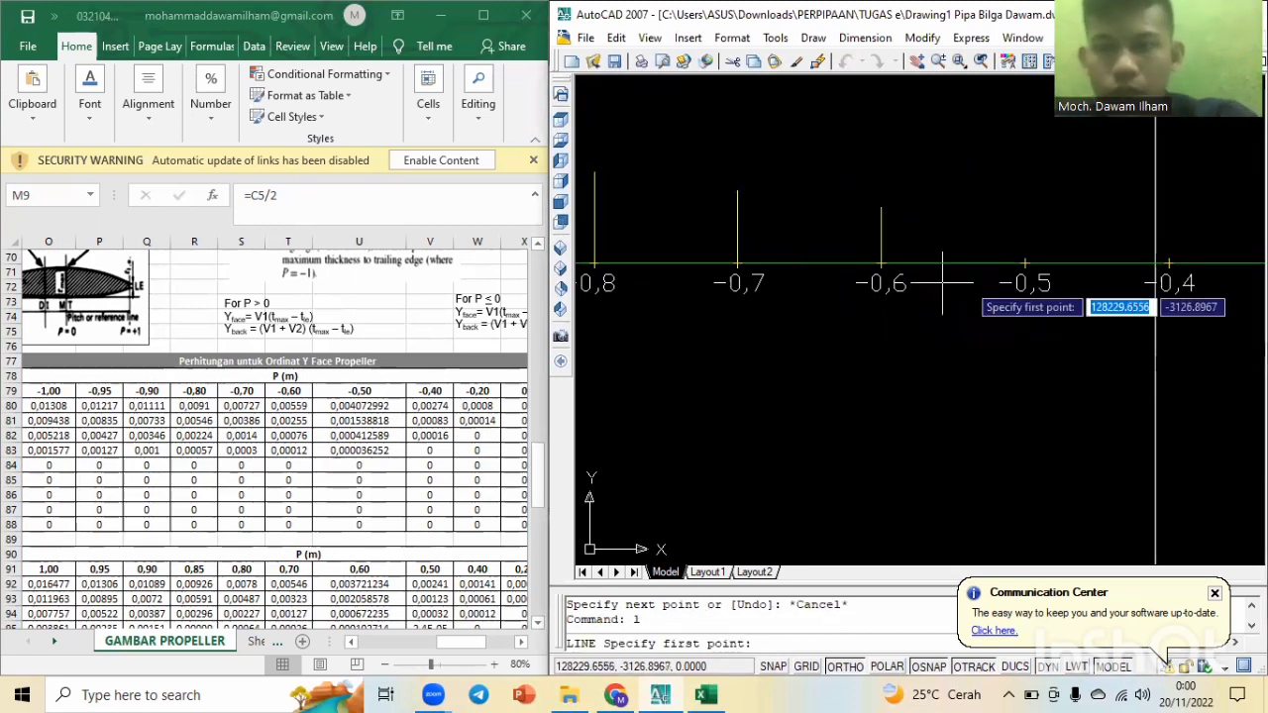
pyautogui.click(1024, 263)
pyautogui.write('0.004072')
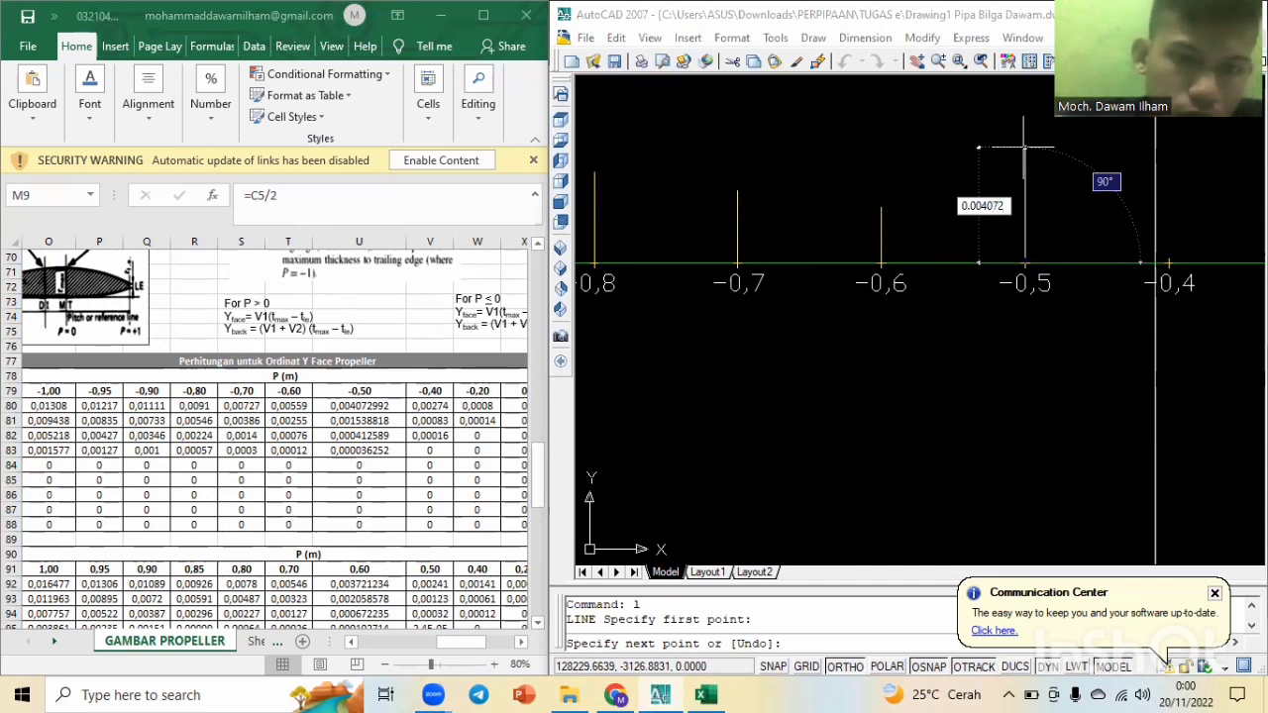
pyautogui.write('99')
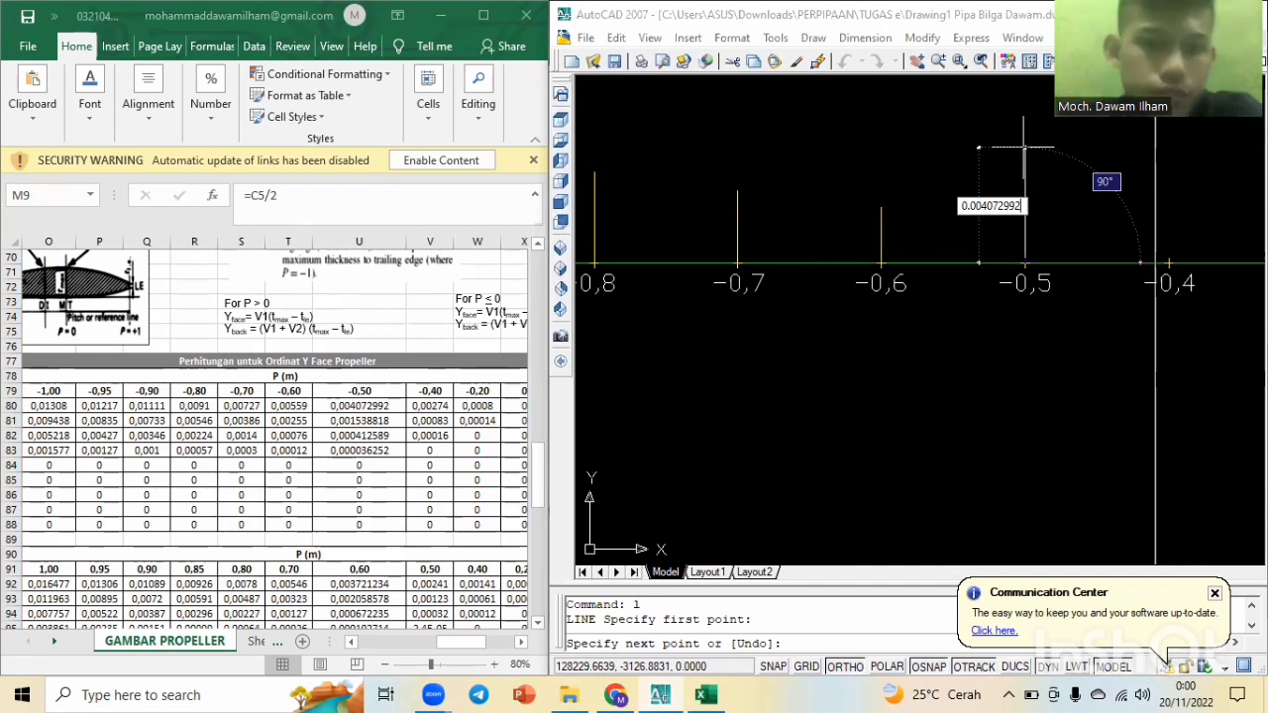
pyautogui.write('2')
pyautogui.press('Return')
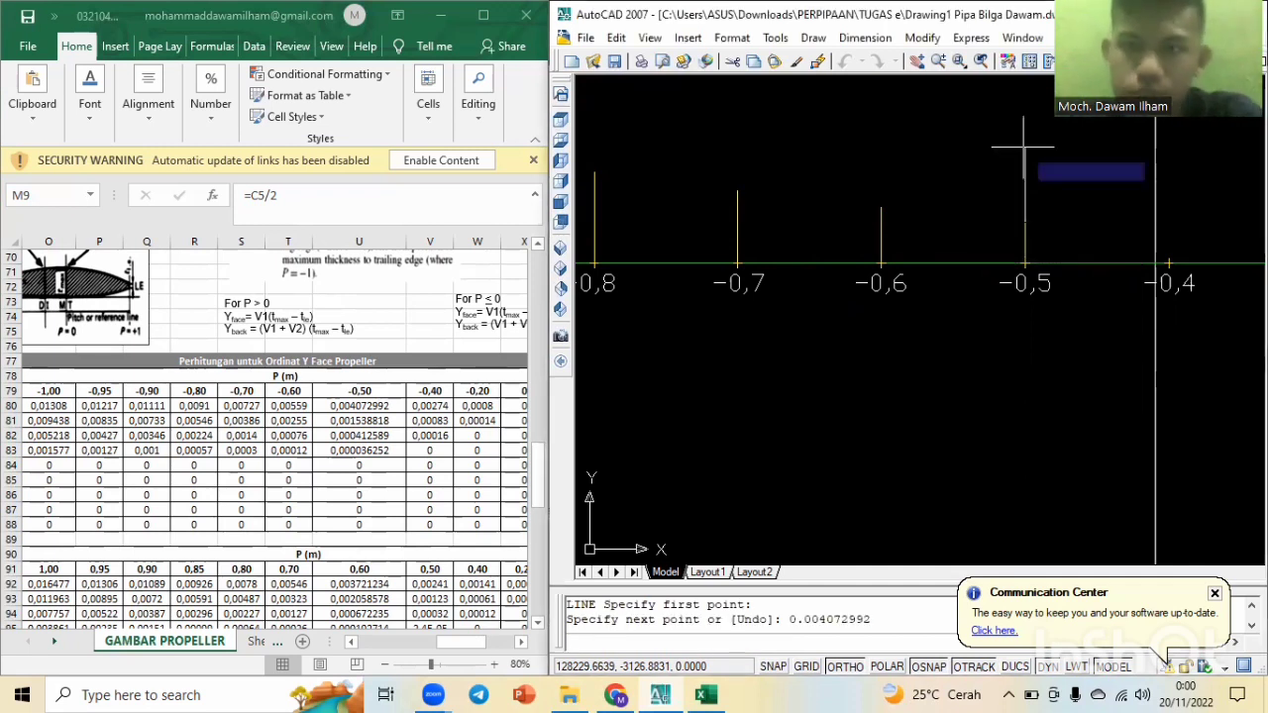
pyautogui.press('Escape')
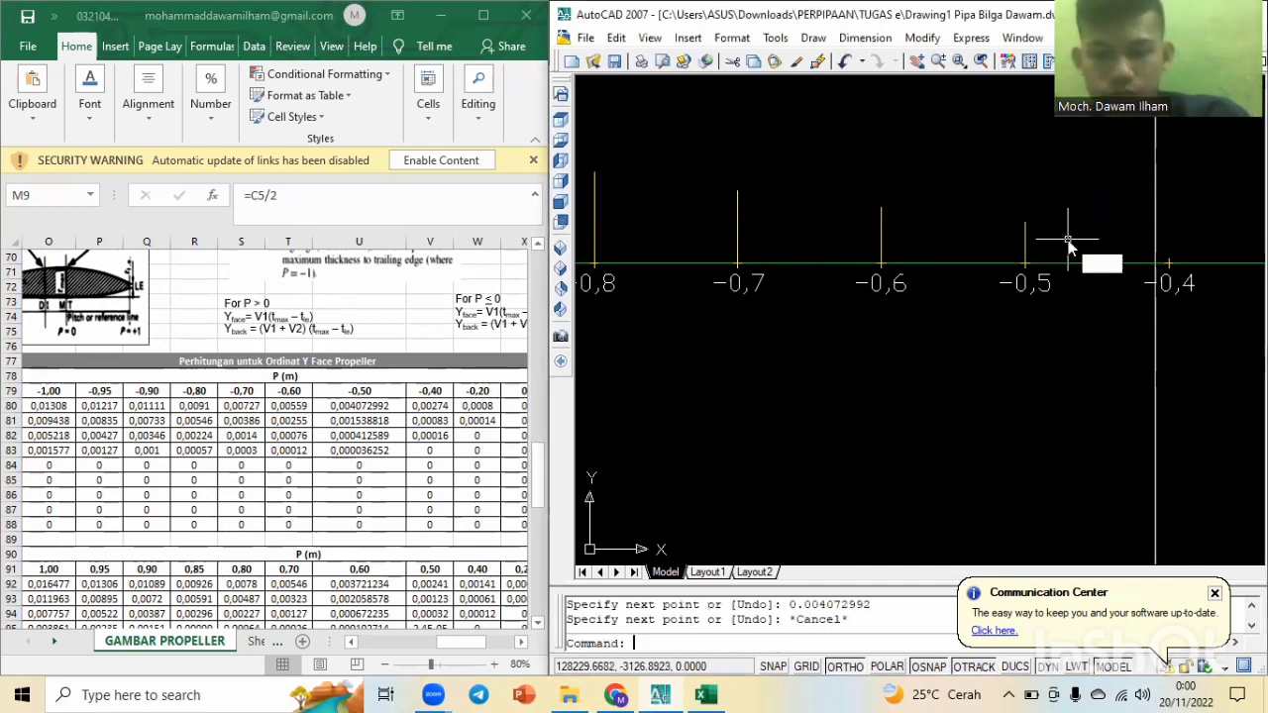
# Draw a vertical line 0.00274 long upward from the -0,4 division point on the 0,2R line.
pyautogui.write('l')
pyautogui.press('Return')
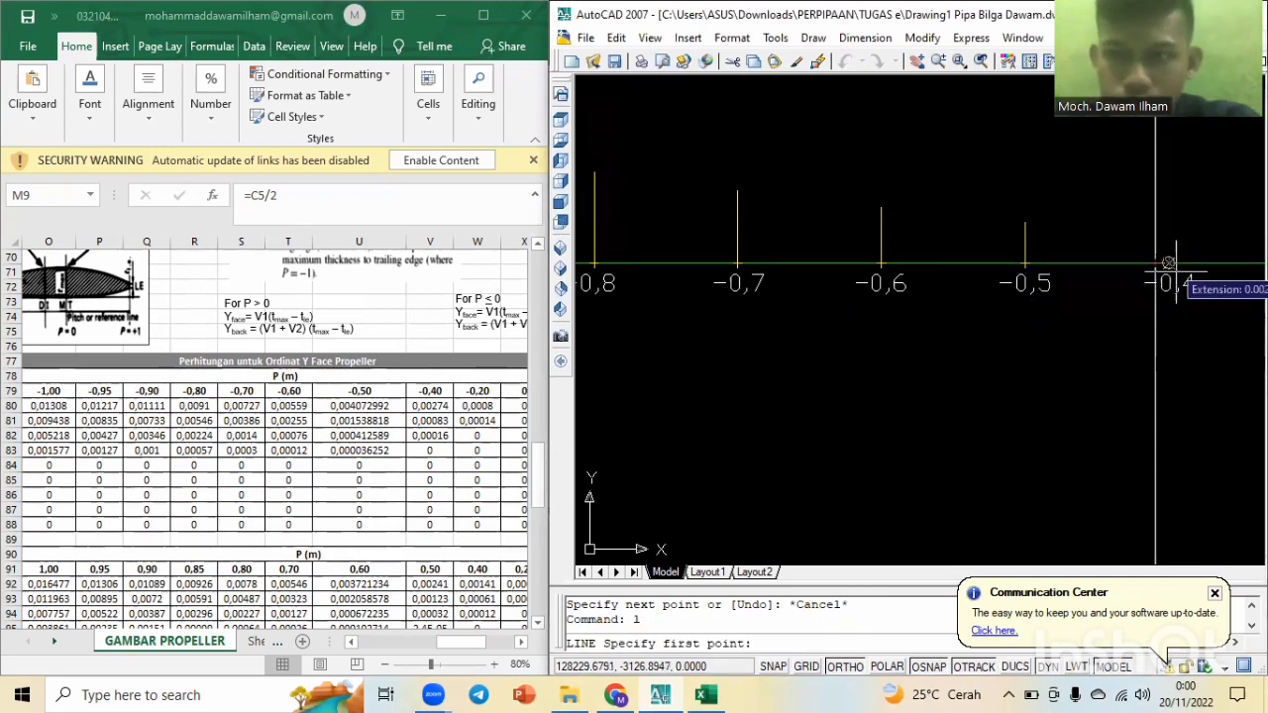
pyautogui.click(1169, 263)
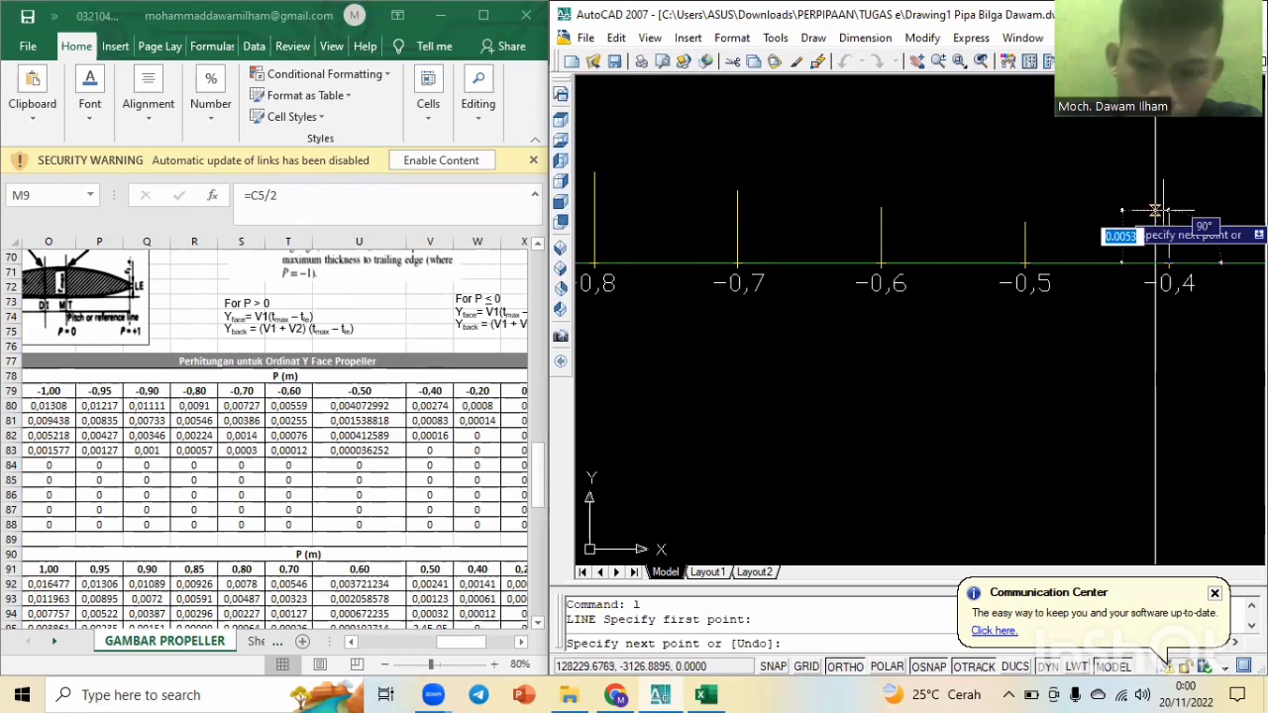
pyautogui.write('0.00')
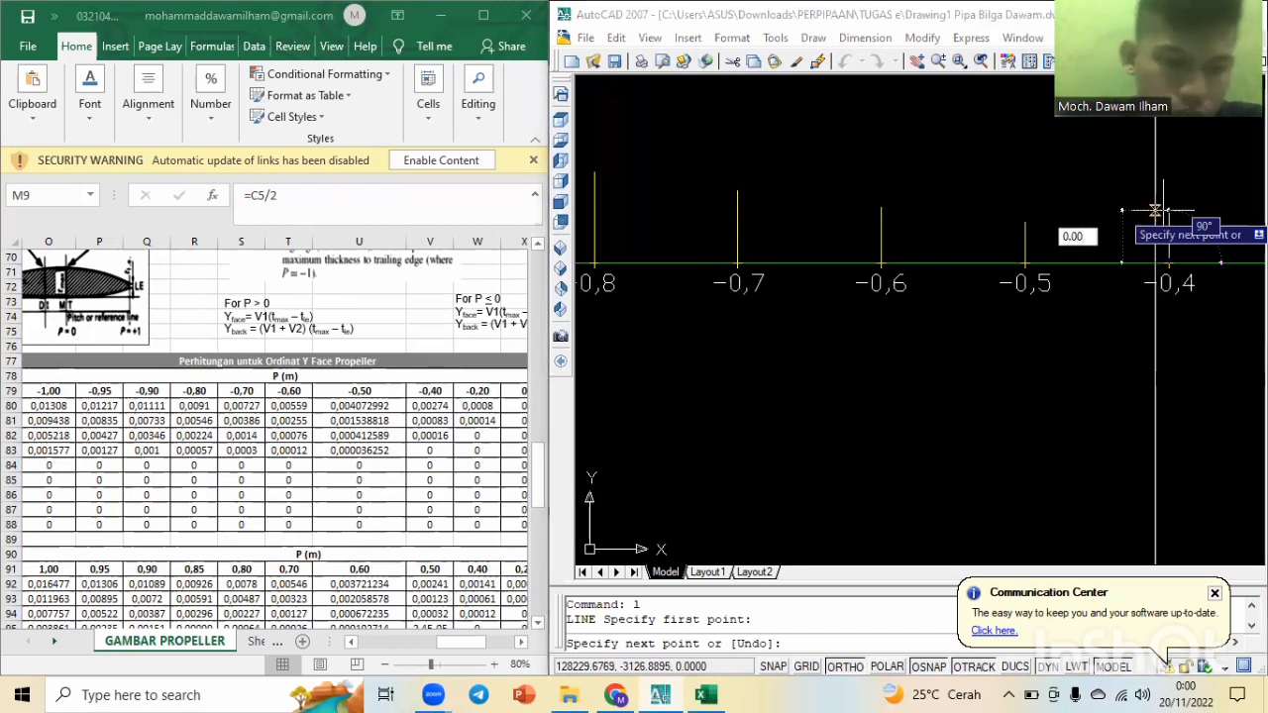
pyautogui.write('274')
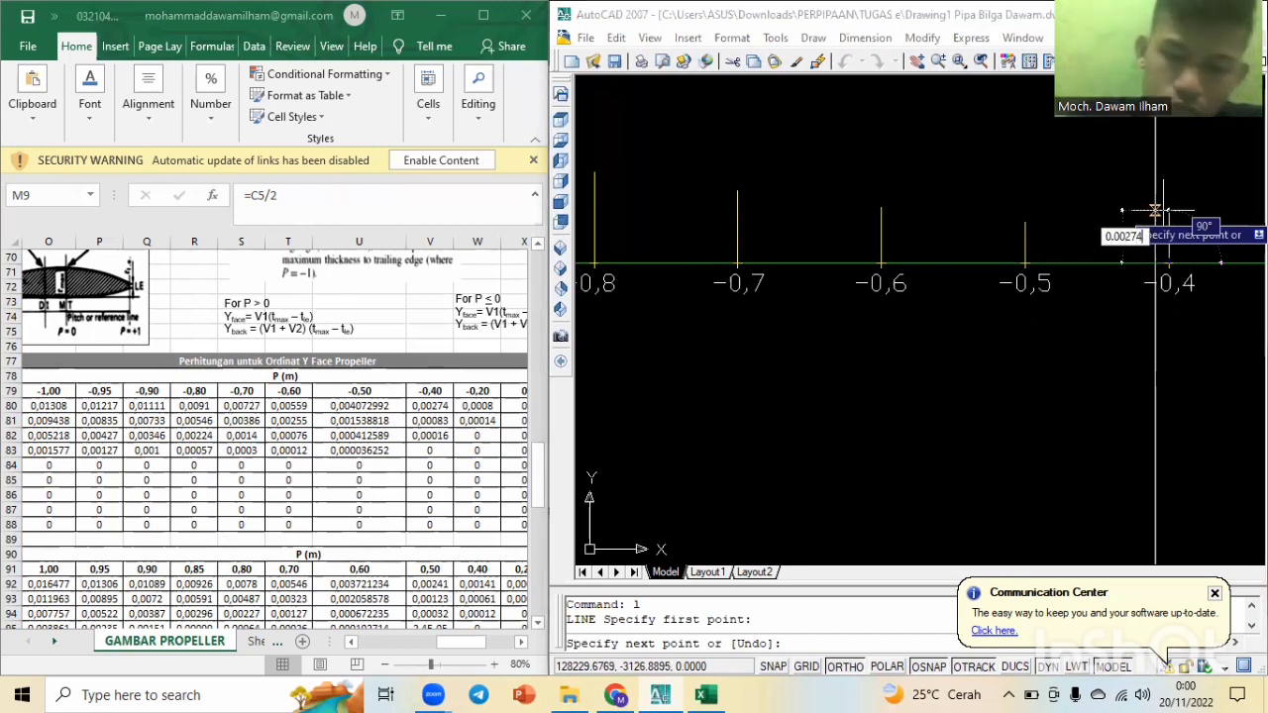
pyautogui.press('Return')
pyautogui.press('Escape')
pyautogui.scroll(-2, 1139, 290)
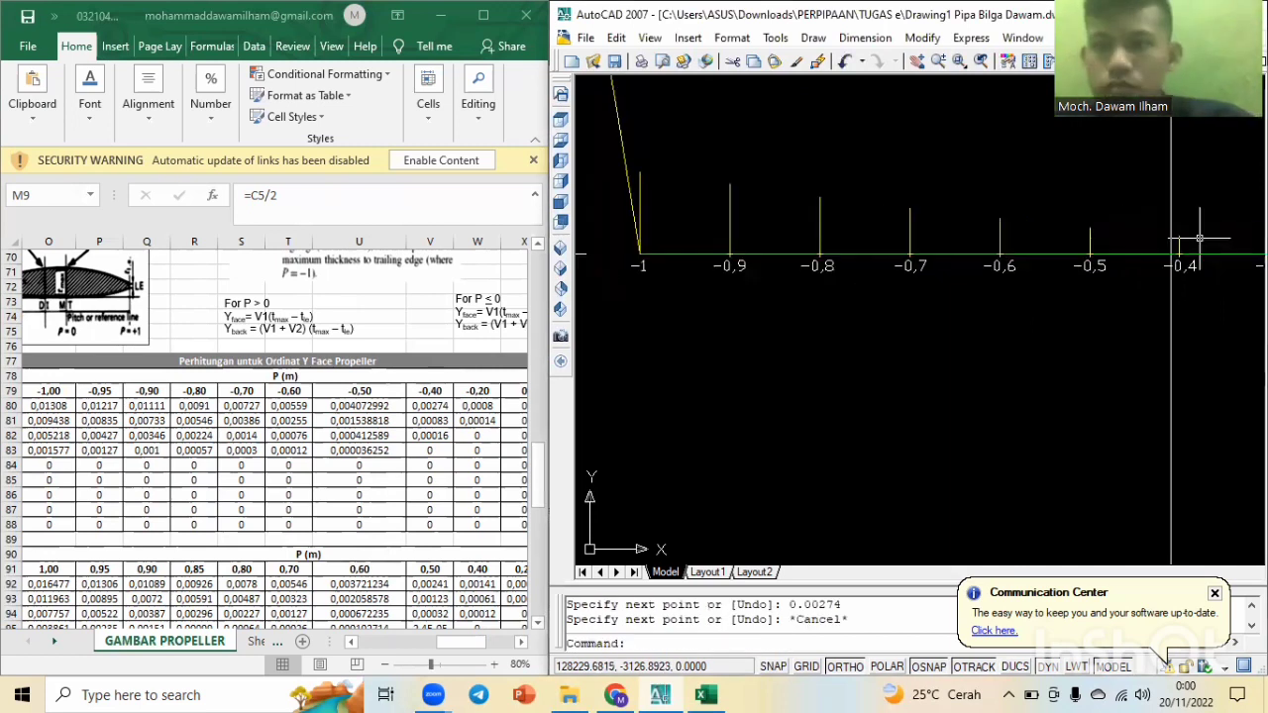
pyautogui.moveTo(1139, 290); pyautogui.dragTo(654, 360, button='middle')
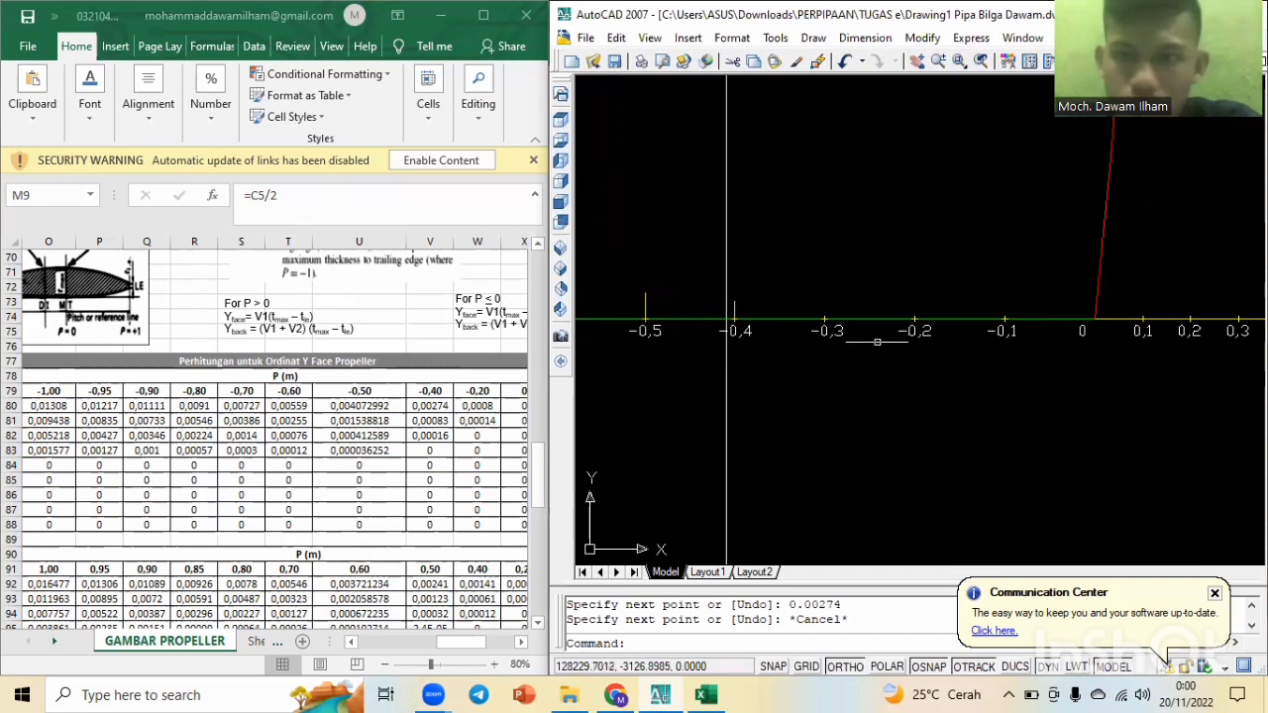
pyautogui.scroll(2, 889, 329)
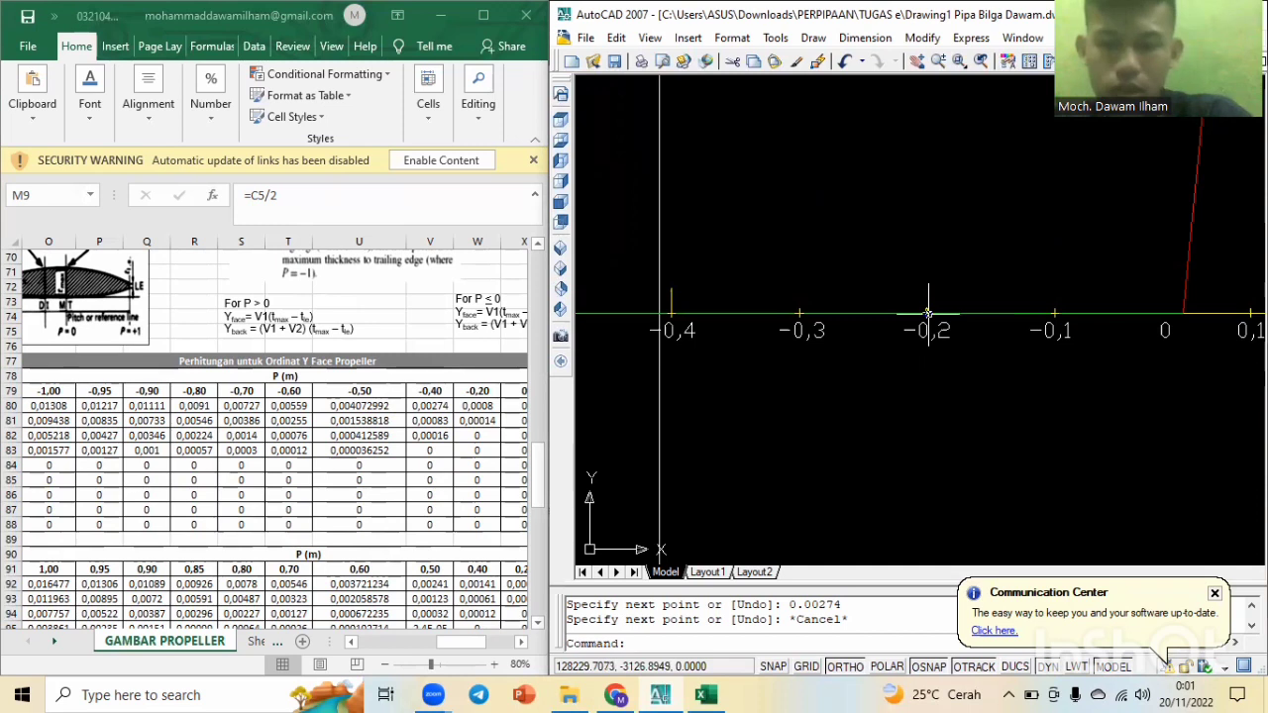
pyautogui.write('l')
pyautogui.press('Return')
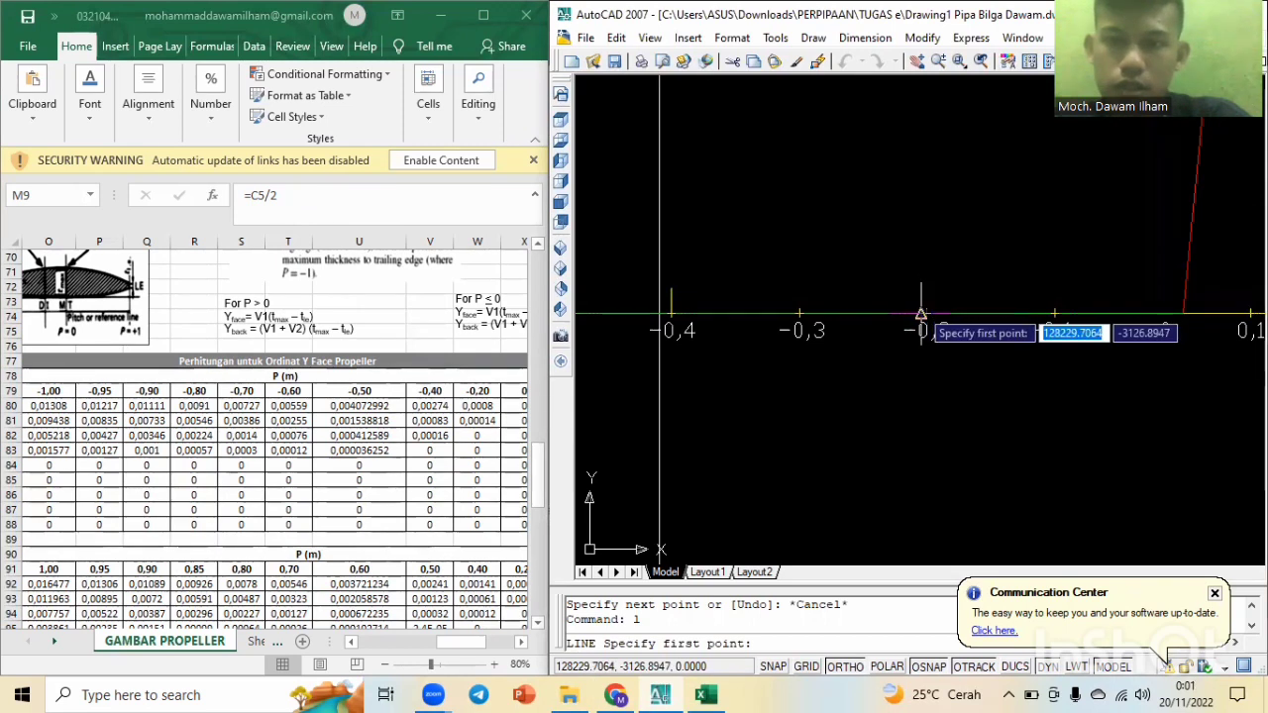
pyautogui.scroll(1, 925, 315)
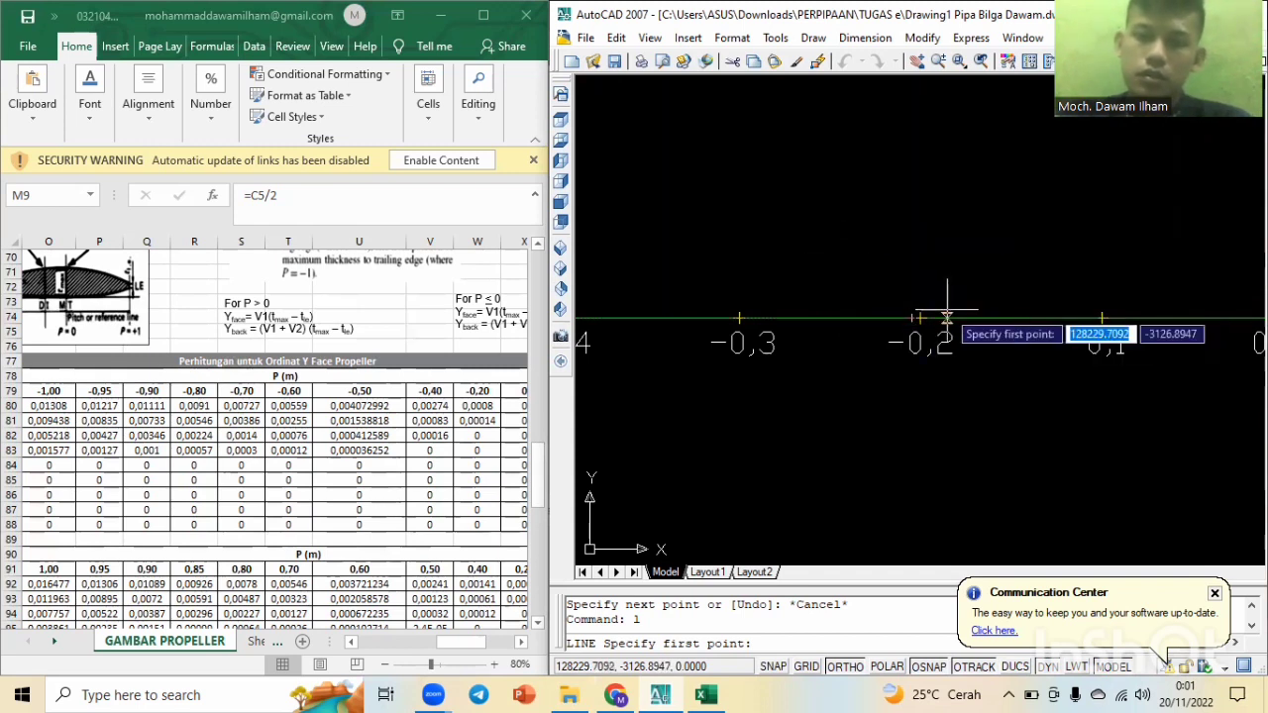
pyautogui.press('Escape')
pyautogui.press('Escape')
pyautogui.press('Escape')
# Draw a vertical line 0.0008 long upward from the -0,2 division point on the 0,2R line.
pyautogui.write('l')
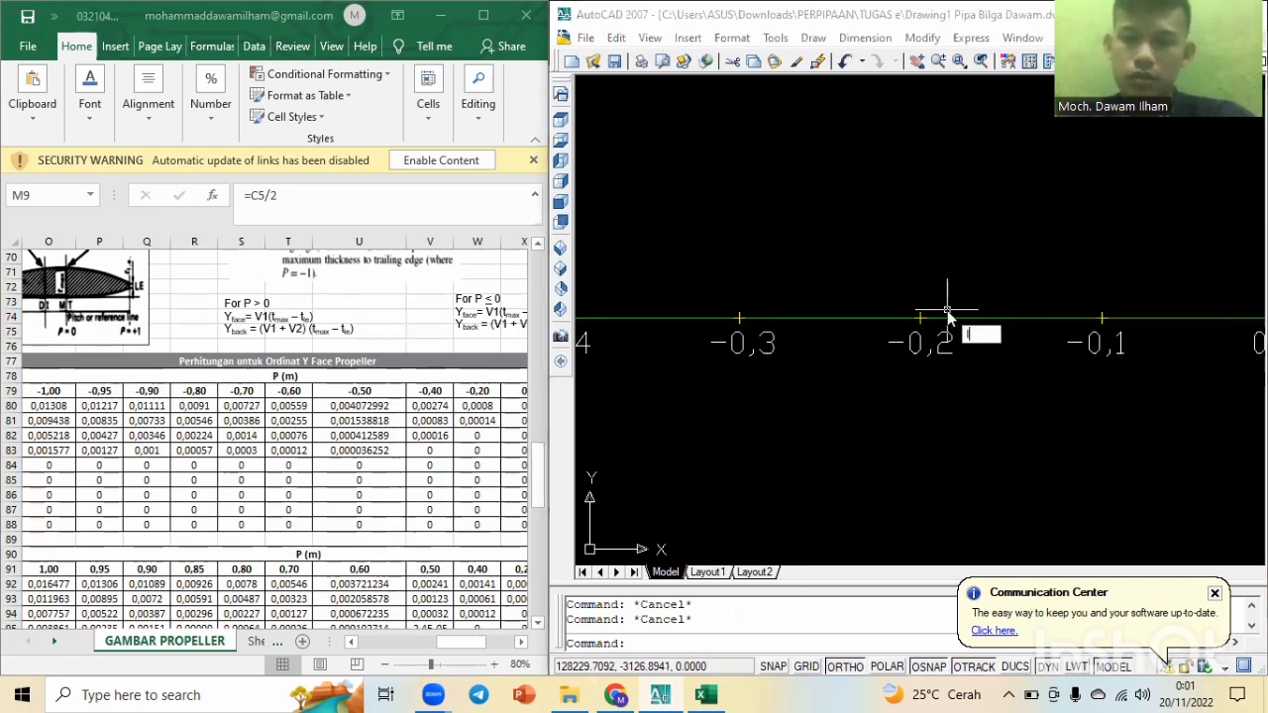
pyautogui.press('Return')
pyautogui.scroll(5, 943, 308)
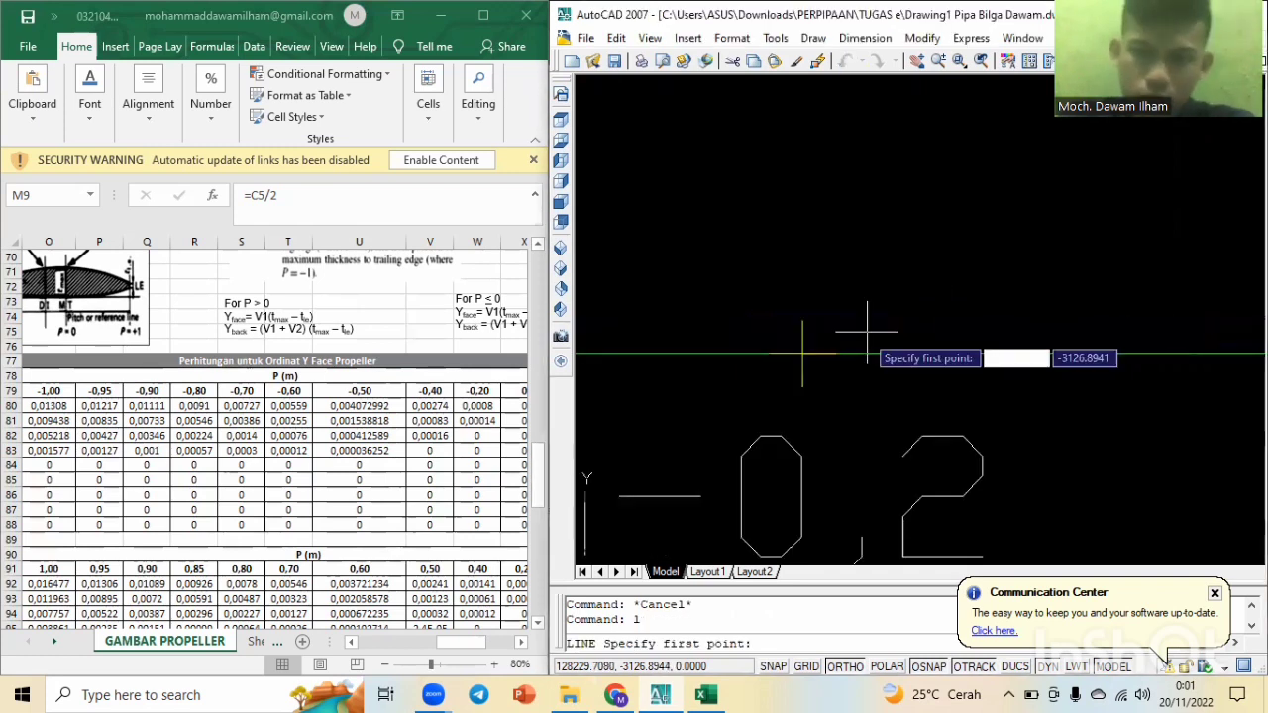
pyautogui.click(803, 357)
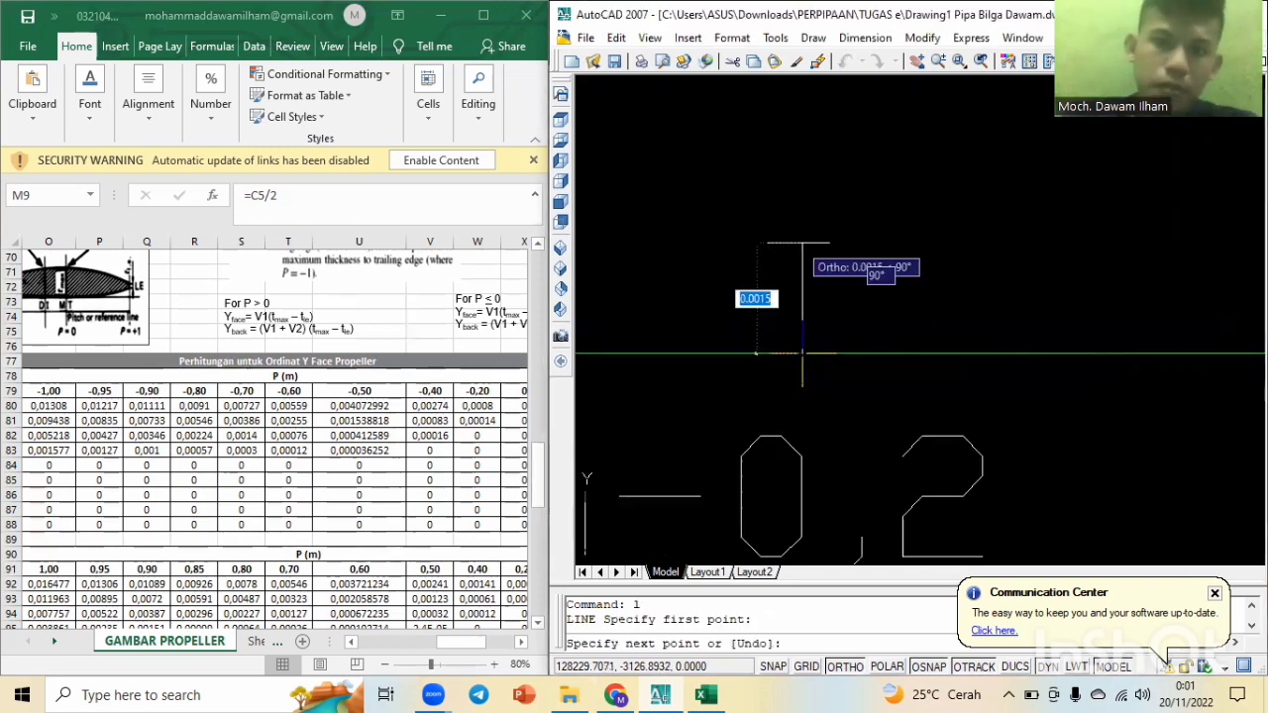
pyautogui.write('0.')
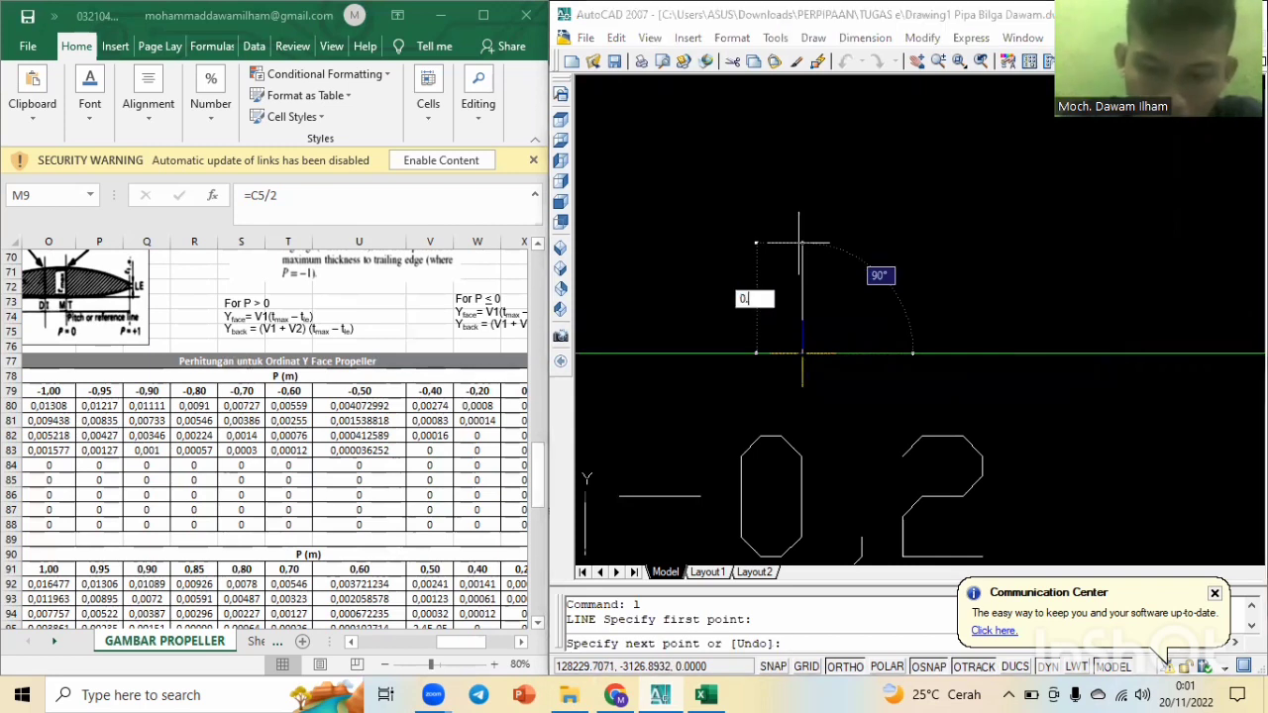
pyautogui.write('000')
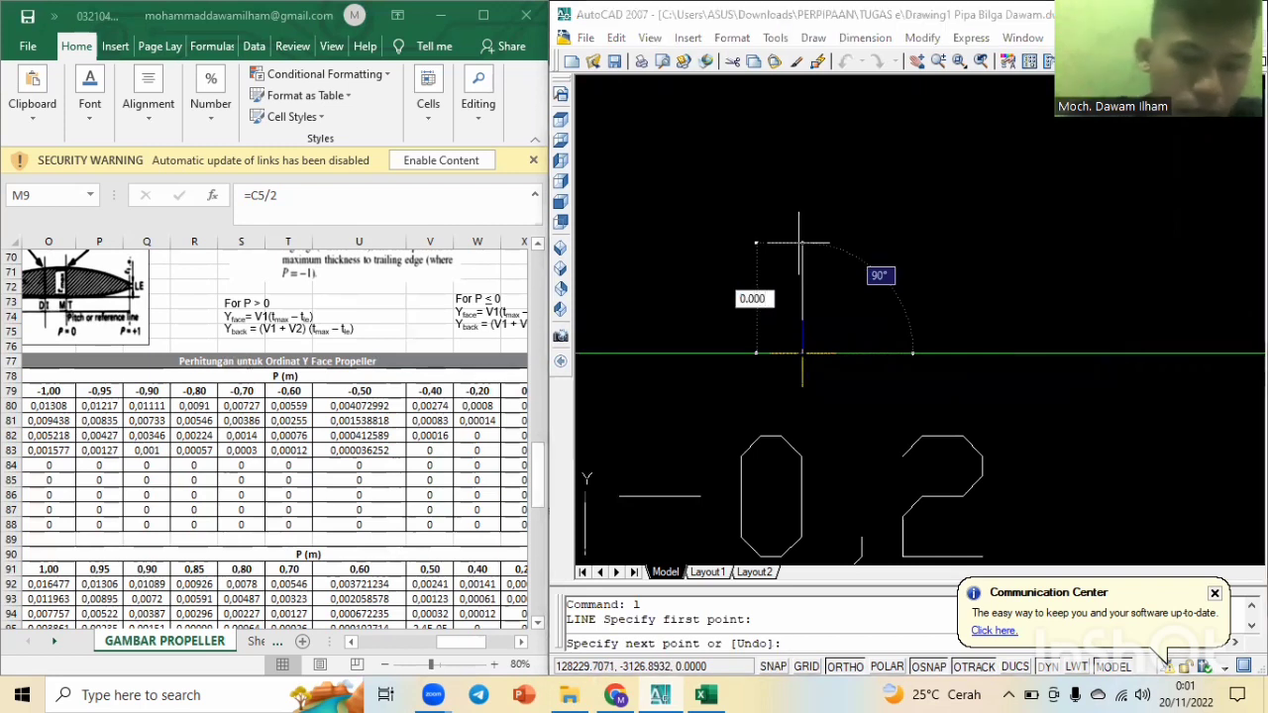
pyautogui.write('8')
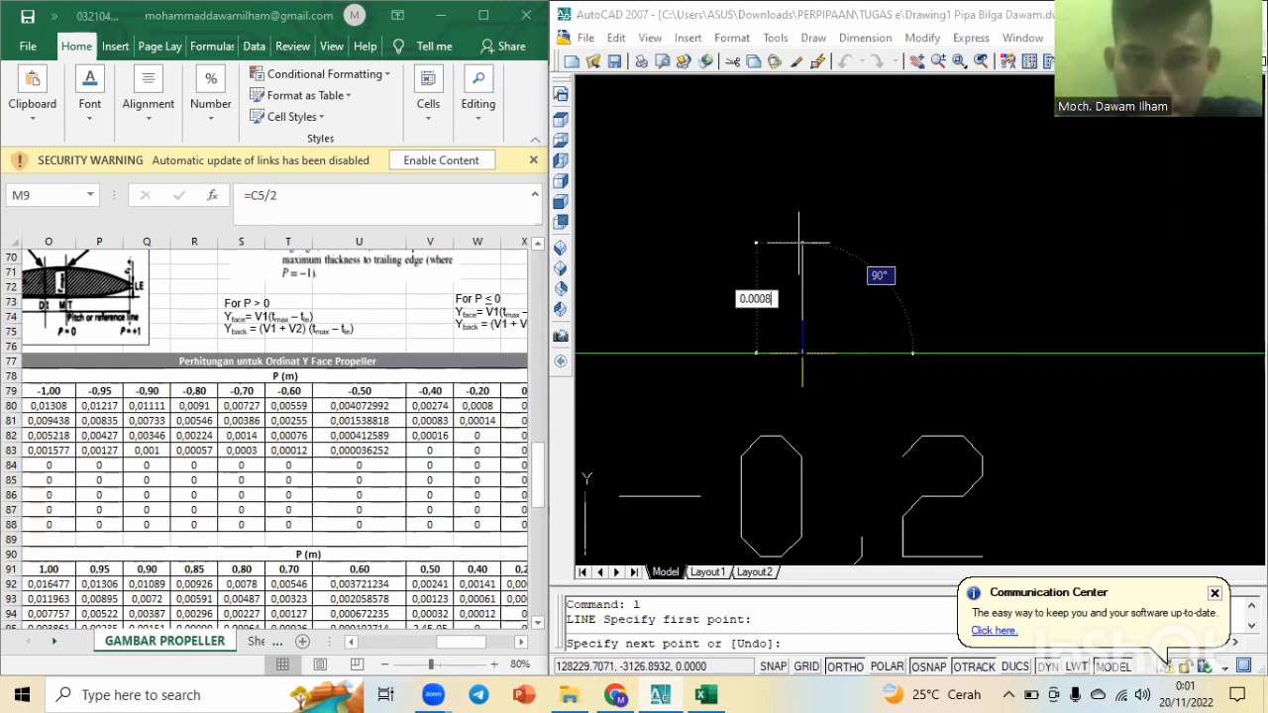
pyautogui.press('Return')
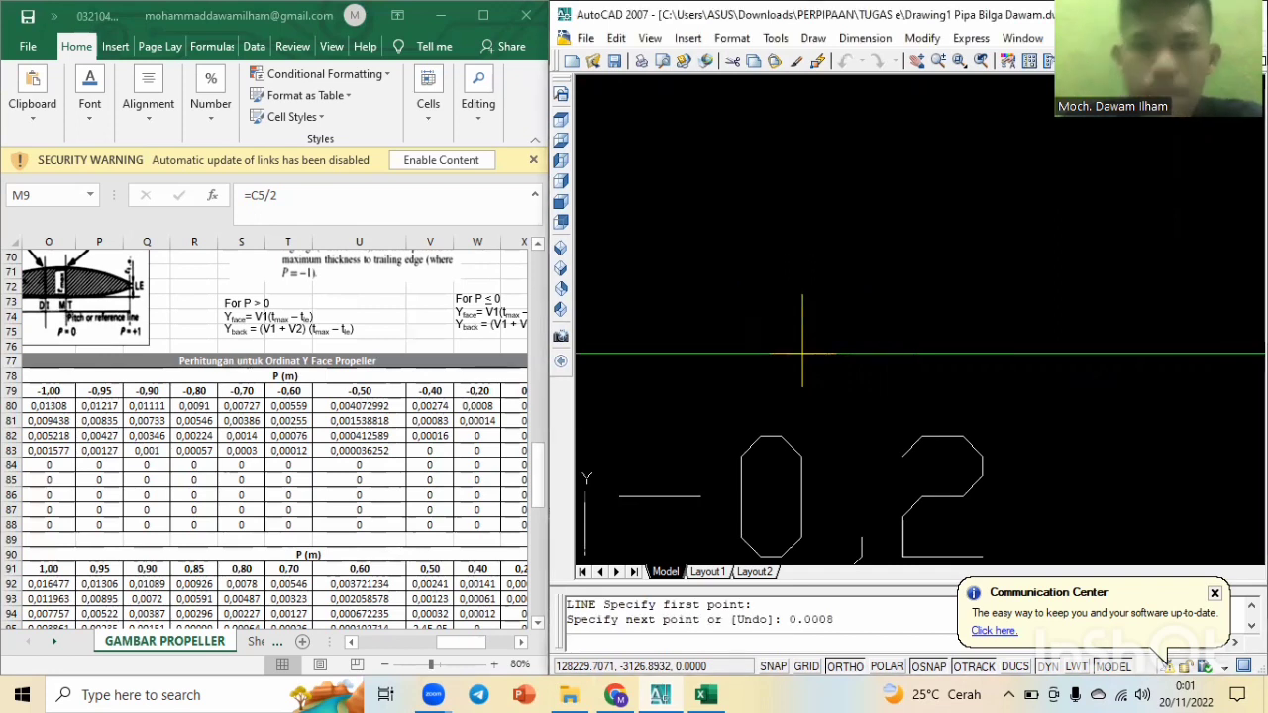
pyautogui.press('Escape')
pyautogui.press('Escape')
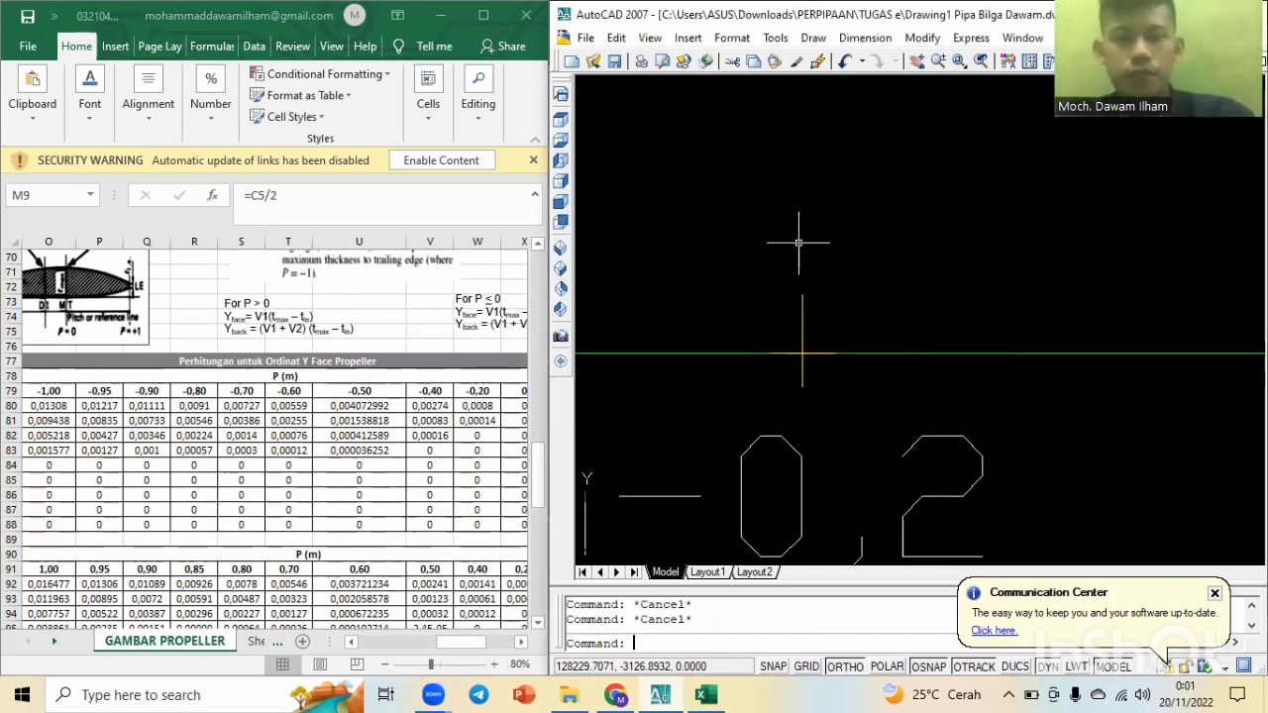
# Examine the 0 to 1 division points on the 0,2R line and the face ordinate table's 1,00 to 0,00 columns in Excel.
pyautogui.scroll(-8, 801, 243)
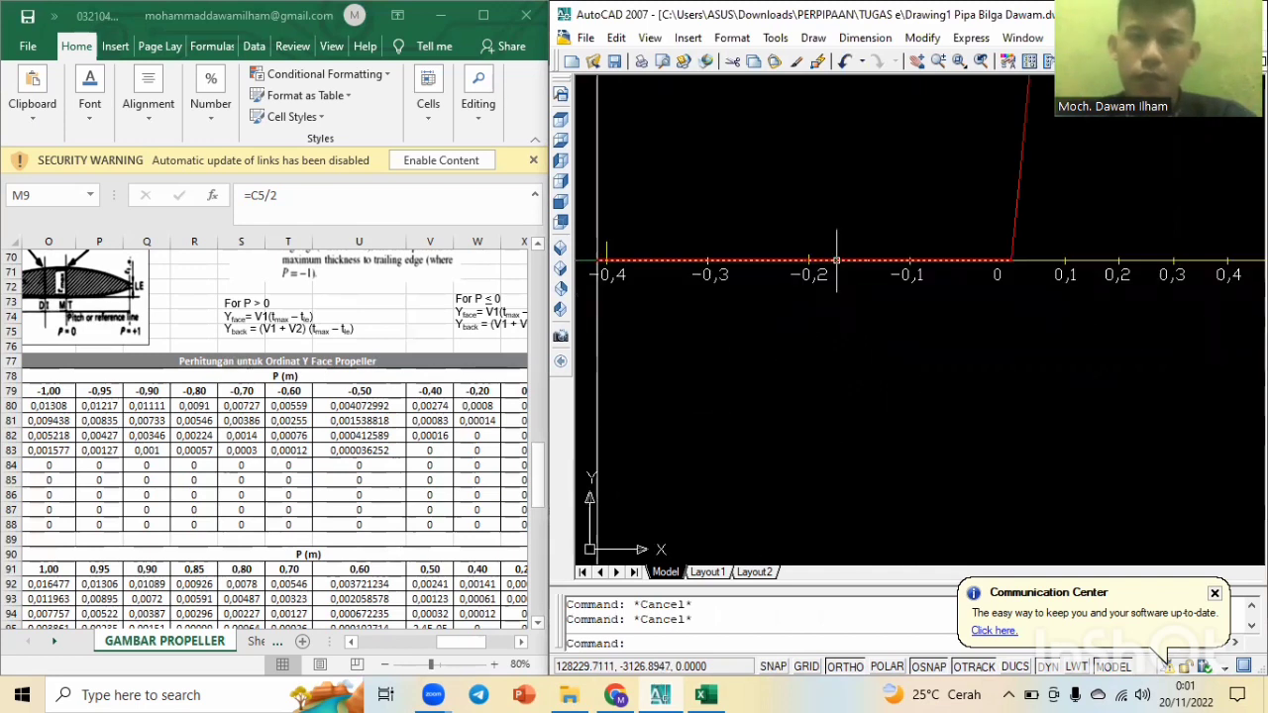
pyautogui.scroll(4, 843, 255)
pyautogui.scroll(2, 742, 255)
pyautogui.scroll(2, 885, 248)
pyautogui.scroll(-8, 888, 253)
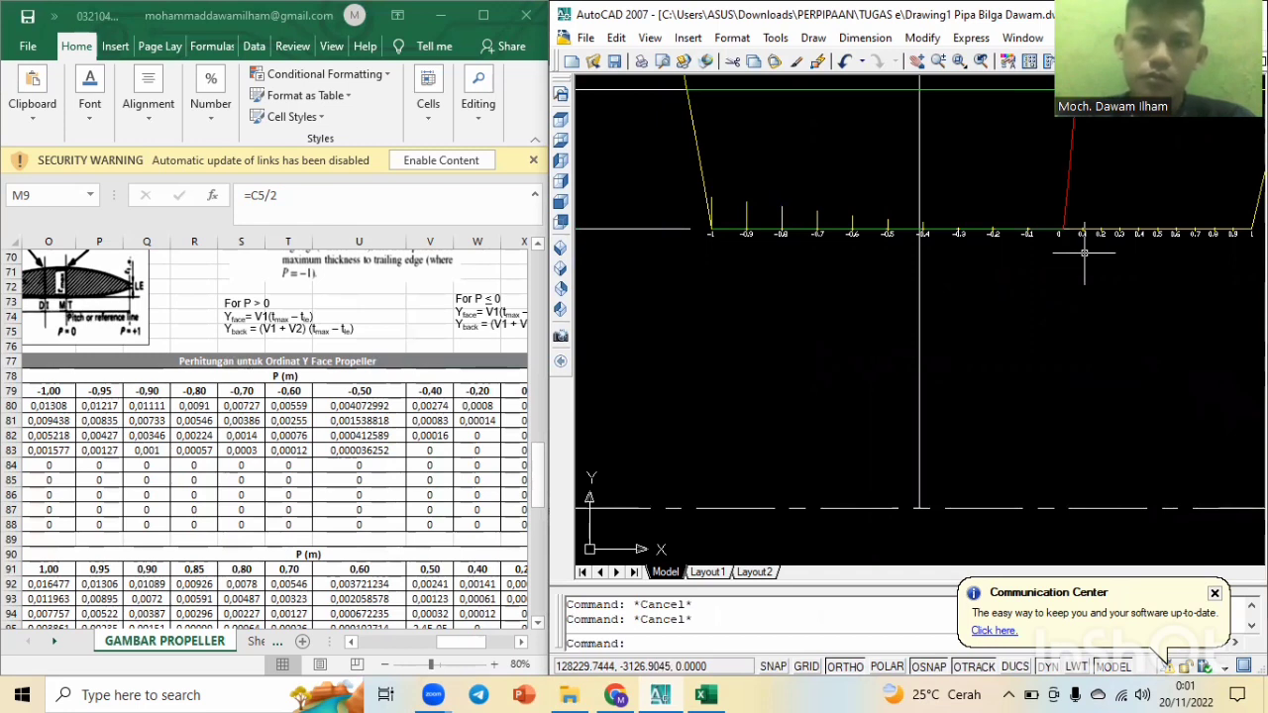
pyautogui.moveTo(1085, 253); pyautogui.dragTo(823, 274, button='middle')
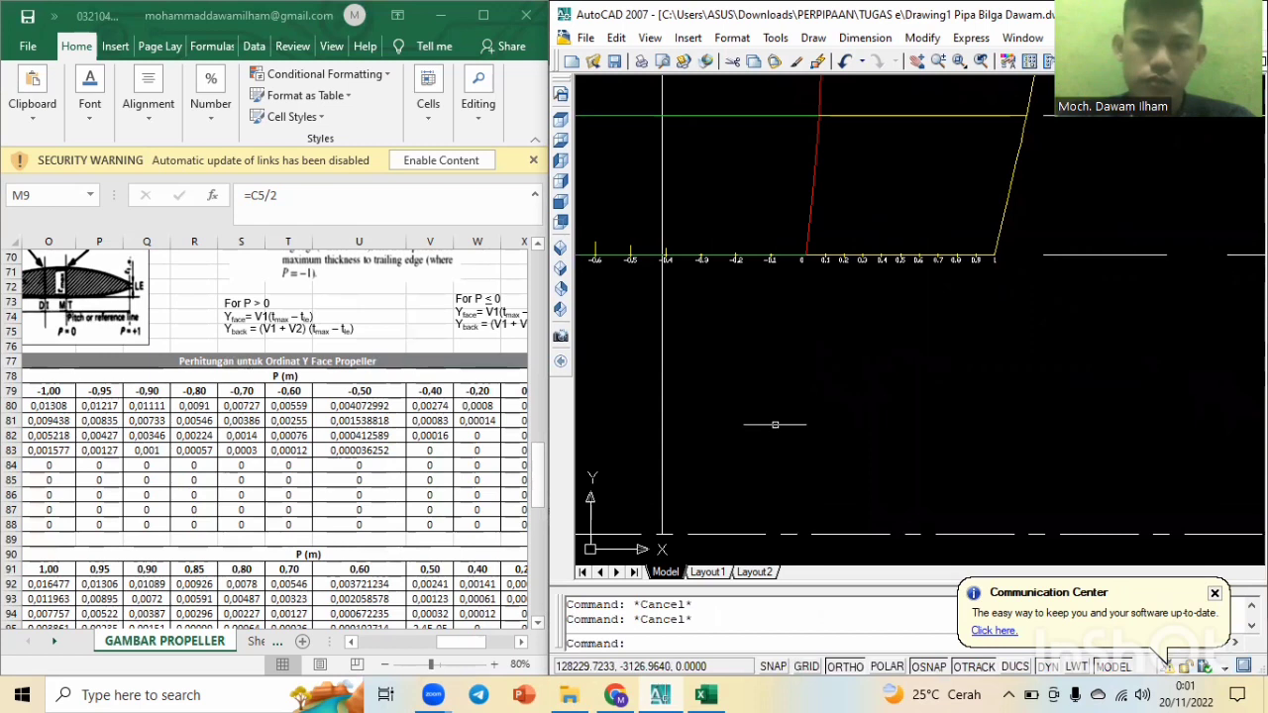
pyautogui.scroll(-3, 419, 524)
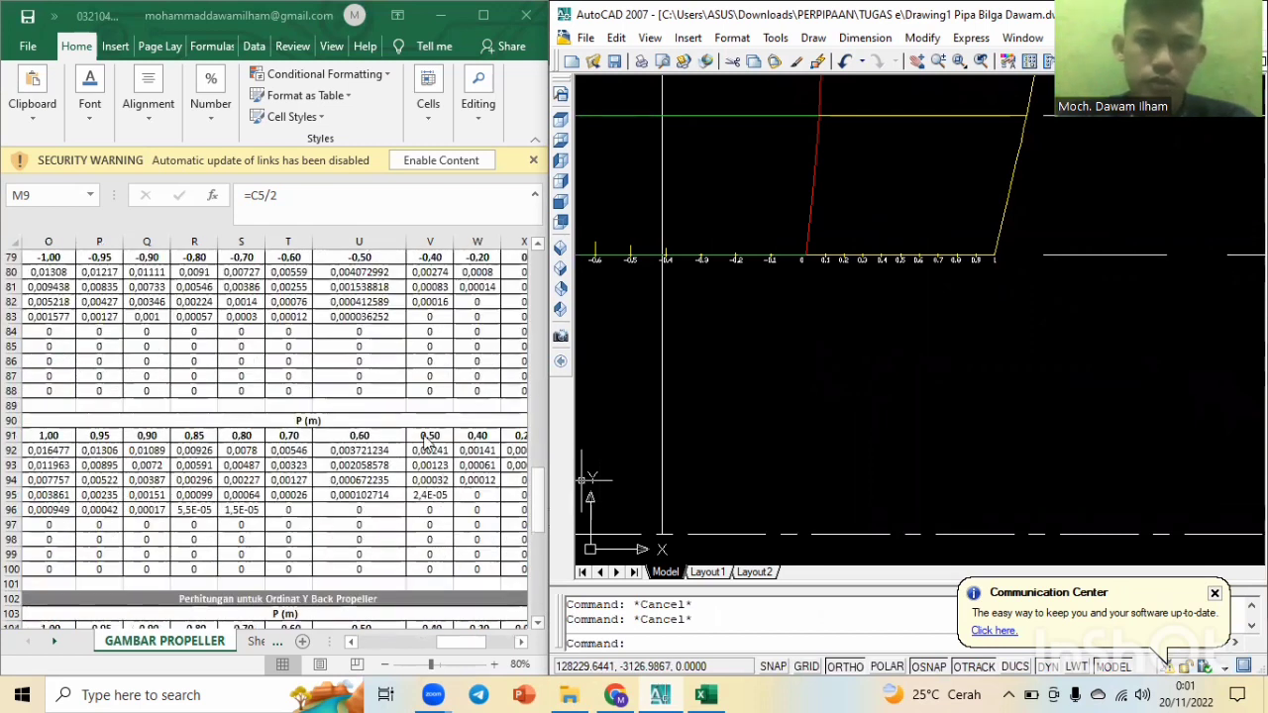
pyautogui.scroll(1, 428, 443)
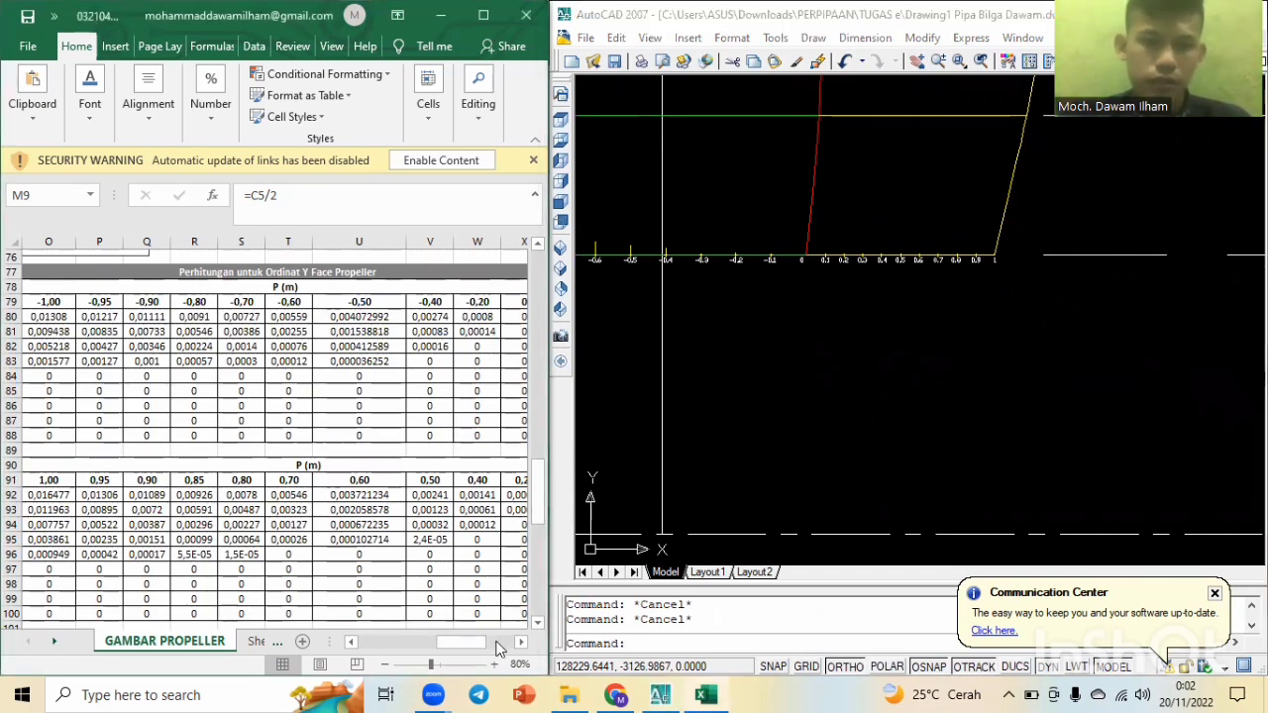
pyautogui.moveTo(484, 641); pyautogui.dragTo(505, 645)
pyautogui.scroll(3, 940, 248)
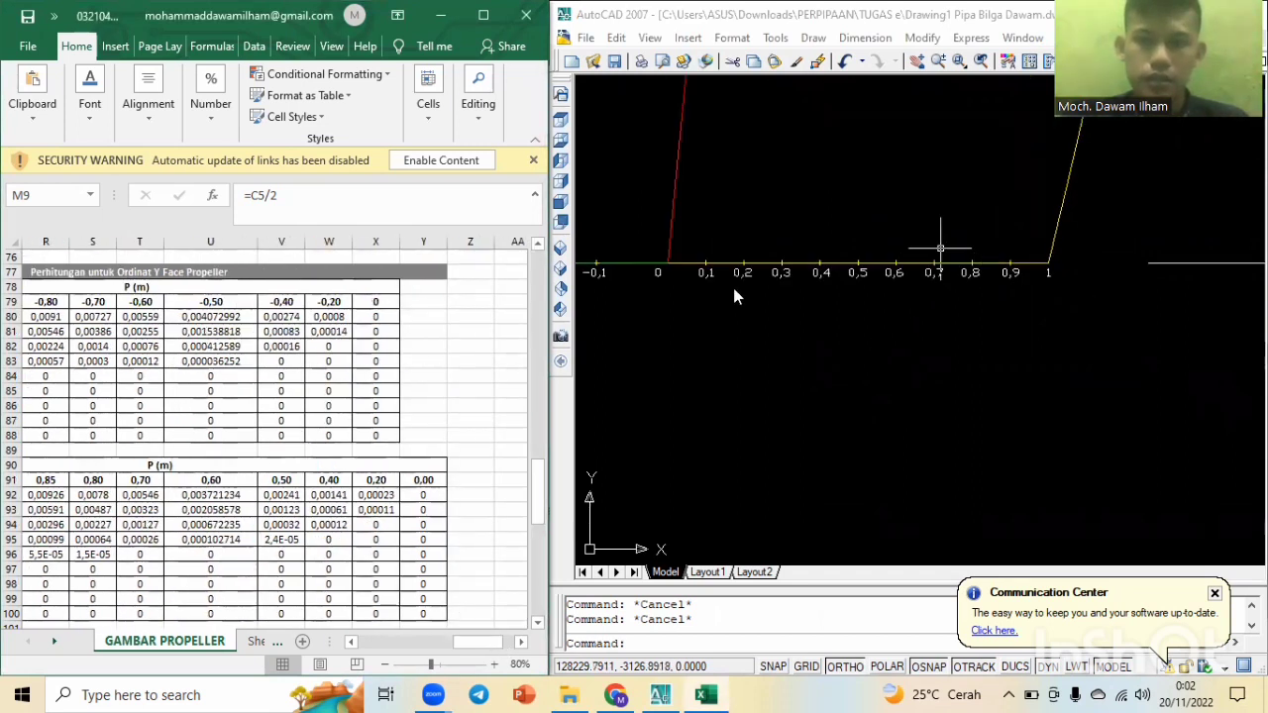
pyautogui.scroll(2, 686, 248)
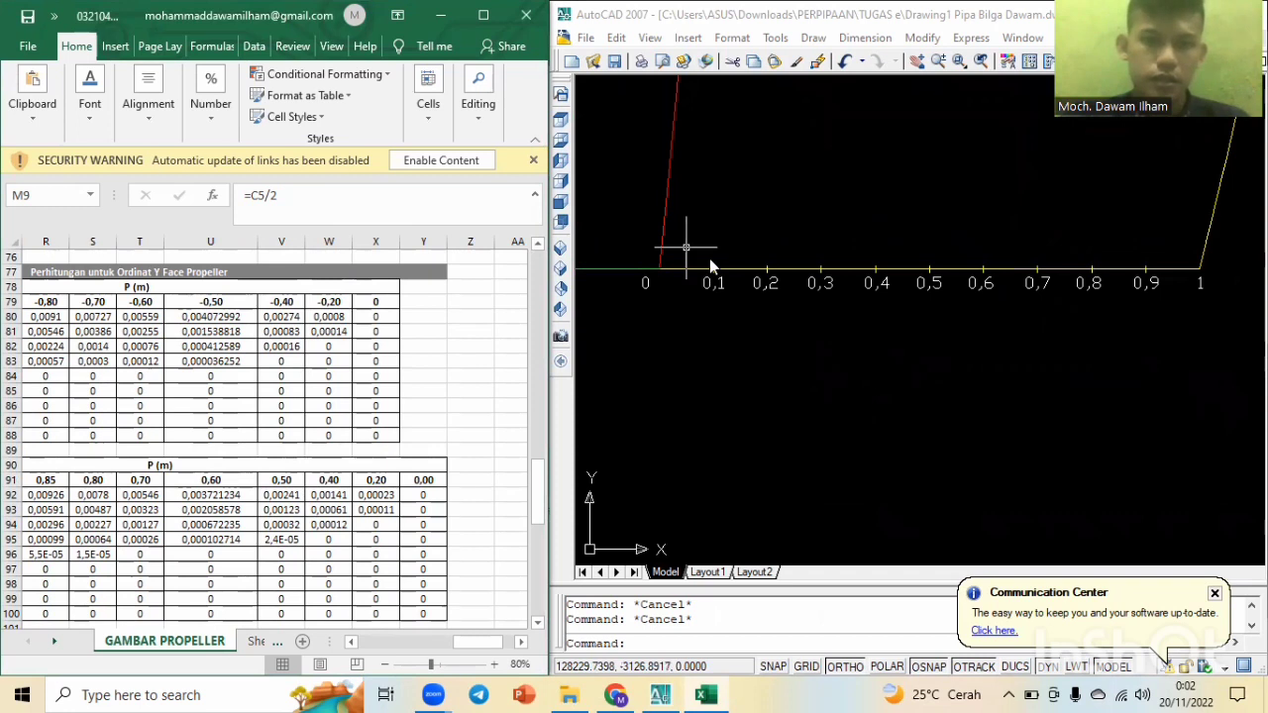
pyautogui.scroll(-1, 417, 515)
pyautogui.moveTo(503, 645); pyautogui.dragTo(484, 646)
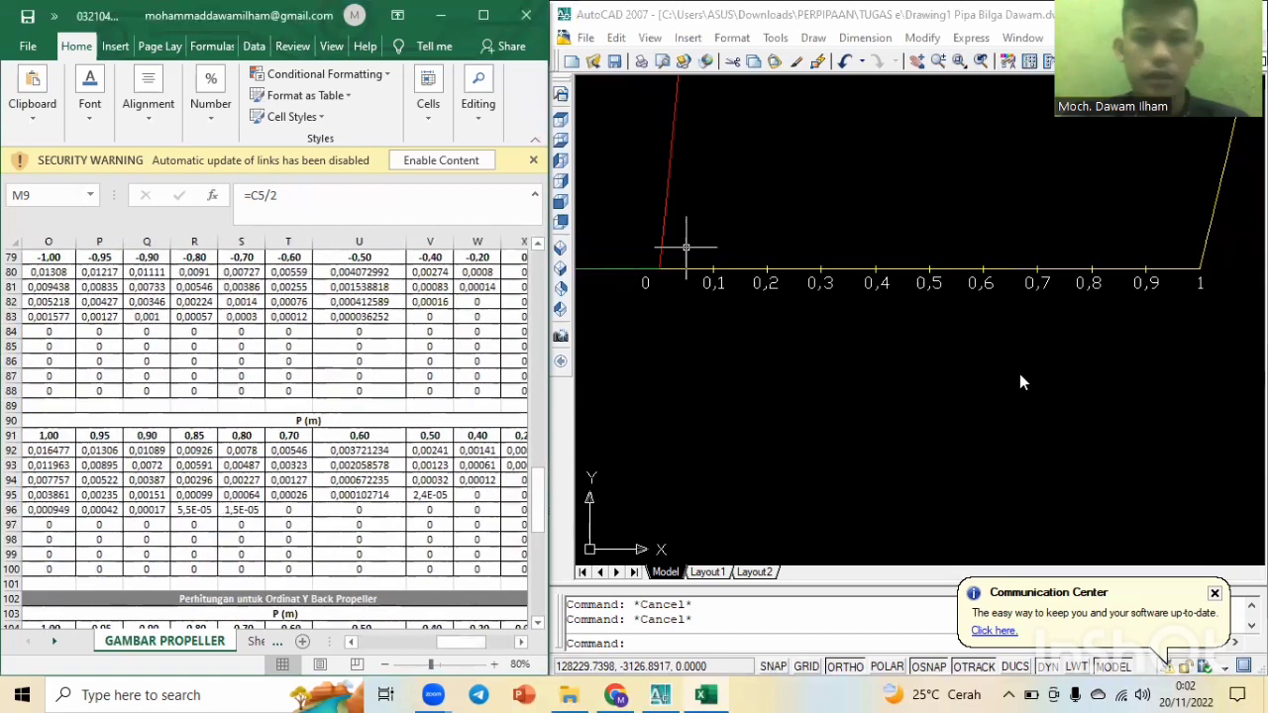
# Draw a vertical line 0.016477 long upward from the 1 division point on the 0,2R line.
pyautogui.click(1198, 276)
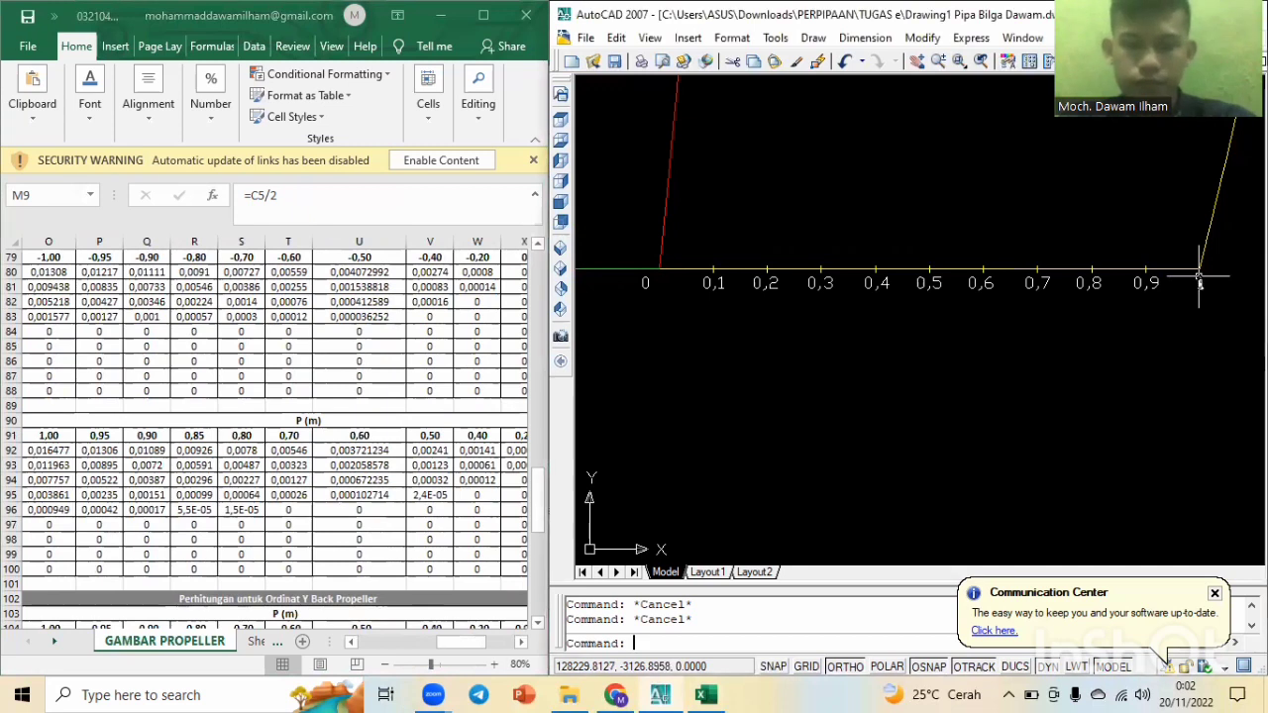
pyautogui.write('l')
pyautogui.press('Return')
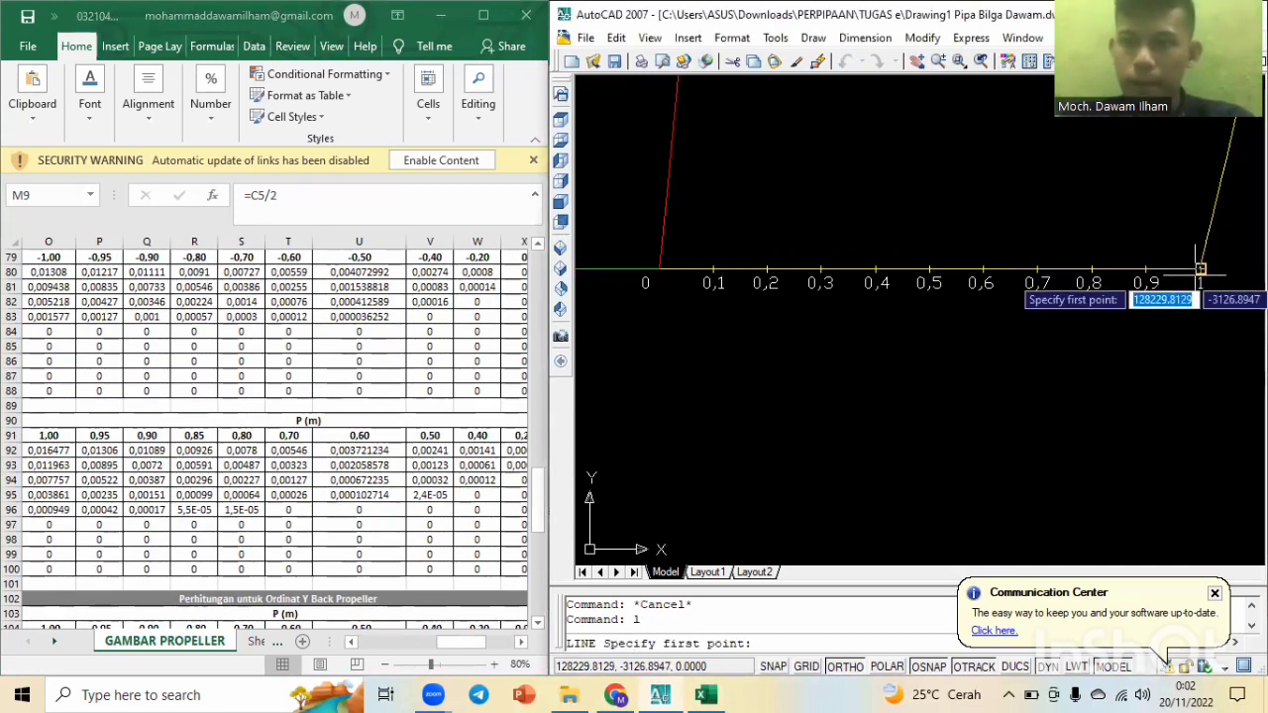
pyautogui.click(1199, 267)
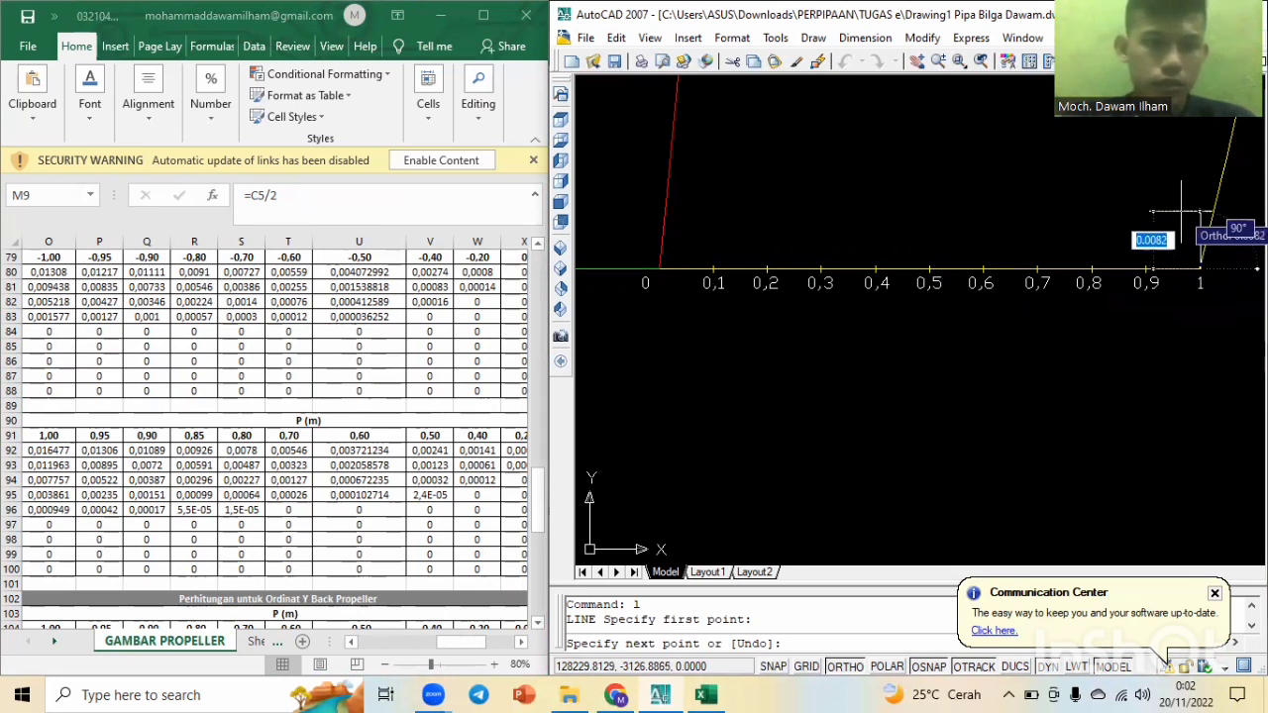
pyautogui.write('0.0')
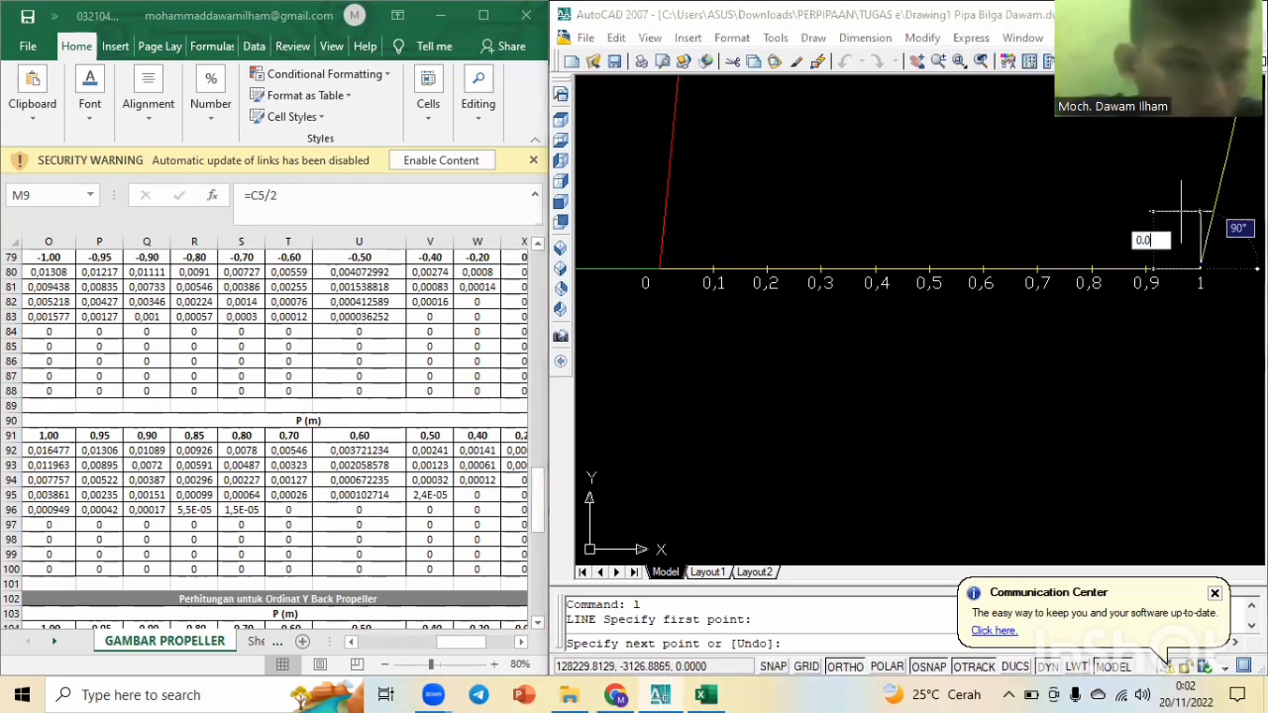
pyautogui.write('16')
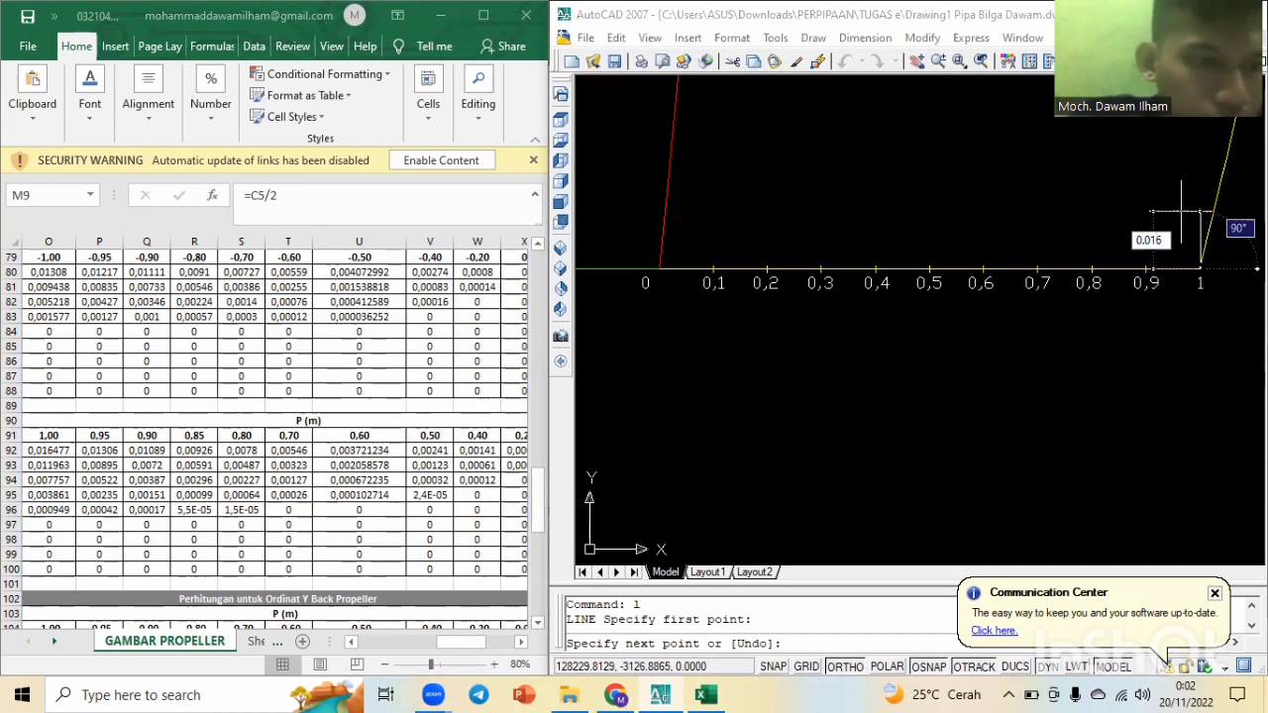
pyautogui.write('477')
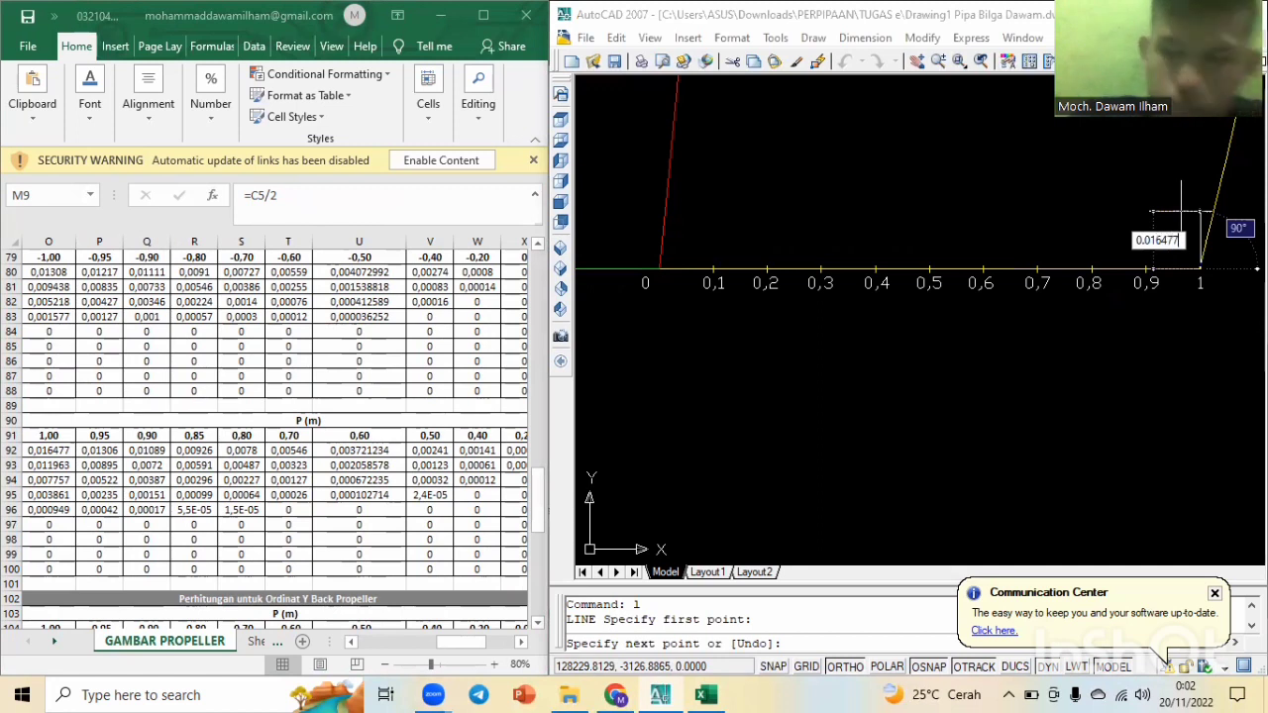
pyautogui.press('Return')
pyautogui.press('Escape')
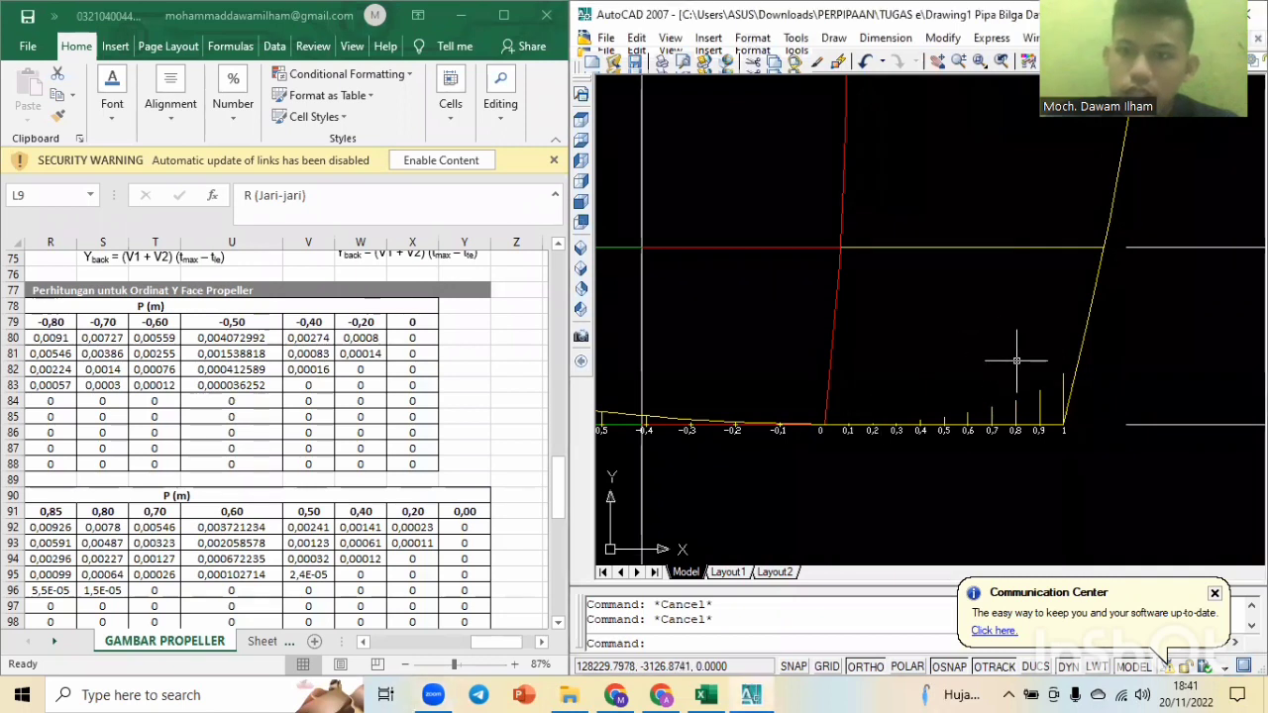
# Examine the face curve over the negative division points and the ordinate lines at the positive division points of the 0,2R line.
pyautogui.scroll(3, 1056, 439)
pyautogui.scroll(-4, 920, 402)
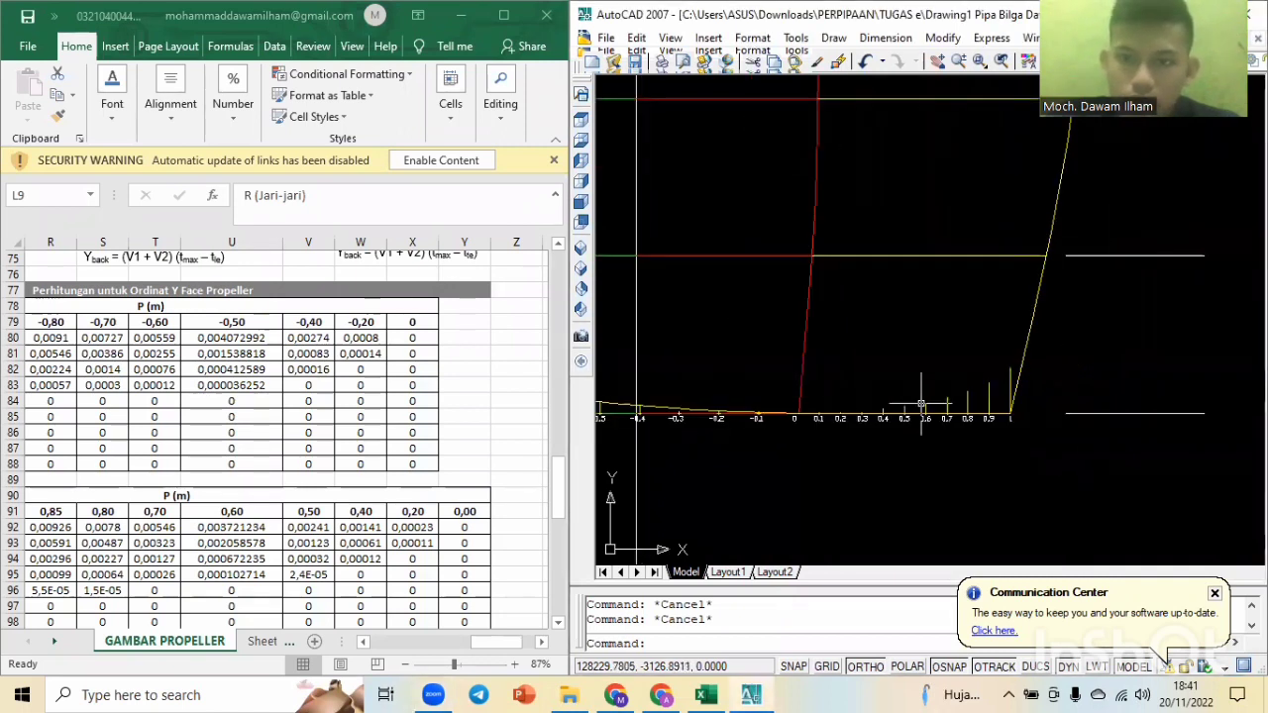
pyautogui.scroll(-2, 745, 431)
pyautogui.moveTo(736, 430); pyautogui.dragTo(979, 410, button='middle')
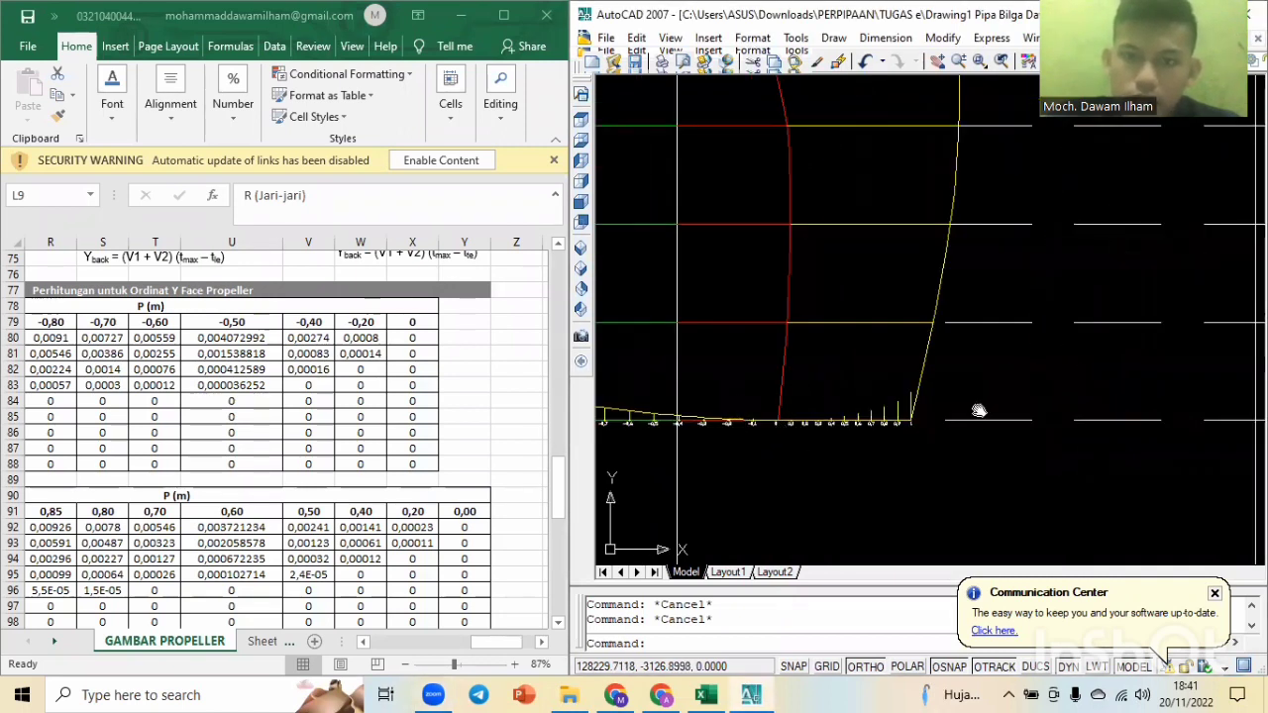
pyautogui.scroll(3, 802, 379)
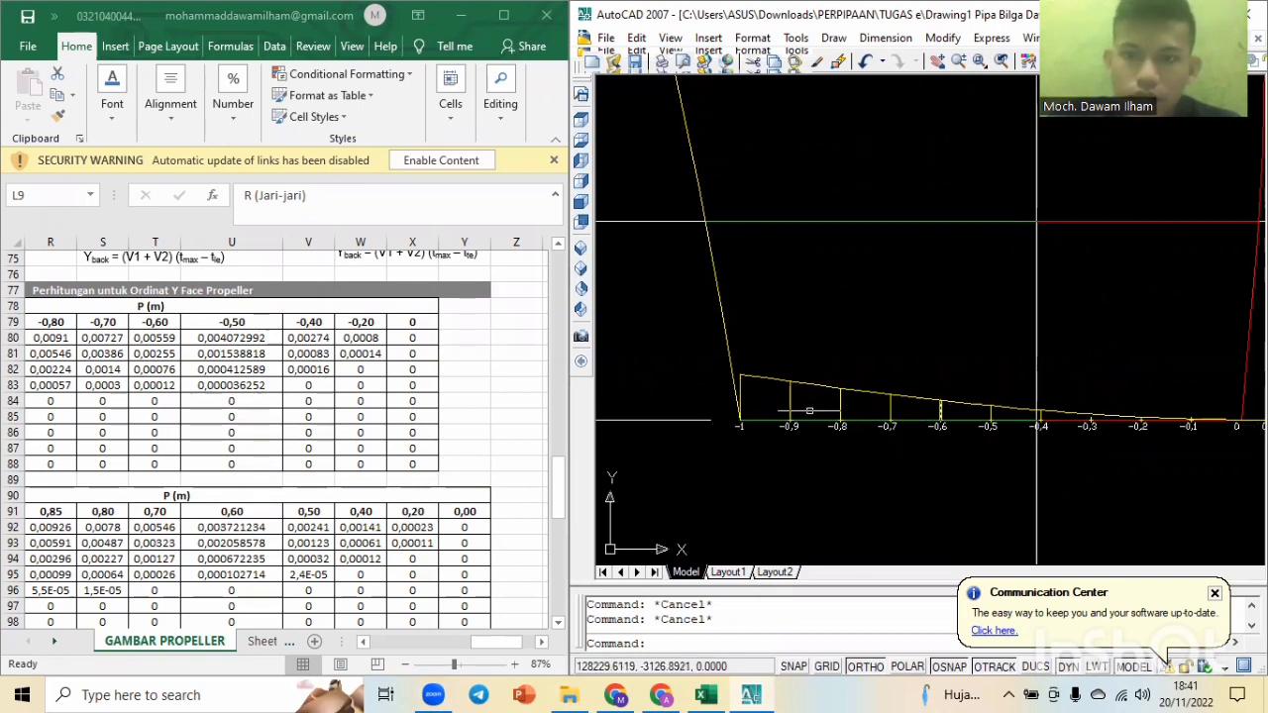
pyautogui.scroll(-1, 375, 385)
pyautogui.scroll(2, 416, 426)
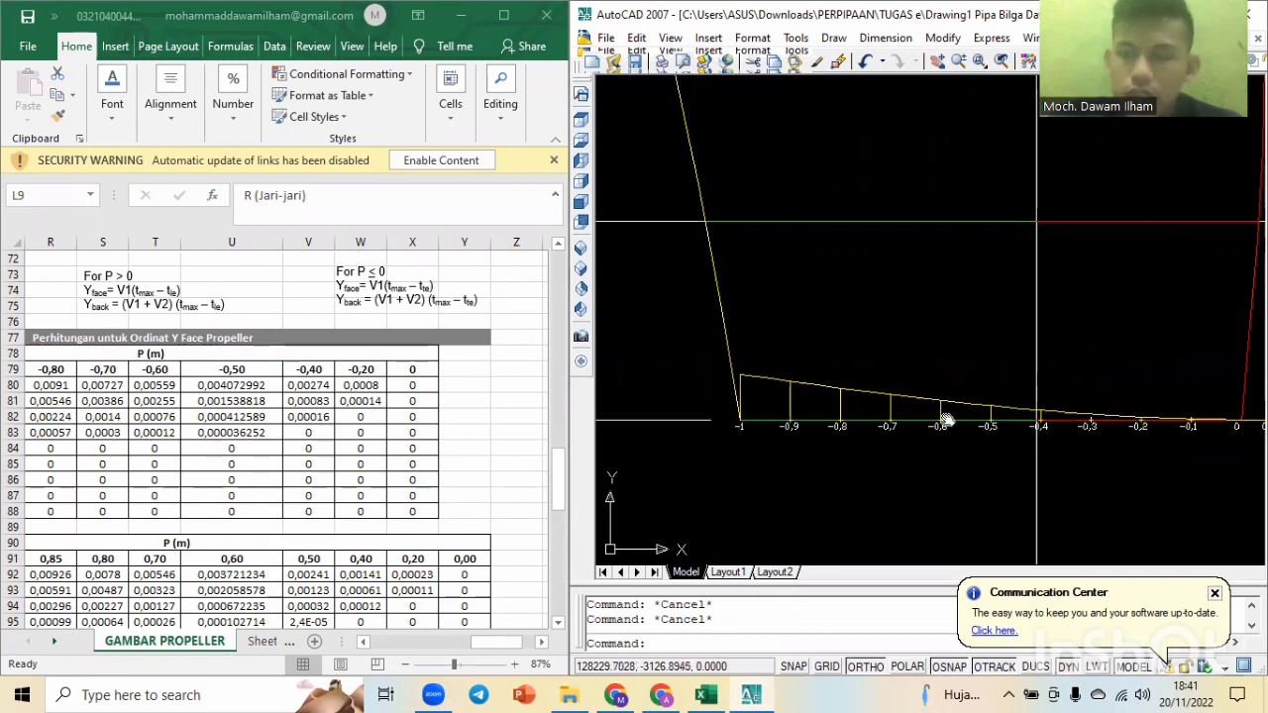
pyautogui.moveTo(946, 419); pyautogui.dragTo(625, 420, button='middle')
pyautogui.scroll(-2, 733, 404)
pyautogui.scroll(3, 1002, 421)
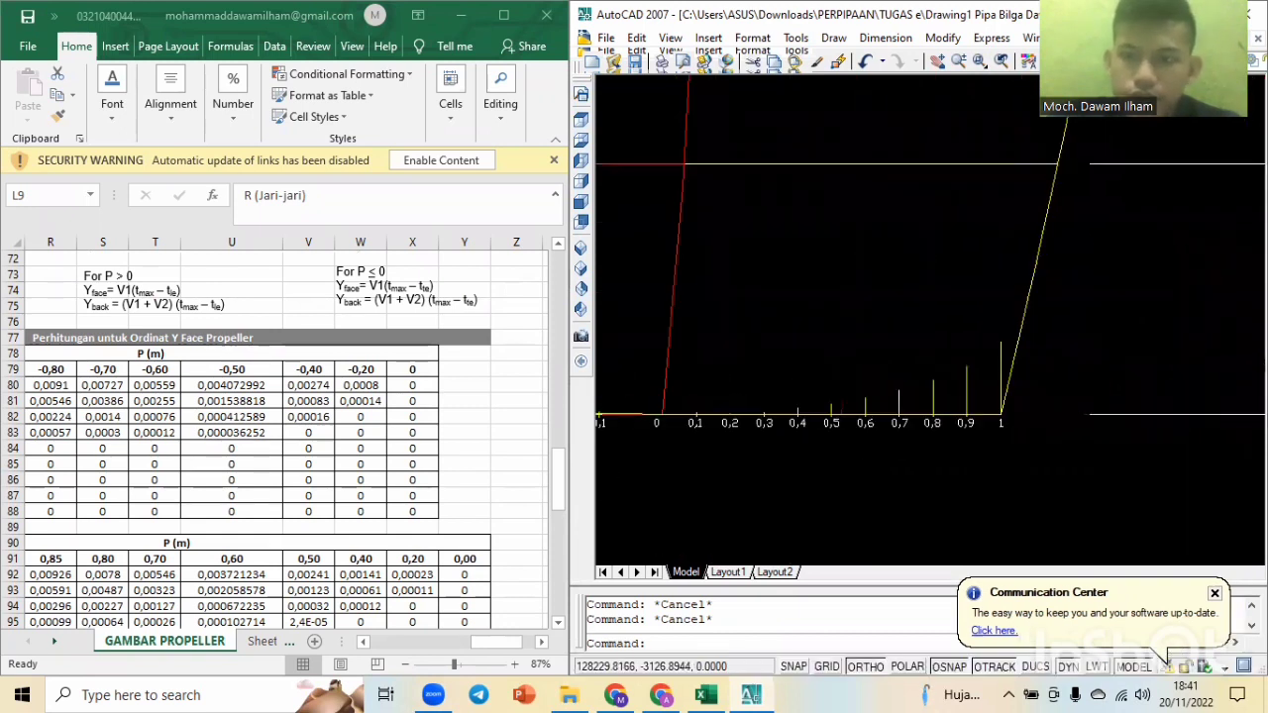
pyautogui.scroll(3, 888, 398)
pyautogui.scroll(-4, 1042, 406)
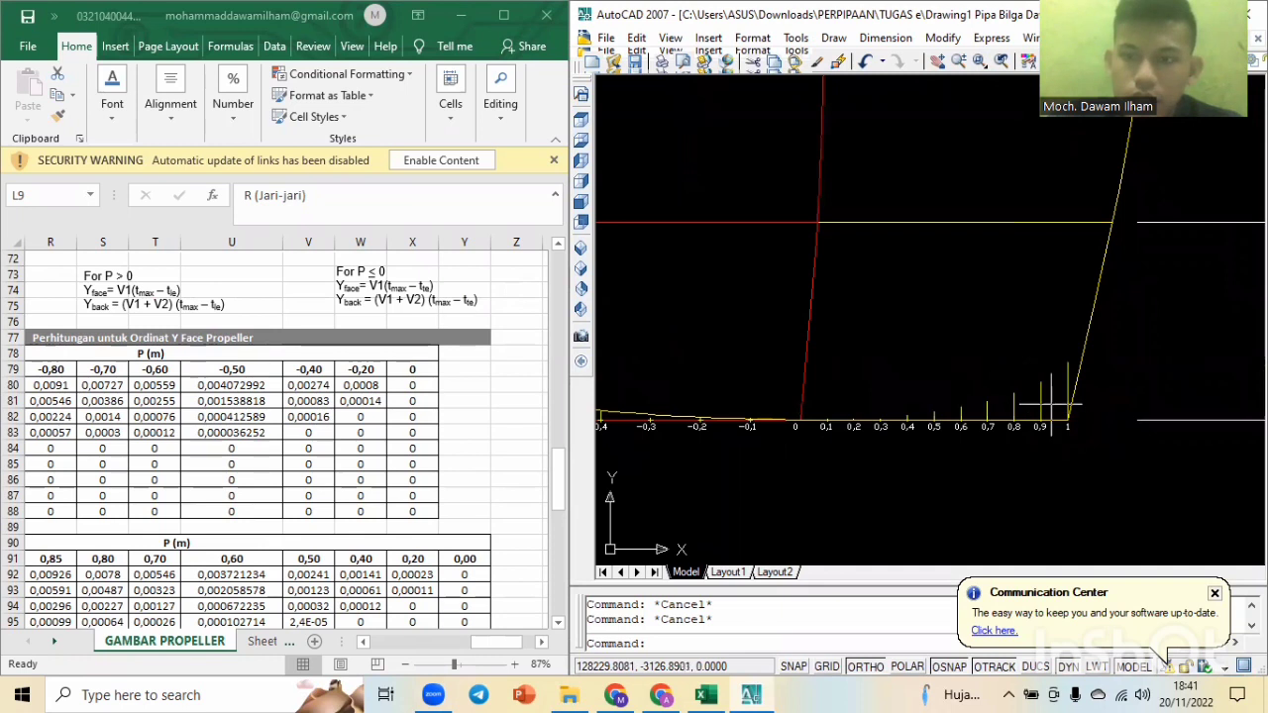
pyautogui.scroll(4, 1041, 392)
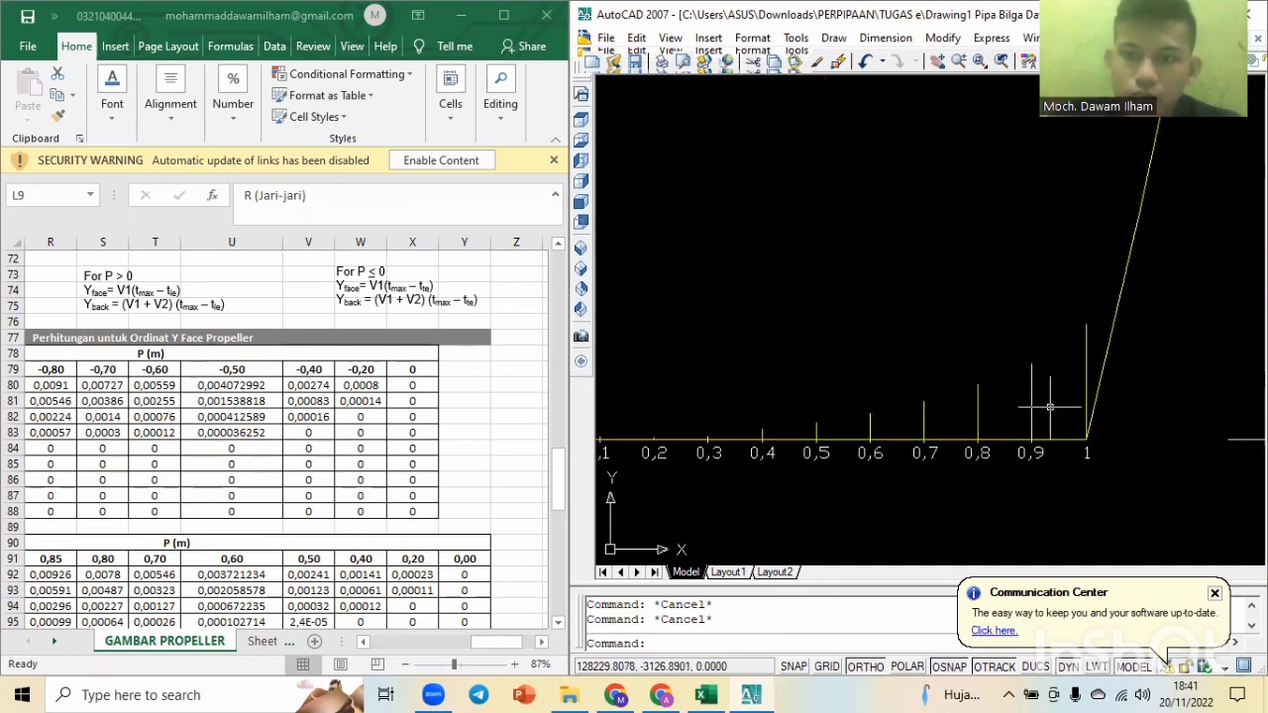
pyautogui.scroll(-3, 1048, 394)
pyautogui.scroll(4, 861, 372)
pyautogui.scroll(-2, 970, 416)
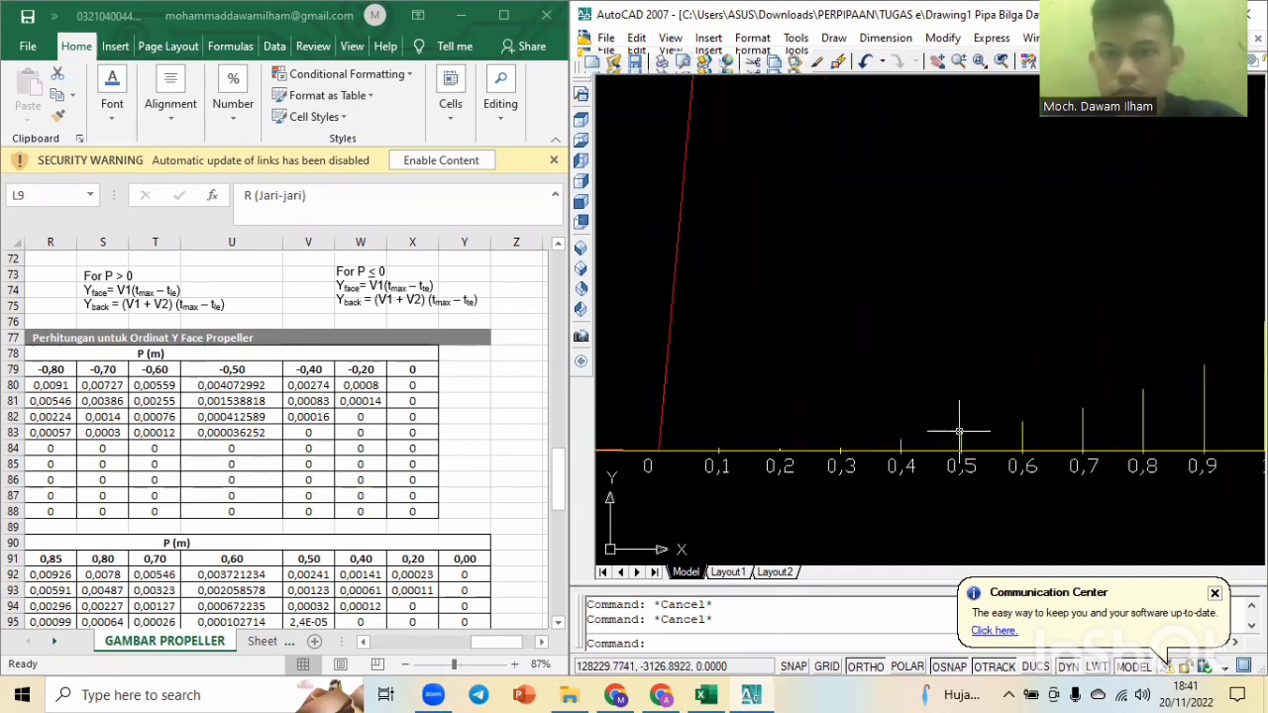
# Start a spline at the top of the ordinate line at 1 and run it through the ordinate tops at 0,9 to 0,4.
pyautogui.write('sp')
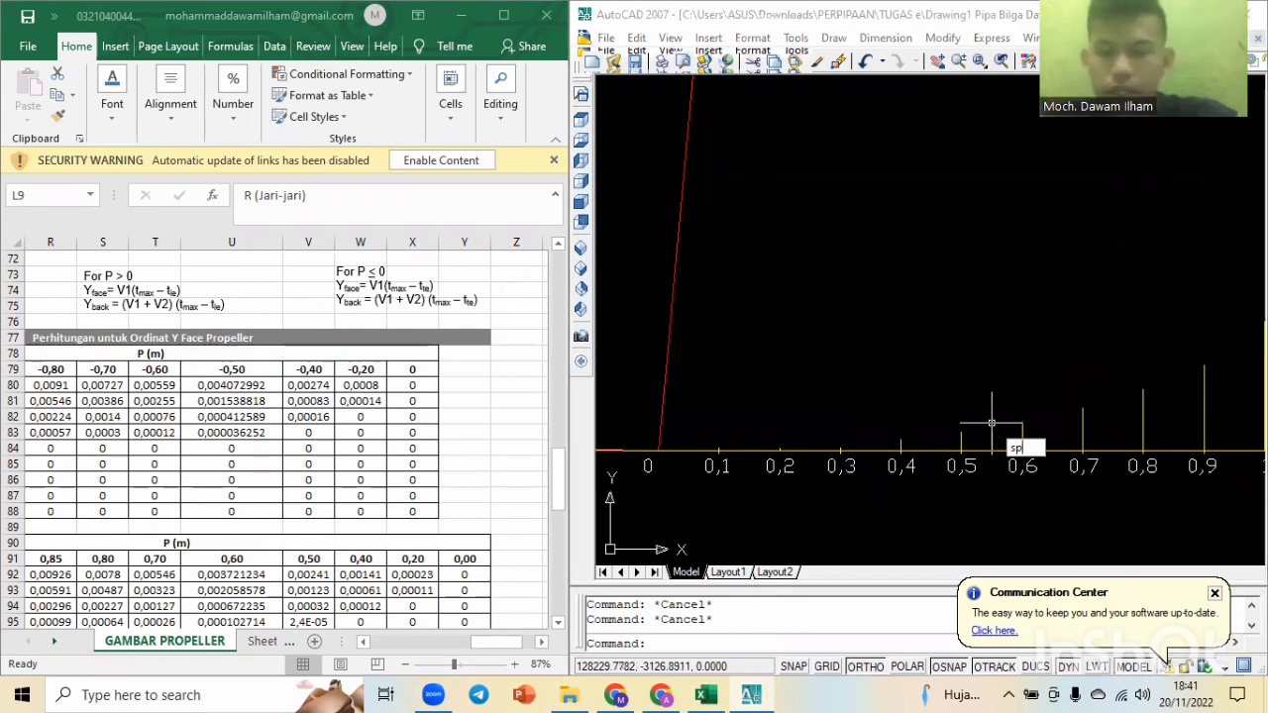
pyautogui.write('l')
pyautogui.press('Return')
pyautogui.scroll(-3, 1000, 421)
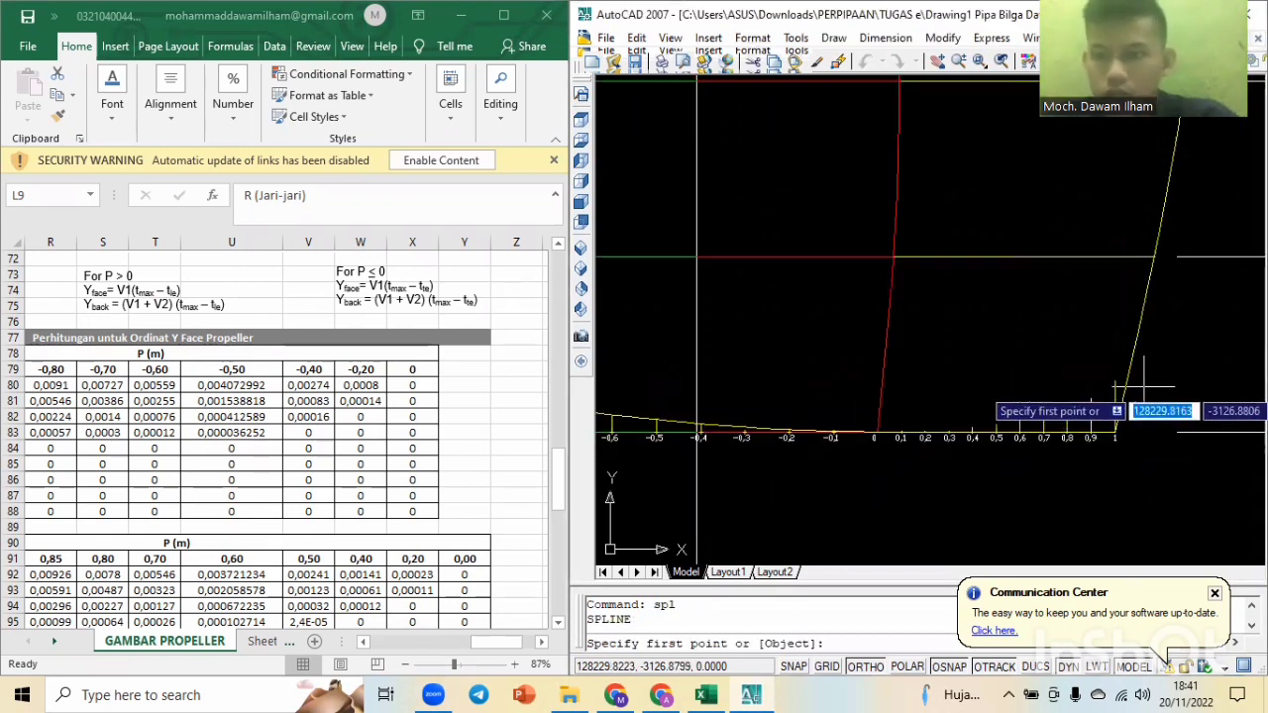
pyautogui.click(1090, 399)
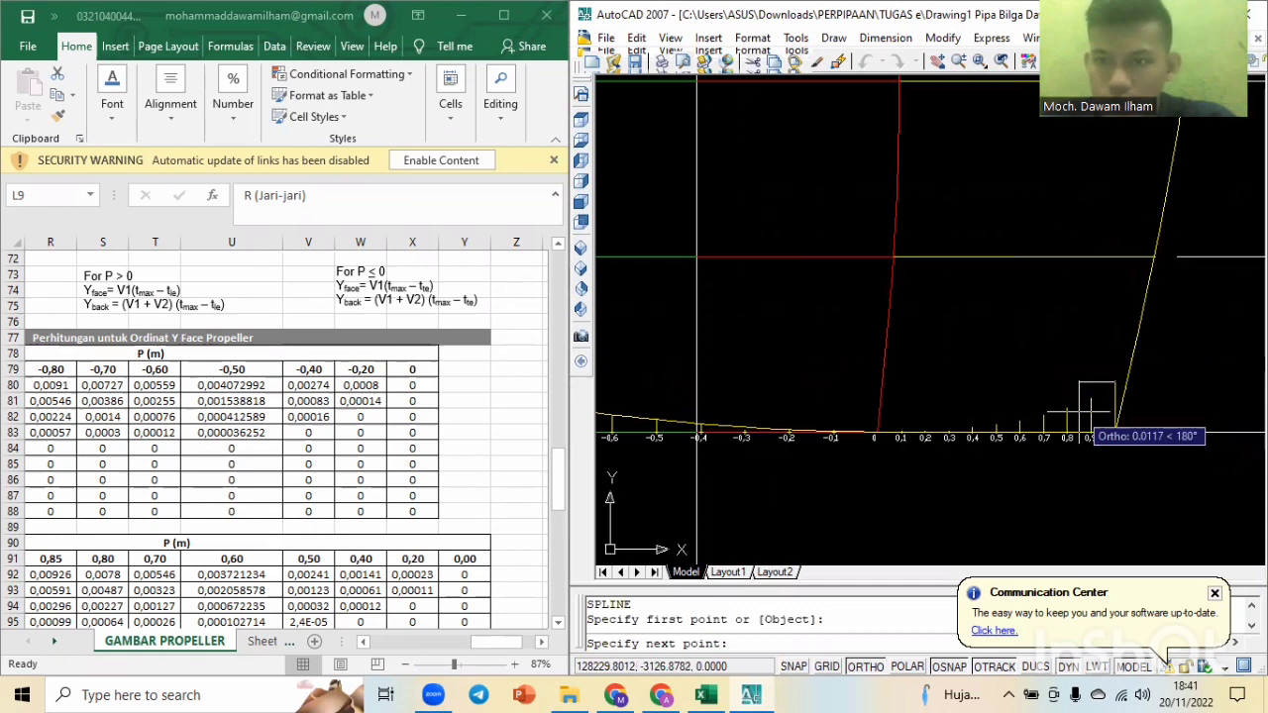
pyautogui.click(1089, 397)
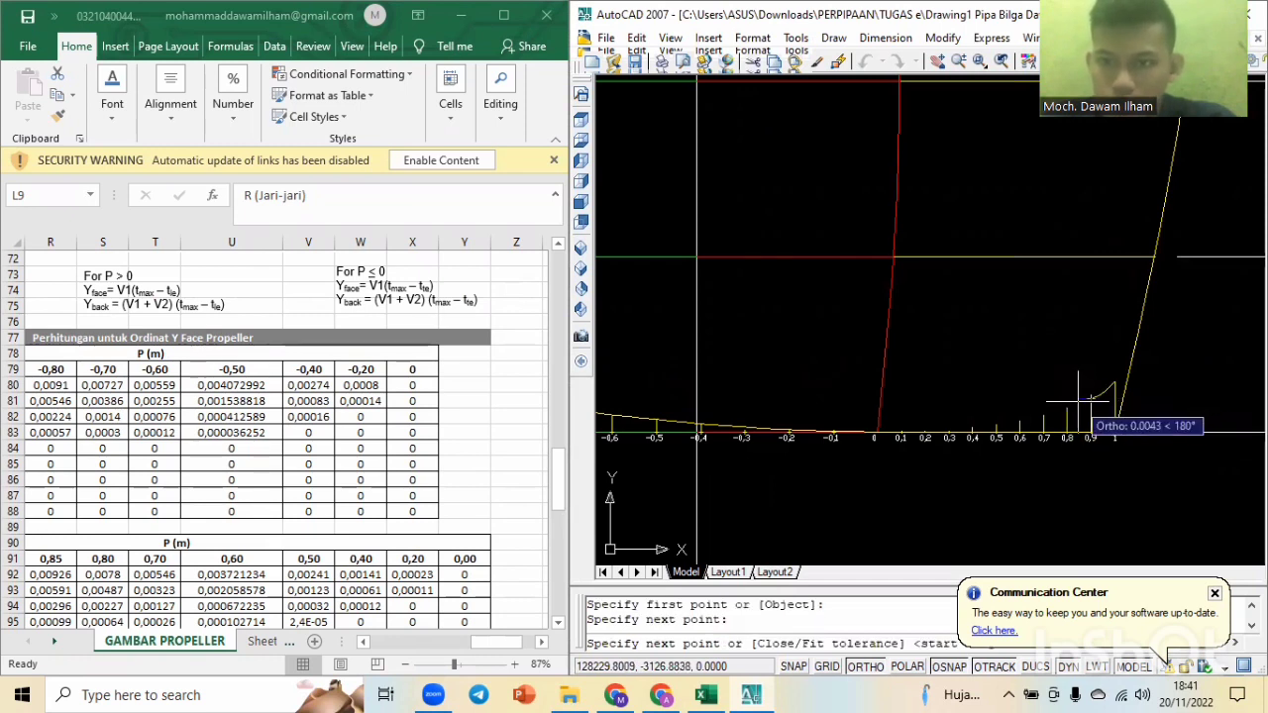
pyautogui.scroll(3, 1060, 408)
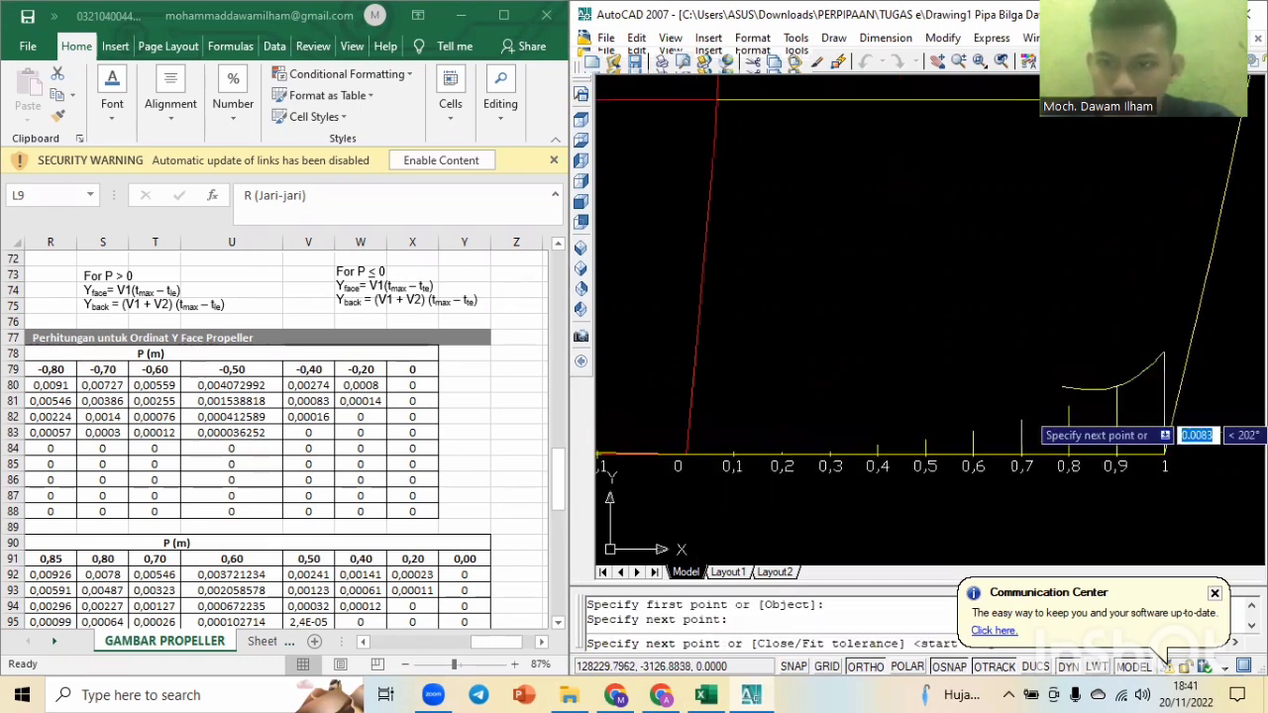
pyautogui.click(1070, 404)
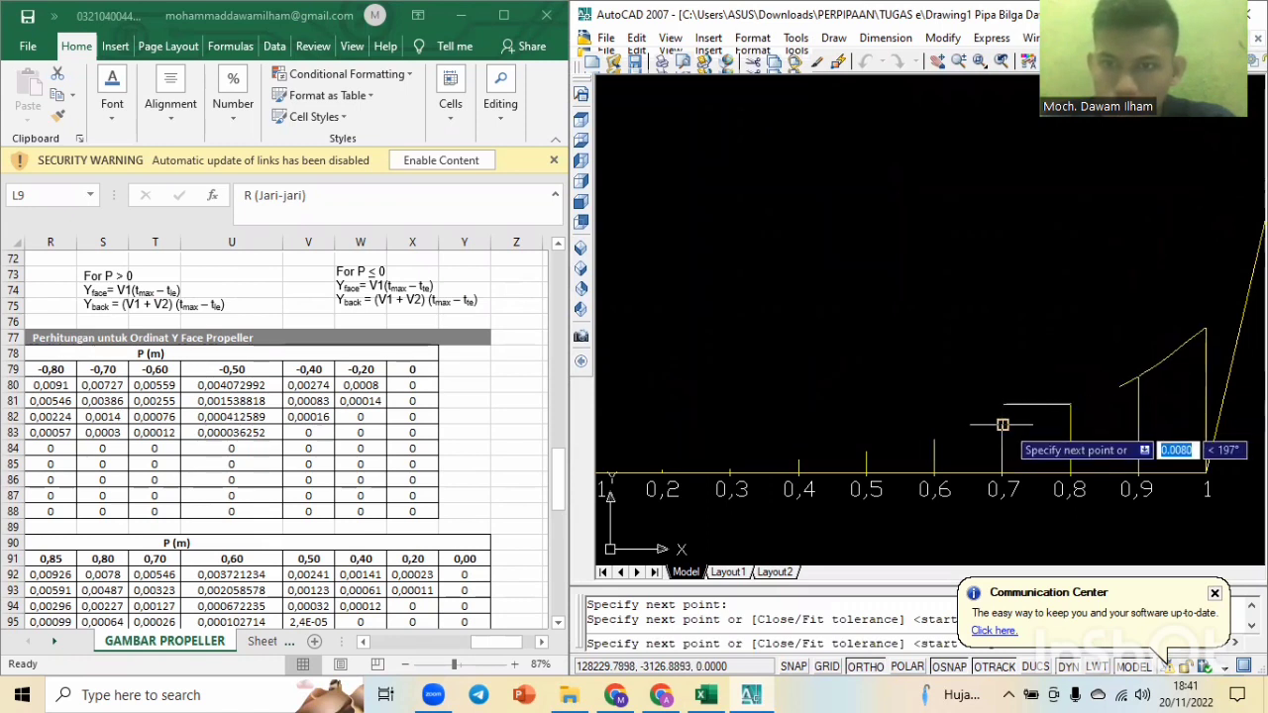
pyautogui.click(1002, 424)
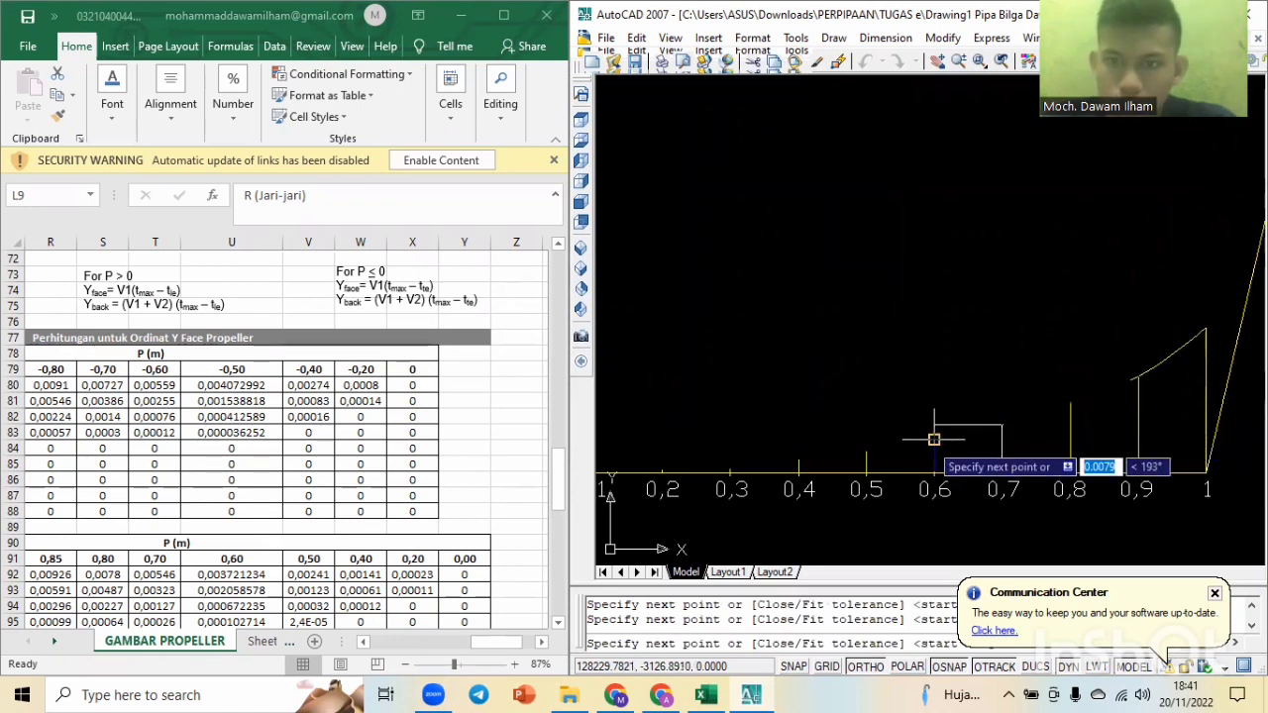
pyautogui.click(933, 439)
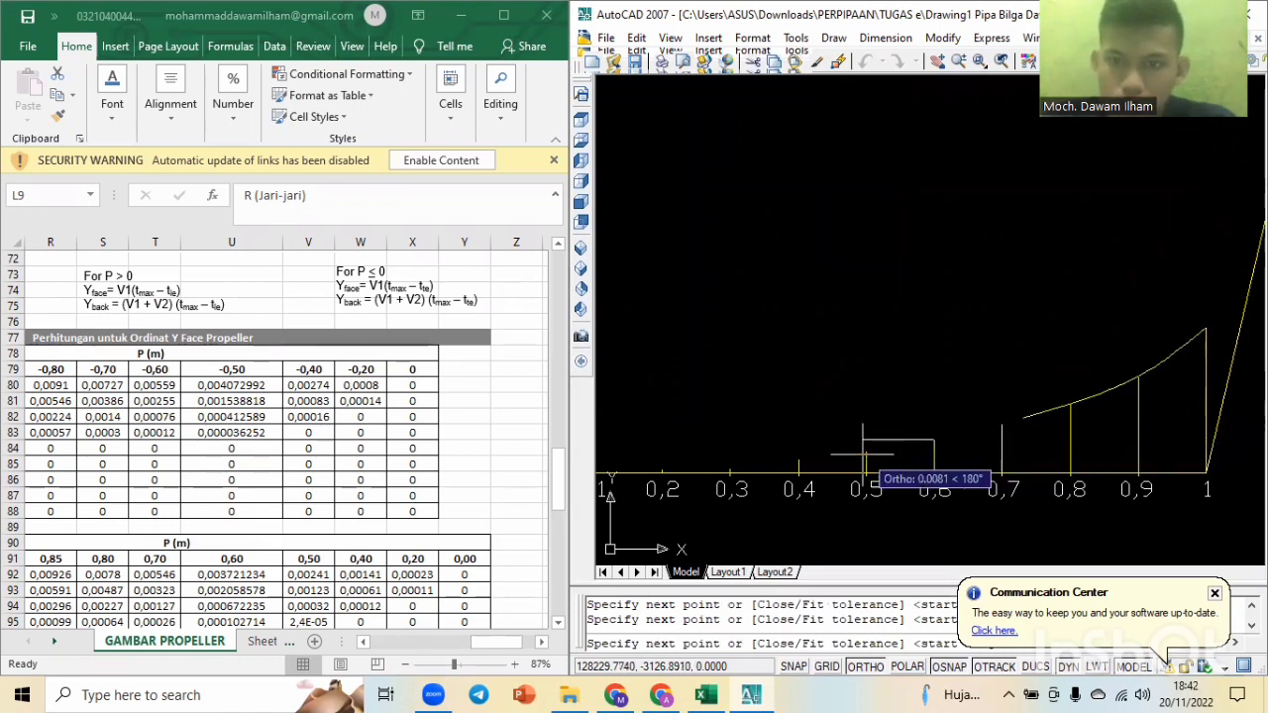
pyautogui.click(867, 452)
pyautogui.click(797, 458)
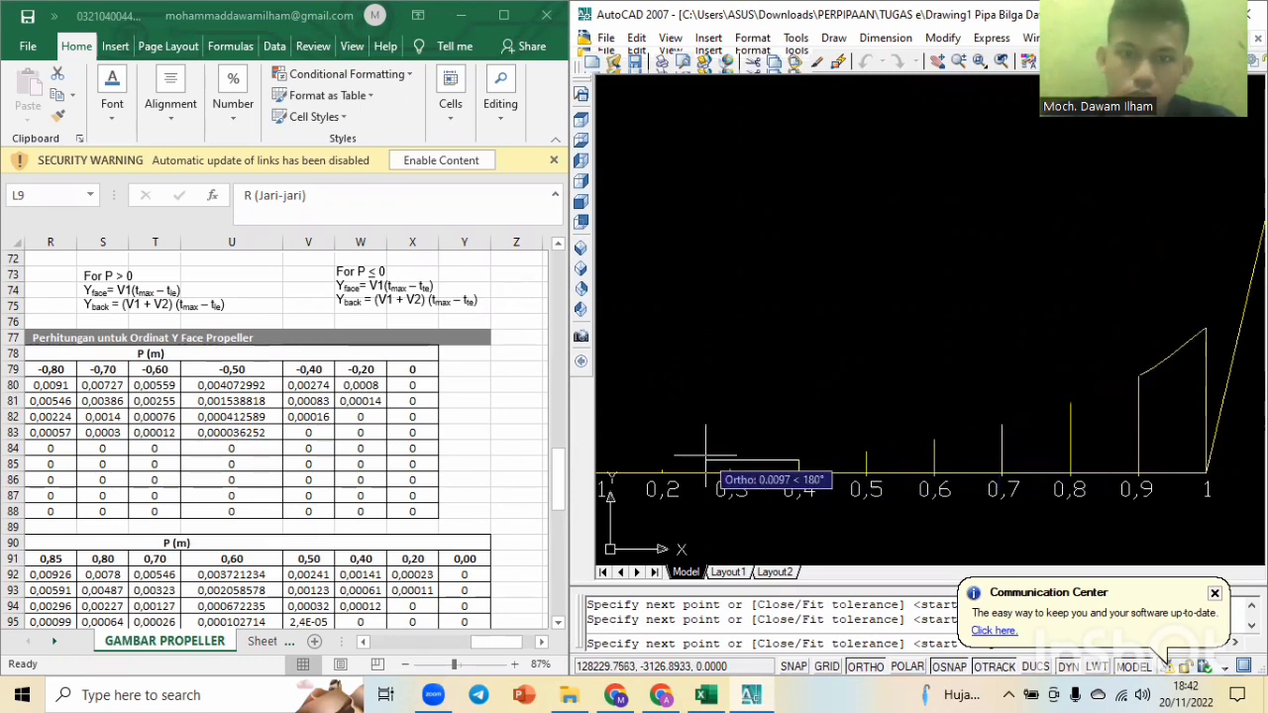
# Continue the spline through the top of the 0,2 ordinate line and end it at the 0 division point.
pyautogui.moveTo(699, 456); pyautogui.dragTo(780, 445, button='middle')
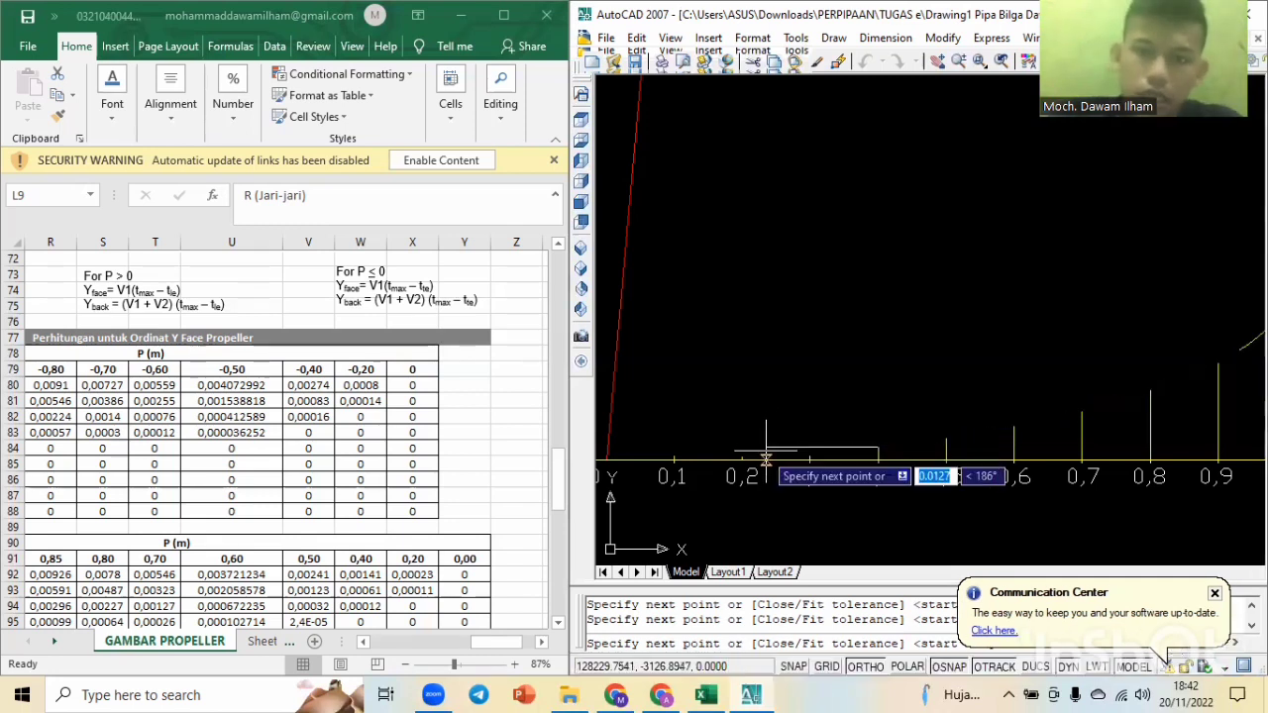
pyautogui.scroll(5, 752, 454)
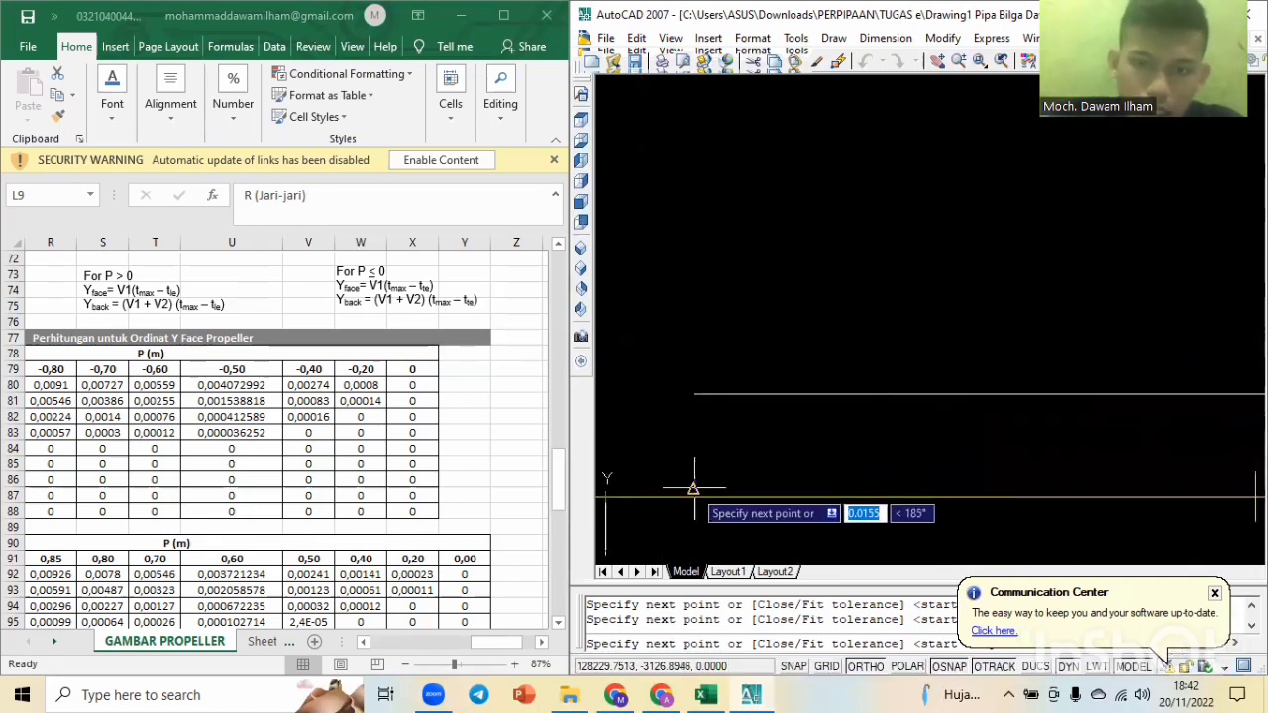
pyautogui.scroll(-3, 694, 481)
pyautogui.scroll(-3, 815, 442)
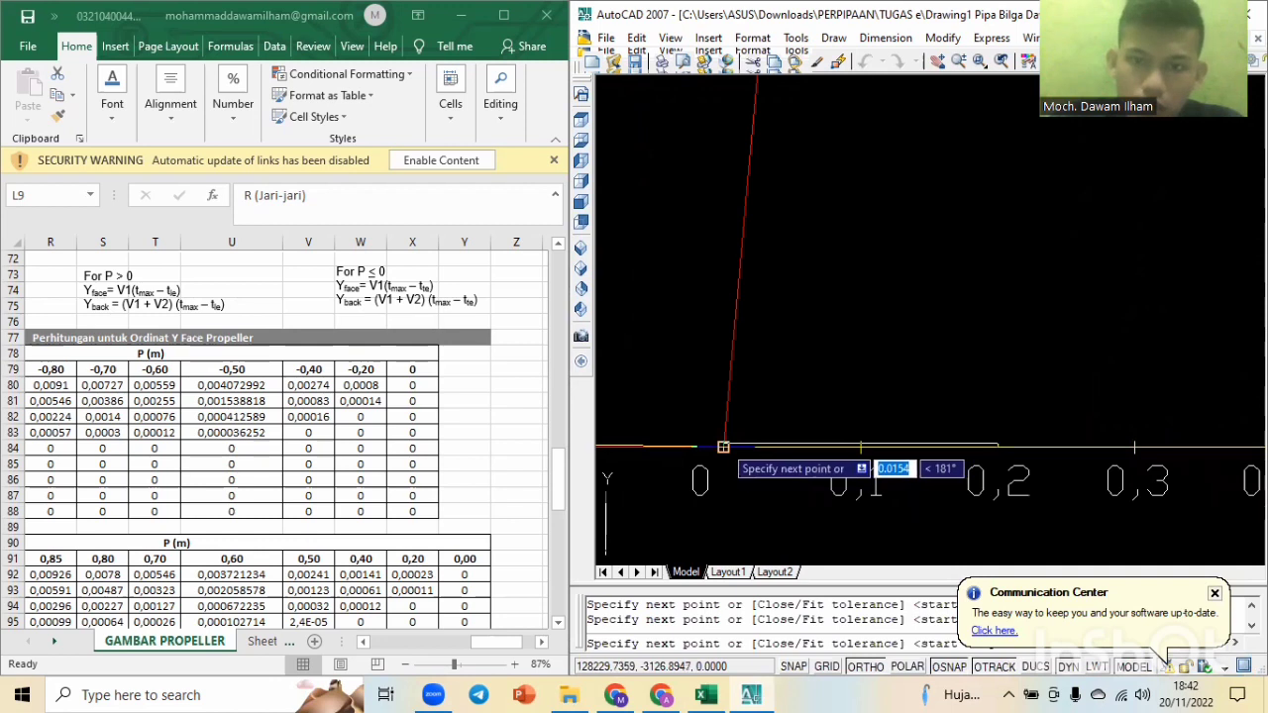
pyautogui.press('Return')
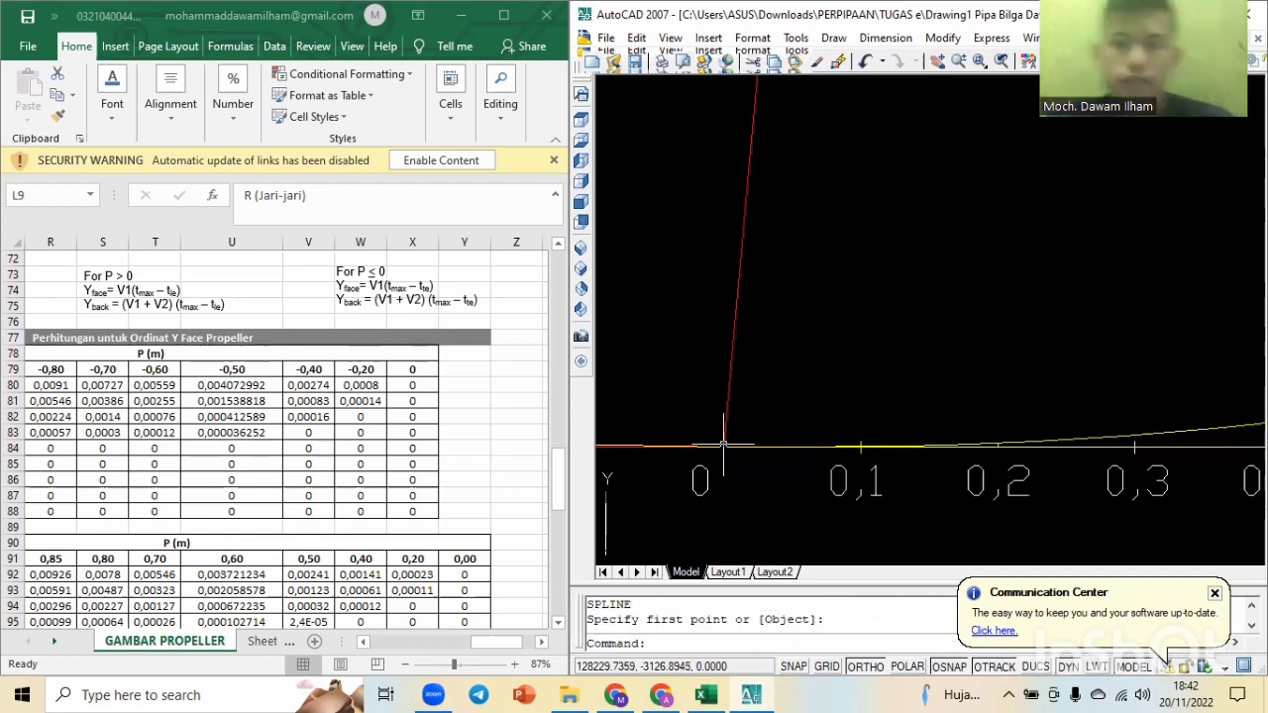
pyautogui.press('Escape')
pyautogui.press('Escape')
# Examine the completed face curve along the 0,2R line, the whole blade outline, and the ordinate lines at the negative division points.
pyautogui.scroll(-4, 843, 377)
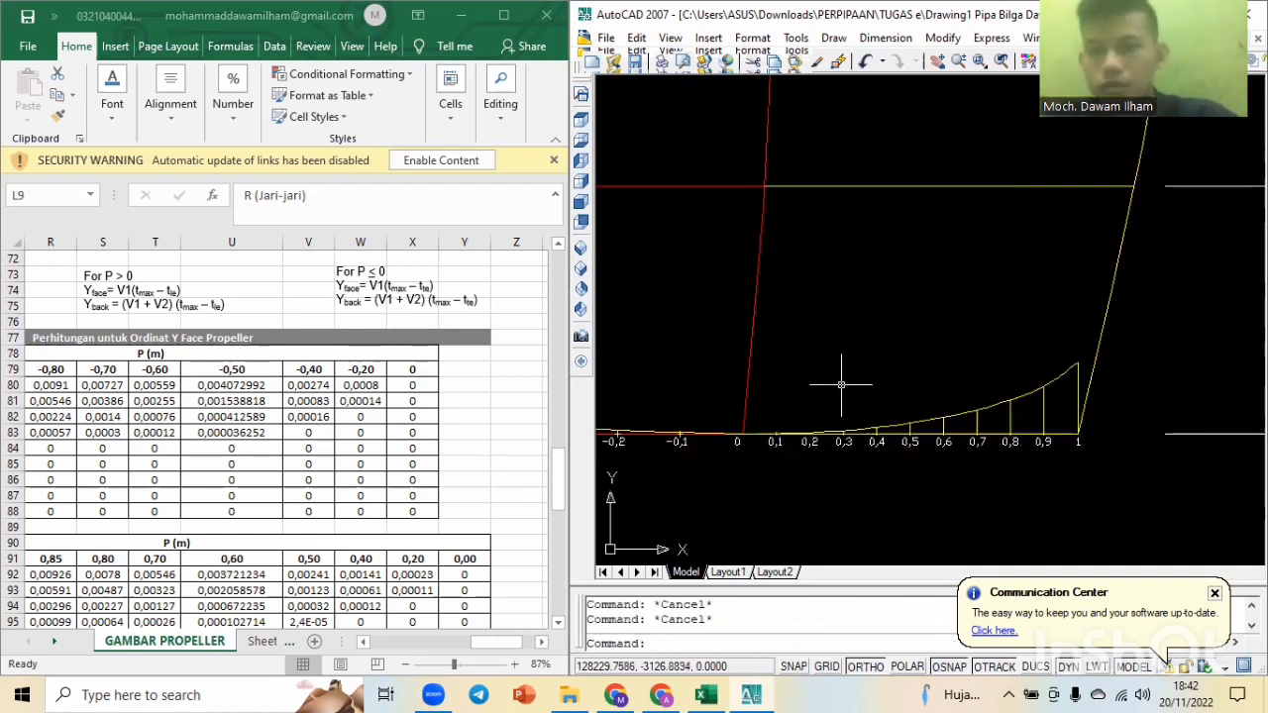
pyautogui.scroll(3, 1019, 374)
pyautogui.scroll(-2, 1026, 388)
pyautogui.scroll(-4, 1027, 388)
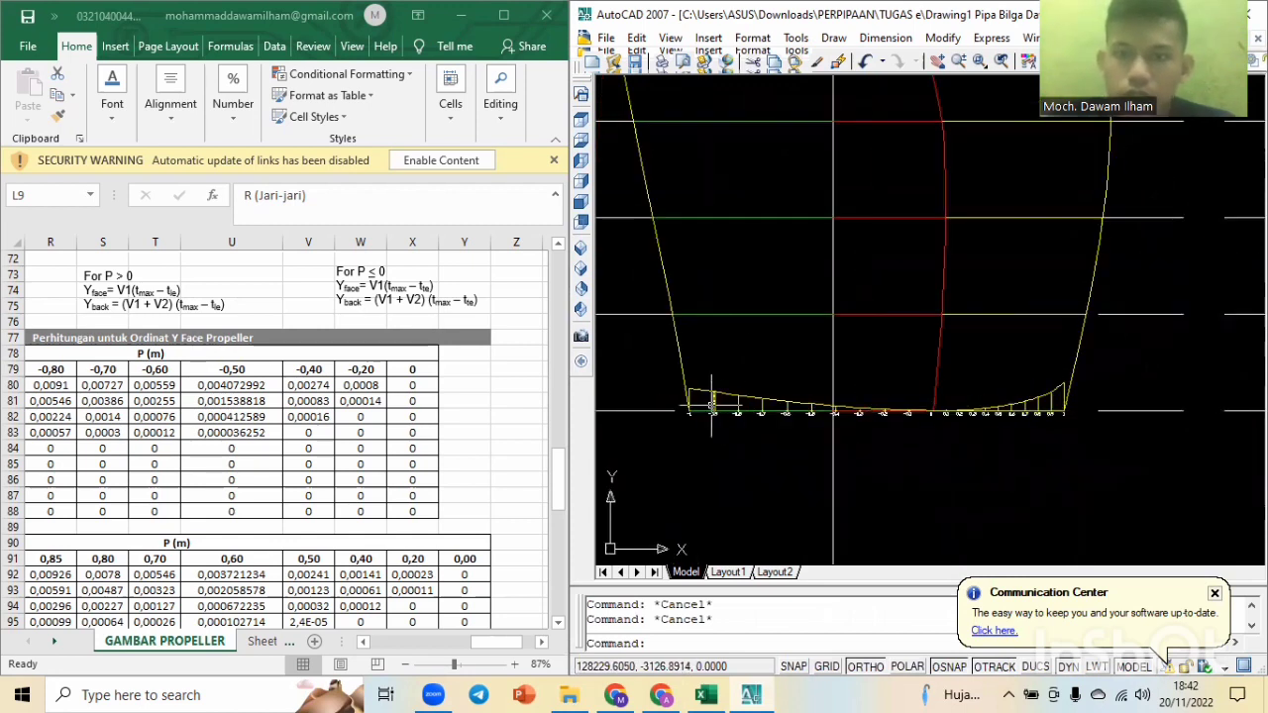
pyautogui.scroll(-2, 733, 206)
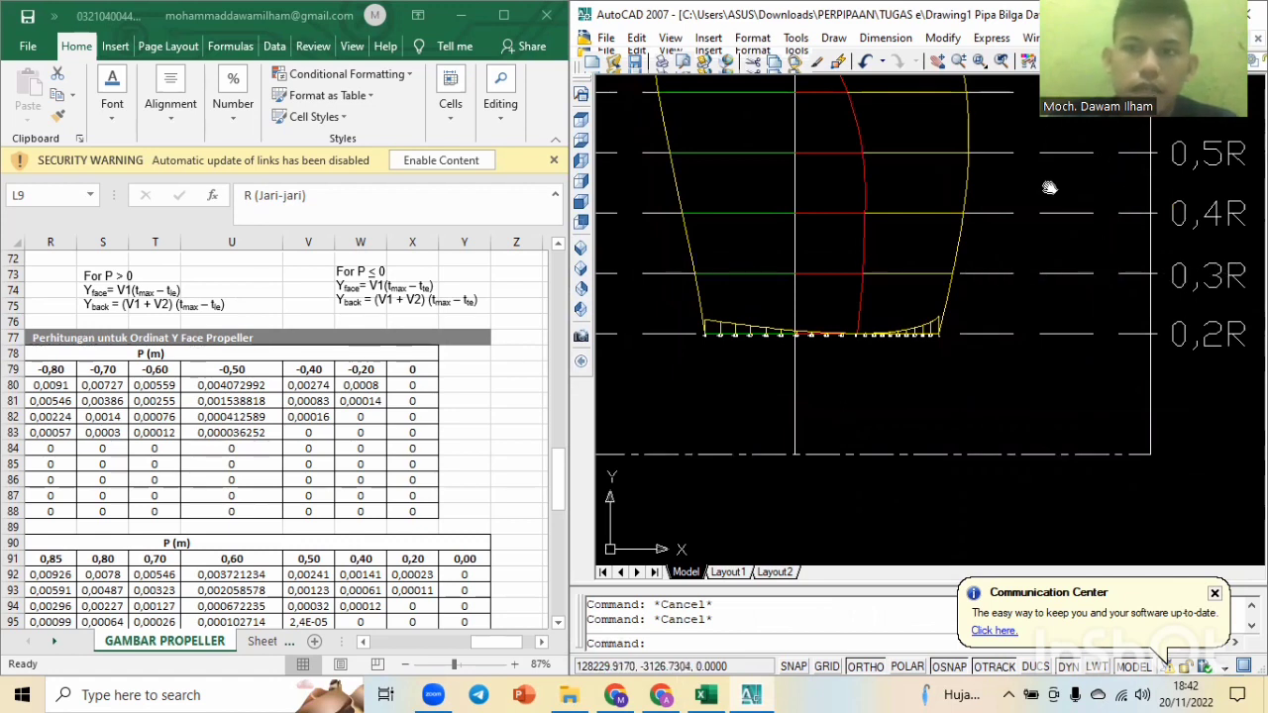
pyautogui.scroll(-3, 1048, 198)
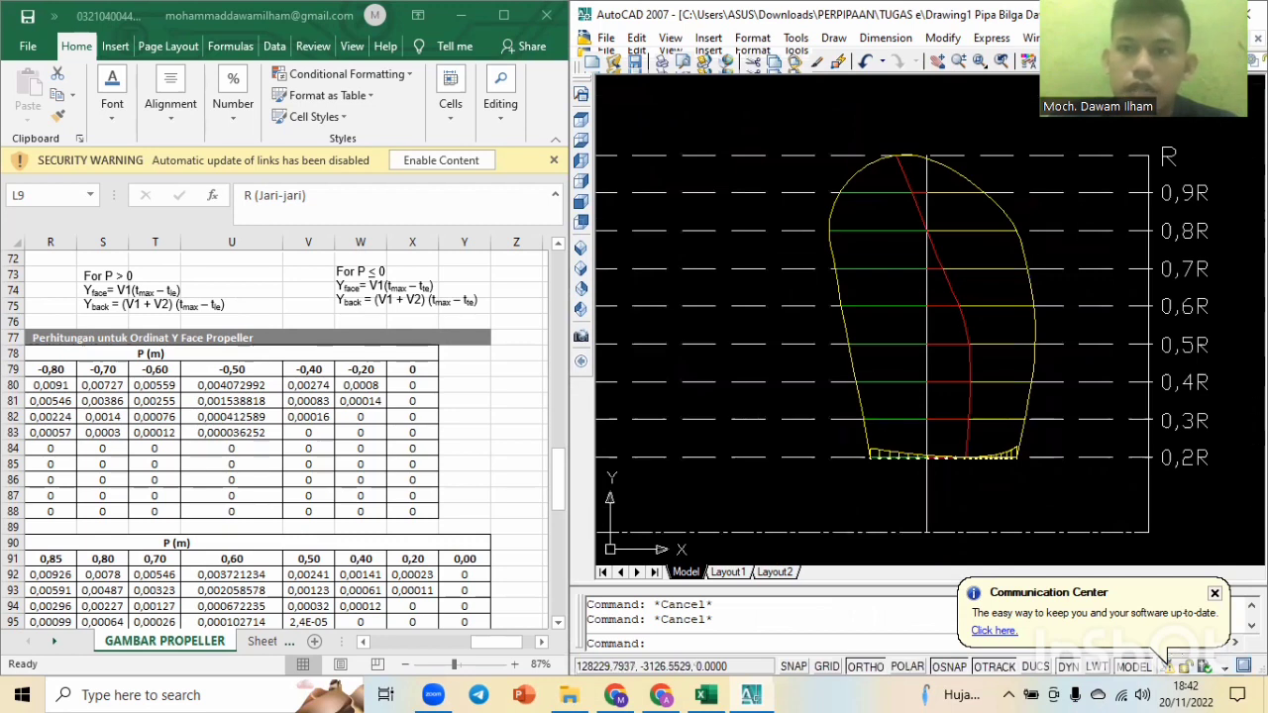
pyautogui.scroll(3, 1003, 416)
pyautogui.moveTo(1025, 436); pyautogui.dragTo(1051, 321, button='middle')
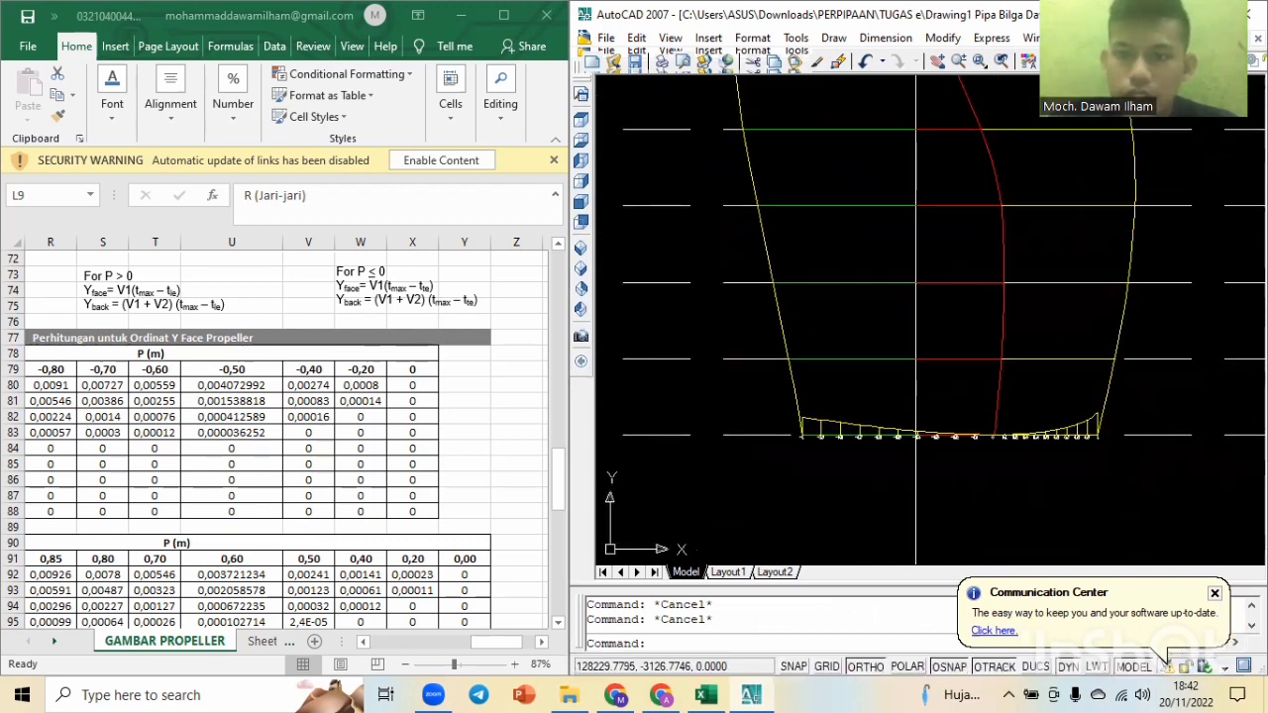
pyautogui.scroll(3, 1042, 481)
pyautogui.scroll(3, 862, 381)
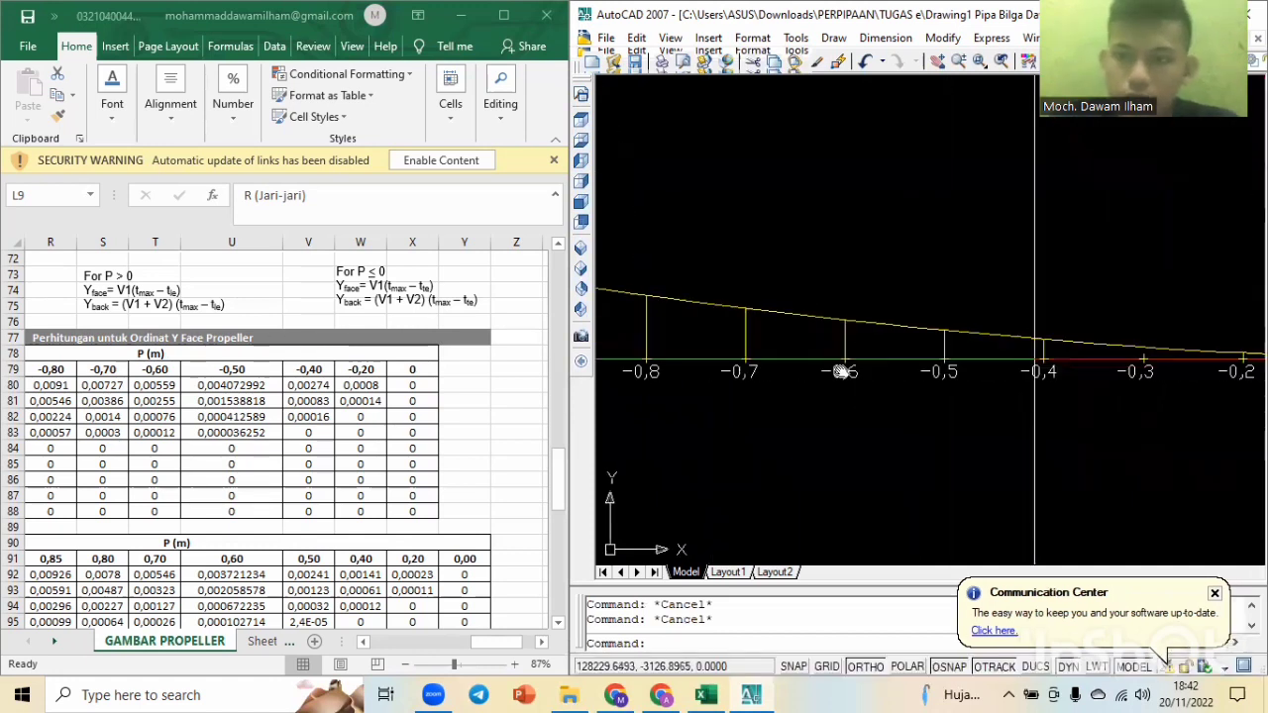
pyautogui.moveTo(859, 373); pyautogui.dragTo(1075, 370, button='middle')
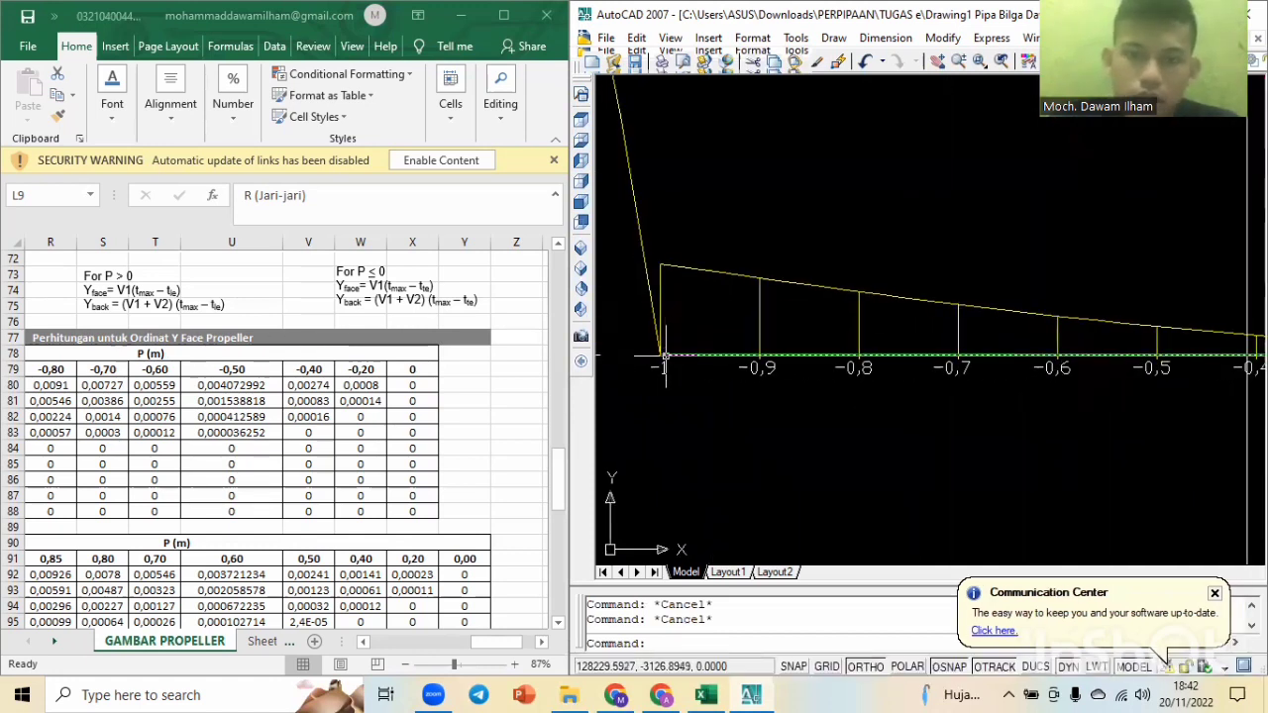
# Examine the Y back ordinate tables in the workbook and compare their 0,2 row with the Y face table and the plotted 0,2R face curve.
pyautogui.scroll(-1, 450, 447)
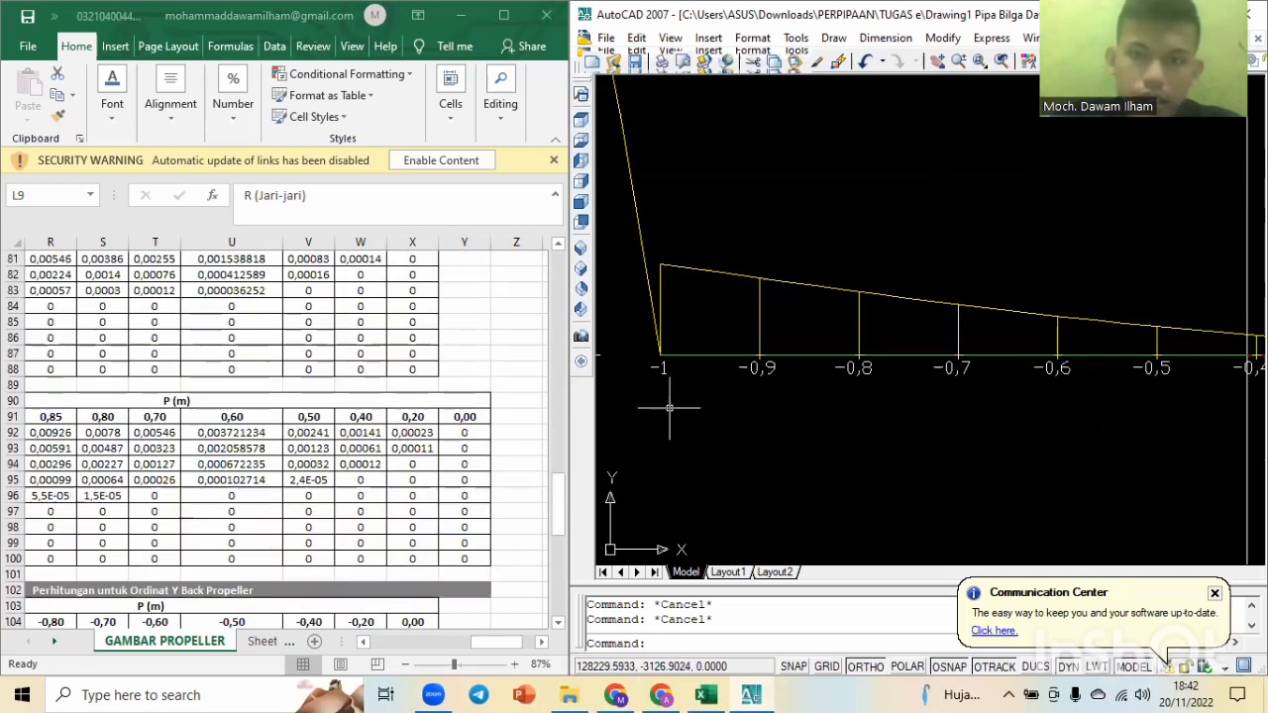
pyautogui.scroll(-5, 849, 337)
pyautogui.scroll(-1, 294, 440)
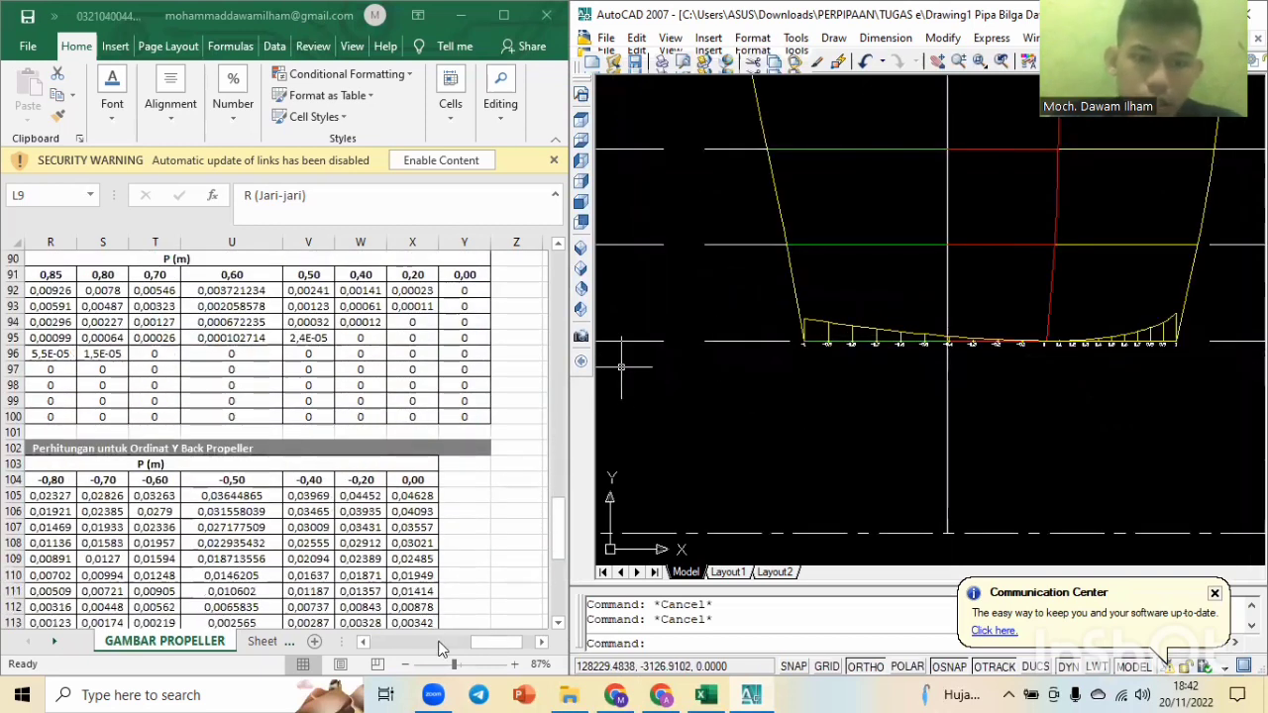
pyautogui.moveTo(485, 648); pyautogui.dragTo(454, 641)
pyautogui.scroll(-2, 442, 572)
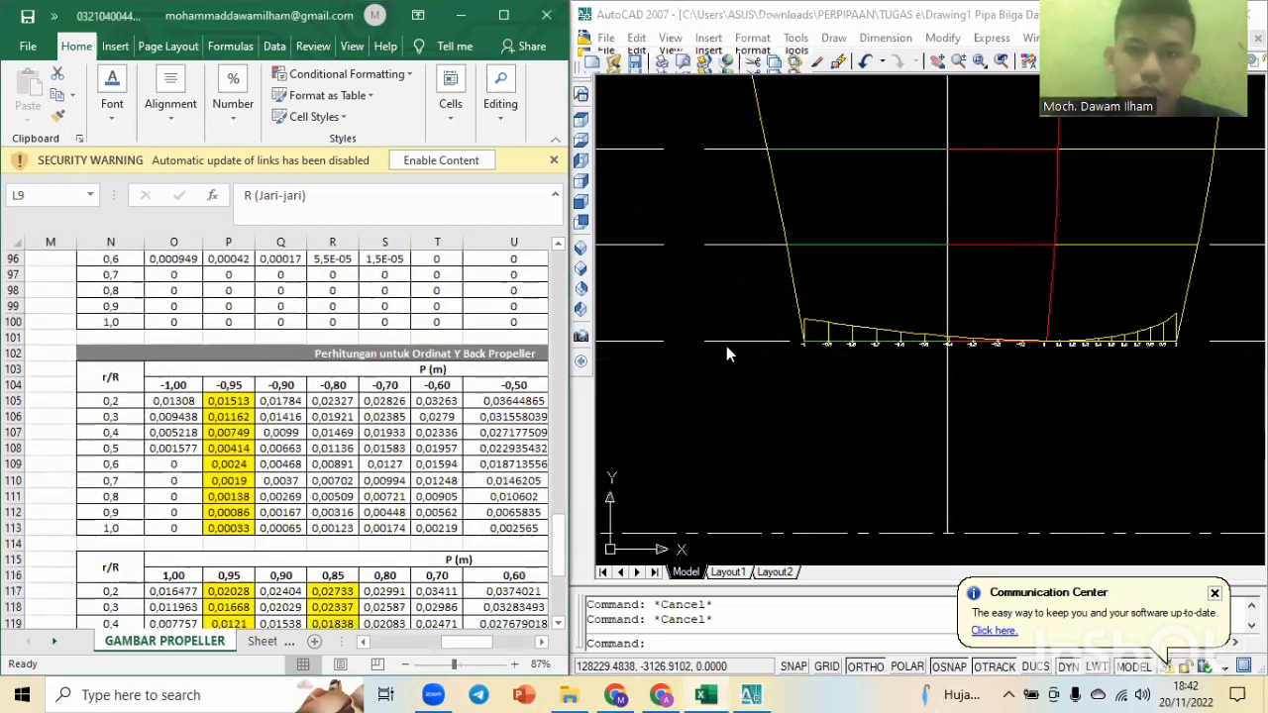
pyautogui.scroll(-3, 341, 466)
pyautogui.scroll(3, 1033, 333)
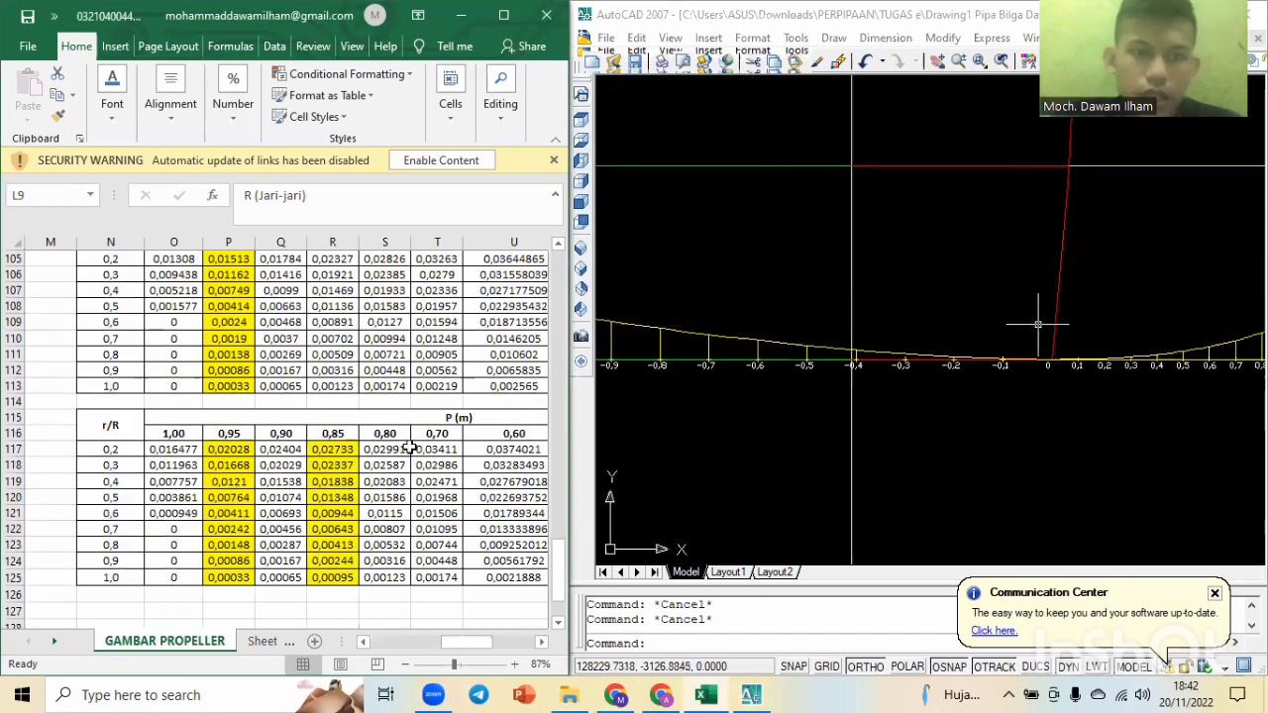
pyautogui.scroll(2, 410, 448)
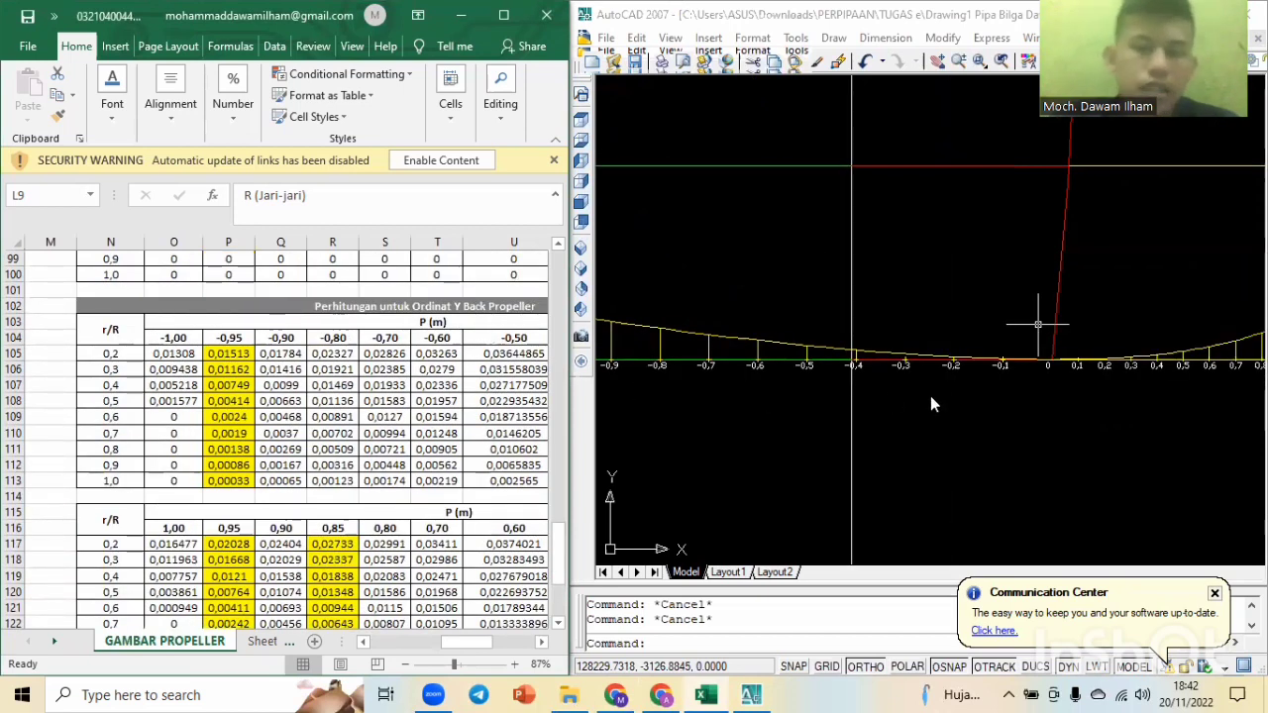
pyautogui.scroll(-1, 966, 383)
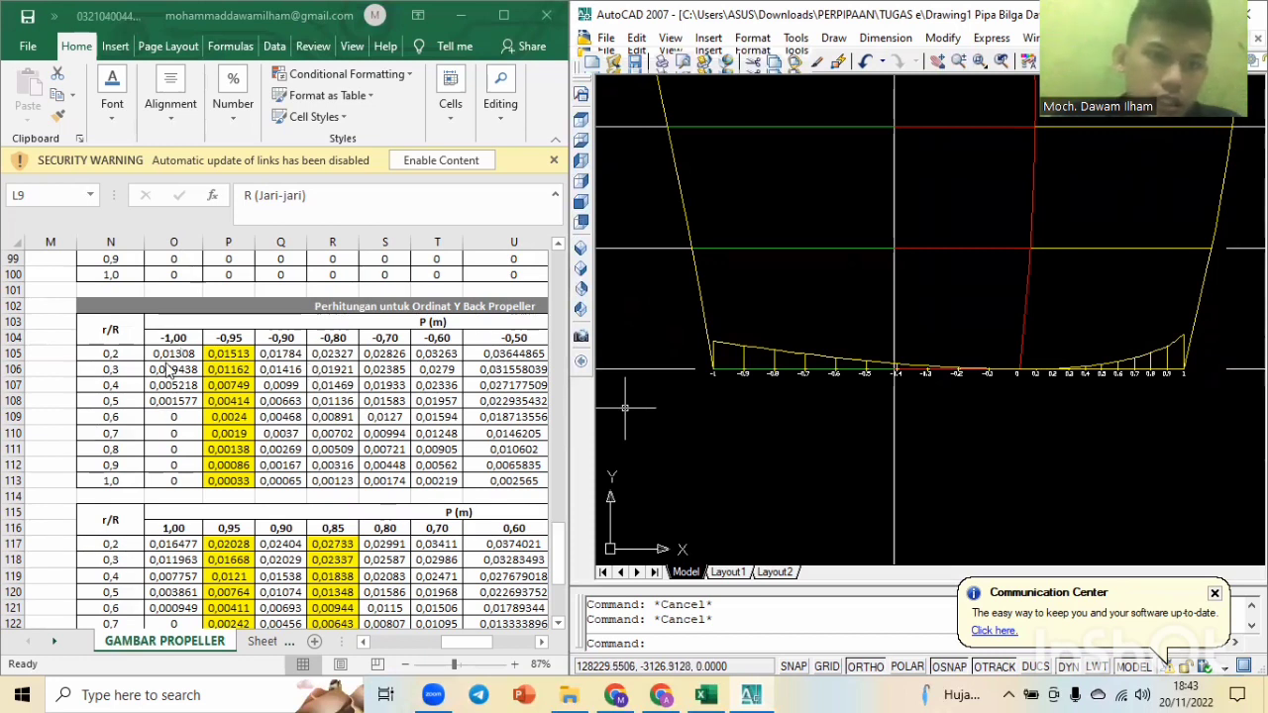
pyautogui.scroll(1, 169, 372)
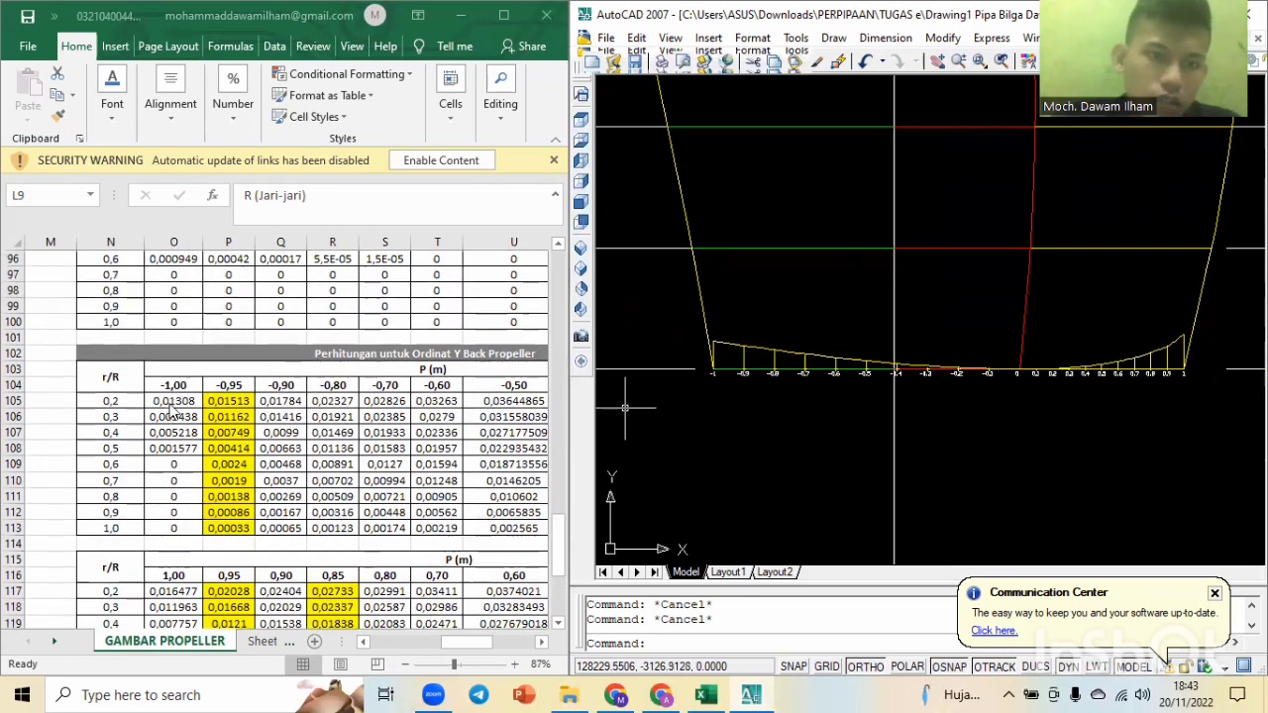
pyautogui.scroll(7, 202, 381)
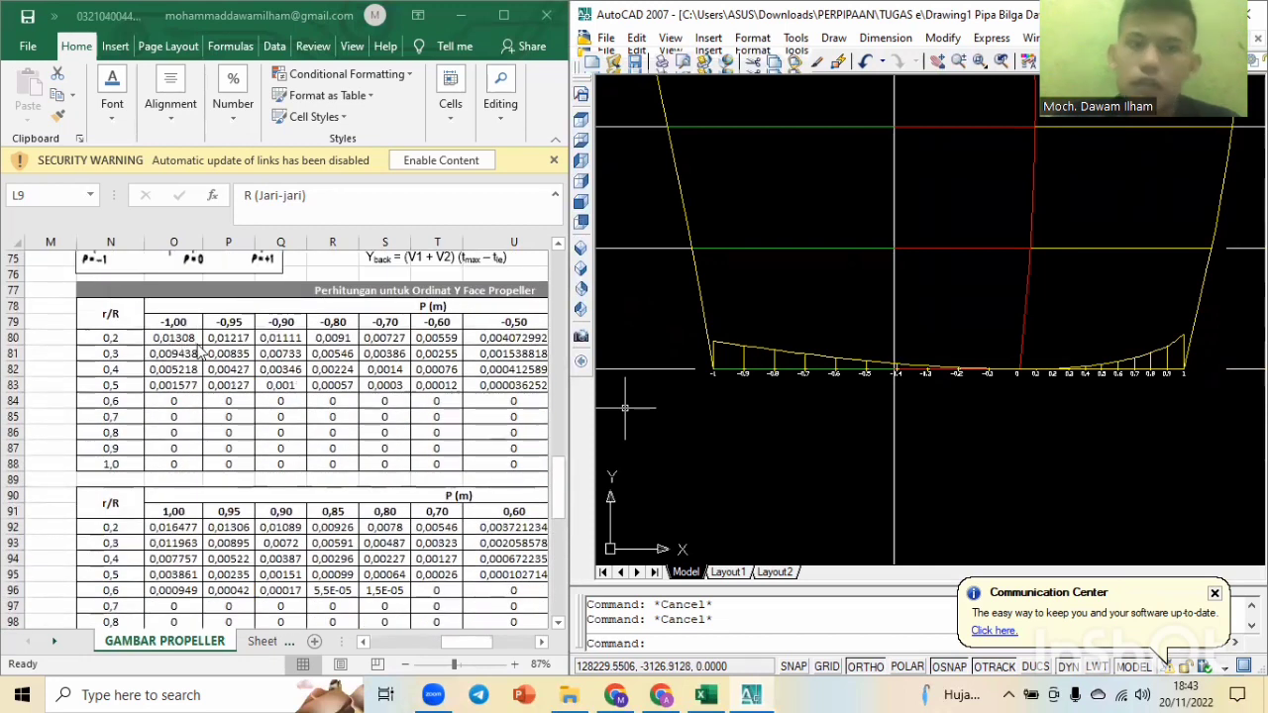
pyautogui.scroll(-6, 203, 358)
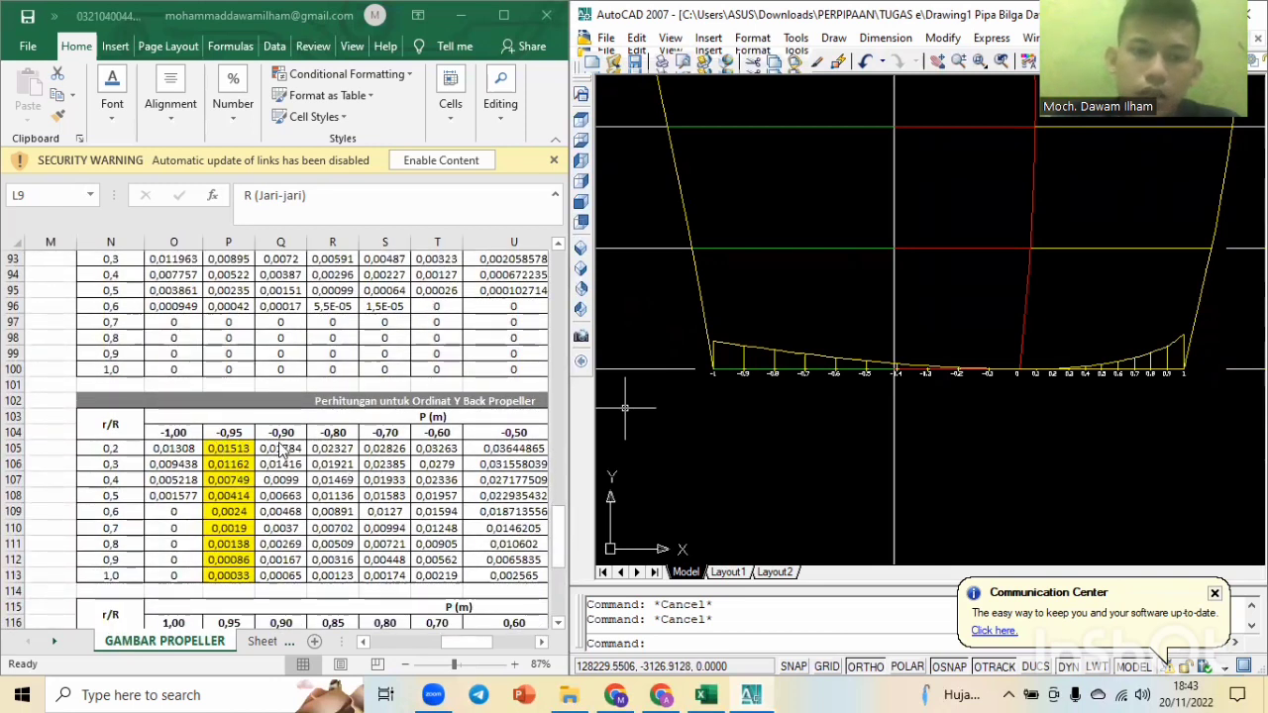
# Draw the back ordinate as a vertical line 0.01784 long upward from the -0,9 division point of the 0,2R line.
pyautogui.scroll(5, 725, 388)
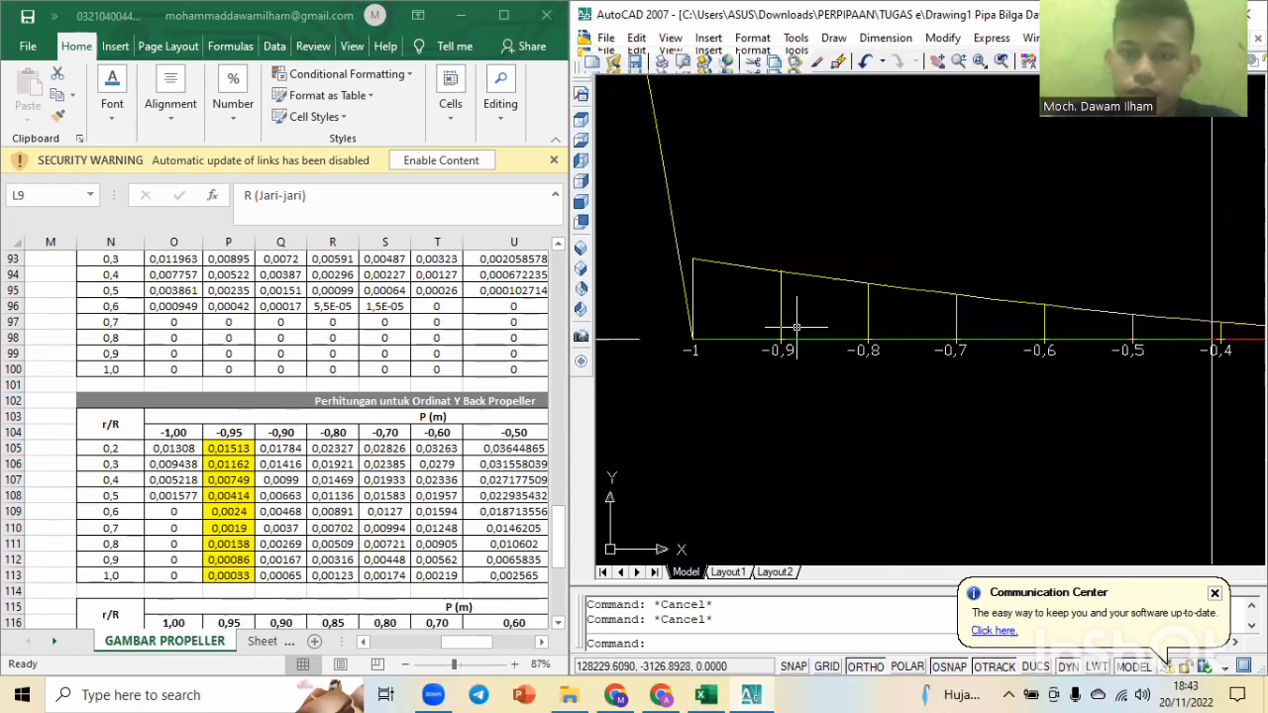
pyautogui.scroll(2, 795, 326)
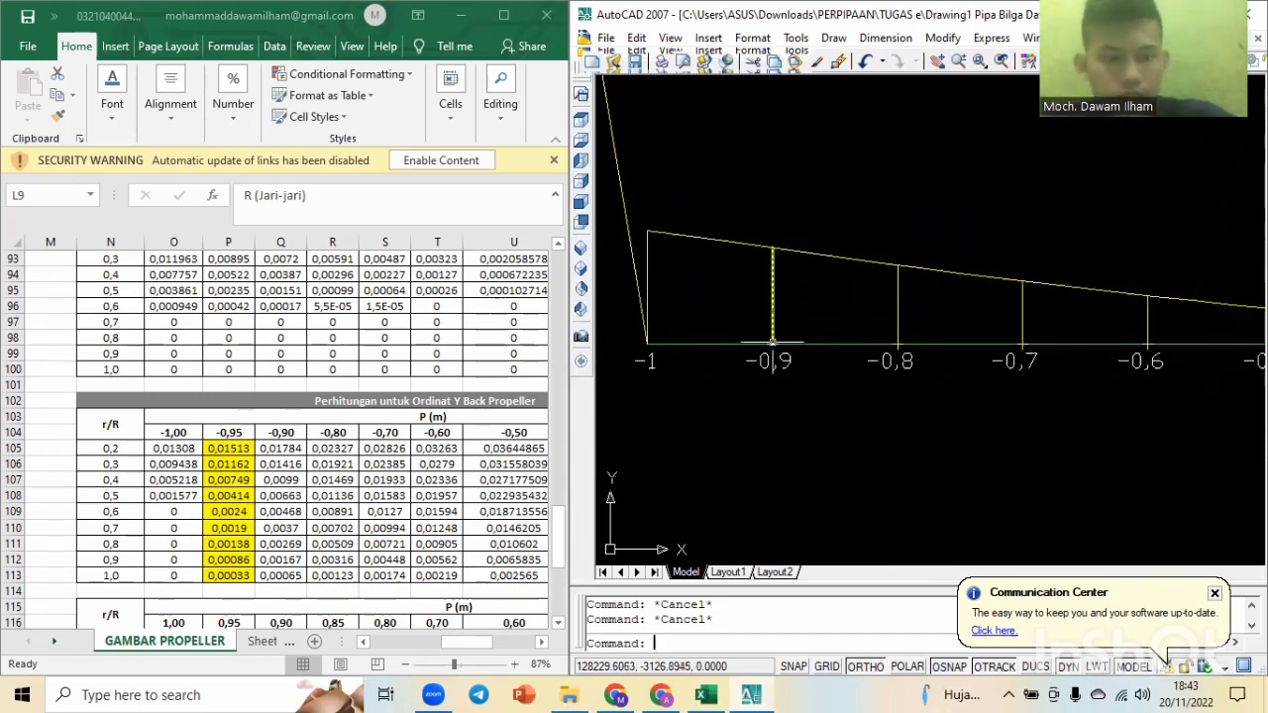
pyautogui.write('l')
pyautogui.press('Return')
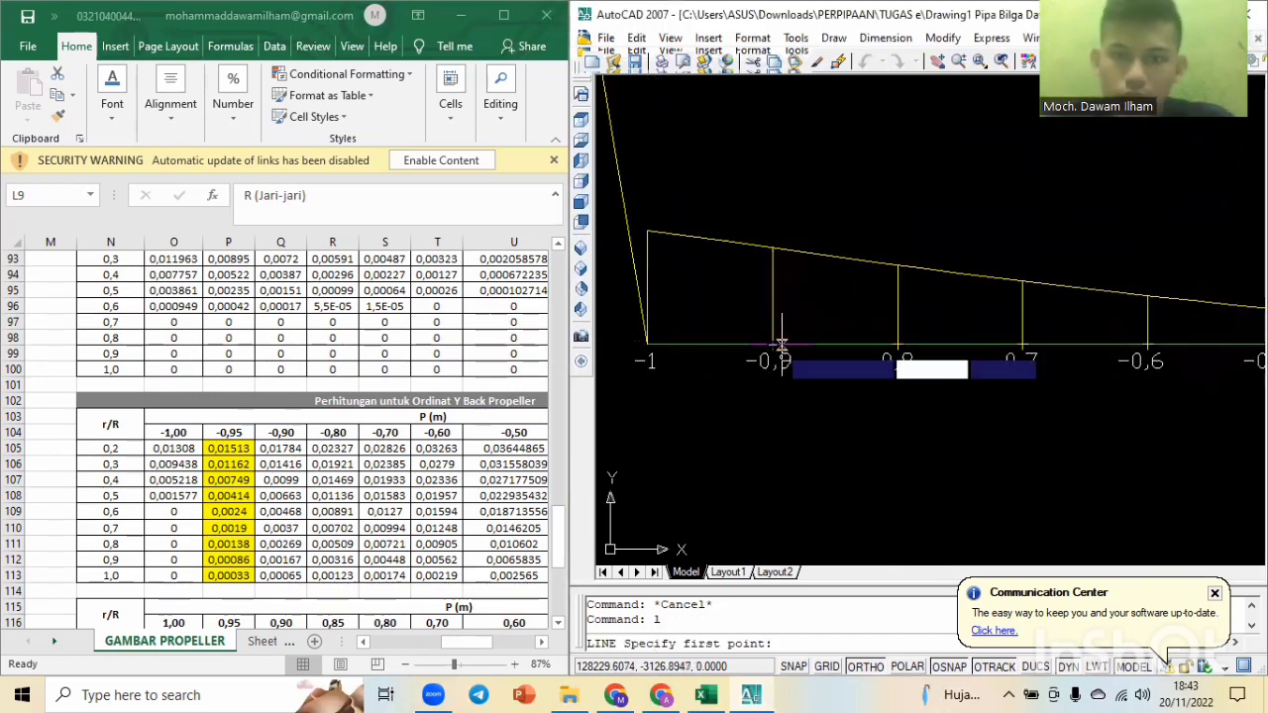
pyautogui.click(769, 345)
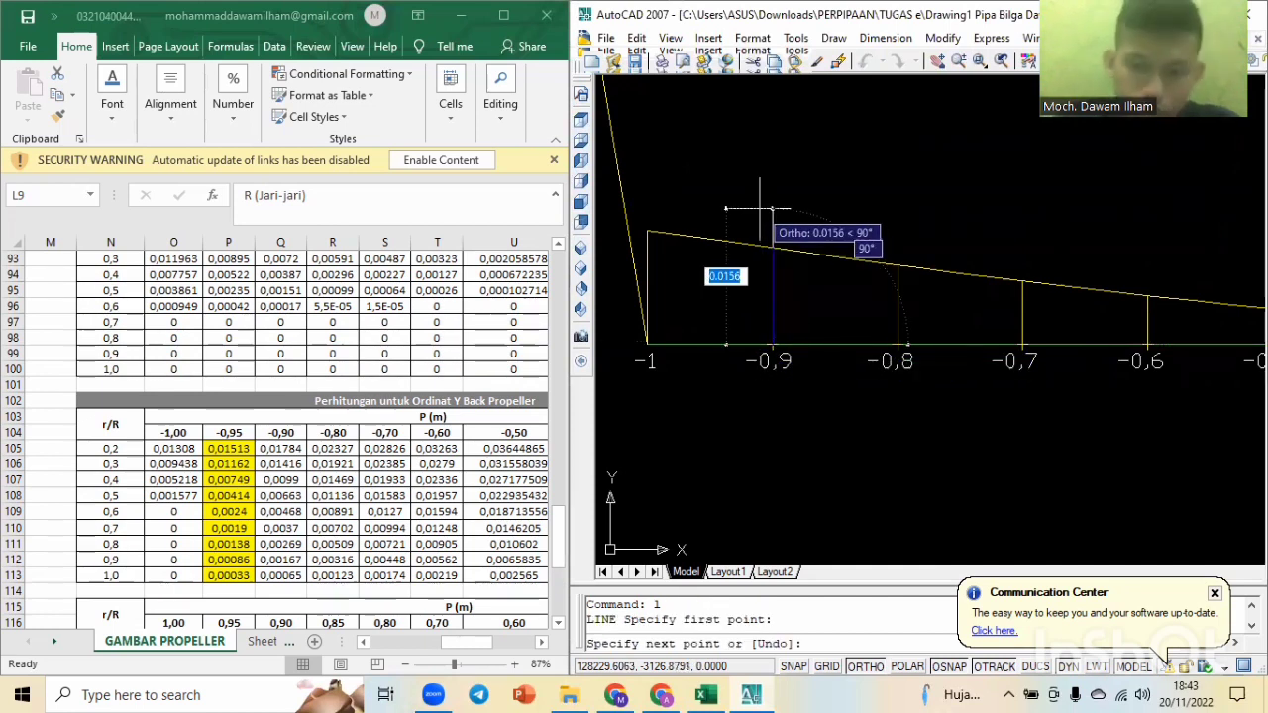
pyautogui.write('0.0')
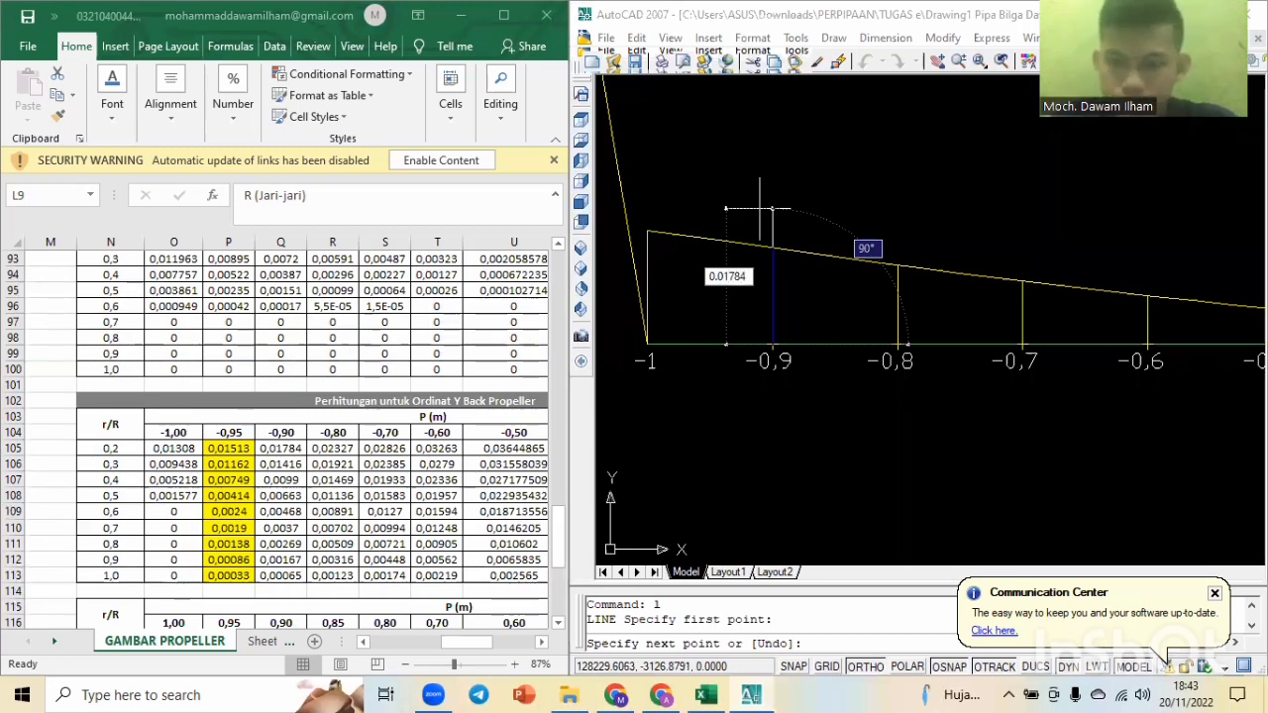
pyautogui.press('Return')
pyautogui.press('Escape')
pyautogui.press('Escape')
# Draw a vertical back ordinate line 0.02327 long upward from the -0,8 division point of the 0,2R line.
pyautogui.write('l')
pyautogui.press('Return')
pyautogui.click(896, 345)
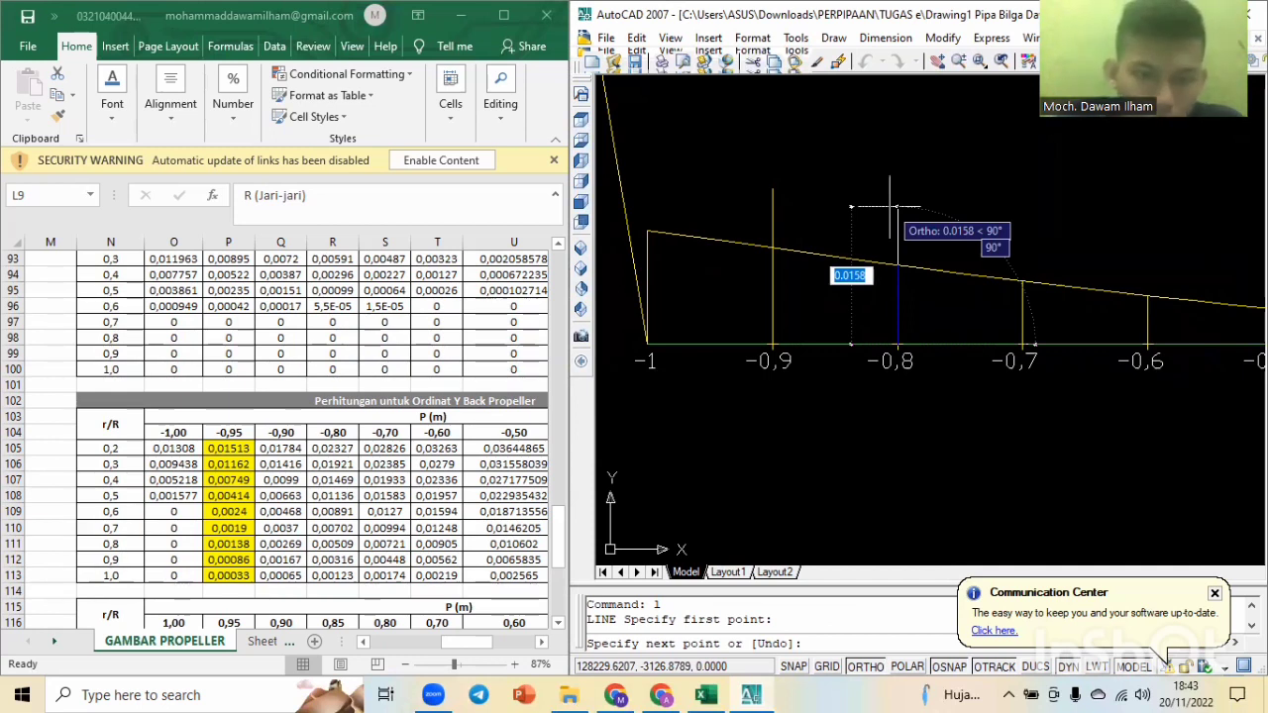
pyautogui.write('0')
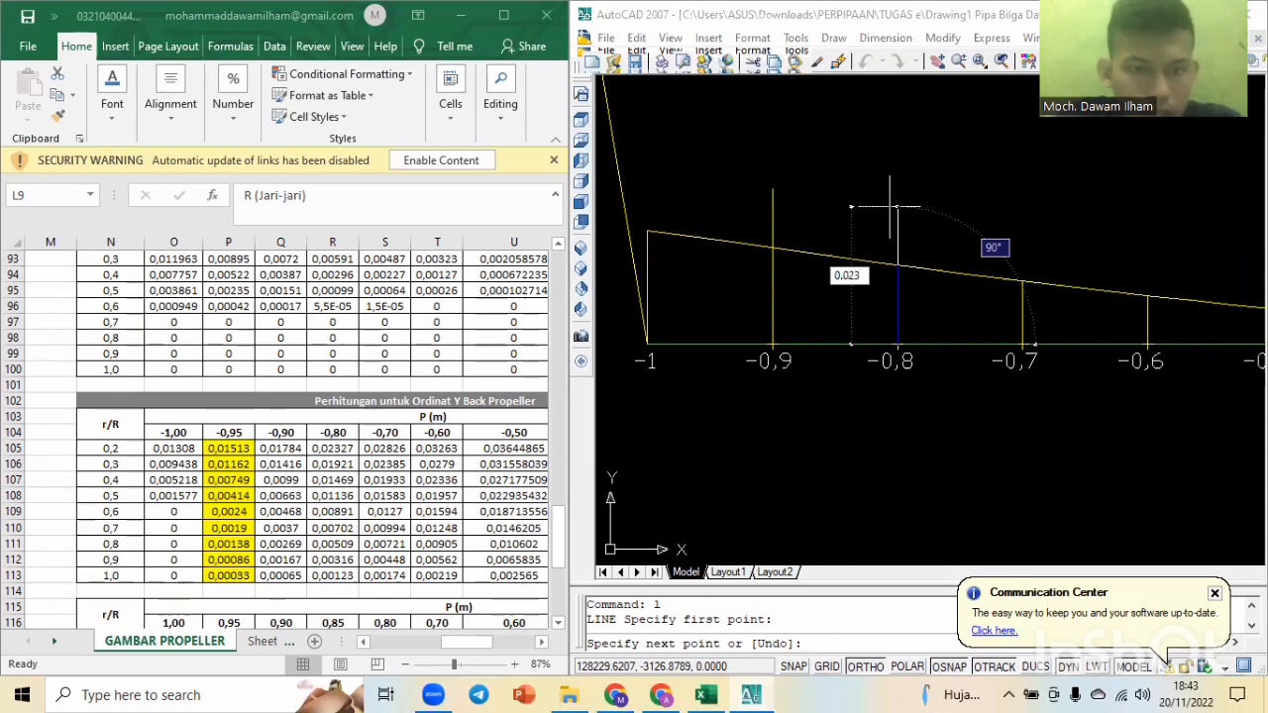
pyautogui.press('Return')
pyautogui.press('Escape')
pyautogui.press('Escape')
# Draw a vertical back ordinate line 0.02826 long upward from the -0,7 division point of the 0,2R line.
pyautogui.write('l')
pyautogui.press('Return')
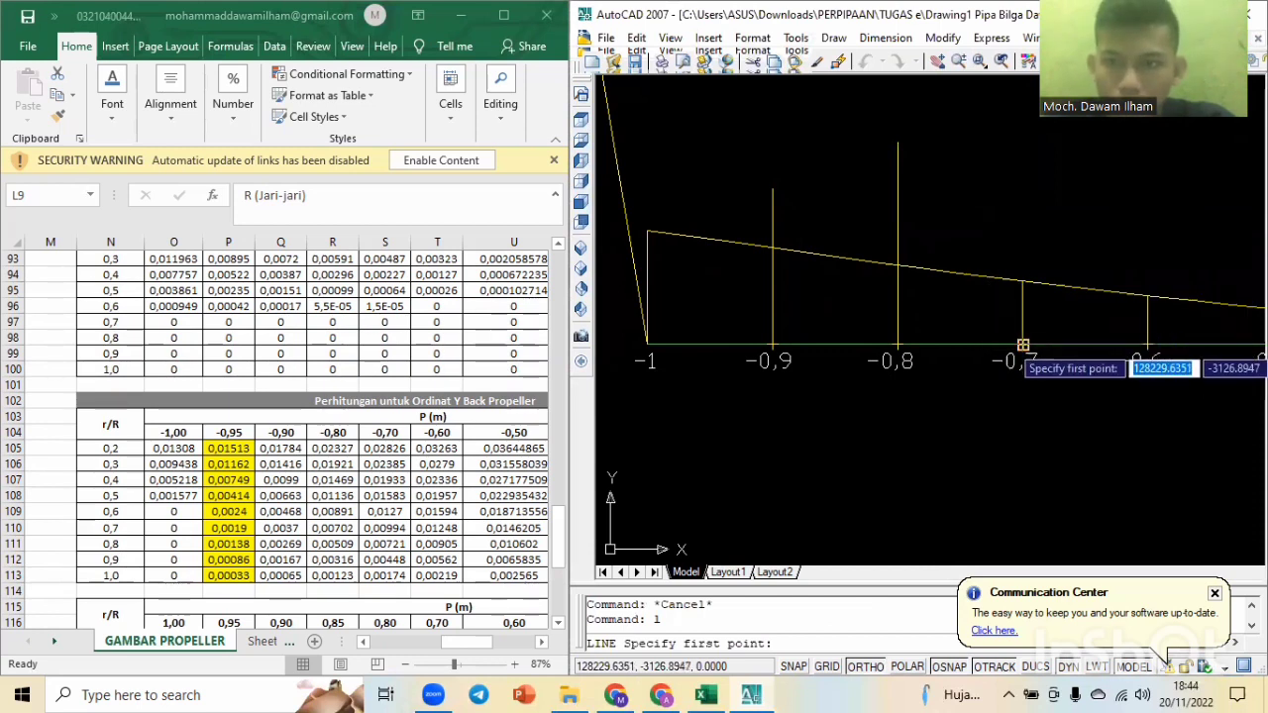
pyautogui.click(1022, 345)
pyautogui.write('0.02')
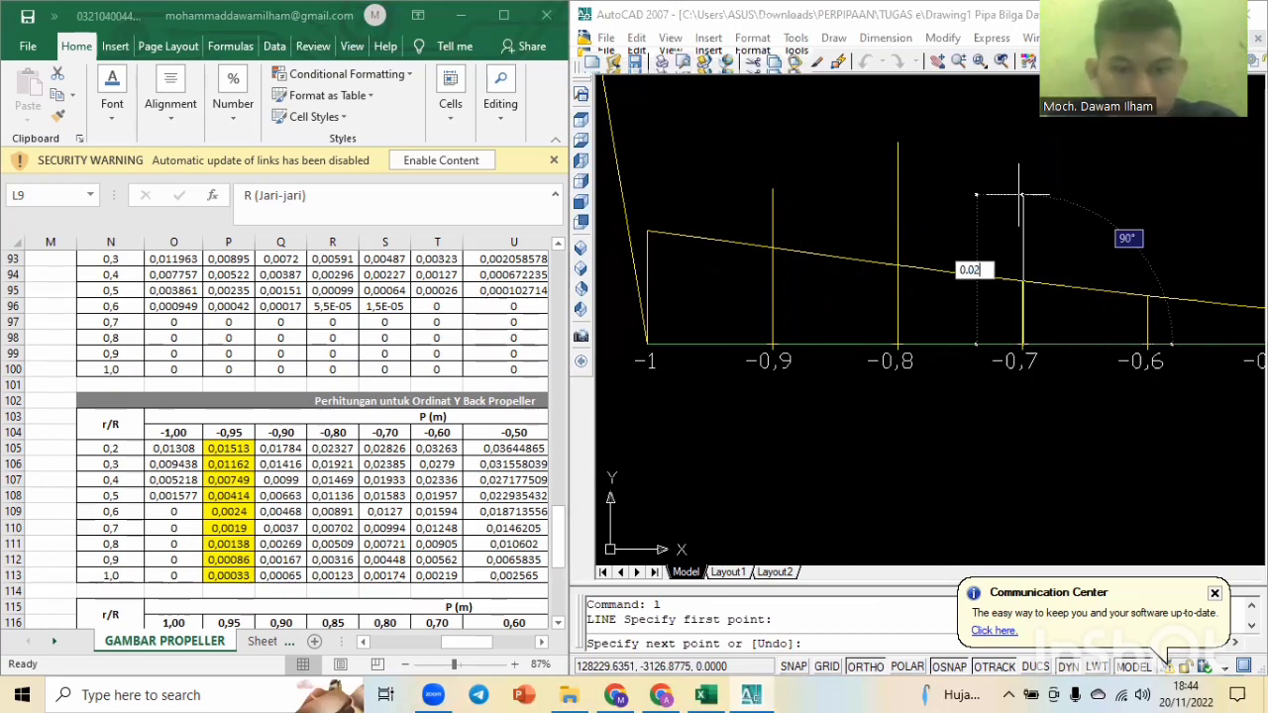
pyautogui.write('826')
pyautogui.press('Return')
pyautogui.press('Escape')
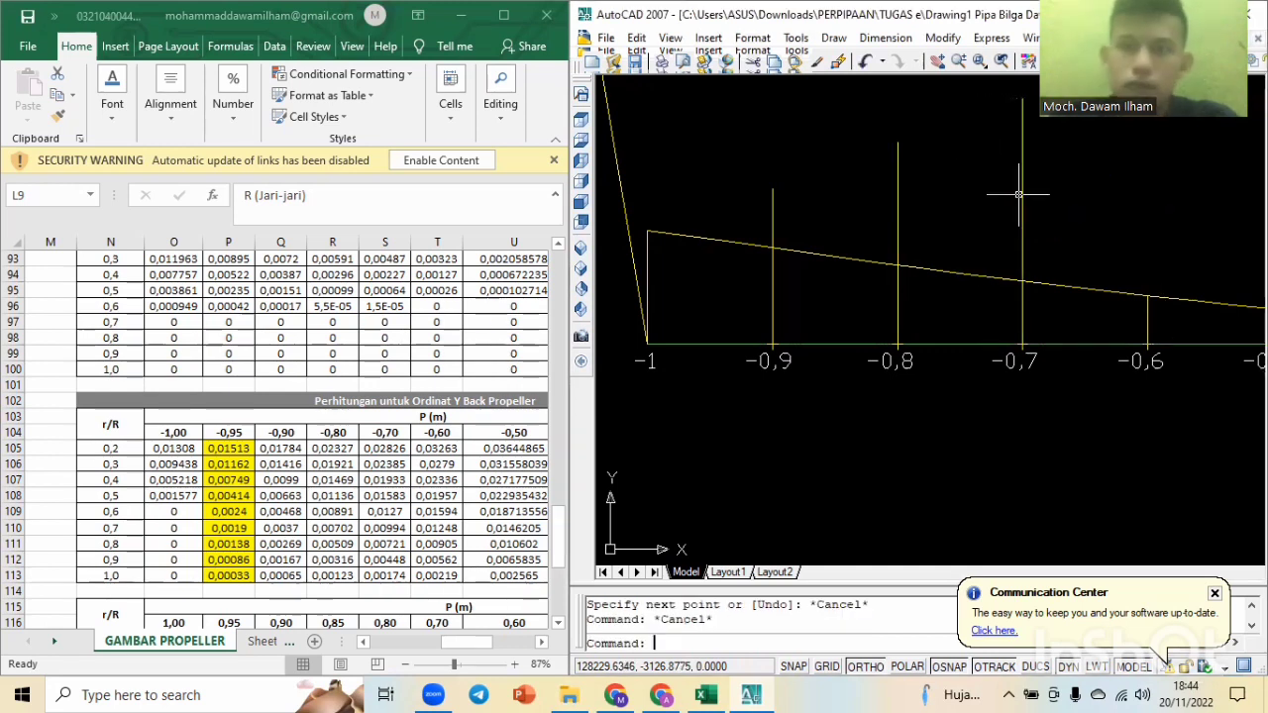
# Draw a vertical back ordinate line 0.03263 long upward from the -0,6 division point of the 0,2R line.
pyautogui.scroll(-5, 1018, 194)
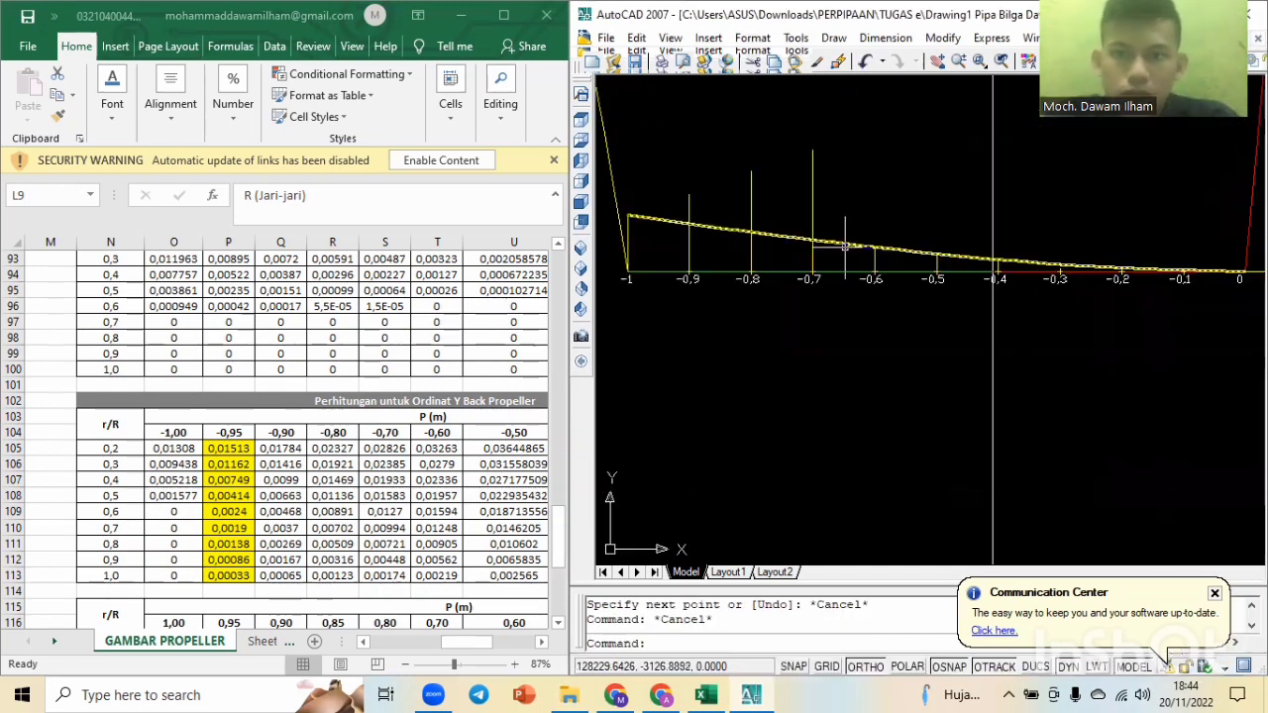
pyautogui.scroll(2, 845, 247)
pyautogui.write('l')
pyautogui.press('Return')
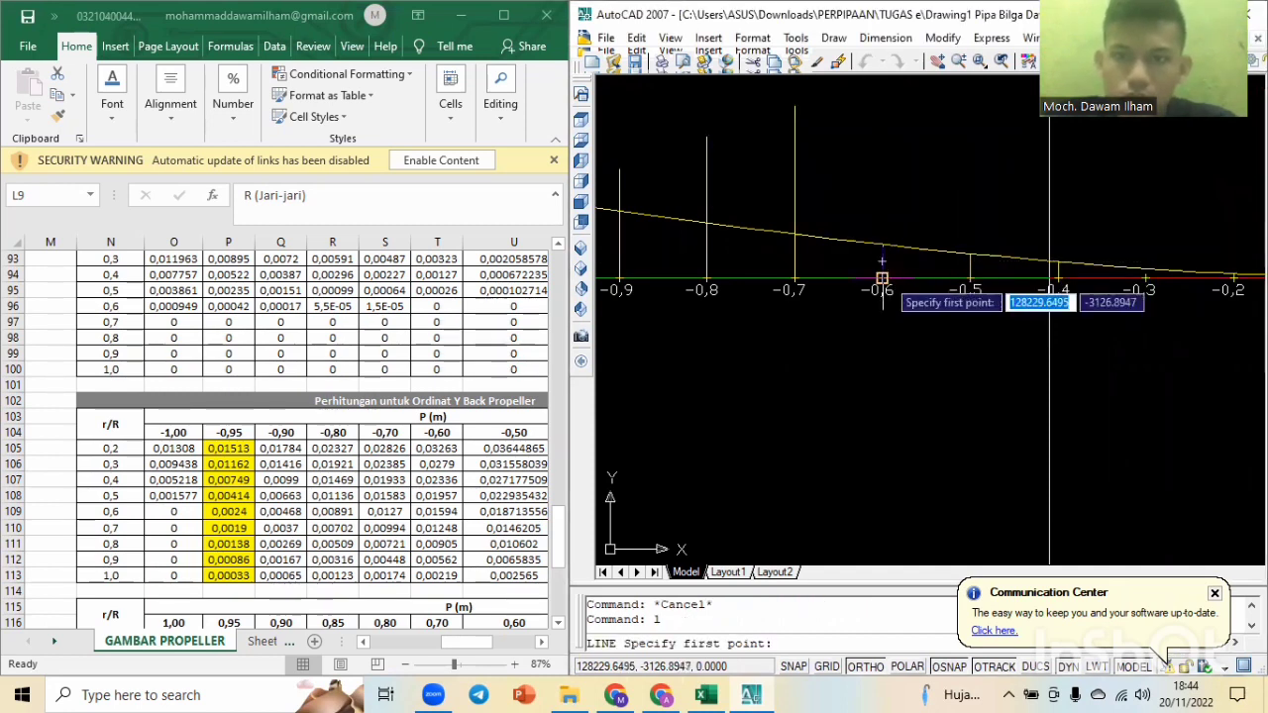
pyautogui.click(881, 278)
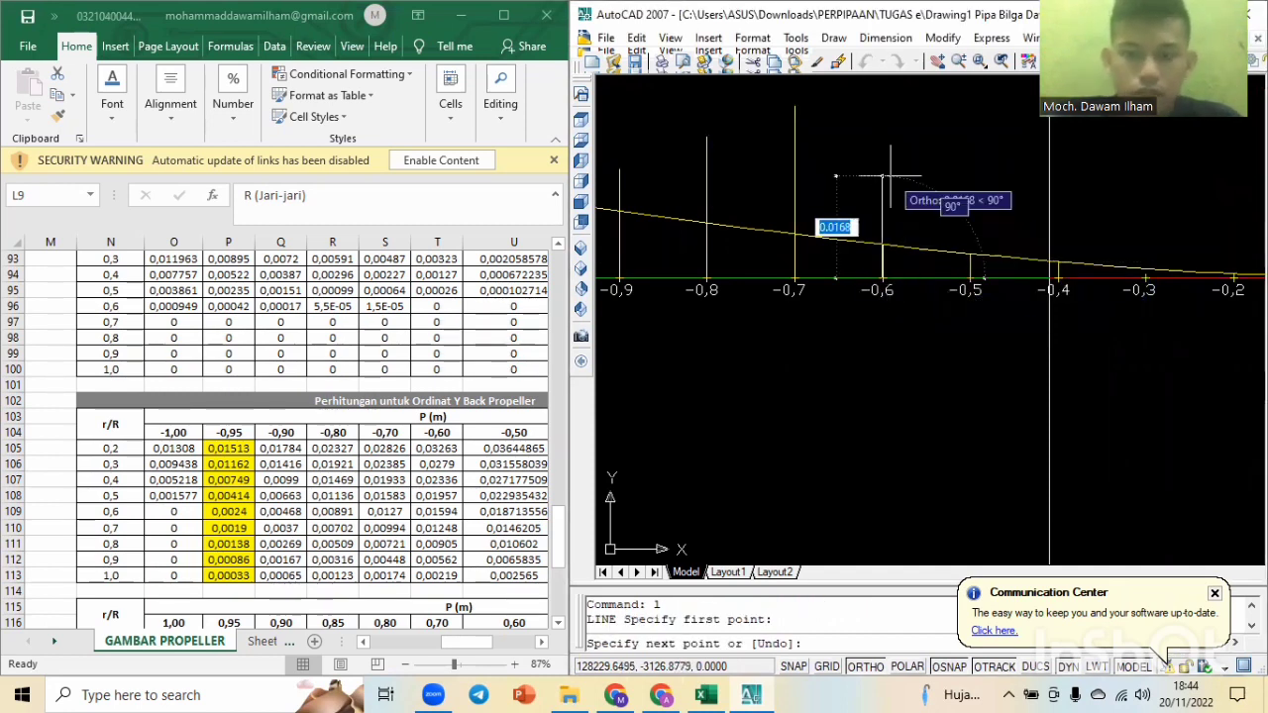
pyautogui.write('0.0')
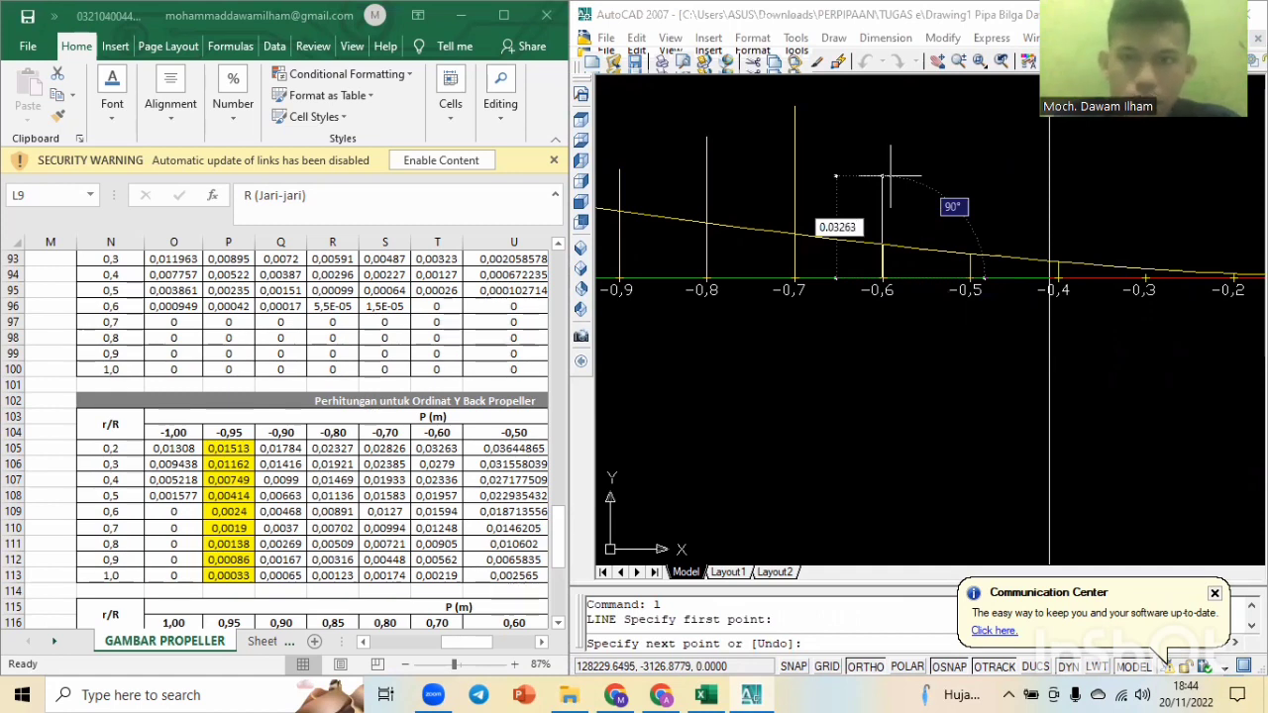
pyautogui.press('Return')
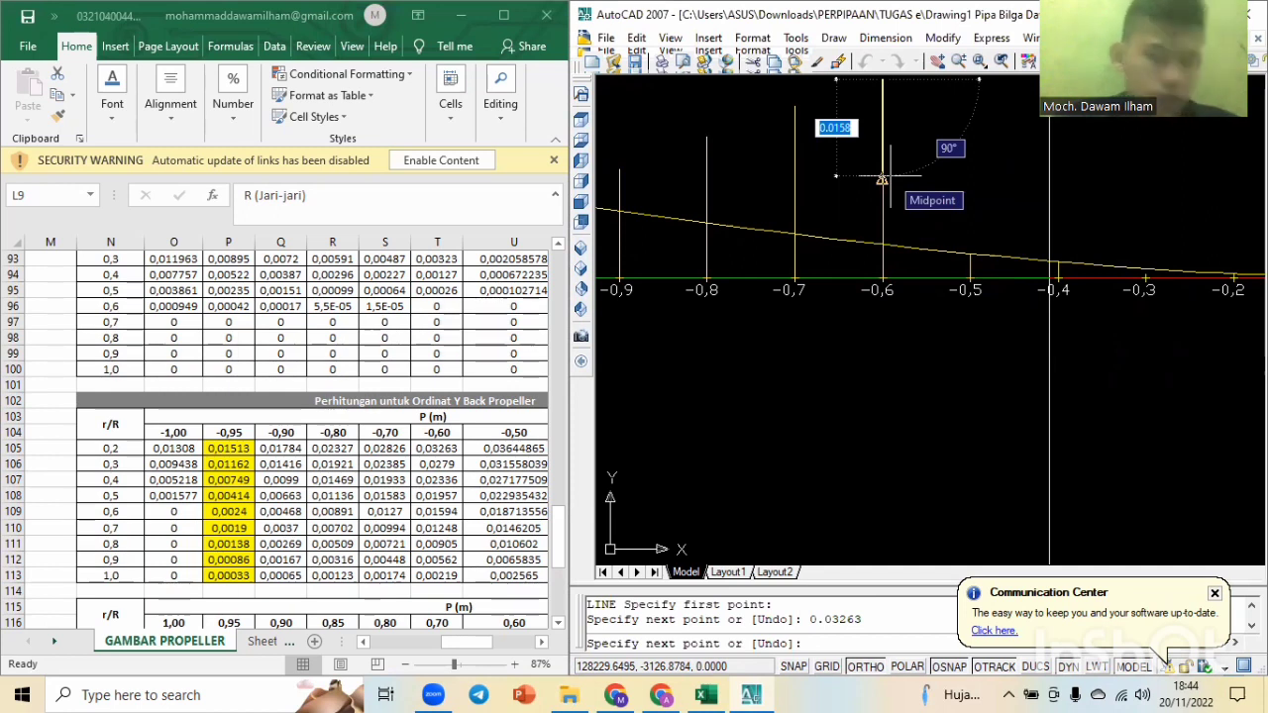
pyautogui.press('Escape')
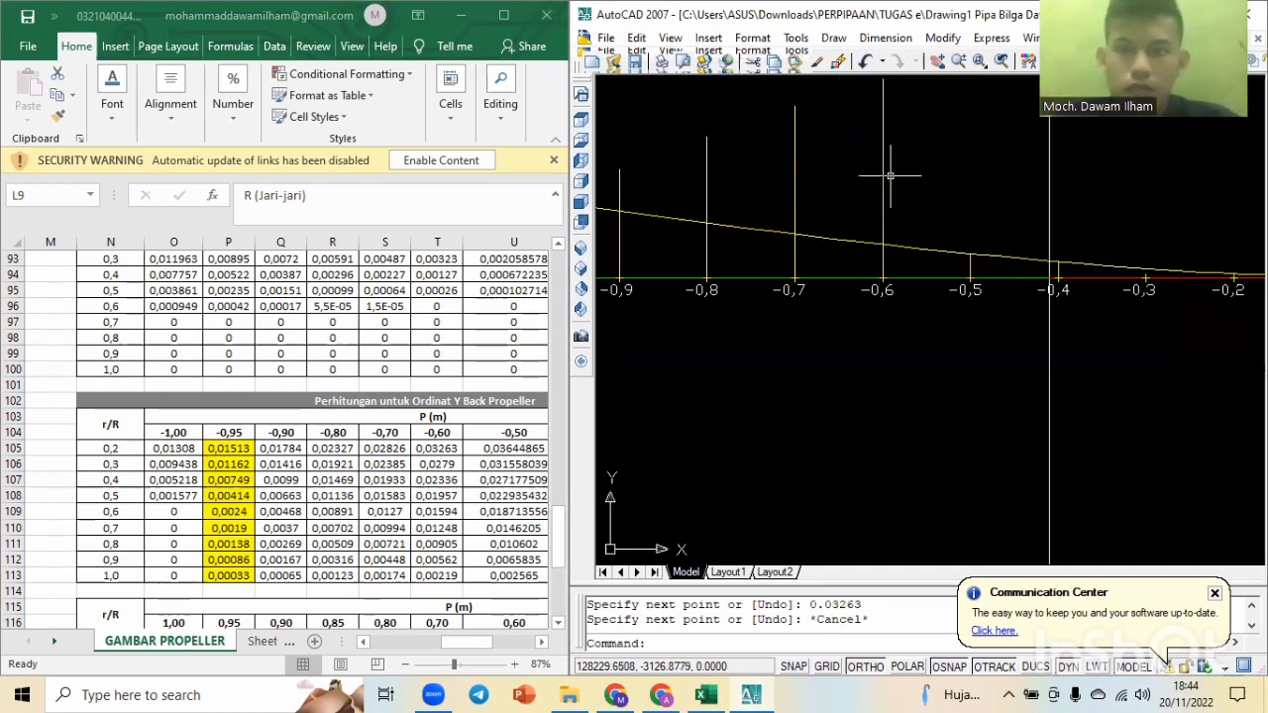
# Draw a vertical back ordinate line 0.03644865 long upward from the -0,5 division point of the 0,2R line.
pyautogui.scroll(-2, 891, 176)
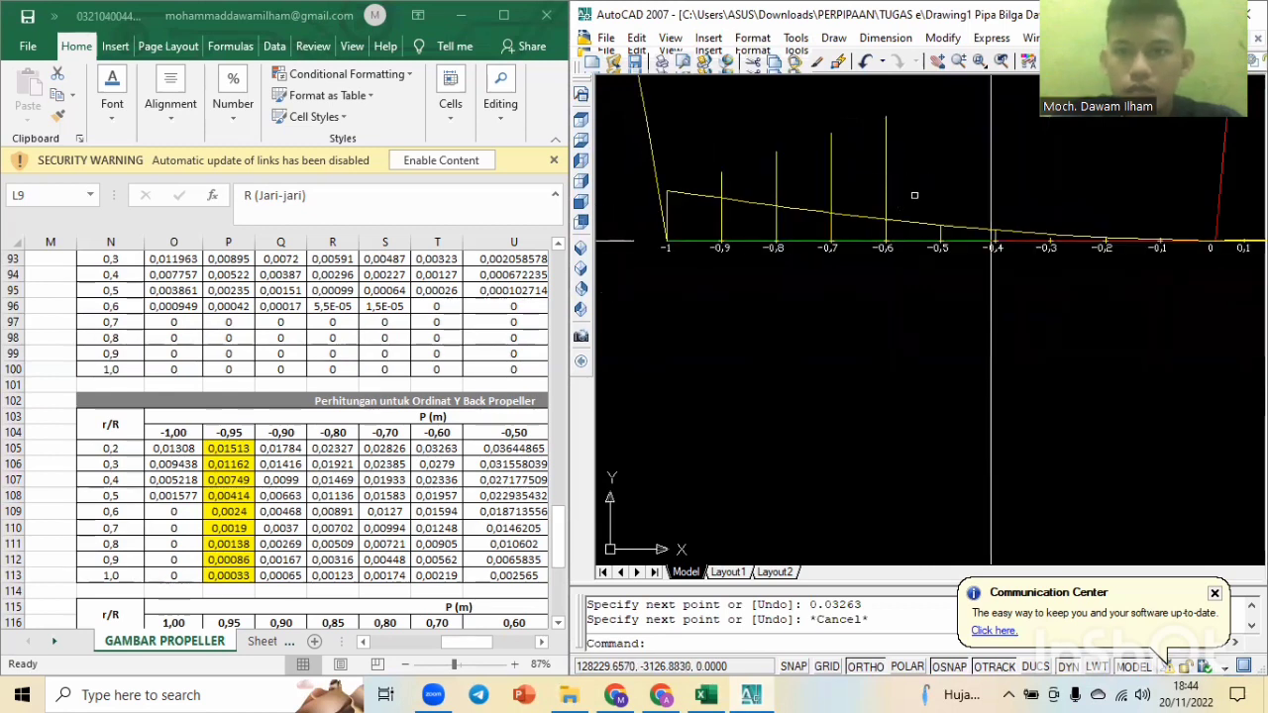
pyautogui.scroll(2, 973, 241)
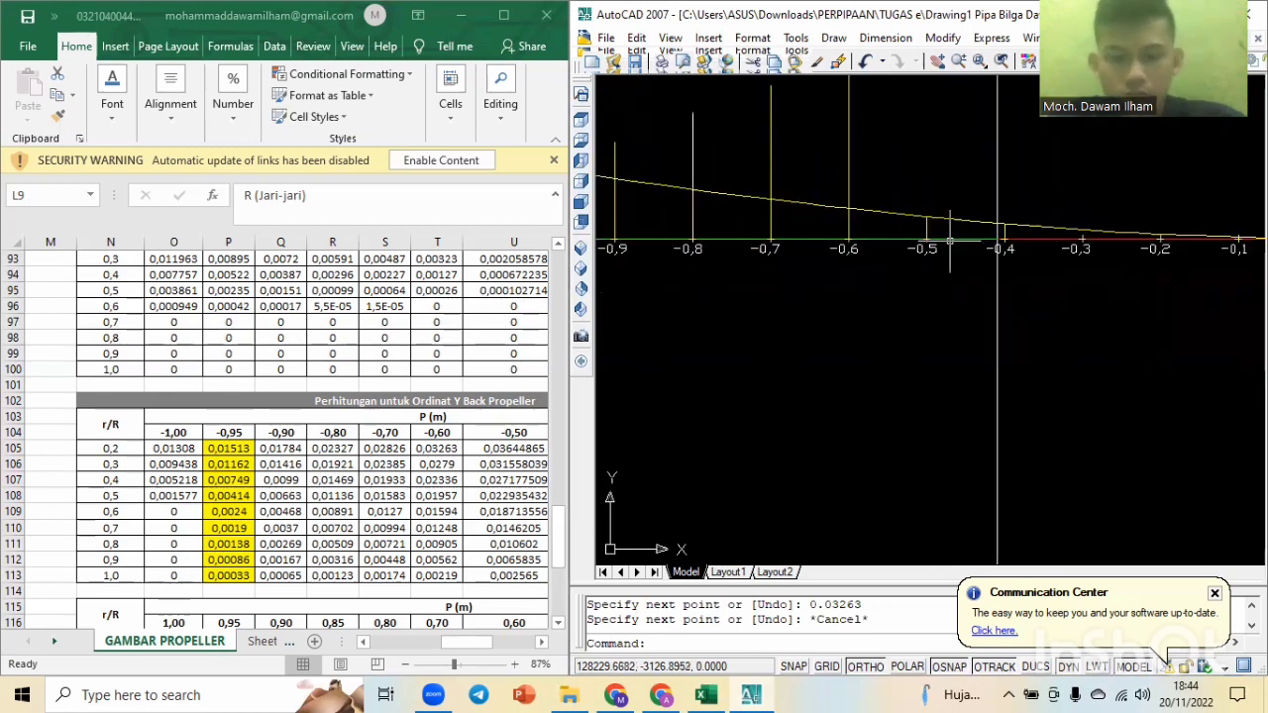
pyautogui.write('l')
pyautogui.press('Return')
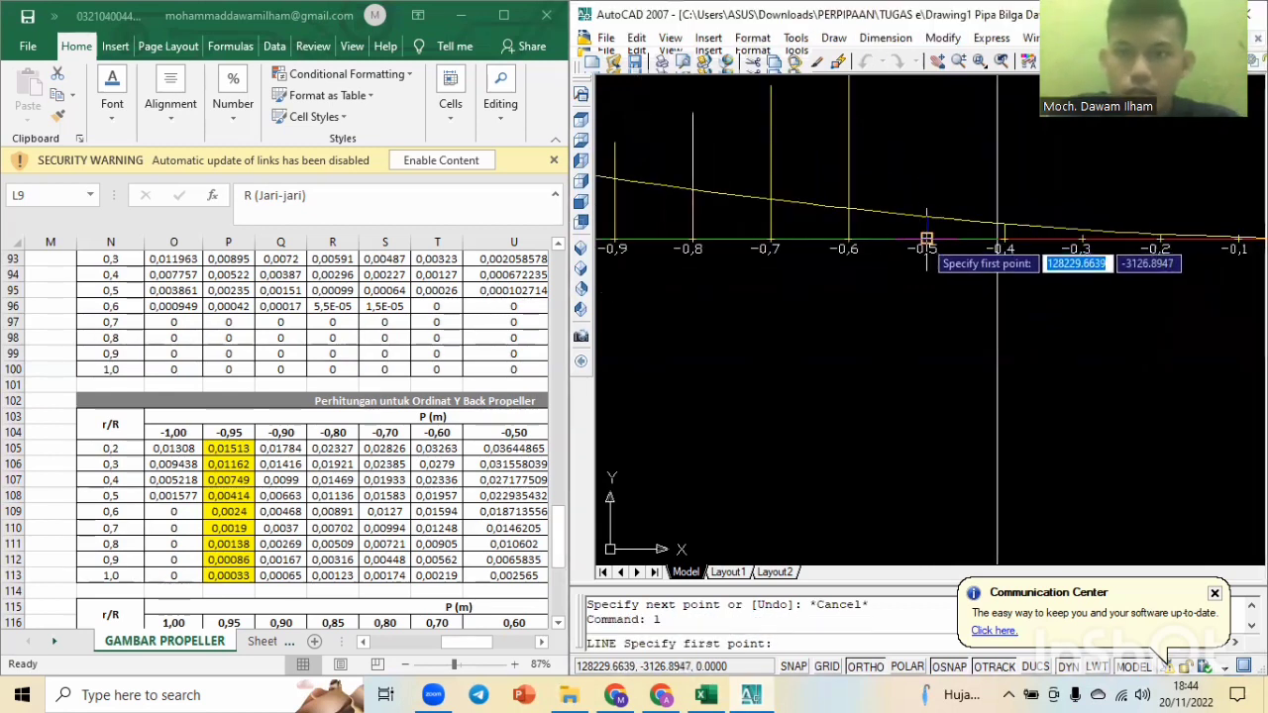
pyautogui.click(926, 241)
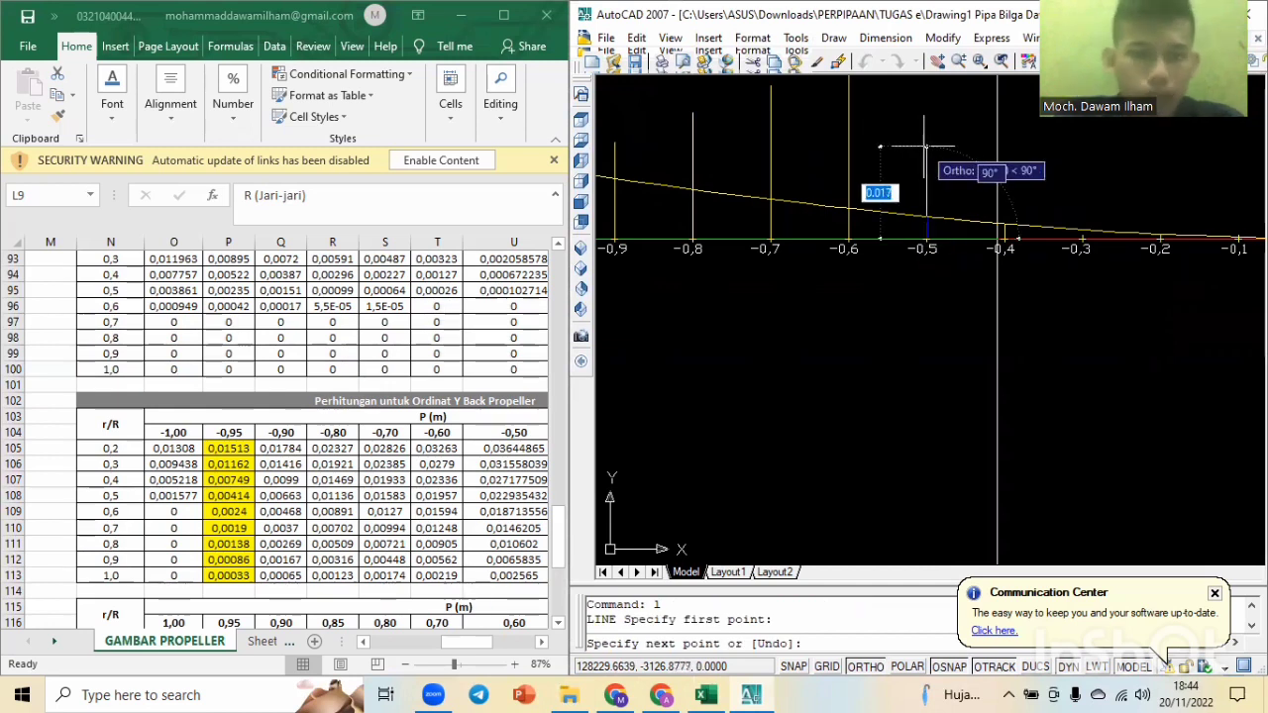
pyautogui.write('0,')
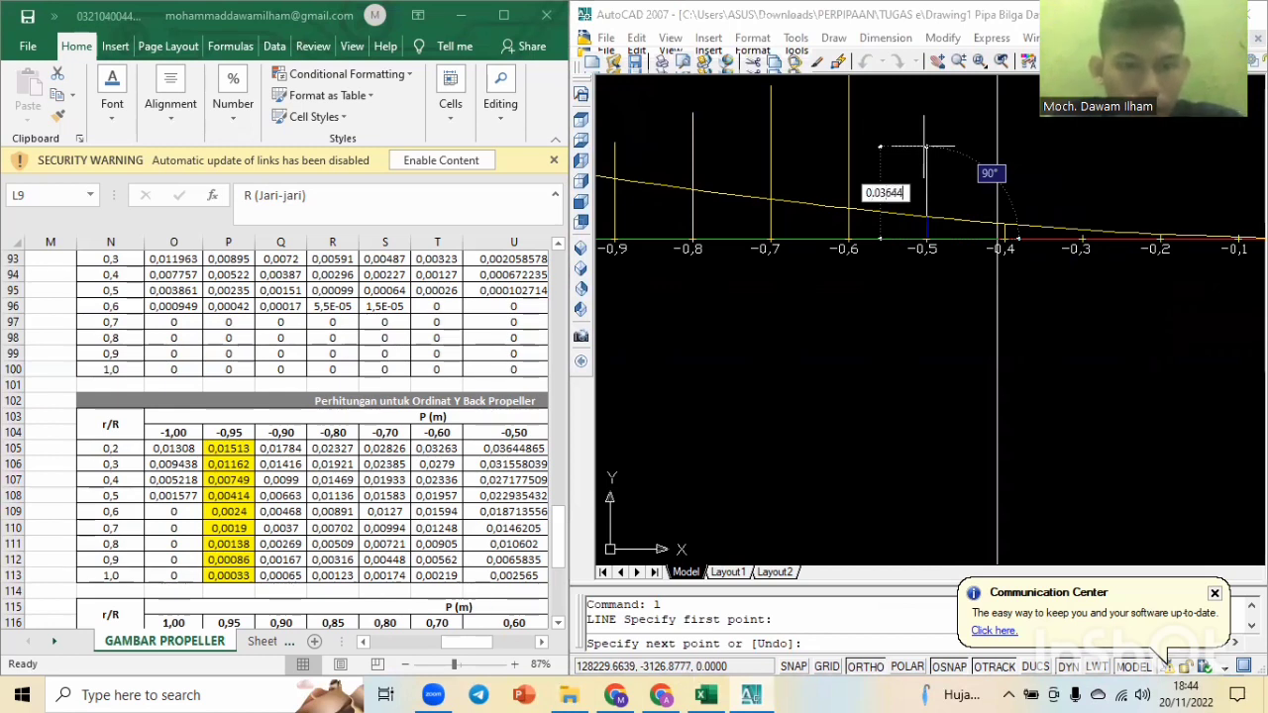
pyautogui.write('03644')
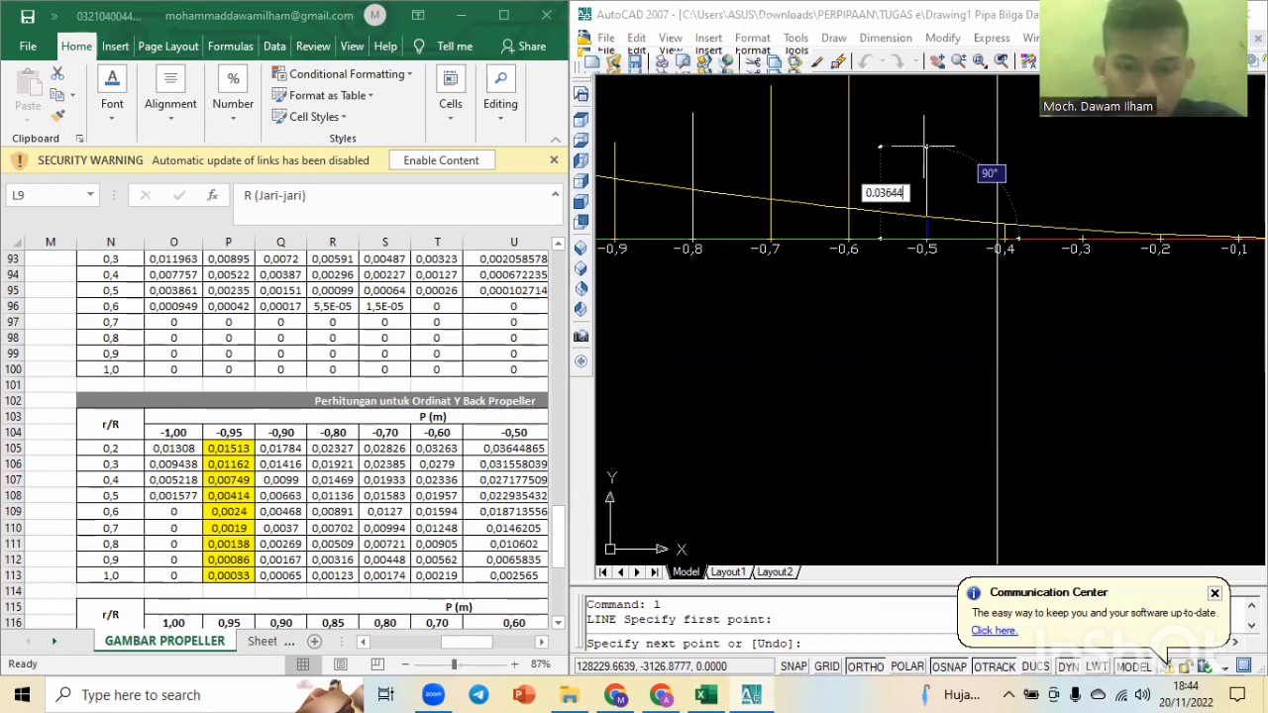
pyautogui.write('8')
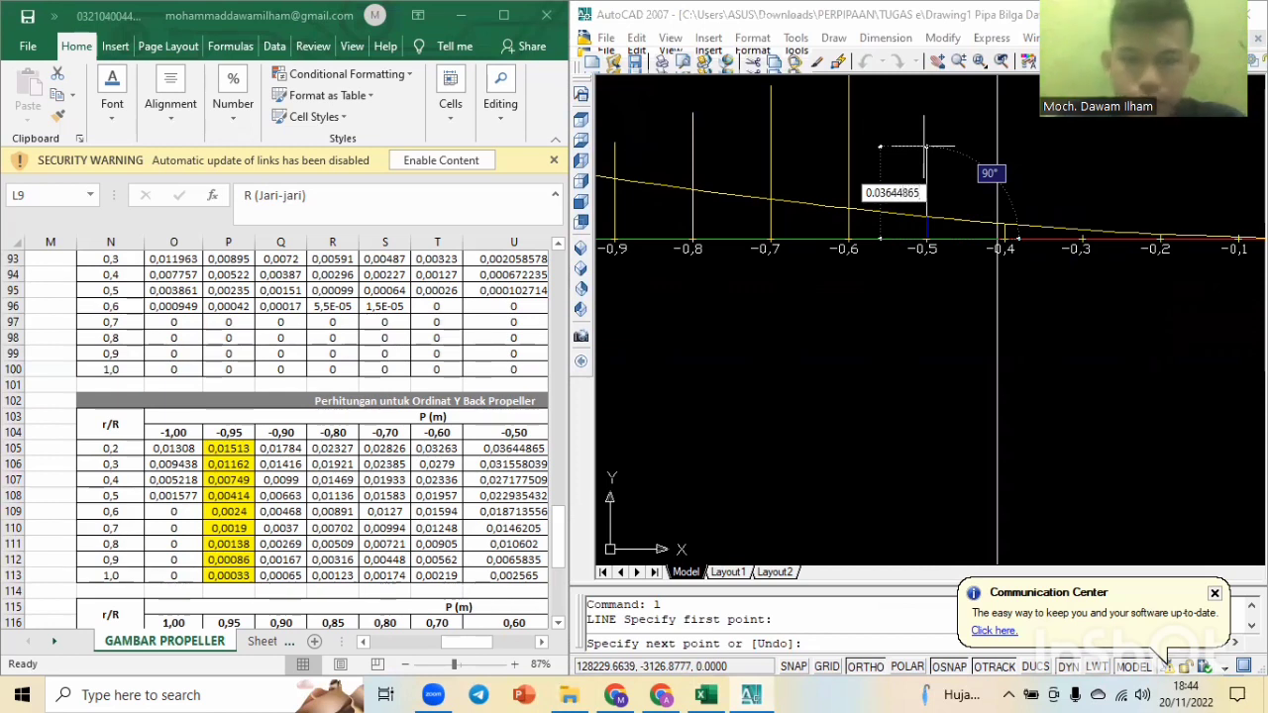
pyautogui.click(502, 642)
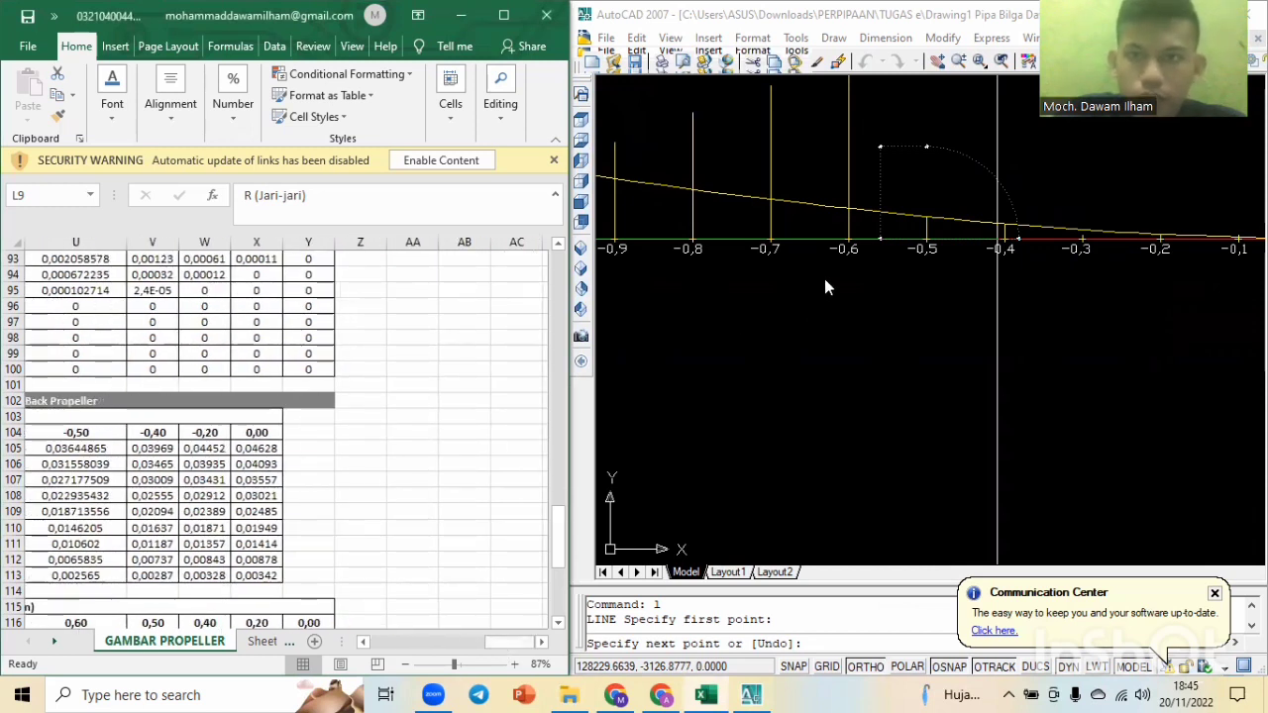
pyautogui.click(861, 270)
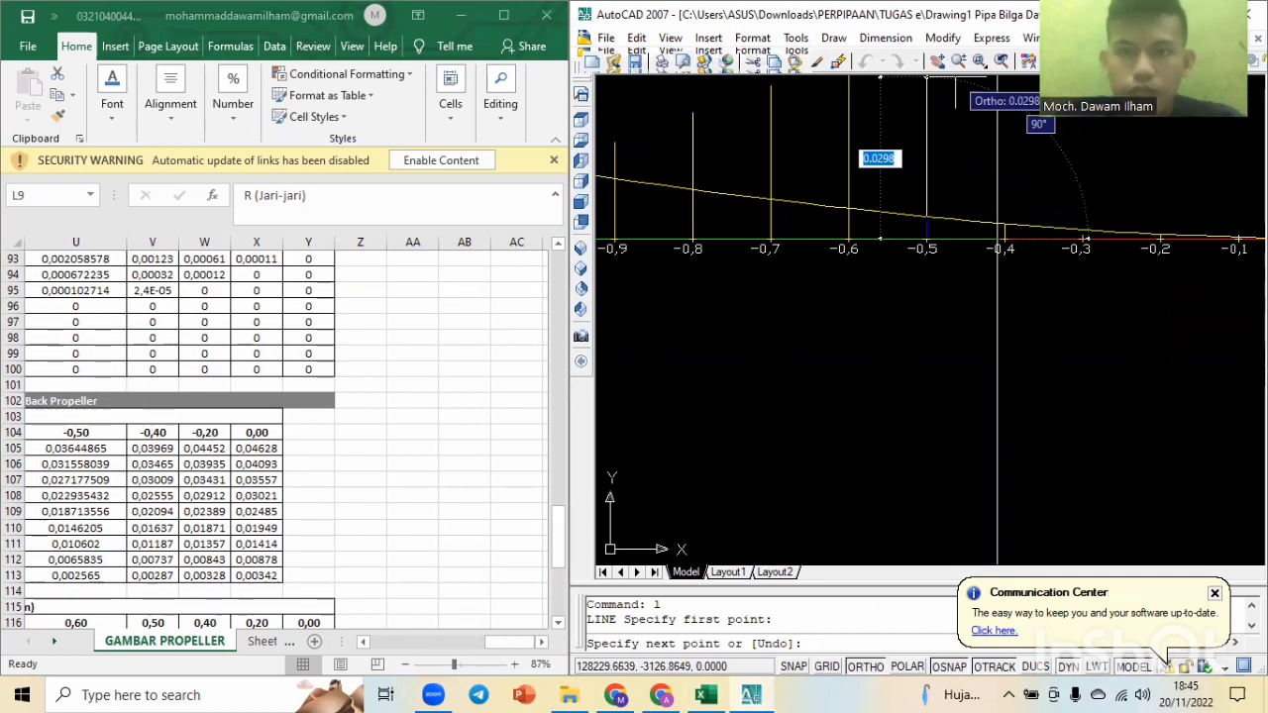
pyautogui.write('0')
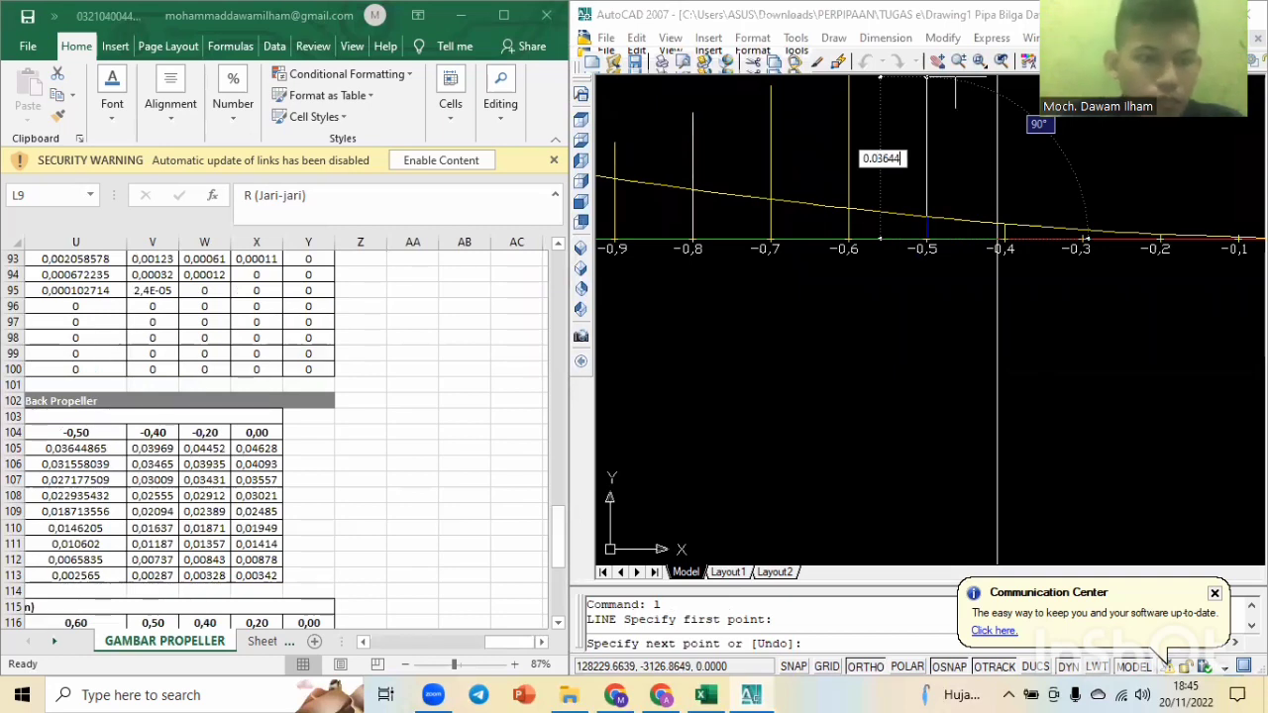
pyautogui.write('65')
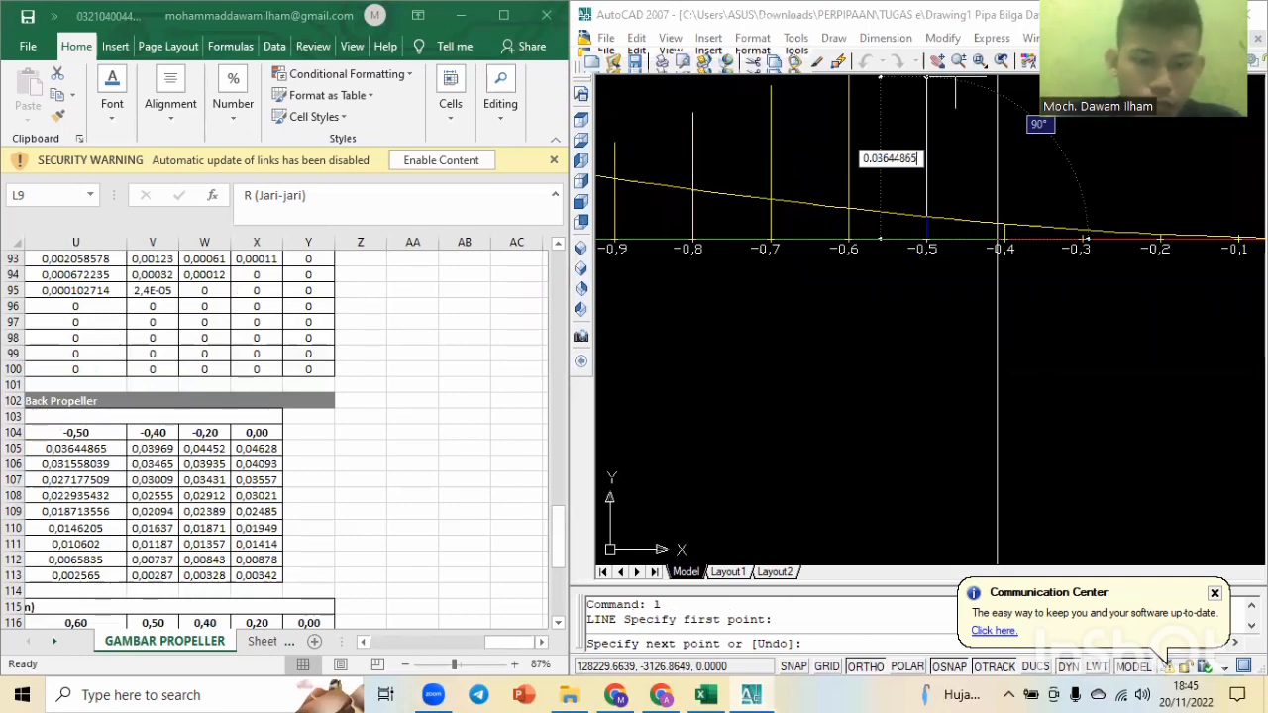
pyautogui.press('Escape')
pyautogui.press('Escape')
pyautogui.scroll(-2, 993, 185)
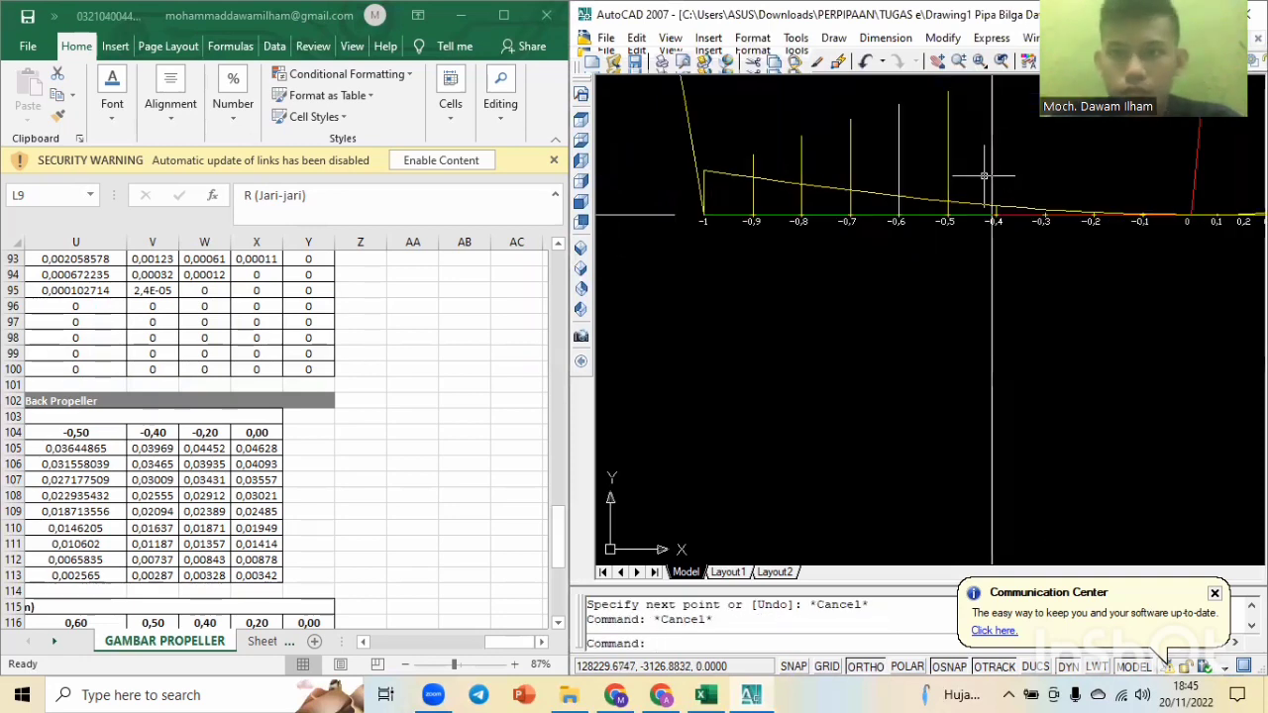
# Draw a vertical back ordinate line 0.03969 long upward from the -0,4 division point of the 0,2R line.
pyautogui.scroll(2, 941, 223)
pyautogui.write('l')
pyautogui.press('Return')
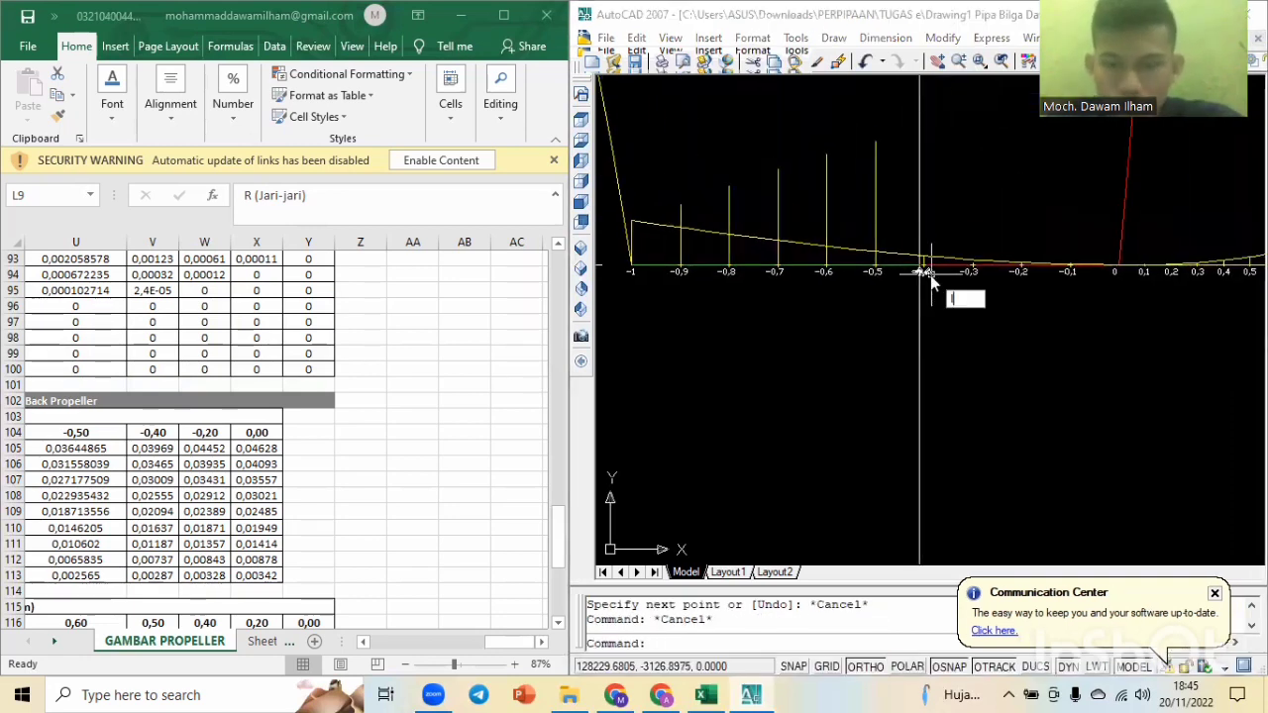
pyautogui.scroll(1, 910, 259)
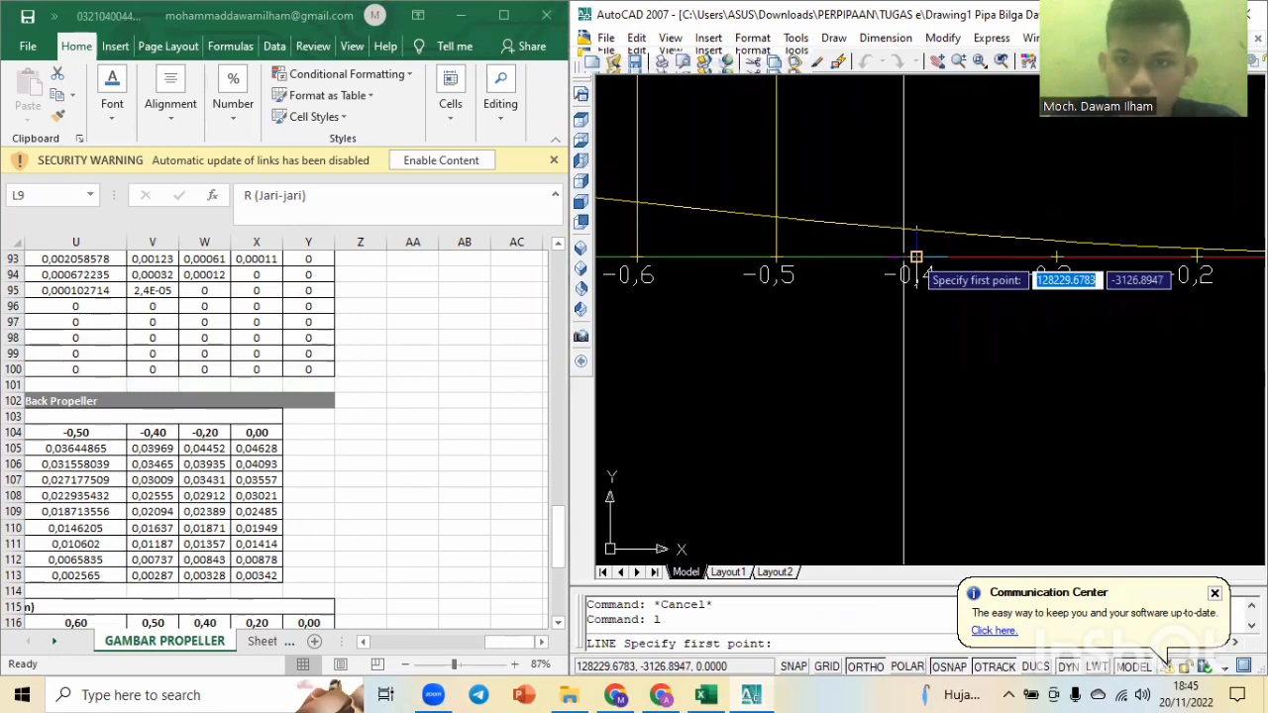
pyautogui.click(904, 257)
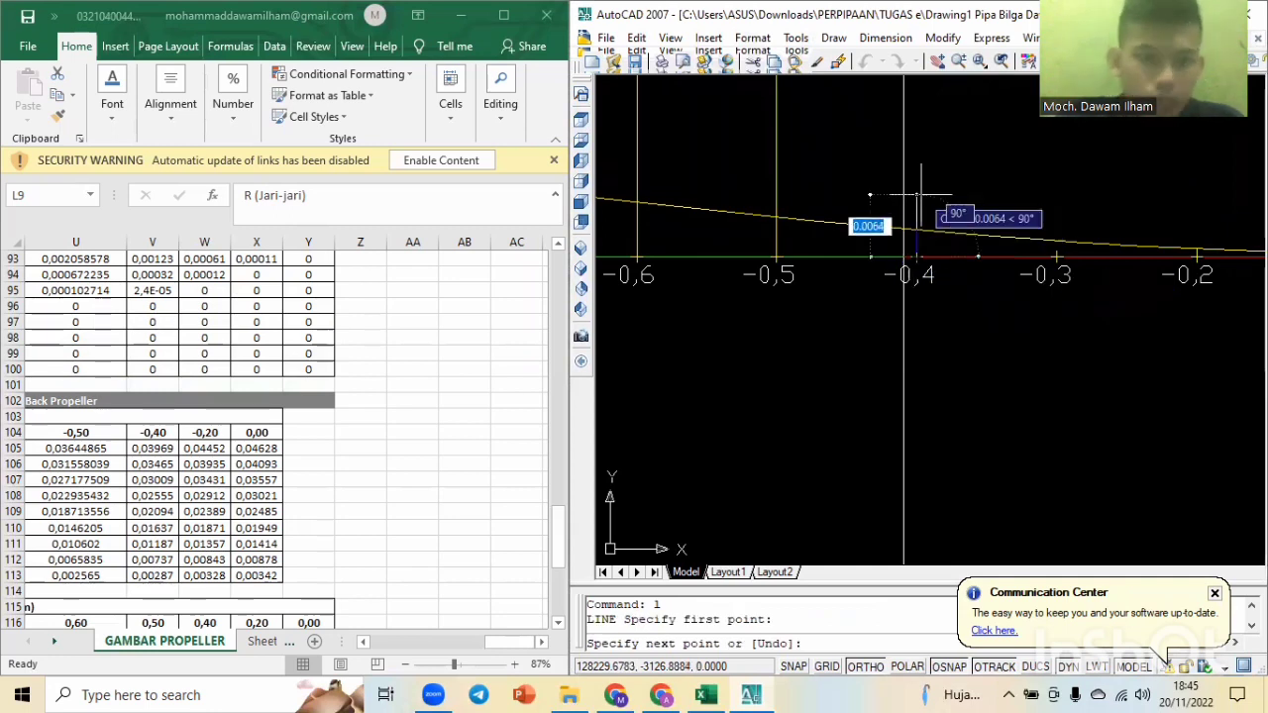
pyautogui.write('0.')
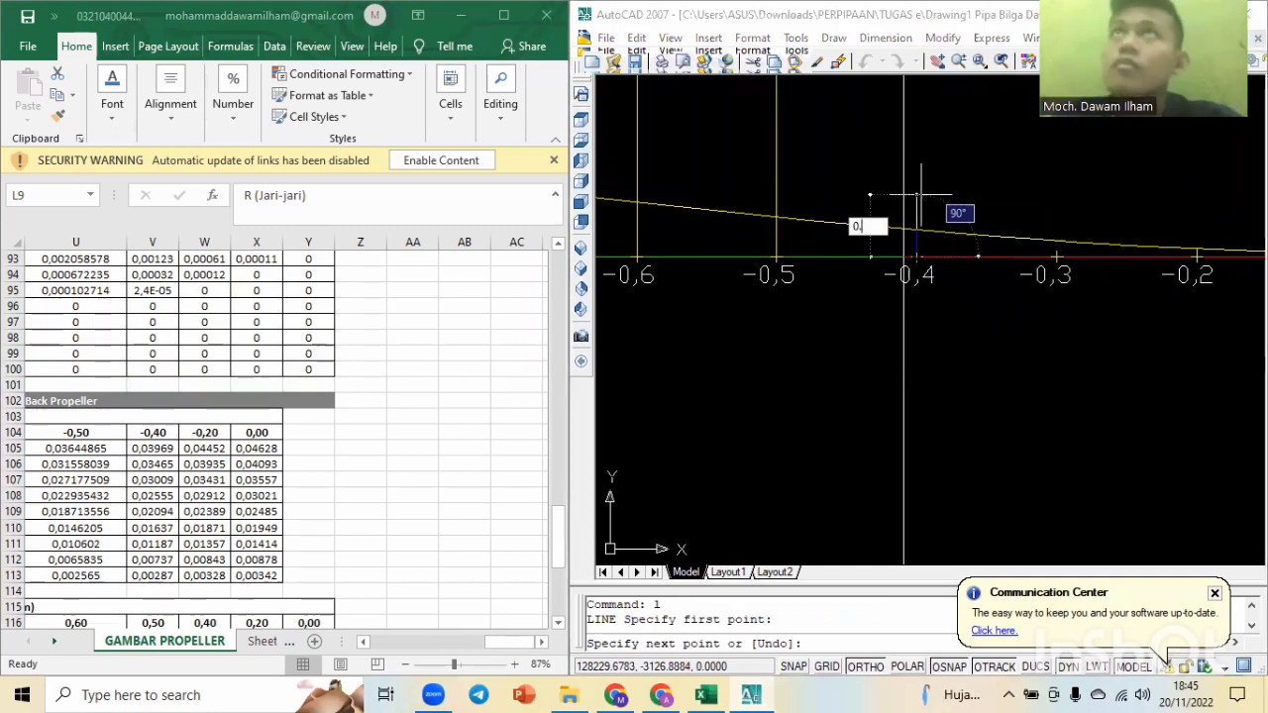
pyautogui.write('0')
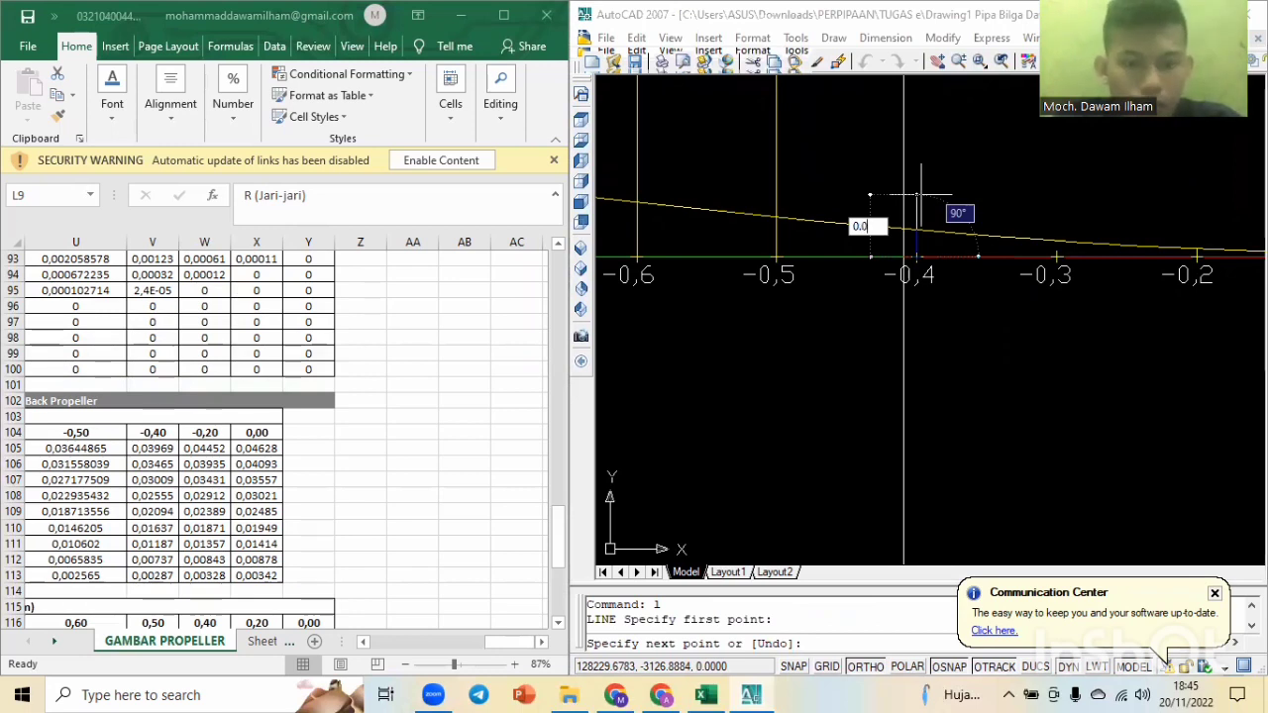
pyautogui.write('3969')
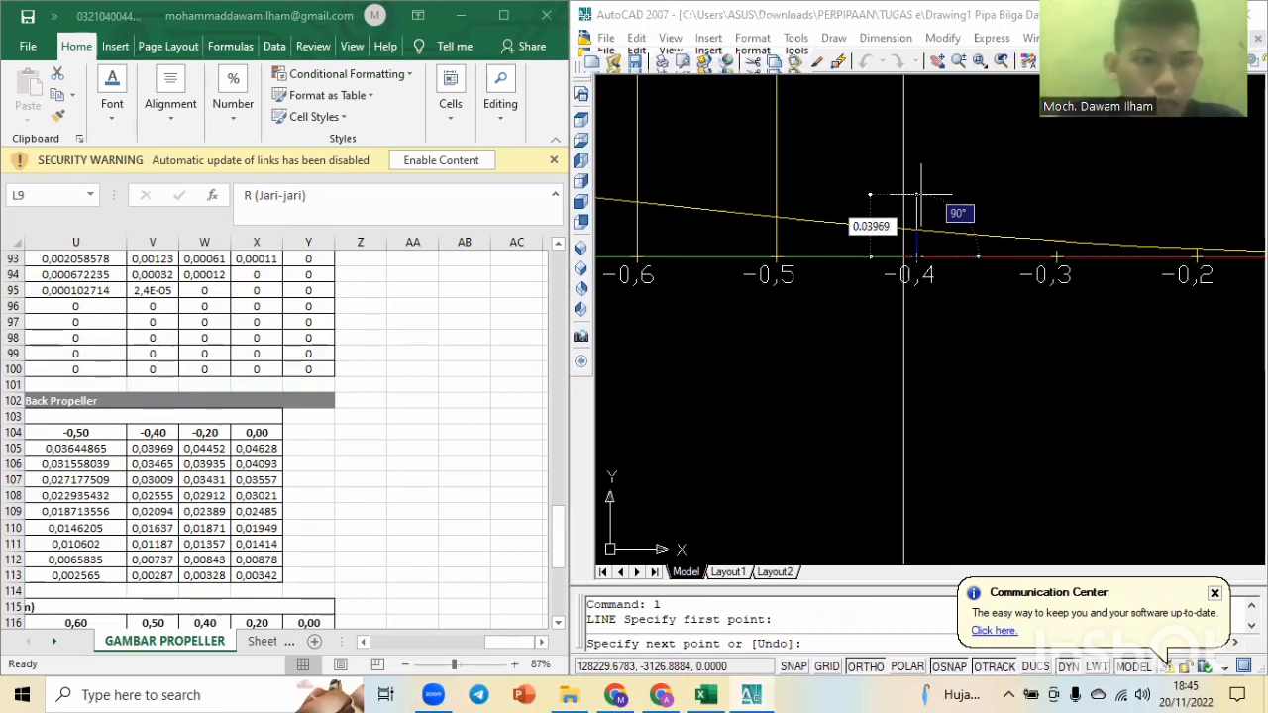
pyautogui.press('Return')
pyautogui.press('Escape')
pyautogui.press('Escape')
pyautogui.scroll(-3, 921, 195)
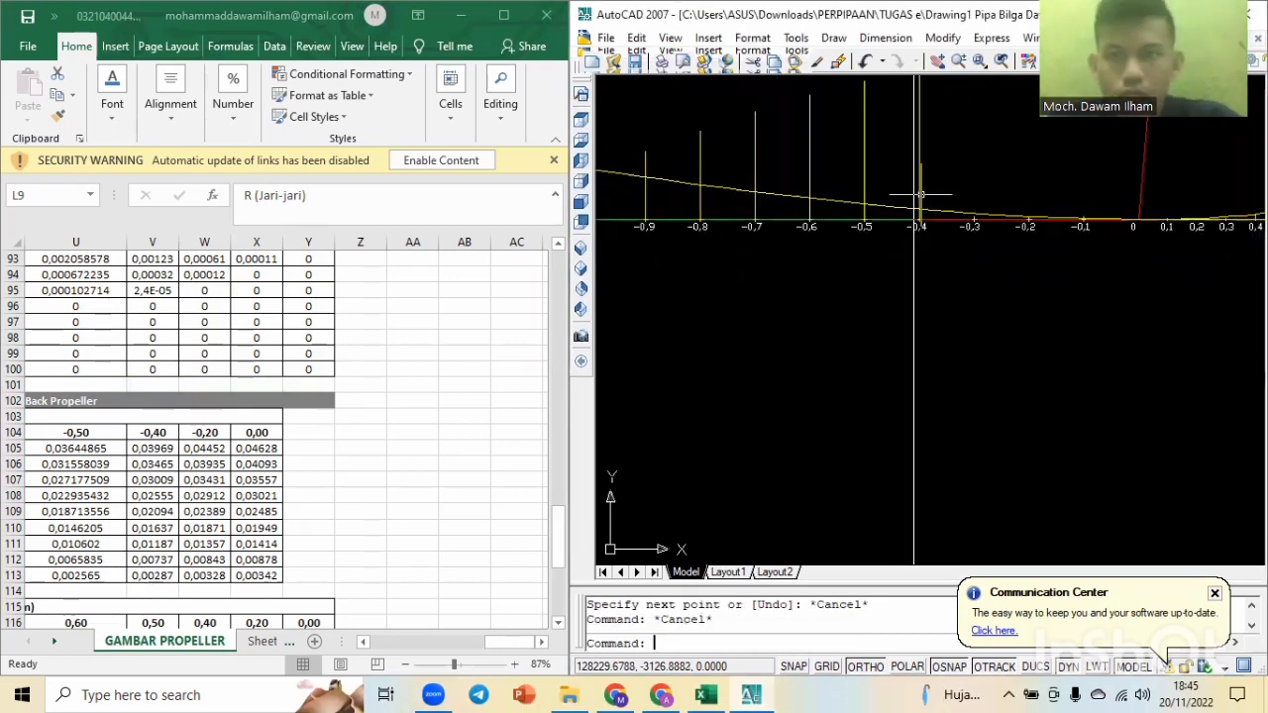
# Draw a vertical back ordinate line 0.04452 long upward from the -0,2 division point of the 0,2R line.
pyautogui.moveTo(963, 212); pyautogui.dragTo(939, 327, button='middle')
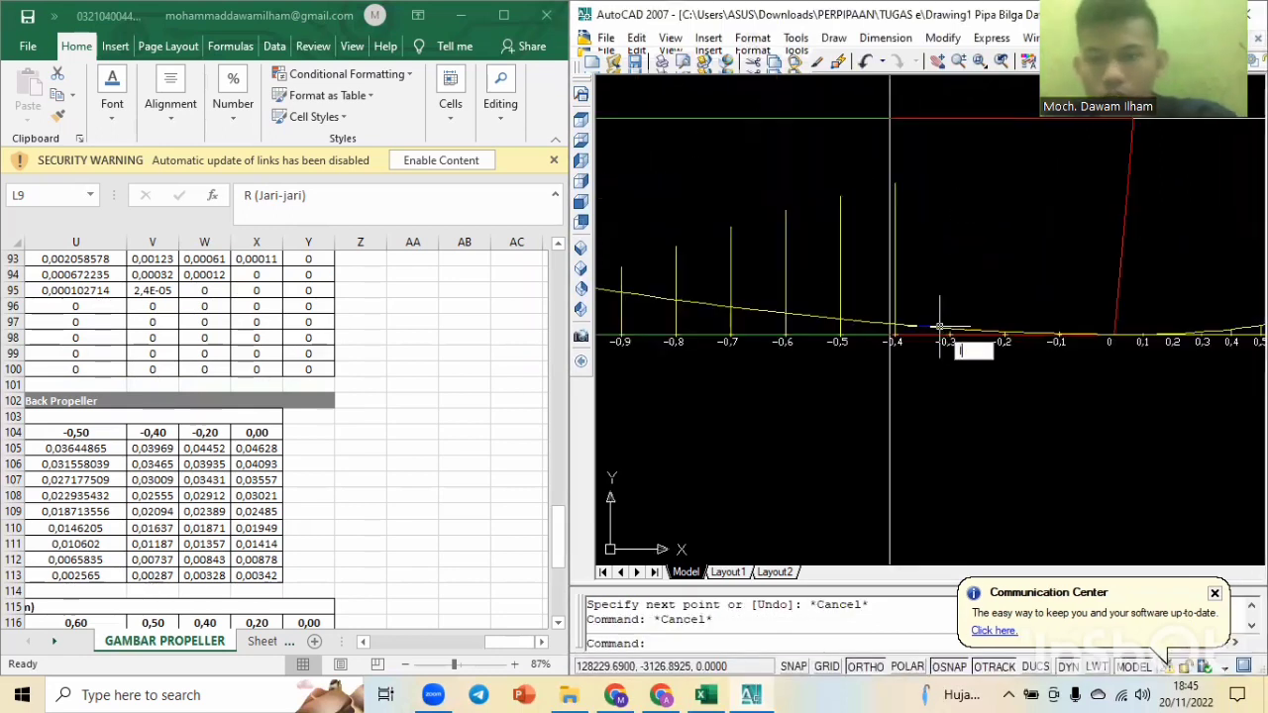
pyautogui.write('l')
pyautogui.press('Return')
pyautogui.scroll(3, 940, 326)
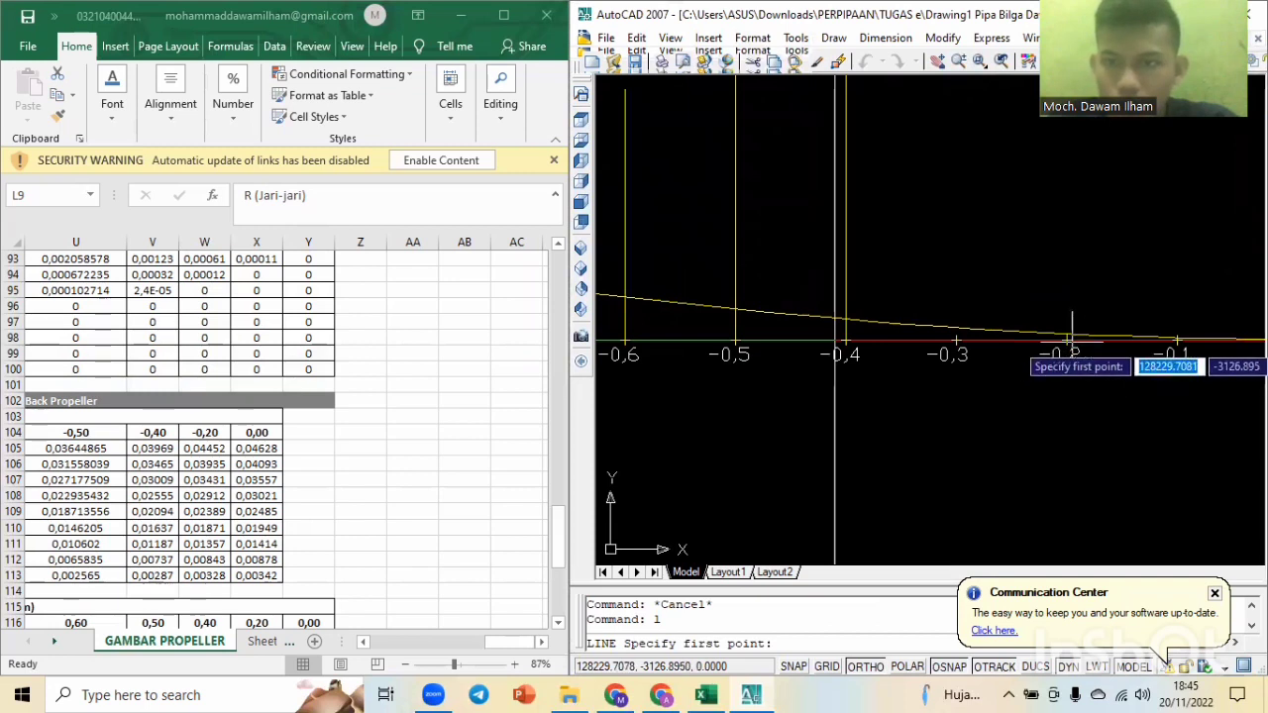
pyautogui.click(1067, 341)
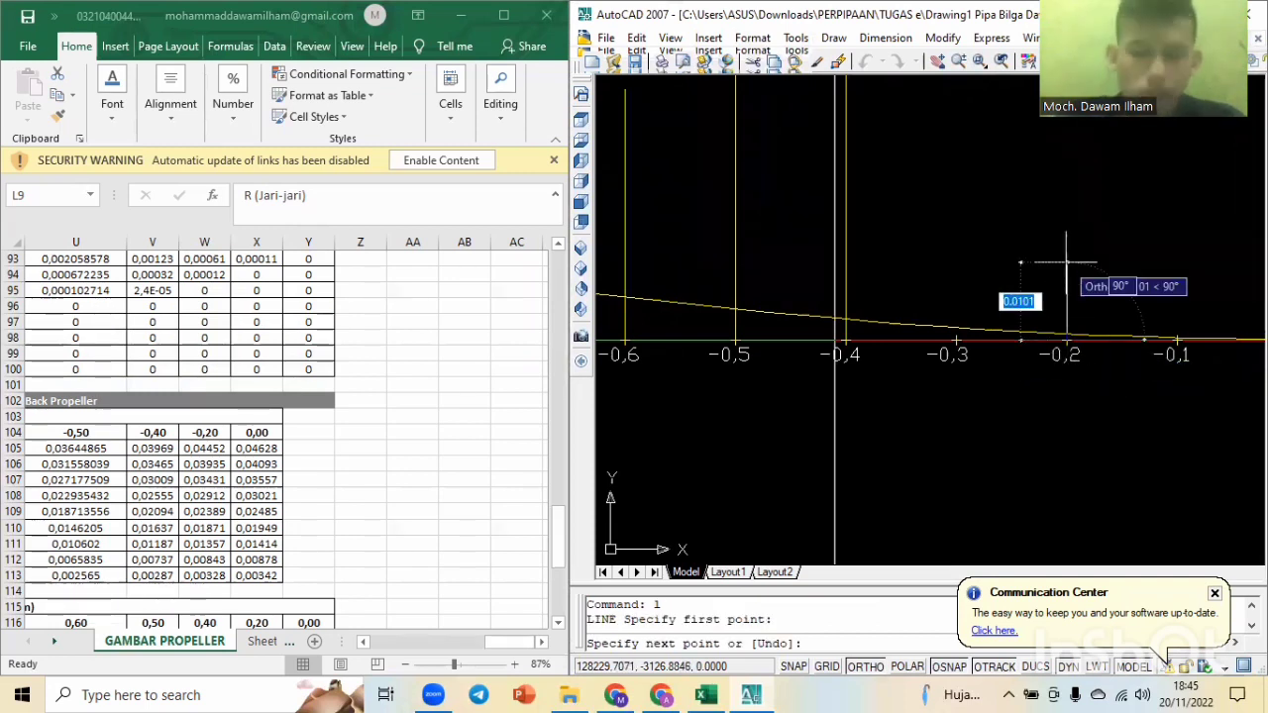
pyautogui.write('0.044')
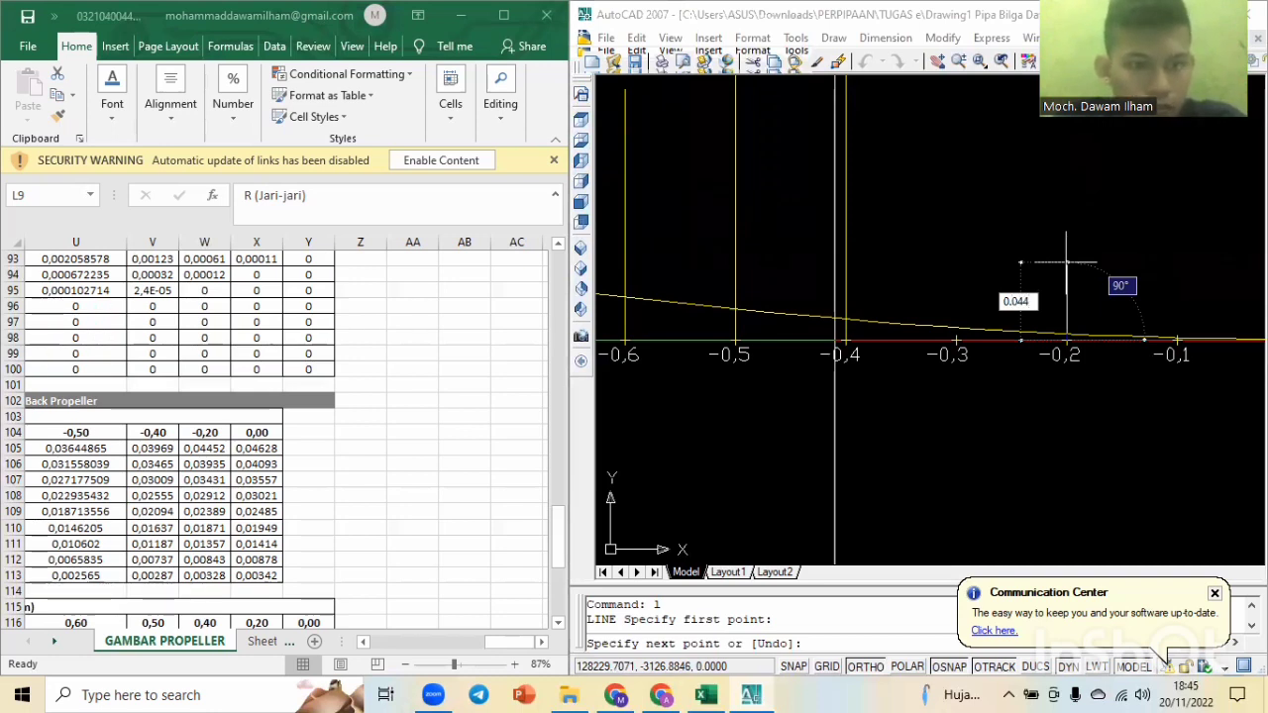
pyautogui.write('52')
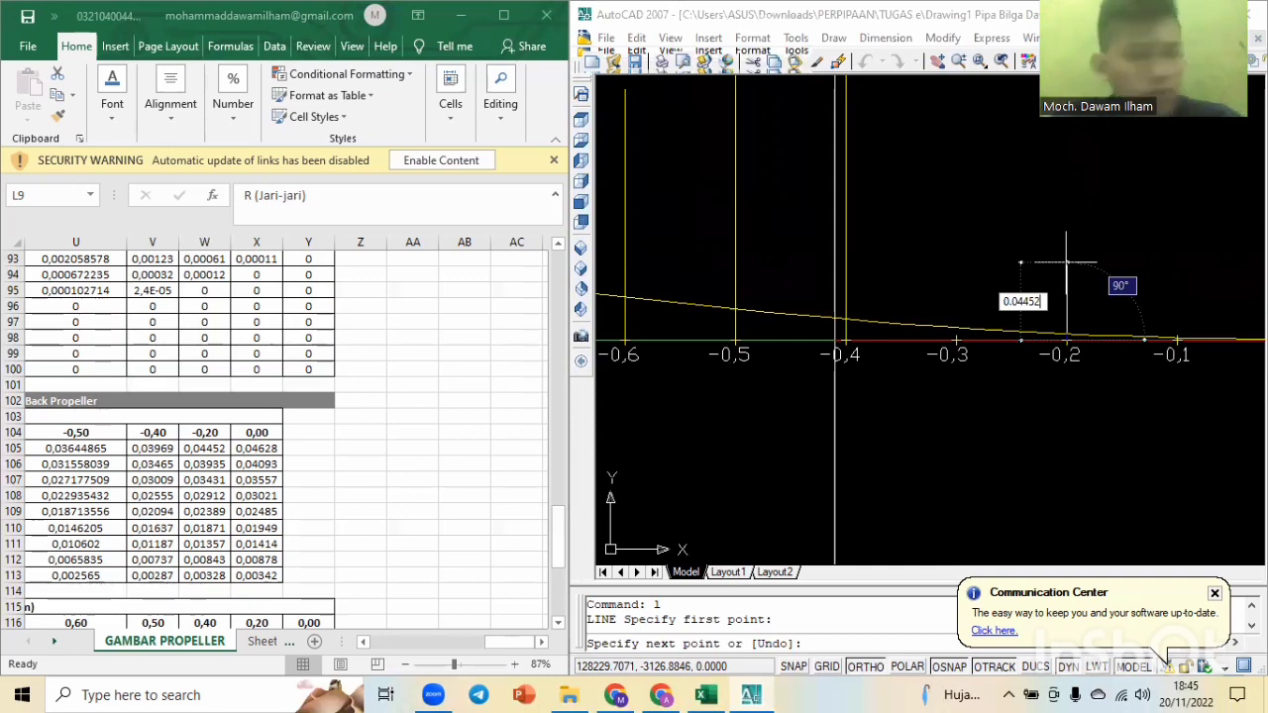
pyautogui.press('Return')
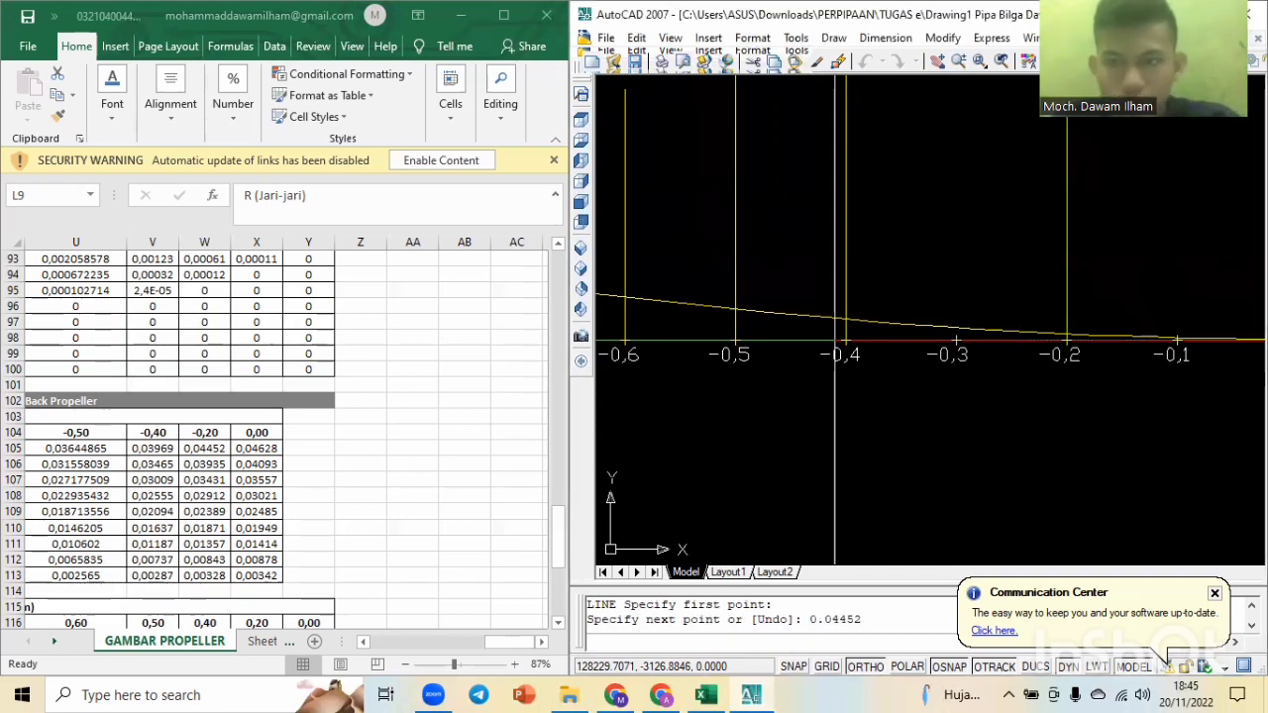
pyautogui.press('Escape')
pyautogui.scroll(-5, 1067, 276)
# Draw a vertical back ordinate line 0.04628 long upward from the 0 division point of the 0,2R line.
pyautogui.moveTo(1043, 297); pyautogui.dragTo(986, 329, button='middle')
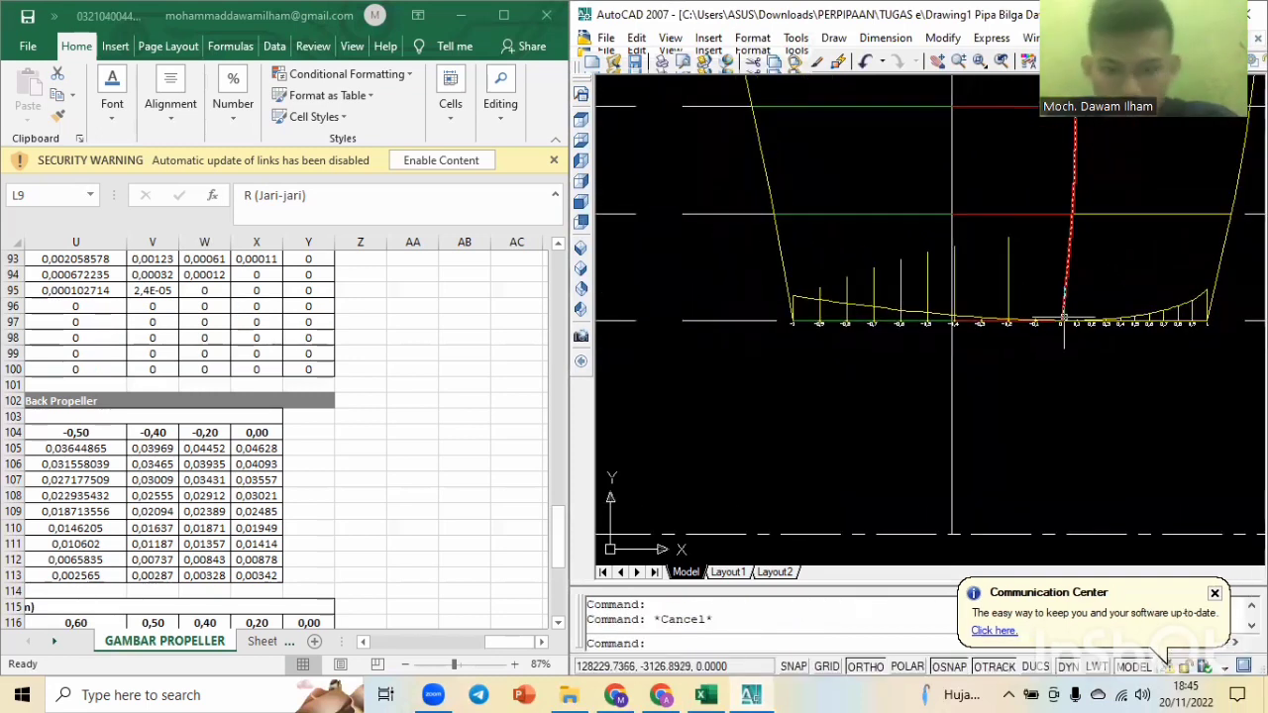
pyautogui.write('l')
pyautogui.press('Return')
pyautogui.scroll(3, 1060, 320)
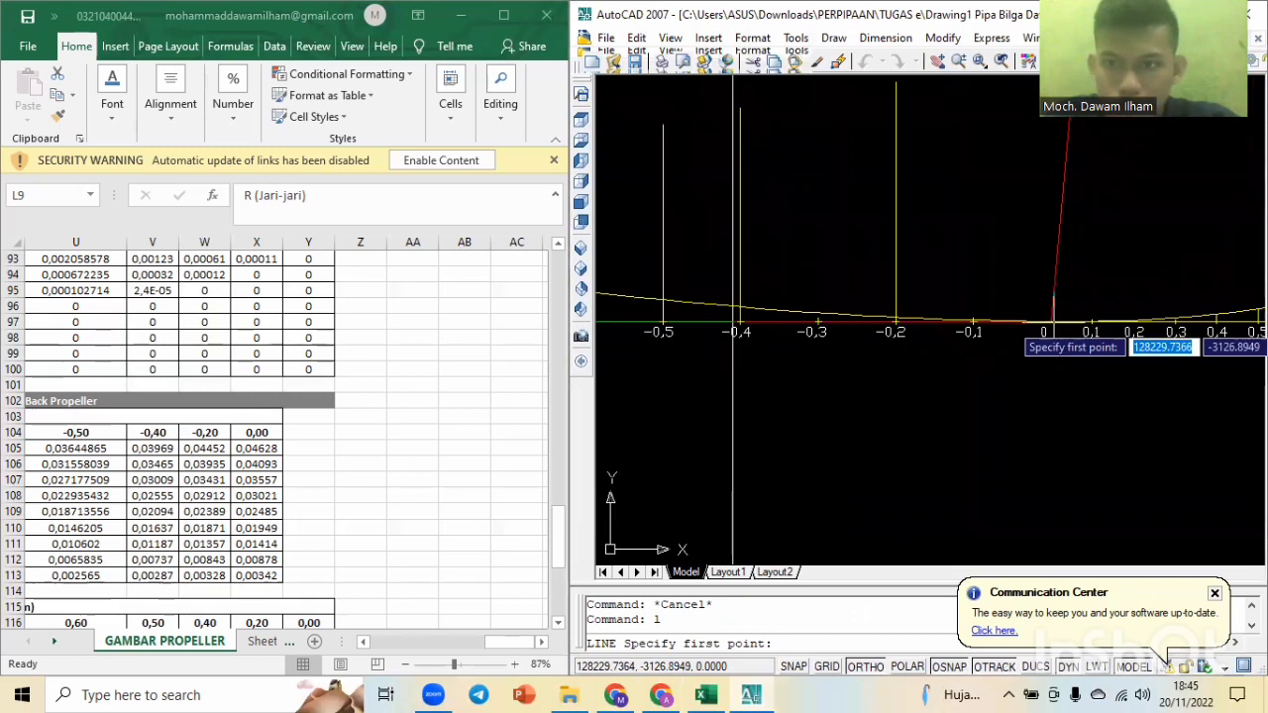
pyautogui.click(1050, 322)
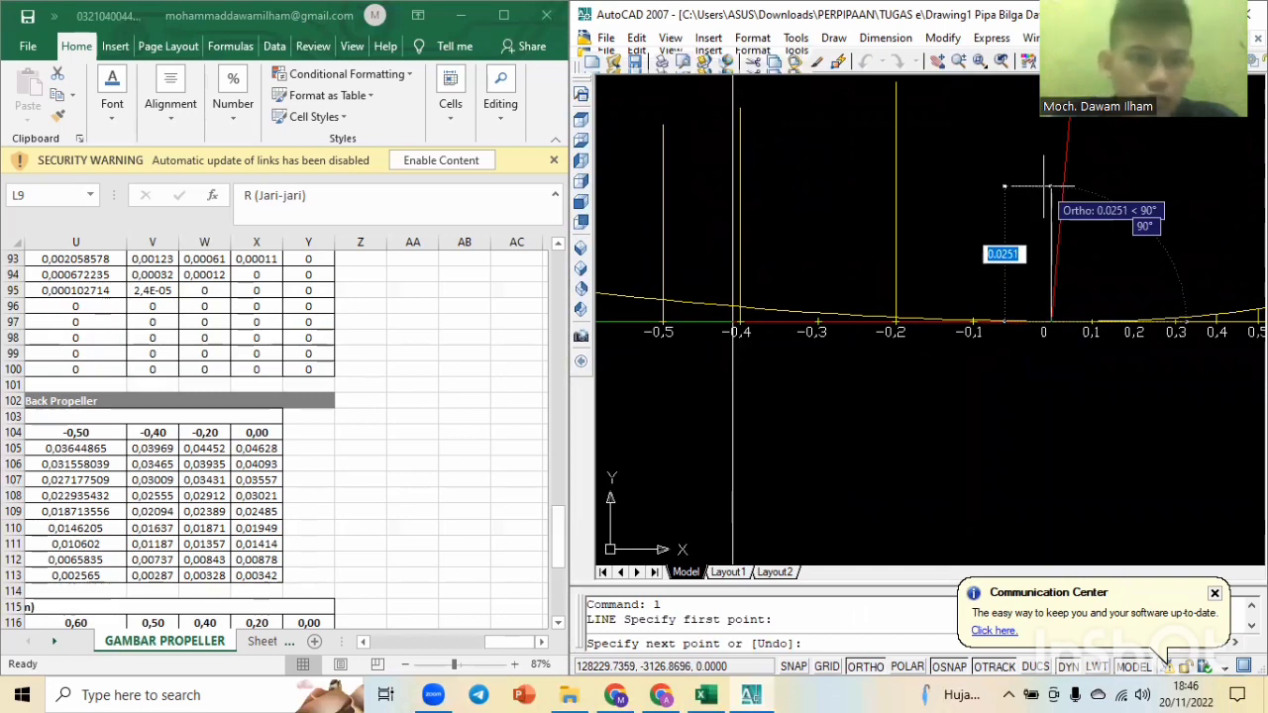
pyautogui.write('0.')
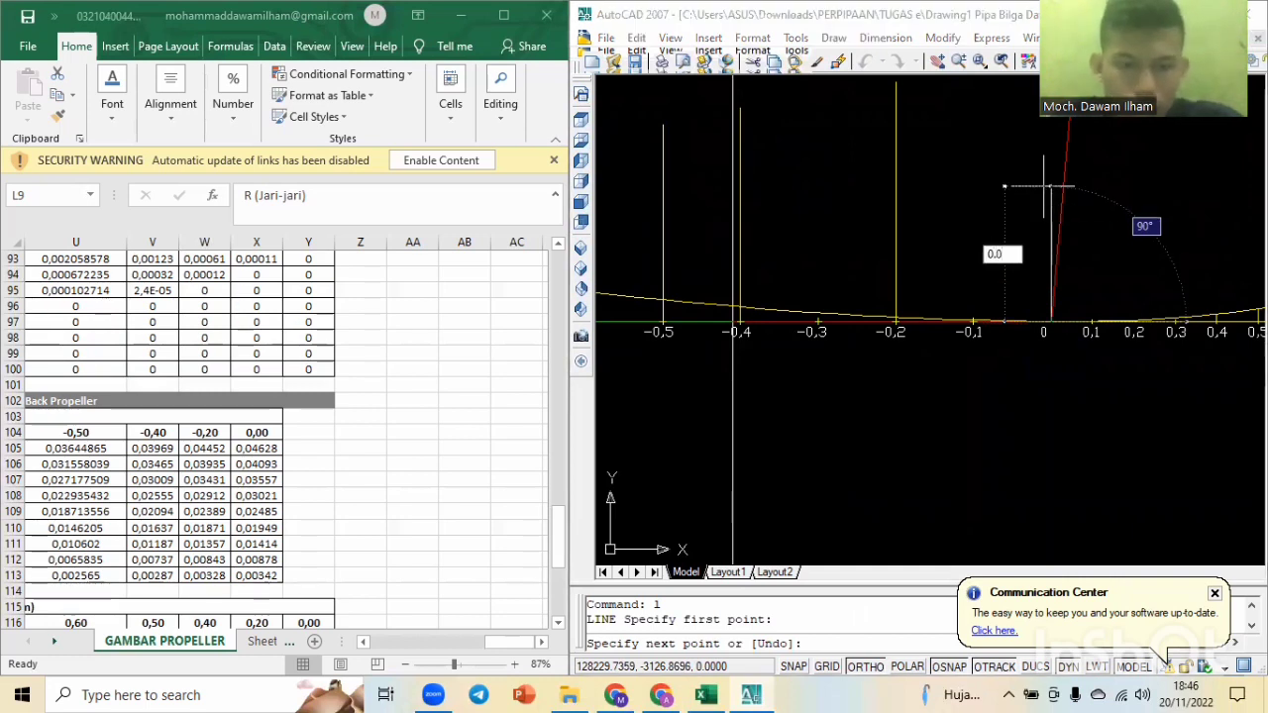
pyautogui.write('04')
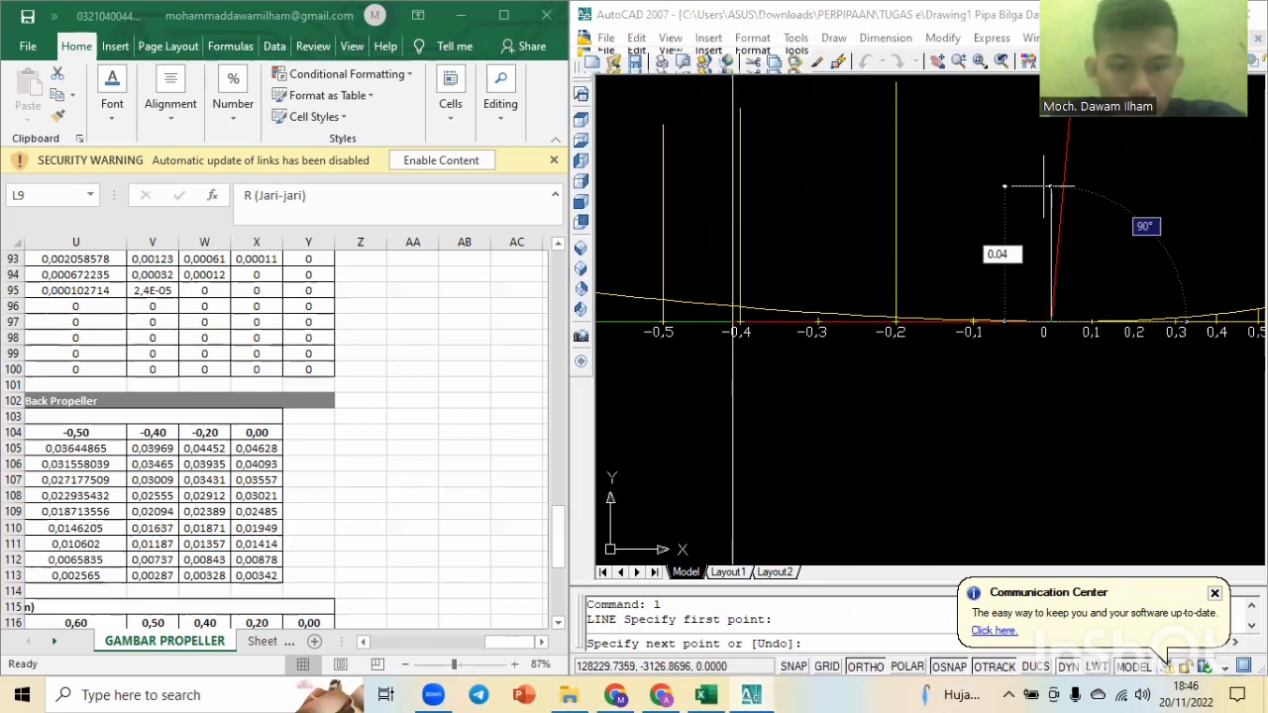
pyautogui.write('628')
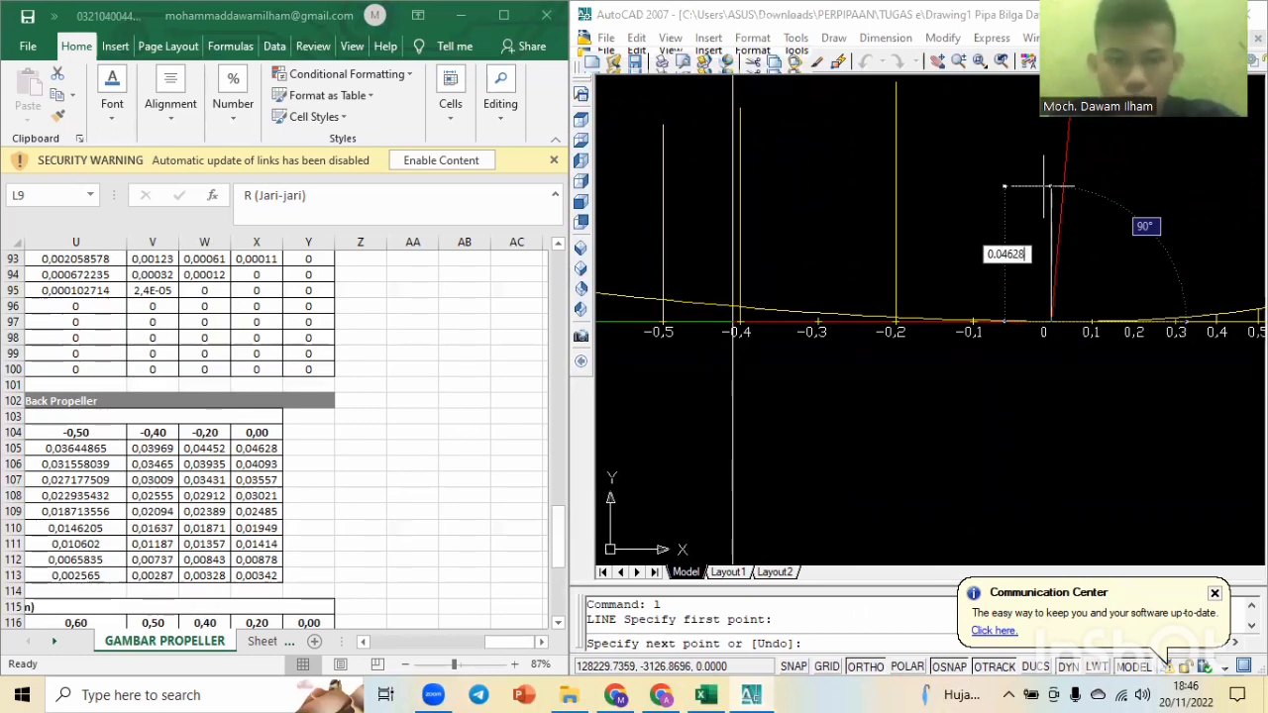
pyautogui.press('Return')
pyautogui.press('Escape')
pyautogui.press('Escape')
pyautogui.scroll(-4, 1048, 189)
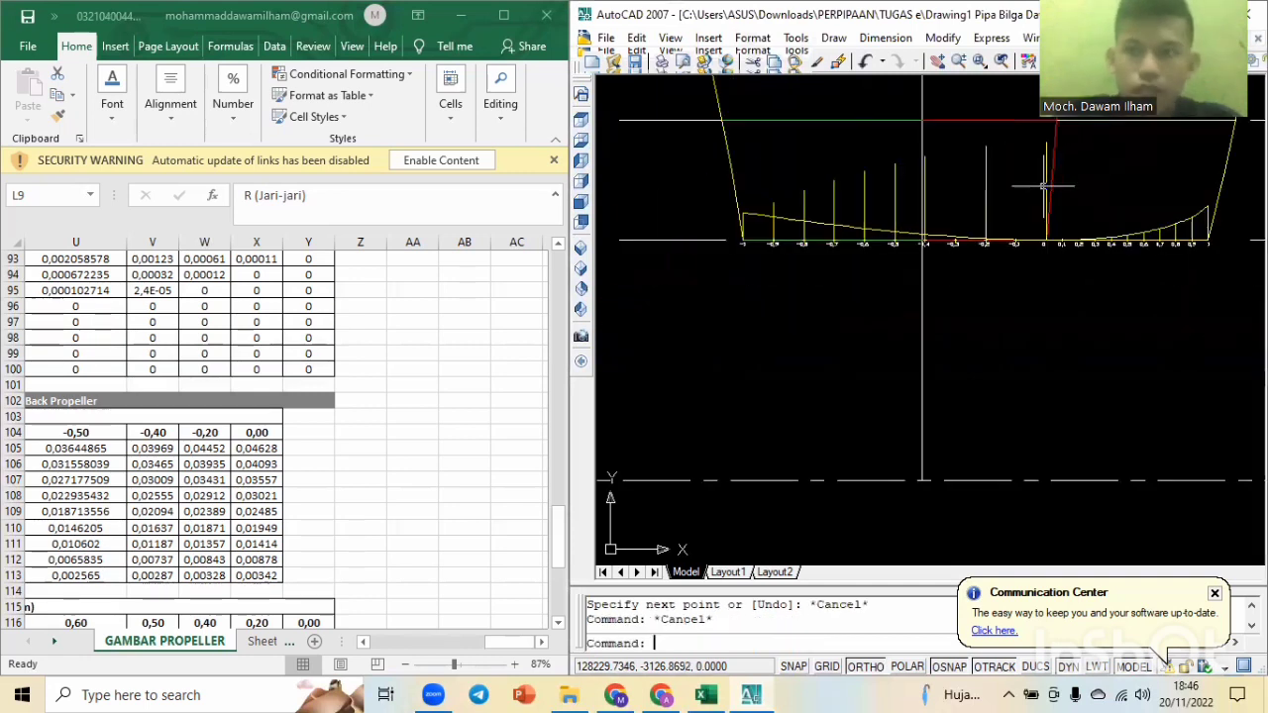
# Draw a vertical back ordinate line 0.04535 long upward from the 0,2 division point of the 0,2R line.
pyautogui.scroll(6, 1087, 234)
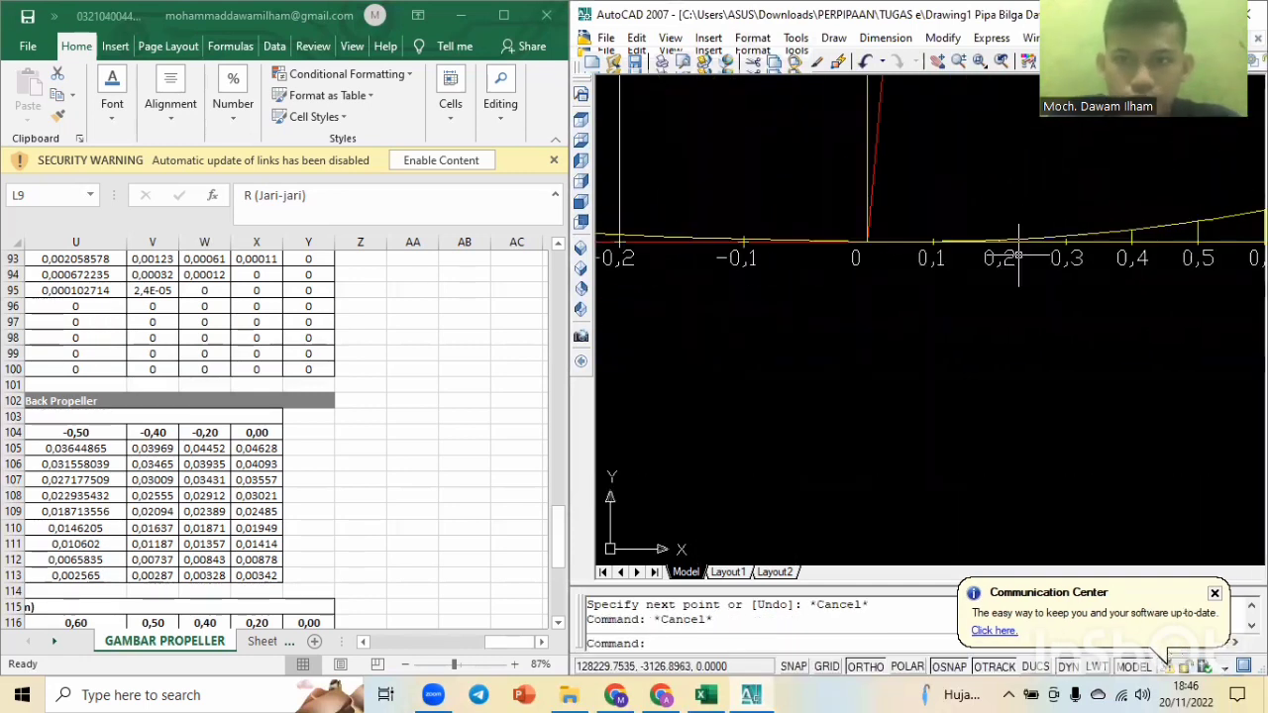
pyautogui.scroll(-5, 327, 428)
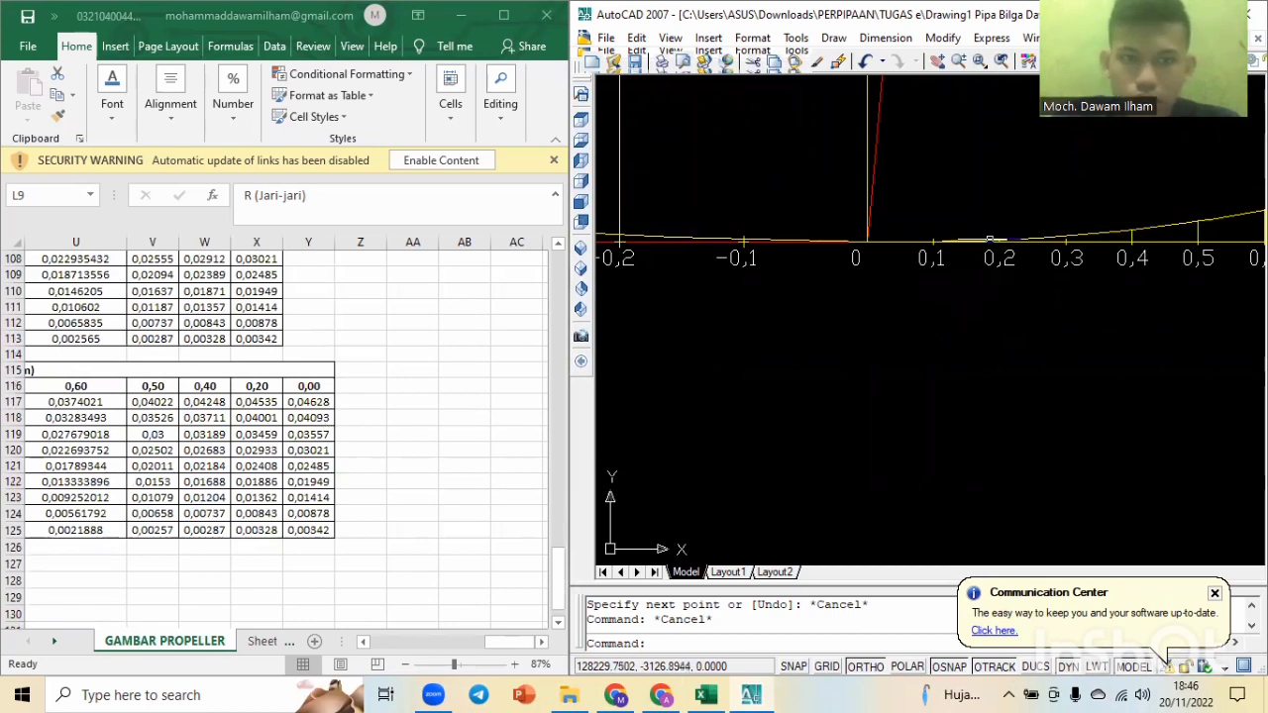
pyautogui.press('Escape')
pyautogui.scroll(1, 996, 218)
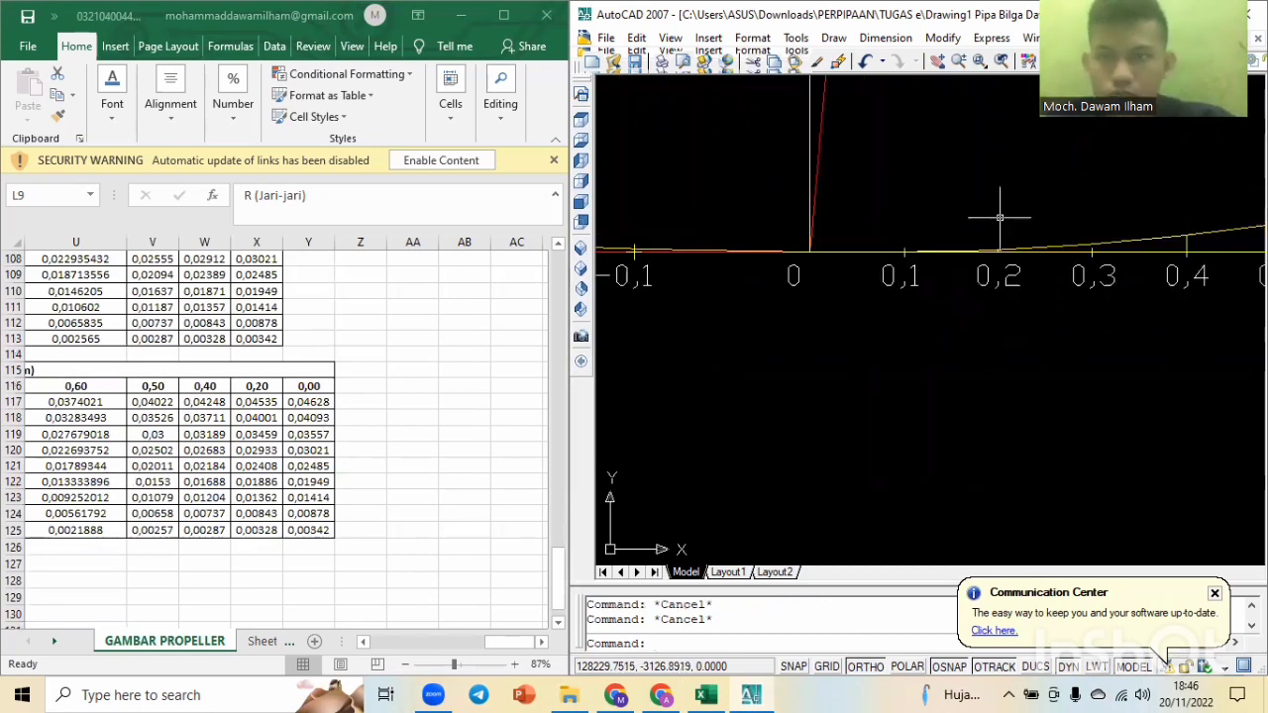
pyautogui.write('l')
pyautogui.press('Return')
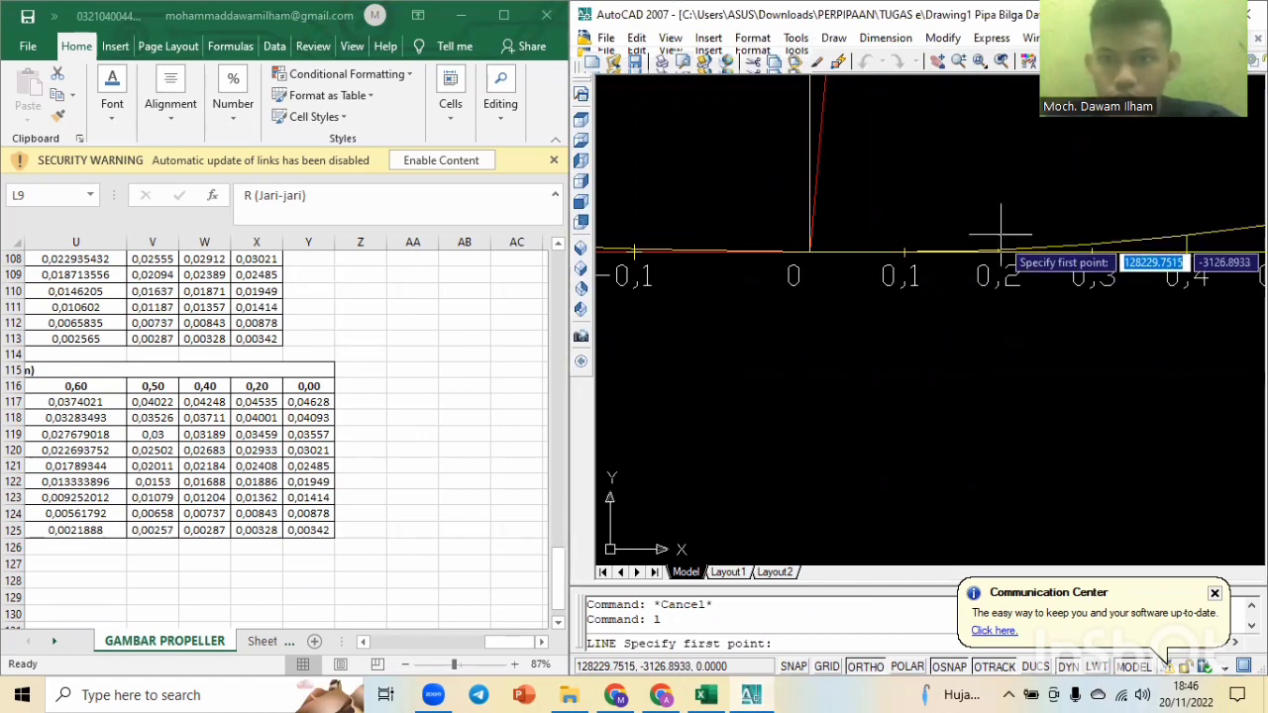
pyautogui.scroll(5, 1000, 242)
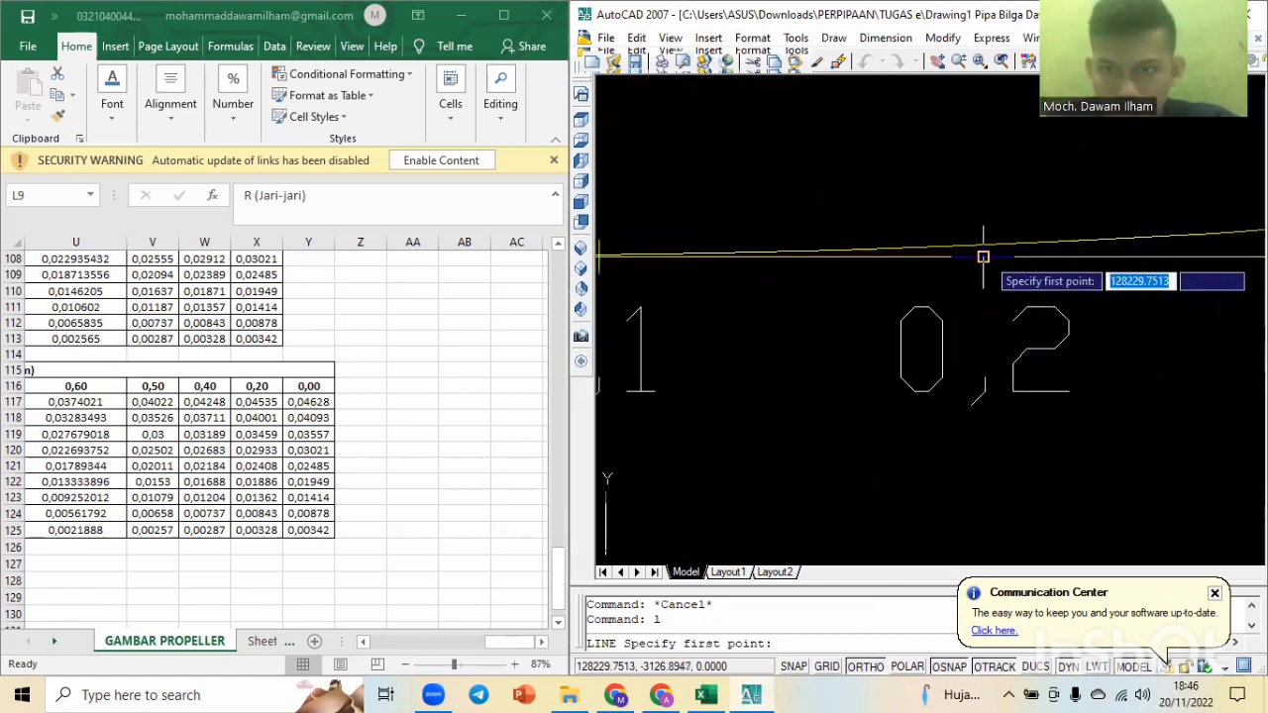
pyautogui.click(982, 257)
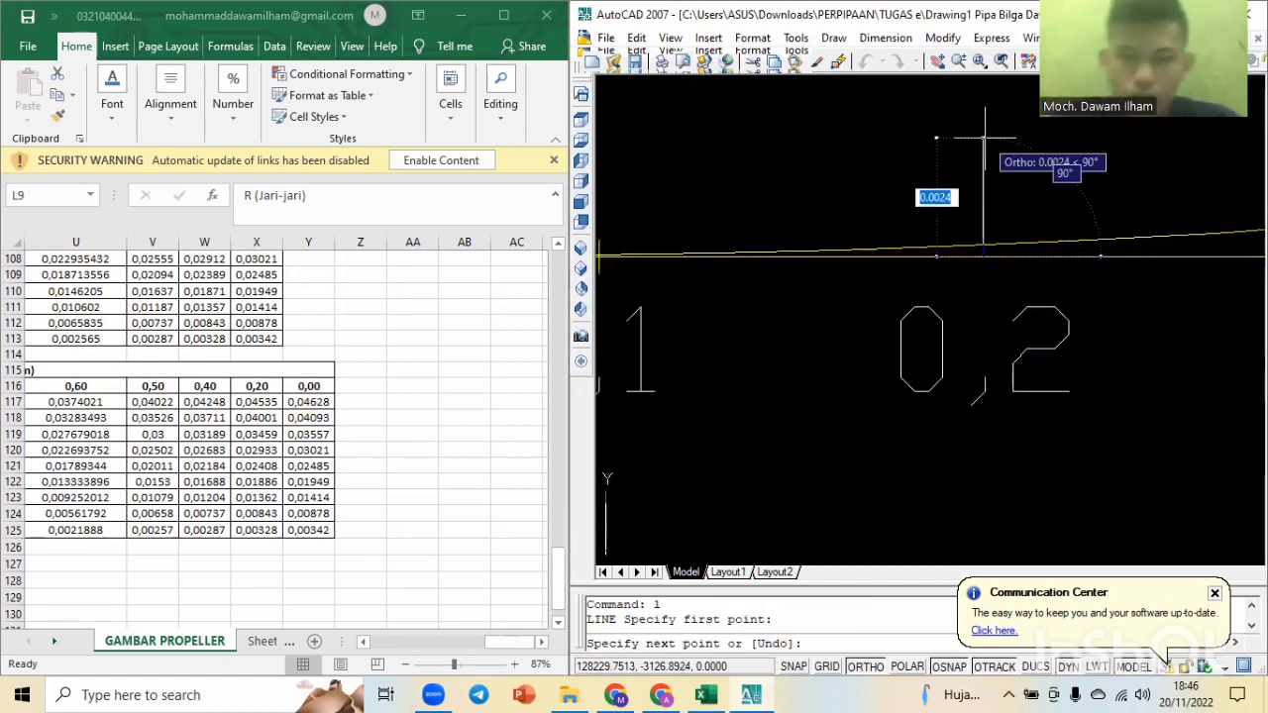
pyautogui.write('0.')
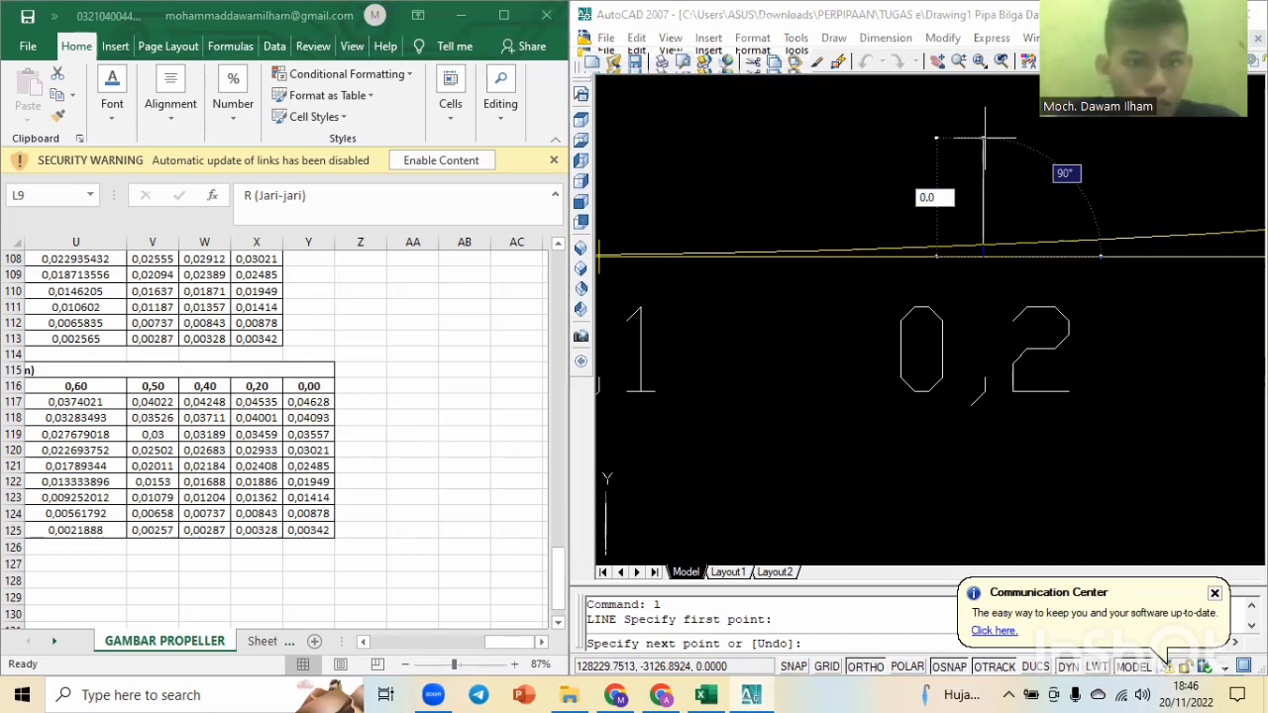
pyautogui.write('04535')
pyautogui.press('Return')
pyautogui.press('Escape')
pyautogui.press('Escape')
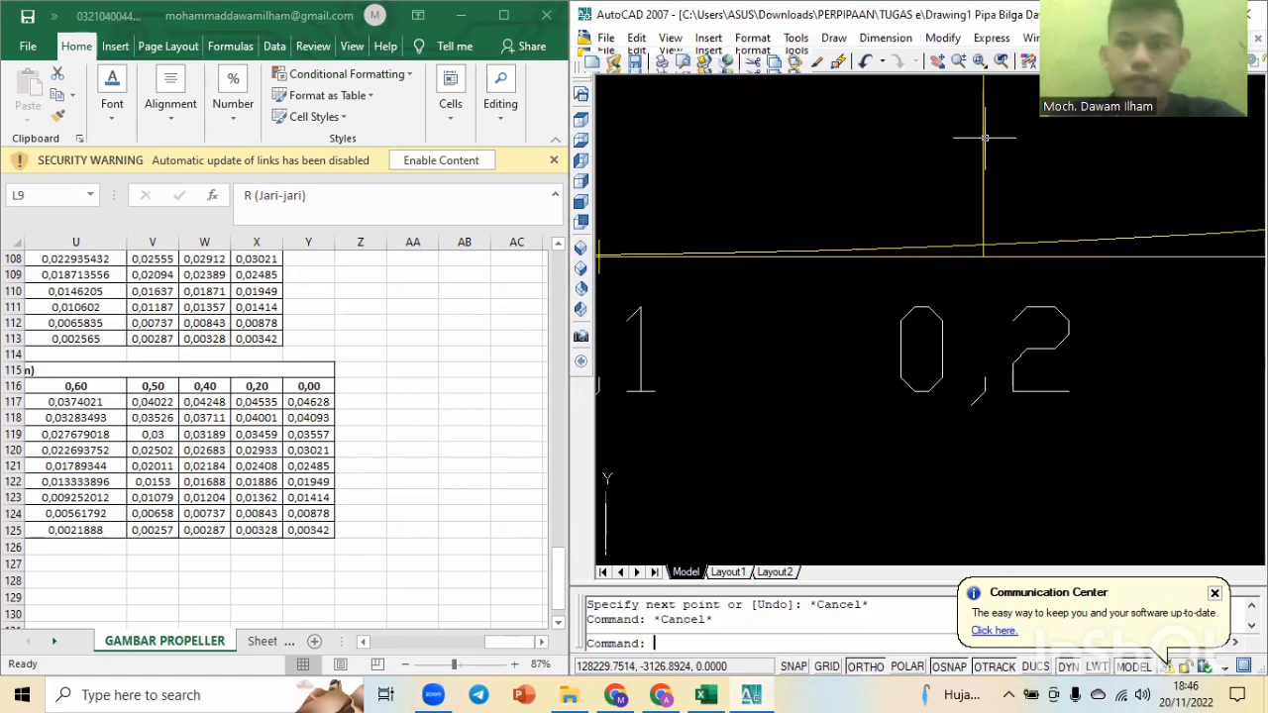
# Draw a vertical back ordinate line 0.04248 long upward from the 0,4 division point of the 0,2R line.
pyautogui.scroll(-6, 983, 138)
pyautogui.moveTo(925, 302); pyautogui.dragTo(913, 377, button='middle')
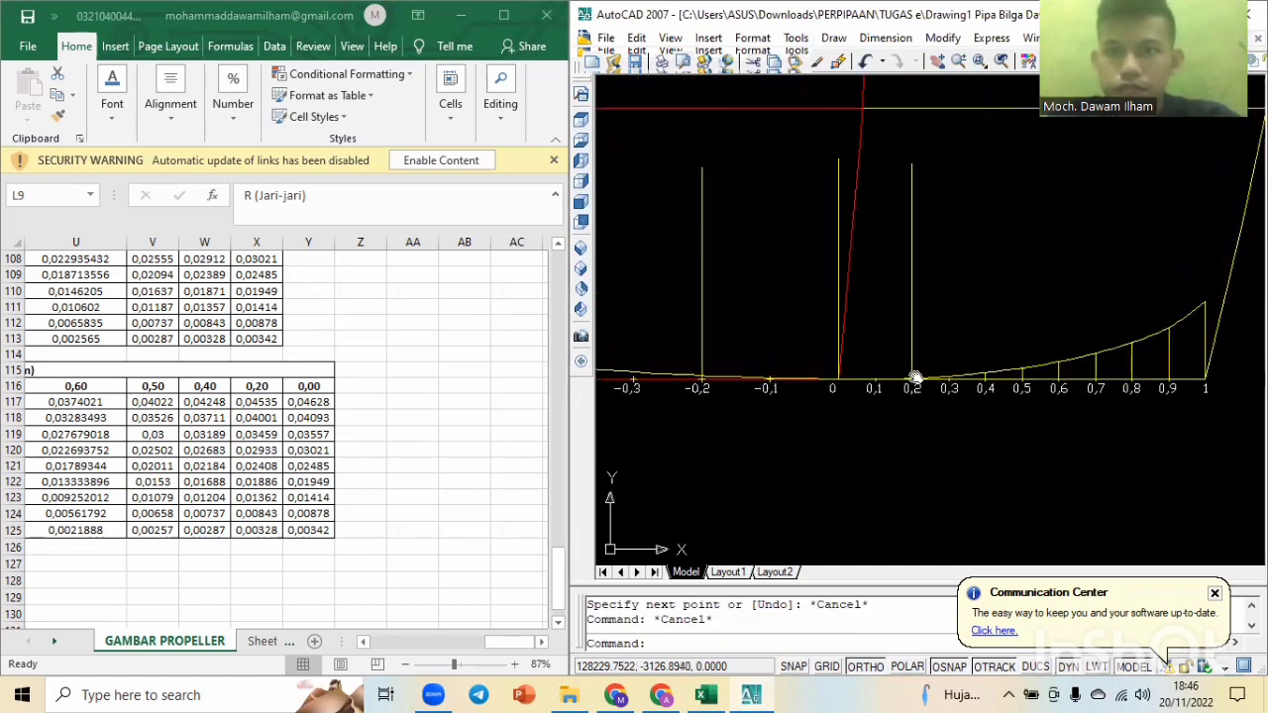
pyautogui.write('l')
pyautogui.press('Return')
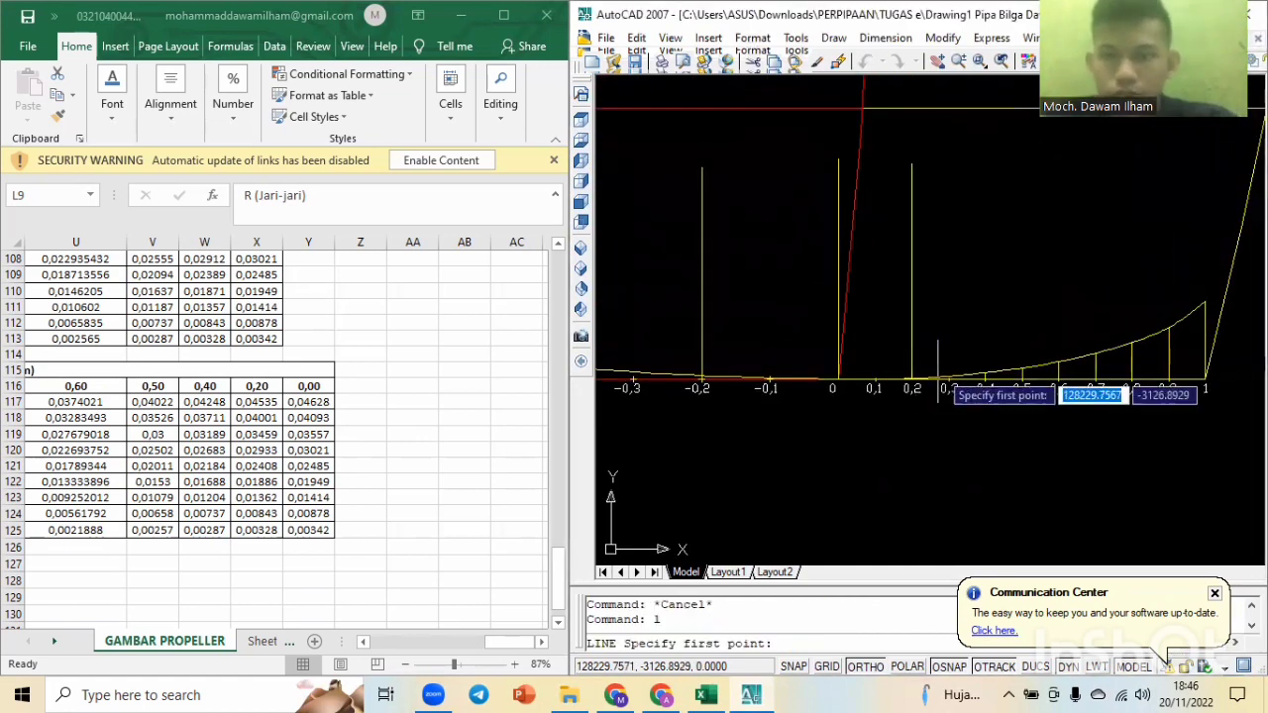
pyautogui.scroll(5, 957, 386)
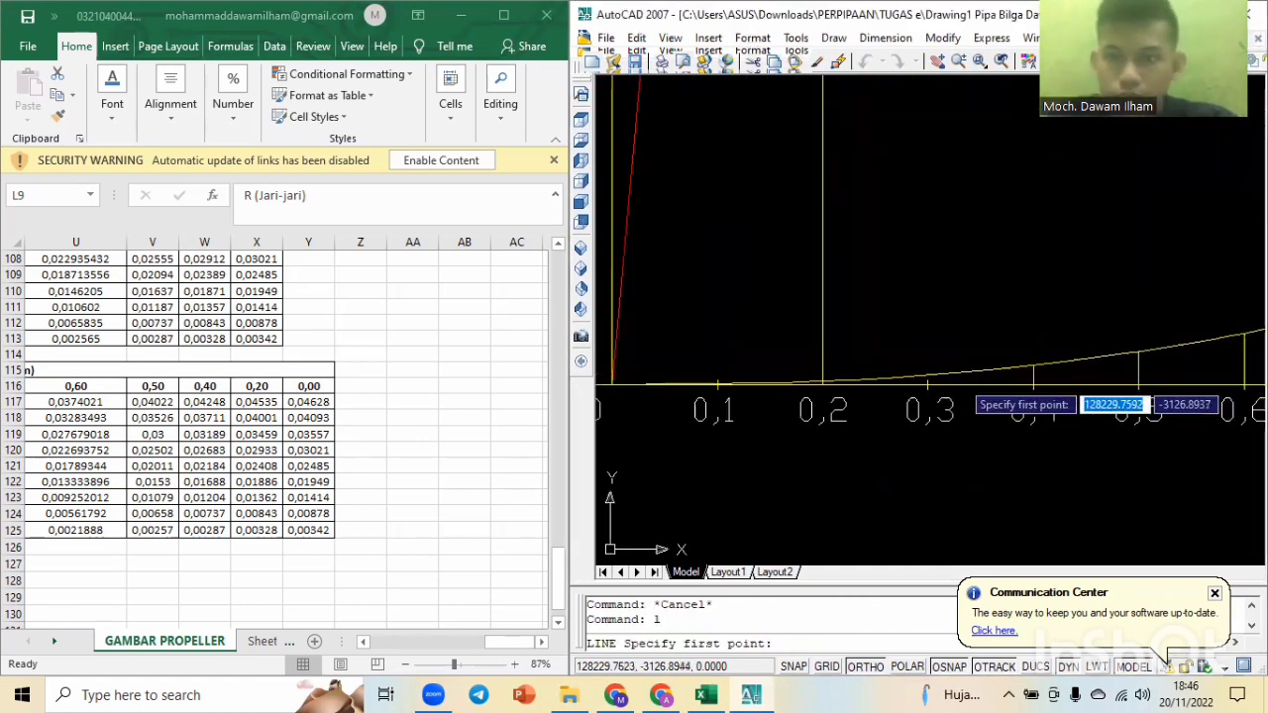
pyautogui.click(1033, 376)
pyautogui.write('0.')
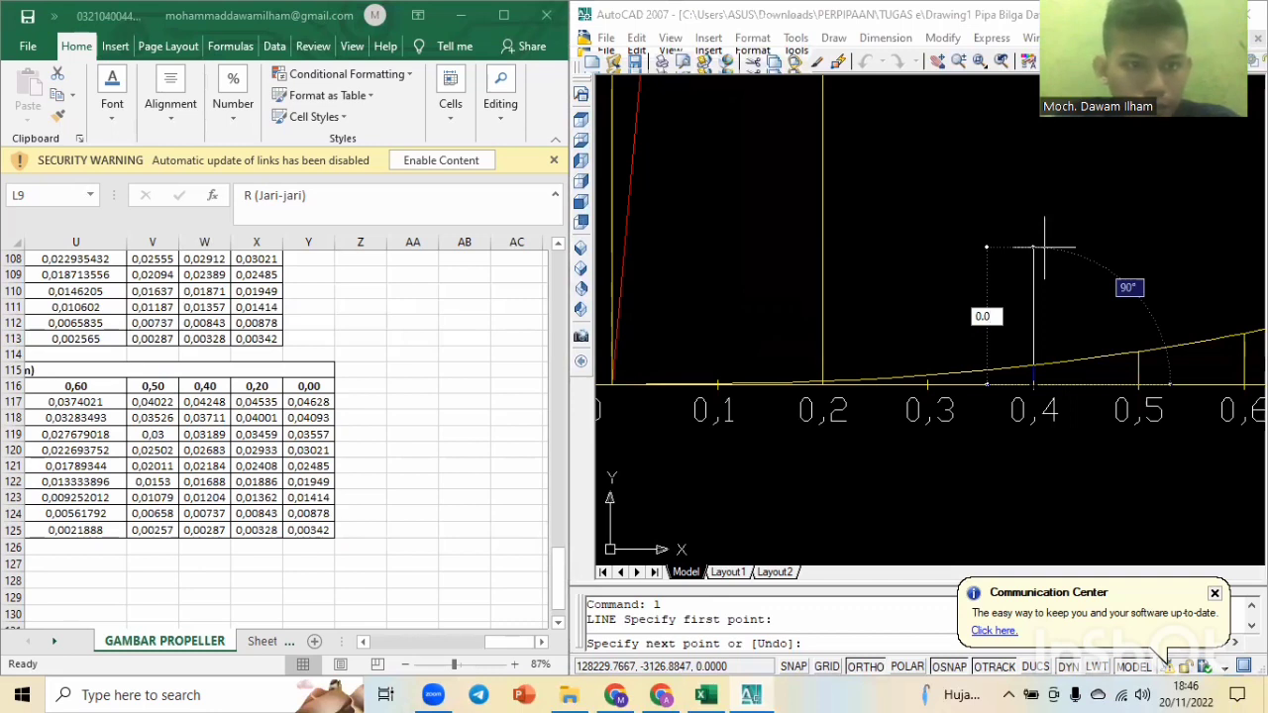
pyautogui.write('0424')
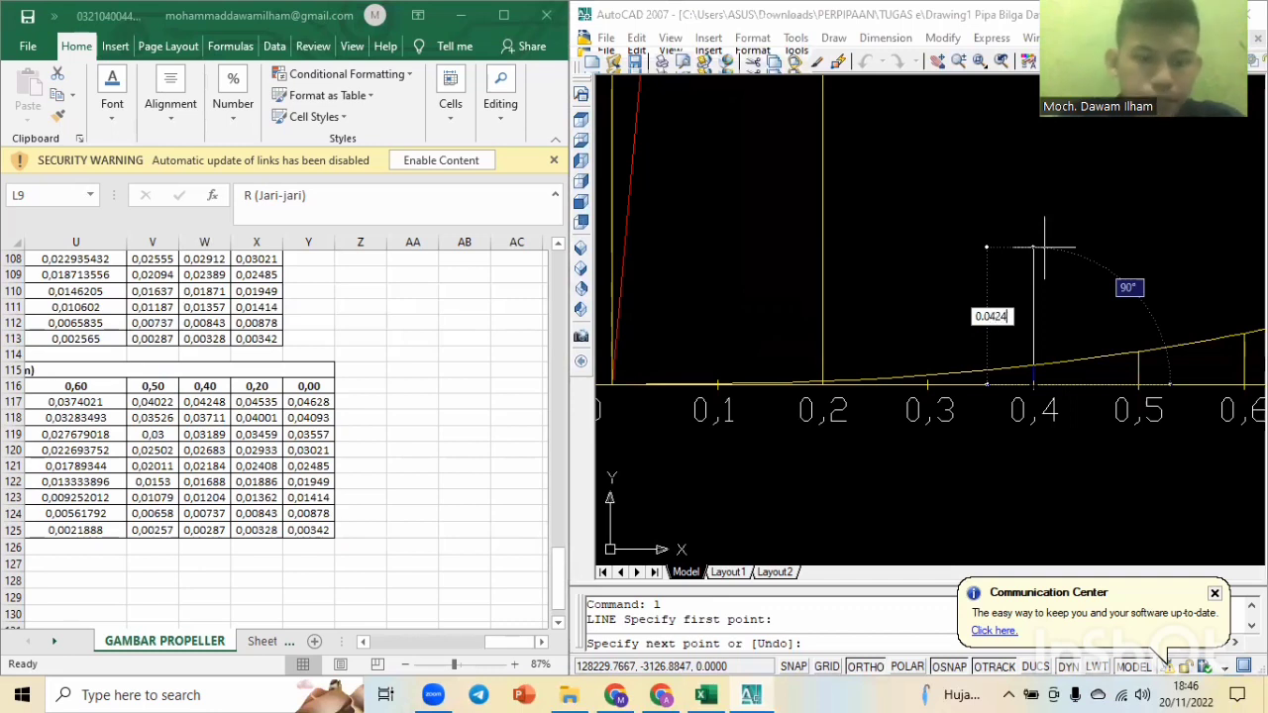
pyautogui.write('8')
pyautogui.press('Return')
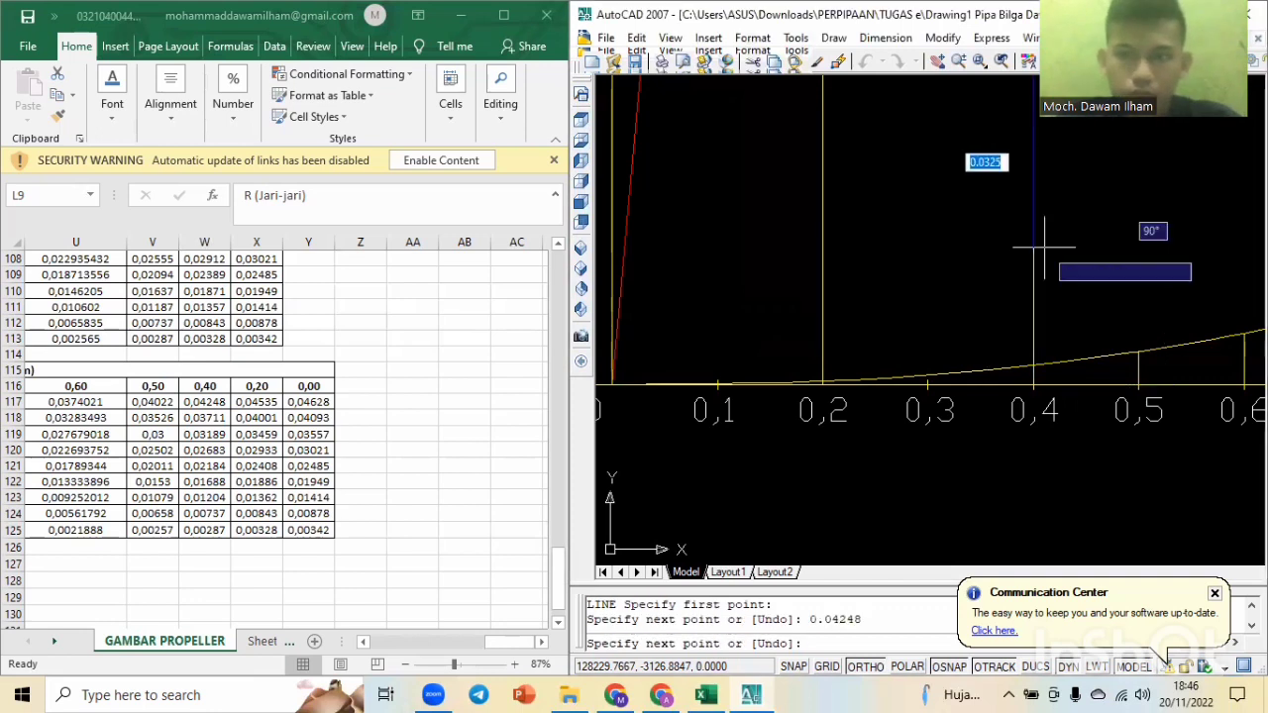
pyautogui.press('Escape')
pyautogui.press('Escape')
# Draw a vertical back ordinate line 0.04022 long upward from the 0,5 division point of the 0,2R line.
pyautogui.write('l')
pyautogui.press('Return')
pyautogui.scroll(-3, 1044, 243)
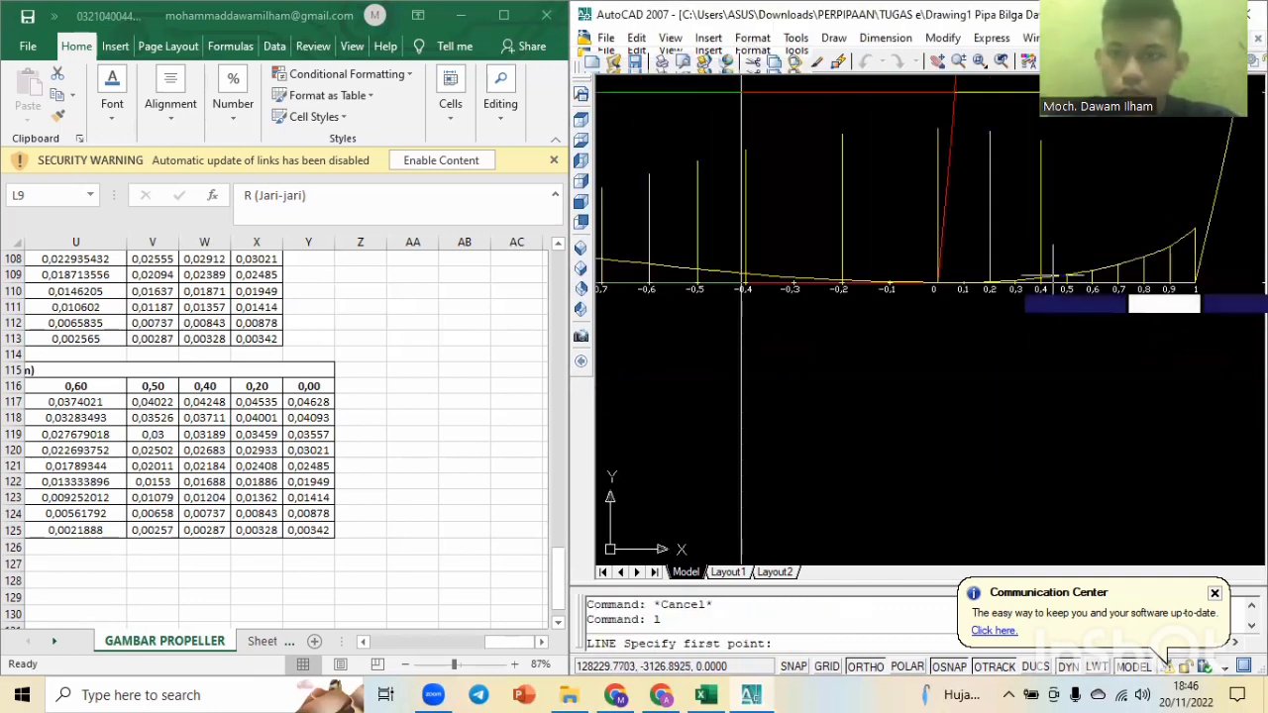
pyautogui.scroll(3, 1057, 285)
pyautogui.click(1070, 255)
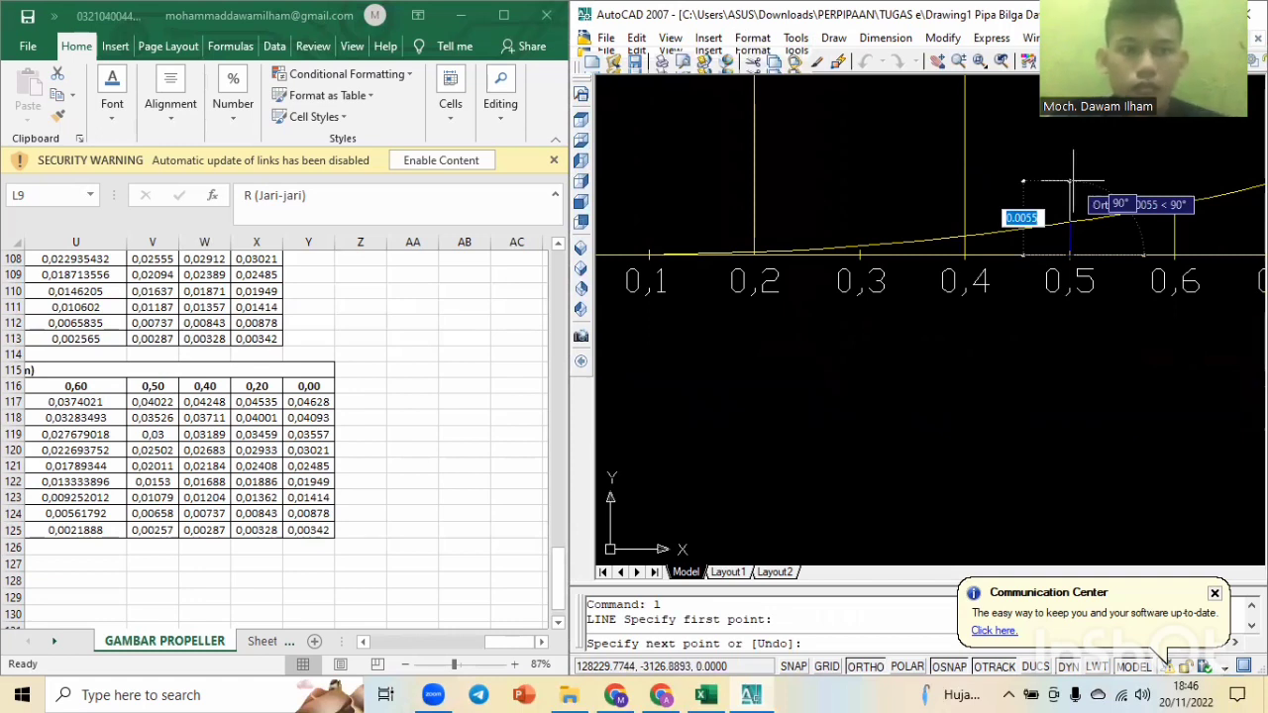
pyautogui.write('0')
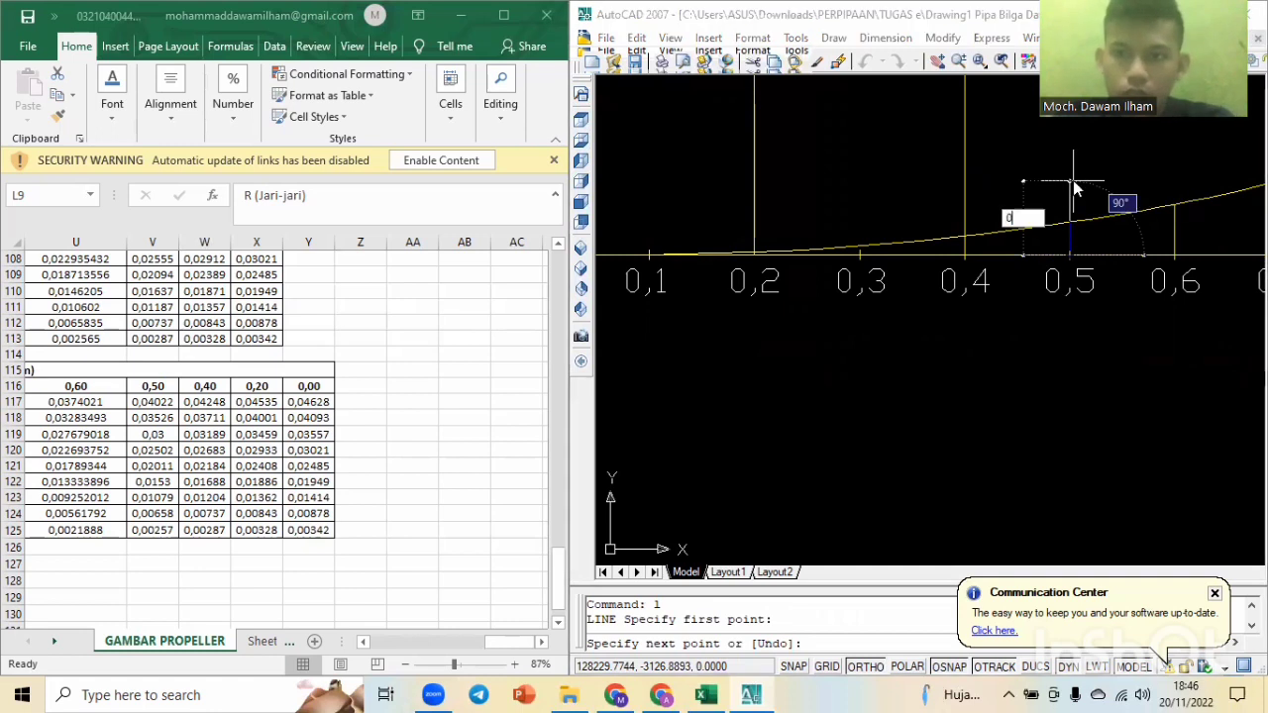
pyautogui.write('.0')
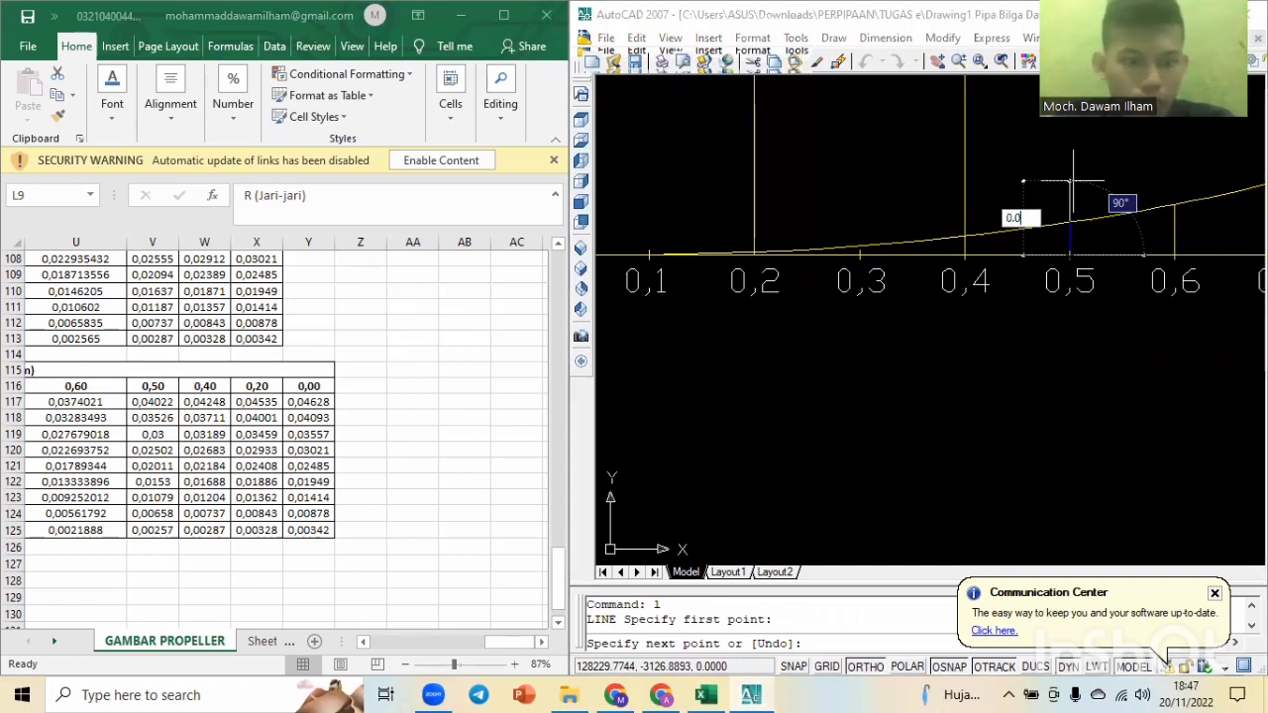
pyautogui.write('4122')
pyautogui.press('BackSpace')
pyautogui.press('BackSpace')
pyautogui.press('BackSpace')
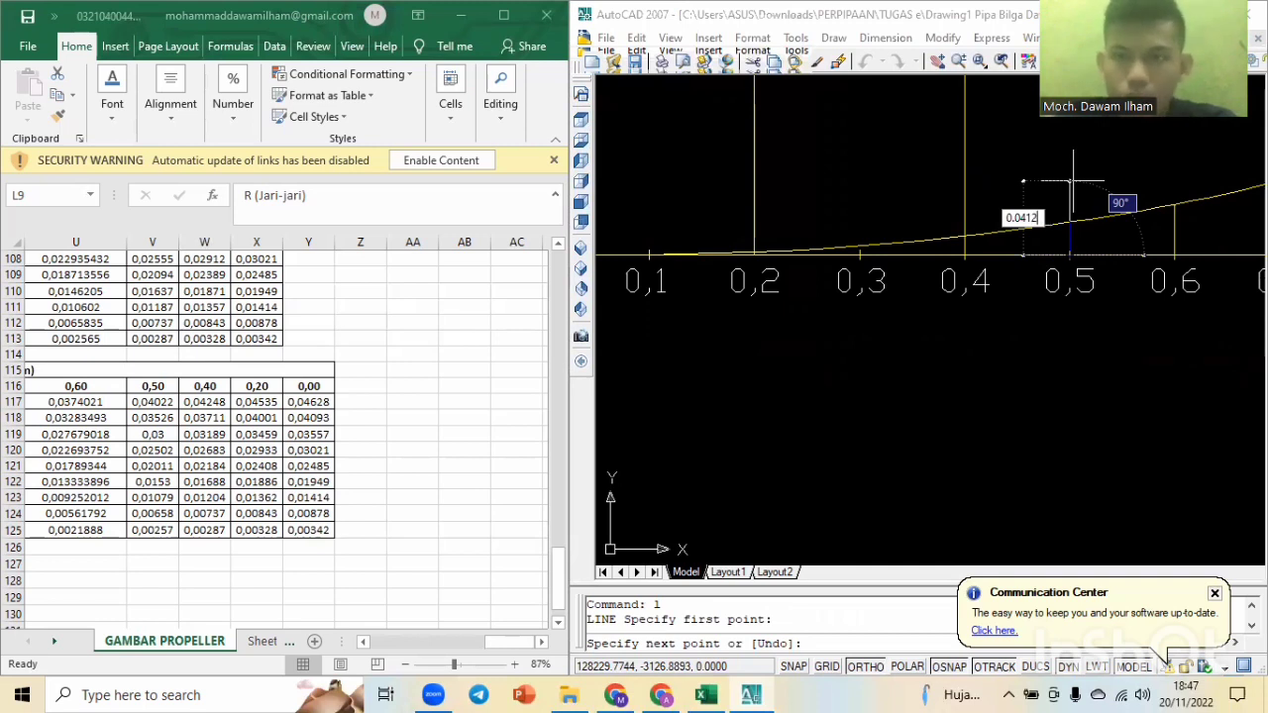
pyautogui.write('022')
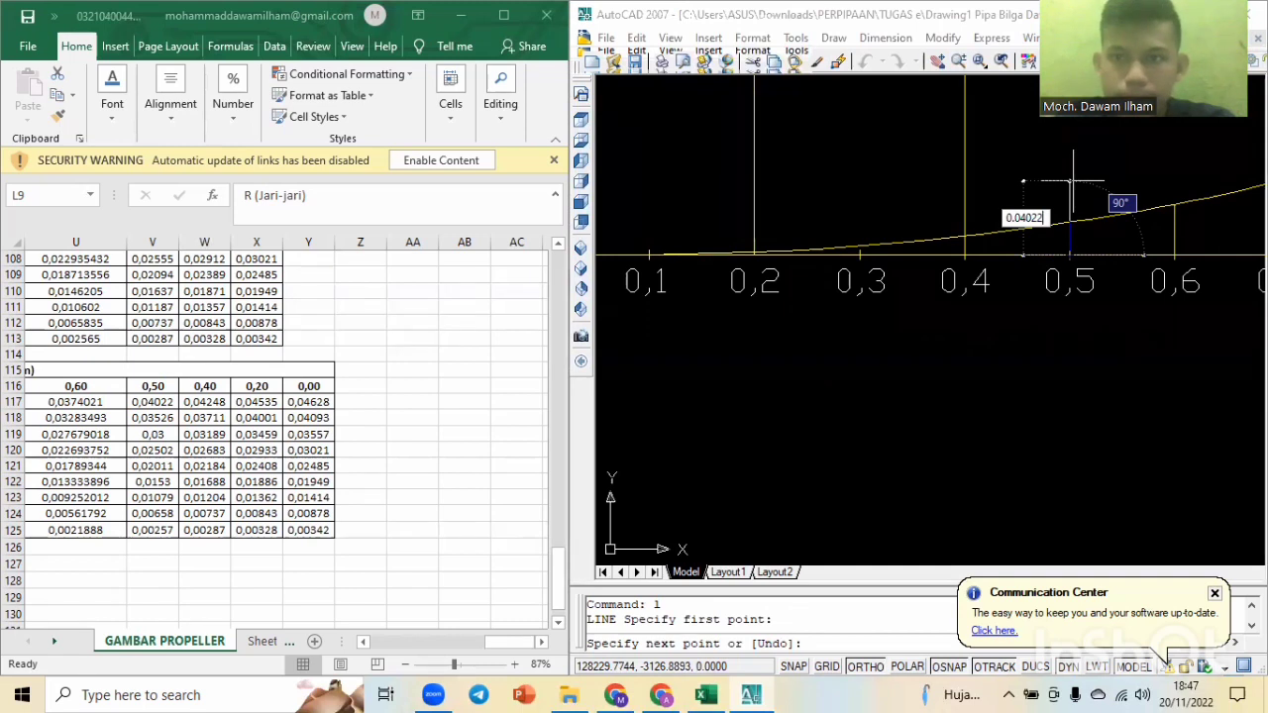
pyautogui.press('Return')
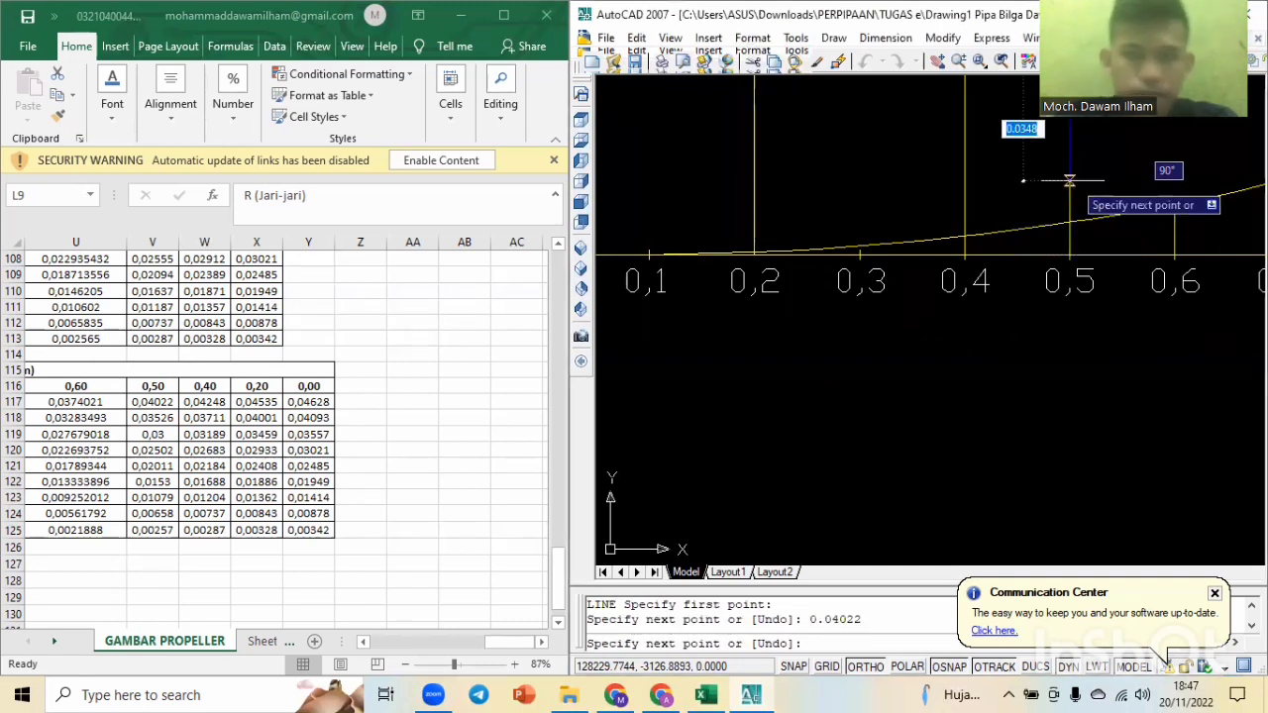
pyautogui.press('Escape')
# Draw a vertical back ordinate line 0.0374021 long upward from the 0,6 division point of the 0,2R line.
pyautogui.write('l')
pyautogui.press('Return')
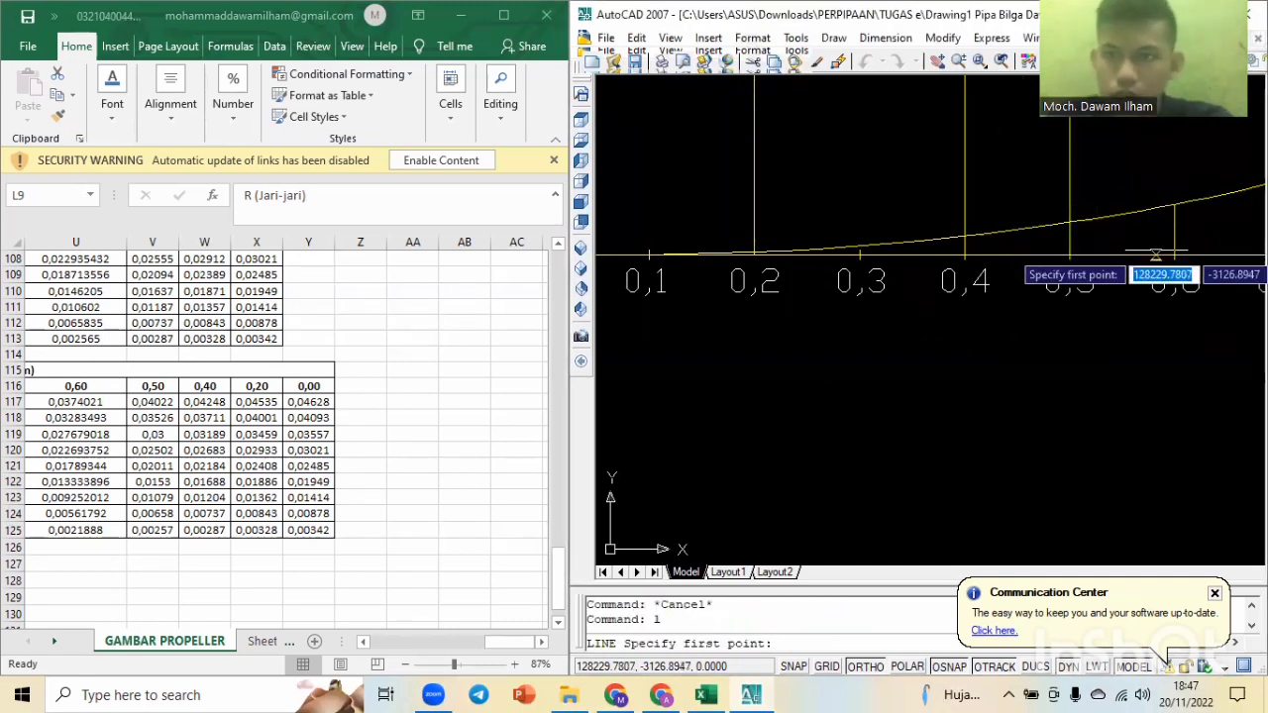
pyautogui.click(1173, 254)
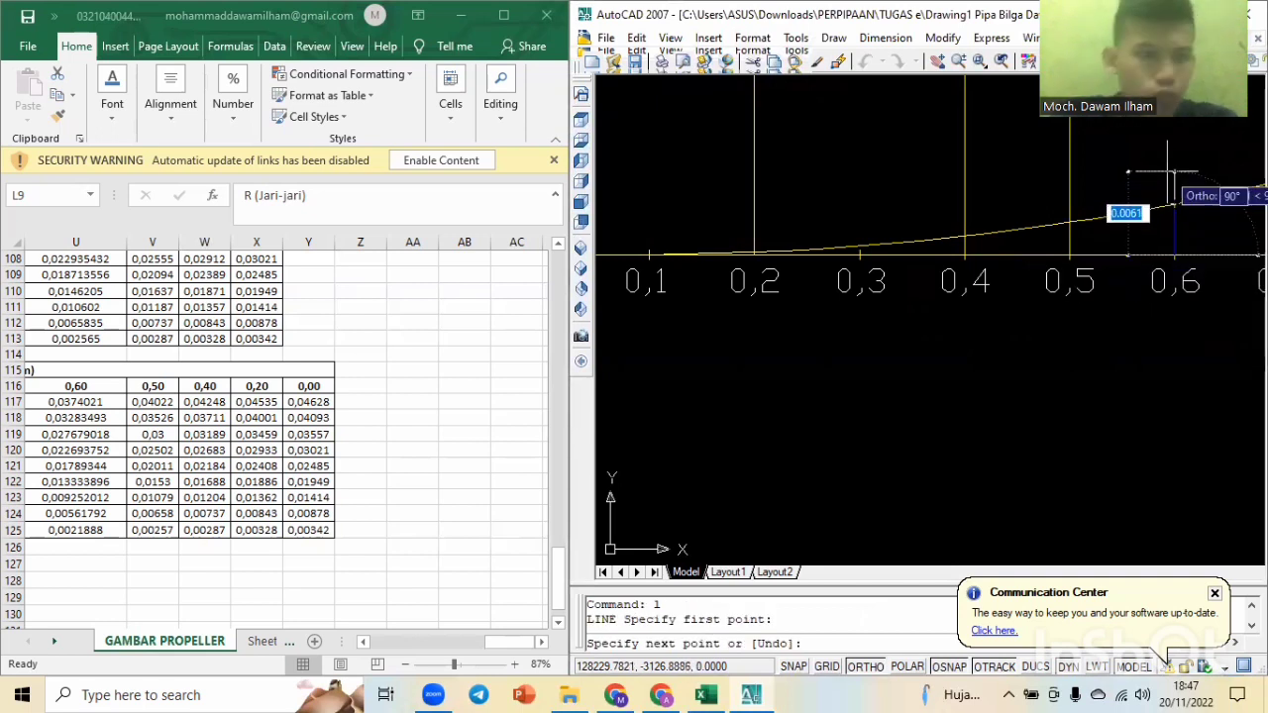
pyautogui.write('0.0')
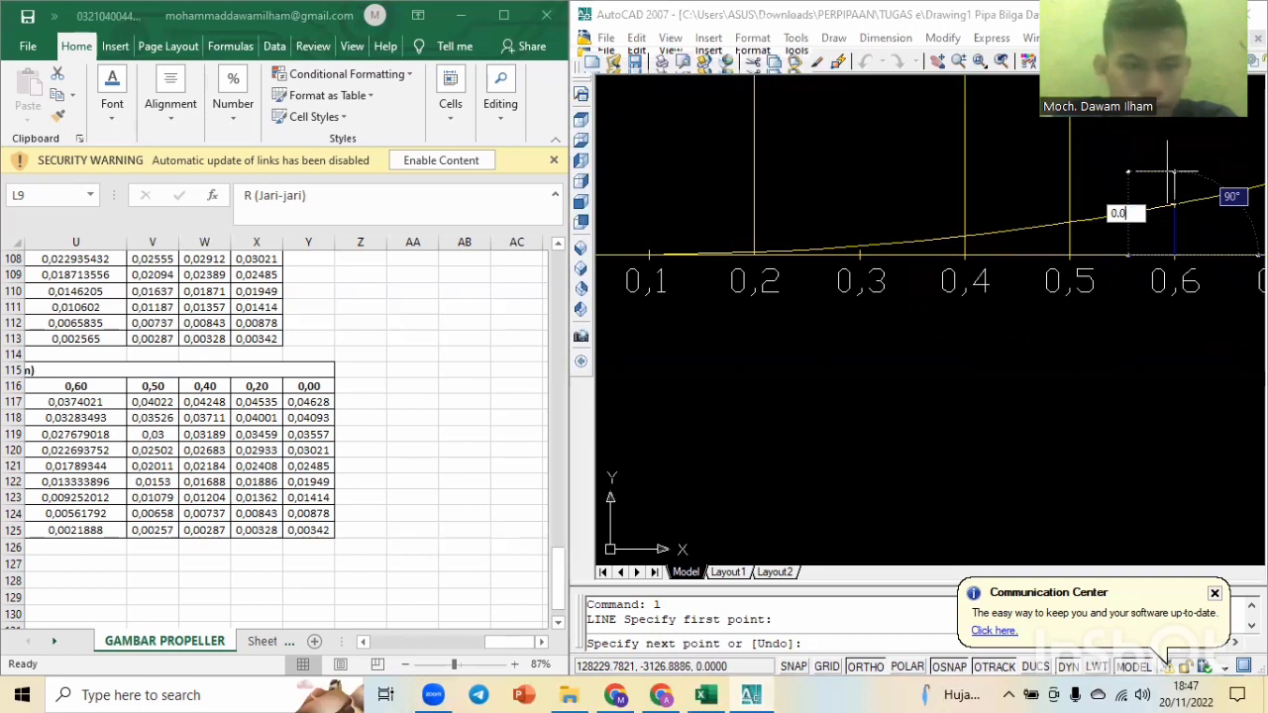
pyautogui.write('374')
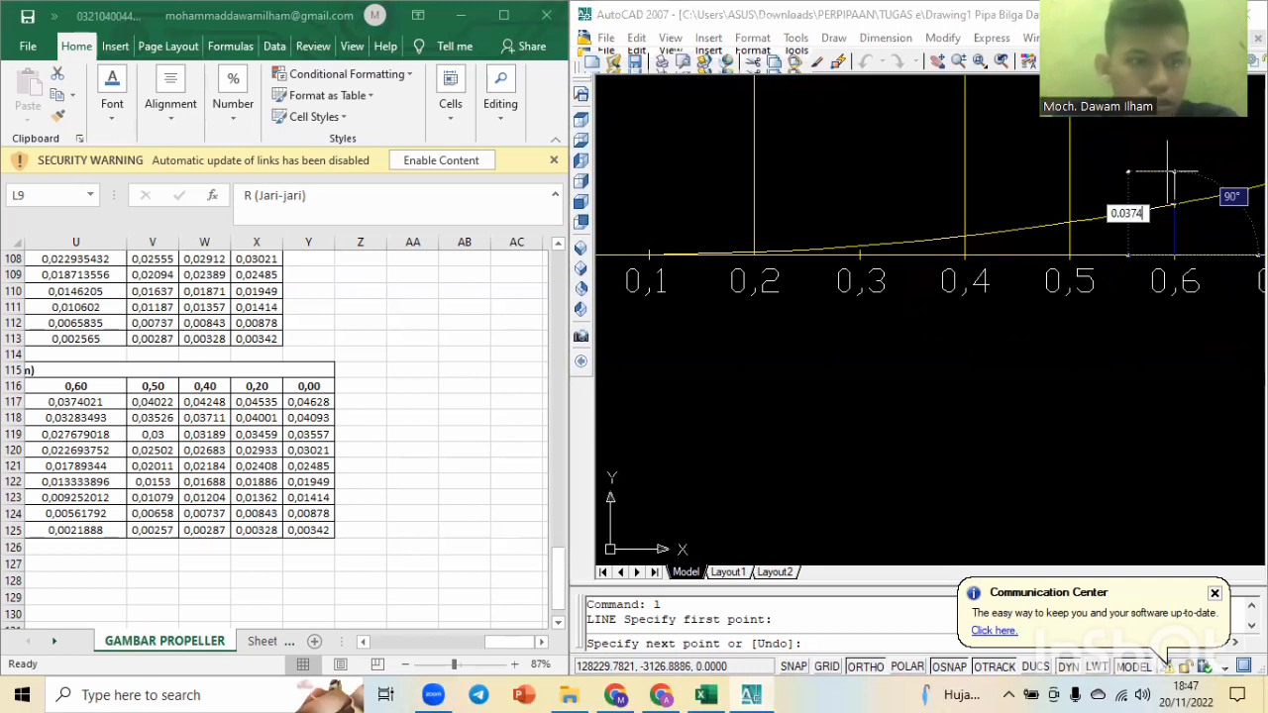
pyautogui.write('021')
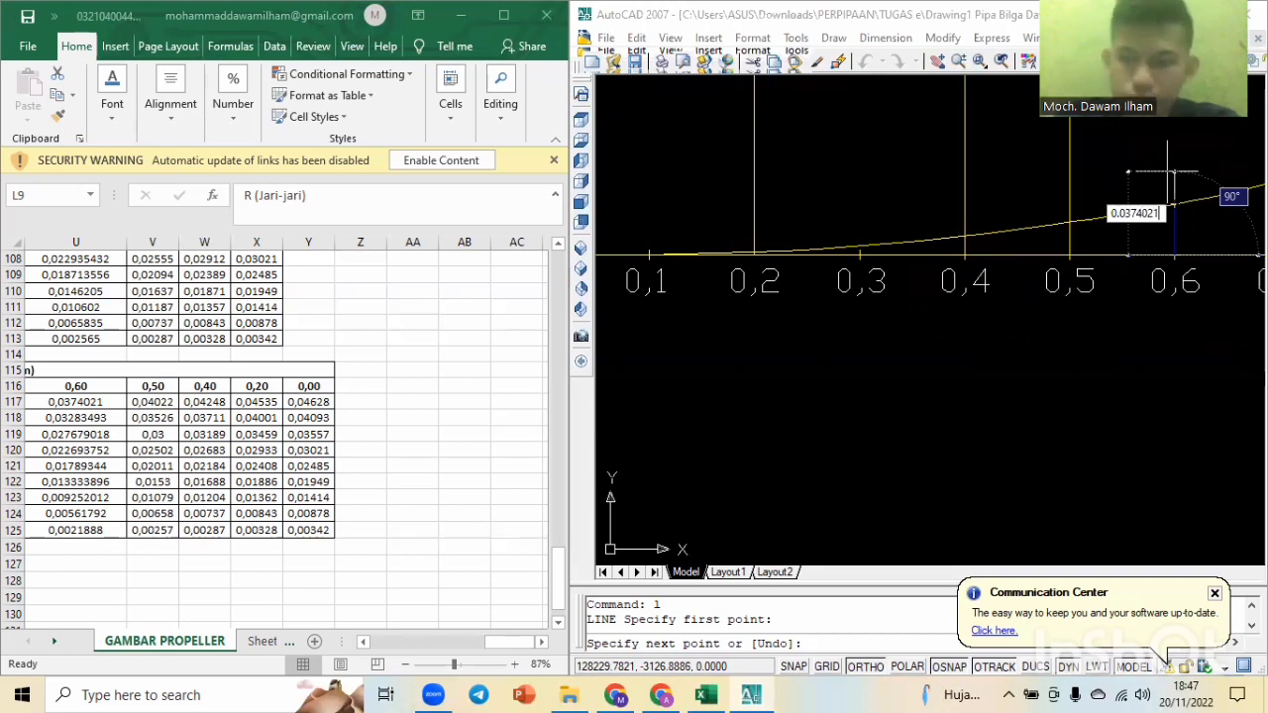
pyautogui.press('Return')
pyautogui.scroll(-3, 1177, 188)
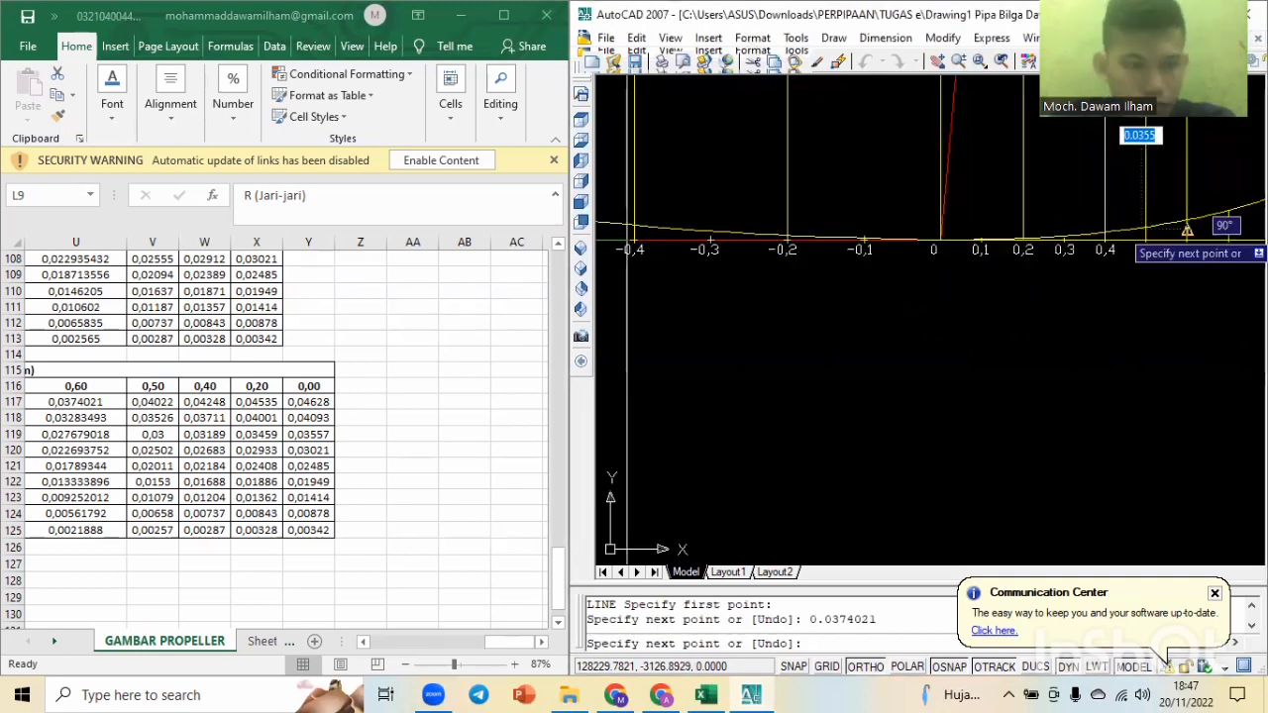
pyautogui.press('Escape')
# Draw a vertical back ordinate line 0.03411 long upward from the 0,7 division point of the 0,2R line.
pyautogui.scroll(-3, 1182, 227)
pyautogui.moveTo(1184, 248)
pyautogui.mouseDown(button='middle')
pyautogui.moveTo(988, 294)
pyautogui.moveTo(953, 315)
pyautogui.mouseUp(button='middle')
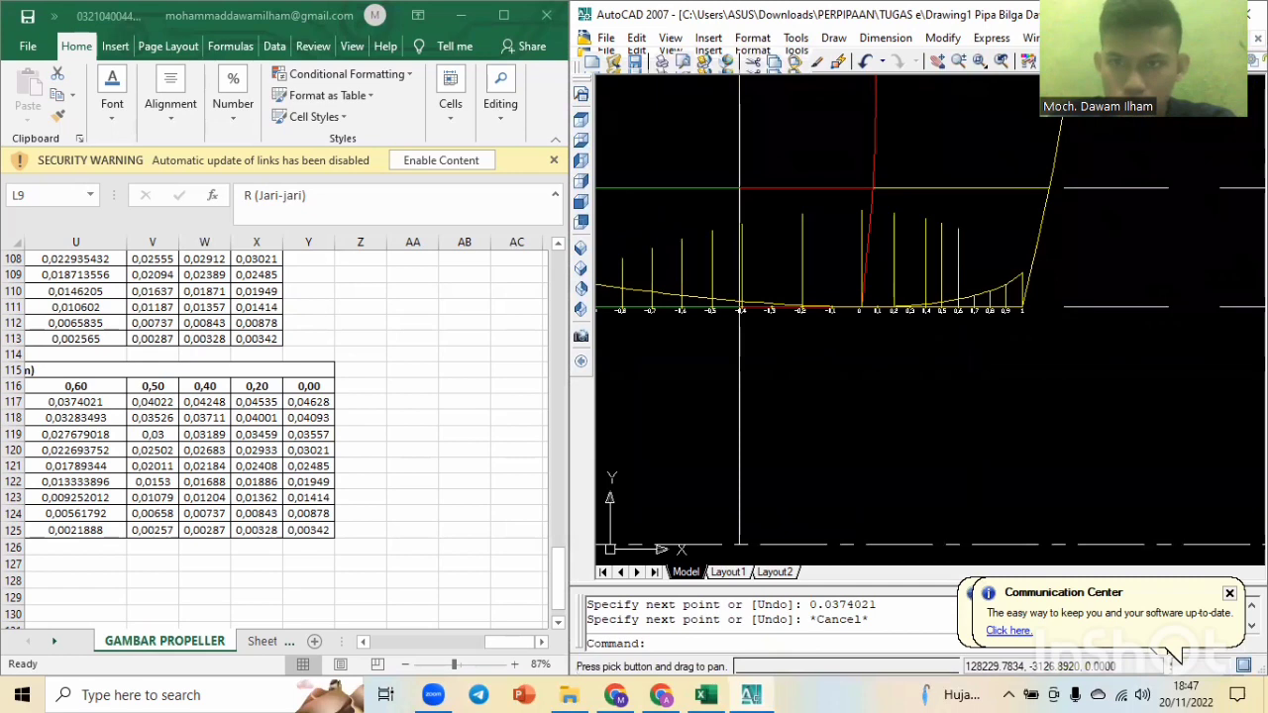
pyautogui.scroll(3, 995, 289)
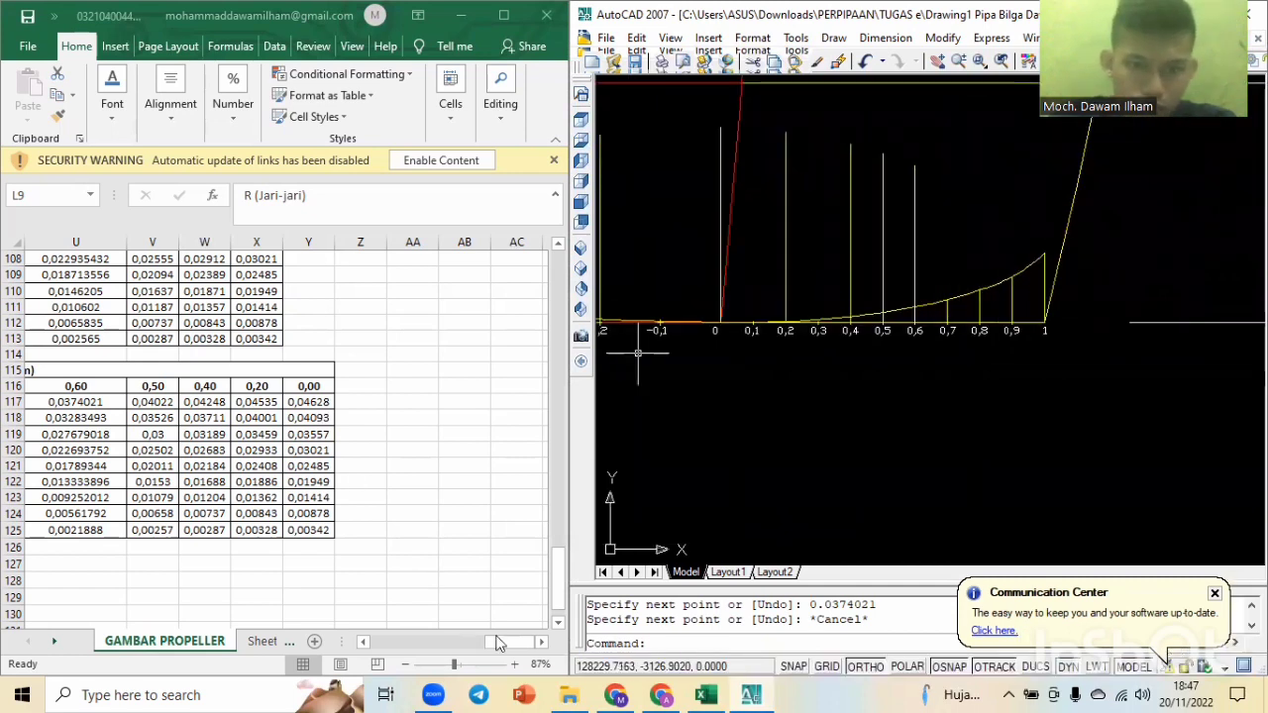
pyautogui.click(470, 644)
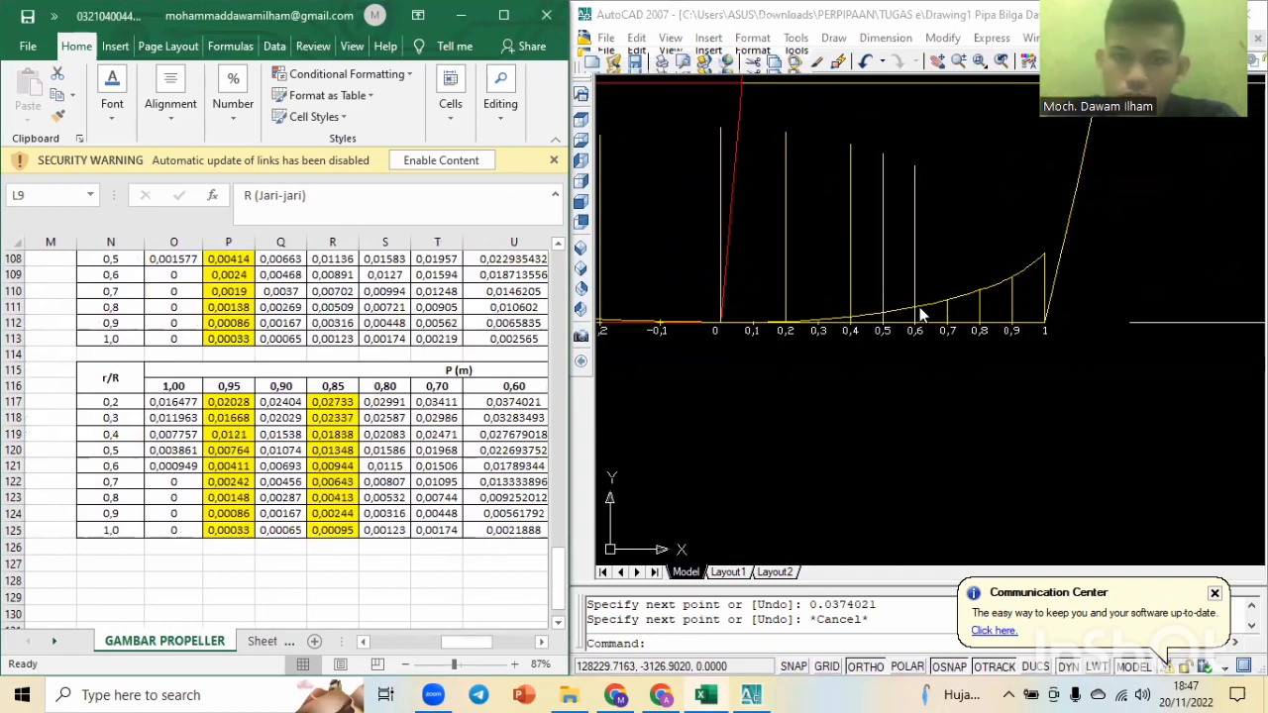
pyautogui.scroll(1, 969, 321)
pyautogui.scroll(-2, 969, 321)
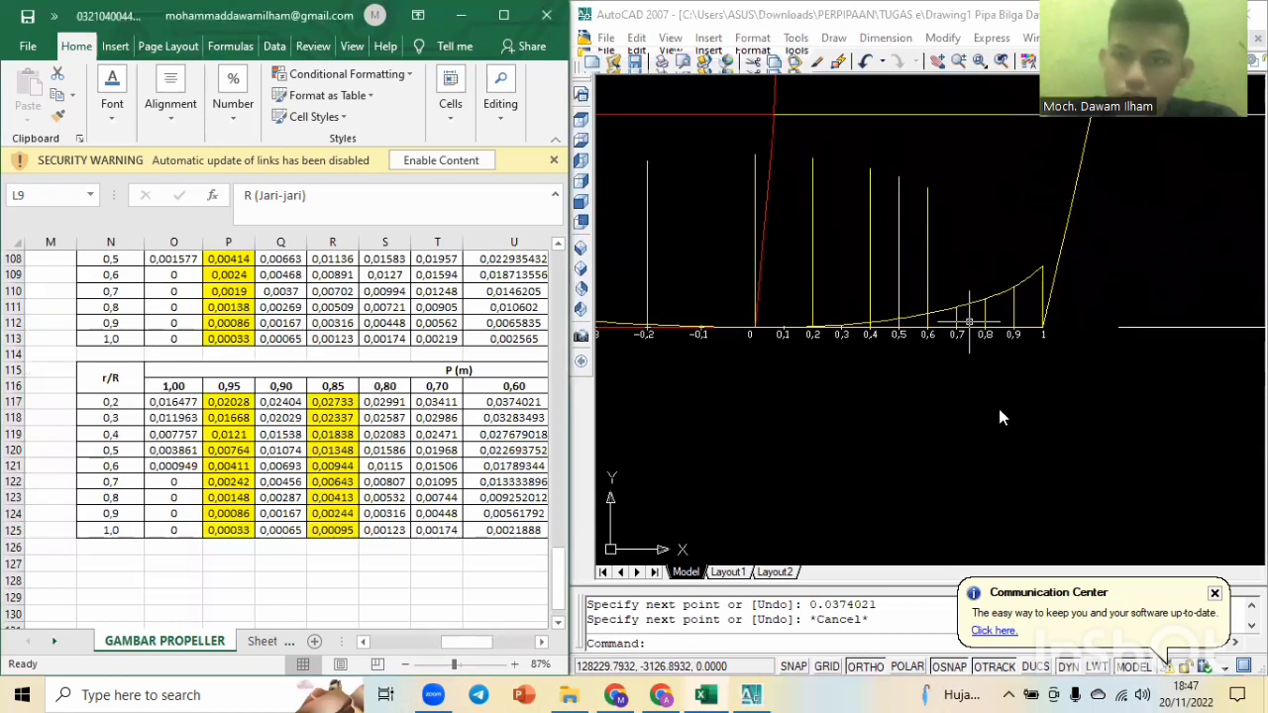
pyautogui.scroll(2, 977, 300)
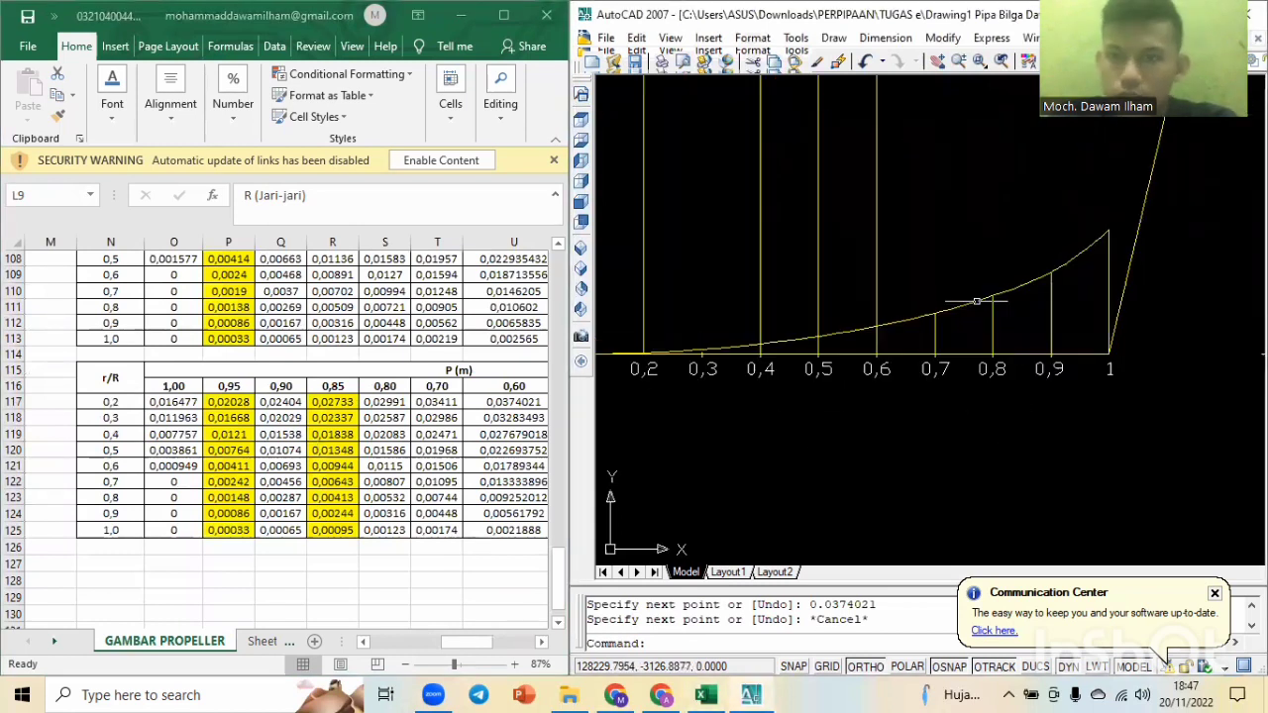
pyautogui.write('l')
pyautogui.press('Return')
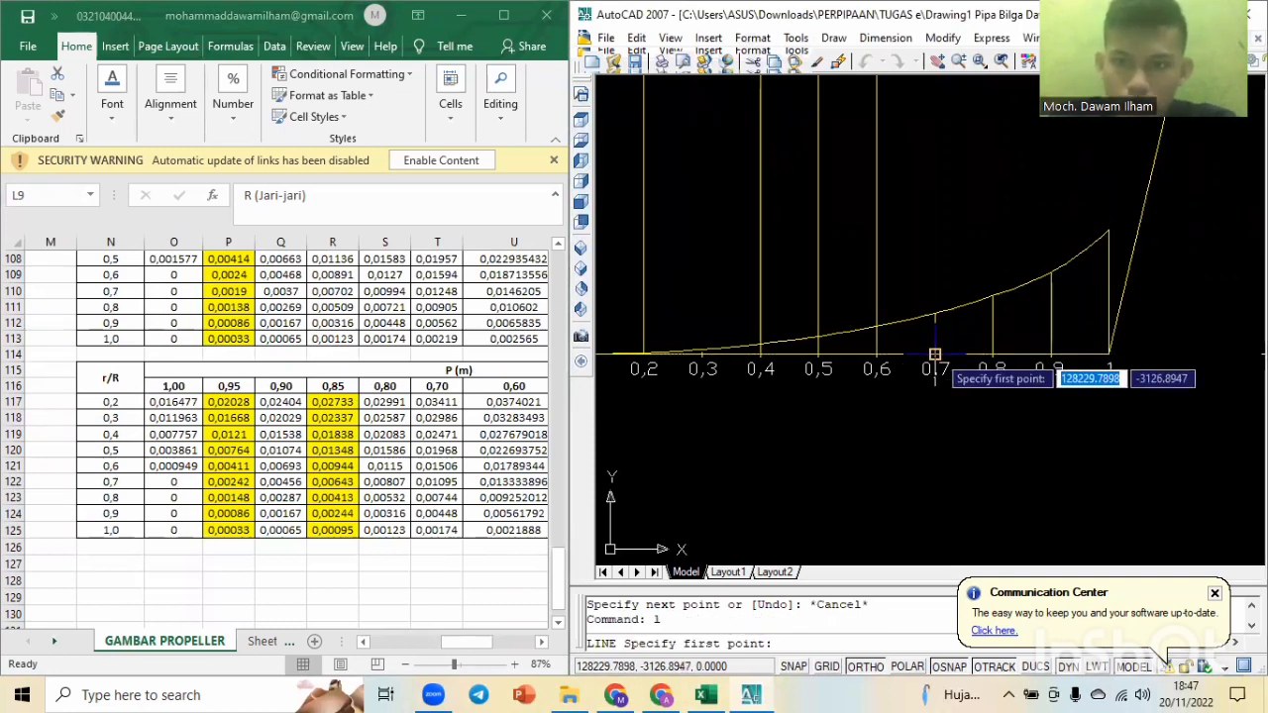
pyautogui.click(936, 354)
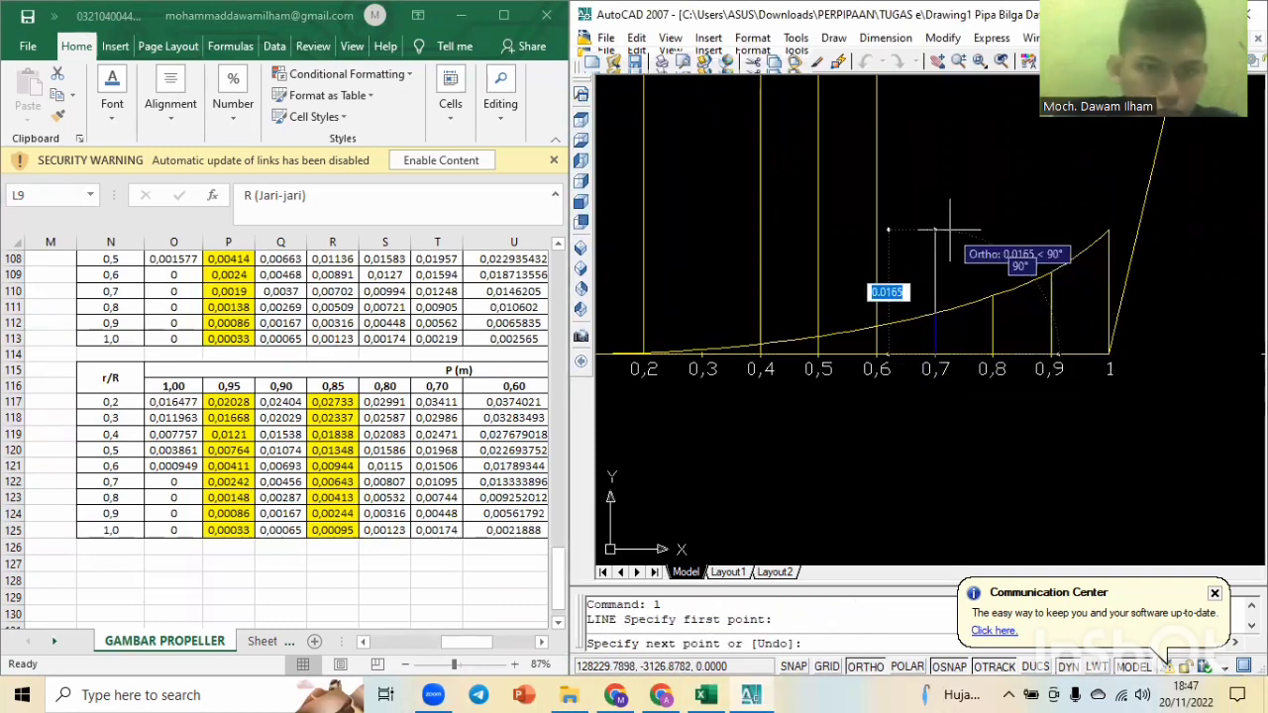
pyautogui.write('0.0')
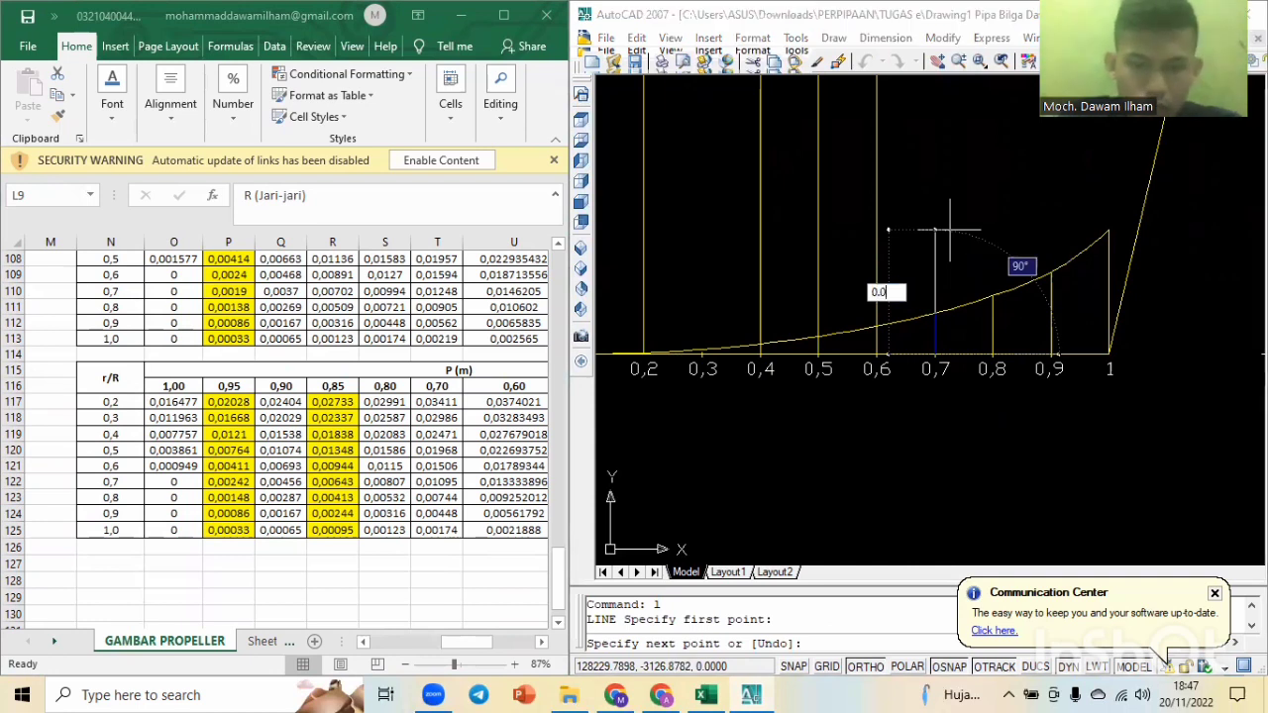
pyautogui.write('3411')
pyautogui.press('Return')
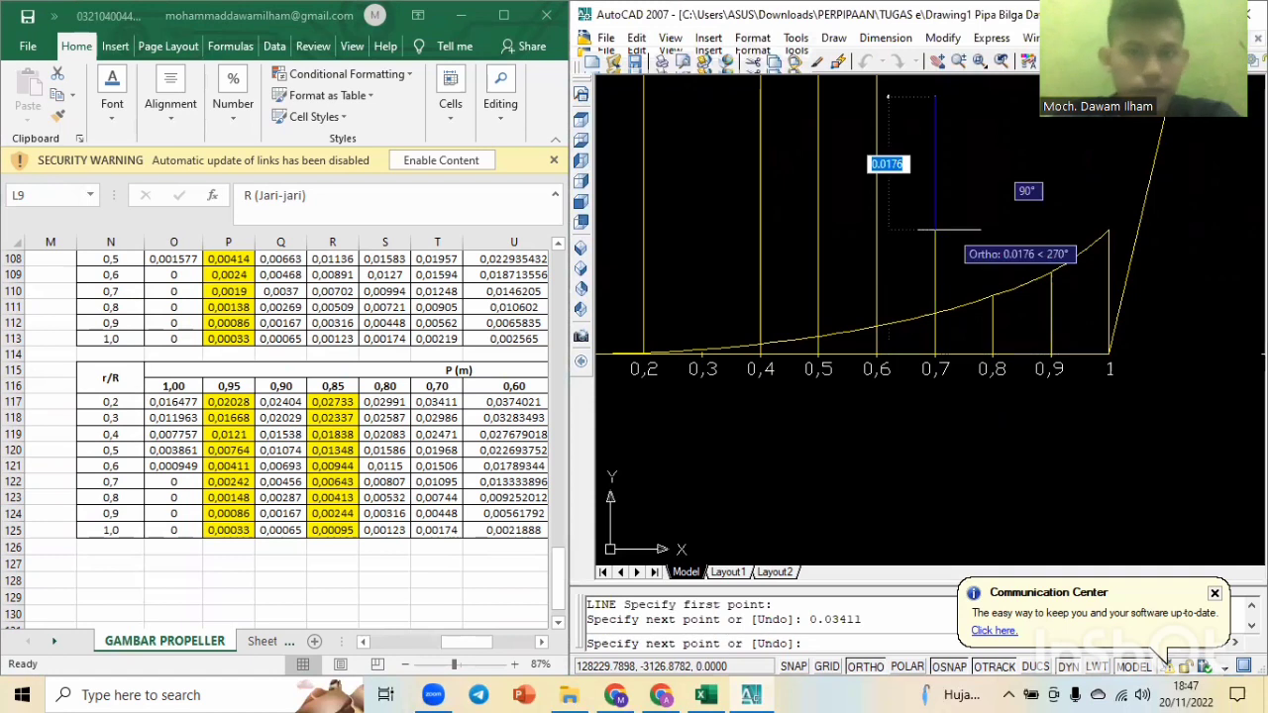
pyautogui.press('Escape')
# Draw a vertical back ordinate line 0.02991 long upward from the 0,8 division point of the 0,2R line.
pyautogui.write('1')
pyautogui.press('Return')
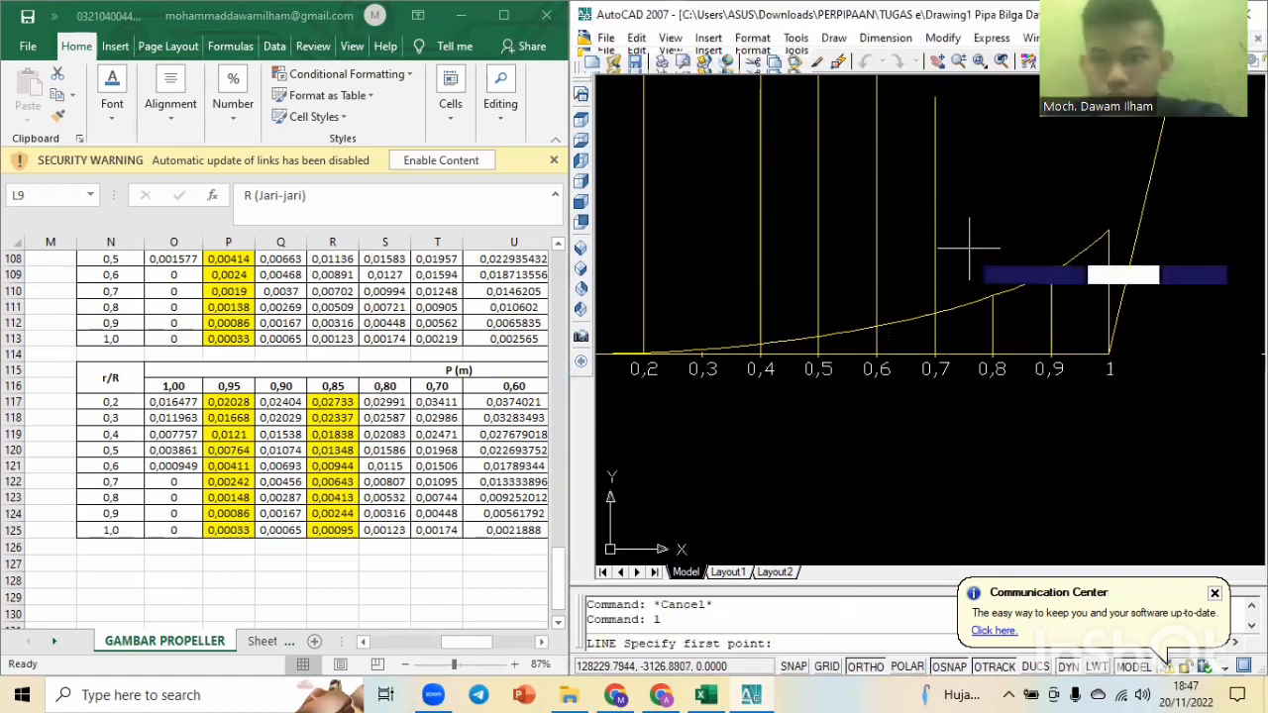
pyautogui.click(991, 353)
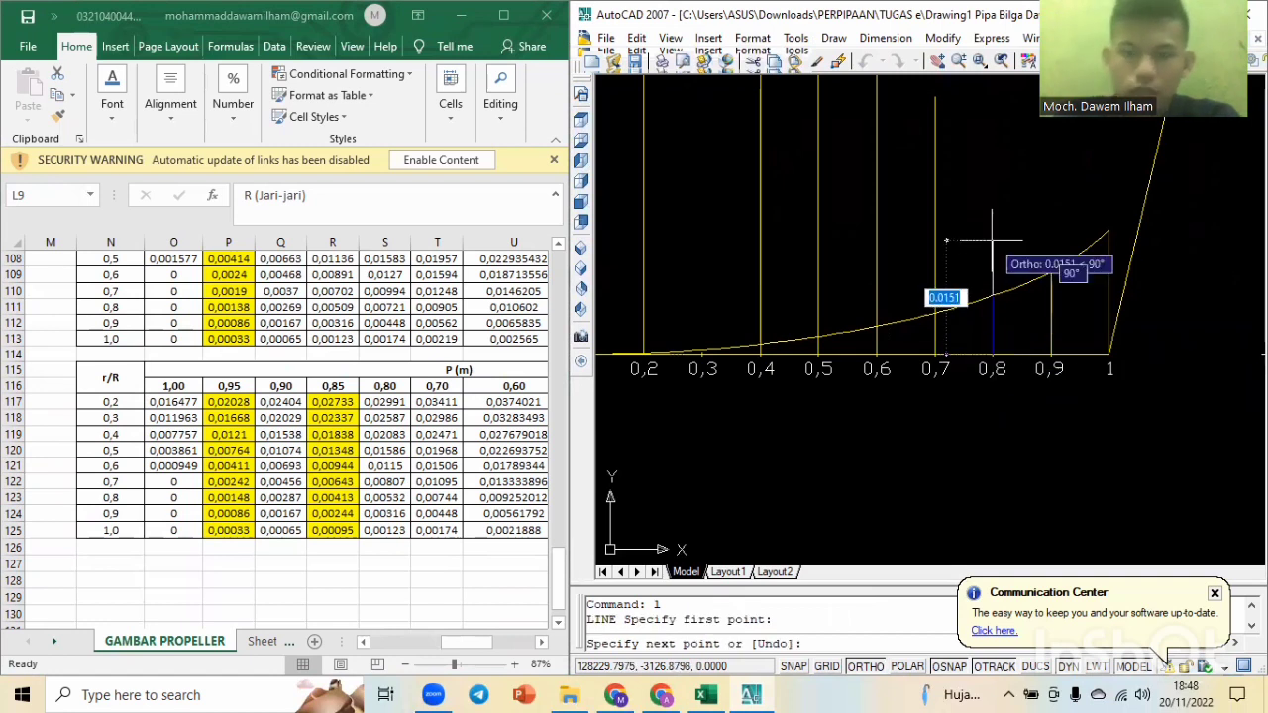
pyautogui.write('0.')
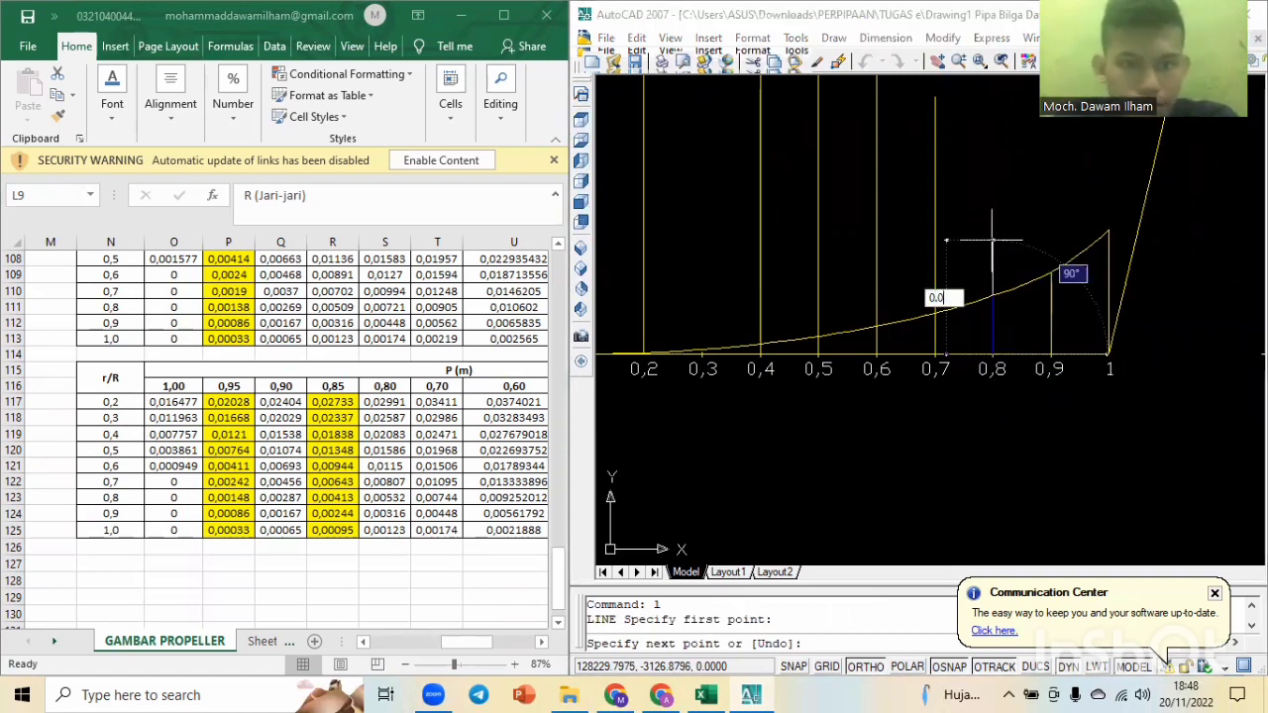
pyautogui.write('0')
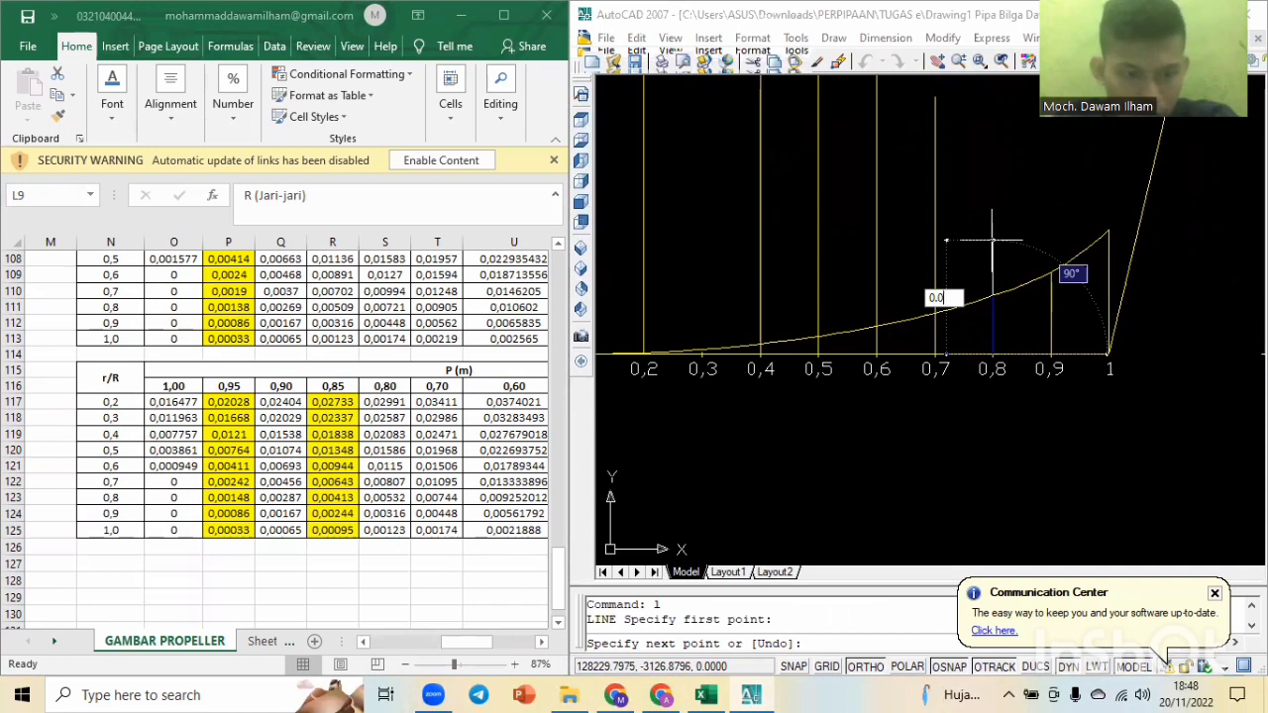
pyautogui.write('2991')
pyautogui.press('Return')
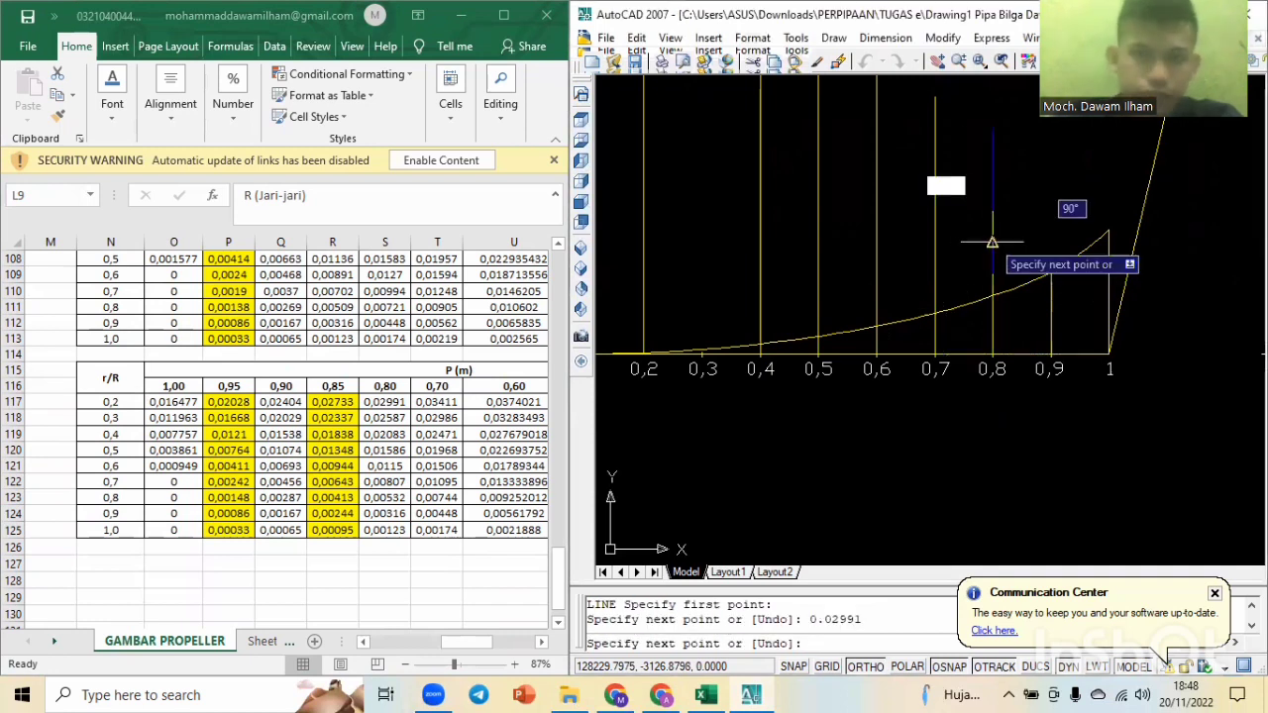
pyautogui.press('Escape')
# Start a vertical back ordinate line upward from the 0,9 division point of the 0,2R line.
pyautogui.press('Return')
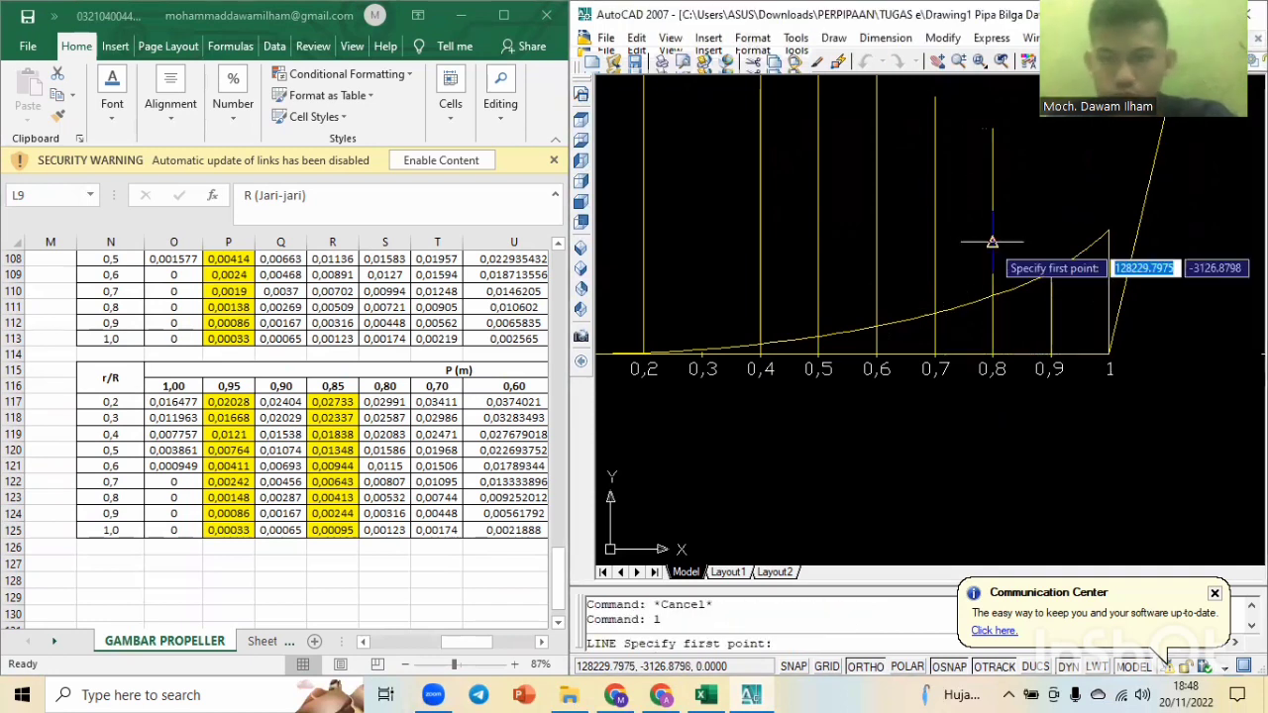
pyautogui.click(1051, 354)
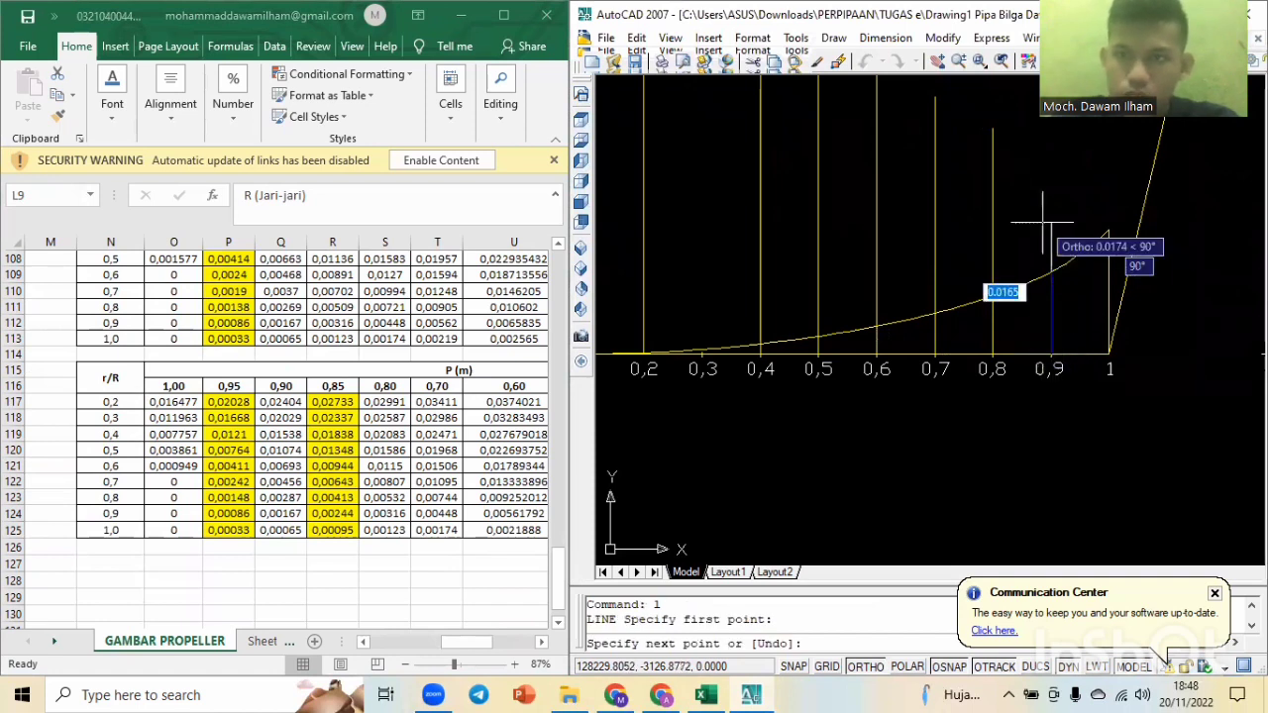
# Draw a vertical back-ordinate line 0.02404 high from the 0,9 mark on the 0,2R section.
pyautogui.write('0.0')
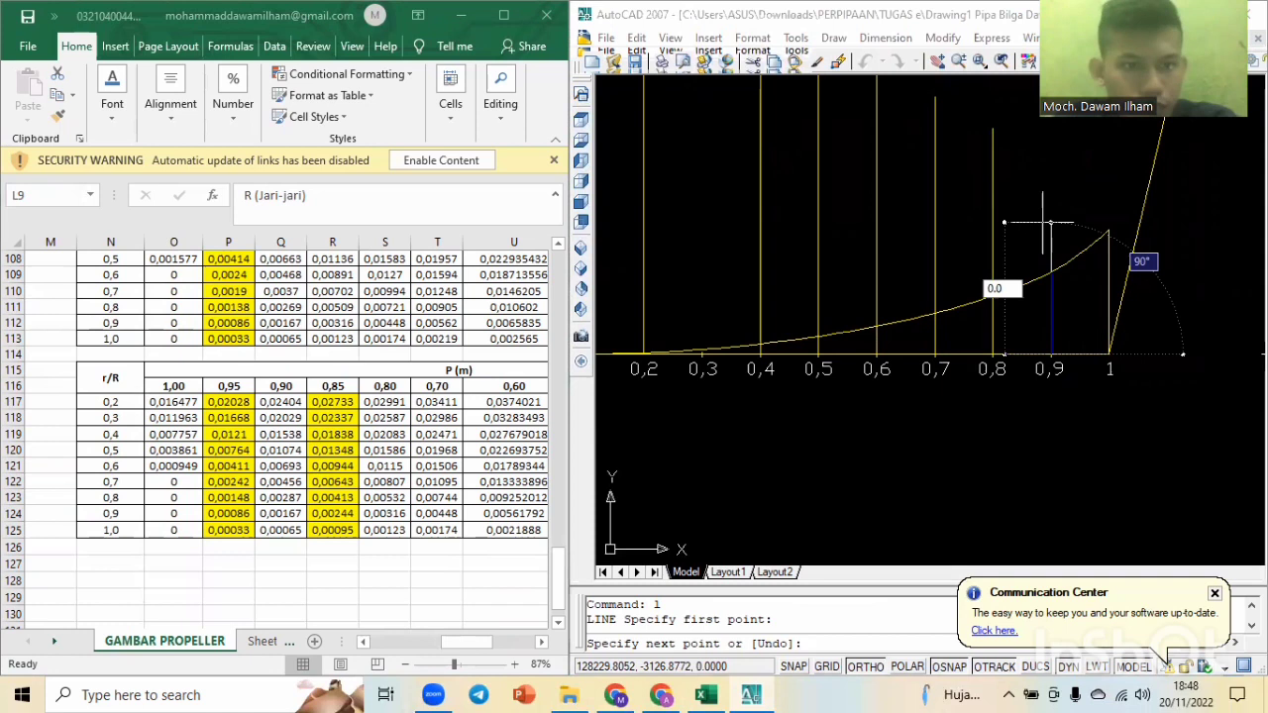
pyautogui.write('2404')
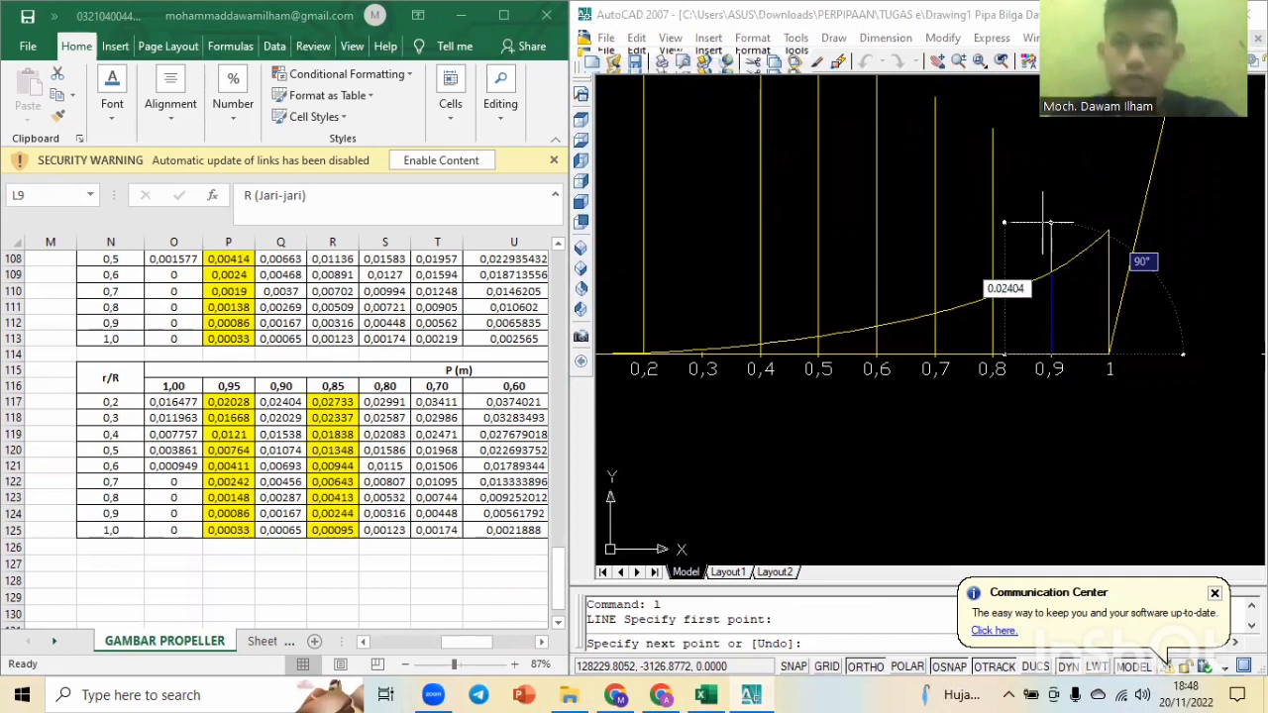
pyautogui.press('Return')
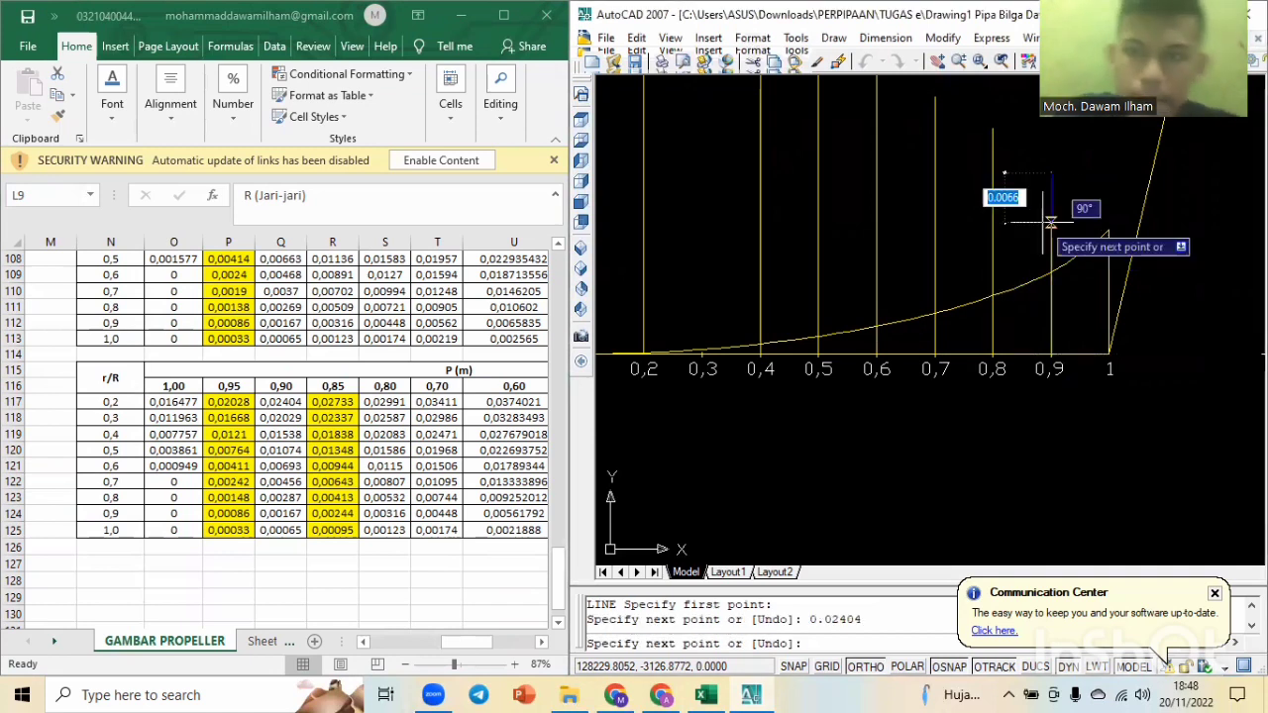
pyautogui.press('Escape')
pyautogui.press('Escape')
pyautogui.press('Escape')
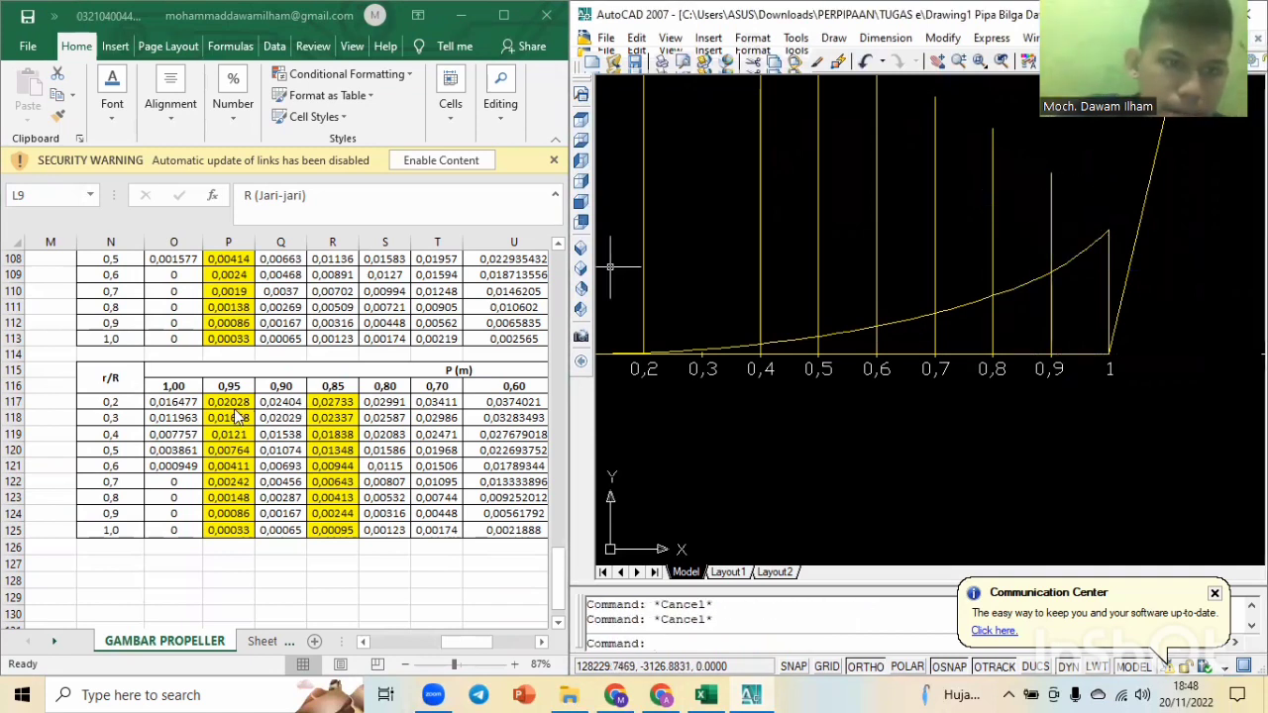
# Run a spline through the upper ends of the 0,2R section's ordinates, from station -1 to station 0.
pyautogui.scroll(6, 235, 416)
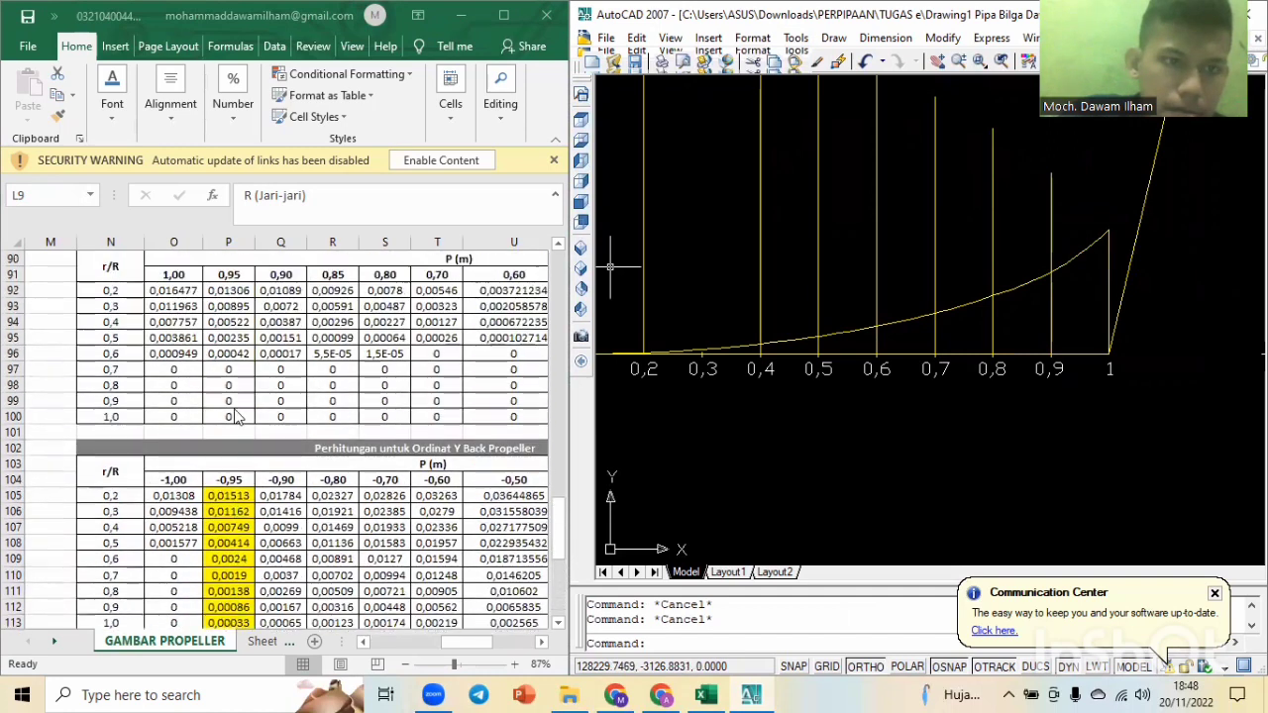
pyautogui.scroll(-2, 235, 416)
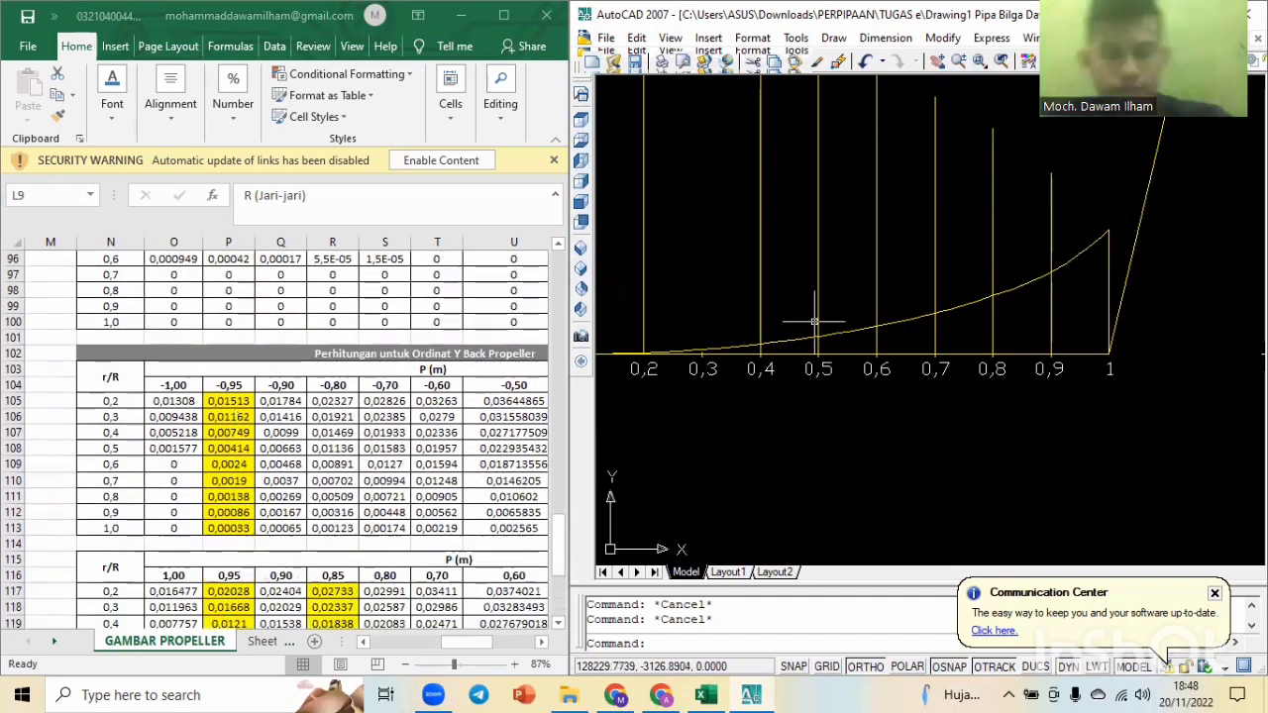
pyautogui.scroll(-7, 892, 327)
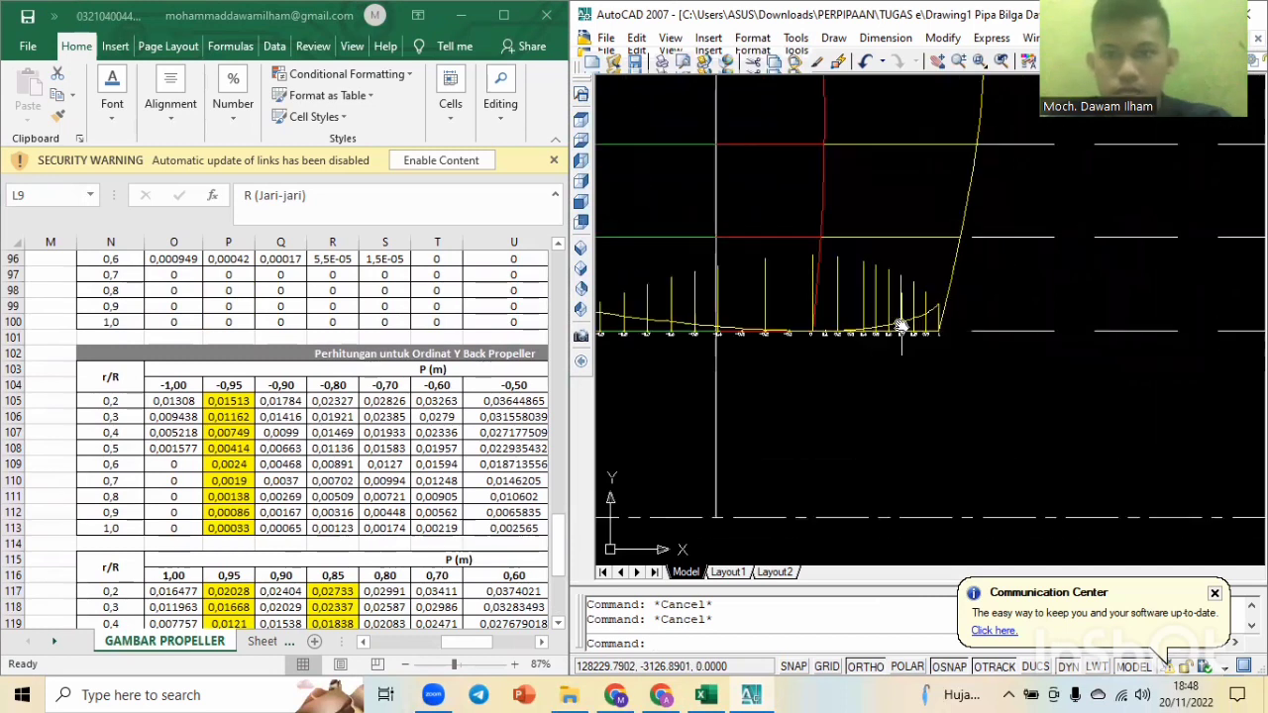
pyautogui.moveTo(902, 325); pyautogui.dragTo(973, 317, button='middle')
pyautogui.scroll(2, 989, 305)
pyautogui.moveTo(861, 320); pyautogui.dragTo(1044, 300, button='middle')
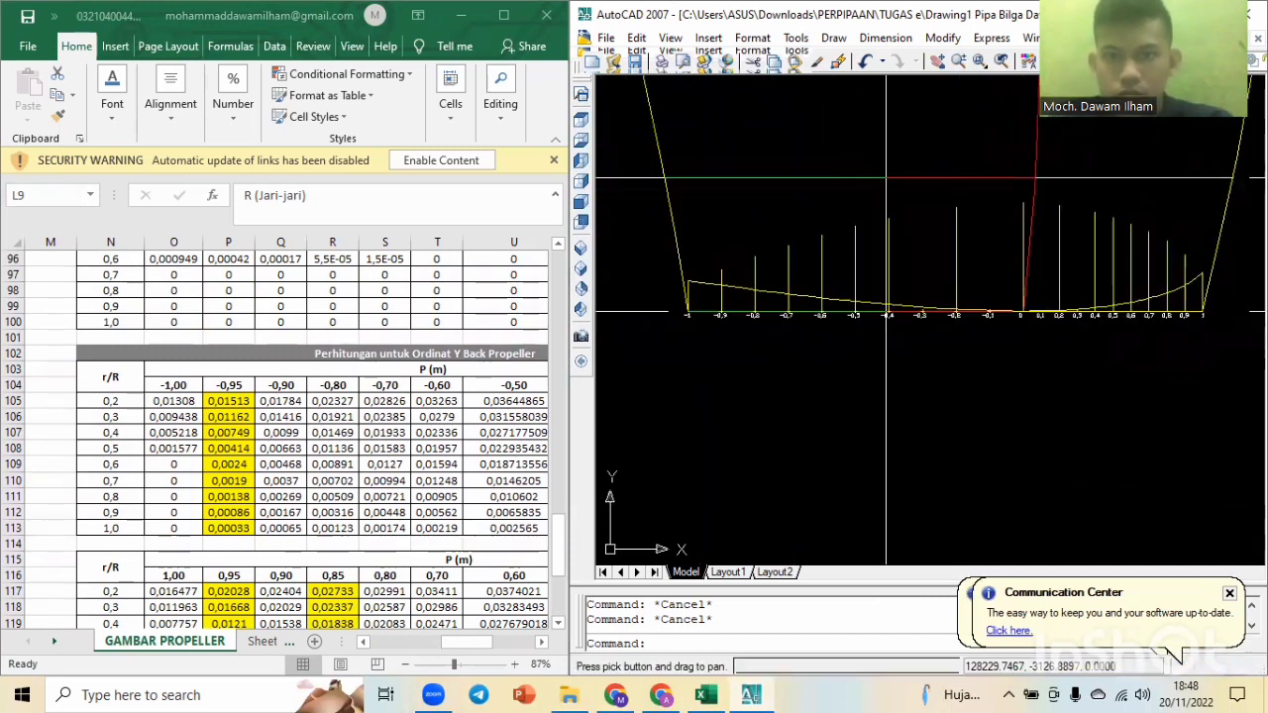
pyautogui.scroll(-2, 1029, 296)
pyautogui.scroll(-3, 1022, 293)
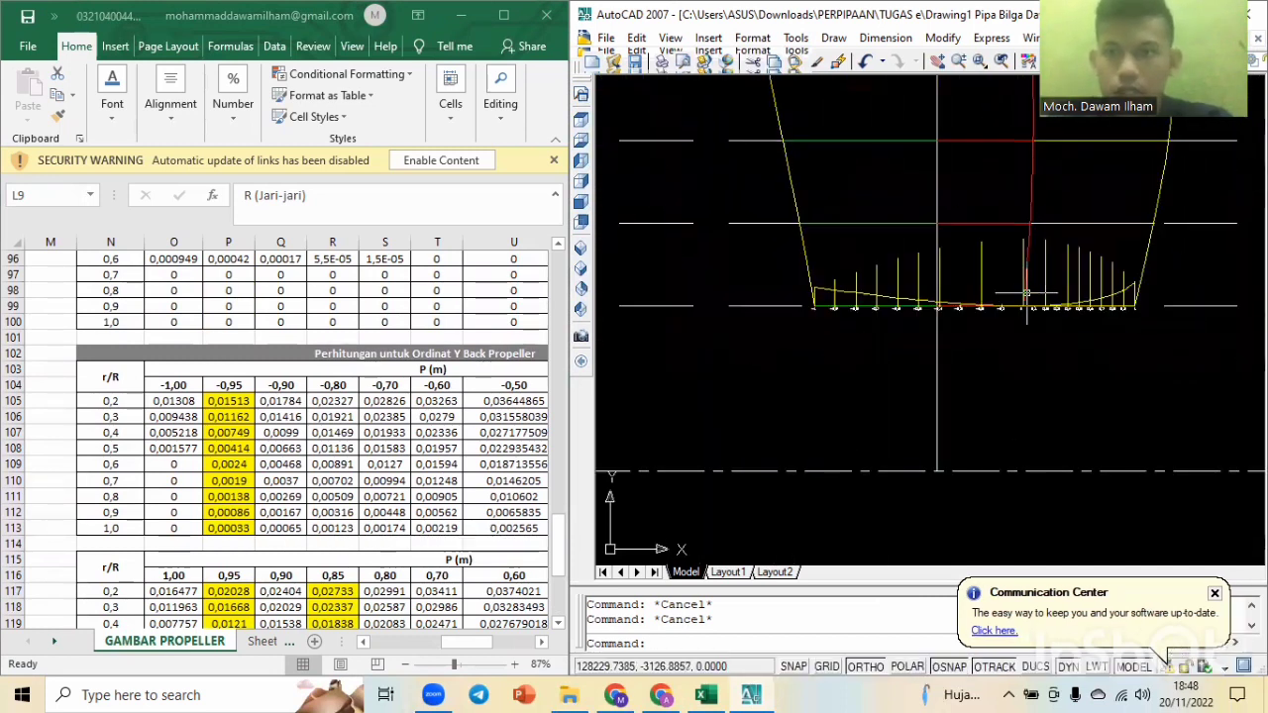
pyautogui.write('sp')
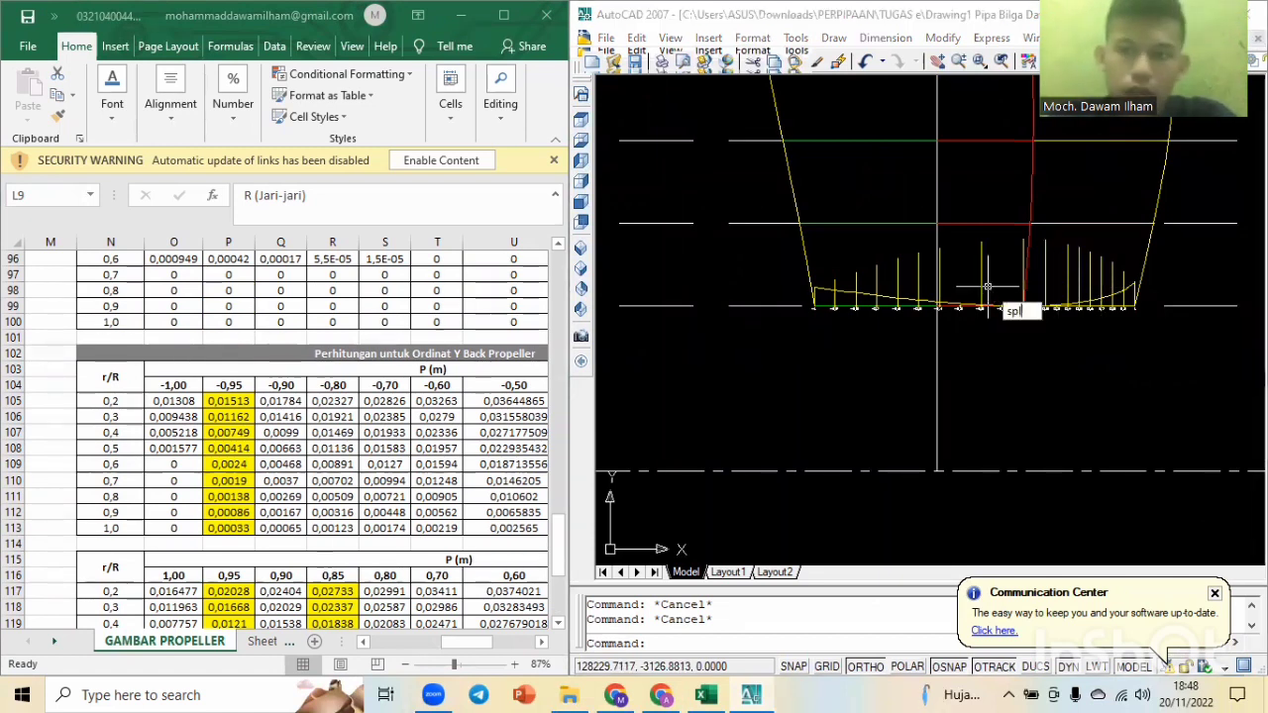
pyautogui.write('l')
pyautogui.press('Return')
pyautogui.scroll(2, 909, 286)
pyautogui.scroll(4, 715, 286)
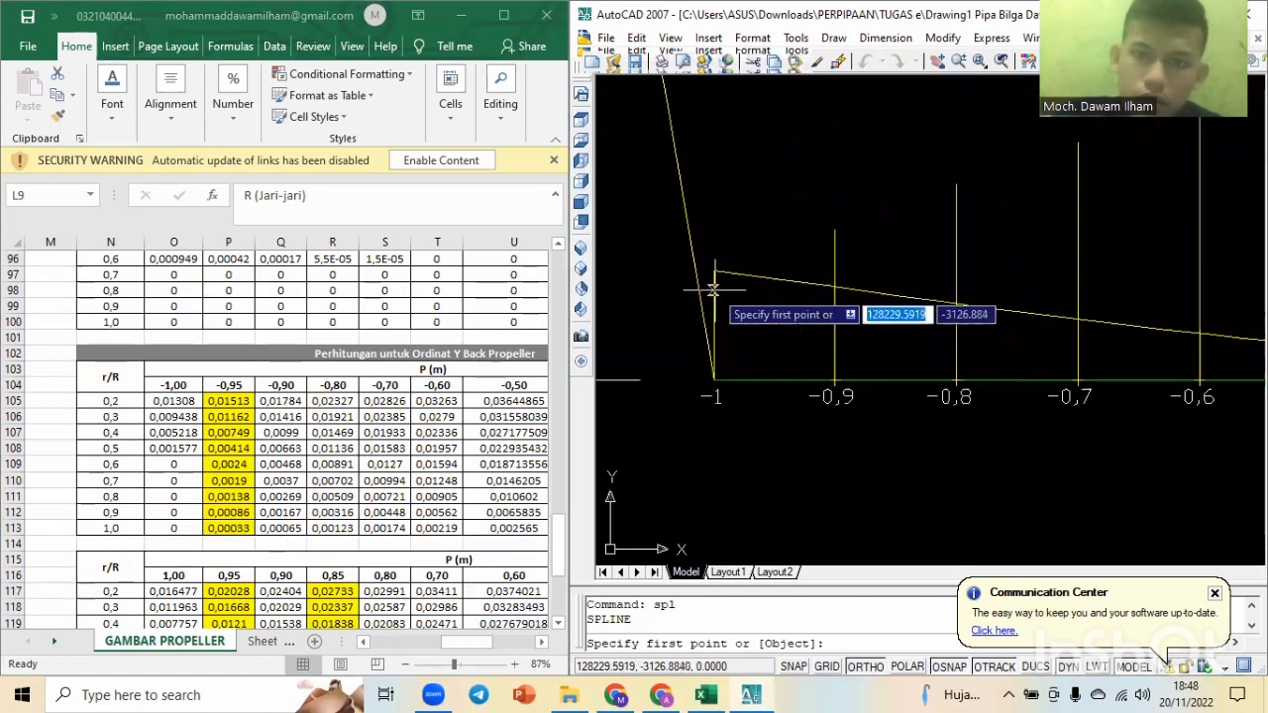
pyautogui.click(715, 271)
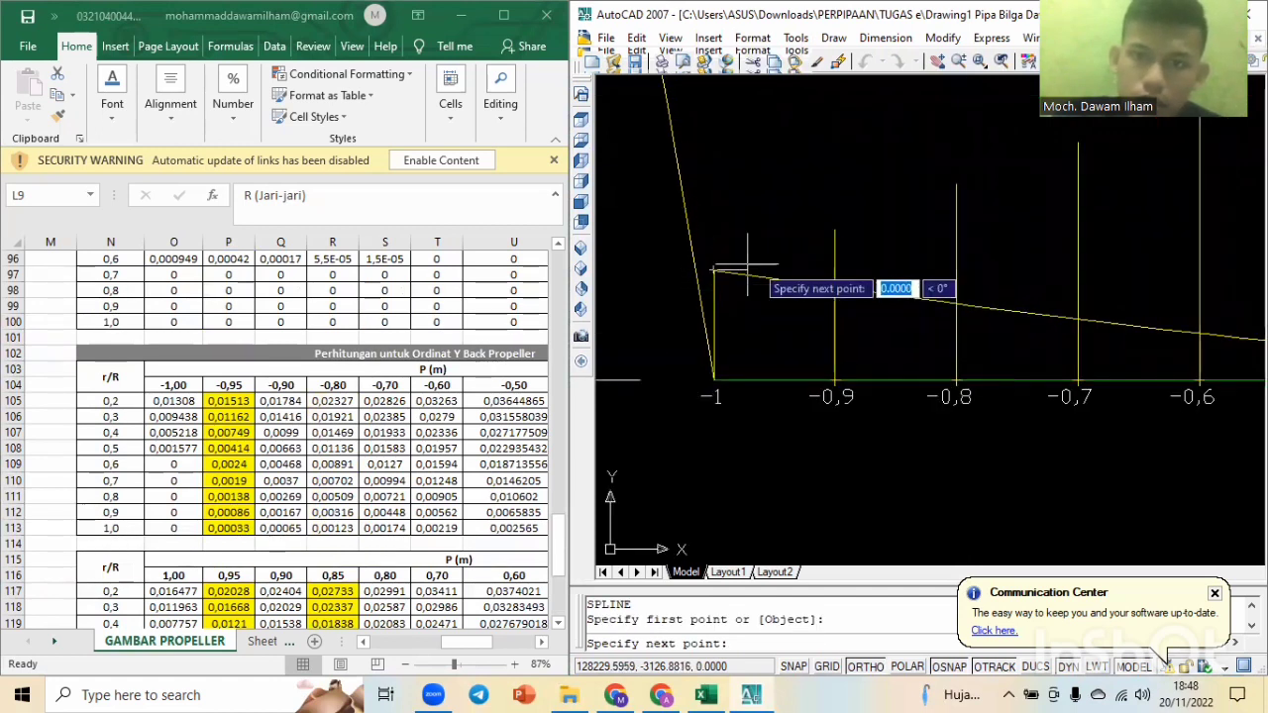
pyautogui.click(834, 230)
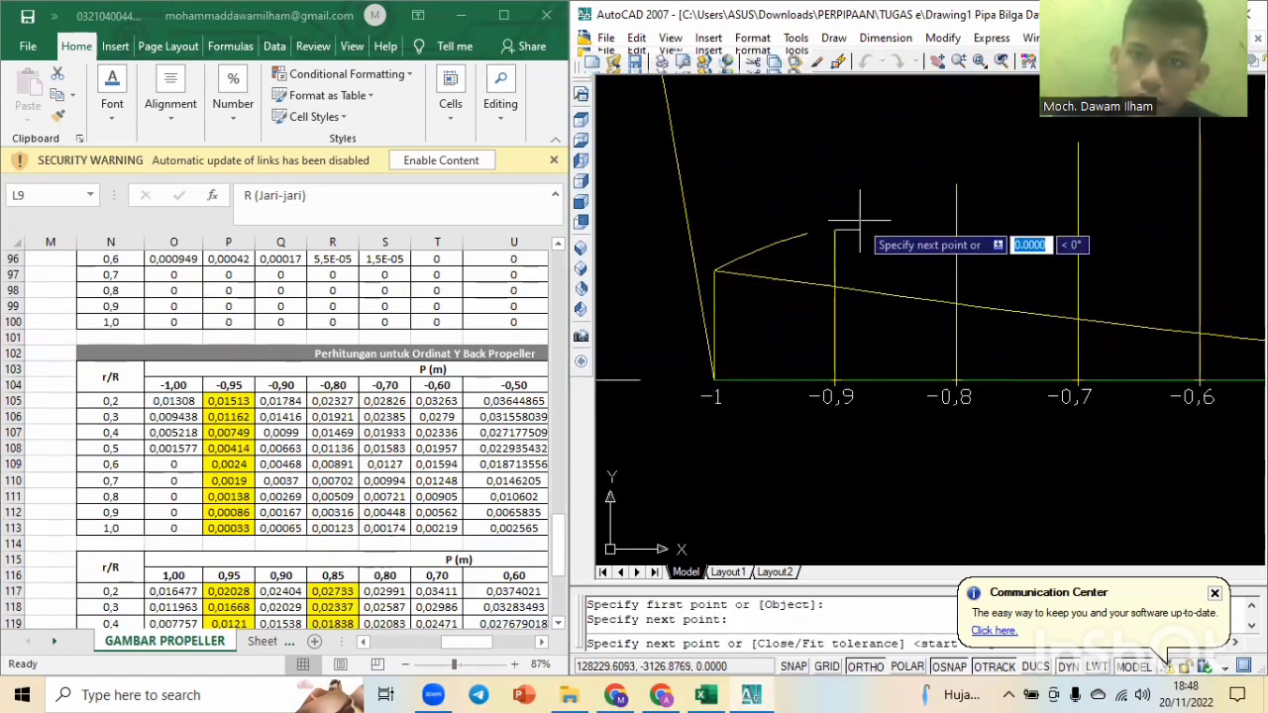
pyautogui.click(956, 184)
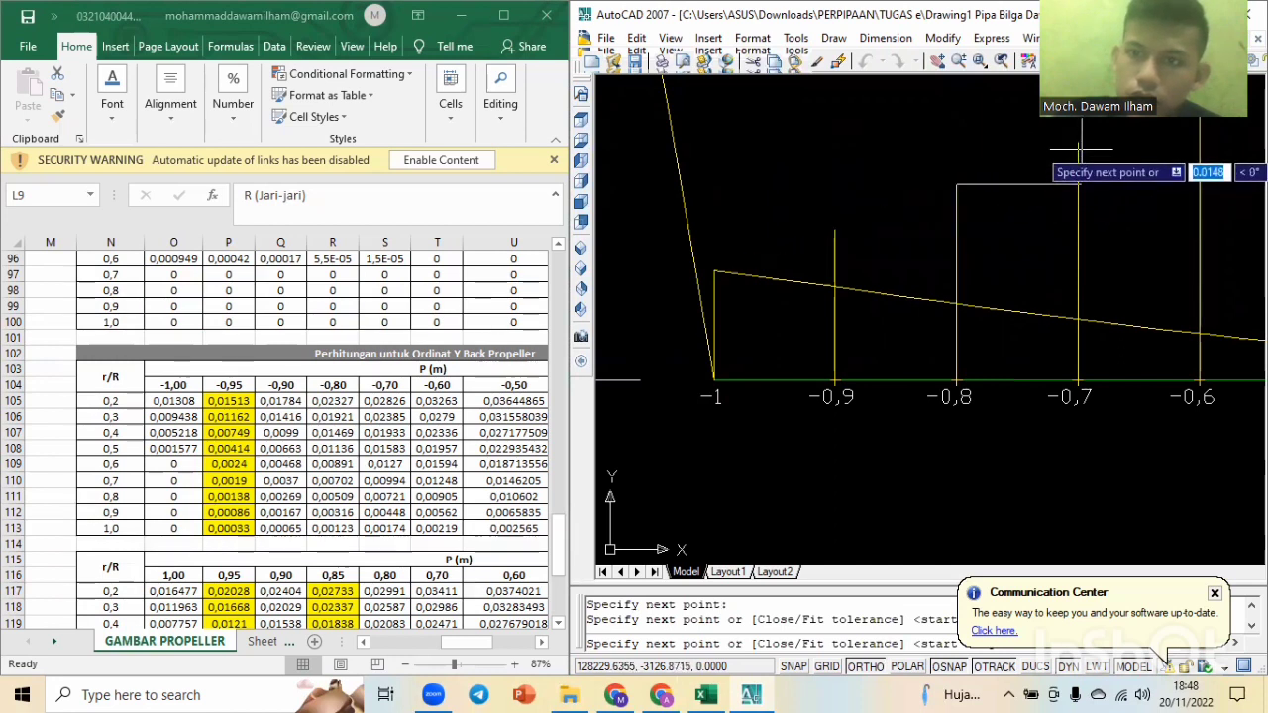
pyautogui.moveTo(1057, 150)
pyautogui.mouseDown(button='middle')
pyautogui.moveTo(755, 237)
pyautogui.moveTo(634, 296)
pyautogui.mouseUp(button='middle')
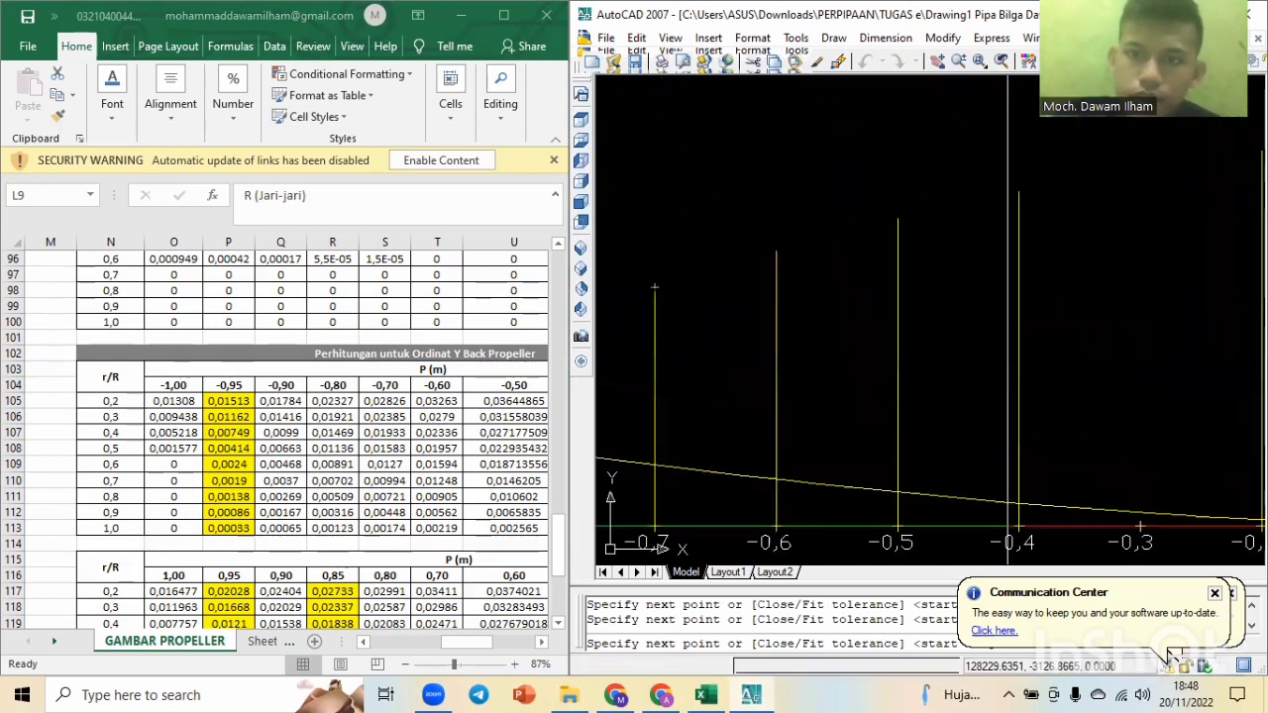
pyautogui.click(776, 251)
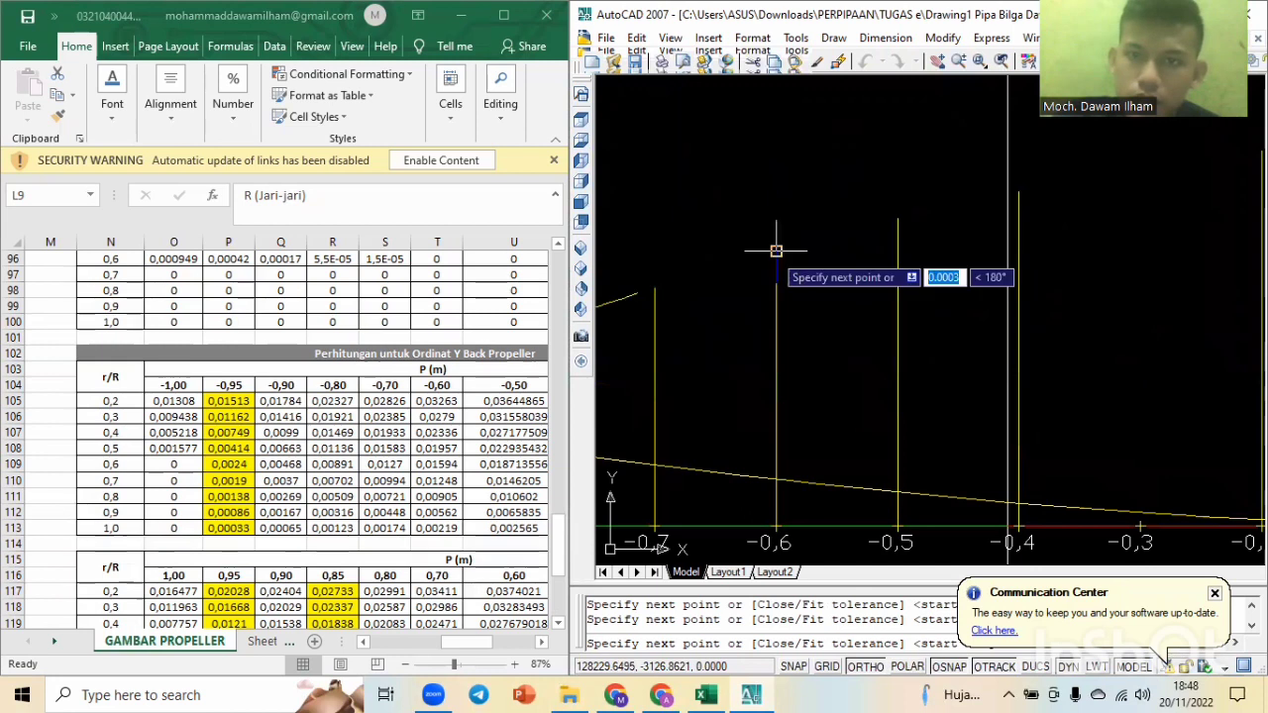
pyautogui.click(897, 218)
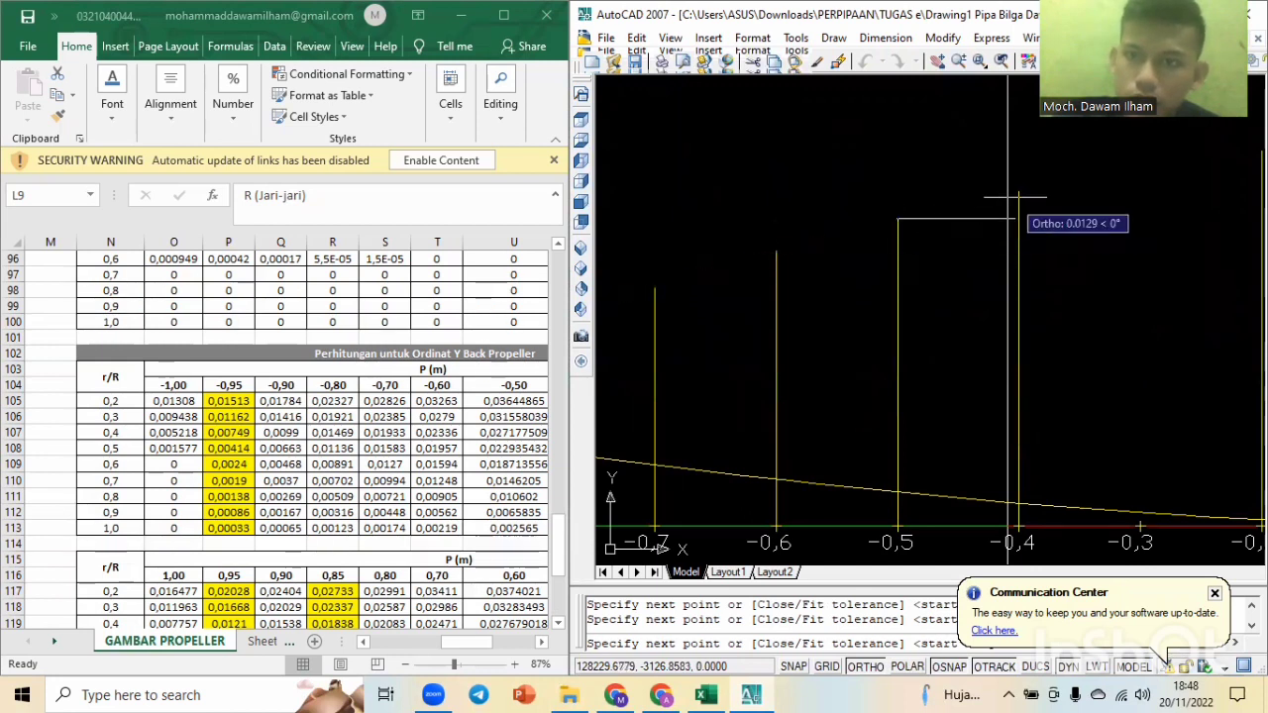
pyautogui.moveTo(1030, 195)
pyautogui.mouseDown(button='middle')
pyautogui.moveTo(631, 283)
pyautogui.moveTo(601, 328)
pyautogui.mouseUp(button='middle')
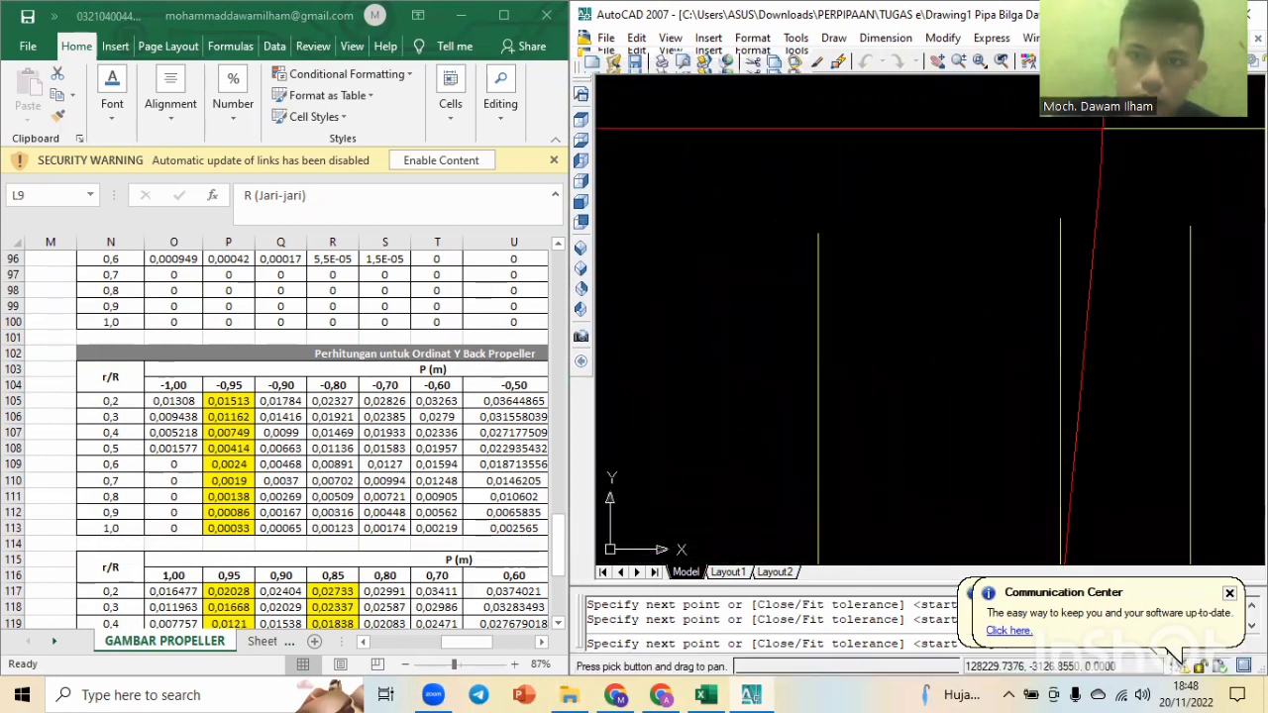
pyautogui.click(818, 234)
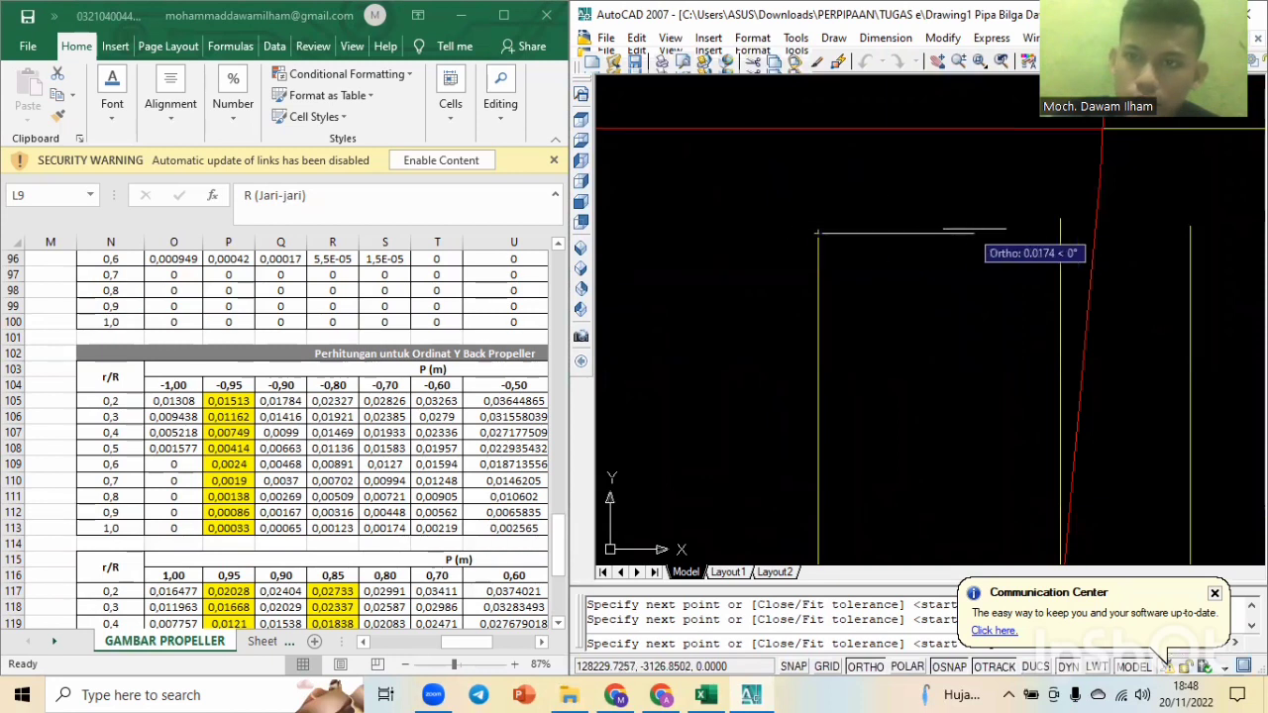
pyautogui.click(1060, 217)
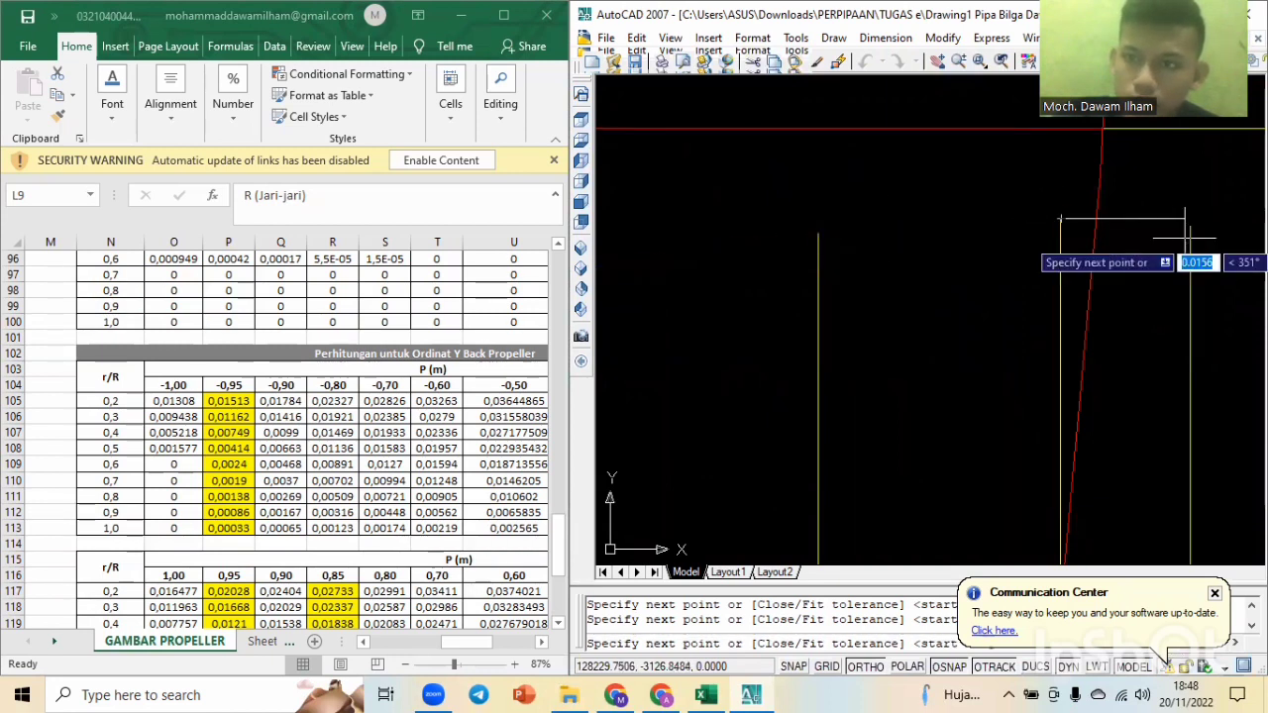
# Continue the spline through the remaining ordinate tops from station 0,2 to station 1 and finish it with default tangents.
pyautogui.moveTo(1138, 229); pyautogui.dragTo(691, 257, button='middle')
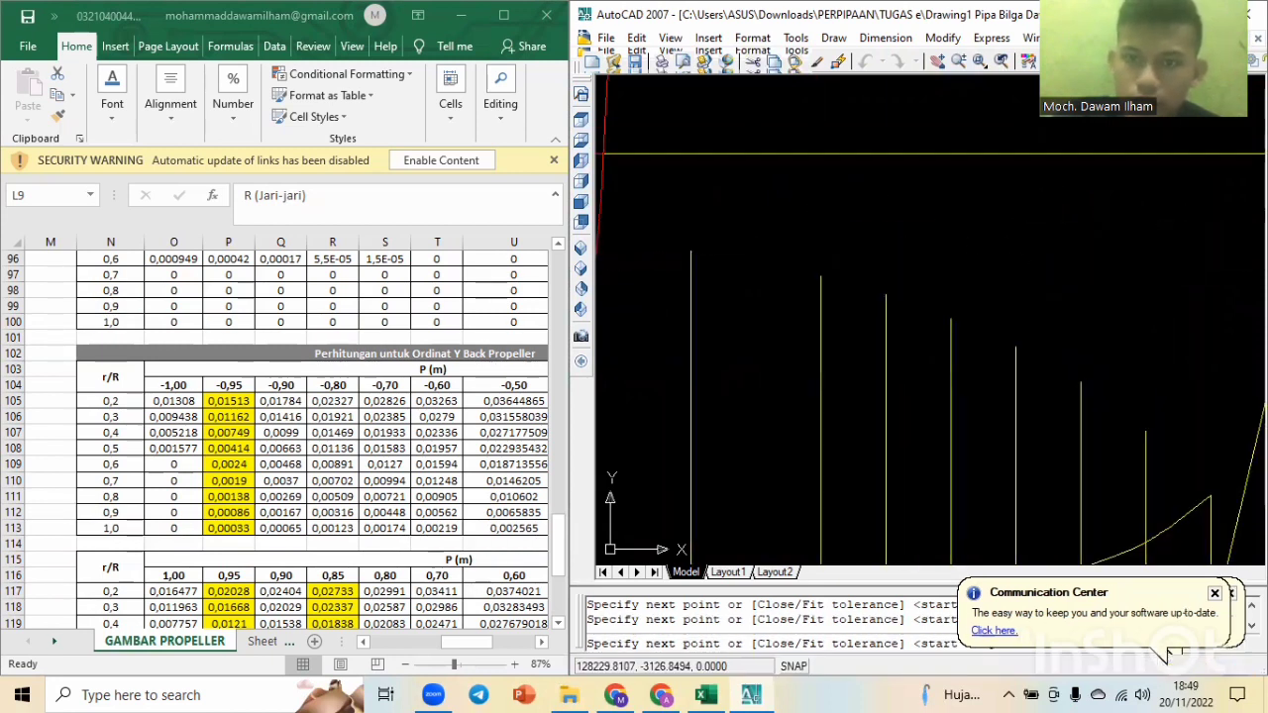
pyautogui.click(820, 277)
pyautogui.click(885, 295)
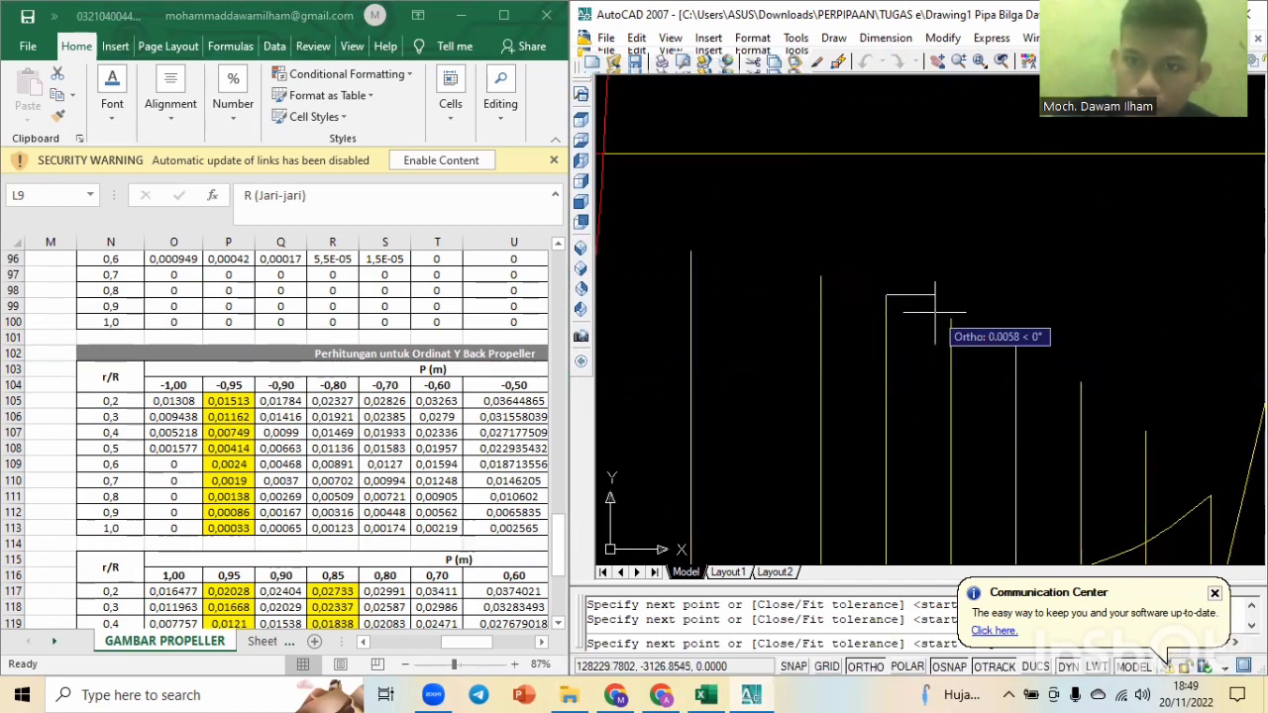
pyautogui.click(1014, 345)
pyautogui.click(1080, 380)
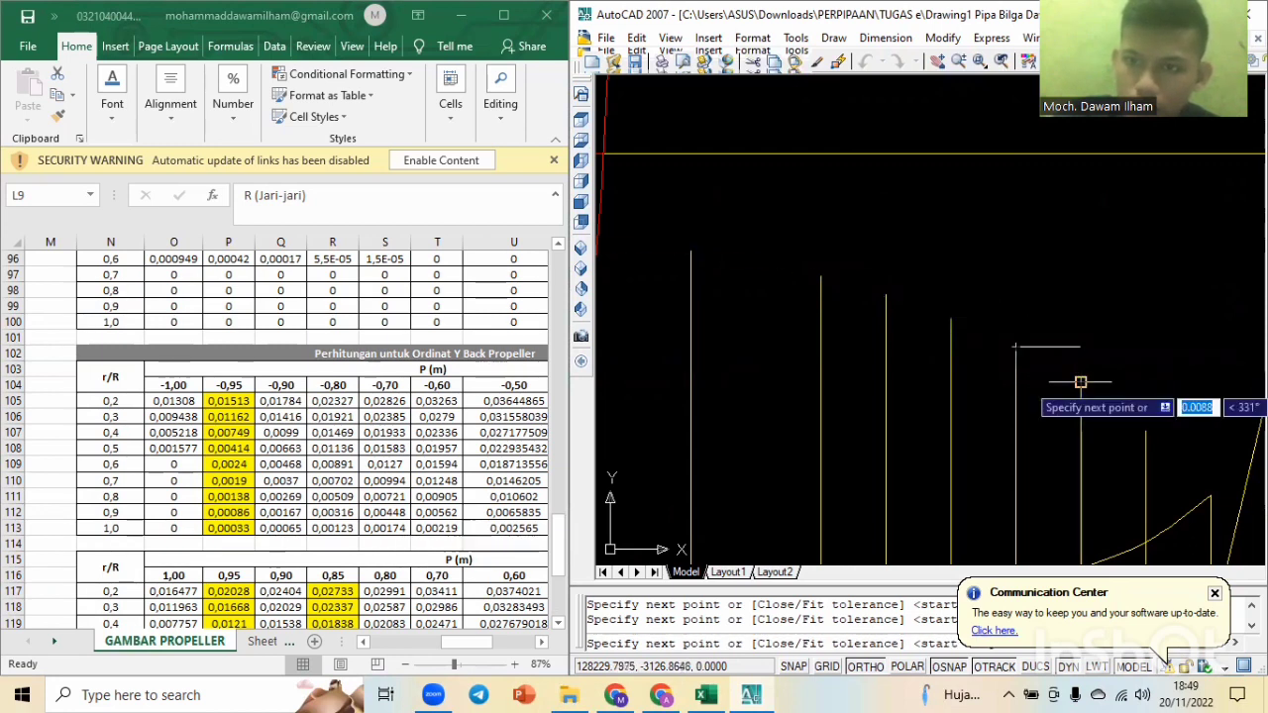
pyautogui.click(1146, 431)
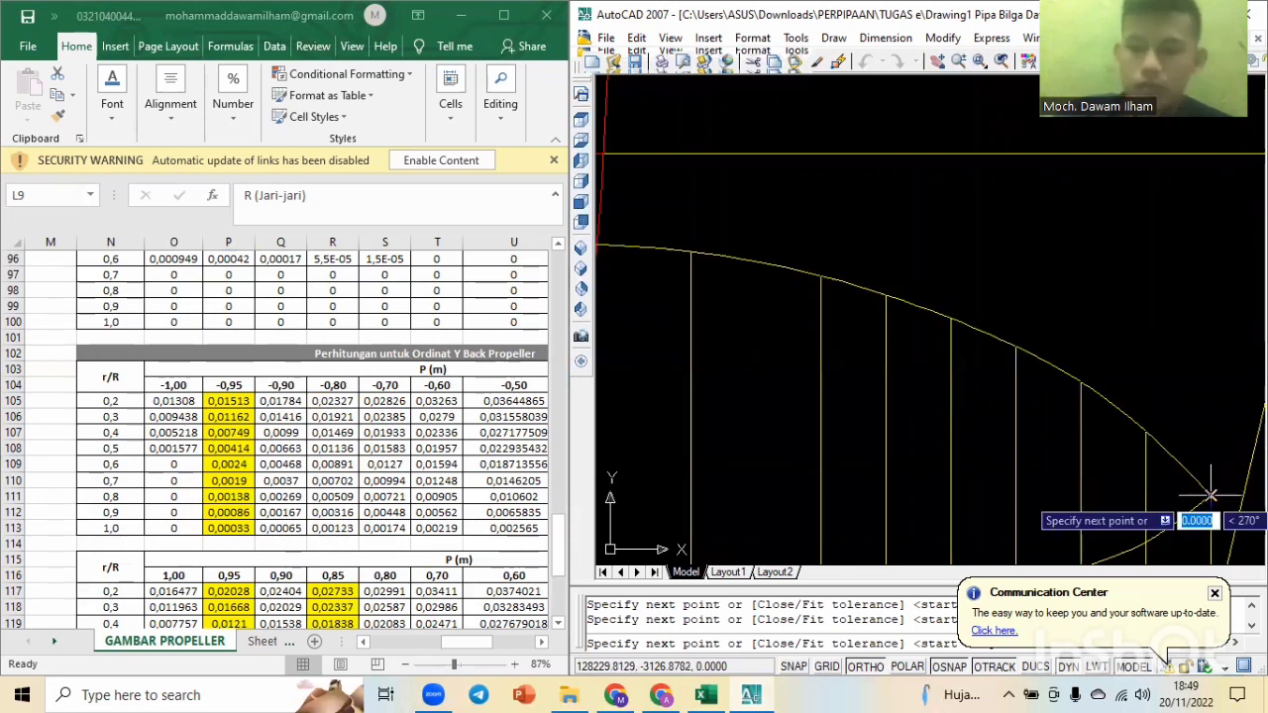
pyautogui.press('Return')
pyautogui.press('Return')
pyautogui.press('Return')
pyautogui.press('Return')
pyautogui.press('Return')
# Inspect the closed 0,2R section profile along its full width, from station -1 to station 1.
pyautogui.scroll(-9, 1210, 495)
pyautogui.scroll(5, 1101, 498)
pyautogui.moveTo(1146, 501); pyautogui.dragTo(930, 407, button='middle')
pyautogui.scroll(-2, 1101, 405)
pyautogui.scroll(3, 964, 407)
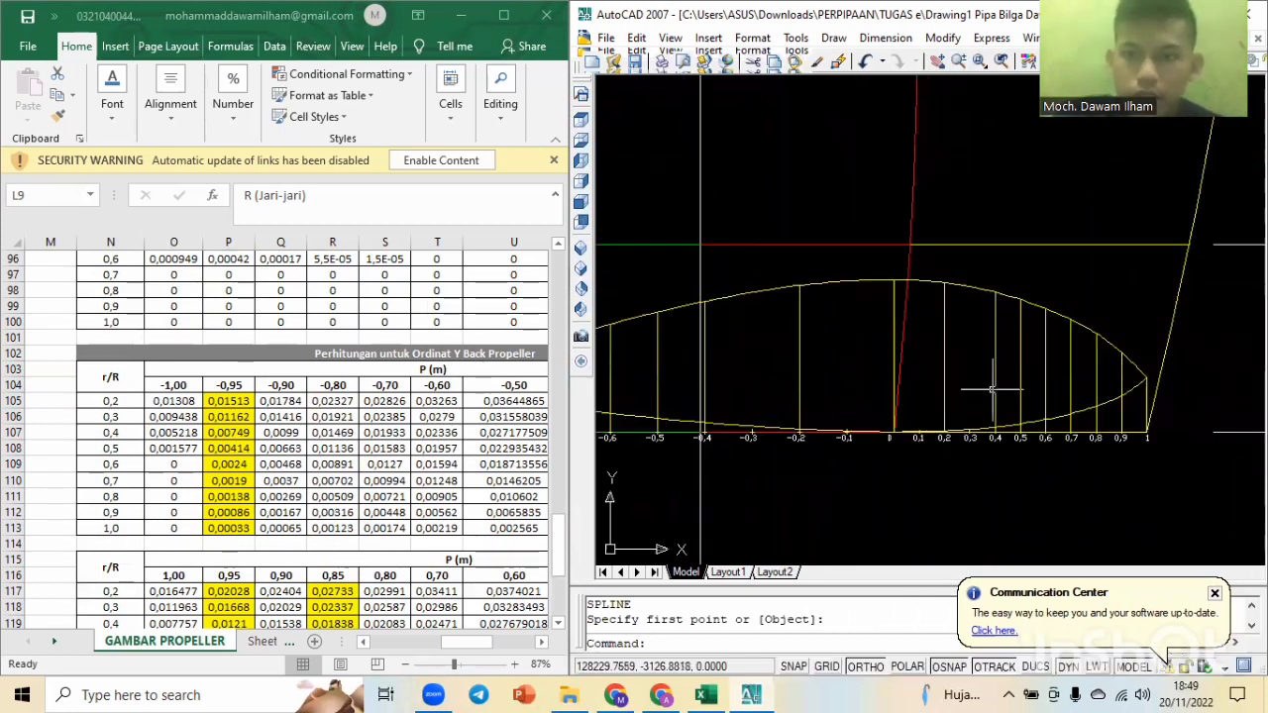
pyautogui.scroll(-4, 992, 388)
pyautogui.scroll(3, 638, 418)
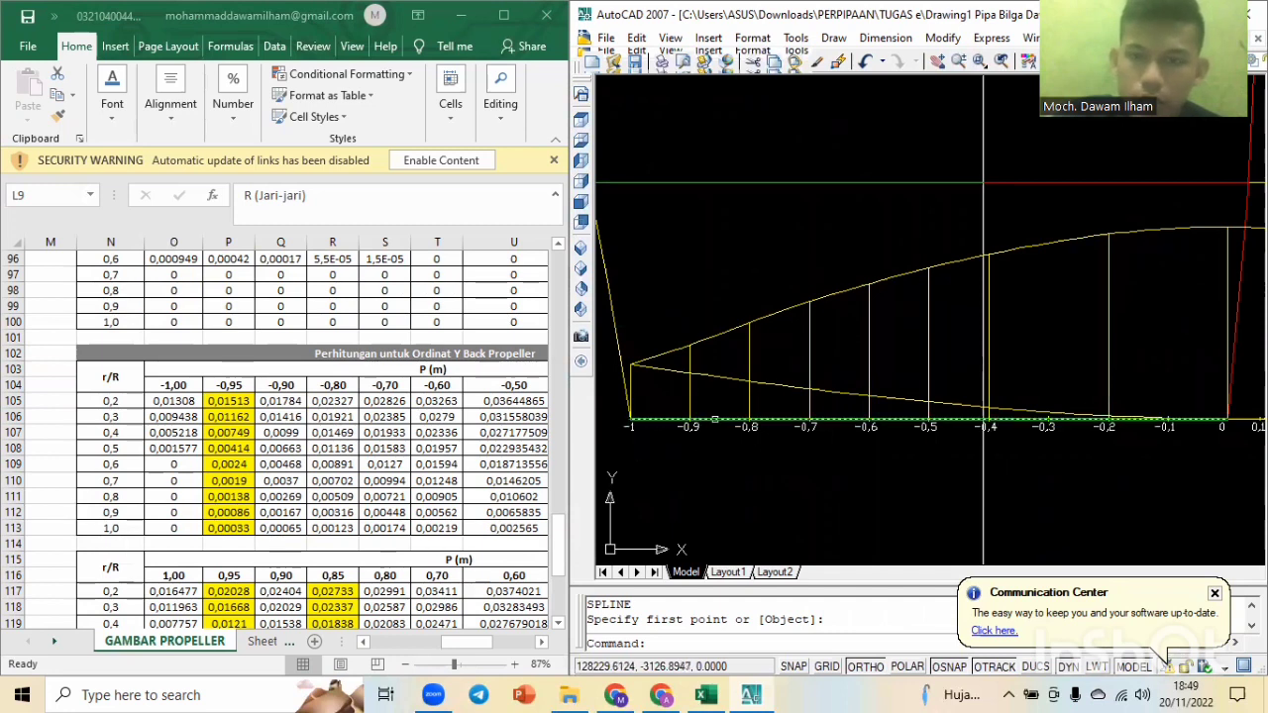
pyautogui.moveTo(1238, 435); pyautogui.dragTo(1101, 451, button='middle')
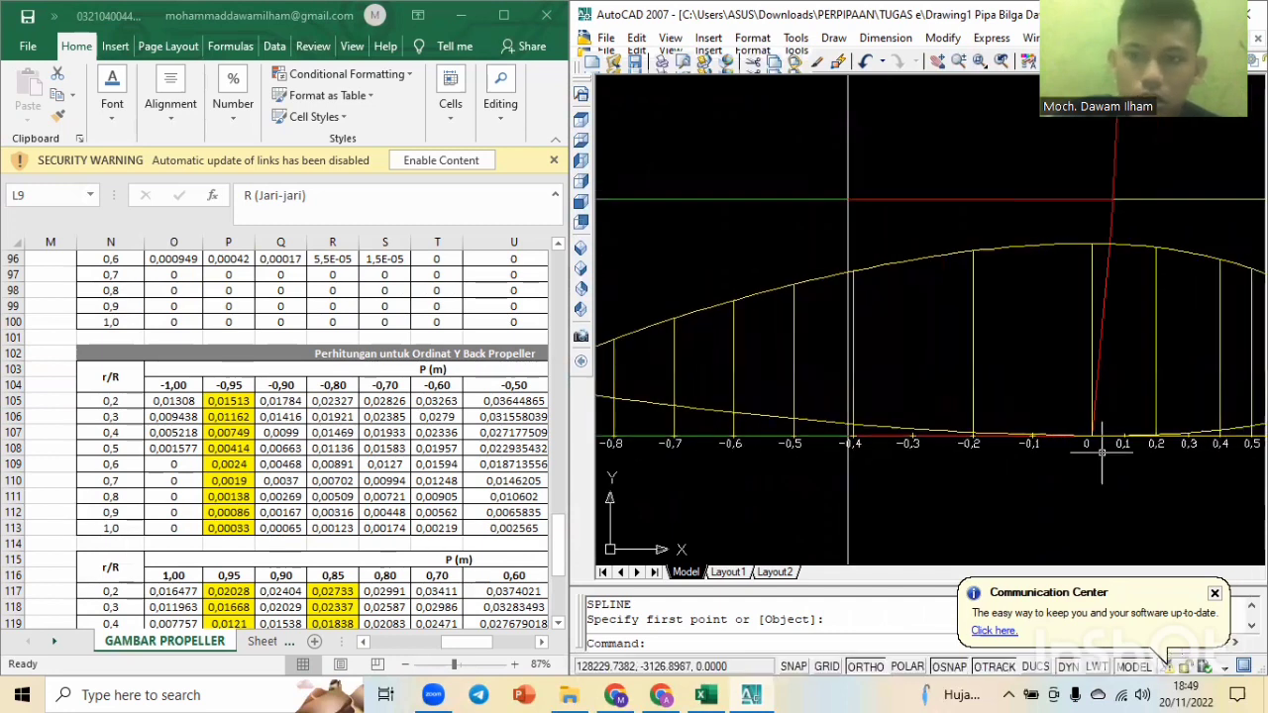
# Review the back ordinate table up to P 0,00 and the blade outline's radius lines from 0,2R to R.
pyautogui.scroll(-3, 499, 594)
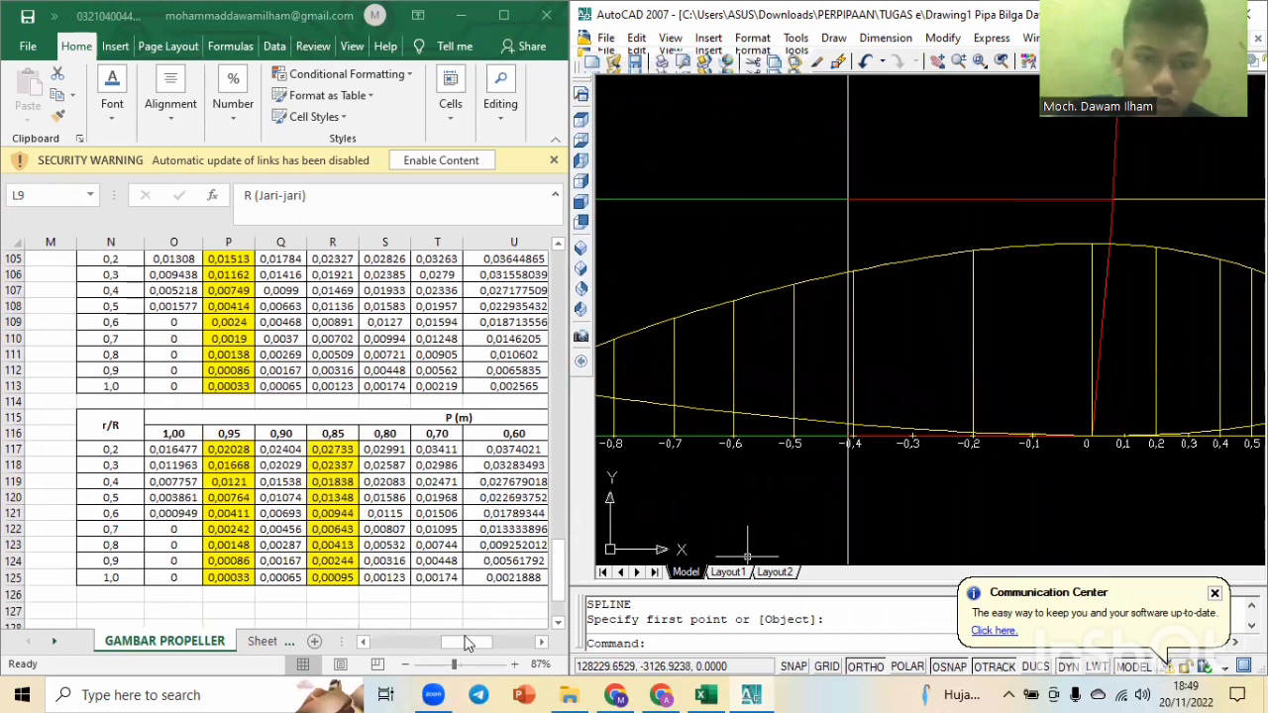
pyautogui.moveTo(485, 642); pyautogui.dragTo(529, 642)
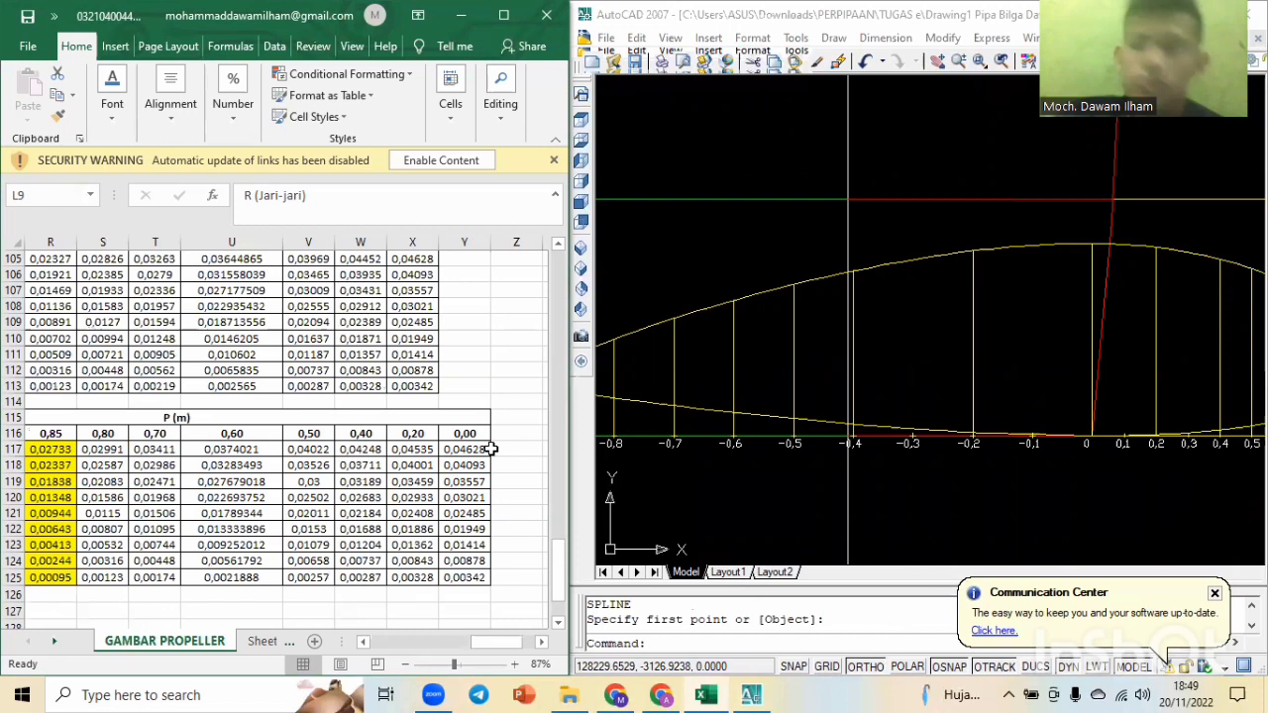
pyautogui.scroll(-2, 1149, 438)
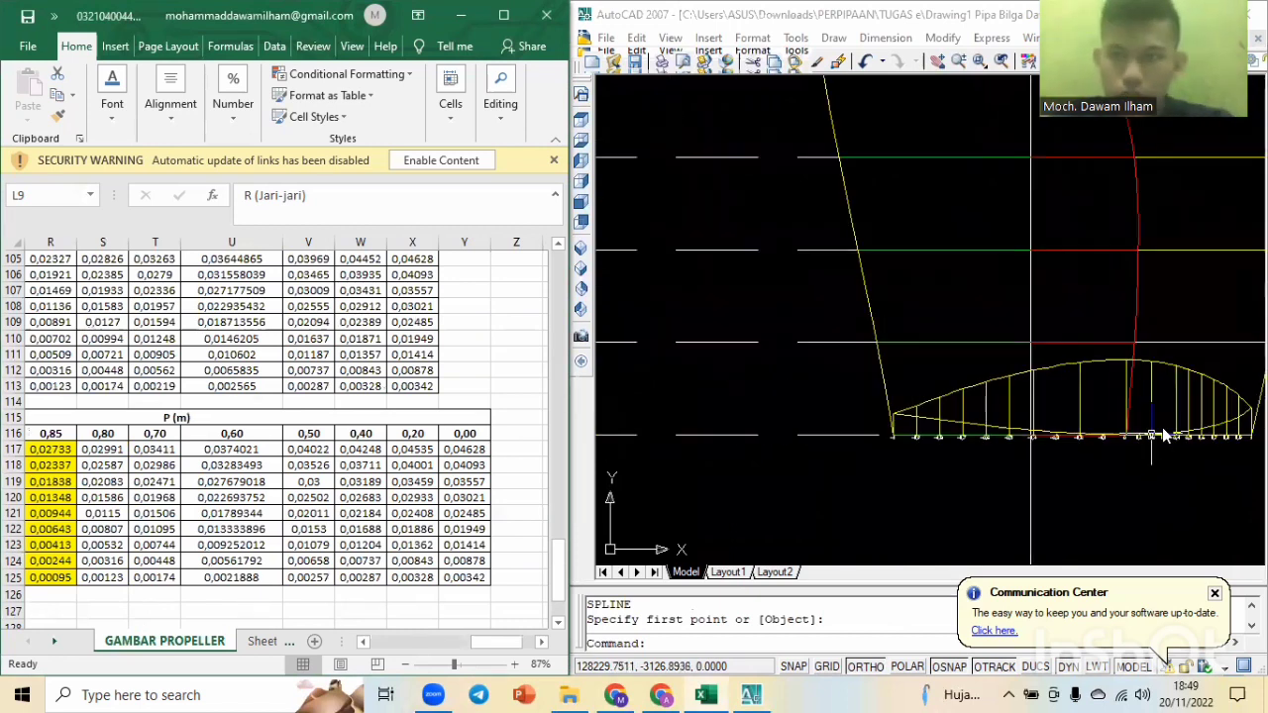
pyautogui.moveTo(1148, 436); pyautogui.dragTo(877, 439, button='middle')
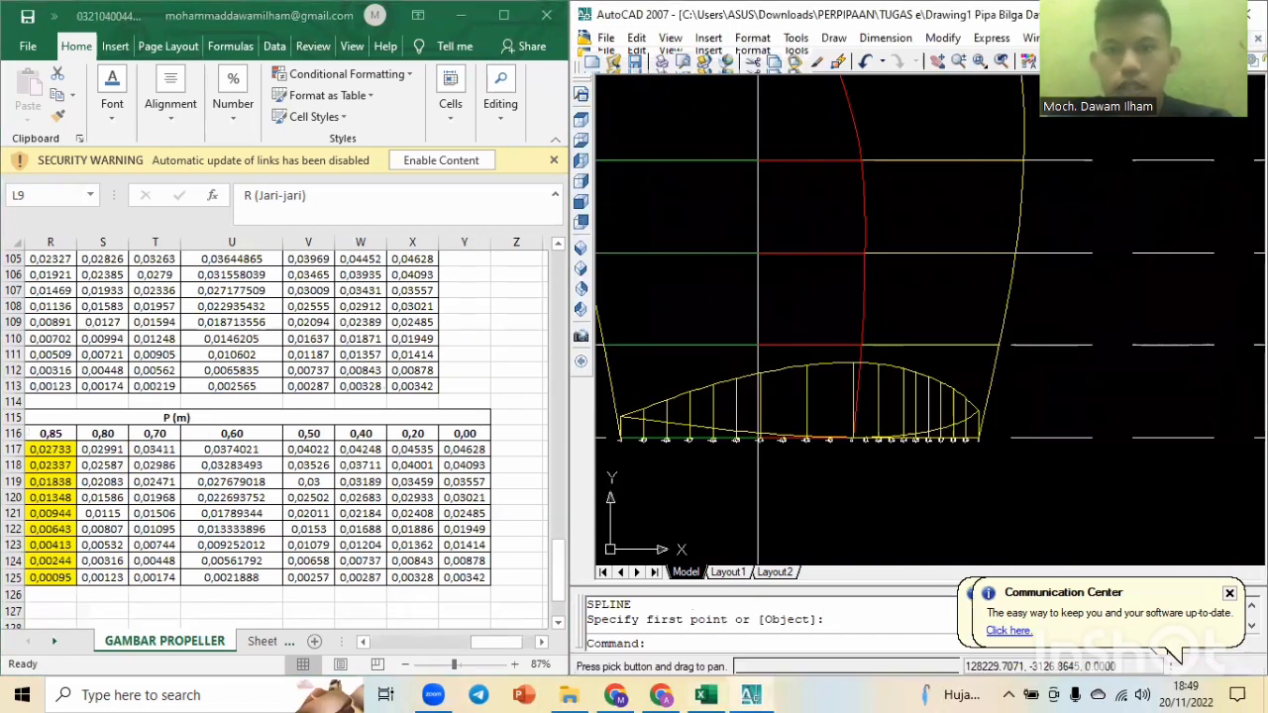
pyautogui.scroll(-2, 830, 406)
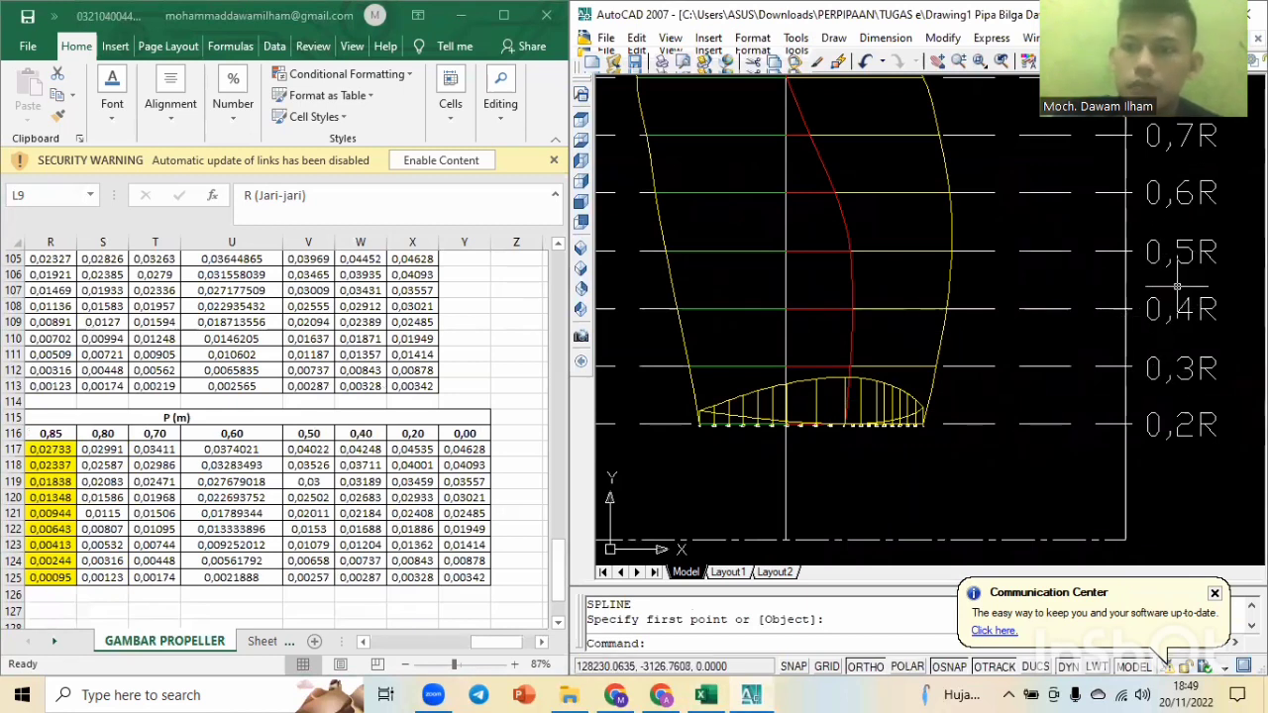
pyautogui.scroll(-2, 1174, 320)
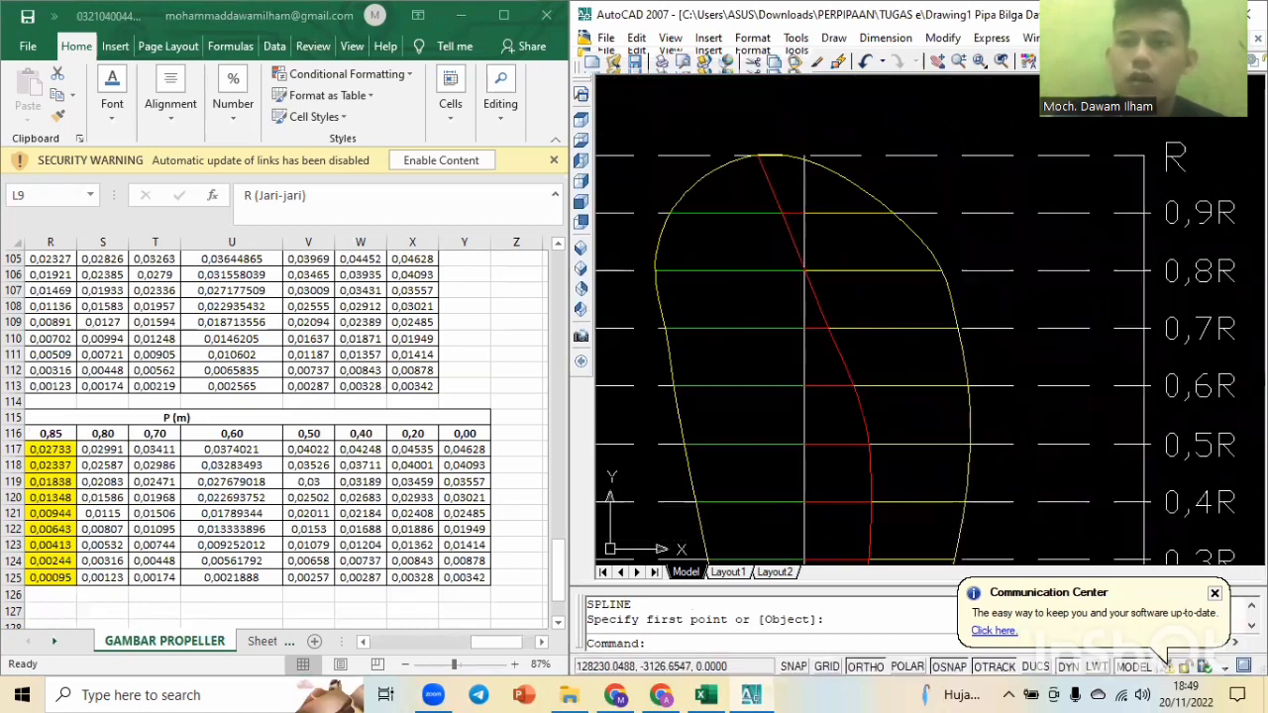
pyautogui.scroll(-1, 871, 366)
pyautogui.scroll(7, 871, 367)
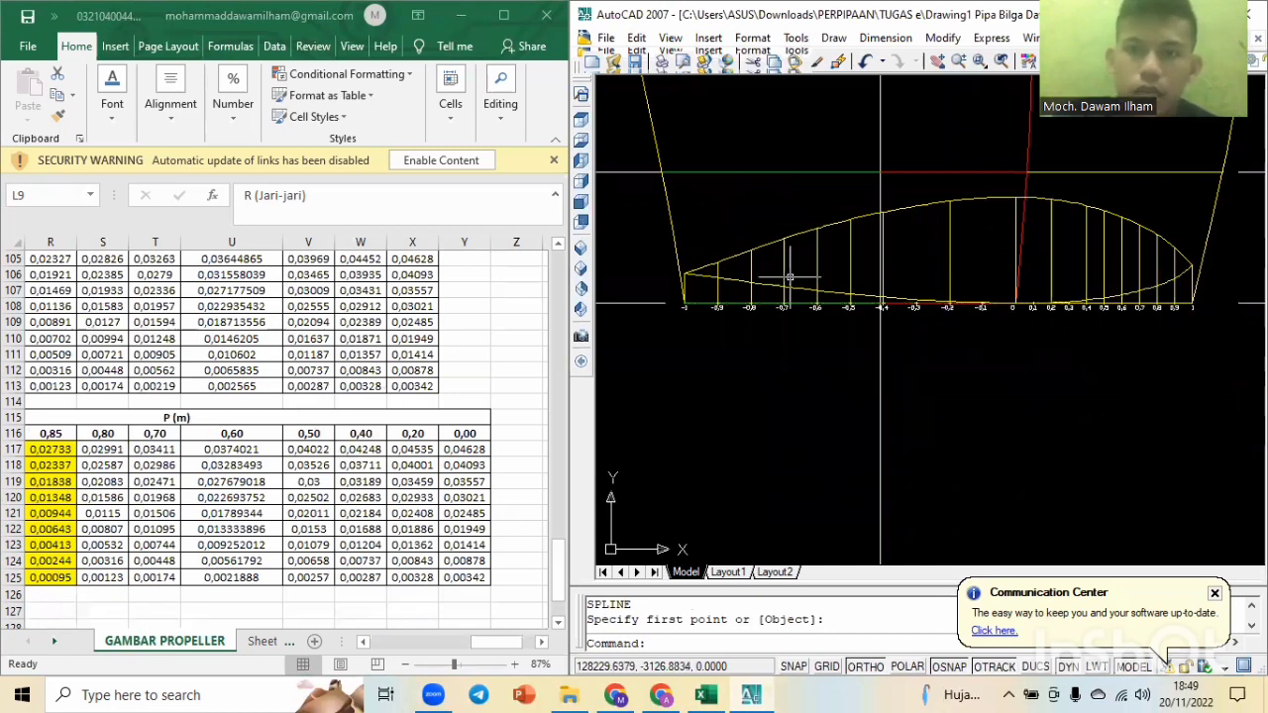
pyautogui.scroll(-2, 1160, 259)
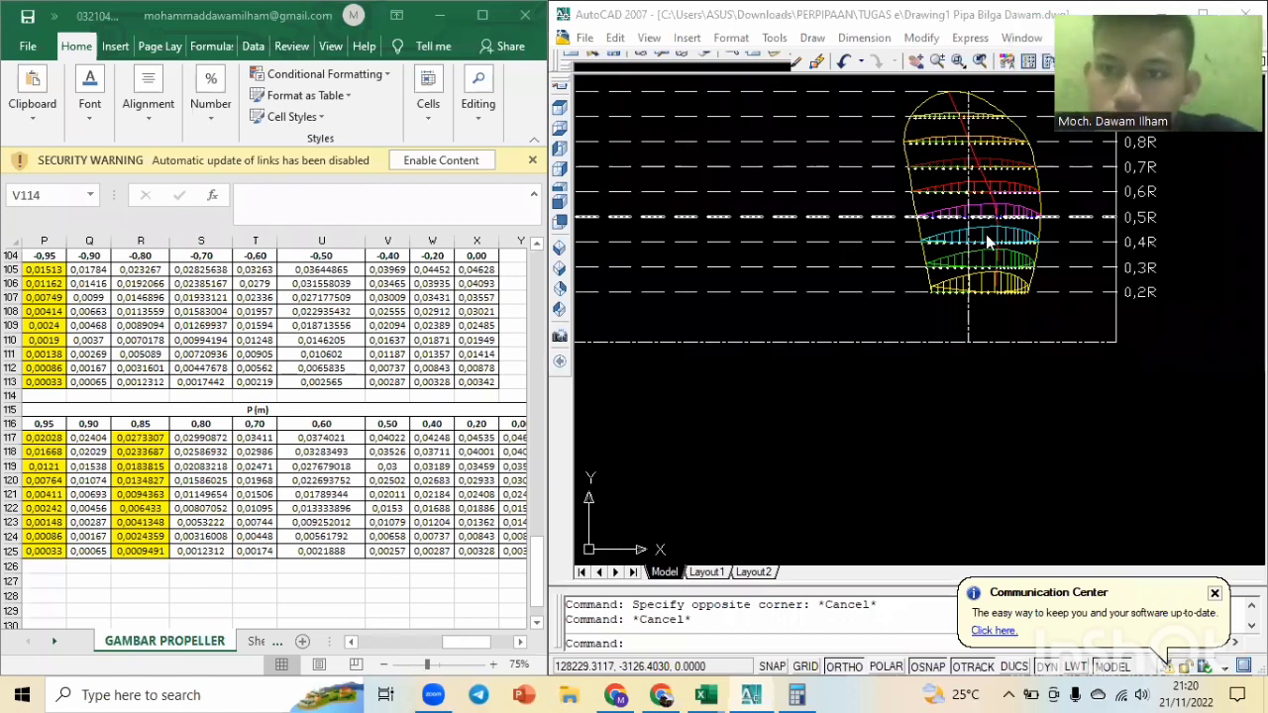
# Inspect the completed blade section profiles from 0,2R upward and the base axis beneath the blade.
pyautogui.scroll(5, 988, 241)
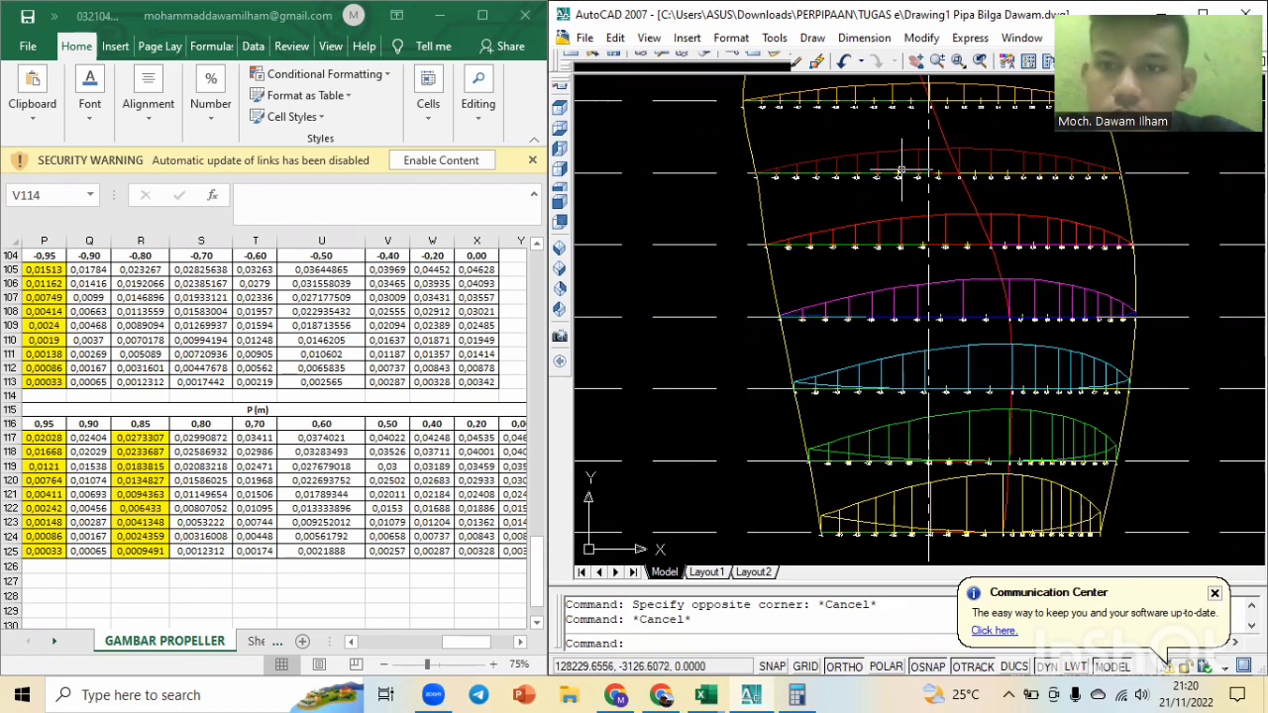
pyautogui.moveTo(981, 256); pyautogui.dragTo(991, 389, button='middle')
pyautogui.scroll(1, 944, 155)
pyautogui.scroll(-4, 945, 156)
pyautogui.scroll(1, 945, 156)
pyautogui.scroll(2, 945, 210)
pyautogui.moveTo(948, 236); pyautogui.dragTo(998, 120, button='middle')
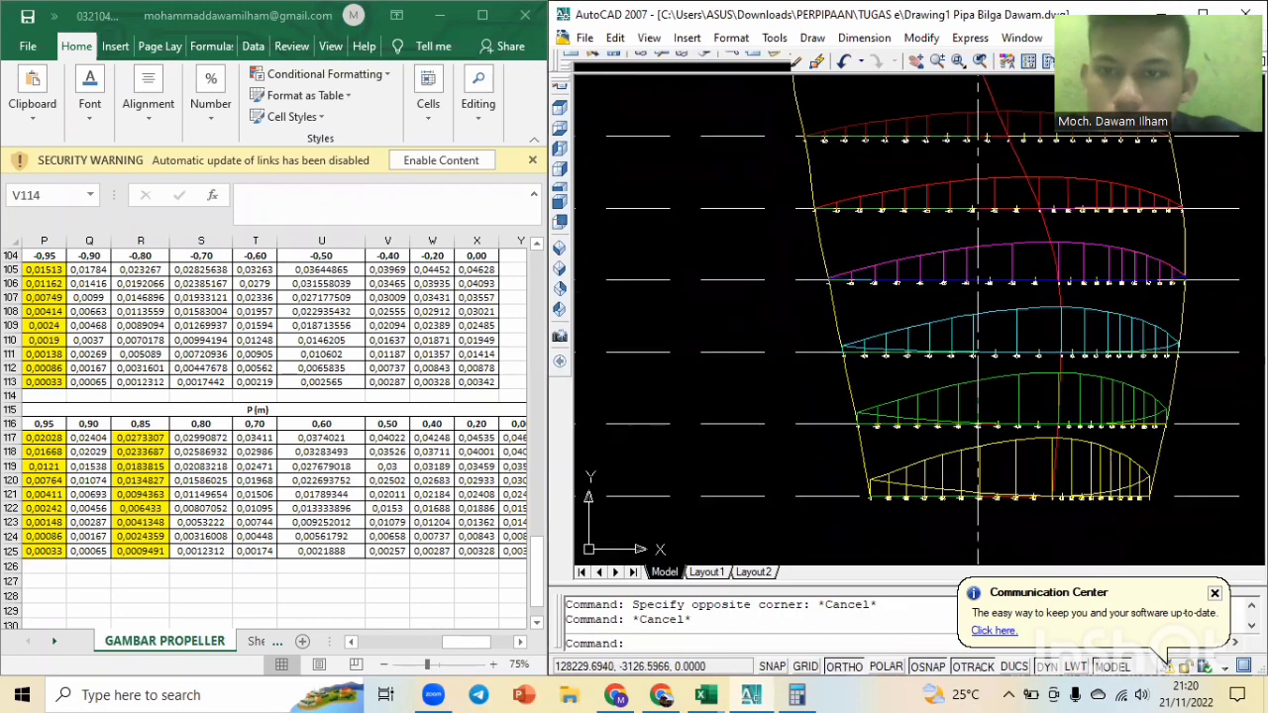
pyautogui.scroll(-2, 990, 284)
pyautogui.moveTo(977, 398); pyautogui.dragTo(1011, 306, button='middle')
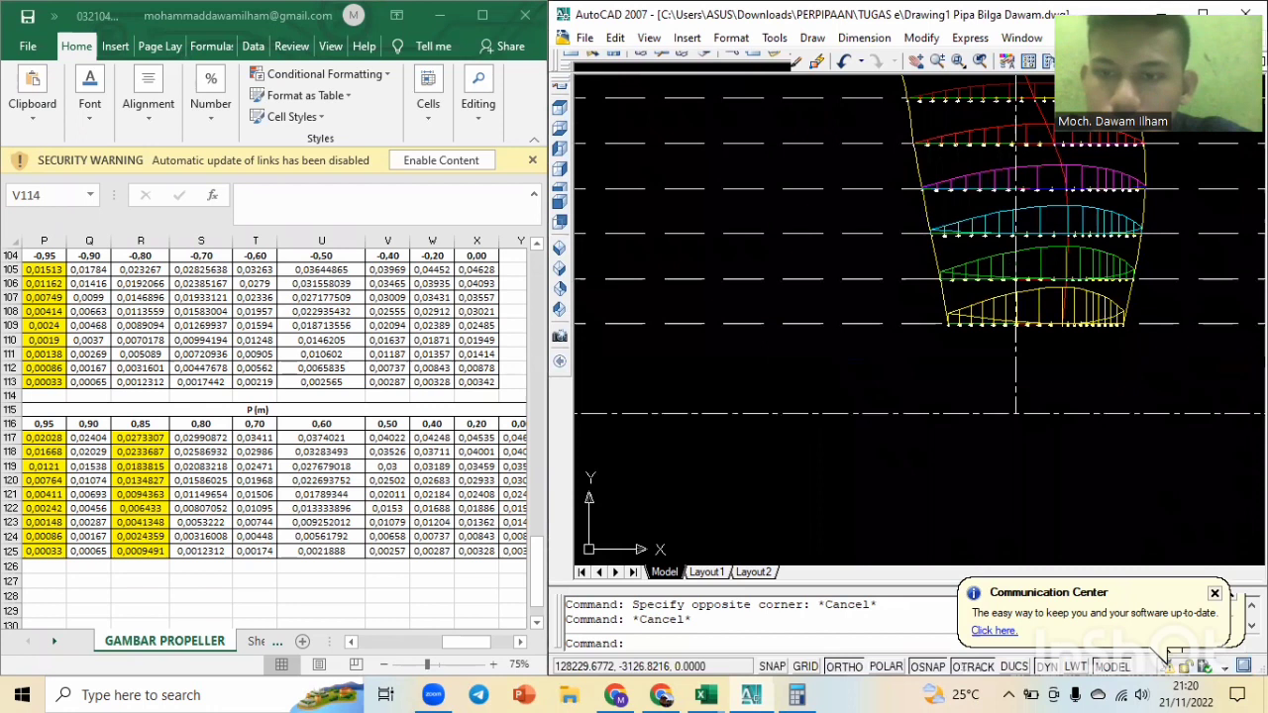
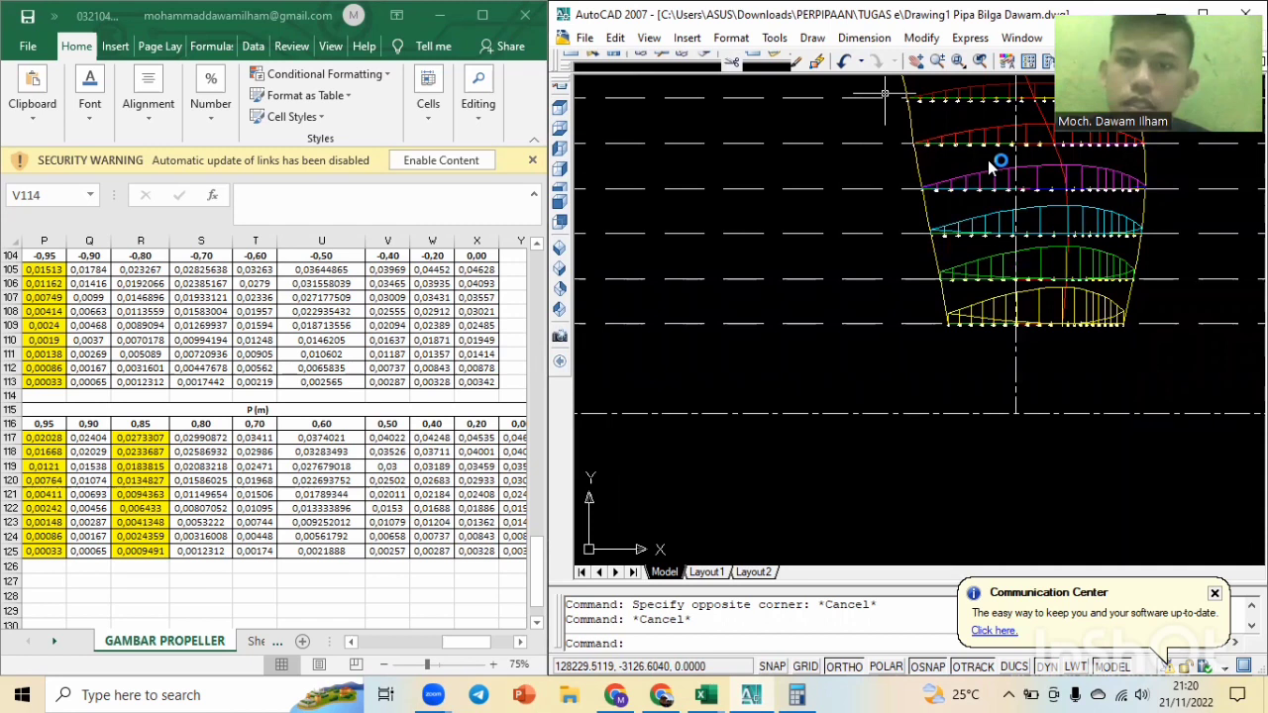
# Copy the blade's vertical centreline horizontally to the empty area left of the blade, using its foot on the base axis as base point.
pyautogui.click(1056, 382)
pyautogui.click(996, 361)
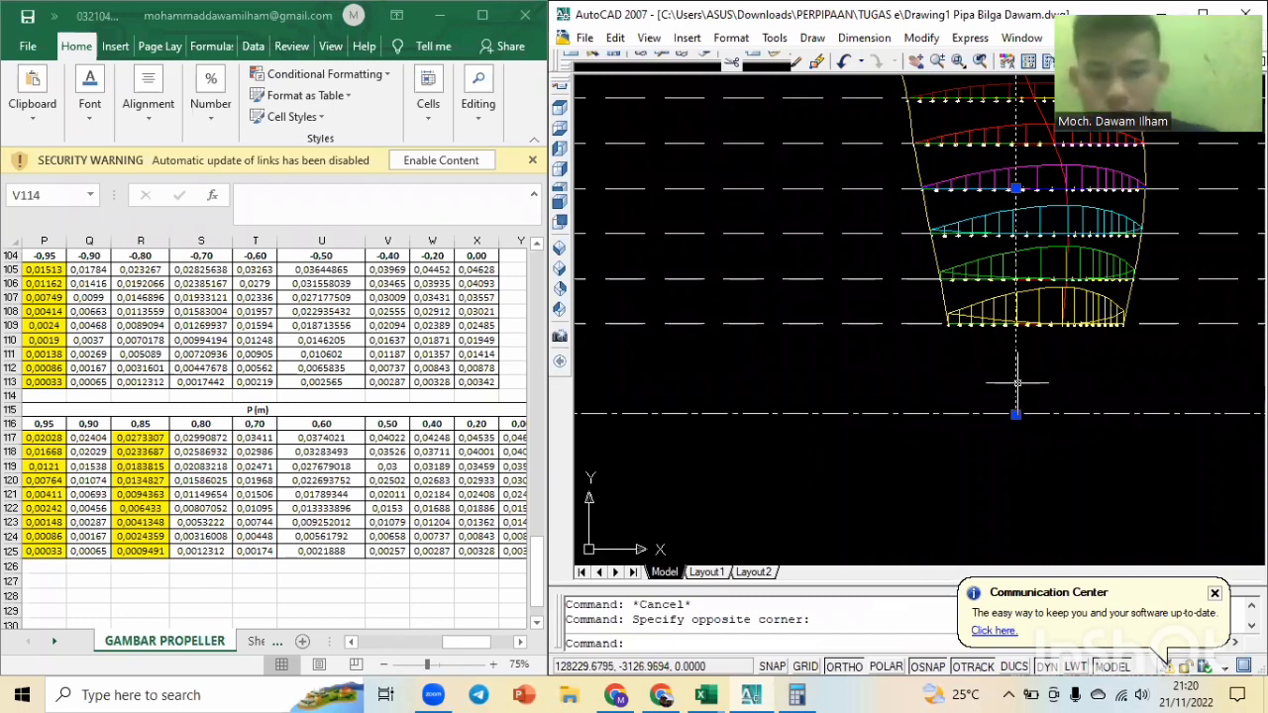
pyautogui.write('c')
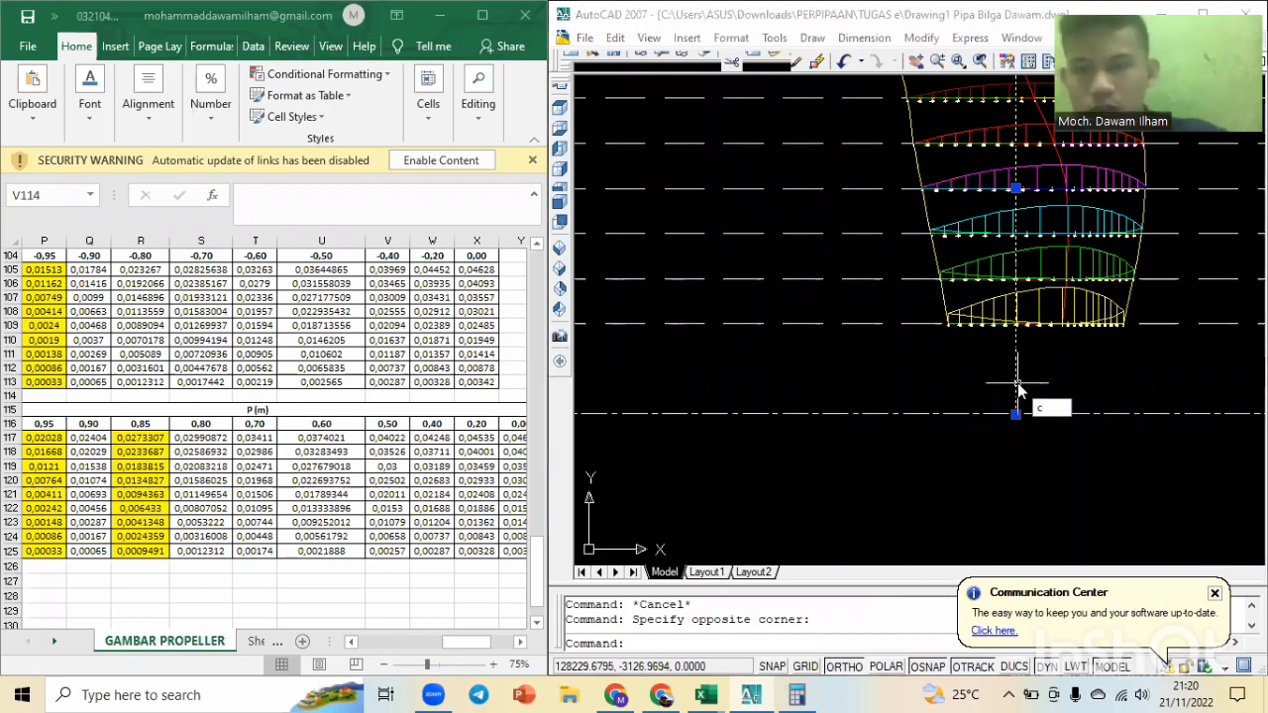
pyautogui.write('o')
pyautogui.press('Return')
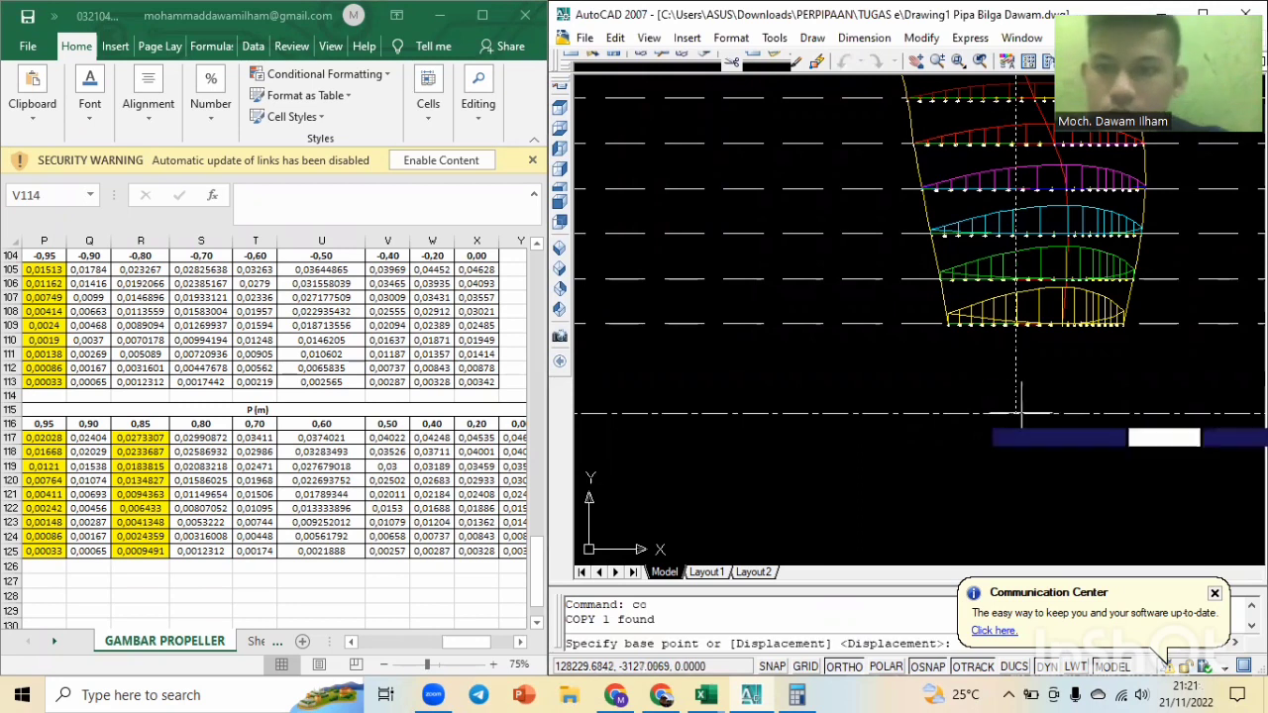
pyautogui.click(1016, 414)
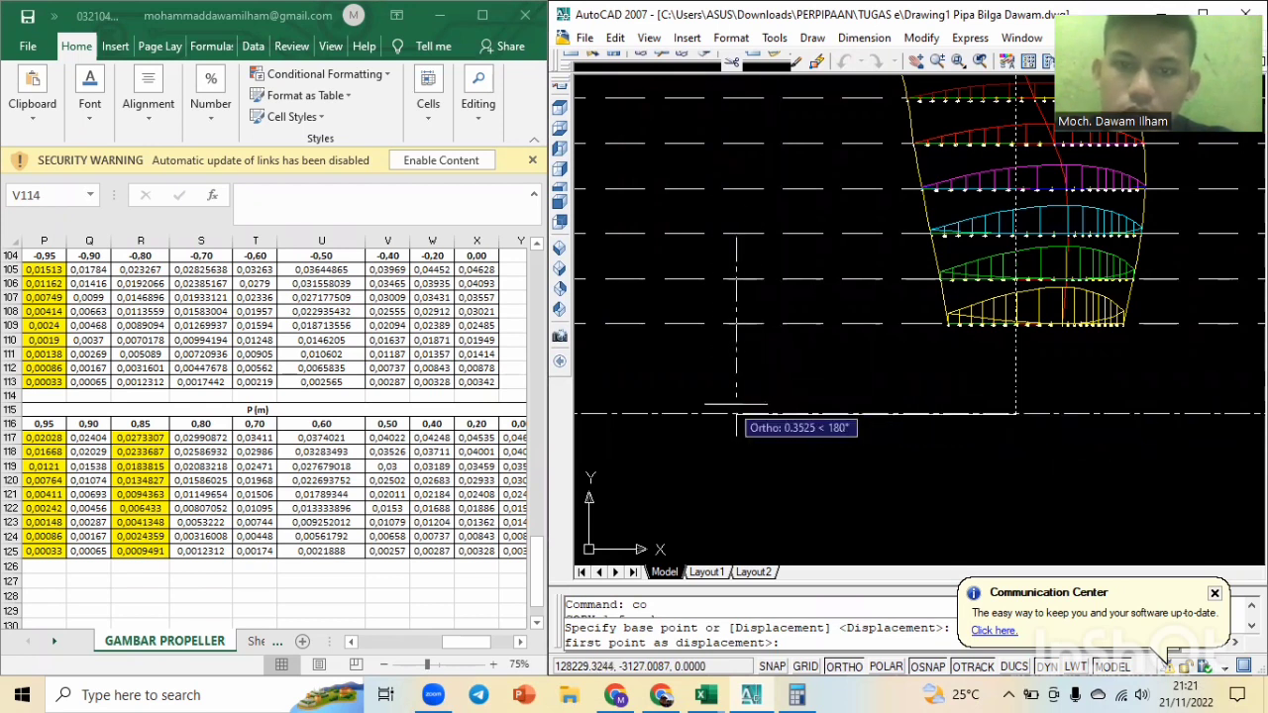
pyautogui.click(678, 414)
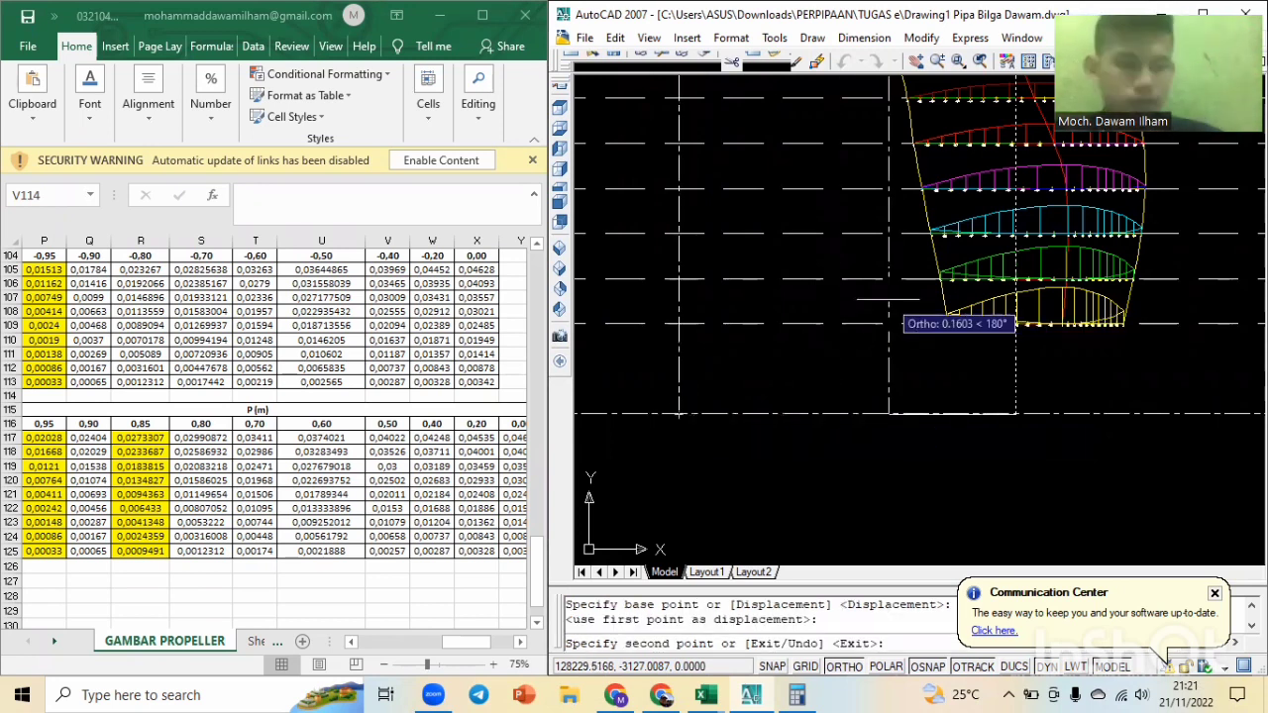
pyautogui.press('Escape')
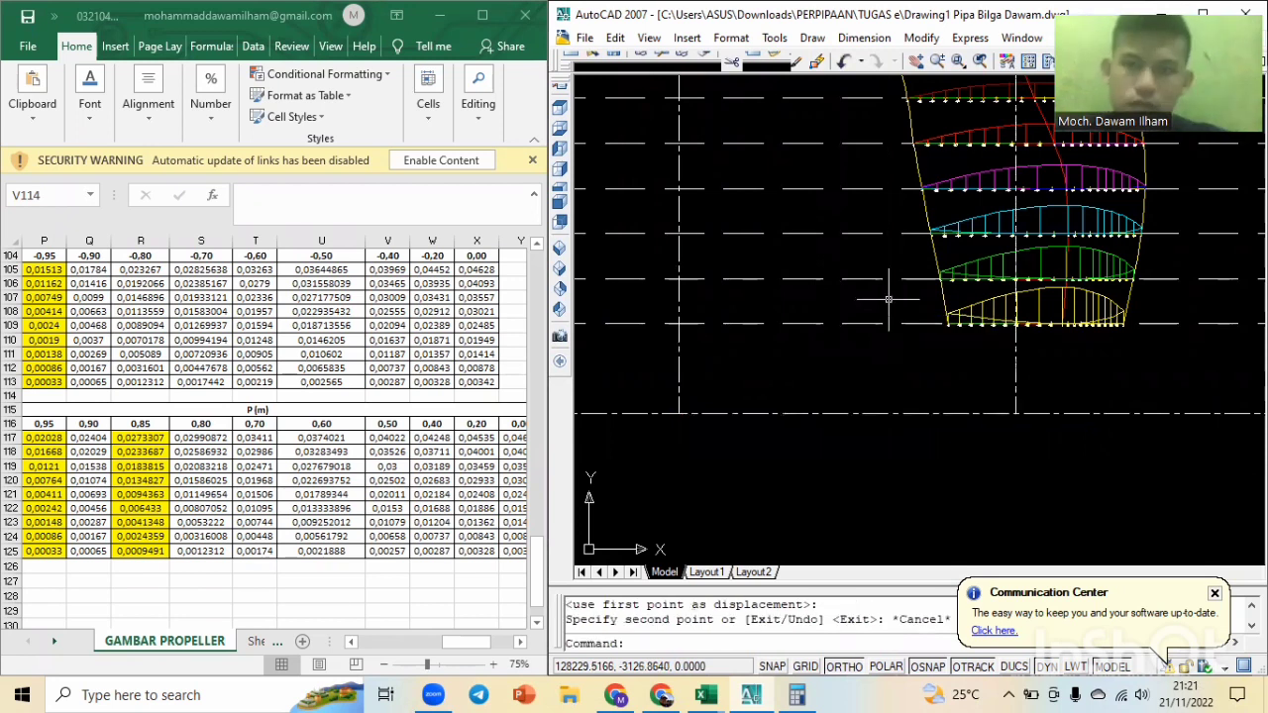
# Examine the copied centreline against the radius lines from 0,2R to R and down to its foot on the base axis.
pyautogui.scroll(-3, 888, 297)
pyautogui.scroll(2, 837, 194)
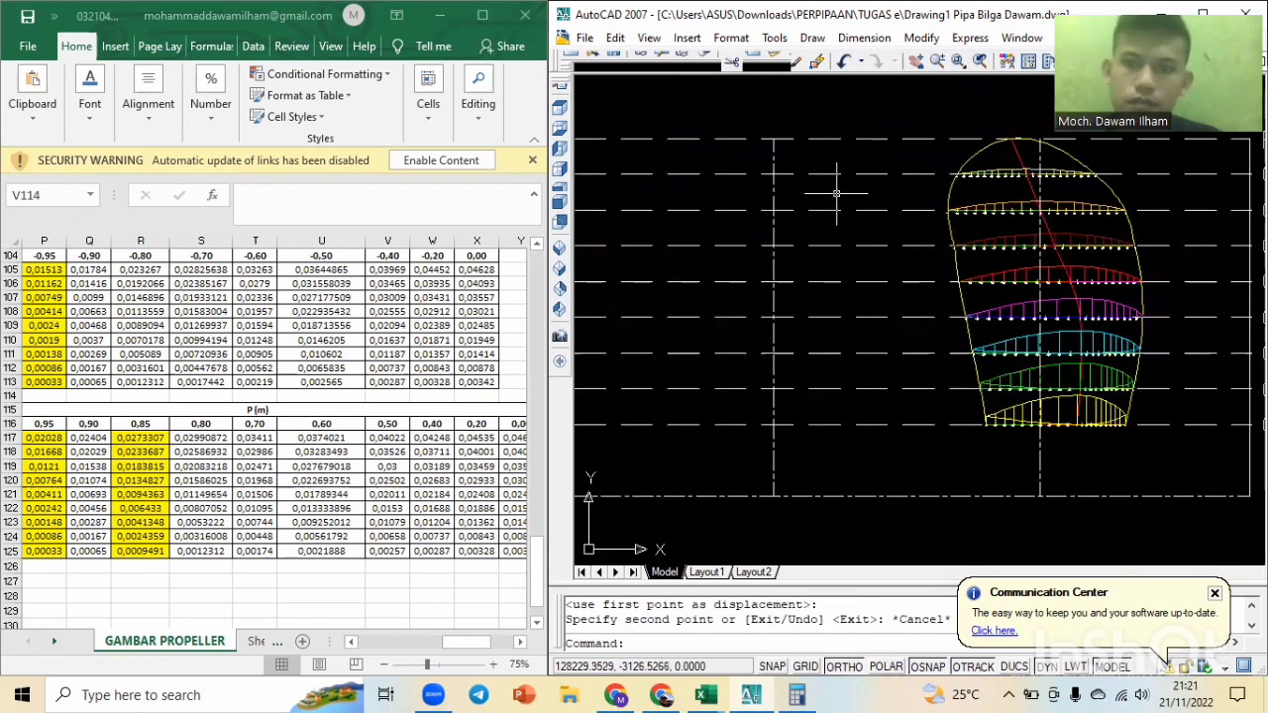
pyautogui.scroll(2, 1110, 280)
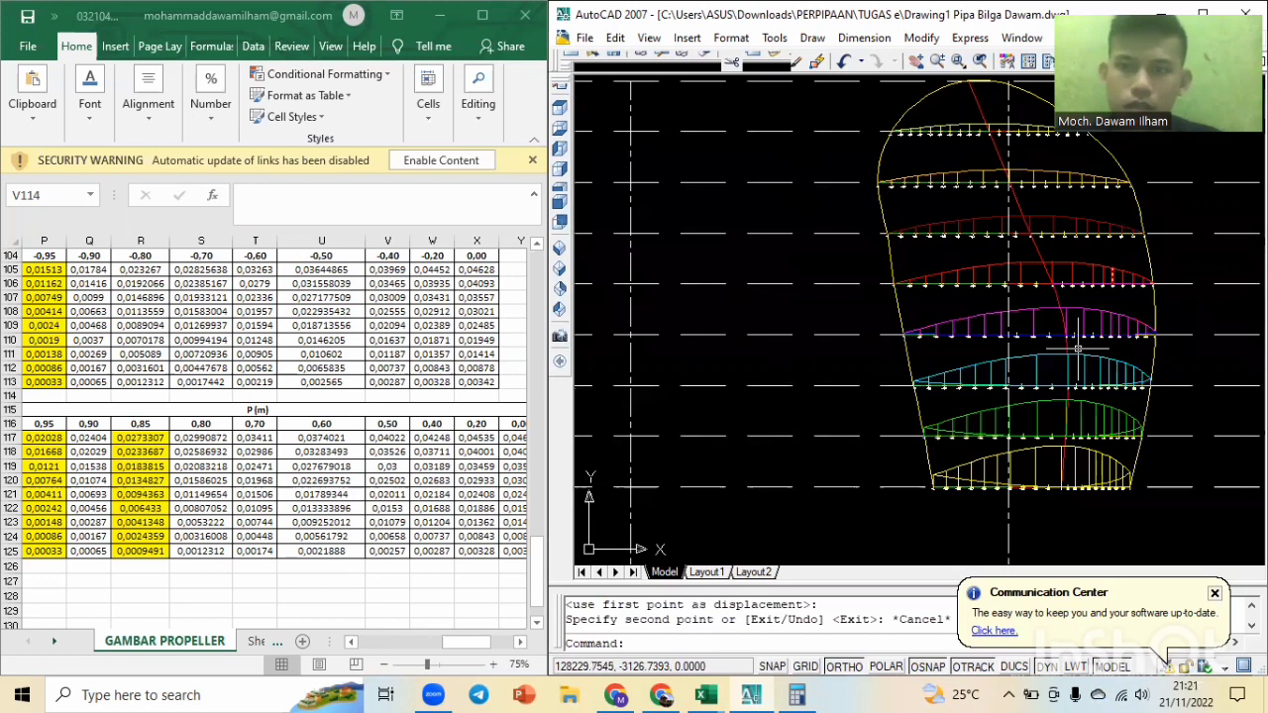
pyautogui.moveTo(1078, 349); pyautogui.dragTo(1115, 261, button='middle')
pyautogui.scroll(-2, 956, 372)
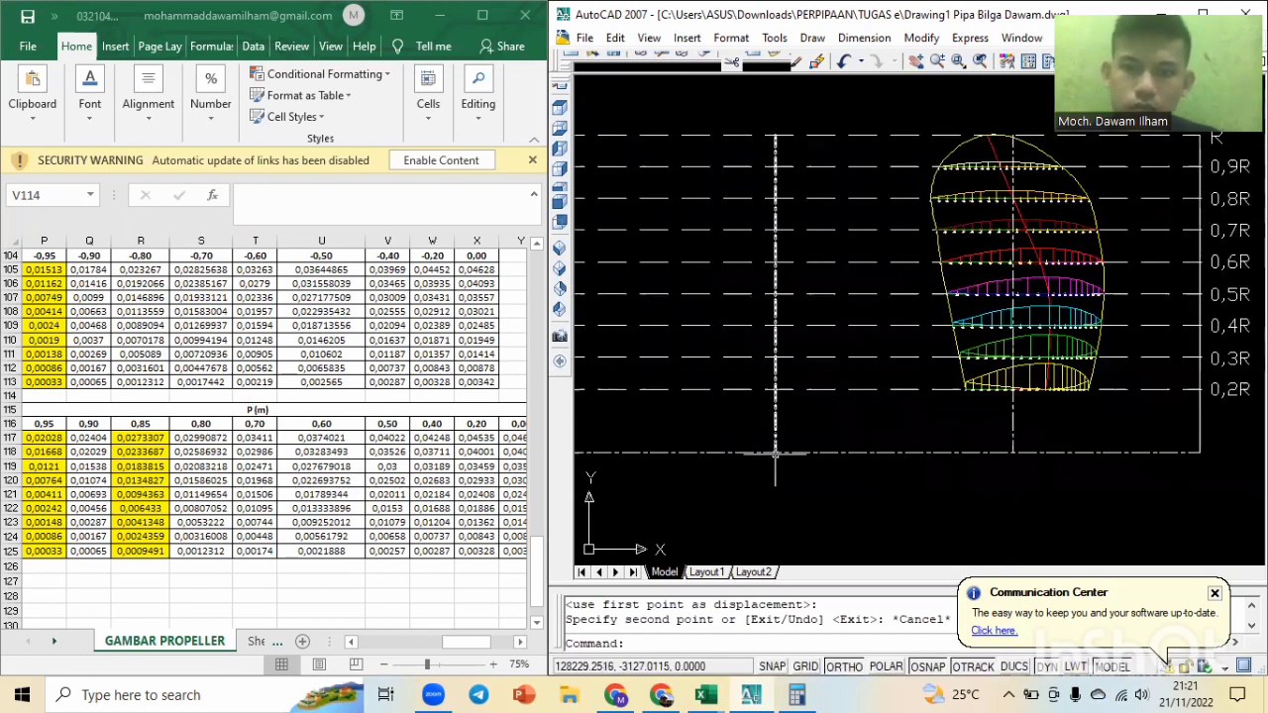
pyautogui.scroll(-1, 813, 419)
pyautogui.moveTo(813, 419)
pyautogui.mouseDown(button='middle')
pyautogui.moveTo(797, 352)
pyautogui.moveTo(934, 318)
pyautogui.mouseUp(button='middle')
pyautogui.scroll(3, 797, 353)
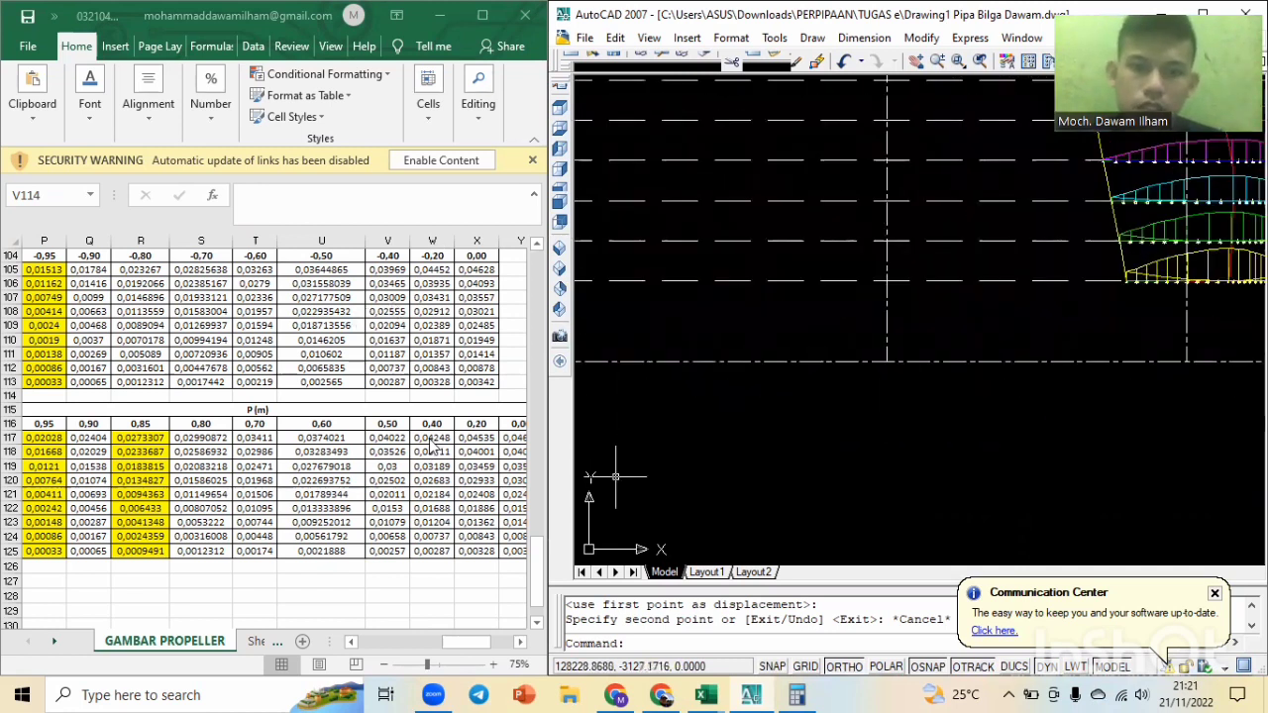
# Find and read the Distribusi Pitch table for r/R 0,2 to 0,9 in the GAMBAR PROPELLER sheet.
pyautogui.scroll(-3, 450, 414)
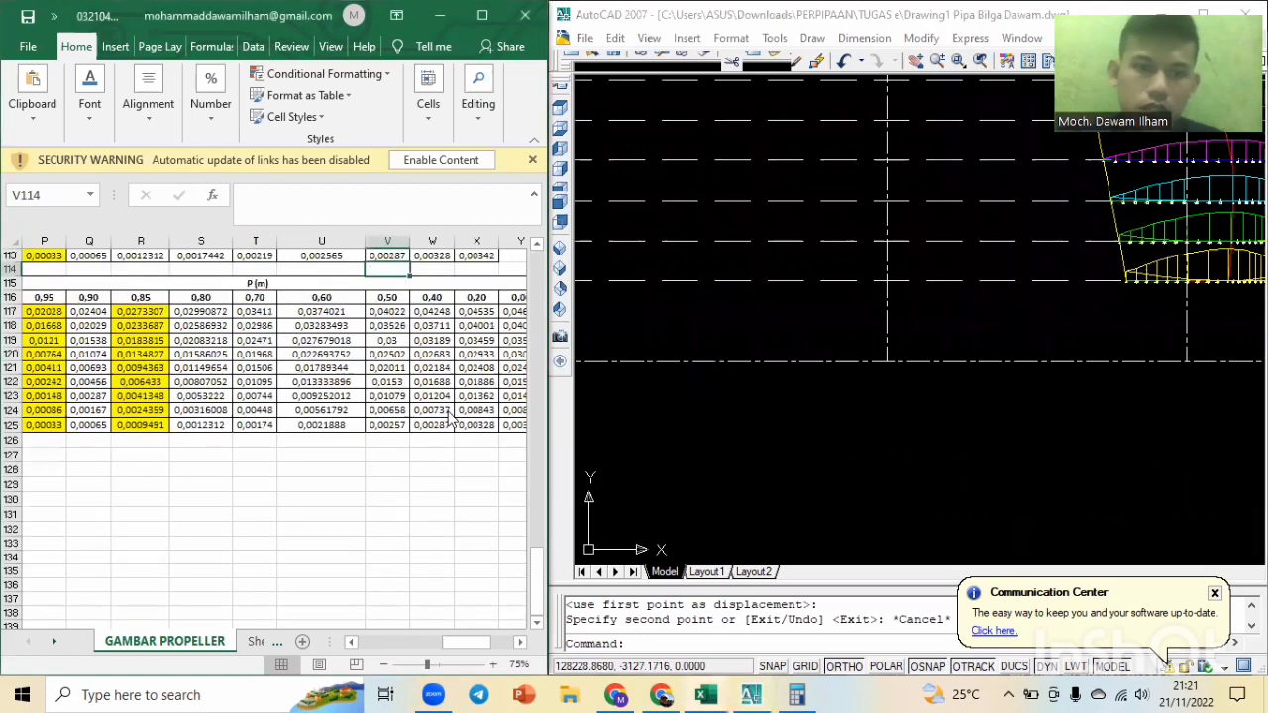
pyautogui.scroll(-13, 448, 410)
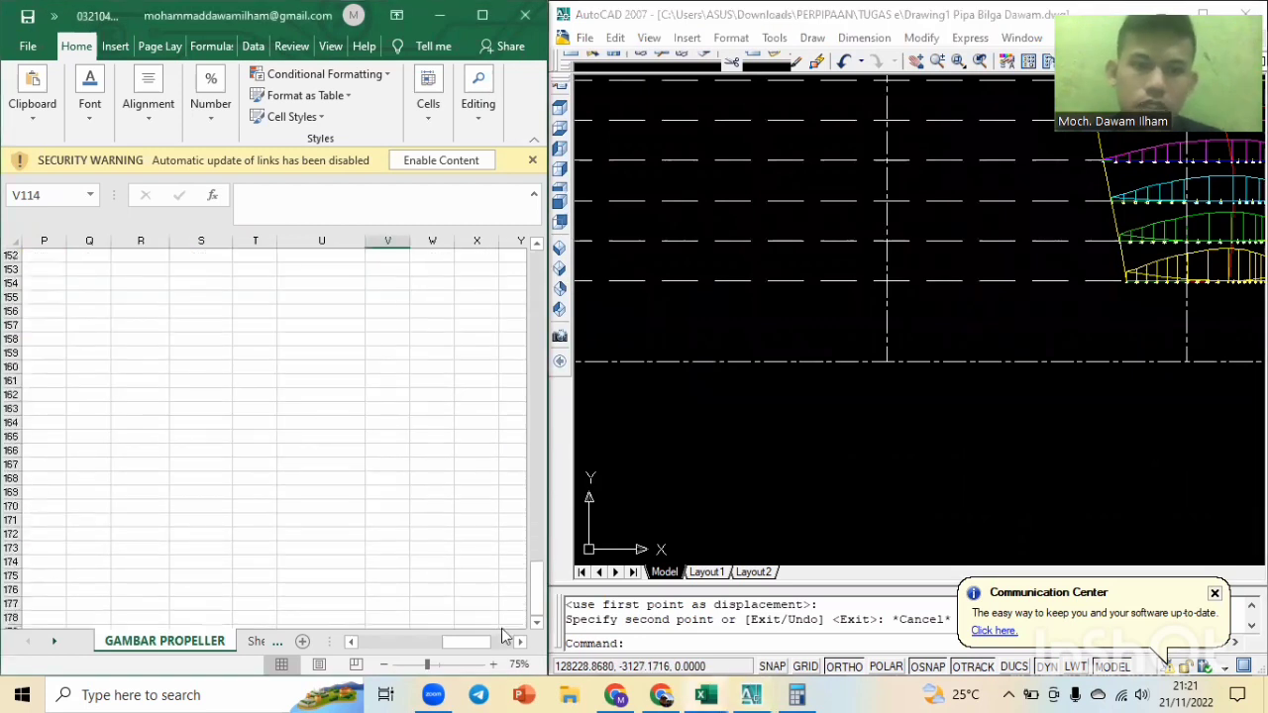
pyautogui.moveTo(452, 648); pyautogui.dragTo(348, 385)
pyautogui.scroll(7, 170, 363)
pyautogui.hscroll(4, 170, 364)
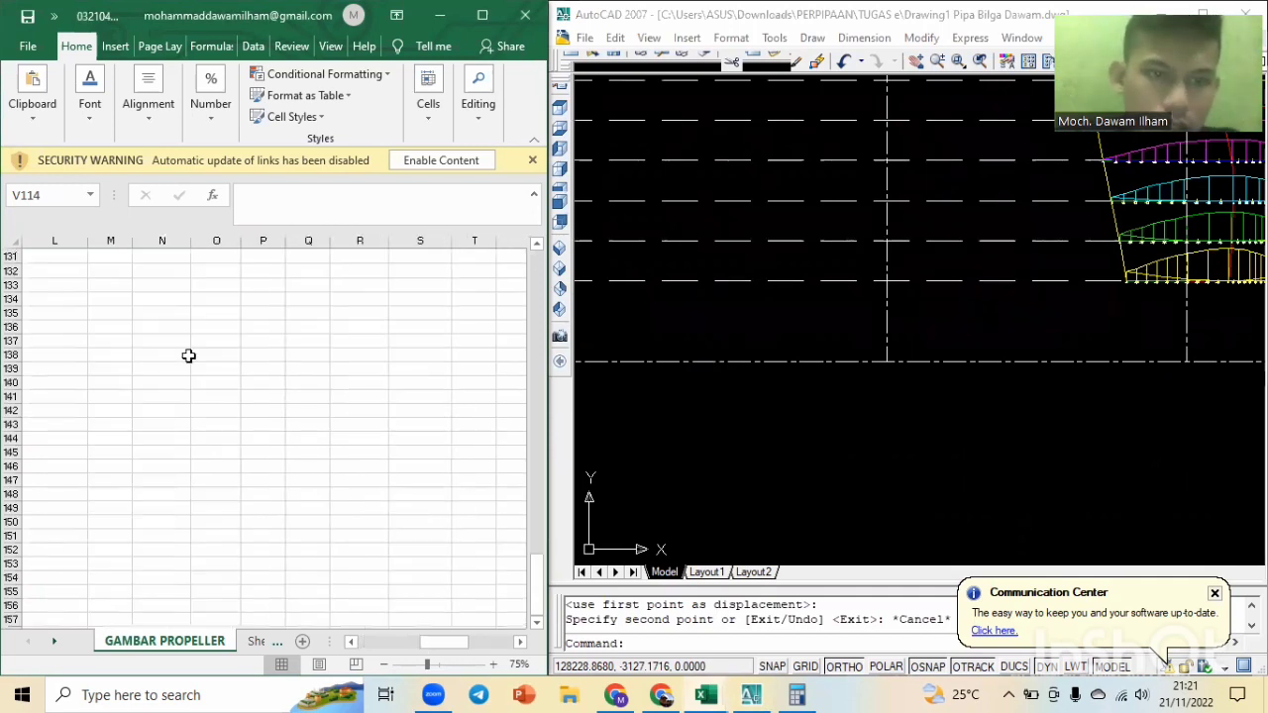
pyautogui.scroll(5, 260, 361)
pyautogui.scroll(6, 261, 361)
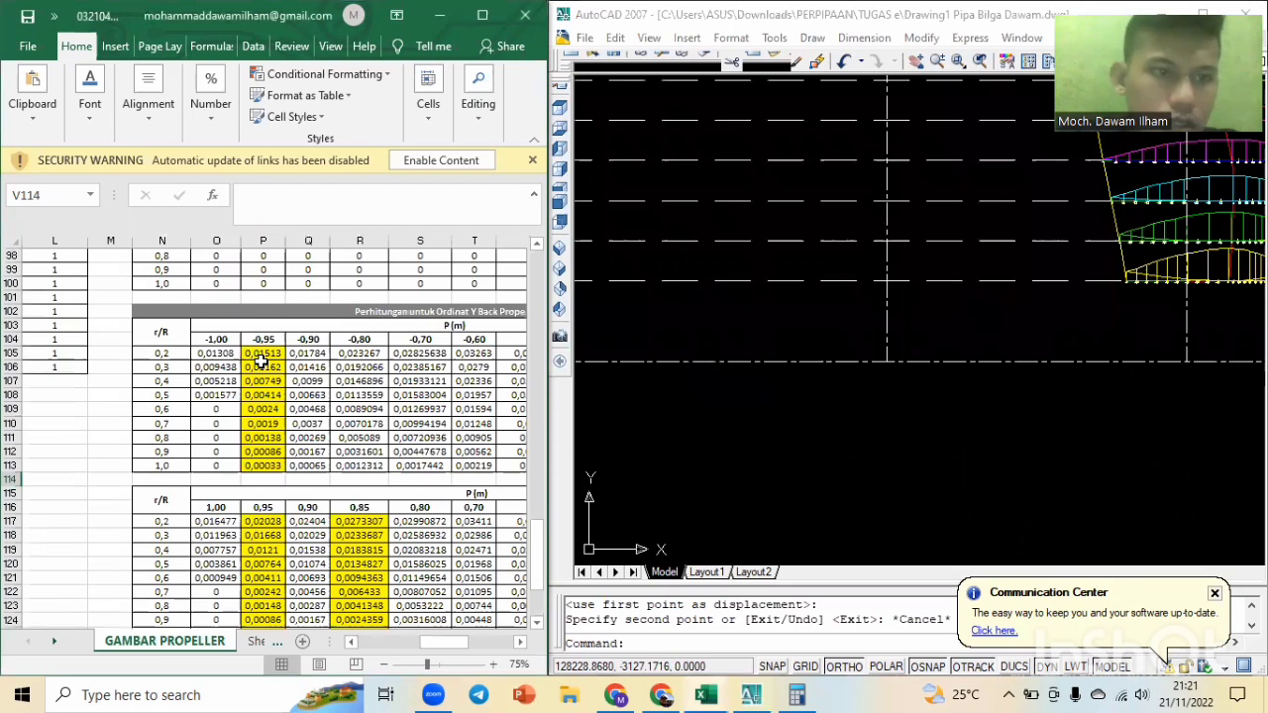
pyautogui.scroll(1, 260, 361)
pyautogui.scroll(3, 446, 510)
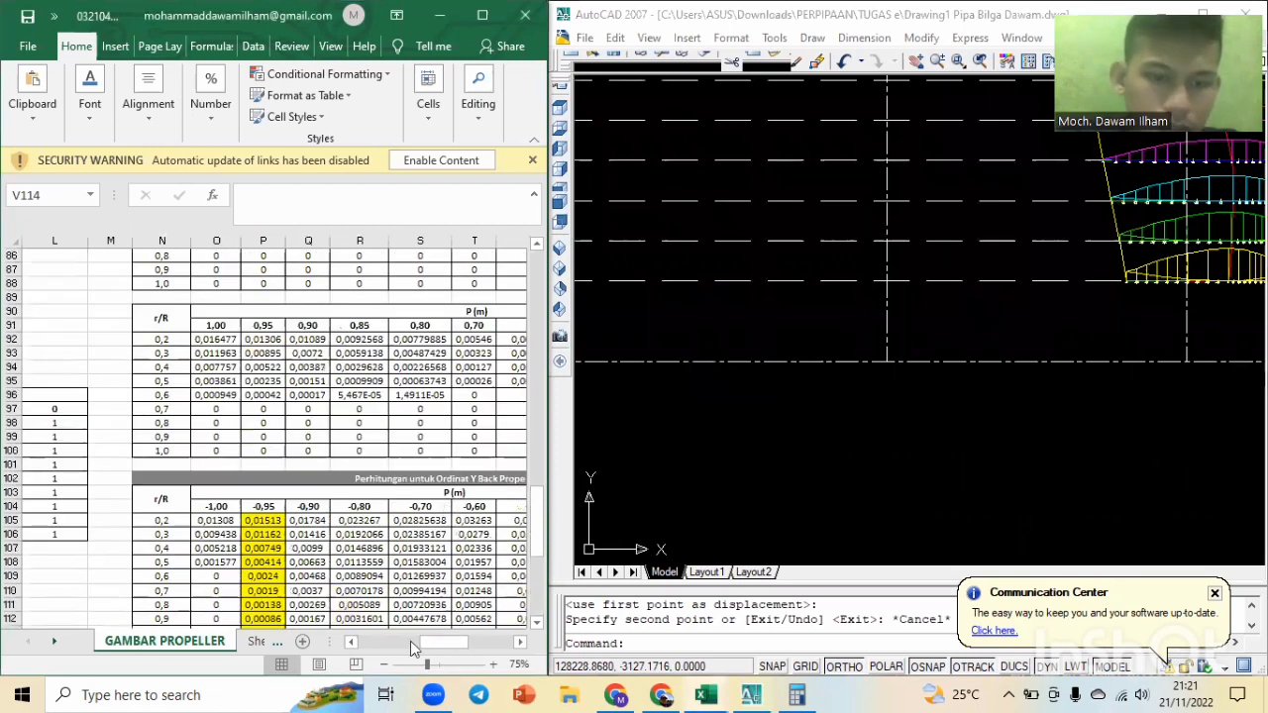
pyautogui.moveTo(414, 647); pyautogui.dragTo(368, 646)
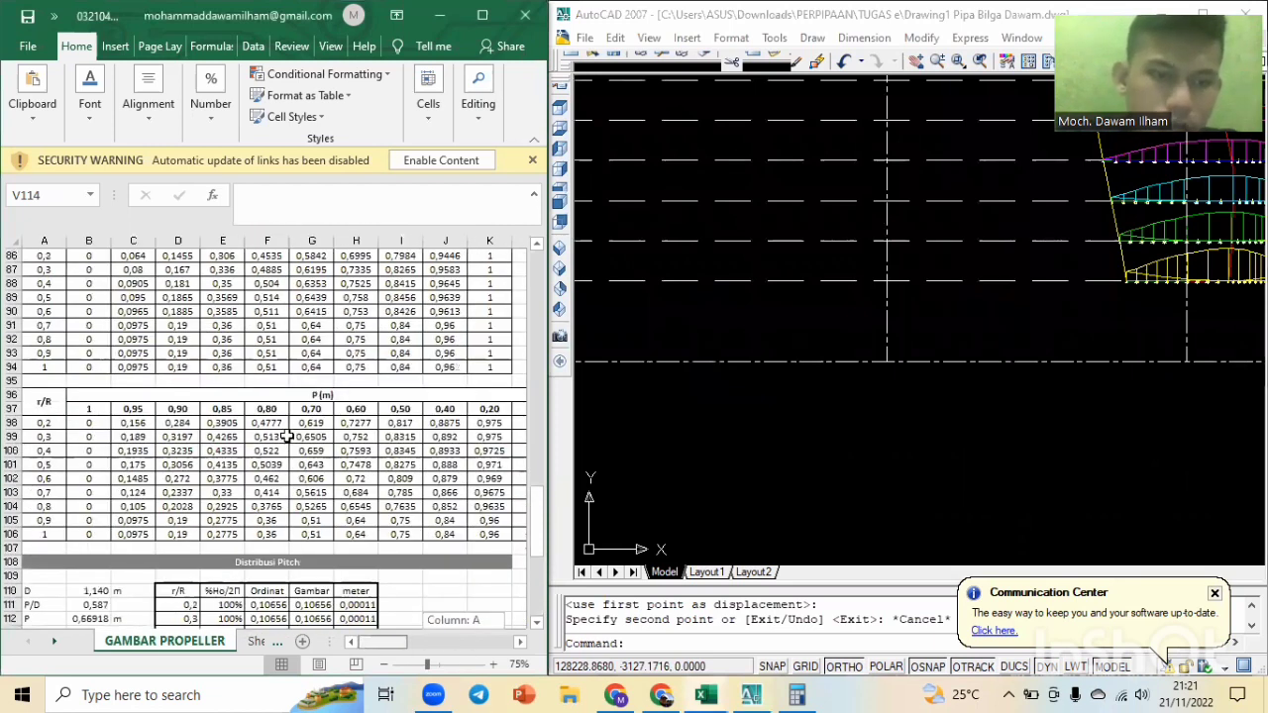
pyautogui.scroll(-3, 286, 436)
pyautogui.scroll(-2, 269, 381)
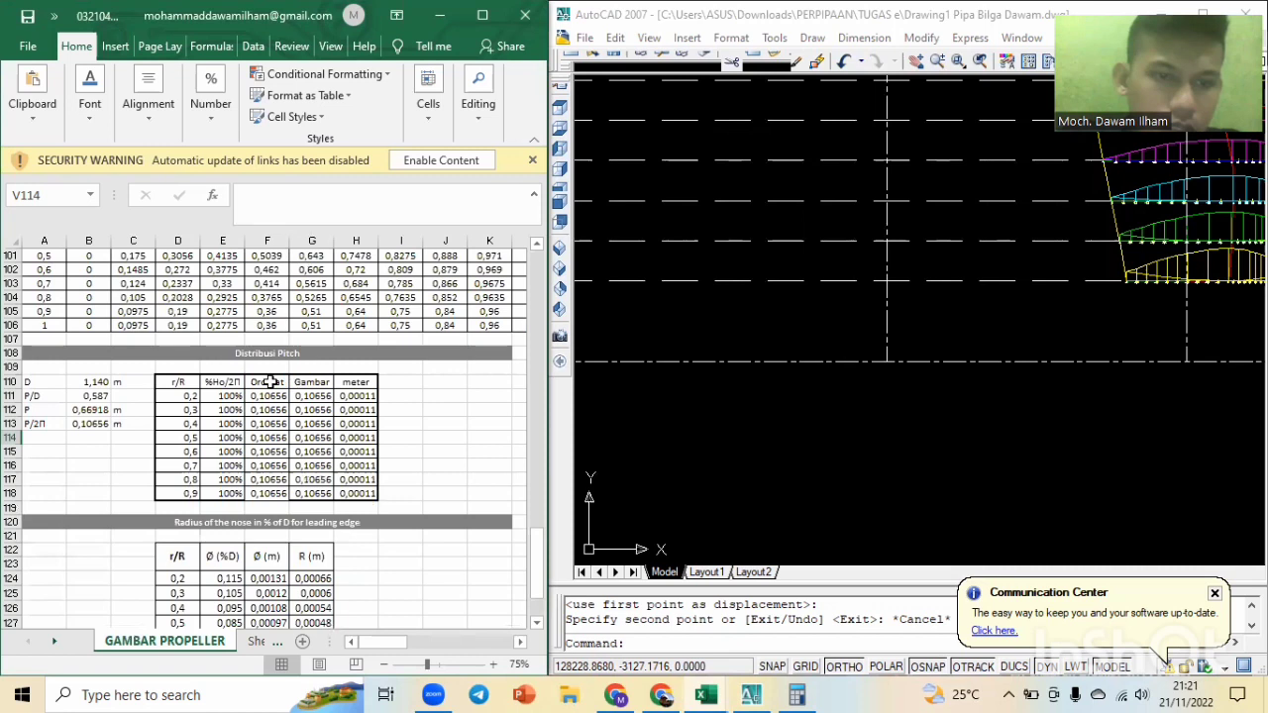
pyautogui.scroll(-1, 269, 381)
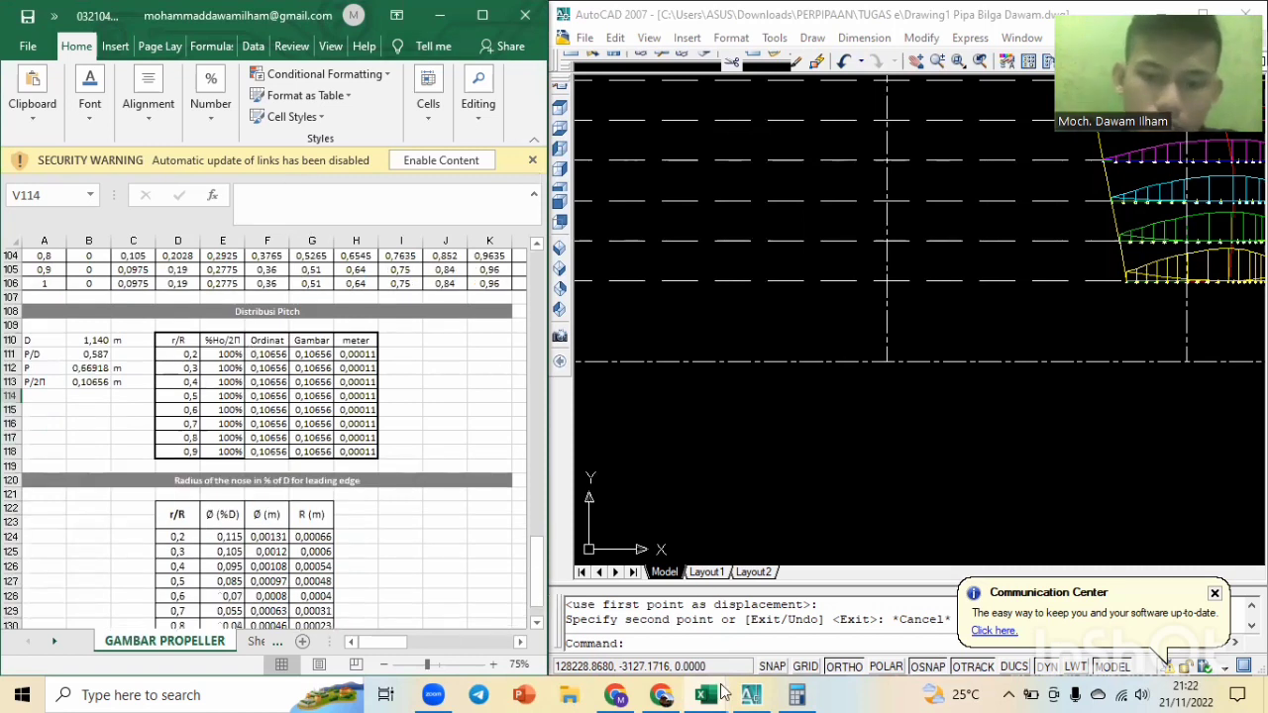
# Switch to the UPDATED Excel workbook, dock its window beside the drawing and bring its DISTRIBUSI PITCH table into view.
pyautogui.moveTo(705, 694)
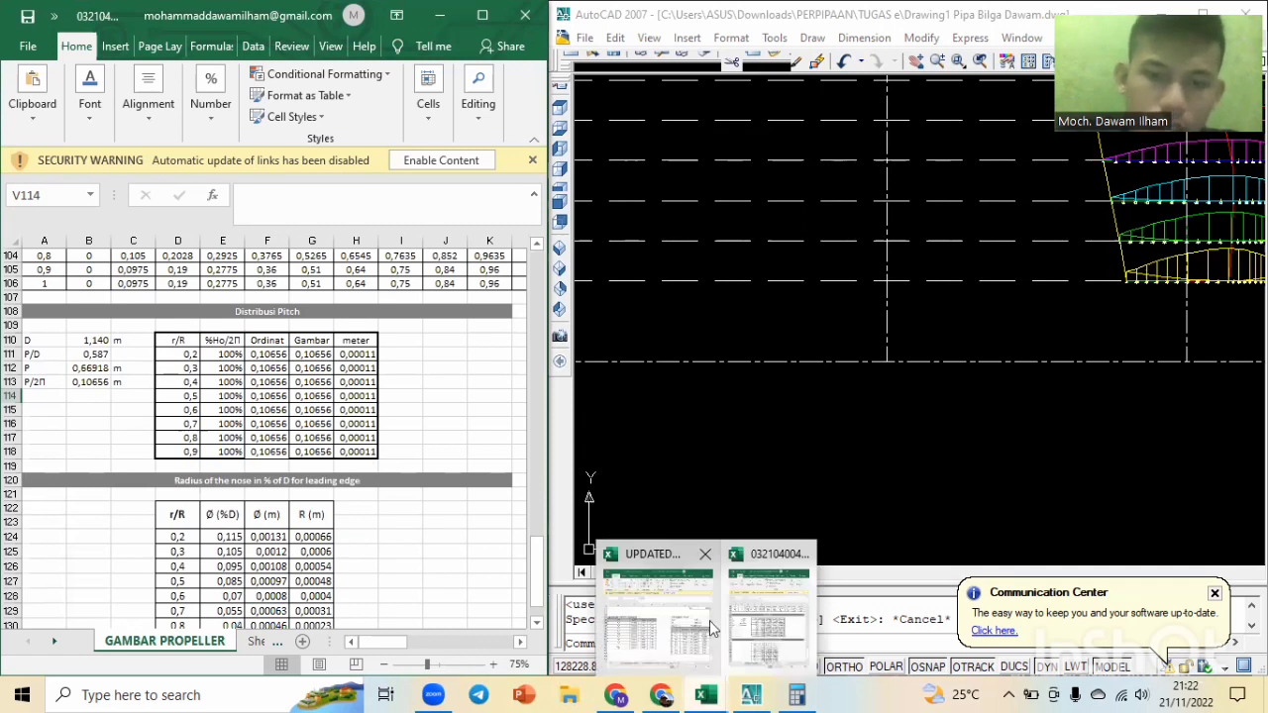
pyautogui.click(709, 620)
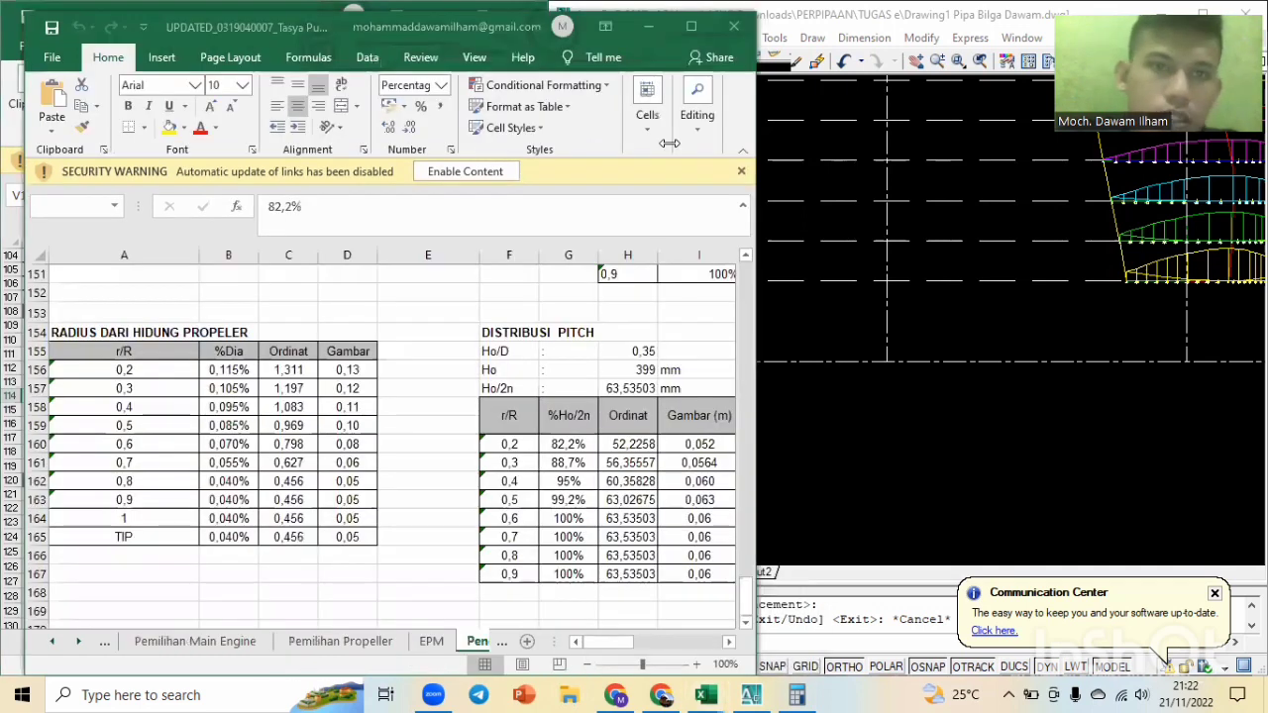
pyautogui.click(39, 54)
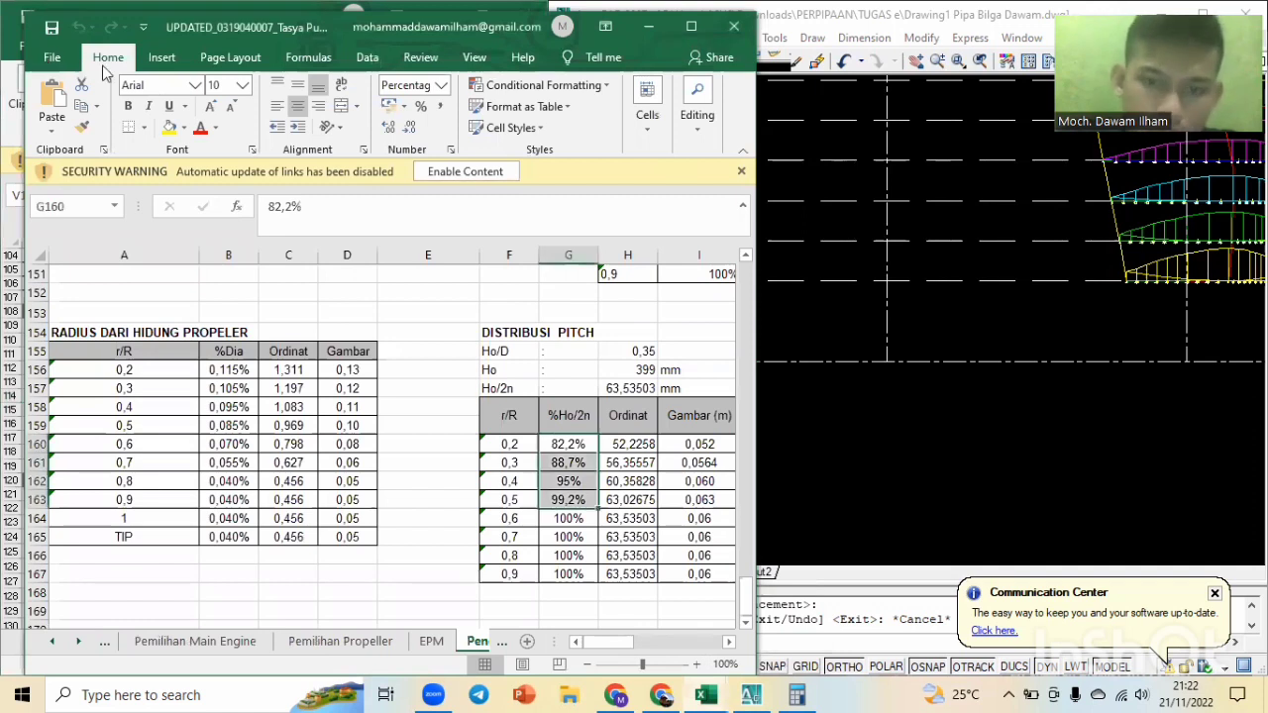
pyautogui.moveTo(235, 66); pyautogui.dragTo(114, 76)
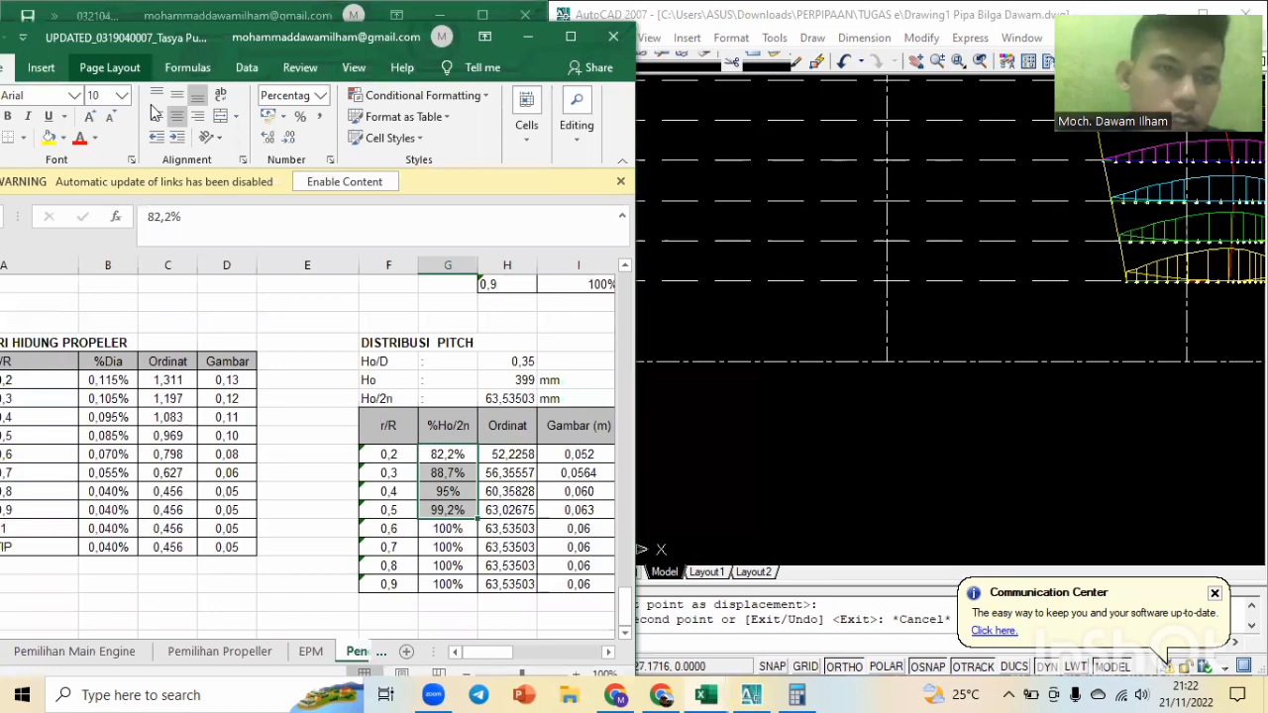
pyautogui.click(219, 43)
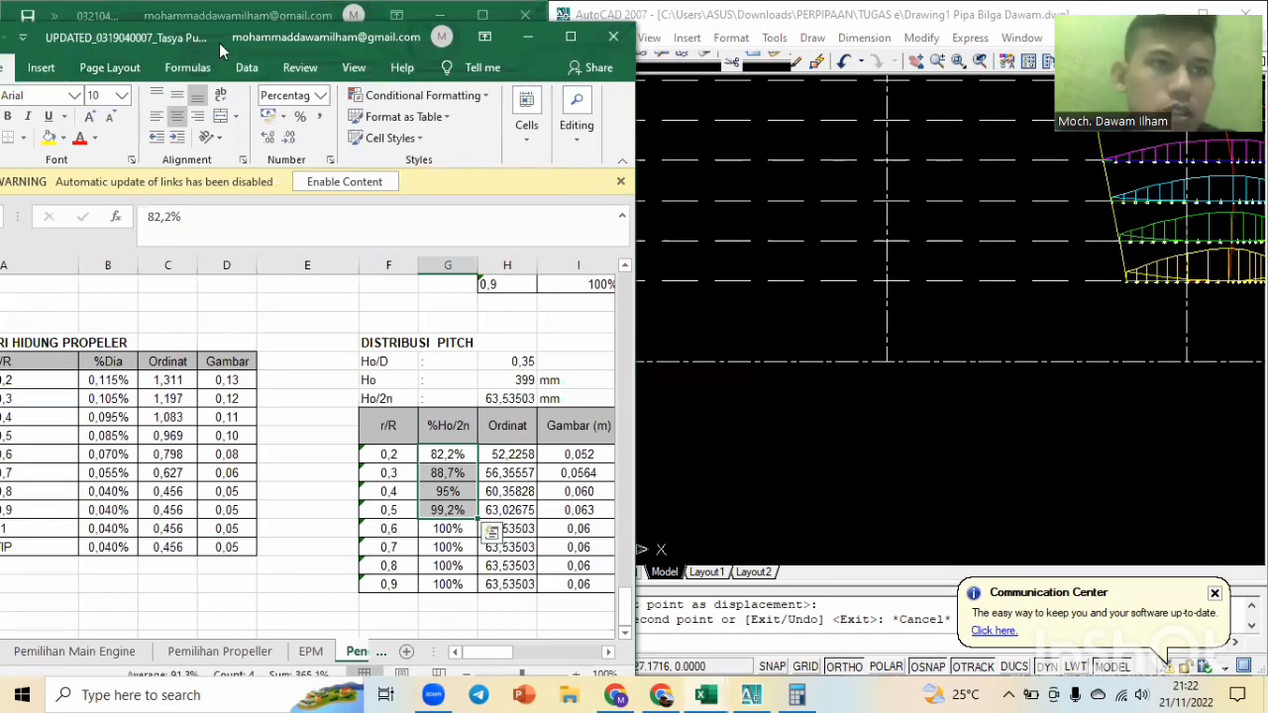
pyautogui.moveTo(219, 42); pyautogui.dragTo(2, 168)
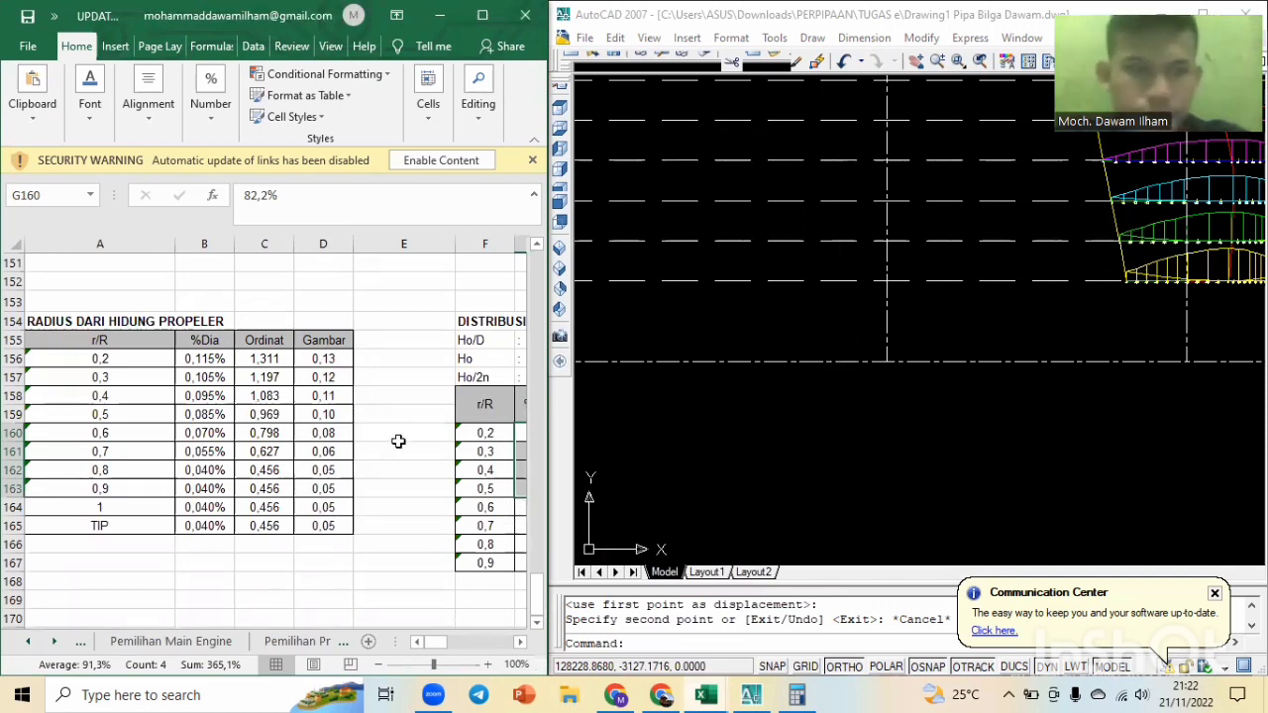
pyautogui.scroll(-1, 416, 474)
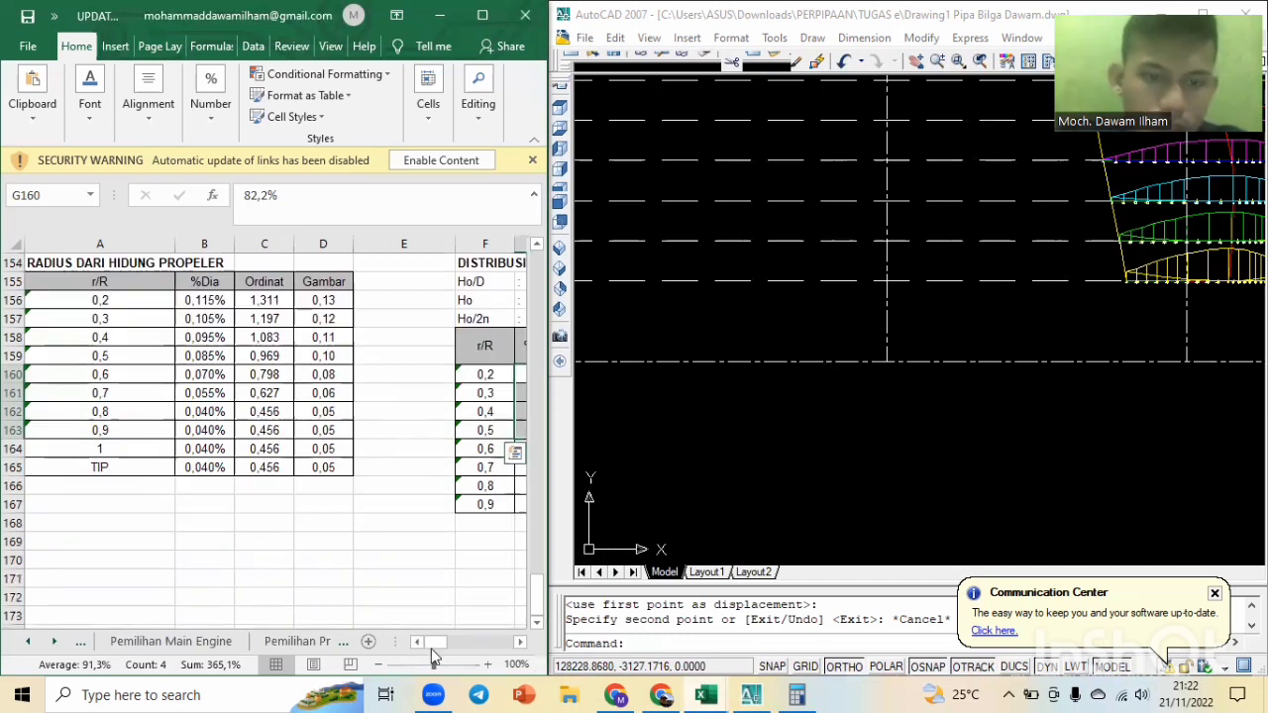
pyautogui.hscroll(2, 443, 640)
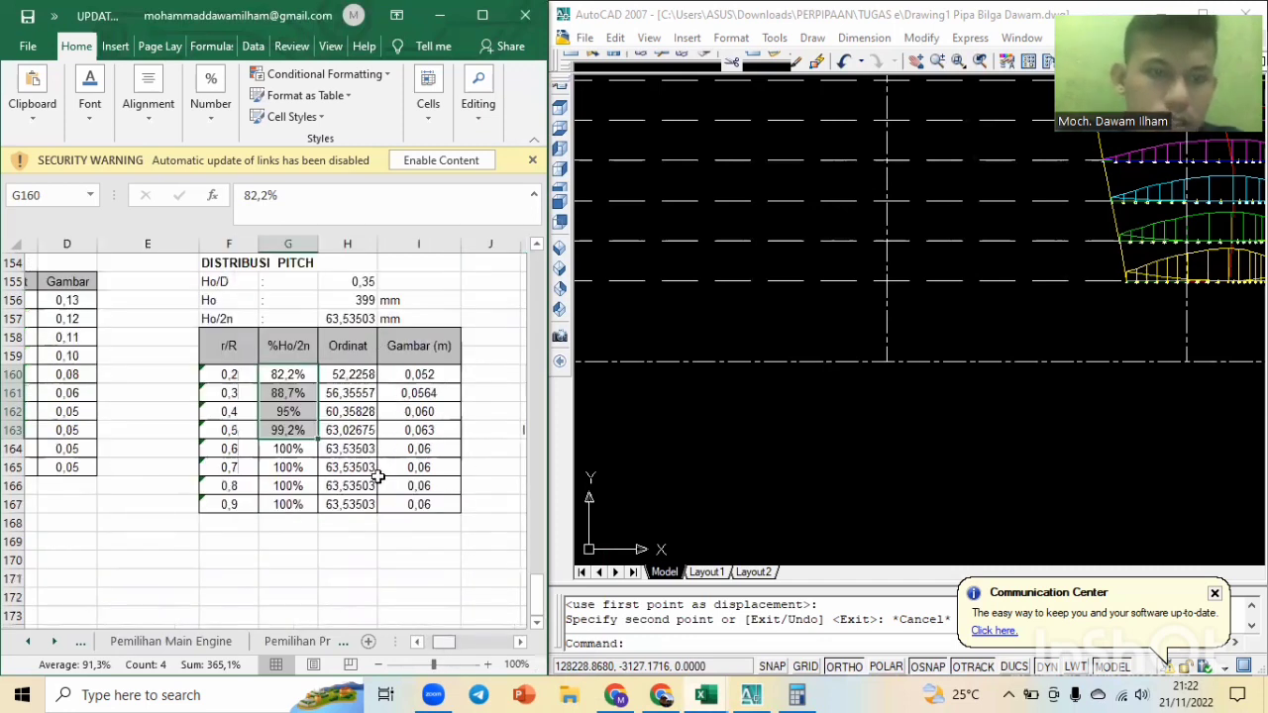
pyautogui.scroll(1, 376, 471)
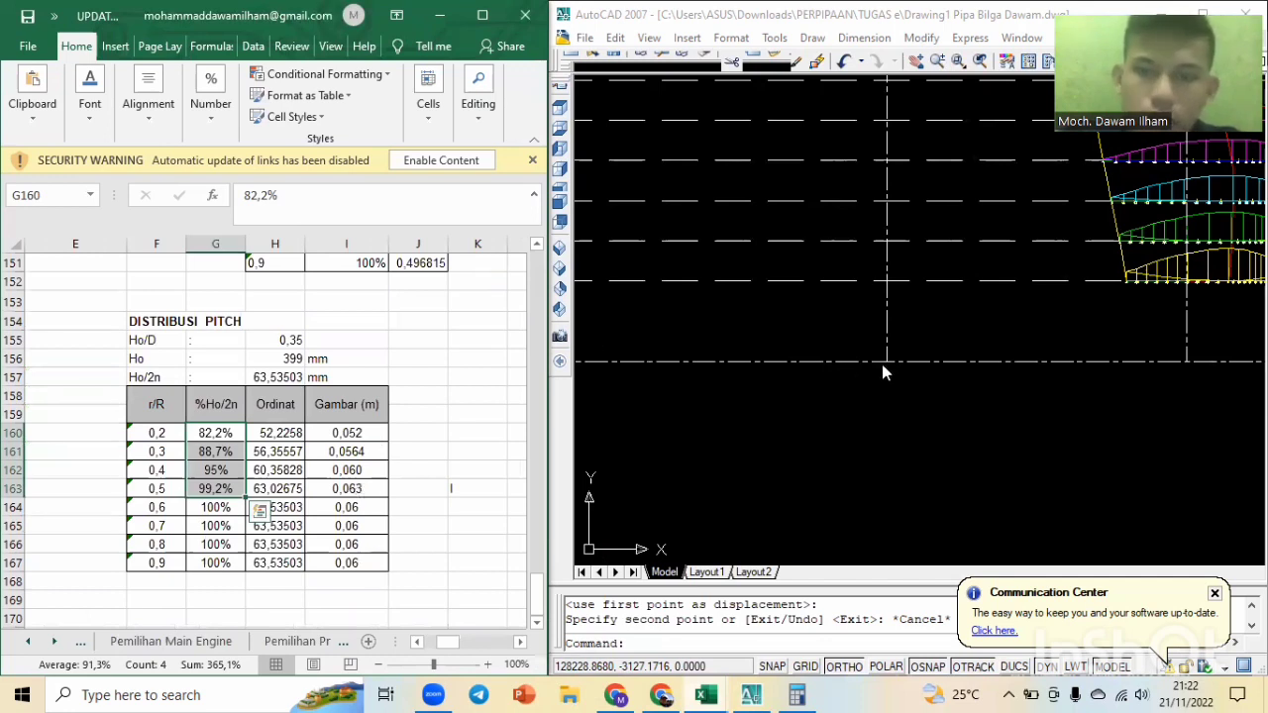
# Draw a 0.052 horizontal line leftward along the base axis from the foot of the copied centreline for the 0,2 pitch ordinate.
pyautogui.scroll(2, 881, 368)
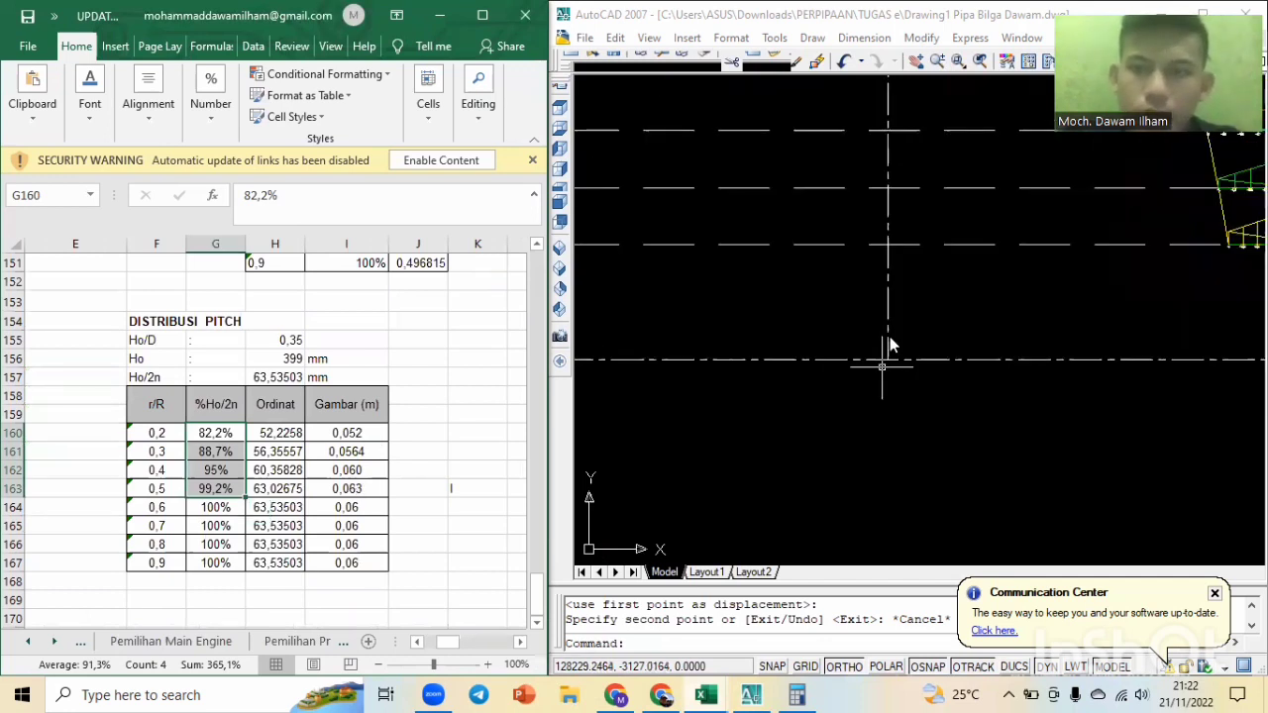
pyautogui.scroll(-2, 882, 337)
pyautogui.scroll(2, 875, 329)
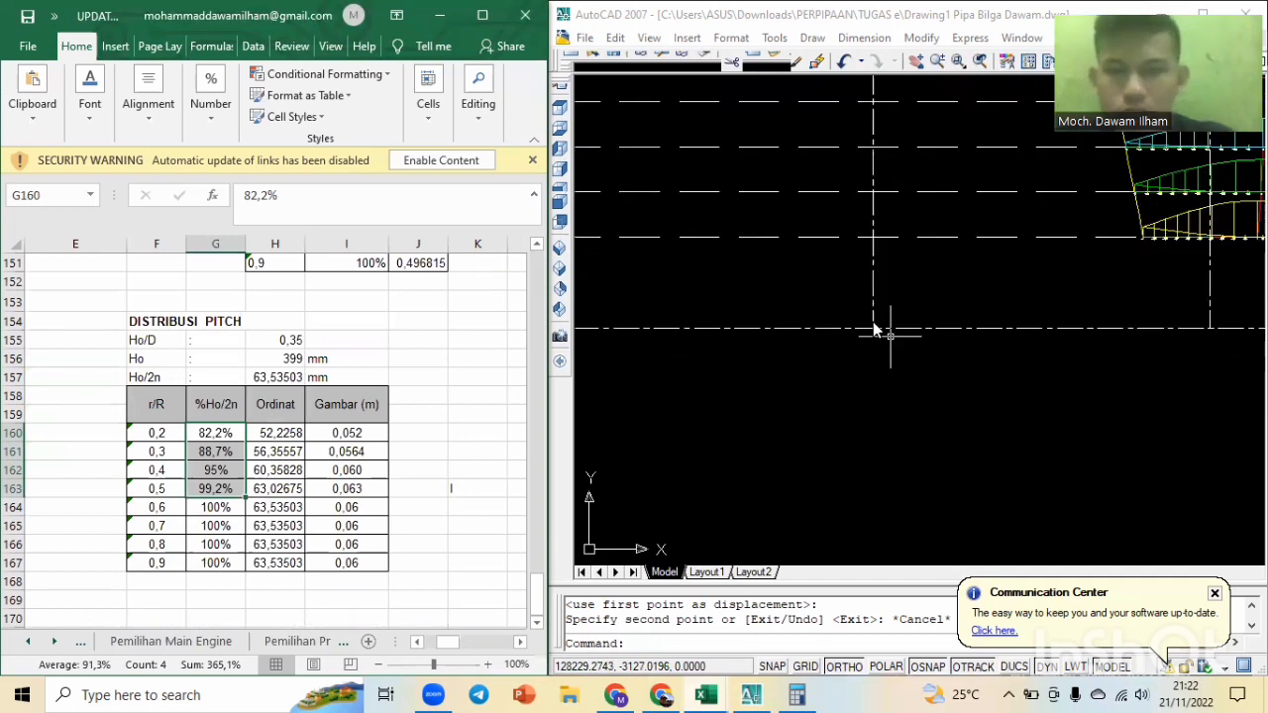
pyautogui.press('Escape')
pyautogui.press('Escape')
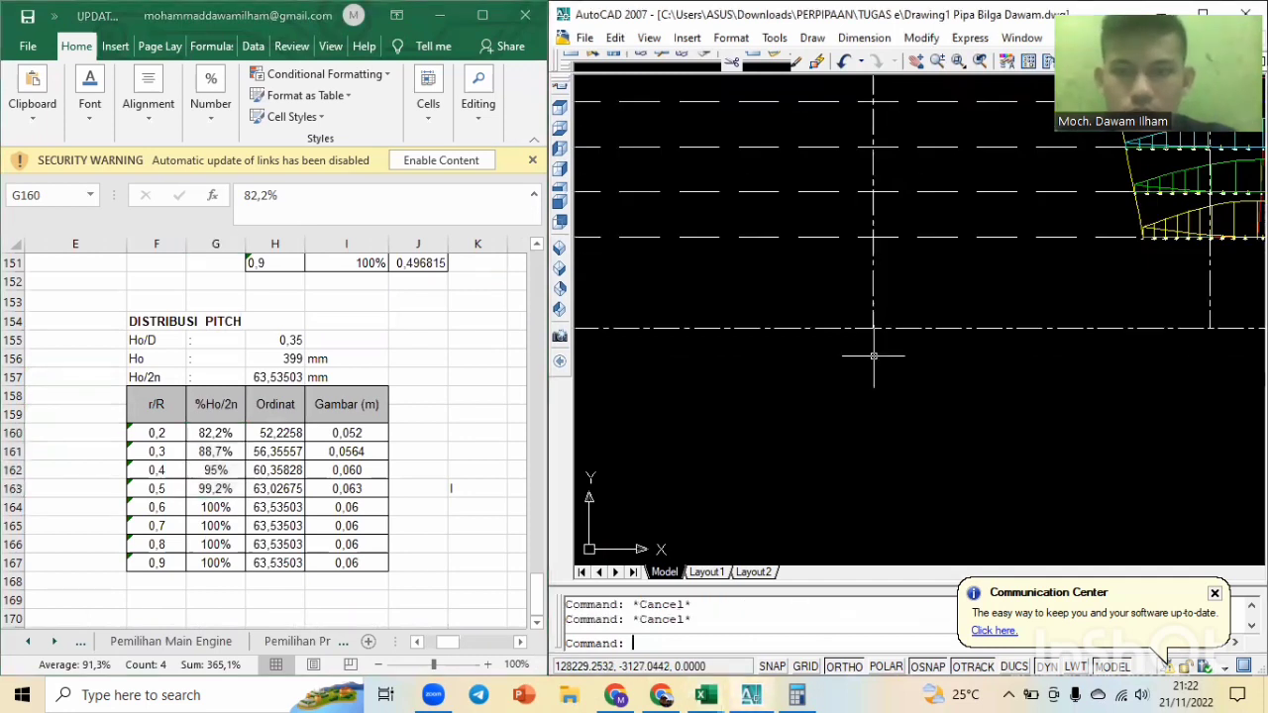
pyautogui.write('l')
pyautogui.press('Return')
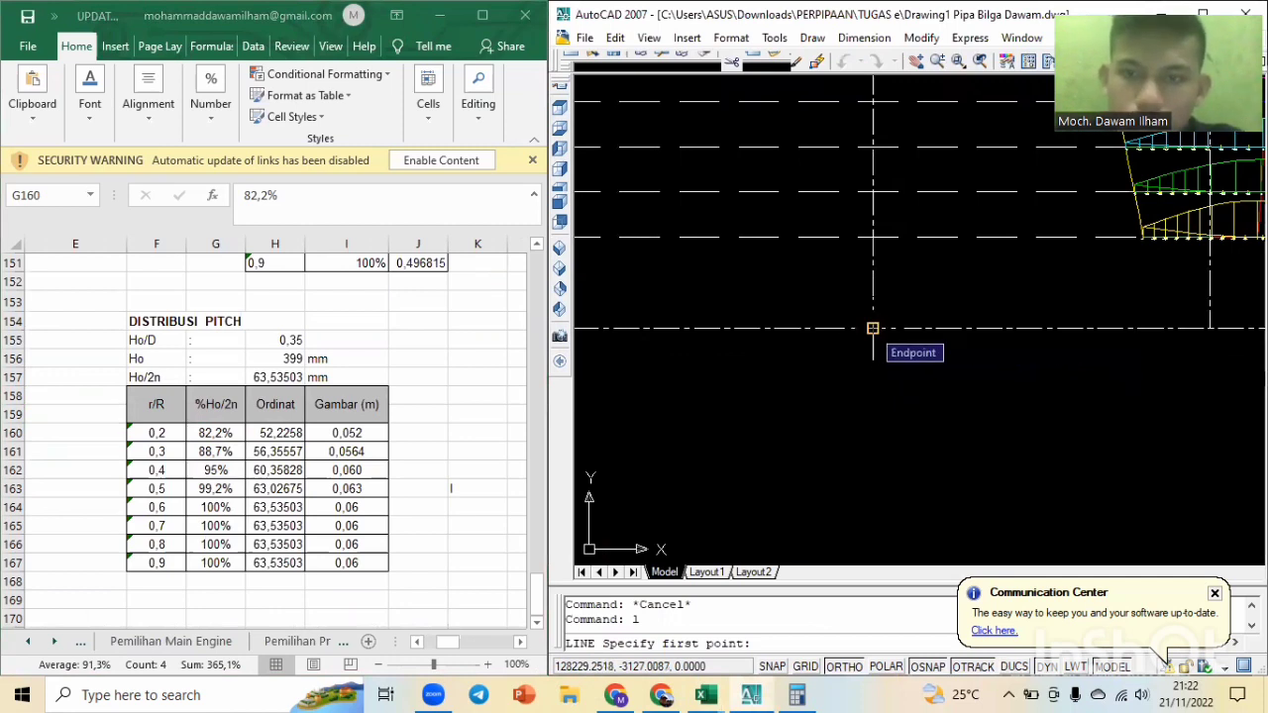
pyautogui.scroll(3, 872, 328)
pyautogui.click(870, 330)
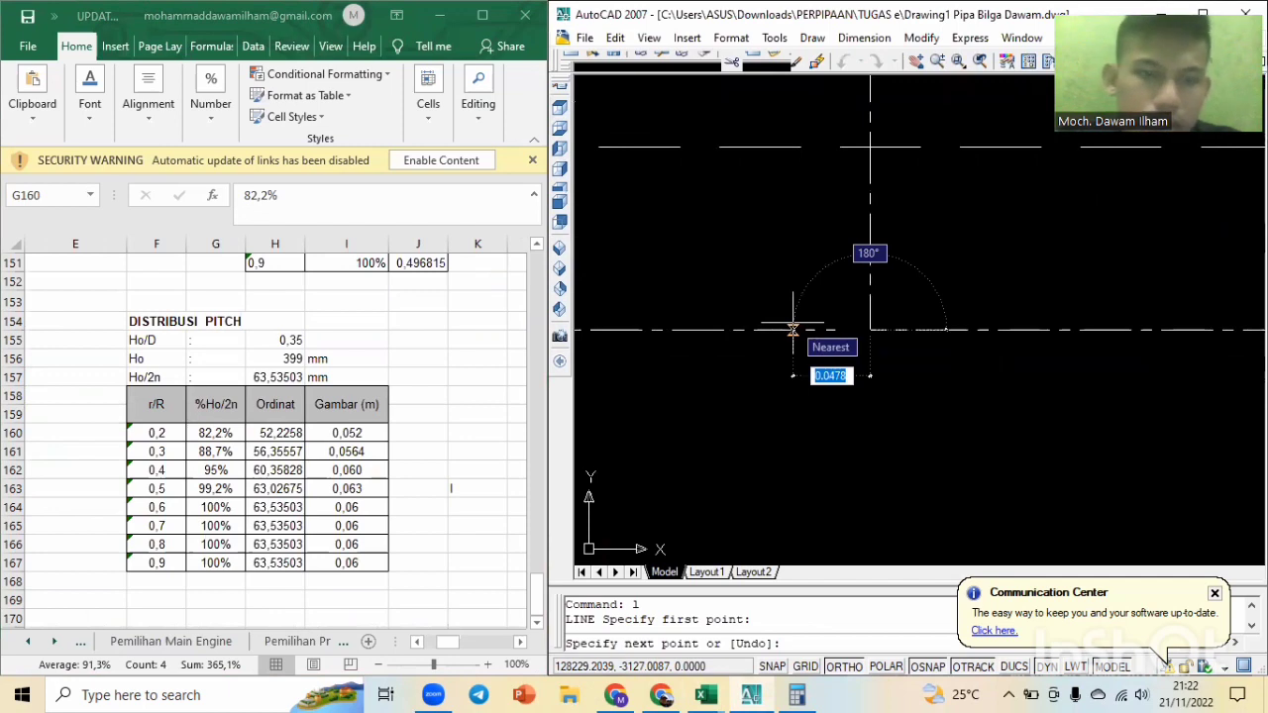
pyautogui.write('0.052')
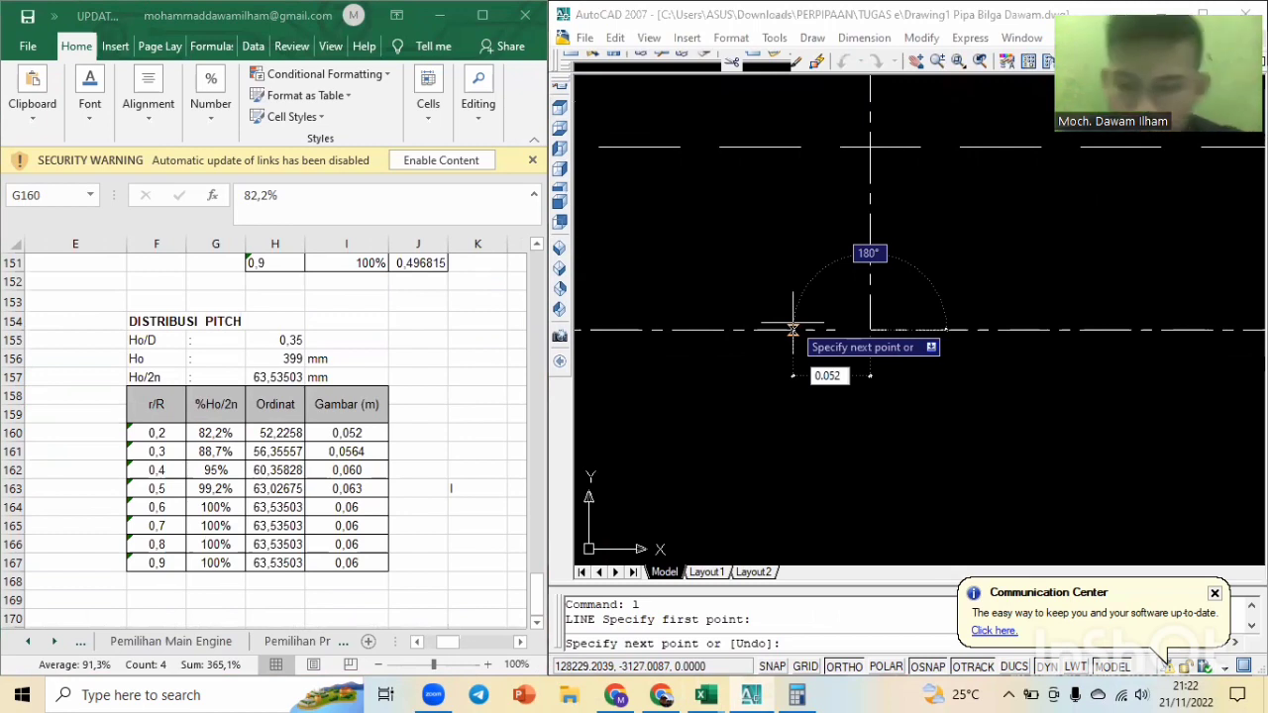
pyautogui.press('Return')
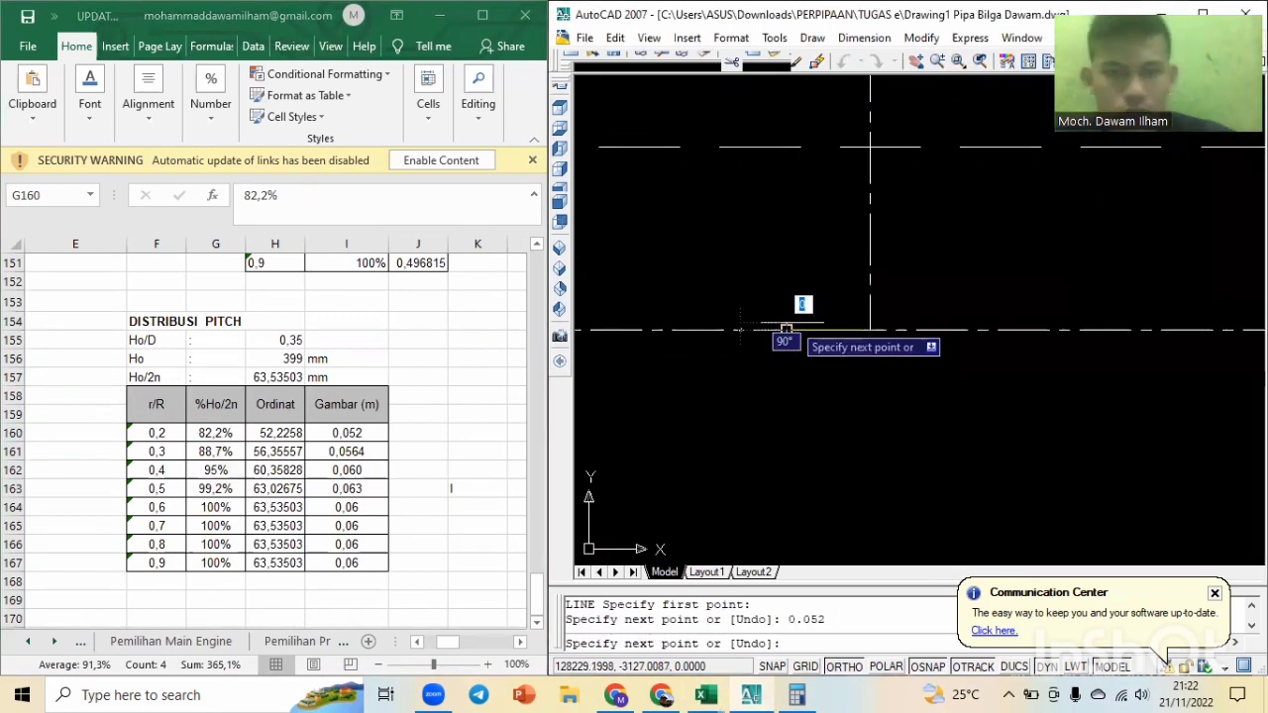
pyautogui.press('Escape')
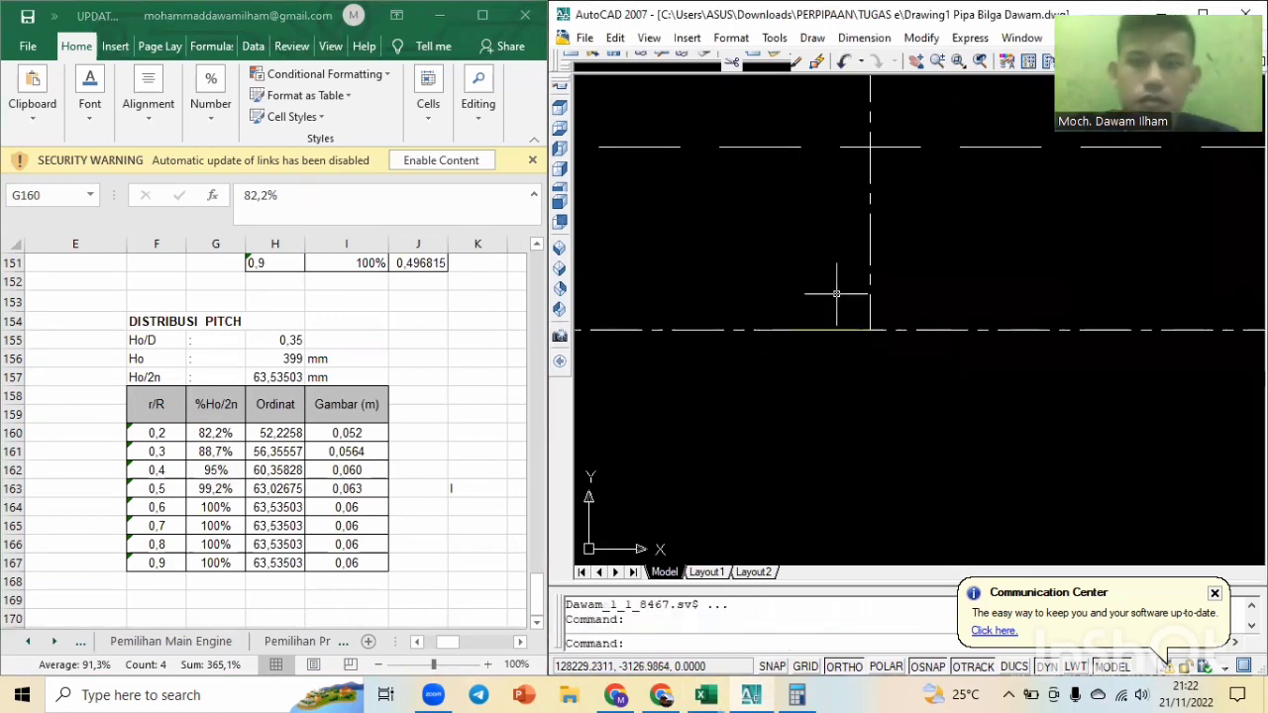
# Draw a slanted line from the left end of the 0.052 line to the copied centreline's intersection with the 0,2R line.
pyautogui.click(838, 330)
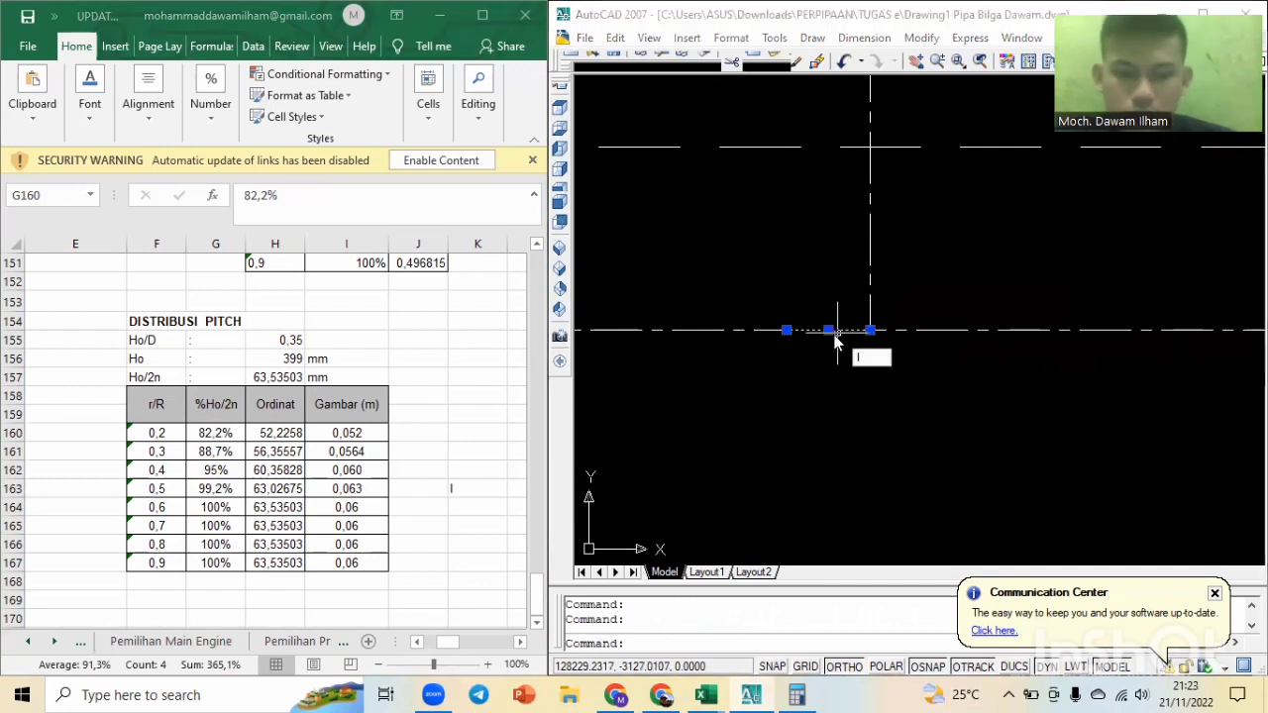
pyautogui.write('l')
pyautogui.press('Return')
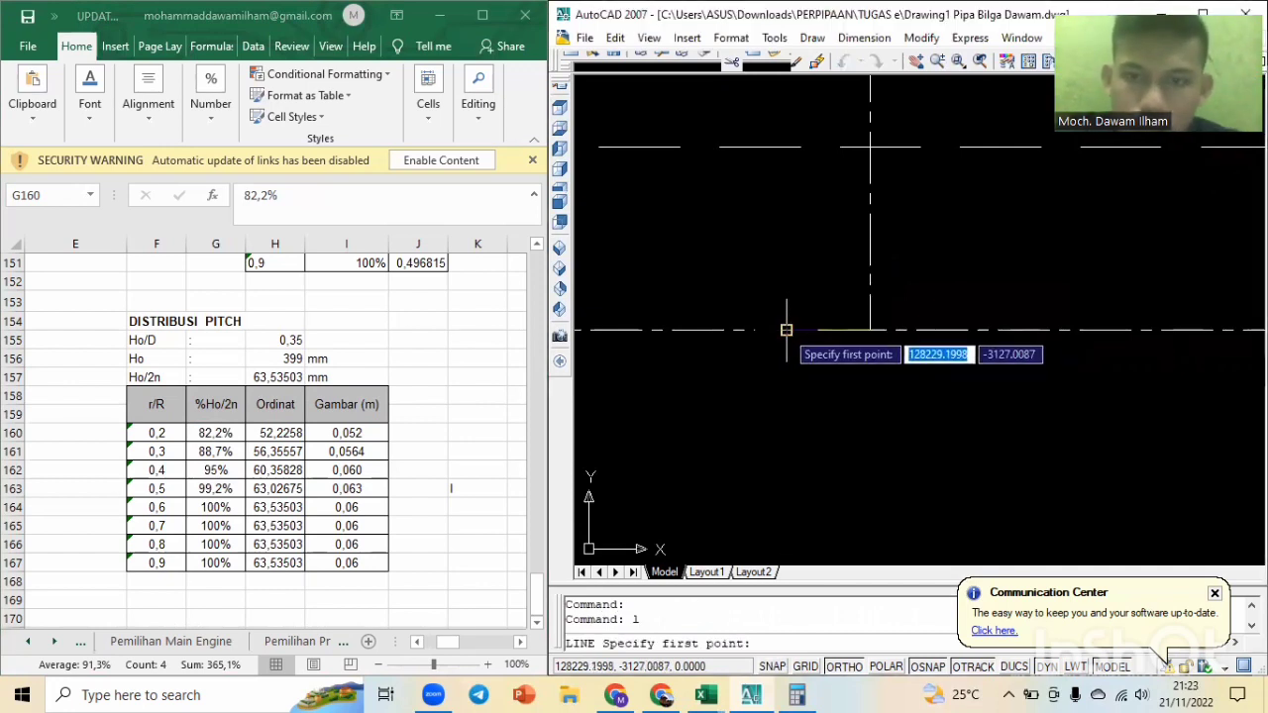
pyautogui.click(786, 330)
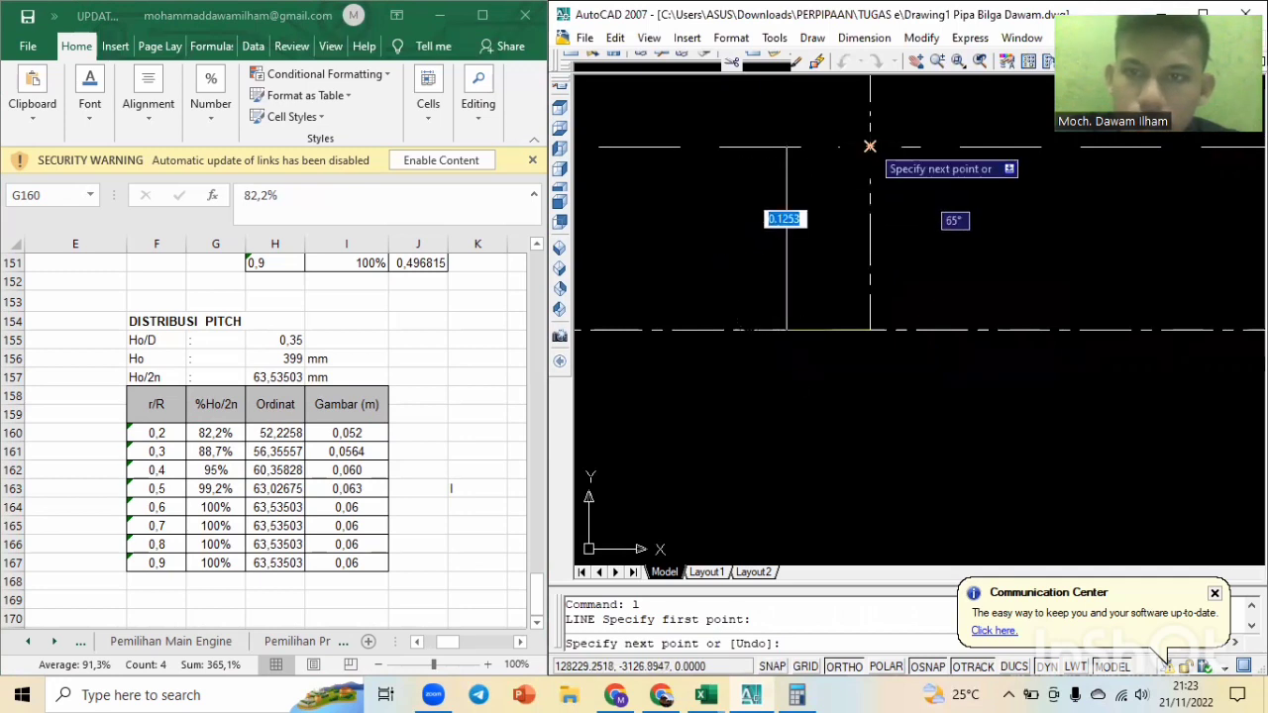
pyautogui.click(870, 146)
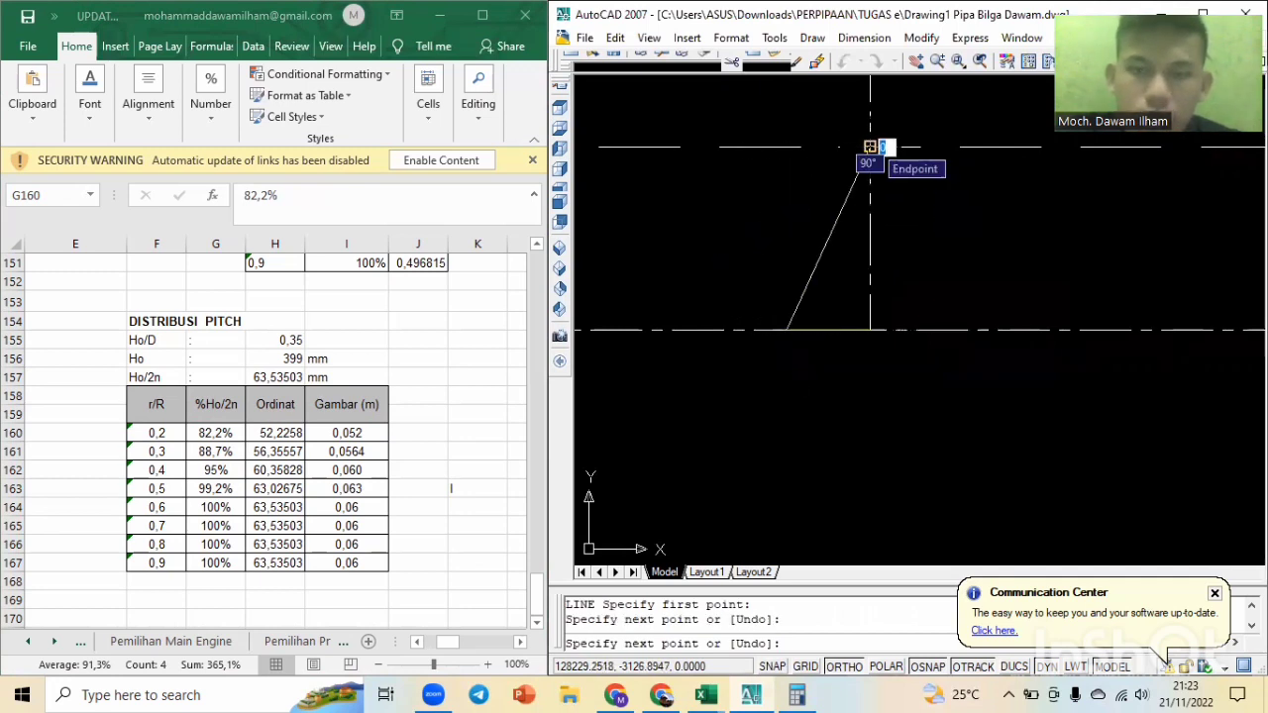
pyautogui.press('Escape')
pyautogui.press('Escape')
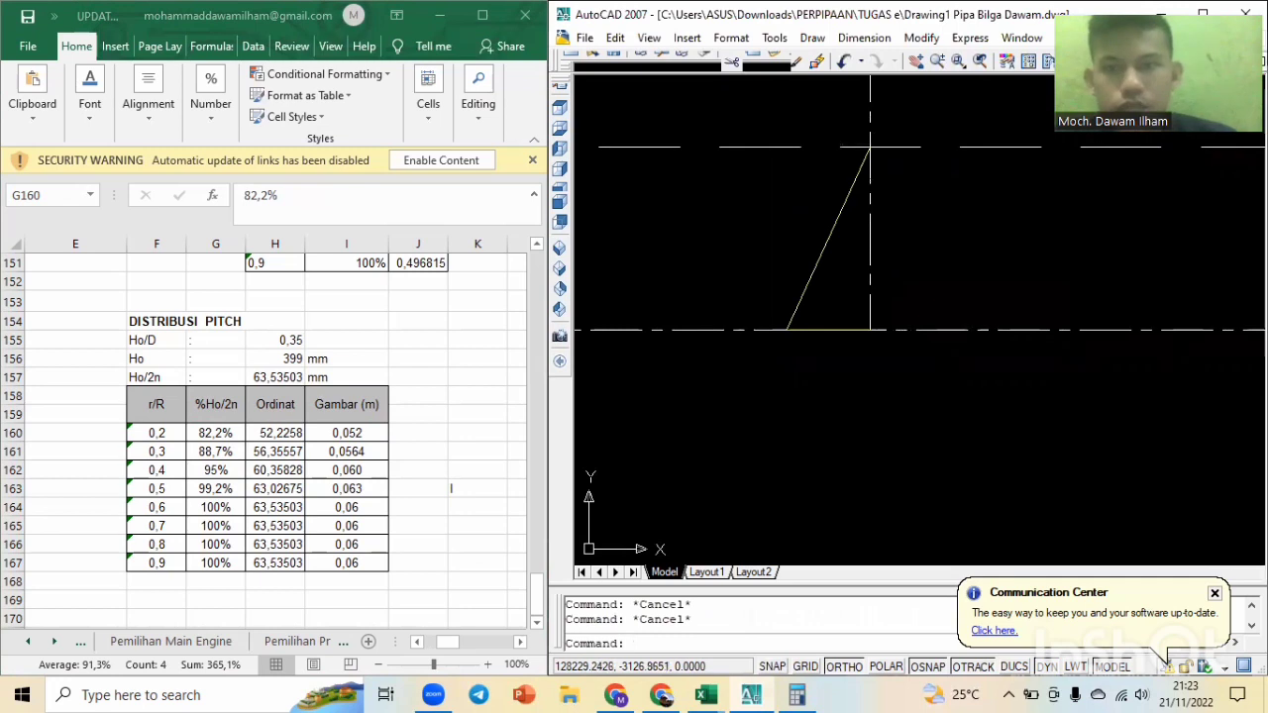
# Change the colour of the 0.052 base line and the slanted pitch line to Yellow.
pyautogui.scroll(-1, 839, 275)
pyautogui.scroll(5, 841, 294)
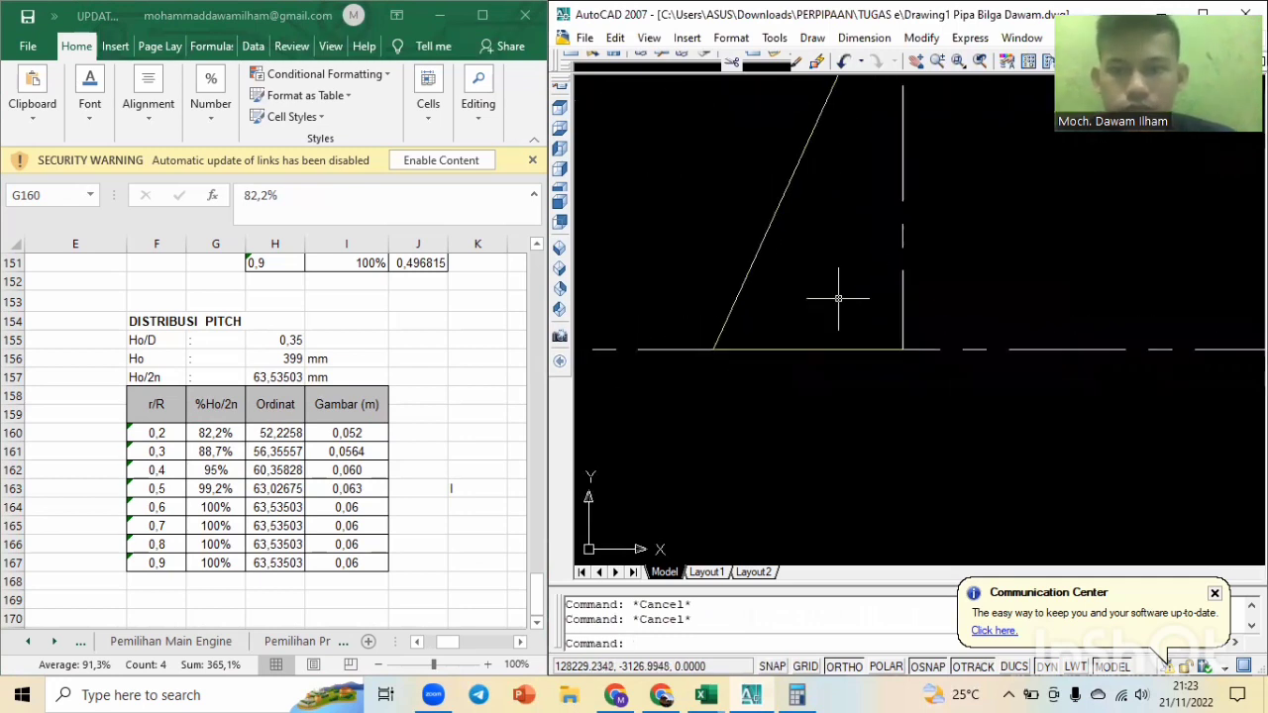
pyautogui.click(824, 350)
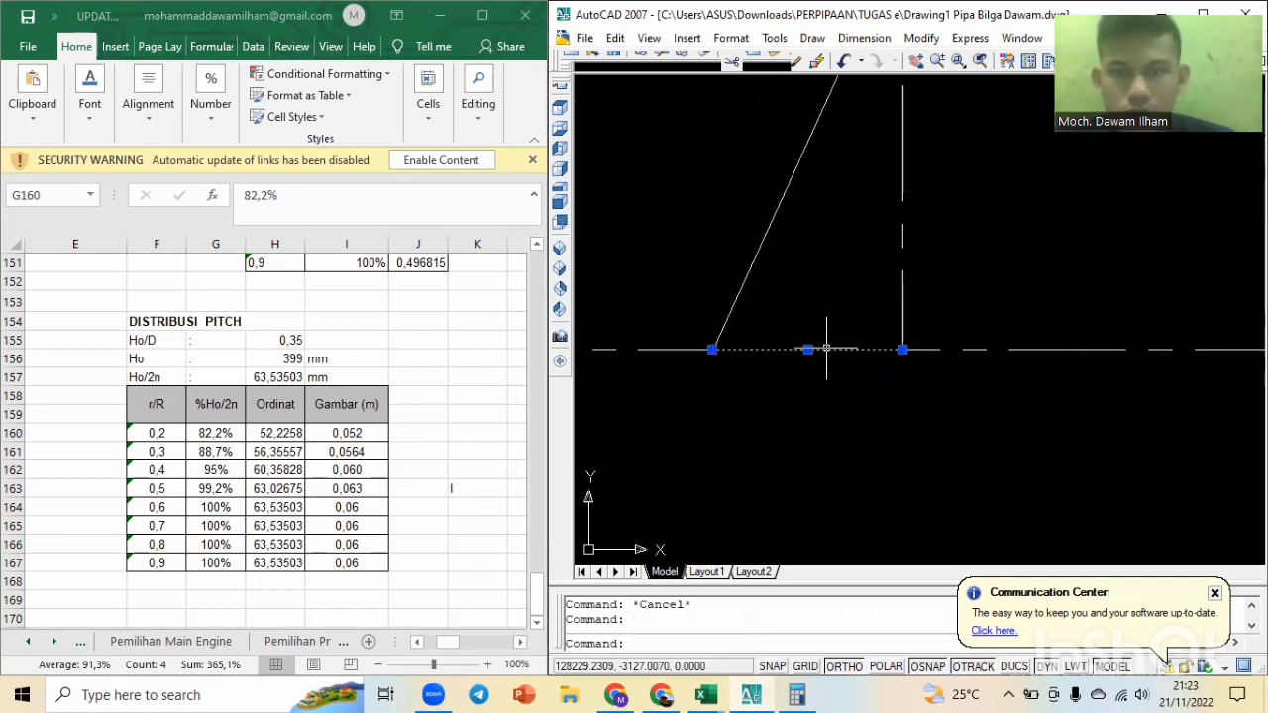
pyautogui.click(764, 228)
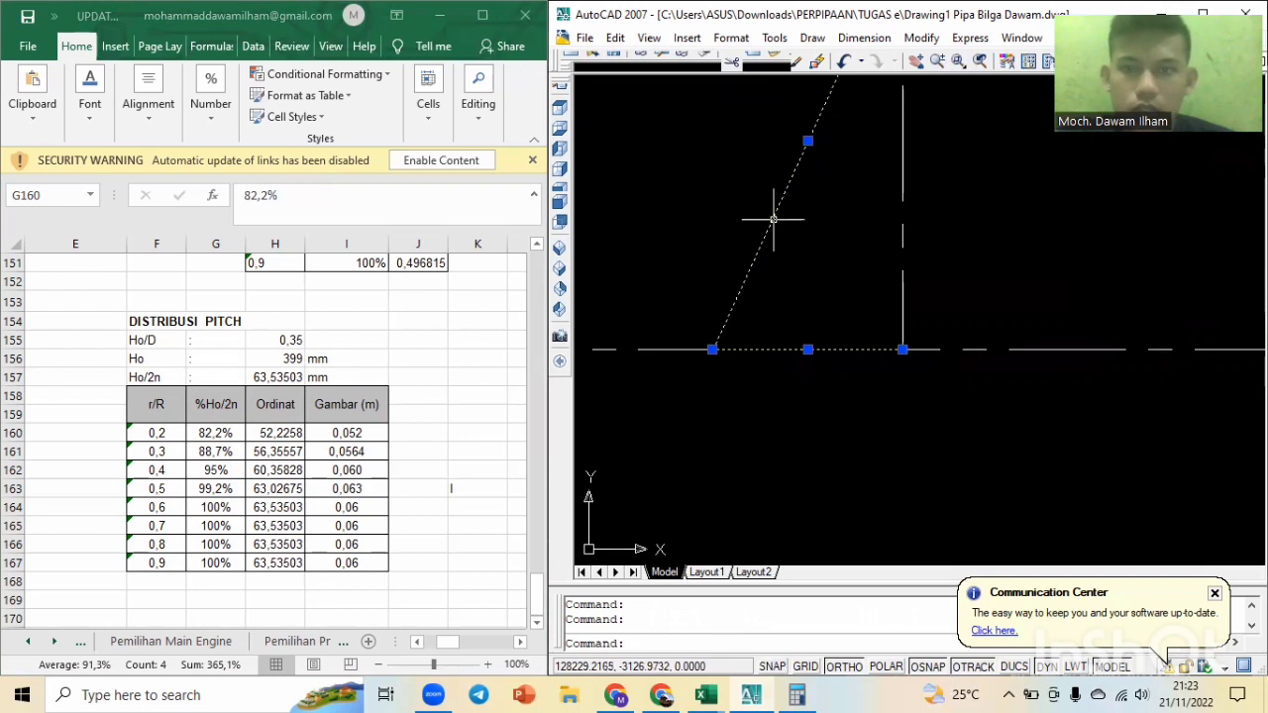
pyautogui.hotkey('ctrl', '1')
pyautogui.click(186, 121)
pyautogui.click(185, 122)
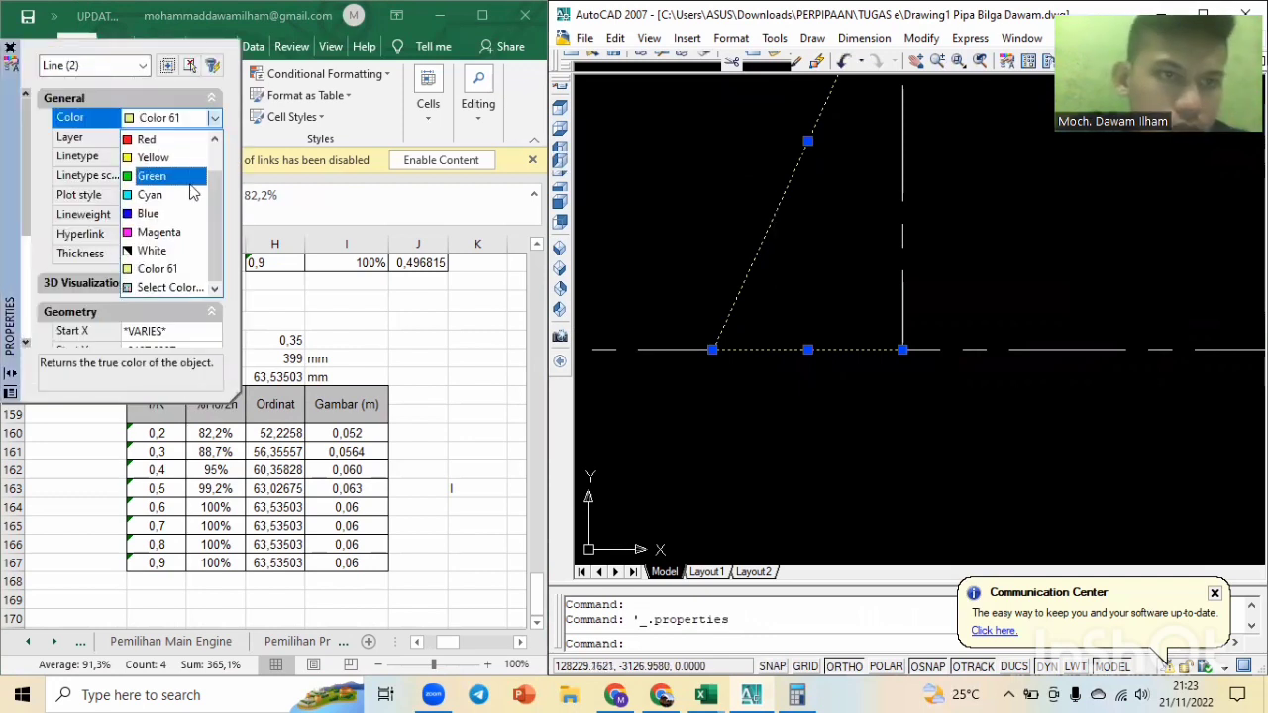
pyautogui.click(168, 157)
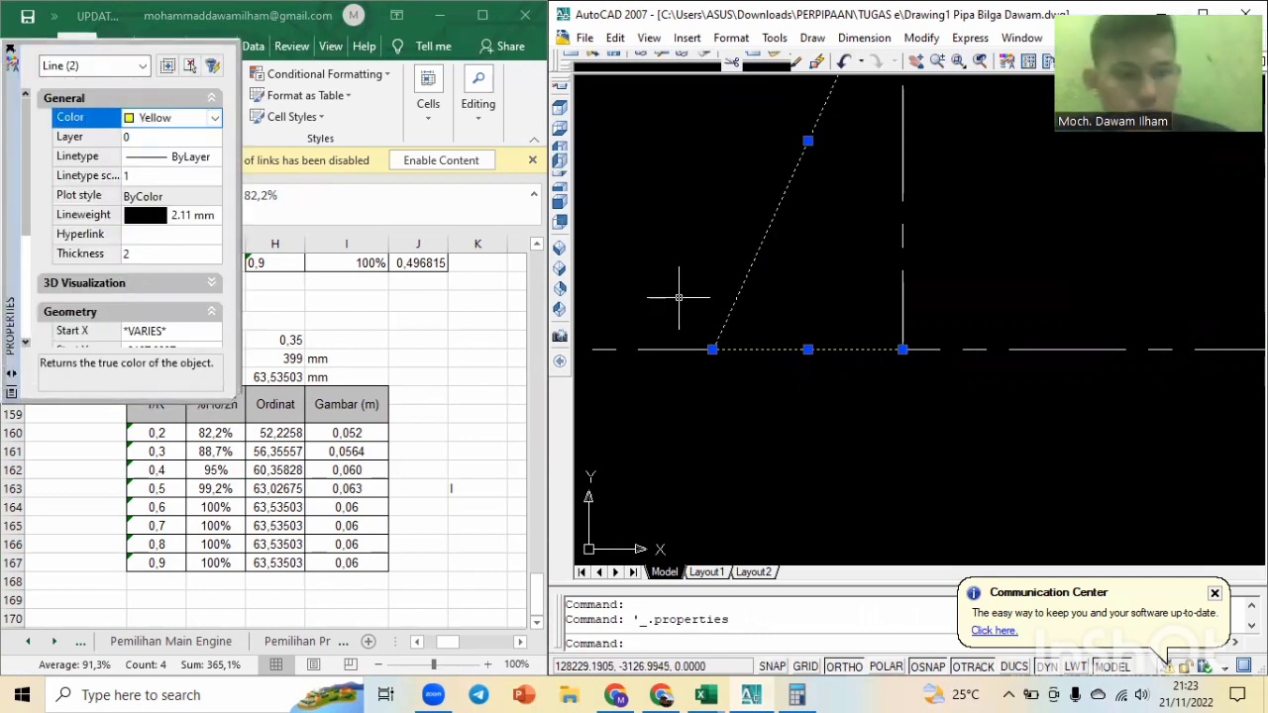
pyautogui.press('Escape')
pyautogui.press('Escape')
pyautogui.scroll(-2, 777, 297)
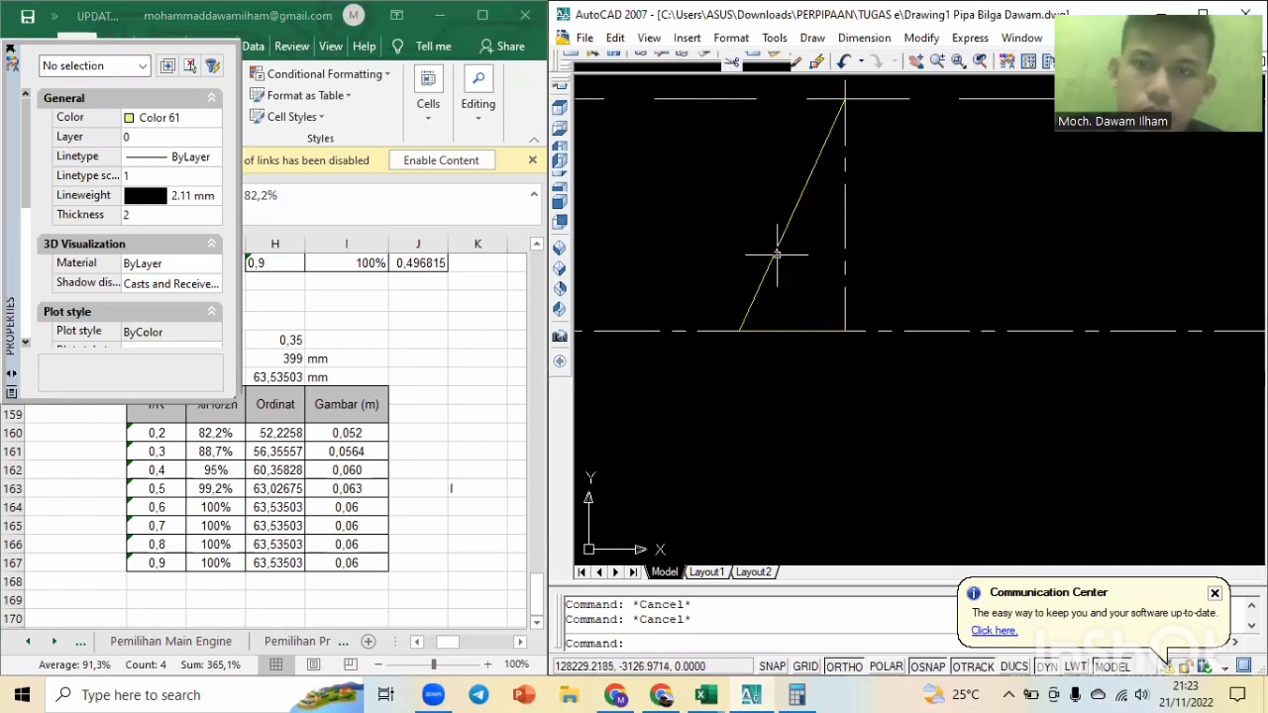
pyautogui.click(884, 39)
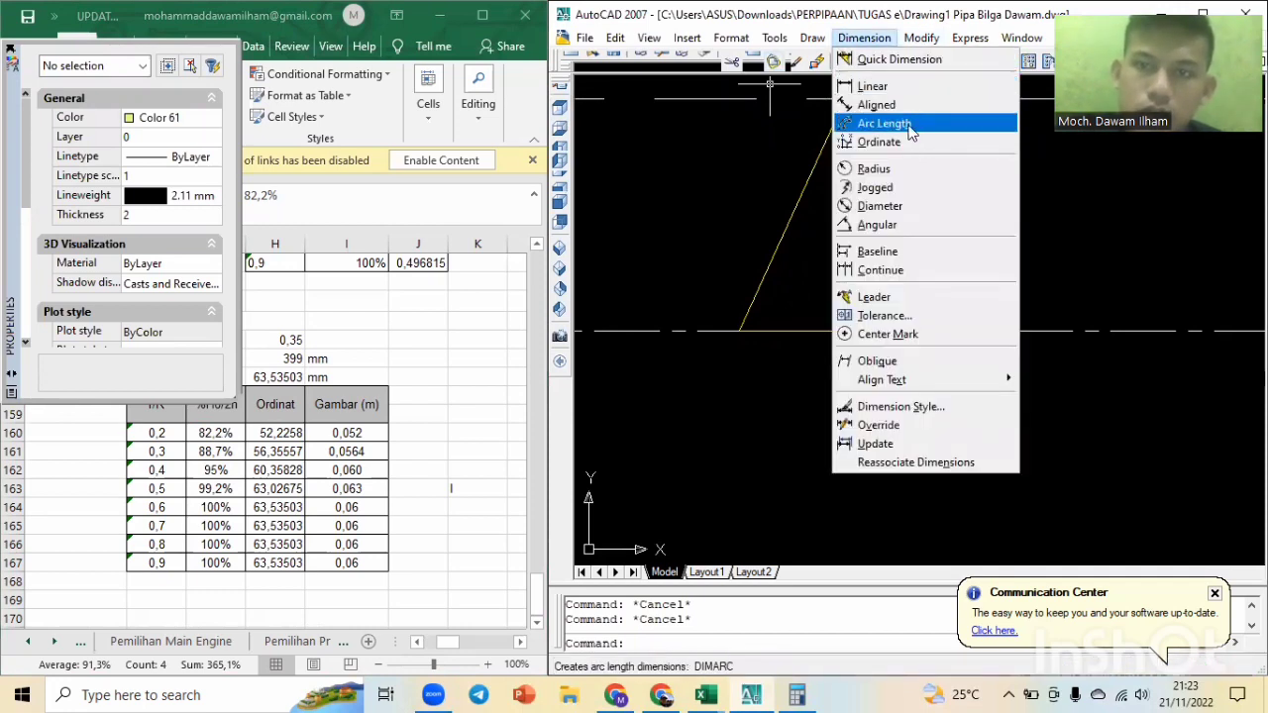
pyautogui.click(884, 123)
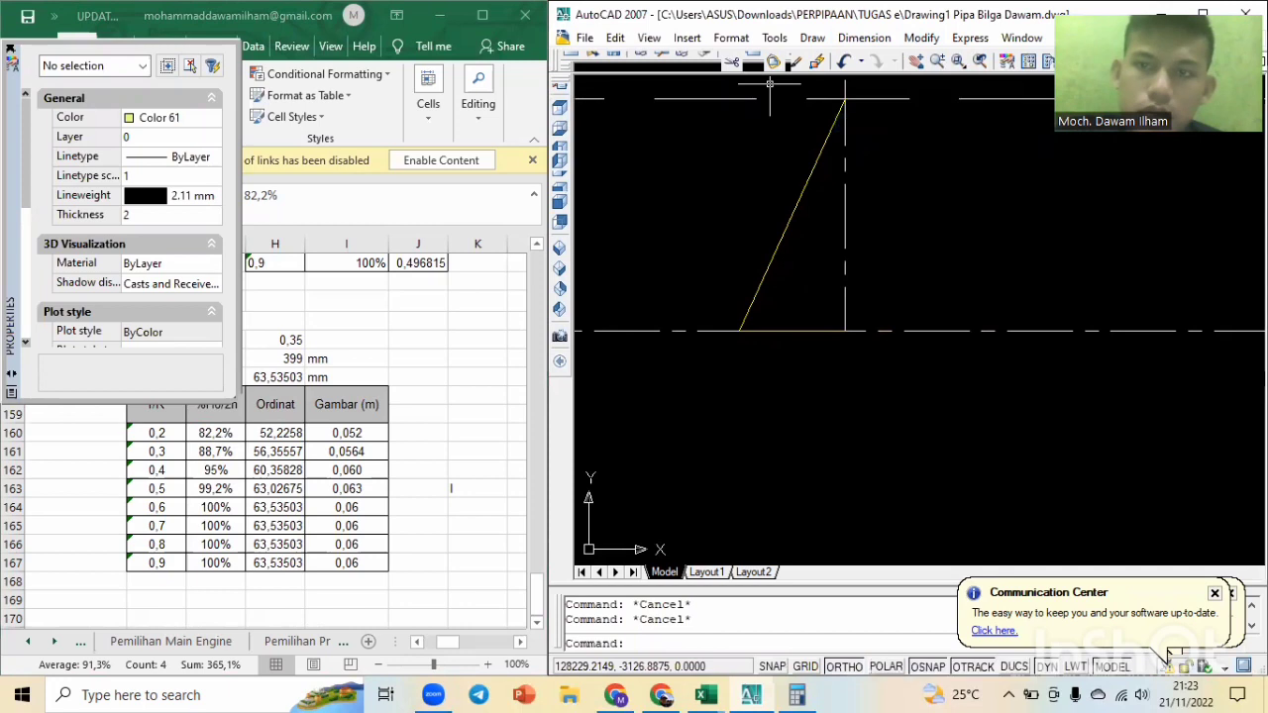
pyautogui.click(793, 211)
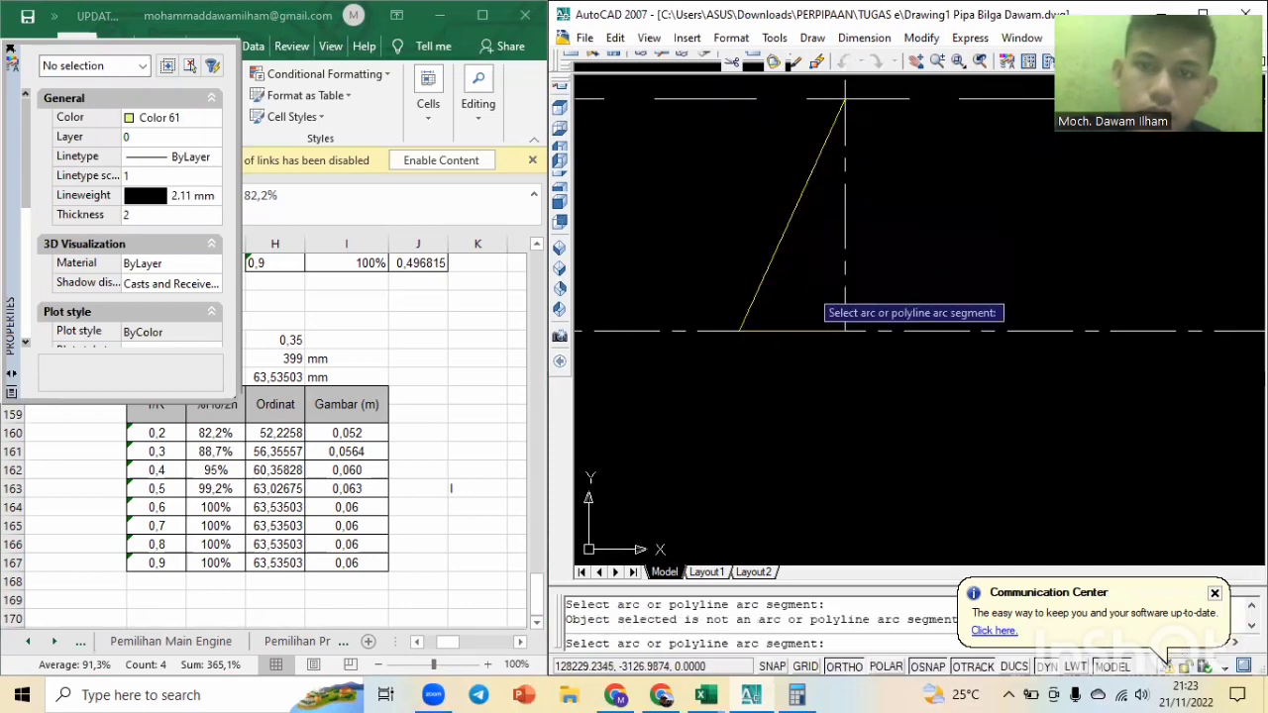
pyautogui.press('Escape')
pyautogui.press('Escape')
pyautogui.press('Escape')
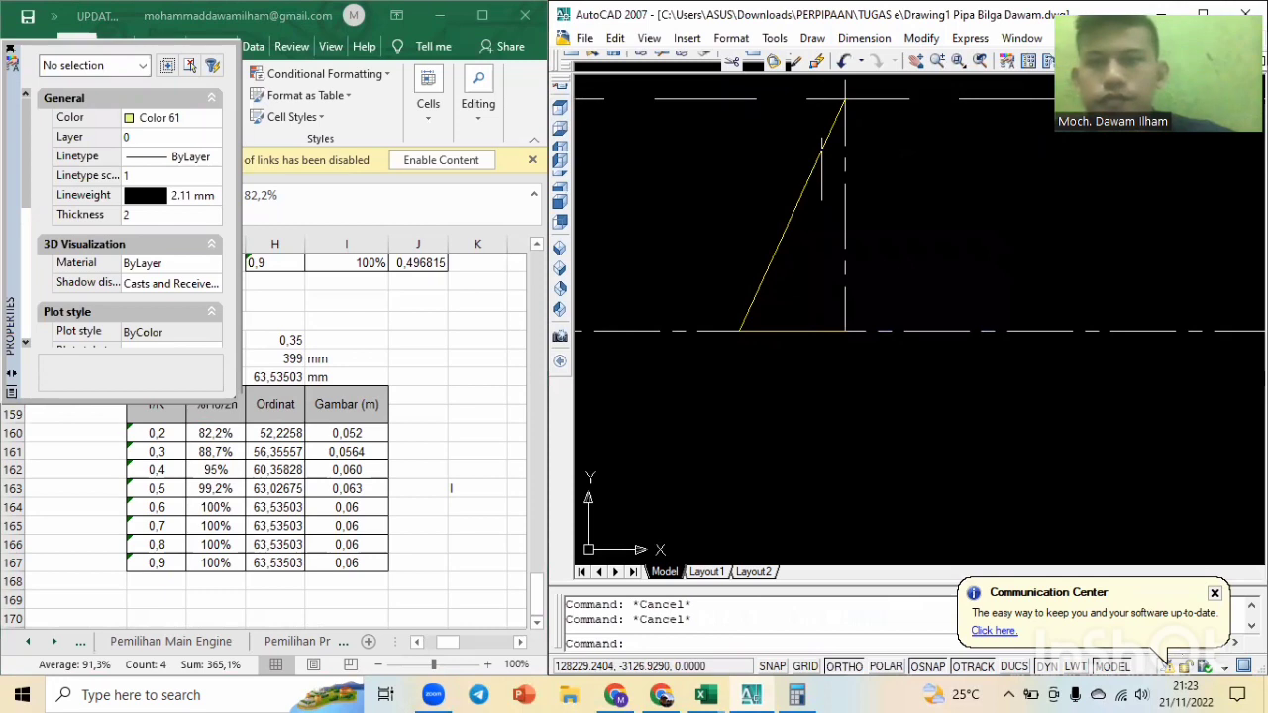
# Turn Ortho off and place an aligned dimension from the lower part of the slanted pitch line to the base axis.
pyautogui.click(865, 40)
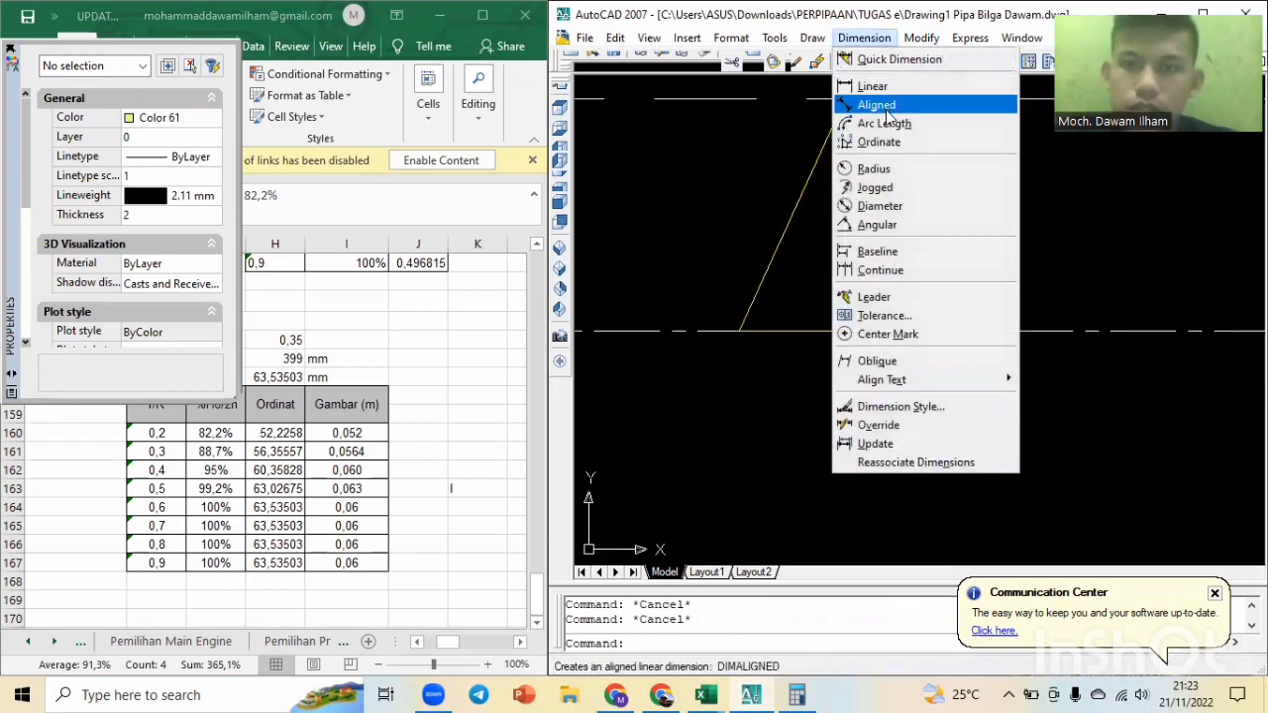
pyautogui.click(880, 99)
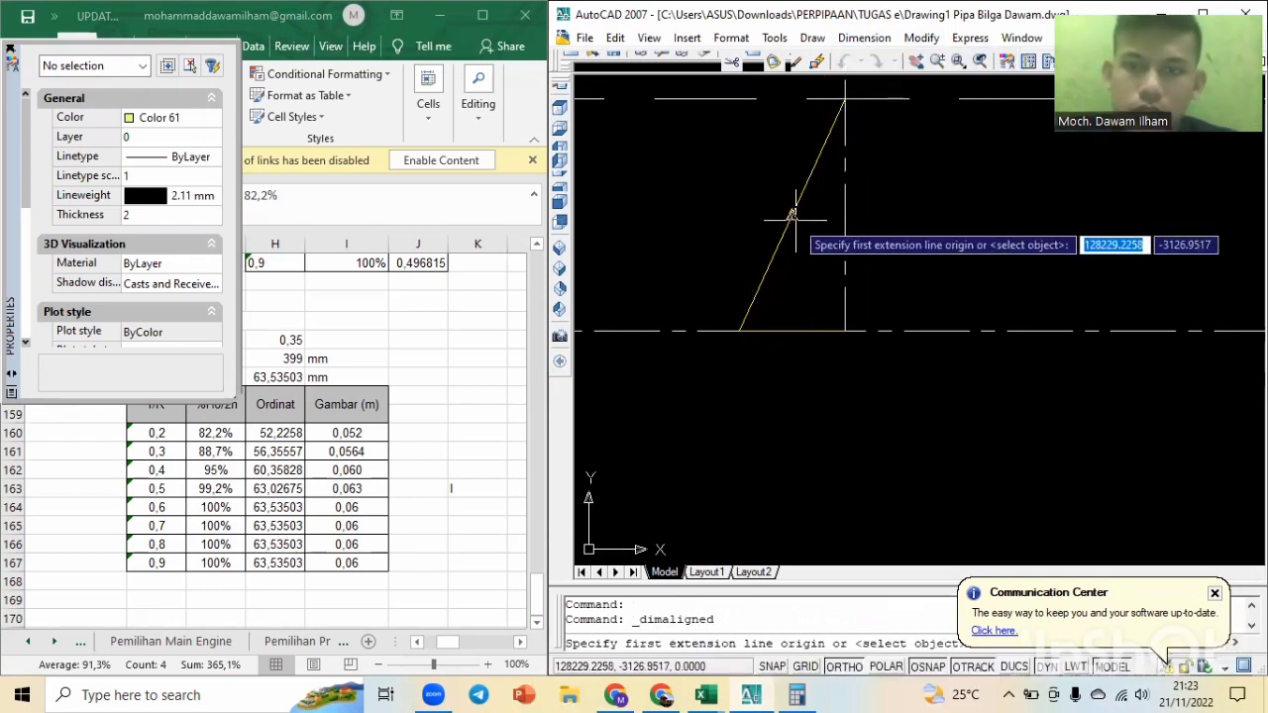
pyautogui.click(768, 268)
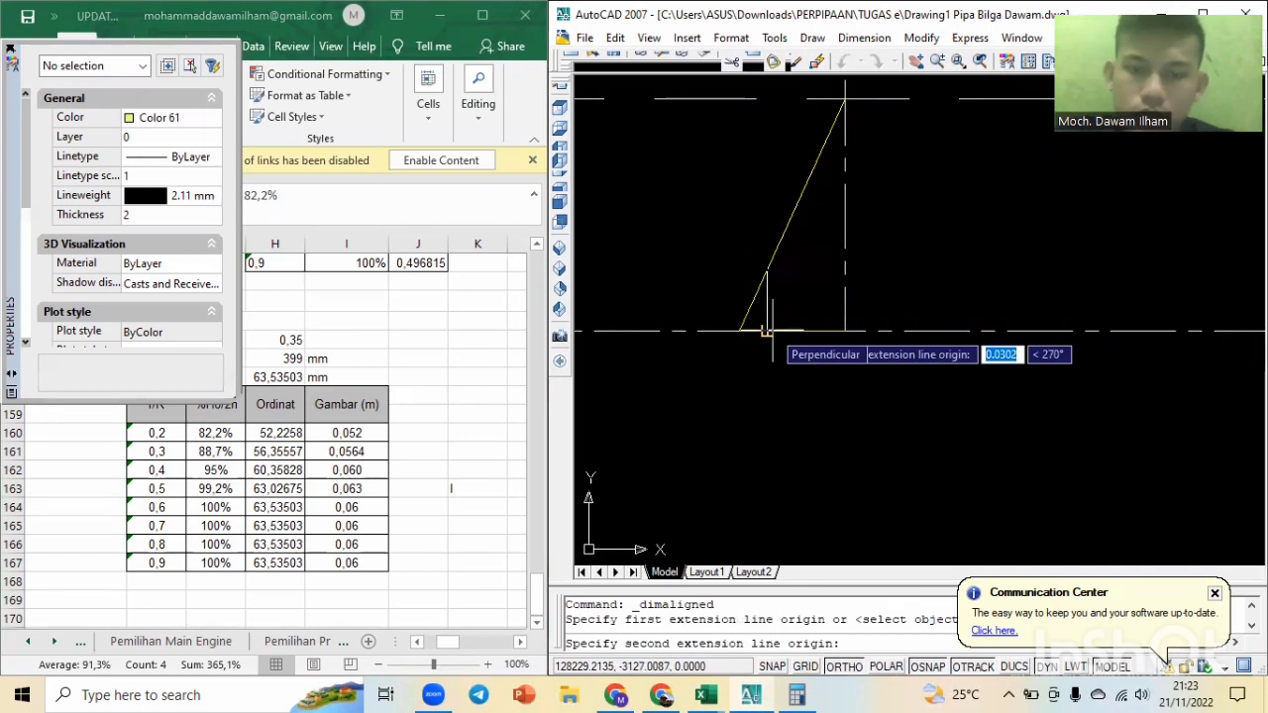
pyautogui.press('F8')
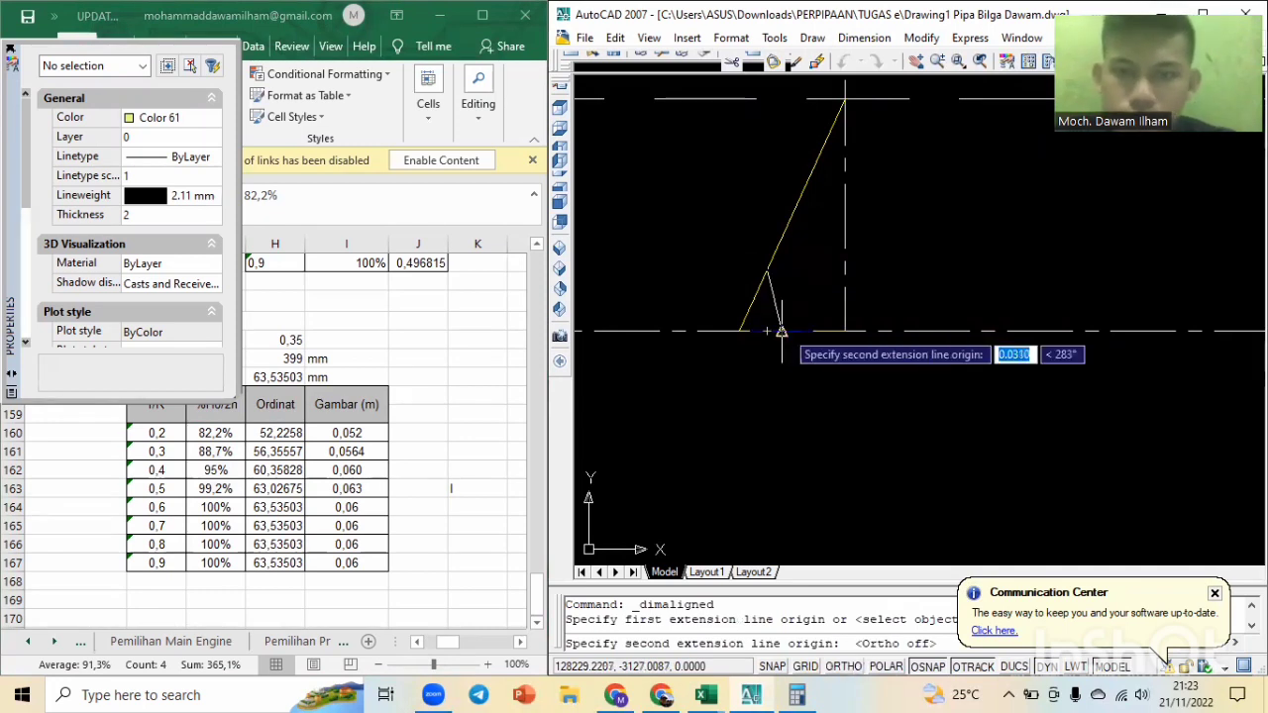
pyautogui.click(771, 332)
pyautogui.scroll(-5, 782, 332)
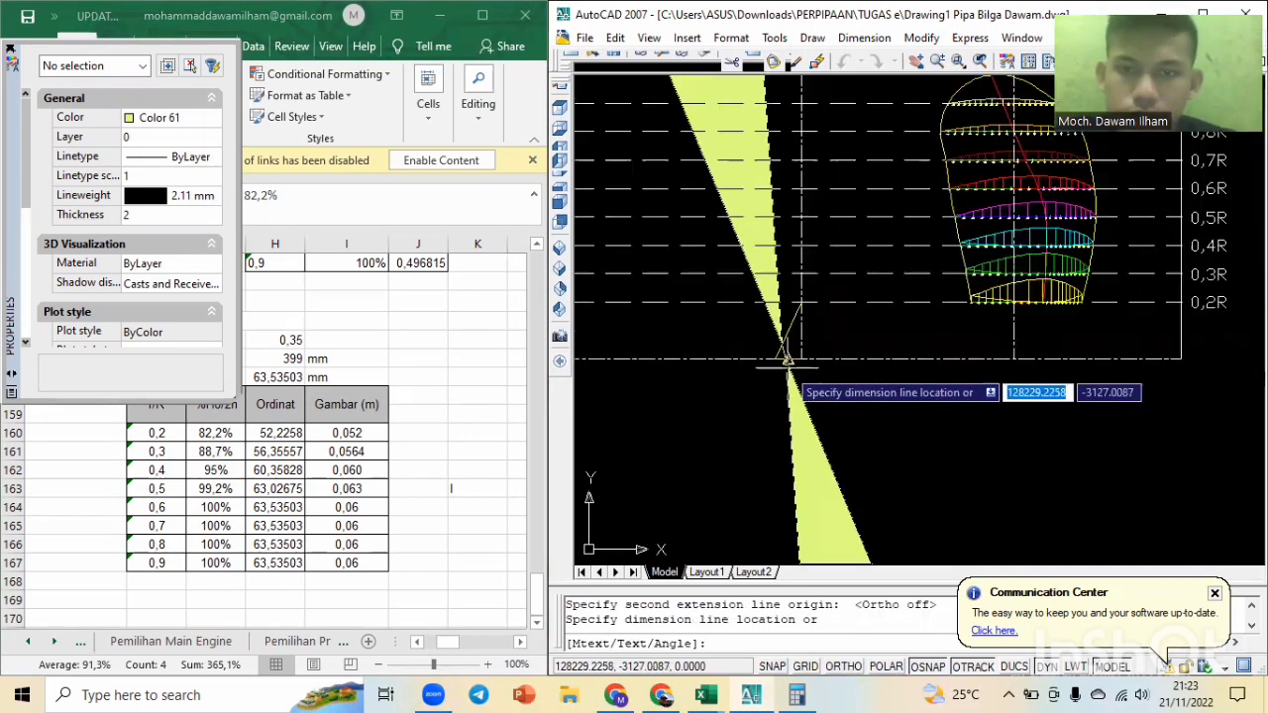
pyautogui.scroll(-3, 784, 366)
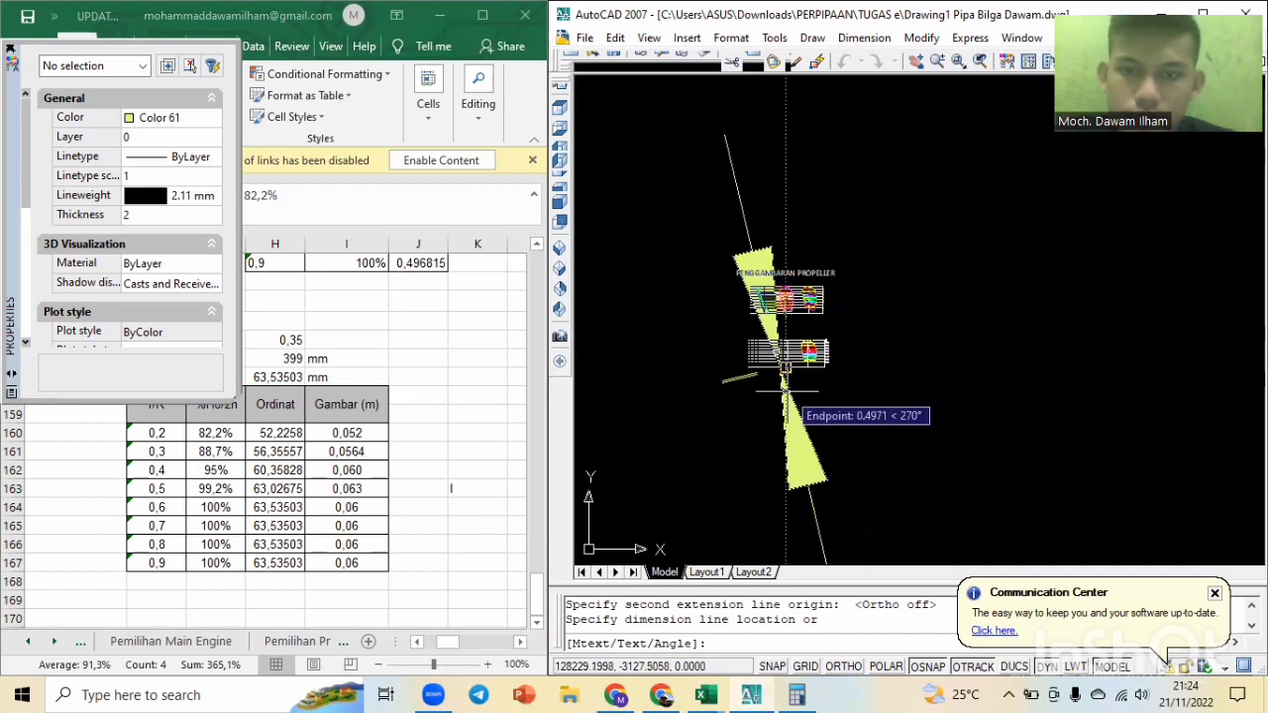
pyautogui.scroll(8, 784, 391)
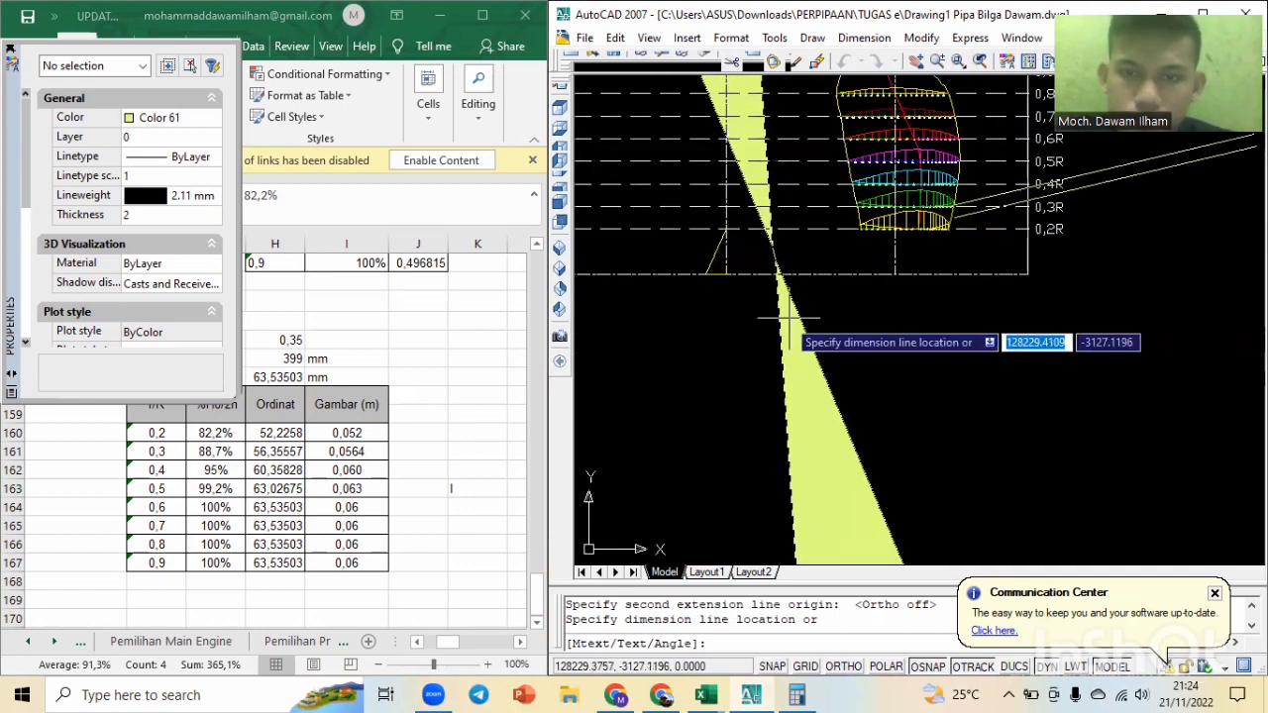
pyautogui.scroll(6, 720, 317)
pyautogui.moveTo(731, 247); pyautogui.dragTo(758, 480, button='middle')
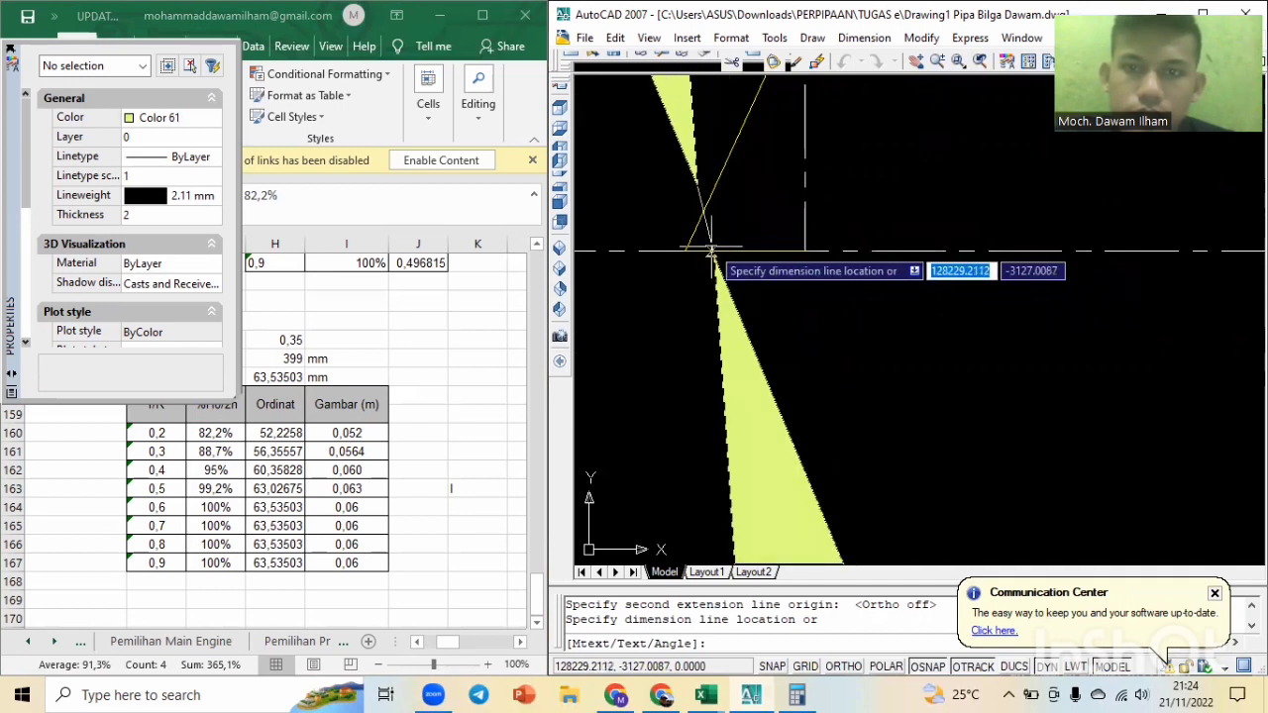
pyautogui.click(733, 253)
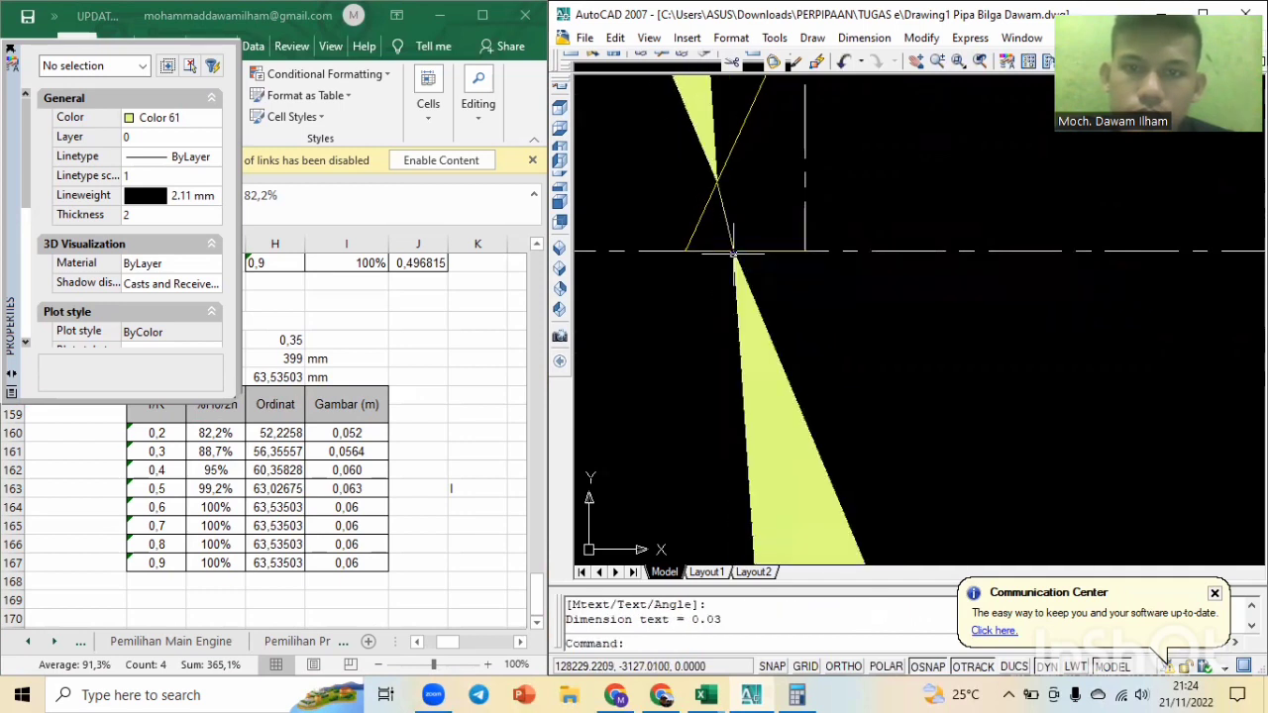
# Delete the oversized aligned dimension placed between the slanted pitch line and the base axis.
pyautogui.scroll(-5, 798, 285)
pyautogui.scroll(-14, 798, 285)
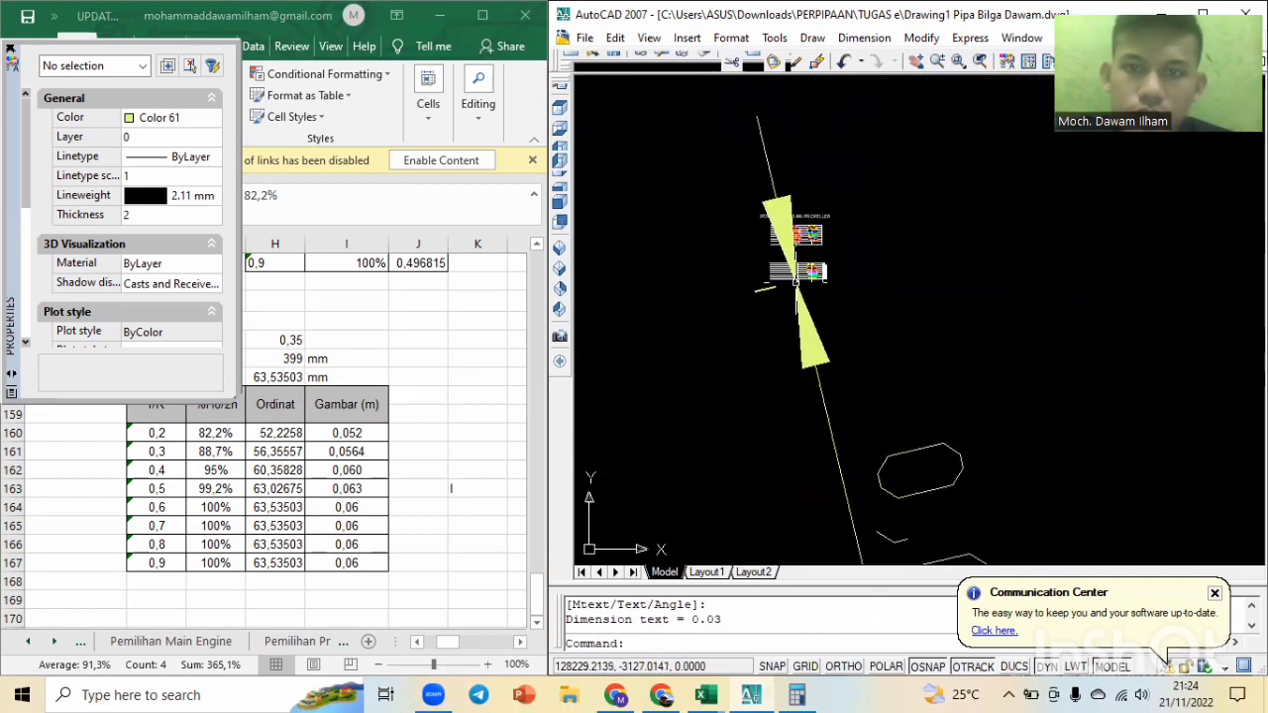
pyautogui.scroll(7, 803, 318)
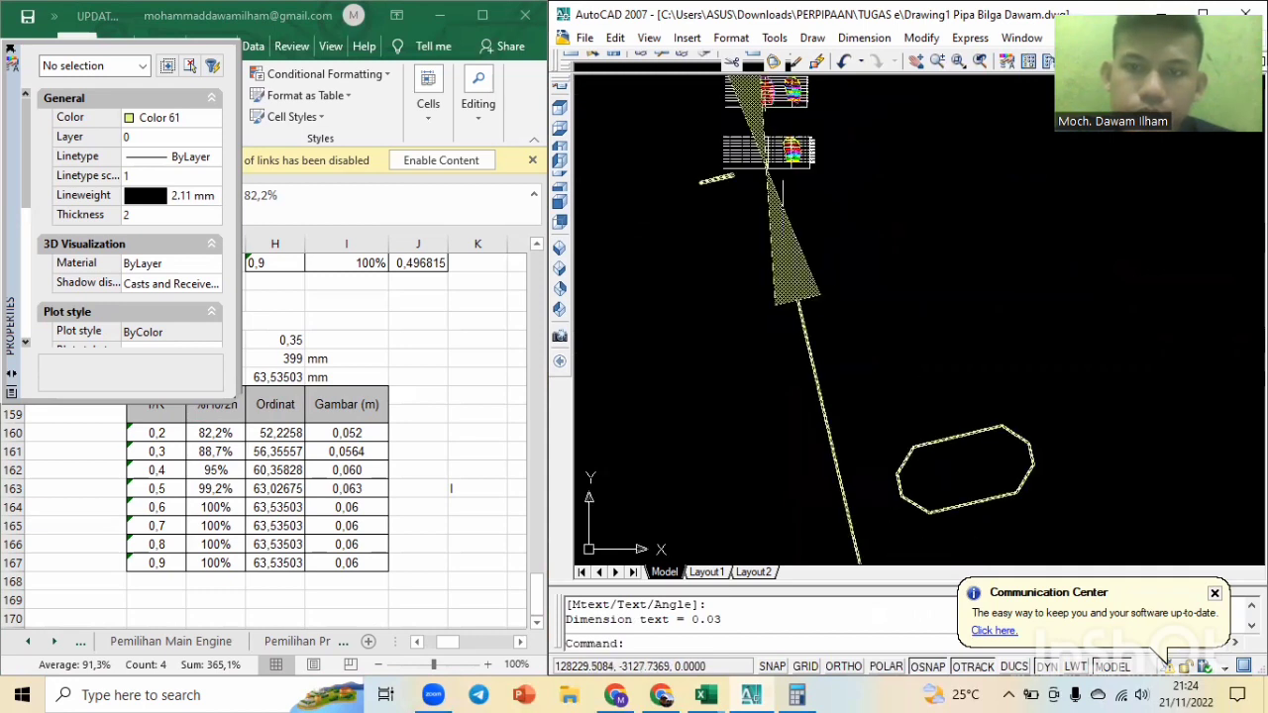
pyautogui.scroll(4, 773, 191)
pyautogui.click(808, 198)
pyautogui.click(759, 283)
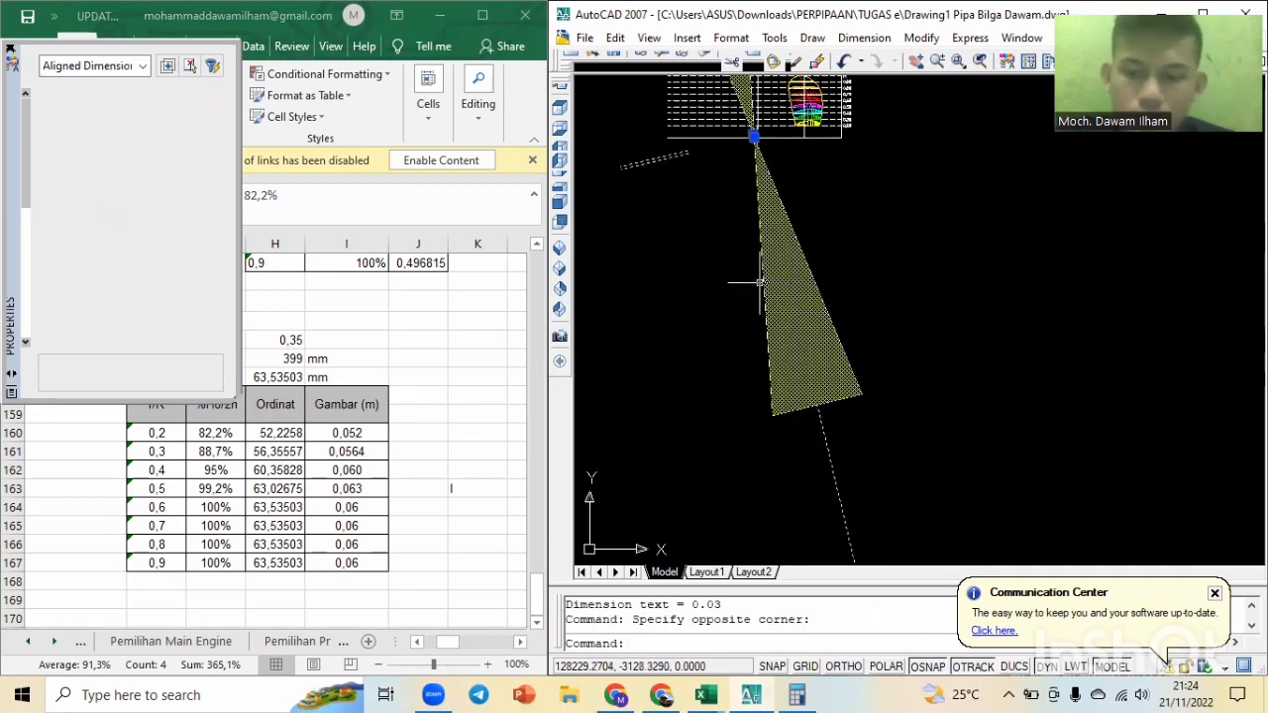
pyautogui.press('Delete')
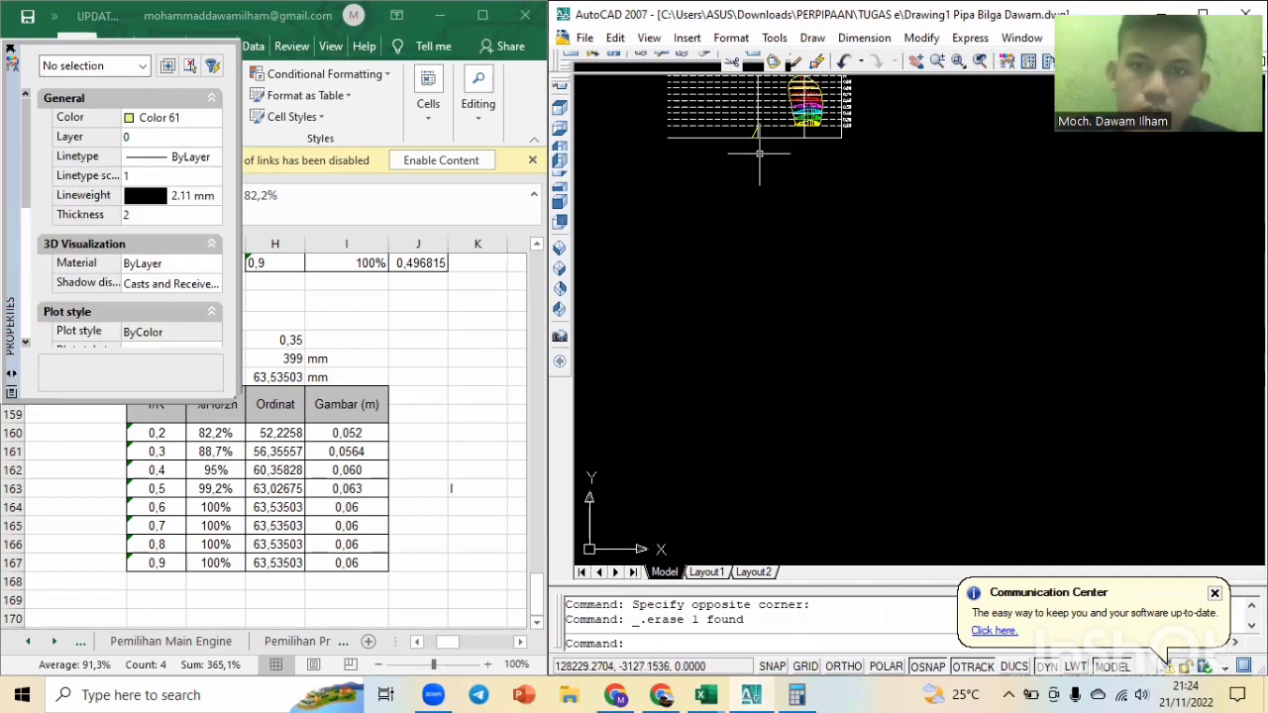
# Measure the angle between the slanted 0,2R pitch line and the base axis with an angular dimension.
pyautogui.scroll(3, 758, 153)
pyautogui.click(864, 38)
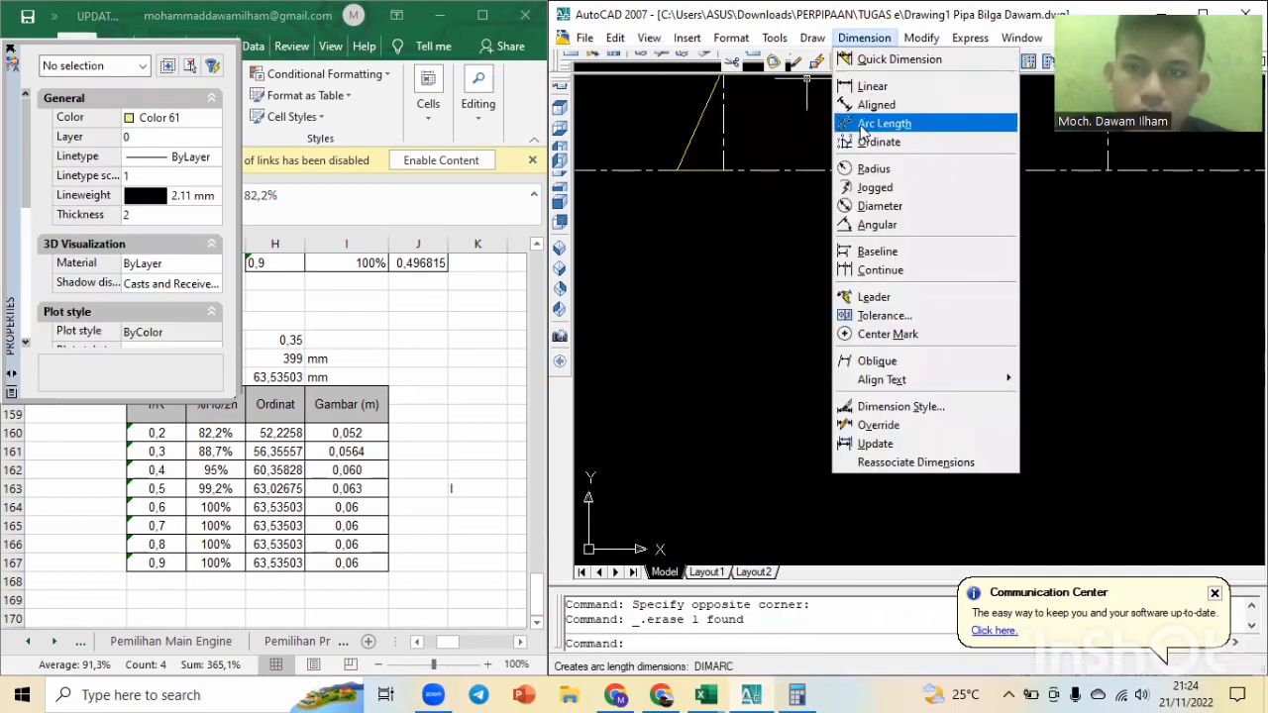
pyautogui.click(880, 224)
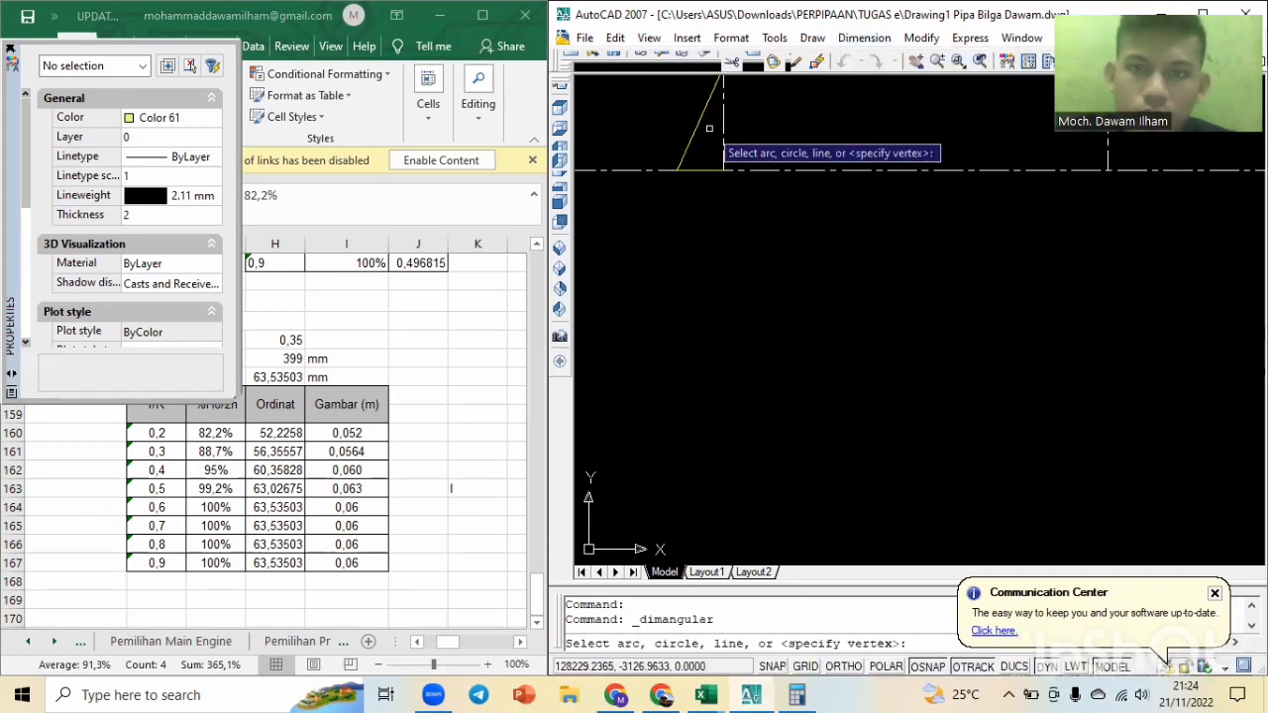
pyautogui.click(706, 170)
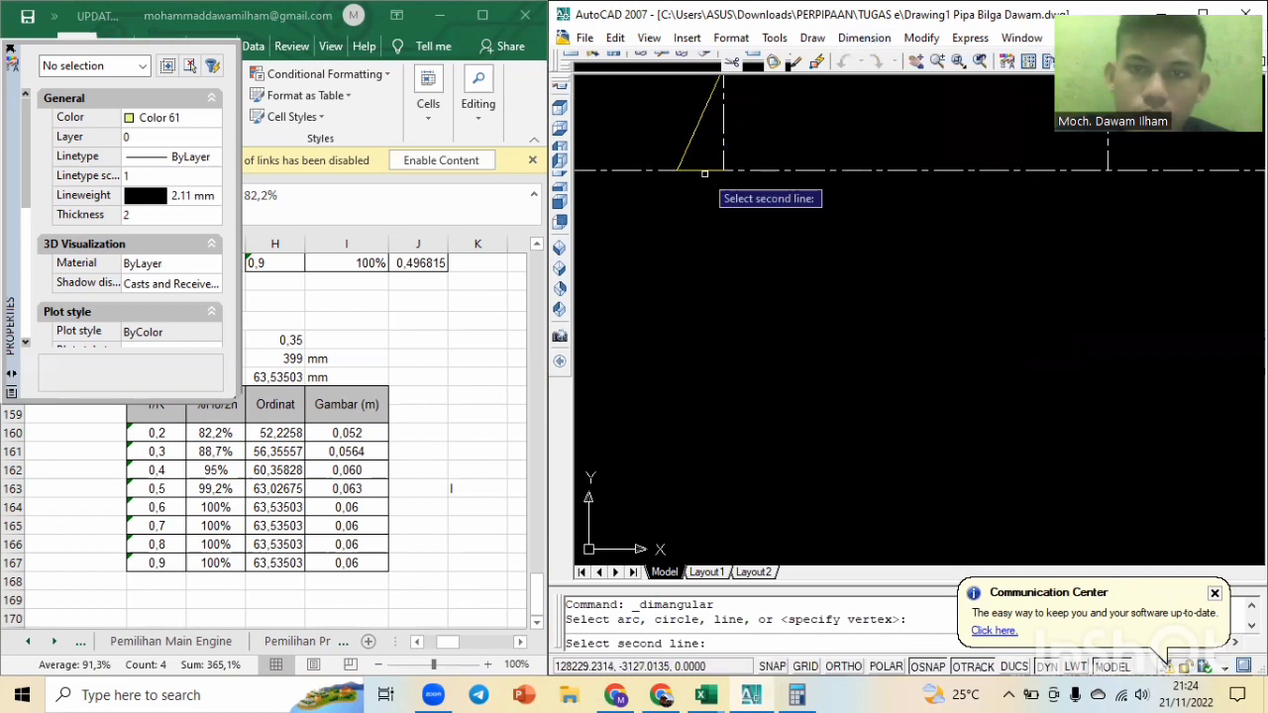
pyautogui.click(703, 172)
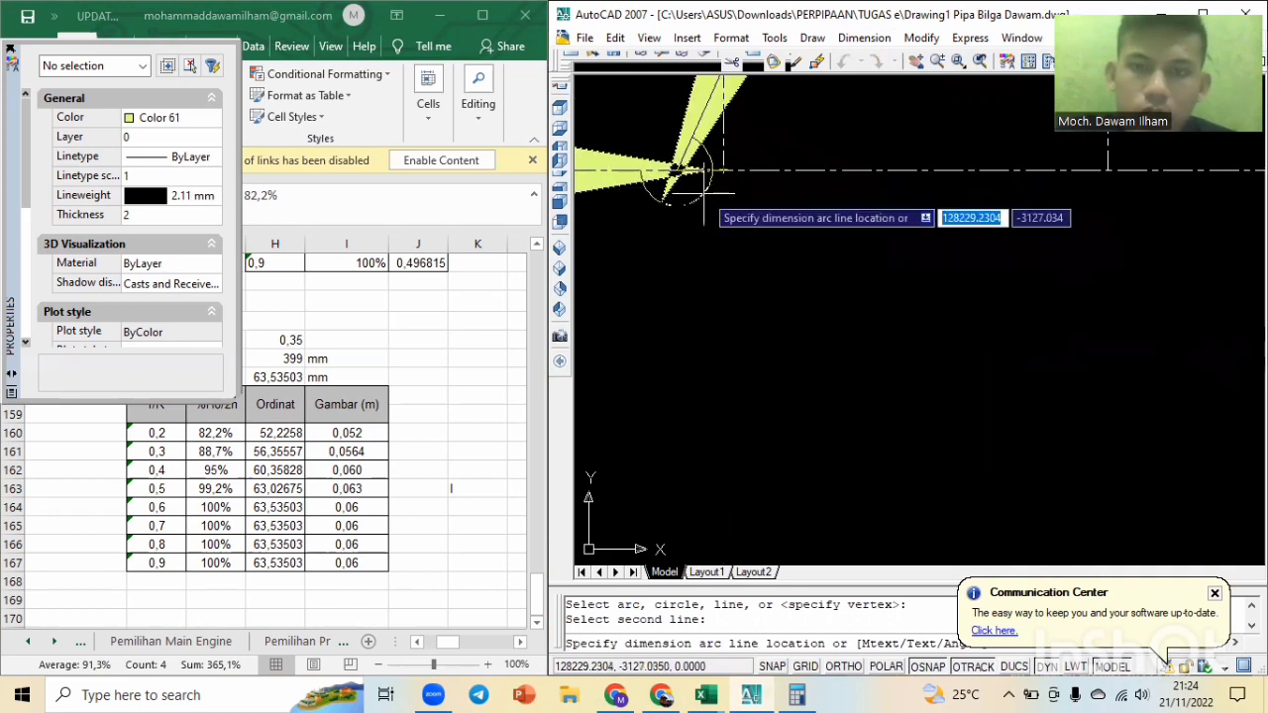
pyautogui.scroll(-5, 723, 235)
pyautogui.moveTo(723, 234); pyautogui.dragTo(722, 363, button='middle')
pyautogui.scroll(2, 705, 291)
pyautogui.moveTo(705, 290); pyautogui.dragTo(712, 343, button='middle')
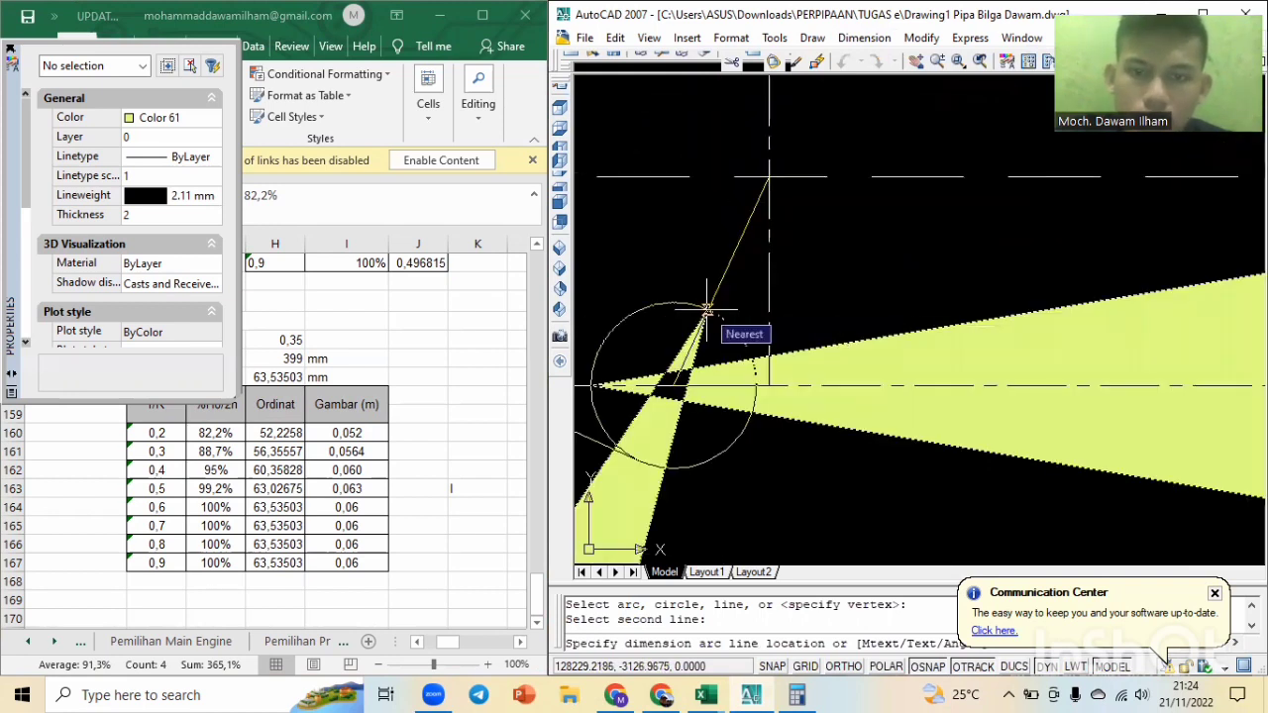
pyautogui.click(743, 385)
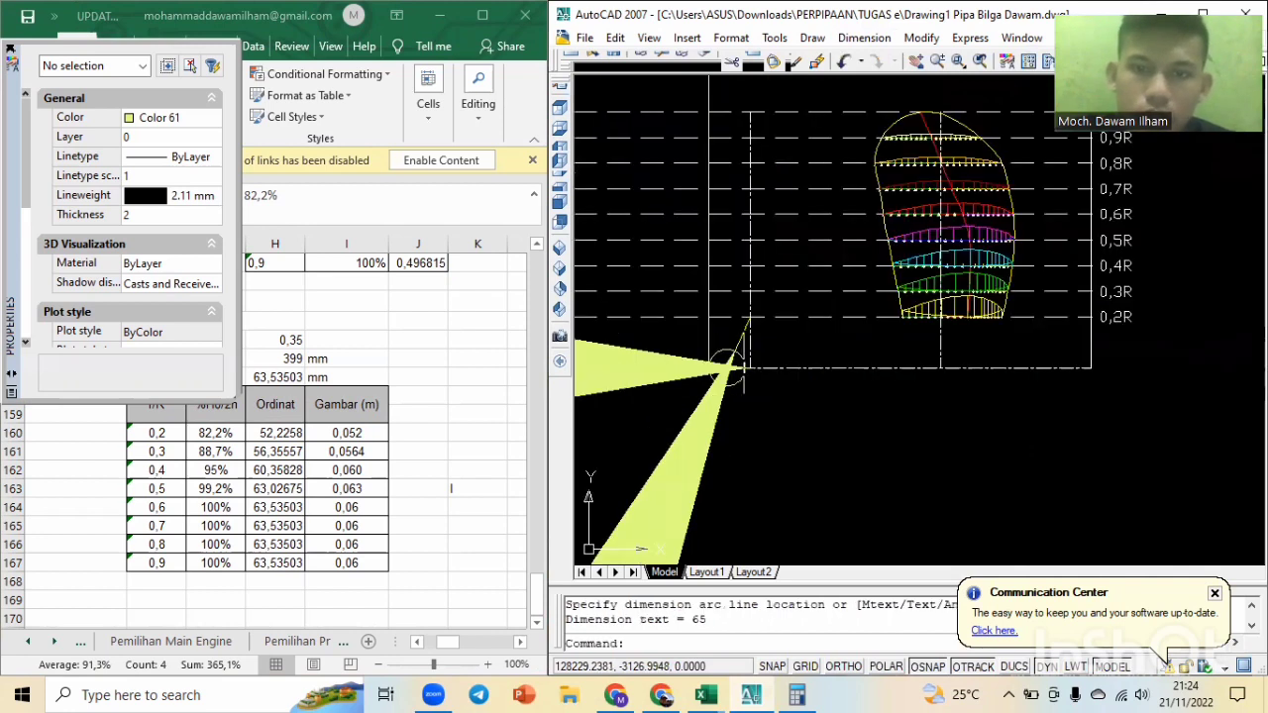
# Read the text of the angular dimension at the foot of the slanted pitch line, leaving the dimension unselected.
pyautogui.scroll(-5, 740, 367)
pyautogui.scroll(-4, 742, 363)
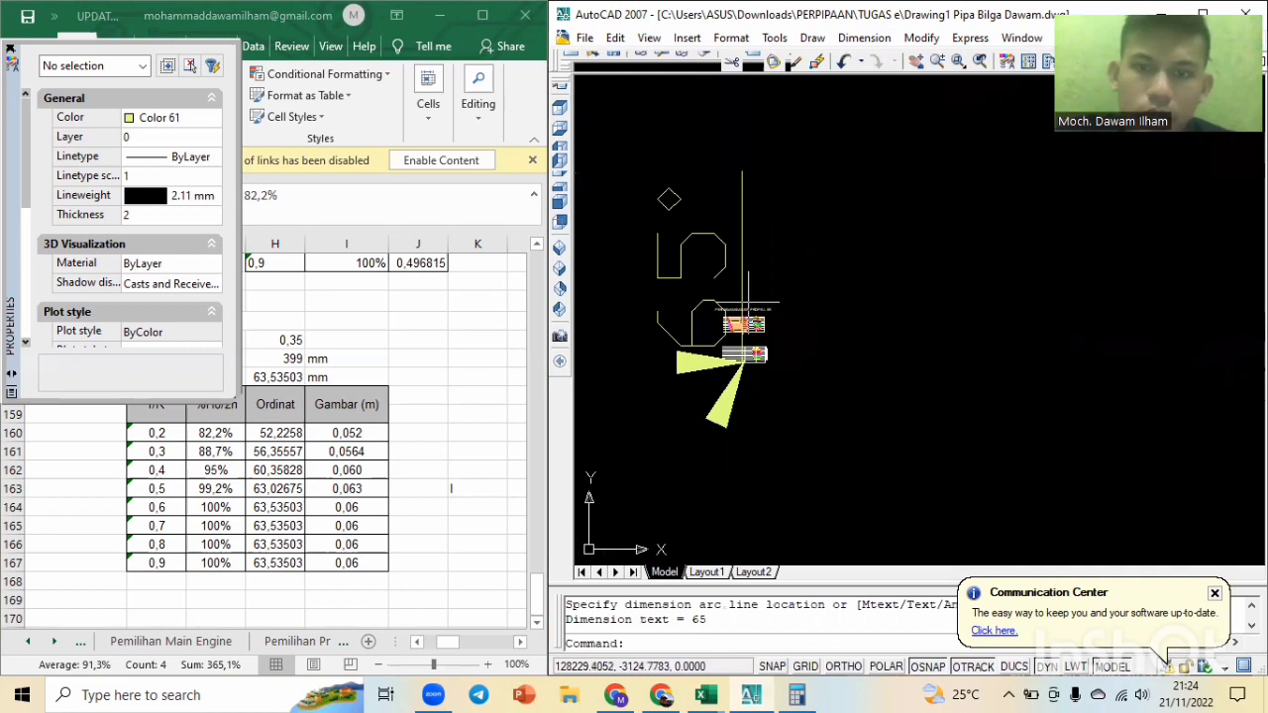
pyautogui.scroll(2, 747, 254)
pyautogui.click(747, 253)
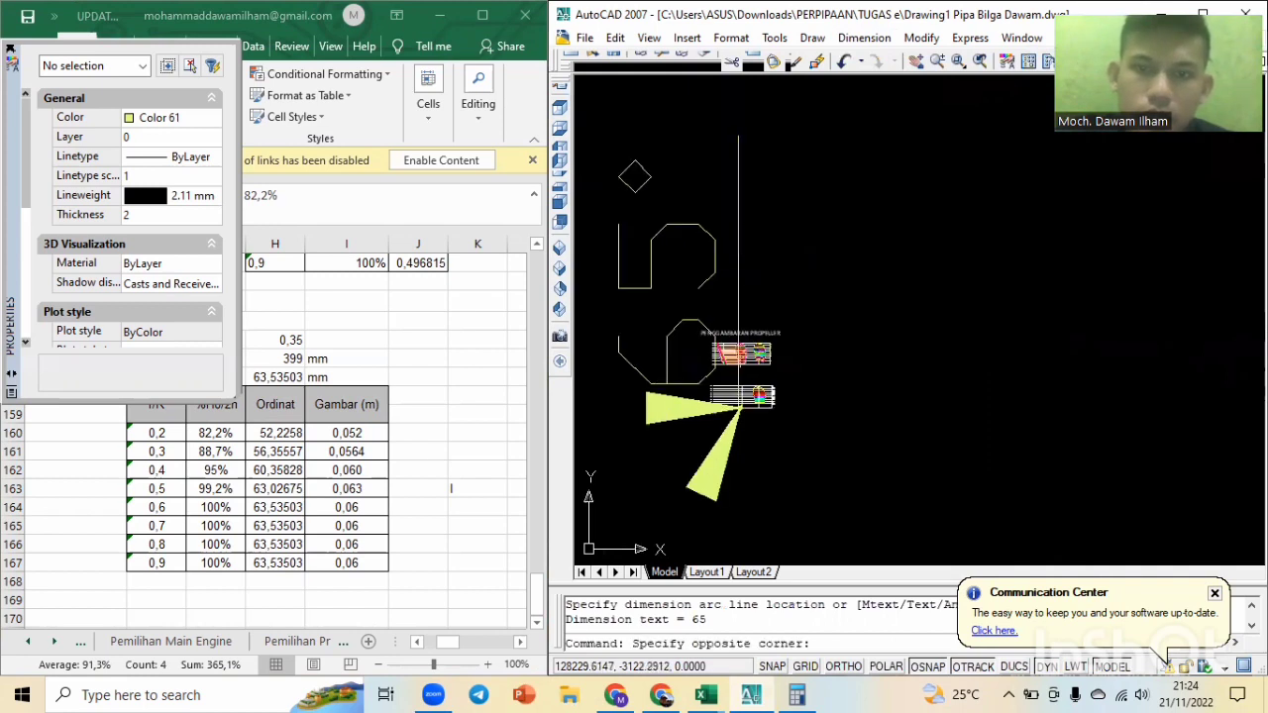
pyautogui.click(645, 283)
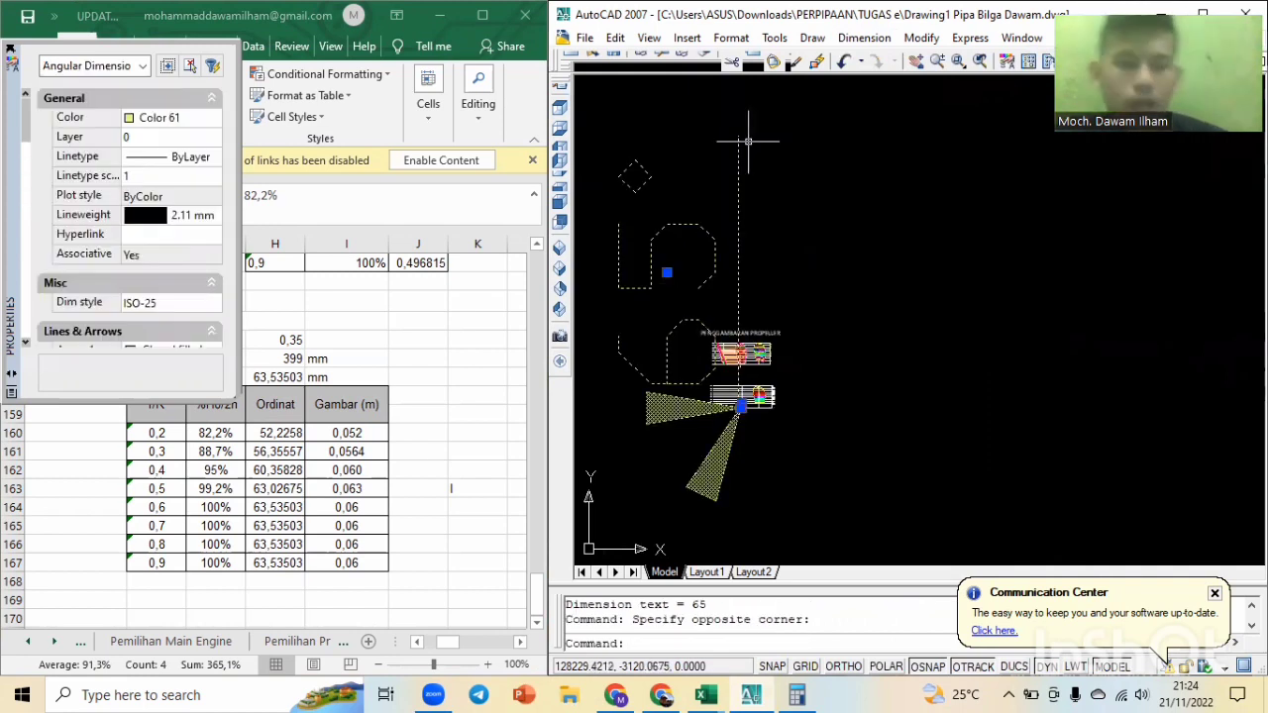
pyautogui.press('Escape')
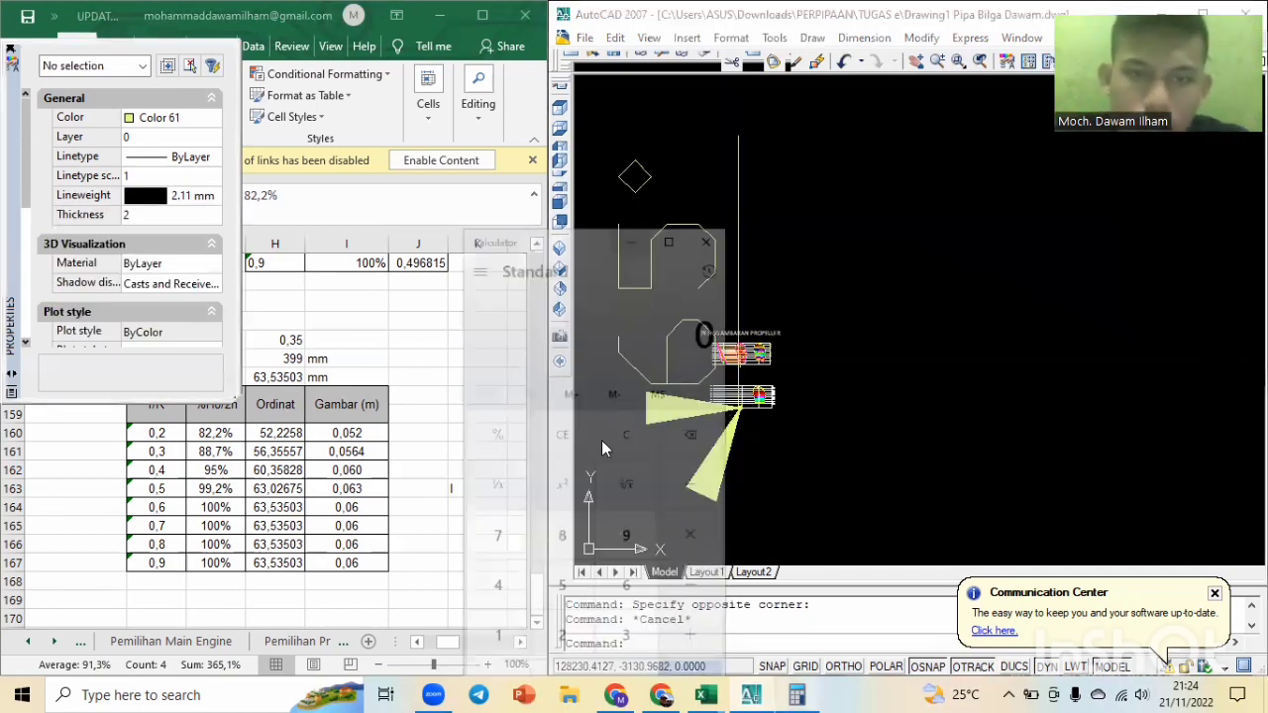
# Switch to Calculator, compute 90 − 65, and clear the calculation.
pyautogui.write('9')
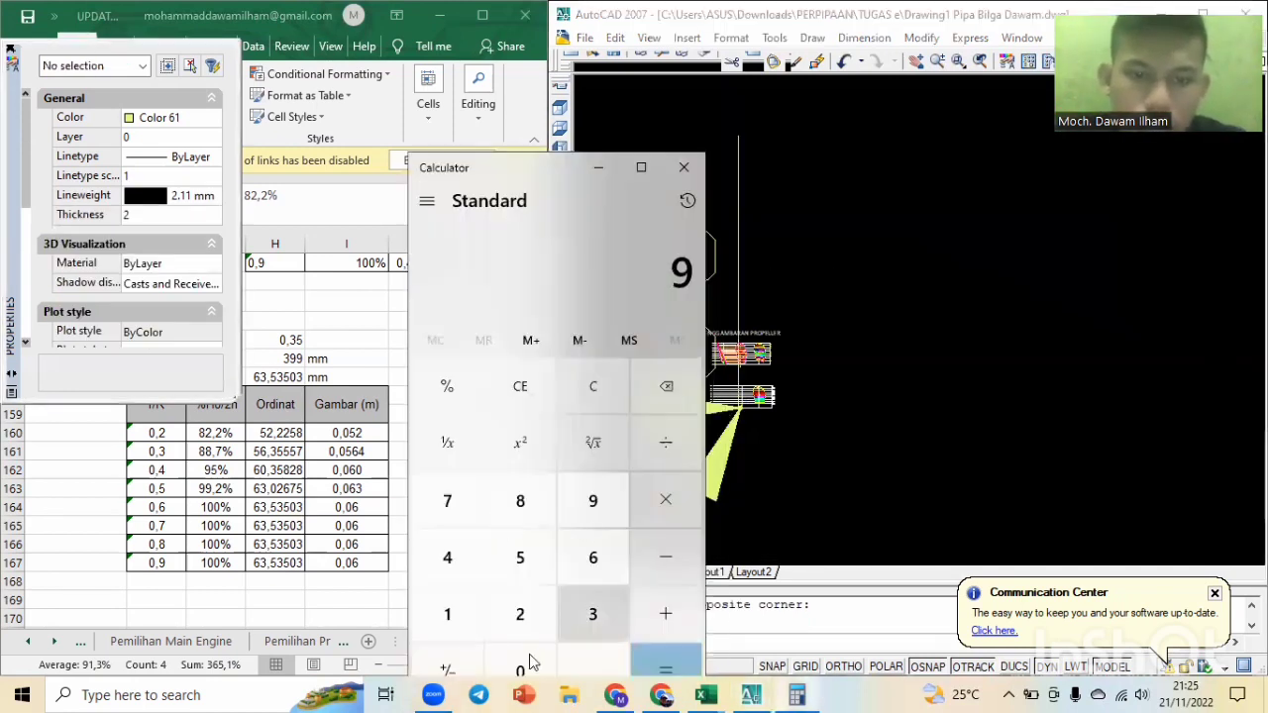
pyautogui.write('0')
pyautogui.click(666, 561)
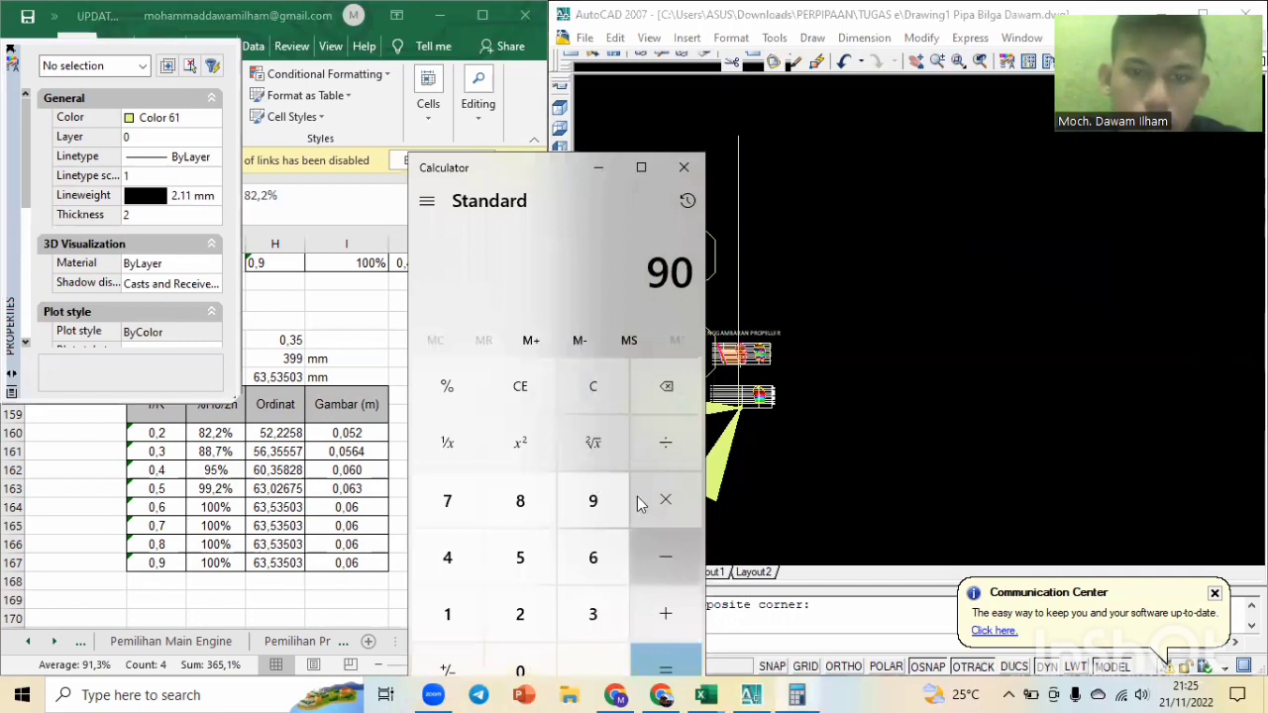
pyautogui.click(602, 572)
pyautogui.click(528, 564)
pyautogui.press('Return')
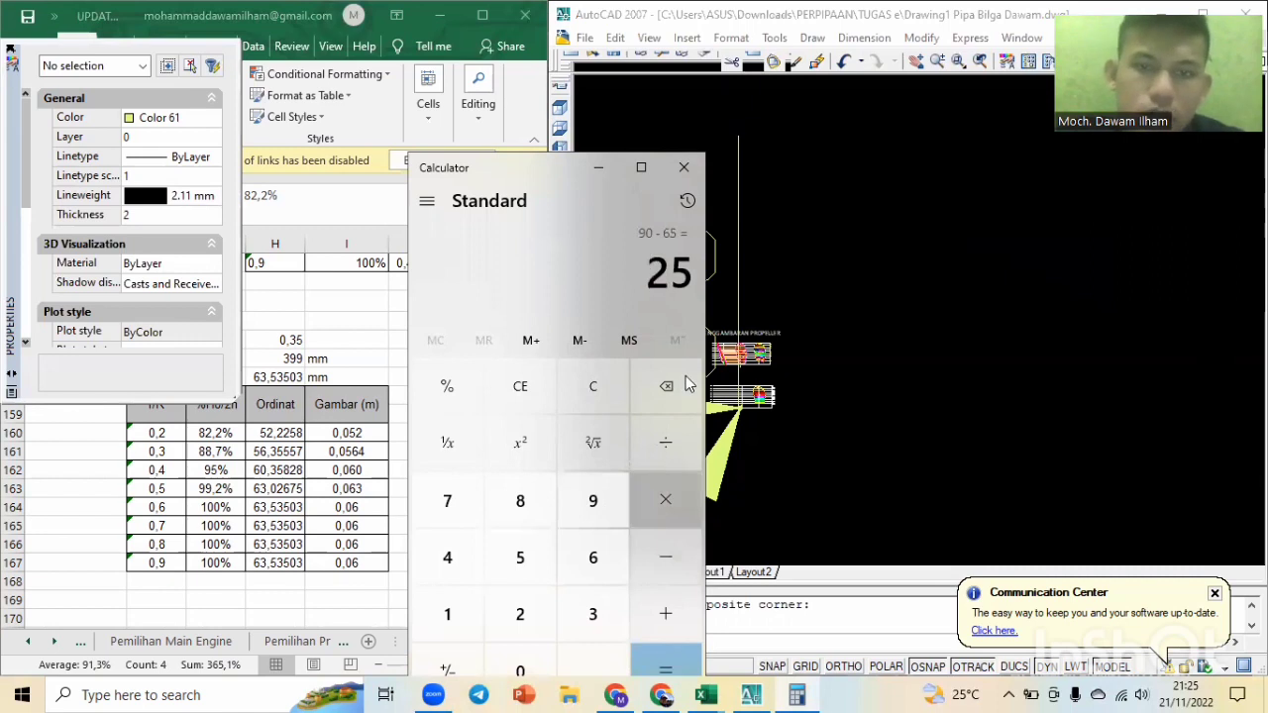
pyautogui.click(655, 642)
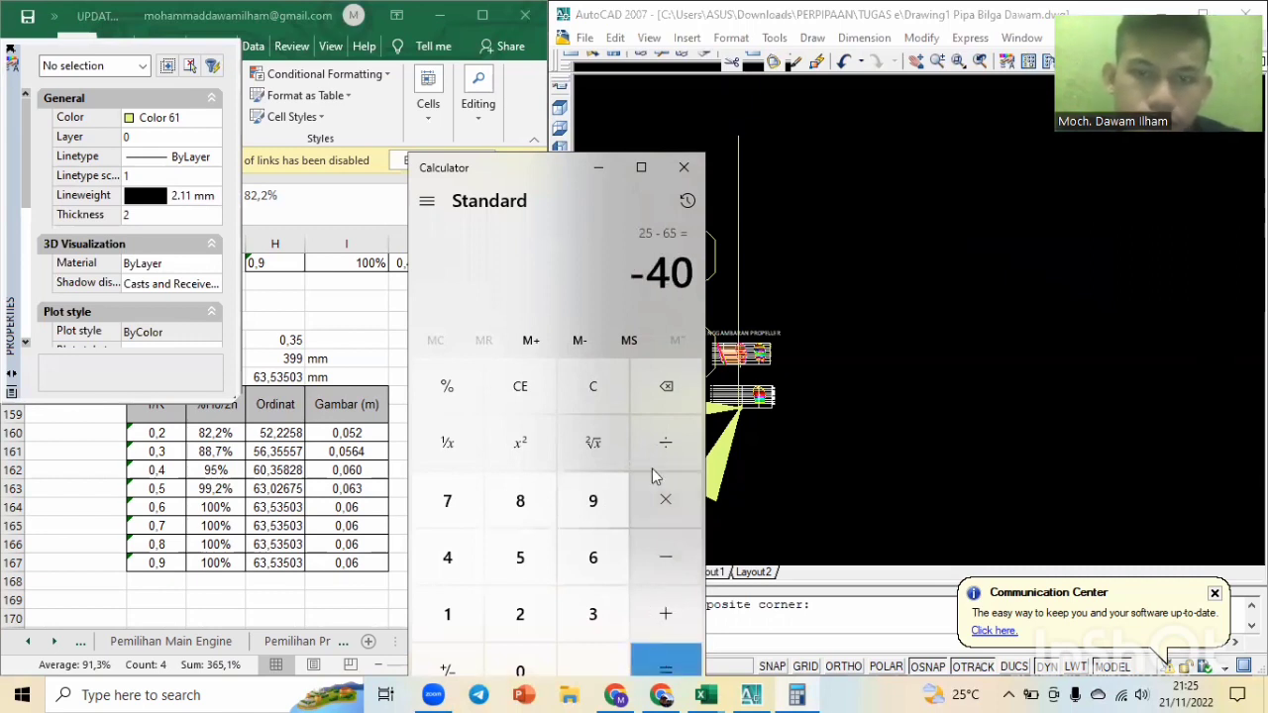
pyautogui.click(679, 394)
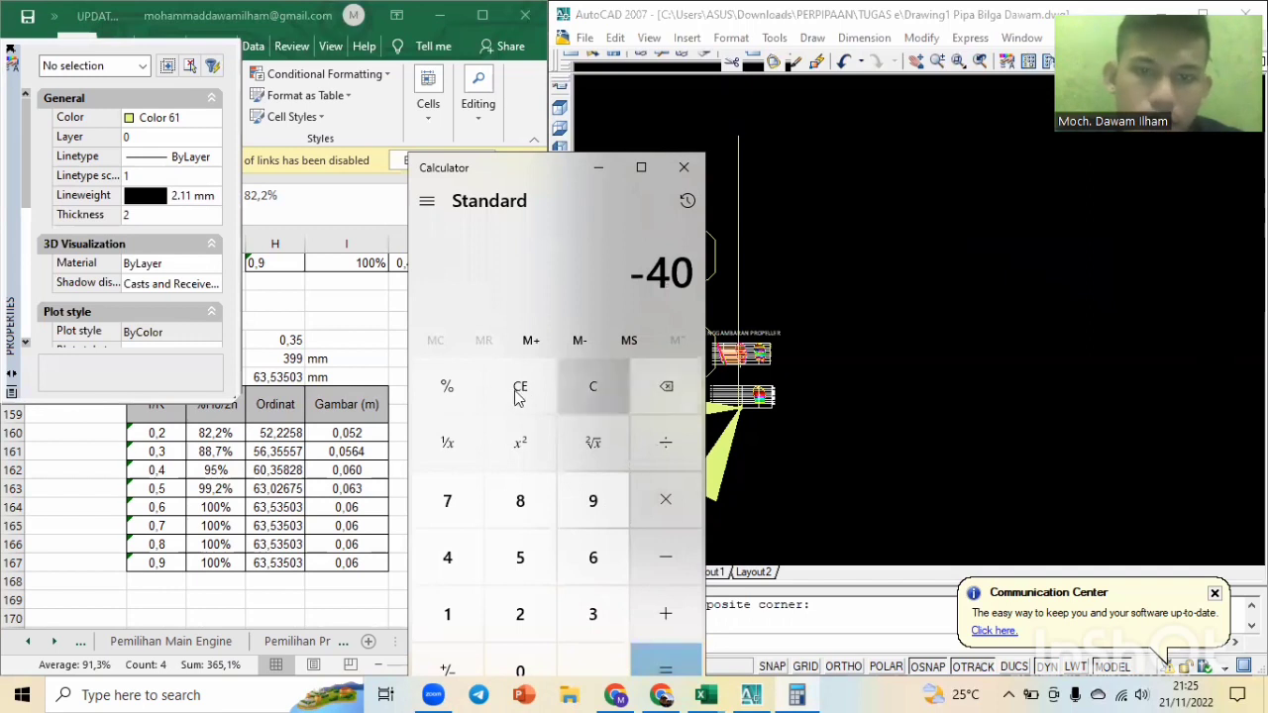
pyautogui.press('Escape')
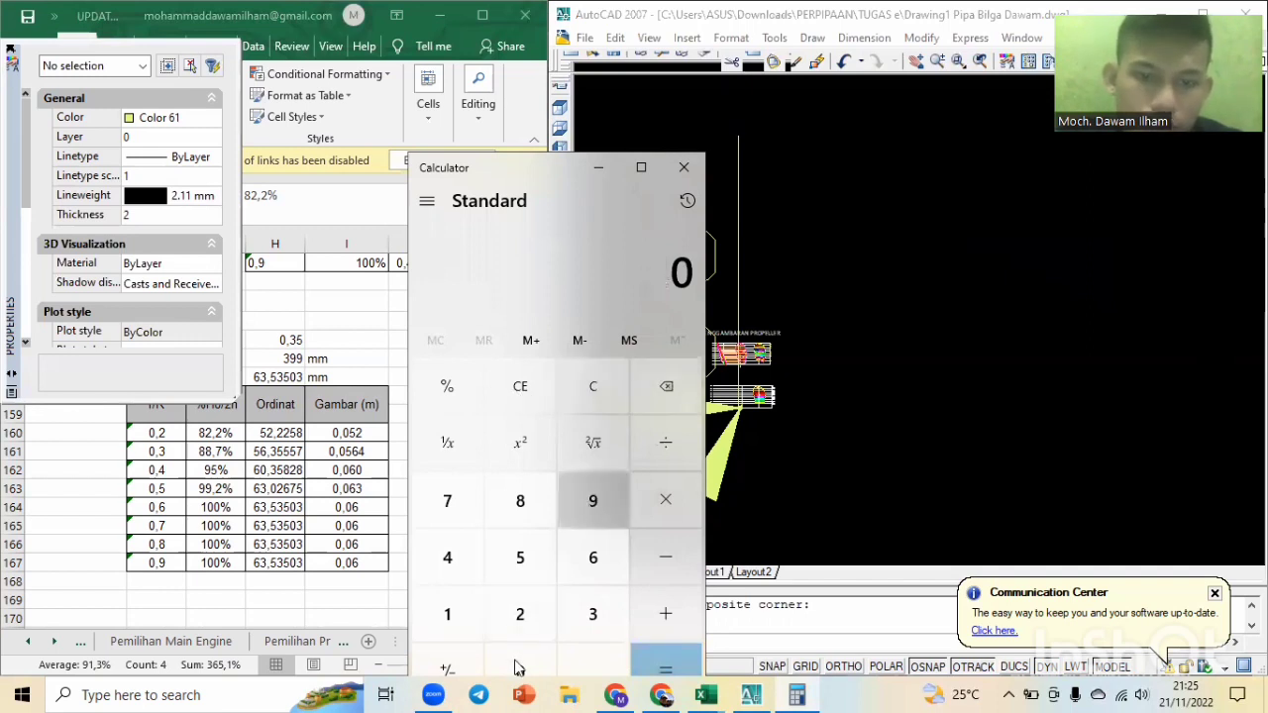
# Calculate 90 − 65, try to subtract 360 from the result, and close Calculator.
pyautogui.click(669, 558)
pyautogui.click(595, 560)
pyautogui.click(509, 548)
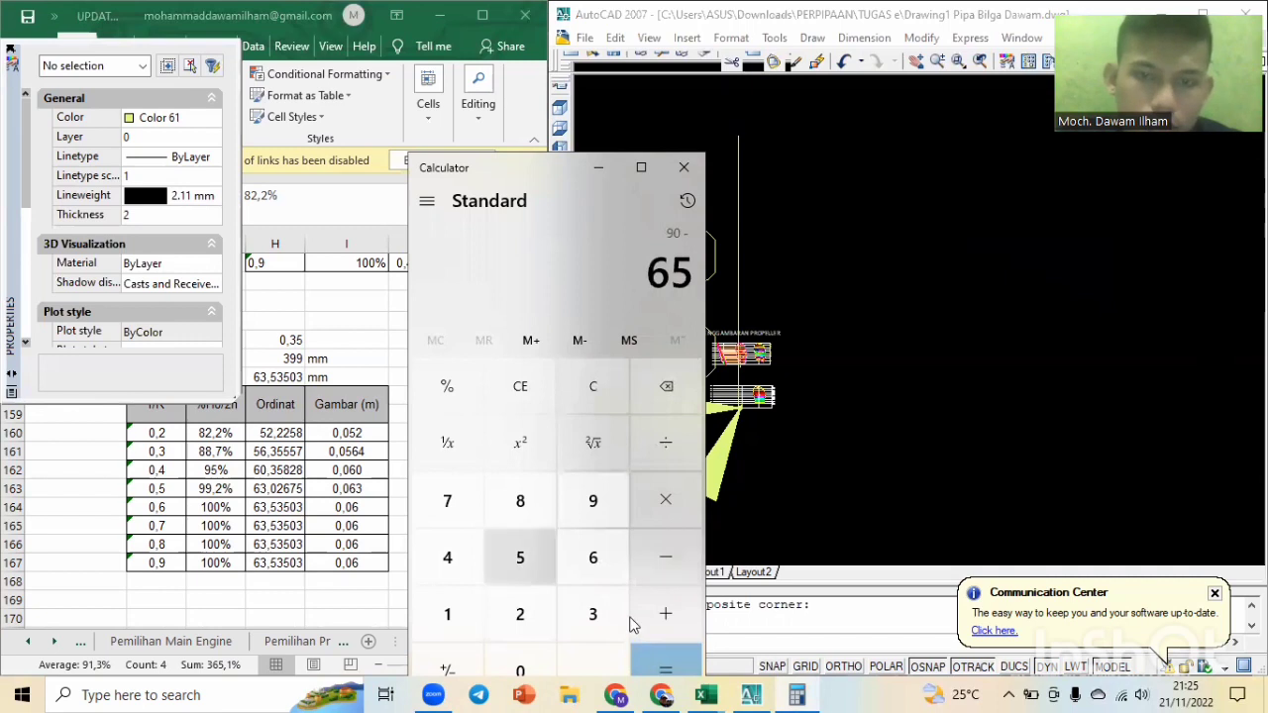
pyautogui.click(648, 664)
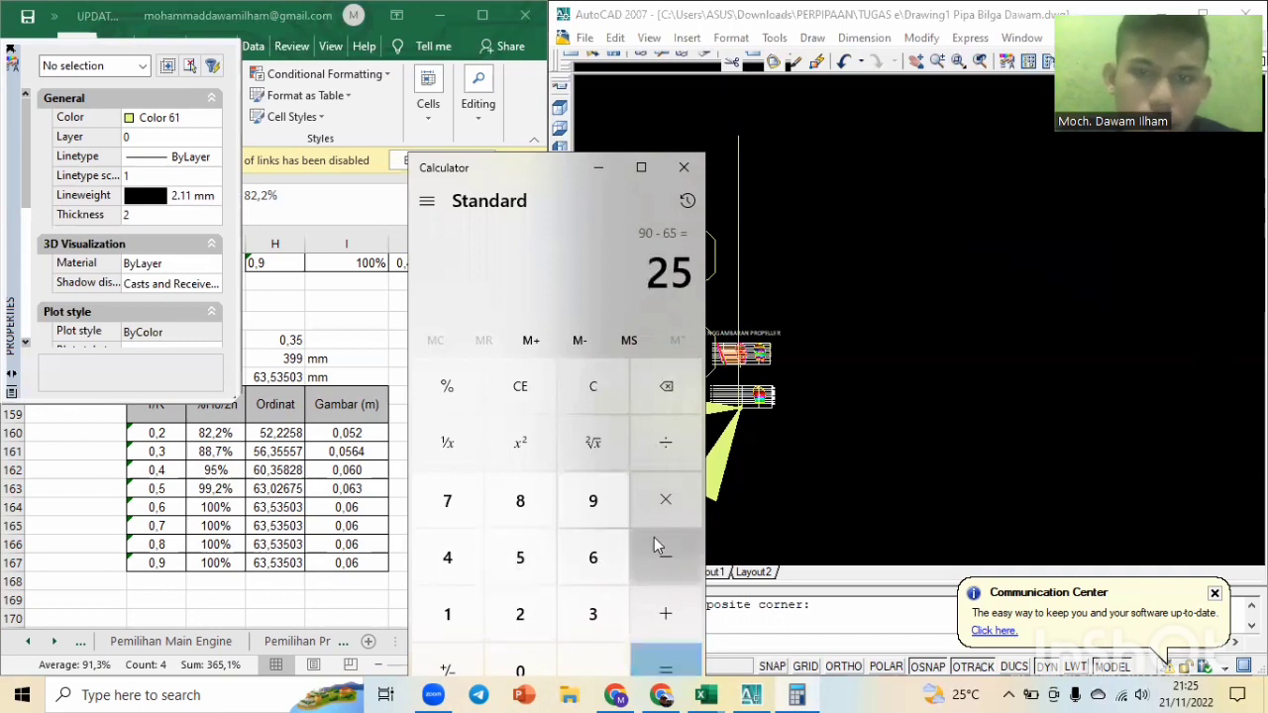
pyautogui.press('-')
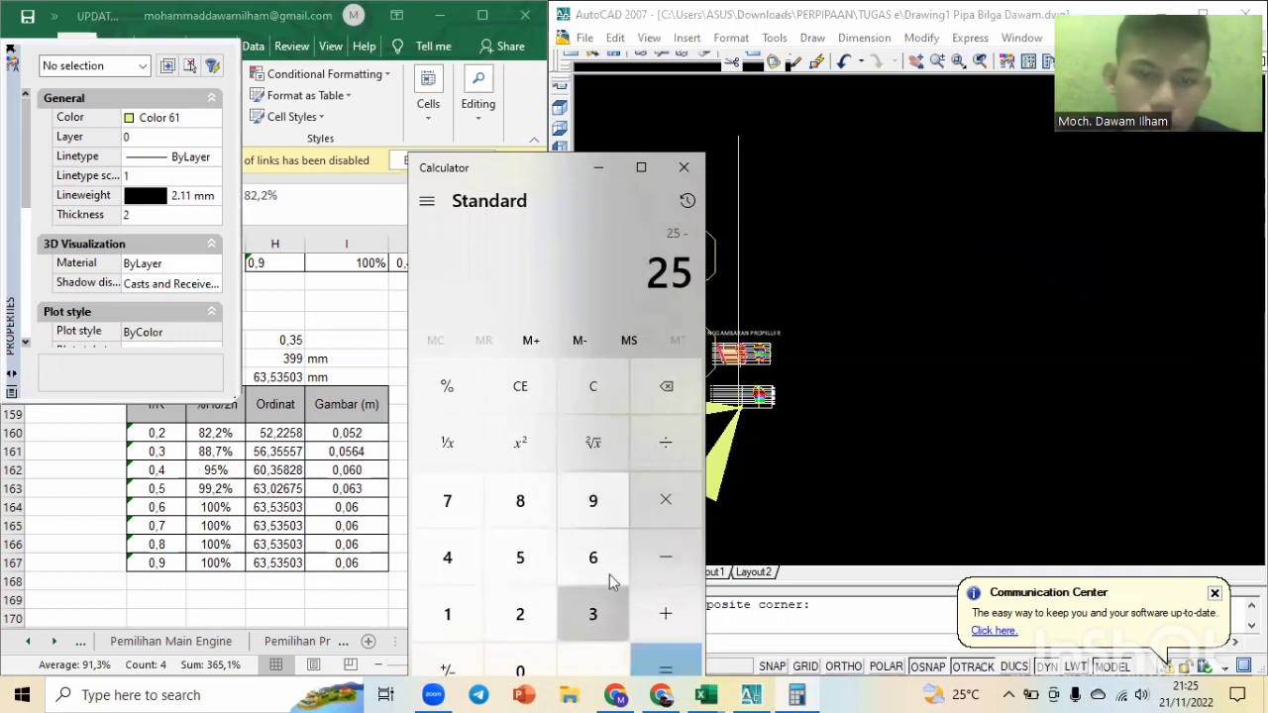
pyautogui.write('360')
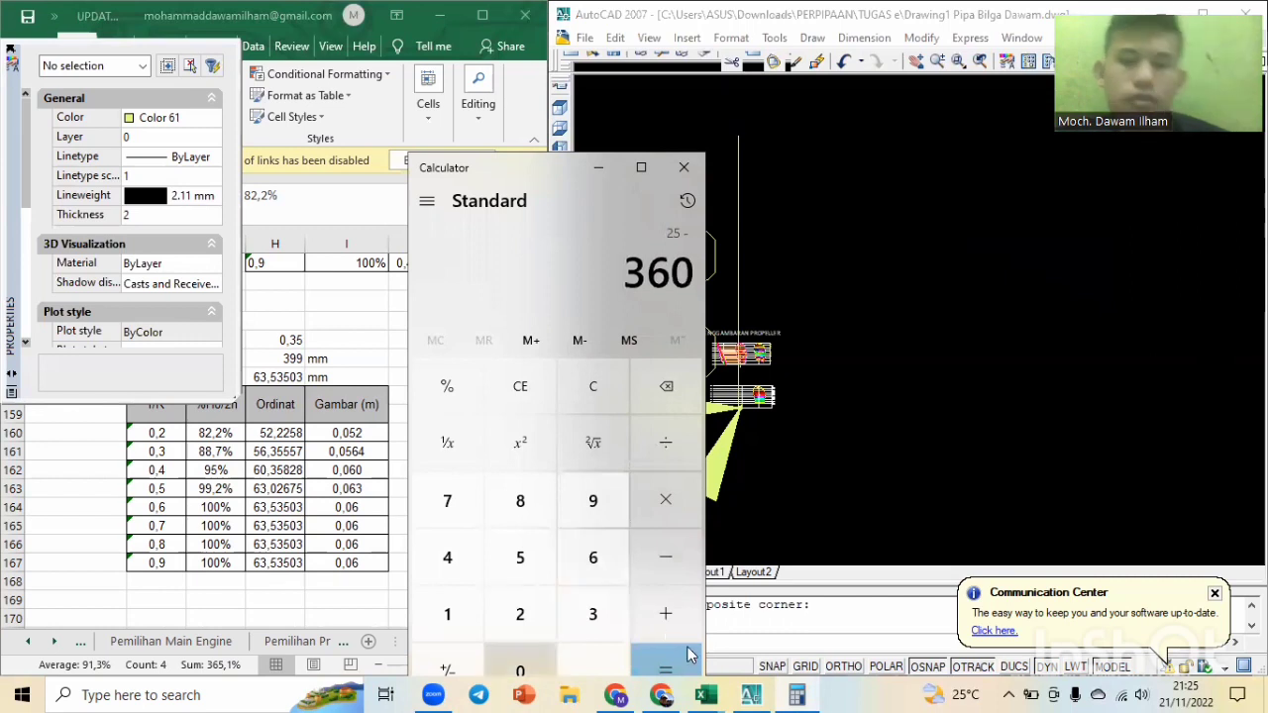
pyautogui.click(679, 665)
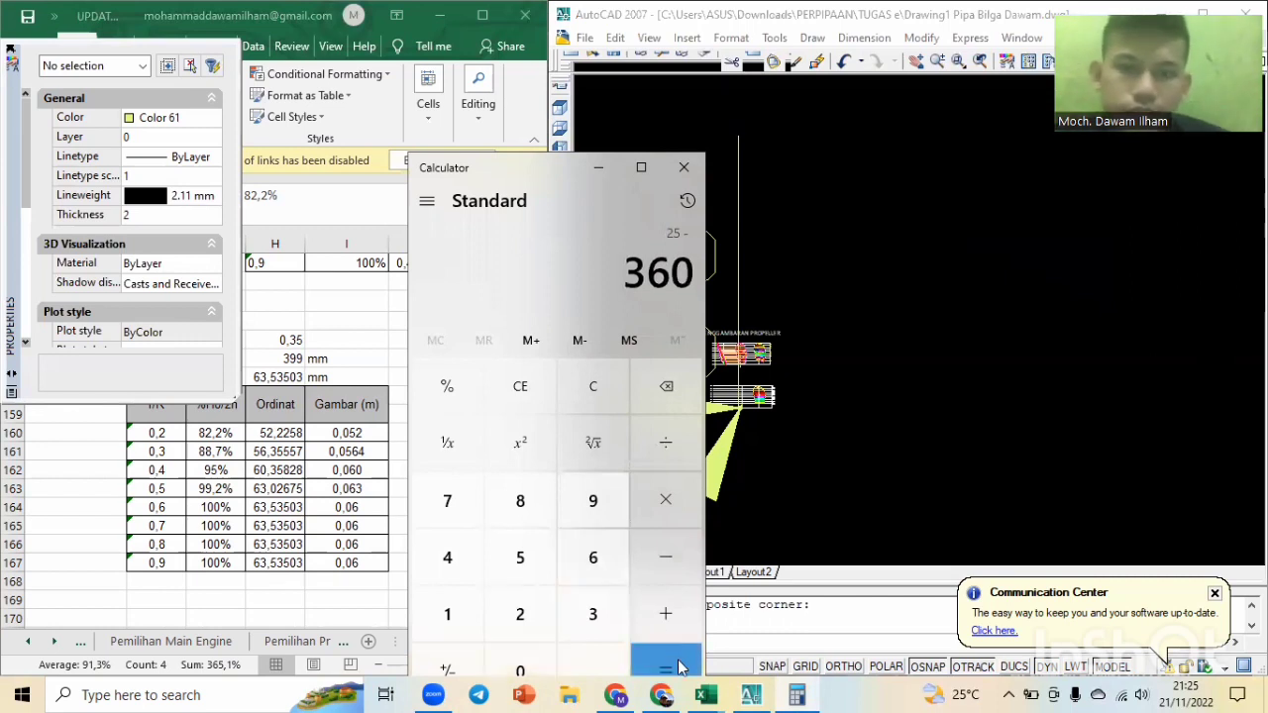
pyautogui.click(683, 168)
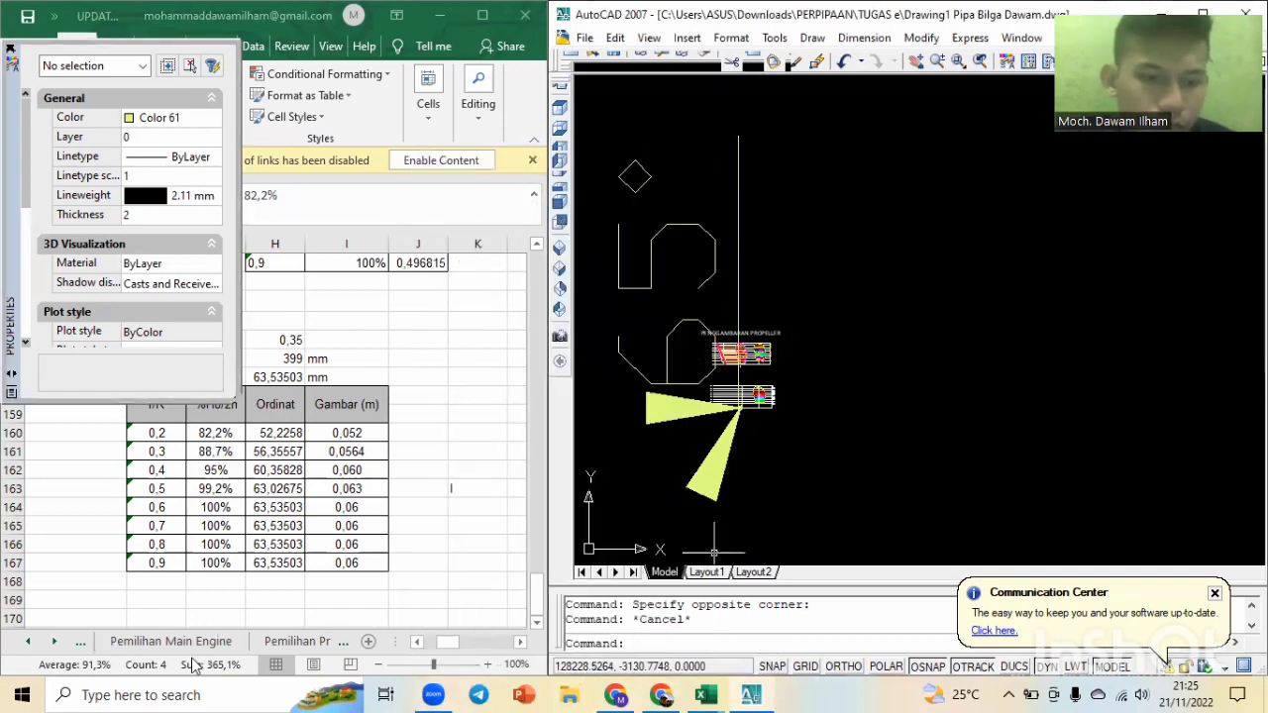
# Reopen Calculator and minimise it to return to the AutoCAD drawing.
pyautogui.press('super+s')
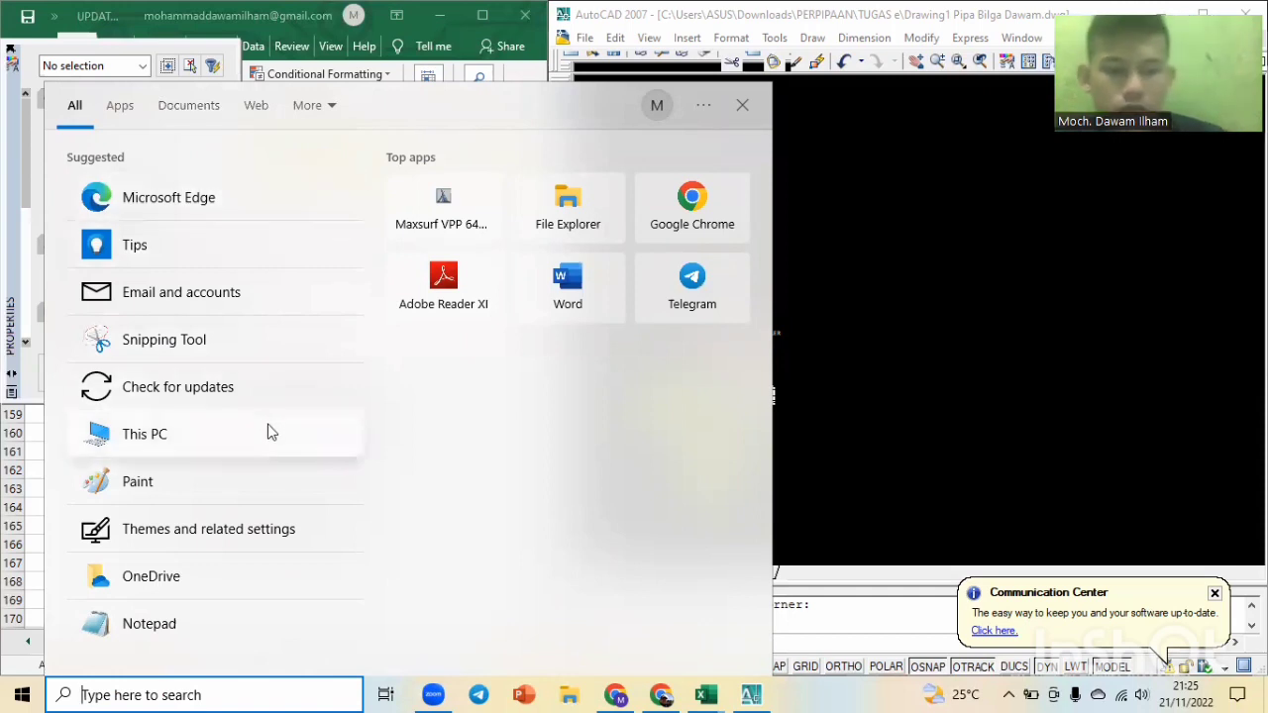
pyautogui.write('c')
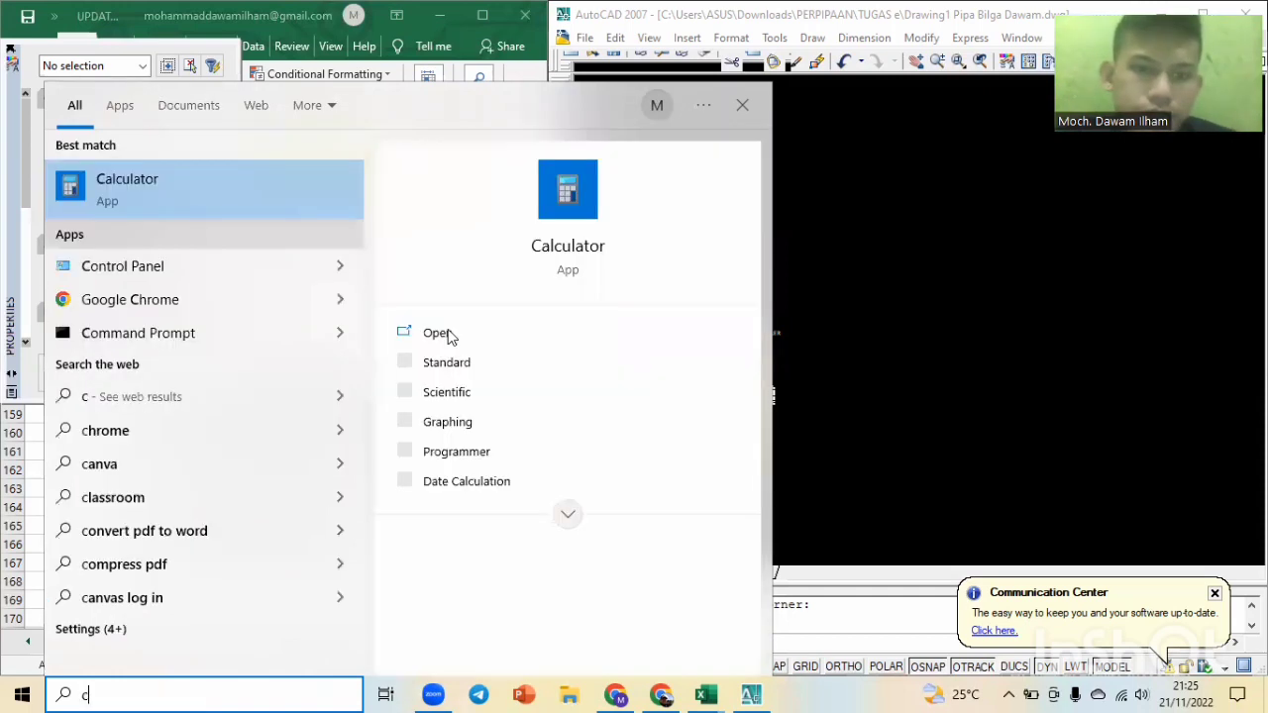
pyautogui.click(669, 198)
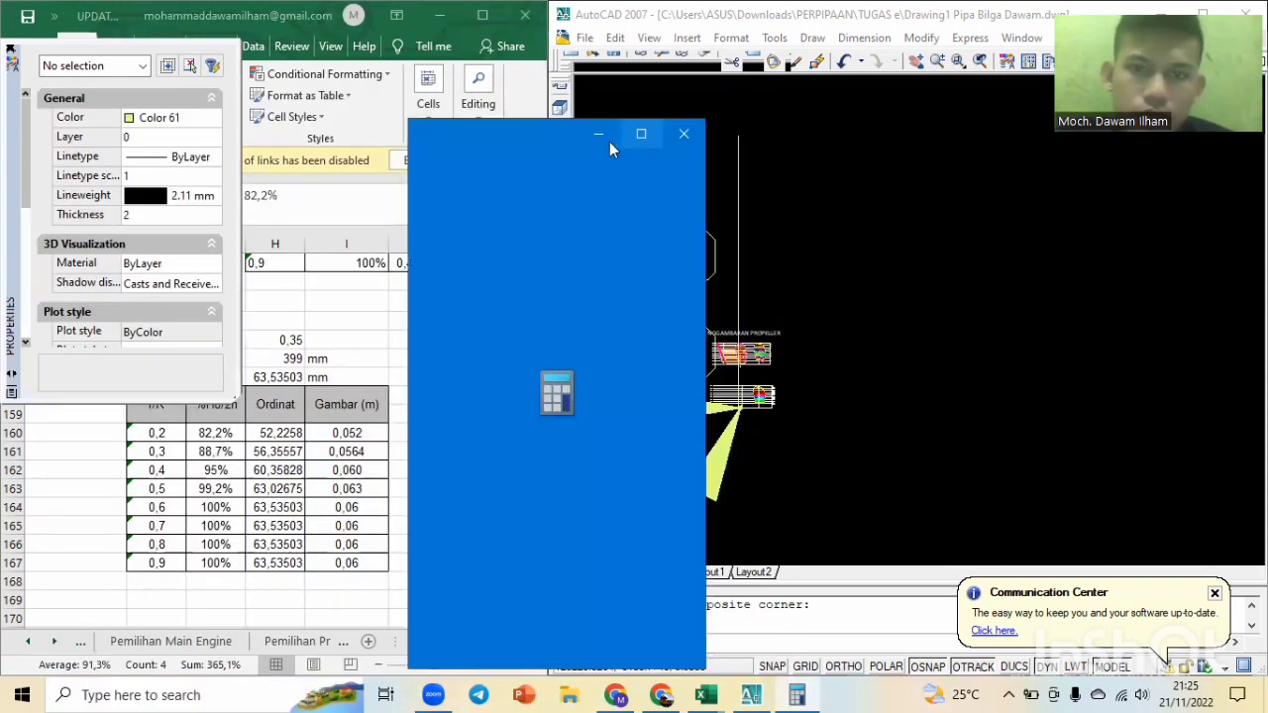
pyautogui.click(601, 133)
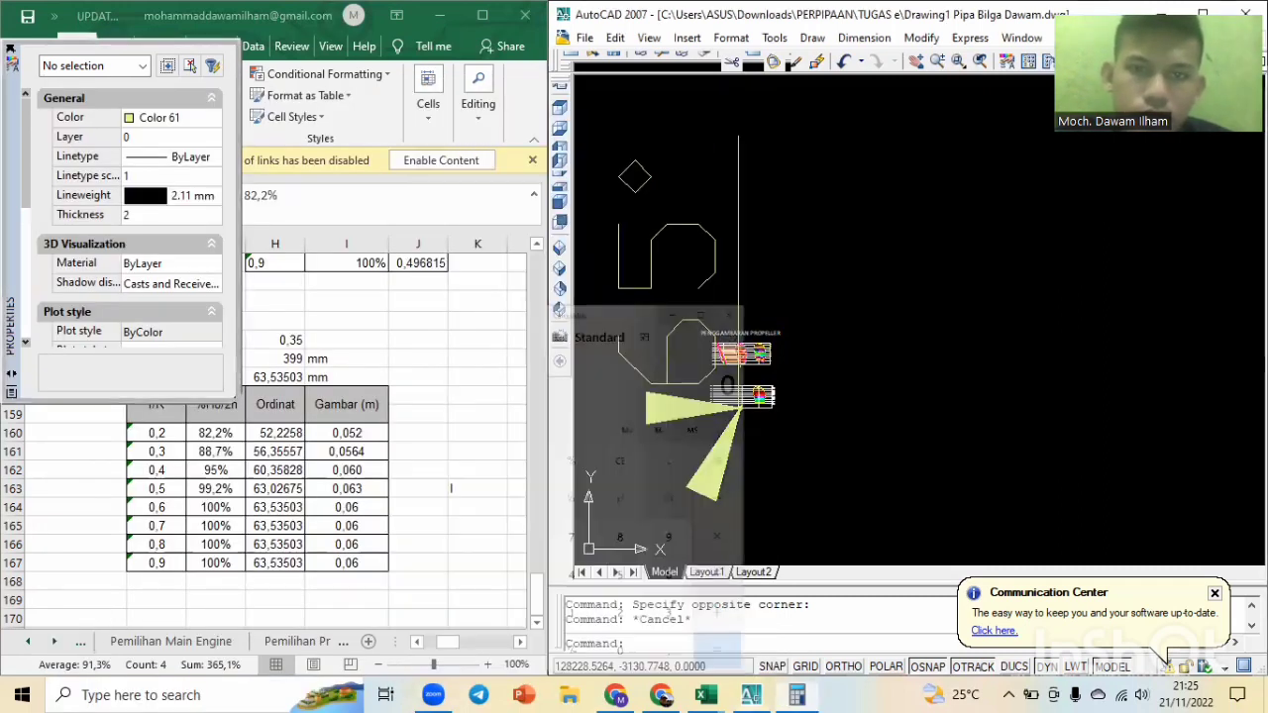
# Delete the oversized angular dimension between the slanted pitch line and the base axis.
pyautogui.scroll(3, 756, 316)
pyautogui.scroll(-4, 756, 316)
pyautogui.scroll(5, 743, 352)
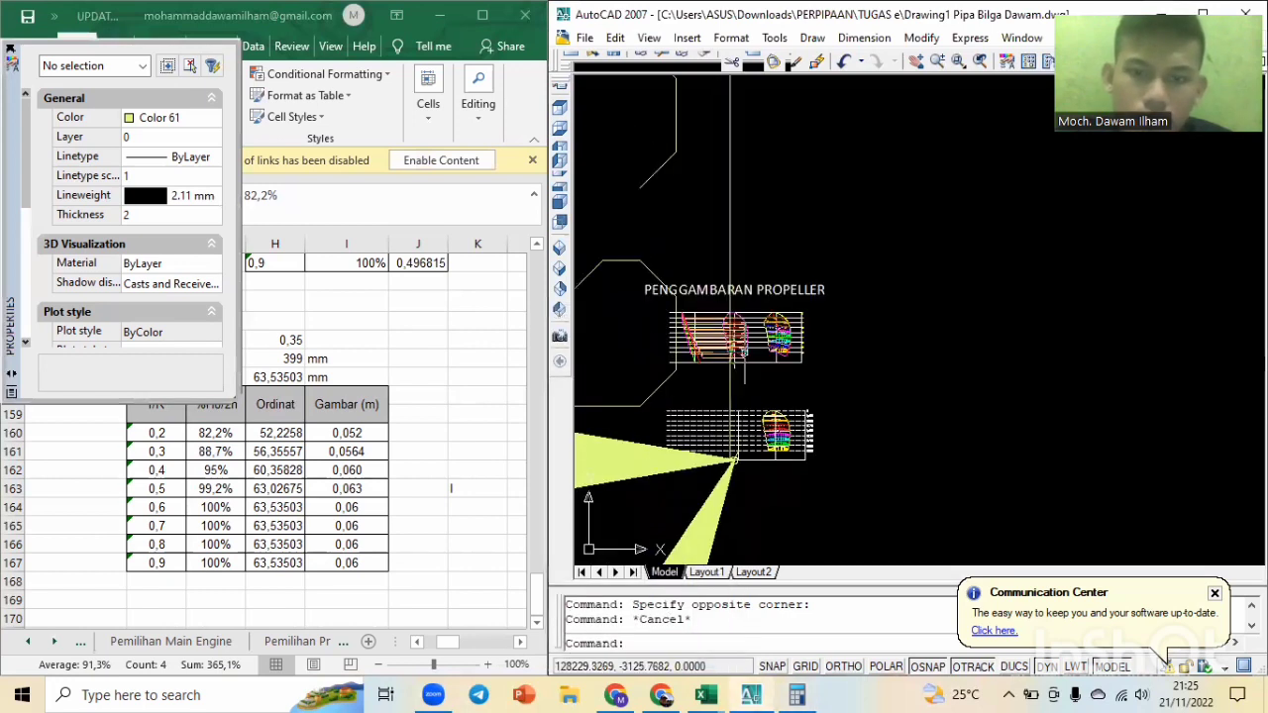
pyautogui.scroll(2, 743, 385)
pyautogui.click(743, 385)
pyautogui.click(696, 392)
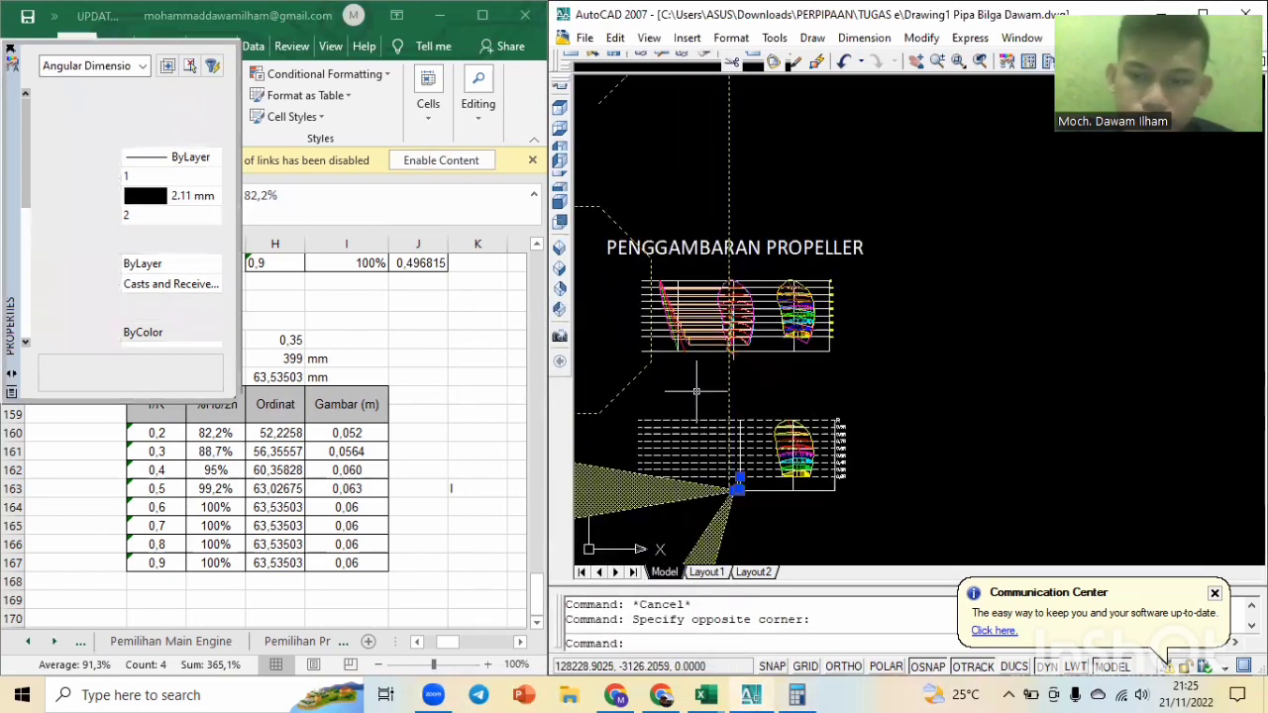
pyautogui.press('Escape')
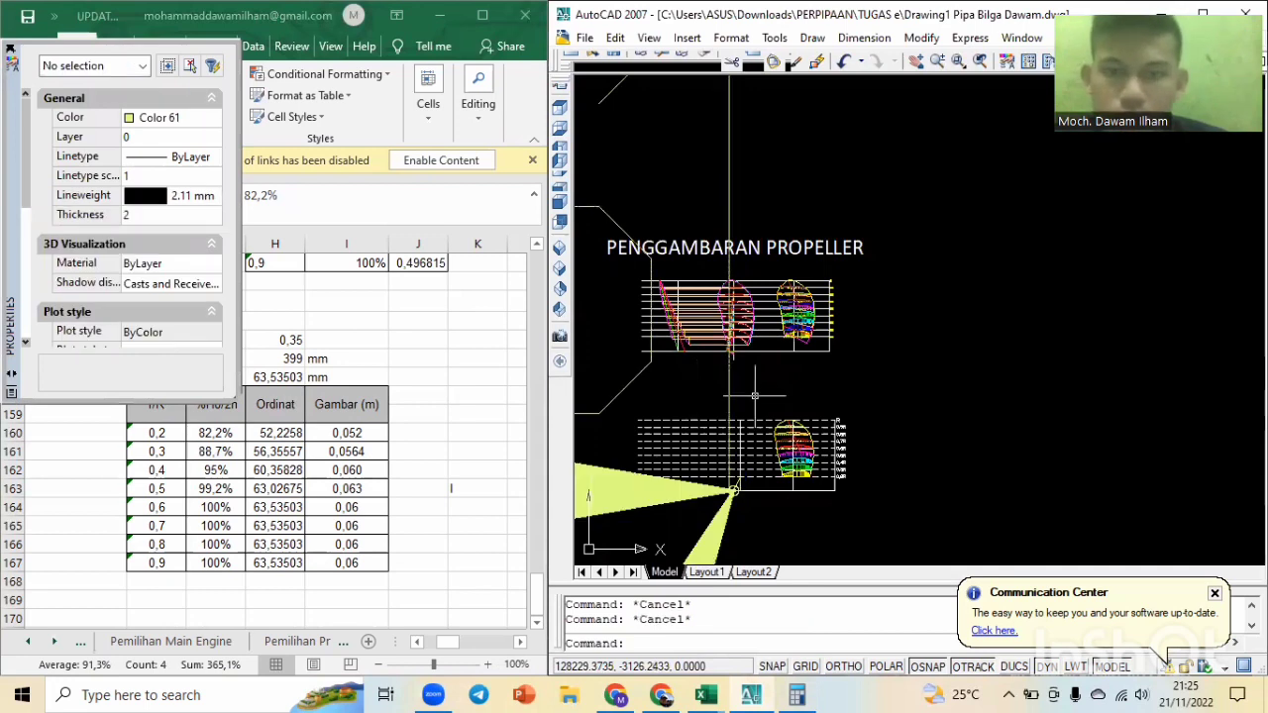
pyautogui.click(755, 396)
pyautogui.click(732, 490)
pyautogui.press('Delete')
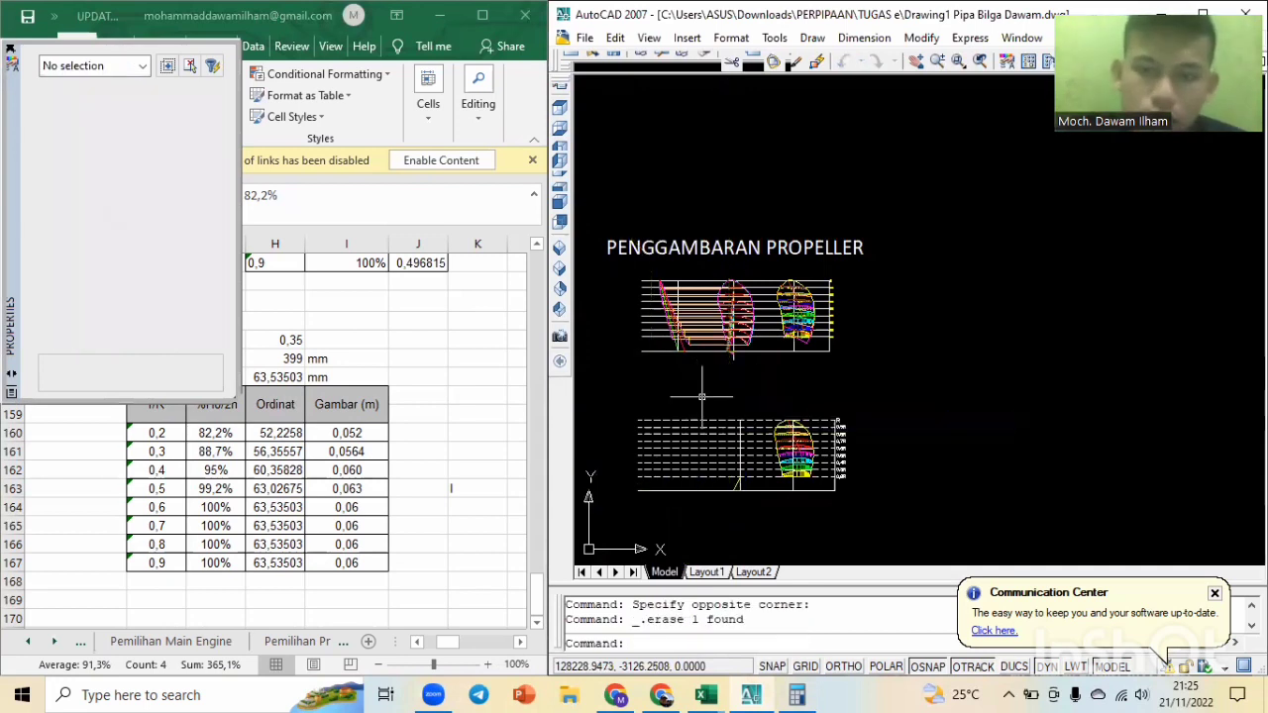
pyautogui.scroll(6, 701, 396)
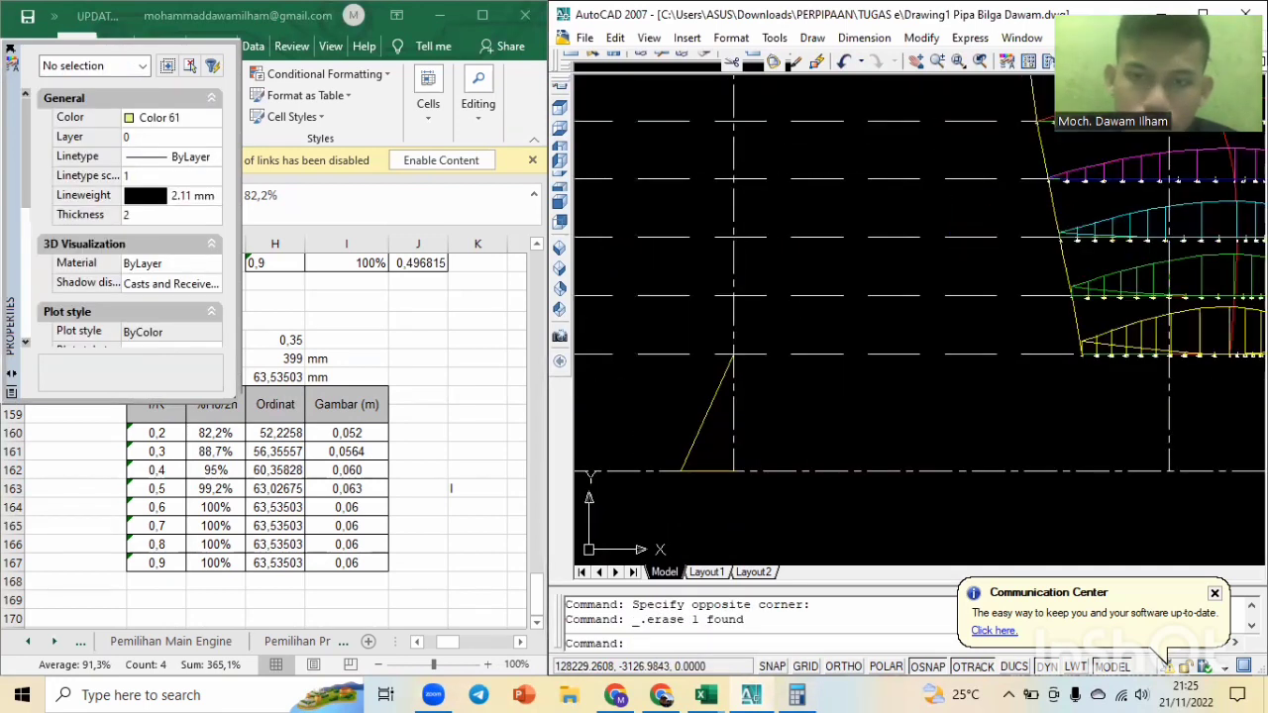
# Stretch the lower end of the copied vertical centreline straight down to extend it below the base axis.
pyautogui.scroll(3, 782, 314)
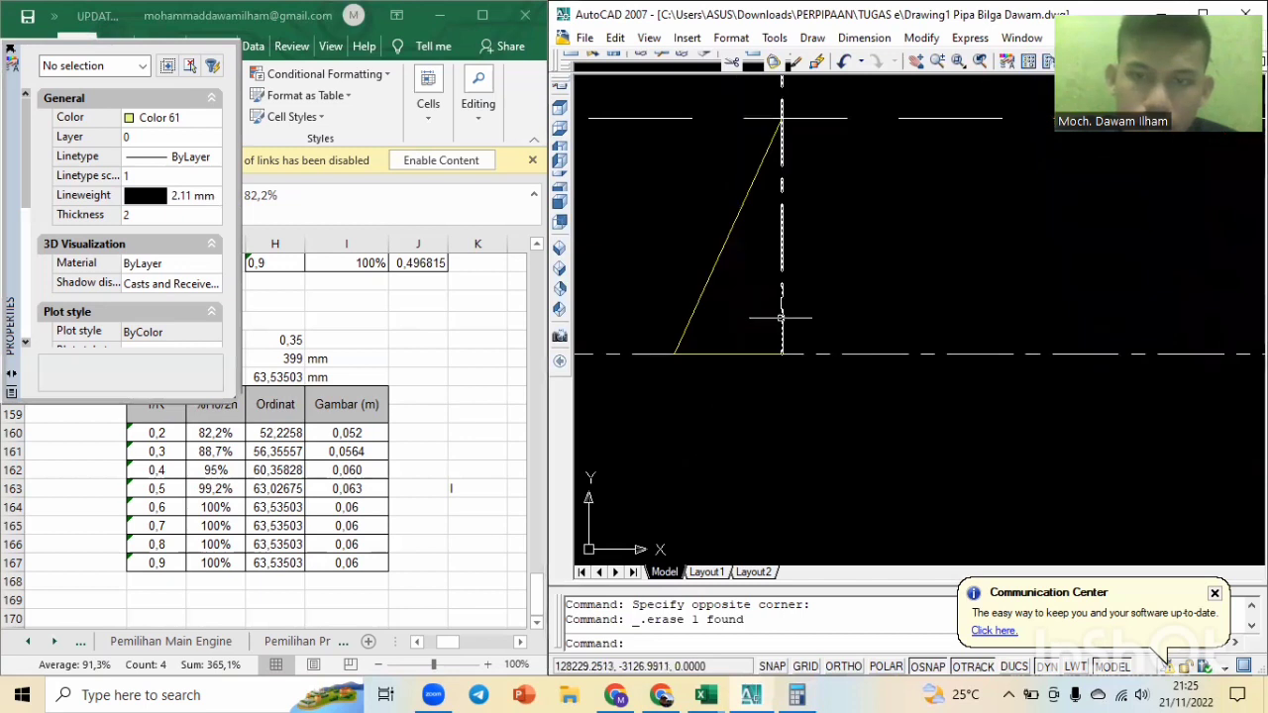
pyautogui.click(781, 317)
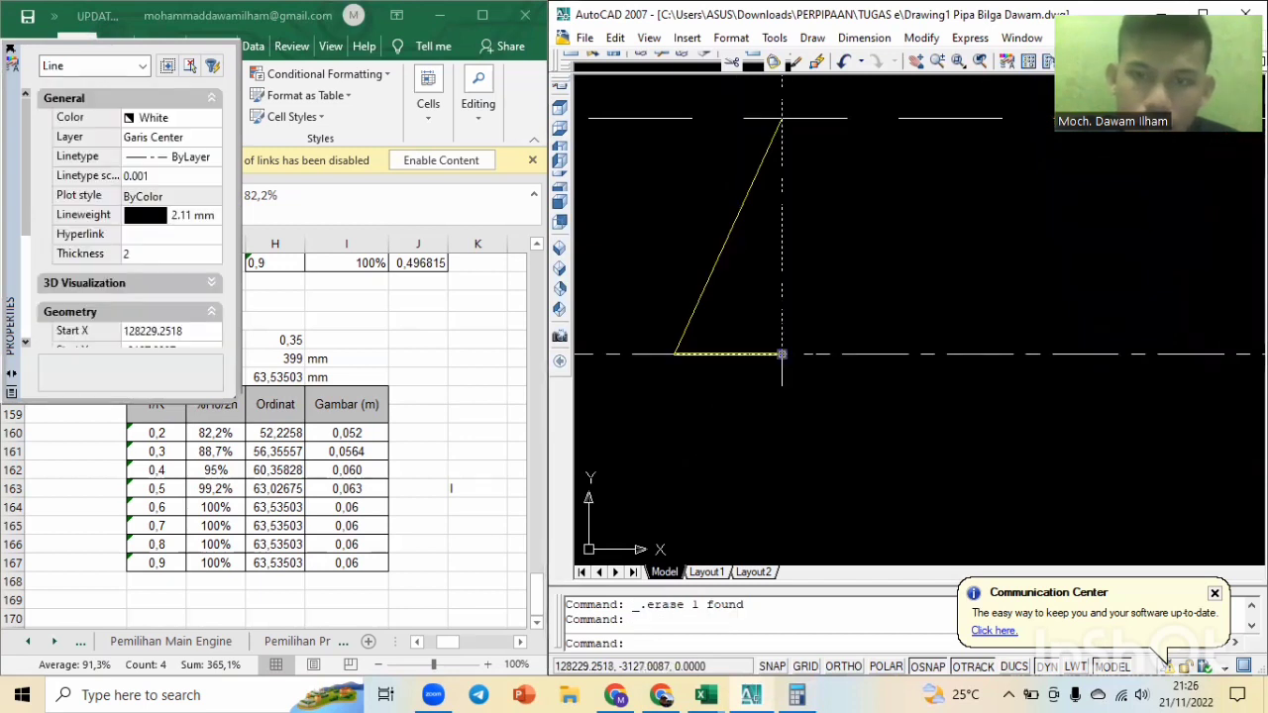
pyautogui.click(782, 353)
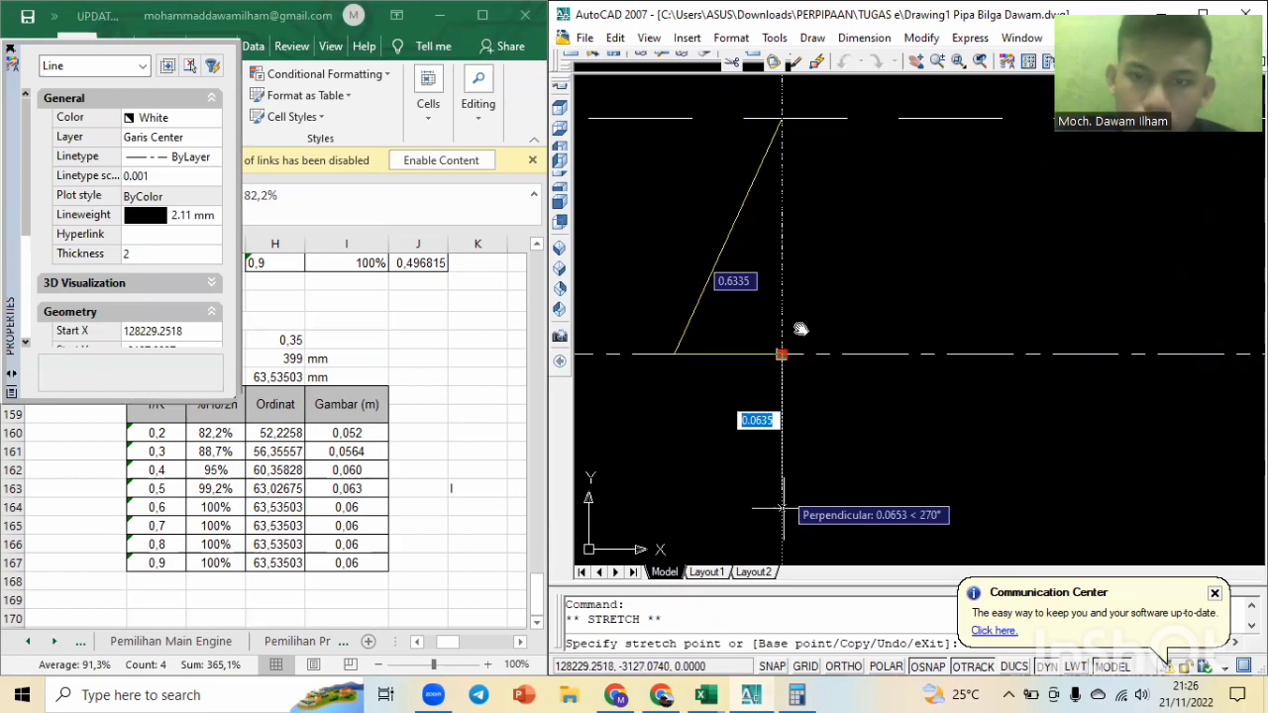
pyautogui.moveTo(781, 509); pyautogui.dragTo(811, 291, button='middle')
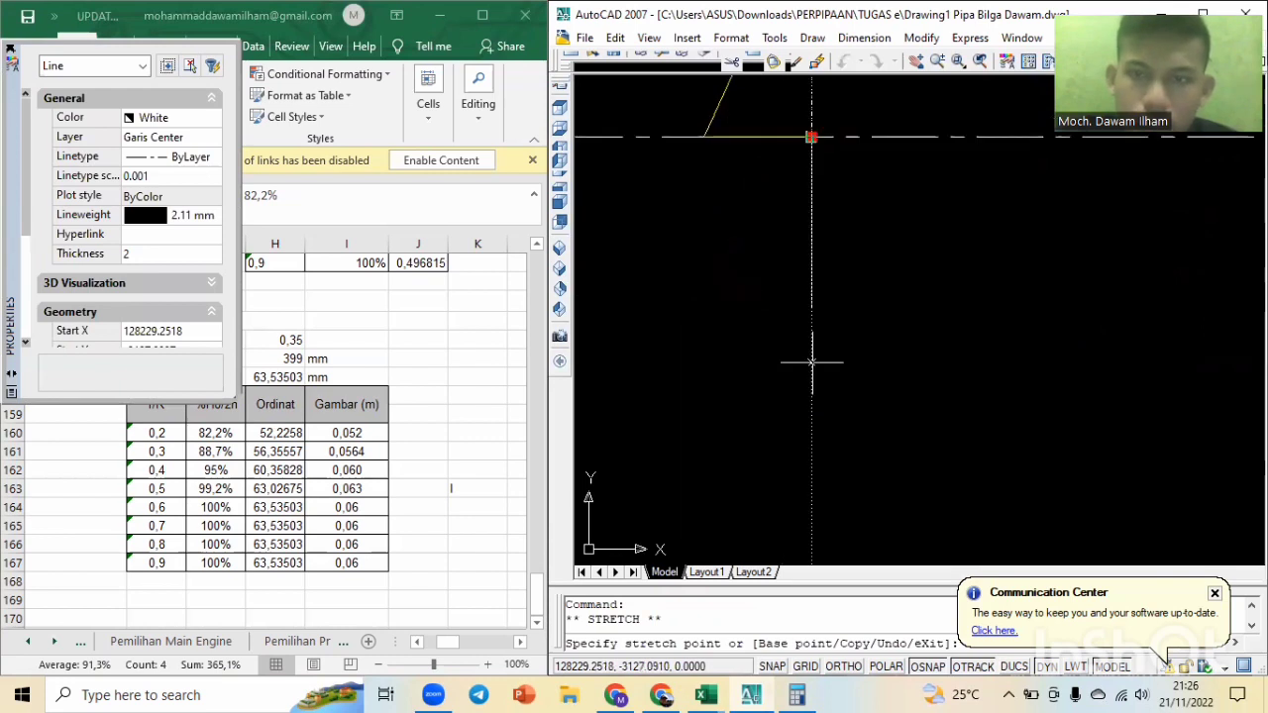
pyautogui.click(811, 423)
pyautogui.press('Escape')
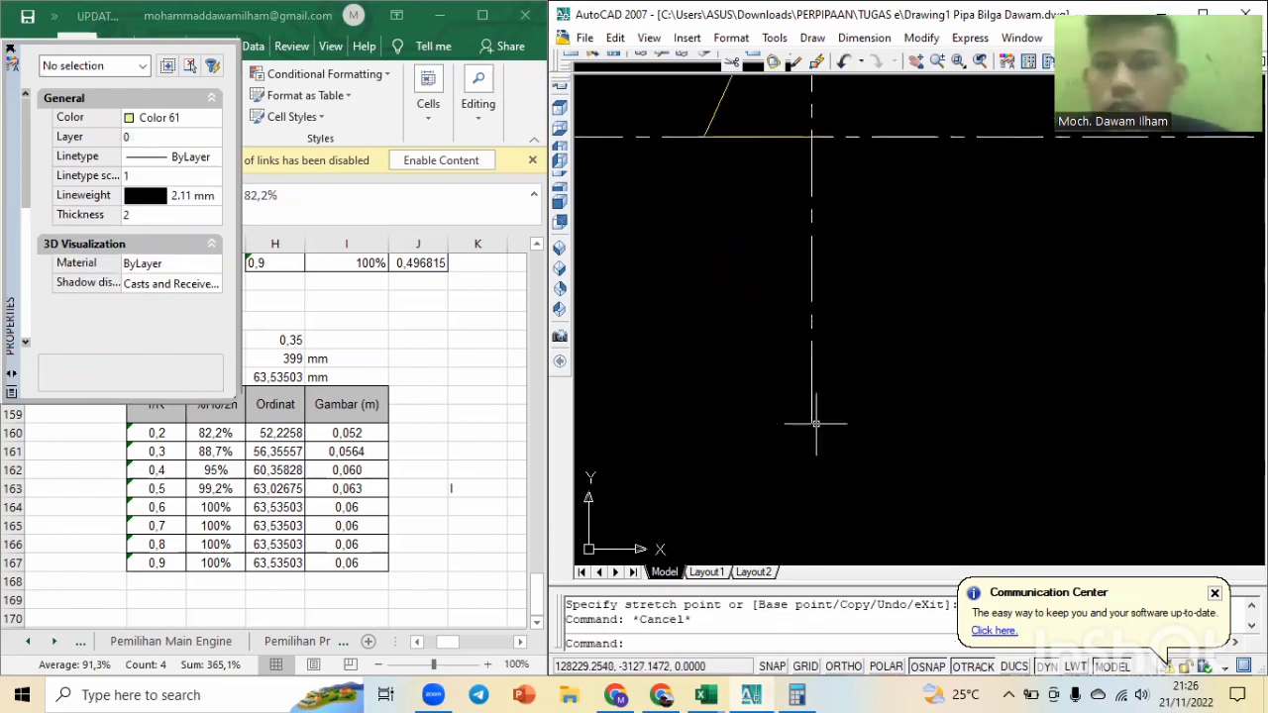
pyautogui.press('Escape')
pyautogui.scroll(-3, 818, 309)
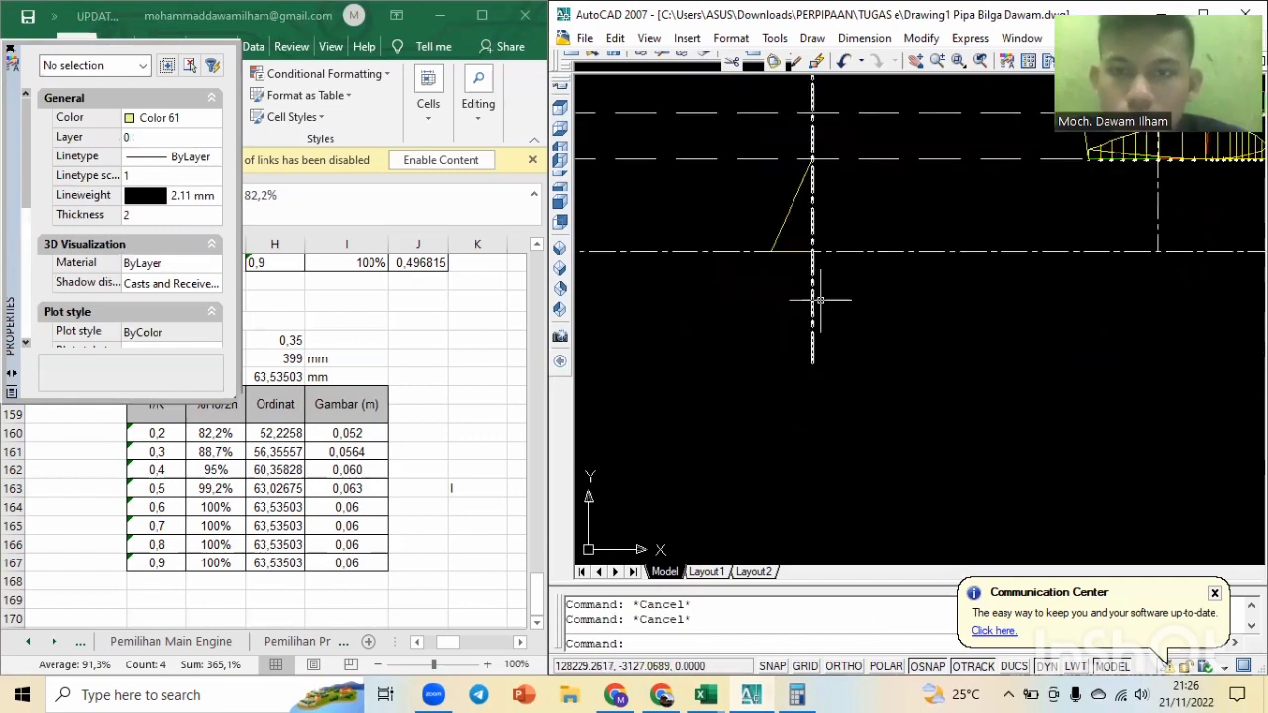
# Draw a line at 335° from the outer end of the yellow base line, running past the vertical centreline.
pyautogui.scroll(3, 818, 282)
pyautogui.moveTo(817, 279); pyautogui.dragTo(852, 360, button='middle')
pyautogui.moveTo(744, 342); pyautogui.dragTo(790, 315, button='middle')
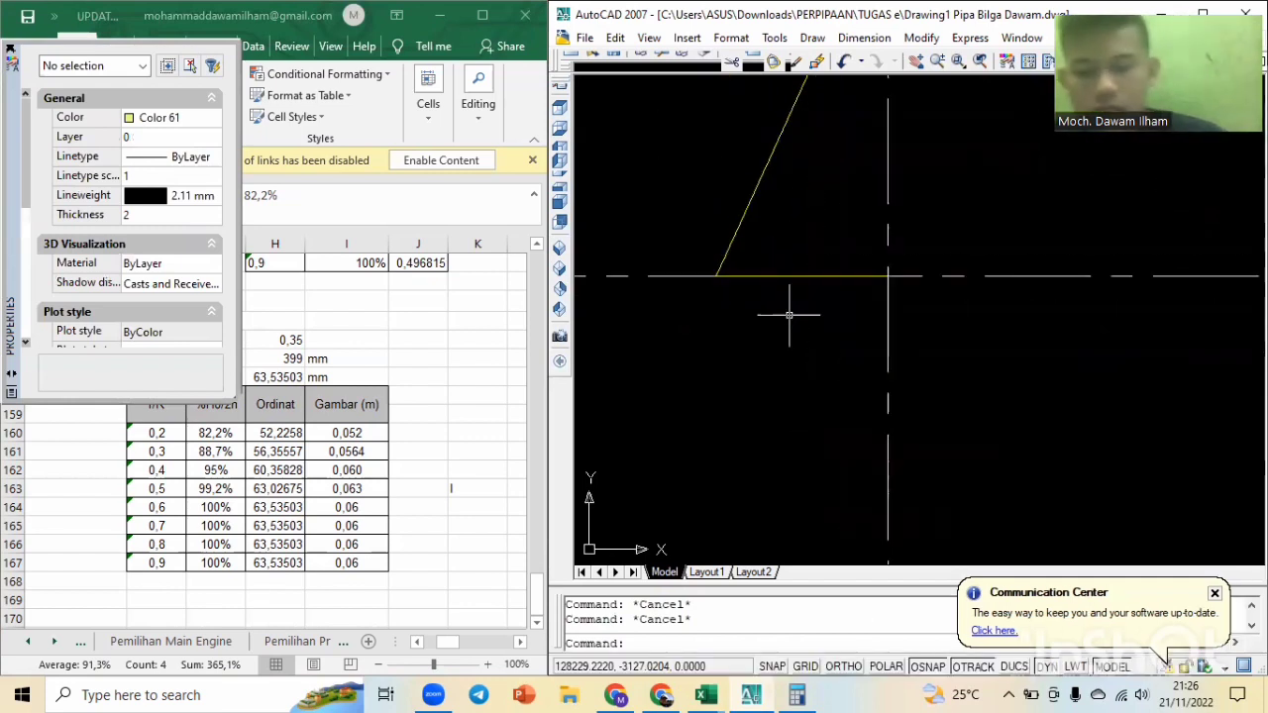
pyautogui.write('l')
pyautogui.press('Return')
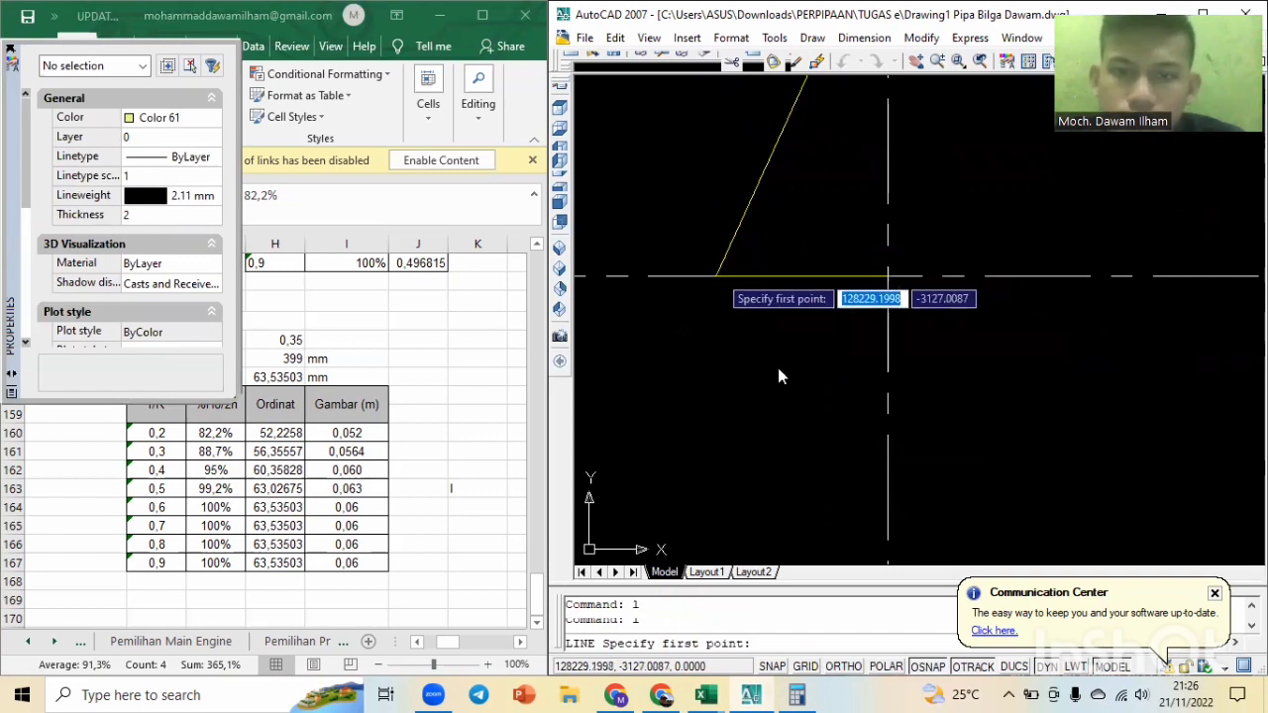
pyautogui.click(716, 276)
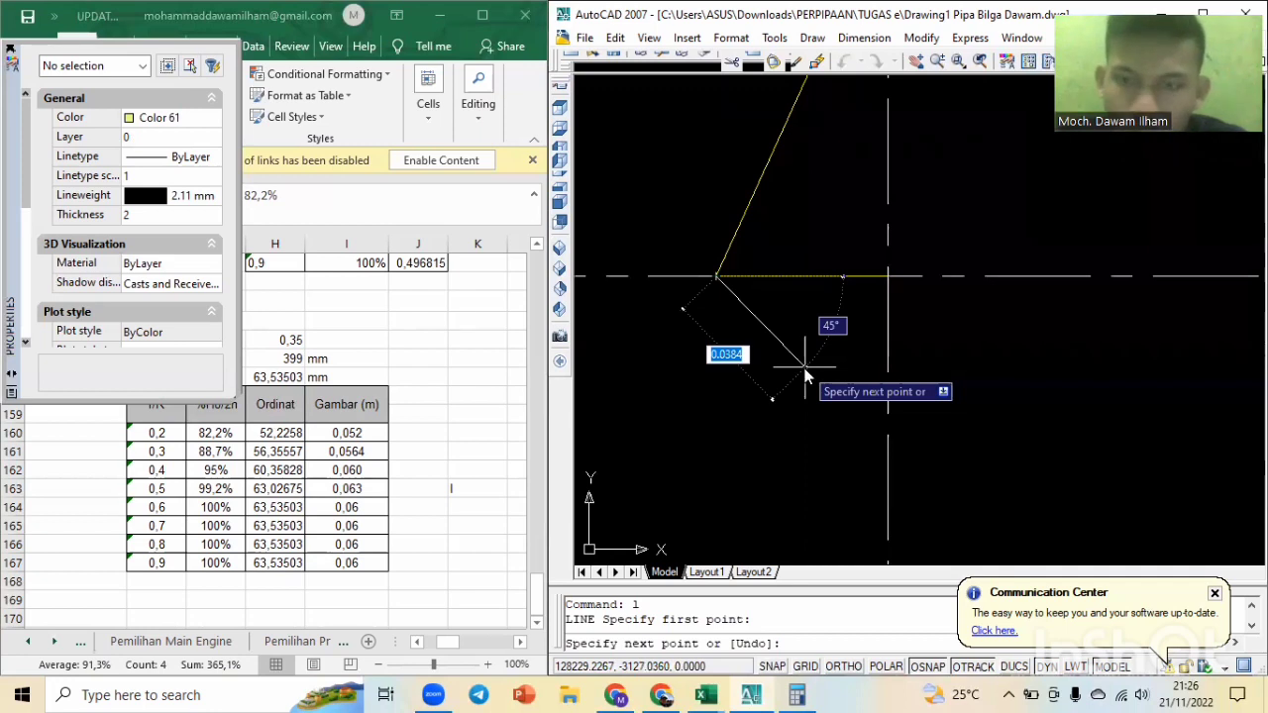
pyautogui.write('<335')
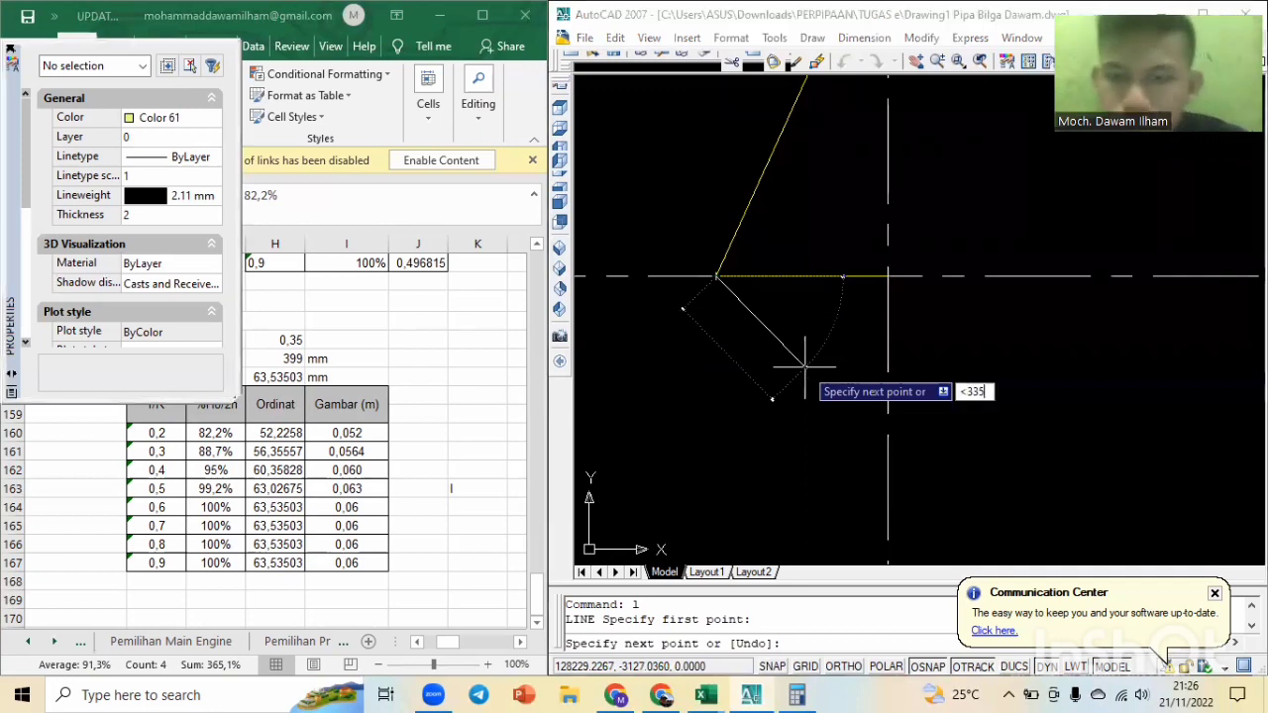
pyautogui.press('Return')
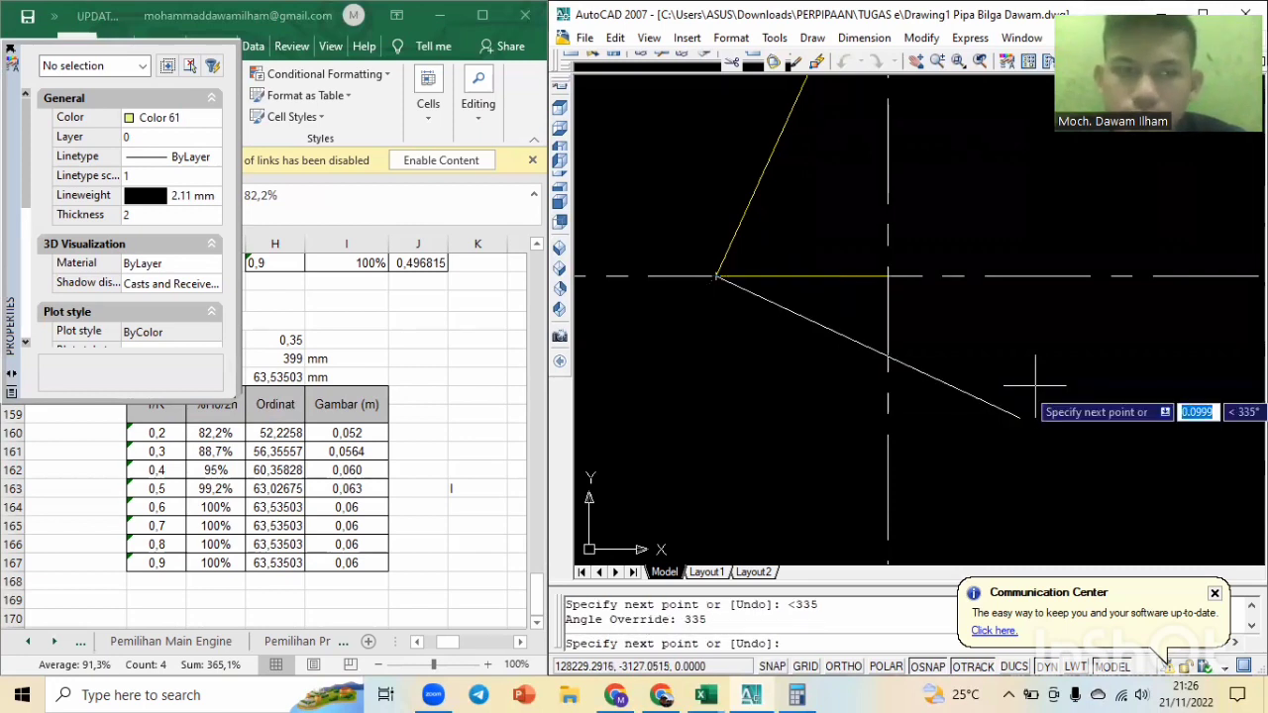
pyautogui.click(1061, 434)
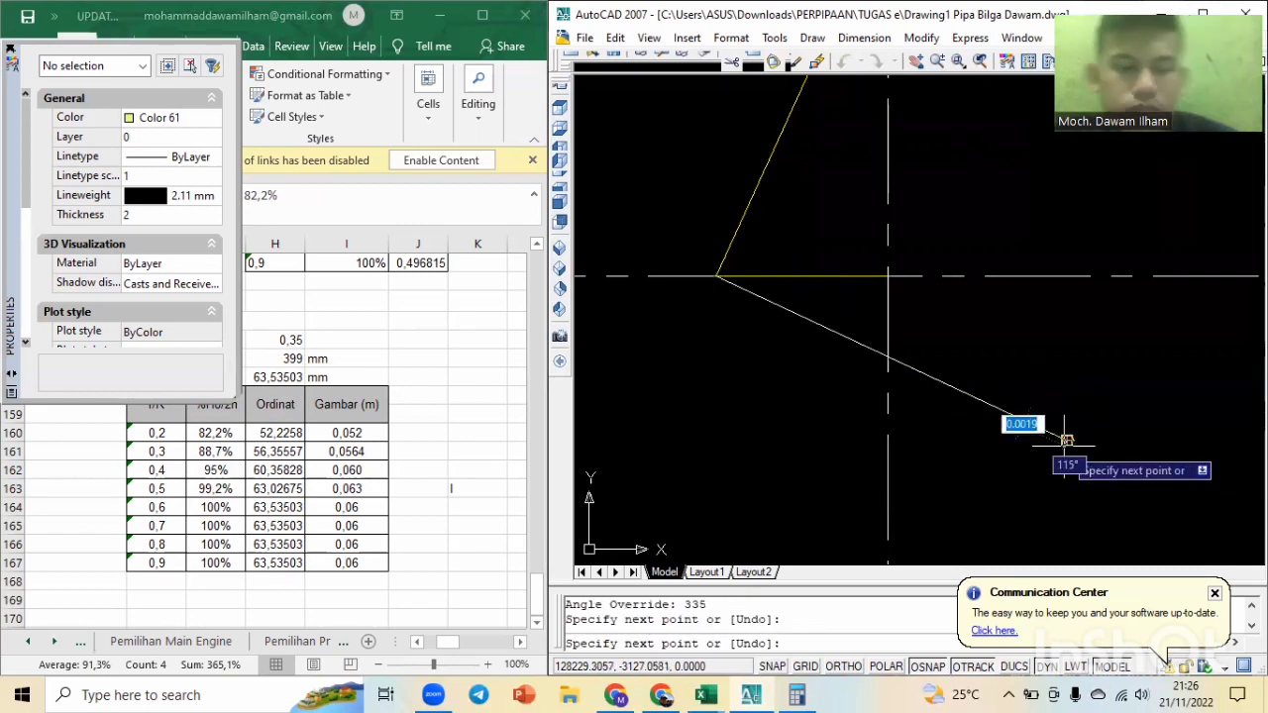
pyautogui.press('Escape')
# Change the colour of the new 335° line to Yellow and deselect it.
pyautogui.click(1068, 442)
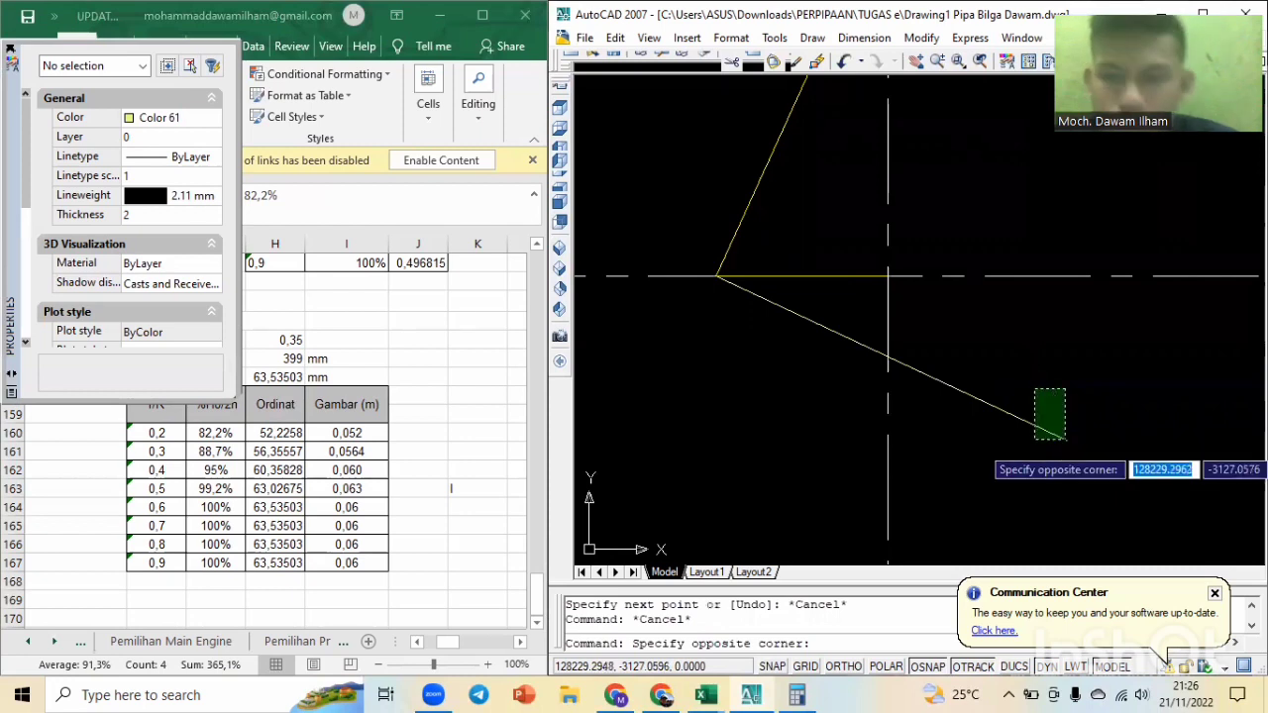
pyautogui.click(1036, 401)
pyautogui.click(216, 119)
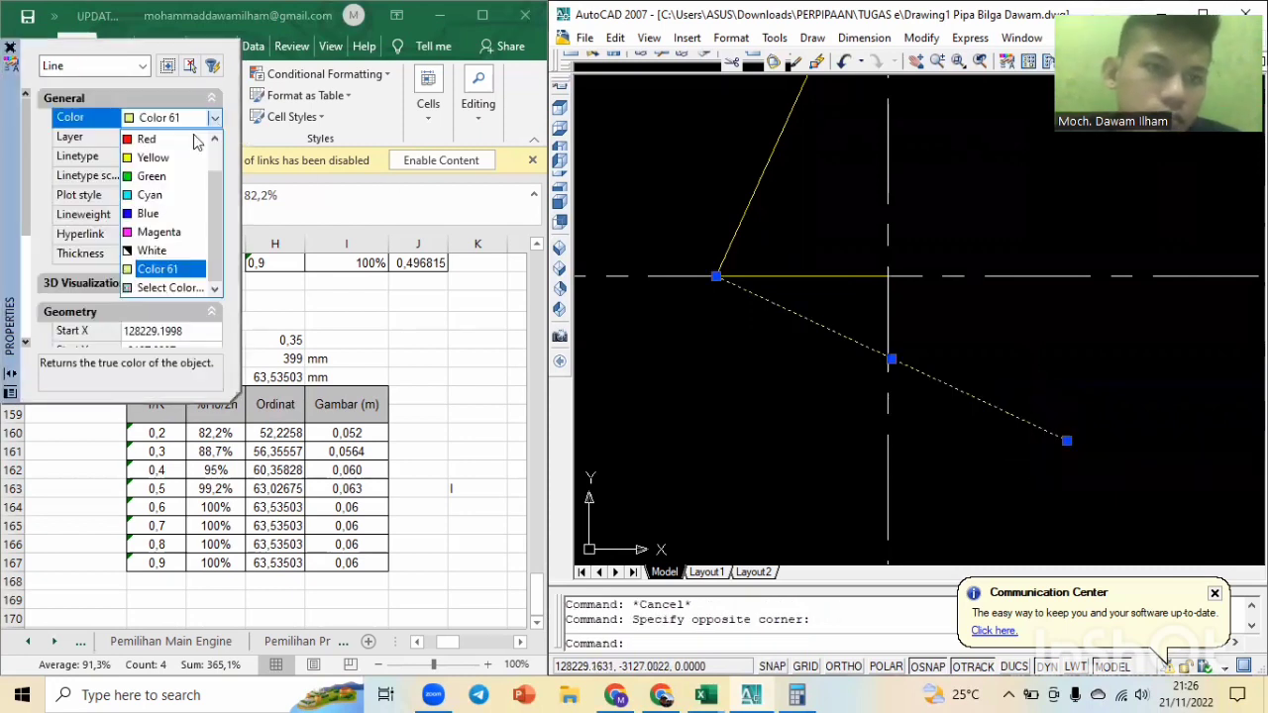
pyautogui.click(158, 152)
pyautogui.click(741, 362)
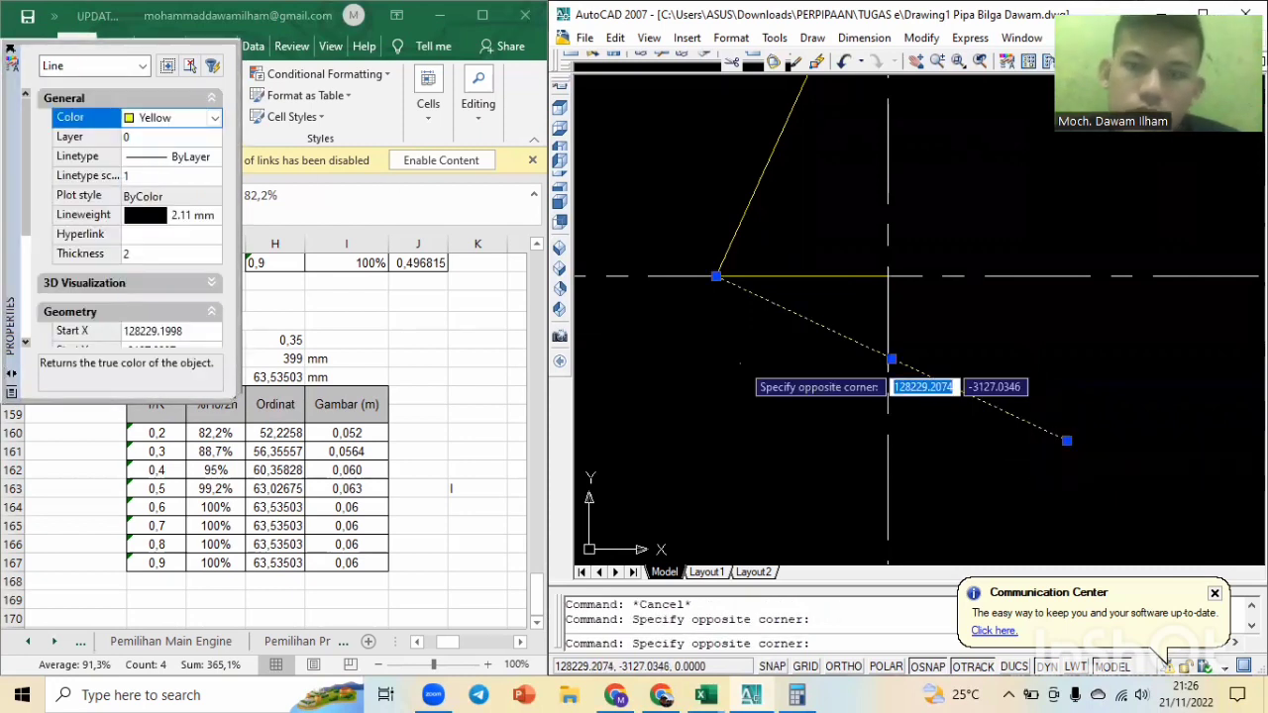
pyautogui.click(740, 362)
pyautogui.press('Escape')
pyautogui.press('Escape')
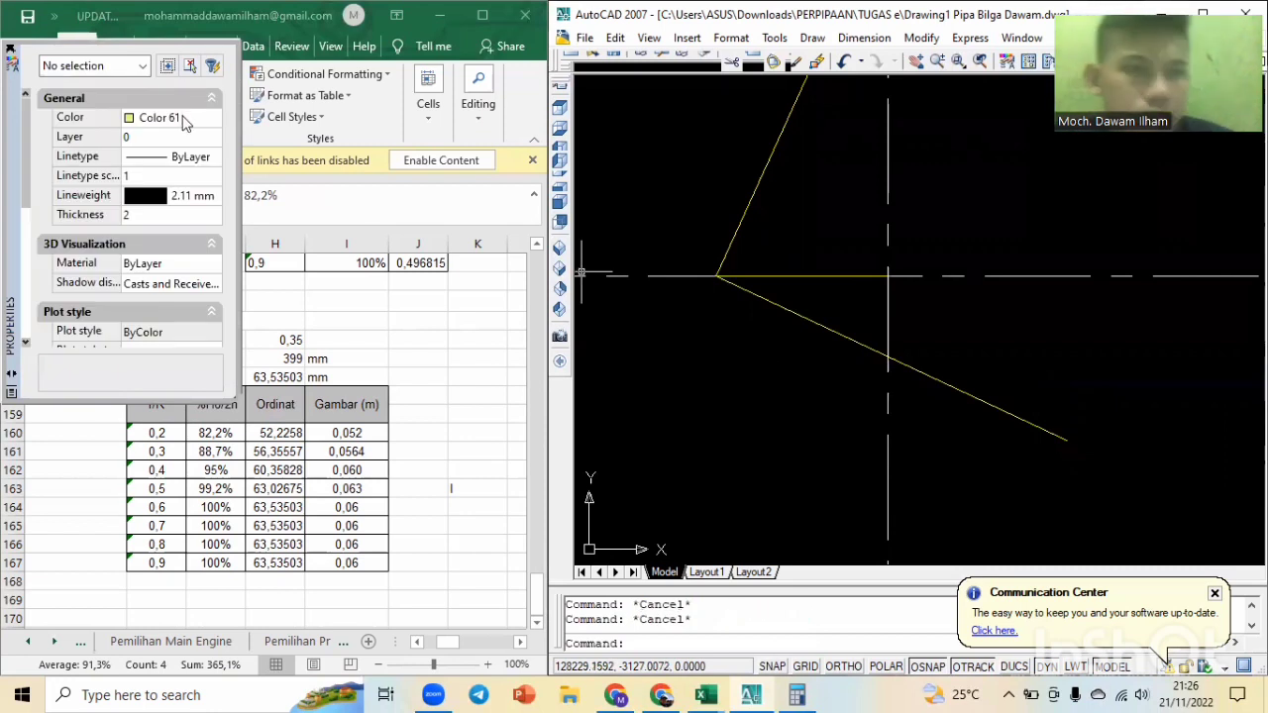
# Set the current drawing colour to Green for new objects.
pyautogui.click(183, 118)
pyautogui.click(184, 118)
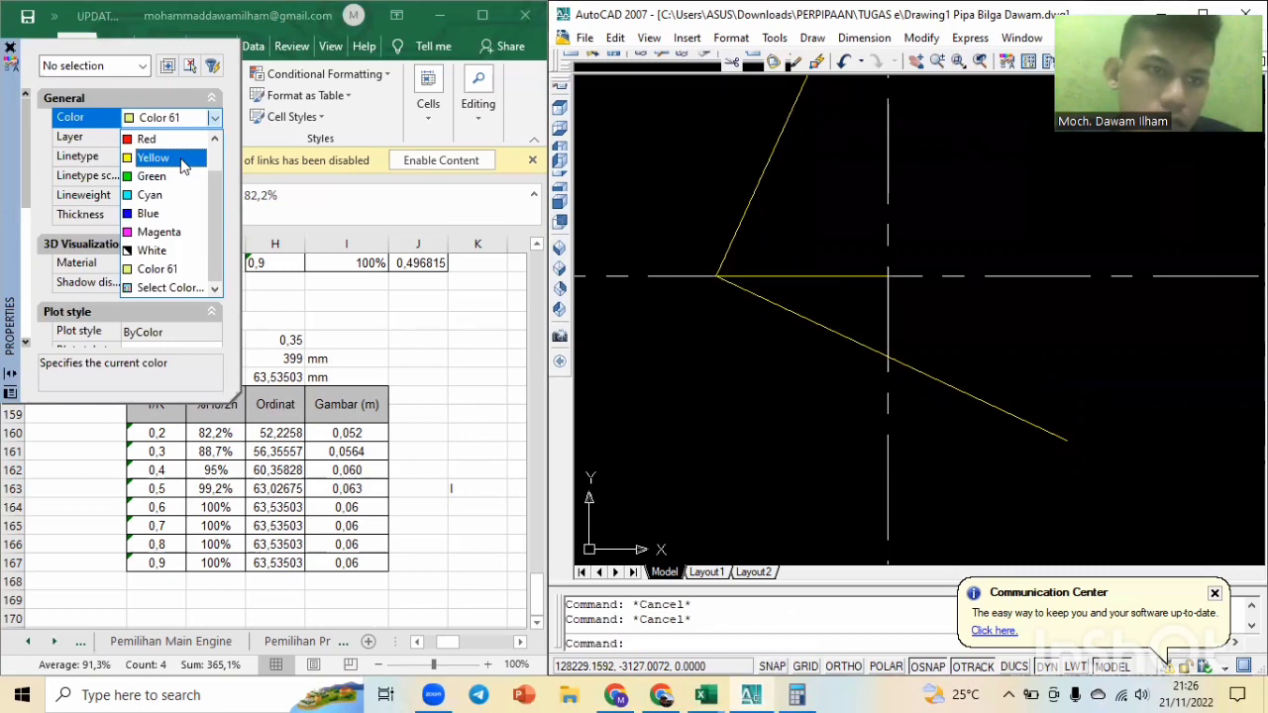
pyautogui.click(184, 161)
pyautogui.click(191, 118)
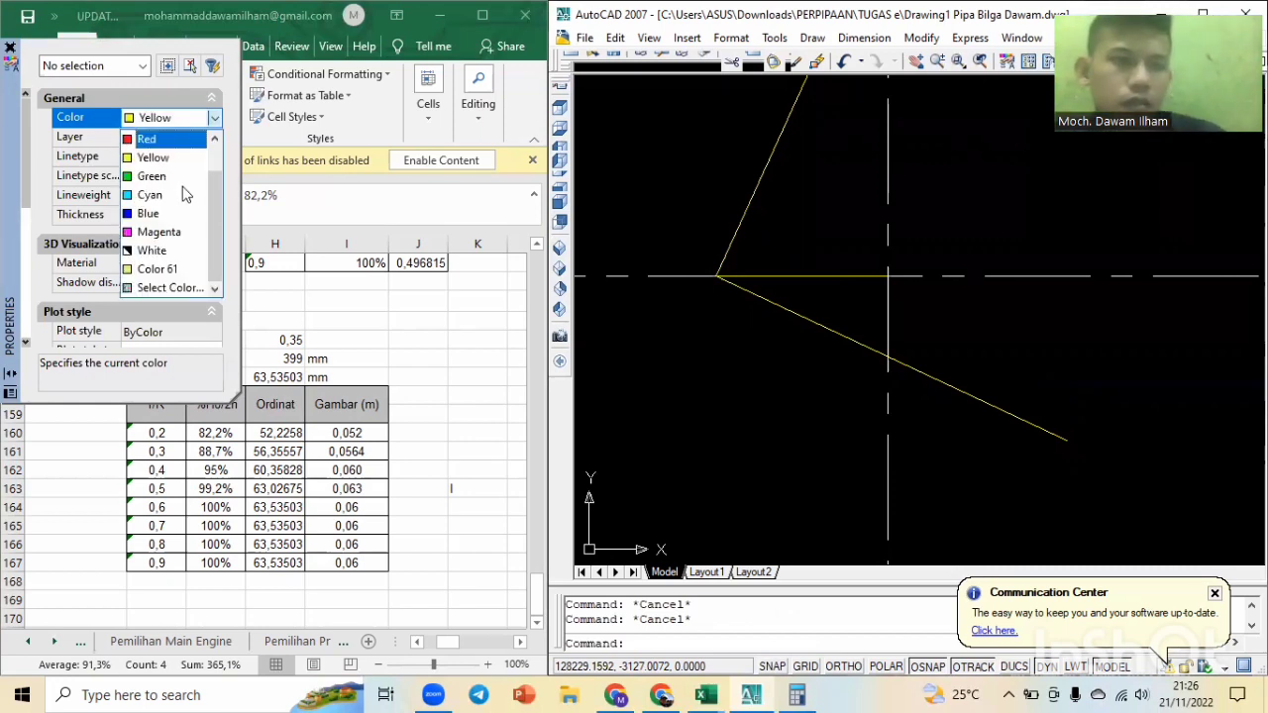
pyautogui.click(182, 177)
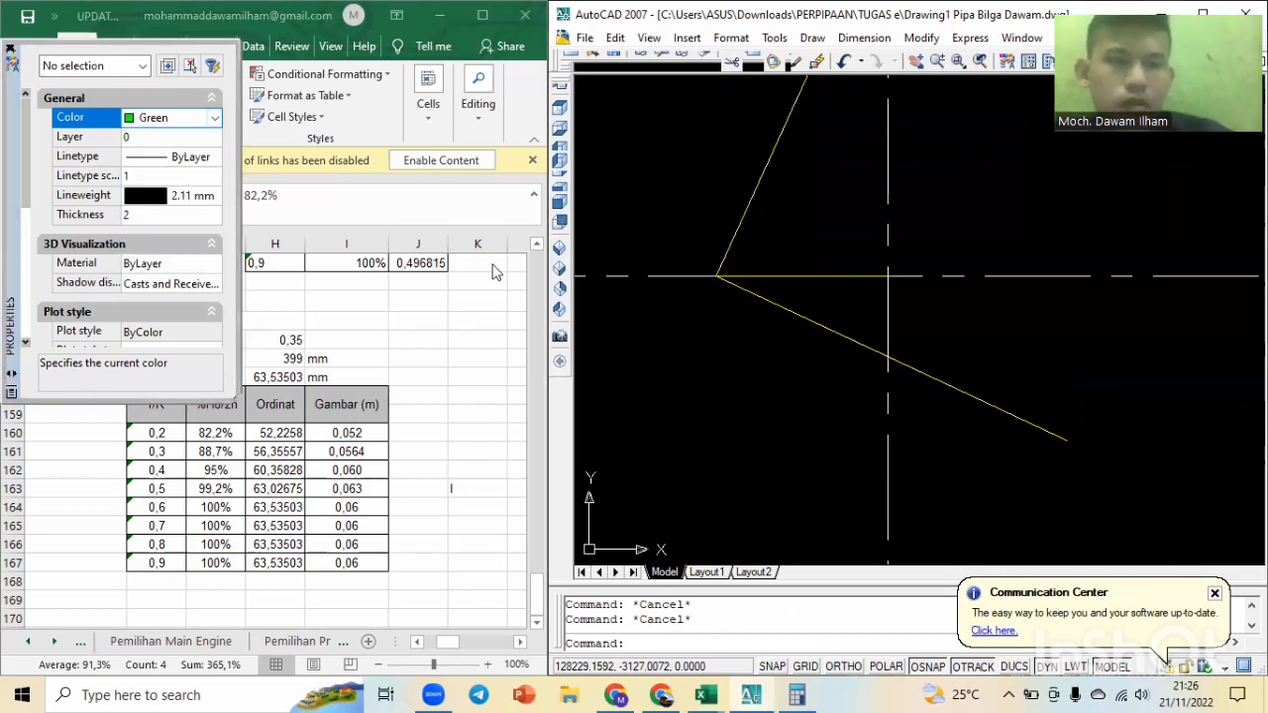
pyautogui.scroll(-2, 827, 332)
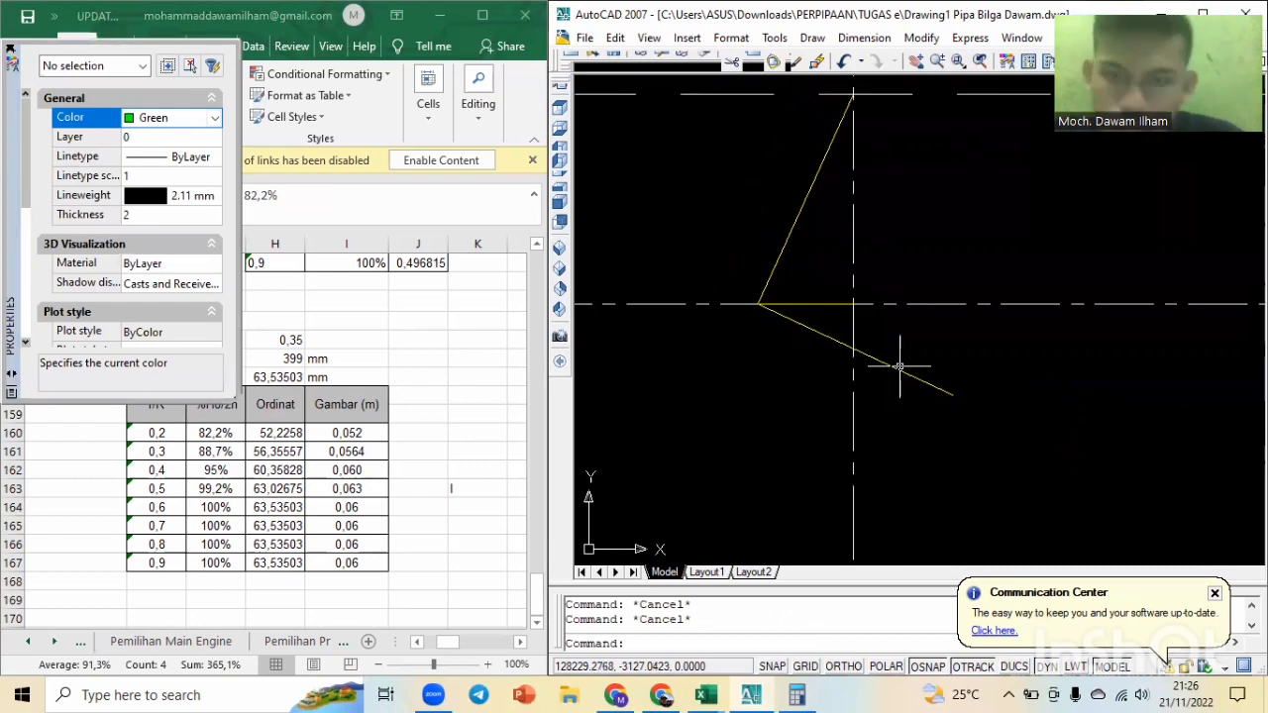
pyautogui.scroll(3, 899, 362)
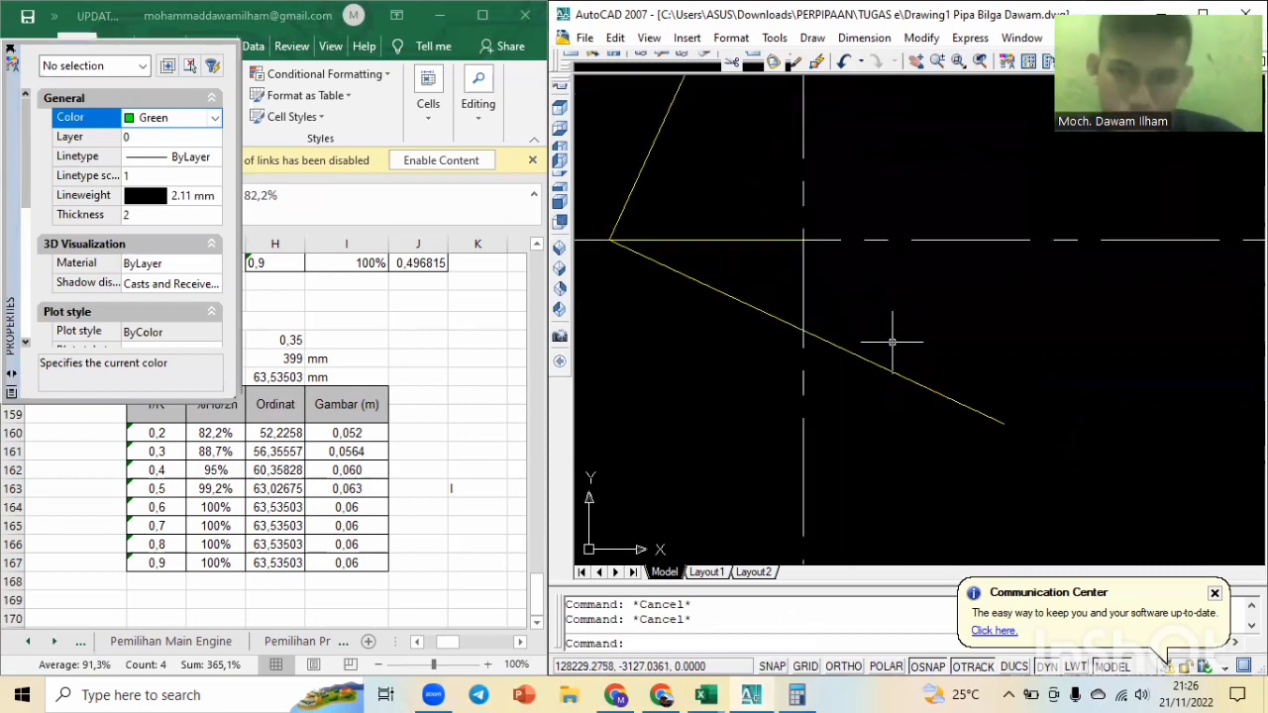
pyautogui.write('t')
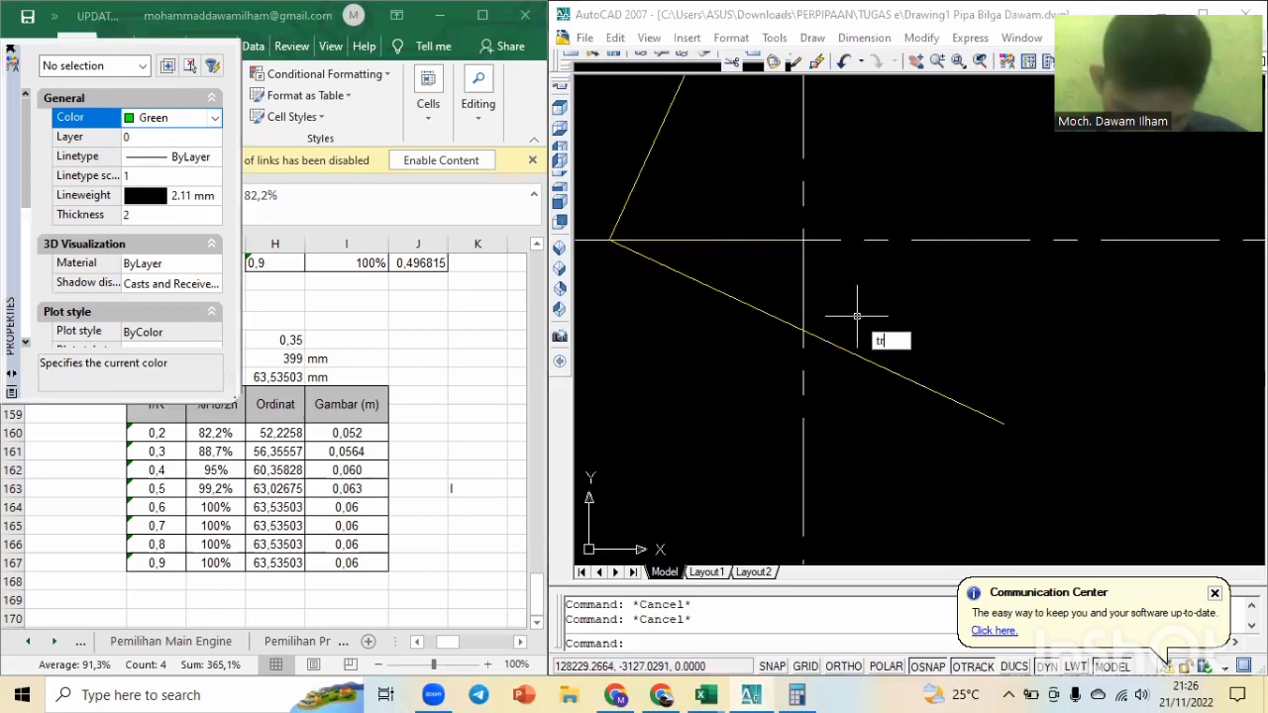
pyautogui.write('r')
pyautogui.press('Return')
pyautogui.click(847, 351)
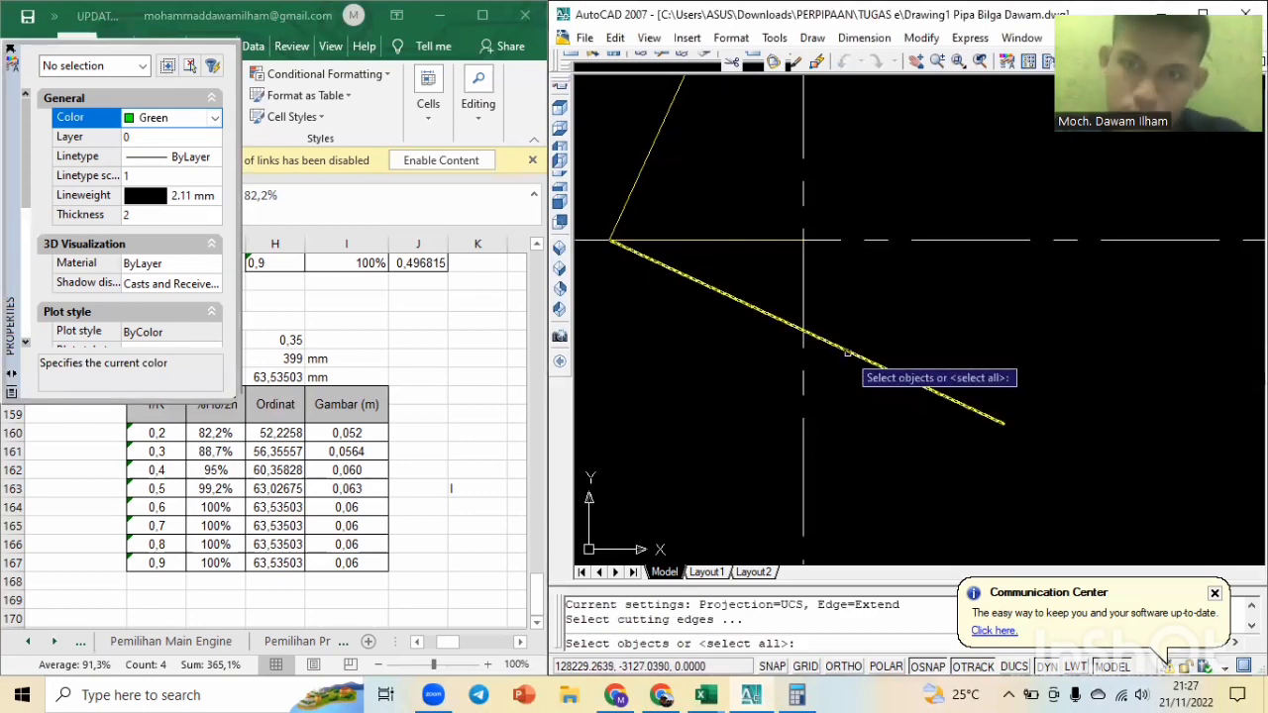
pyautogui.press('Escape')
pyautogui.press('Escape')
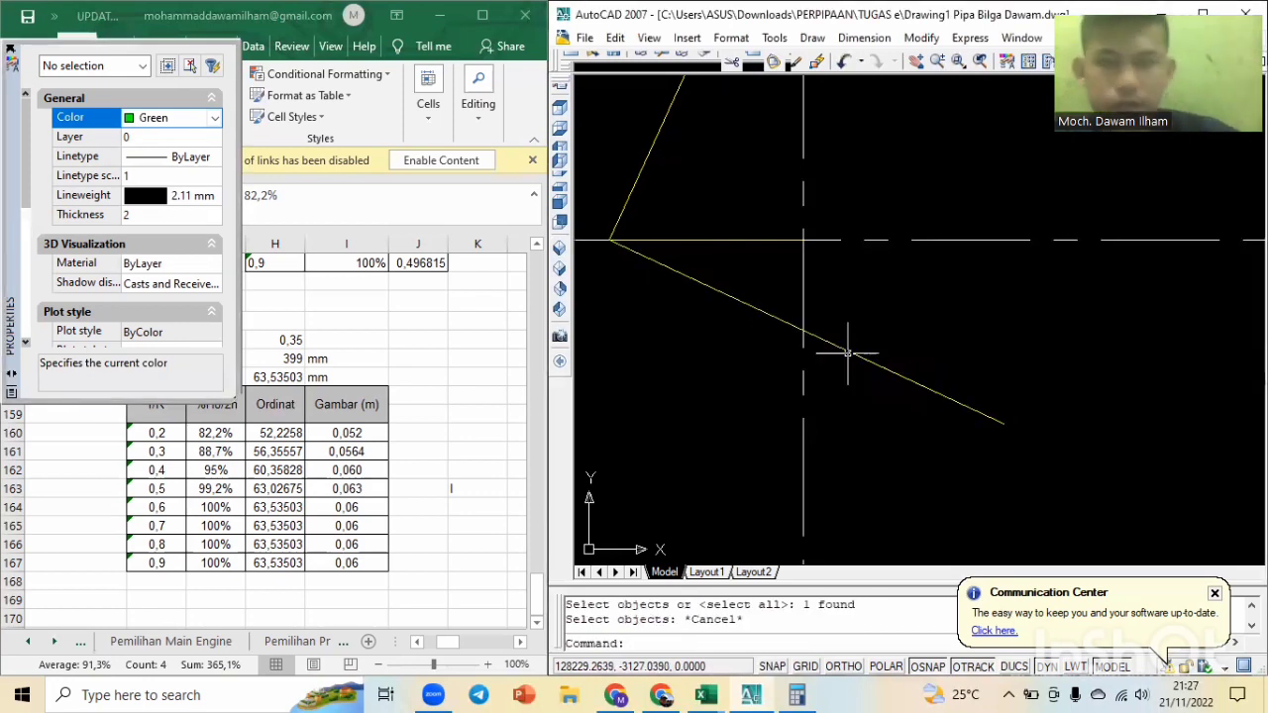
# Trim the part of the 335° yellow line that extends beyond the vertical centreline.
pyautogui.write('tr')
pyautogui.press('Return')
pyautogui.press('Return')
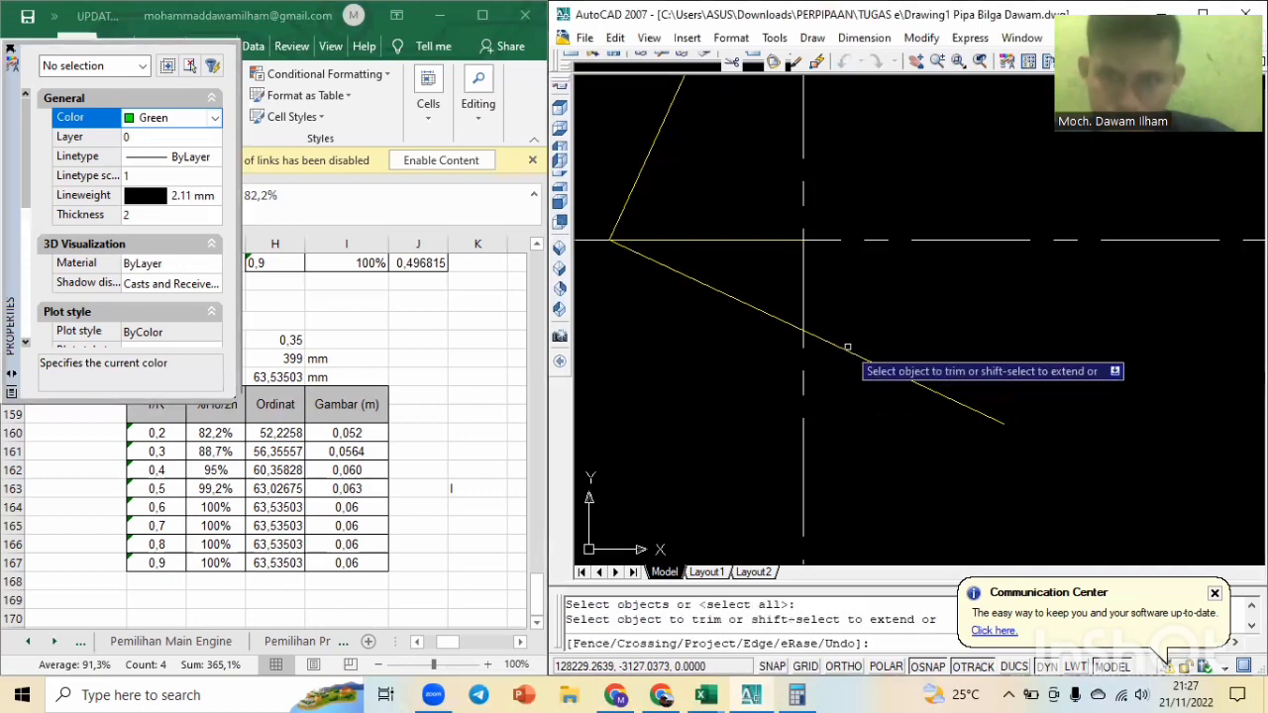
pyautogui.click(842, 351)
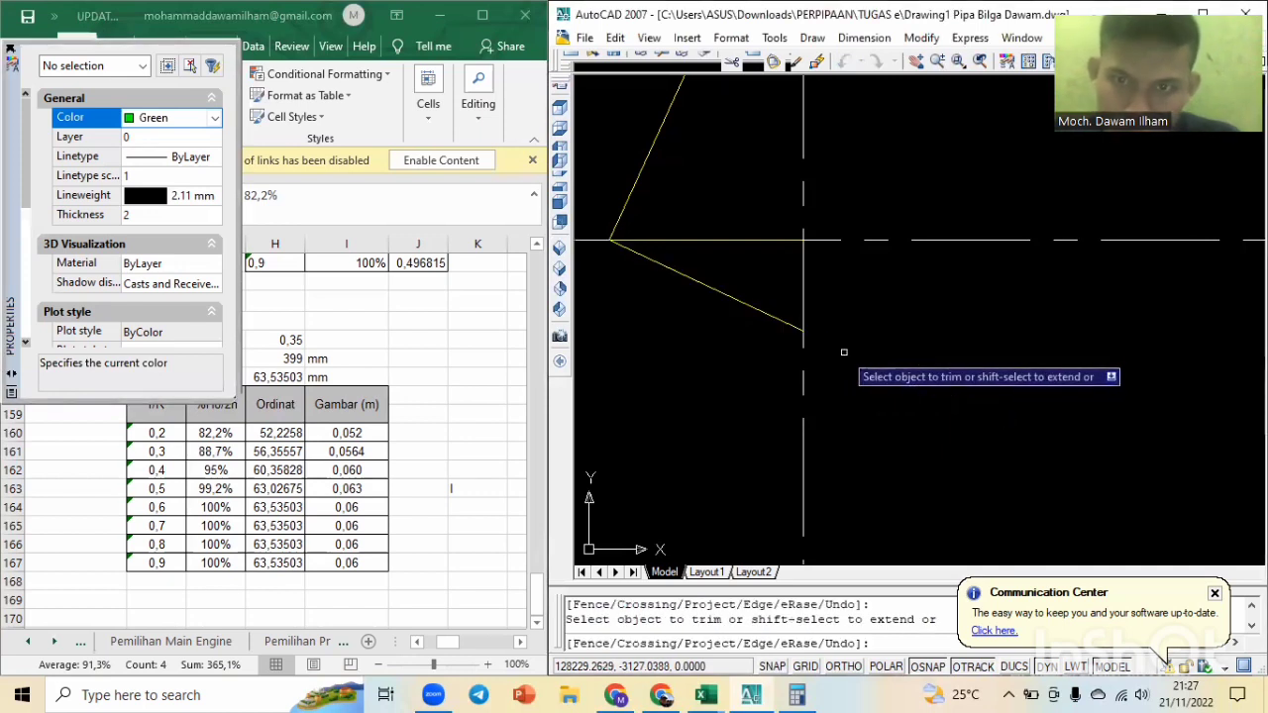
pyautogui.press('Escape')
# Examine the yellow 0,2R pitch construction in relation to the coloured blade sections.
pyautogui.scroll(-5, 832, 327)
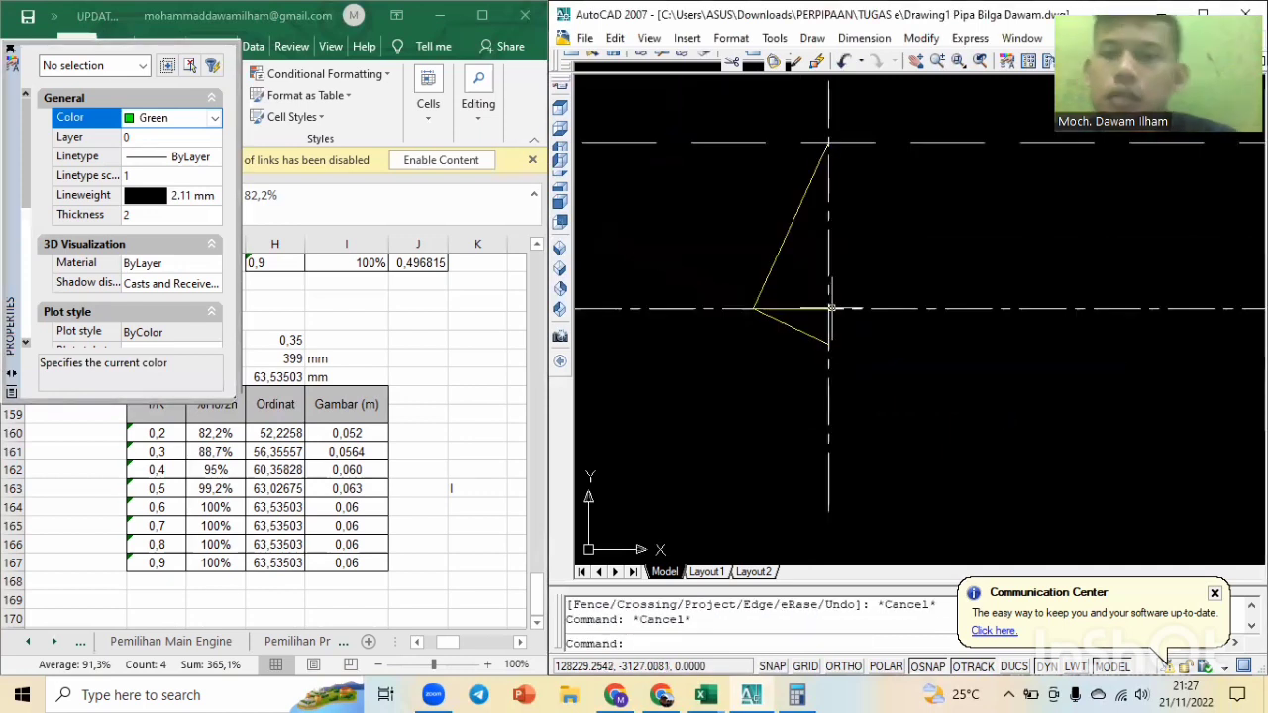
pyautogui.scroll(3, 865, 319)
pyautogui.moveTo(862, 319)
pyautogui.mouseDown(button='middle')
pyautogui.moveTo(1002, 391)
pyautogui.moveTo(998, 412)
pyautogui.mouseUp(button='middle')
pyautogui.scroll(-2, 946, 388)
pyautogui.scroll(2, 872, 390)
pyautogui.scroll(-5, 876, 362)
pyautogui.scroll(-2, 940, 285)
pyautogui.moveTo(998, 286)
pyautogui.mouseDown(button='middle')
pyautogui.moveTo(1046, 310)
pyautogui.moveTo(851, 292)
pyautogui.mouseUp(button='middle')
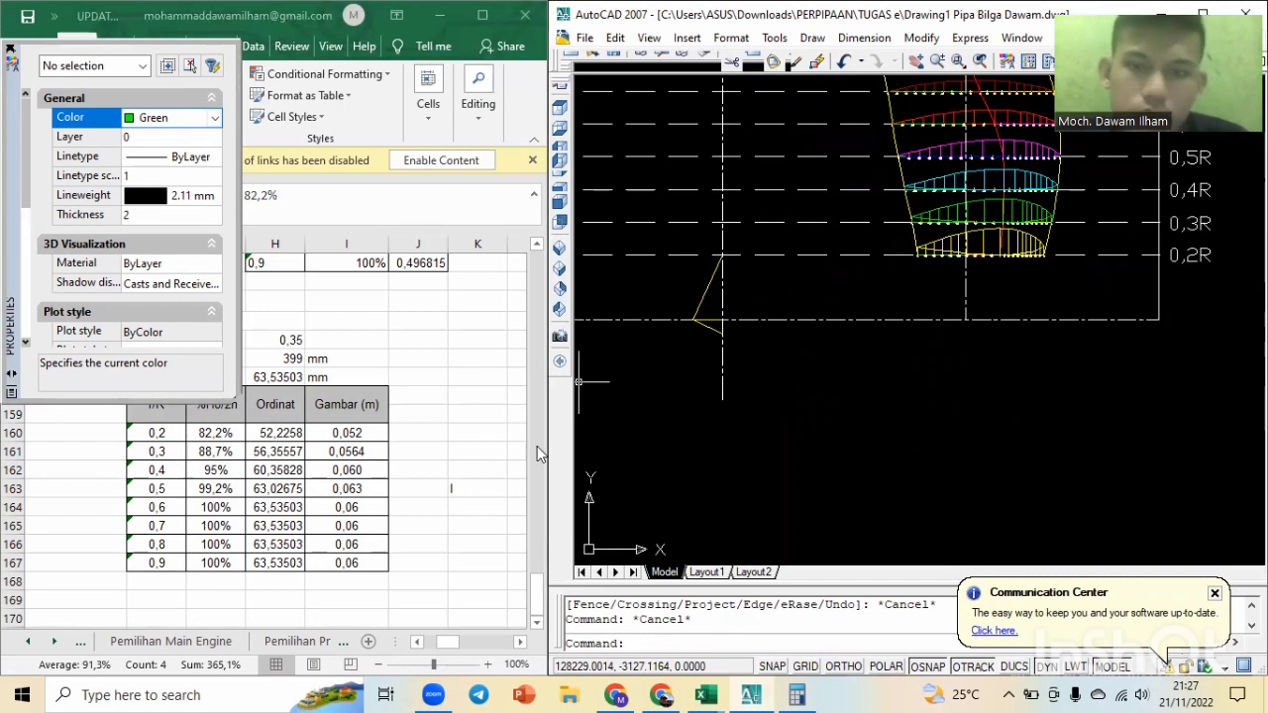
# Draw a green line 0.0564 long to the left from the centreline intersection along the horizontal centreline, with ortho on.
pyautogui.scroll(2, 720, 320)
pyautogui.scroll(2, 720, 319)
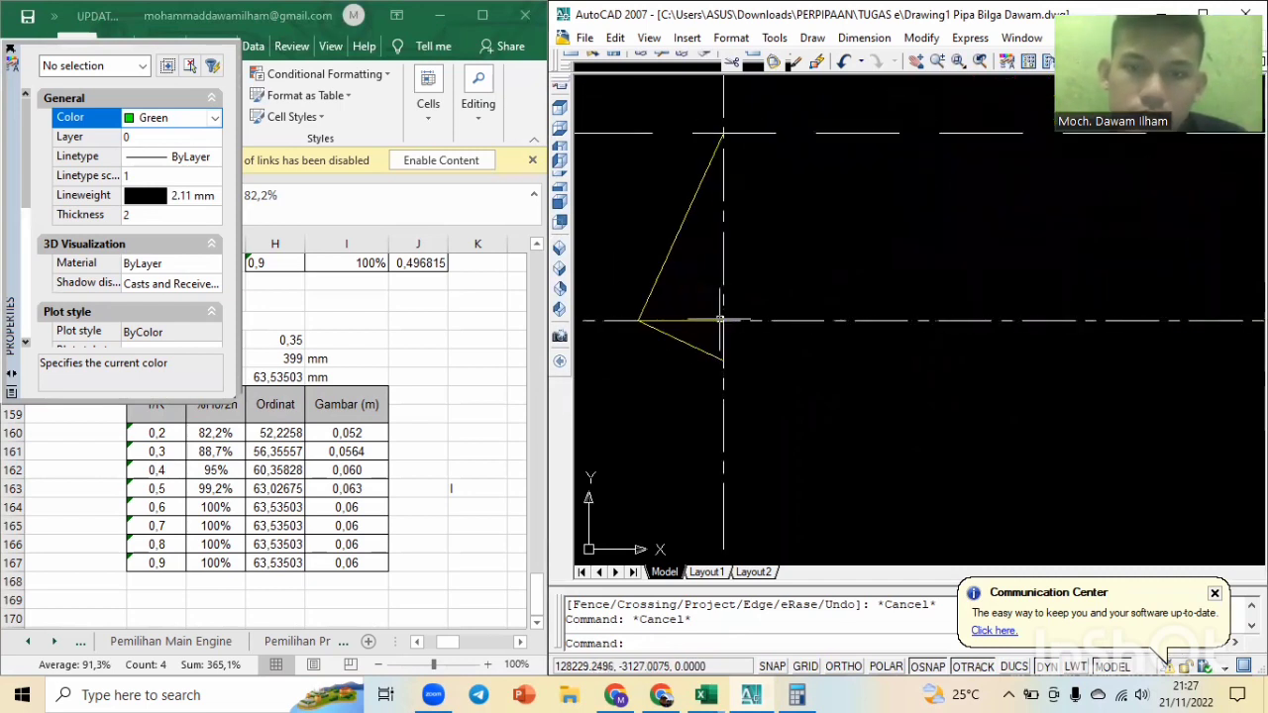
pyautogui.scroll(2, 724, 320)
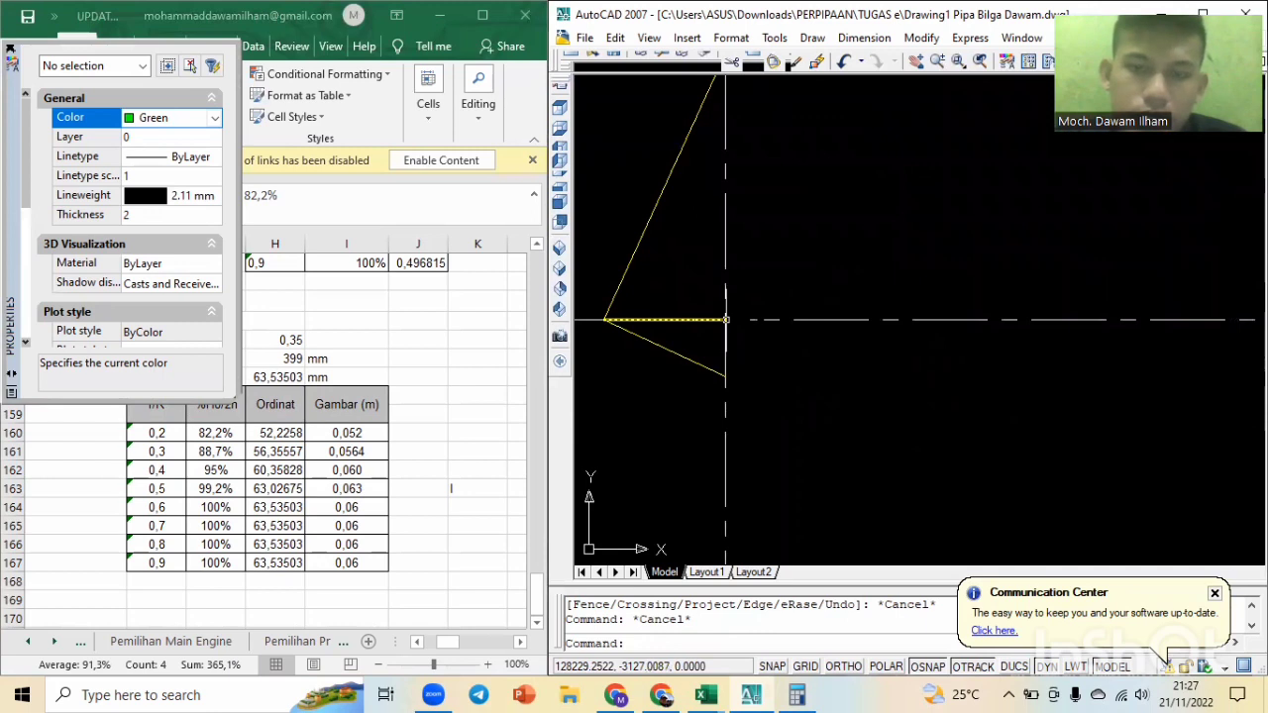
pyautogui.moveTo(709, 320); pyautogui.dragTo(966, 335, button='middle')
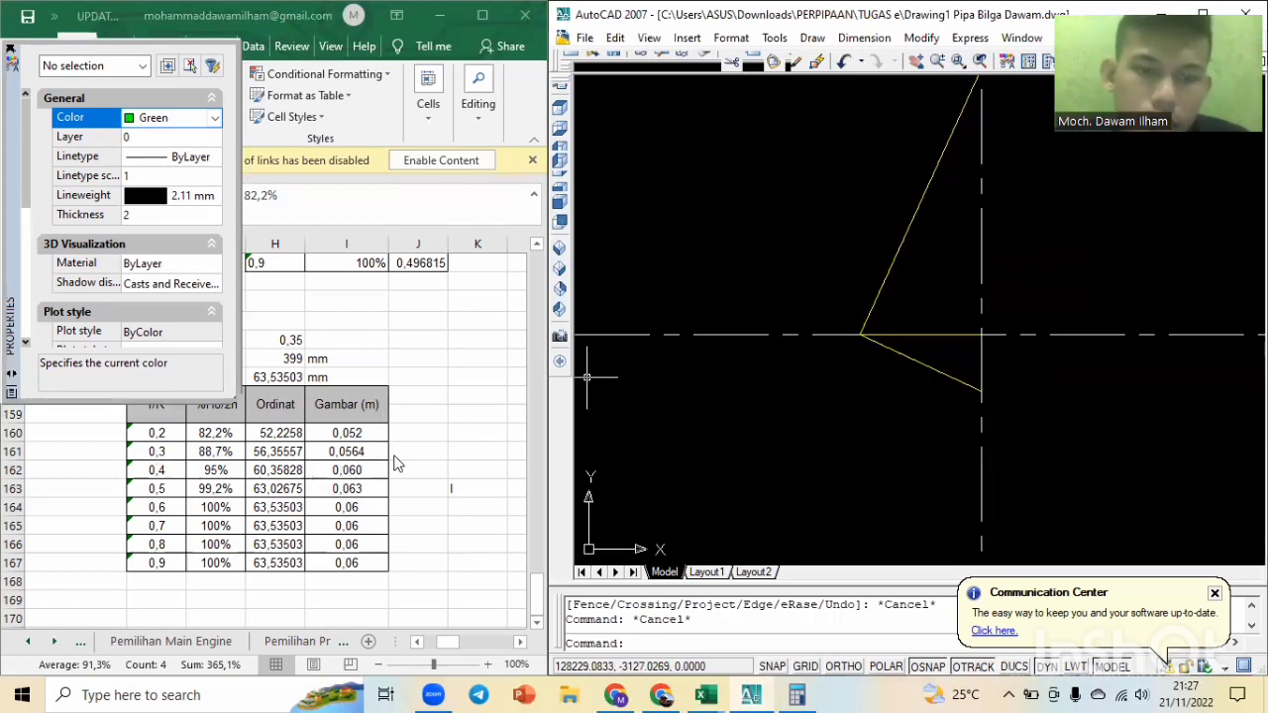
pyautogui.write('l')
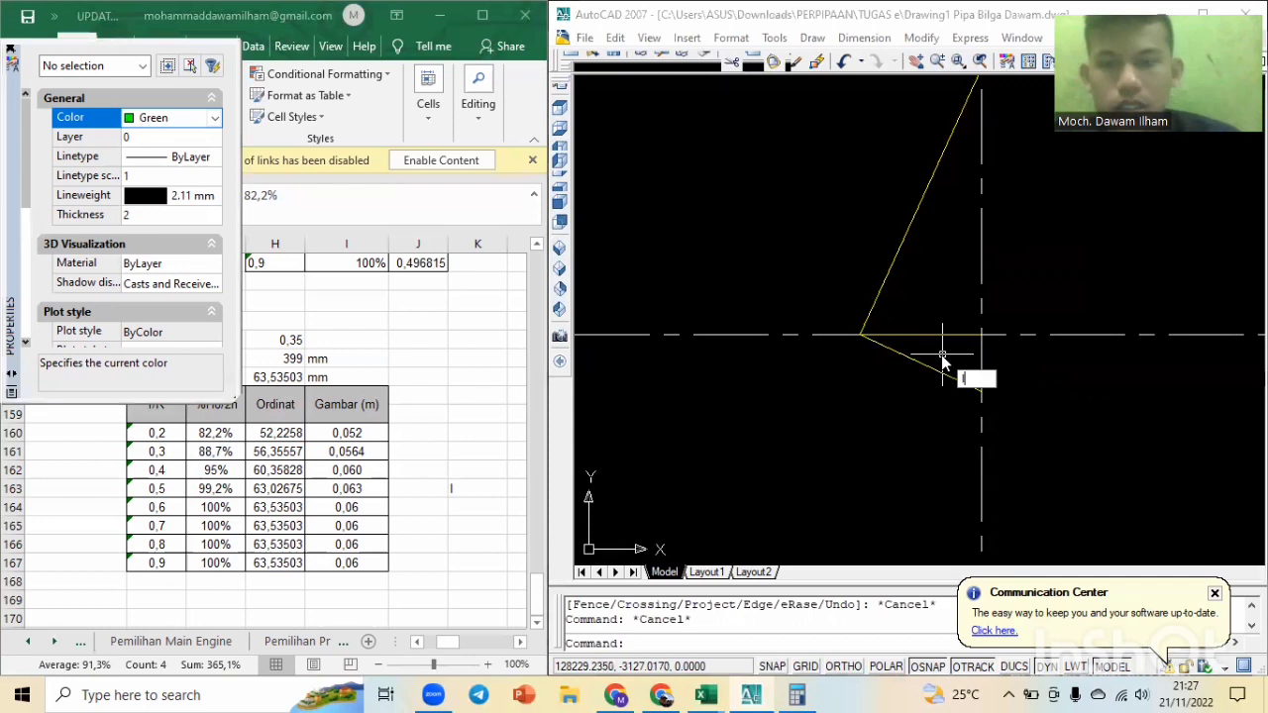
pyautogui.press('Return')
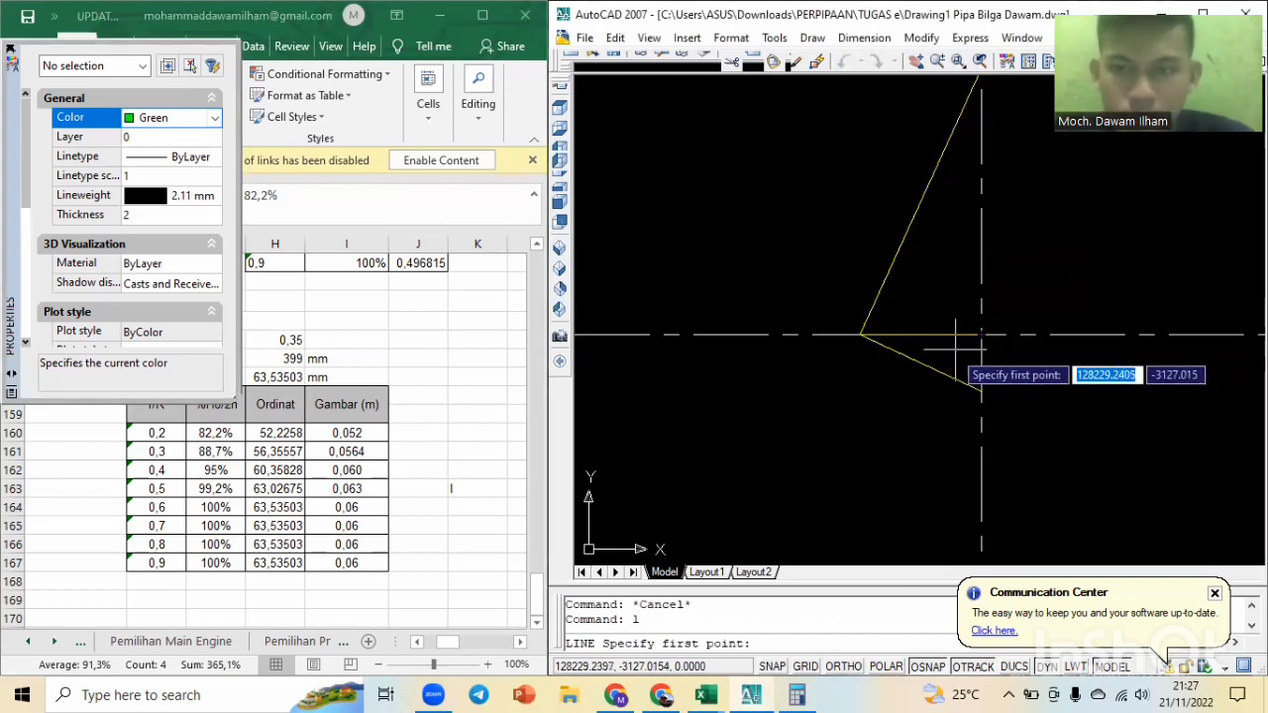
pyautogui.click(980, 334)
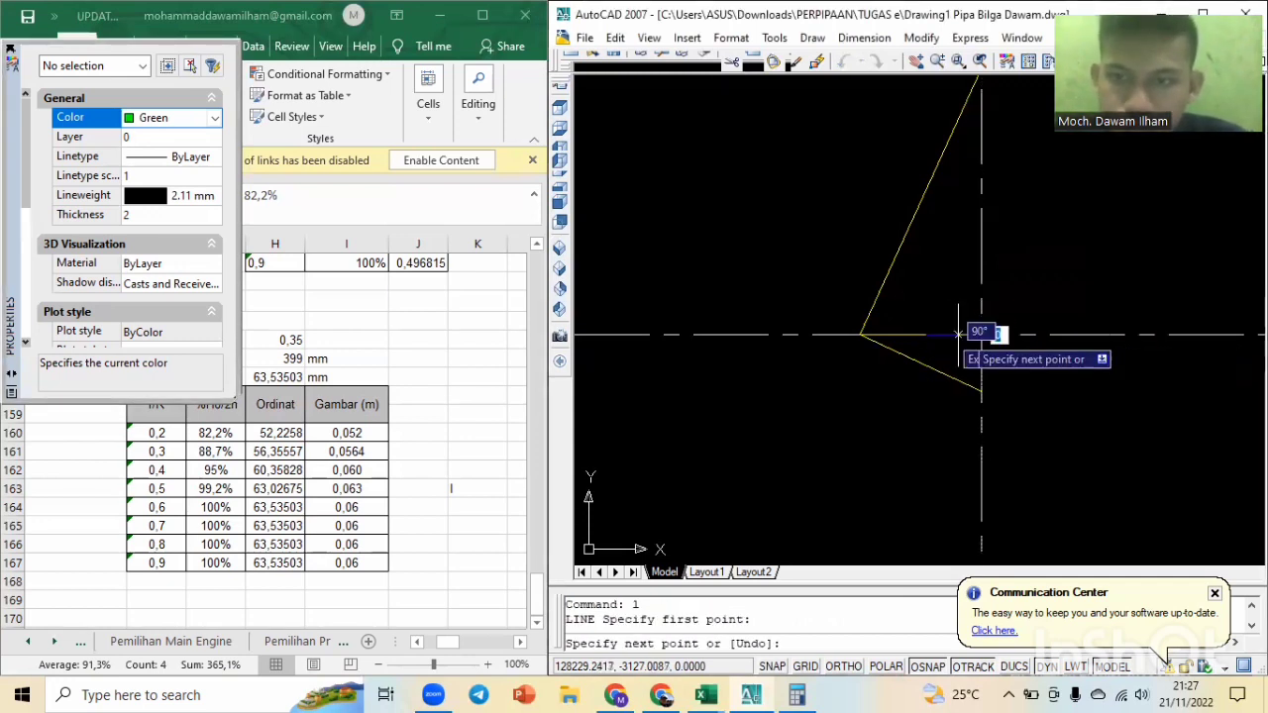
pyautogui.press('F8')
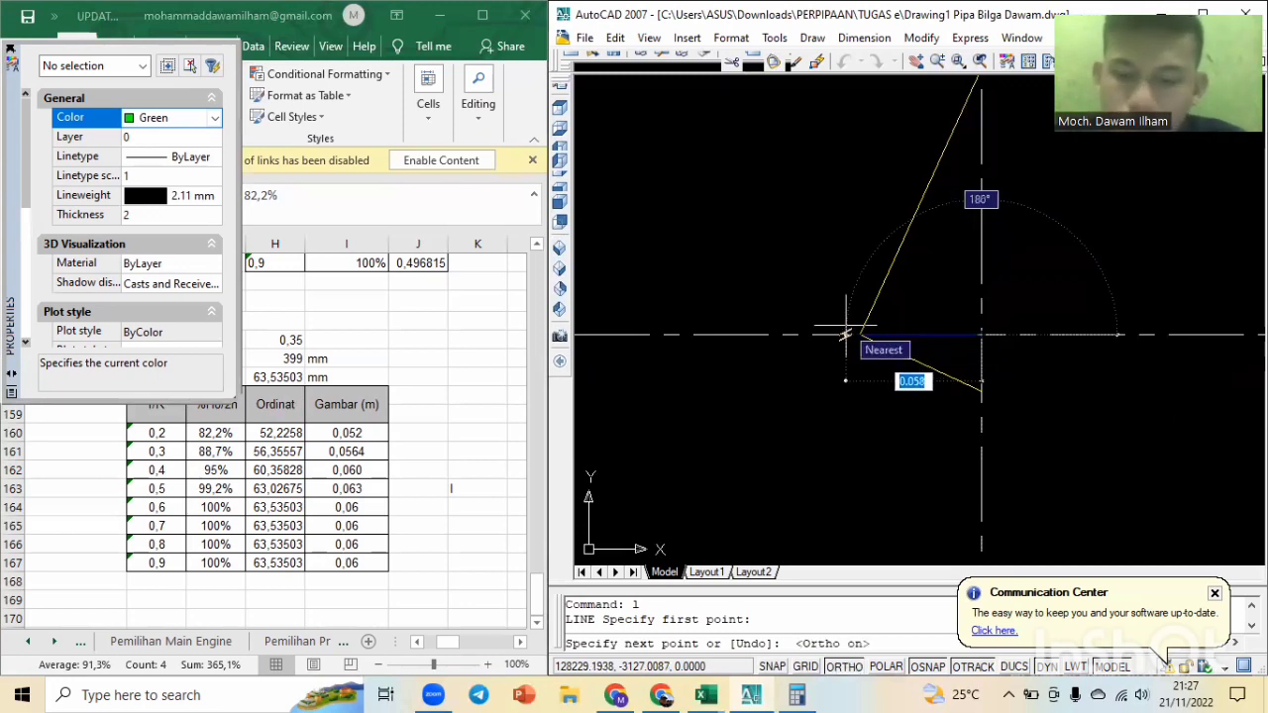
pyautogui.write('0.0')
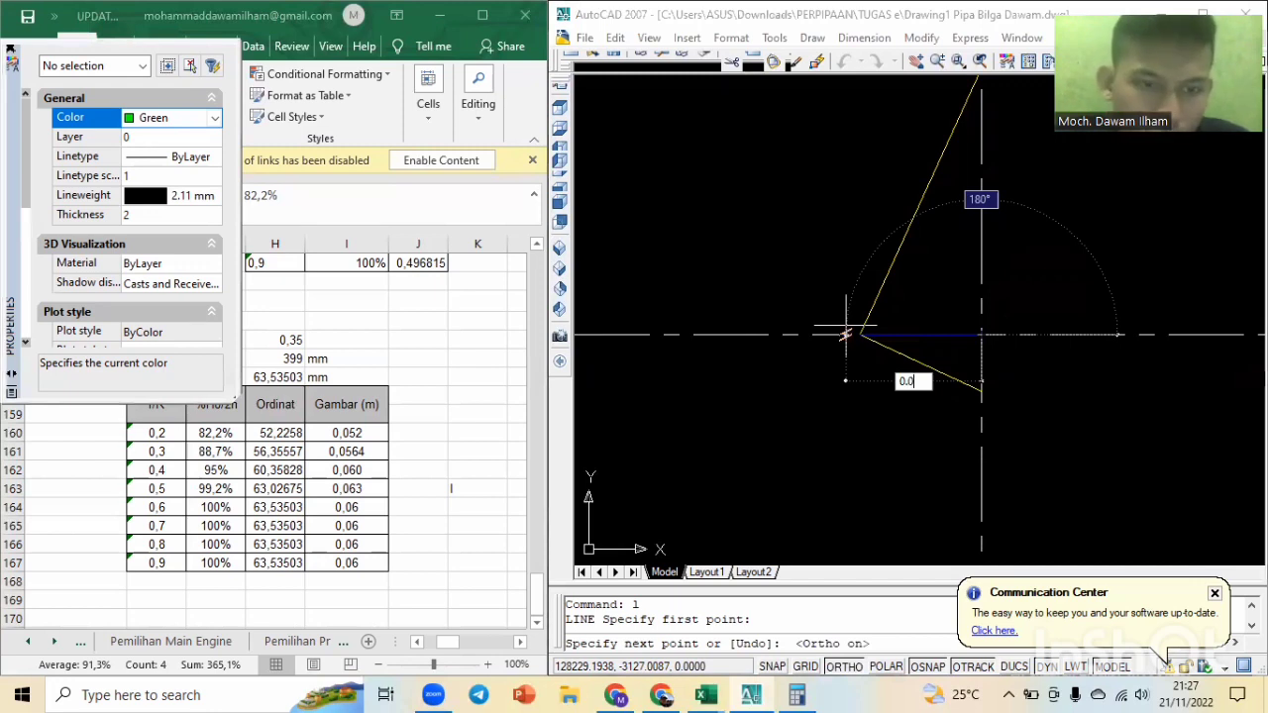
pyautogui.write('564')
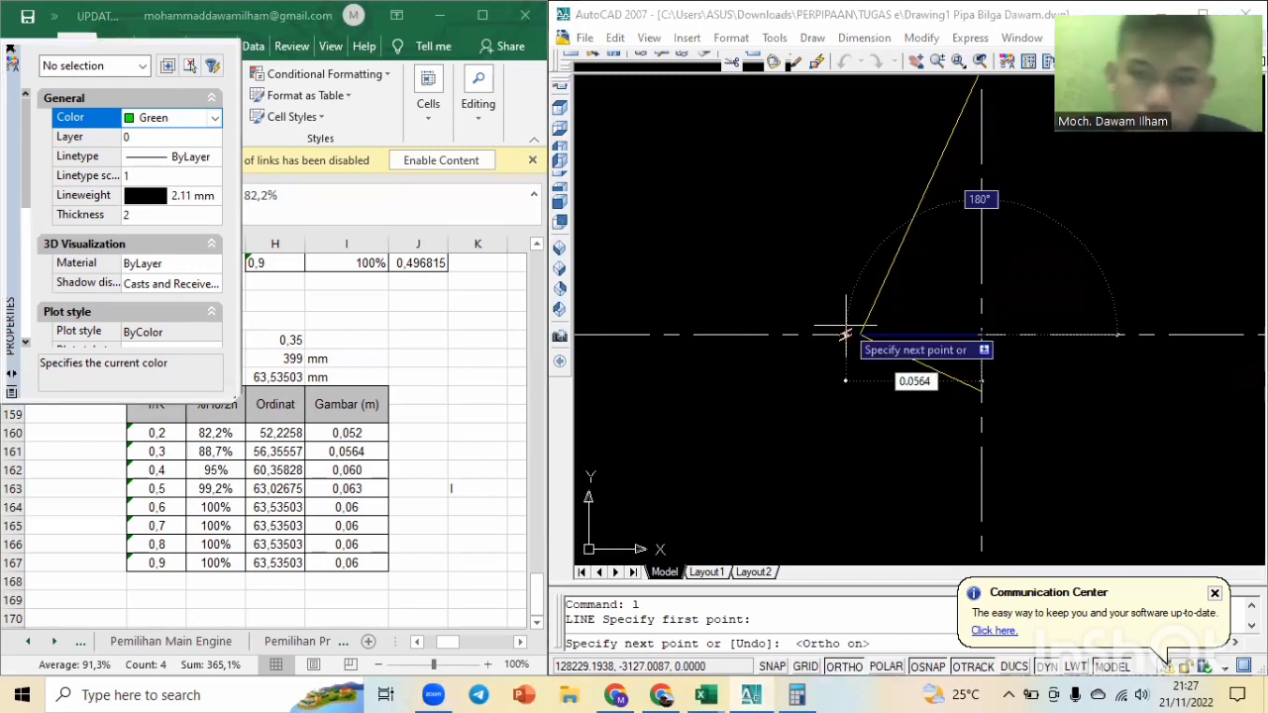
pyautogui.press('Return')
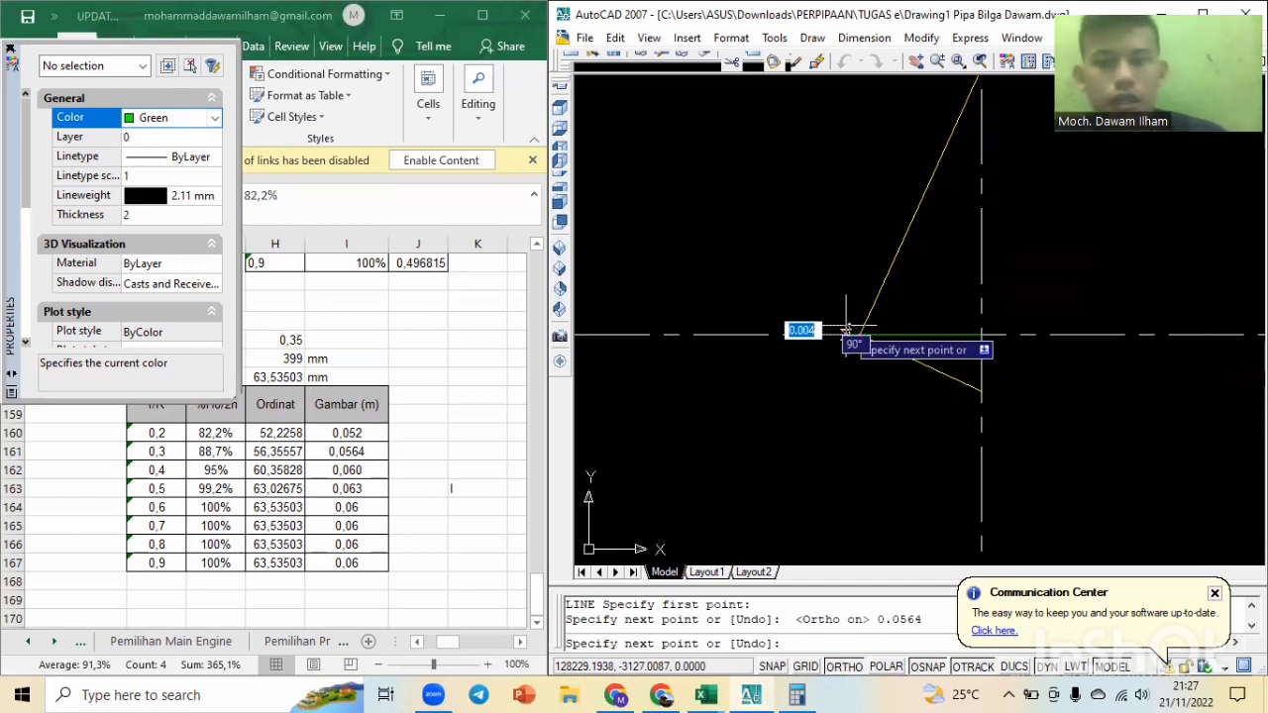
# Continue the green line from its left end up to the vertical centreline's intersection with the 0,3R line and finish it.
pyautogui.scroll(4, 891, 237)
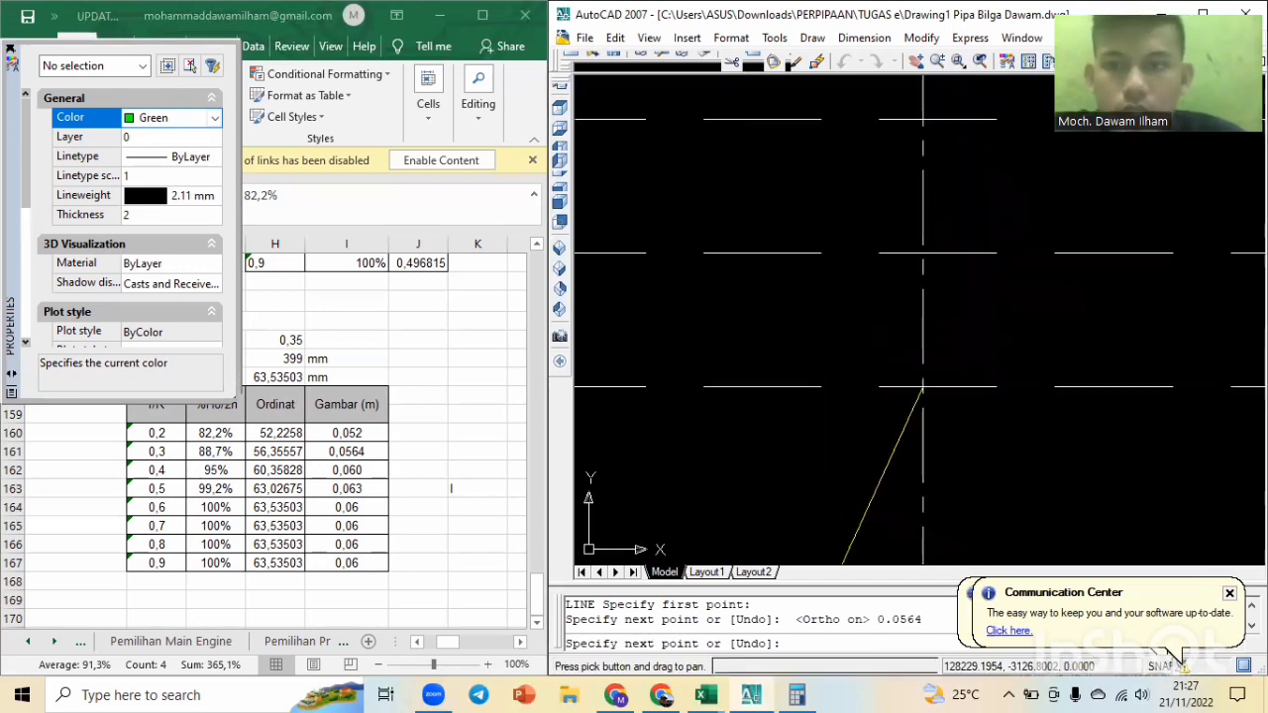
pyautogui.click(922, 253)
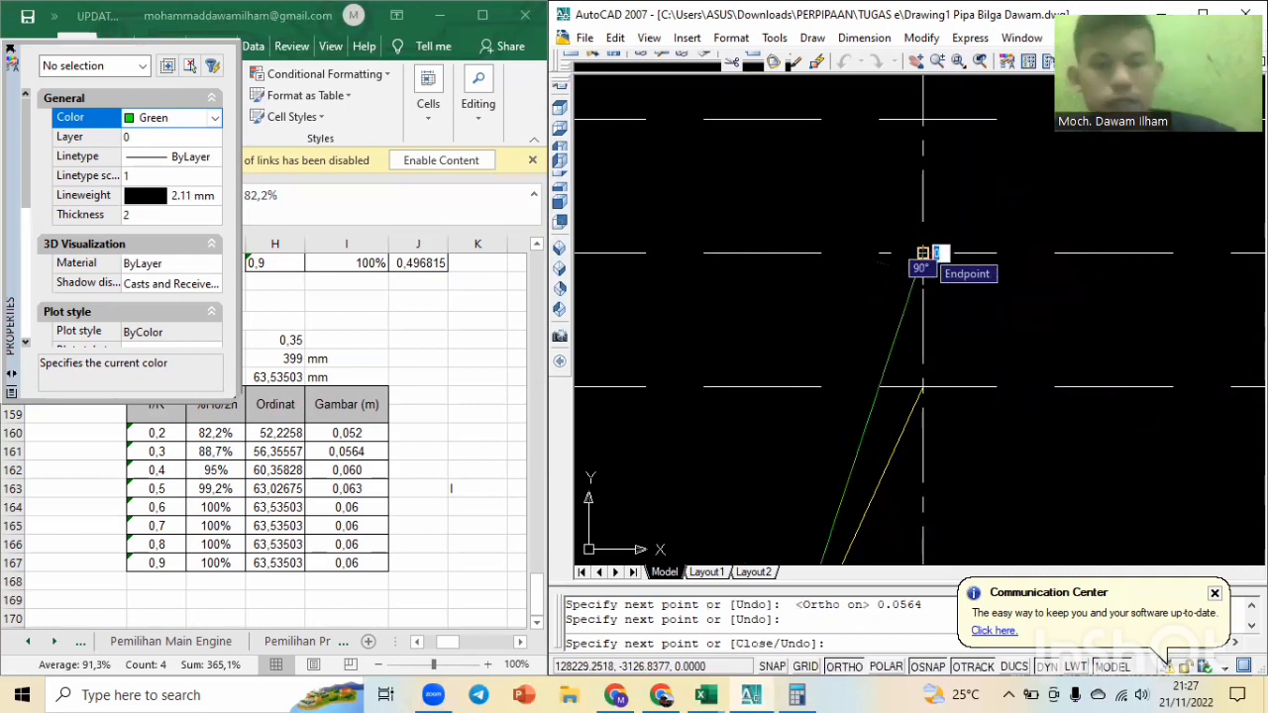
pyautogui.press('Escape')
pyautogui.scroll(-4, 924, 250)
pyautogui.scroll(4, 900, 301)
pyautogui.moveTo(910, 367); pyautogui.dragTo(933, 135, button='middle')
pyautogui.scroll(-2, 935, 151)
pyautogui.scroll(2, 924, 206)
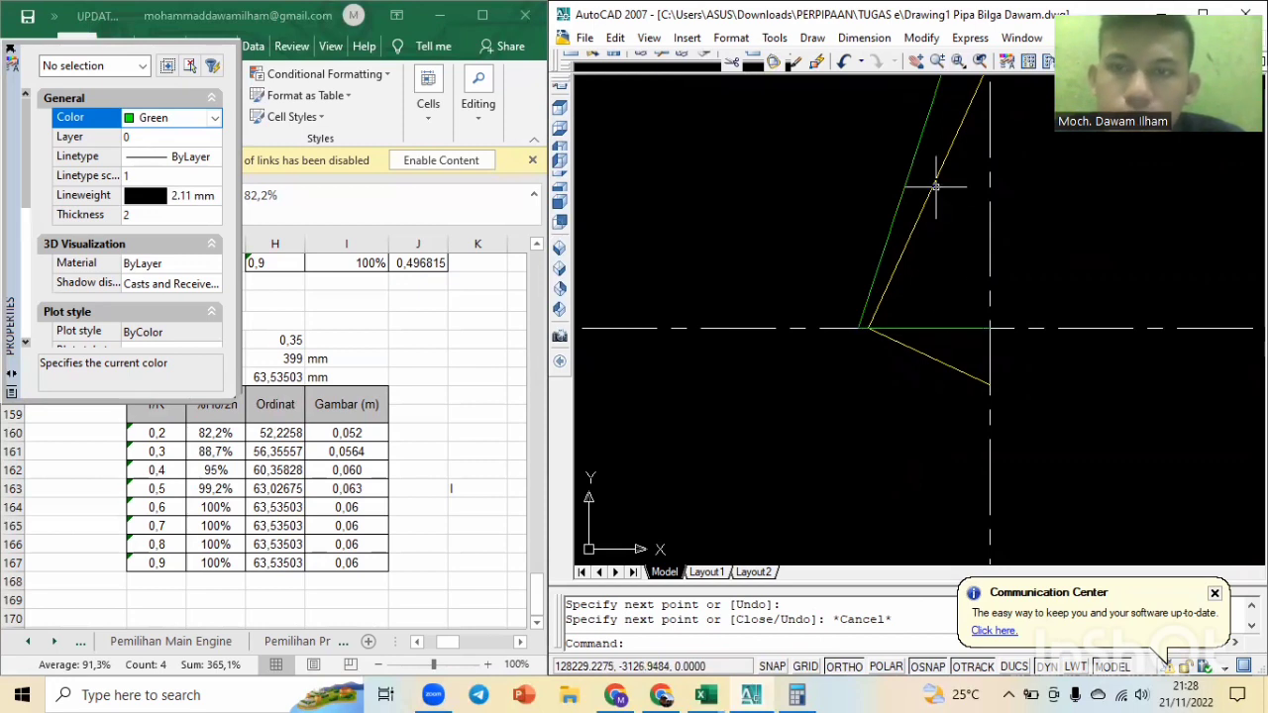
pyautogui.click(864, 37)
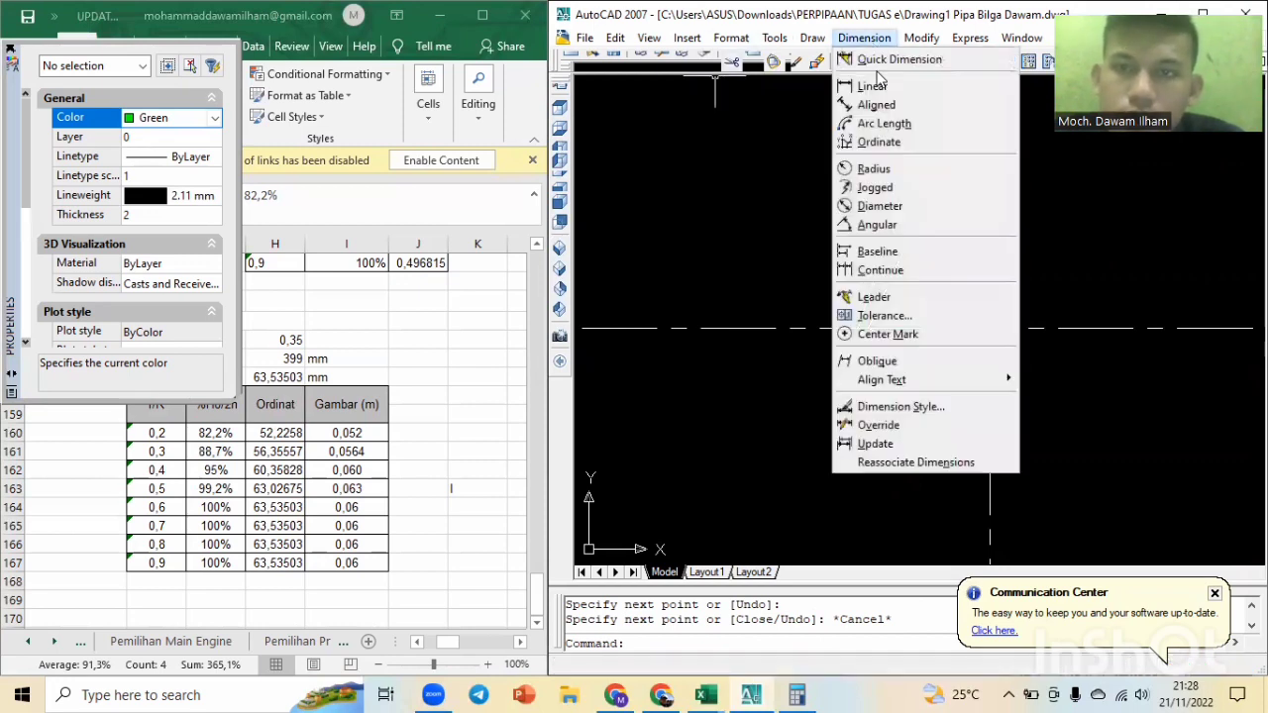
pyautogui.click(877, 224)
pyautogui.click(891, 234)
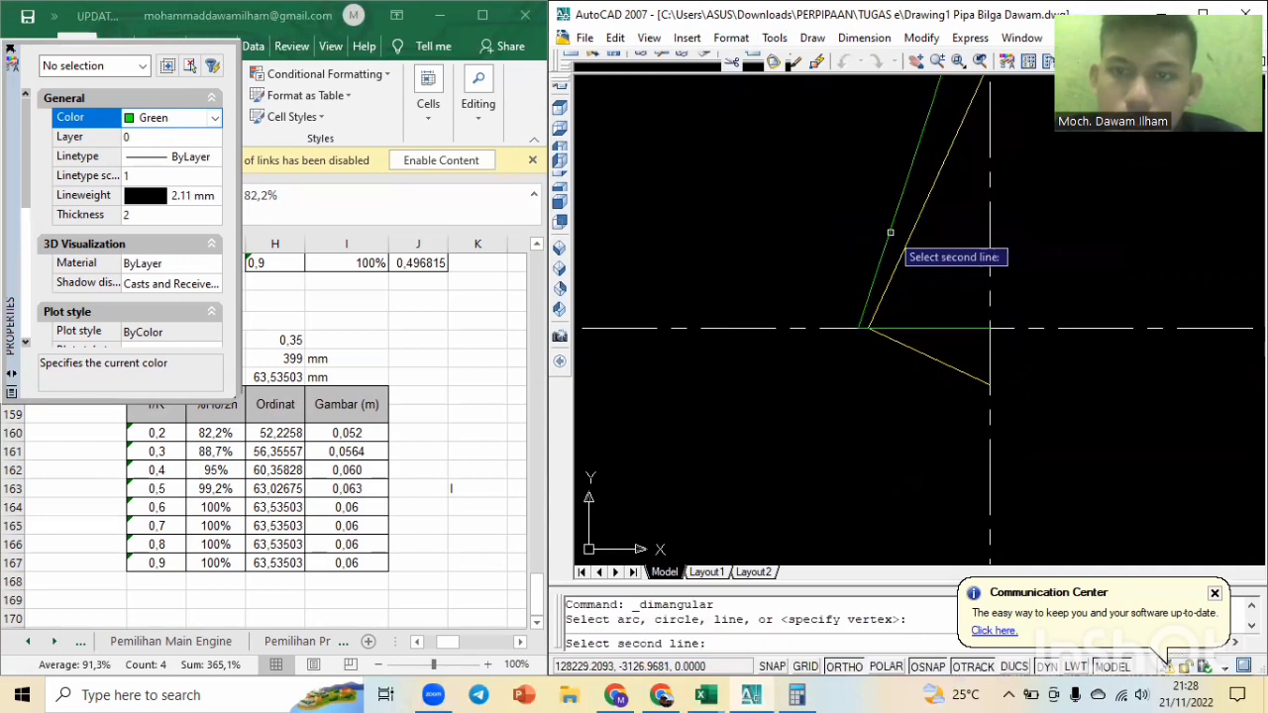
pyautogui.click(894, 229)
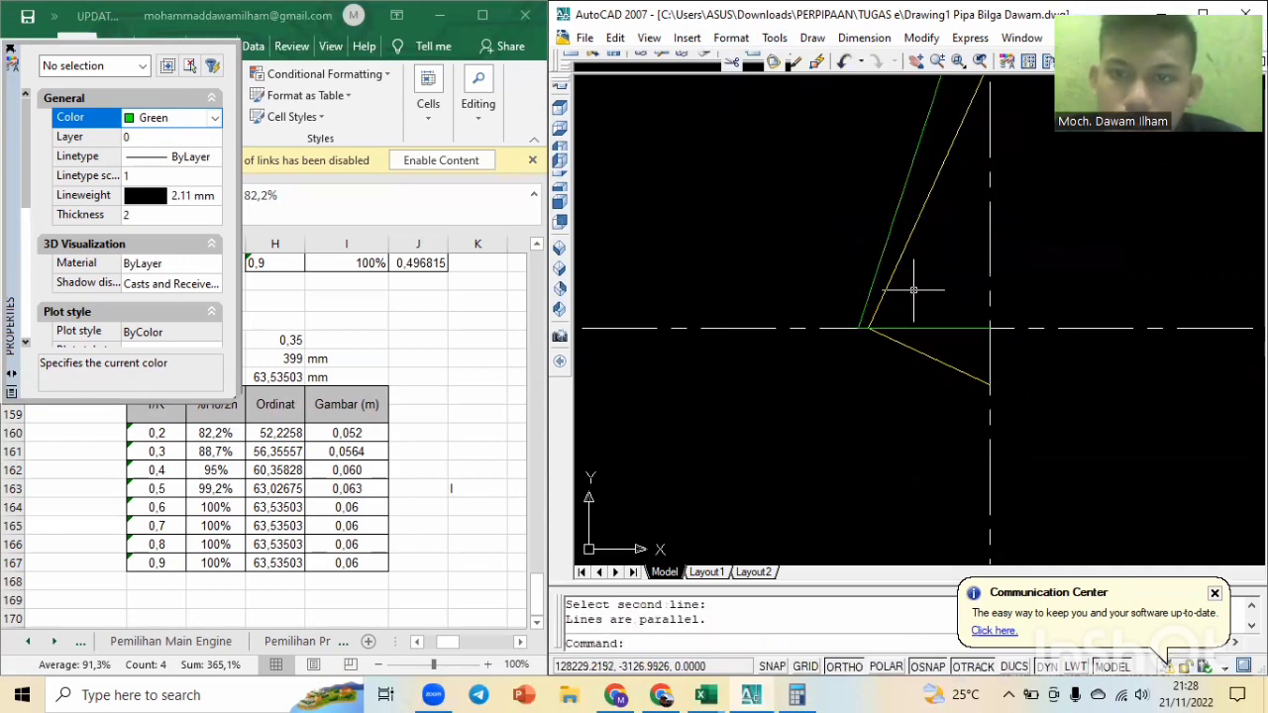
pyautogui.press('Escape')
pyautogui.press('Escape')
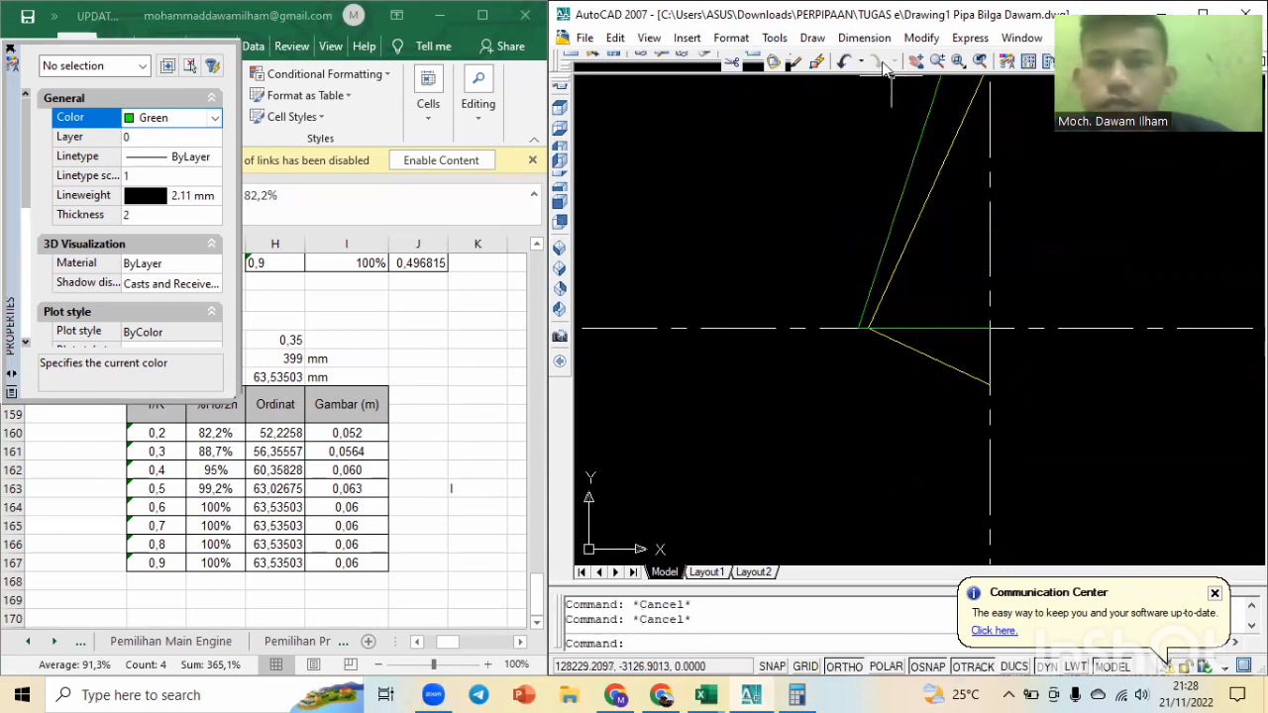
# Measure the angle between the sloping and horizontal green lines with an angular dimension.
pyautogui.click(864, 37)
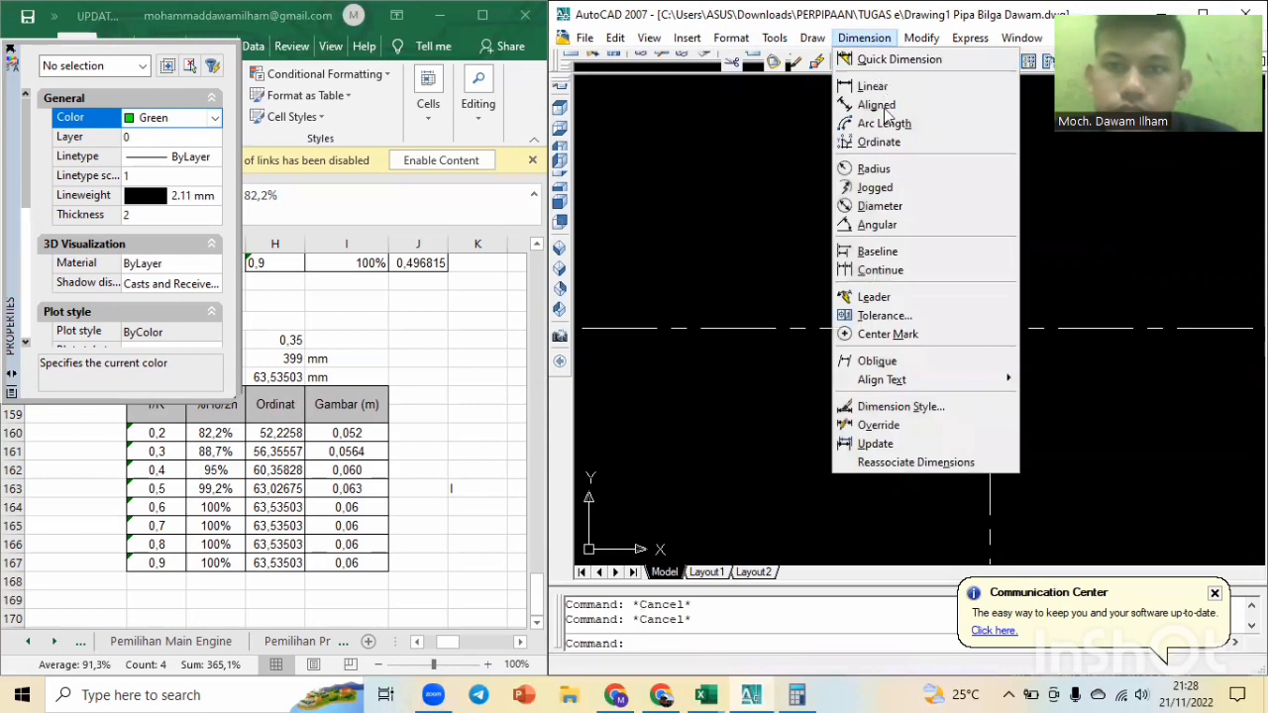
pyautogui.click(889, 227)
pyautogui.click(895, 233)
pyautogui.click(916, 329)
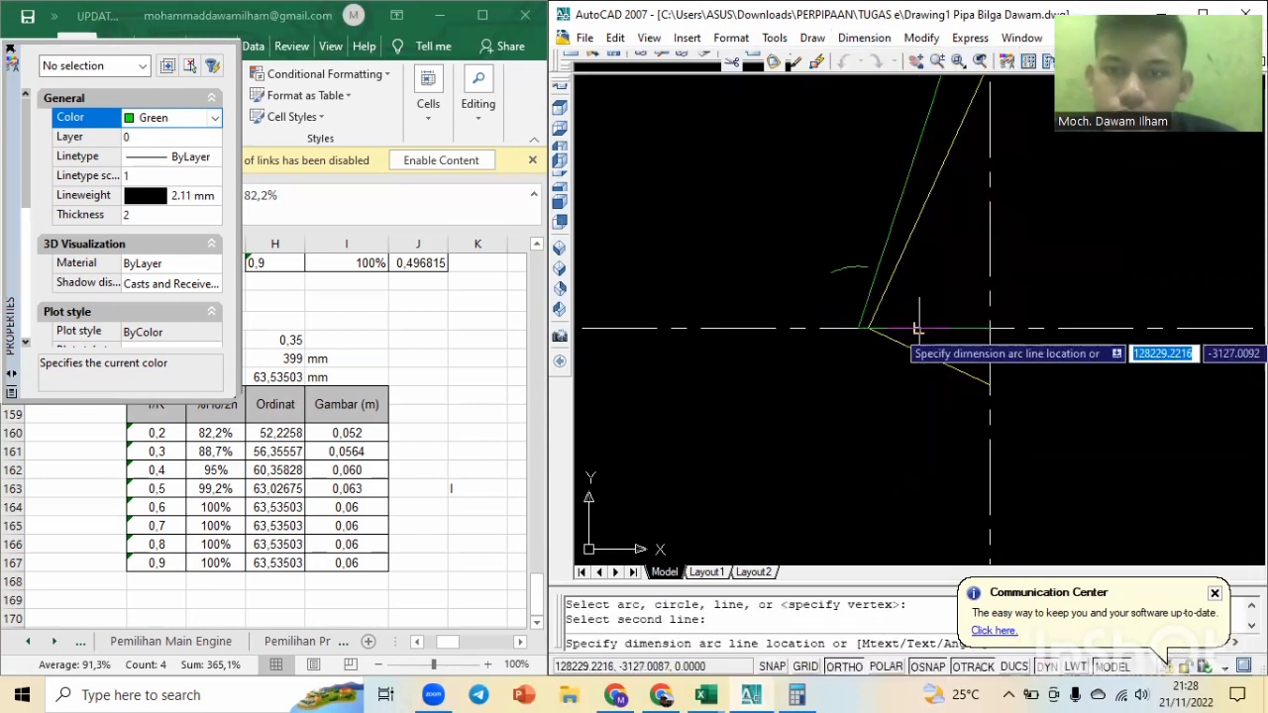
pyautogui.click(897, 275)
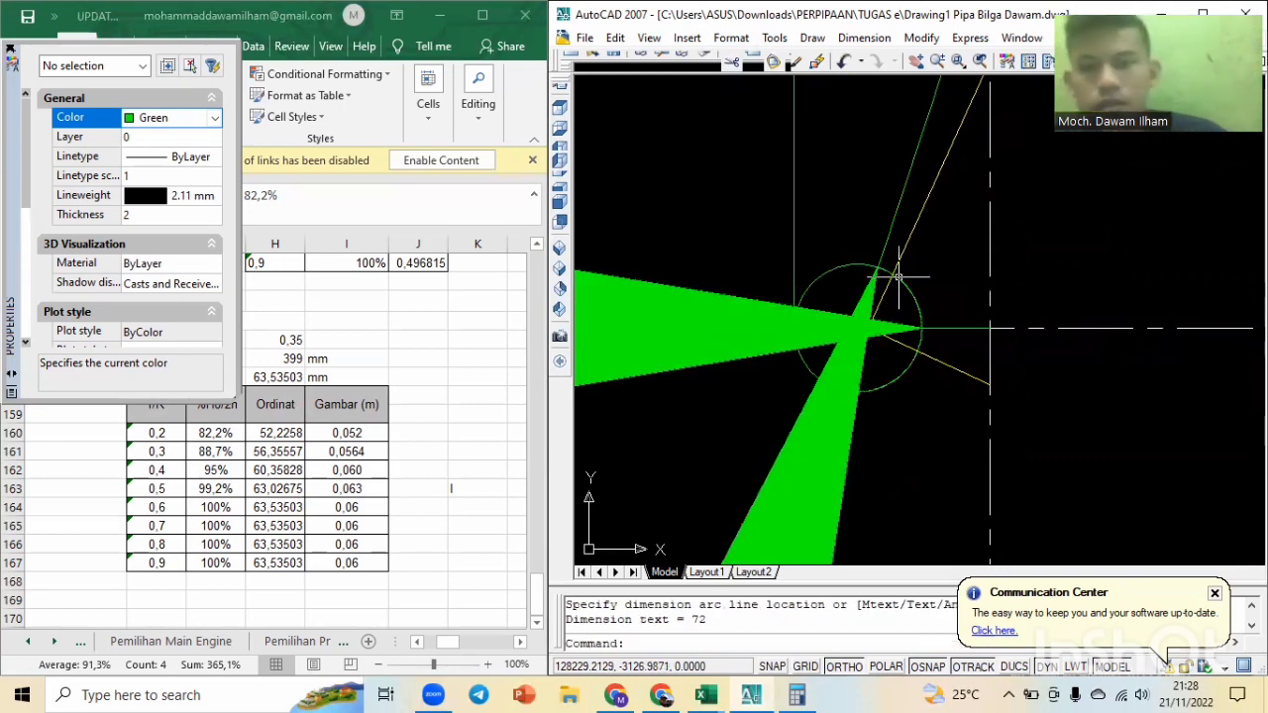
# Delete the oversized green angular dimension from the drawing.
pyautogui.scroll(-5, 897, 275)
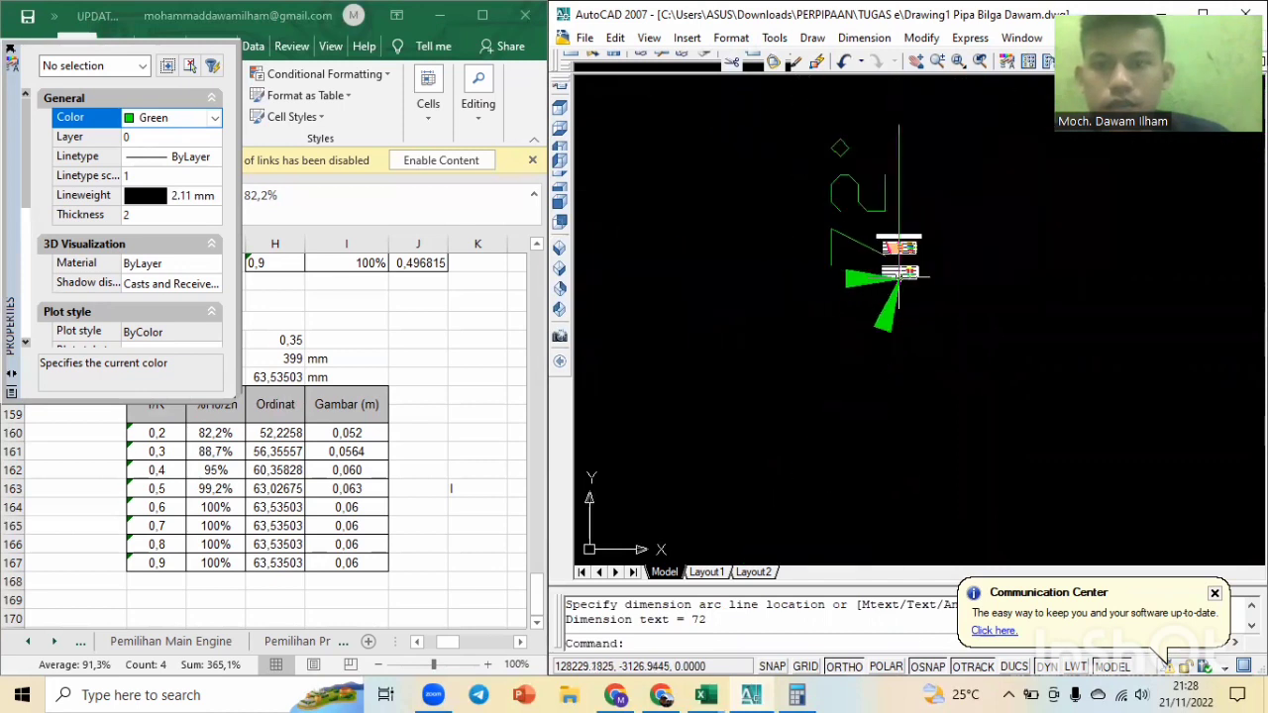
pyautogui.scroll(3, 901, 277)
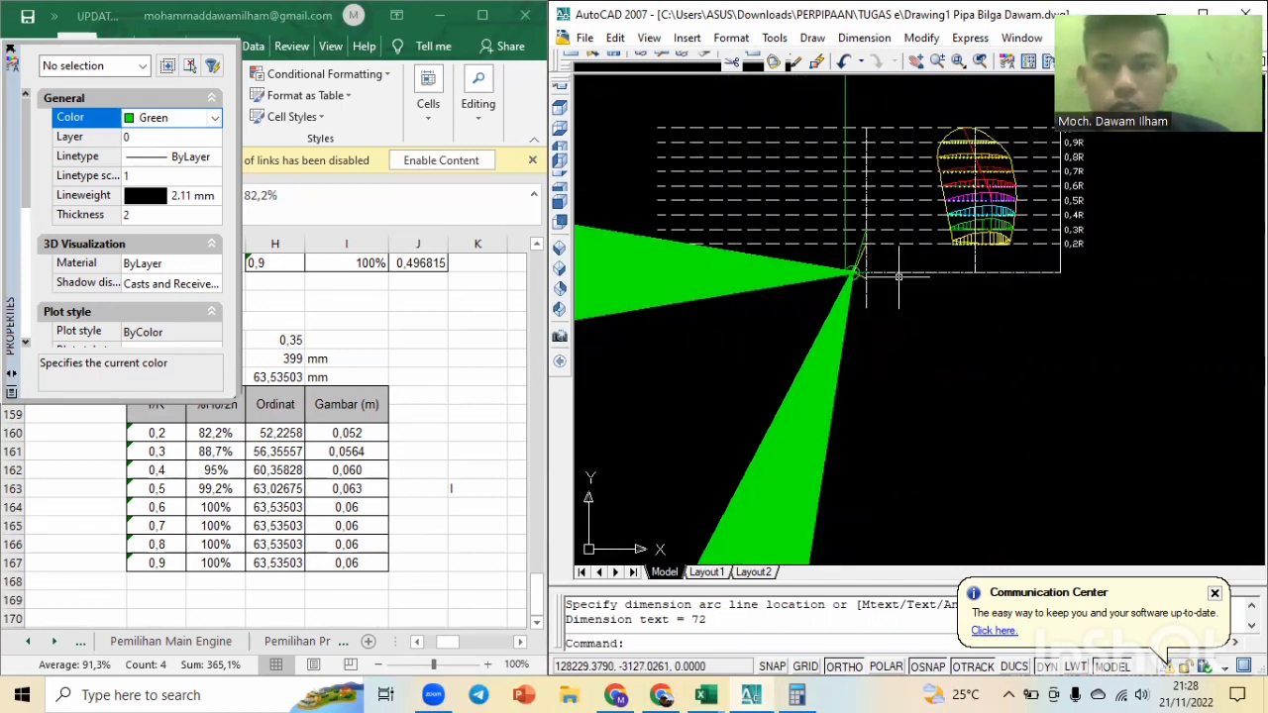
pyautogui.press('Escape')
pyautogui.press('Escape')
pyautogui.click(884, 91)
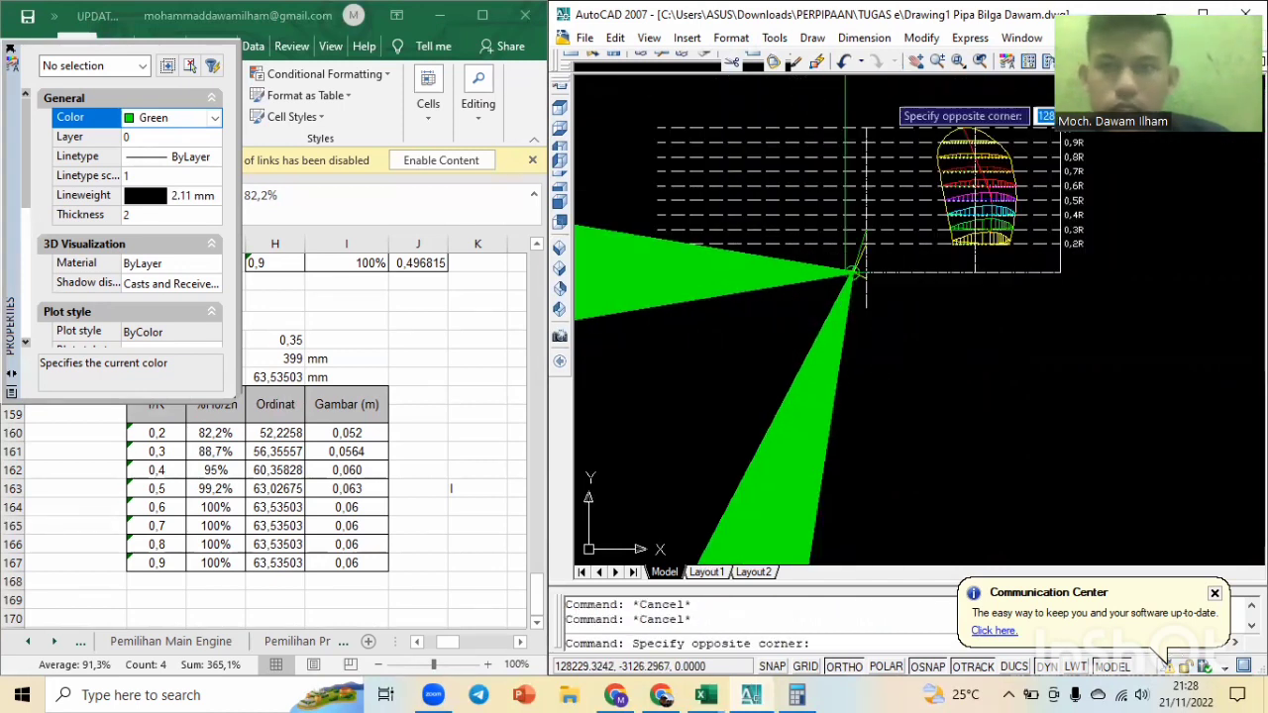
pyautogui.click(763, 110)
pyautogui.press('Delete')
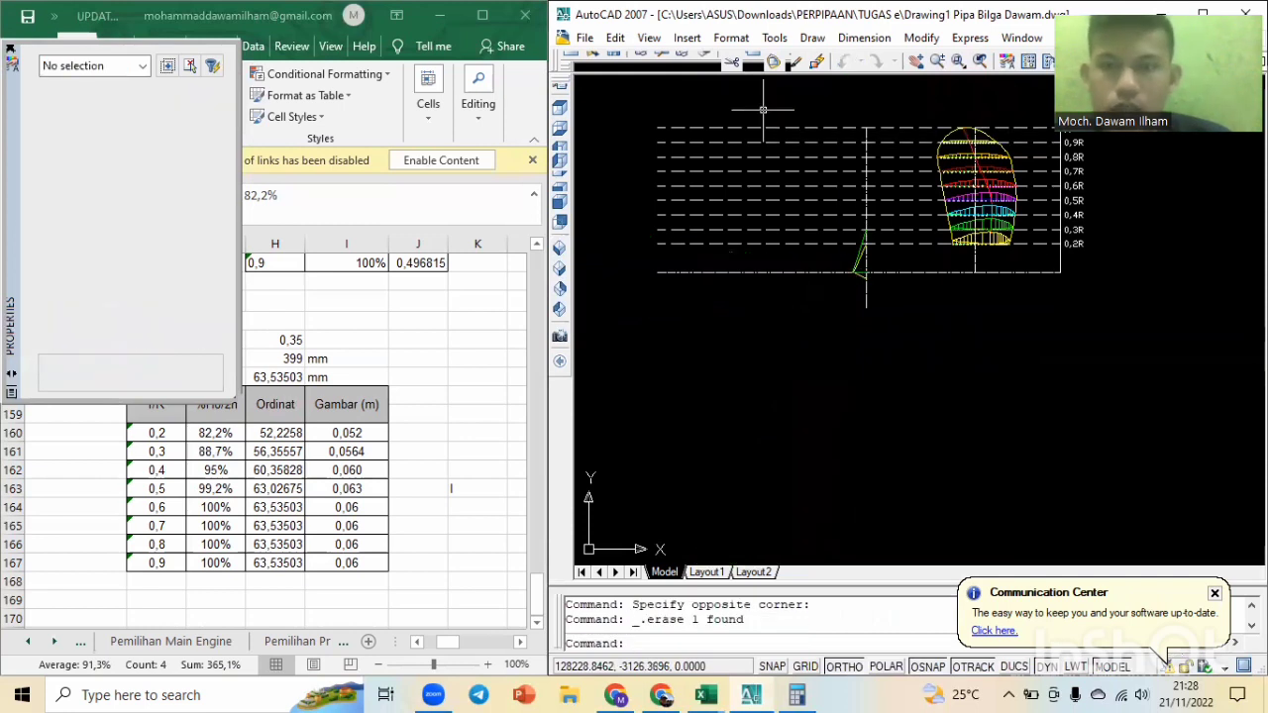
# Switch to Calculator and compute 90 − 72 for the direction of the green perpendicular.
pyautogui.scroll(3, 859, 285)
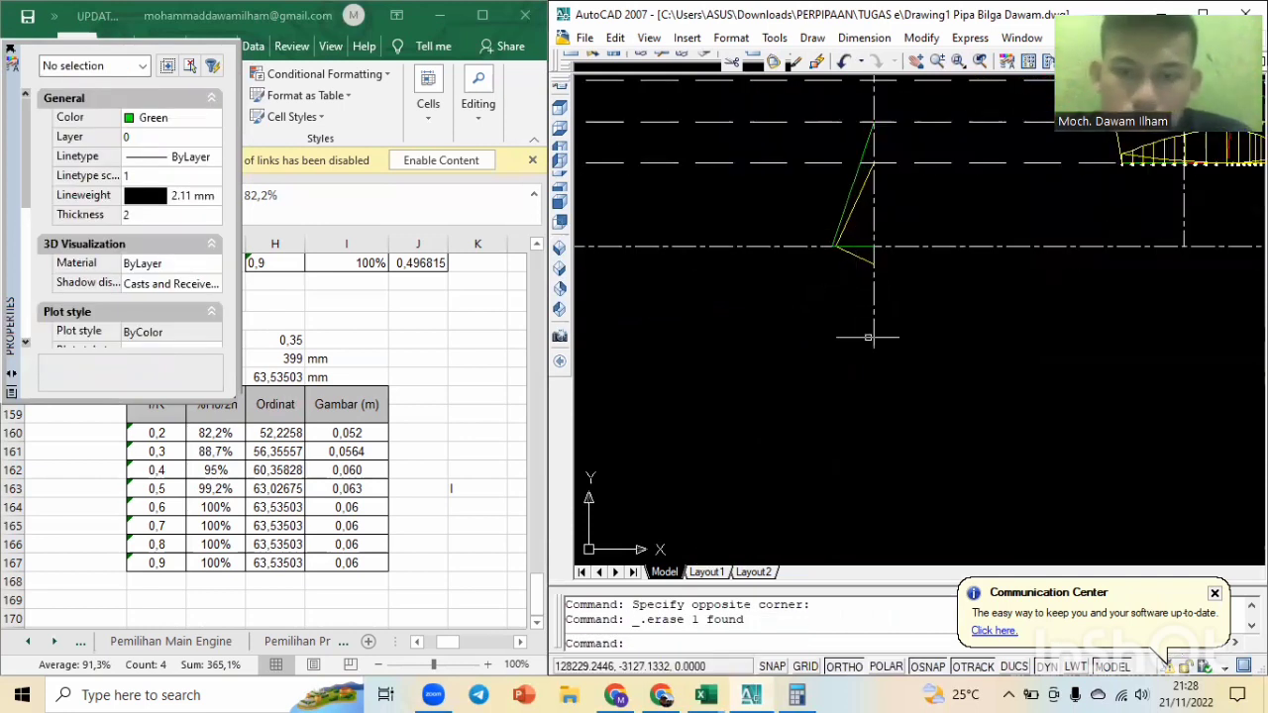
pyautogui.click(797, 694)
pyautogui.click(595, 481)
pyautogui.click(531, 619)
pyautogui.click(649, 525)
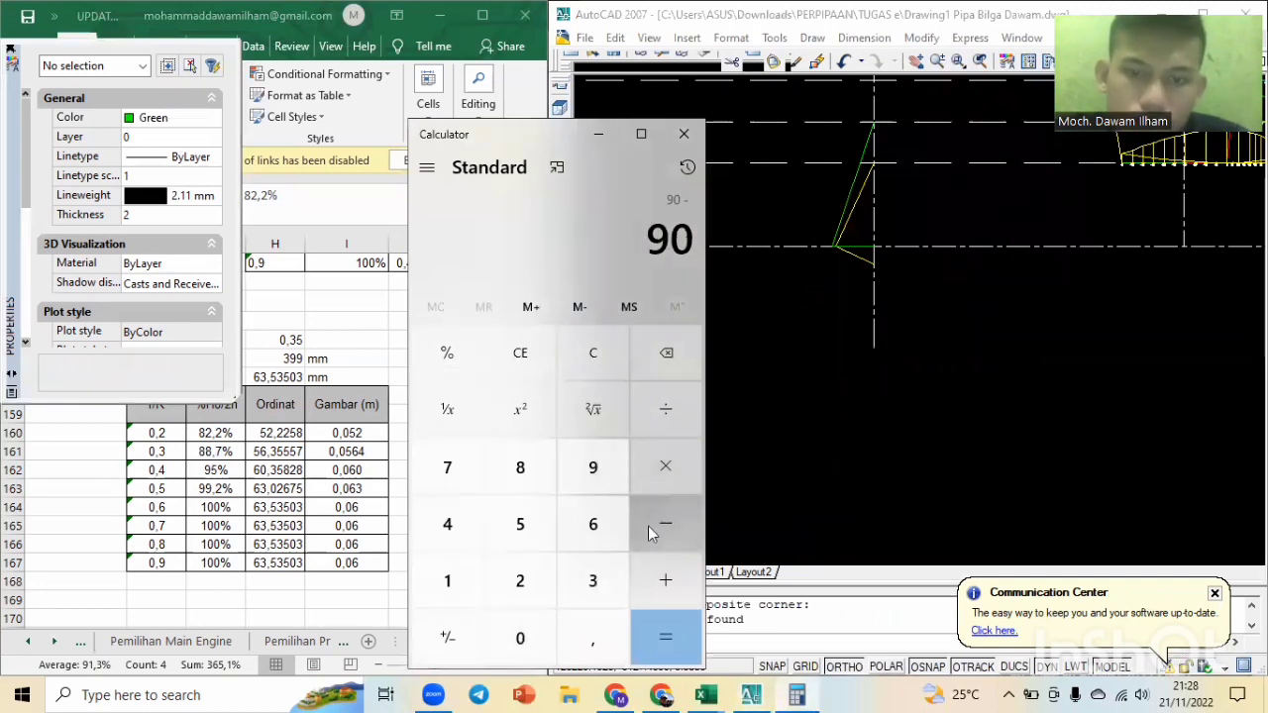
pyautogui.click(436, 466)
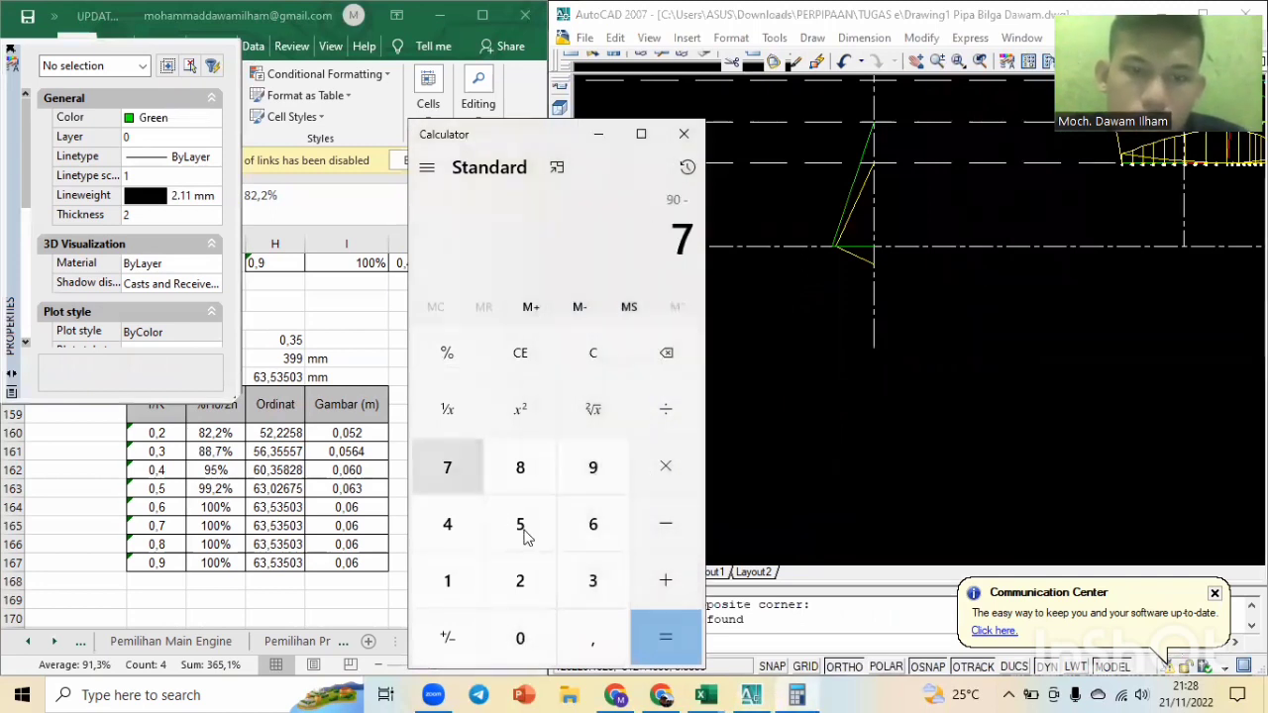
pyautogui.click(520, 581)
pyautogui.click(660, 654)
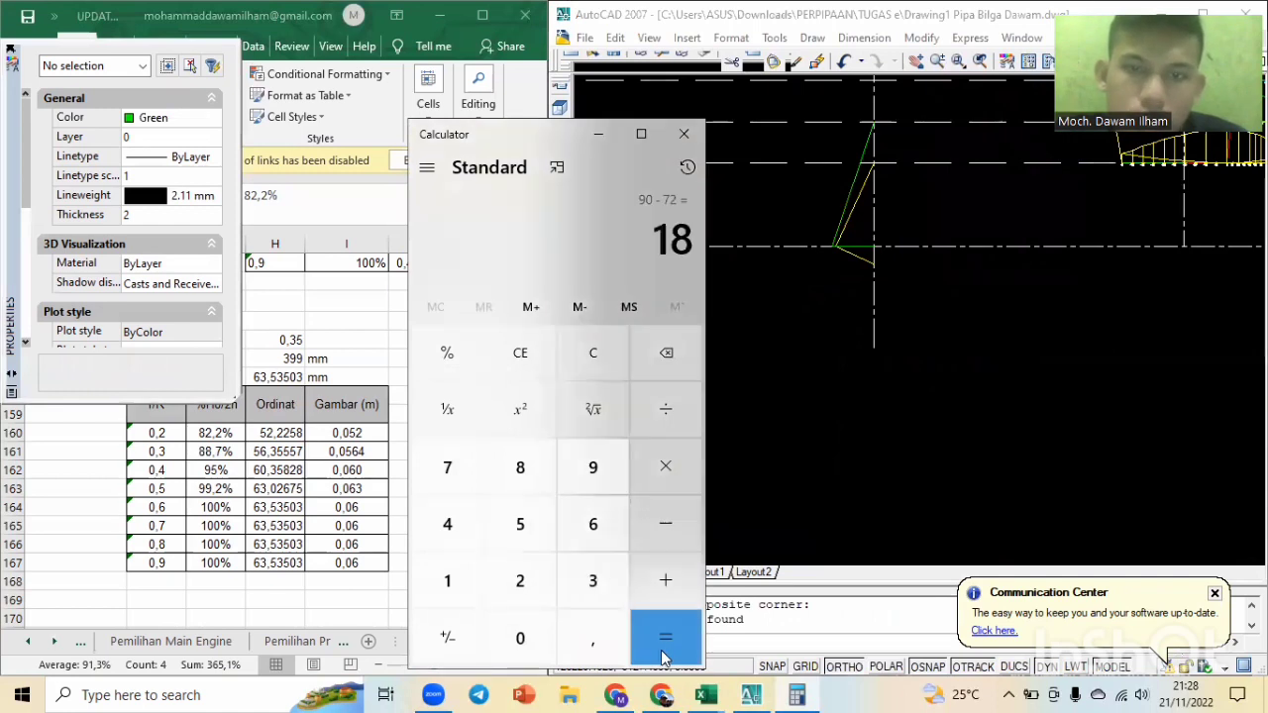
# Subtract 360 from the calculated 18 to get the full-circle angle, and minimize Calculator.
pyautogui.click(653, 520)
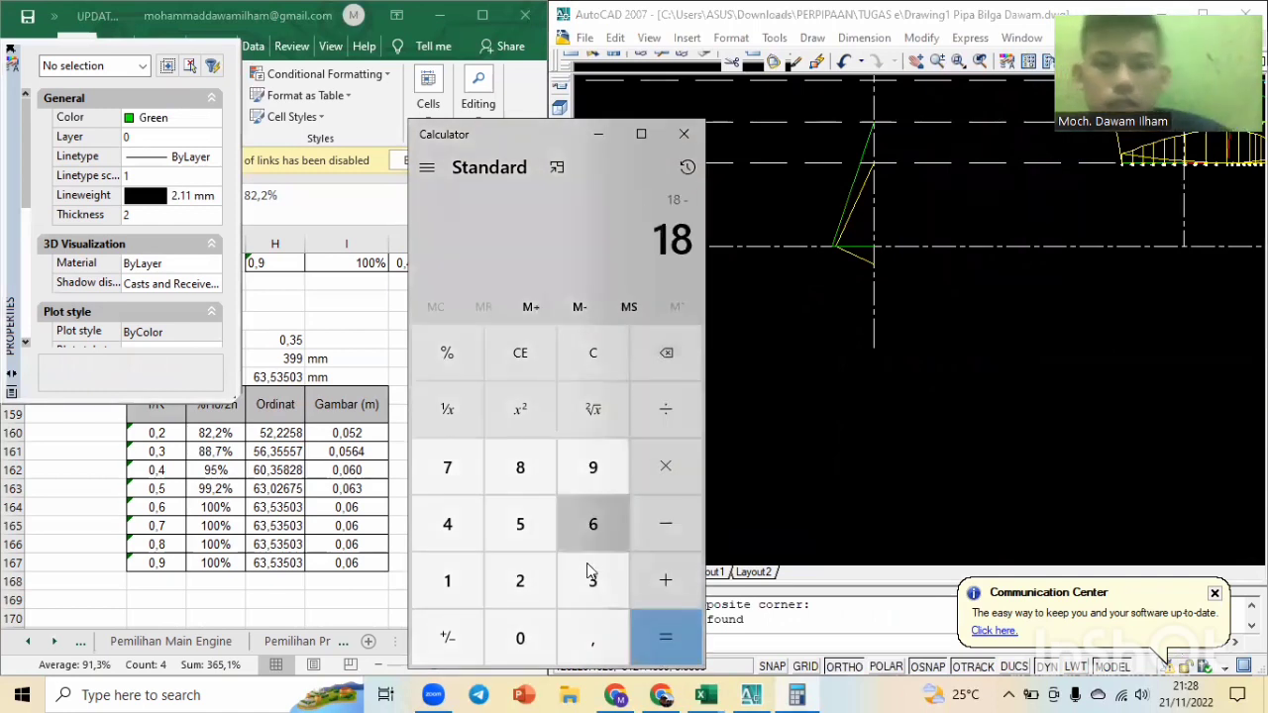
pyautogui.click(594, 535)
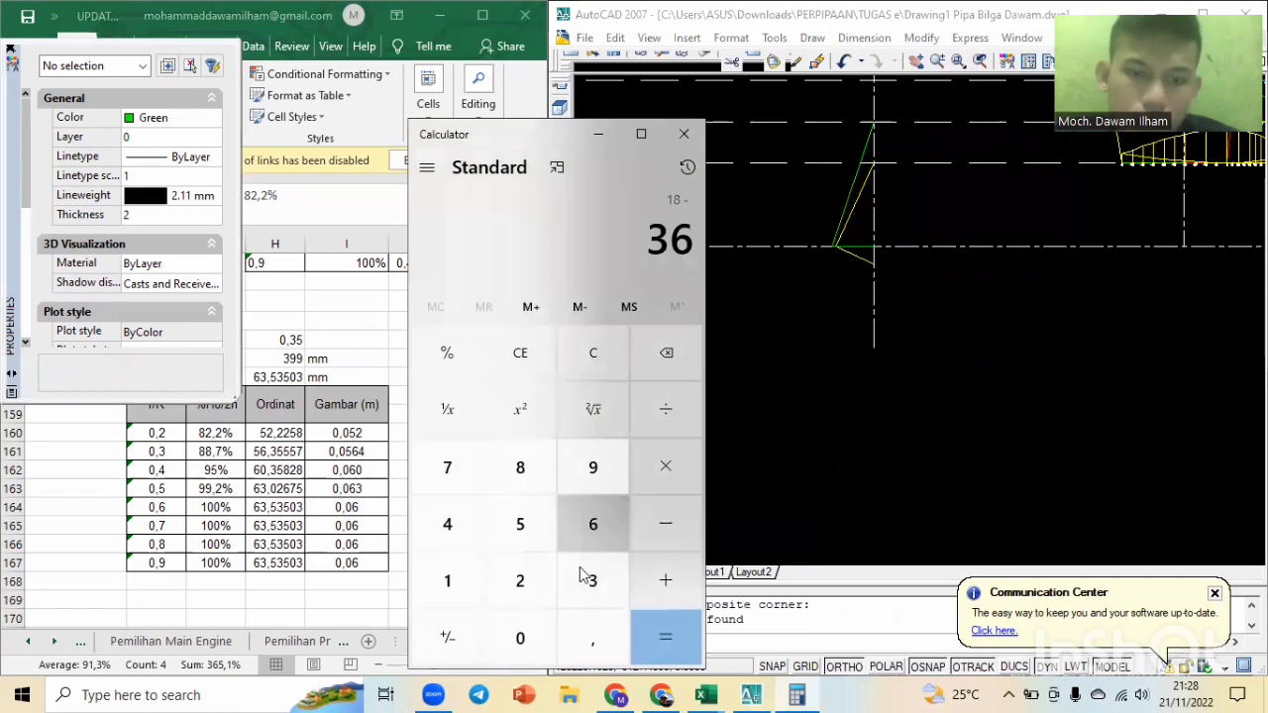
pyautogui.click(520, 636)
pyautogui.click(692, 645)
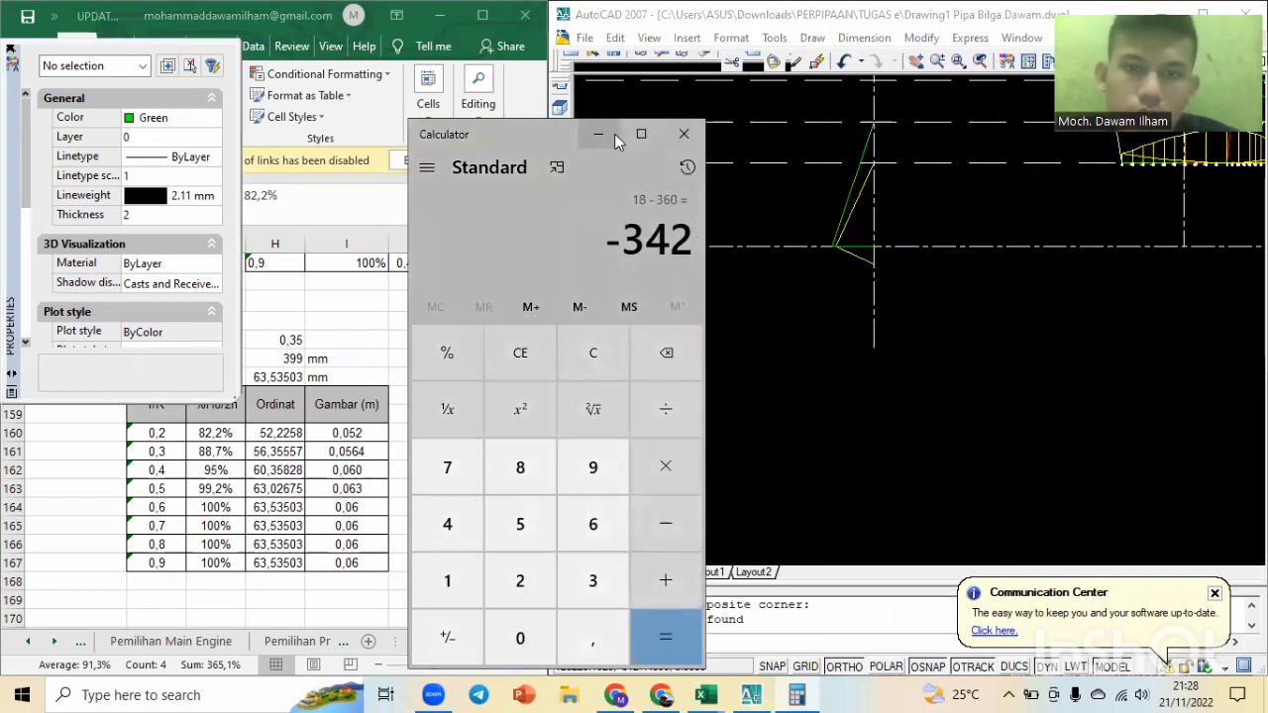
pyautogui.click(520, 353)
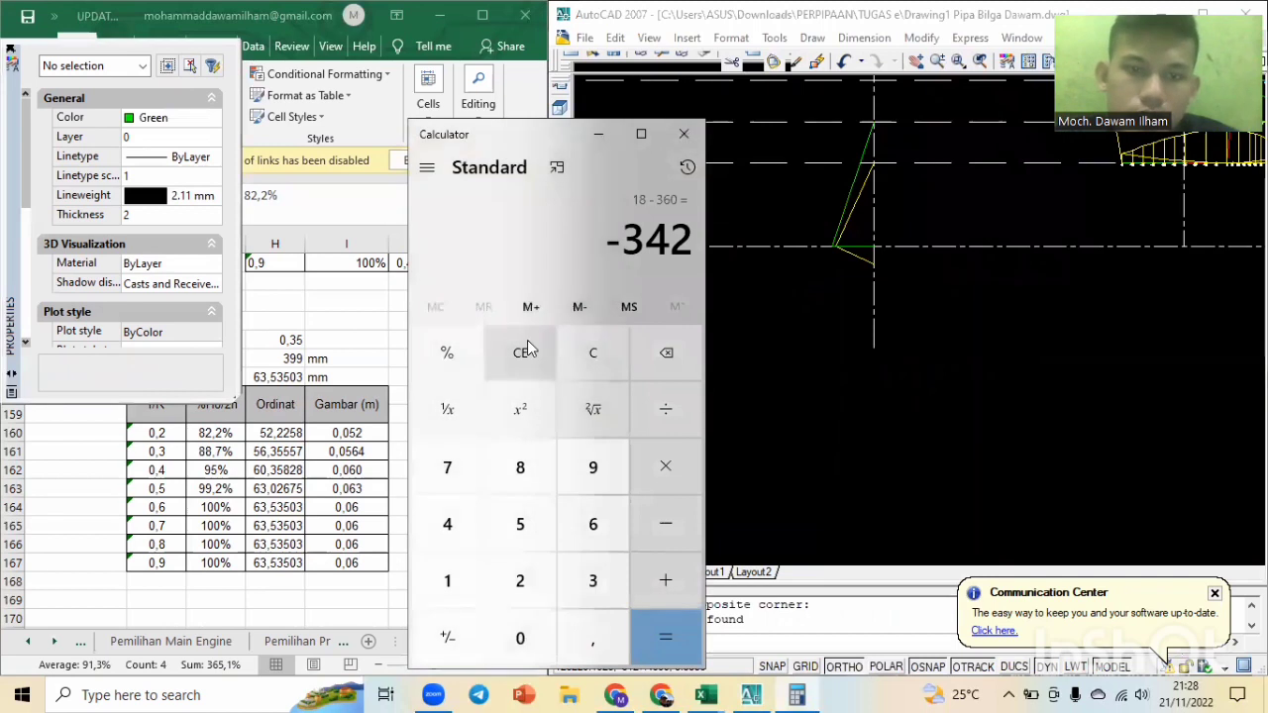
pyautogui.click(599, 134)
# Draw a line from the lower end of the sloping green line at 342 degrees, extending past the vertical centreline.
pyautogui.scroll(3, 879, 247)
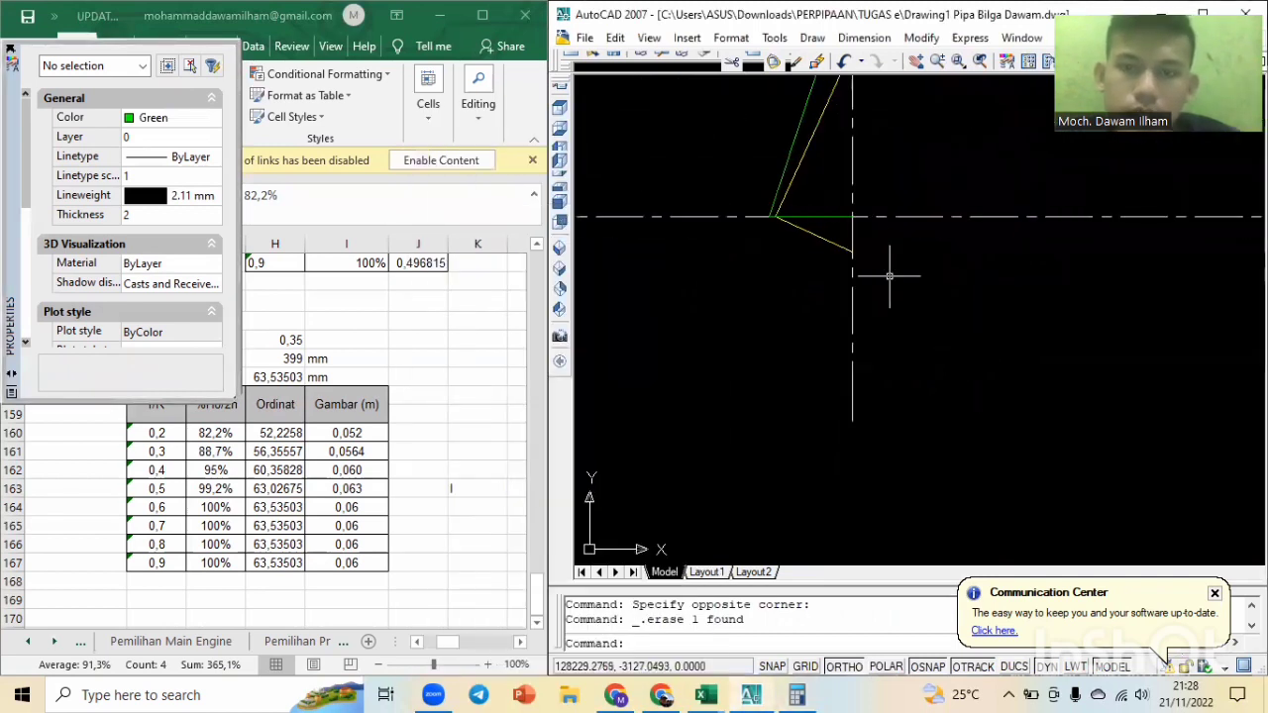
pyautogui.write('l')
pyautogui.press('Return')
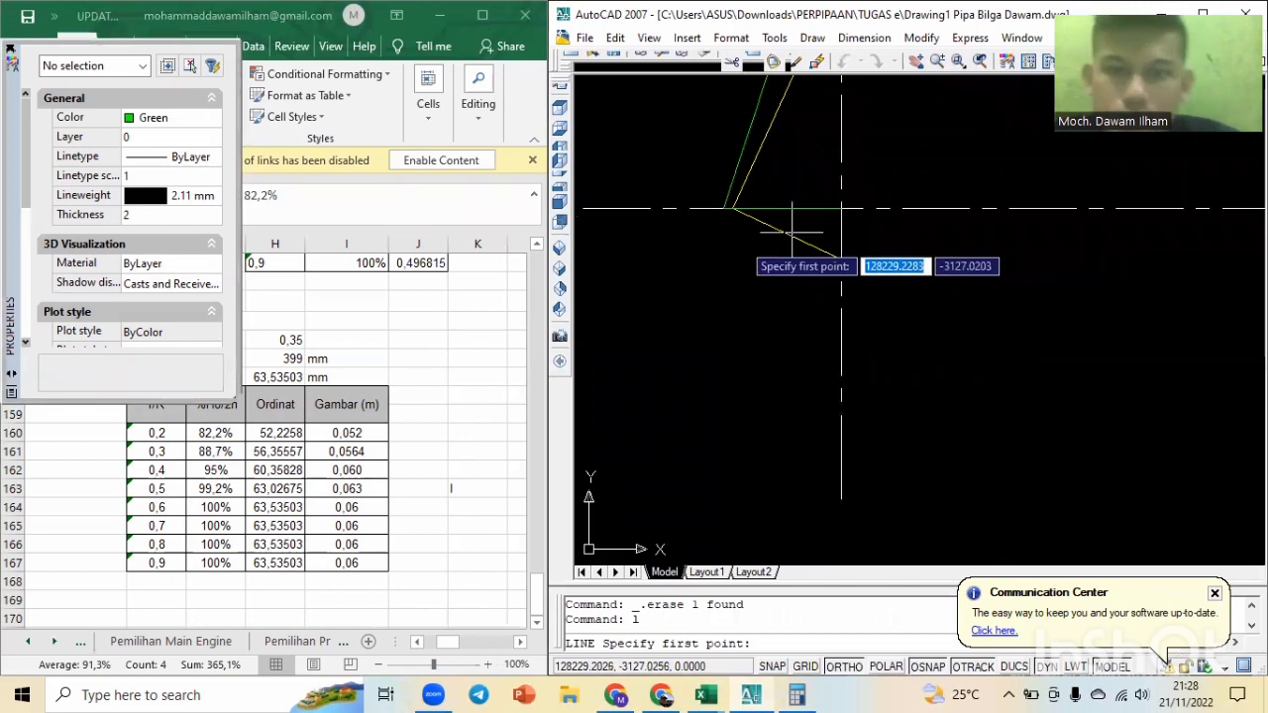
pyautogui.scroll(4, 729, 210)
pyautogui.scroll(2, 730, 210)
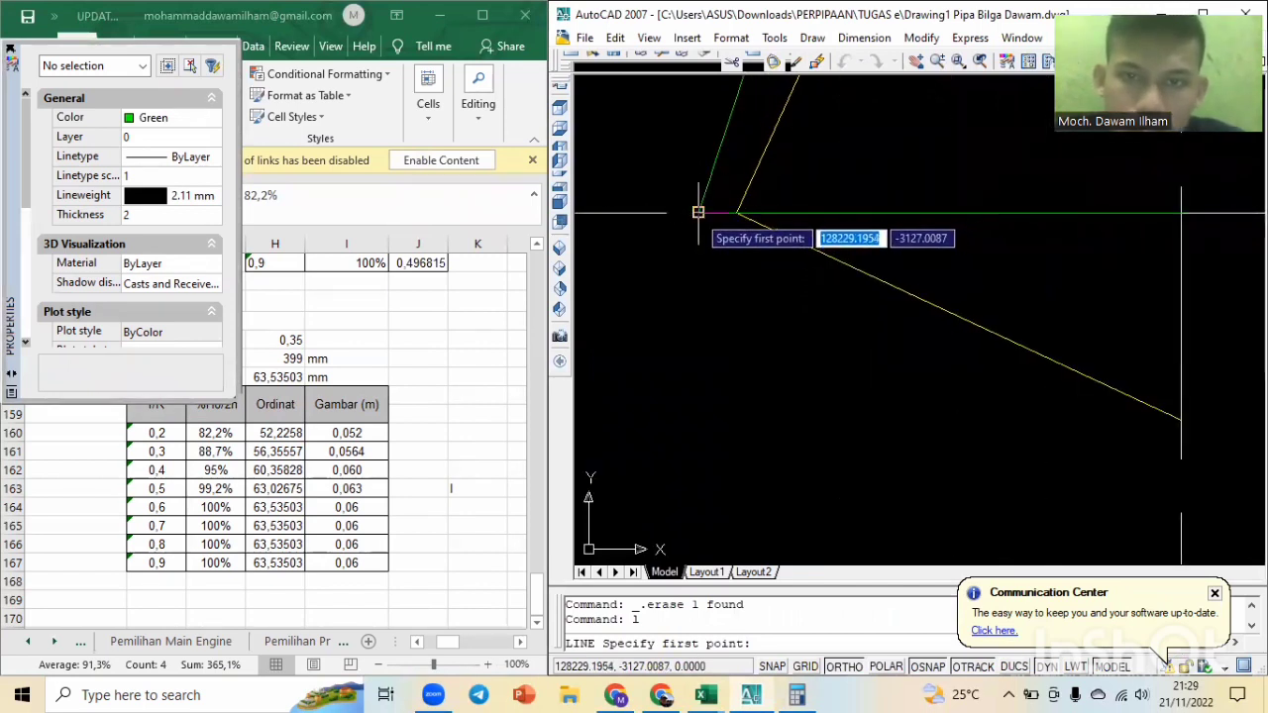
pyautogui.click(705, 212)
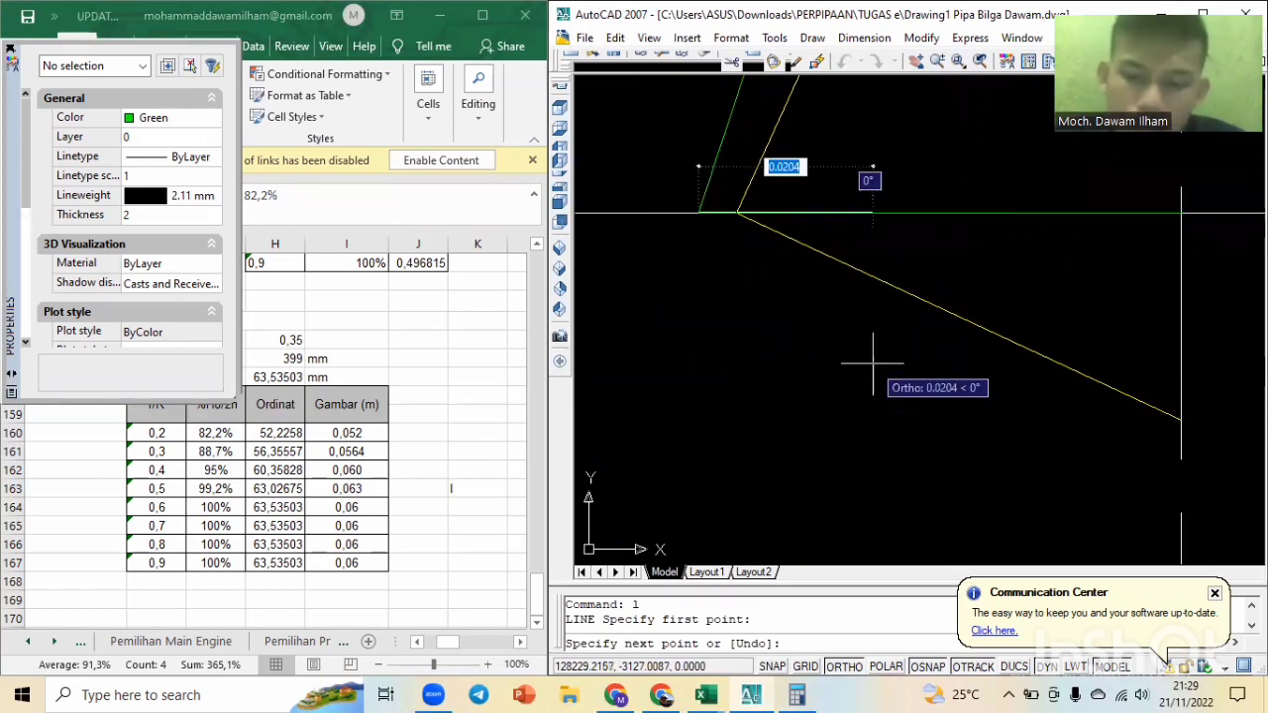
pyautogui.press('F8')
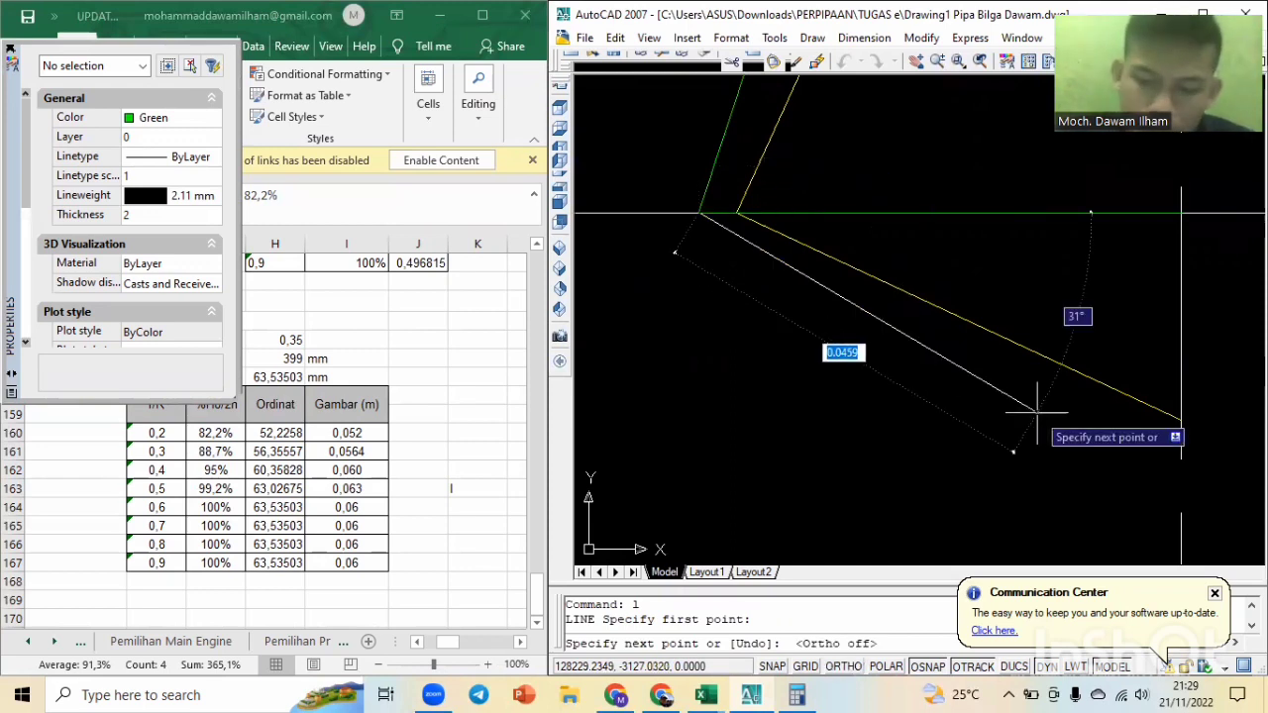
pyautogui.write('<')
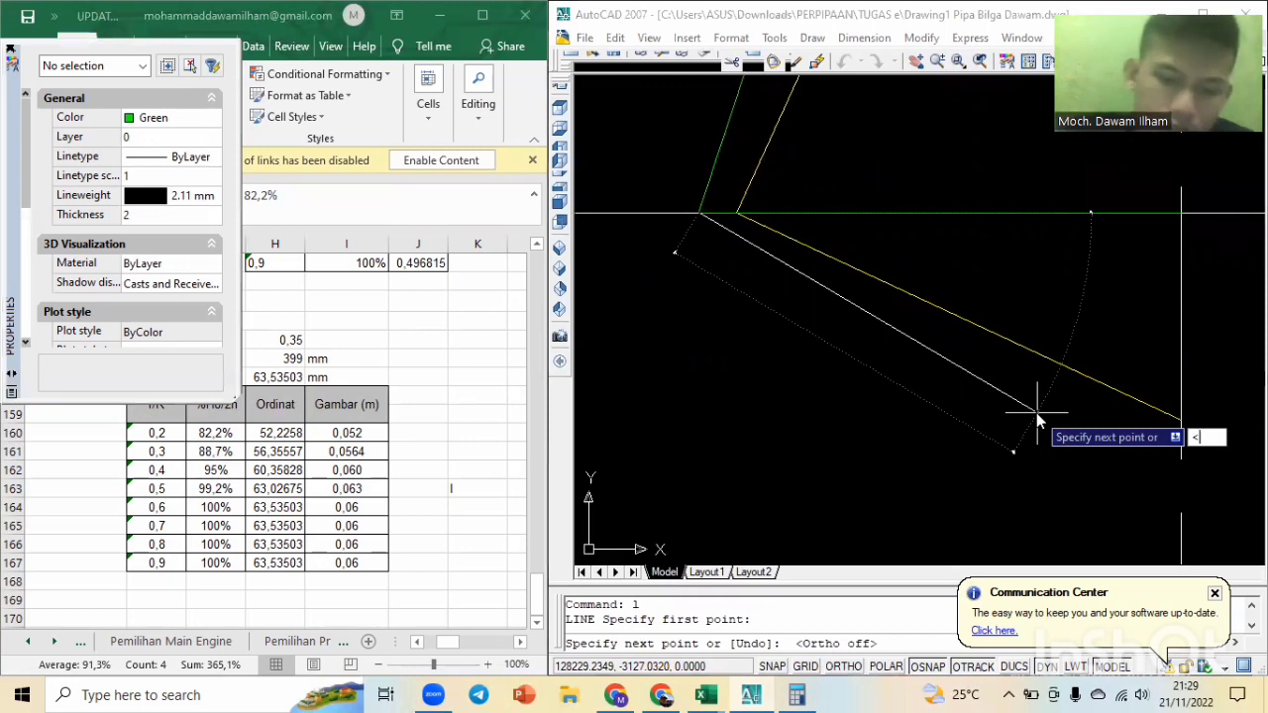
pyautogui.write('342')
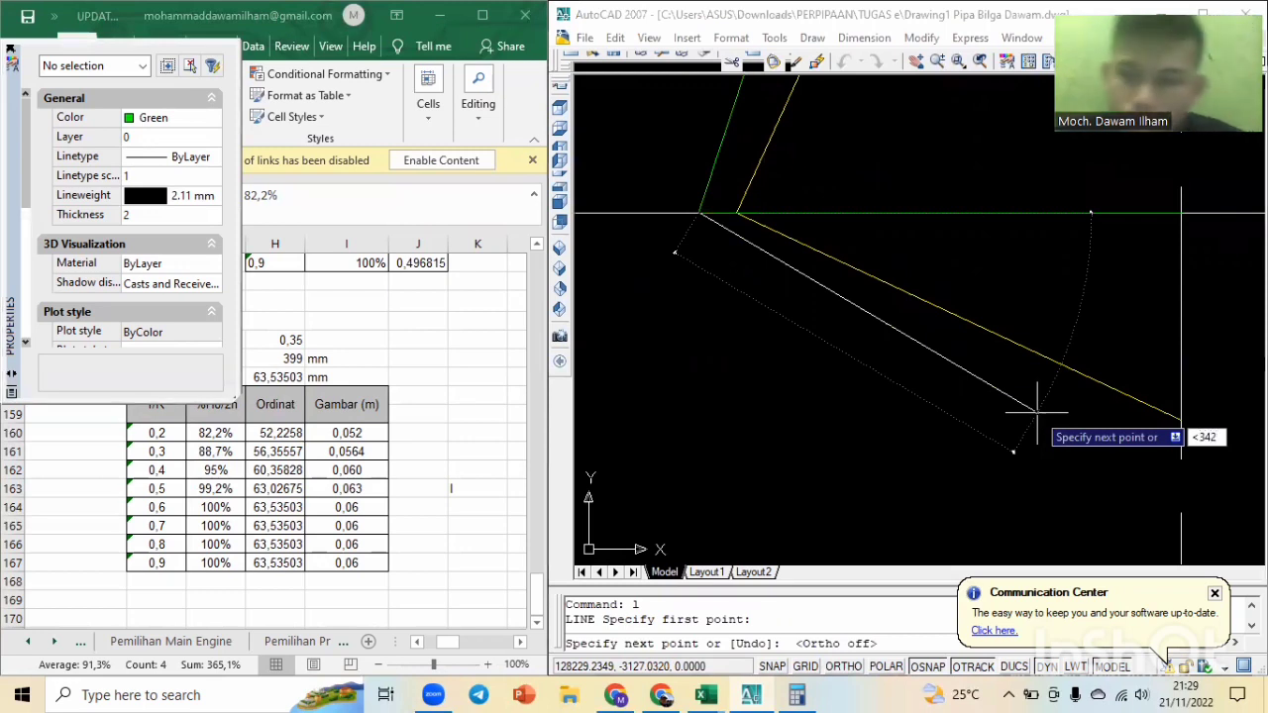
pyautogui.press('Return')
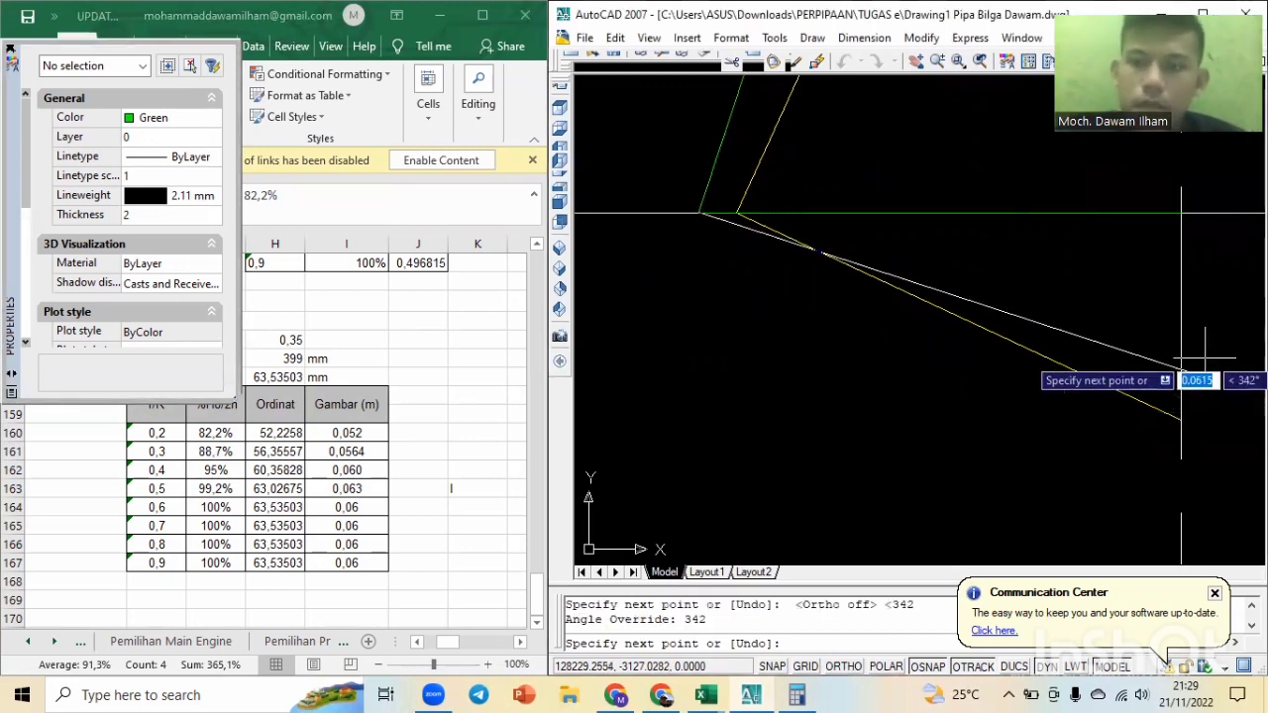
pyautogui.moveTo(1247, 356); pyautogui.dragTo(1002, 279, button='middle')
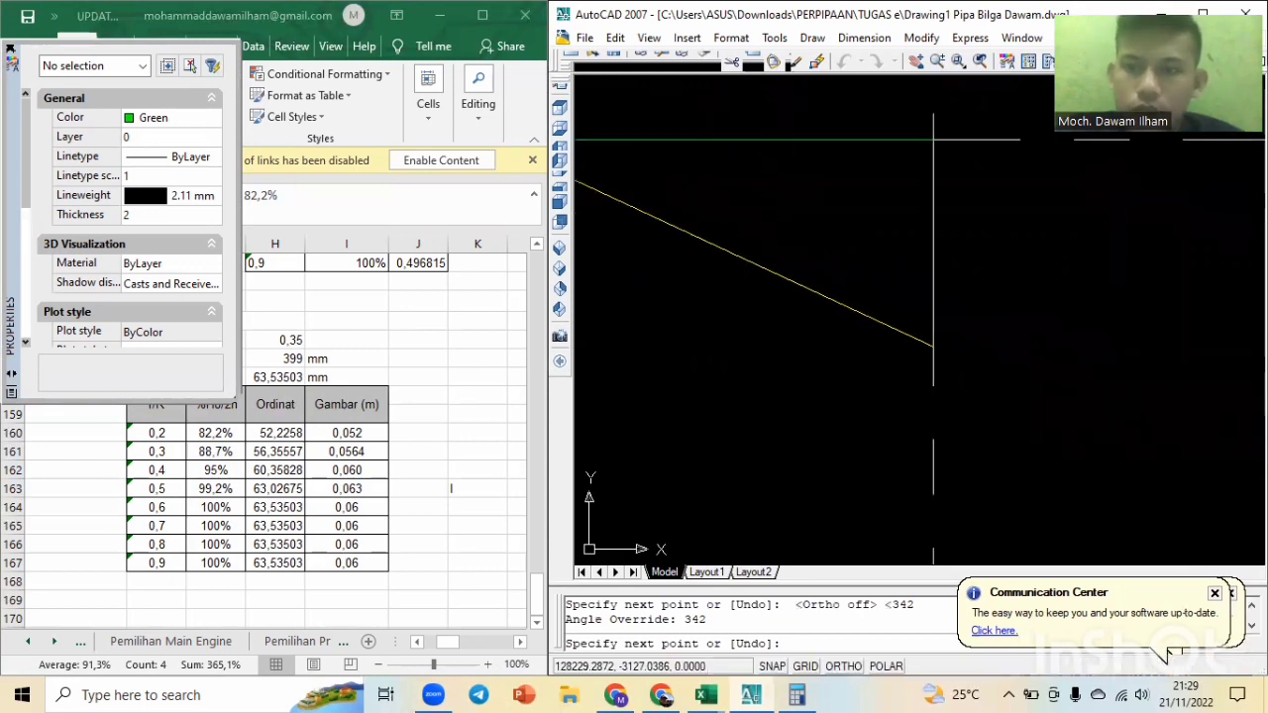
pyautogui.click(1037, 342)
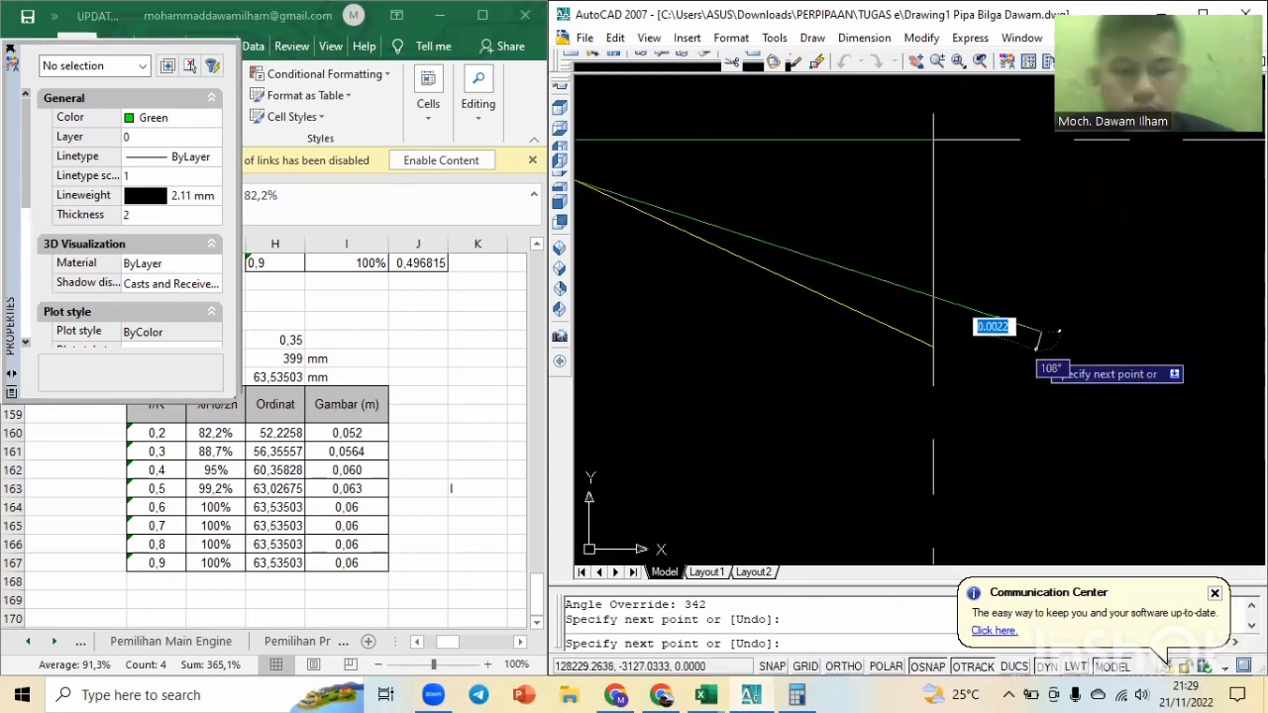
pyautogui.press('Escape')
pyautogui.press('Escape')
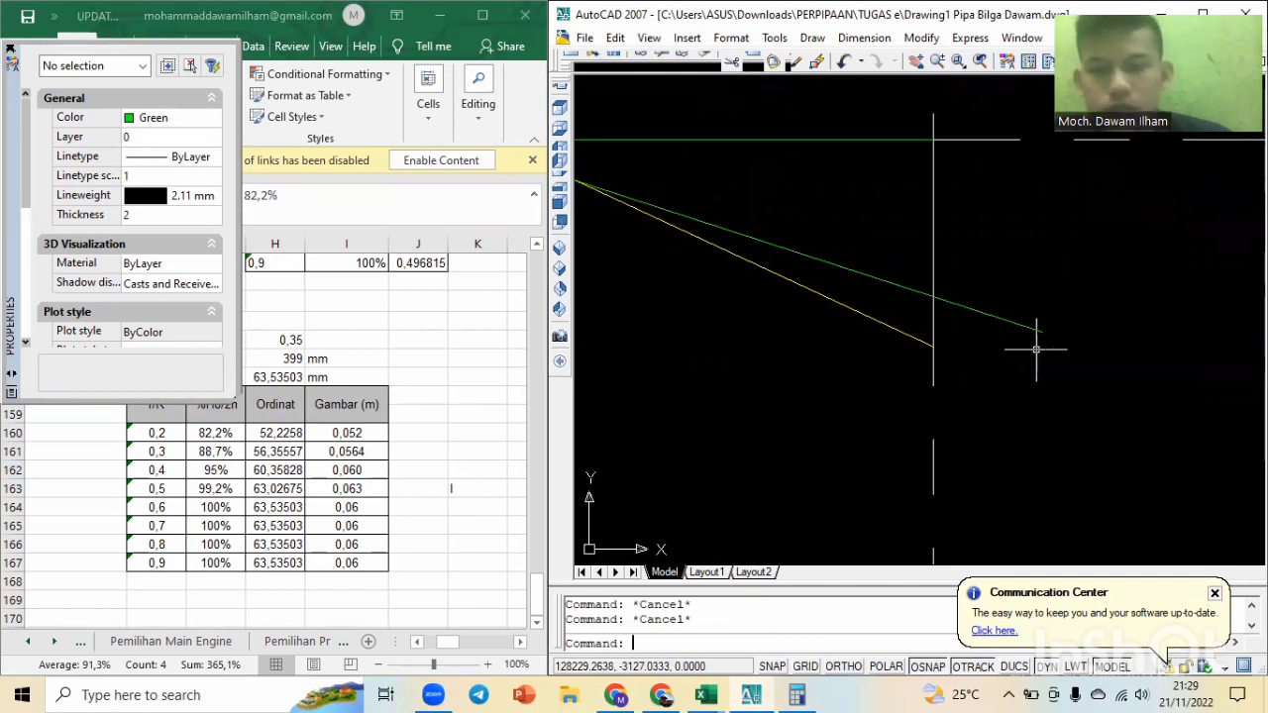
# Trim the part of the new green perpendicular that extends beyond the vertical centreline.
pyautogui.press('Return')
pyautogui.press('Return')
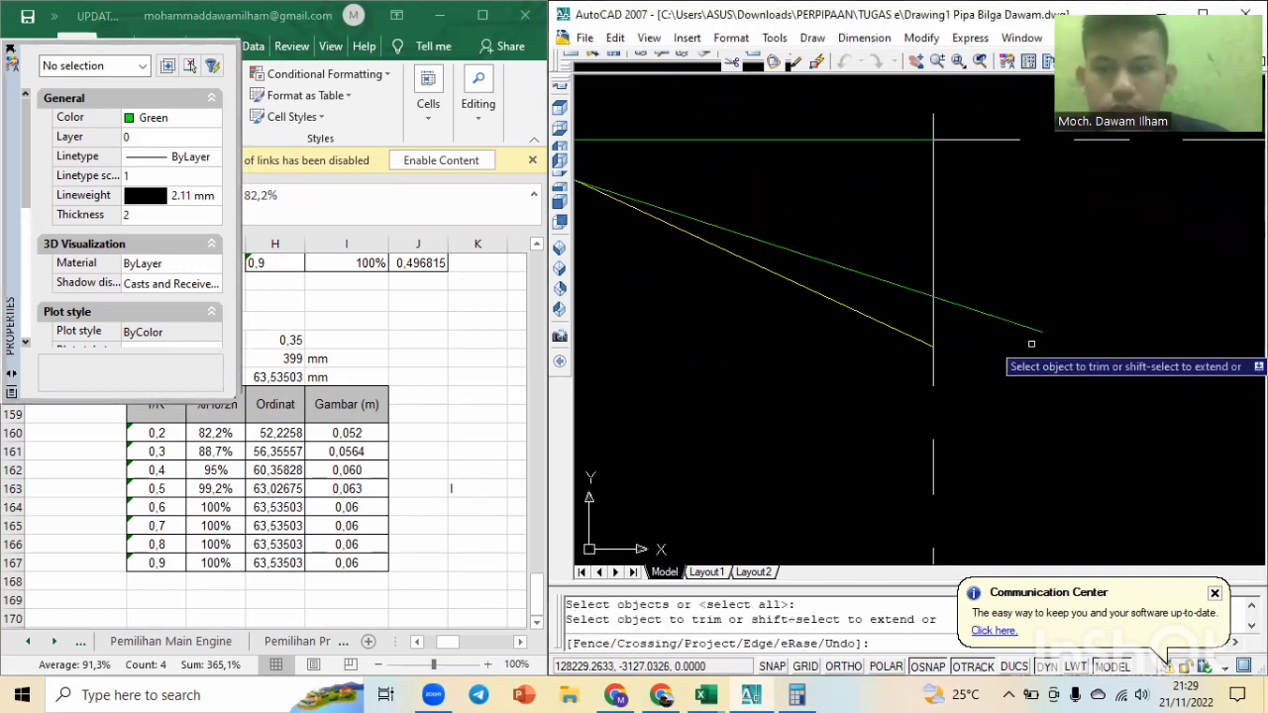
pyautogui.click(1009, 319)
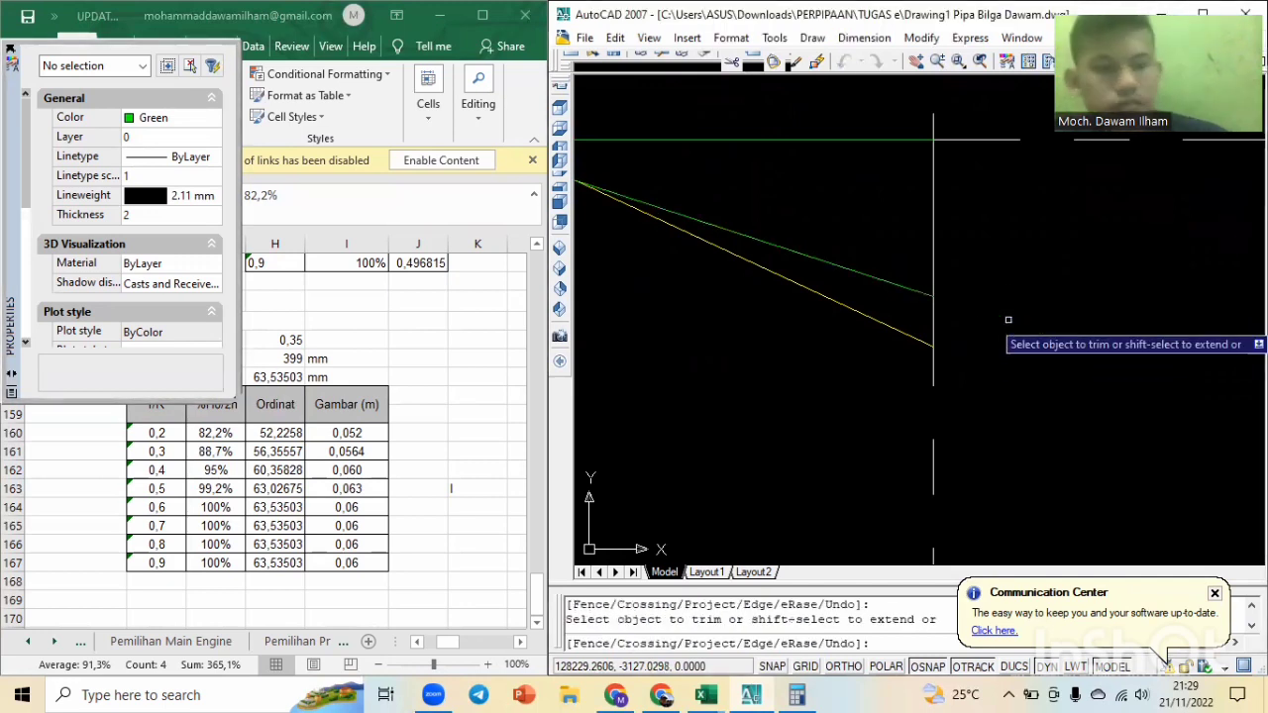
pyautogui.press('Escape')
pyautogui.press('Escape')
# Examine the coloured pitch lines and their perpendiculars alongside the blade sections at the radius levels.
pyautogui.scroll(-3, 969, 275)
pyautogui.moveTo(942, 348); pyautogui.dragTo(904, 513, button='middle')
pyautogui.scroll(-2, 980, 210)
pyautogui.moveTo(992, 140); pyautogui.dragTo(934, 397, button='middle')
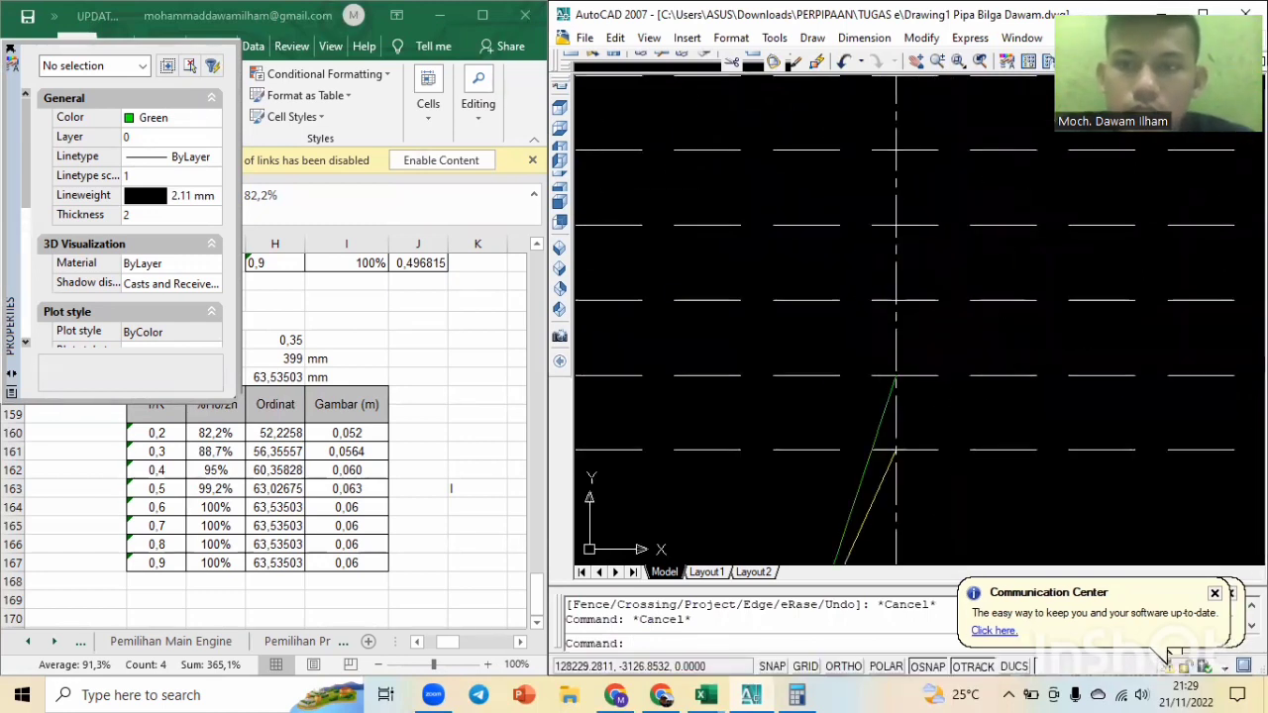
pyautogui.scroll(-2, 974, 175)
pyautogui.moveTo(973, 176); pyautogui.dragTo(942, 353, button='middle')
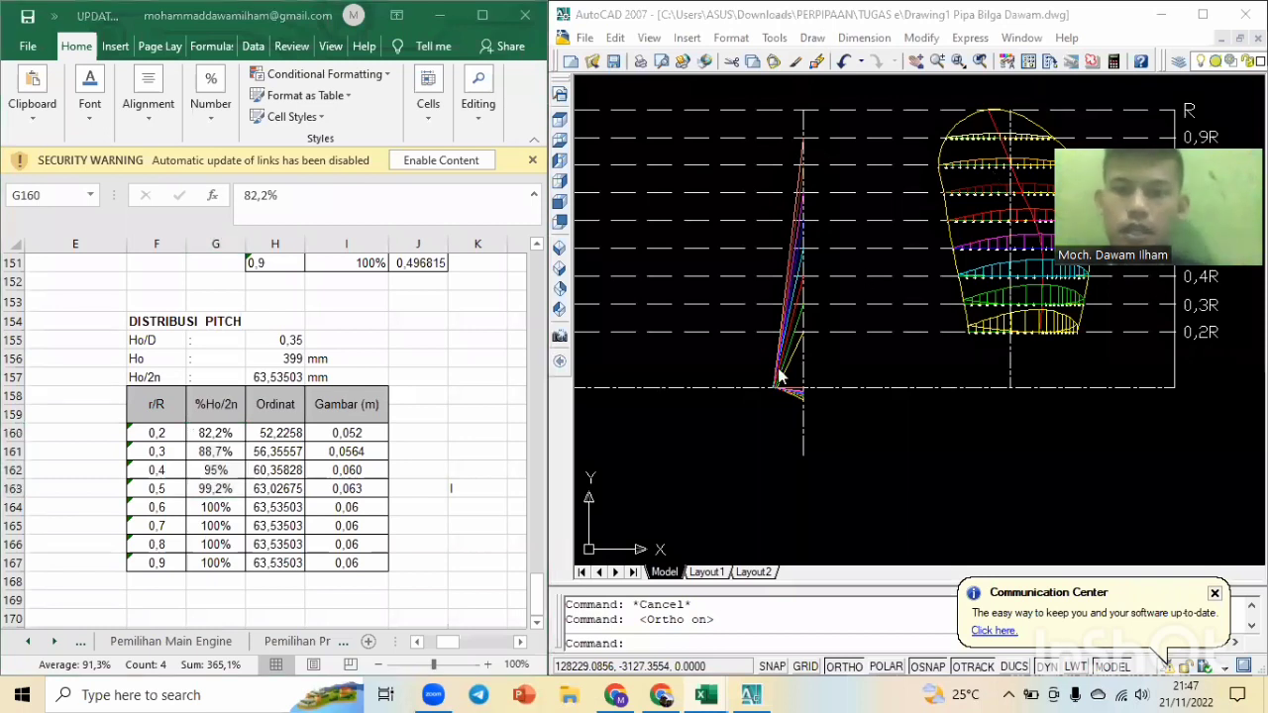
pyautogui.scroll(8, 777, 384)
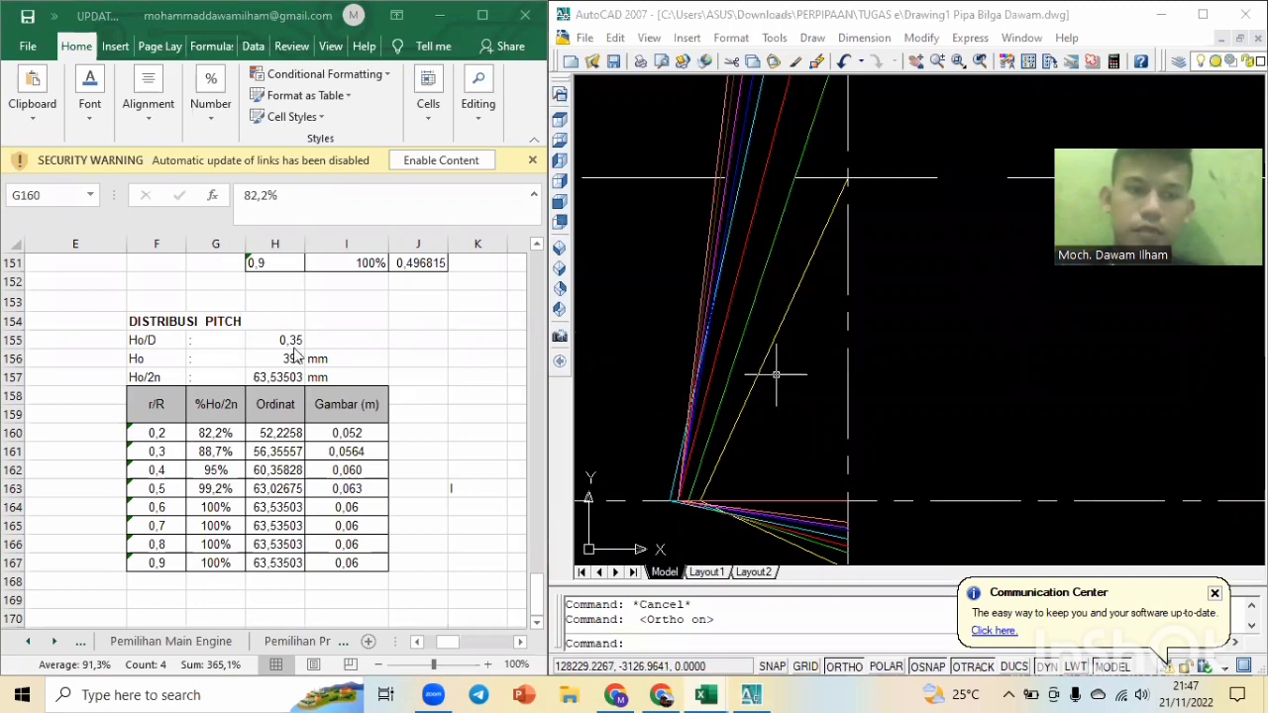
pyautogui.scroll(-5, 673, 343)
pyautogui.scroll(2, 673, 273)
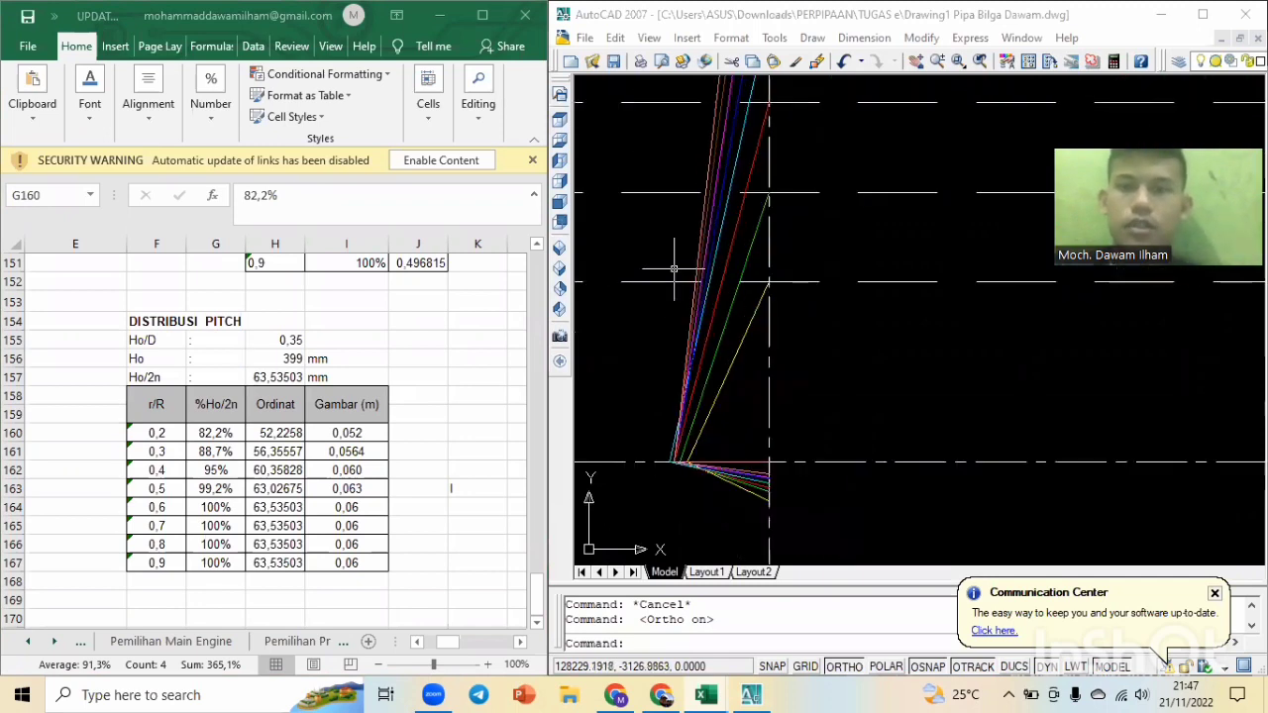
pyautogui.click(788, 279)
pyautogui.scroll(-2, 790, 277)
pyautogui.scroll(-3, 812, 208)
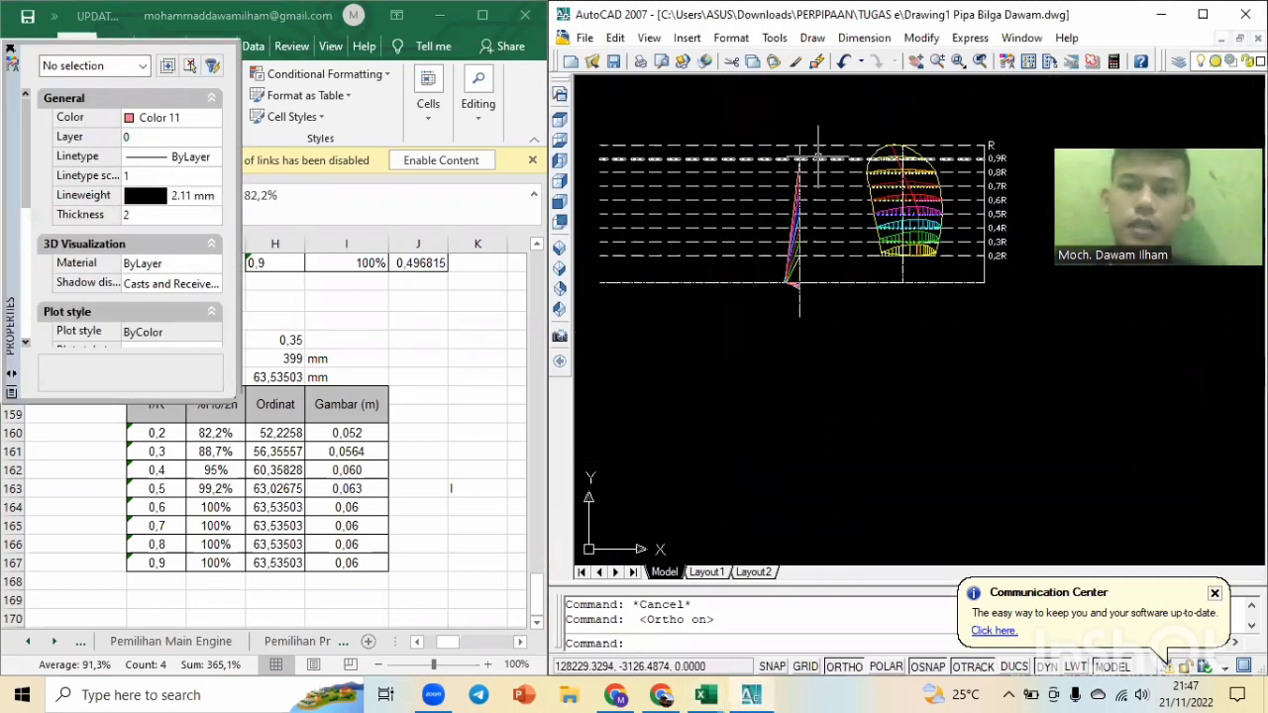
pyautogui.scroll(1, 818, 156)
pyautogui.scroll(6, 818, 157)
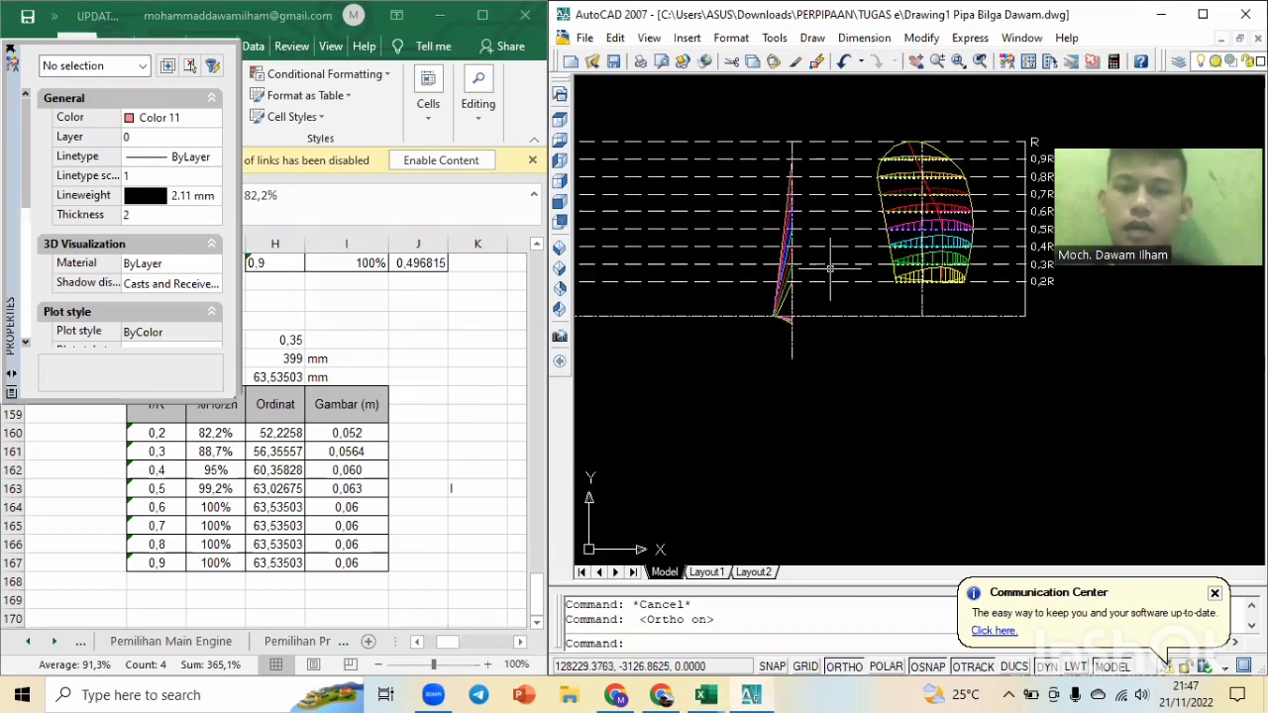
pyautogui.scroll(3, 711, 301)
pyautogui.moveTo(750, 272); pyautogui.dragTo(777, 375, button='middle')
pyautogui.scroll(-4, 783, 375)
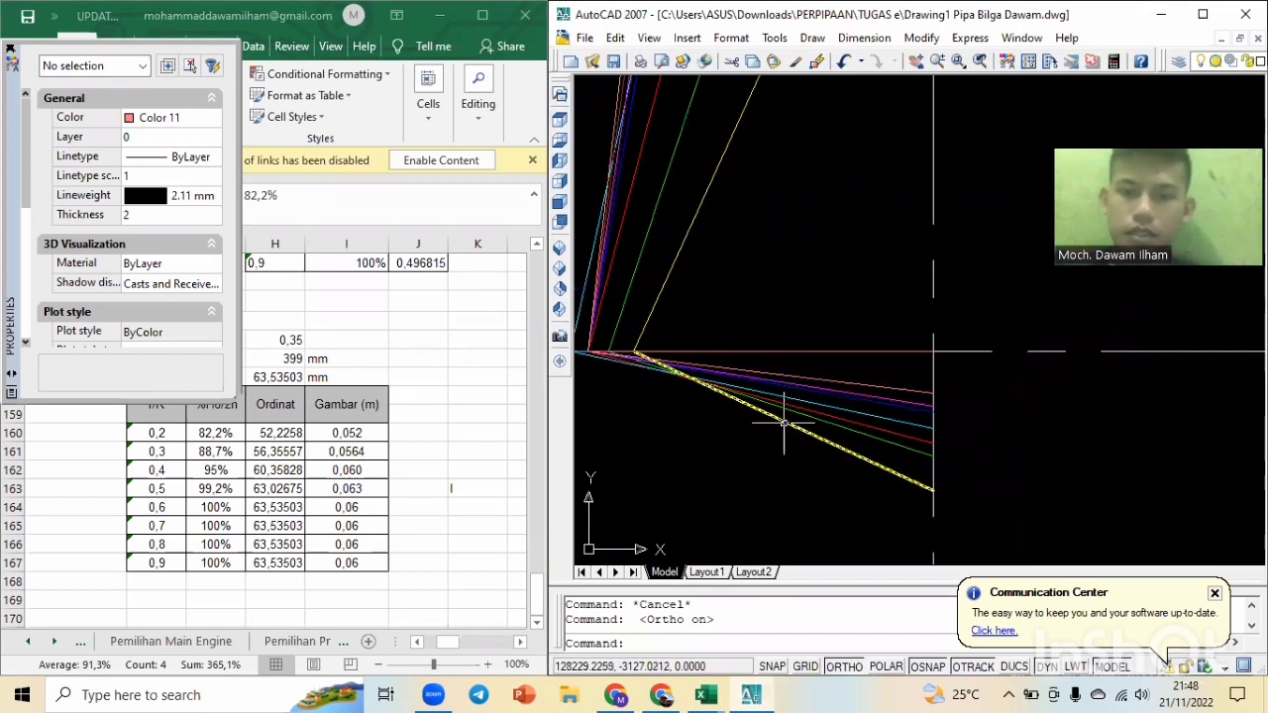
pyautogui.click(784, 423)
pyautogui.scroll(-4, 783, 423)
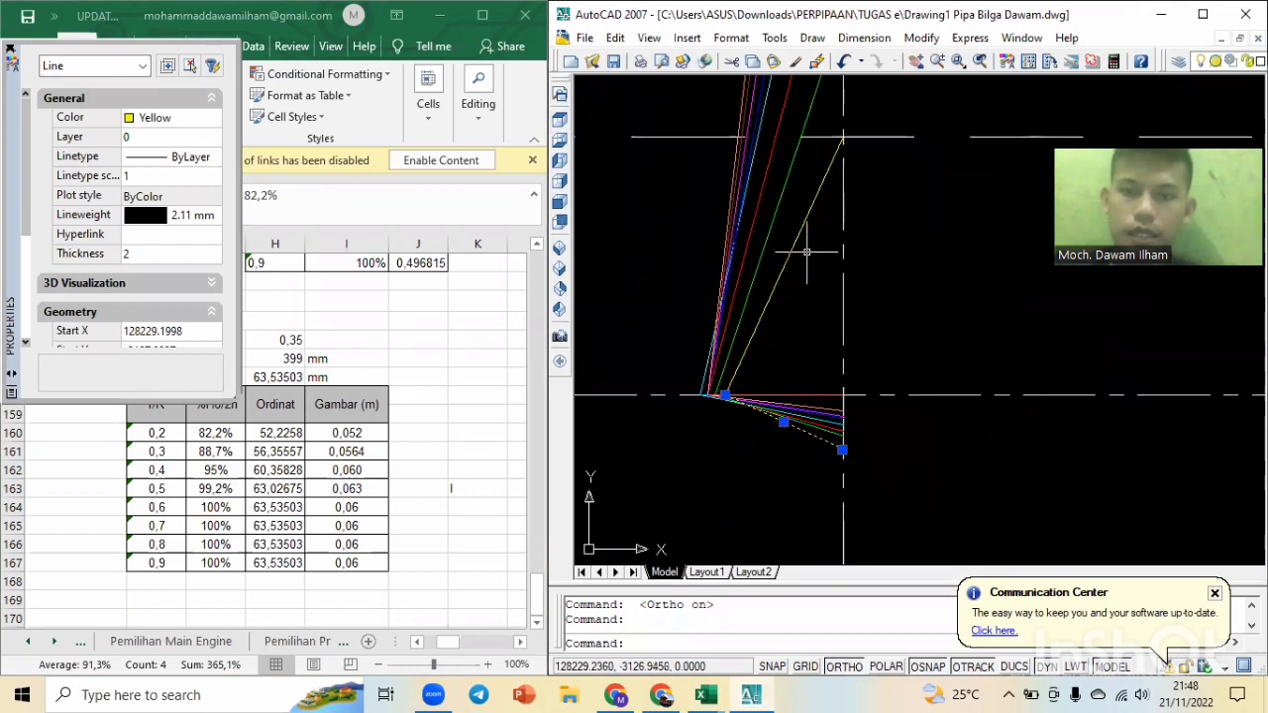
pyautogui.press('Escape')
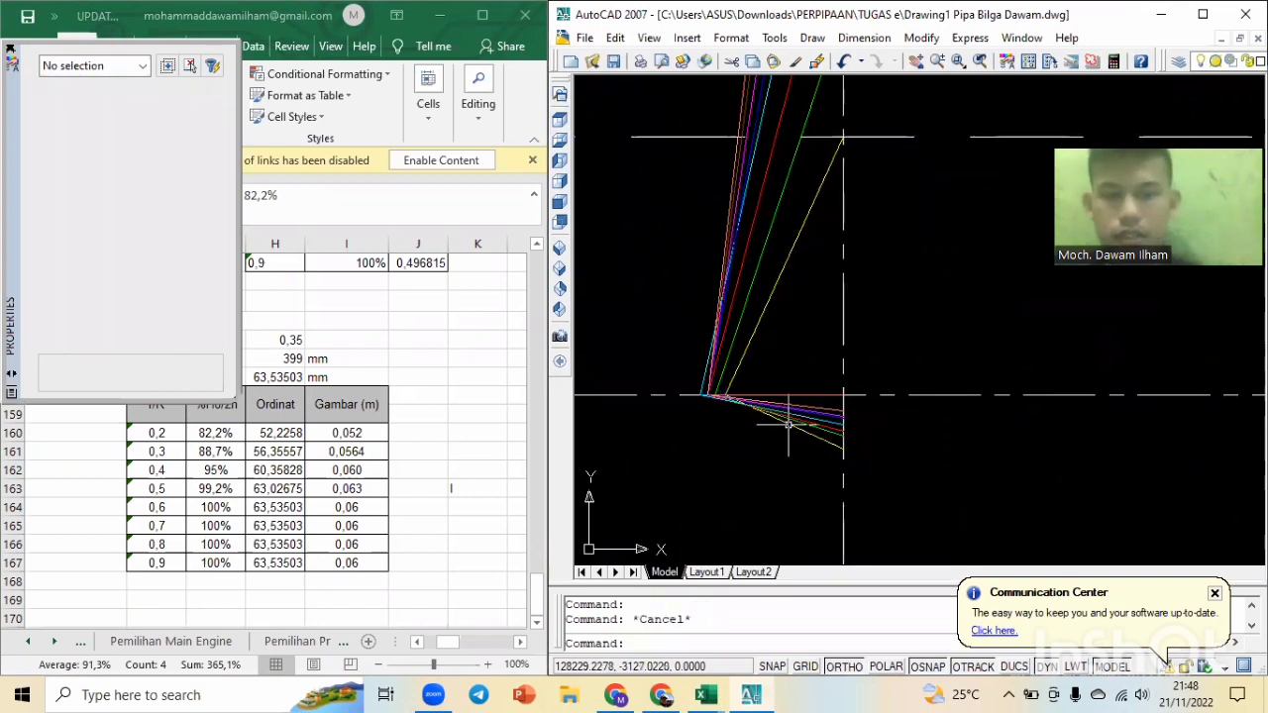
# Copy the yellow perpendicular by its midpoint to the intersection of the blade's vertical centreline and the 0,2R line.
pyautogui.click(783, 422)
pyautogui.write('c')
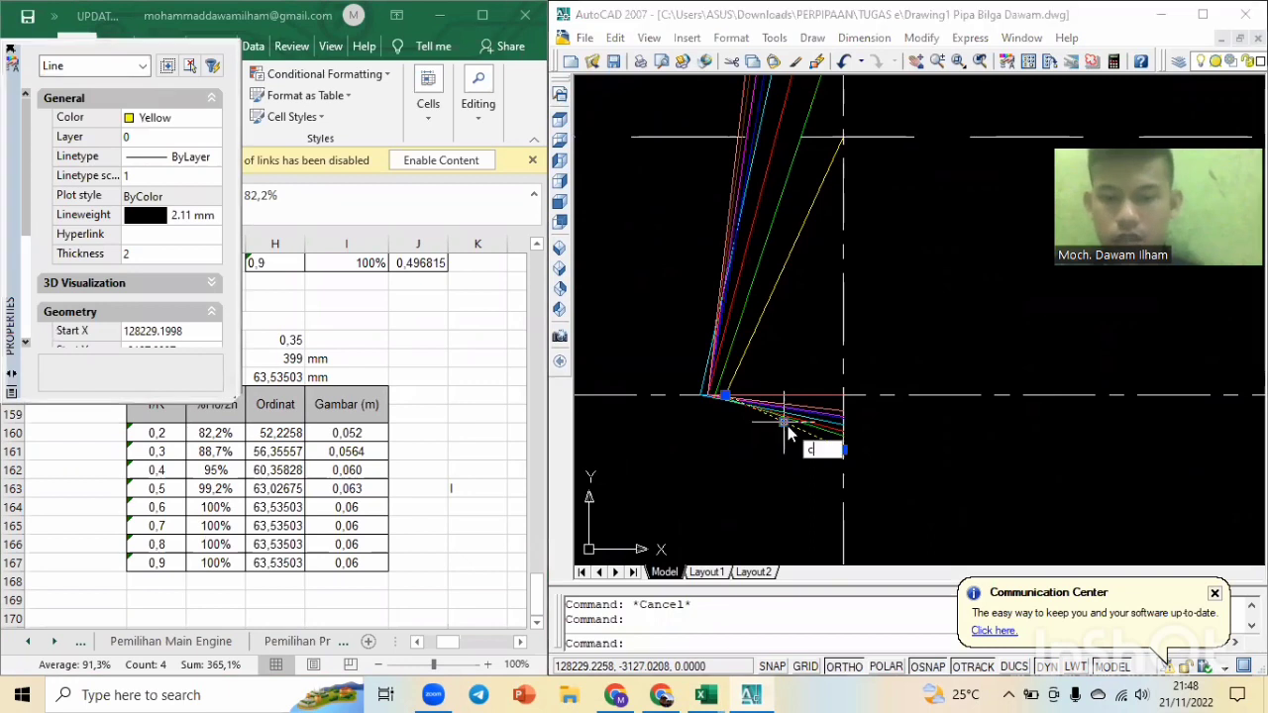
pyautogui.write('o')
pyautogui.press('Return')
pyautogui.scroll(3, 777, 422)
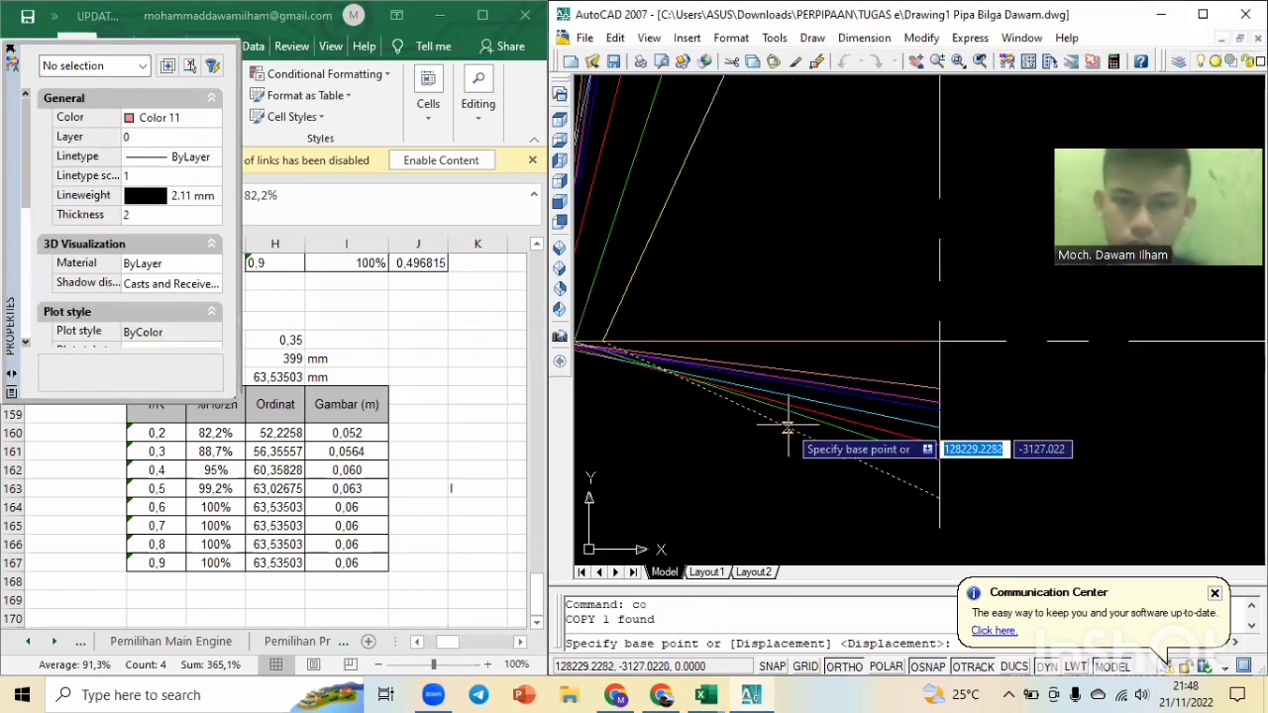
pyautogui.click(772, 421)
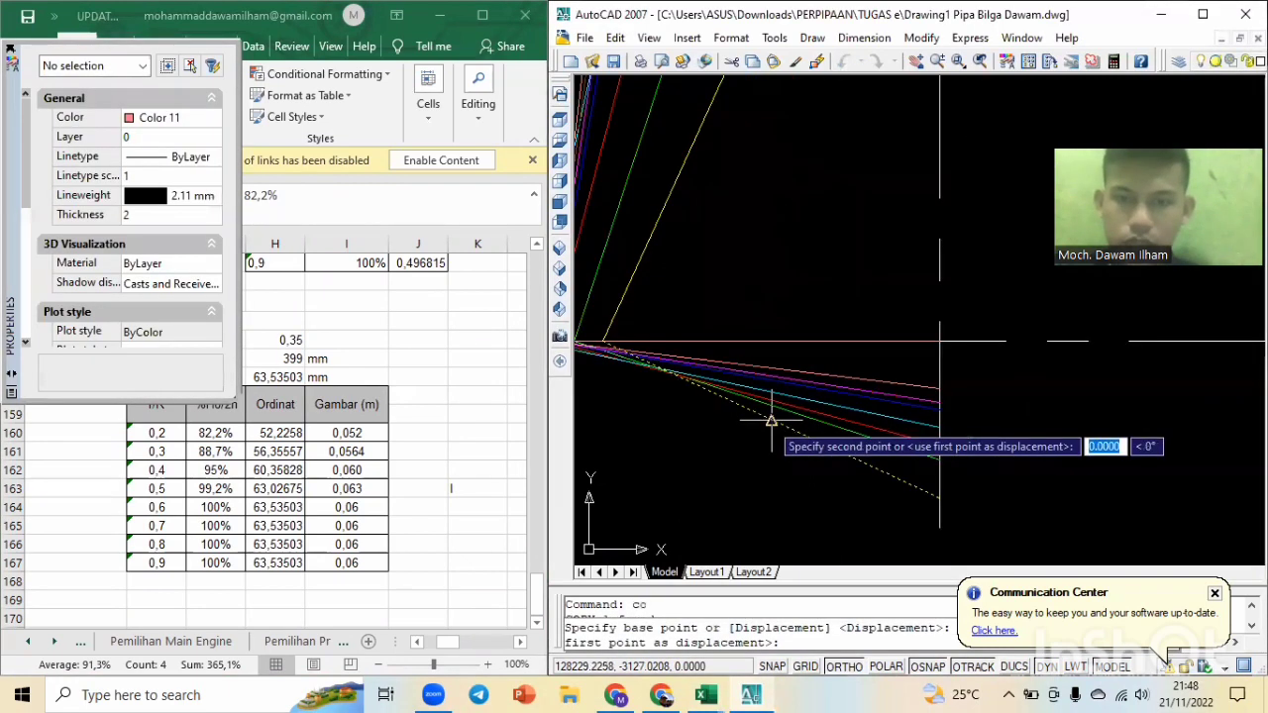
pyautogui.scroll(-5, 803, 368)
pyautogui.moveTo(841, 359); pyautogui.dragTo(632, 487, button='middle')
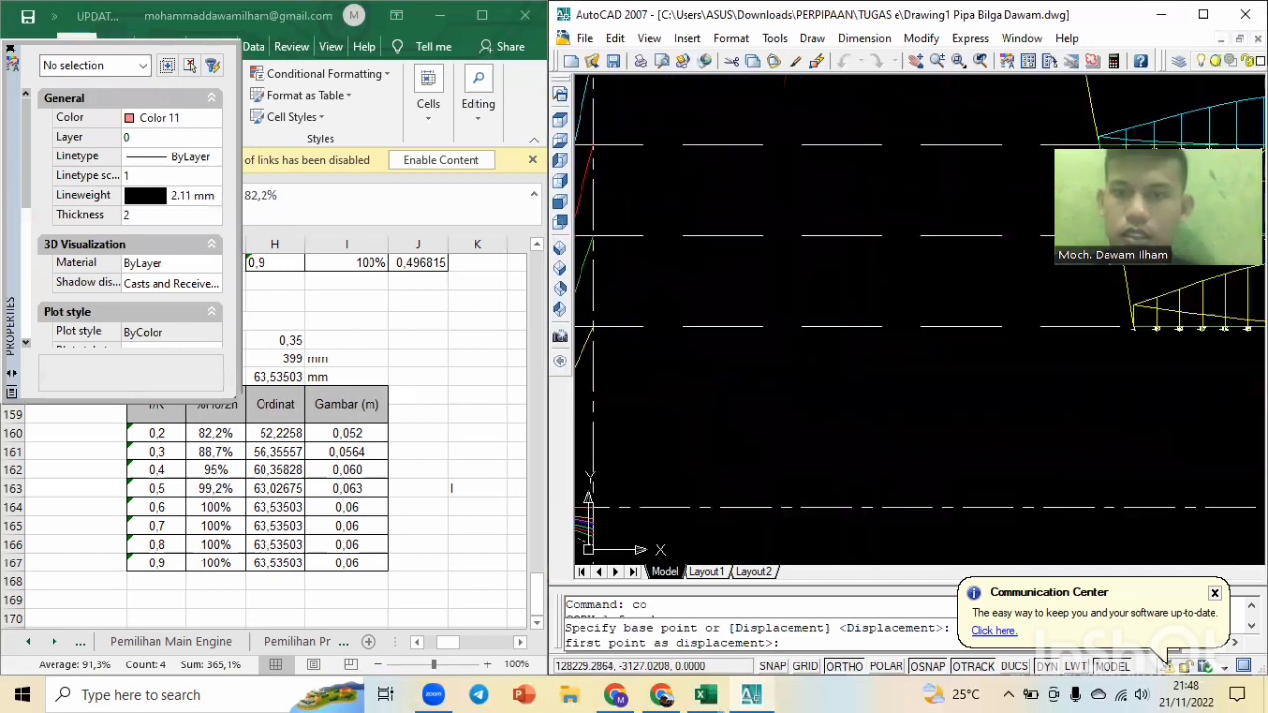
pyautogui.moveTo(1033, 416); pyautogui.dragTo(613, 454, button='middle')
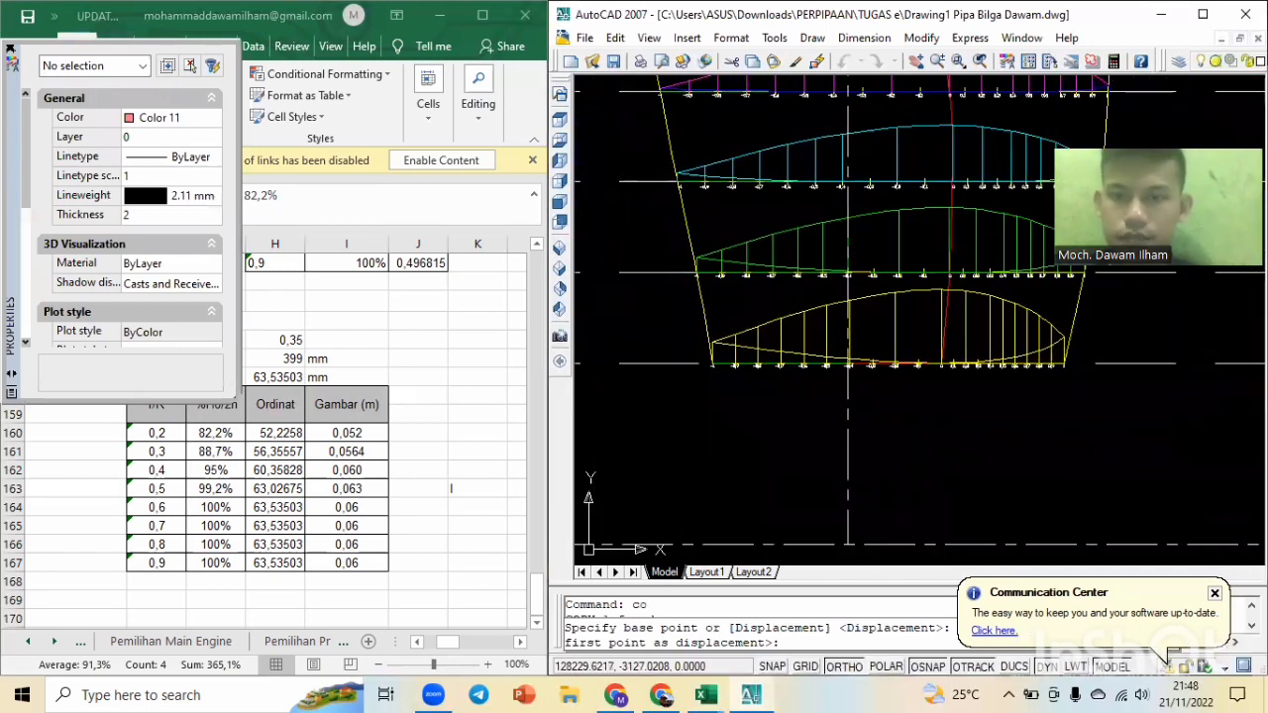
pyautogui.scroll(6, 770, 426)
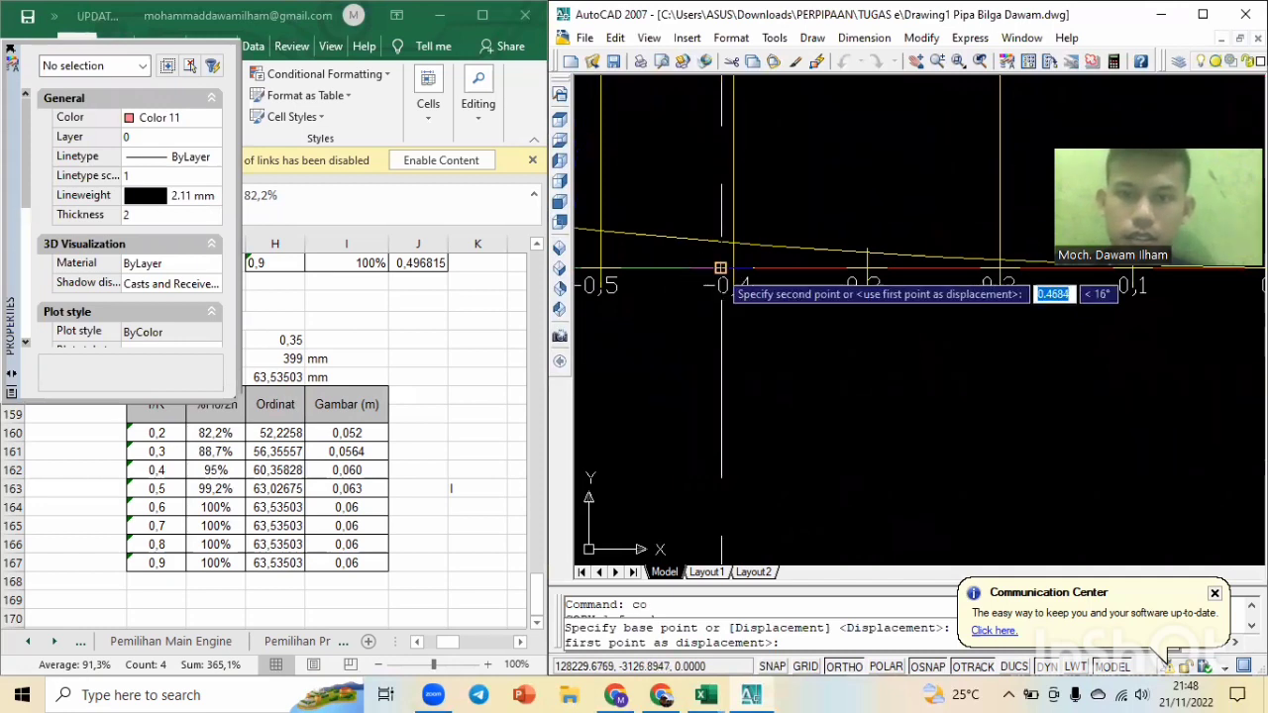
pyautogui.click(720, 267)
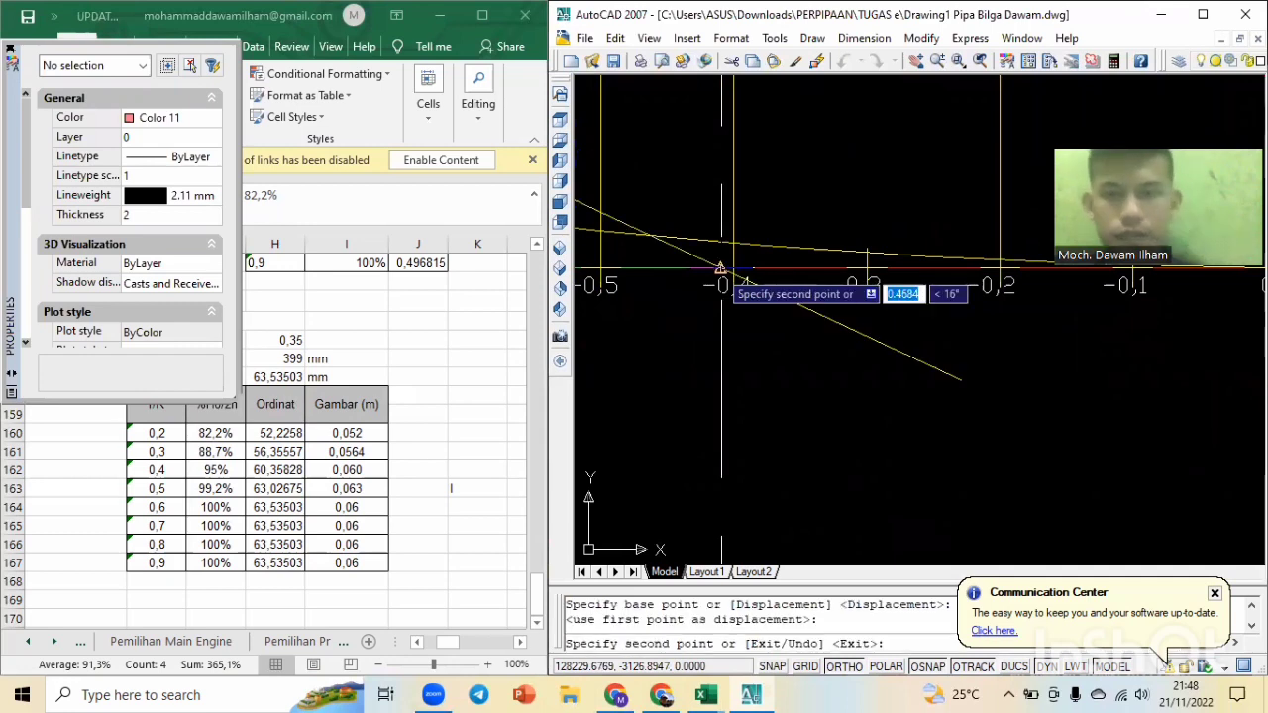
pyautogui.press('Escape')
# Copy the yellow pitch line by its lower endpoint to the upper corner of the 0,2R section at station -1.
pyautogui.scroll(-5, 728, 287)
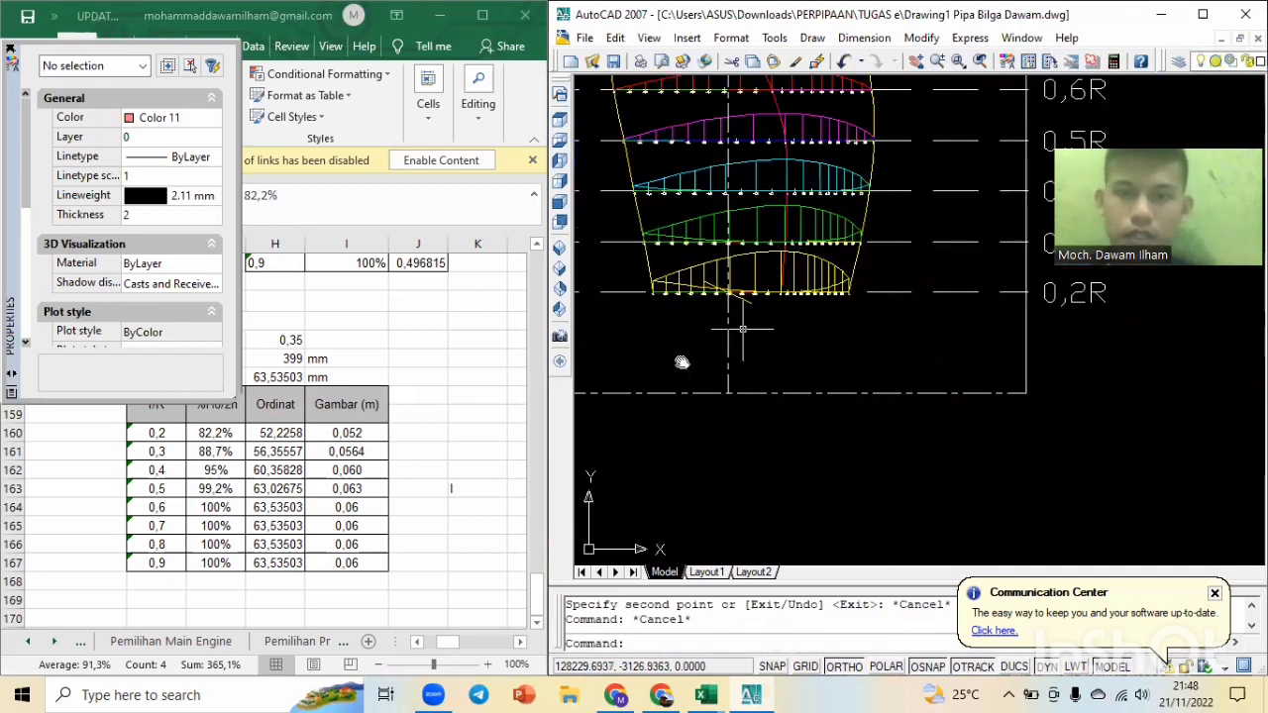
pyautogui.scroll(-3, 742, 328)
pyautogui.scroll(5, 682, 361)
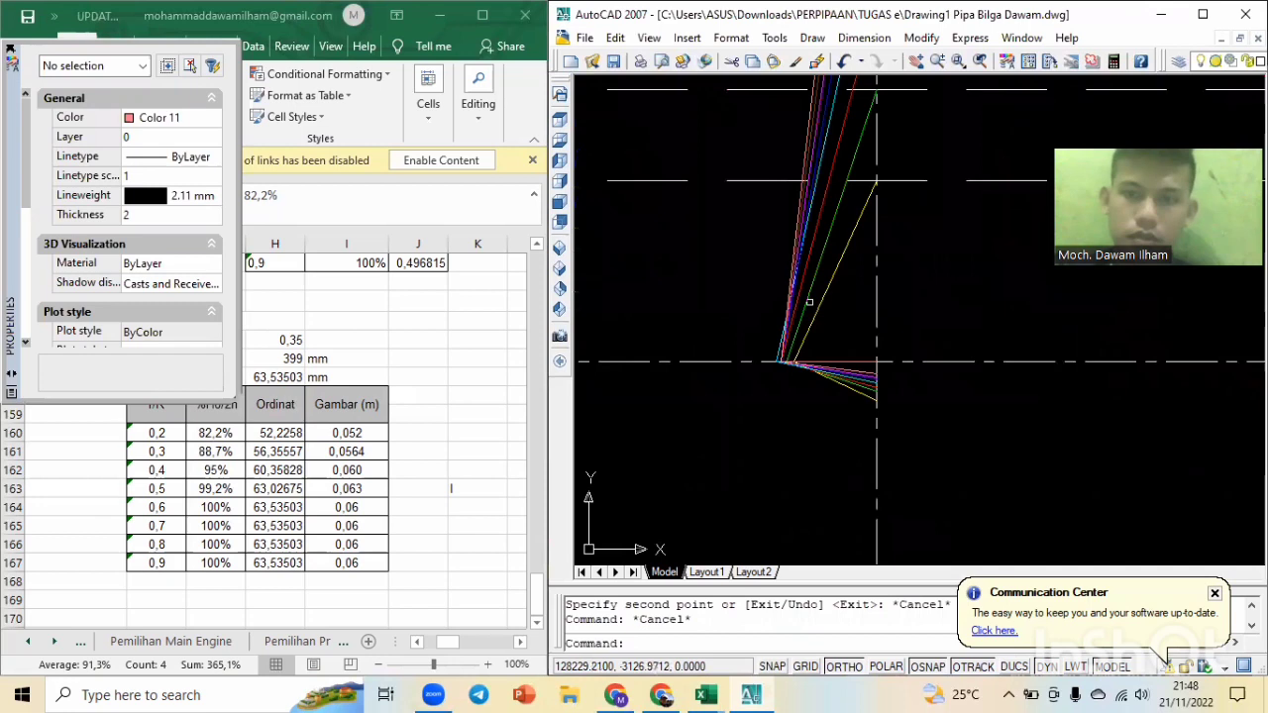
pyautogui.click(823, 289)
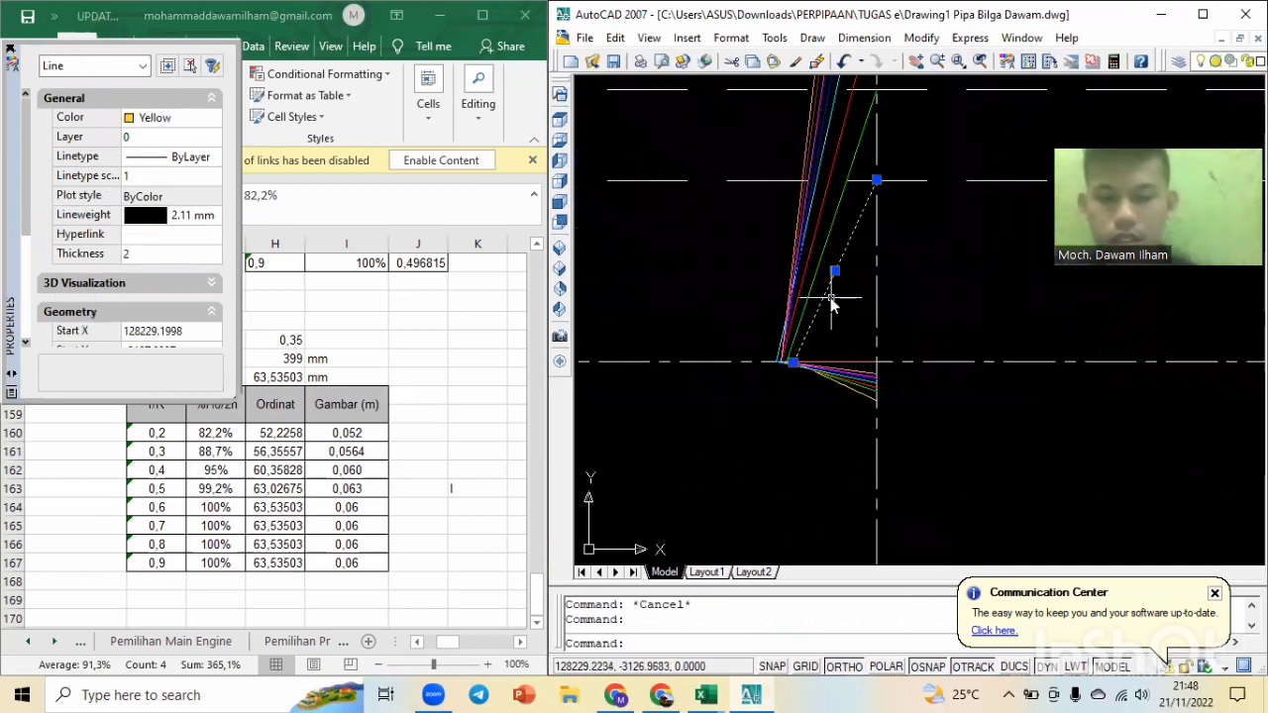
pyautogui.write('co')
pyautogui.press('Return')
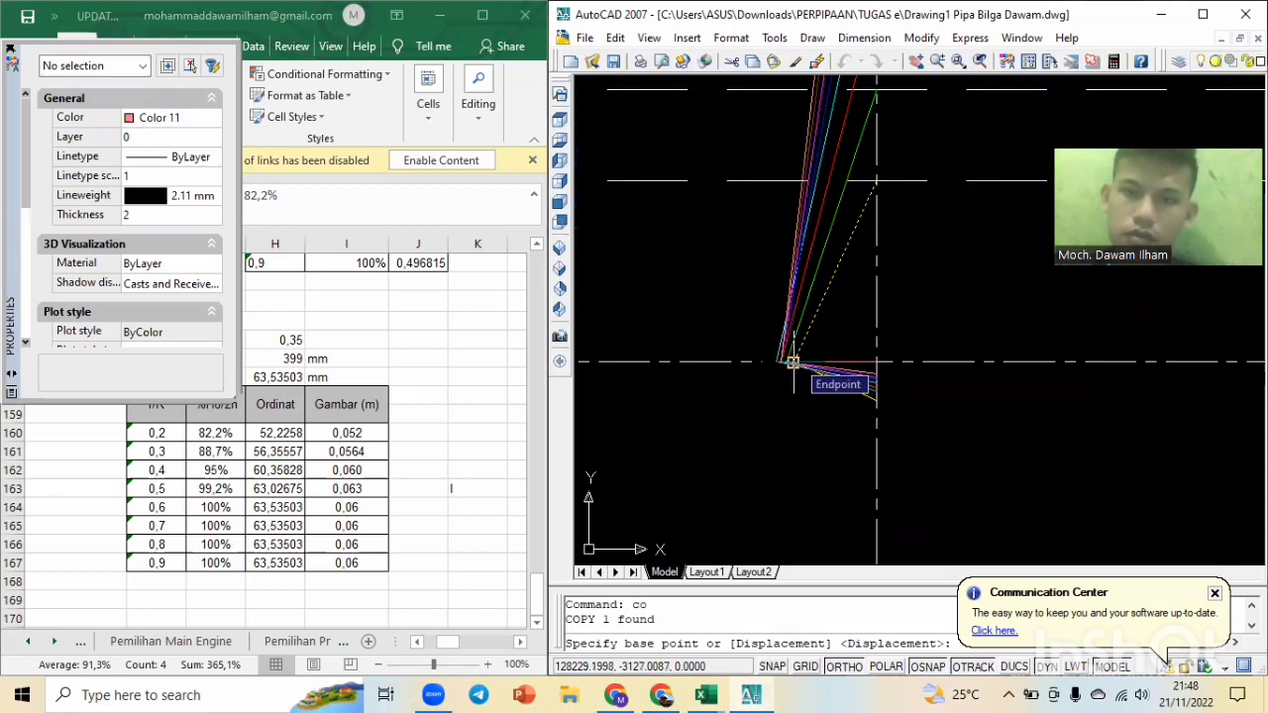
pyautogui.scroll(5, 793, 363)
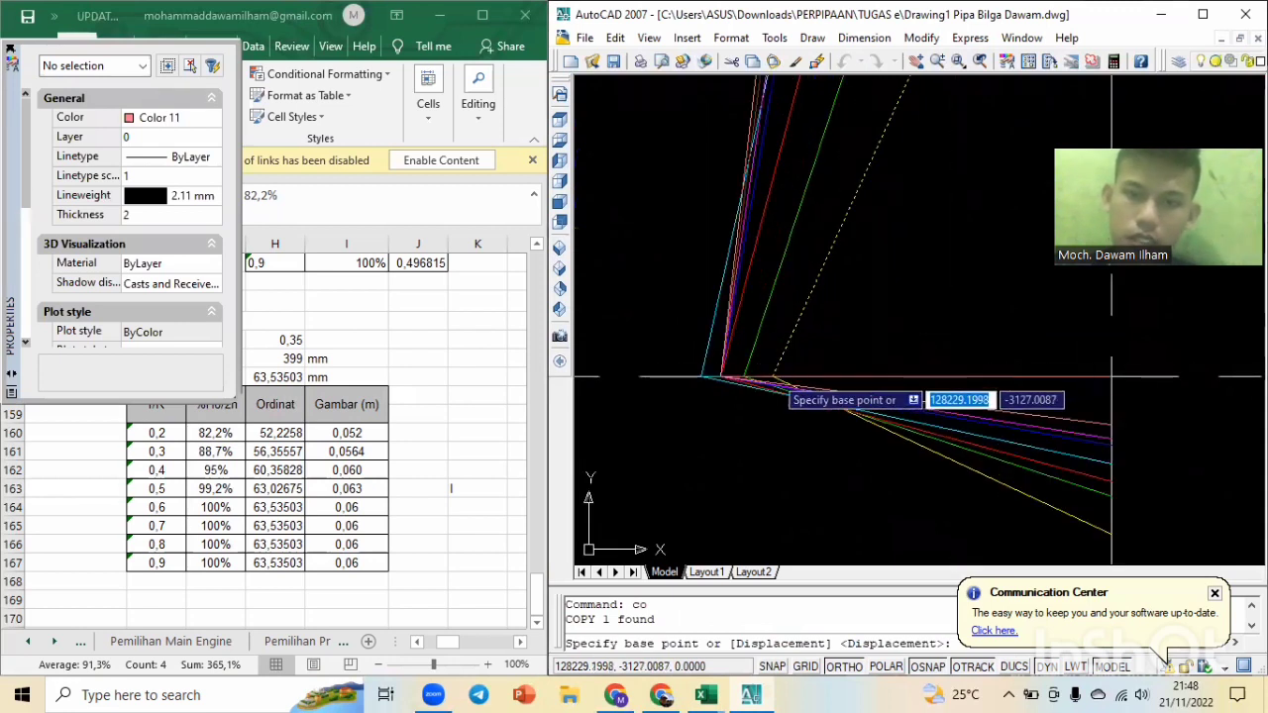
pyautogui.click(778, 384)
pyautogui.scroll(-4, 655, 543)
pyautogui.scroll(5, 1089, 475)
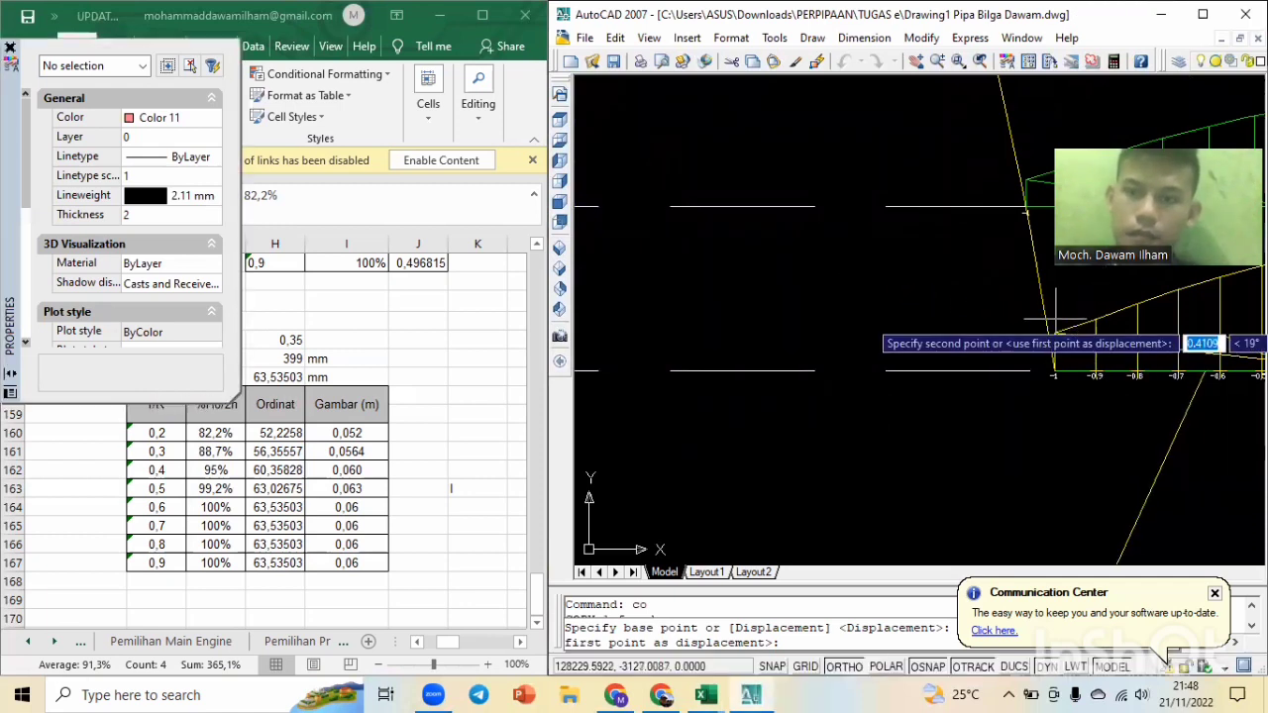
pyautogui.scroll(3, 1055, 341)
pyautogui.scroll(3, 1050, 346)
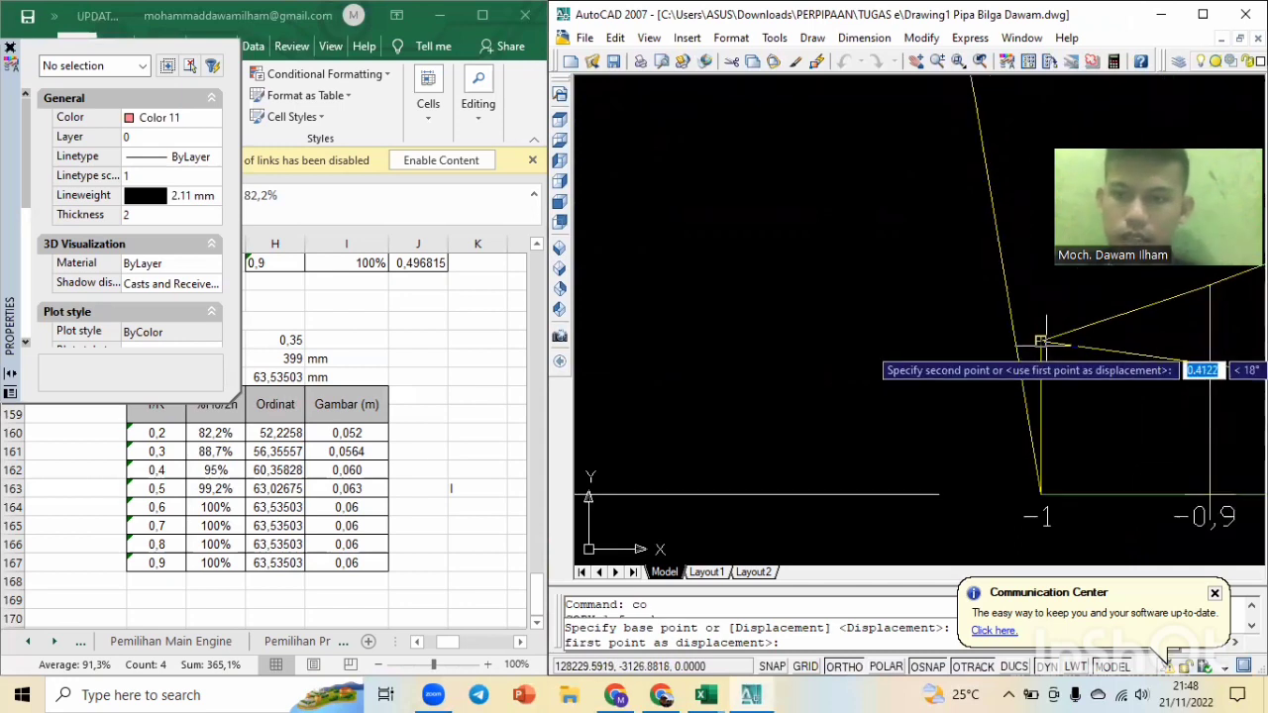
pyautogui.click(1039, 342)
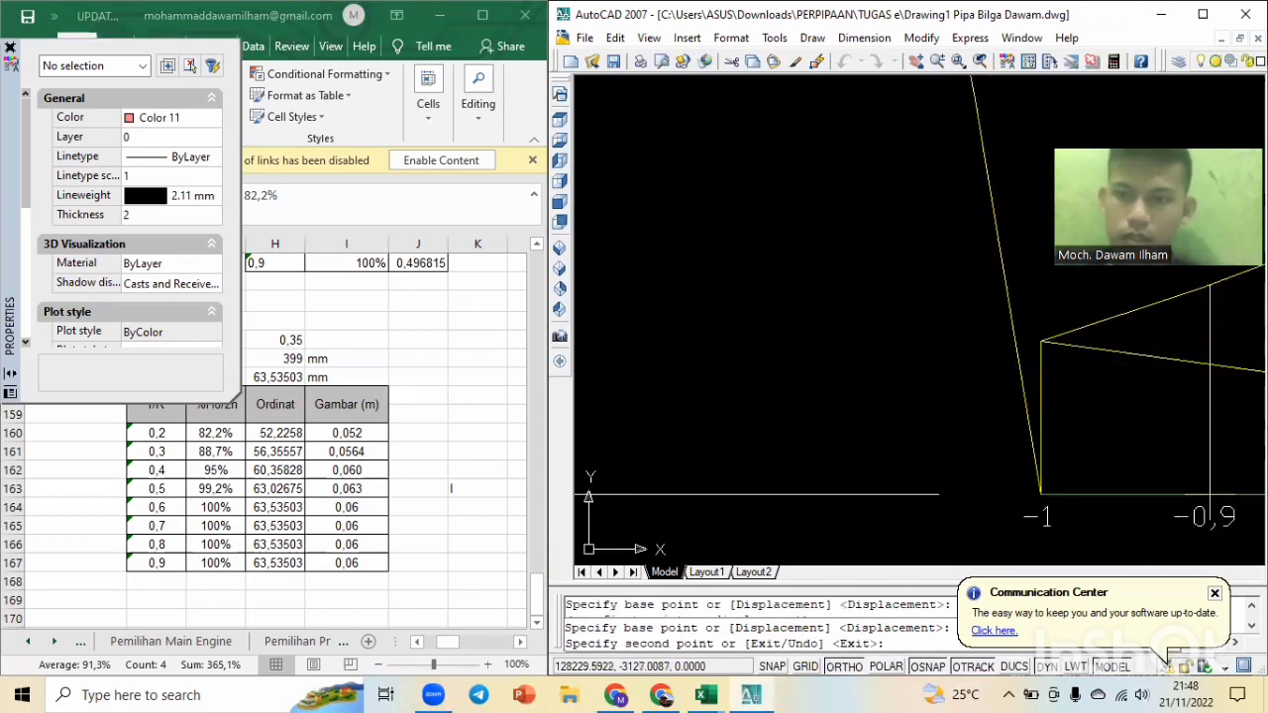
pyautogui.scroll(-1, 1043, 344)
pyautogui.press('Escape')
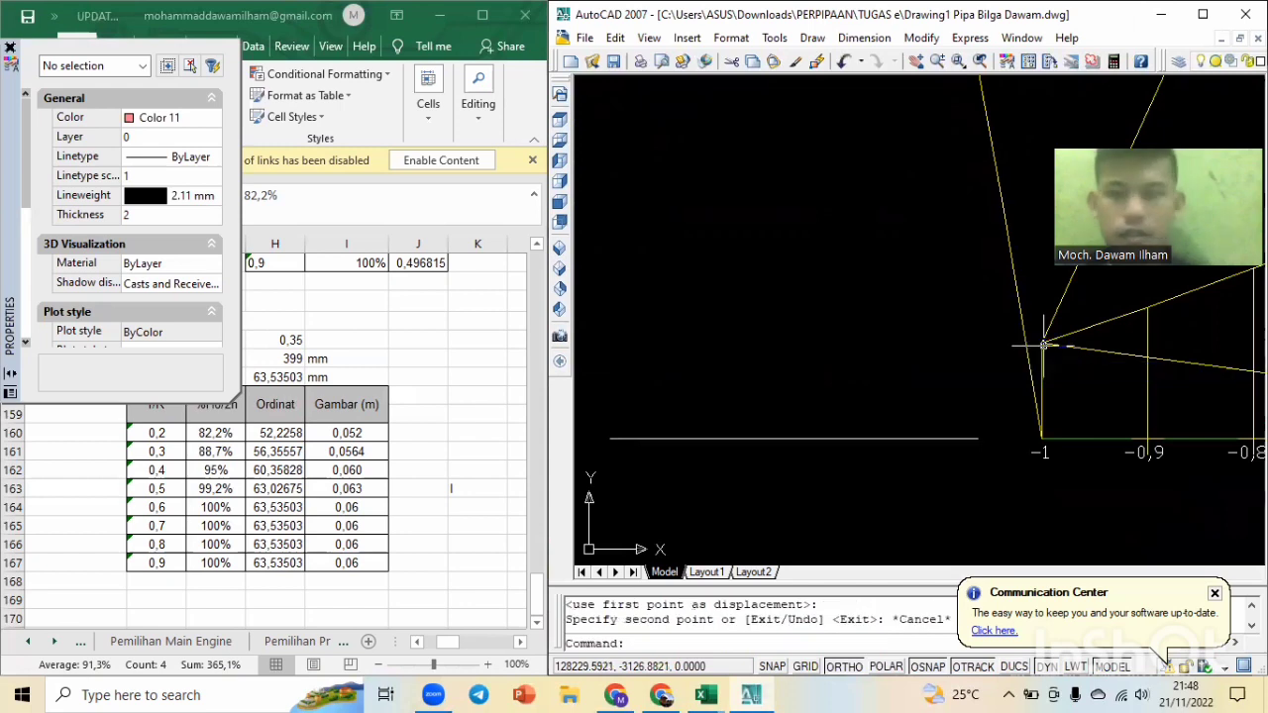
pyautogui.press('Escape')
# Copy the yellow pitch line on the 0,2R section by its upper endpoint to the section's upper corner at station 1.
pyautogui.scroll(2, 1046, 337)
pyautogui.click(1061, 326)
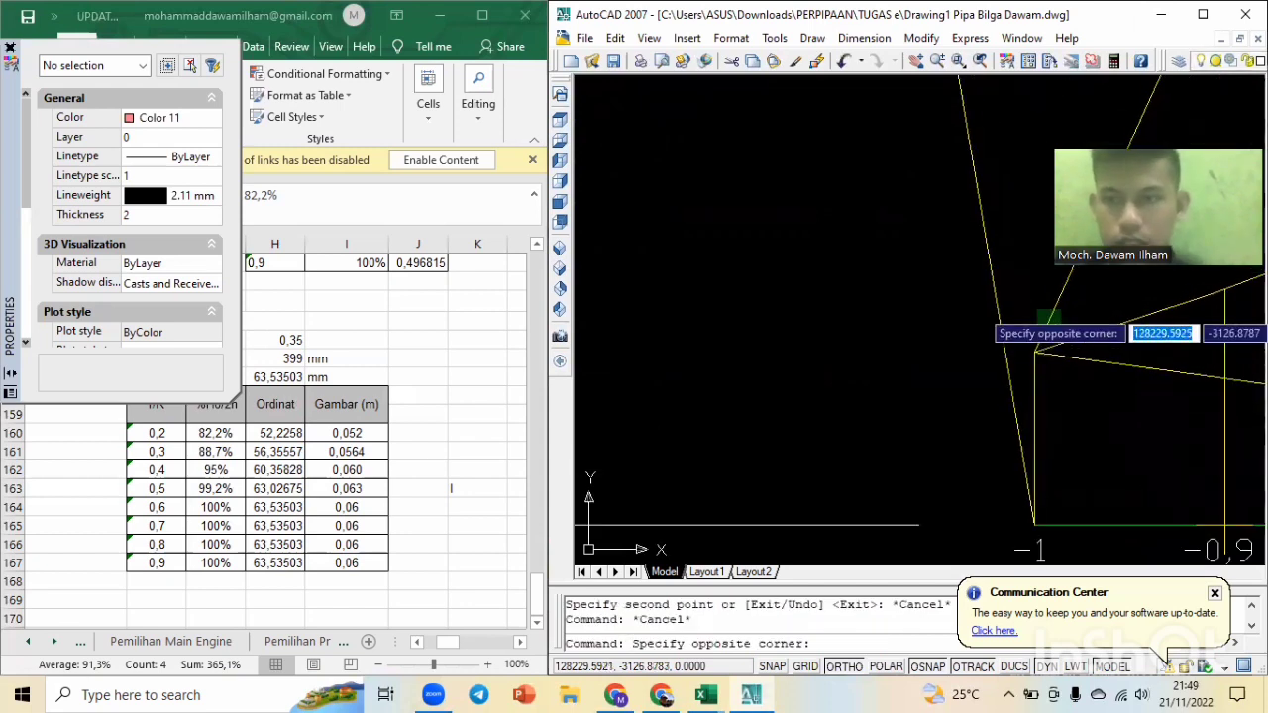
pyautogui.click(1037, 309)
pyautogui.write('c')
pyautogui.press('Return')
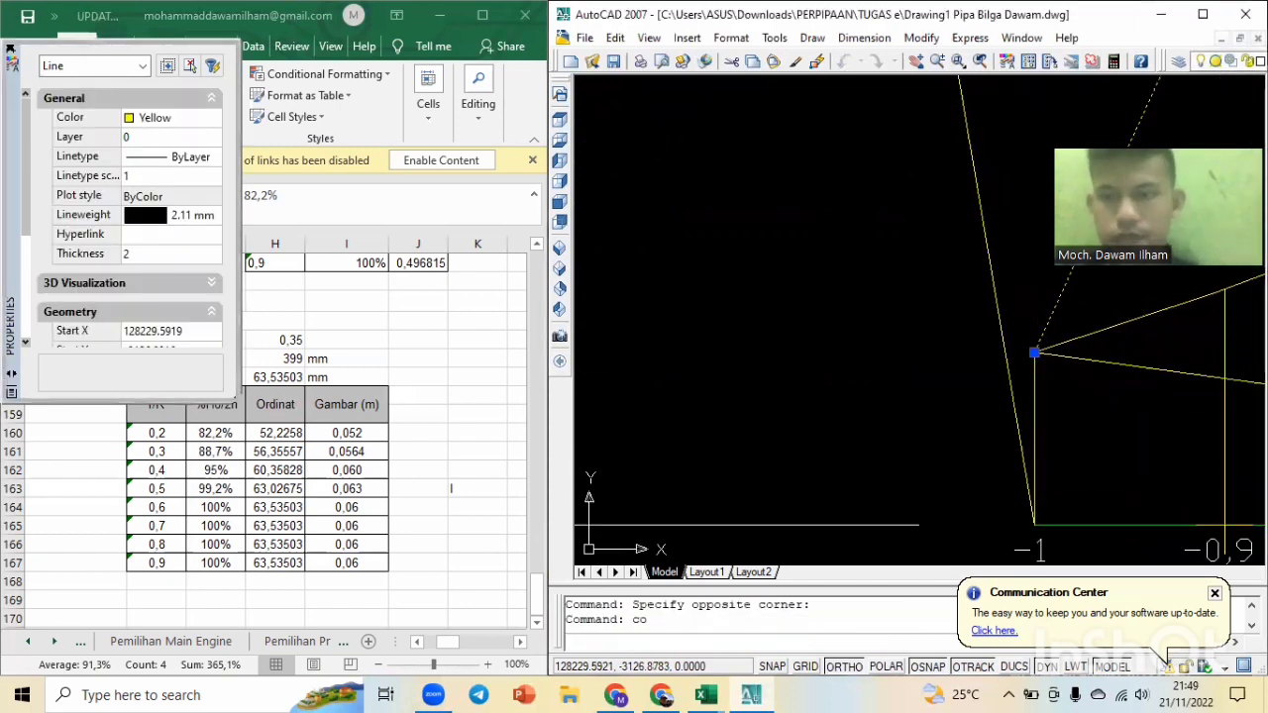
pyautogui.scroll(-2, 1035, 308)
pyautogui.moveTo(1022, 307); pyautogui.dragTo(716, 453, button='middle')
pyautogui.scroll(-2, 830, 340)
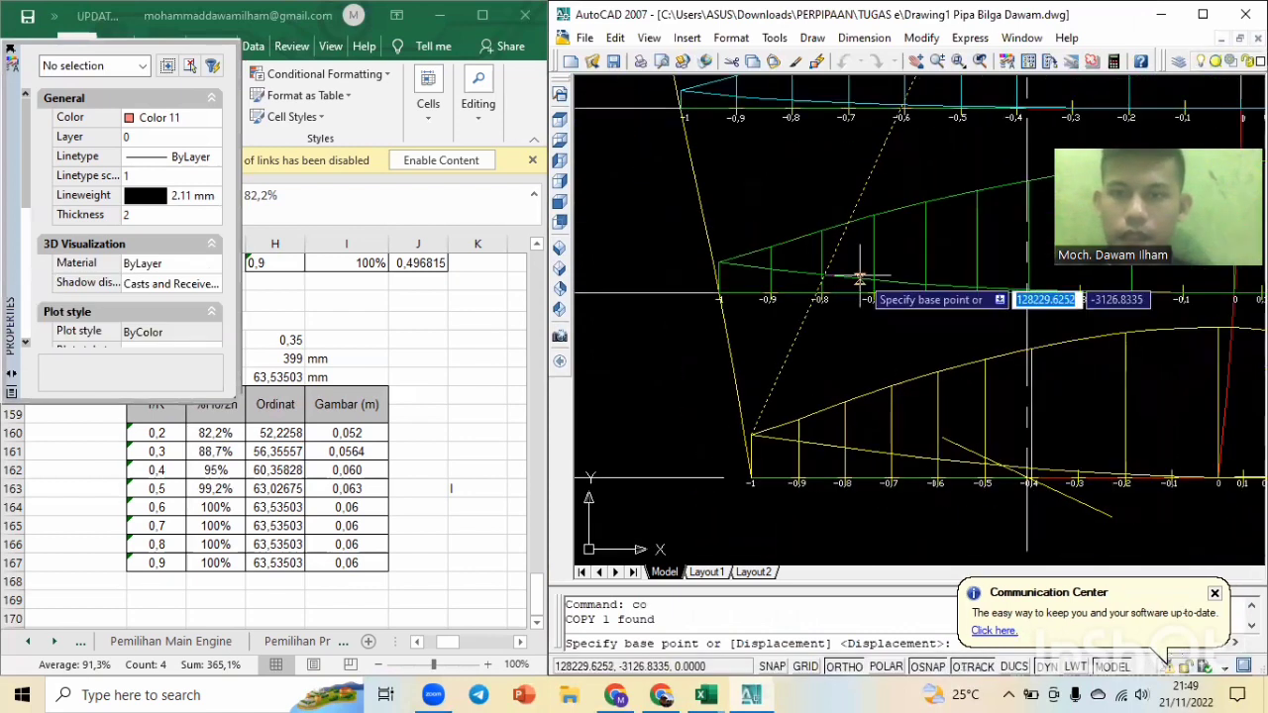
pyautogui.moveTo(860, 278); pyautogui.dragTo(812, 413, button='middle')
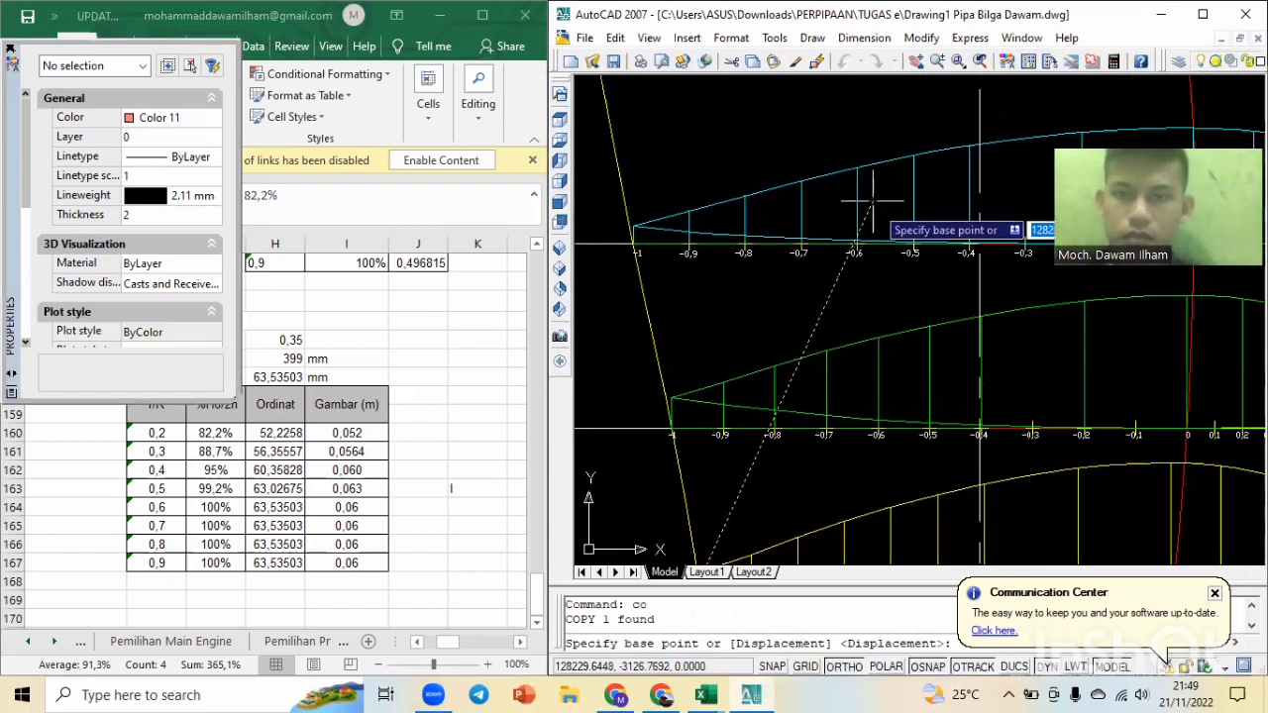
pyautogui.click(881, 169)
pyautogui.moveTo(939, 292); pyautogui.dragTo(740, 198, button='middle')
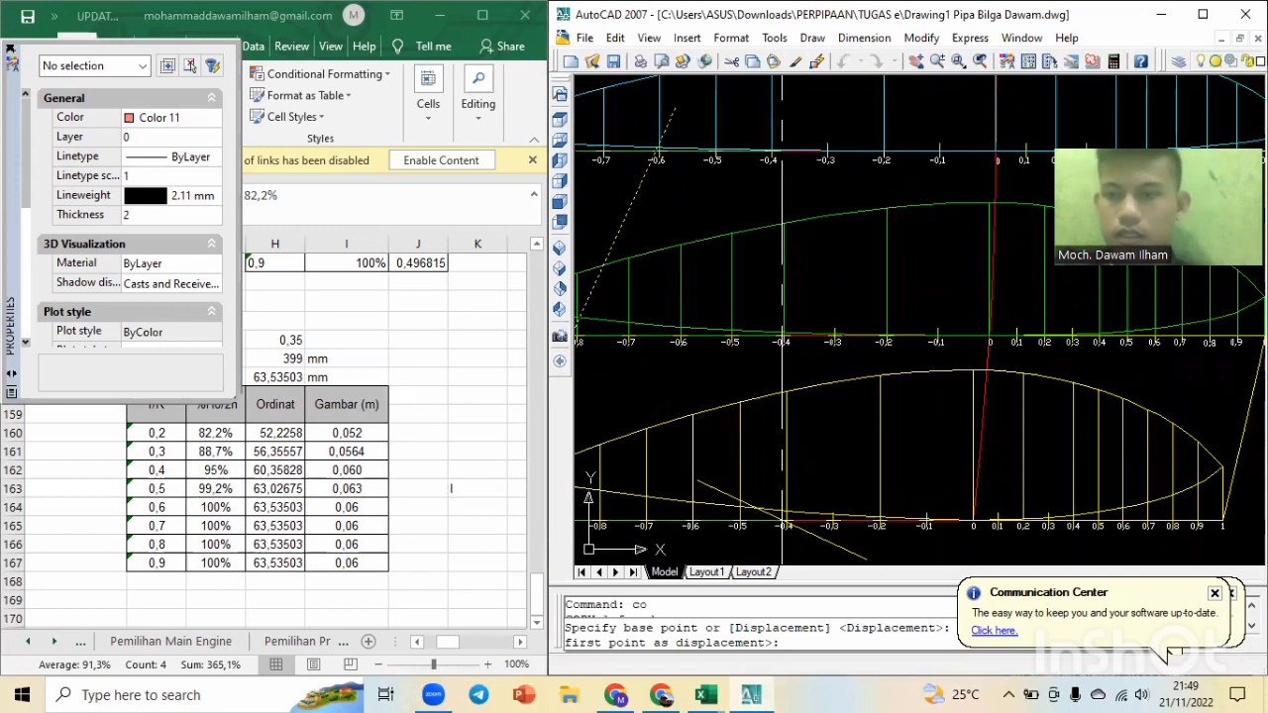
pyautogui.click(1224, 467)
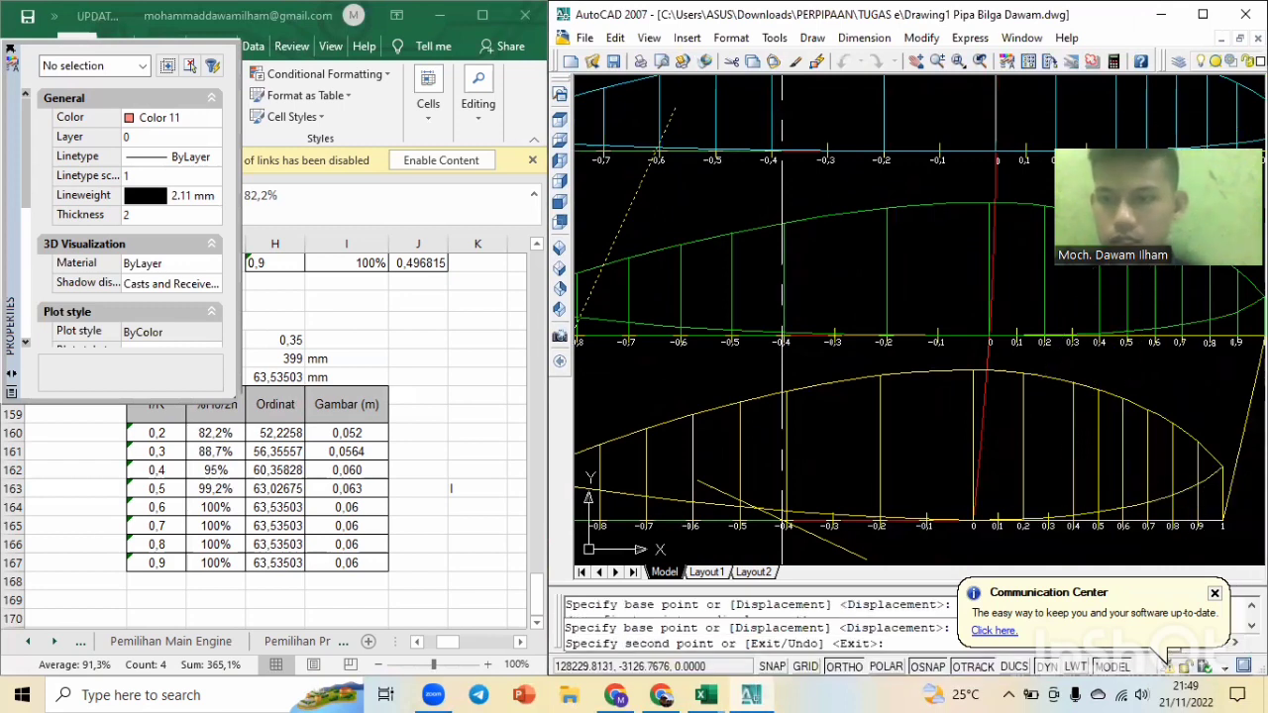
pyautogui.press('Escape')
pyautogui.press('Escape')
# Extend both ends of the yellow perpendicular through the 0,2R section to the two copied yellow pitch lines.
pyautogui.scroll(-6, 1228, 468)
pyautogui.scroll(3, 1186, 498)
pyautogui.moveTo(1148, 389); pyautogui.dragTo(1103, 273, button='middle')
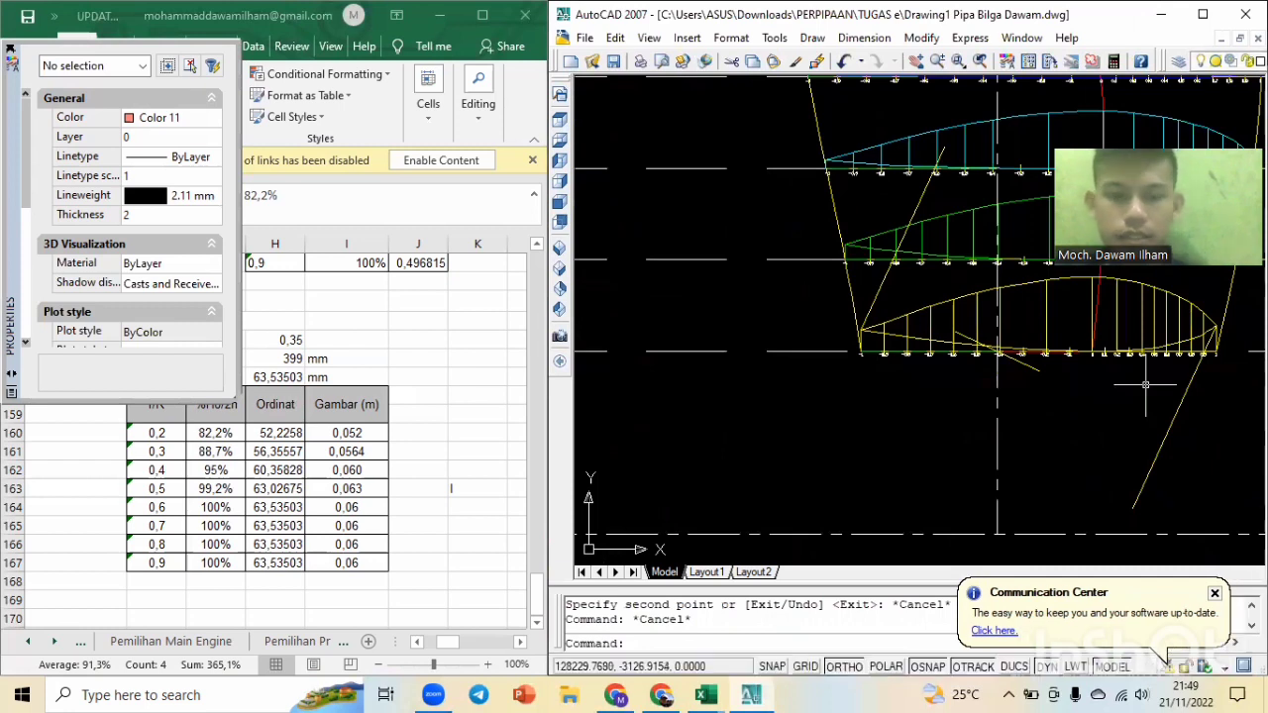
pyautogui.write('e')
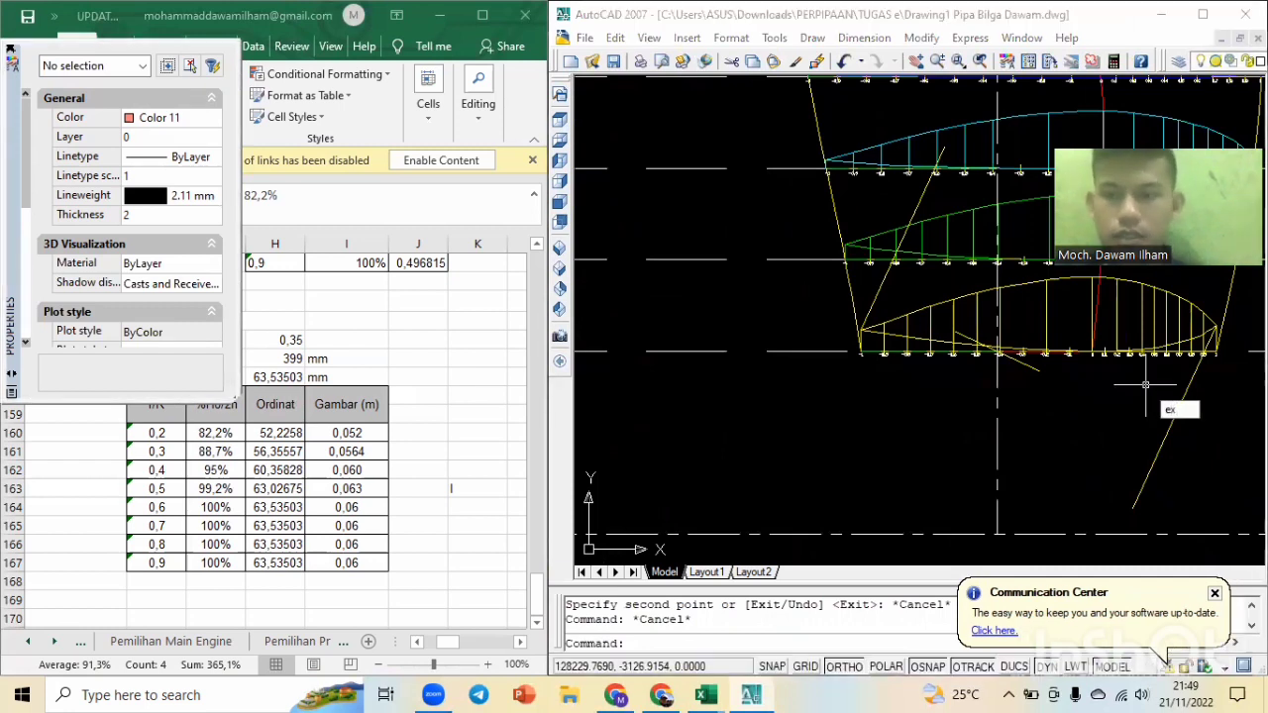
pyautogui.write('x')
pyautogui.press('Return')
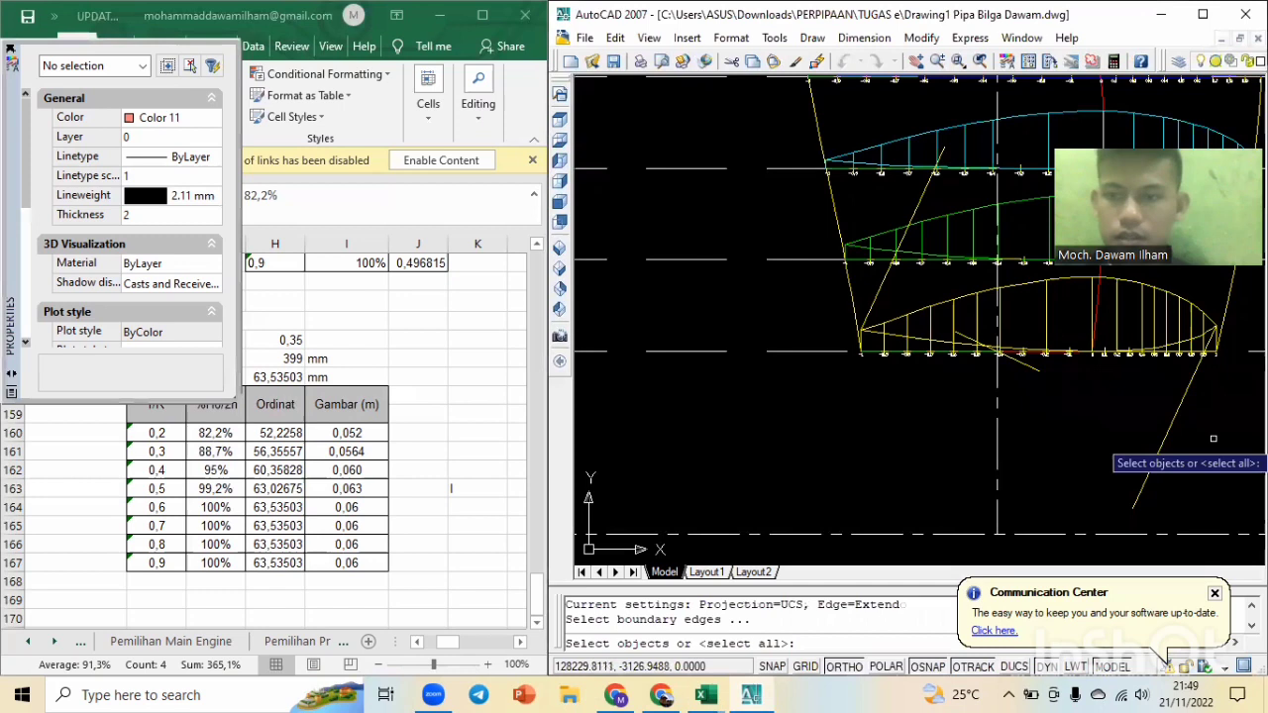
pyautogui.click(1172, 422)
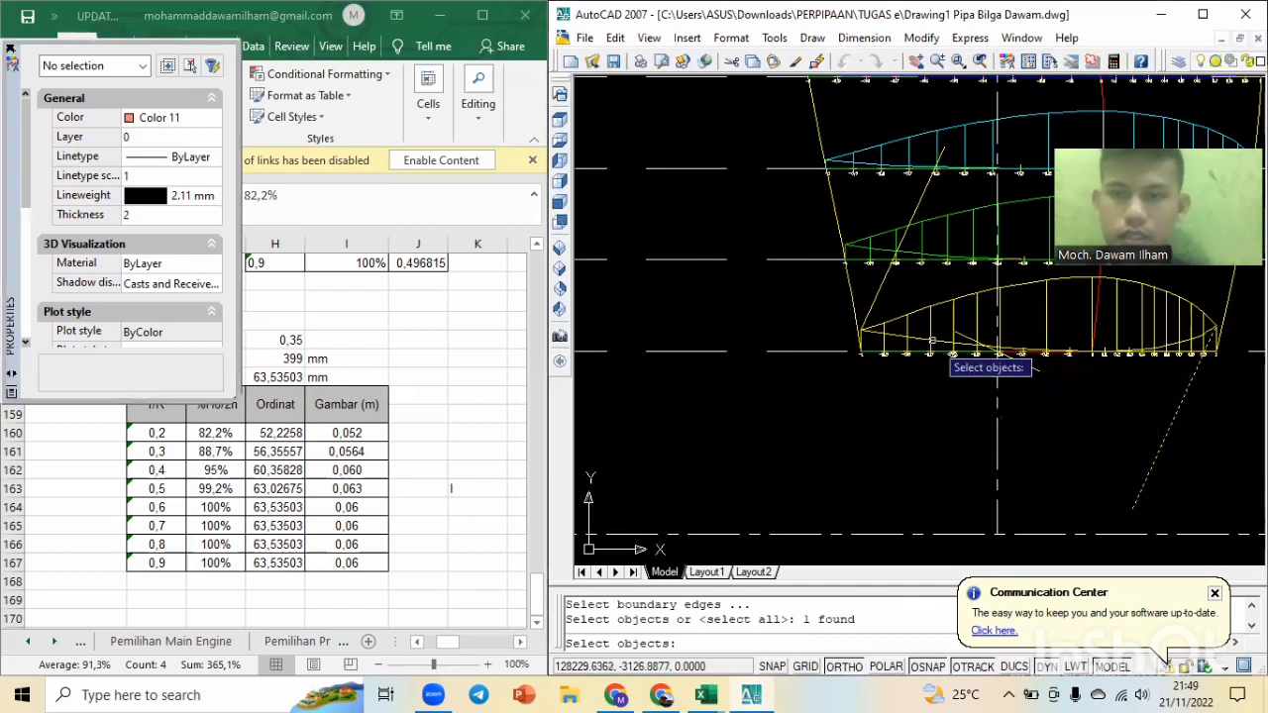
pyautogui.click(880, 285)
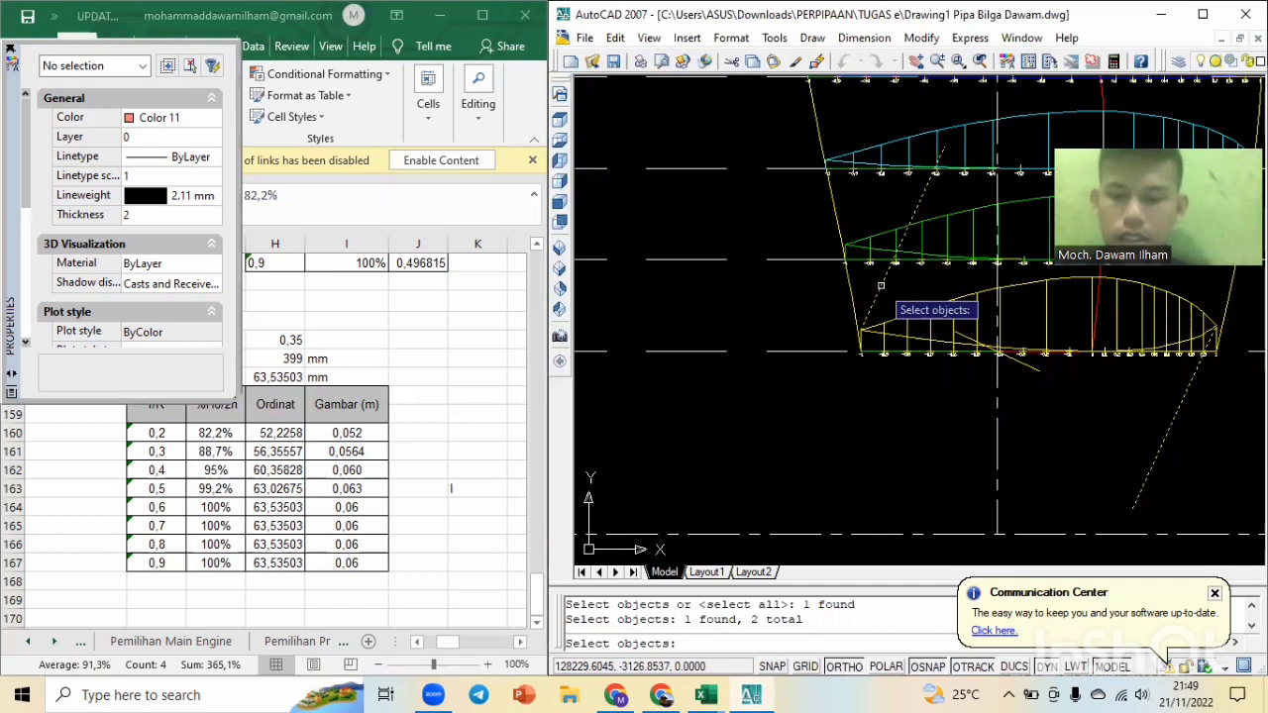
pyautogui.press('Return')
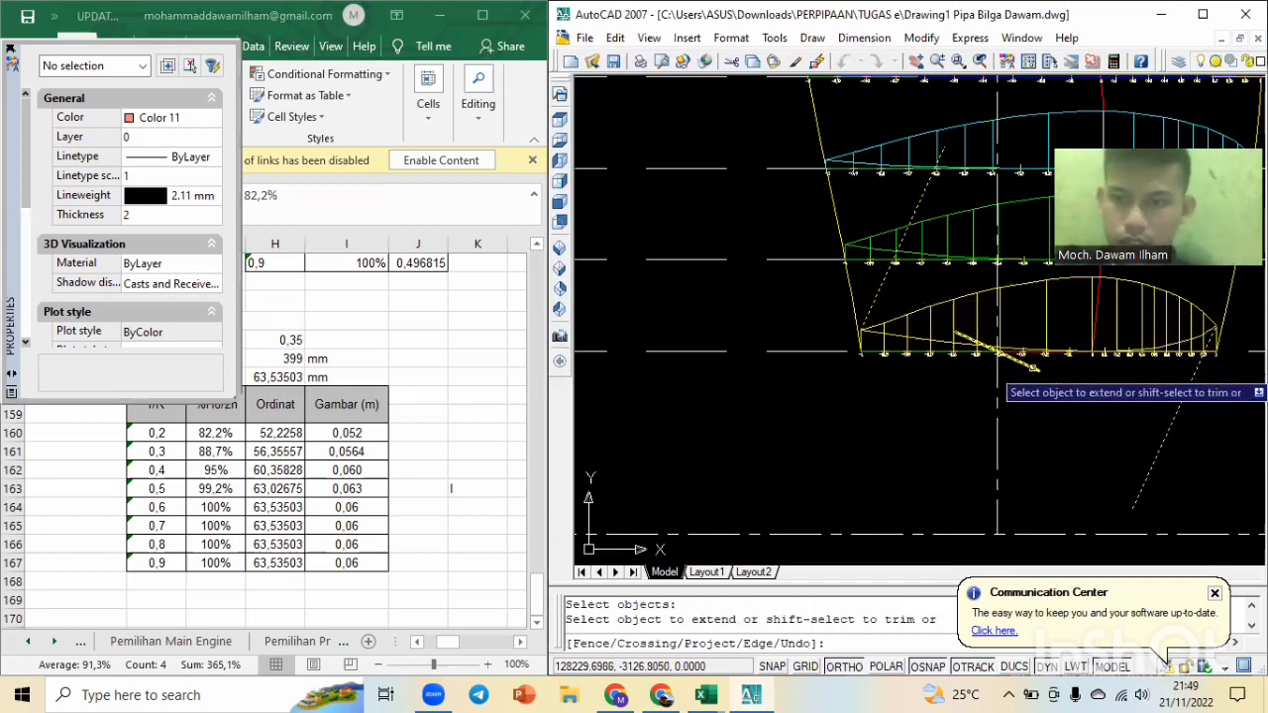
pyautogui.click(1033, 368)
pyautogui.scroll(5, 985, 354)
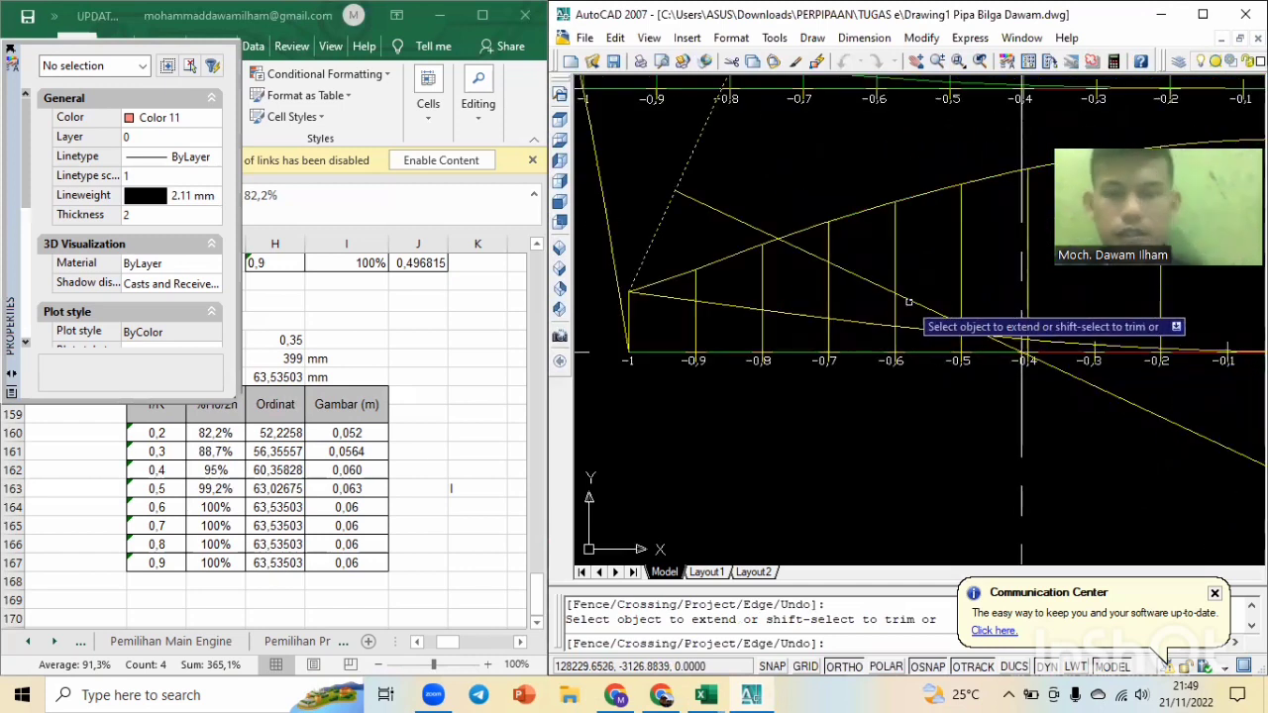
pyautogui.press('Escape')
pyautogui.press('Escape')
# Trim the parts of both copied yellow pitch lines that extend beyond the sloping yellow perpendicular at 0,2R.
pyautogui.scroll(-5, 908, 301)
pyautogui.write('t')
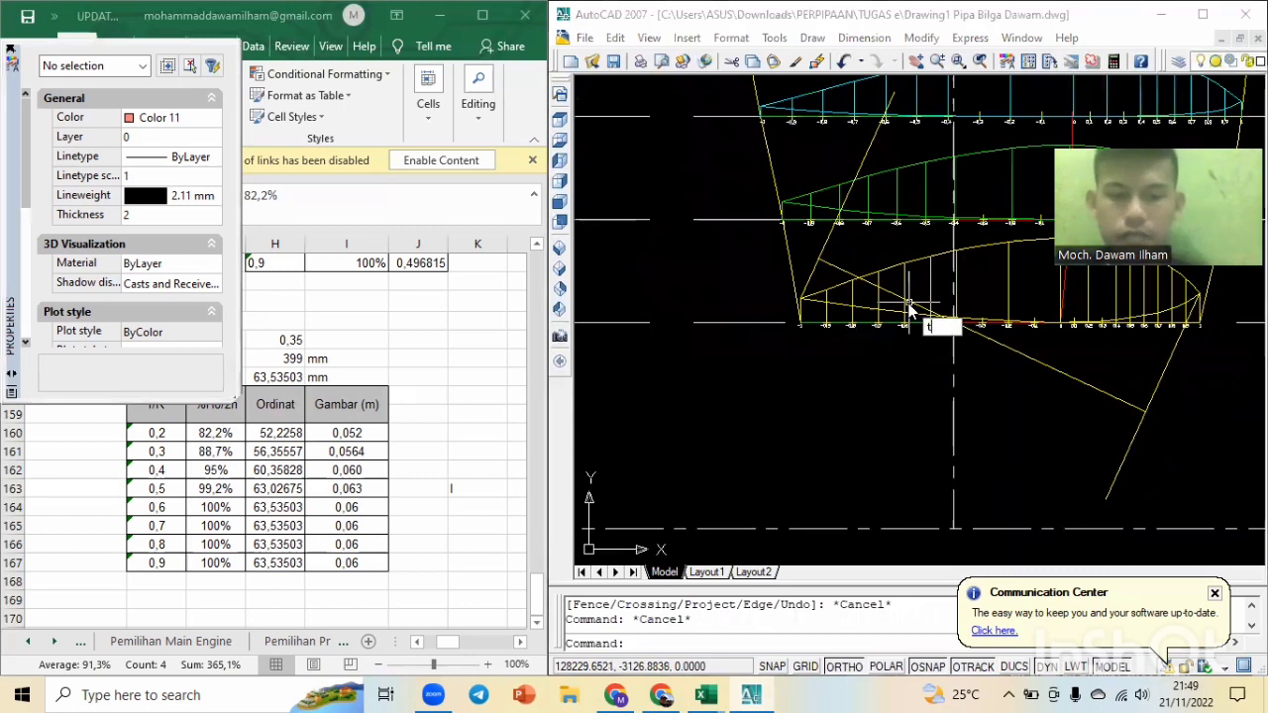
pyautogui.write('r')
pyautogui.press('Return')
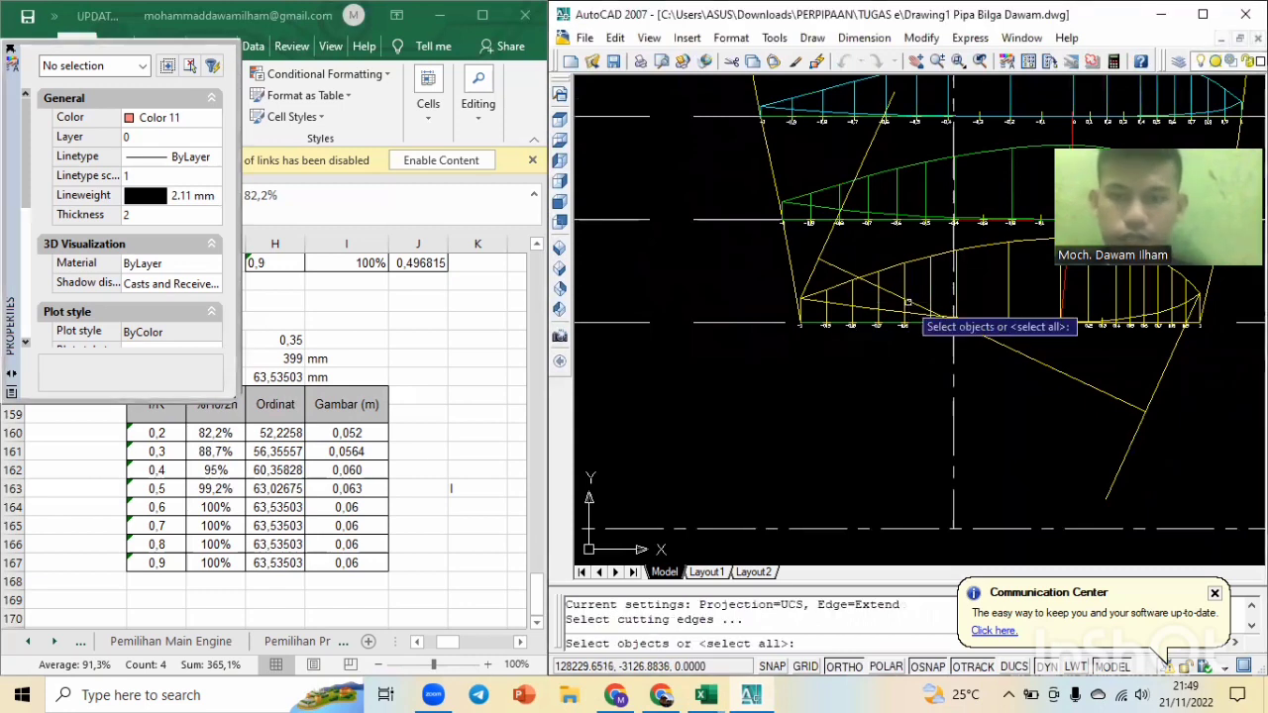
pyautogui.click(997, 344)
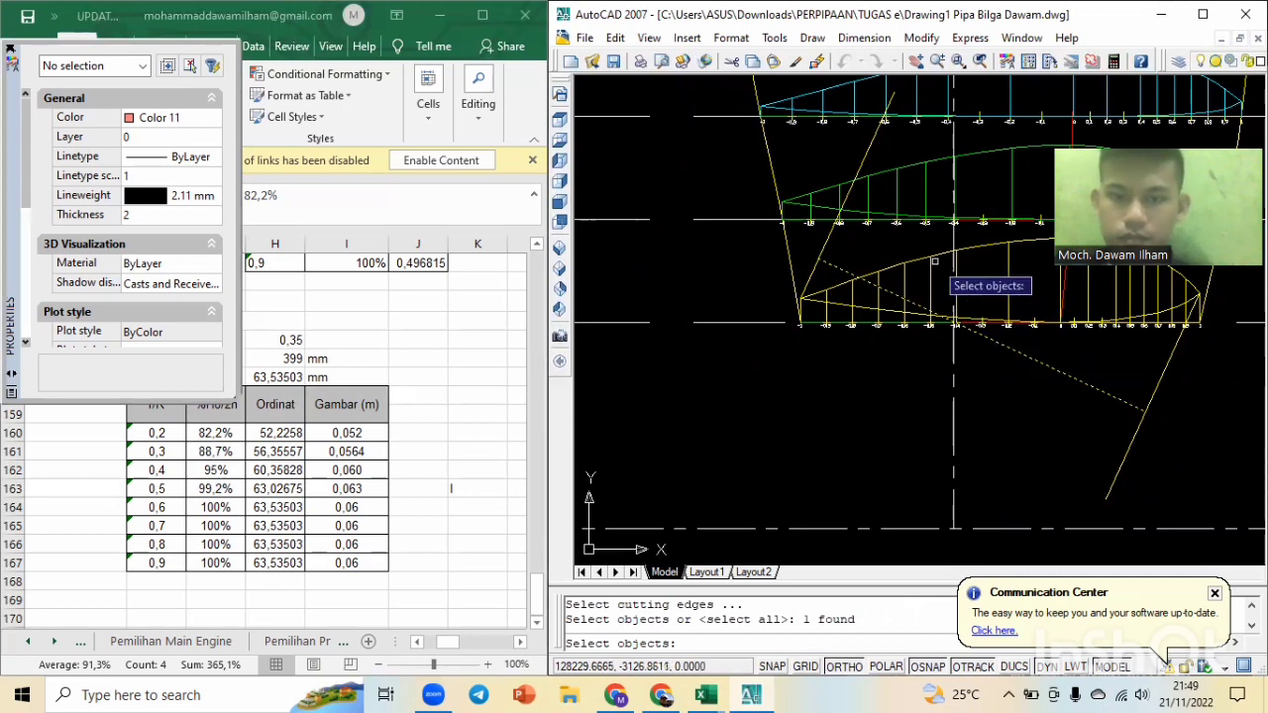
pyautogui.press('Return')
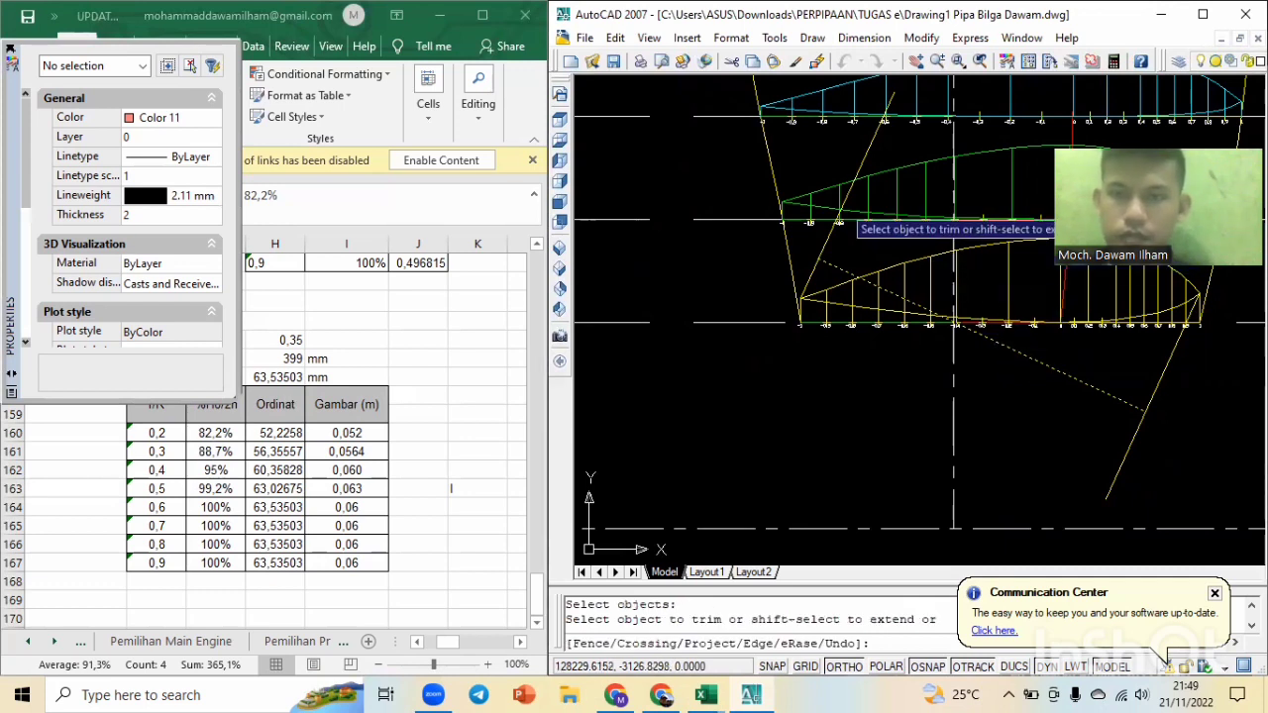
pyautogui.click(826, 239)
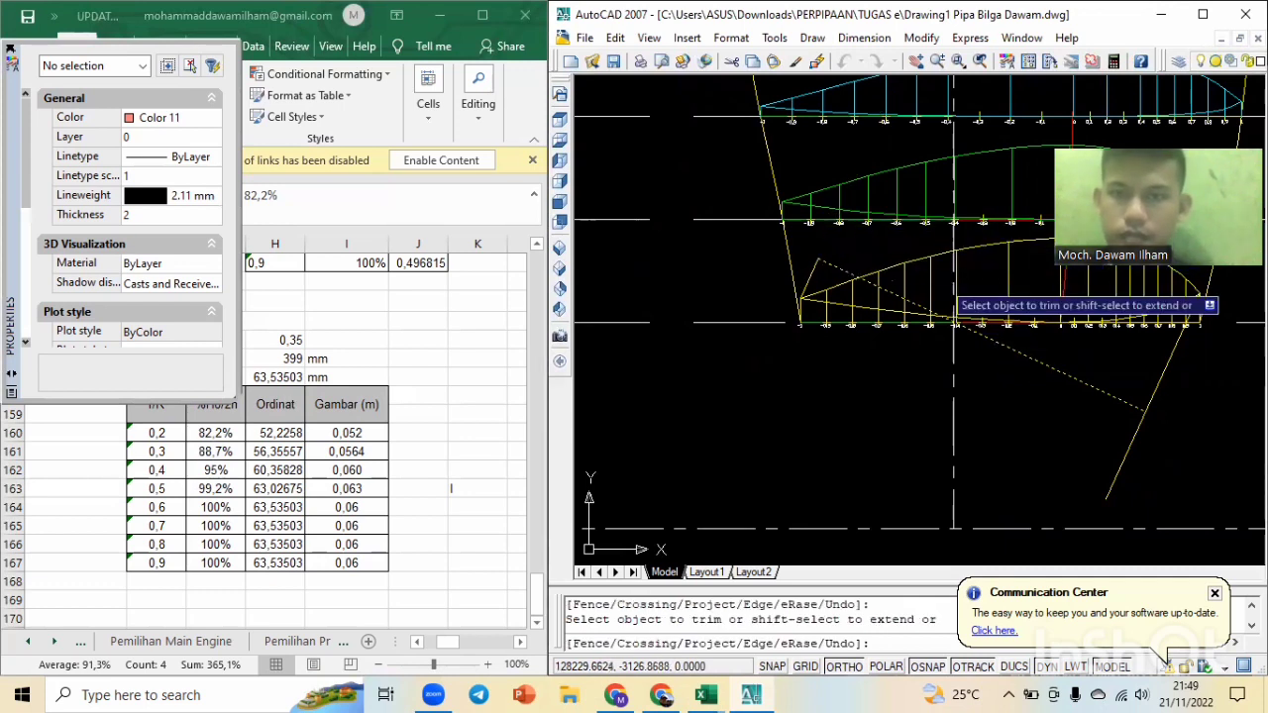
pyautogui.click(1137, 426)
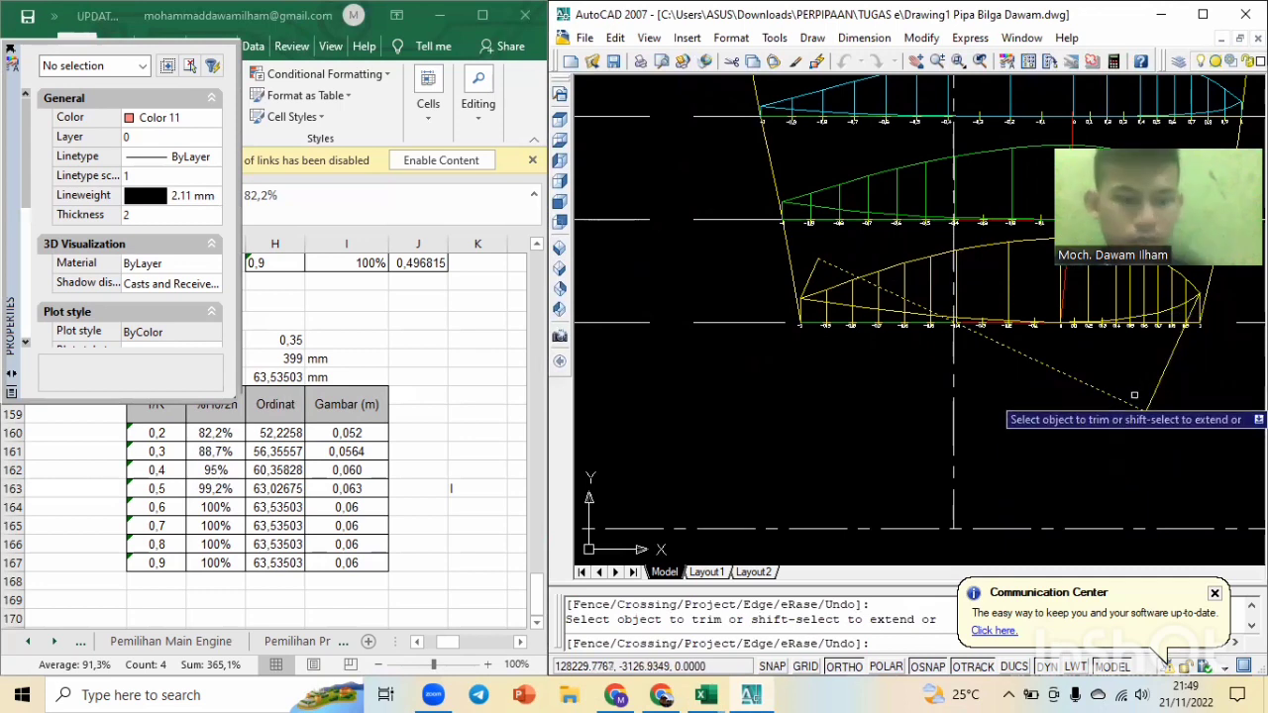
pyautogui.press('Escape')
pyautogui.press('Escape')
# Examine the 0,2R construction on the blade and the coloured perpendiculars at the lower vertex of the pitch diagram.
pyautogui.scroll(-8, 1133, 396)
pyautogui.scroll(9, 1134, 395)
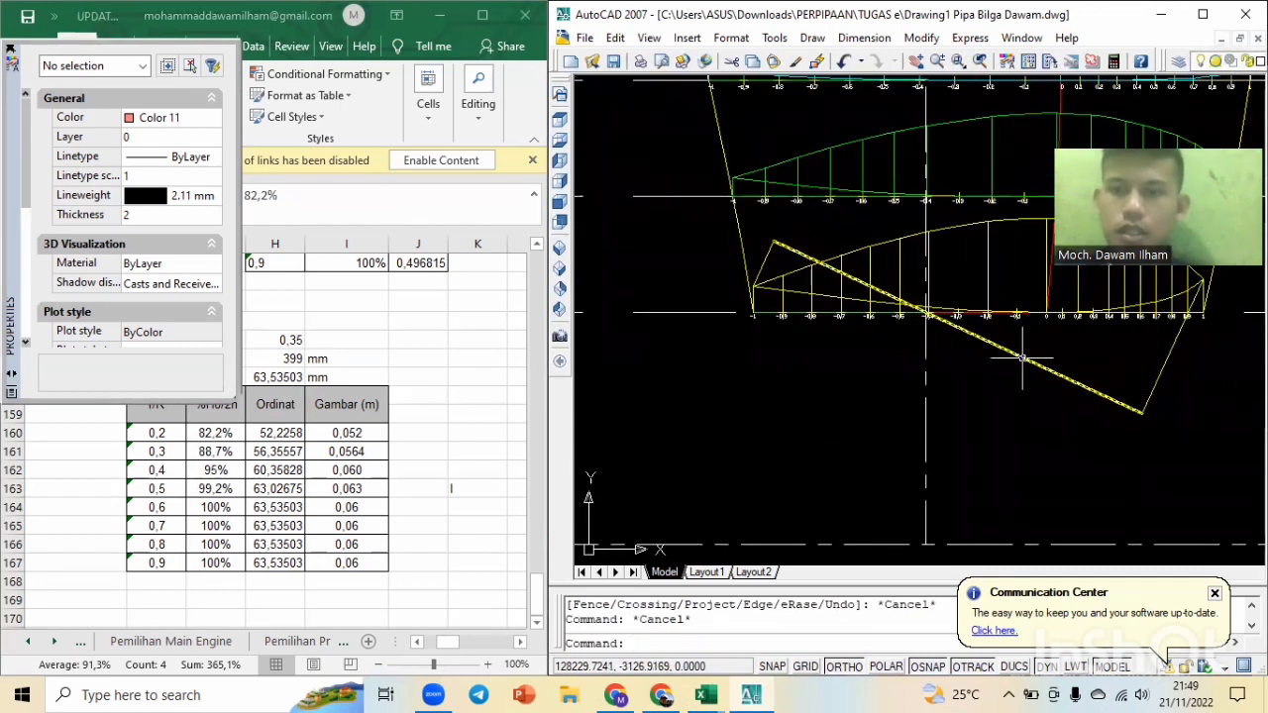
pyautogui.scroll(-4, 1021, 357)
pyautogui.scroll(3, 1020, 360)
pyautogui.moveTo(1016, 384); pyautogui.dragTo(1008, 454, button='middle')
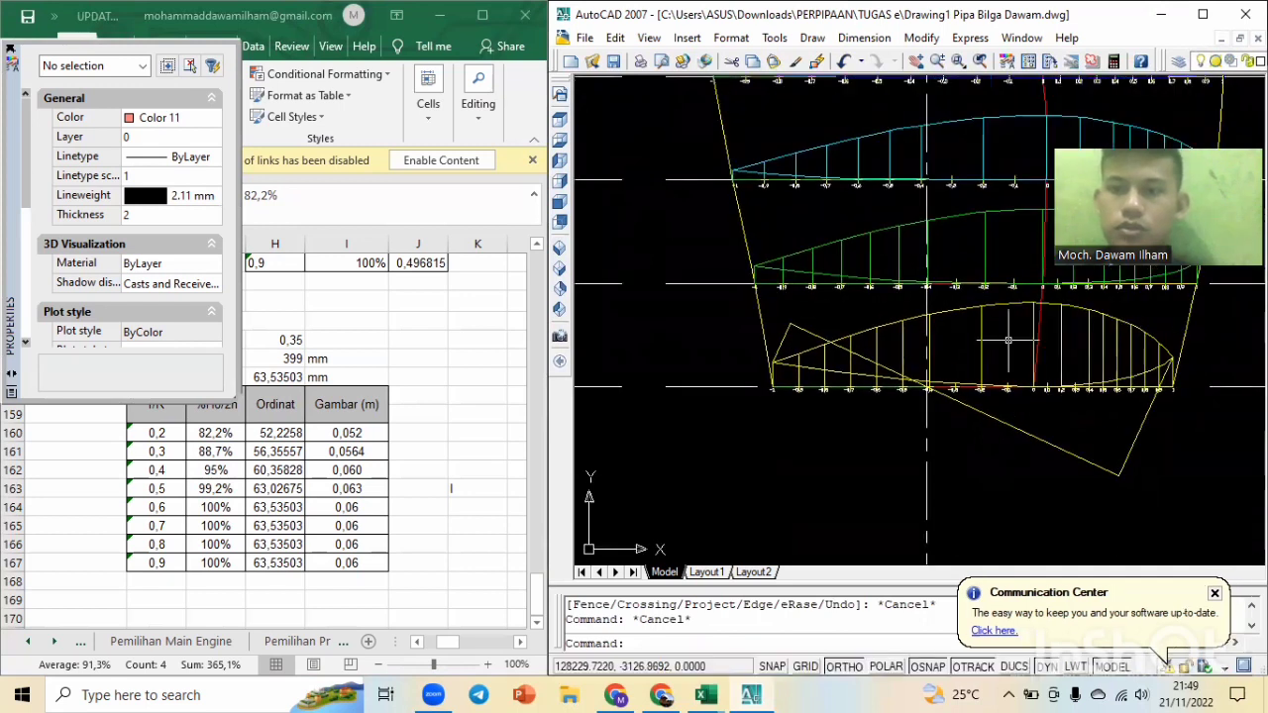
pyautogui.scroll(-2, 1007, 339)
pyautogui.scroll(-2, 1007, 283)
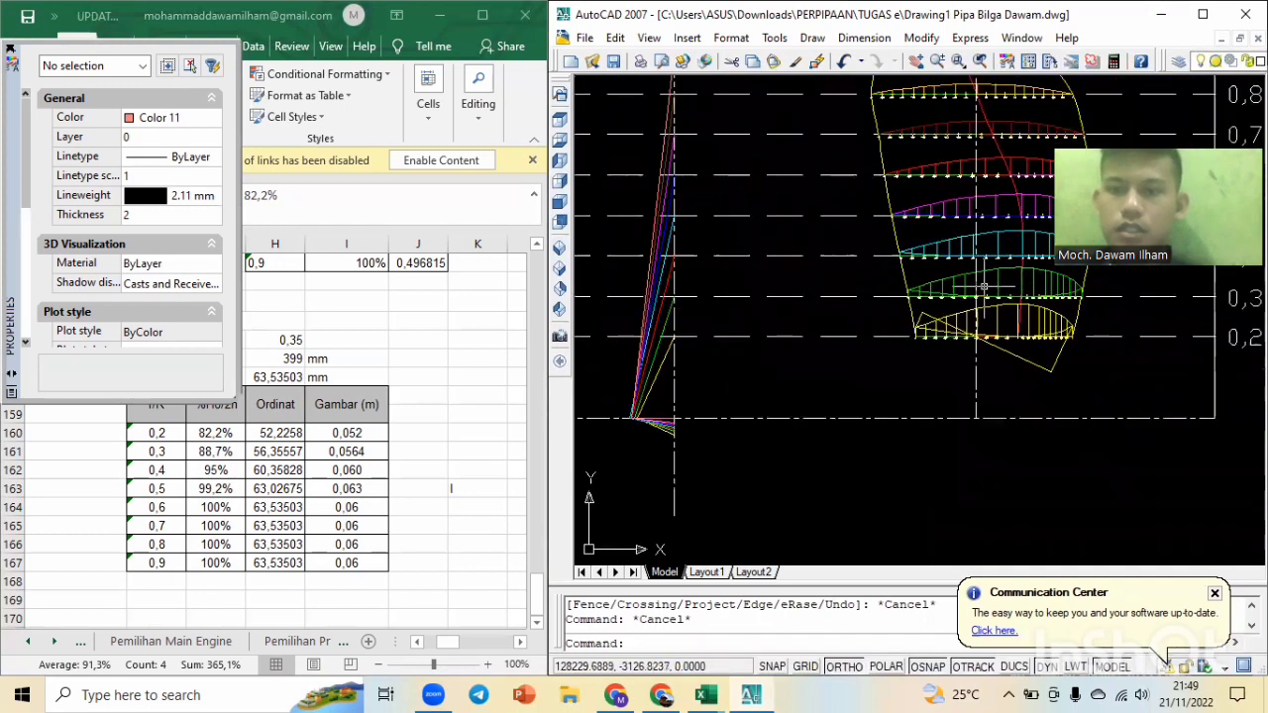
pyautogui.scroll(-1, 1069, 329)
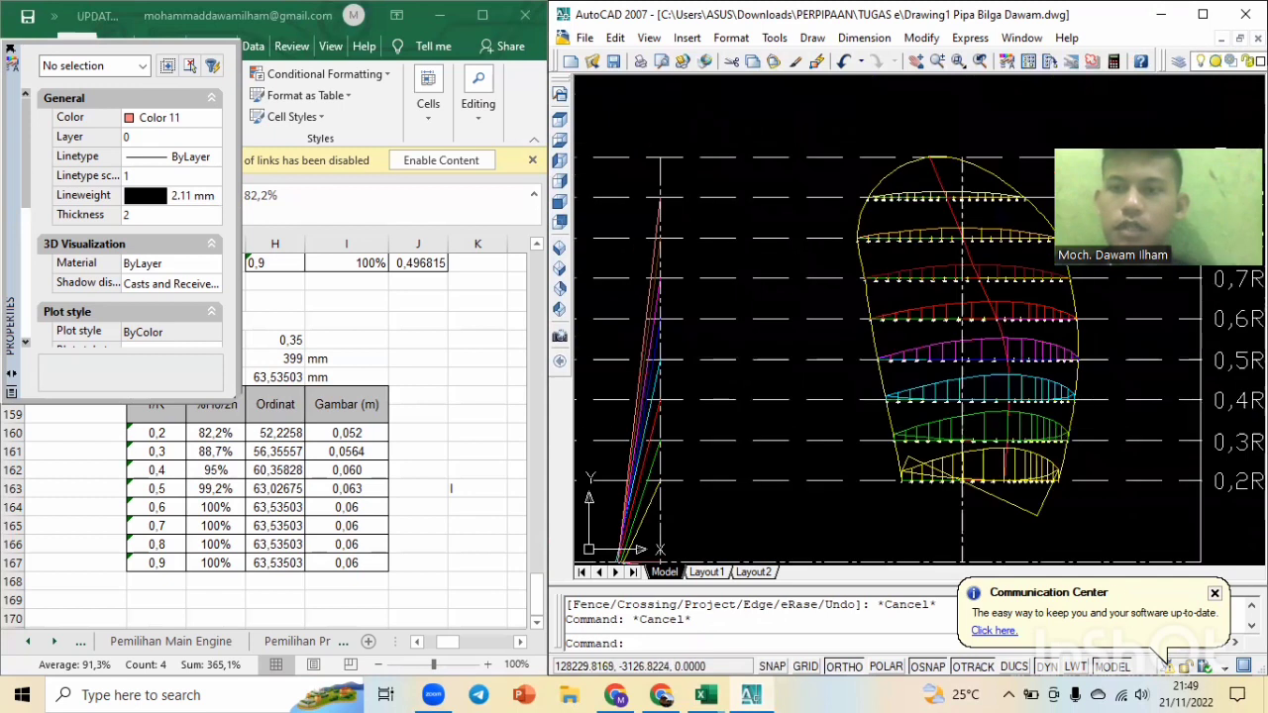
pyautogui.scroll(-3, 957, 351)
pyautogui.scroll(4, 957, 352)
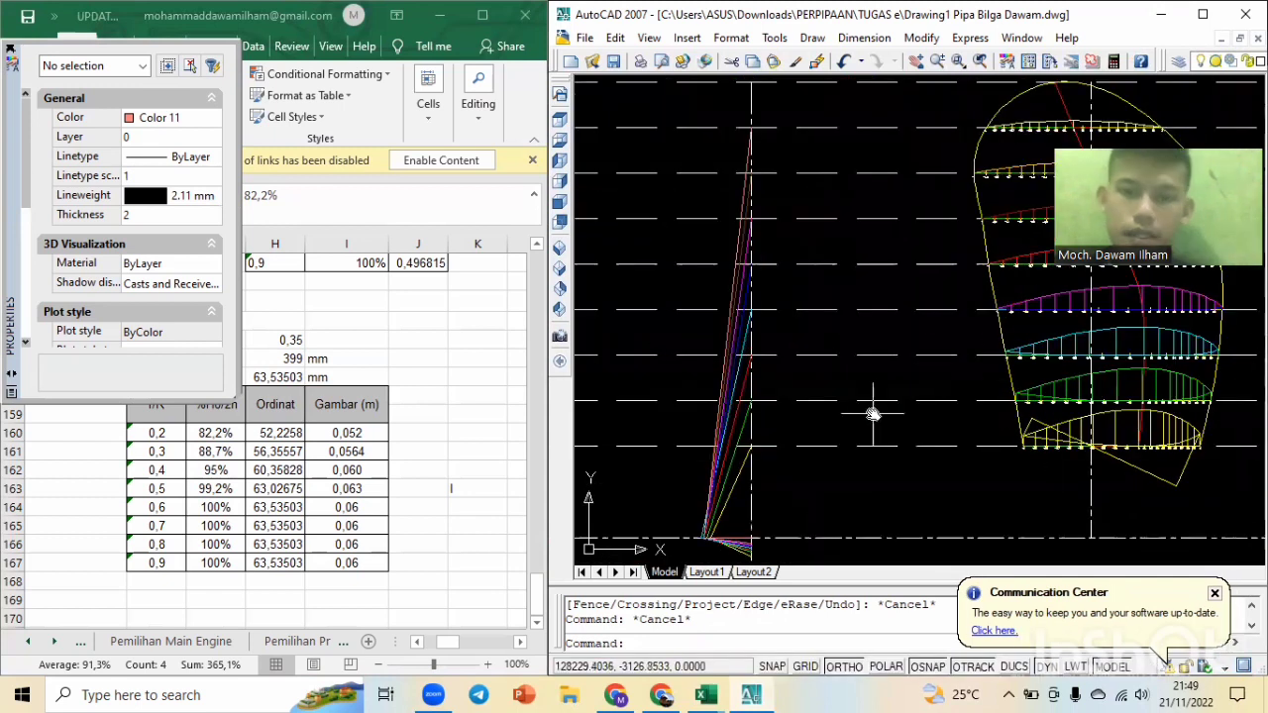
pyautogui.moveTo(882, 416); pyautogui.dragTo(991, 301, button='middle')
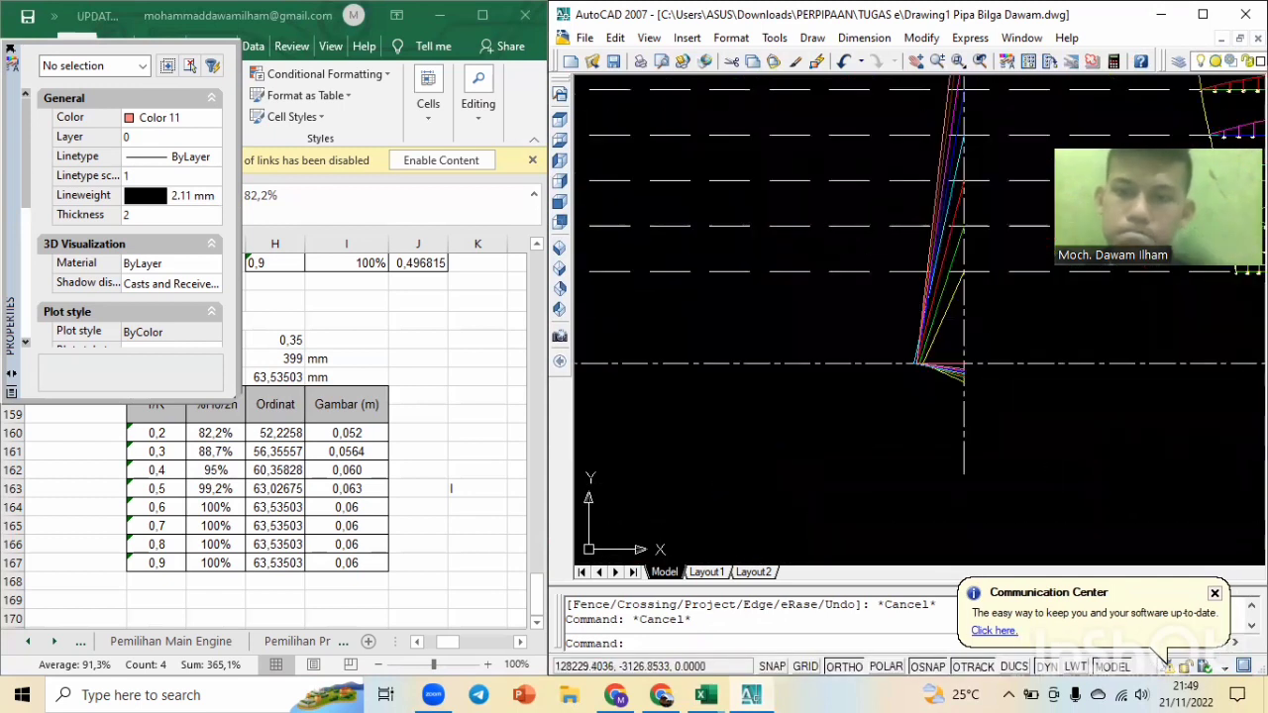
pyautogui.scroll(6, 970, 318)
pyautogui.scroll(-2, 863, 315)
pyautogui.scroll(6, 868, 414)
pyautogui.moveTo(869, 415); pyautogui.dragTo(964, 226, button='middle')
pyautogui.scroll(3, 905, 387)
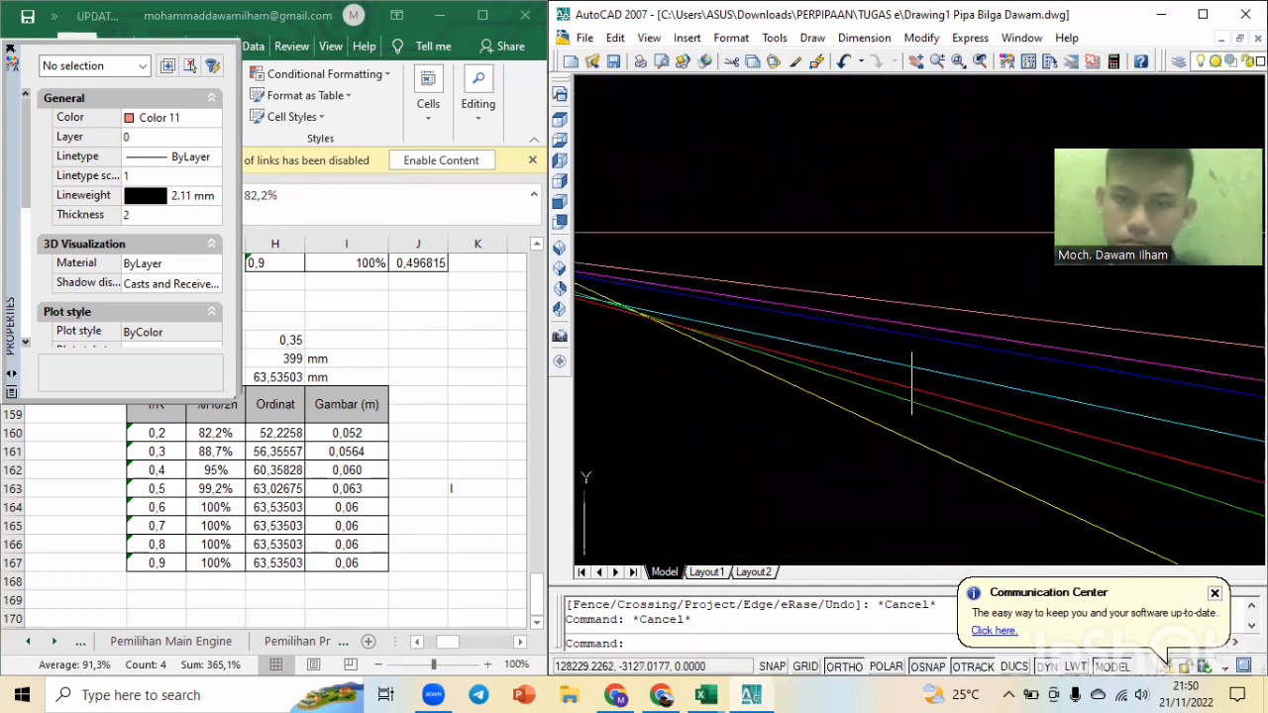
# Copy the green perpendicular from its midpoint in the pitch diagram to where the blade centreline meets the 0,3R section's baseline near station -0,4.
pyautogui.click(904, 397)
pyautogui.write('co')
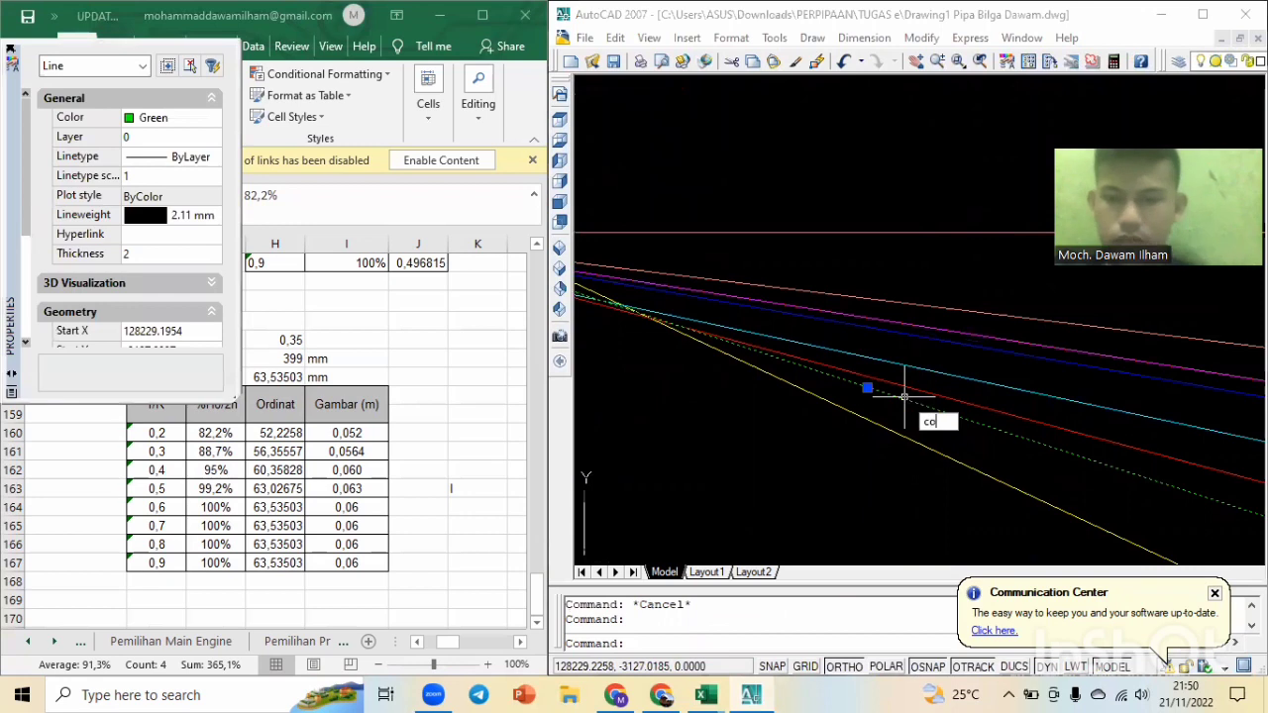
pyautogui.press('Return')
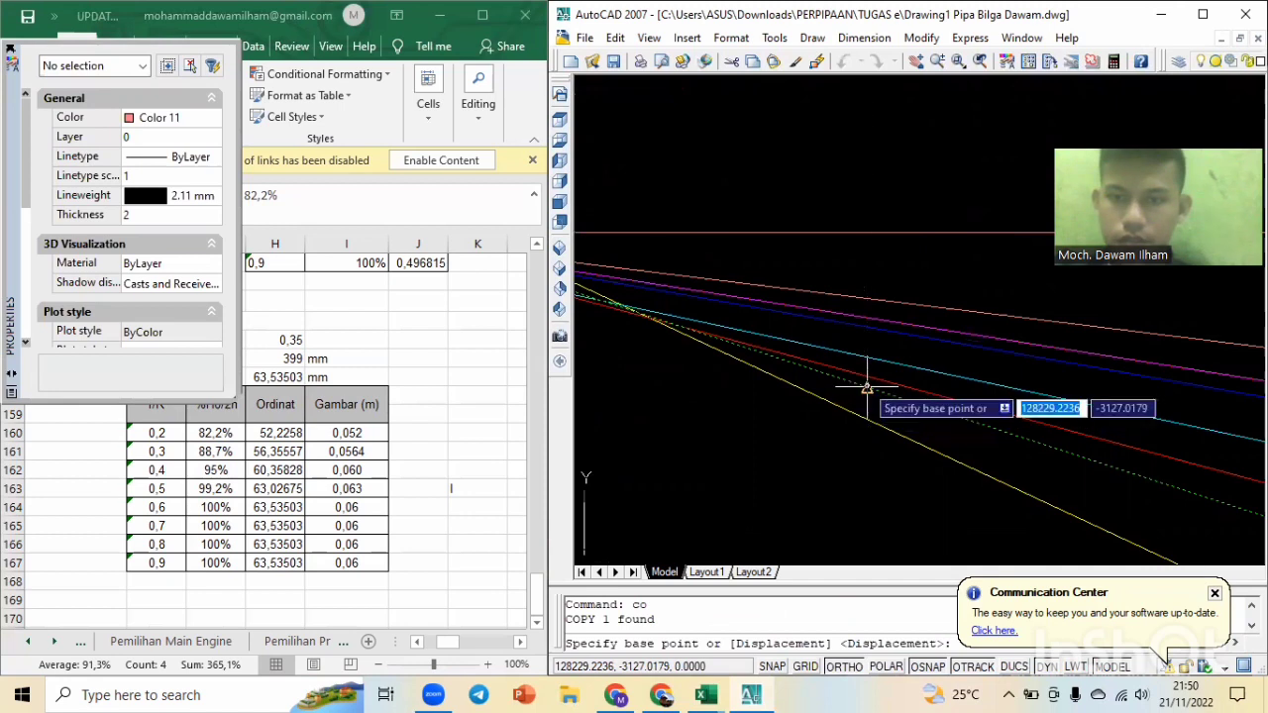
pyautogui.click(867, 387)
pyautogui.scroll(-3, 896, 267)
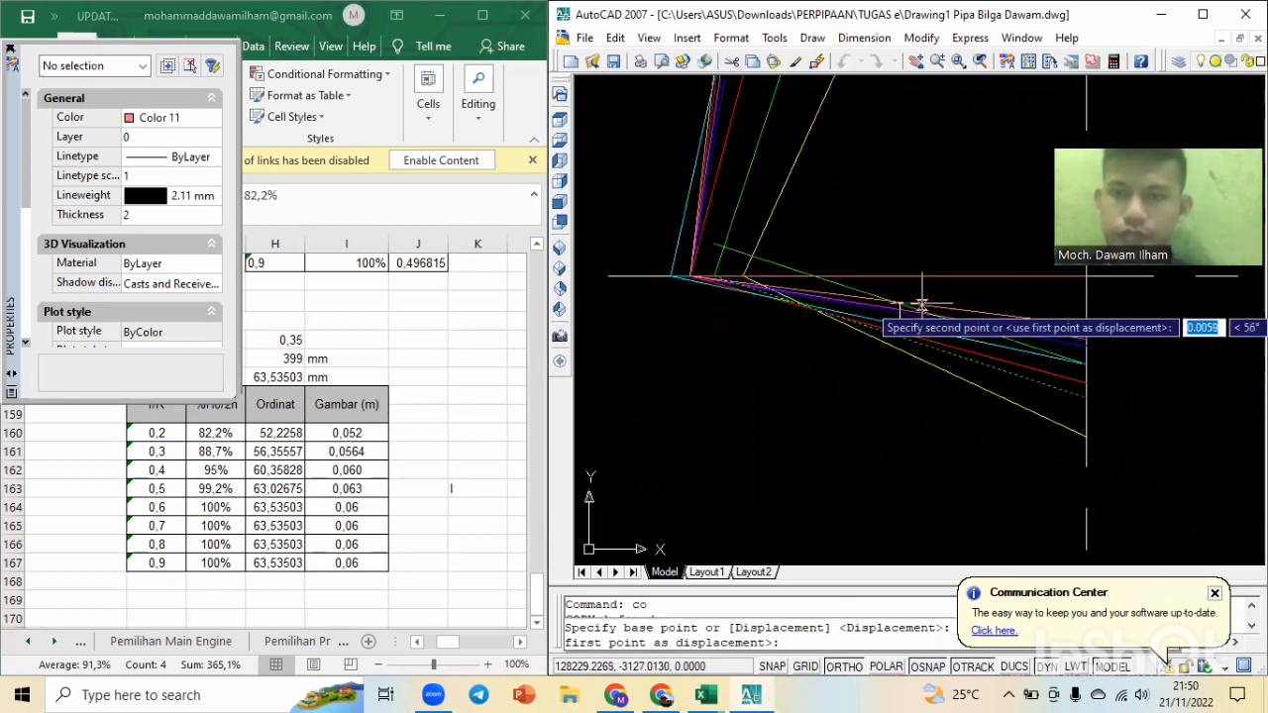
pyautogui.moveTo(925, 375); pyautogui.dragTo(903, 507, button='middle')
pyautogui.moveTo(1006, 292); pyautogui.dragTo(714, 499, button='middle')
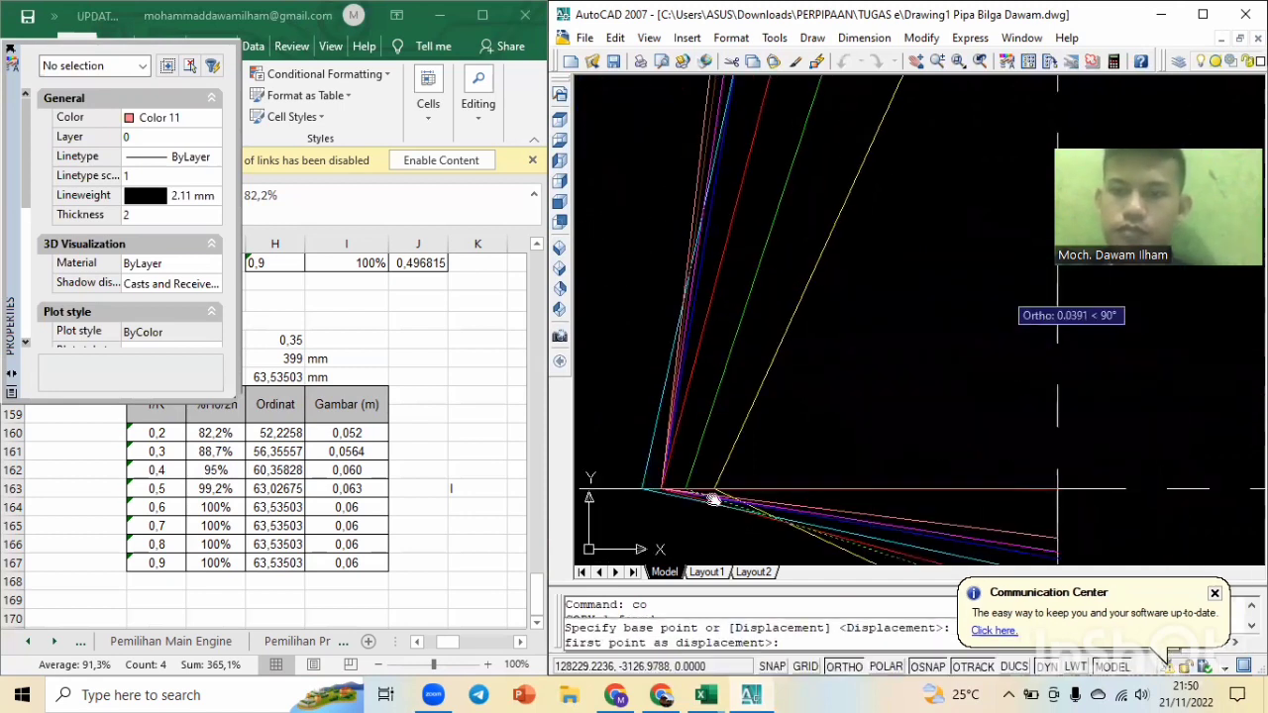
pyautogui.scroll(-6, 1004, 375)
pyautogui.moveTo(1072, 351); pyautogui.dragTo(789, 416, button='middle')
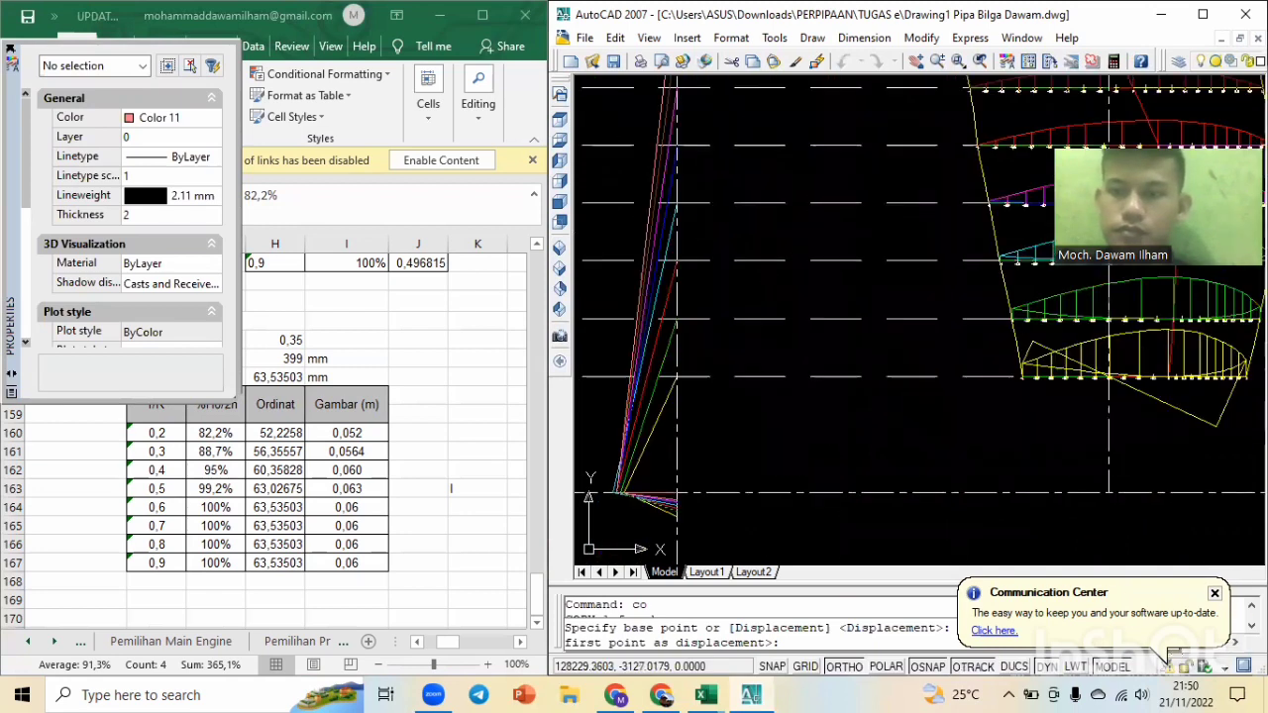
pyautogui.scroll(5, 1108, 336)
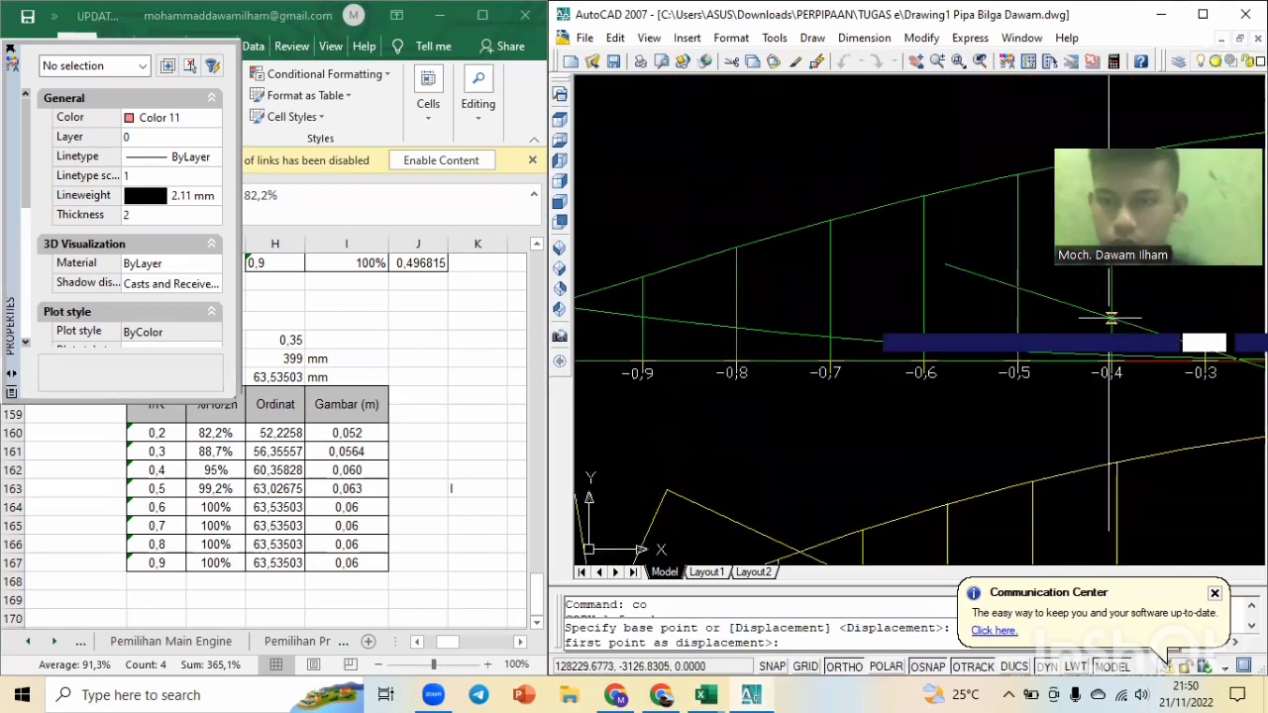
pyautogui.scroll(3, 1099, 407)
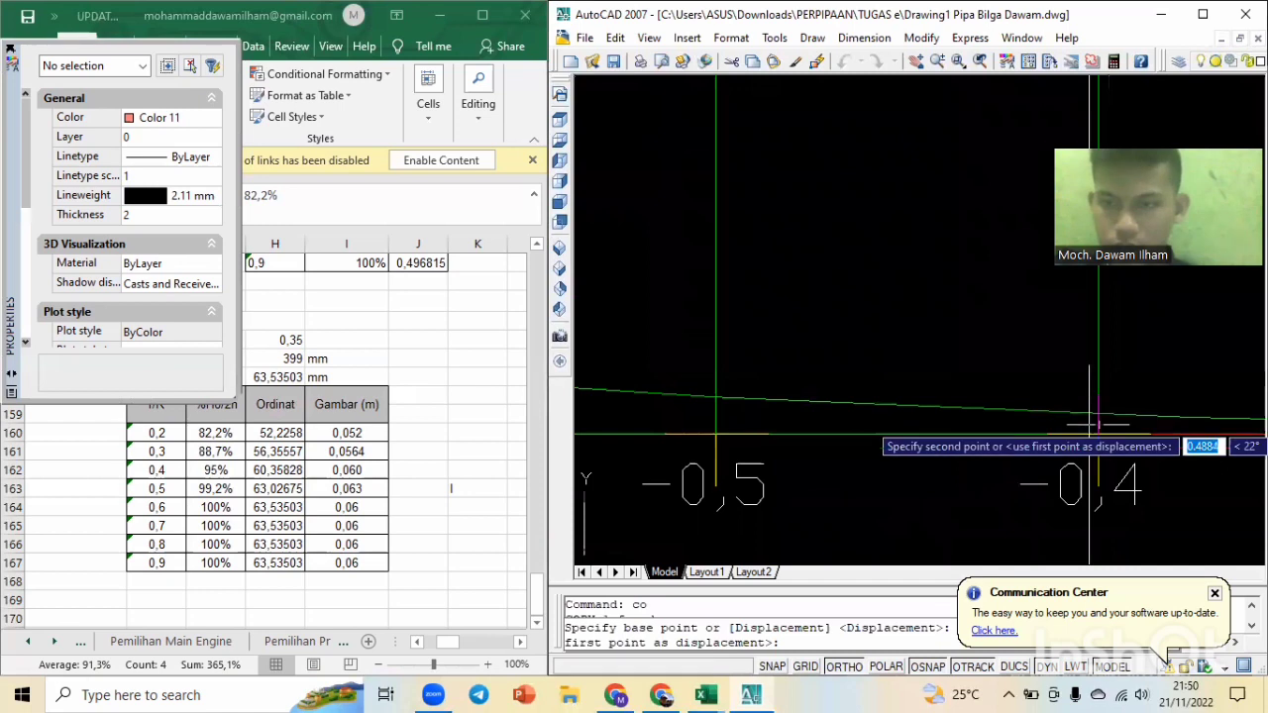
pyautogui.click(1090, 434)
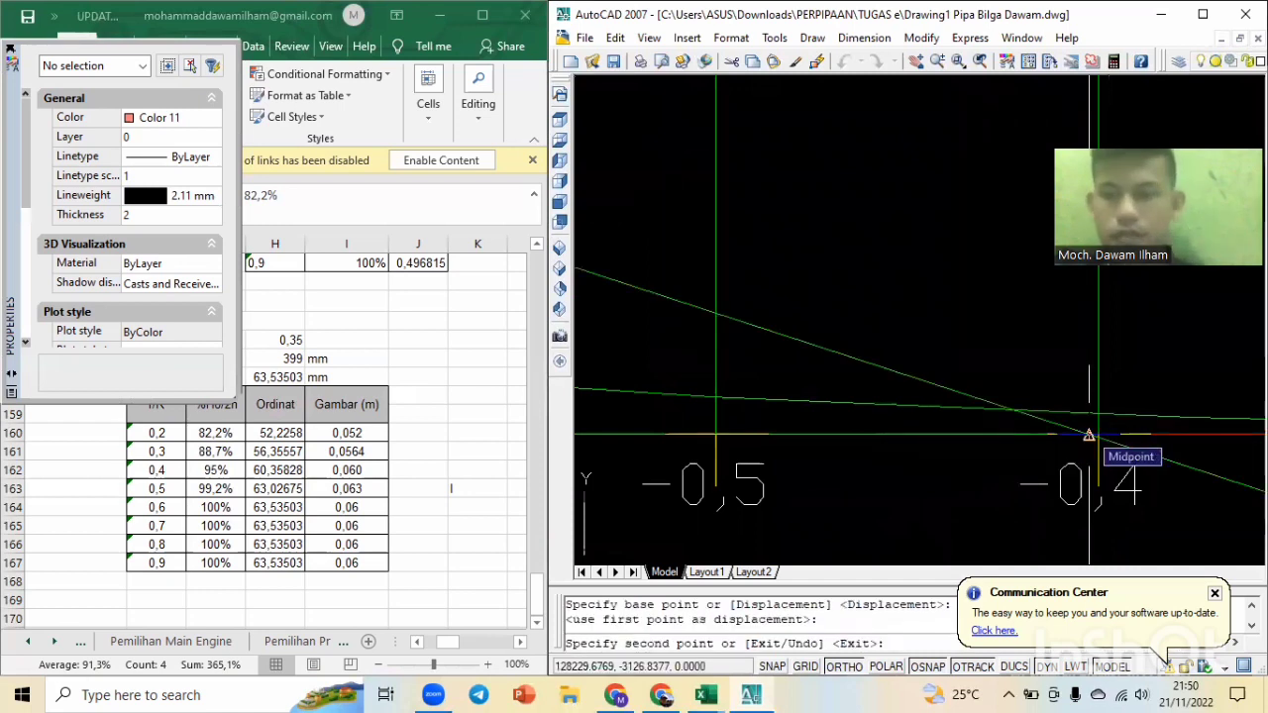
pyautogui.press('Escape')
pyautogui.press('Escape')
# Copy the green pitch line by its lower endpoint to the 0,3R section's upper corner at station -1.
pyautogui.scroll(-8, 1089, 434)
pyautogui.scroll(-5, 1139, 456)
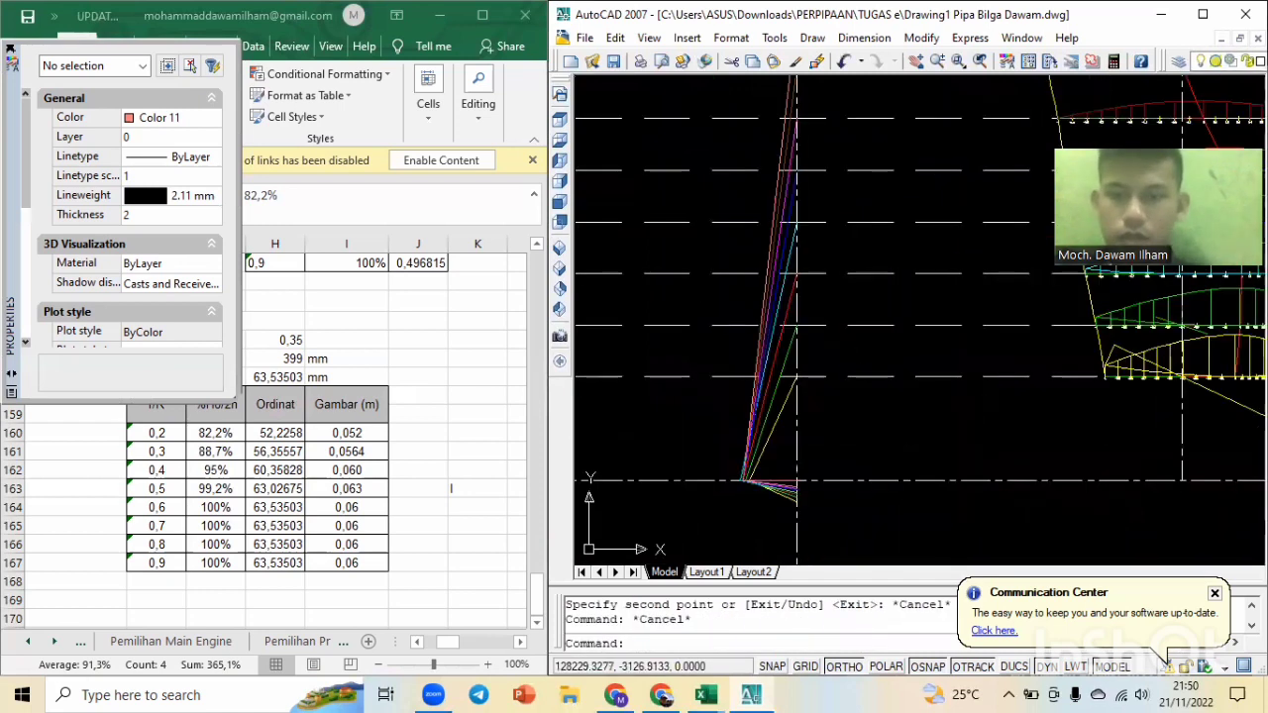
pyautogui.moveTo(754, 419); pyautogui.dragTo(781, 388, button='middle')
pyautogui.scroll(4, 778, 387)
pyautogui.click(779, 387)
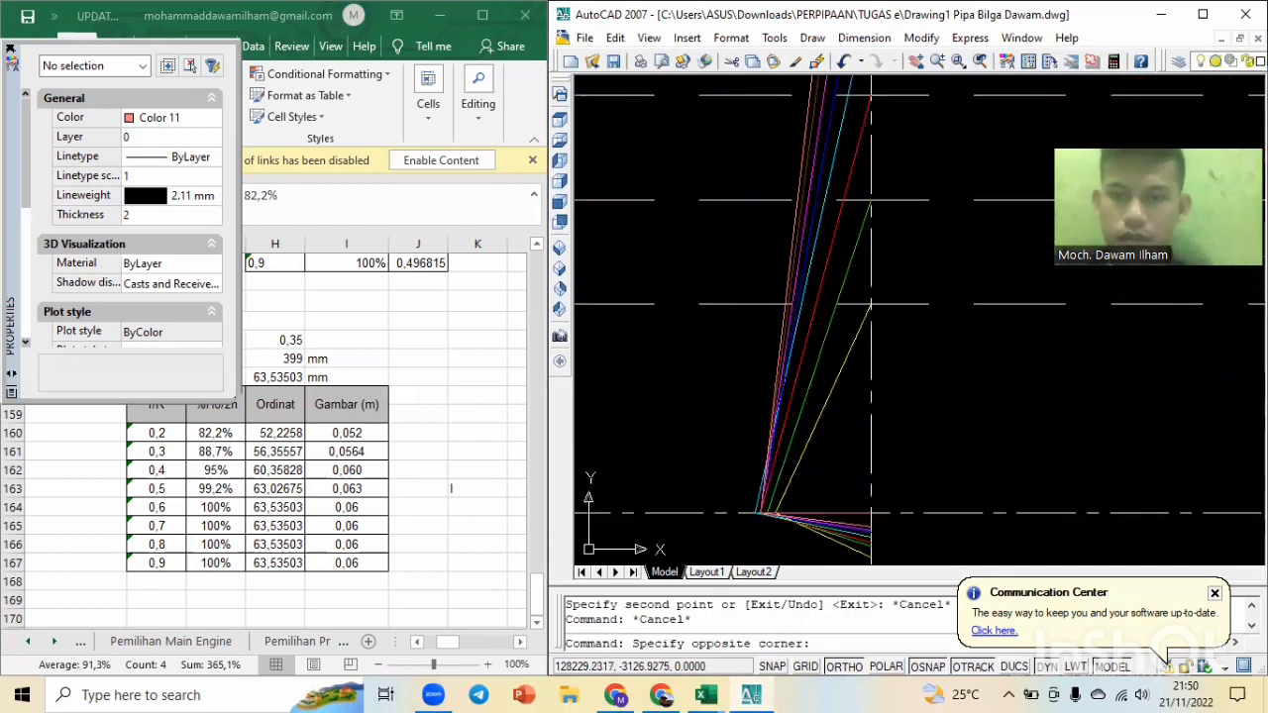
pyautogui.click(820, 344)
pyautogui.write('c')
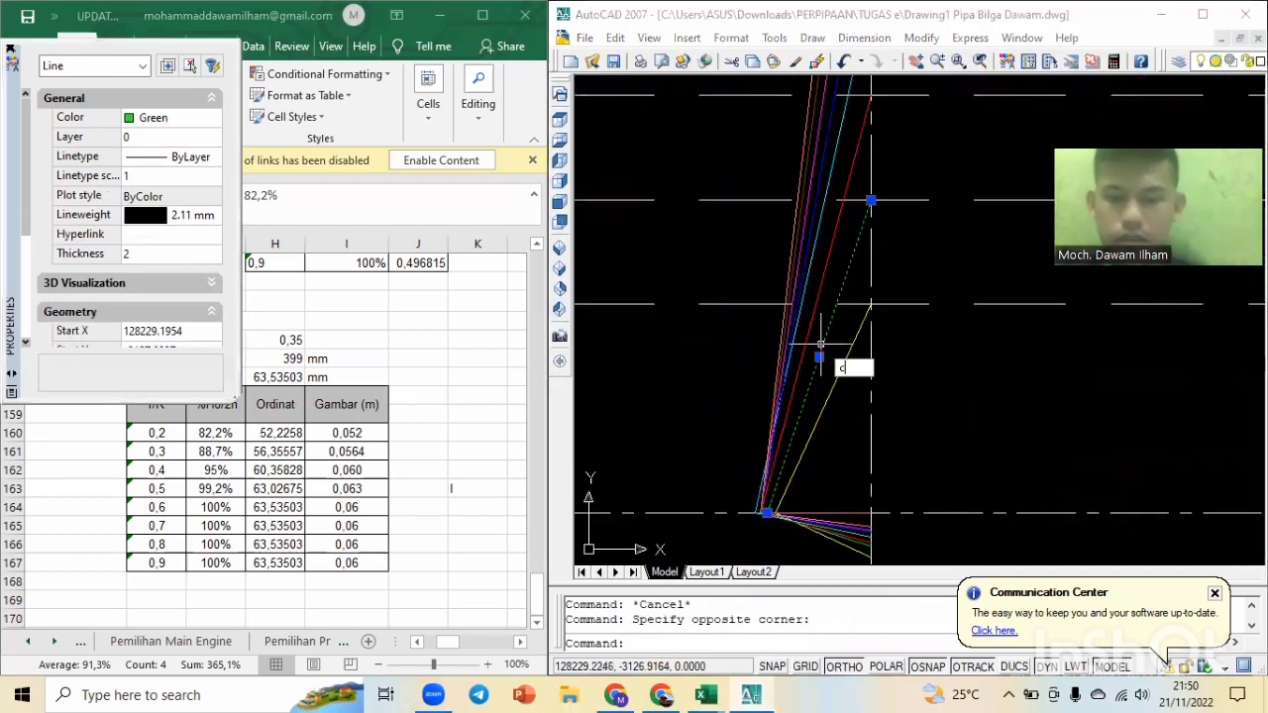
pyautogui.write('o')
pyautogui.press('Return')
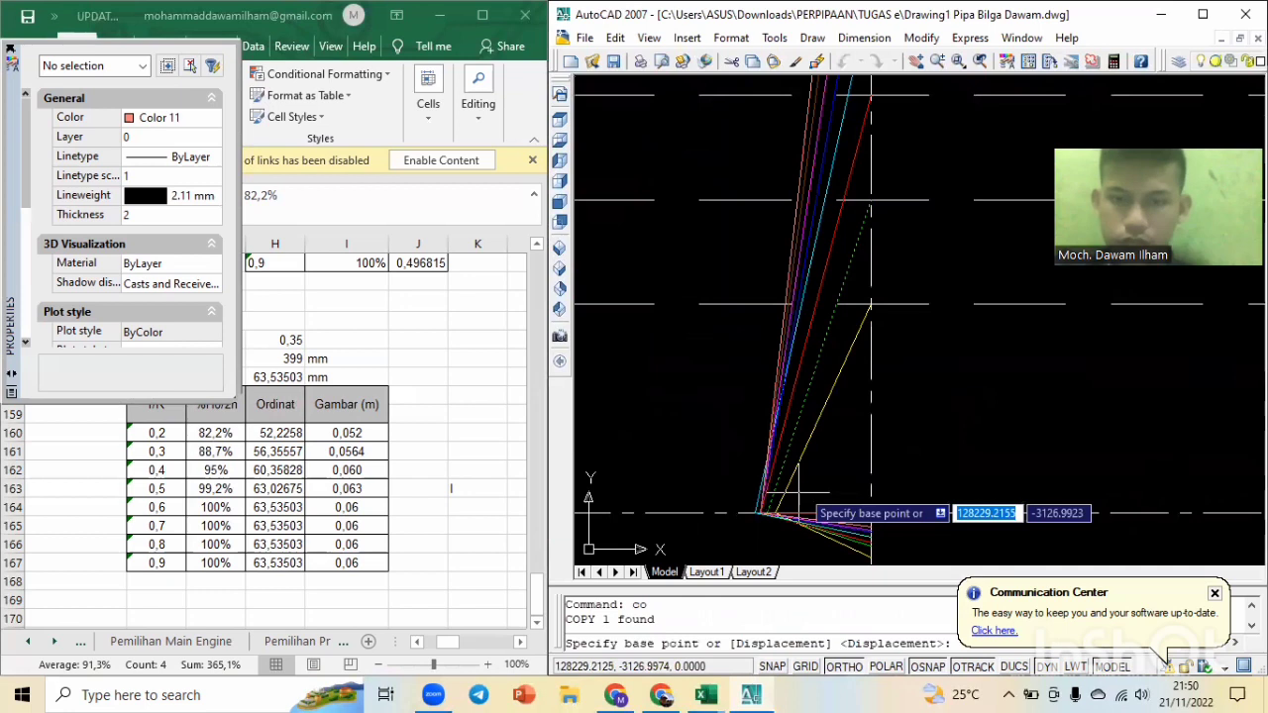
pyautogui.scroll(3, 797, 492)
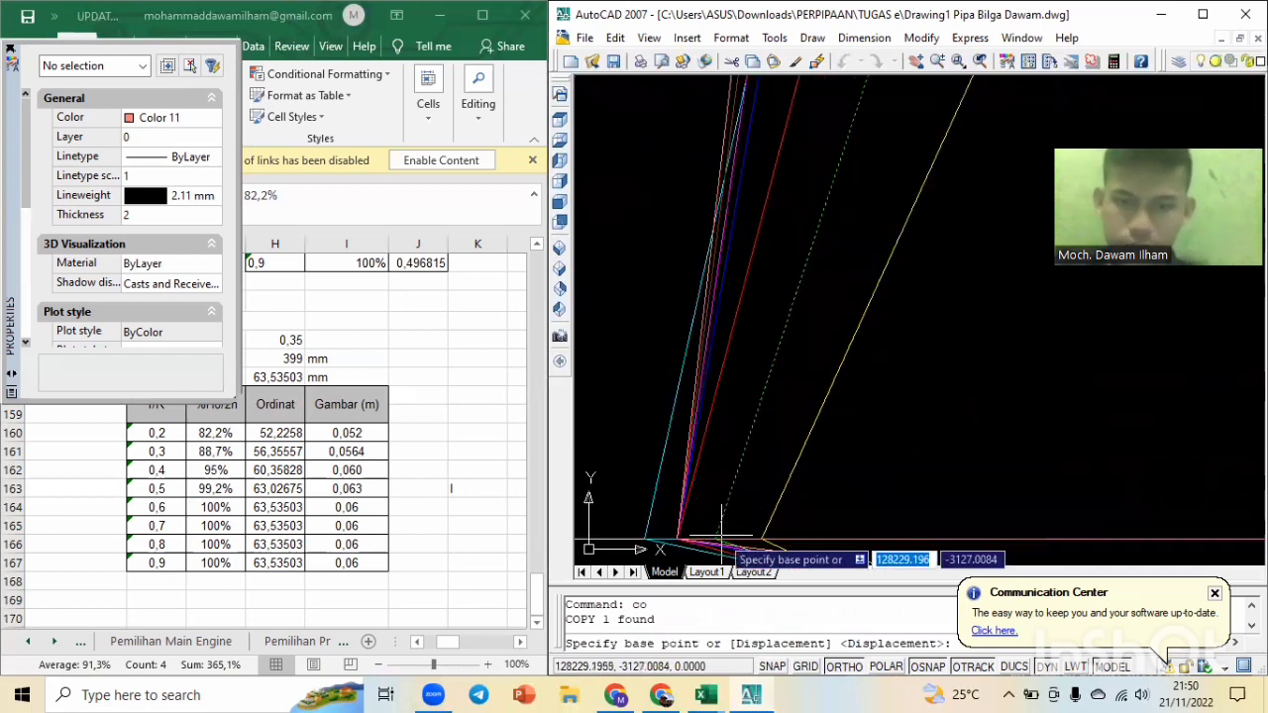
pyautogui.click(721, 534)
pyautogui.scroll(-4, 885, 352)
pyautogui.scroll(-3, 666, 452)
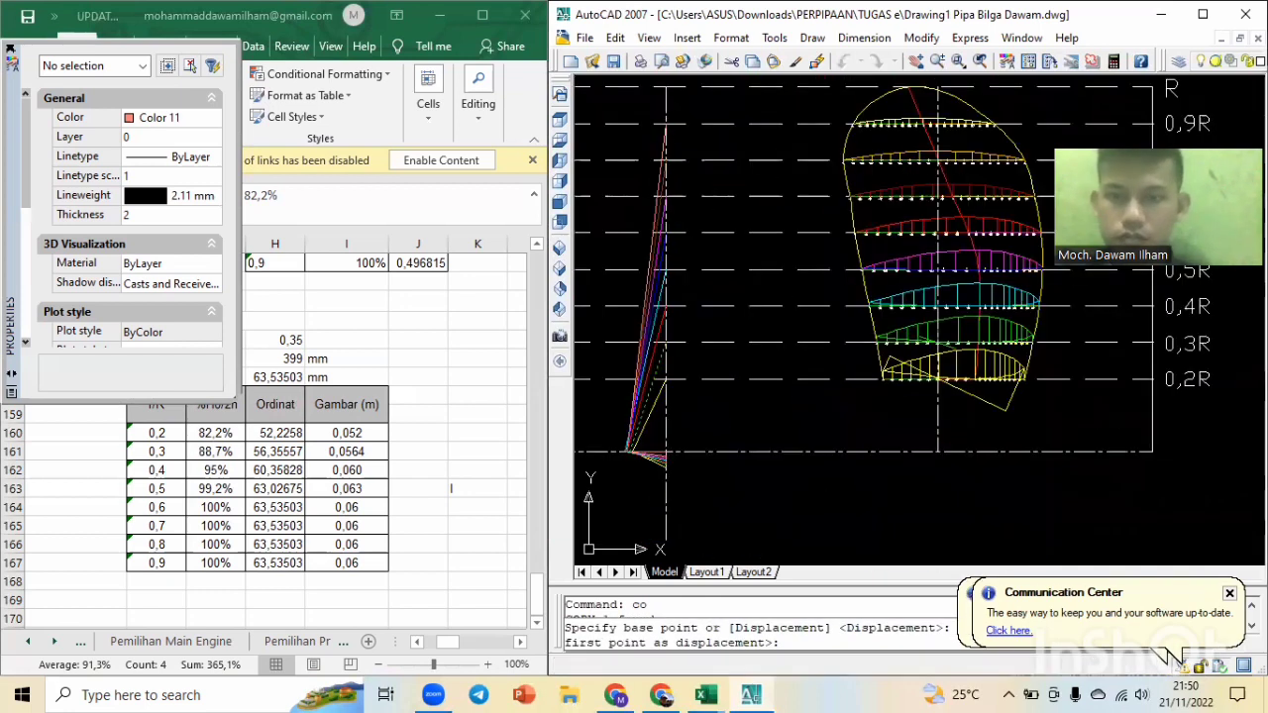
pyautogui.scroll(3, 871, 327)
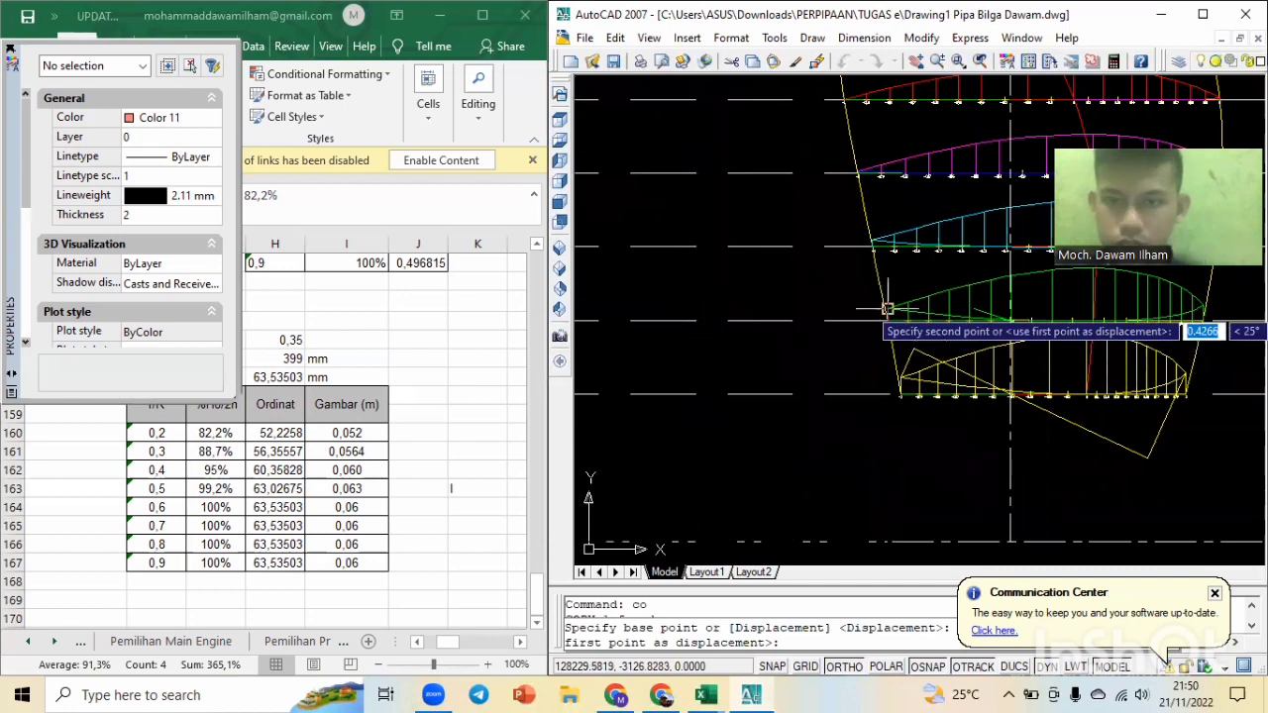
pyautogui.scroll(5, 888, 308)
pyautogui.click(840, 317)
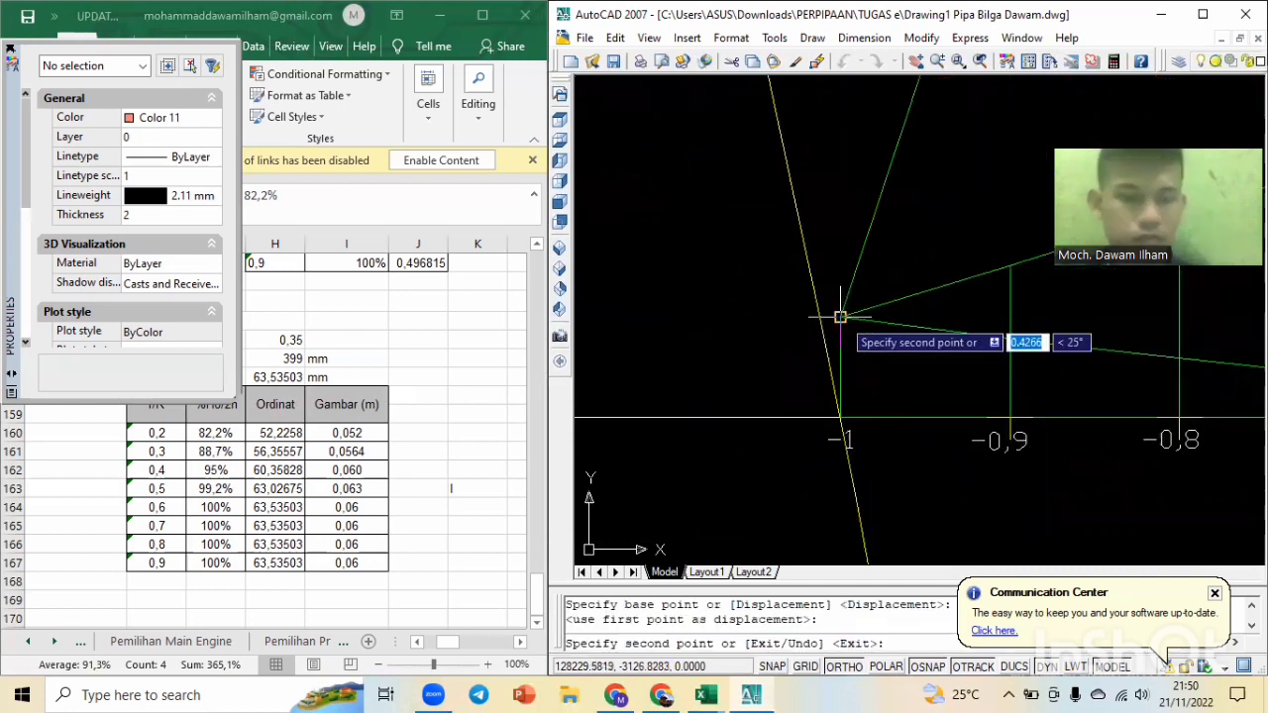
pyautogui.press('Escape')
# Copy the green pitch line on the 0,3R section by its upper endpoint to the section's upper corner at station 1.
pyautogui.click(852, 266)
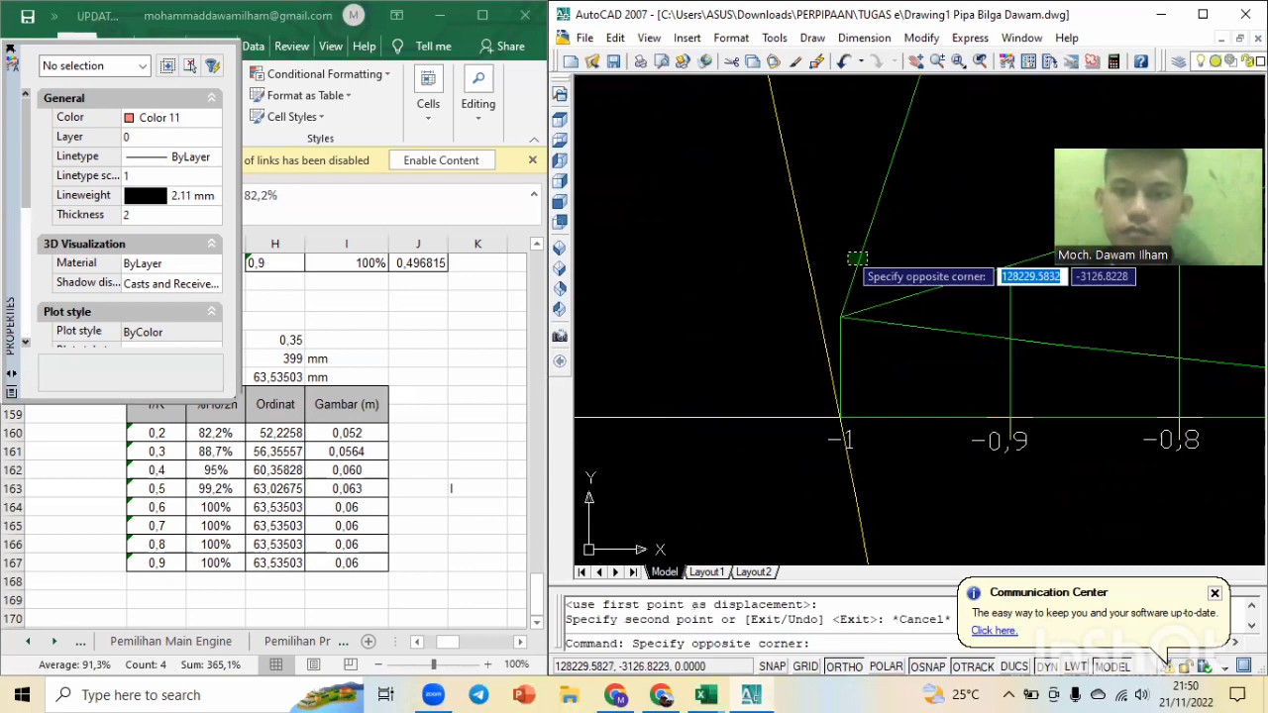
pyautogui.click(845, 249)
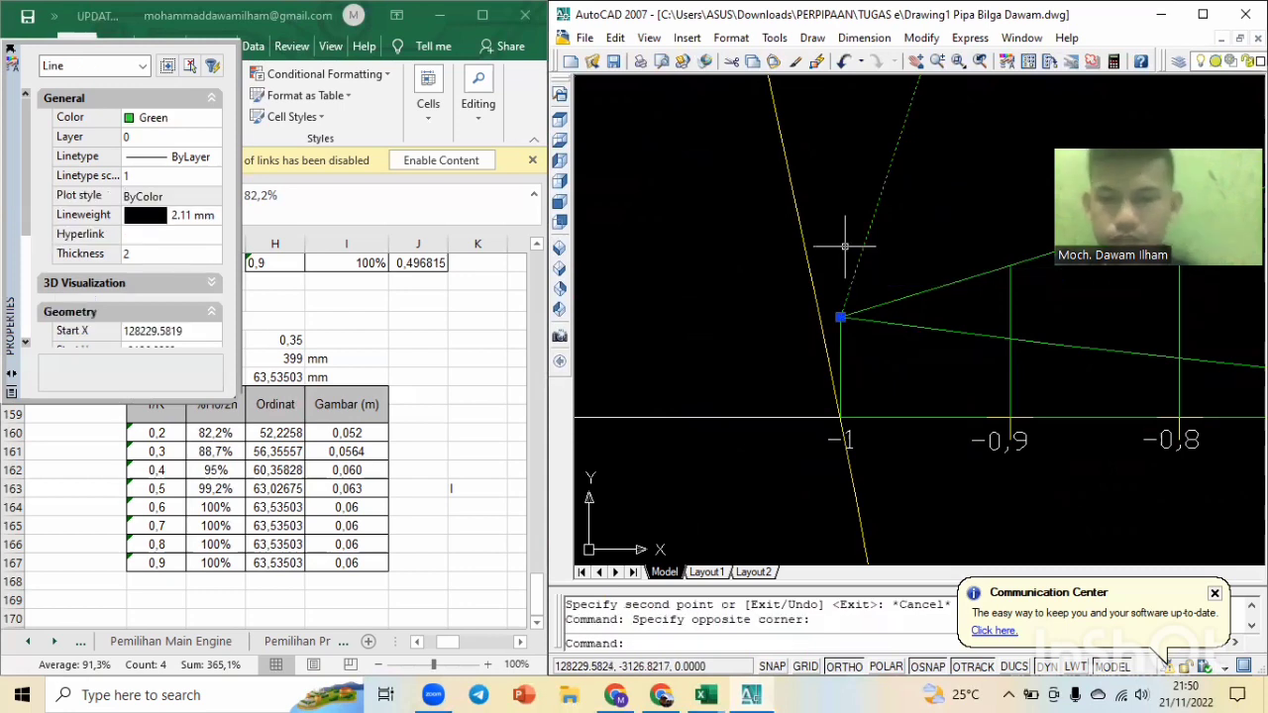
pyautogui.write('co')
pyautogui.press('Return')
pyautogui.scroll(-3, 845, 245)
pyautogui.scroll(-2, 987, 467)
pyautogui.moveTo(933, 199); pyautogui.dragTo(932, 202, button='middle')
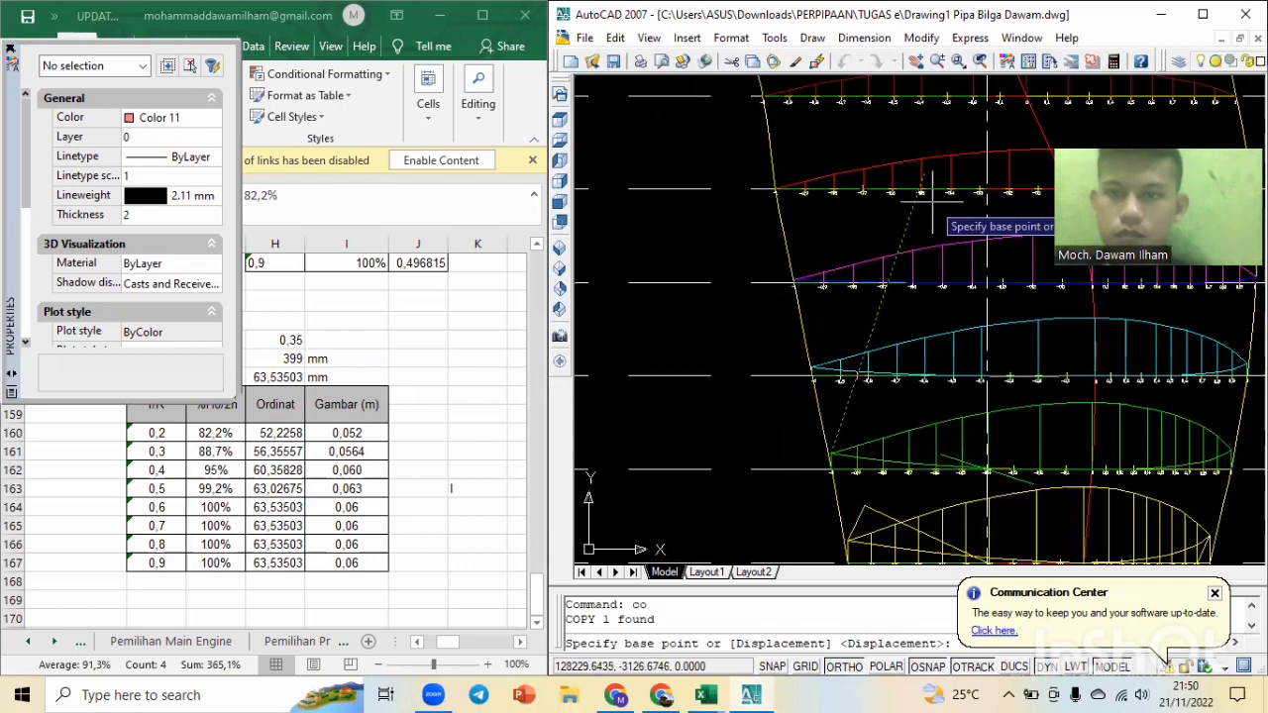
pyautogui.scroll(5, 932, 174)
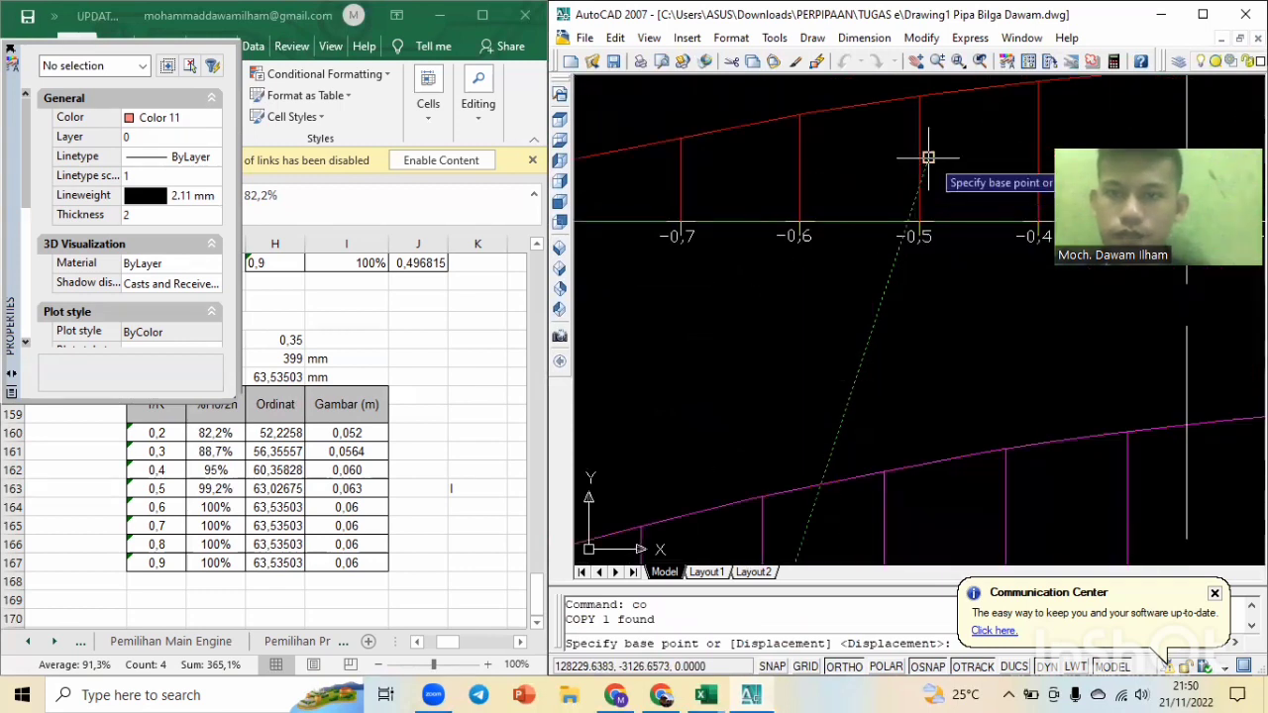
pyautogui.click(932, 174)
pyautogui.scroll(-5, 932, 174)
pyautogui.moveTo(1167, 465); pyautogui.dragTo(1138, 445, button='middle')
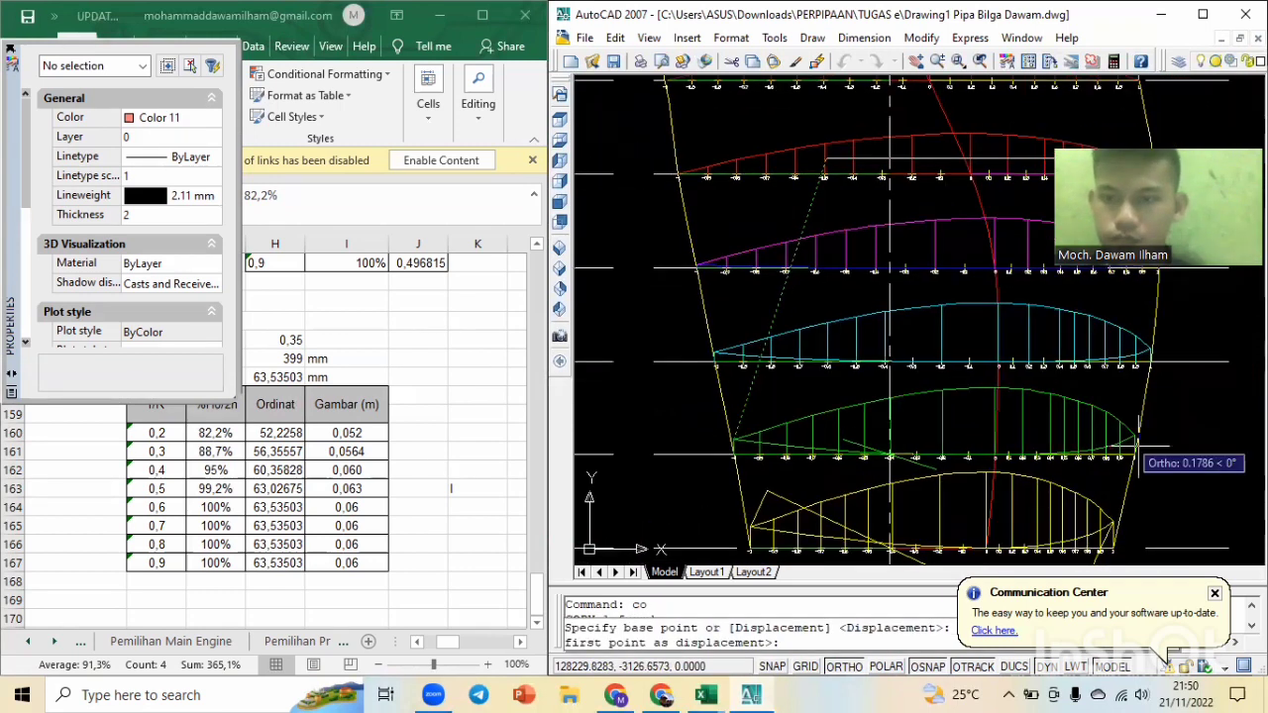
pyautogui.scroll(3, 1138, 449)
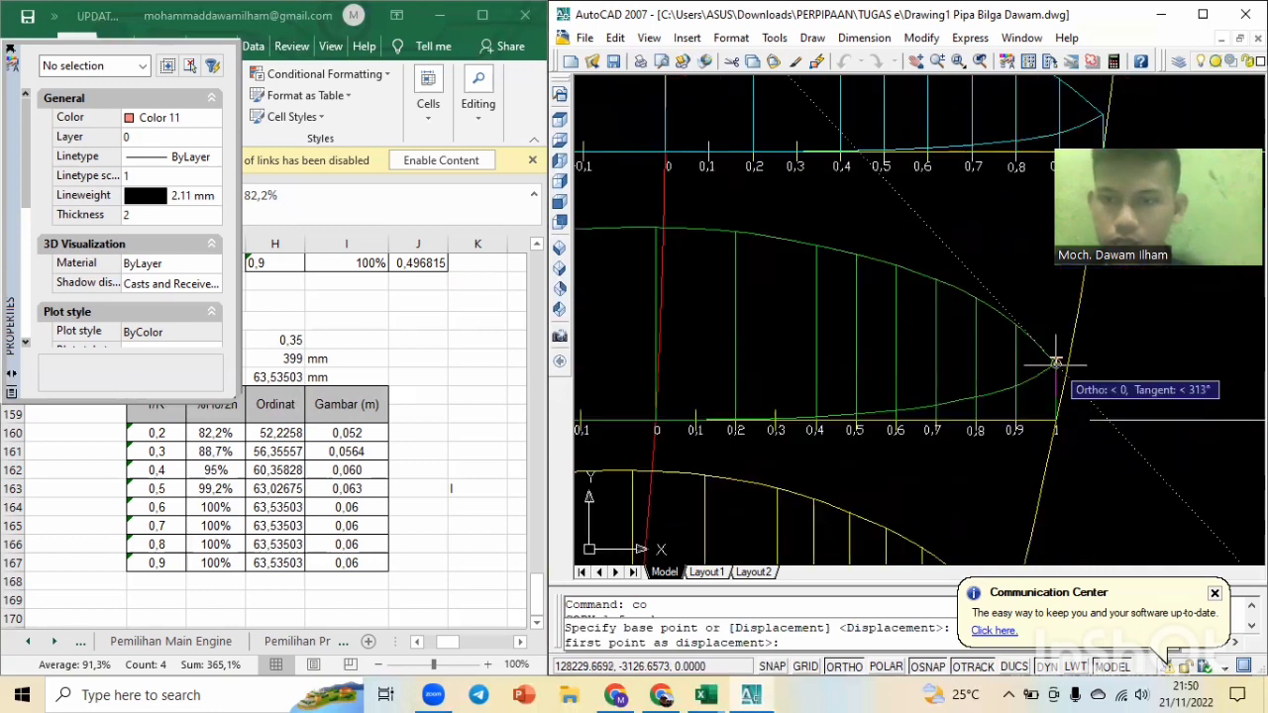
pyautogui.click(1056, 364)
pyautogui.press('Escape')
pyautogui.press('Escape')
# Extend both ends of the green perpendicular through the 0,3R section to the two copied green pitch lines.
pyautogui.scroll(-3, 1055, 363)
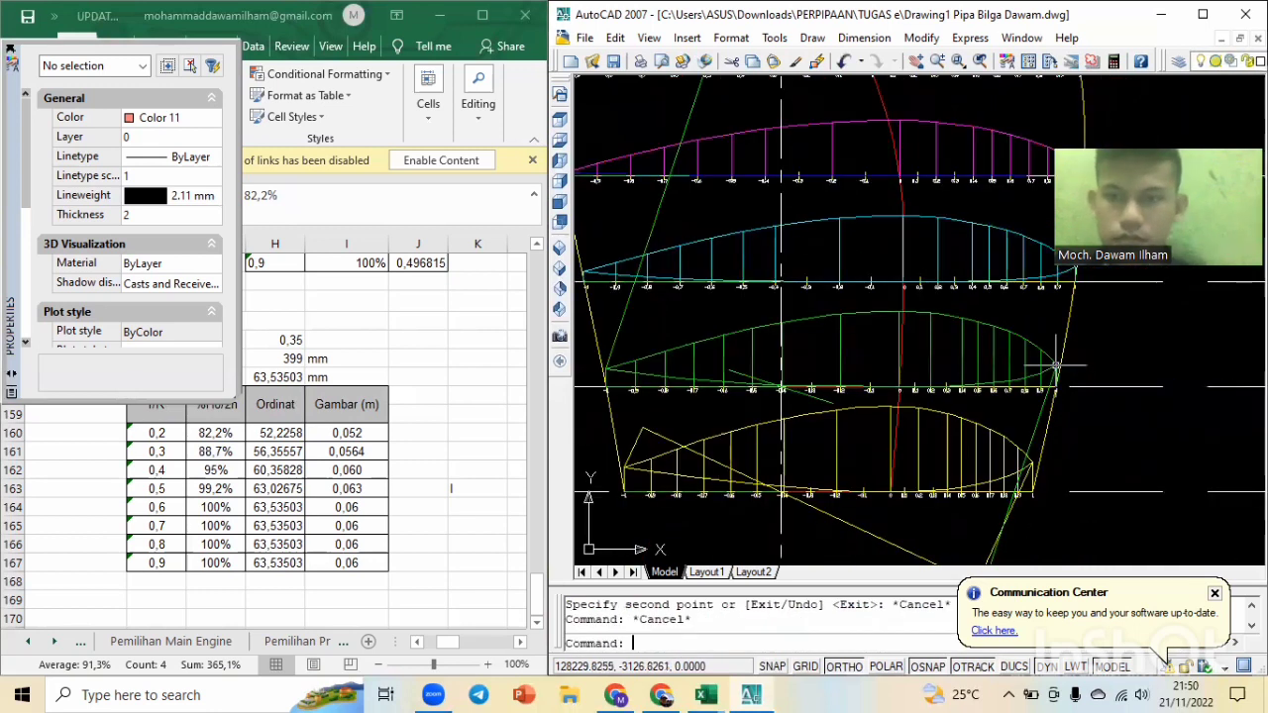
pyautogui.write('e')
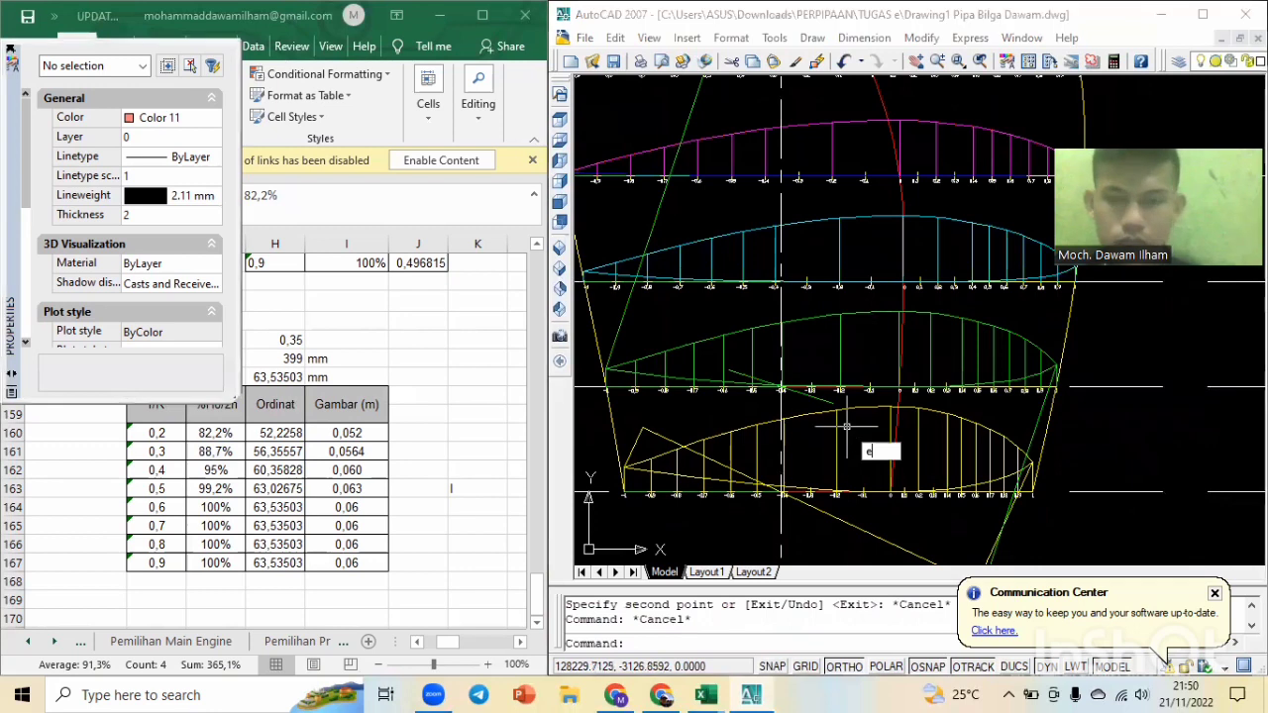
pyautogui.write('x')
pyautogui.press('Return')
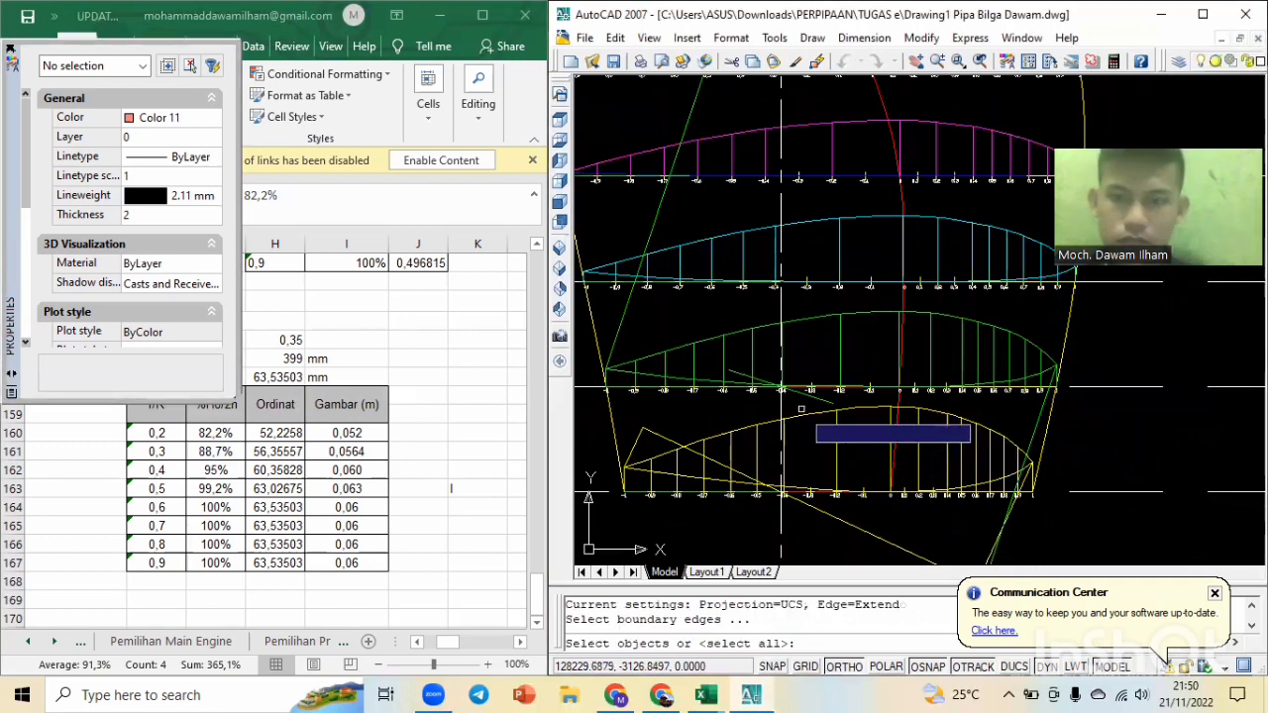
pyautogui.click(1040, 406)
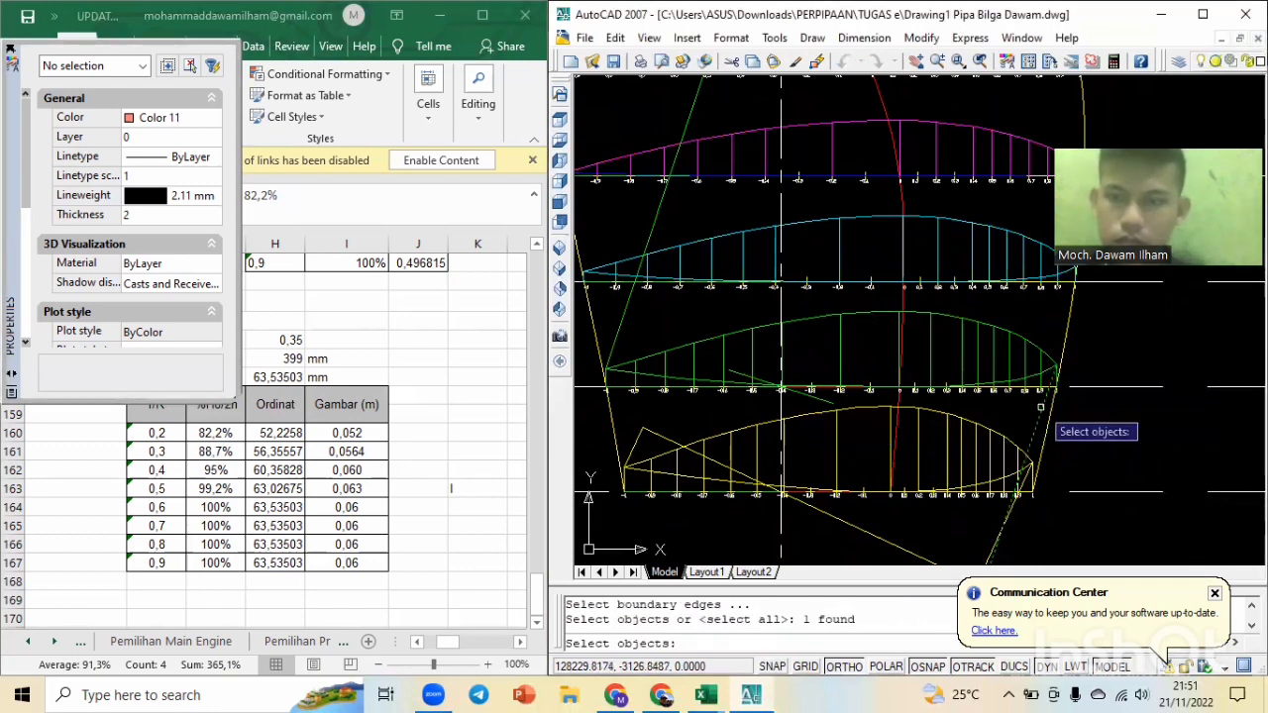
pyautogui.click(620, 321)
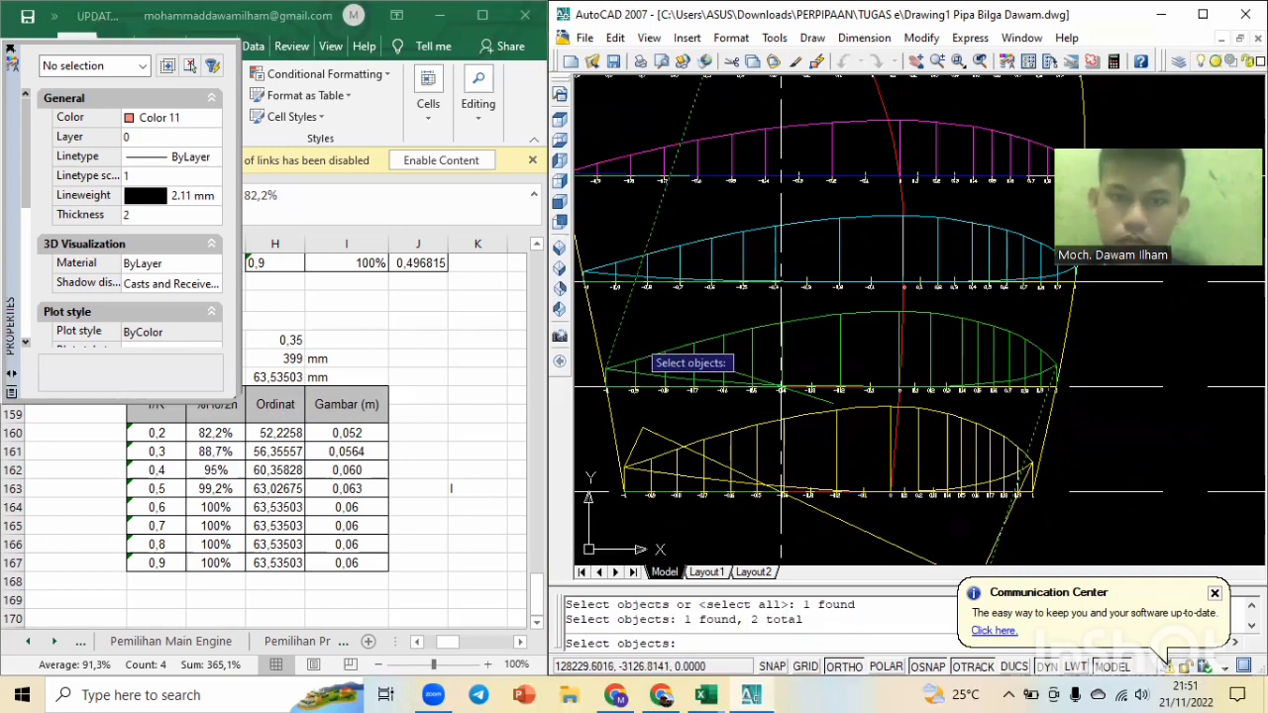
pyautogui.press('Return')
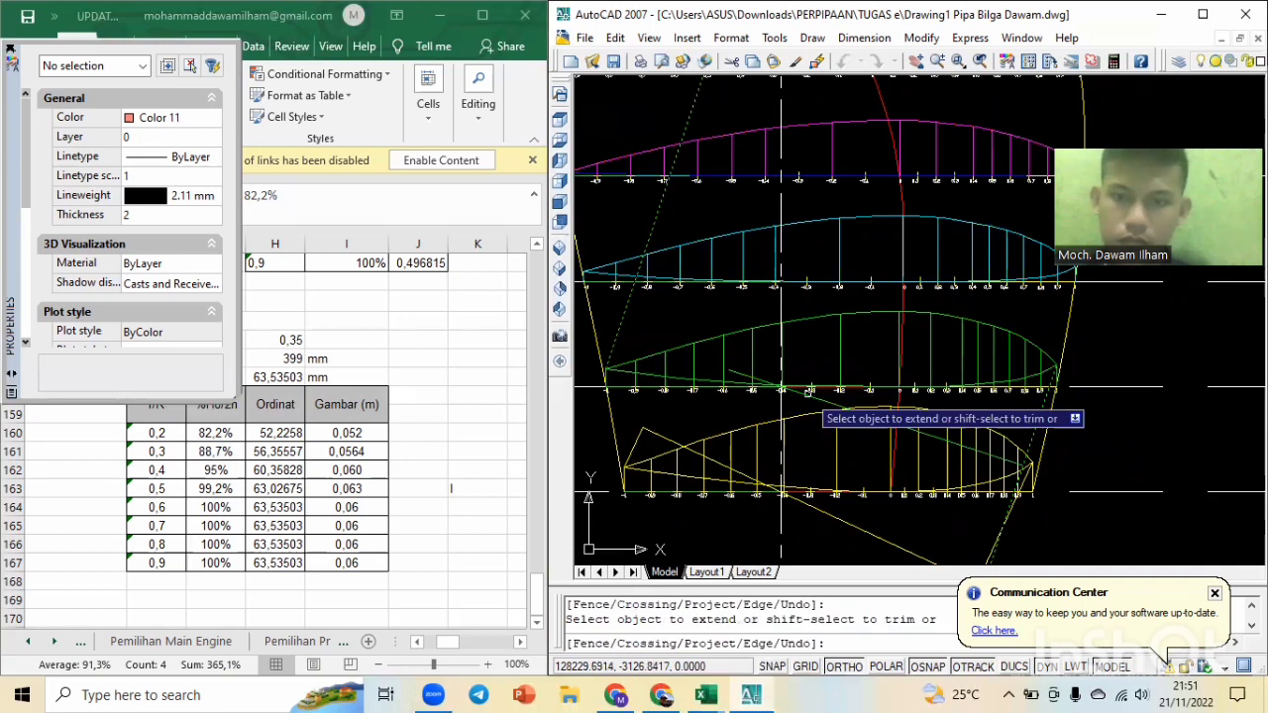
pyautogui.keyDown('shift'); pyautogui.click(738, 371); pyautogui.keyUp('shift')
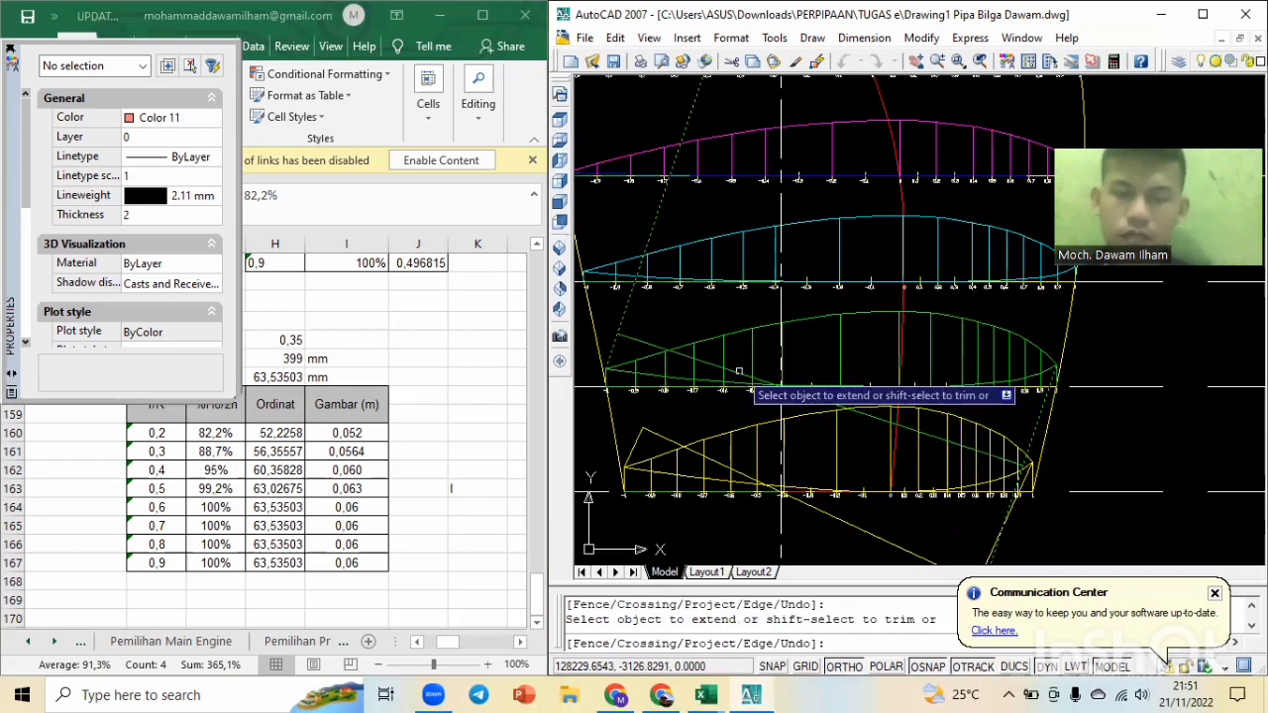
pyautogui.press('Escape')
pyautogui.press('Escape')
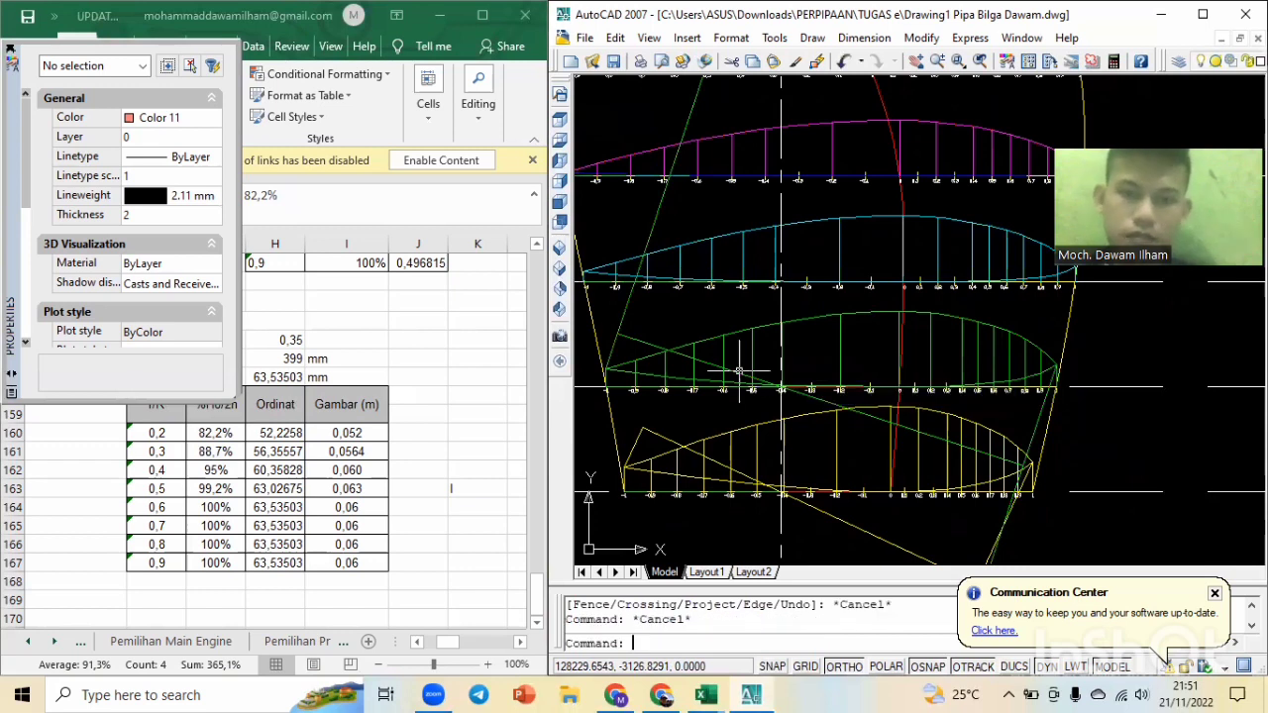
# Trim both copied green pitch lines on the 0,3R section where they run past the green perpendicular.
pyautogui.write('tr')
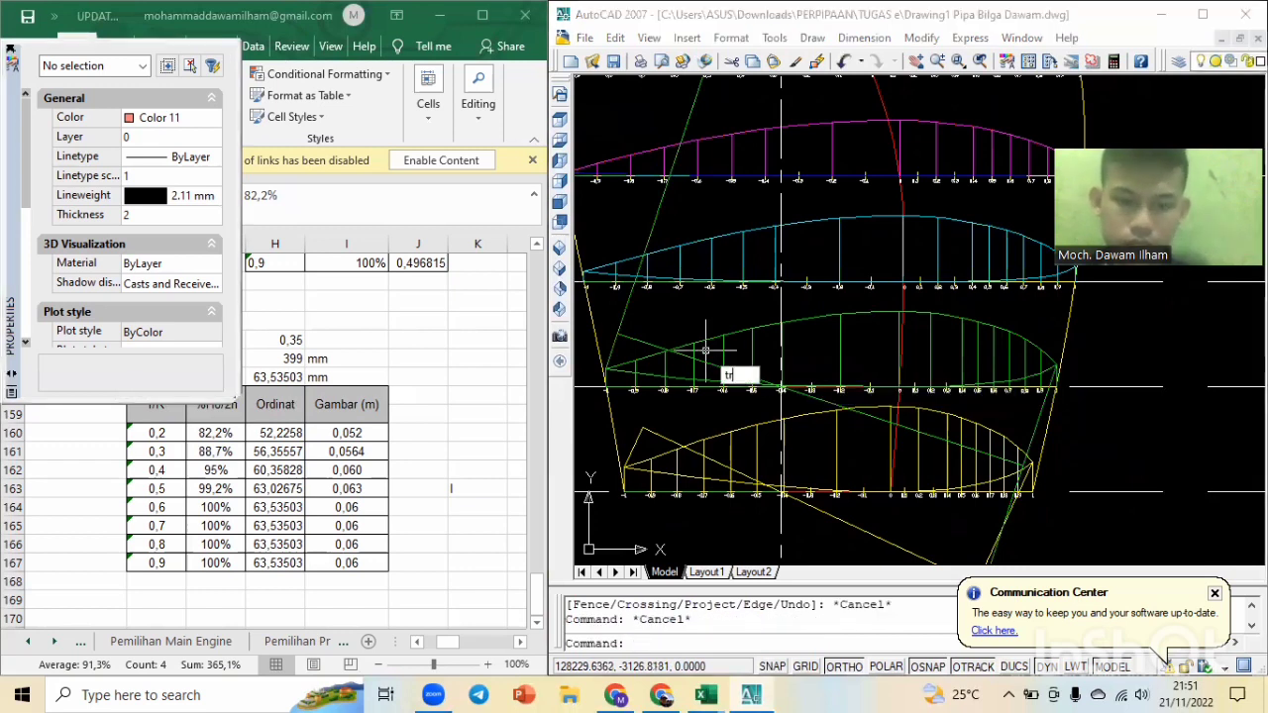
pyautogui.press('Return')
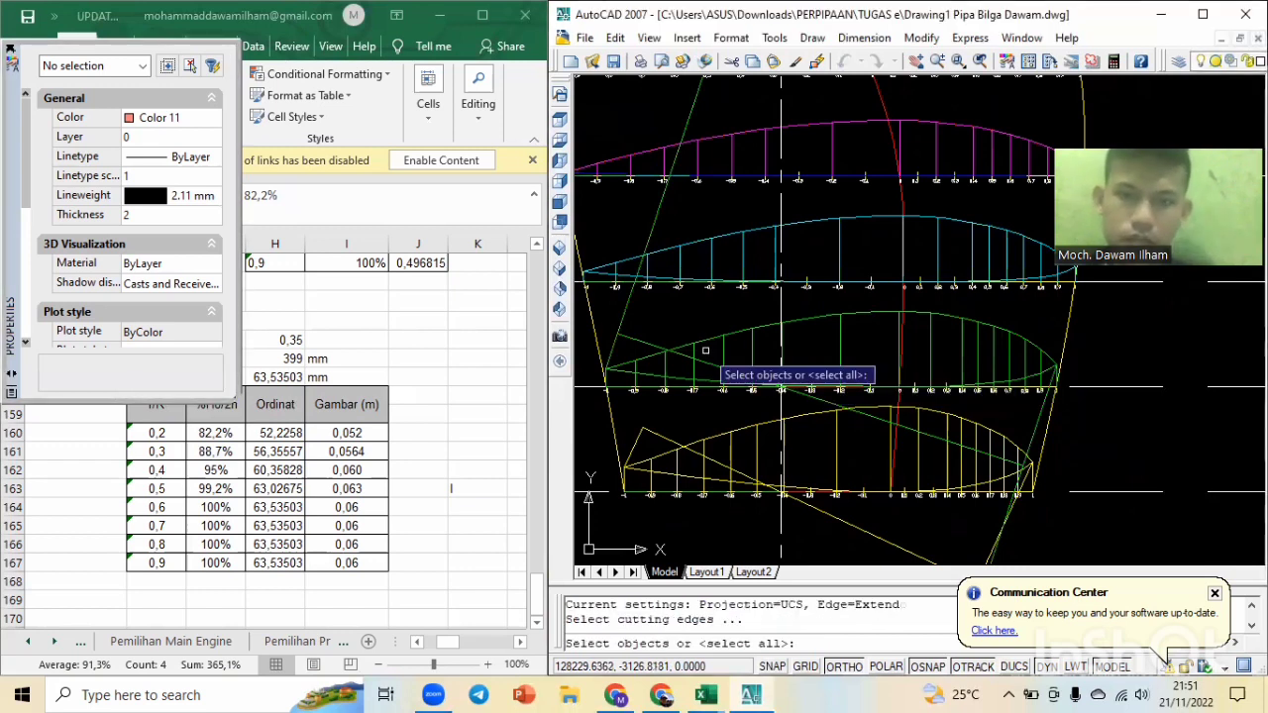
pyautogui.click(643, 342)
pyautogui.press('Return')
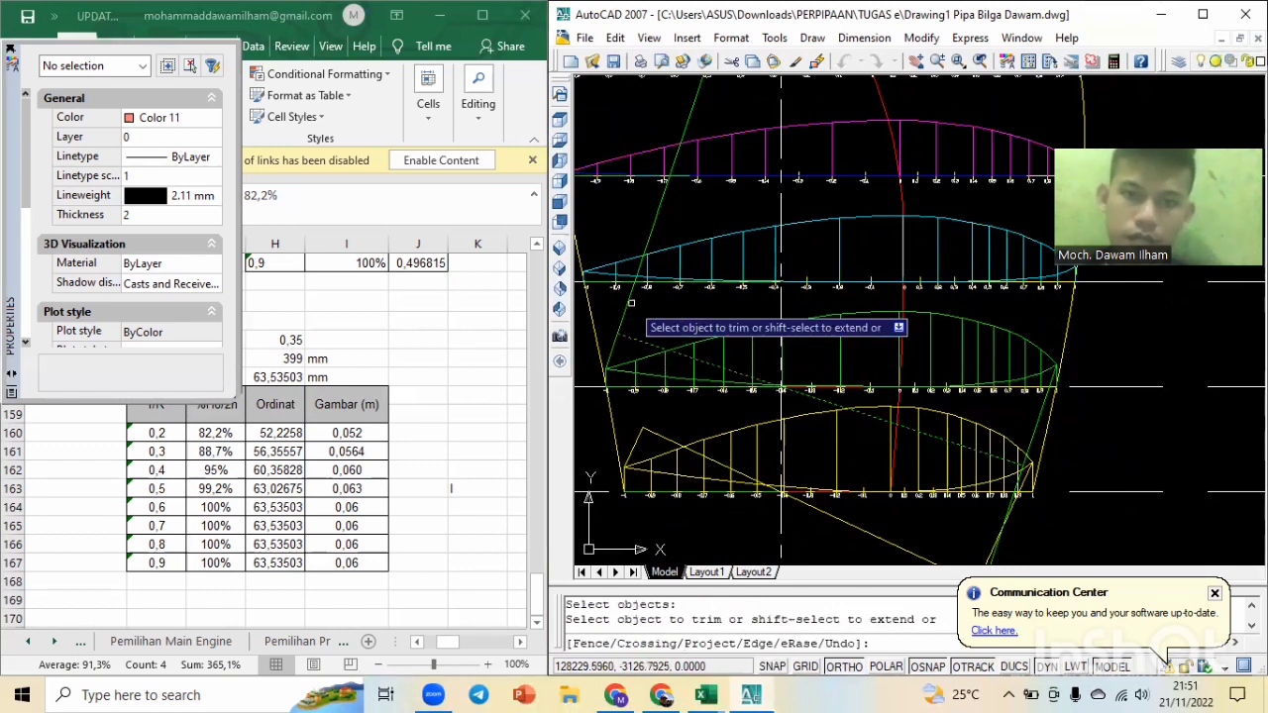
pyautogui.click(630, 302)
pyautogui.click(957, 495)
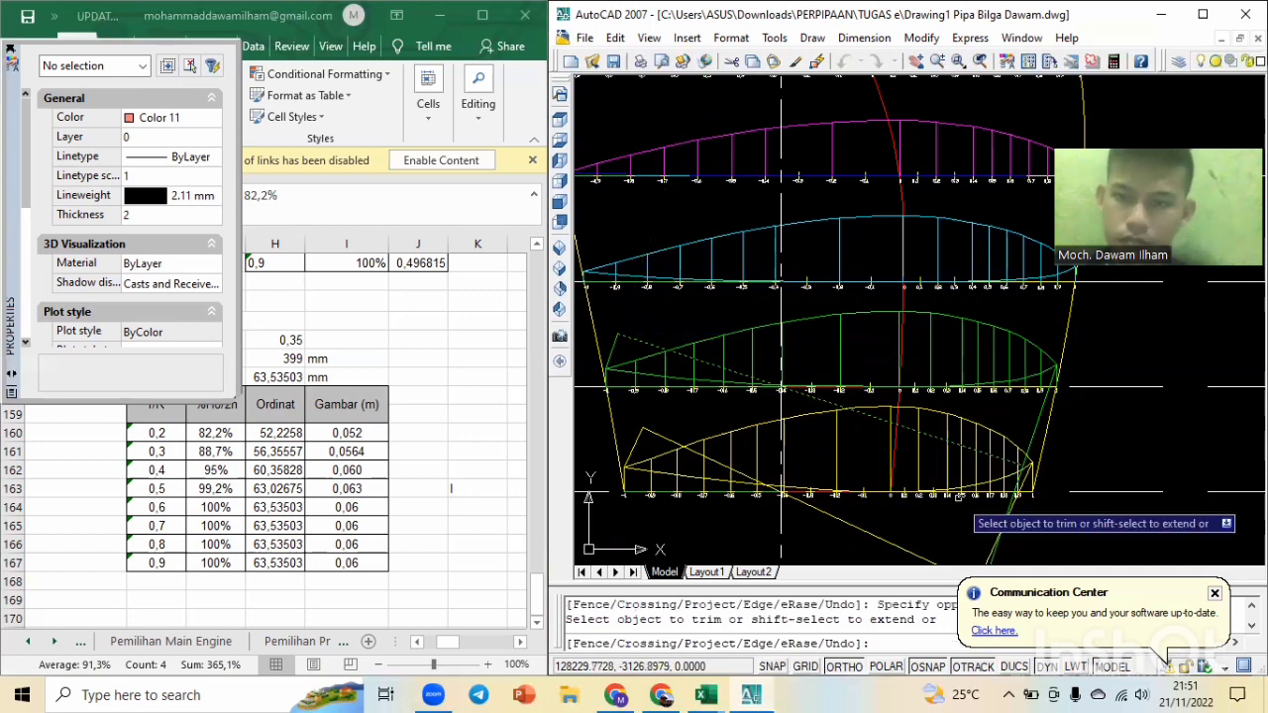
pyautogui.scroll(6, 1001, 534)
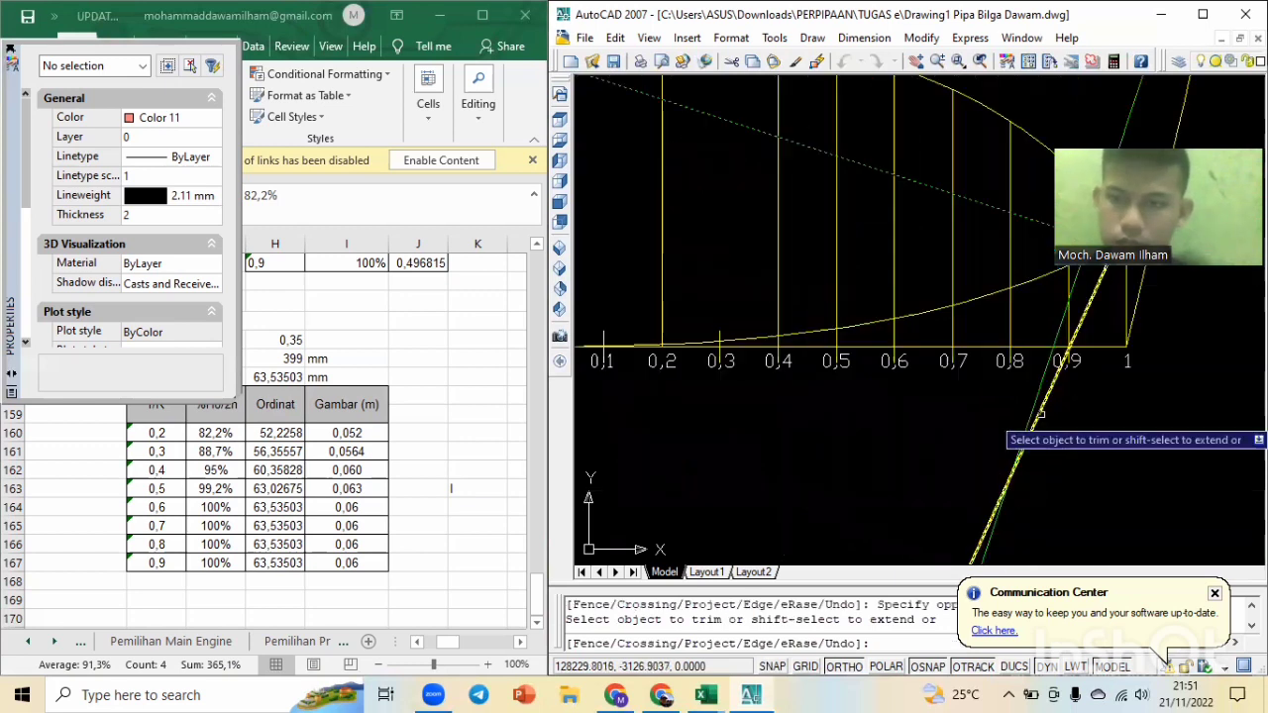
pyautogui.press('Escape')
pyautogui.press('Escape')
pyautogui.scroll(-6, 1031, 400)
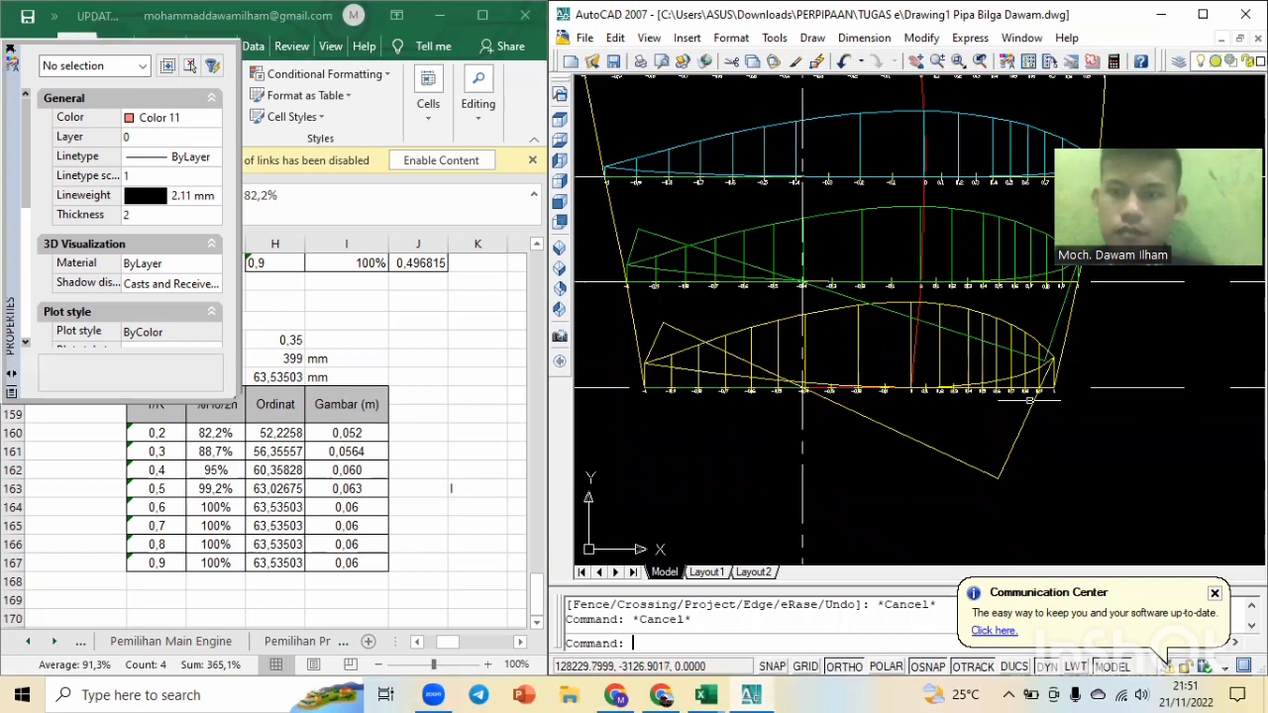
pyautogui.scroll(3, 1015, 379)
pyautogui.scroll(3, 1015, 380)
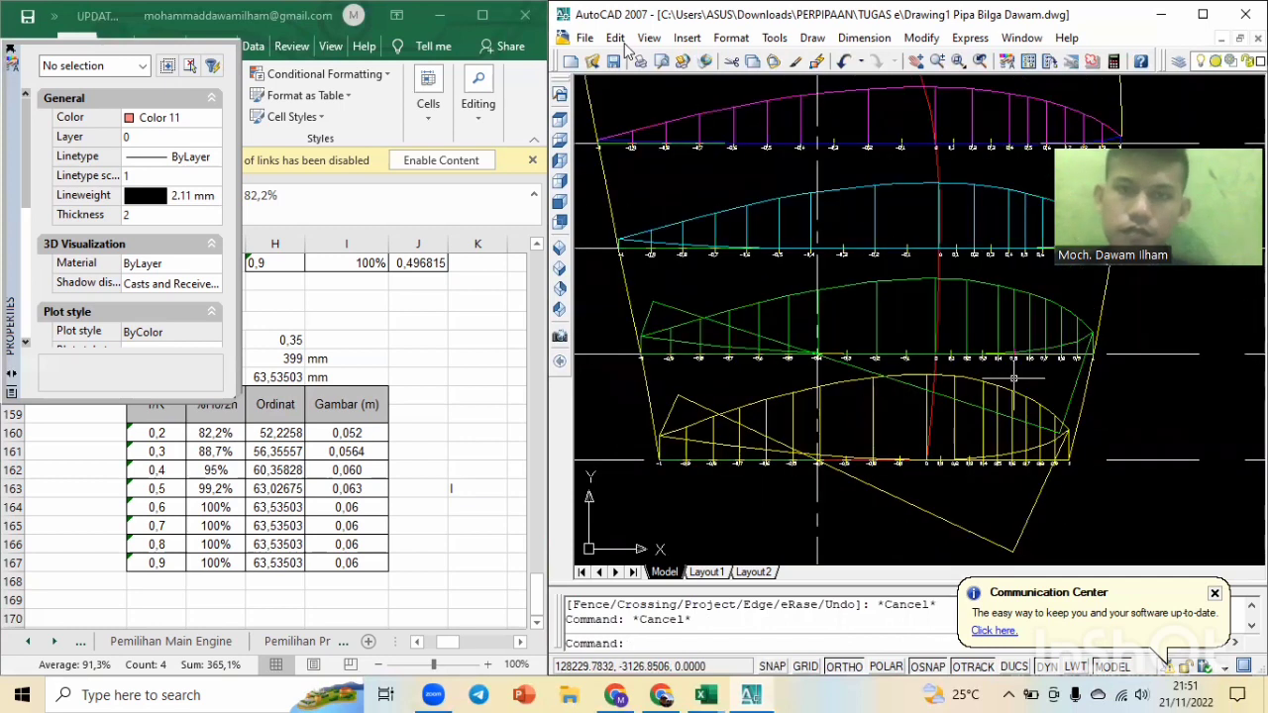
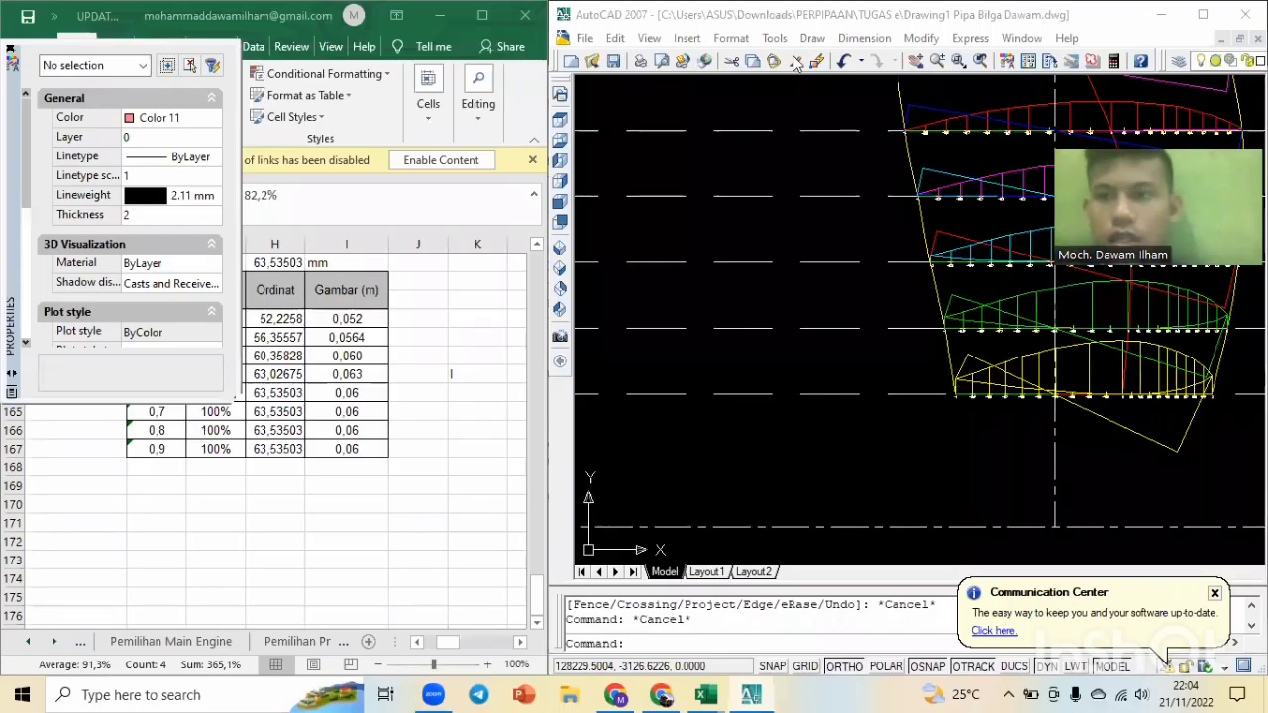
# Review the pitch lines and perpendiculars across the blade sections, from 0,9R down to 0,2R, alongside the pitch diagram.
pyautogui.scroll(-3, 1116, 254)
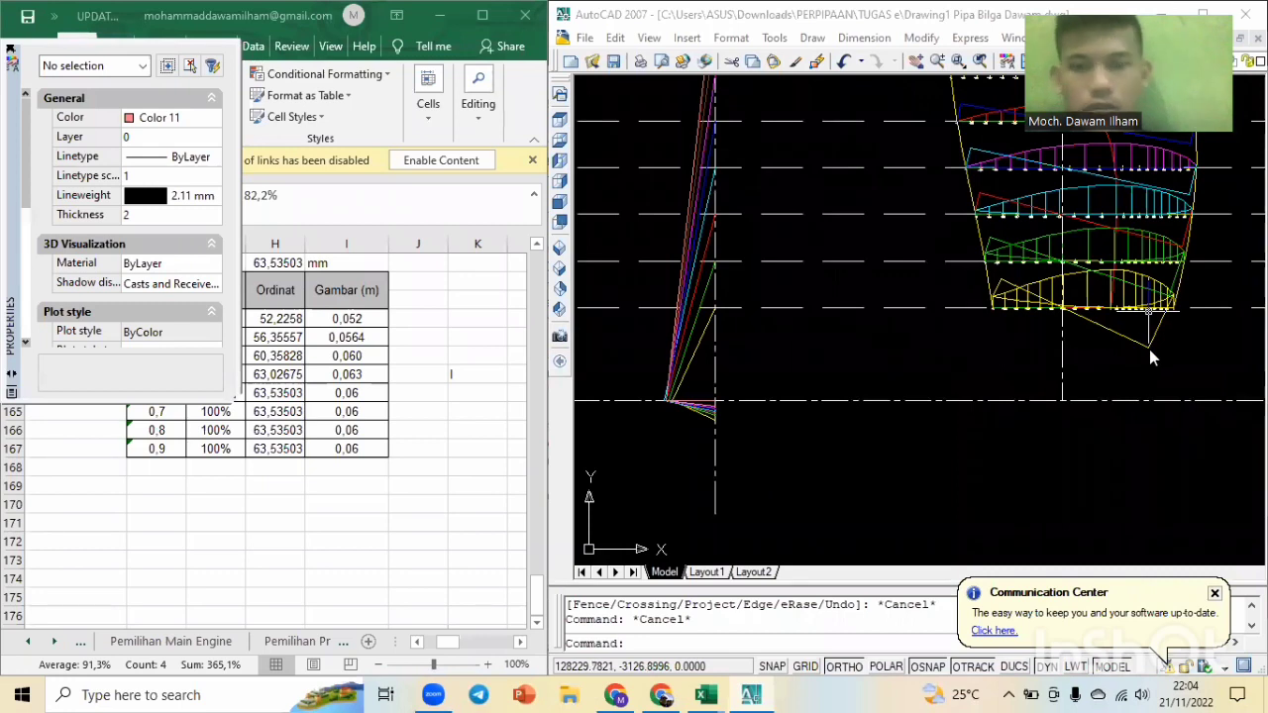
pyautogui.press('Escape')
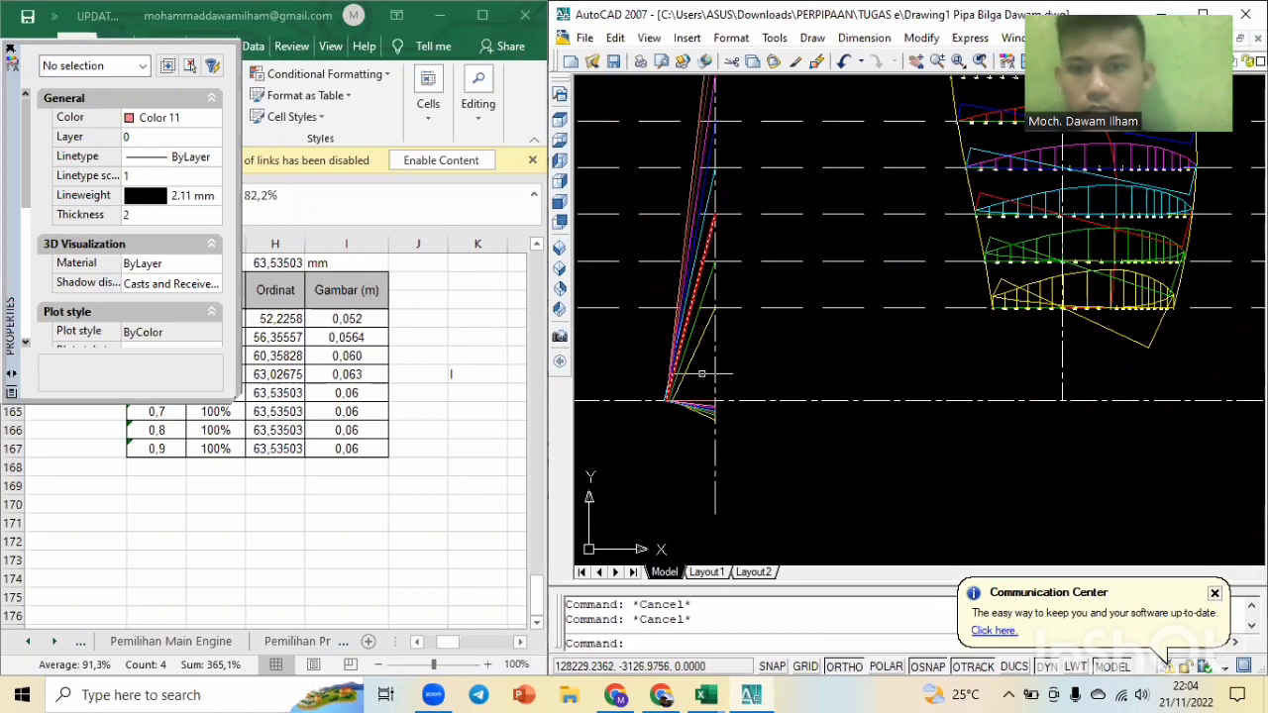
pyautogui.scroll(-2, 1121, 320)
pyautogui.scroll(3, 1121, 320)
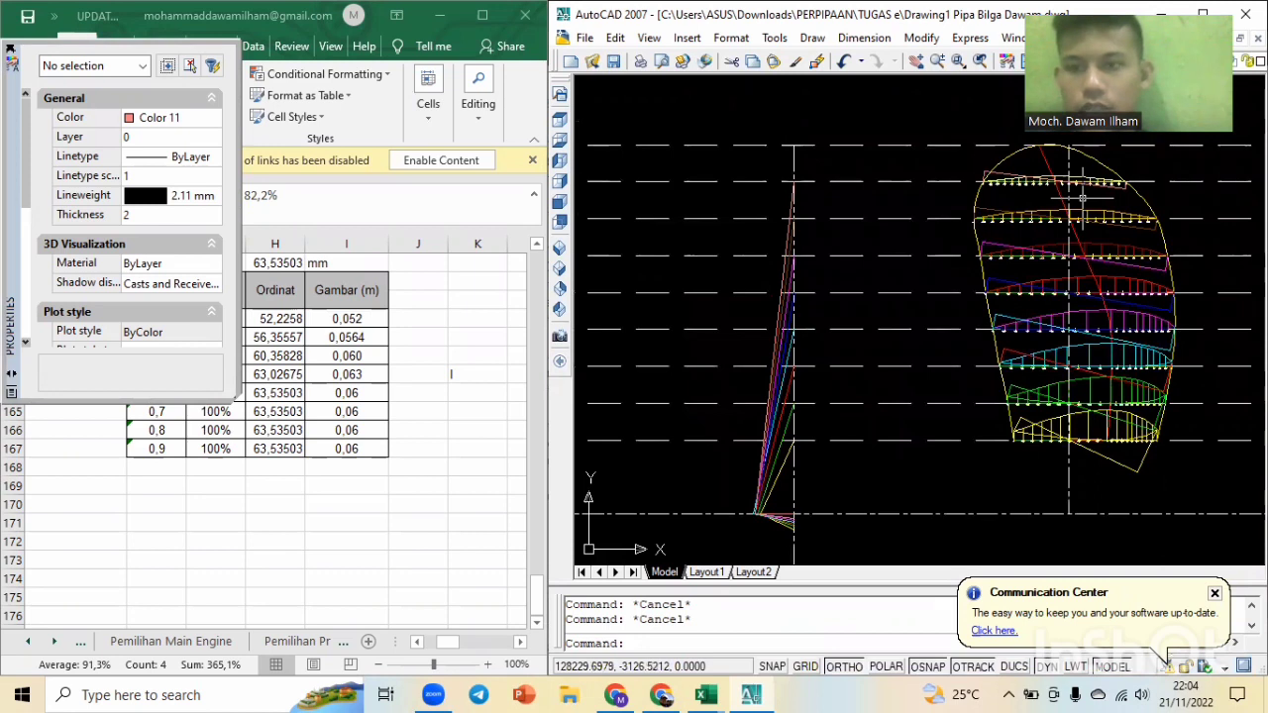
pyautogui.moveTo(1100, 466); pyautogui.dragTo(1093, 349, button='middle')
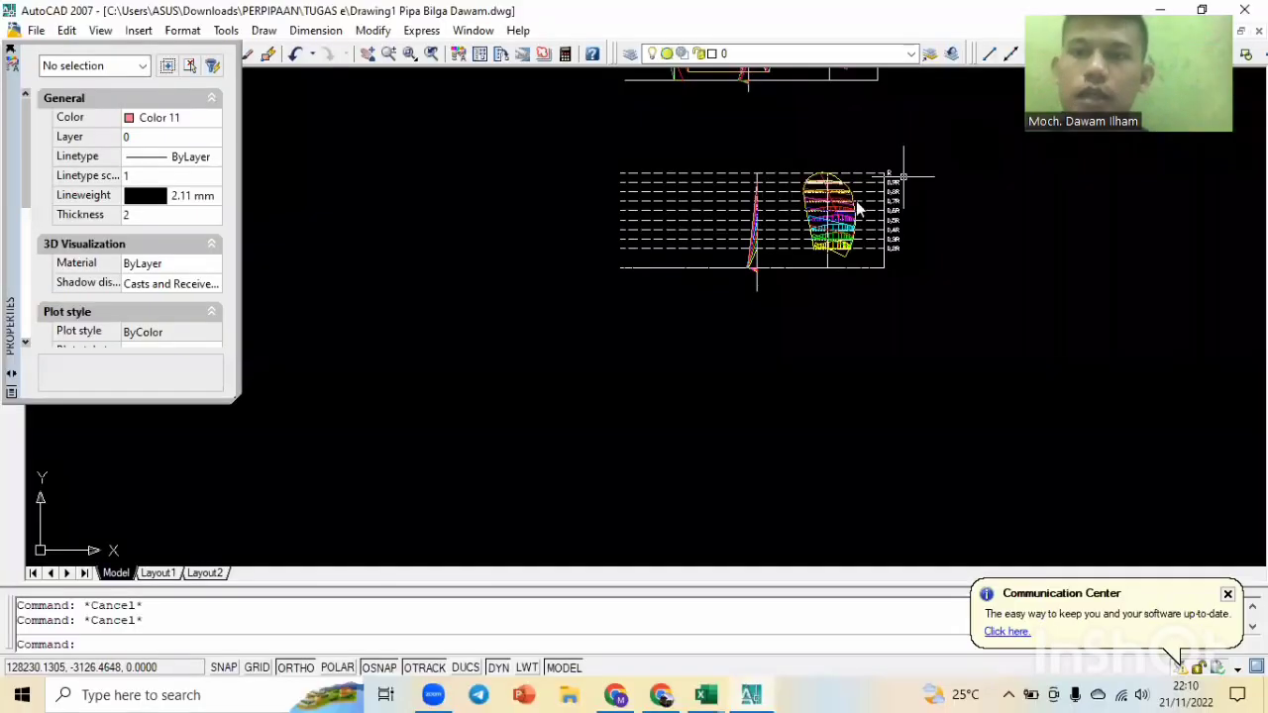
pyautogui.scroll(2, 832, 255)
pyautogui.scroll(4, 837, 292)
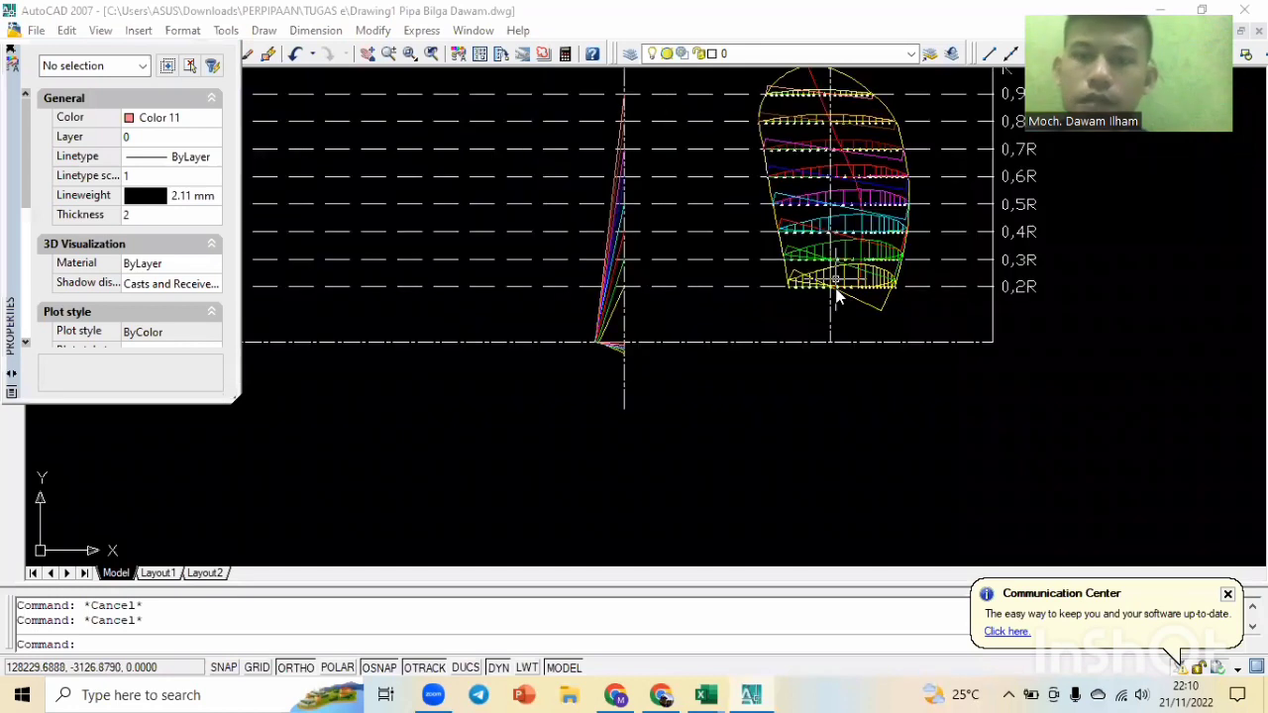
pyautogui.scroll(-3, 812, 333)
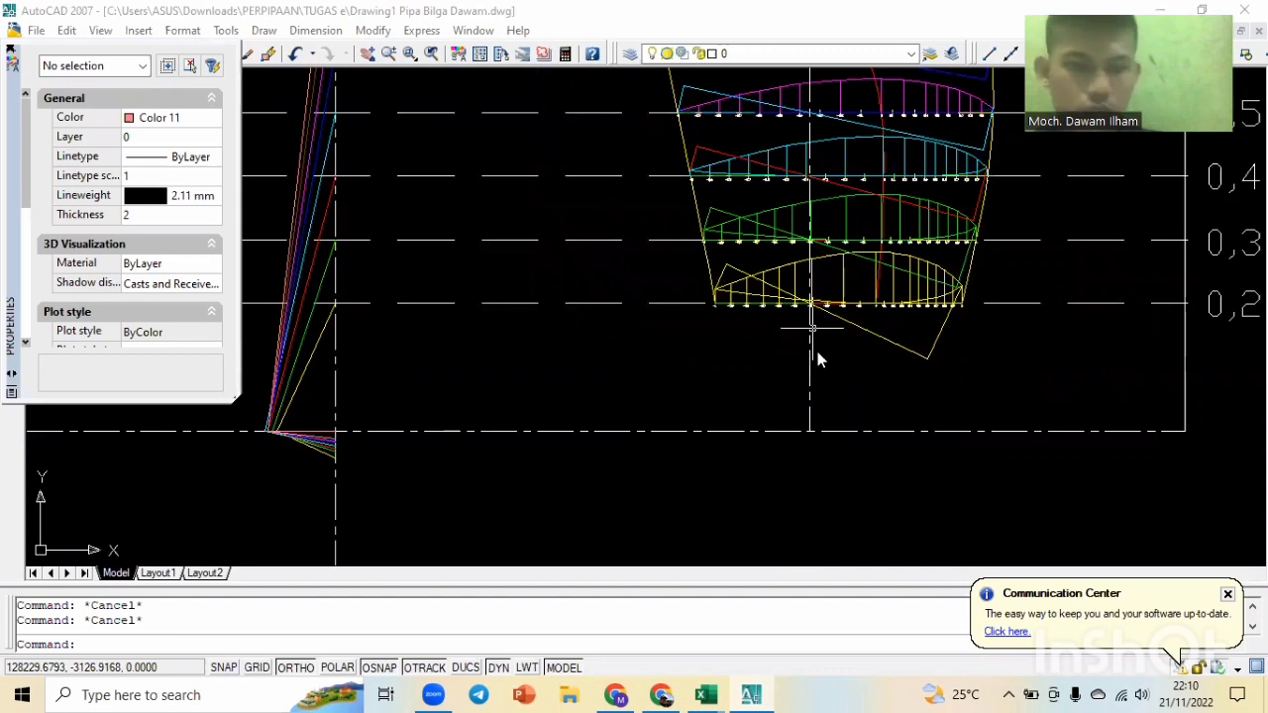
pyautogui.scroll(-6, 812, 335)
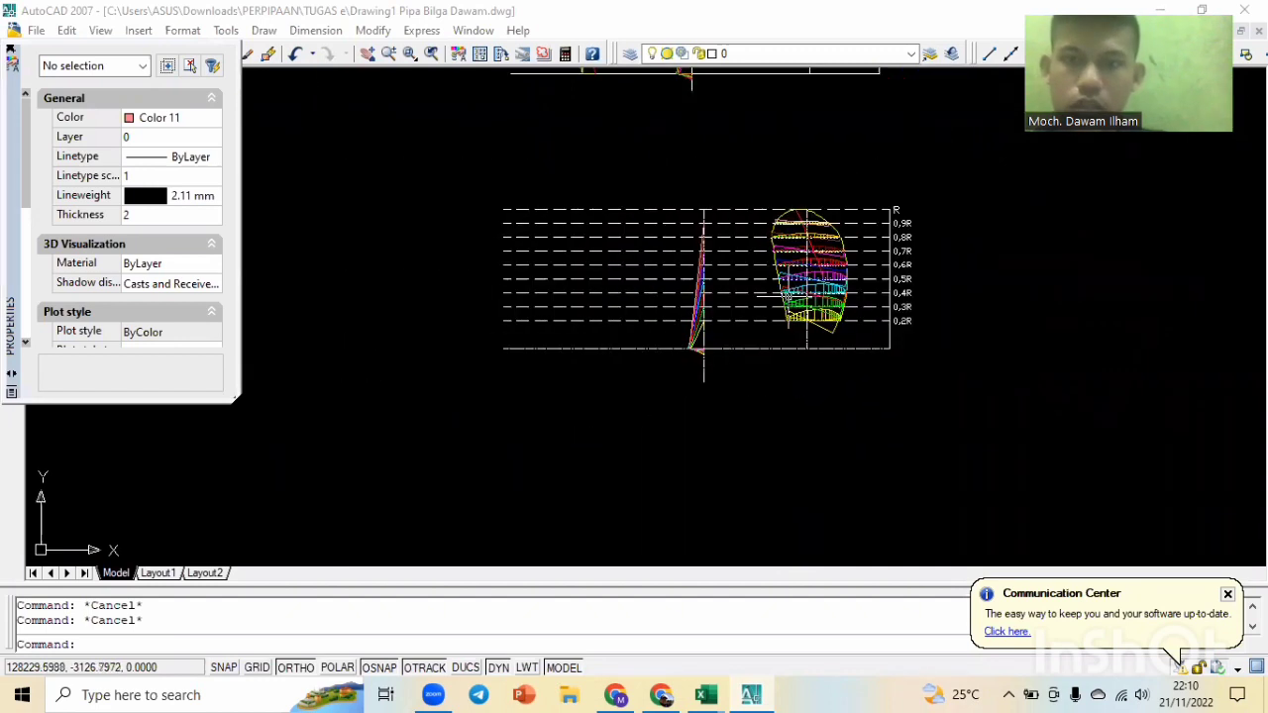
# Examine how the arcs run through the lowest blade sections in the reference propeller drawing above.
pyautogui.moveTo(798, 238); pyautogui.dragTo(905, 434, button='middle')
pyautogui.scroll(2, 784, 236)
pyautogui.scroll(2, 781, 183)
pyautogui.moveTo(798, 211); pyautogui.dragTo(829, 262, button='middle')
pyautogui.scroll(4, 821, 212)
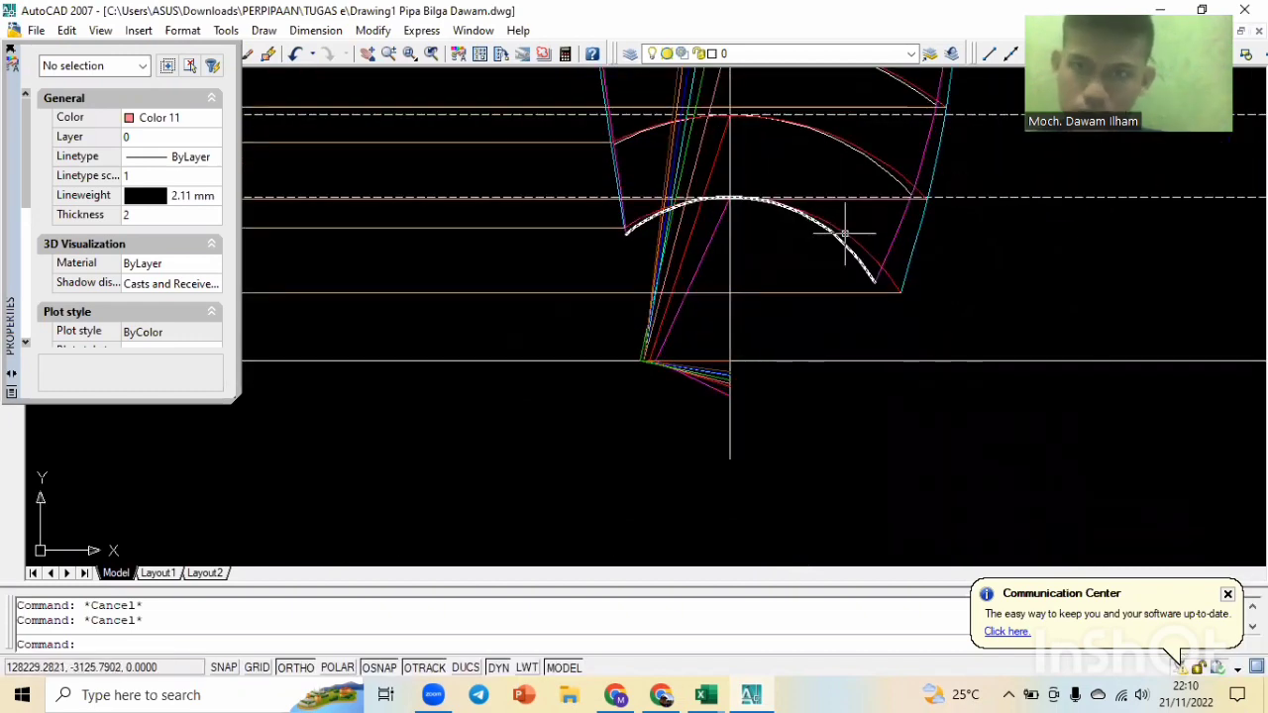
pyautogui.scroll(-3, 840, 238)
pyautogui.scroll(-2, 920, 347)
pyautogui.moveTo(920, 353)
pyautogui.mouseDown(button='middle')
pyautogui.moveTo(839, 295)
pyautogui.moveTo(780, 135)
pyautogui.mouseUp(button='middle')
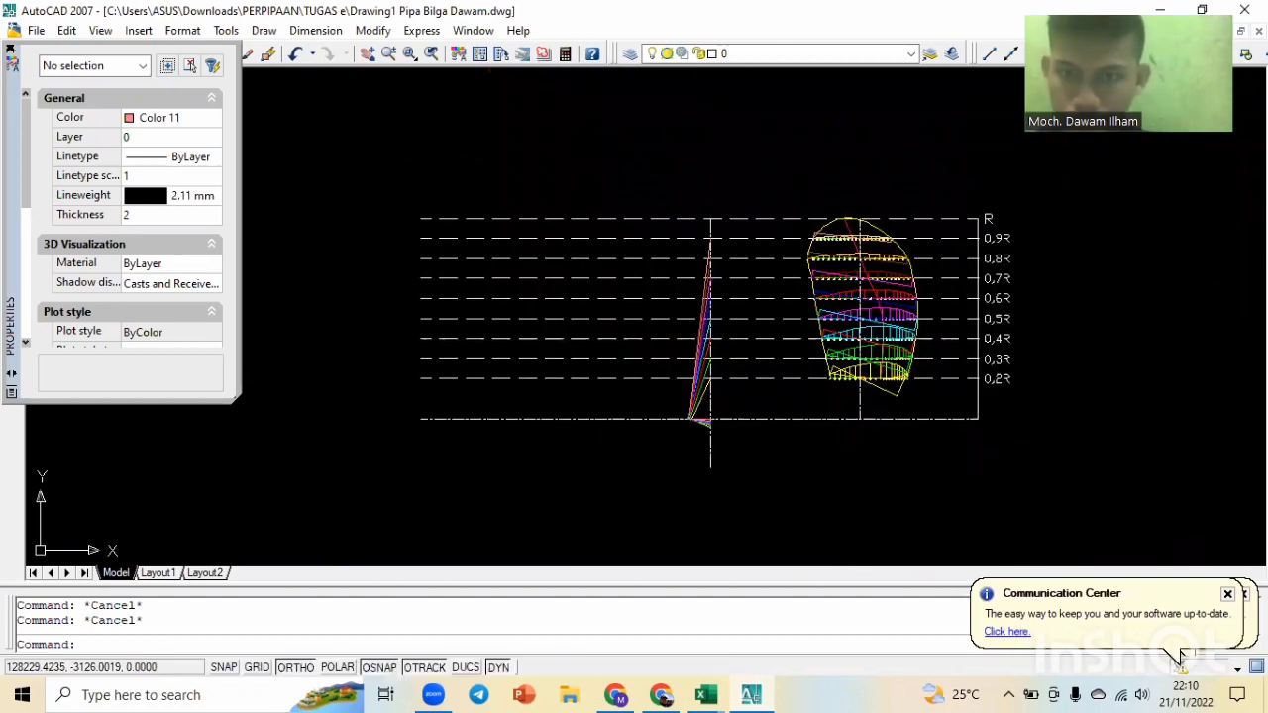
# Draw a circle centred where the blade centreline meets the horizontal axis, with its radius reaching the 0,2R baseline, about 0.114.
pyautogui.scroll(5, 869, 452)
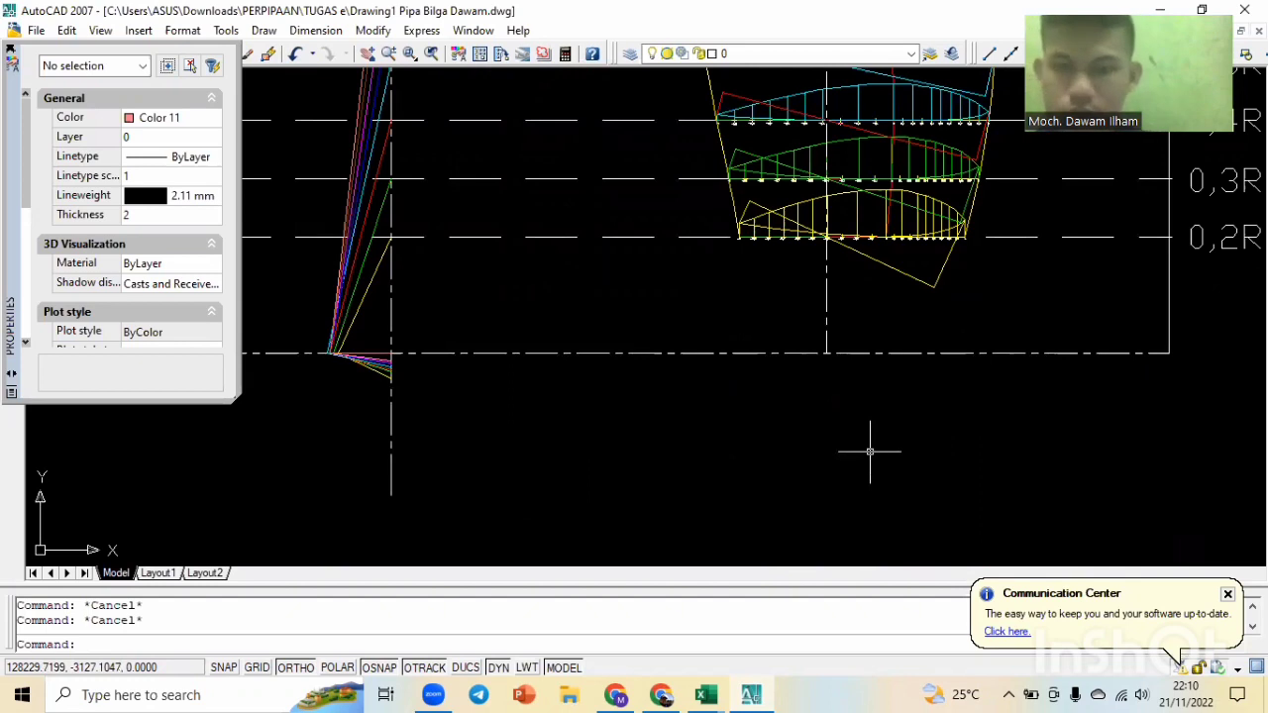
pyautogui.write('c')
pyautogui.press('Return')
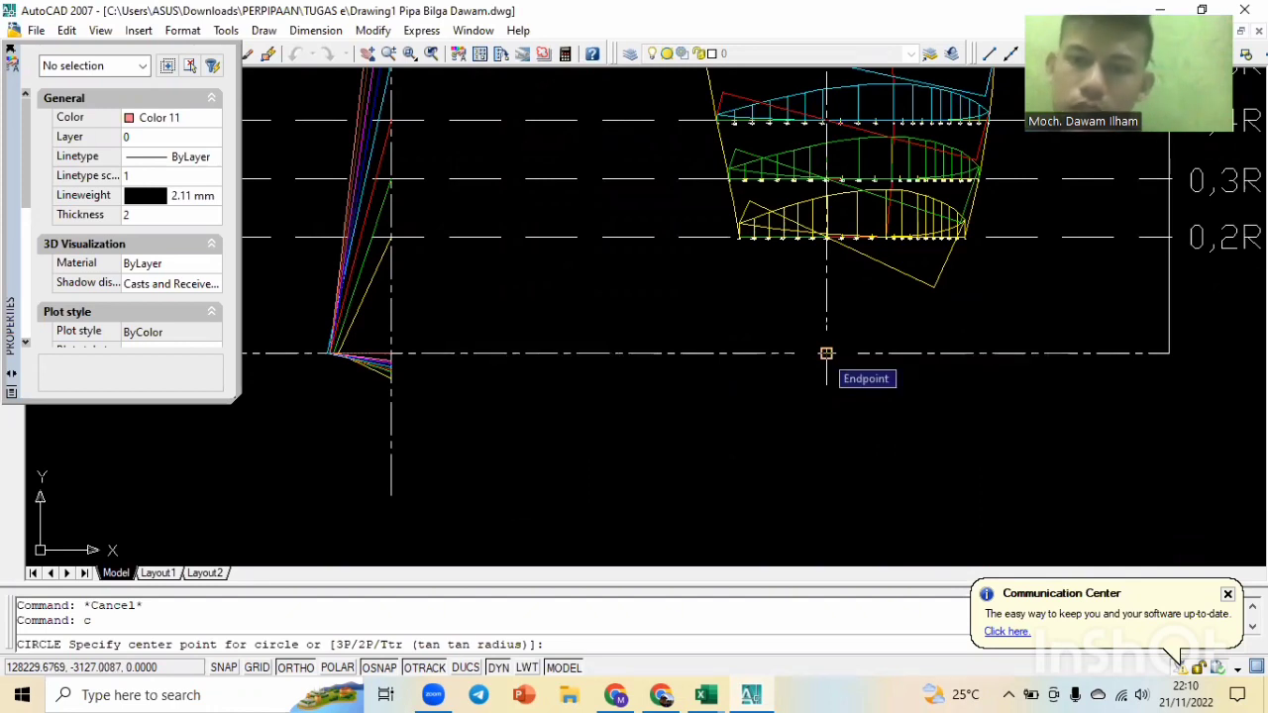
pyautogui.click(826, 353)
pyautogui.moveTo(820, 245); pyautogui.dragTo(820, 309, button='middle')
pyautogui.scroll(6, 826, 267)
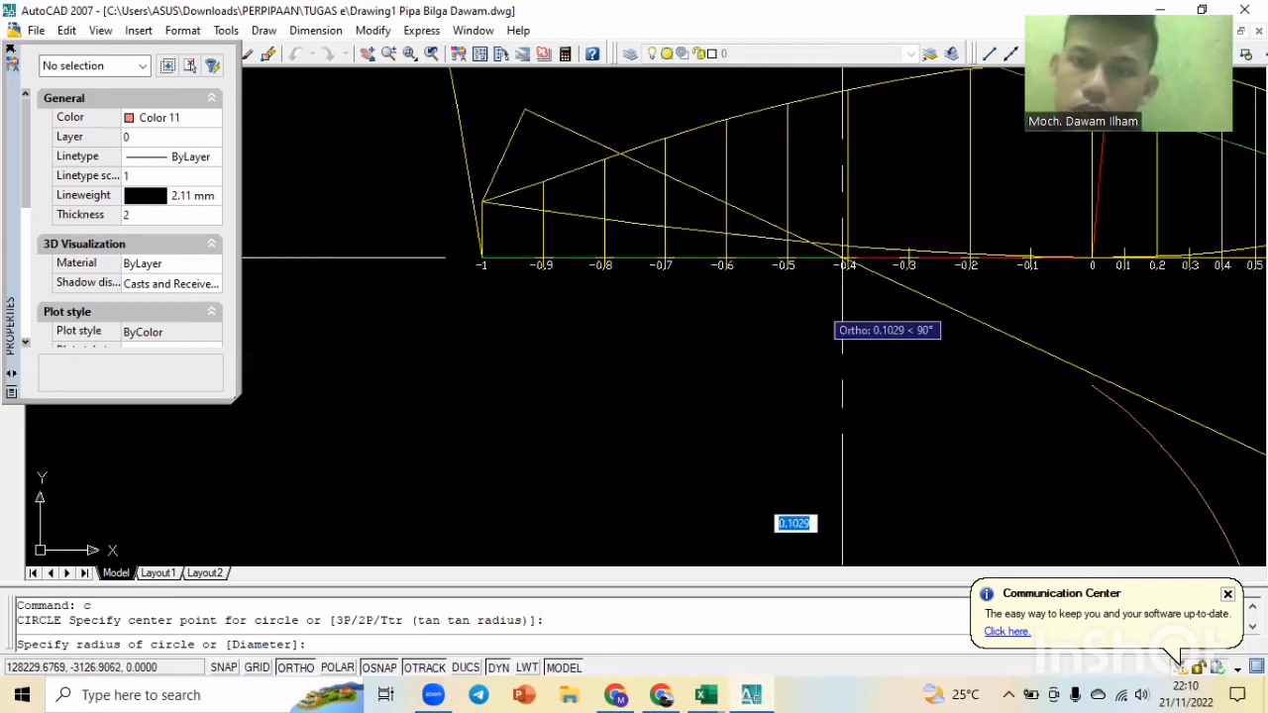
pyautogui.scroll(2, 842, 259)
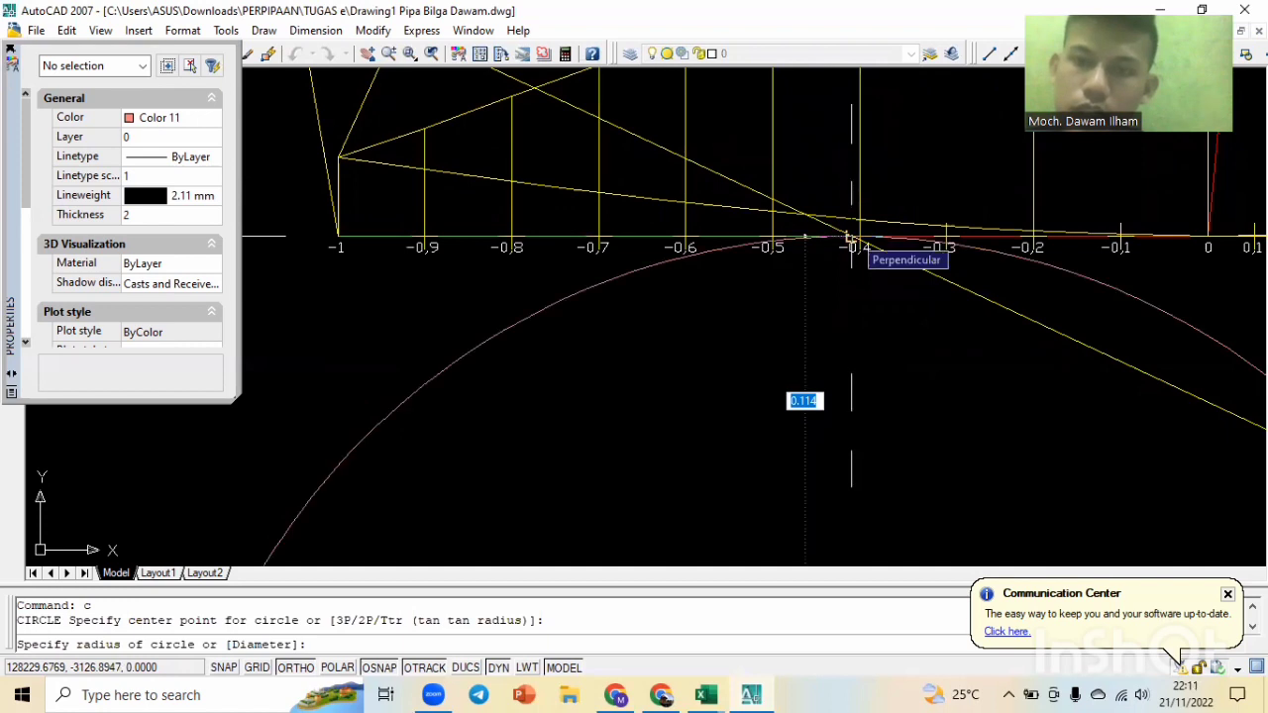
pyautogui.scroll(3, 848, 238)
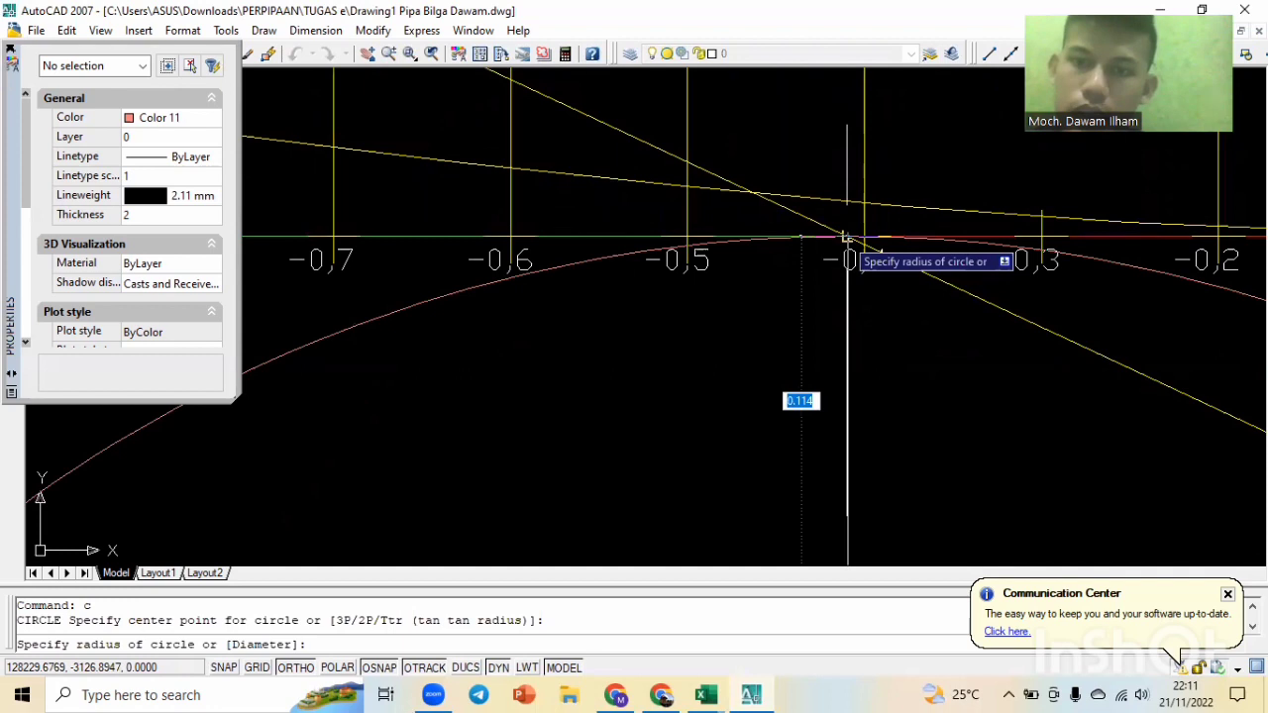
pyautogui.click(847, 238)
pyautogui.scroll(-10, 847, 238)
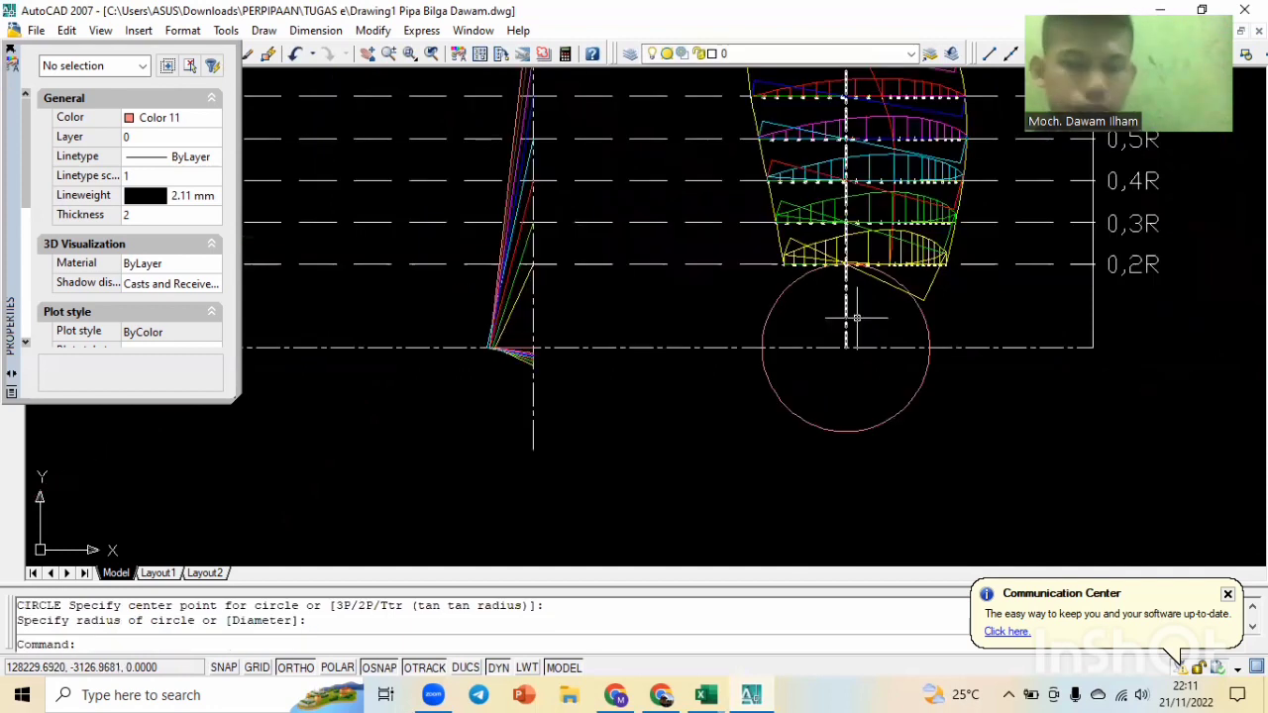
pyautogui.scroll(5, 857, 318)
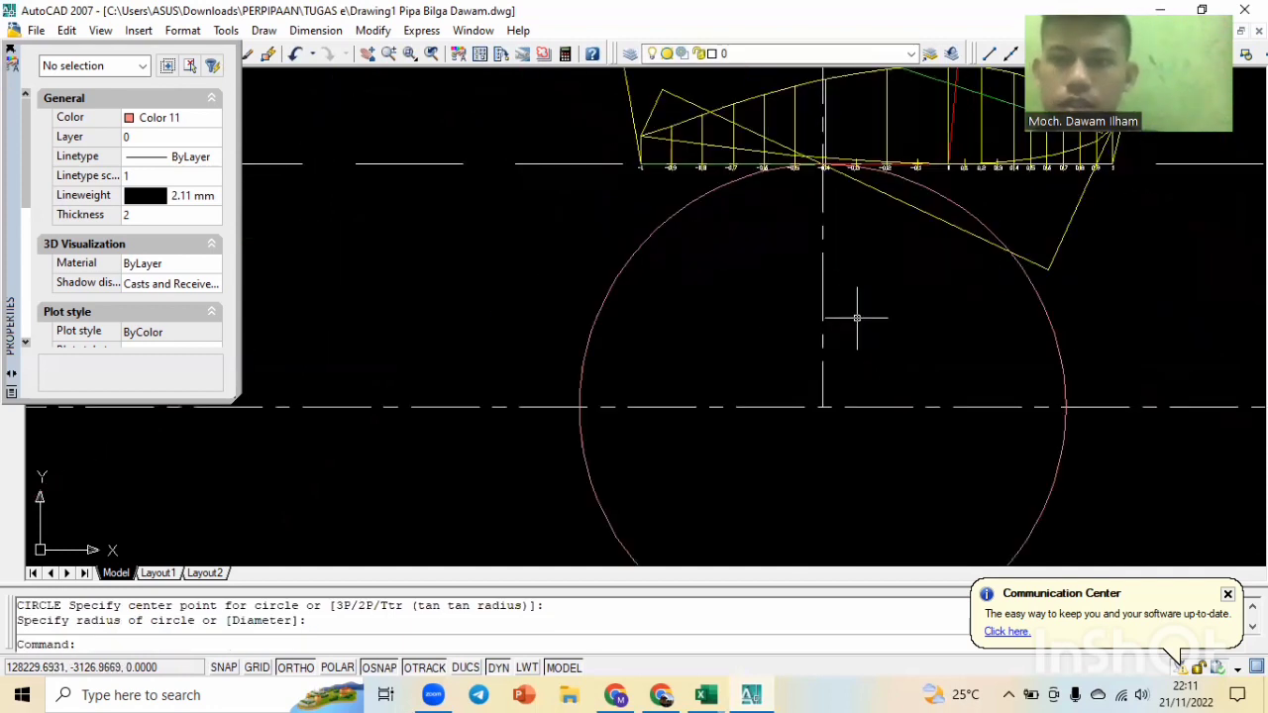
pyautogui.scroll(-1, 854, 297)
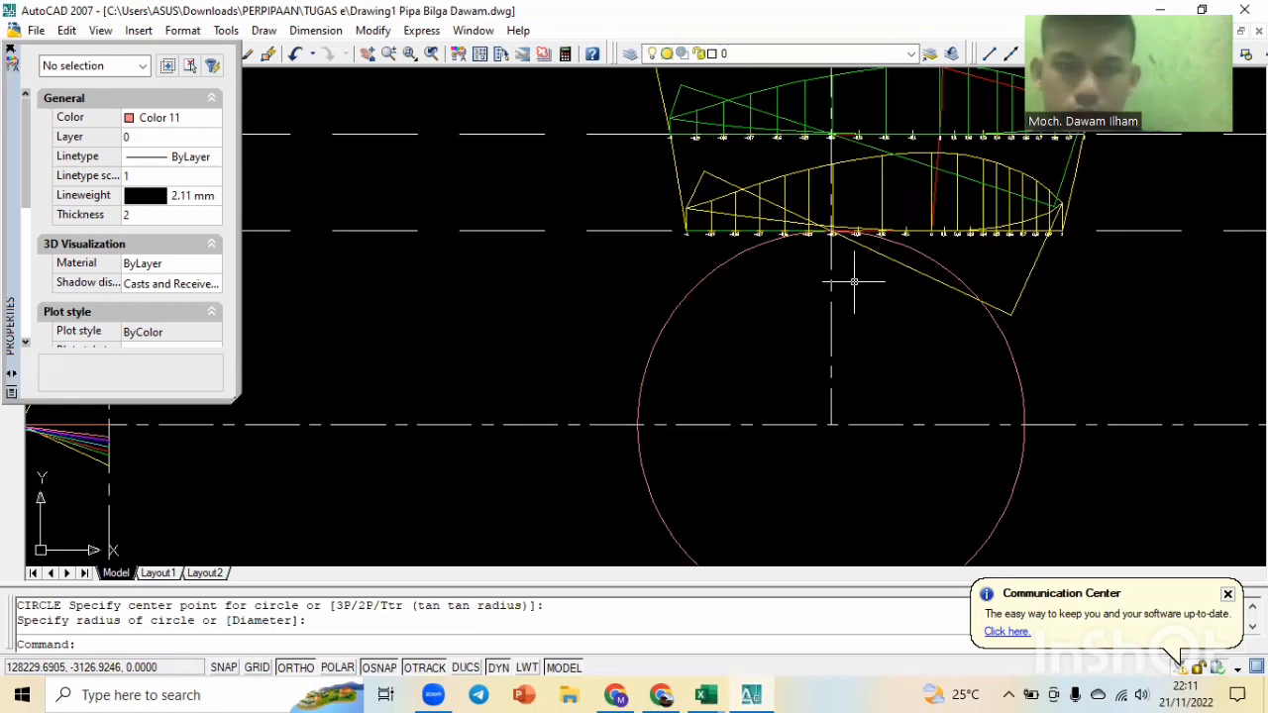
# Change the colour of the circle under the 0,2R section to Yellow.
pyautogui.press('Escape')
pyautogui.press('Escape')
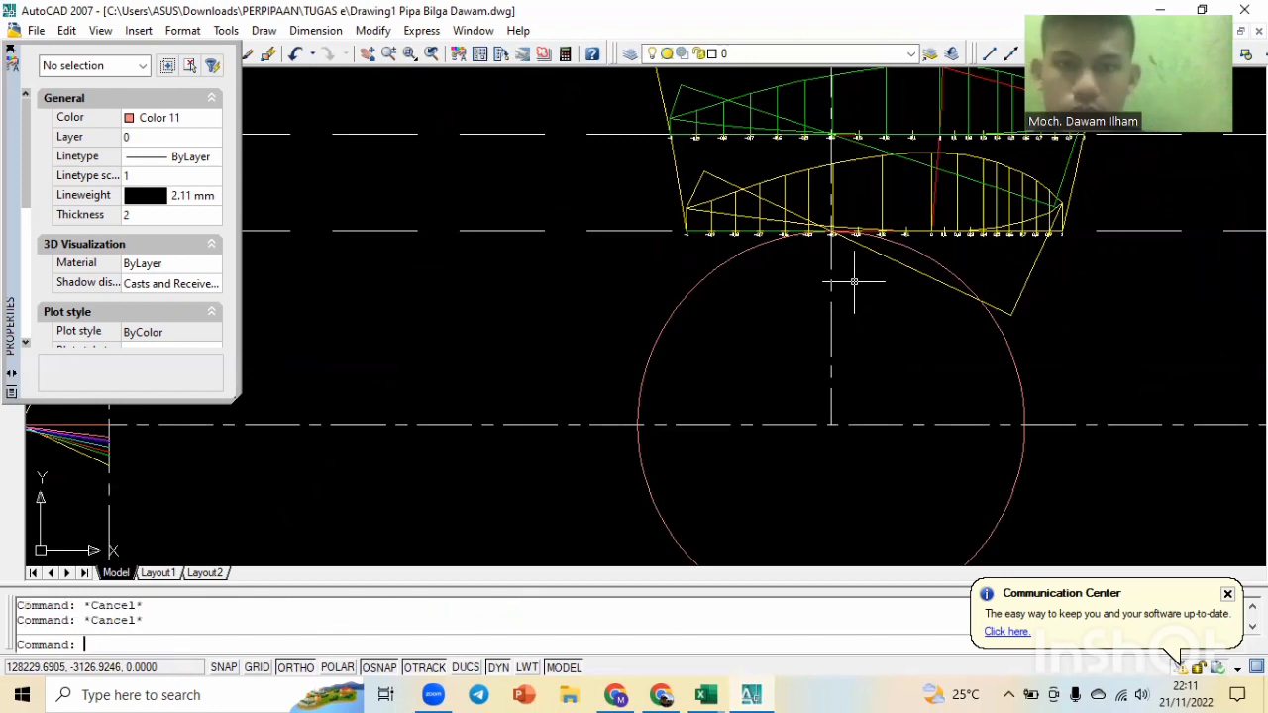
pyautogui.click(854, 282)
pyautogui.click(645, 275)
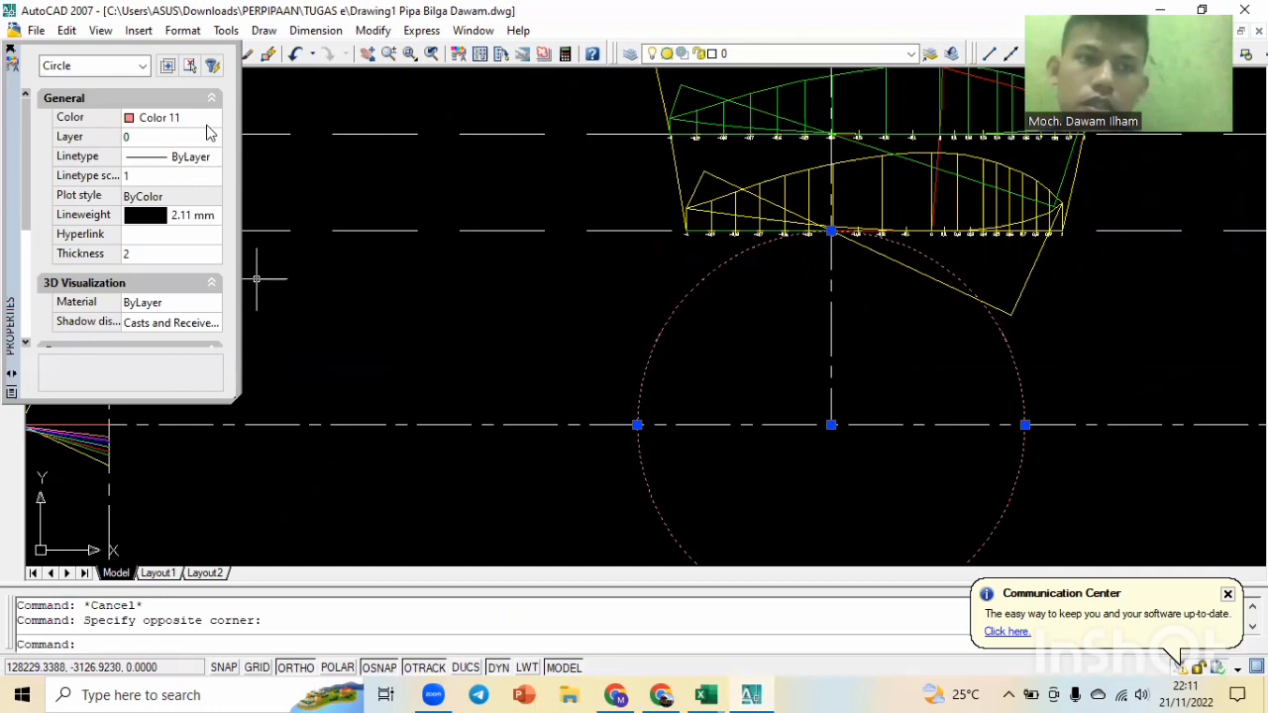
pyautogui.click(207, 125)
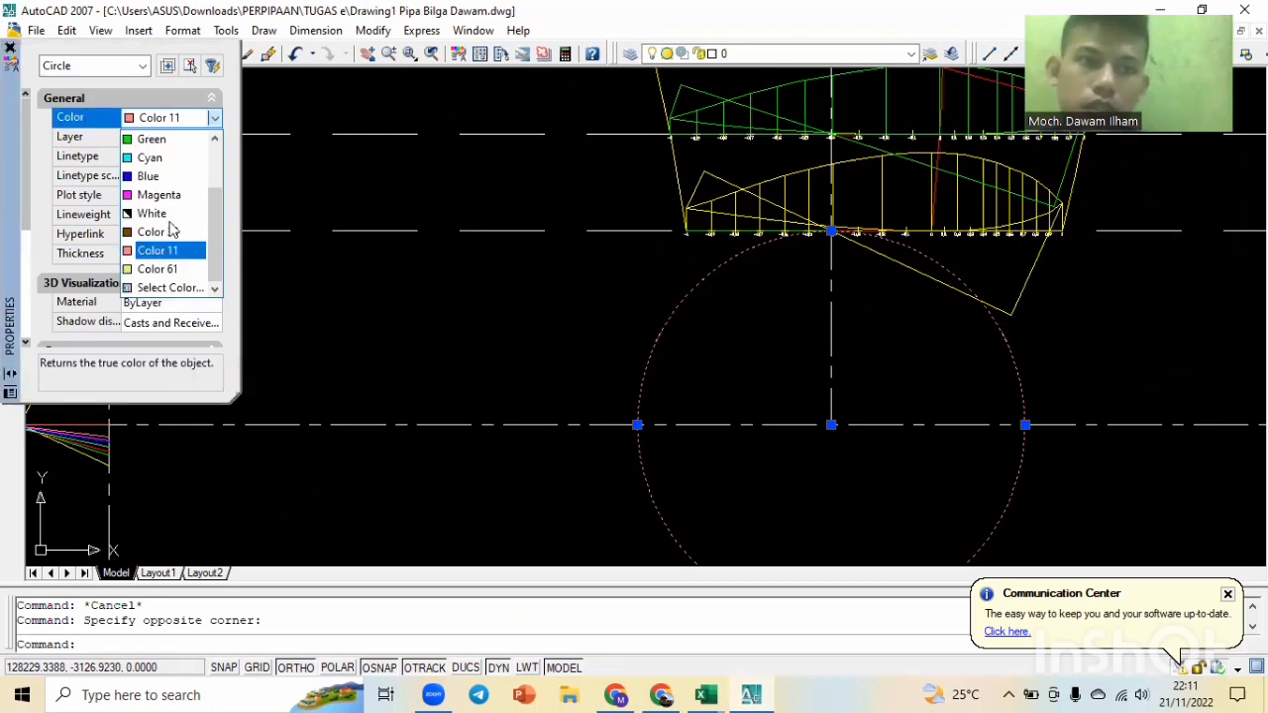
pyautogui.scroll(2, 170, 228)
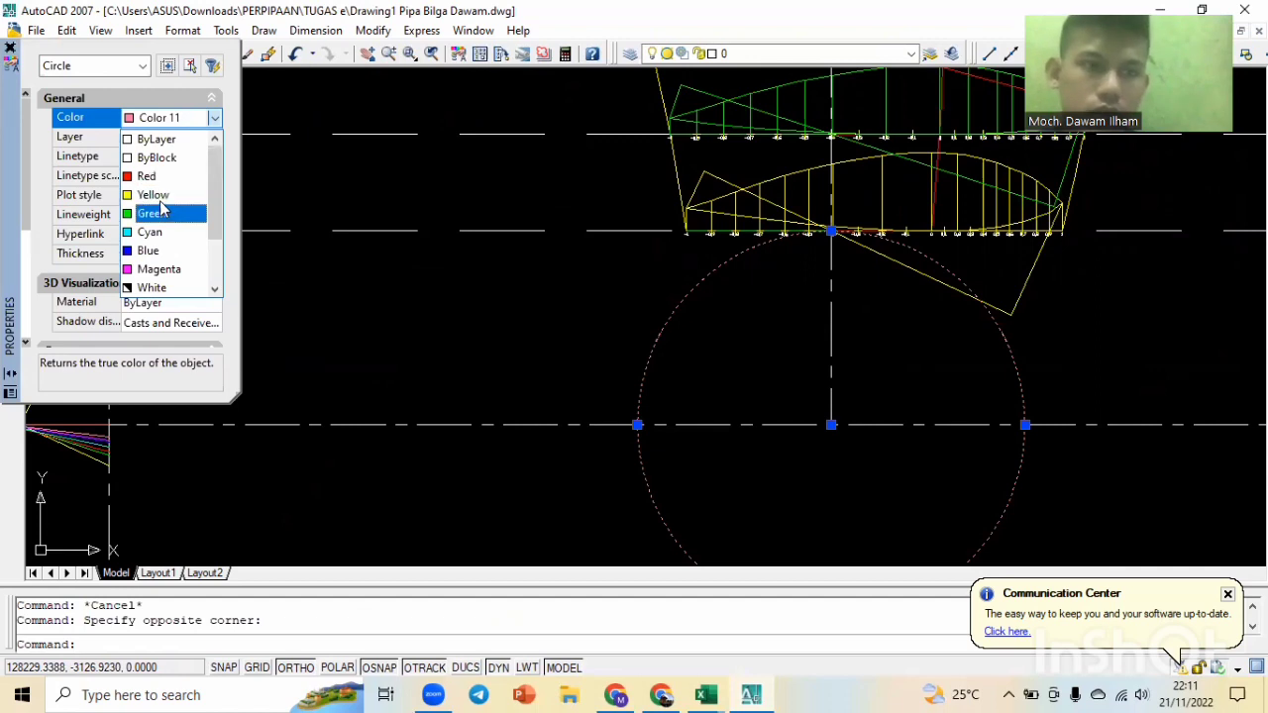
pyautogui.click(156, 194)
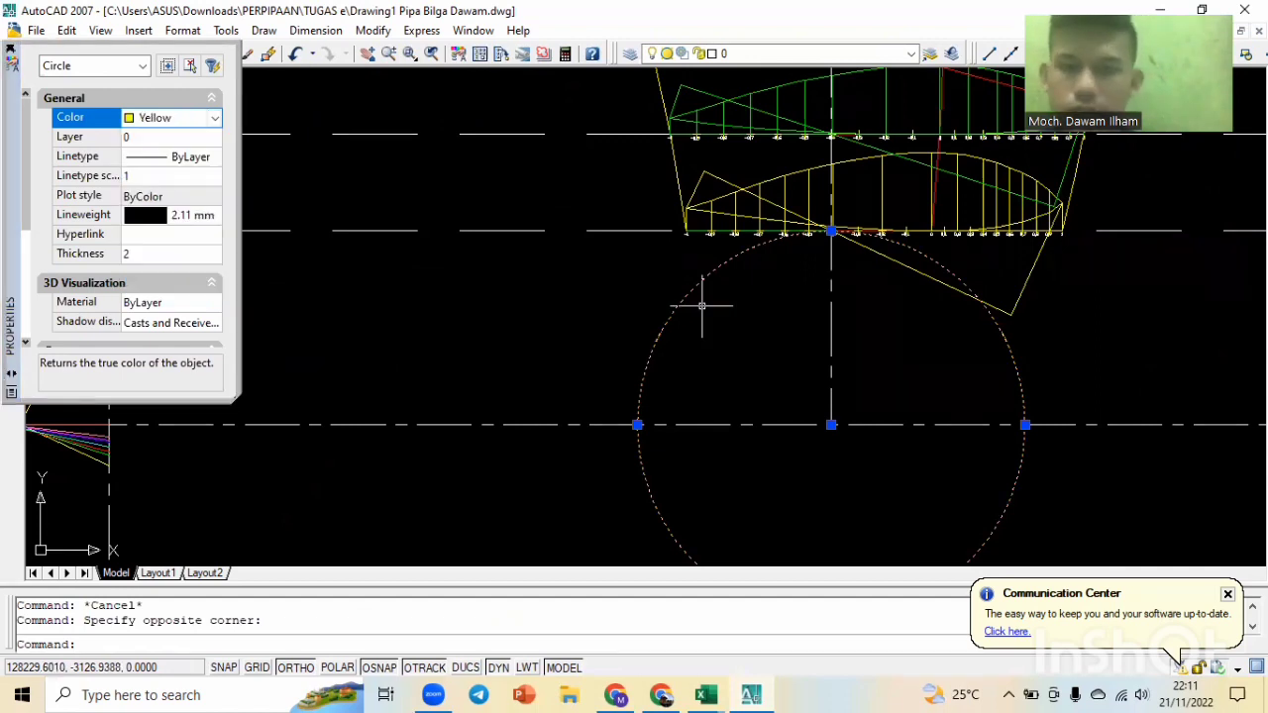
pyautogui.press('Escape')
pyautogui.scroll(-1, 703, 305)
pyautogui.scroll(2, 719, 313)
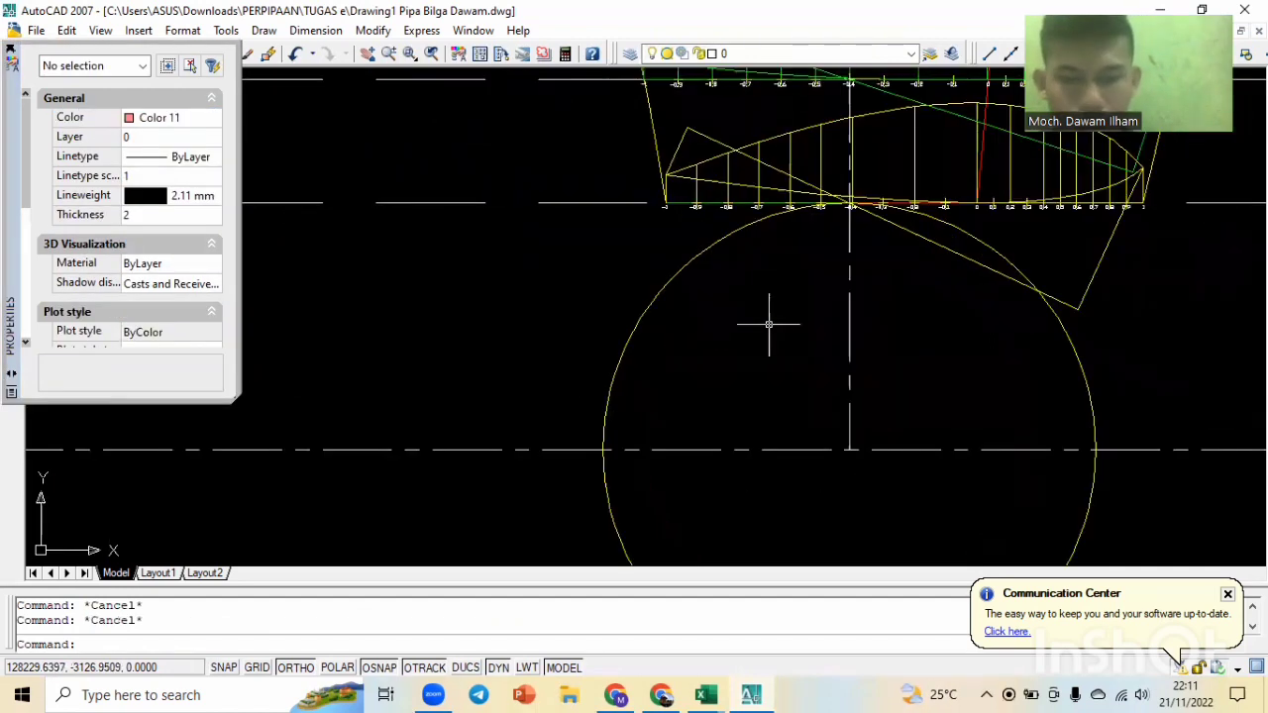
pyautogui.write('c')
pyautogui.press('Return')
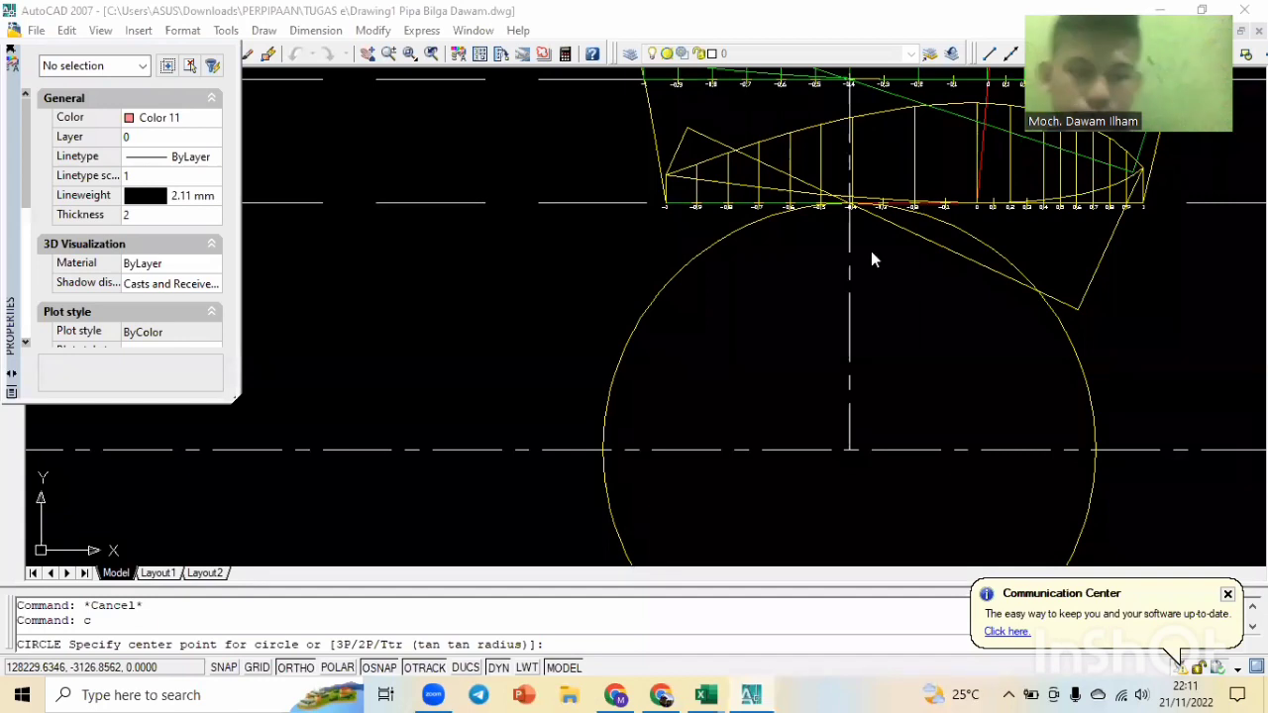
pyautogui.press('Escape')
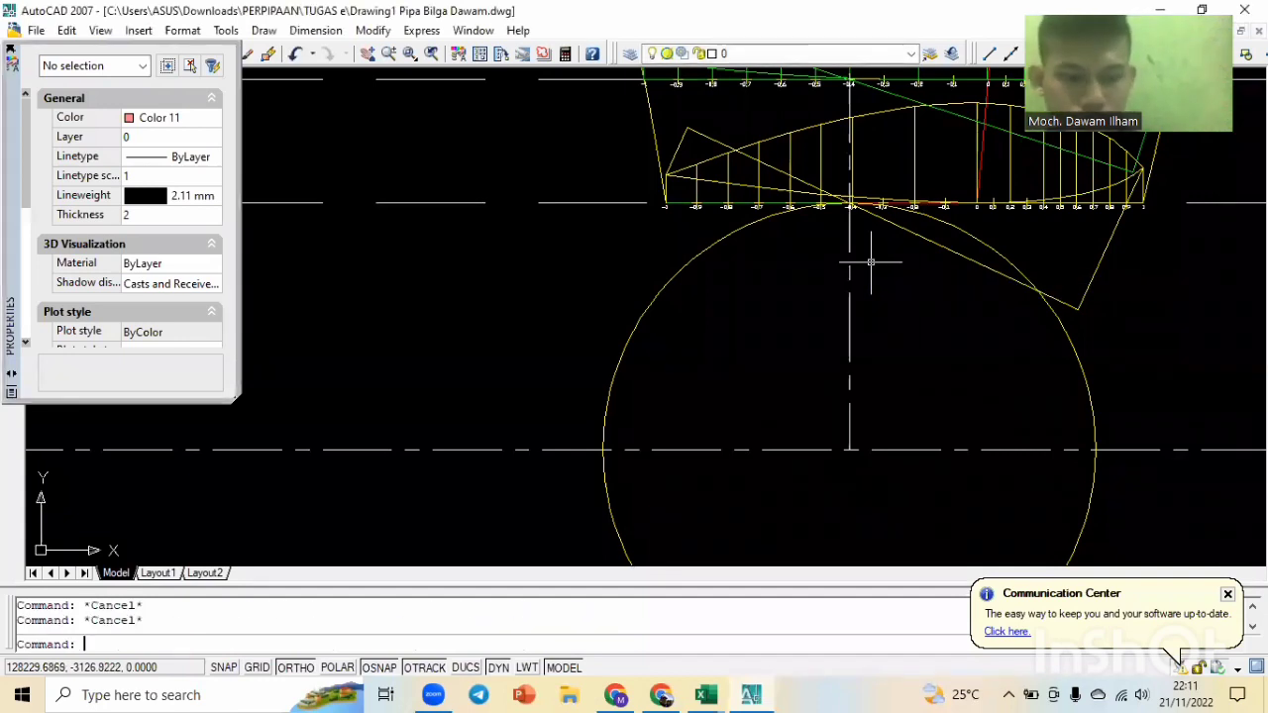
# Draw a circle centred where the centreline meets the 0,2R baseline, reaching the upper-left end of the 0,2R pitch line, radius about 0.0828.
pyautogui.write('c')
pyautogui.press('Return')
pyautogui.scroll(1, 868, 262)
pyautogui.scroll(3, 867, 253)
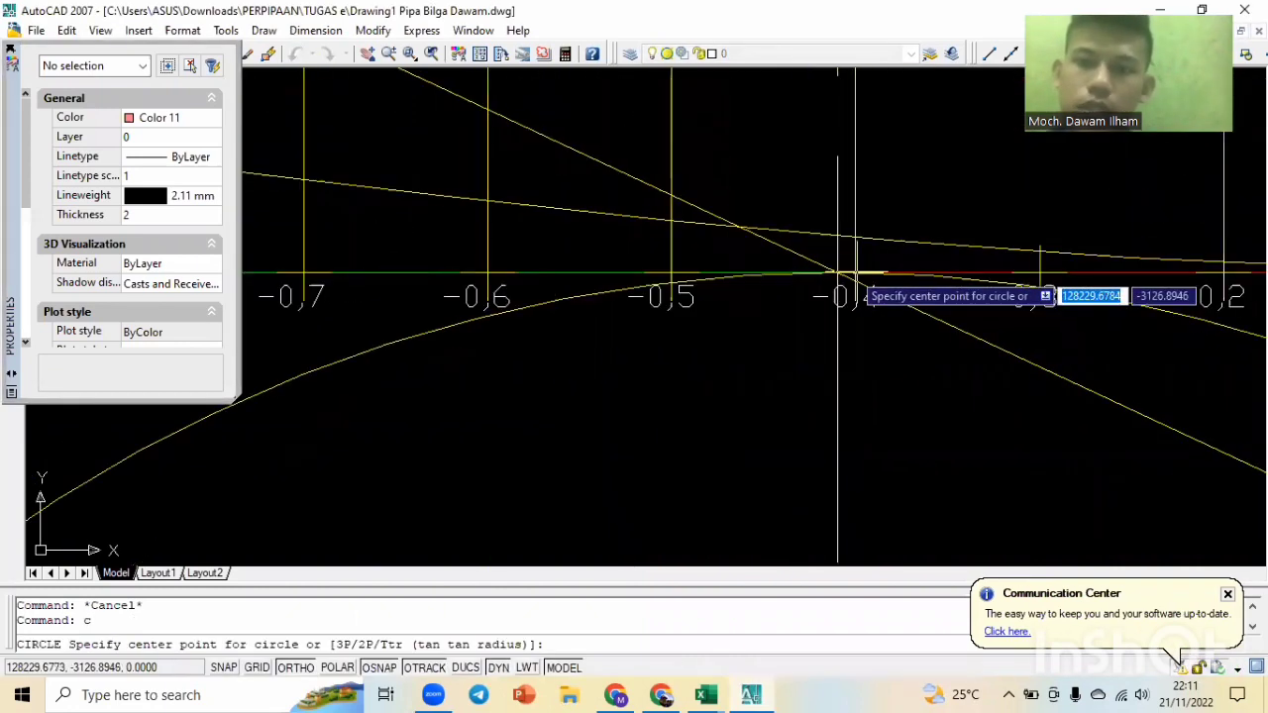
pyautogui.scroll(3, 855, 271)
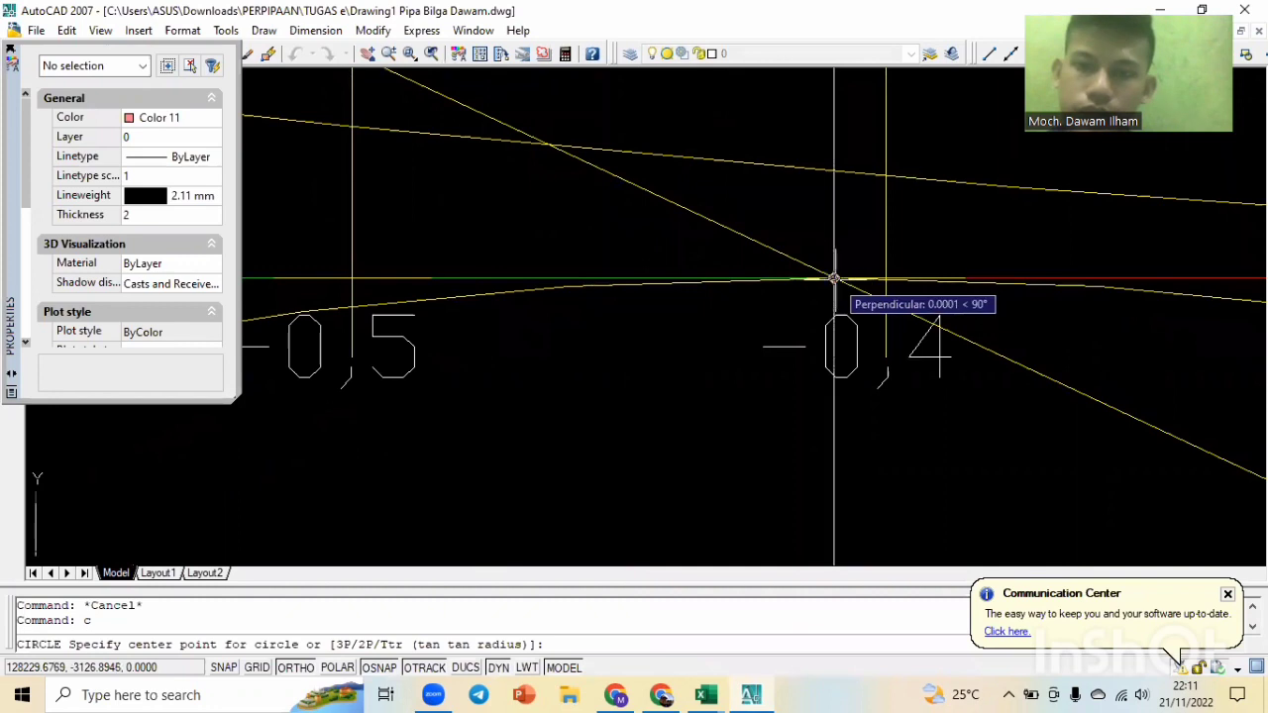
pyautogui.scroll(3, 832, 290)
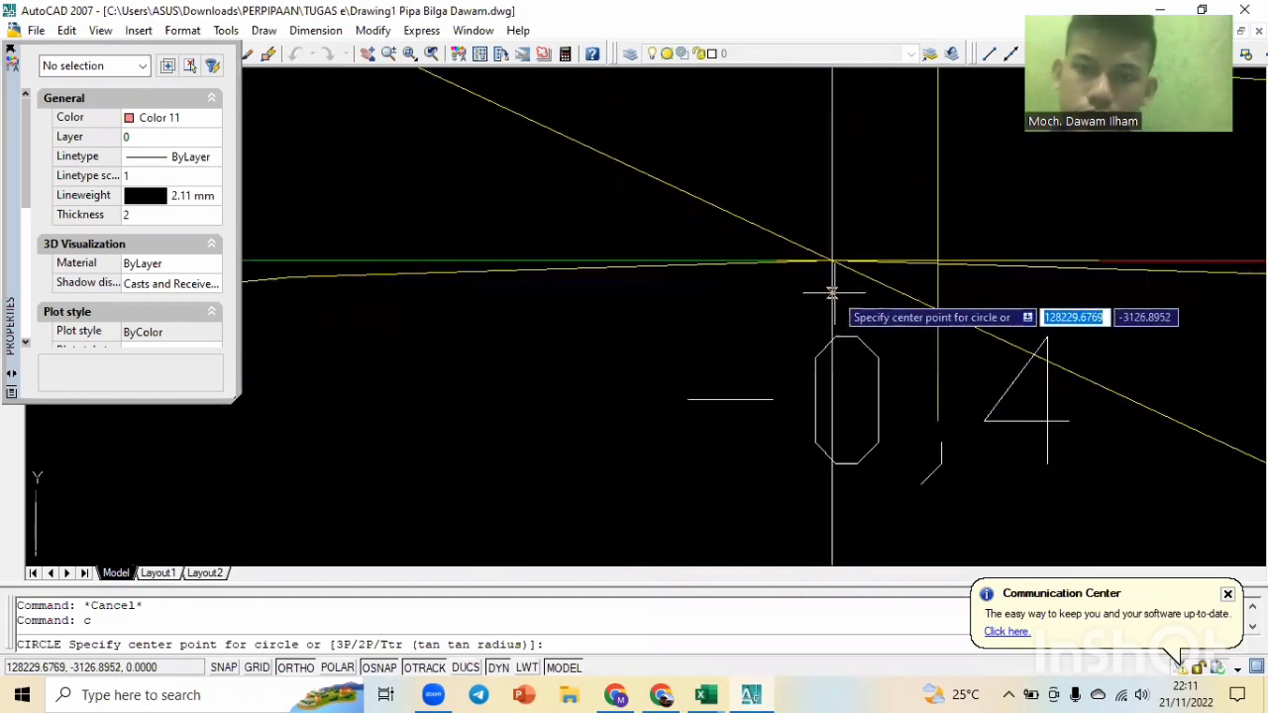
pyautogui.click(832, 263)
pyautogui.scroll(-2, 719, 287)
pyautogui.scroll(-2, 719, 287)
pyautogui.scroll(3, 739, 264)
pyautogui.scroll(-3, 832, 287)
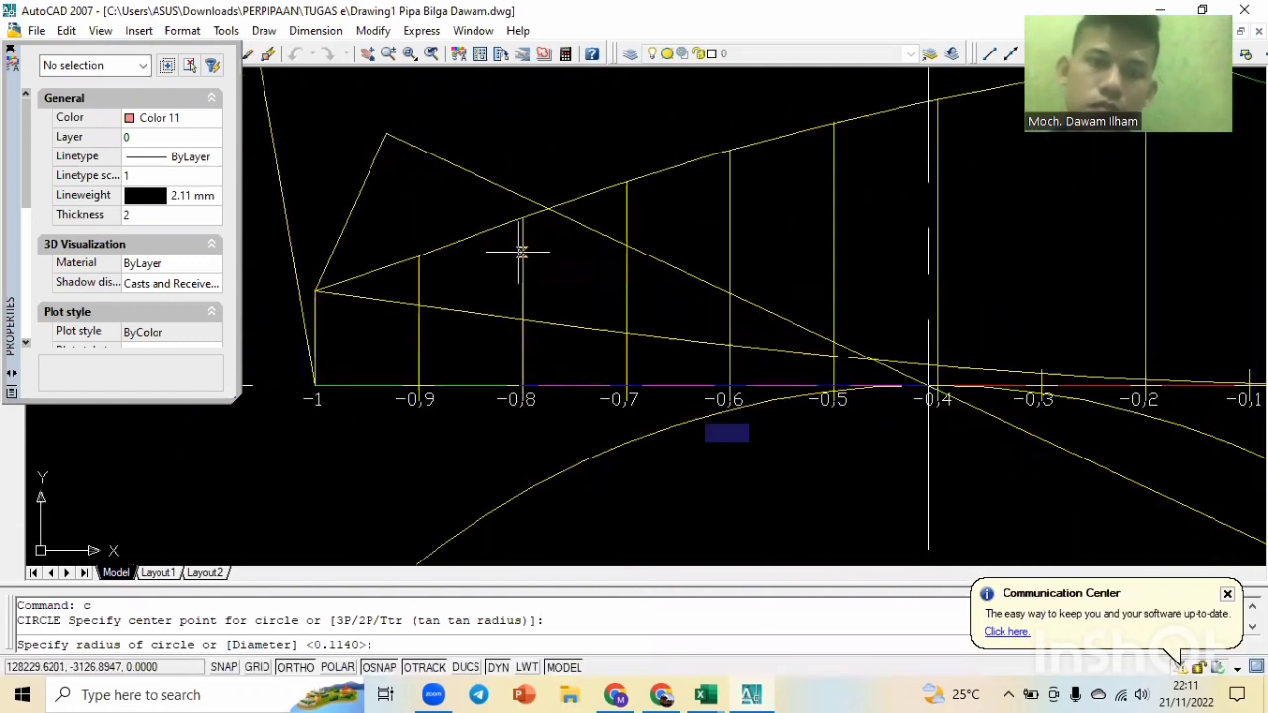
pyautogui.click(387, 131)
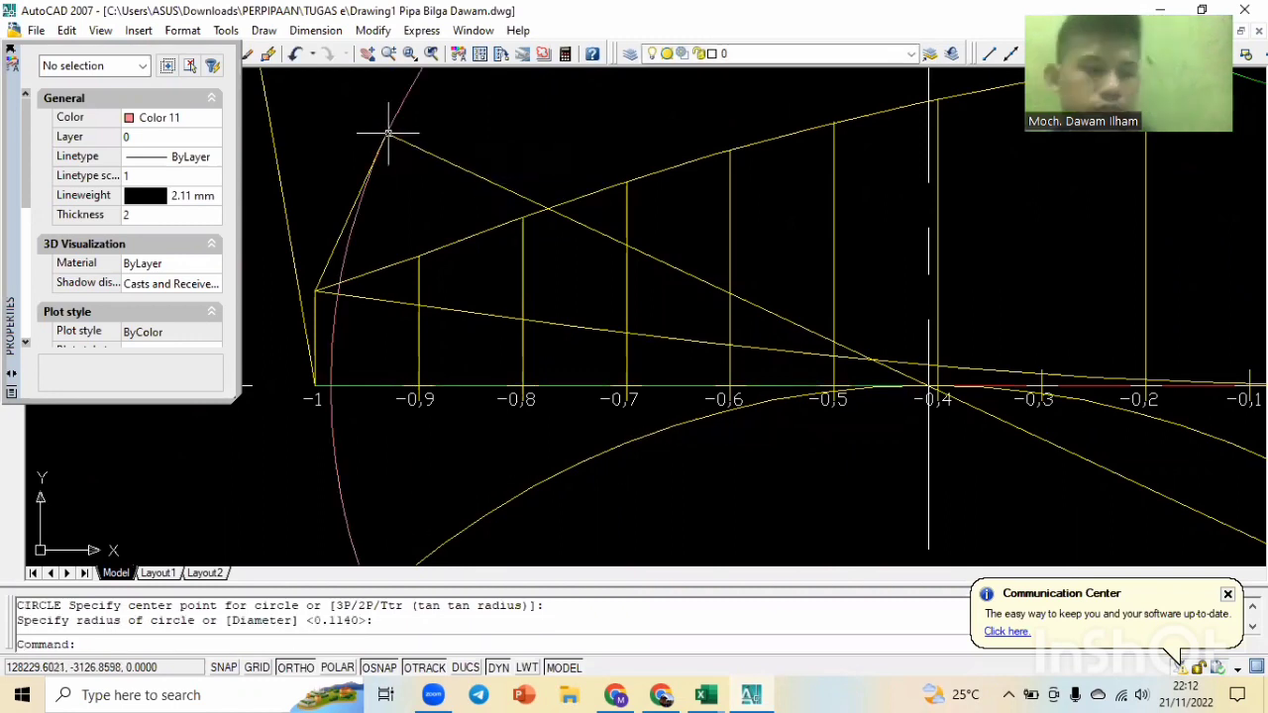
pyautogui.press('Escape')
pyautogui.press('Escape')
# Change the colour of the new circle around the 0,2R section to Yellow.
pyautogui.scroll(-3, 387, 132)
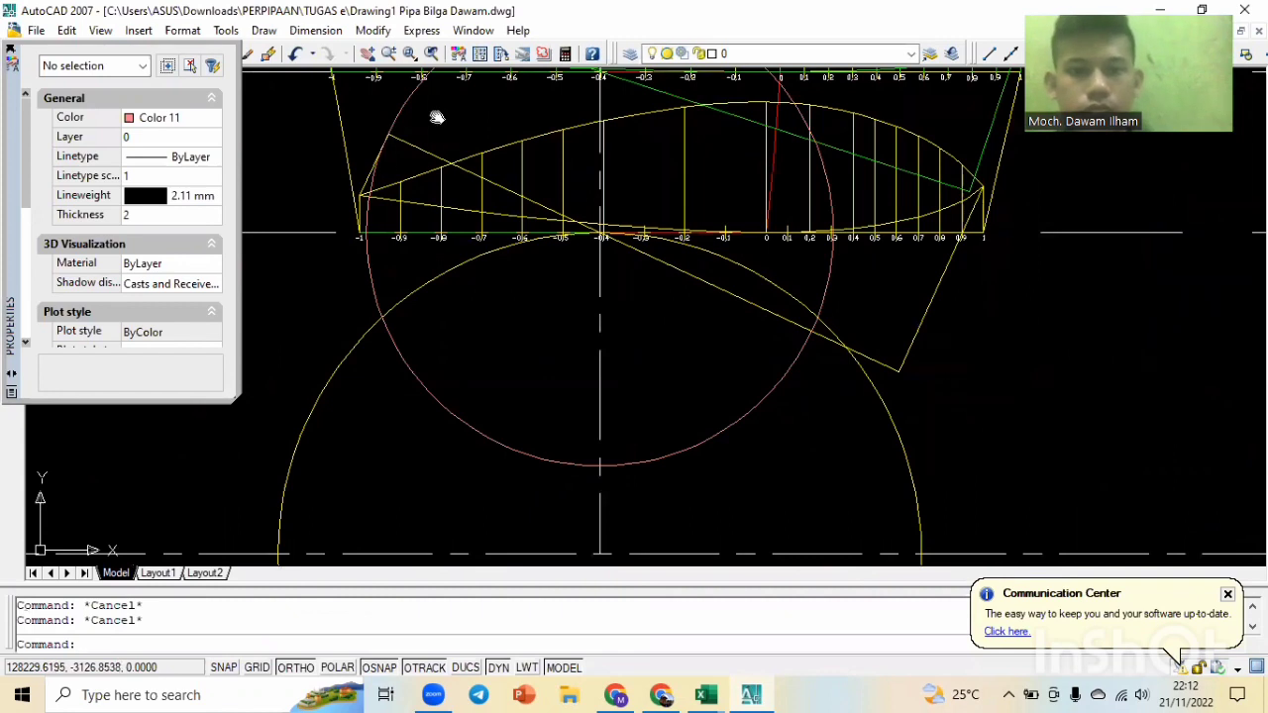
pyautogui.moveTo(438, 113); pyautogui.dragTo(500, 218, button='middle')
pyautogui.click(483, 204)
pyautogui.click(454, 197)
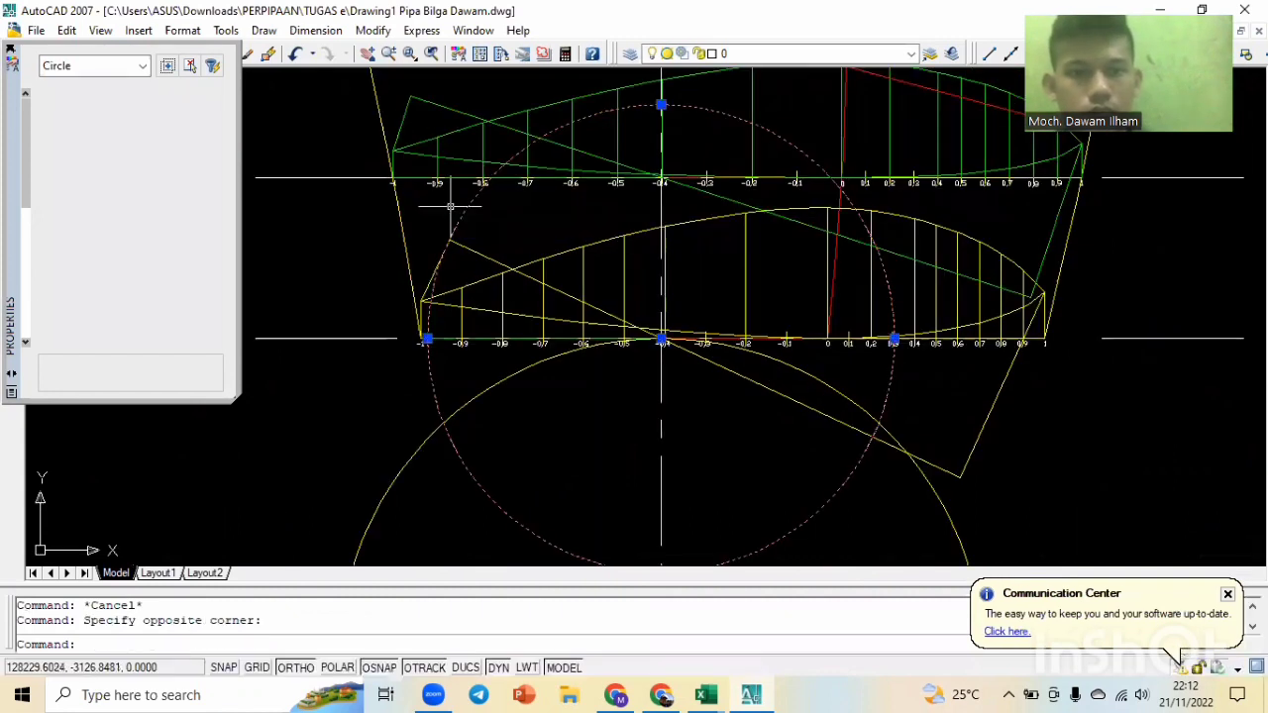
pyautogui.click(178, 118)
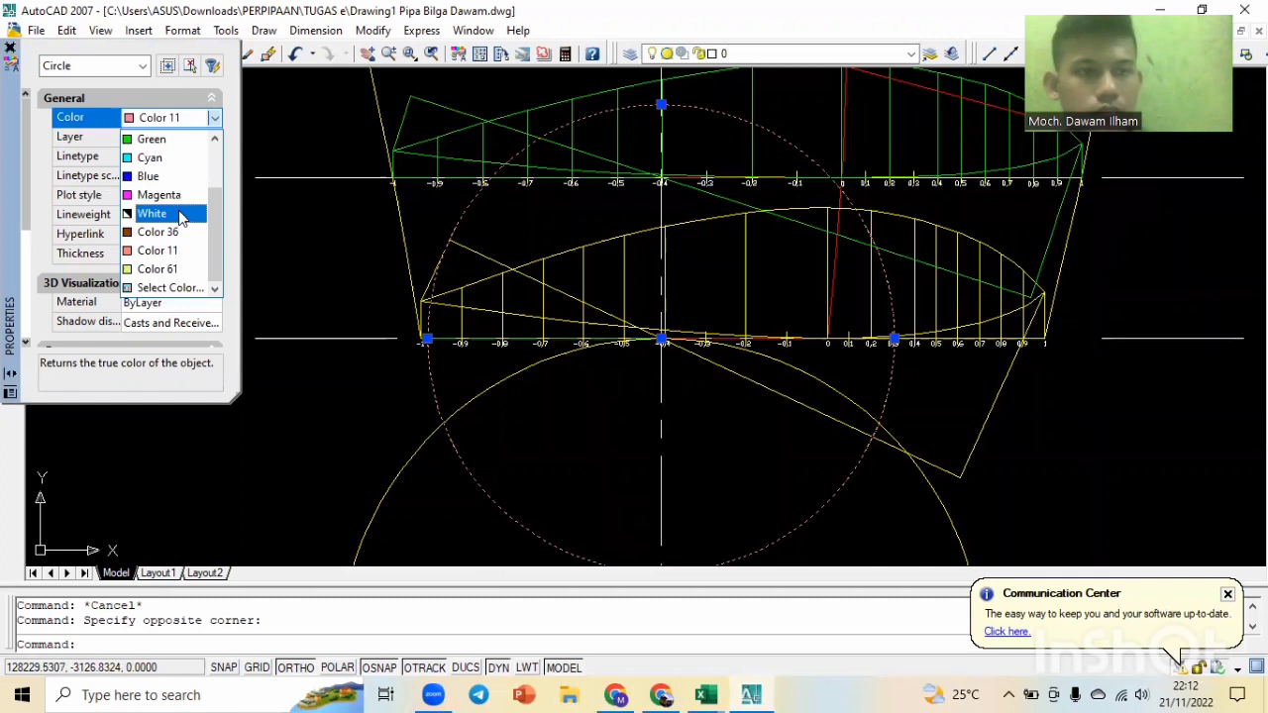
pyautogui.scroll(2, 181, 210)
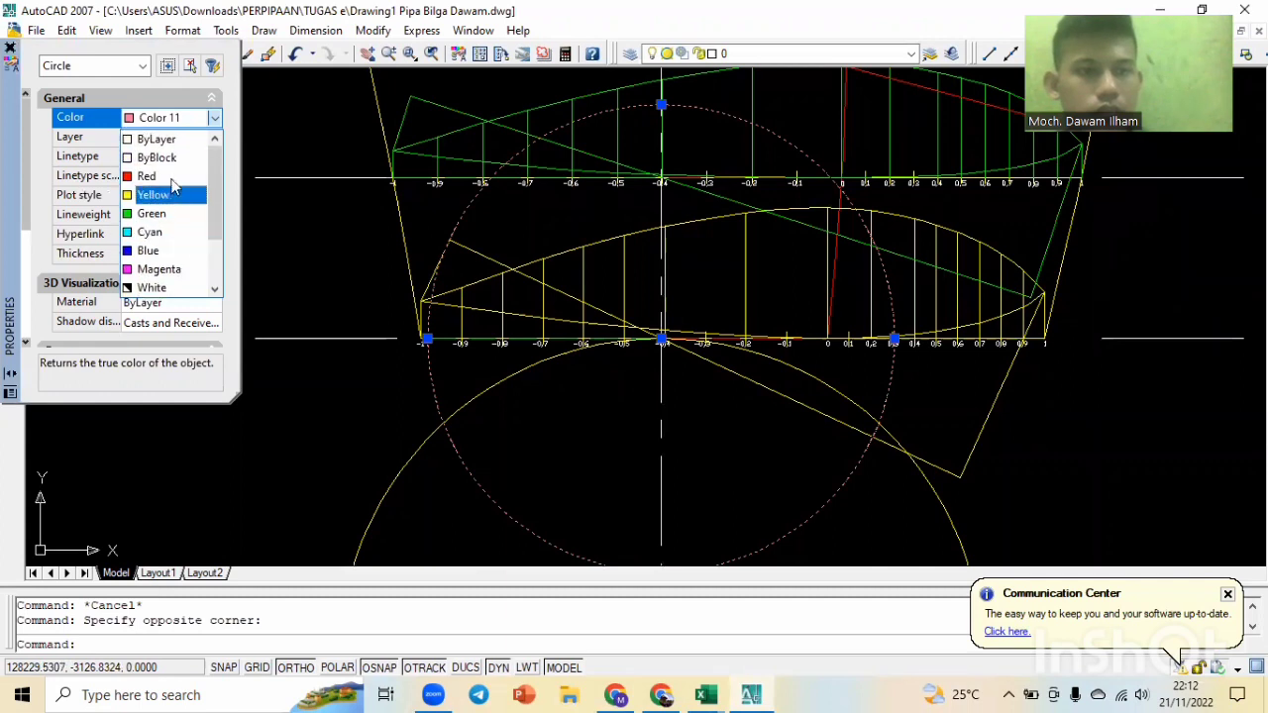
pyautogui.click(171, 192)
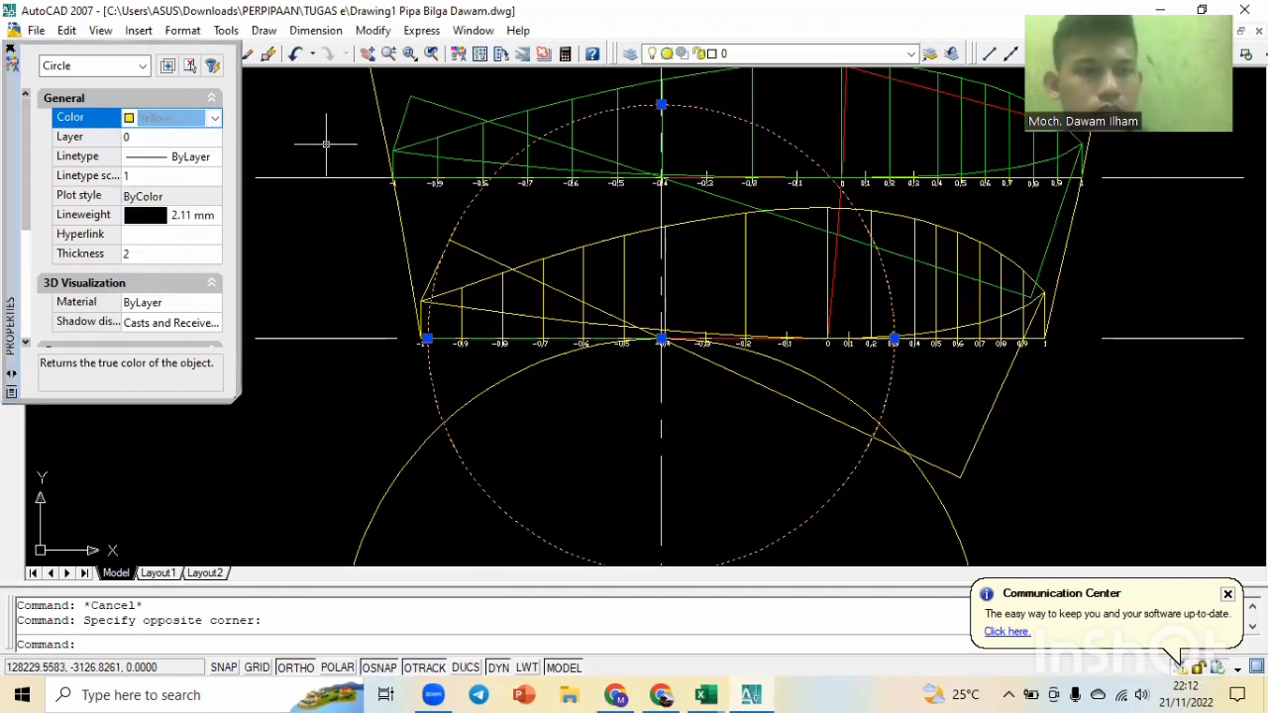
pyautogui.press('Escape')
# Set the current drawing colour to Yellow for new objects.
pyautogui.click(197, 119)
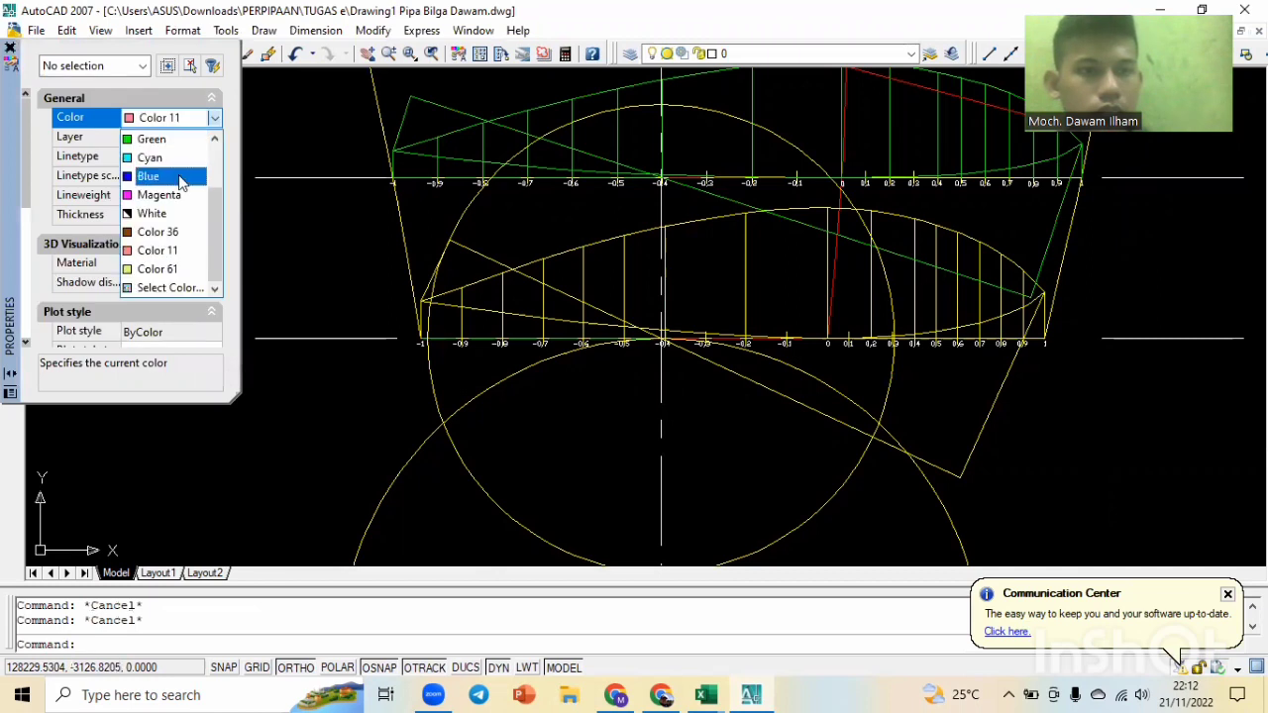
pyautogui.scroll(2, 184, 178)
pyautogui.click(179, 178)
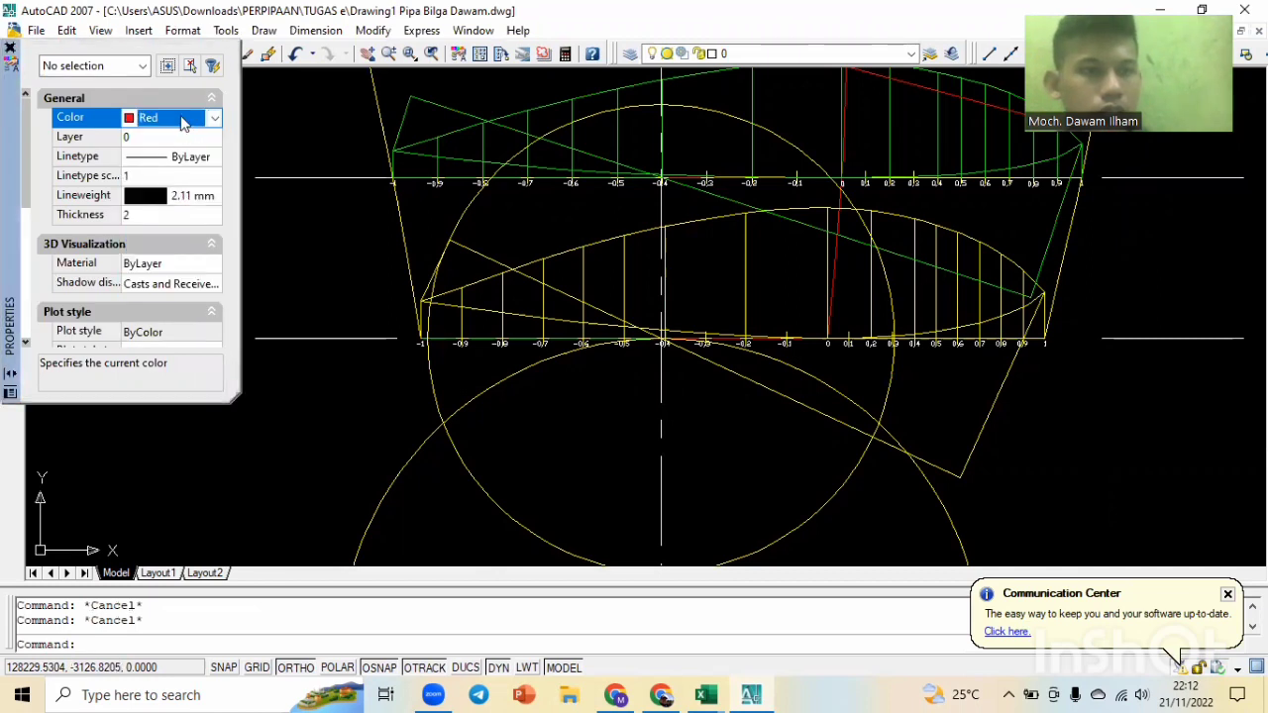
pyautogui.click(181, 120)
pyautogui.click(179, 160)
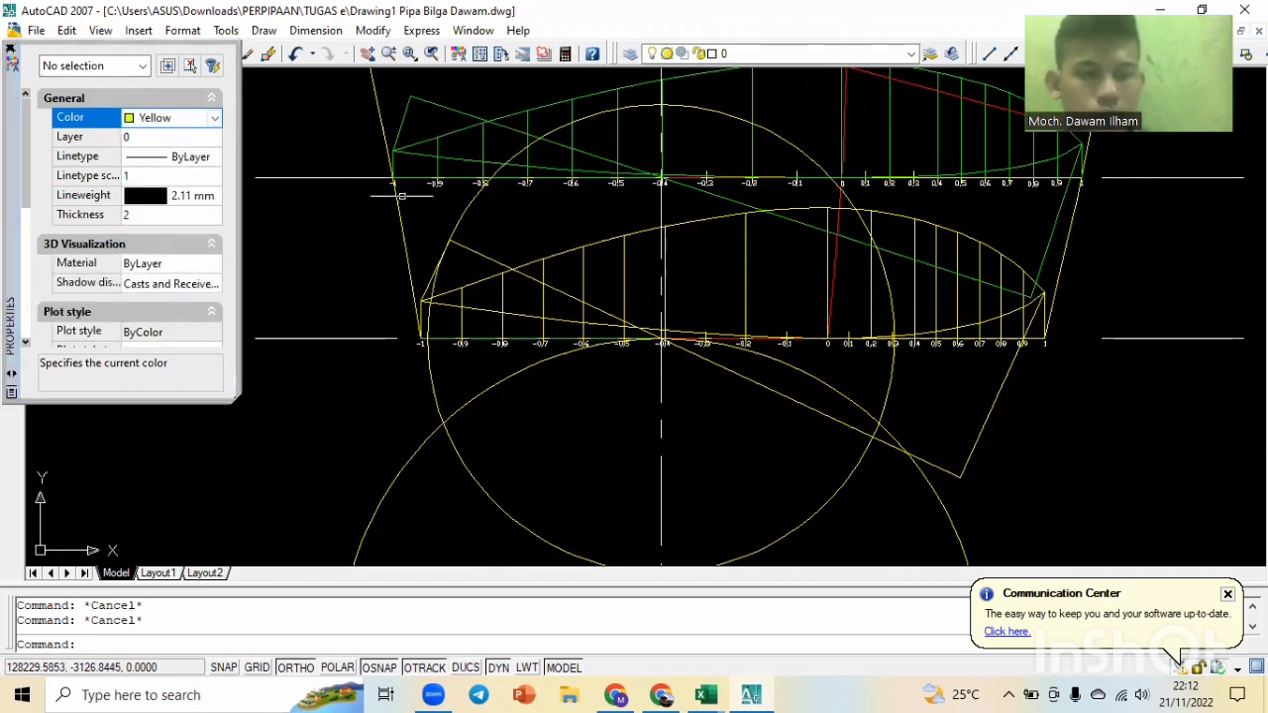
# Draw a second circle centred where the centreline meets the 0,2R baseline, reaching the lower-right end of the 0,2R pitch line.
pyautogui.scroll(2, 1148, 416)
pyautogui.scroll(5, 759, 319)
pyautogui.scroll(-6, 762, 317)
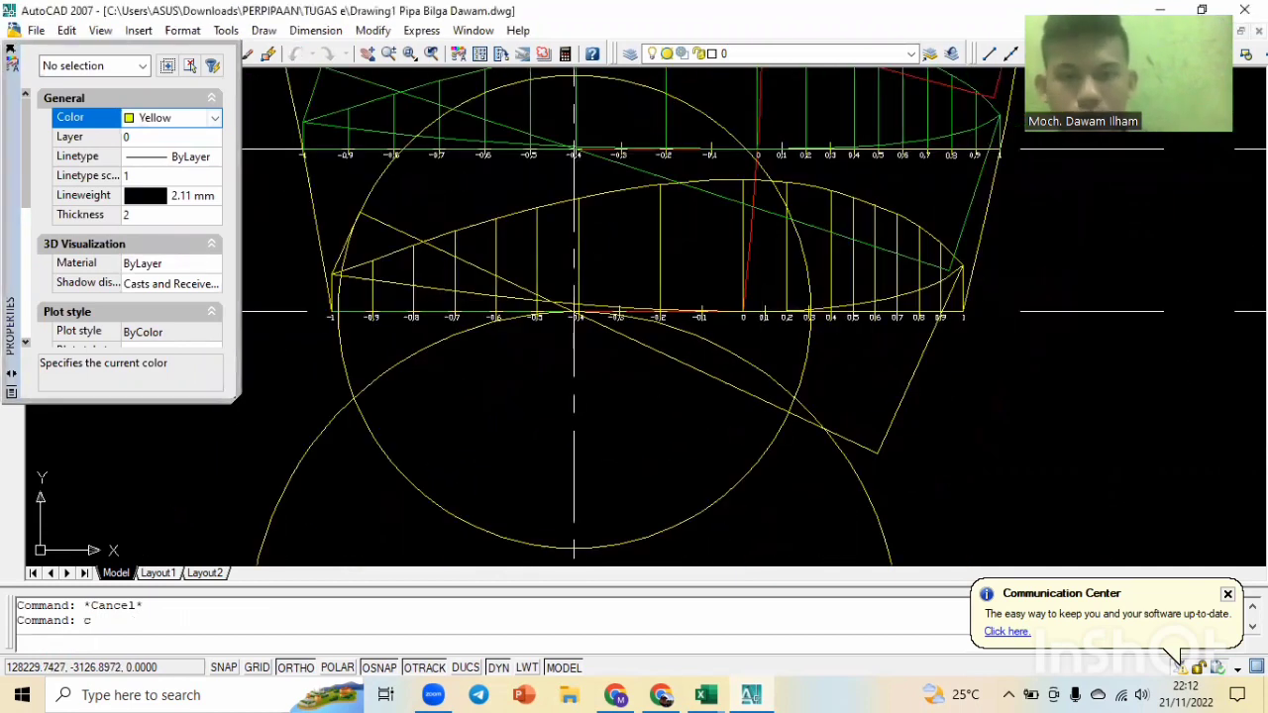
pyautogui.write('c')
pyautogui.press('Return')
pyautogui.scroll(3, 475, 337)
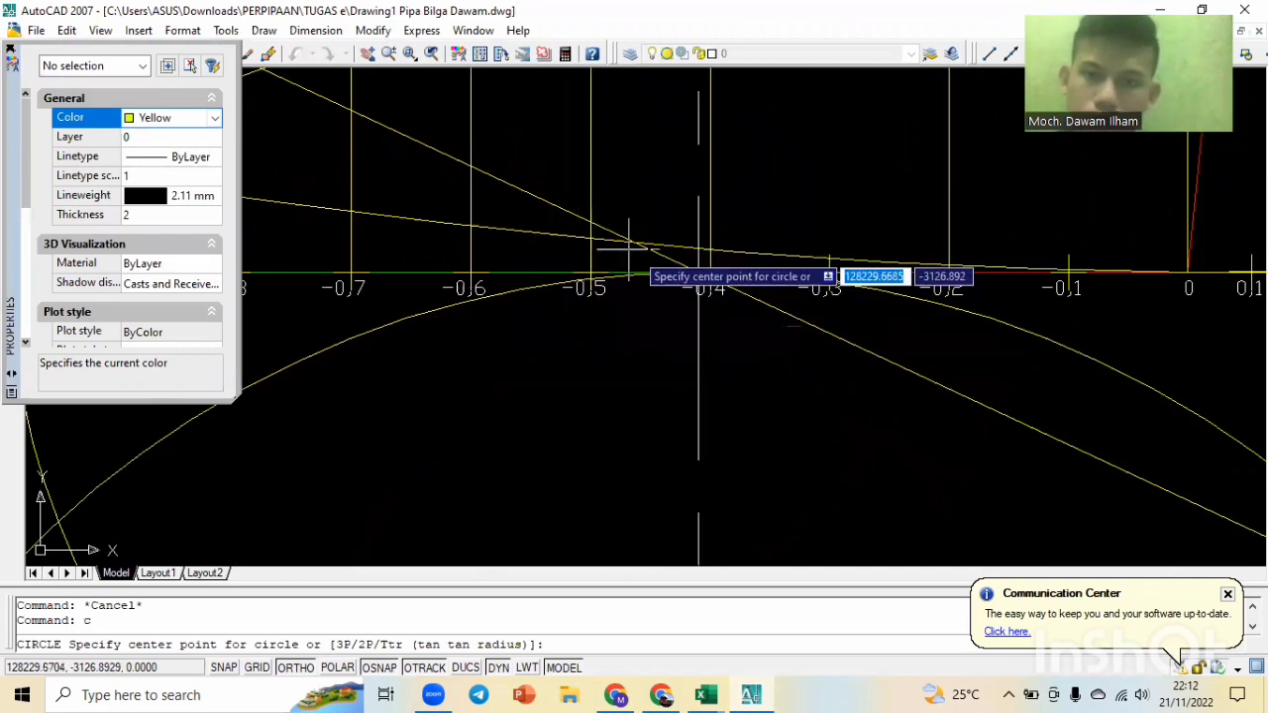
pyautogui.scroll(6, 698, 268)
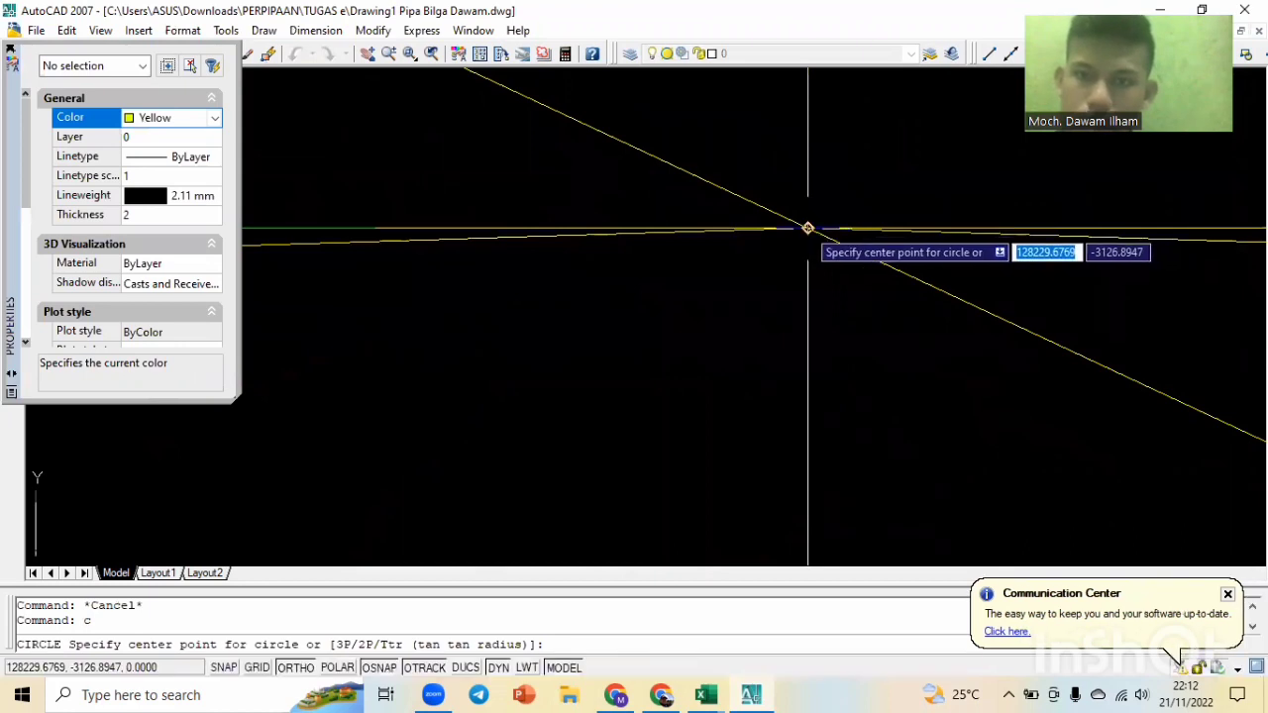
pyautogui.click(807, 228)
pyautogui.scroll(5, 809, 178)
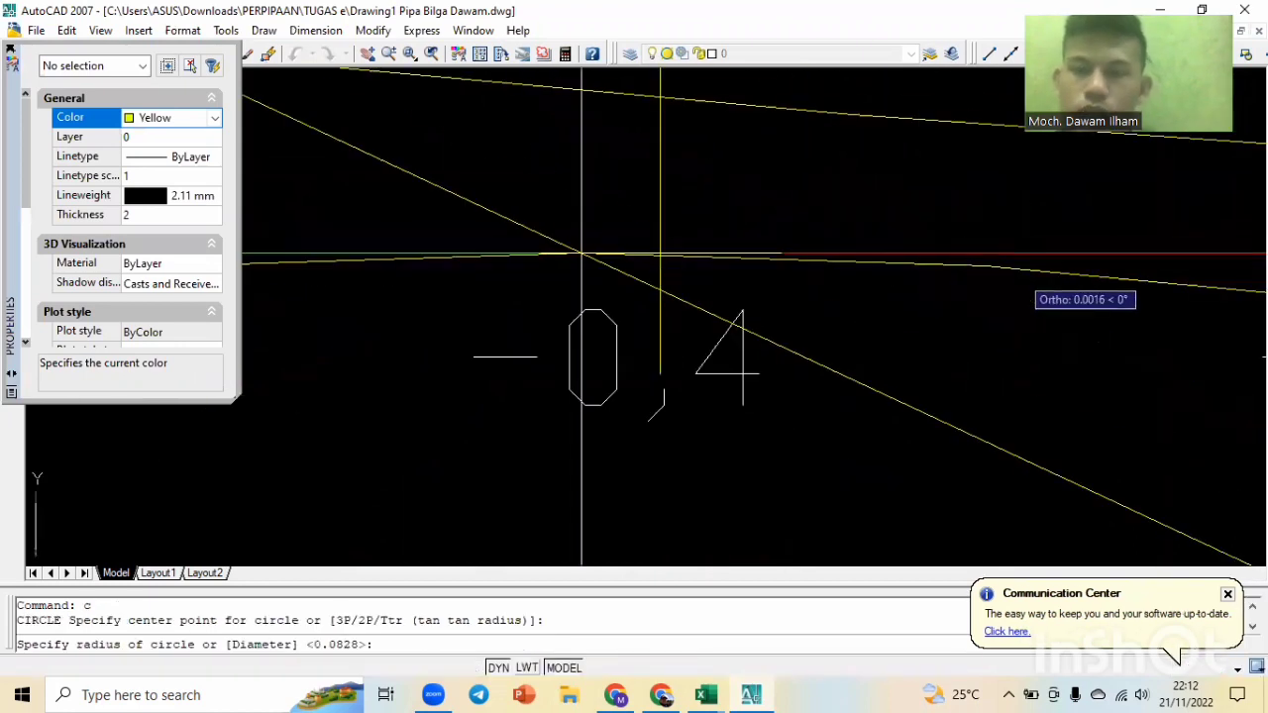
pyautogui.scroll(-3, 581, 255)
pyautogui.scroll(-2, 792, 272)
pyautogui.moveTo(792, 273); pyautogui.dragTo(519, 278, button='middle')
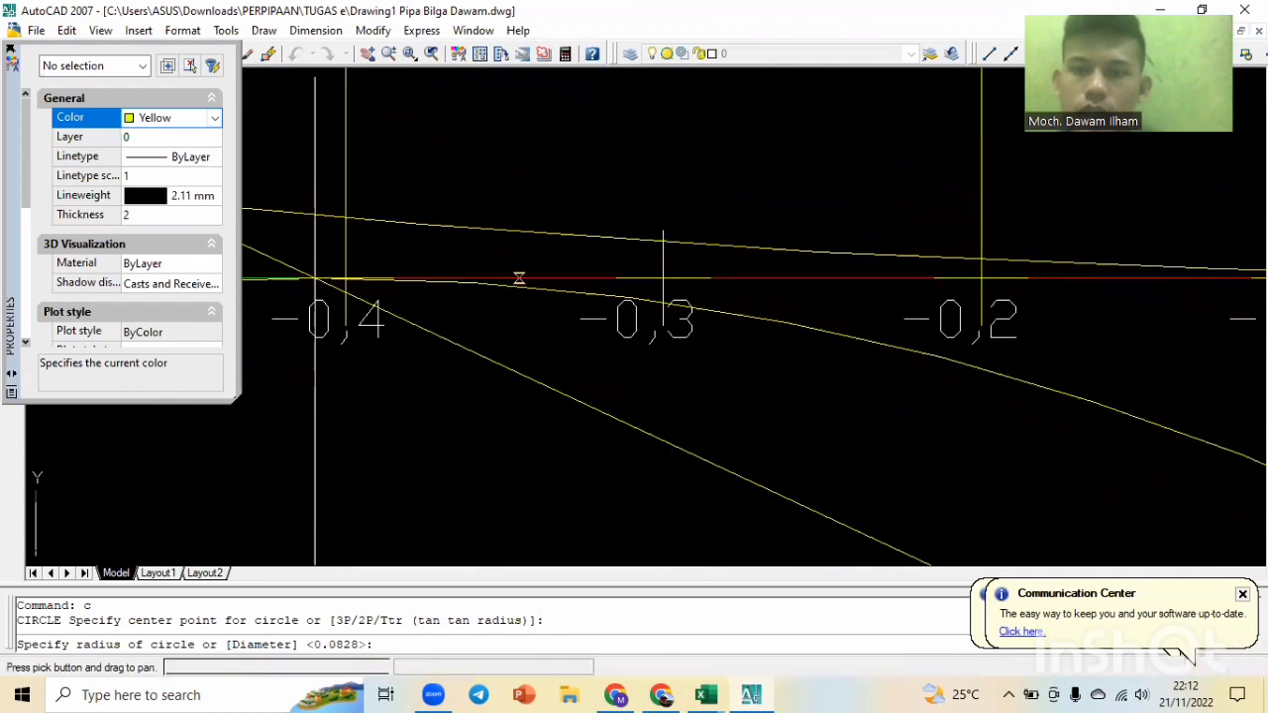
pyautogui.scroll(-2, 728, 277)
pyautogui.scroll(-4, 904, 265)
pyautogui.moveTo(1080, 302)
pyautogui.mouseDown(button='middle')
pyautogui.moveTo(648, 278)
pyautogui.moveTo(387, 235)
pyautogui.mouseUp(button='middle')
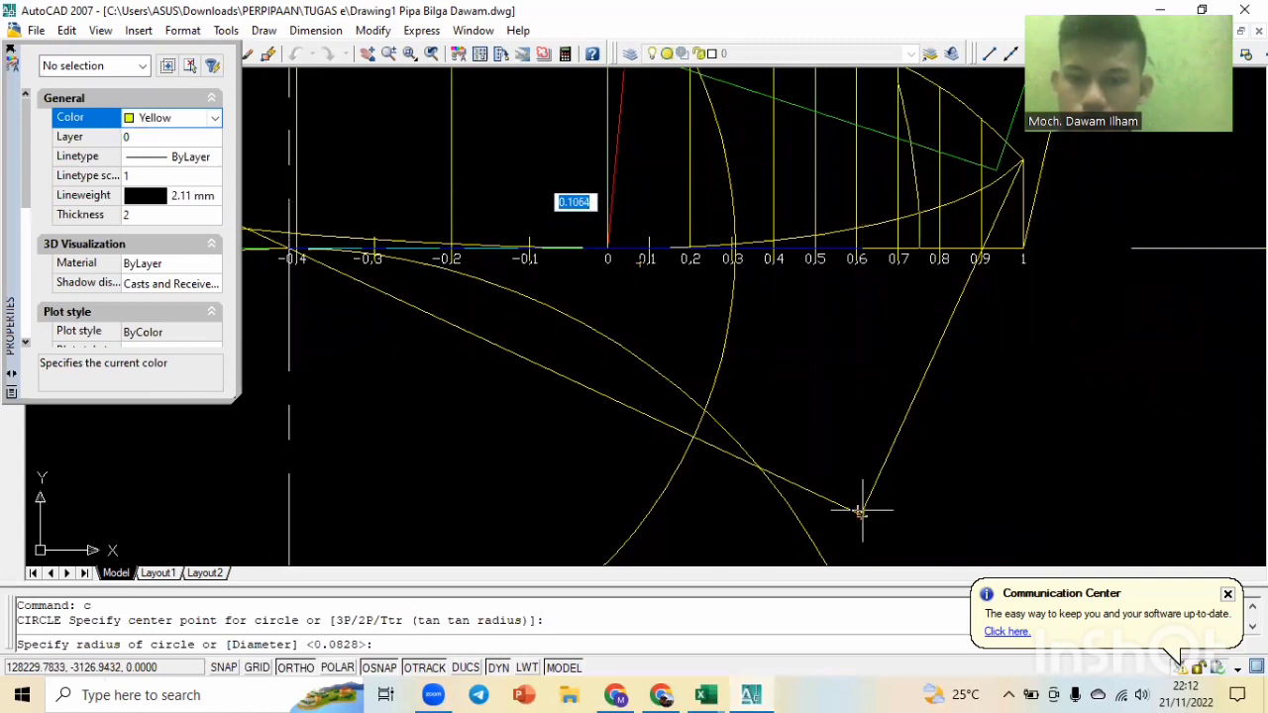
pyautogui.click(860, 515)
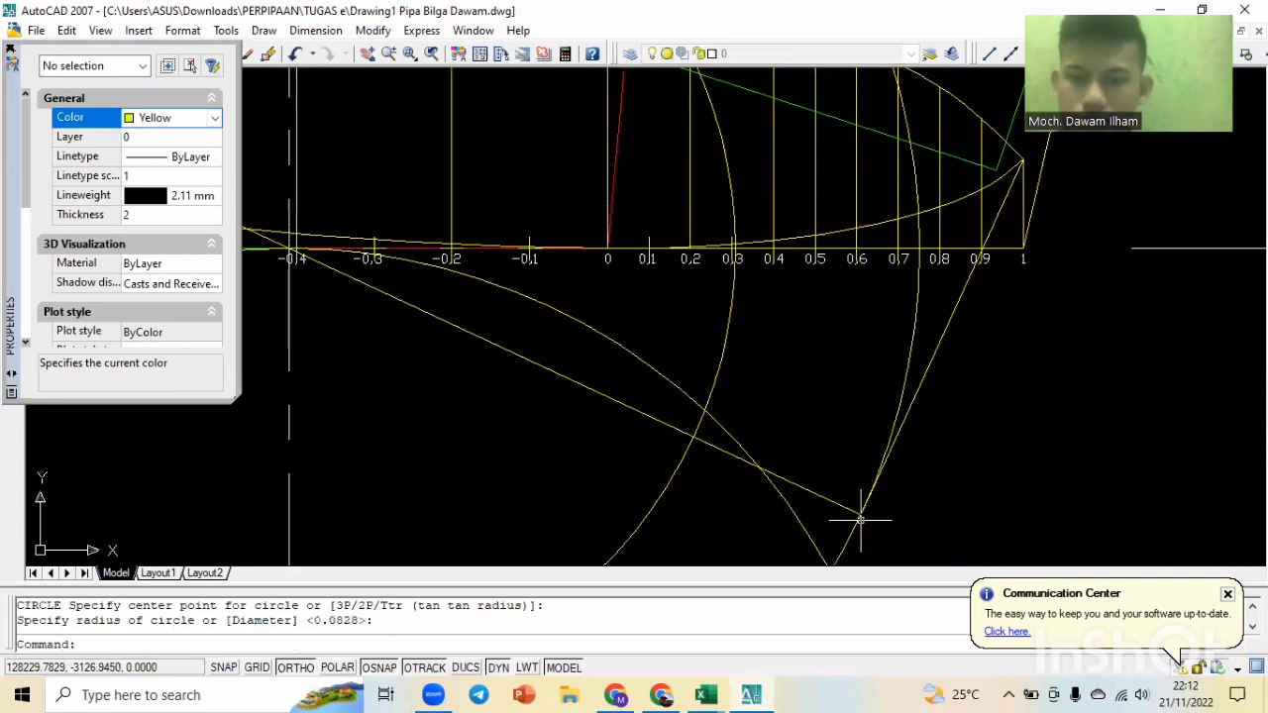
pyautogui.press('Escape')
pyautogui.press('Escape')
# Trim the large circle below the 0,2R section against the two concentric circles, keeping only its upper arc between them.
pyautogui.scroll(-6, 859, 519)
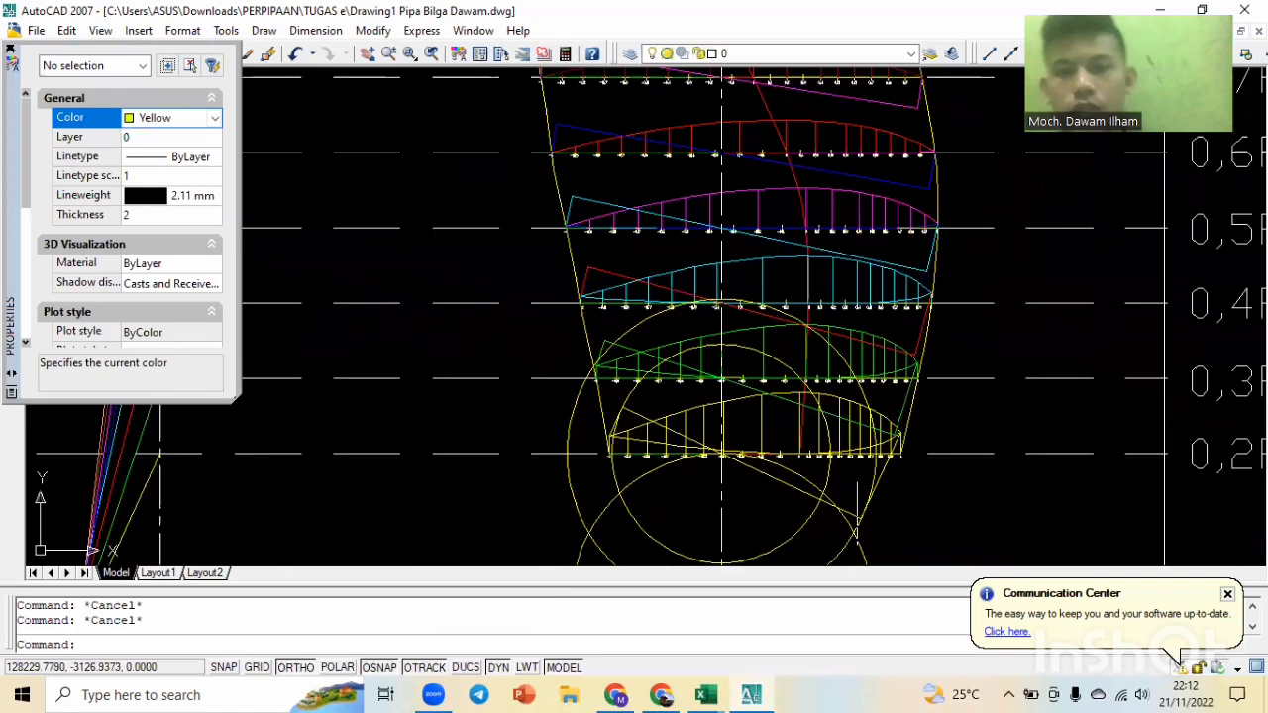
pyautogui.moveTo(799, 497); pyautogui.dragTo(792, 206, button='middle')
pyautogui.scroll(2, 812, 270)
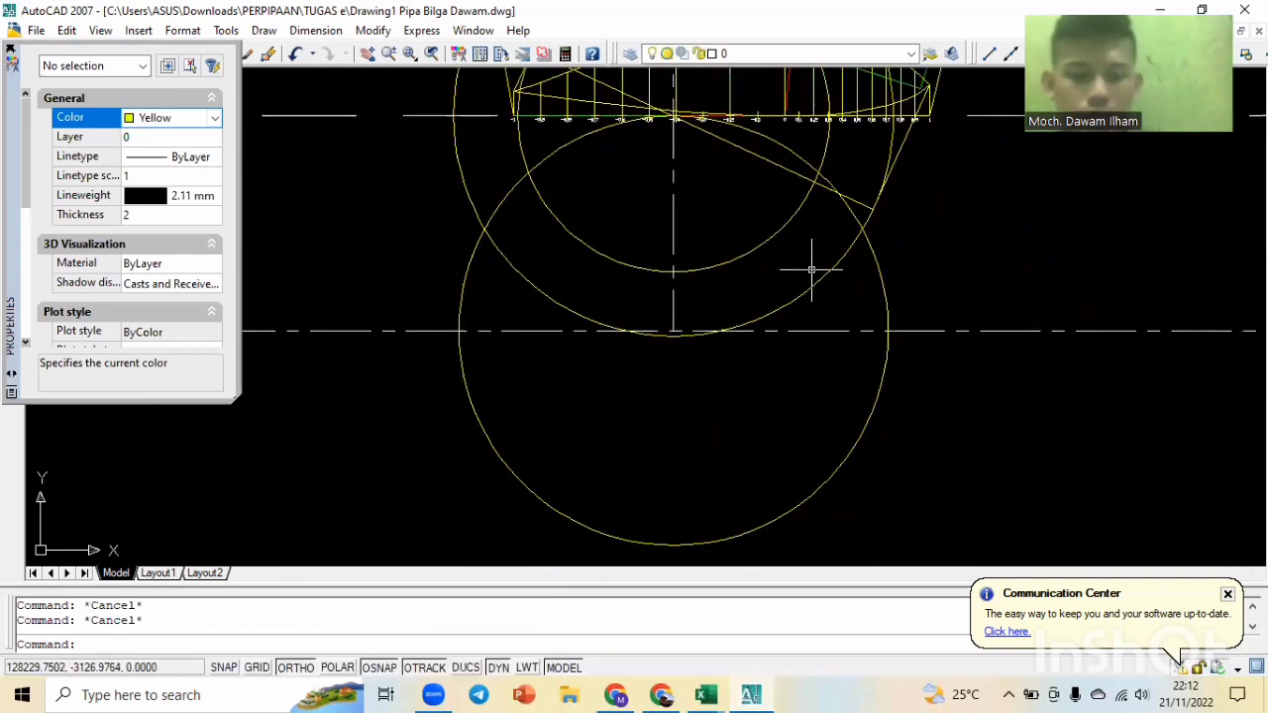
pyautogui.write('tr')
pyautogui.press('Return')
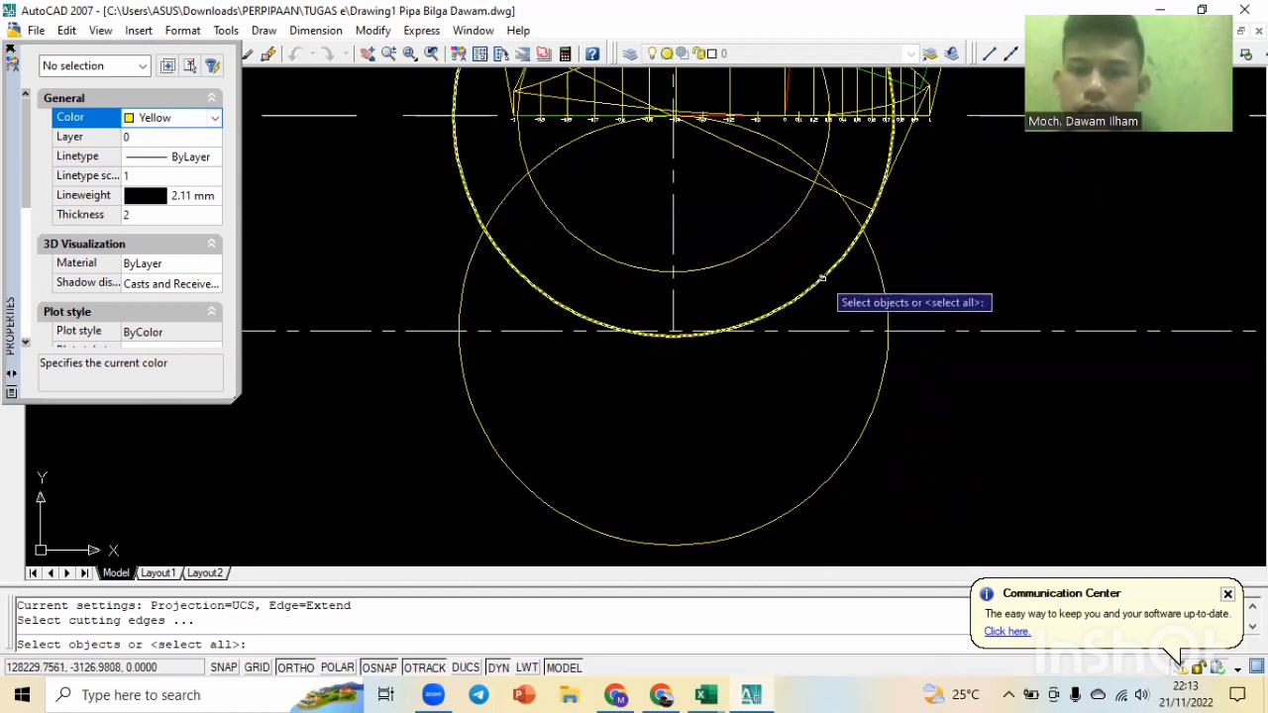
pyautogui.scroll(-2, 821, 278)
pyautogui.scroll(3, 812, 268)
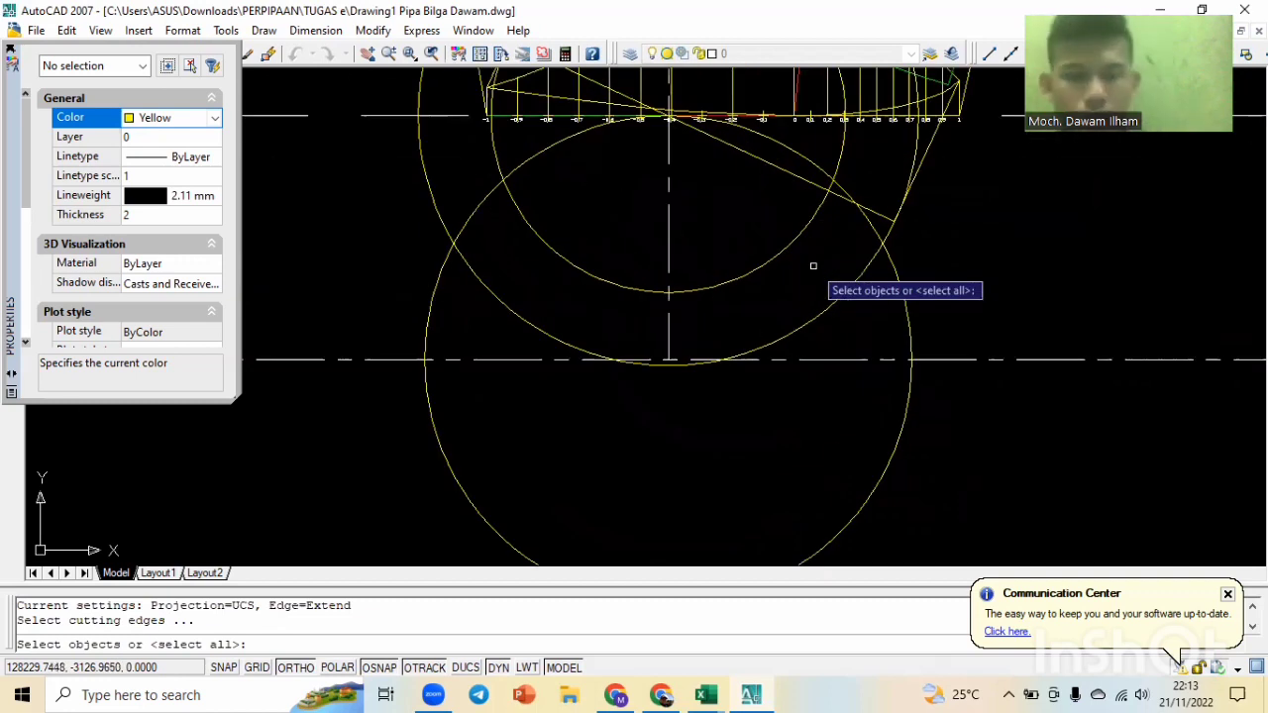
pyautogui.click(578, 274)
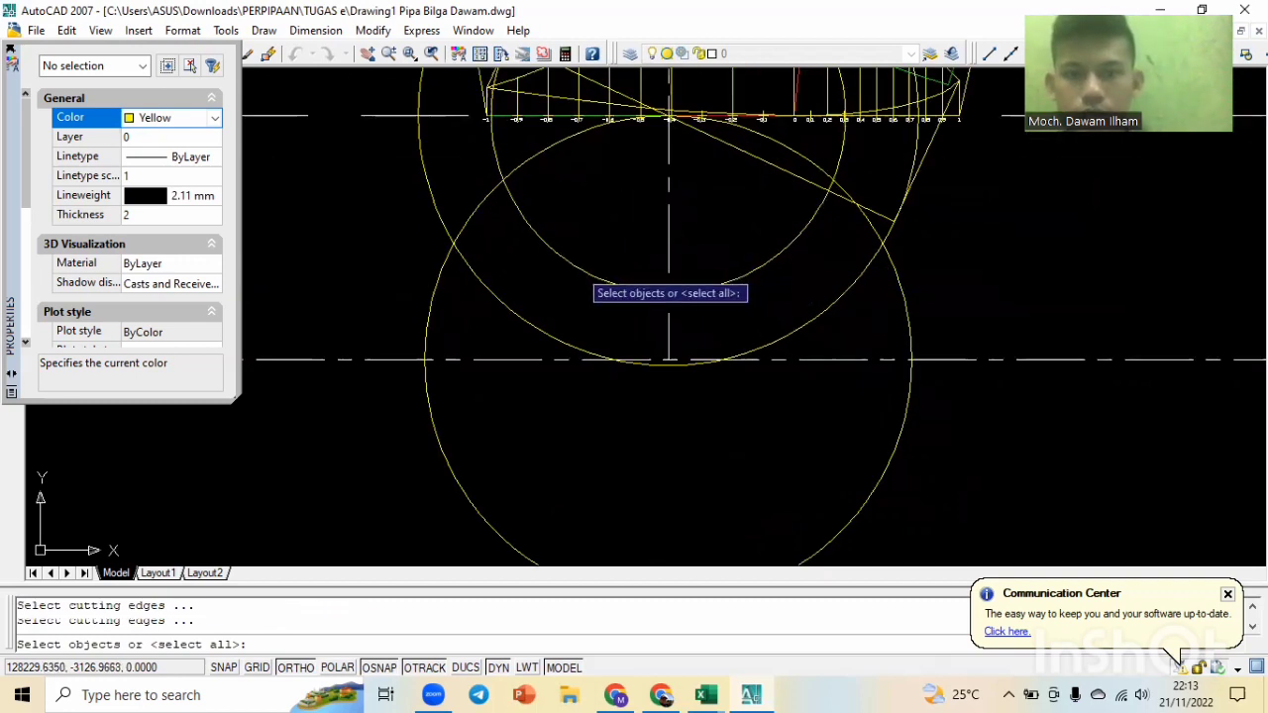
pyautogui.click(546, 331)
pyautogui.press('Return')
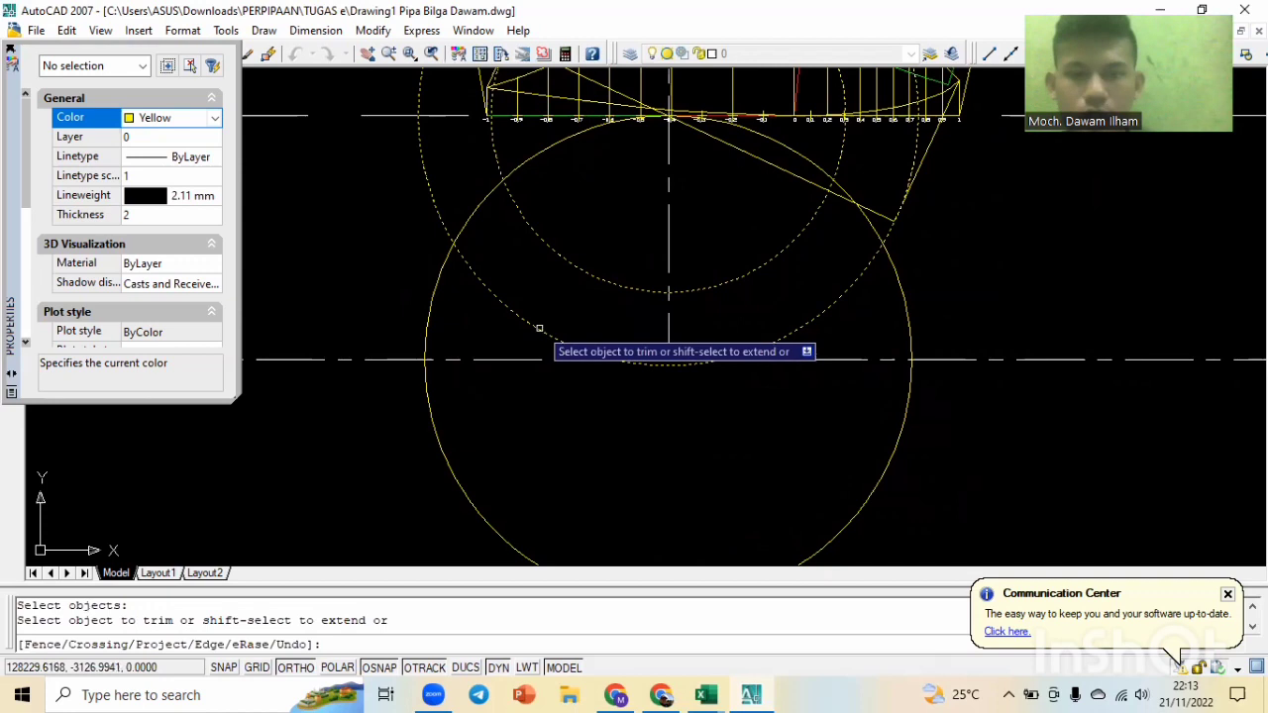
pyautogui.click(488, 224)
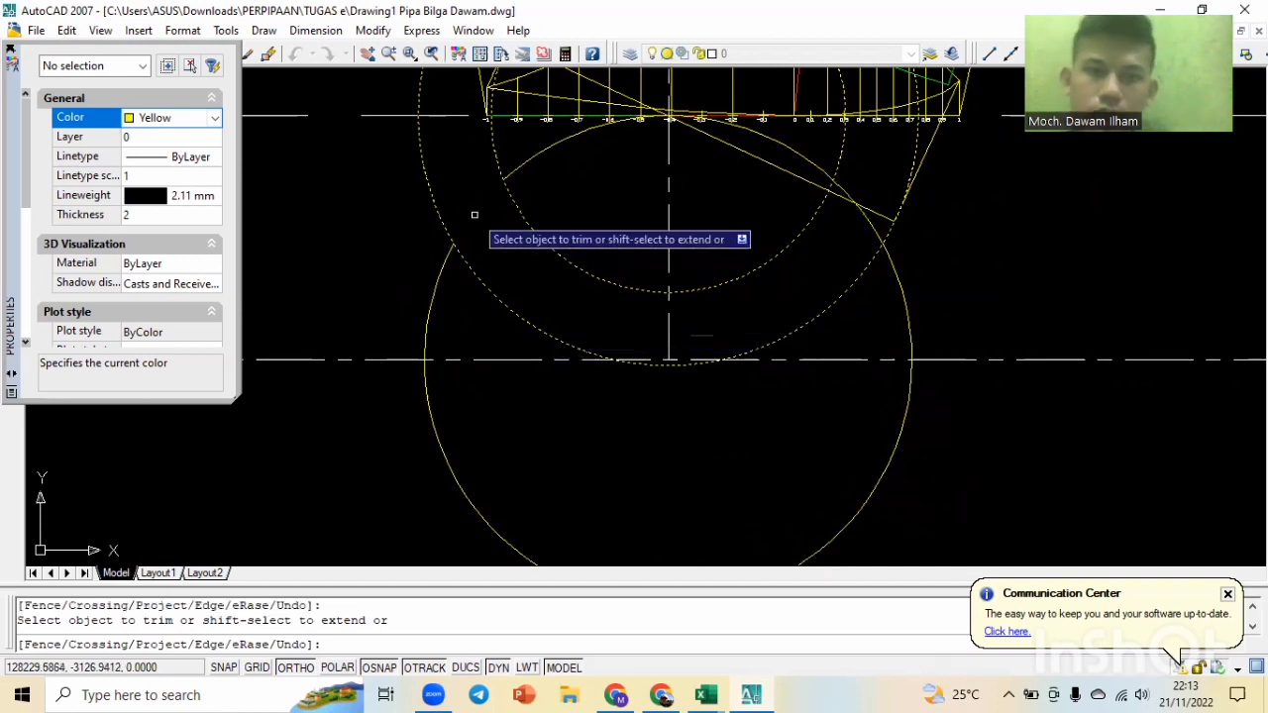
pyautogui.click(899, 290)
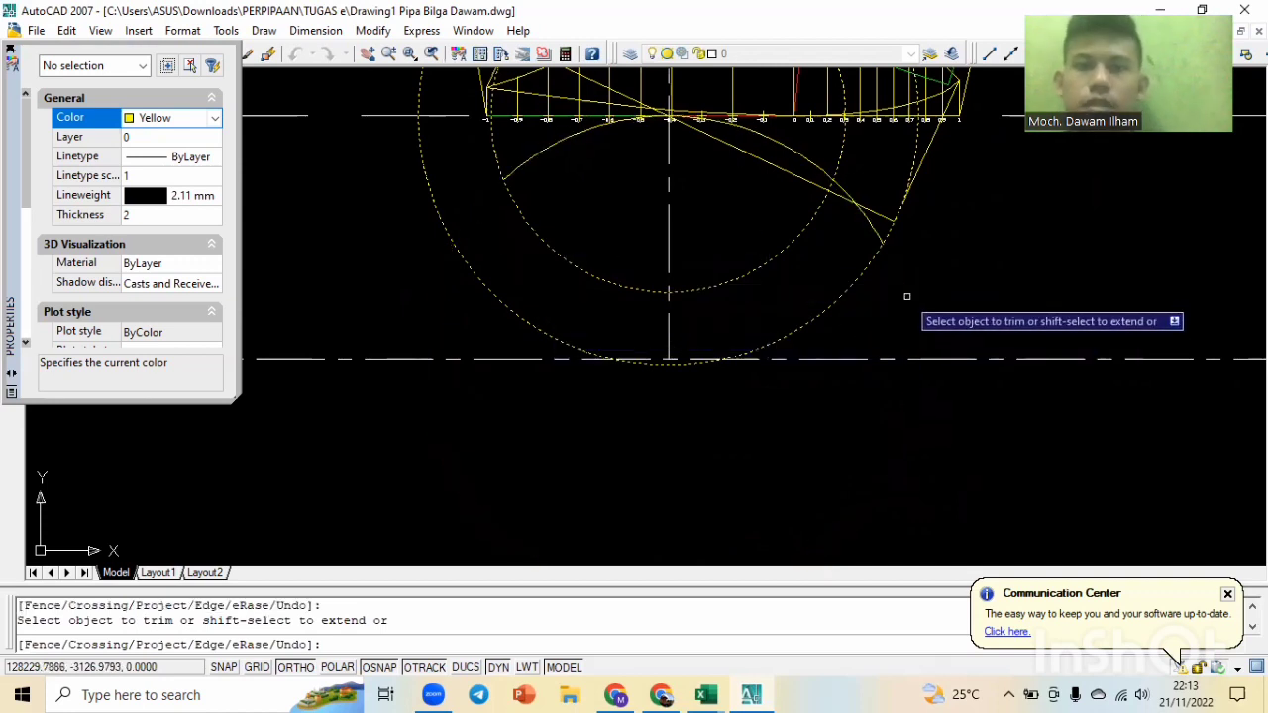
pyautogui.scroll(-2, 904, 294)
pyautogui.press('Escape')
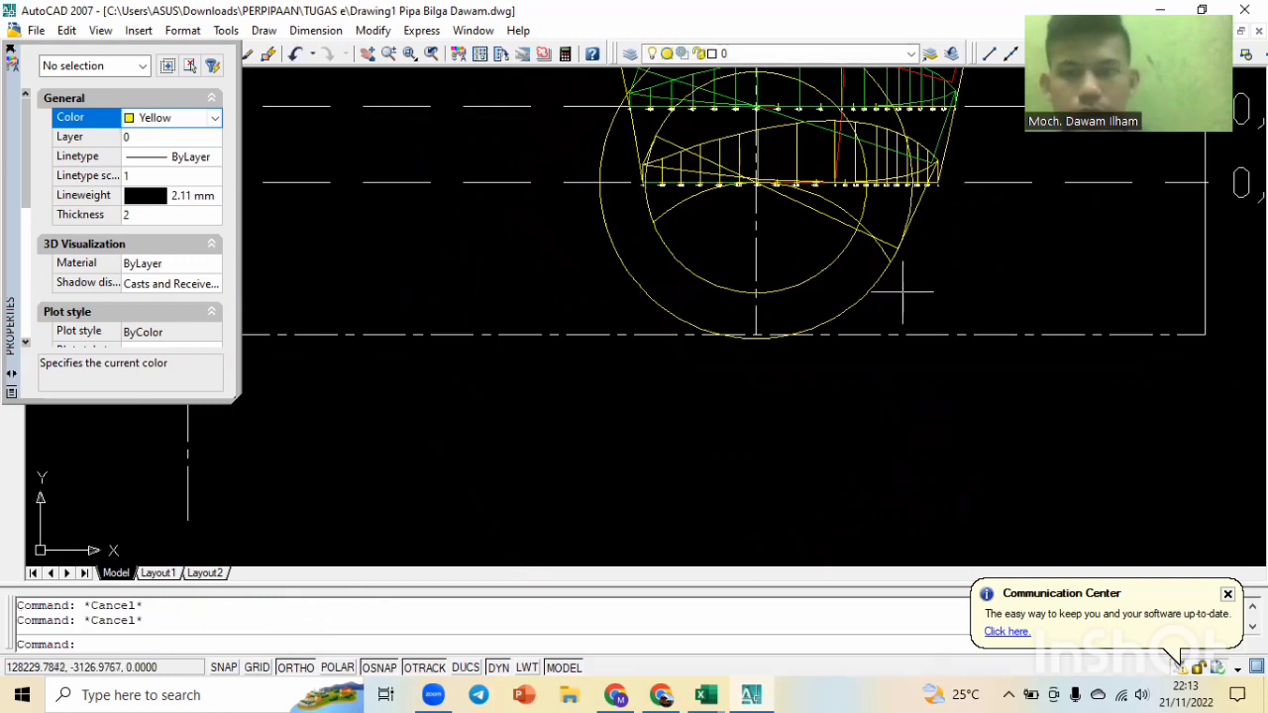
# Delete the two concentric construction circles around the 0,2R section.
pyautogui.click(869, 292)
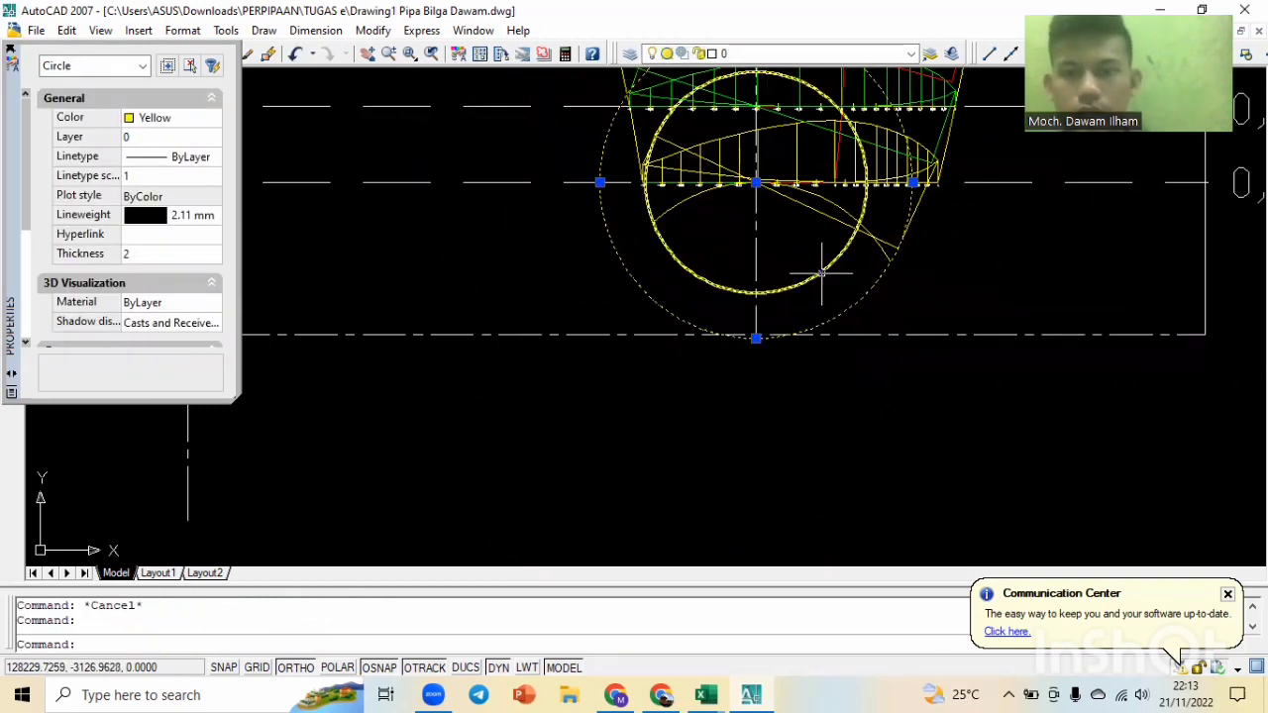
pyautogui.click(821, 273)
pyautogui.press('Delete')
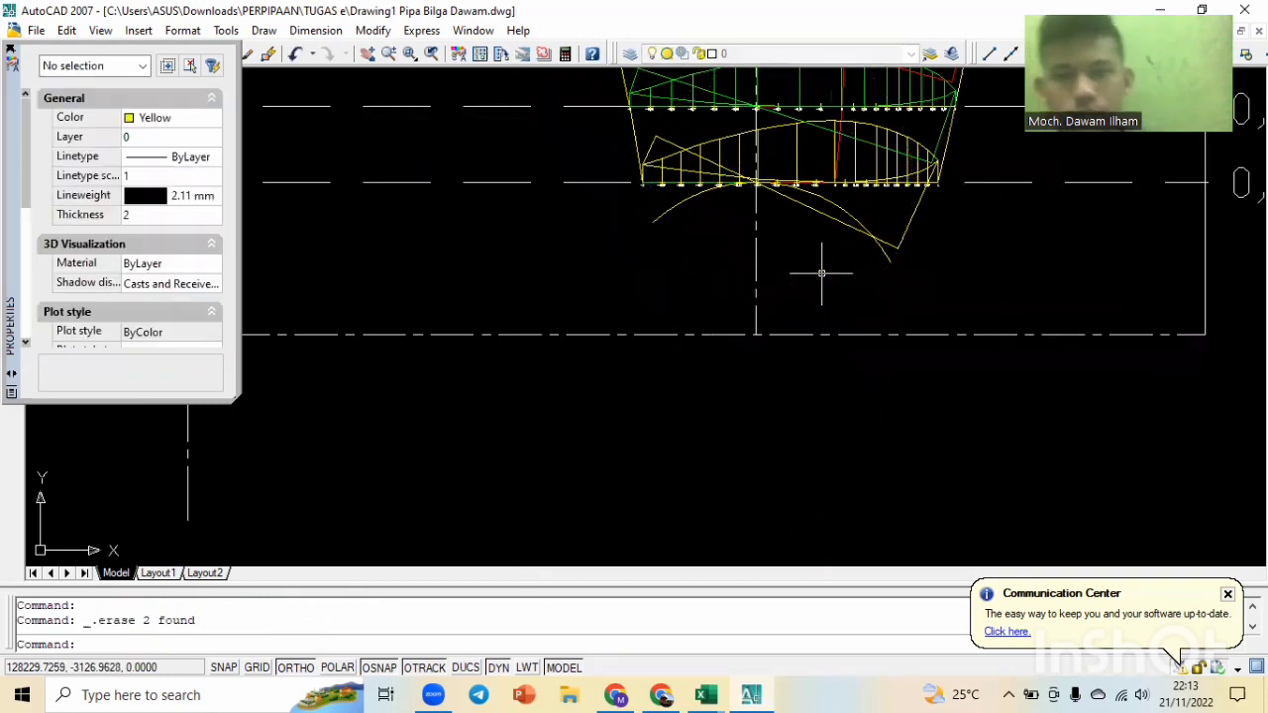
# Move the yellow 0,2R arc by its centre point to the intersection of the pitch diagram's vertical axis and horizontal baseline.
pyautogui.click(832, 208)
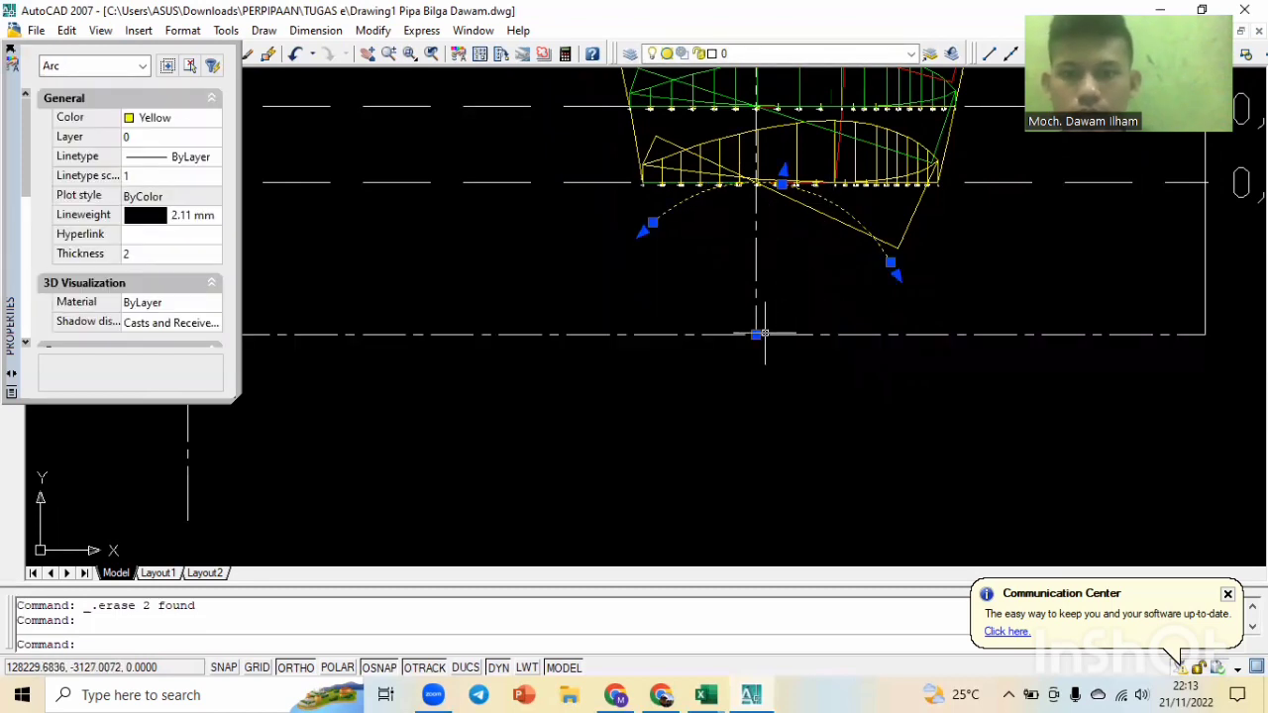
pyautogui.click(756, 334)
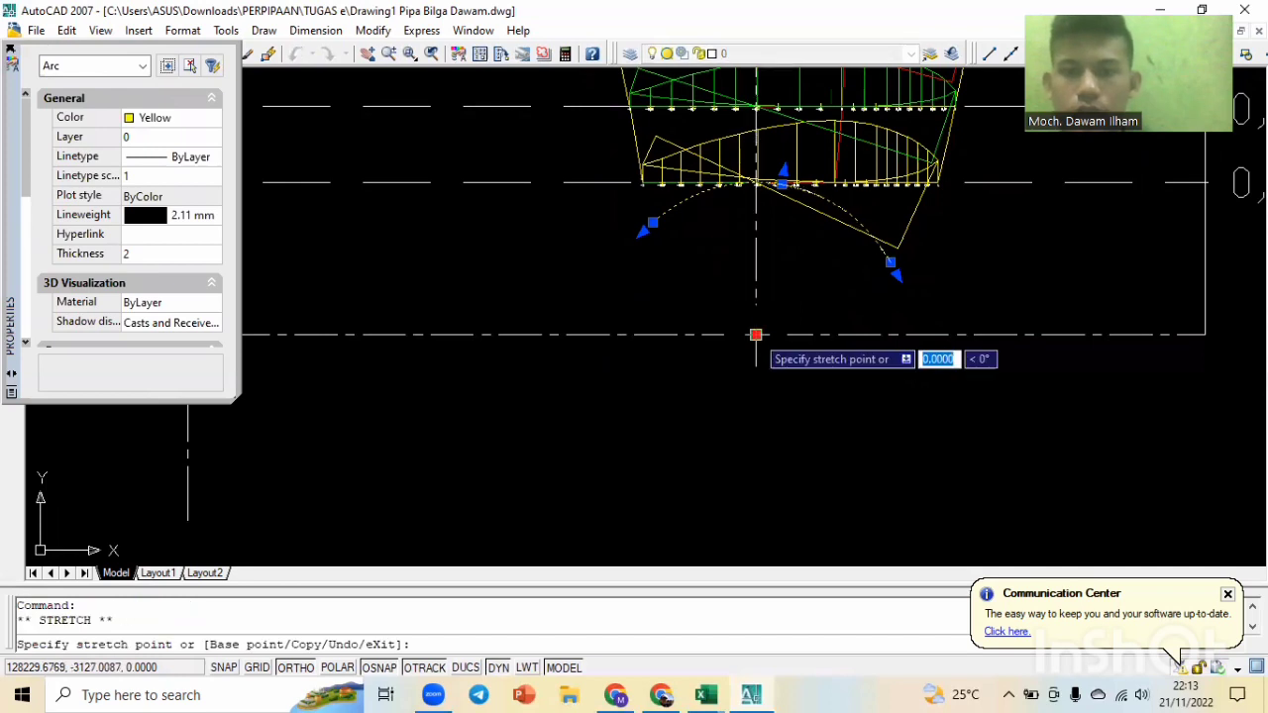
pyautogui.scroll(-3, 618, 325)
pyautogui.moveTo(461, 328); pyautogui.dragTo(651, 308, button='middle')
pyautogui.scroll(2, 651, 309)
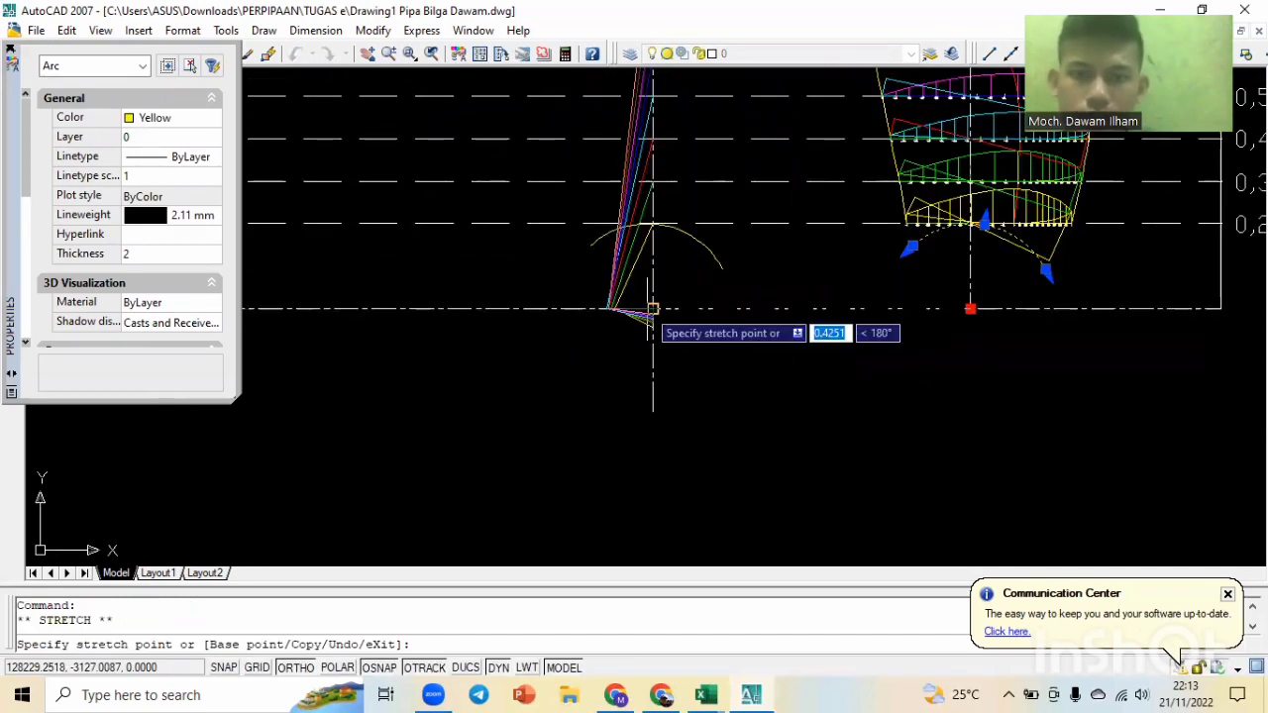
pyautogui.scroll(3, 652, 309)
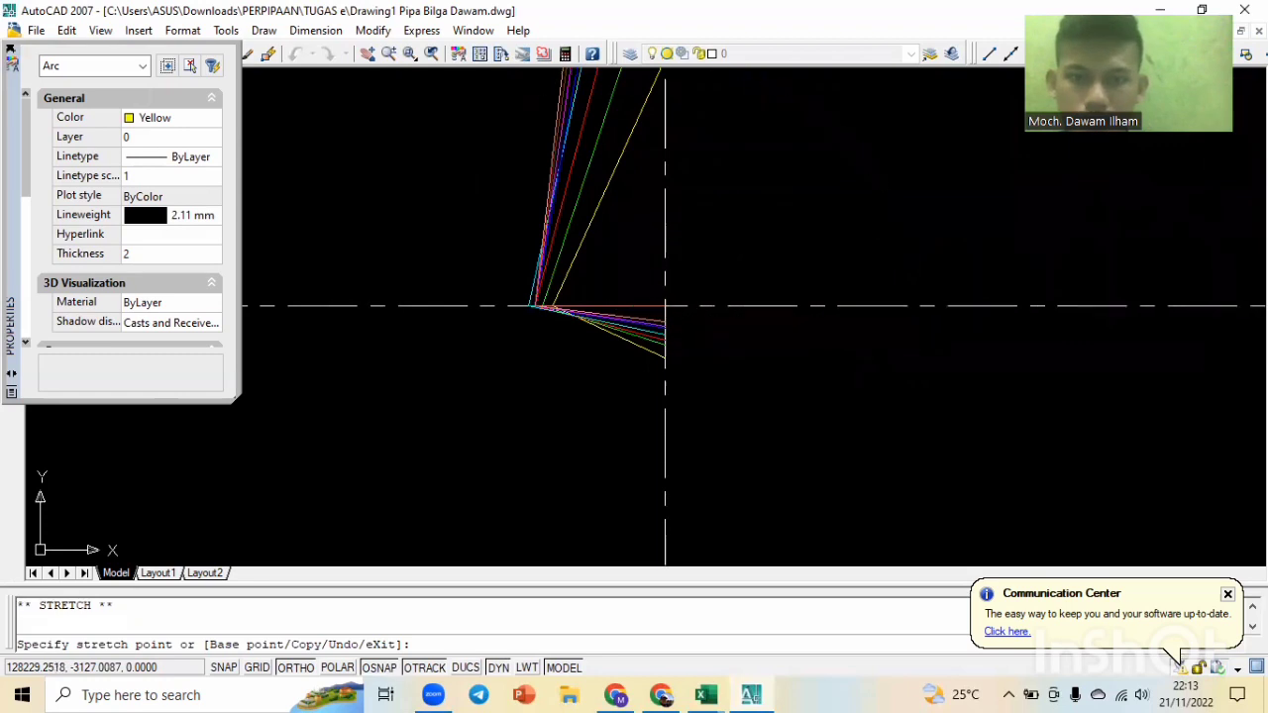
pyautogui.click(664, 306)
pyautogui.scroll(-2, 664, 306)
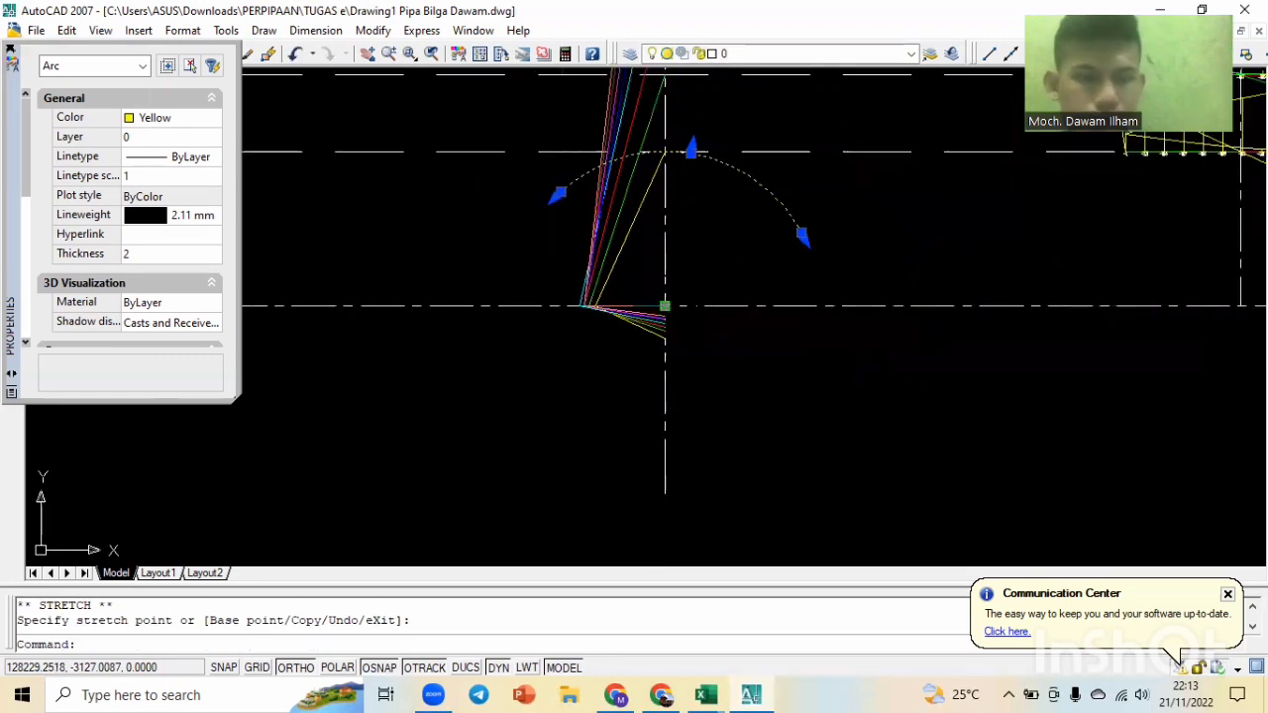
pyautogui.press('Escape')
# Draw a circle centred at the yellow 0,2R perpendicular's lower end on the pitch diagram axis, reaching the 0,2R line at that axis.
pyautogui.scroll(-3, 676, 286)
pyautogui.scroll(3, 677, 285)
pyautogui.moveTo(677, 286); pyautogui.dragTo(819, 228, button='middle')
pyautogui.scroll(7, 784, 240)
pyautogui.scroll(-6, 776, 241)
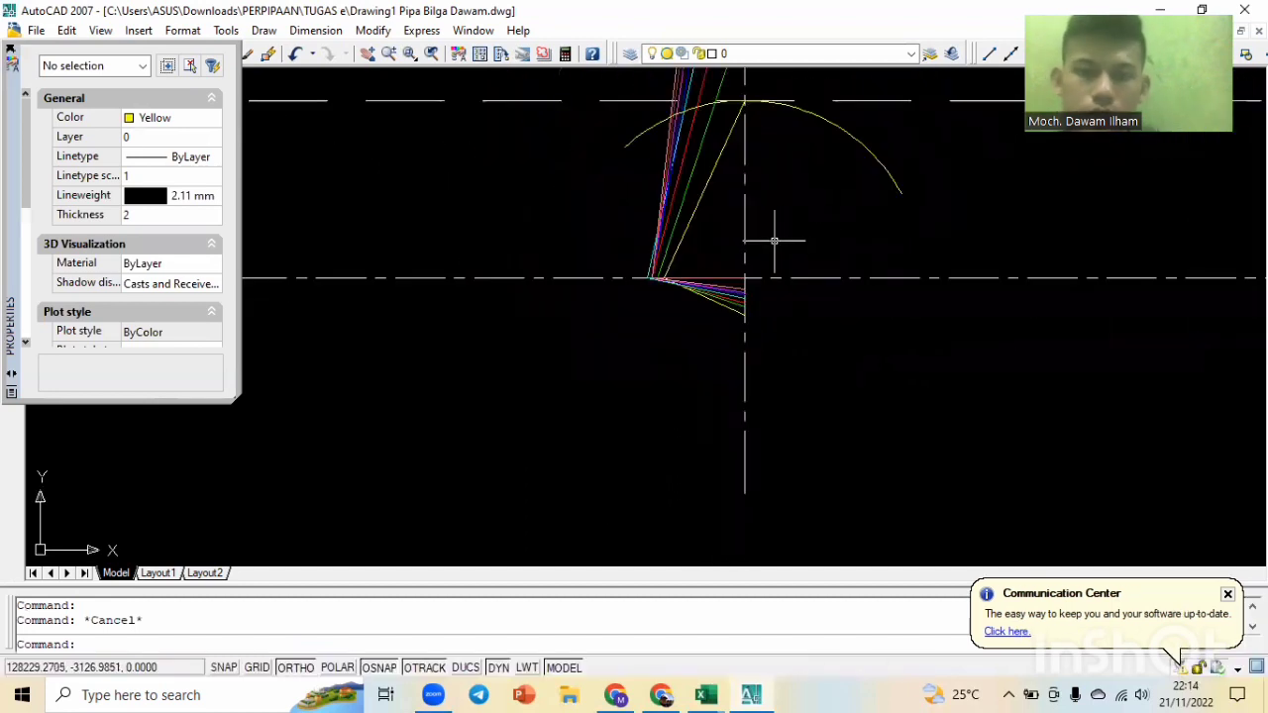
pyautogui.write('c')
pyautogui.press('Return')
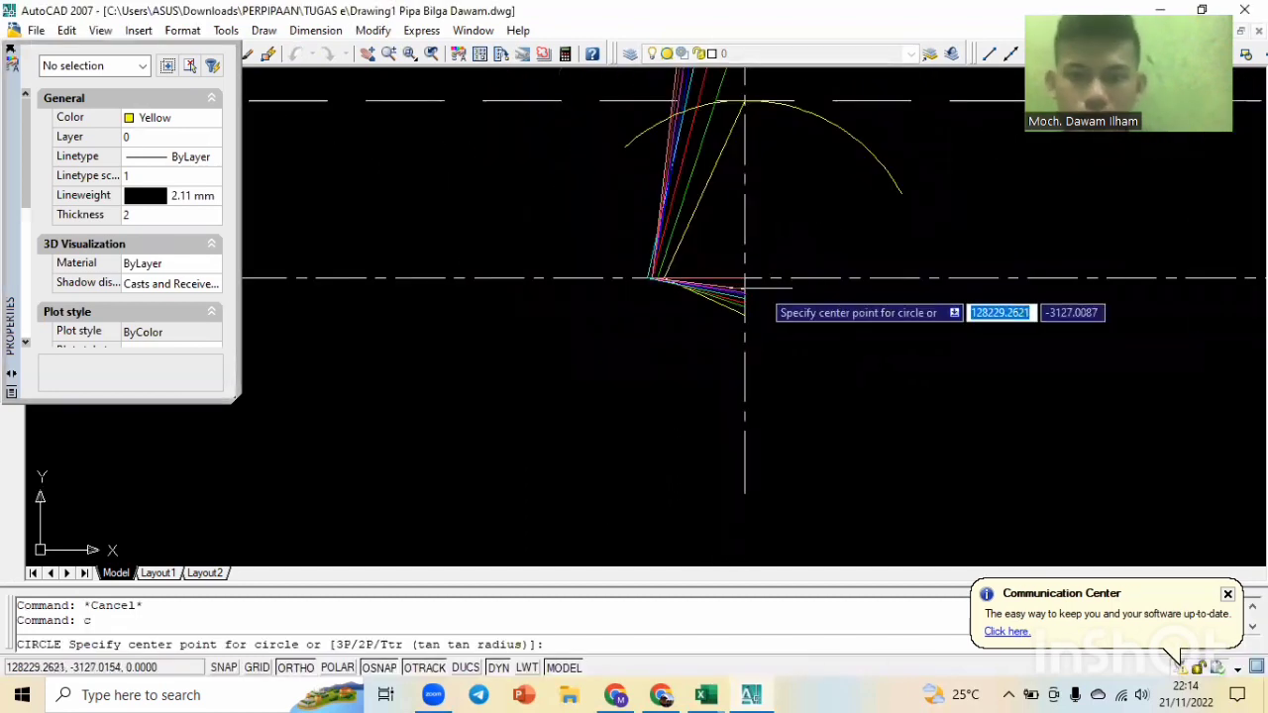
pyautogui.scroll(5, 745, 337)
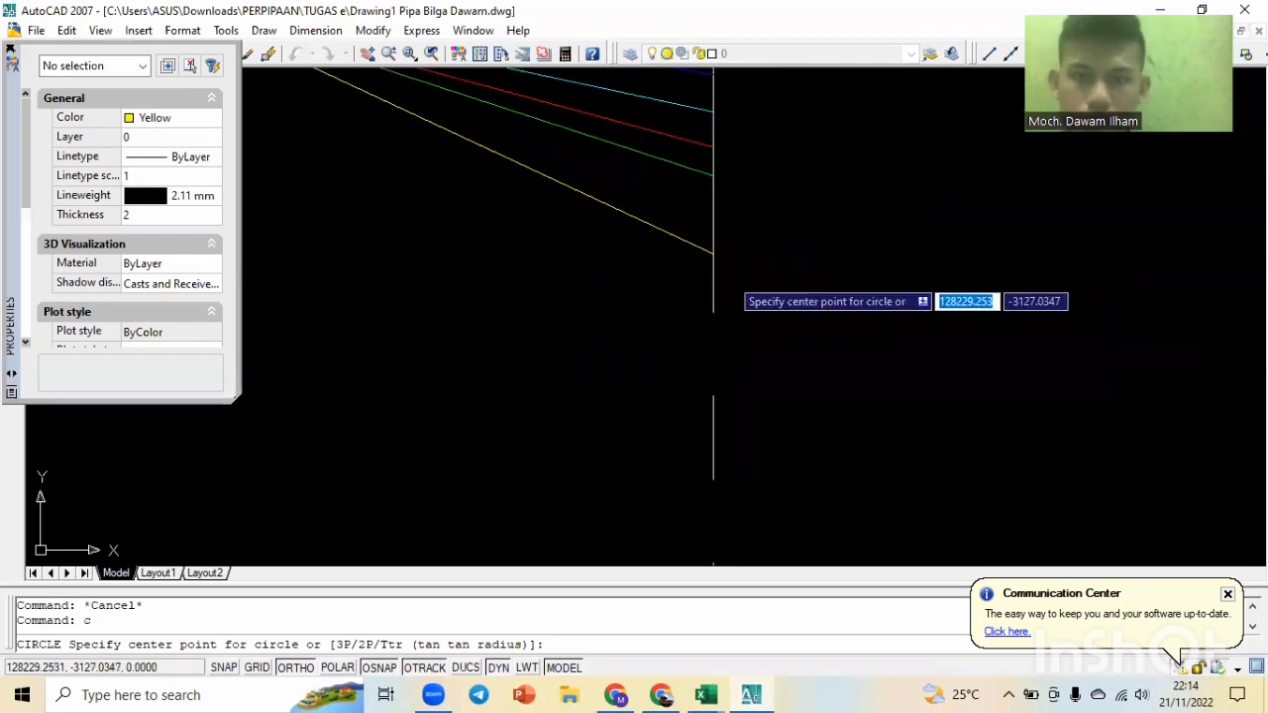
pyautogui.scroll(-3, 711, 254)
pyautogui.moveTo(710, 254); pyautogui.dragTo(705, 393, button='middle')
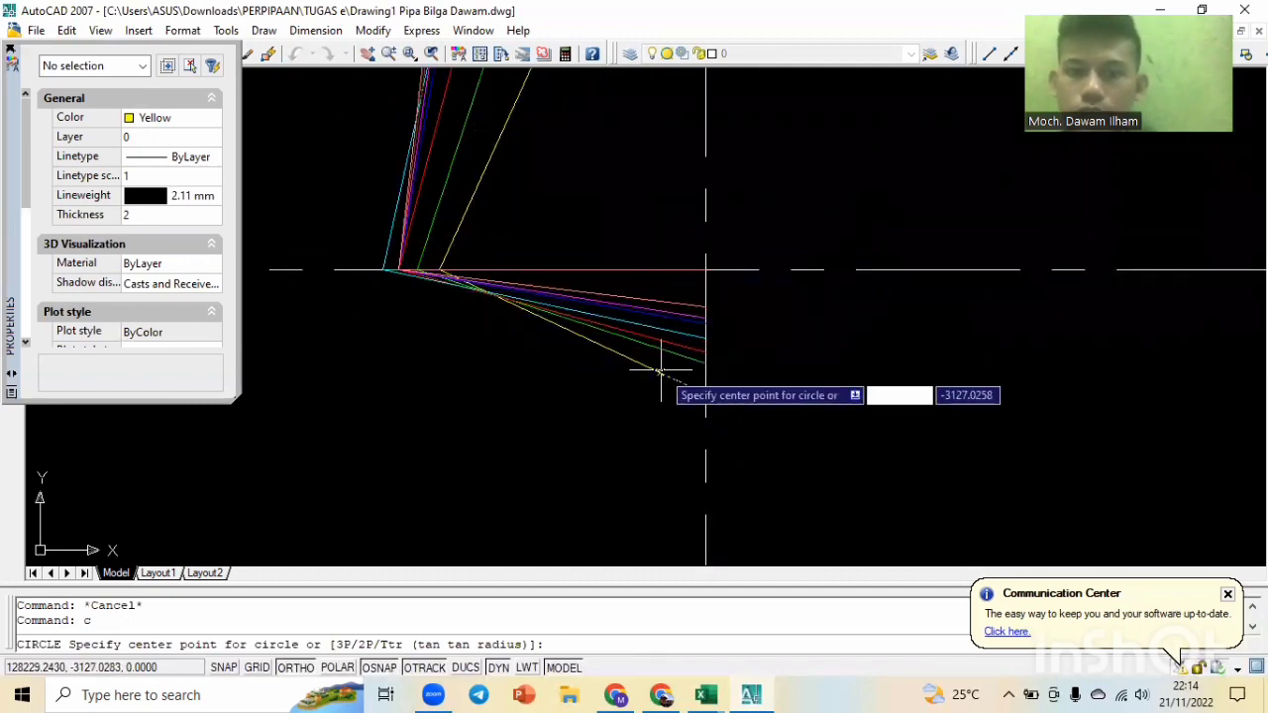
pyautogui.scroll(1, 704, 394)
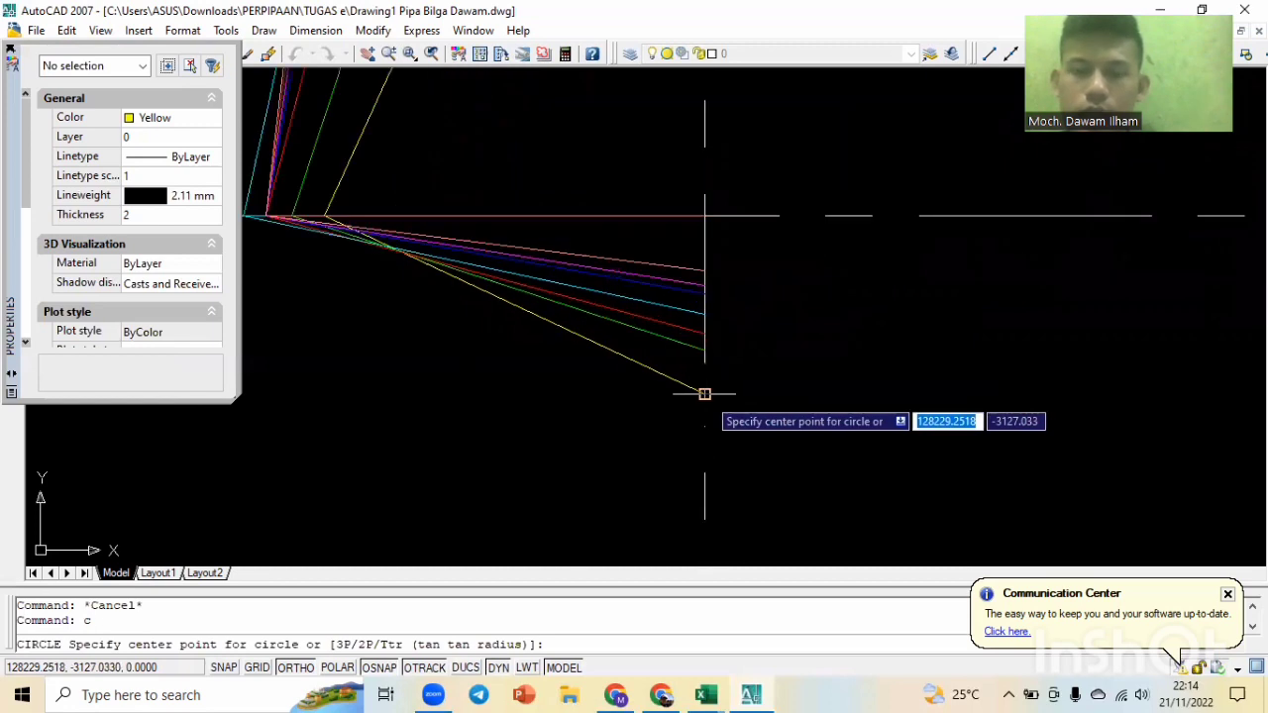
pyautogui.scroll(3, 704, 393)
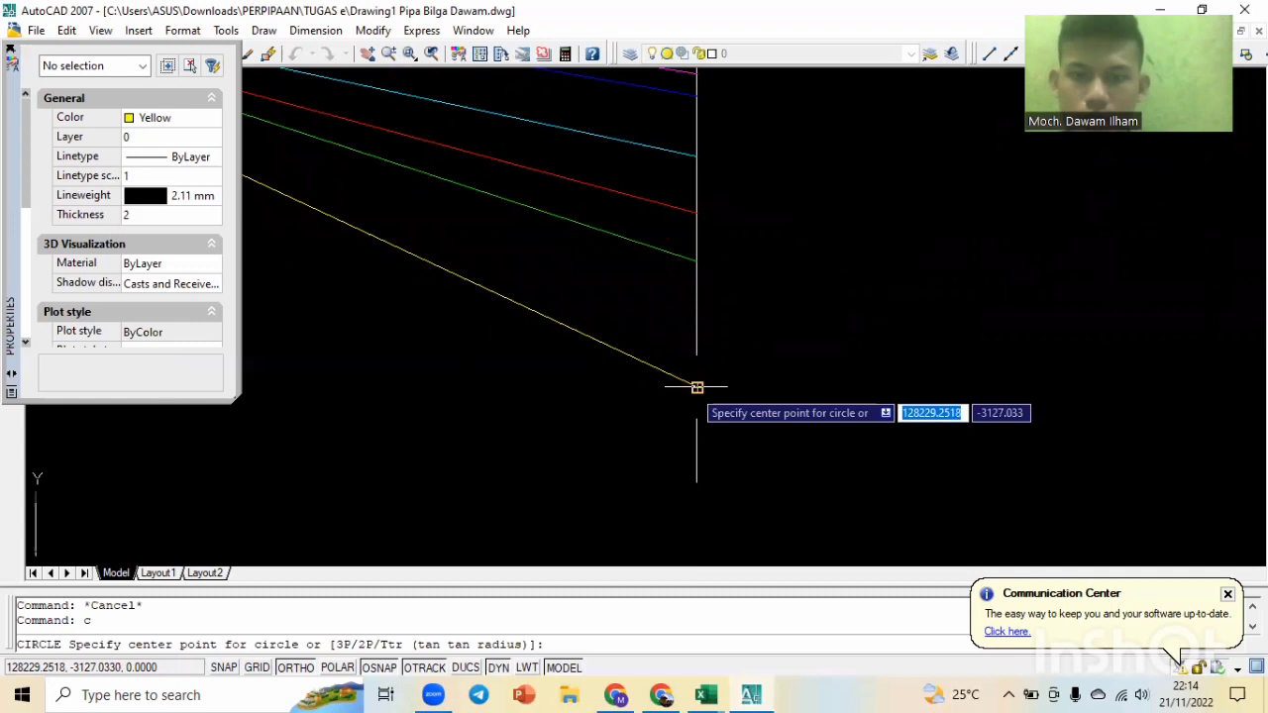
pyautogui.click(697, 387)
pyautogui.scroll(-4, 697, 387)
pyautogui.scroll(1, 747, 456)
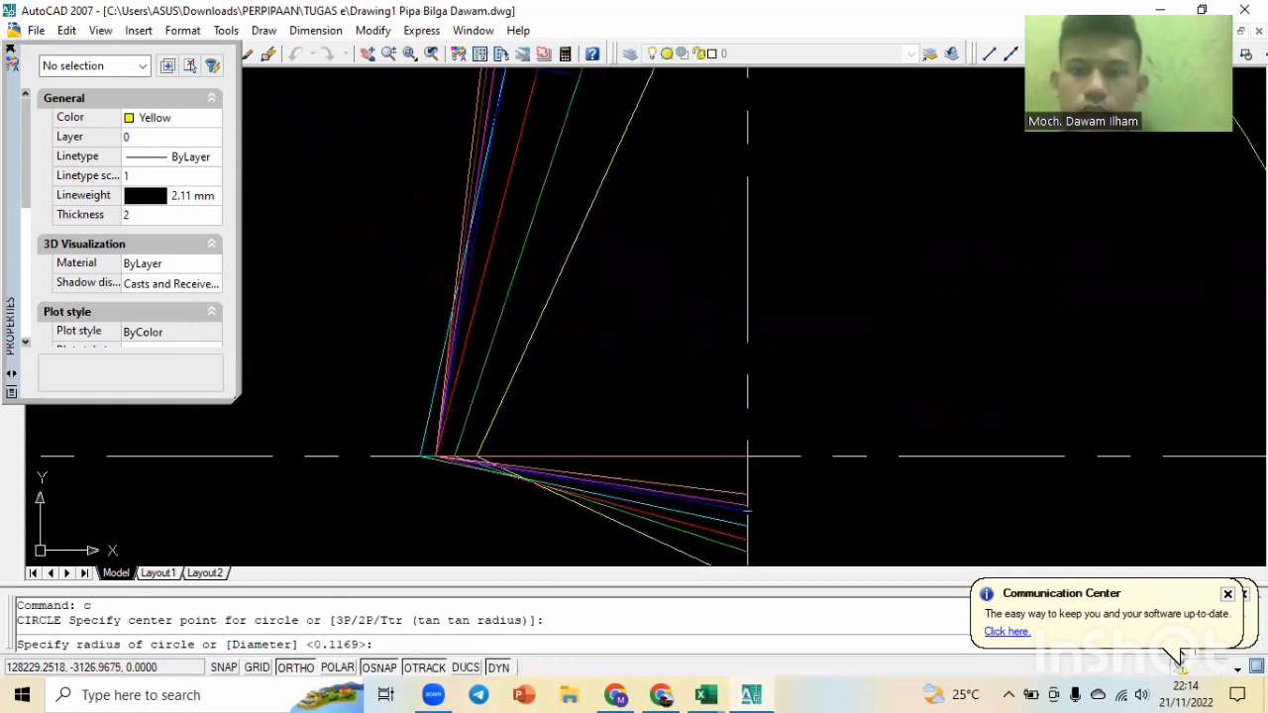
pyautogui.scroll(-2, 754, 387)
pyautogui.moveTo(780, 210); pyautogui.dragTo(857, 478, button='middle')
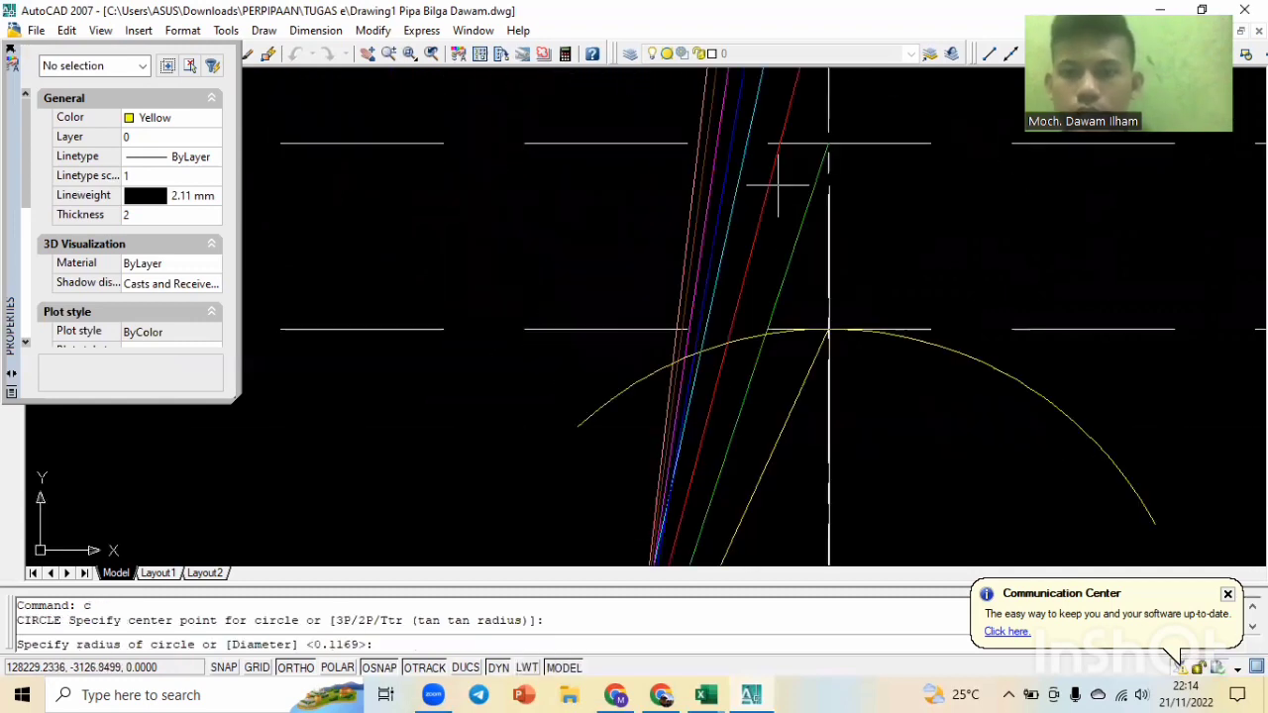
pyautogui.scroll(2, 827, 337)
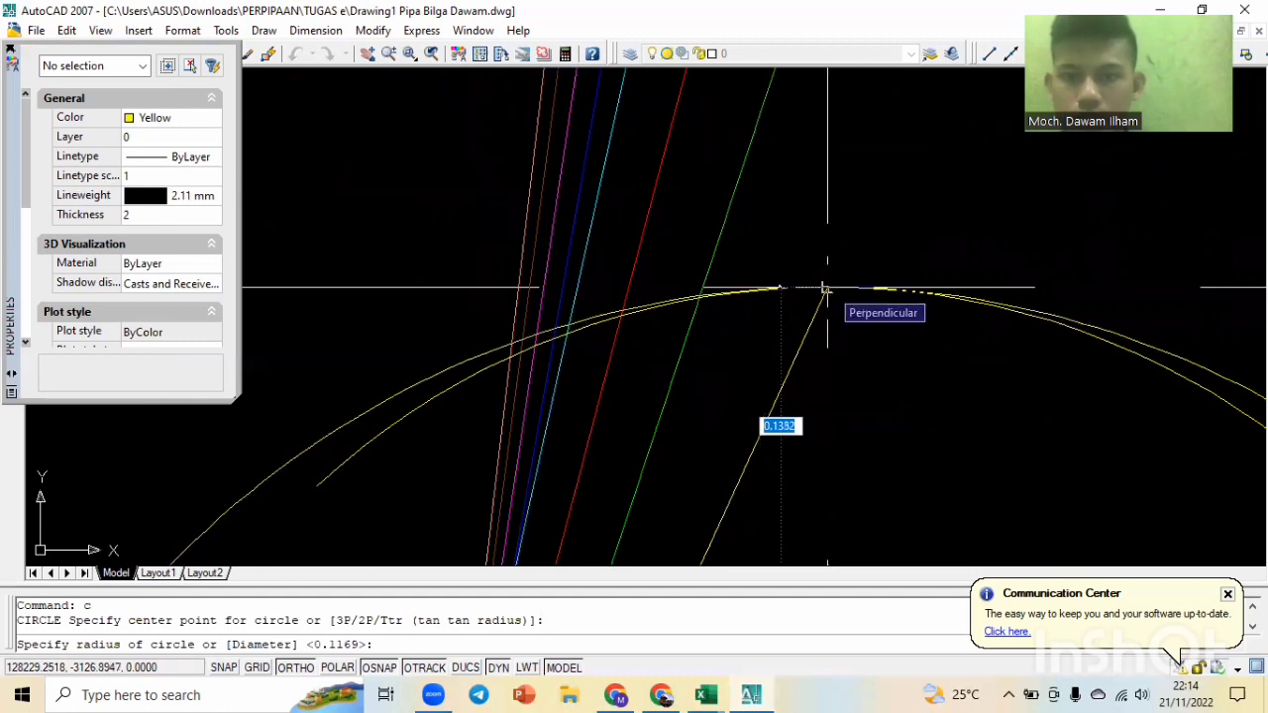
# Complete the yellow circle with a radius of about 0.1382, reaching up to where the 0.2R line meets the vertical centreline.
pyautogui.click(825, 288)
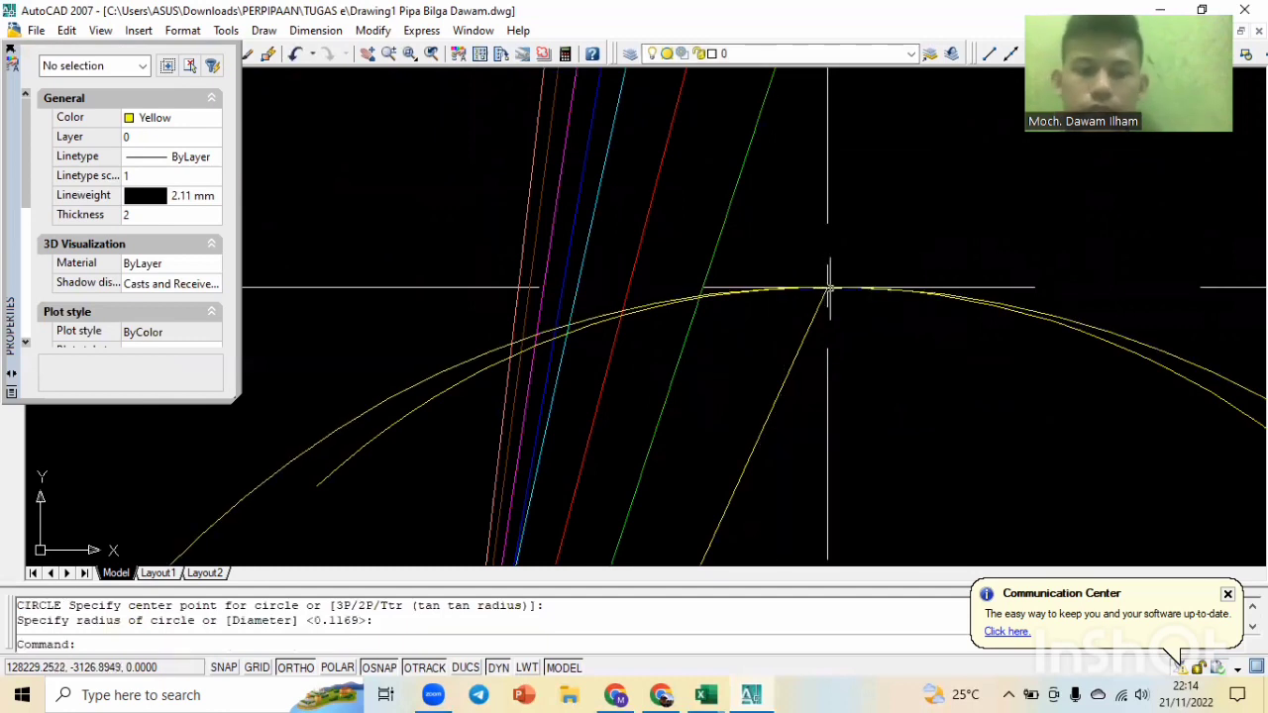
pyautogui.press('Escape')
pyautogui.scroll(-3, 828, 289)
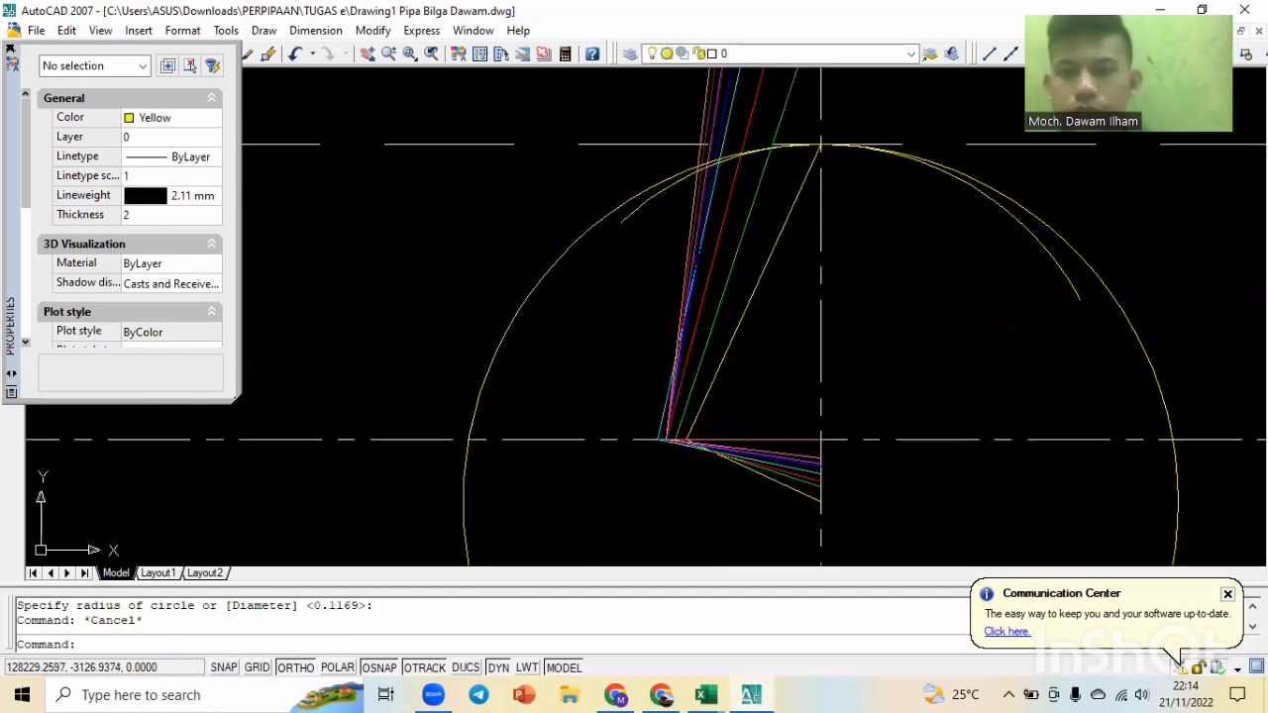
pyautogui.scroll(-2, 911, 312)
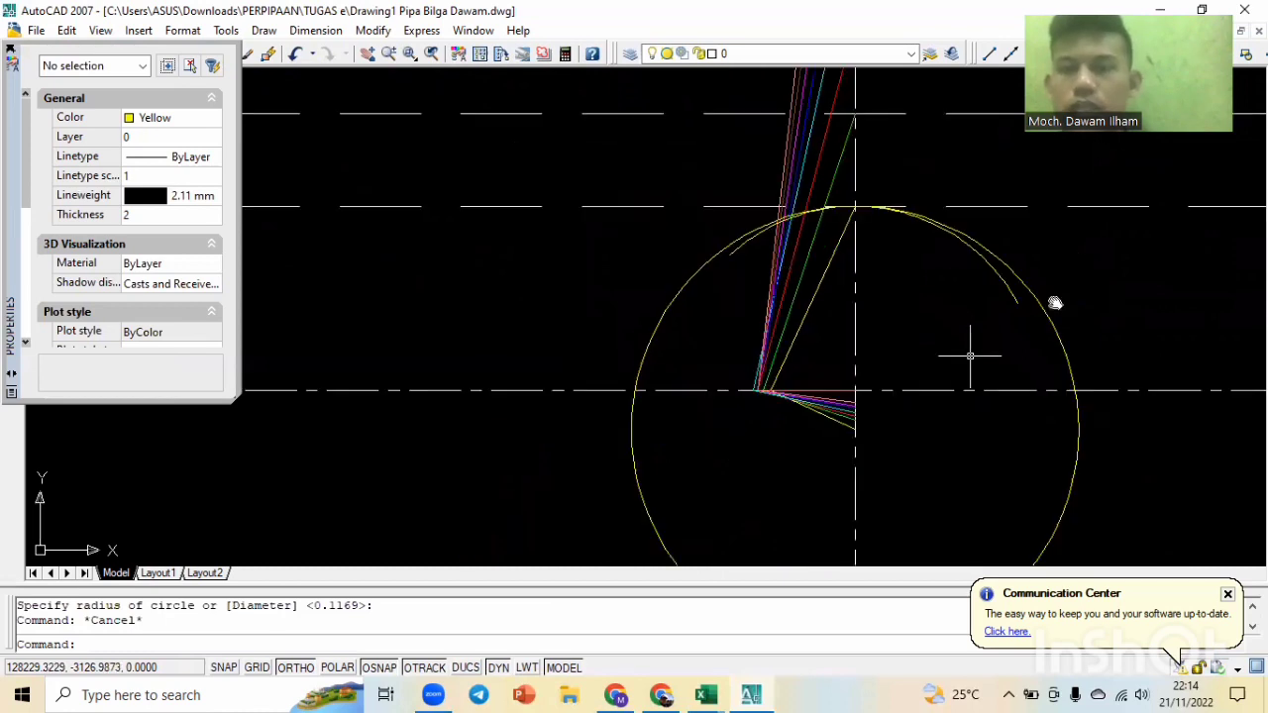
# Draw a circle centred where the 0.2R section's baseline crosses the centreline, with its radius reaching the section's -1 end (about 0.085).
pyautogui.moveTo(1055, 302); pyautogui.dragTo(817, 190, button='middle')
pyautogui.moveTo(1218, 297); pyautogui.dragTo(879, 480, button='middle')
pyautogui.scroll(3, 771, 348)
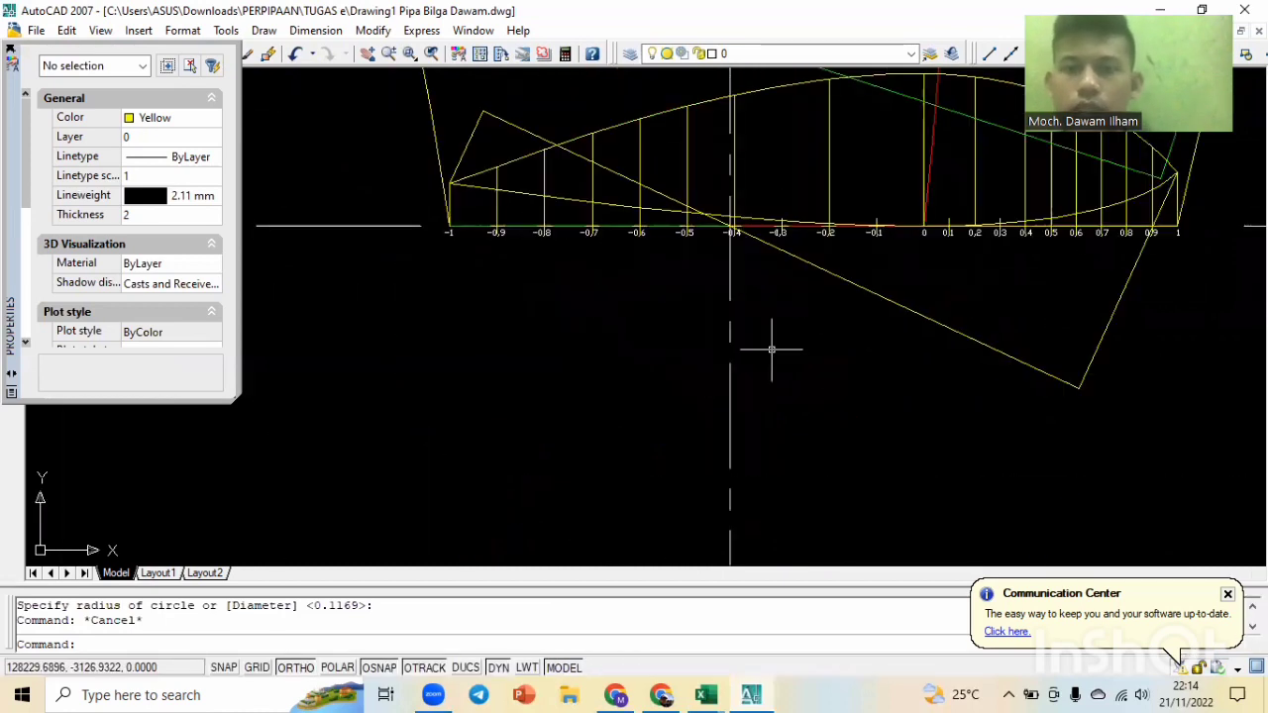
pyautogui.scroll(-3, 772, 349)
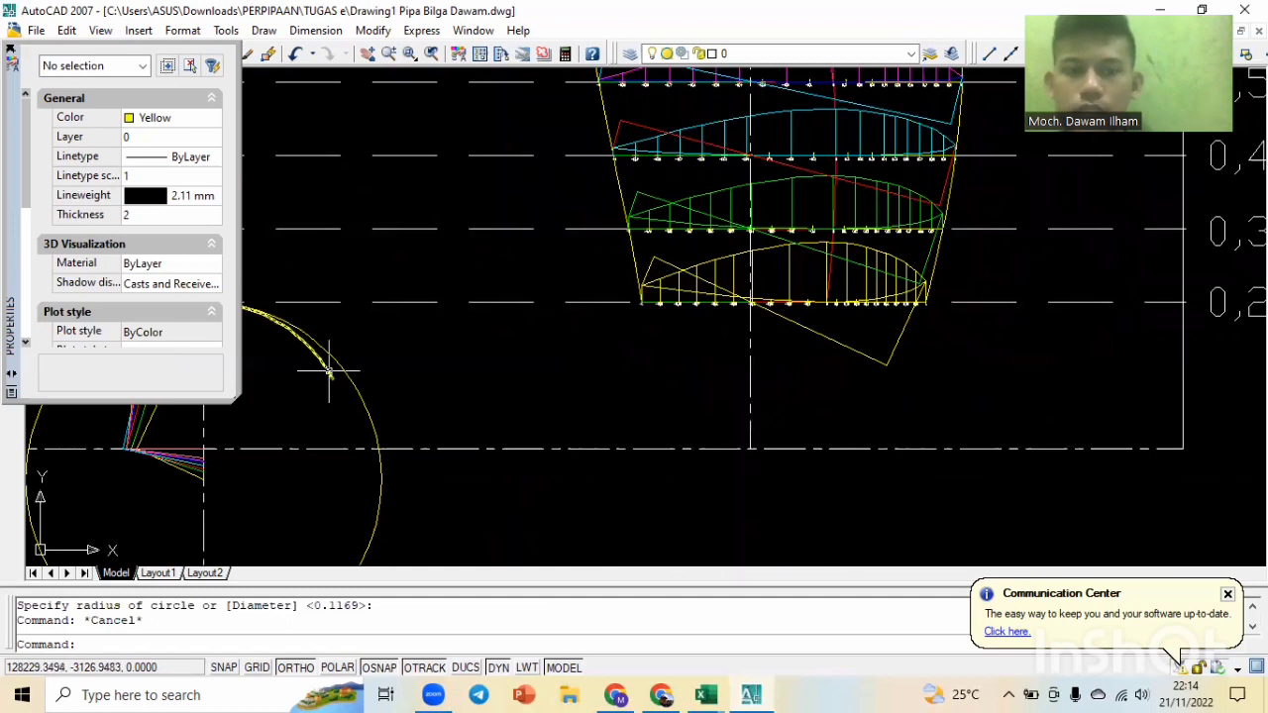
pyautogui.press('Escape')
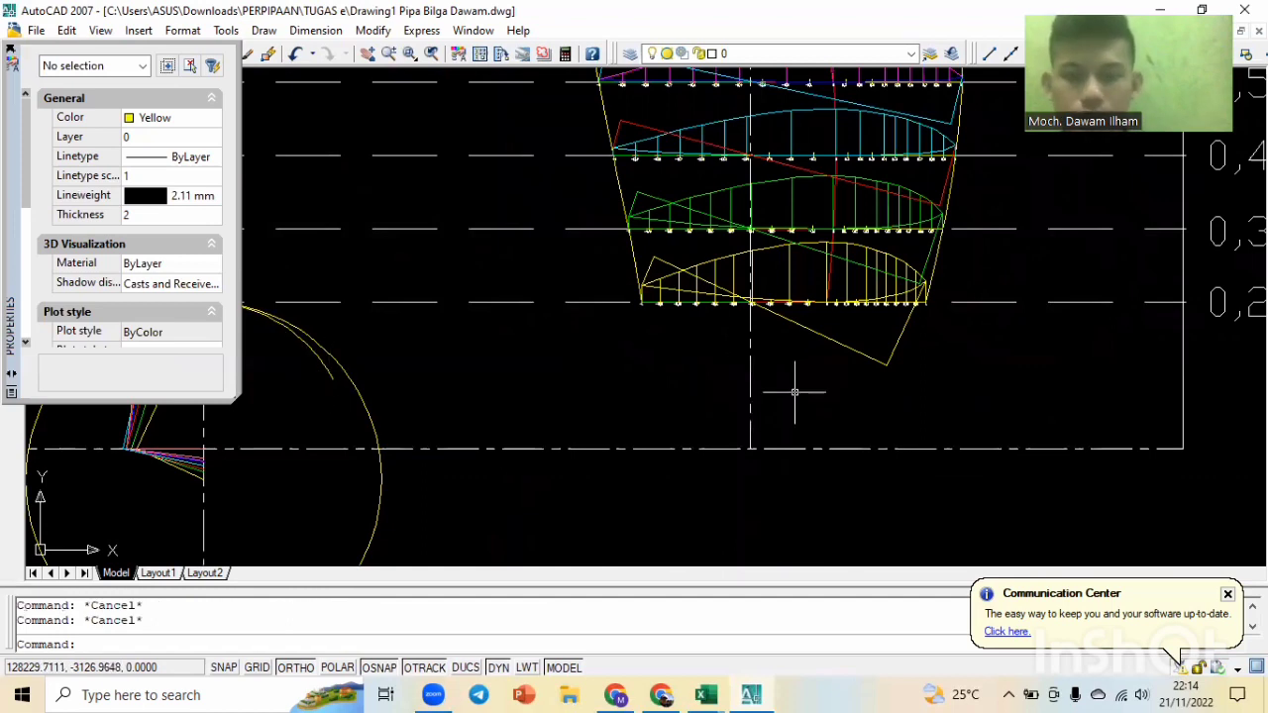
pyautogui.write('c')
pyautogui.press('Return')
pyautogui.scroll(3, 772, 362)
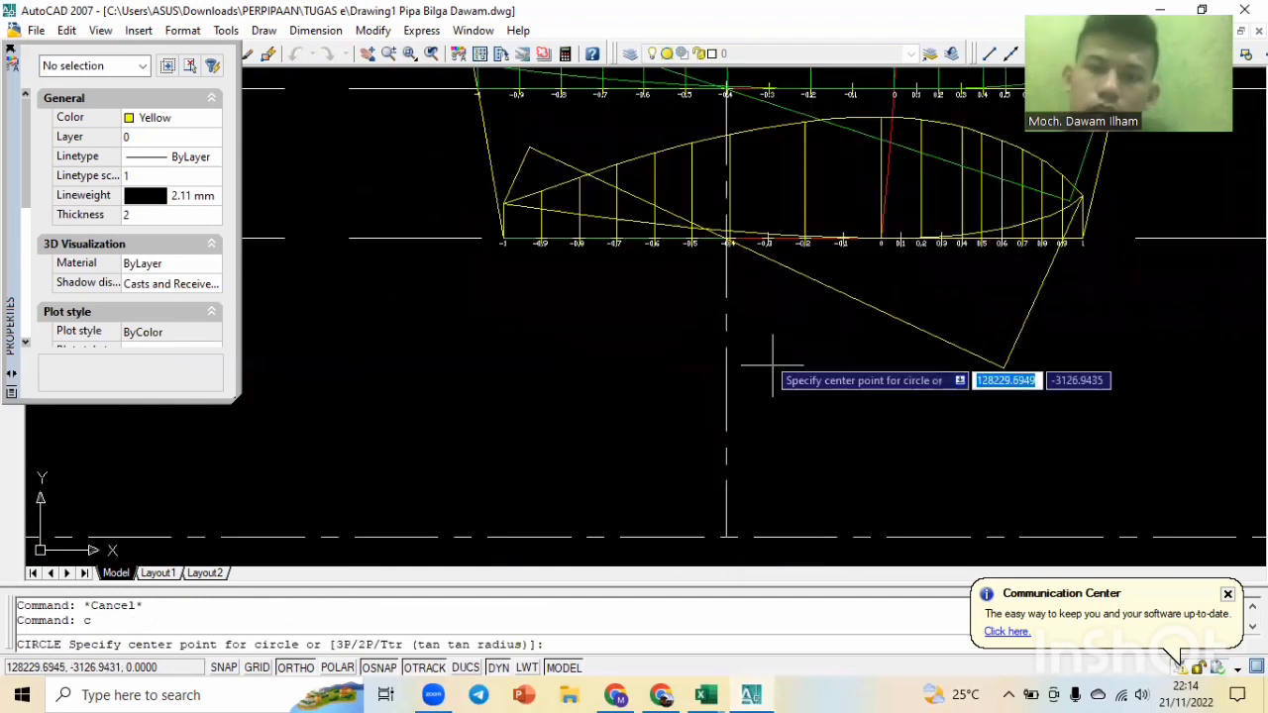
pyautogui.scroll(3, 738, 255)
pyautogui.scroll(5, 733, 238)
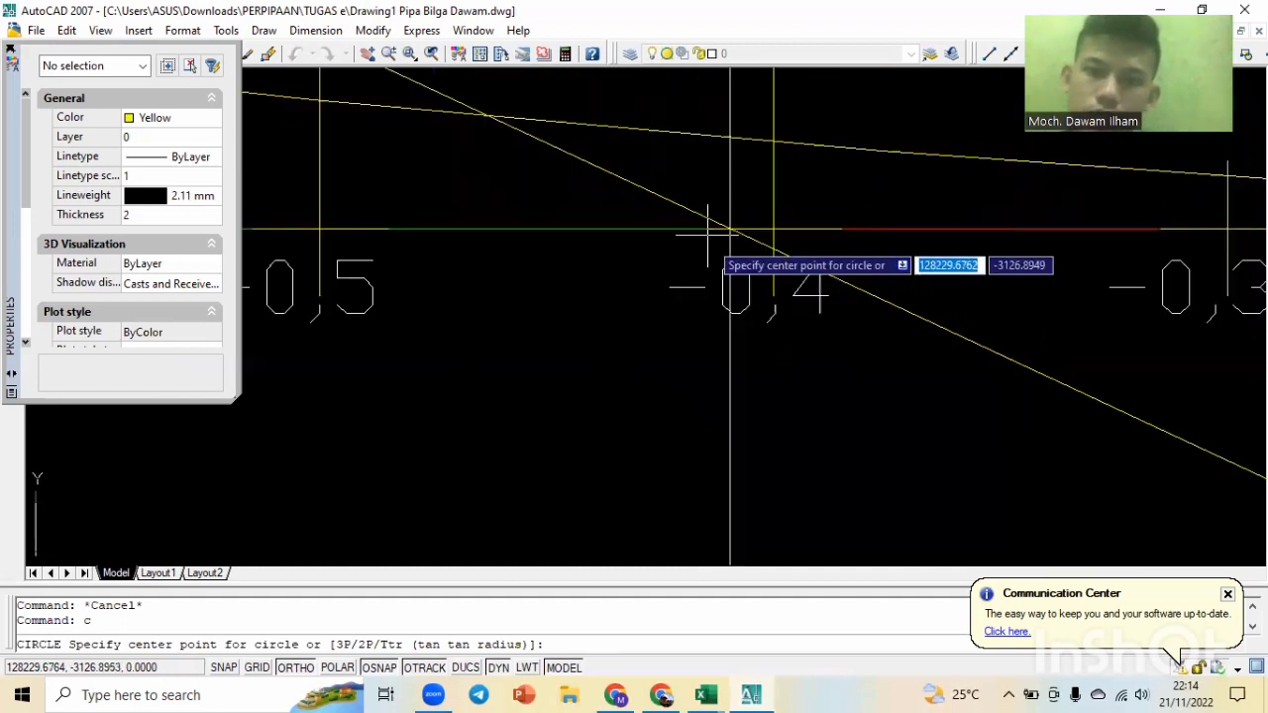
pyautogui.scroll(3, 707, 232)
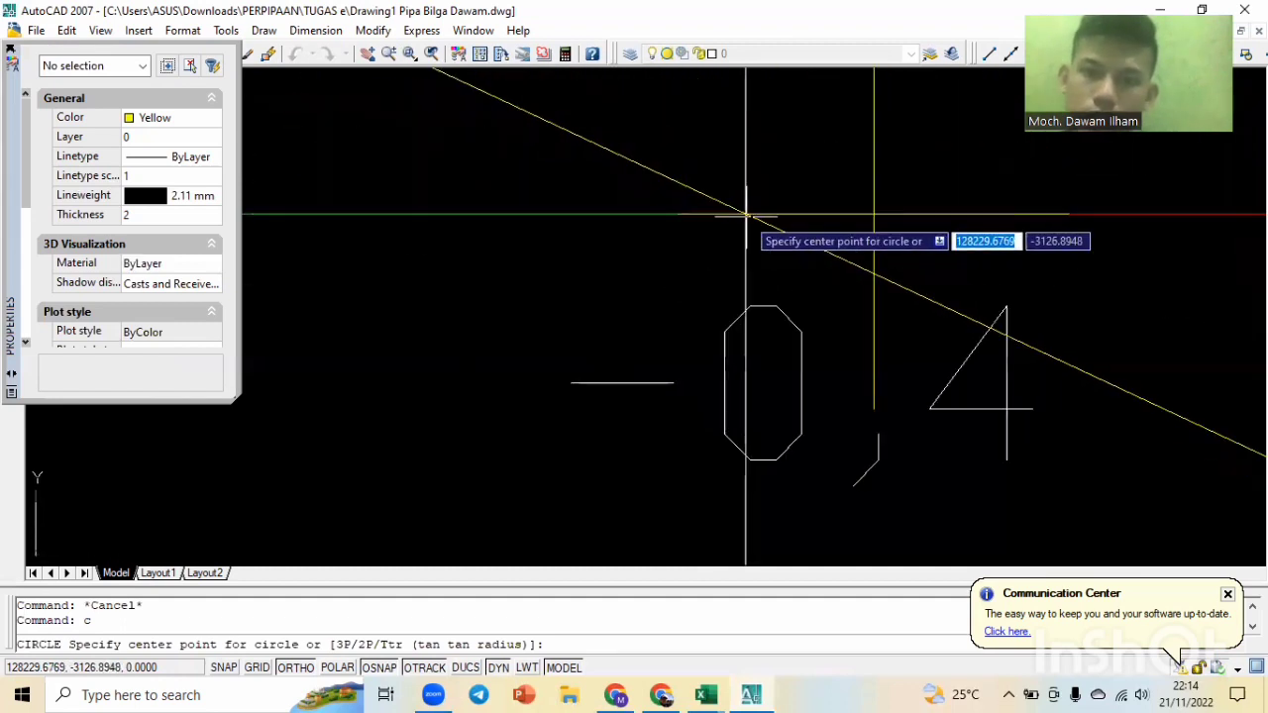
pyautogui.click(746, 215)
pyautogui.scroll(-6, 608, 227)
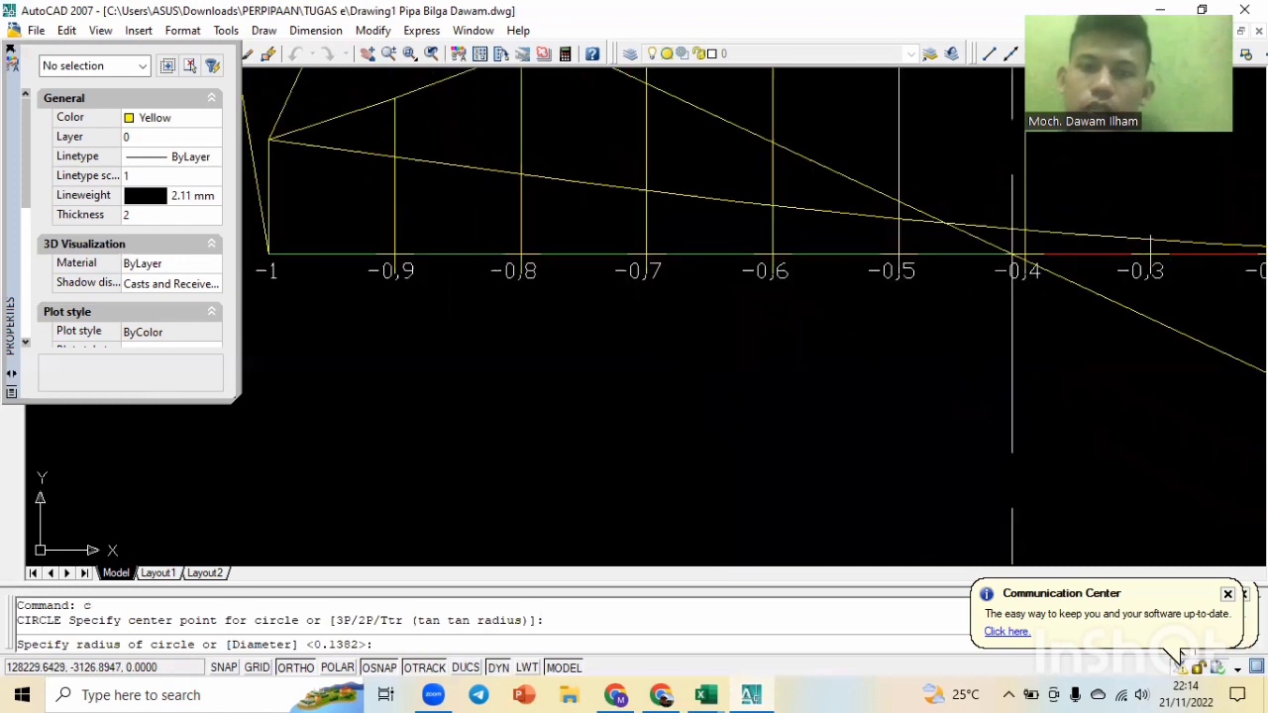
pyautogui.moveTo(648, 282); pyautogui.dragTo(692, 315, button='middle')
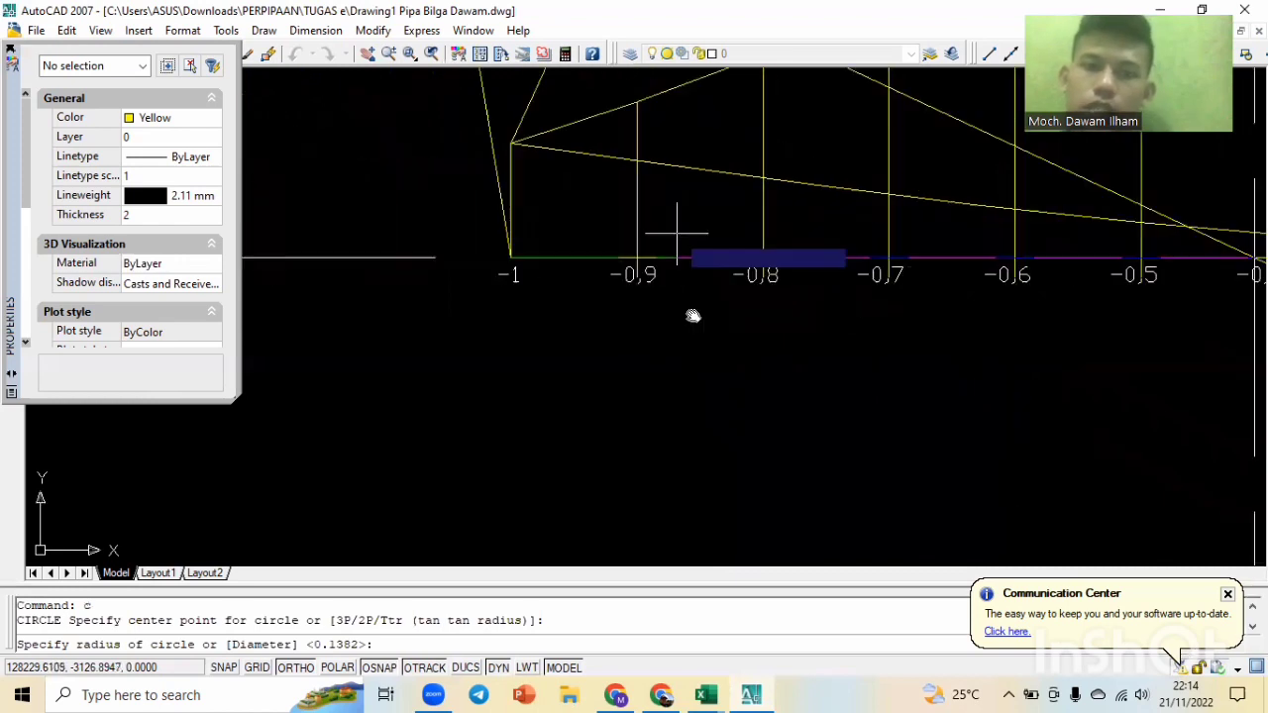
pyautogui.moveTo(677, 234); pyautogui.dragTo(711, 383, button='middle')
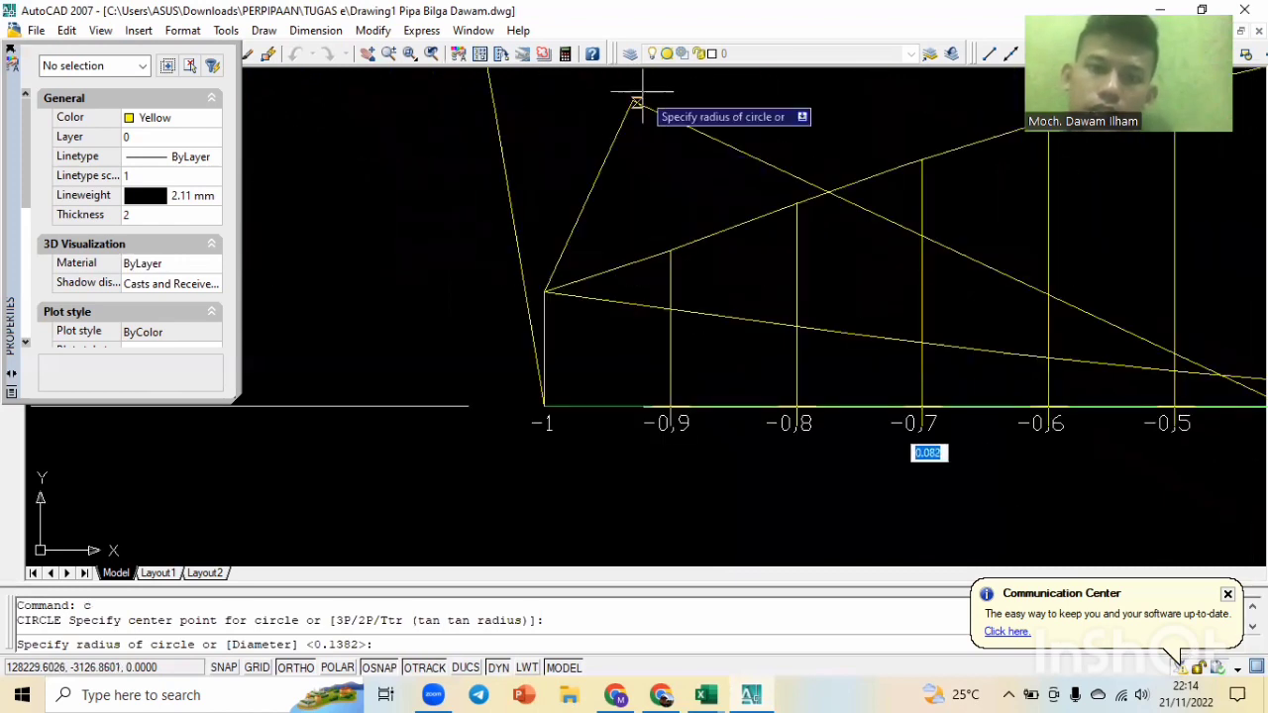
pyautogui.scroll(3, 584, 410)
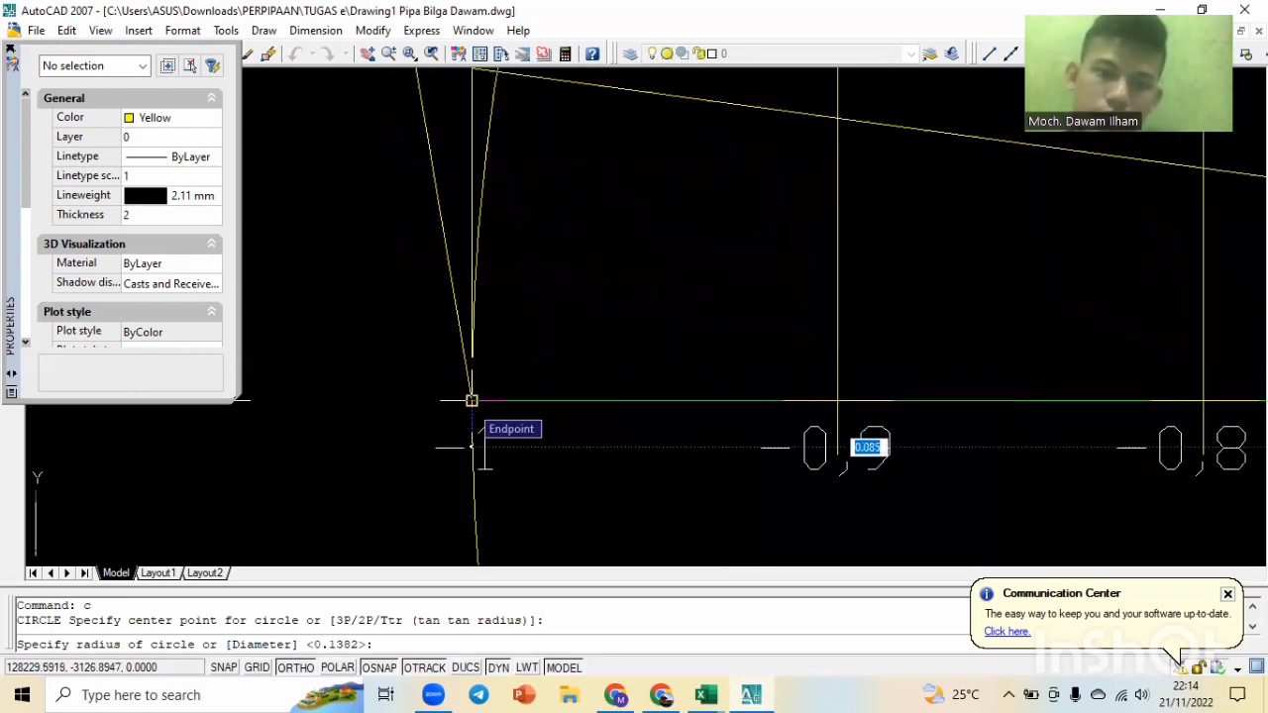
pyautogui.click(475, 446)
pyautogui.scroll(-3, 600, 447)
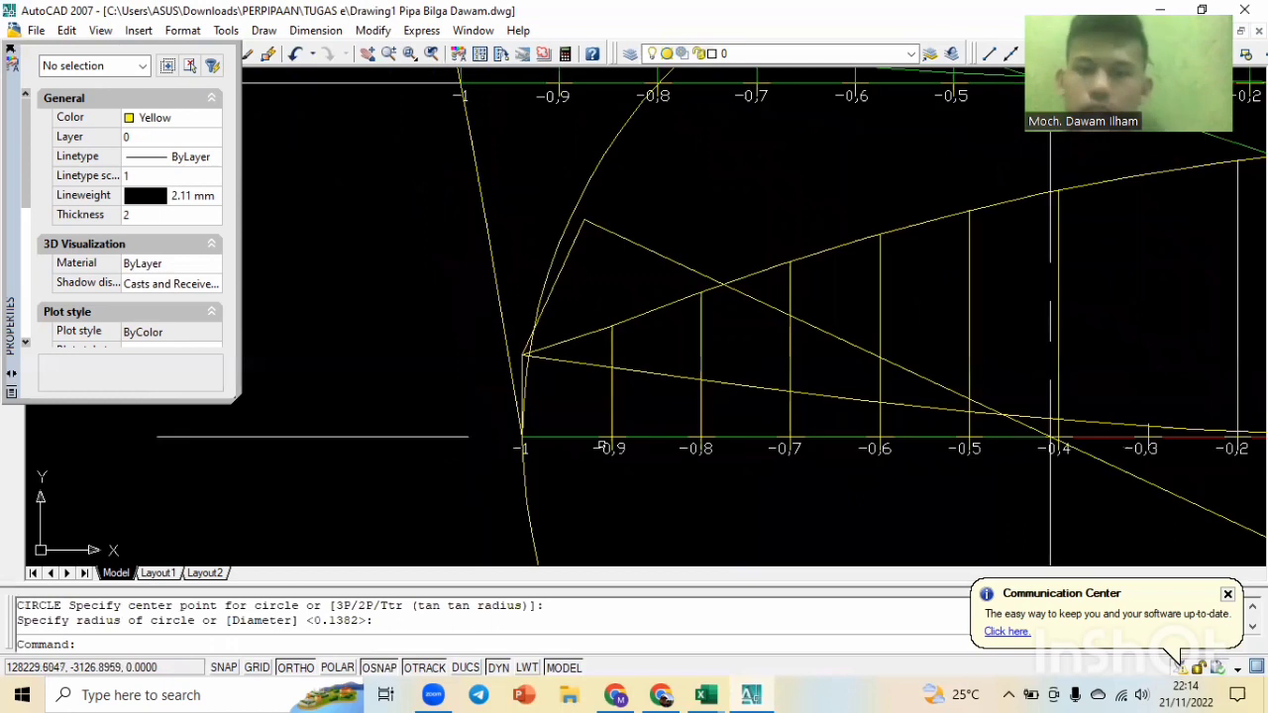
pyautogui.scroll(1, 517, 453)
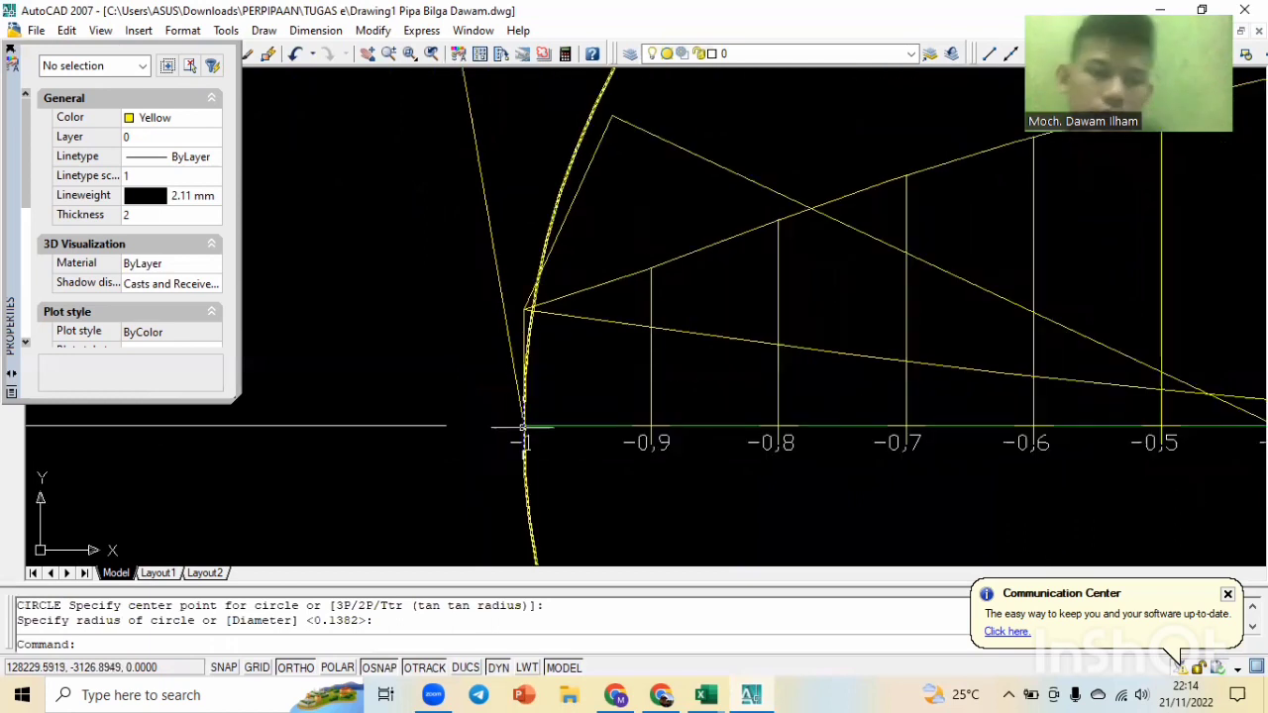
pyautogui.press('Escape')
pyautogui.press('Escape')
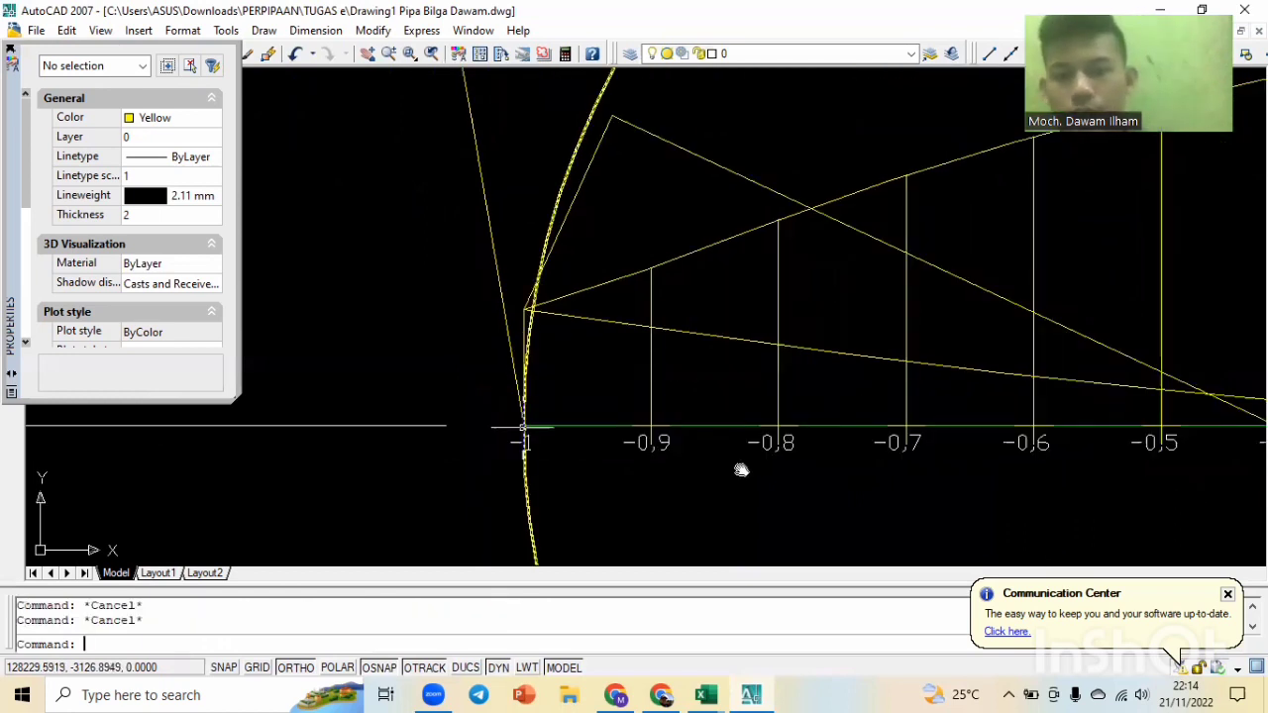
# Draw a second circle from the same 0.2R centreline intersection, with its radius reaching the section's 1 end (about 0.136).
pyautogui.scroll(-6, 740, 469)
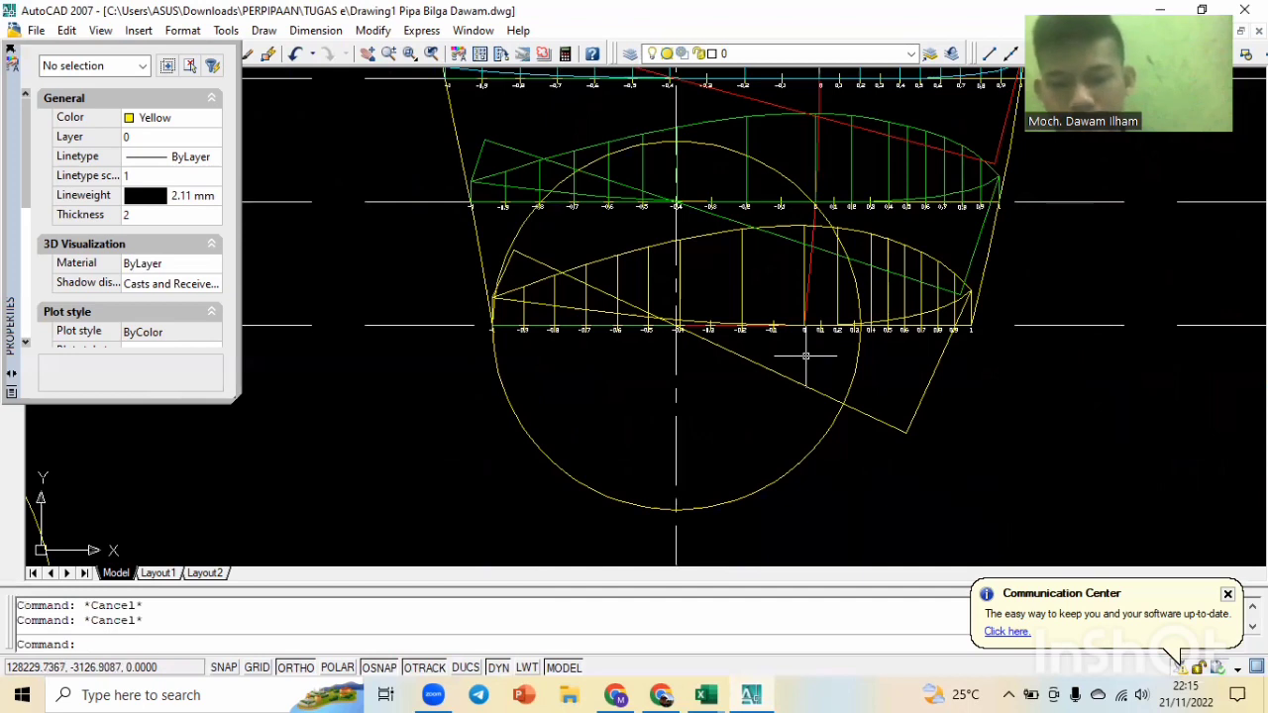
pyautogui.write('c')
pyautogui.press('Return')
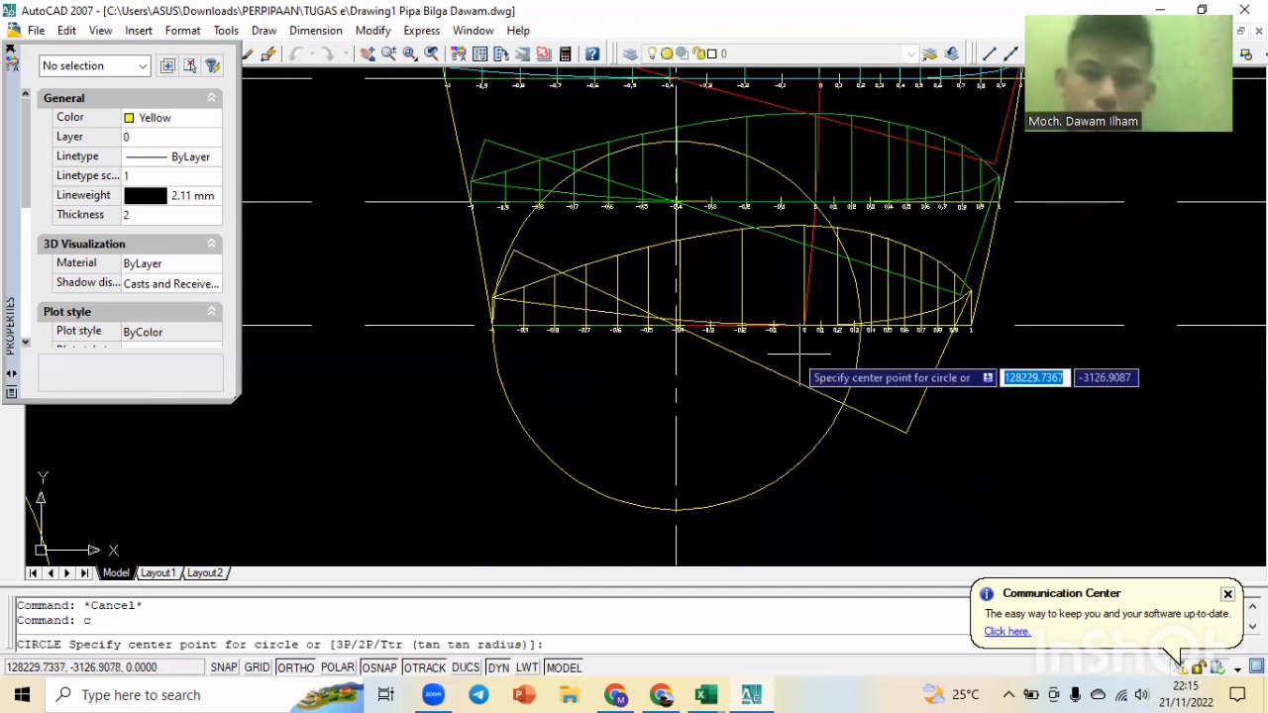
pyautogui.scroll(6, 705, 333)
pyautogui.scroll(4, 547, 307)
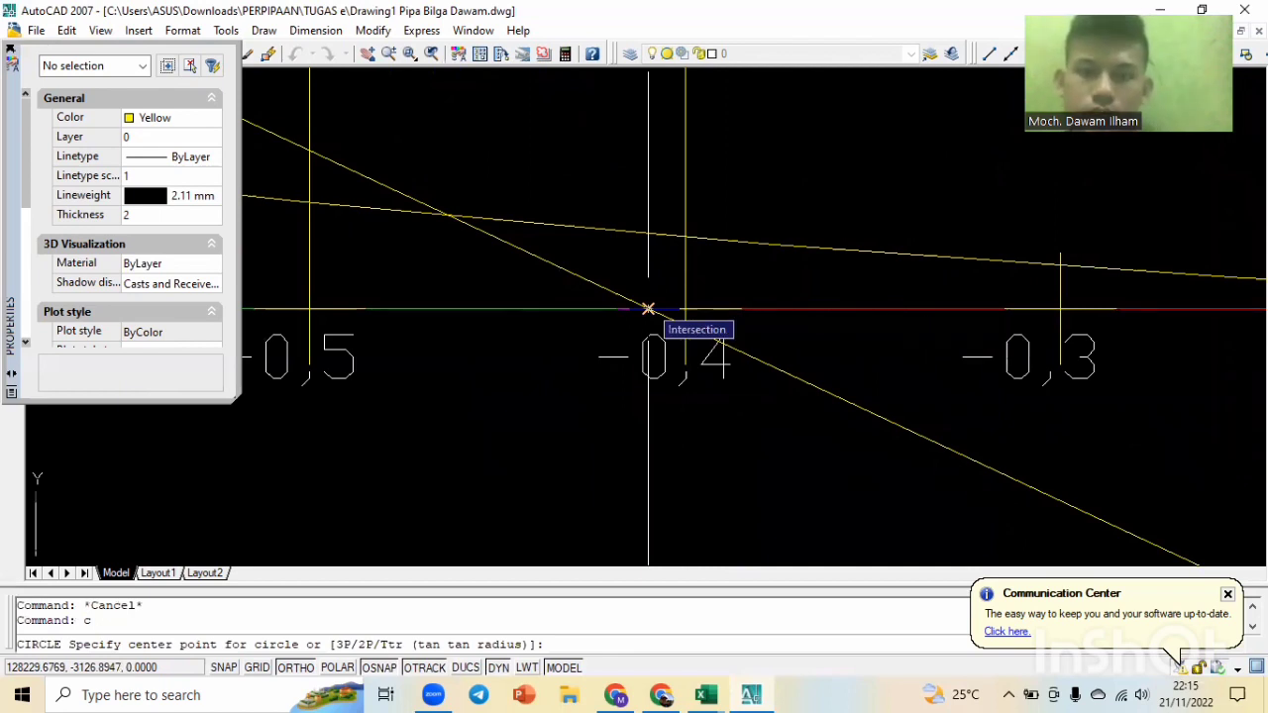
pyautogui.click(648, 309)
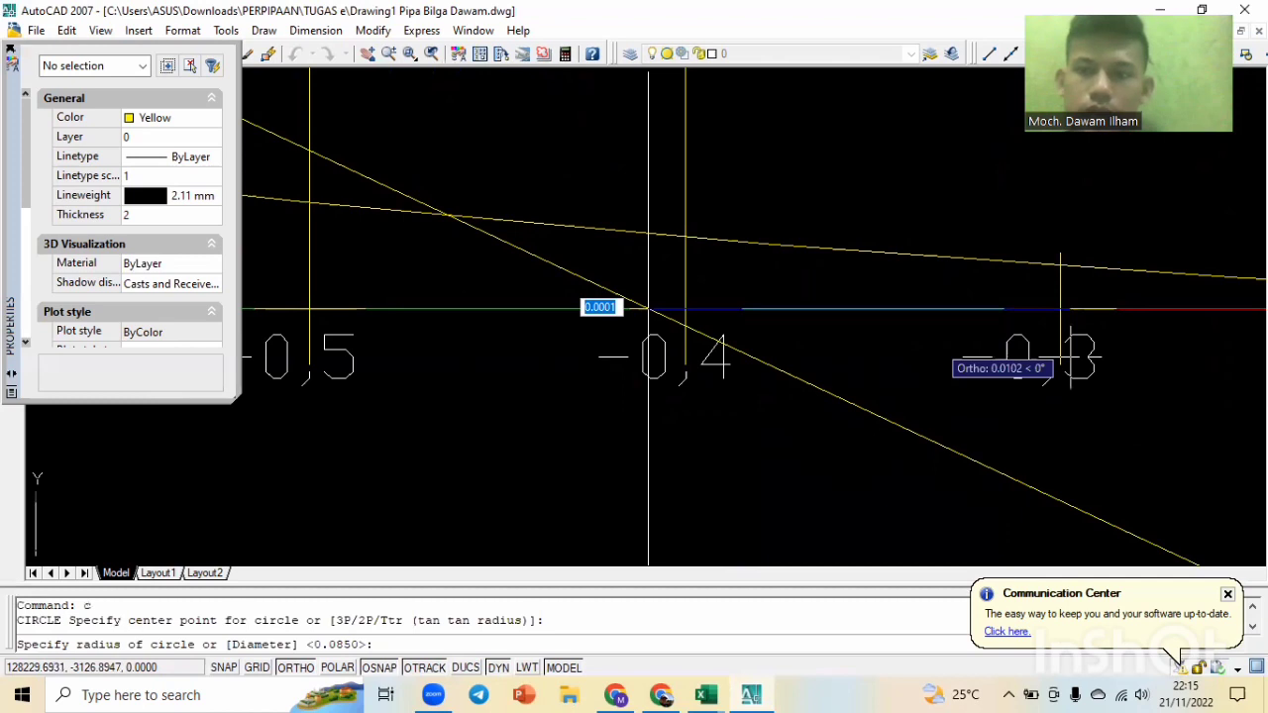
pyautogui.scroll(-10, 1068, 355)
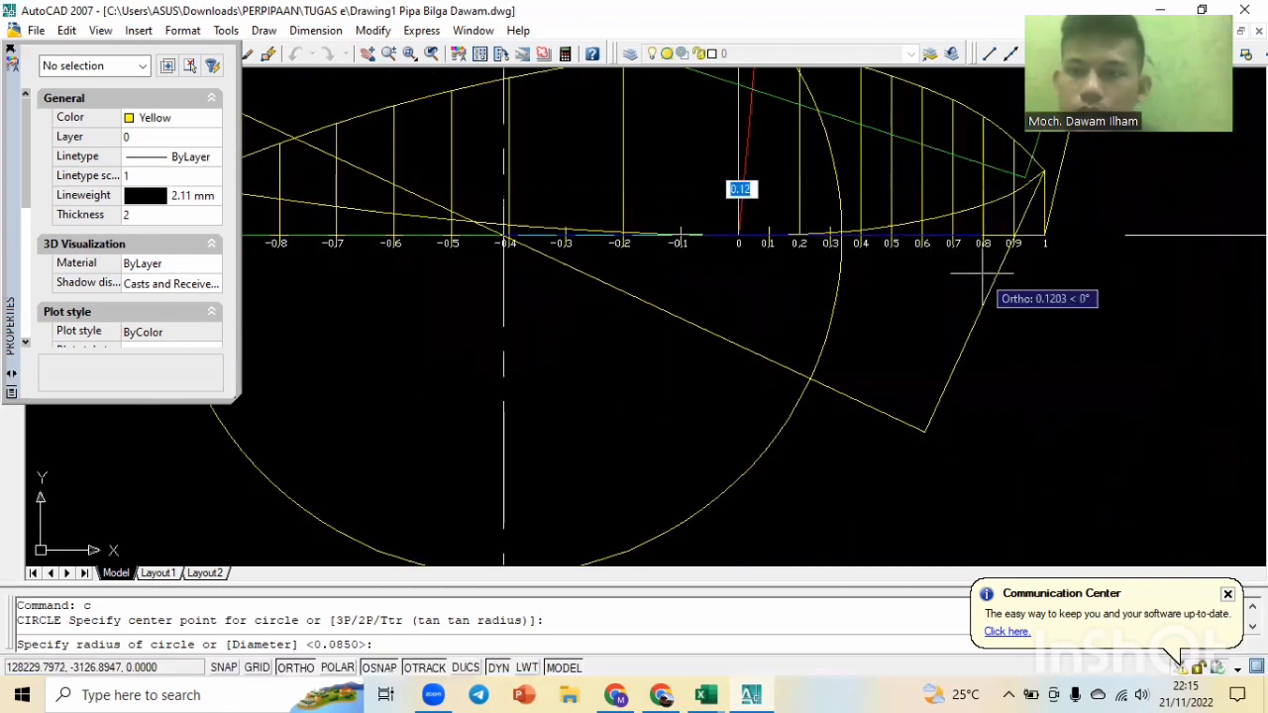
pyautogui.scroll(3, 1033, 222)
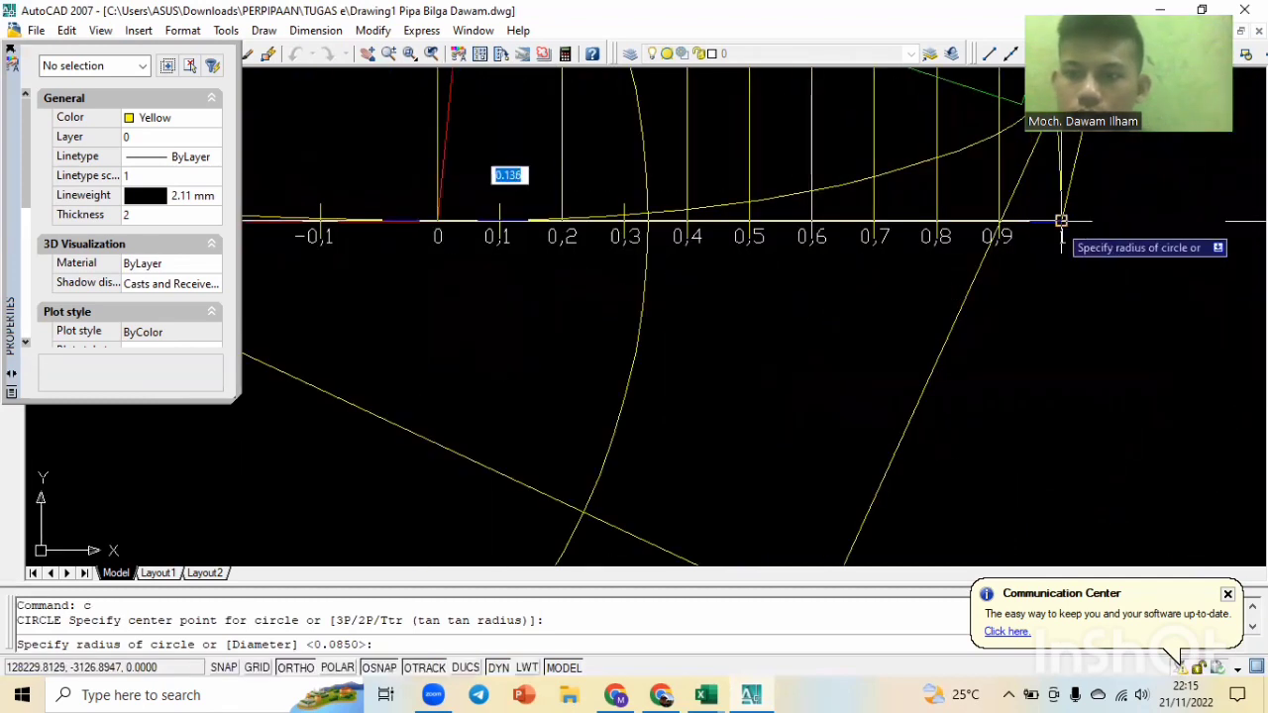
pyautogui.click(1060, 221)
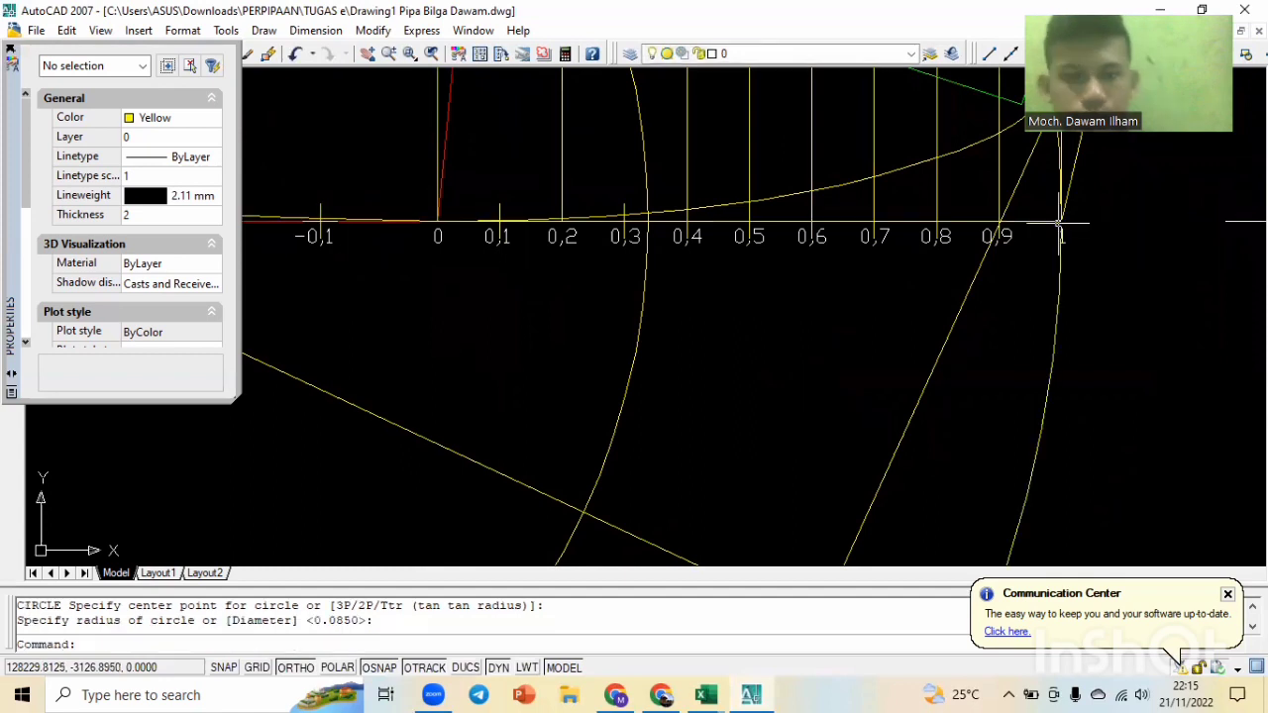
pyautogui.scroll(-6, 1060, 224)
pyautogui.press('Escape')
# Move both new circles by their shared centre to the intersection of the 0.2R line and the pitch diagram's vertical centreline.
pyautogui.click(1075, 328)
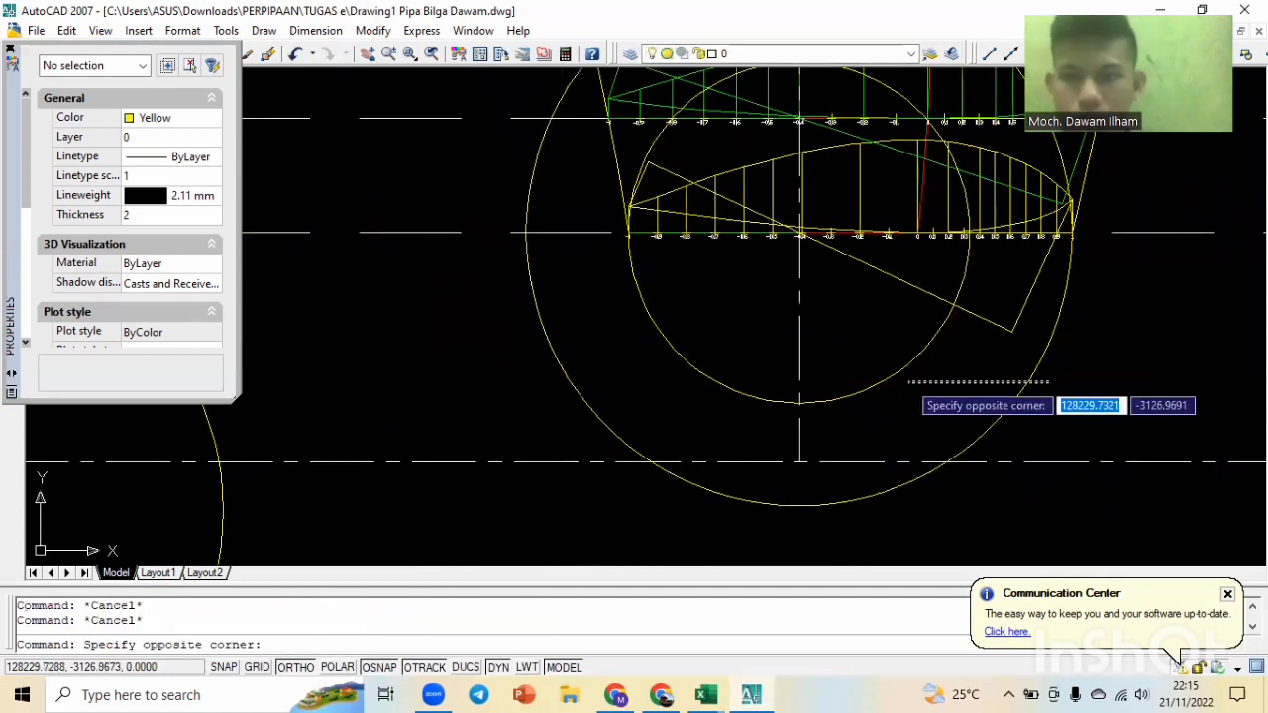
pyautogui.click(893, 365)
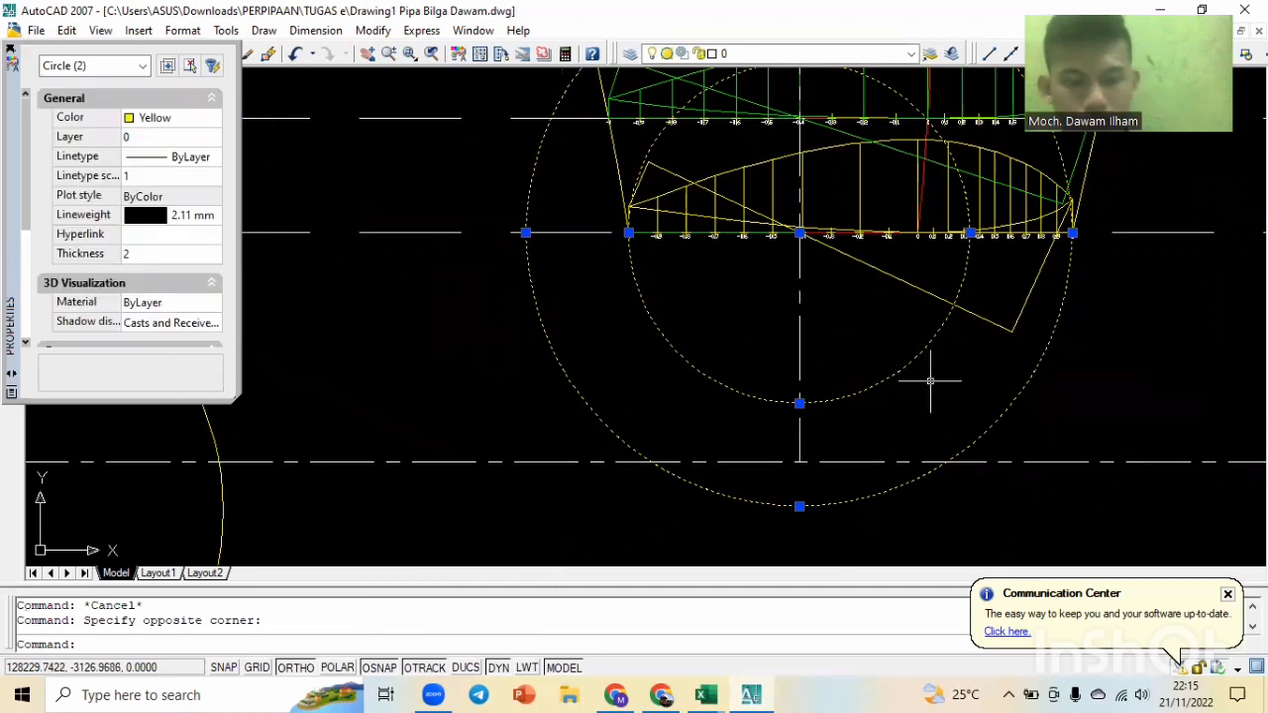
pyautogui.write('m')
pyautogui.press('Return')
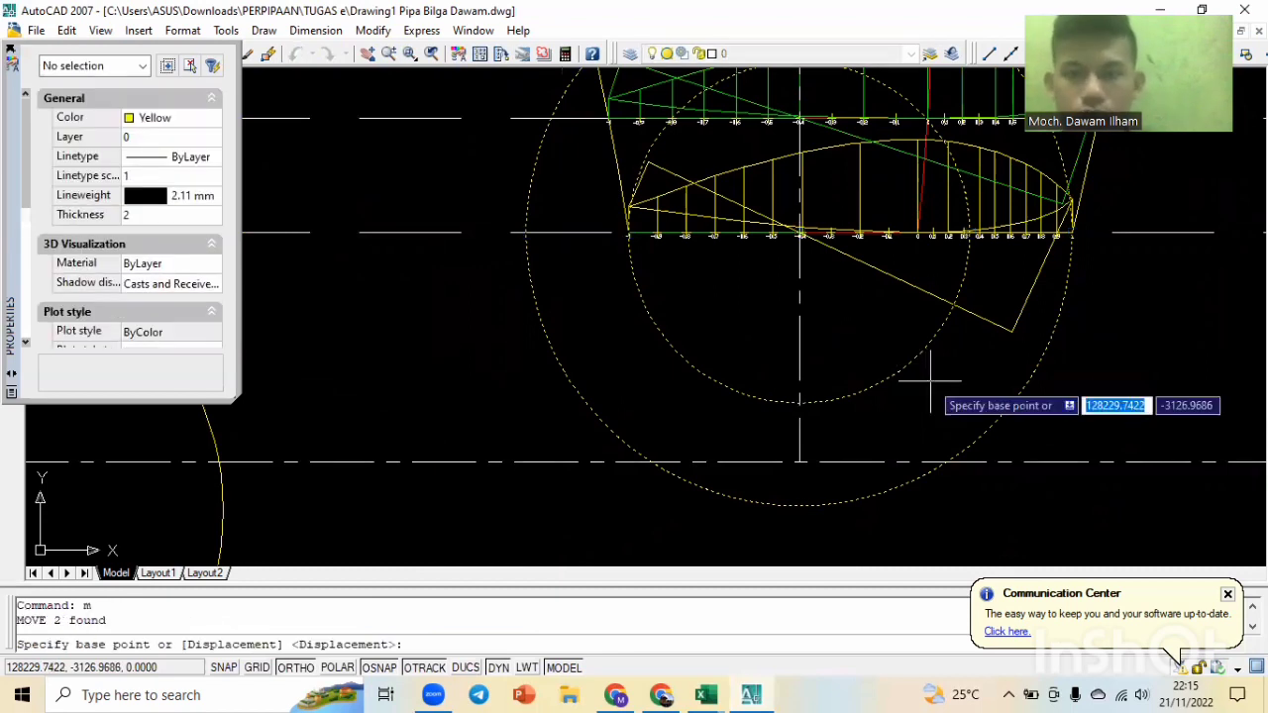
pyautogui.scroll(5, 810, 250)
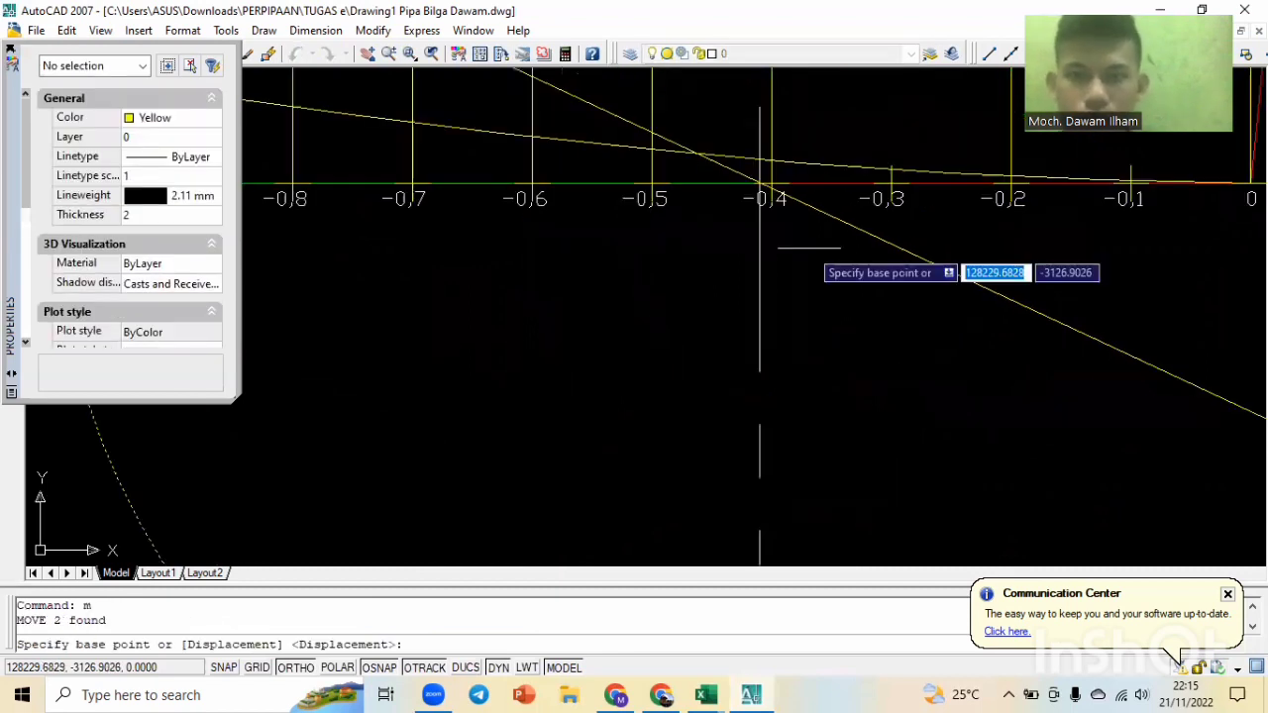
pyautogui.click(759, 182)
pyautogui.scroll(-5, 569, 198)
pyautogui.moveTo(568, 199); pyautogui.dragTo(983, 292, button='middle')
pyautogui.scroll(-9, 983, 292)
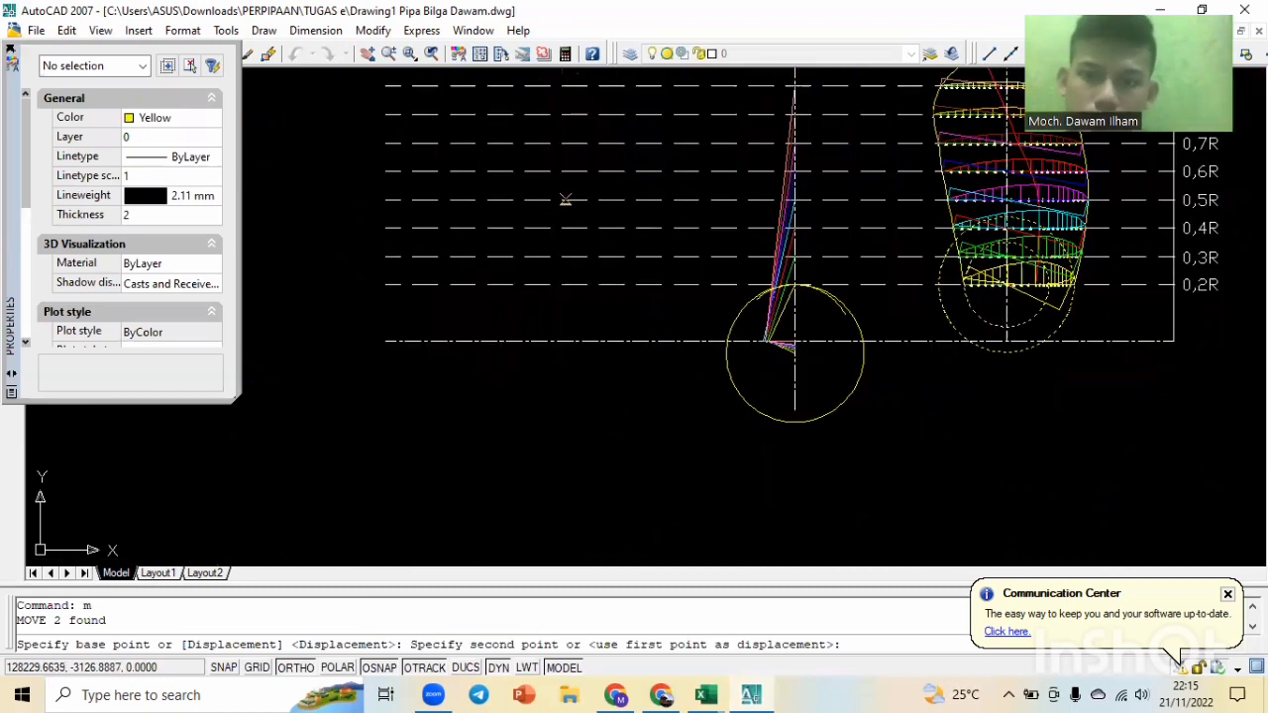
pyautogui.scroll(4, 792, 282)
pyautogui.scroll(2, 740, 302)
pyautogui.scroll(-5, 741, 302)
pyautogui.click(739, 312)
pyautogui.scroll(-4, 740, 312)
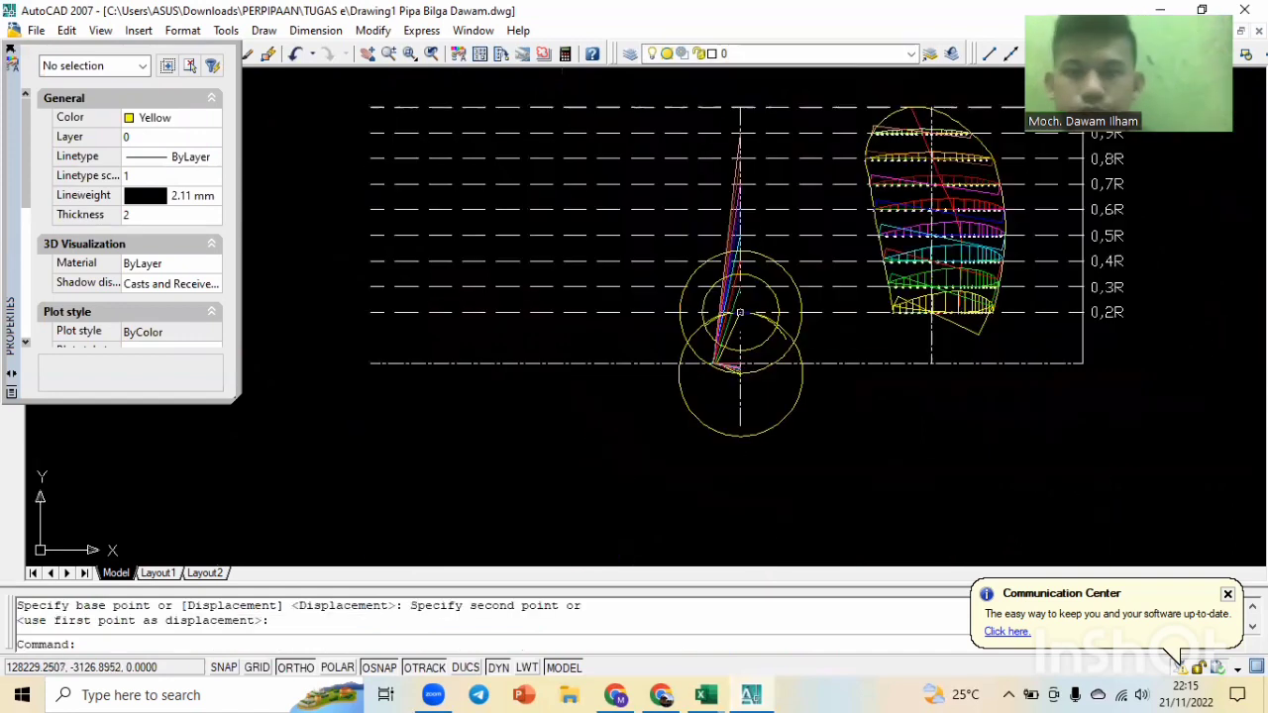
pyautogui.press('Escape')
# Examine how the moved circles cross the 0.2R arc and the large circle around the pitch diagram's centreline.
pyautogui.scroll(4, 772, 307)
pyautogui.press('Escape')
pyautogui.scroll(2, 782, 341)
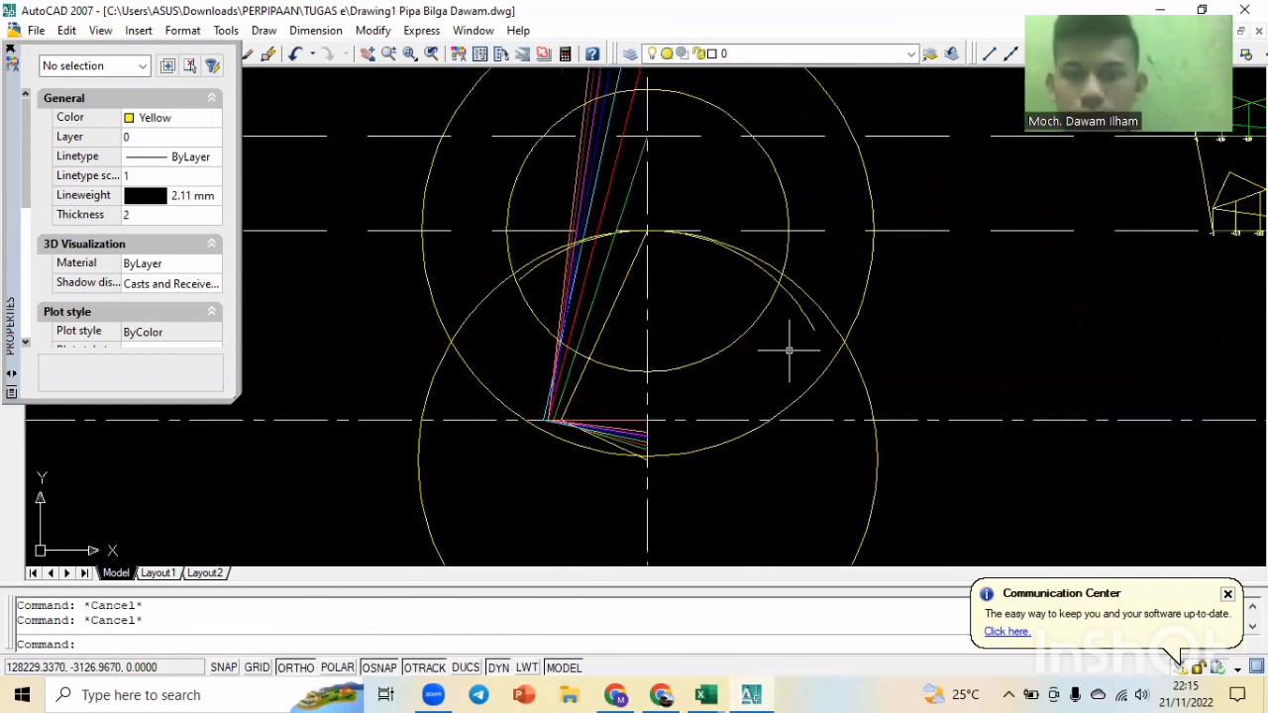
pyautogui.scroll(2, 789, 349)
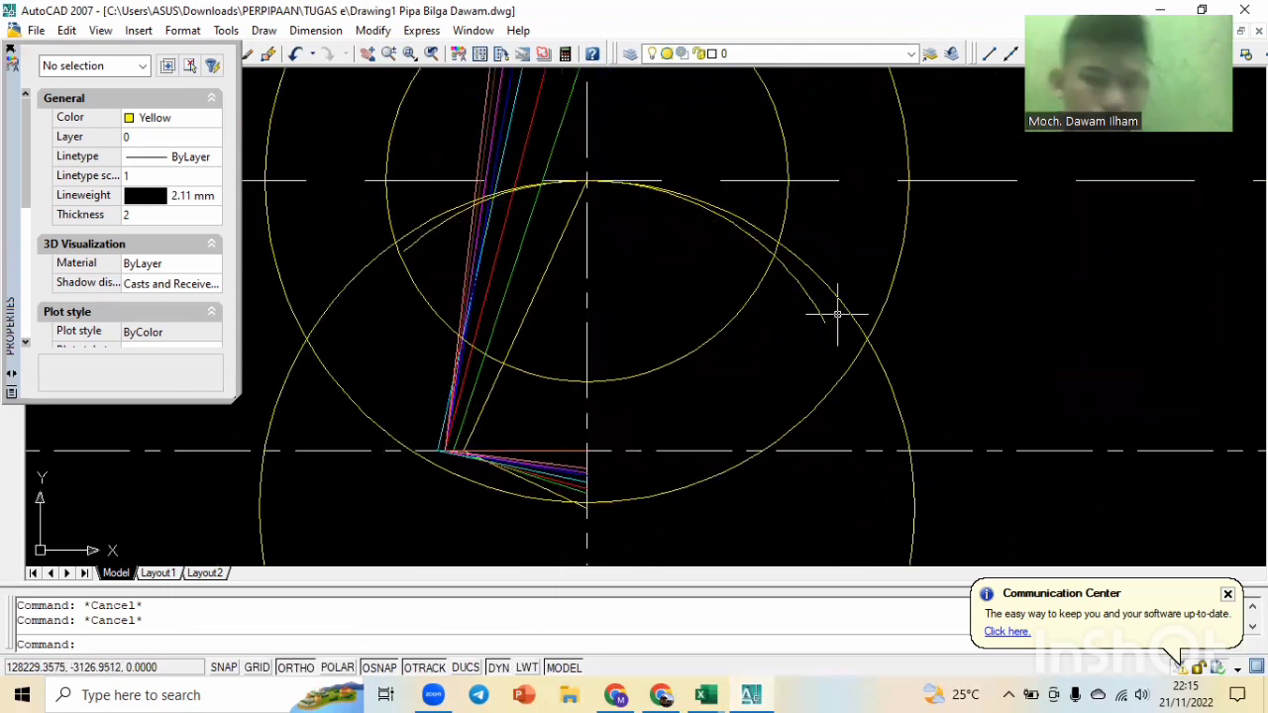
pyautogui.scroll(-1, 854, 341)
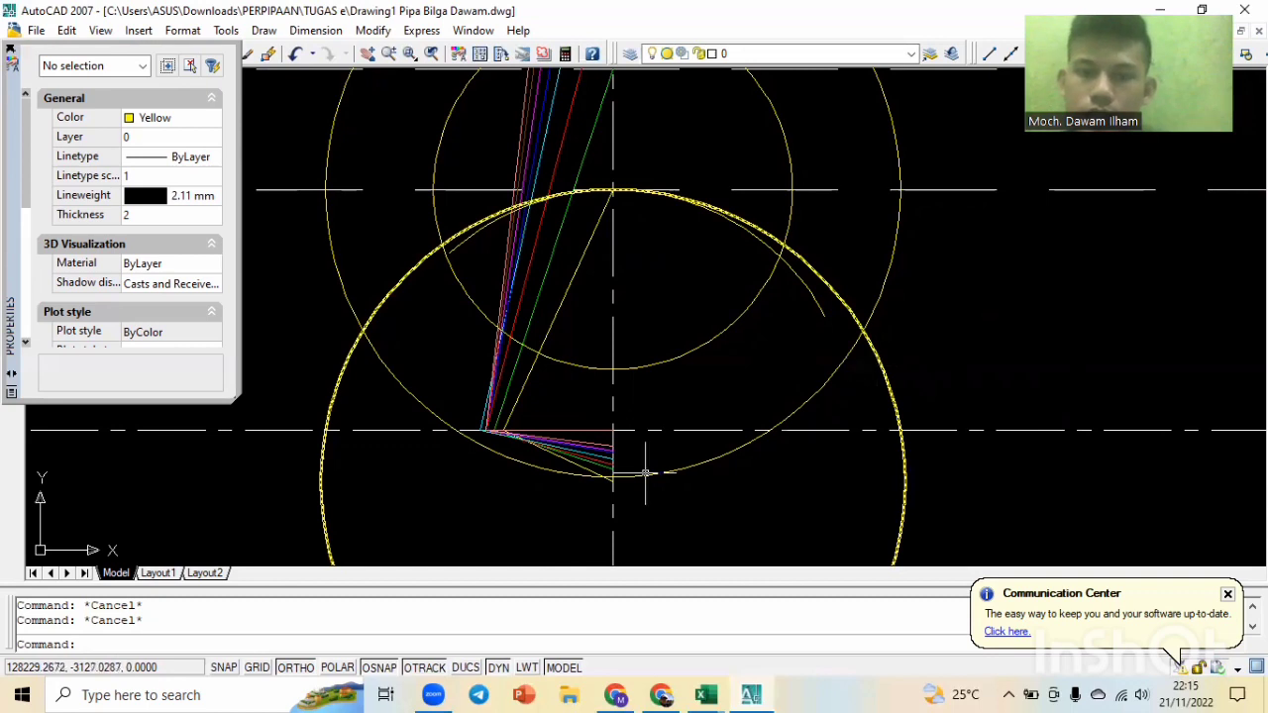
pyautogui.scroll(3, 573, 506)
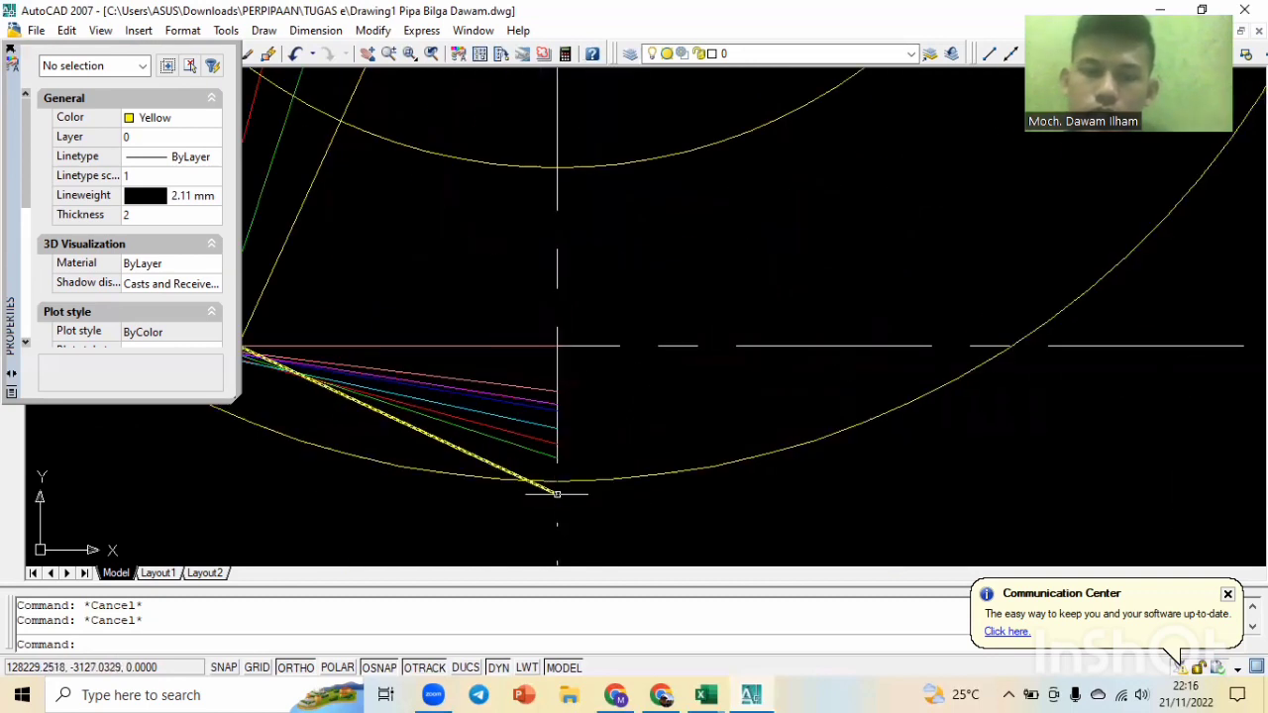
pyautogui.scroll(-4, 556, 493)
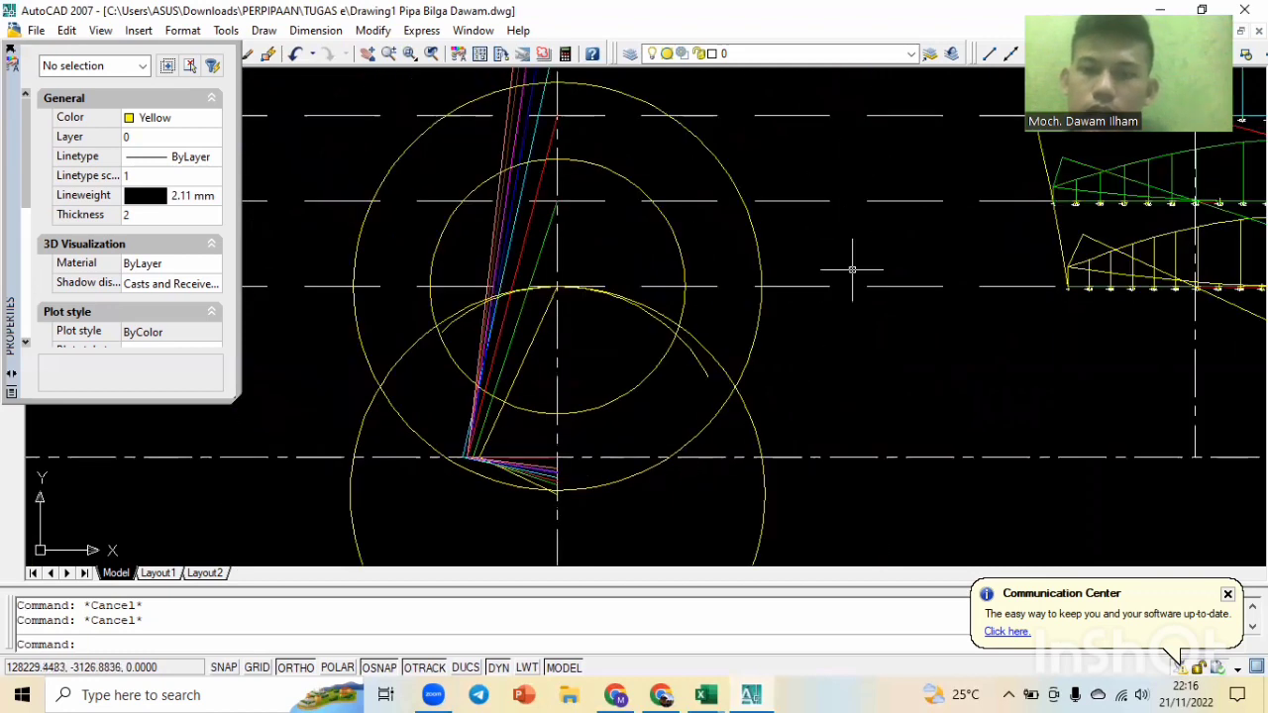
pyautogui.scroll(-4, 881, 346)
pyautogui.scroll(5, 852, 339)
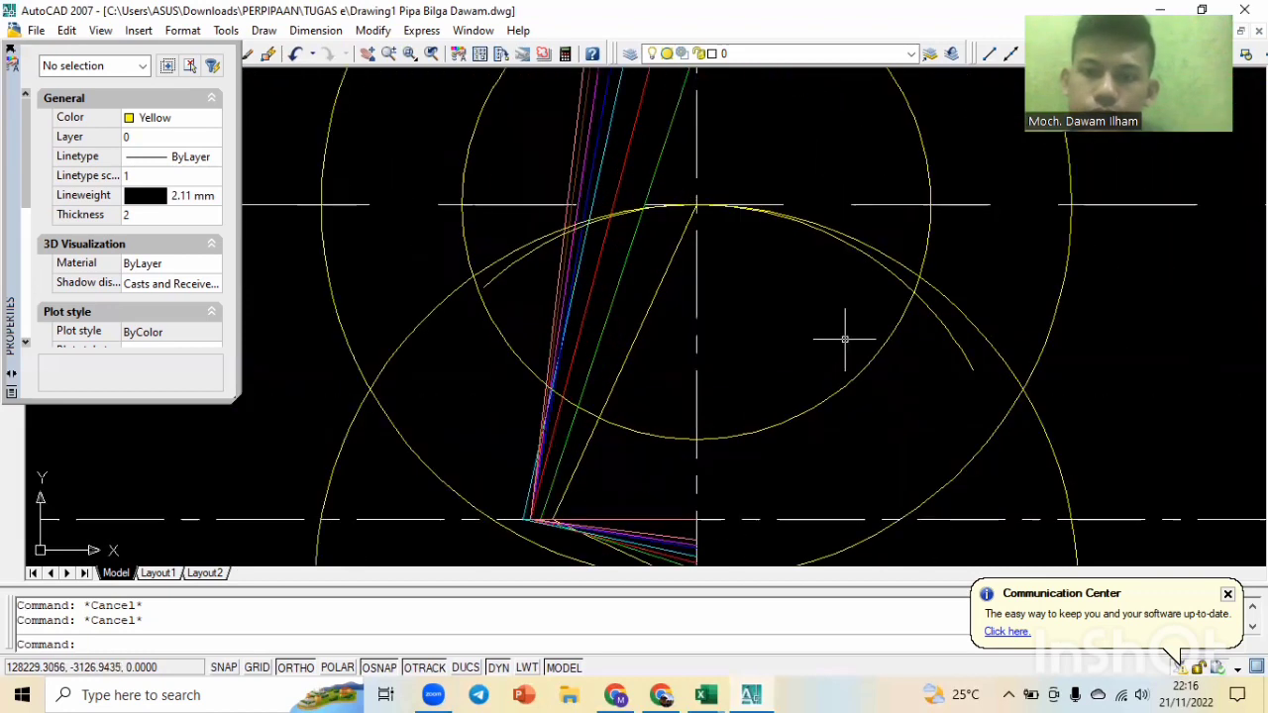
# Trim the large 0.2R circle to its upper arc, from the smaller construction circle's left crossing to the larger one's right crossing.
pyautogui.scroll(-5, 822, 119)
pyautogui.moveTo(810, 181); pyautogui.dragTo(798, 281, button='middle')
pyautogui.write('tr')
pyautogui.press('Return')
pyautogui.scroll(5, 786, 244)
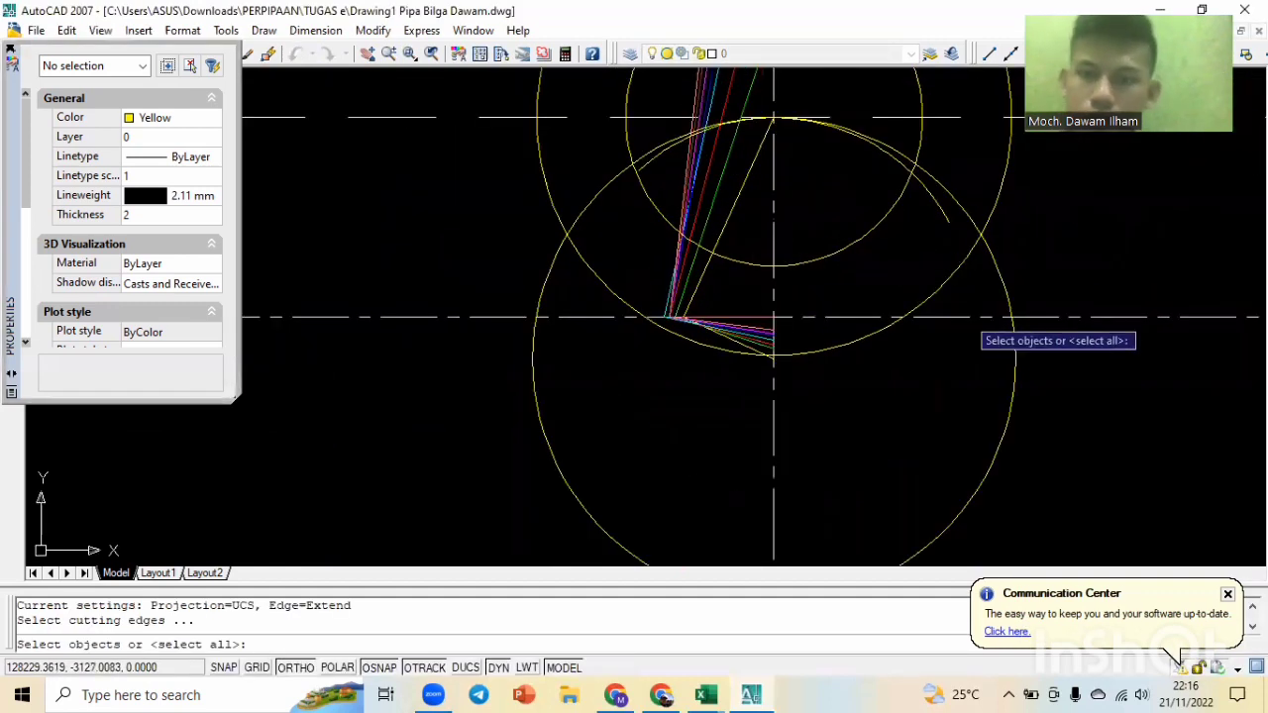
pyautogui.click(961, 282)
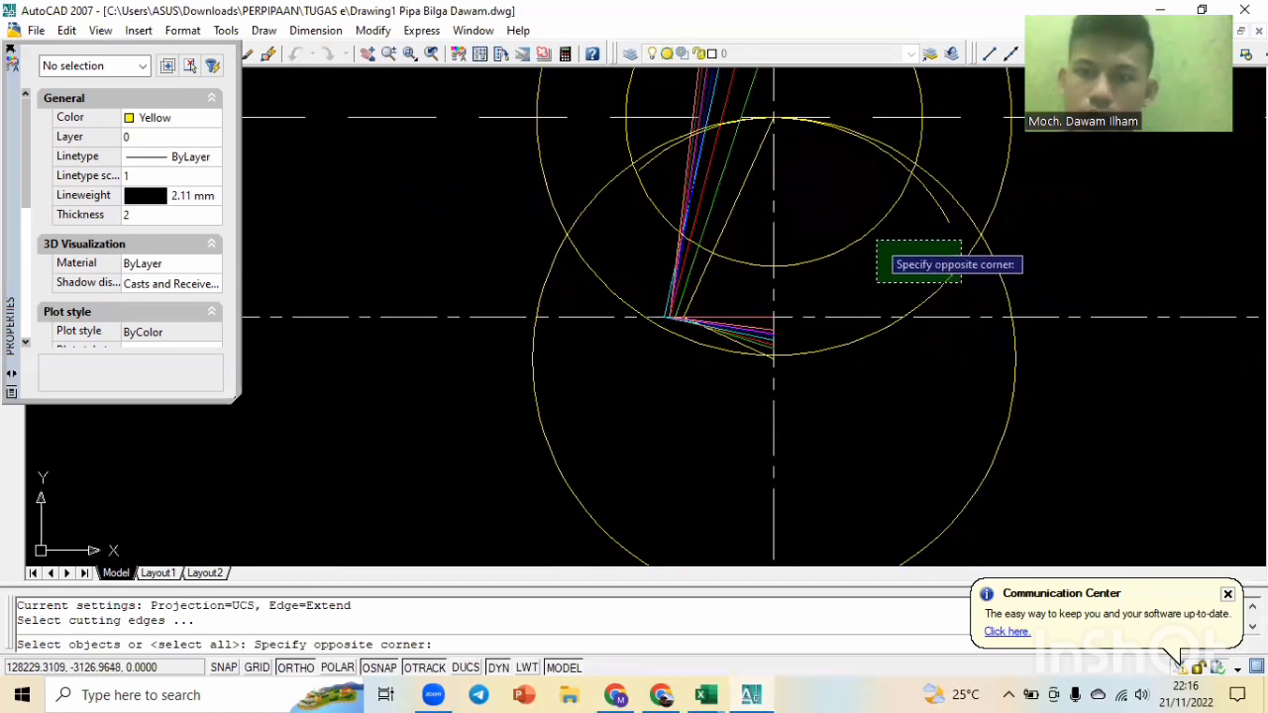
pyautogui.click(814, 242)
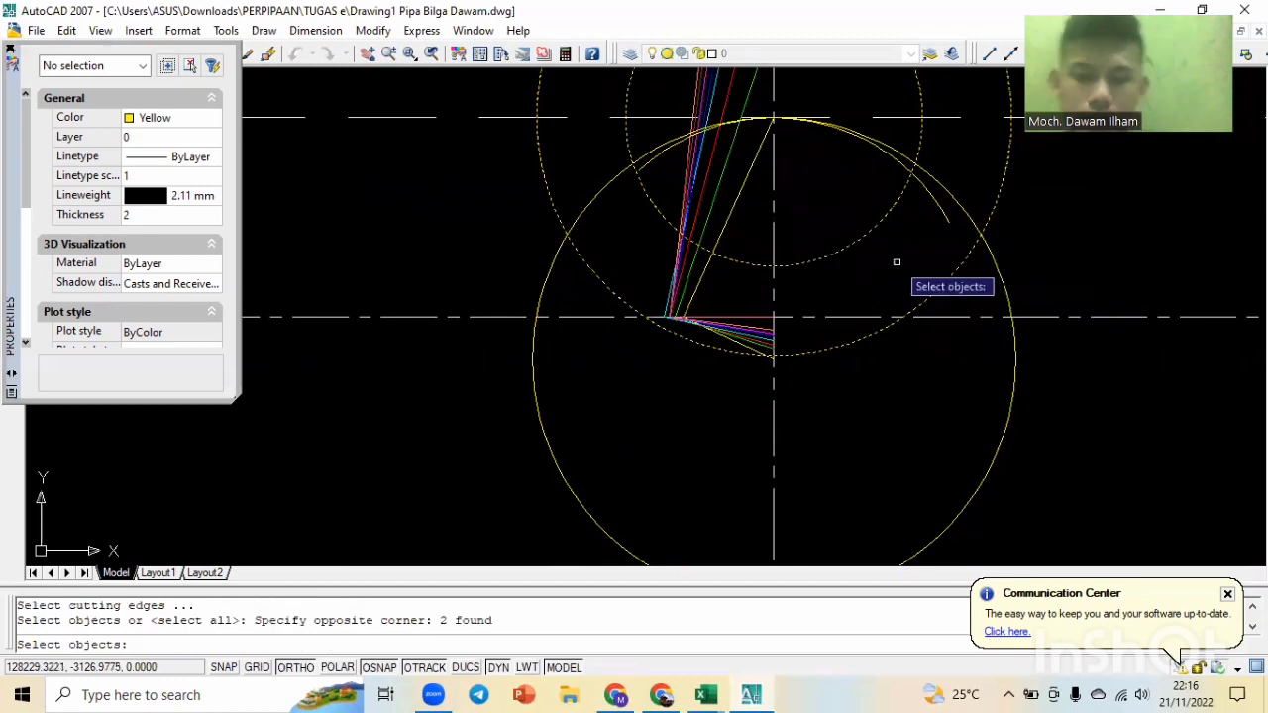
pyautogui.press('Return')
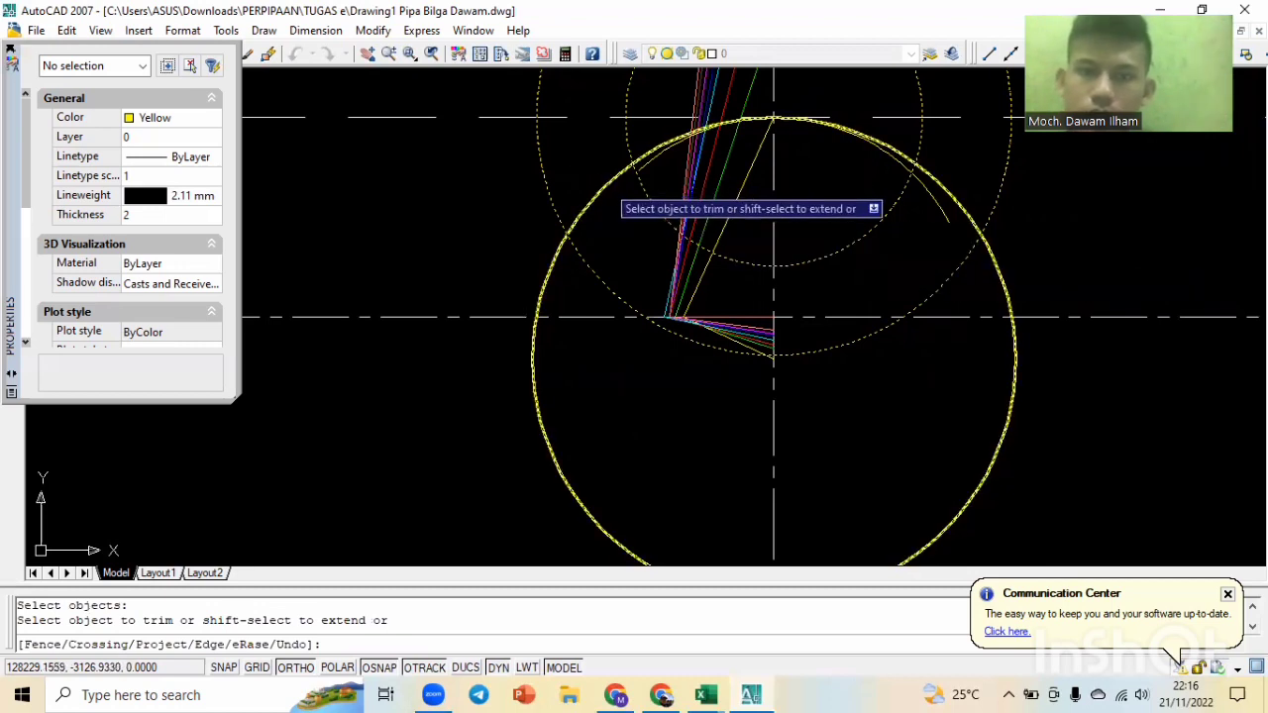
pyautogui.click(606, 183)
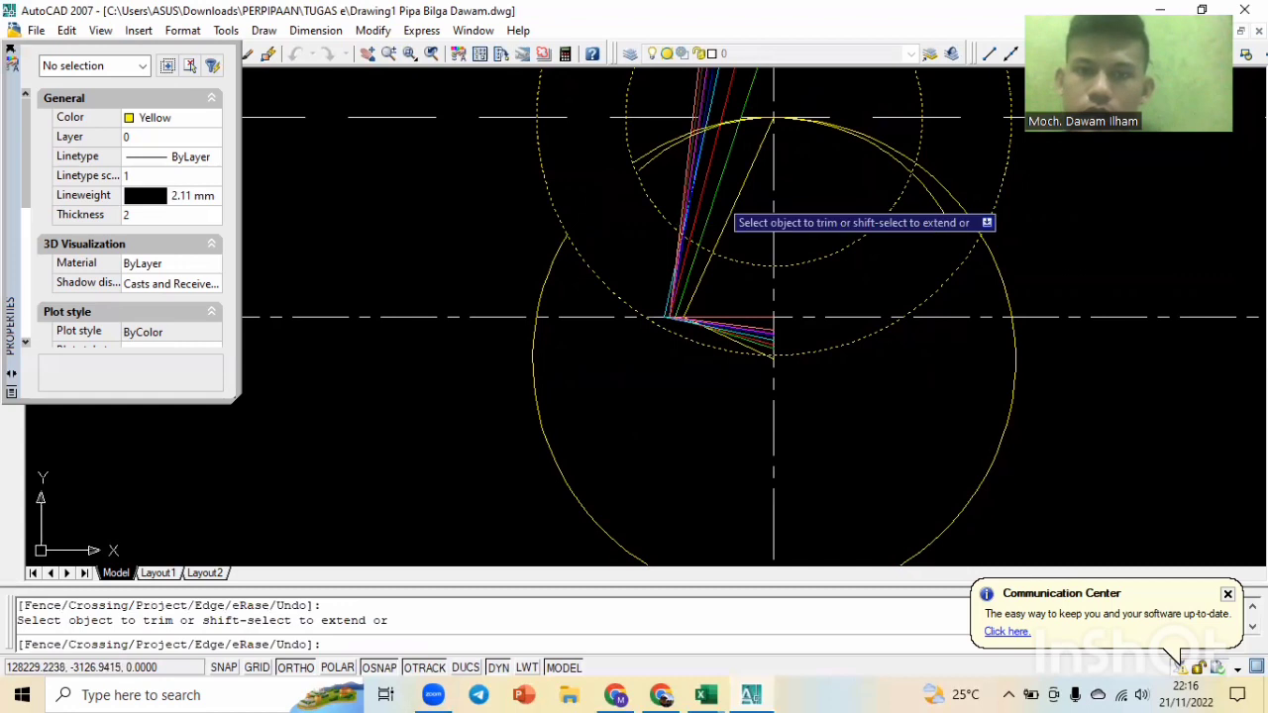
pyautogui.click(994, 263)
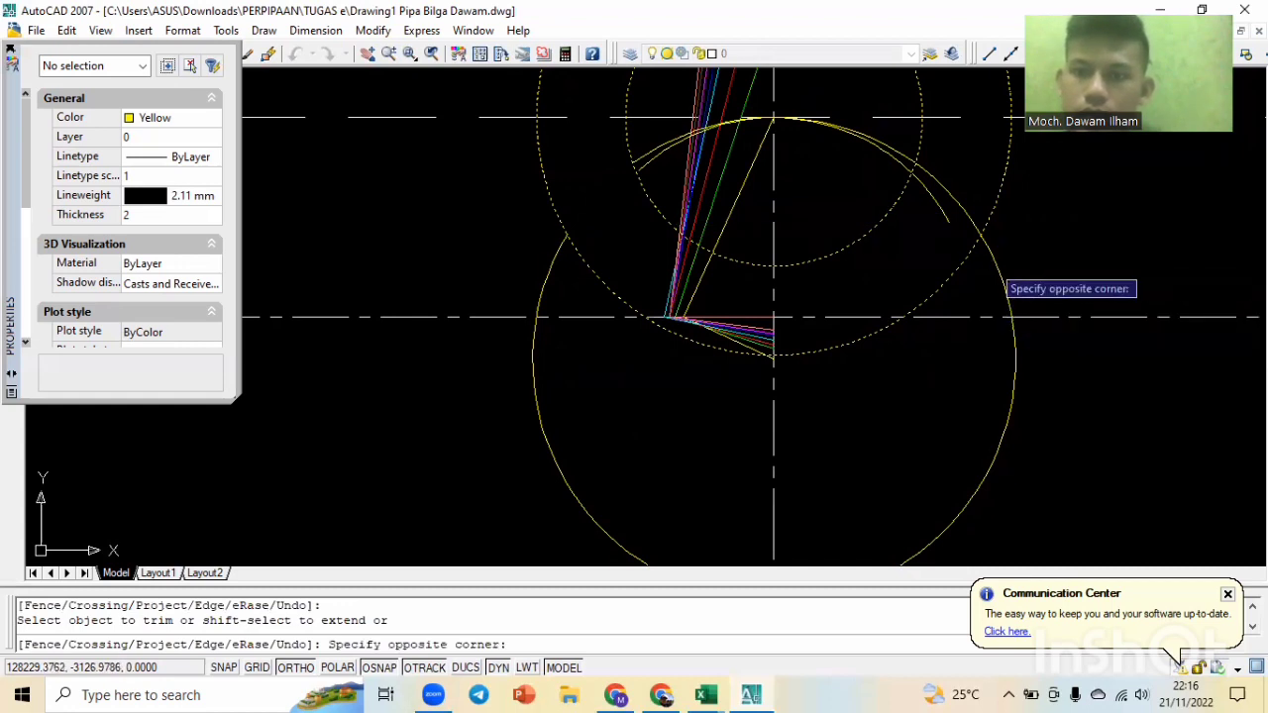
pyautogui.click(996, 258)
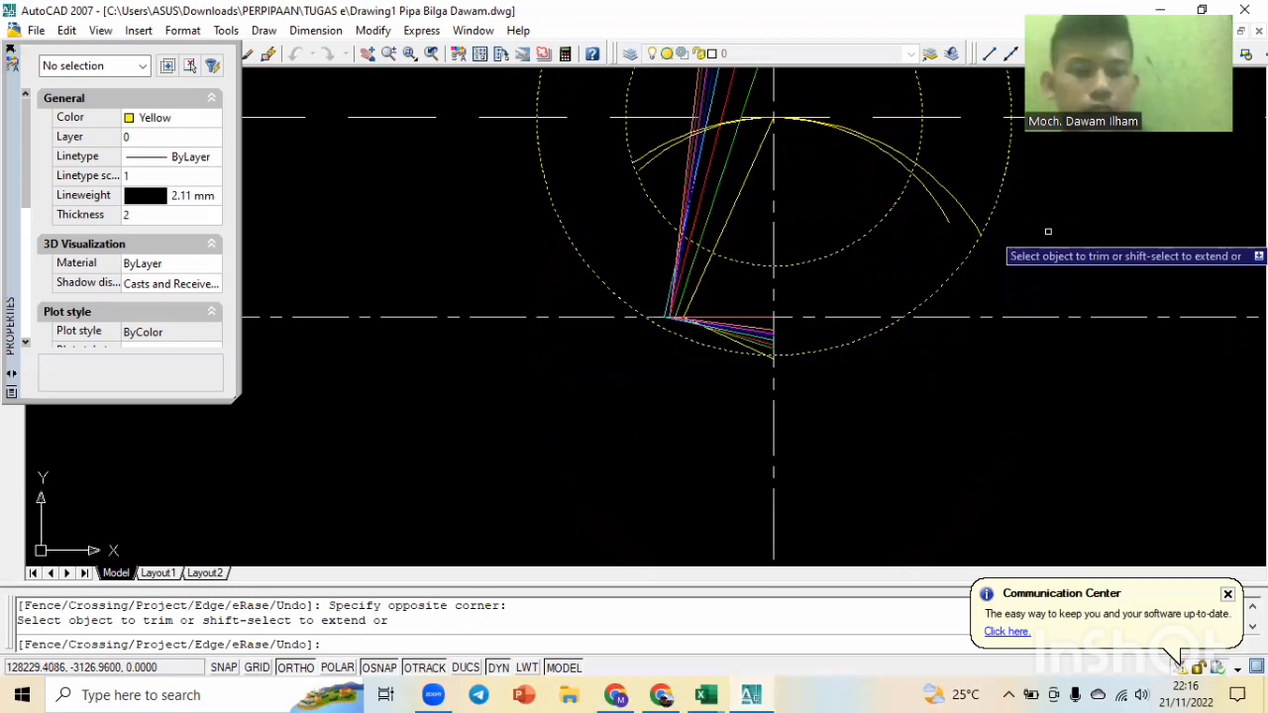
pyautogui.press('Escape')
# Erase the two construction circles centred on the pitch diagram's 0.2R intersection.
pyautogui.click(966, 272)
pyautogui.click(947, 270)
pyautogui.click(871, 216)
pyautogui.click(864, 206)
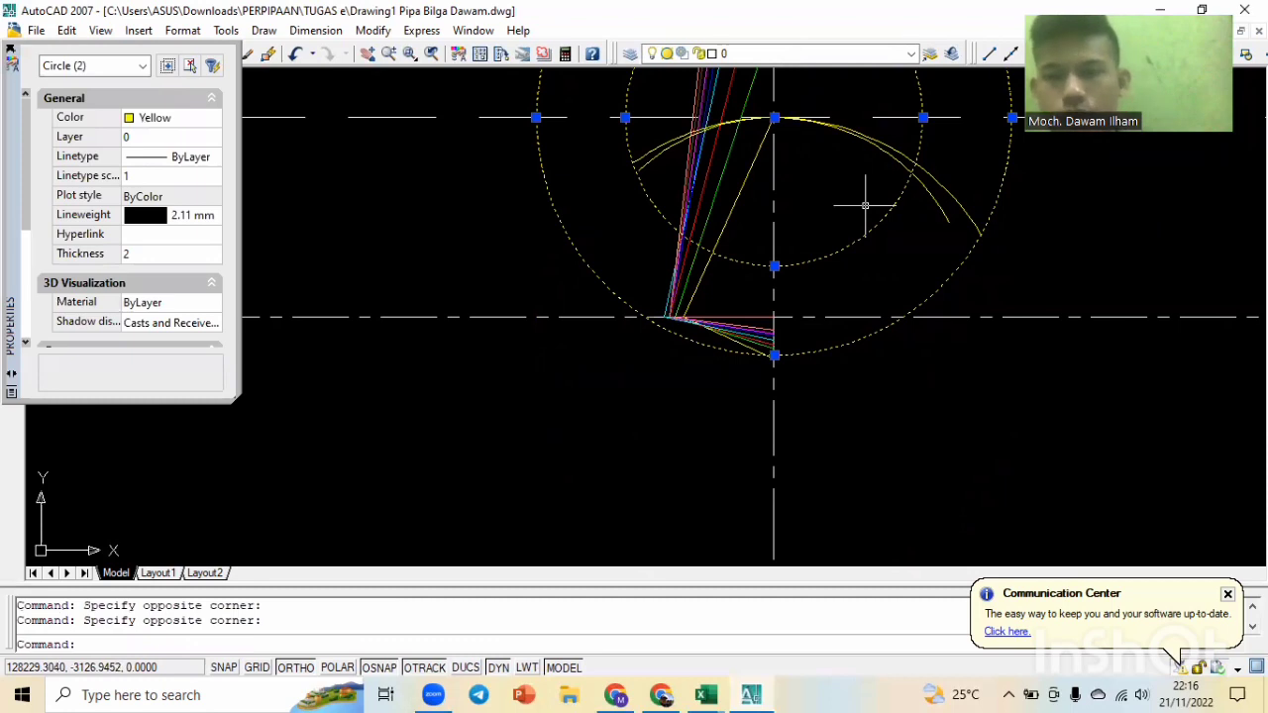
pyautogui.press('Delete')
# Examine the two trimmed 0.2R arcs and the pitch diagram's higher radius lines beside the blade sections.
pyautogui.scroll(-2, 891, 257)
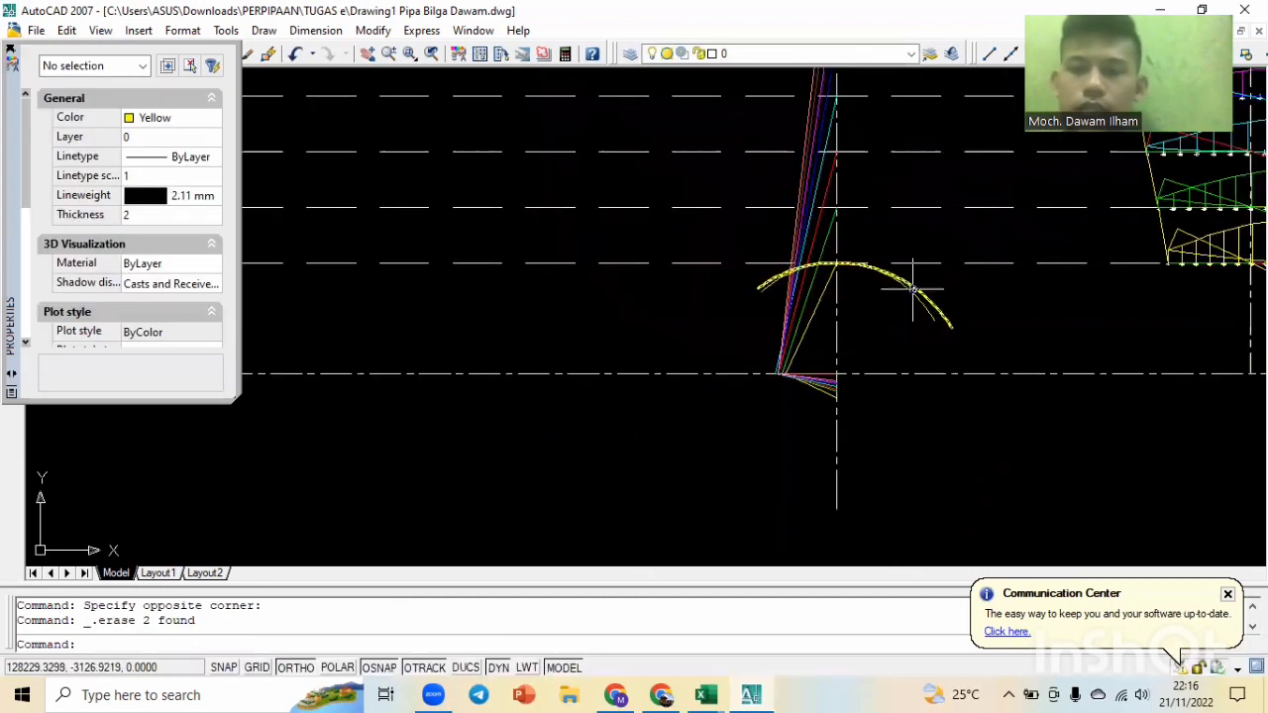
pyautogui.scroll(3, 912, 289)
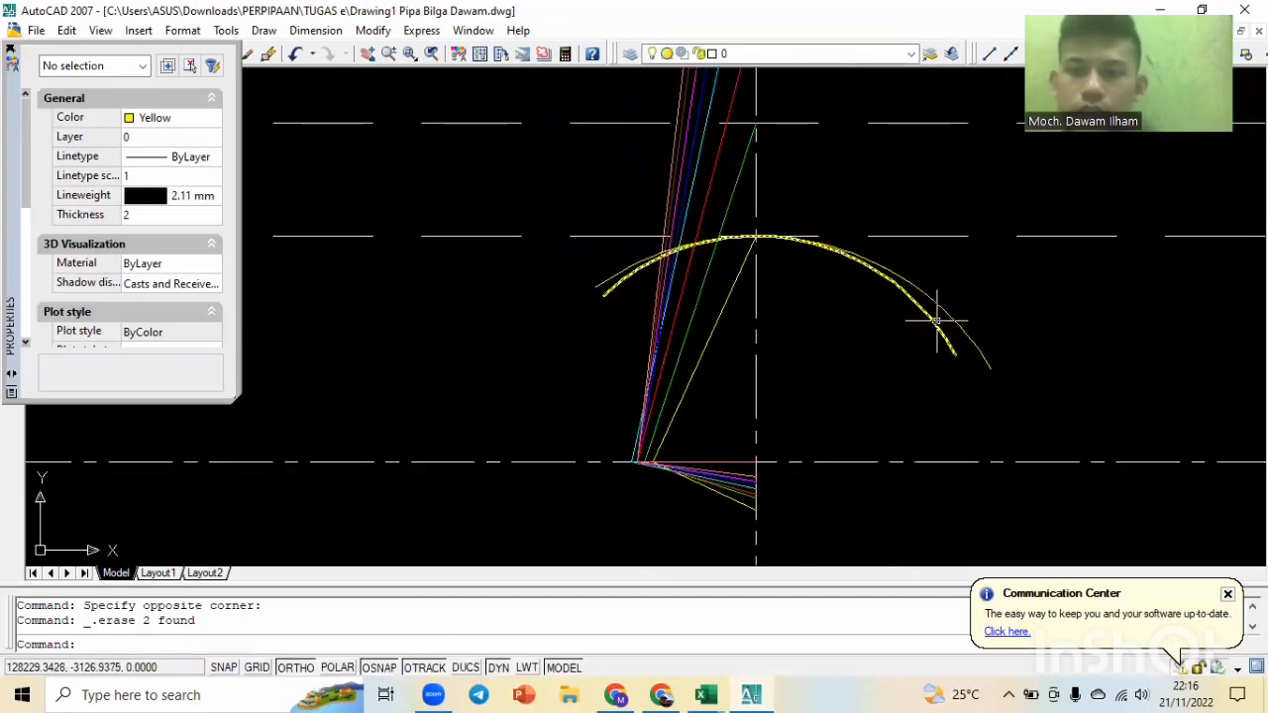
pyautogui.scroll(-2, 922, 218)
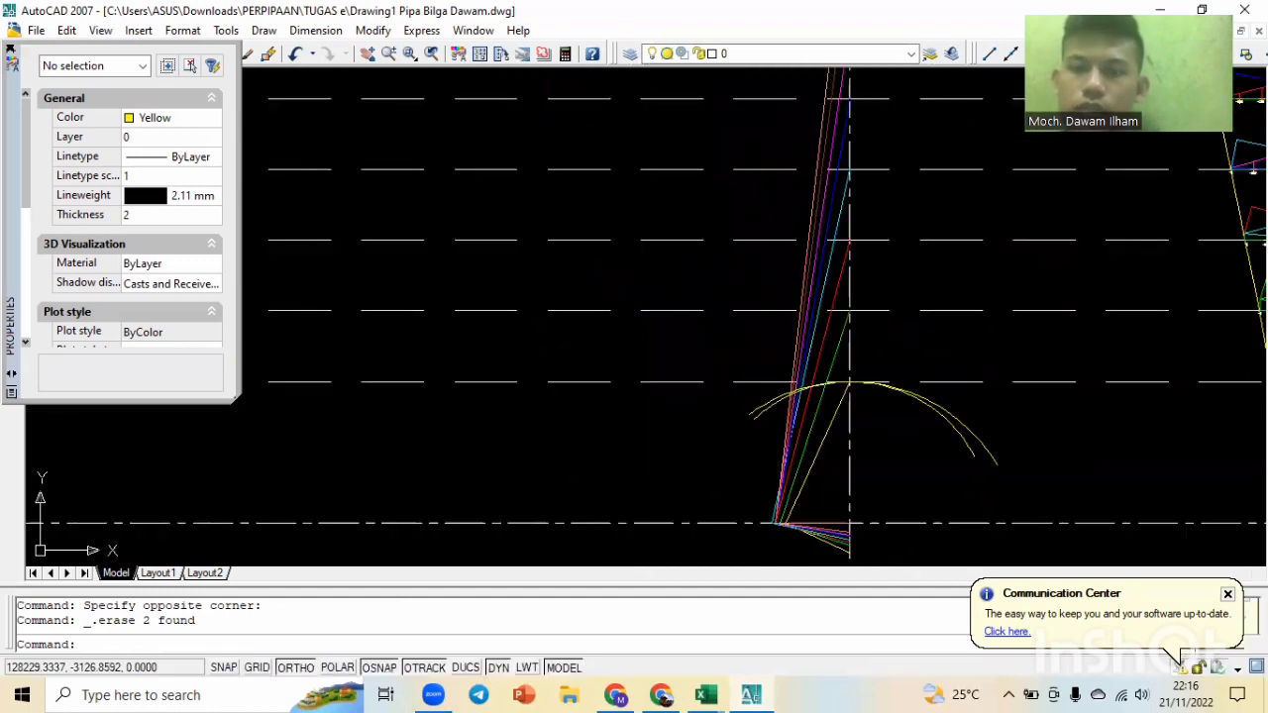
pyautogui.scroll(1, 839, 342)
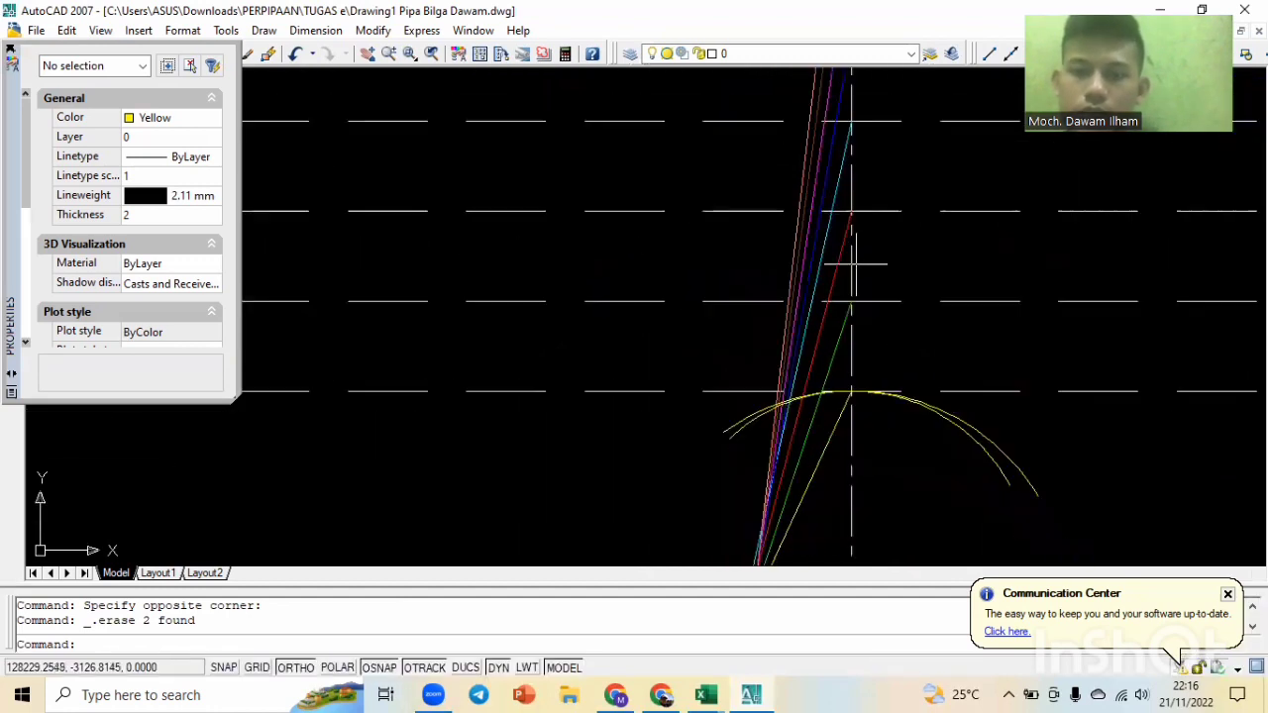
pyautogui.scroll(-3, 854, 264)
pyautogui.scroll(1, 1099, 315)
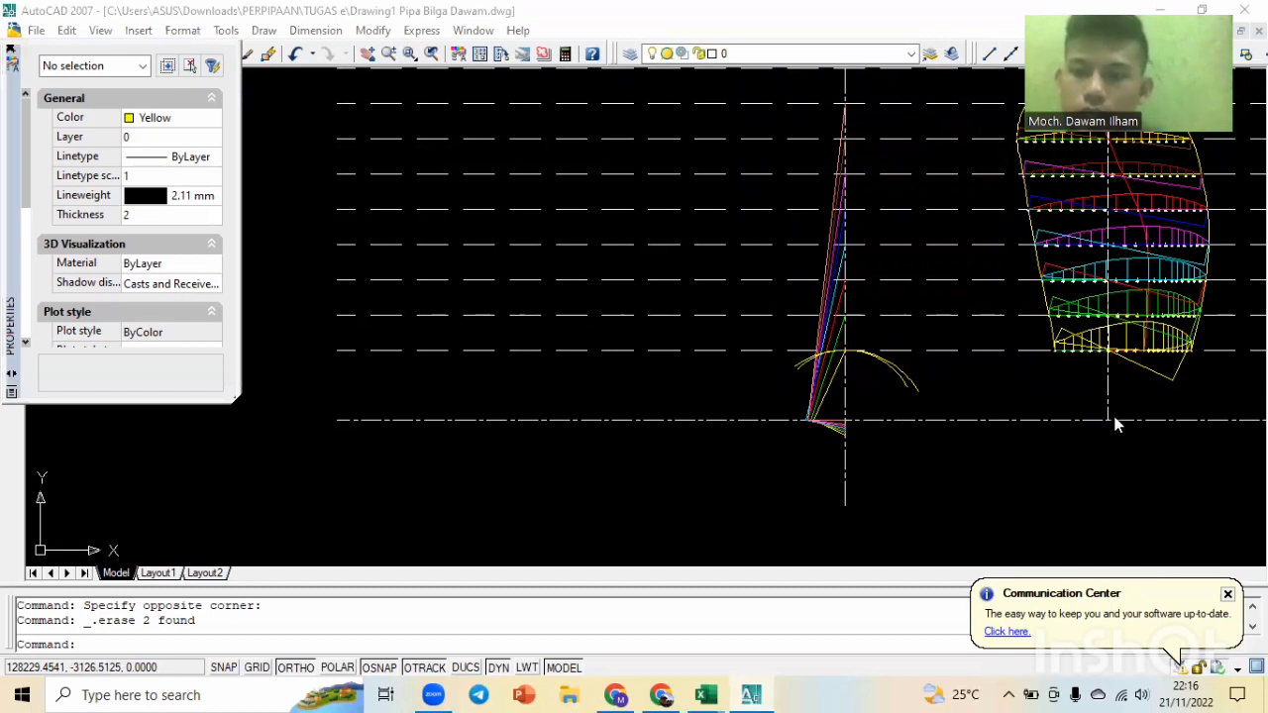
pyautogui.scroll(-3, 1118, 253)
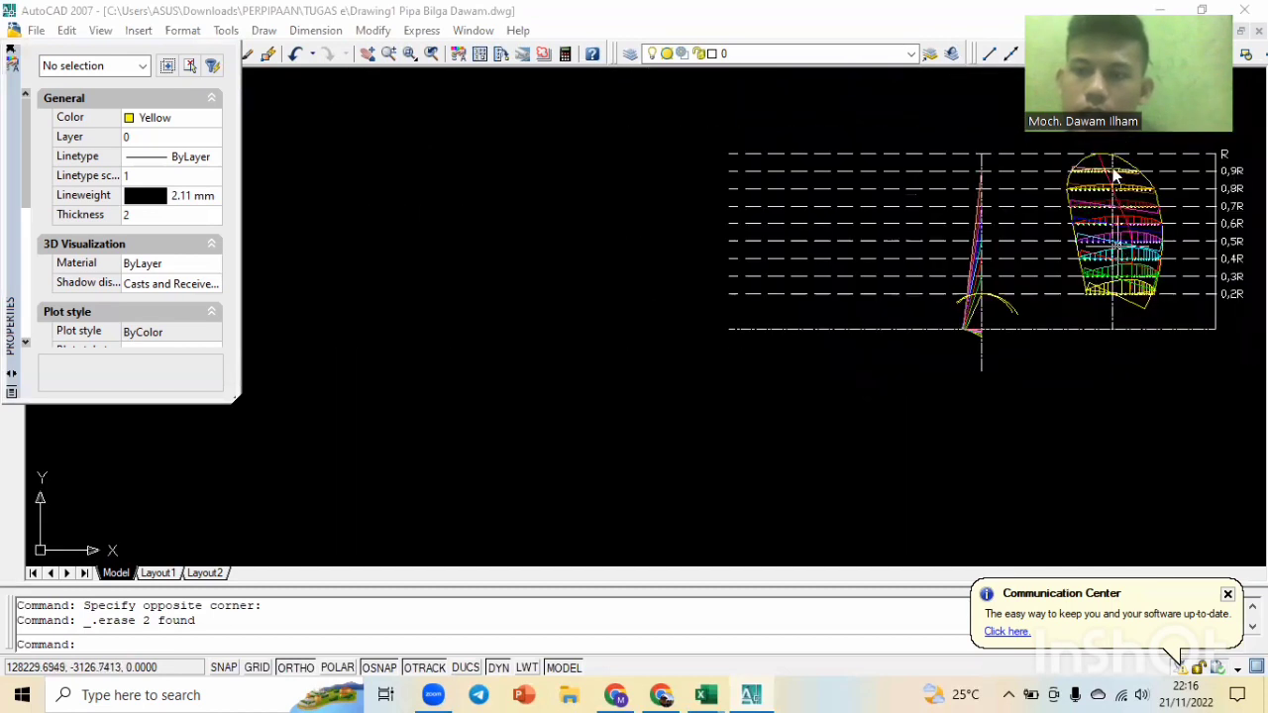
pyautogui.scroll(2, 1116, 176)
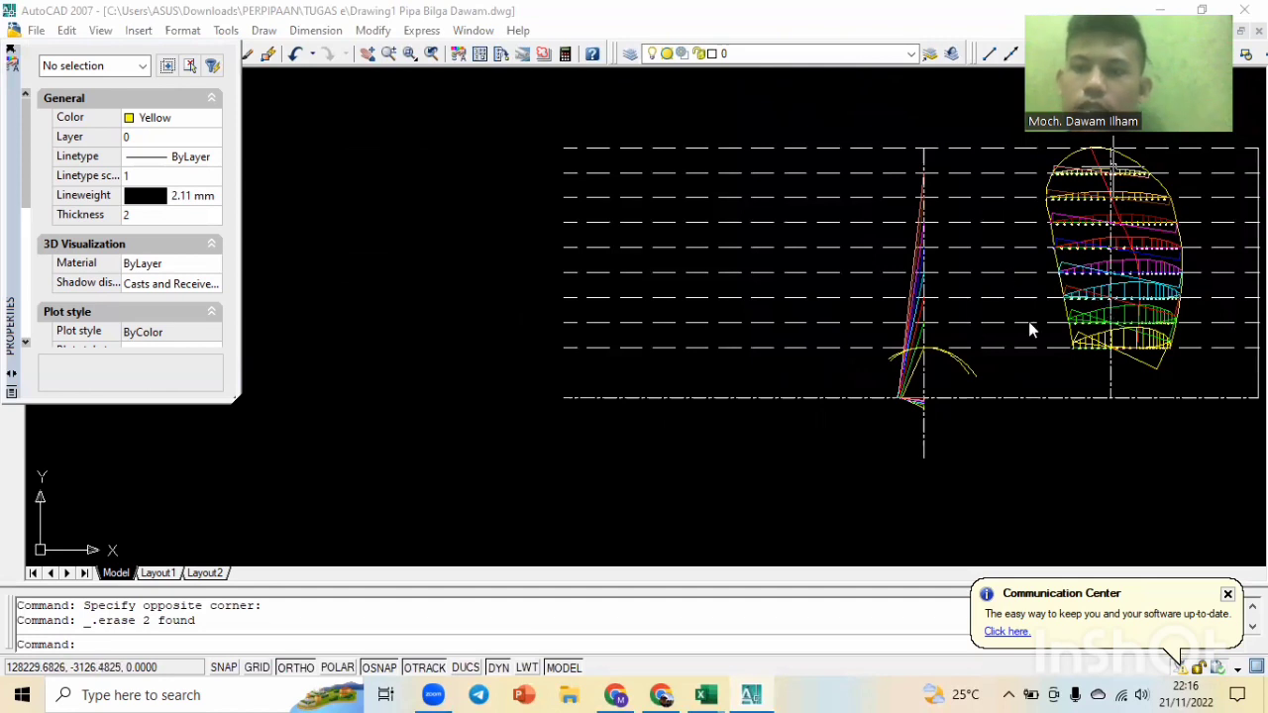
pyautogui.scroll(4, 959, 374)
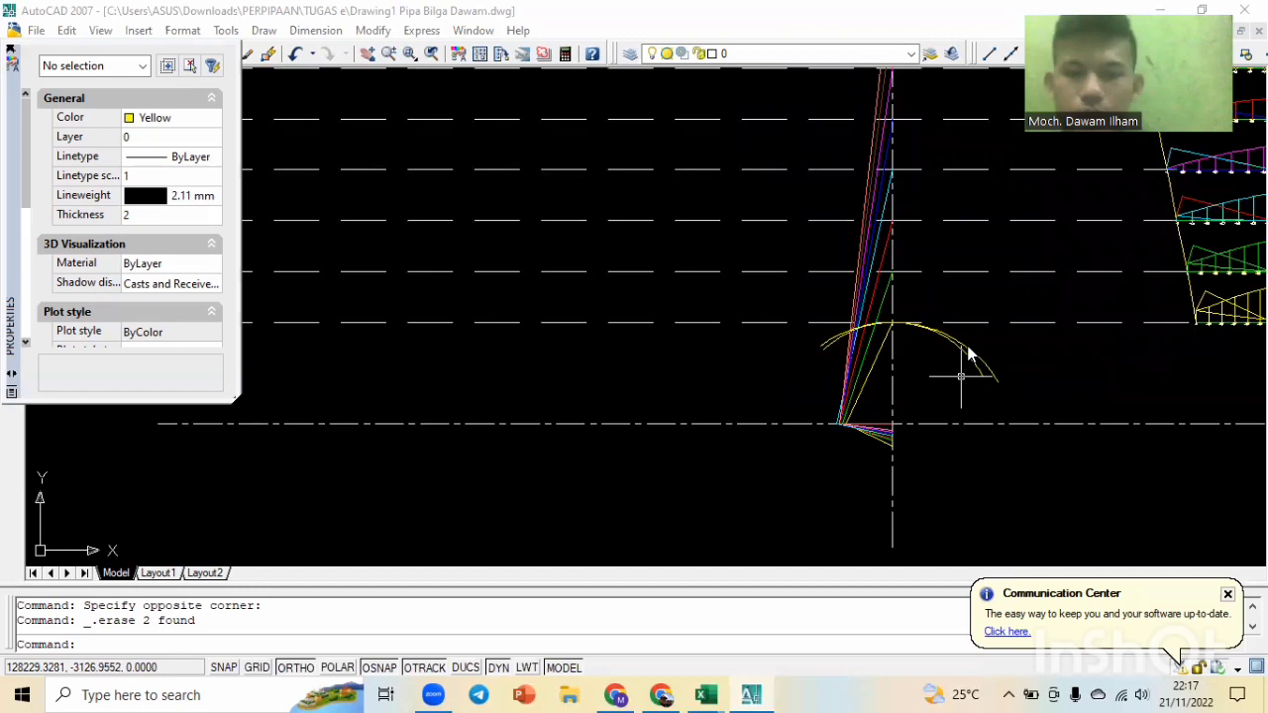
pyautogui.press('Escape')
pyautogui.scroll(-3, 935, 371)
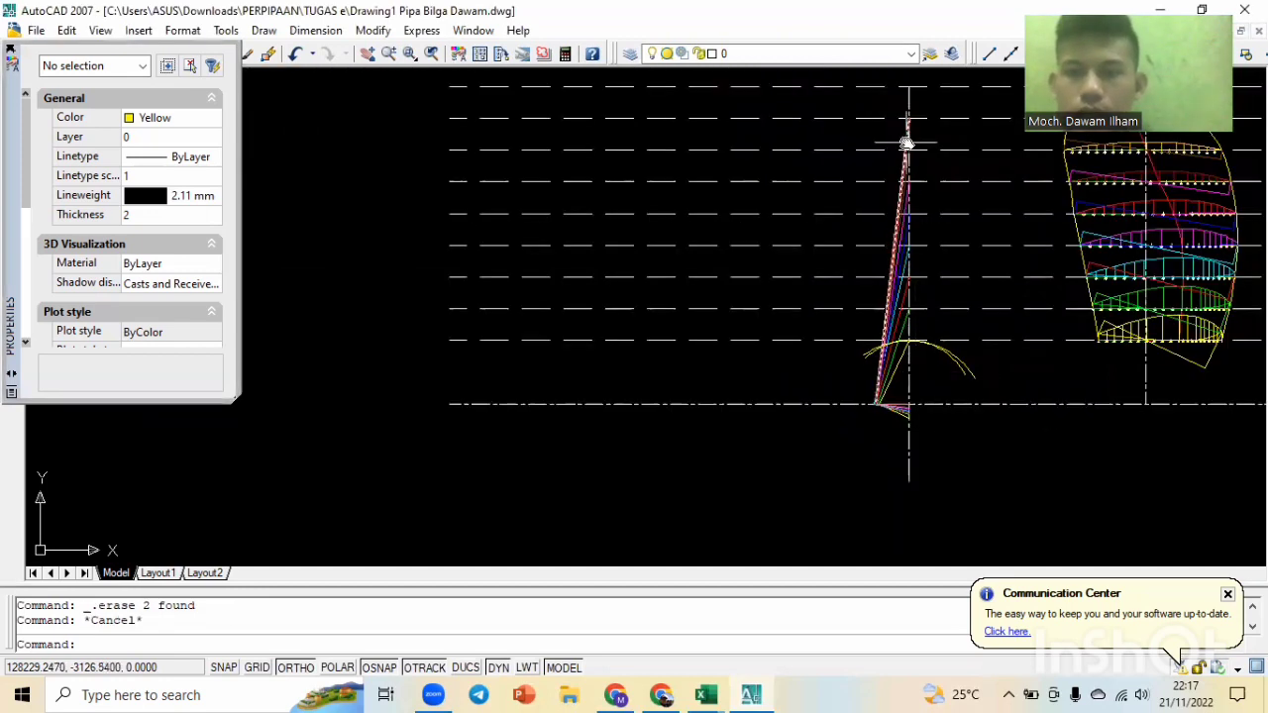
pyautogui.moveTo(905, 142); pyautogui.dragTo(920, 219, button='middle')
pyautogui.scroll(2, 920, 208)
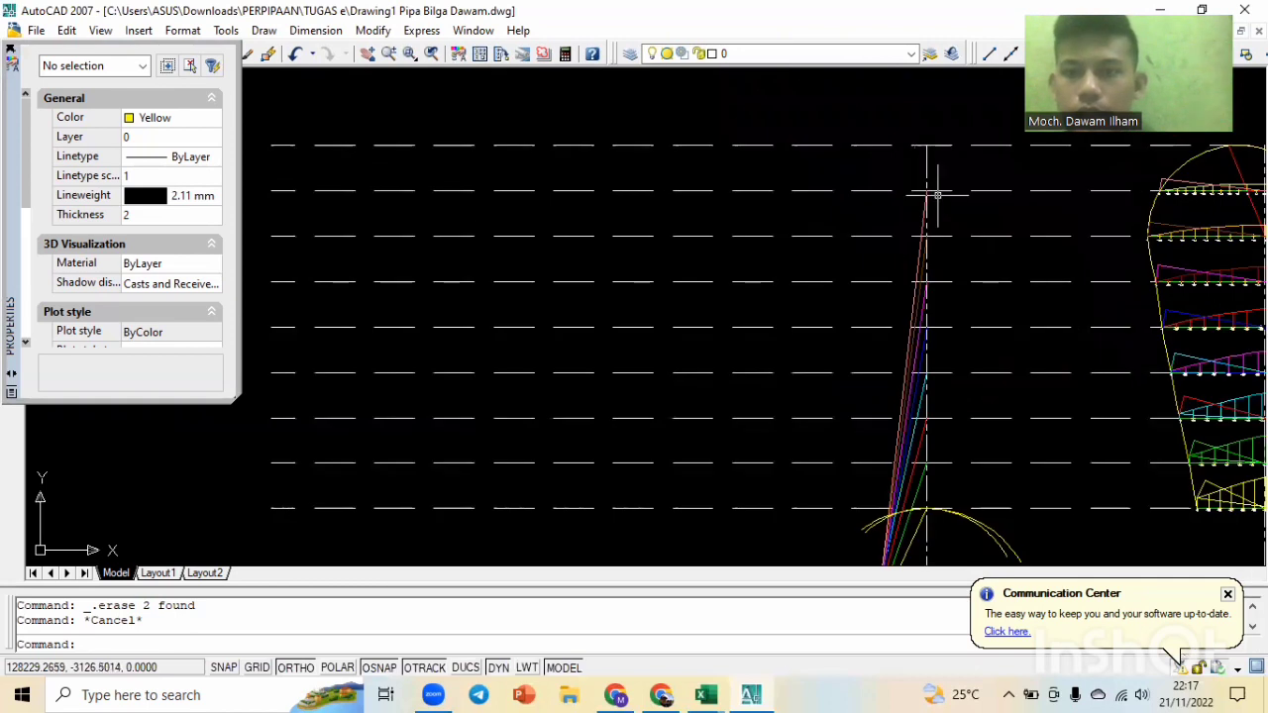
pyautogui.scroll(2, 937, 195)
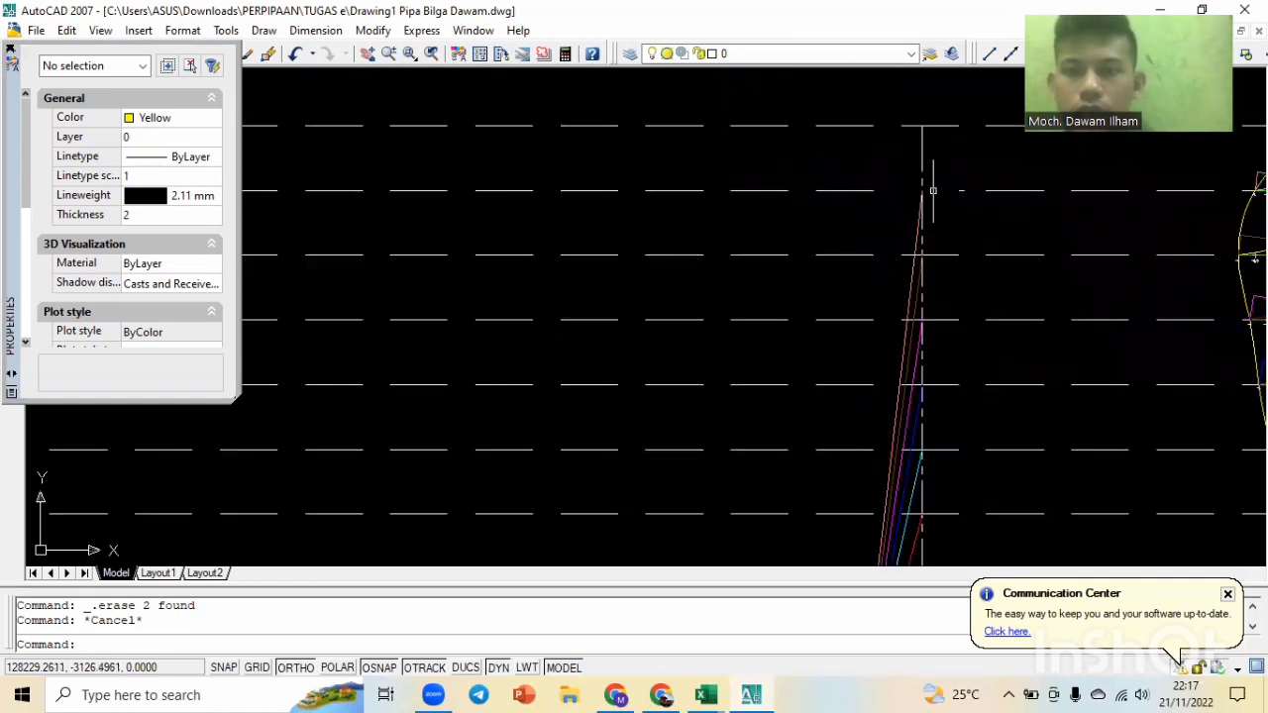
pyautogui.scroll(-3, 932, 190)
pyautogui.press('Escape')
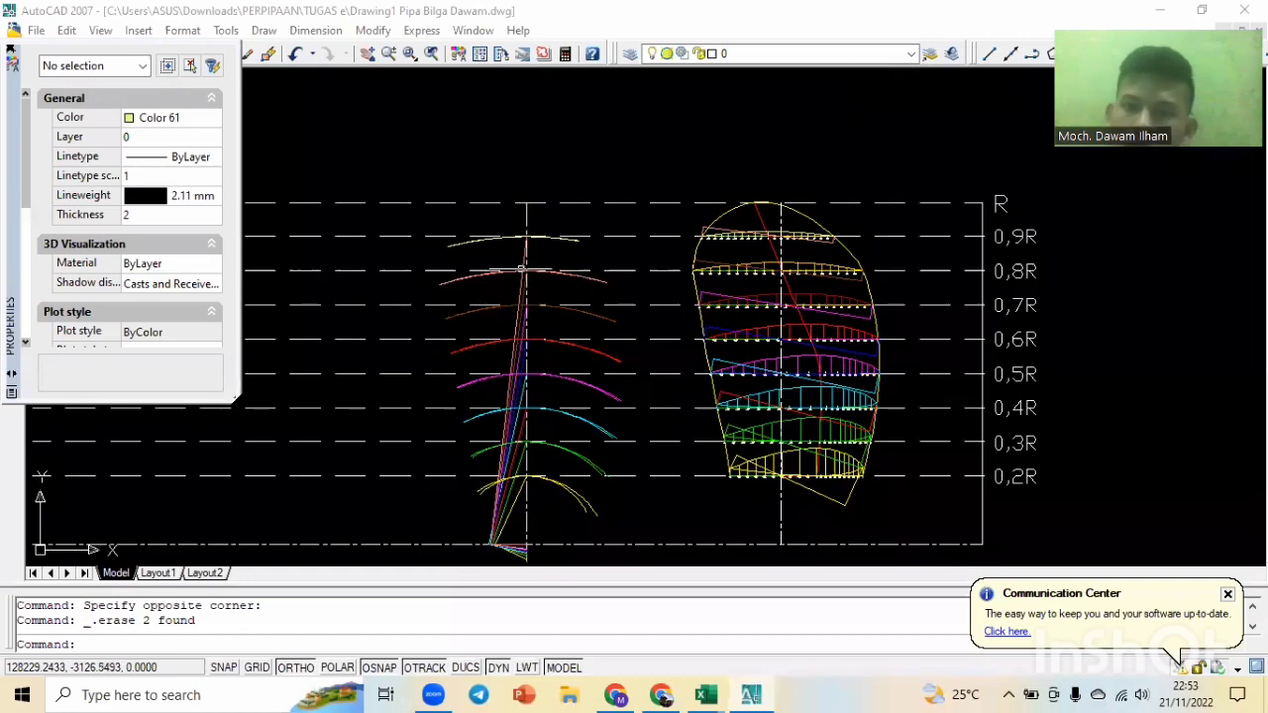
# Examine the paired arcs on the pitch diagram's centreline at each radius from 0.2R to 0.9R.
pyautogui.scroll(3, 522, 269)
pyautogui.moveTo(736, 272); pyautogui.dragTo(883, 138, button='middle')
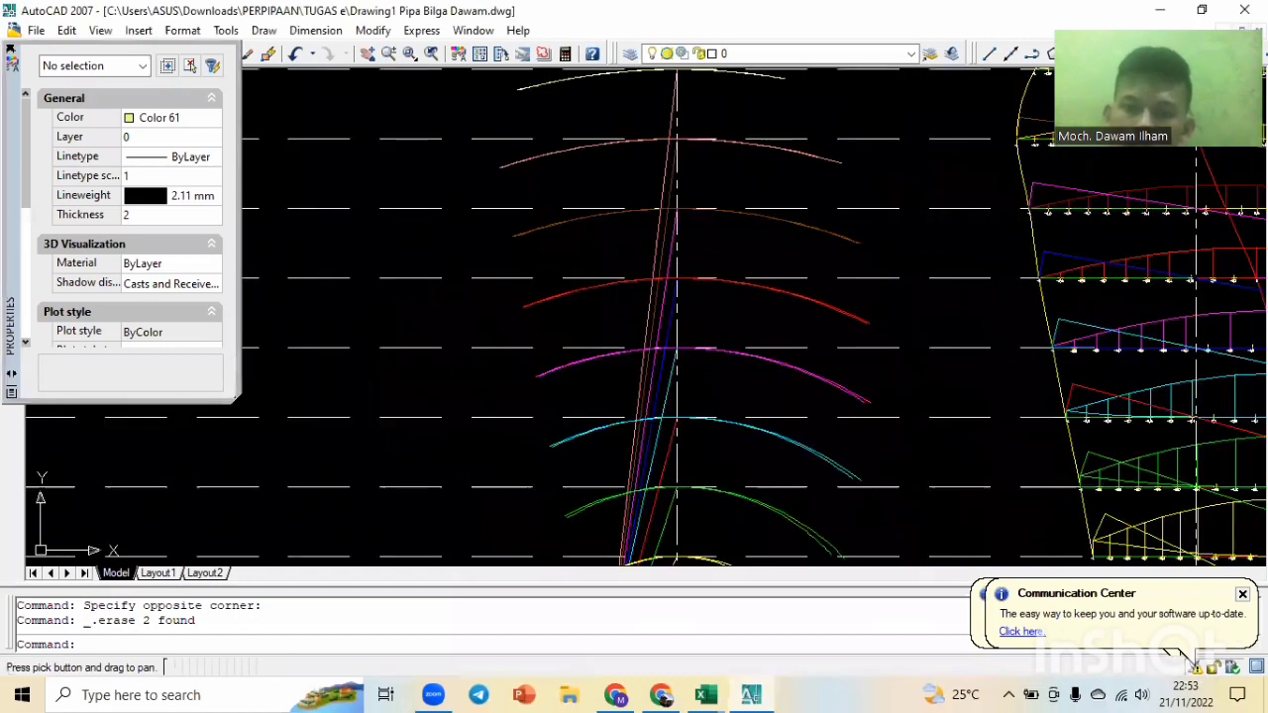
pyautogui.scroll(-4, 803, 248)
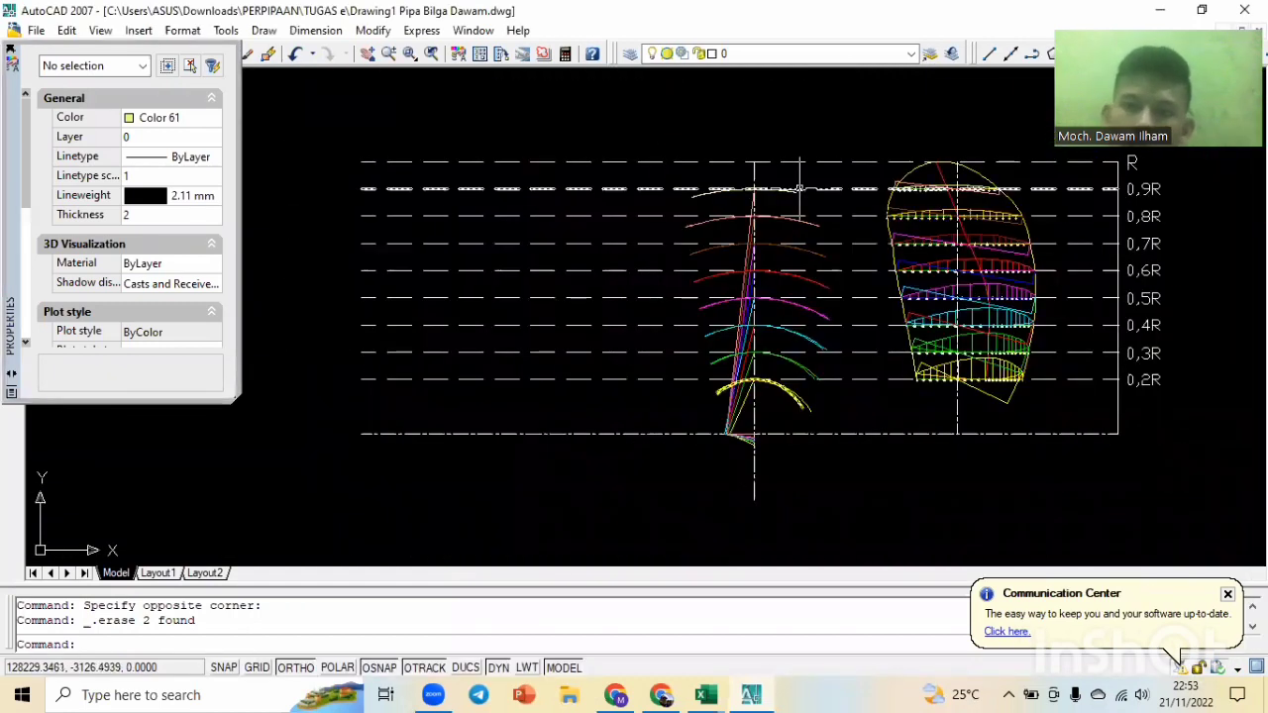
pyautogui.scroll(4, 799, 188)
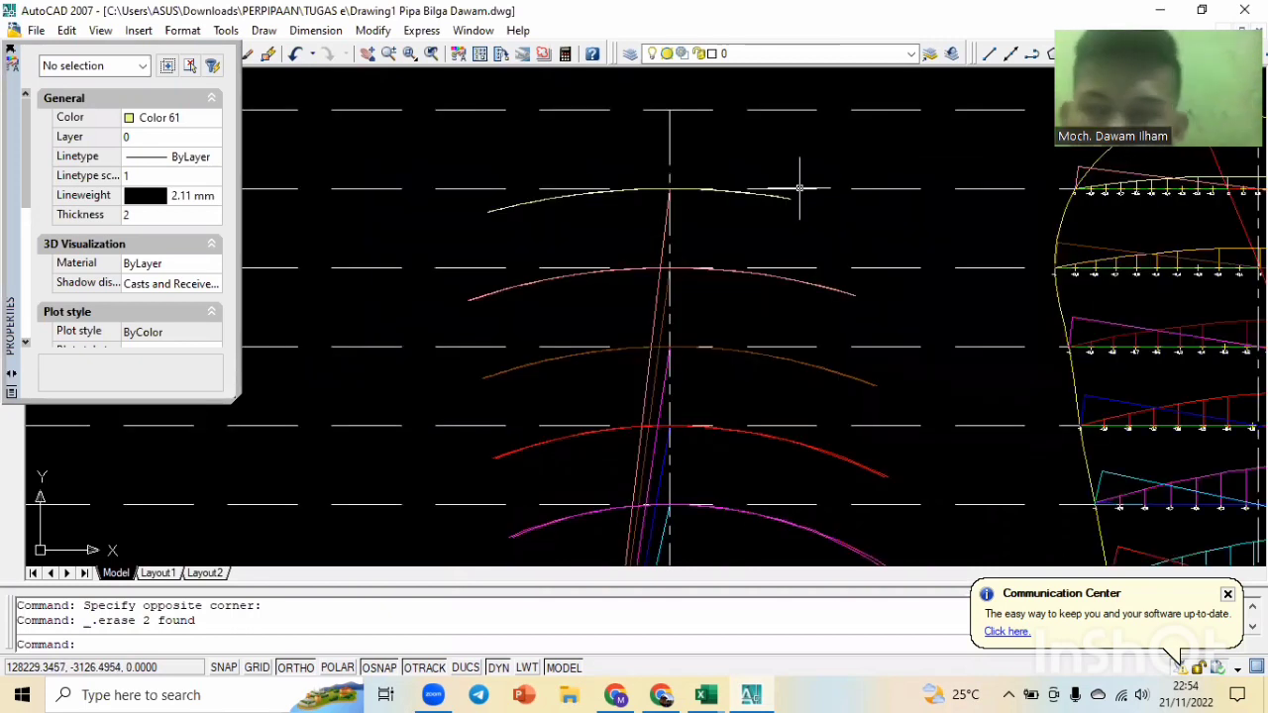
pyautogui.moveTo(873, 333); pyautogui.dragTo(873, 261, button='middle')
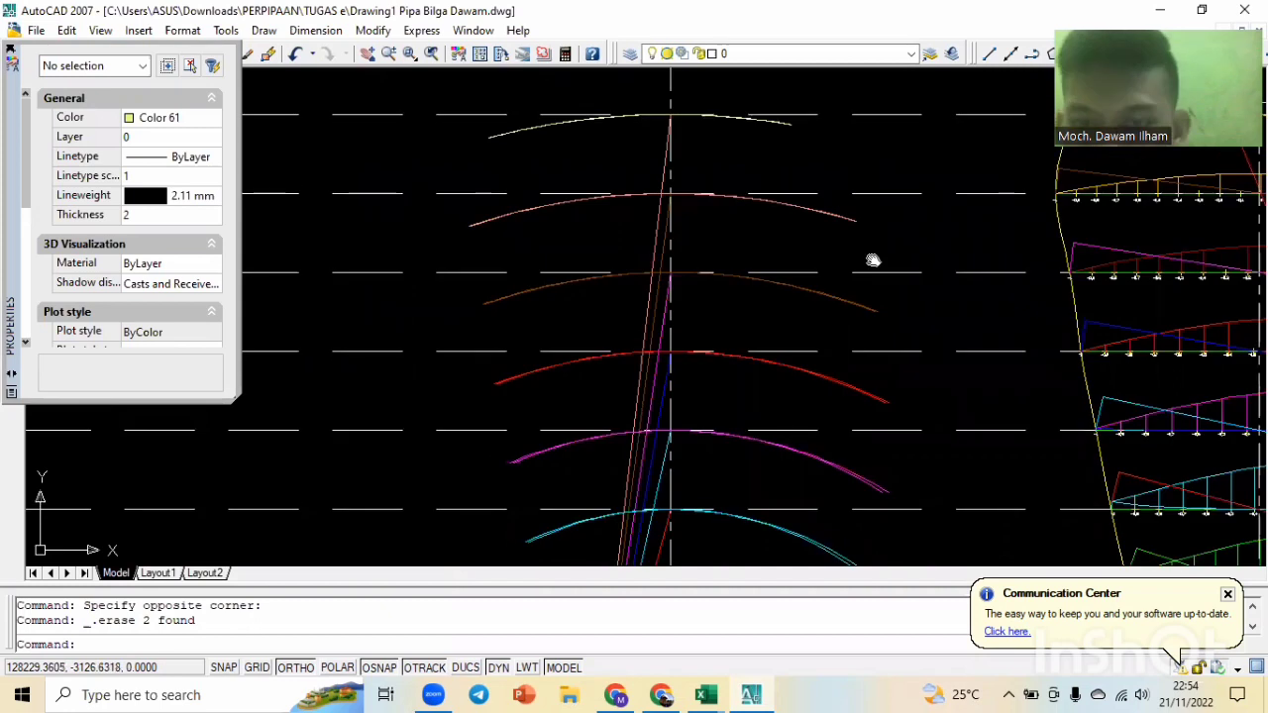
pyautogui.scroll(-3, 873, 261)
pyautogui.scroll(4, 859, 408)
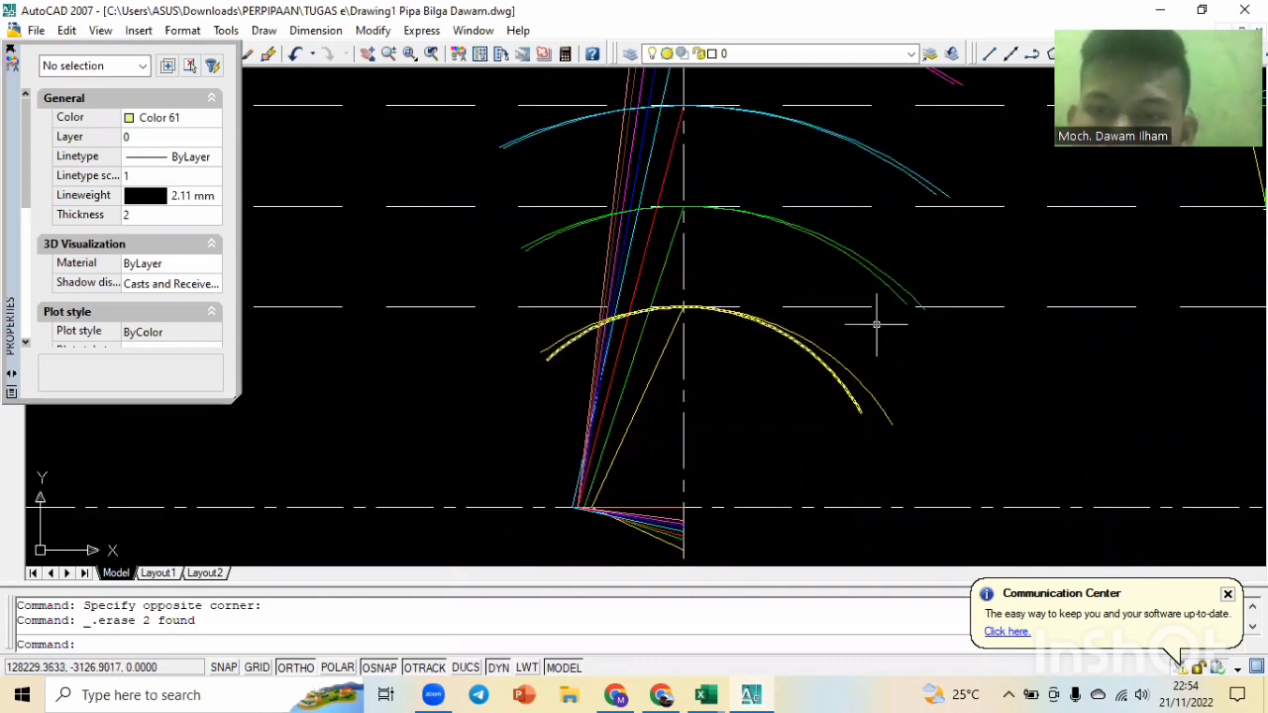
pyautogui.scroll(-4, 891, 406)
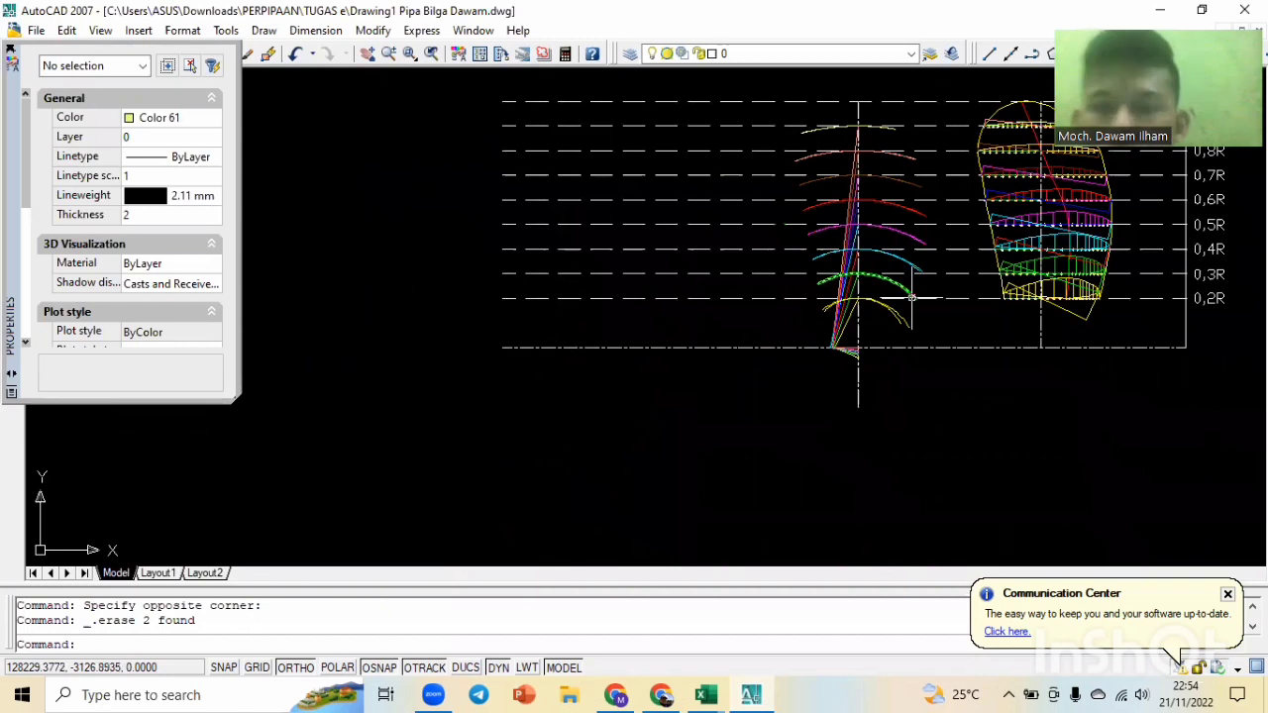
pyautogui.scroll(2, 891, 261)
pyautogui.moveTo(891, 262); pyautogui.dragTo(853, 485, button='middle')
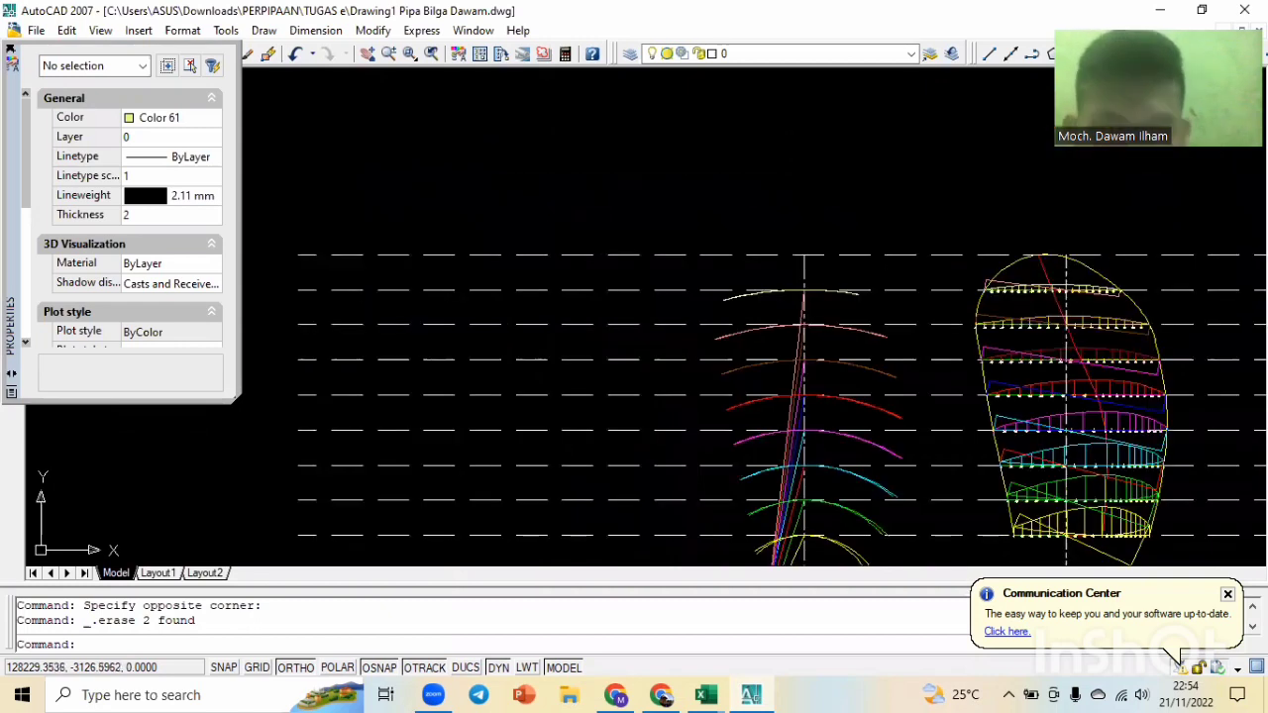
pyautogui.press('Escape')
pyautogui.press('Escape')
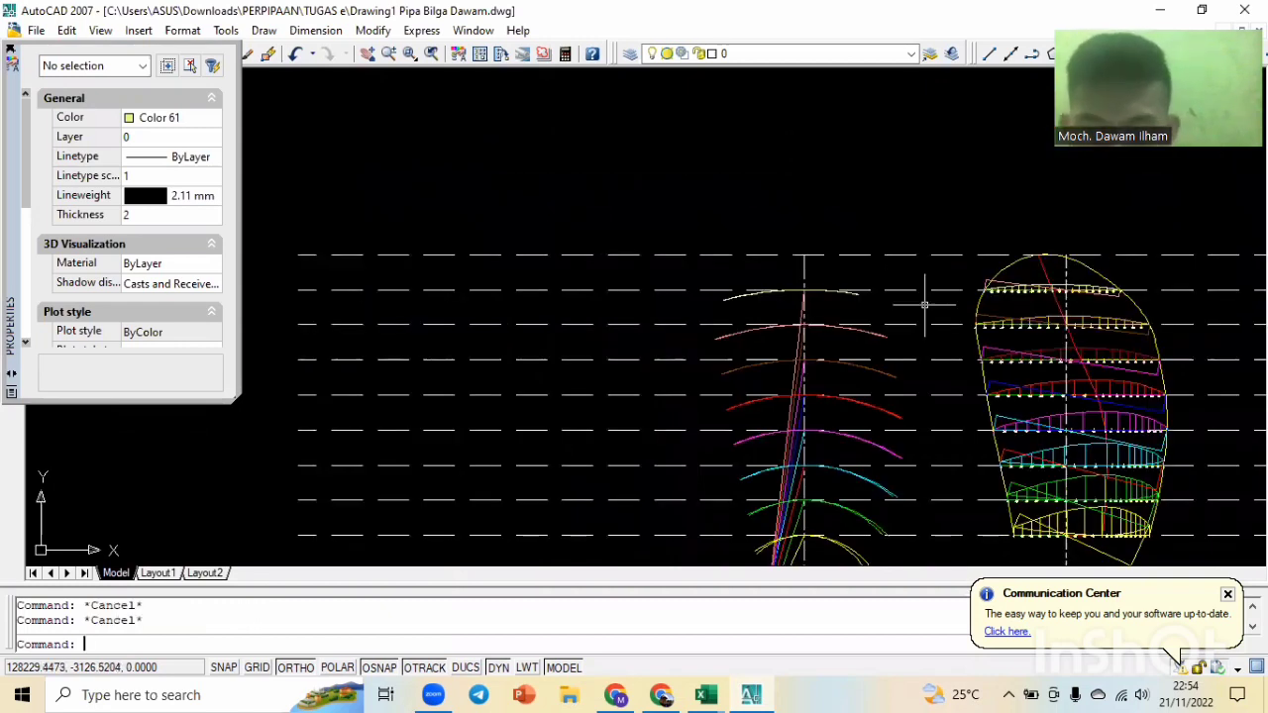
# Draw a line about 0.045 long on the R line, from the blade's vertical centreline to the red line's upper end.
pyautogui.scroll(3, 789, 277)
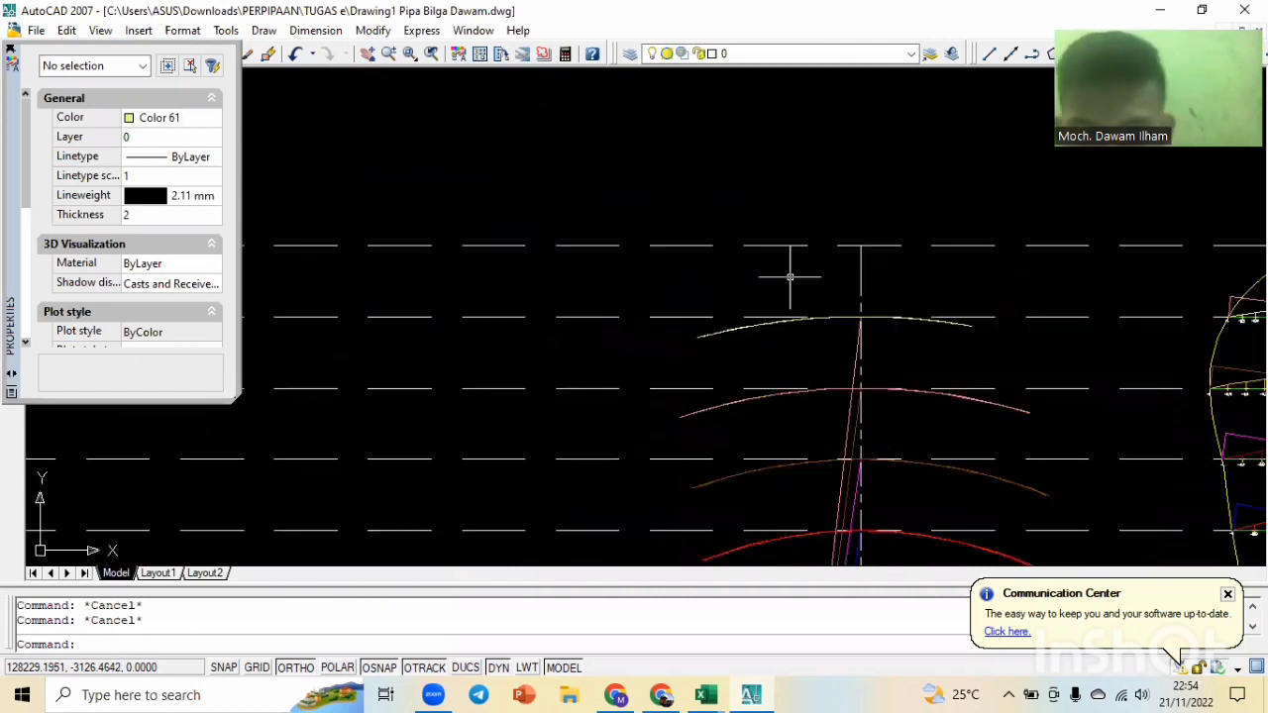
pyautogui.write('l')
pyautogui.press('Return')
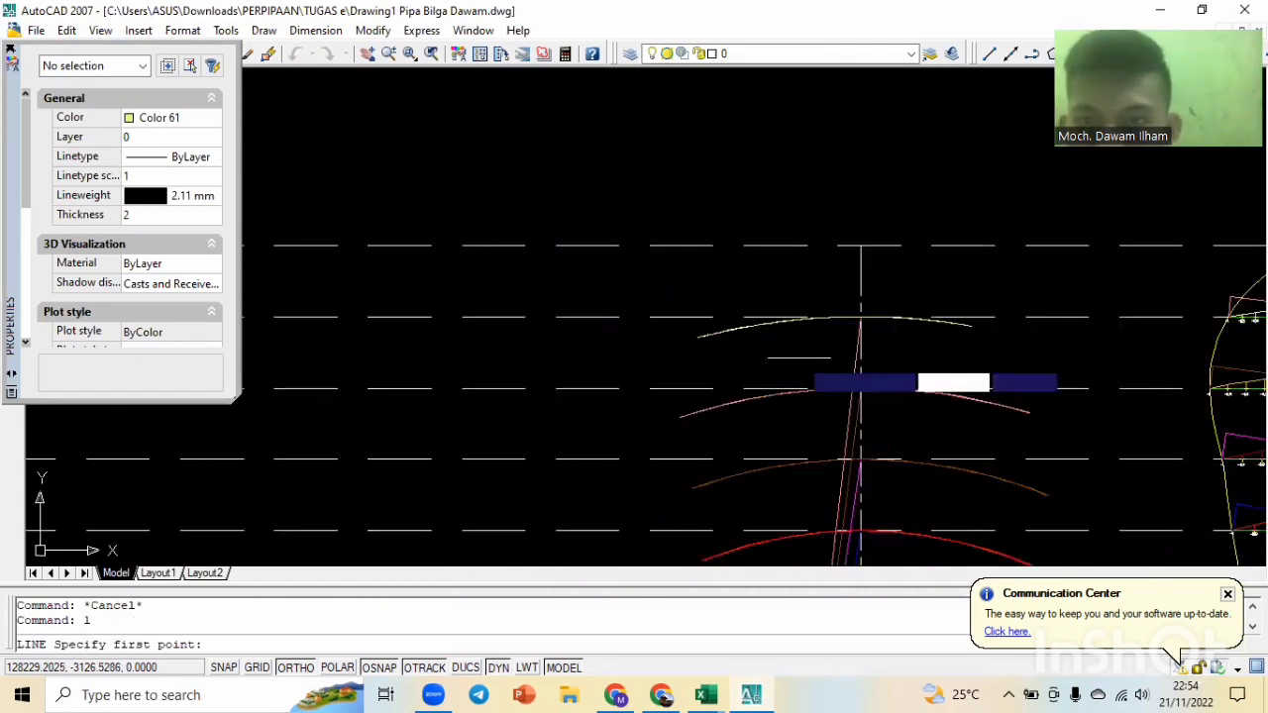
pyautogui.moveTo(799, 357); pyautogui.dragTo(554, 329, button='middle')
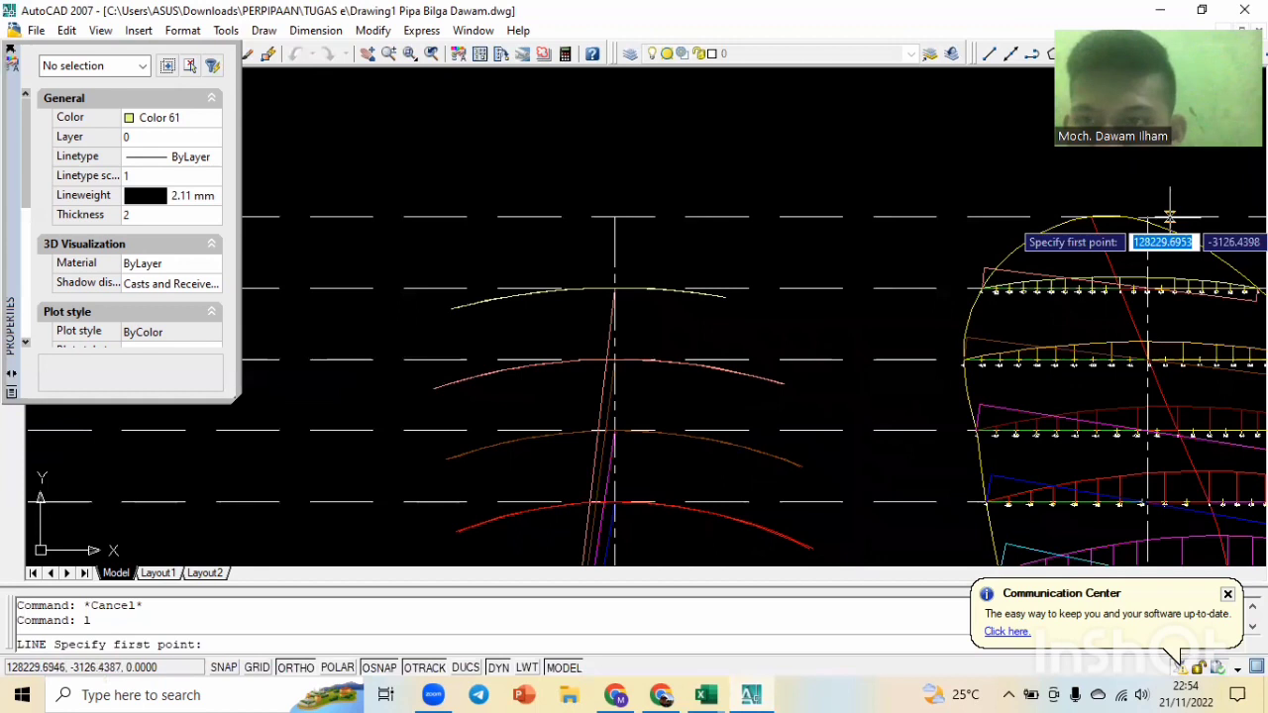
pyautogui.scroll(3, 1169, 216)
pyautogui.click(1070, 214)
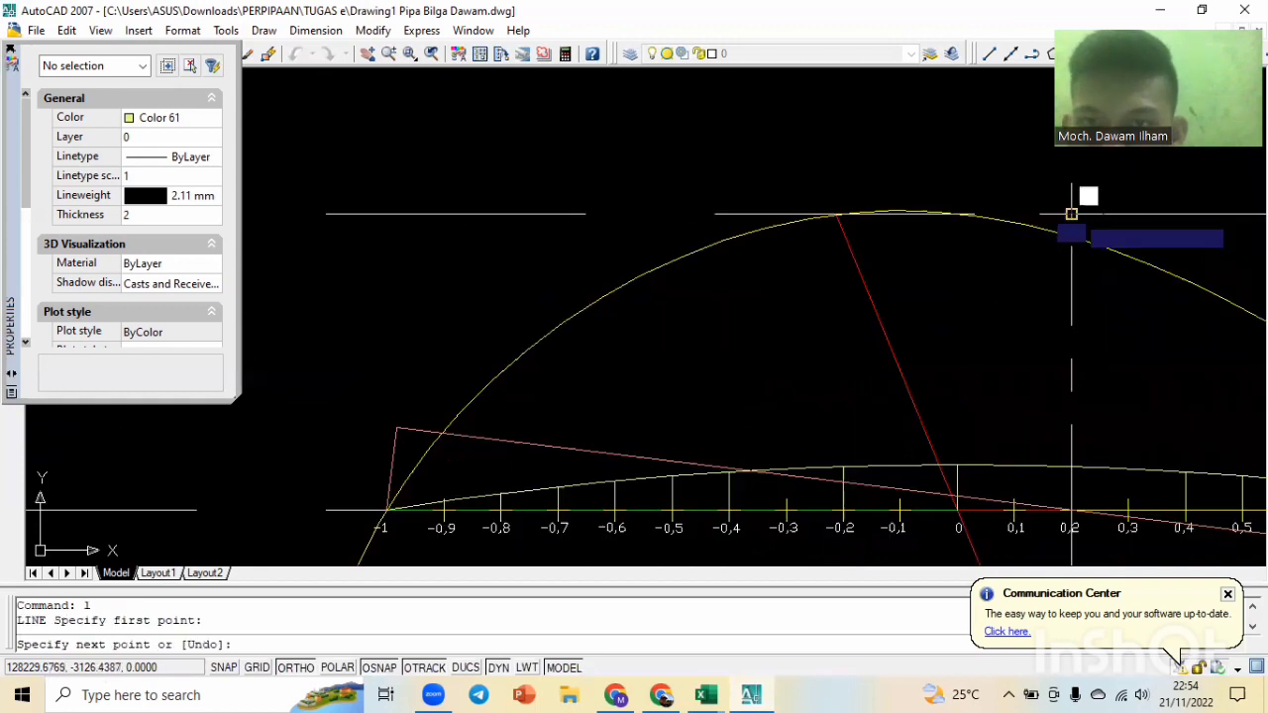
pyautogui.scroll(2, 787, 214)
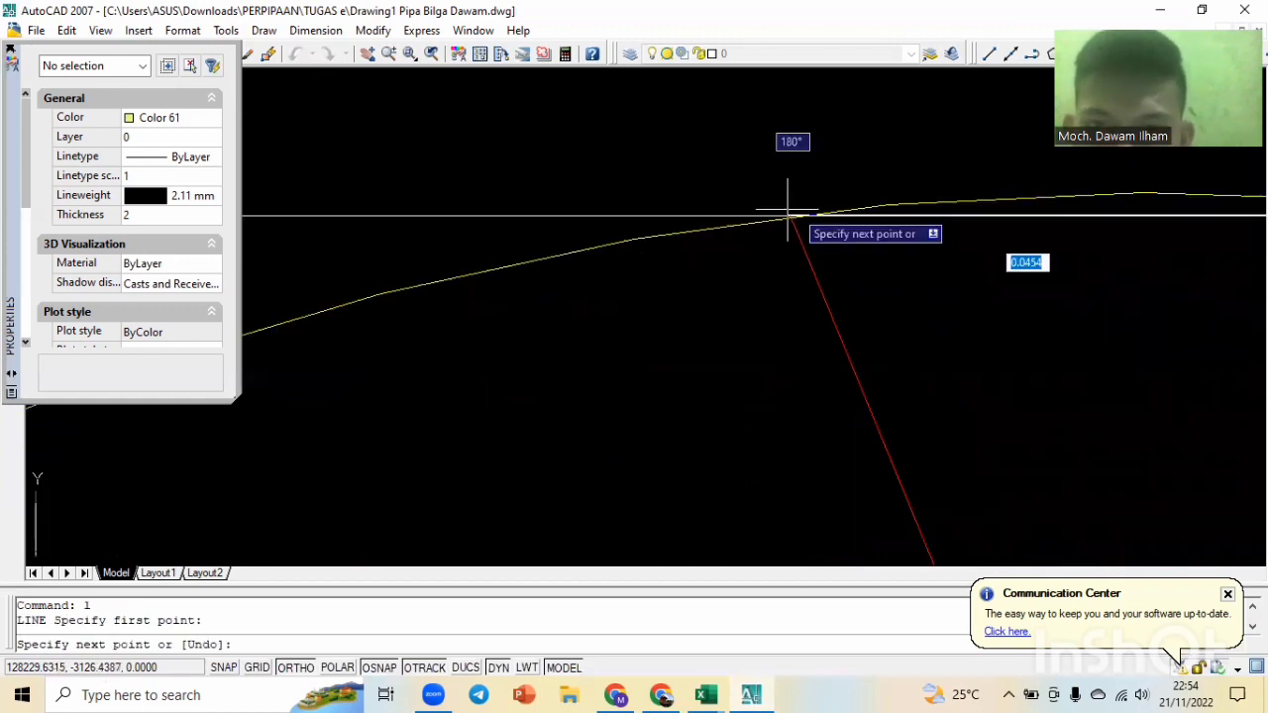
pyautogui.click(791, 214)
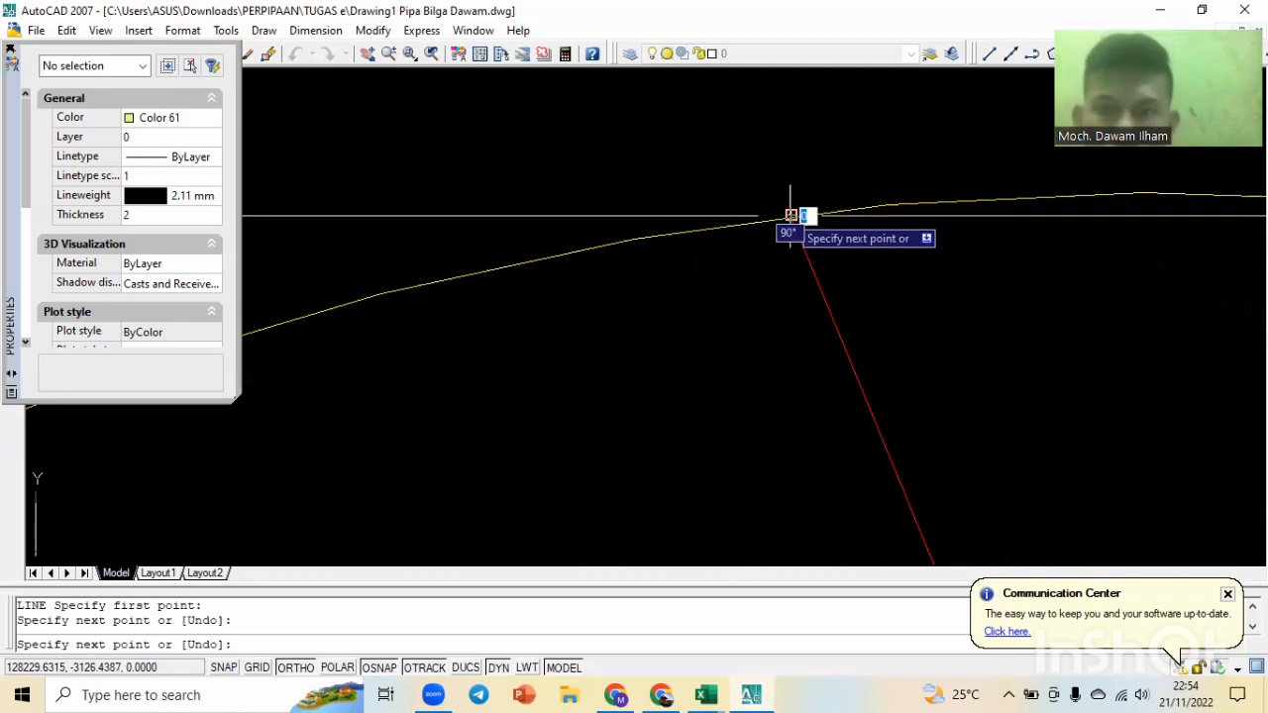
pyautogui.press('Escape')
pyautogui.press('Escape')
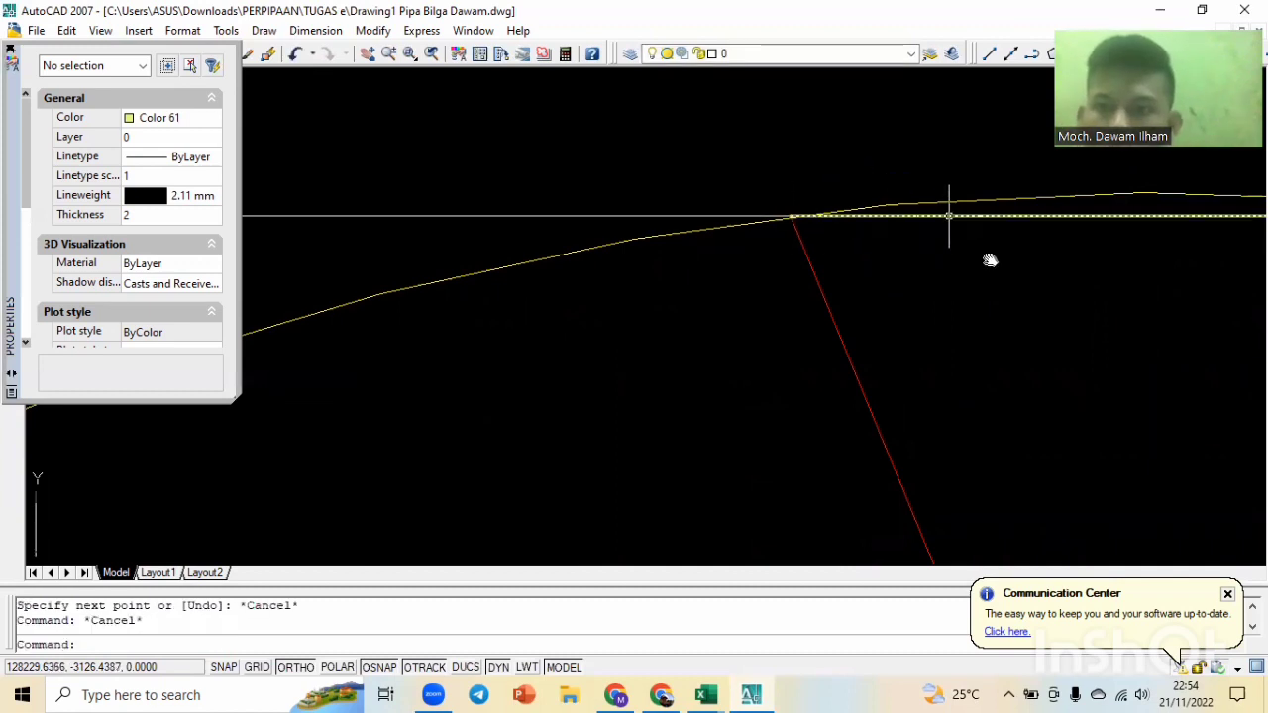
# Move the short R-line segment from its end on the blade's vertical centreline to the pitch diagram's vertical centreline at R.
pyautogui.click(947, 214)
pyautogui.write('m')
pyautogui.press('Return')
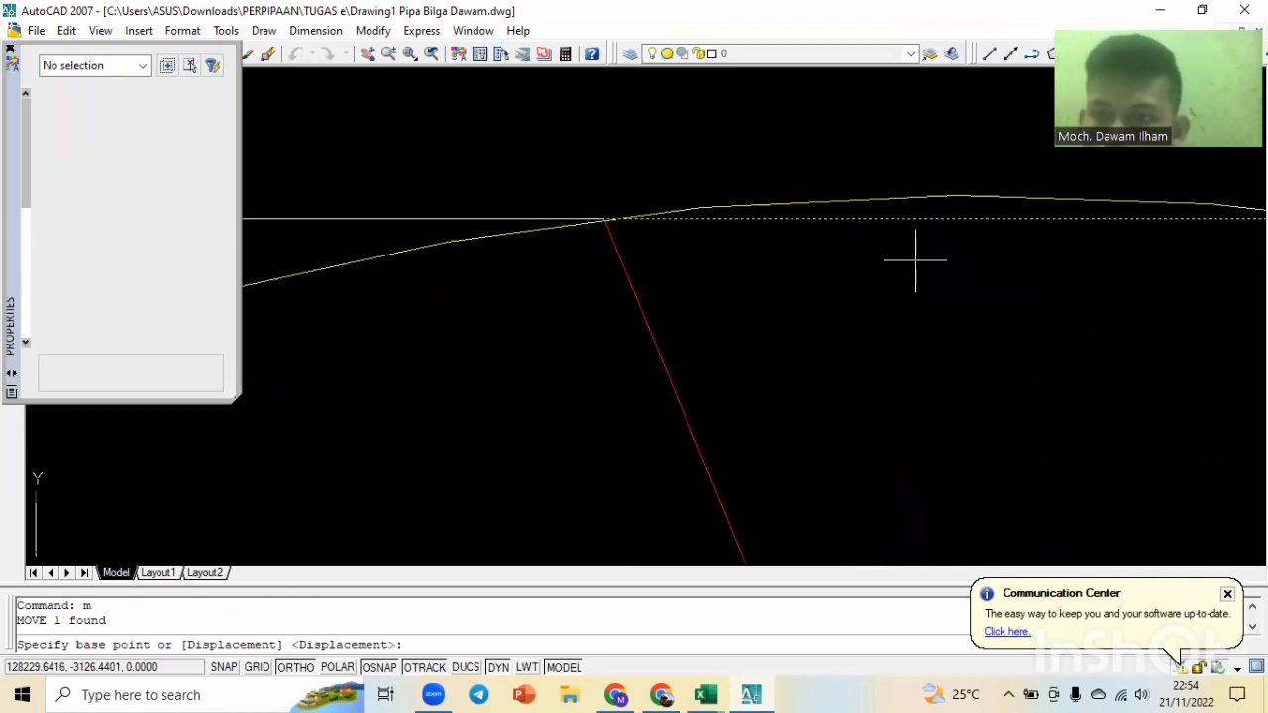
pyautogui.scroll(-2, 1111, 290)
pyautogui.moveTo(1111, 291); pyautogui.dragTo(881, 288, button='middle')
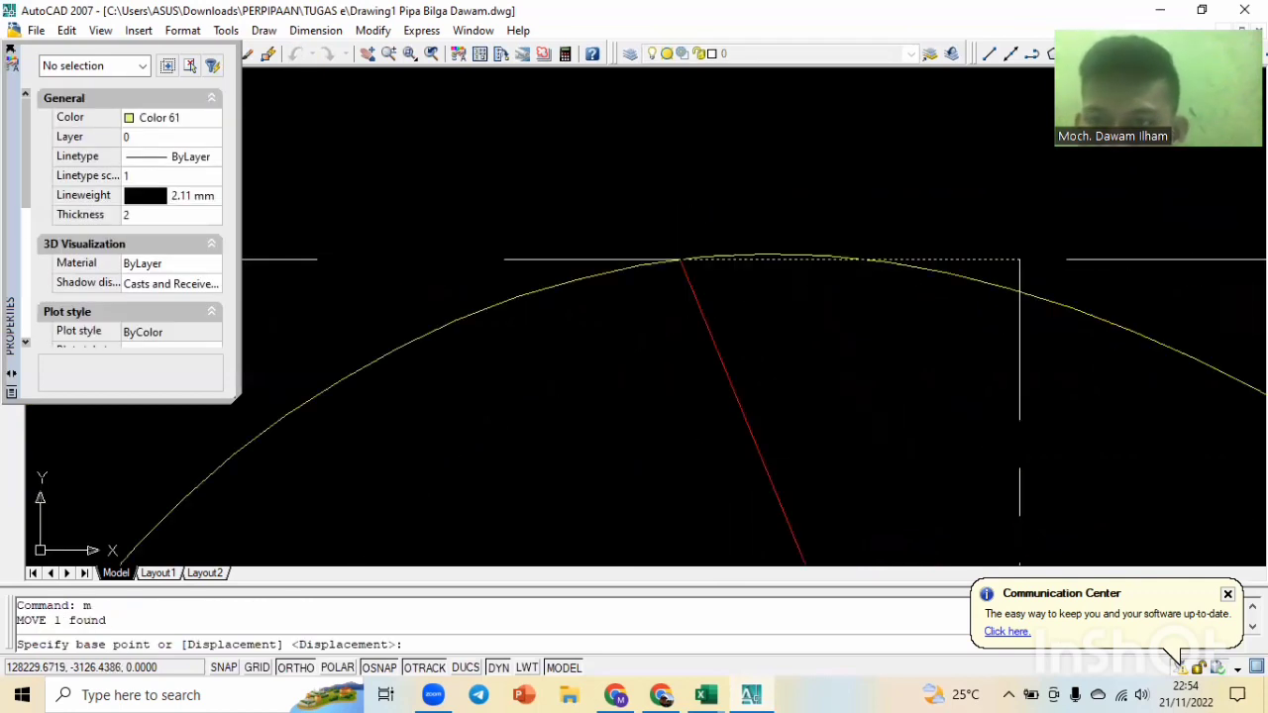
pyautogui.click(1019, 259)
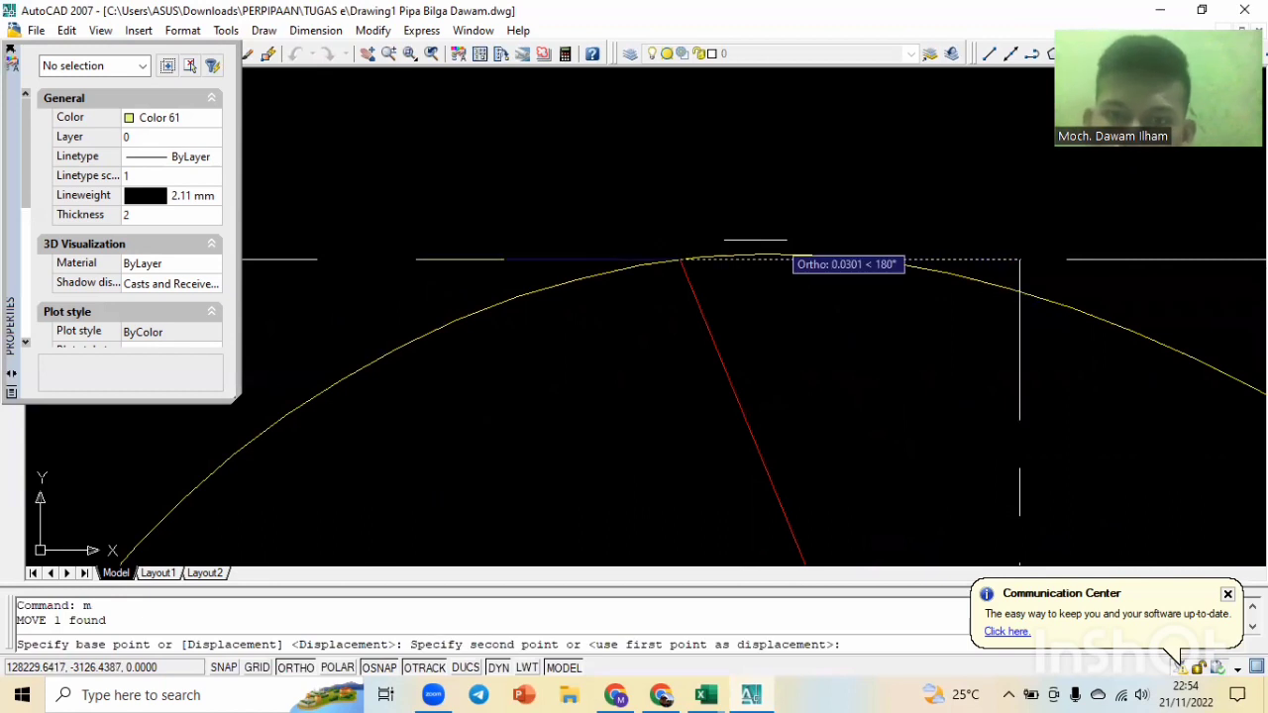
pyautogui.moveTo(430, 245); pyautogui.dragTo(988, 271, button='middle')
pyautogui.scroll(-3, 1158, 255)
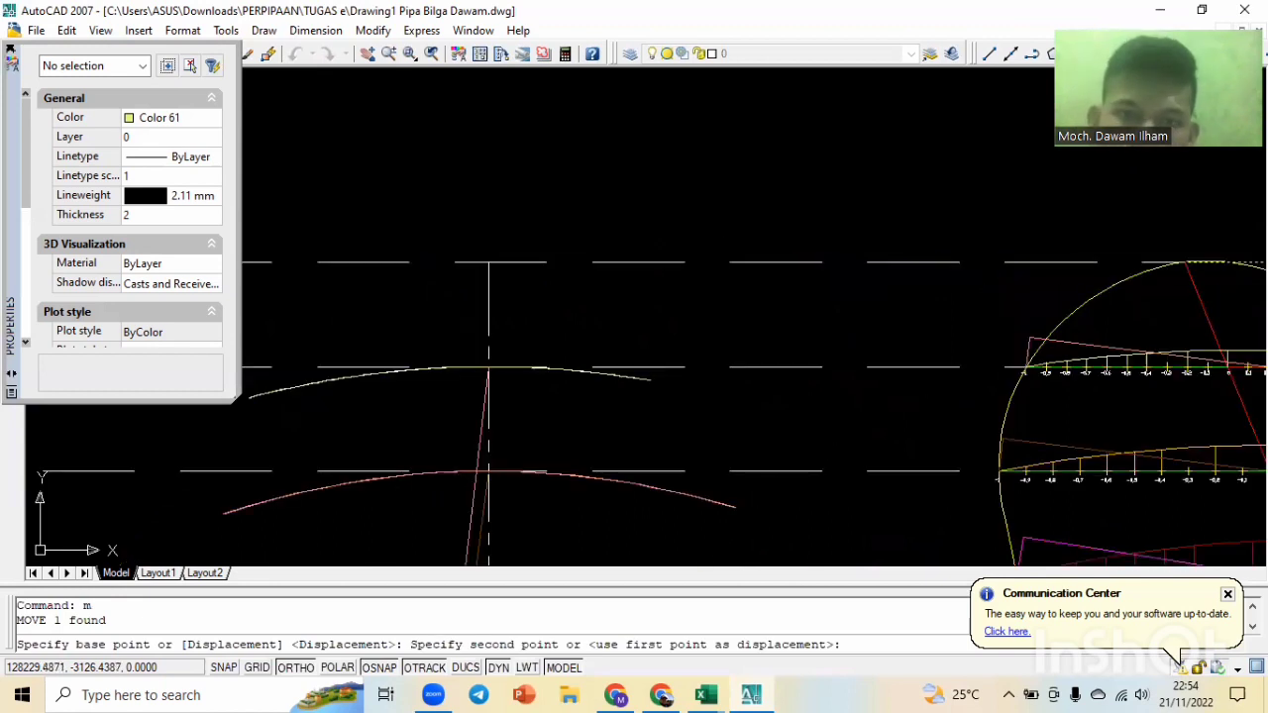
pyautogui.scroll(2, 636, 226)
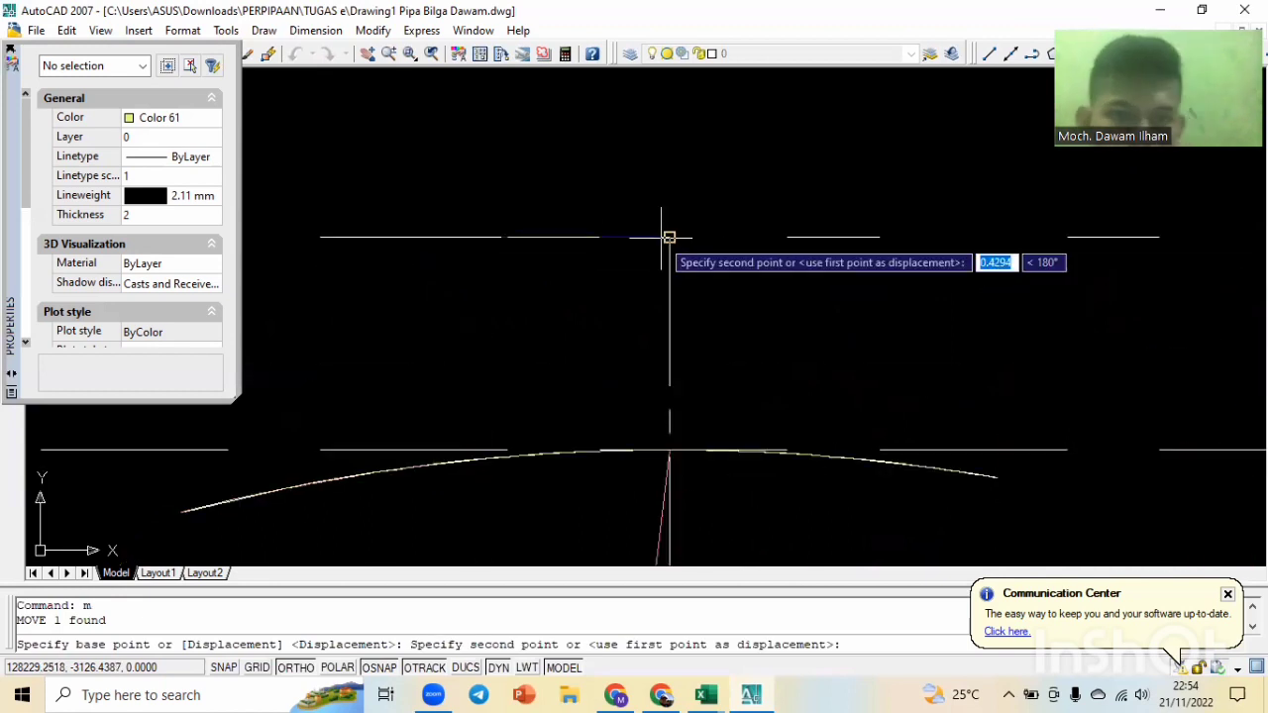
pyautogui.click(668, 238)
pyautogui.press('Escape')
pyautogui.press('Escape')
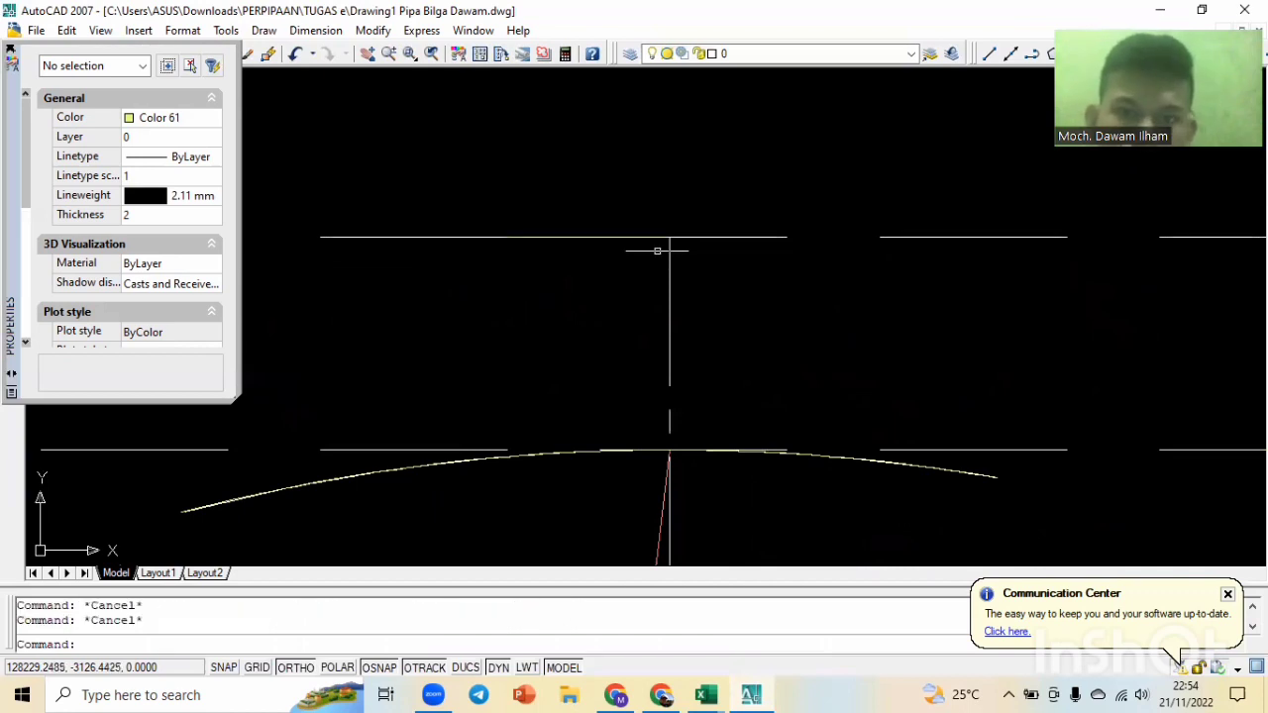
# Change the colour of the moved segment on the pitch diagram's R line to Blue.
pyautogui.click(634, 238)
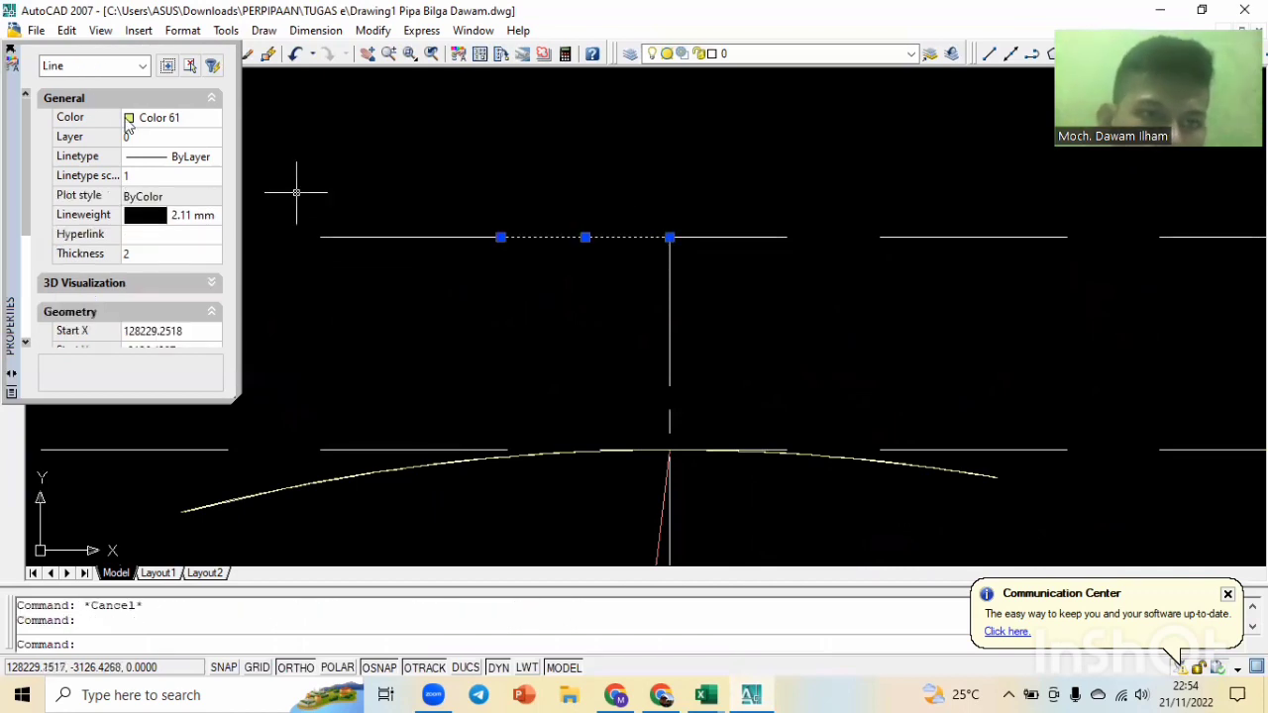
pyautogui.click(129, 120)
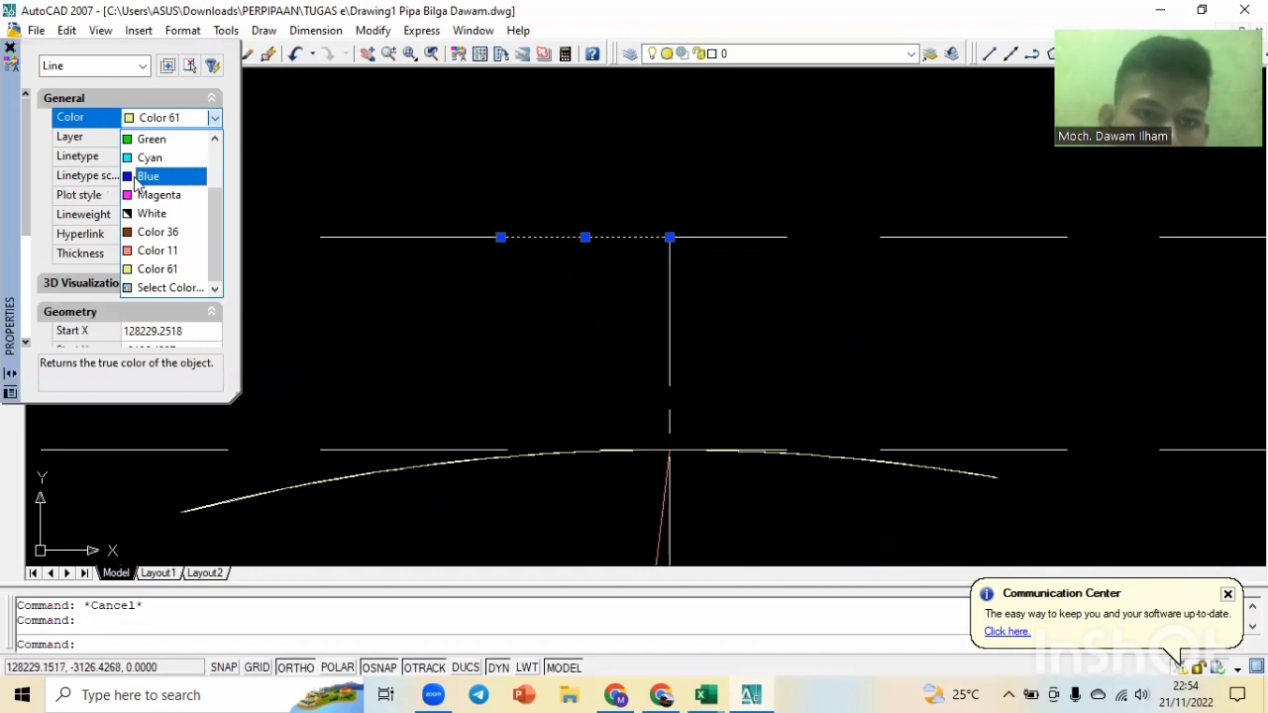
pyautogui.press('Return')
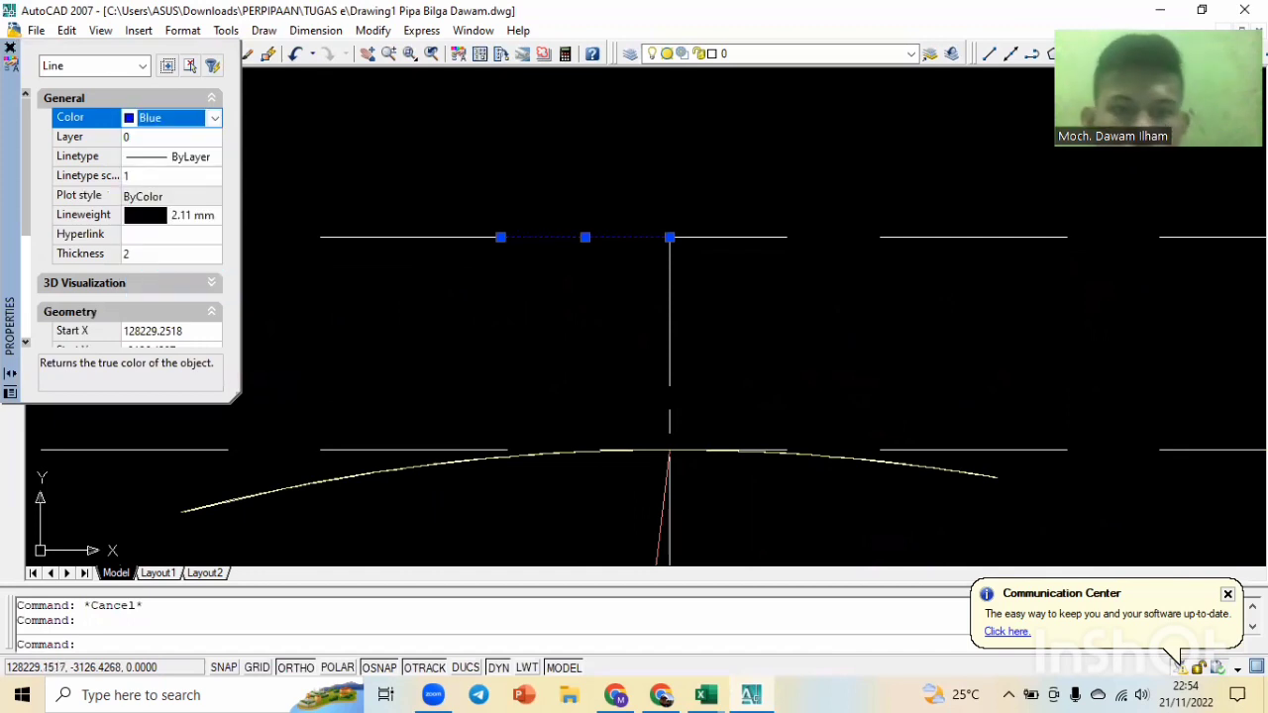
pyautogui.press('Escape')
pyautogui.press('Escape')
pyautogui.scroll(-4, 676, 212)
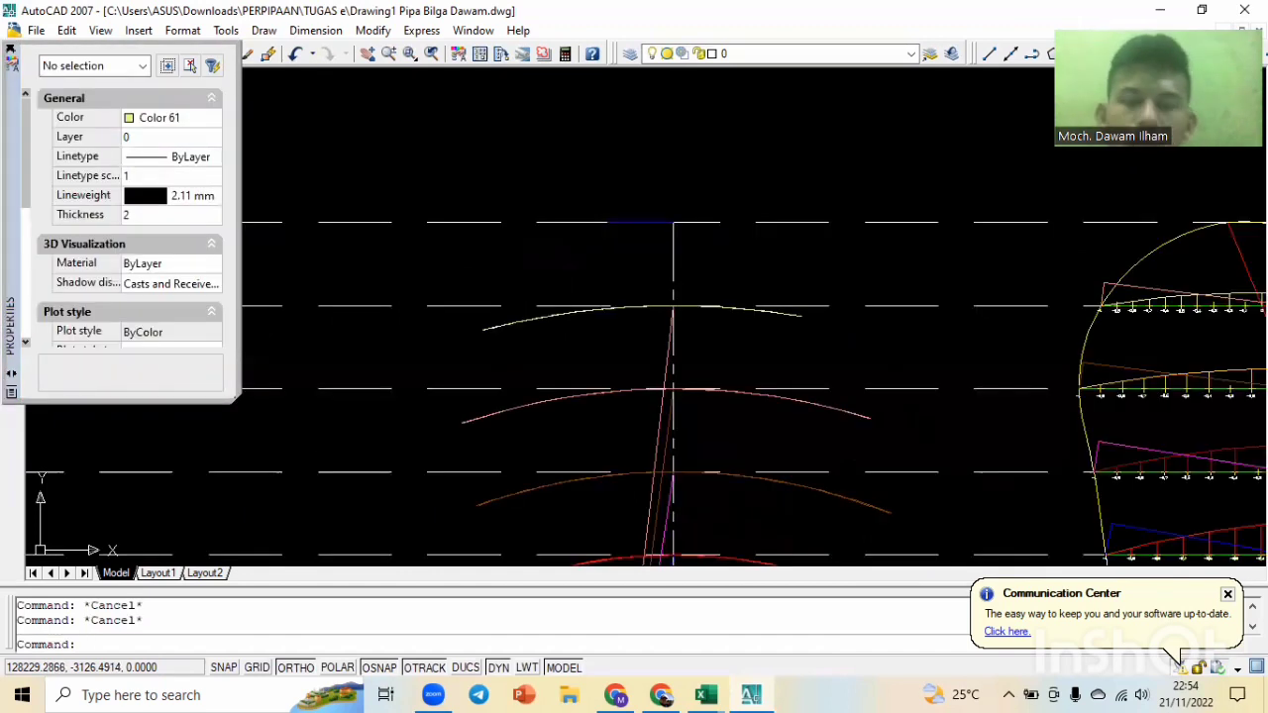
pyautogui.scroll(-5, 682, 188)
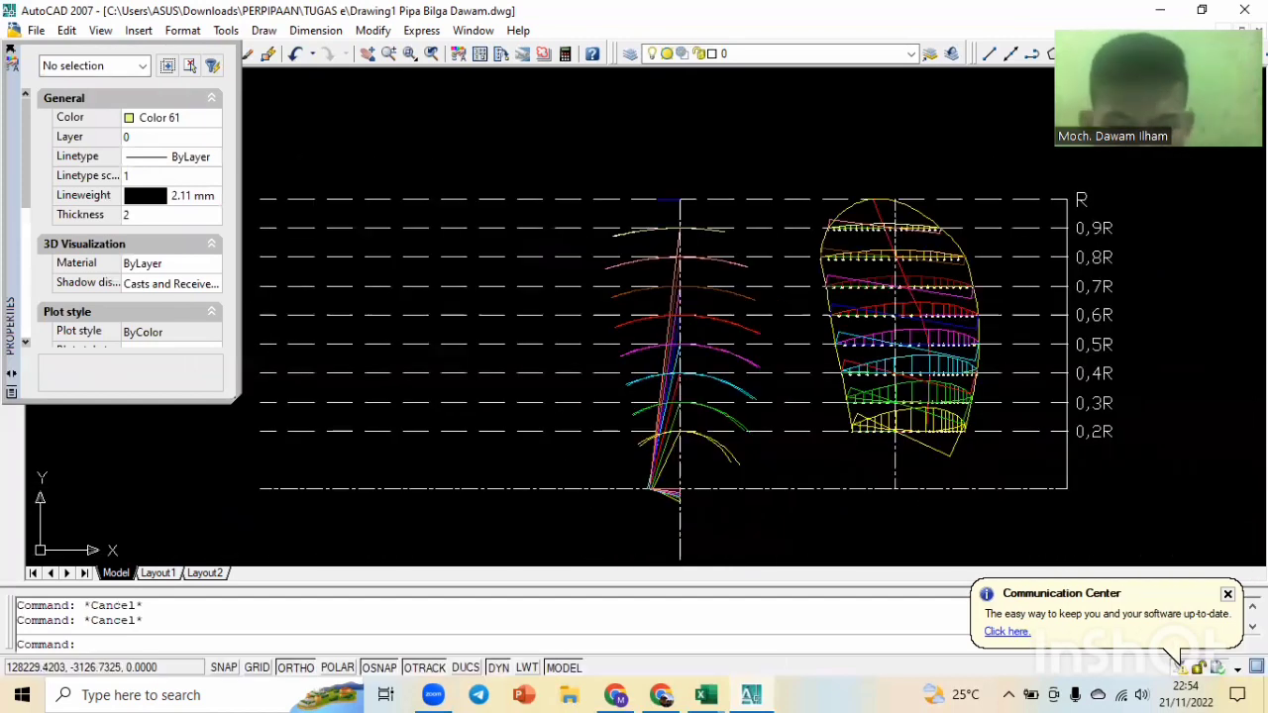
pyautogui.moveTo(764, 343); pyautogui.dragTo(768, 245, button='middle')
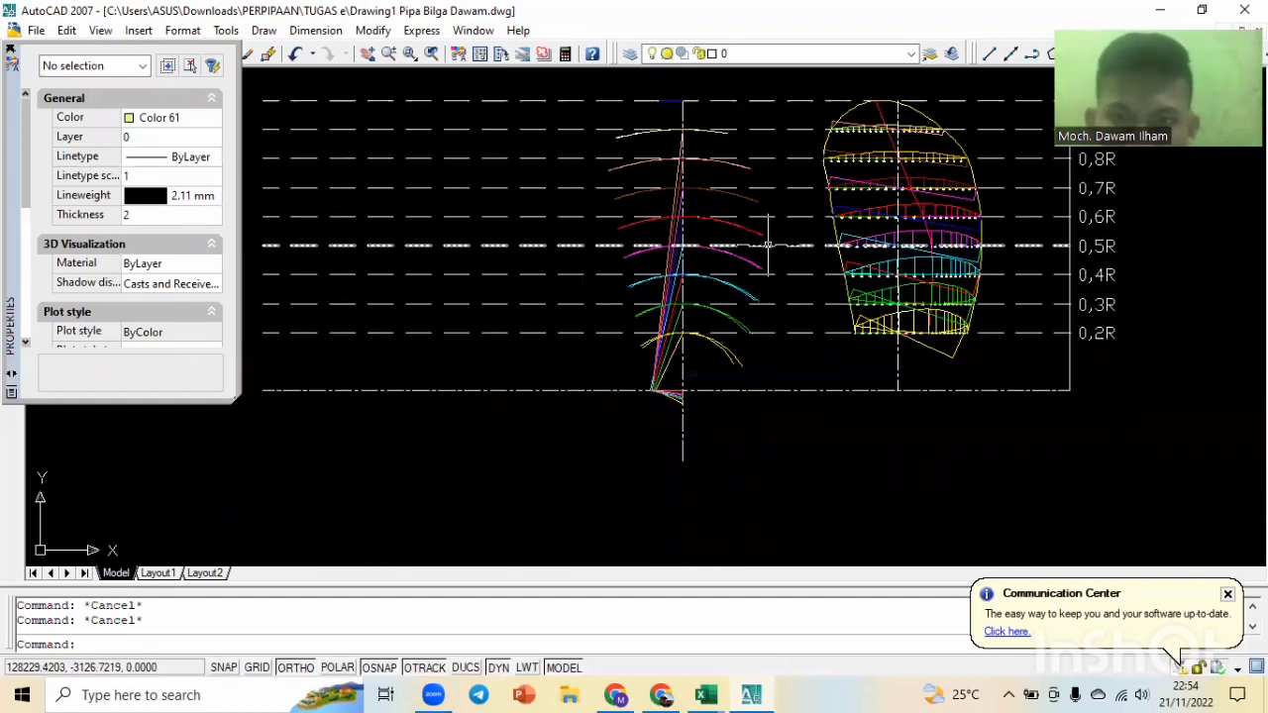
pyautogui.write('spl')
pyautogui.press('Return')
pyautogui.scroll(8, 761, 297)
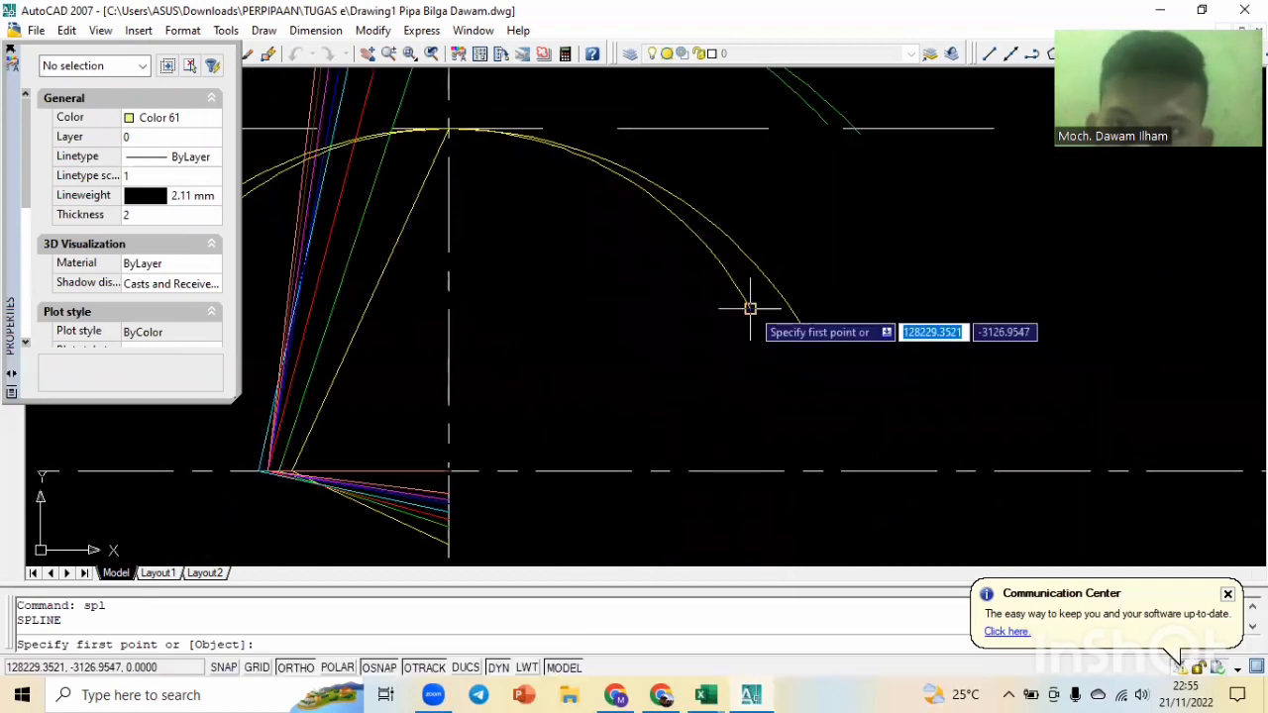
pyautogui.click(749, 308)
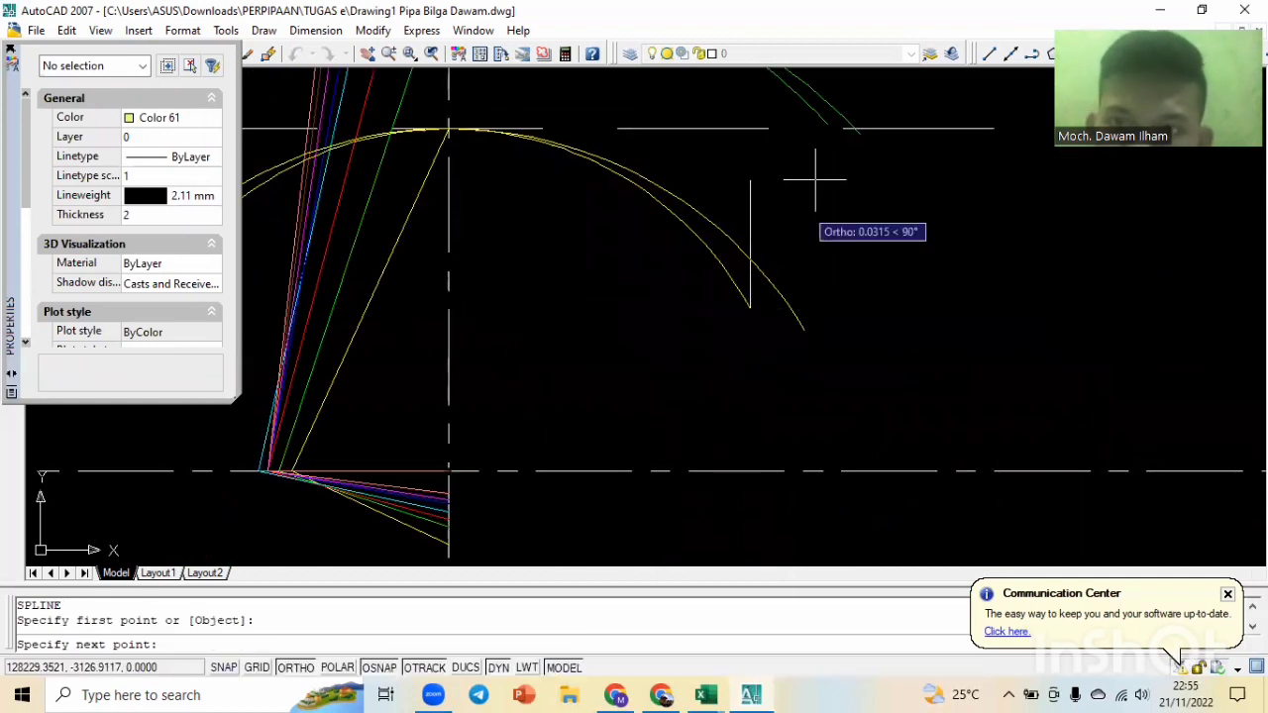
pyautogui.click(827, 124)
pyautogui.moveTo(827, 123); pyautogui.dragTo(826, 424, button='middle')
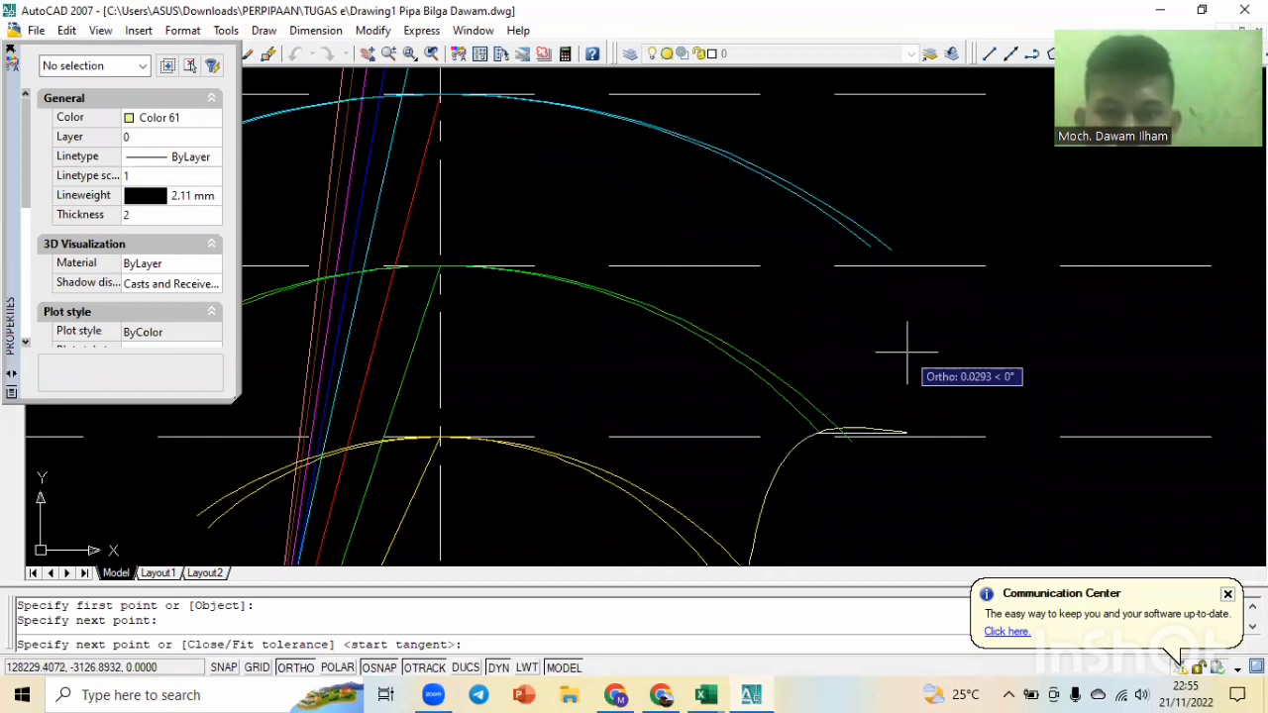
pyautogui.press('Escape')
pyautogui.press('Escape')
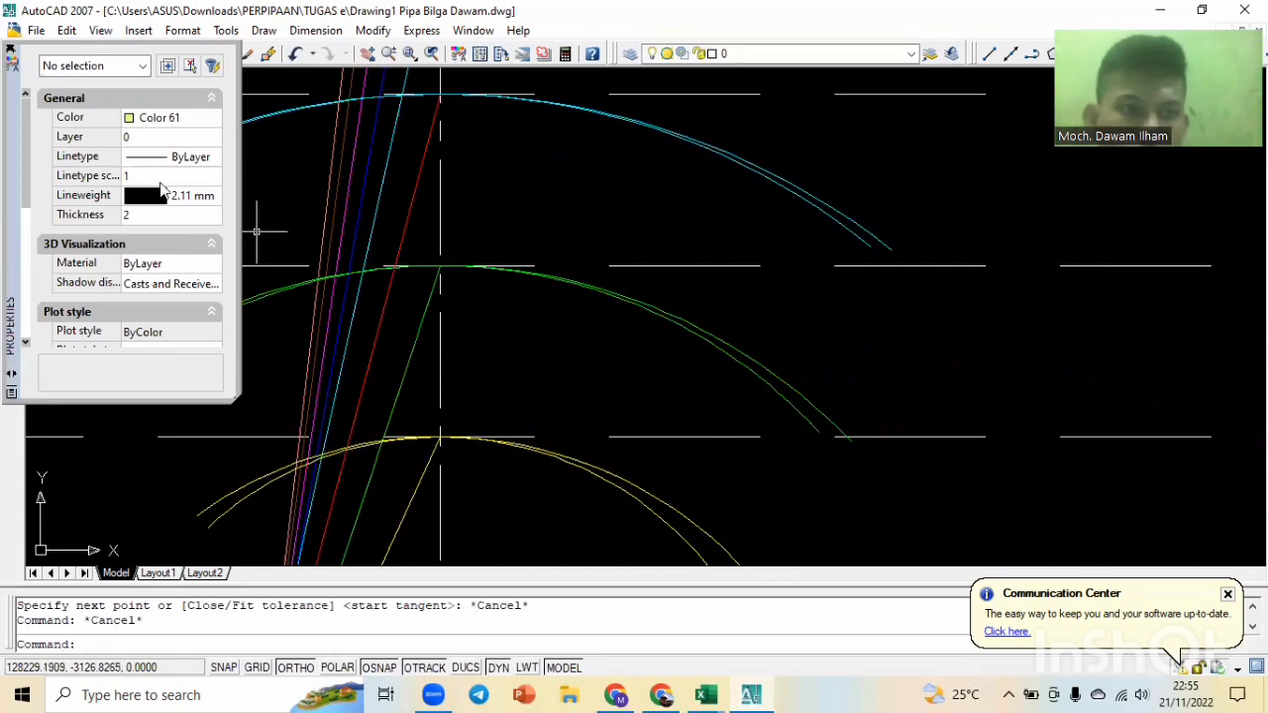
# Set the current drawing colour to Yellow with no object selected.
pyautogui.click(170, 117)
pyautogui.click(214, 118)
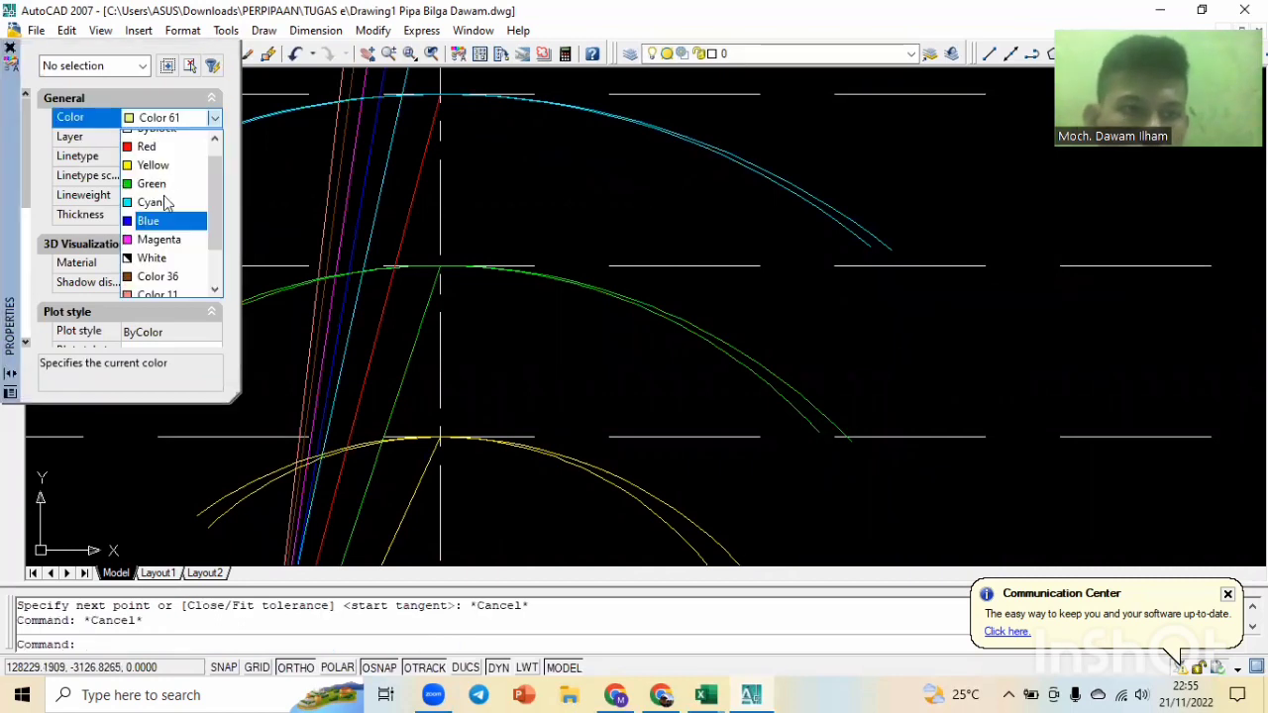
pyautogui.click(154, 165)
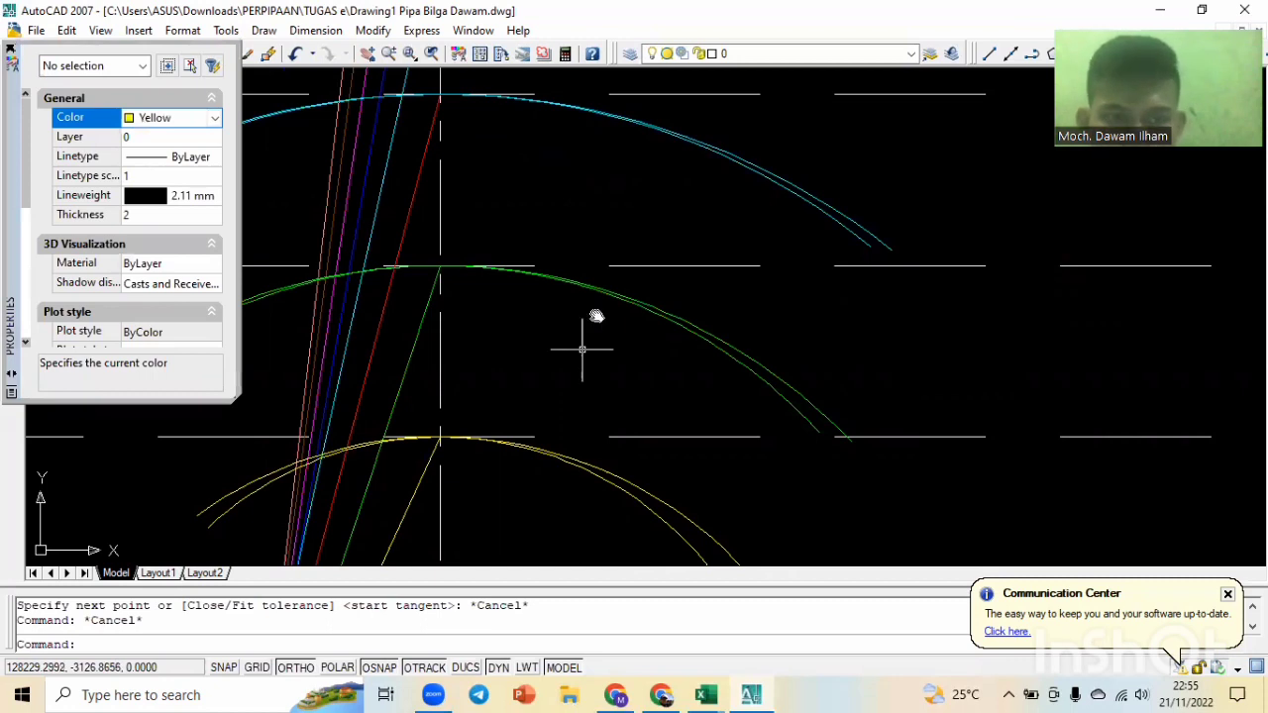
# Start a spline on the pitch diagram through the inner arcs' right-hand ends at 0.2R, 0.3R, 0.4R and 0.5R.
pyautogui.moveTo(585, 334); pyautogui.dragTo(606, 138, button='middle')
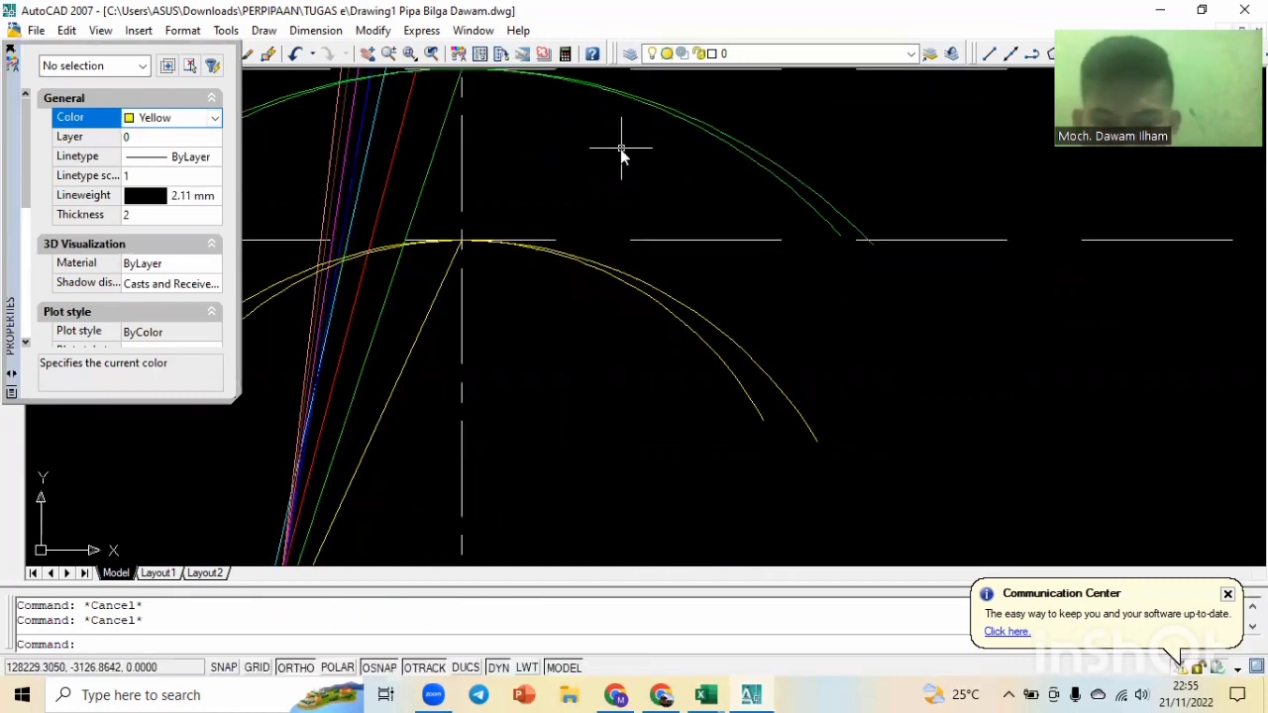
pyautogui.write('spl')
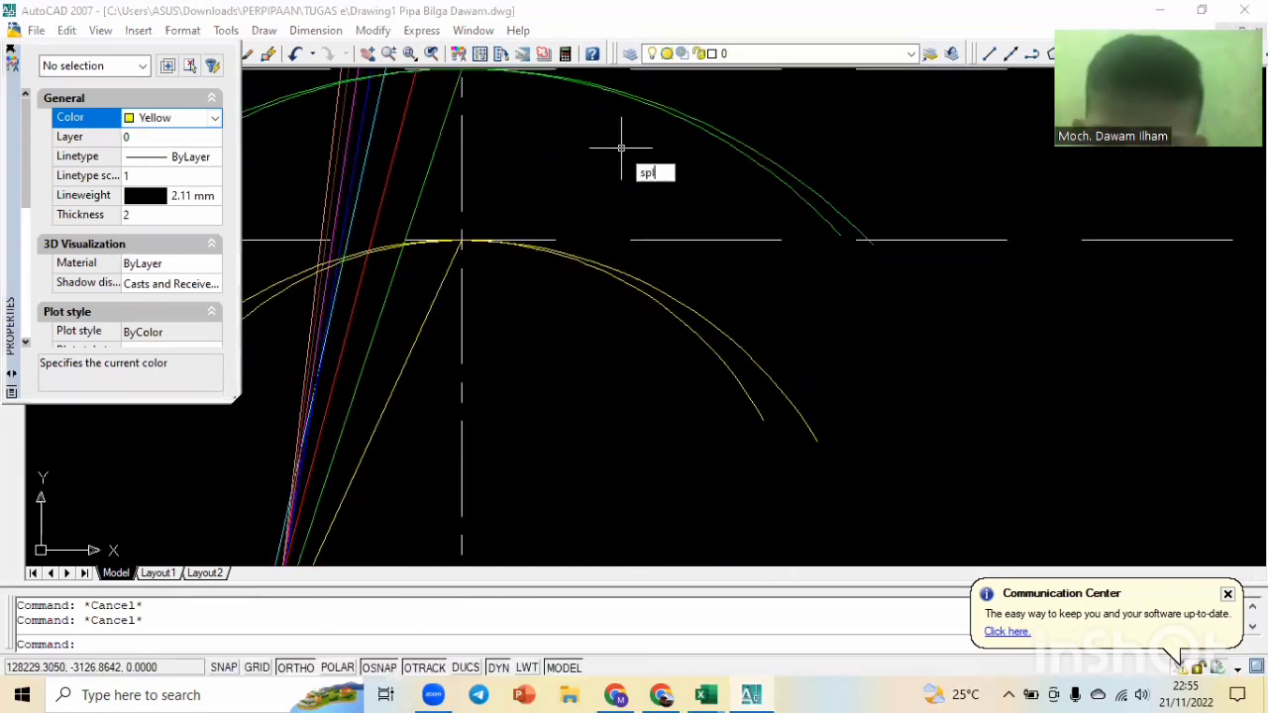
pyautogui.press('Return')
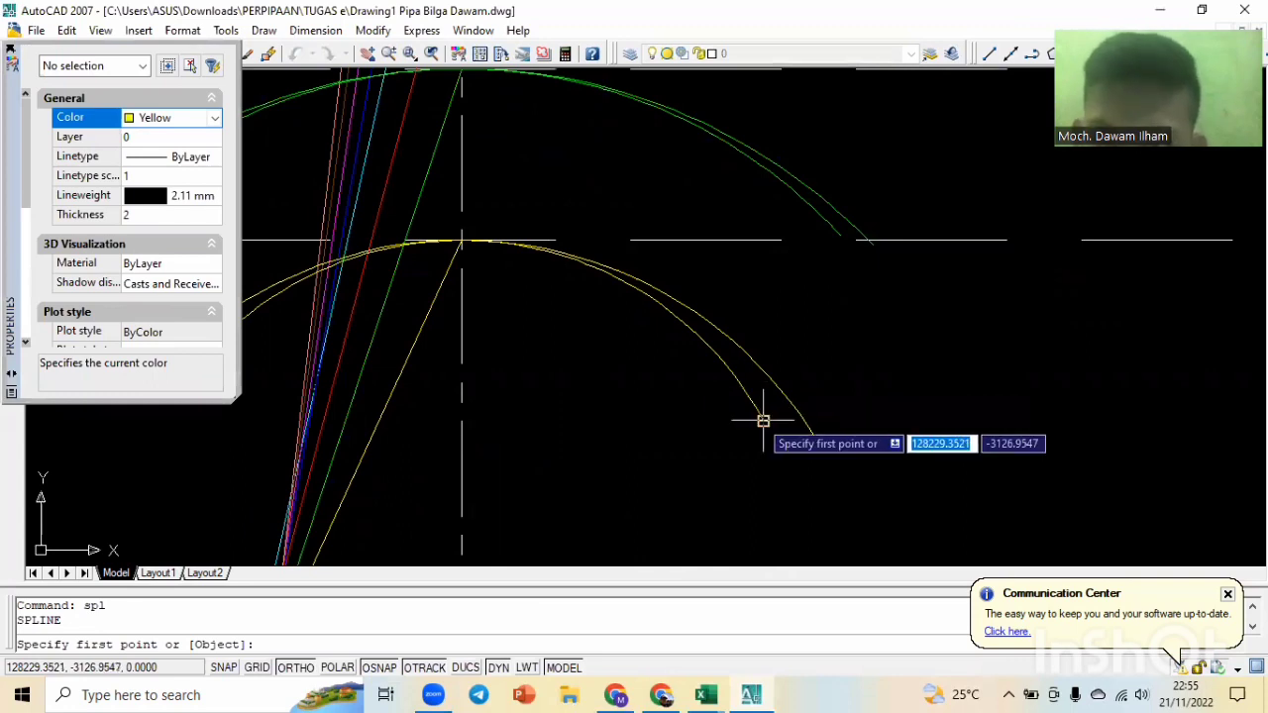
pyautogui.click(762, 421)
pyautogui.click(839, 236)
pyautogui.moveTo(836, 254); pyautogui.dragTo(801, 349, button='middle')
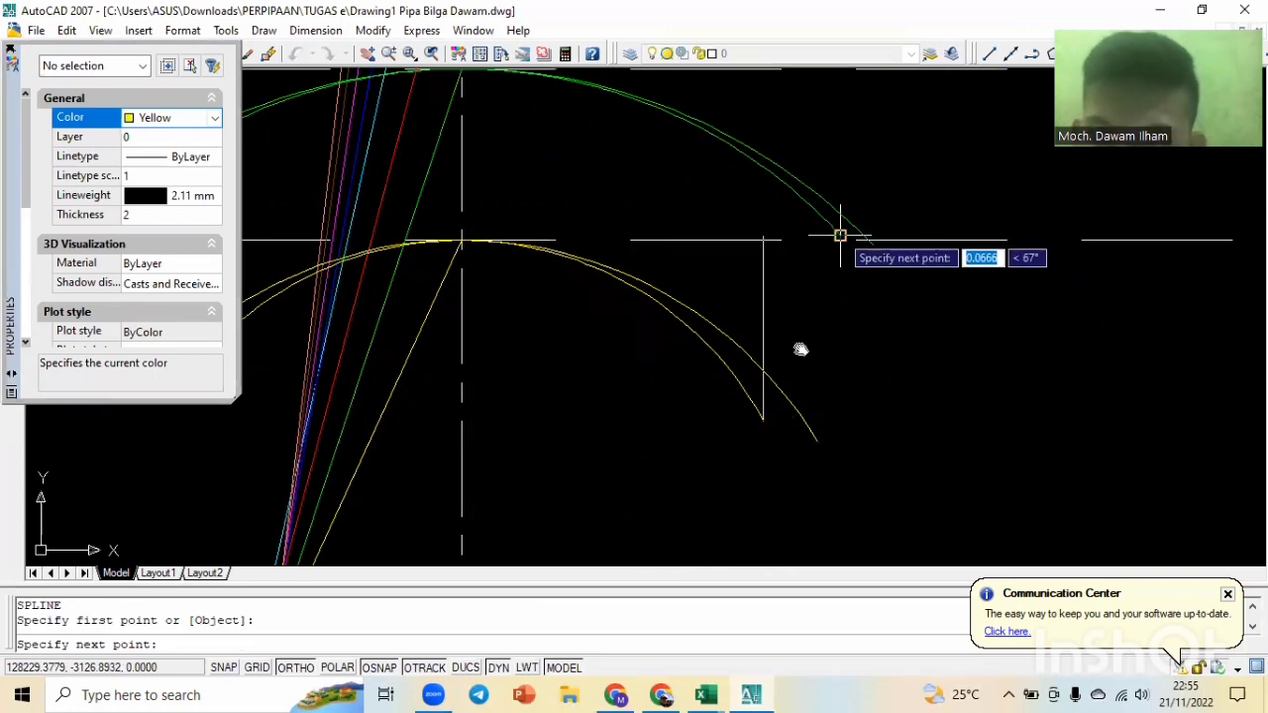
pyautogui.moveTo(806, 294); pyautogui.dragTo(802, 451, button='middle')
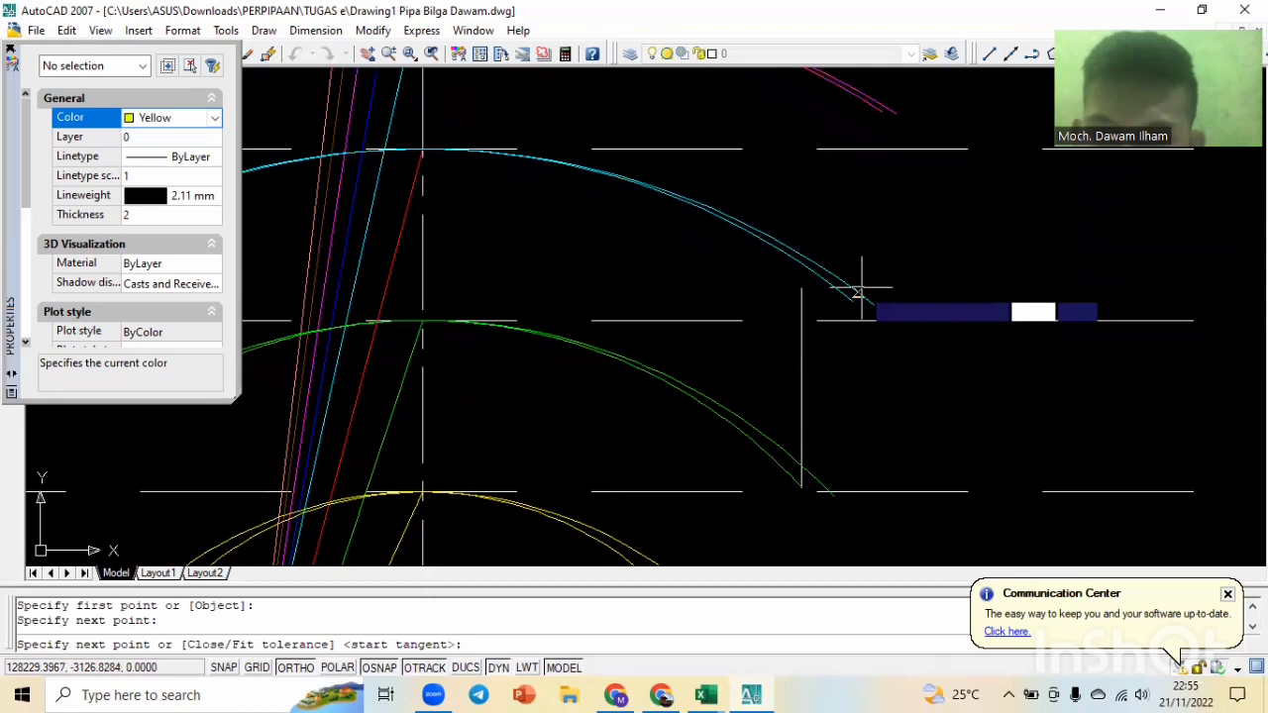
pyautogui.click(858, 294)
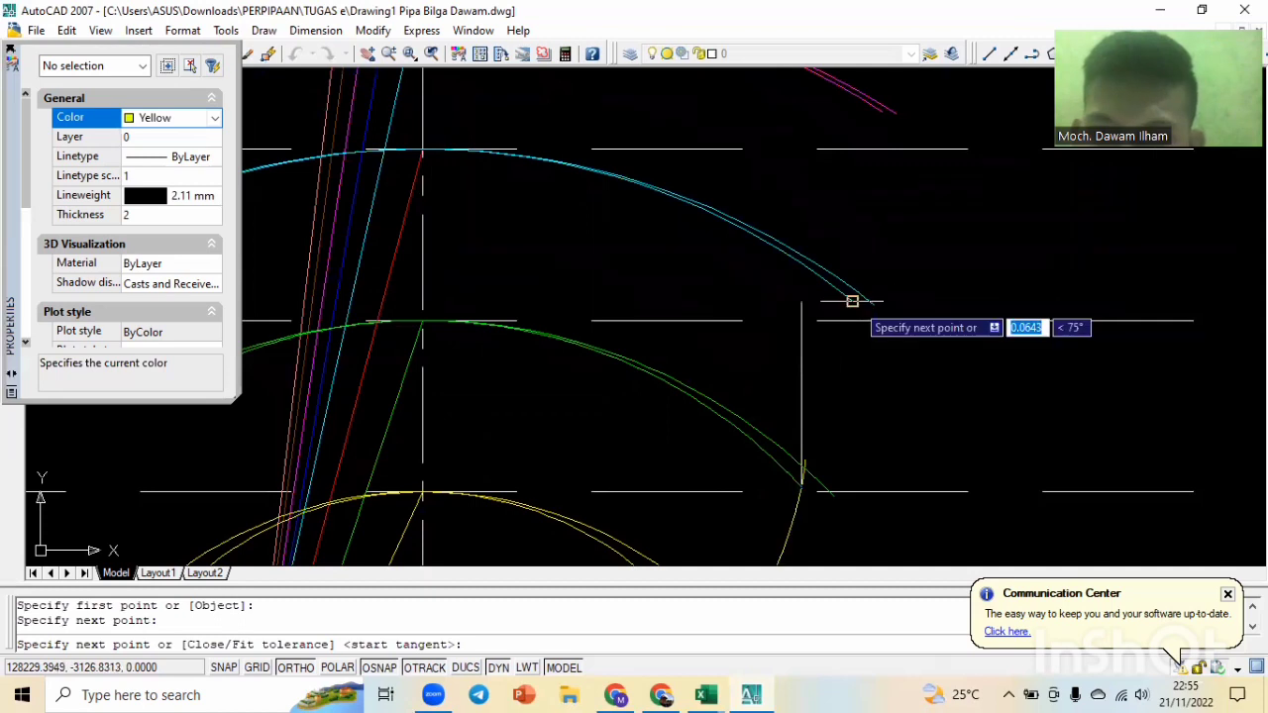
pyautogui.click(895, 112)
pyautogui.moveTo(883, 108); pyautogui.dragTo(864, 438, button='middle')
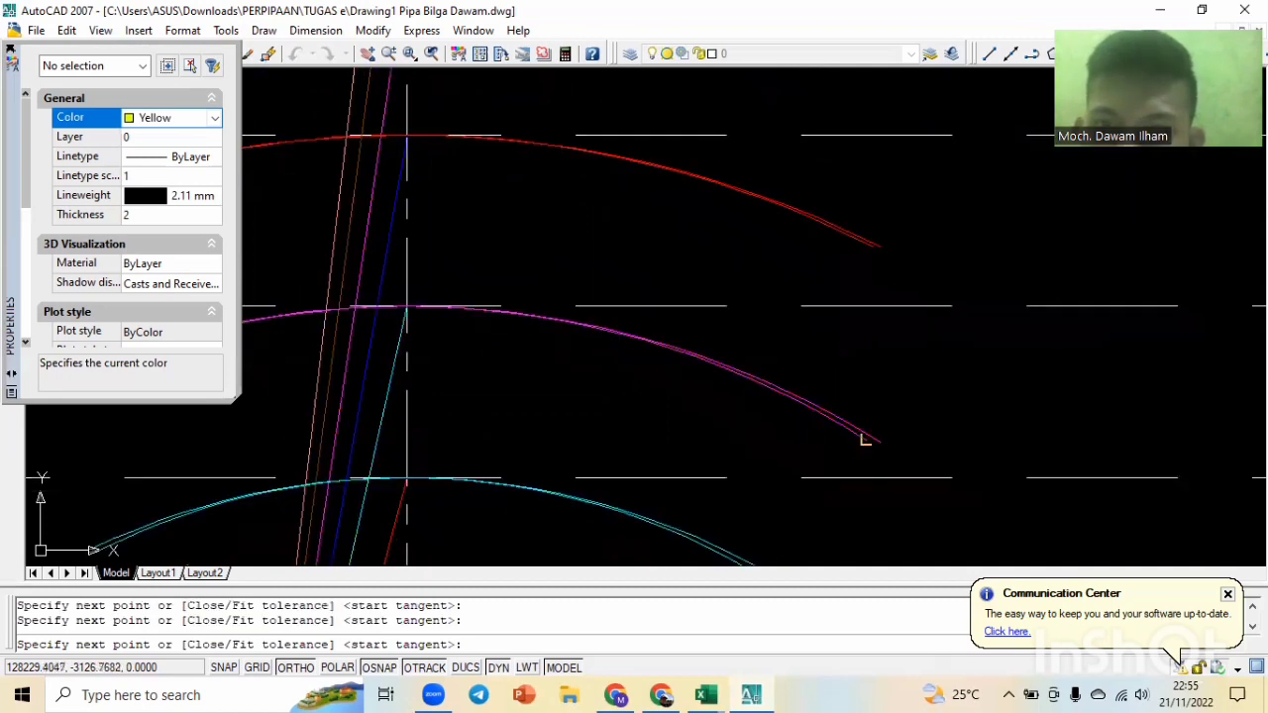
# Continue the spline through the inner arcs' right-hand ends at 0.6R, 0.7R and 0.8R on the pitch diagram.
pyautogui.scroll(2, 877, 193)
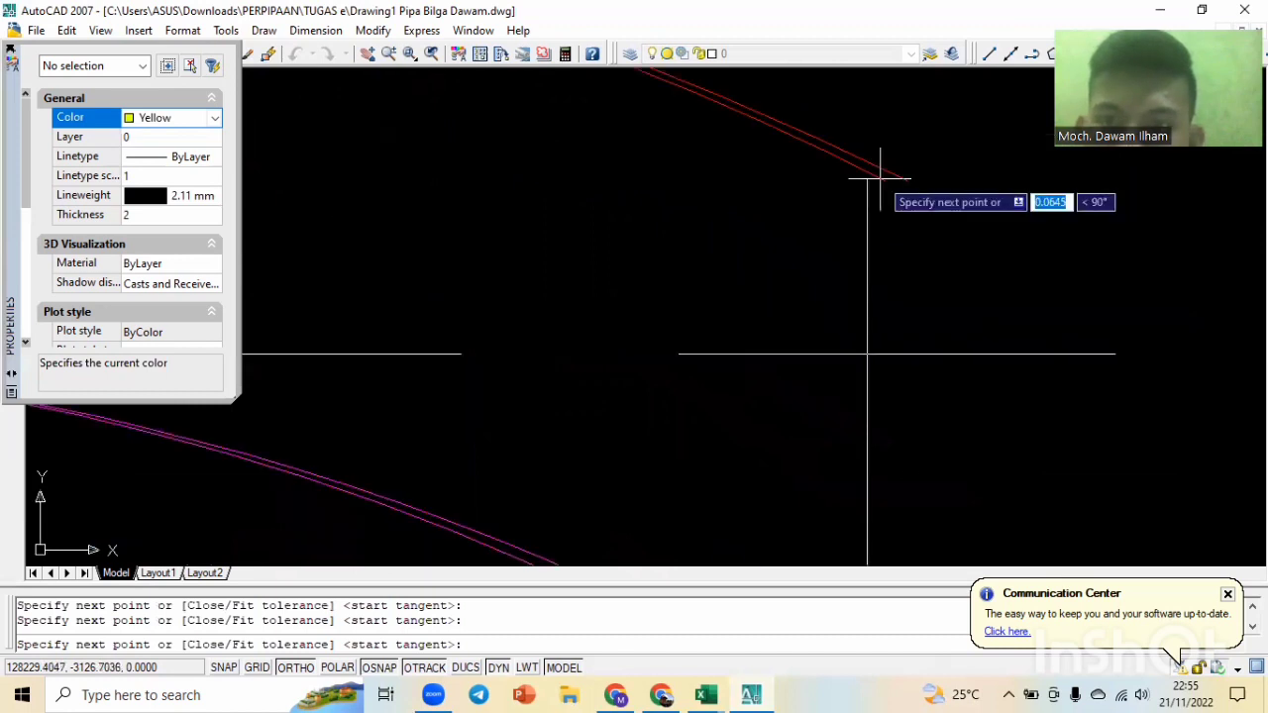
pyautogui.moveTo(876, 193); pyautogui.dragTo(911, 480, button='middle')
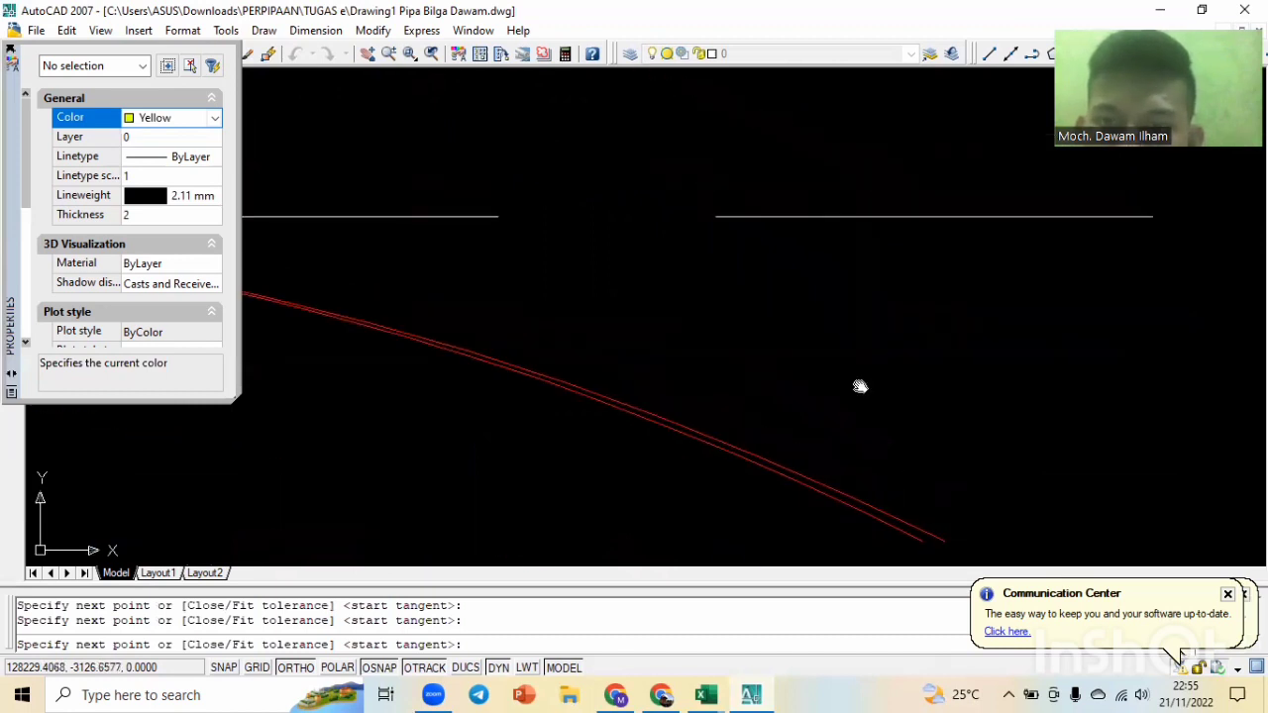
pyautogui.scroll(-2, 859, 385)
pyautogui.scroll(1, 877, 278)
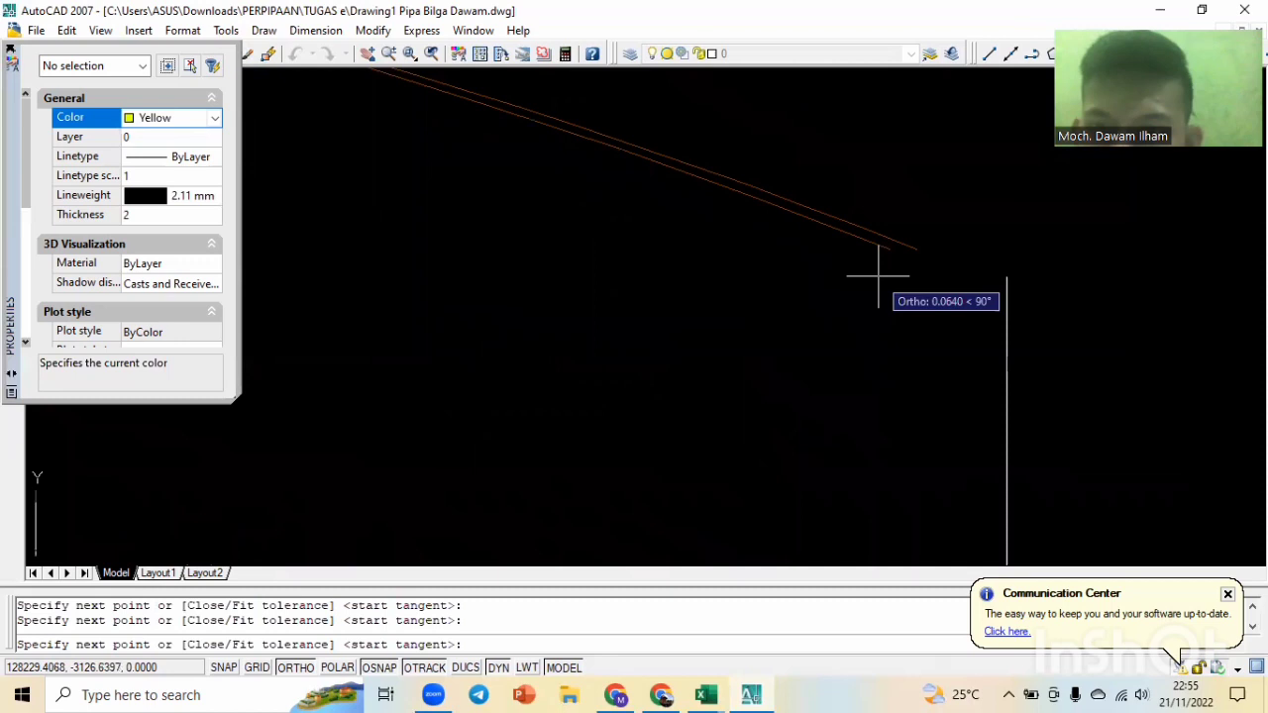
pyautogui.moveTo(885, 247); pyautogui.dragTo(891, 571, button='middle')
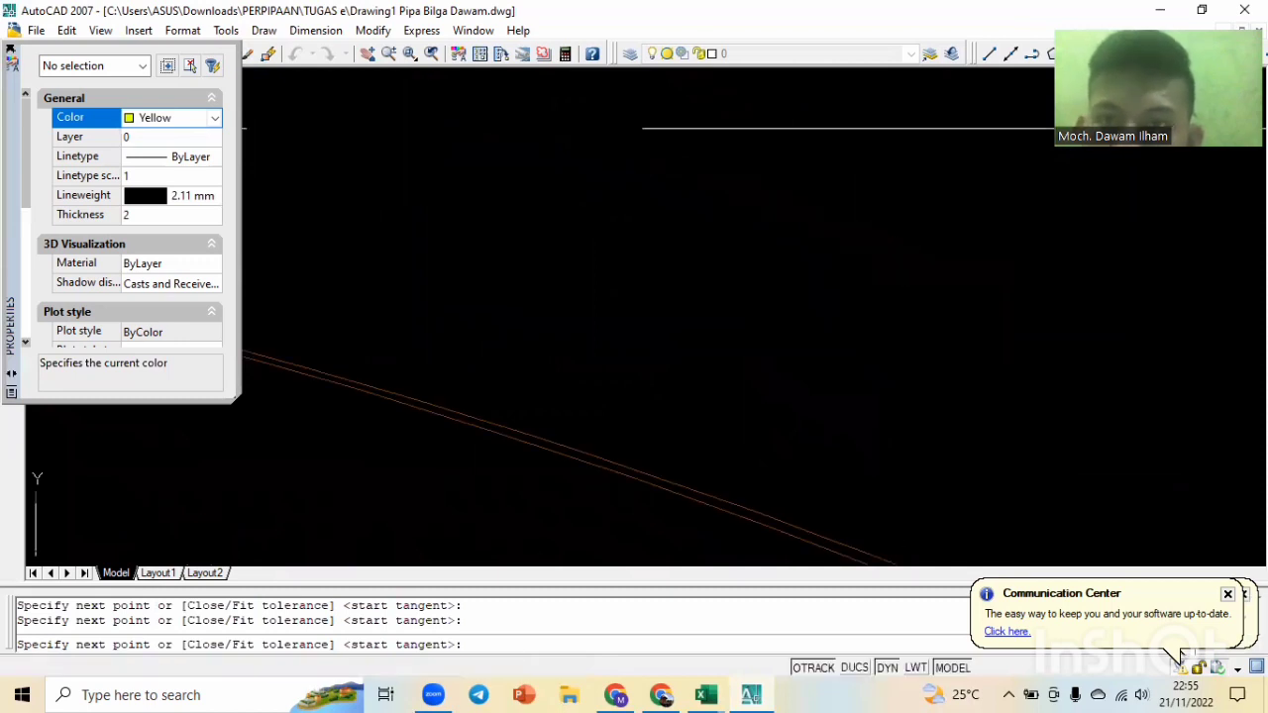
pyautogui.scroll(-5, 892, 248)
pyautogui.moveTo(889, 176); pyautogui.dragTo(963, 414, button='middle')
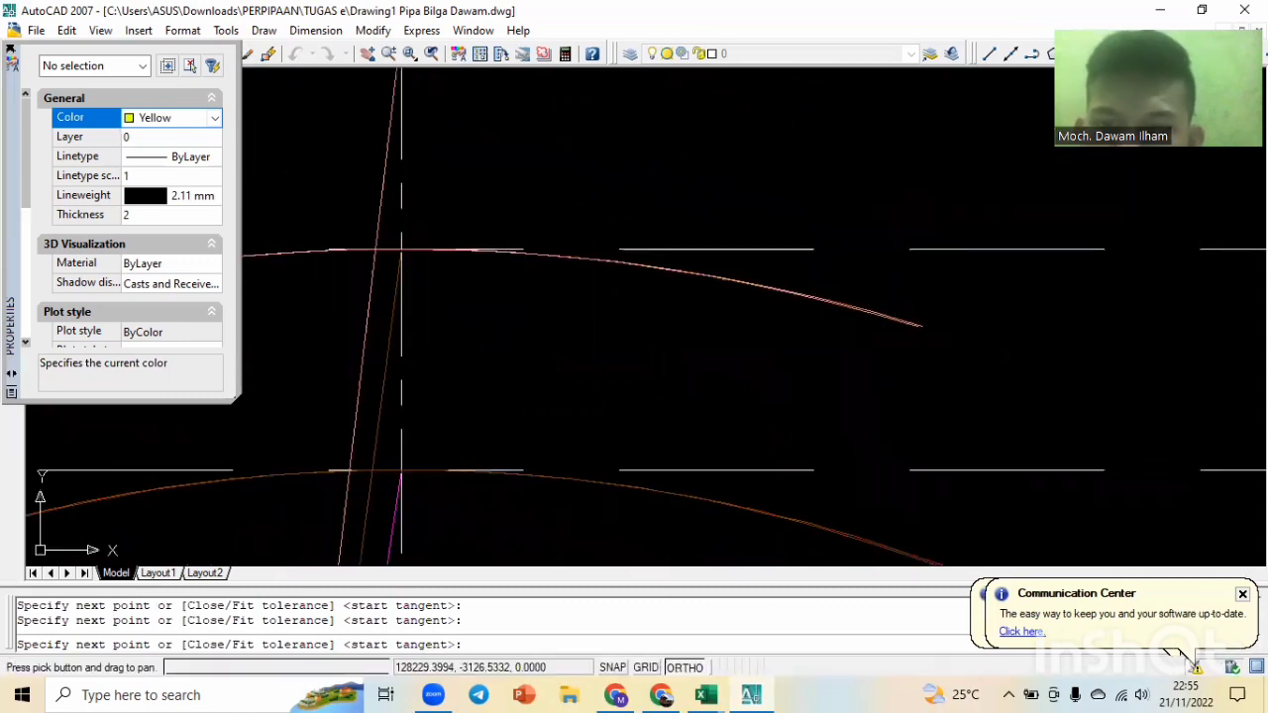
pyautogui.scroll(2, 864, 249)
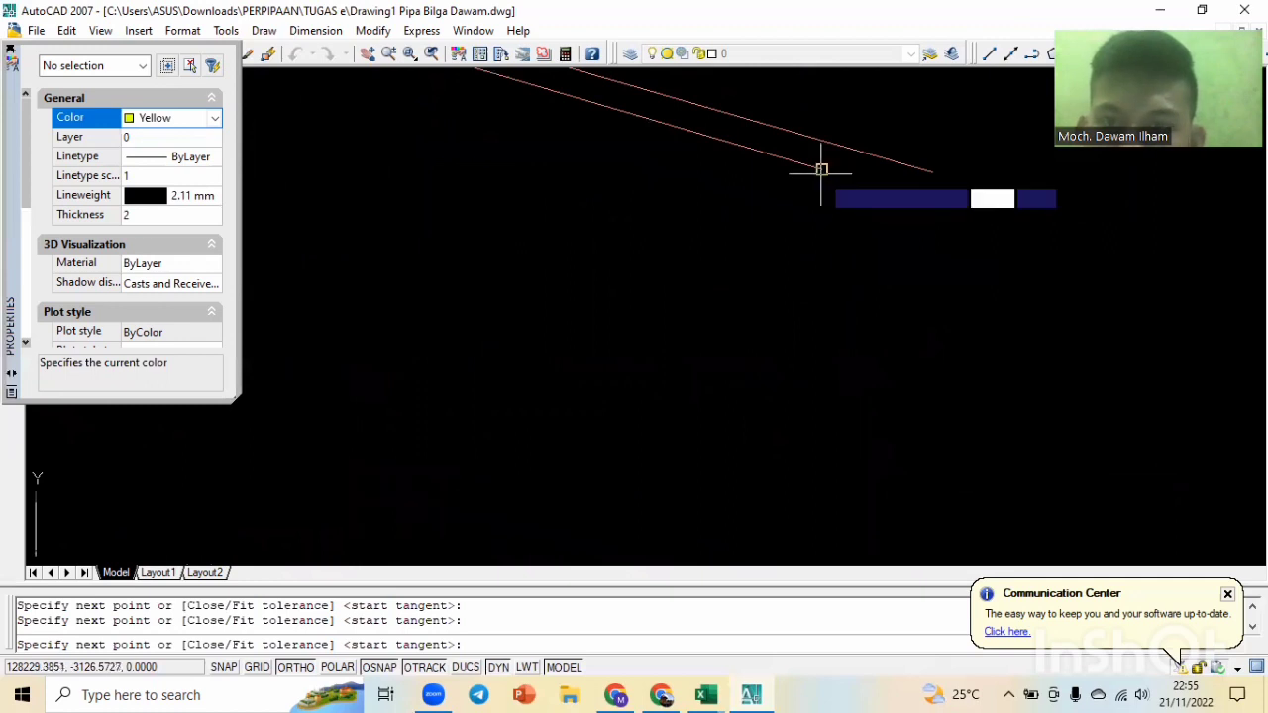
pyautogui.moveTo(822, 170); pyautogui.dragTo(998, 540, button='middle')
pyautogui.scroll(-5, 915, 285)
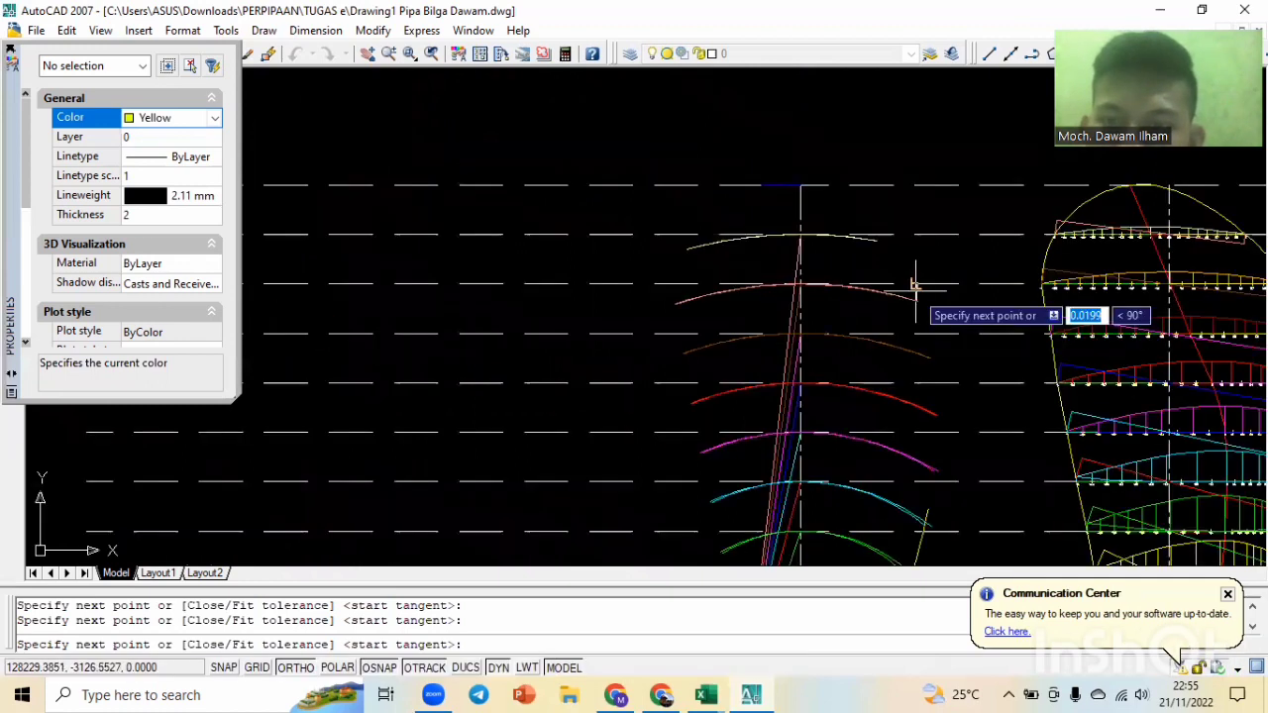
# Extend the spline through the 0.9R inner arc's right-hand end and over to the left end of the blue segment at R.
pyautogui.scroll(5, 841, 187)
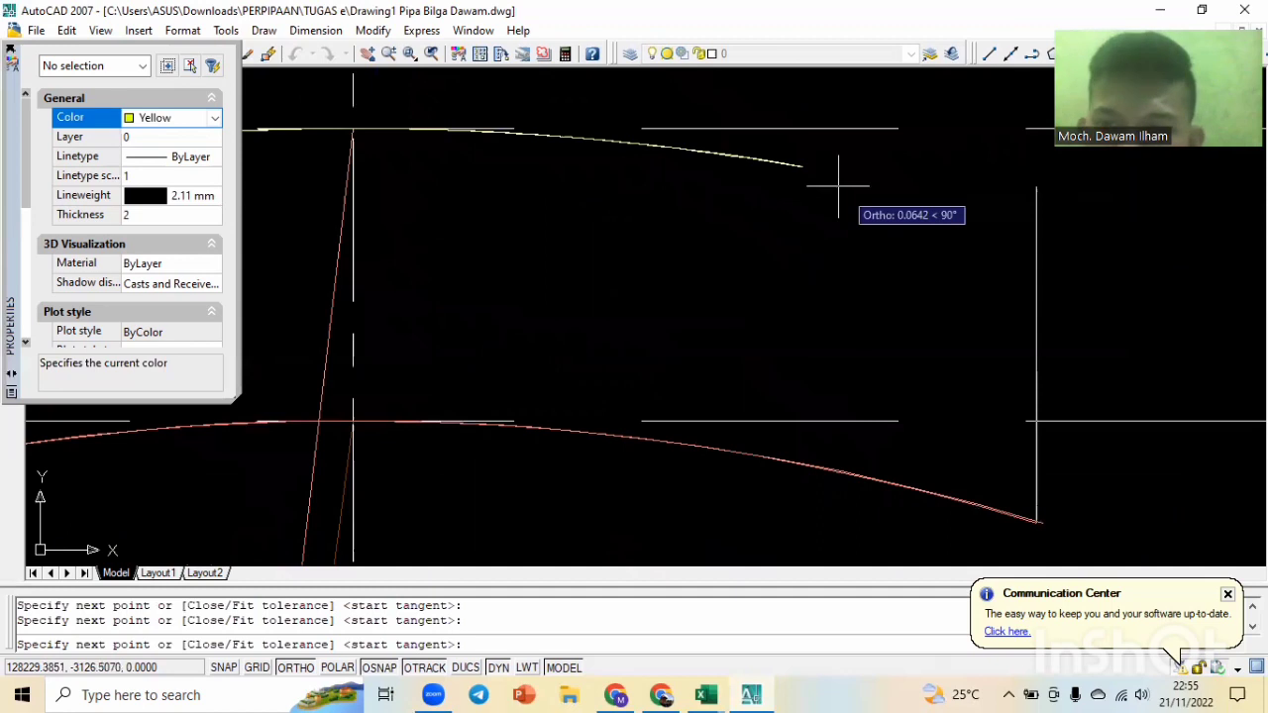
pyautogui.scroll(3, 837, 186)
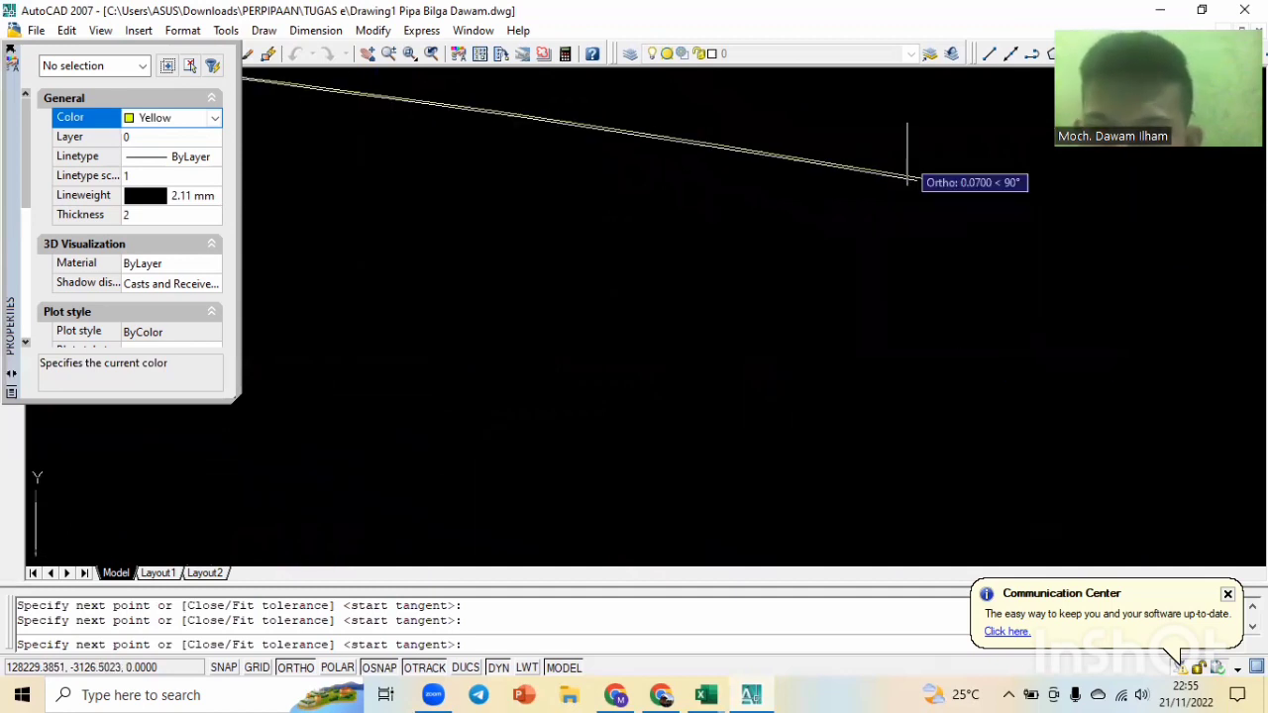
pyautogui.scroll(10, 907, 158)
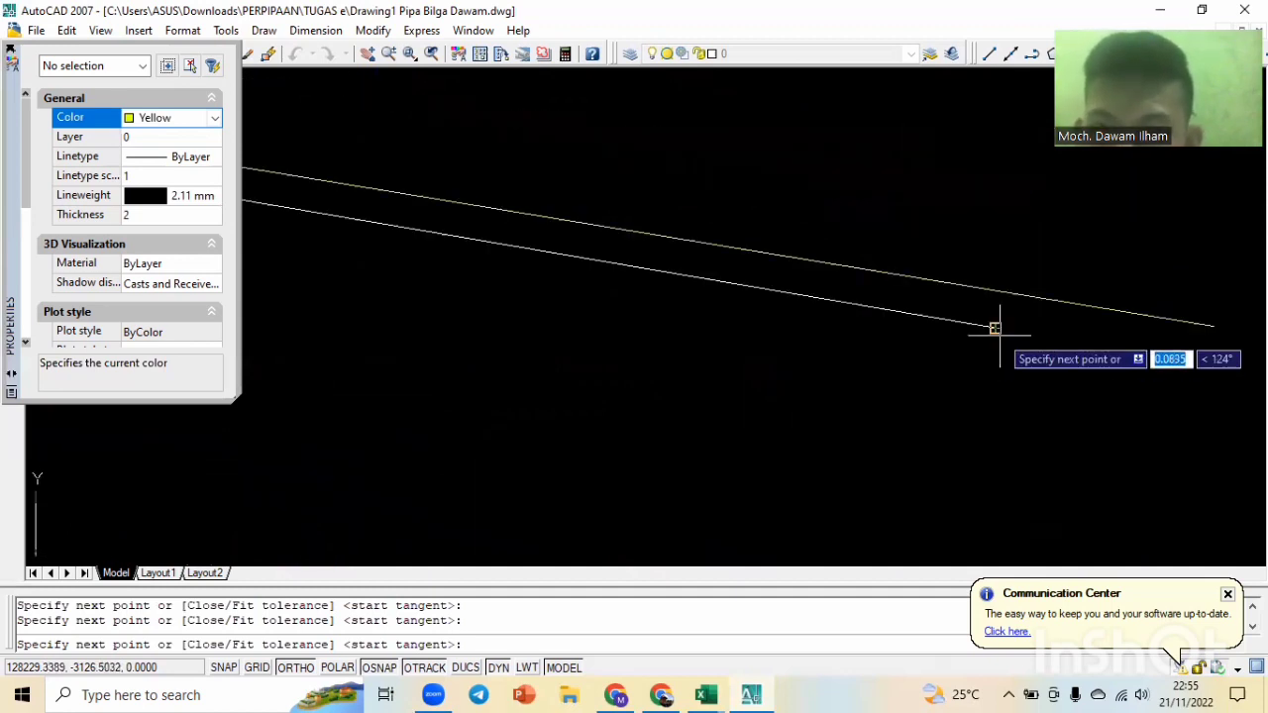
pyautogui.click(999, 336)
pyautogui.scroll(-5, 980, 306)
pyautogui.scroll(-10, 956, 274)
pyautogui.moveTo(787, 198)
pyautogui.mouseDown(button='middle')
pyautogui.moveTo(990, 377)
pyautogui.moveTo(1041, 470)
pyautogui.mouseUp(button='middle')
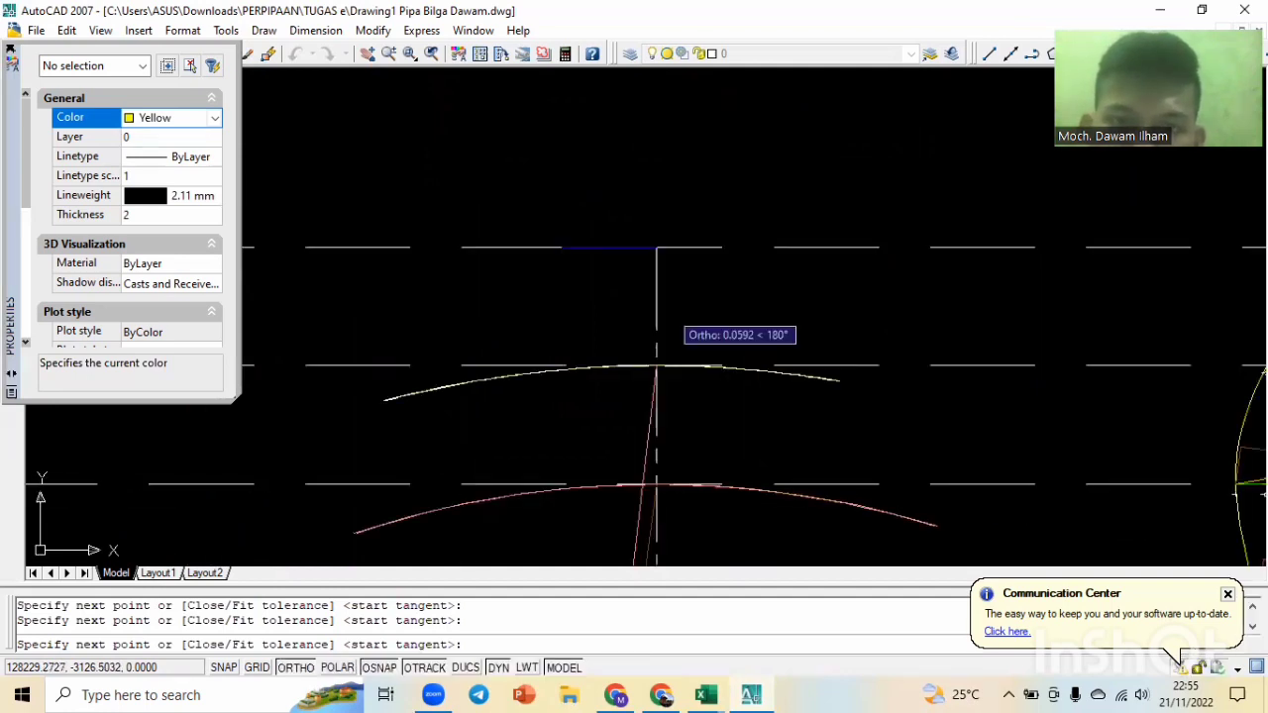
pyautogui.click(562, 247)
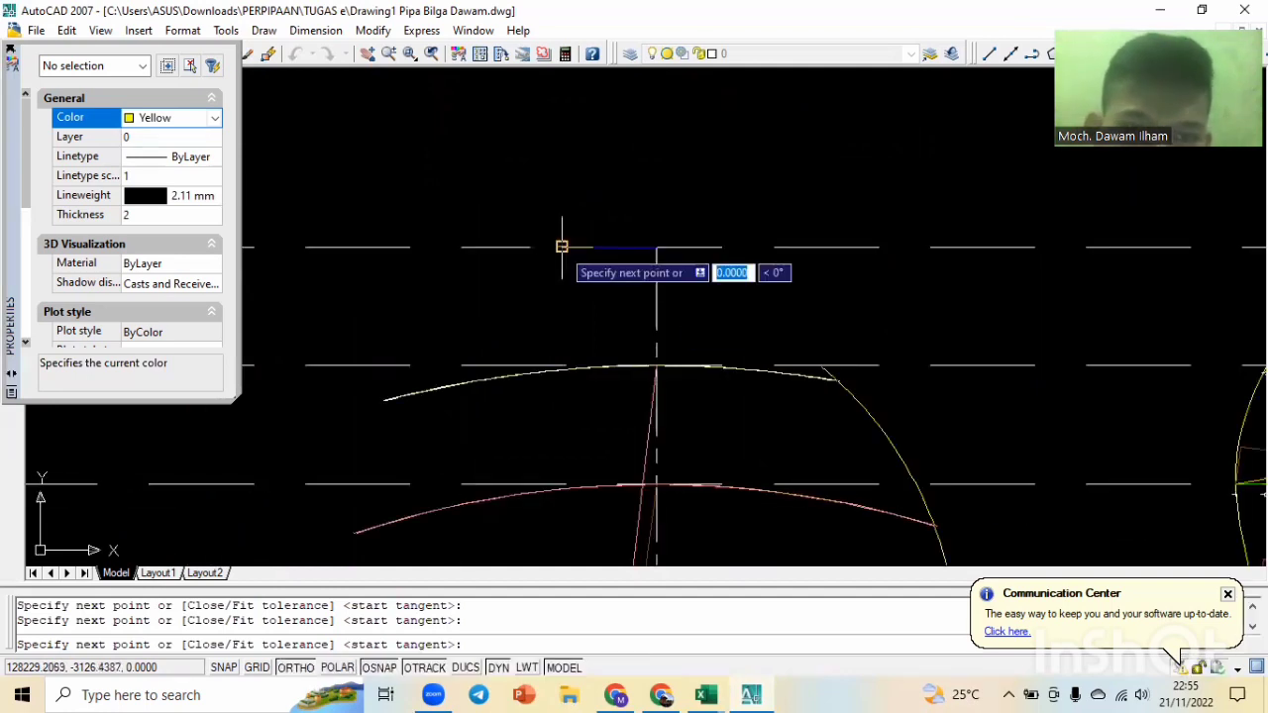
# Carry the spline down through the inner arcs' left-hand ends at 0.9R, 0.8R and 0.7R.
pyautogui.scroll(5, 350, 406)
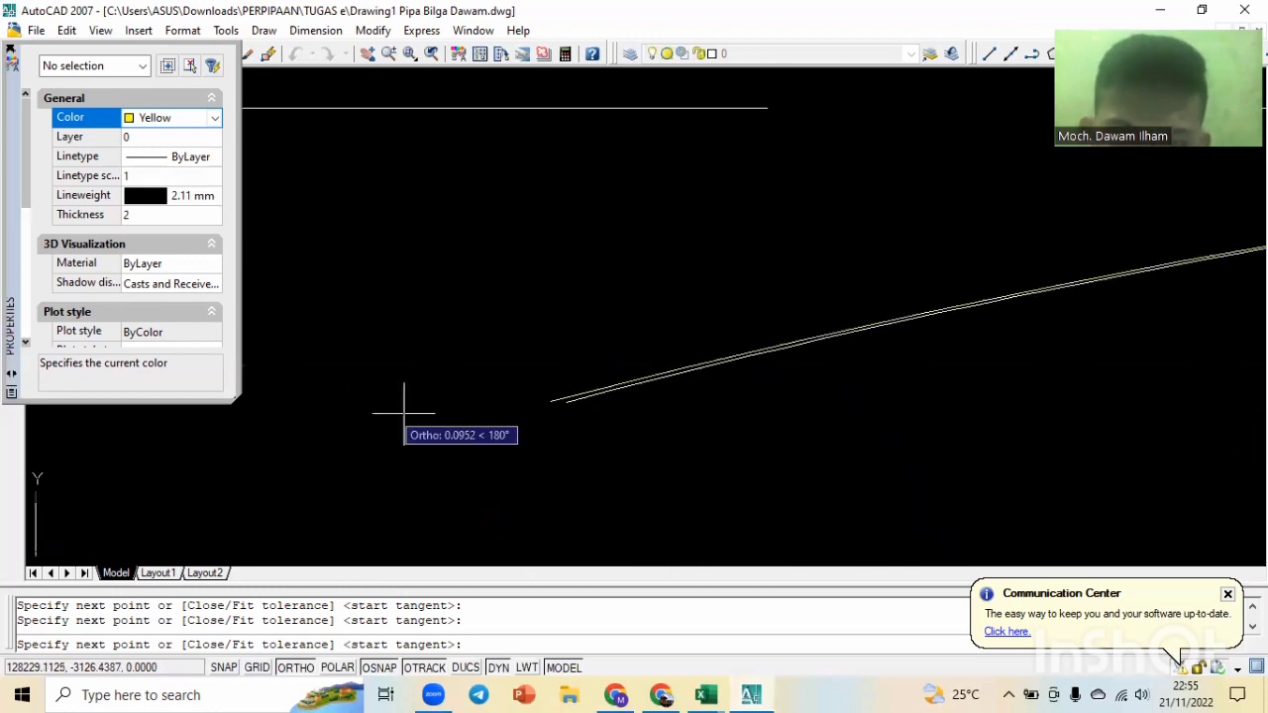
pyautogui.moveTo(594, 453); pyautogui.dragTo(580, 266, button='middle')
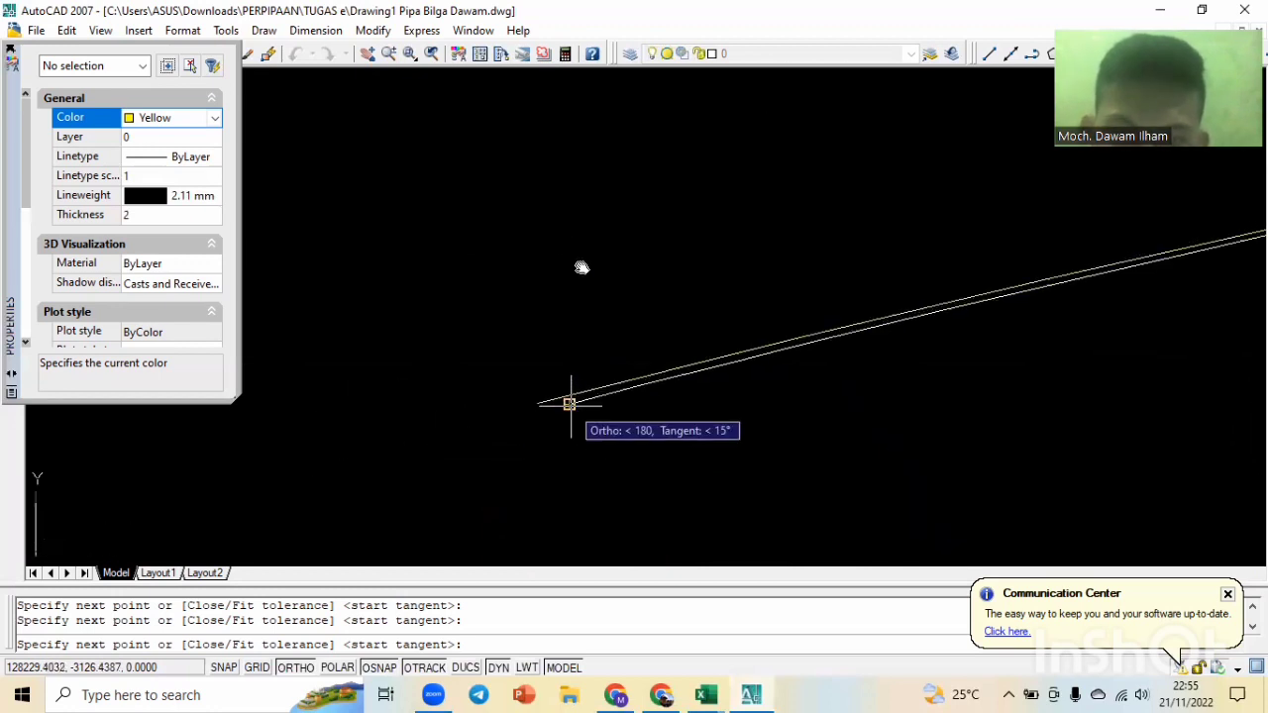
pyautogui.scroll(-4, 551, 406)
pyautogui.moveTo(597, 393)
pyautogui.mouseDown(button='middle')
pyautogui.moveTo(448, 519)
pyautogui.moveTo(596, 323)
pyautogui.mouseUp(button='middle')
pyautogui.scroll(3, 454, 532)
pyautogui.scroll(6, 596, 323)
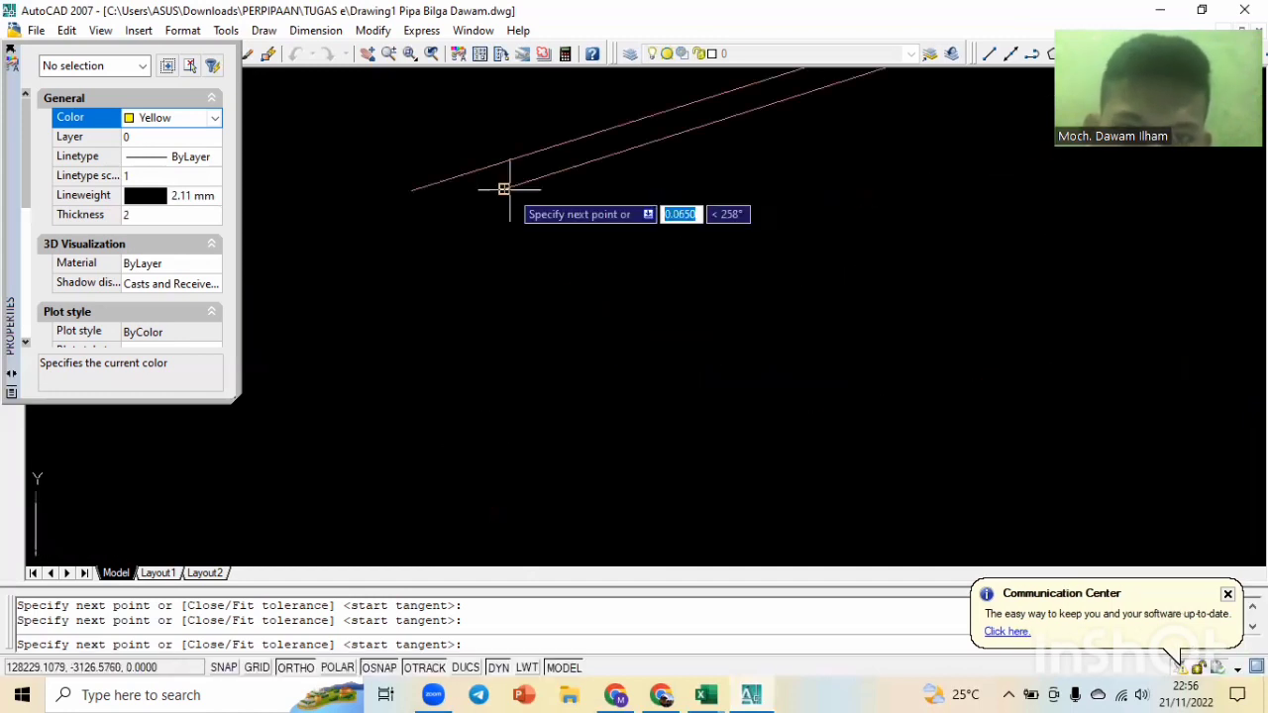
pyautogui.scroll(-5, 555, 317)
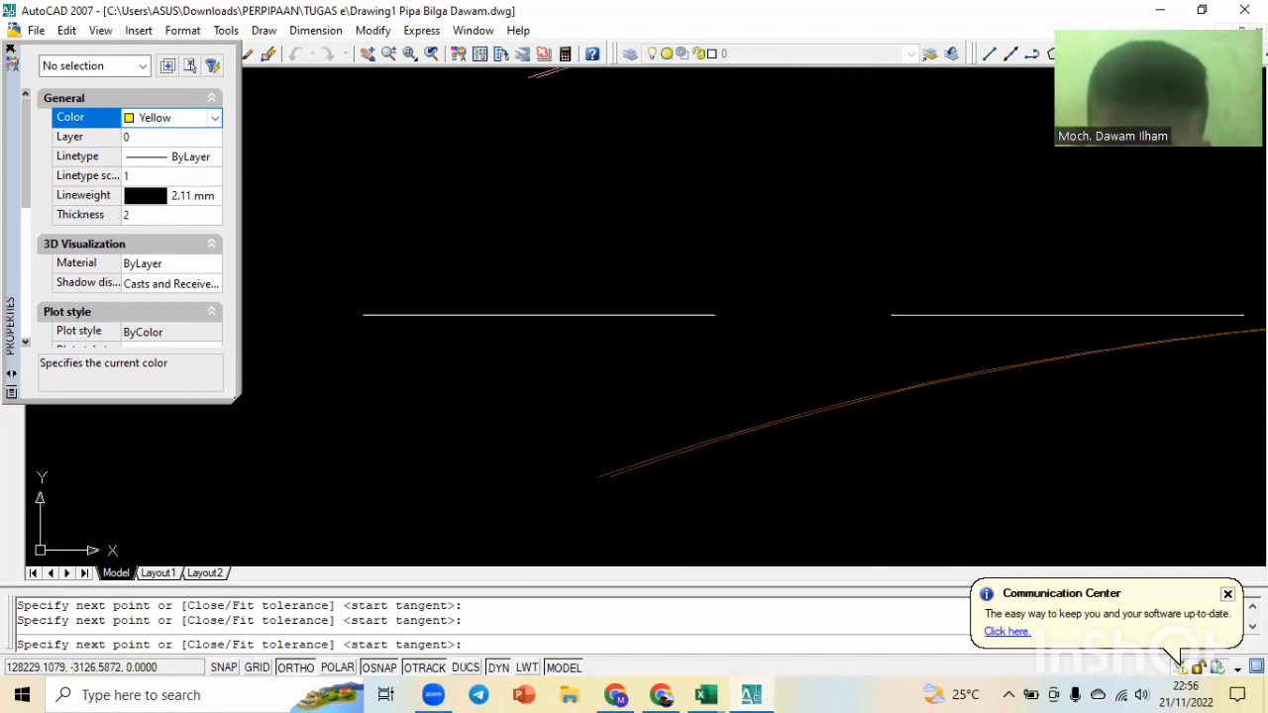
pyautogui.scroll(-2, 584, 315)
pyautogui.scroll(3, 500, 372)
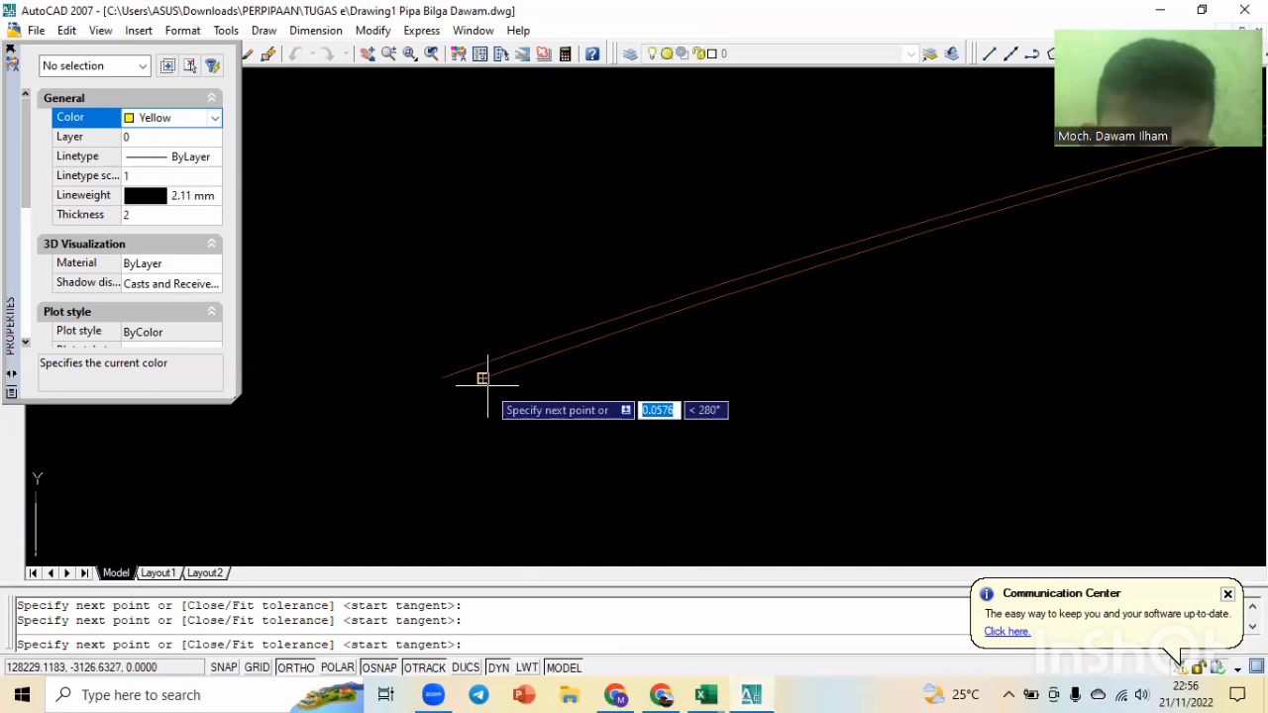
# Continue the spline through the inner arcs' left-hand ends at 0.6R, 0.5R and 0.4R.
pyautogui.moveTo(481, 373)
pyautogui.mouseDown(button='middle')
pyautogui.moveTo(457, 104)
pyautogui.moveTo(561, 170)
pyautogui.mouseUp(button='middle')
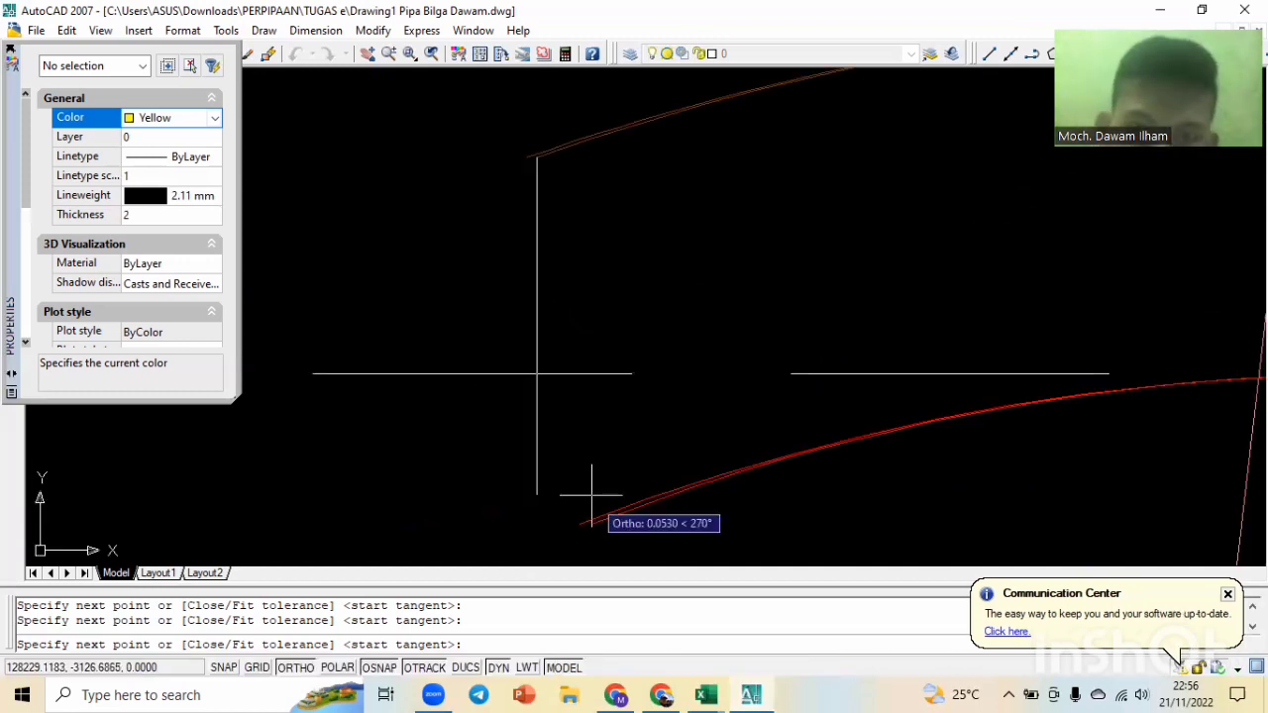
pyautogui.scroll(3, 593, 494)
pyautogui.moveTo(592, 493); pyautogui.dragTo(547, 291, button='middle')
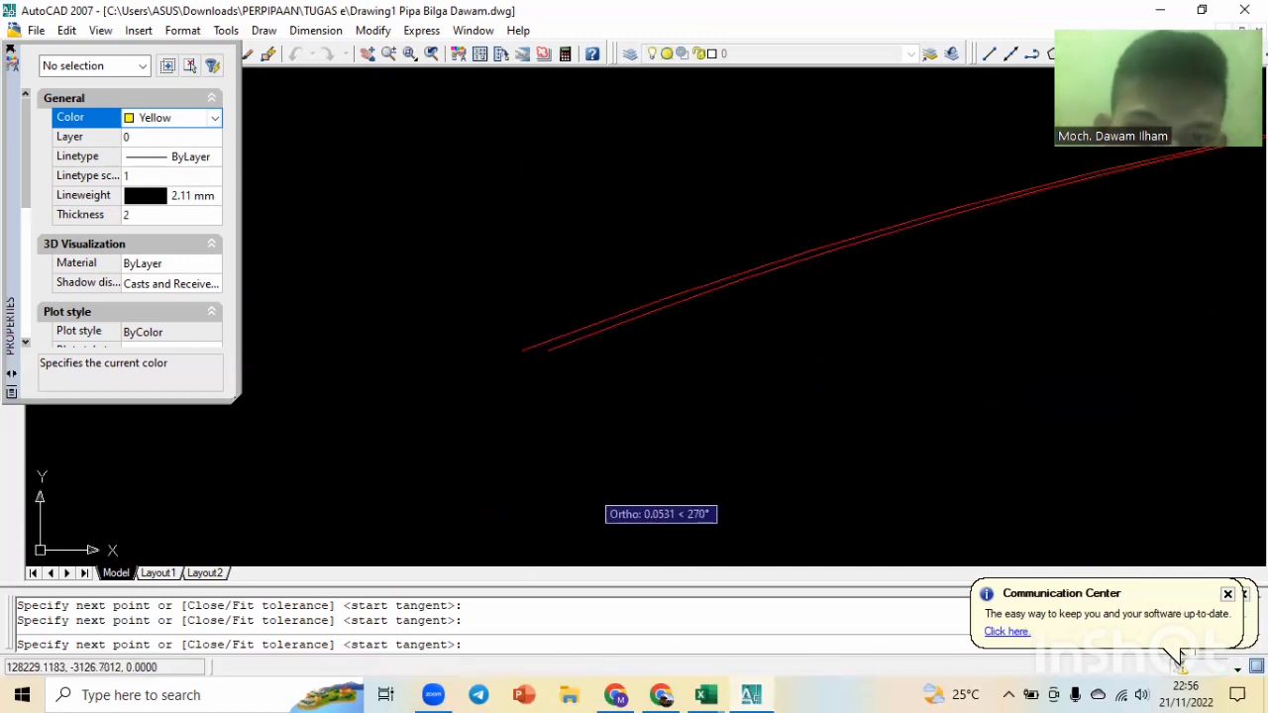
pyautogui.click(527, 320)
pyautogui.moveTo(583, 415); pyautogui.dragTo(525, 168, button='middle')
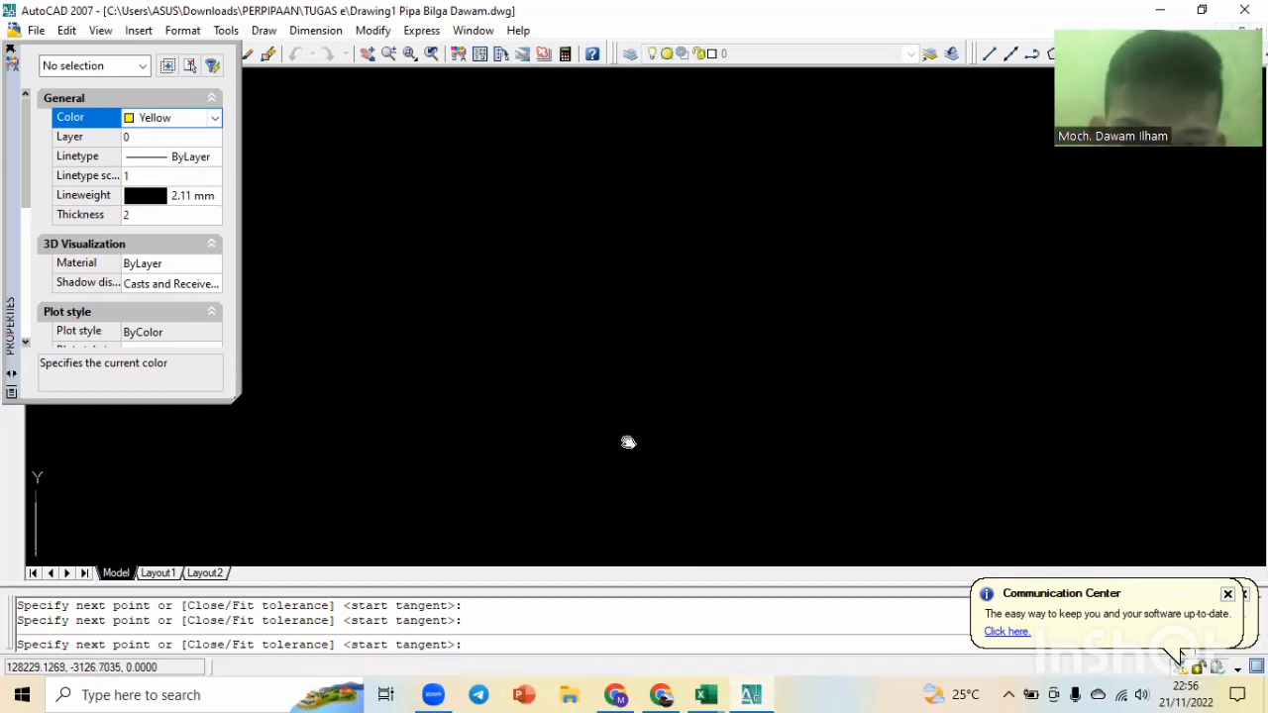
pyautogui.moveTo(628, 442); pyautogui.dragTo(605, 186, button='middle')
pyautogui.moveTo(630, 471); pyautogui.dragTo(663, 546, button='middle')
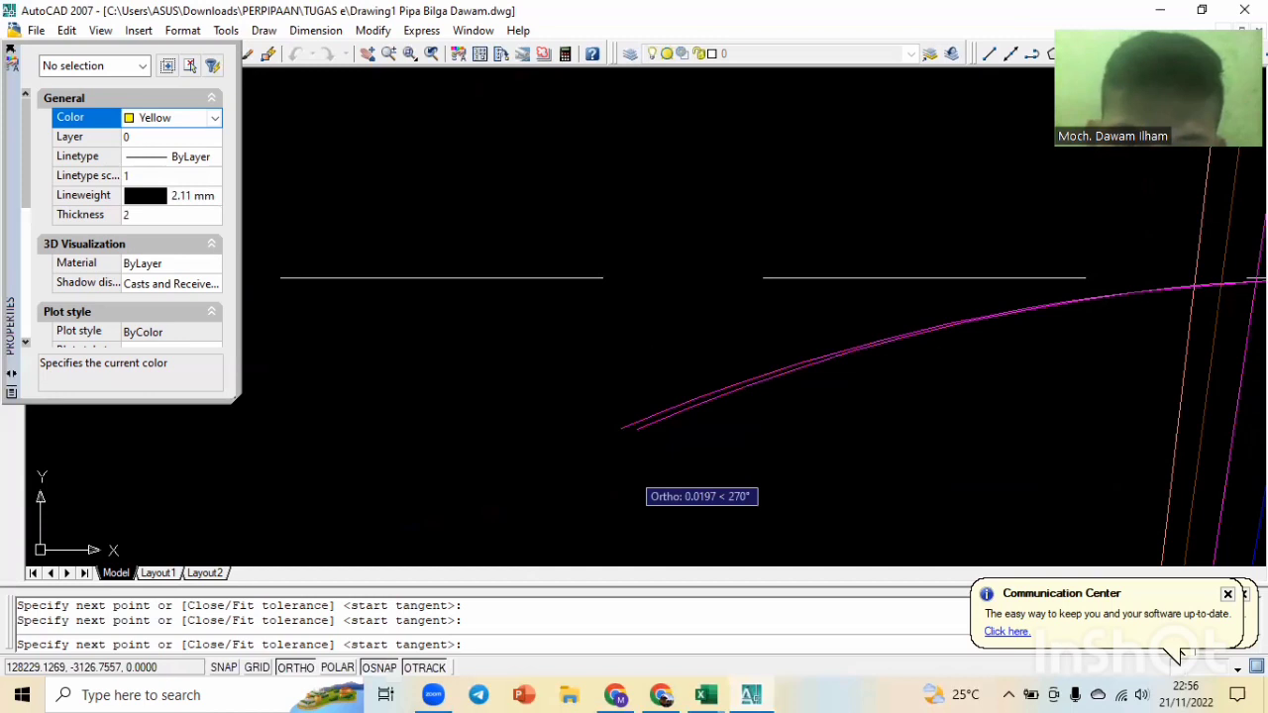
pyautogui.scroll(3, 665, 462)
pyautogui.moveTo(699, 464); pyautogui.dragTo(591, 181, button='middle')
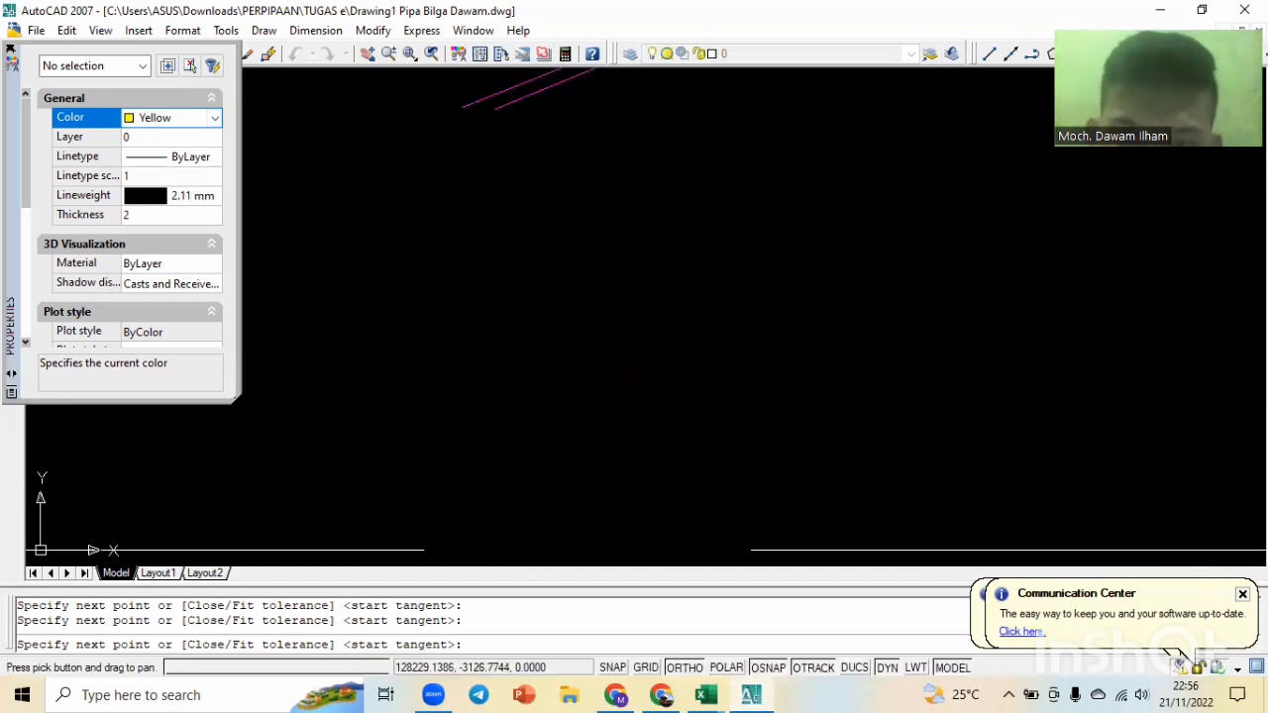
pyautogui.moveTo(529, 211); pyautogui.dragTo(695, 268, button='middle')
pyautogui.scroll(2, 689, 356)
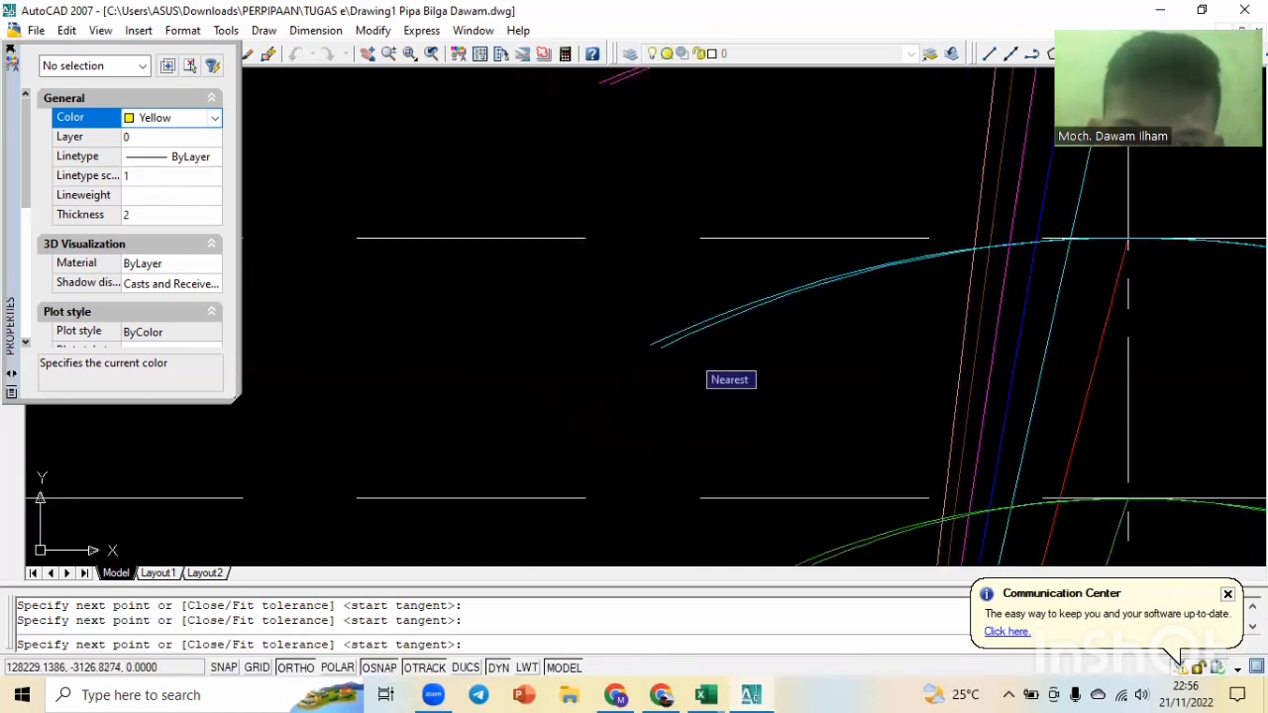
pyautogui.scroll(5, 691, 353)
pyautogui.click(600, 337)
# Add the spline's last points at the inner arcs' left-hand ends at 0.3R and 0.2R.
pyautogui.moveTo(704, 428); pyautogui.dragTo(604, 194, button='middle')
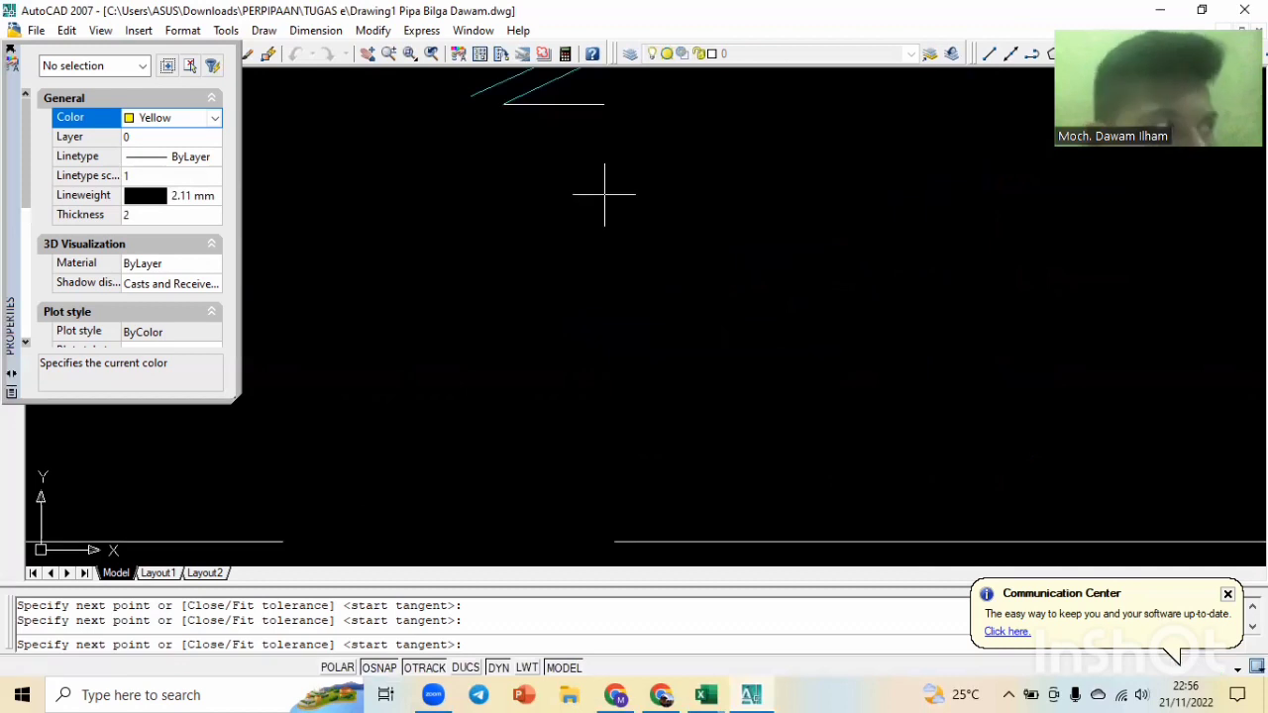
pyautogui.scroll(-2, 682, 400)
pyautogui.scroll(3, 637, 428)
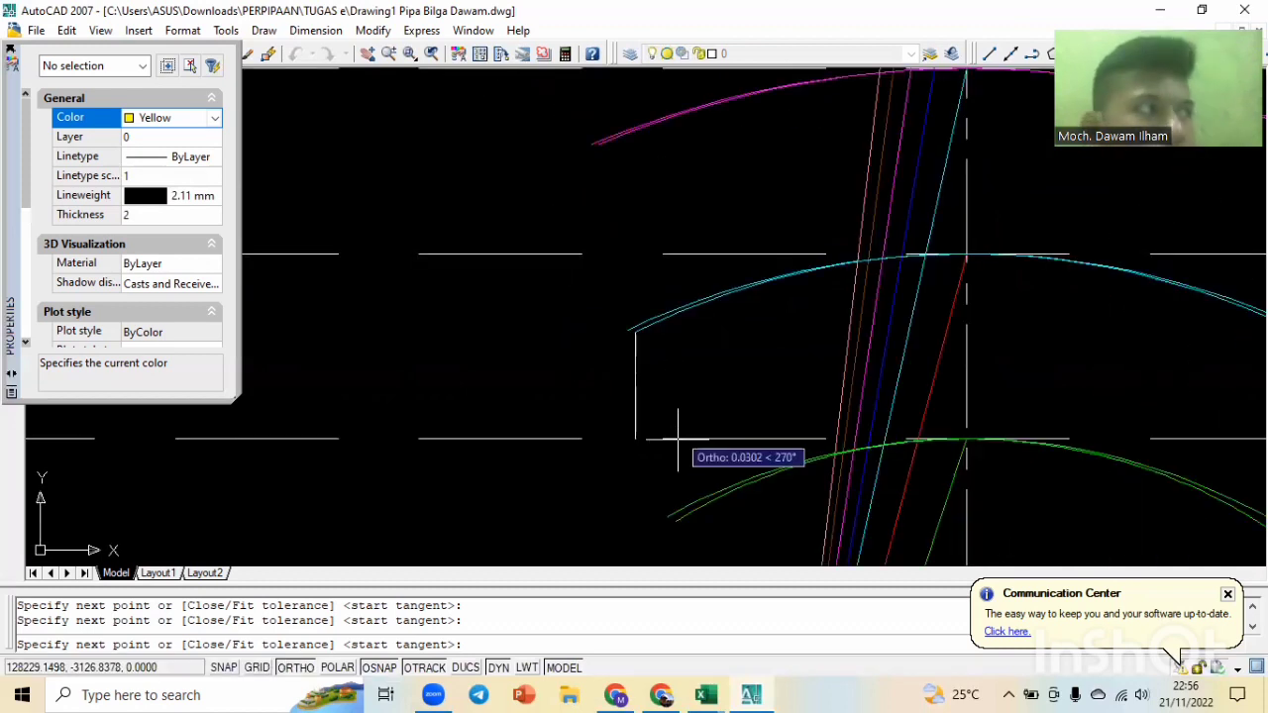
pyautogui.scroll(-3, 634, 396)
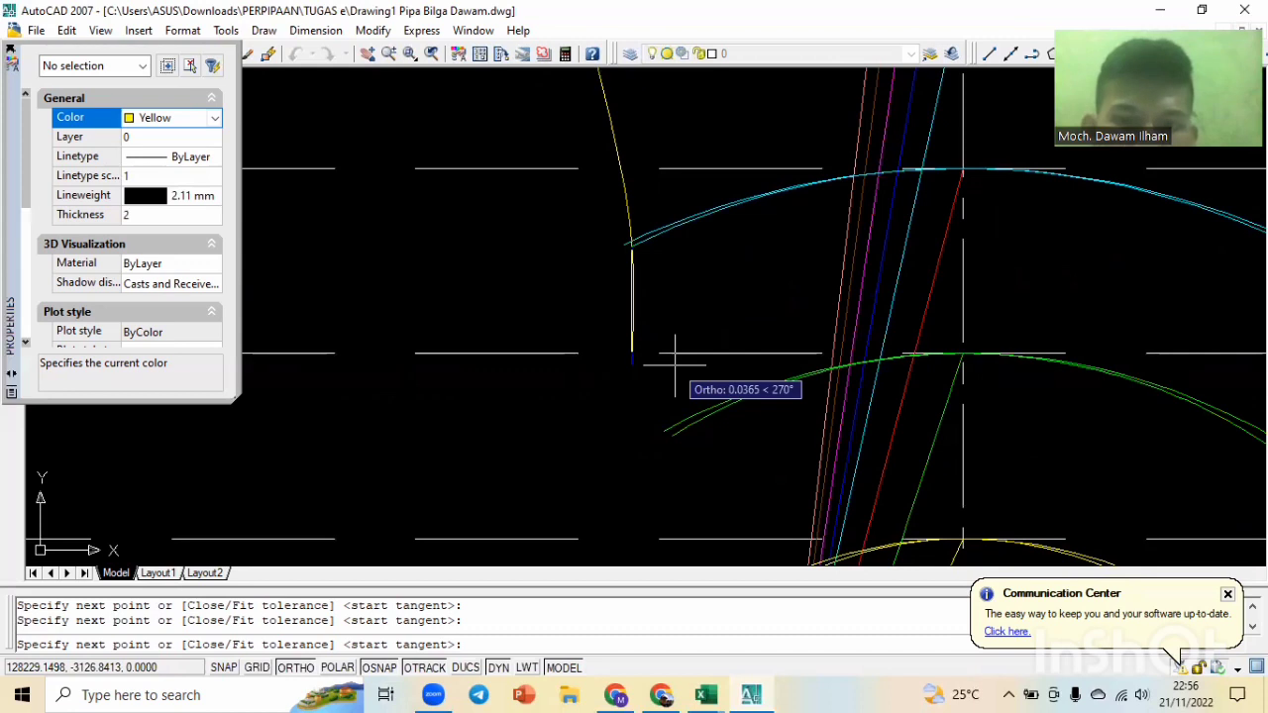
pyautogui.scroll(3, 639, 409)
pyautogui.scroll(1, 661, 398)
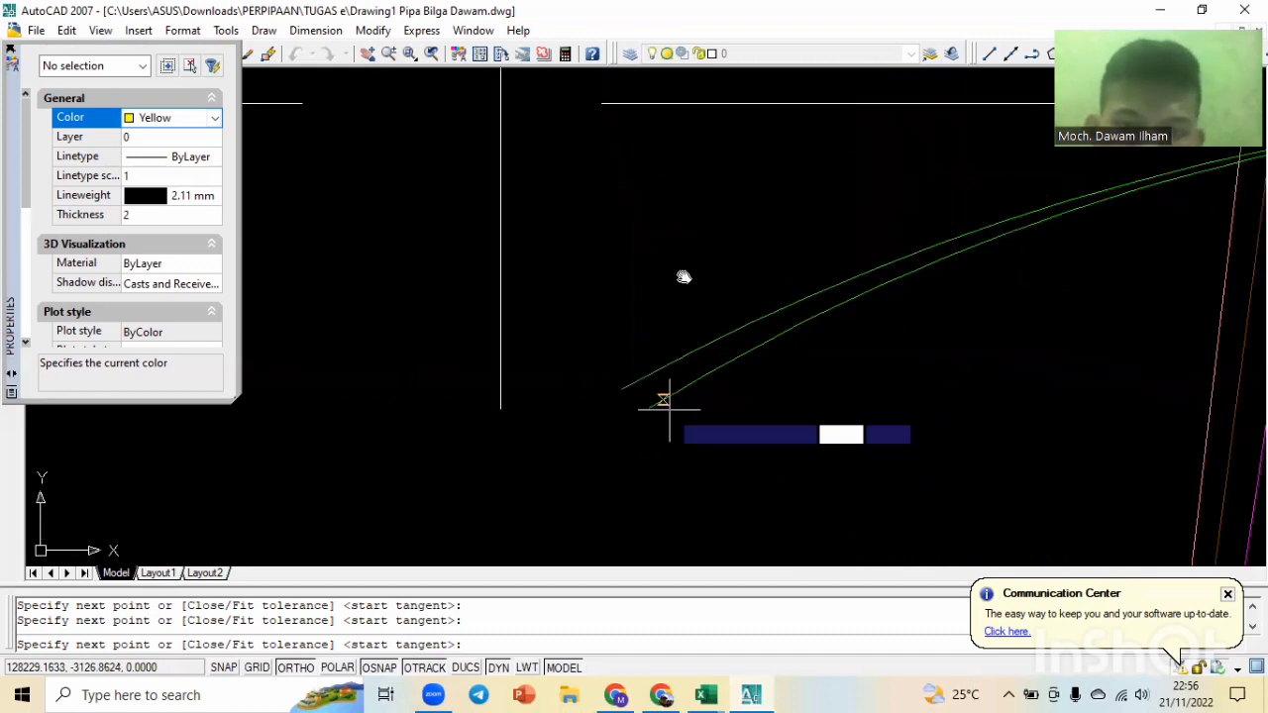
pyautogui.scroll(2, 665, 400)
pyautogui.scroll(-3, 715, 412)
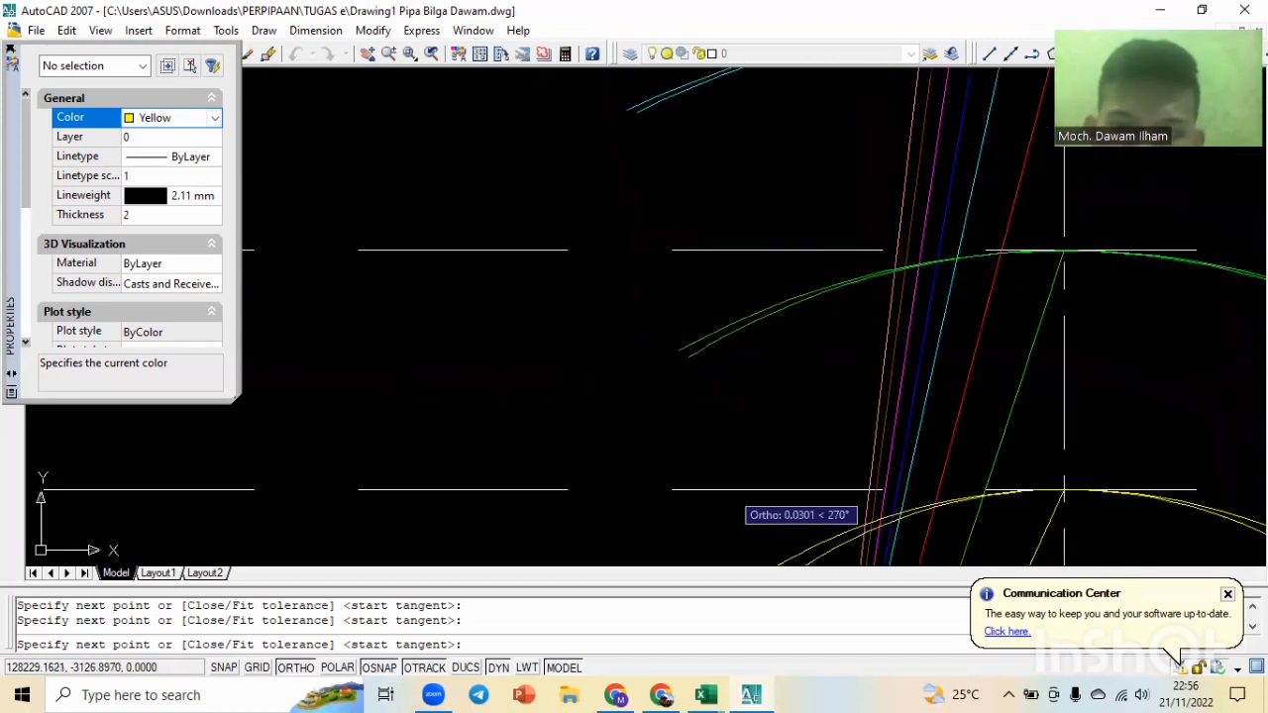
pyautogui.moveTo(726, 426); pyautogui.dragTo(693, 174, button='middle')
pyautogui.scroll(1, 733, 401)
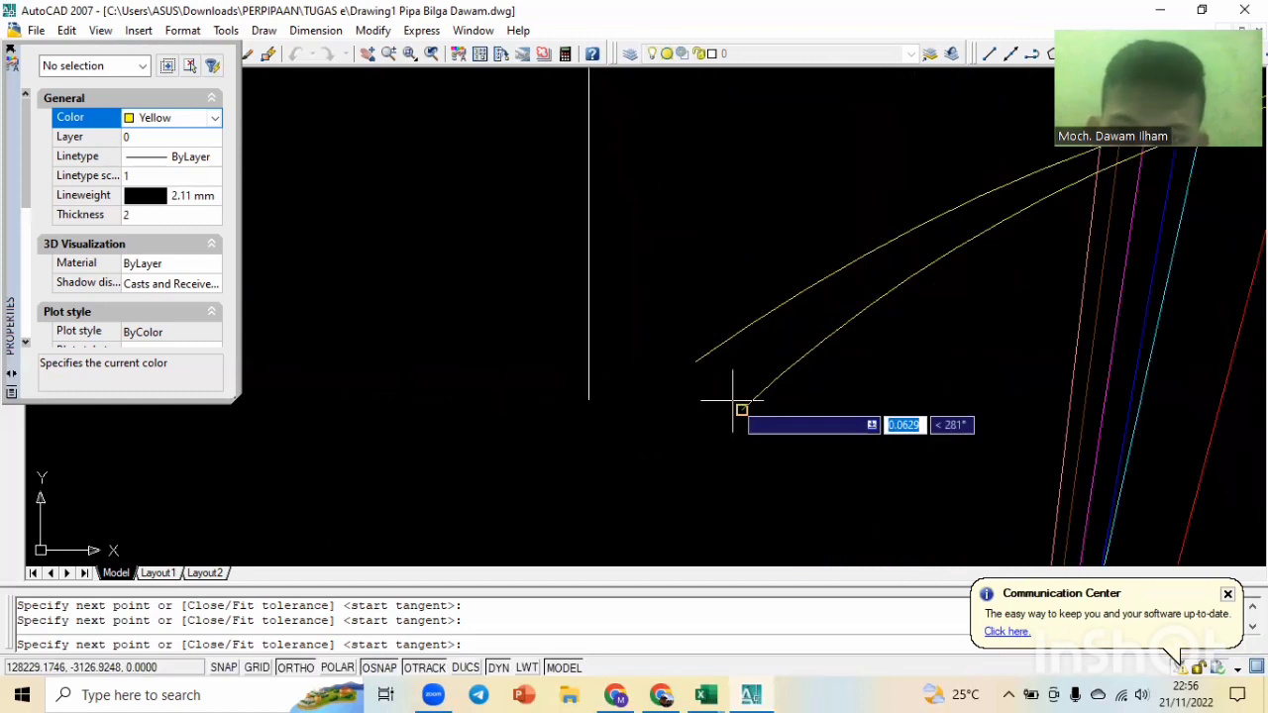
# Finish the yellow spline outline at the 0.2R arc's left-hand end, accepting the default start and end tangents.
pyautogui.scroll(-3, 741, 407)
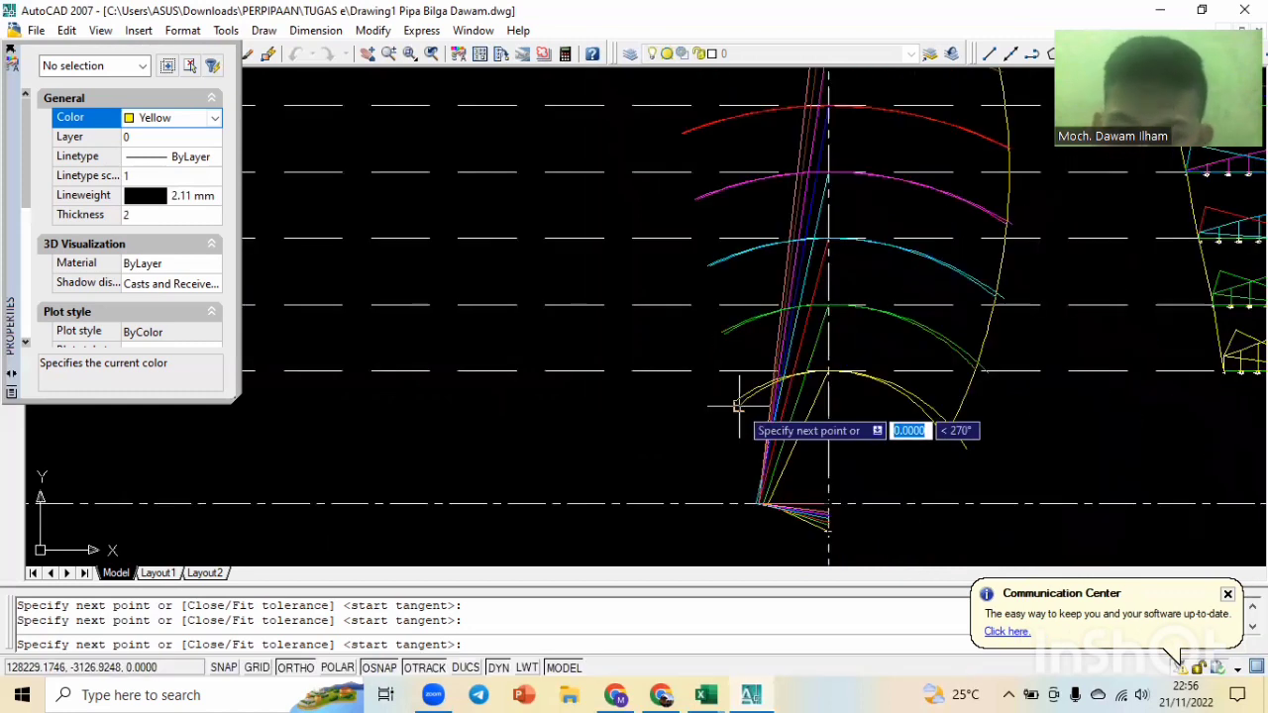
pyautogui.press('Return')
pyautogui.press('Return')
pyautogui.press('Return')
pyautogui.press('Return')
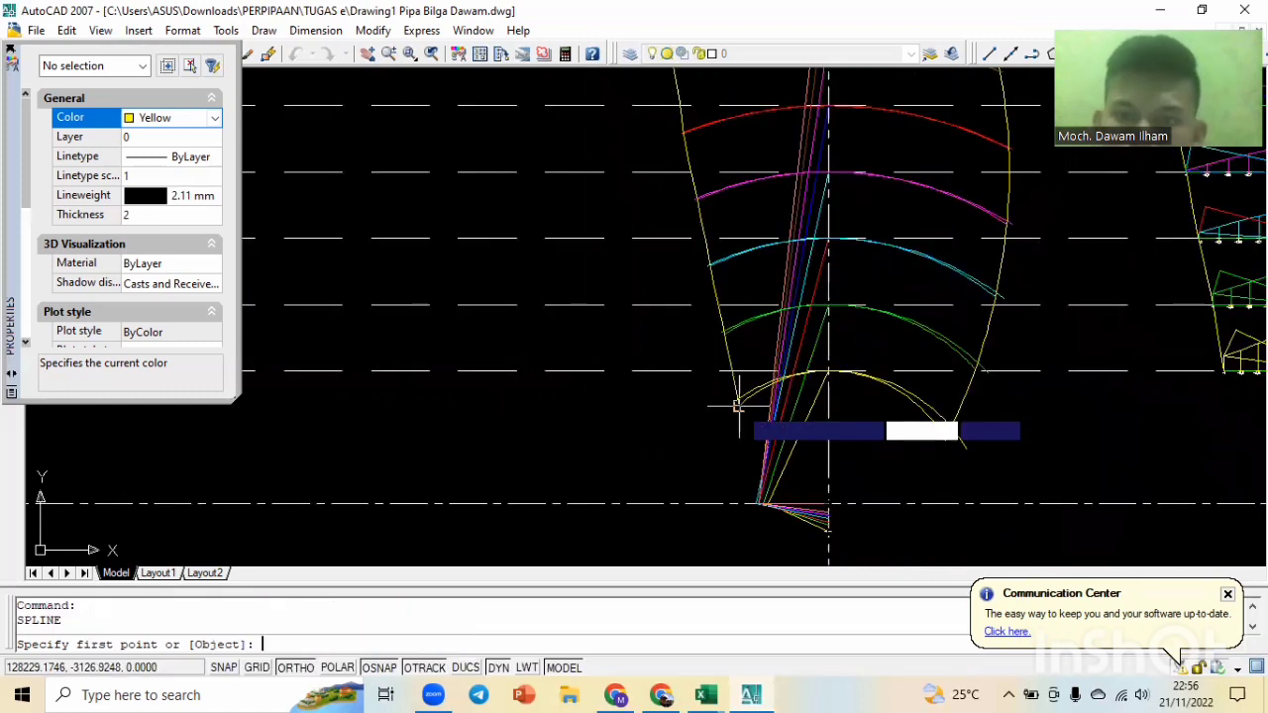
# Set the current drawing colour to Green and cancel the restarted spline command.
pyautogui.scroll(-5, 738, 406)
pyautogui.scroll(6, 744, 384)
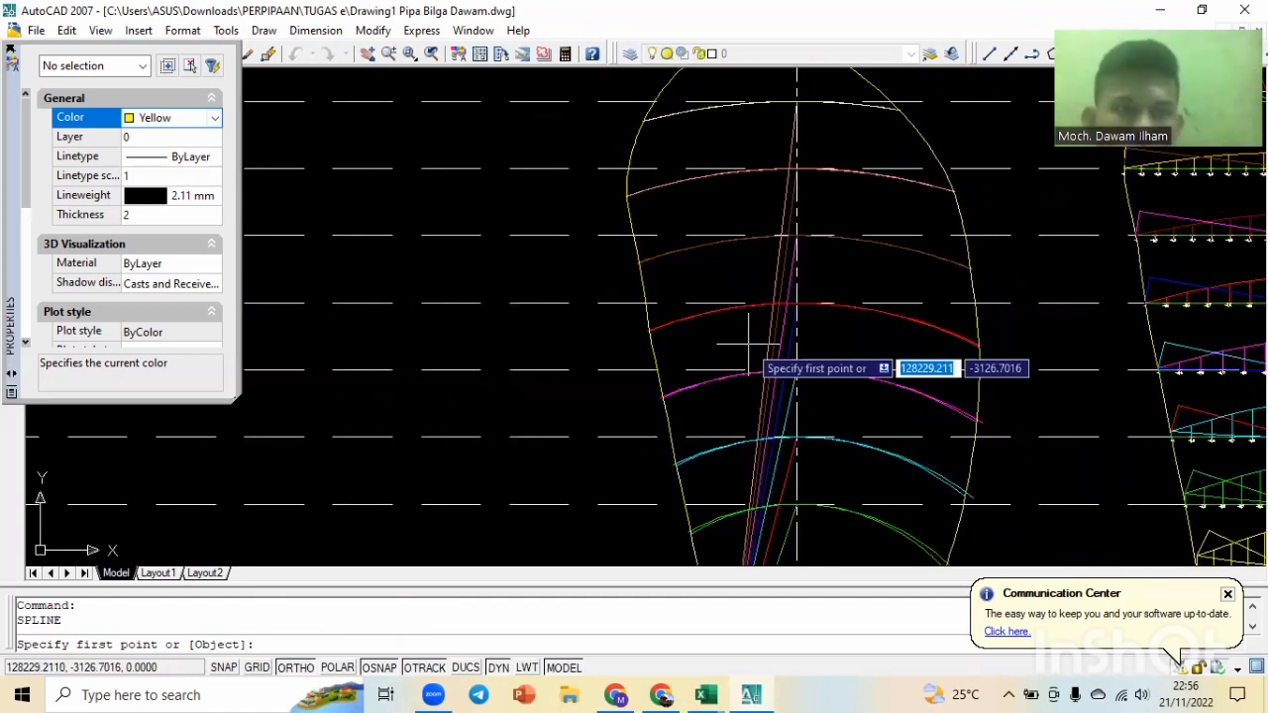
pyautogui.click(202, 124)
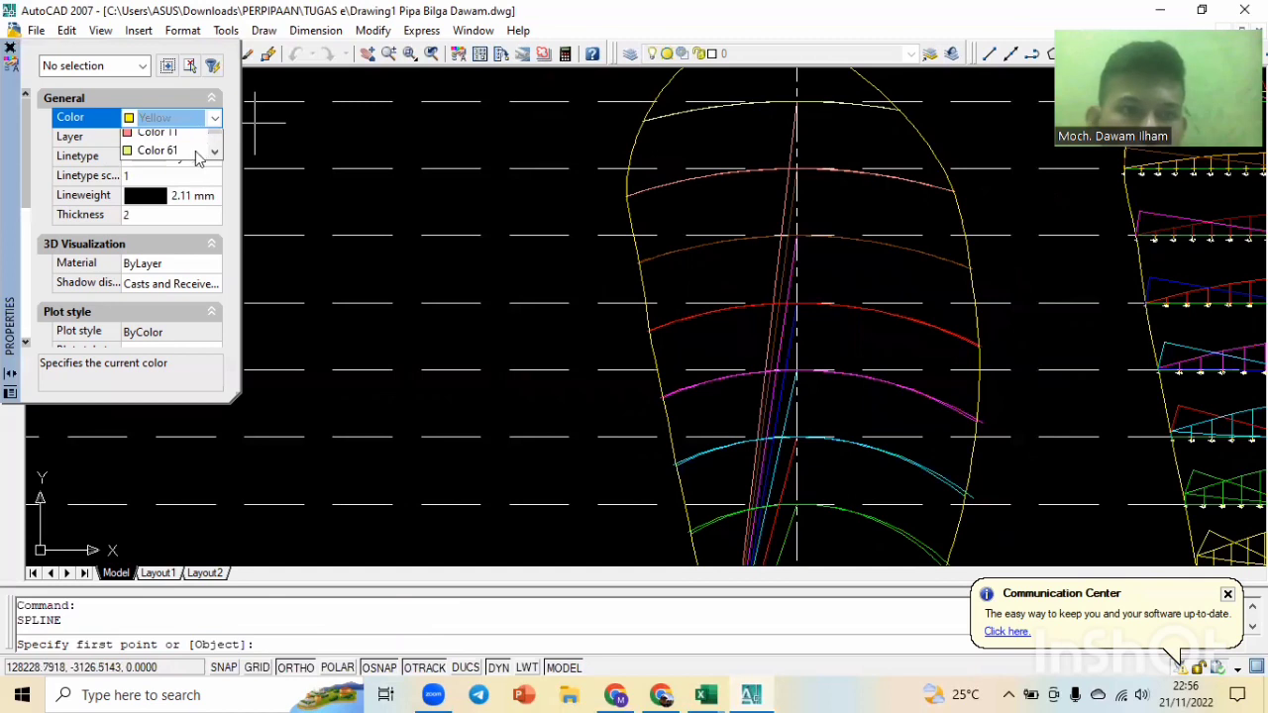
pyautogui.click(154, 158)
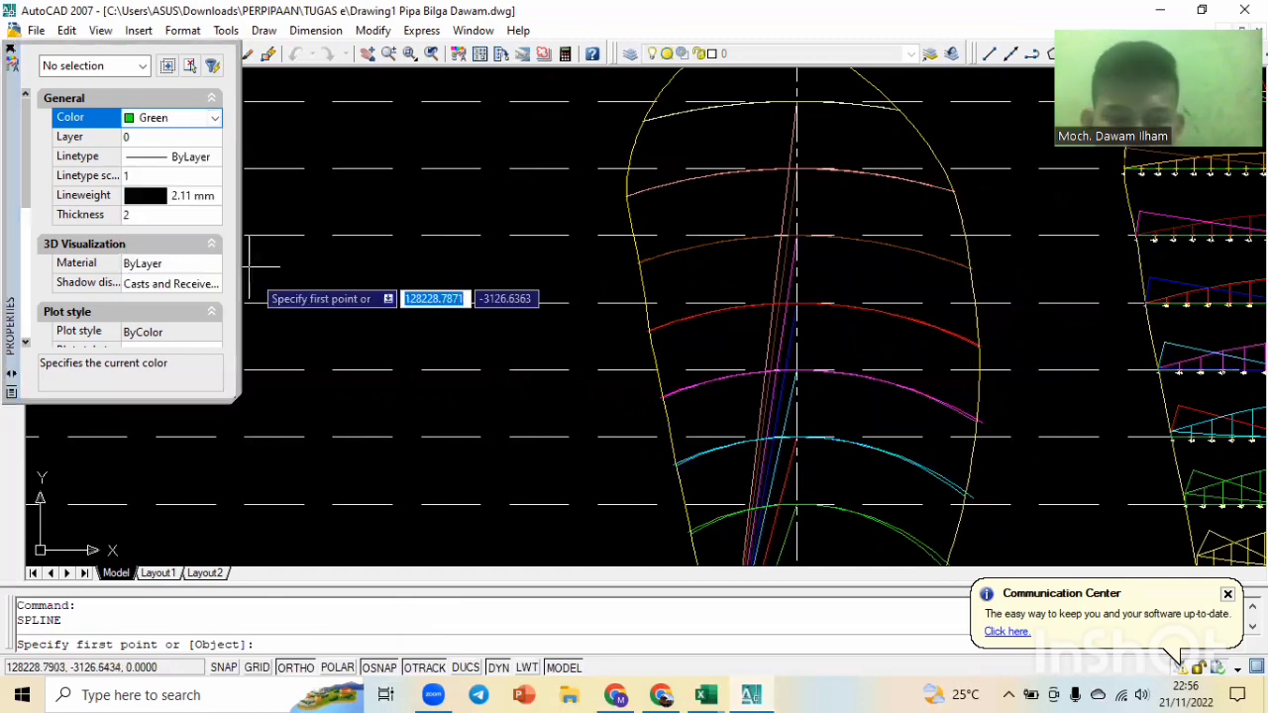
pyautogui.press('Escape')
pyautogui.press('Escape')
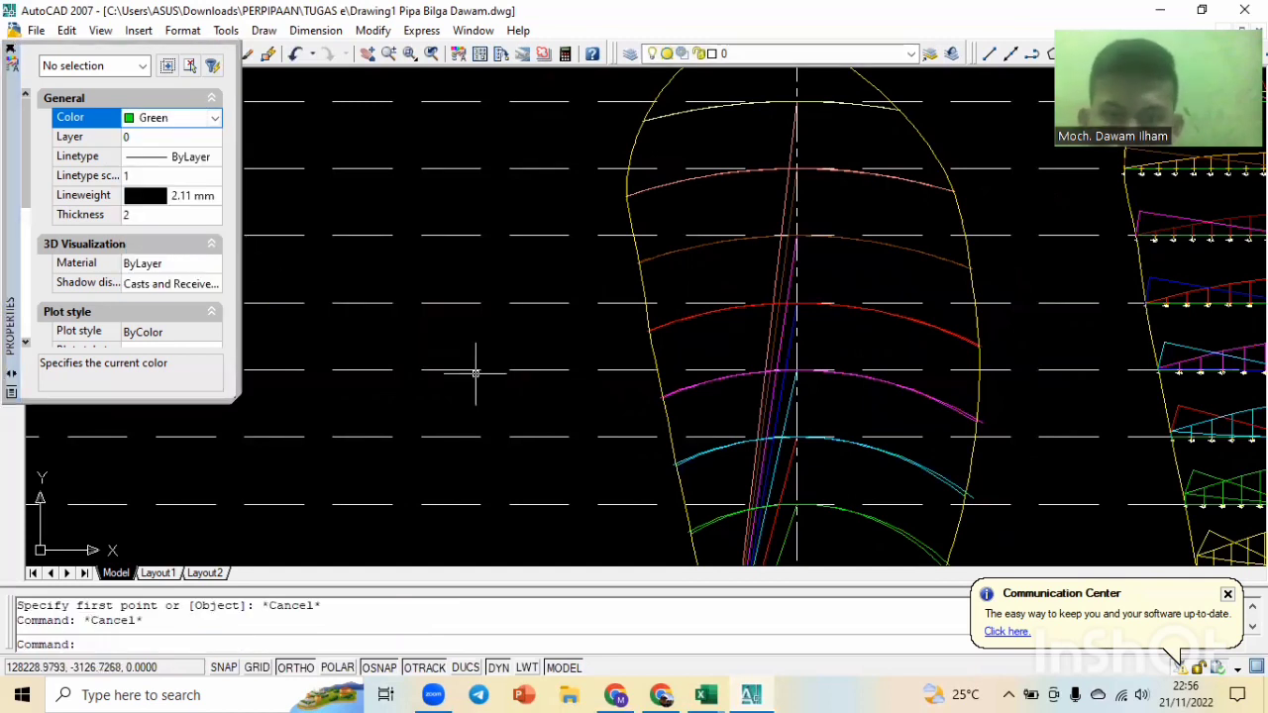
# Start a green spline at the outer 0.2R arc's right-hand end and continue it through the outer arcs' right-hand ends at 0.3R and 0.4R.
pyautogui.write('spl')
pyautogui.press('Return')
pyautogui.scroll(-5, 660, 385)
pyautogui.scroll(6, 660, 385)
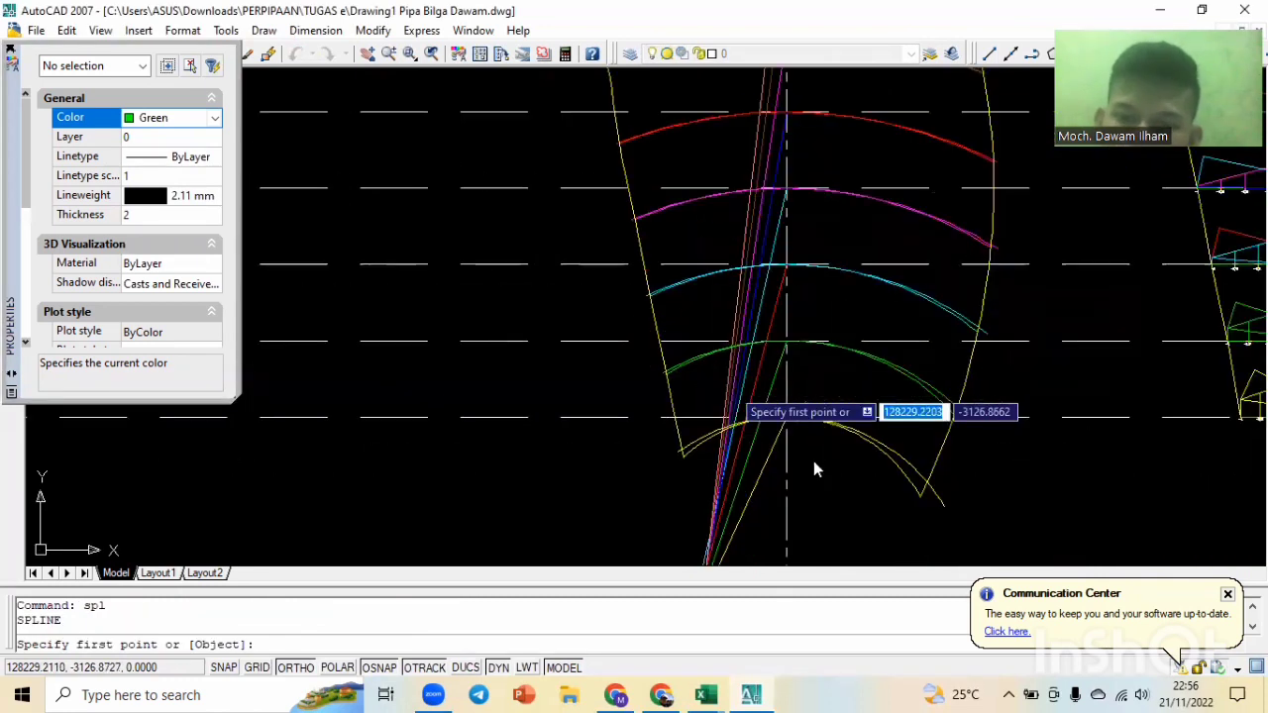
pyautogui.click(944, 505)
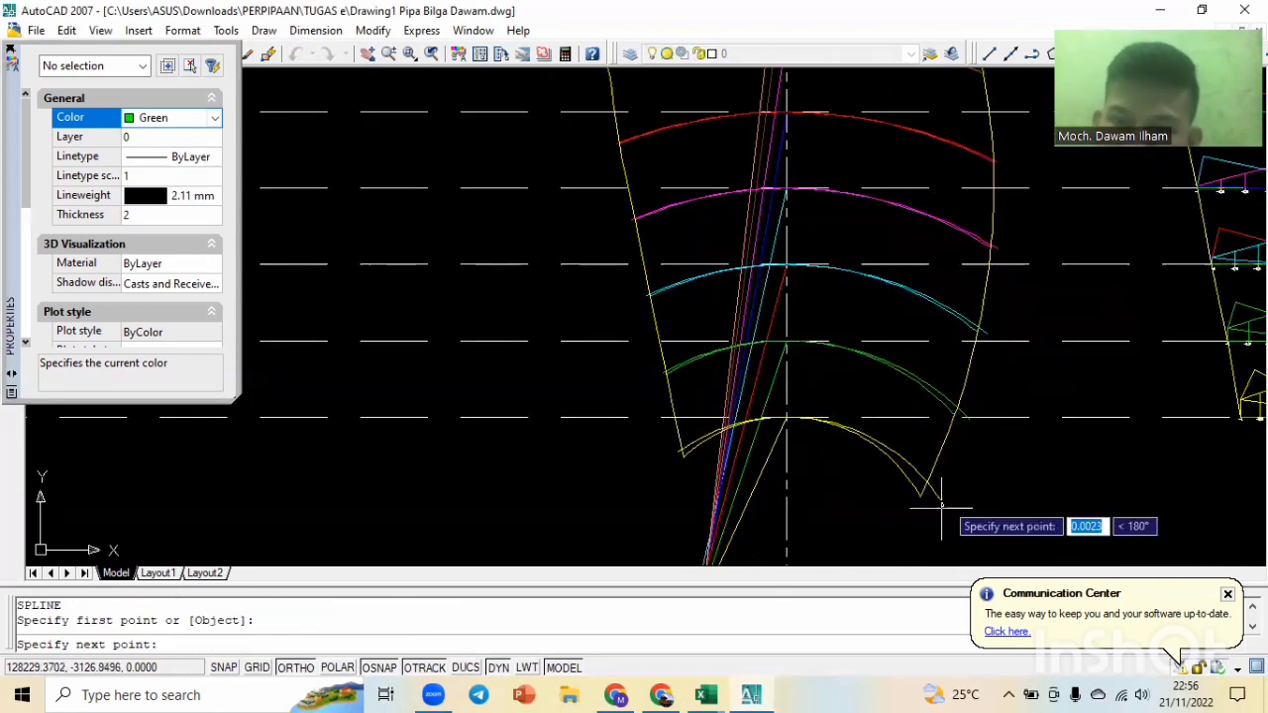
pyautogui.scroll(5, 968, 421)
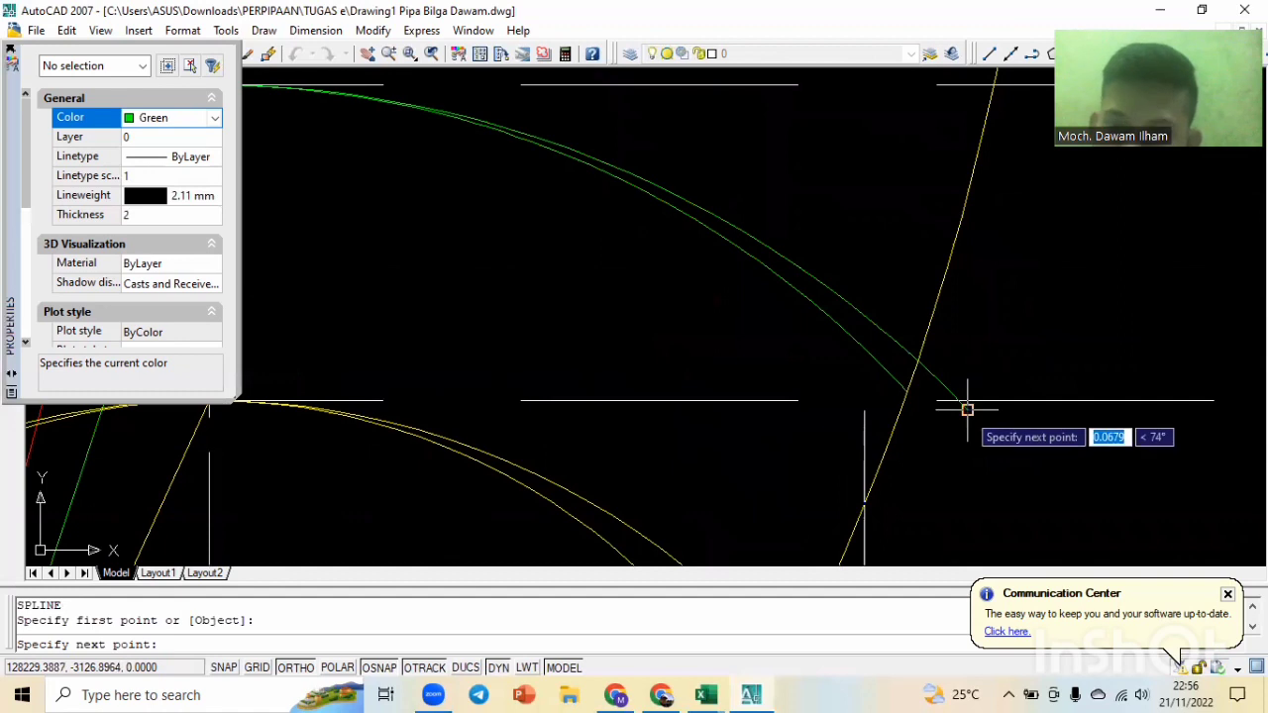
pyautogui.click(967, 406)
pyautogui.scroll(-4, 976, 401)
pyautogui.click(991, 291)
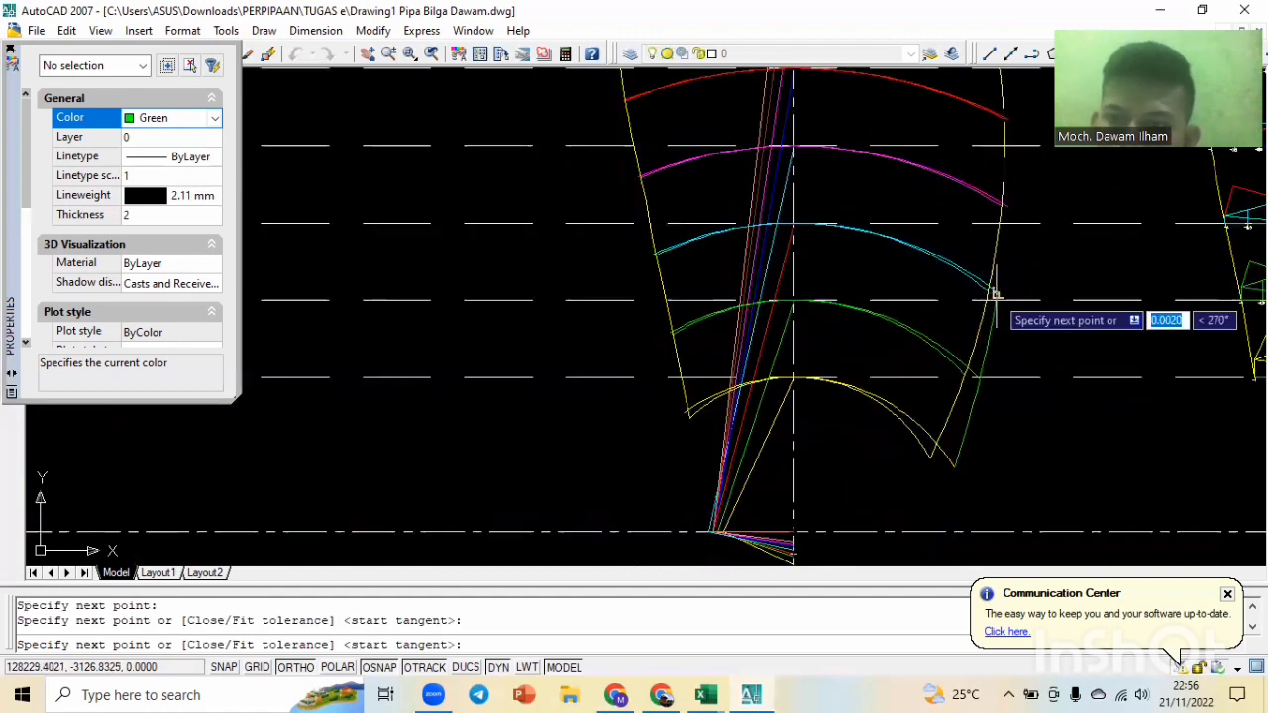
# Continue the green spline through the outer arcs' right-hand ends at 0.5R and 0.6R.
pyautogui.moveTo(987, 326); pyautogui.dragTo(962, 421, button='middle')
pyautogui.scroll(3, 975, 297)
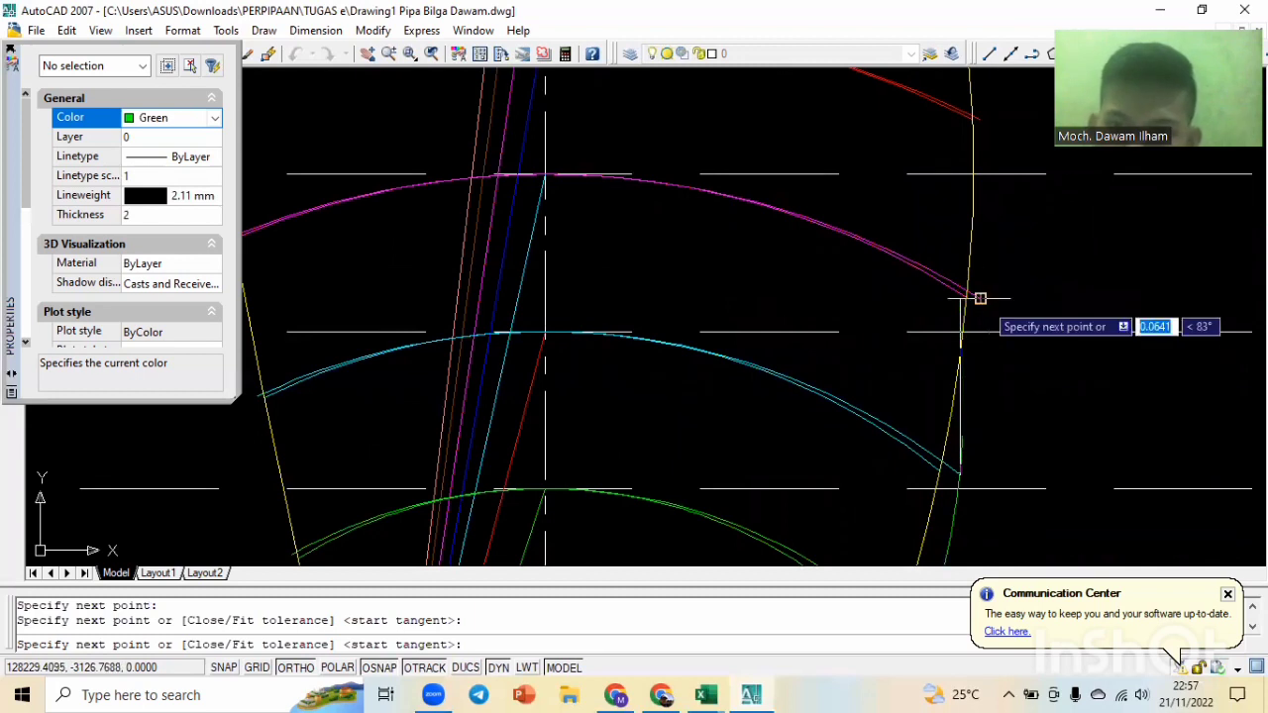
pyautogui.click(979, 299)
pyautogui.moveTo(988, 175); pyautogui.dragTo(996, 297, button='middle')
pyautogui.scroll(5, 995, 297)
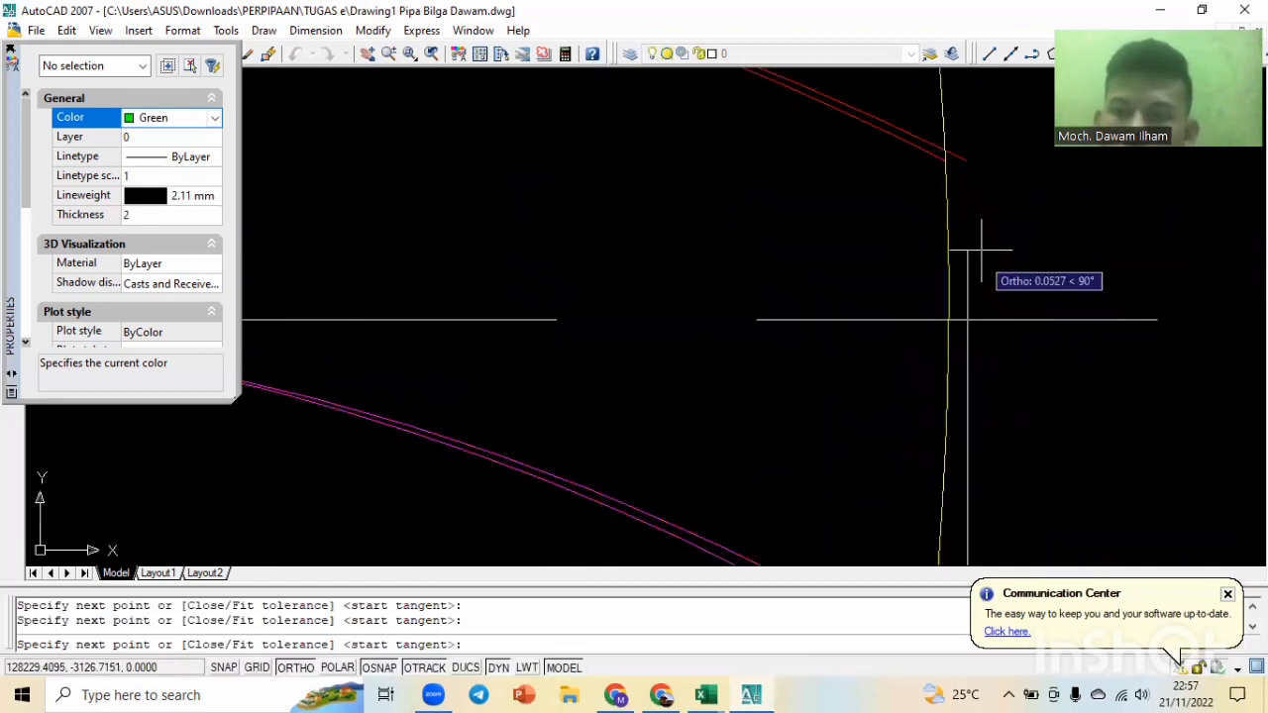
pyautogui.moveTo(965, 161)
pyautogui.mouseDown(button='middle')
pyautogui.moveTo(968, 552)
pyautogui.moveTo(972, 428)
pyautogui.mouseUp(button='middle')
pyautogui.scroll(-3, 924, 198)
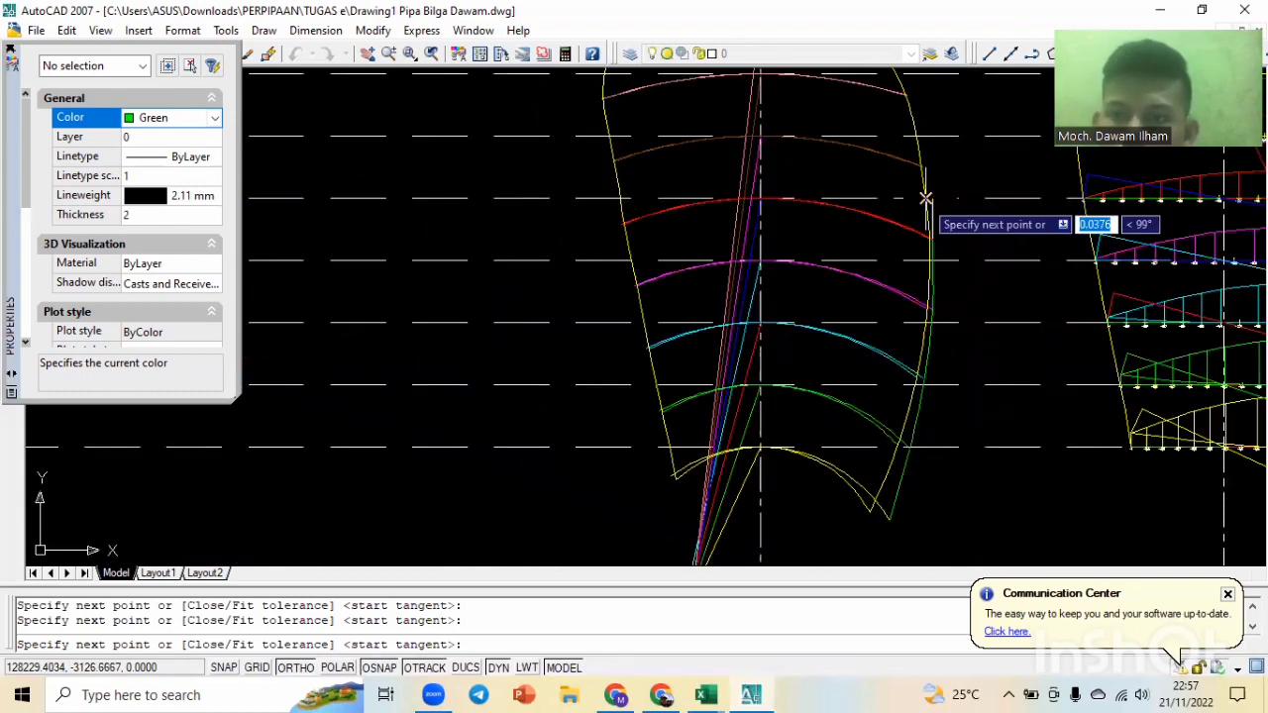
# Add spline points at the outer arcs' right-hand ends at 0.7R and 0.8R.
pyautogui.scroll(2, 922, 184)
pyautogui.scroll(3, 922, 180)
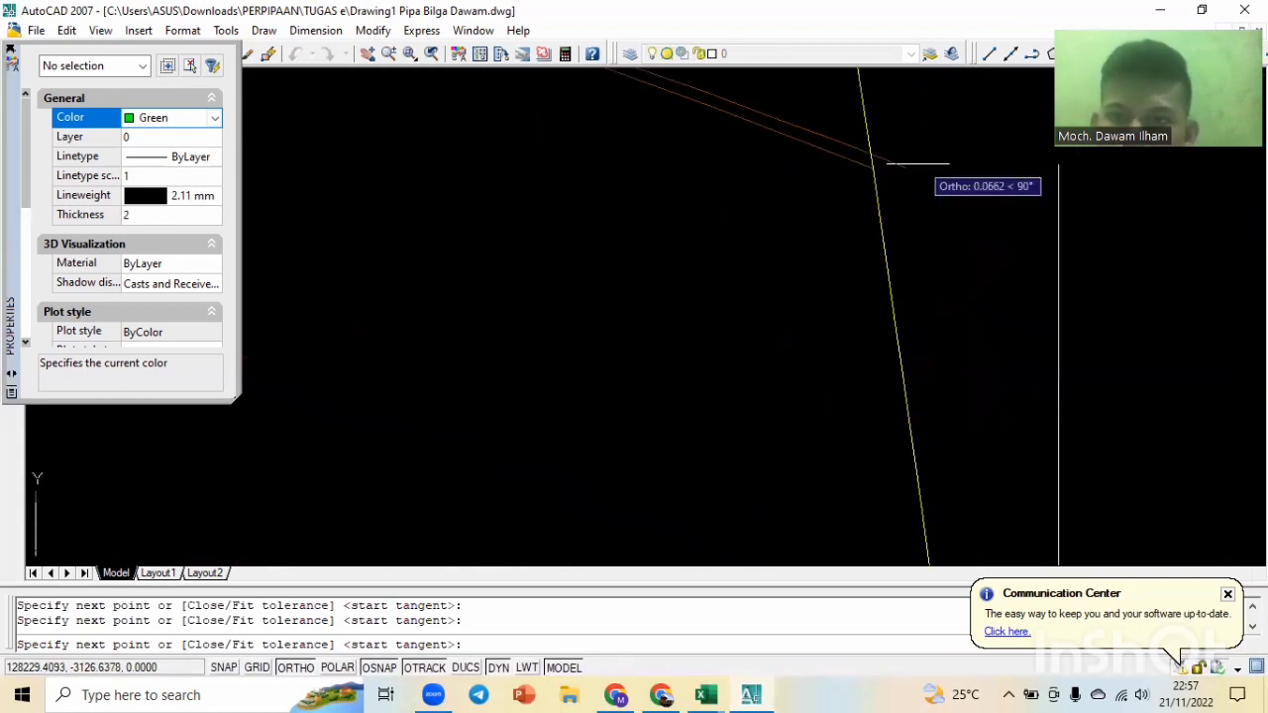
pyautogui.scroll(-2, 904, 168)
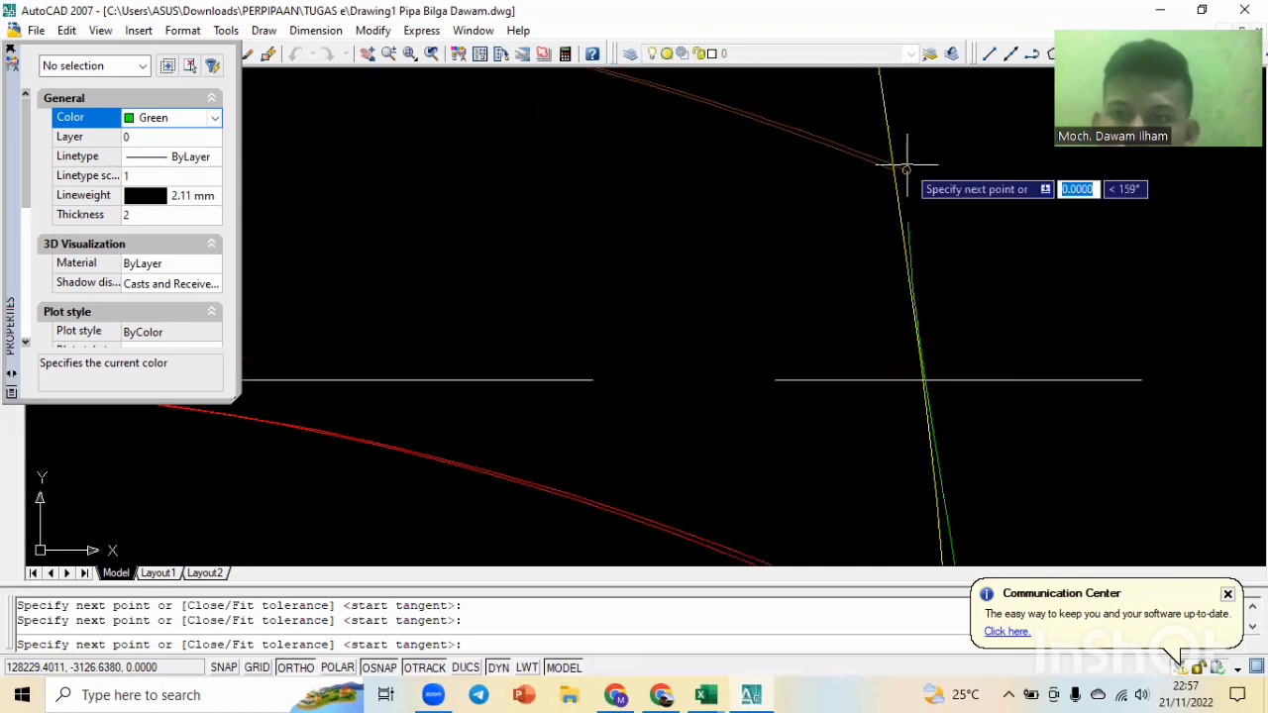
pyautogui.scroll(-5, 945, 133)
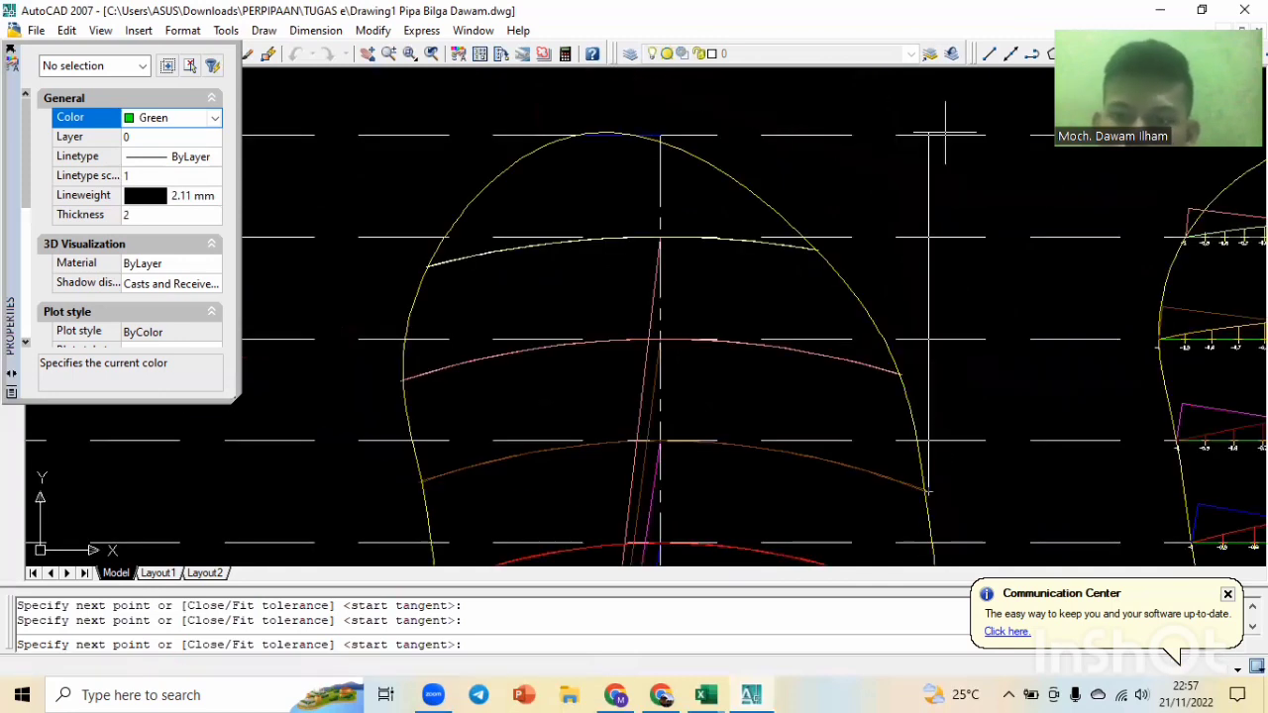
pyautogui.scroll(5, 886, 428)
pyautogui.scroll(3, 886, 428)
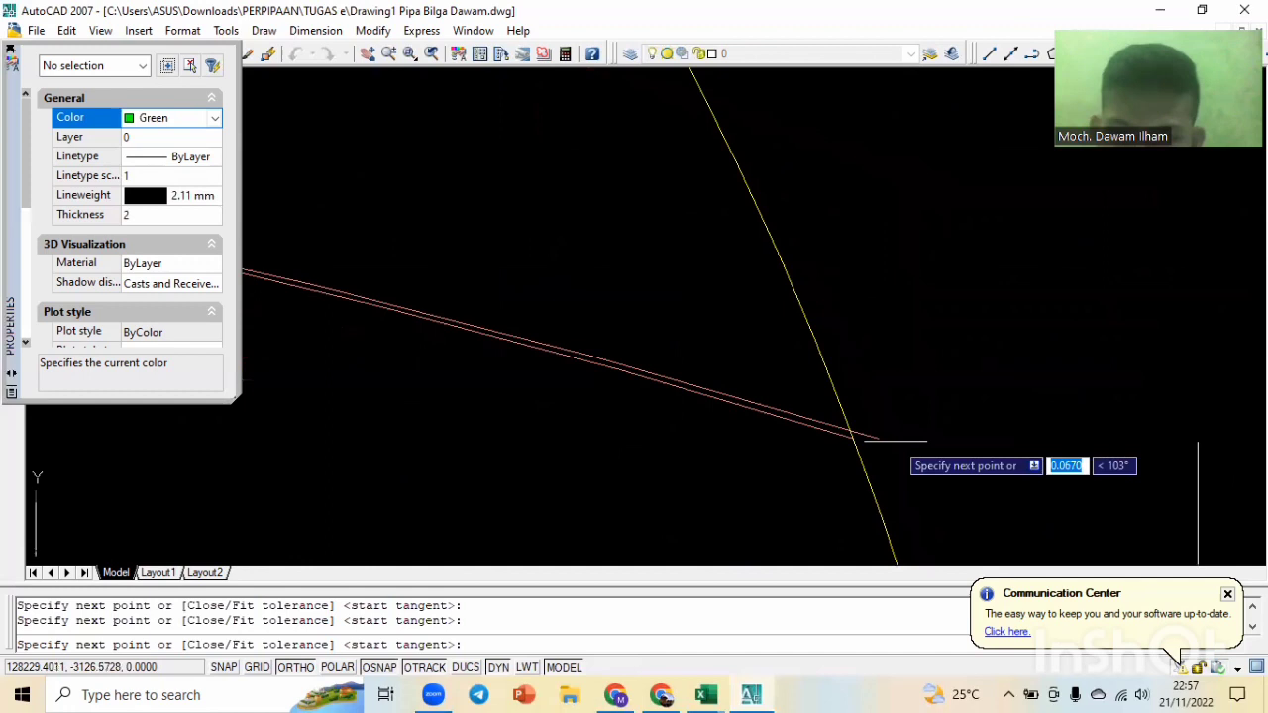
pyautogui.click(869, 436)
pyautogui.scroll(-3, 872, 322)
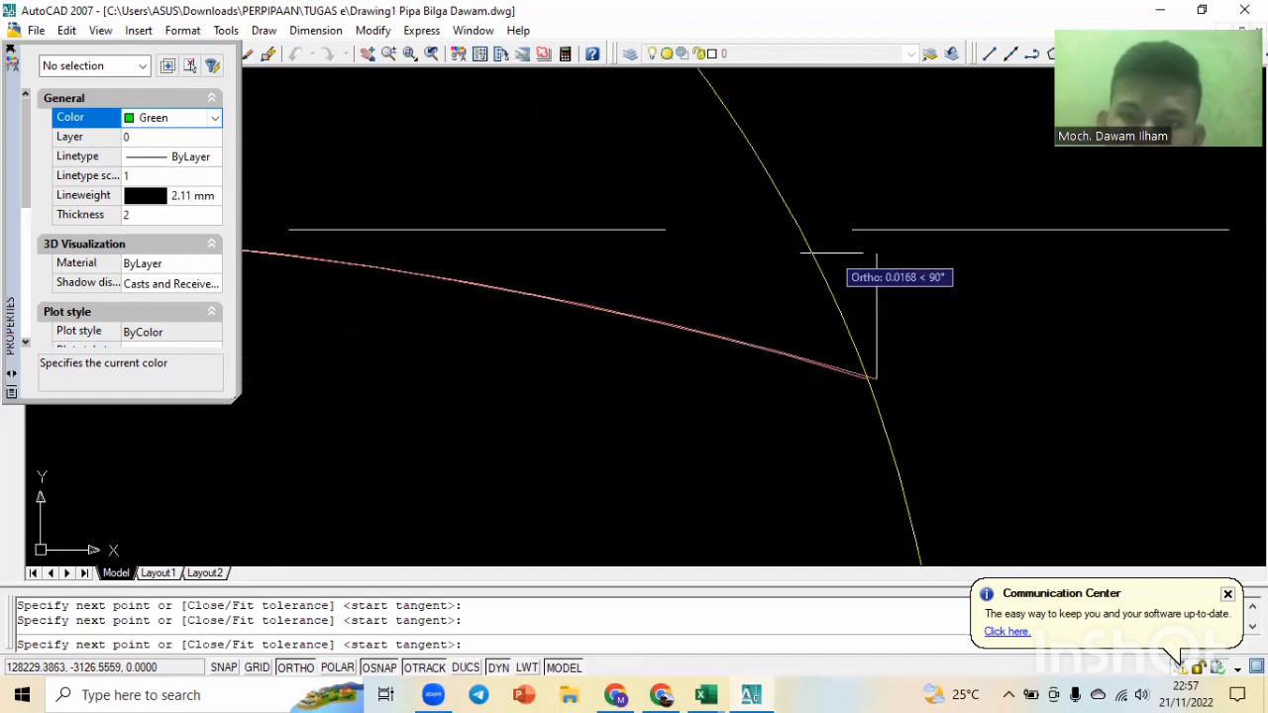
# Carry the green spline through the outer 0.9R arc's right-hand end and over the blade tip on the R line.
pyautogui.moveTo(833, 255); pyautogui.dragTo(1007, 634, button='middle')
pyautogui.moveTo(744, 347); pyautogui.dragTo(671, 211, button='middle')
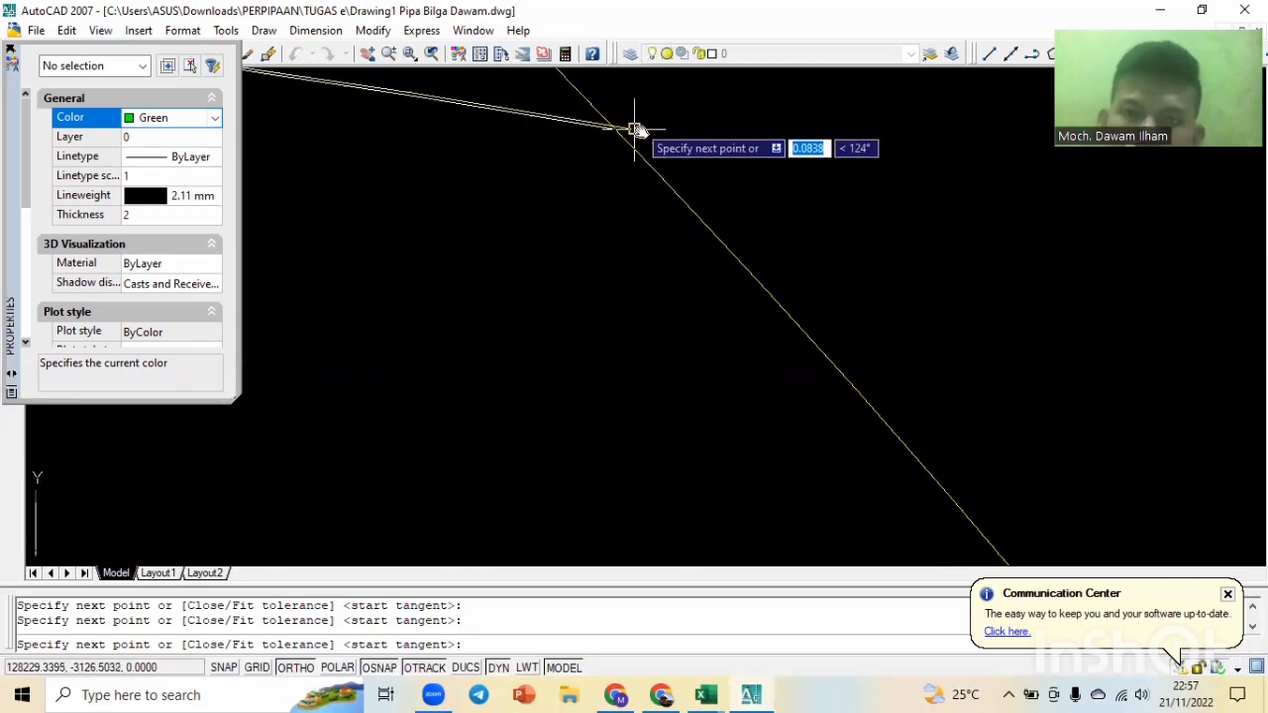
pyautogui.moveTo(634, 130); pyautogui.dragTo(1103, 399, button='middle')
pyautogui.scroll(-4, 784, 315)
pyautogui.moveTo(661, 260); pyautogui.dragTo(1086, 344, button='middle')
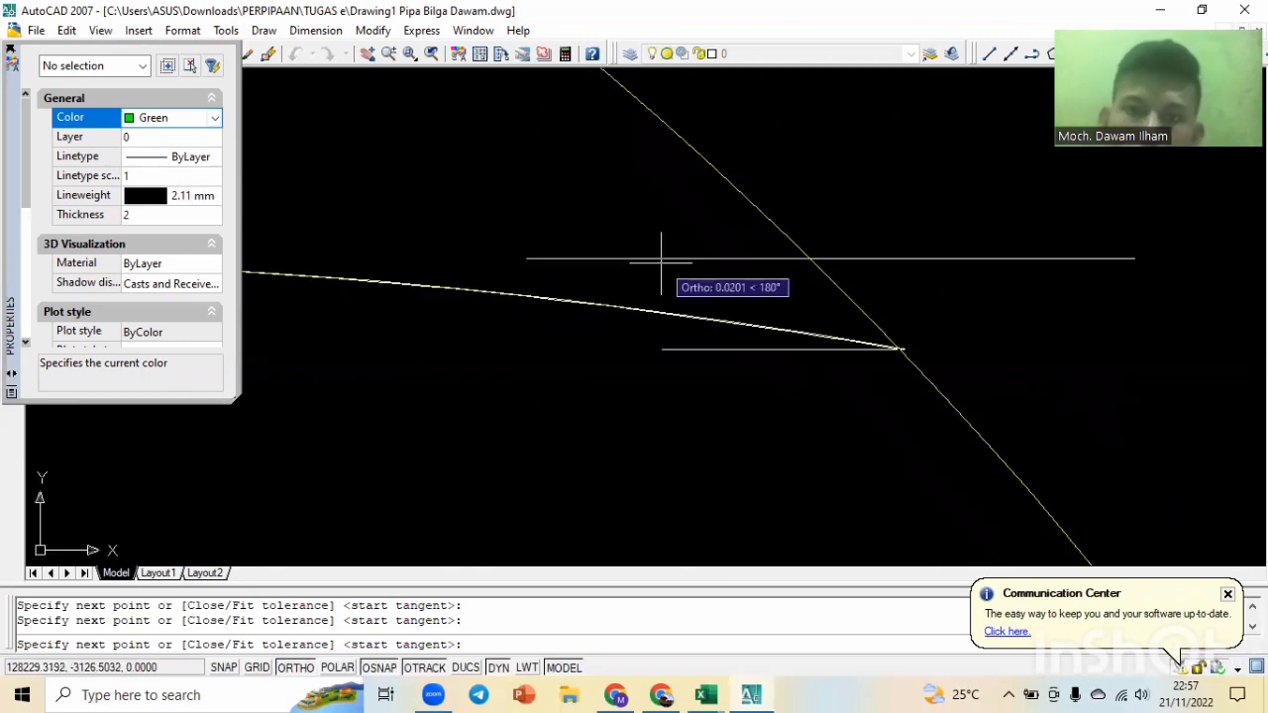
pyautogui.scroll(-6, 731, 248)
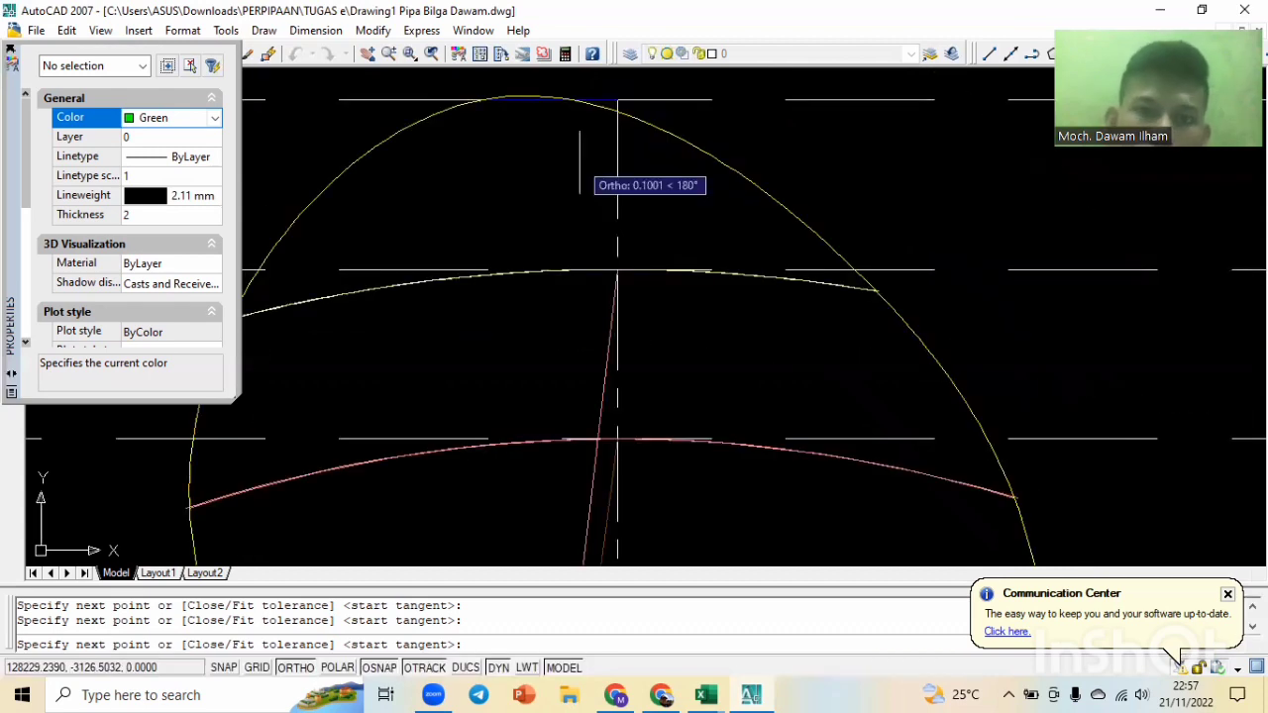
pyautogui.scroll(4, 444, 87)
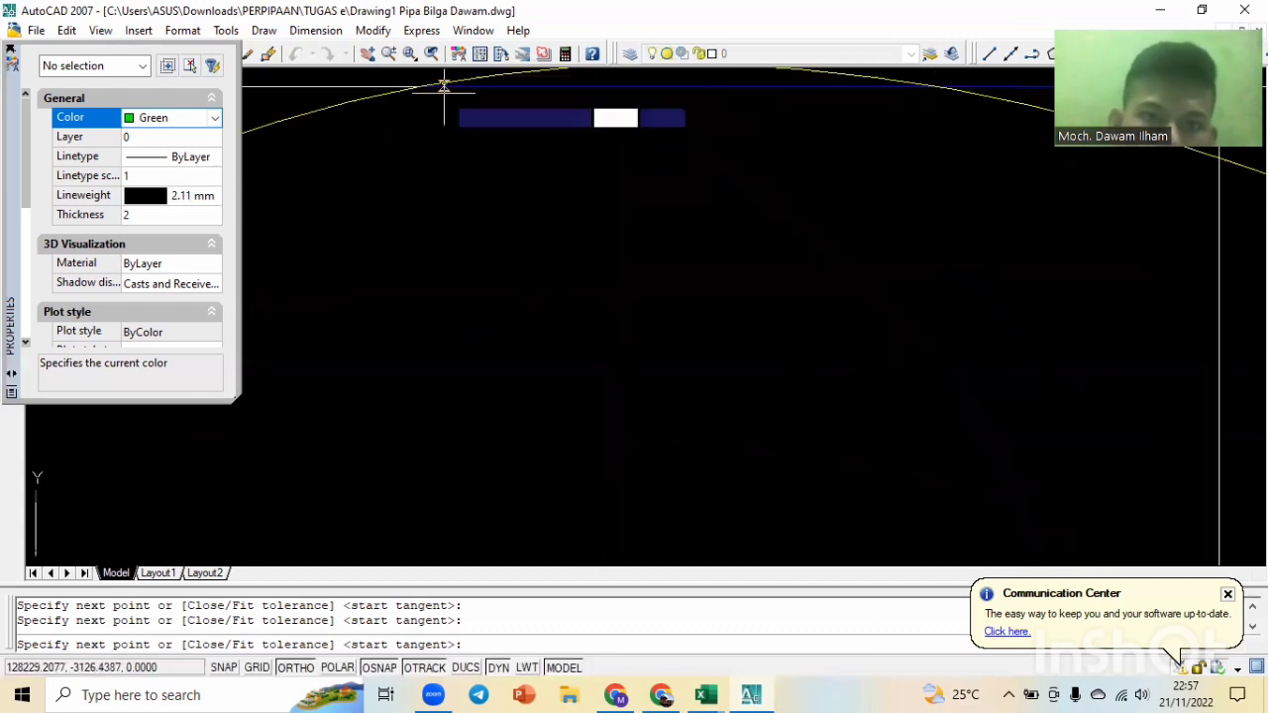
pyautogui.scroll(-3, 420, 87)
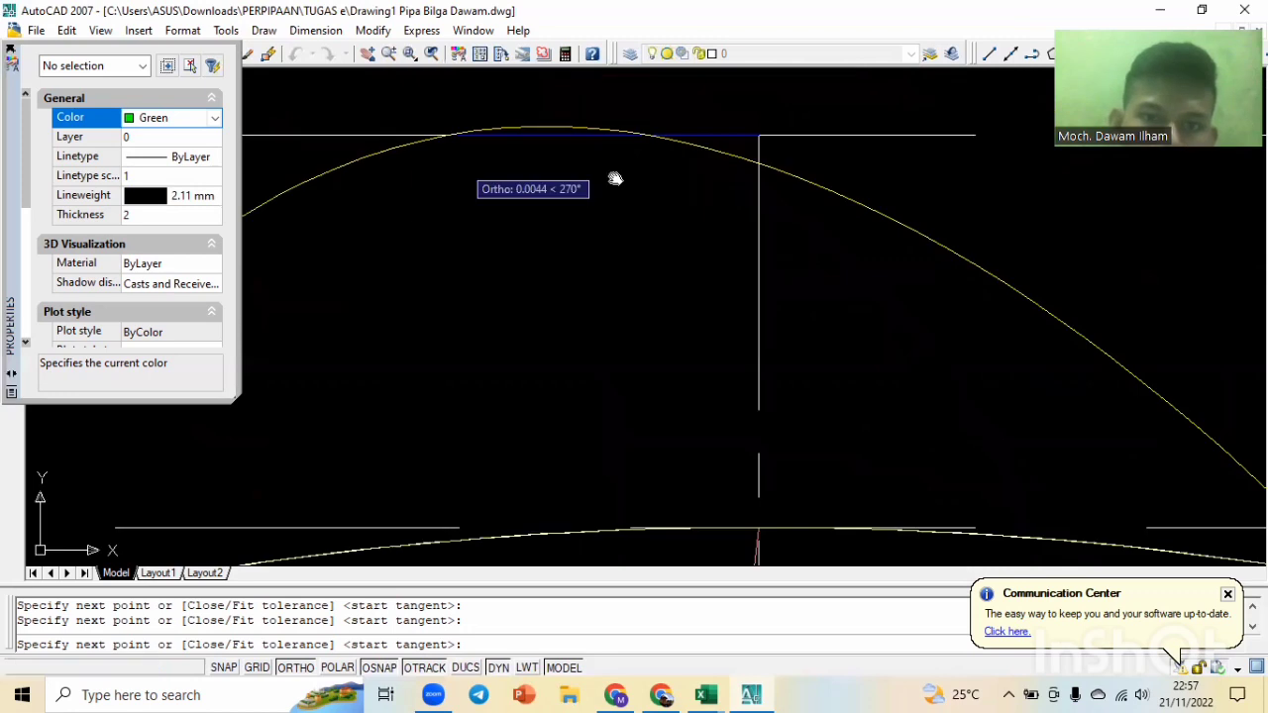
pyautogui.scroll(-2, 674, 158)
# Continue the green spline down through the outer arcs' left-hand ends at 0.9R, 0.8R and 0.7R.
pyautogui.scroll(4, 844, 237)
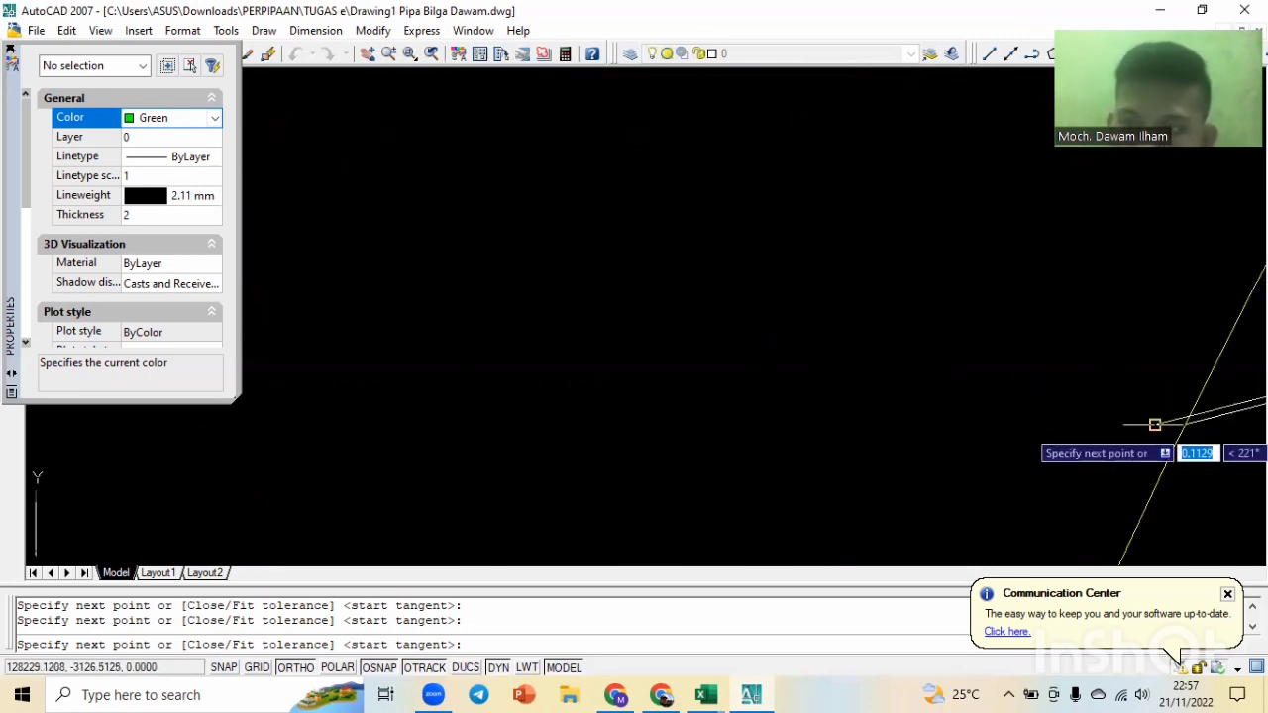
pyautogui.scroll(-4, 808, 361)
pyautogui.scroll(-3, 801, 357)
pyautogui.scroll(4, 733, 493)
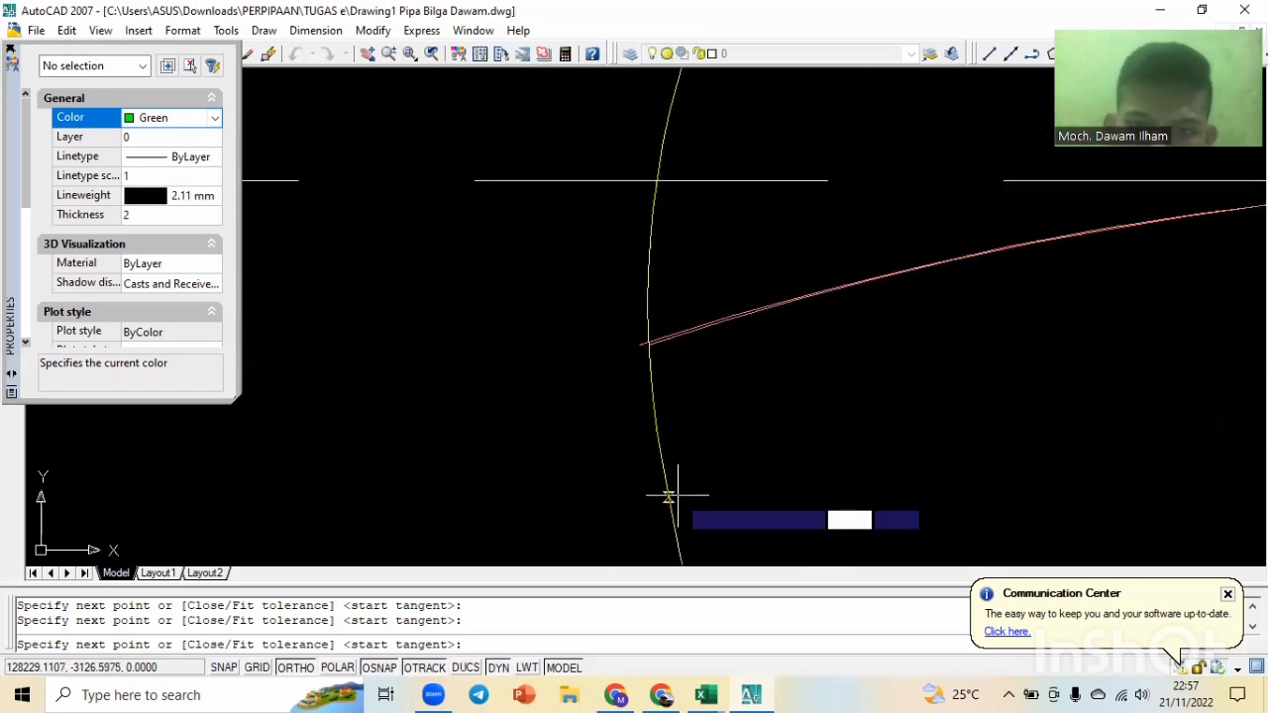
pyautogui.scroll(3, 670, 495)
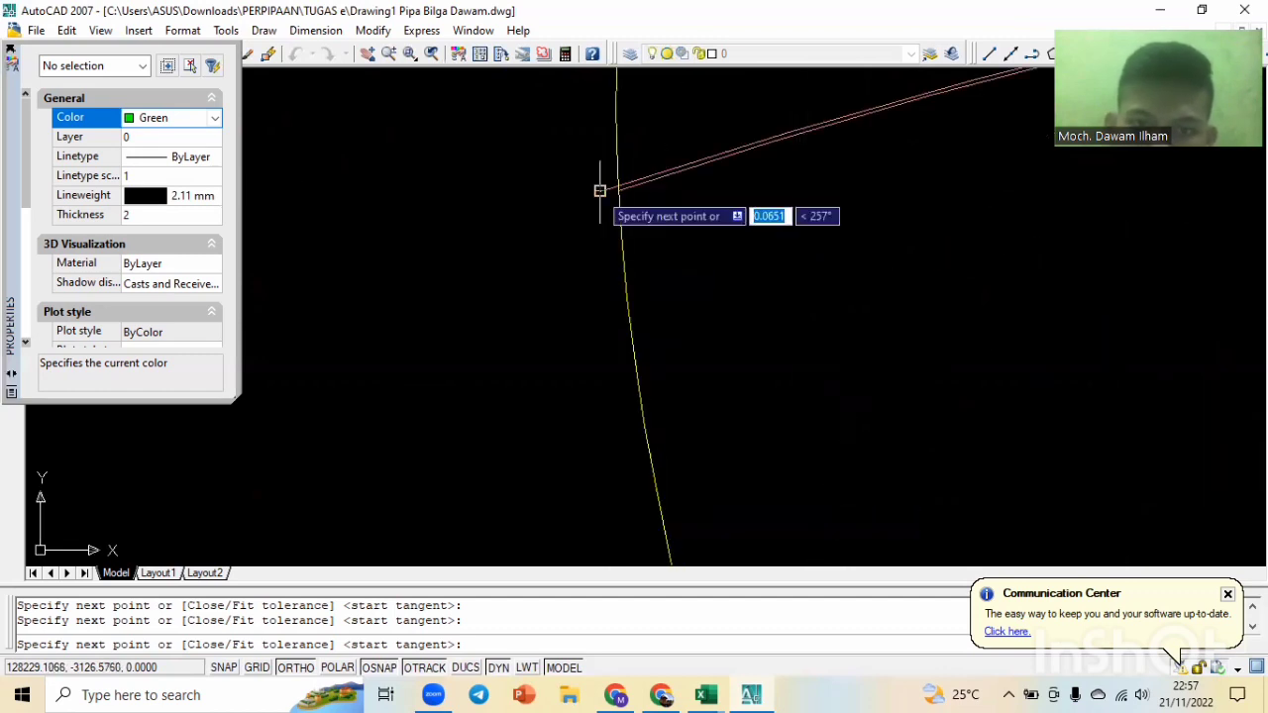
pyautogui.scroll(-2, 599, 190)
pyautogui.scroll(3, 611, 255)
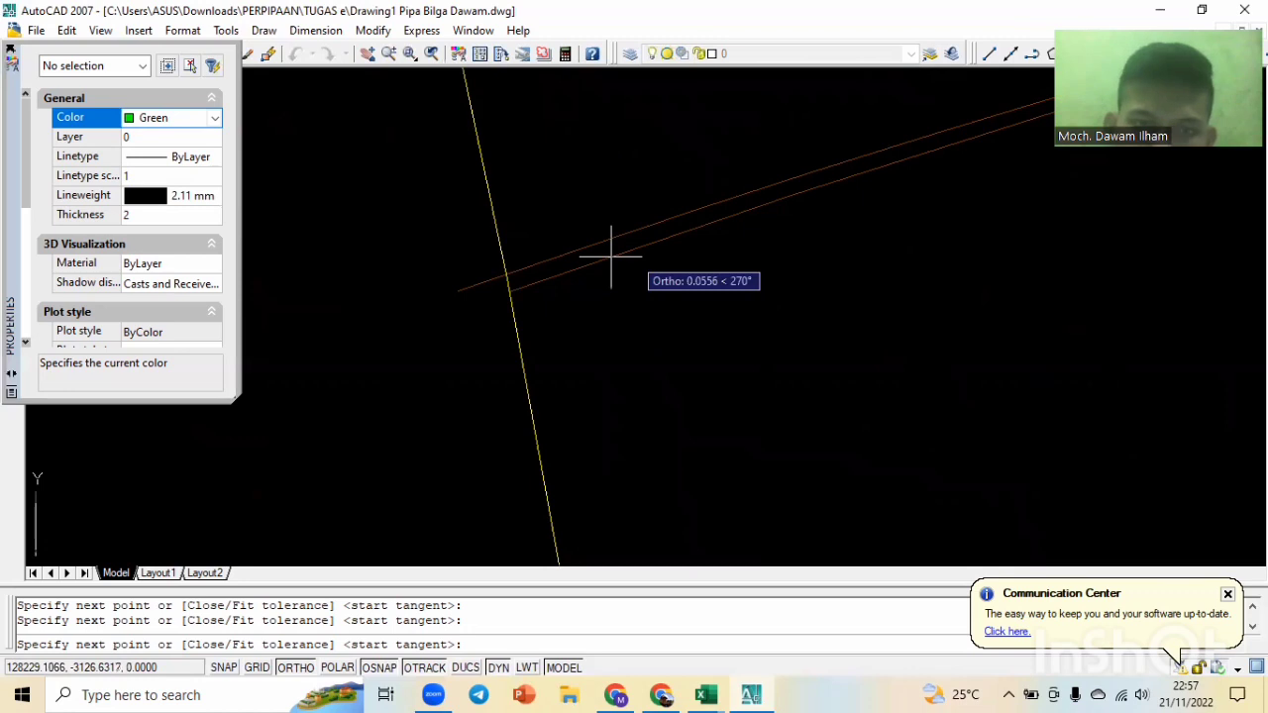
pyautogui.scroll(-2, 504, 354)
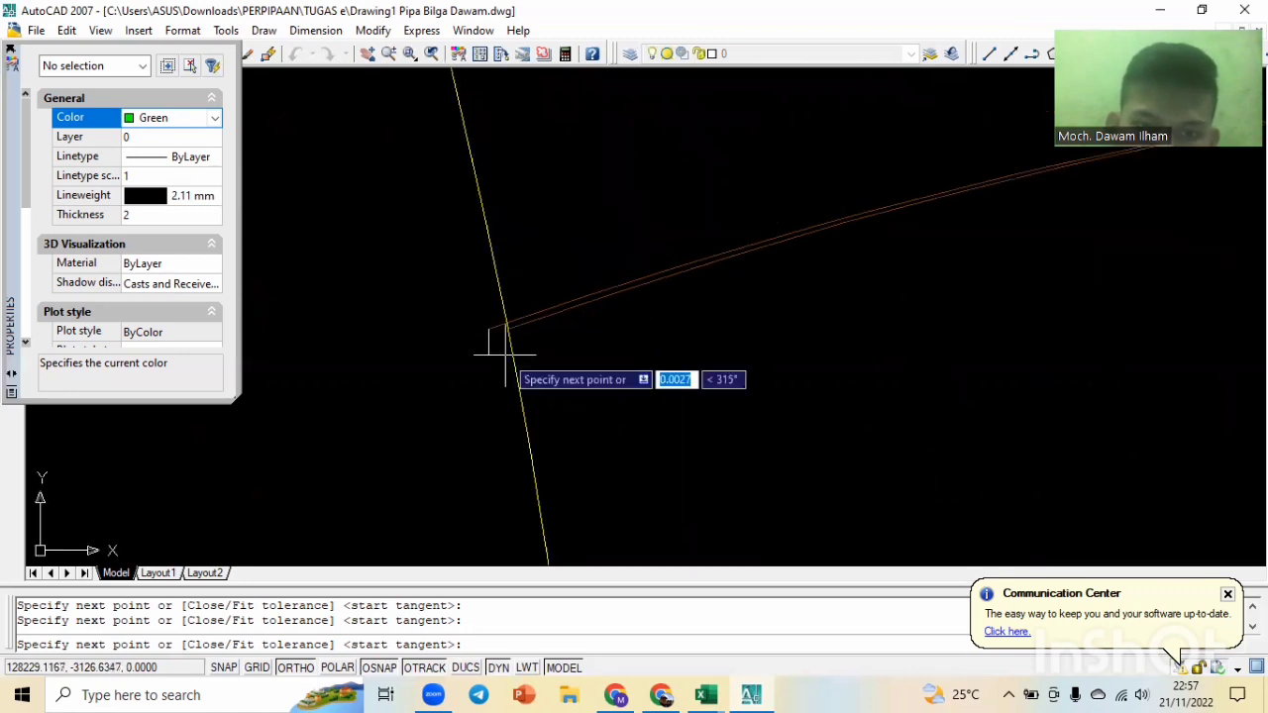
# Add spline points at the outer arcs' left-hand ends at 0.6R and 0.5R.
pyautogui.scroll(-4, 535, 475)
pyautogui.scroll(4, 483, 446)
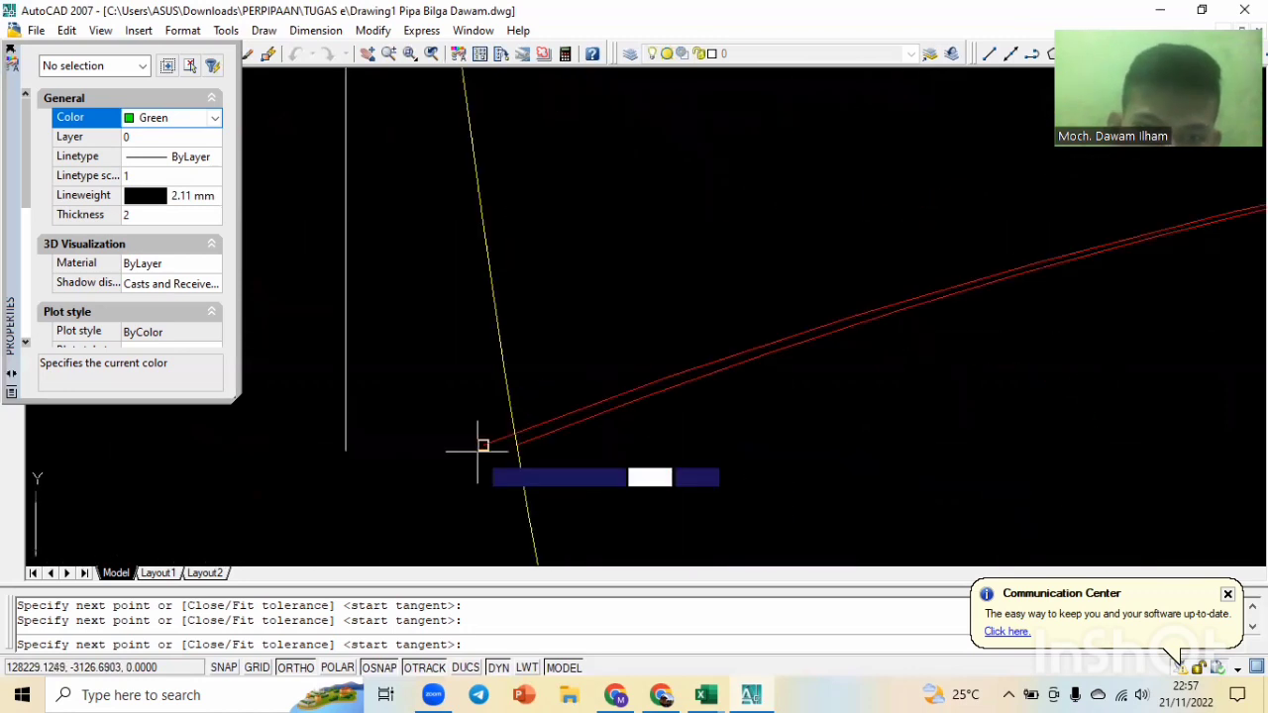
pyautogui.scroll(-2, 485, 450)
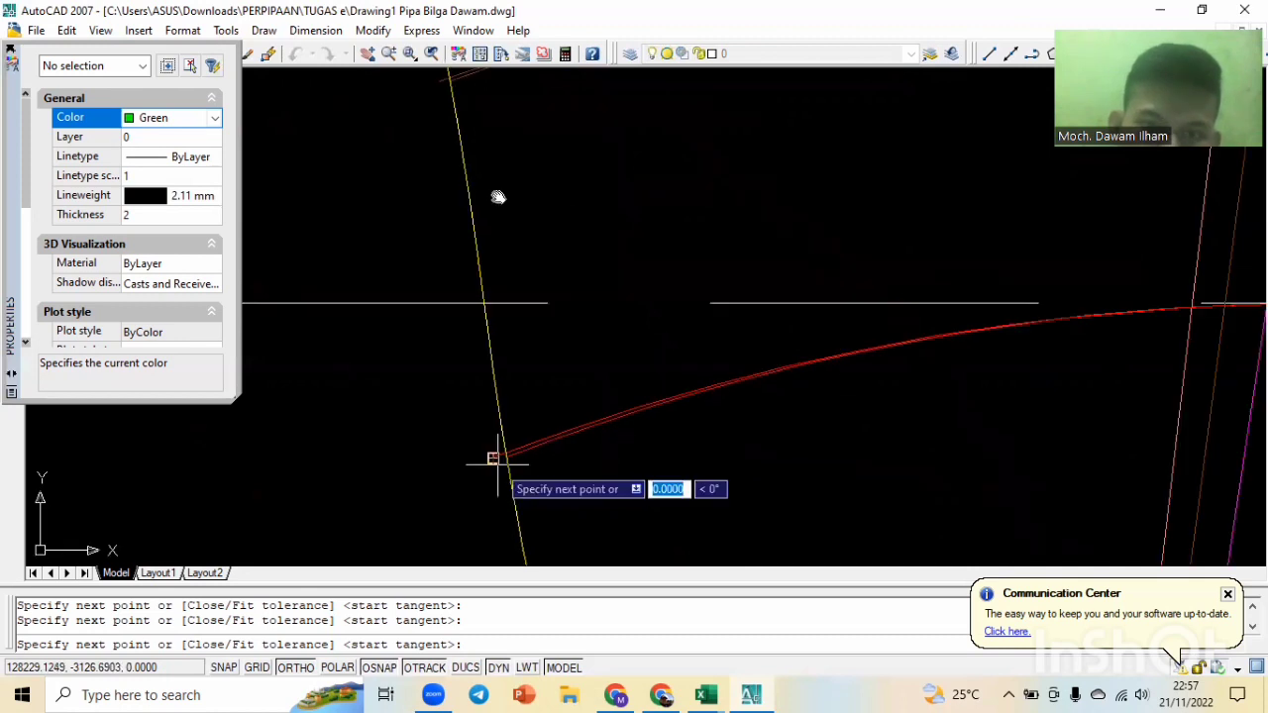
pyautogui.scroll(-4, 498, 198)
pyautogui.scroll(3, 586, 282)
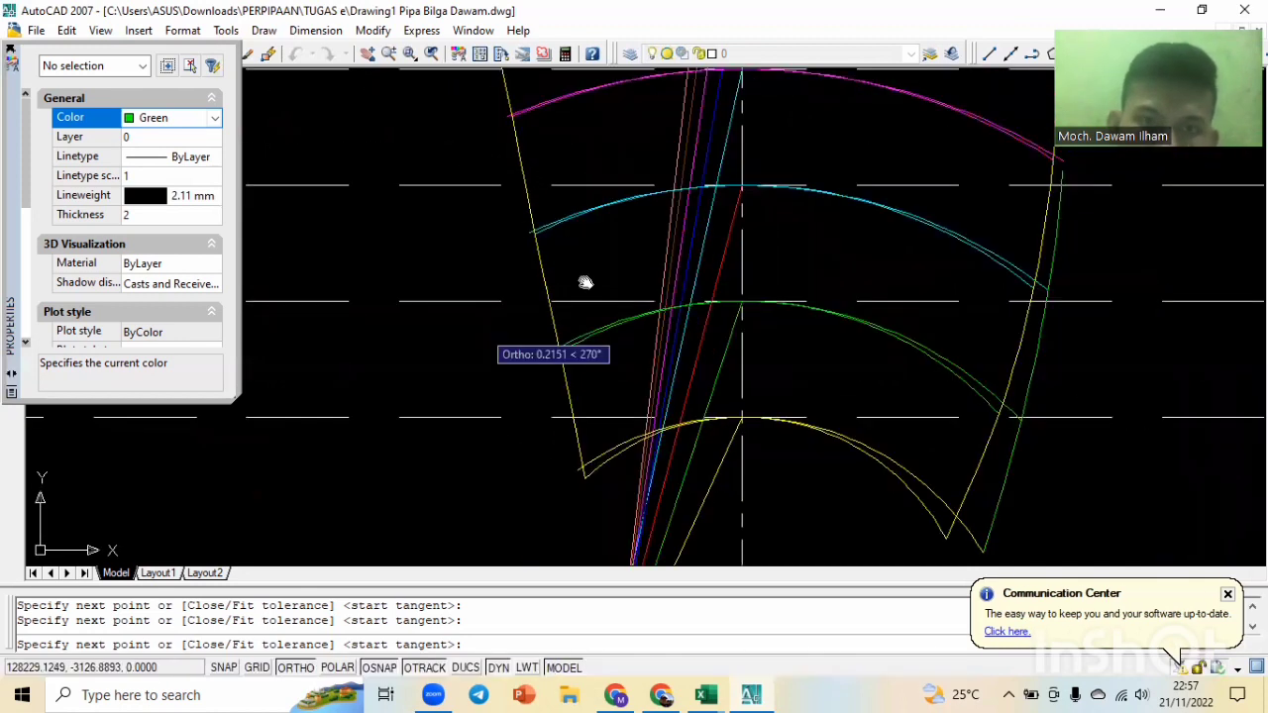
pyautogui.scroll(2, 585, 282)
pyautogui.moveTo(585, 282); pyautogui.dragTo(641, 455, button='middle')
pyautogui.scroll(3, 523, 235)
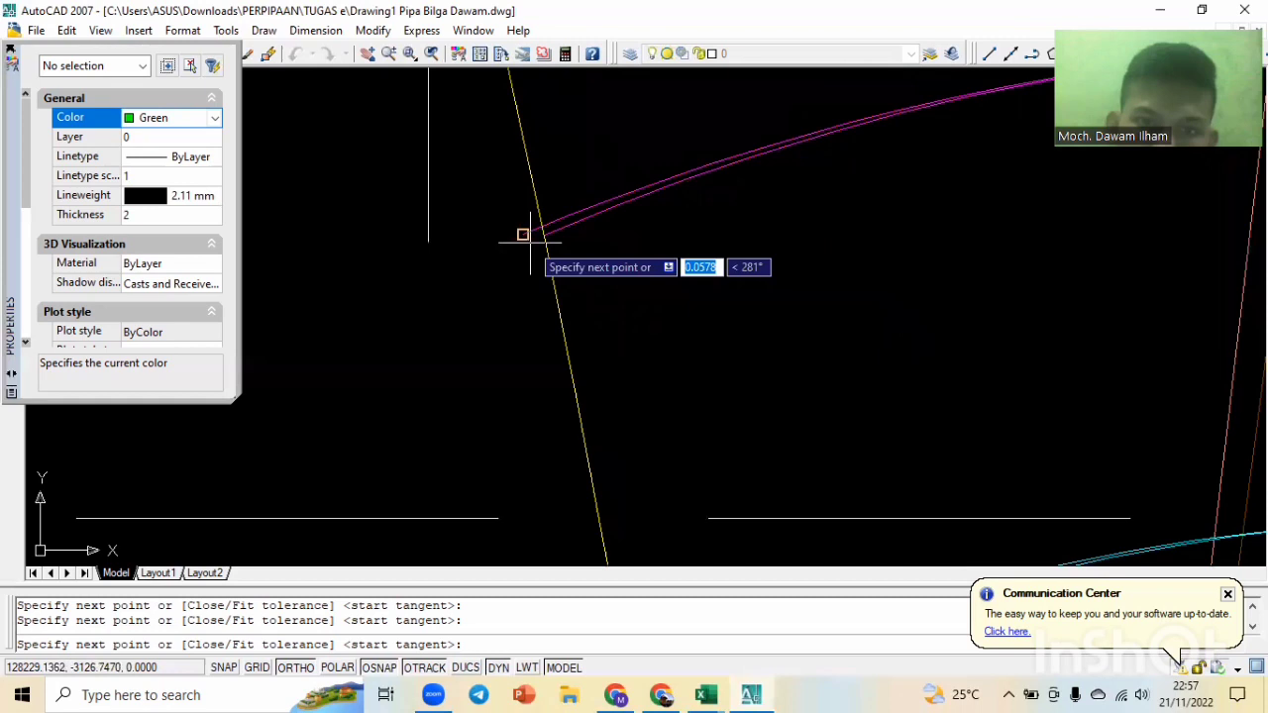
pyautogui.scroll(-2, 522, 235)
# Finish the green spline through the outer arcs' left-hand ends at 0.4R, 0.3R and 0.2R, accepting the default start and end tangents.
pyautogui.moveTo(524, 235)
pyautogui.mouseDown(button='middle')
pyautogui.moveTo(588, 445)
pyautogui.moveTo(539, 530)
pyautogui.mouseUp(button='middle')
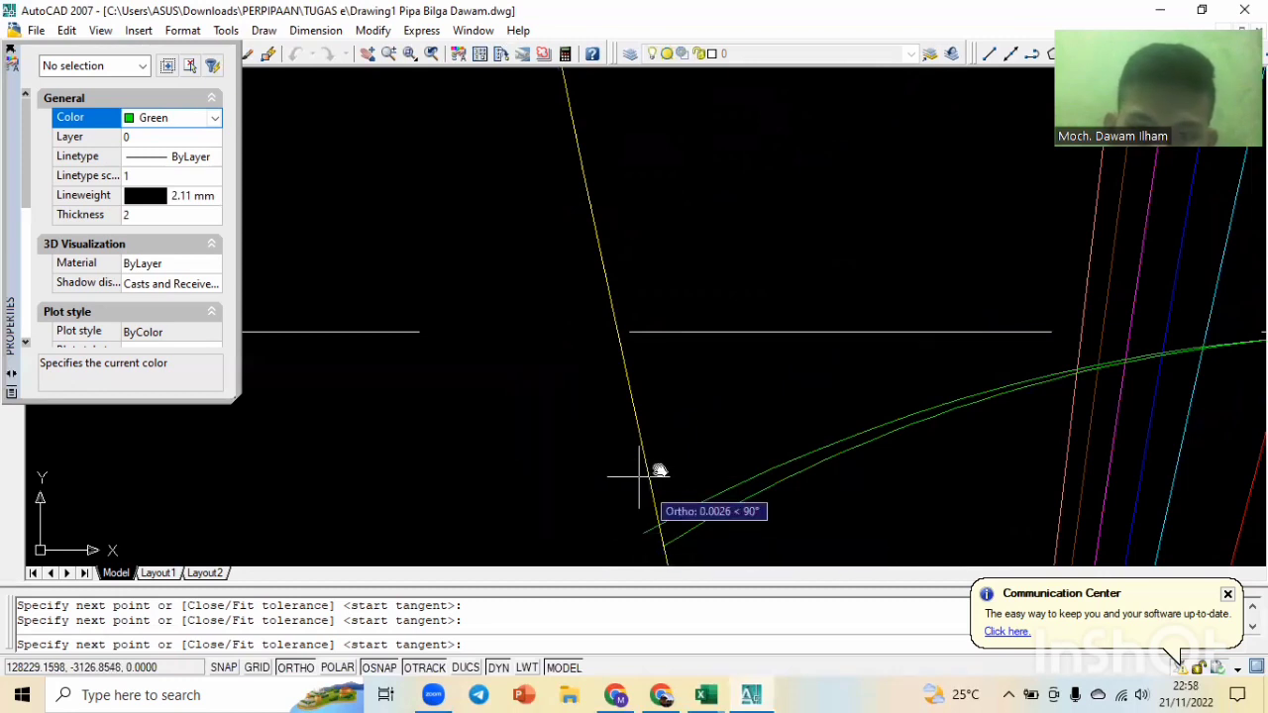
pyautogui.moveTo(639, 476); pyautogui.dragTo(667, 300, button='middle')
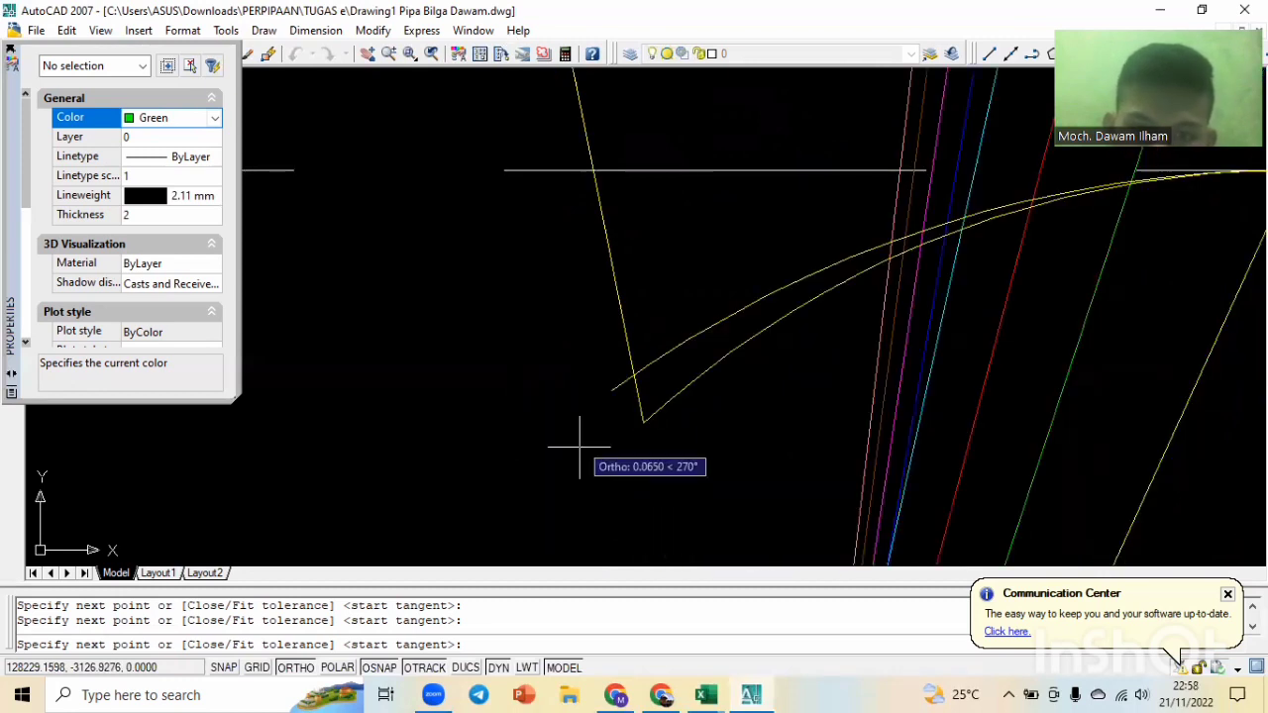
pyautogui.press('Return')
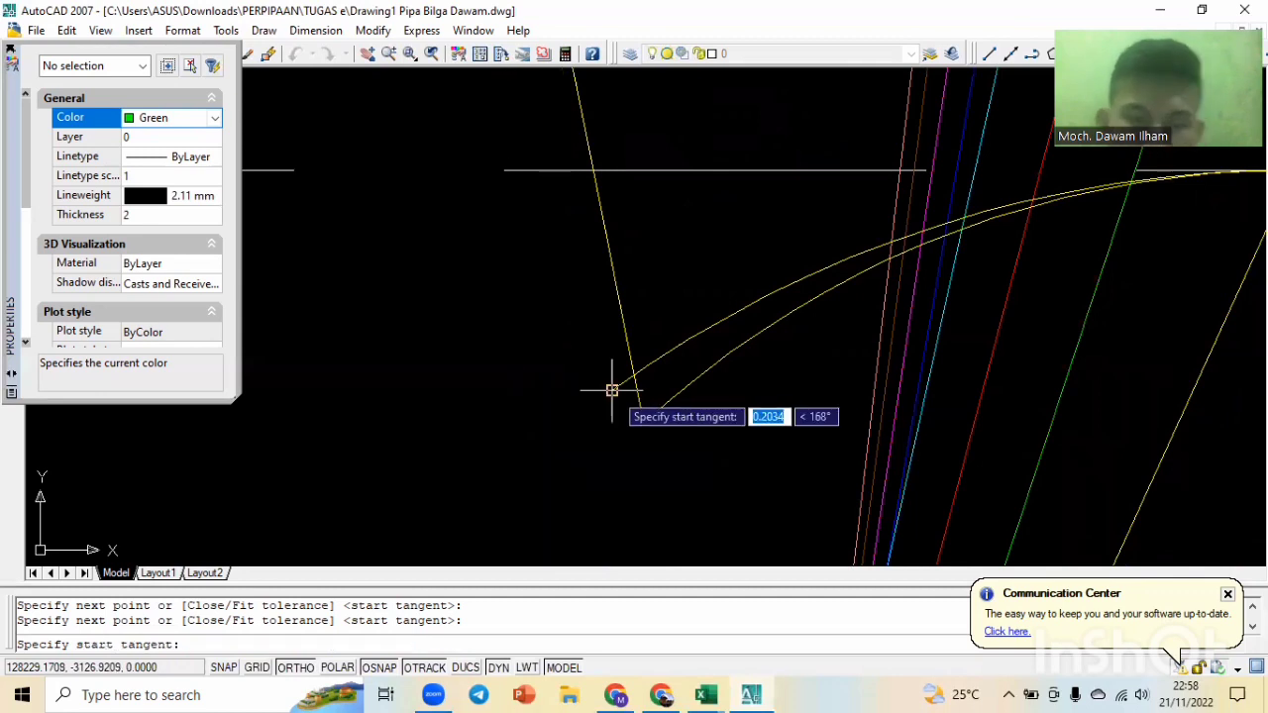
pyautogui.press('Return')
pyautogui.press('Return')
pyautogui.press('Return')
# Inspect the green outline against the yellow one along the projected blade arcs from 0.2R to R.
pyautogui.scroll(-2, 612, 390)
pyautogui.scroll(-5, 612, 390)
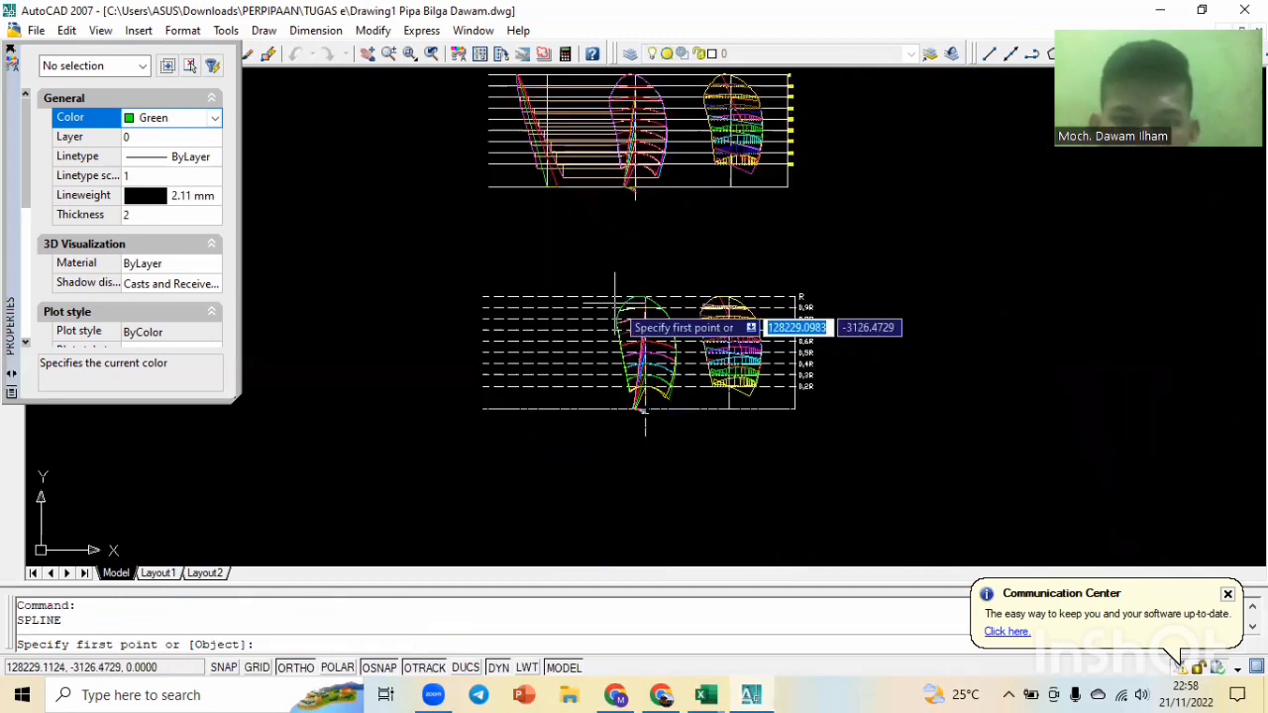
pyautogui.scroll(6, 614, 302)
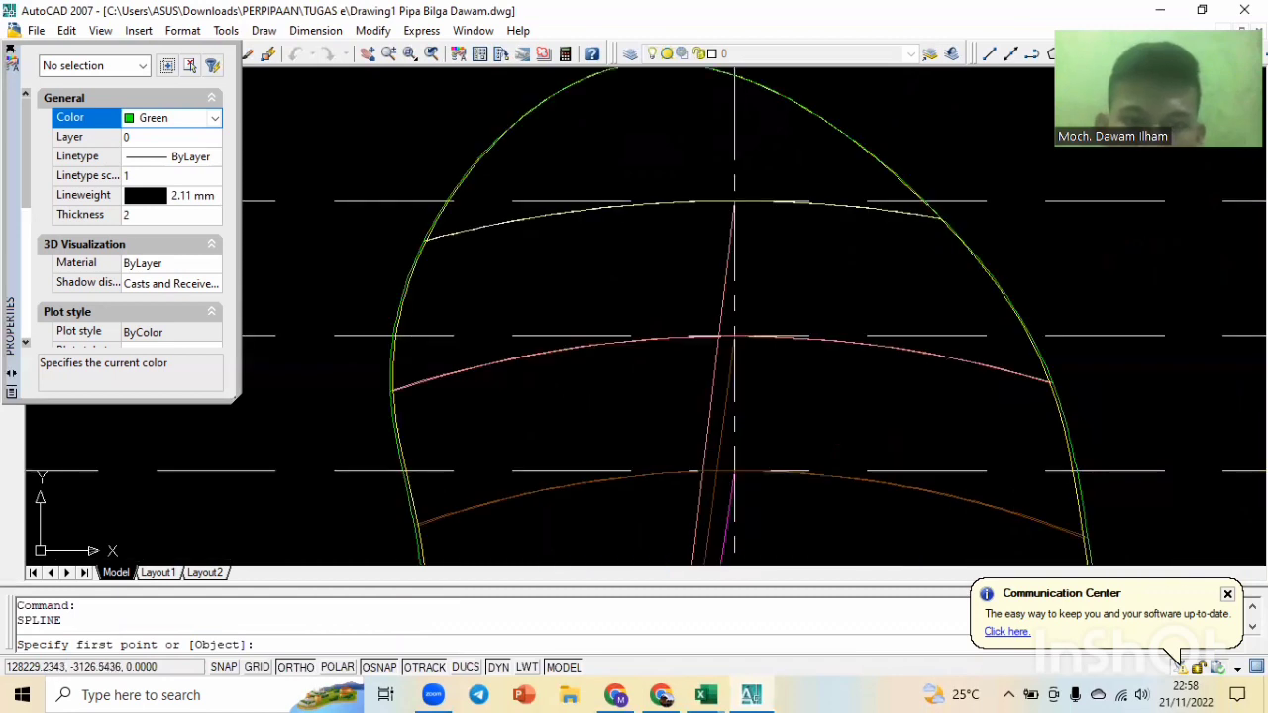
pyautogui.scroll(-4, 683, 84)
pyautogui.scroll(1, 708, 252)
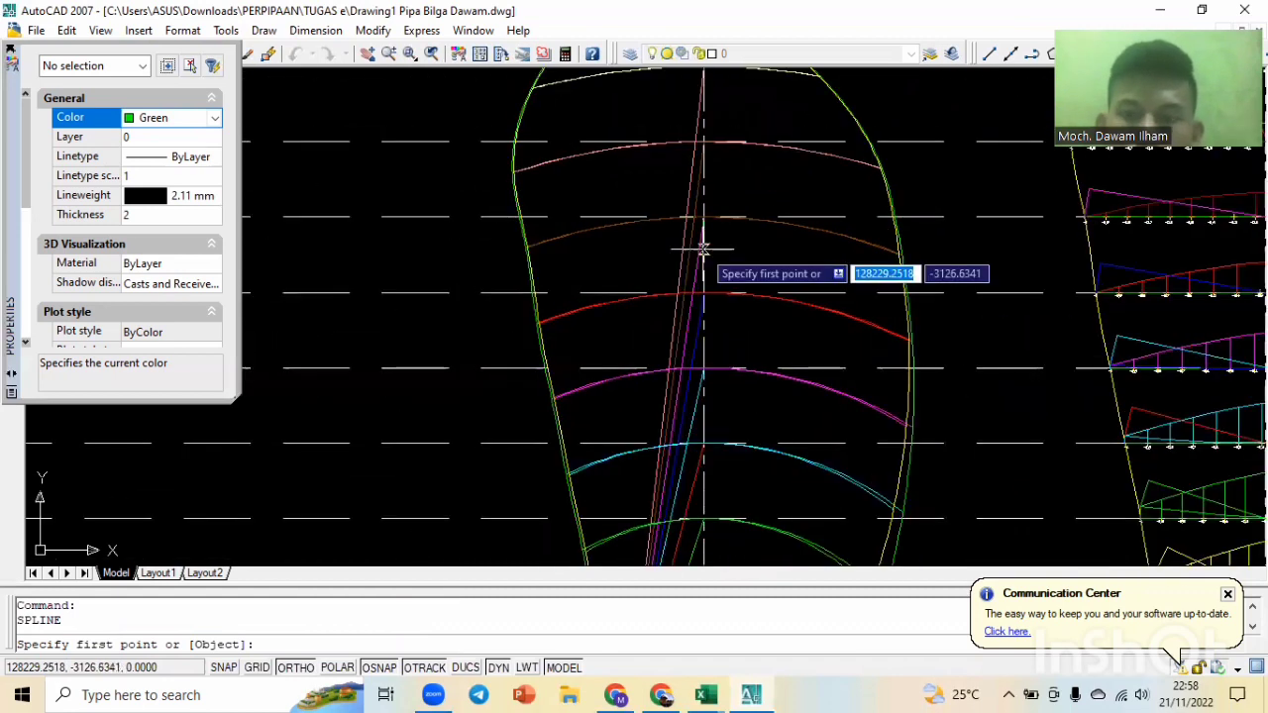
pyautogui.scroll(-4, 798, 259)
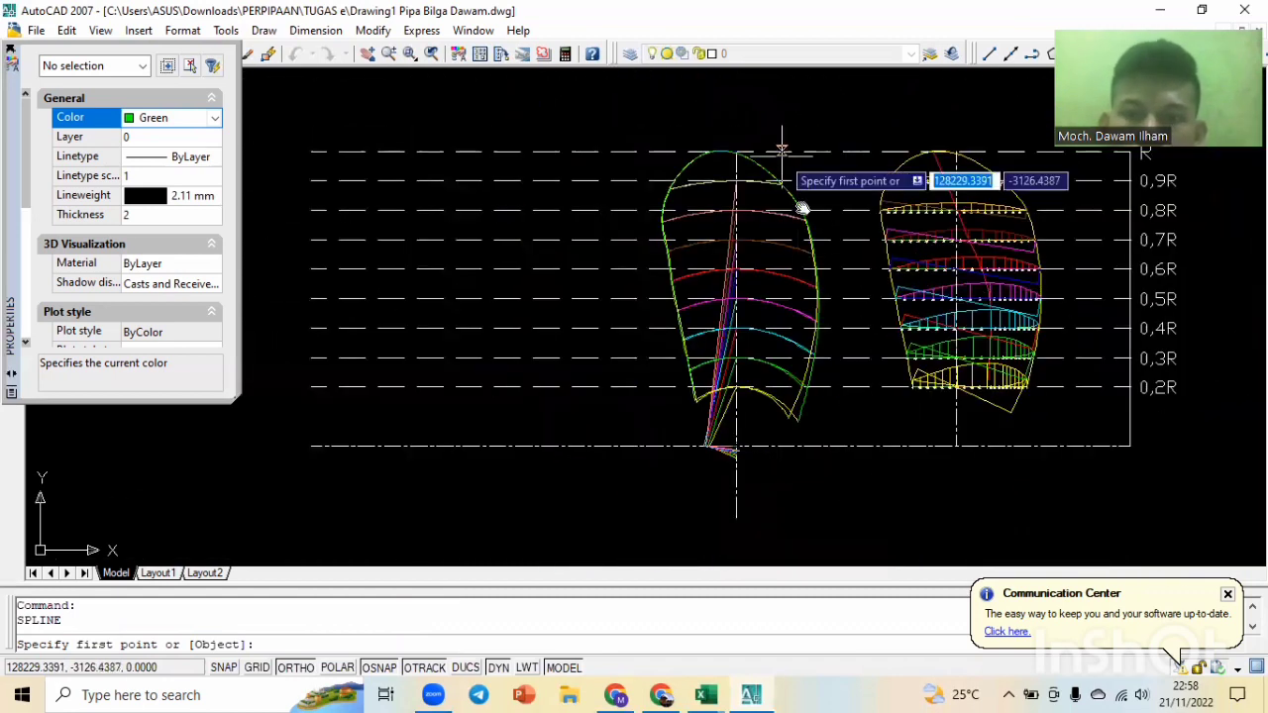
pyautogui.scroll(1, 784, 164)
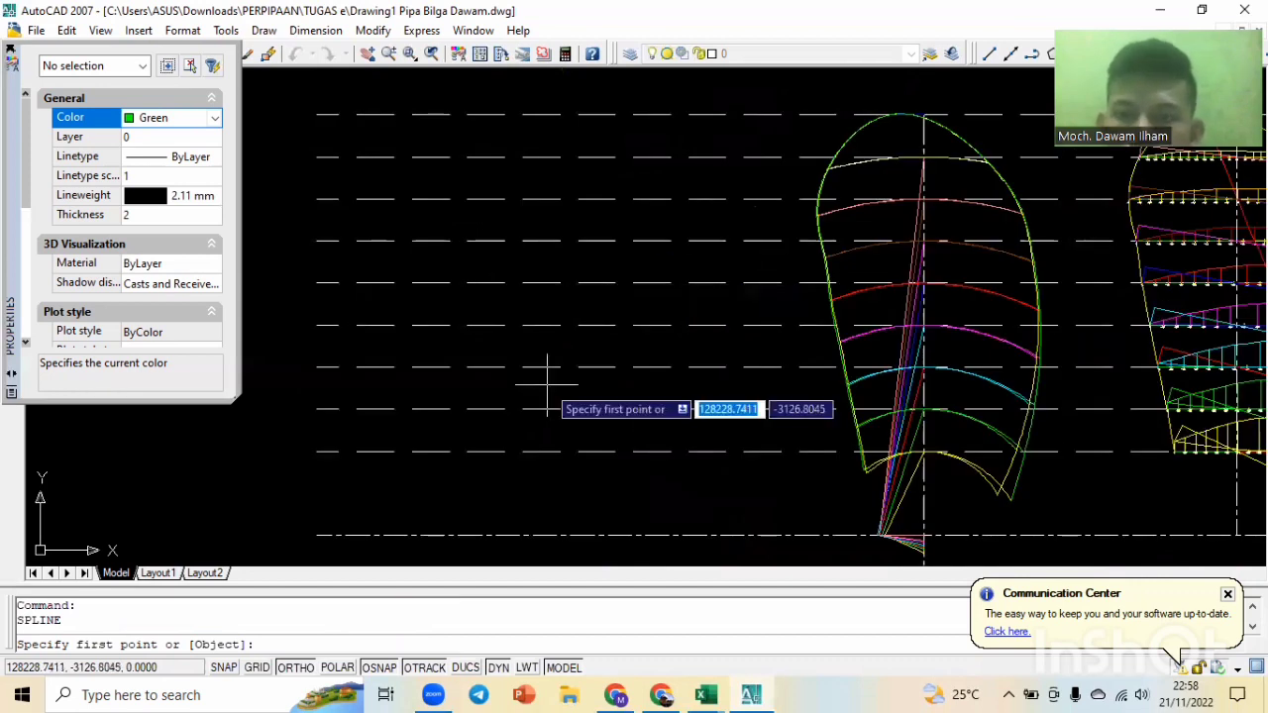
pyautogui.scroll(-2, 546, 383)
pyautogui.scroll(2, 698, 339)
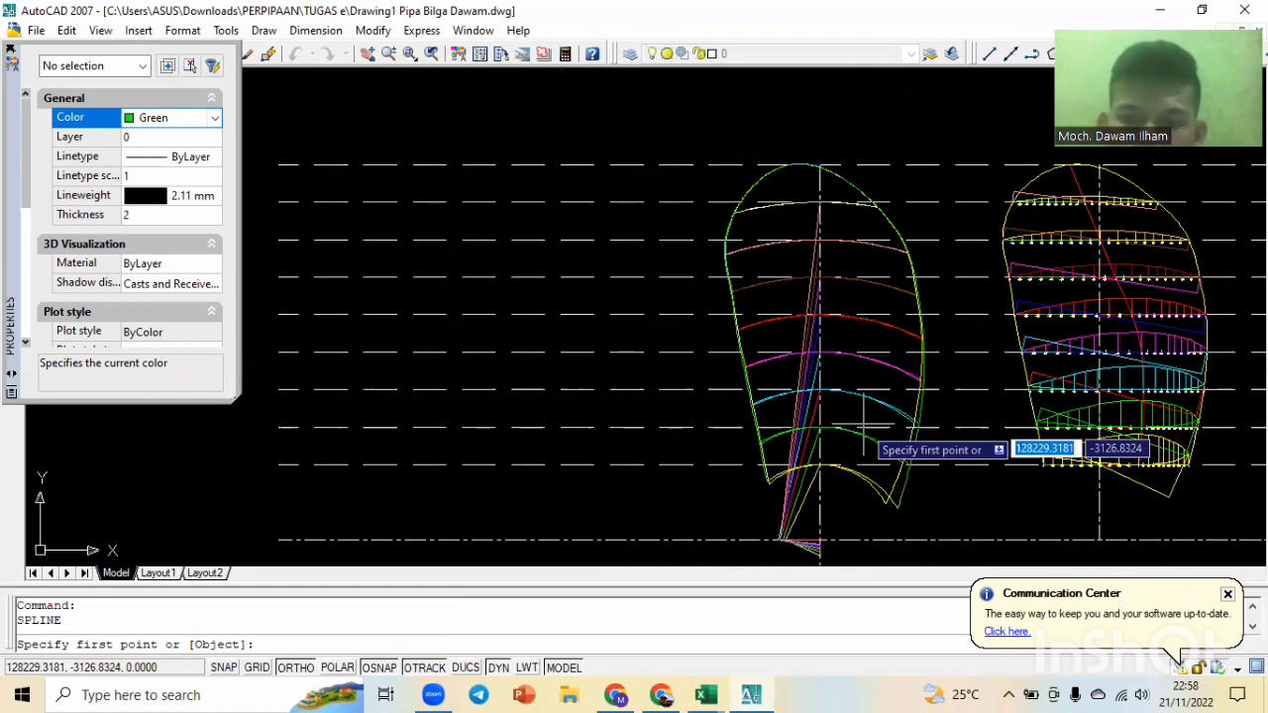
# Leave the spline command, make Garis Center the current layer and set the current colour to ByBlock.
pyautogui.scroll(-2, 789, 467)
pyautogui.moveTo(845, 504); pyautogui.dragTo(845, 387, button='middle')
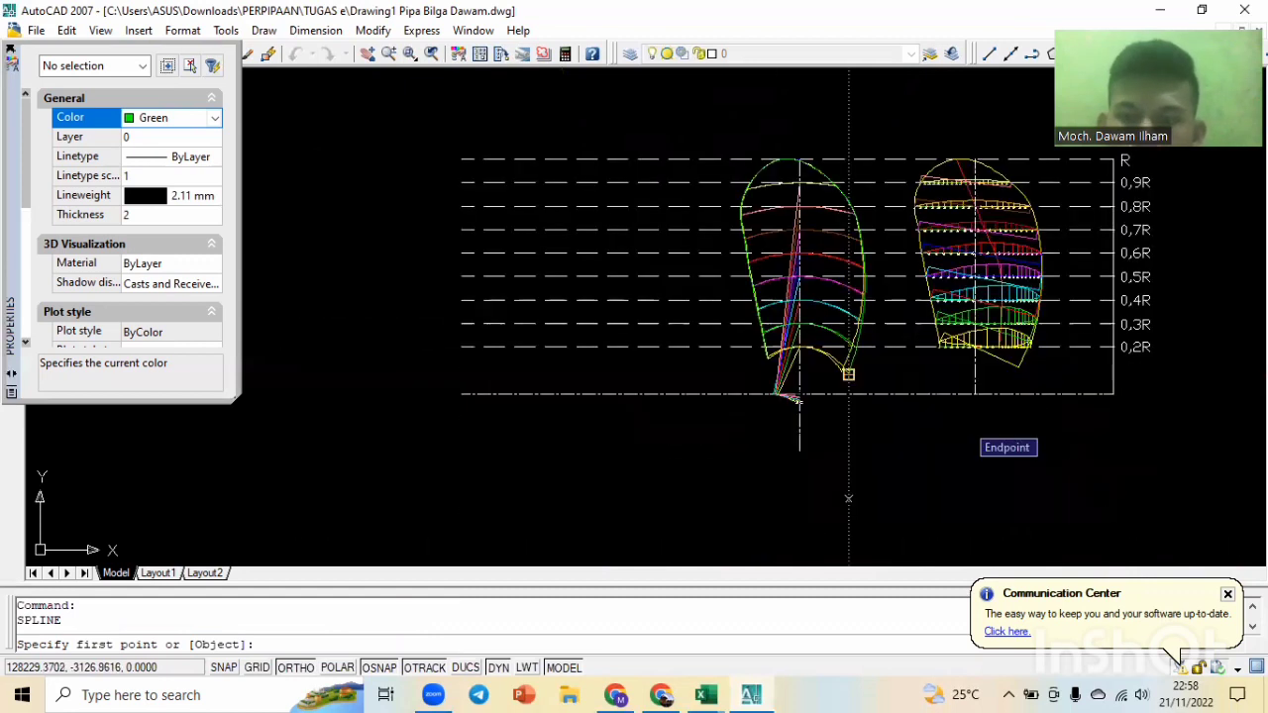
pyautogui.scroll(2, 967, 420)
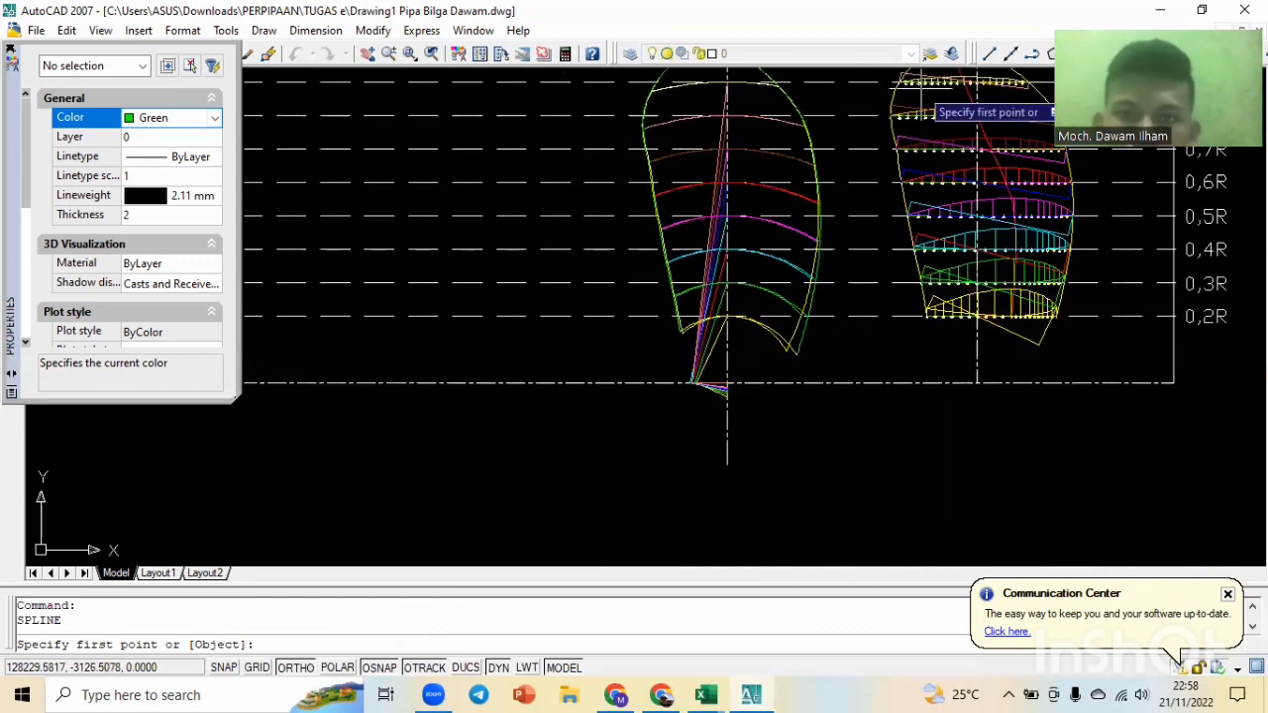
pyautogui.press('Escape')
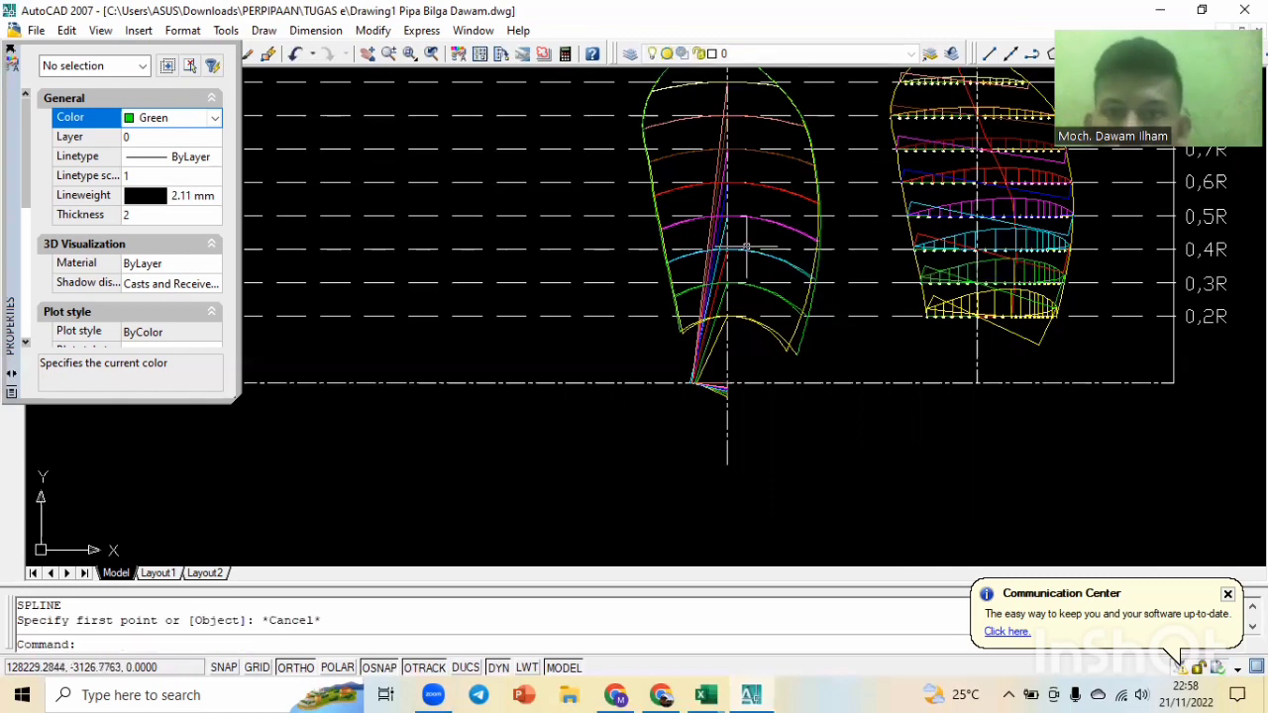
pyautogui.press('Escape')
pyautogui.press('Escape')
pyautogui.click(832, 56)
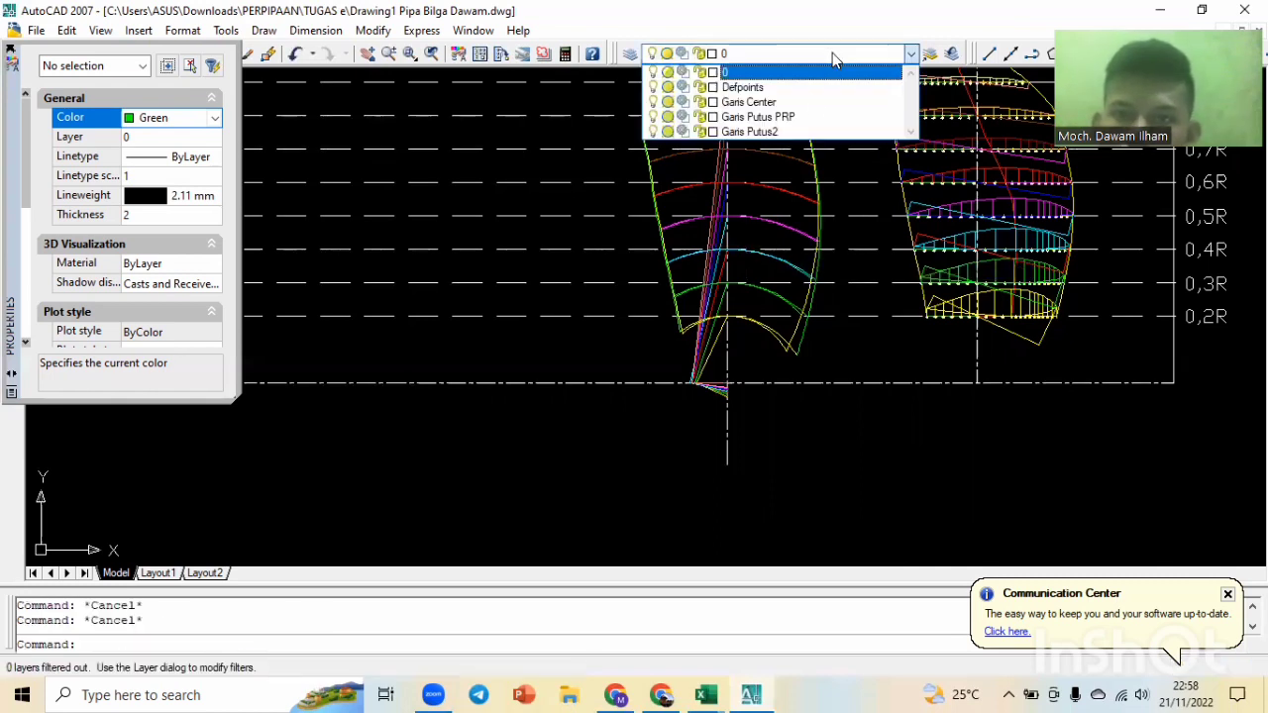
pyautogui.click(812, 102)
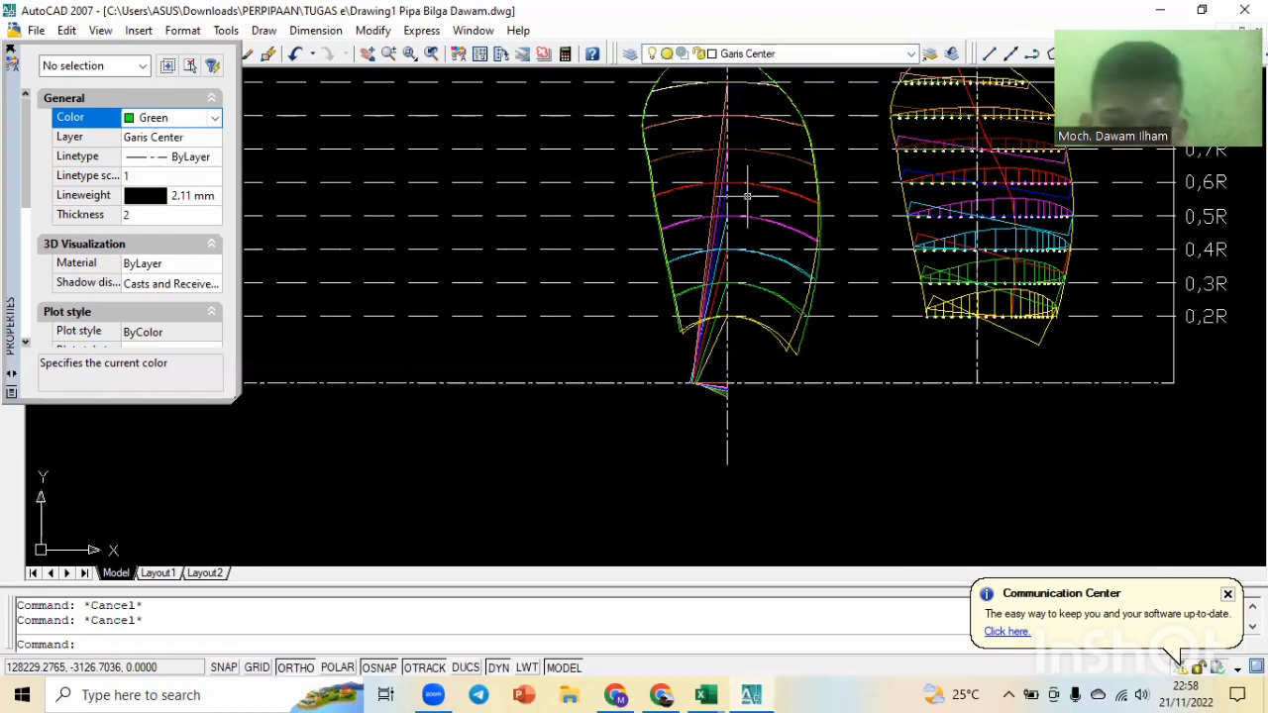
pyautogui.click(214, 119)
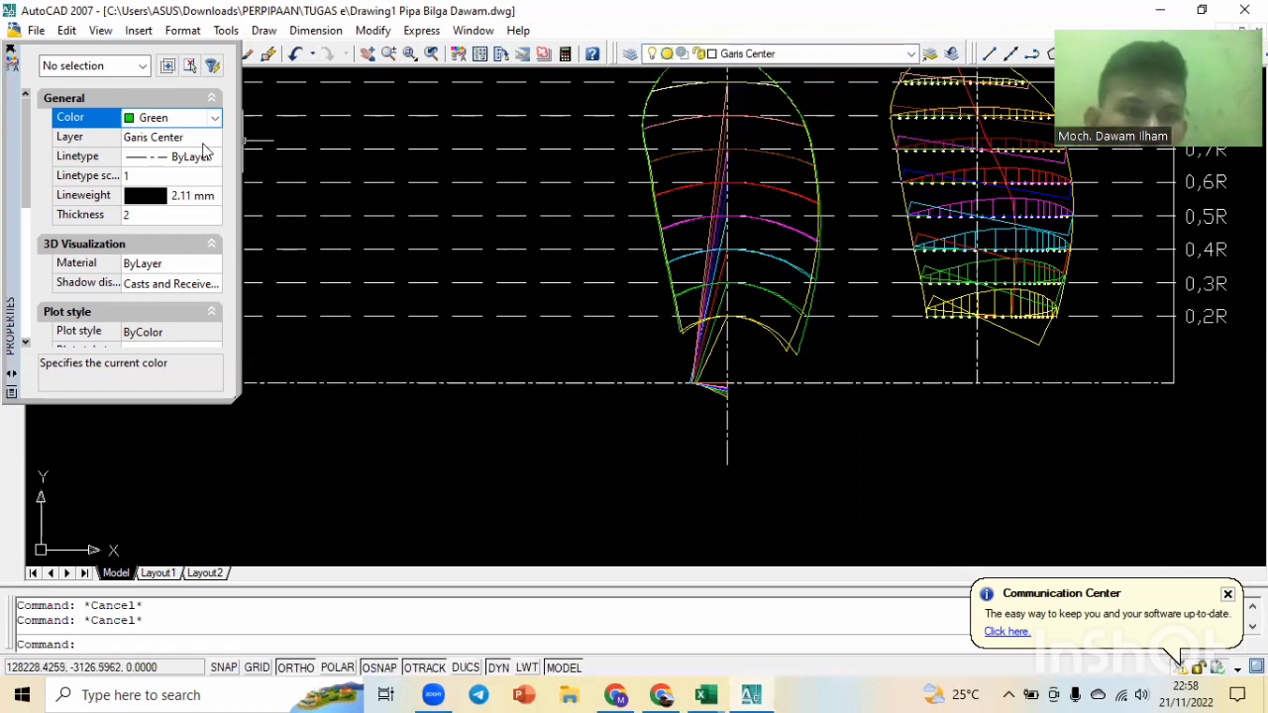
pyautogui.scroll(2, 175, 175)
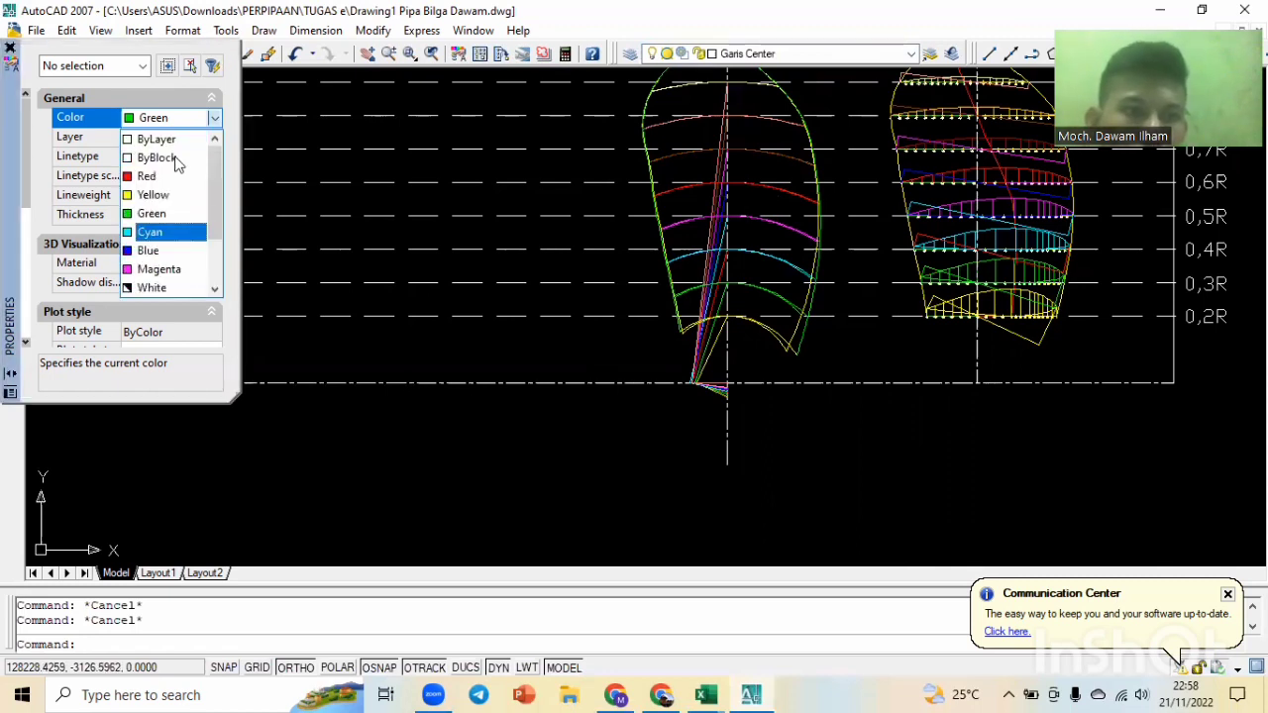
pyautogui.click(175, 154)
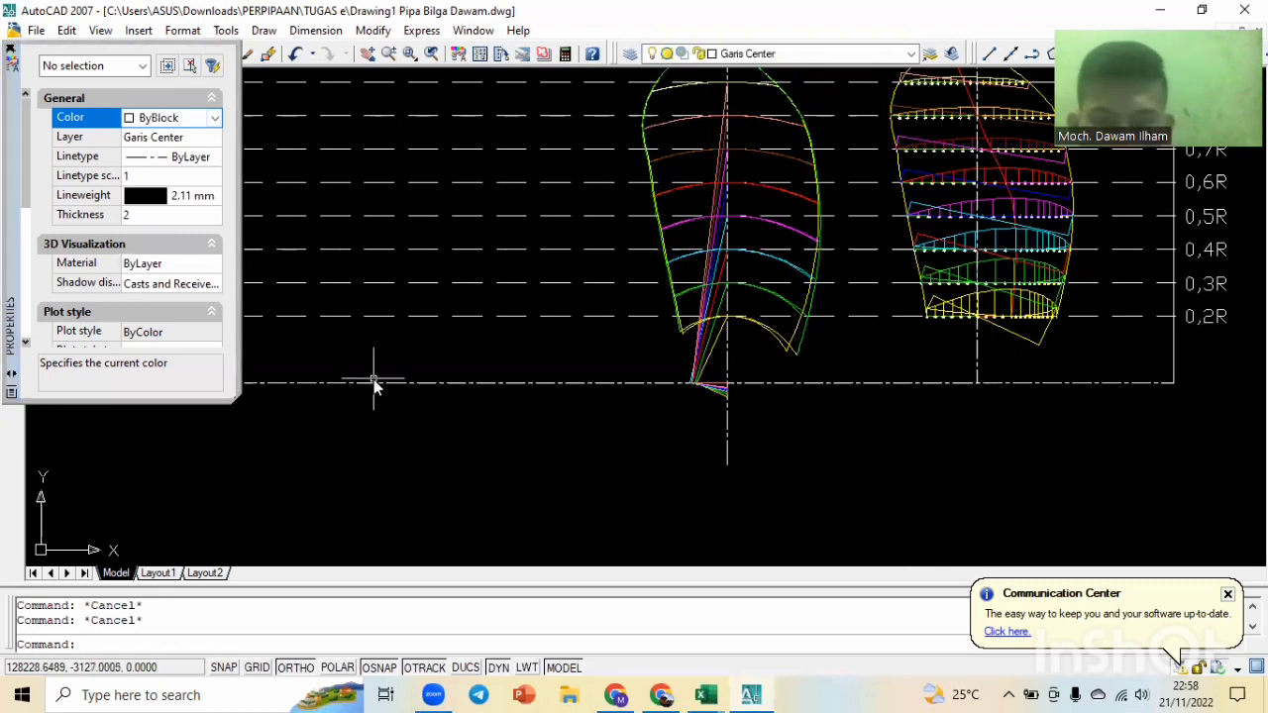
# Draw a vertical line from the shaft axis up to the R line, in the empty area left of the projected blade outline.
pyautogui.write('l')
pyautogui.press('Return')
pyautogui.moveTo(586, 380); pyautogui.dragTo(800, 380, button='middle')
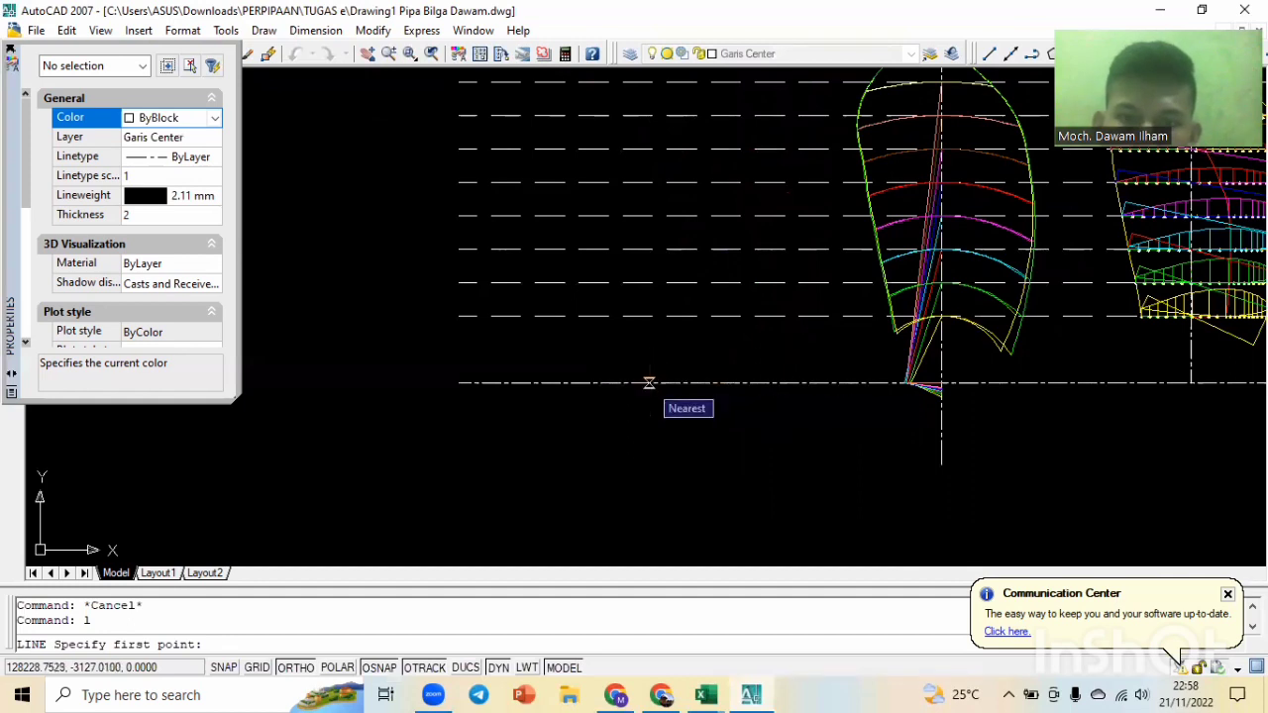
pyautogui.click(649, 382)
pyautogui.scroll(2, 634, 217)
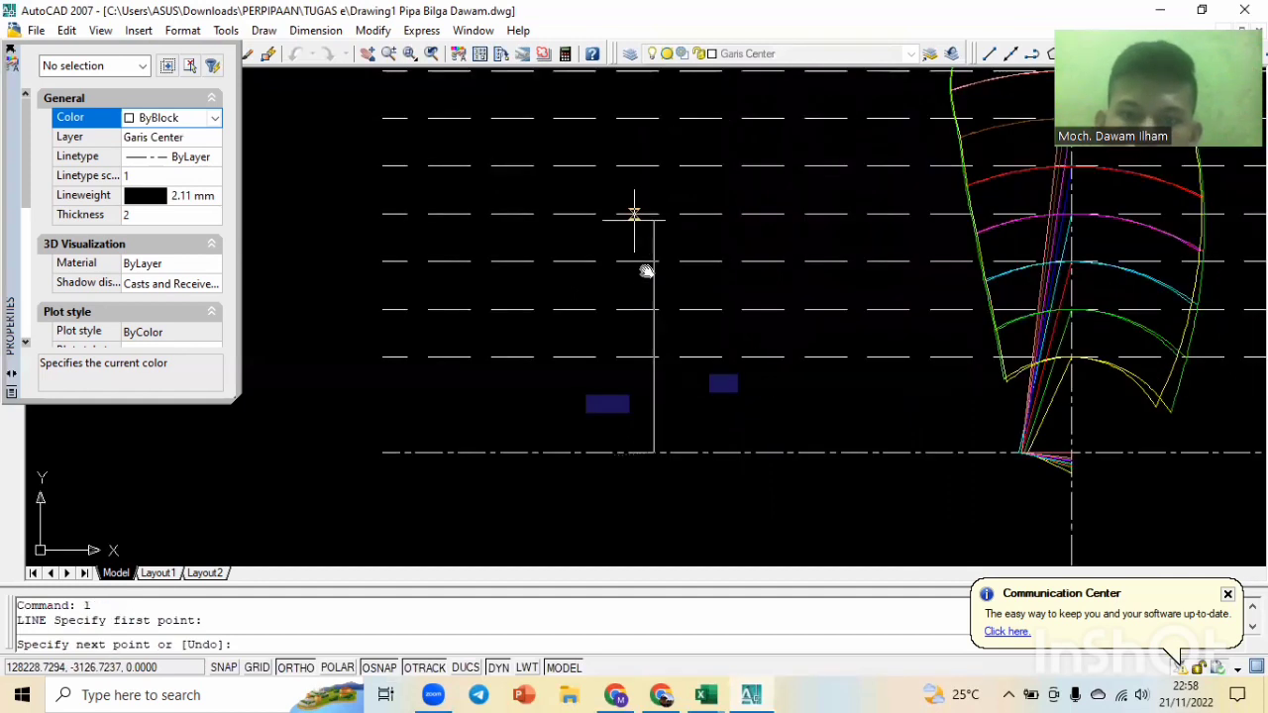
pyautogui.click(678, 179)
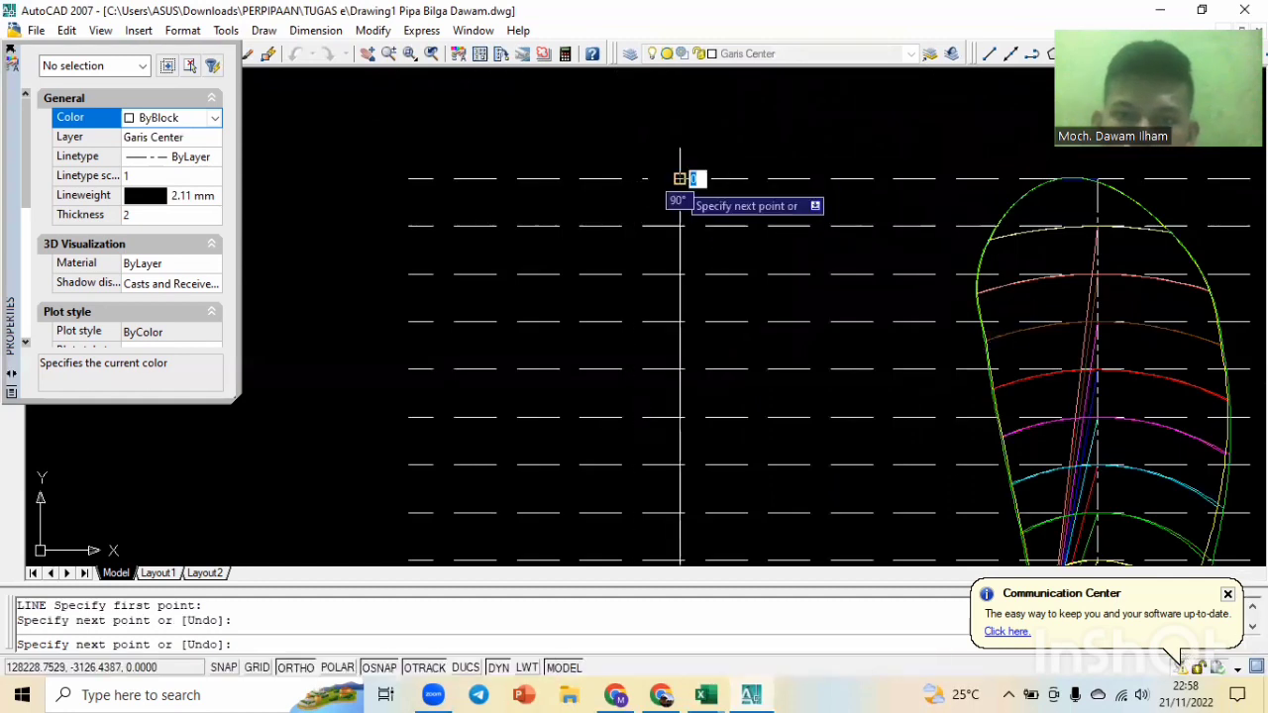
pyautogui.press('Escape')
# Set the new vertical line's linetype scale to 0.001 and deselect it.
pyautogui.scroll(-2, 679, 182)
pyautogui.scroll(4, 687, 193)
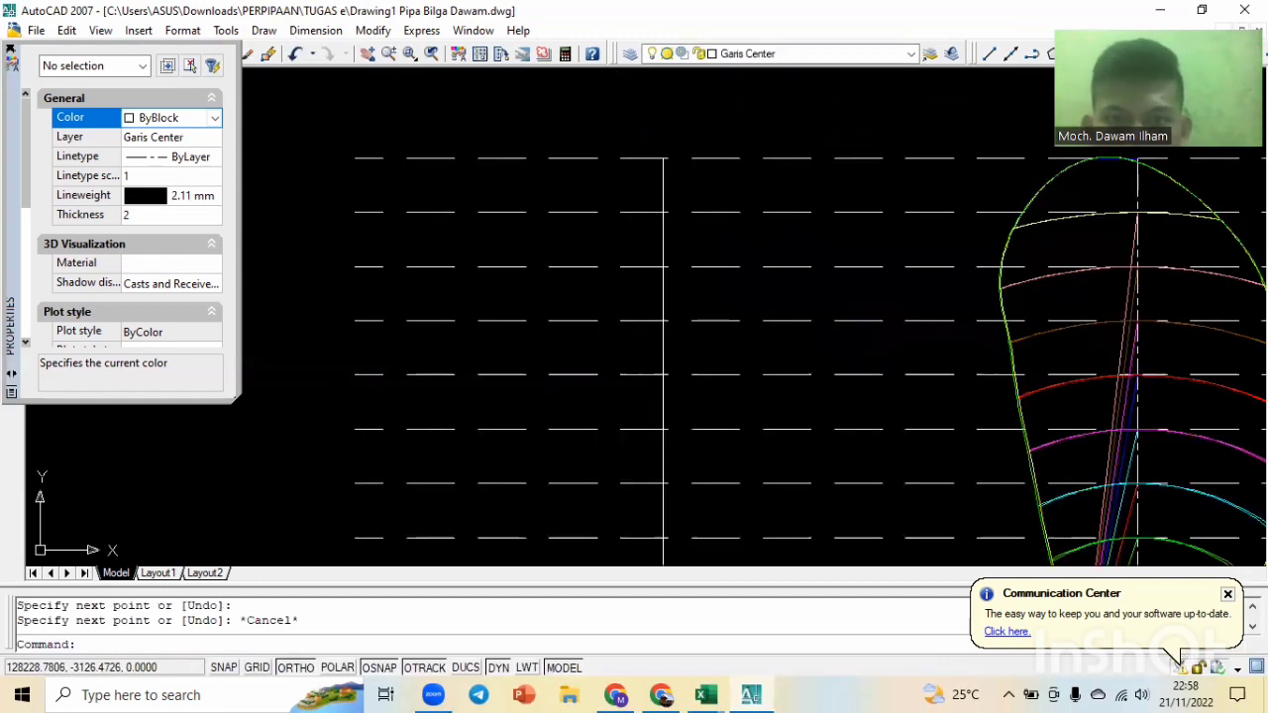
pyautogui.click(686, 196)
pyautogui.click(606, 202)
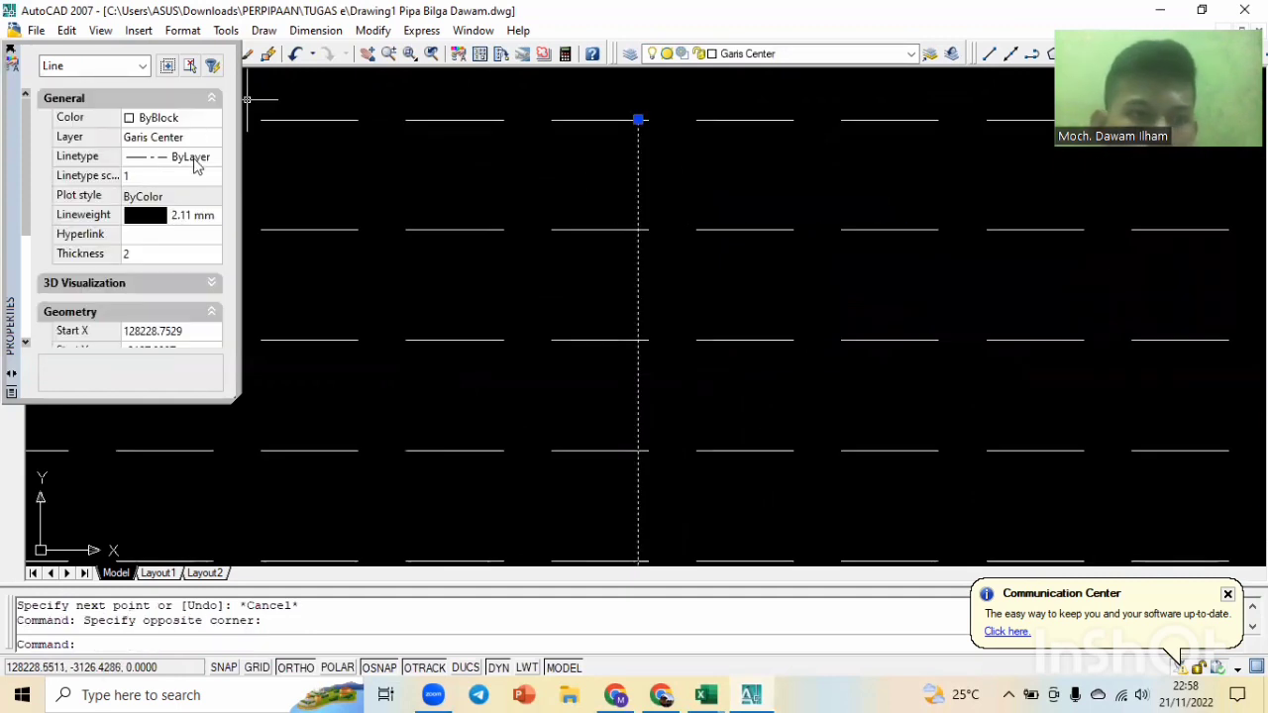
pyautogui.click(184, 164)
pyautogui.click(184, 177)
pyautogui.write('0.001')
pyautogui.press('Tab')
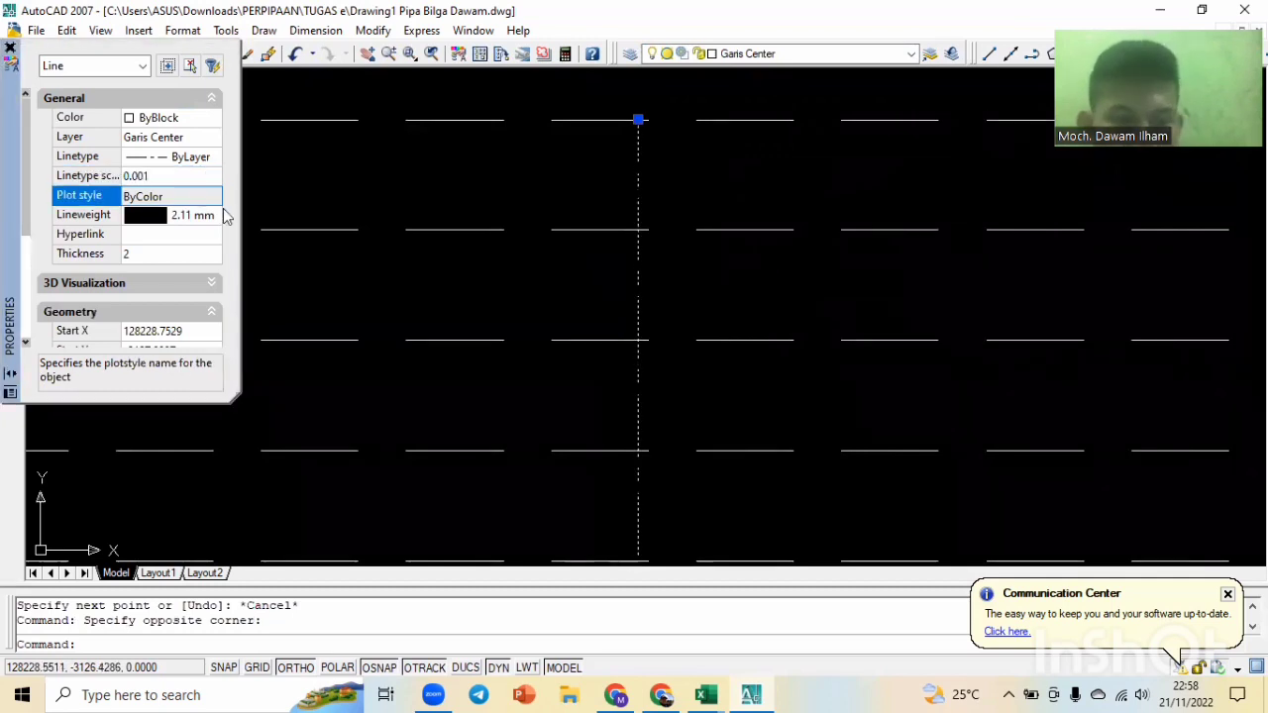
pyautogui.scroll(-2, 452, 283)
pyautogui.press('Escape')
pyautogui.press('Escape')
pyautogui.scroll(3, 473, 284)
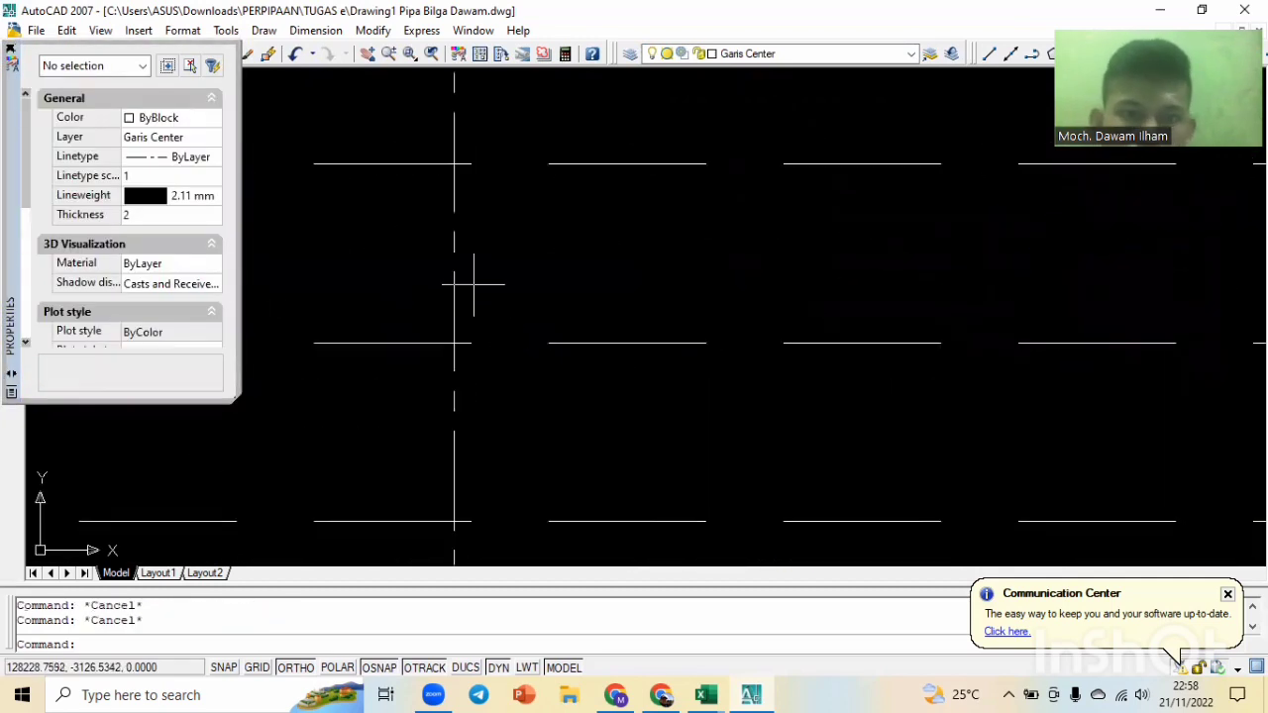
pyautogui.scroll(-2, 474, 285)
pyautogui.scroll(-3, 566, 283)
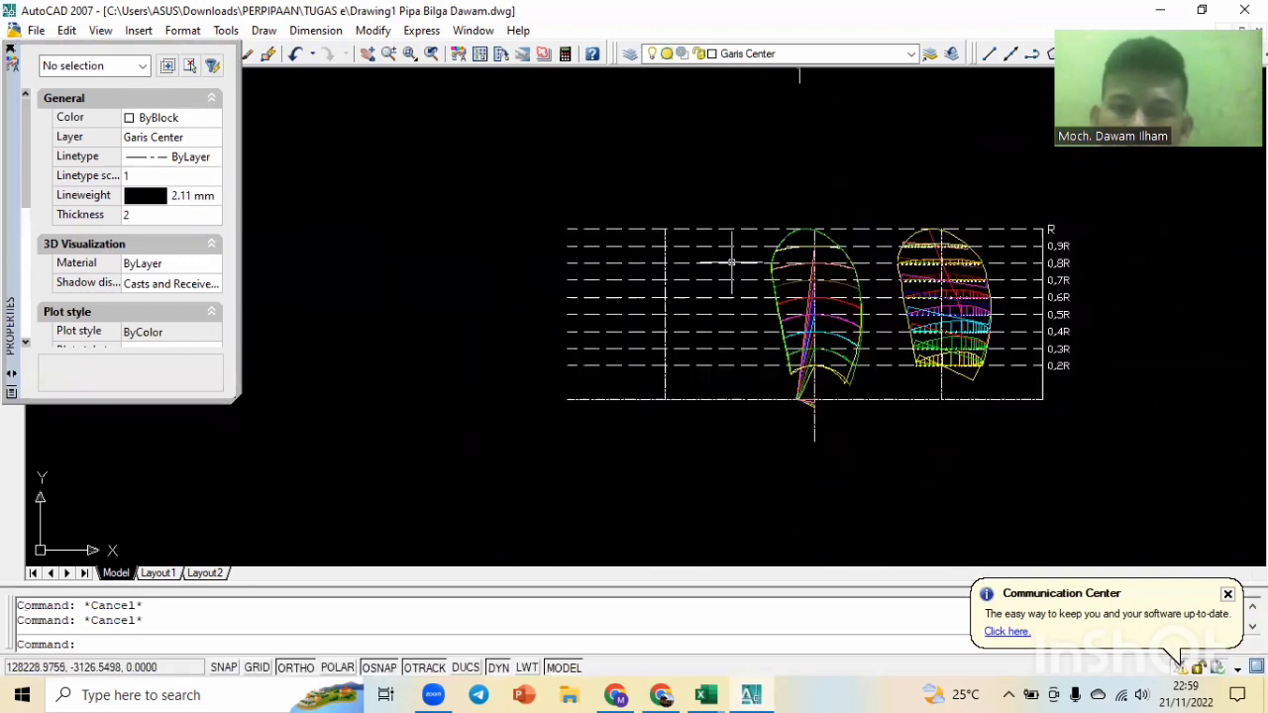
pyautogui.moveTo(702, 268); pyautogui.dragTo(727, 246, button='middle')
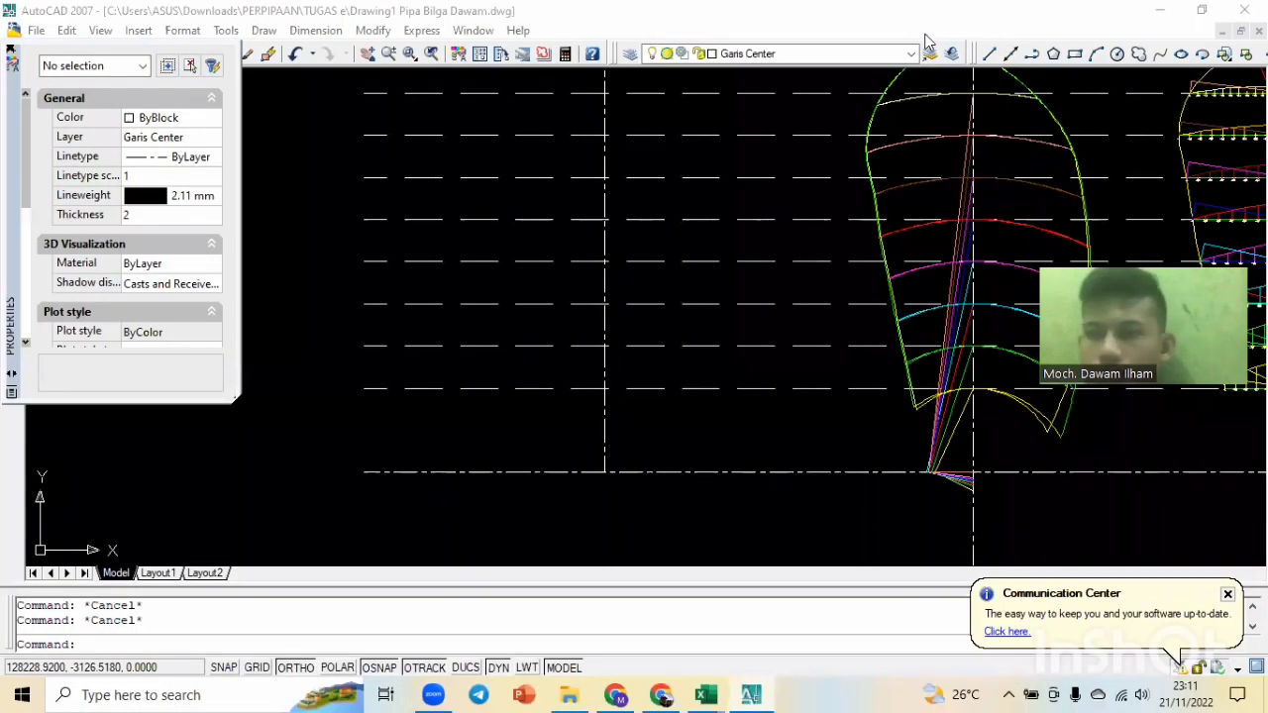
pyautogui.moveTo(1155, 260); pyautogui.dragTo(1172, 2)
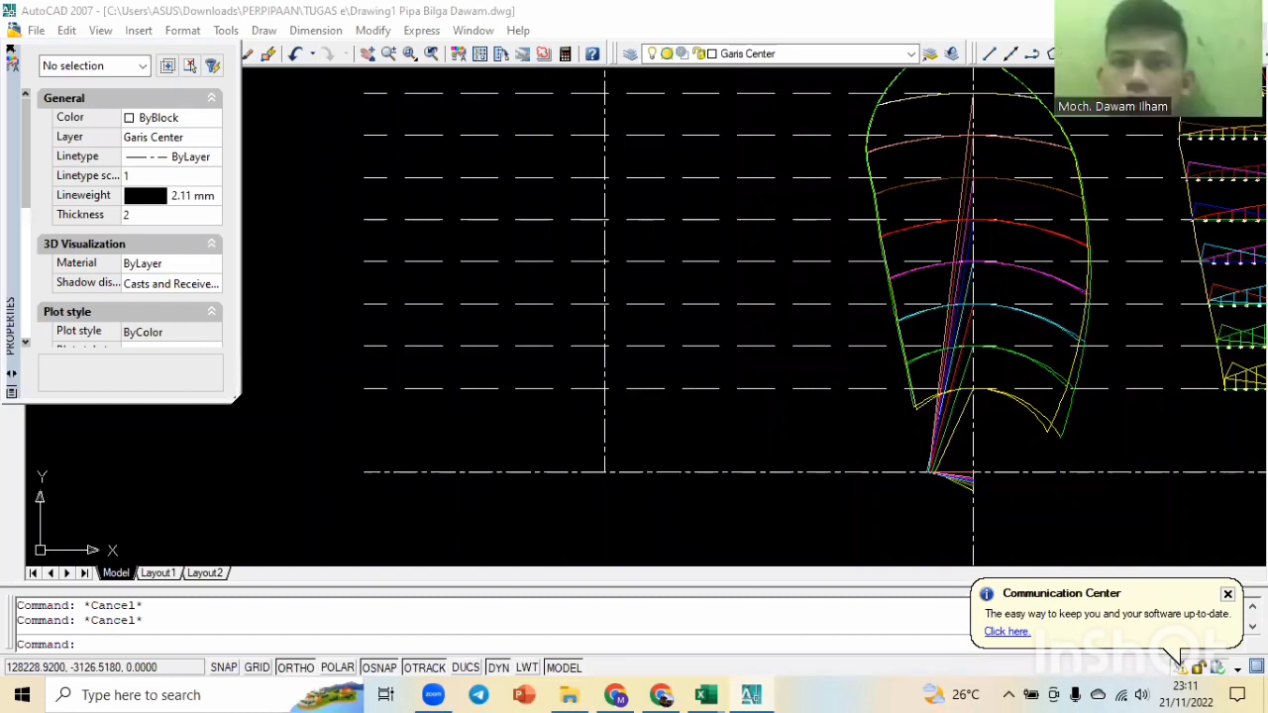
pyautogui.scroll(-3, 785, 212)
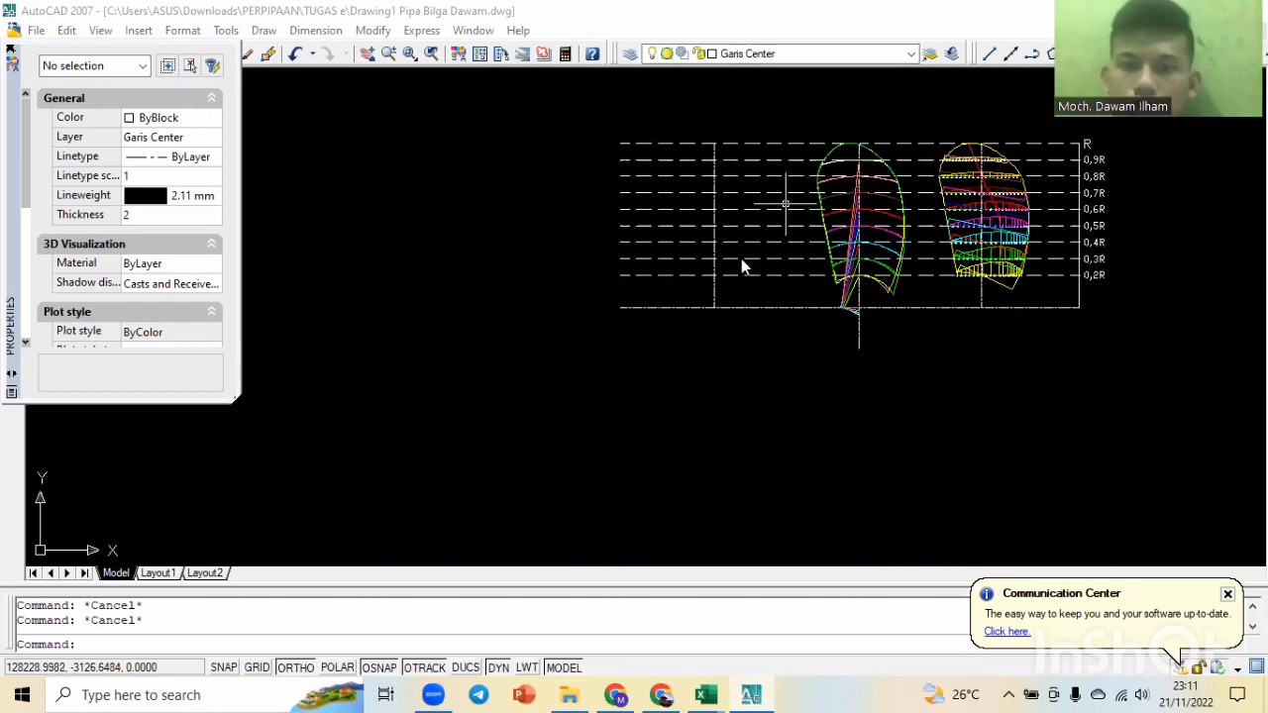
pyautogui.scroll(4, 741, 258)
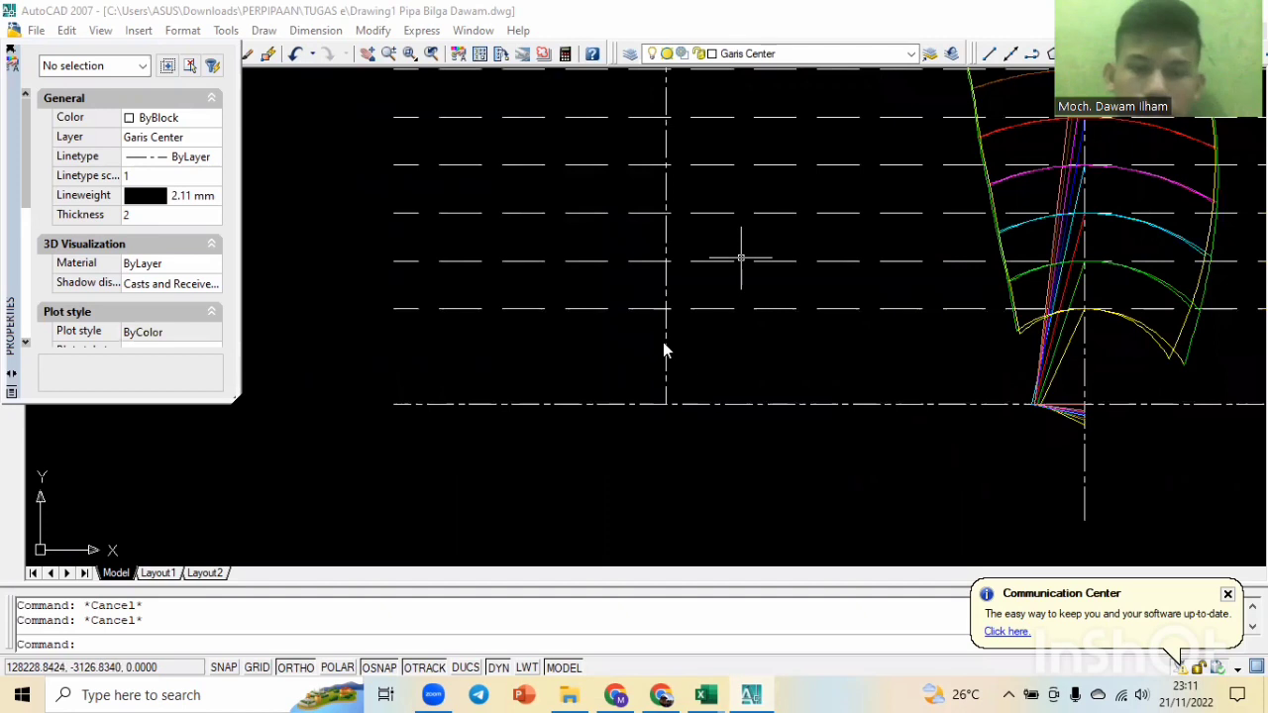
pyautogui.scroll(-3, 690, 369)
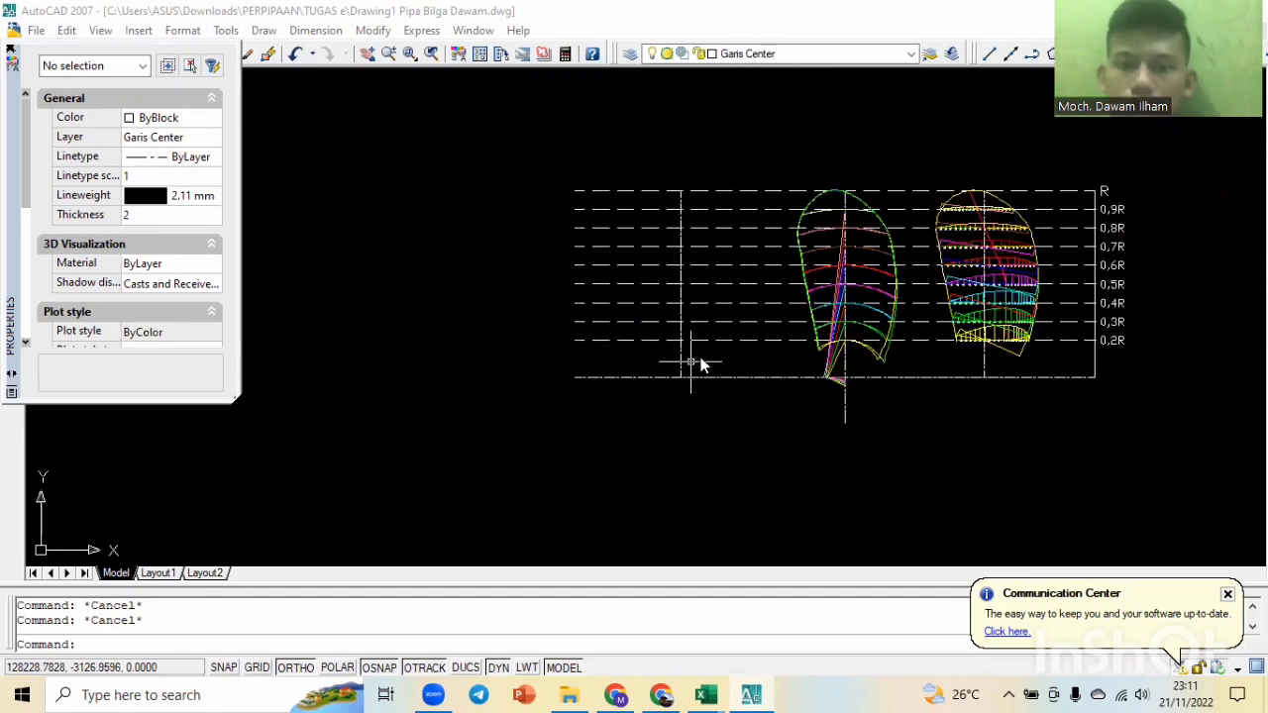
pyautogui.scroll(5, 700, 366)
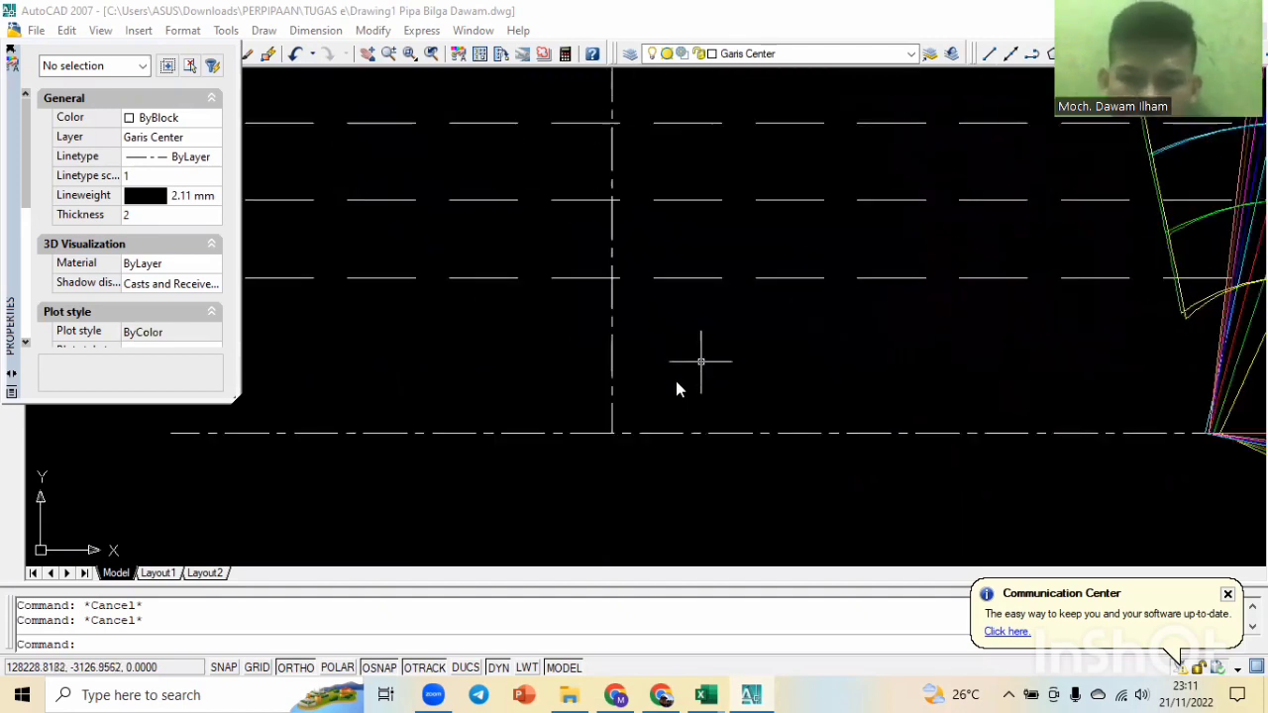
# Make layer 0 current and set the current colour to Green.
pyautogui.click(801, 60)
pyautogui.click(800, 74)
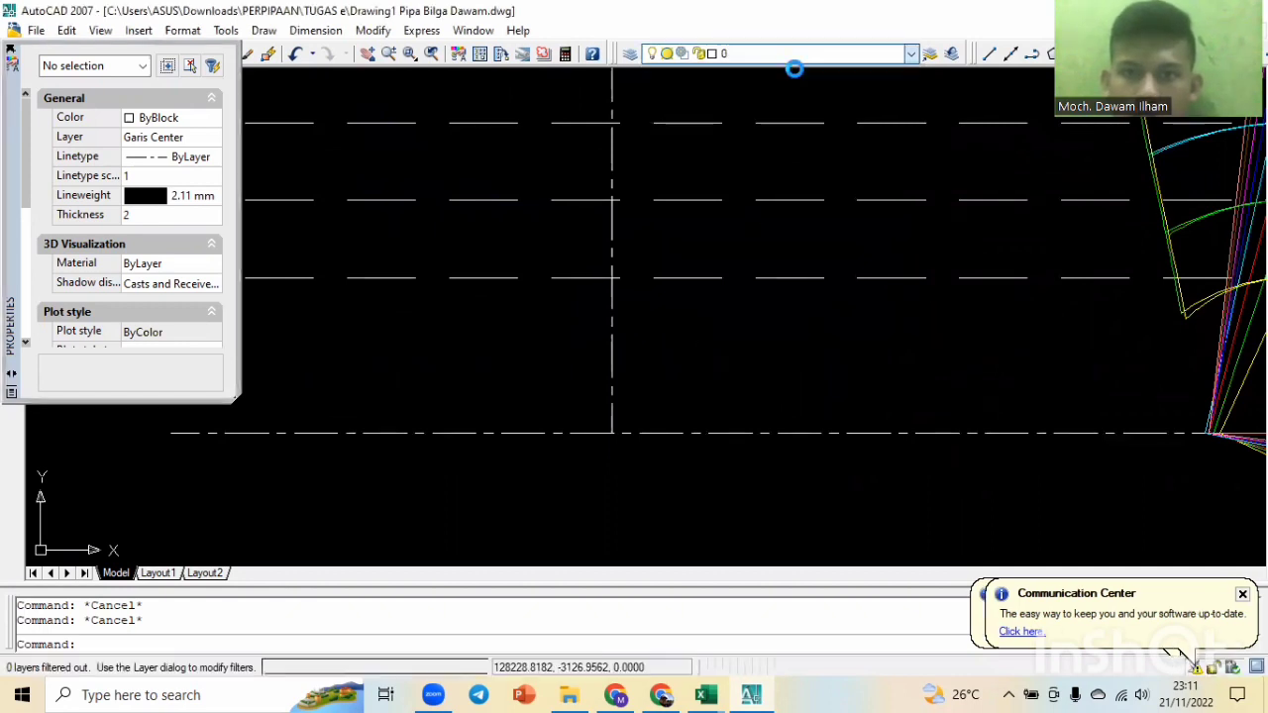
pyautogui.click(178, 119)
pyautogui.click(180, 120)
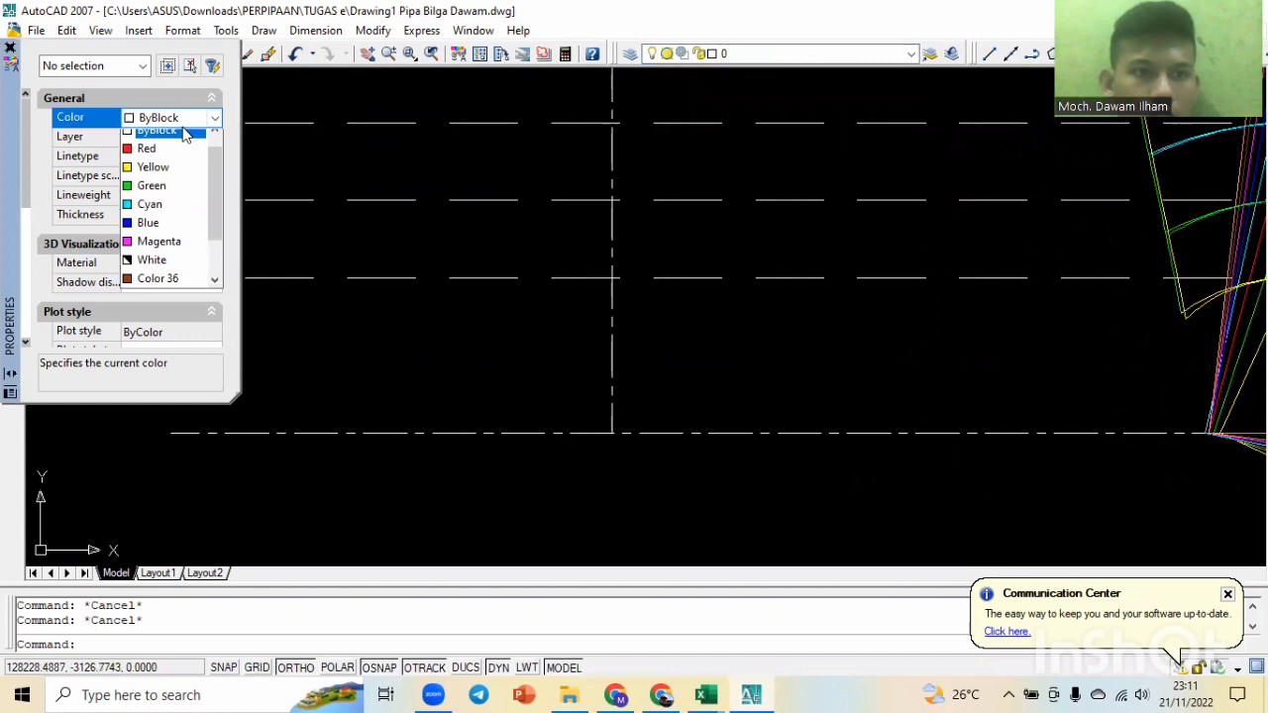
pyautogui.click(158, 201)
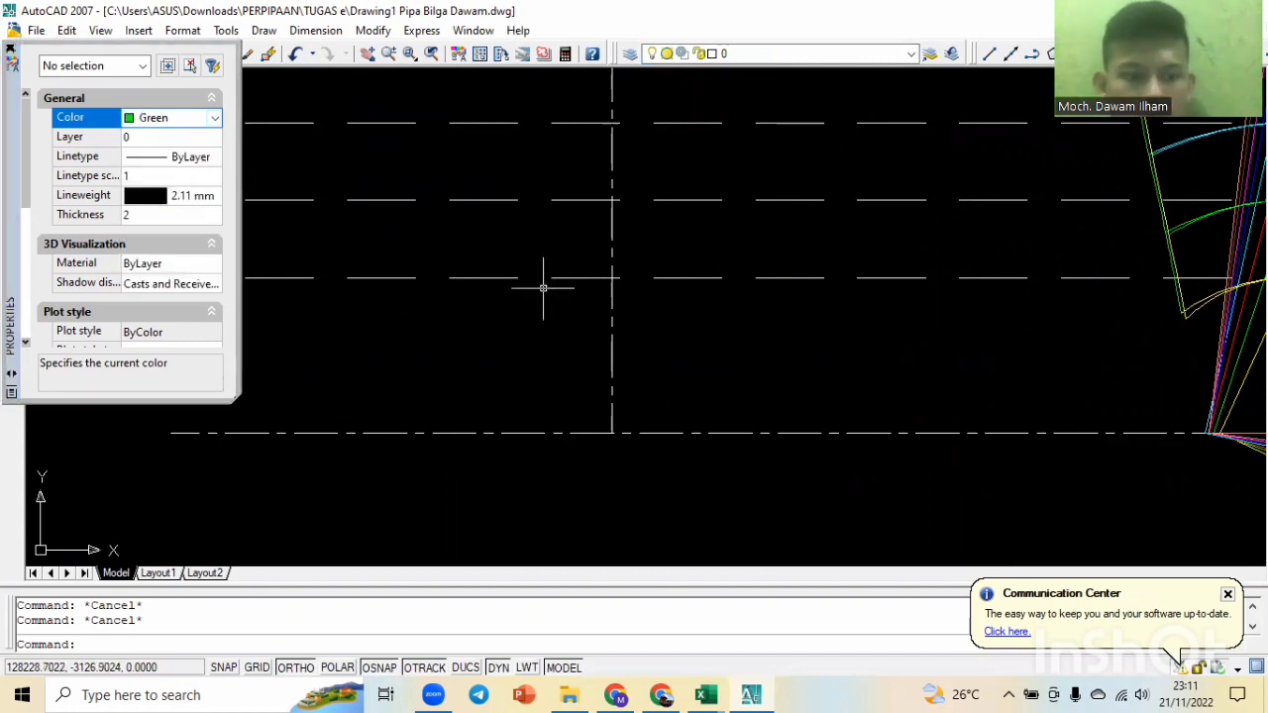
# With ortho off, draw a line at 105° from the new vertical centre line's foot on the shaft axis to beyond the R line.
pyautogui.scroll(-7, 543, 288)
pyautogui.scroll(7, 566, 317)
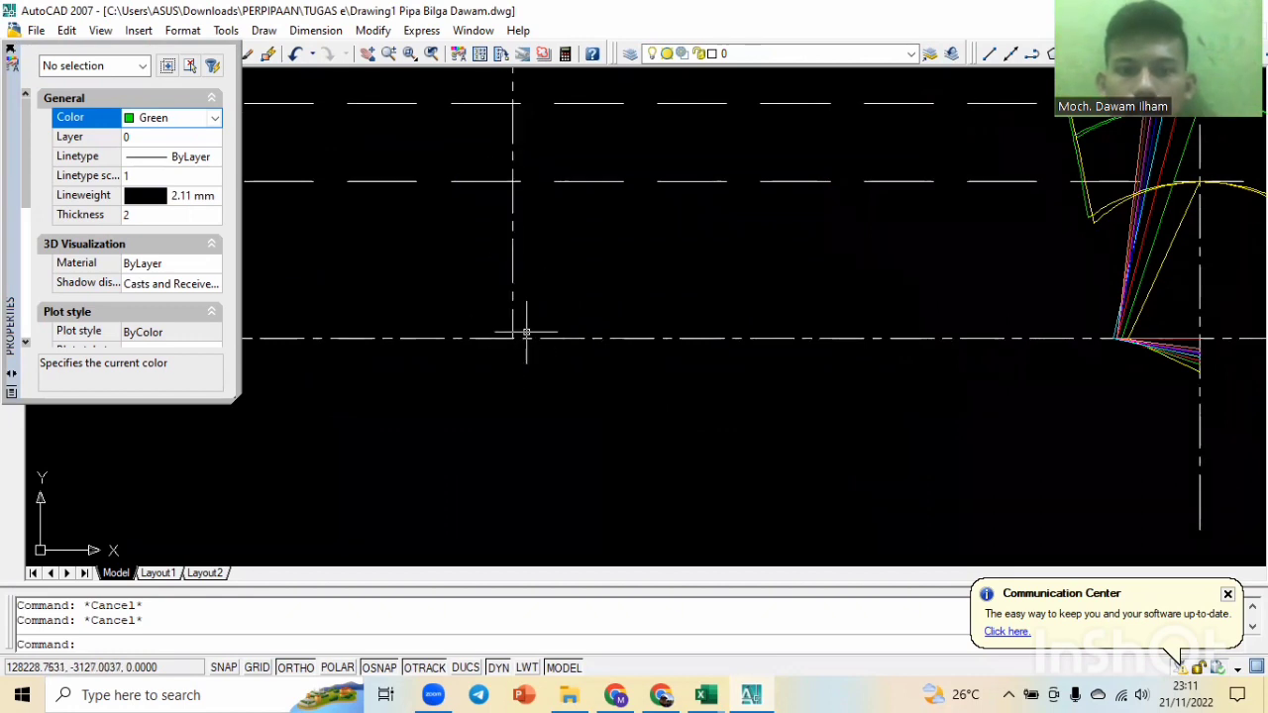
pyautogui.scroll(-3, 523, 307)
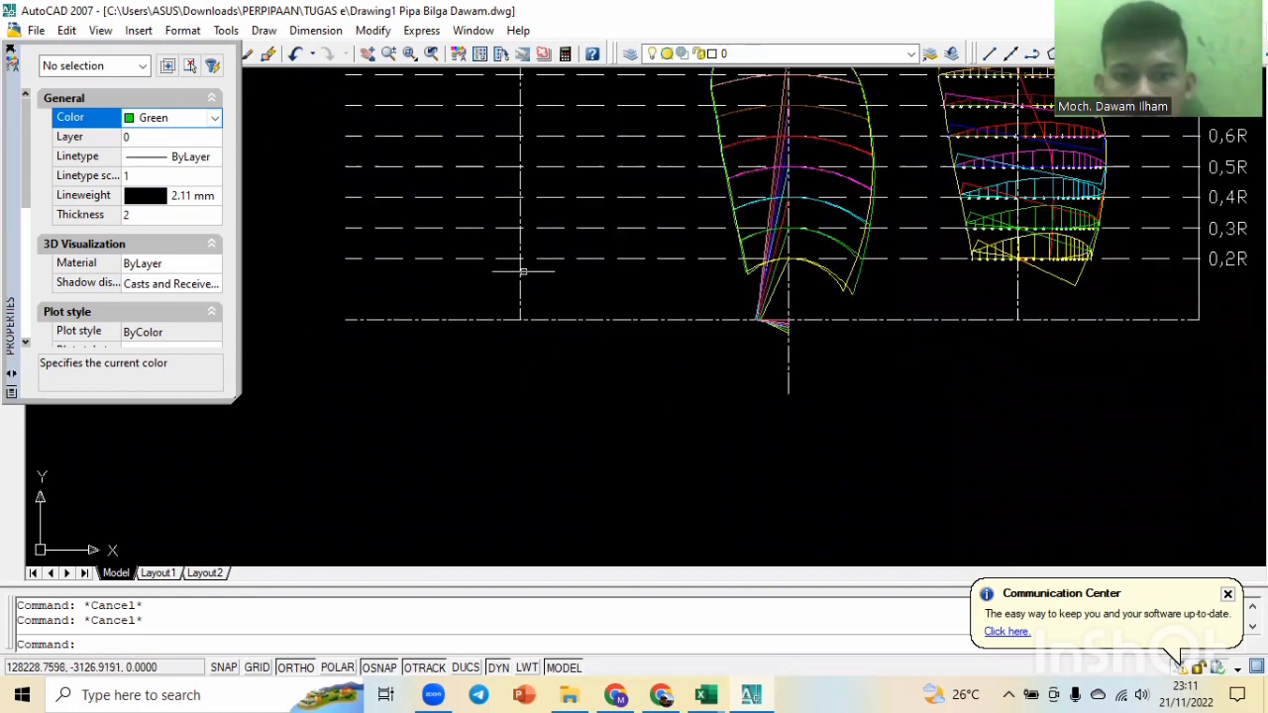
pyautogui.moveTo(523, 270); pyautogui.dragTo(552, 406, button='middle')
pyautogui.write('l')
pyautogui.press('Return')
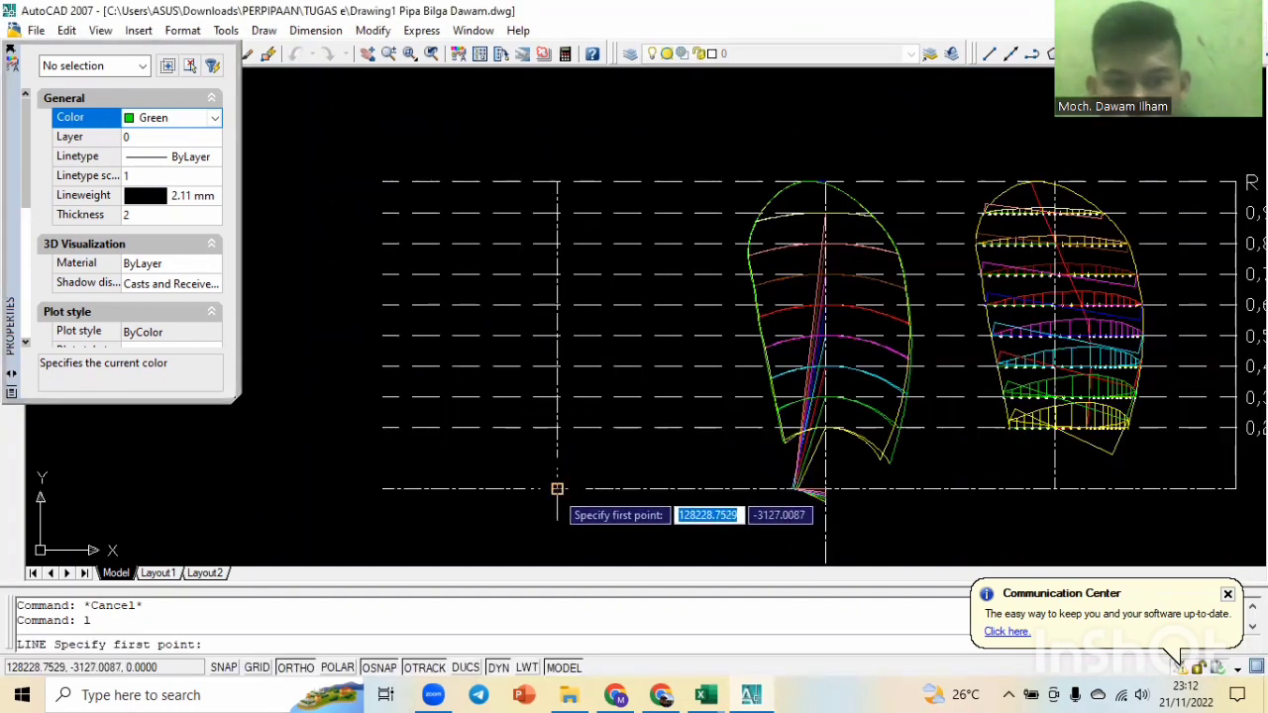
pyautogui.click(558, 487)
pyautogui.press('F8')
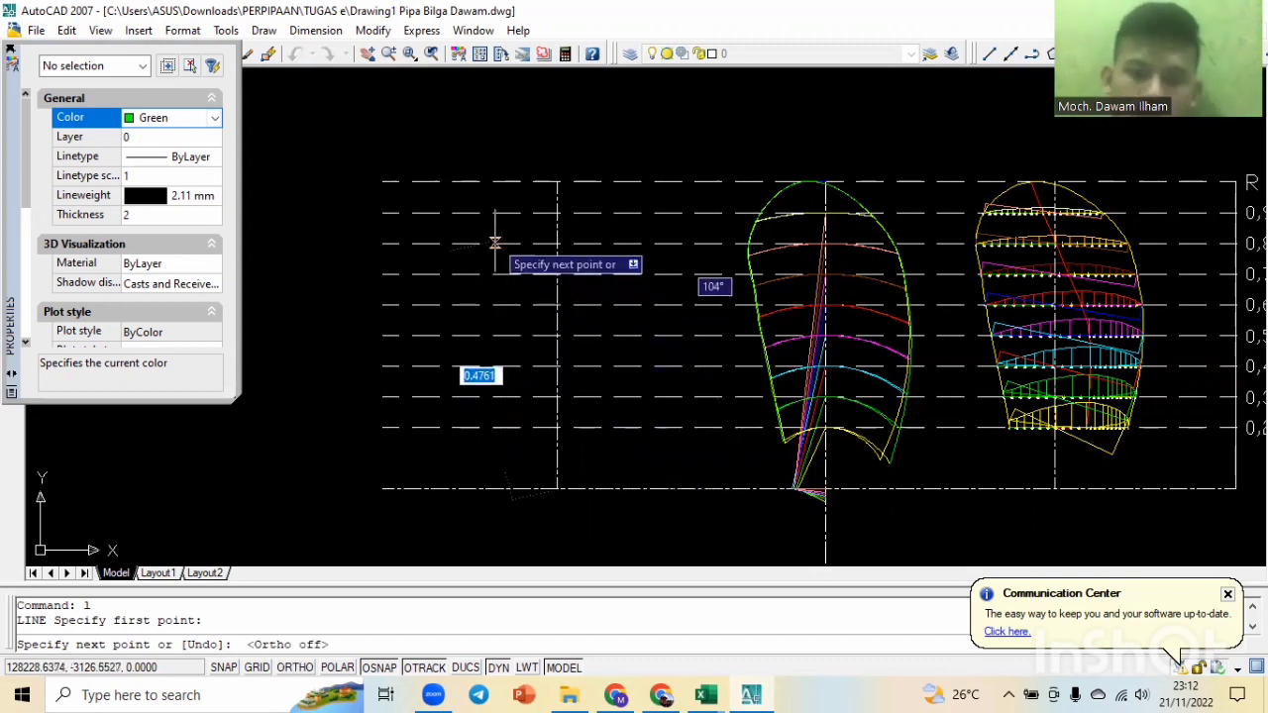
pyautogui.write('<105')
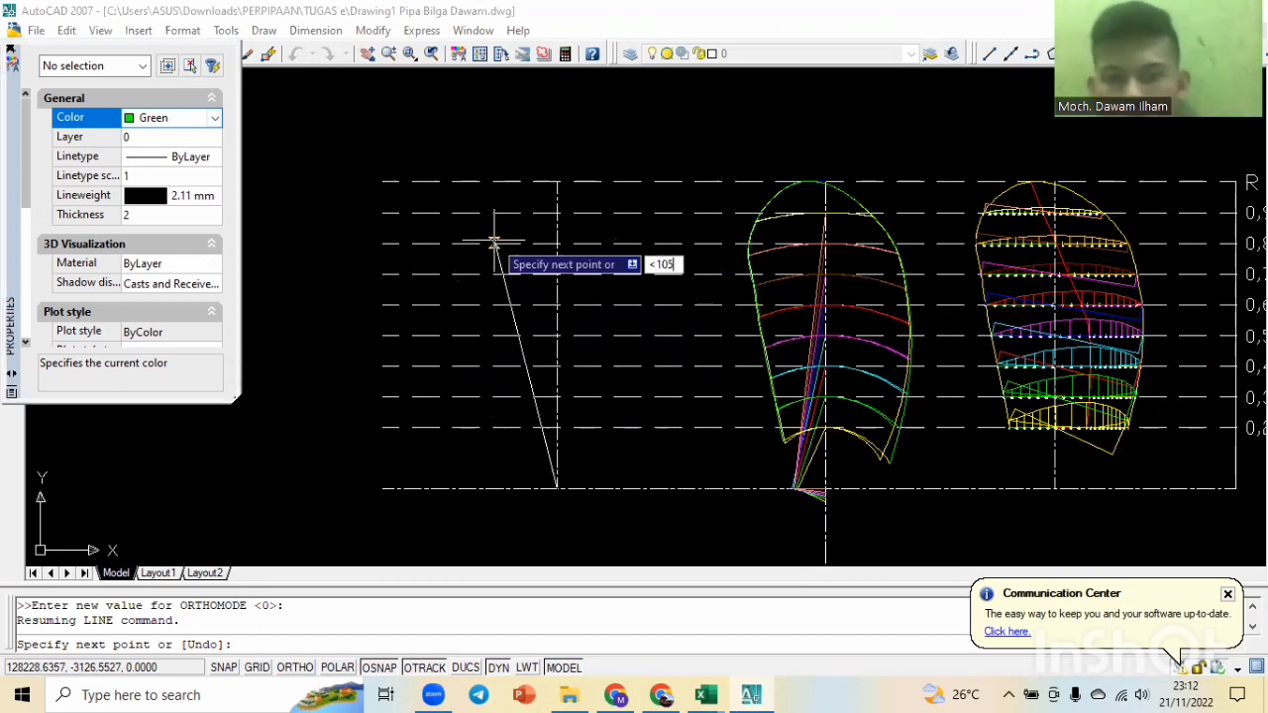
pyautogui.press('Return')
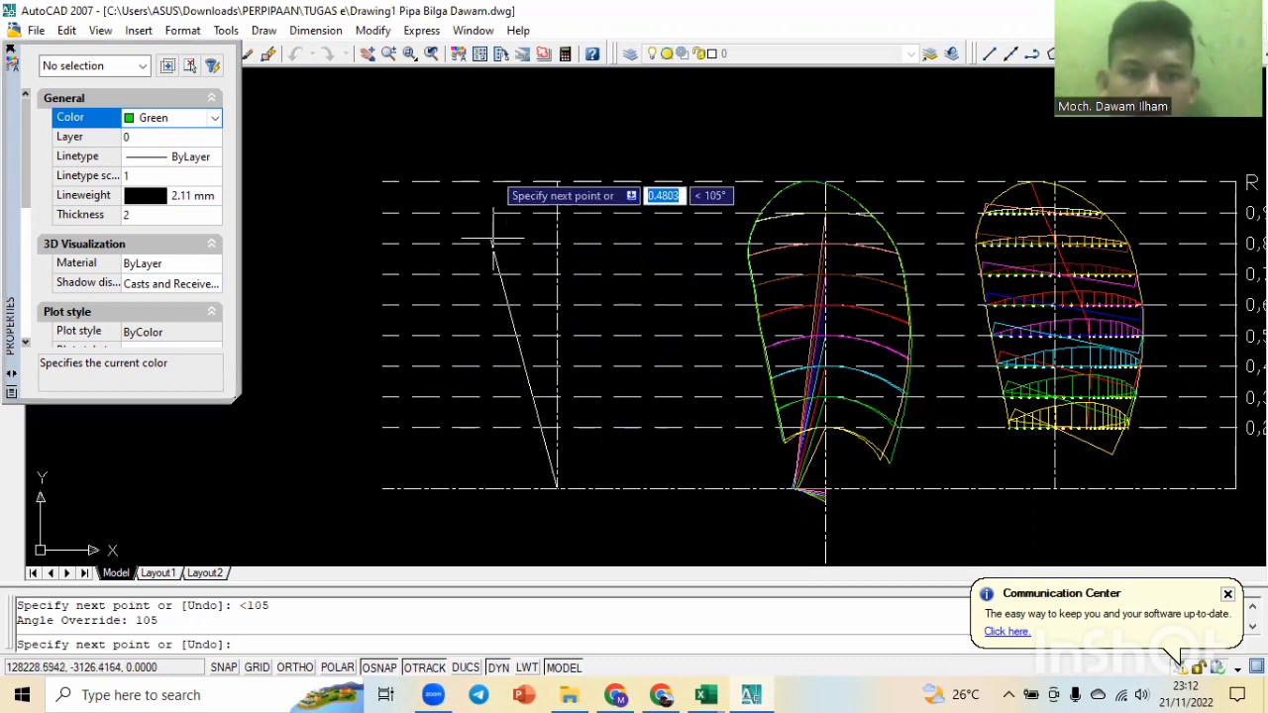
pyautogui.click(467, 101)
pyautogui.press('Escape')
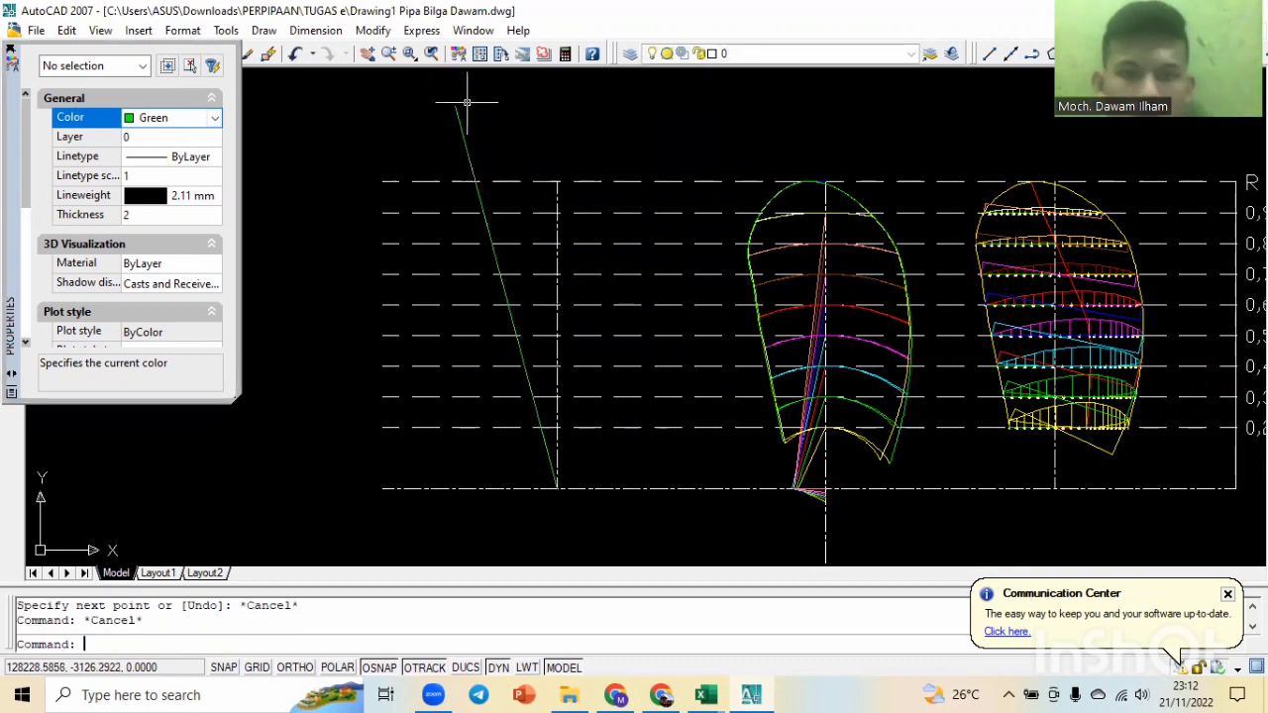
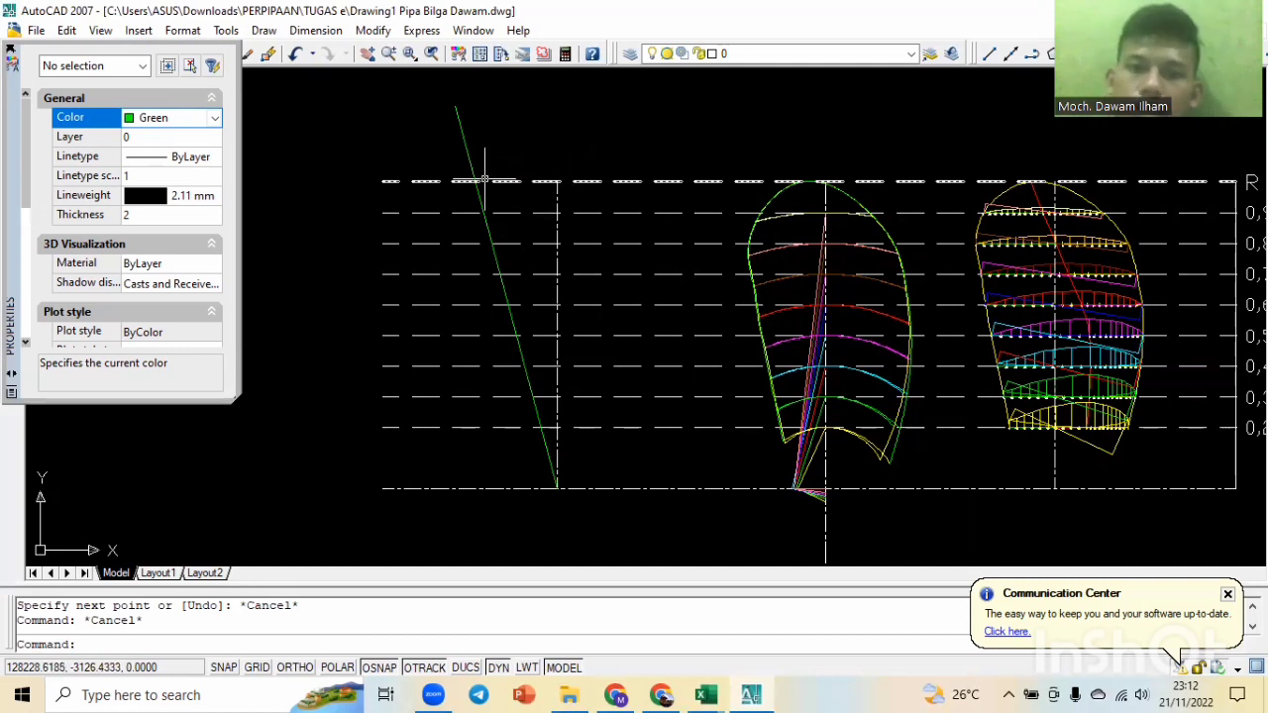
# Add an angular dimension between the vertical centre line and the green inclined line, placing its arc between the two lines.
pyautogui.click(327, 32)
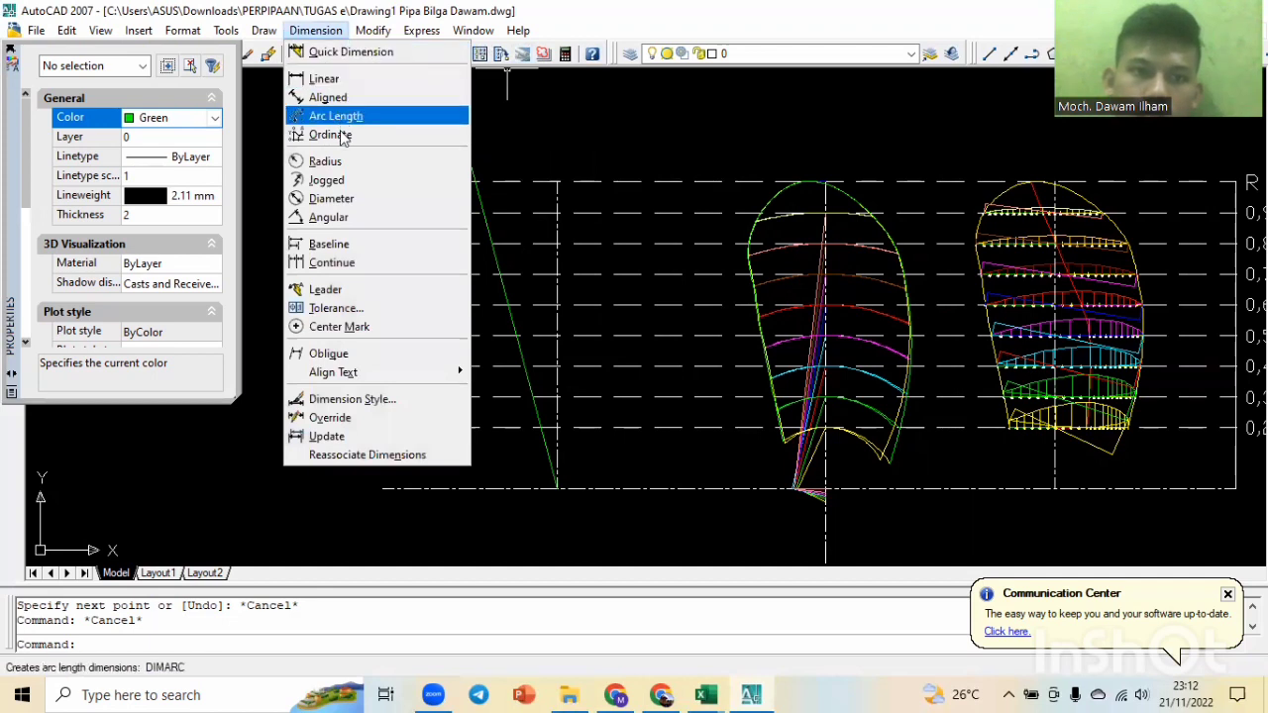
pyautogui.click(340, 218)
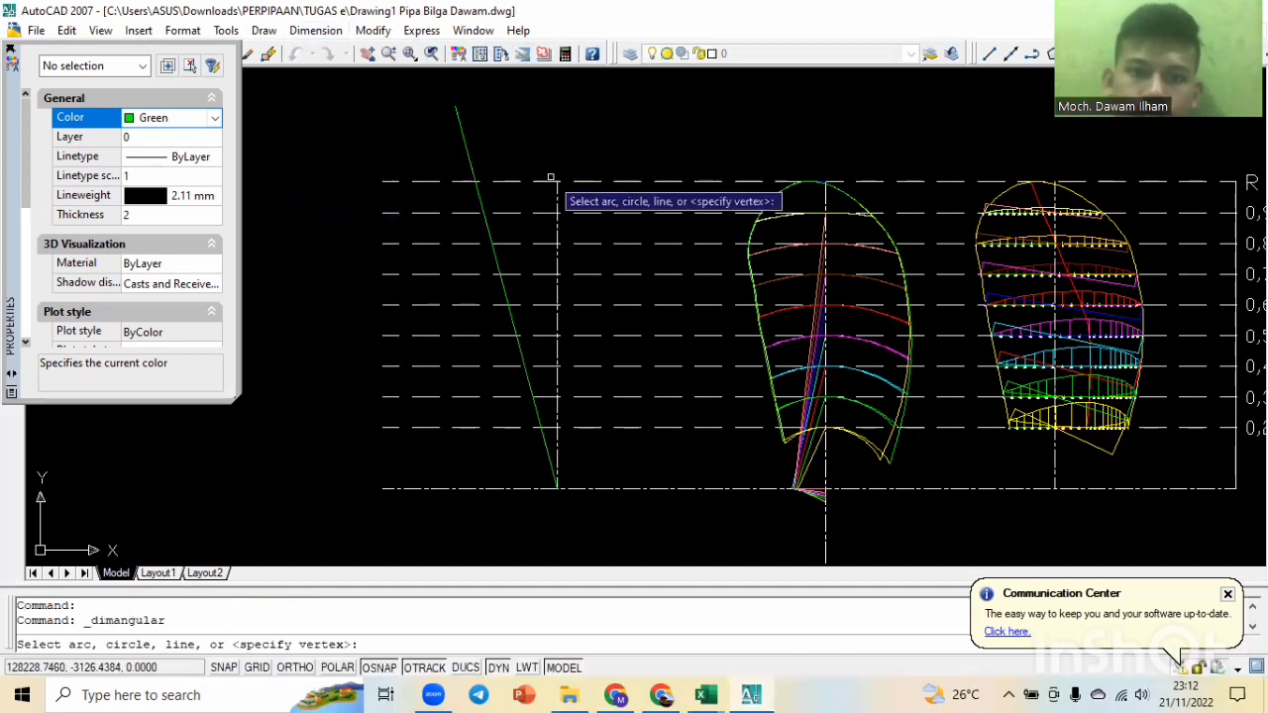
pyautogui.click(556, 206)
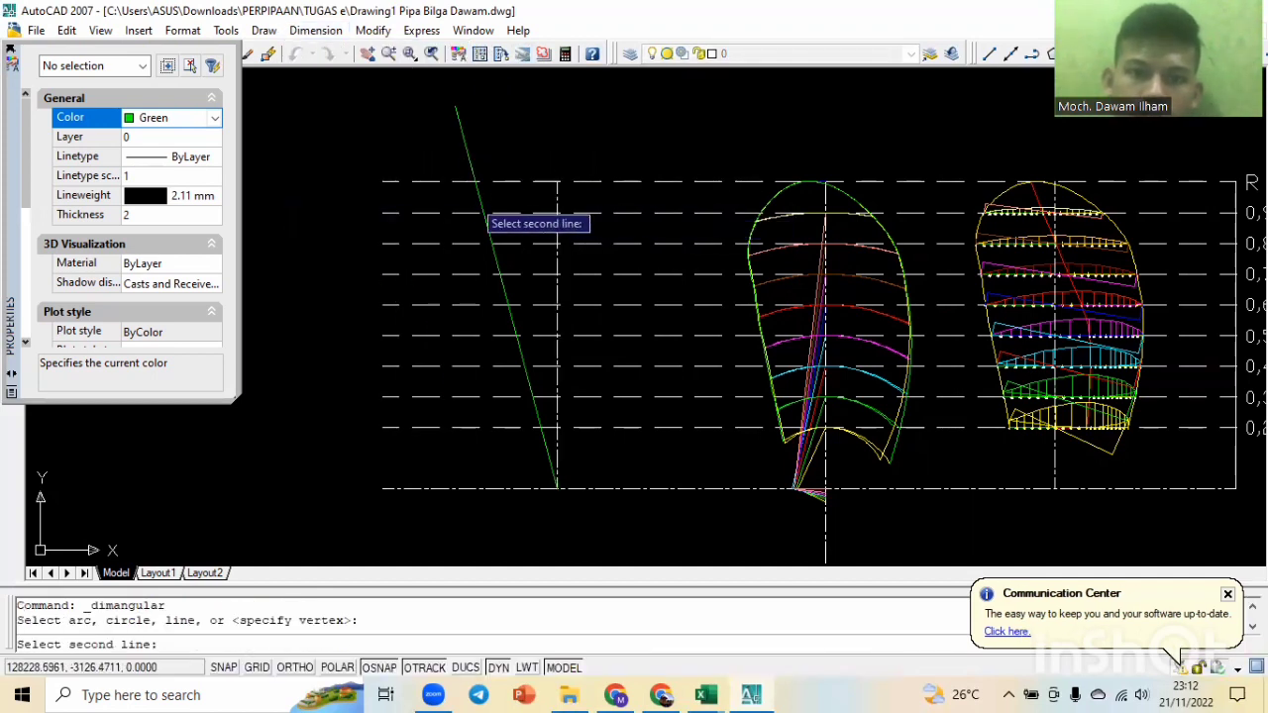
pyautogui.click(479, 203)
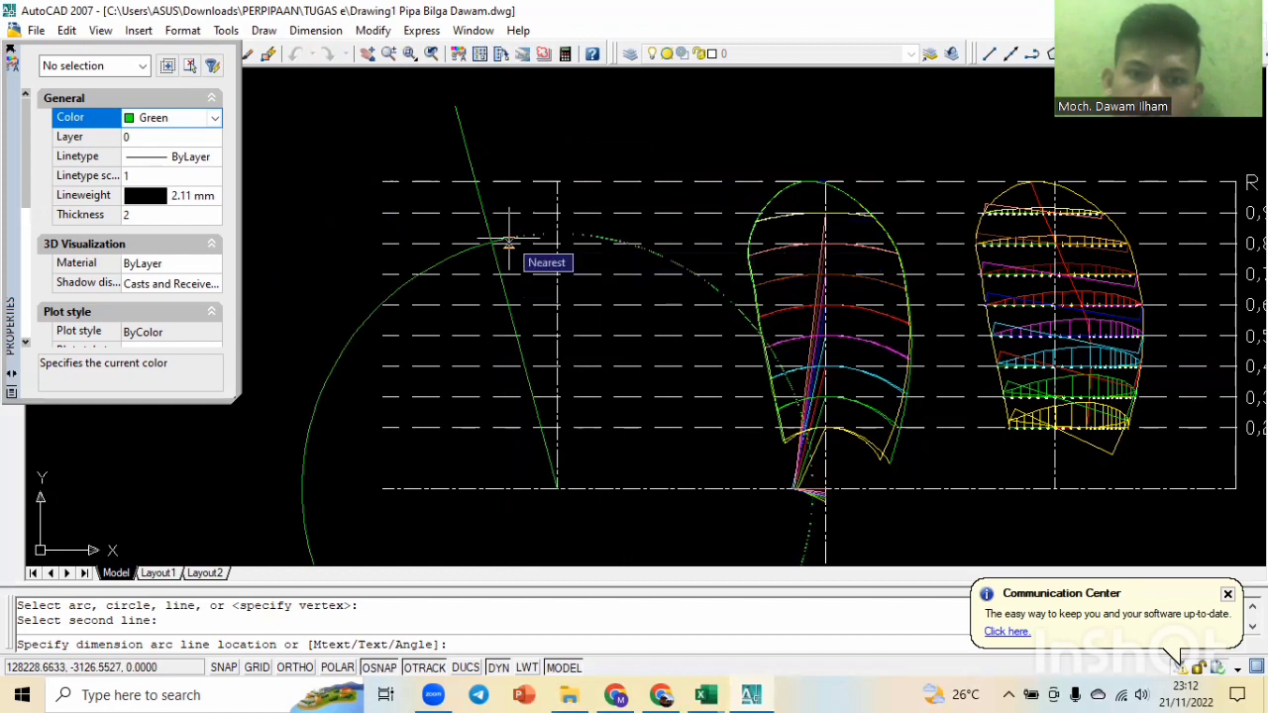
pyautogui.click(508, 241)
pyautogui.scroll(-8, 491, 298)
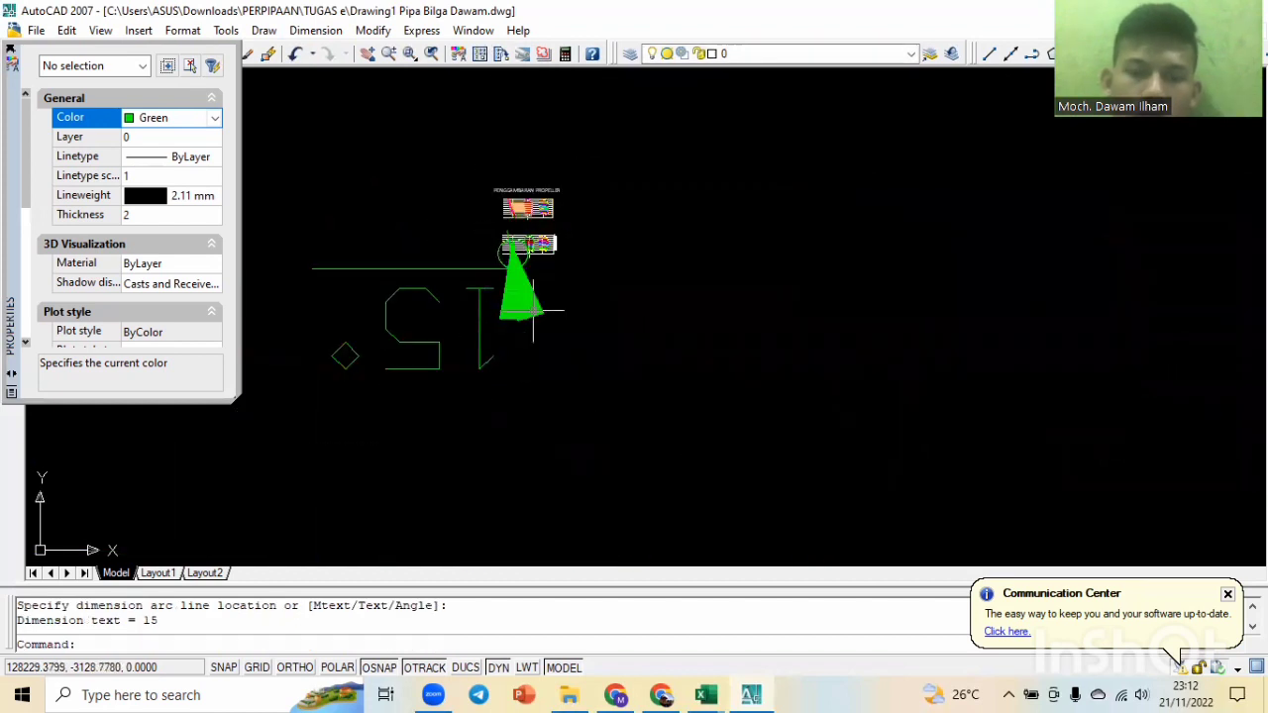
pyautogui.scroll(3, 533, 315)
pyautogui.scroll(-2, 537, 324)
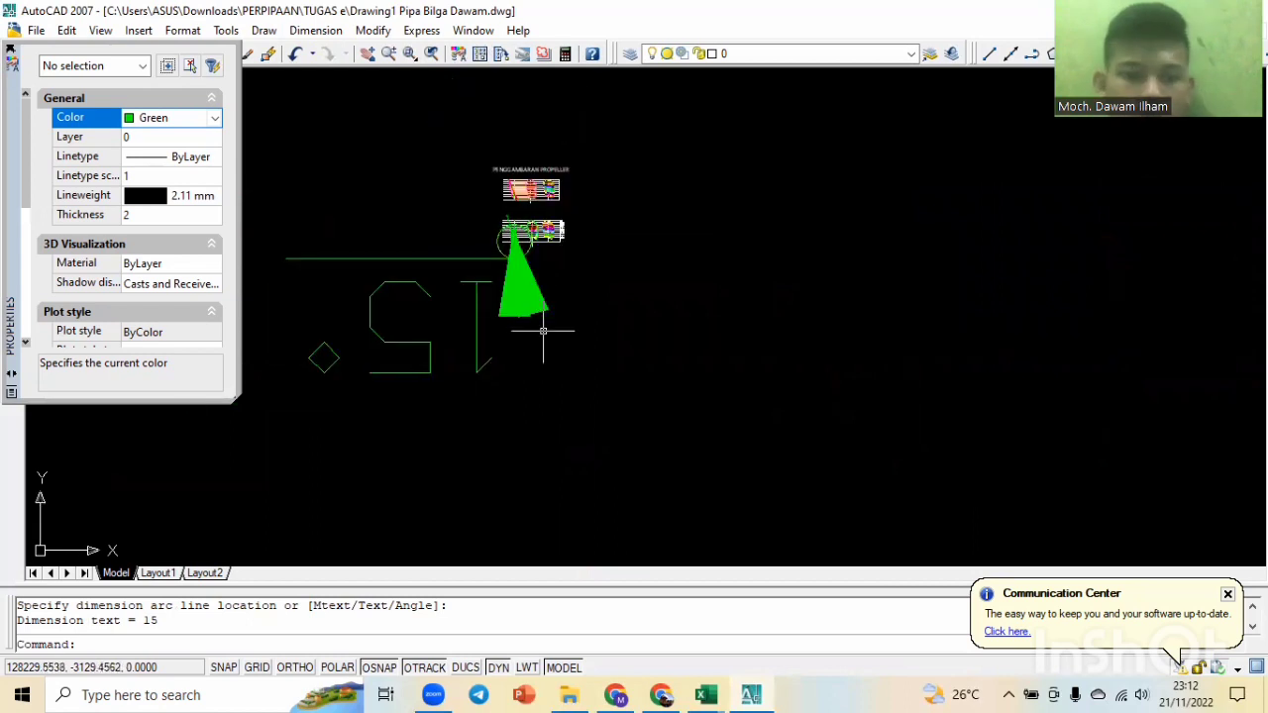
# Delete the oversized angular dimension from the side view.
pyautogui.press('Escape')
pyautogui.press('Escape')
pyautogui.click(538, 330)
pyautogui.click(468, 304)
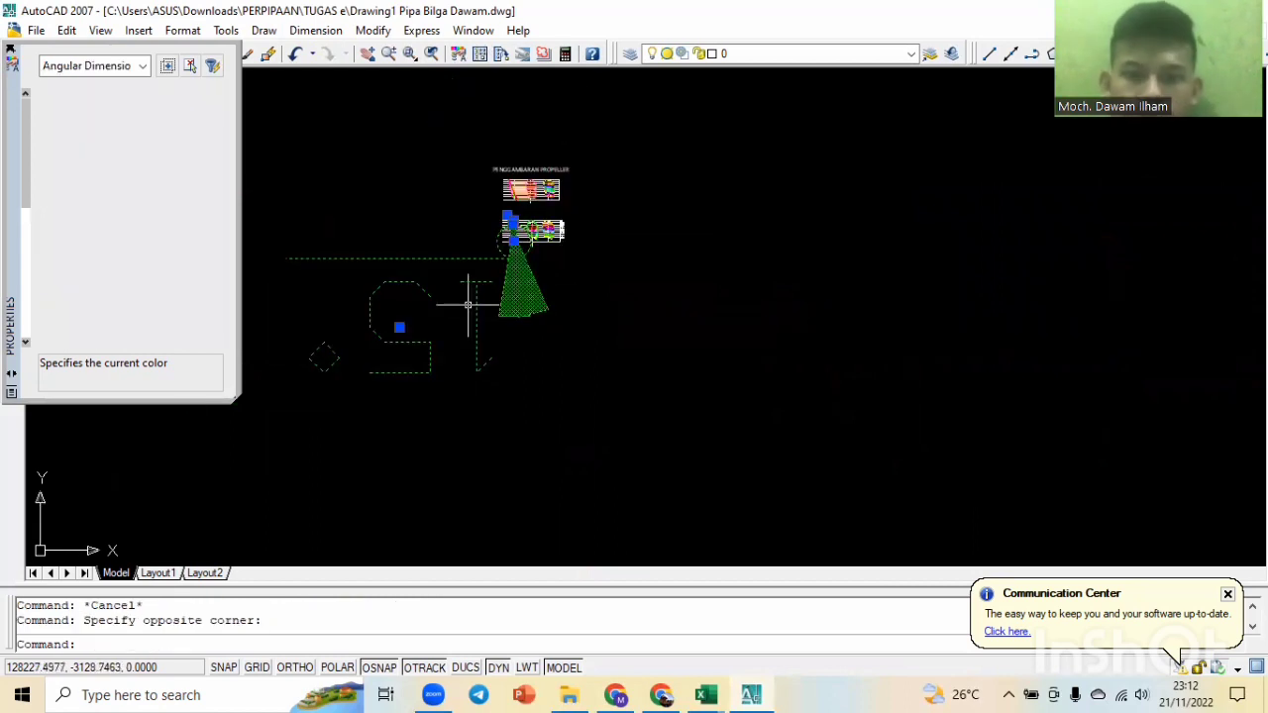
pyautogui.press('Delete')
pyautogui.scroll(2, 481, 272)
pyautogui.scroll(5, 543, 203)
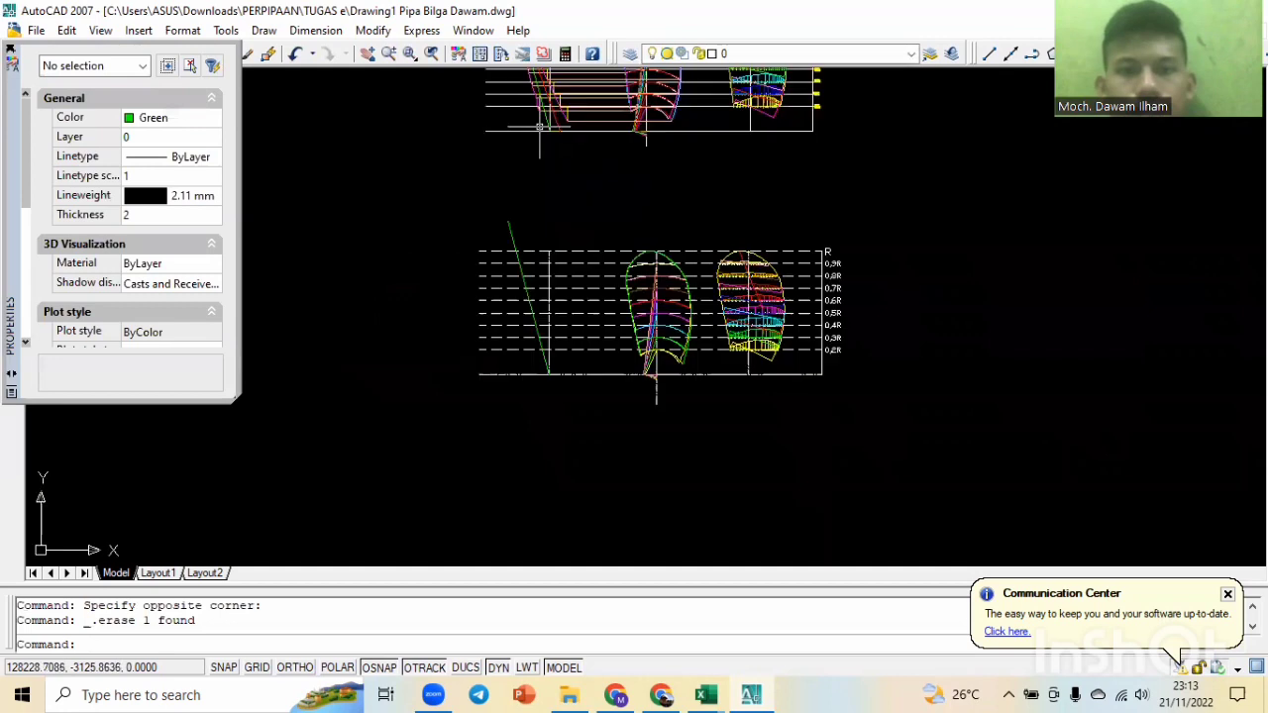
# Trim the upper end of the green inclined line above the R line and delete the detached leftover piece.
pyautogui.write('tr')
pyautogui.press('Return')
pyautogui.press('Return')
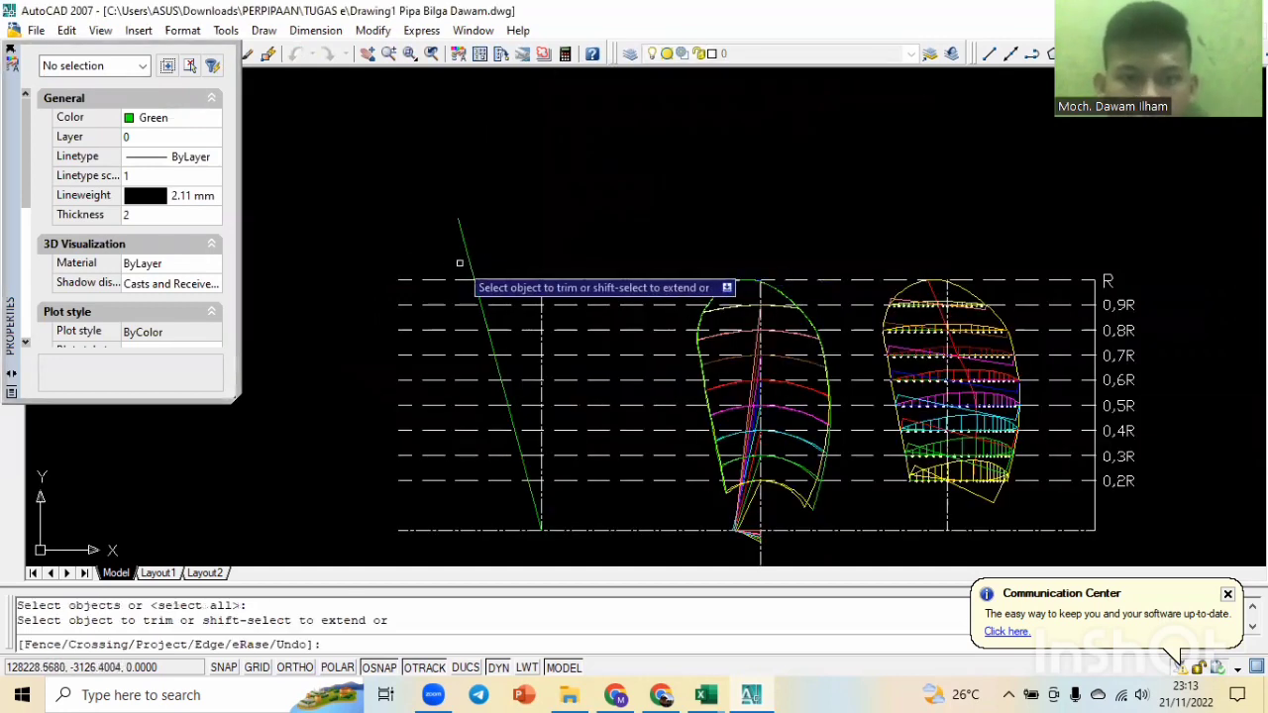
pyautogui.click(467, 258)
pyautogui.click(455, 230)
pyautogui.click(463, 242)
pyautogui.click(467, 248)
pyautogui.click(463, 256)
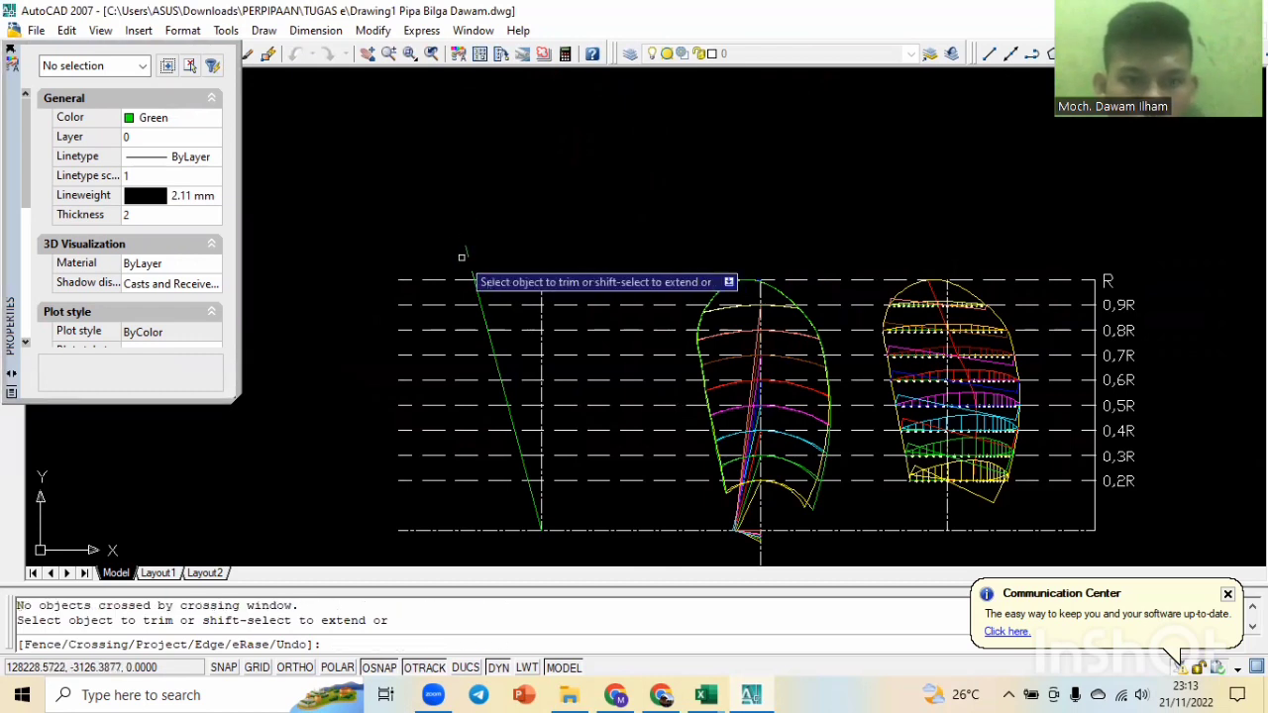
pyautogui.press('Escape')
pyautogui.click(469, 253)
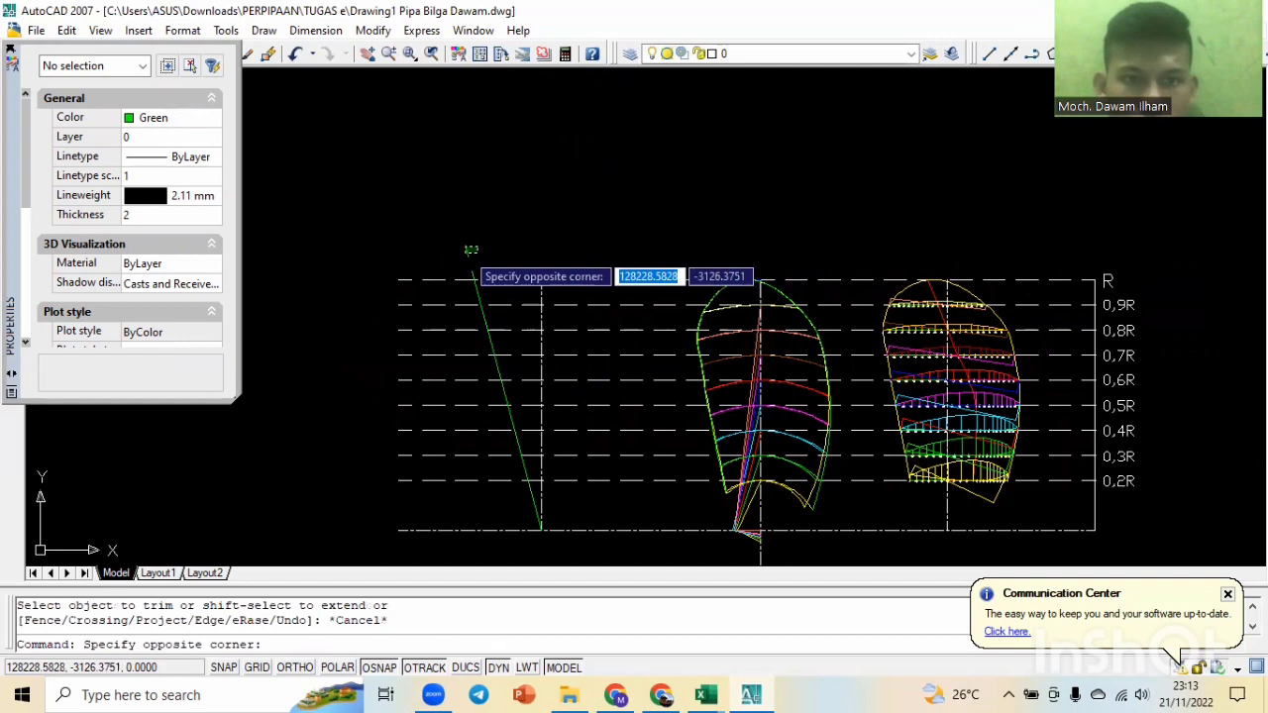
pyautogui.click(466, 266)
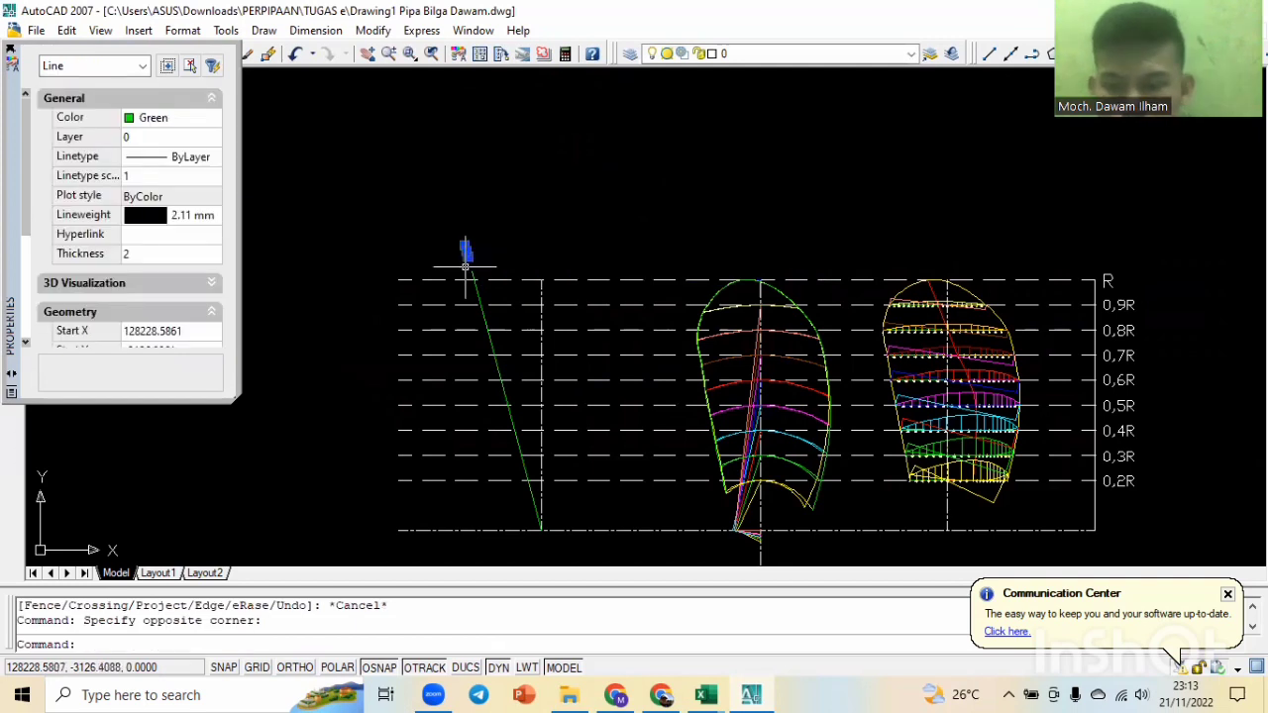
pyautogui.press('Delete')
# Trim the remaining stub of the green inclined line so that it ends exactly at the R line.
pyautogui.scroll(6, 464, 267)
pyautogui.write('tr')
pyautogui.press('Return')
pyautogui.press('Return')
pyautogui.click(503, 325)
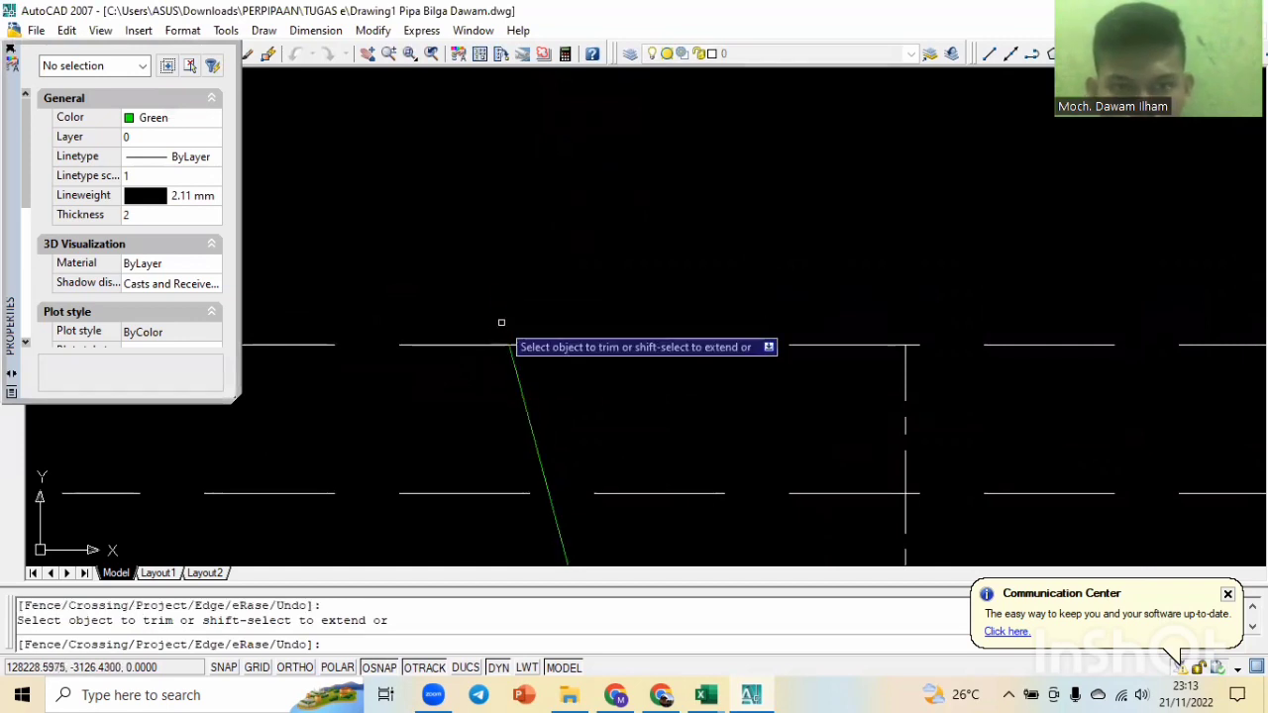
pyautogui.press('Escape')
pyautogui.press('Escape')
pyautogui.scroll(-3, 554, 332)
pyautogui.scroll(3, 555, 331)
pyautogui.scroll(-3, 594, 337)
pyautogui.moveTo(609, 339); pyautogui.dragTo(600, 212, button='middle')
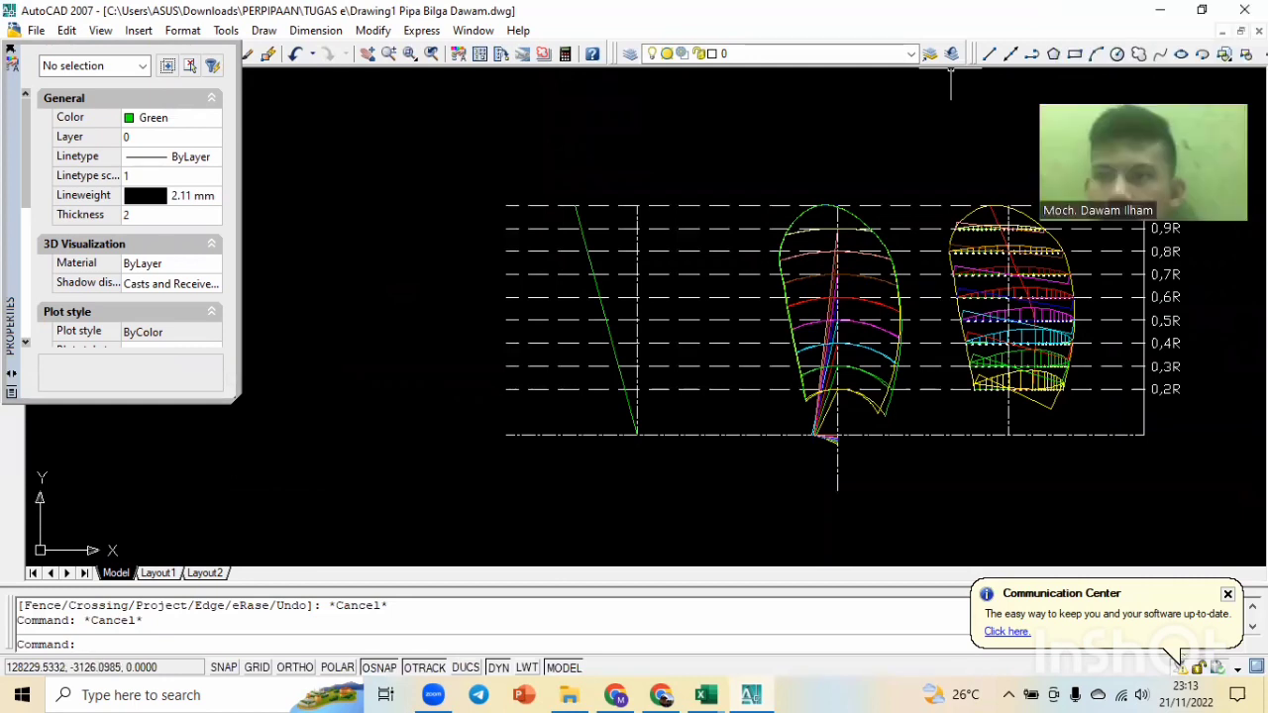
# Move the drawing window aside, switch to the propeller data workbook in Excel and look up the maximum shaft-line thickness Tr in metres.
pyautogui.moveTo(879, 11); pyautogui.dragTo(876, 74)
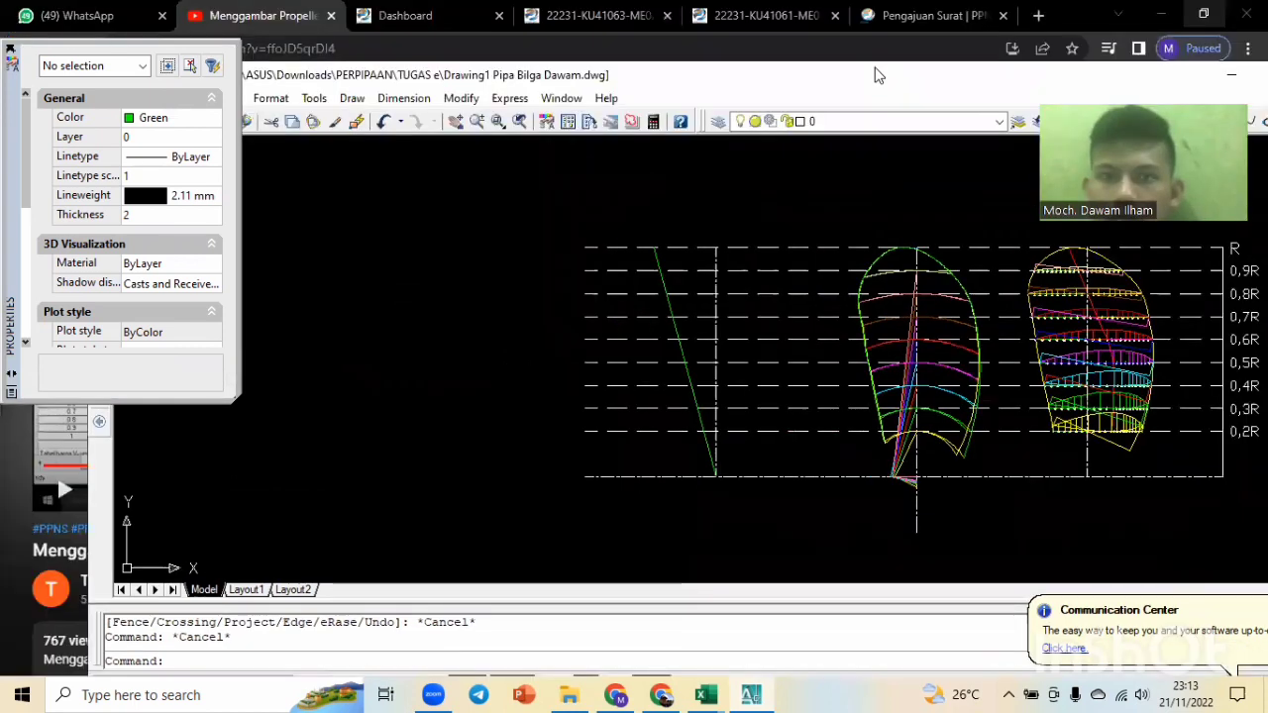
pyautogui.moveTo(705, 694)
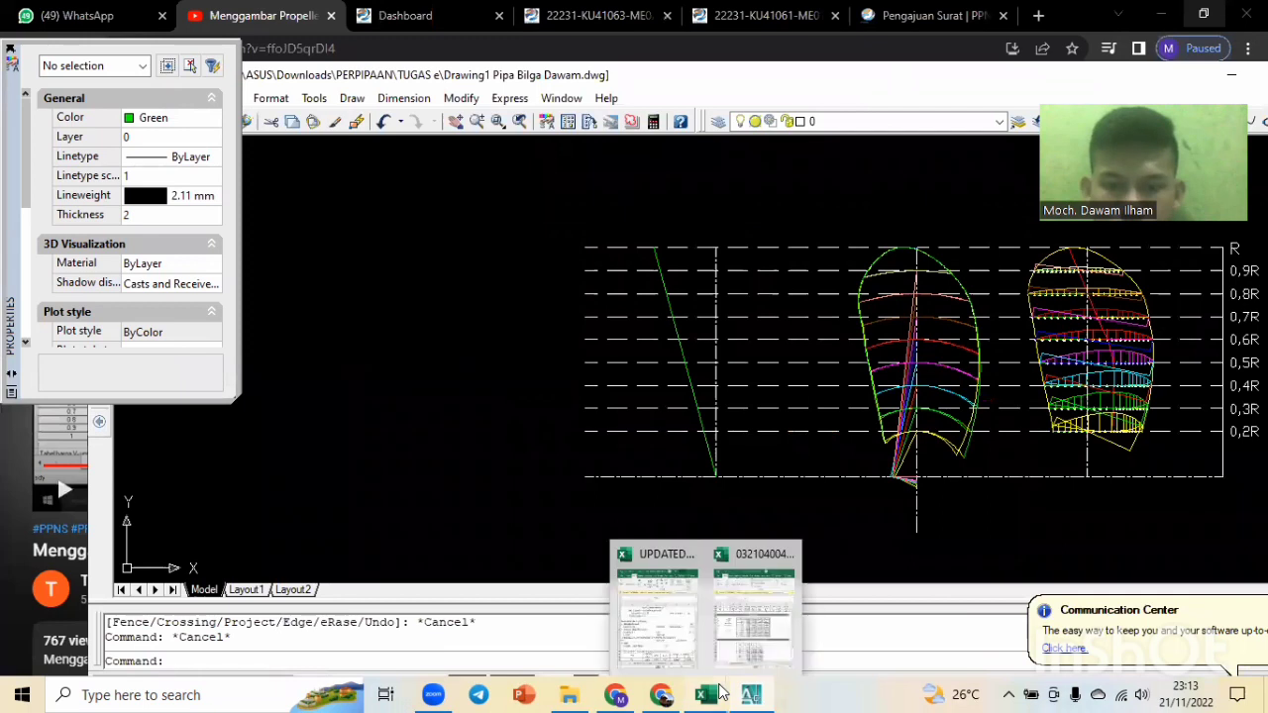
pyautogui.click(683, 633)
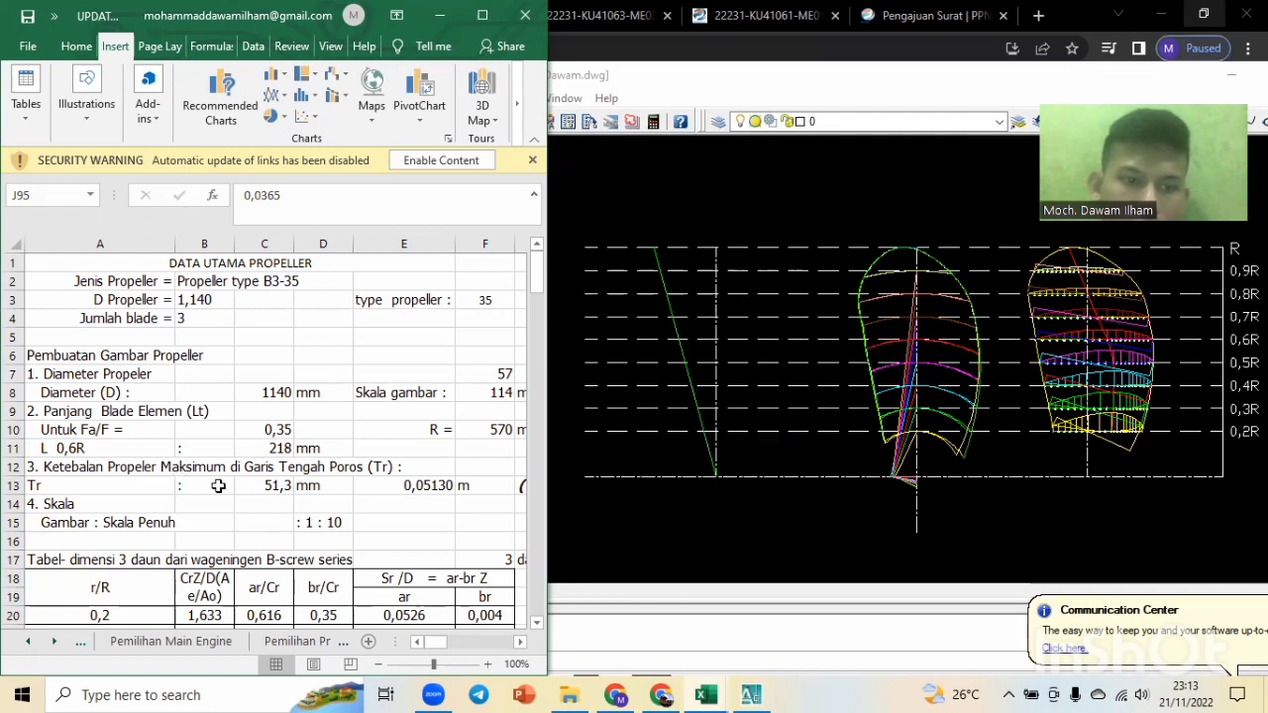
pyautogui.click(428, 485)
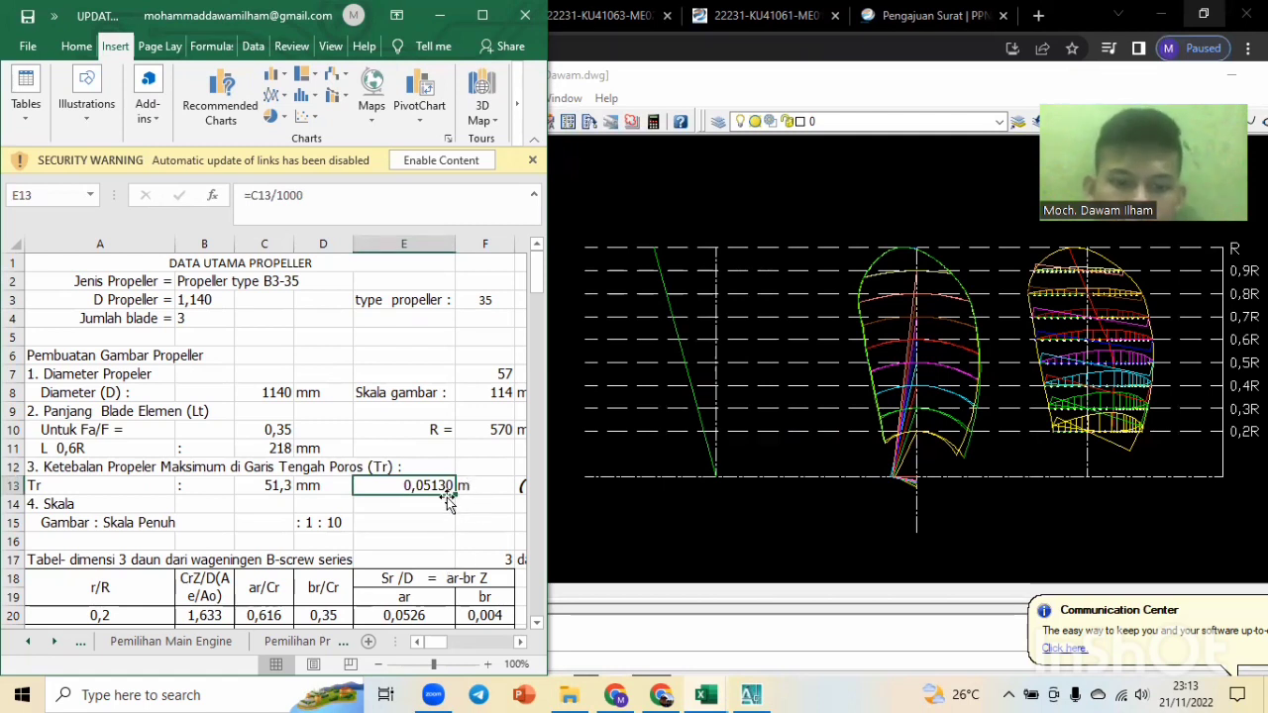
pyautogui.click(280, 483)
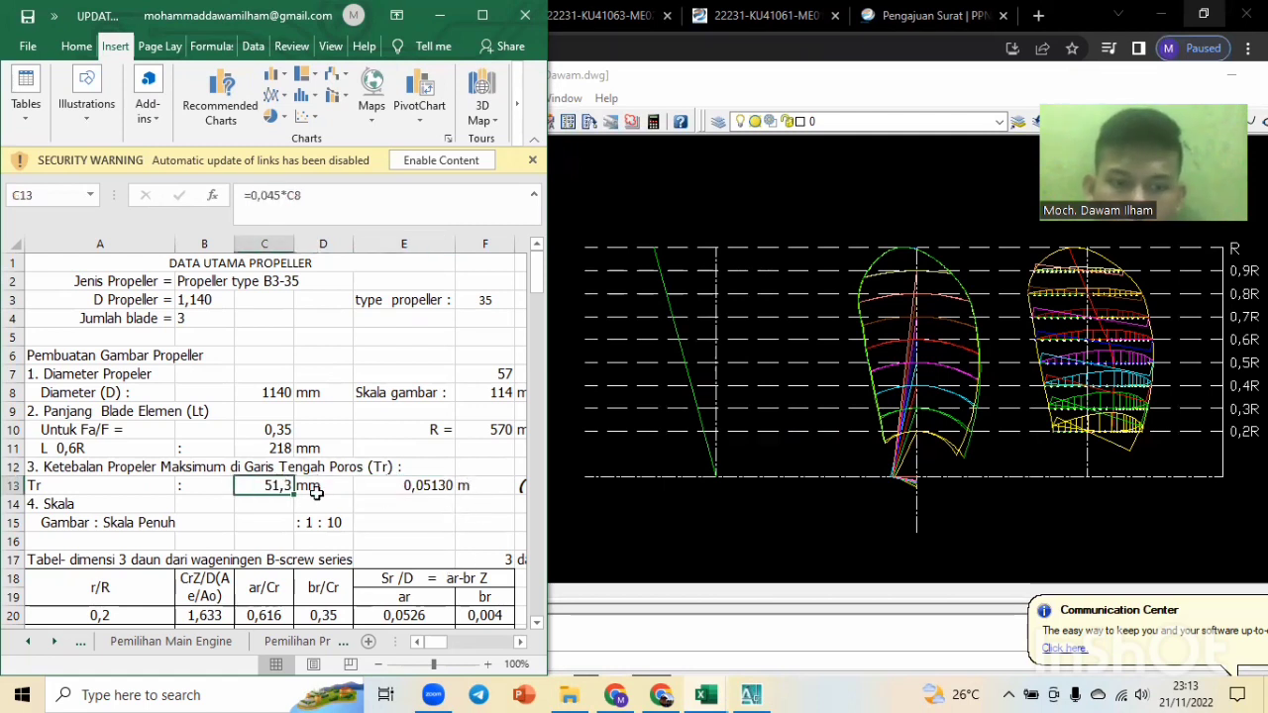
pyautogui.click(318, 485)
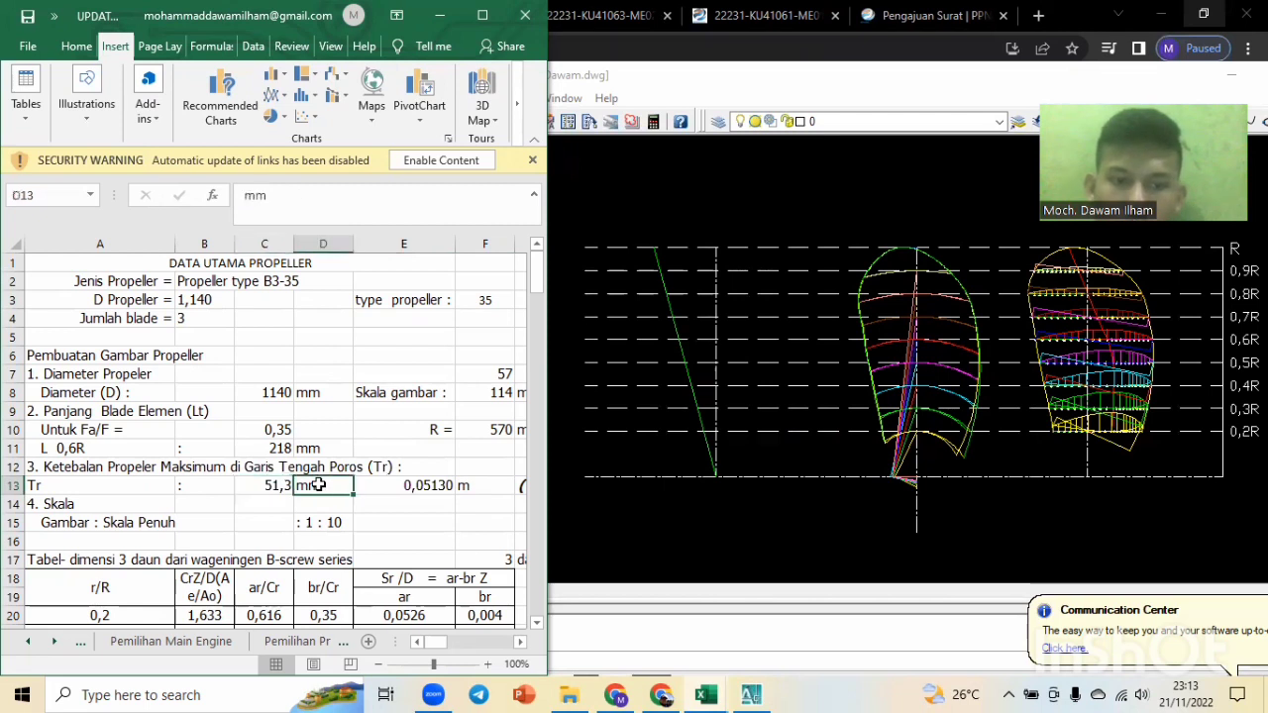
pyautogui.click(455, 492)
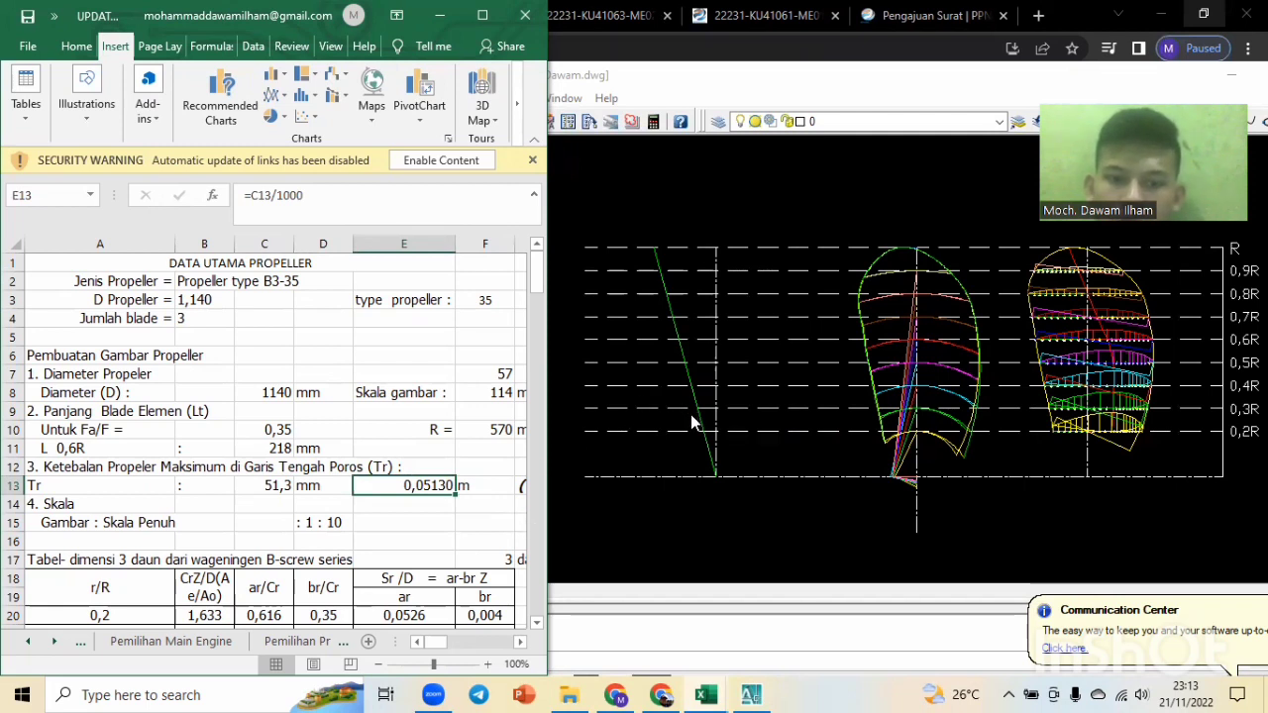
# Switch back to the AutoCAD drawing and set the current colour to Yellow.
pyautogui.click(723, 495)
pyautogui.scroll(5, 723, 485)
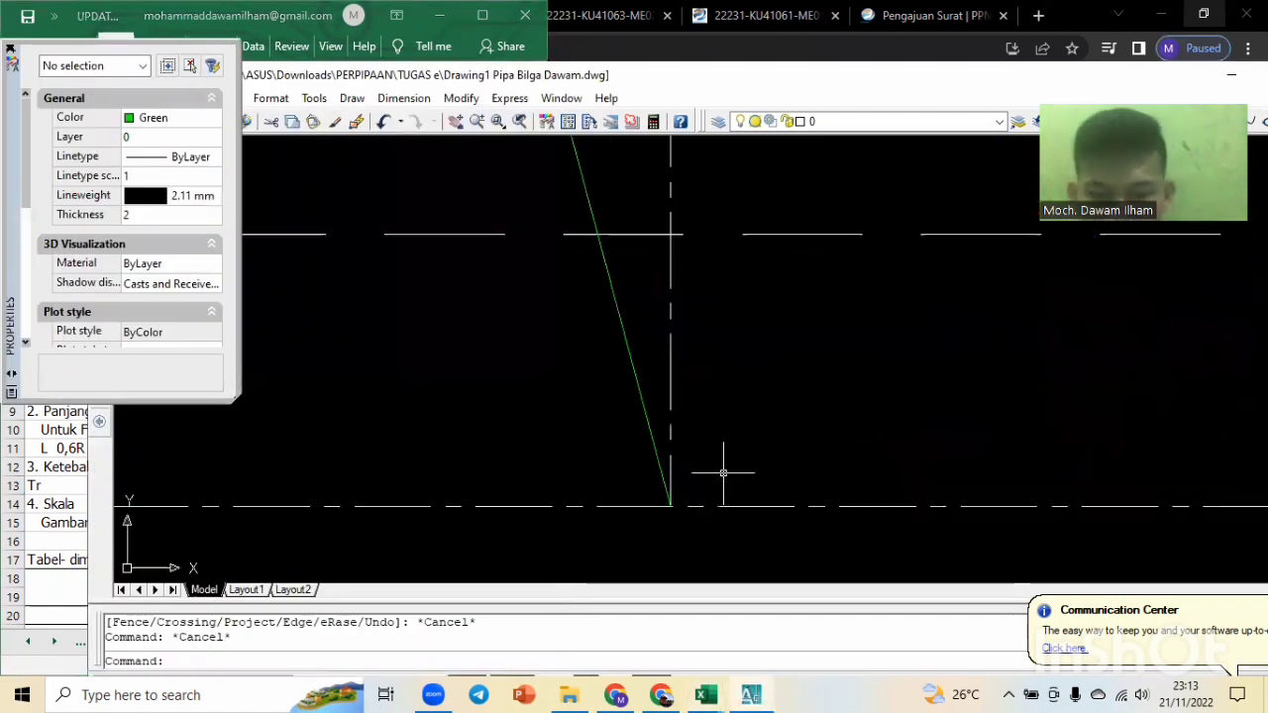
pyautogui.click(201, 121)
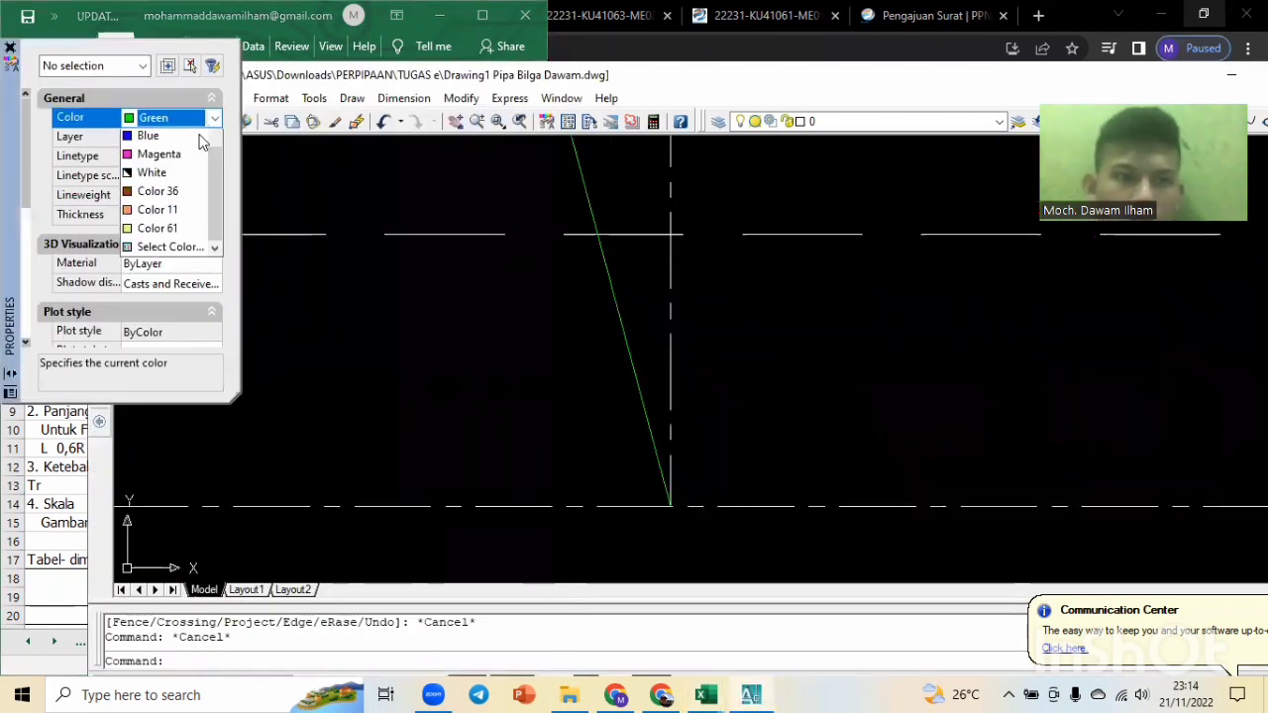
pyautogui.scroll(2, 181, 189)
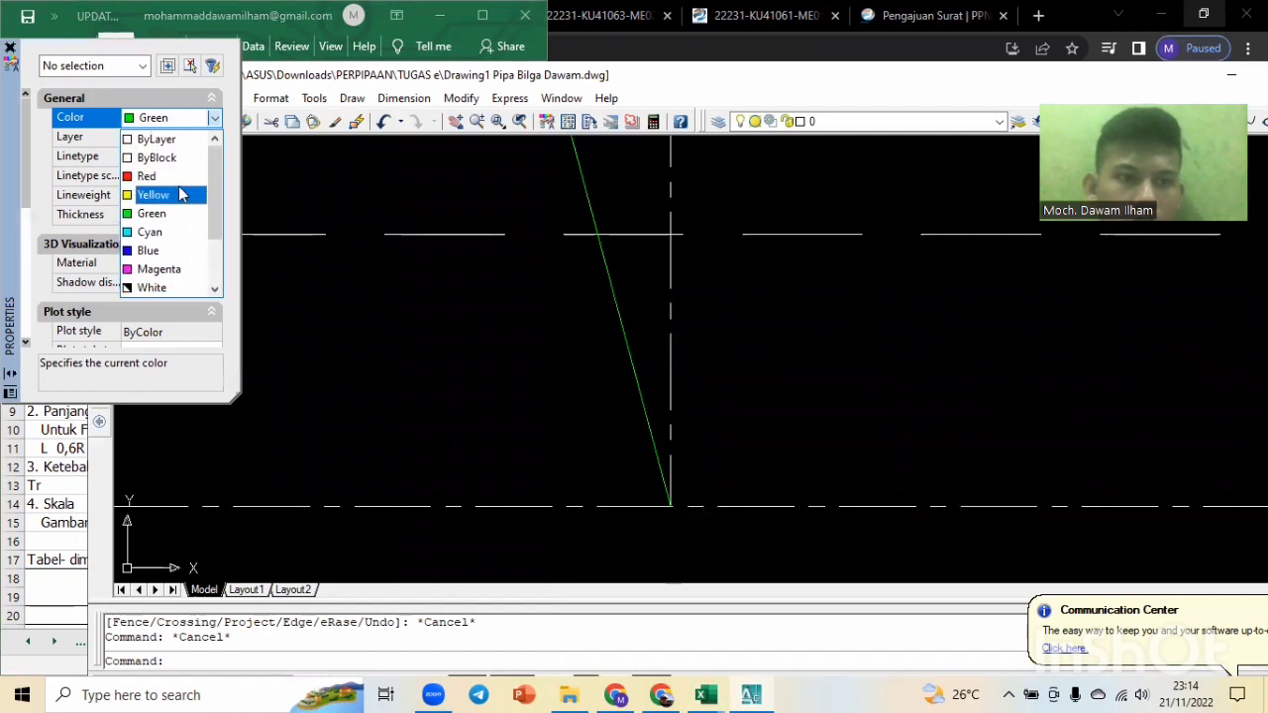
pyautogui.click(181, 190)
pyautogui.press('Escape')
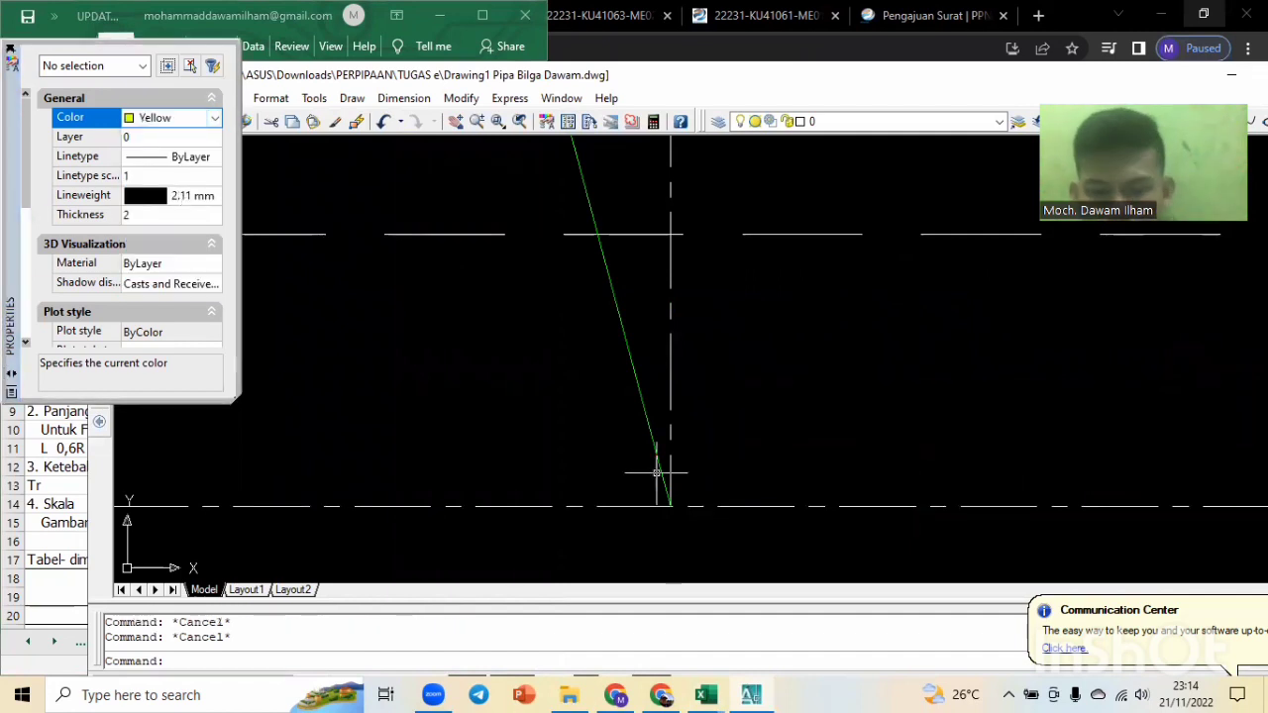
# With ortho on, draw a 0.05130 line rightward along the shaft axis from the foot of the side view's vertical centre line.
pyautogui.write('l')
pyautogui.press('Return')
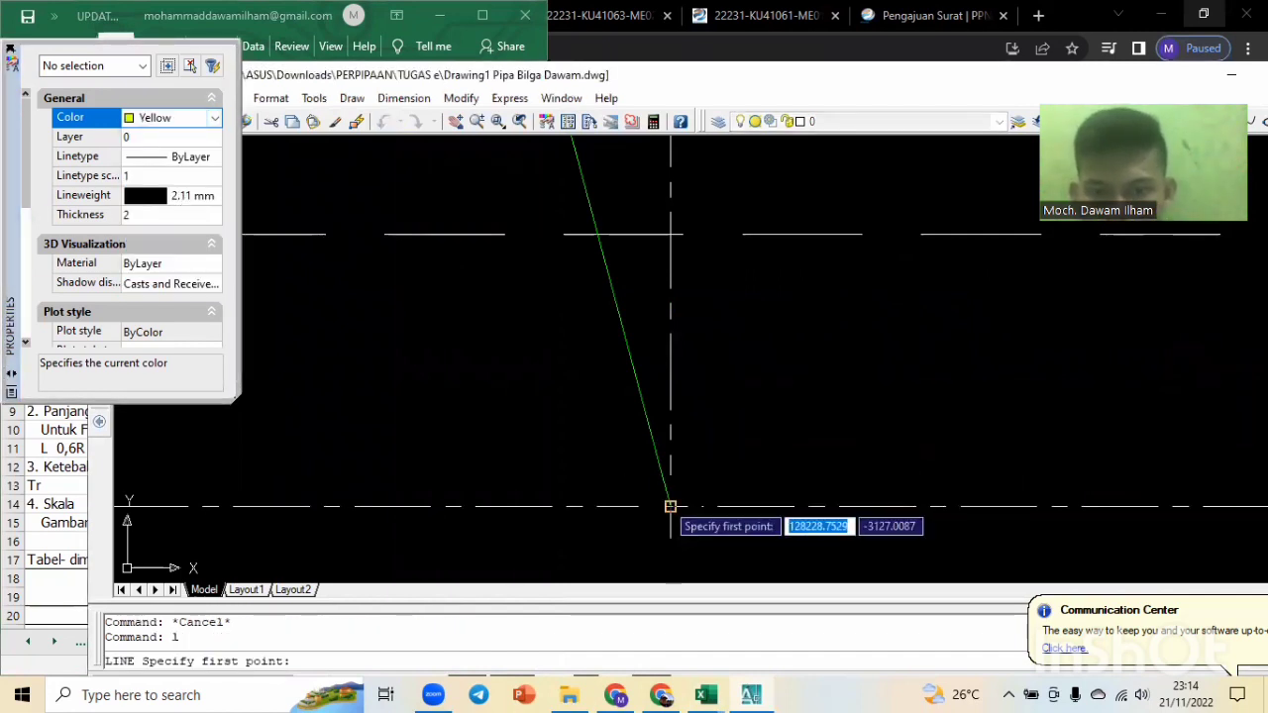
pyautogui.click(671, 506)
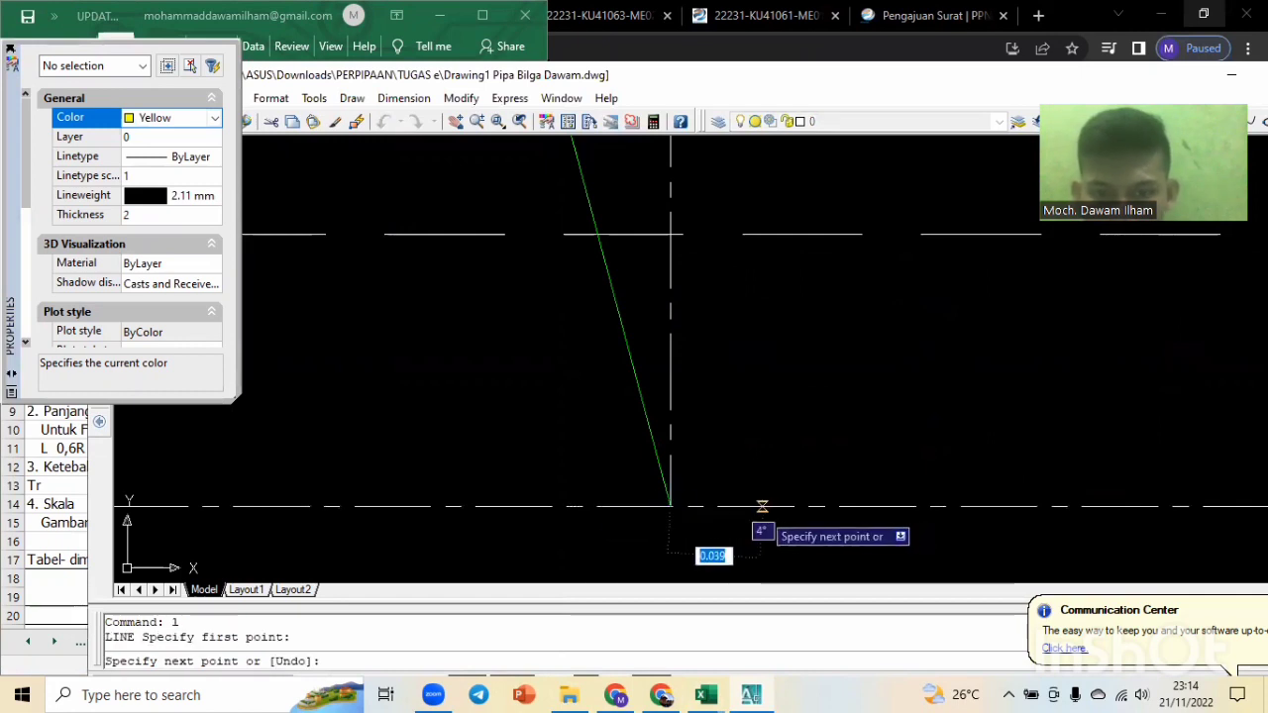
pyautogui.press('F8')
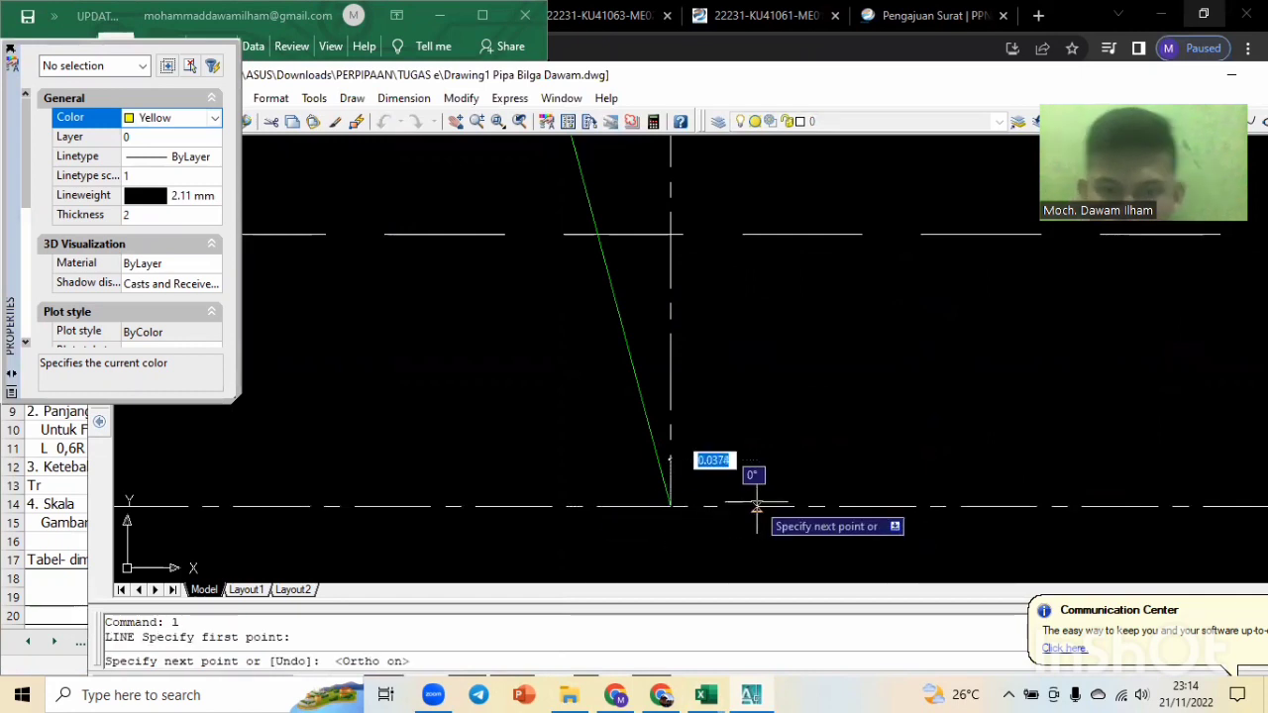
pyautogui.write('0.')
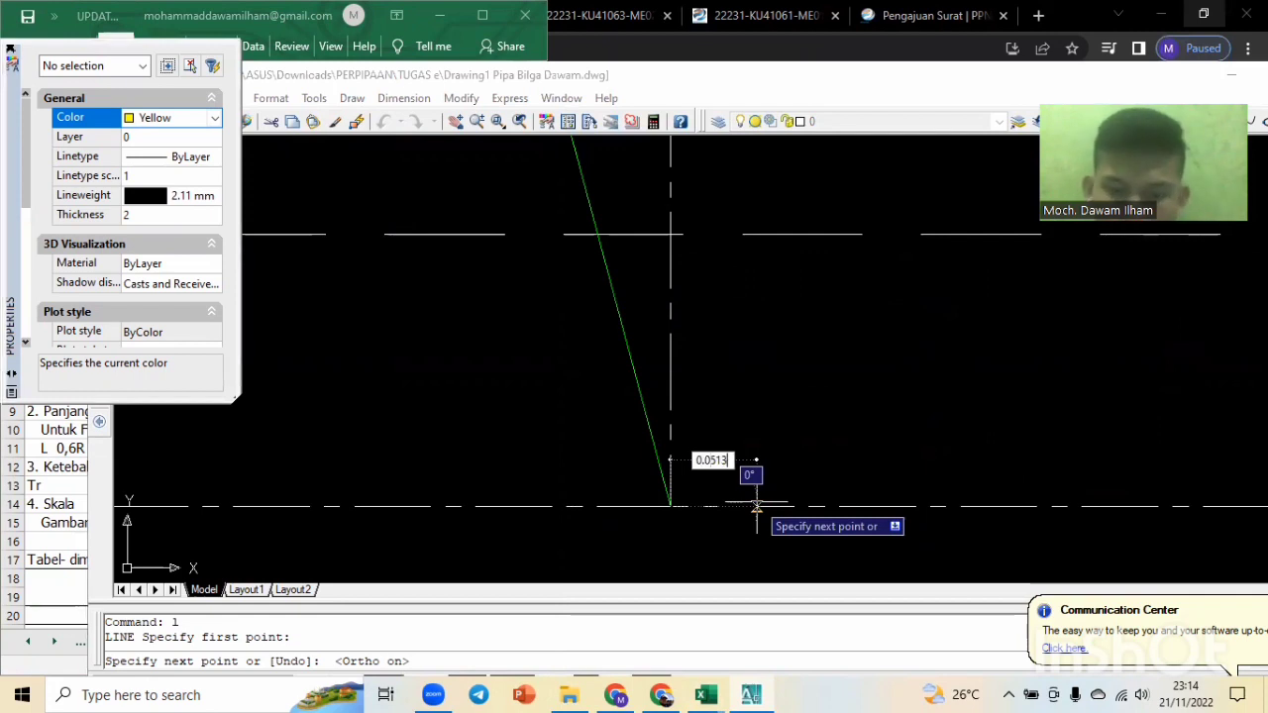
pyautogui.write('05130')
pyautogui.press('Return')
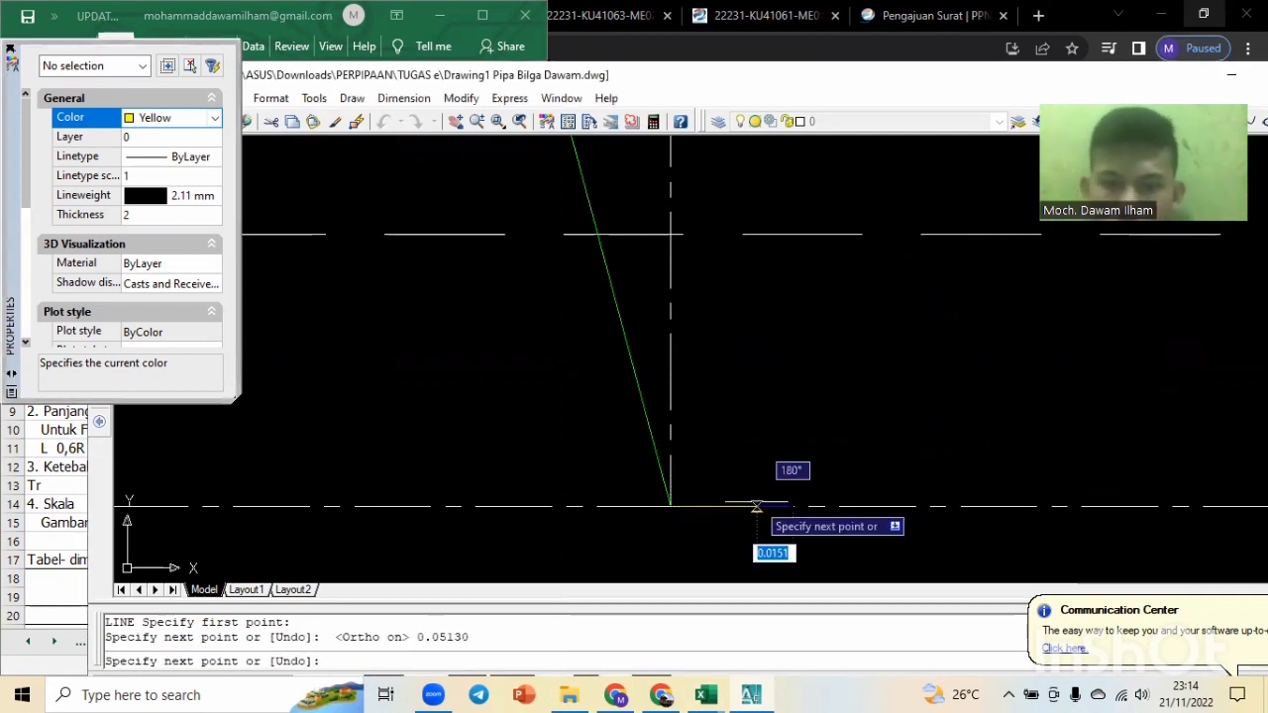
# Continue the yellow line from its end on the shaft axis to the green inclined line's upper end at R, and end the command.
pyautogui.scroll(-5, 698, 406)
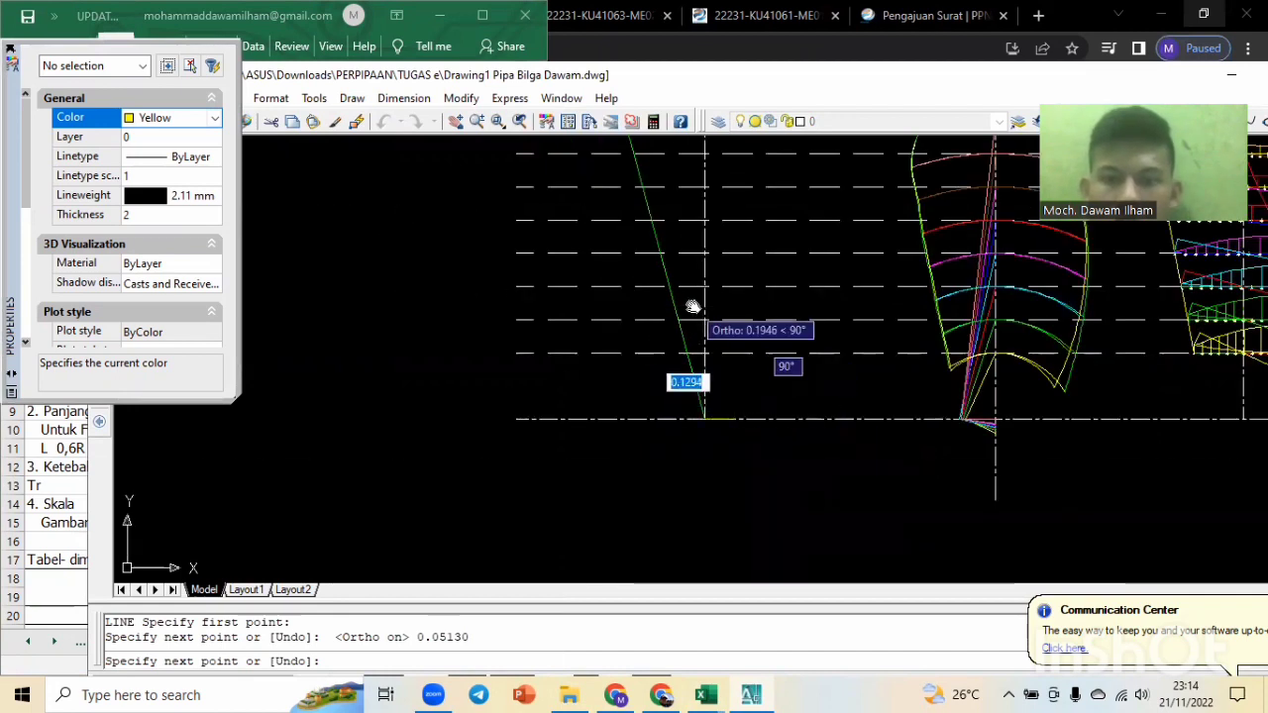
pyautogui.scroll(4, 683, 305)
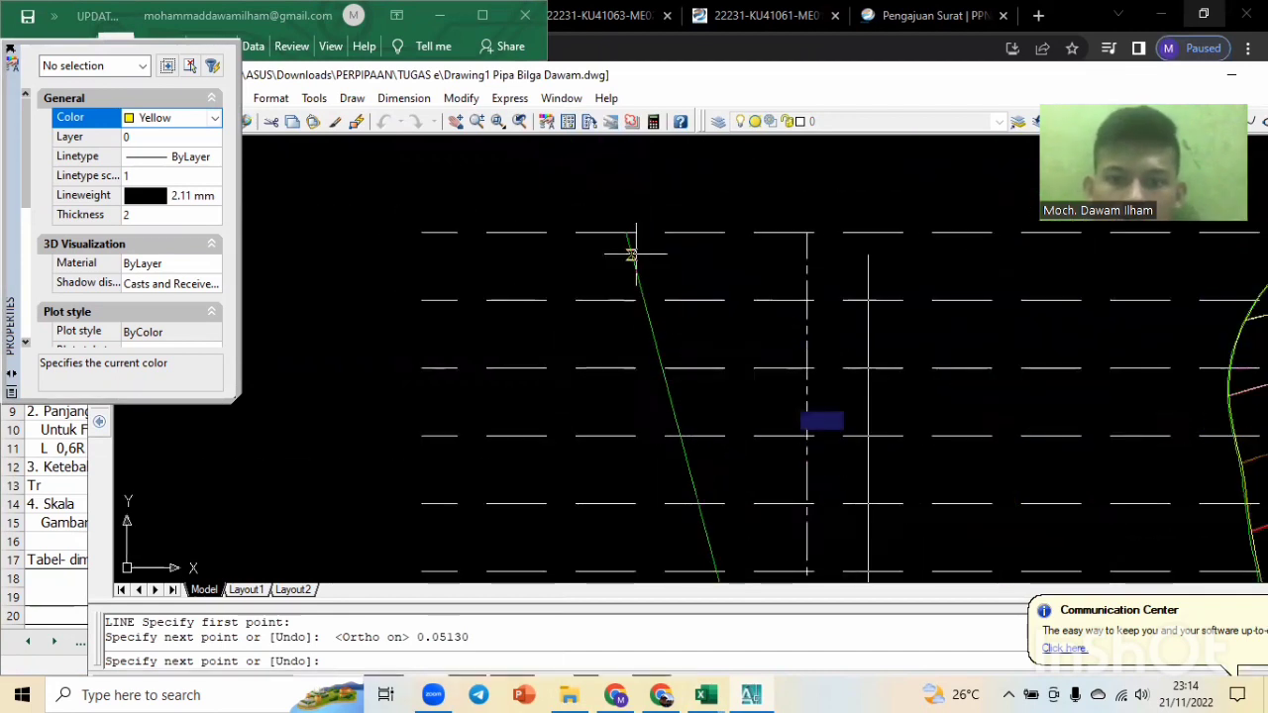
pyautogui.click(625, 232)
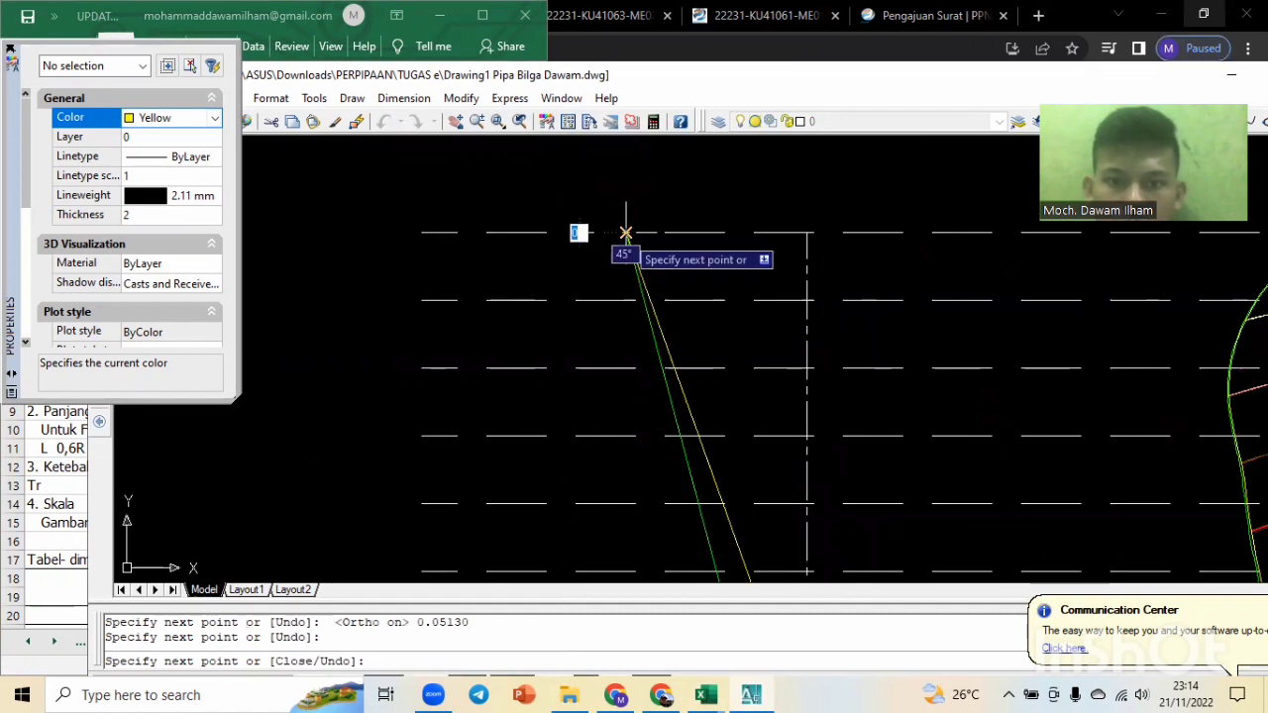
pyautogui.press('Escape')
# Set the current drawing colour to Red.
pyautogui.scroll(5, 653, 287)
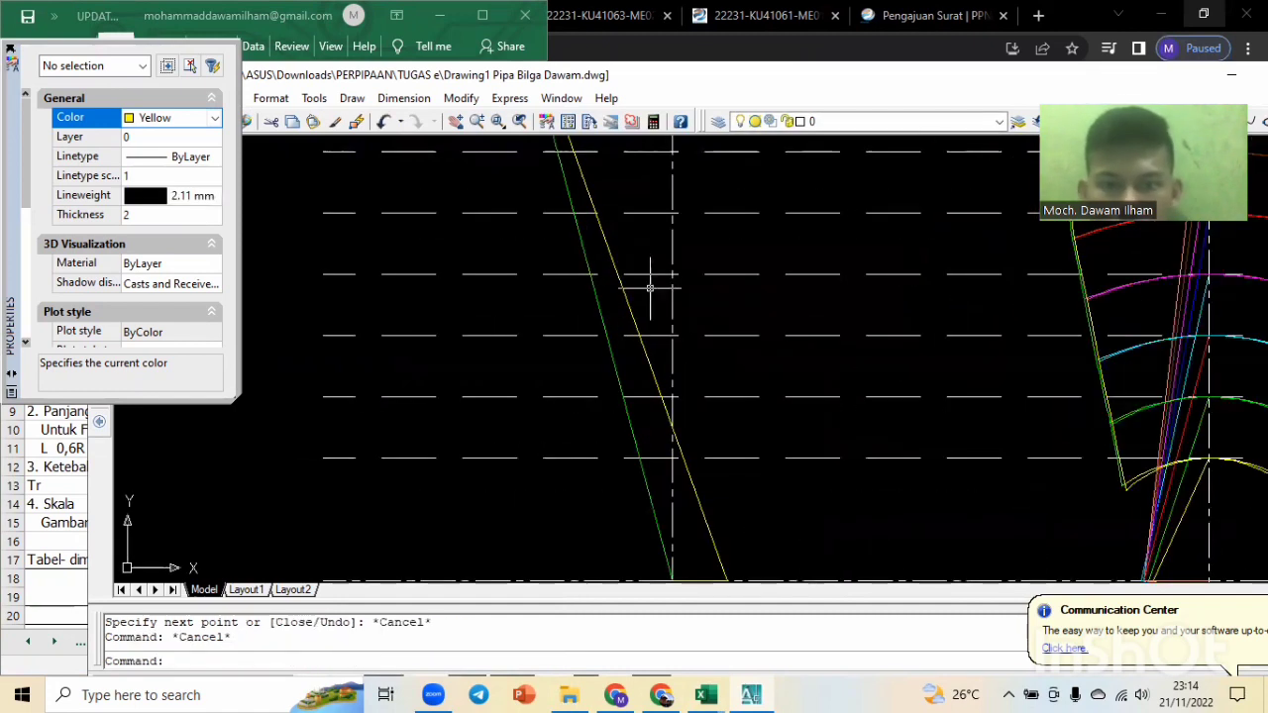
pyautogui.click(214, 118)
pyautogui.scroll(1, 175, 267)
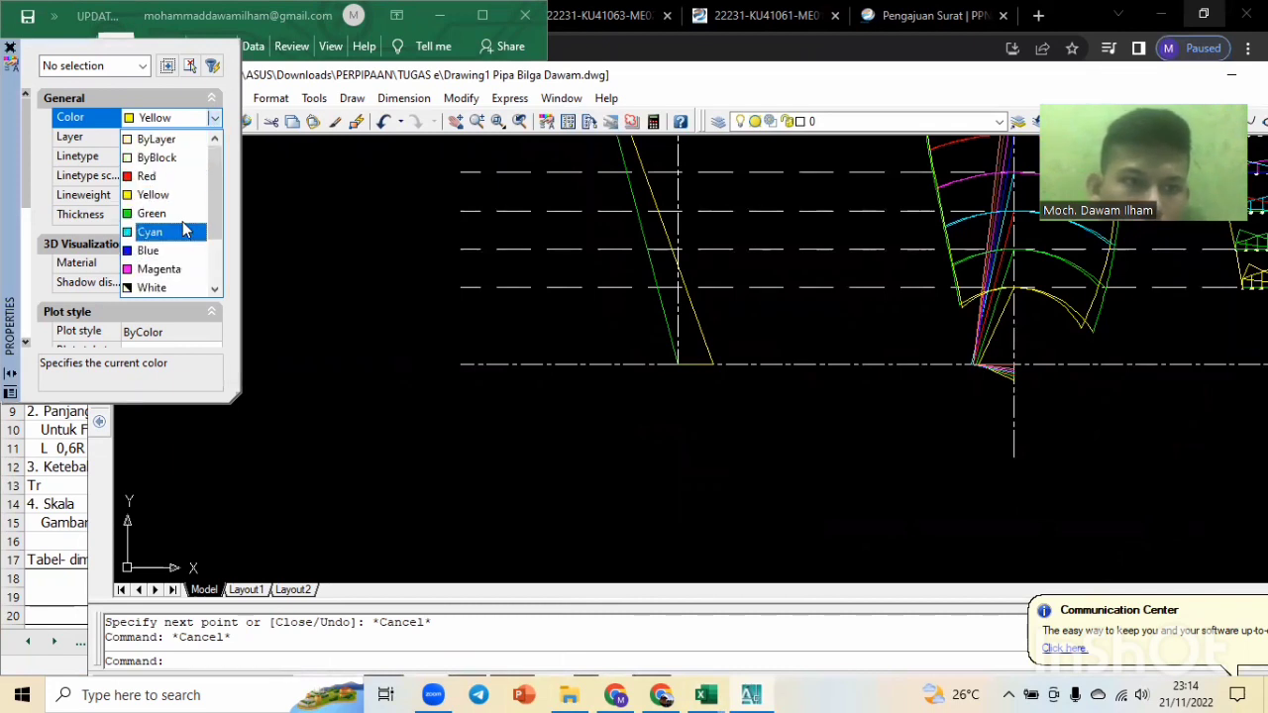
pyautogui.click(172, 195)
pyautogui.click(176, 120)
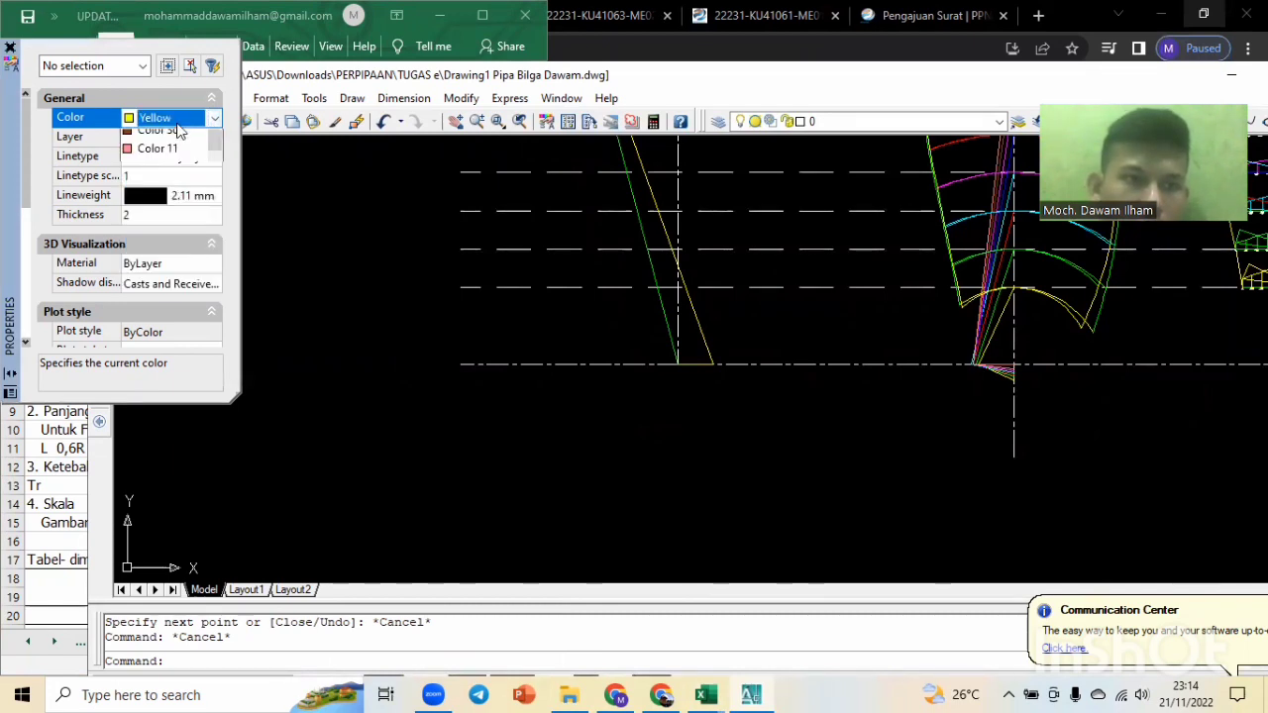
pyautogui.scroll(1, 172, 170)
pyautogui.scroll(1, 170, 170)
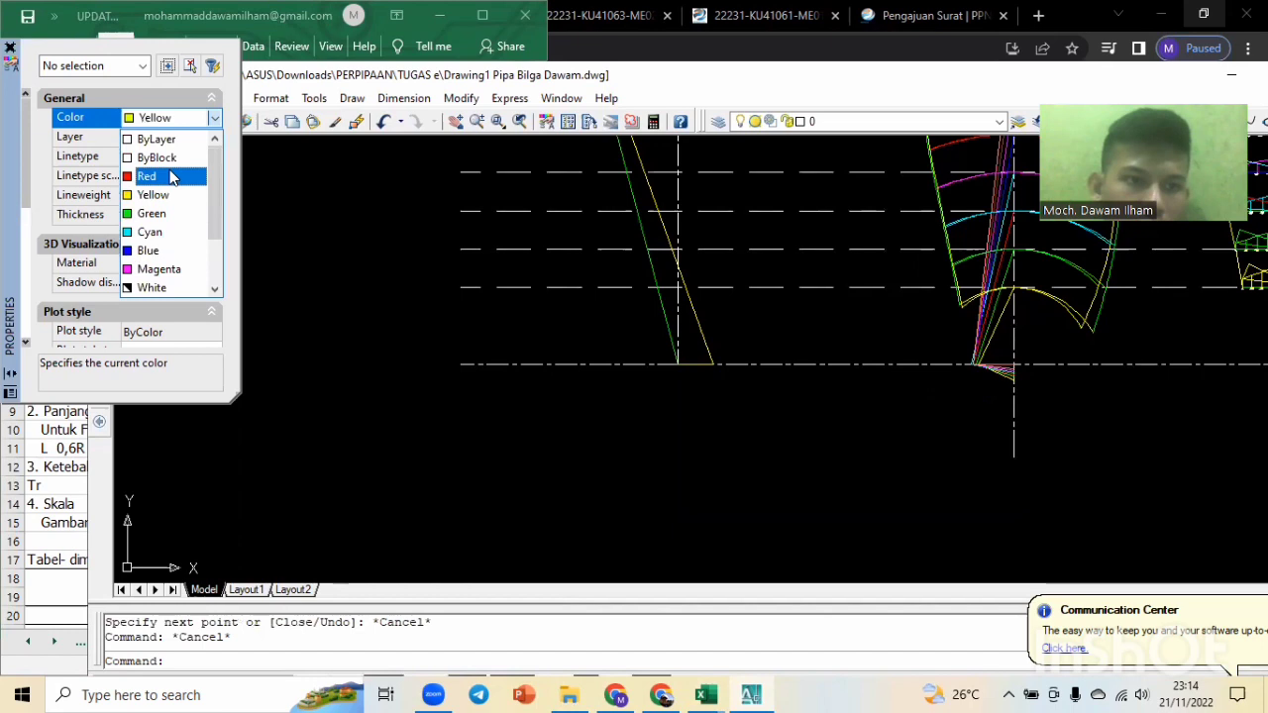
pyautogui.click(170, 171)
# Draw a red horizontal line from the right end of the middle view's 0.9R arc leftward to just short of the side view's yellow line.
pyautogui.scroll(-2, 517, 229)
pyautogui.scroll(6, 644, 280)
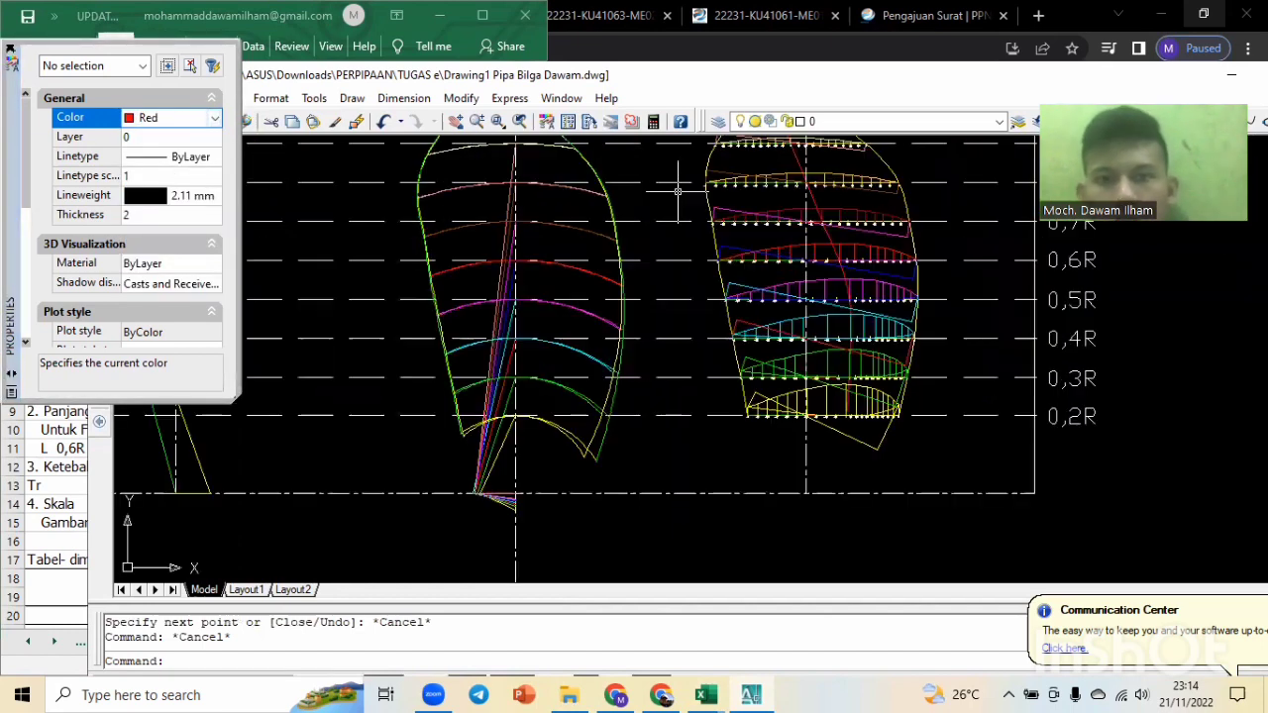
pyautogui.scroll(5, 787, 283)
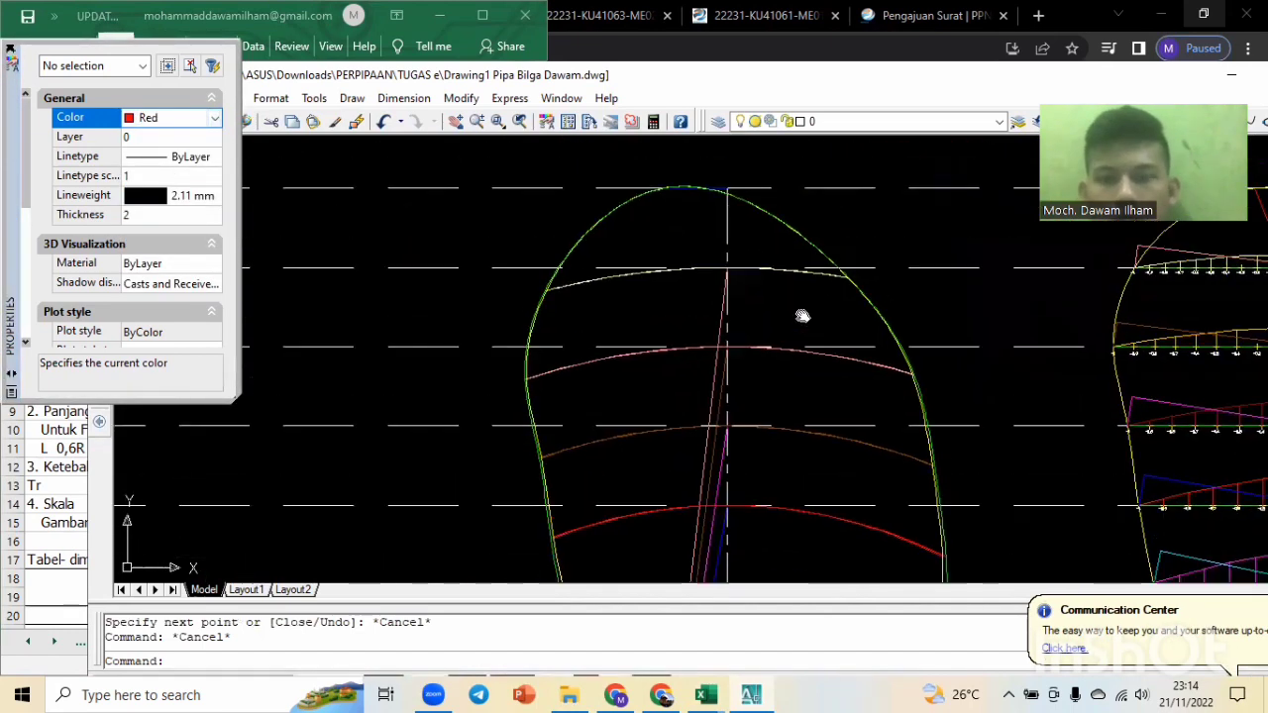
pyautogui.scroll(5, 858, 301)
pyautogui.moveTo(916, 337); pyautogui.dragTo(914, 392, button='middle')
pyautogui.scroll(-3, 982, 299)
pyautogui.scroll(3, 982, 284)
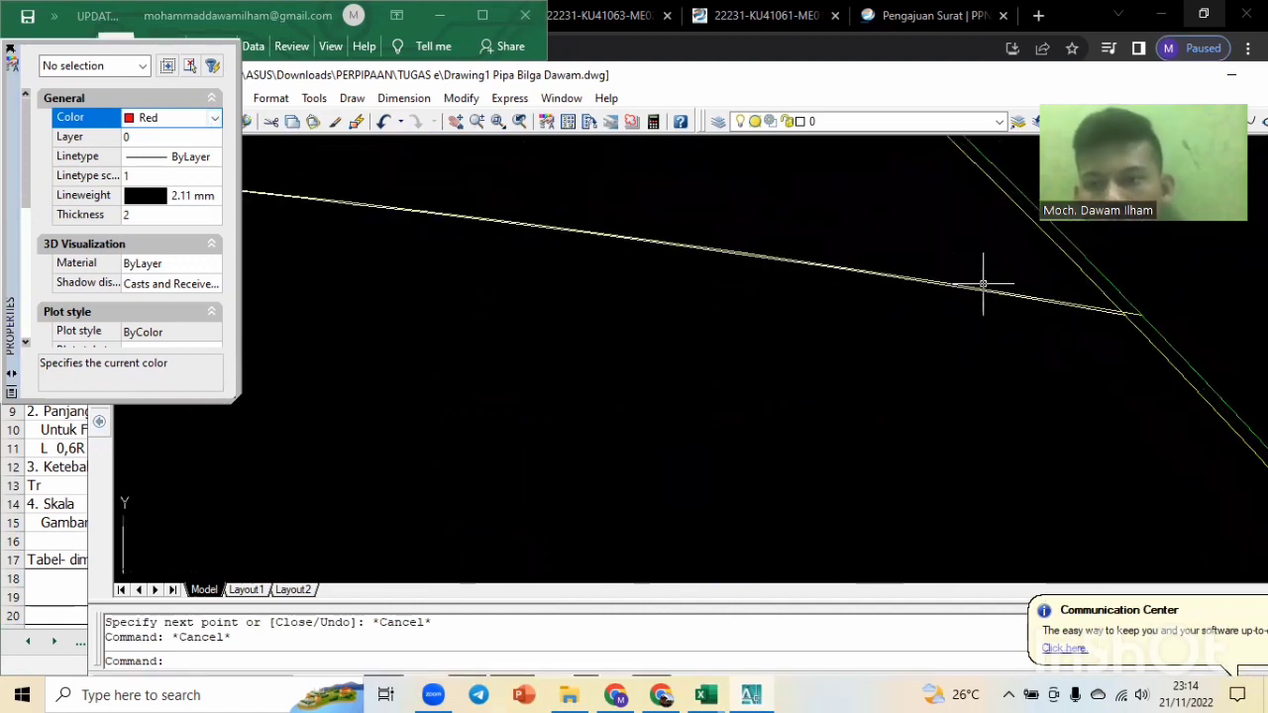
pyautogui.scroll(-4, 982, 284)
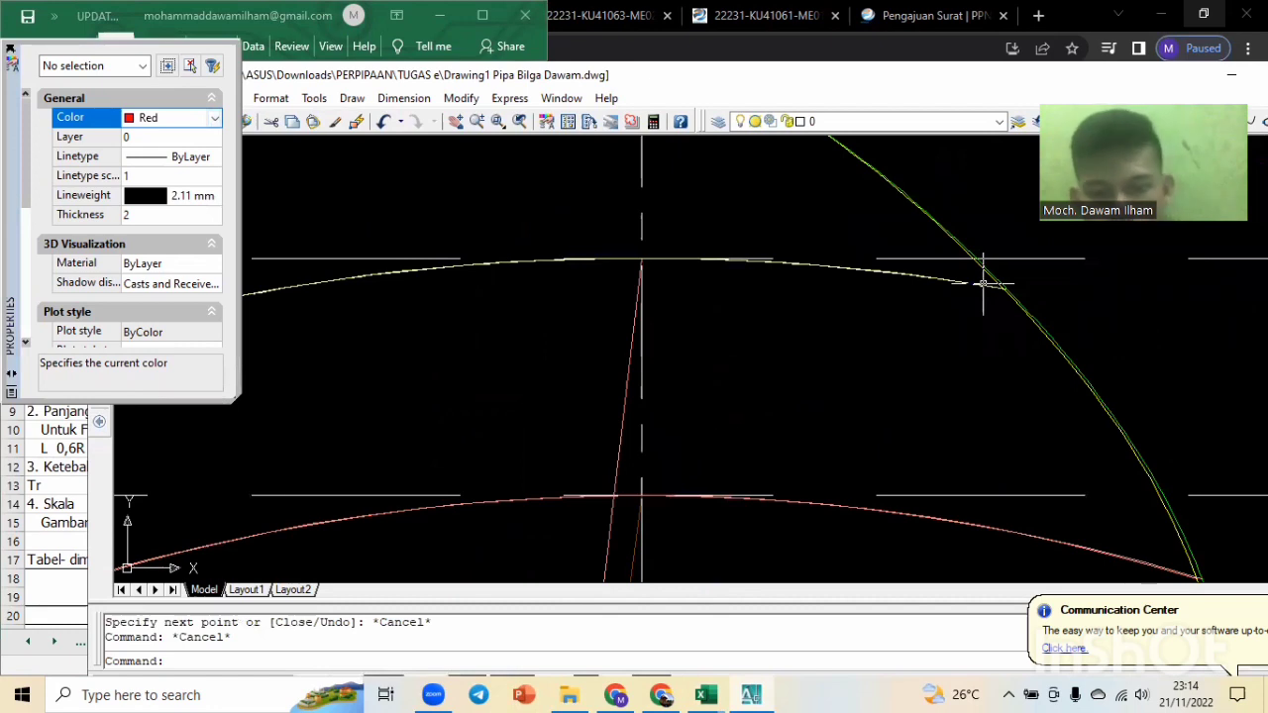
pyautogui.press('Escape')
pyautogui.write('l')
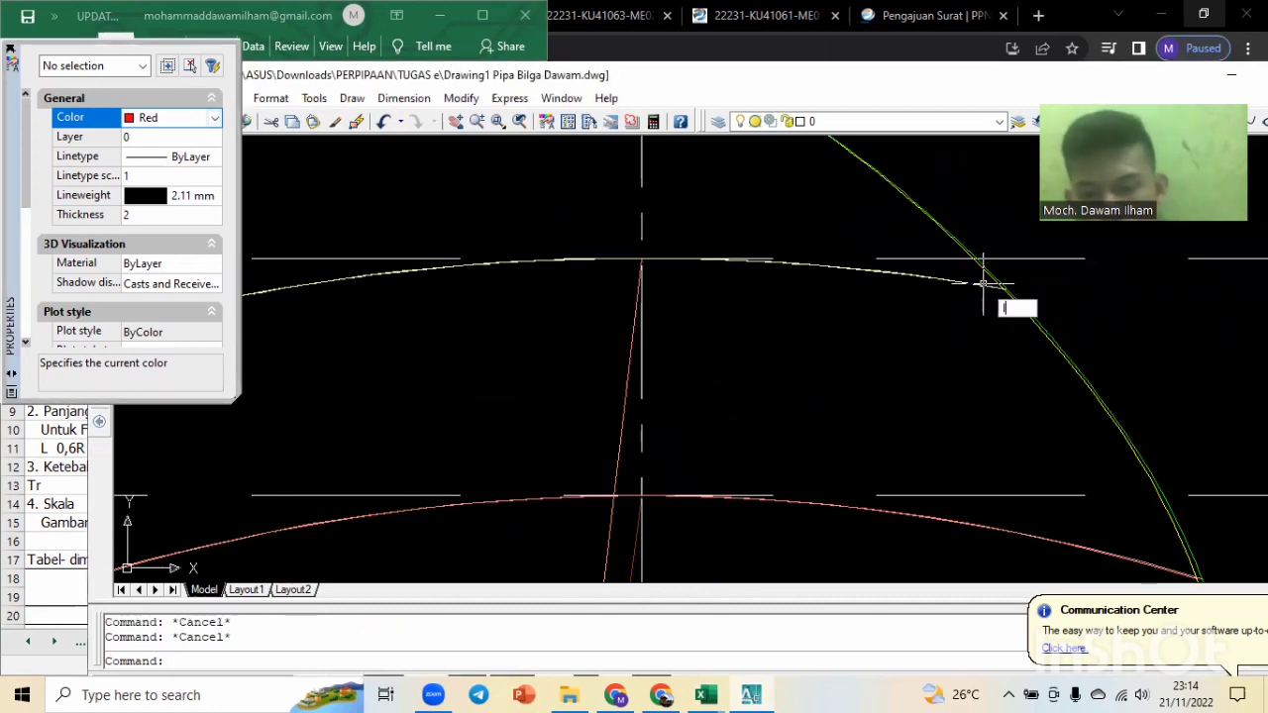
pyautogui.press('Return')
pyautogui.scroll(5, 982, 284)
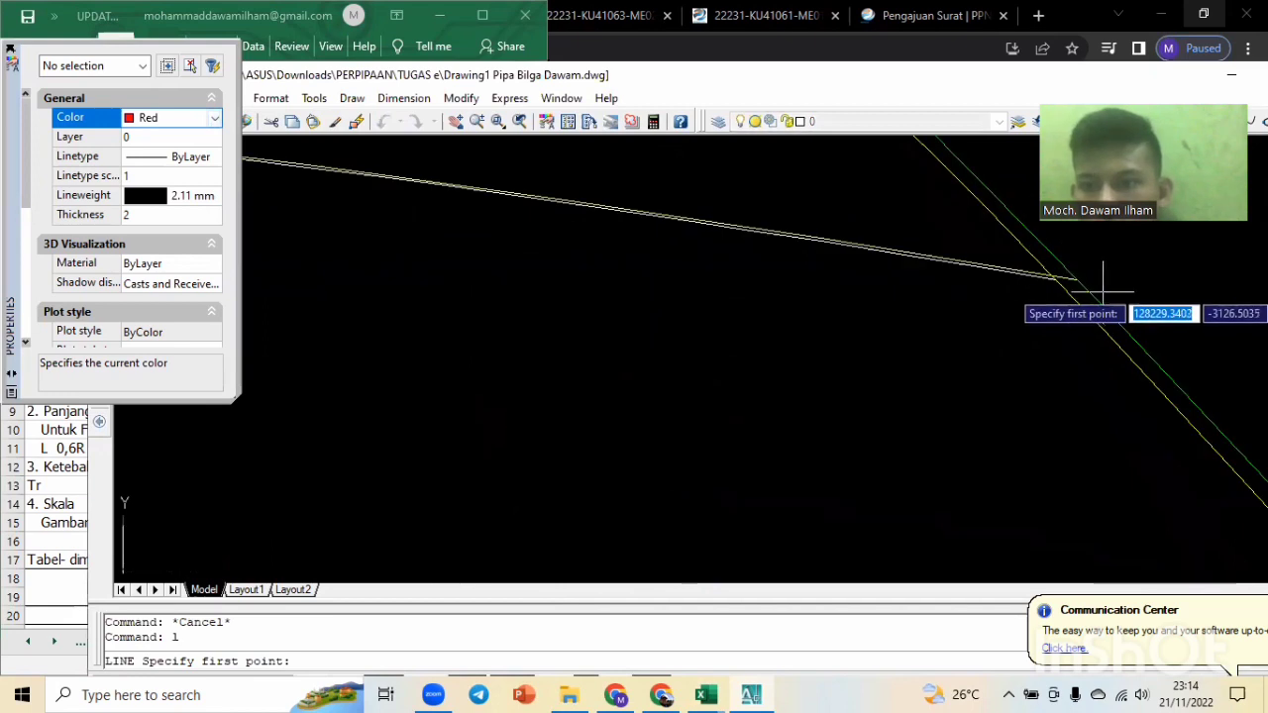
pyautogui.scroll(2, 1077, 280)
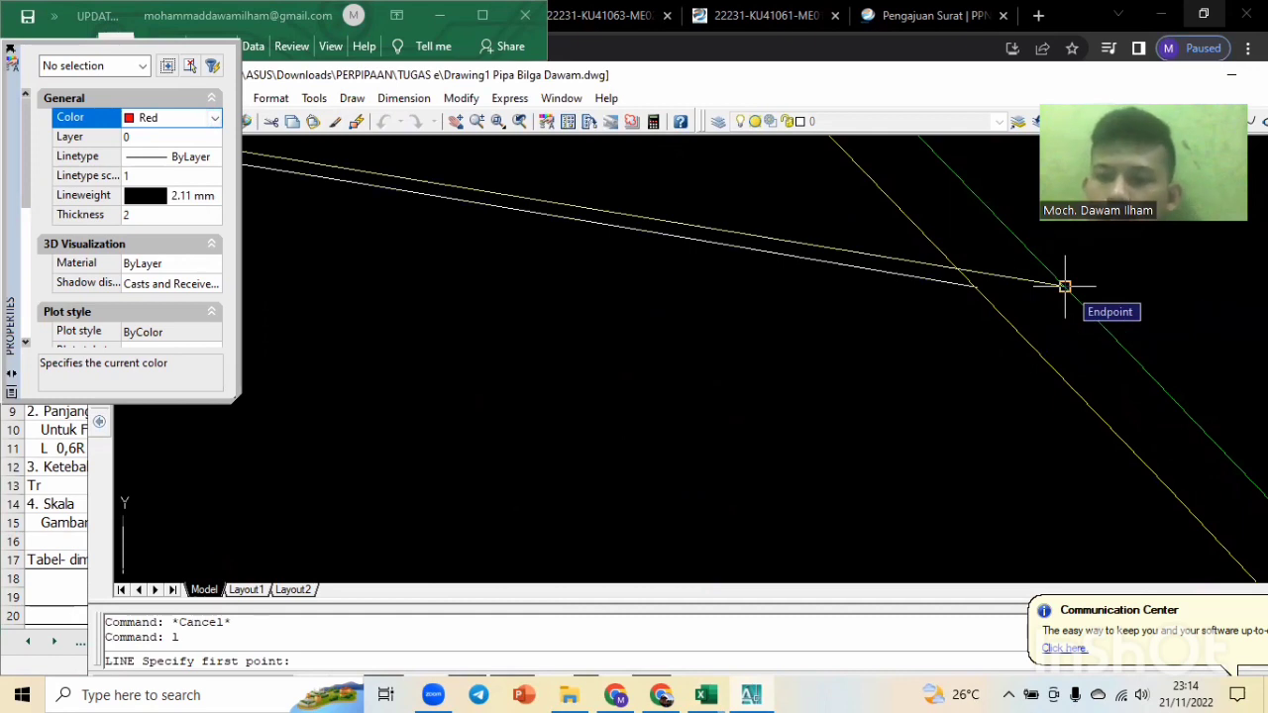
pyautogui.scroll(-4, 1064, 286)
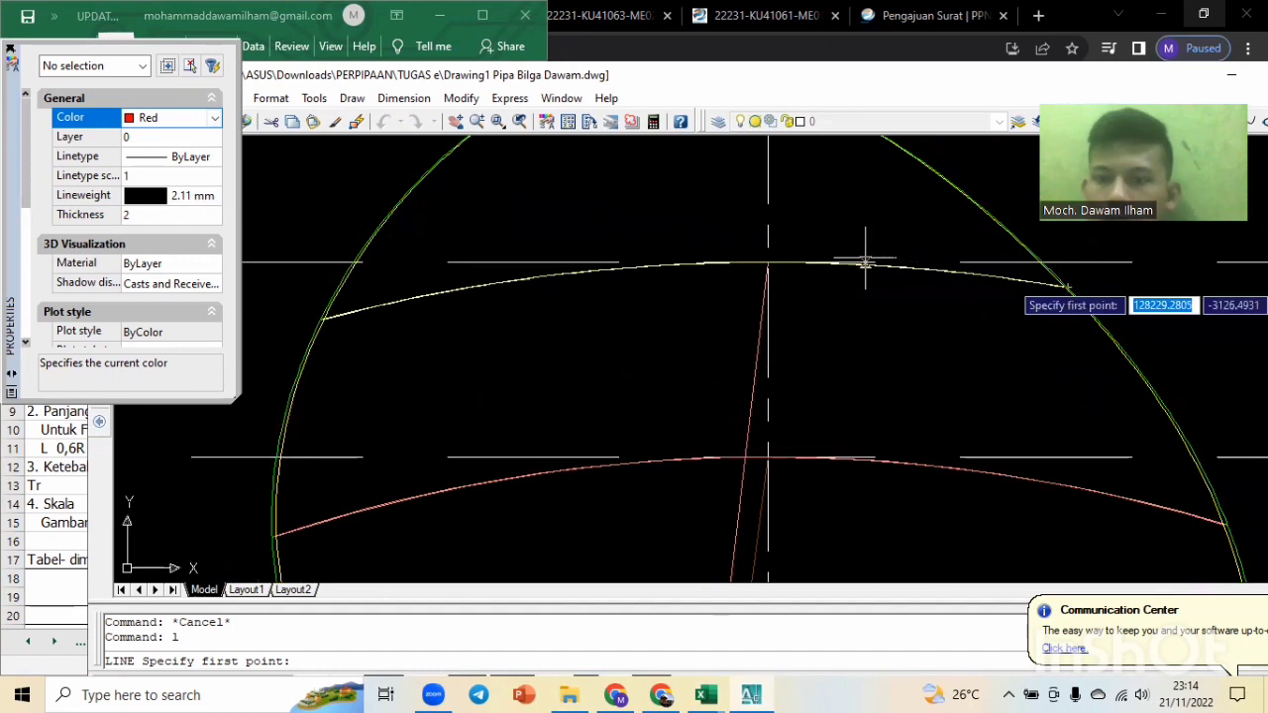
pyautogui.scroll(4, 1065, 287)
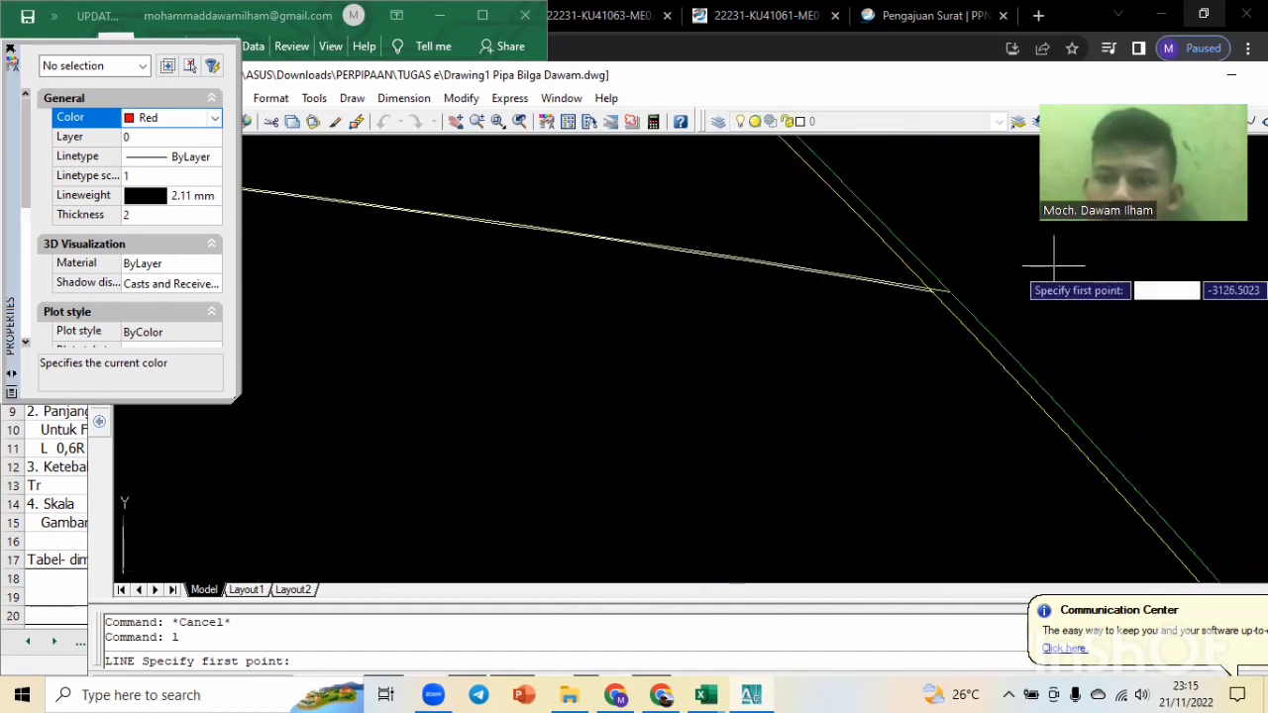
pyautogui.click(937, 285)
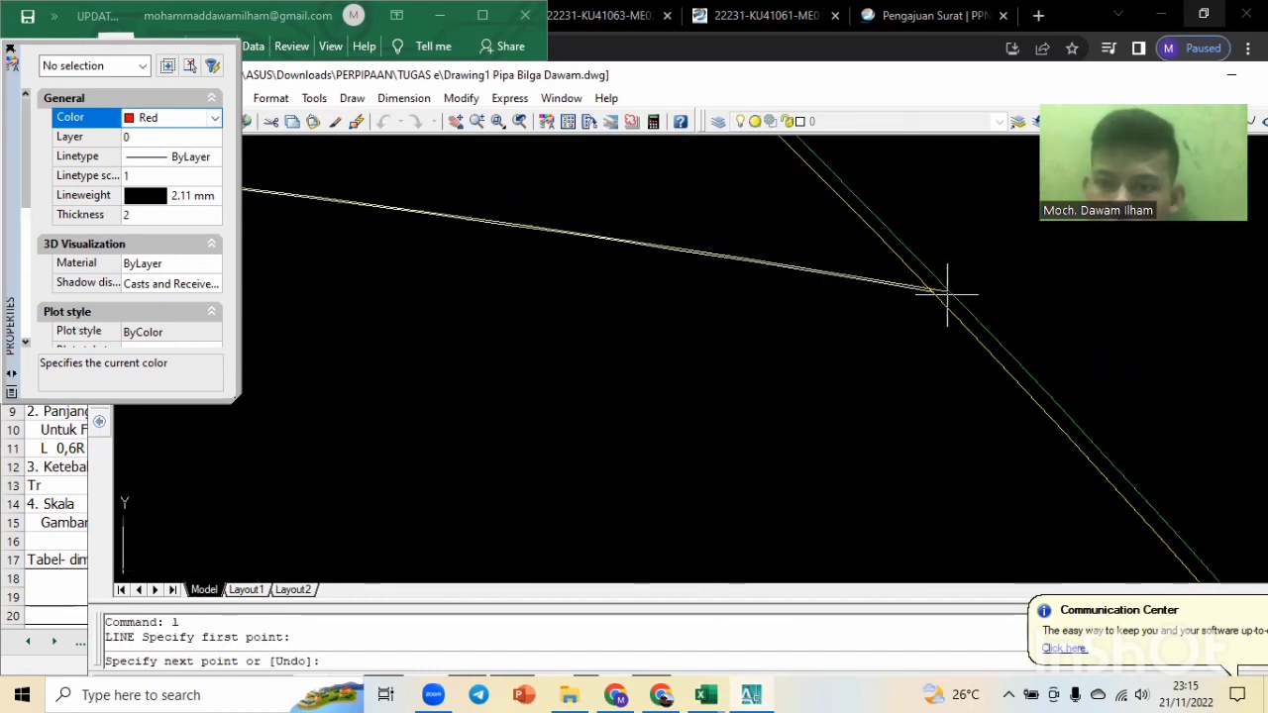
pyautogui.scroll(-5, 699, 289)
pyautogui.moveTo(667, 274); pyautogui.dragTo(1261, 355, button='middle')
pyautogui.scroll(-4, 1020, 334)
pyautogui.moveTo(569, 354)
pyautogui.mouseDown(button='middle')
pyautogui.moveTo(557, 372)
pyautogui.moveTo(924, 371)
pyautogui.mouseUp(button='middle')
pyautogui.scroll(4, 673, 327)
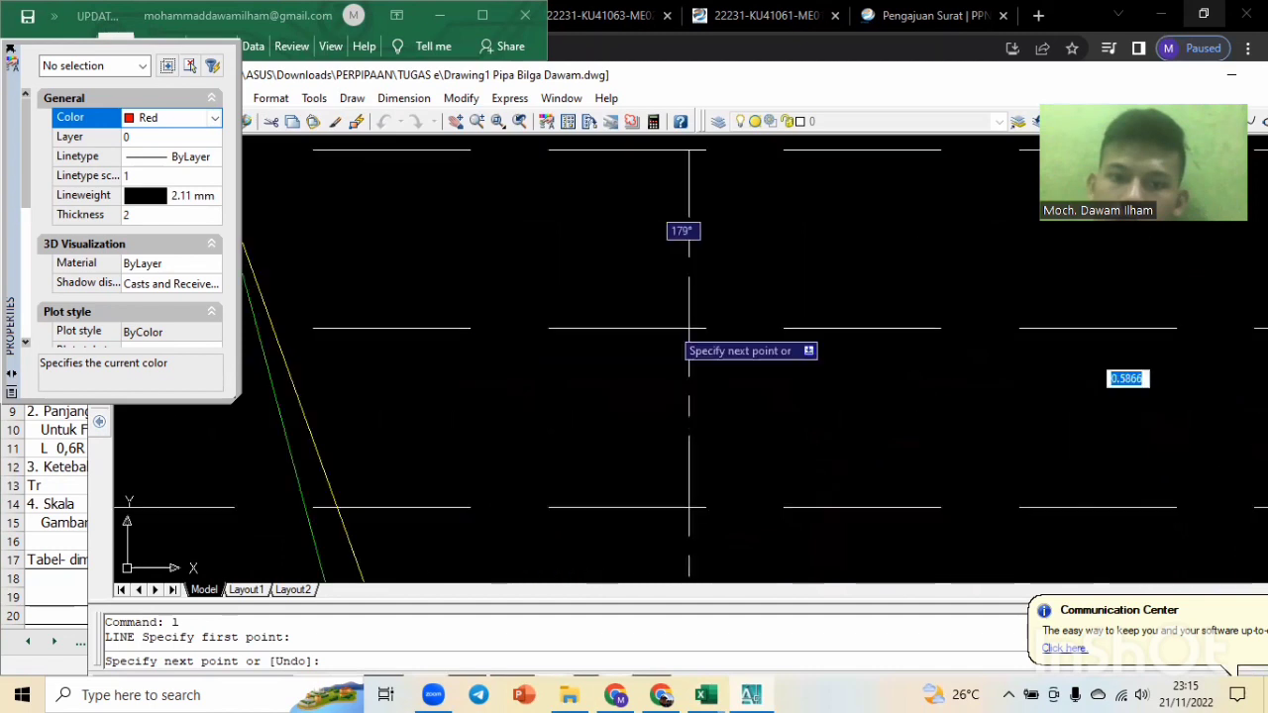
pyautogui.moveTo(548, 333); pyautogui.dragTo(994, 334, button='middle')
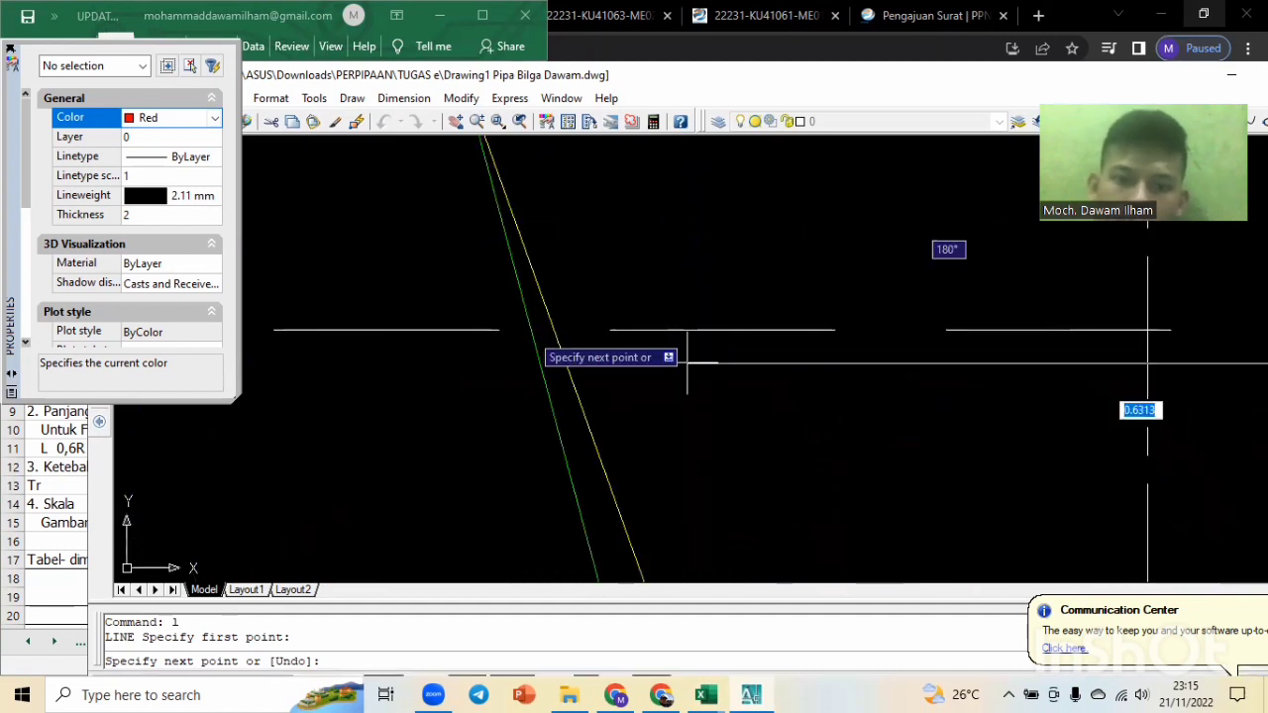
pyautogui.click(602, 363)
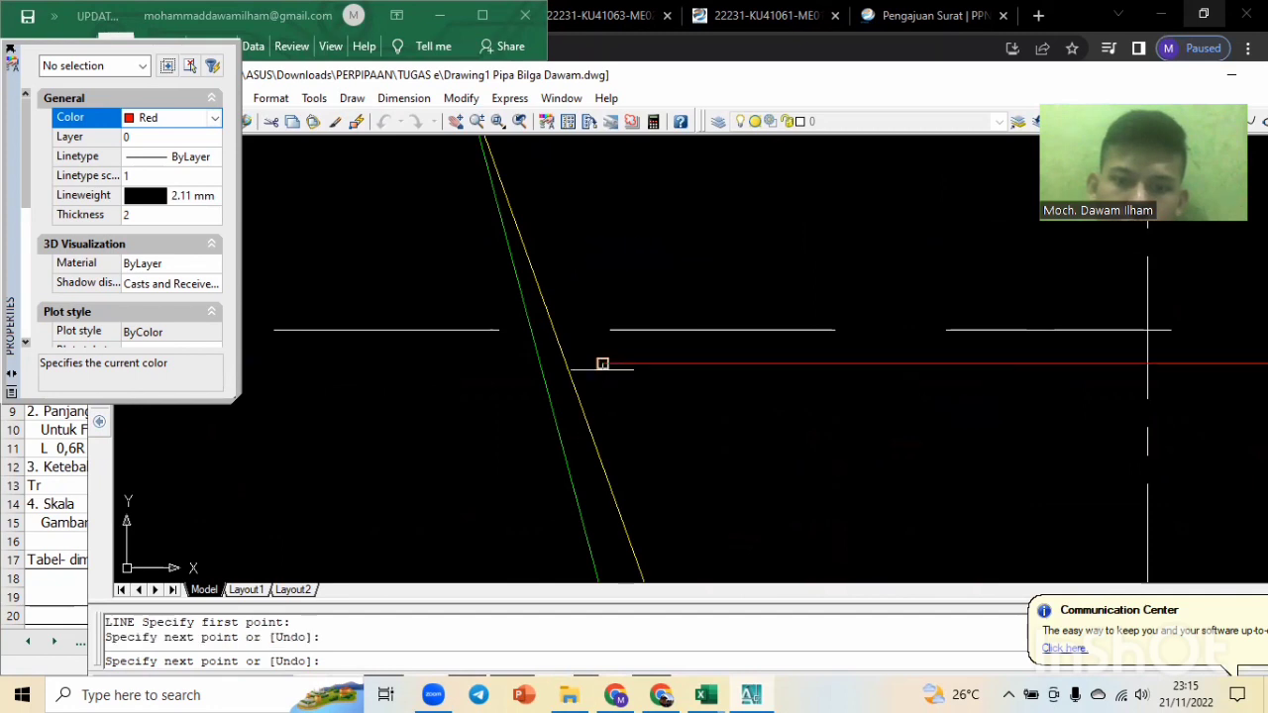
pyautogui.press('Escape')
# Draw a second red horizontal line, about 0.53 long, from the left end of the 0.9R arc leftward past the side view's green inclined line.
pyautogui.scroll(-4, 603, 365)
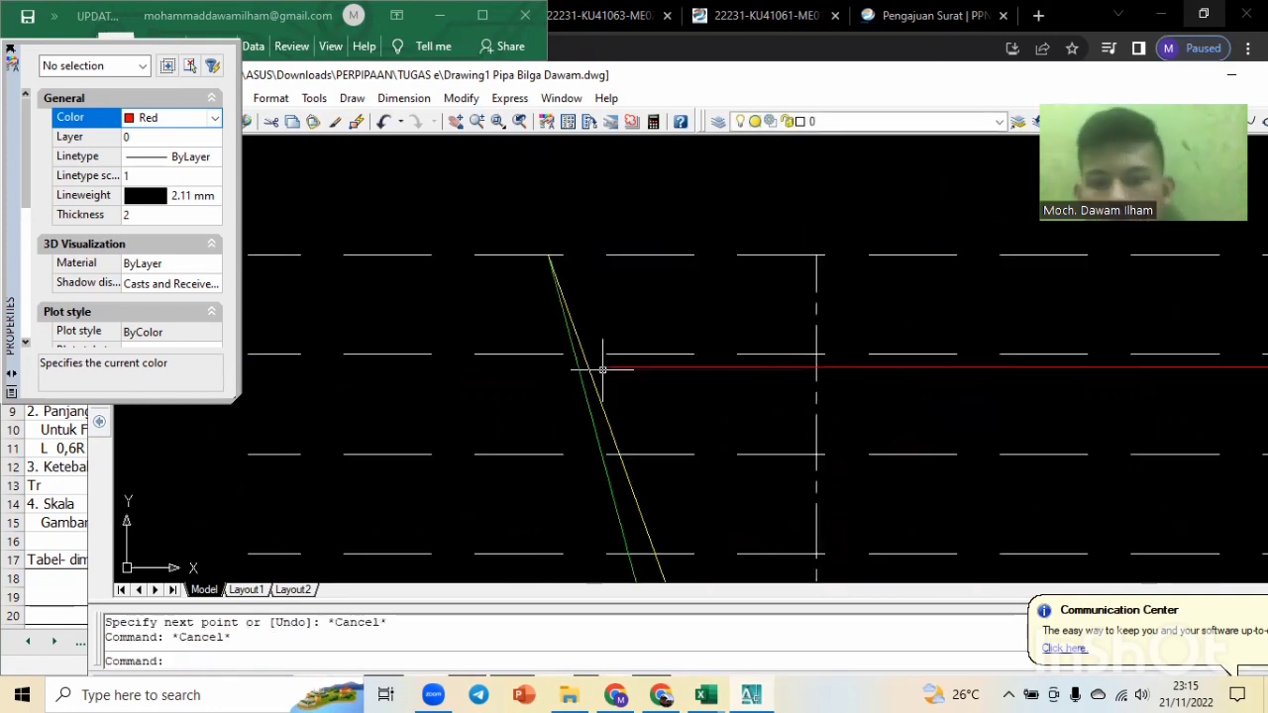
pyautogui.scroll(1, 708, 383)
pyautogui.moveTo(899, 389); pyautogui.dragTo(674, 324, button='middle')
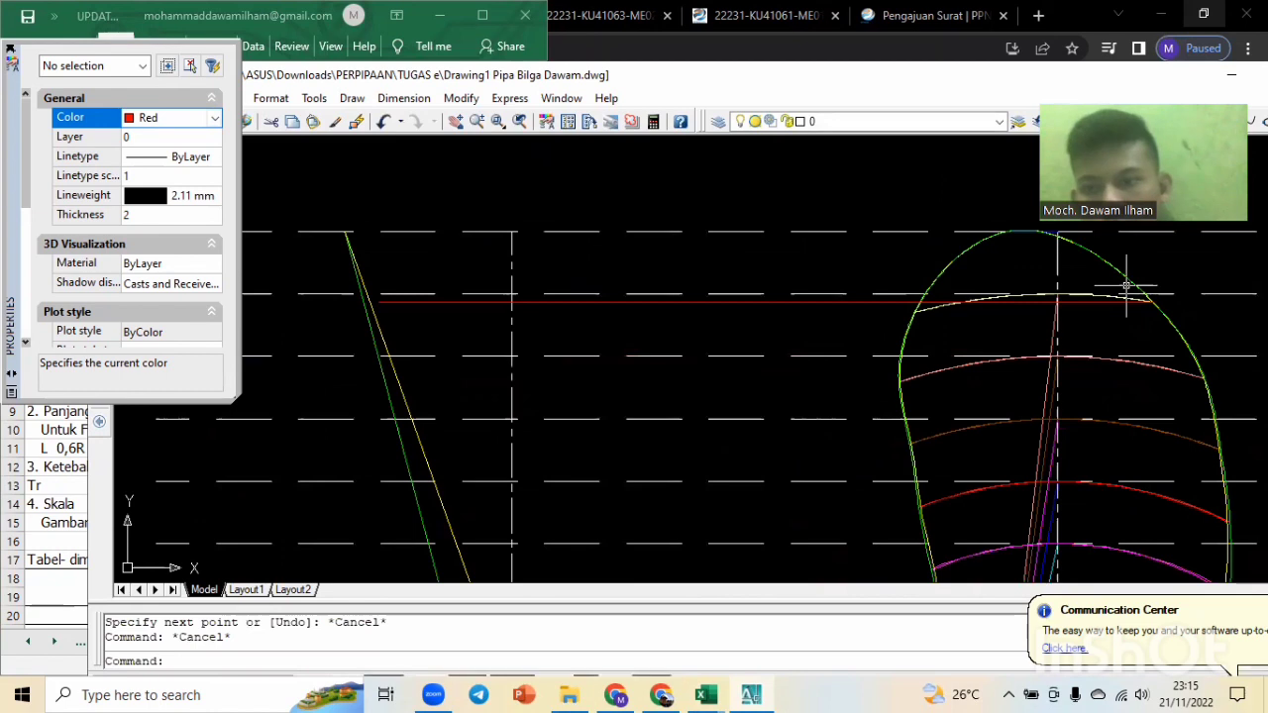
pyautogui.scroll(2, 939, 299)
pyautogui.scroll(3, 936, 298)
pyautogui.write('l')
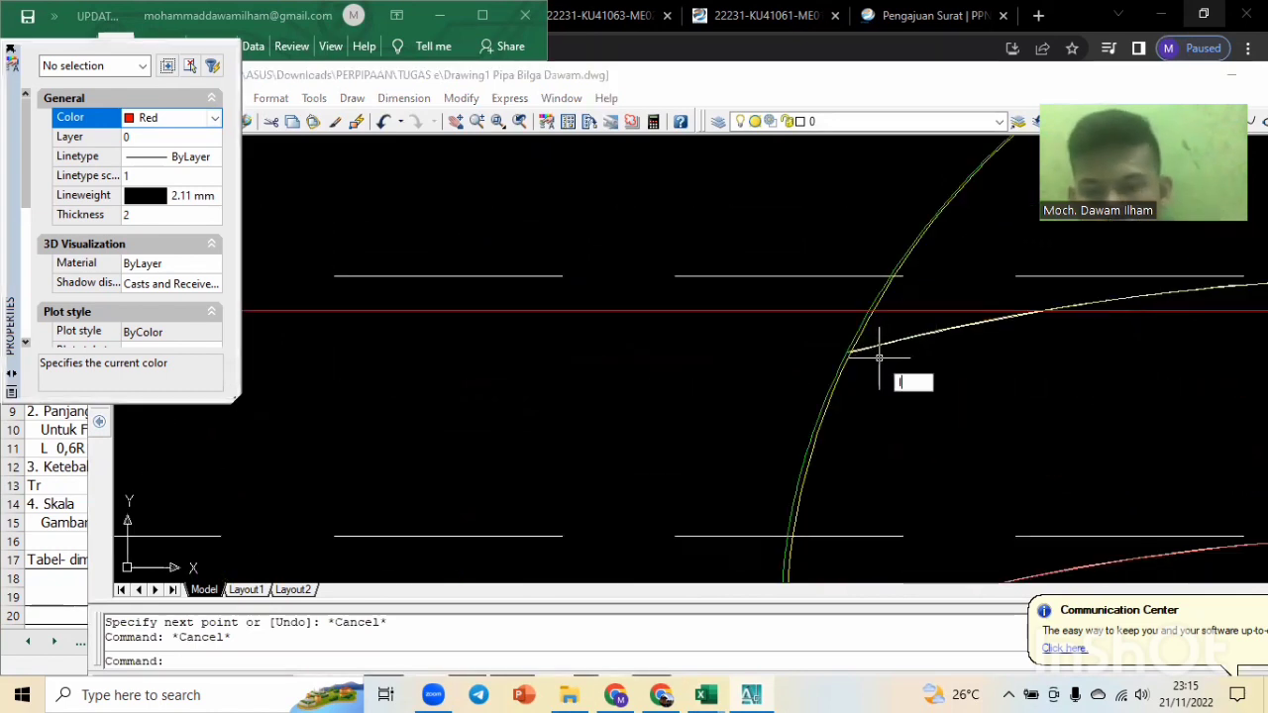
pyautogui.press('Return')
pyautogui.scroll(4, 860, 350)
pyautogui.click(778, 331)
pyautogui.scroll(-3, 699, 296)
pyautogui.scroll(-5, 700, 296)
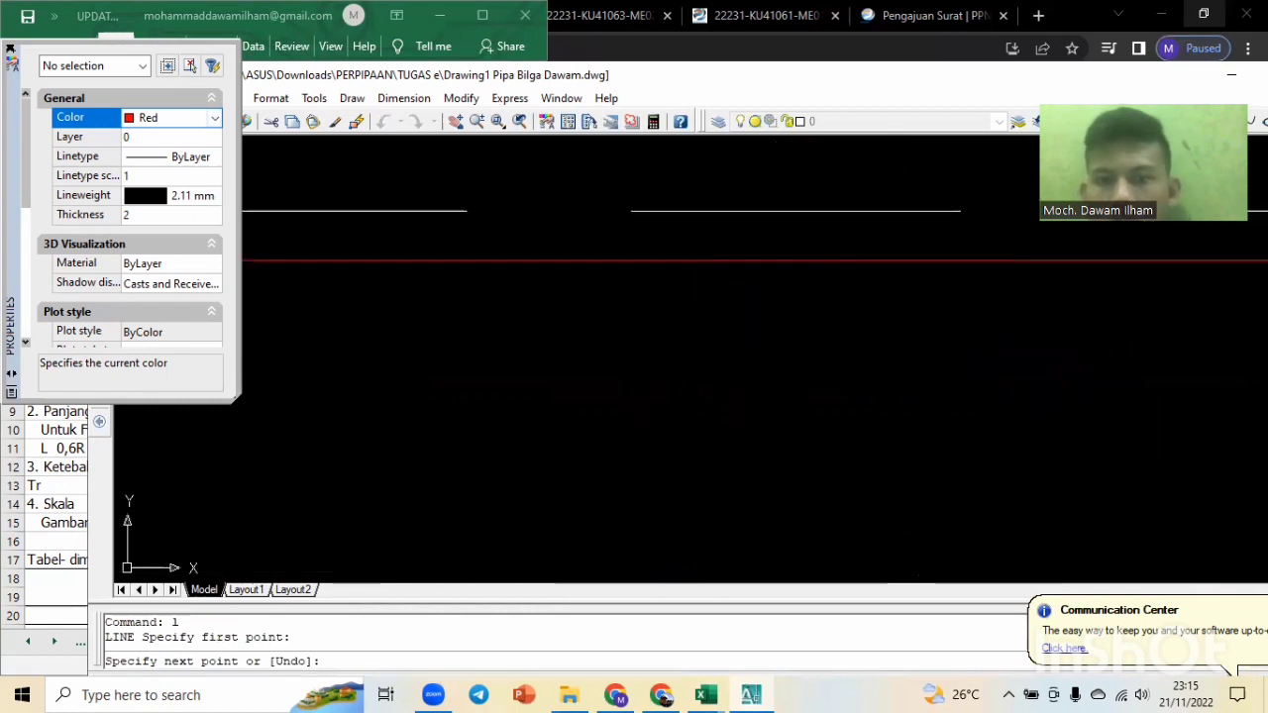
pyautogui.moveTo(678, 354); pyautogui.dragTo(721, 349, button='middle')
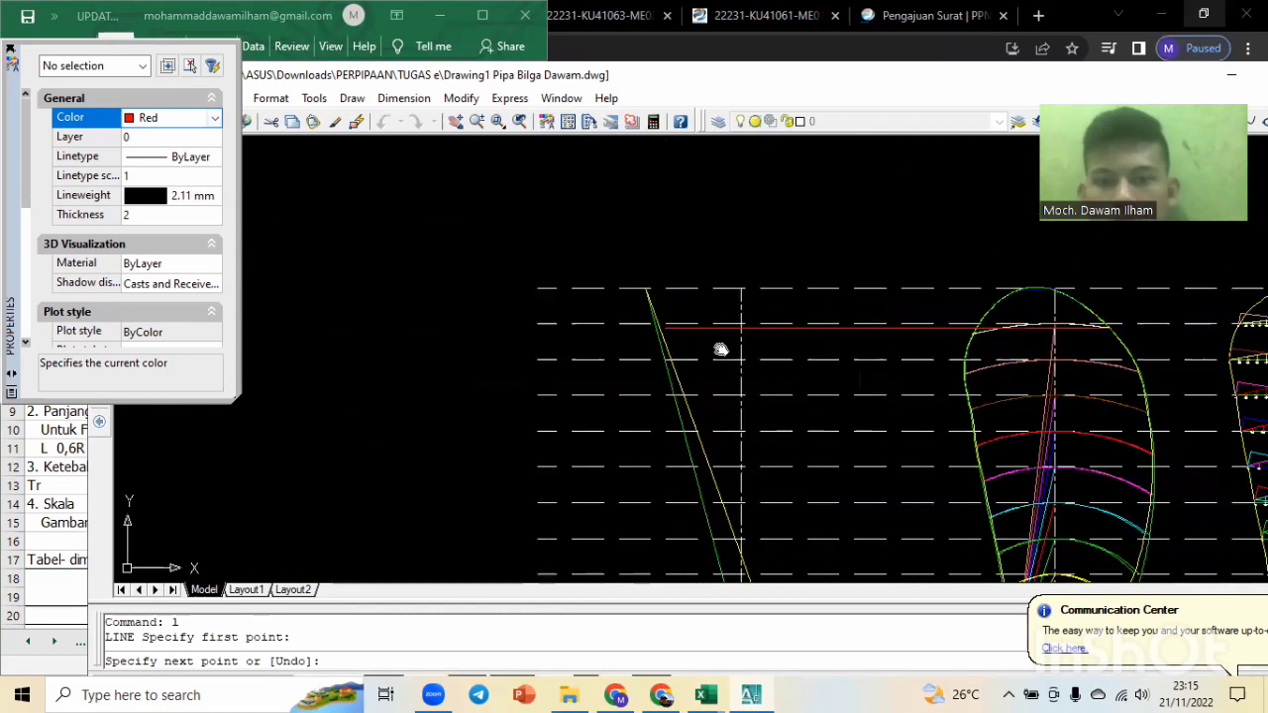
pyautogui.scroll(6, 627, 345)
pyautogui.scroll(5, 627, 332)
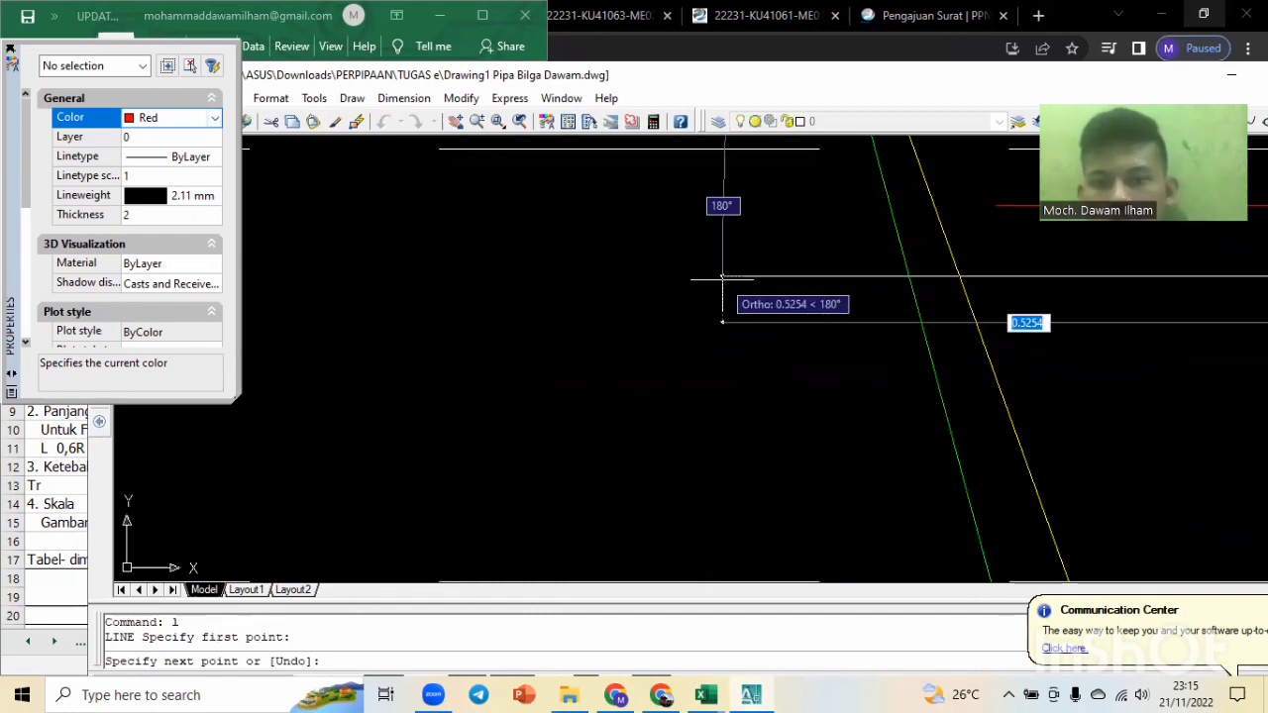
pyautogui.click(722, 279)
pyautogui.press('Escape')
pyautogui.scroll(-4, 722, 278)
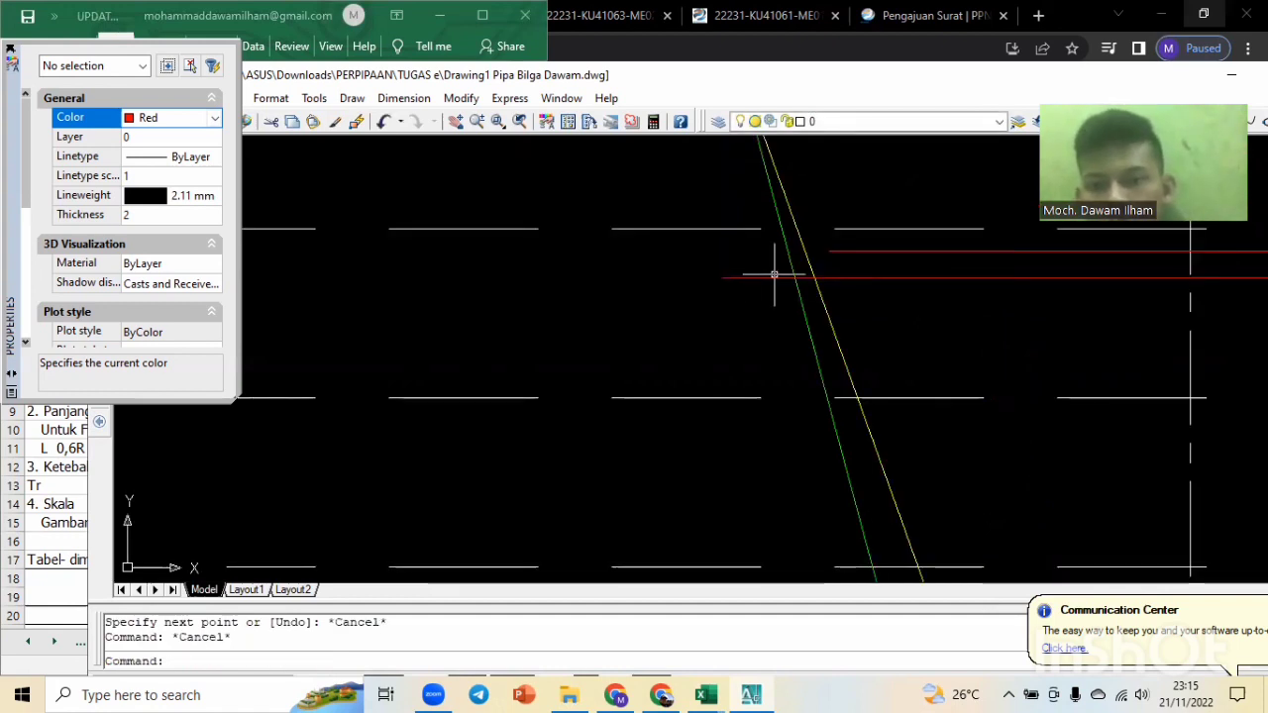
# Maximize the AutoCAD window and bring the right half of the expanded blade's 0.9R section into close view.
pyautogui.doubleClick(755, 78)
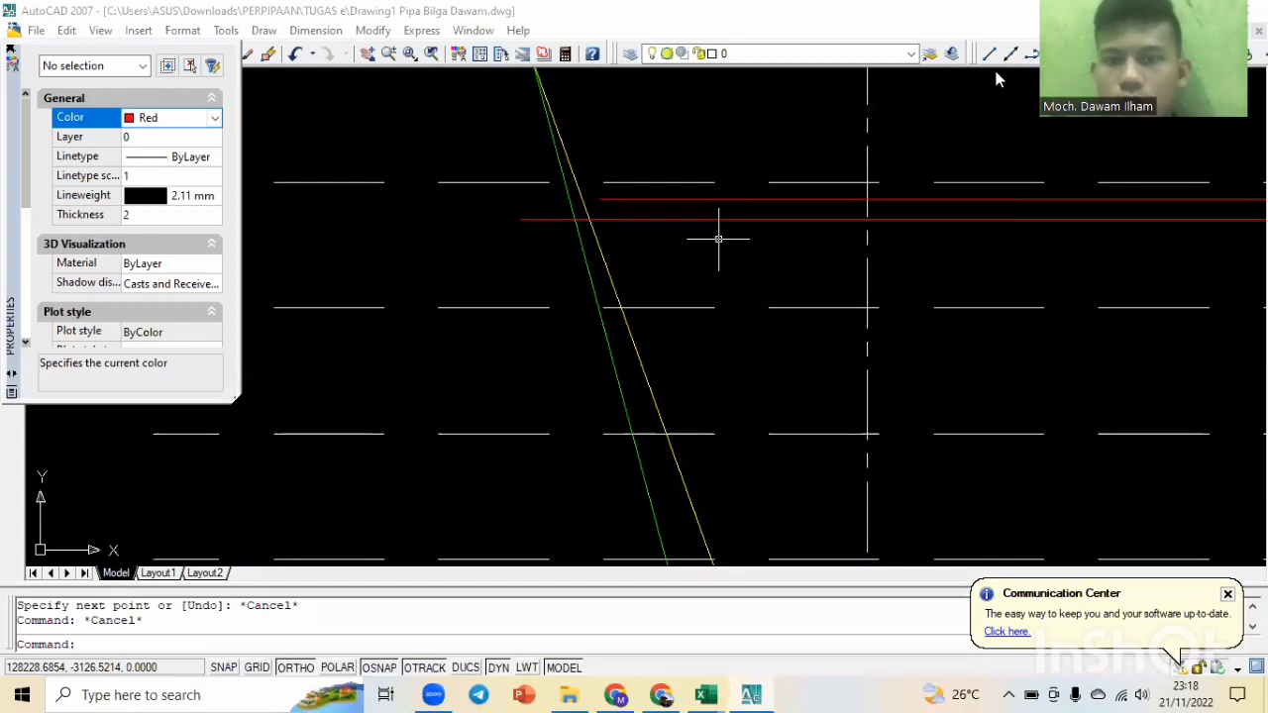
pyautogui.scroll(1, 949, 169)
pyautogui.scroll(1, 921, 147)
pyautogui.scroll(-4, 862, 164)
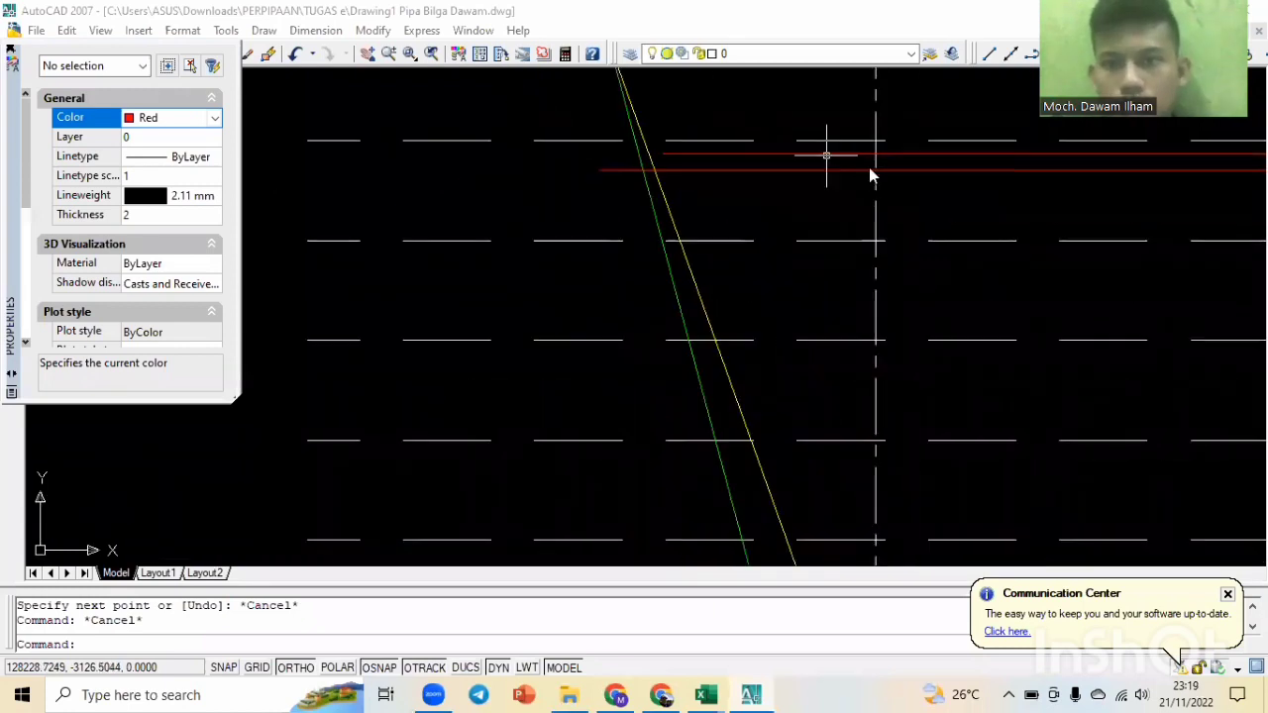
pyautogui.moveTo(971, 216); pyautogui.dragTo(361, 171, button='middle')
pyautogui.scroll(2, 871, 114)
pyautogui.scroll(7, 945, 112)
pyautogui.moveTo(945, 112); pyautogui.dragTo(900, 215, button='middle')
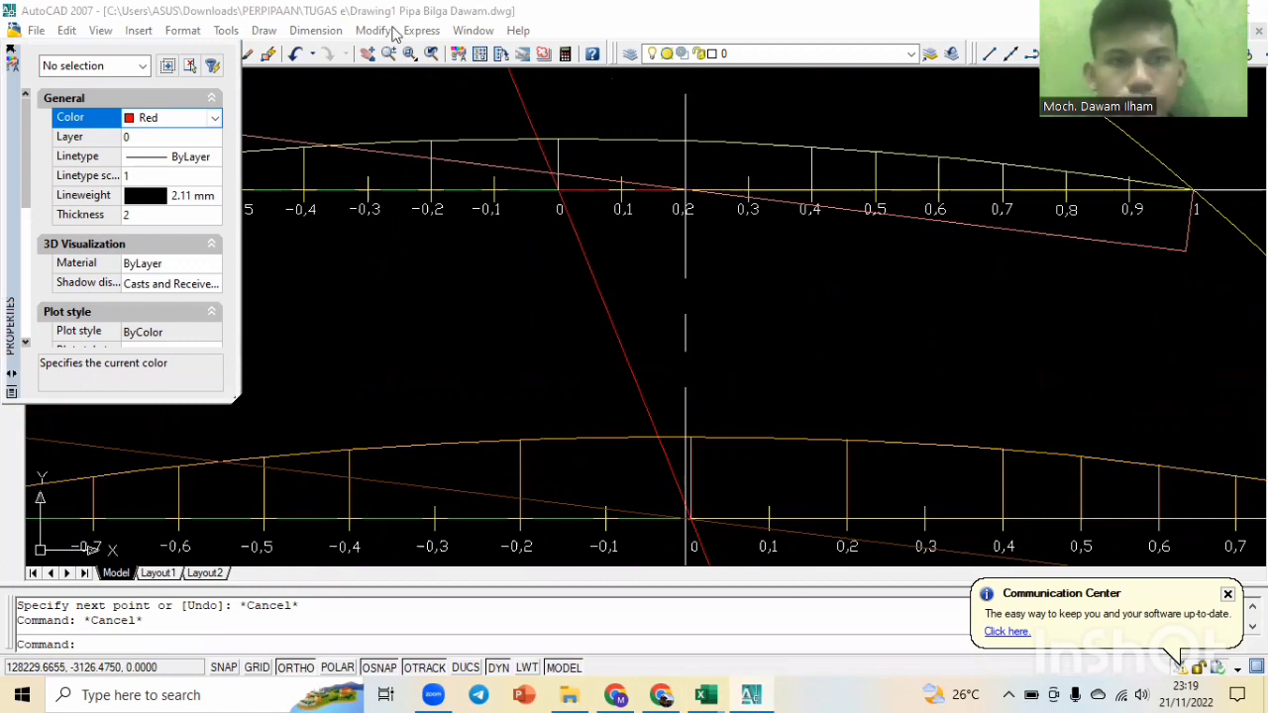
pyautogui.click(382, 287)
pyautogui.press('Escape')
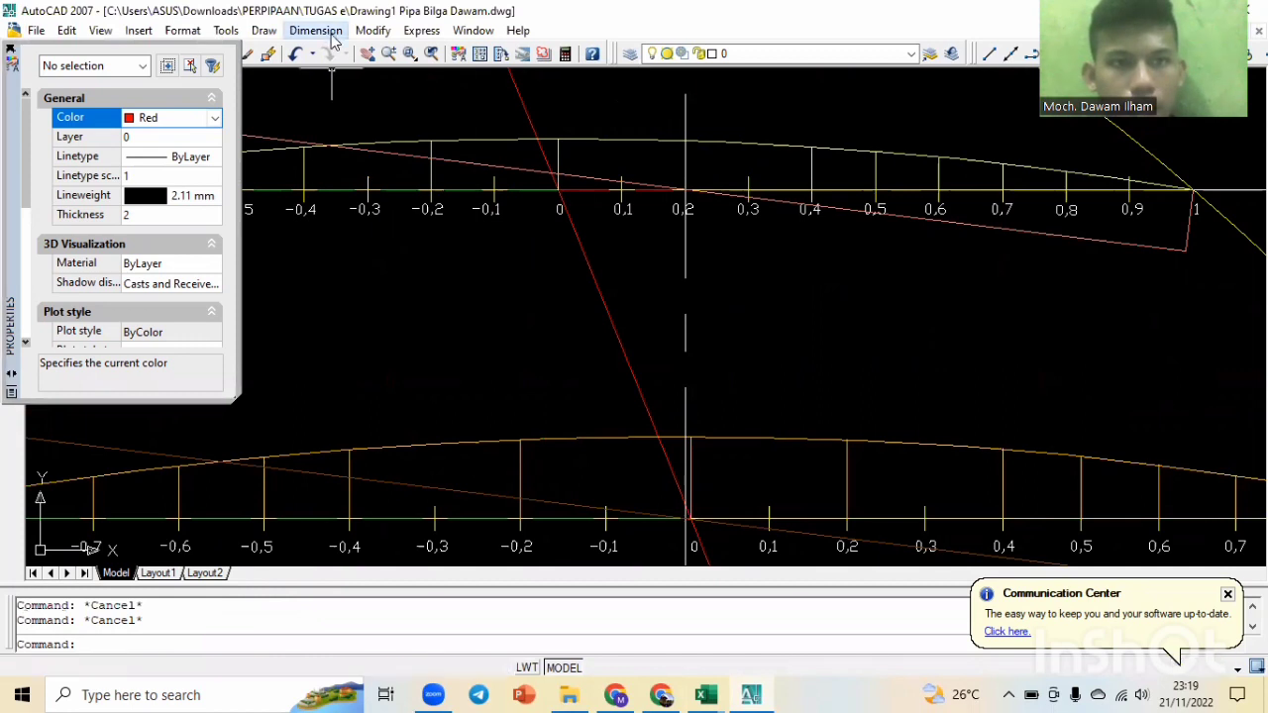
# Add an aligned dimension between the pitch line's lower right corner and the right tip of the expanded 0.9R section, placed right of the outline.
pyautogui.click(315, 30)
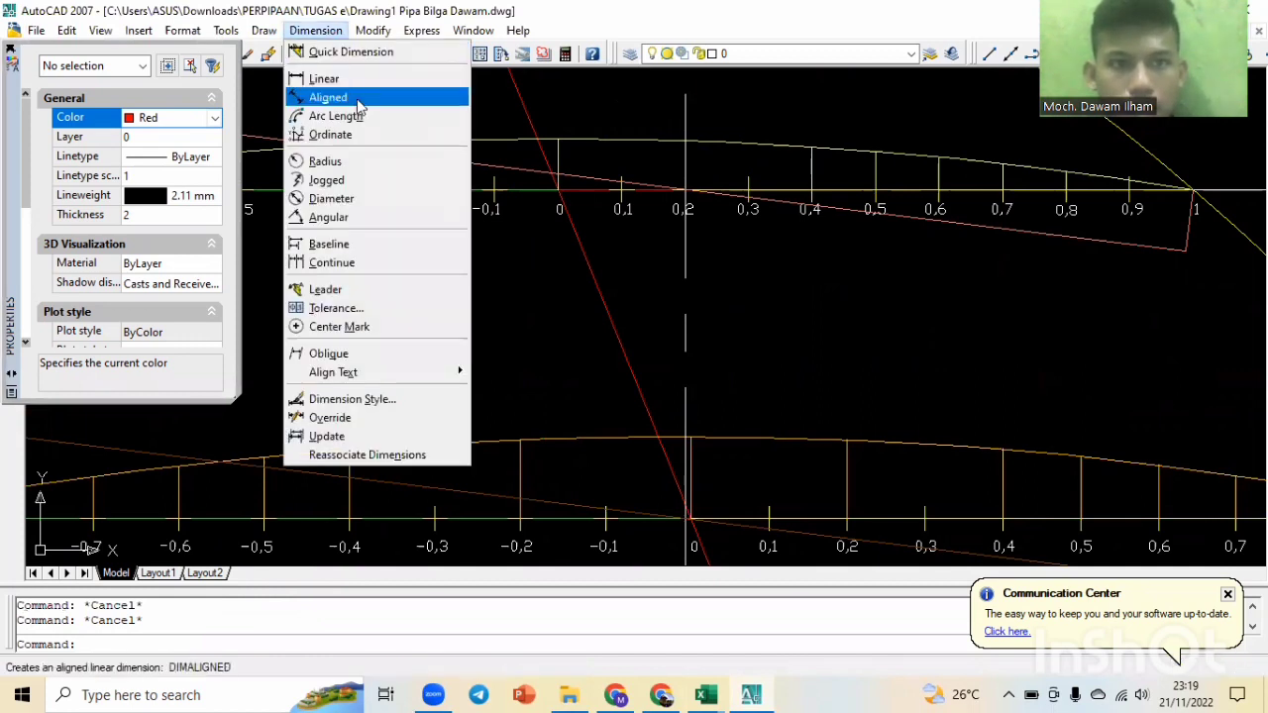
pyautogui.click(359, 106)
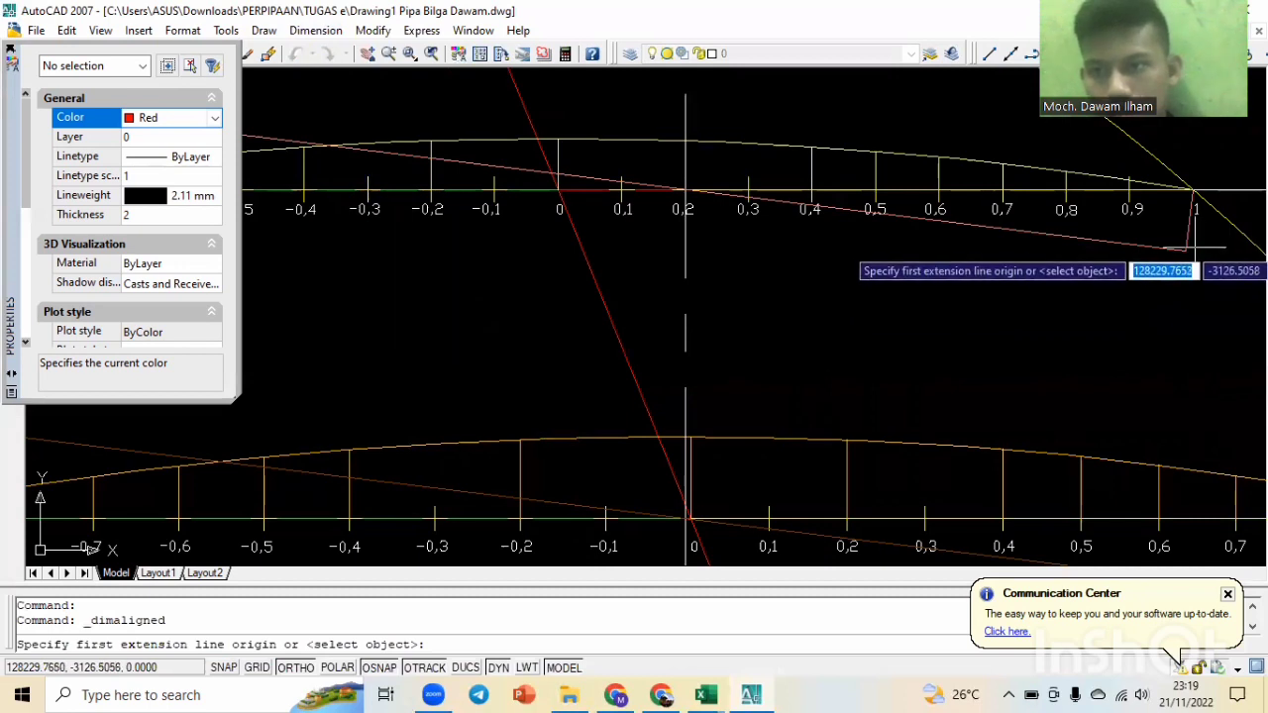
pyautogui.press('F8')
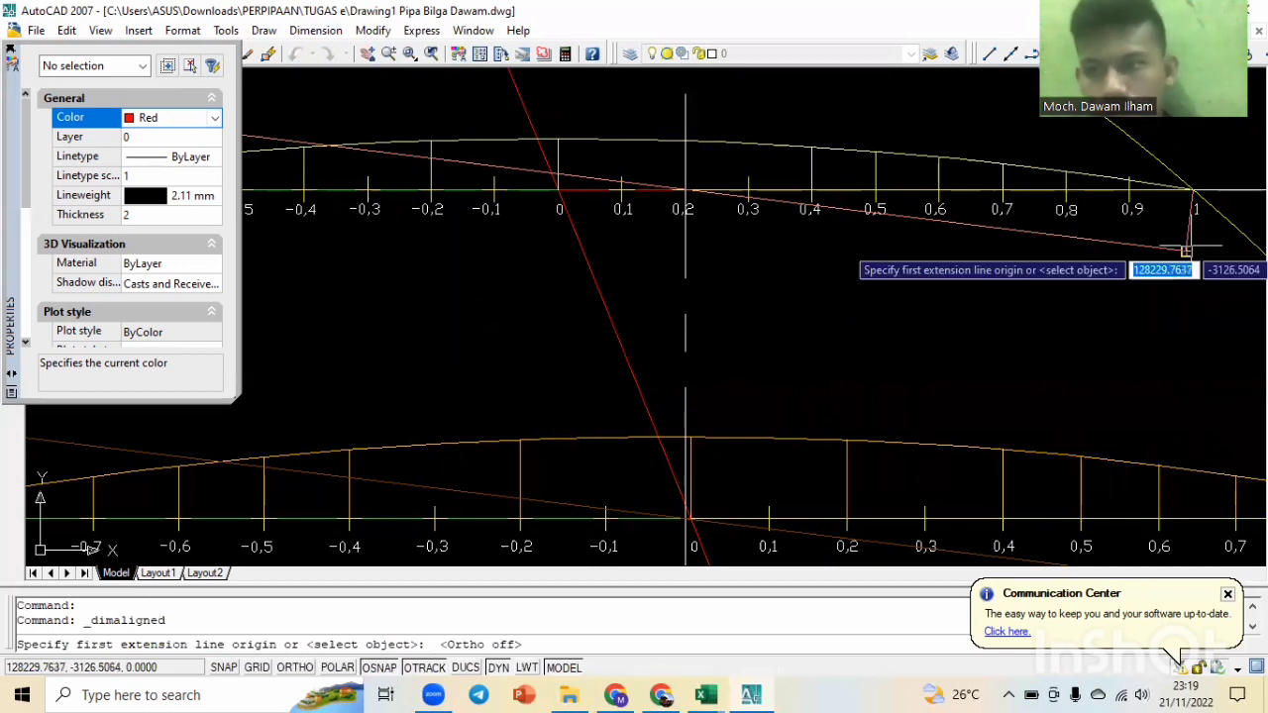
pyautogui.click(1186, 250)
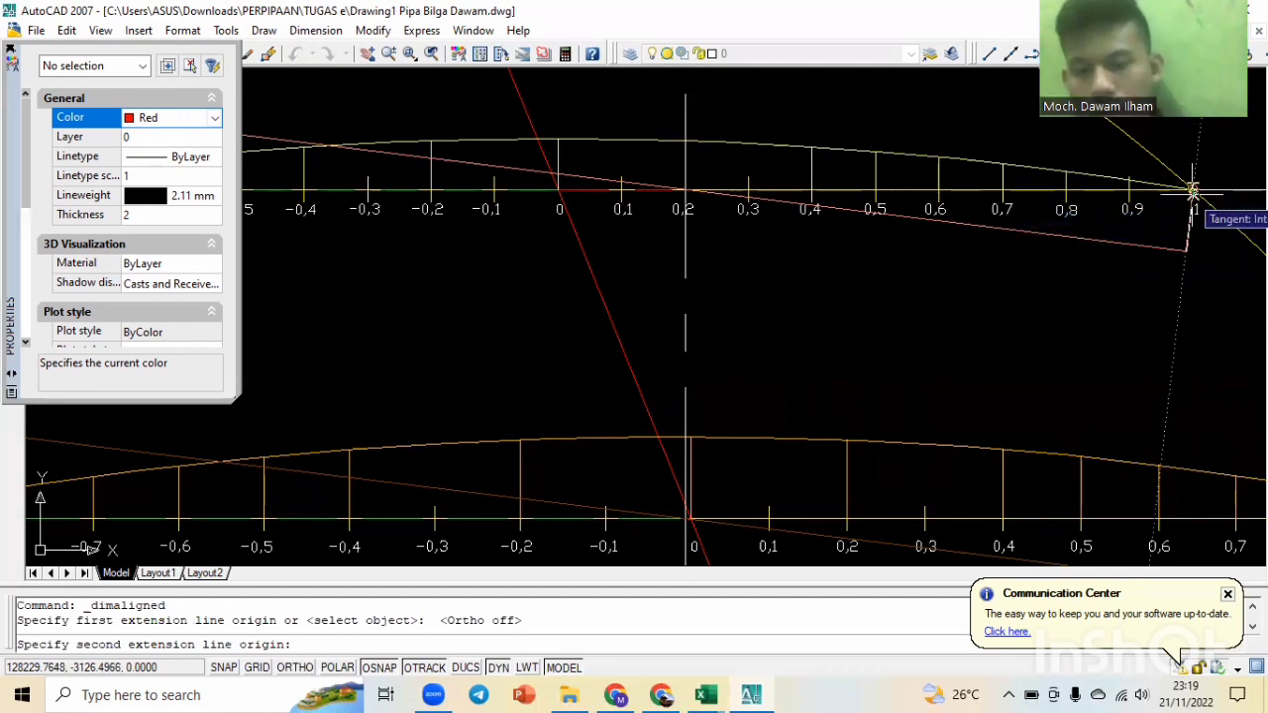
pyautogui.press('F8')
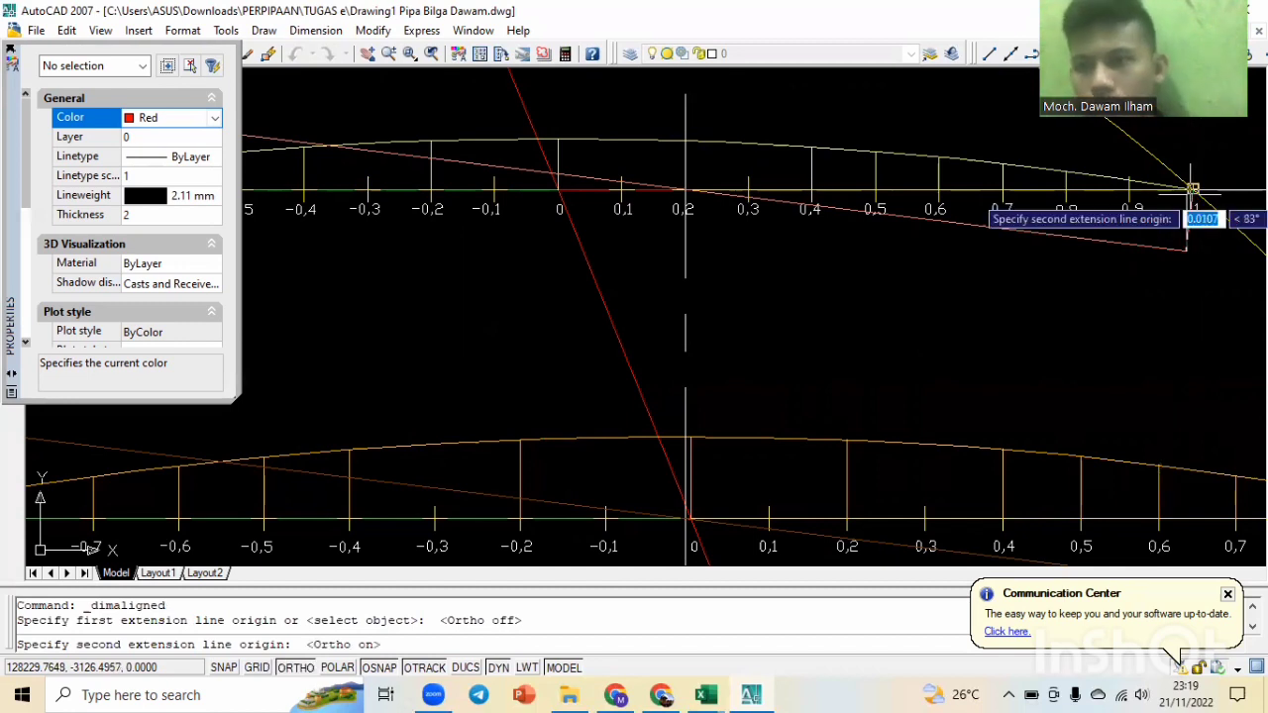
pyautogui.scroll(6, 1192, 188)
pyautogui.scroll(2, 1190, 171)
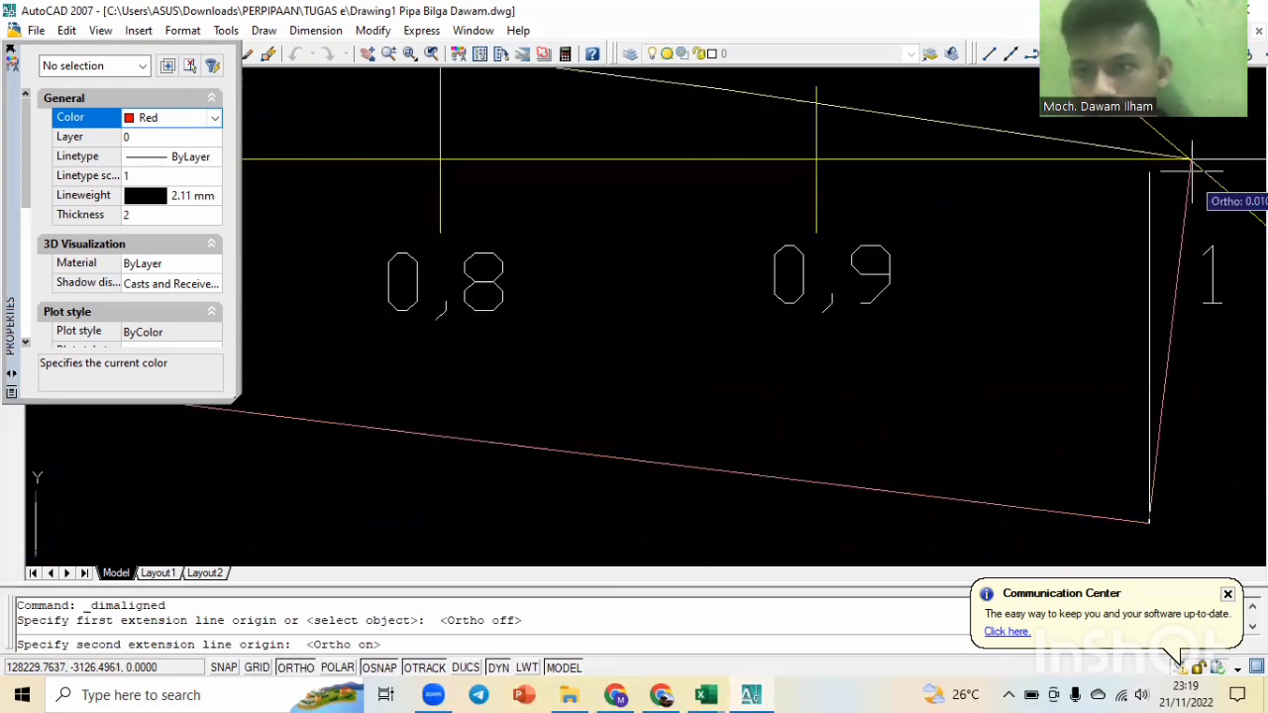
pyautogui.click(1190, 158)
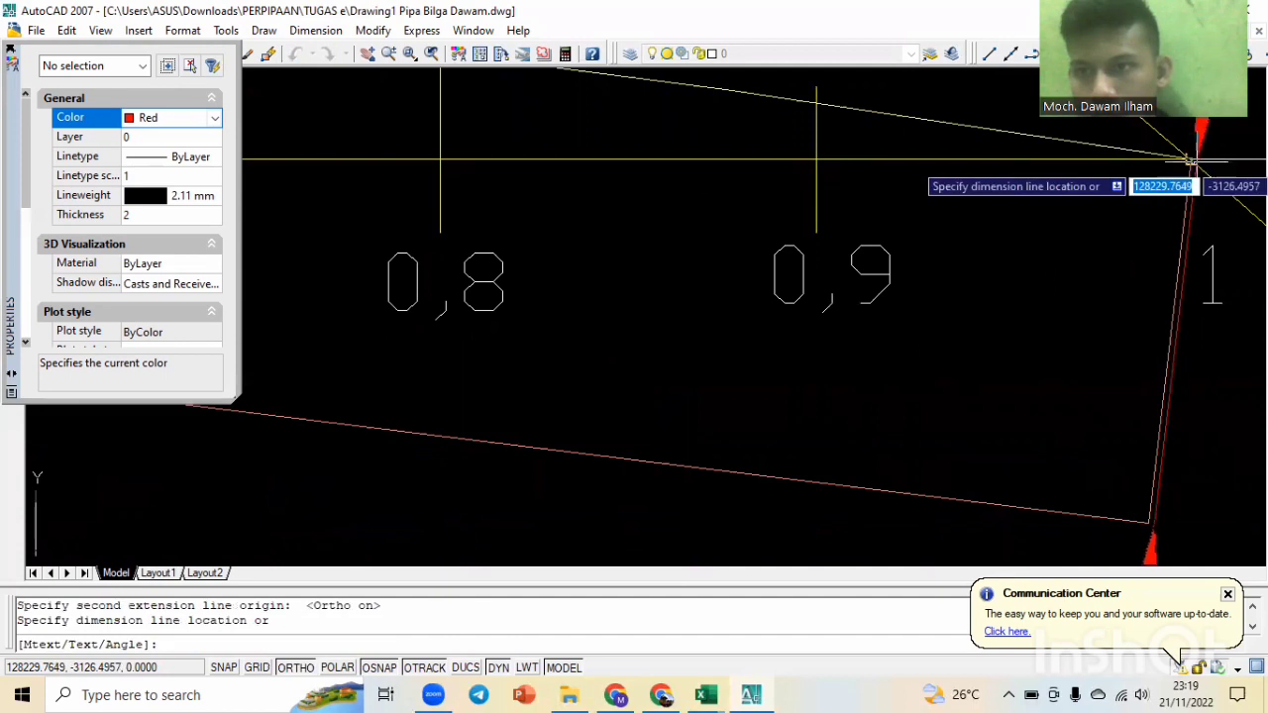
pyautogui.moveTo(1222, 198); pyautogui.dragTo(814, 185, button='middle')
pyautogui.scroll(-4, 892, 173)
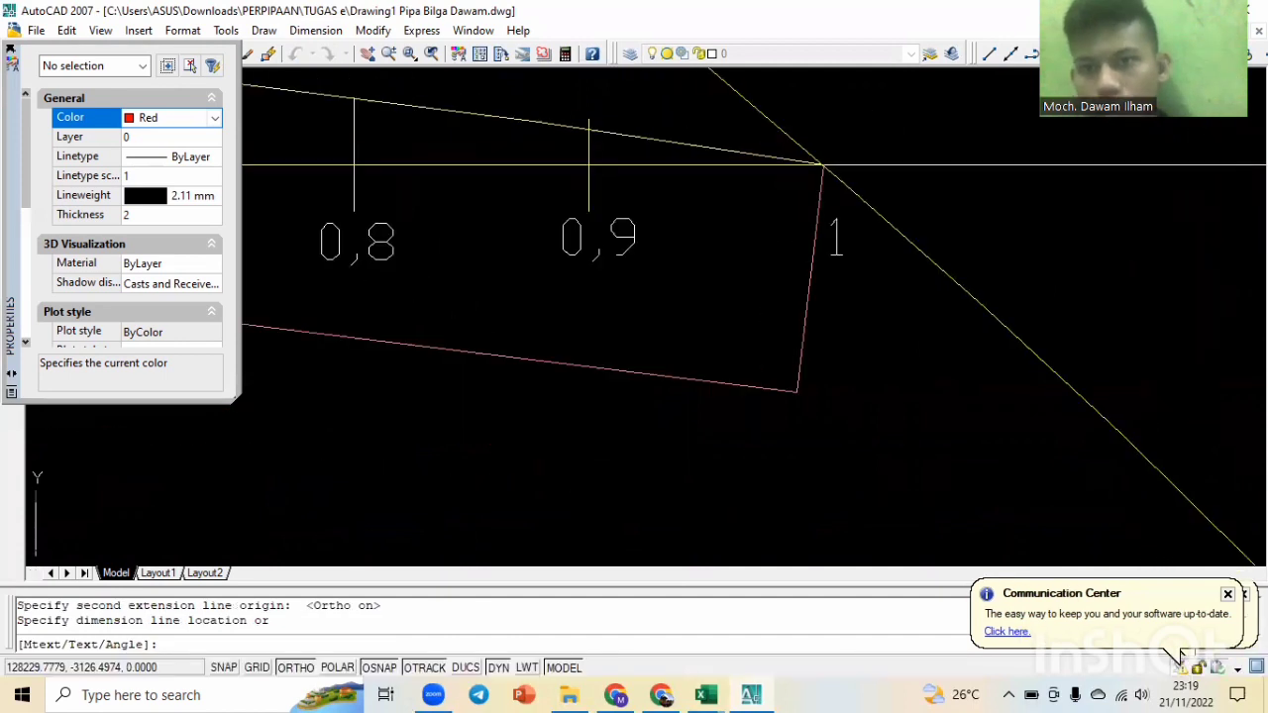
pyautogui.moveTo(956, 229); pyautogui.dragTo(735, 200, button='middle')
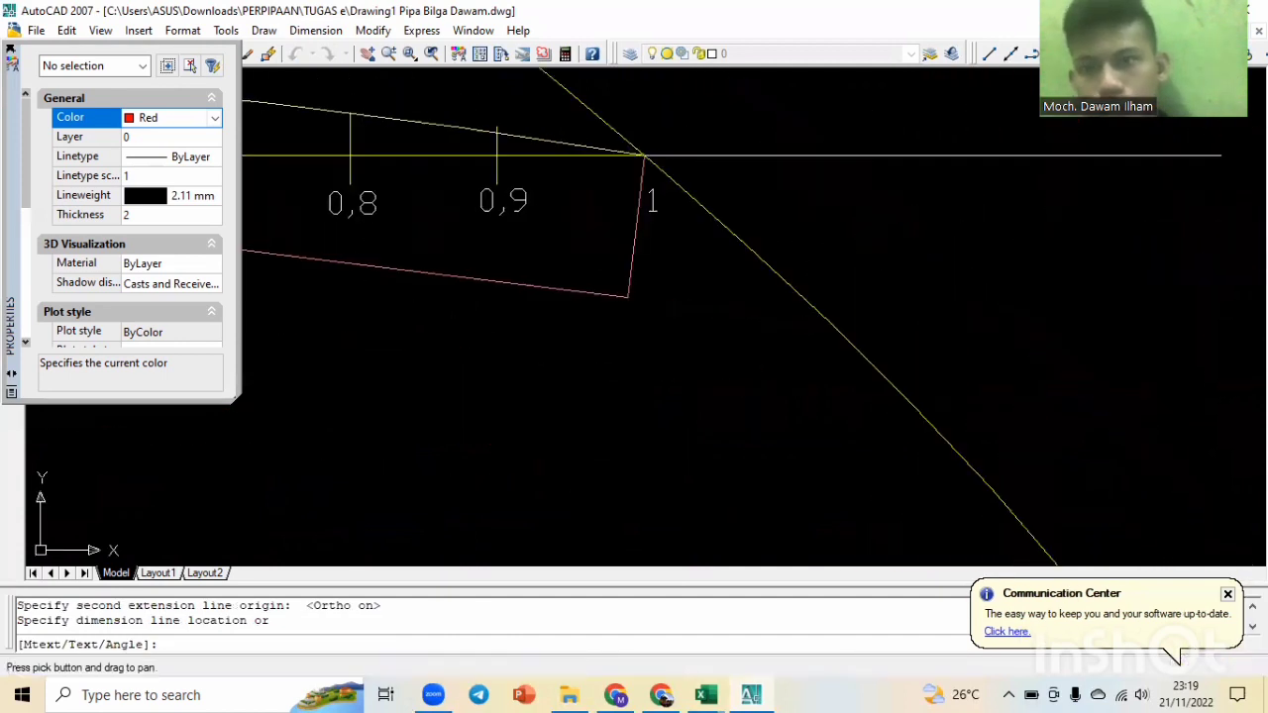
pyautogui.scroll(-1, 886, 225)
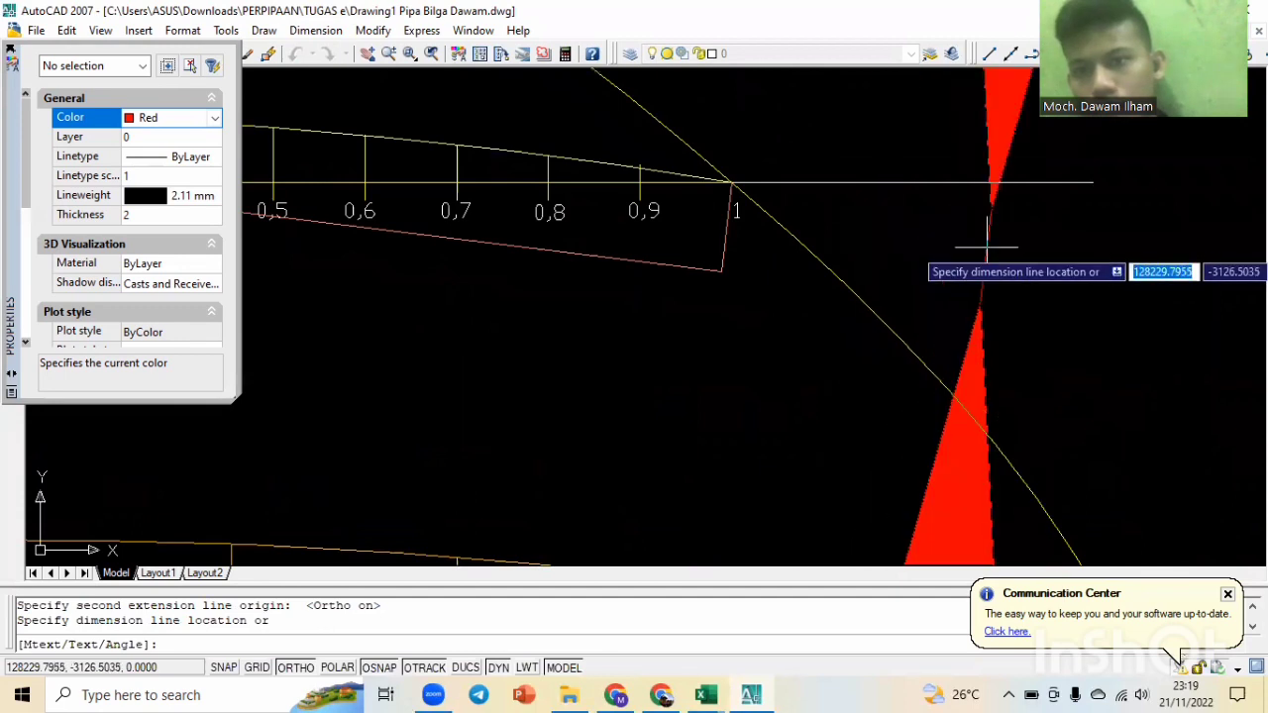
pyautogui.scroll(-3, 987, 248)
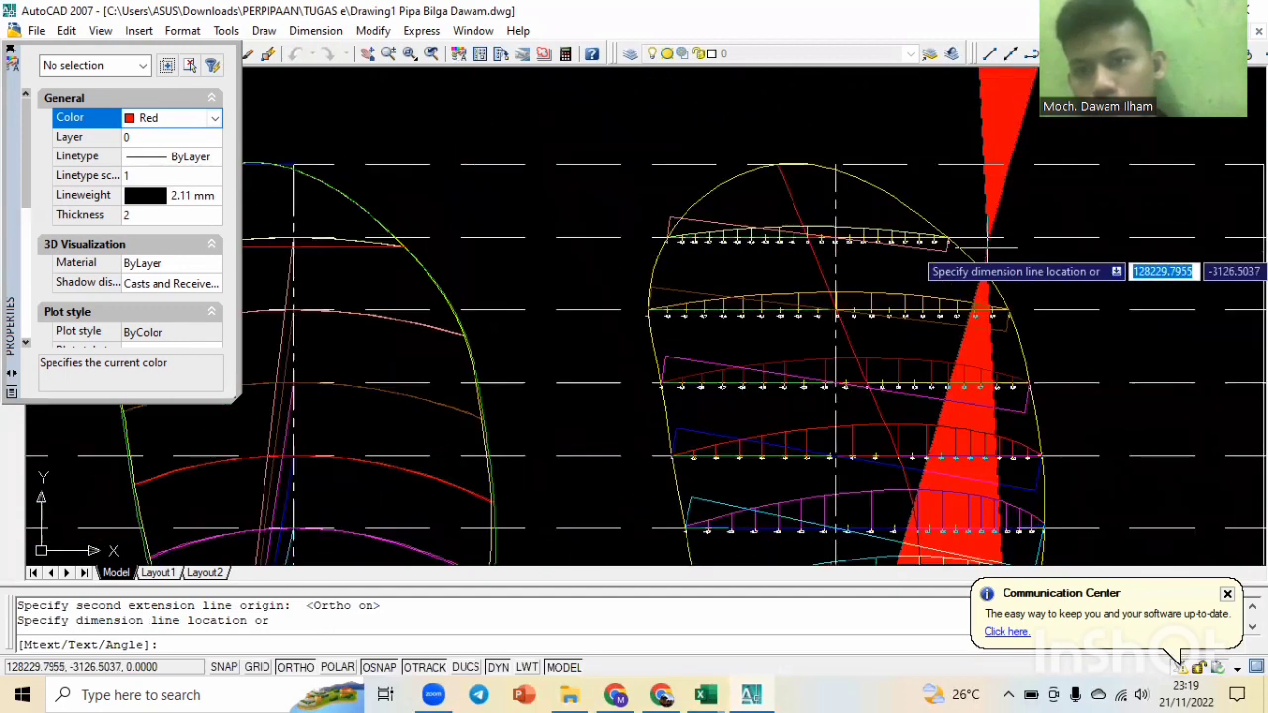
pyautogui.scroll(-4, 987, 242)
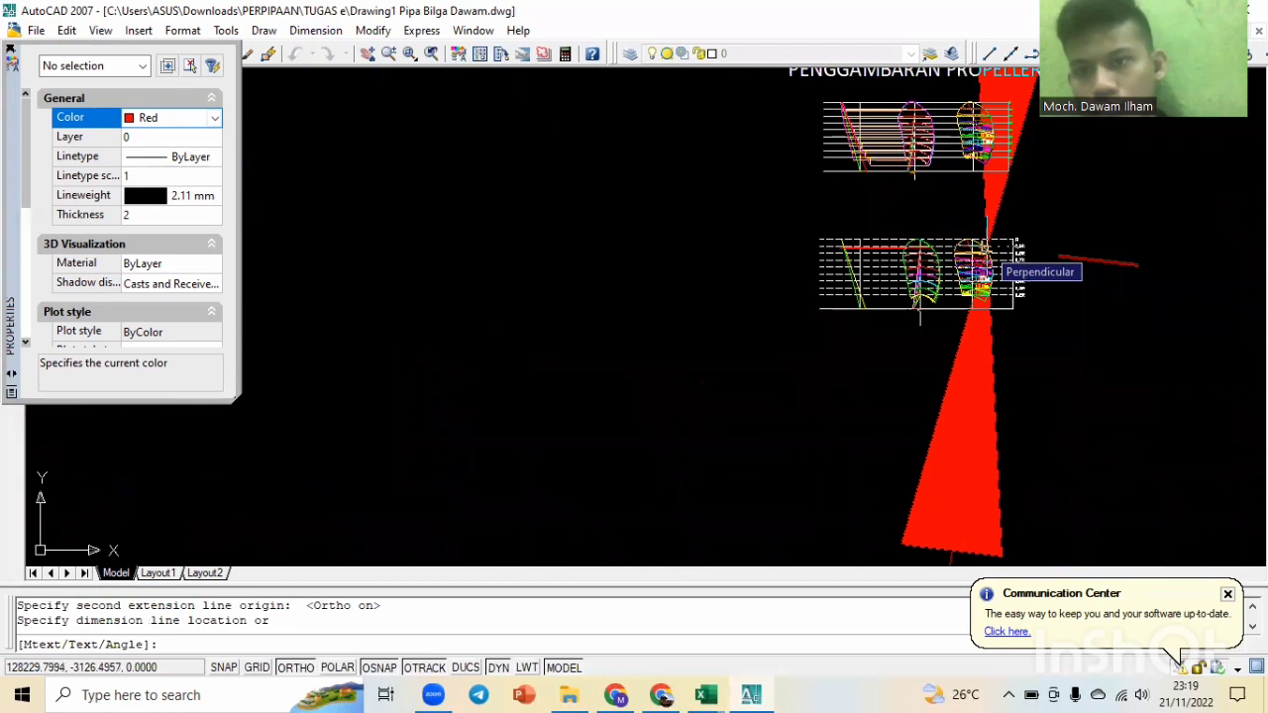
pyautogui.scroll(6, 987, 248)
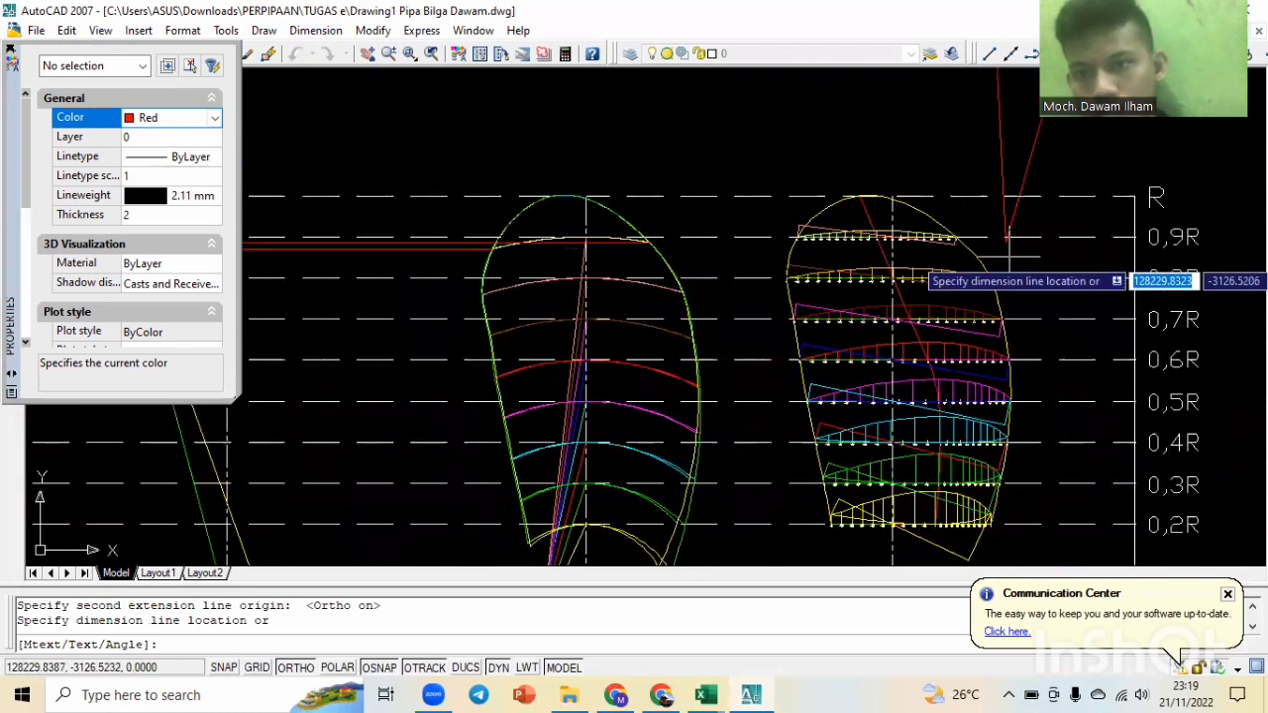
pyautogui.click(987, 247)
# Examine the new dimension and its text at the right end of the expanded 0.9R section.
pyautogui.scroll(-4, 988, 258)
pyautogui.scroll(-3, 1017, 258)
pyautogui.scroll(2, 1017, 255)
pyautogui.scroll(-2, 1015, 249)
pyautogui.scroll(5, 1015, 249)
pyautogui.scroll(8, 1033, 397)
pyautogui.moveTo(1032, 396)
pyautogui.mouseDown(button='middle')
pyautogui.moveTo(1033, 322)
pyautogui.moveTo(1074, 123)
pyautogui.mouseUp(button='middle')
pyautogui.scroll(3, 948, 419)
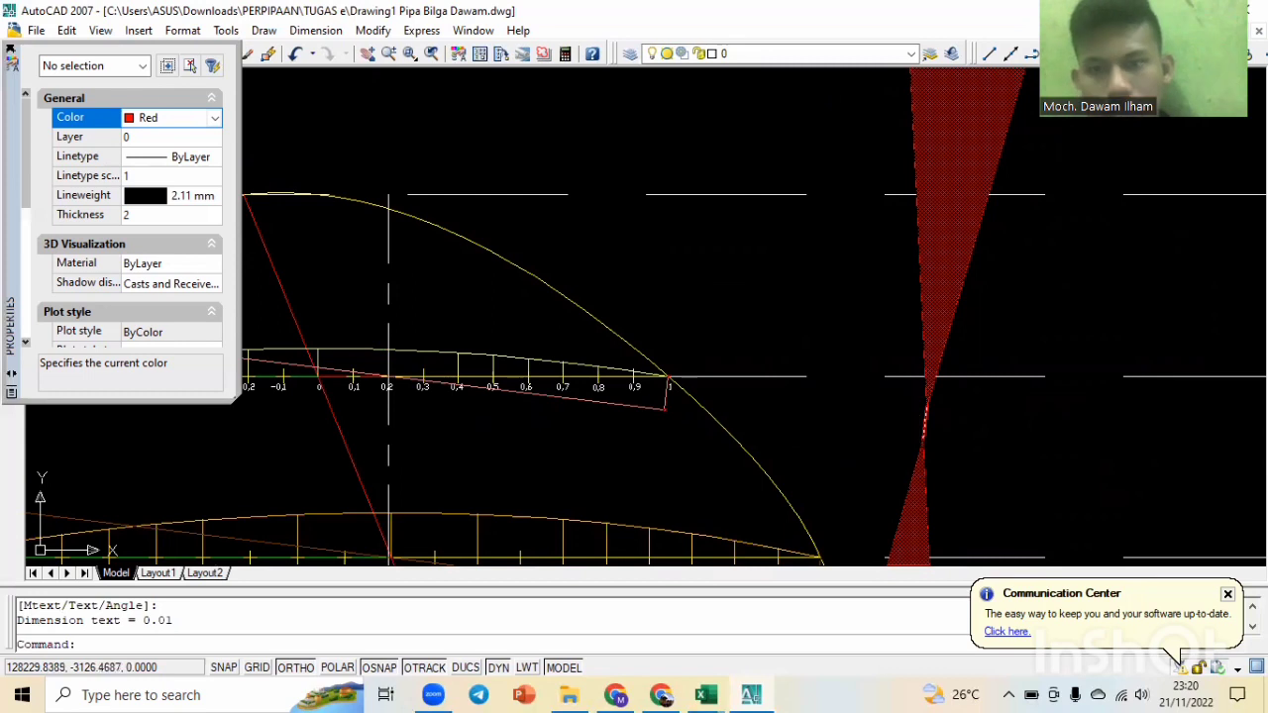
pyautogui.scroll(-8, 896, 248)
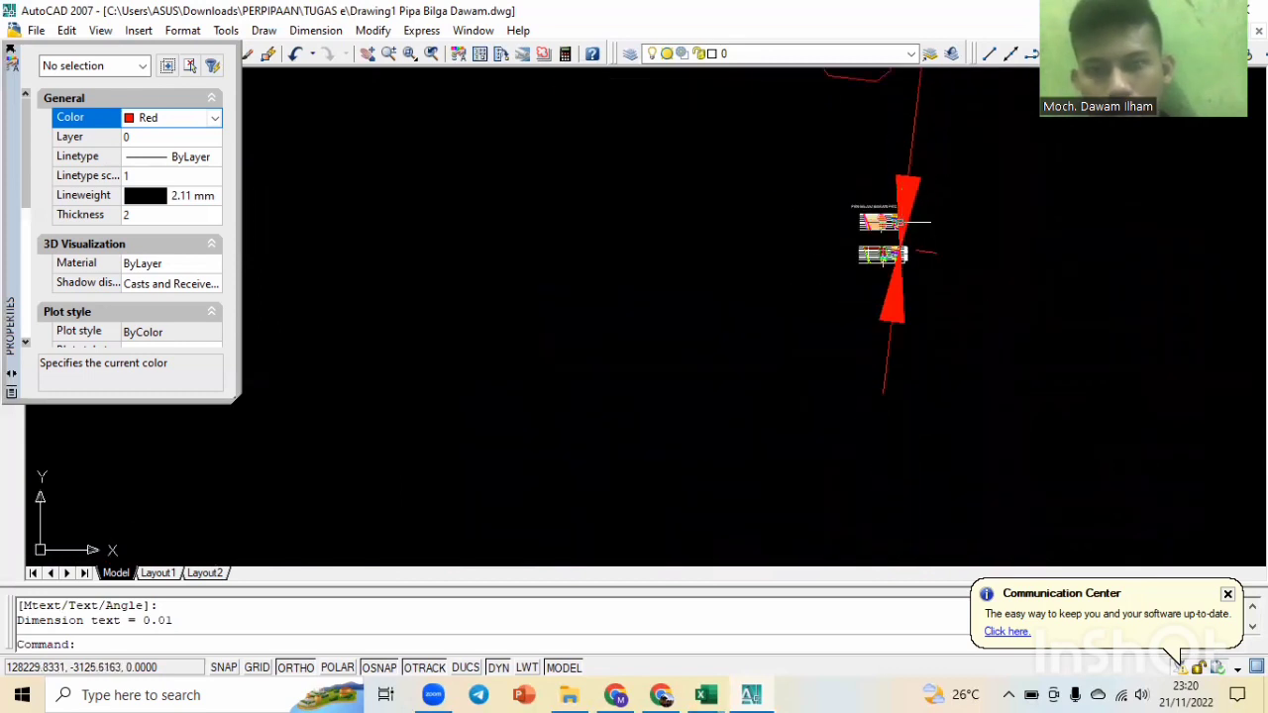
pyautogui.press('Escape')
pyautogui.press('Escape')
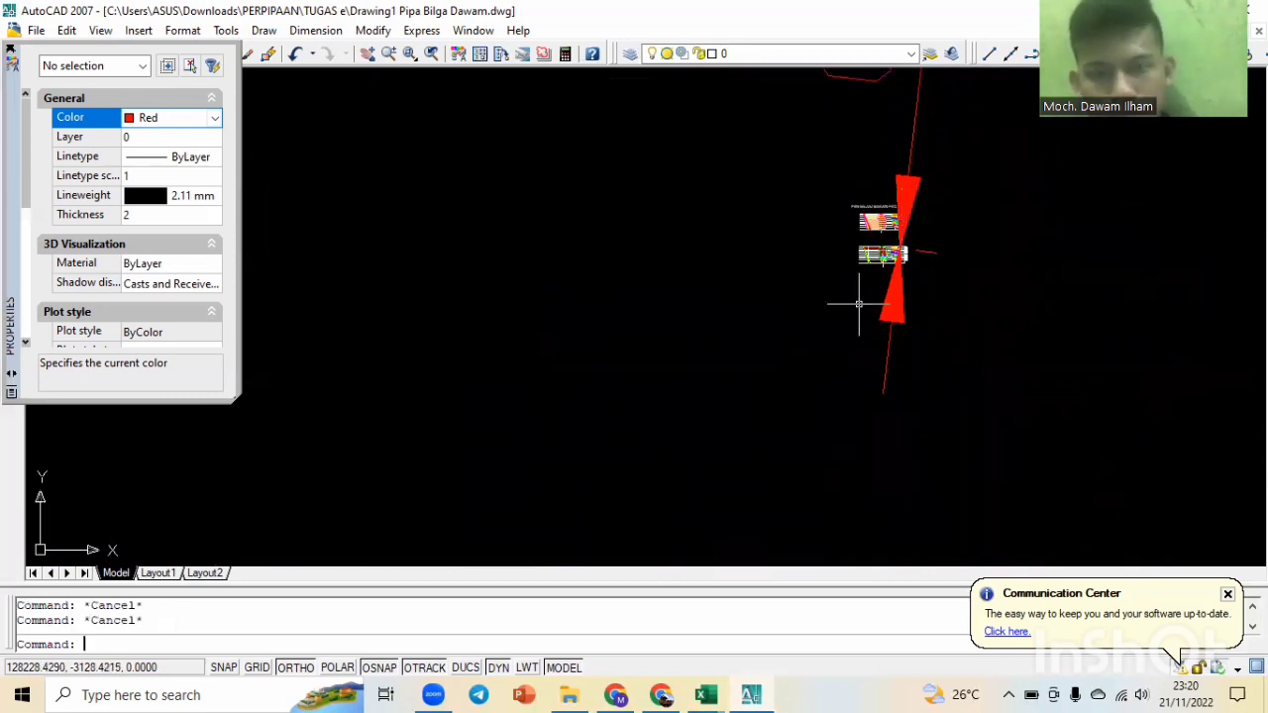
# Add an aligned dimension between the pitch line's upper left corner and the left tip of the expanded 0.9R section, placed left of the outline.
pyautogui.click(300, 31)
pyautogui.click(720, 228)
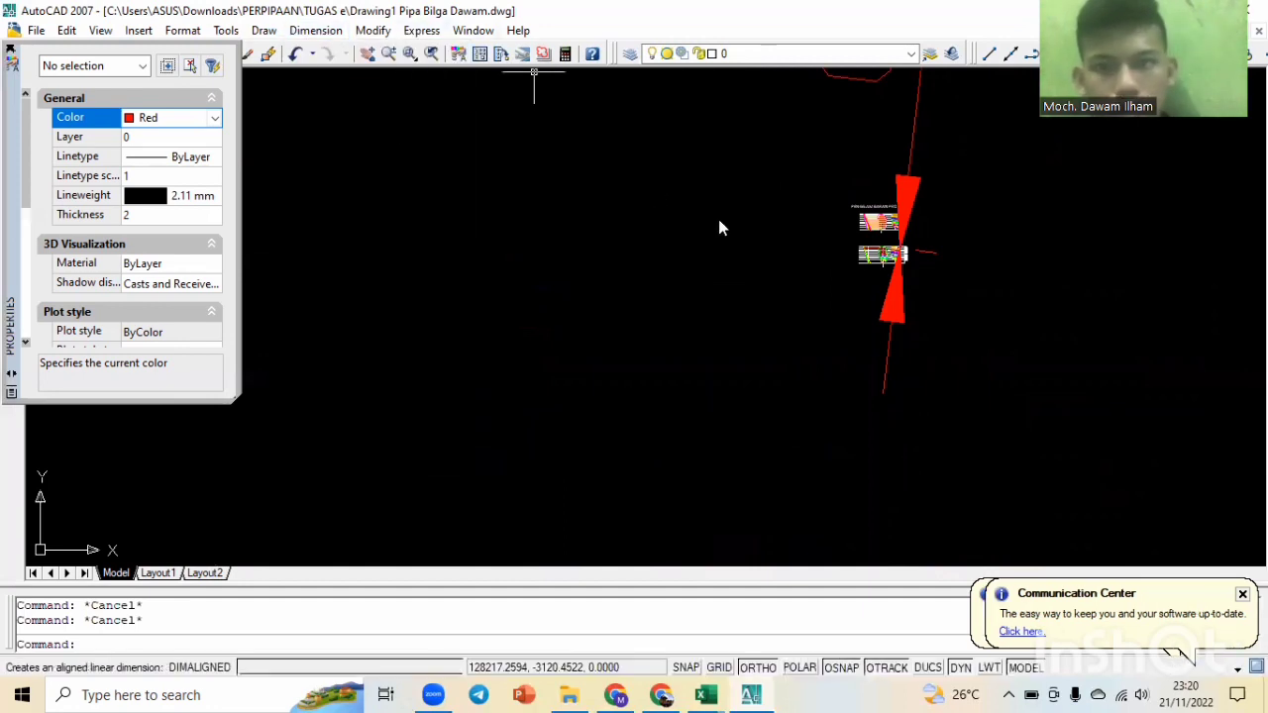
pyautogui.scroll(10, 871, 247)
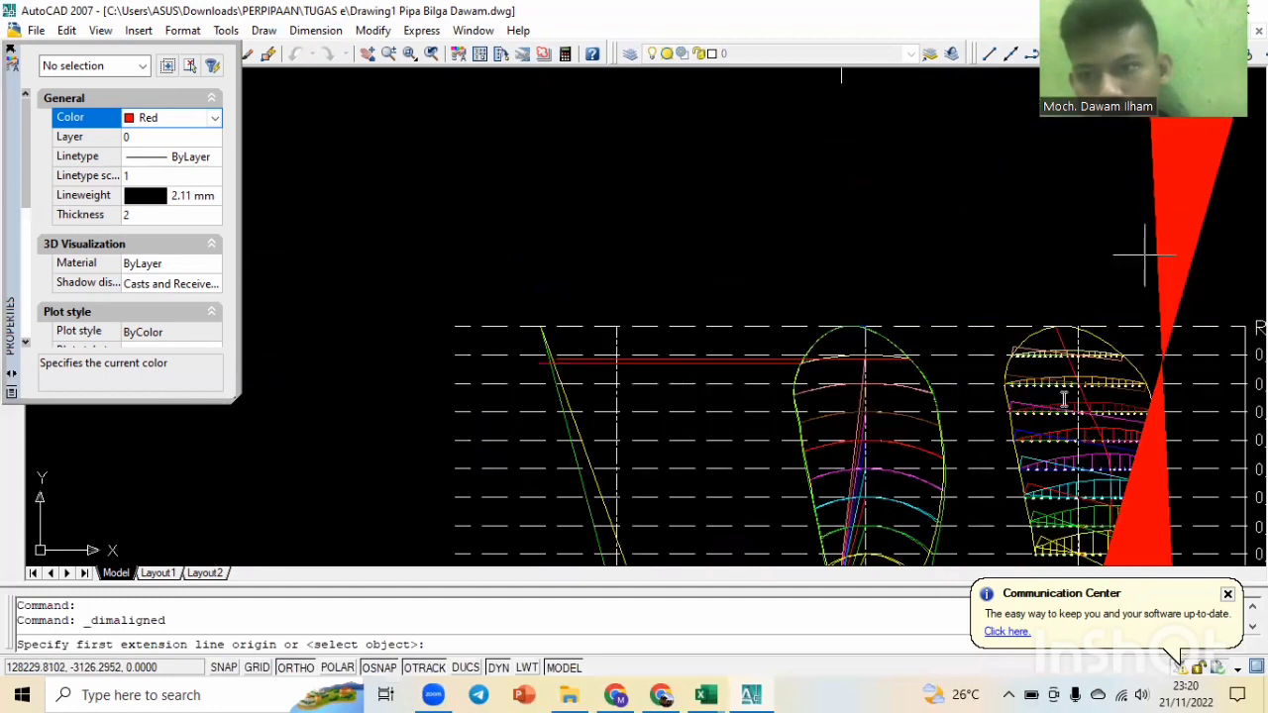
pyautogui.scroll(3, 852, 416)
pyautogui.scroll(3, 851, 327)
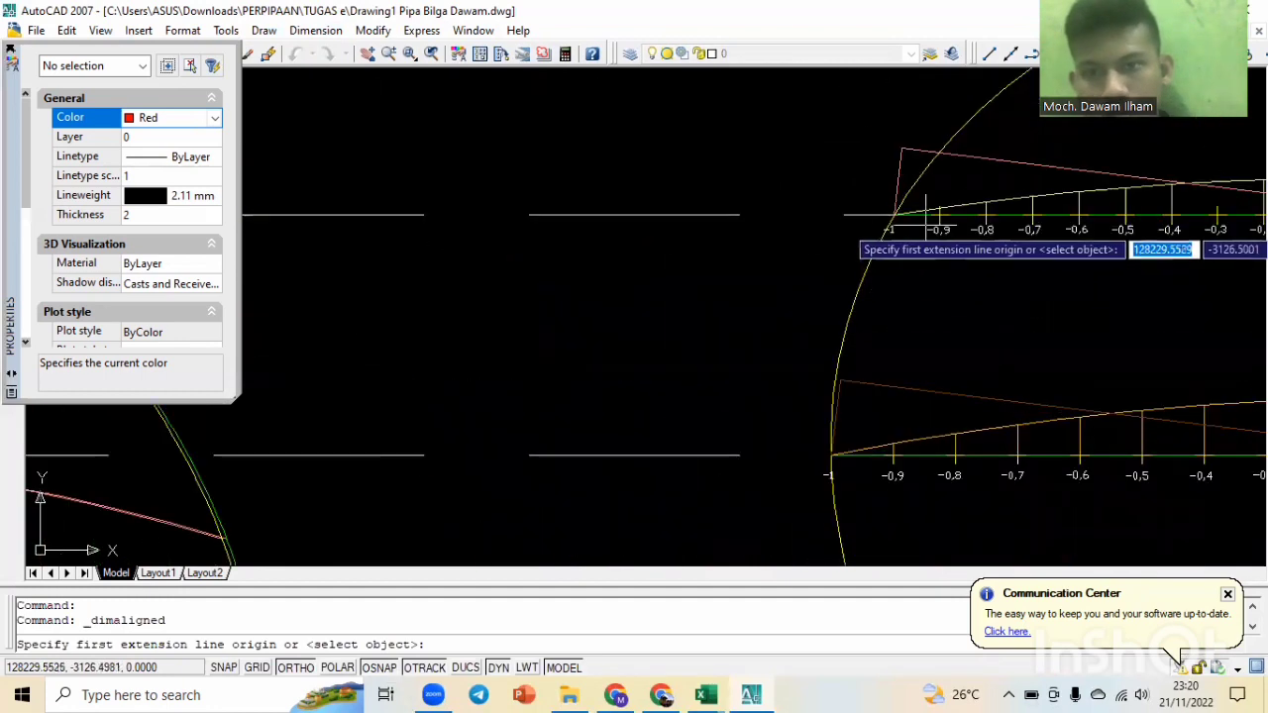
pyautogui.scroll(-3, 906, 222)
pyautogui.scroll(5, 906, 216)
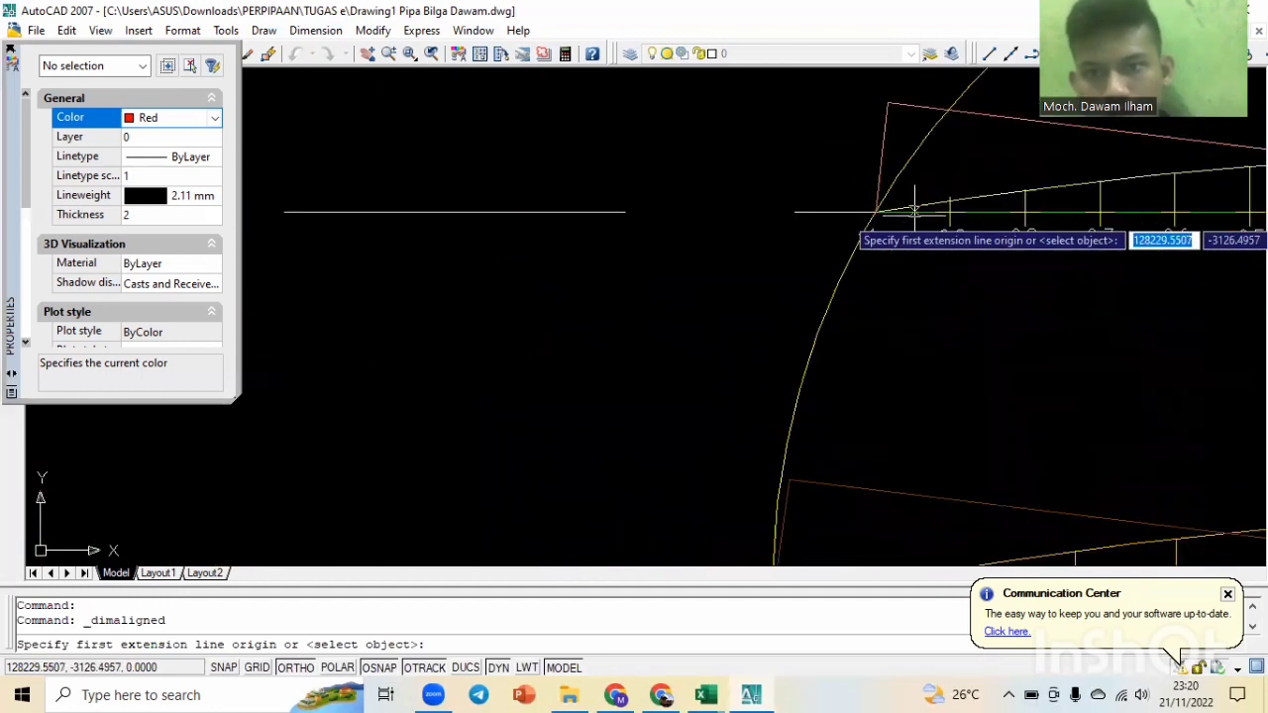
pyautogui.click(887, 102)
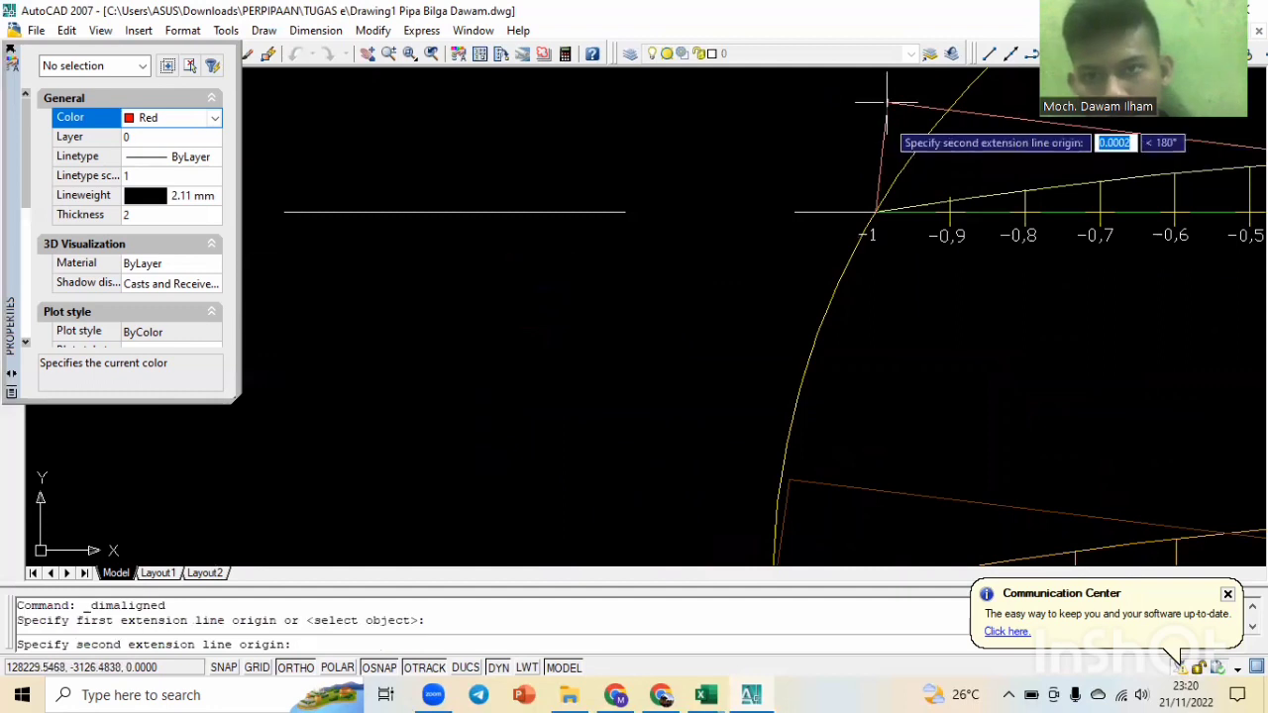
pyautogui.click(875, 211)
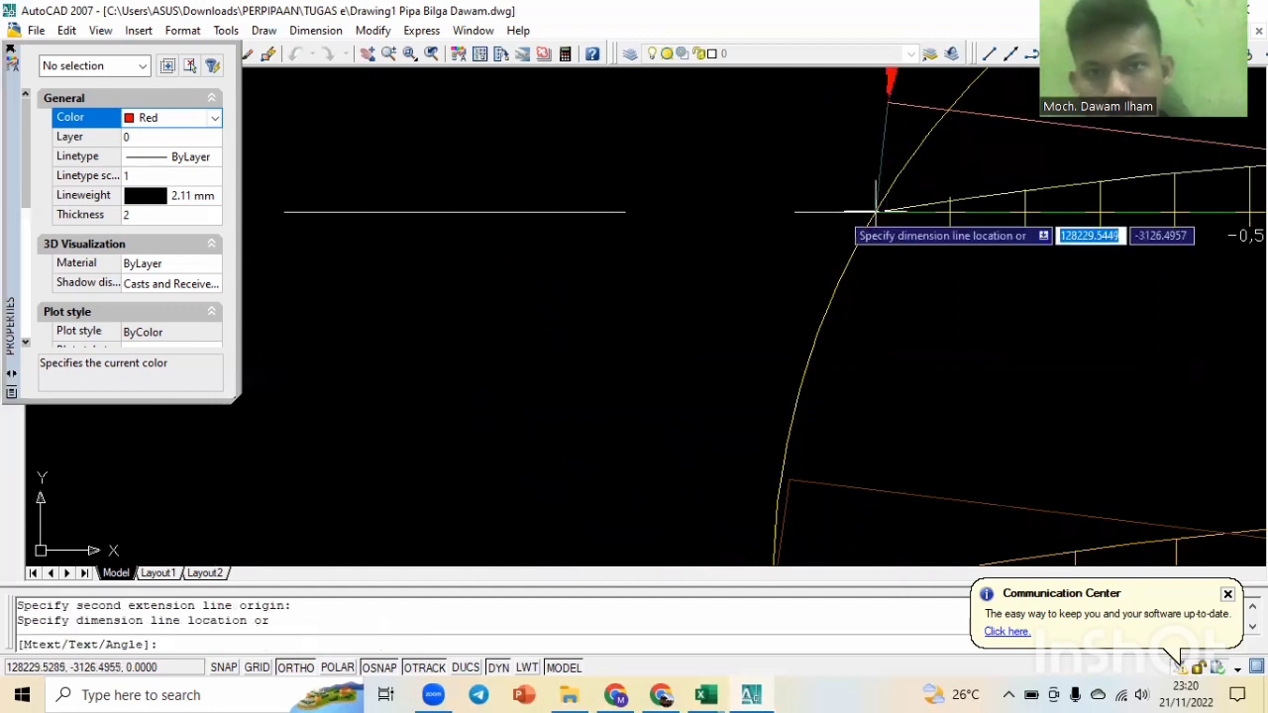
pyautogui.scroll(-9, 594, 194)
pyautogui.click(554, 188)
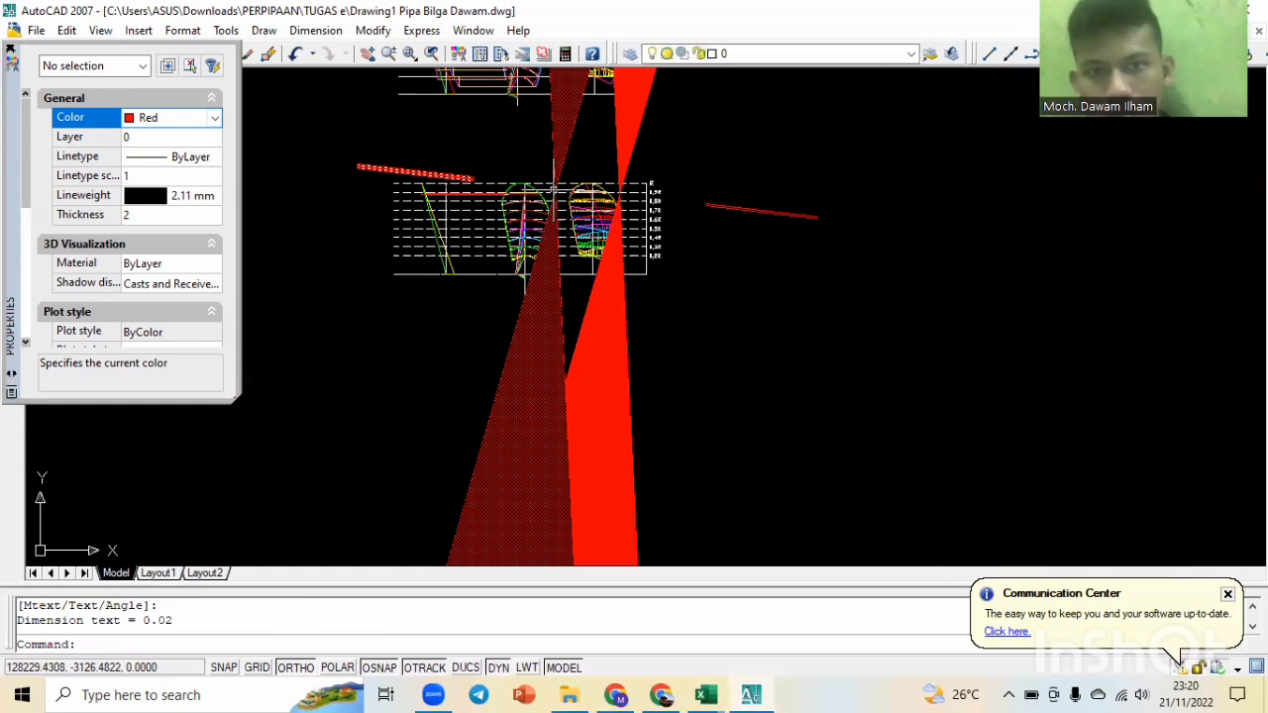
# Compare the texts of both 0.9R pitch offset dimensions and check the side view's inclined lines at 0.9R.
pyautogui.scroll(-4, 556, 195)
pyautogui.scroll(-2, 586, 233)
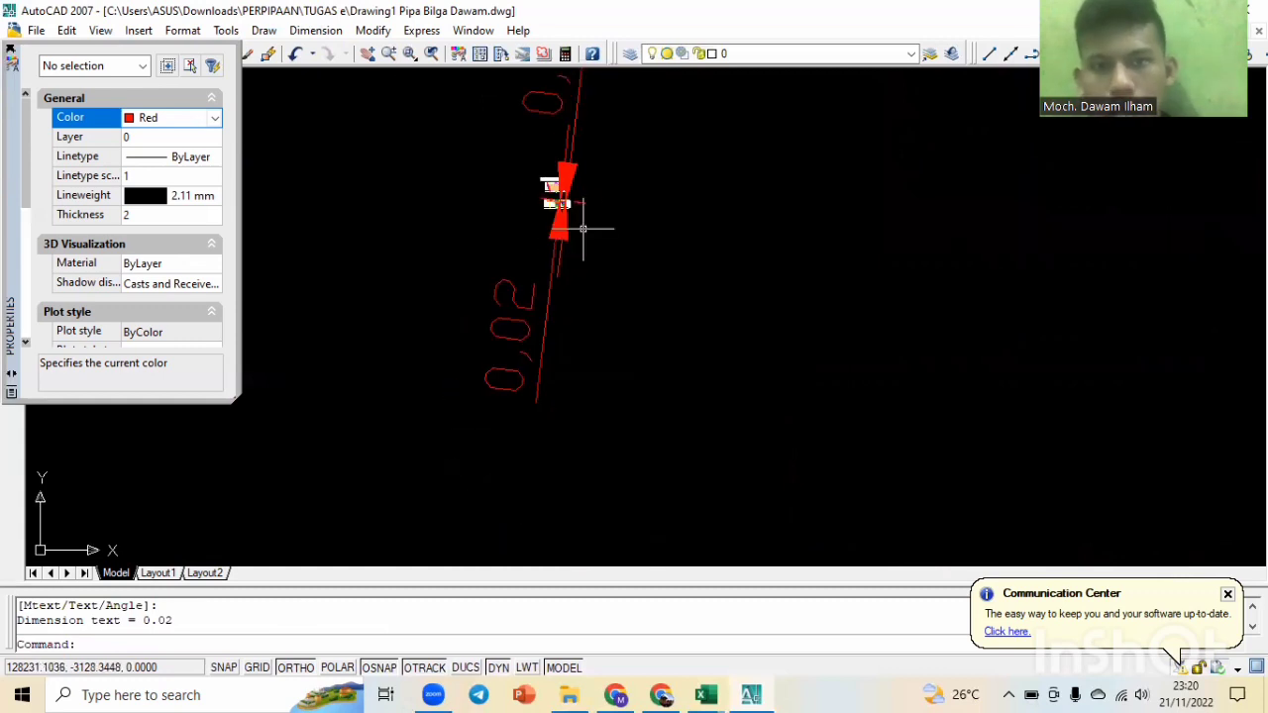
pyautogui.moveTo(583, 228); pyautogui.dragTo(621, 361, button='middle')
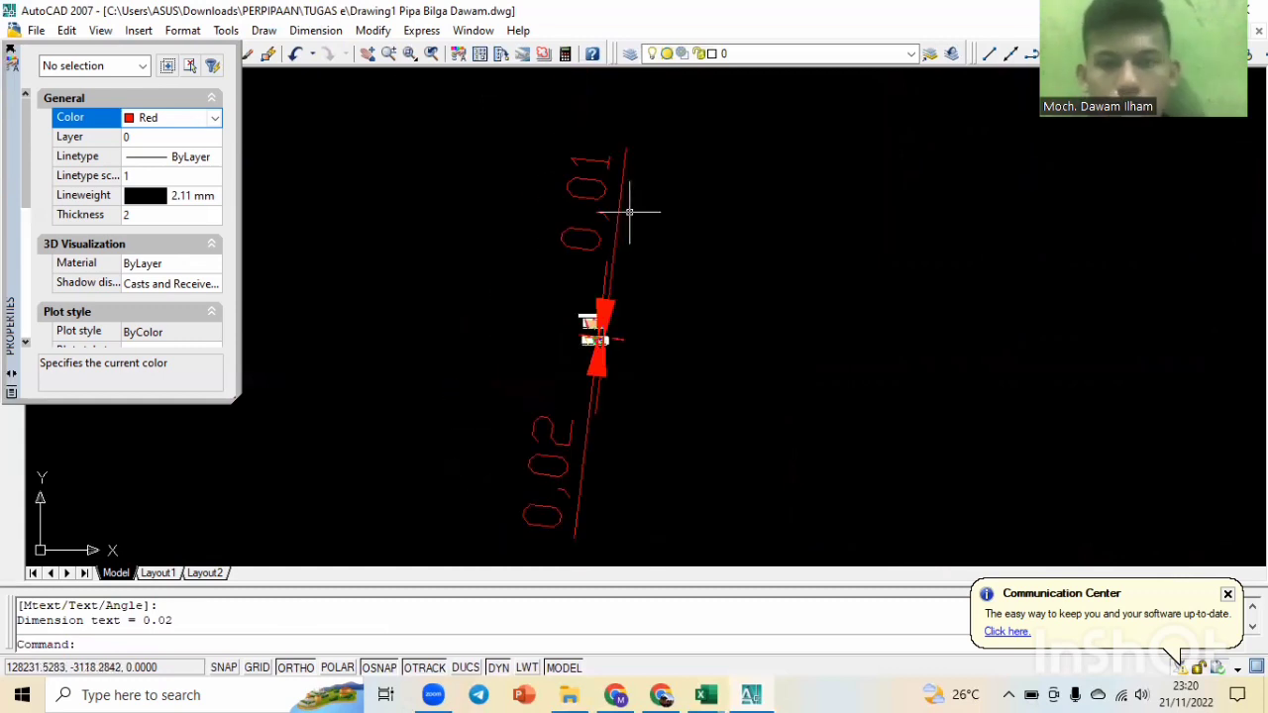
pyautogui.press('Escape')
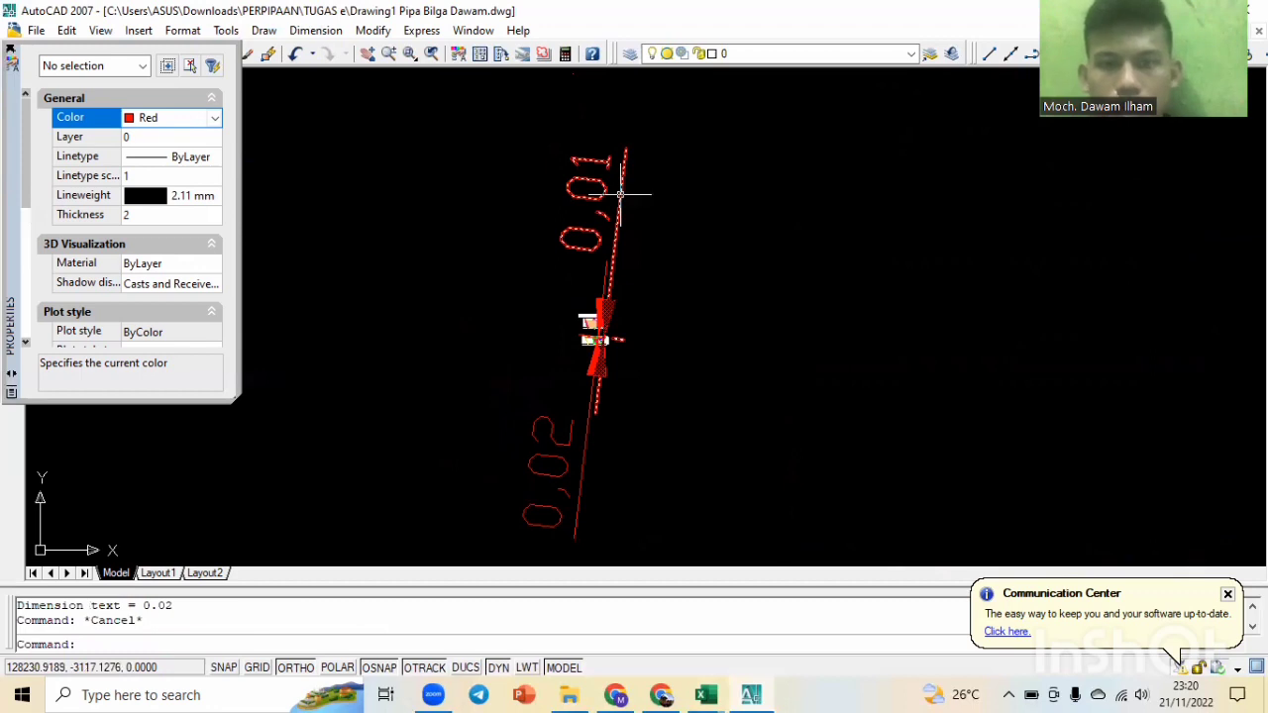
pyautogui.scroll(-1, 621, 194)
pyautogui.scroll(5, 606, 280)
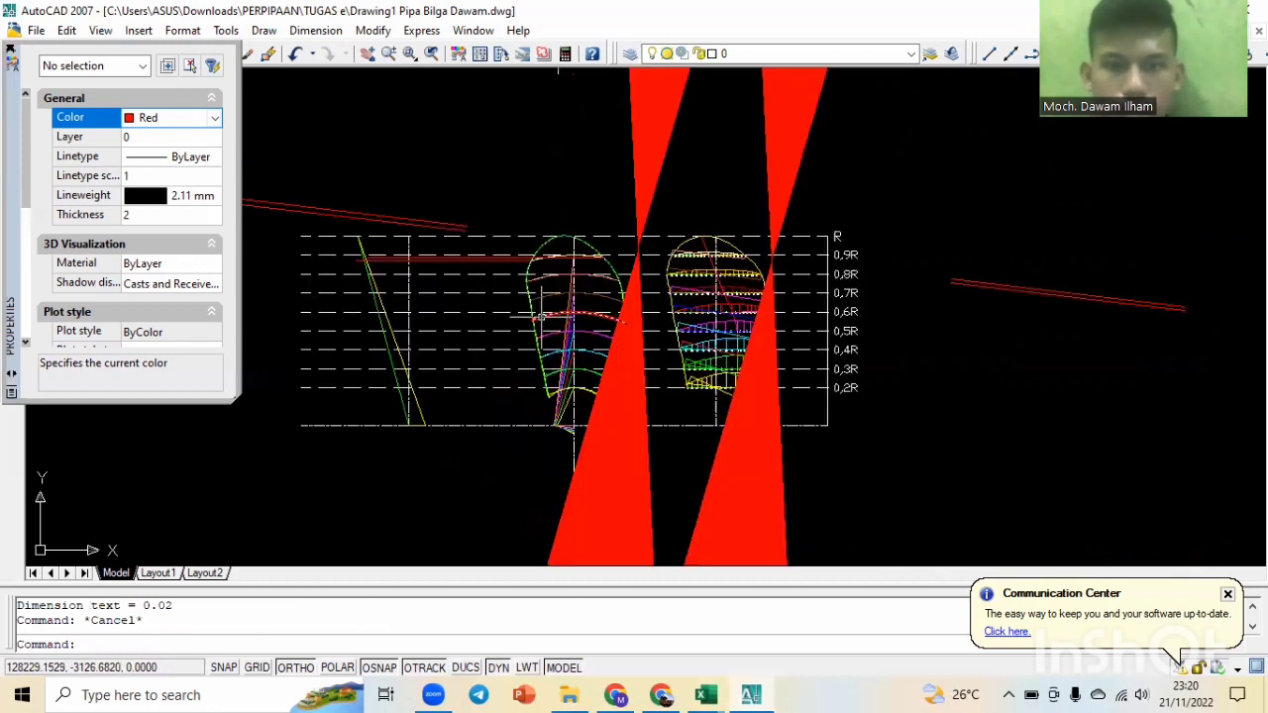
pyautogui.scroll(4, 539, 316)
pyautogui.scroll(-3, 585, 188)
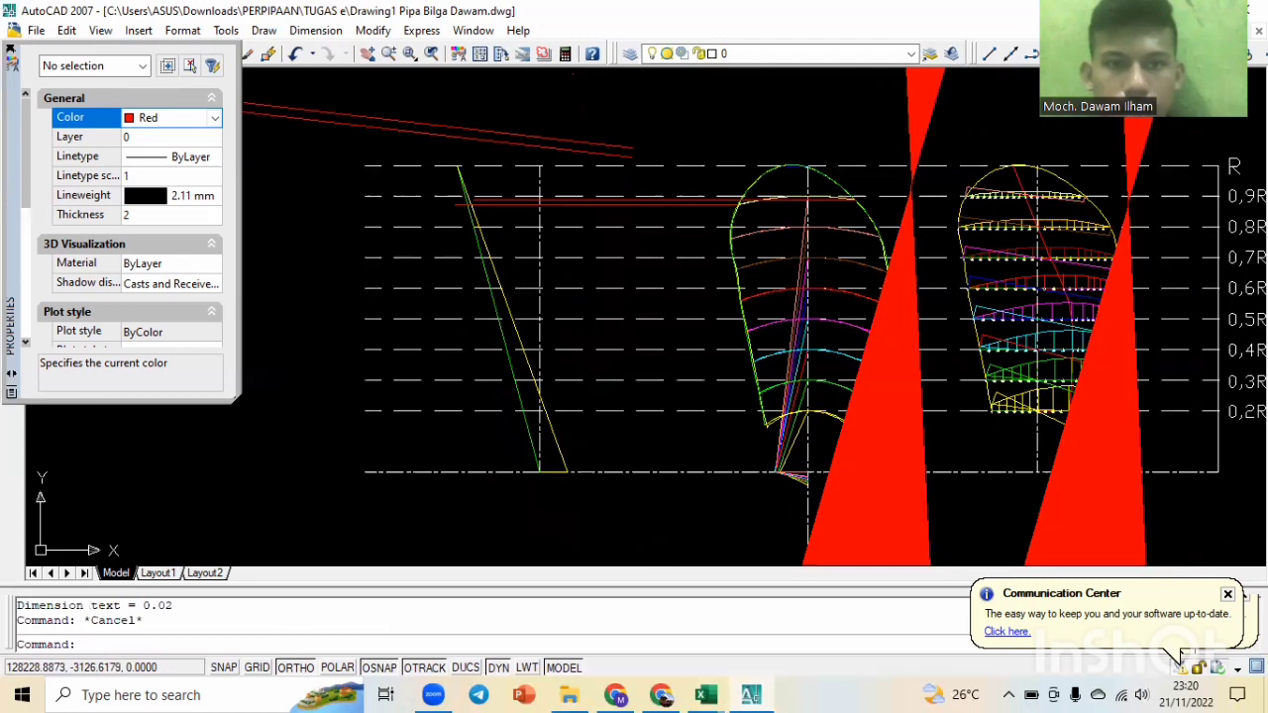
pyautogui.scroll(5, 476, 198)
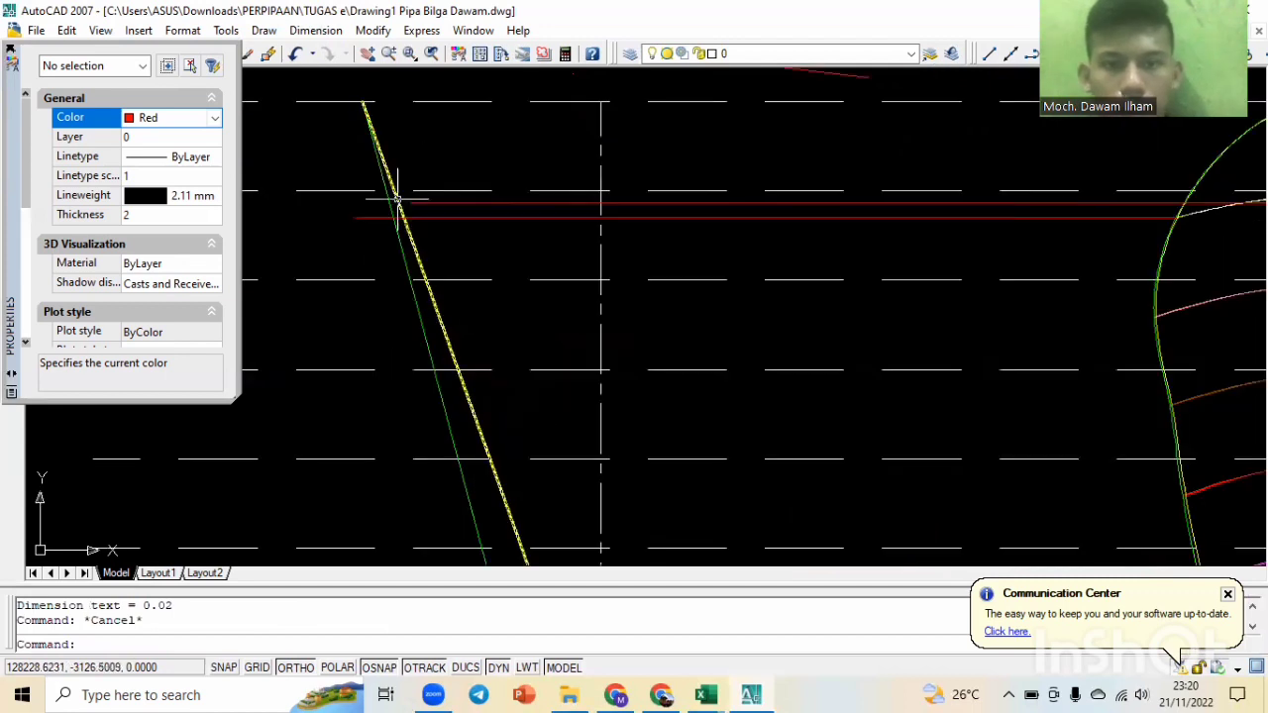
pyautogui.scroll(-6, 396, 198)
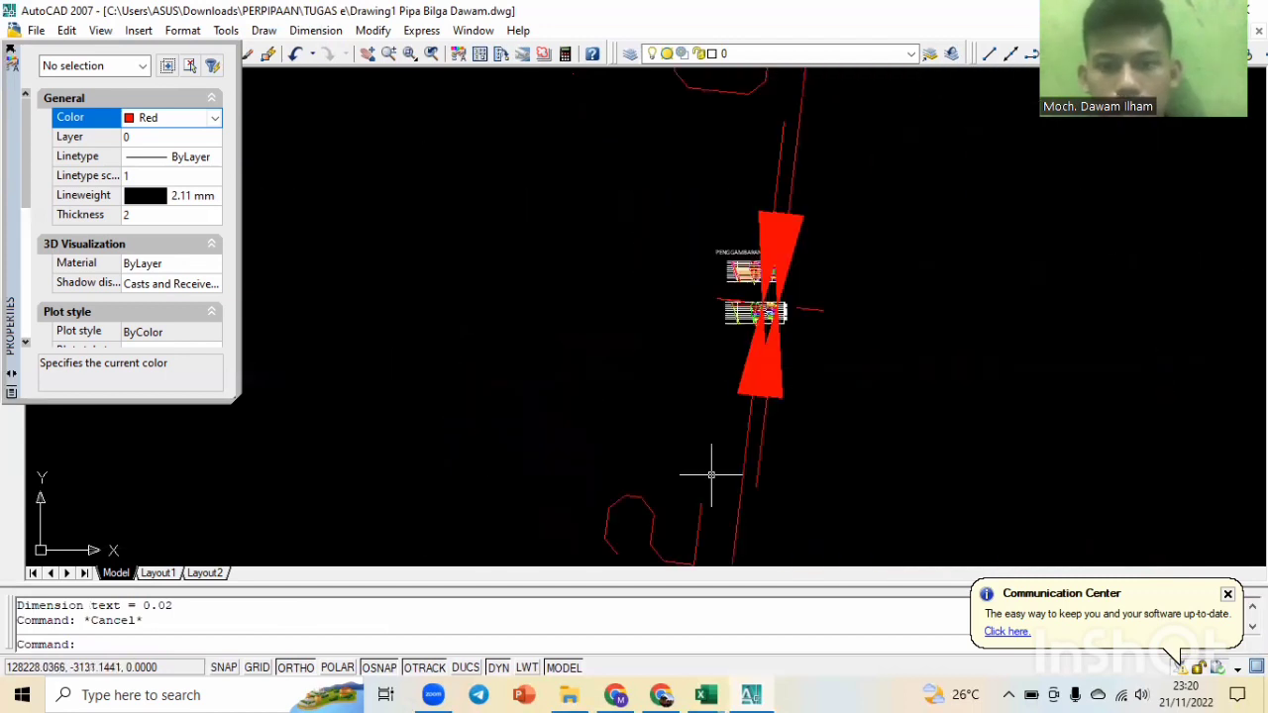
pyautogui.scroll(-2, 710, 475)
pyautogui.scroll(-2, 790, 312)
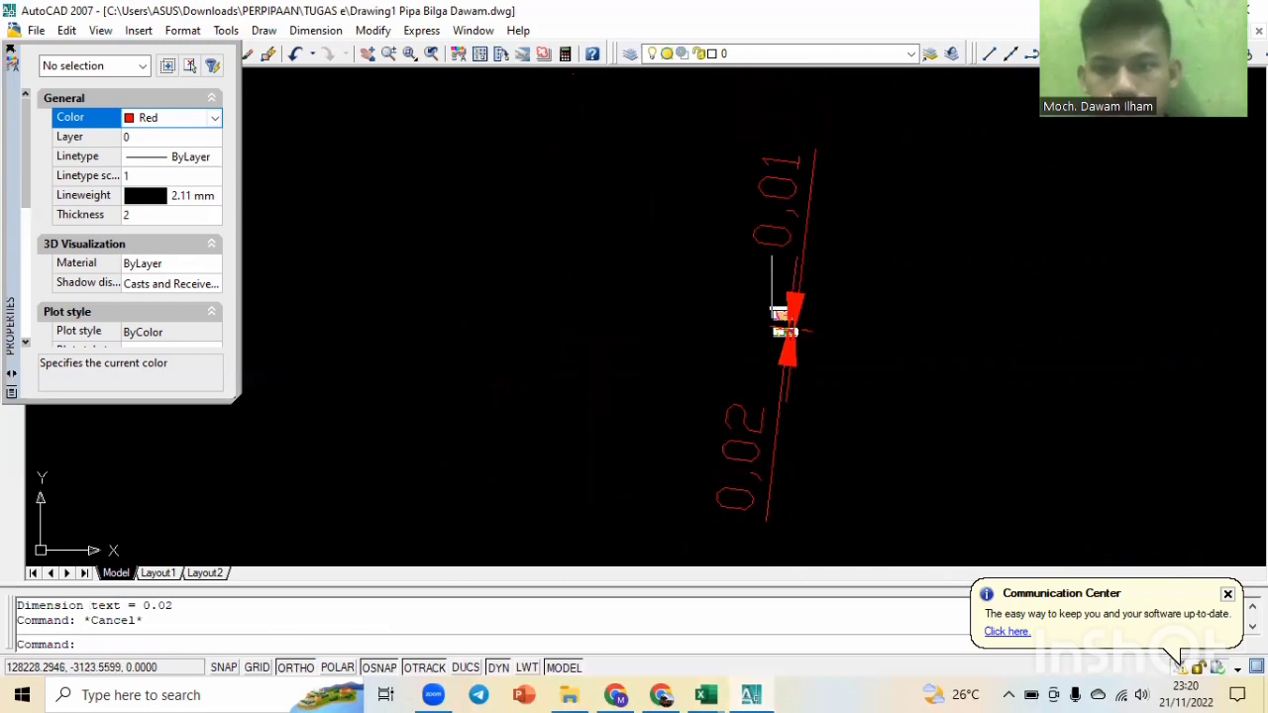
pyautogui.scroll(8, 782, 321)
pyautogui.moveTo(794, 350)
pyautogui.mouseDown(button='middle')
pyautogui.moveTo(830, 406)
pyautogui.moveTo(812, 340)
pyautogui.mouseUp(button='middle')
pyautogui.scroll(2, 812, 446)
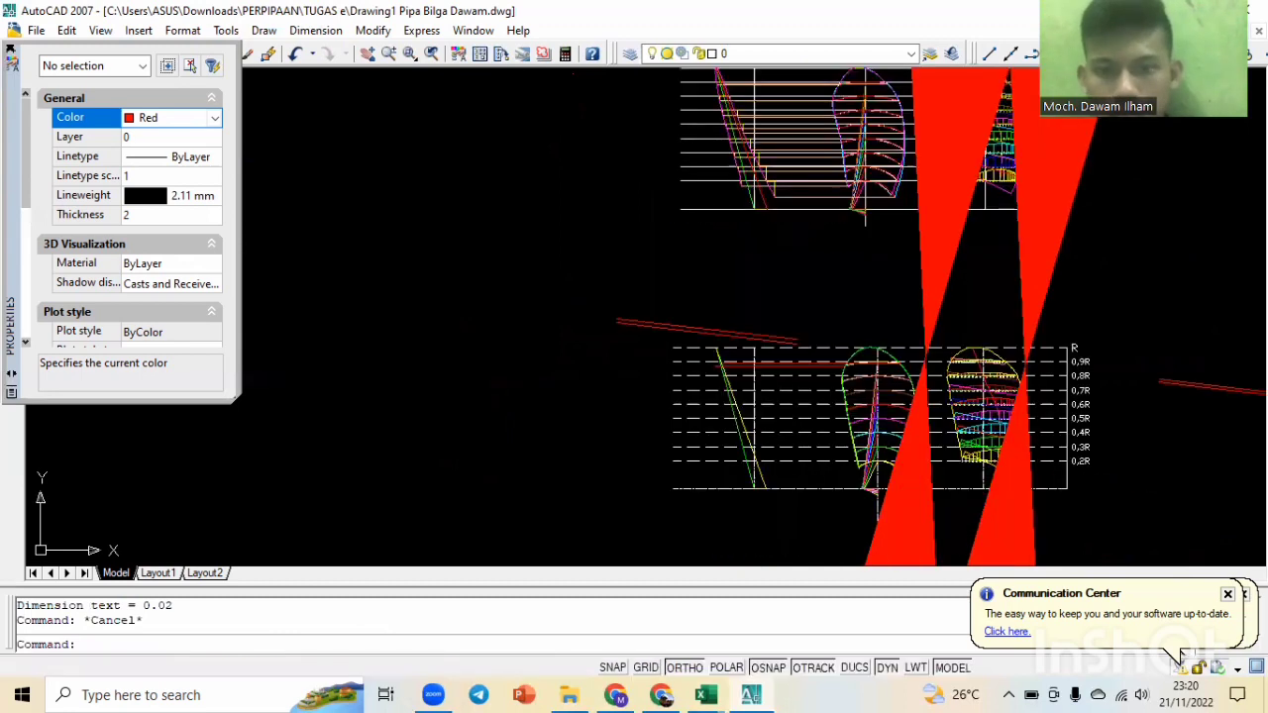
# Set the current drawing colour to Blue.
pyautogui.scroll(8, 743, 359)
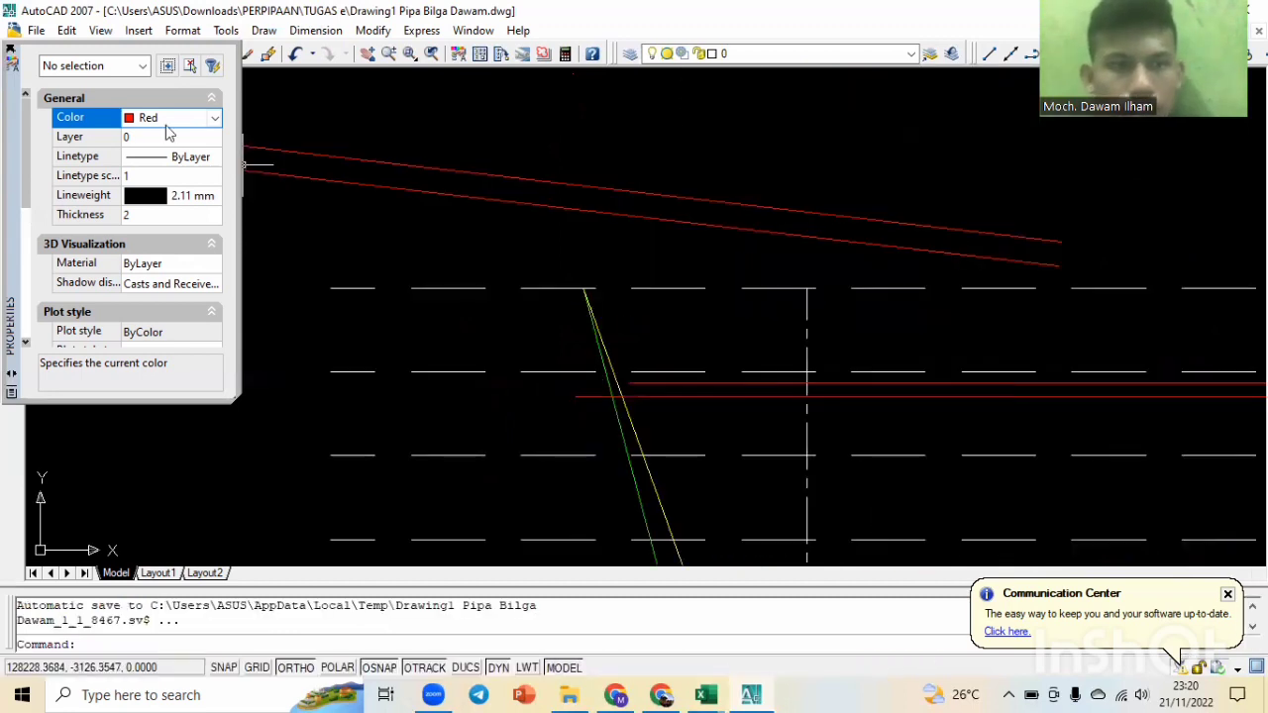
pyautogui.click(166, 123)
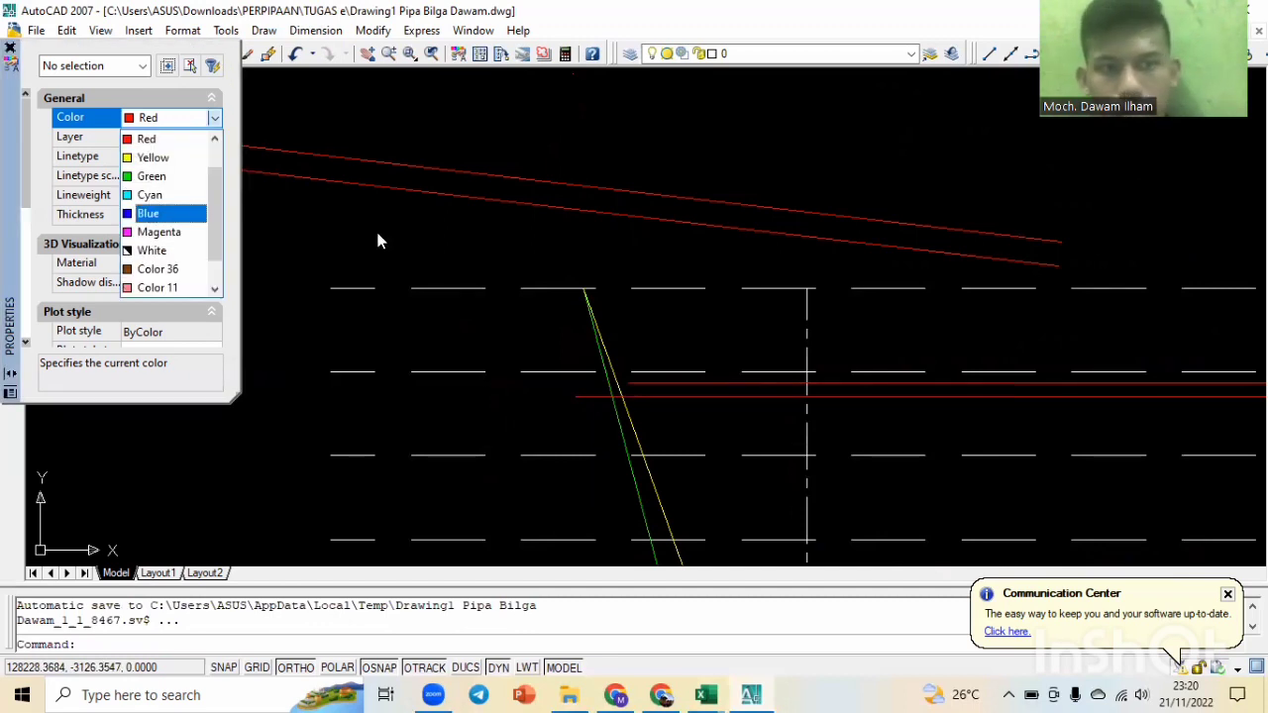
pyautogui.click(148, 214)
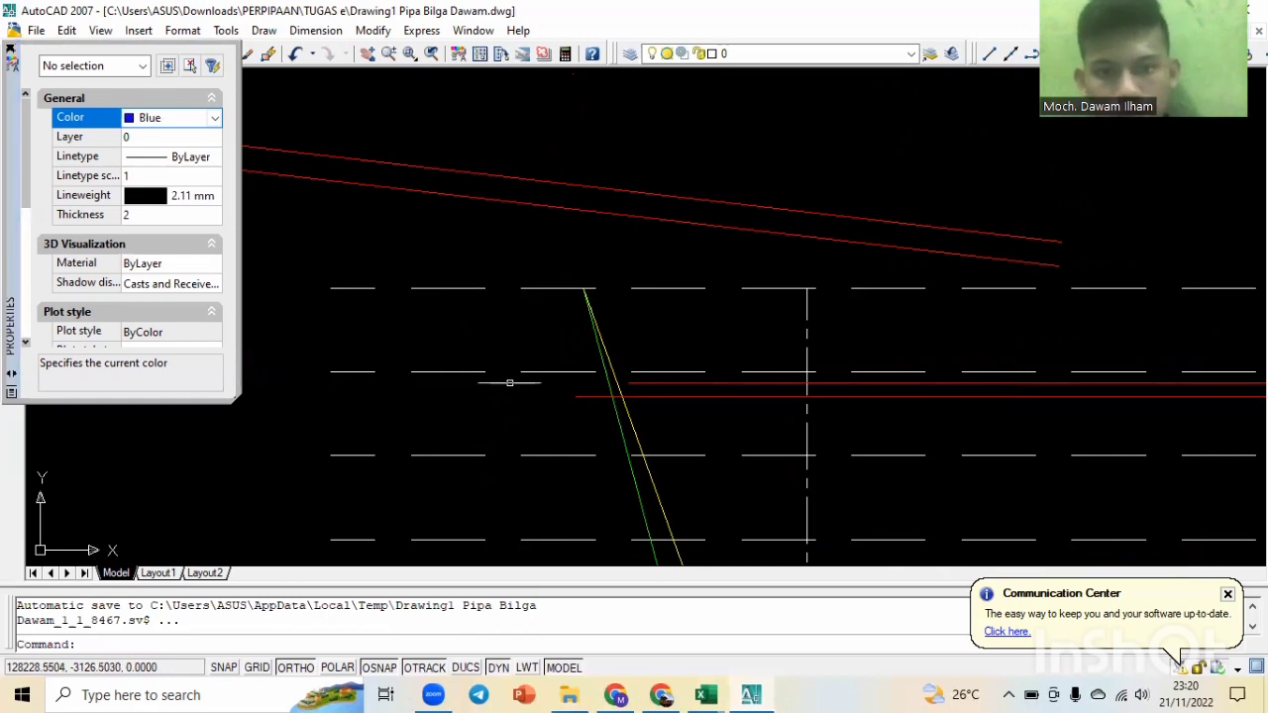
pyautogui.press('Escape')
pyautogui.scroll(5, 643, 385)
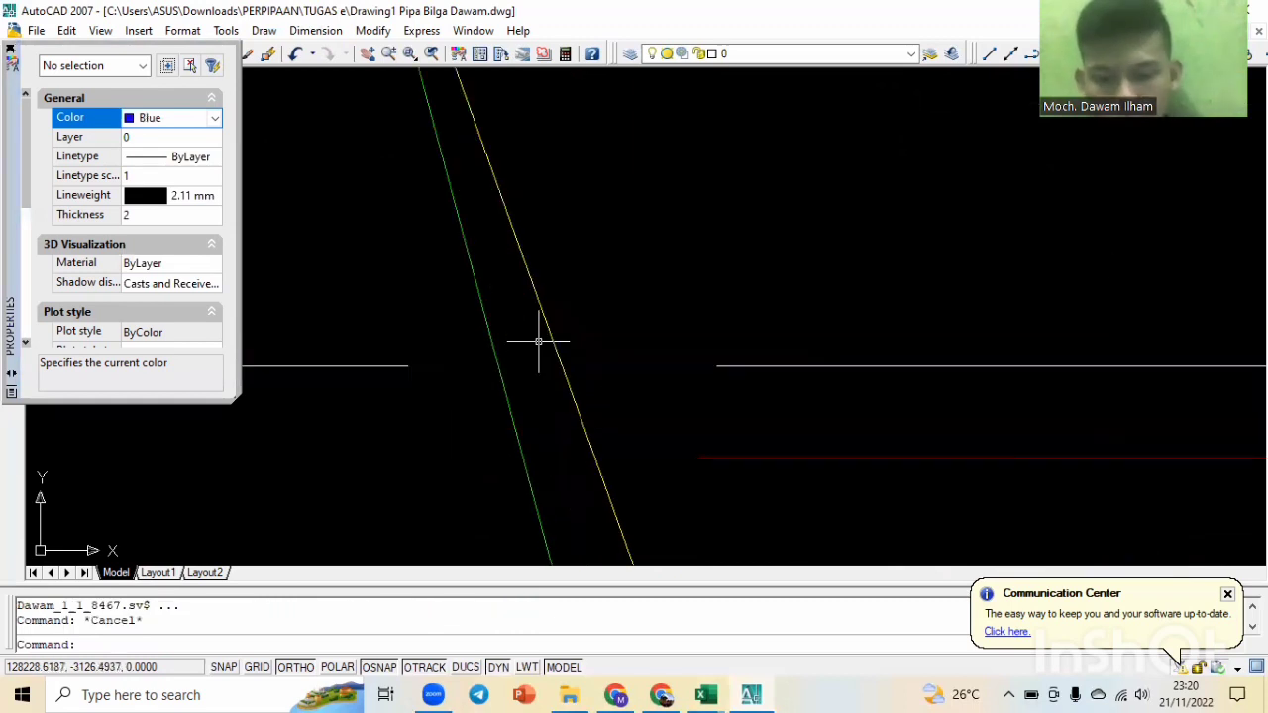
pyautogui.write('l')
pyautogui.press('Return')
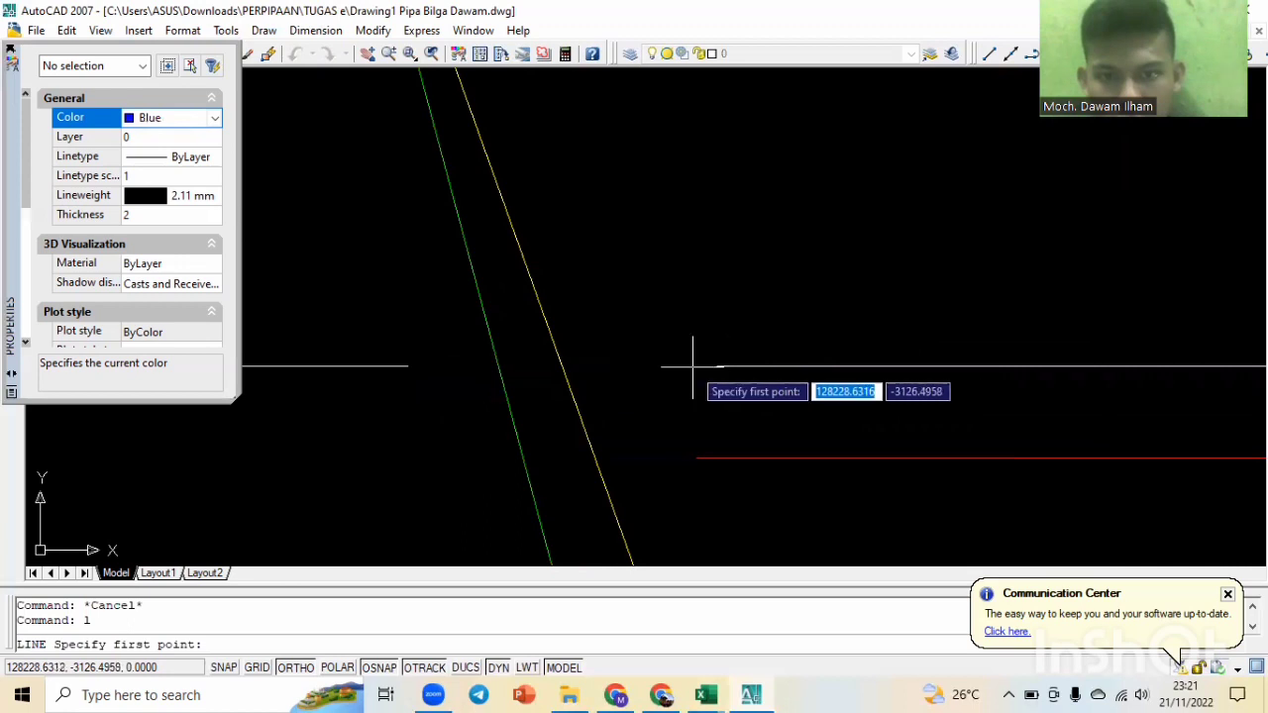
pyautogui.click(562, 366)
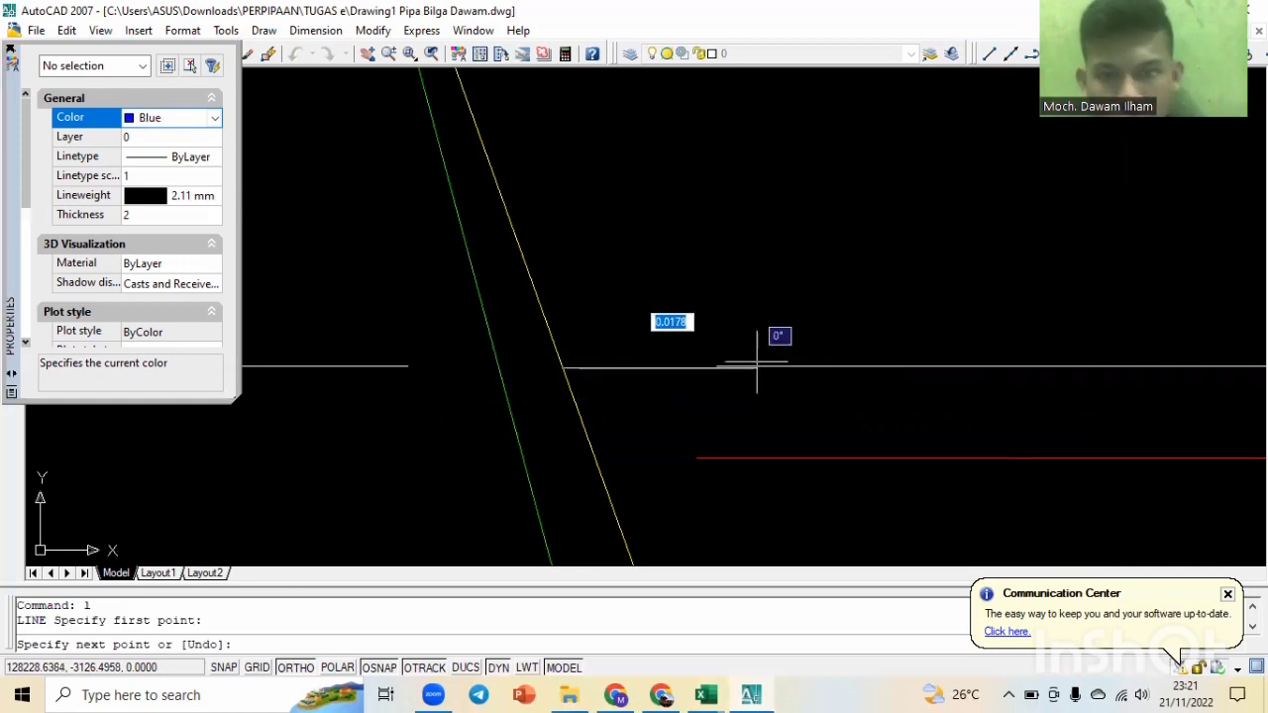
pyautogui.press('Escape')
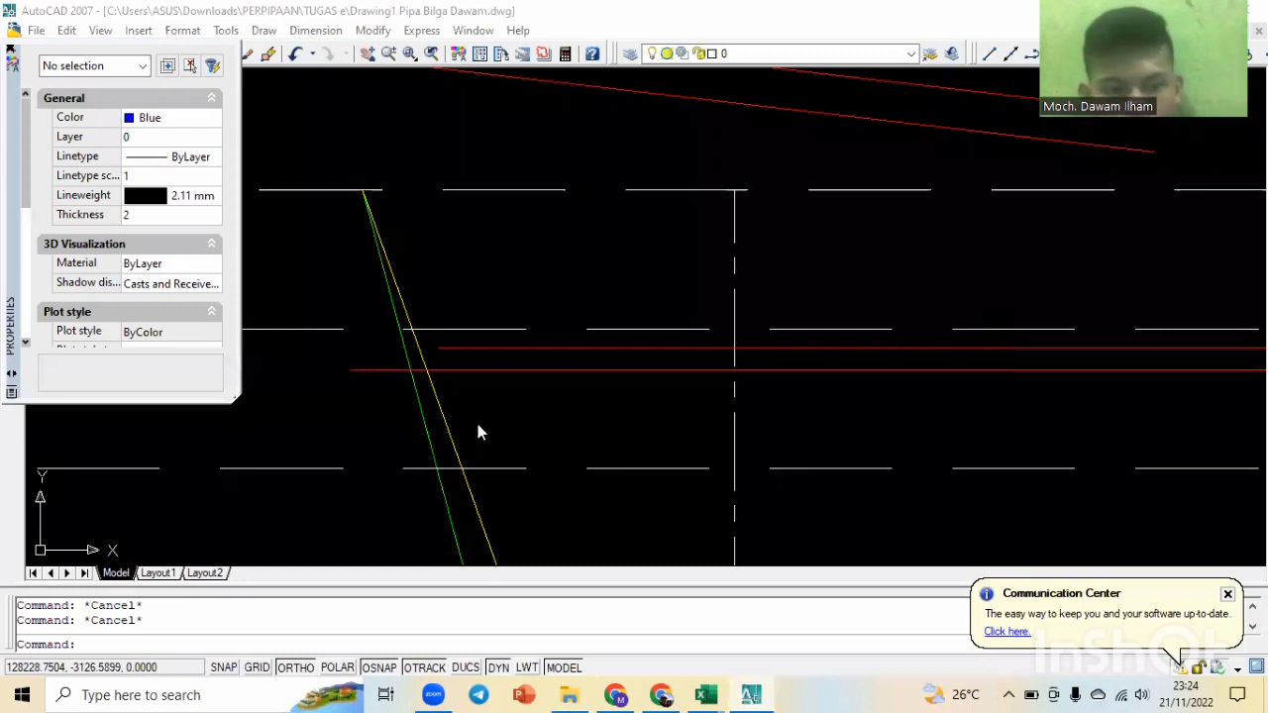
pyautogui.click(542, 421)
pyautogui.press('Escape')
pyautogui.press('Escape')
# Draw a horizontal line 0.01 long to the right from where the yellow inclined line crosses the 0.9R line.
pyautogui.press('Return')
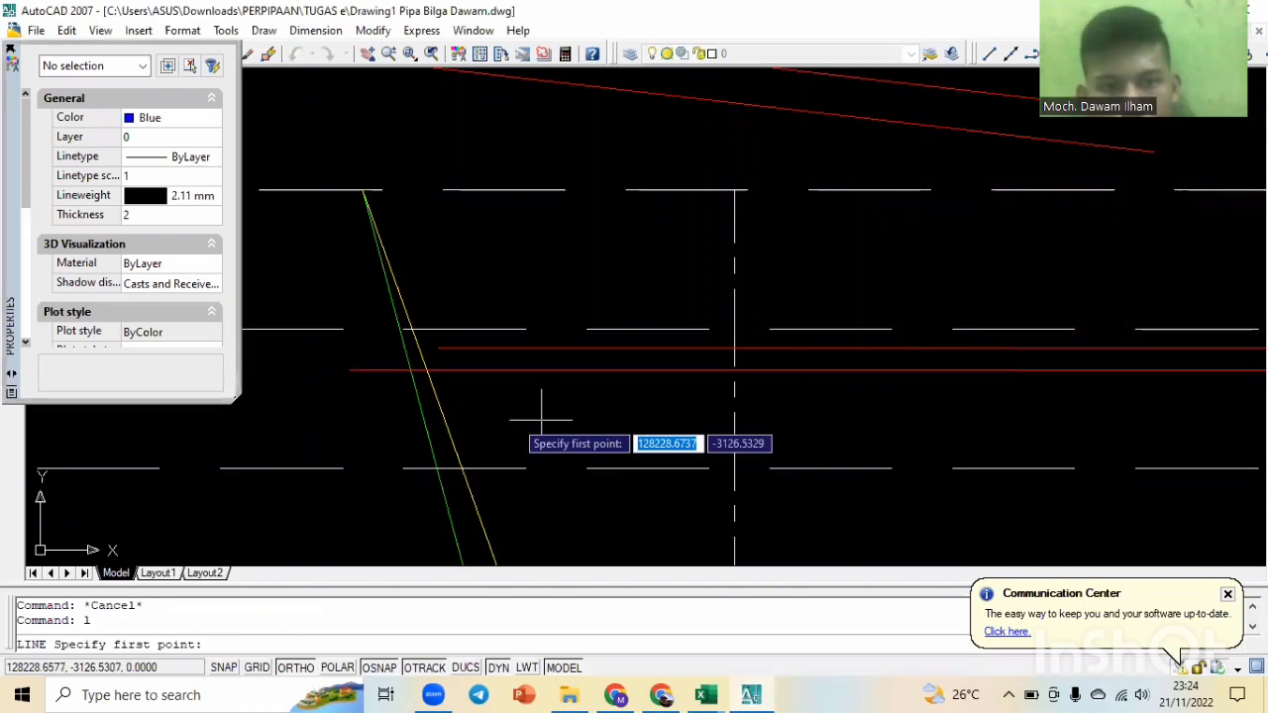
pyautogui.scroll(6, 452, 362)
pyautogui.moveTo(446, 240); pyautogui.dragTo(728, 311, button='middle')
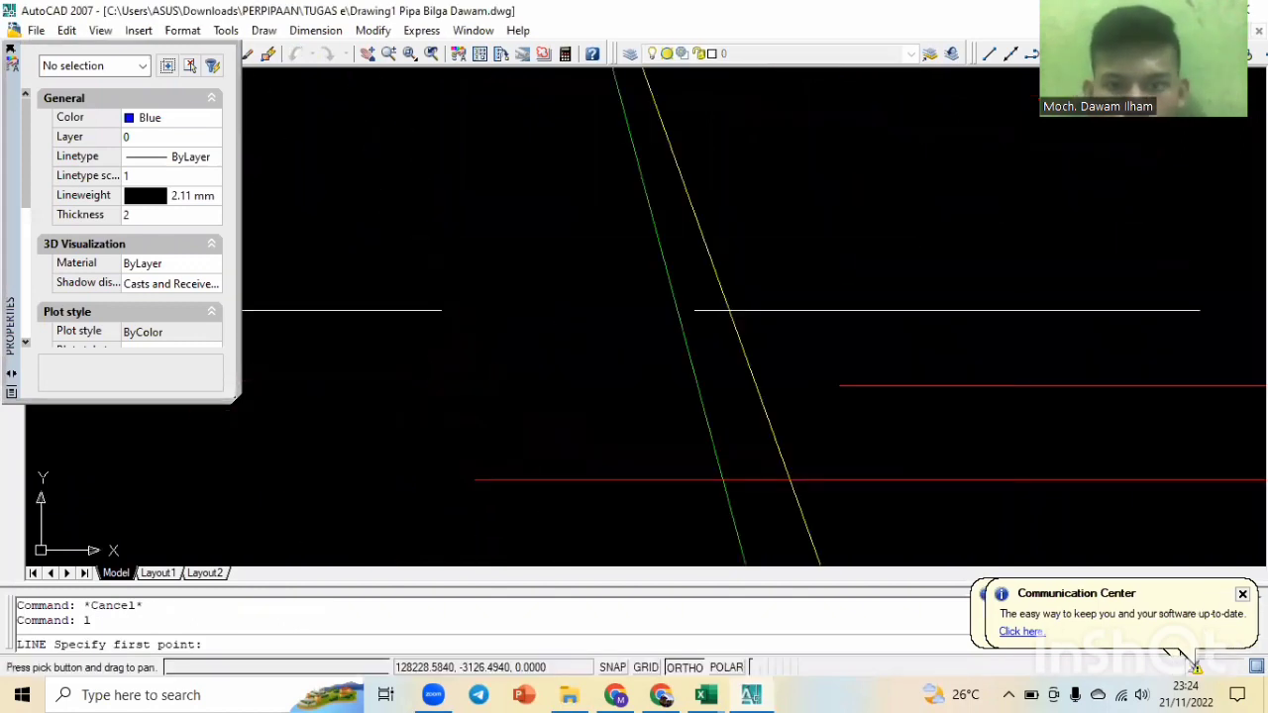
pyautogui.click(728, 311)
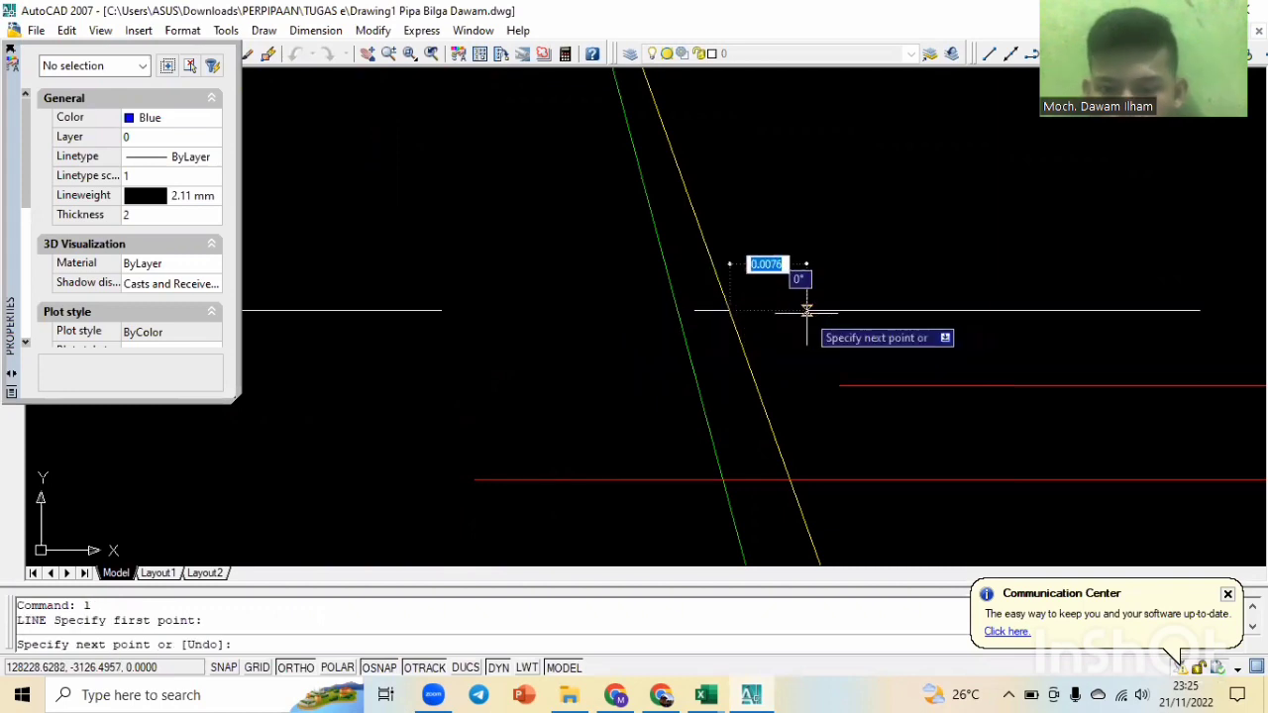
pyautogui.write('0.')
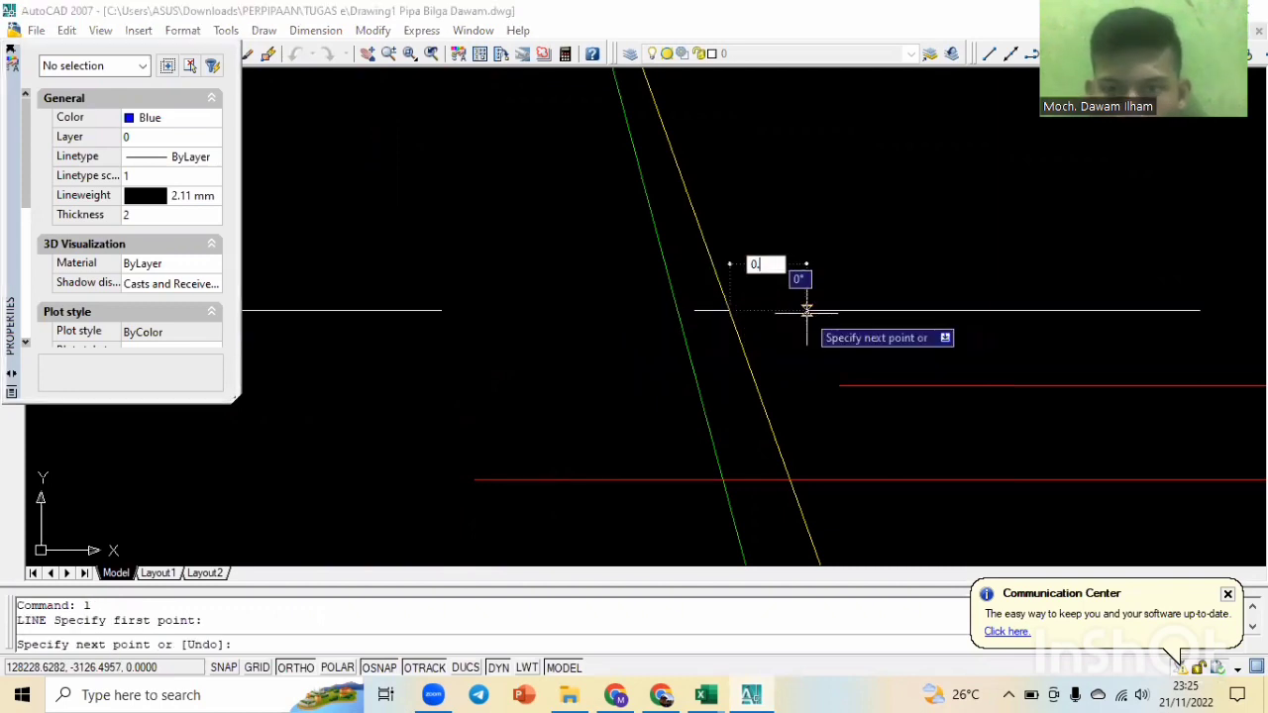
pyautogui.scroll(-8, 806, 311)
pyautogui.scroll(8, 848, 354)
pyautogui.scroll(3, 848, 354)
pyautogui.scroll(-2, 673, 542)
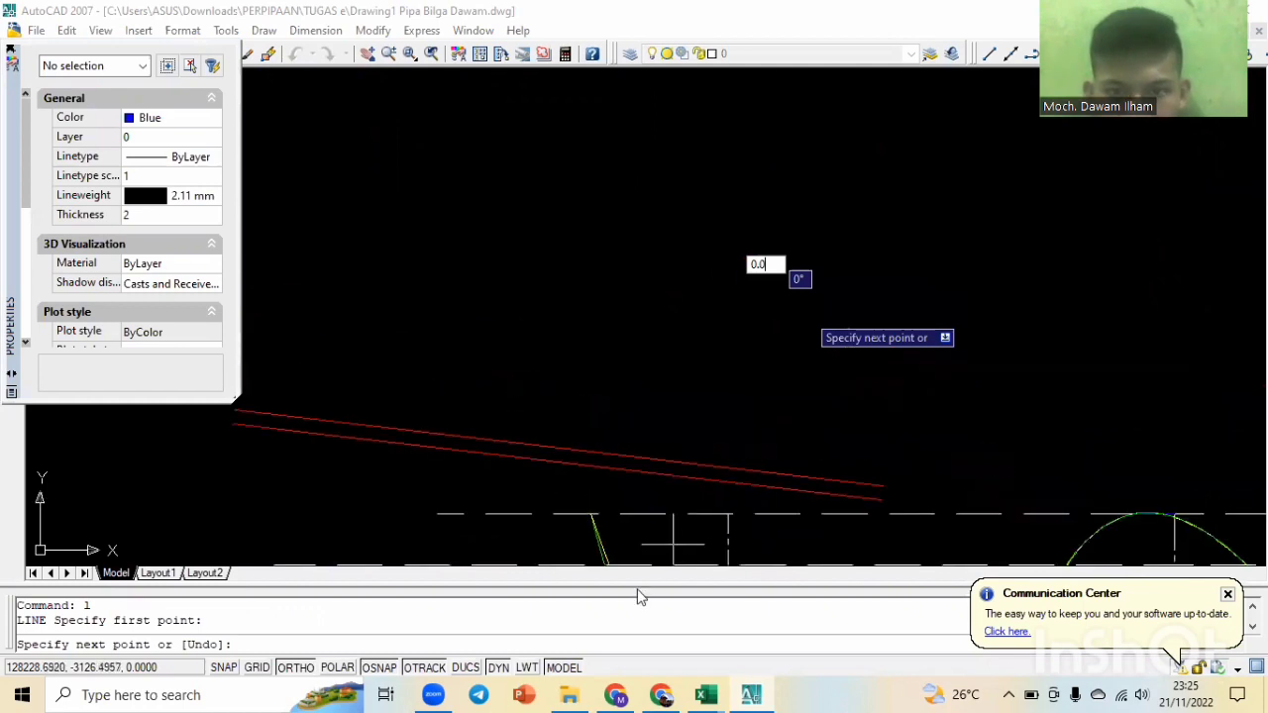
pyautogui.scroll(5, 673, 381)
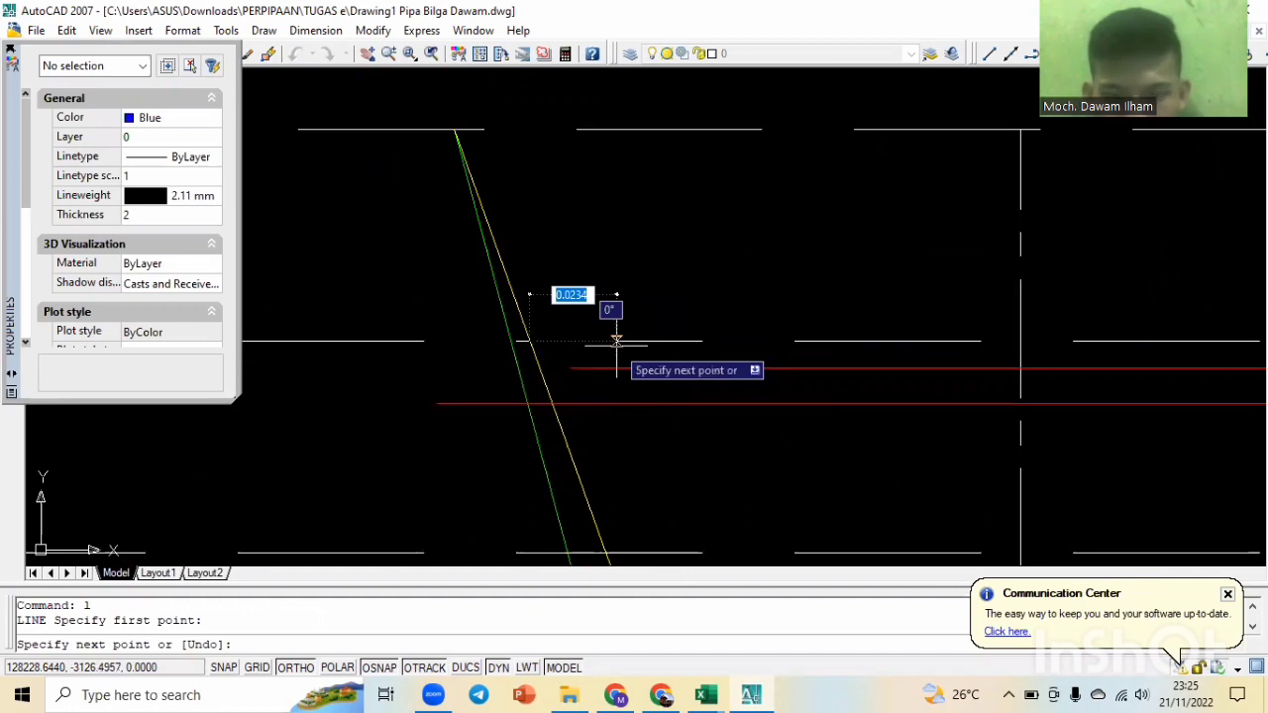
pyautogui.write('0')
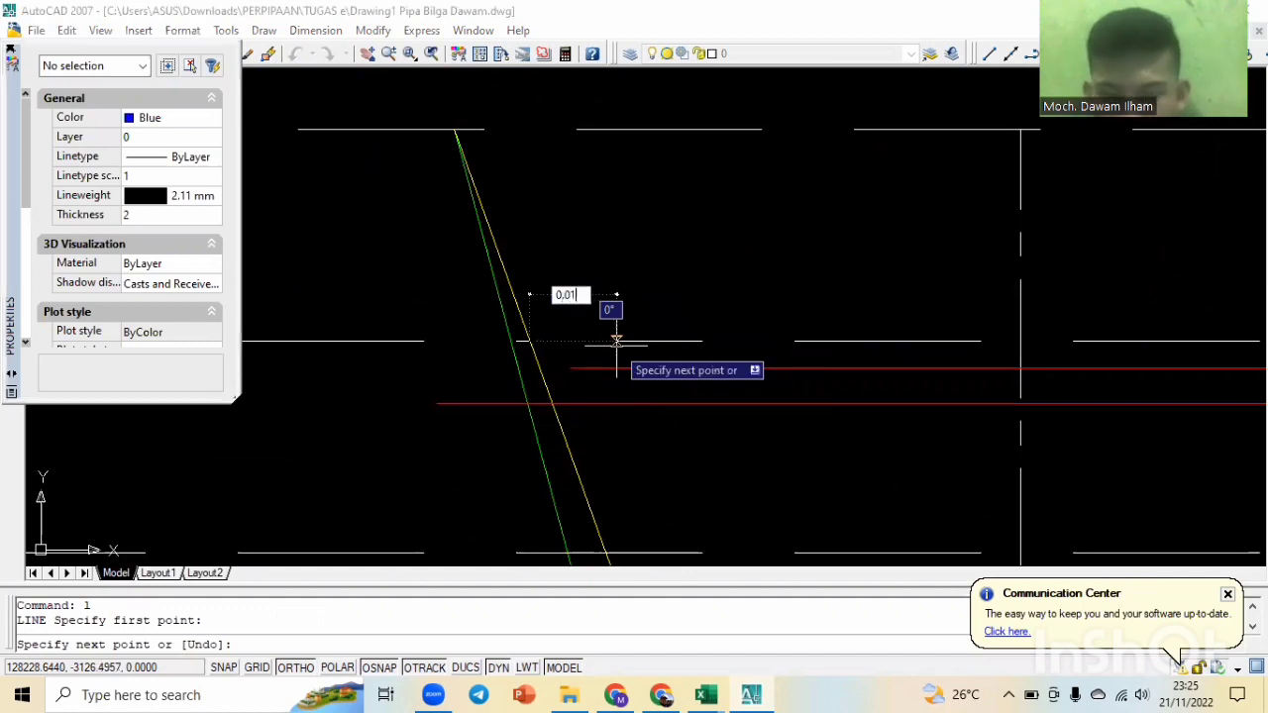
pyautogui.write('.01')
pyautogui.press('Return')
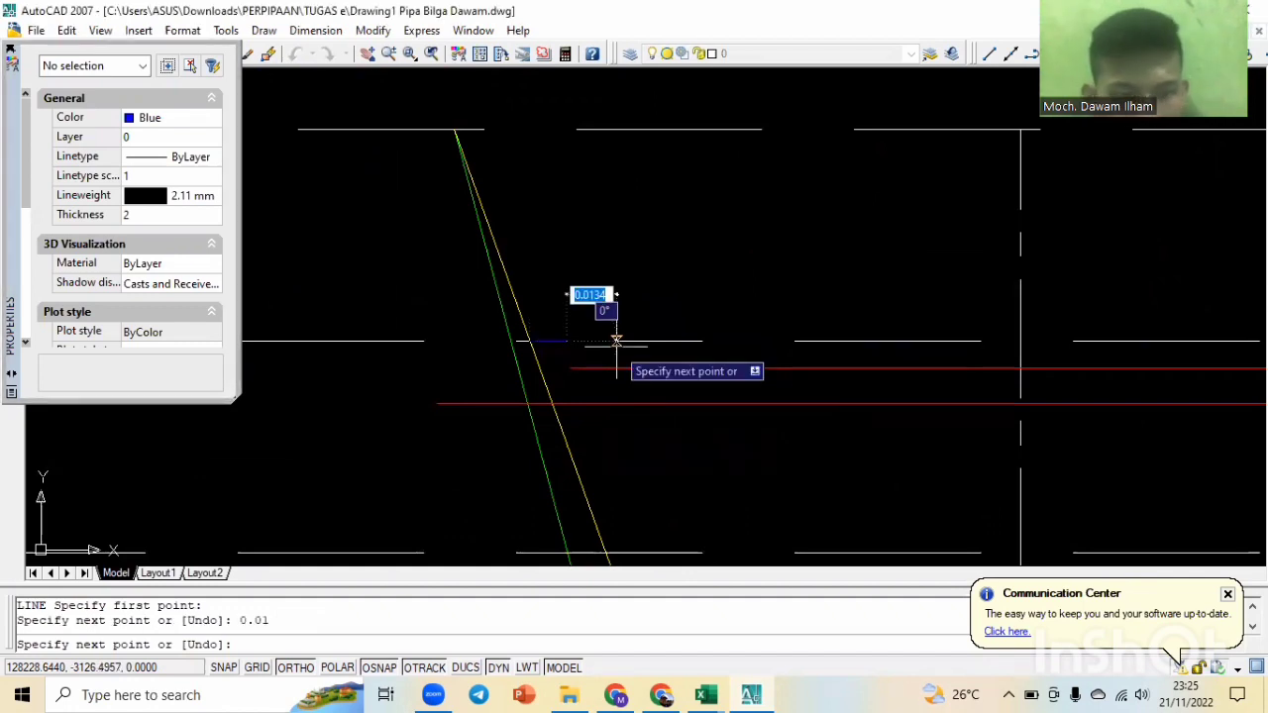
pyautogui.press('Escape')
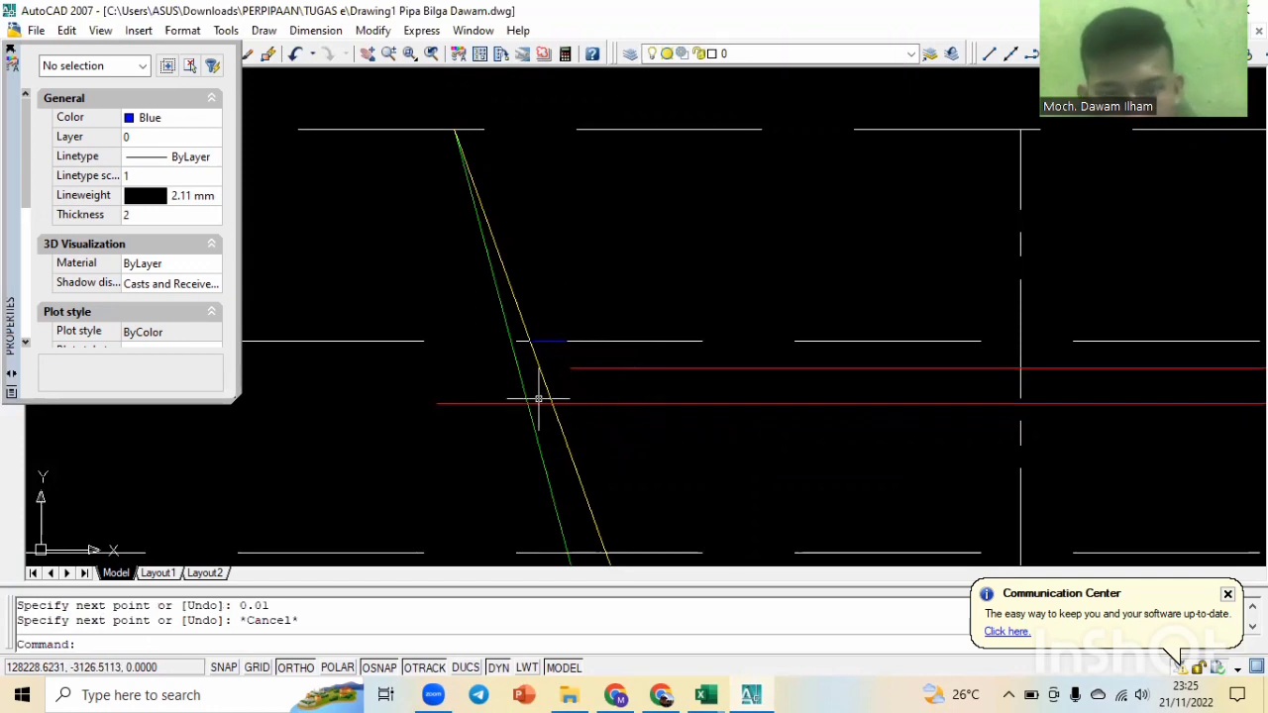
# Draw a horizontal line 0.02 long to the left from where the green inclined line crosses the 0.9R line.
pyautogui.write('l')
pyautogui.press('Return')
pyautogui.scroll(4, 539, 347)
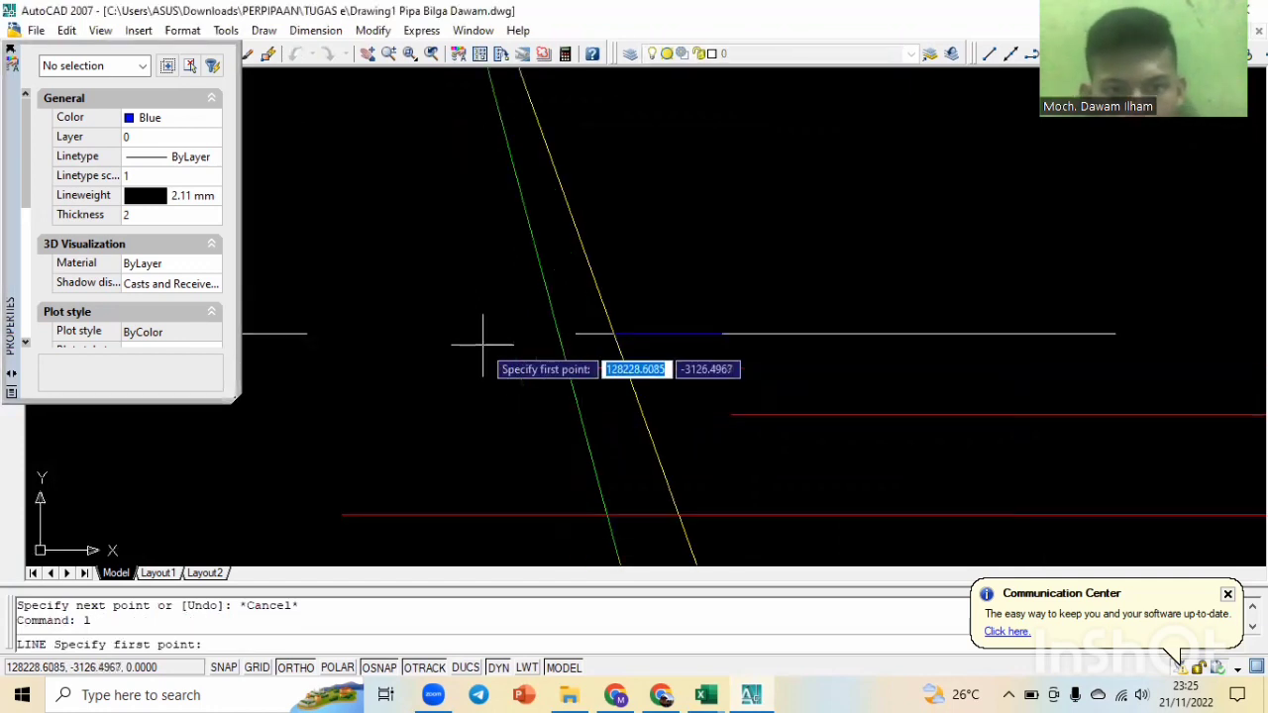
pyautogui.click(557, 333)
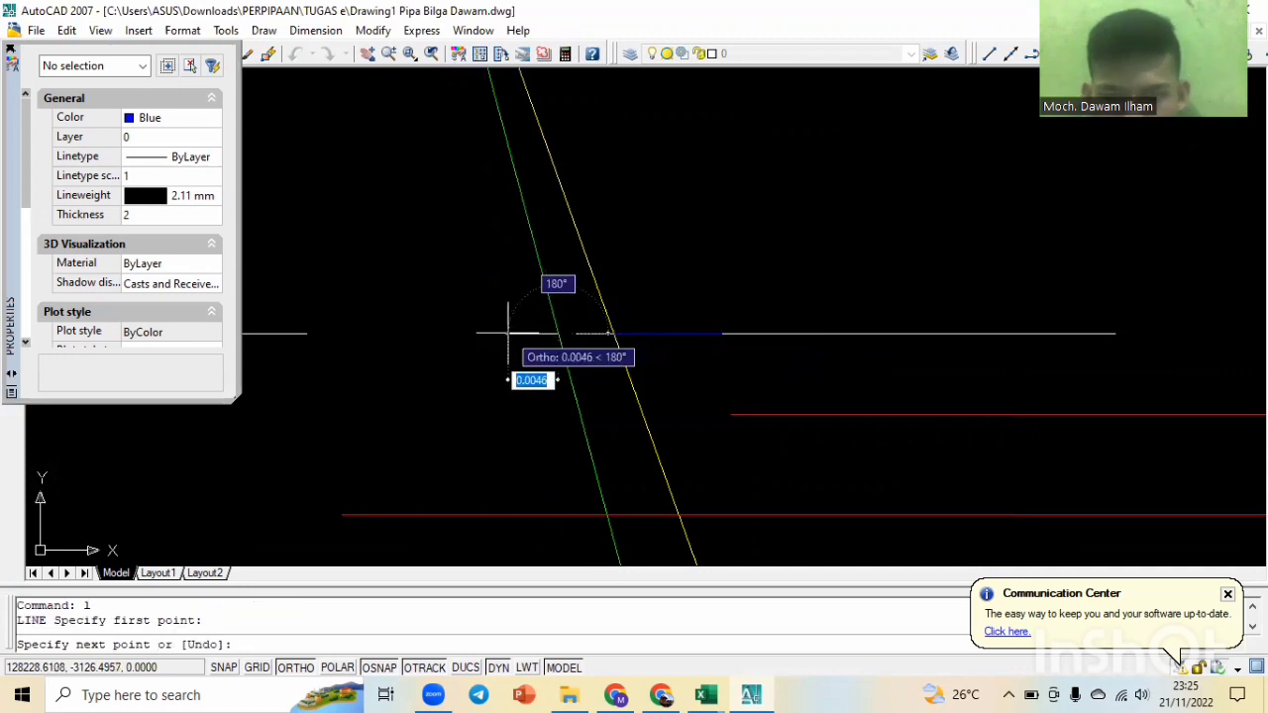
pyautogui.write('0.02')
pyautogui.press('Return')
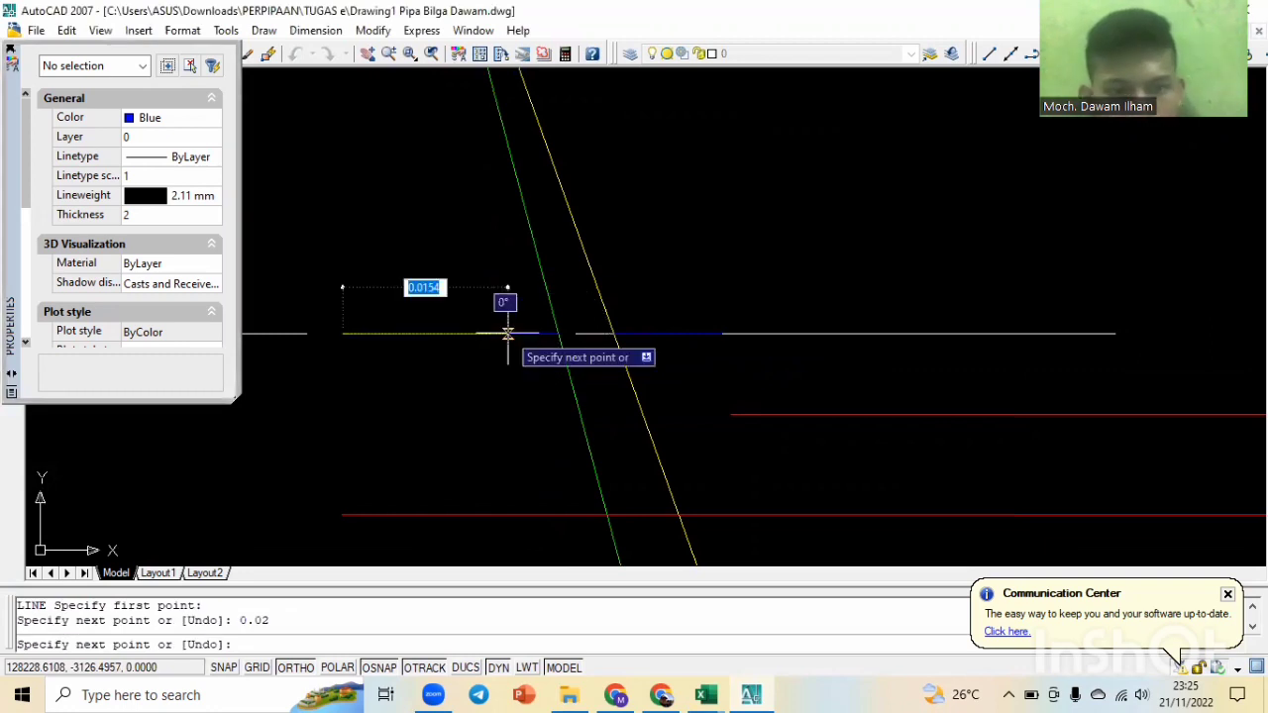
pyautogui.press('Escape')
# Draw a vertical line down from the right end of the 0.01 offset line, reaching past the upper red projection line.
pyautogui.scroll(-4, 518, 377)
pyautogui.scroll(1, 509, 410)
pyautogui.scroll(3, 514, 400)
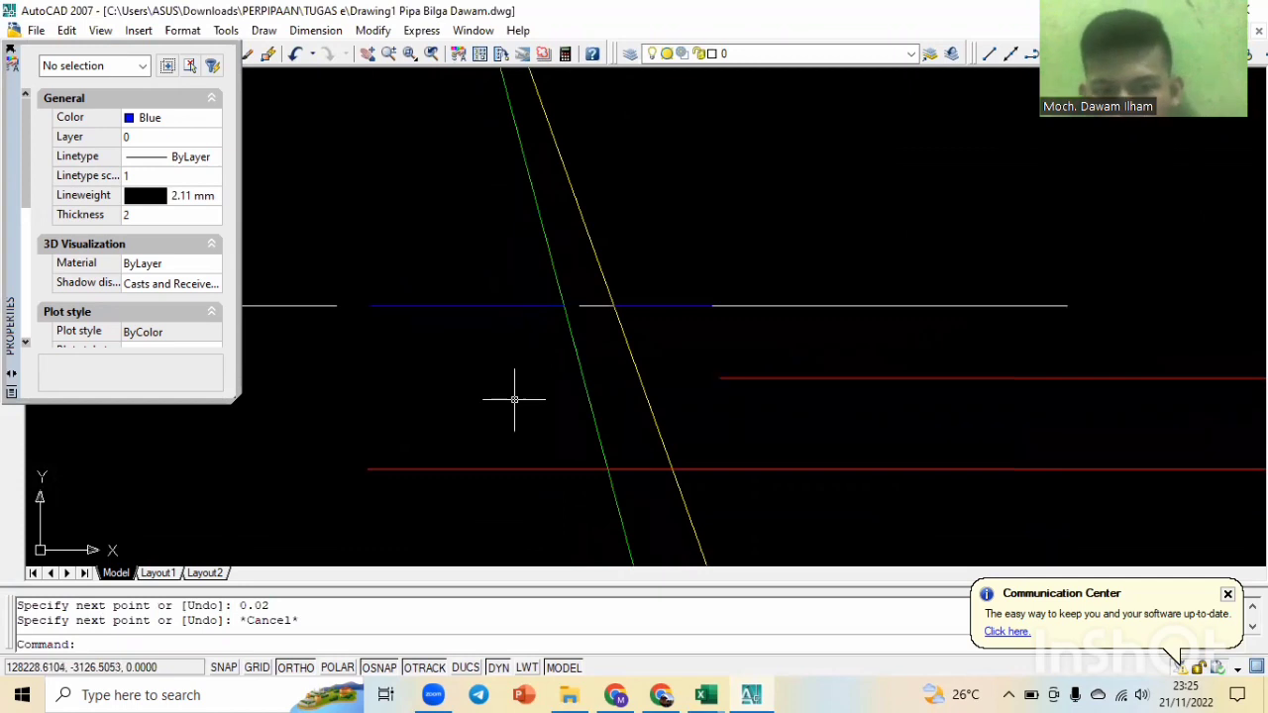
pyautogui.write('l')
pyautogui.press('Return')
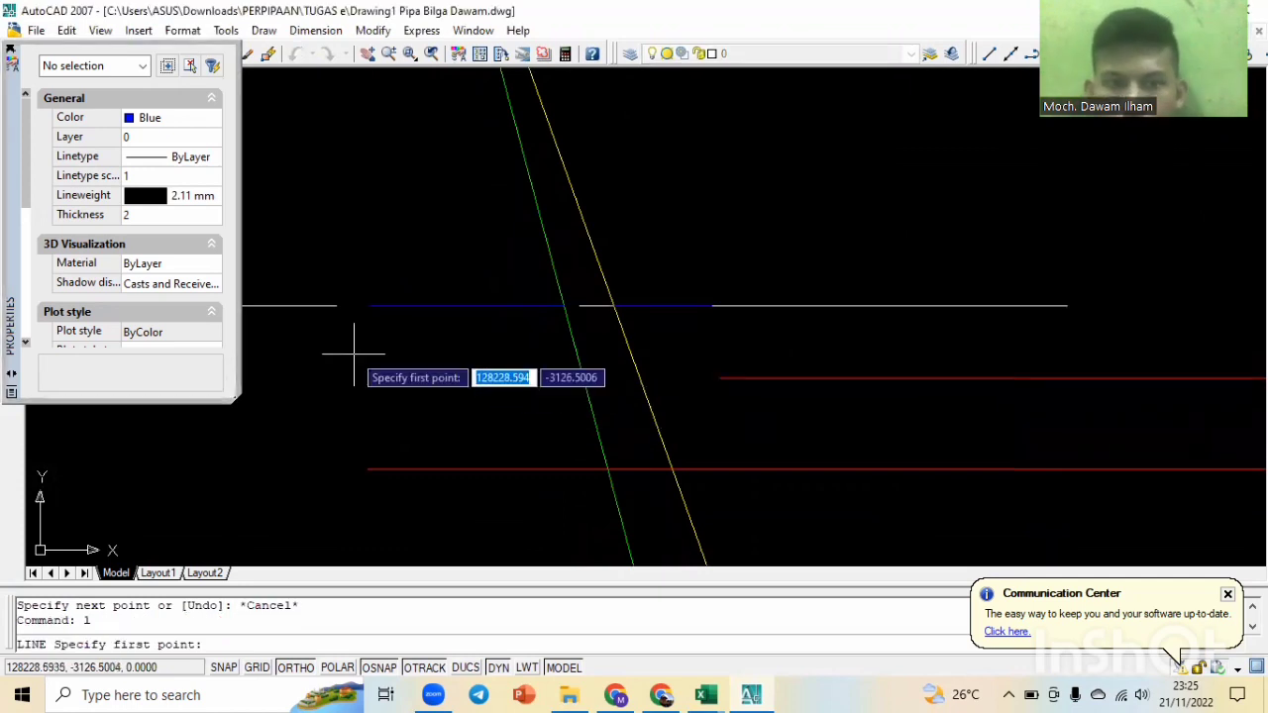
pyautogui.click(711, 305)
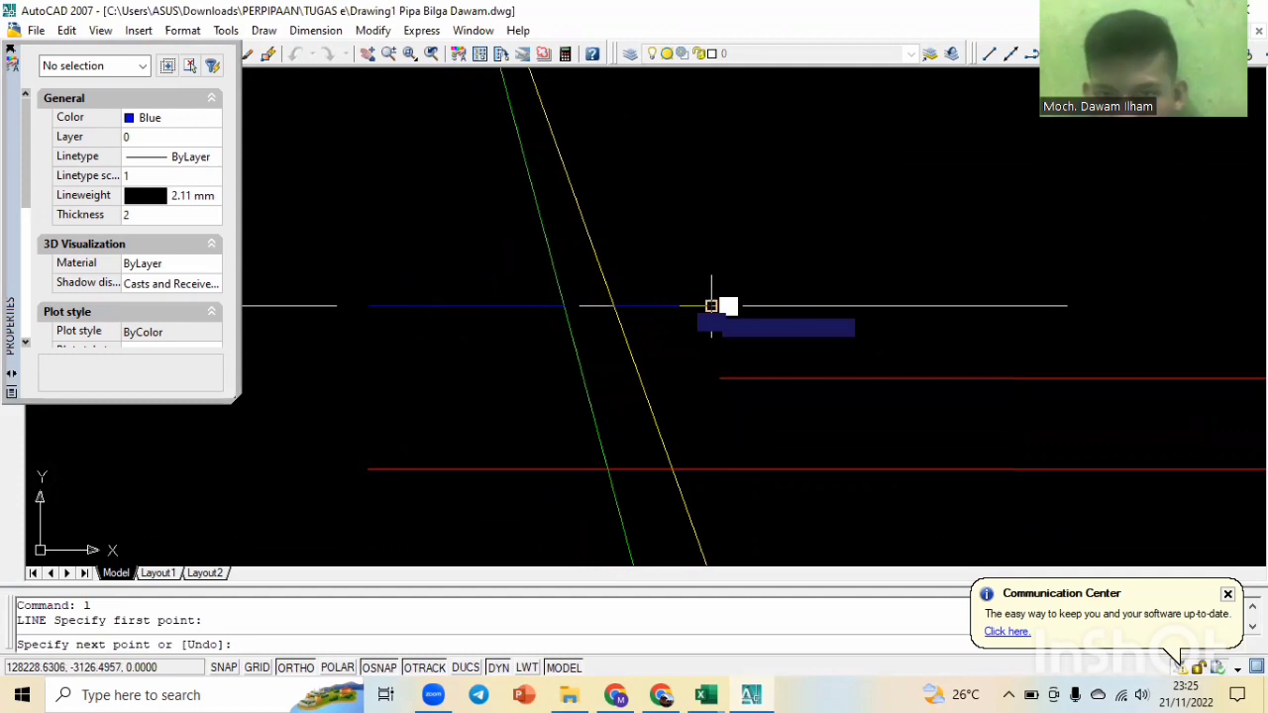
pyautogui.click(710, 377)
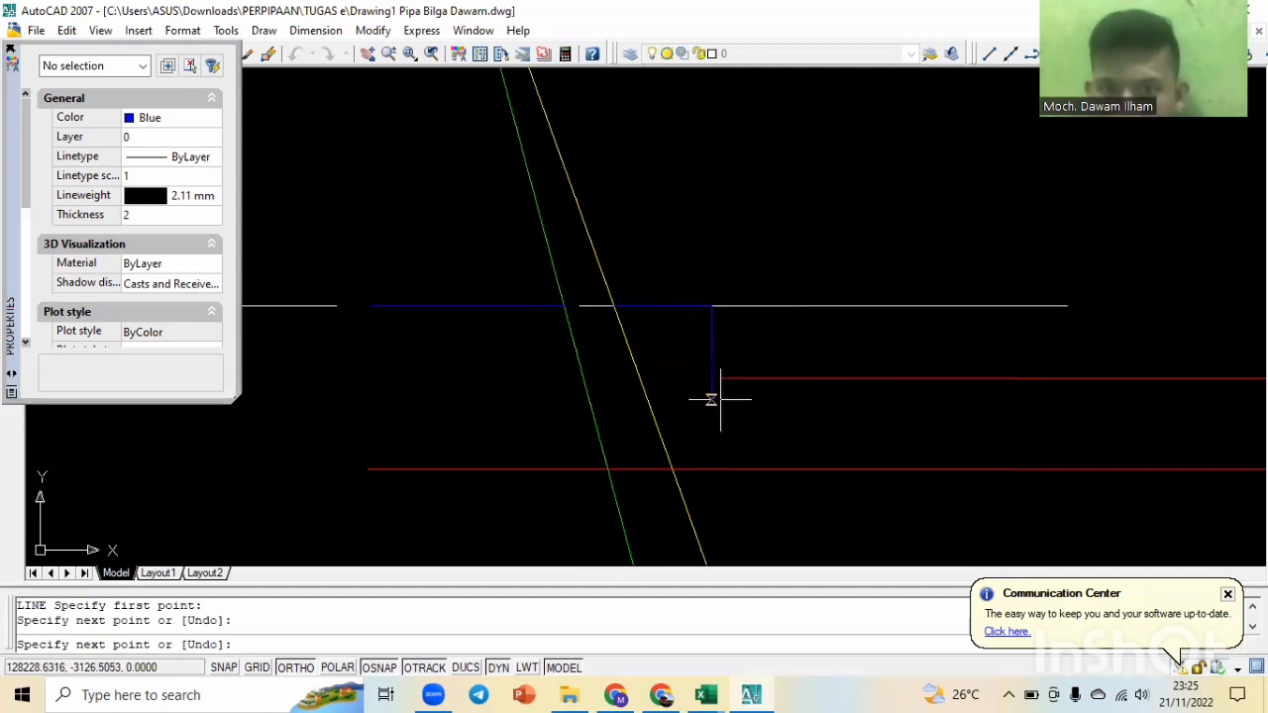
pyautogui.press('Escape')
pyautogui.press('Escape')
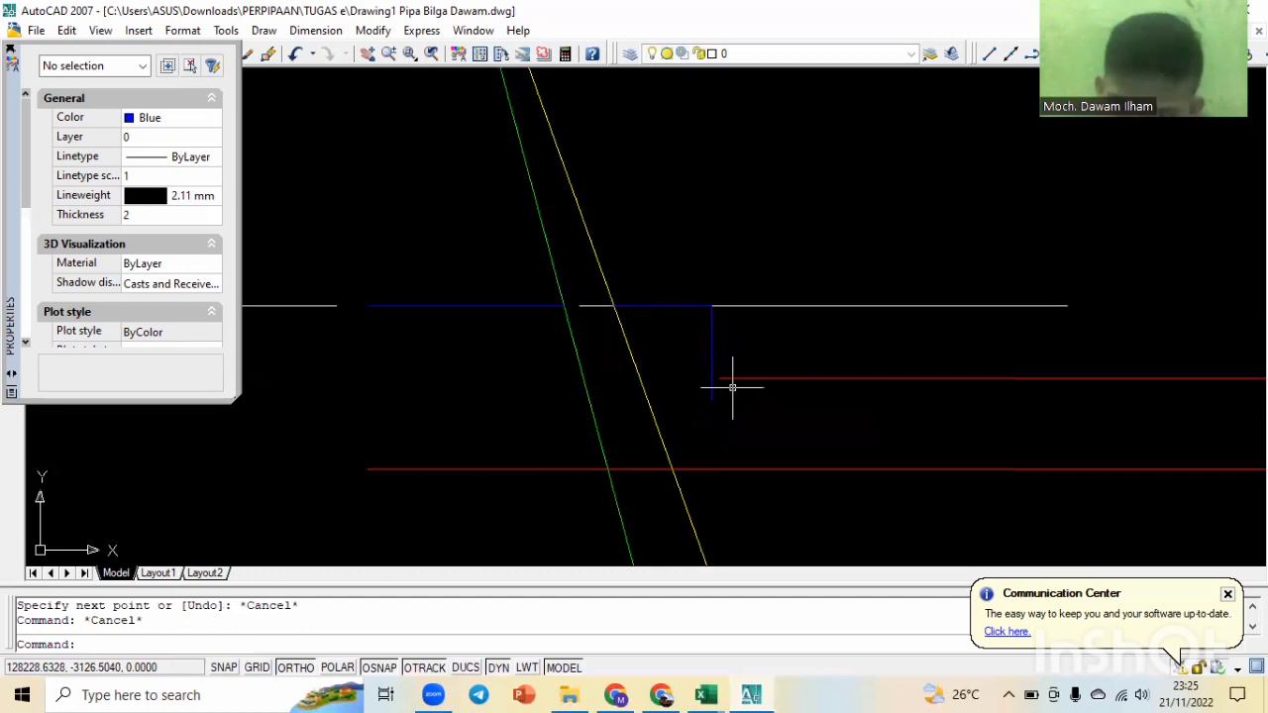
# Stretch the left end of the upper red projection line leftward past the vertical blue line.
pyautogui.click(732, 380)
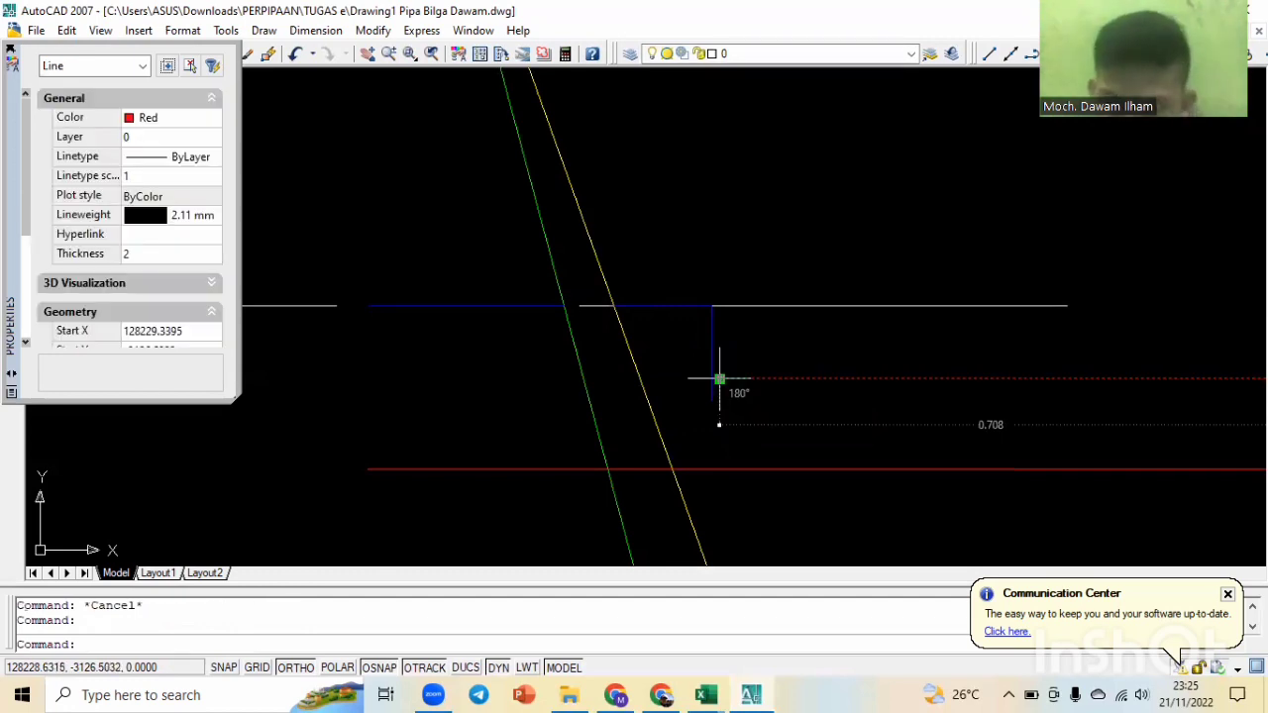
pyautogui.click(719, 378)
pyautogui.press('Escape')
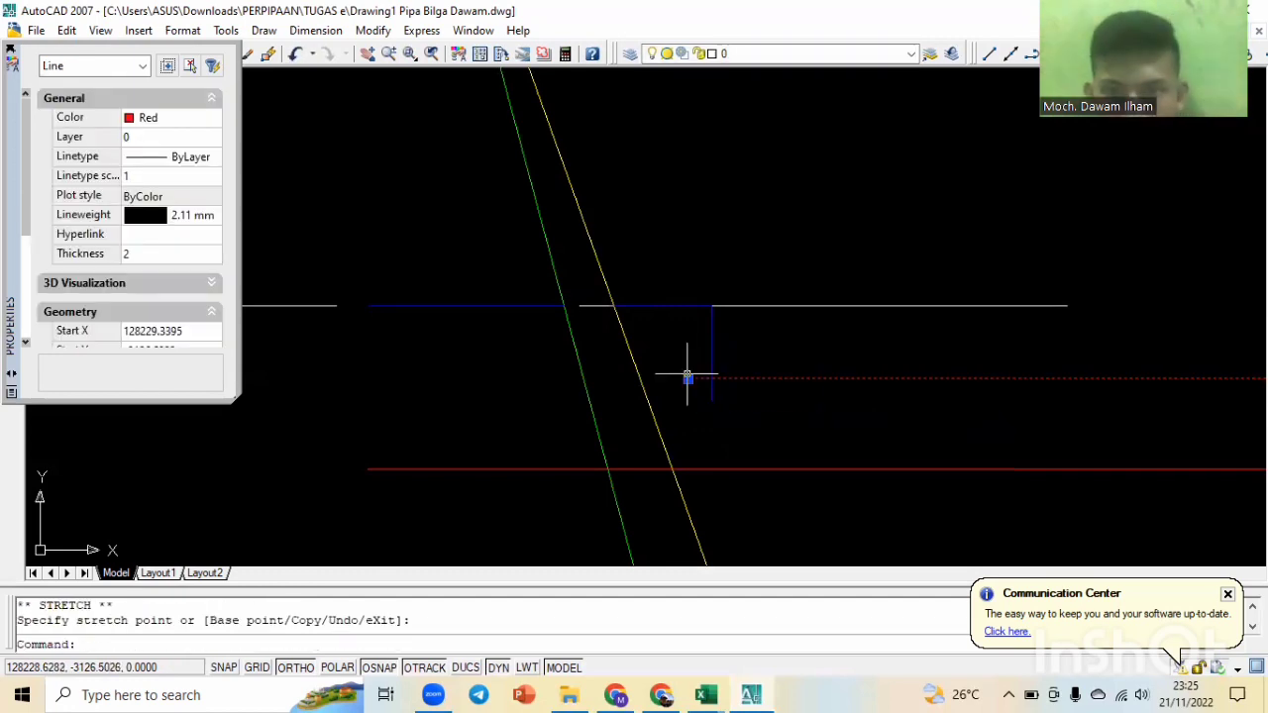
pyautogui.press('Escape')
pyautogui.press('Escape')
# Draw a vertical line about 0.019 long down from the left end of the 0.02 offset line, past the lower red projection line.
pyautogui.scroll(1, 616, 398)
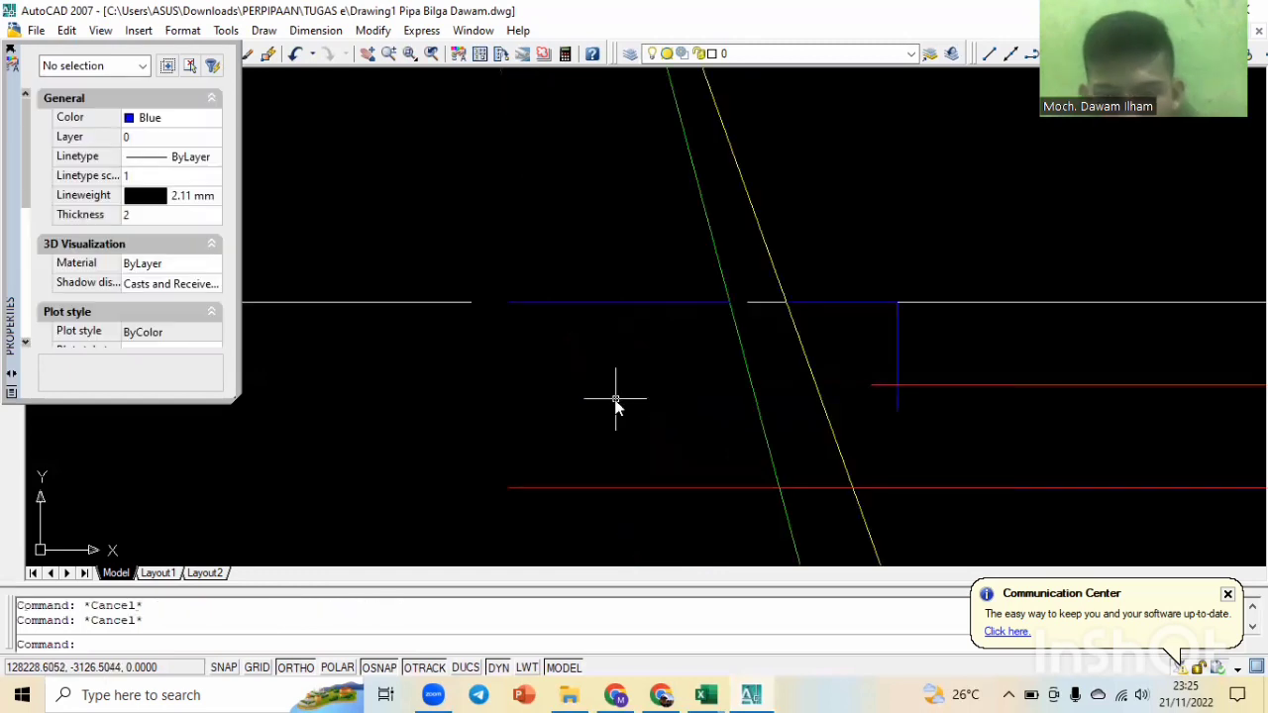
pyautogui.write('l')
pyautogui.press('Return')
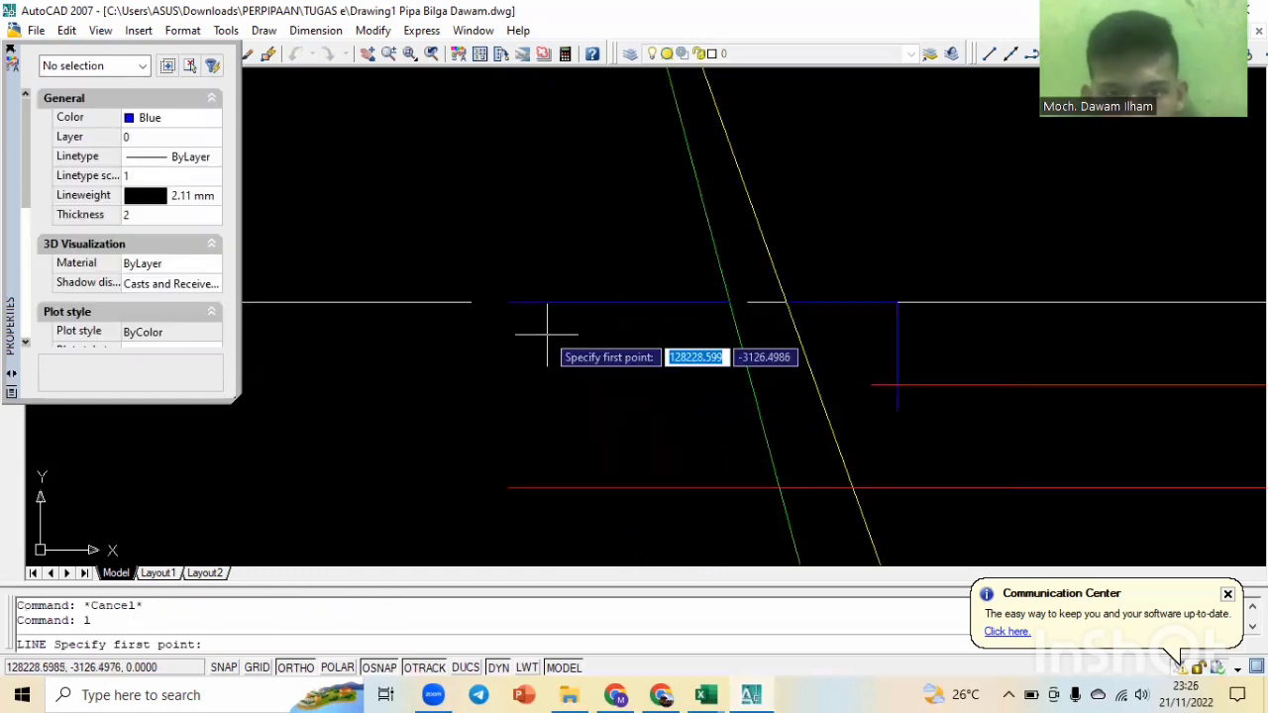
pyautogui.click(507, 302)
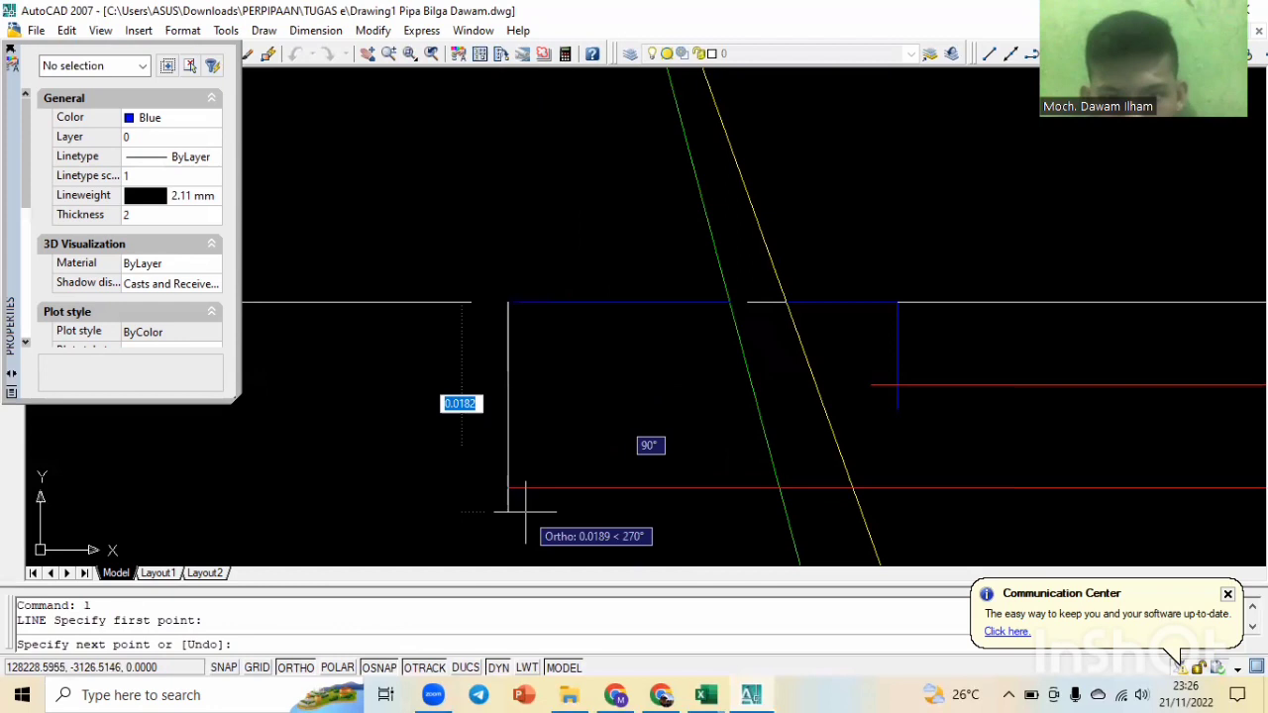
pyautogui.click(525, 512)
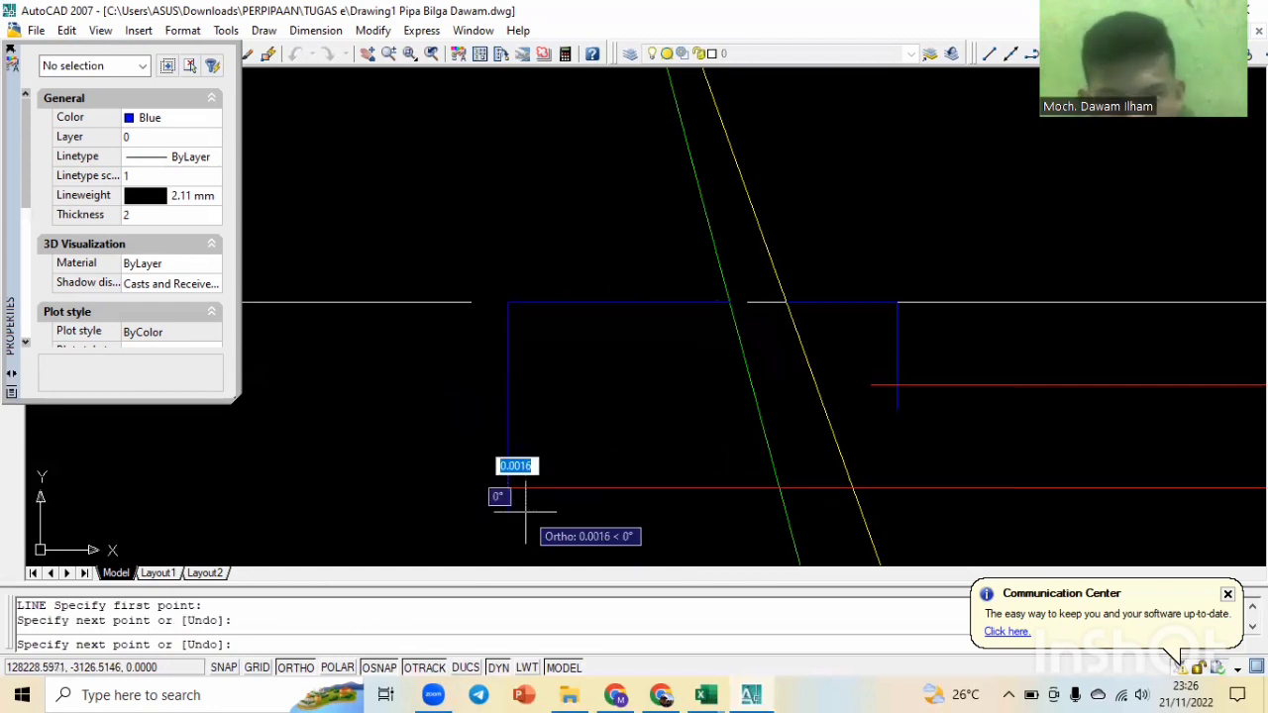
pyautogui.press('Escape')
# Stretch the left end of the lower red projection line leftward past the vertical blue line beneath the 0.02 offset.
pyautogui.click(532, 487)
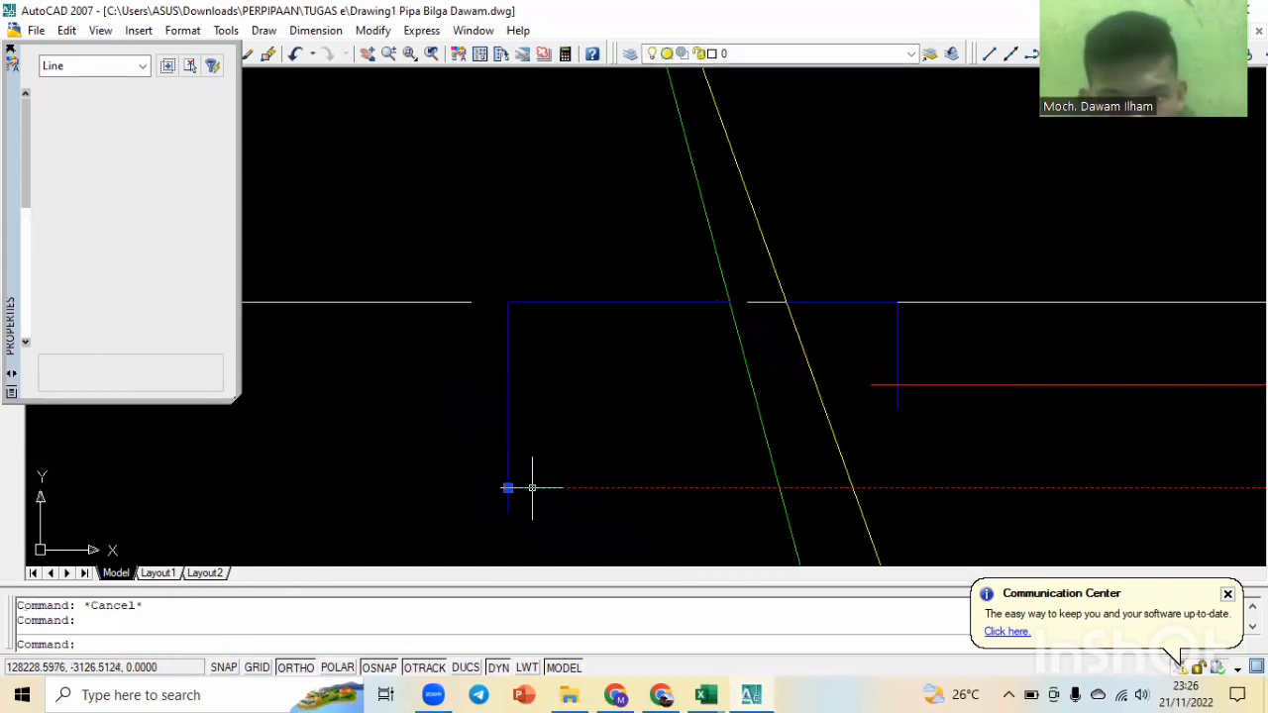
pyautogui.click(507, 487)
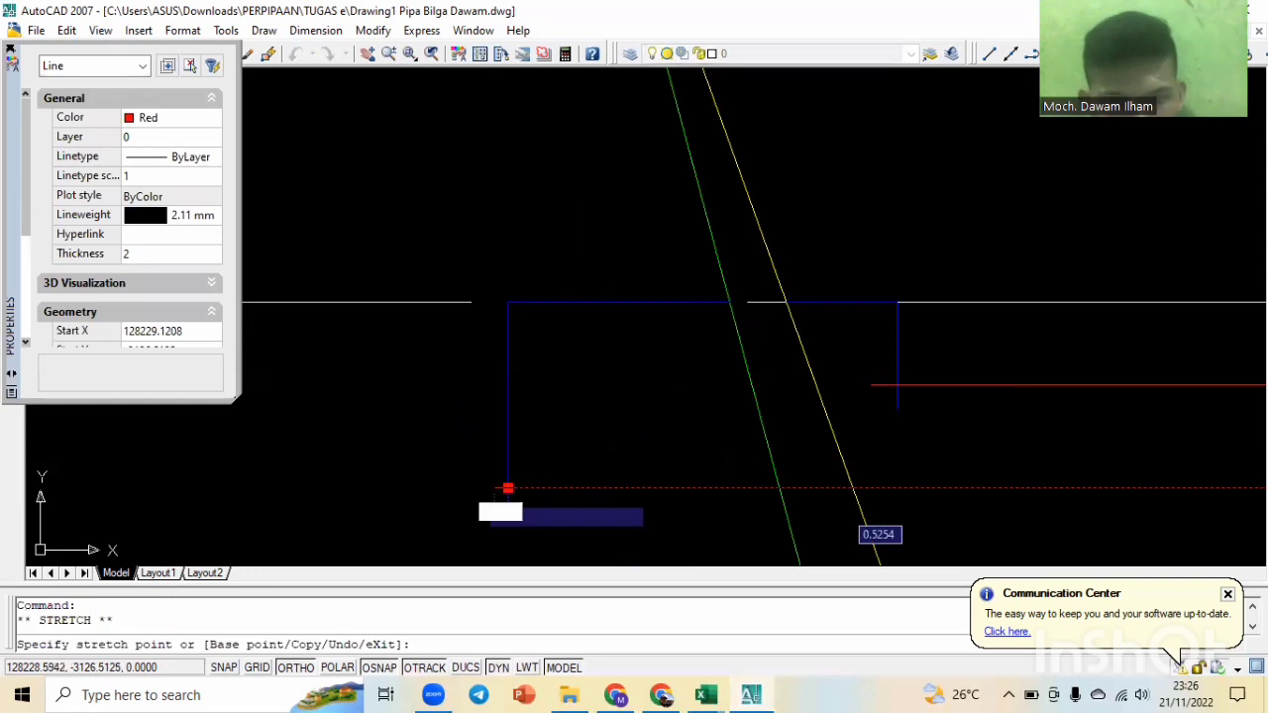
pyautogui.press('Escape')
pyautogui.press('Escape')
# Trim the overhanging ends where both vertical blue lines cross the upper and lower red projection lines.
pyautogui.scroll(-2, 500, 488)
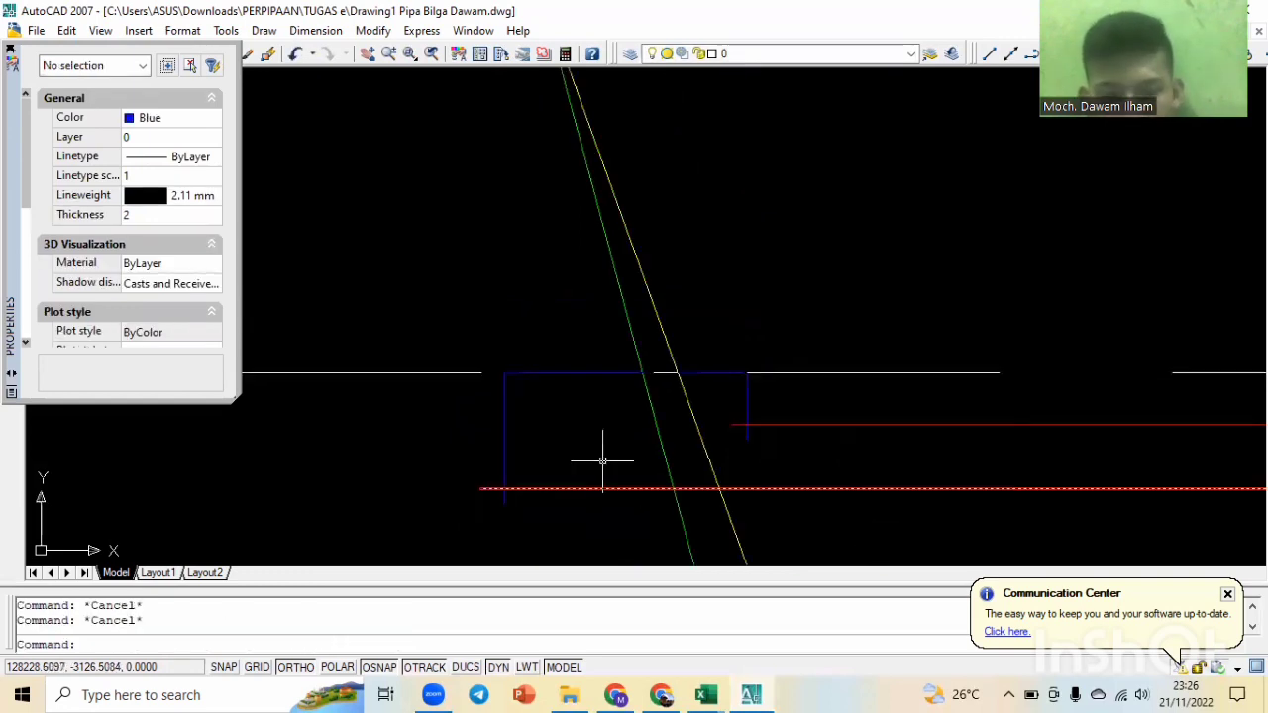
pyautogui.write('tr')
pyautogui.press('Return')
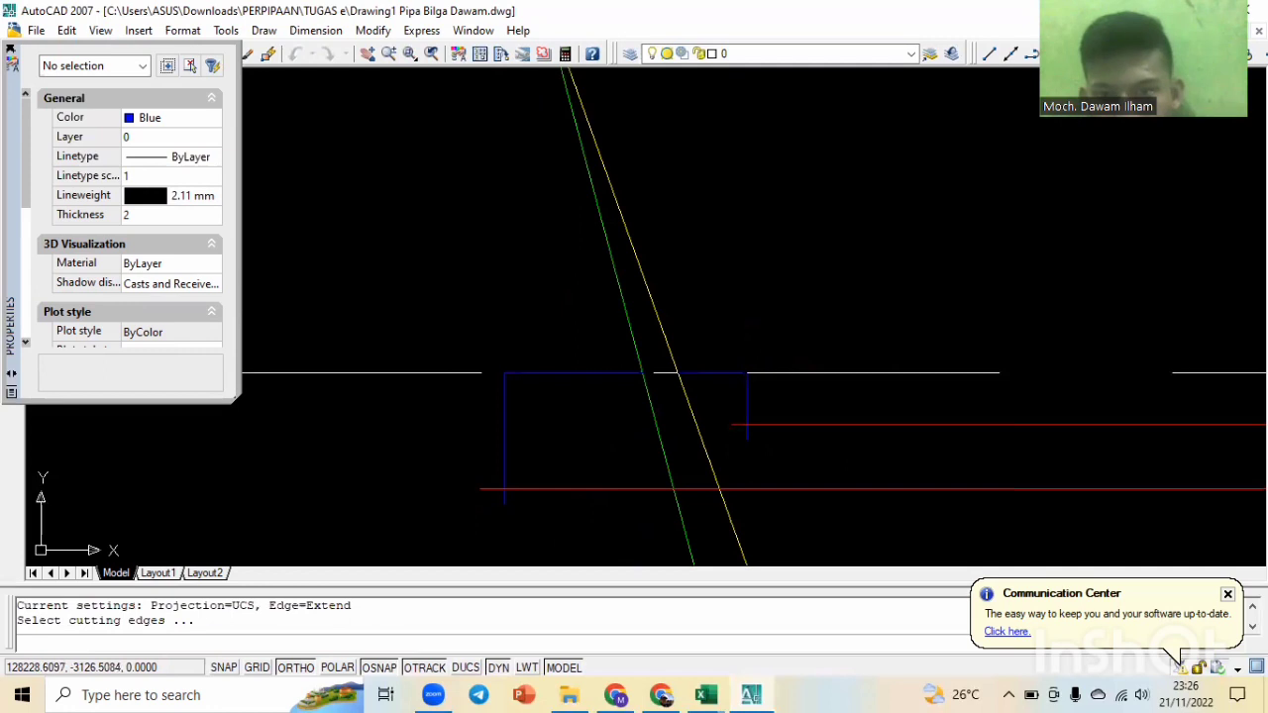
pyautogui.press('Return')
pyautogui.scroll(5, 715, 446)
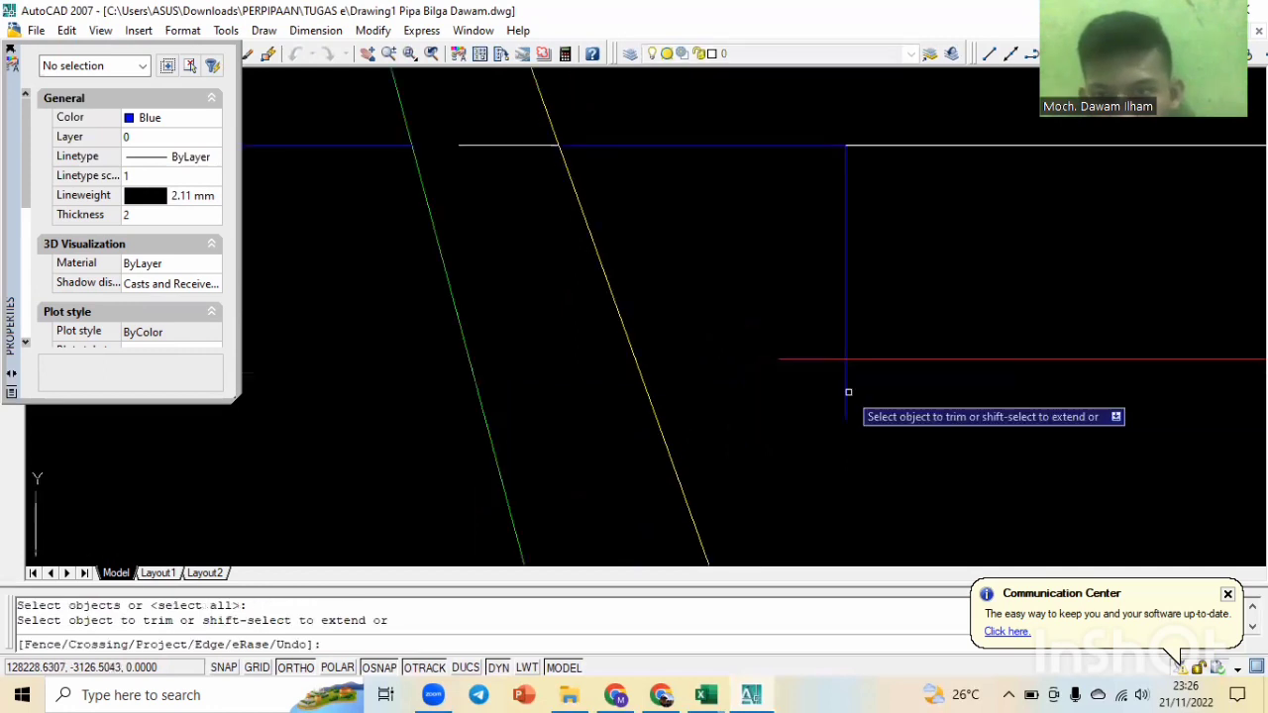
pyautogui.click(847, 386)
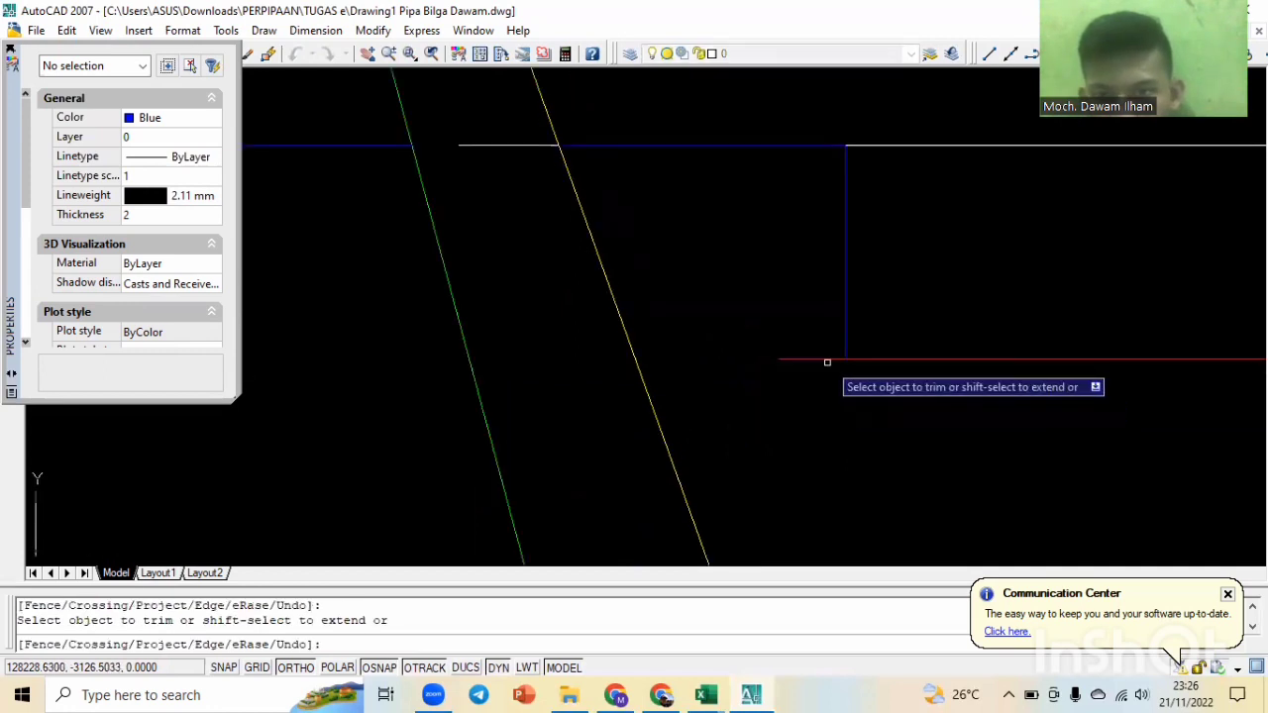
pyautogui.scroll(-5, 714, 404)
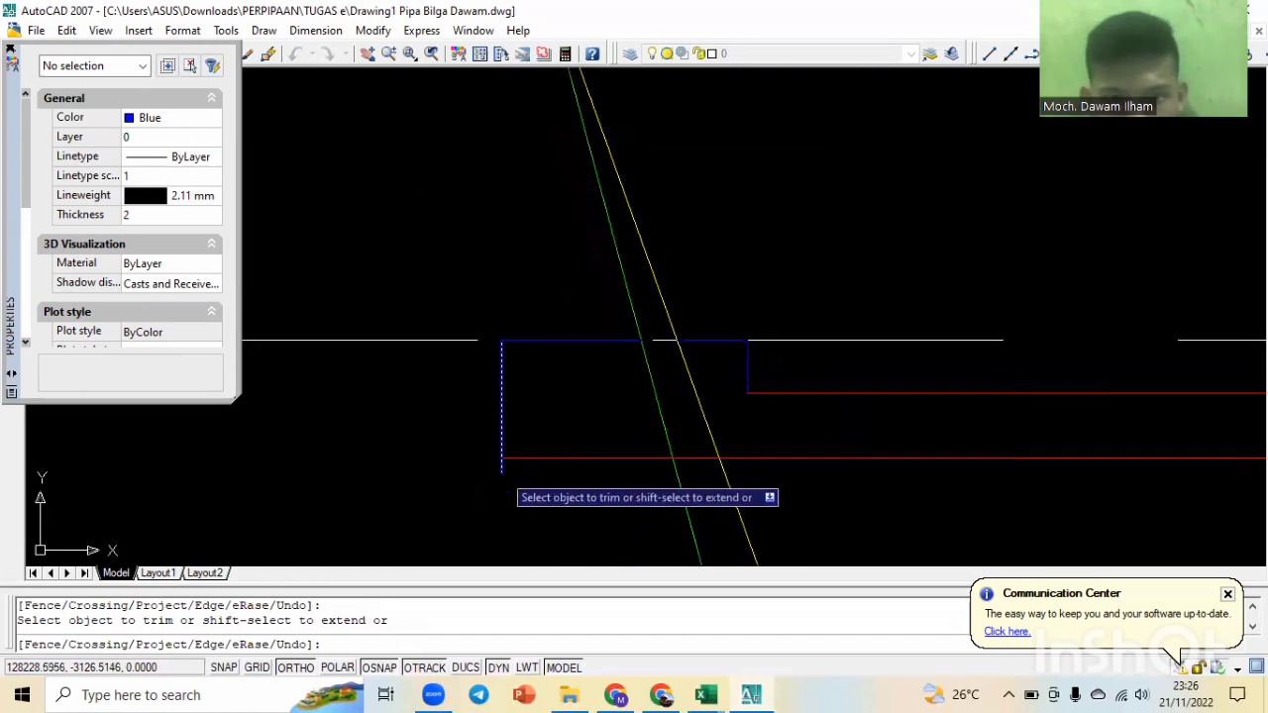
pyautogui.click(501, 470)
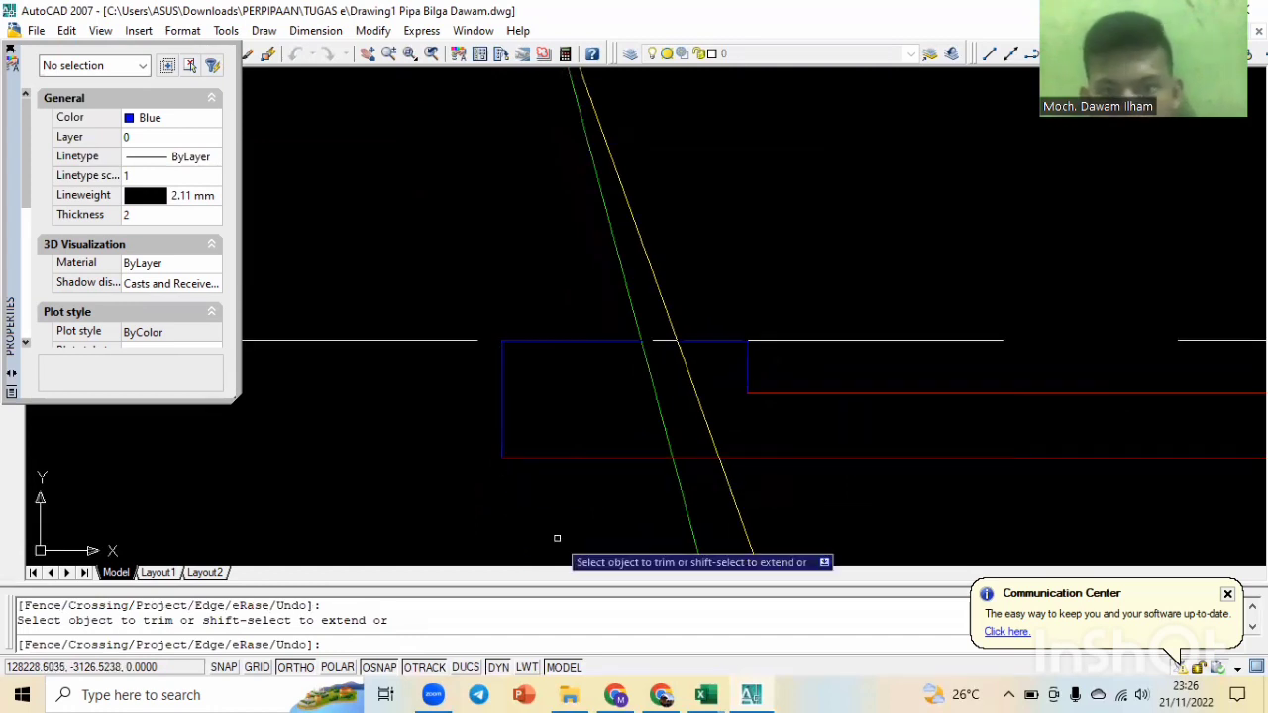
# Examine the trimmed 0.9R construction in the side view in relation to the remaining radius lines and the projected blade outline.
pyautogui.press('Escape')
pyautogui.press('Escape')
pyautogui.scroll(-2, 585, 453)
pyautogui.scroll(-1, 586, 453)
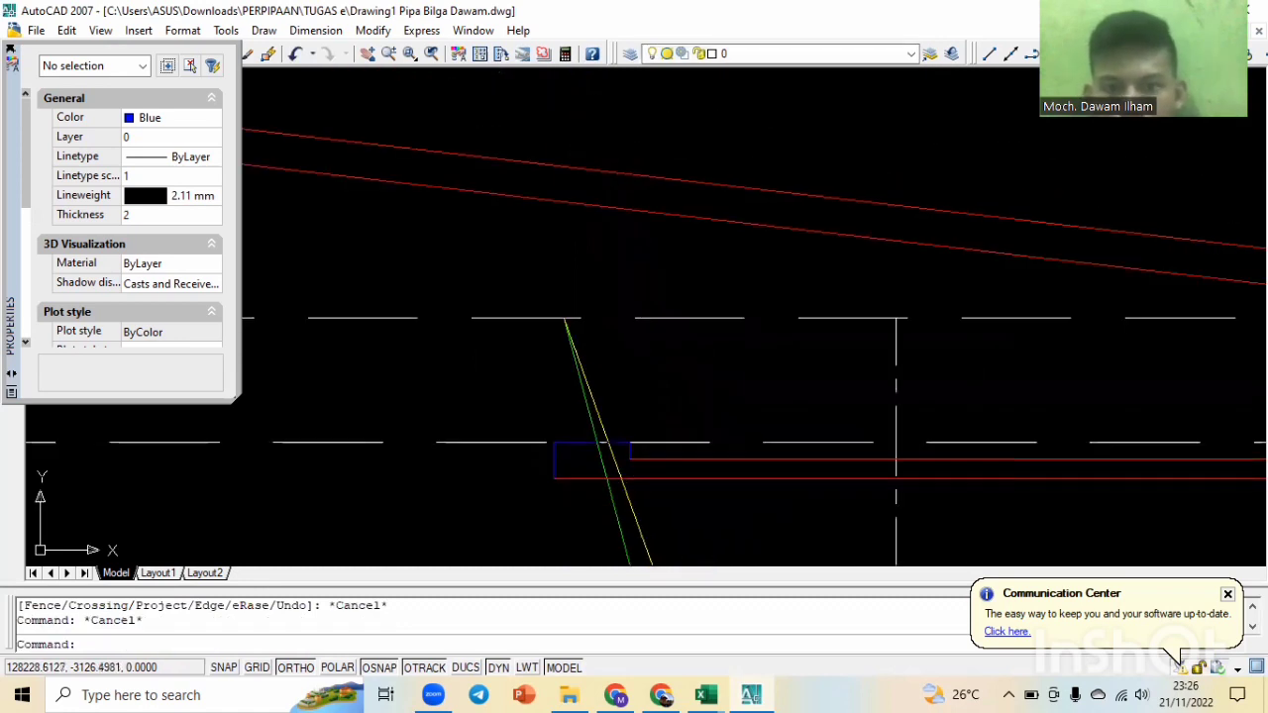
pyautogui.moveTo(637, 472); pyautogui.dragTo(535, 278, button='middle')
pyautogui.scroll(-3, 624, 372)
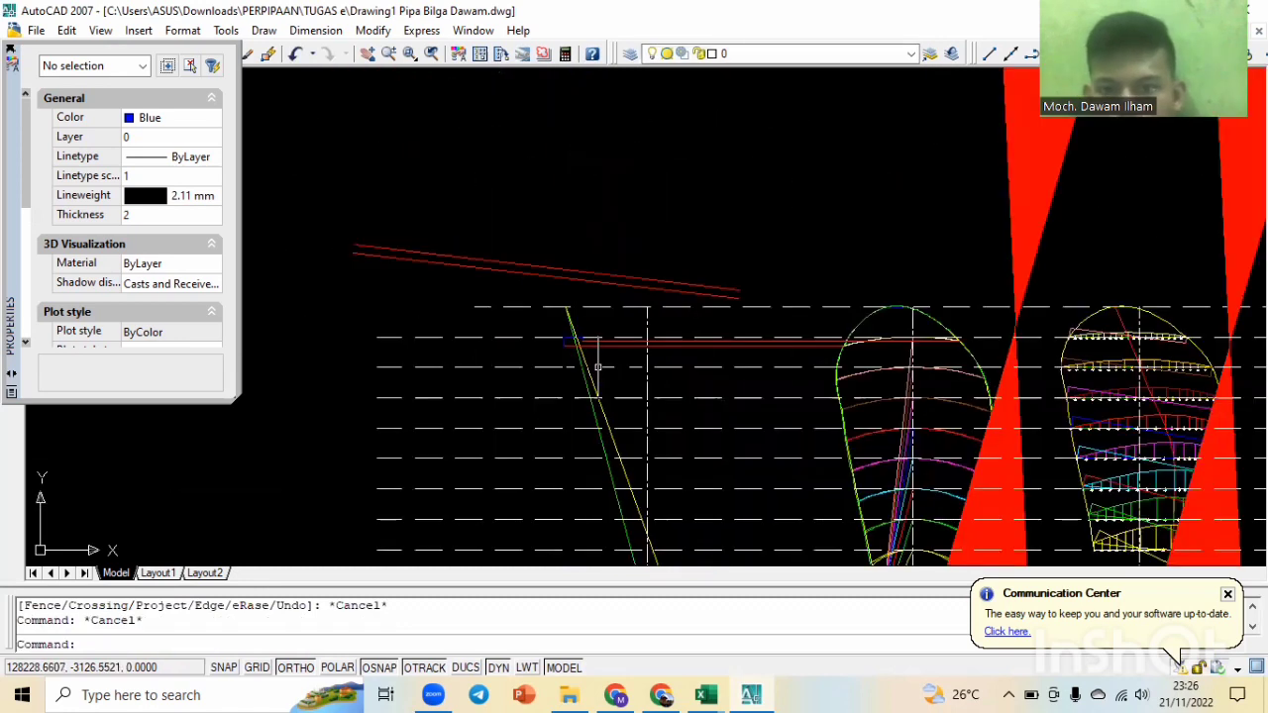
pyautogui.scroll(-1, 583, 394)
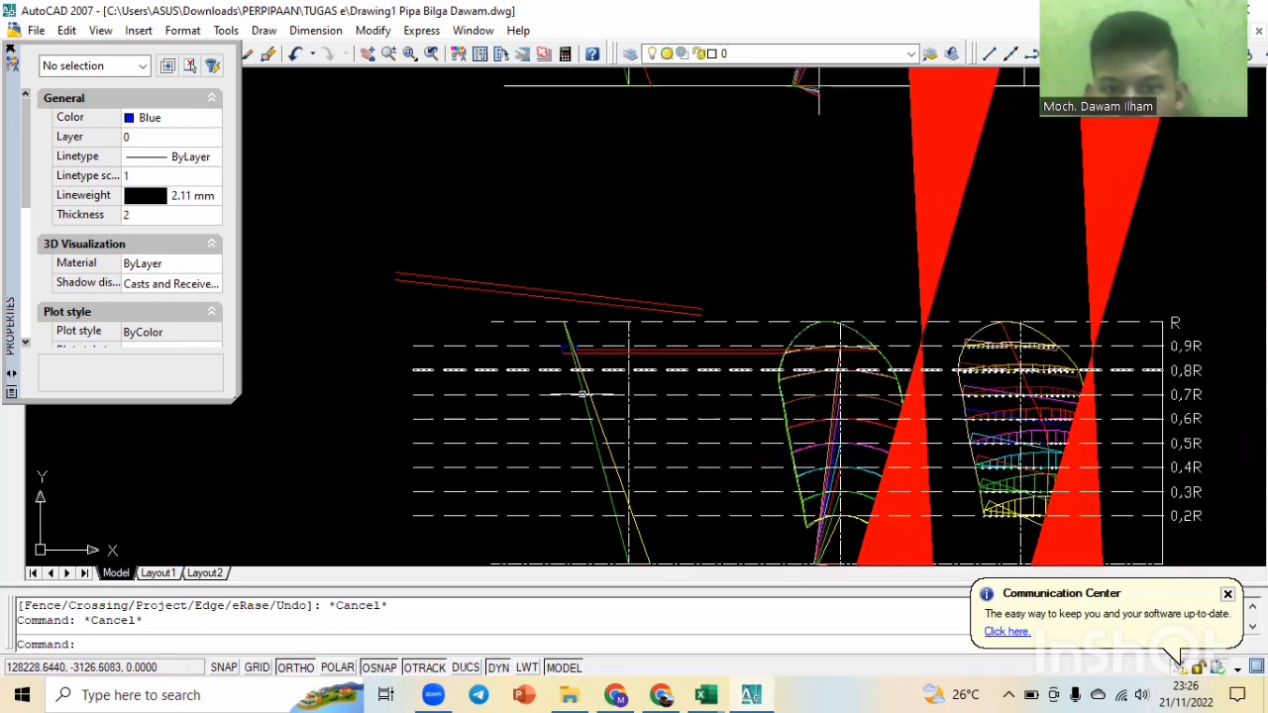
pyautogui.scroll(1, 582, 394)
pyautogui.moveTo(630, 359); pyautogui.dragTo(631, 170, button='middle')
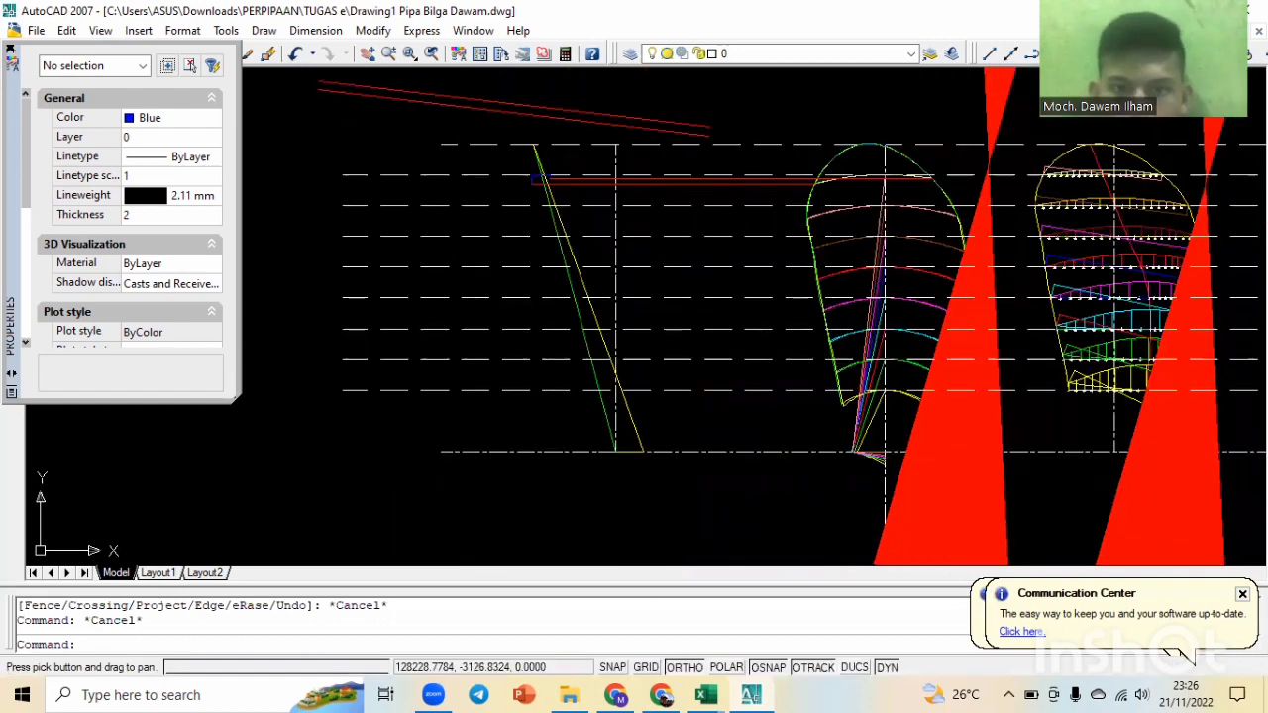
pyautogui.scroll(3, 616, 371)
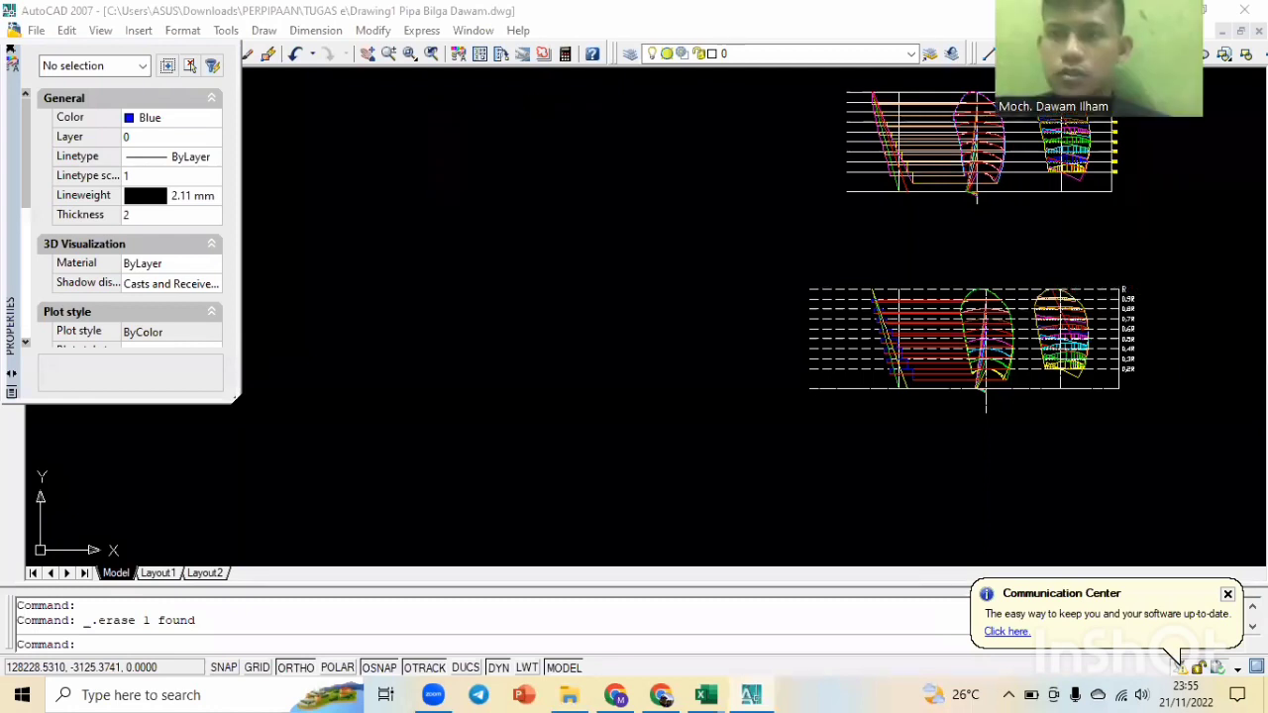
# Start a spline at the side view's right-hand 0.2R corner, where blue meets red, and pass it through the right-hand 0.3R corner.
pyautogui.scroll(6, 961, 312)
pyautogui.moveTo(749, 359); pyautogui.dragTo(792, 204, button='middle')
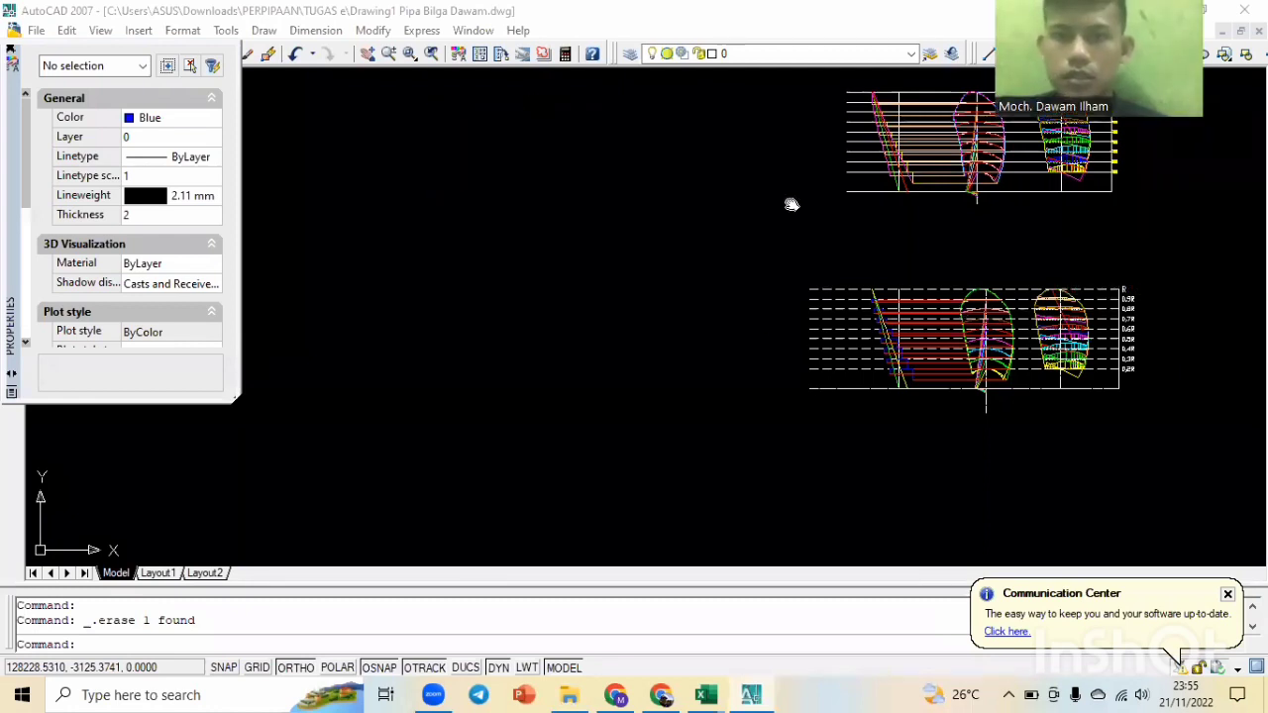
pyautogui.scroll(3, 753, 446)
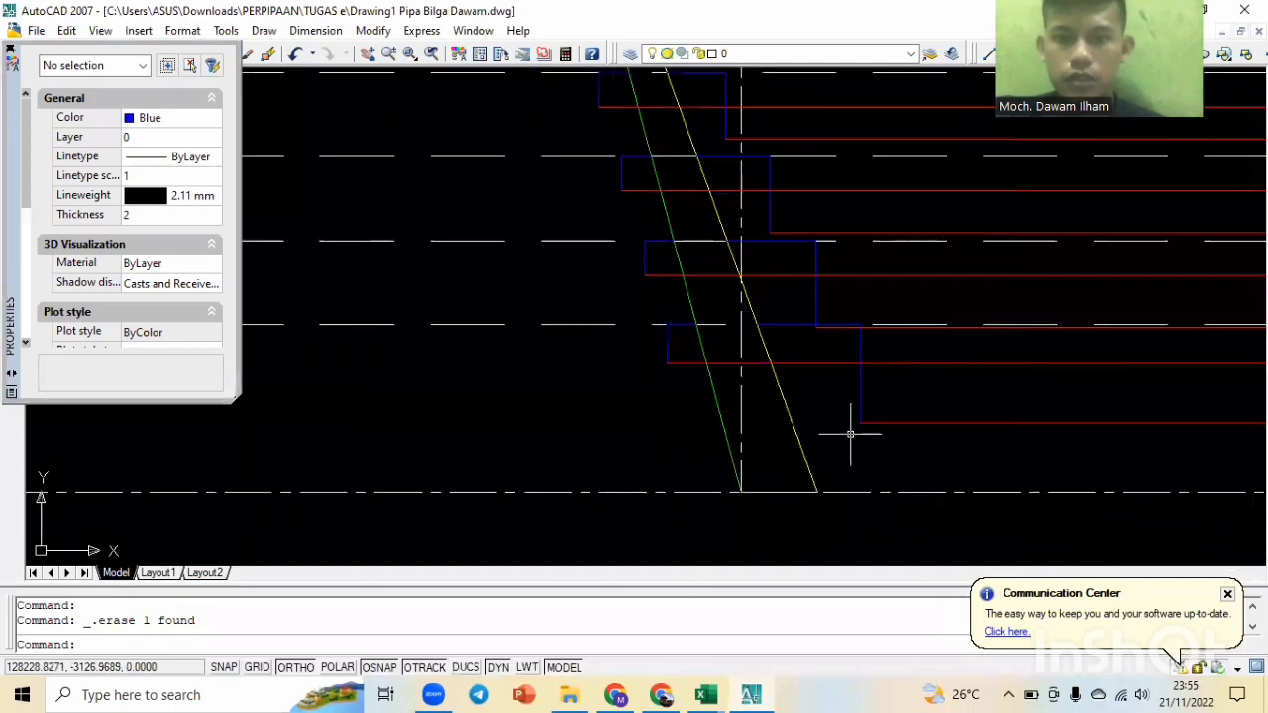
pyautogui.press('Escape')
pyautogui.press('Escape')
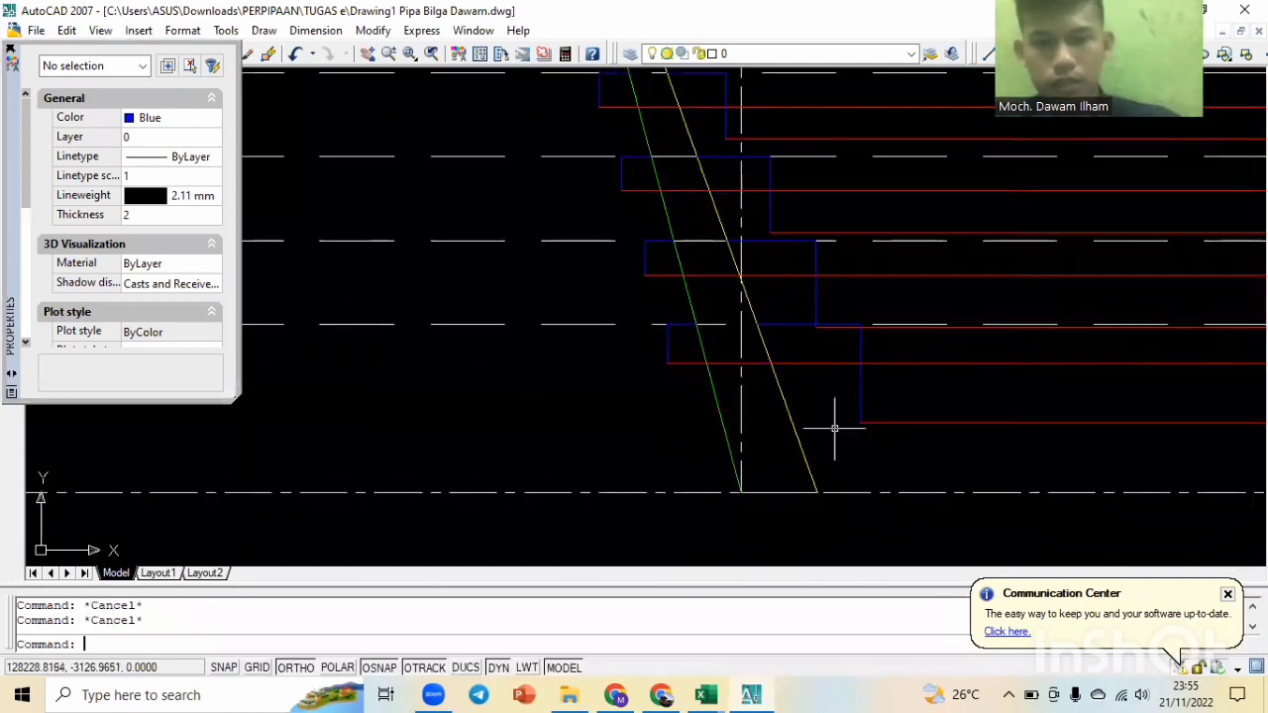
pyautogui.write('spl')
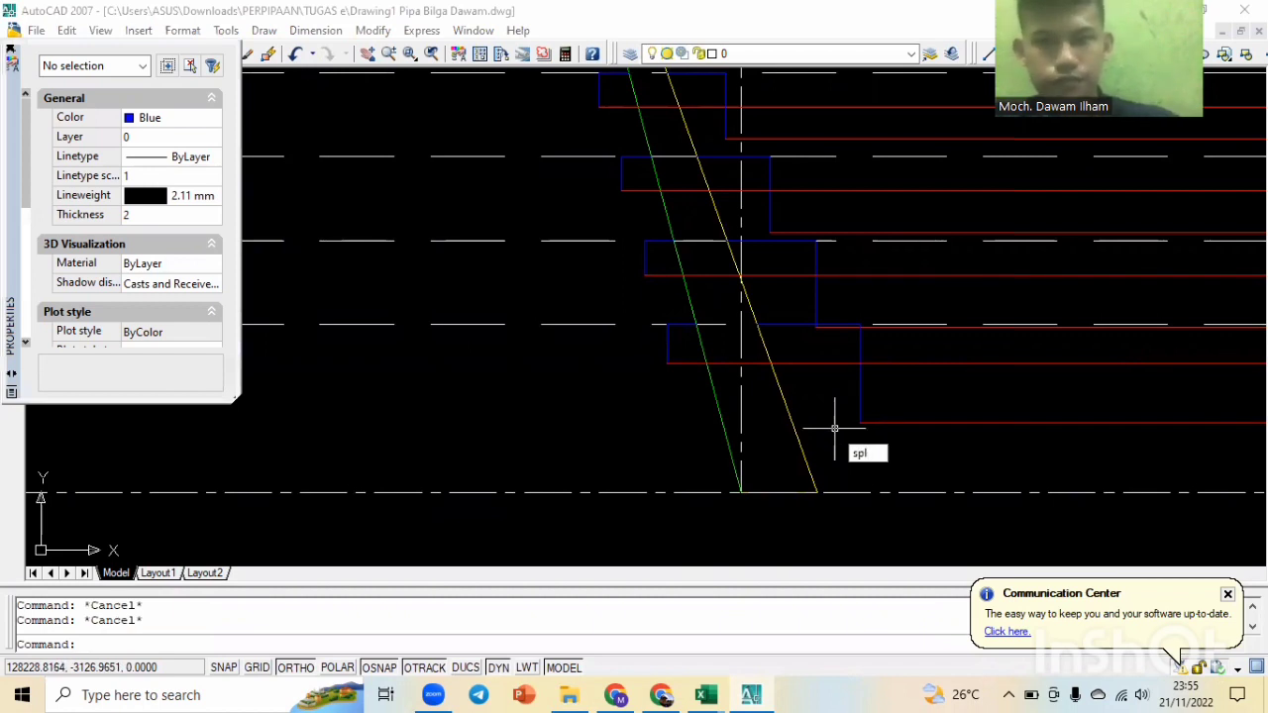
pyautogui.press('Return')
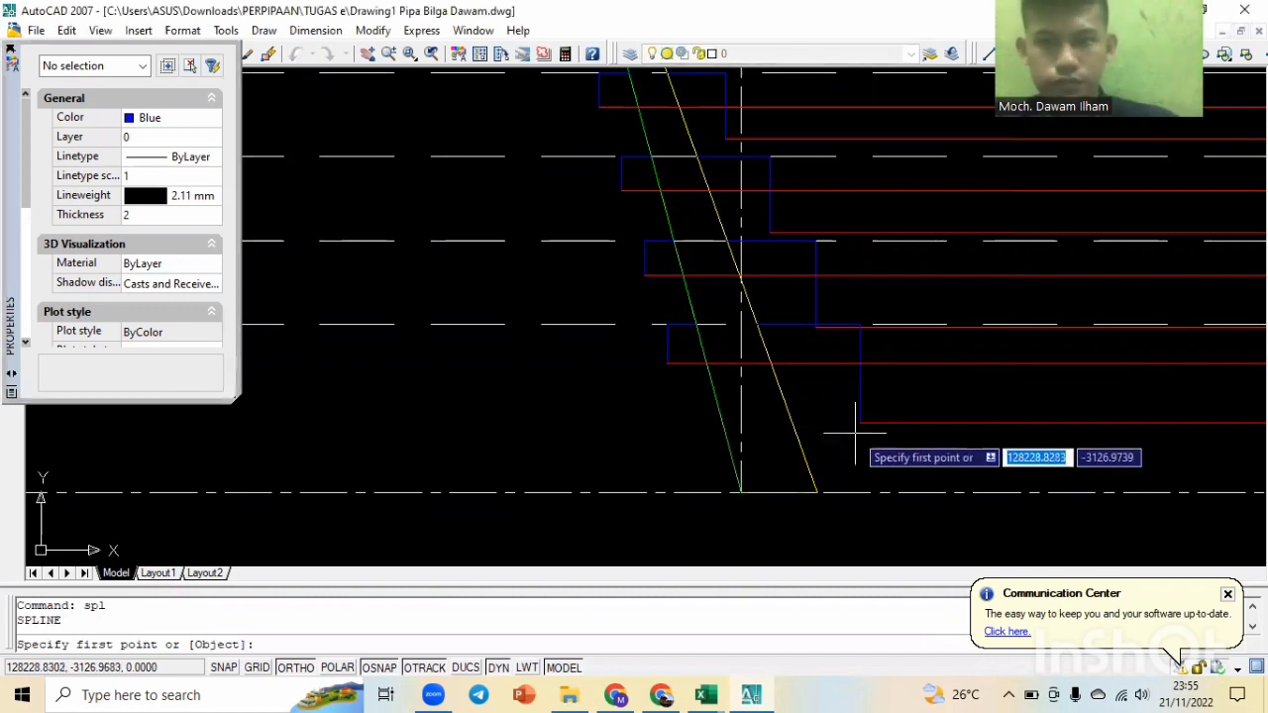
pyautogui.click(857, 424)
pyautogui.scroll(3, 826, 337)
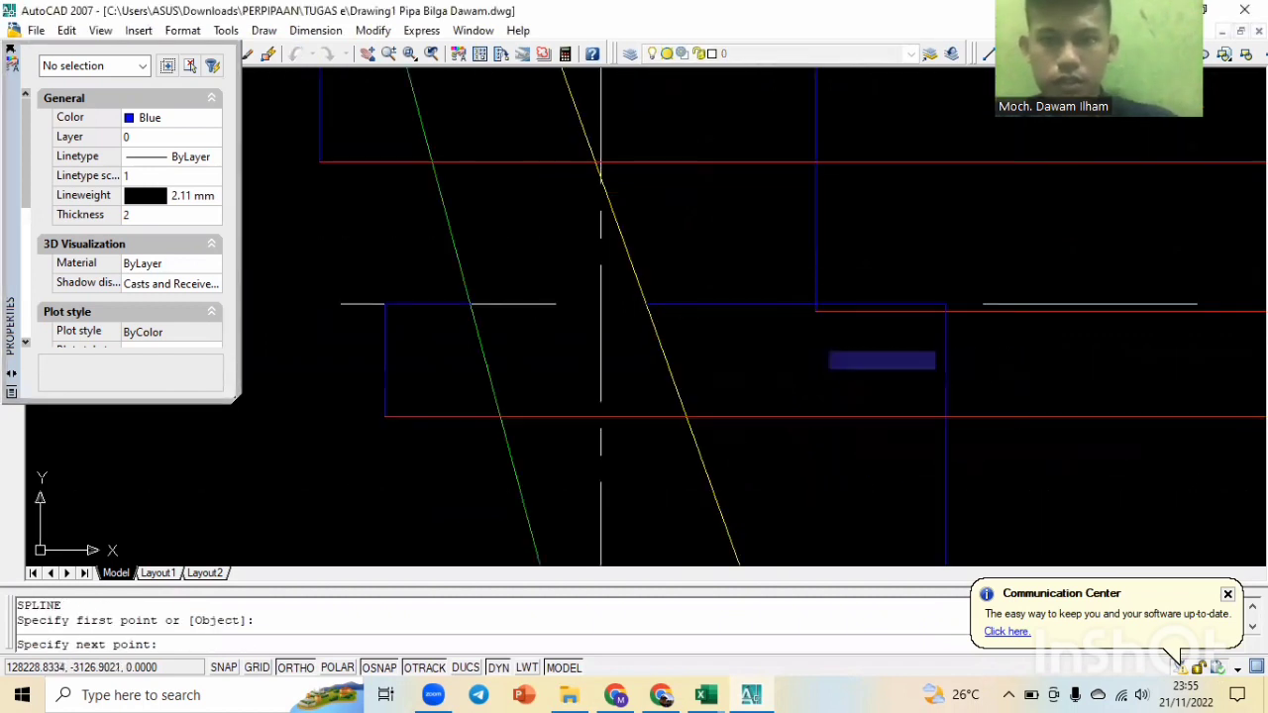
pyautogui.click(828, 294)
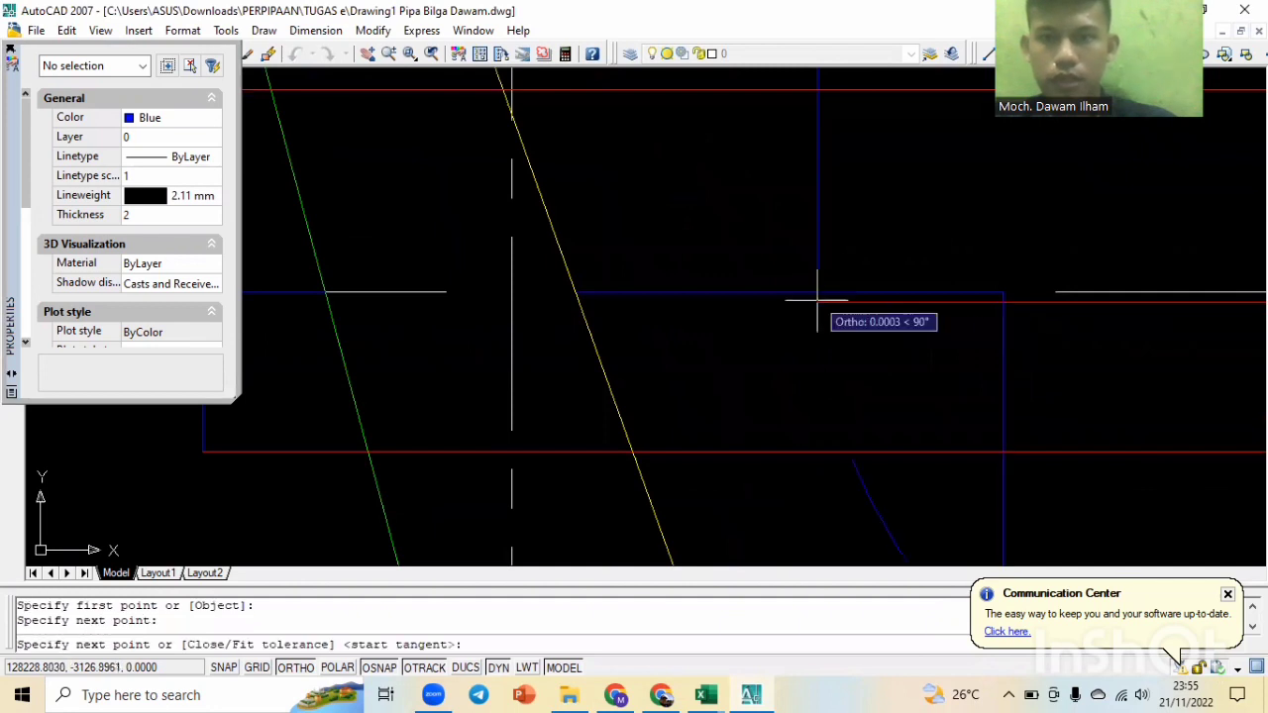
# Continue the spline upward through the right-hand corners of the blue and red lines at 0.4R and 0.5R.
pyautogui.scroll(-4, 731, 269)
pyautogui.moveTo(650, 133); pyautogui.dragTo(798, 412, button='middle')
pyautogui.scroll(3, 806, 309)
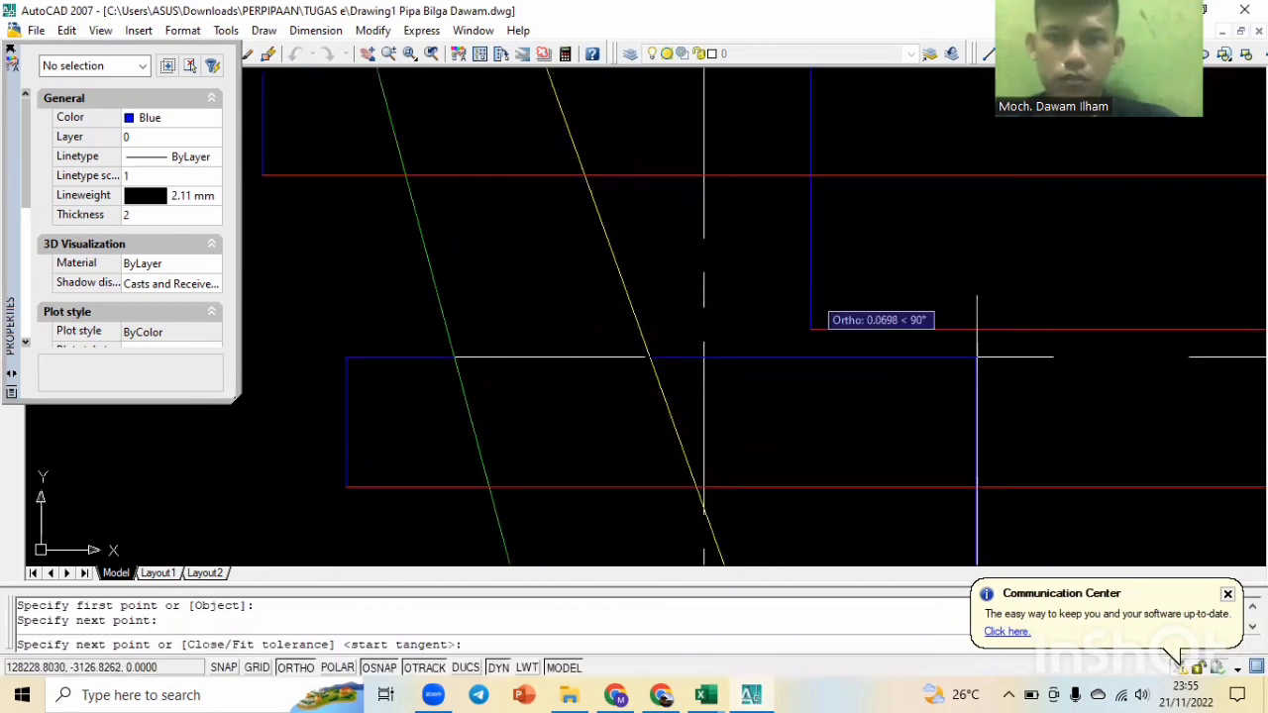
pyautogui.click(814, 328)
pyautogui.scroll(-4, 753, 248)
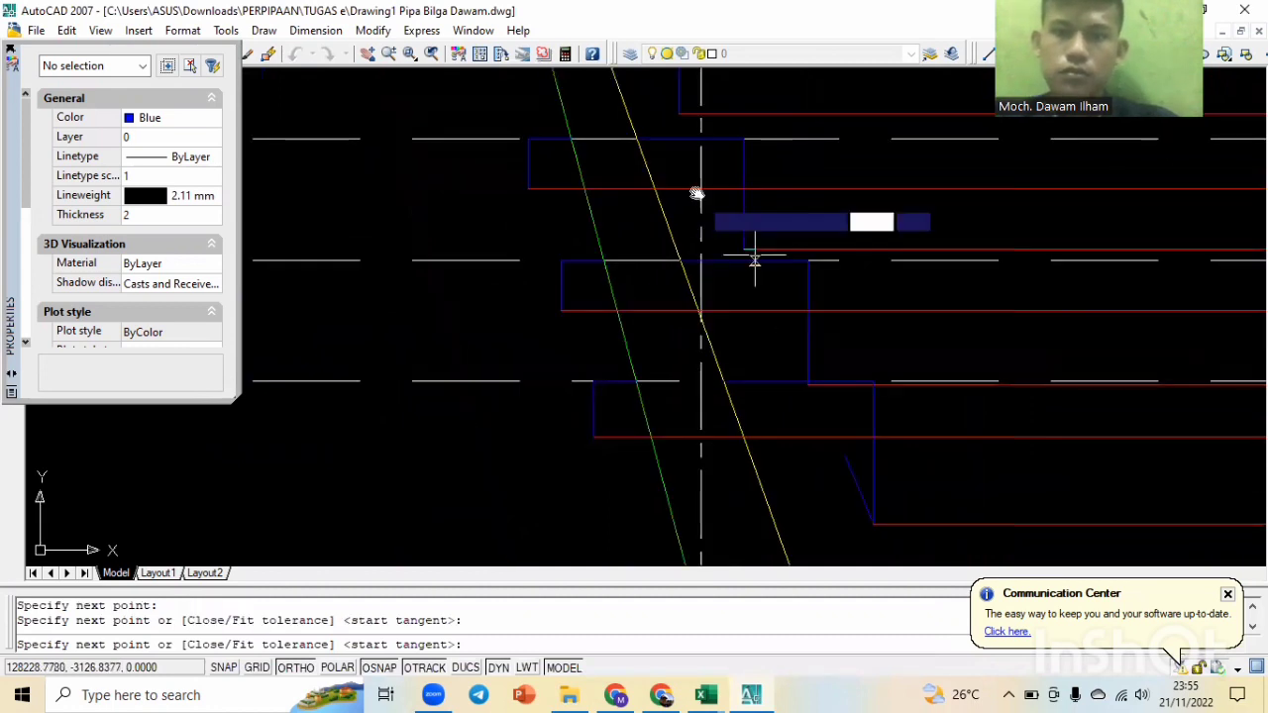
pyautogui.scroll(-4, 697, 190)
pyautogui.moveTo(697, 190); pyautogui.dragTo(755, 352, button='middle')
pyautogui.scroll(3, 753, 315)
pyautogui.scroll(4, 735, 285)
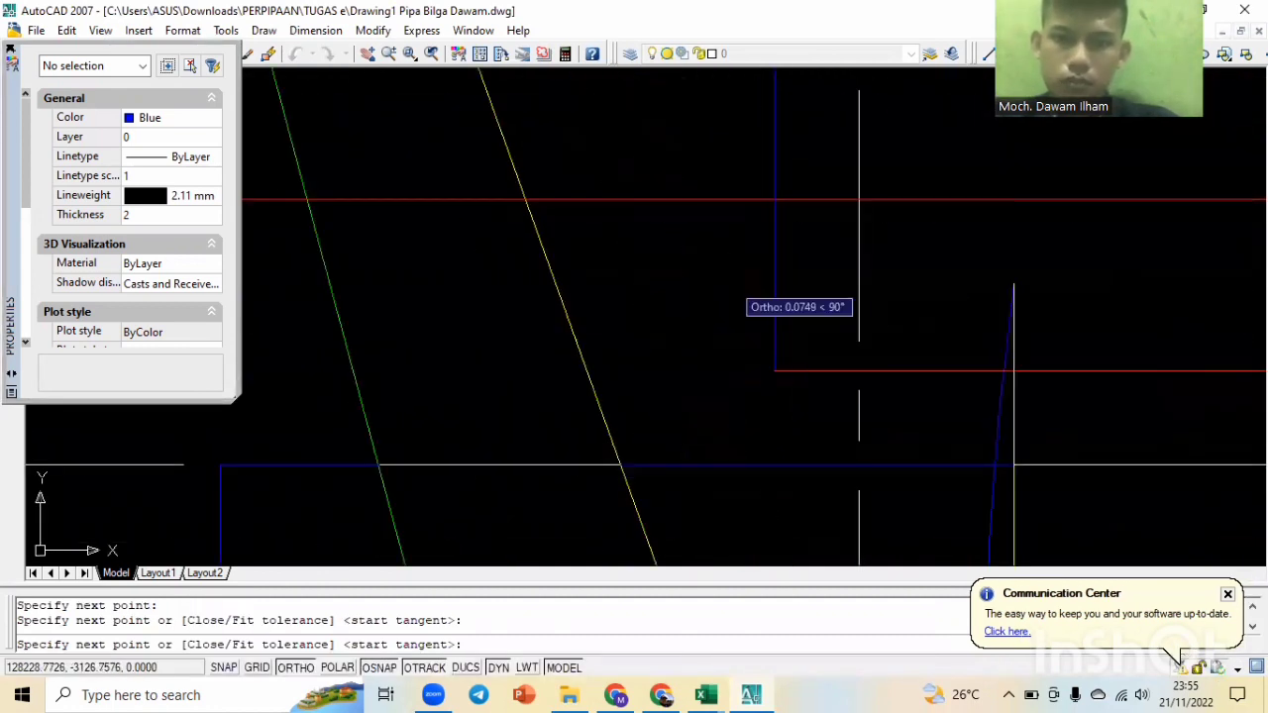
pyautogui.click(773, 370)
# Carry the spline through the right-hand corners from 0.6R to 0.9R and up to the blade tip on the R line.
pyautogui.moveTo(681, 246); pyautogui.dragTo(780, 581, button='middle')
pyautogui.scroll(-2, 675, 334)
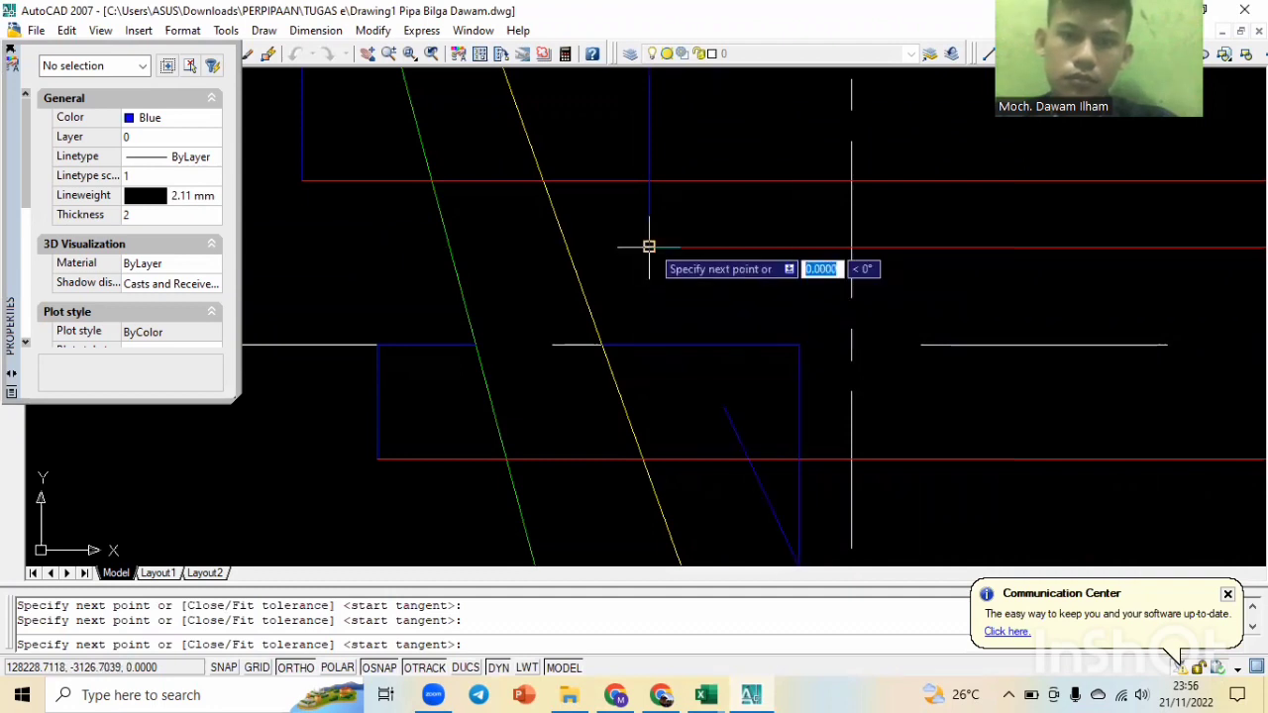
pyautogui.moveTo(649, 246); pyautogui.dragTo(770, 565, button='middle')
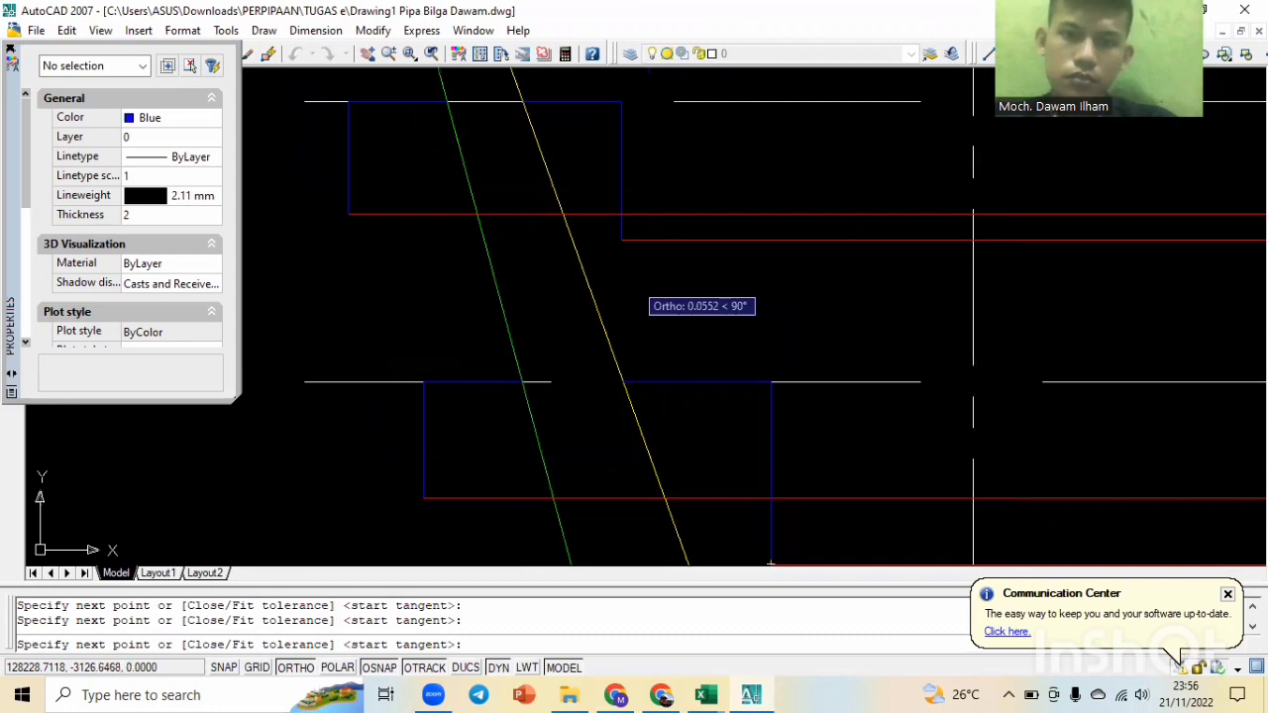
pyautogui.moveTo(620, 241); pyautogui.dragTo(817, 564, button='middle')
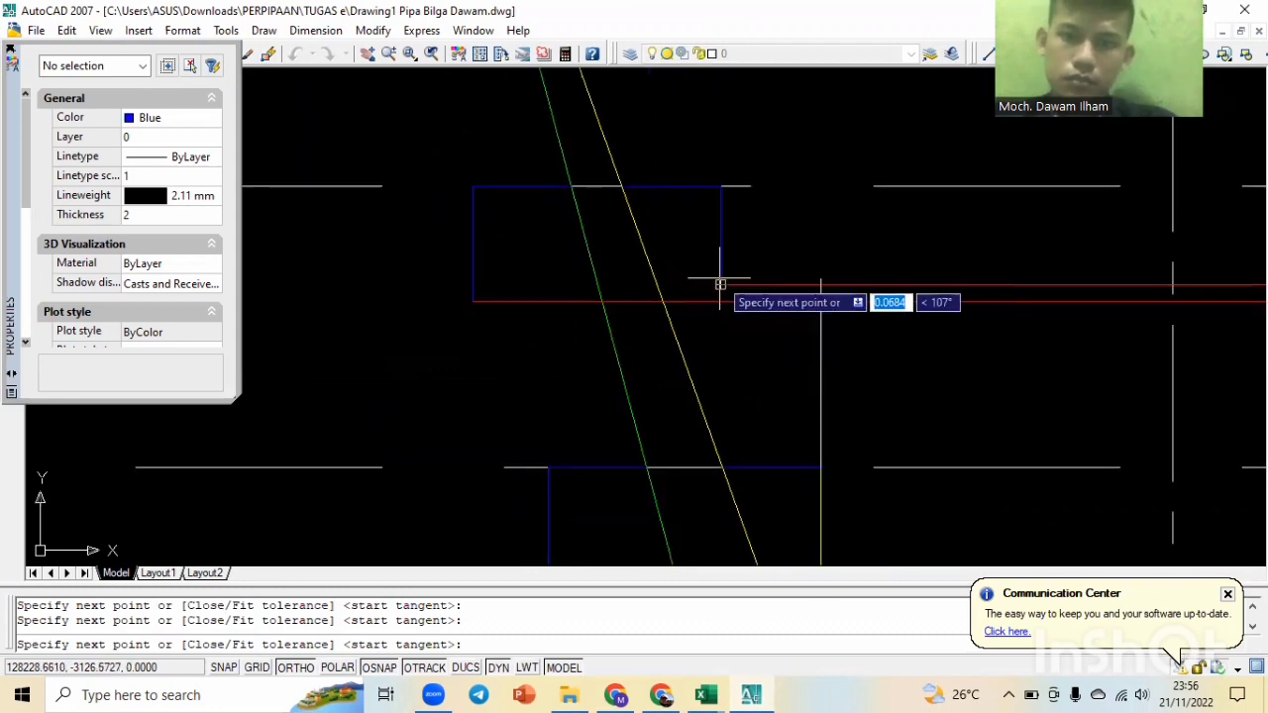
pyautogui.scroll(-1, 720, 272)
pyautogui.moveTo(720, 269); pyautogui.dragTo(951, 629, button='middle')
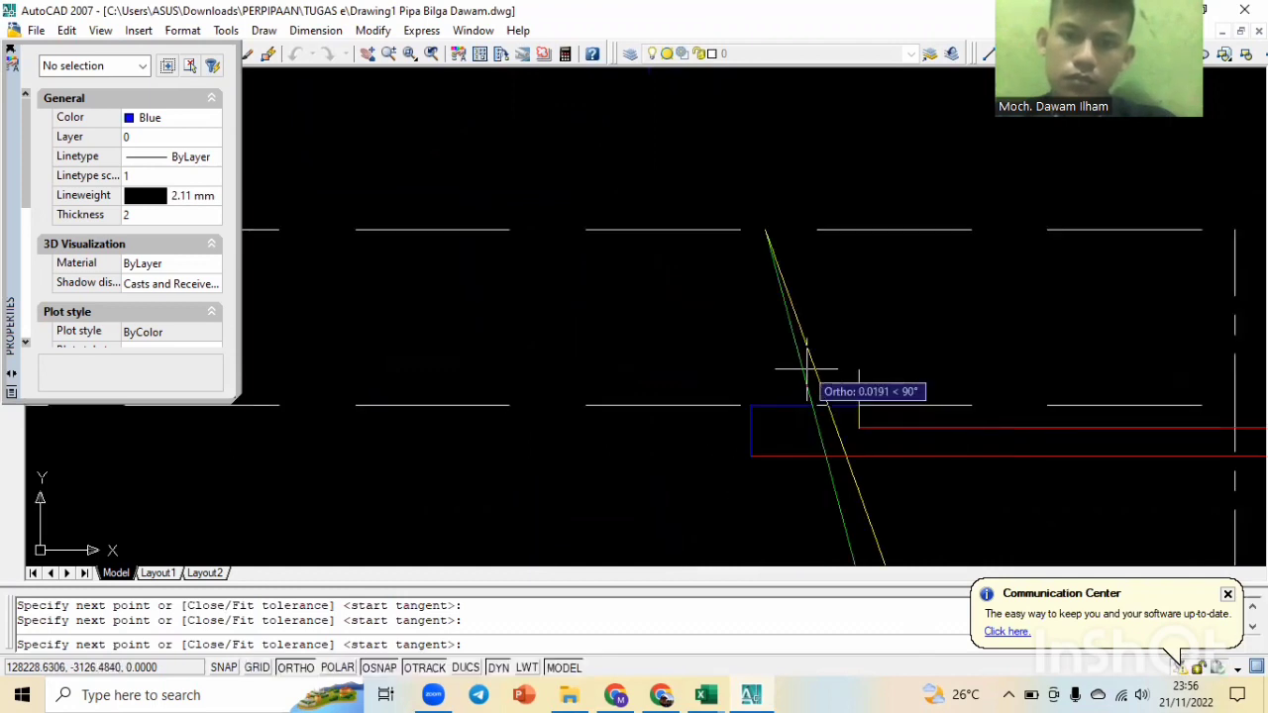
pyautogui.click(766, 231)
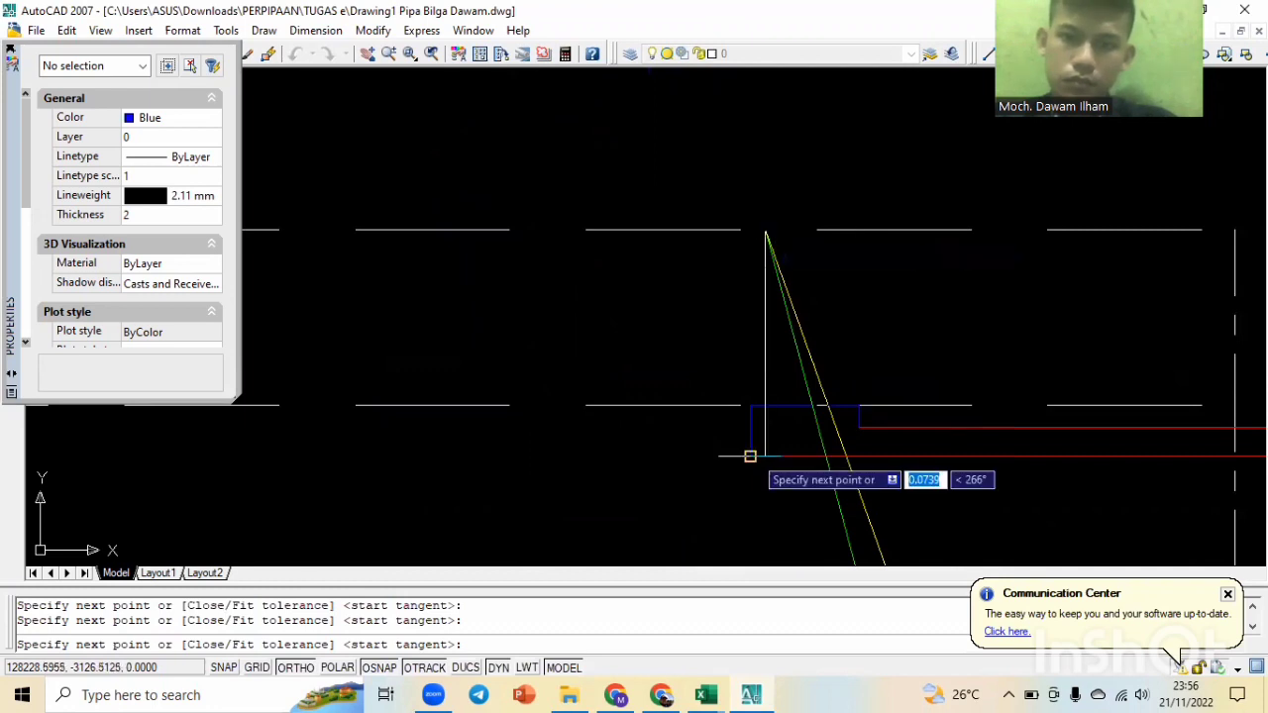
# Bring the spline down from the blade tip through the left-hand corners at 0.9R, 0.8R, 0.7R and 0.6R.
pyautogui.click(750, 455)
pyautogui.moveTo(773, 543); pyautogui.dragTo(739, 357, button='middle')
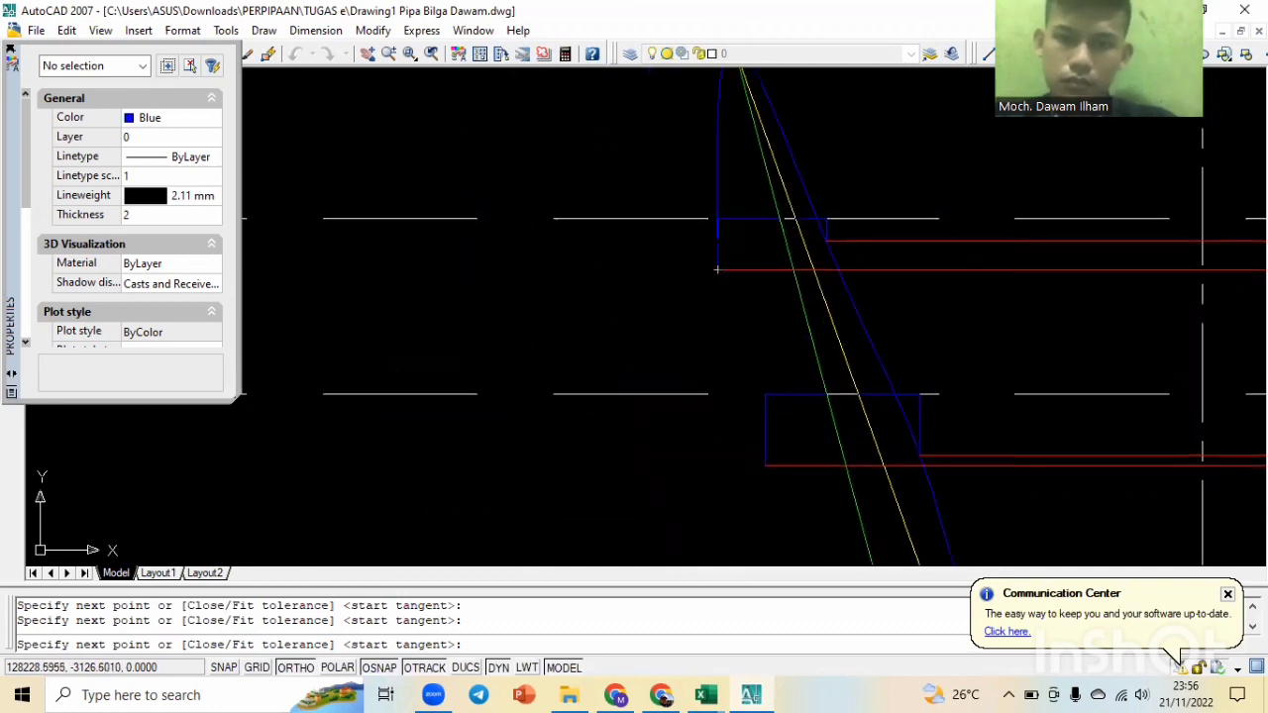
pyautogui.click(774, 472)
pyautogui.moveTo(779, 475)
pyautogui.mouseDown(button='middle')
pyautogui.moveTo(669, 212)
pyautogui.moveTo(641, 186)
pyautogui.mouseUp(button='middle')
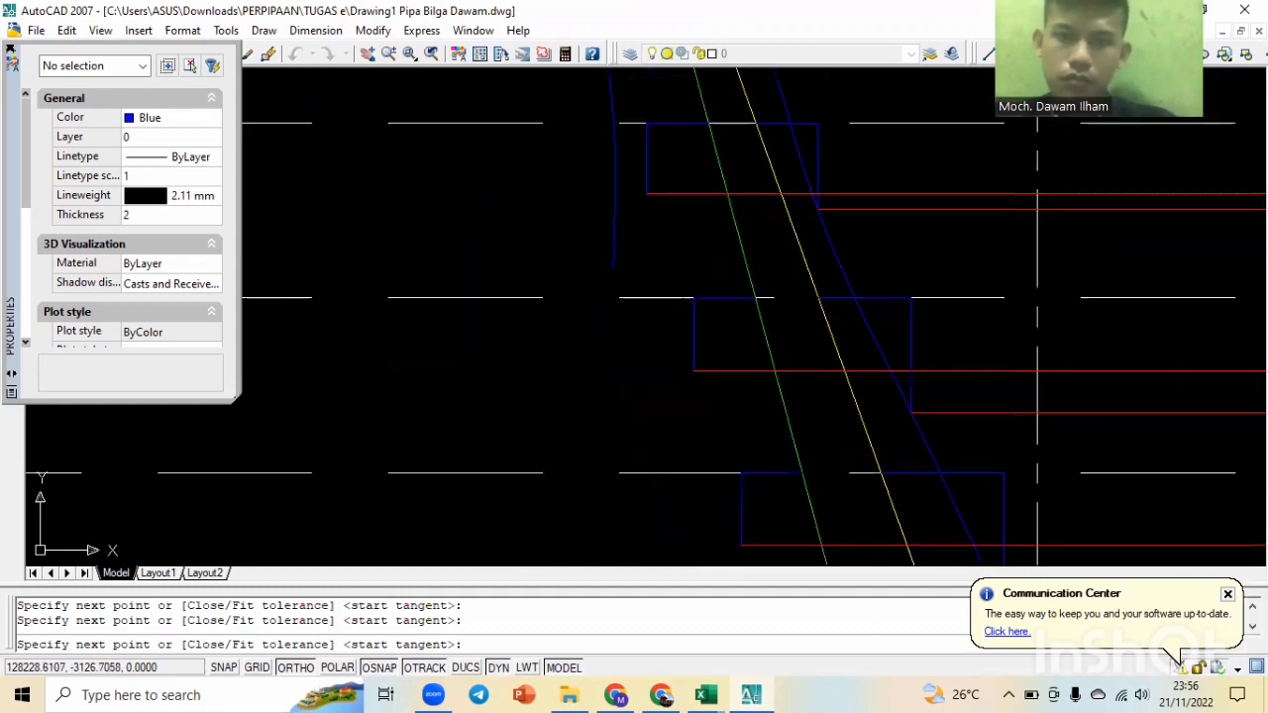
pyautogui.click(700, 371)
pyautogui.moveTo(716, 396); pyautogui.dragTo(647, 280, button='middle')
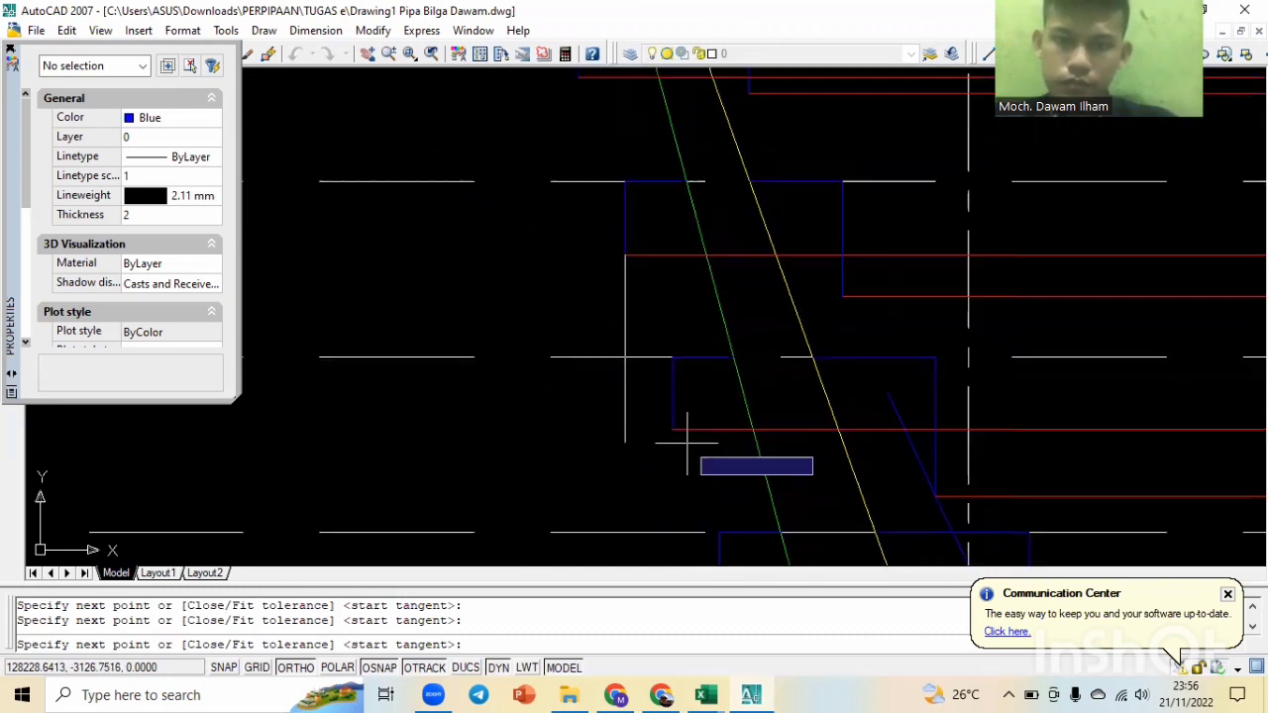
pyautogui.click(672, 429)
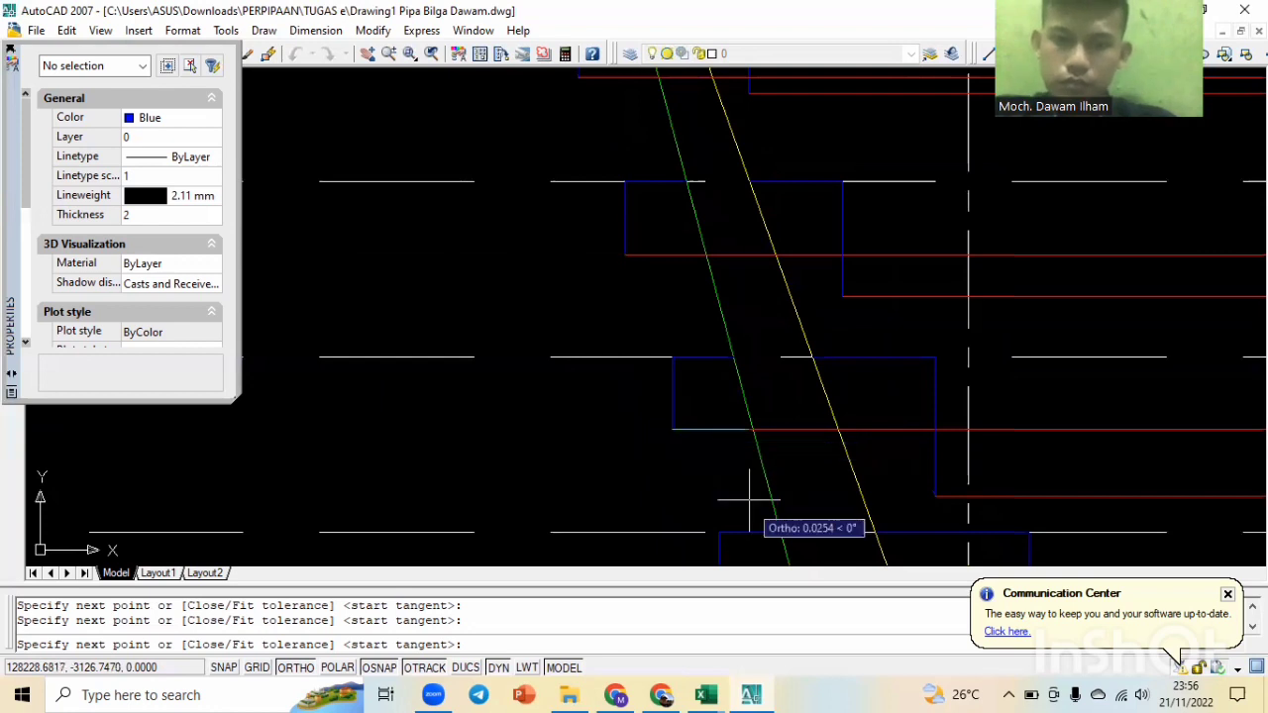
# Pass the spline through the left-hand corners from 0.5R to 0.2R and finish it with the default start and end tangents.
pyautogui.moveTo(745, 486); pyautogui.dragTo(695, 315, button='middle')
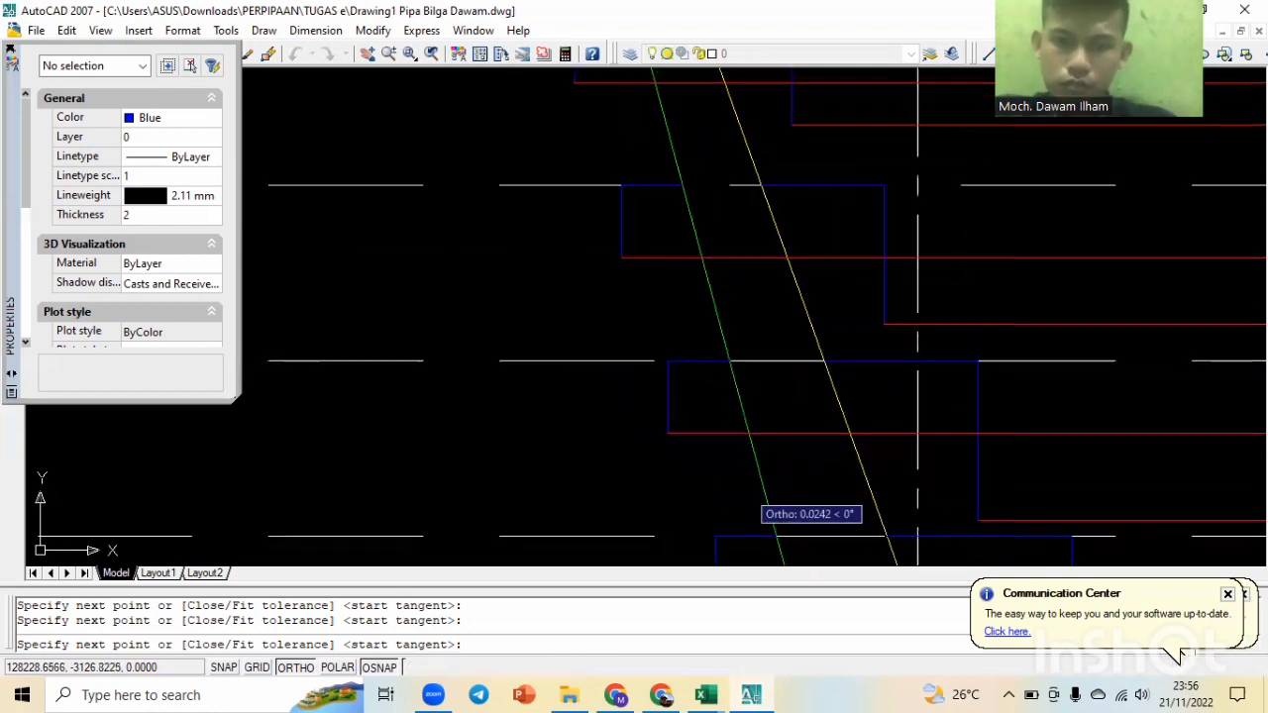
pyautogui.click(667, 433)
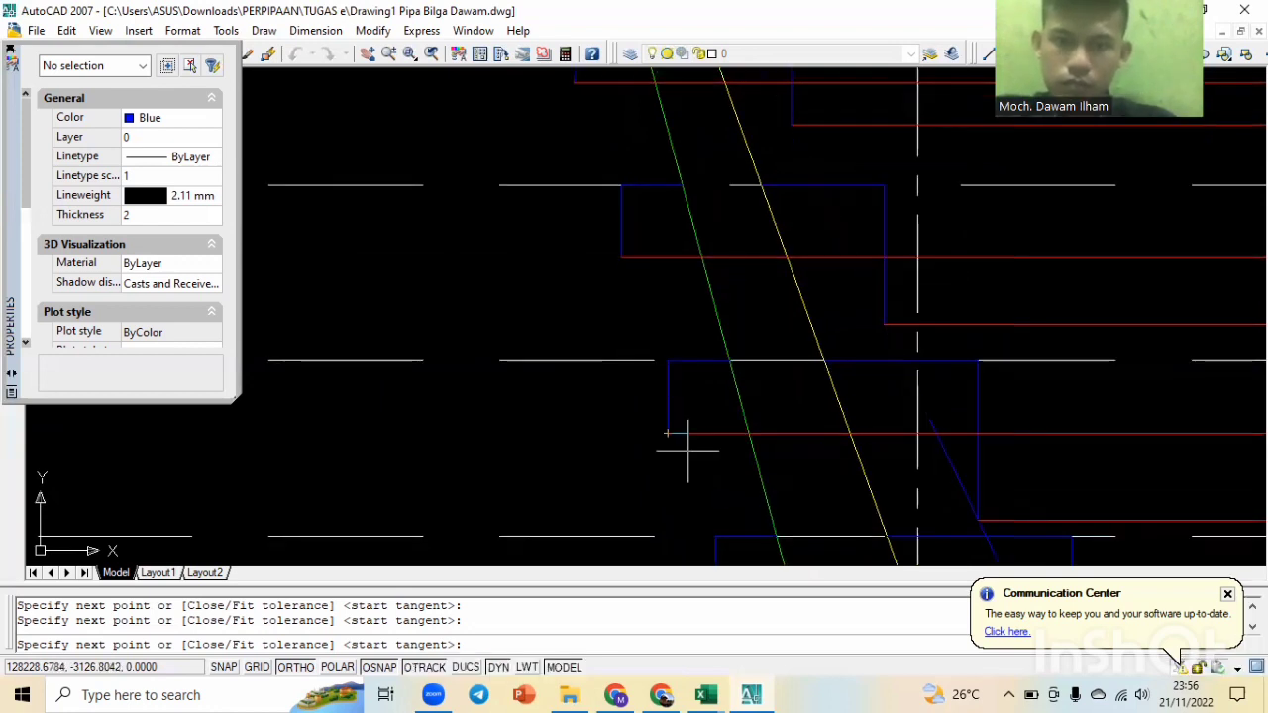
pyautogui.moveTo(687, 450); pyautogui.dragTo(663, 309, button='middle')
pyautogui.click(690, 466)
pyautogui.moveTo(696, 483); pyautogui.dragTo(611, 271, button='middle')
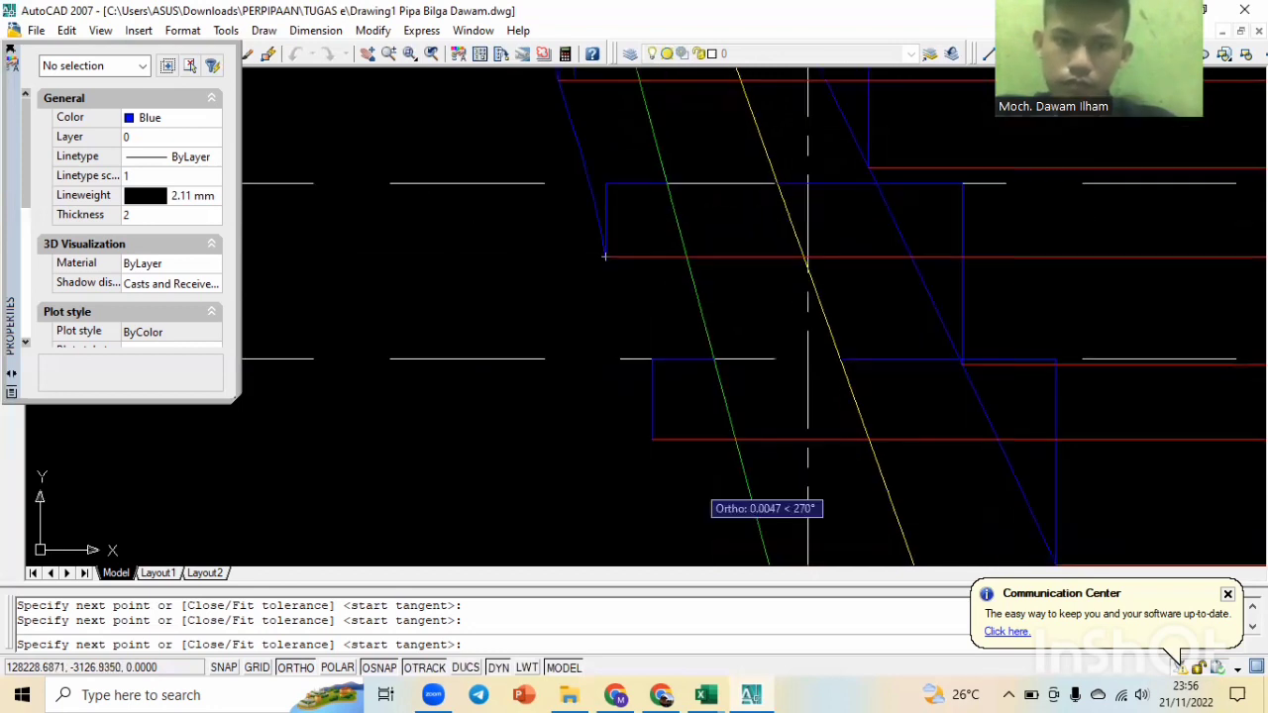
pyautogui.click(652, 439)
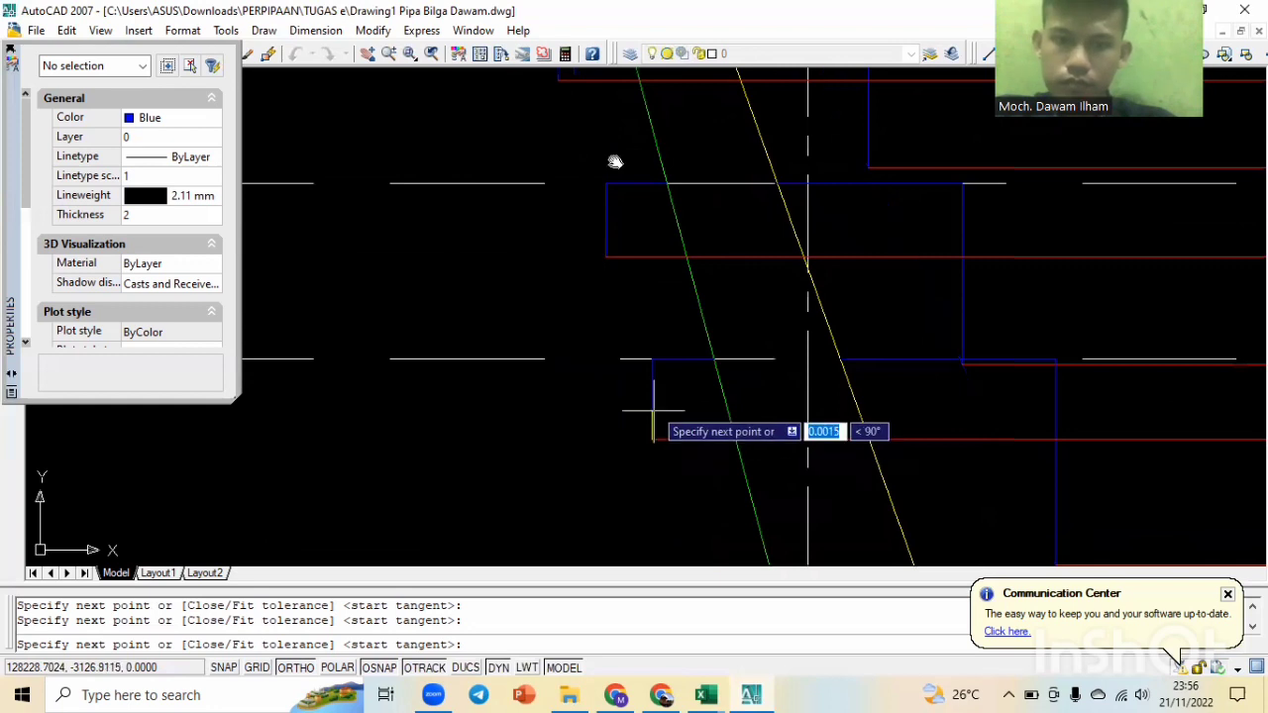
pyautogui.moveTo(652, 409); pyautogui.dragTo(612, 159, button='middle')
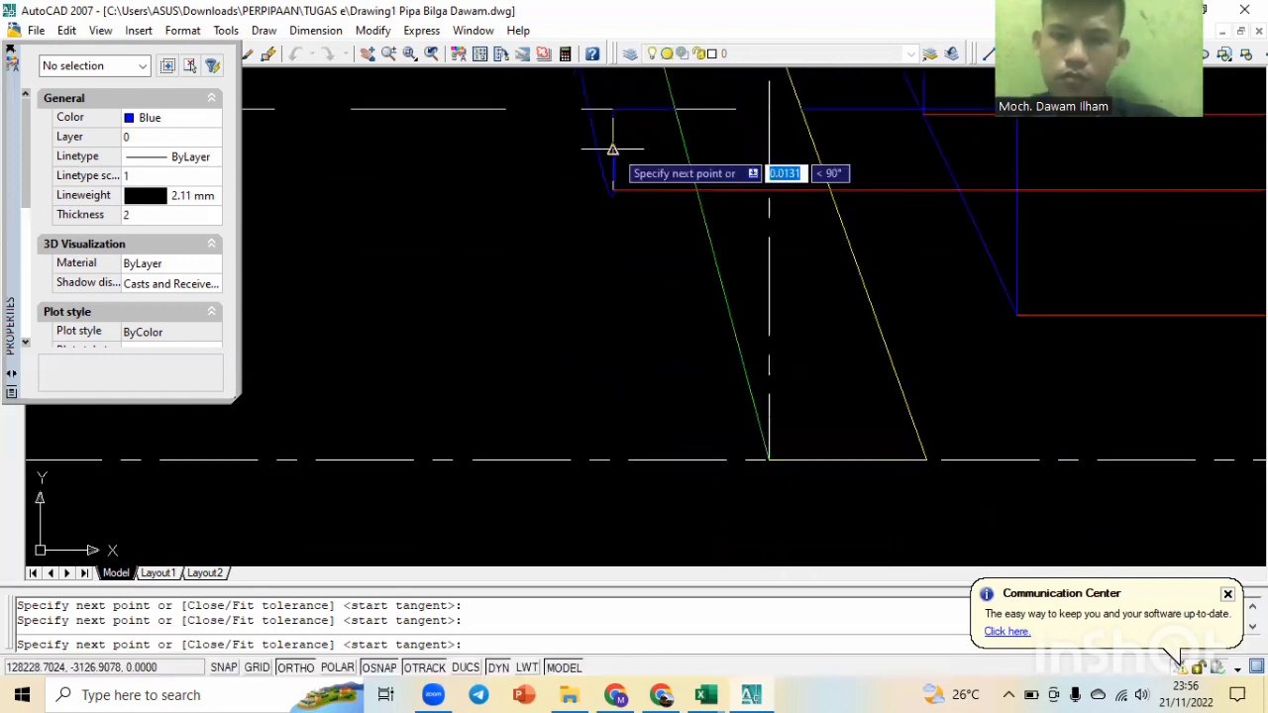
pyautogui.press('Return')
pyautogui.press('Return')
pyautogui.press('Return')
pyautogui.press('Return')
# Examine the side-view spline outline from tip to root alongside the projected and expanded blade views.
pyautogui.scroll(-4, 612, 151)
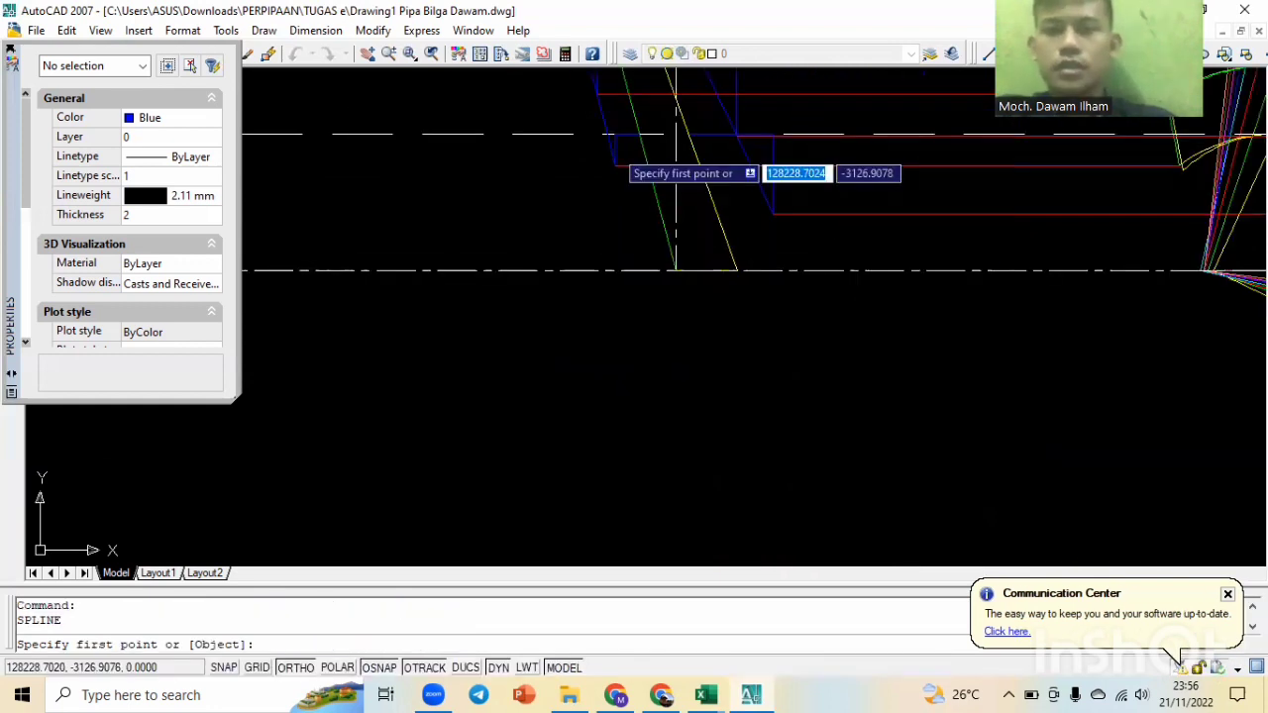
pyautogui.scroll(-2, 675, 134)
pyautogui.scroll(-1, 651, 166)
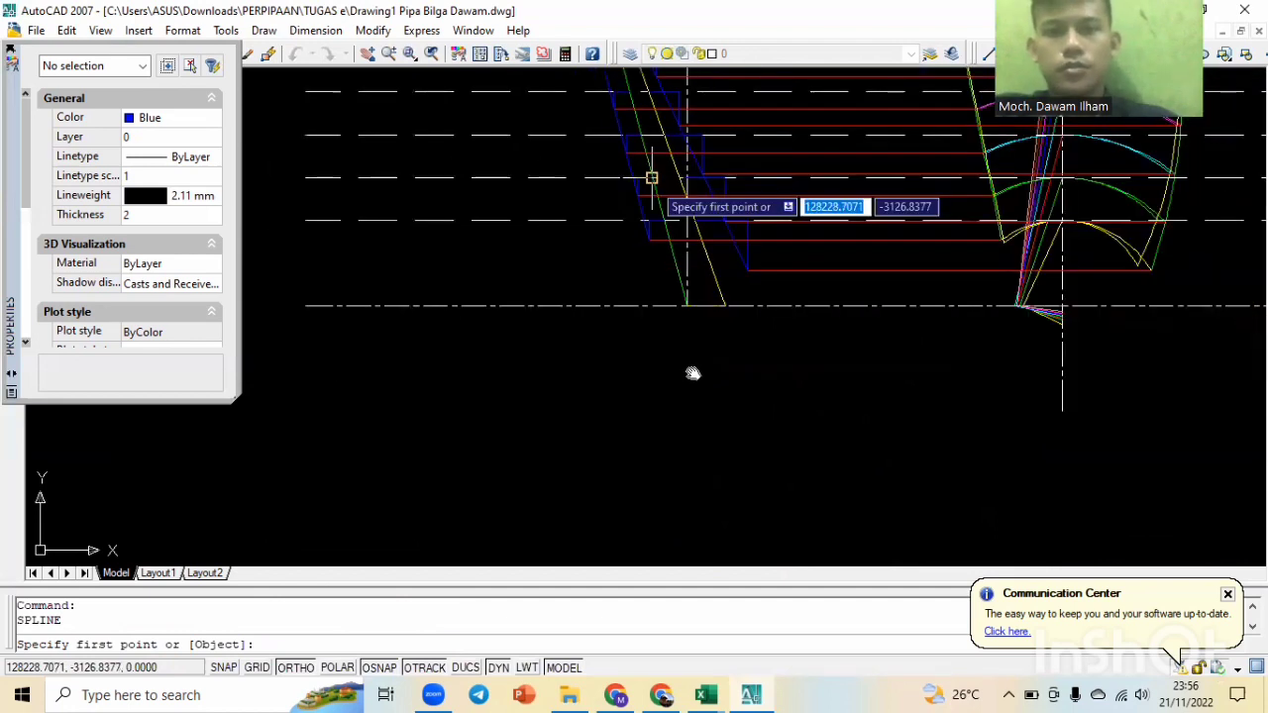
pyautogui.moveTo(654, 173); pyautogui.dragTo(692, 374, button='middle')
pyautogui.moveTo(681, 224); pyautogui.dragTo(638, 442, button='middle')
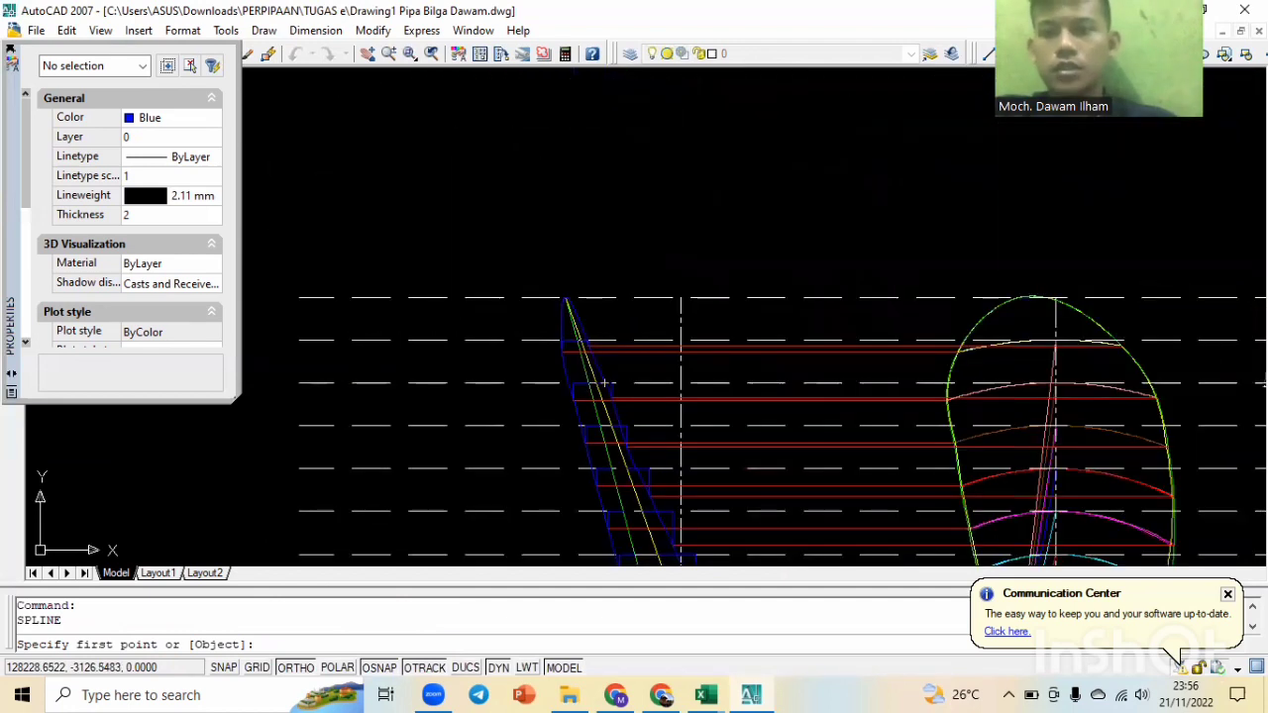
pyautogui.scroll(-2, 603, 383)
pyautogui.moveTo(678, 272); pyautogui.dragTo(619, 109, button='middle')
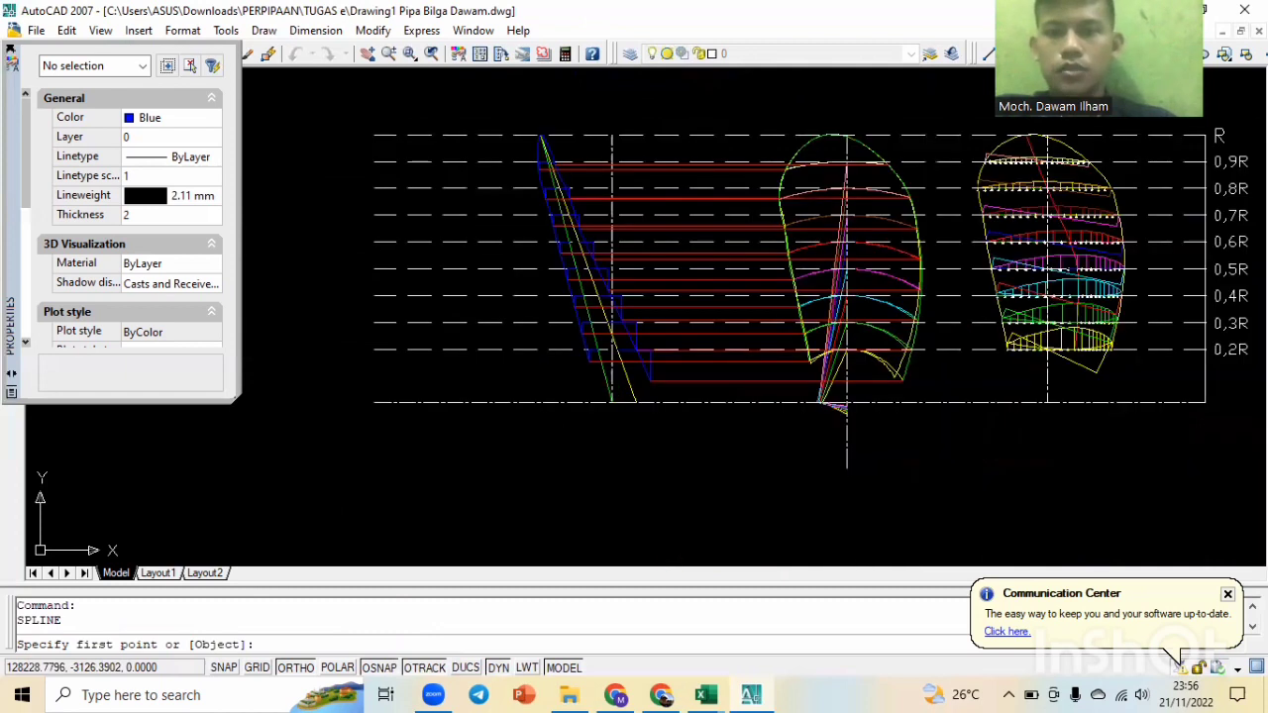
pyautogui.moveTo(557, 170); pyautogui.dragTo(422, 109, button='middle')
pyautogui.moveTo(711, 184); pyautogui.dragTo(696, 191, button='middle')
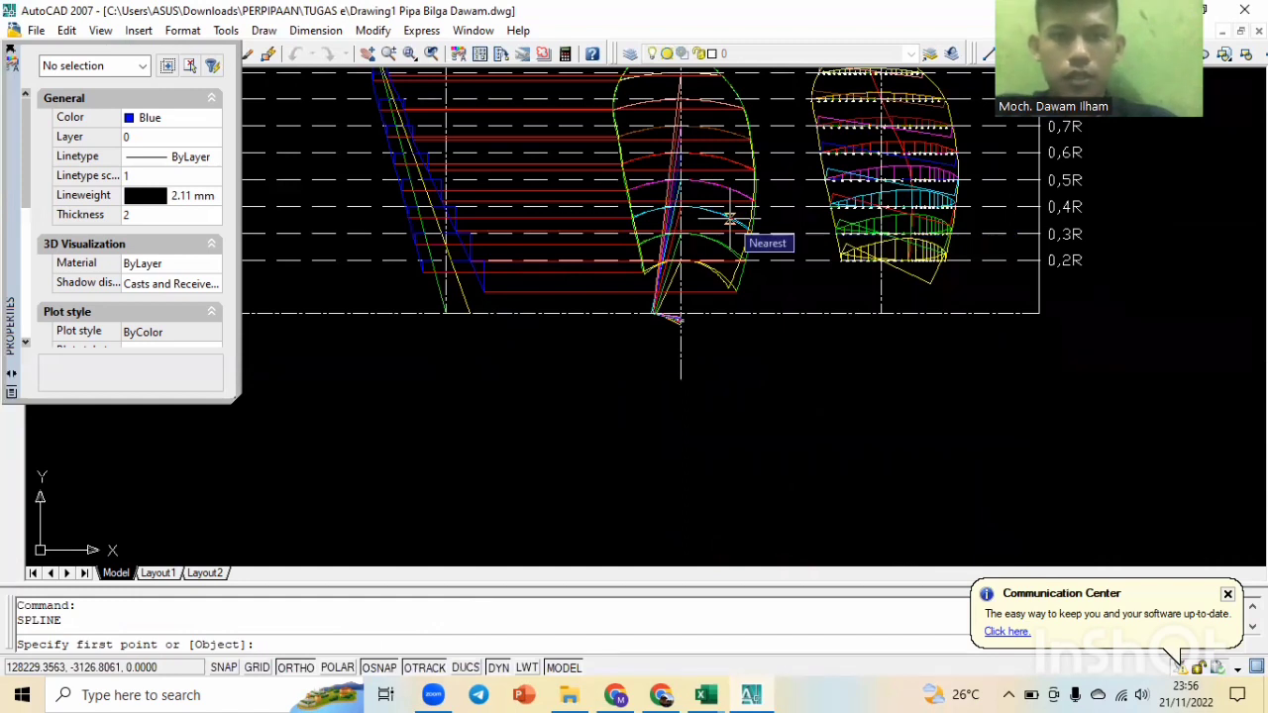
pyautogui.scroll(-1, 730, 217)
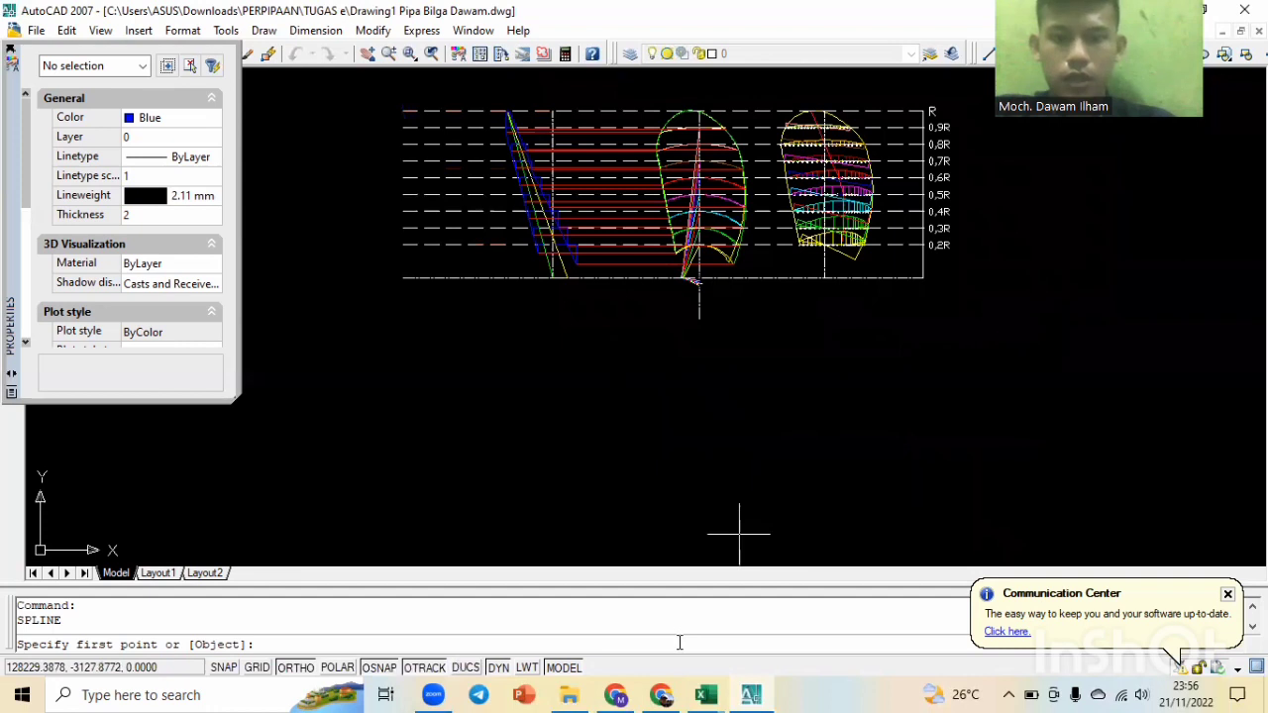